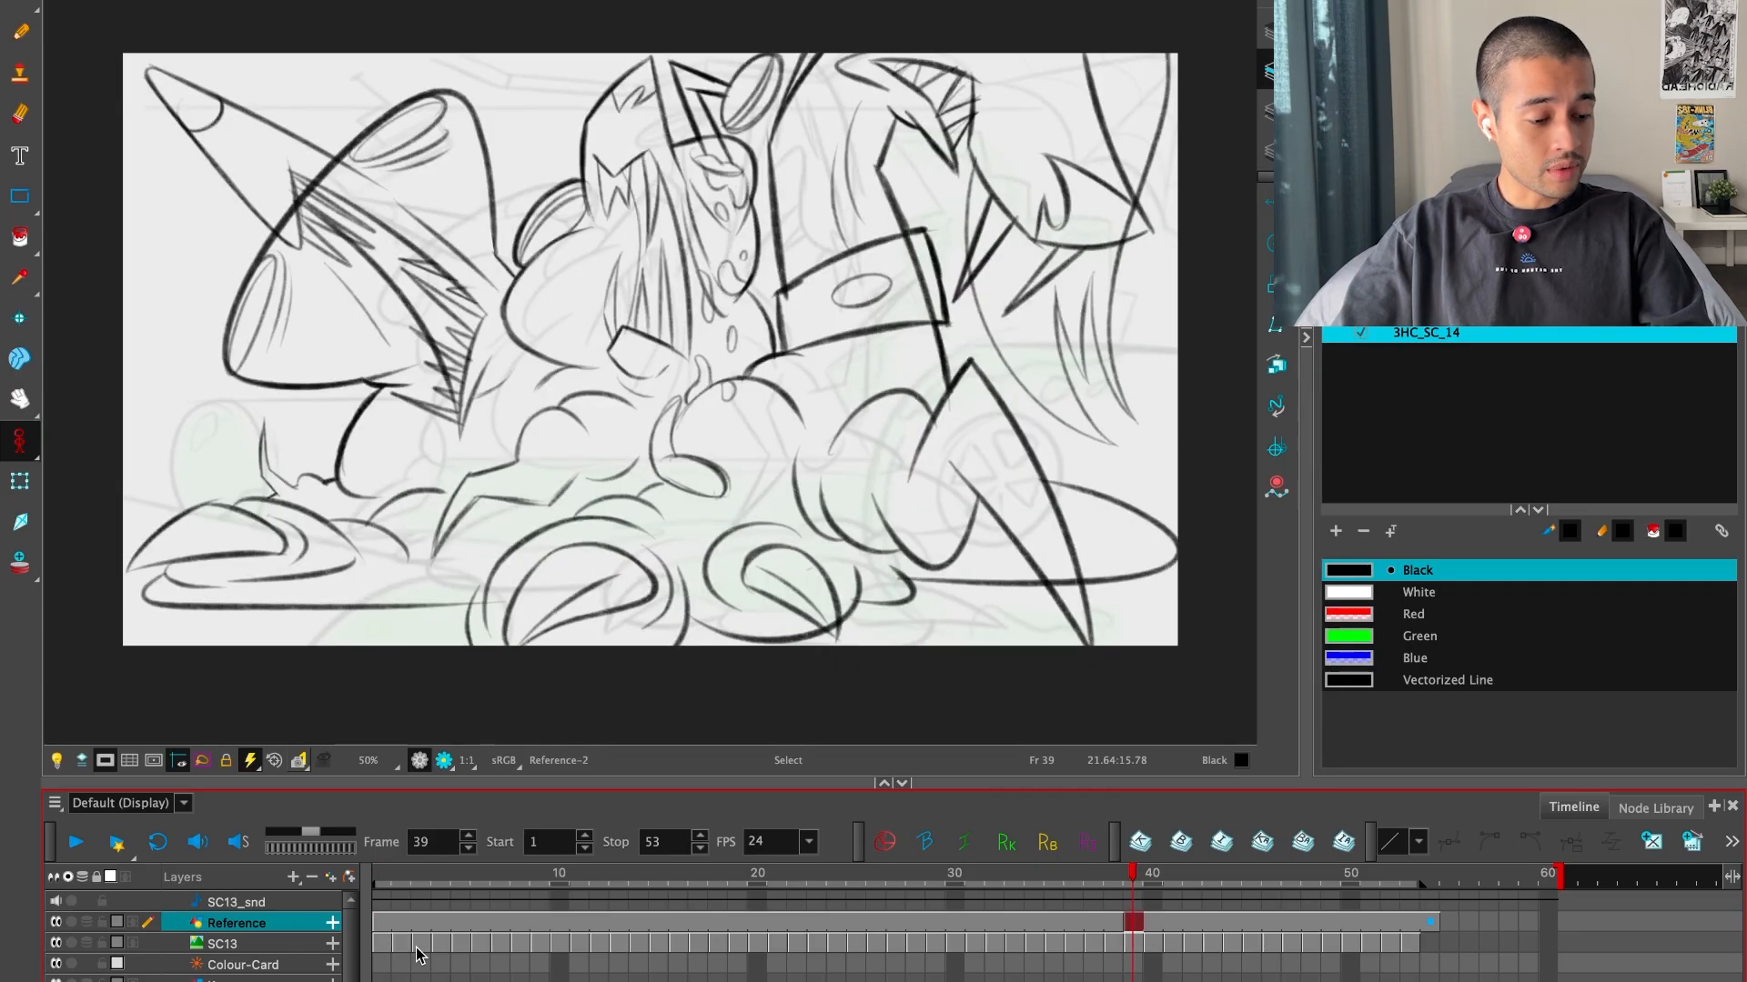
Flip back and forth between the Reference layer's drawings at frames 1 and 39 to compare the two poses
key(f)
key(g)
key(f)
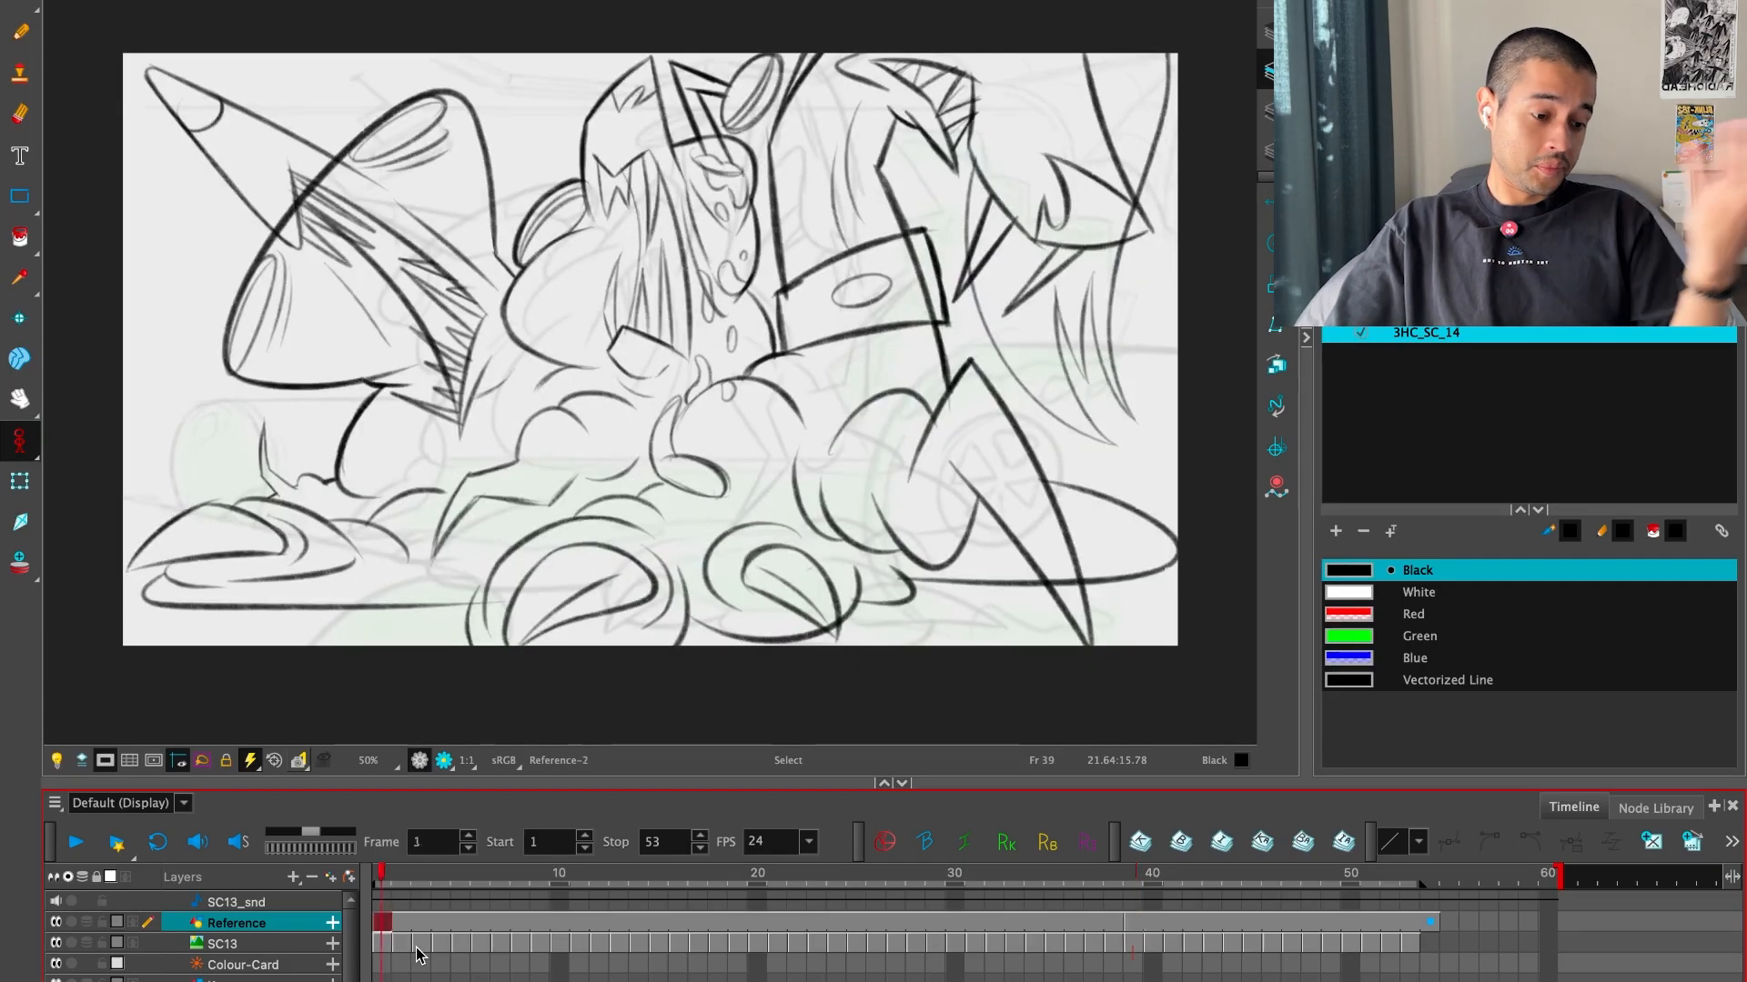
key(g)
key(f)
key(g)
key(f)
key(g)
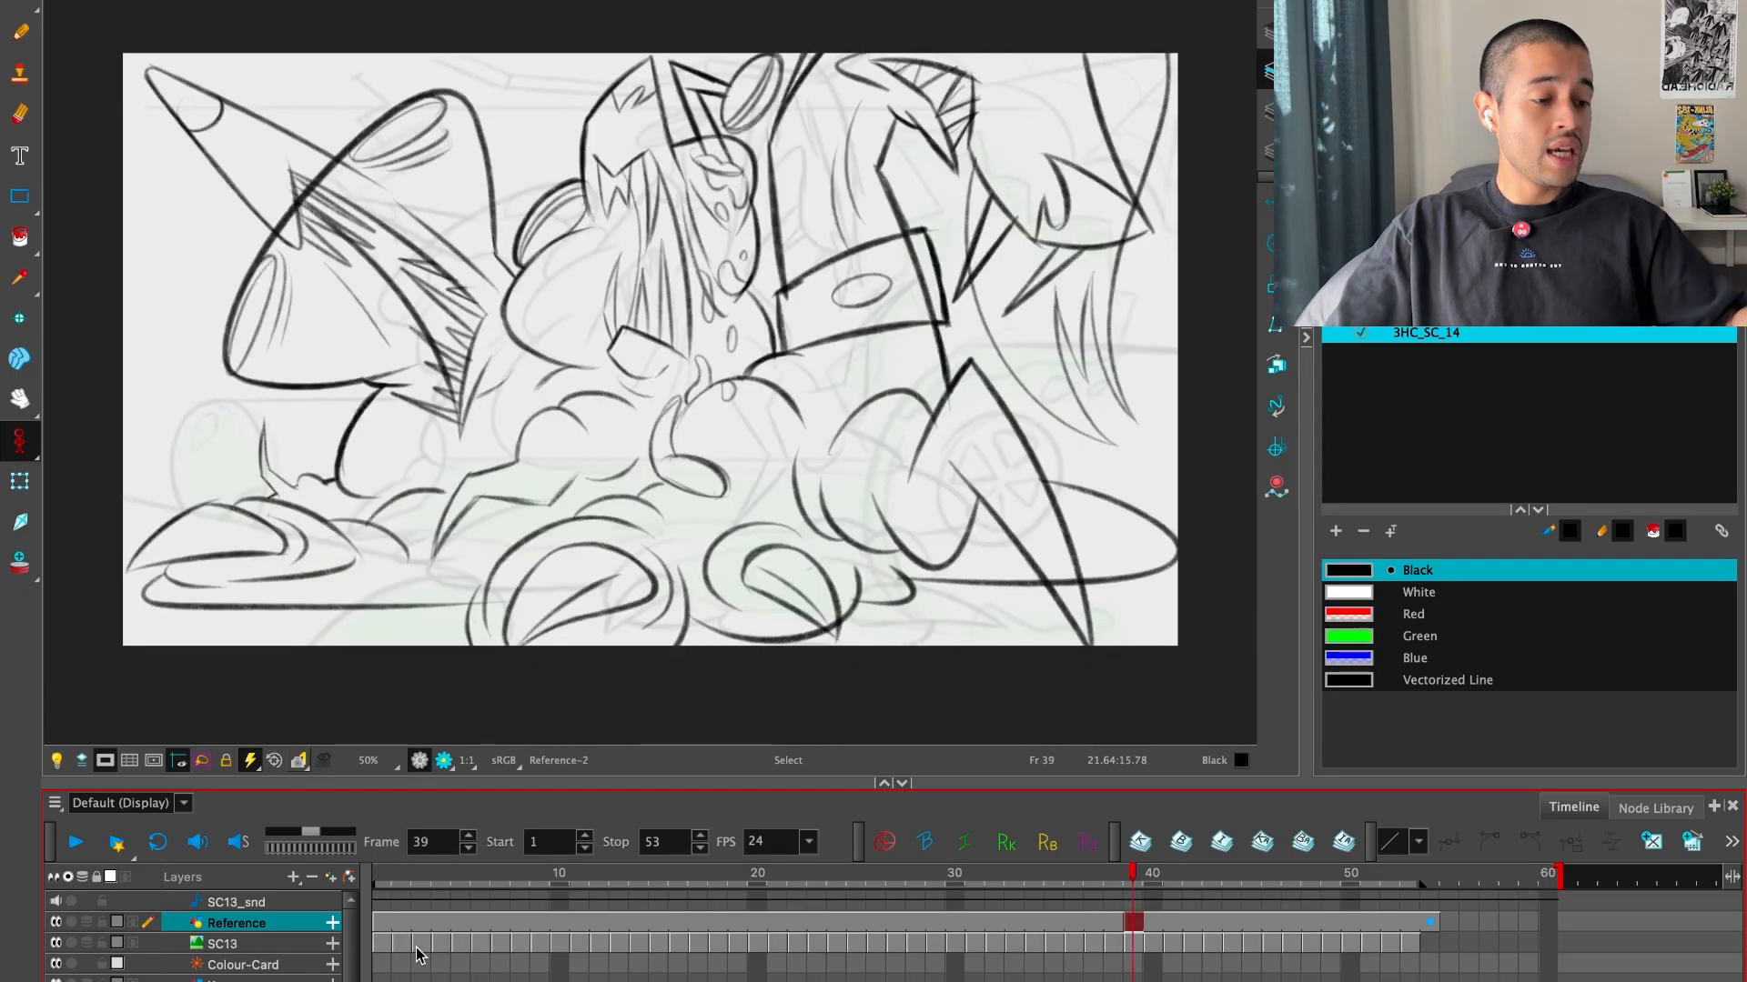
key(f)
Mark the Reference layer's drawings at frames 39 and 1 as key drawings
key(g)
key(f)
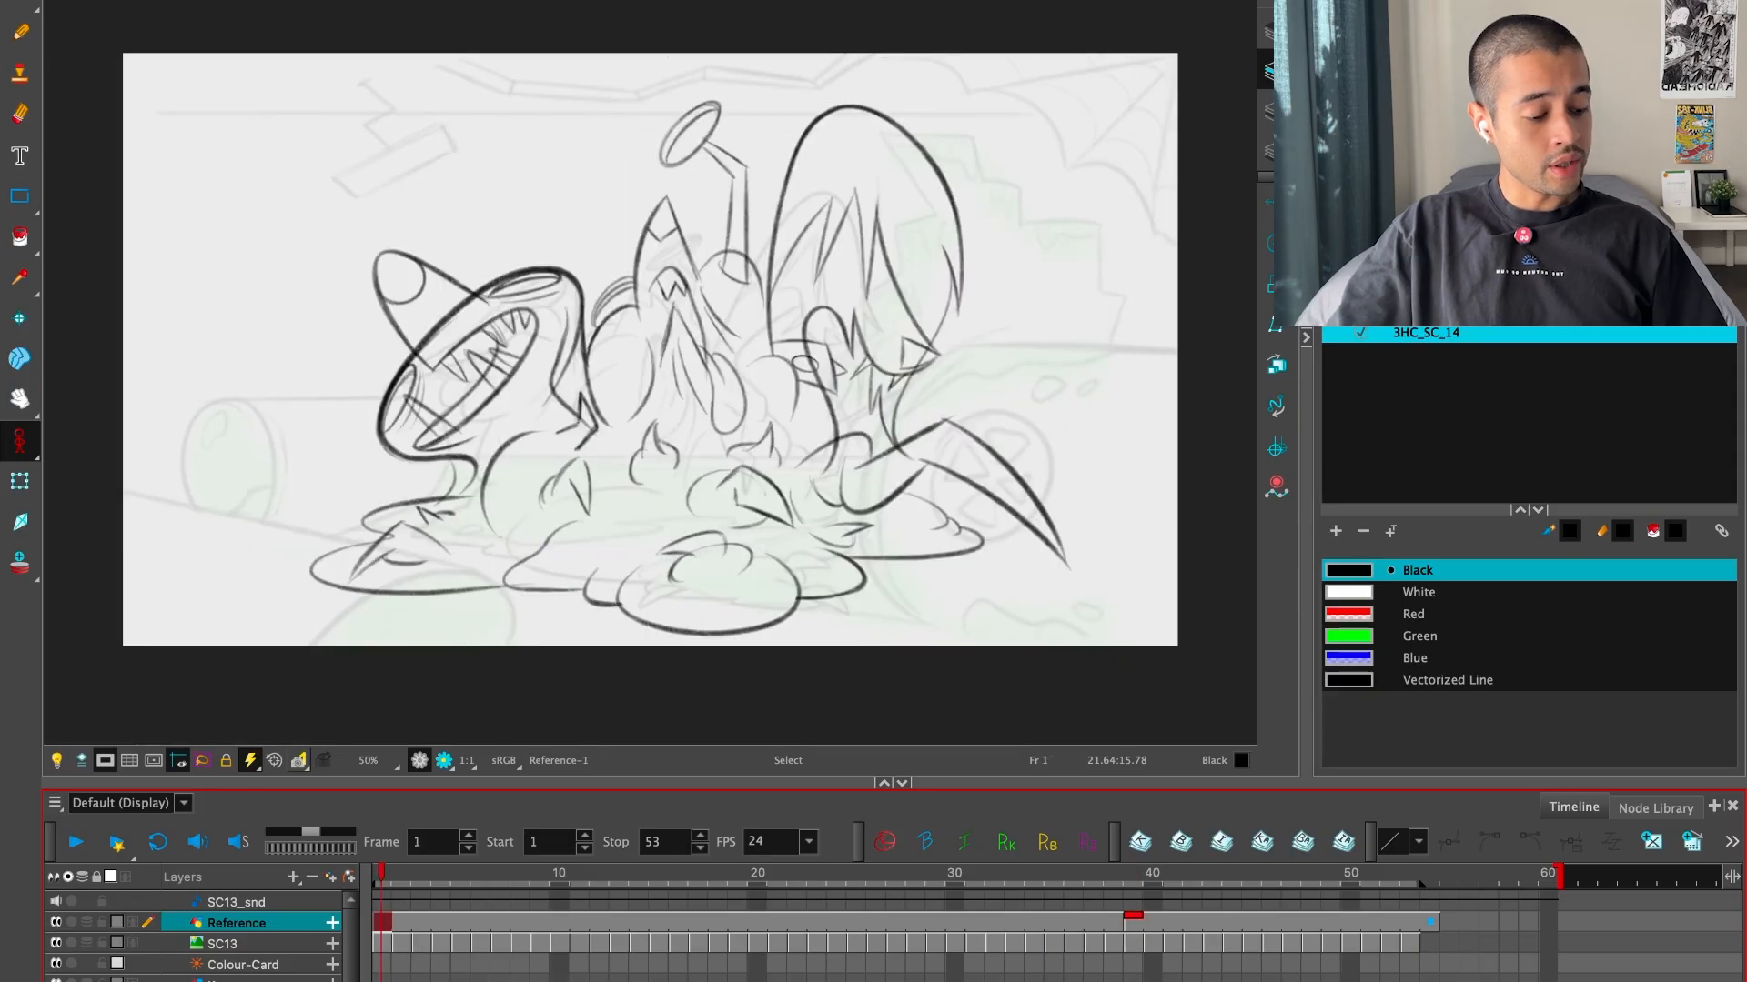
key(g)
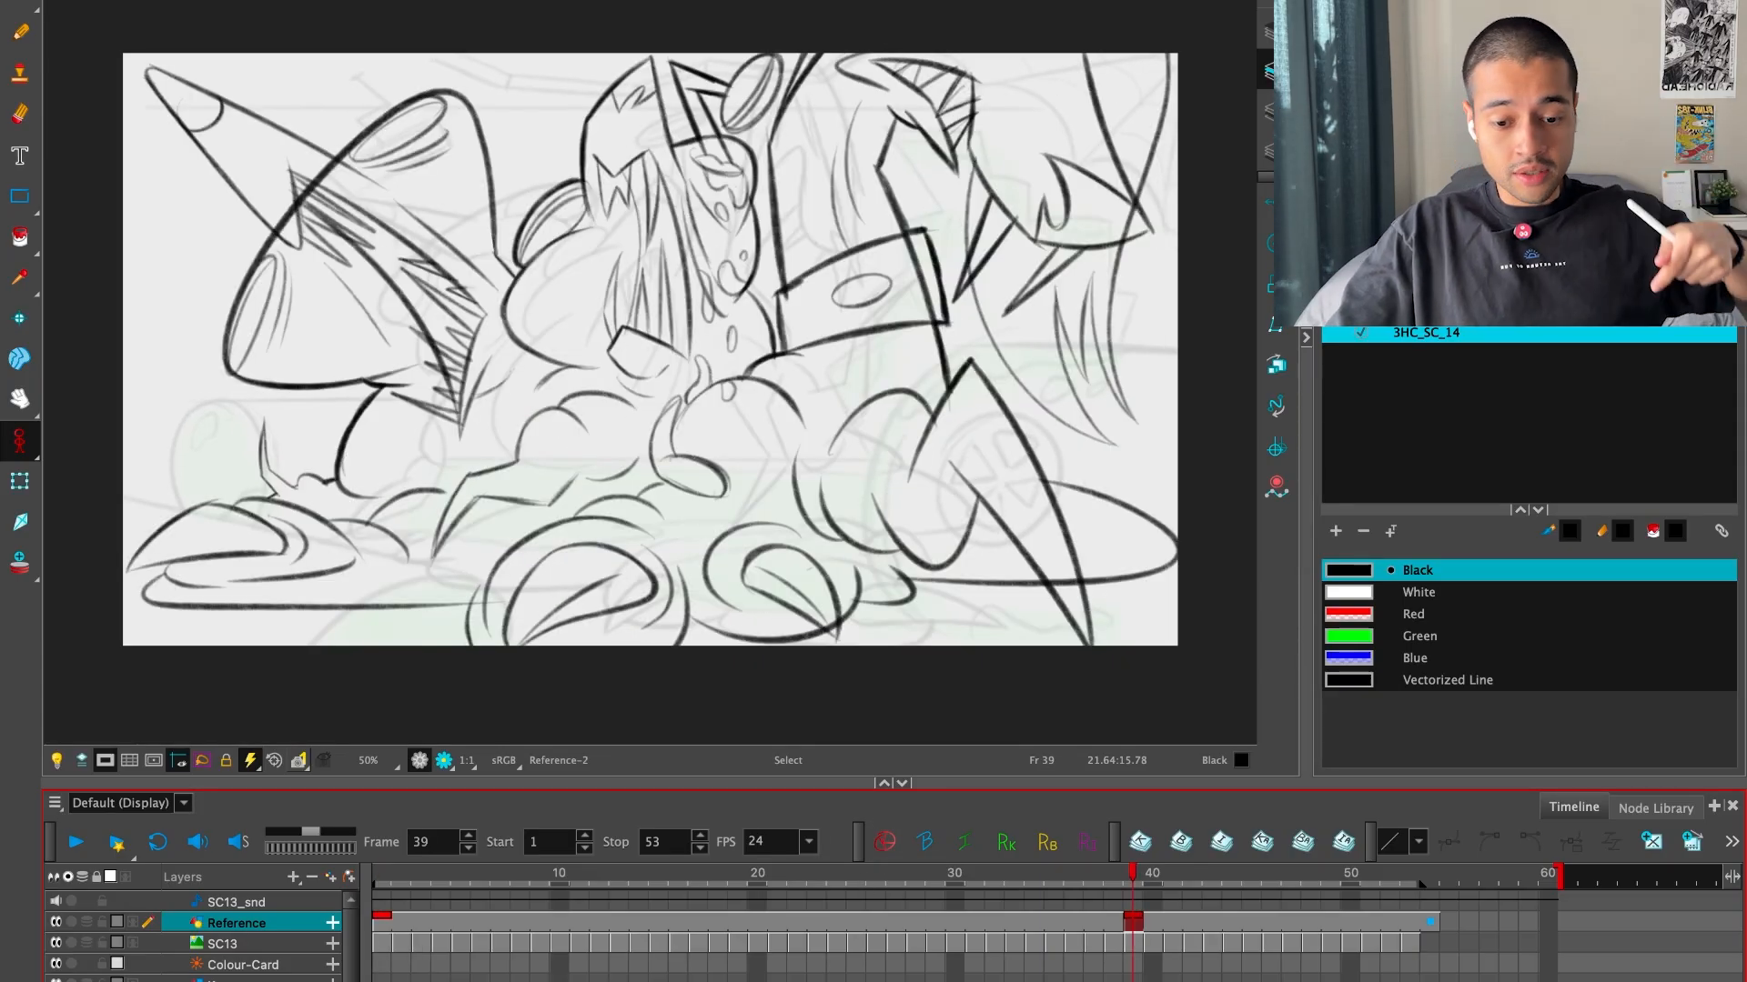
Go to frame 19 and flip between the two key drawings to study the transition between the poses
click(739, 914)
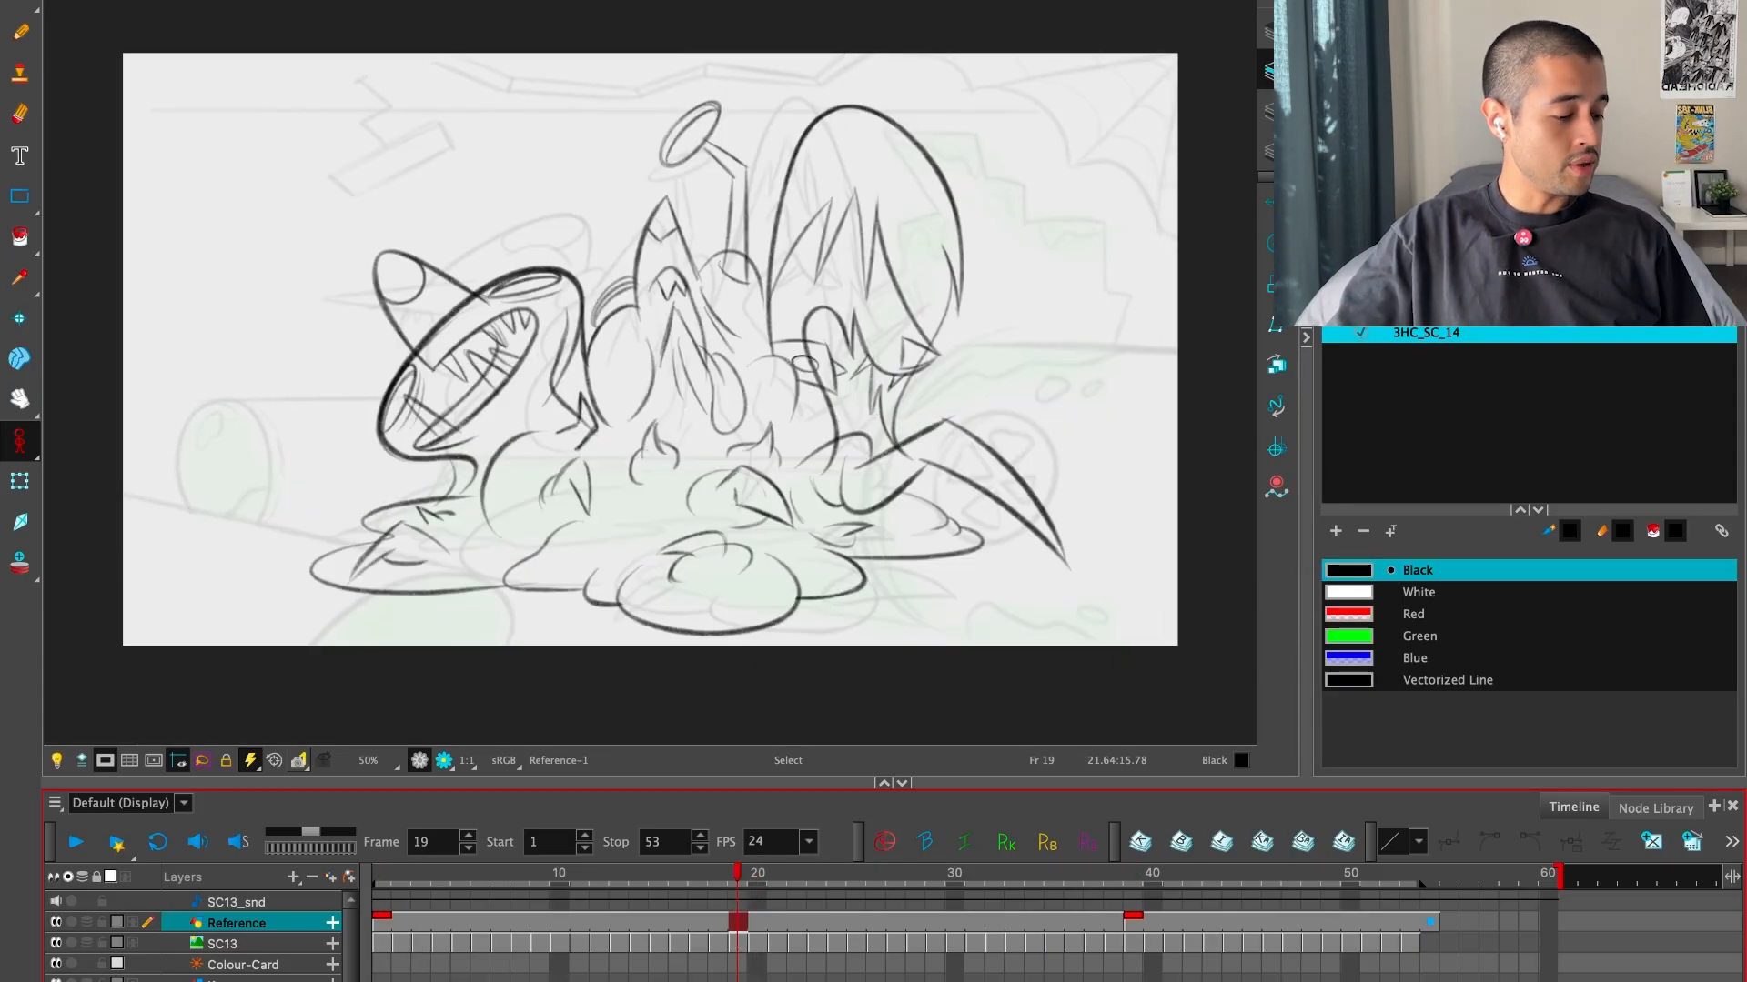
key(g)
key(f)
key(g)
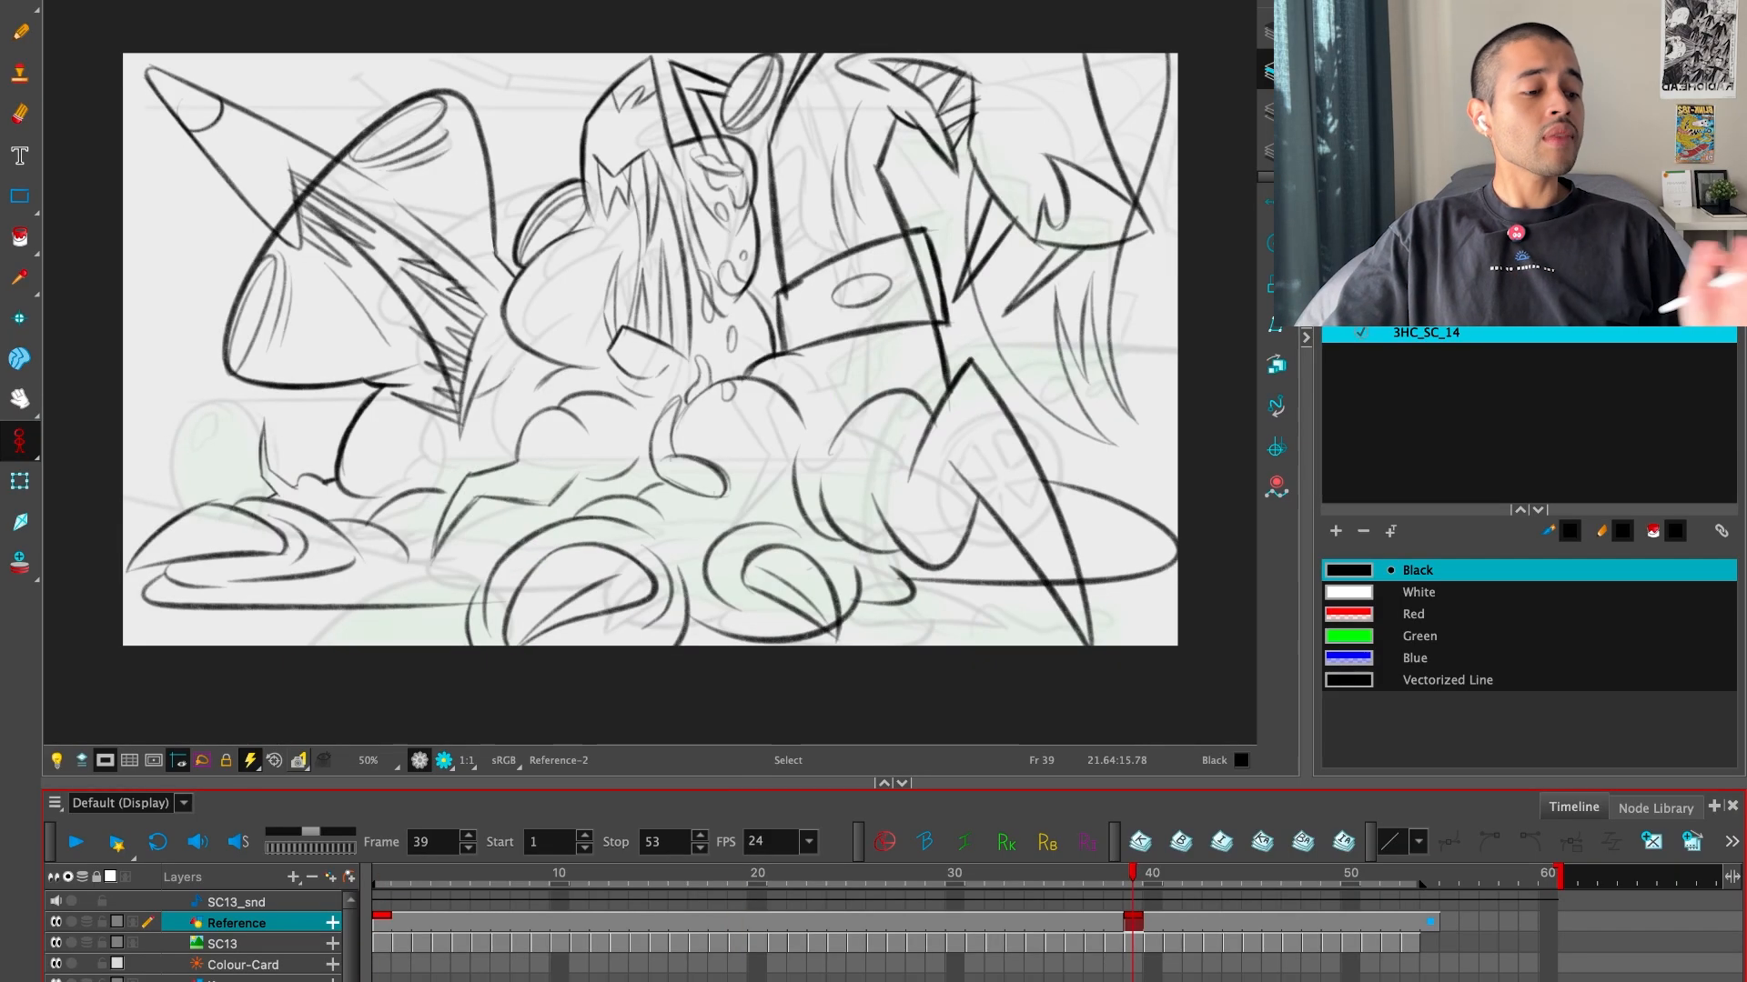
key(f)
key(g)
key(f)
key(g)
key(f)
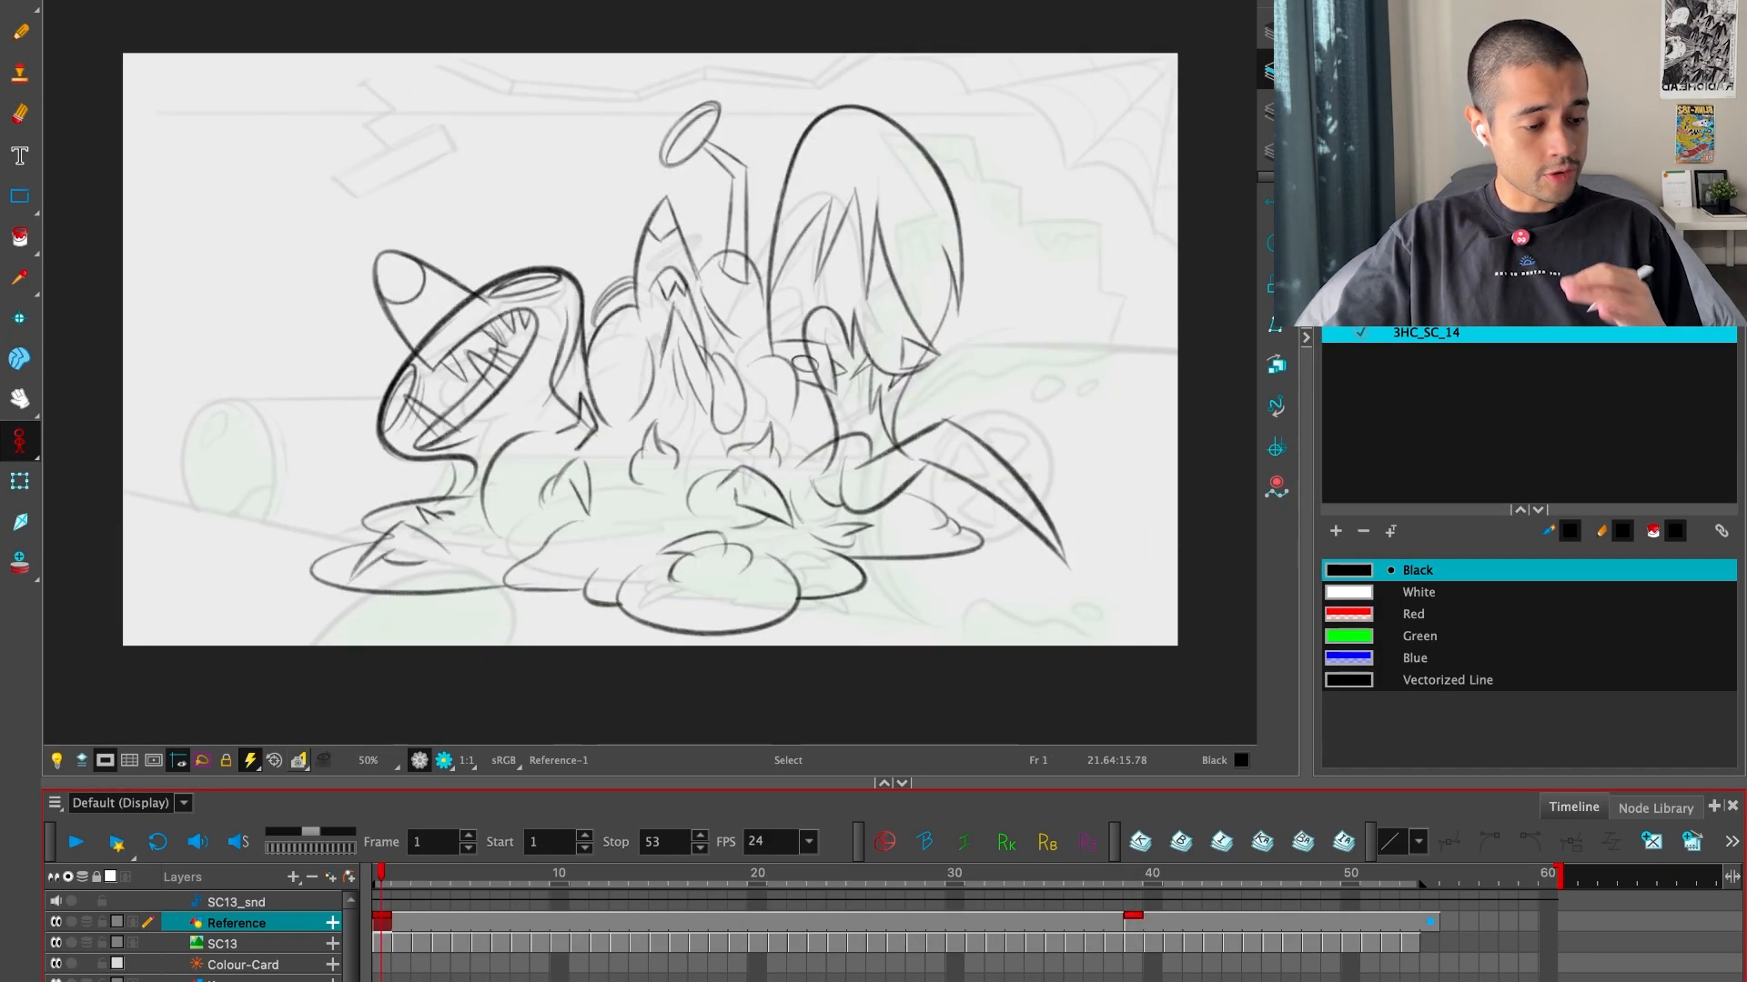
key(g)
Create an empty drawing at frame 19 on the Reference layer
click(739, 887)
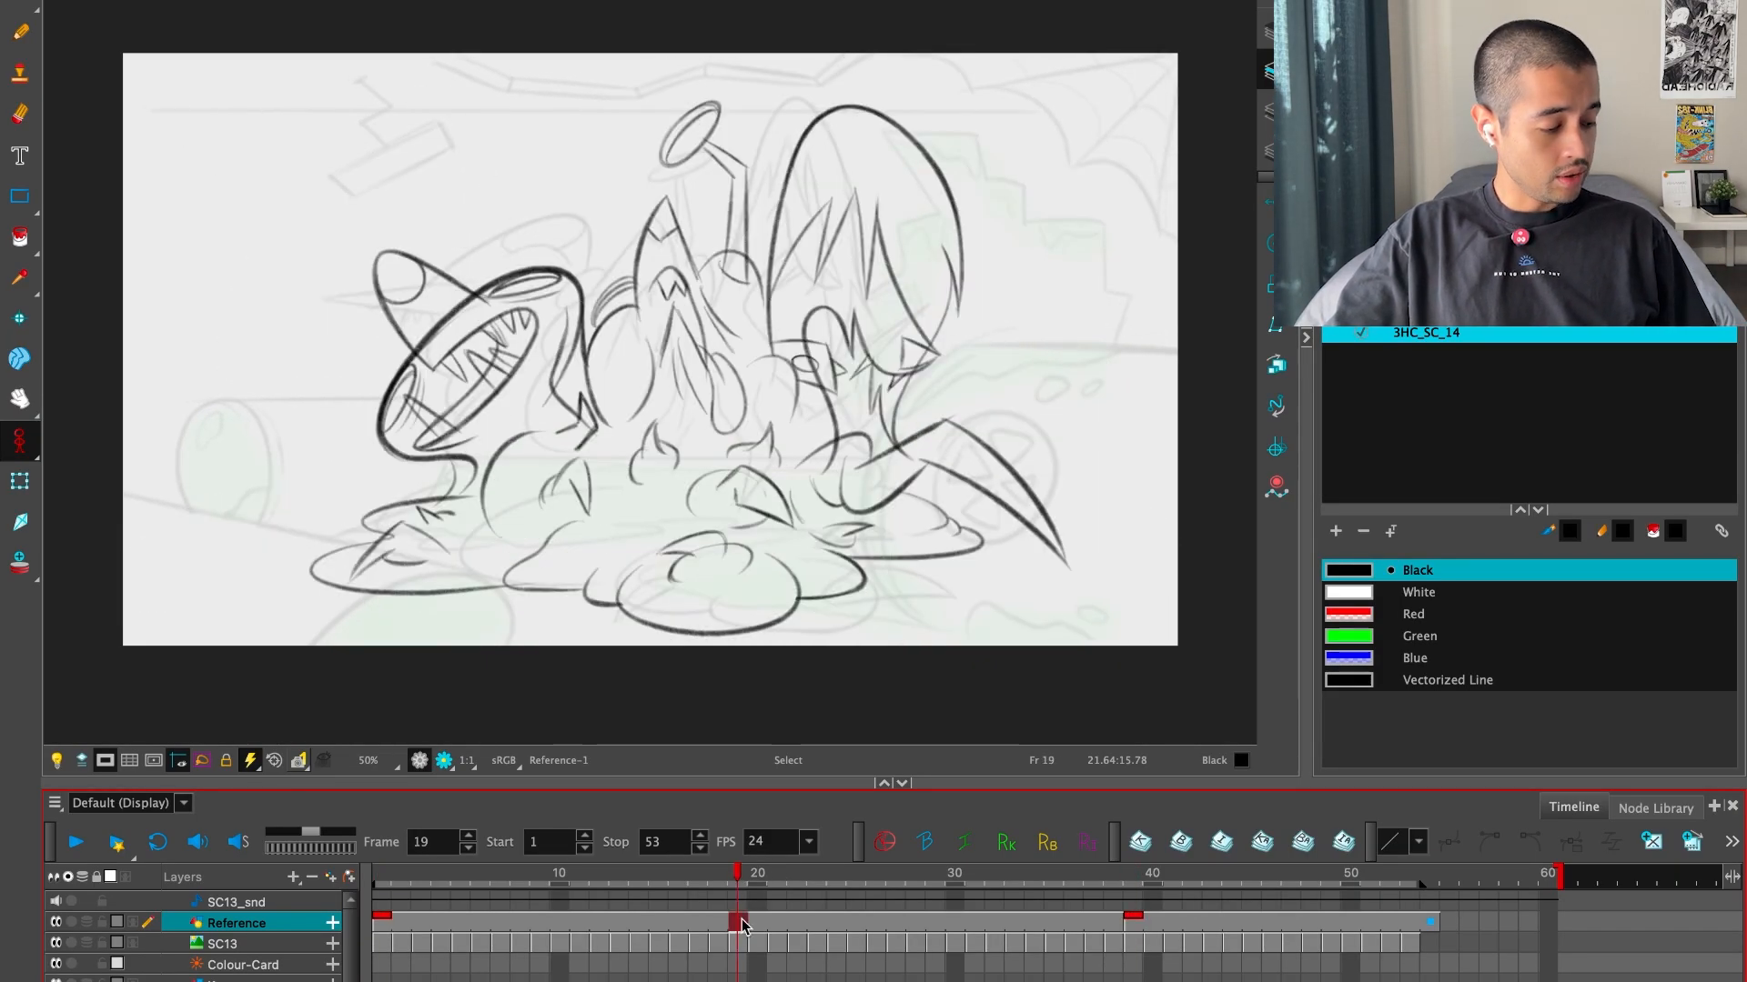
click(1653, 839)
key(f)
key(g)
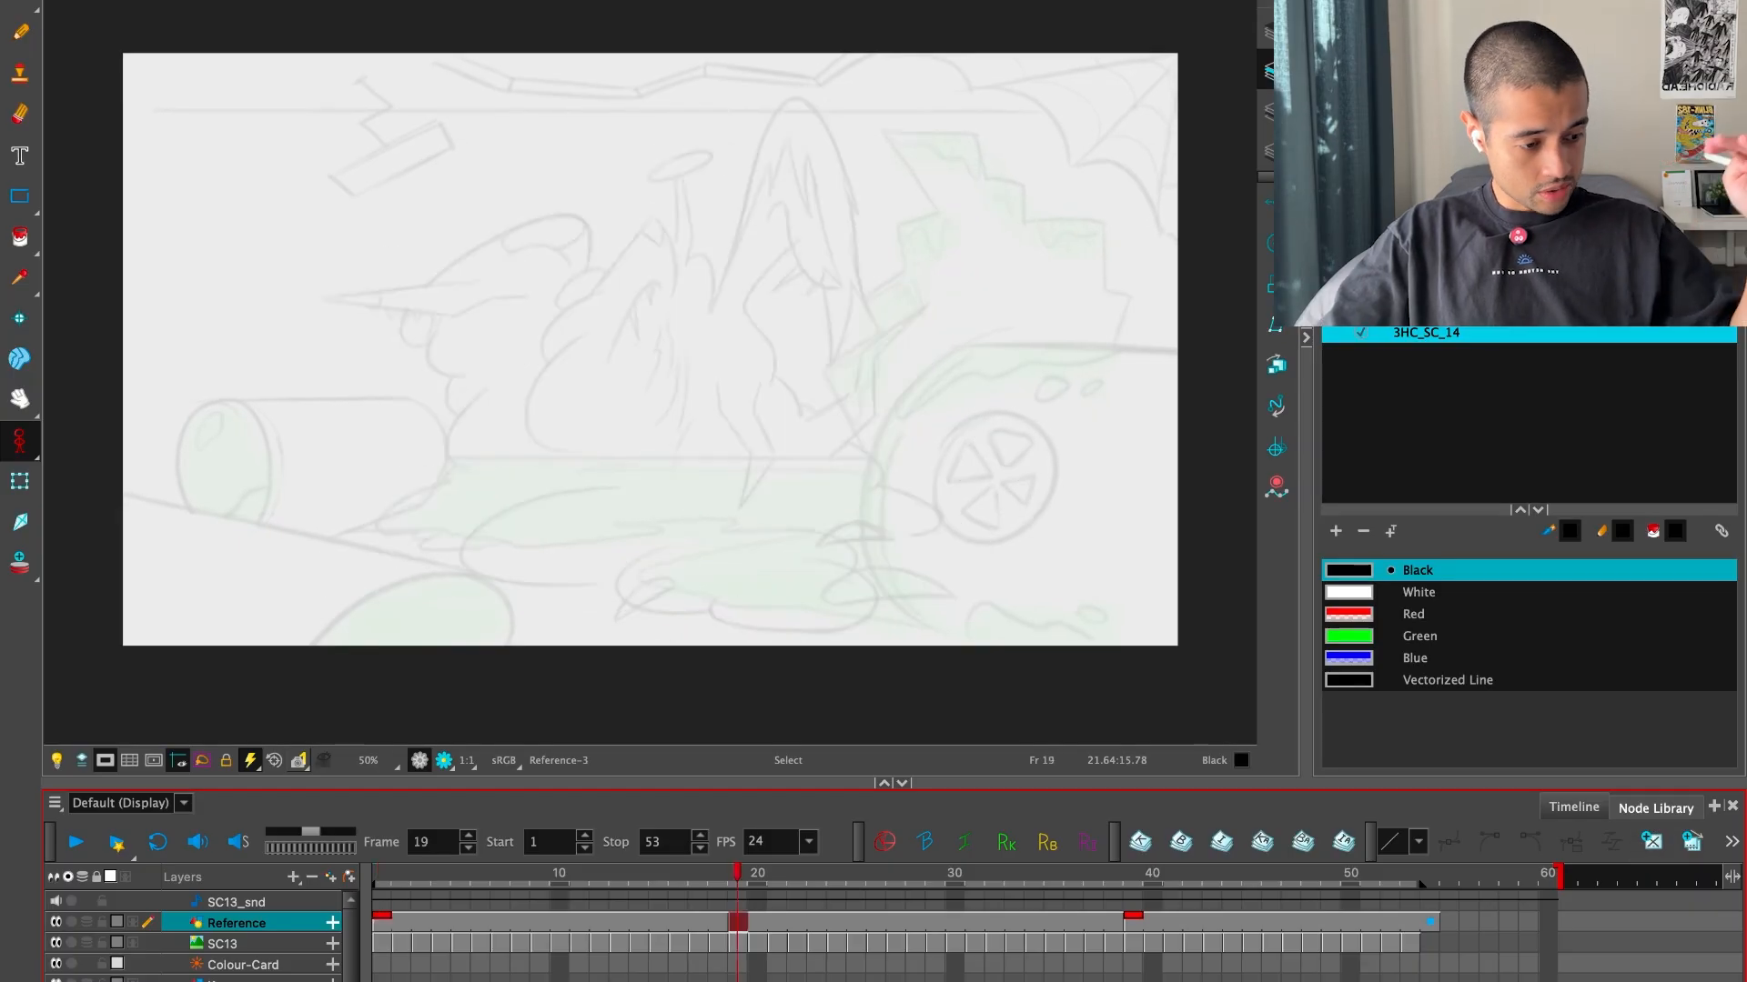
Flip between the blank drawing at frame 19 and the key drawings on either side of it
key(g)
key(f)
key(f)
key(g)
key(g)
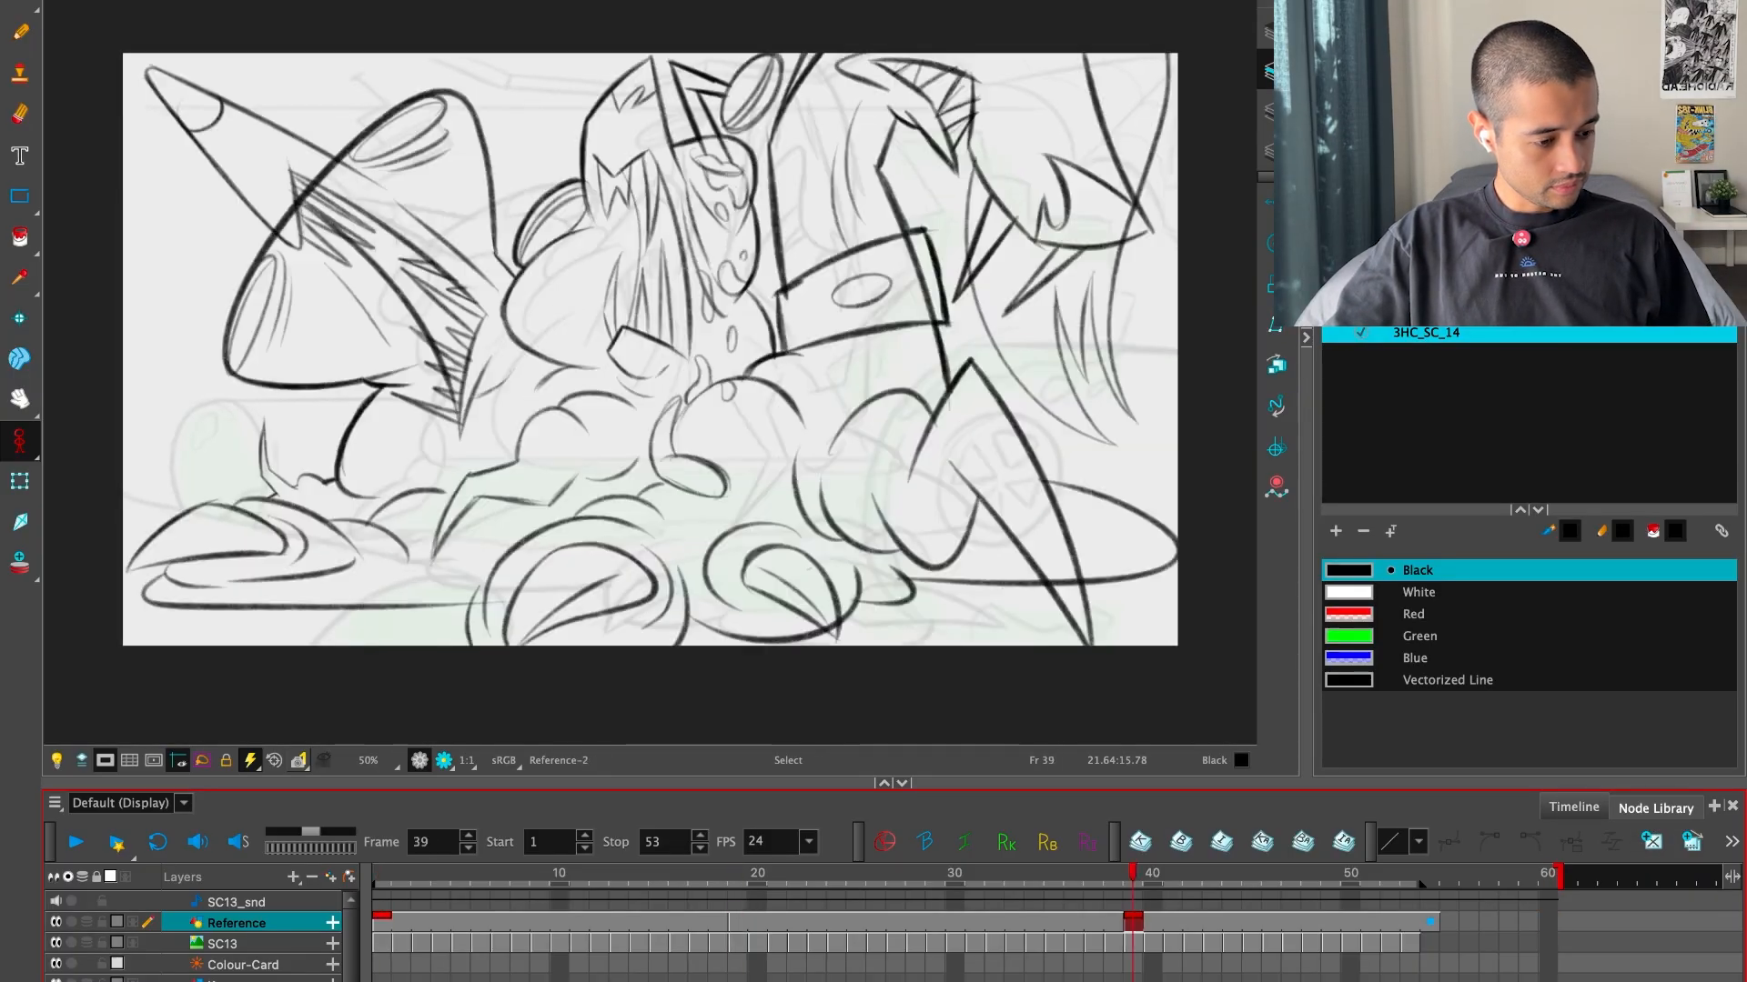
key(f)
key(f)
key(g)
Turn on onion skin for the Reference layer and lower the opacity of the neighbouring drawings
key(alt+o)
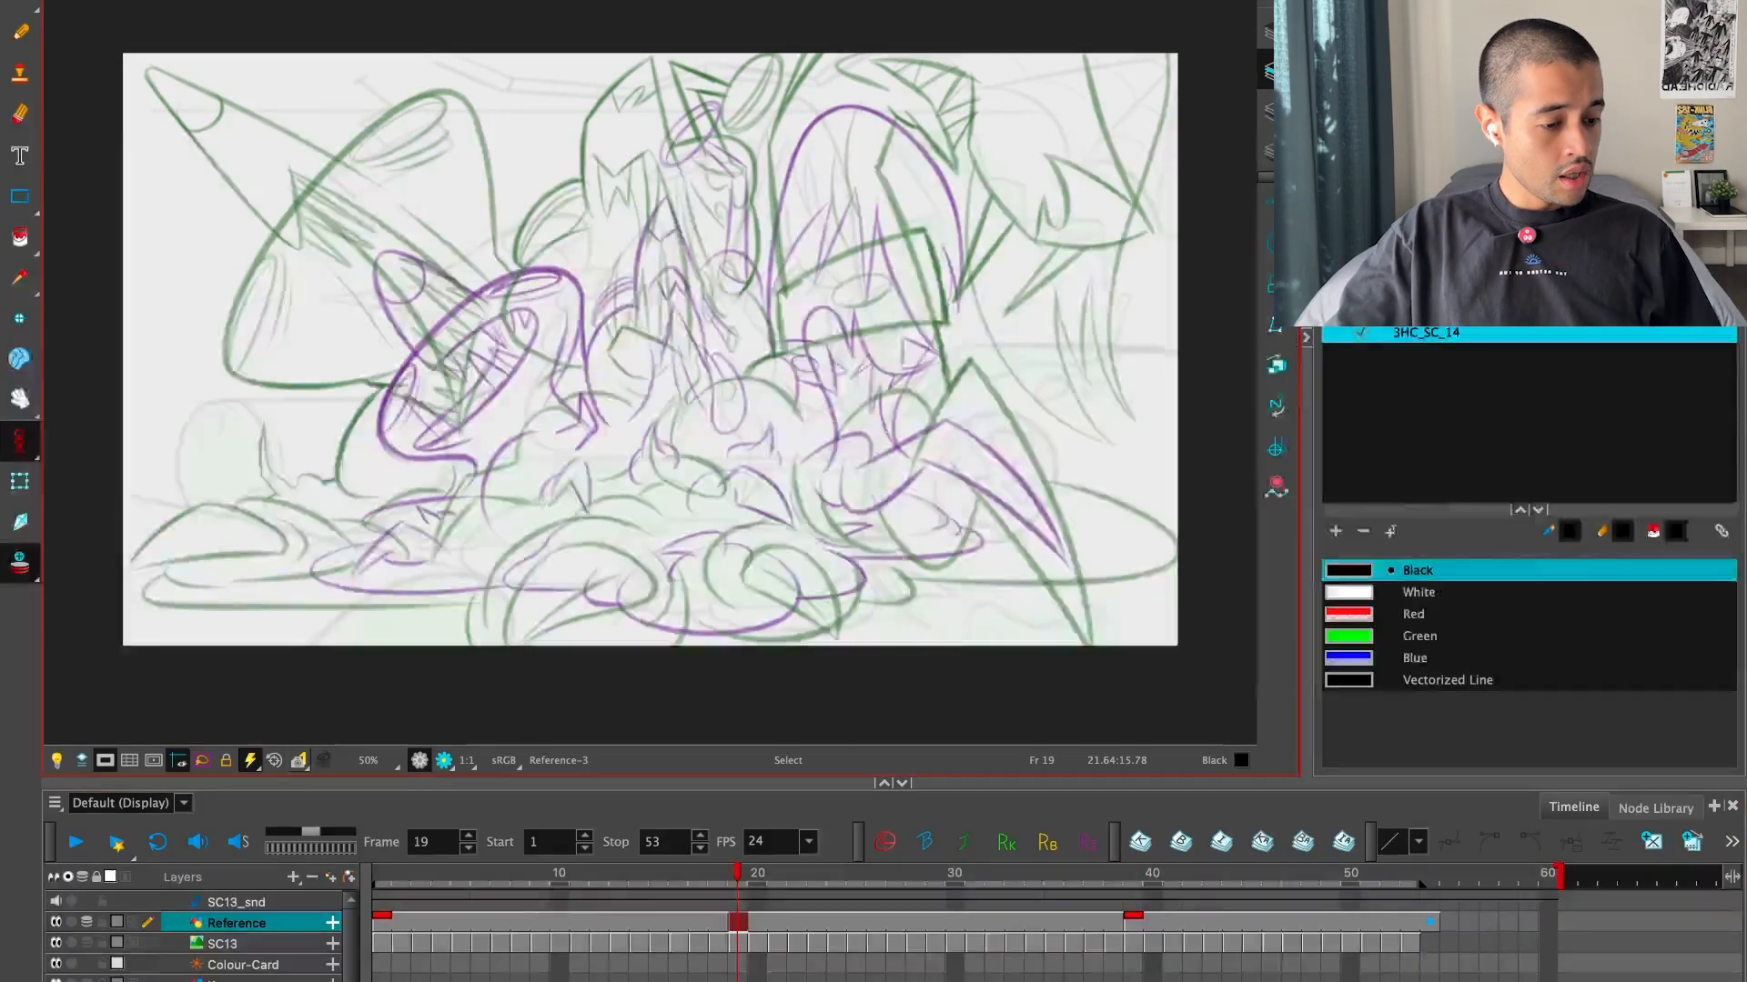
click(1583, 273)
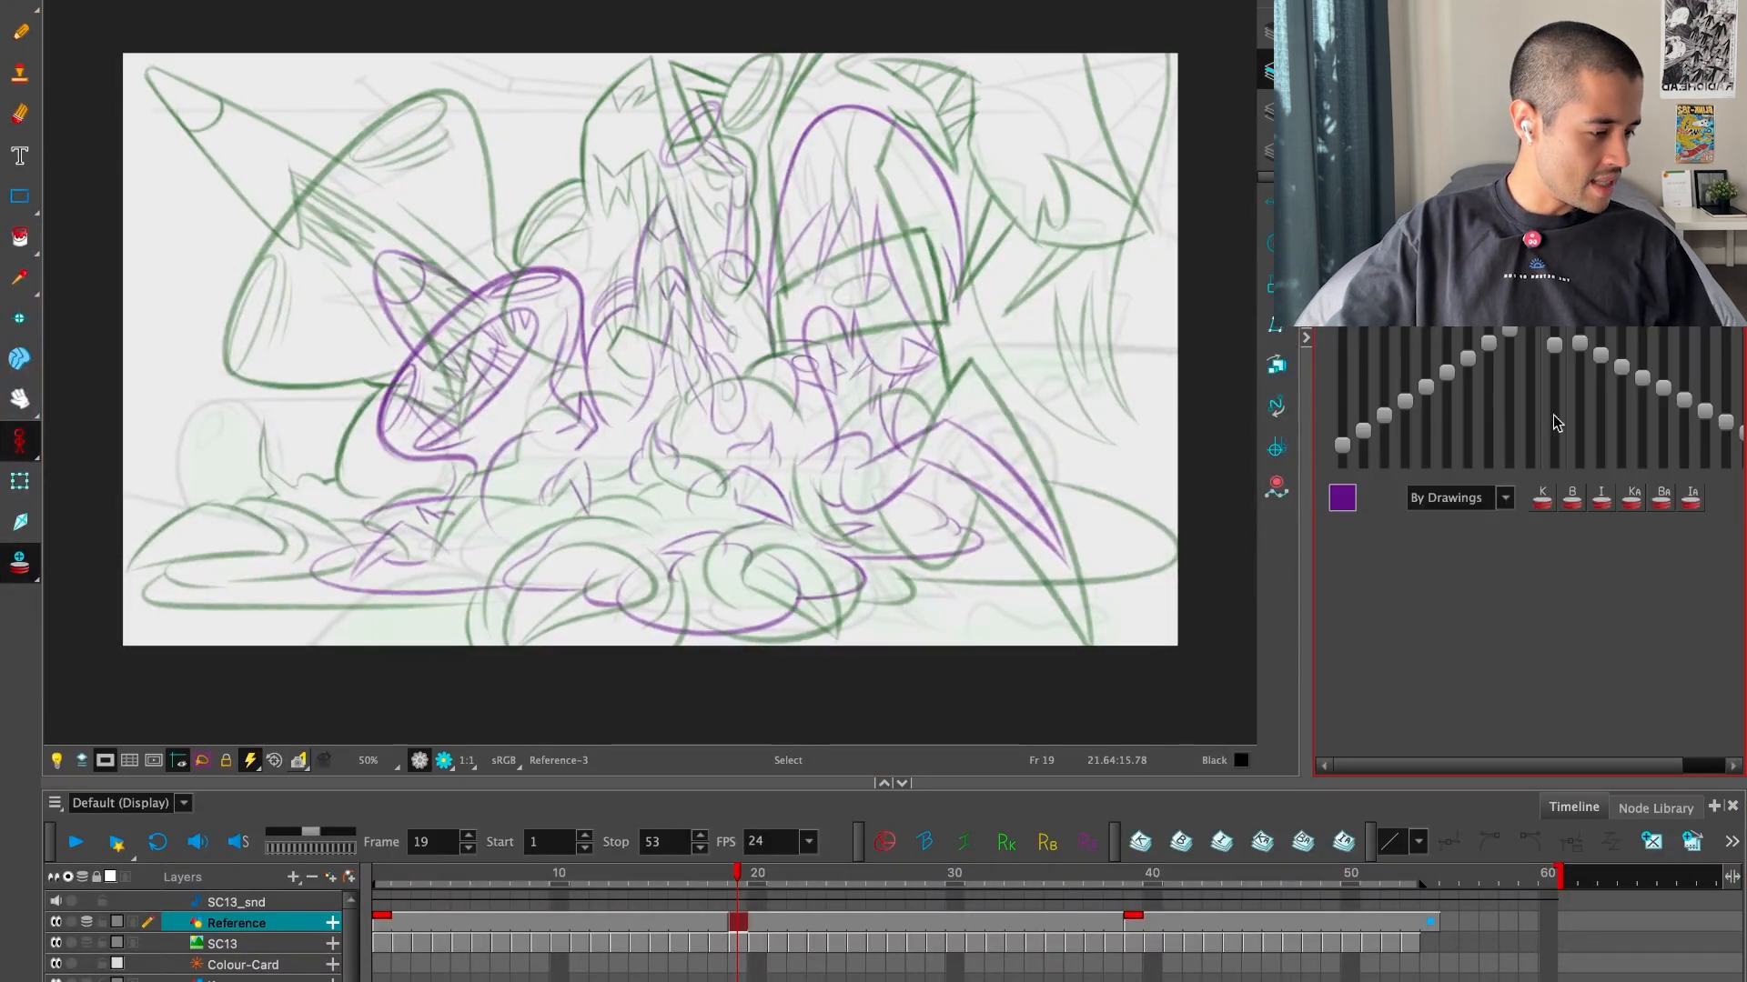
drag(1557, 423, 1556, 437)
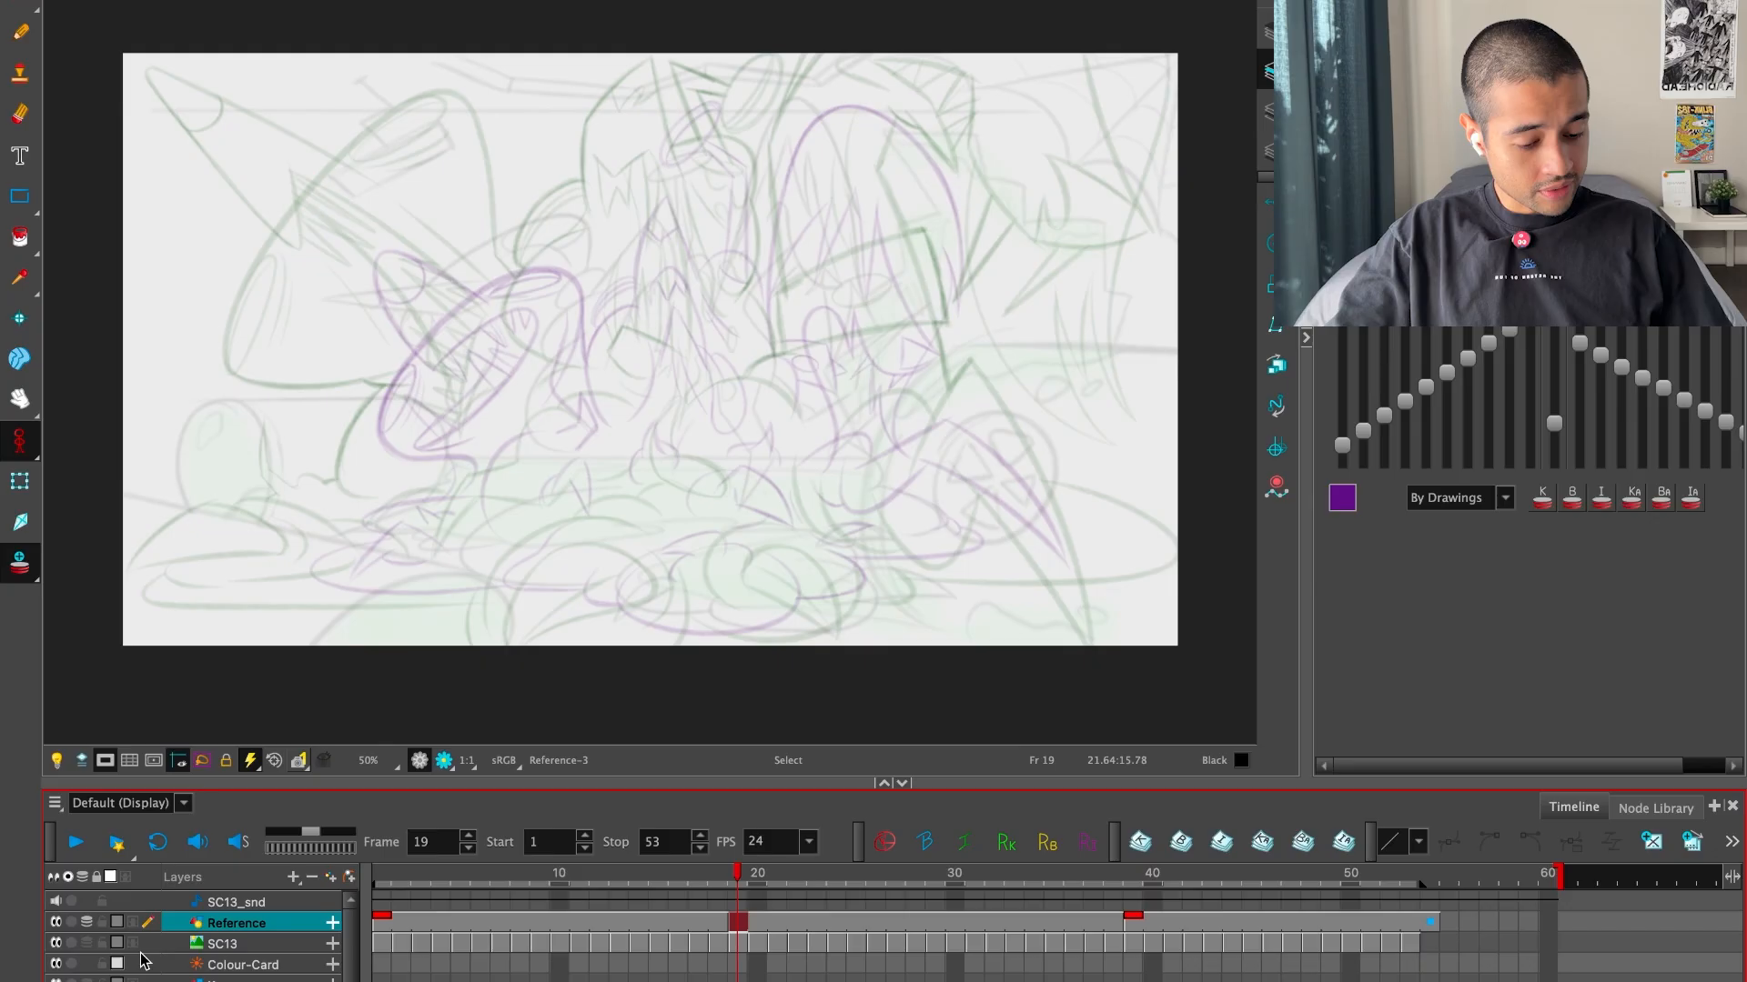
Hide the SC13 layer and reduce the onion skin opacity slightly further
click(56, 944)
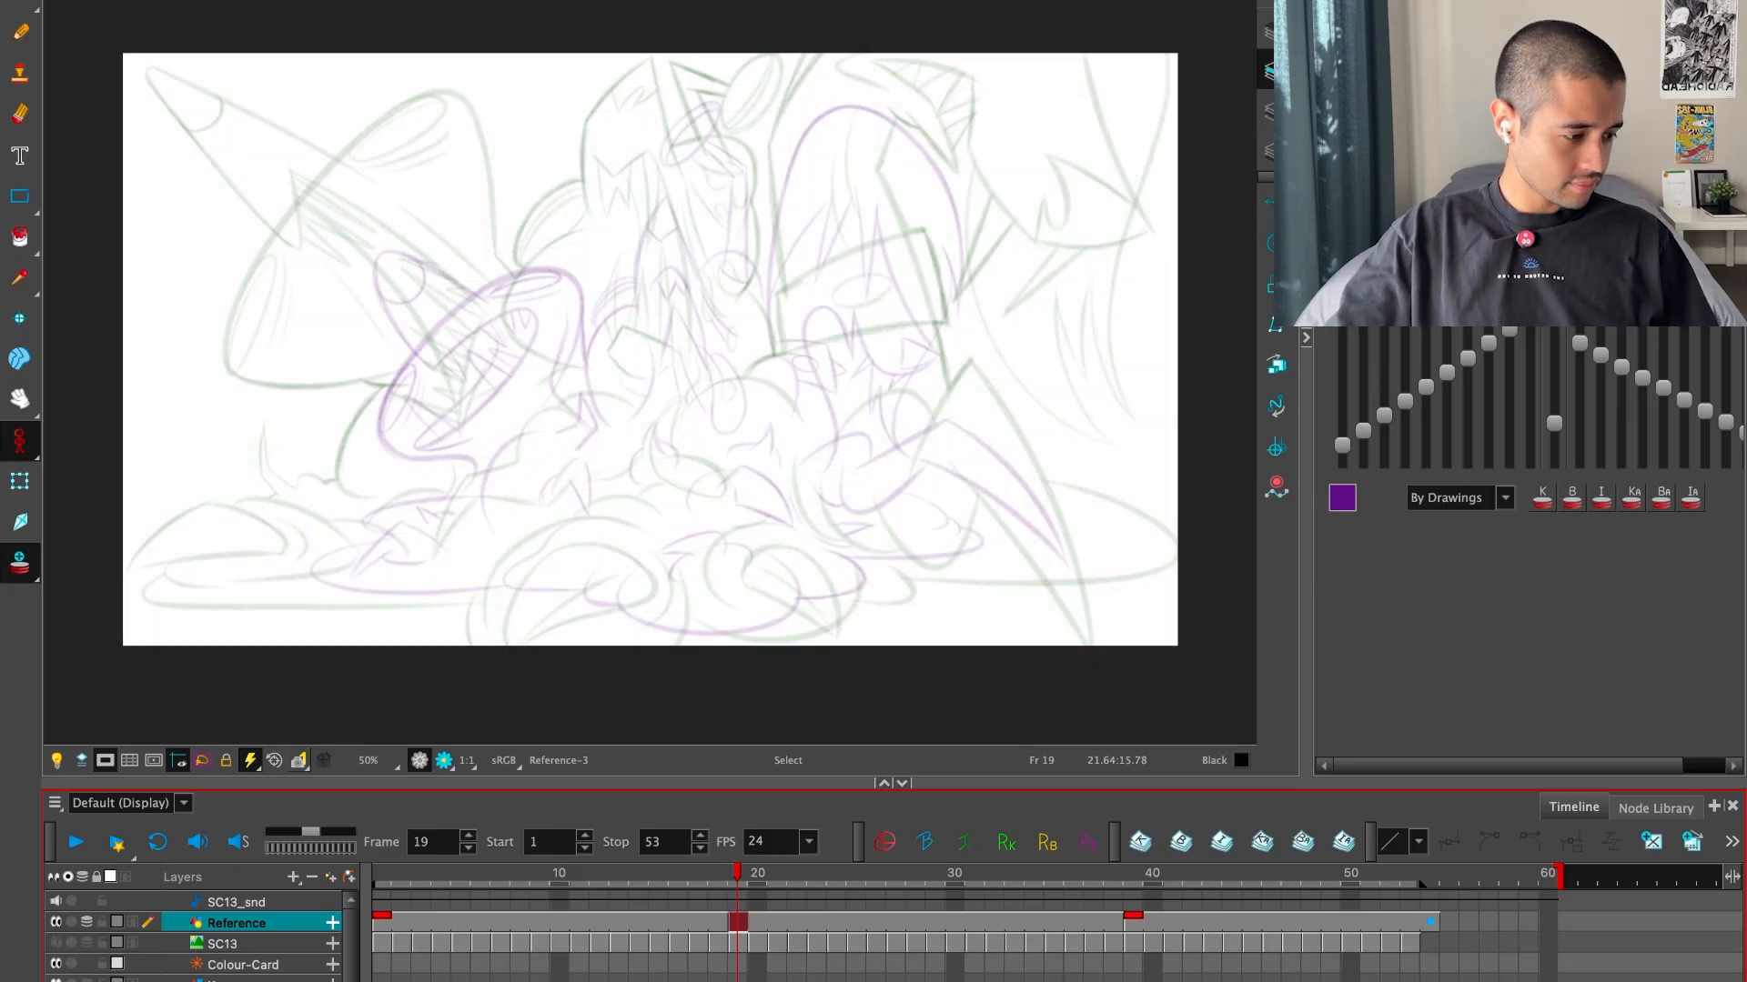
drag(1554, 422, 1557, 428)
Flip through the three drawings to examine how the key poses look with the faded onion skin
key(f)
key(g)
key(g)
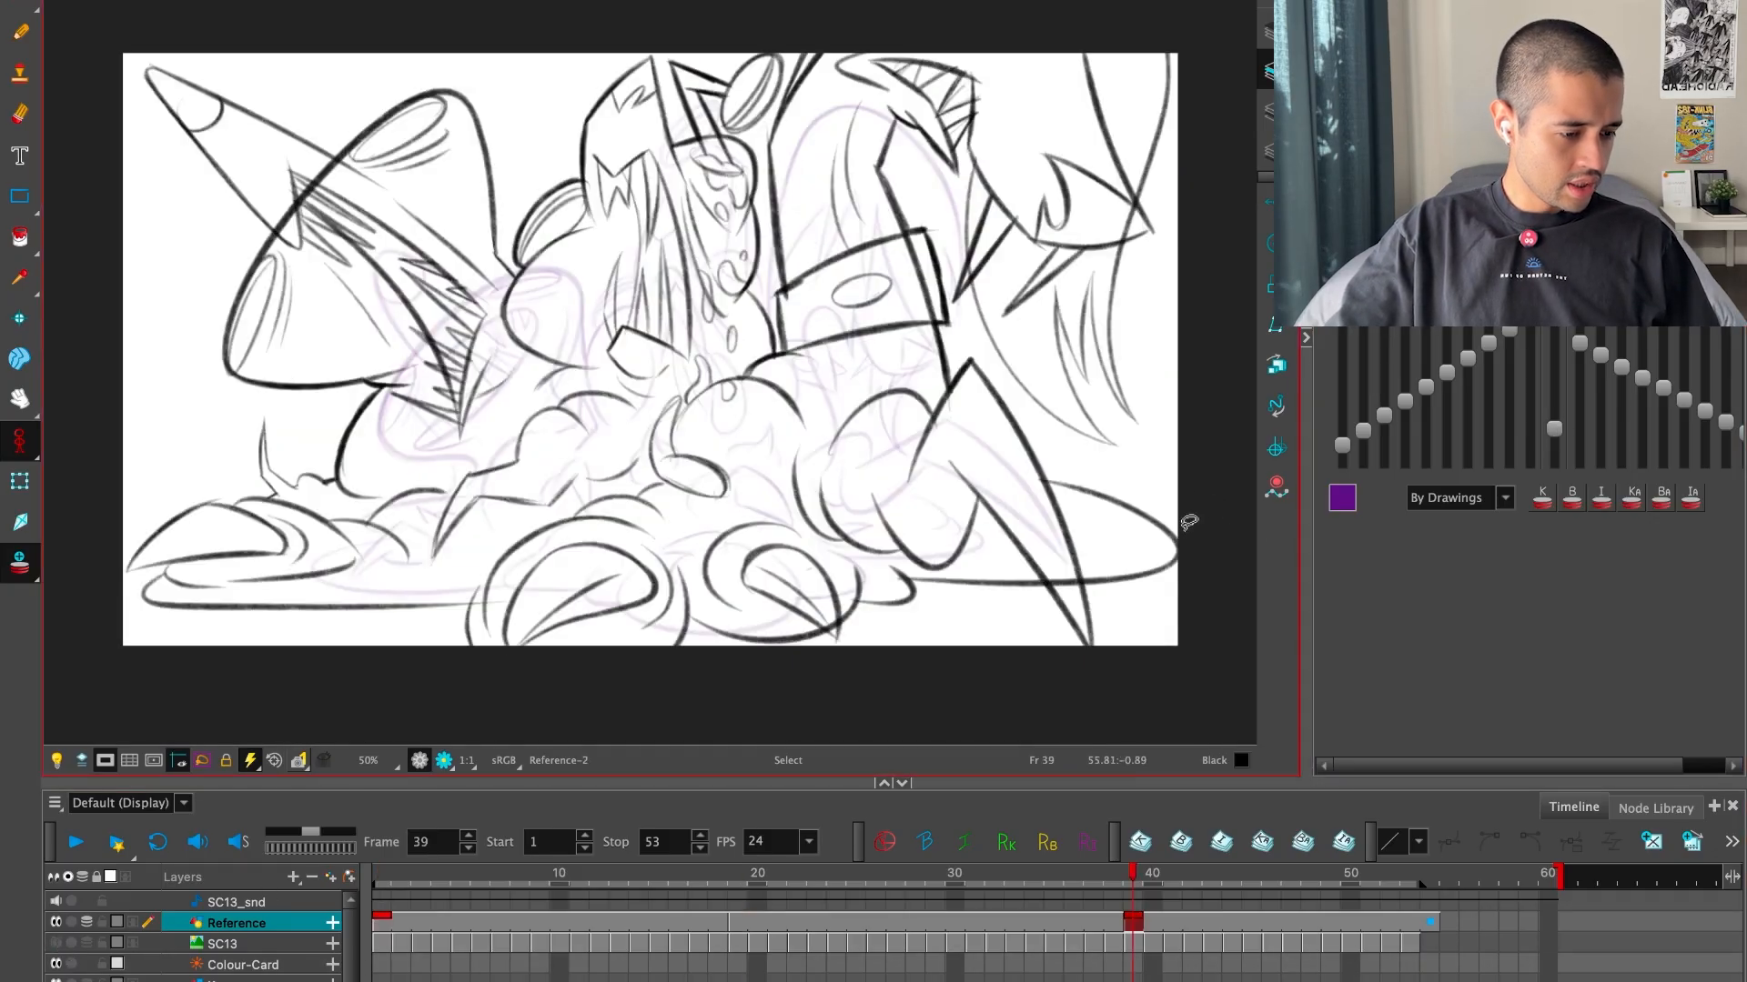
key(f)
key(f)
key(g)
key(f)
key(g)
key(alt+b)
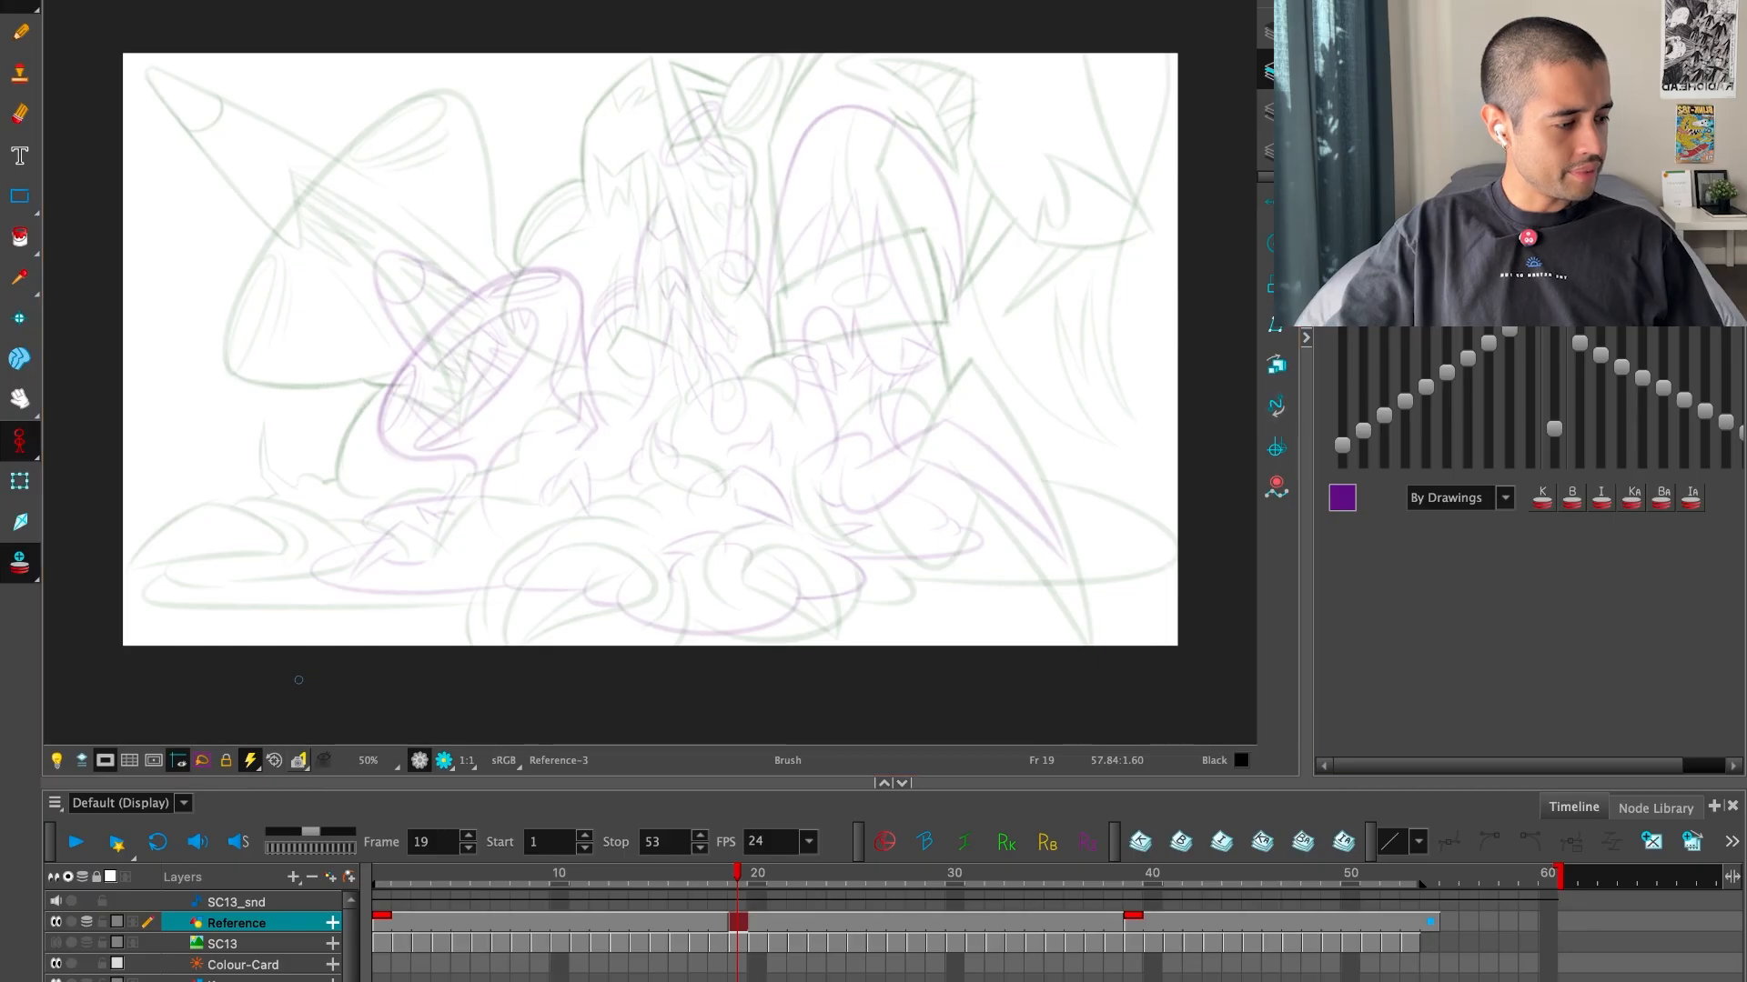
drag(943, 260, 997, 556)
key(super+z)
Resize the Colour panel so its palette list is exposed, and return to the Brush tool
key(alt+s)
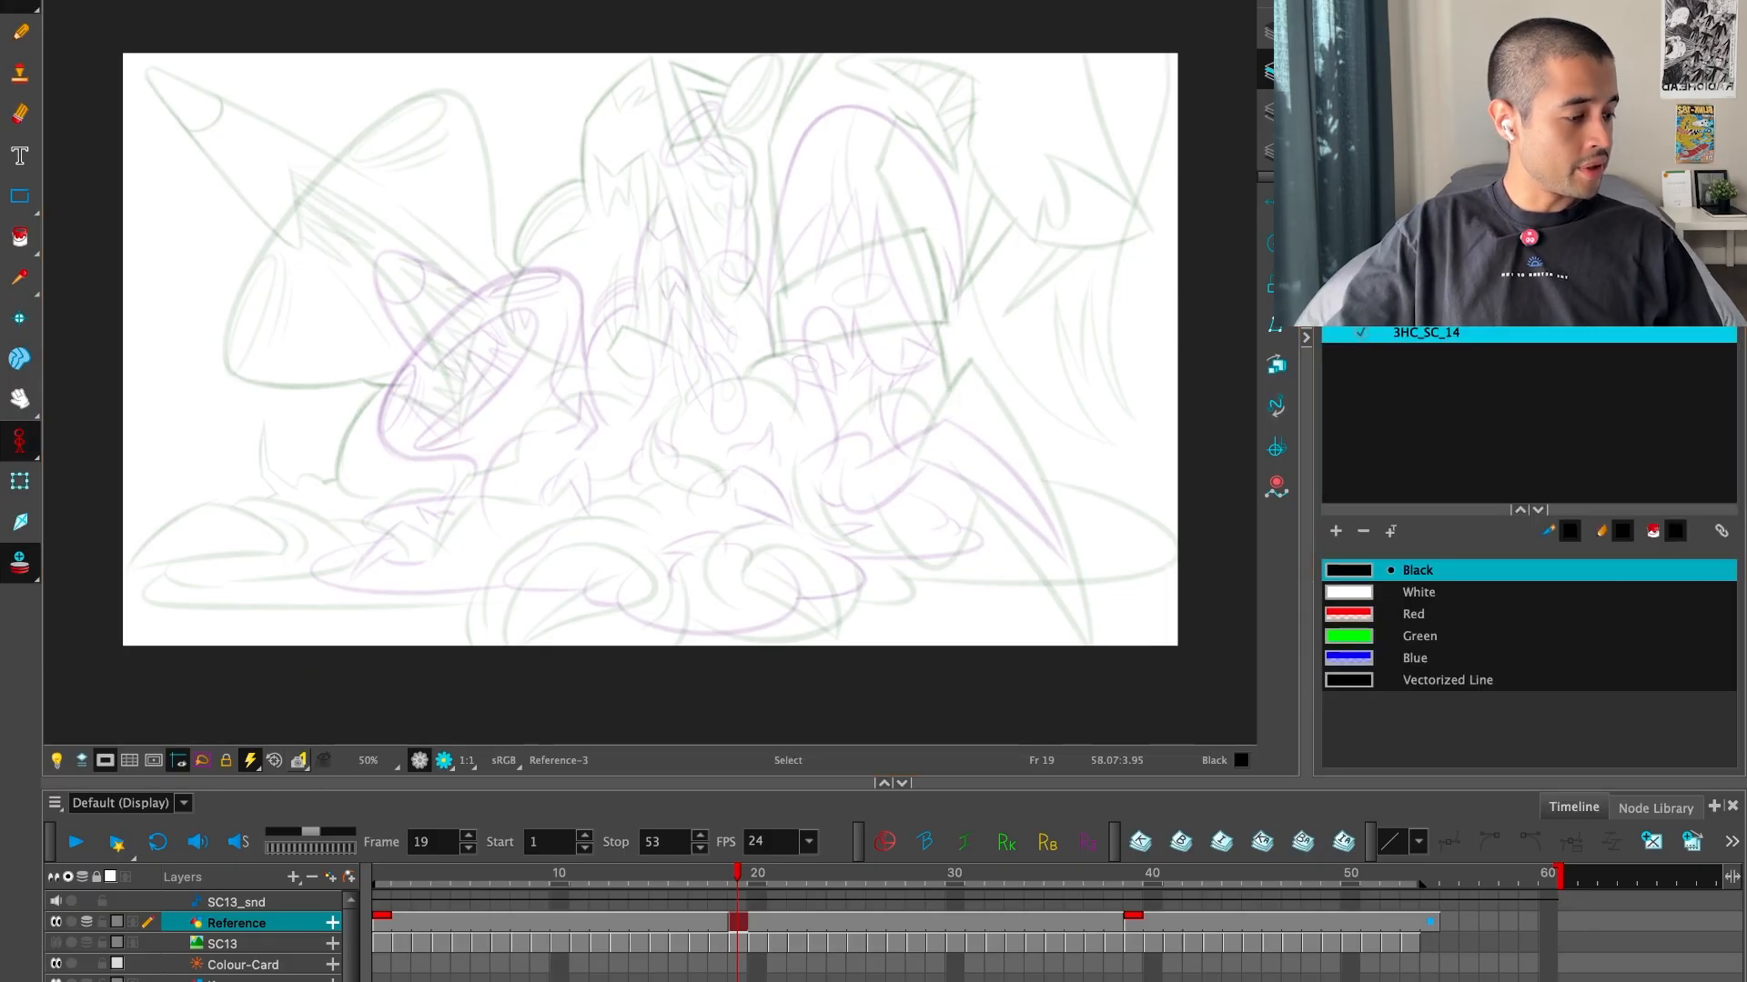
drag(1528, 217, 1528, 339)
key(alt+b)
key(2)
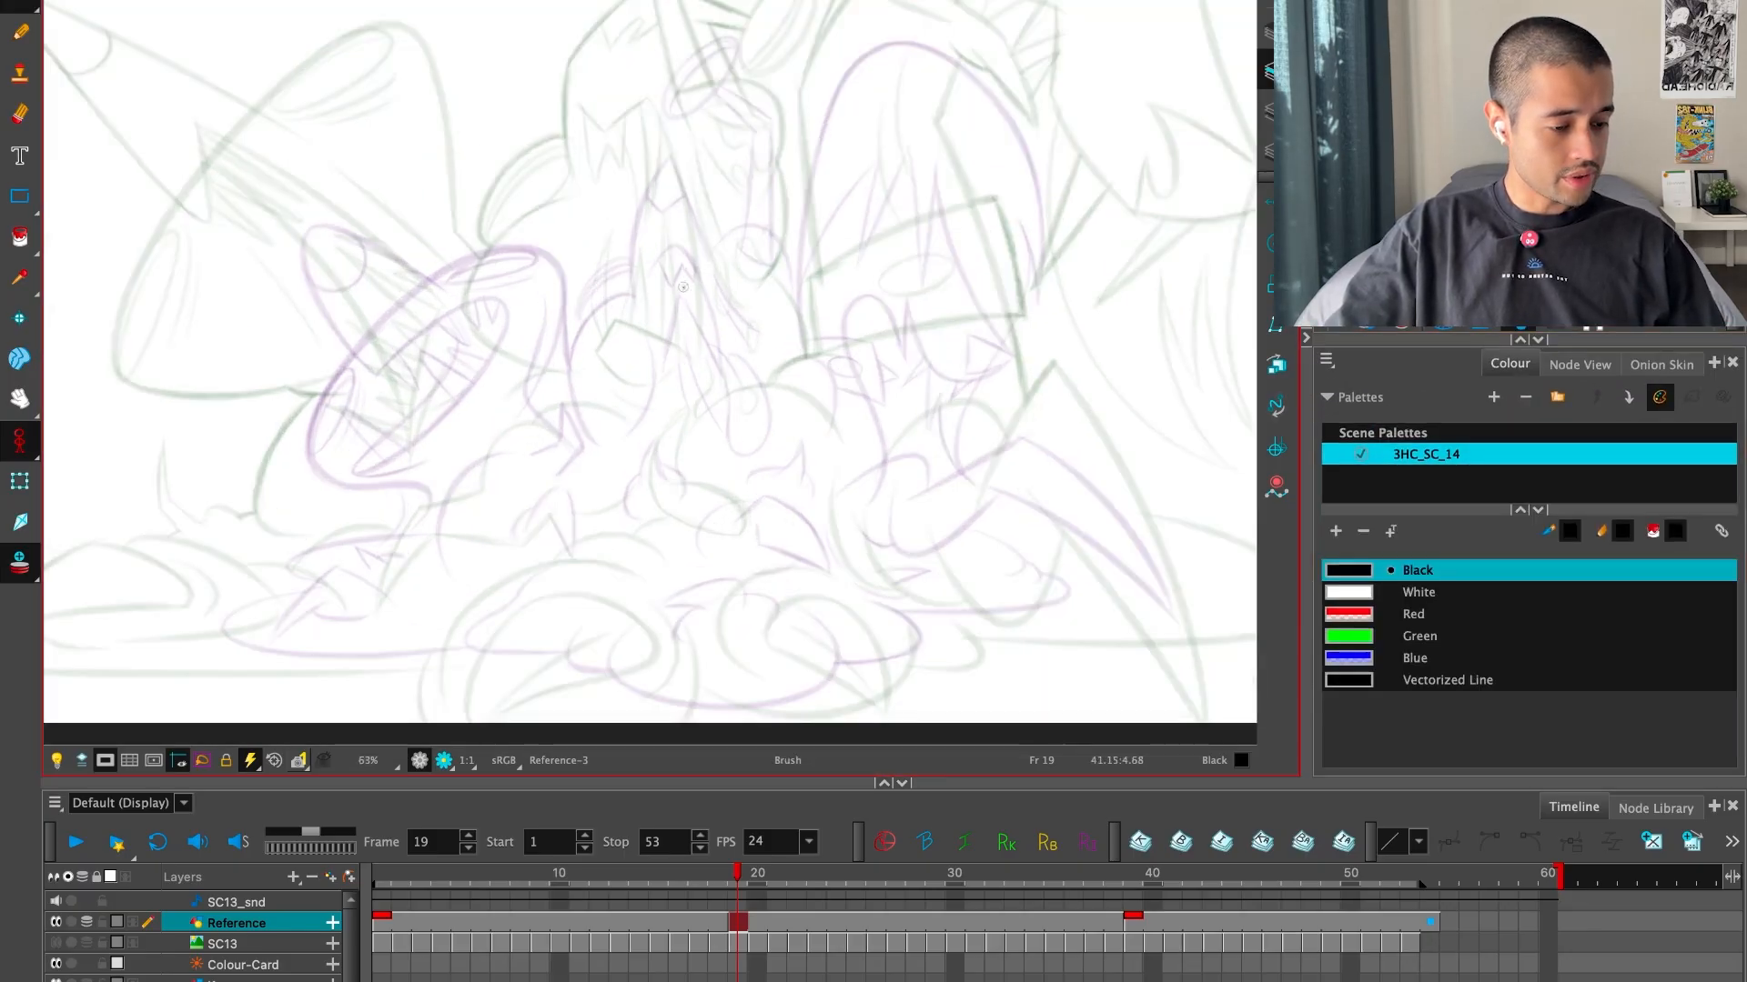
key(2)
mouse_move(510, 504)
mouse_down()
mouse_move(652, 428)
mouse_move(802, 519)
mouse_up()
key(2)
key(super+z)
mouse_move(585, 528)
mouse_down()
mouse_move(688, 466)
mouse_move(891, 437)
mouse_up()
key(super+z)
Flip between the inbetween at frame 19 and both key drawings to work out the creature's movement
key(f)
key(g)
key(g)
key(f)
key(f)
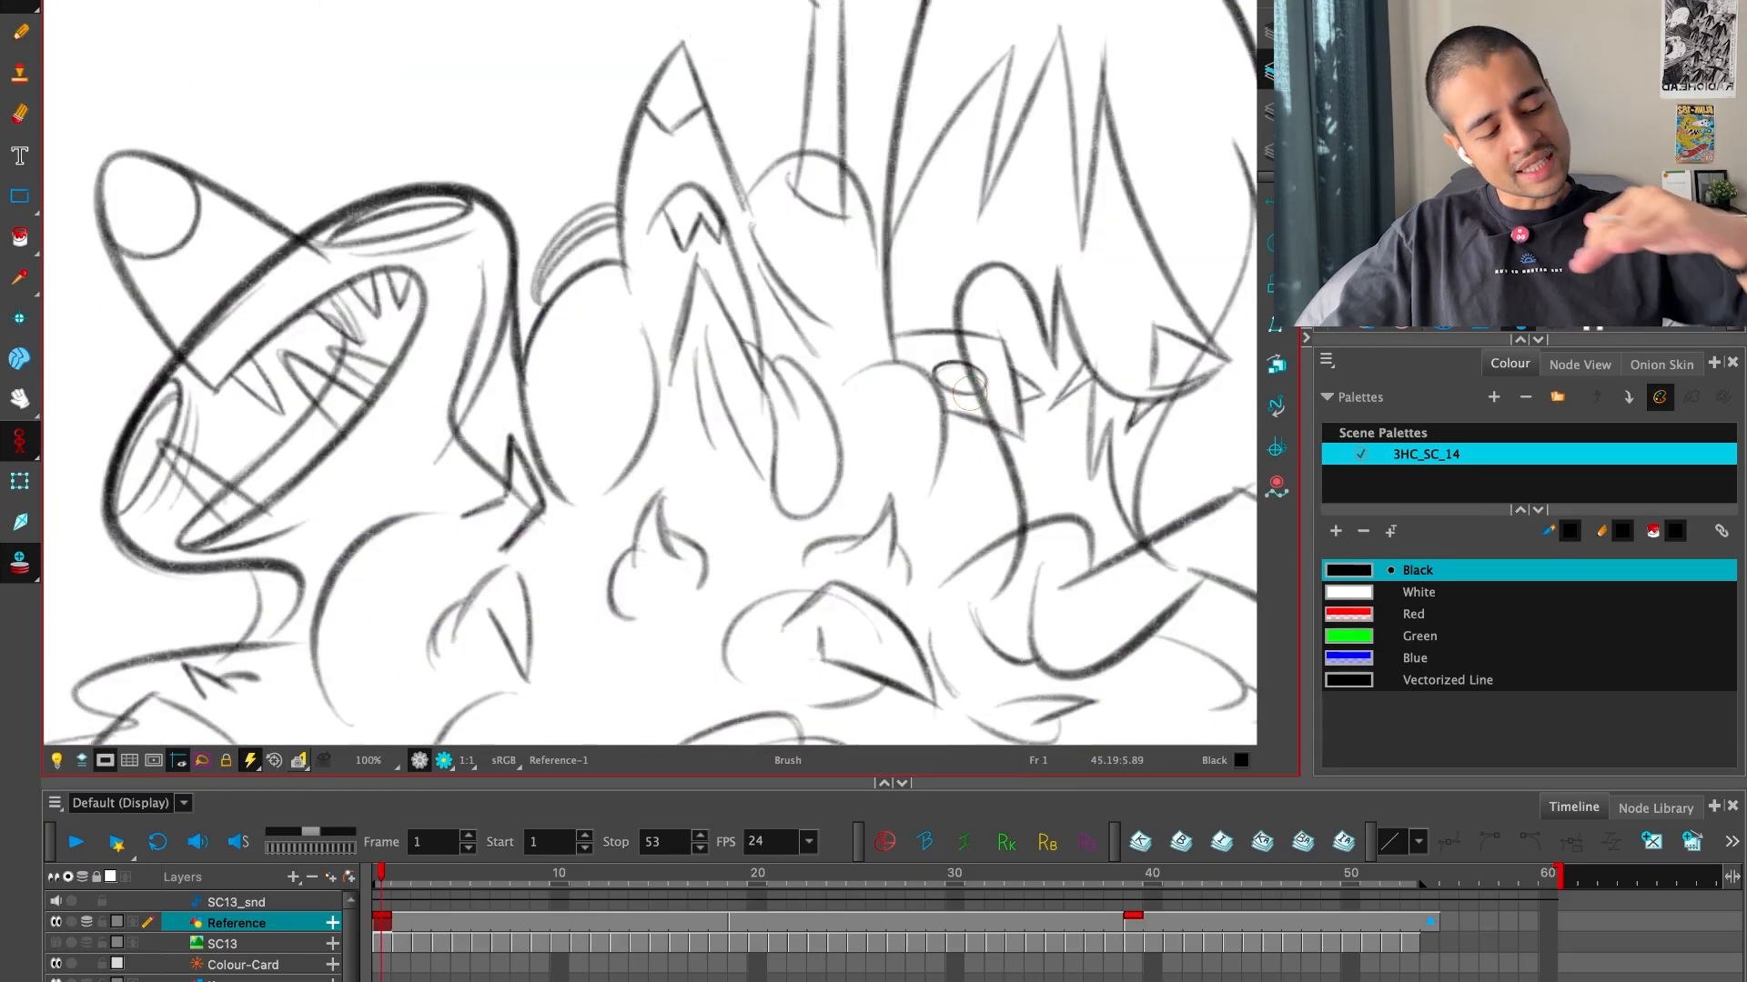
key(1)
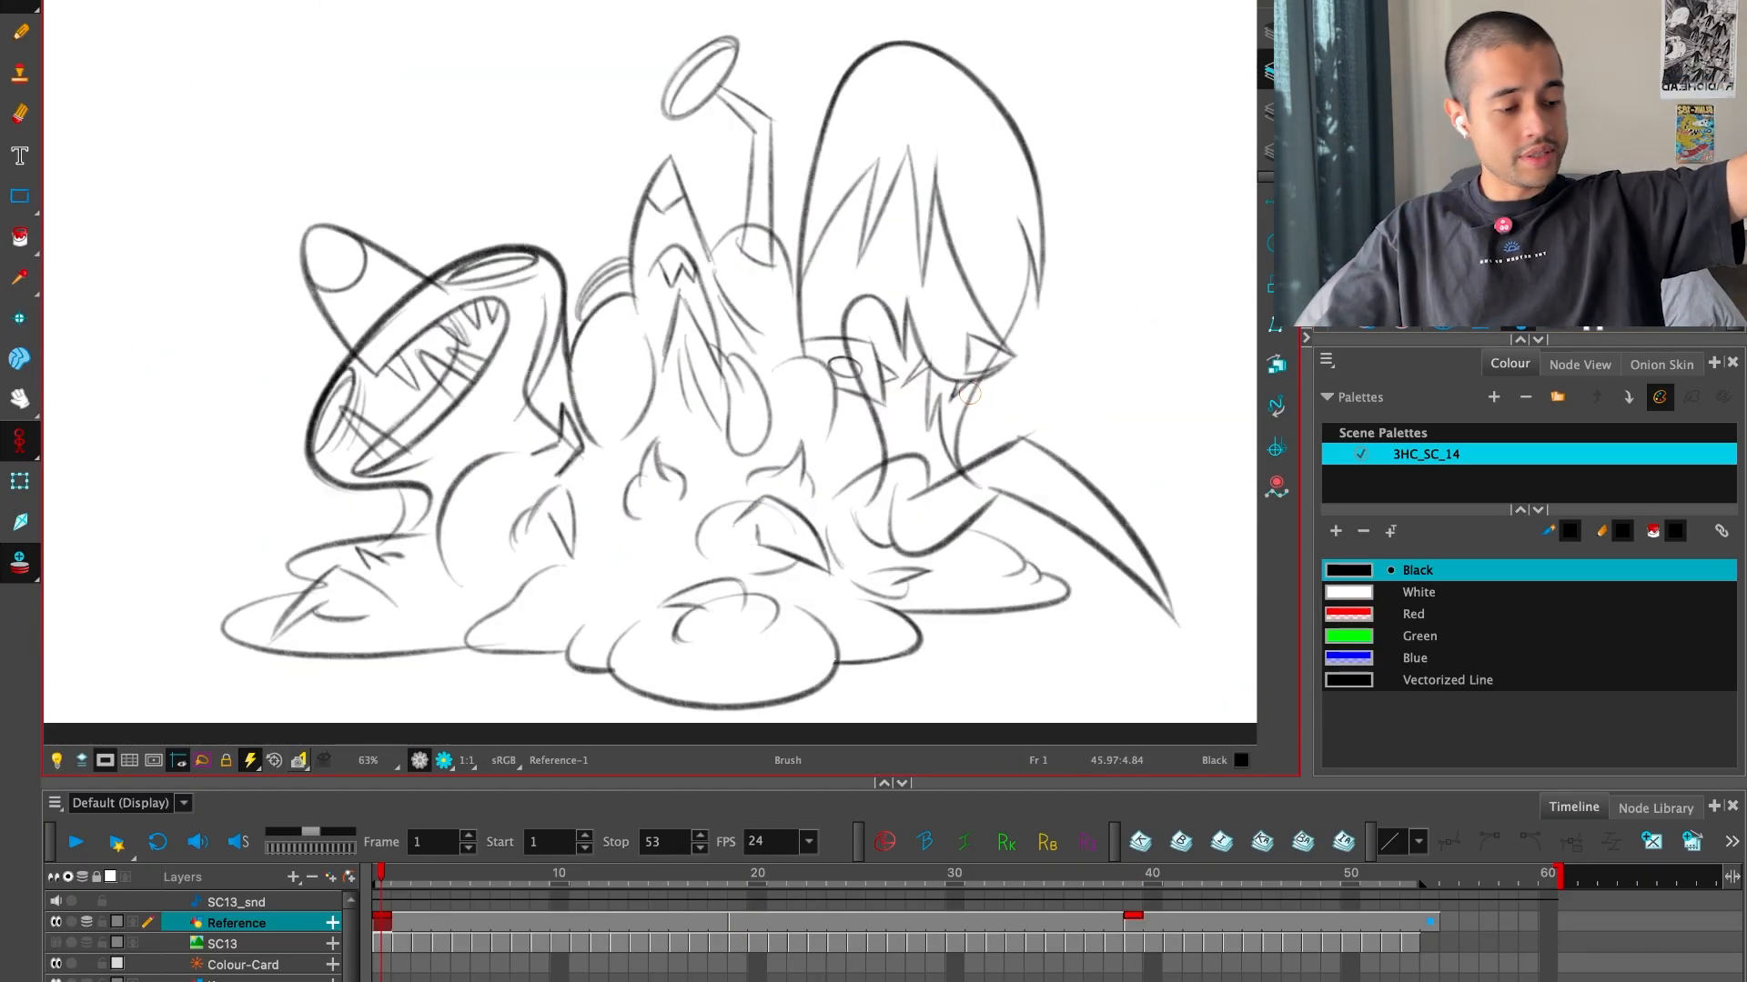
key(g)
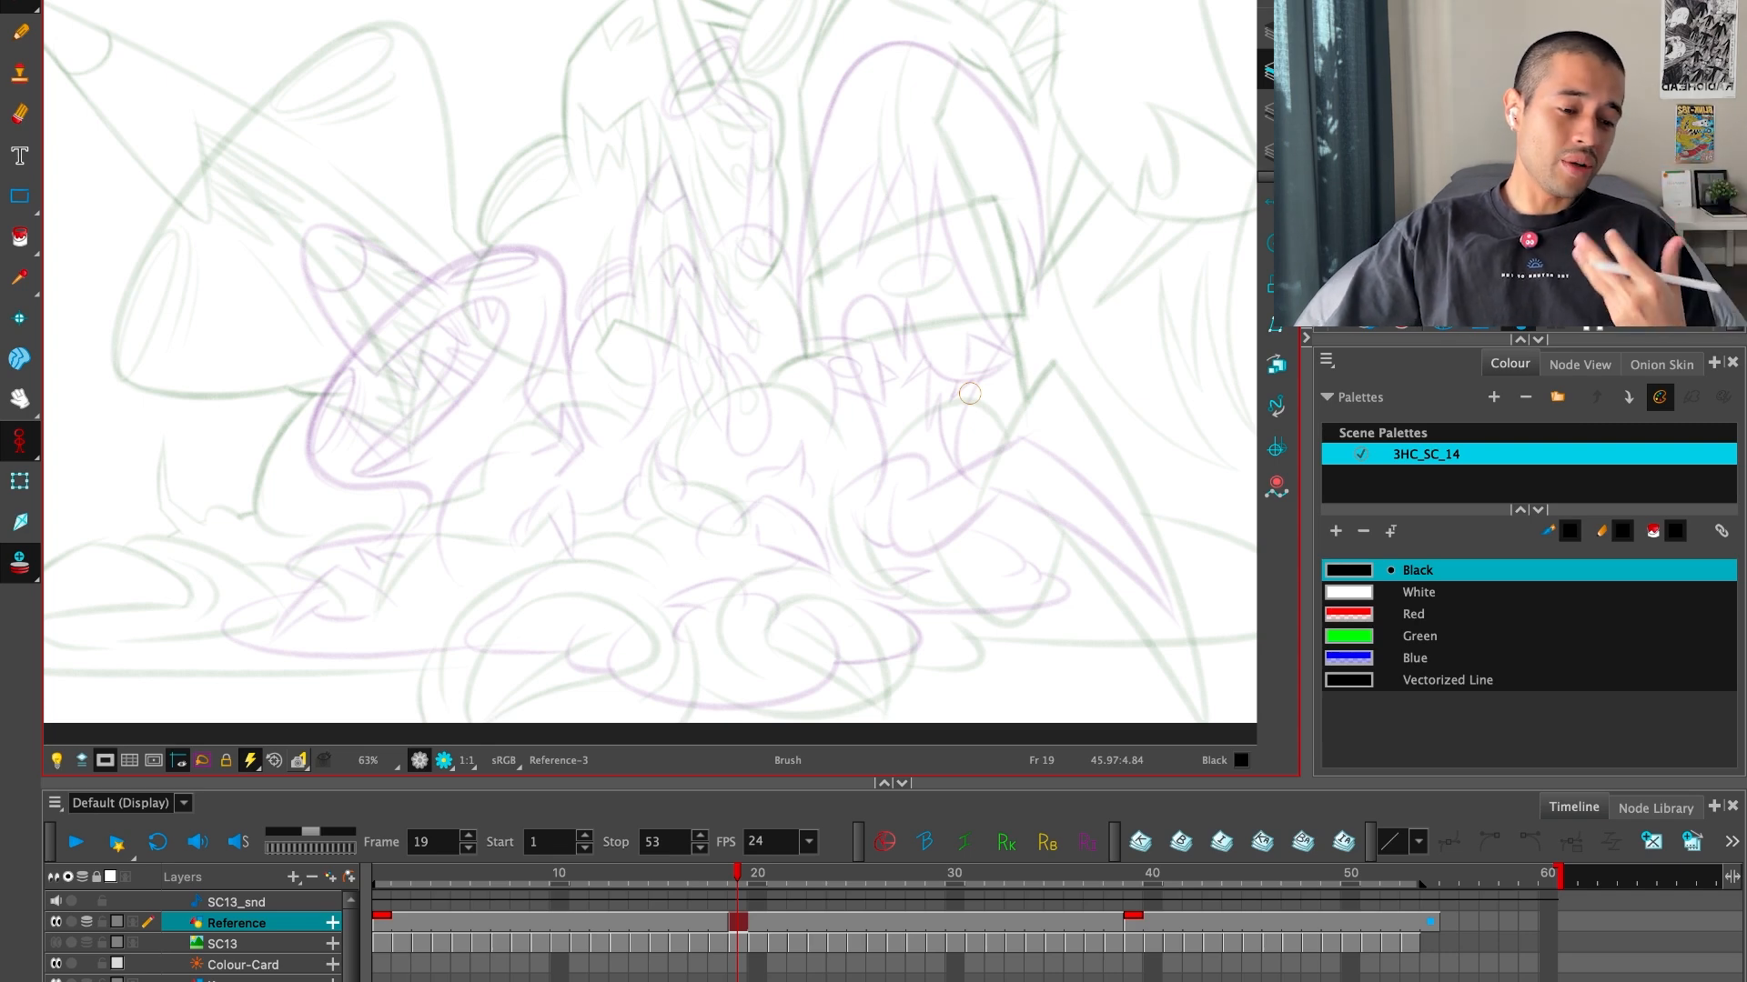
key(f)
key(g)
key(g)
key(f)
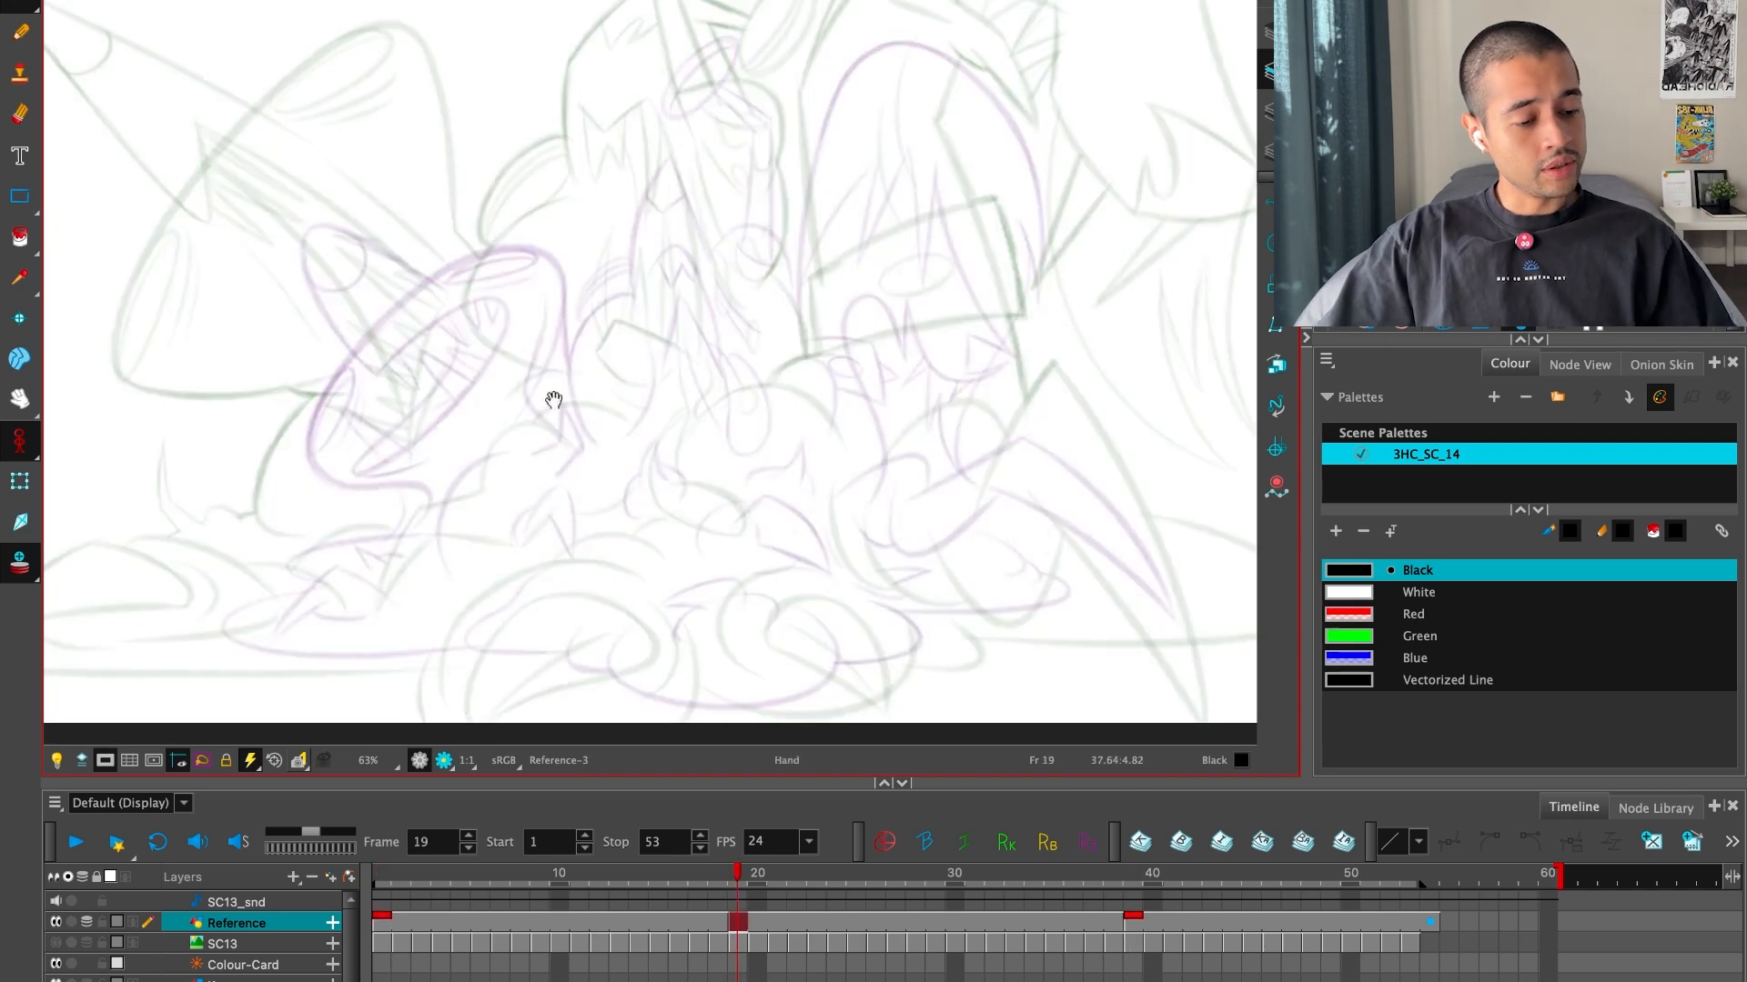
In full-screen view, brush the curved upper-left edge of the left creature's head at frame 19, between the two onion-skinned poses
drag(553, 397, 833, 495)
key(alt+s)
key(ctrl+f)
key(2)
key(2)
key(2)
drag(1080, 701, 1035, 682)
key(alt+b)
key(f)
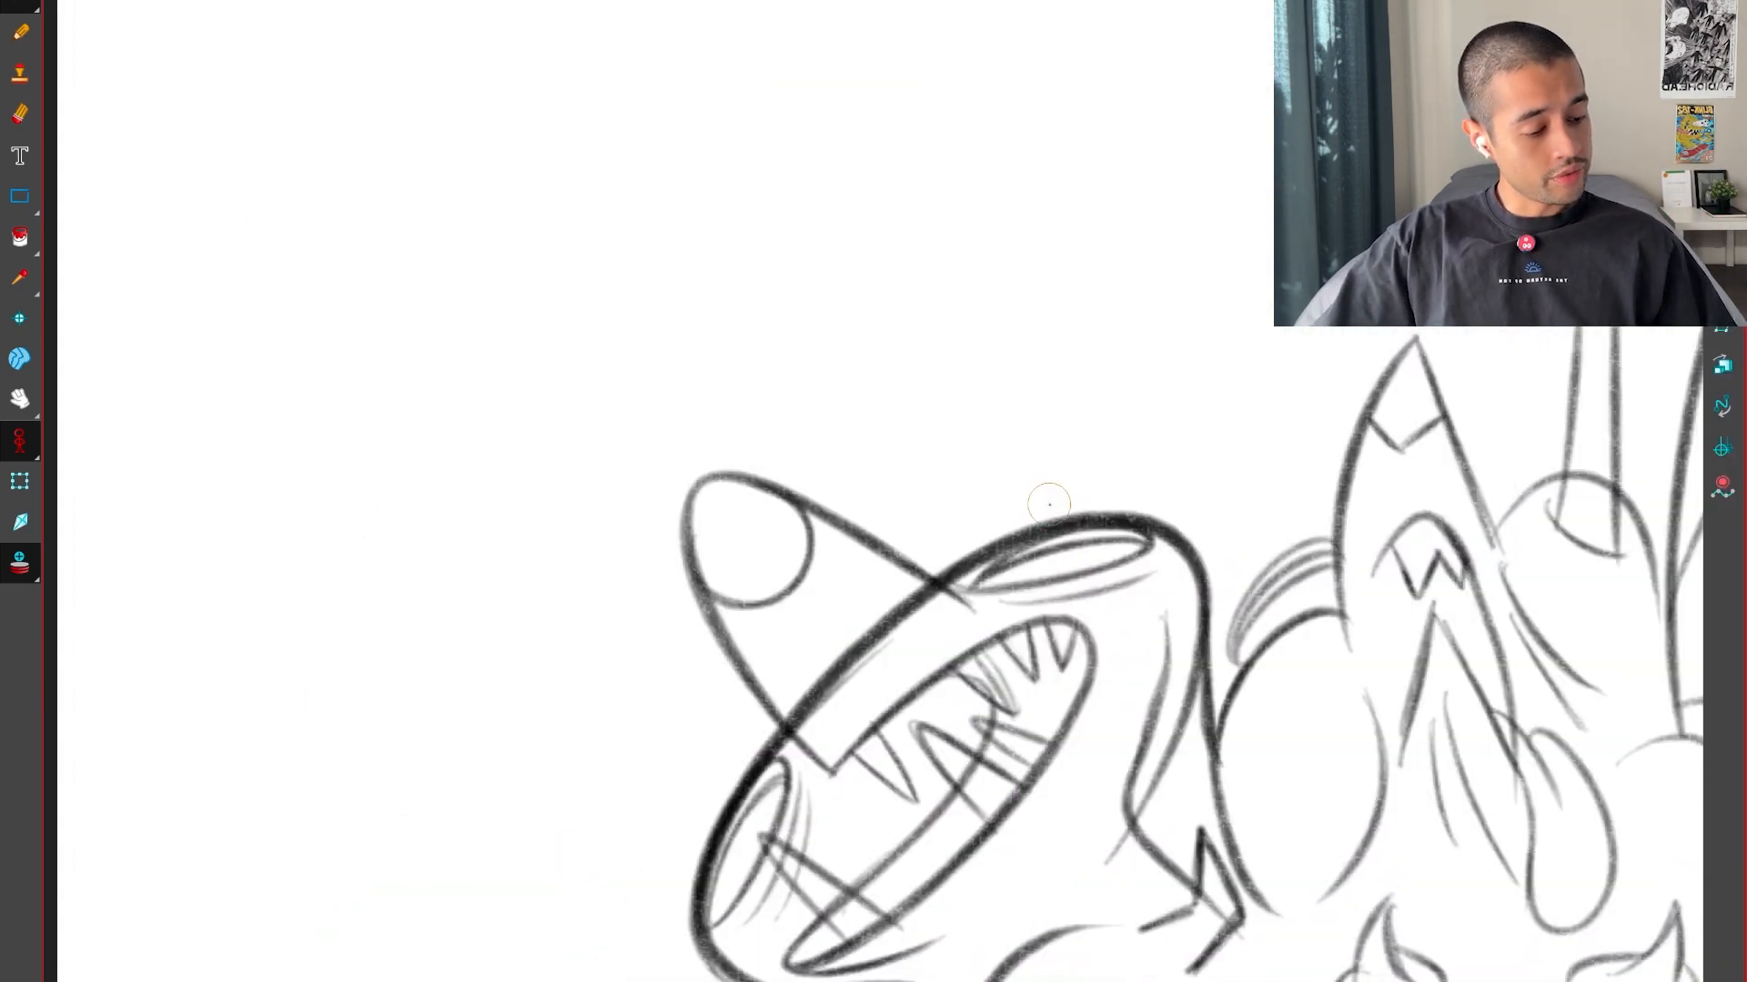
key(g)
key(g)
key(f)
mouse_move(454, 879)
mouse_down()
mouse_move(512, 704)
mouse_move(1076, 364)
mouse_up()
Extend the head outline around its lower-left corner and along the bottom edge, comparing it with both key drawings
key(f)
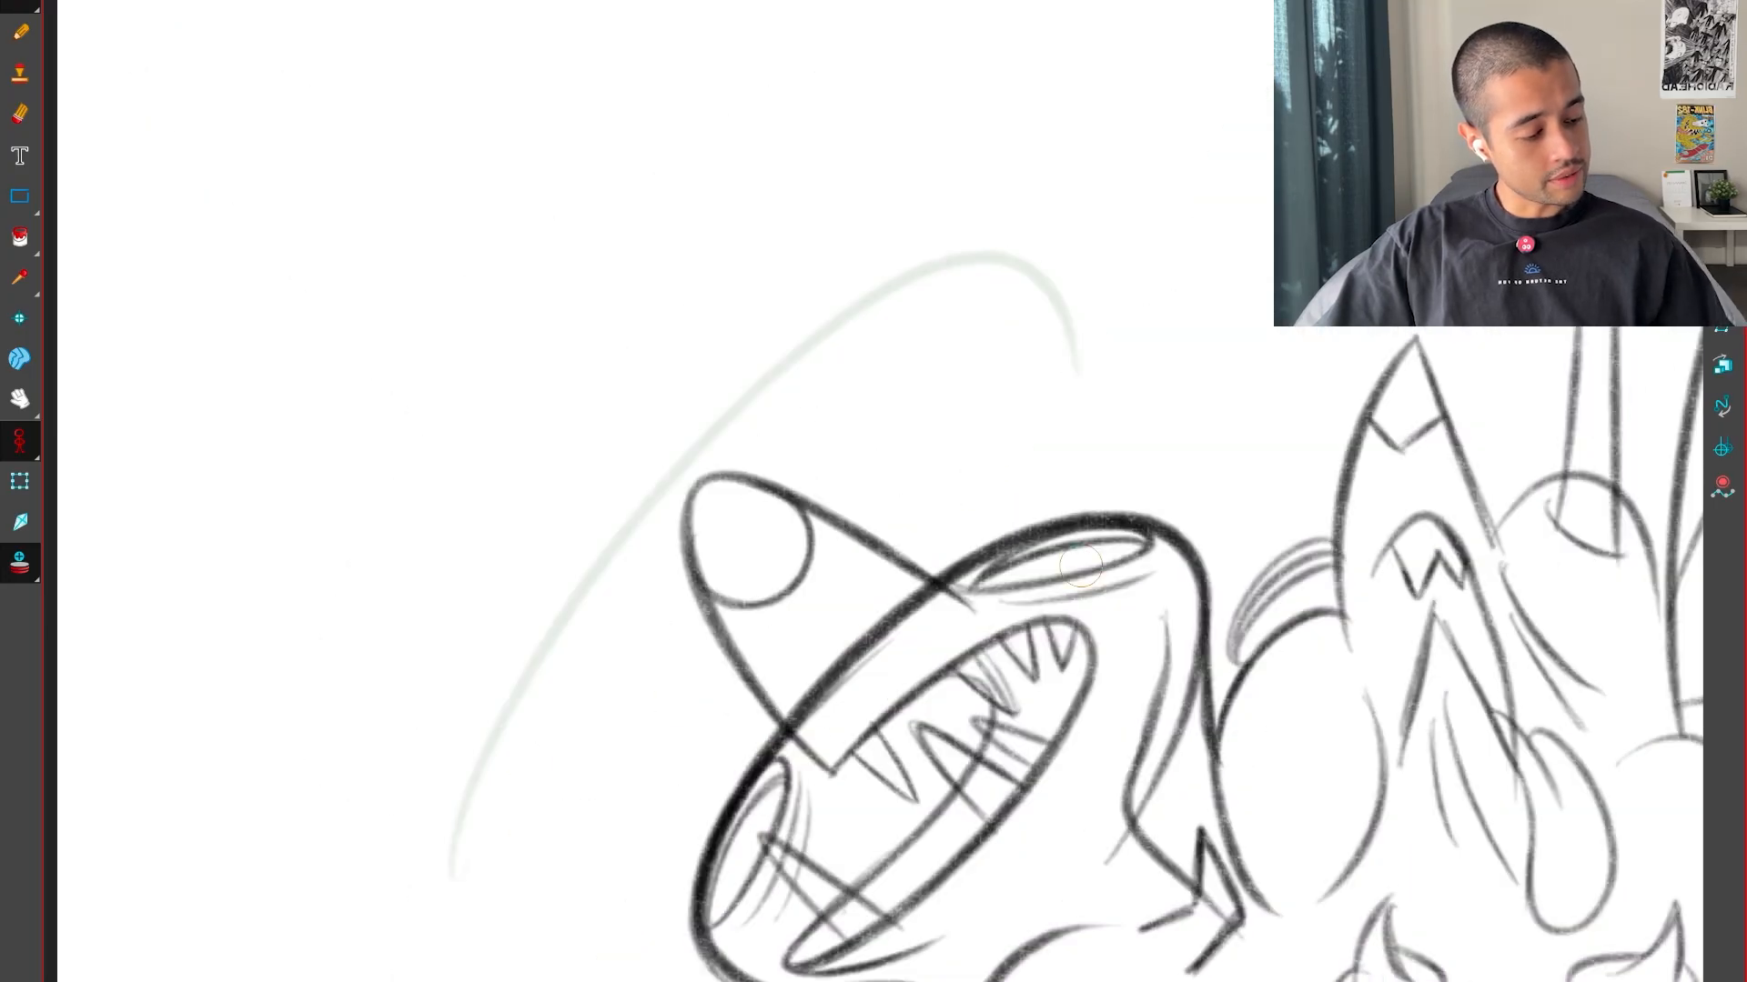
key(g)
key(g)
key(f)
key(g)
mouse_move(514, 723)
mouse_down()
mouse_move(586, 964)
mouse_move(860, 960)
mouse_up()
key(f)
key(g)
key(g)
key(f)
key(f)
key(g)
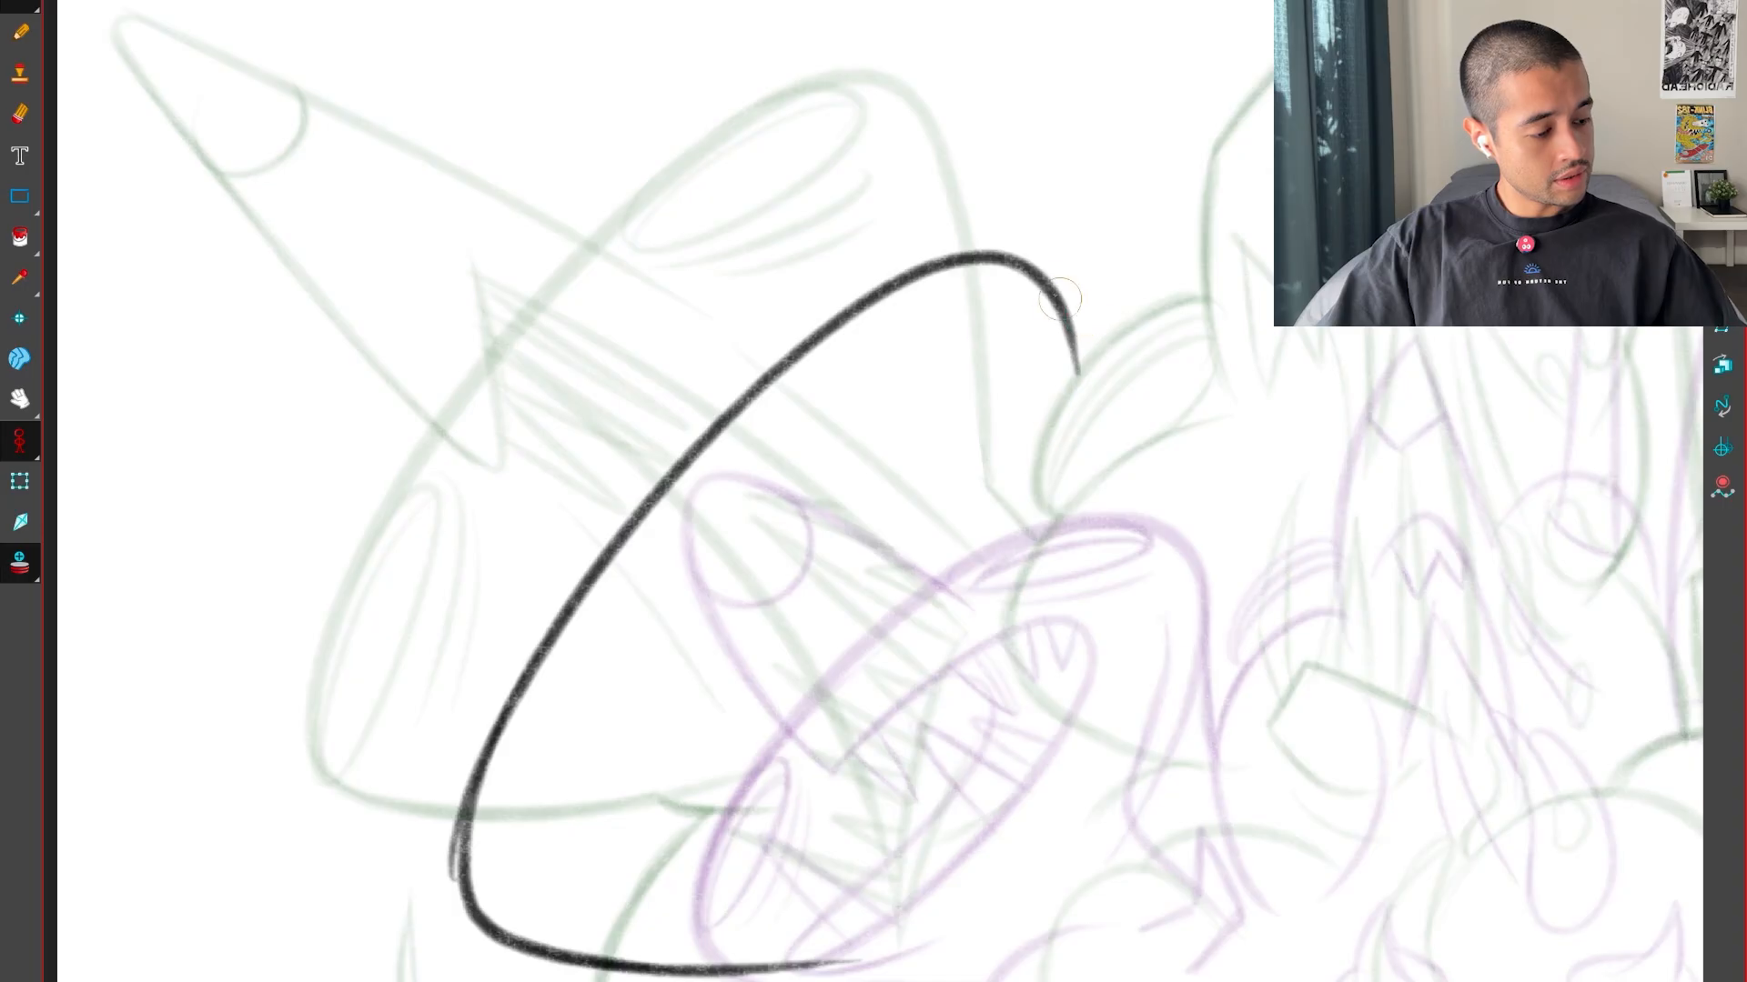
drag(1035, 271, 1098, 628)
key(ctrl+z)
mouse_move(909, 619)
mouse_down()
mouse_move(1279, 527)
mouse_move(1182, 459)
mouse_up()
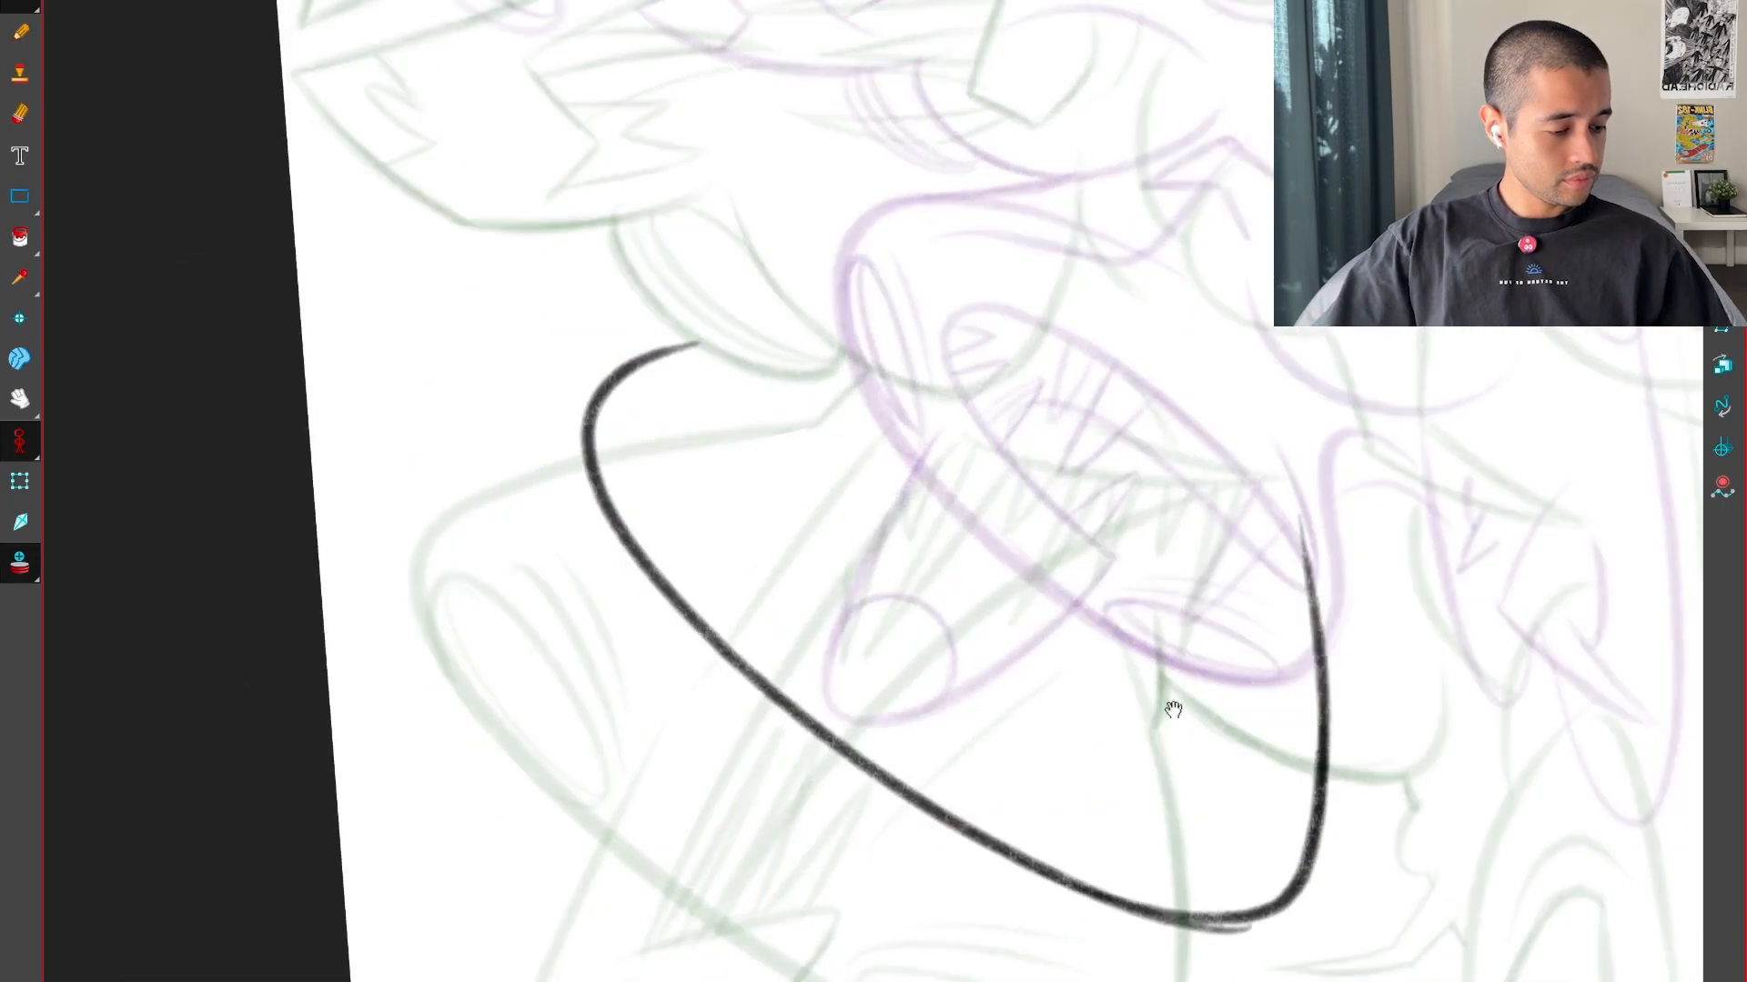
drag(1170, 708, 1091, 753)
key(2)
key(2)
mouse_move(505, 371)
mouse_down()
mouse_move(1492, 136)
mouse_move(585, 311)
mouse_move(1528, 231)
mouse_up()
key(ctrl+z)
key(shift+x)
key(1)
key(1)
drag(919, 780, 870, 697)
key(f)
key(g)
key(g)
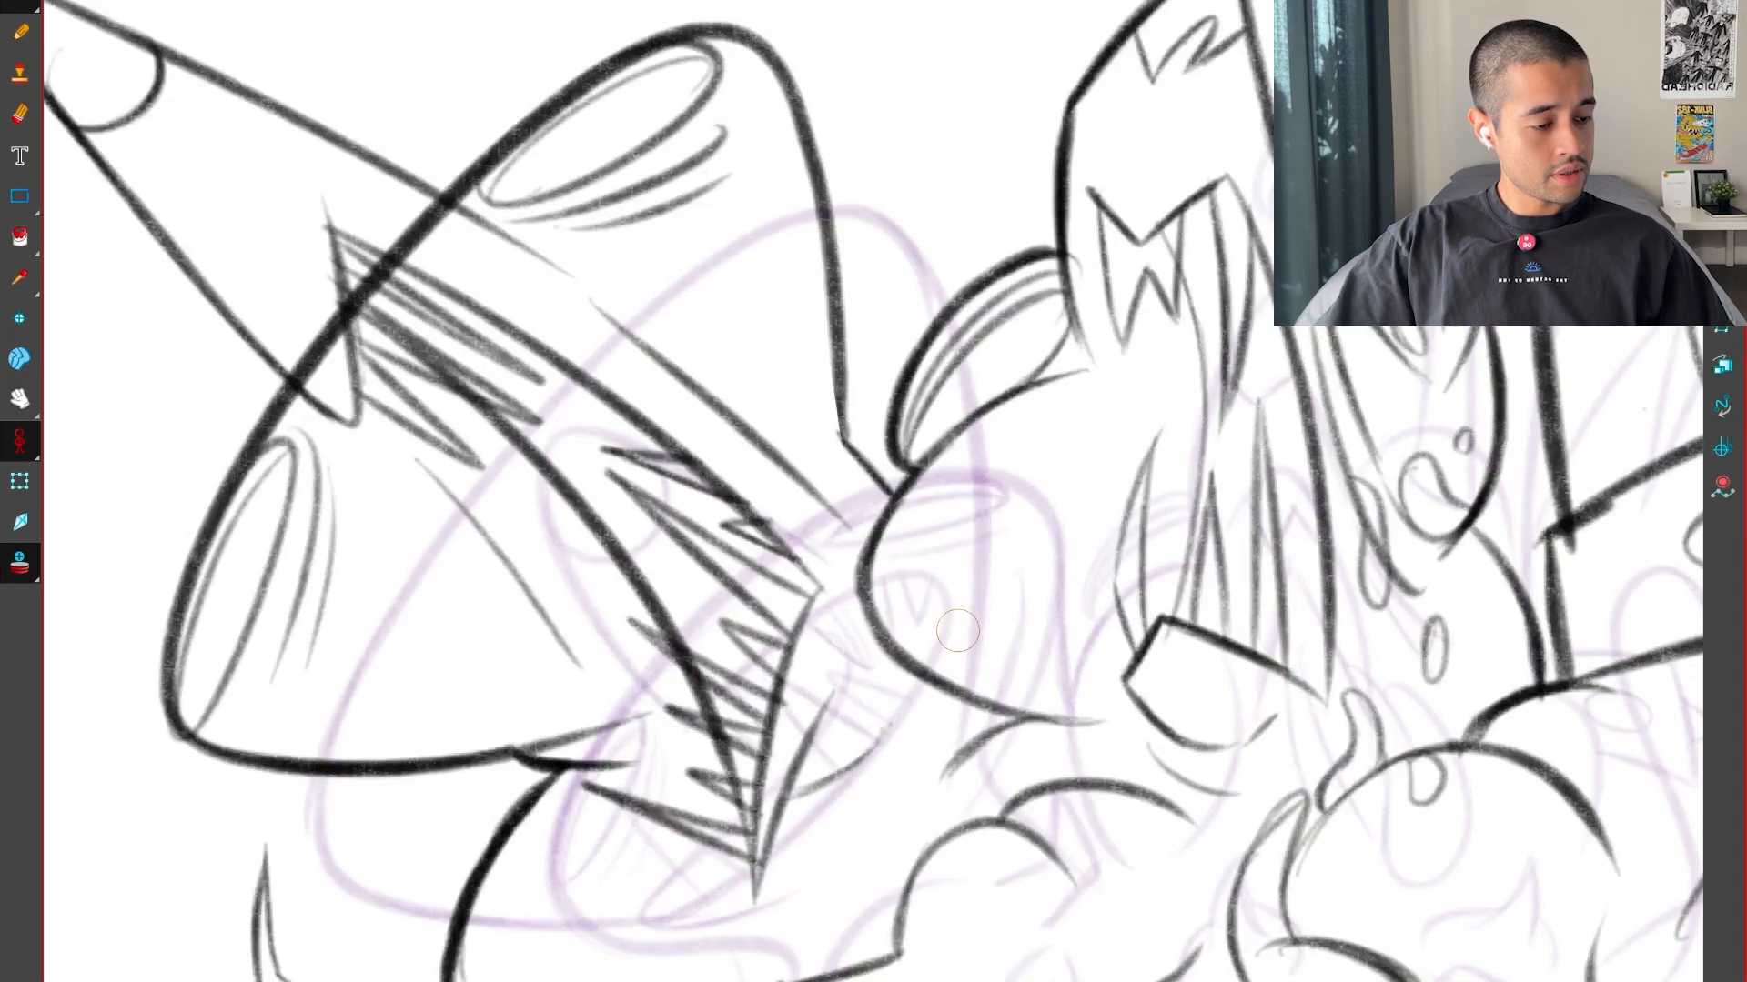
key(f)
key(f)
key(g)
key(f)
key(g)
key(ctrl+z)
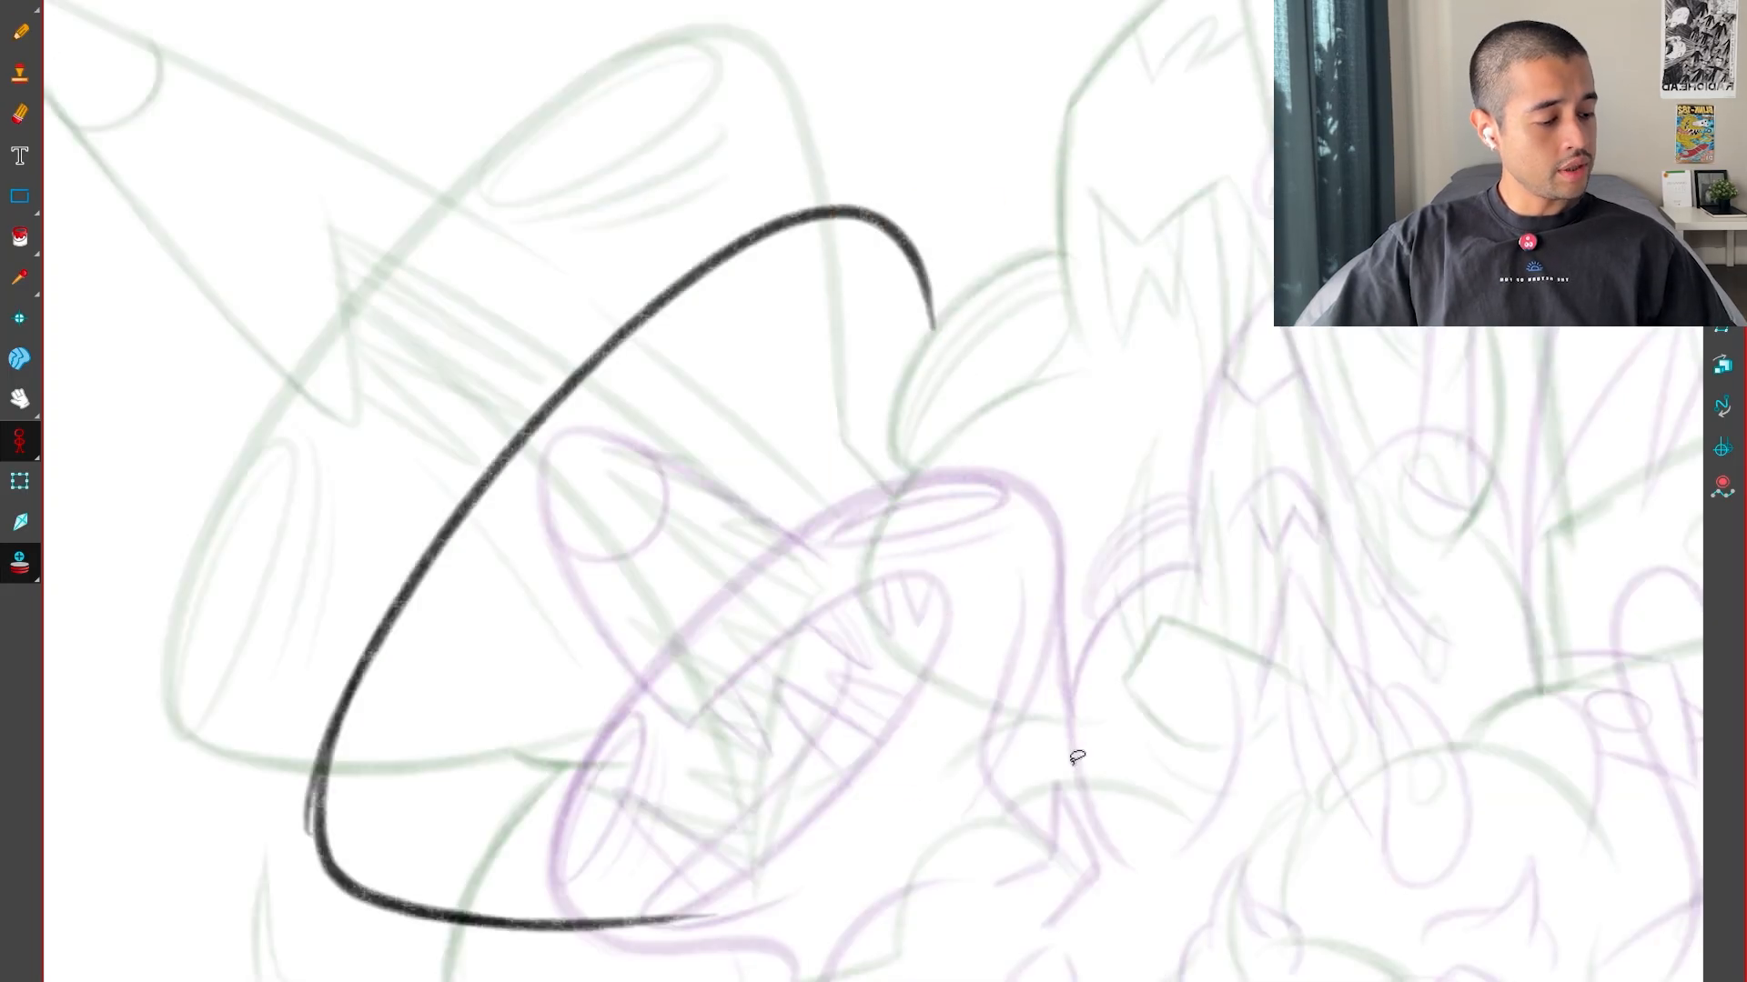
drag(1077, 756, 1083, 318)
drag(1090, 333, 1006, 438)
key(2)
key(2)
drag(478, 741, 1364, 182)
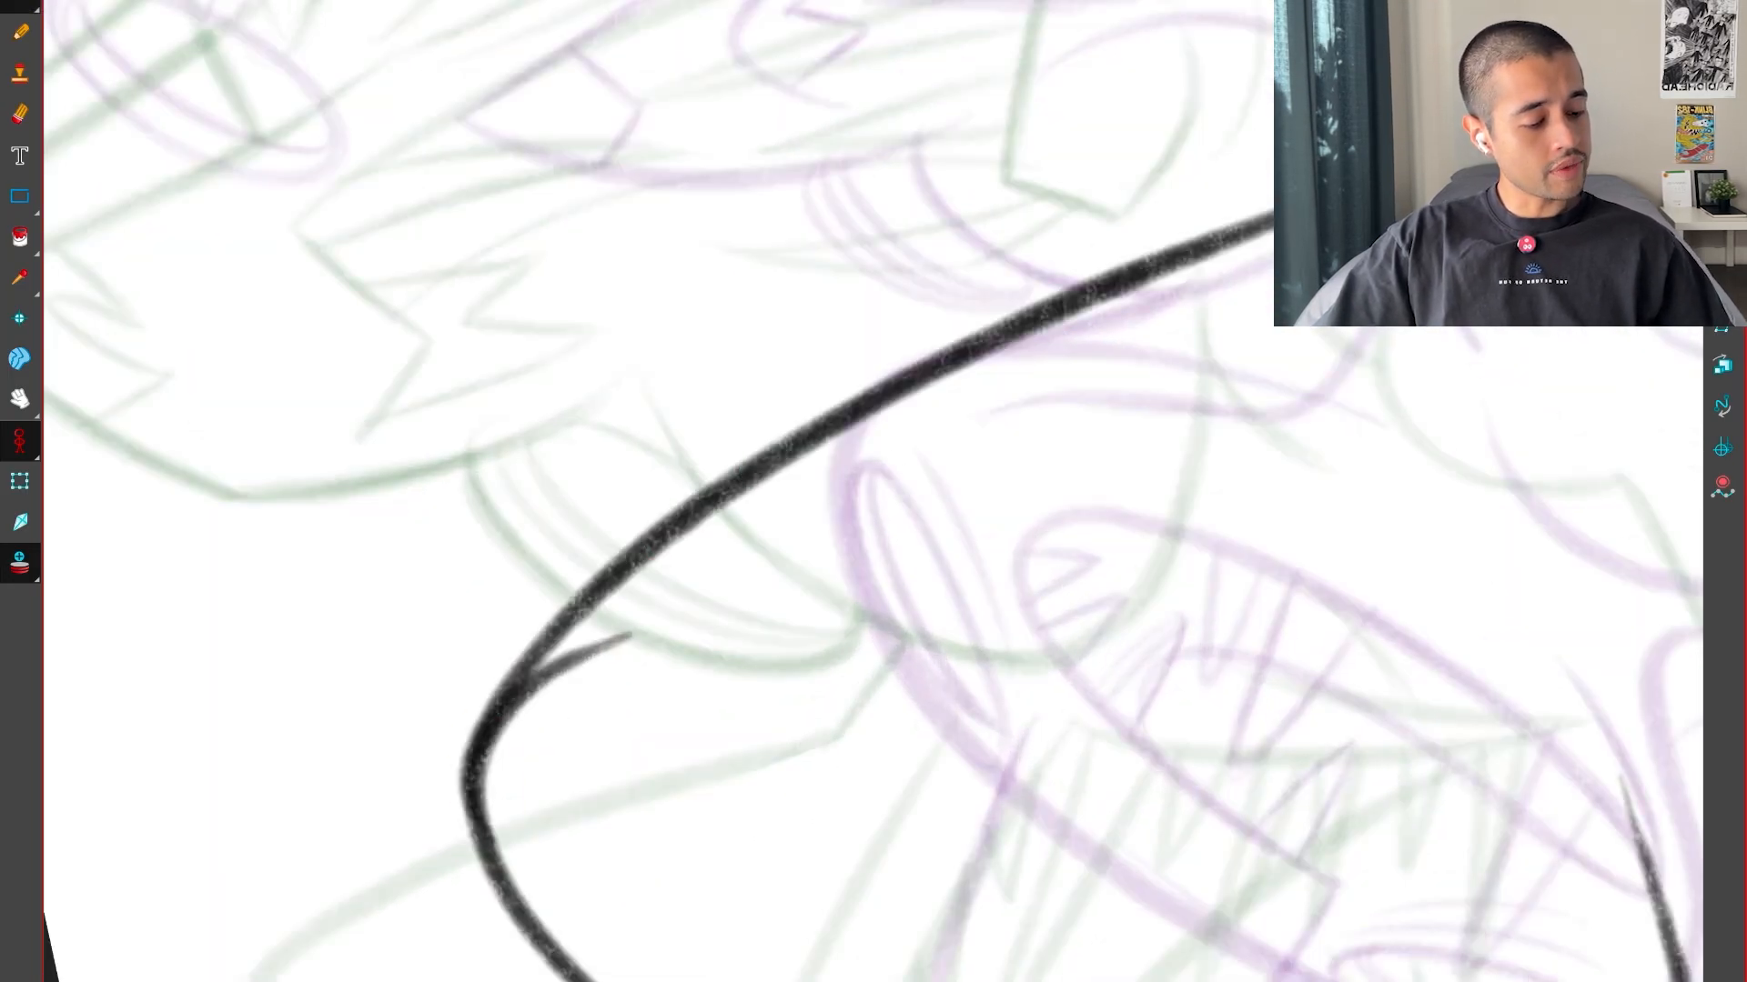
key(ctrl+z)
drag(491, 859, 1366, 167)
key(shift+x)
key(1)
key(1)
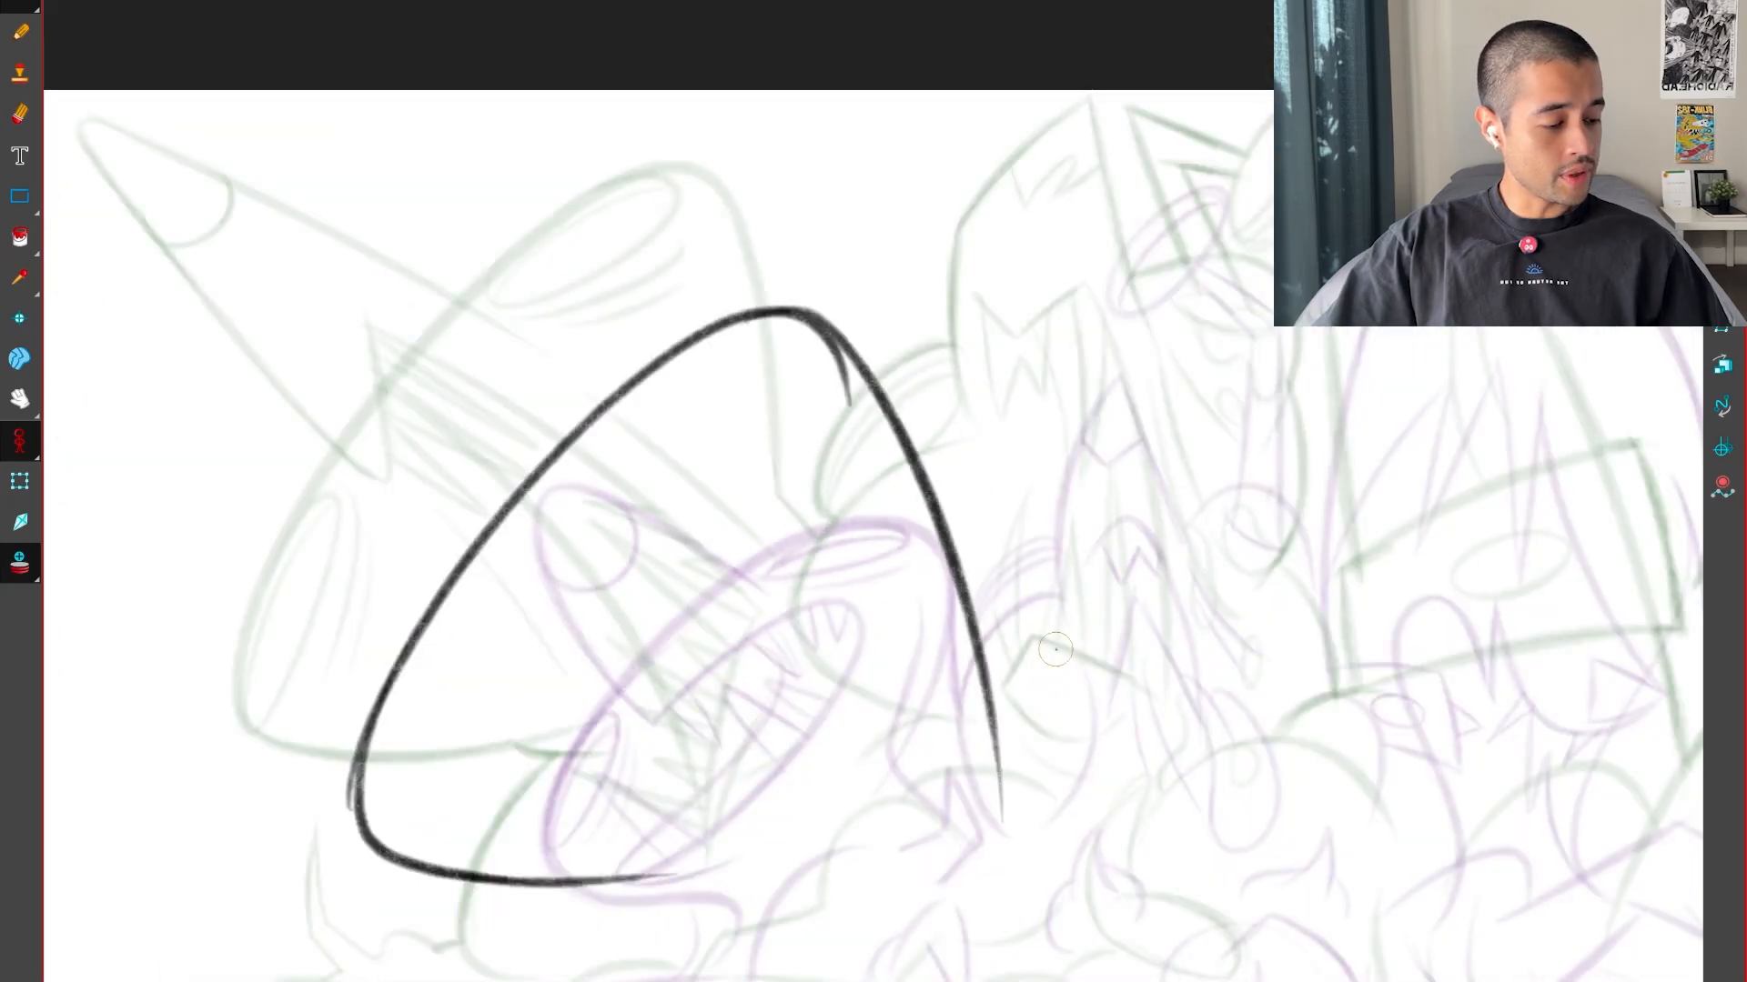
drag(991, 759, 1134, 714)
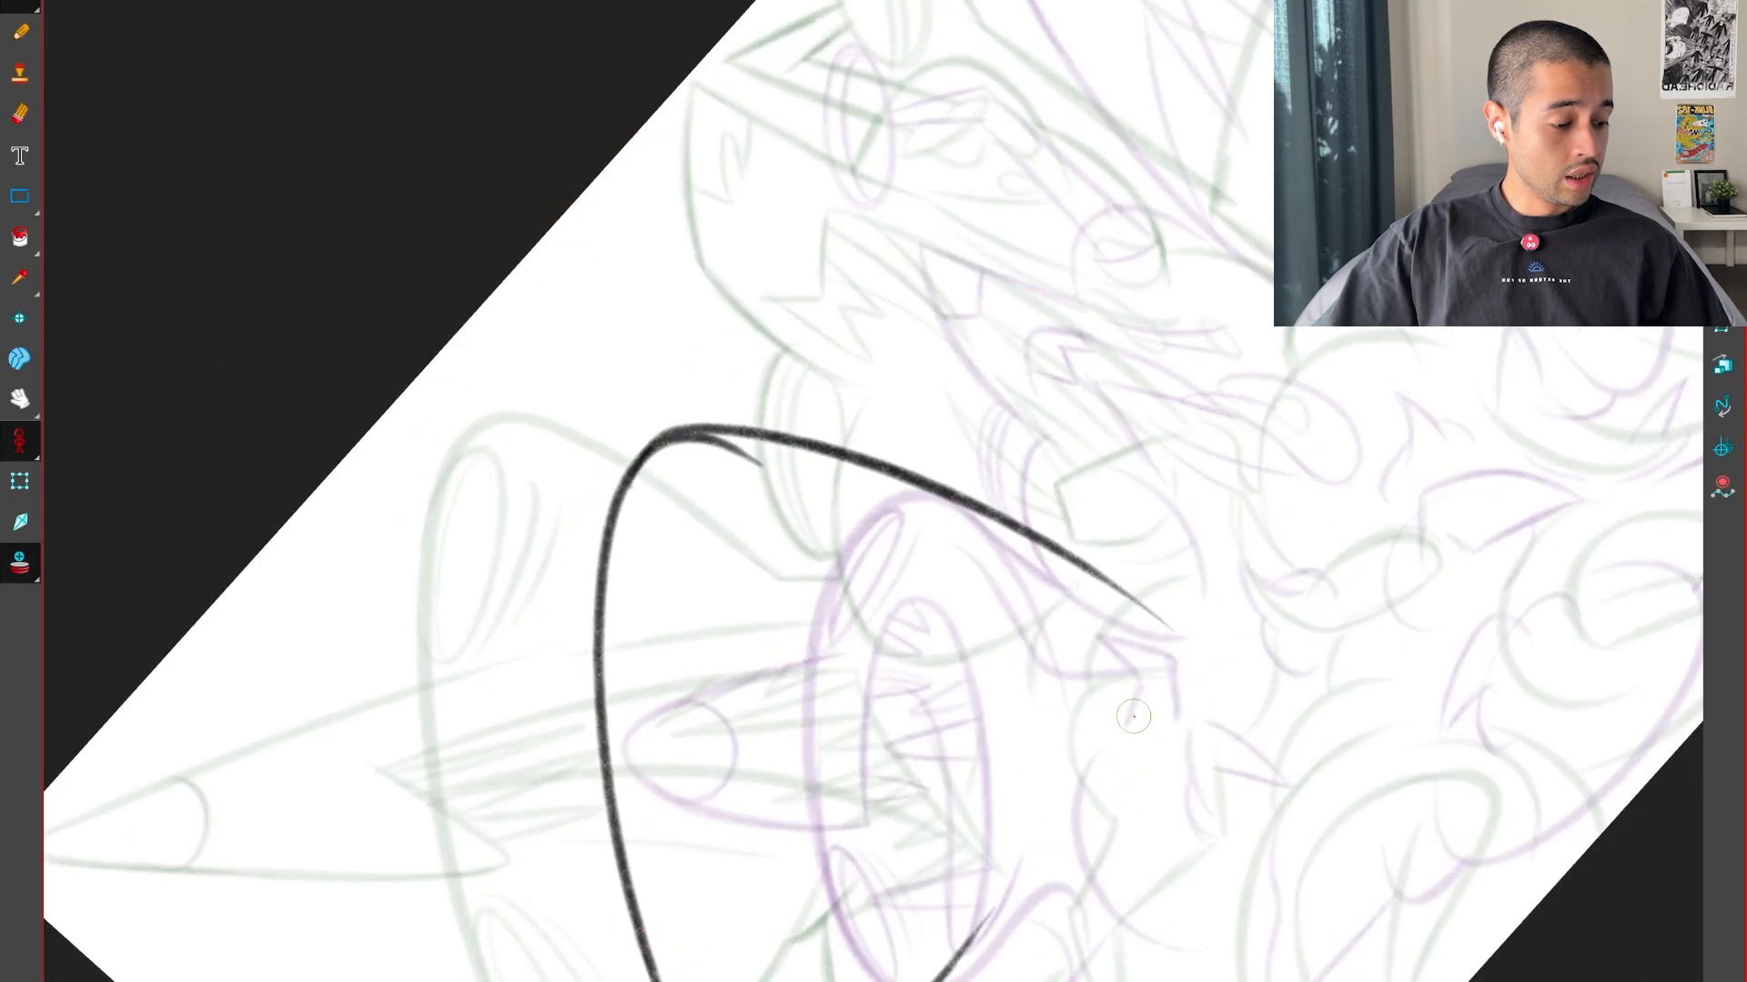
key(ctrl+z)
Draw the right edge of the head outline, curving down from the top of the dome on a rotated canvas
mouse_move(1073, 792)
mouse_down()
mouse_move(1267, 682)
mouse_move(1320, 519)
mouse_up()
key(2)
key(2)
mouse_move(588, 784)
mouse_down()
mouse_move(890, 493)
mouse_move(1132, 396)
mouse_up()
key(shift+x)
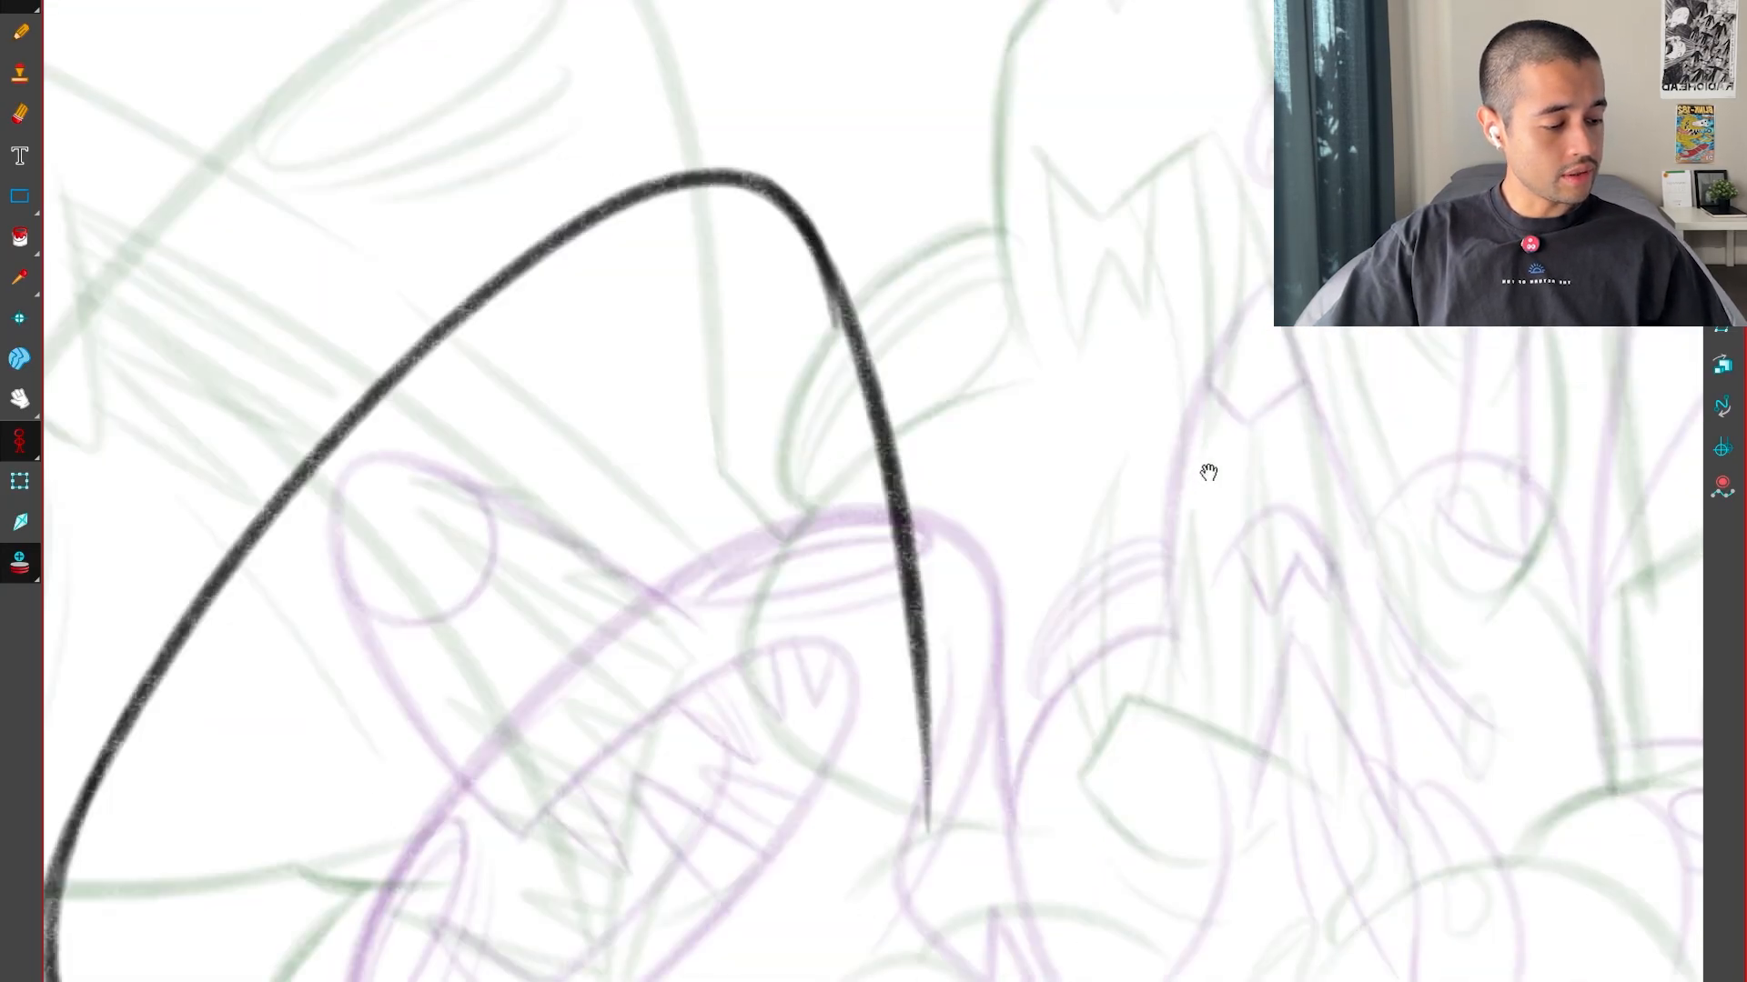
Flip between the key drawings and the inbetween to examine the new head outline in motion
key(1)
key(1)
key(1)
key(Left)
key(Right)
key(Right)
key(Left)
key(Left)
key(g)
key(f)
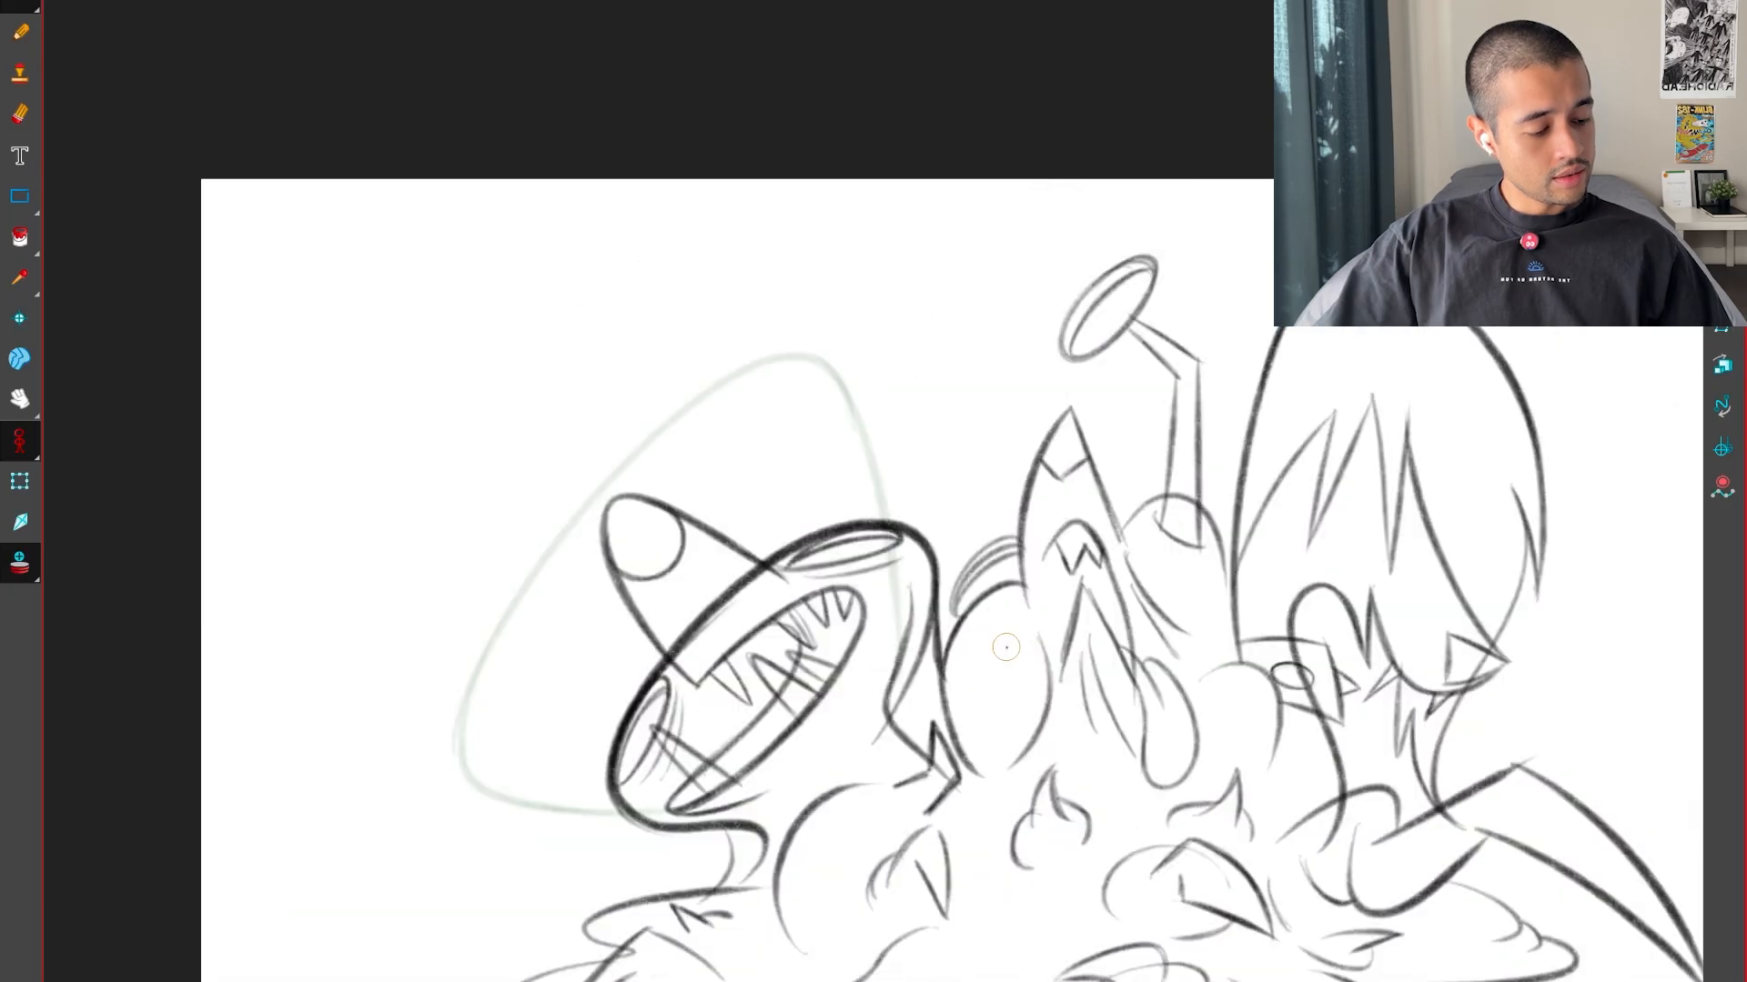
key(g)
key(g)
key(f)
key(f)
key(g)
key(2)
key(2)
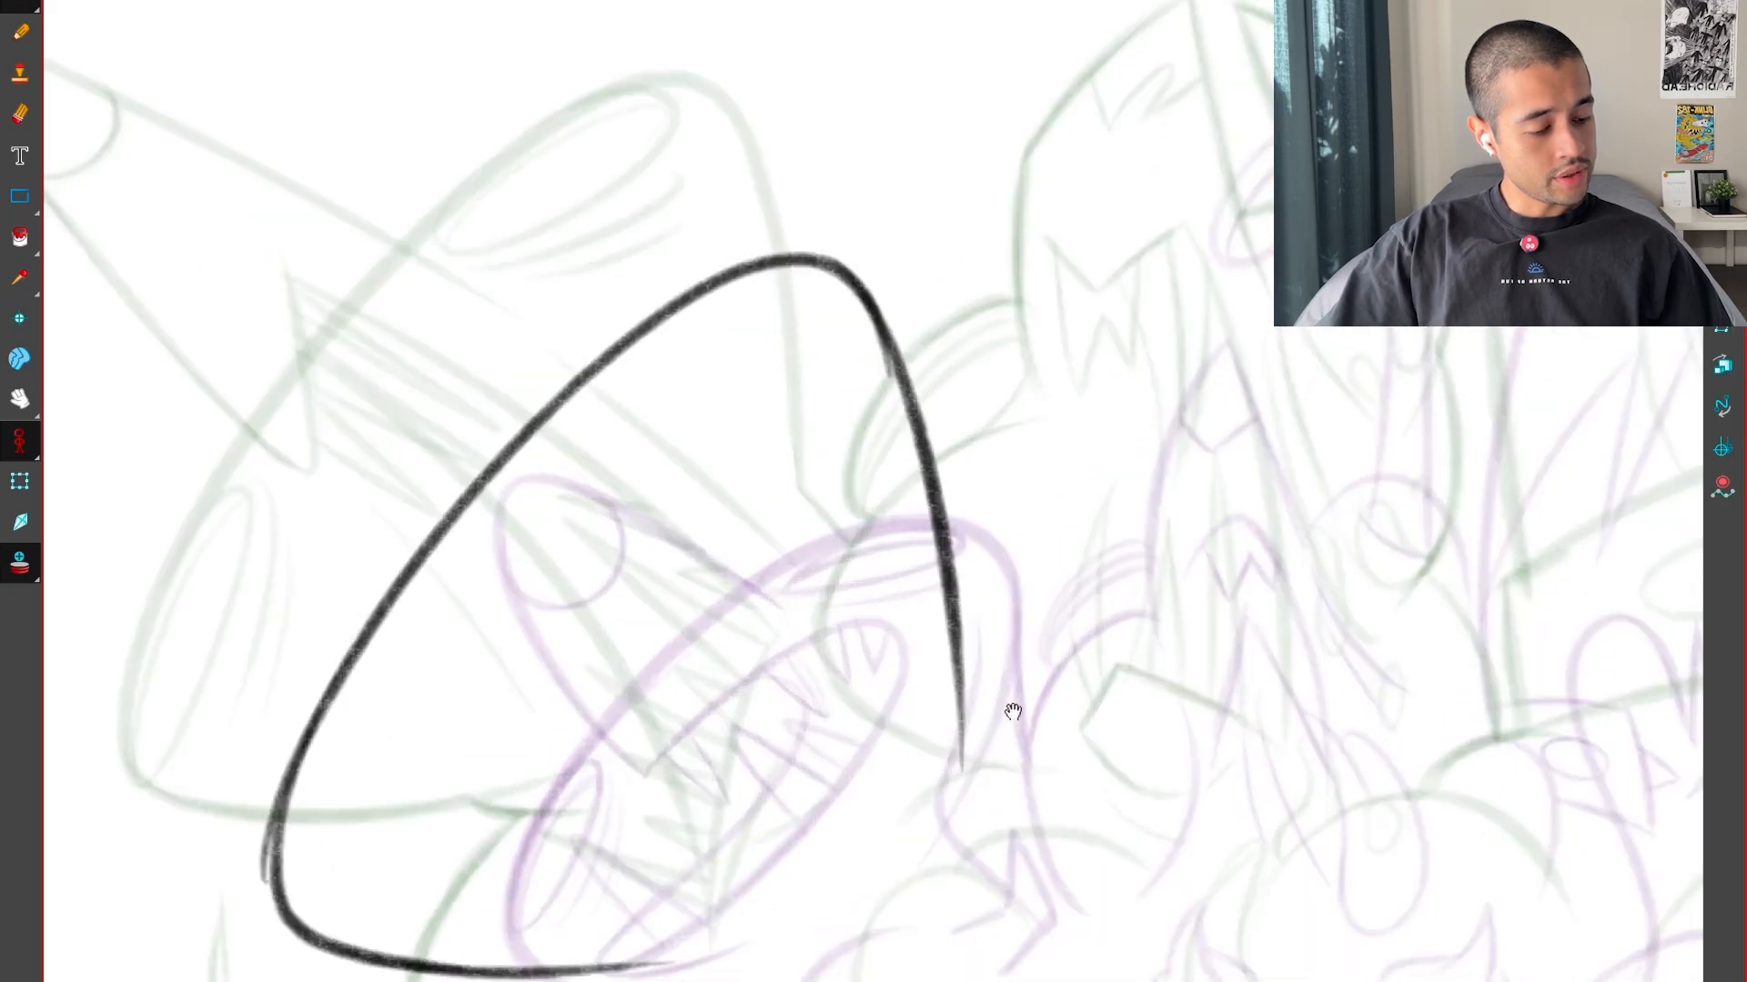
key(g)
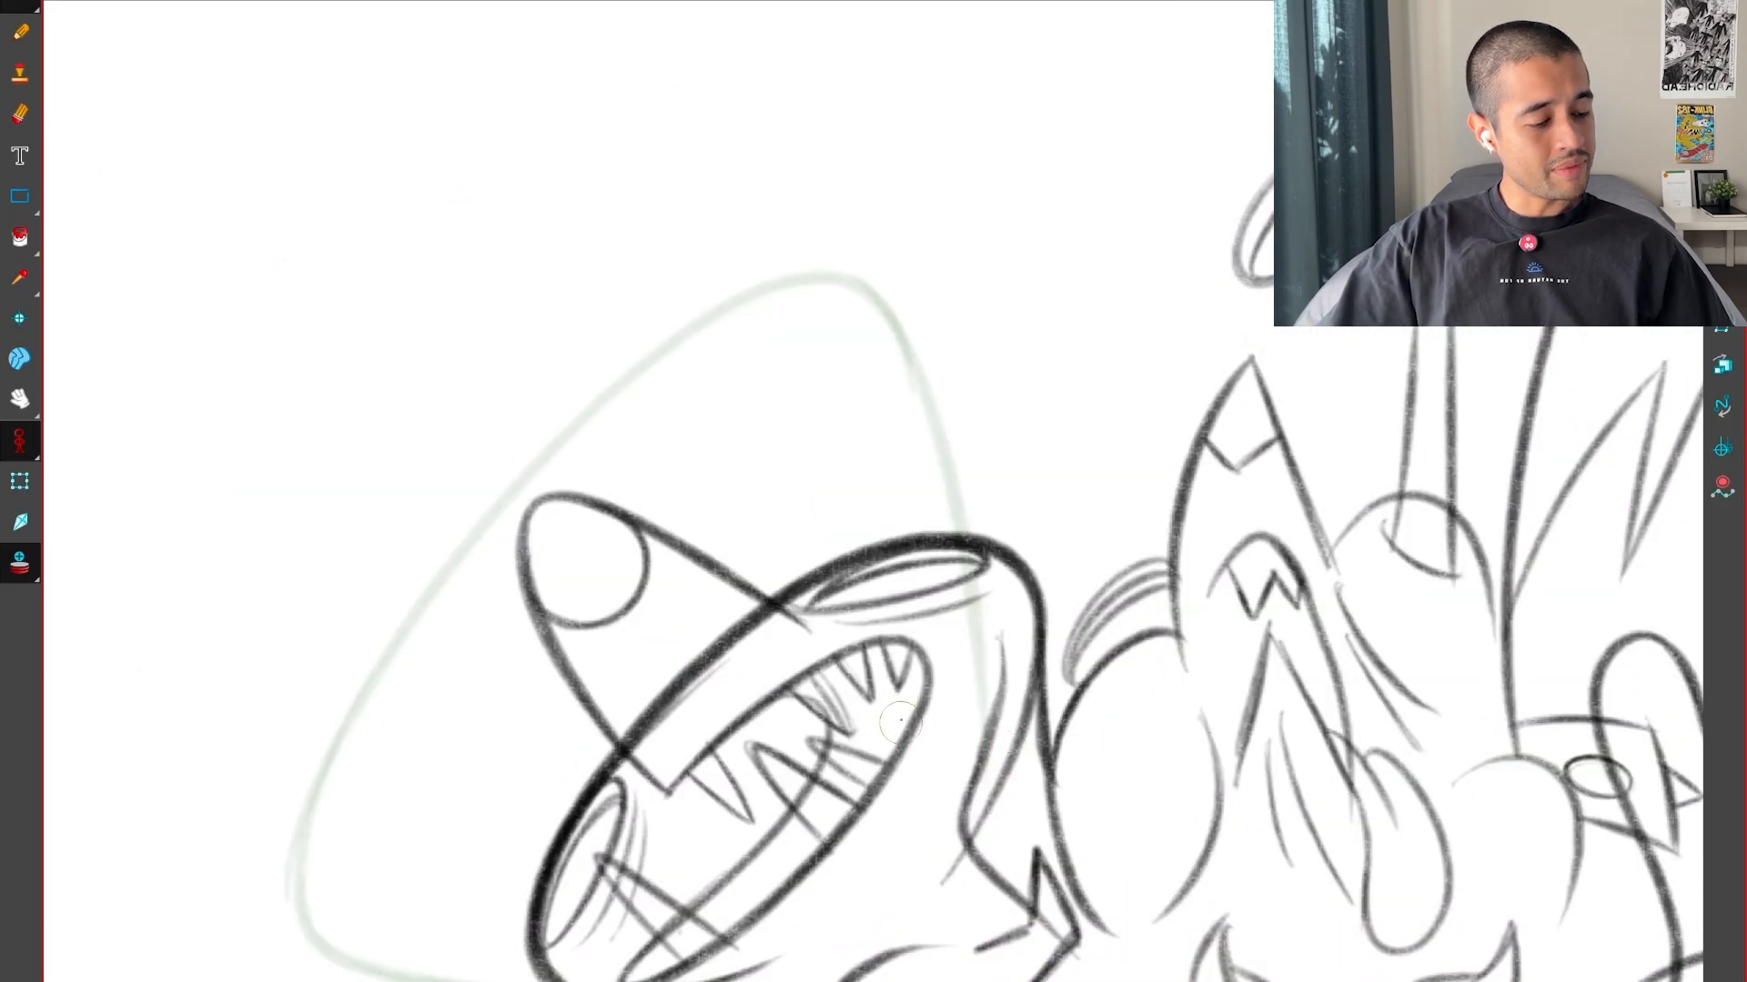
On the inbetween, sketch the curved lower edge of the open mouth inside the left creature's head, between the two onion-skinned poses
key(f)
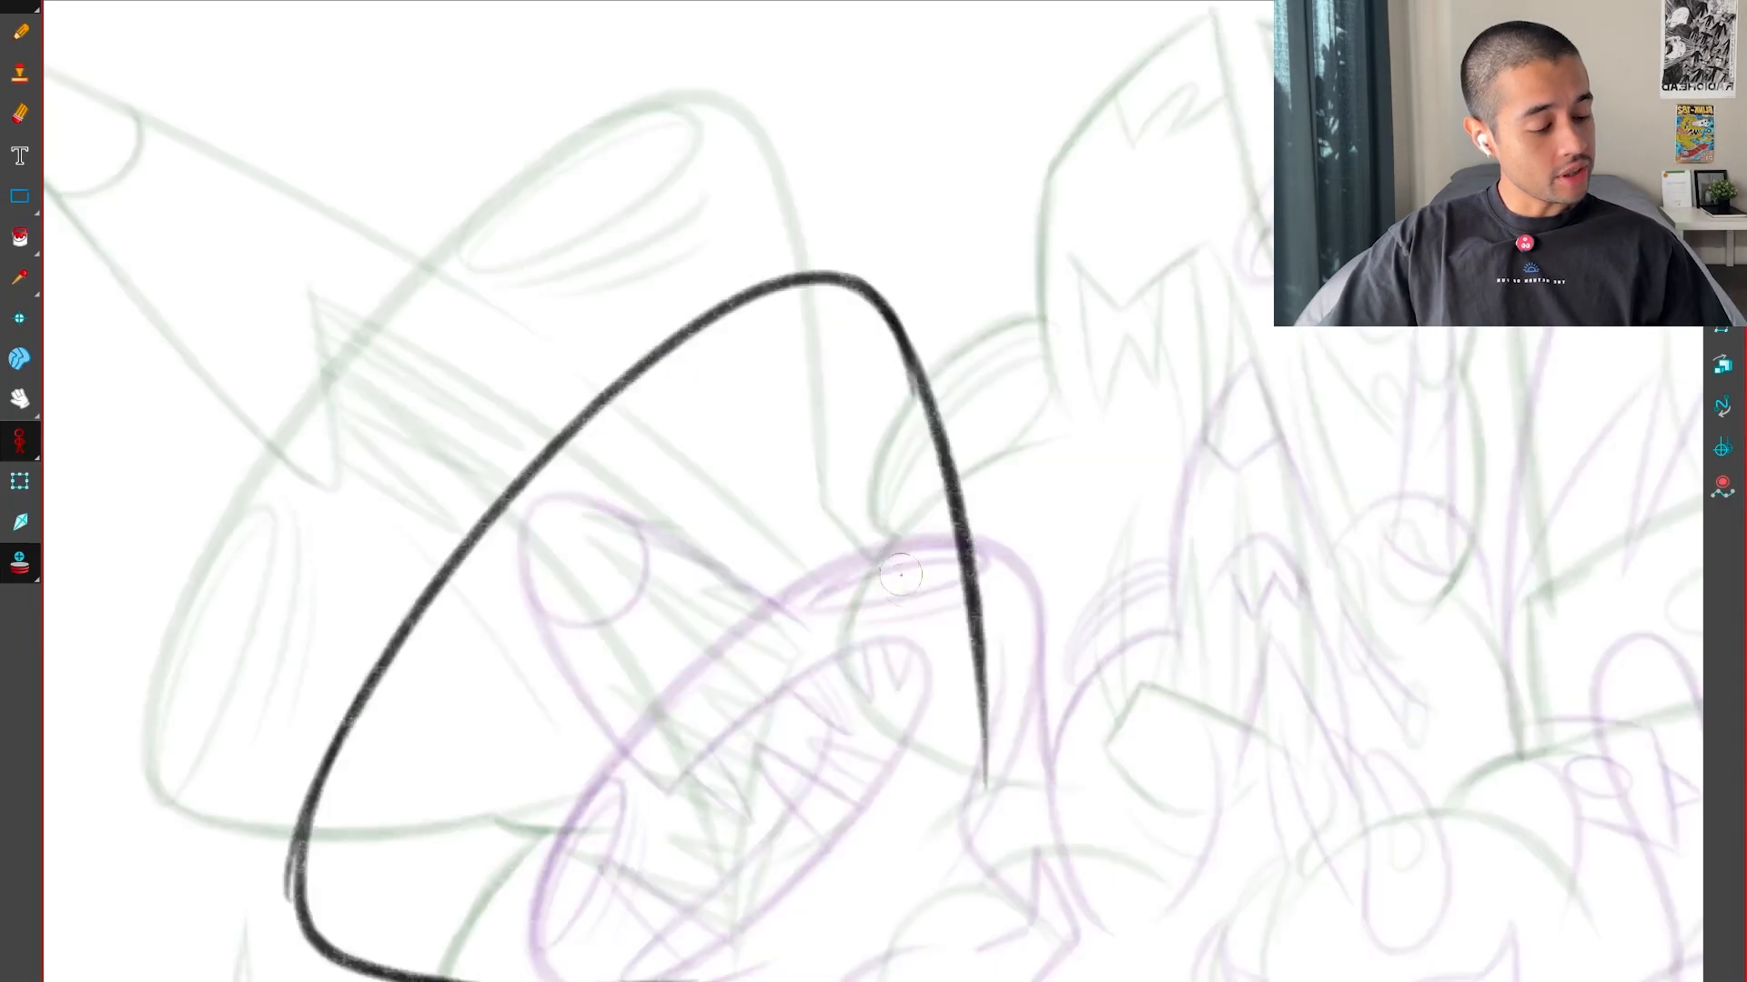
drag(718, 654, 692, 712)
key(ctrl+z)
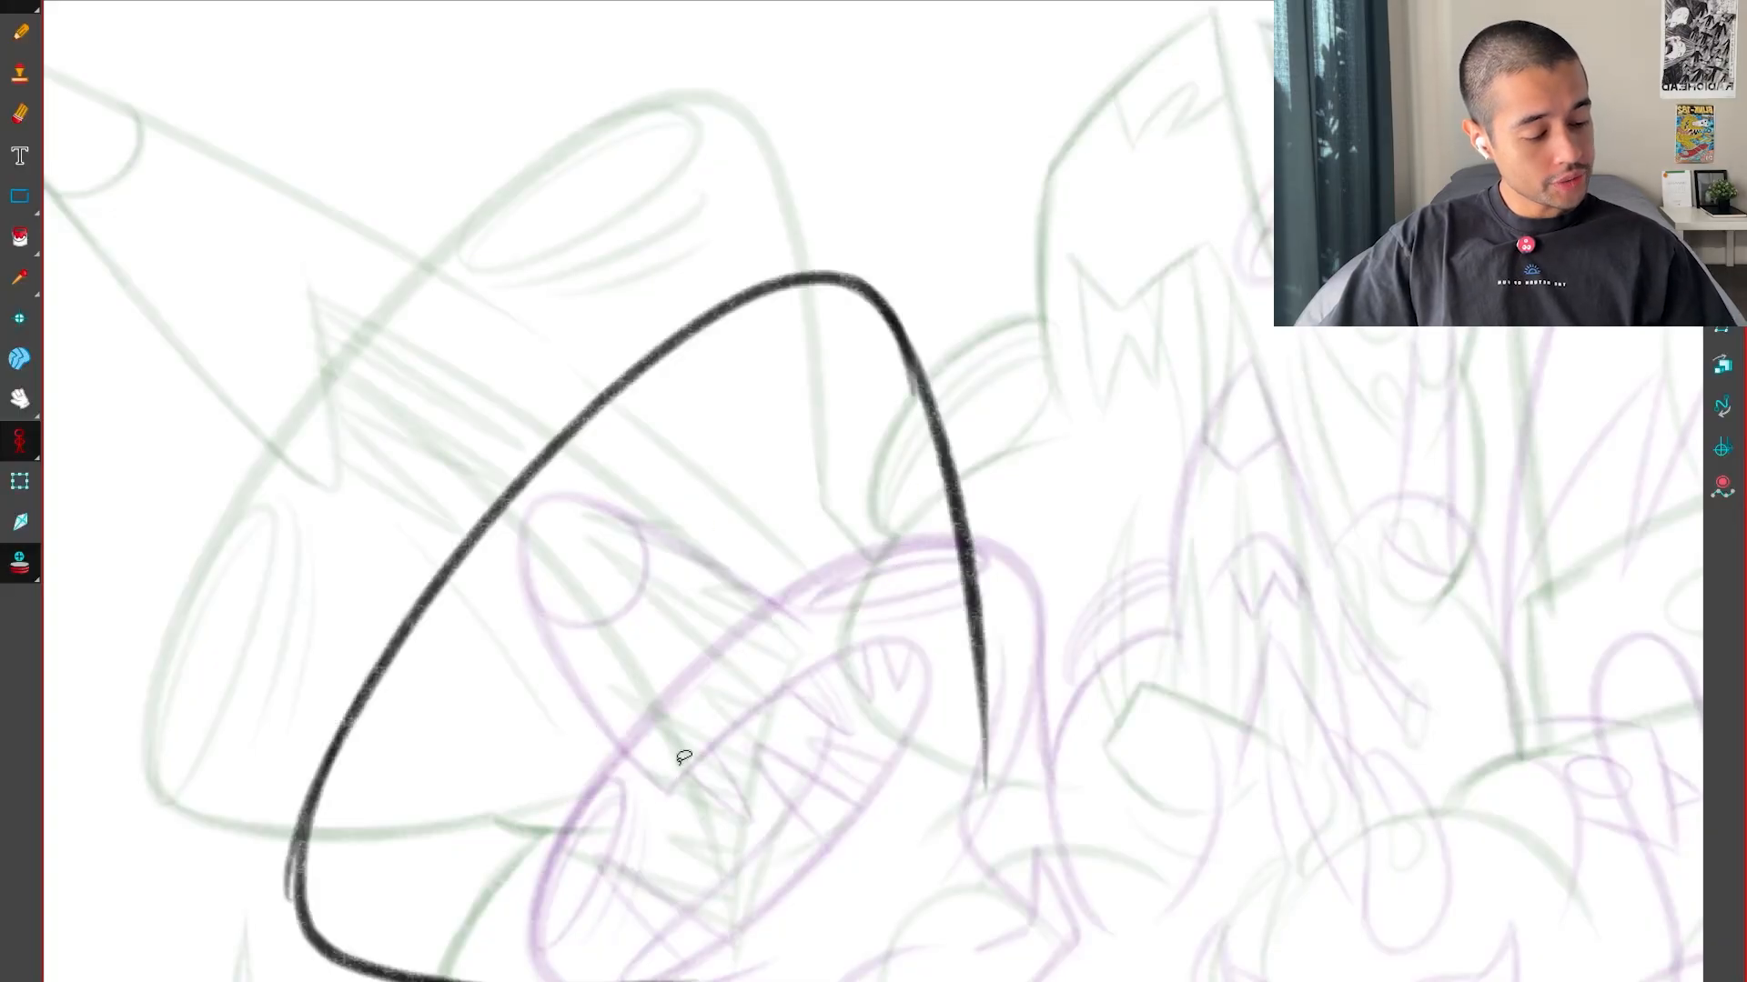
drag(690, 859, 782, 699)
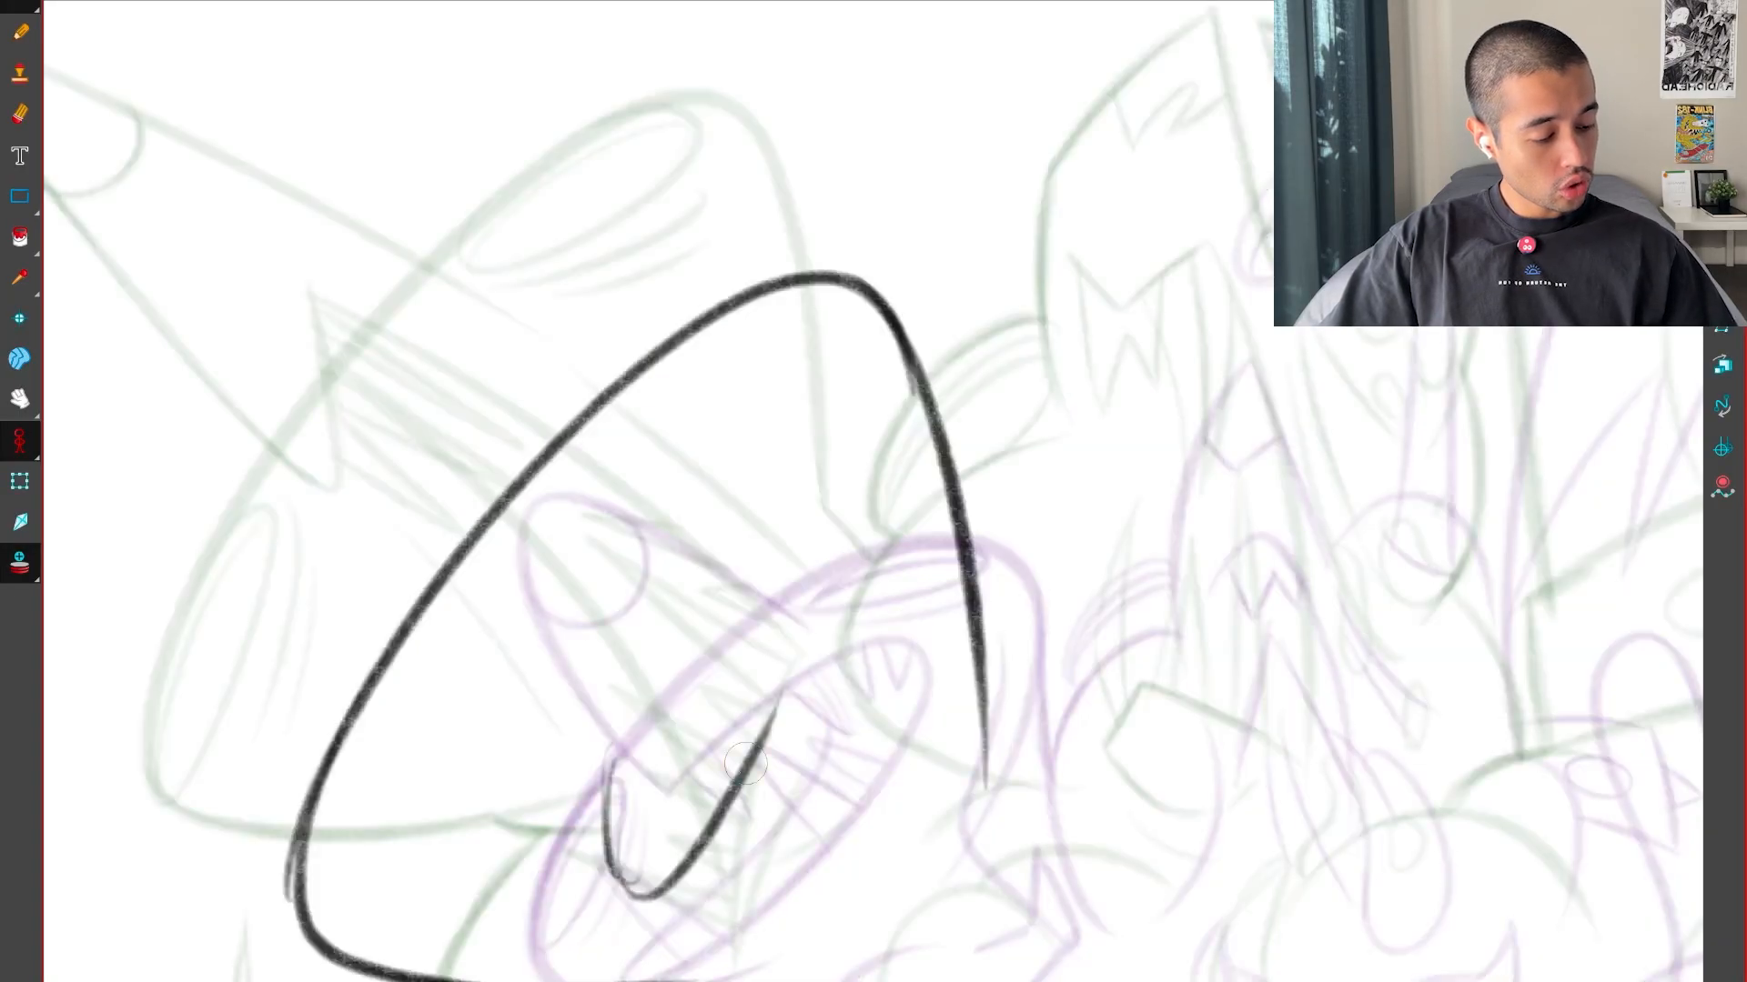
drag(718, 801, 801, 632)
drag(727, 778, 796, 587)
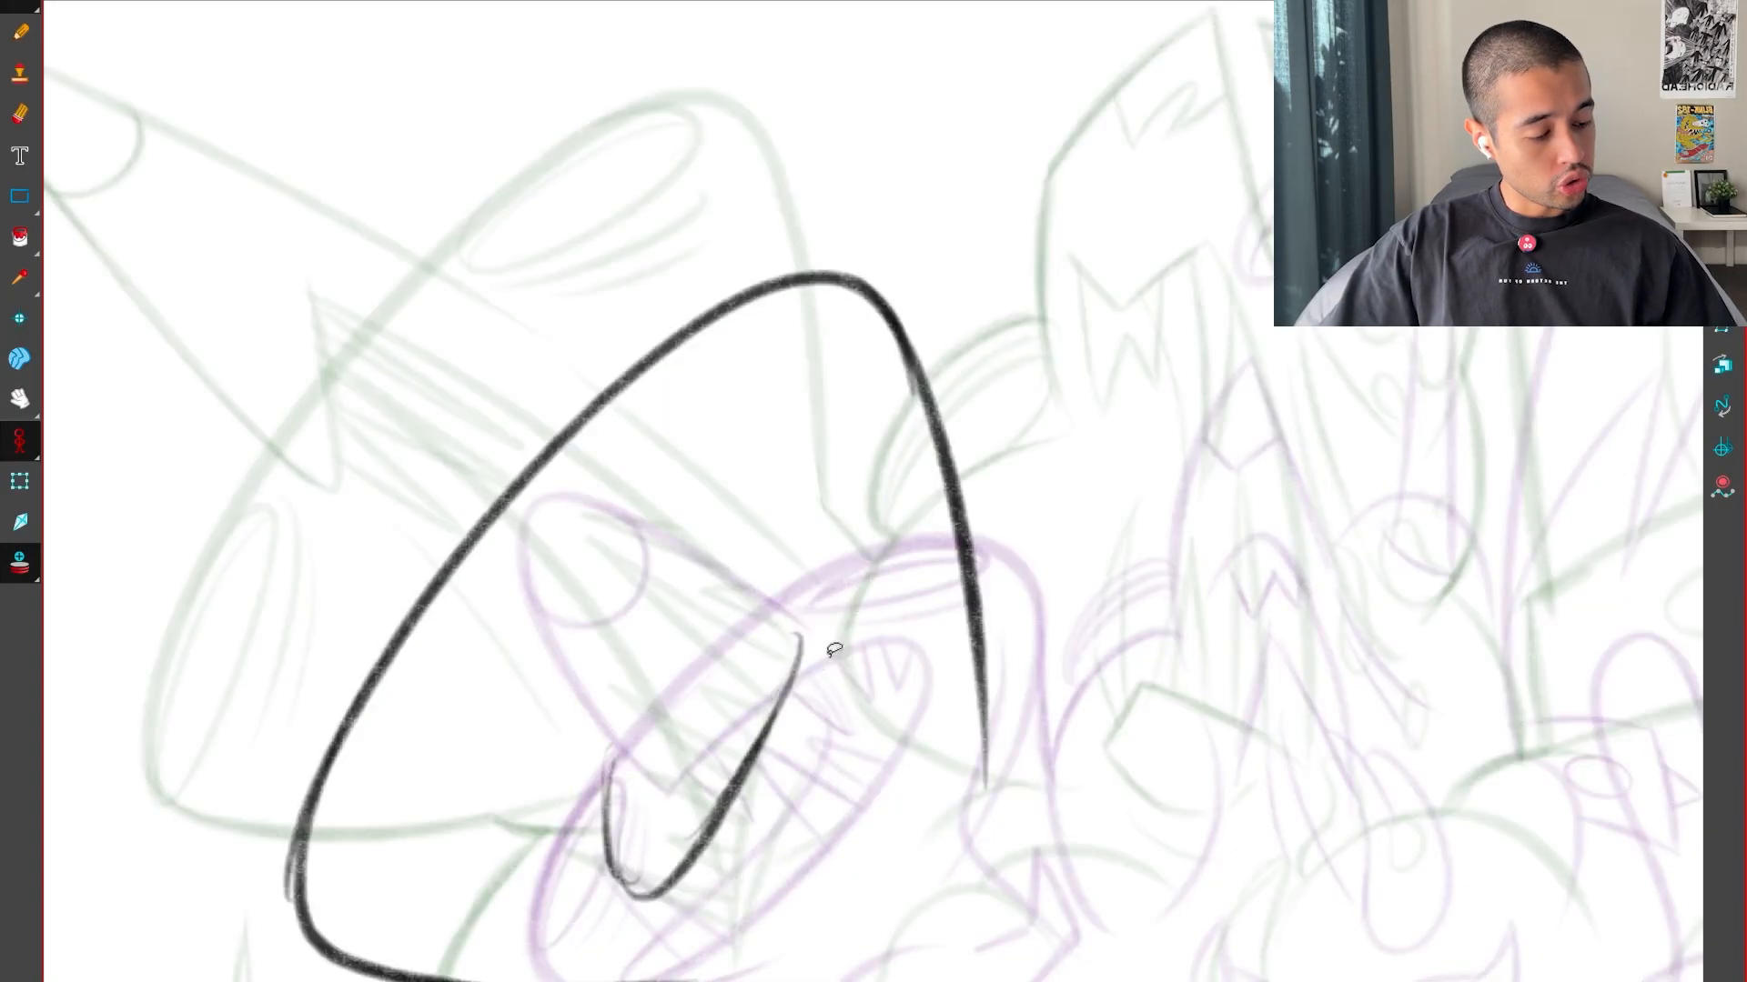
drag(787, 732, 809, 582)
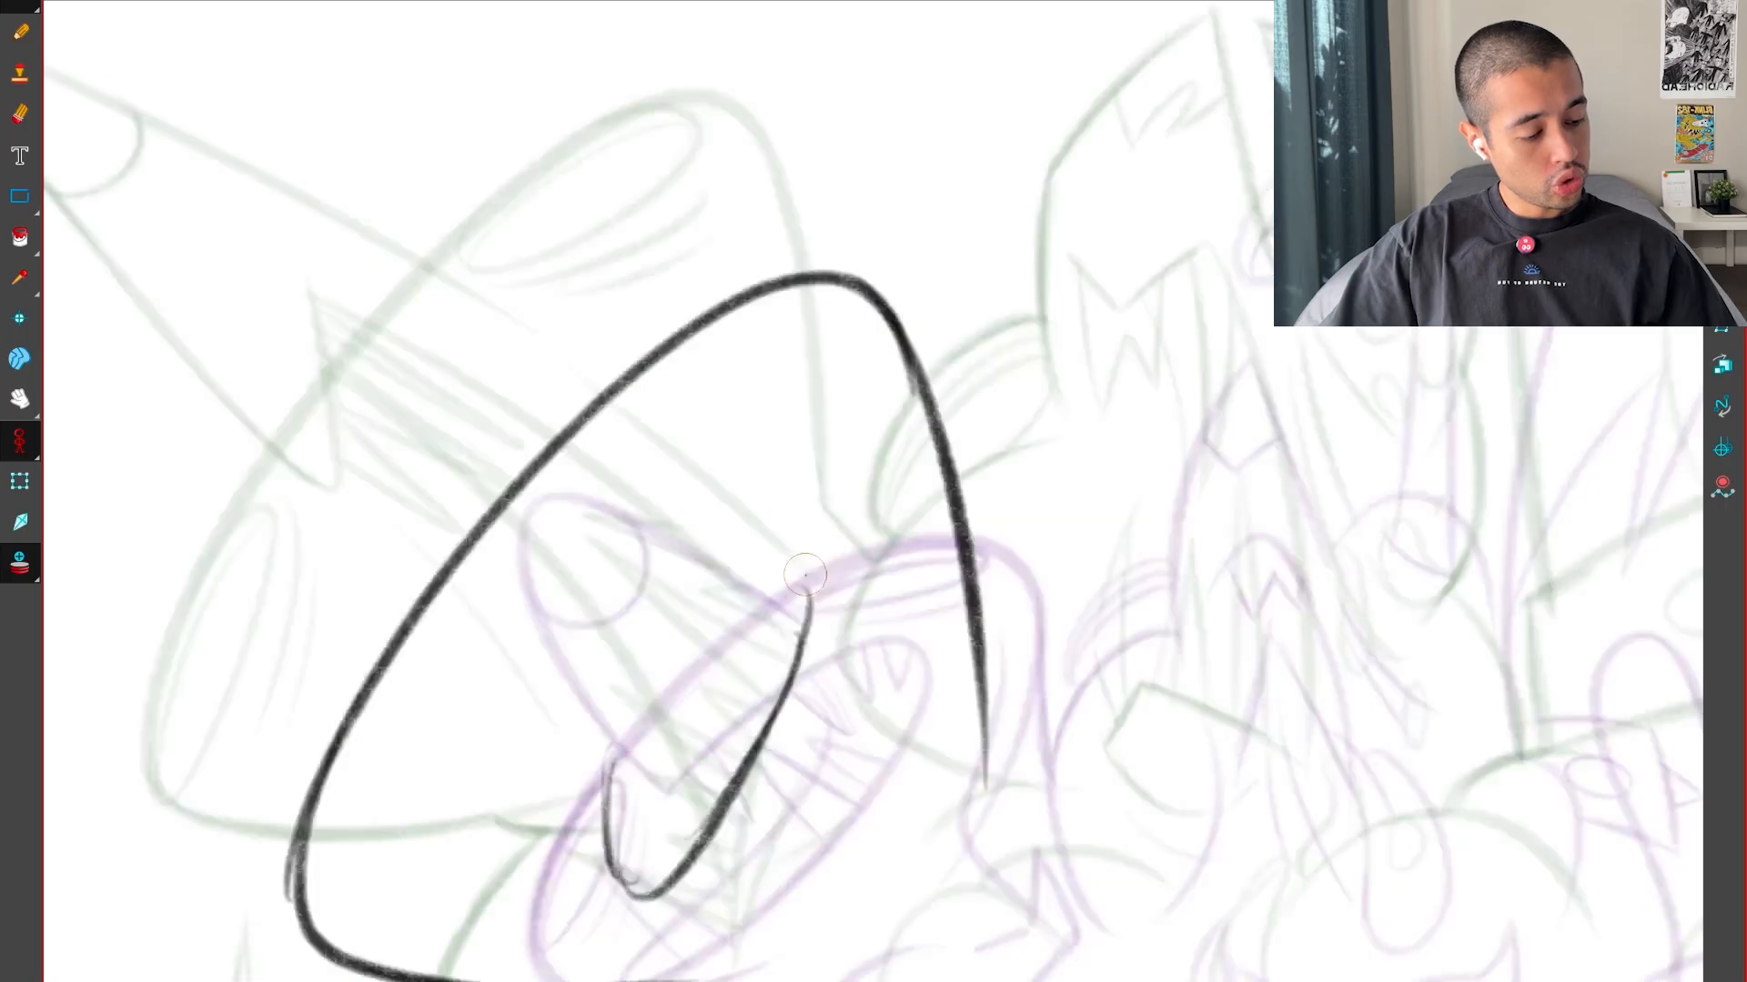
mouse_move(807, 605)
mouse_down()
mouse_move(673, 498)
mouse_move(504, 573)
mouse_up()
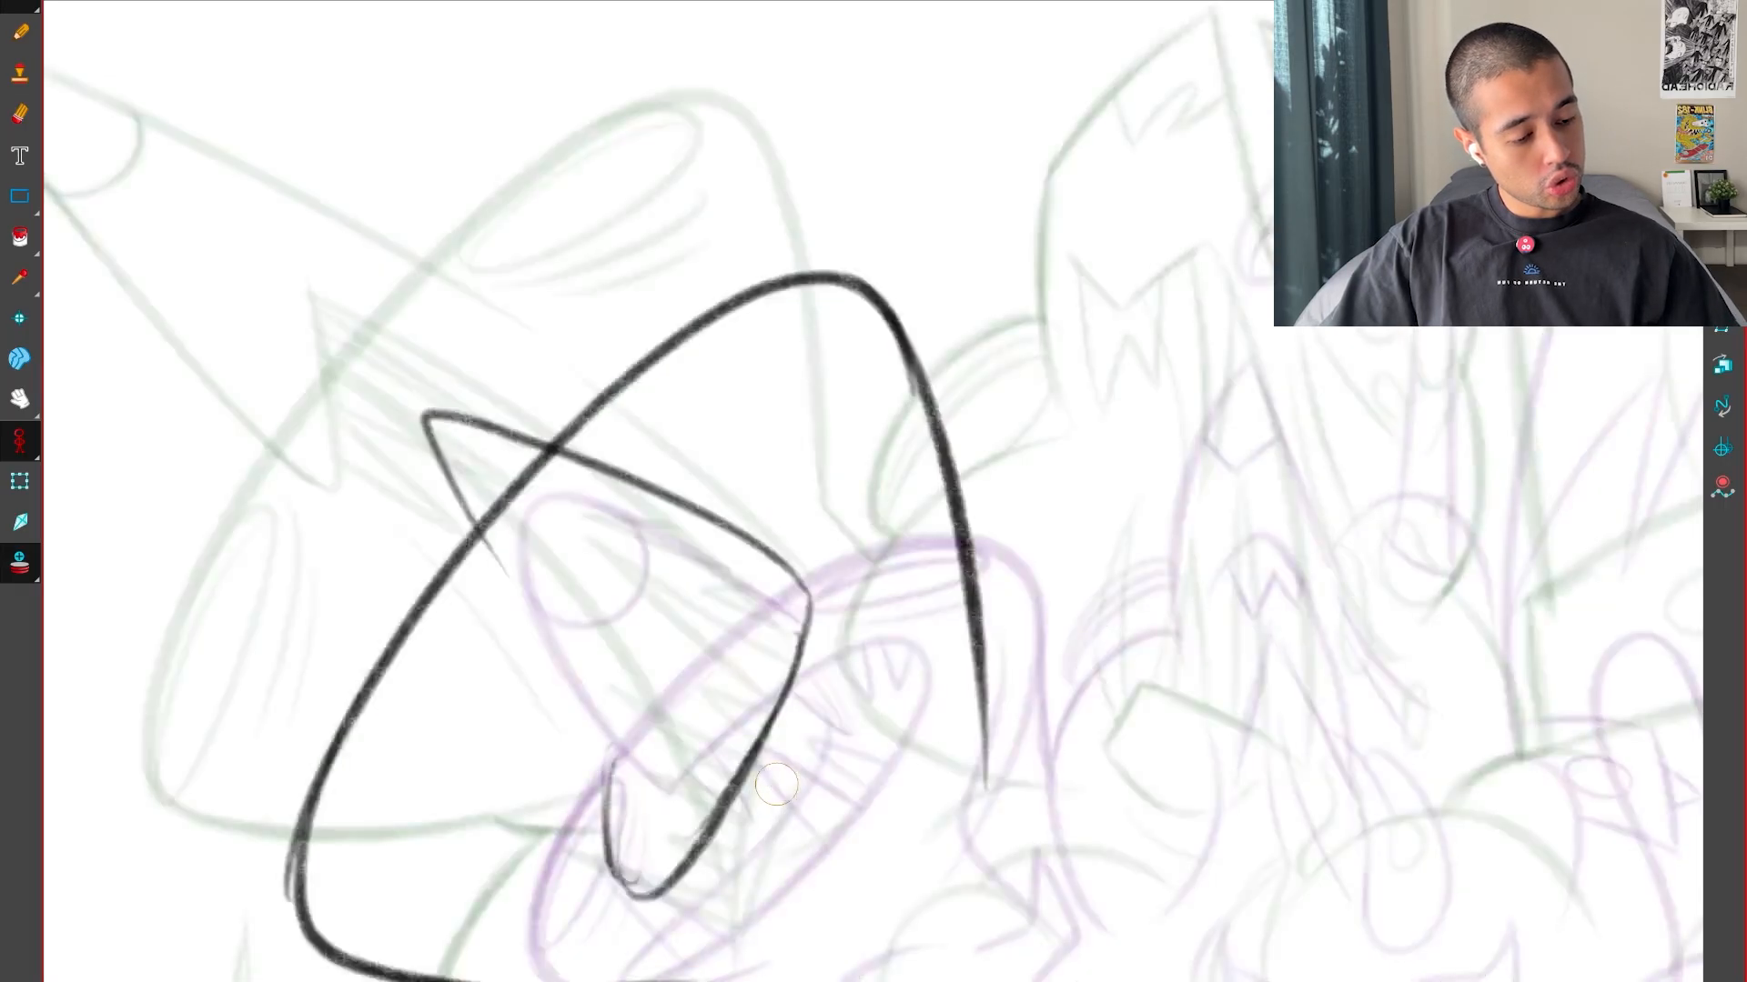
key(ctrl+z)
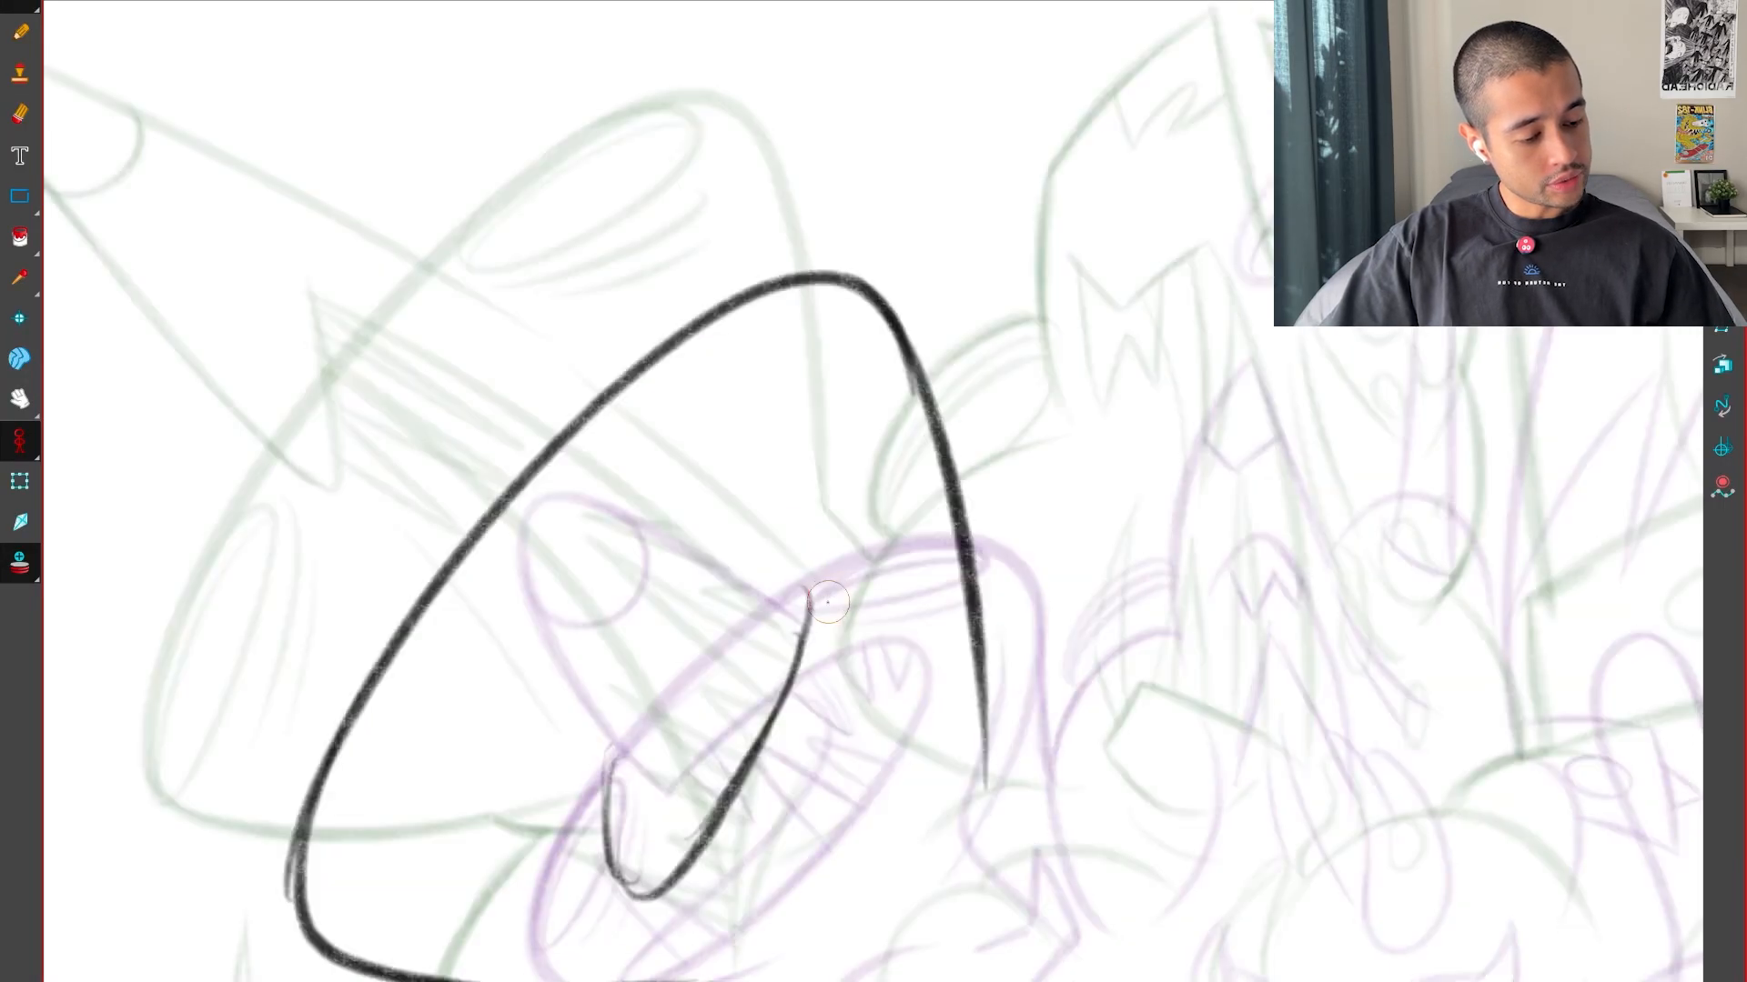
drag(808, 595, 491, 400)
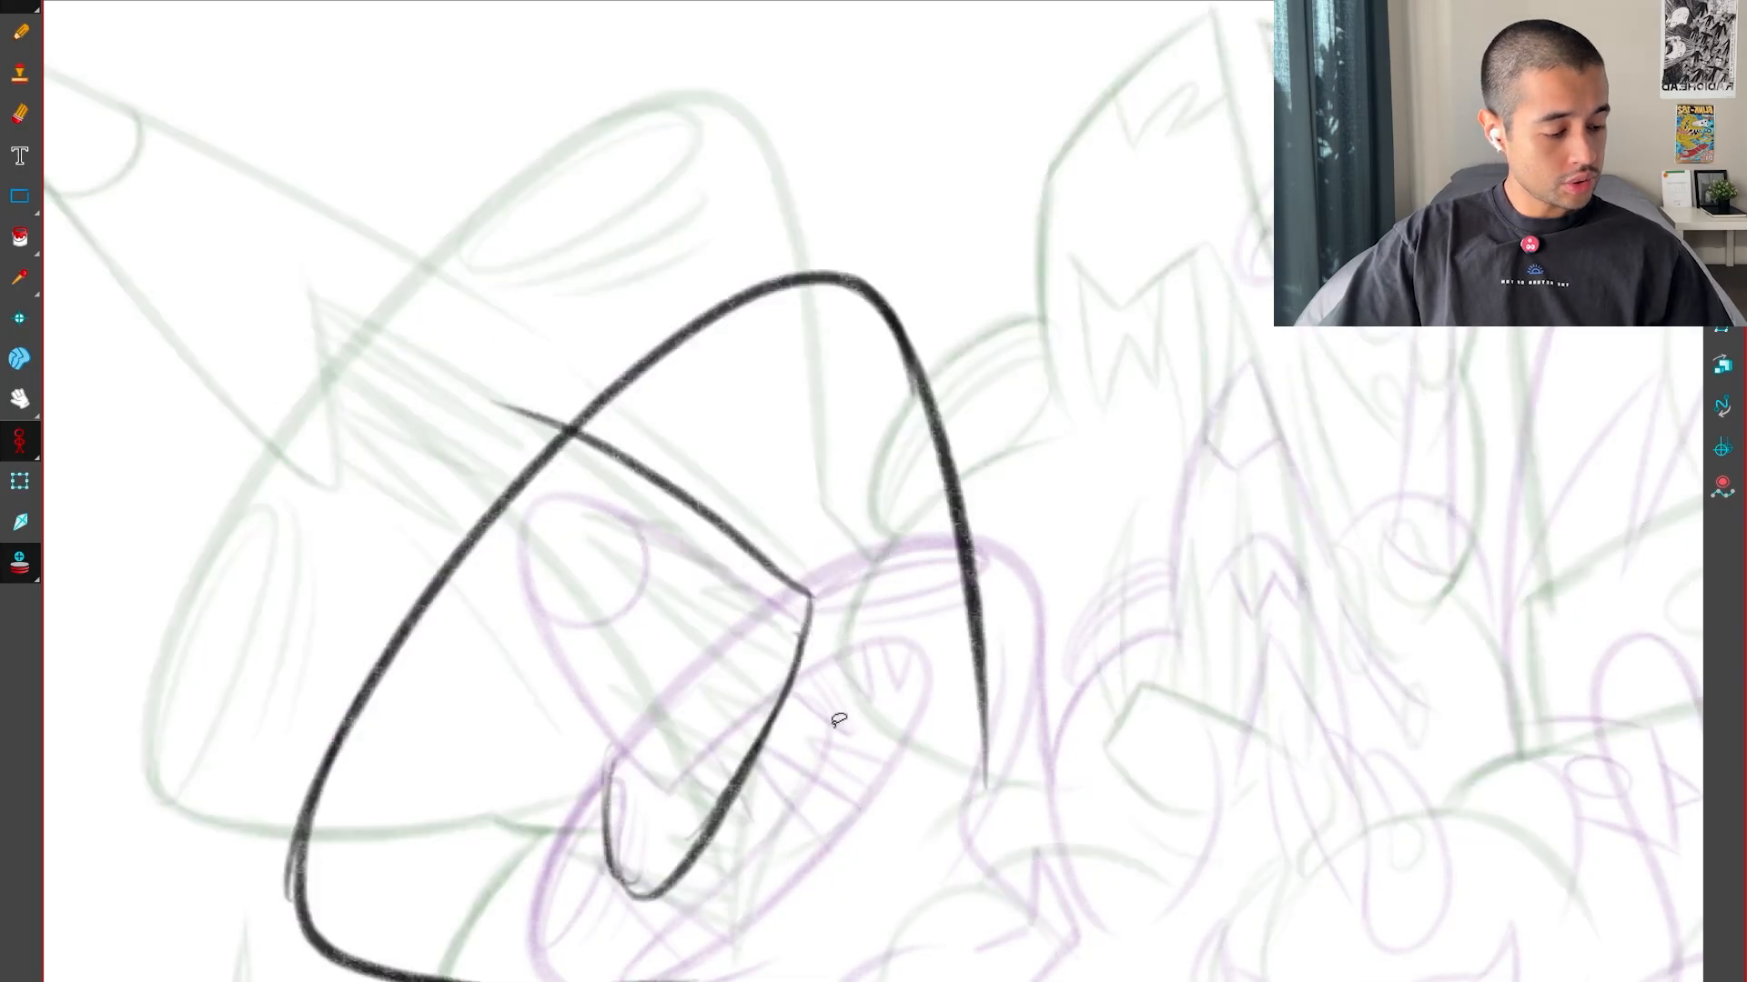
key(ctrl+z)
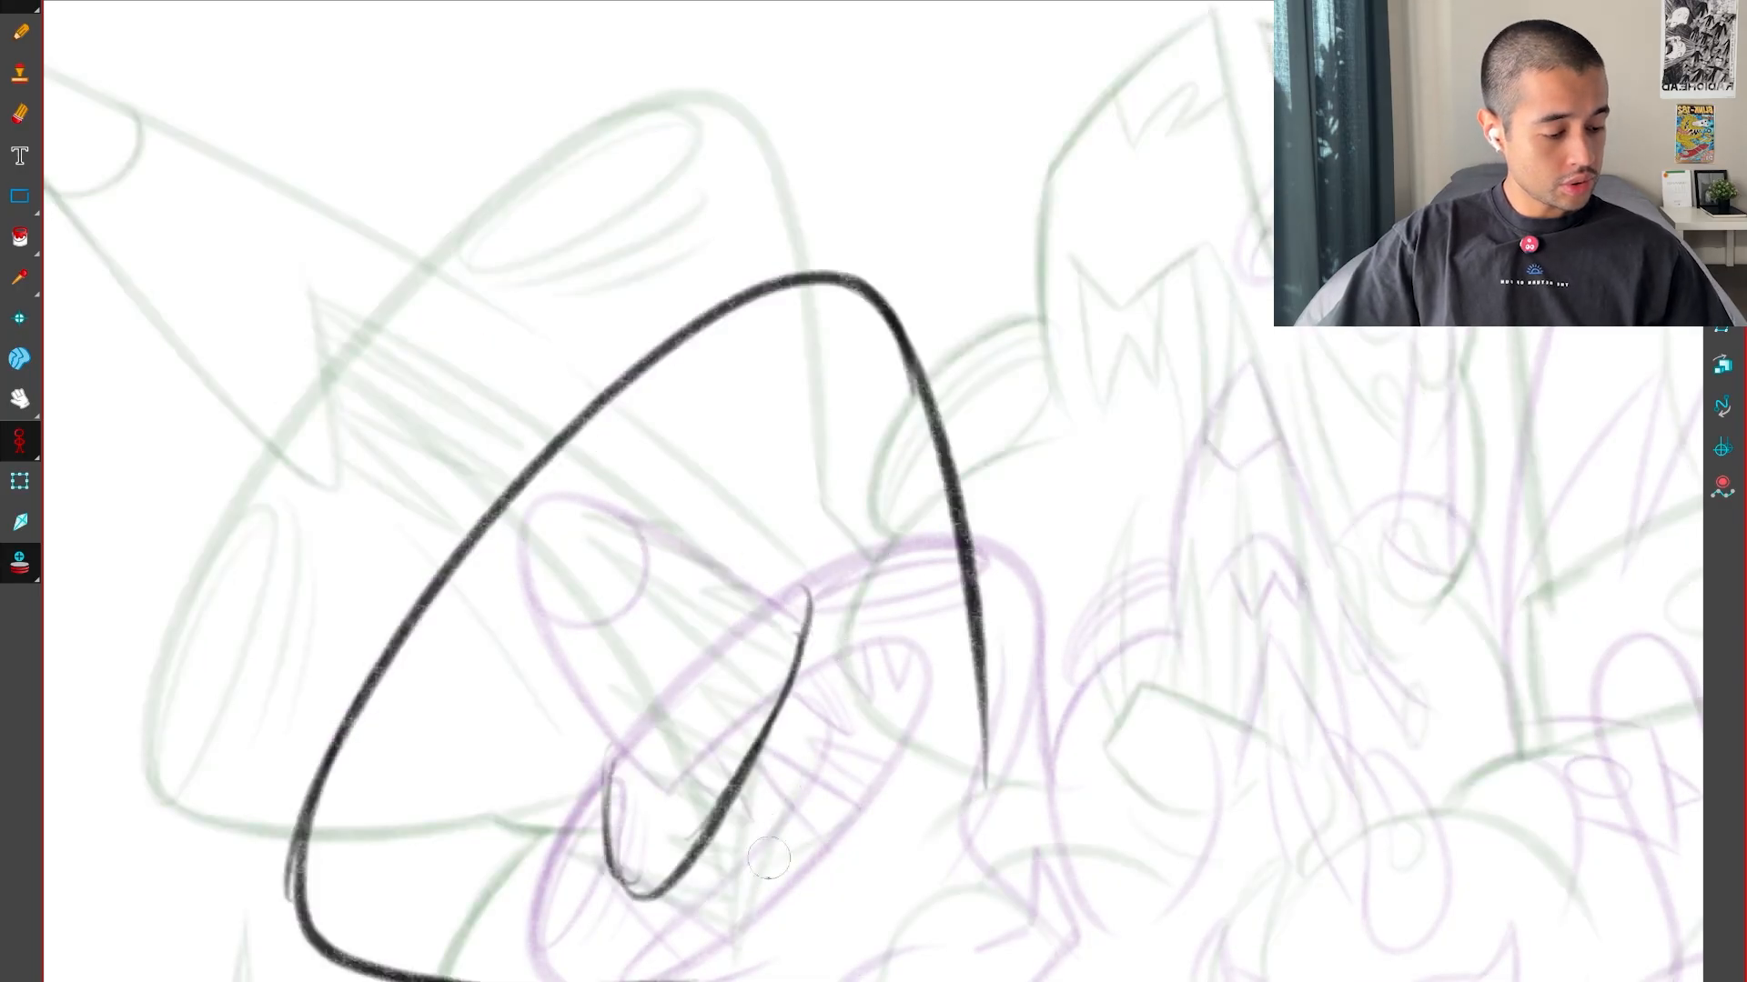
Draw the pointed upper part of the mouth opening, running from its peak near the head's edge back to the lower lip curve
mouse_move(839, 719)
mouse_down()
mouse_move(1130, 741)
mouse_move(1010, 500)
mouse_move(918, 655)
mouse_move(909, 715)
mouse_up()
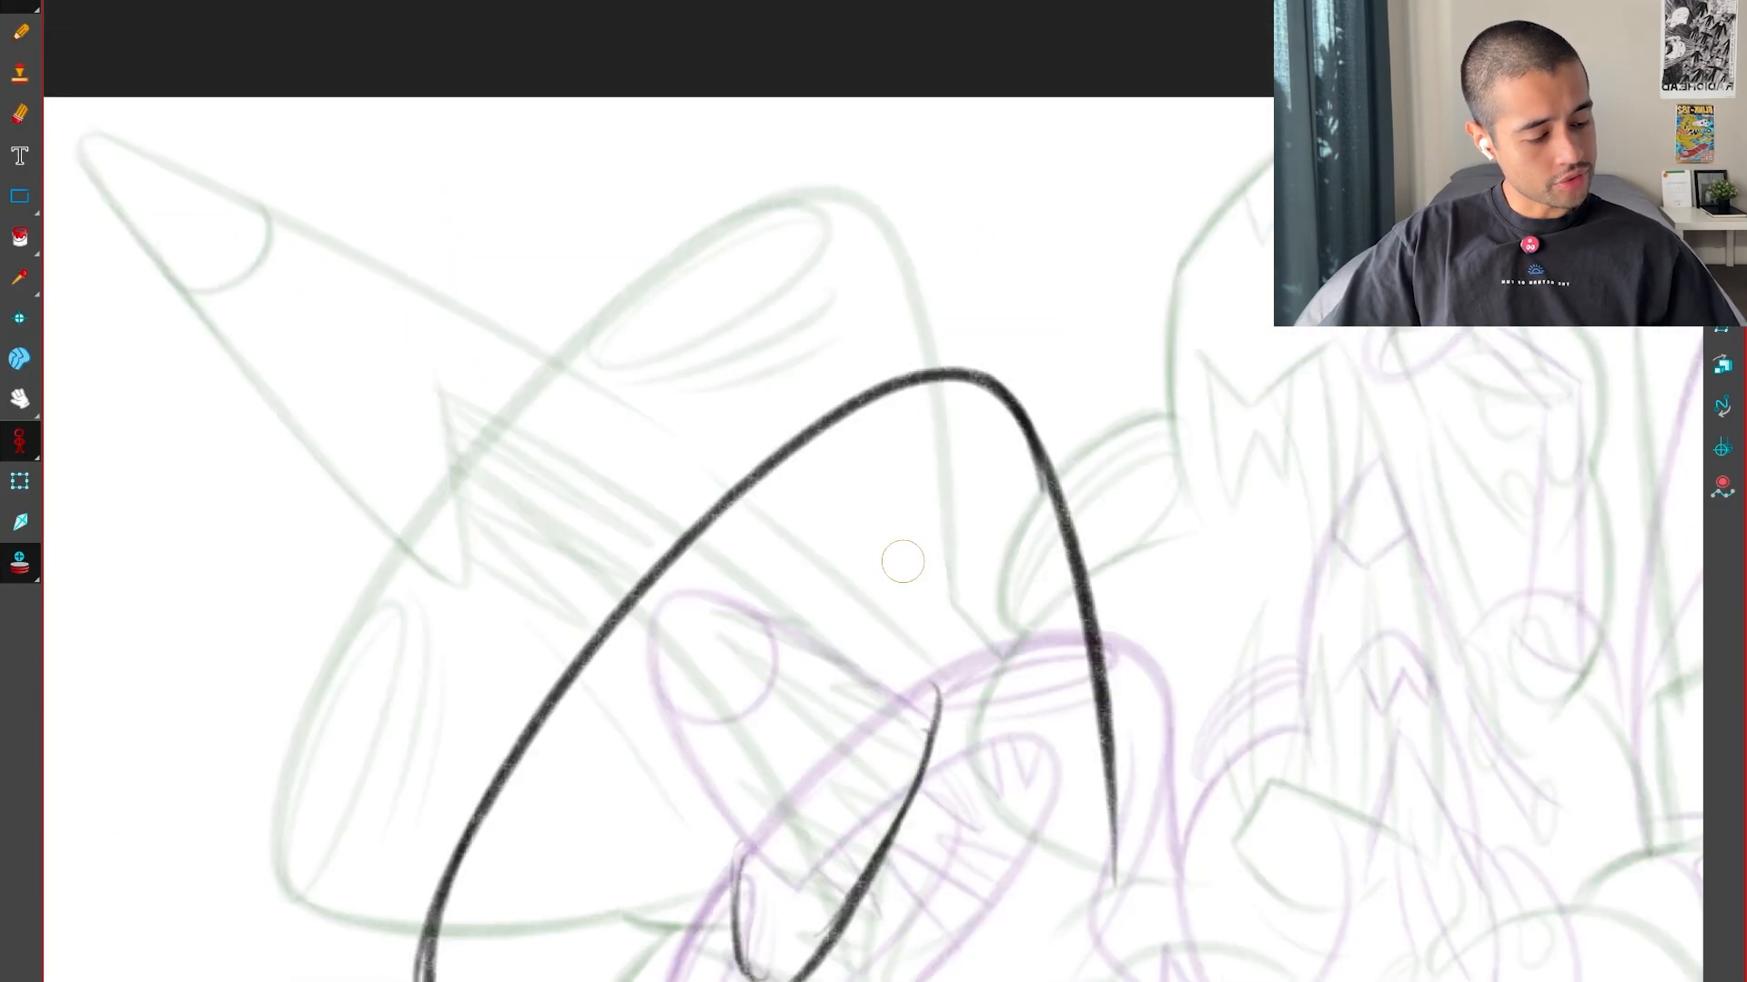
mouse_move(546, 582)
mouse_down()
mouse_move(509, 451)
mouse_move(819, 678)
mouse_up()
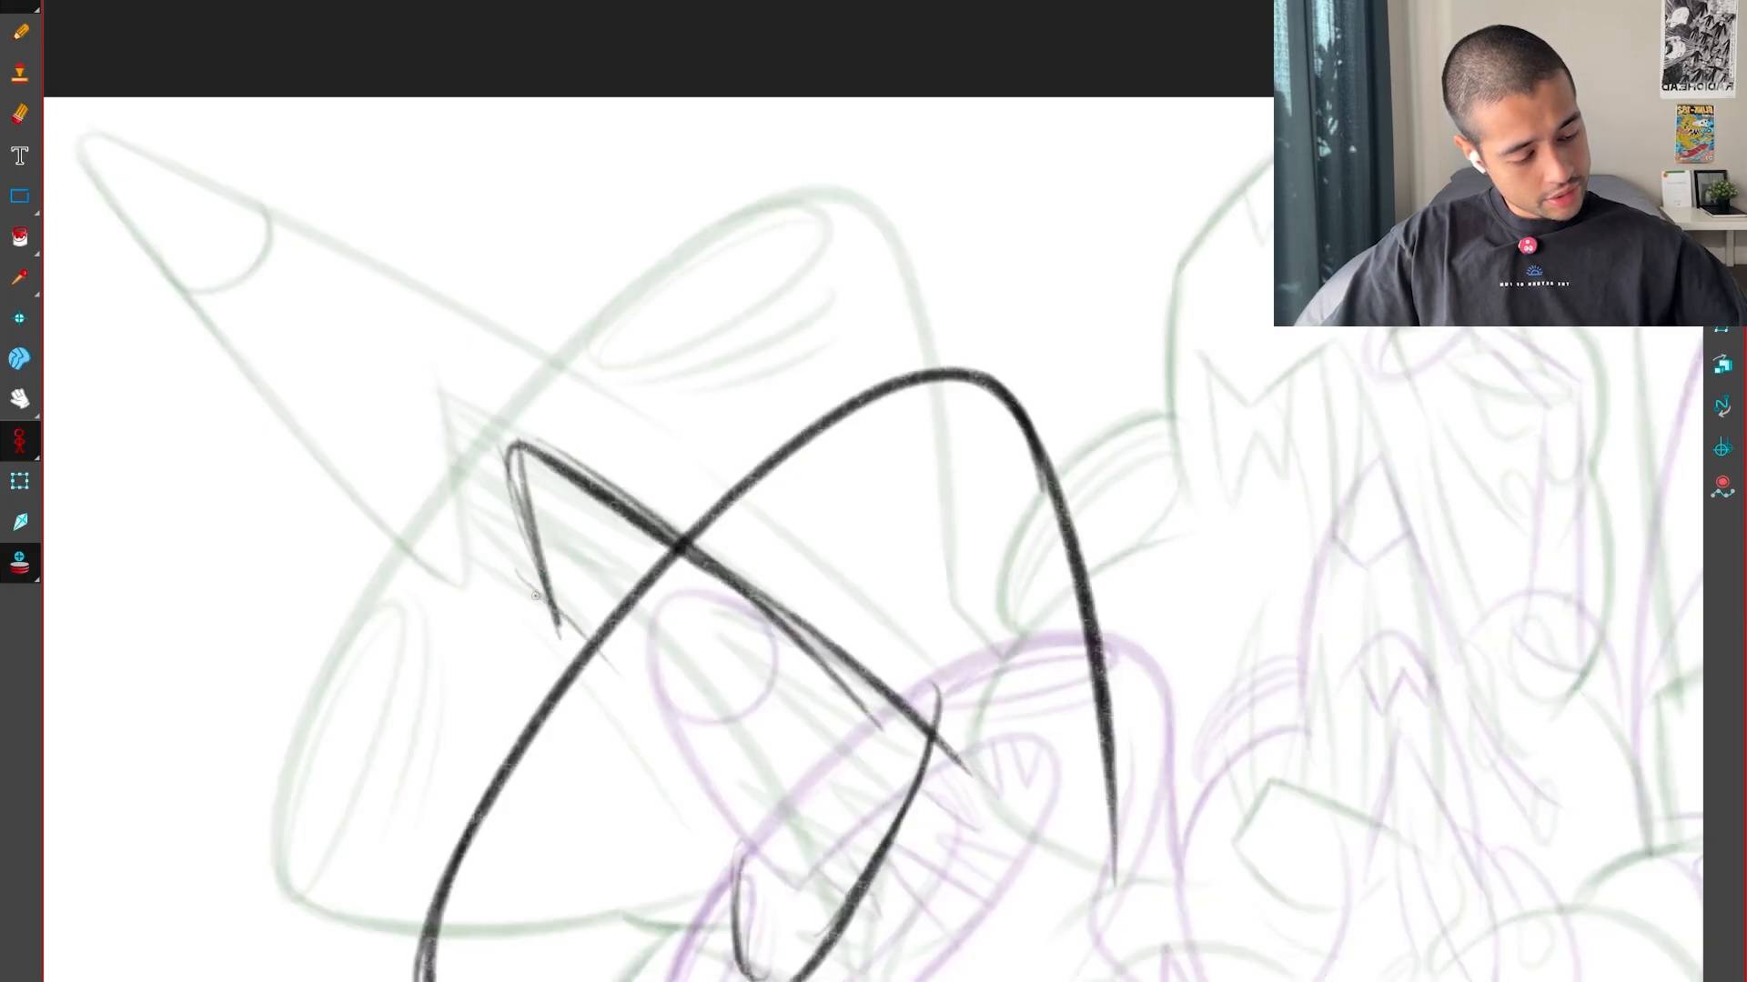
drag(546, 605, 655, 699)
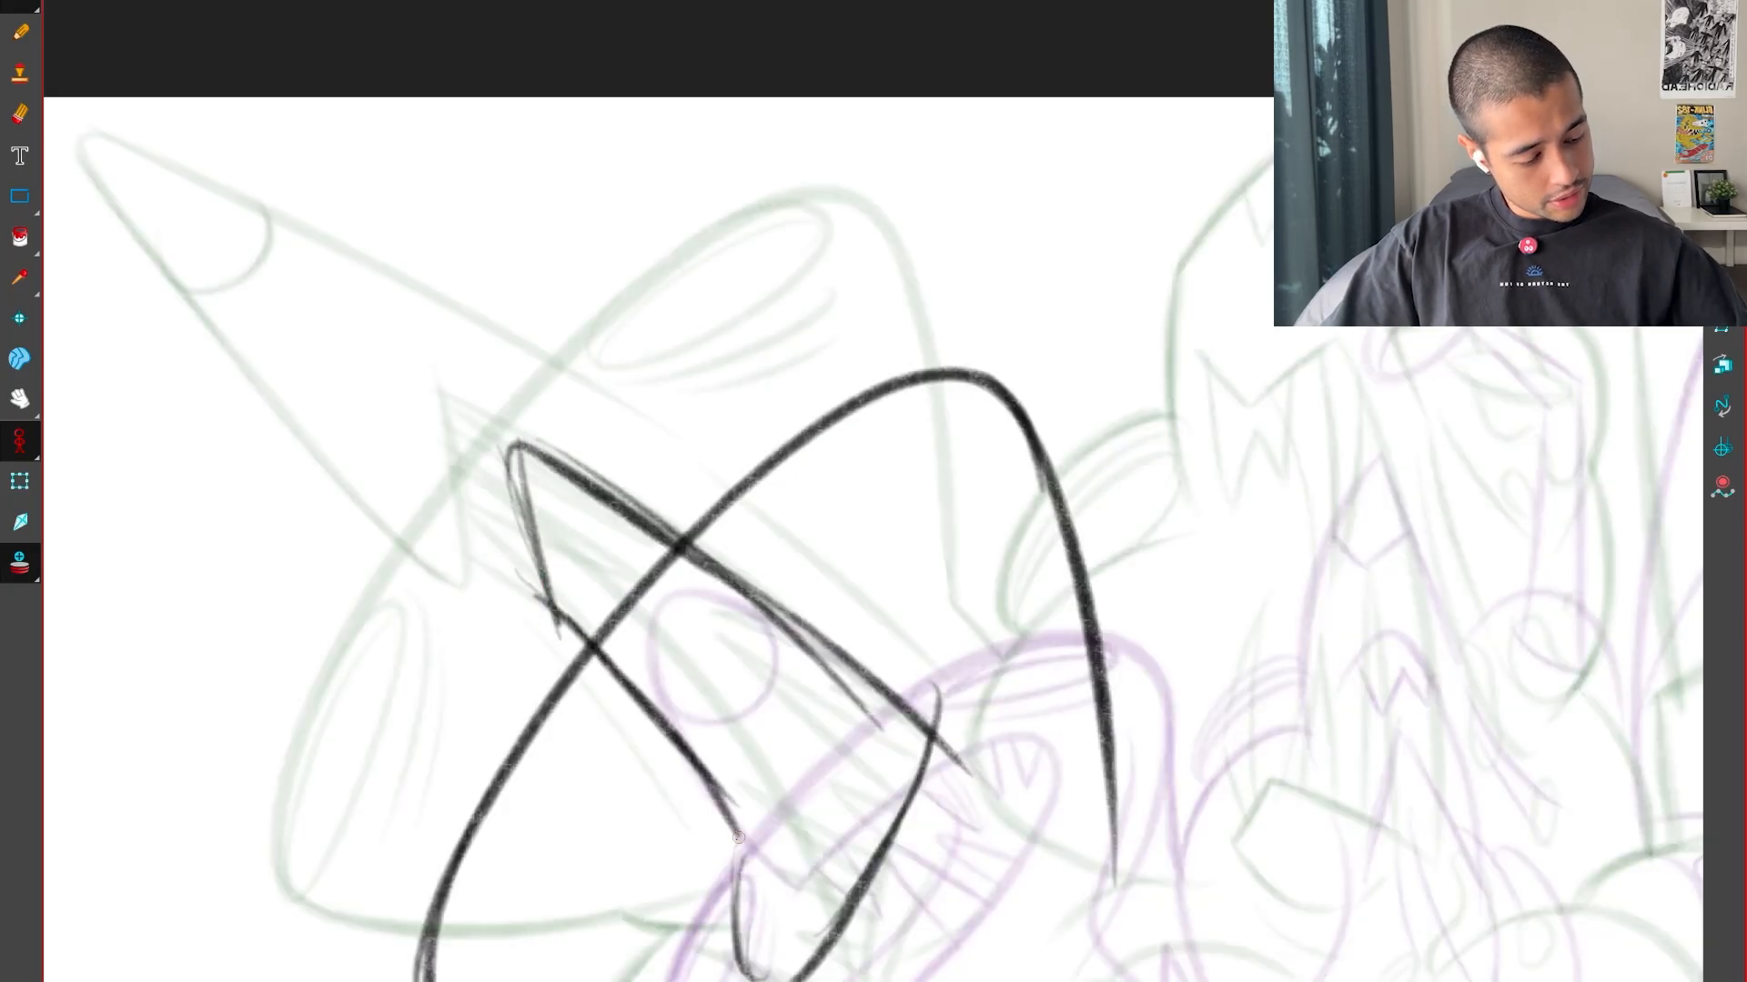
drag(655, 699, 737, 837)
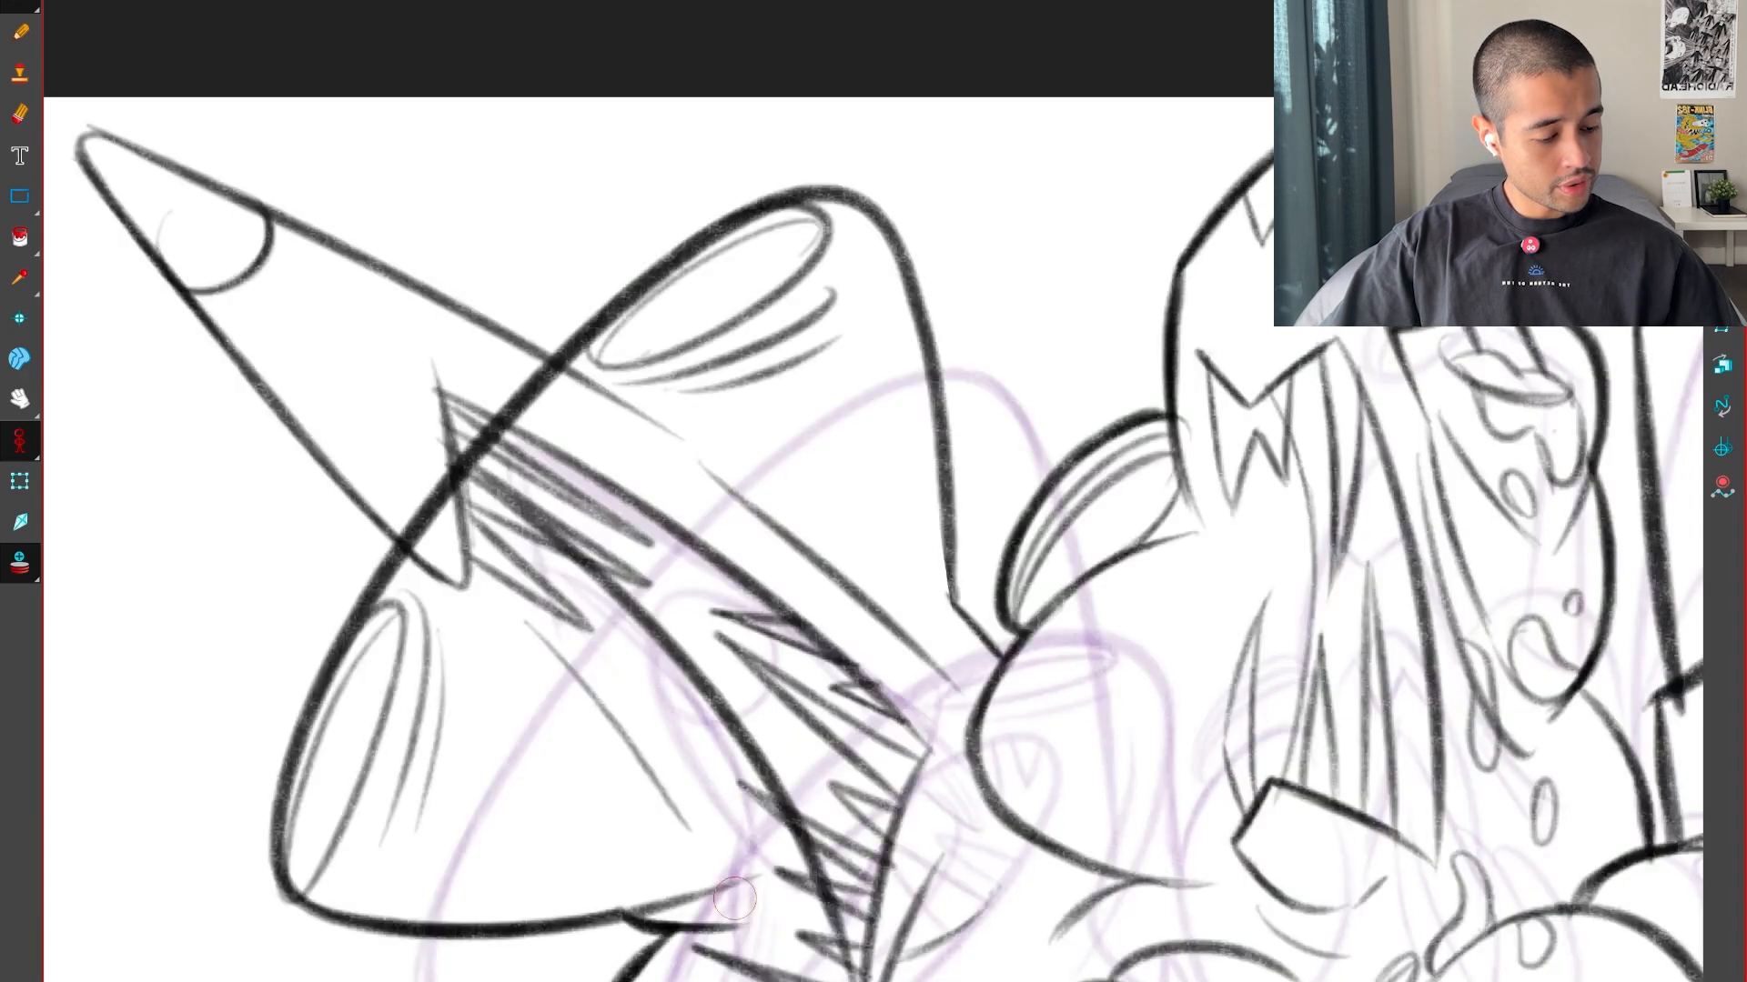
drag(746, 801, 735, 901)
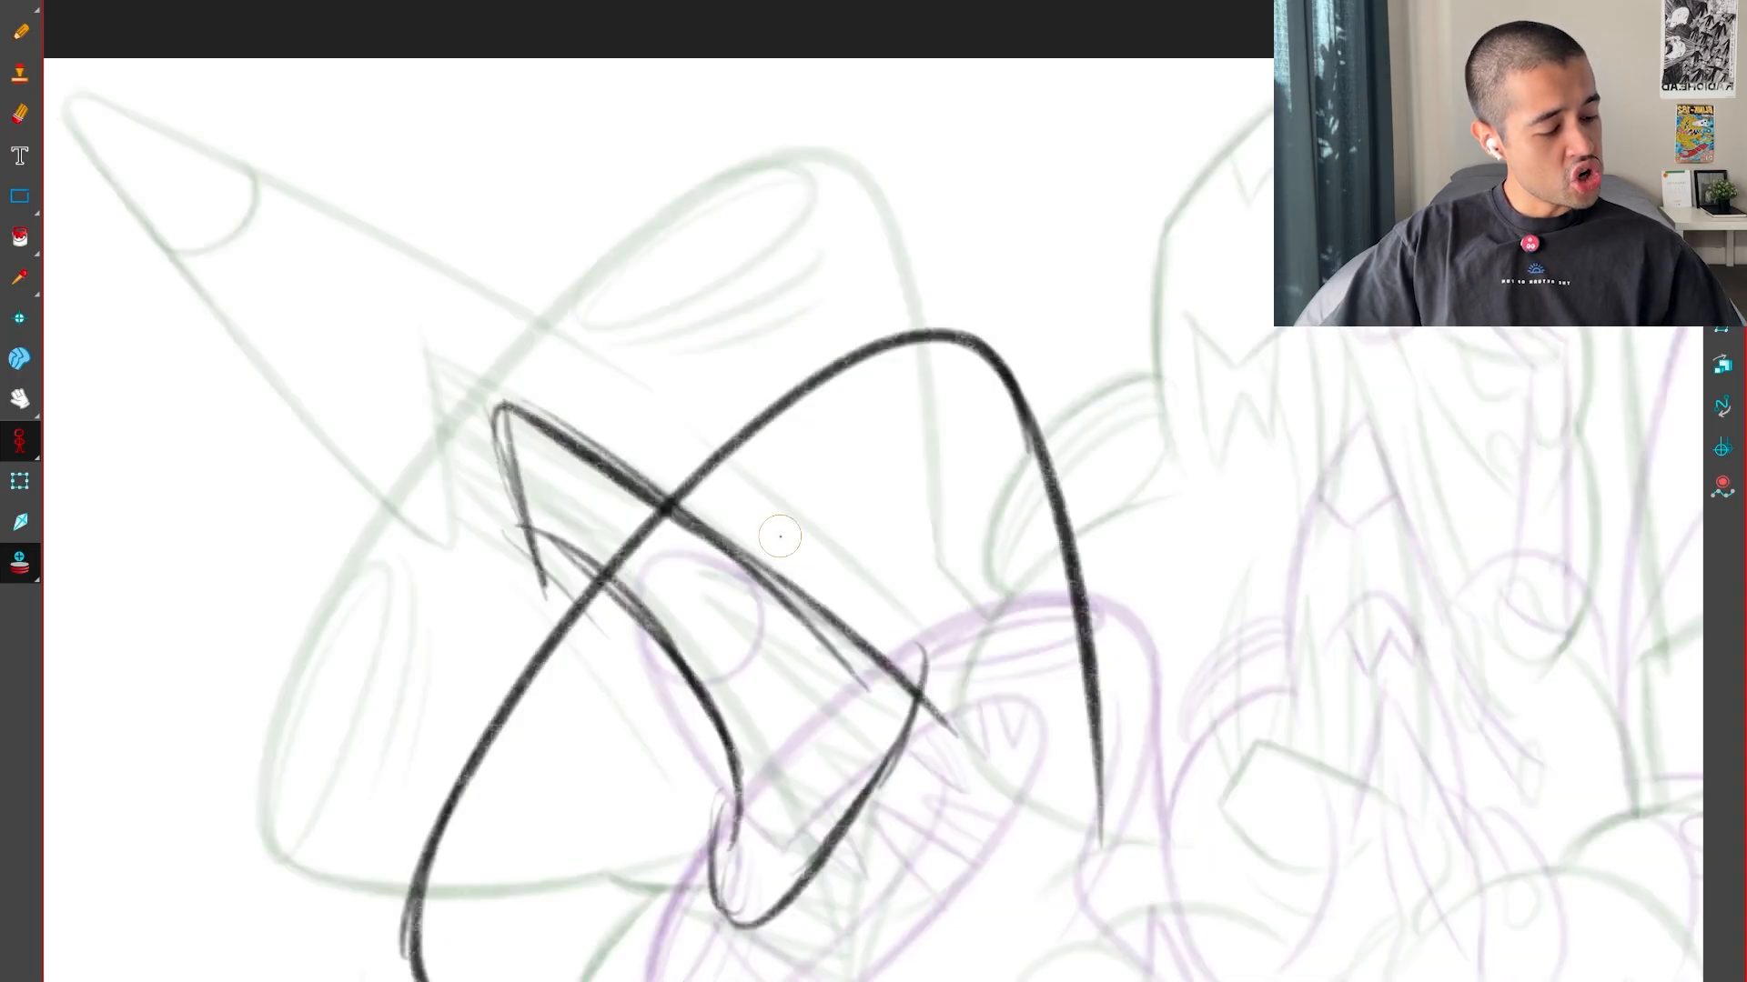
Draw a crease line above the mouth and oval patches with contour lines at the two corners of the head
drag(768, 526, 909, 623)
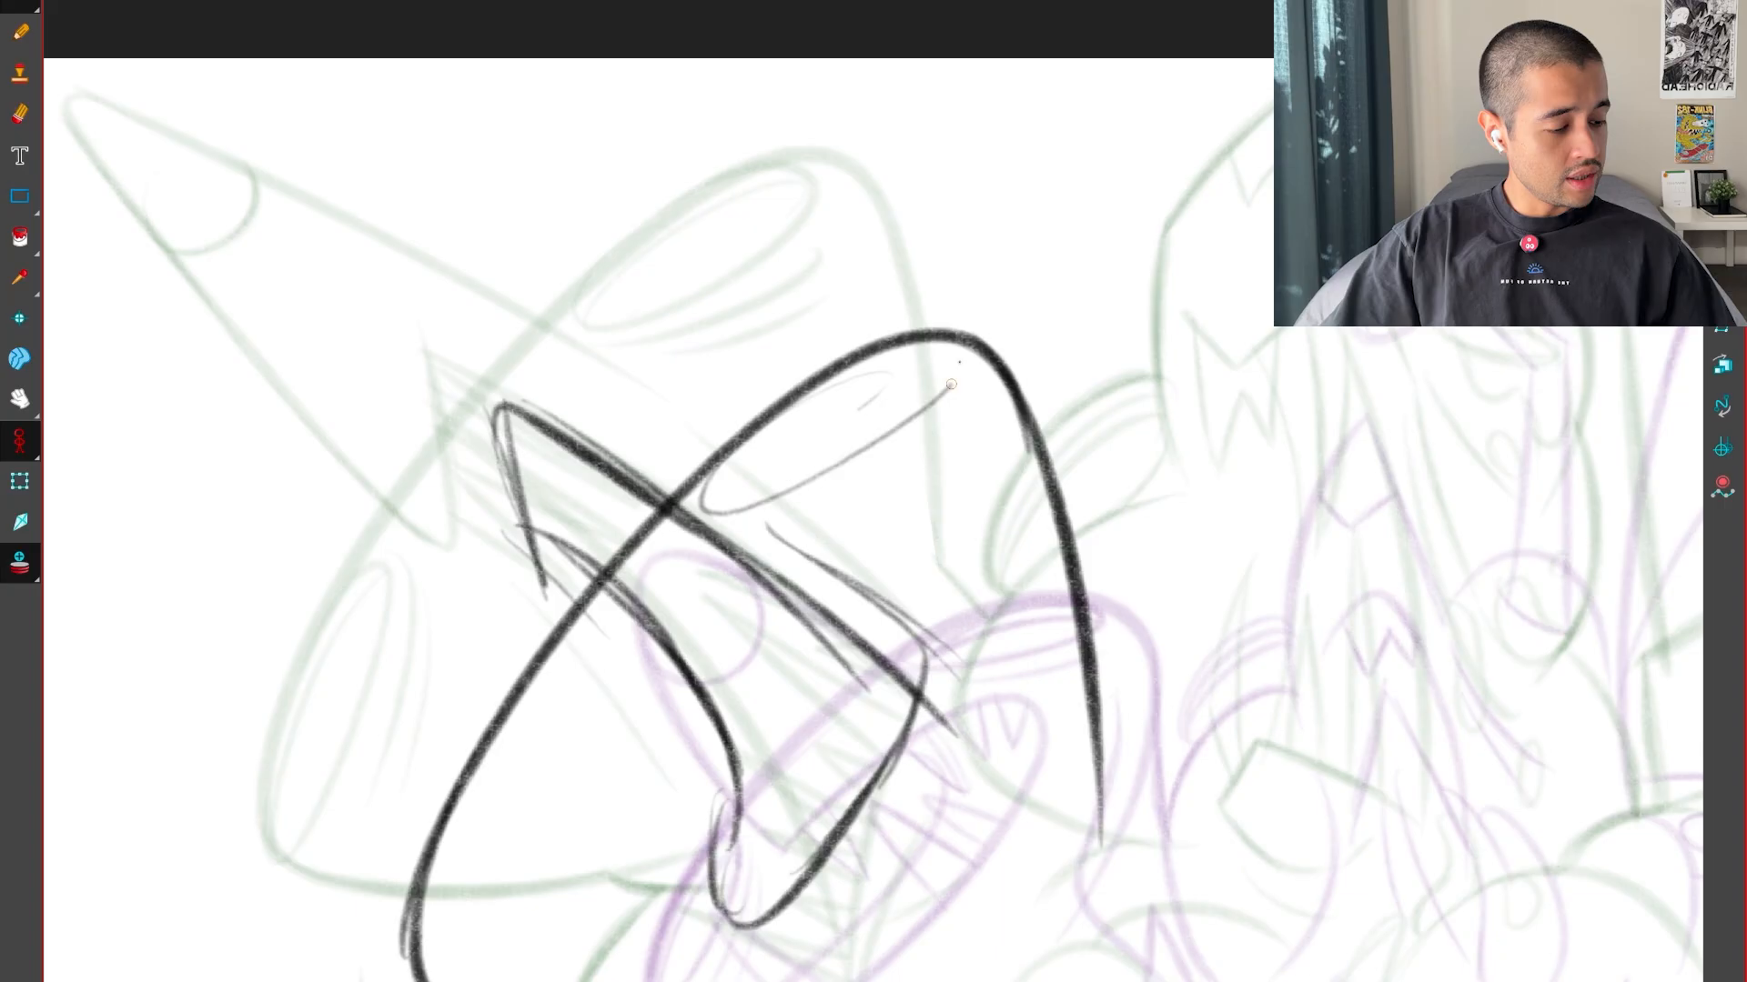
drag(725, 508, 983, 346)
drag(1019, 616, 1200, 352)
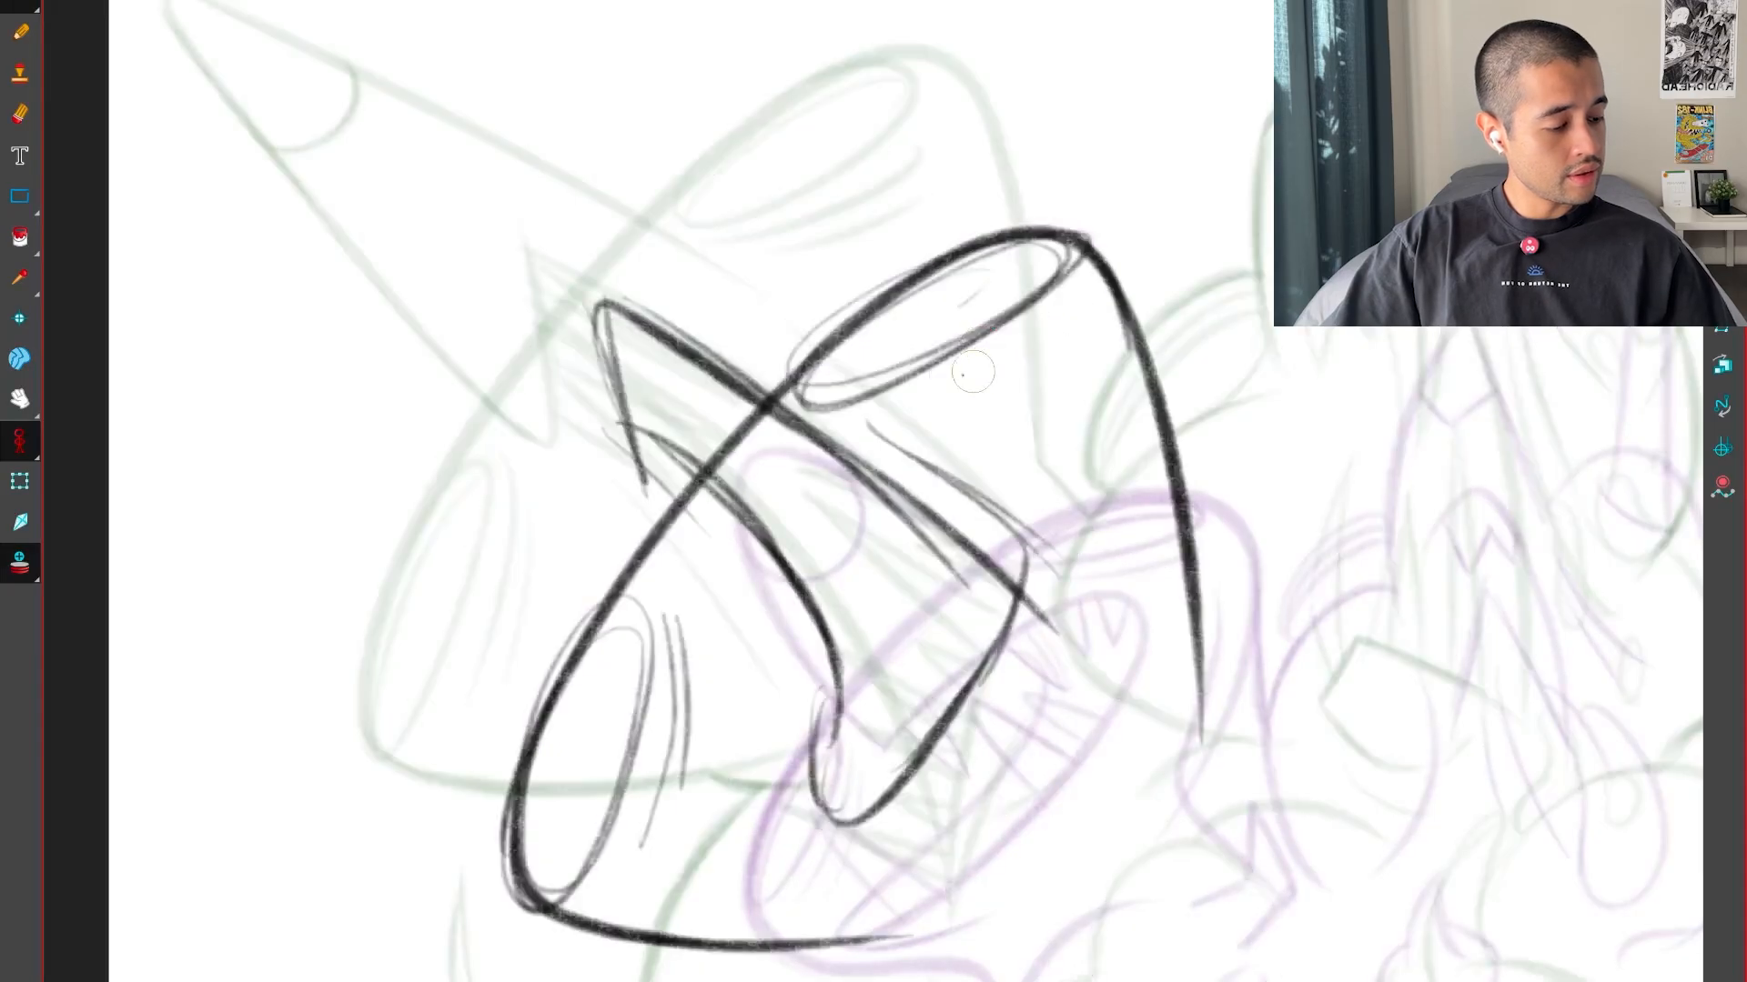
drag(800, 402, 1094, 311)
drag(942, 400, 1046, 367)
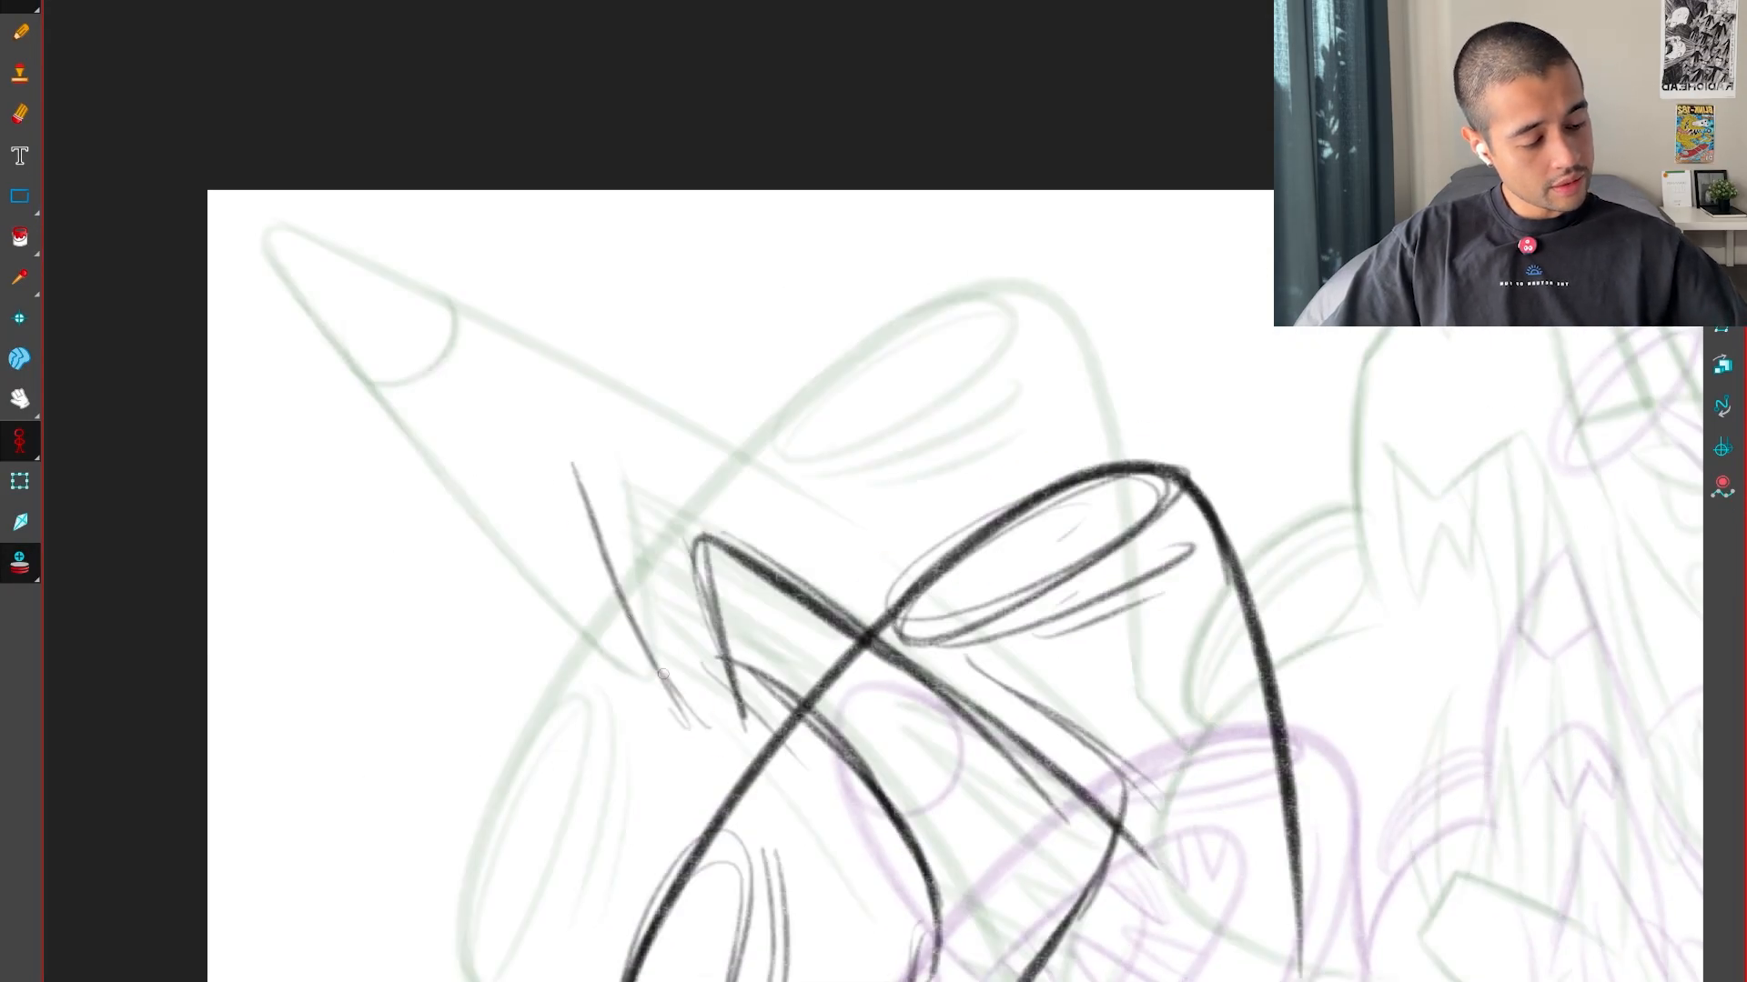
Draw the head's horn on the inbetween, with a rounded point and a curved band near the tip
drag(663, 674, 525, 400)
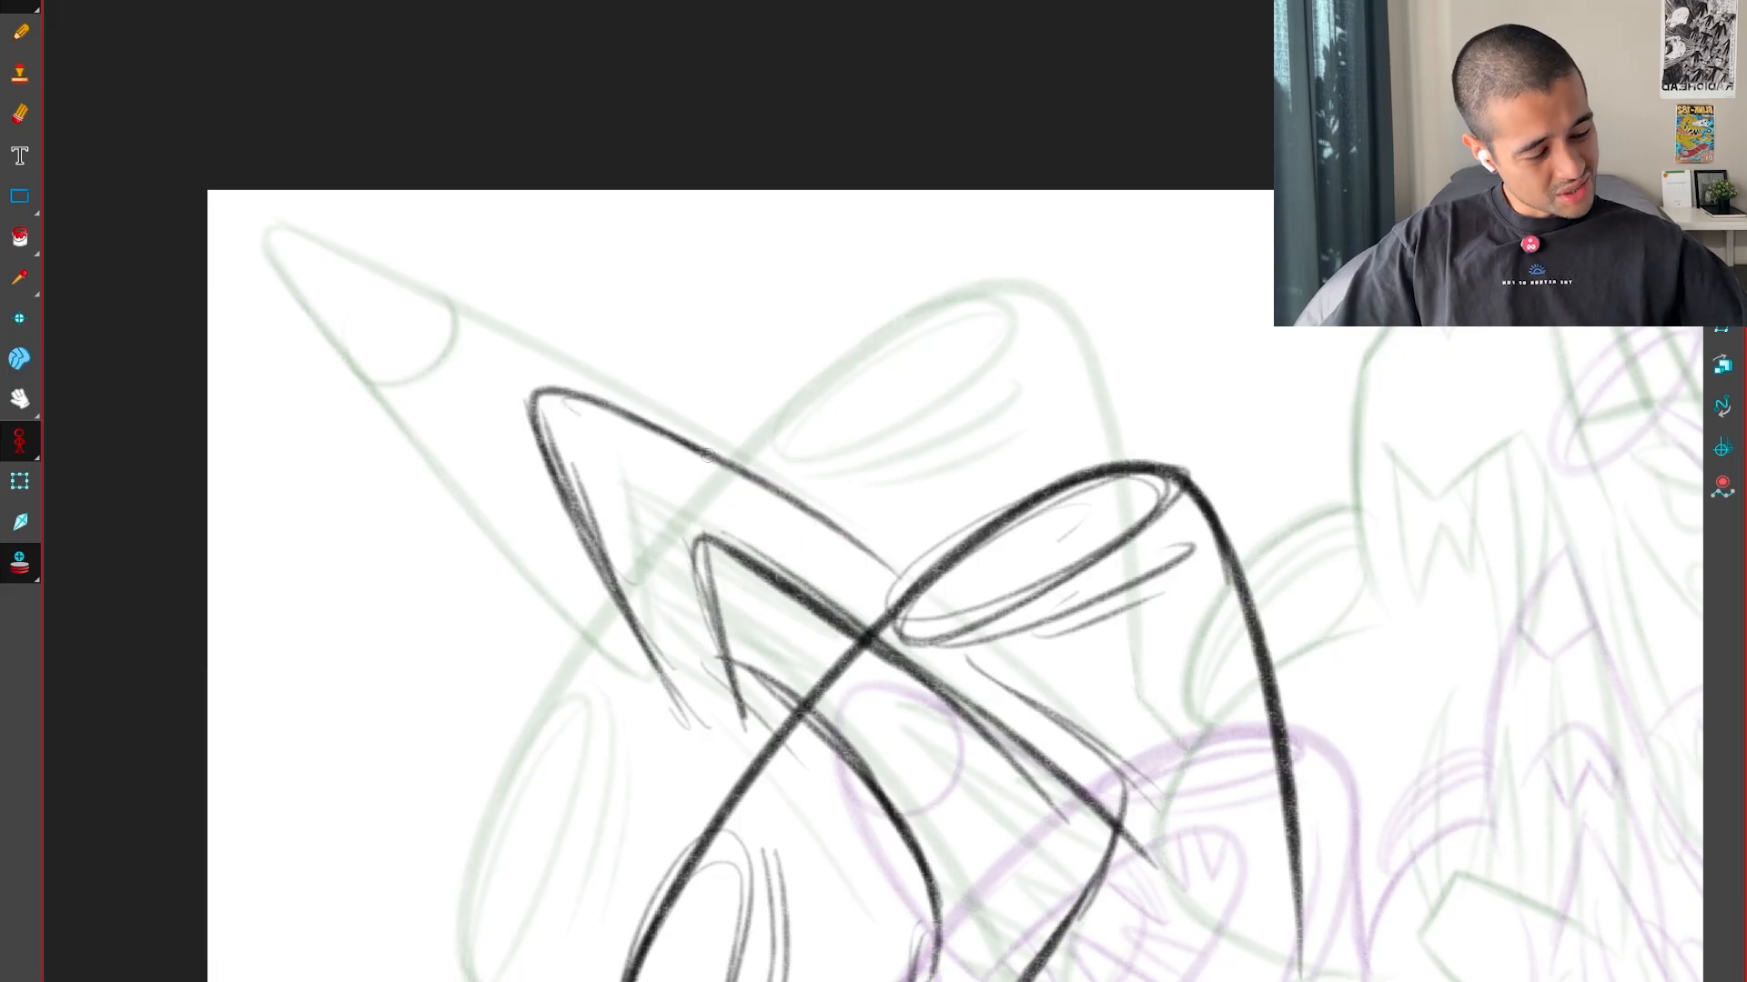
drag(706, 454, 891, 564)
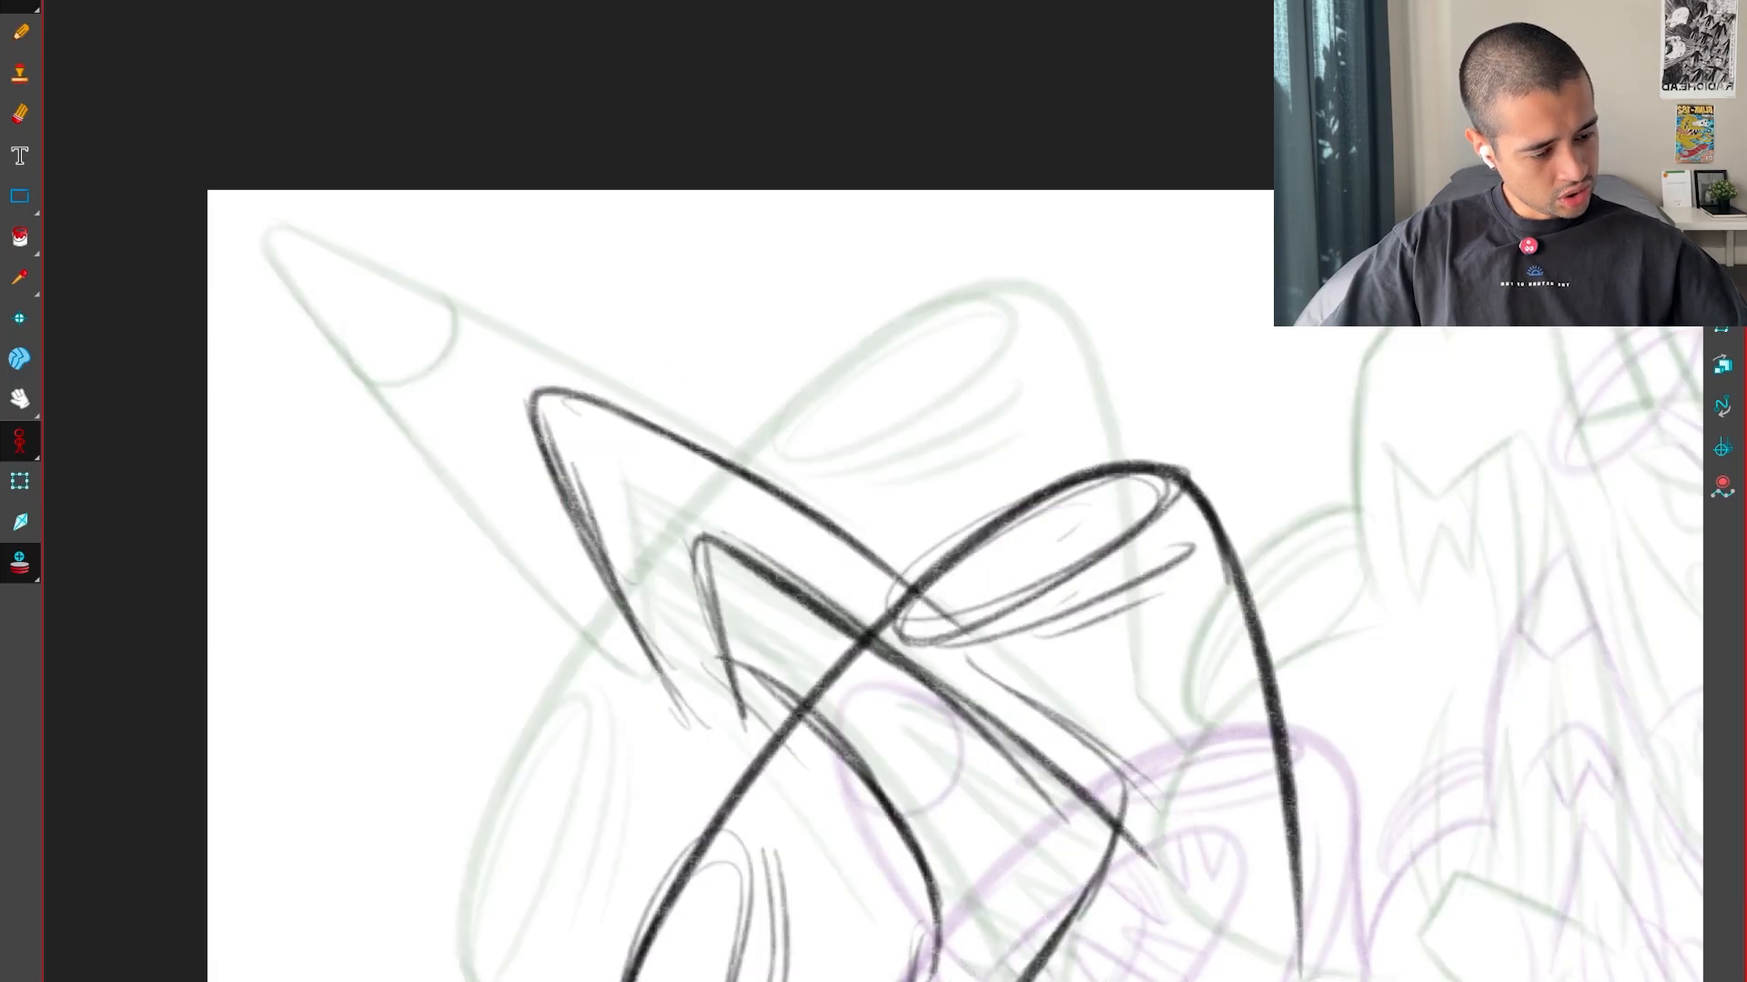
drag(587, 537, 640, 424)
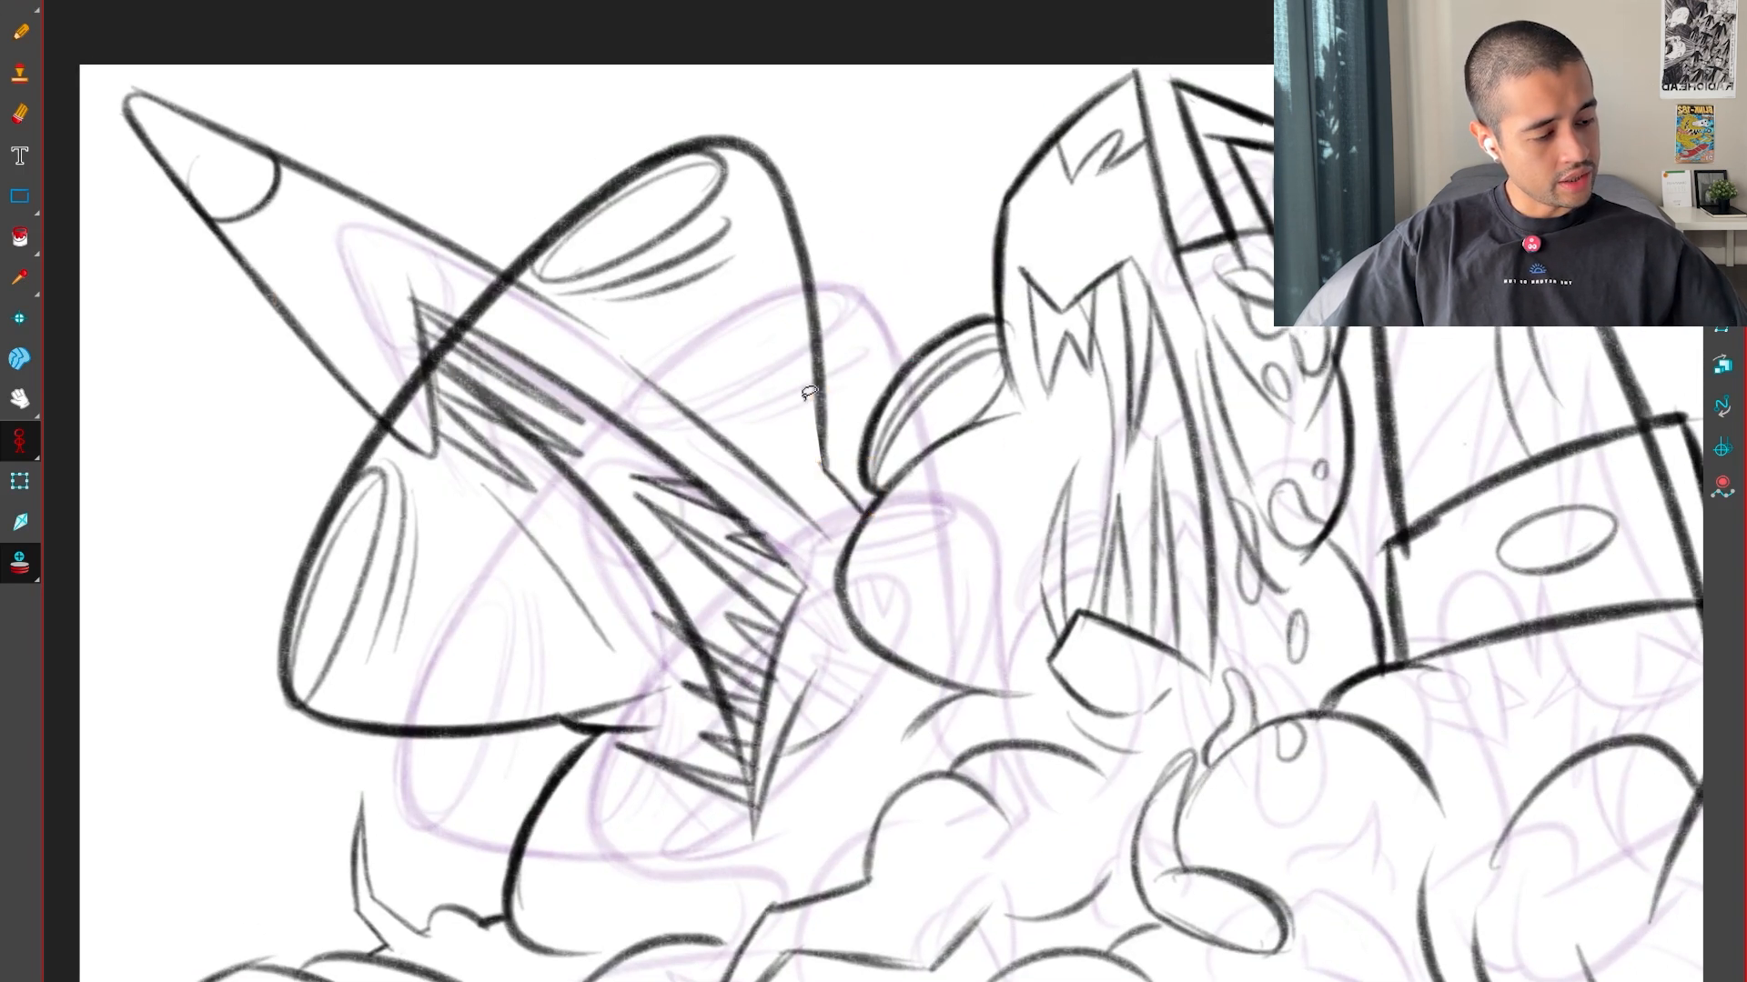
On the previous key drawing, erase the lower right side of the head and redraw it as a smooth curve flowing into the shoulder
mouse_move(810, 393)
mouse_down()
mouse_move(834, 336)
mouse_move(827, 499)
mouse_move(841, 382)
mouse_up()
key(ctrl+z)
scroll(1088, 728, up, 5)
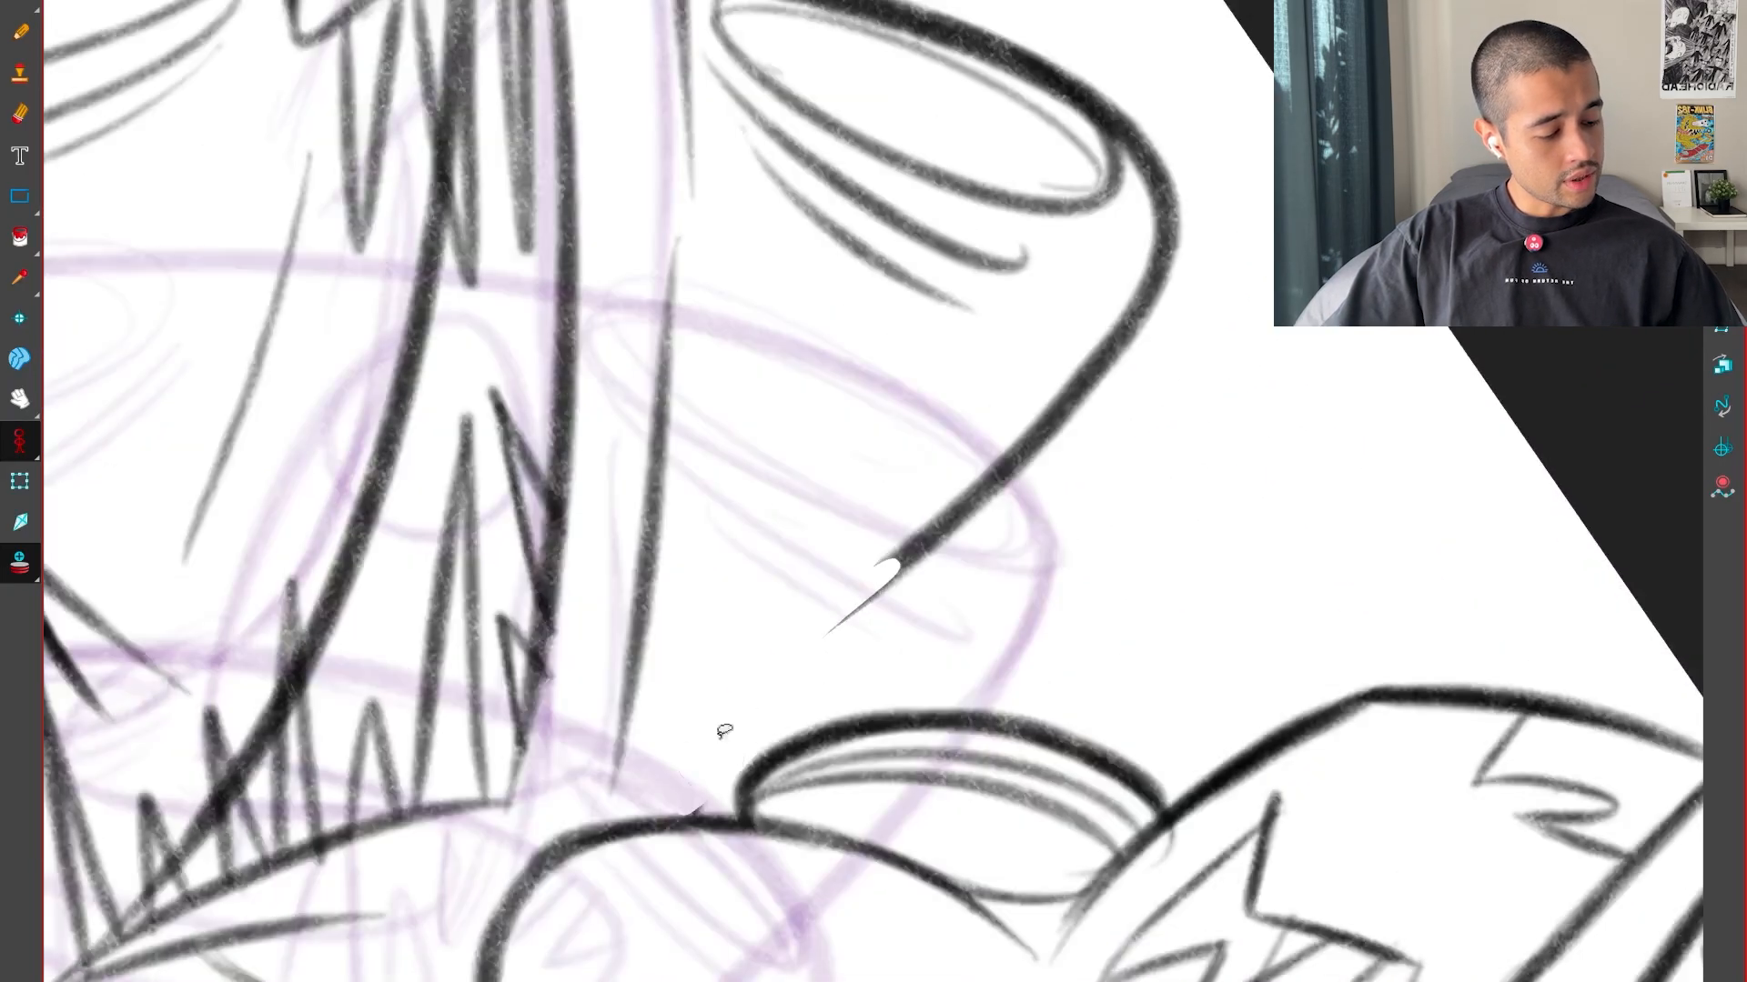
key(alt+b)
mouse_move(697, 812)
mouse_down()
mouse_move(736, 736)
mouse_move(970, 547)
mouse_move(698, 809)
mouse_move(727, 733)
mouse_move(1059, 386)
mouse_up()
key(ctrl+z)
drag(789, 663, 1111, 346)
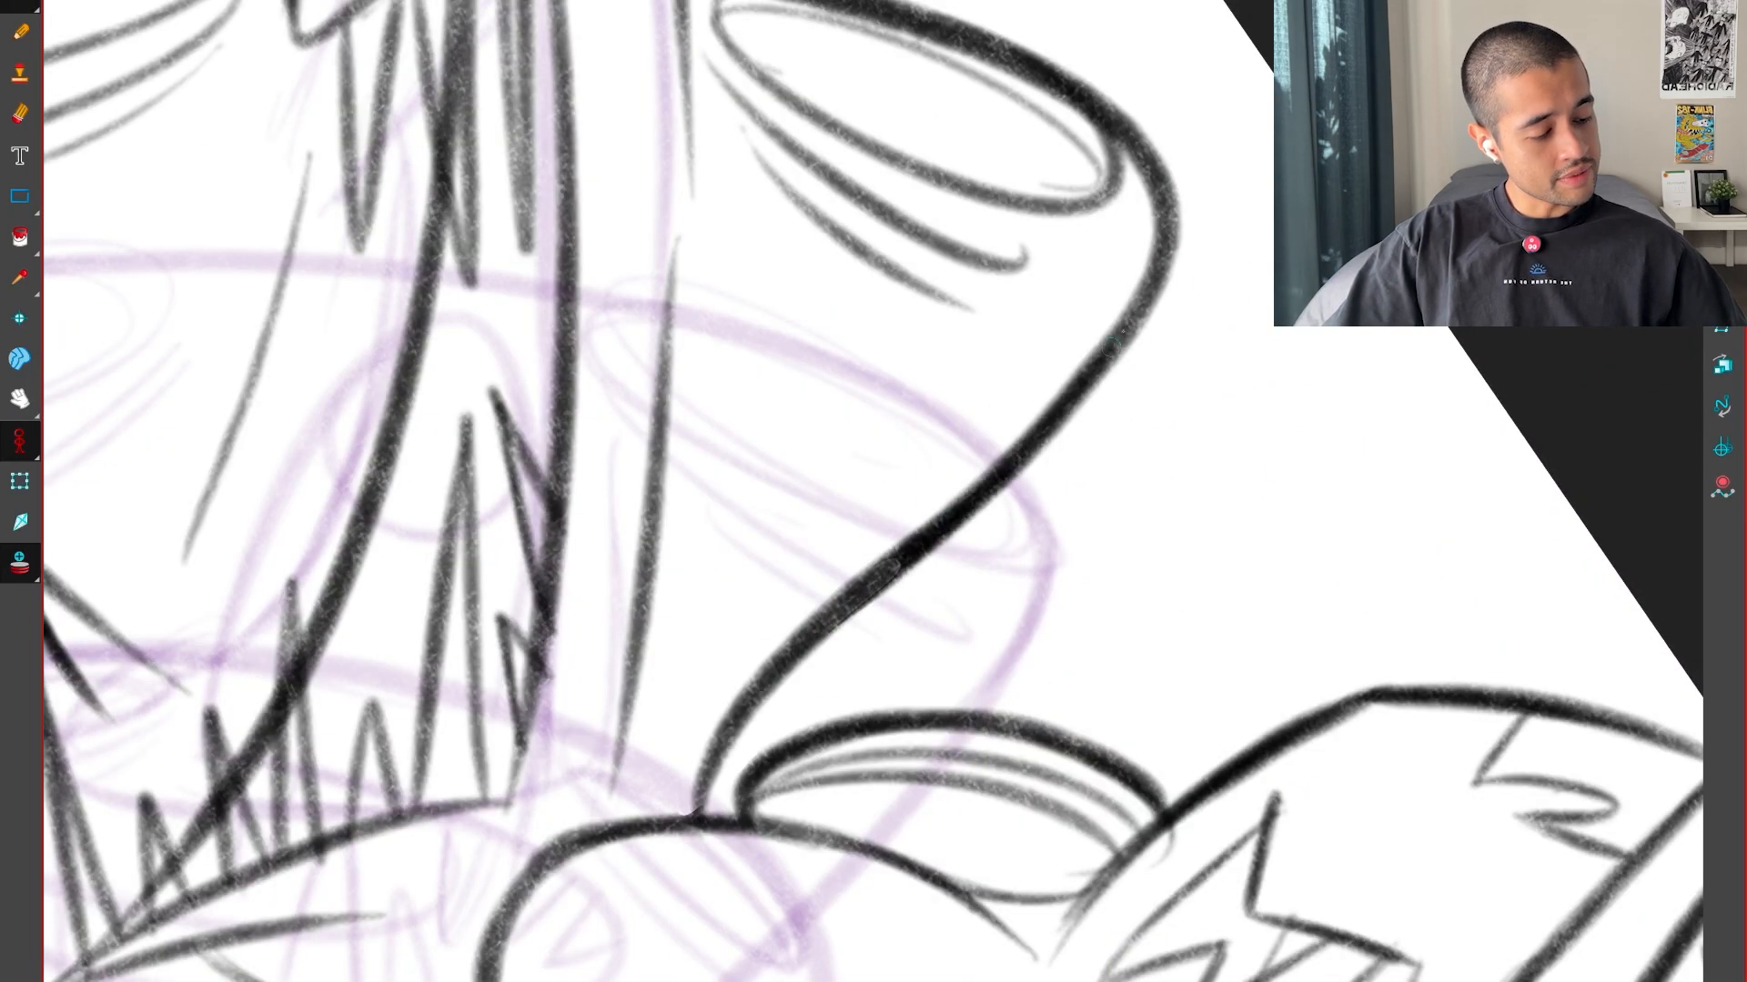
Try to add a short crease line inside the redrawn right side of the head on the key drawing
mouse_move(1203, 212)
mouse_down()
mouse_move(1214, 273)
mouse_move(725, 784)
mouse_move(862, 417)
mouse_up()
key(ctrl+z)
key(ctrl+z)
mouse_move(651, 821)
mouse_down()
mouse_move(809, 473)
mouse_move(673, 699)
mouse_move(760, 491)
mouse_move(824, 450)
mouse_up()
key(ctrl+z)
key(ctrl+z)
key(ctrl+z)
drag(665, 821, 802, 469)
key(shift+x)
key(1)
key(1)
key(1)
key(1)
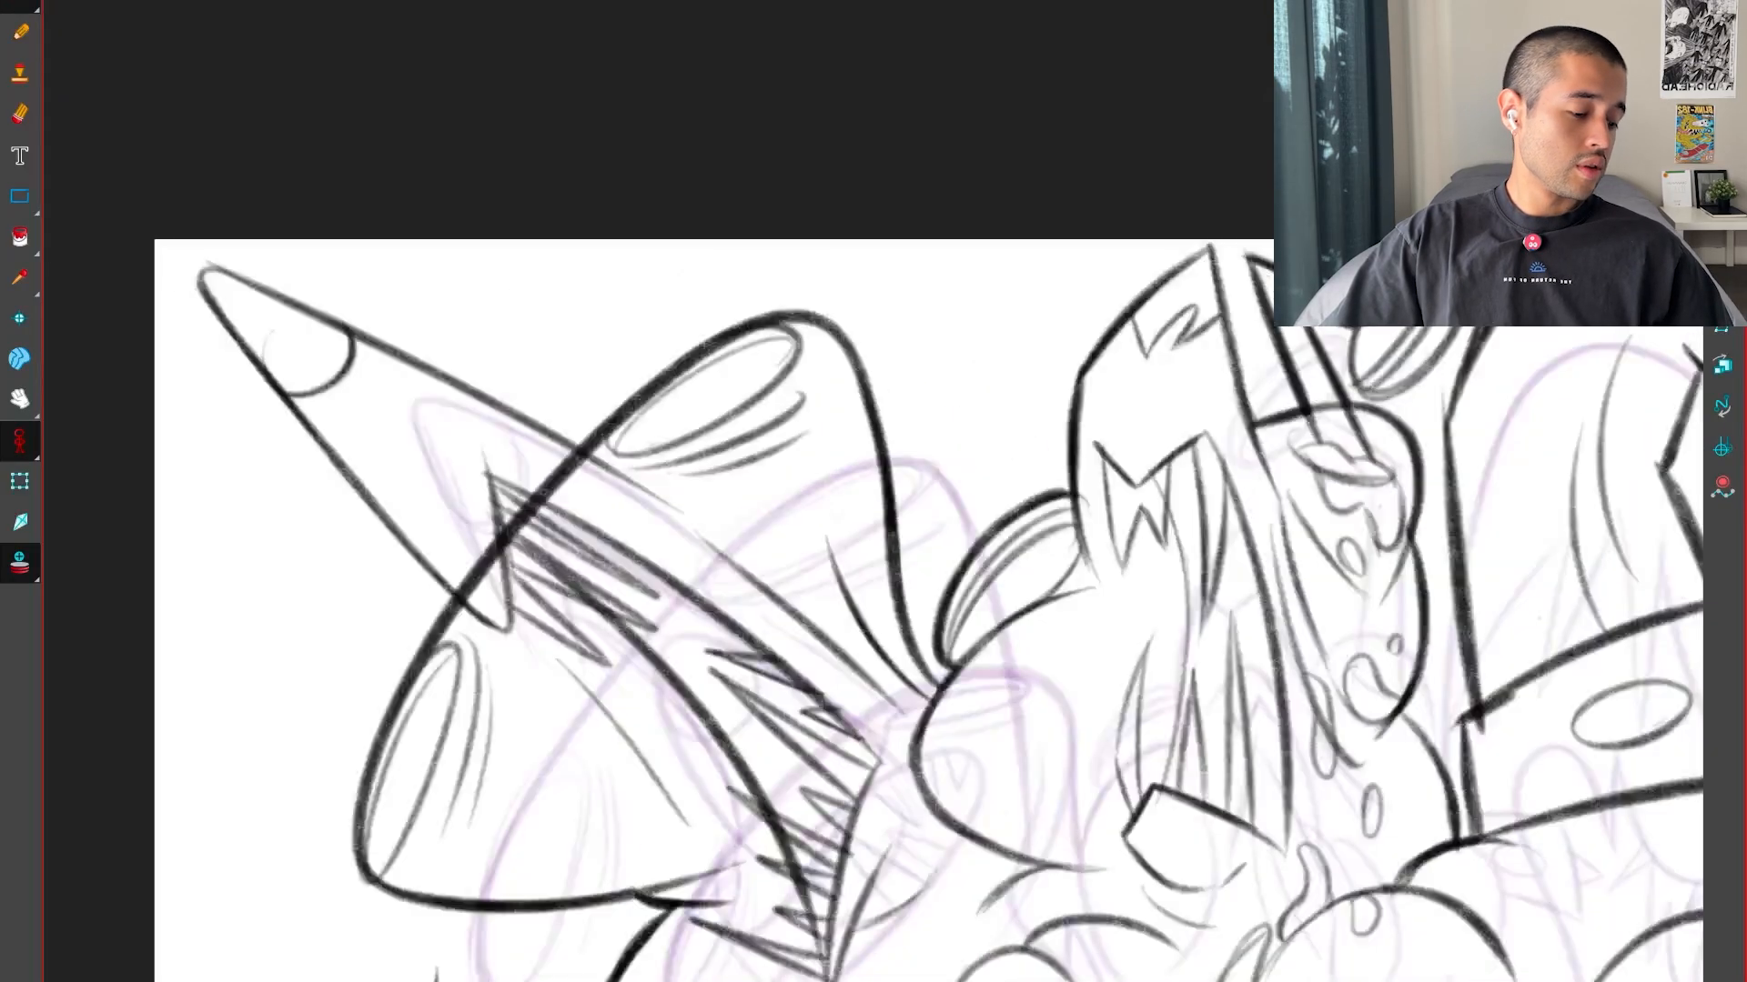
drag(1307, 696, 955, 810)
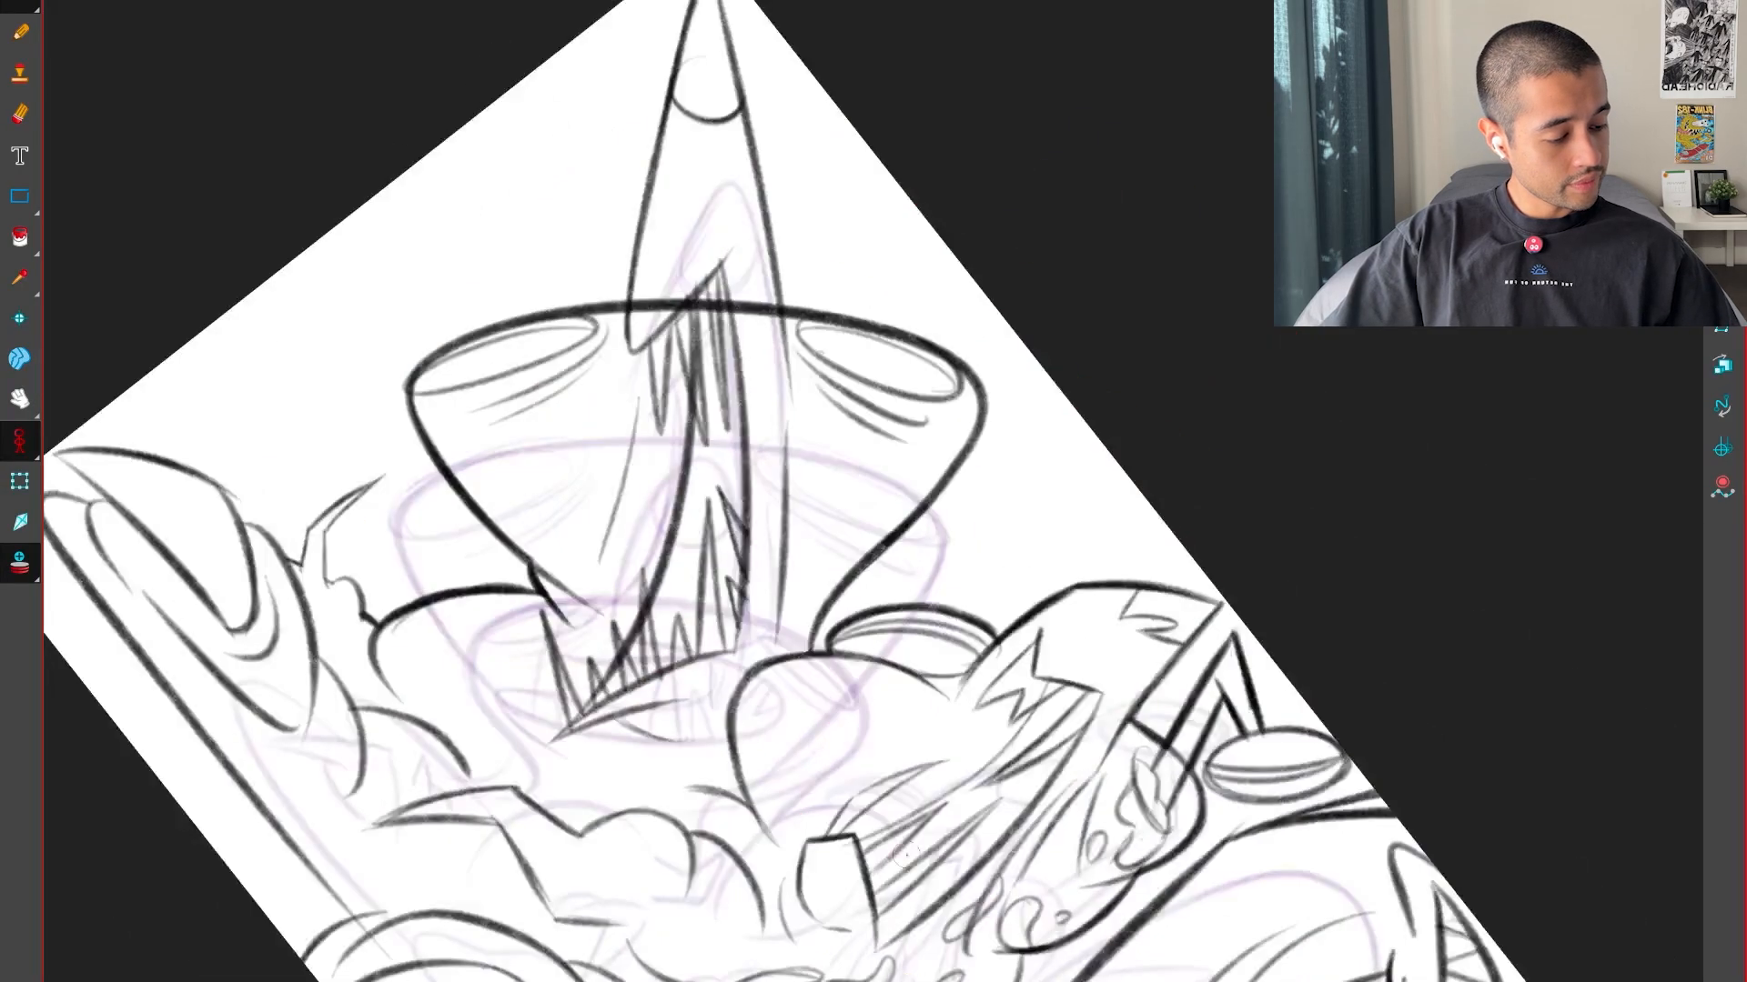
key(2)
key(2)
drag(696, 769, 868, 432)
key(ctrl+z)
key(shift+x)
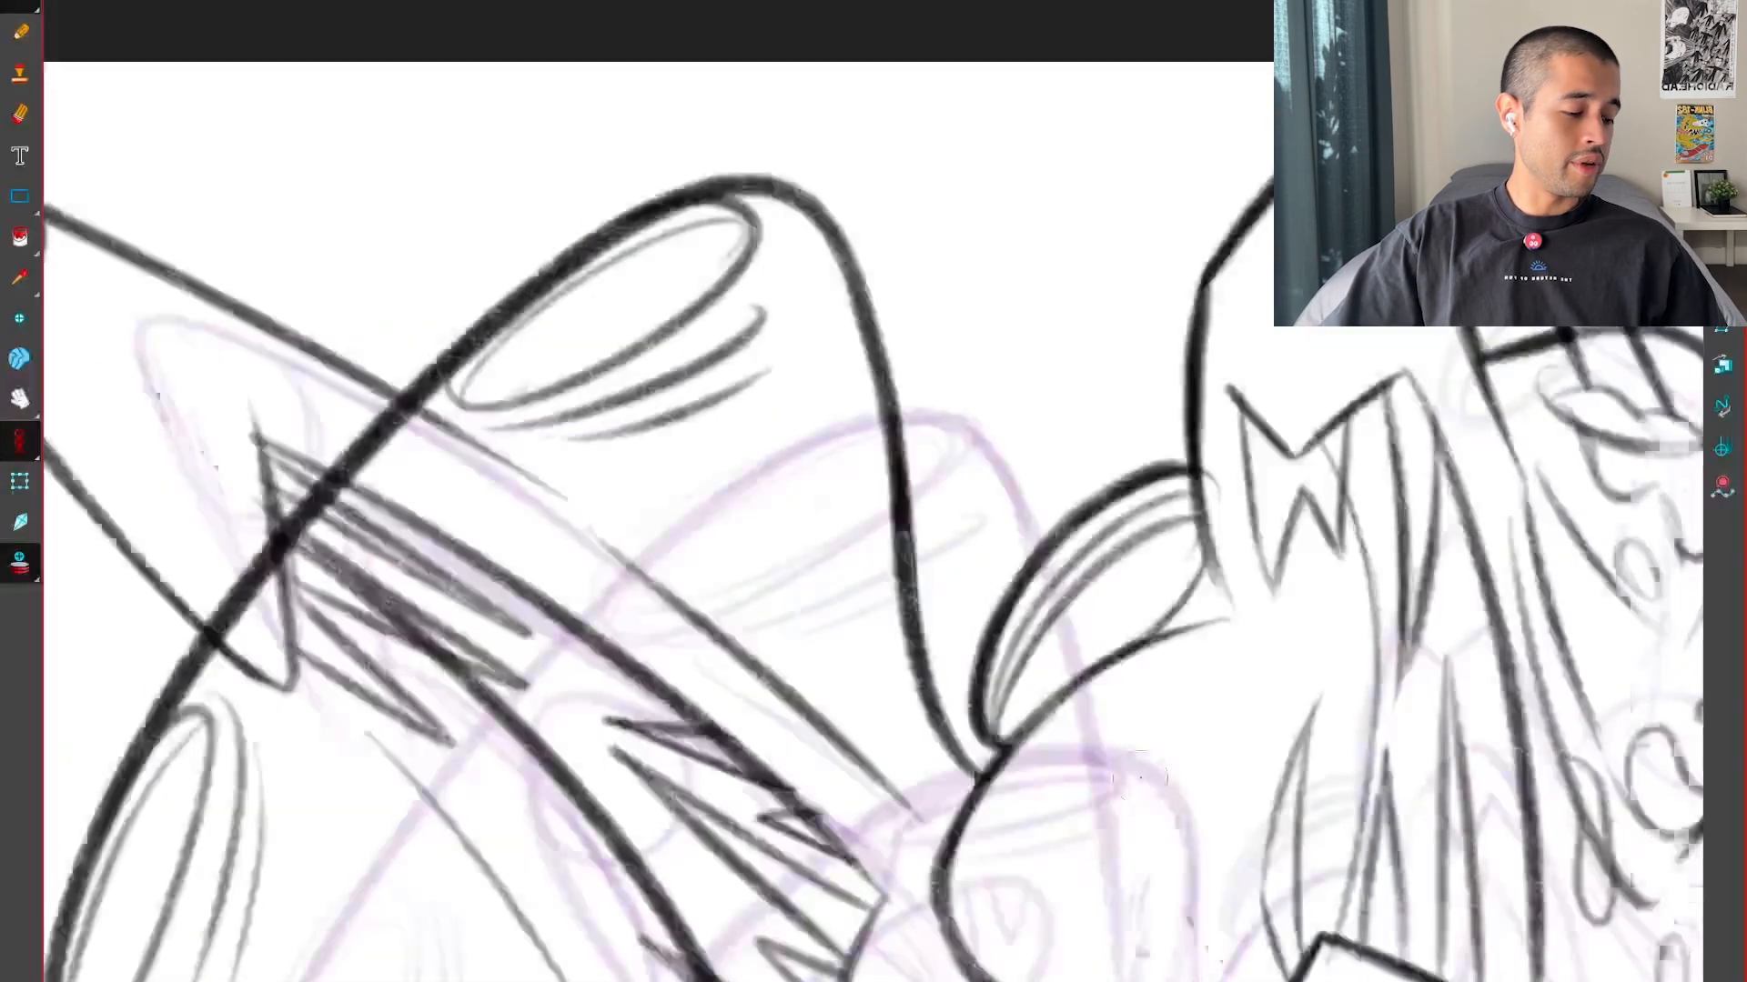
Flip between the revised key drawing and the inbetween to compare the right side of the head
key(1)
key(1)
key(1)
key(f)
Redraw the right side of the inbetween's head so it curves in and flares outward at the base like the revised key drawing
key(f)
key(g)
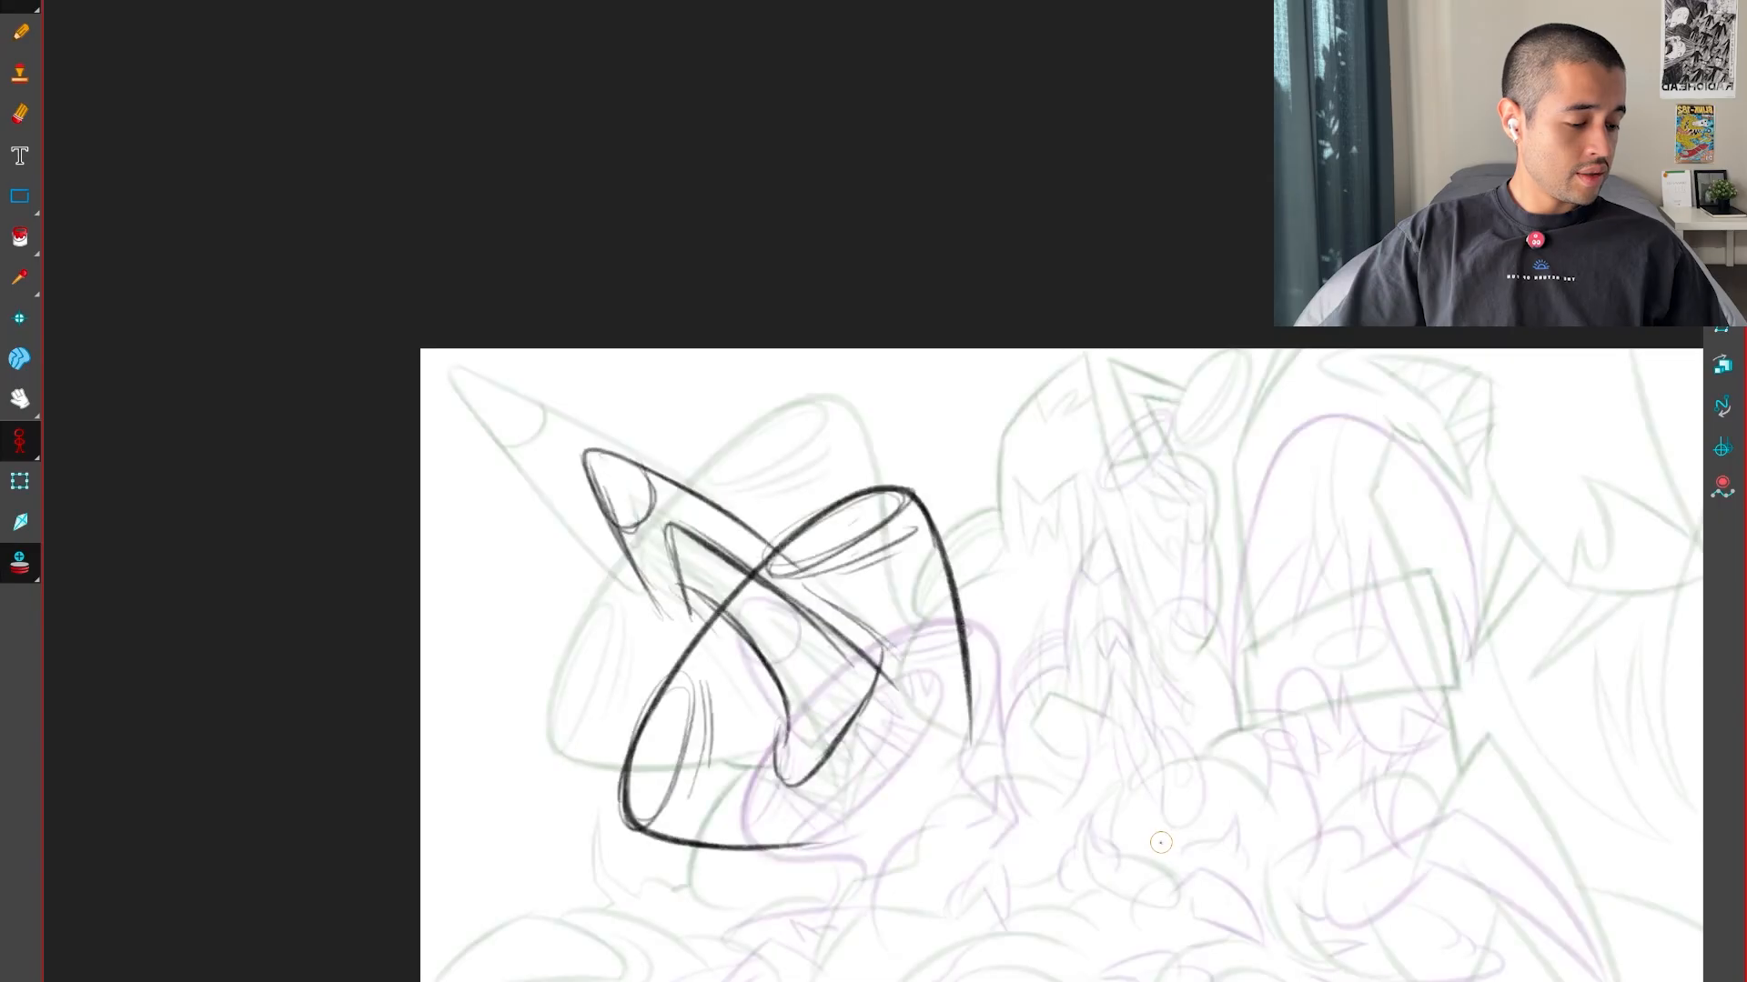
key(g)
key(2)
key(2)
key(f)
key(ctrl+z)
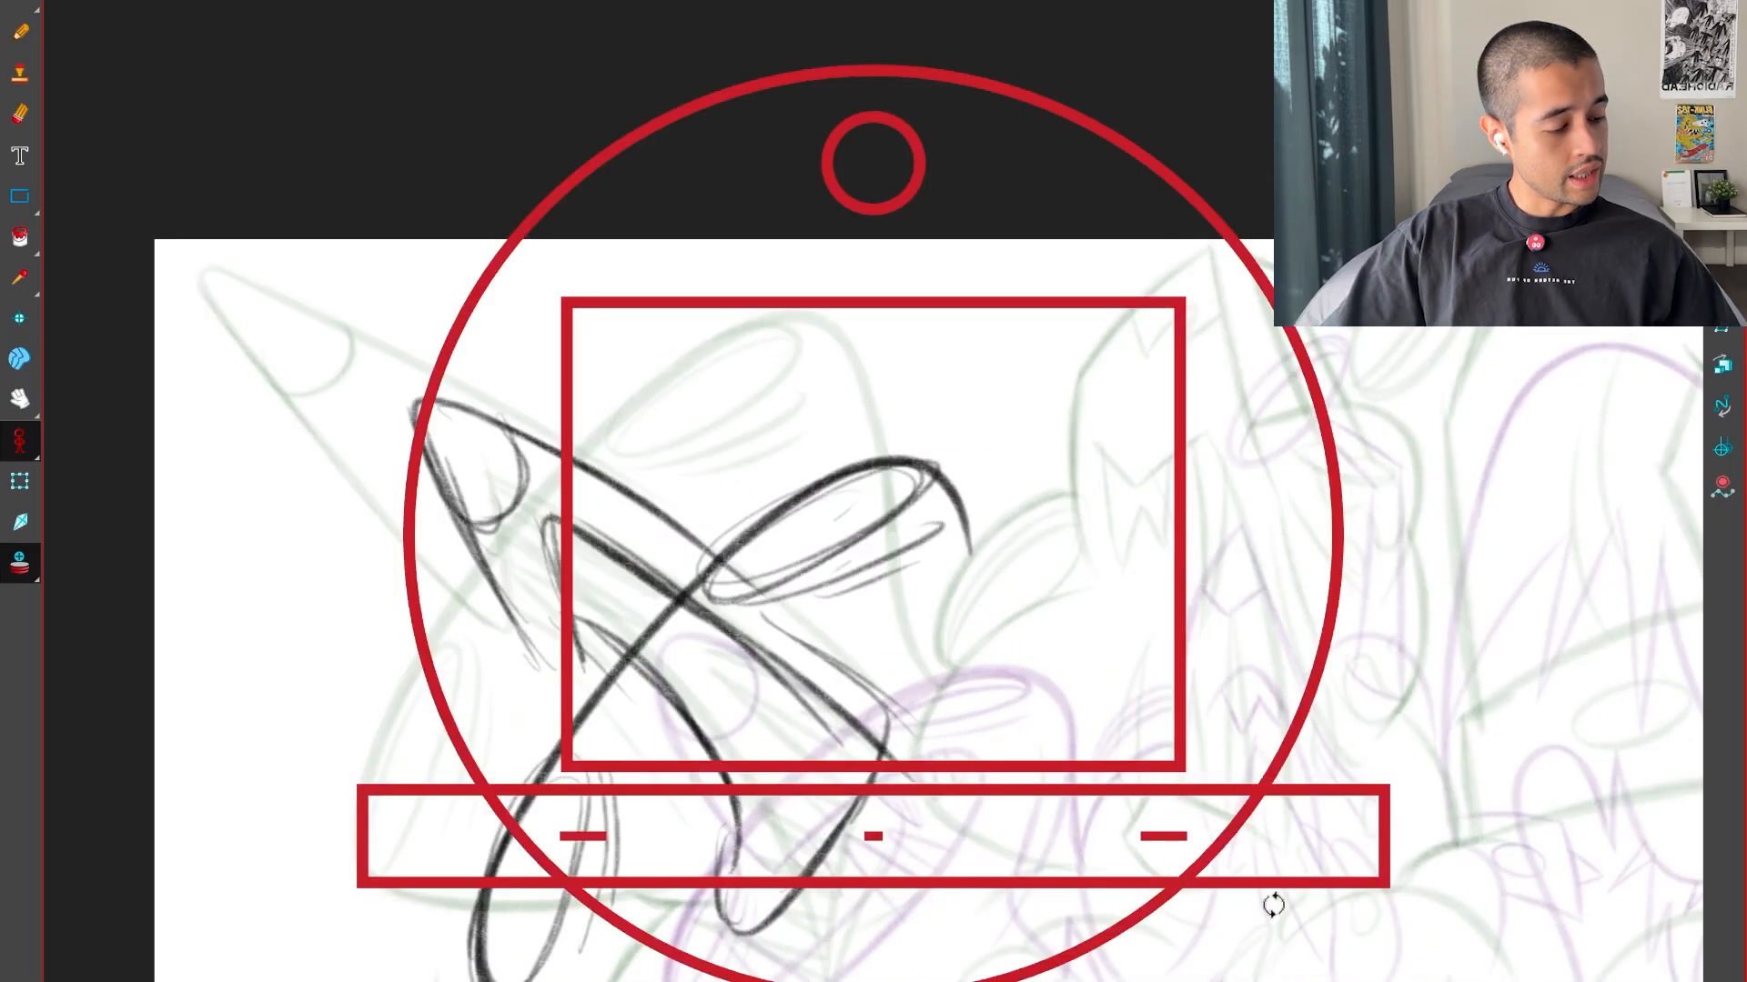
drag(1270, 904, 910, 868)
key(2)
key(2)
drag(853, 975, 860, 883)
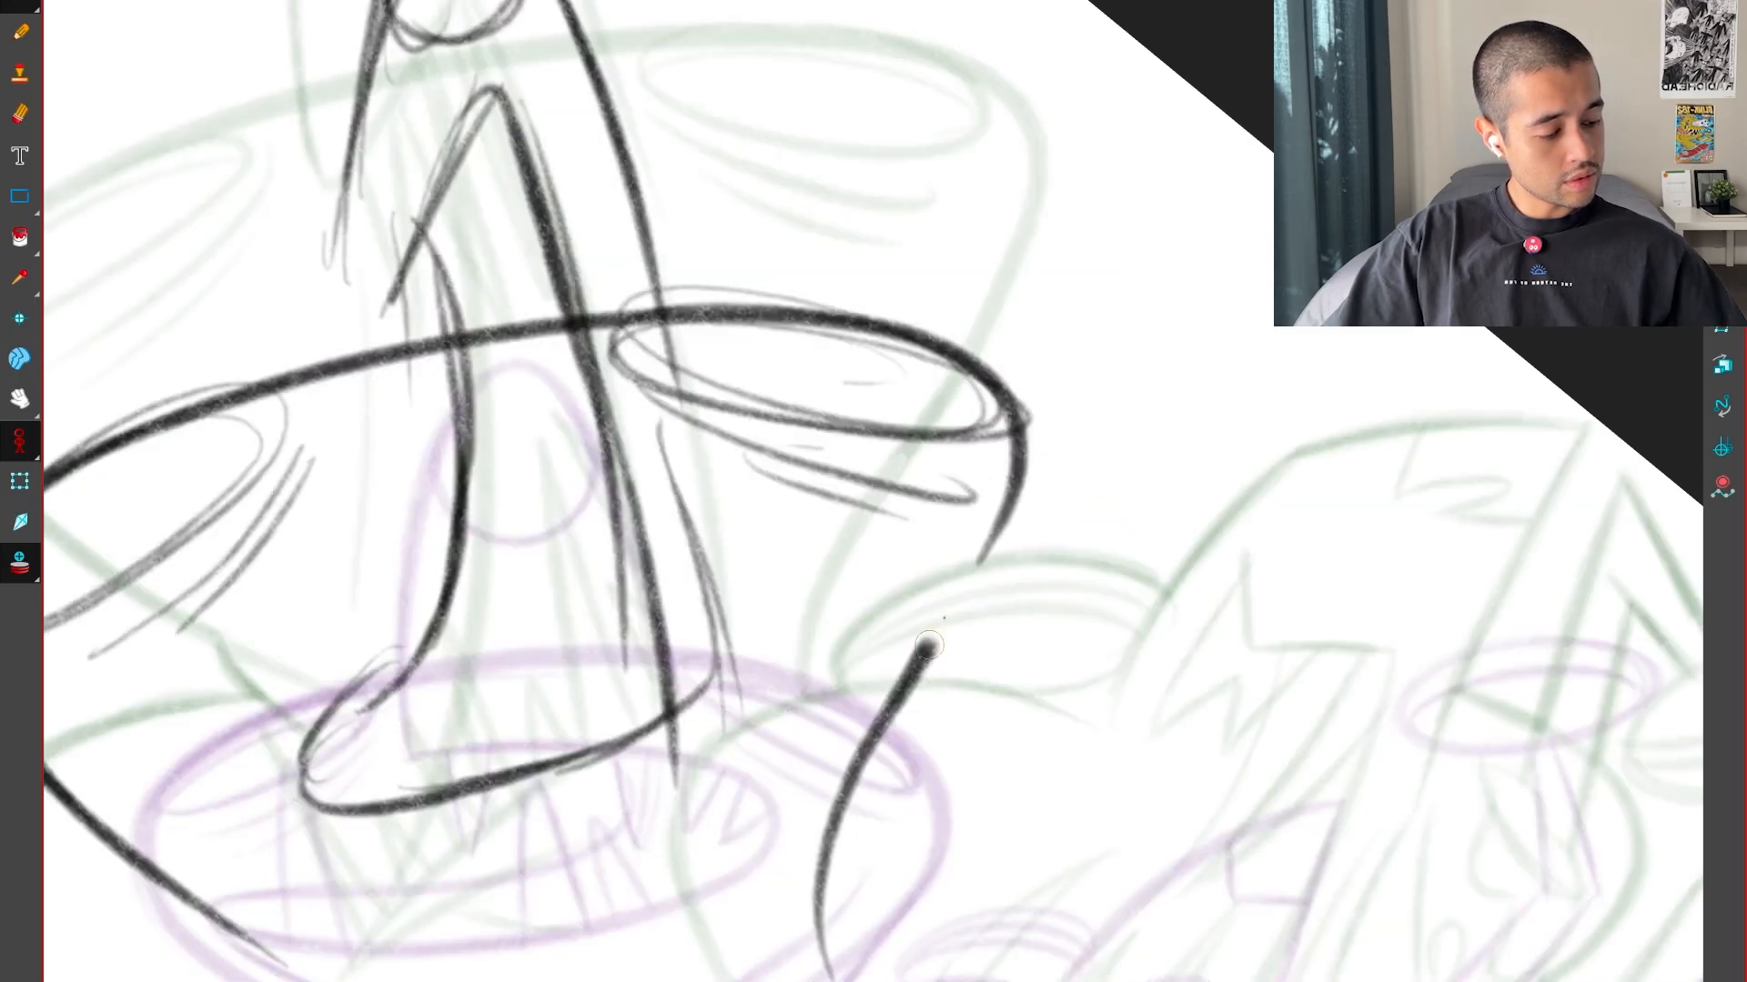
key(f)
key(g)
key(g)
Flip repeatedly through the key drawings and the inbetween at different magnifications to check the head's motion and spacing
key(shift+x)
drag(1111, 854, 1131, 779)
key(1)
key(1)
key(f)
key(f)
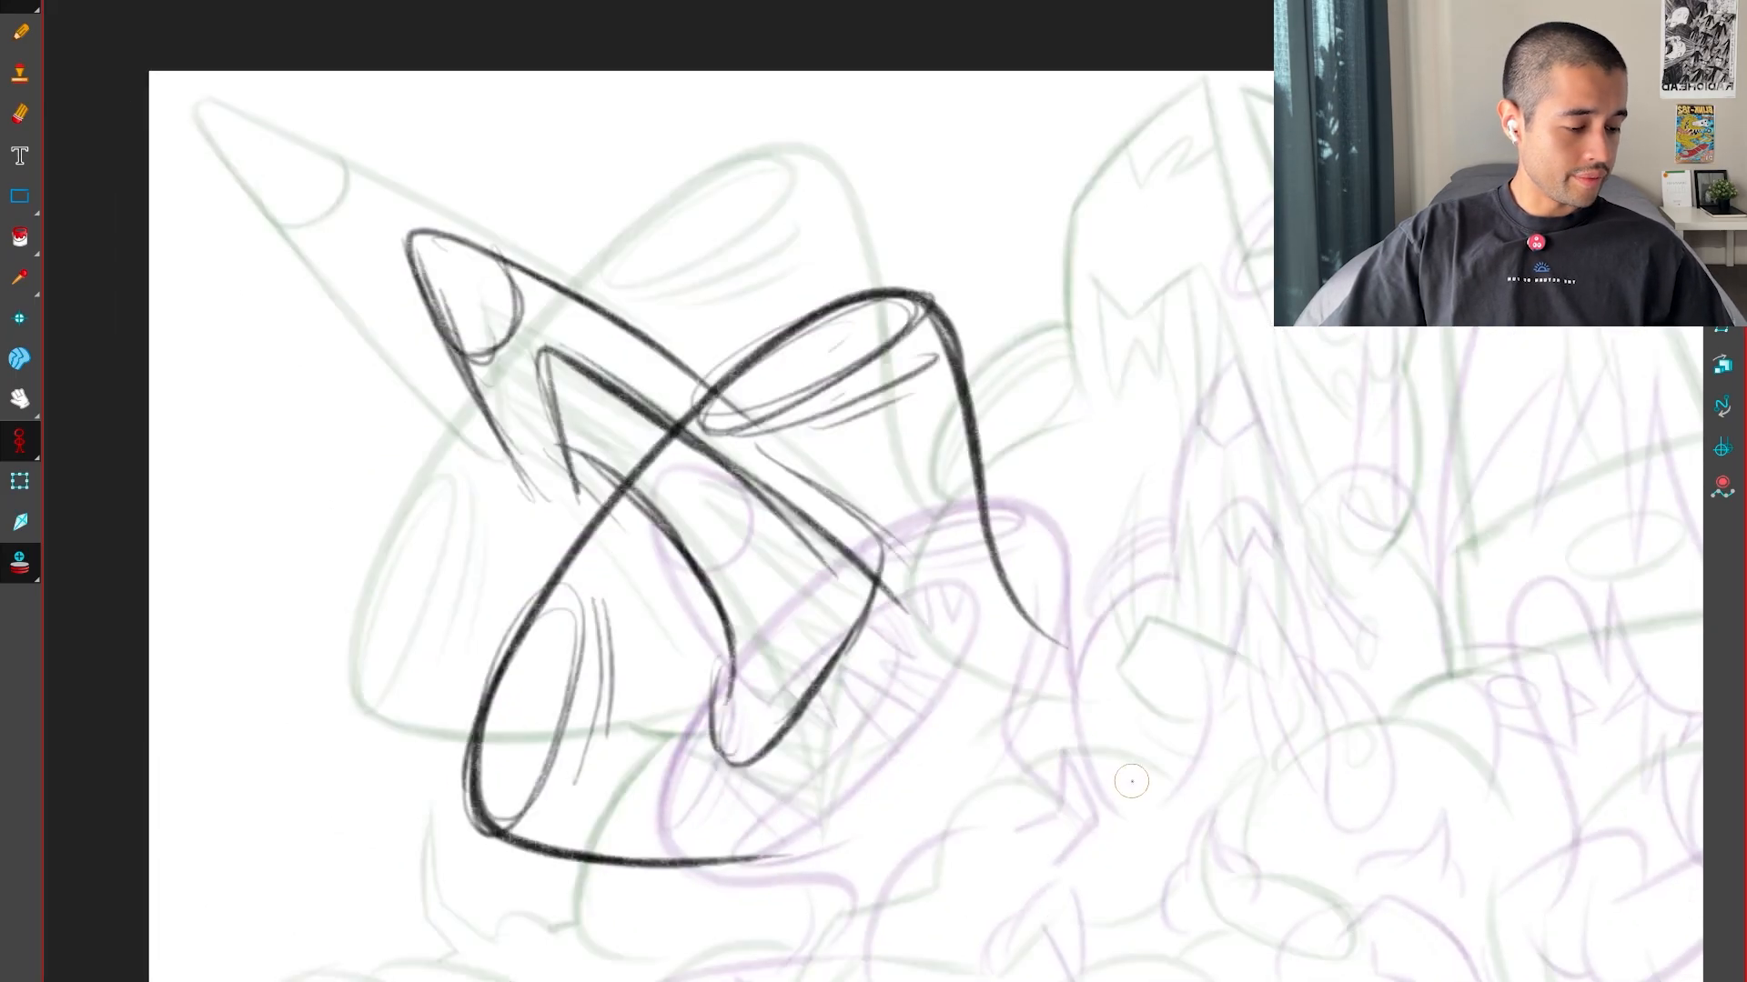
key(g)
key(g)
key(f)
key(f)
key(g)
key(f)
key(g)
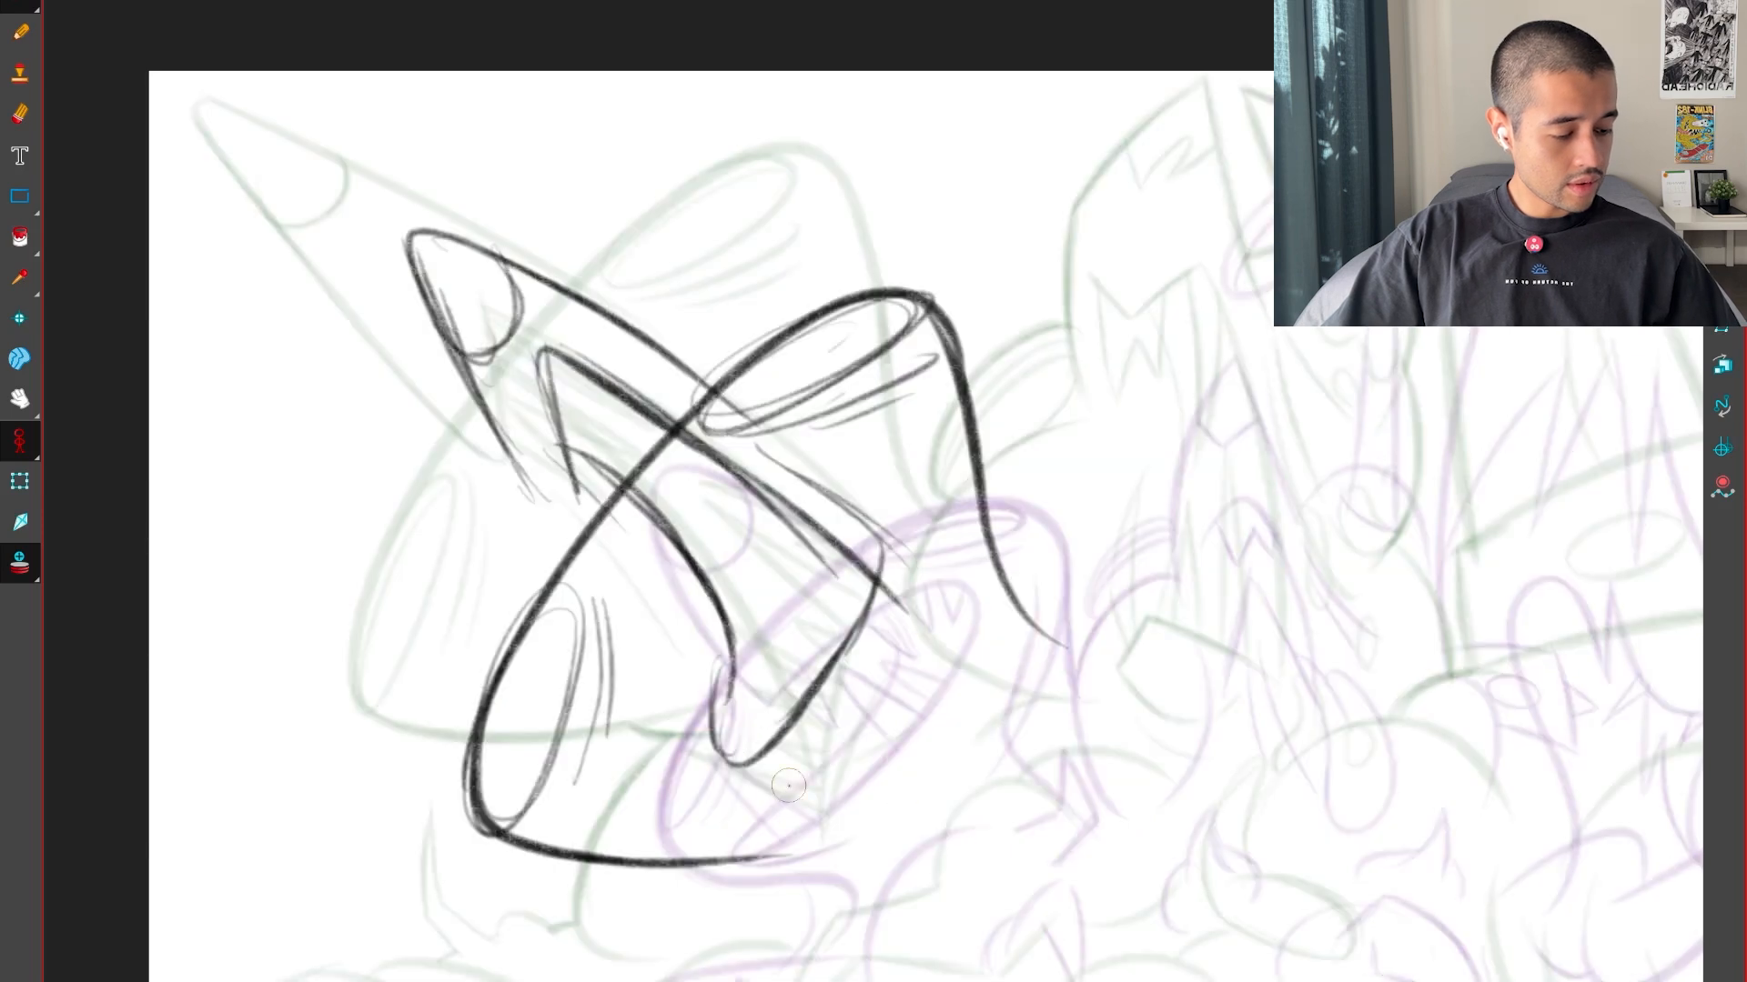
drag(825, 744, 869, 716)
key(1)
key(1)
key(g)
key(f)
key(f)
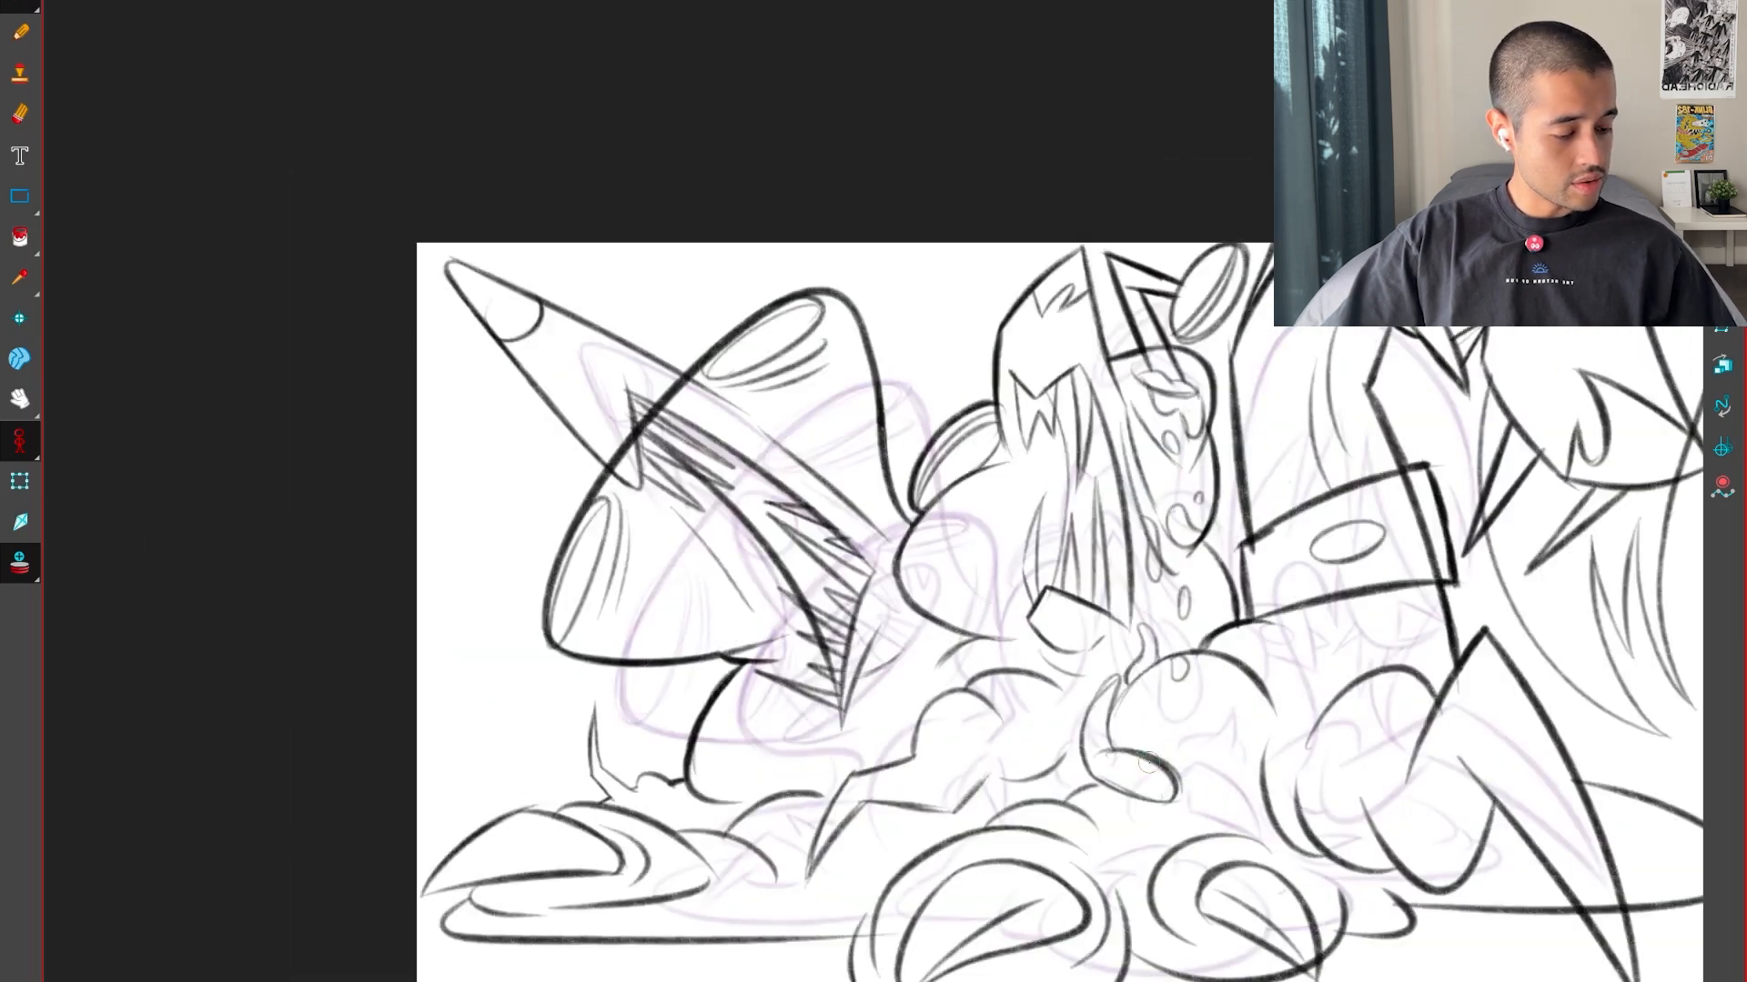
key(g)
key(g)
key(f)
key(2)
key(2)
drag(1126, 837, 1157, 751)
key(g)
key(1)
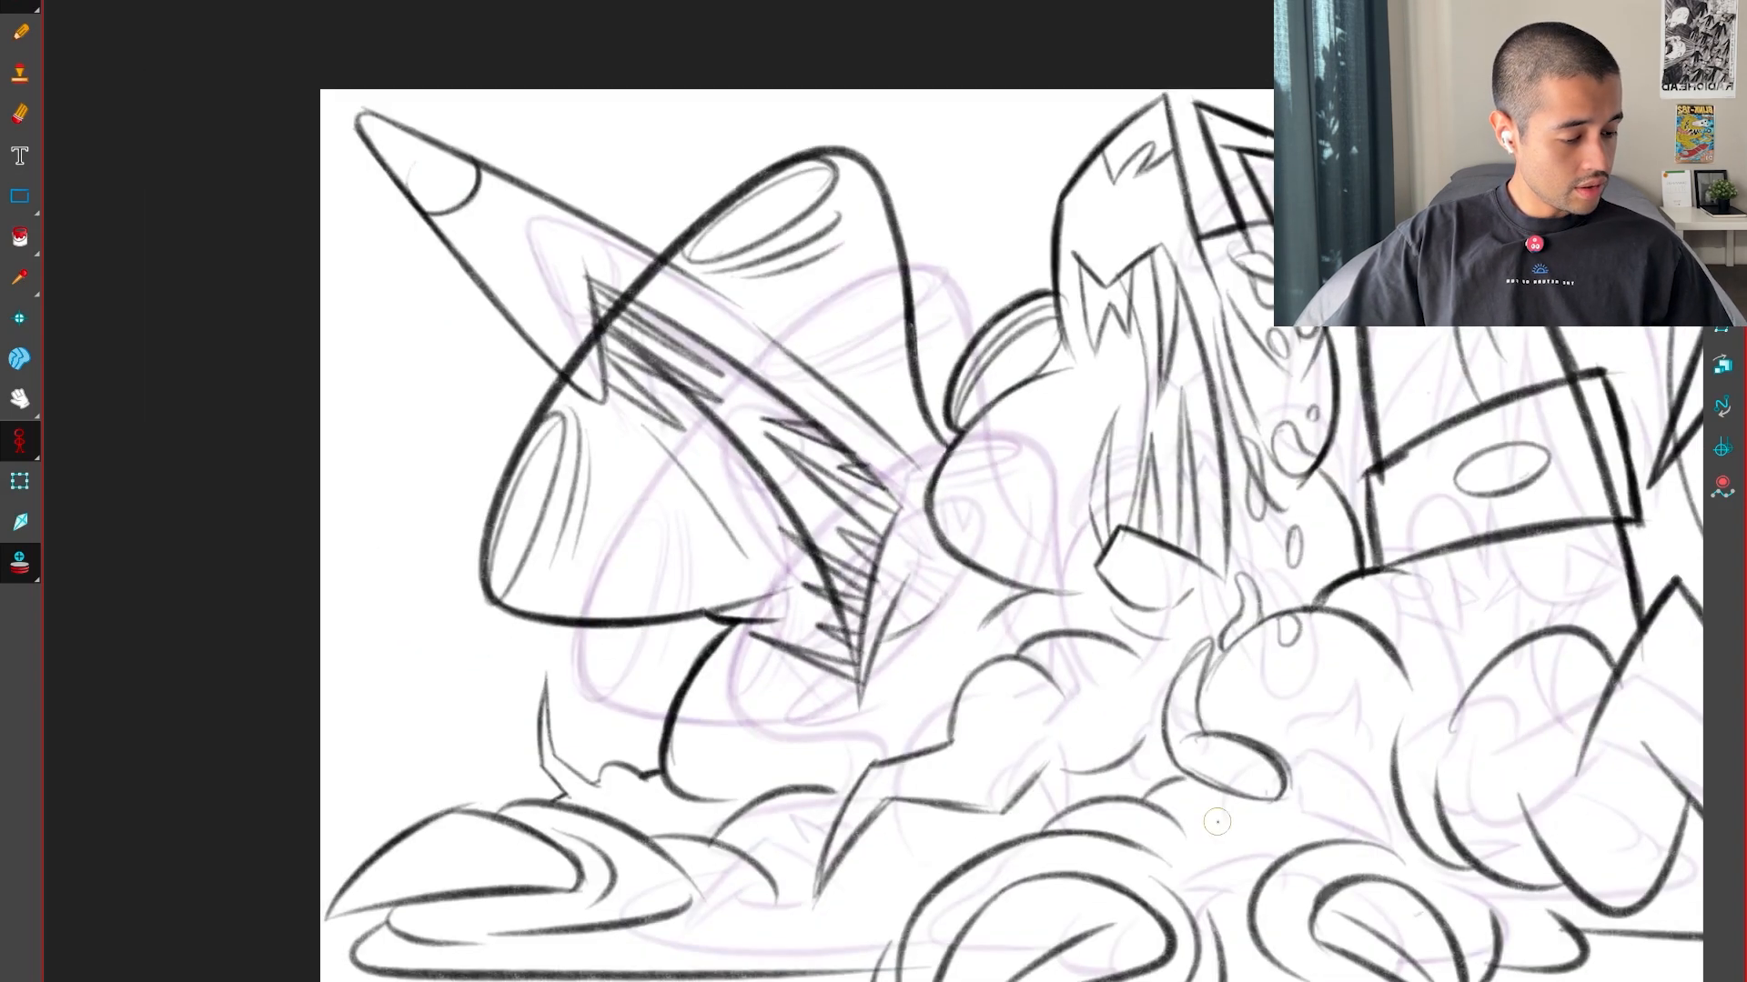
key(f)
key(f)
key(g)
key(g)
key(g)
Reinforce the end of the head's bottom edge and draw the neck curving down from it, between the two onion-skinned poses
key(2)
key(2)
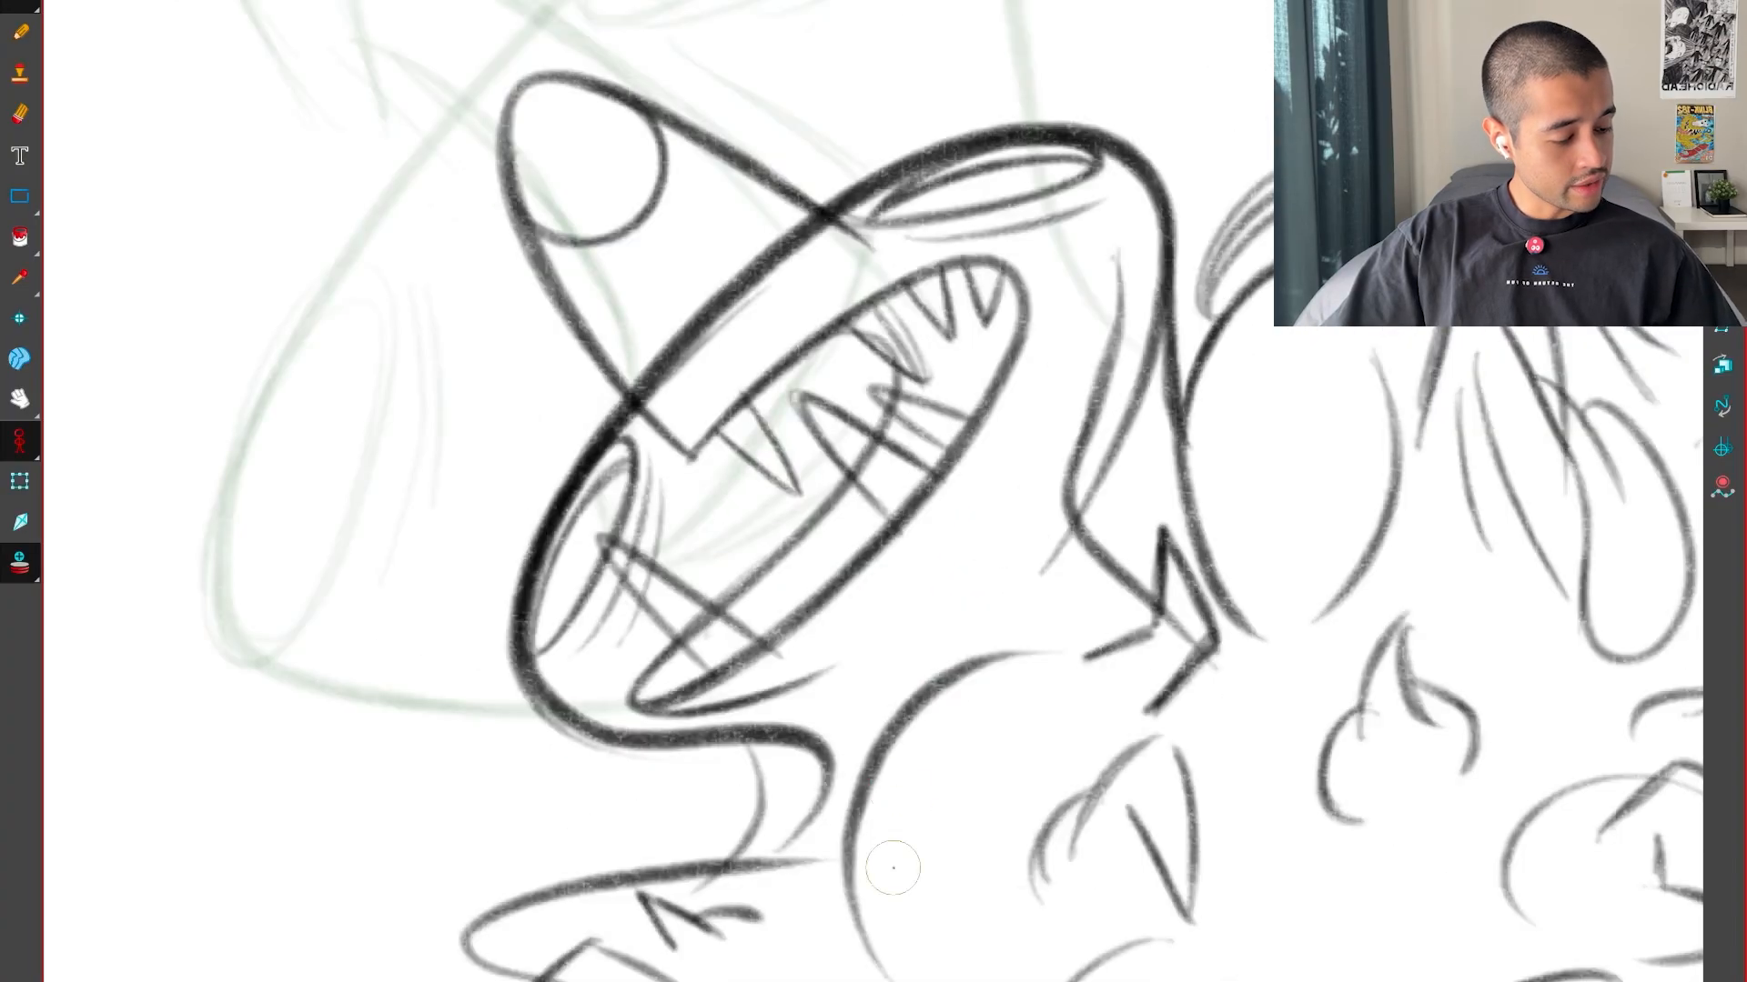
key(f)
drag(985, 821, 1117, 791)
key(f)
key(g)
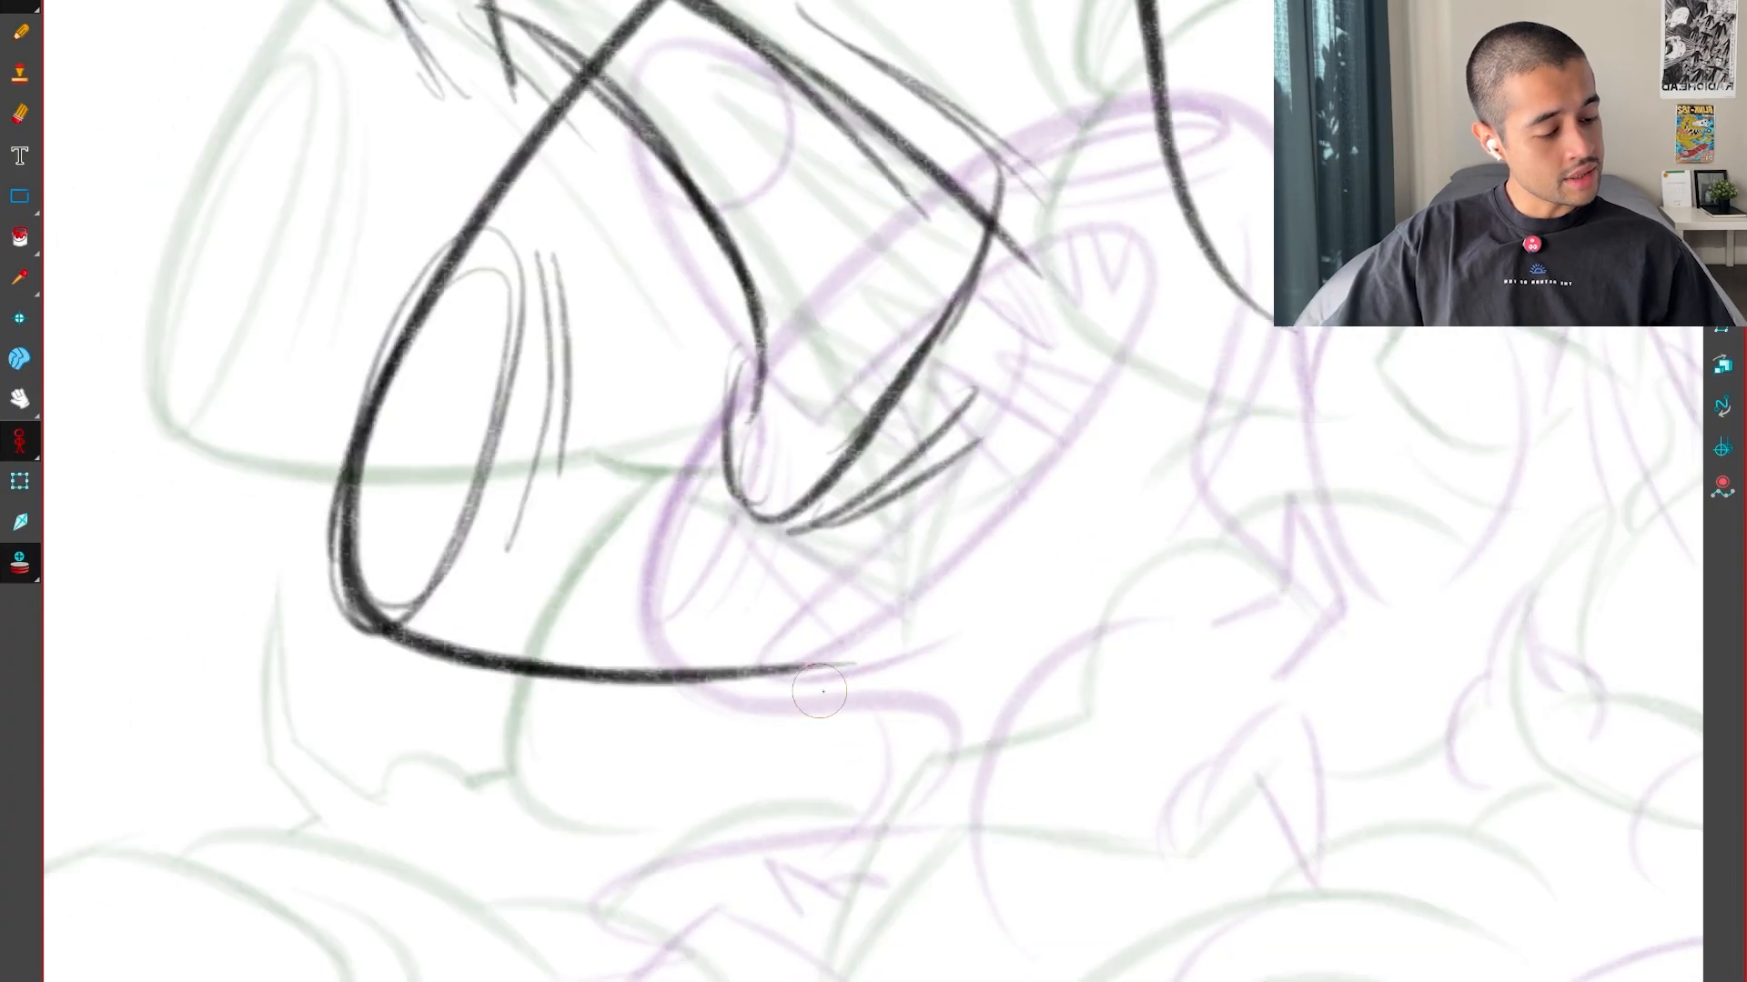
drag(784, 685, 804, 684)
mouse_move(889, 664)
mouse_down()
mouse_move(748, 748)
mouse_move(706, 812)
mouse_up()
drag(874, 670, 707, 809)
Compare the inbetween with the key drawings and redraw the neck as a single curve sweeping down from the head's bottom edge
key(f)
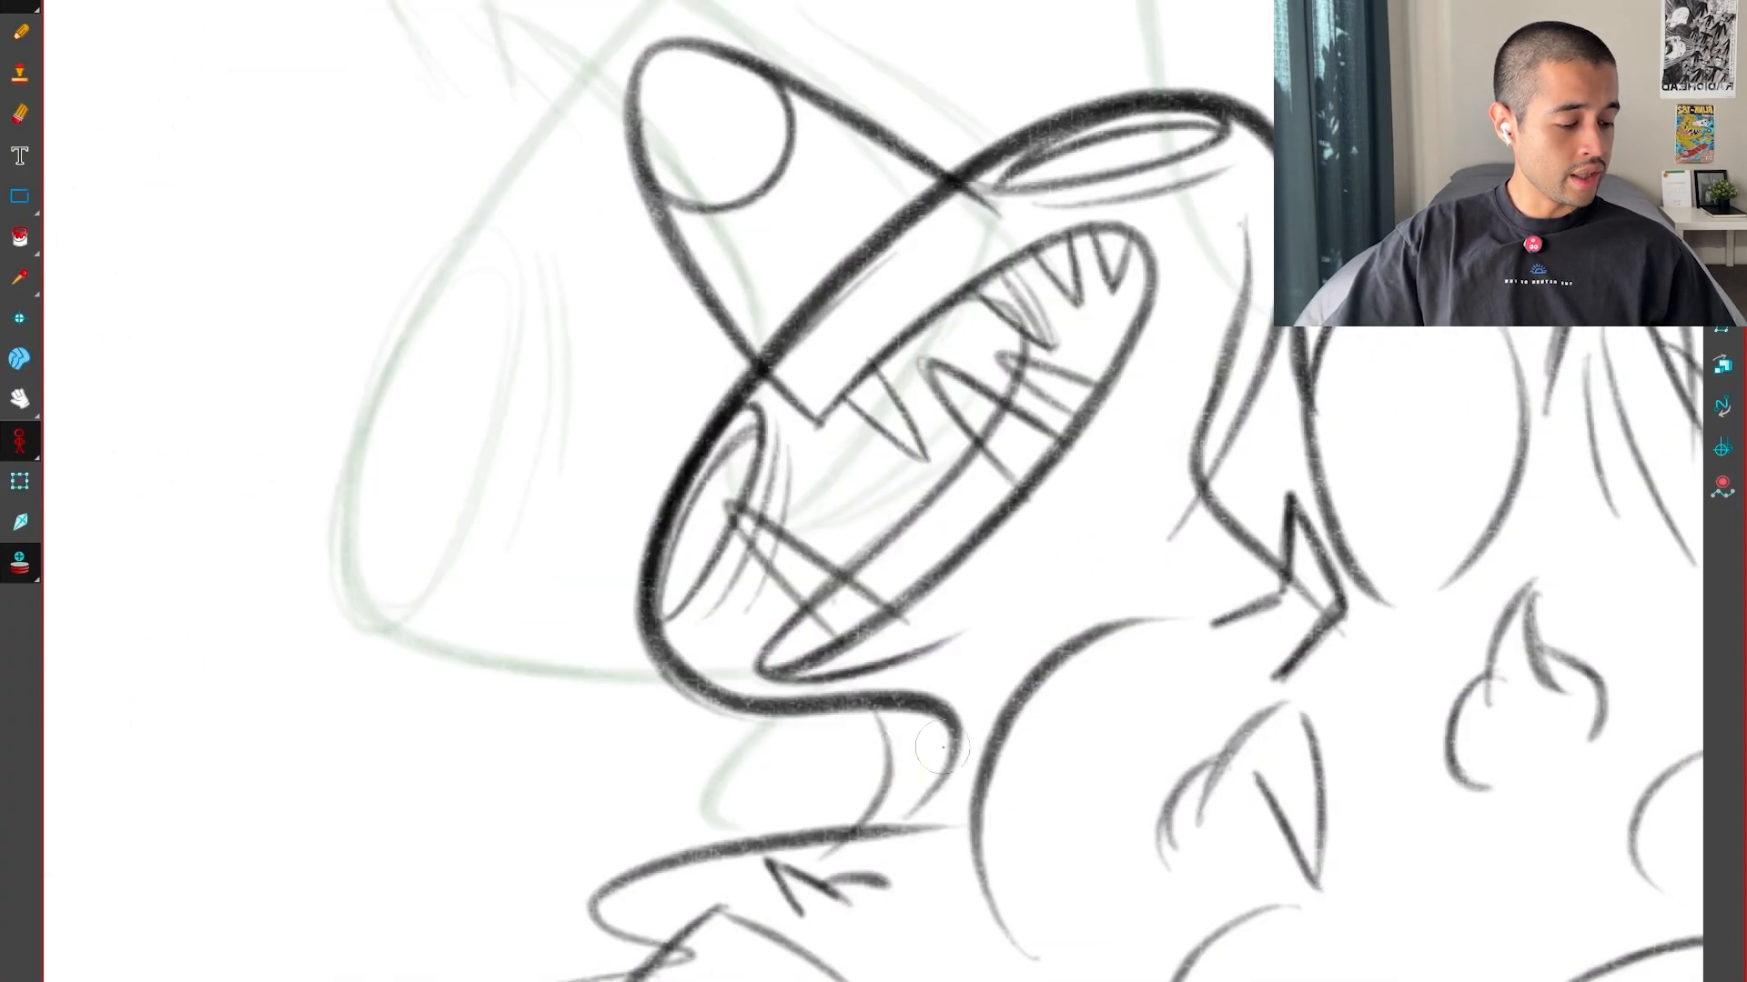
key(g)
key(g)
key(f)
key(f)
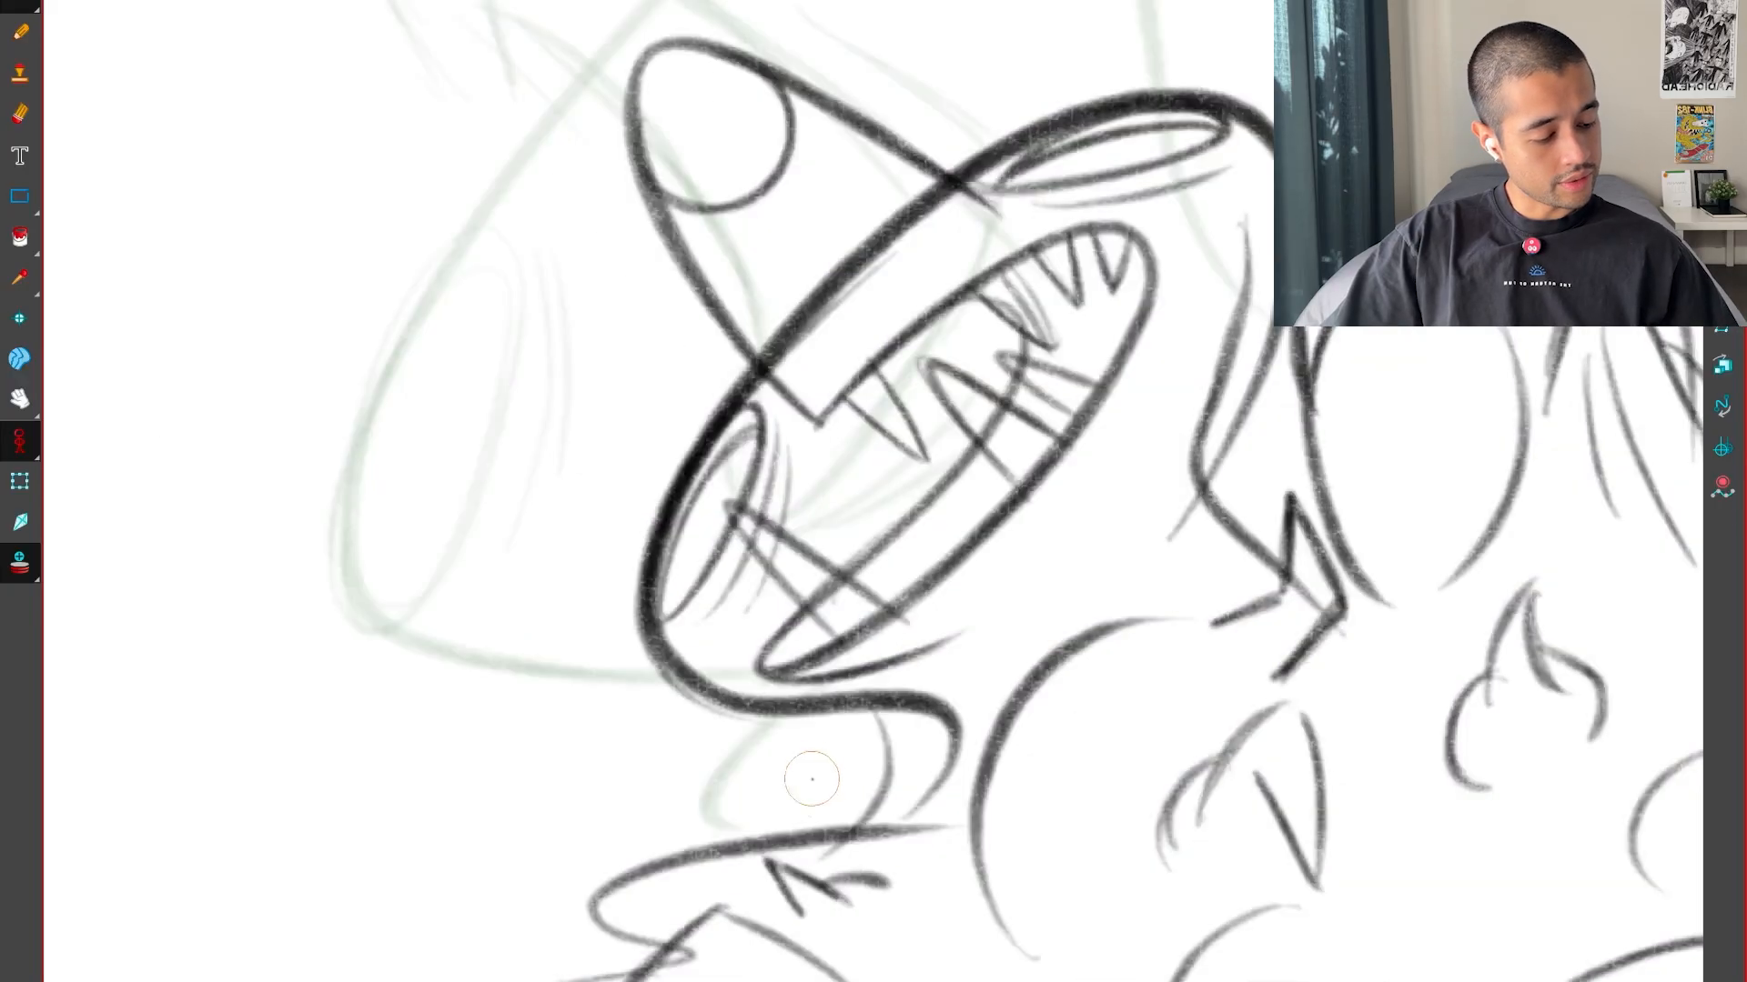
key(g)
mouse_move(744, 918)
mouse_down()
mouse_move(711, 770)
mouse_move(950, 668)
mouse_up()
key(ctrl+z)
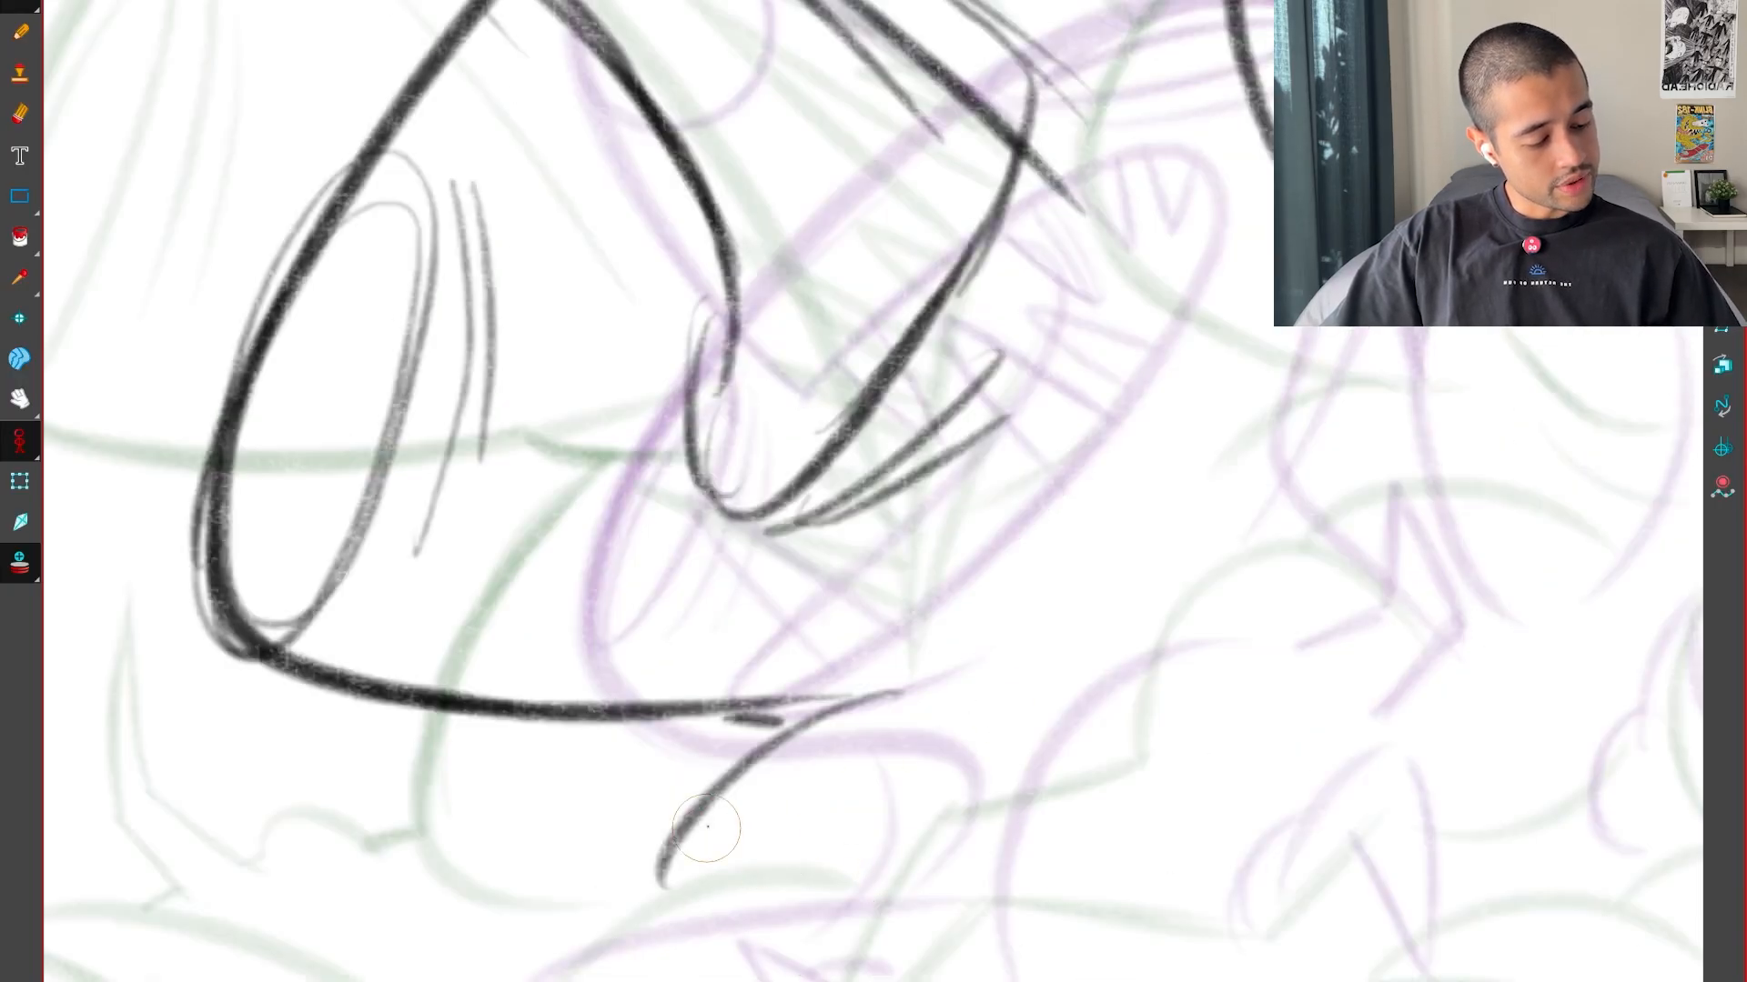
ctrl+click(692, 821)
key(Delete)
drag(769, 924, 959, 667)
key(ctrl+z)
mouse_move(767, 938)
mouse_down()
mouse_move(916, 666)
mouse_move(786, 860)
mouse_move(869, 687)
mouse_move(1001, 724)
mouse_move(981, 645)
mouse_up()
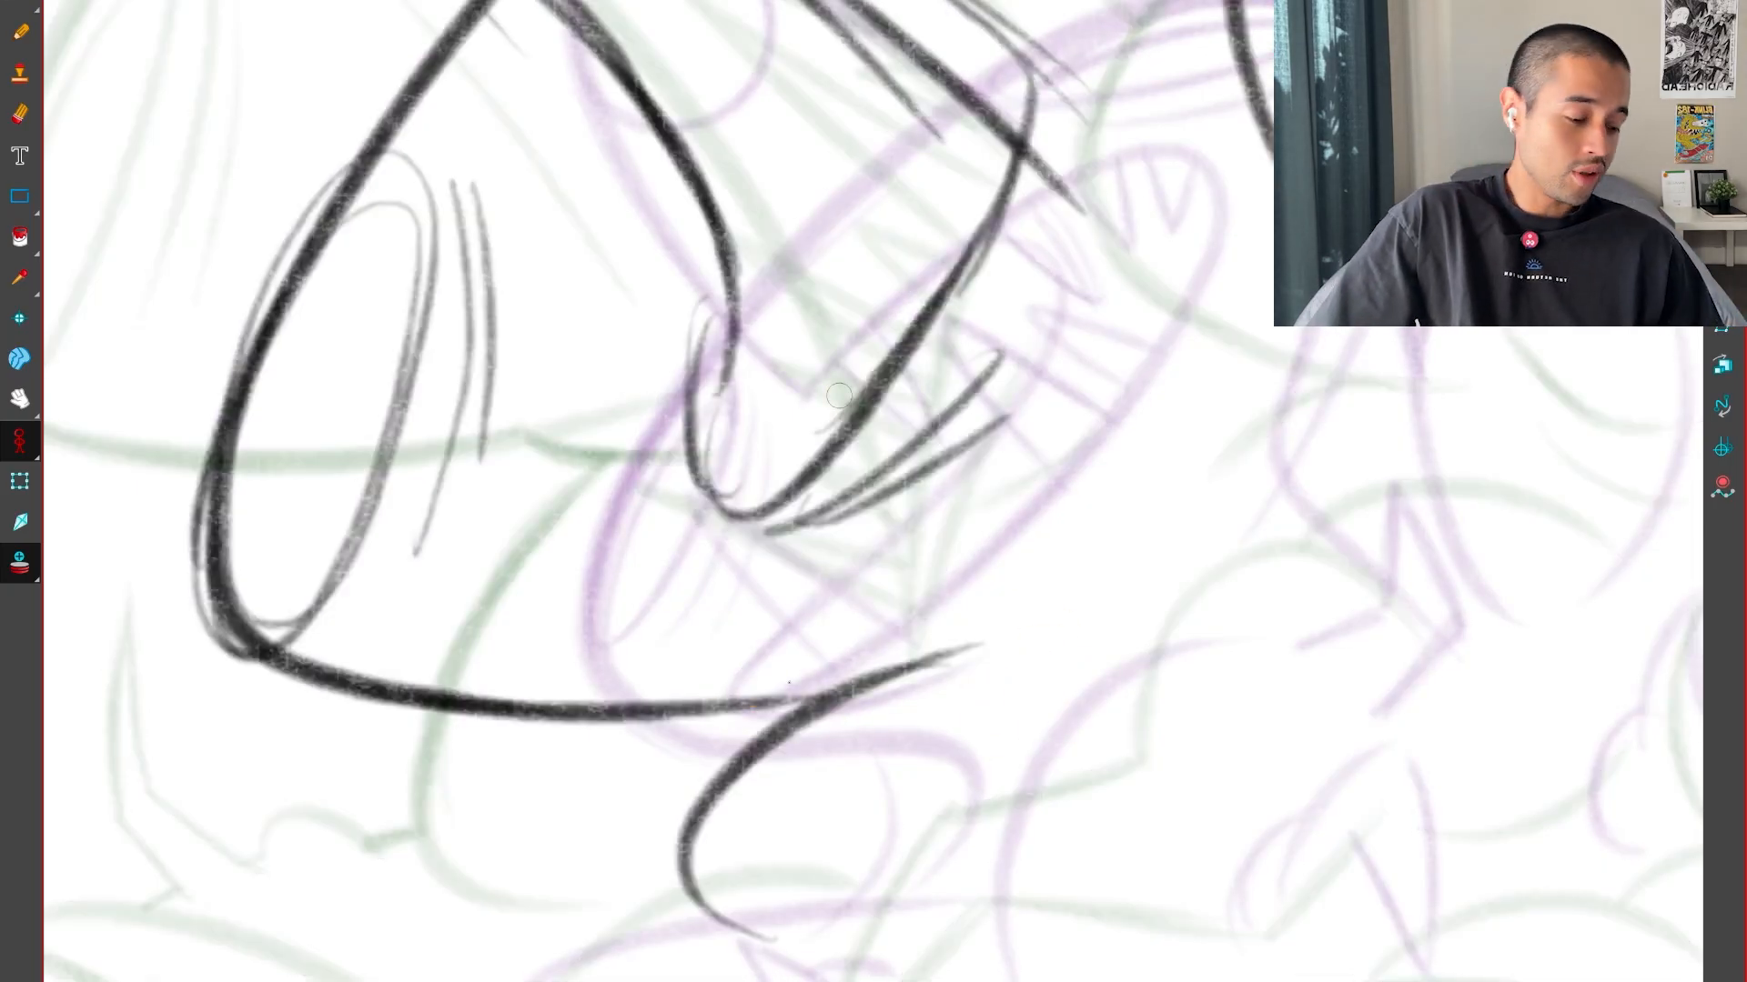
Add a short fold under the end of the head's bottom edge and extend the right side of the head outward at its base
drag(701, 738, 823, 673)
drag(718, 741, 842, 664)
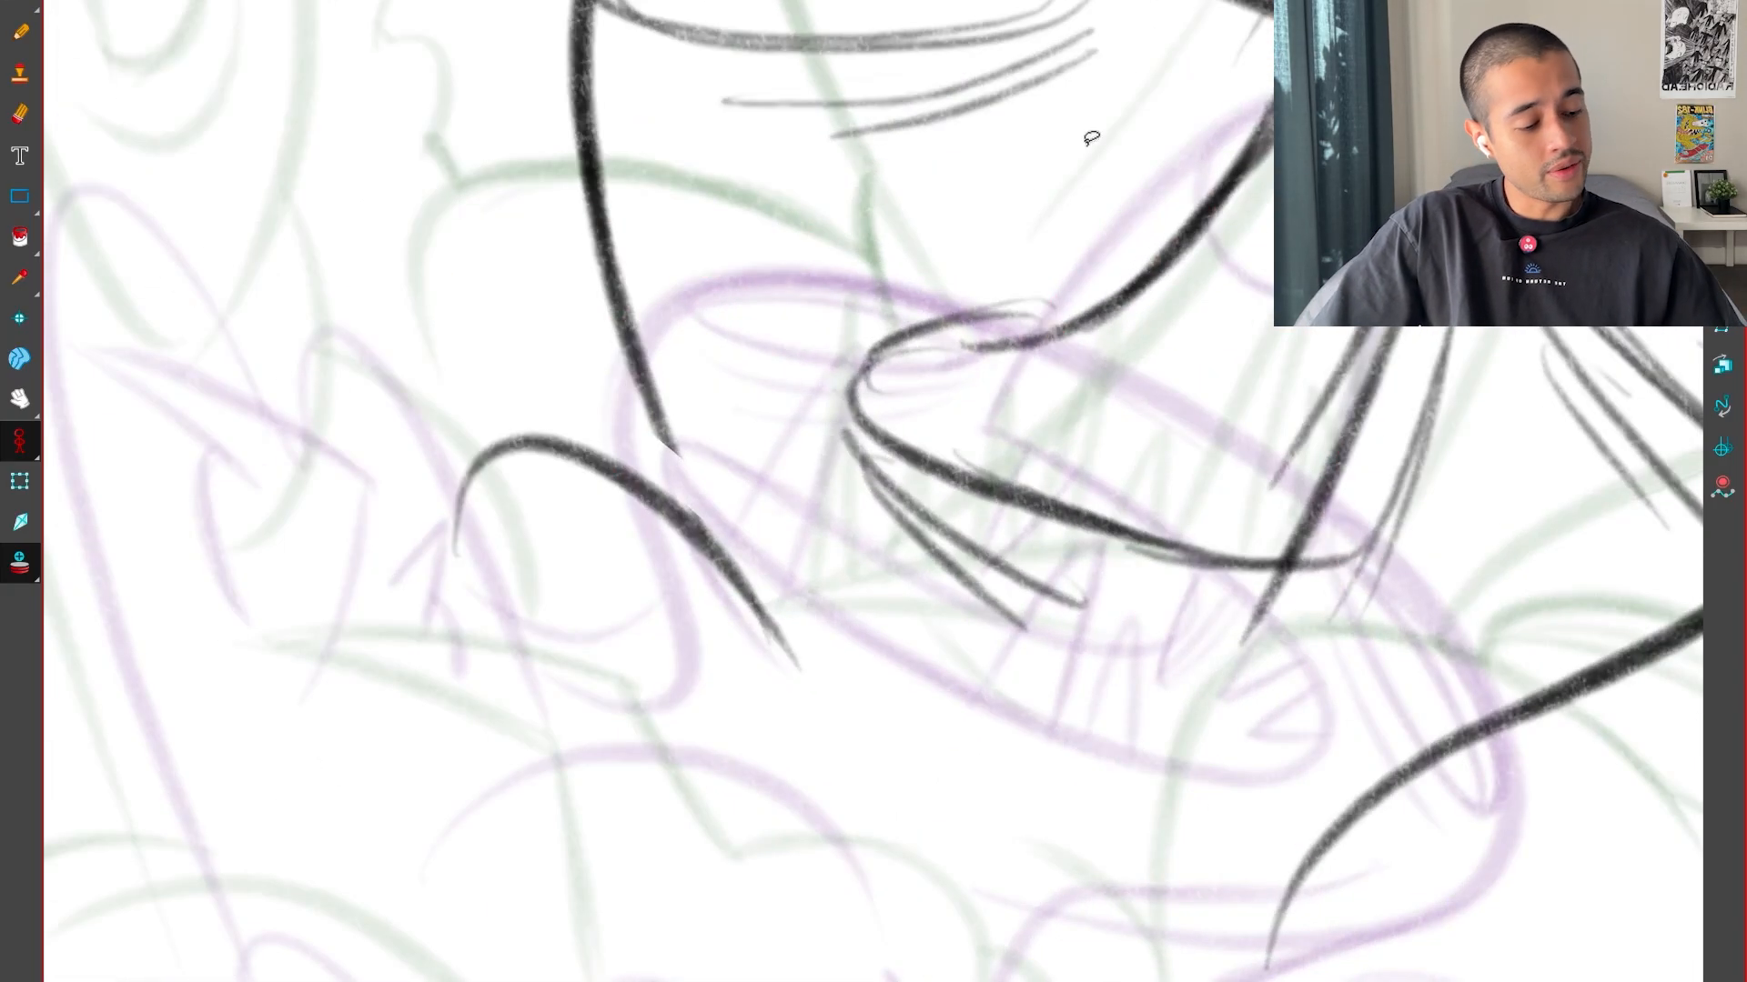
scroll(1092, 137, up, 2)
drag(648, 523, 728, 666)
key(ctrl+z)
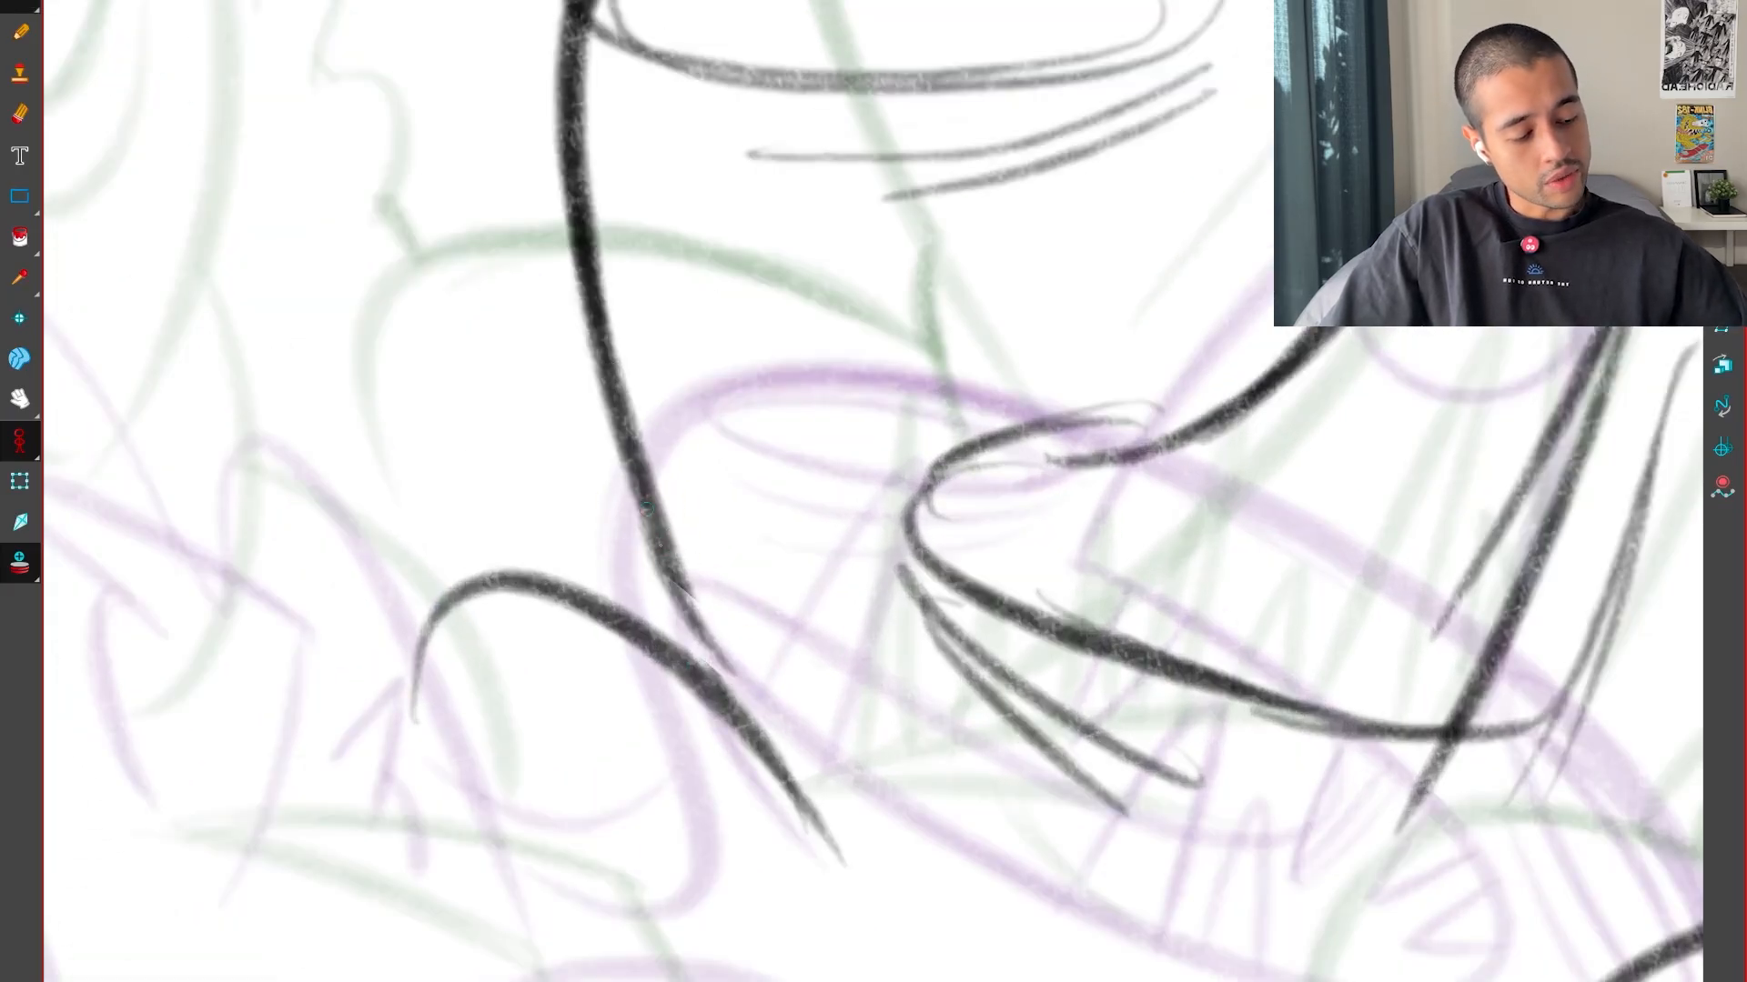
drag(646, 509, 710, 632)
drag(642, 557, 673, 673)
key(shift+x)
scroll(1063, 834, down, 3)
drag(1103, 834, 1062, 834)
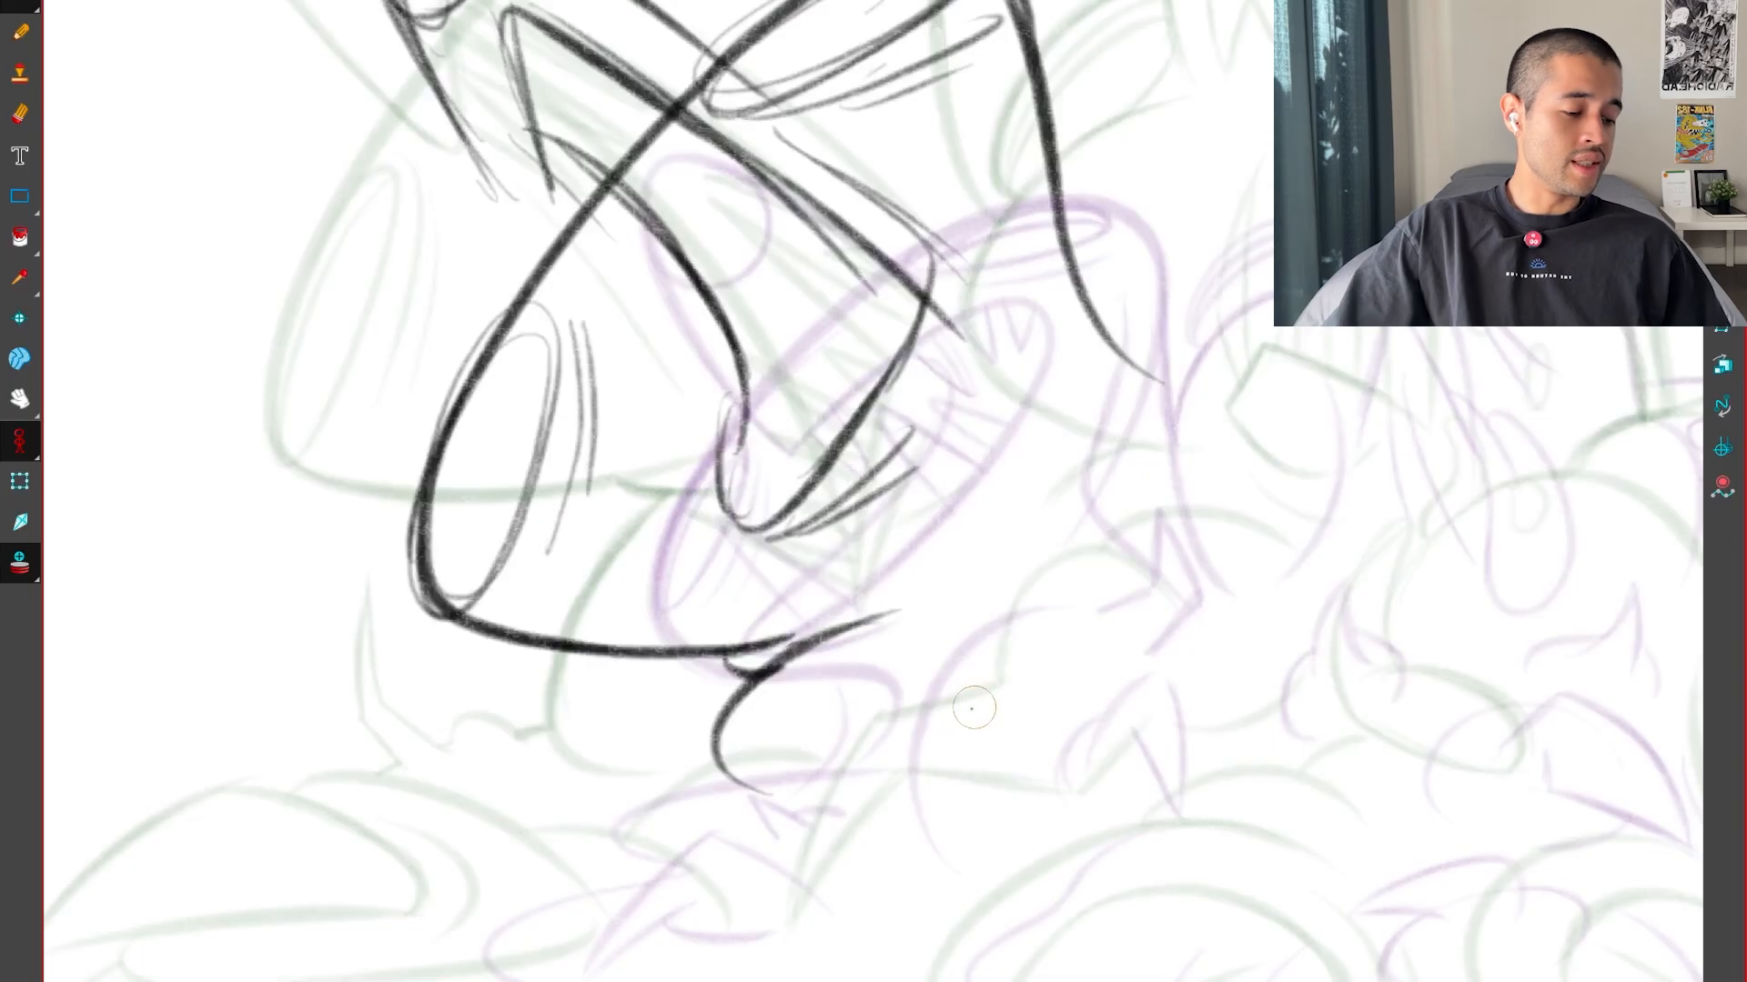
Remove the neck curve below the head while keeping the short fold under the head's bottom edge
scroll(973, 708, down, 2)
scroll(951, 715, up, 2)
key(ctrl+z)
key(alt+t)
scroll(936, 740, up, 3)
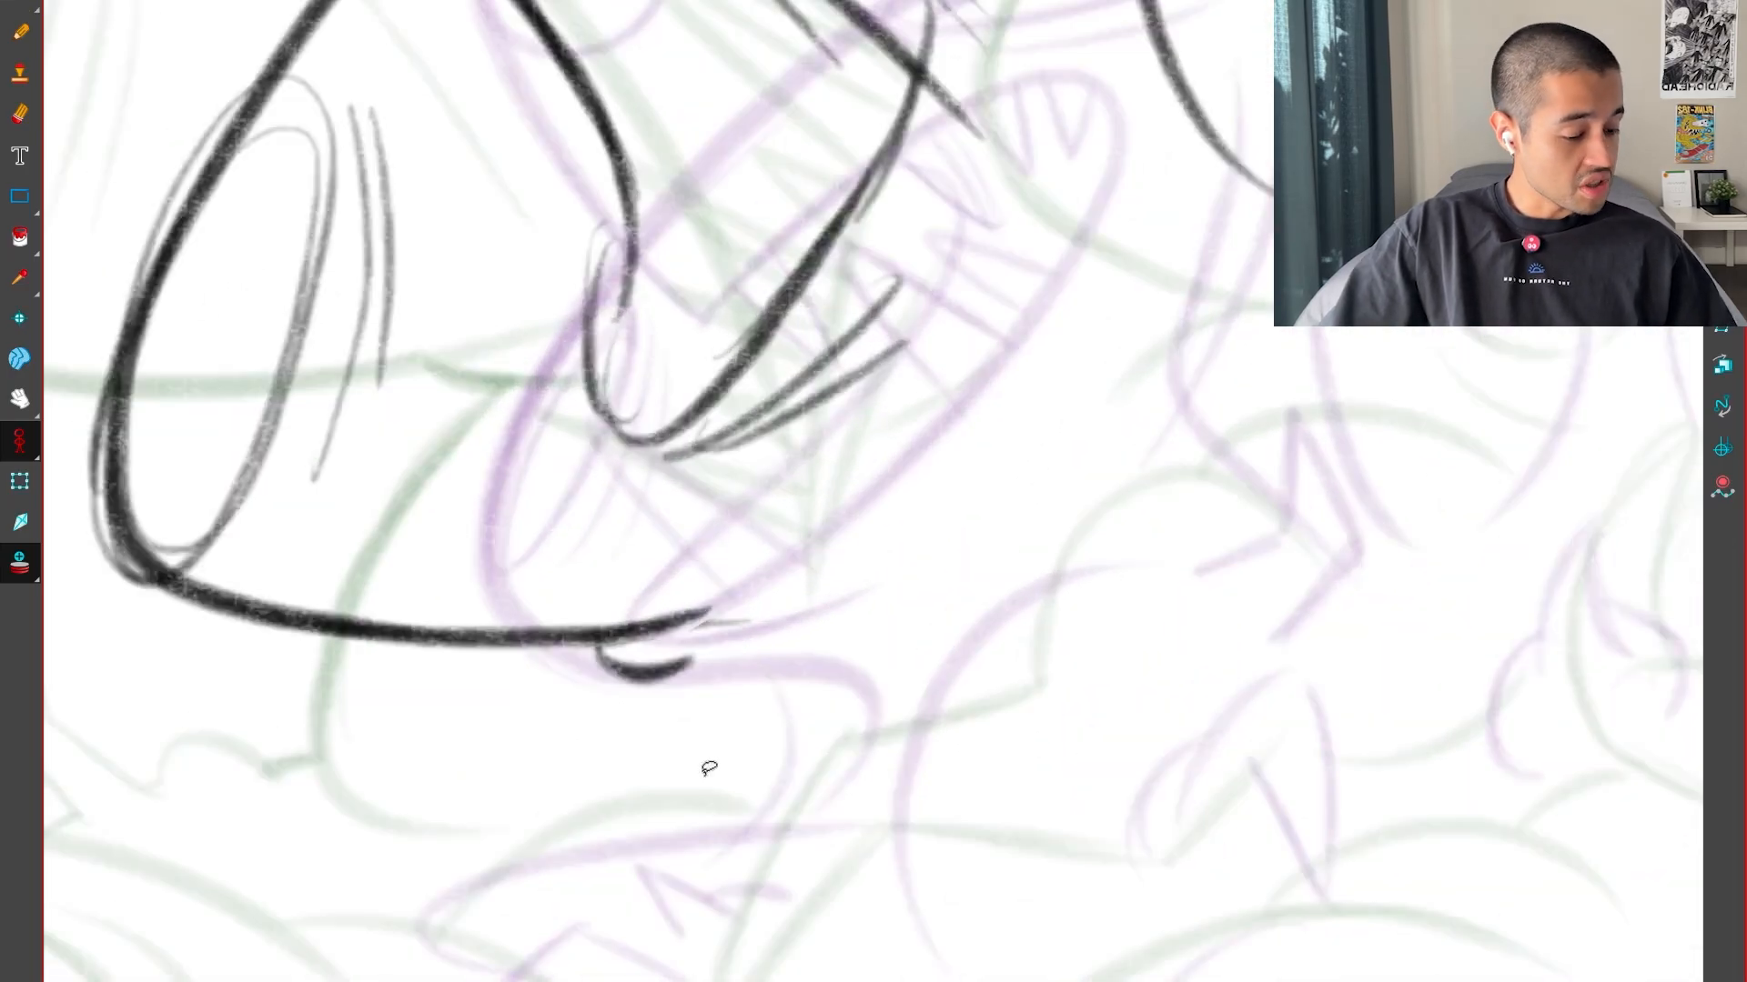
mouse_move(687, 888)
mouse_down()
mouse_move(751, 604)
mouse_move(832, 527)
mouse_move(859, 870)
mouse_up()
key(ctrl+z)
key(ctrl+z)
drag(767, 928, 727, 924)
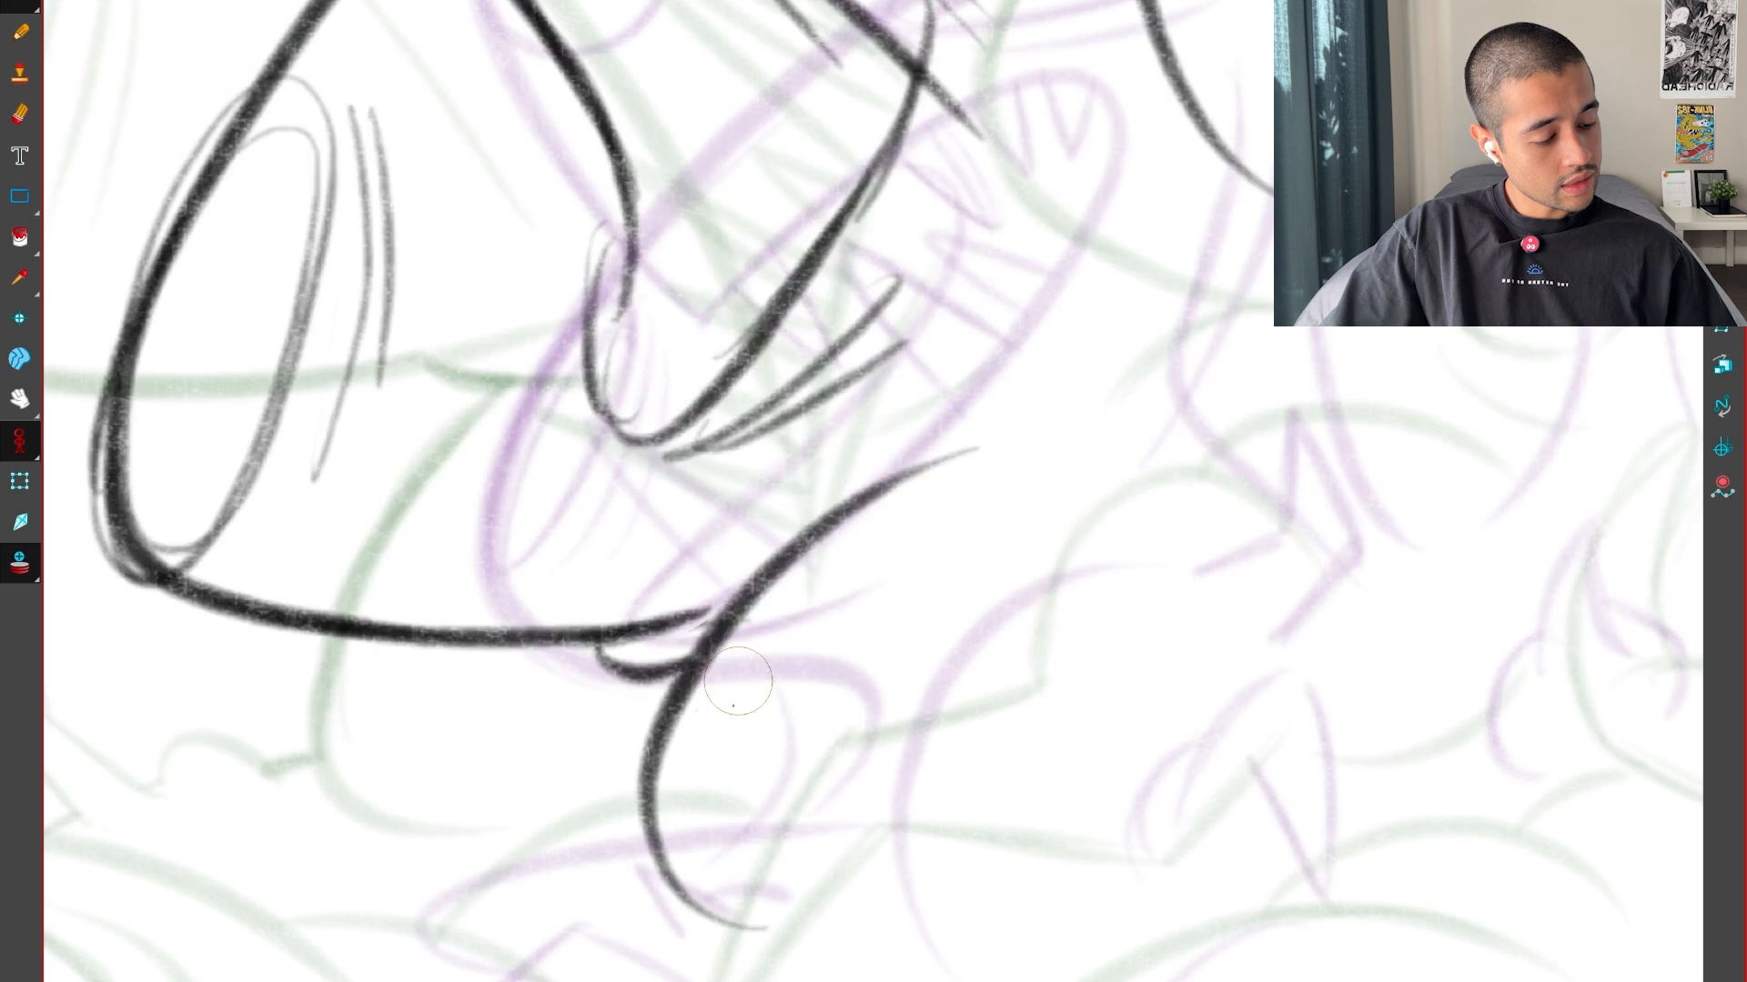
drag(705, 915, 652, 846)
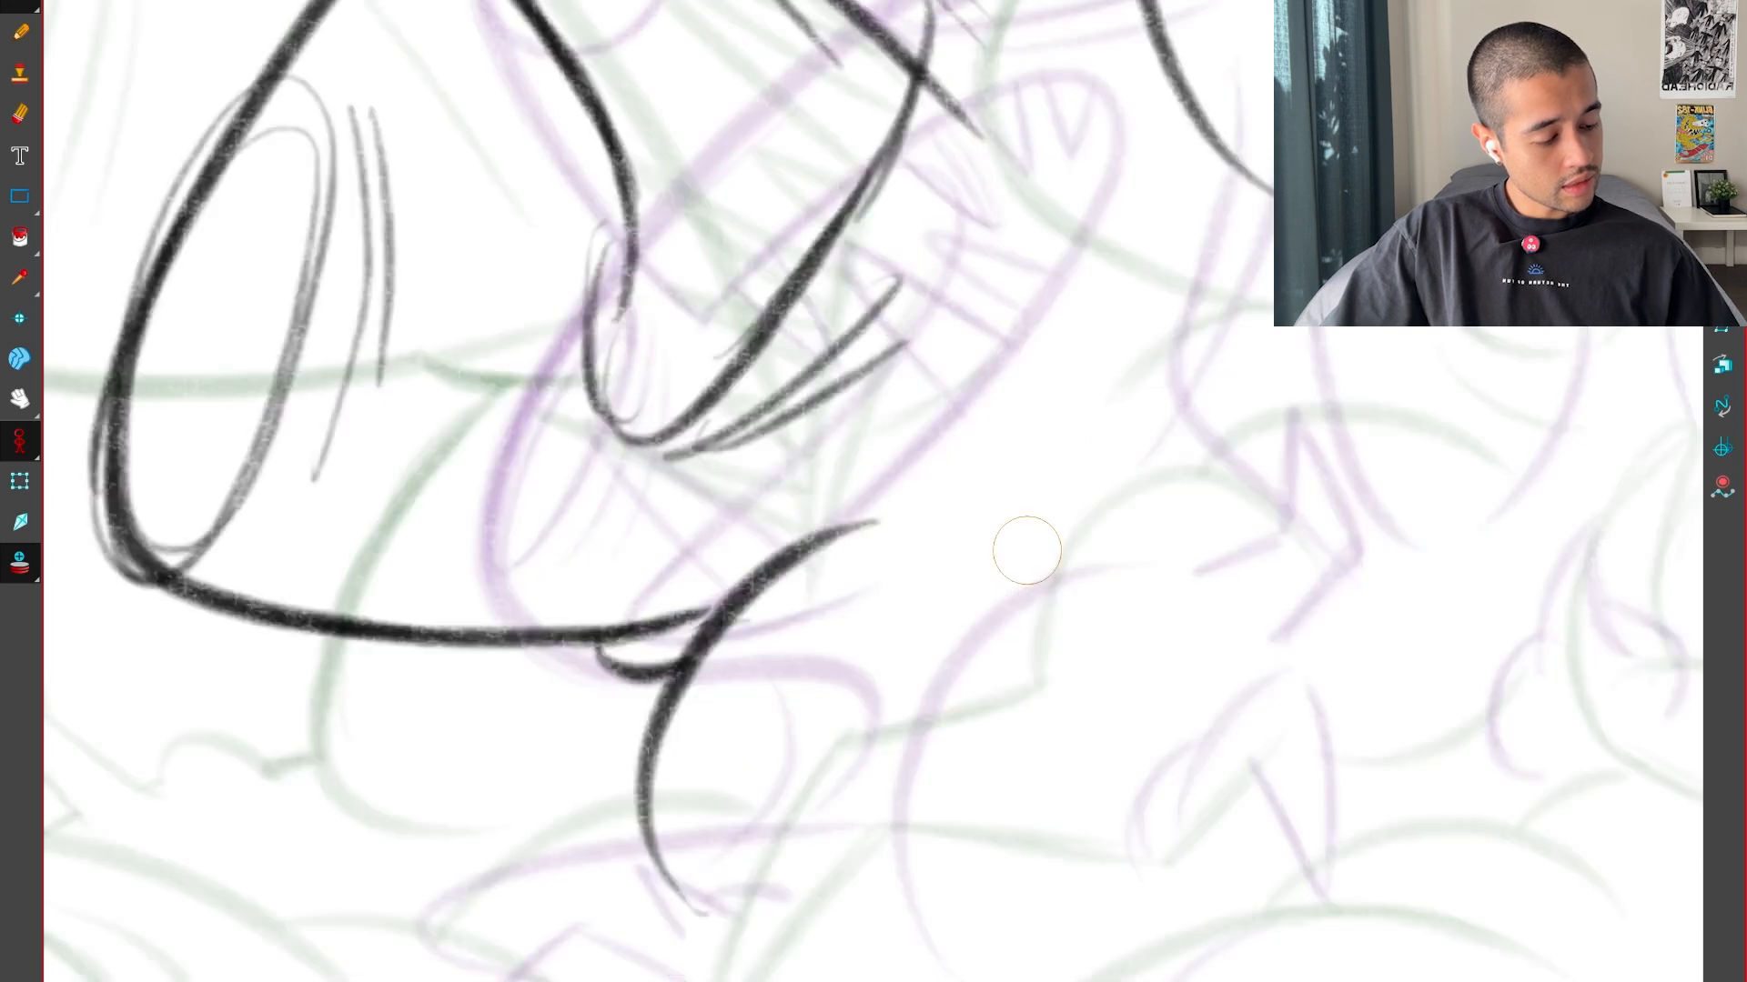
key(ctrl+z)
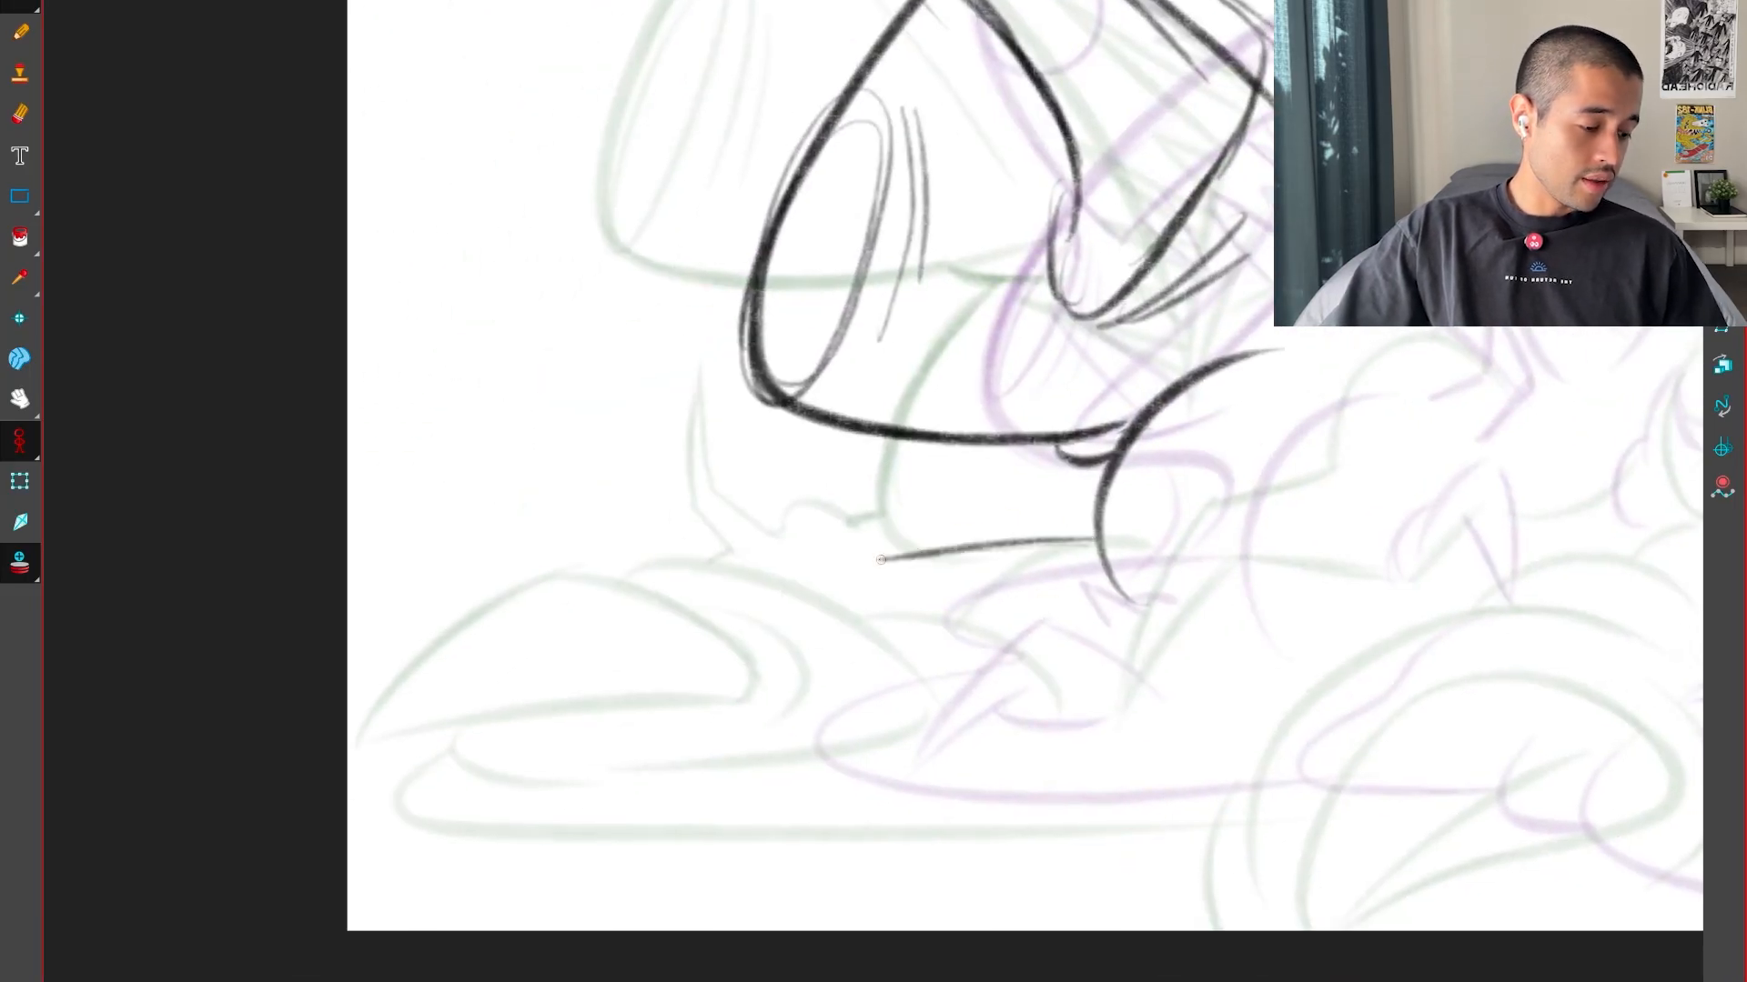
Sketch the two rounded forms of the foot below the head and its long base line along the ground
drag(881, 559, 819, 578)
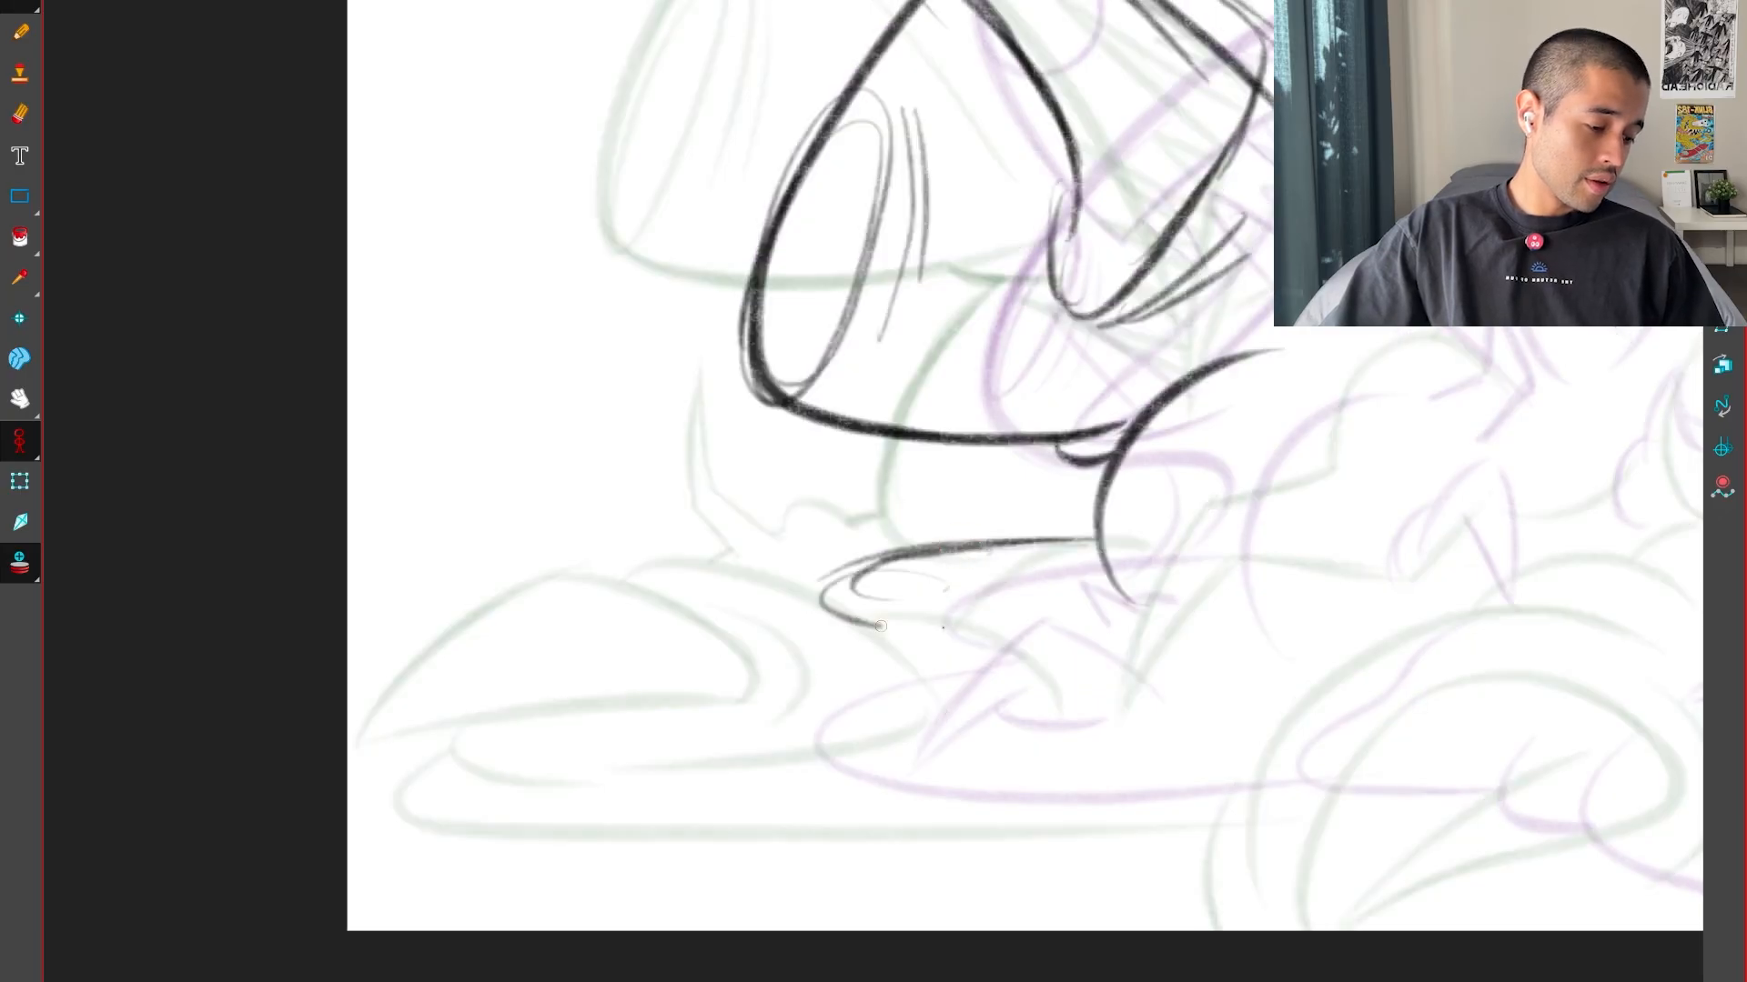
drag(880, 626, 900, 627)
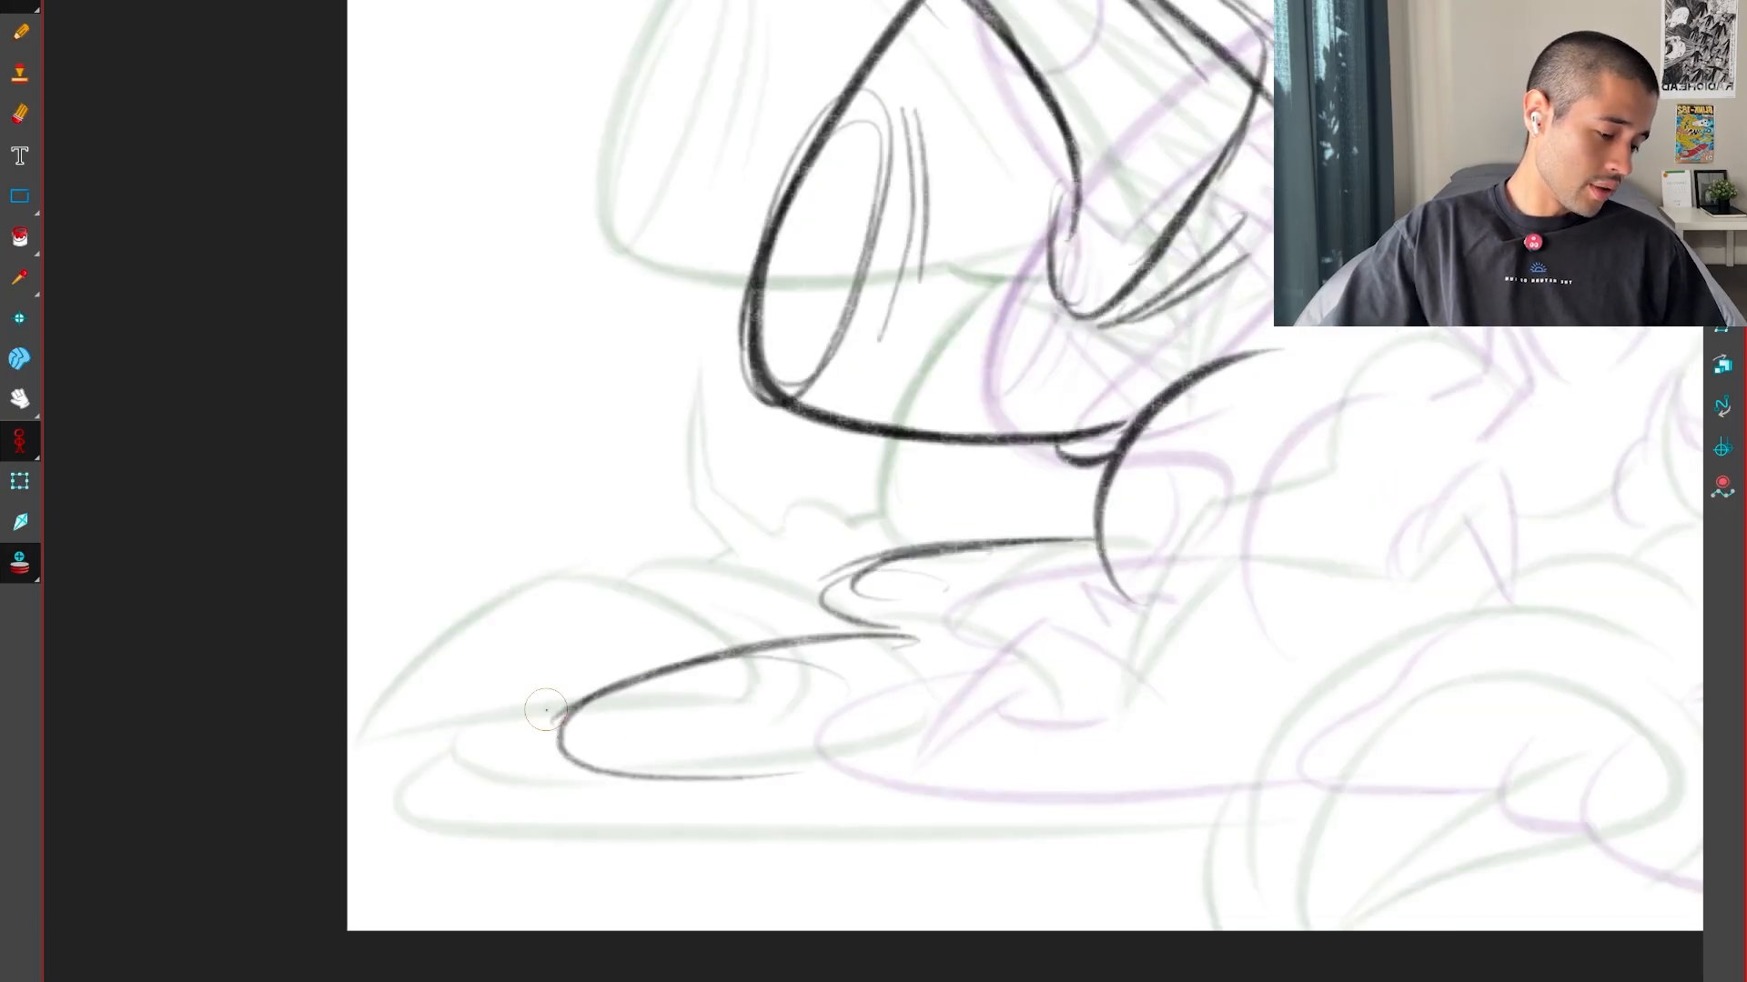
drag(546, 710, 1115, 819)
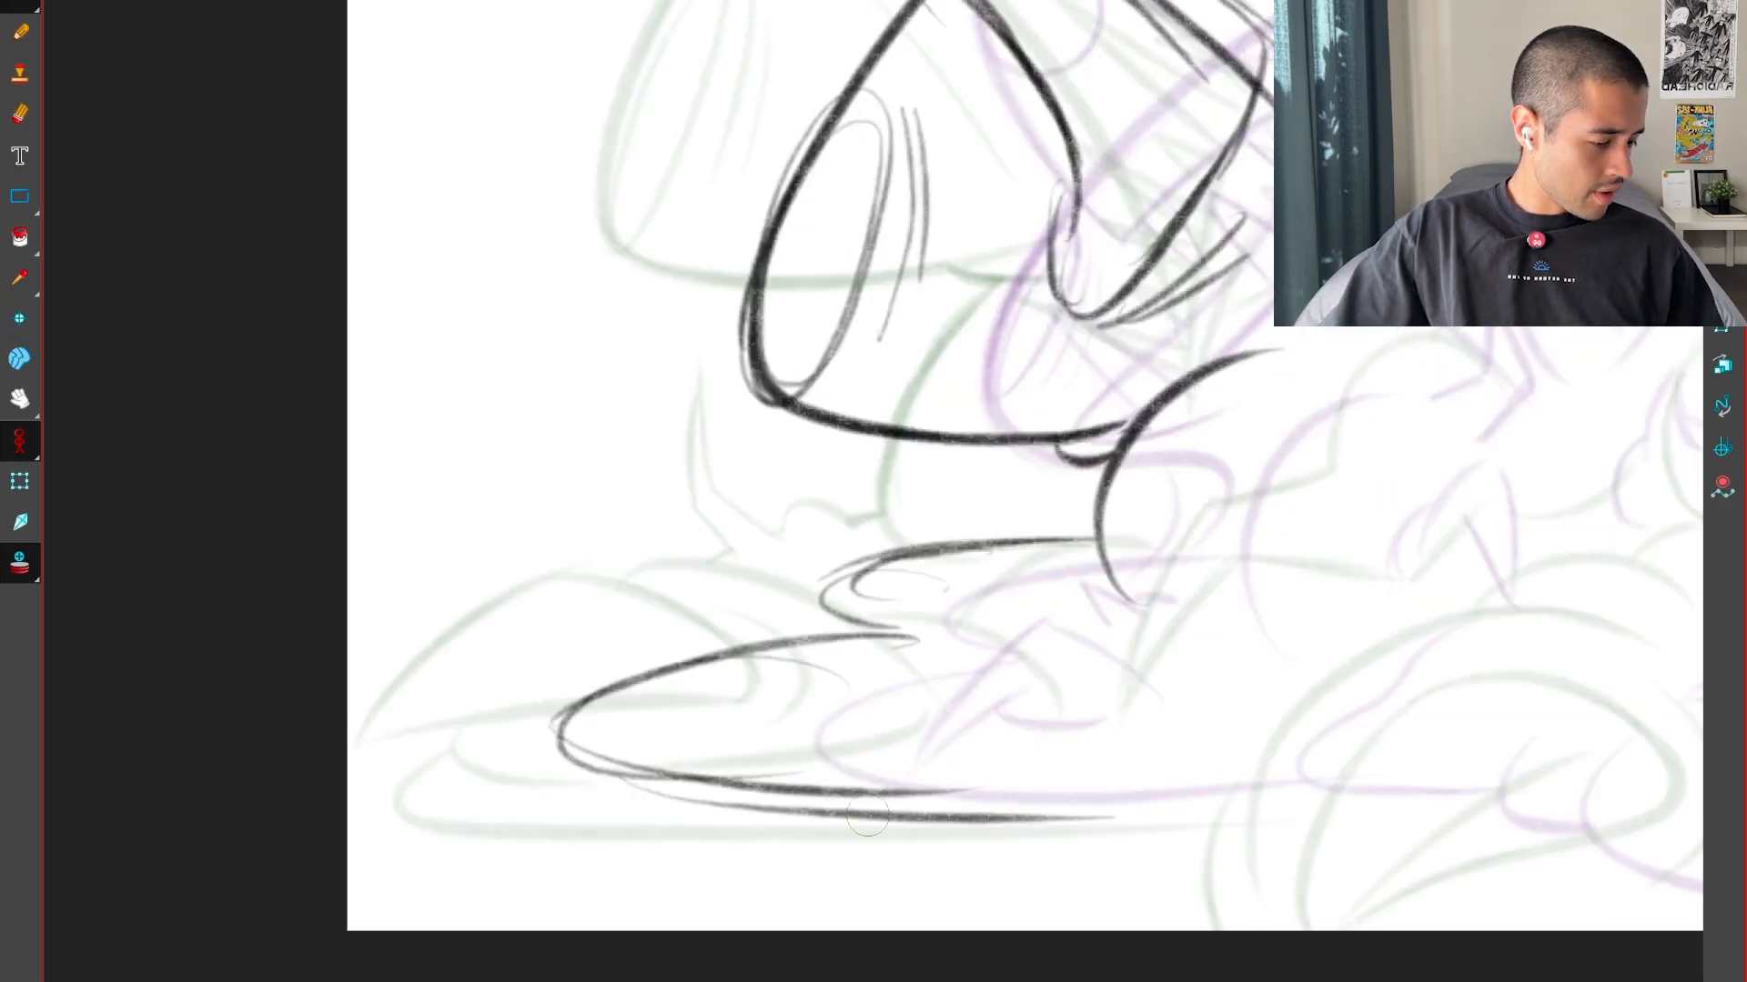
drag(867, 816, 1158, 776)
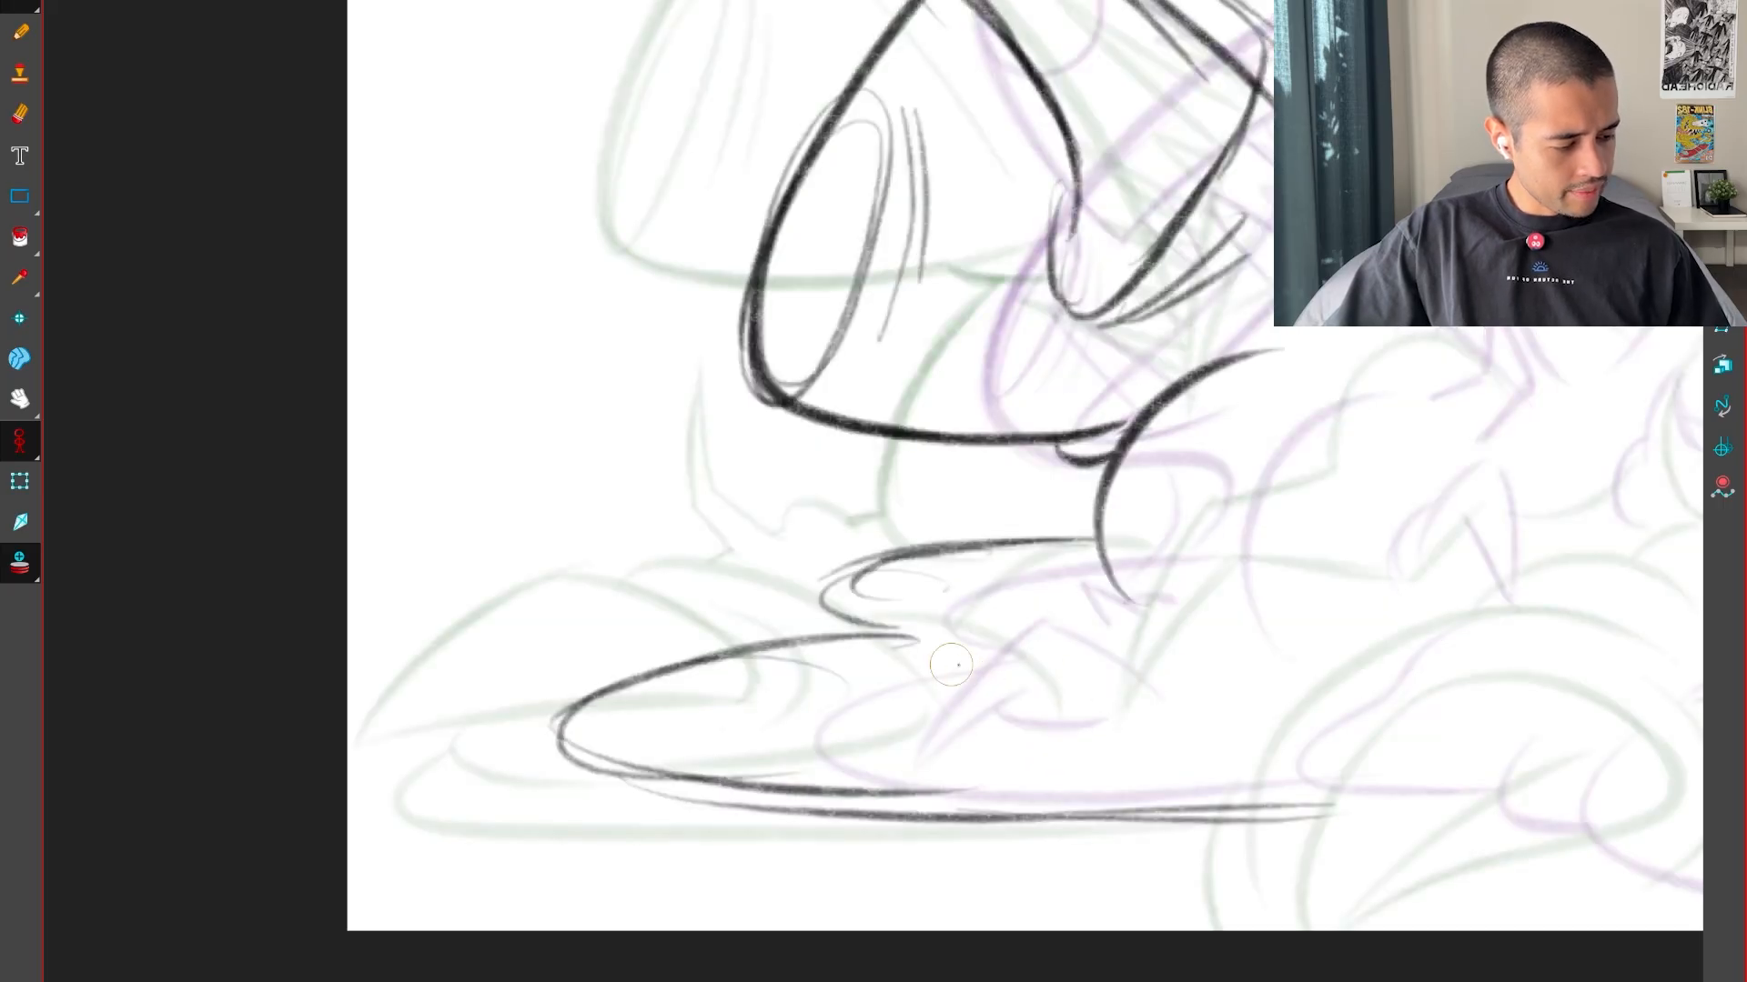
Sketch the curved claw and knuckle lines on top of the foot between the two onion-skinned poses
drag(919, 601, 1001, 696)
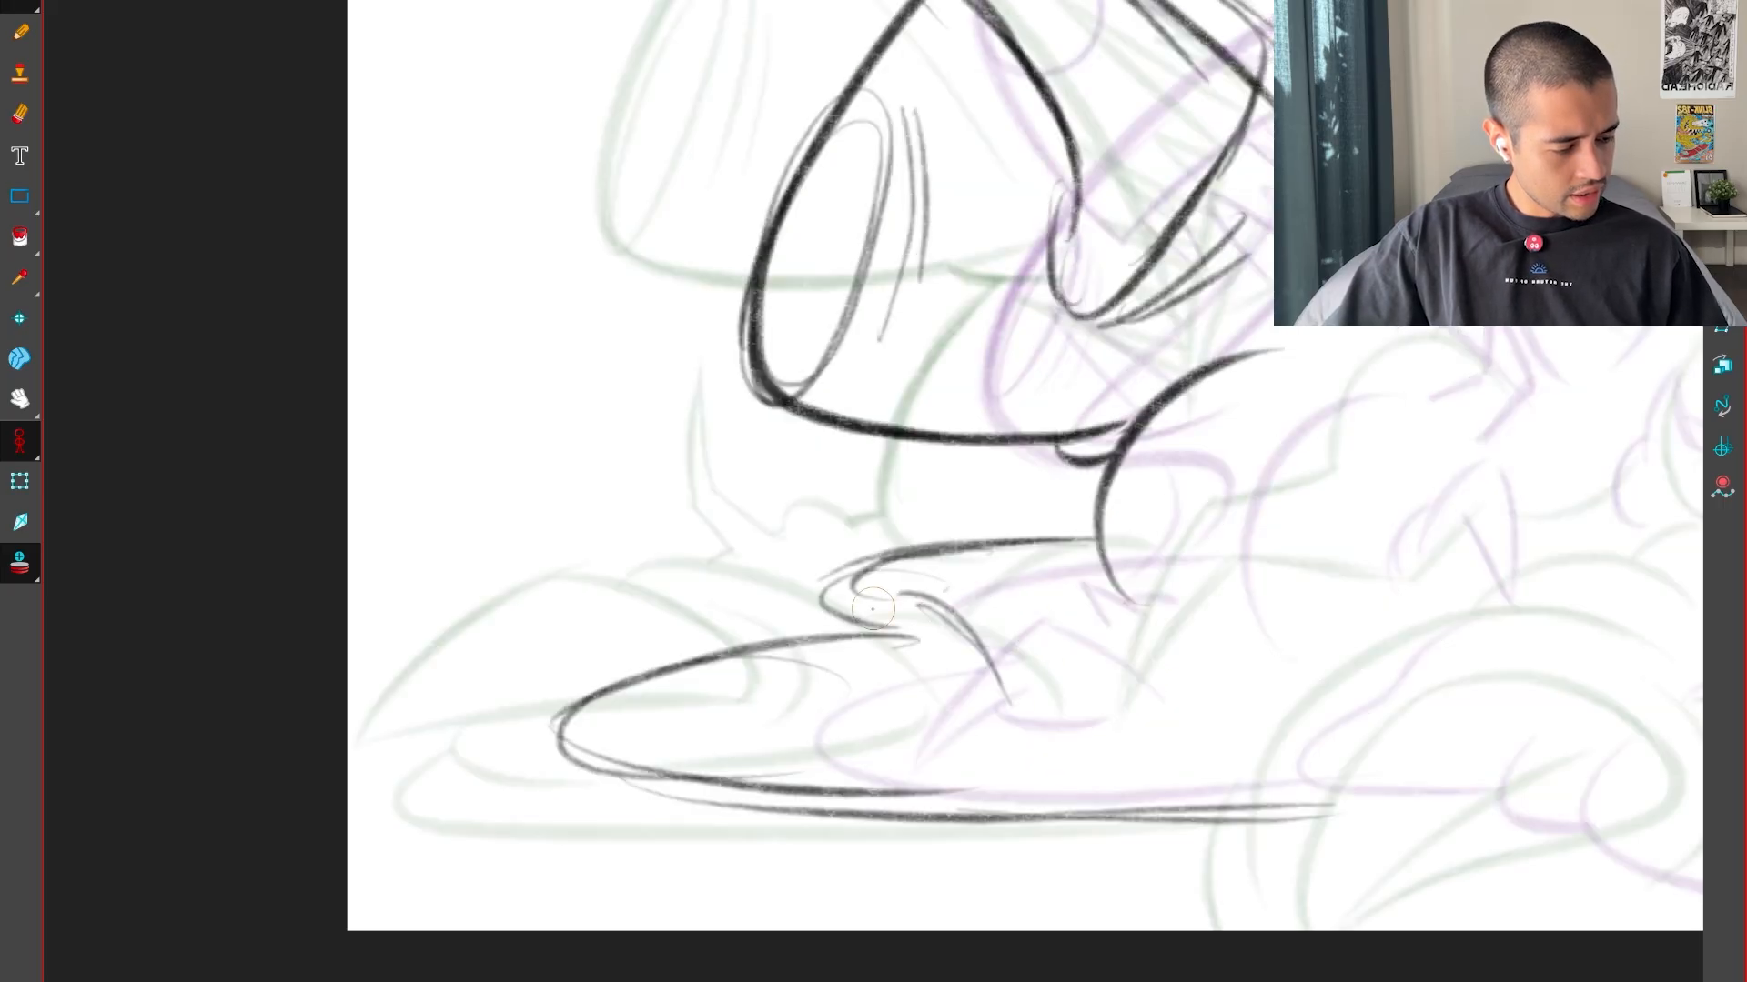
mouse_move(914, 599)
mouse_down()
mouse_move(764, 615)
mouse_move(704, 643)
mouse_up()
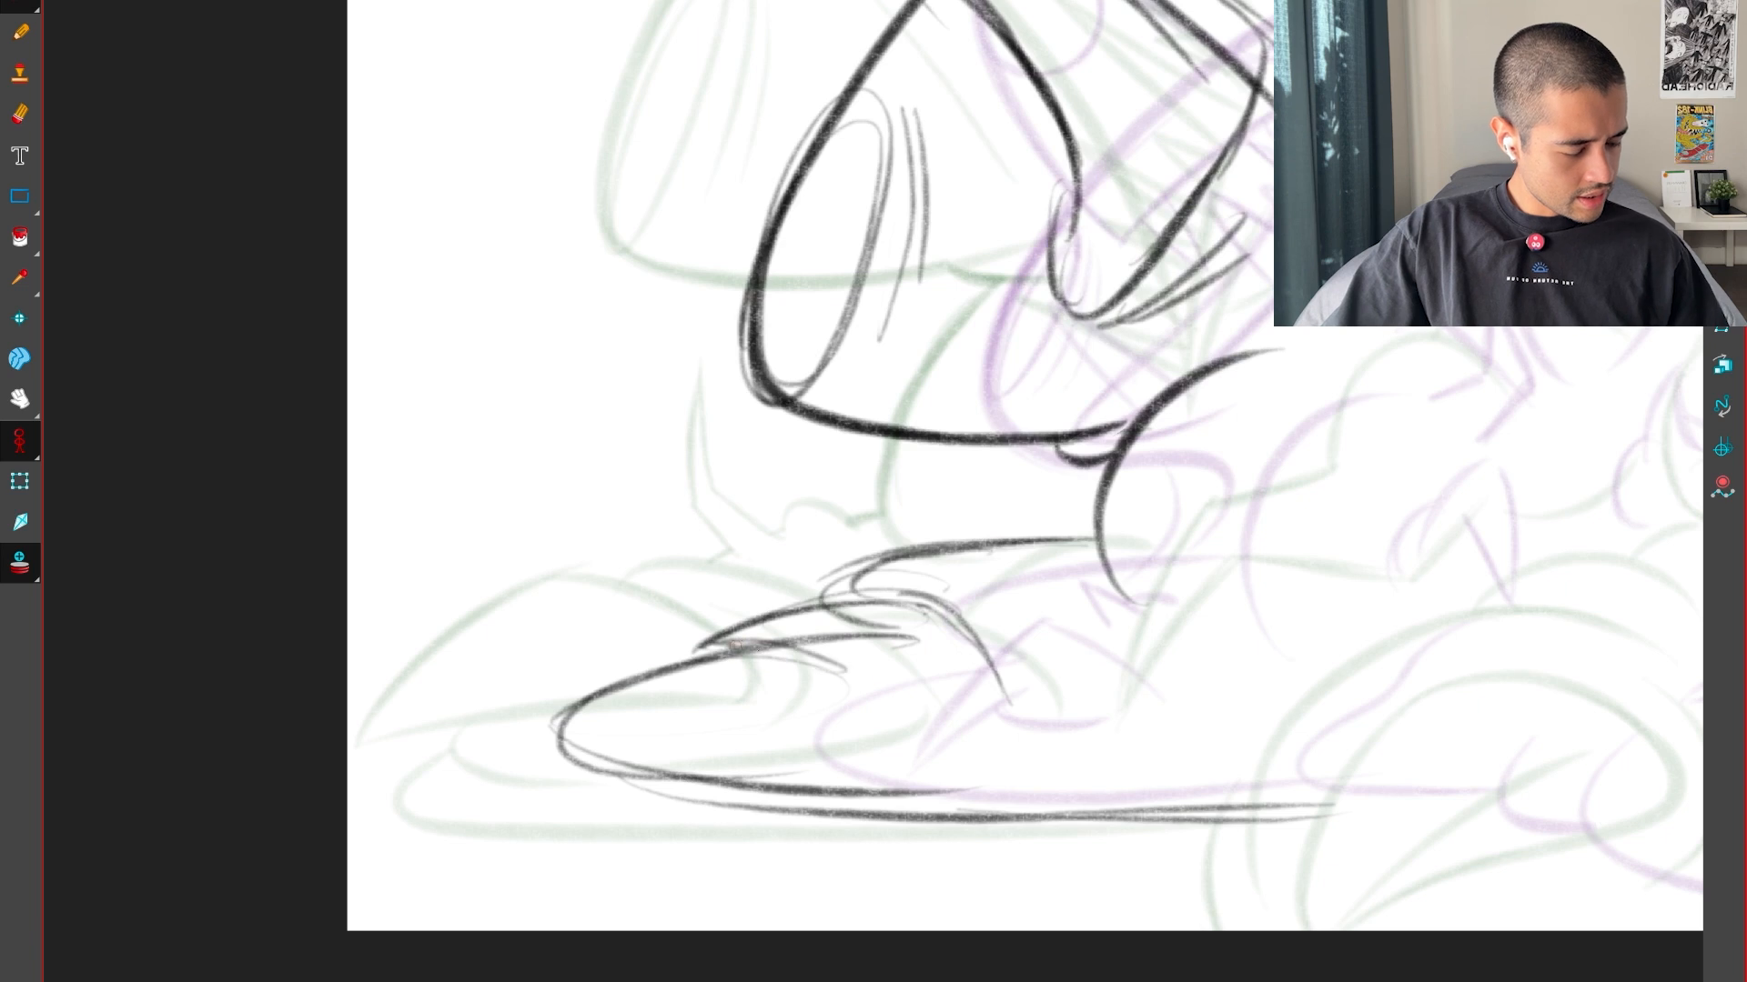
drag(741, 642, 878, 688)
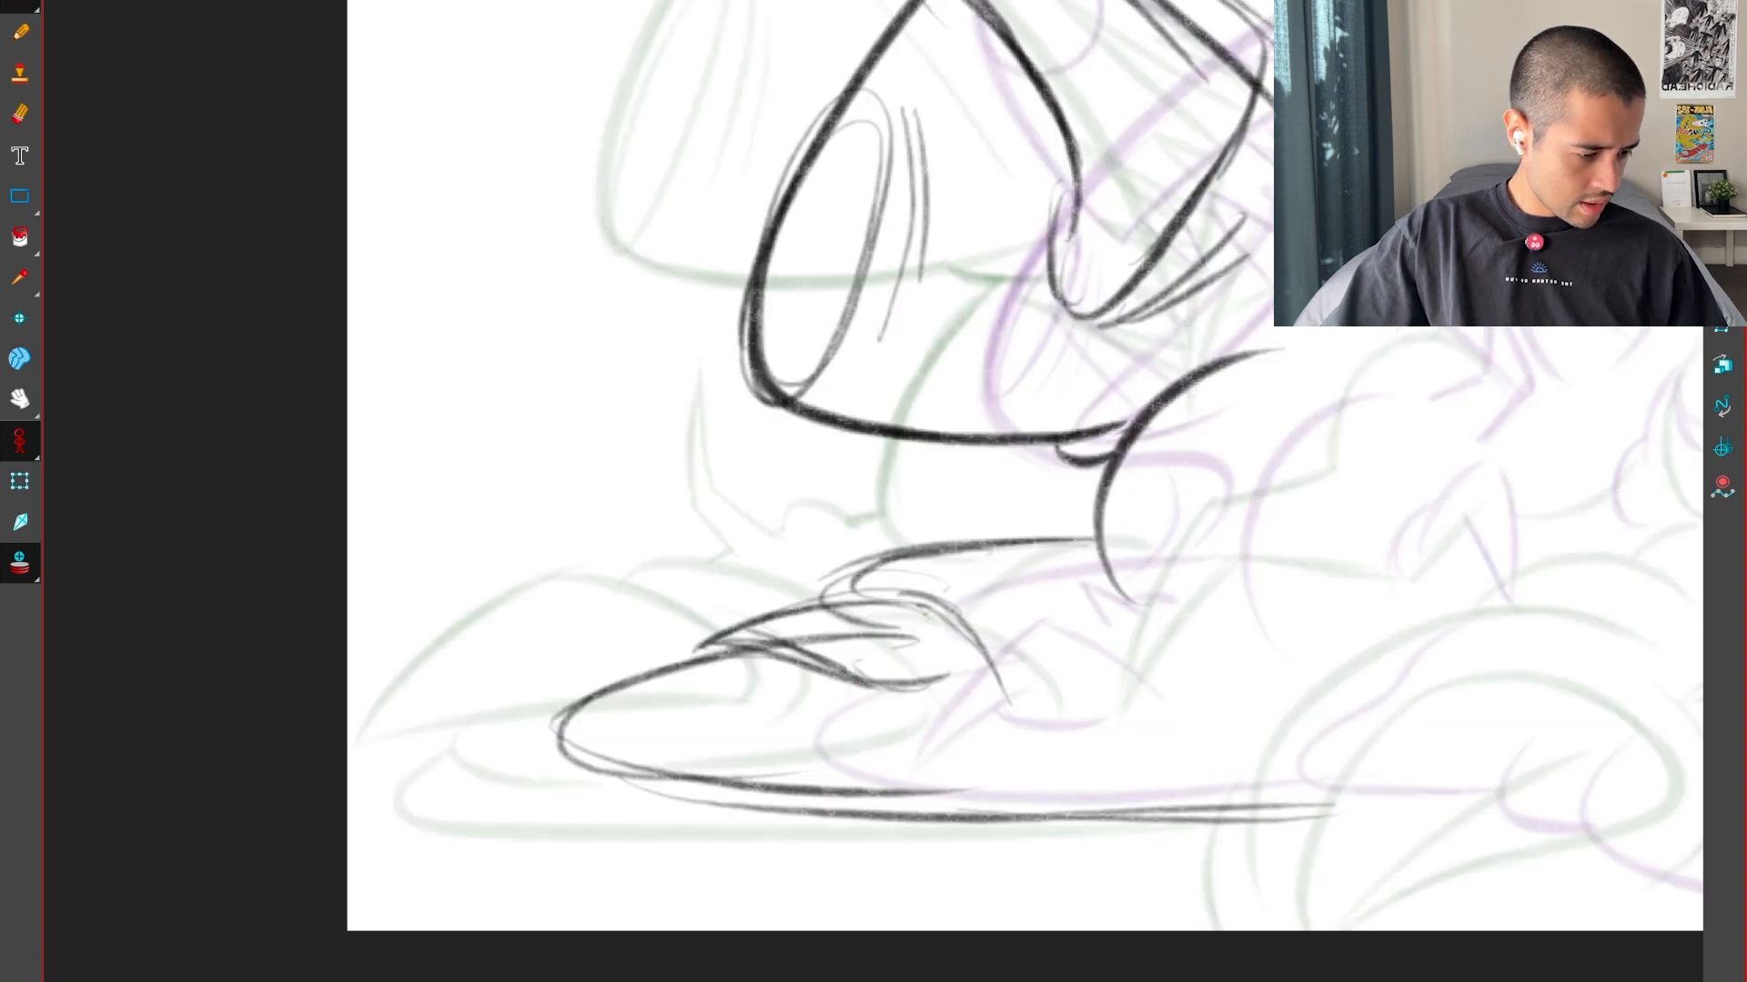
drag(950, 653, 864, 672)
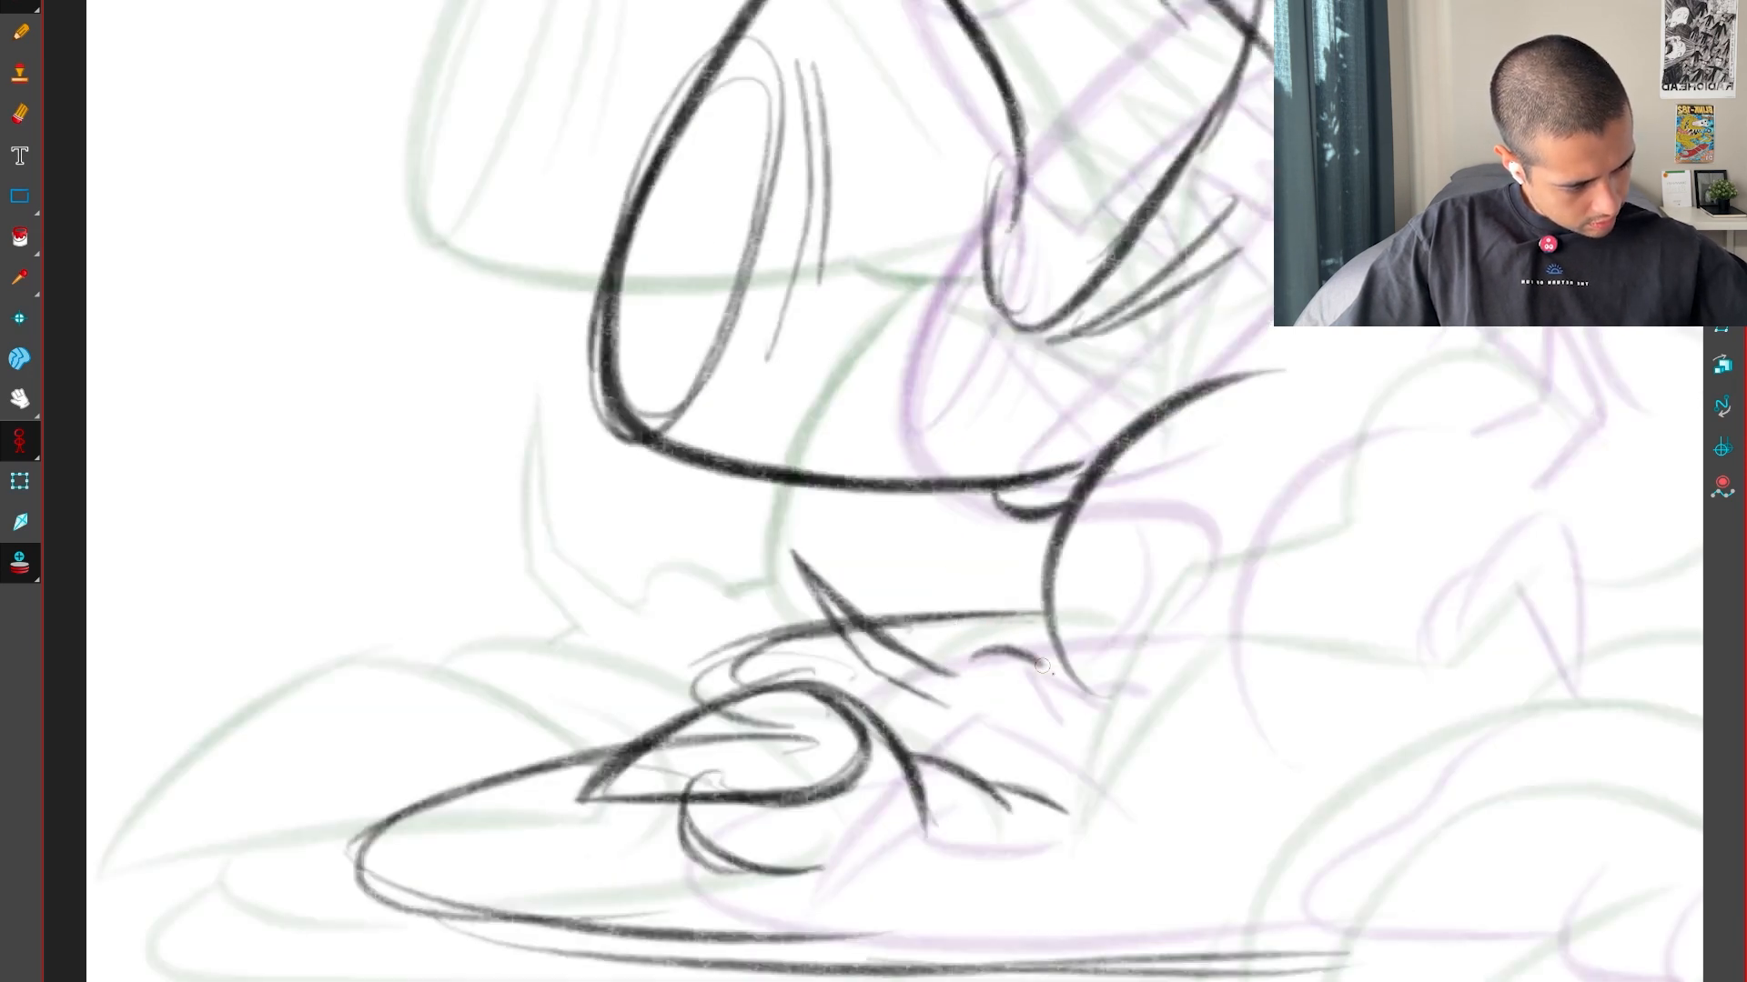
drag(1043, 666, 1053, 673)
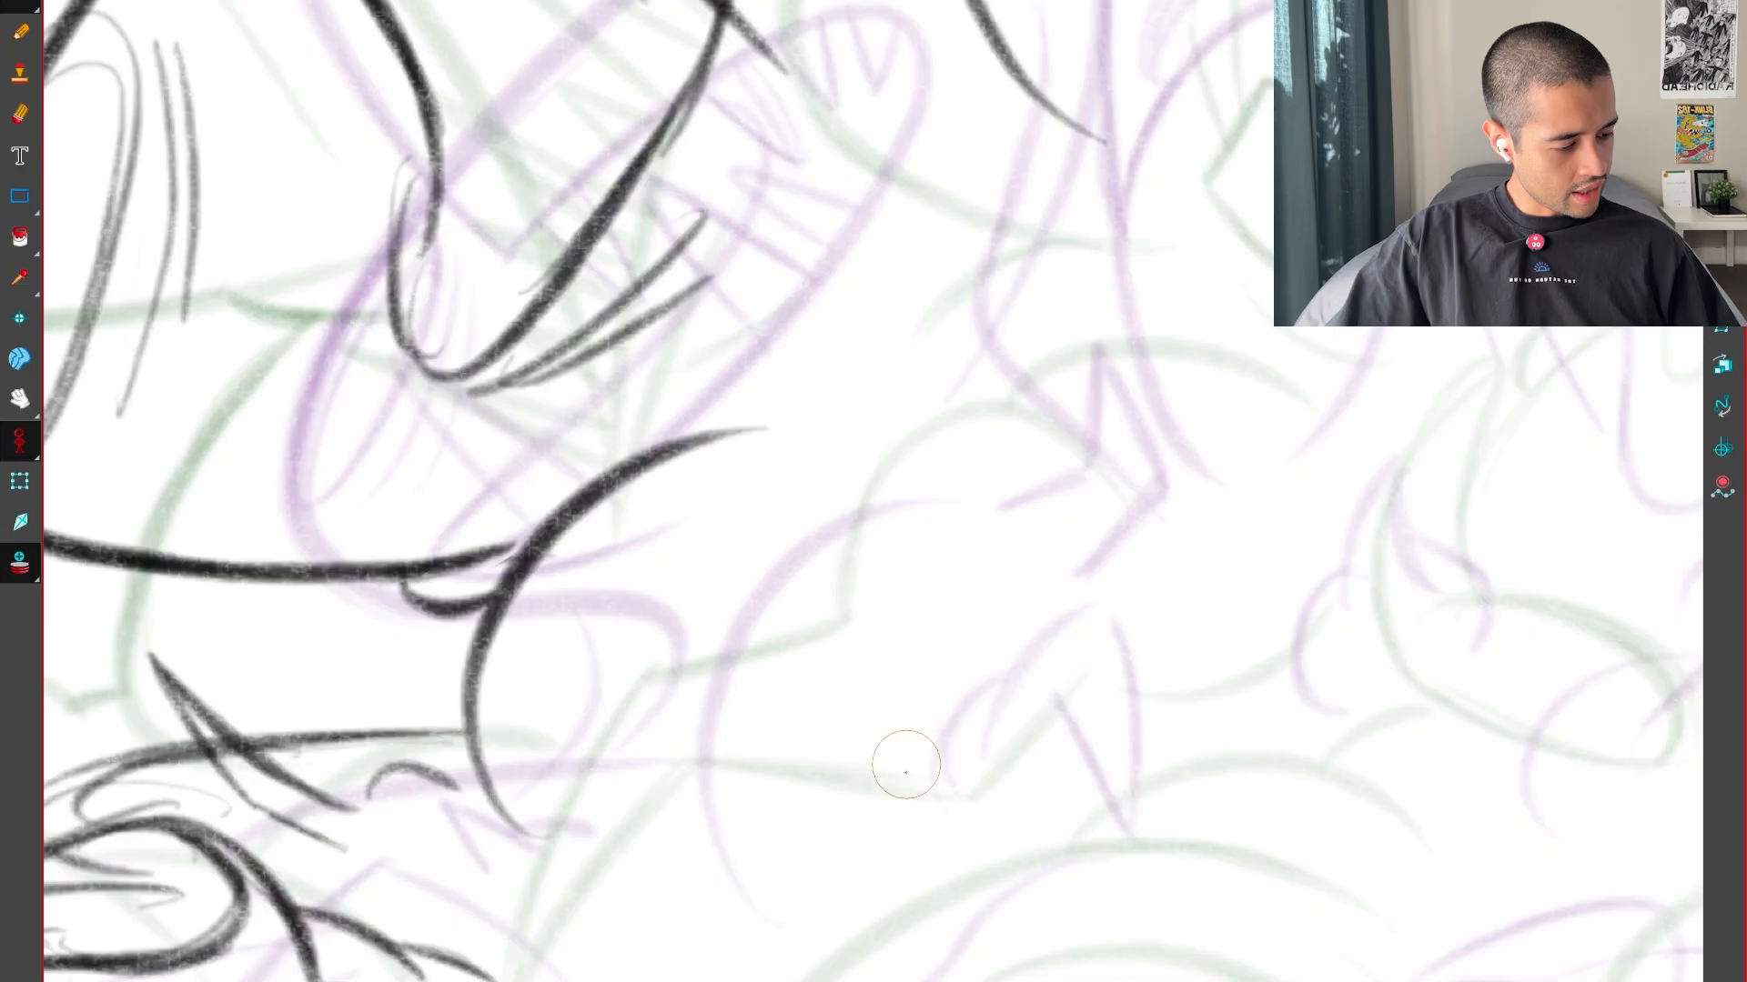
Draw the arcs of a round form right of the neck with a pointed spike rising from its top, checking against the key drawings
mouse_move(882, 794)
mouse_down()
mouse_move(847, 736)
mouse_move(1014, 591)
mouse_up()
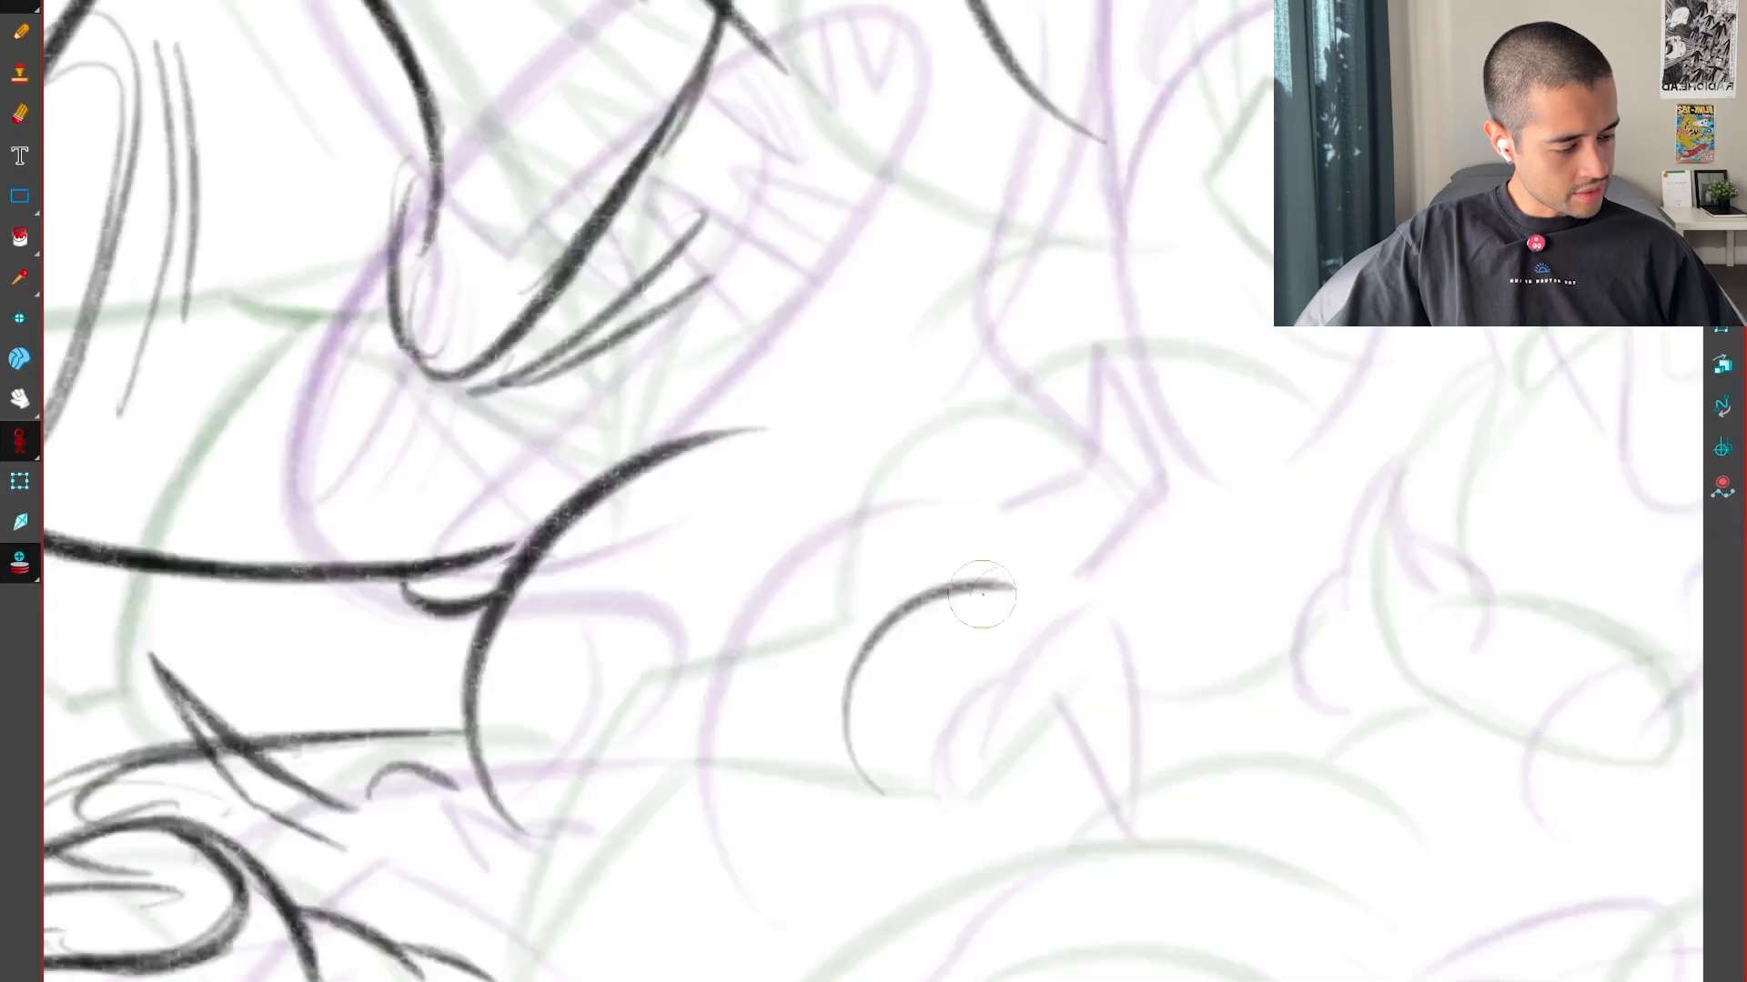
drag(1002, 598, 995, 641)
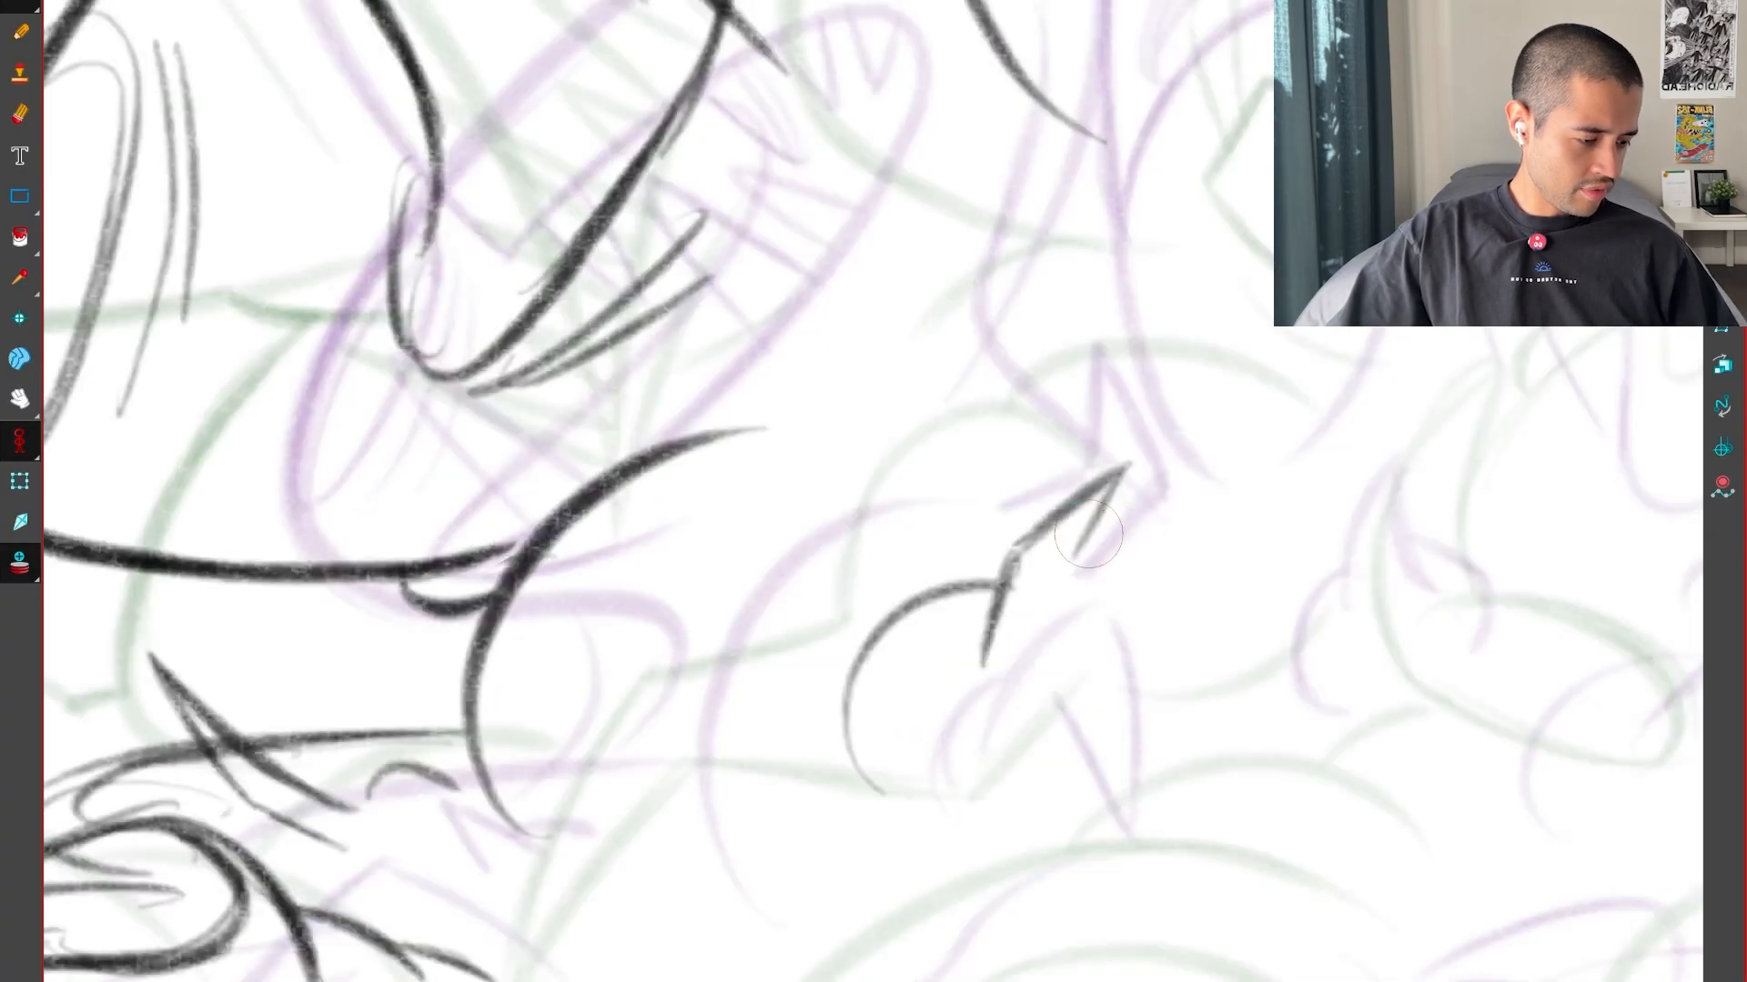
key(comma)
key(period)
key(comma)
key(period)
key(period)
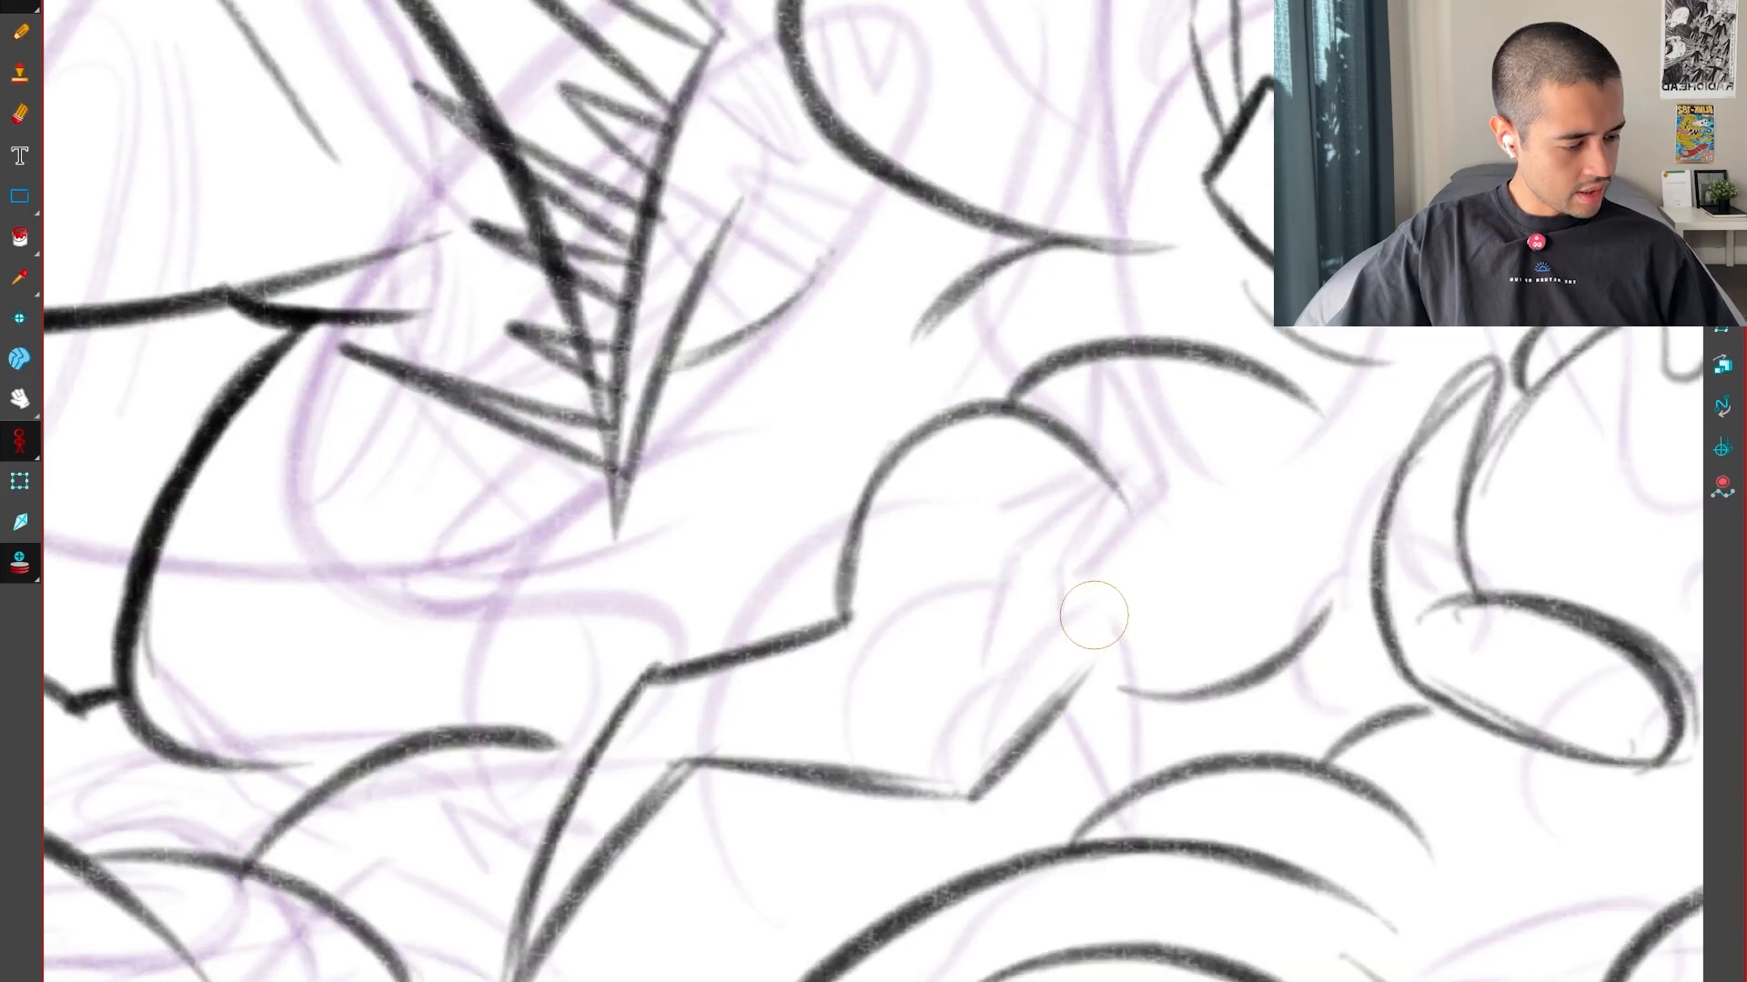
key(comma)
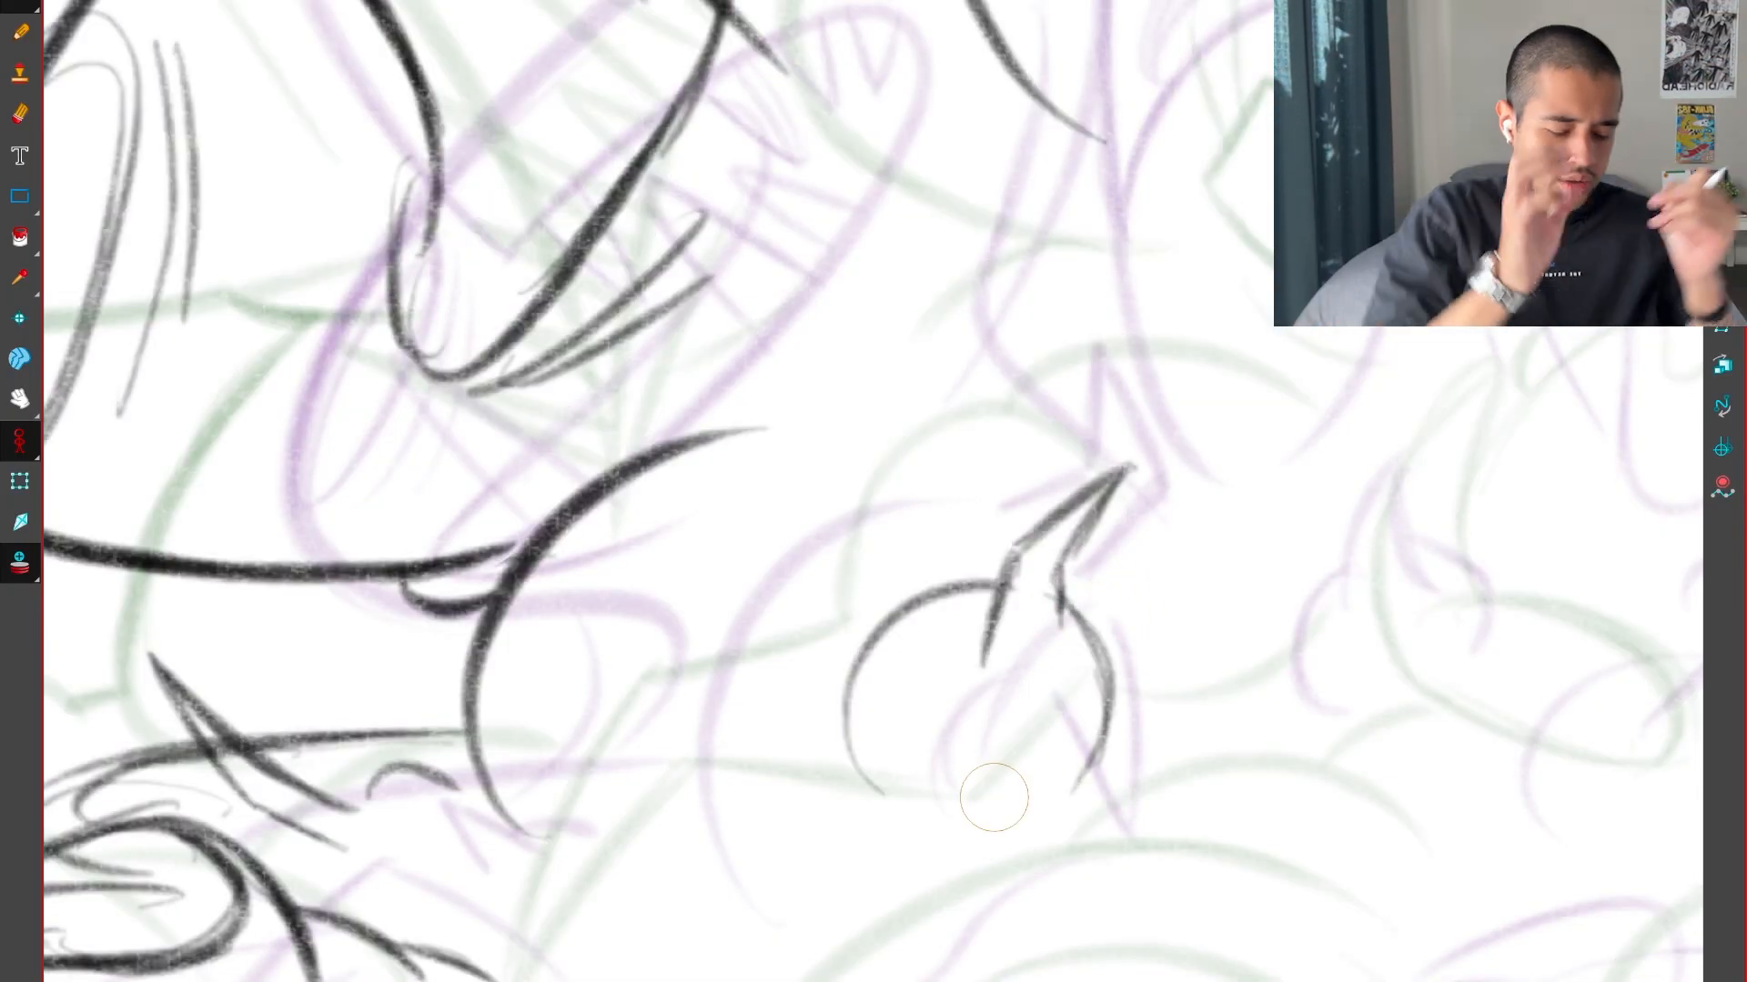
Compare the round form with the neighbouring key drawings and delete the spike from its top
key(period)
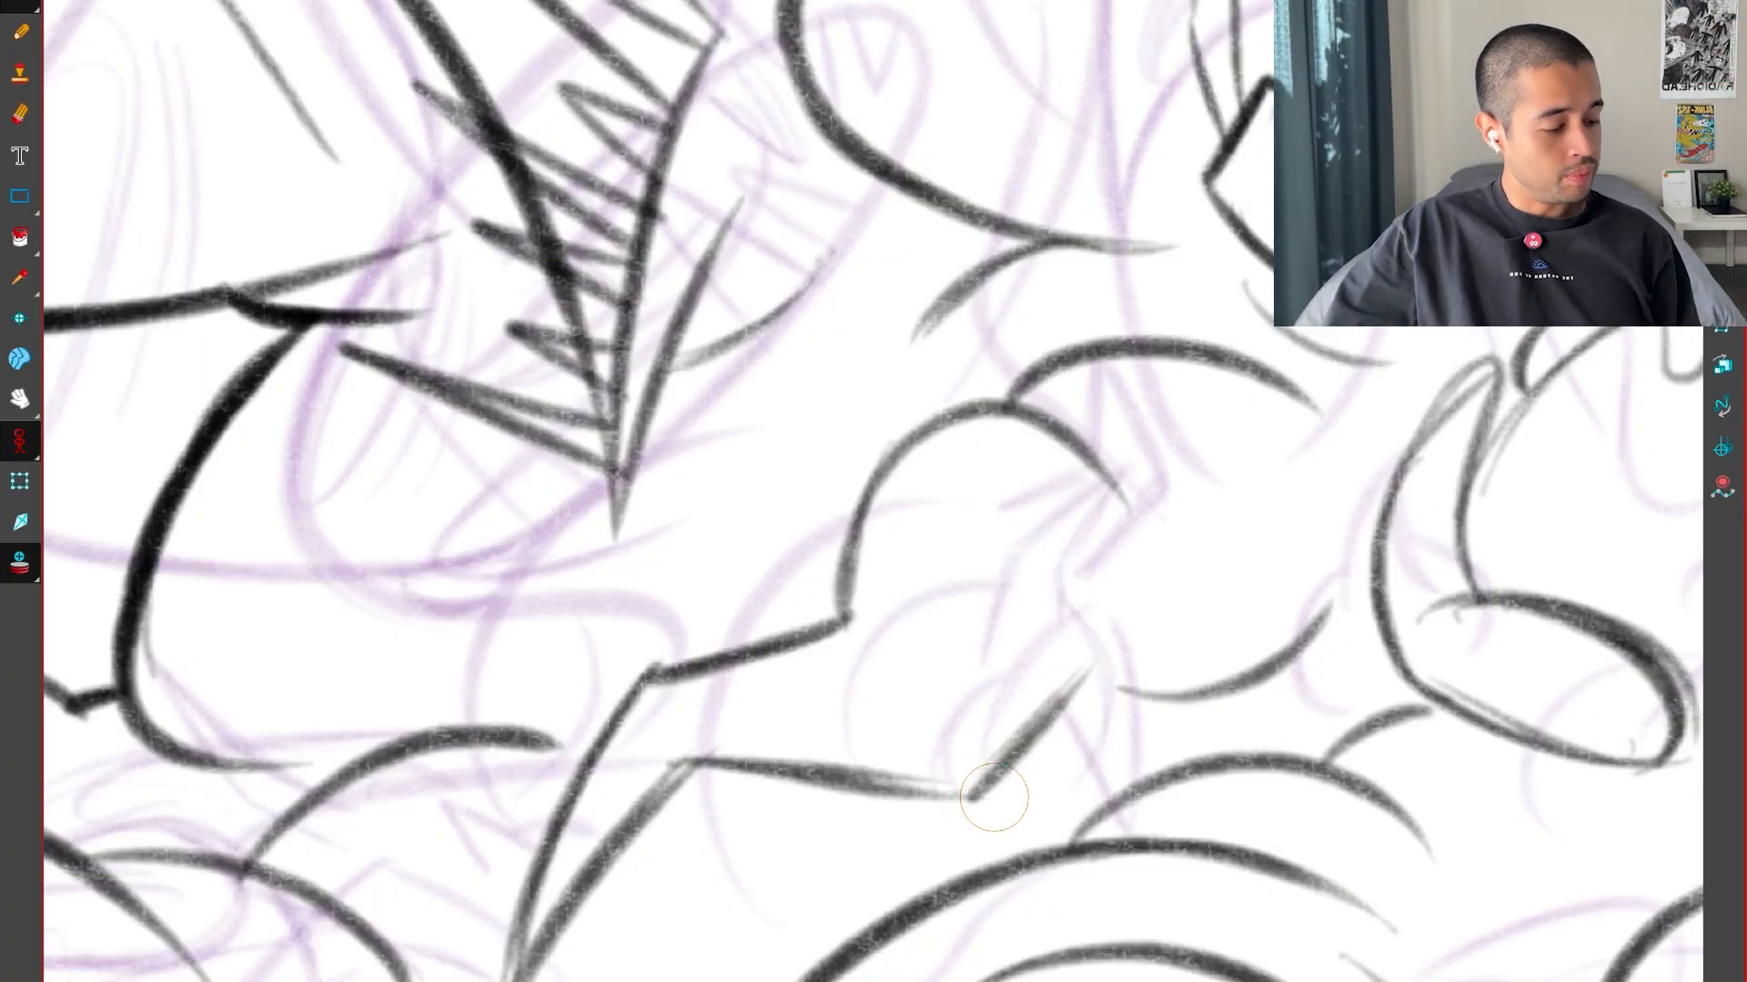
key(comma)
key(period)
key(comma)
key(comma)
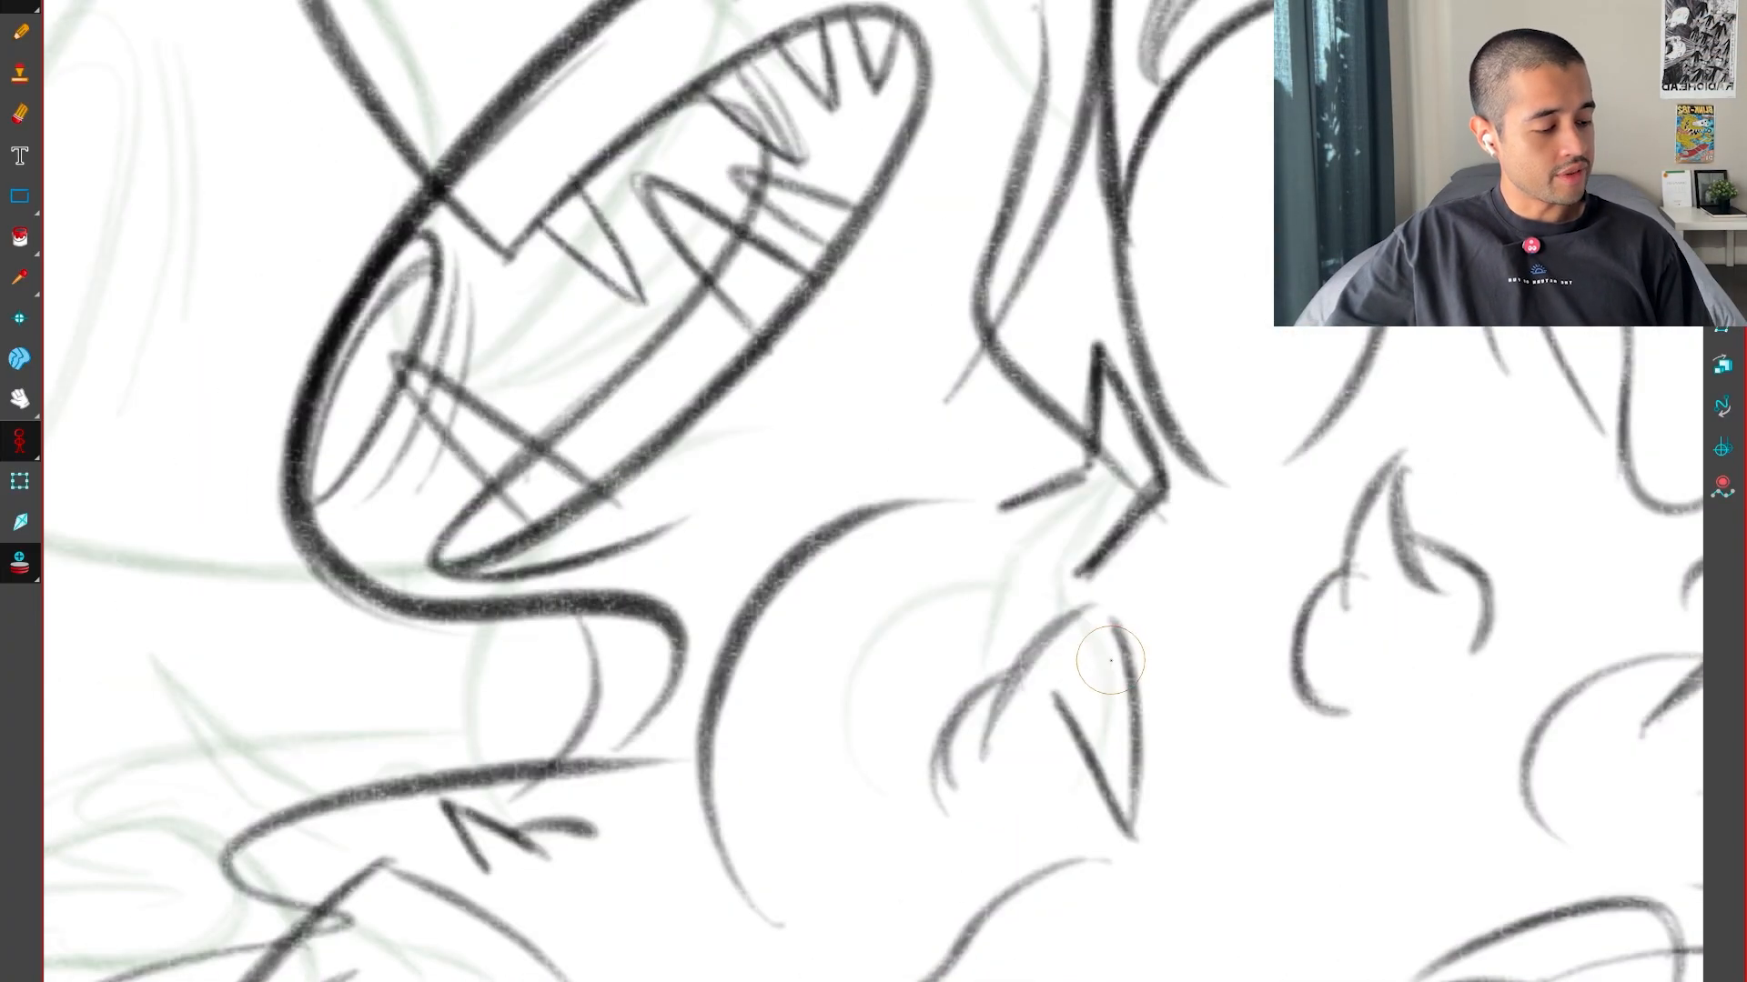
key(period)
key(alt+t)
drag(1001, 587, 1100, 553)
key(Delete)
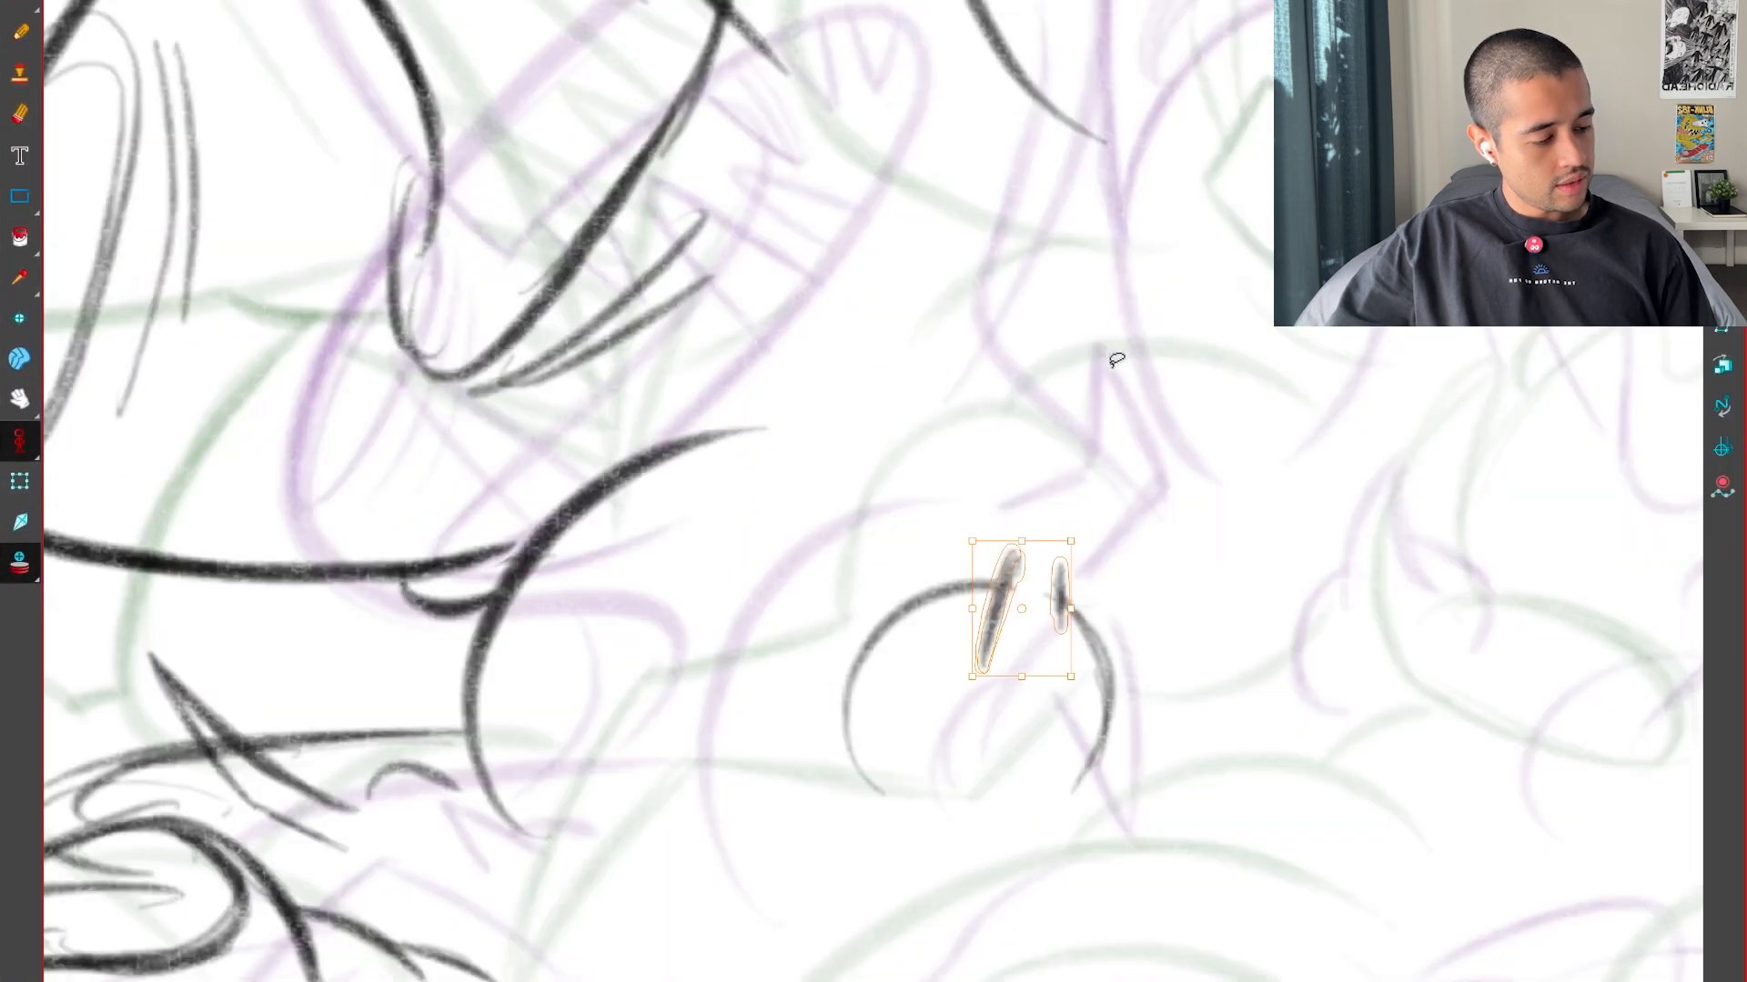
Flip through the poses and darken the small inner curve beside the claw on the neighbouring key drawing
key(period)
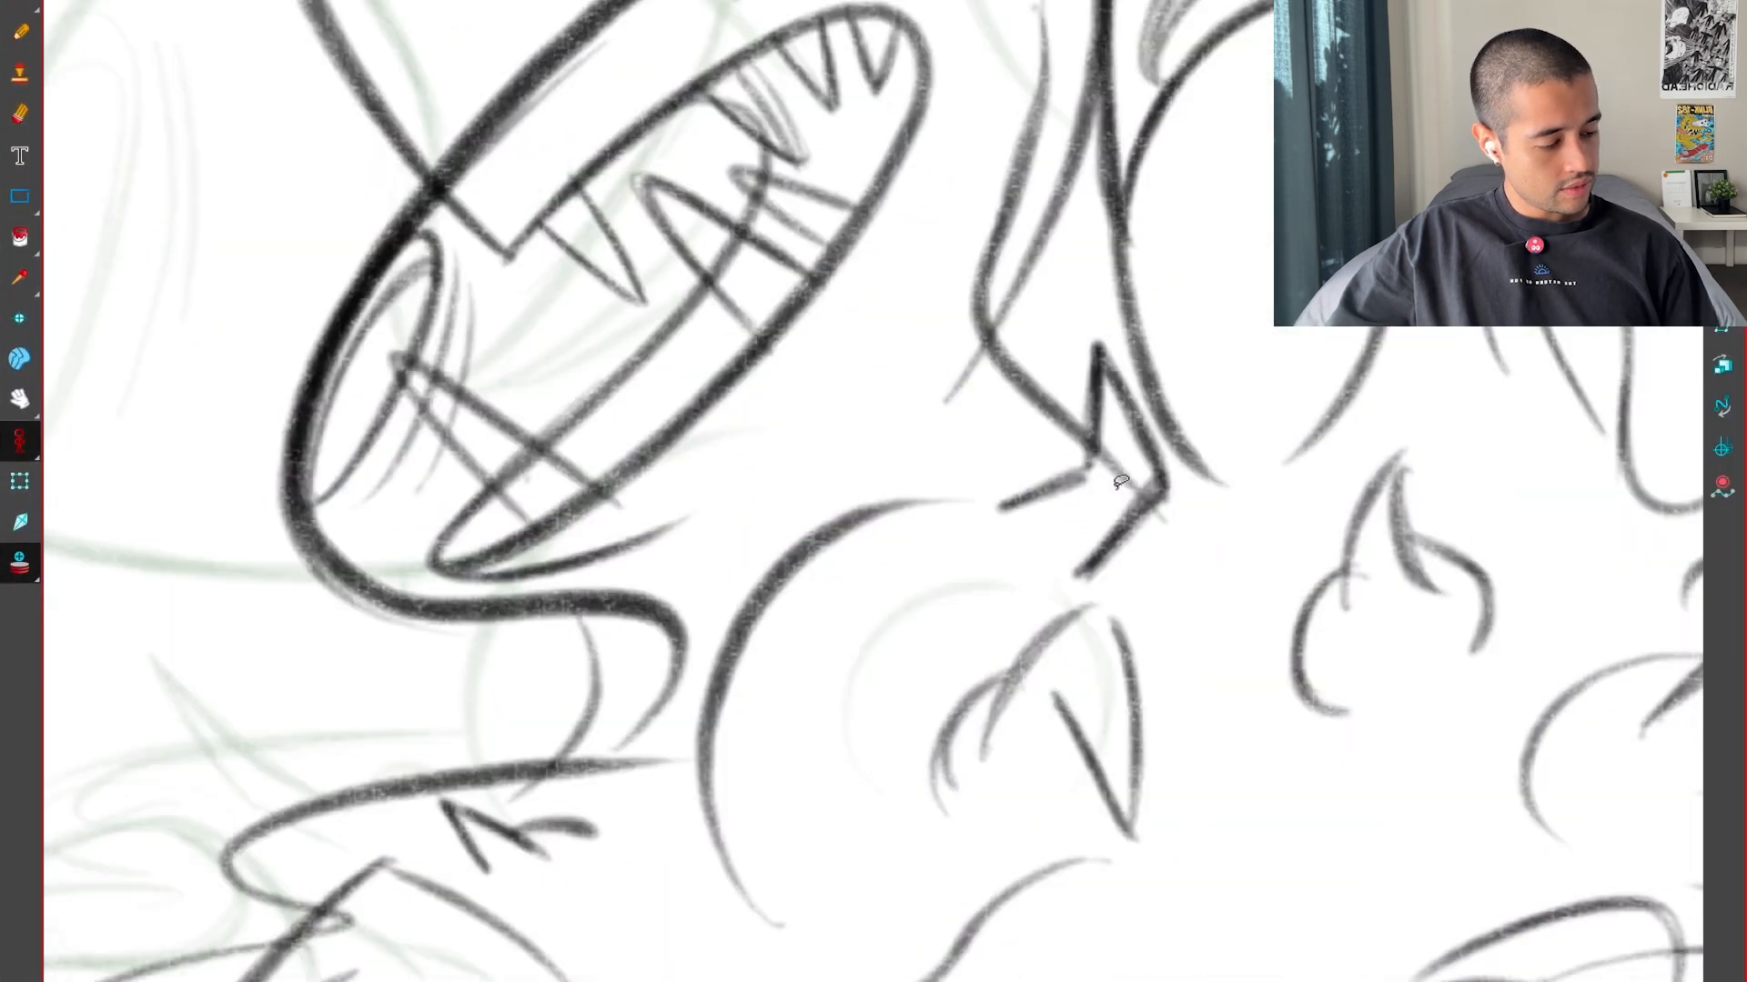
key(comma)
key(period)
key(period)
key(comma)
key(period)
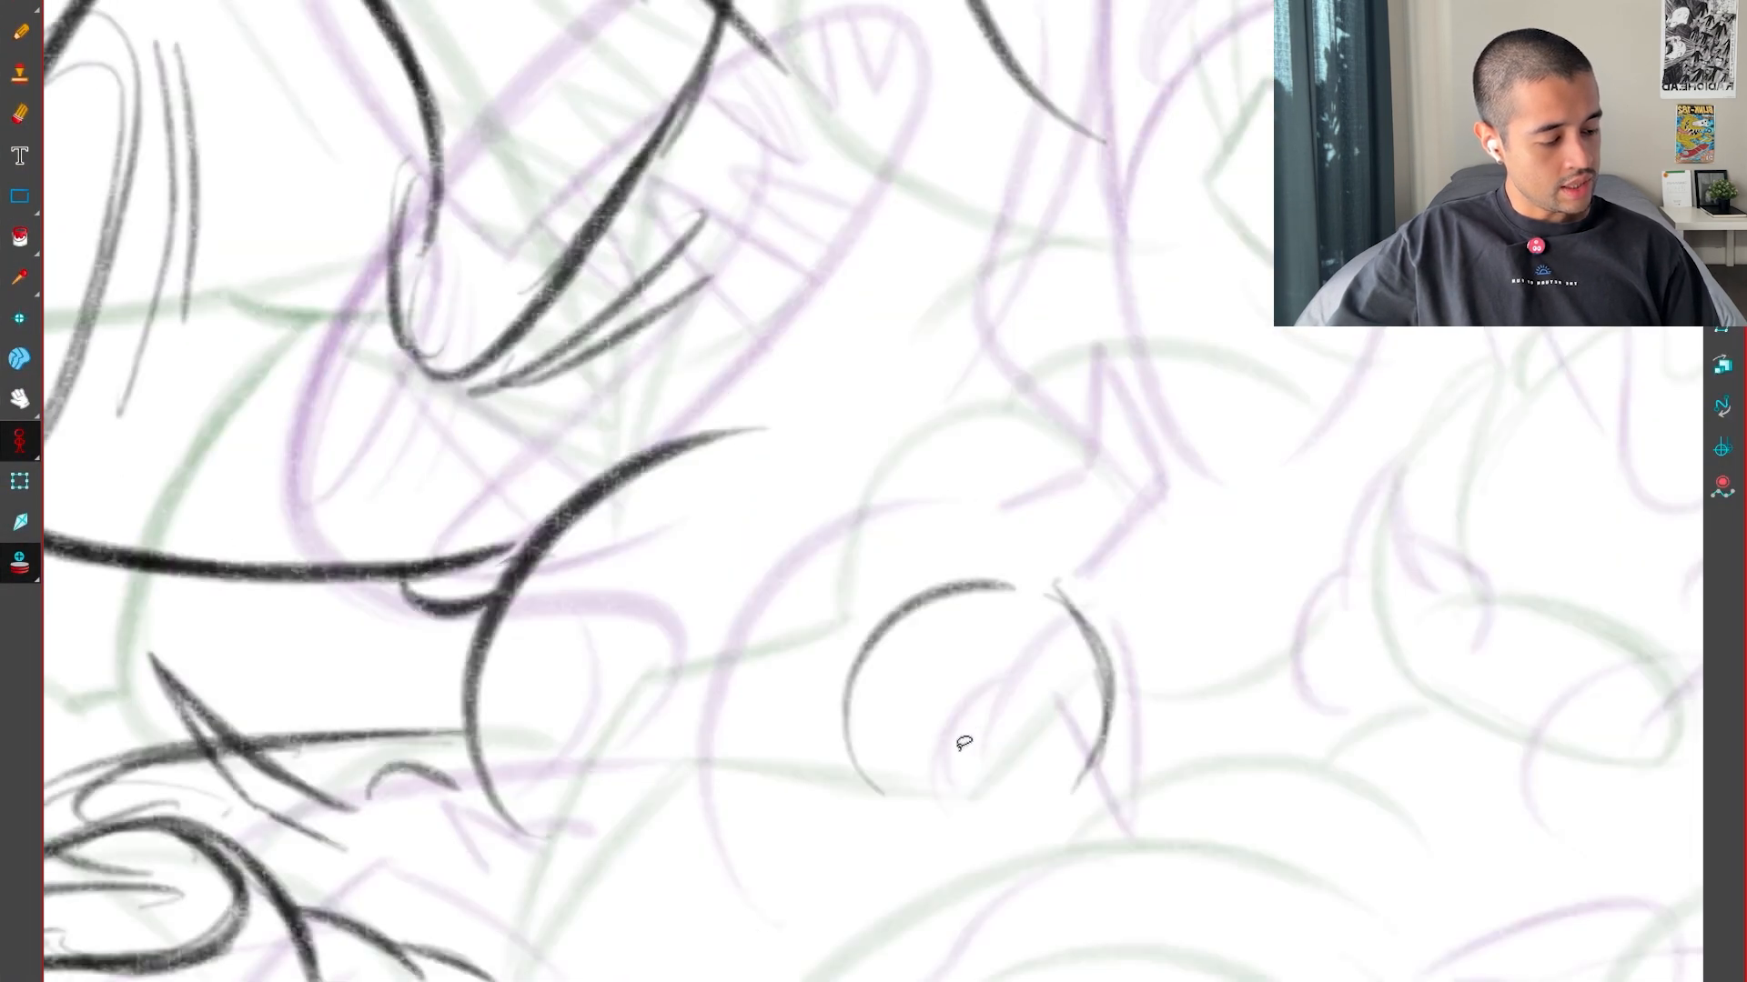
key(comma)
key(alt+b)
drag(994, 685, 952, 804)
Reinforce the inbetween's round form into a peaked top and draw the V-shaped claw and side lines inside it
key(period)
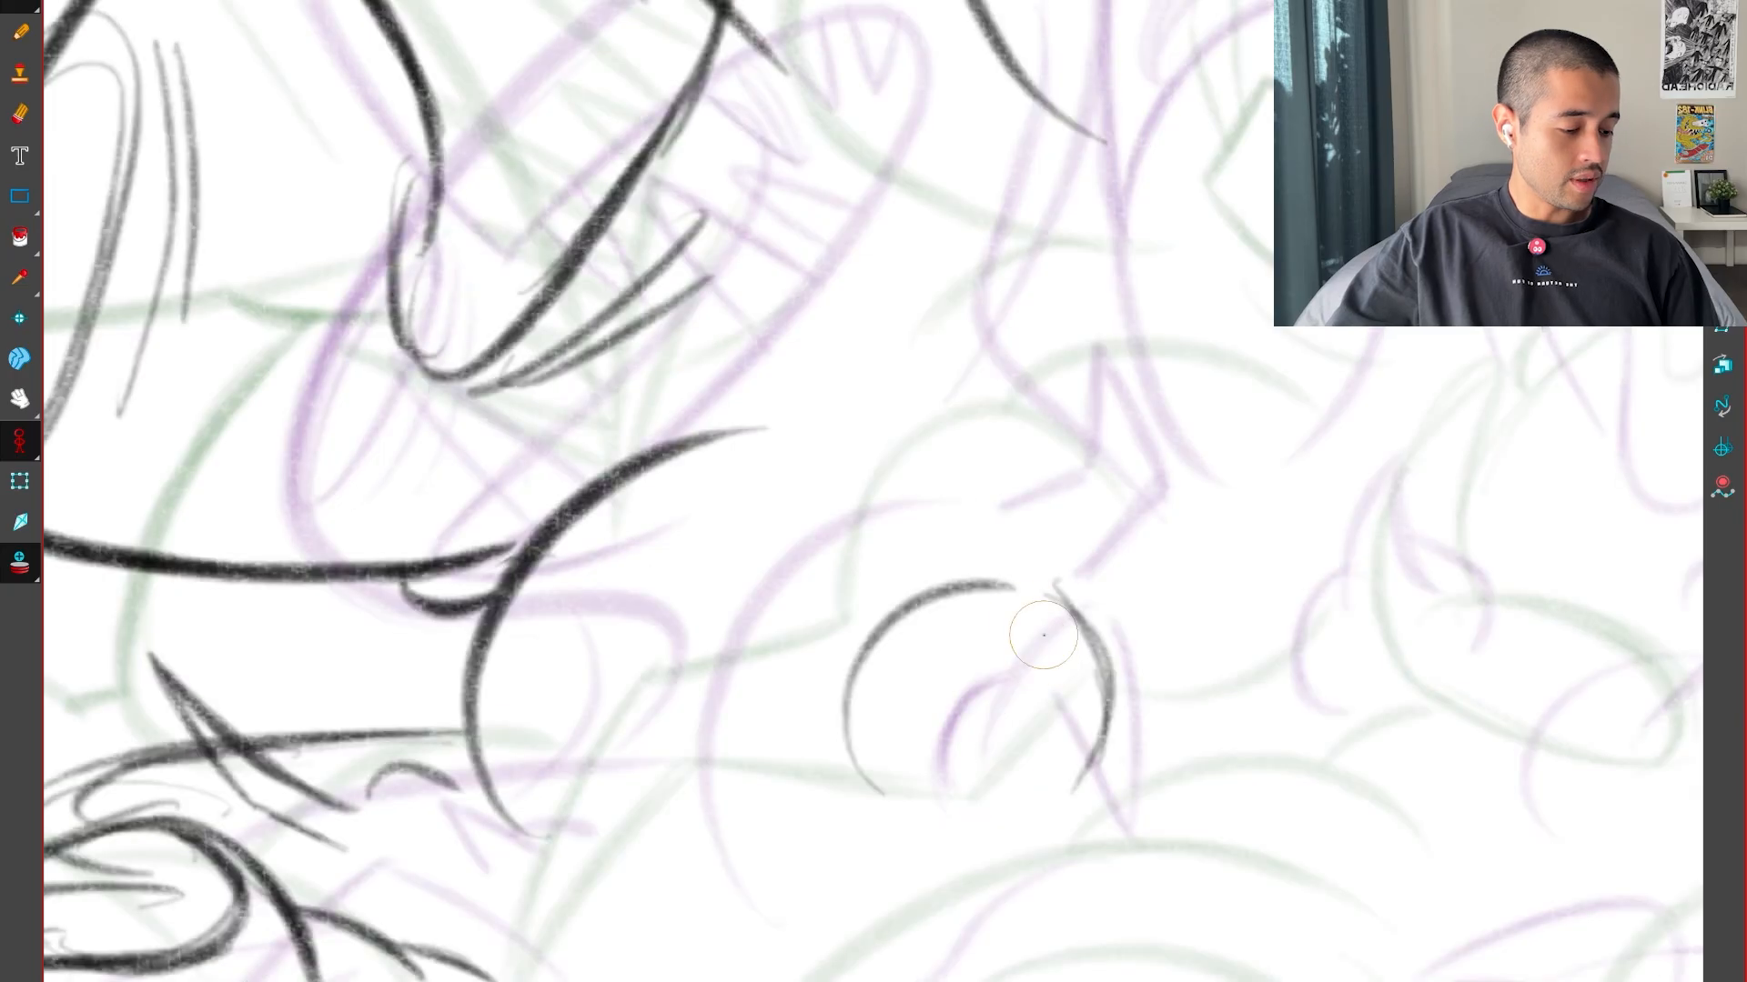
drag(855, 693, 966, 594)
key(comma)
key(period)
mouse_move(912, 677)
mouse_down()
mouse_move(1010, 577)
mouse_move(1039, 712)
mouse_up()
key(comma)
key(period)
drag(1034, 566, 1037, 762)
drag(948, 648, 963, 814)
drag(1035, 642, 966, 822)
key(comma)
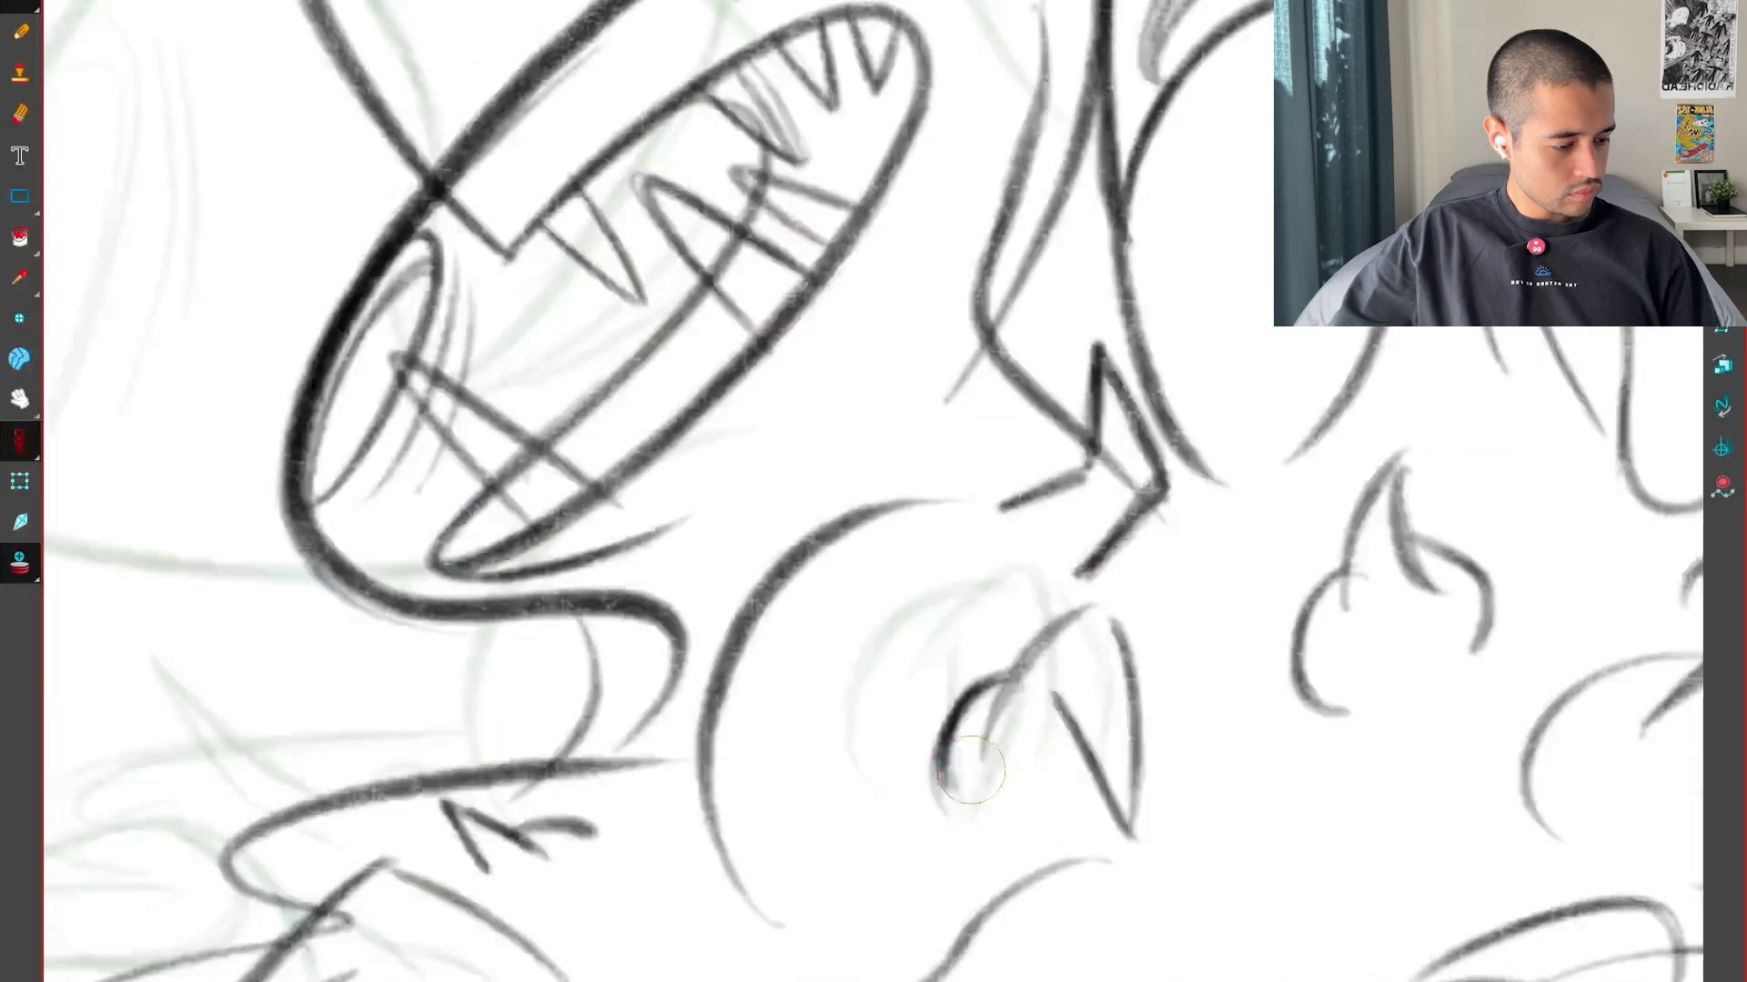
key(period)
drag(1062, 604, 1072, 805)
Flip repeatedly between the inbetween and both key drawings to examine the motion of the claw form and the area above it
key(comma)
key(period)
key(period)
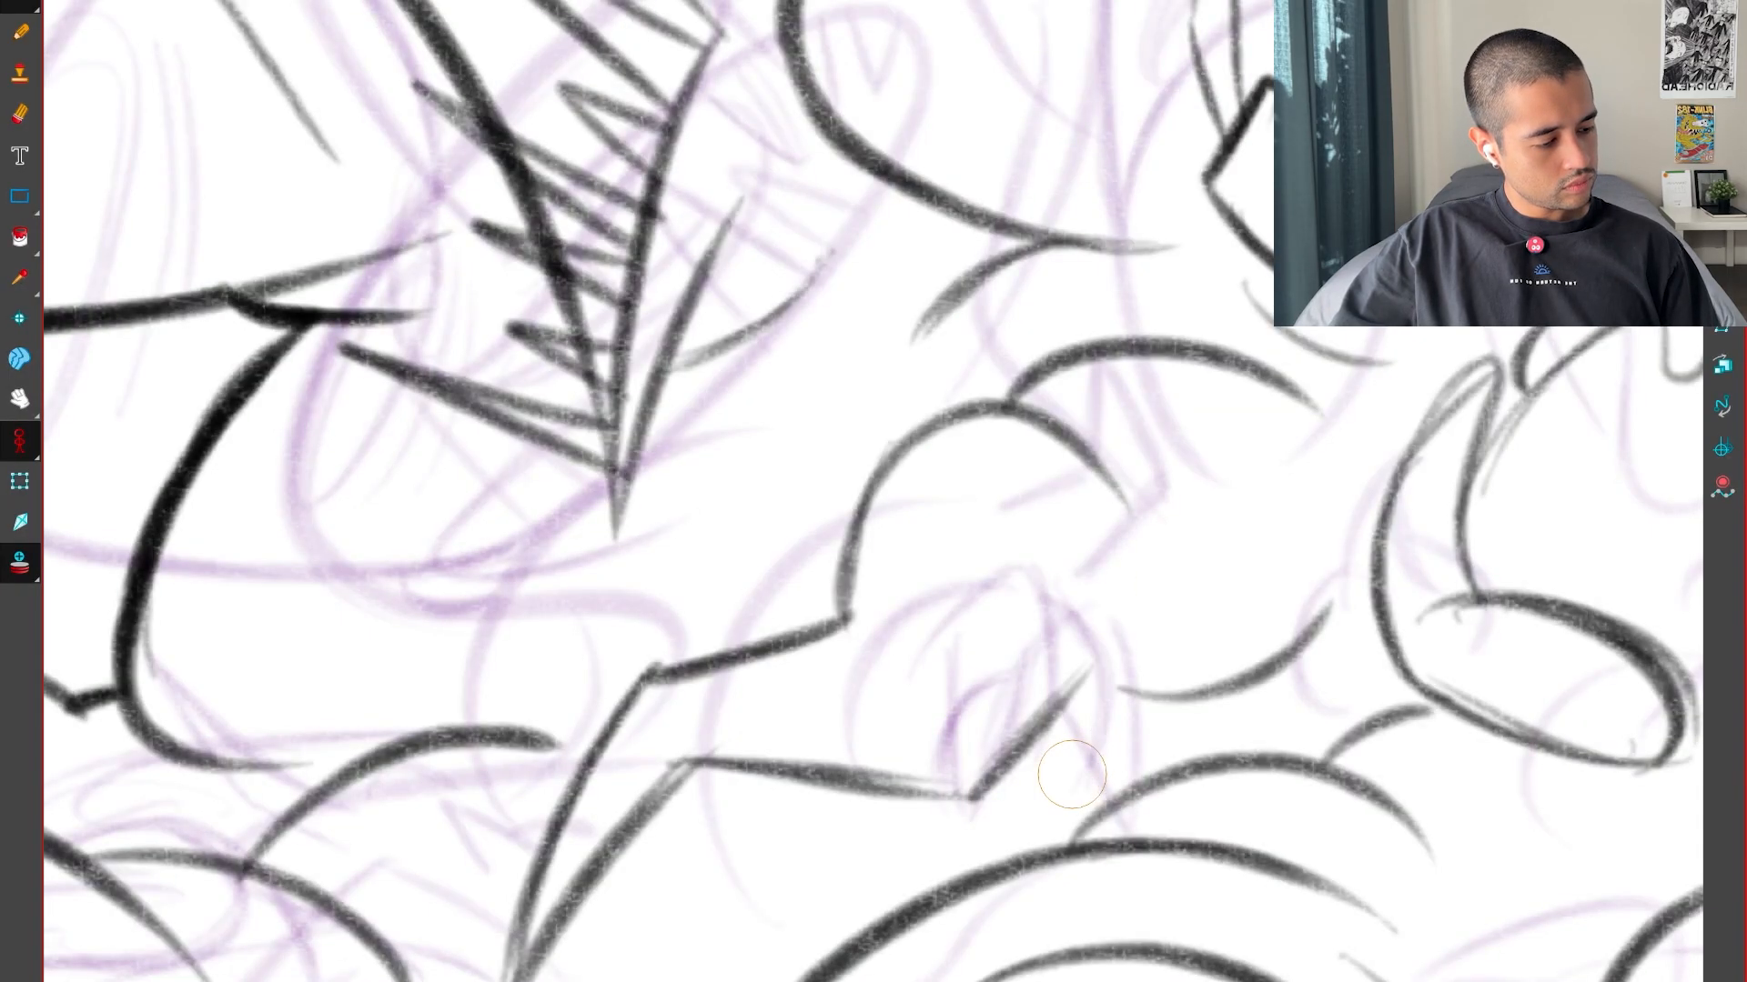
key(comma)
key(comma)
drag(1333, 749, 1230, 895)
key(period)
key(period)
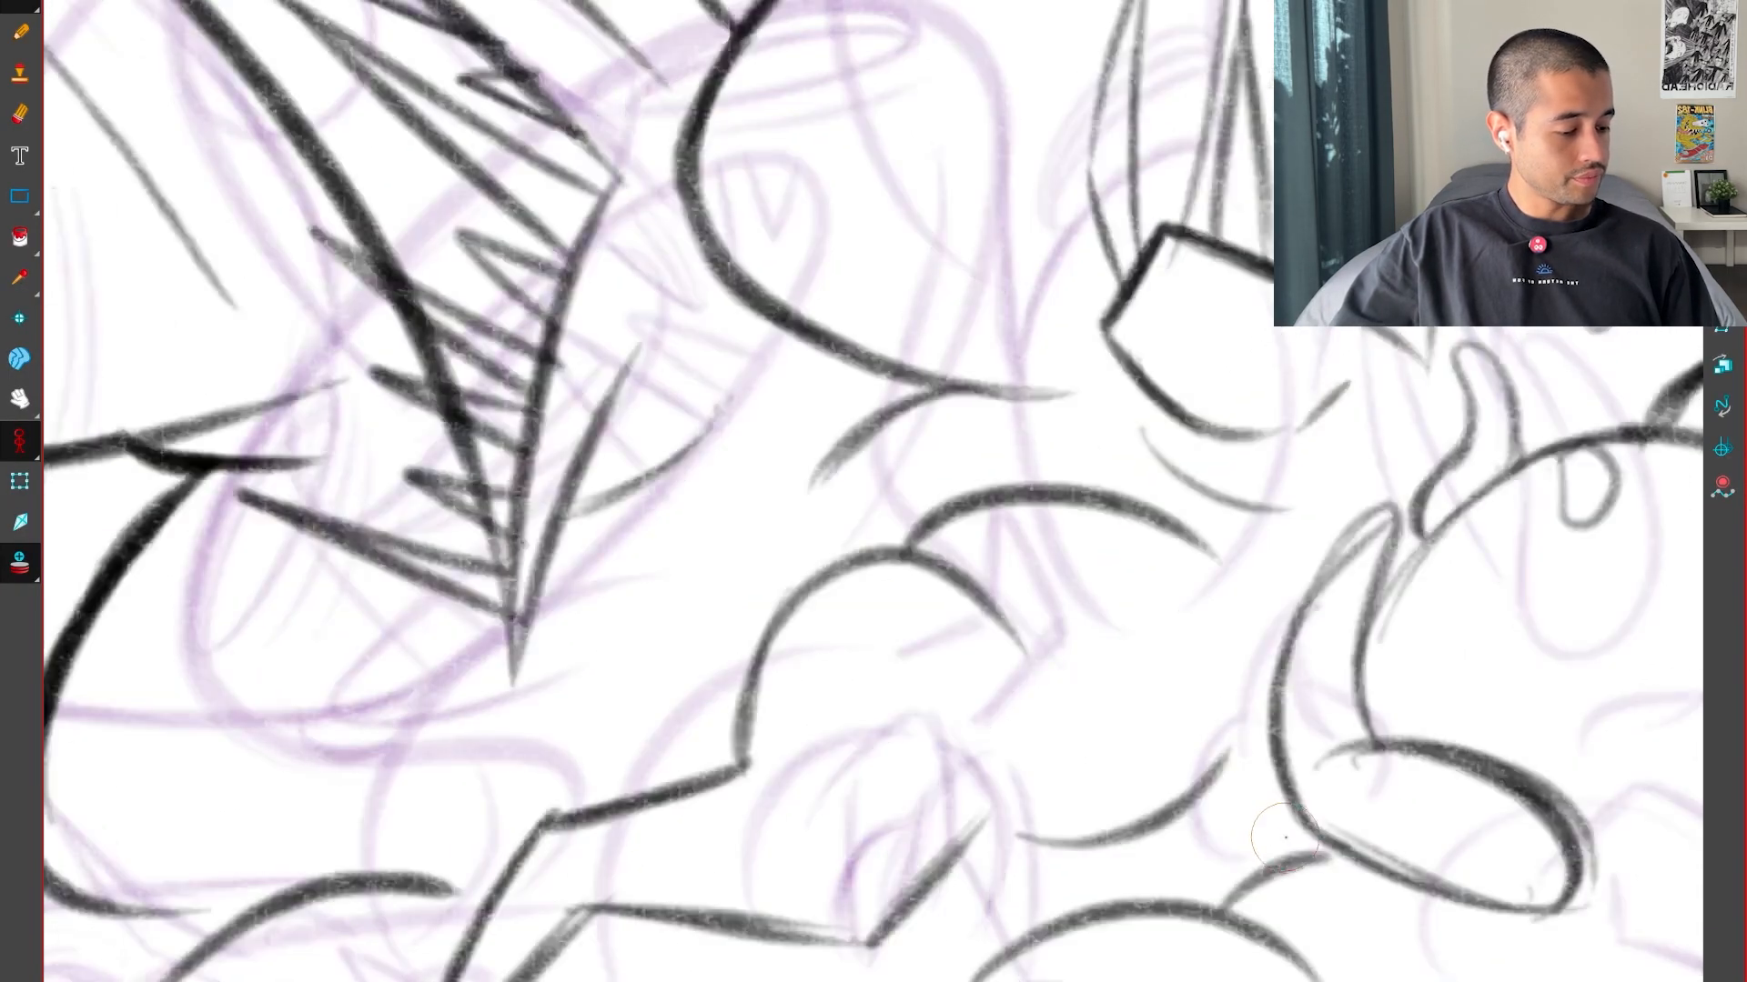
key(comma)
key(comma)
key(period)
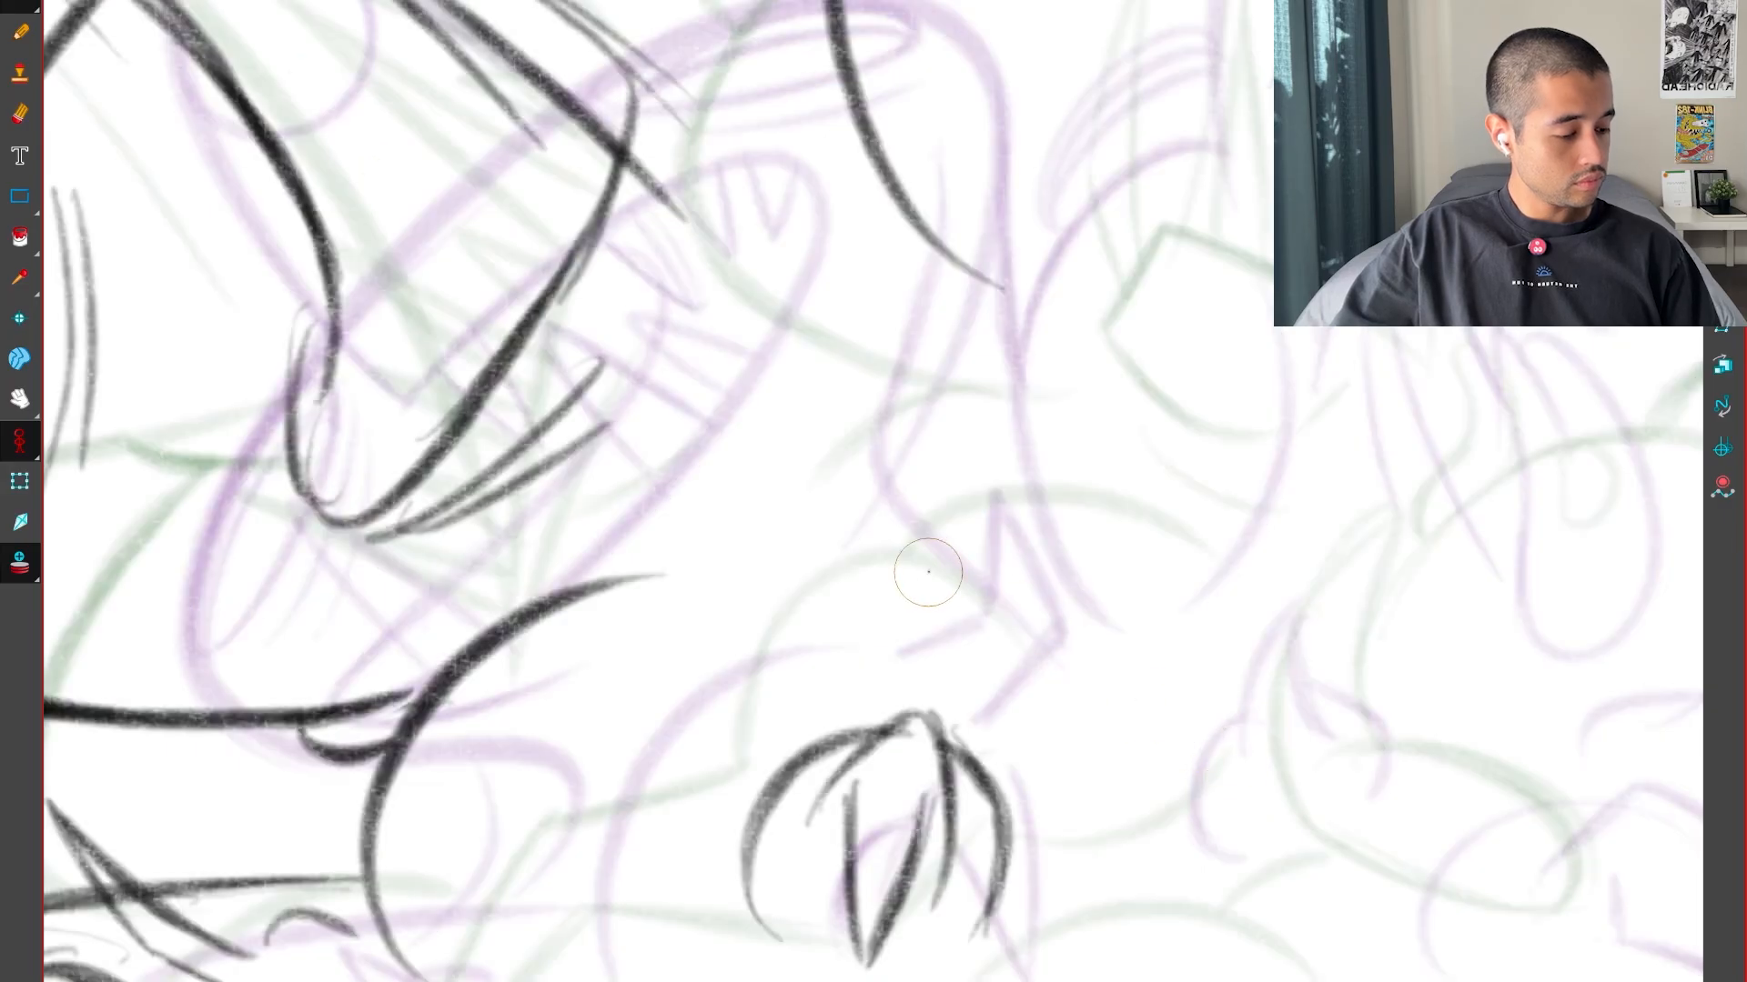
key(comma)
key(period)
Draw the pointed spike and its returning lower line above the claw form, flipping against the key drawings to check its placement
mouse_move(1055, 530)
mouse_down()
mouse_move(1154, 487)
mouse_move(1122, 595)
mouse_move(1035, 708)
mouse_up()
key(comma)
key(period)
key(comma)
key(period)
key(comma)
key(period)
key(comma)
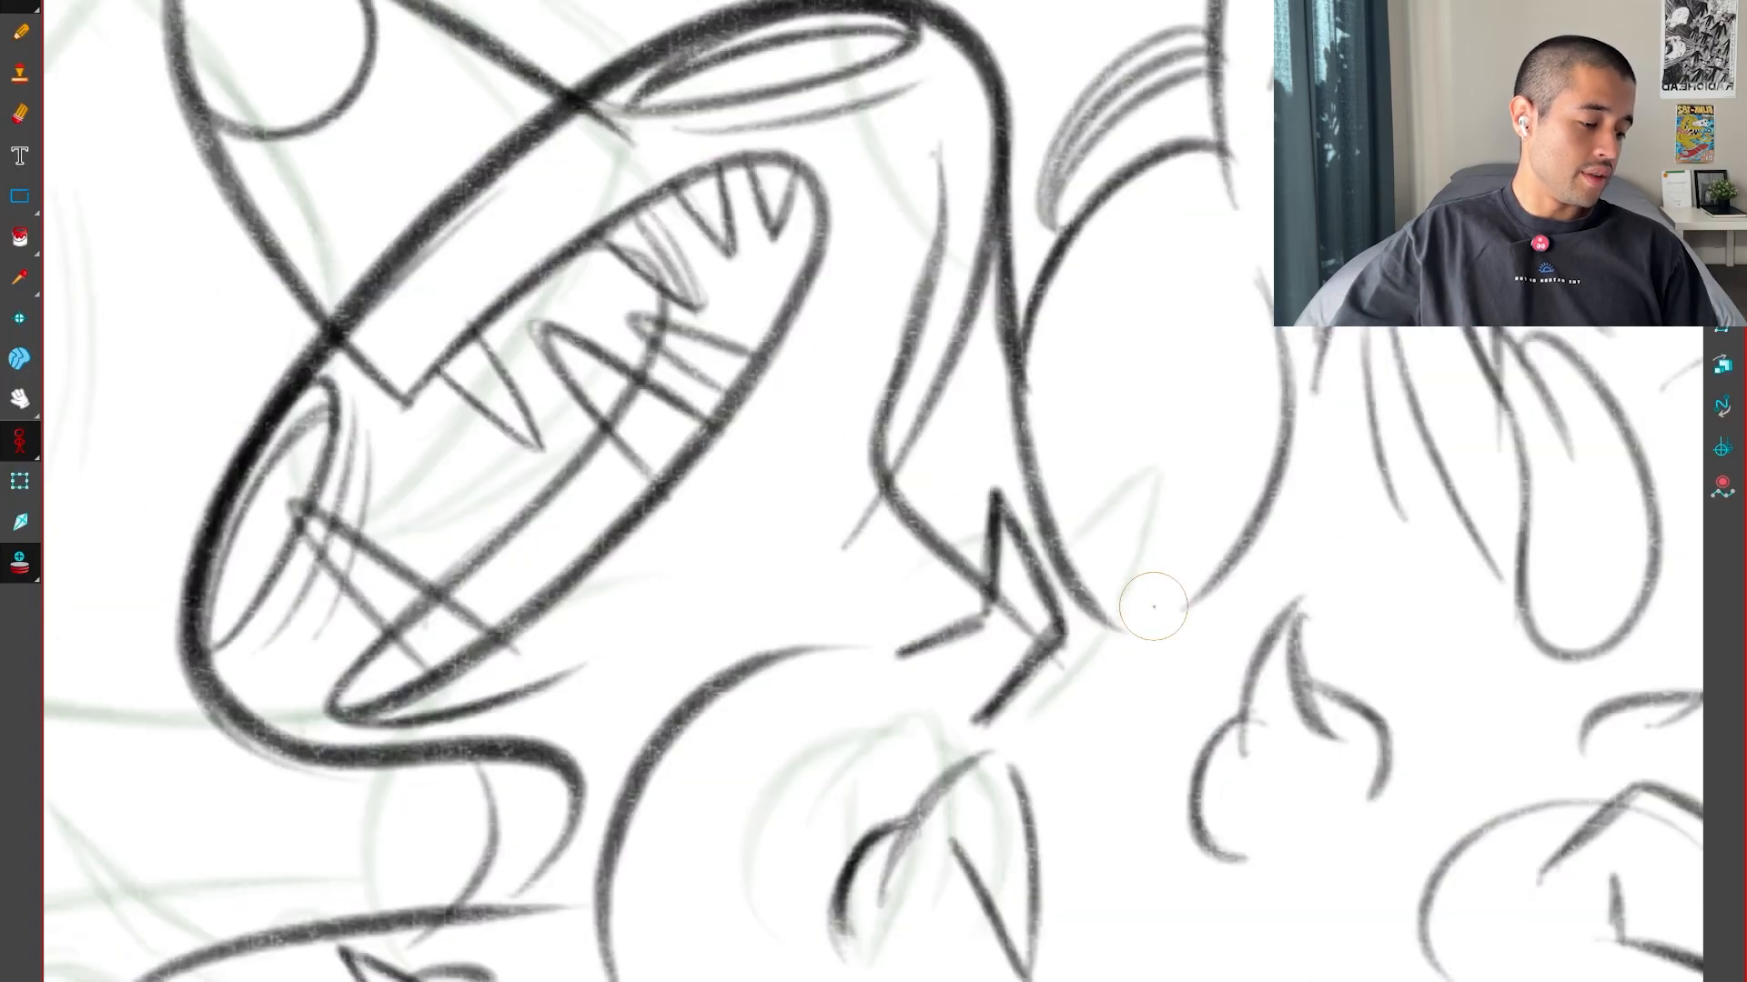
key(period)
key(comma)
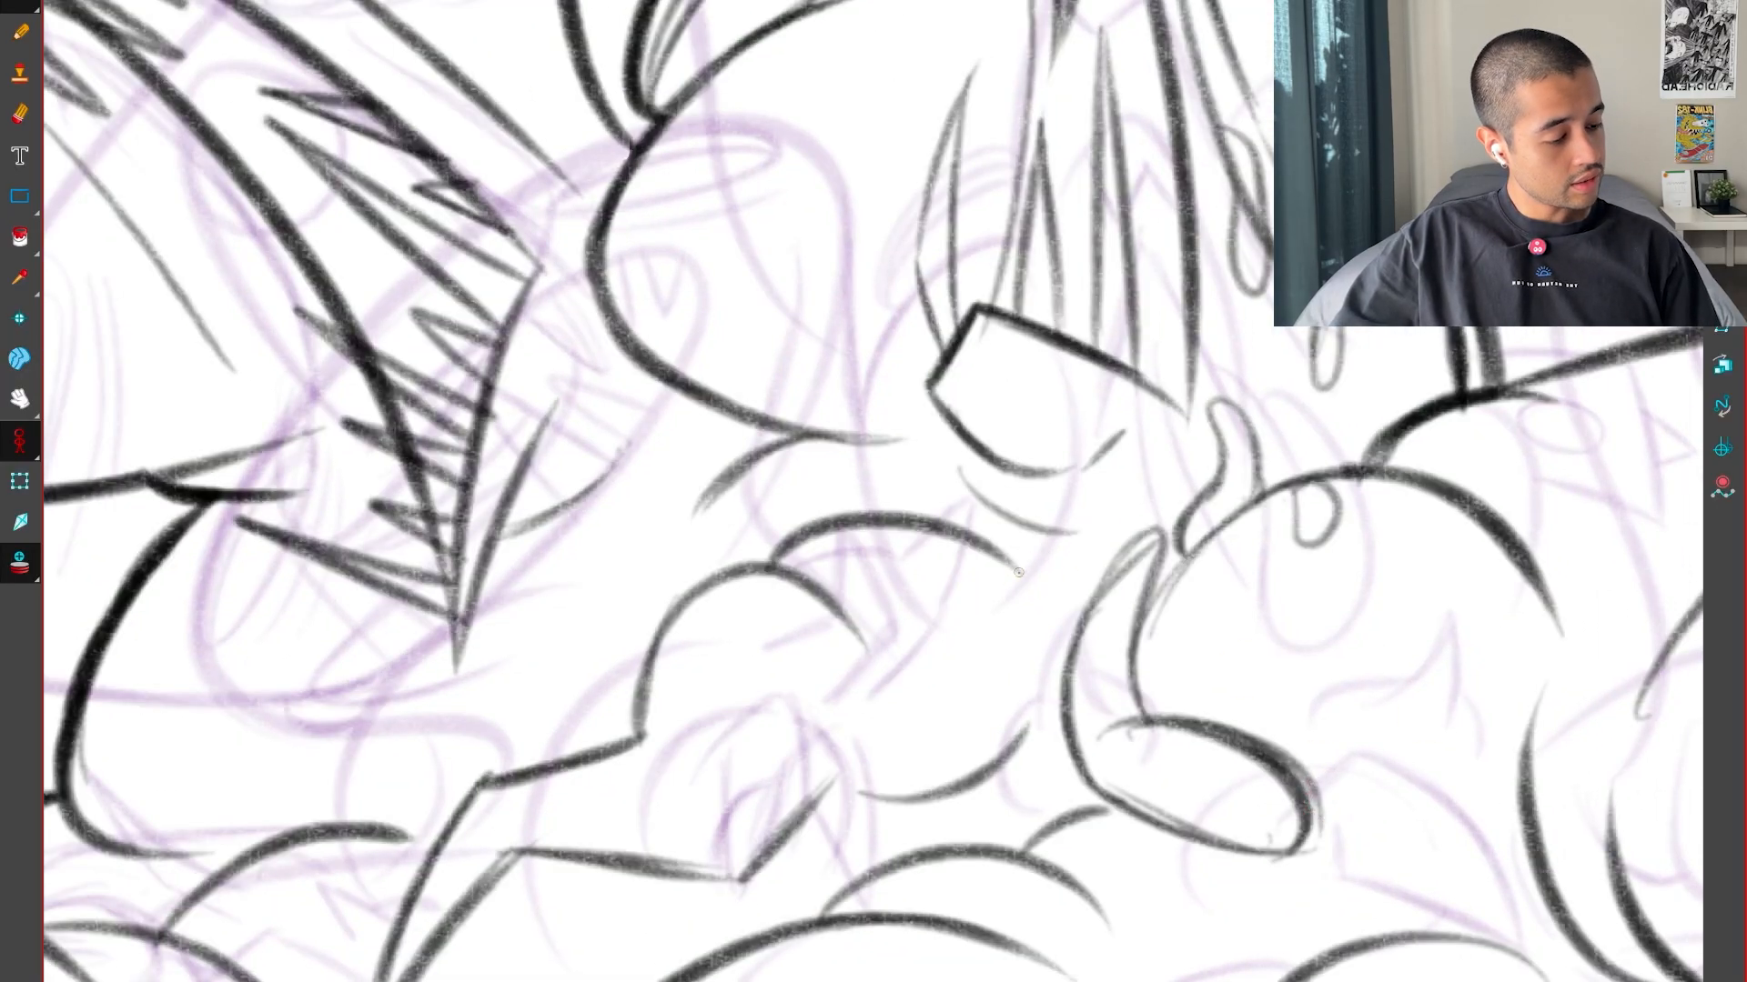
Redraw the short curve beneath the angular jaw shape on the neighbouring key drawing
drag(1077, 538, 1014, 639)
key(ctrl+z)
key(ctrl+z)
key(ctrl+z)
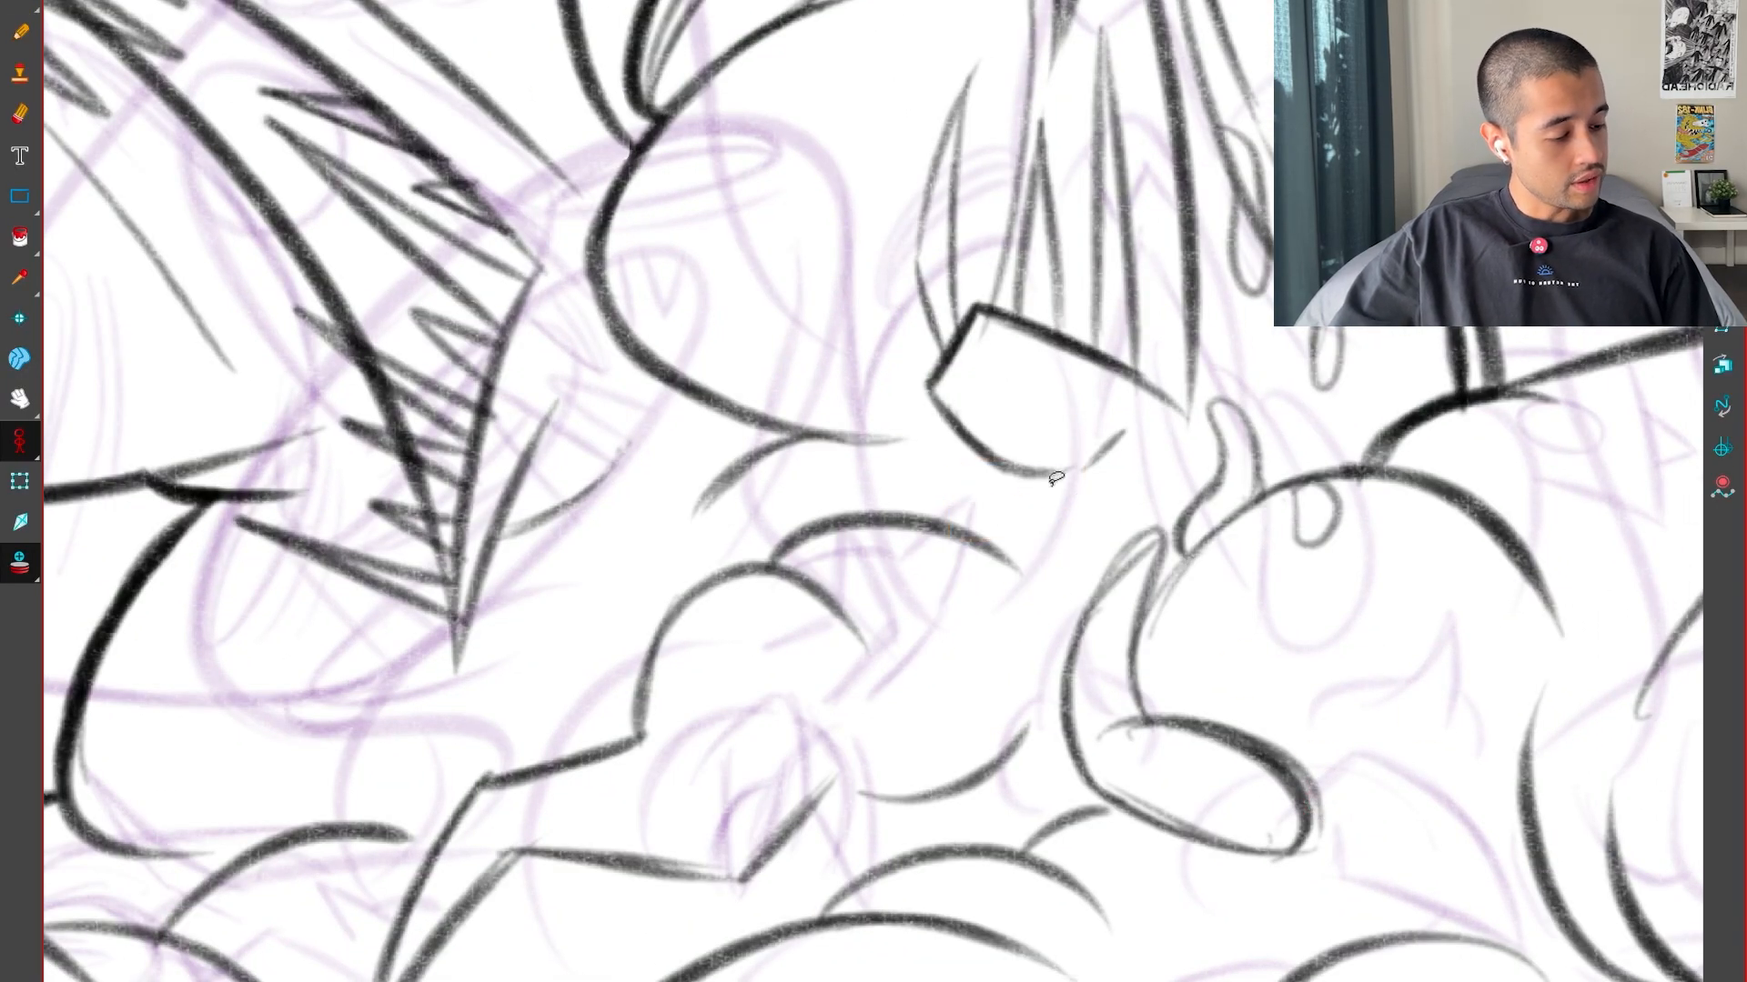
drag(966, 465, 1084, 499)
key(2)
key(2)
key(ctrl+z)
drag(903, 461, 1078, 530)
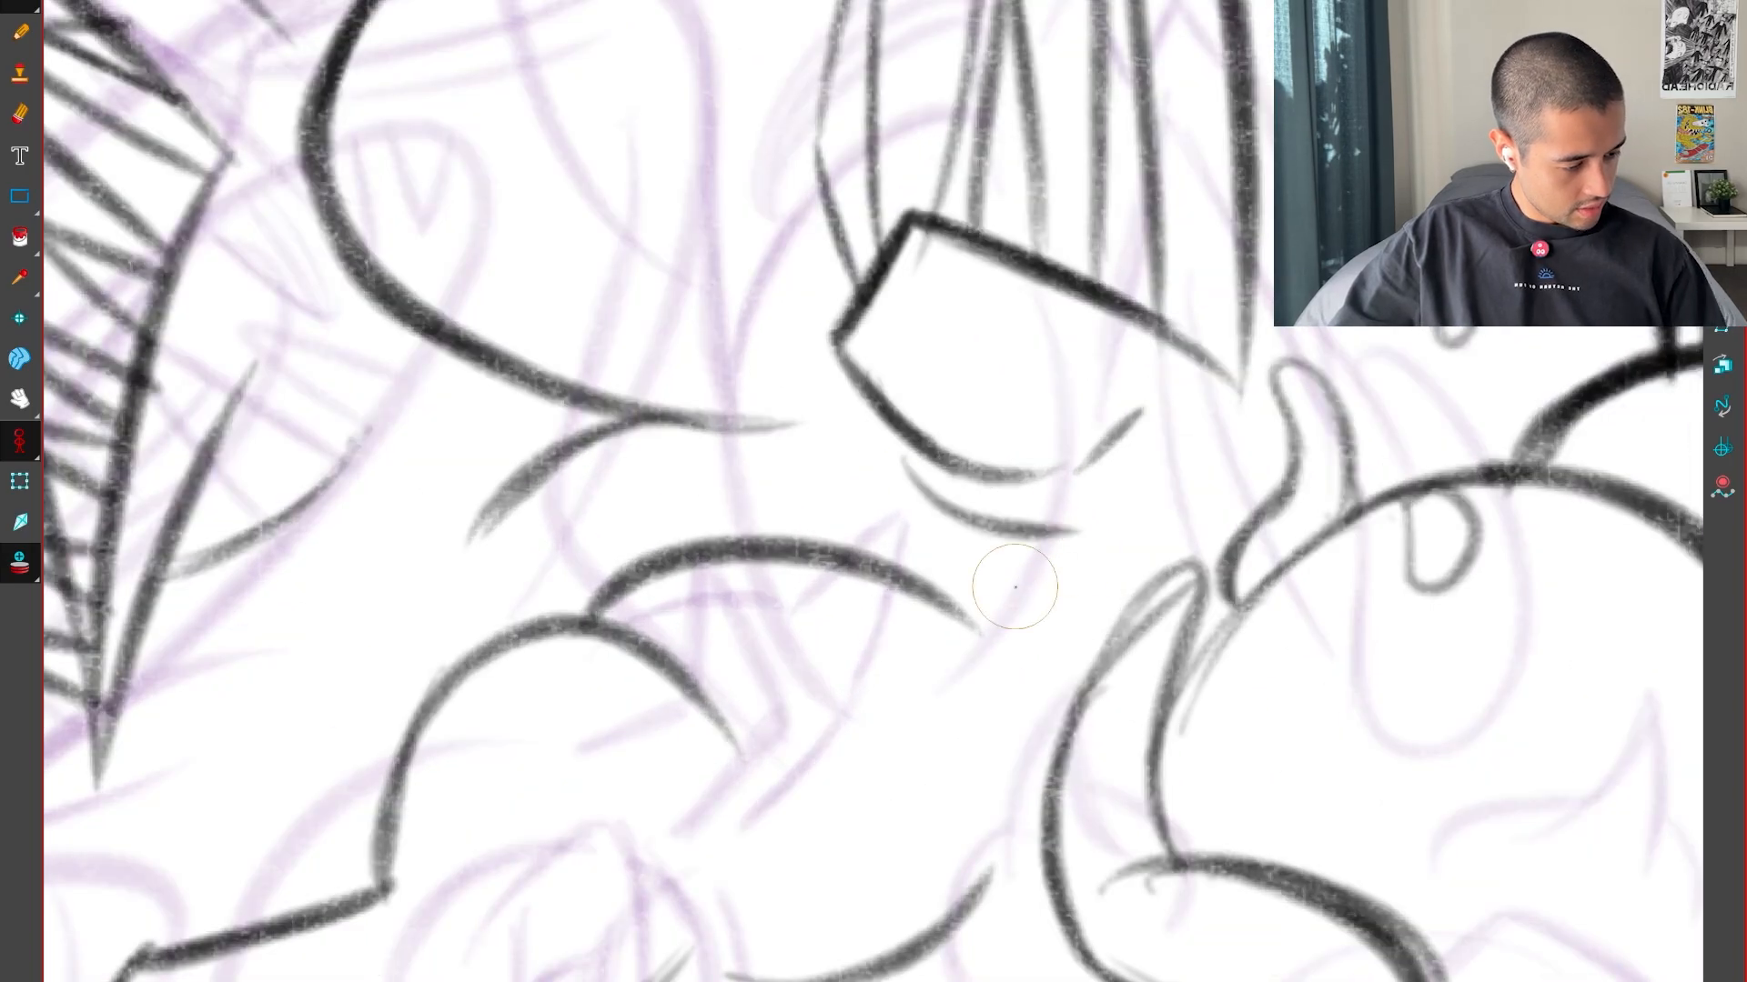
Draw a small spike at the end of the rounded curve on the key drawing, decline the save reminder, and flip to check it
mouse_move(969, 625)
mouse_down()
mouse_move(1102, 563)
mouse_move(1009, 705)
mouse_move(995, 860)
mouse_up()
key(1)
key(1)
key(1)
key(1)
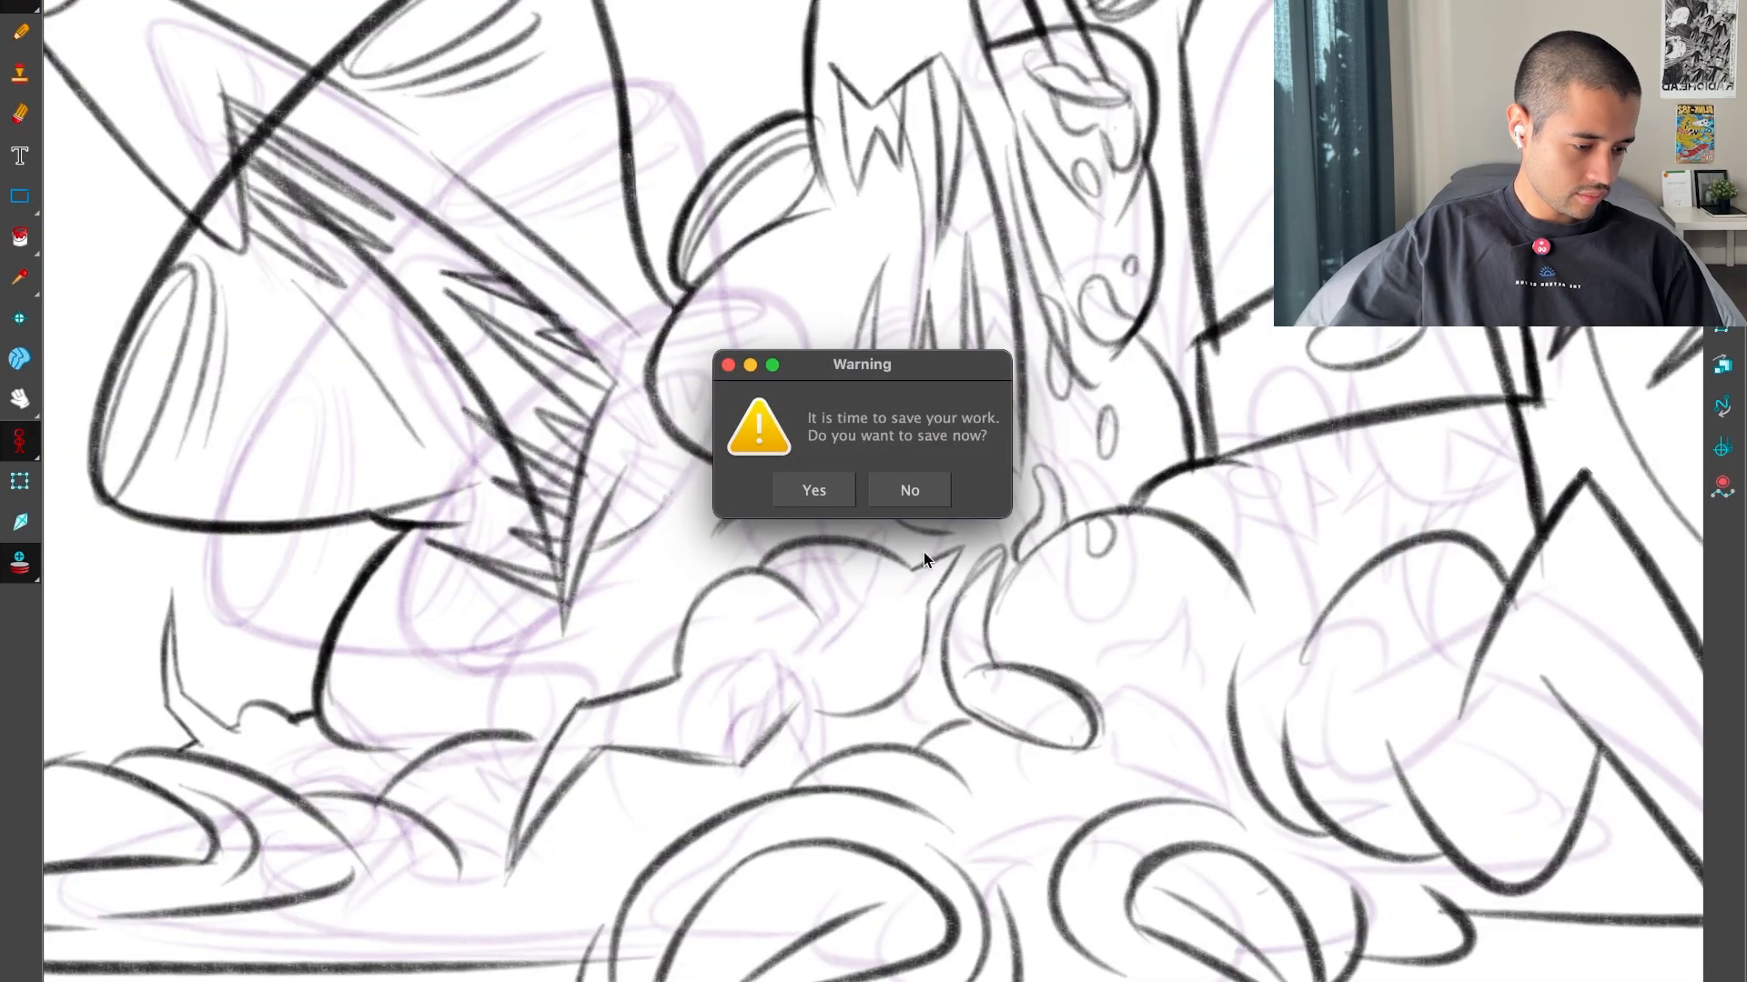
click(908, 489)
key(2)
key(ctrl+z)
key(ctrl+z)
key(ctrl+z)
key(ctrl+z)
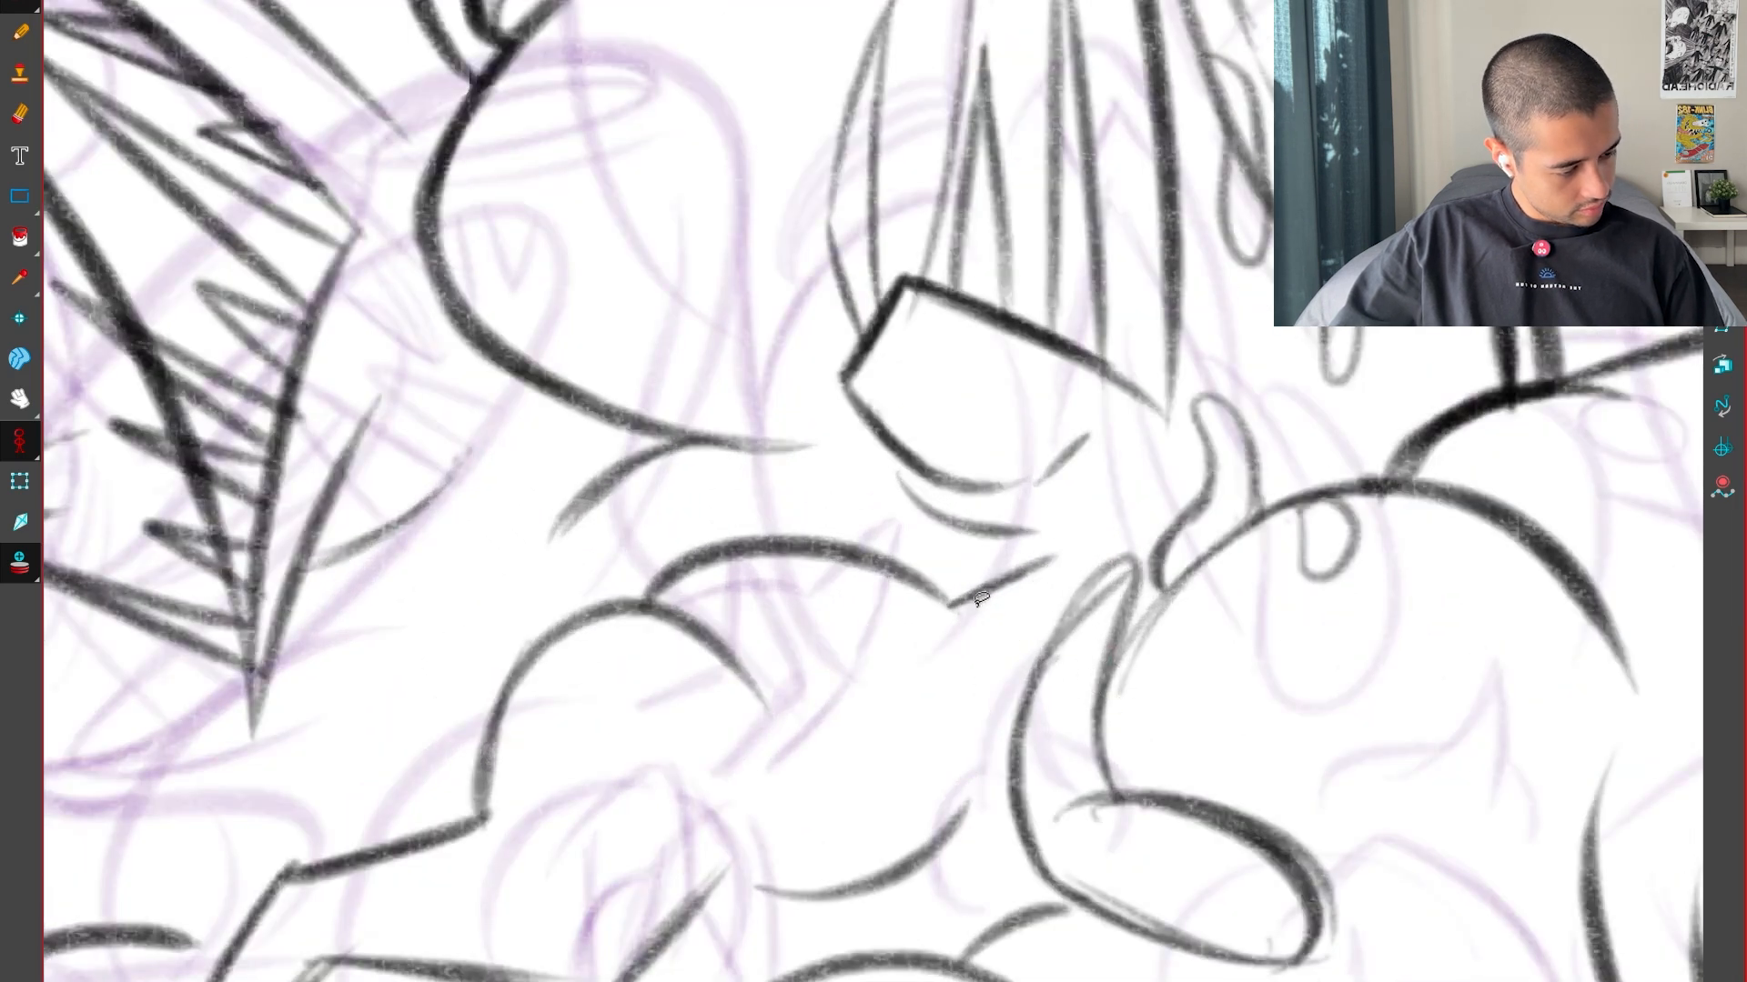
drag(930, 585, 1054, 562)
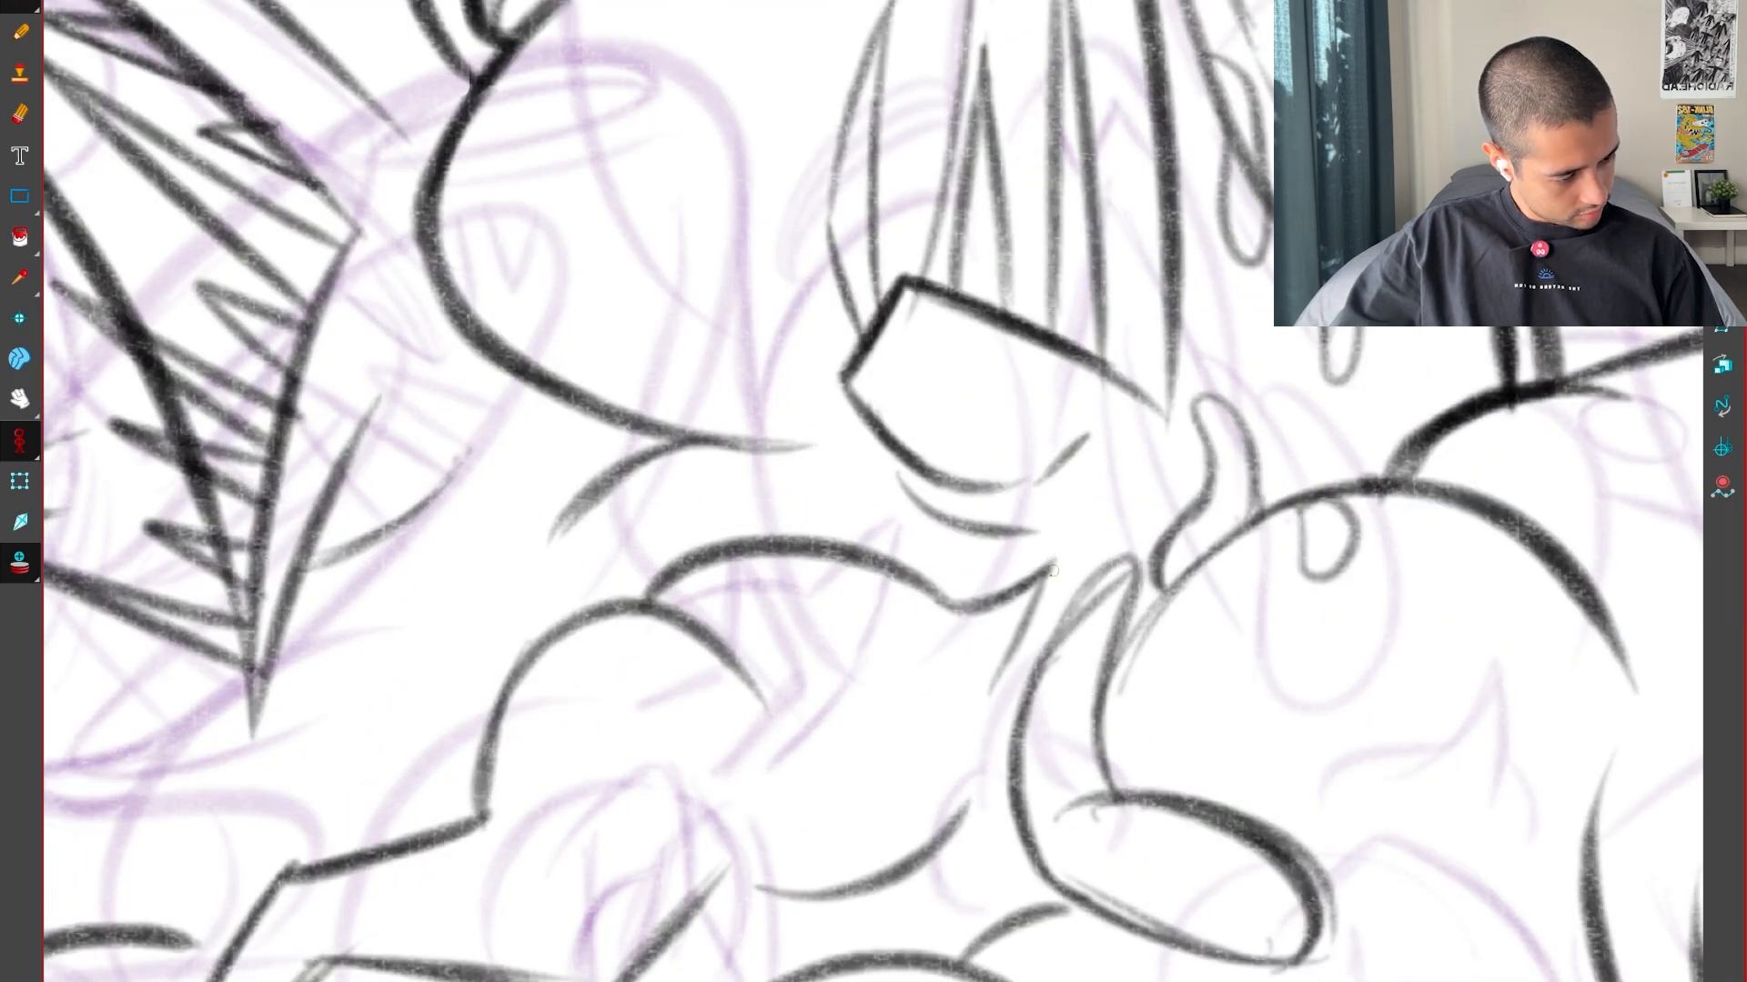
key(comma)
key(period)
key(minus)
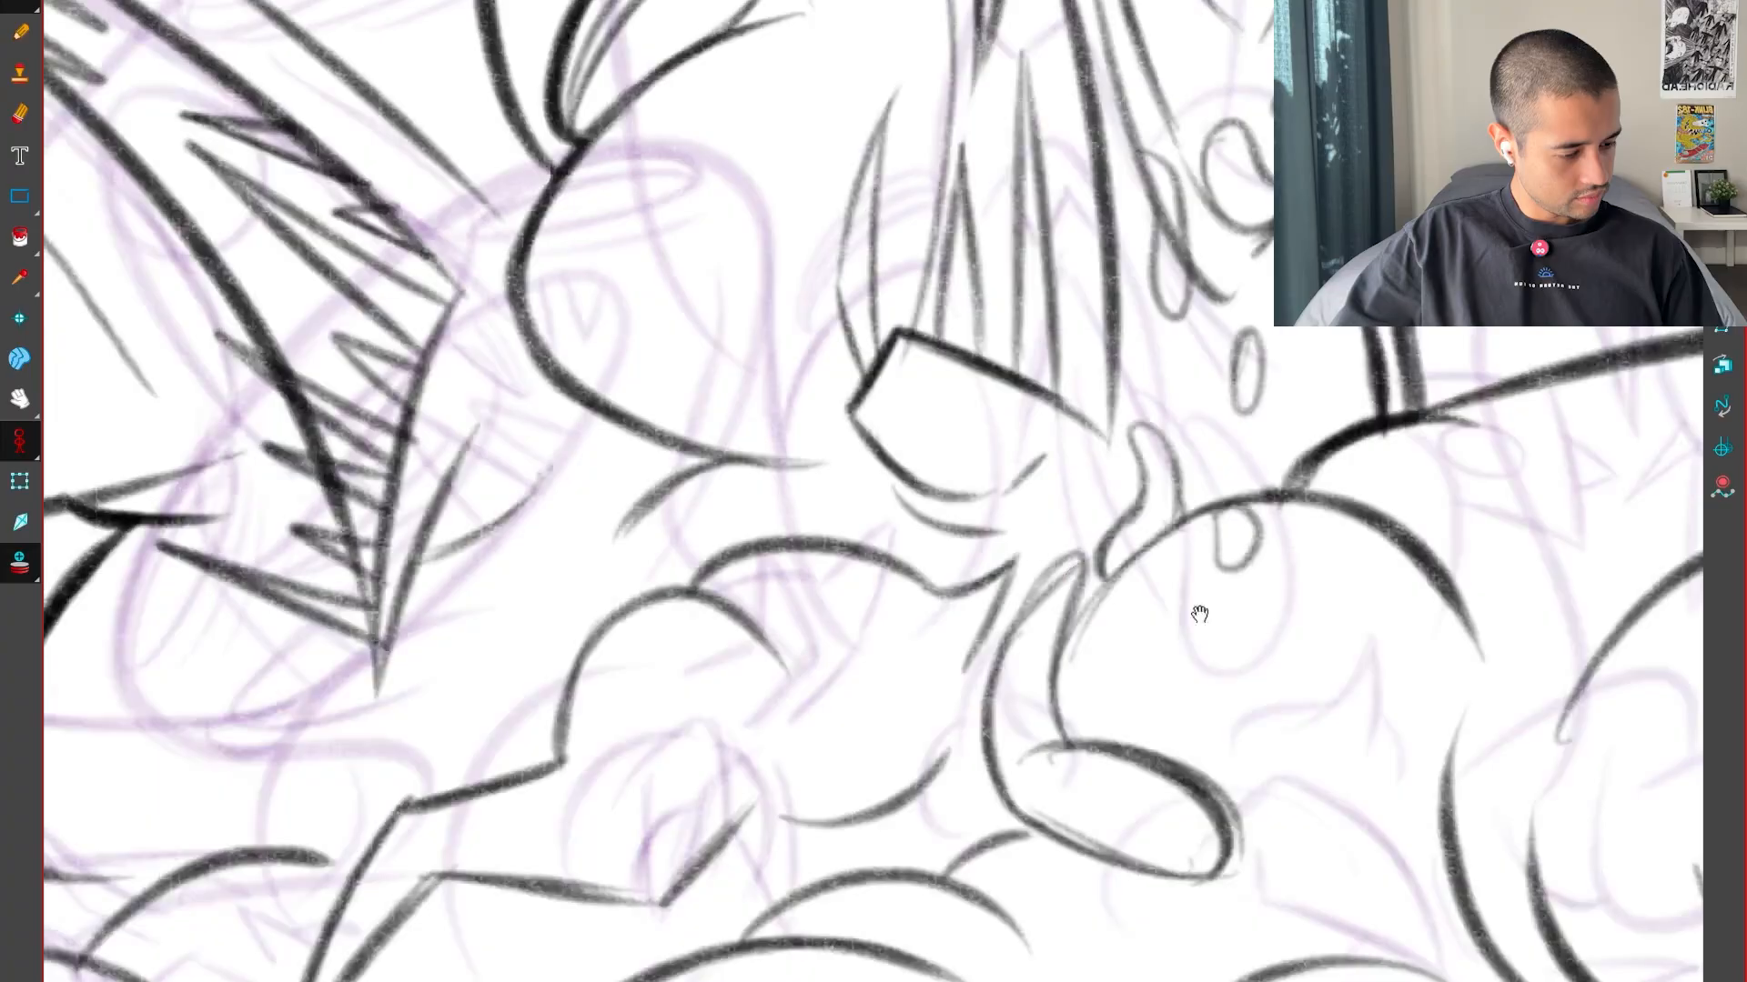
key(minus)
key(comma)
key(comma)
key(period)
Delete the returning line of the matching spike on the inbetween and redraw it as one smooth curve
drag(1151, 645, 1222, 568)
key(plus)
key(plus)
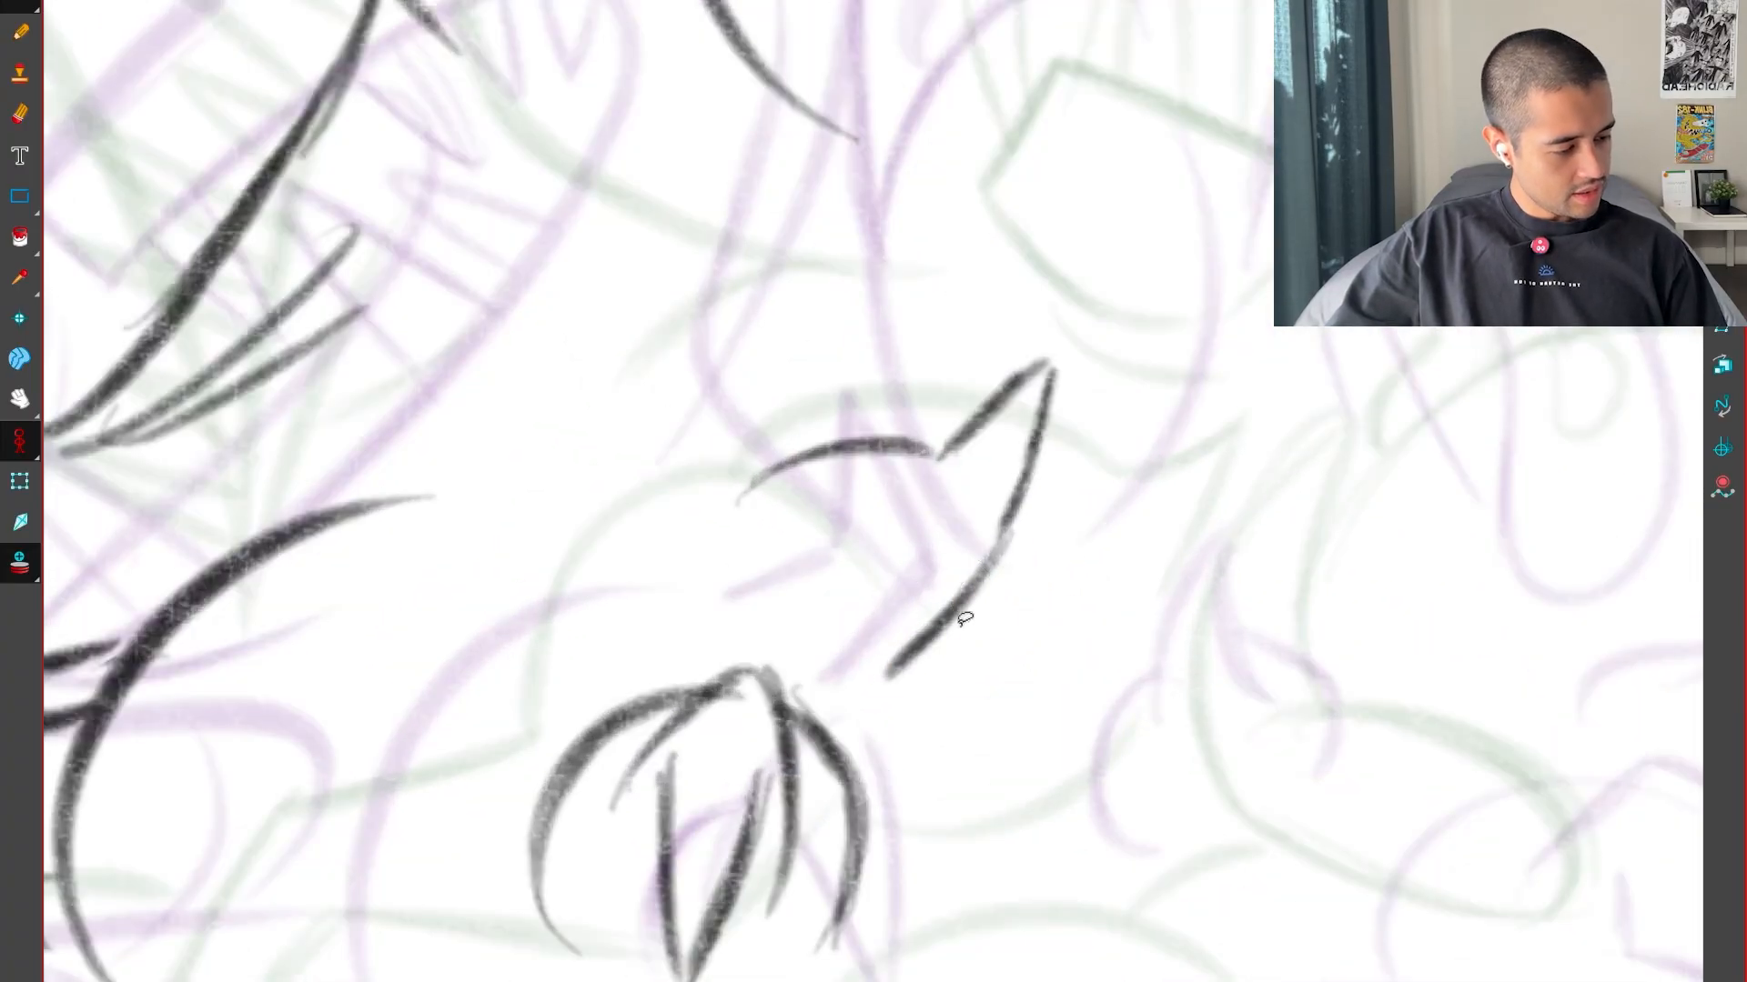
key(ctrl+z)
key(ctrl+z)
mouse_move(955, 819)
mouse_down()
mouse_move(1287, 329)
mouse_move(1240, 240)
mouse_up()
key(2)
key(2)
drag(795, 421, 924, 609)
key(alt+s)
click(824, 571)
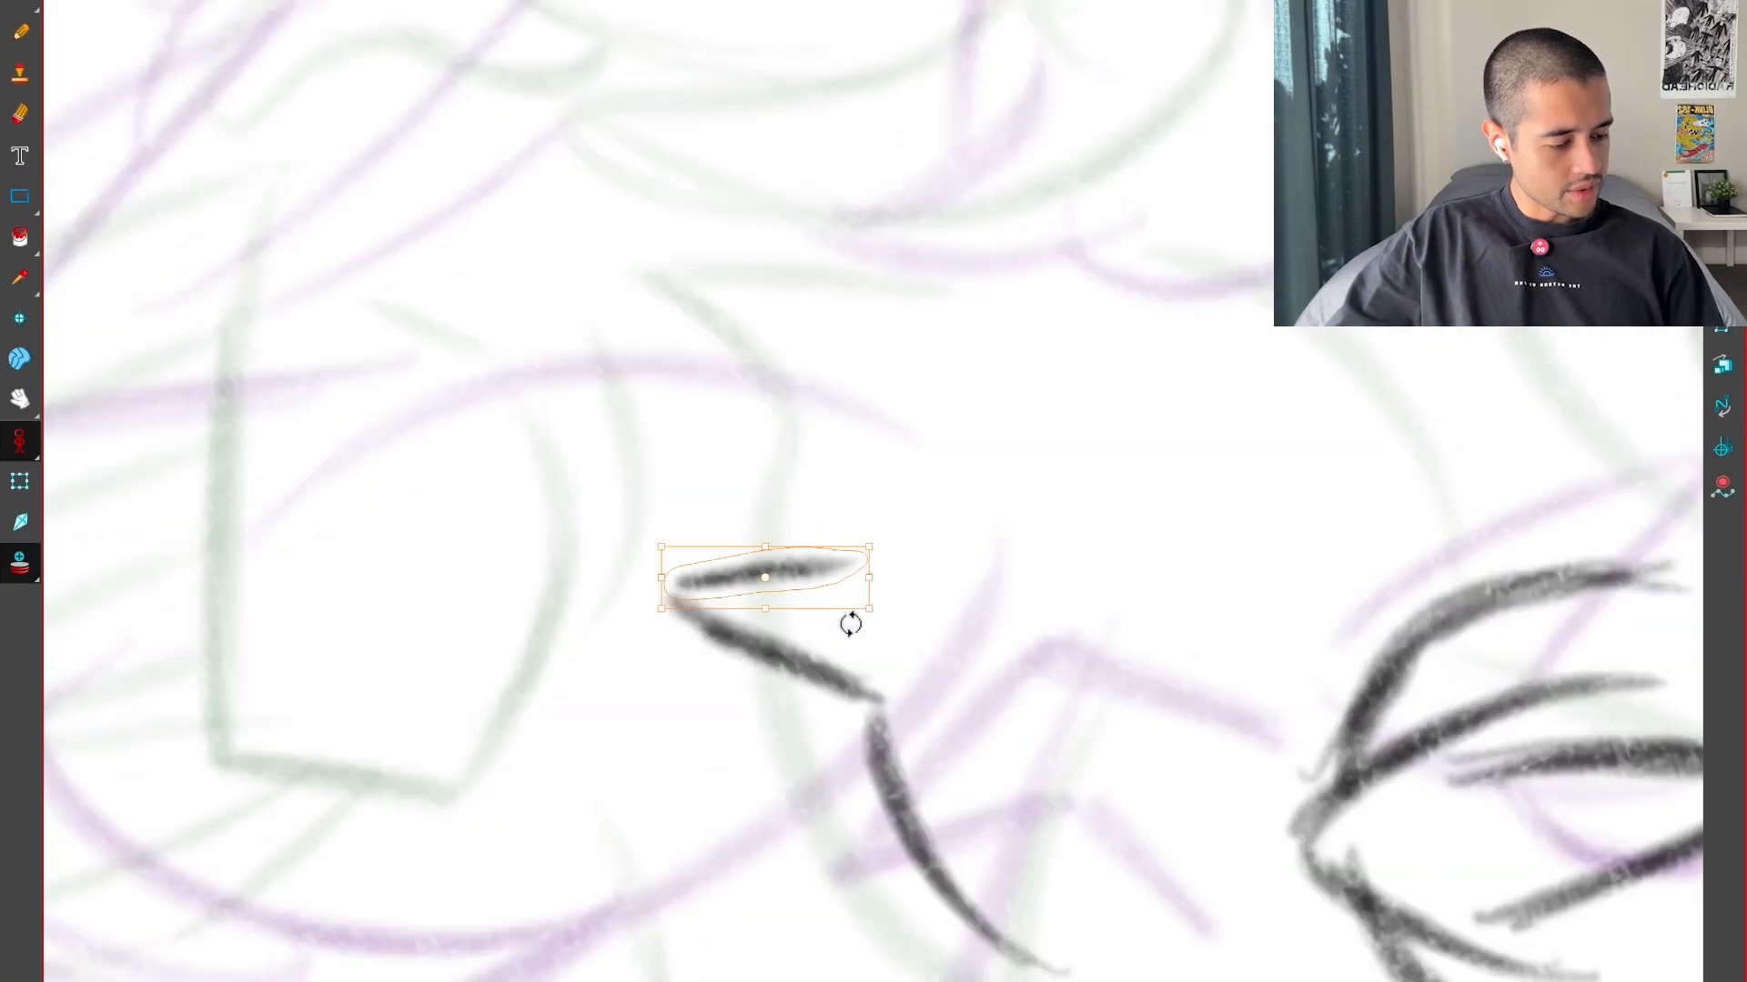
key(Delete)
drag(1105, 857, 1242, 719)
drag(716, 693, 1214, 473)
key(shift+x)
Flip repeatedly between the inbetween and both key drawings to examine the motion of the spike
key(1)
key(1)
key(comma)
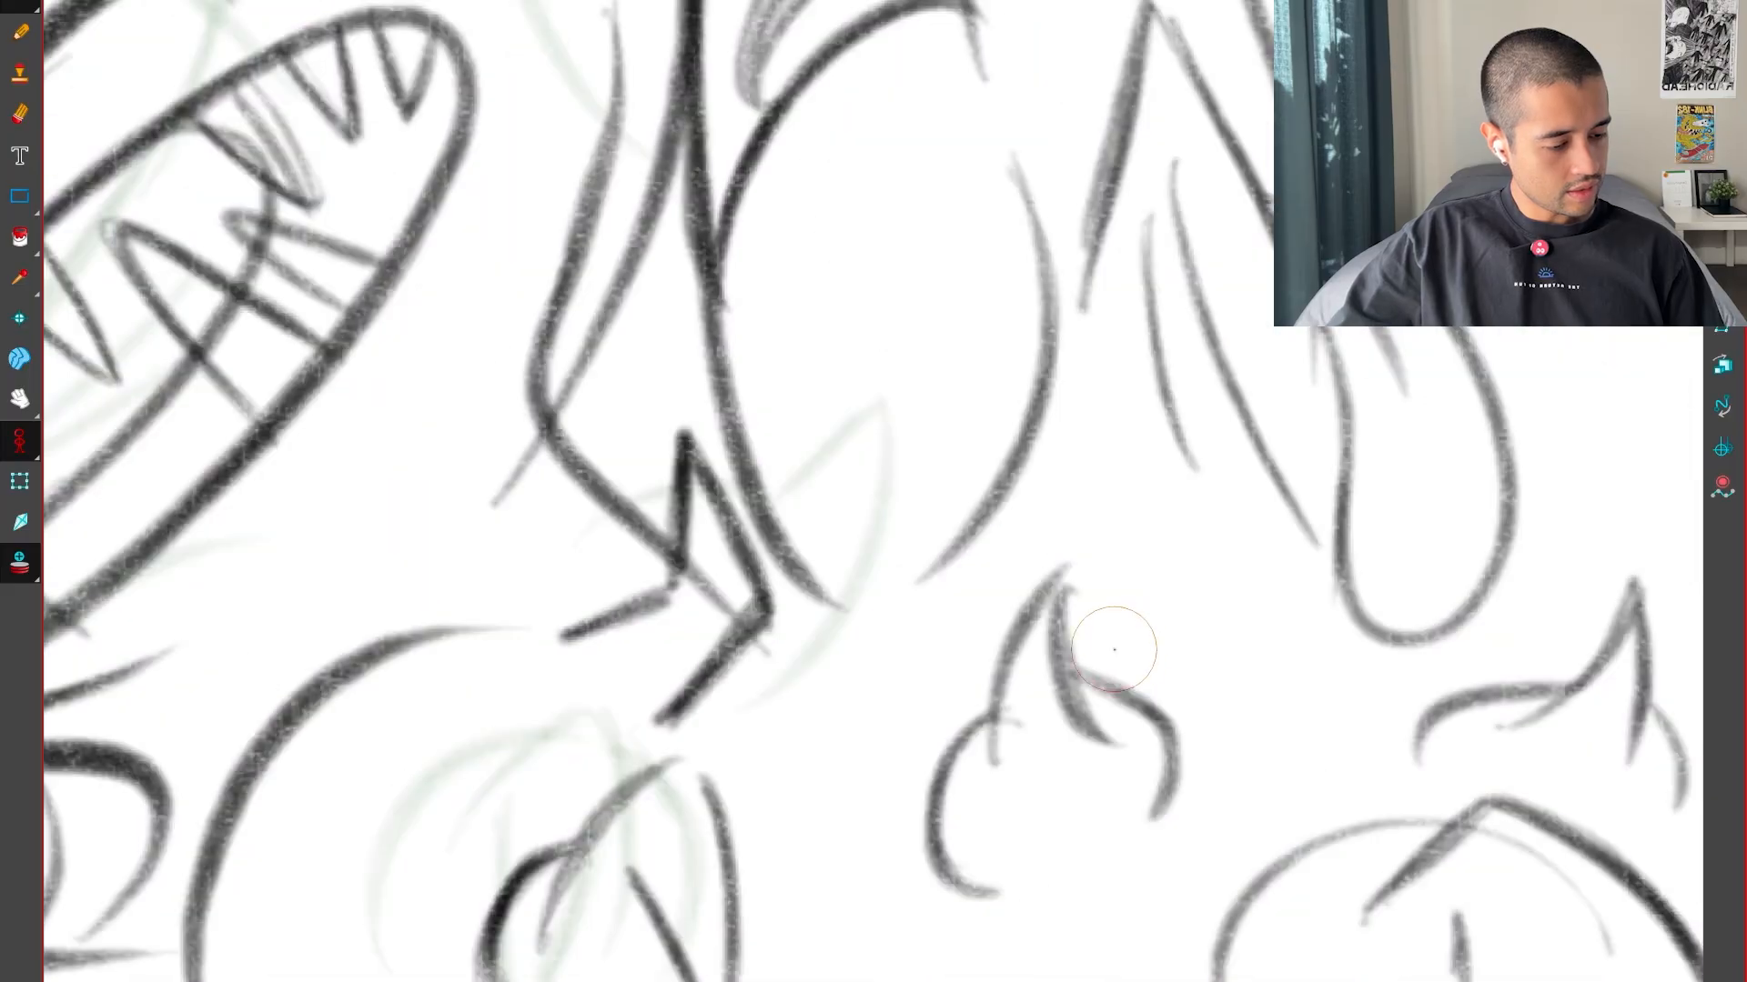
key(period)
key(1)
key(1)
drag(1078, 703, 1182, 719)
key(1)
key(comma)
key(period)
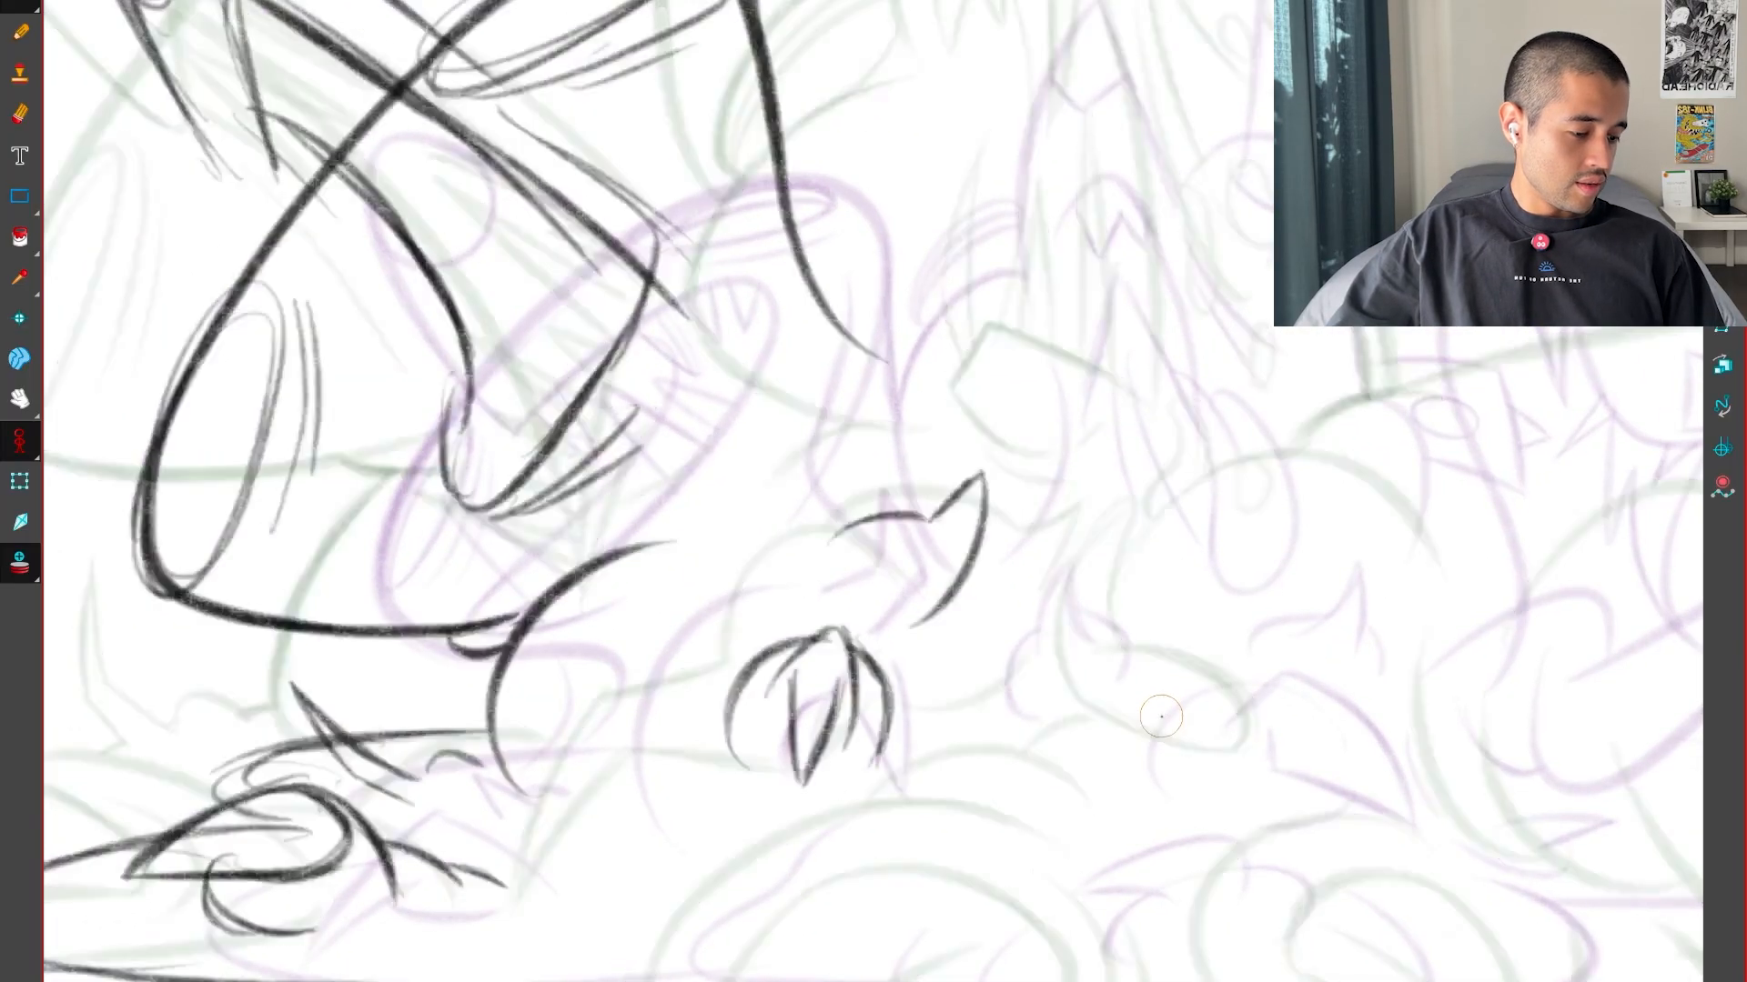
key(period)
key(comma)
key(comma)
key(period)
key(period)
key(comma)
key(comma)
key(period)
key(period)
key(comma)
key(comma)
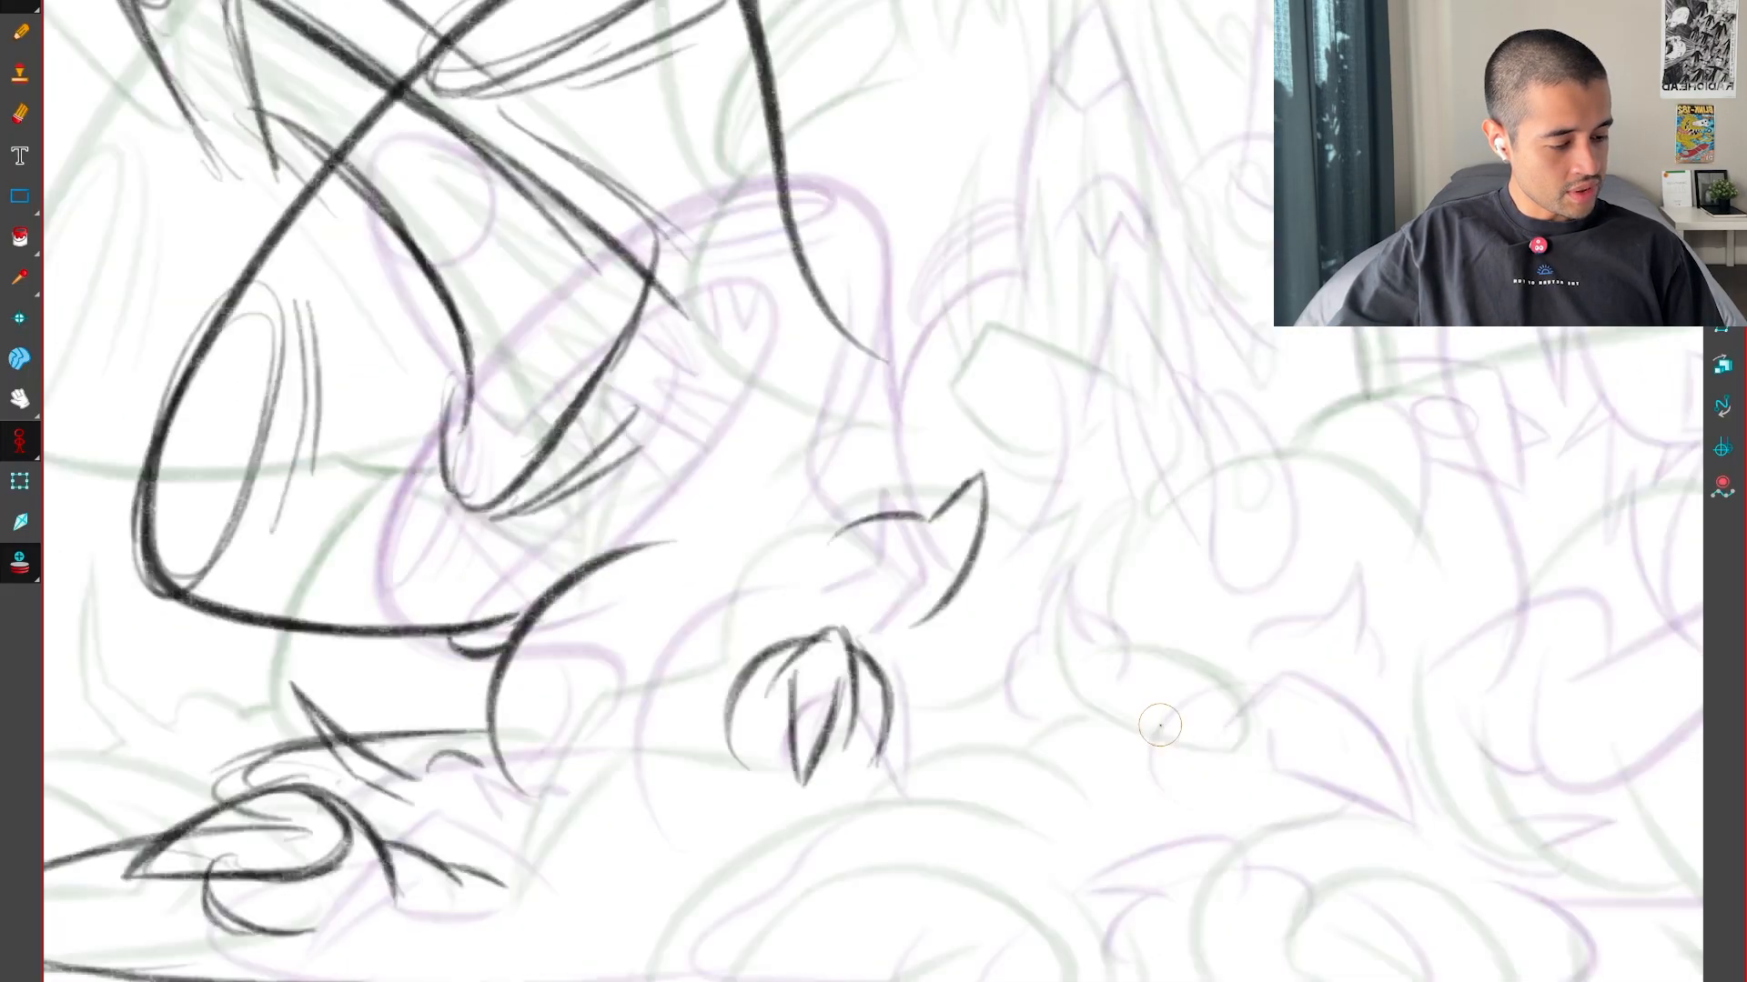
key(period)
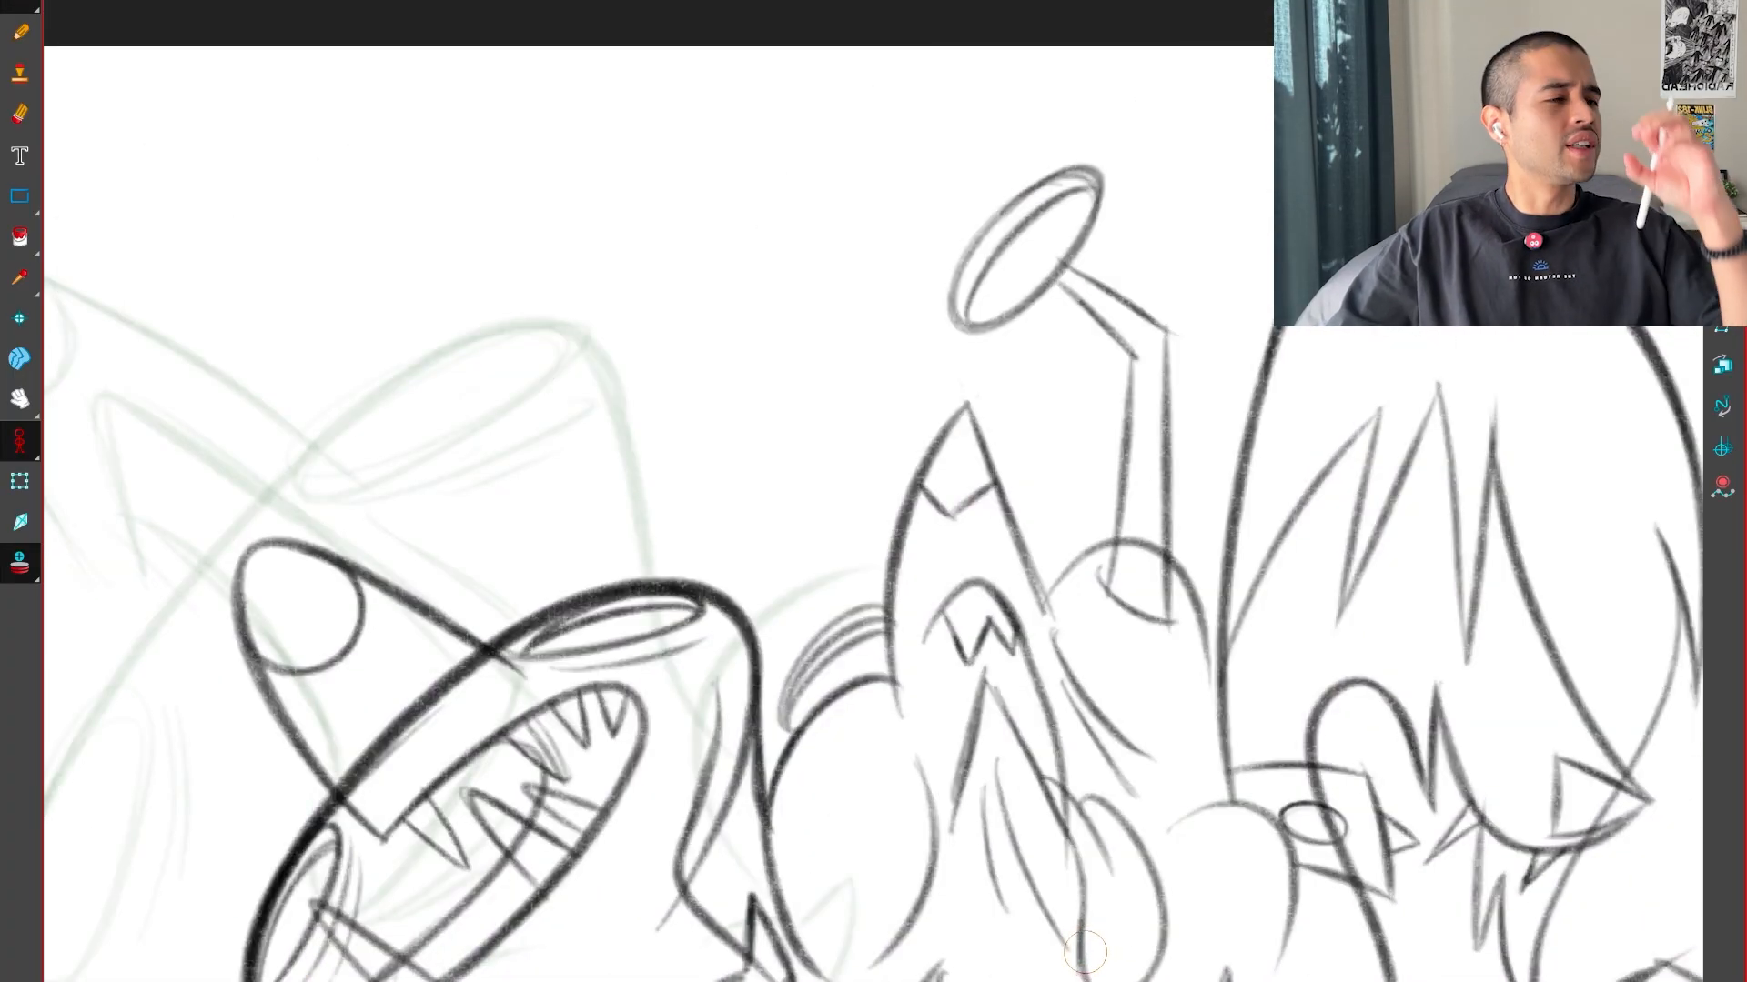
Sketch the V-shaped notch, its peak and the long descending side line of the tall pointed form on the inbetween
key(comma)
key(comma)
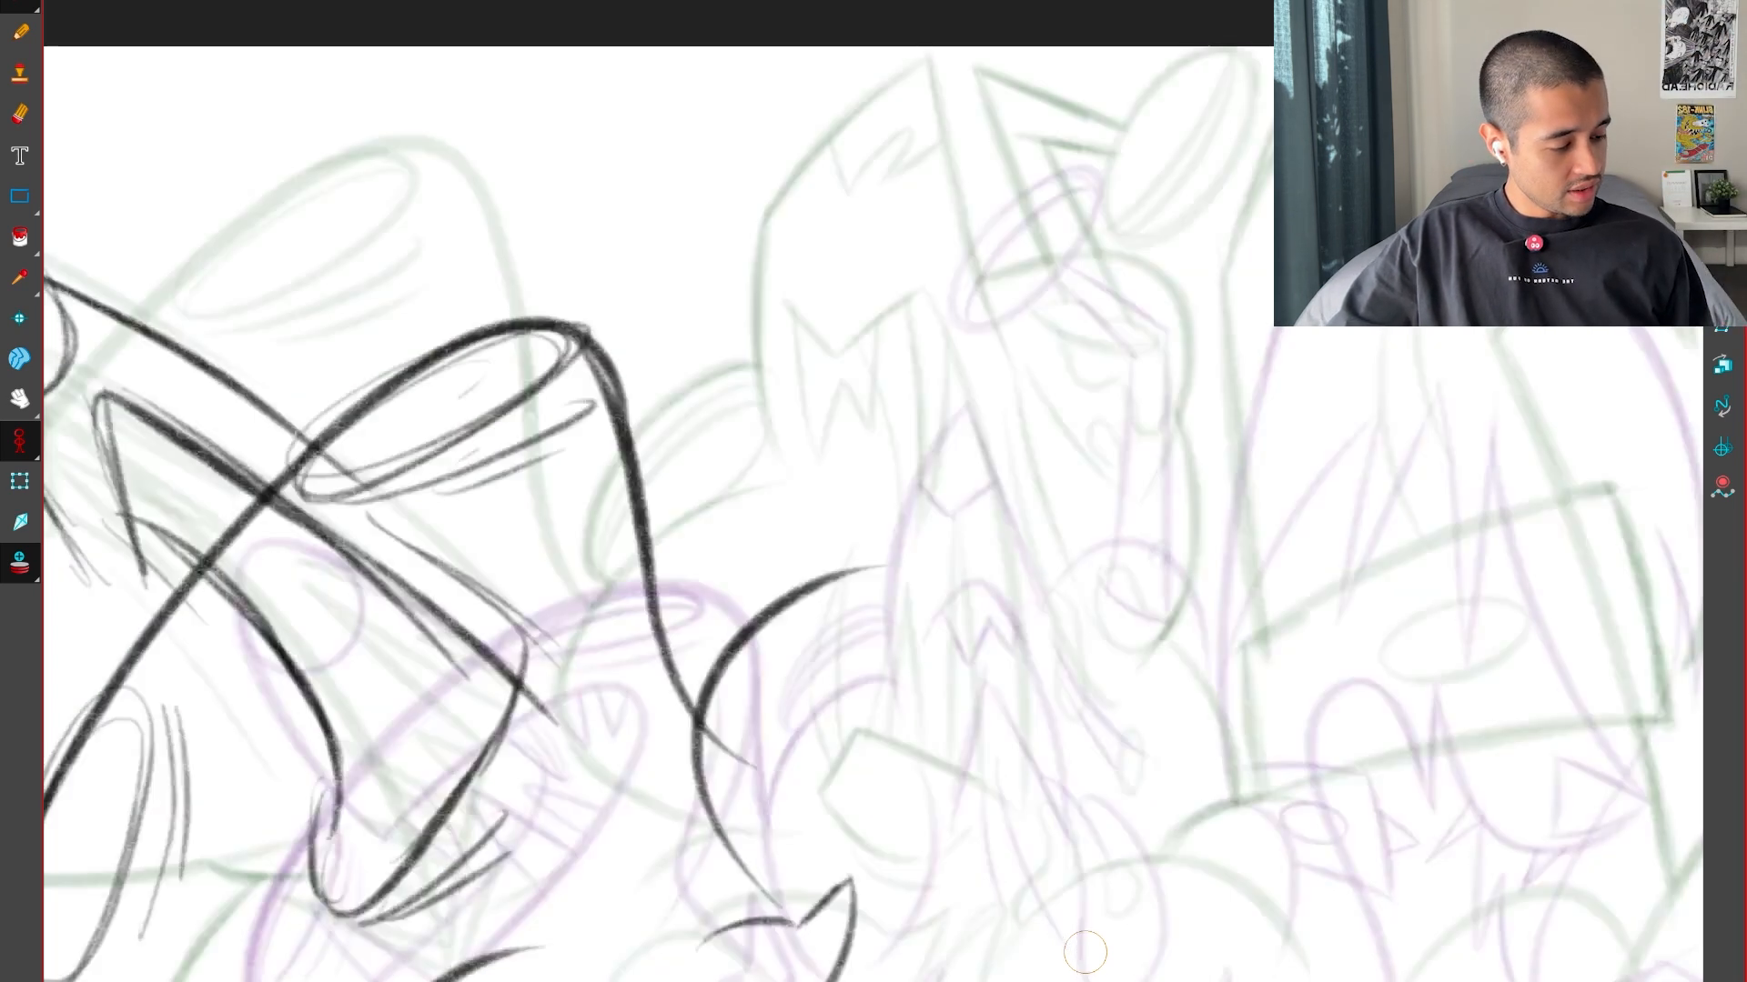
key(period)
key(comma)
key(comma)
key(period)
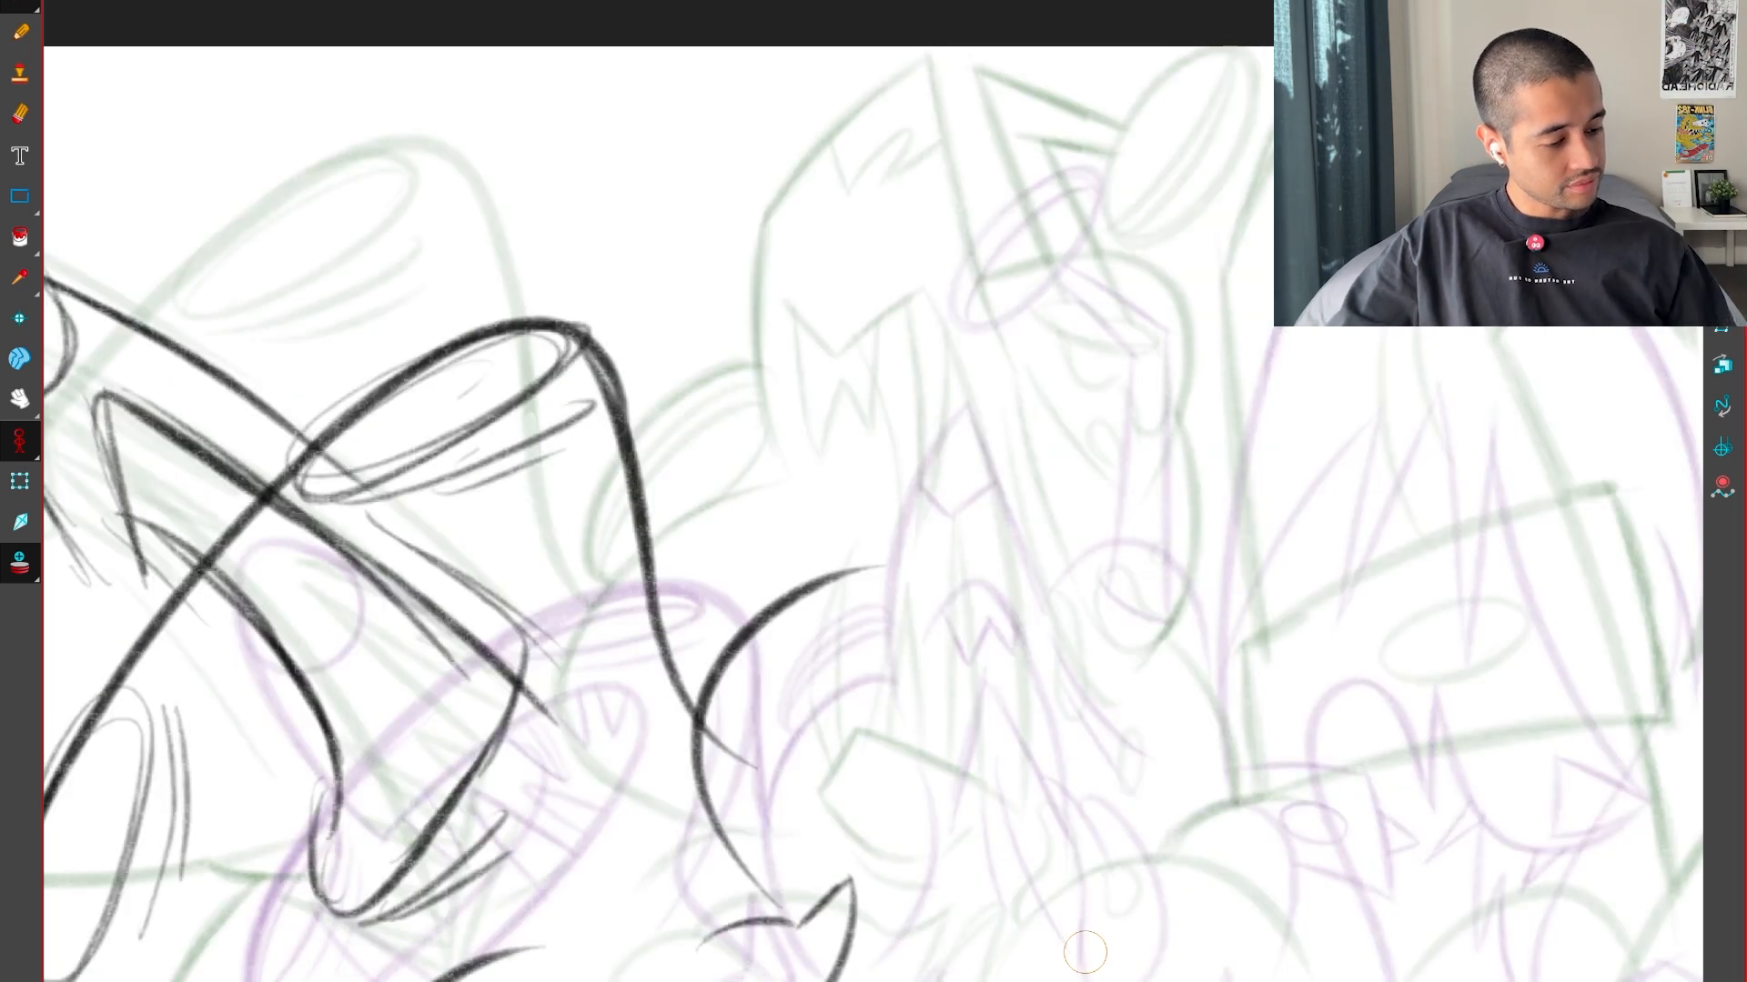
drag(835, 505, 848, 525)
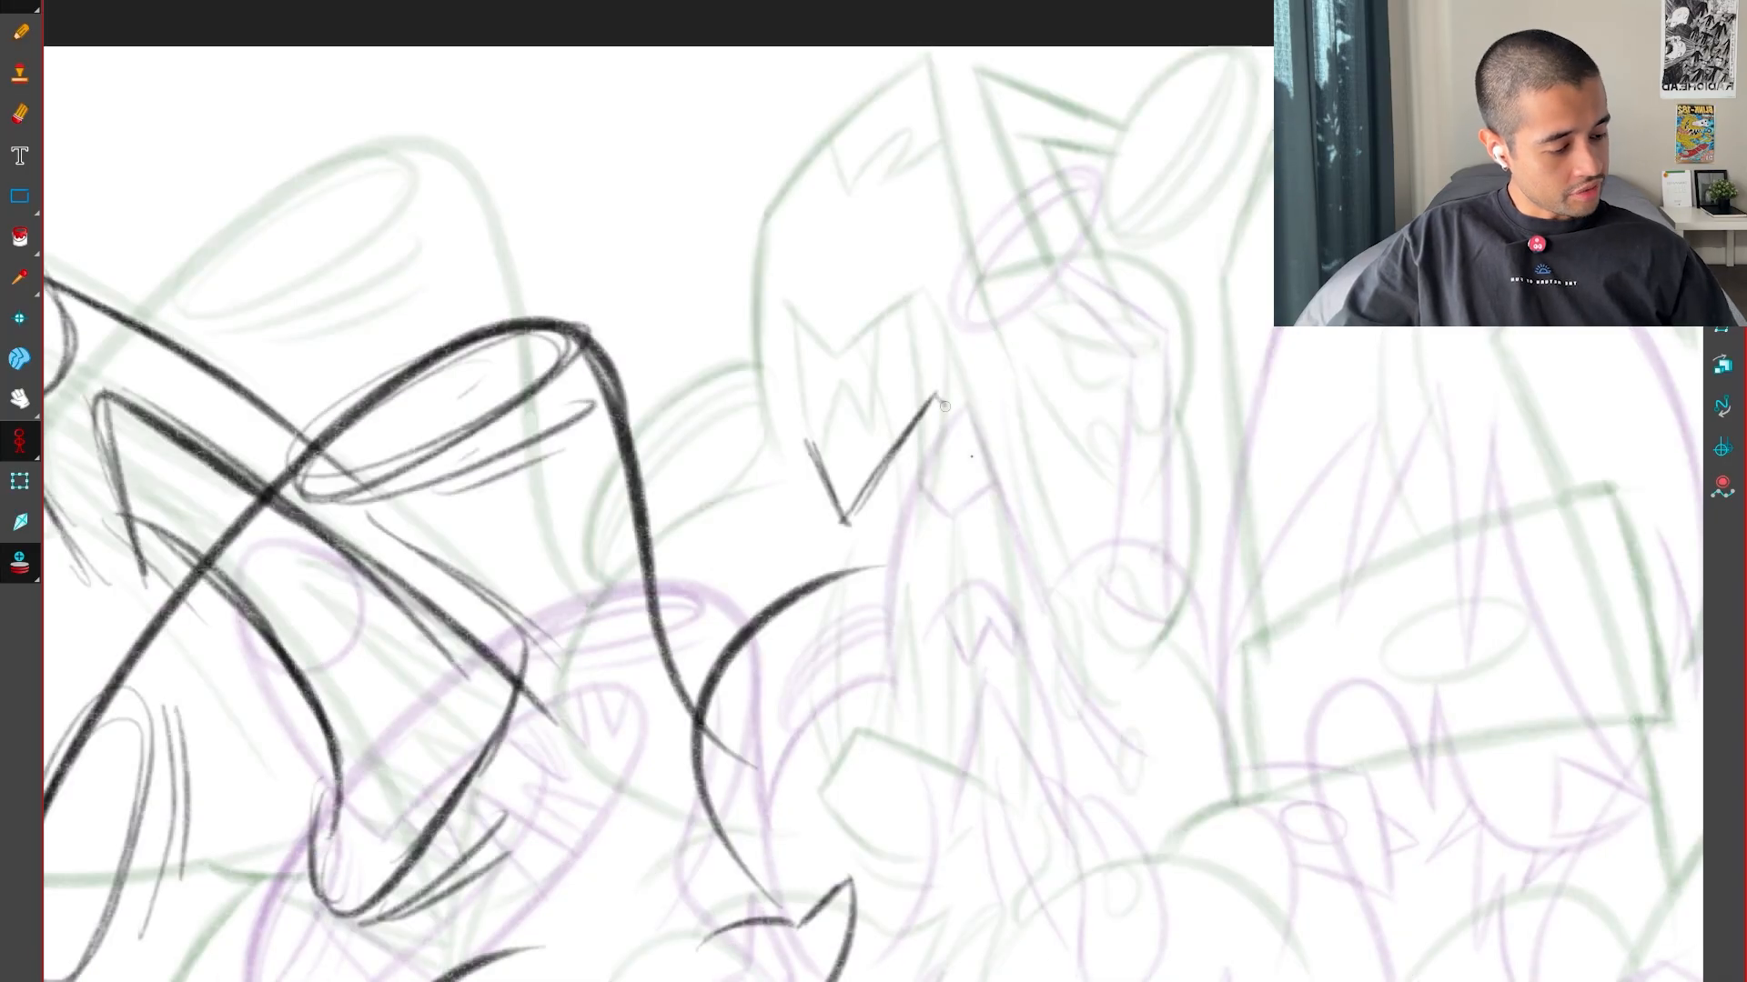
drag(945, 406, 1035, 773)
Flip repeatedly between the inbetween and both key drawings to examine how the tall pointed form travels
key(f)
key(g)
key(f)
key(g)
key(g)
key(g)
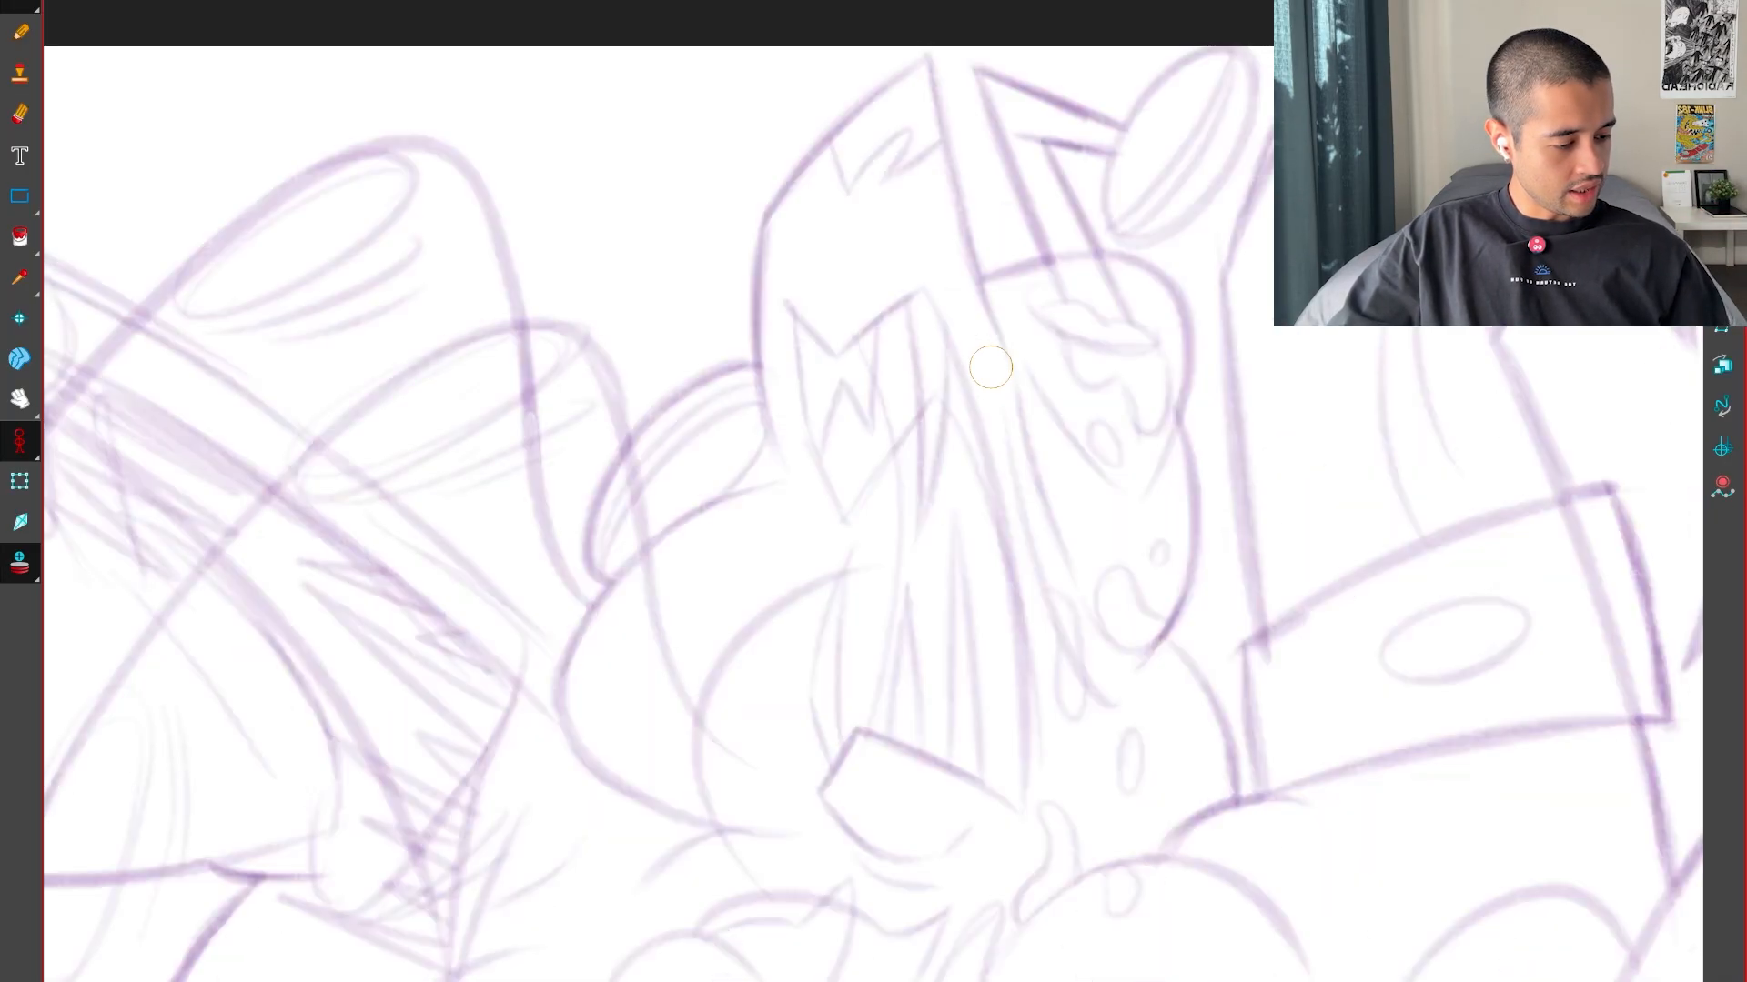
key(f)
key(f)
key(g)
key(f)
key(f)
key(g)
key(g)
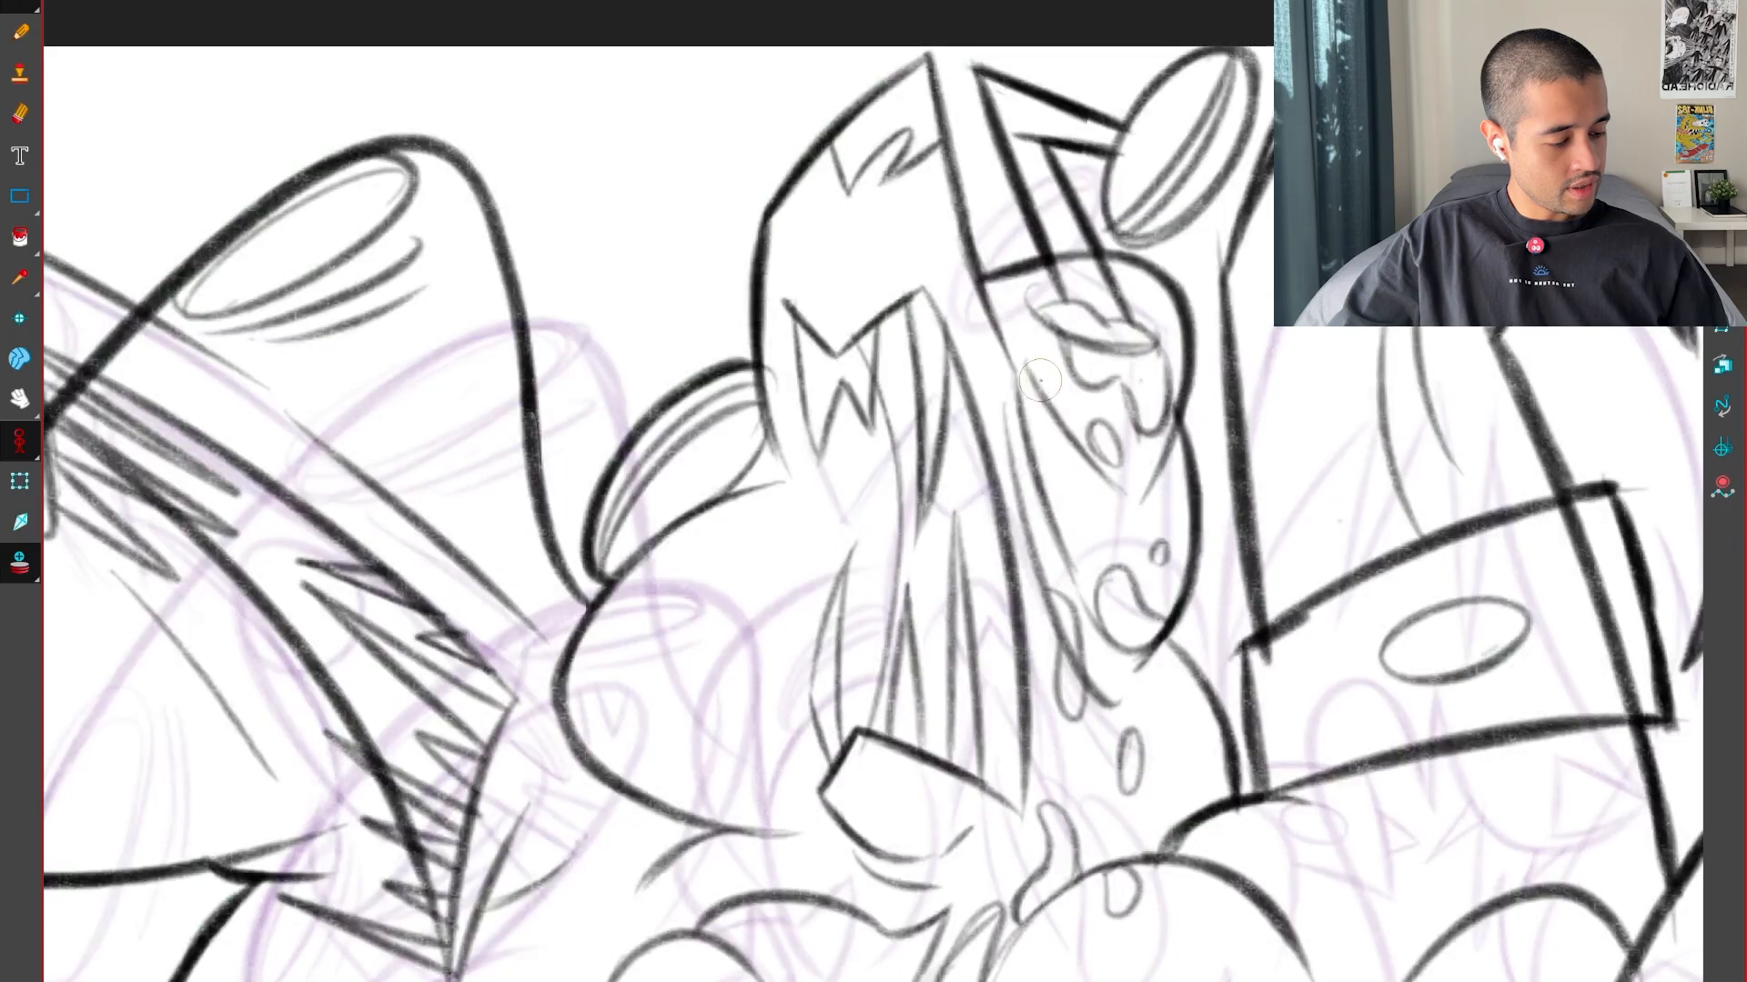
key(g)
key(g)
key(f)
Draw the lower peak with its short side stroke and the diagonal edge joining the long descending side line
drag(1044, 534, 1013, 436)
key(2)
key(2)
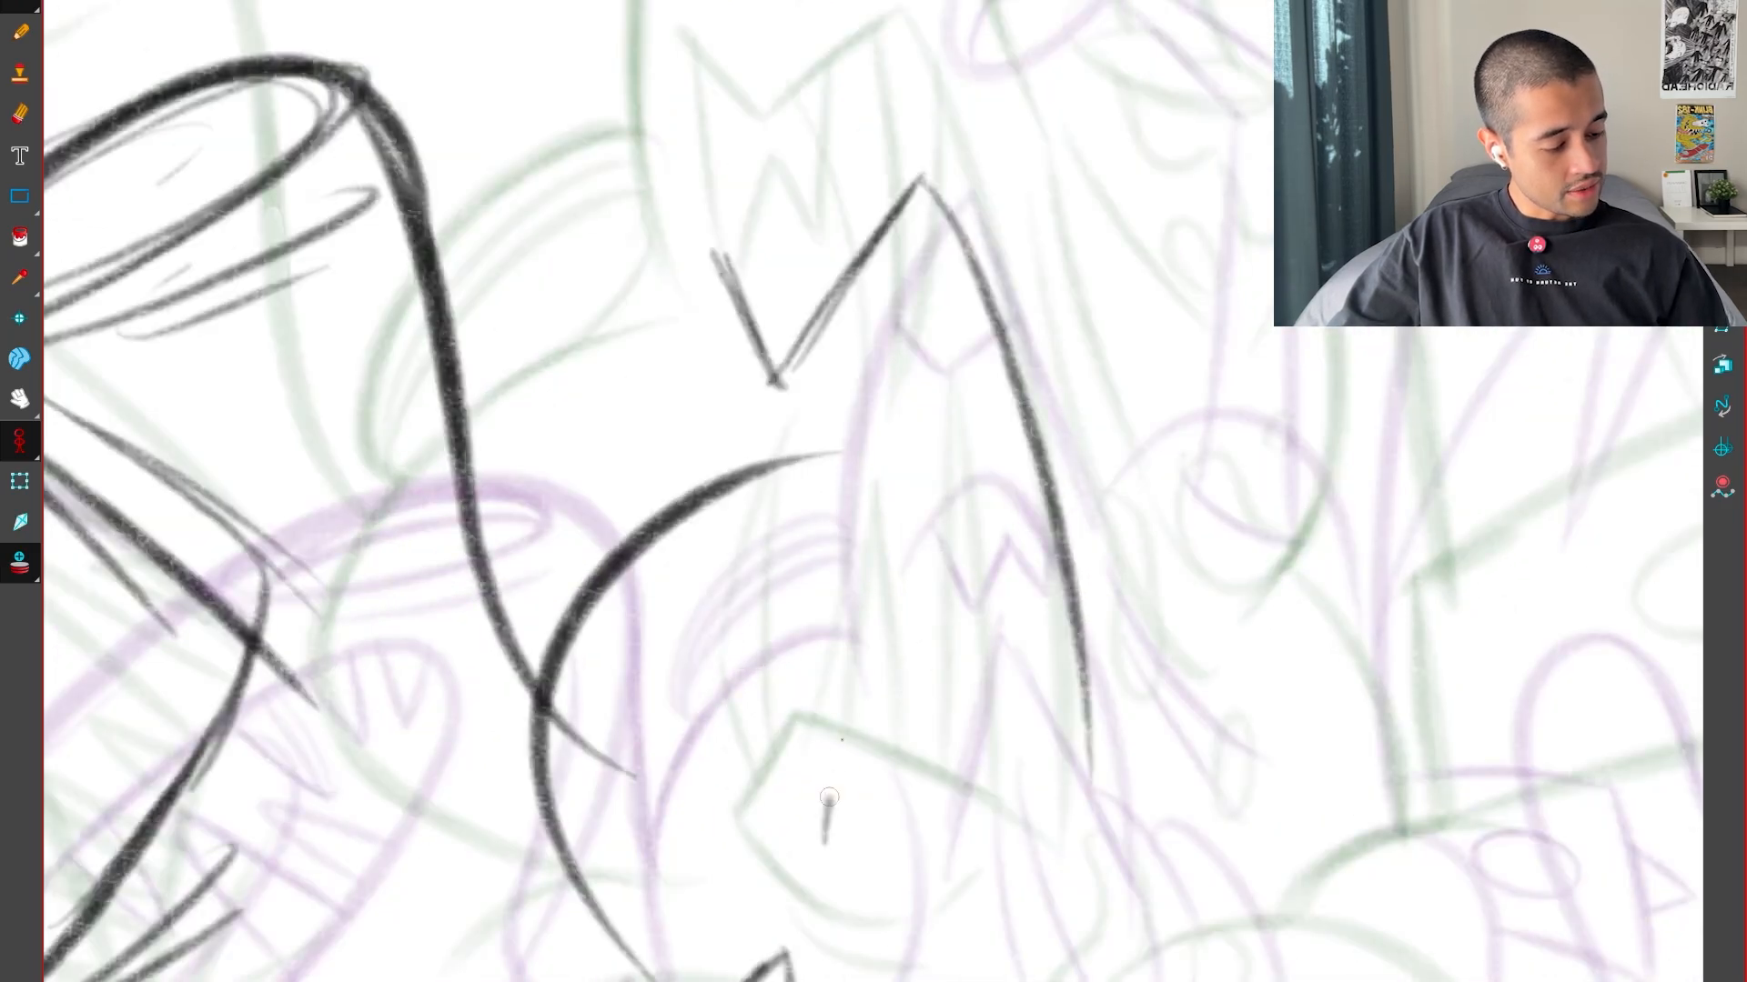
drag(829, 797, 874, 647)
key(f)
key(g)
key(g)
key(f)
drag(1041, 793, 876, 648)
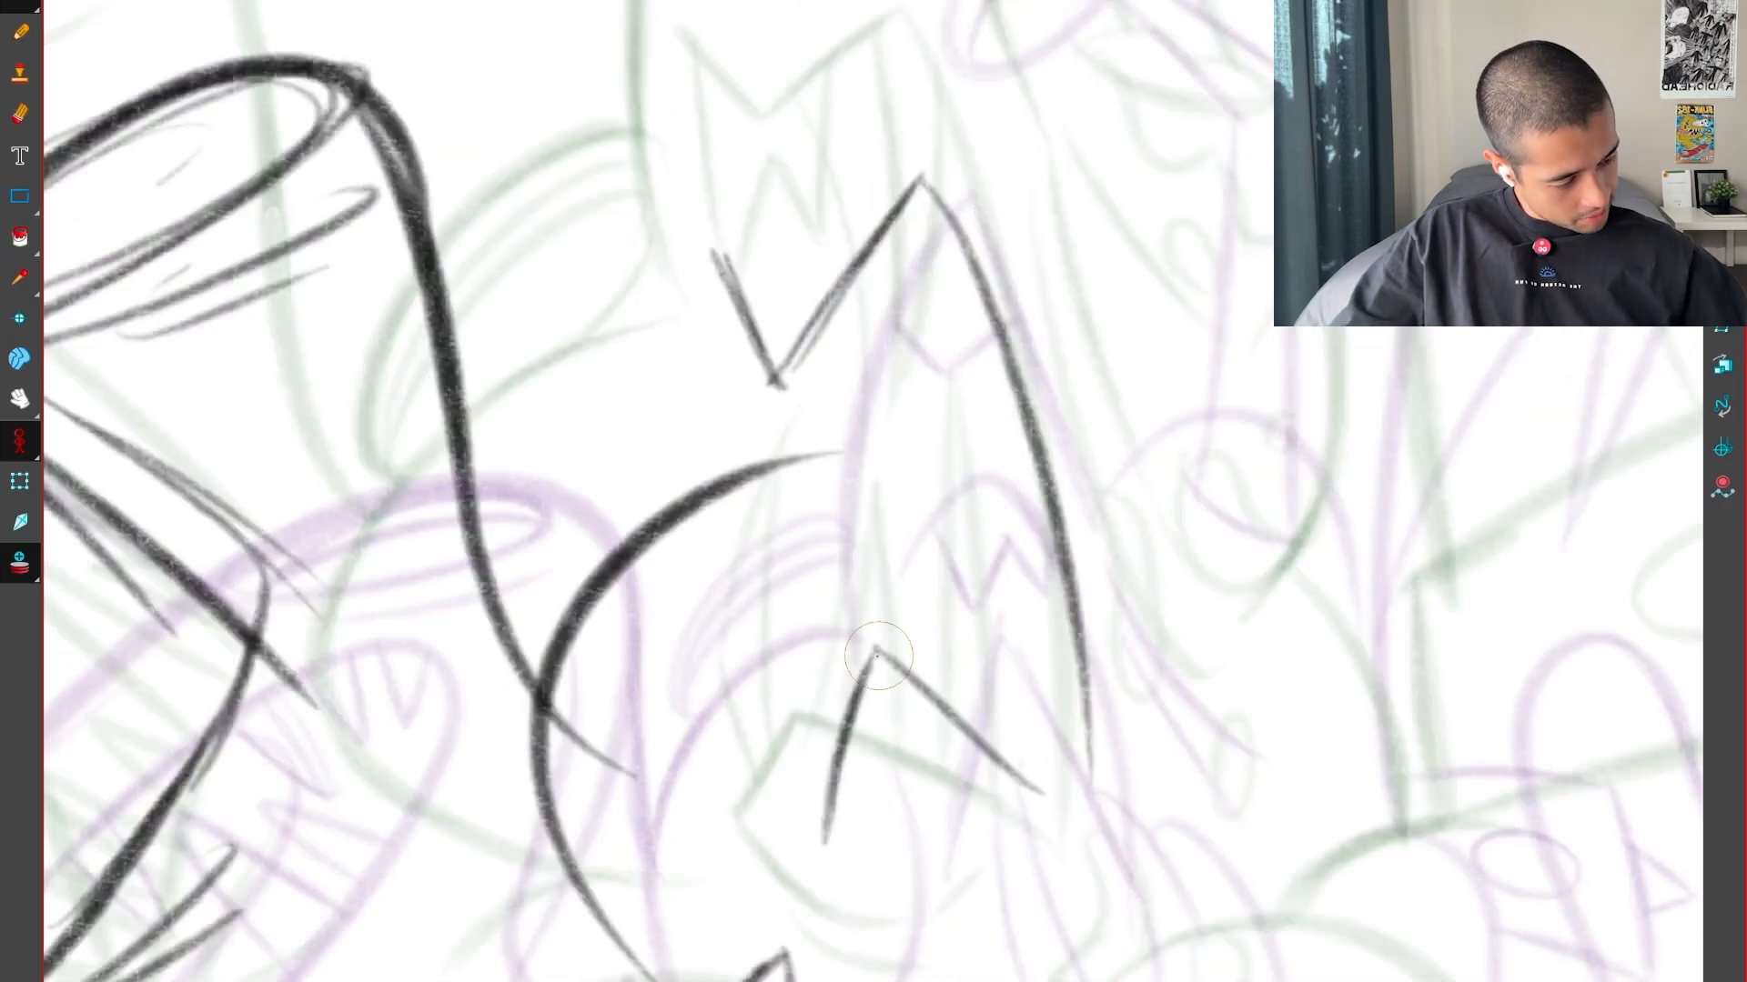
drag(1082, 674, 1092, 829)
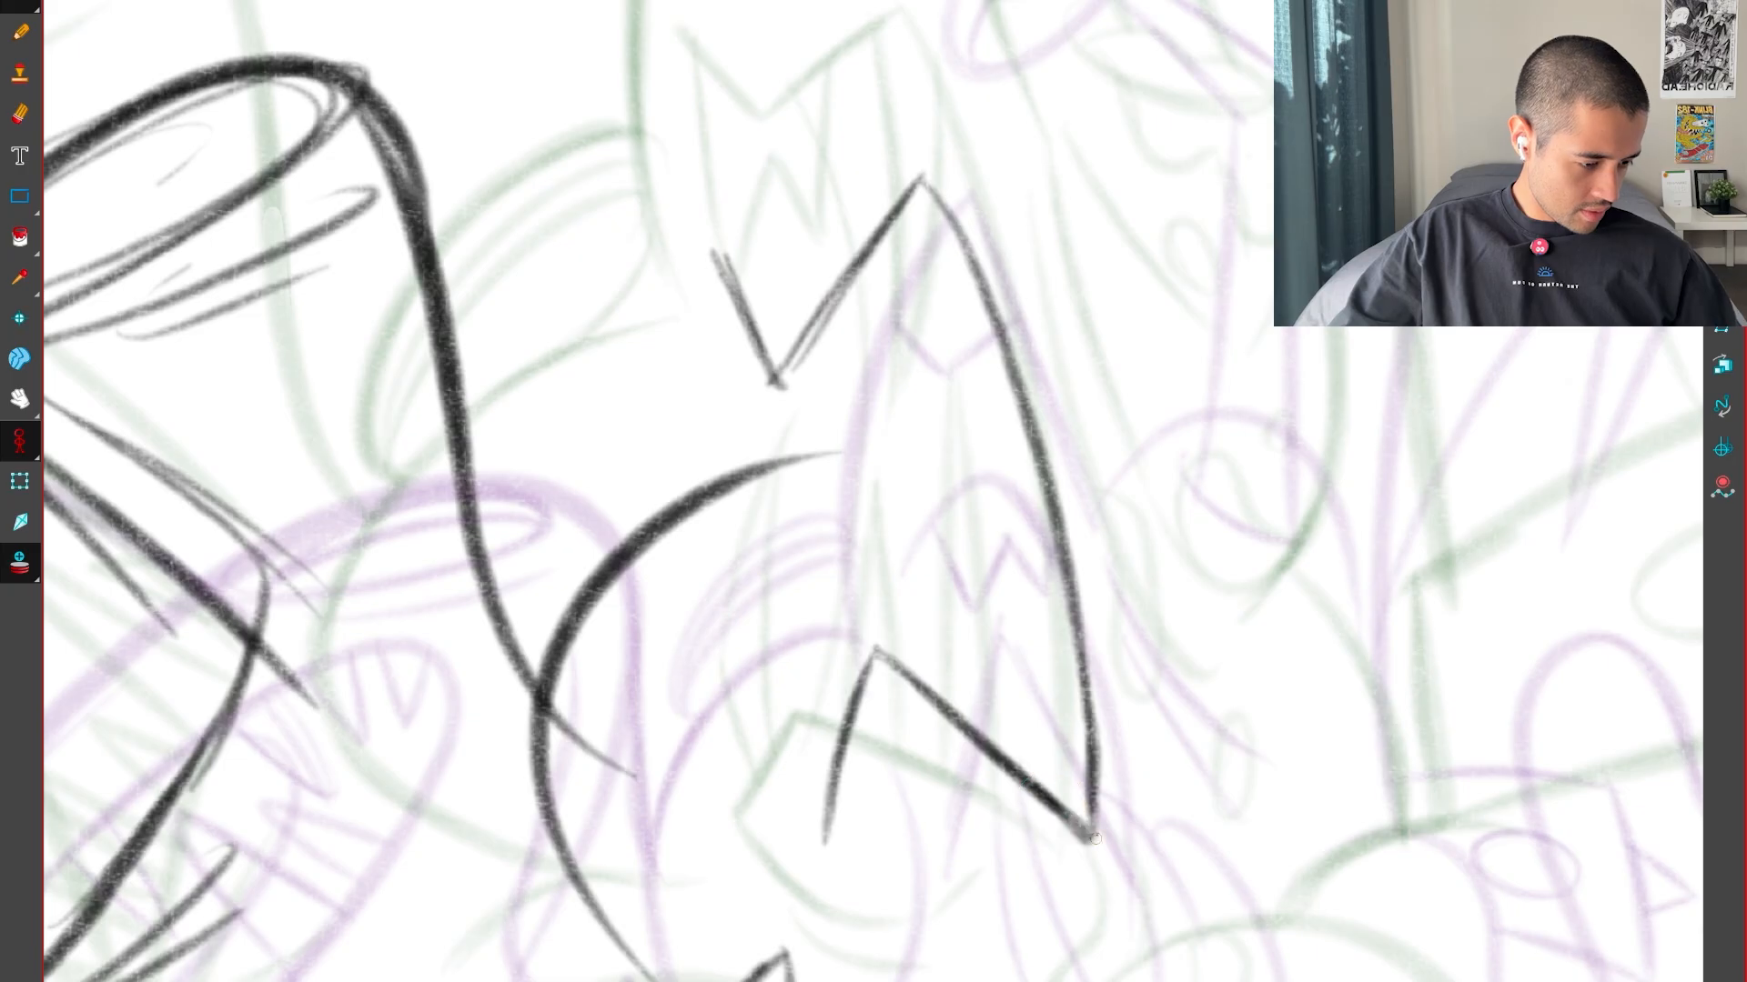
Flip through the key drawings and the inbetween to examine the placement of the lower peak and diagonal edge
key(f)
key(g)
key(g)
key(f)
key(f)
key(g)
key(g)
key(f)
key(f)
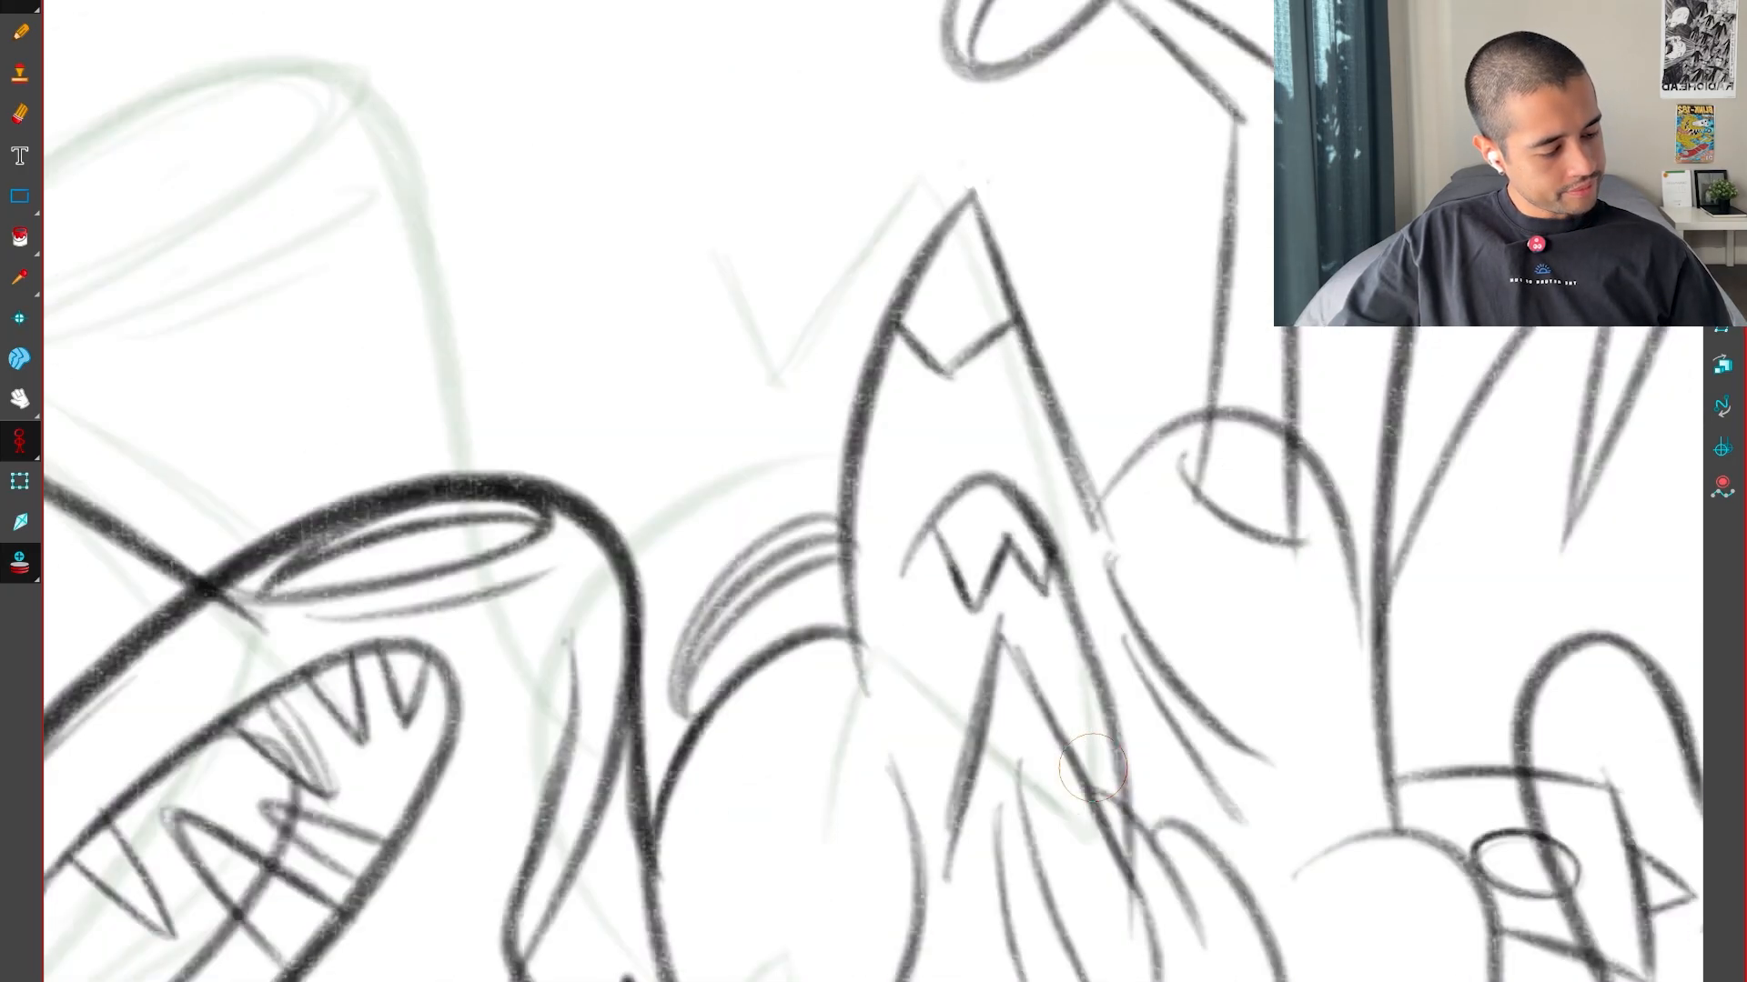
key(g)
key(f)
key(g)
key(f)
key(g)
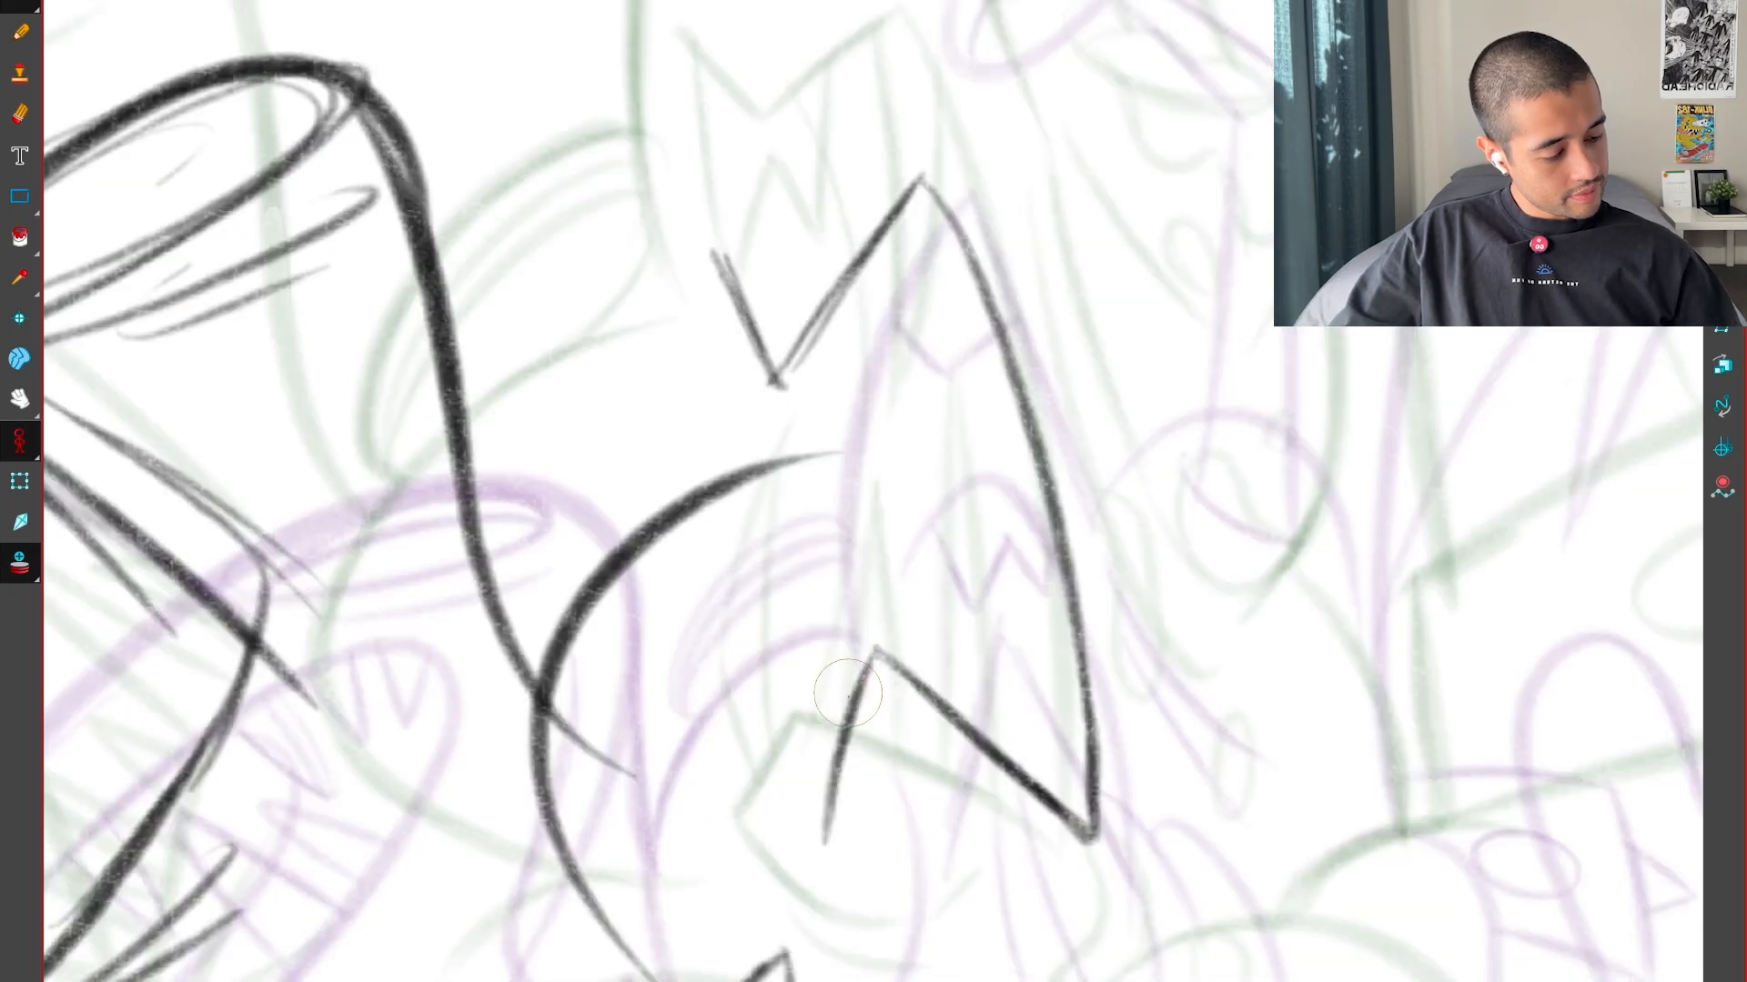
Draw the first slim pointed tooth beside the lower peak, redoing its inner side, and start the second on the diagonal edge
mouse_move(827, 683)
mouse_down()
mouse_move(889, 474)
mouse_move(870, 633)
mouse_up()
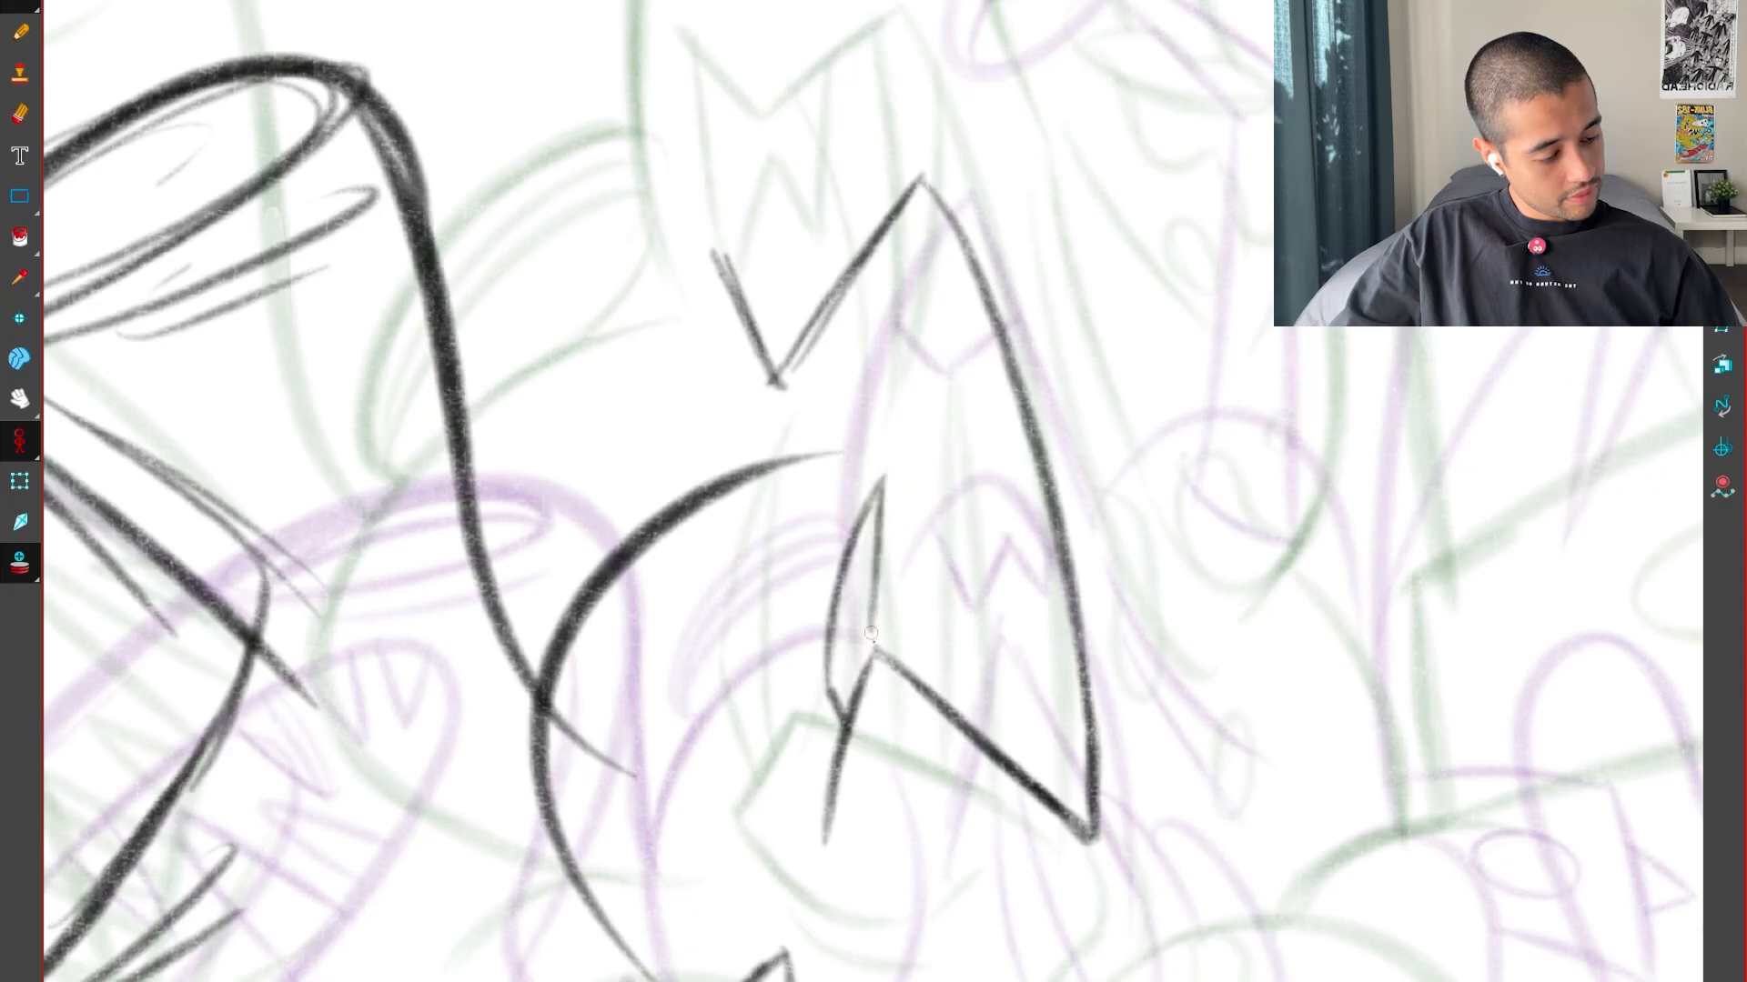
key(ctrl+z)
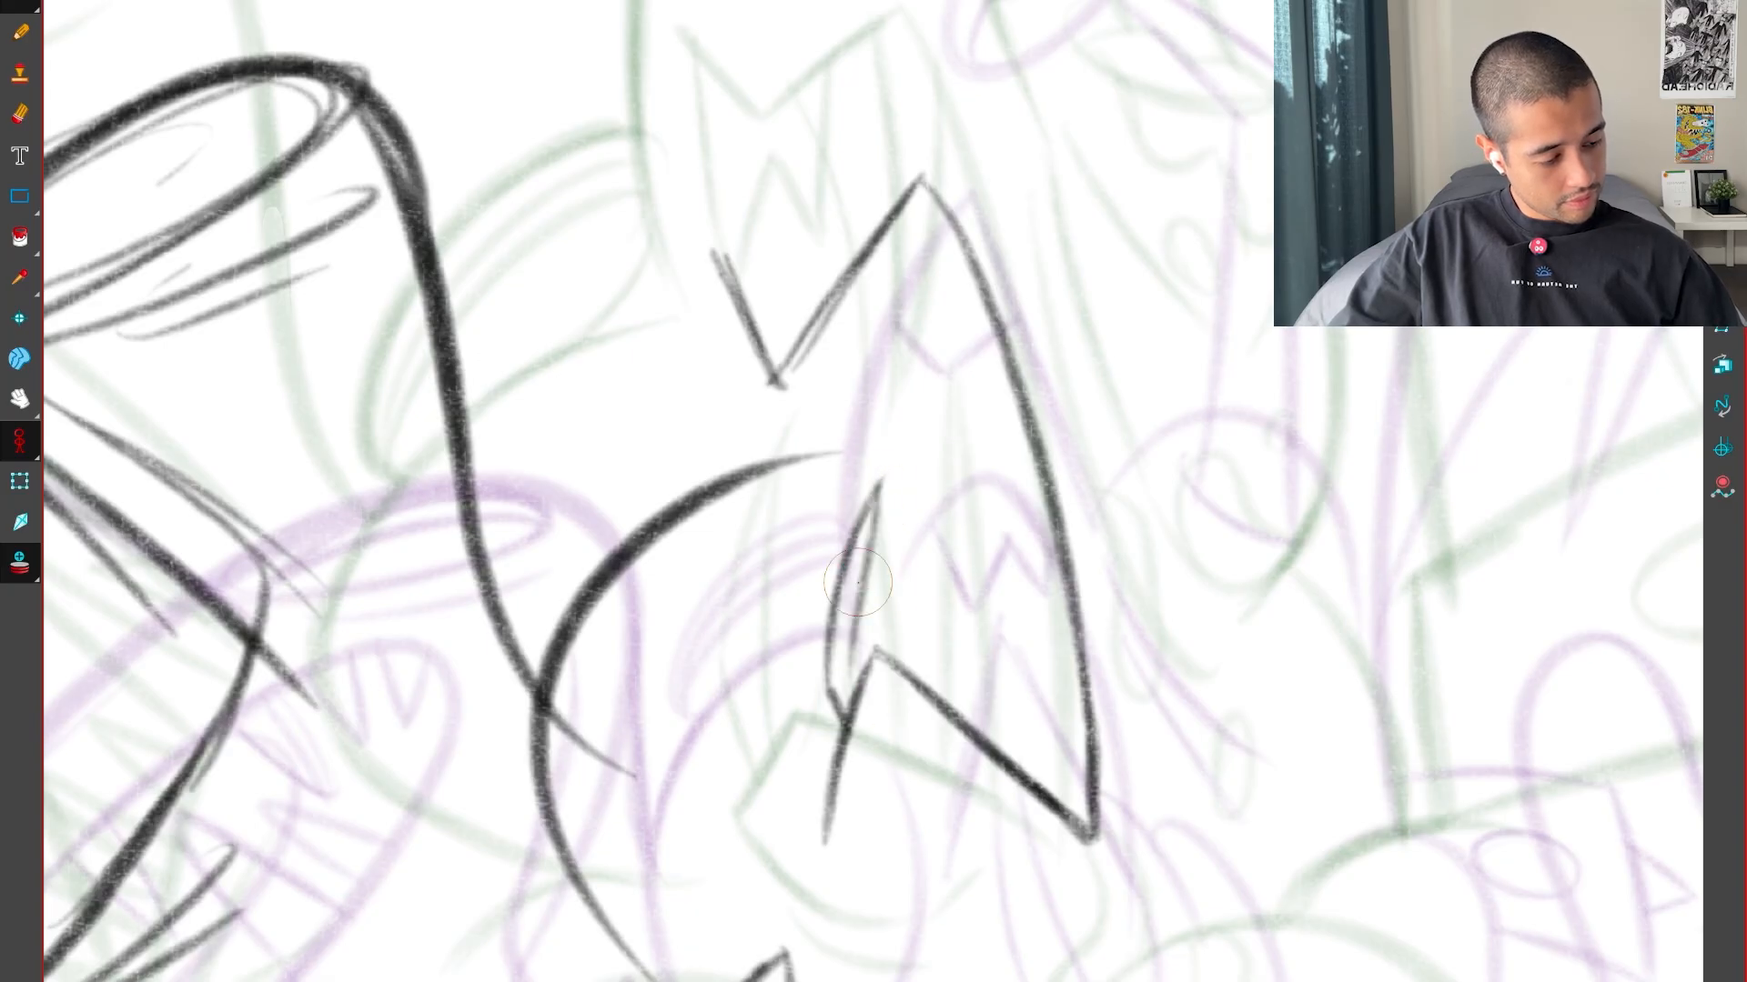
key(ctrl+z)
drag(879, 485, 858, 660)
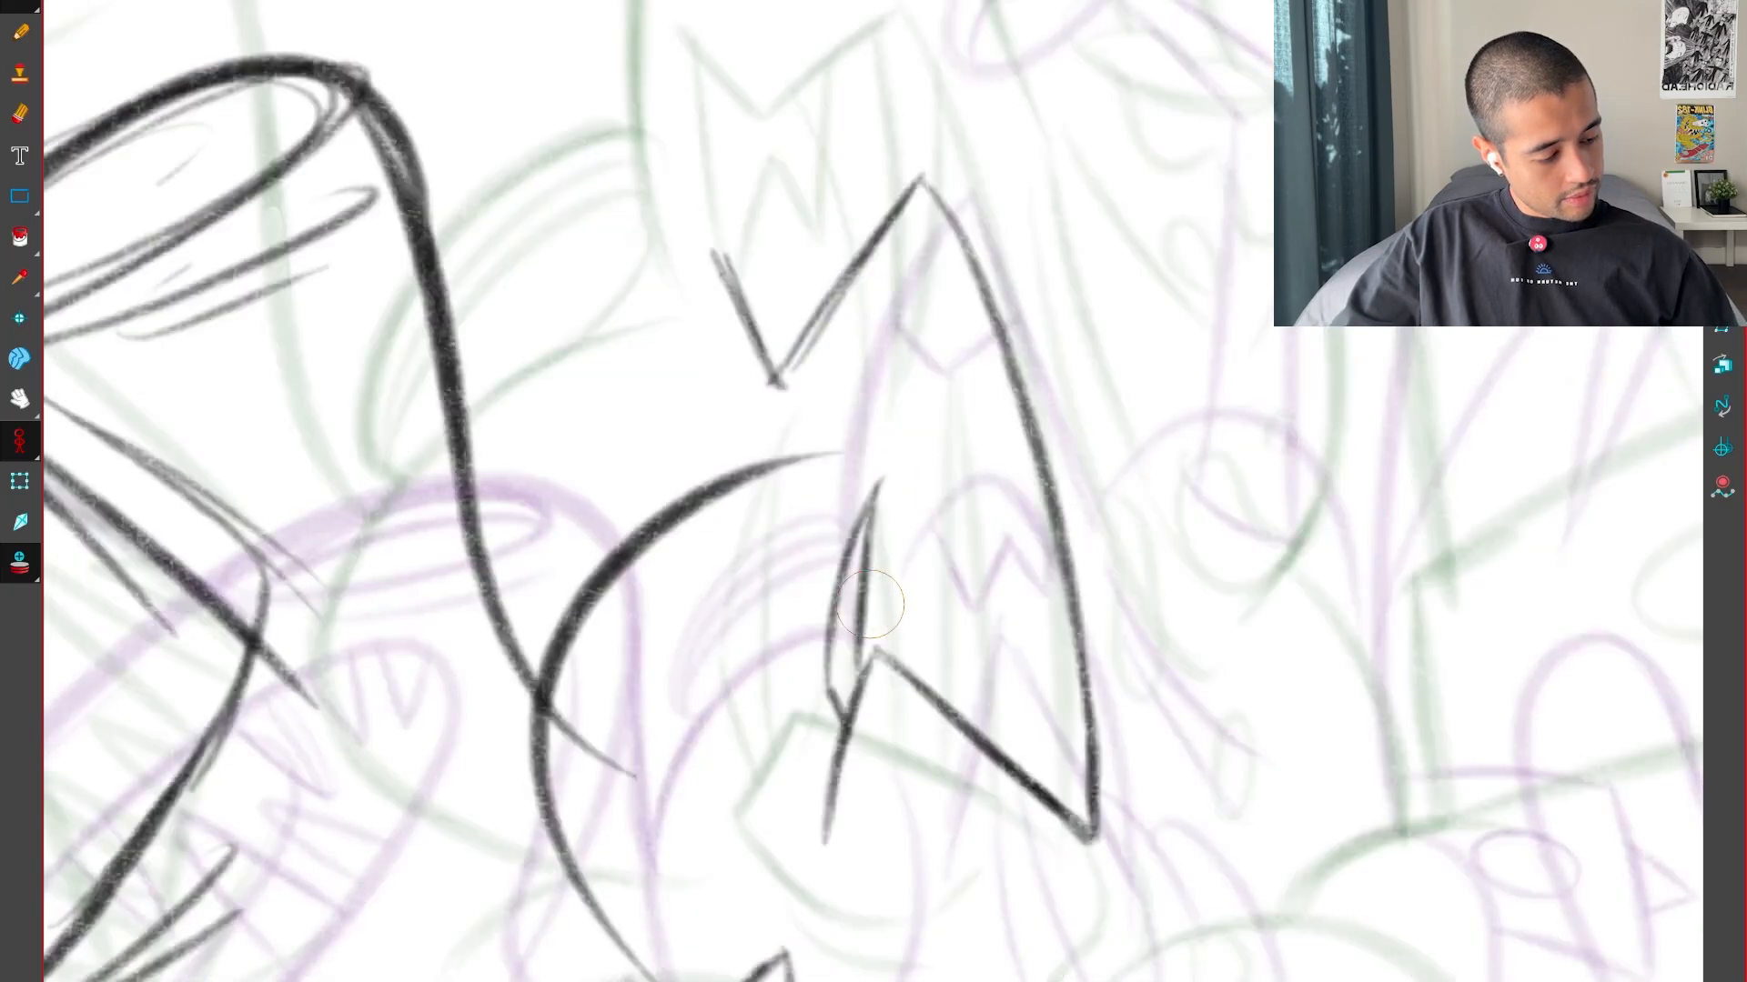
drag(918, 675, 950, 563)
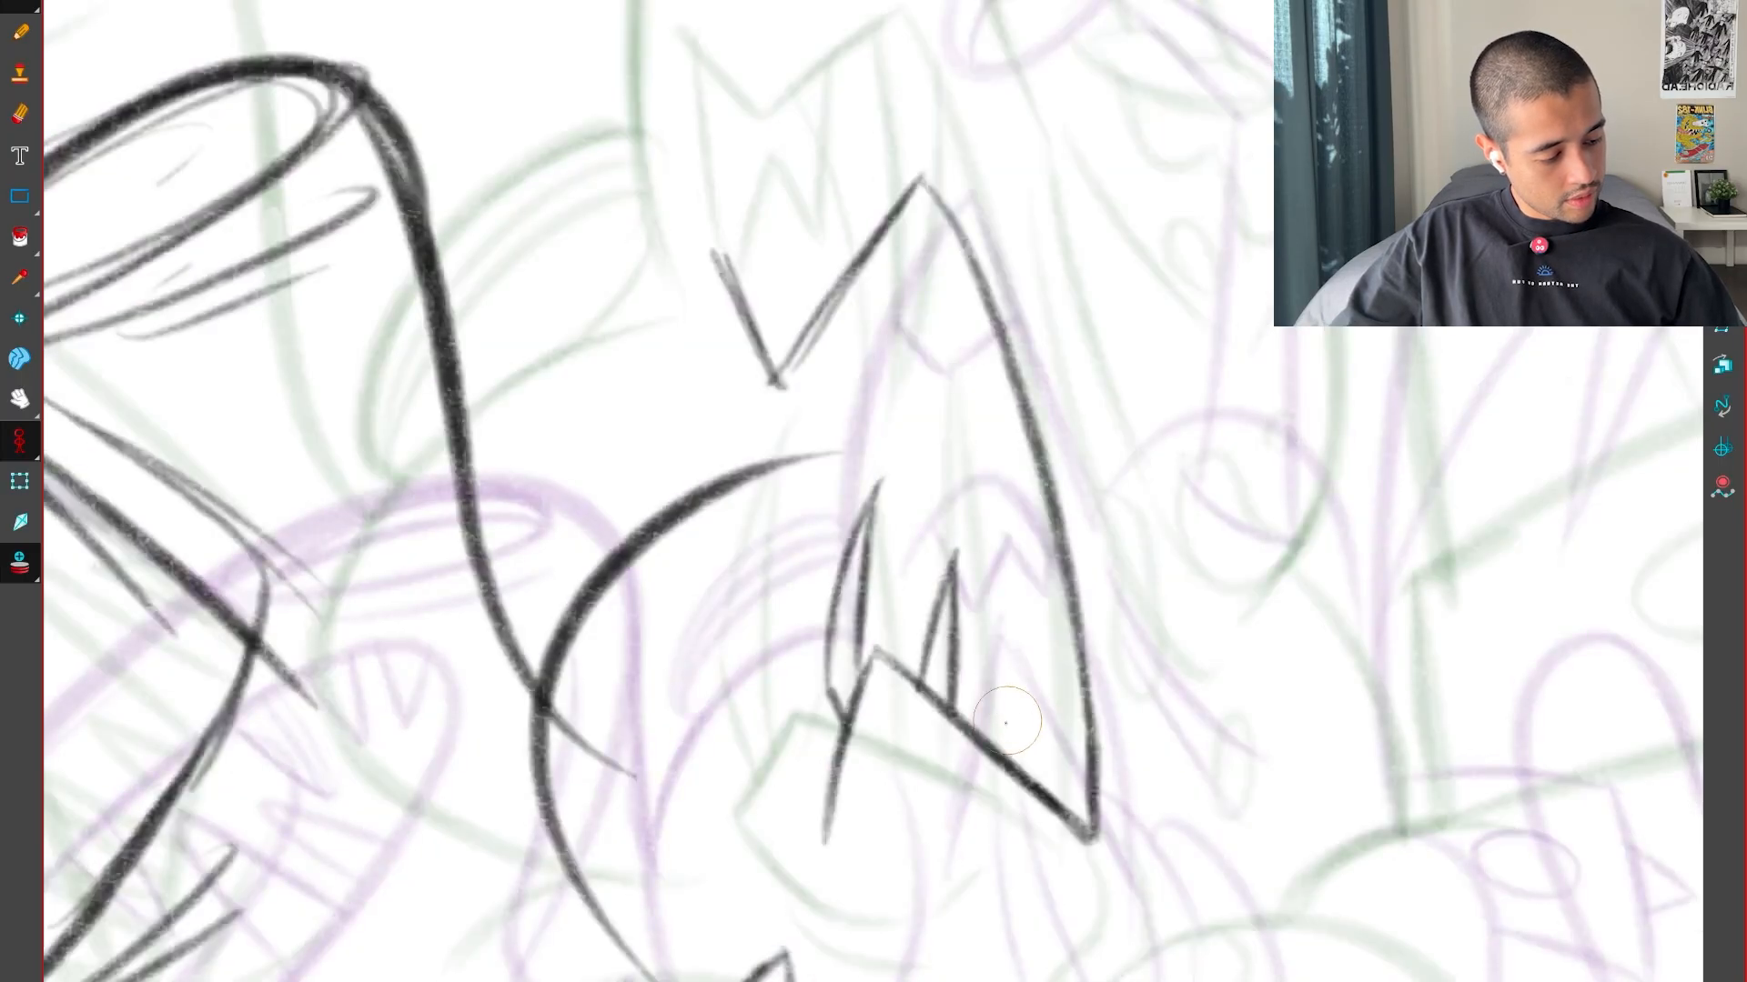
Add the remaining slim pointed tooth along the diagonal edge, rotating the canvas to draw its long sides
mouse_move(980, 741)
mouse_down()
mouse_move(1011, 480)
mouse_move(1013, 714)
mouse_up()
mouse_move(1046, 878)
mouse_down()
mouse_move(1220, 740)
mouse_move(1154, 173)
mouse_up()
mouse_move(1159, 242)
mouse_down()
mouse_move(1068, 592)
mouse_move(636, 828)
mouse_move(1029, 602)
mouse_up()
key(2)
key(ctrl+z)
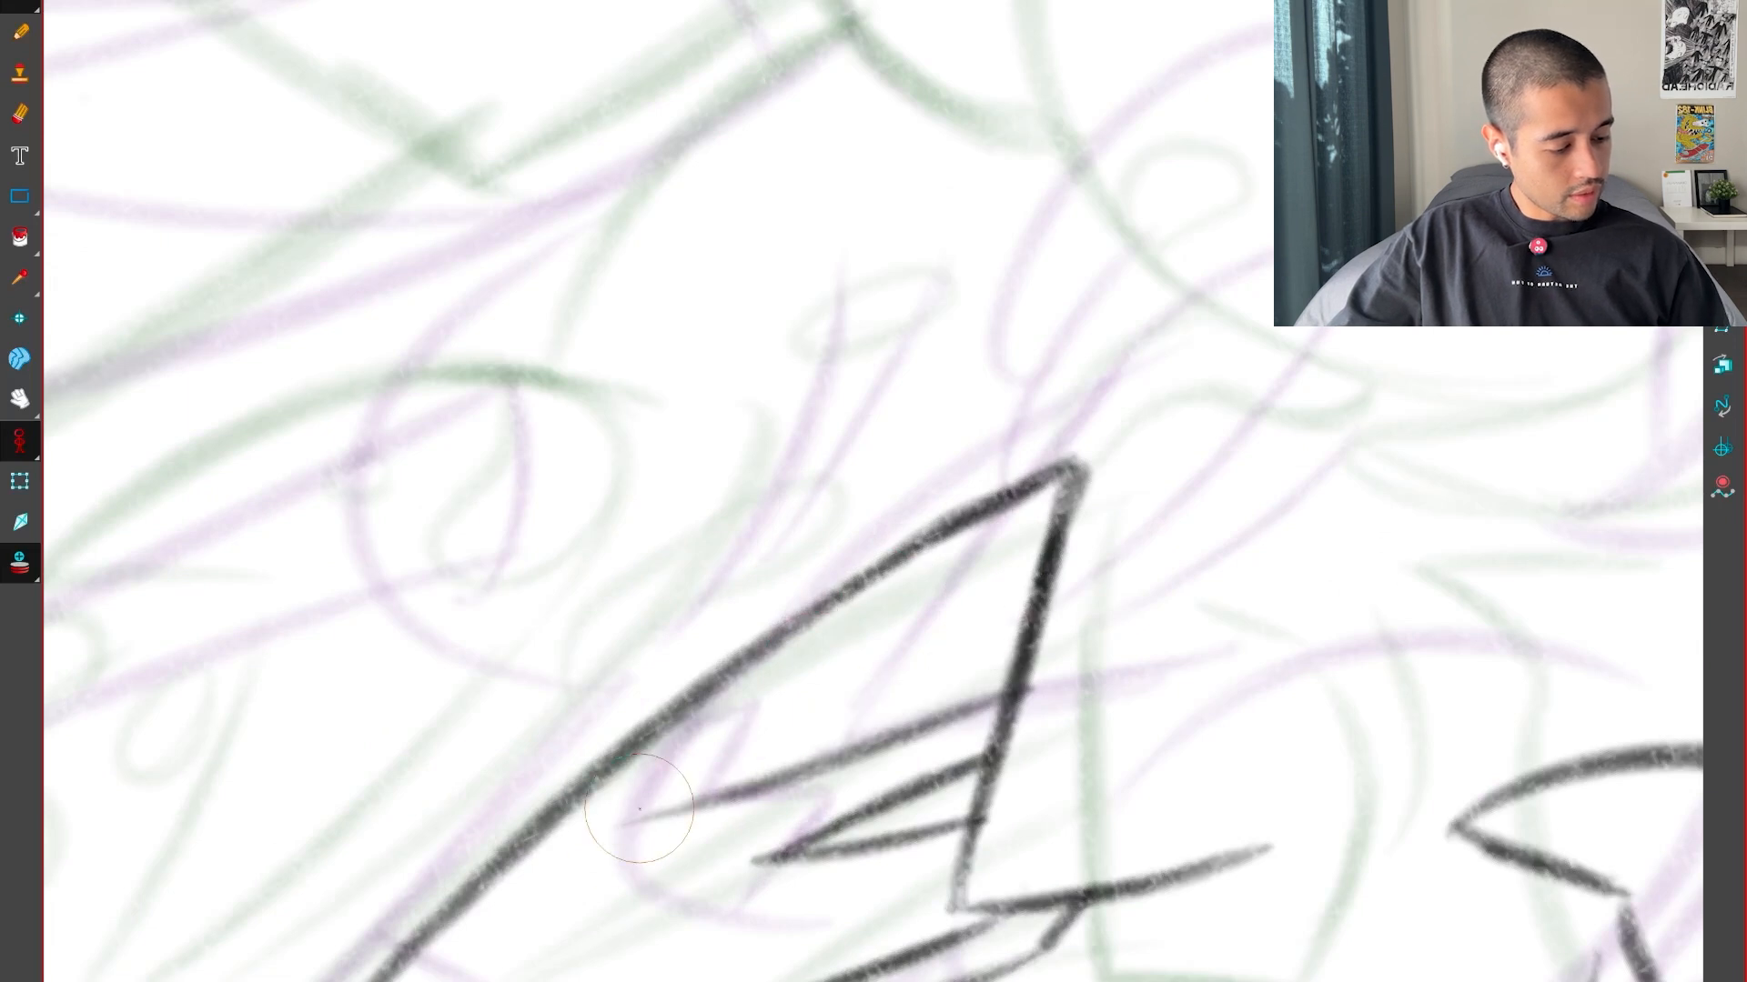
drag(626, 832, 1037, 593)
drag(669, 808, 1026, 597)
key(1)
mouse_move(819, 342)
mouse_down()
mouse_move(1072, 569)
mouse_move(1046, 777)
mouse_move(1134, 844)
mouse_up()
key(1)
Flip between the inbetween and both key drawings to examine the spacing of the slim teeth
key(f)
key(g)
key(g)
key(f)
key(f)
key(g)
key(g)
key(f)
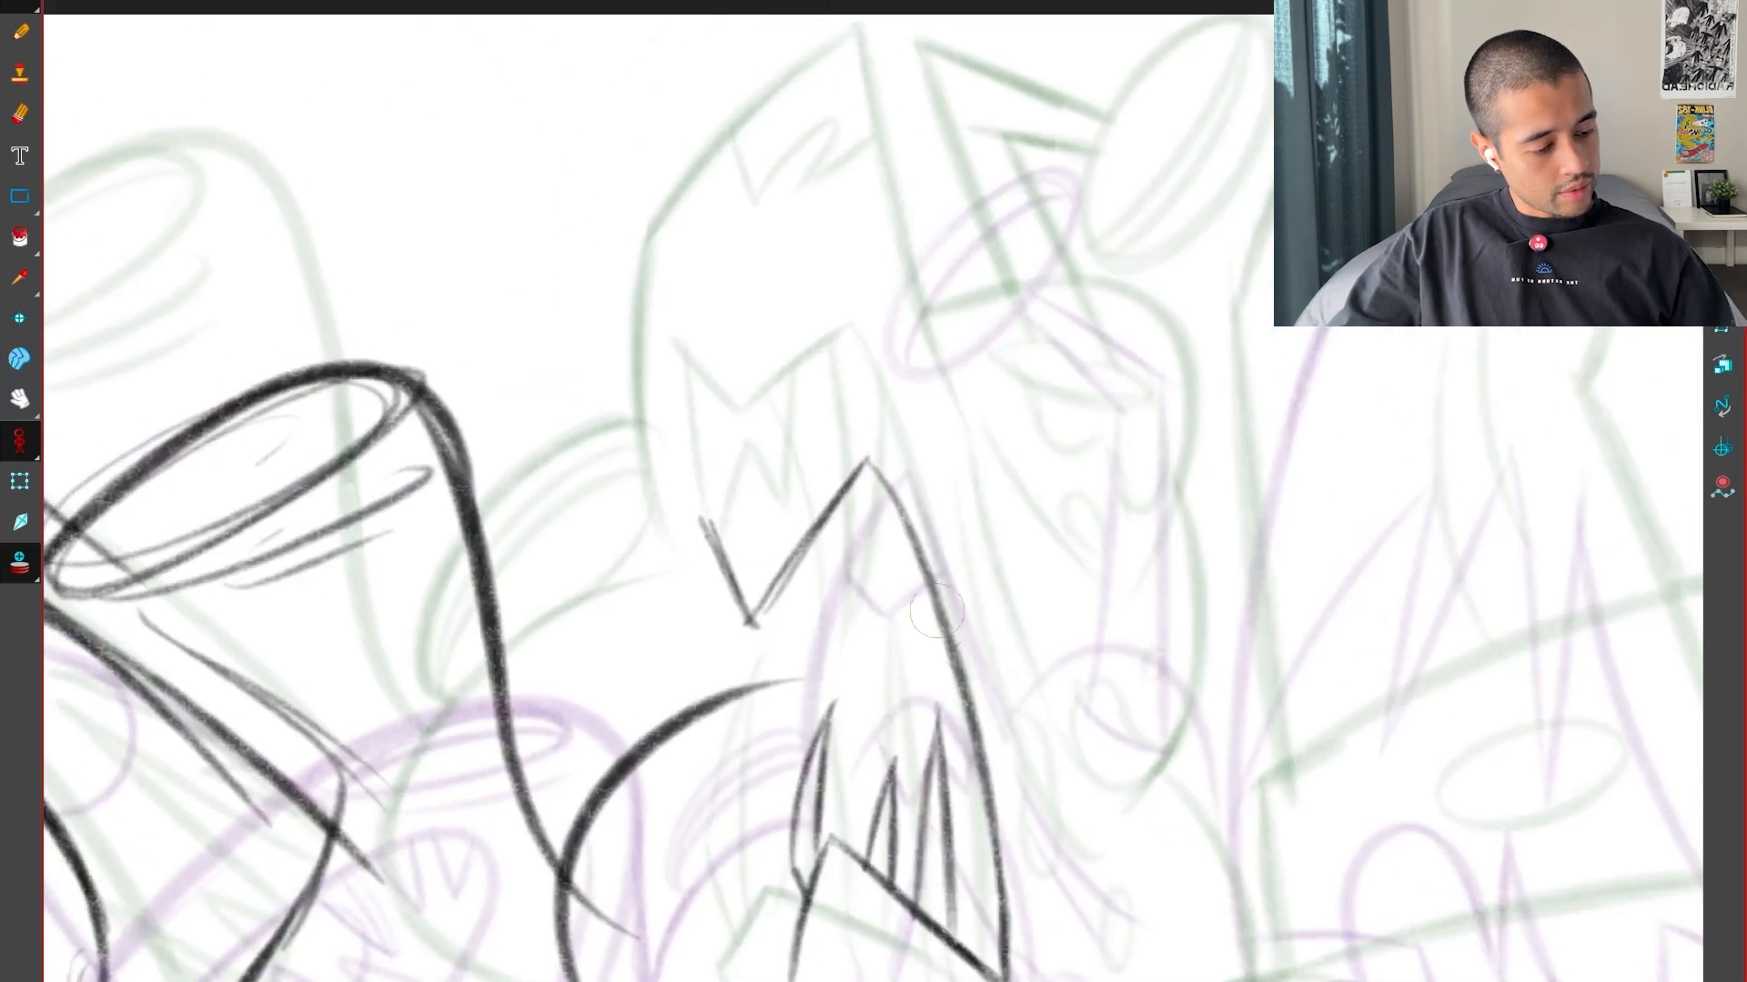
Try a steep side line dropping from the outer end of the V-shaped notch, flipping against the key drawings to judge its slant
key(2)
drag(673, 571, 688, 728)
drag(671, 571, 689, 730)
key(f)
key(g)
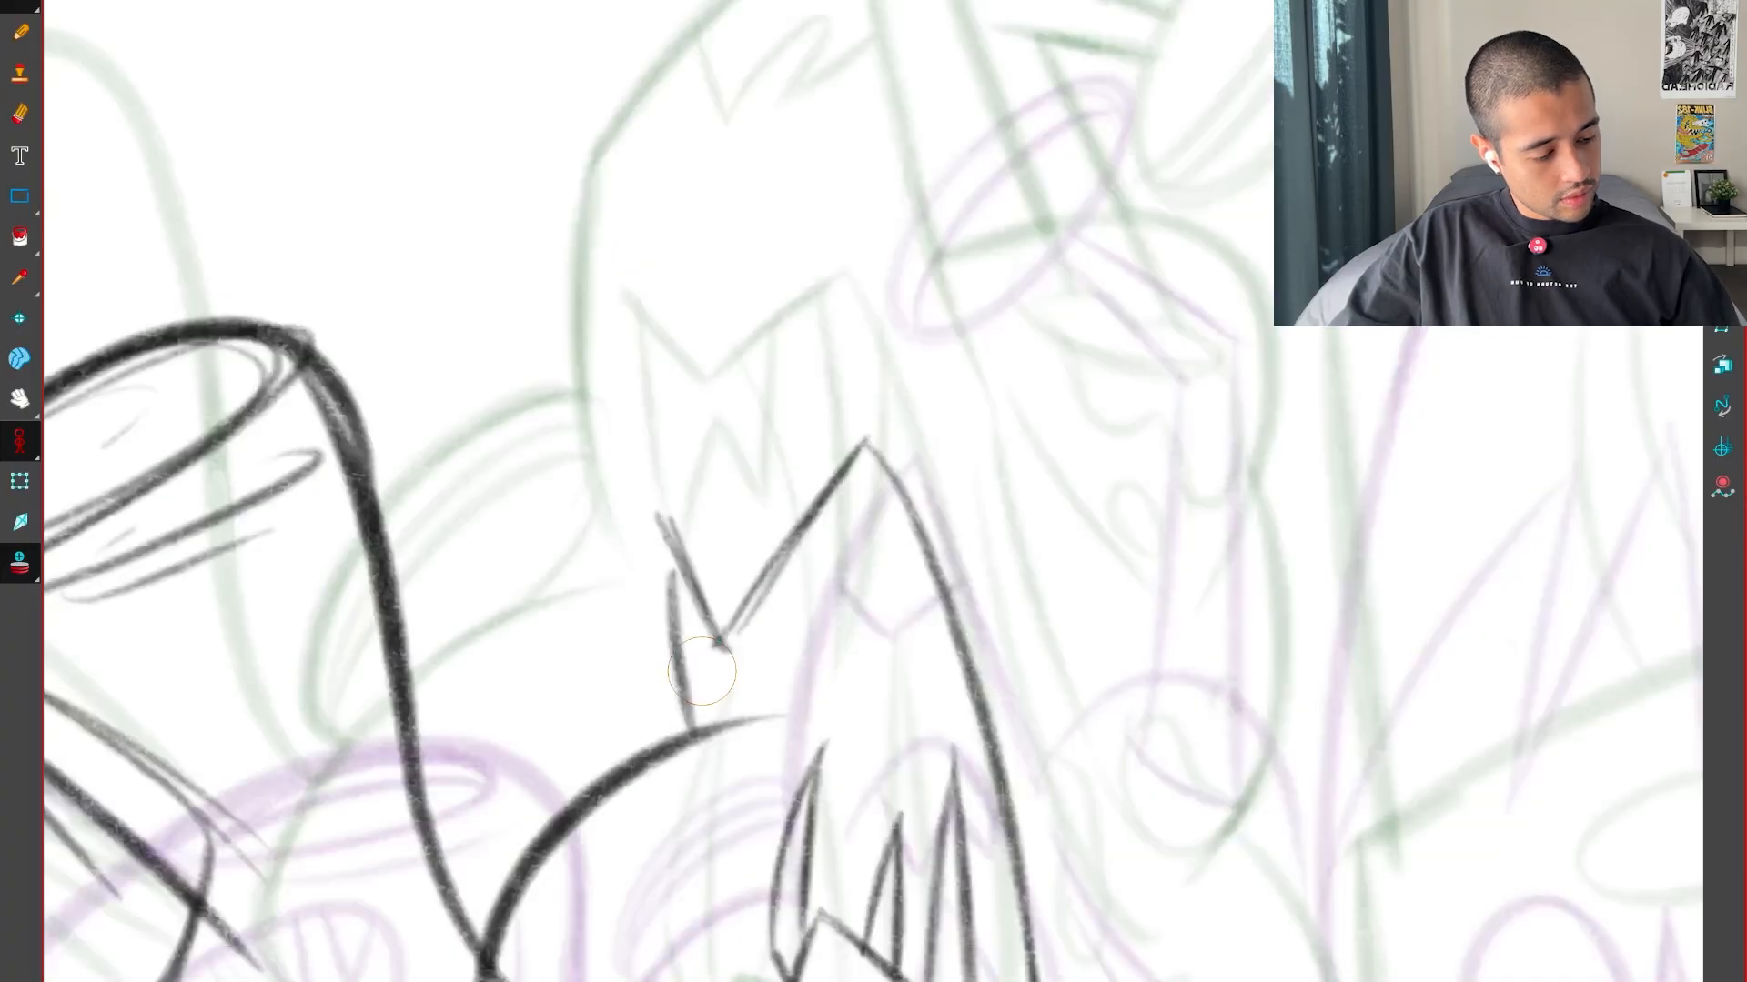
key(ctrl+z)
key(ctrl+z)
drag(672, 562, 680, 703)
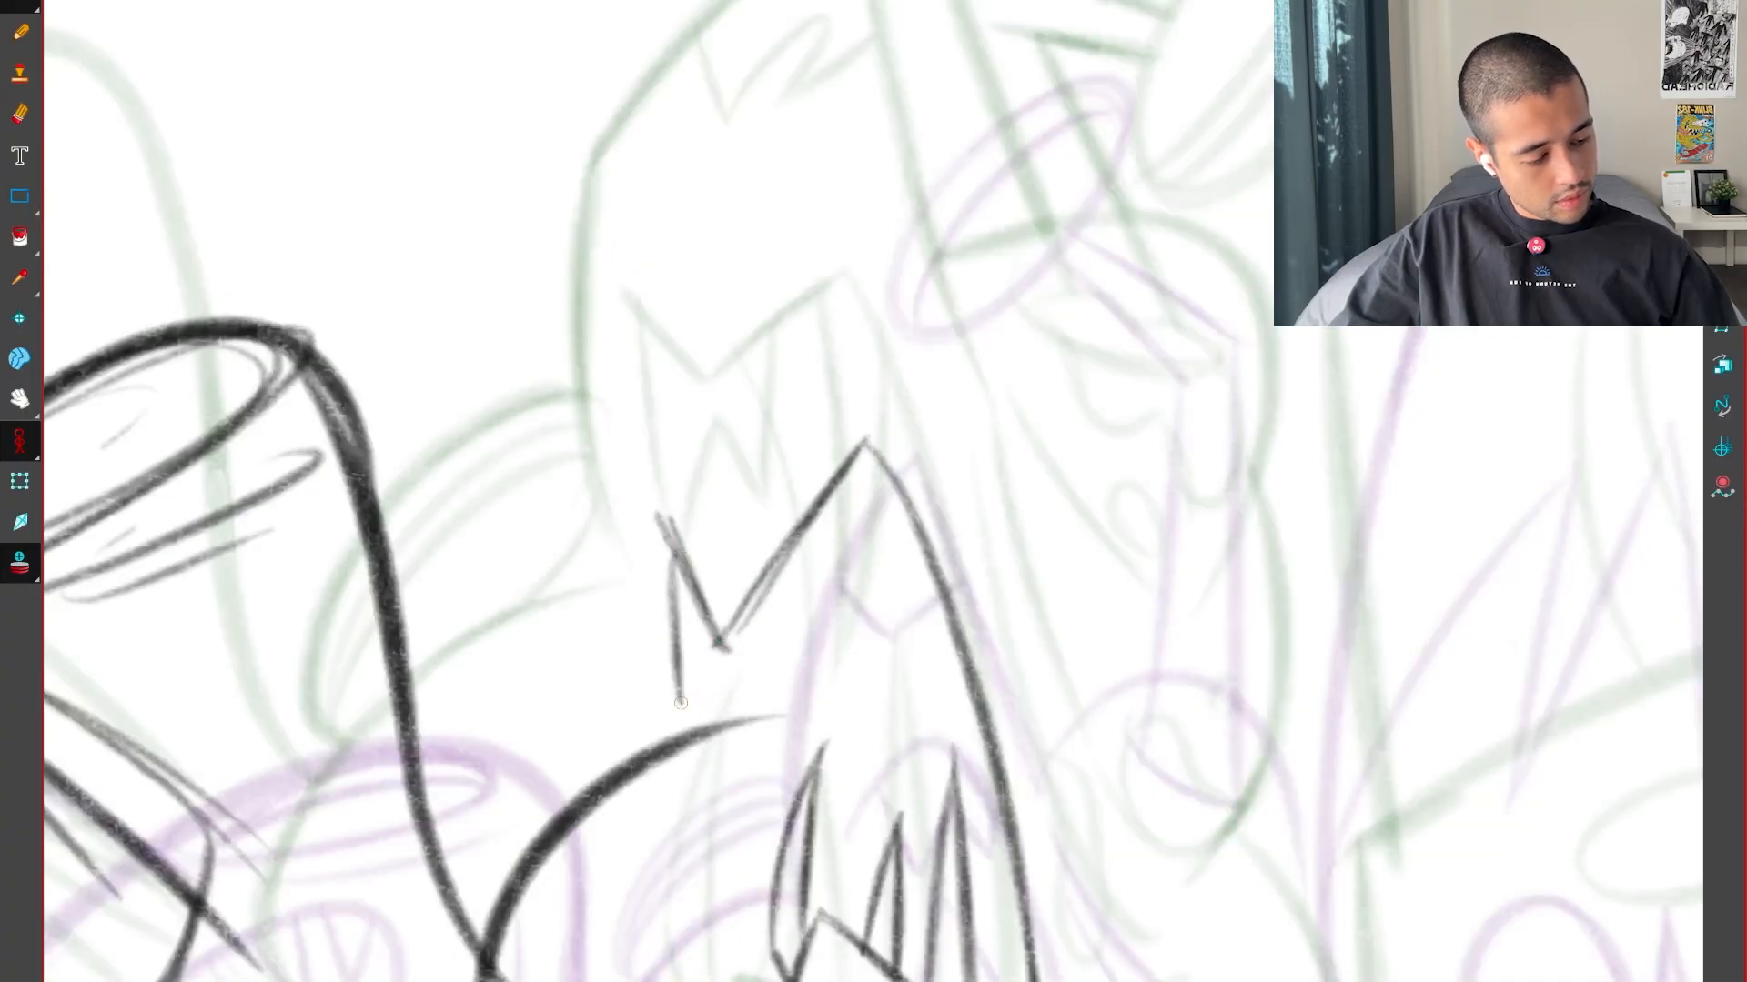
key(f)
key(g)
Draw the slanted side line and the small W-shaped teeth beneath the V-shaped notch, flipping to match the key drawings
key(g)
key(f)
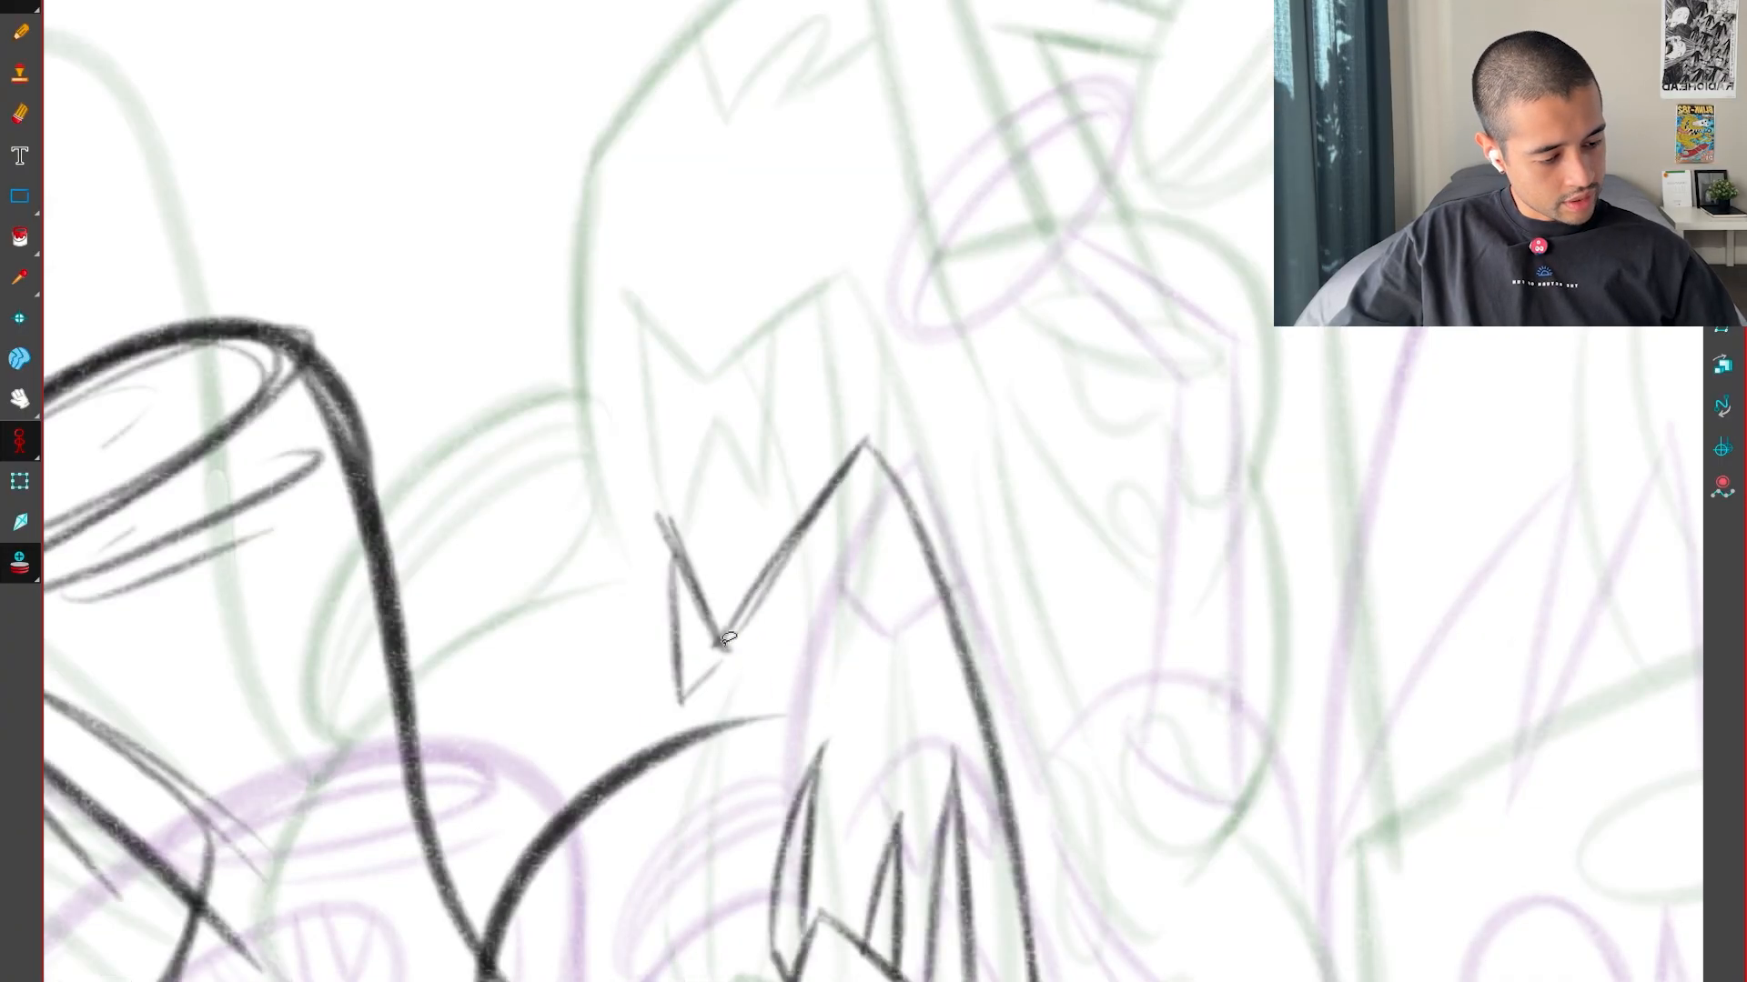
key(ctrl+z)
key(f)
key(g)
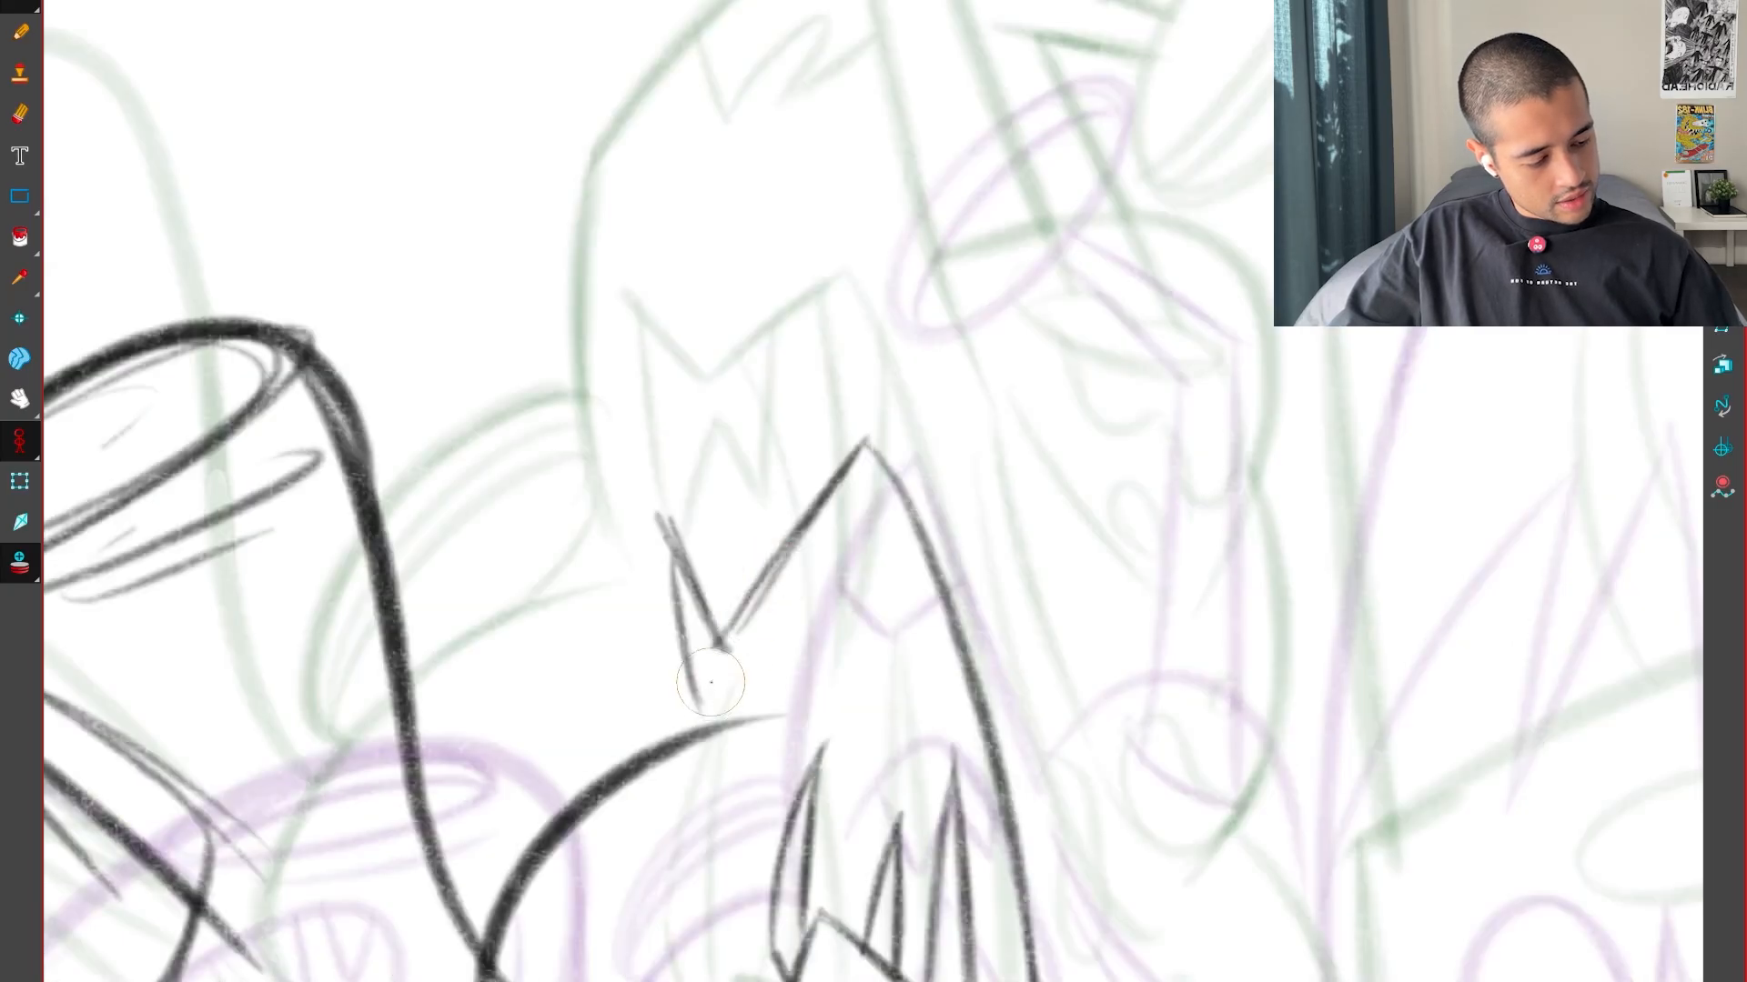
key(f)
key(g)
key(g)
key(g)
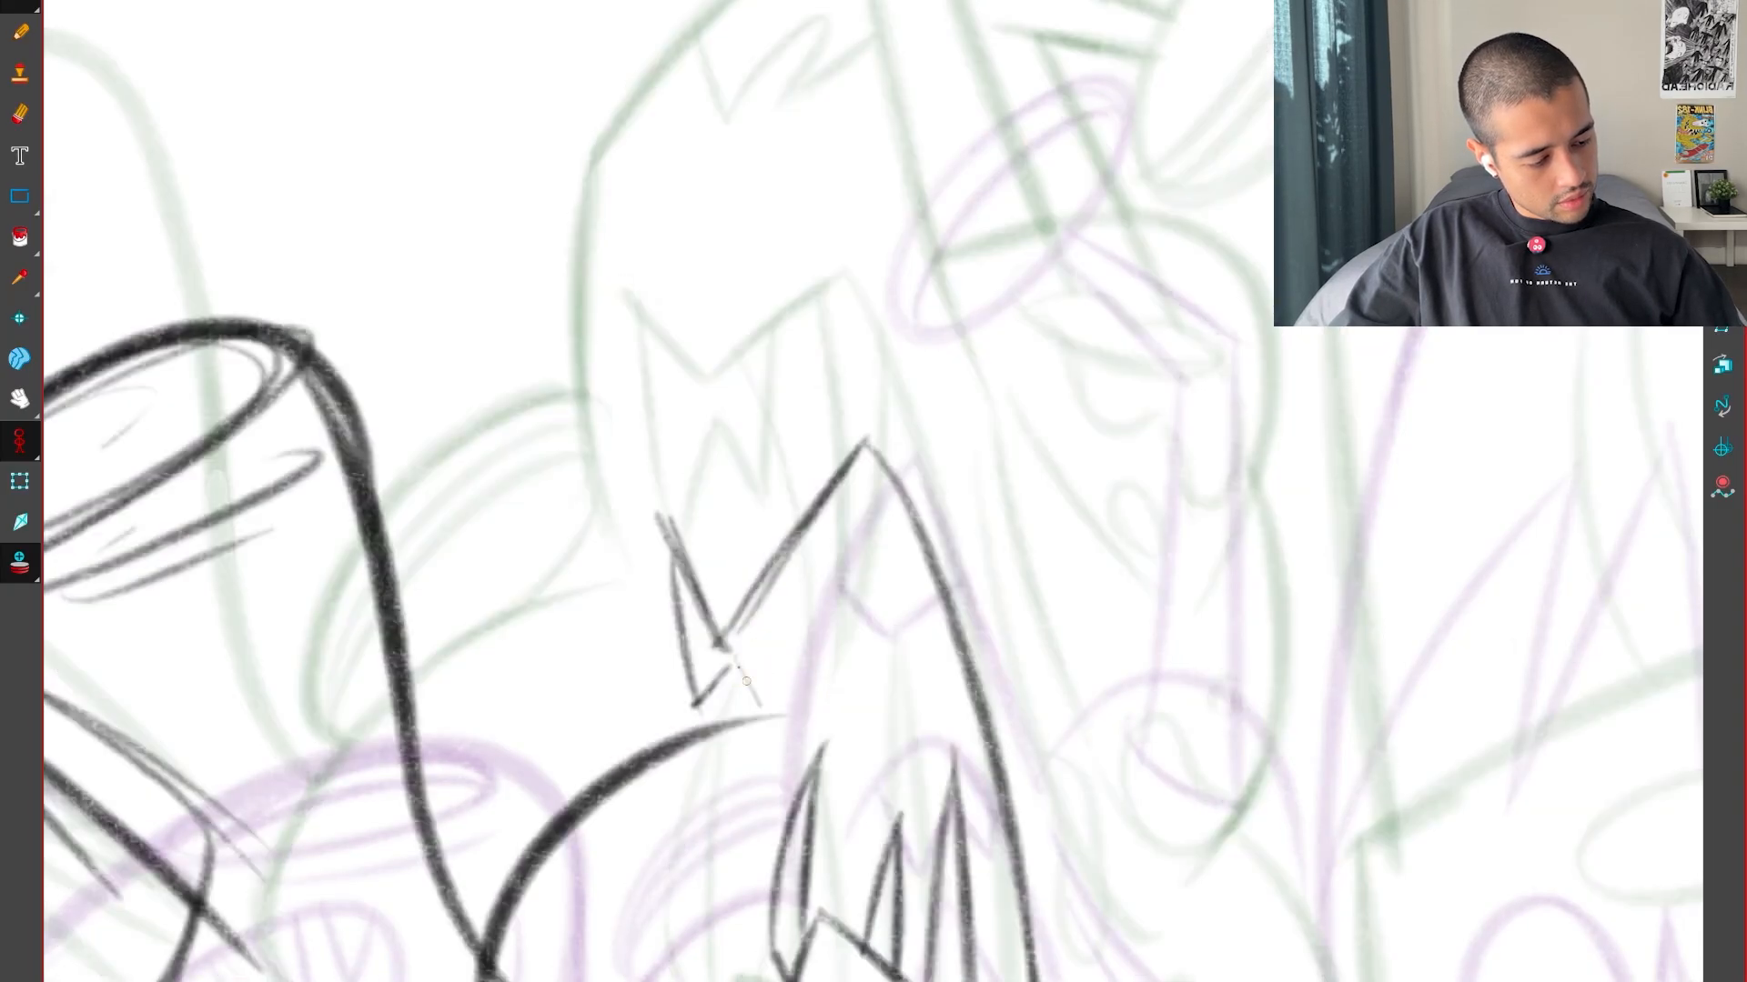
key(f)
key(g)
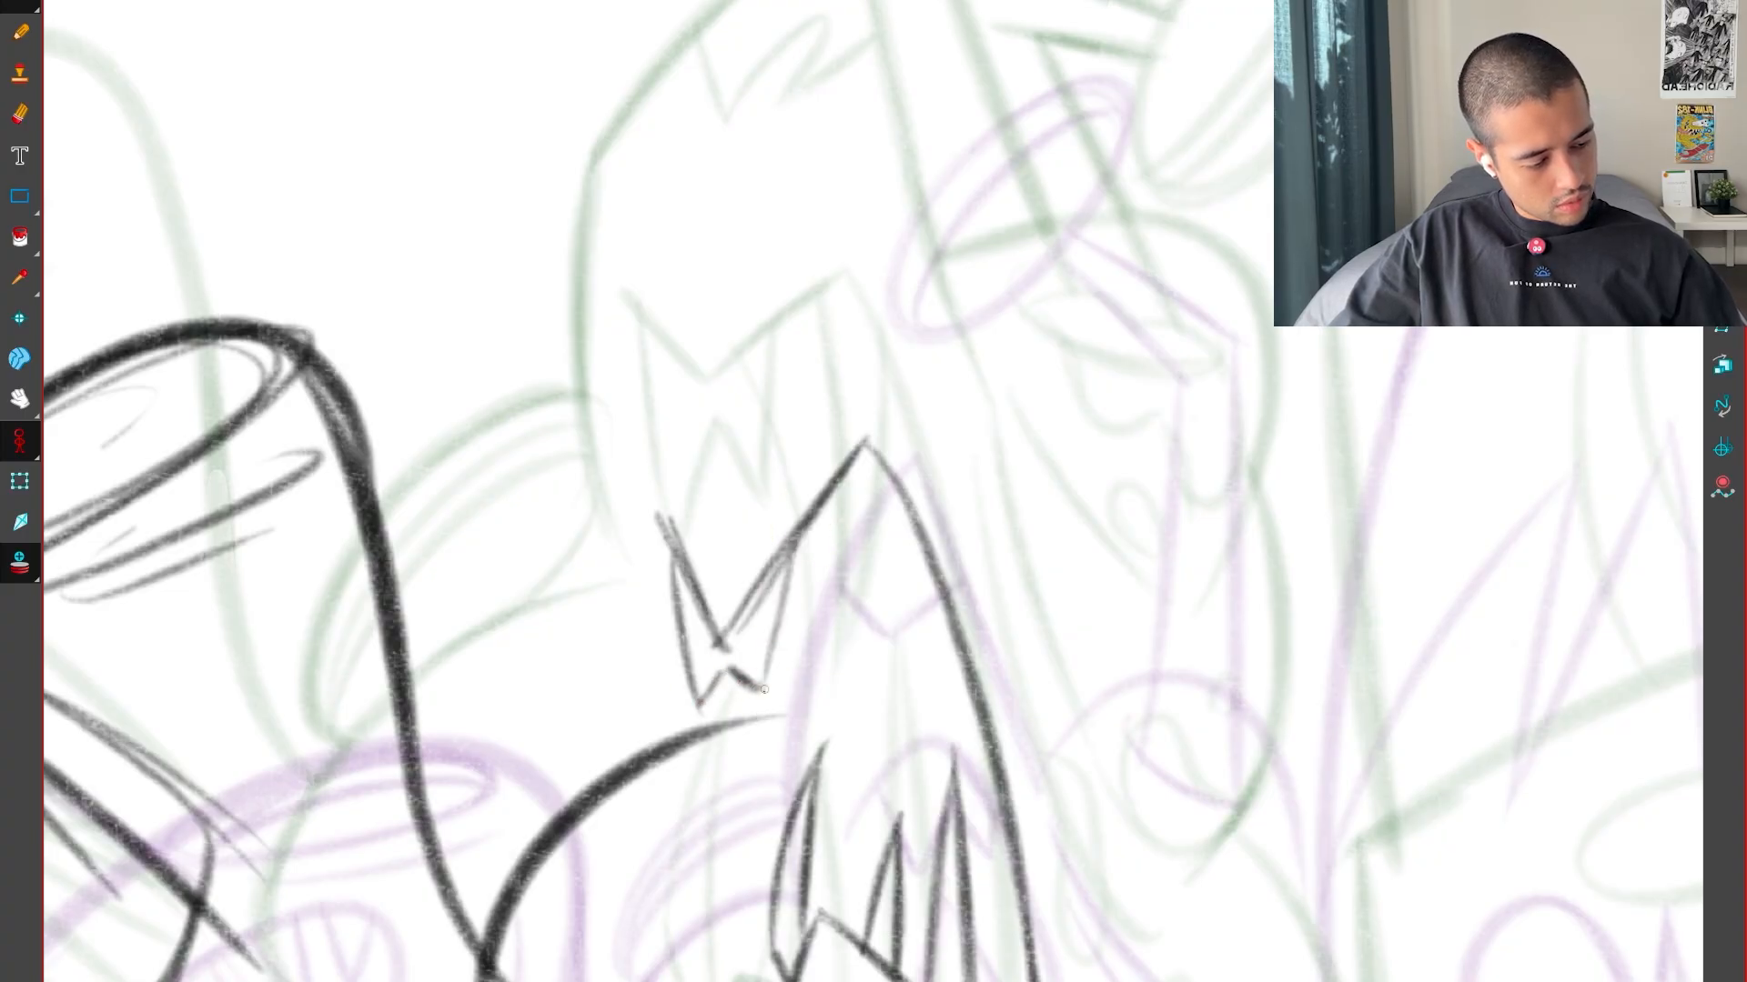
Refine the tips of the small W-shaped teeth beneath the V-shaped notch, flipping to compare them with both key drawings
key(g)
key(f)
key(f)
key(g)
key(g)
Try a long, steep tooth line descending just inside the tall peak beside the V-shaped notch, checking it against the key drawings
key(f)
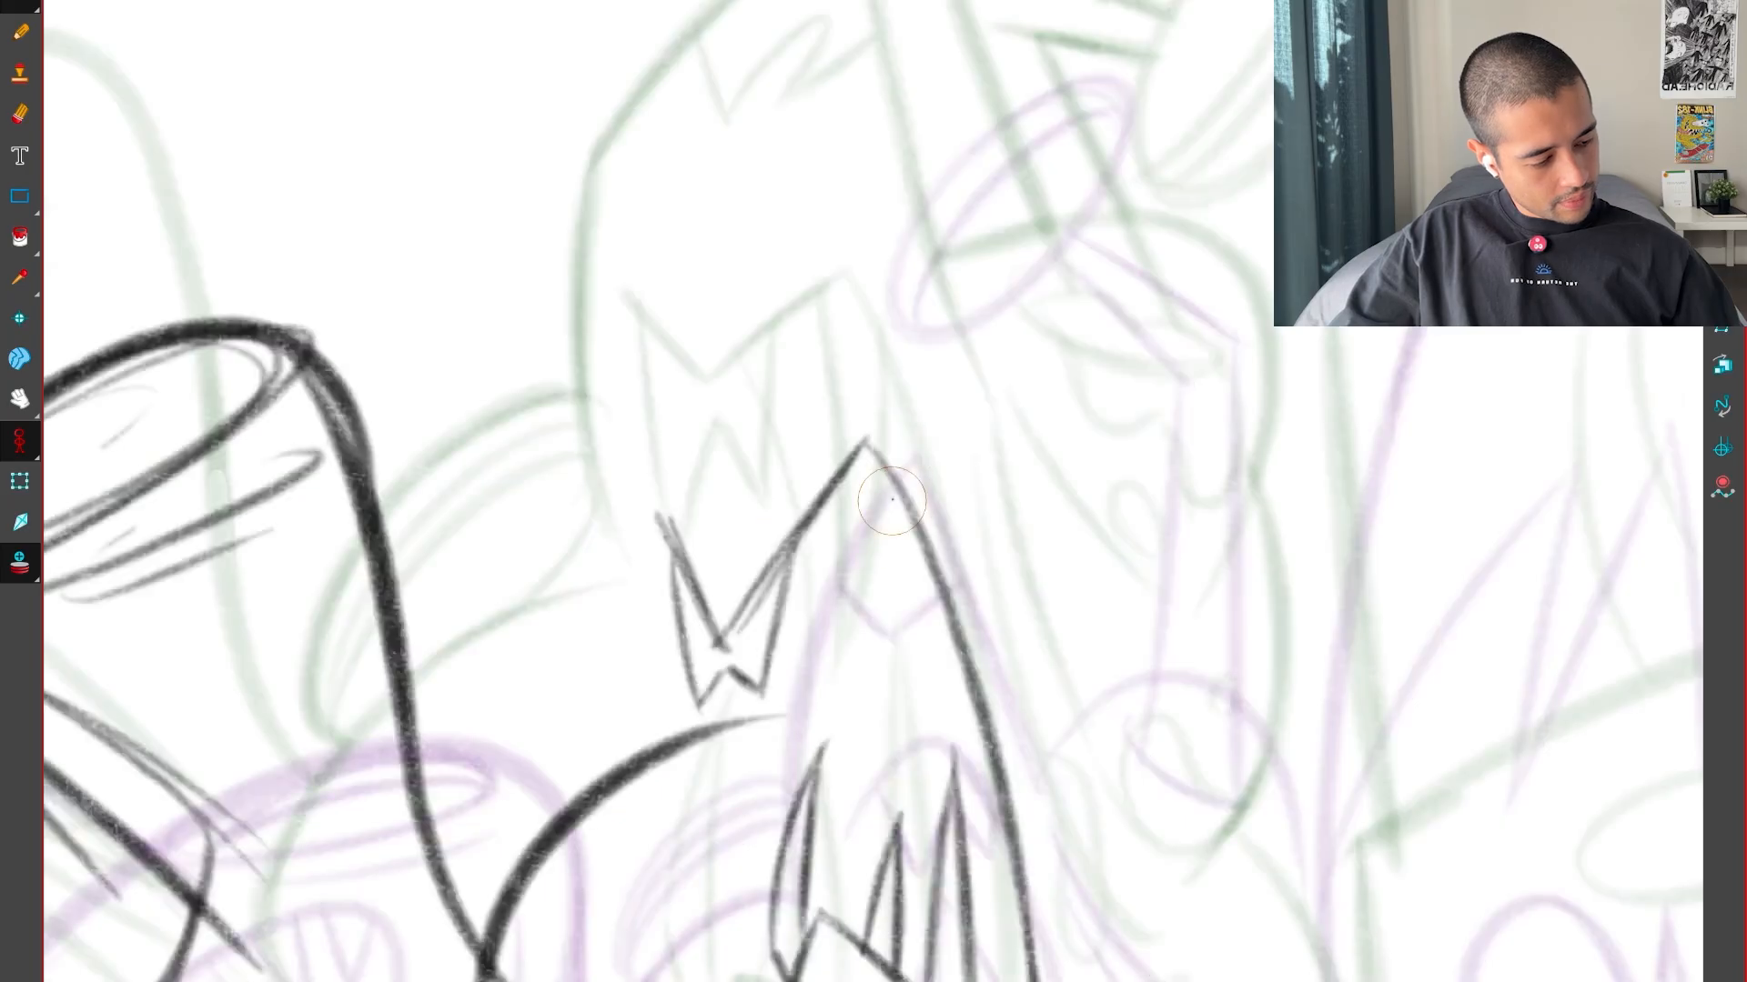
key(g)
key(f)
Draw both sides of a slim tooth pointing down beneath the tall peak, checking its spacing against the key drawings
key(f)
key(g)
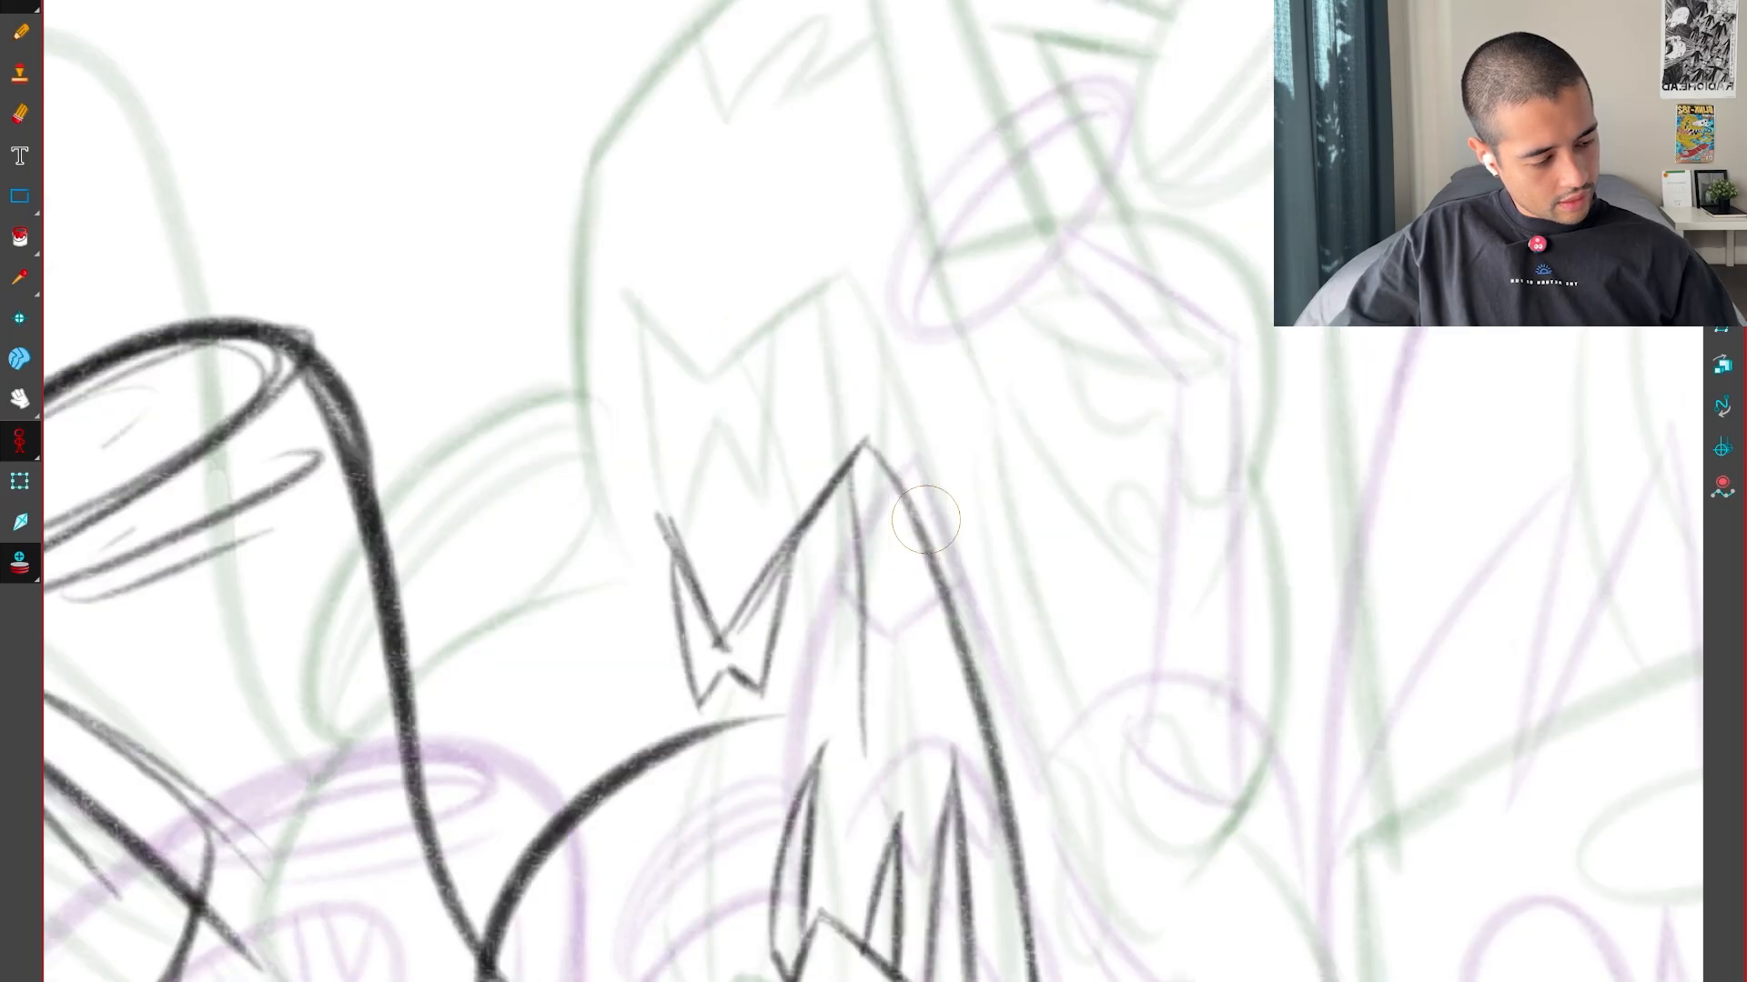
key(g)
key(f)
key(ctrl+z)
drag(837, 486, 868, 693)
key(g)
key(f)
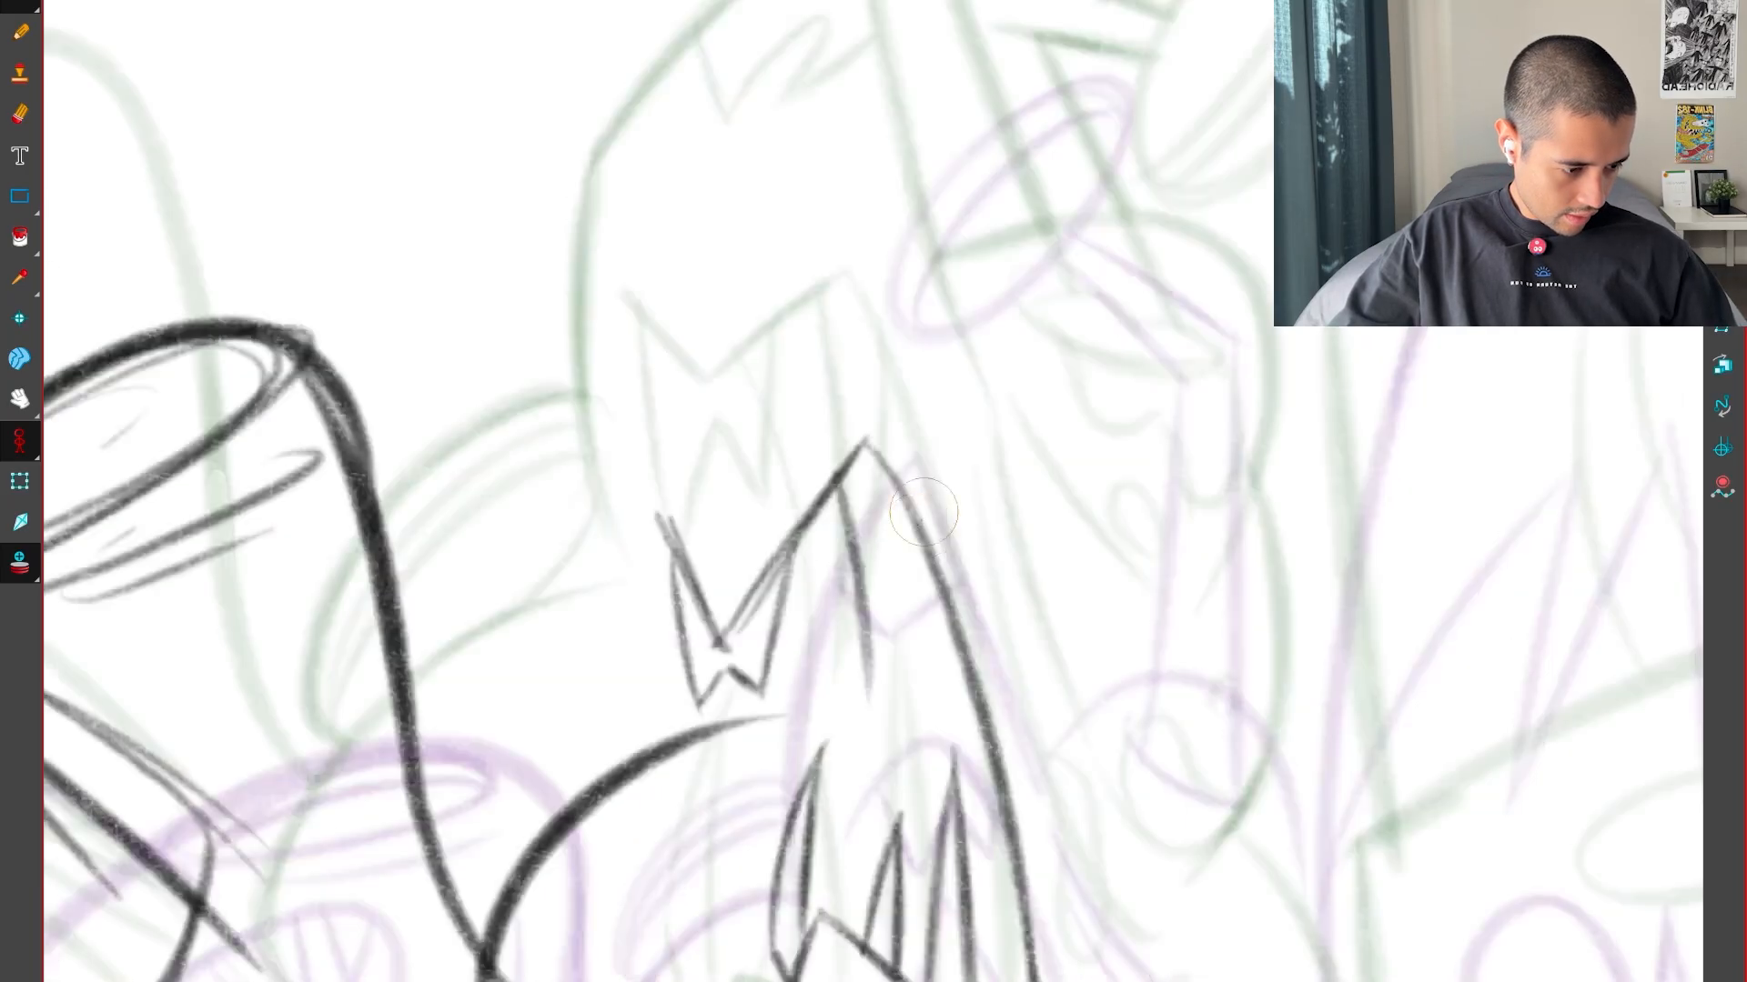
mouse_move(892, 512)
mouse_down()
mouse_move(855, 611)
mouse_move(880, 650)
mouse_move(881, 486)
mouse_move(871, 684)
mouse_up()
key(g)
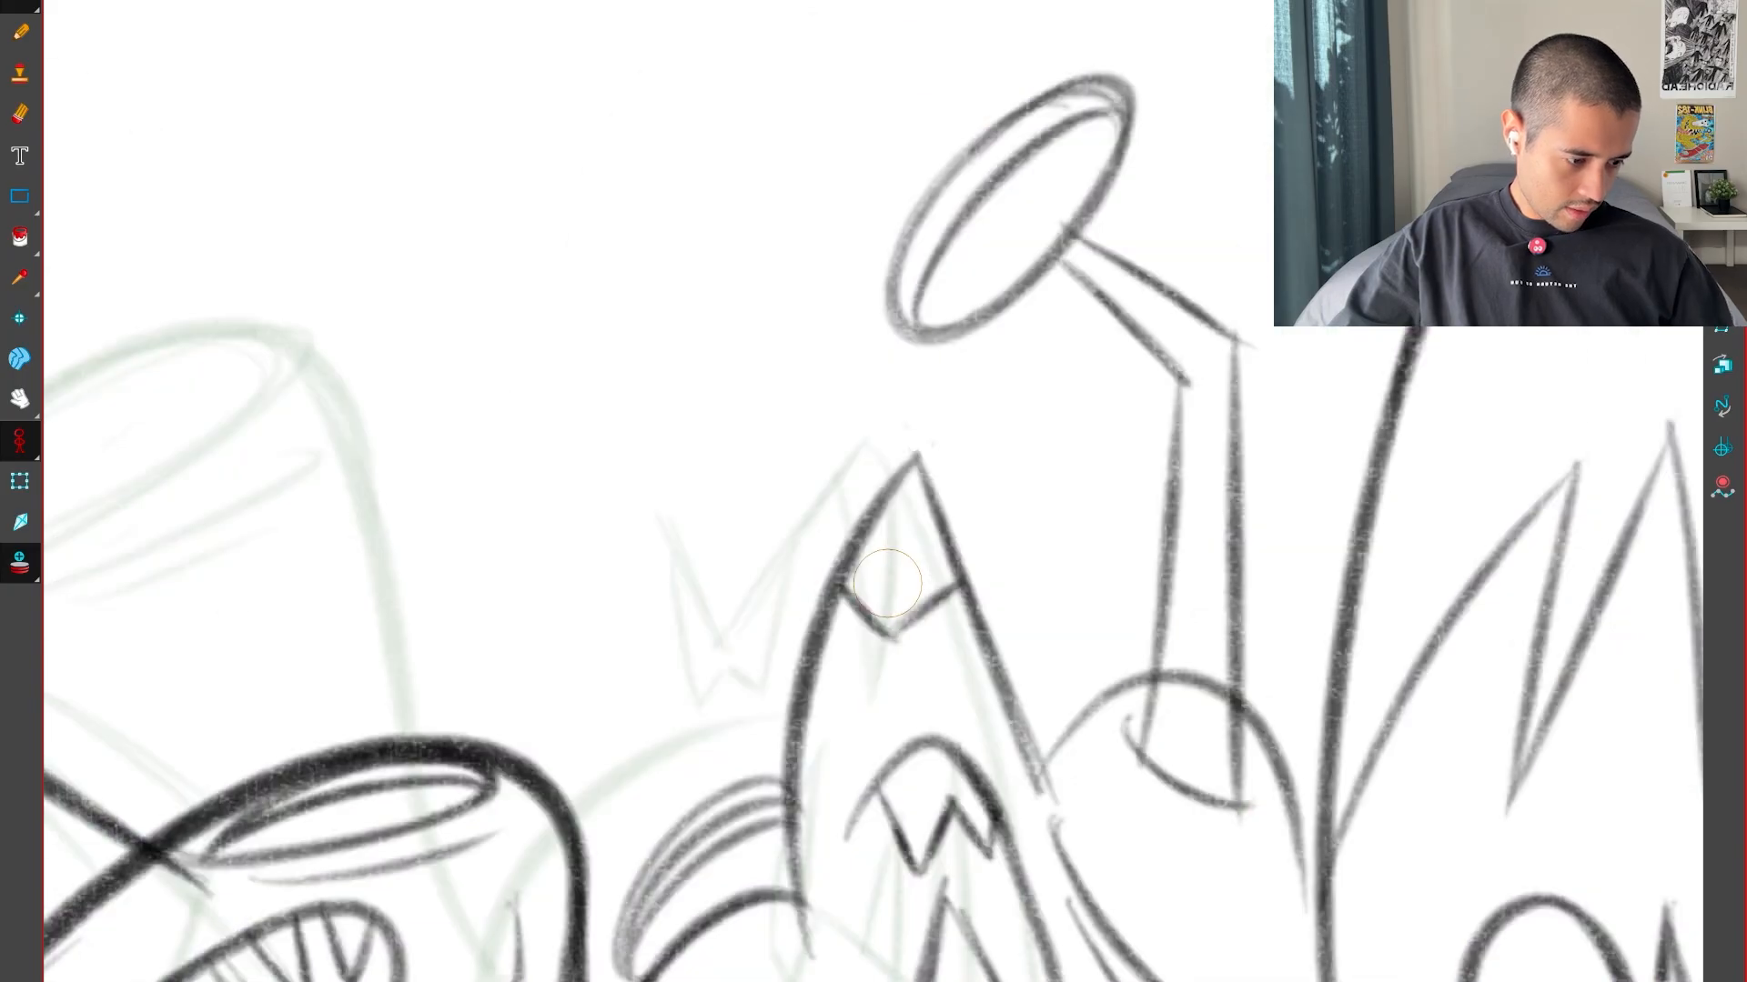
key(f)
key(f)
key(g)
key(g)
key(f)
Draw the gently curved outer side line of the pointed form beside the W-shaped teeth, flipping to match the key drawings
drag(650, 729, 602, 398)
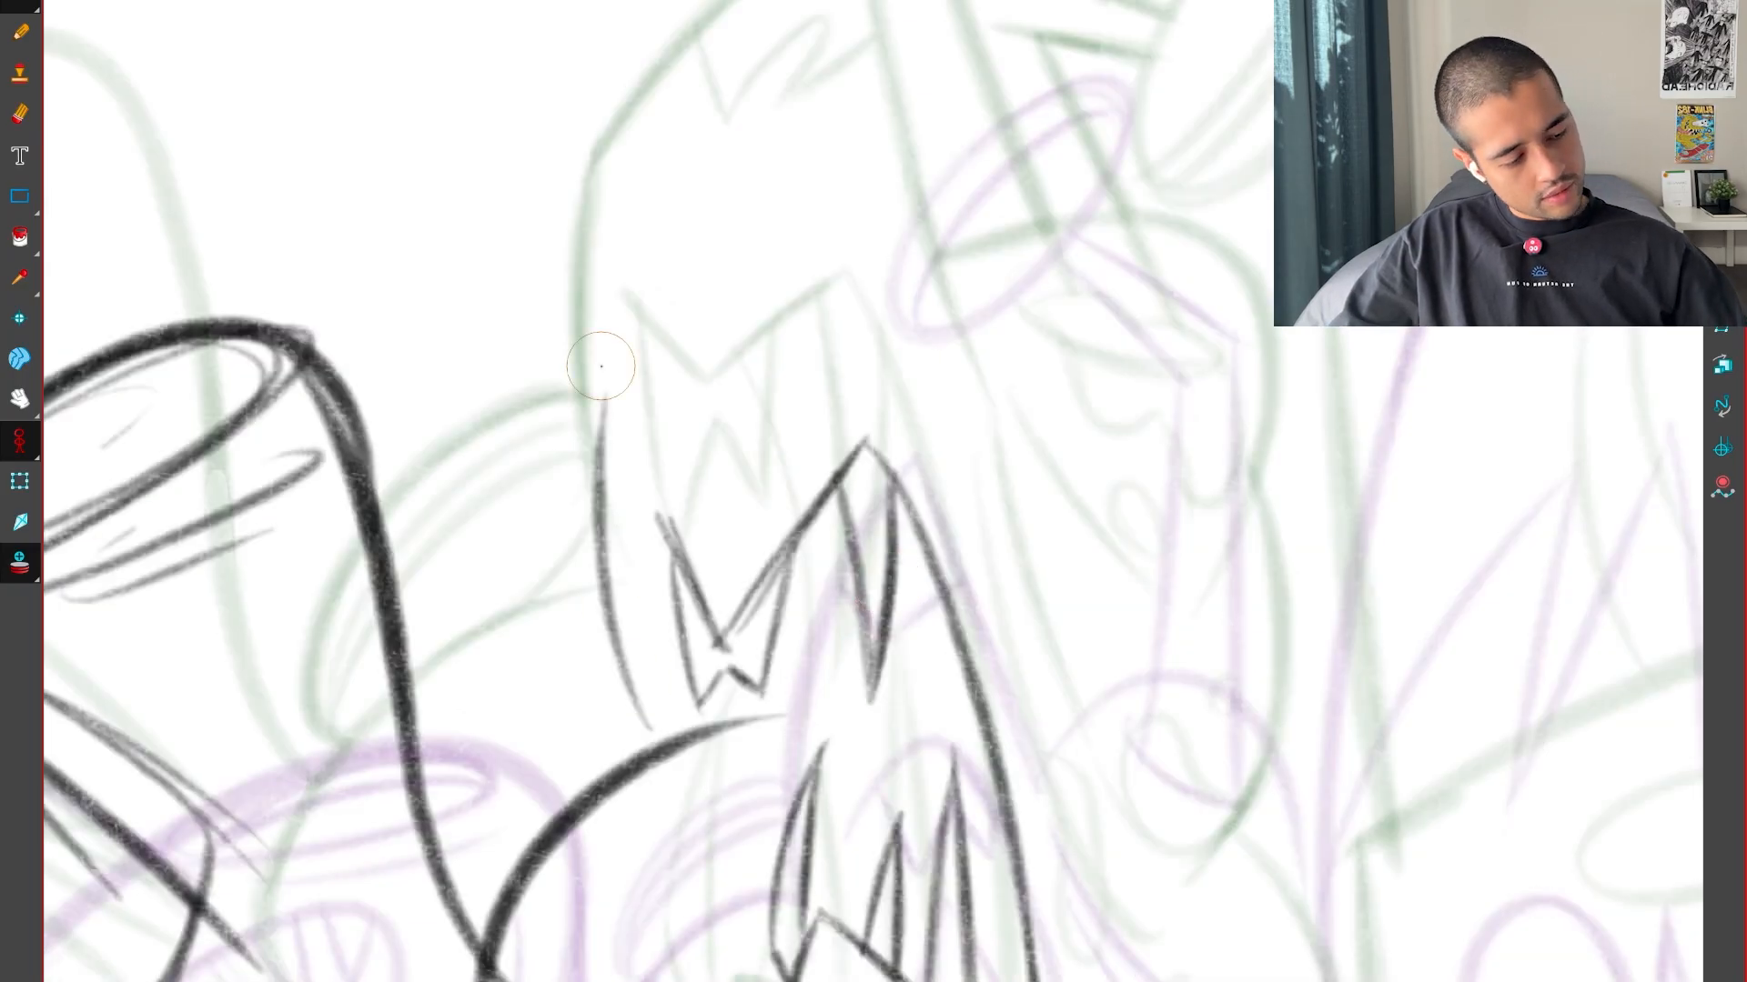
drag(636, 693, 601, 420)
key(g)
key(f)
key(g)
key(f)
Continue the outer side line upward into a slanted edge leaning toward the form's peak, flipping to check its position
drag(593, 518, 806, 182)
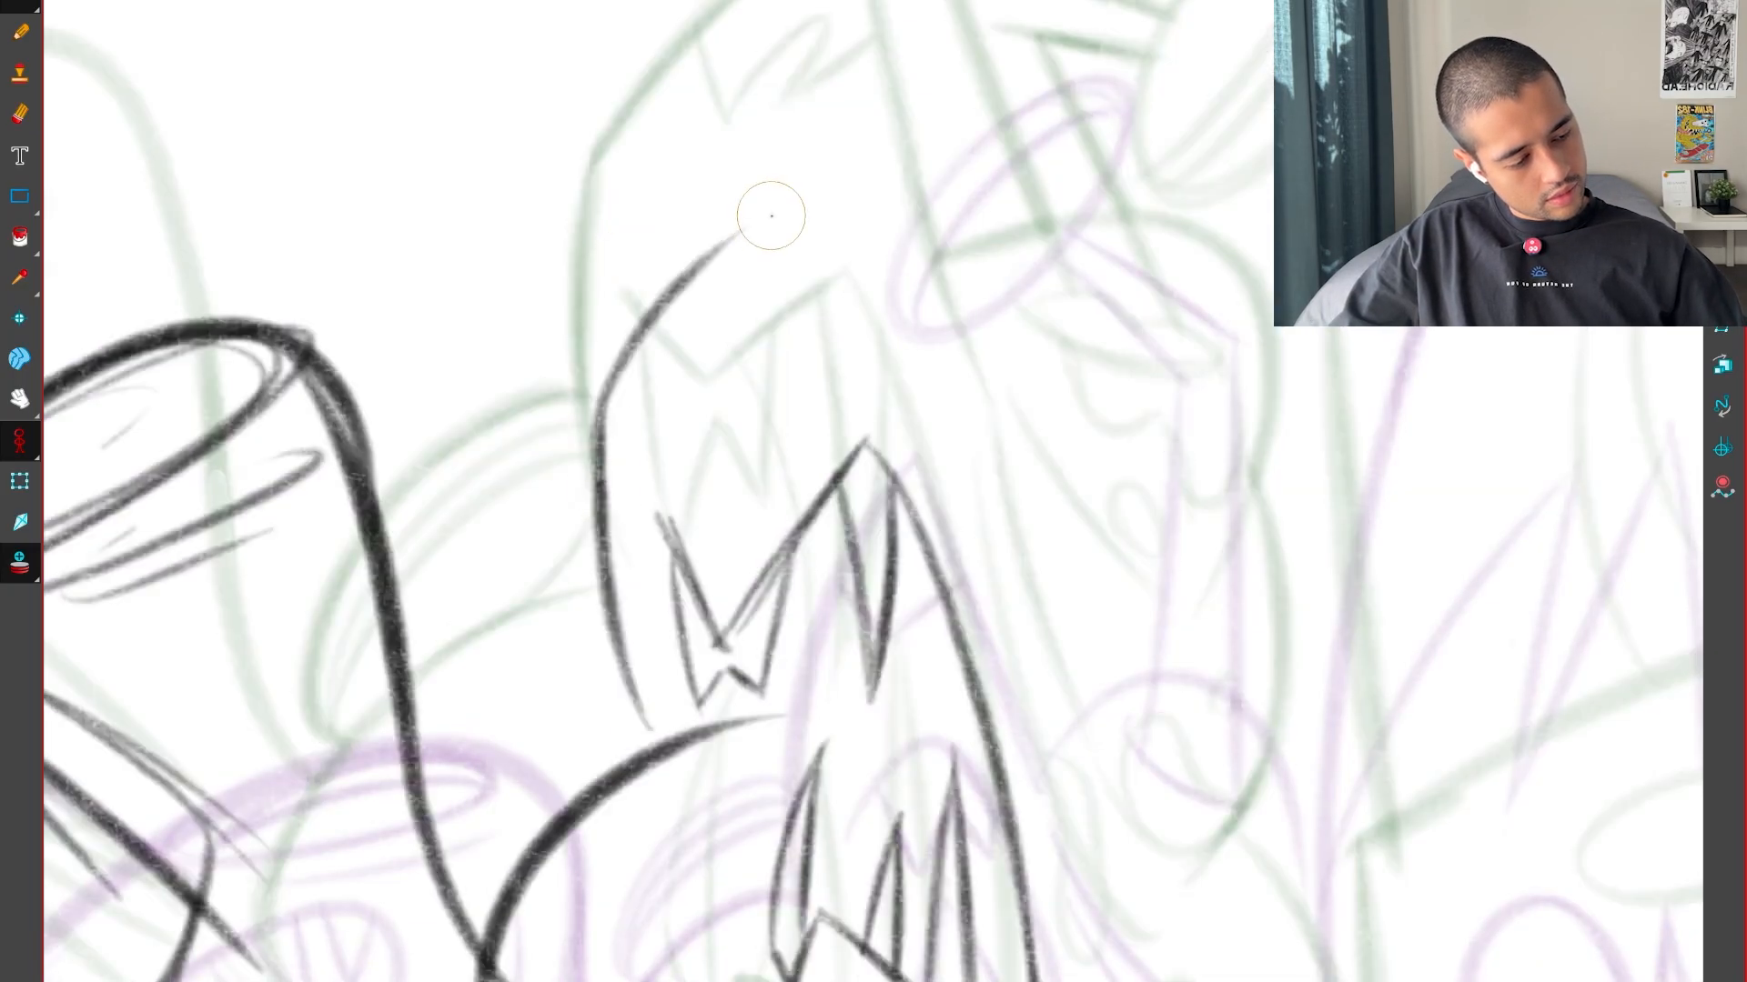
key(g)
key(f)
key(f)
key(g)
key(g)
key(f)
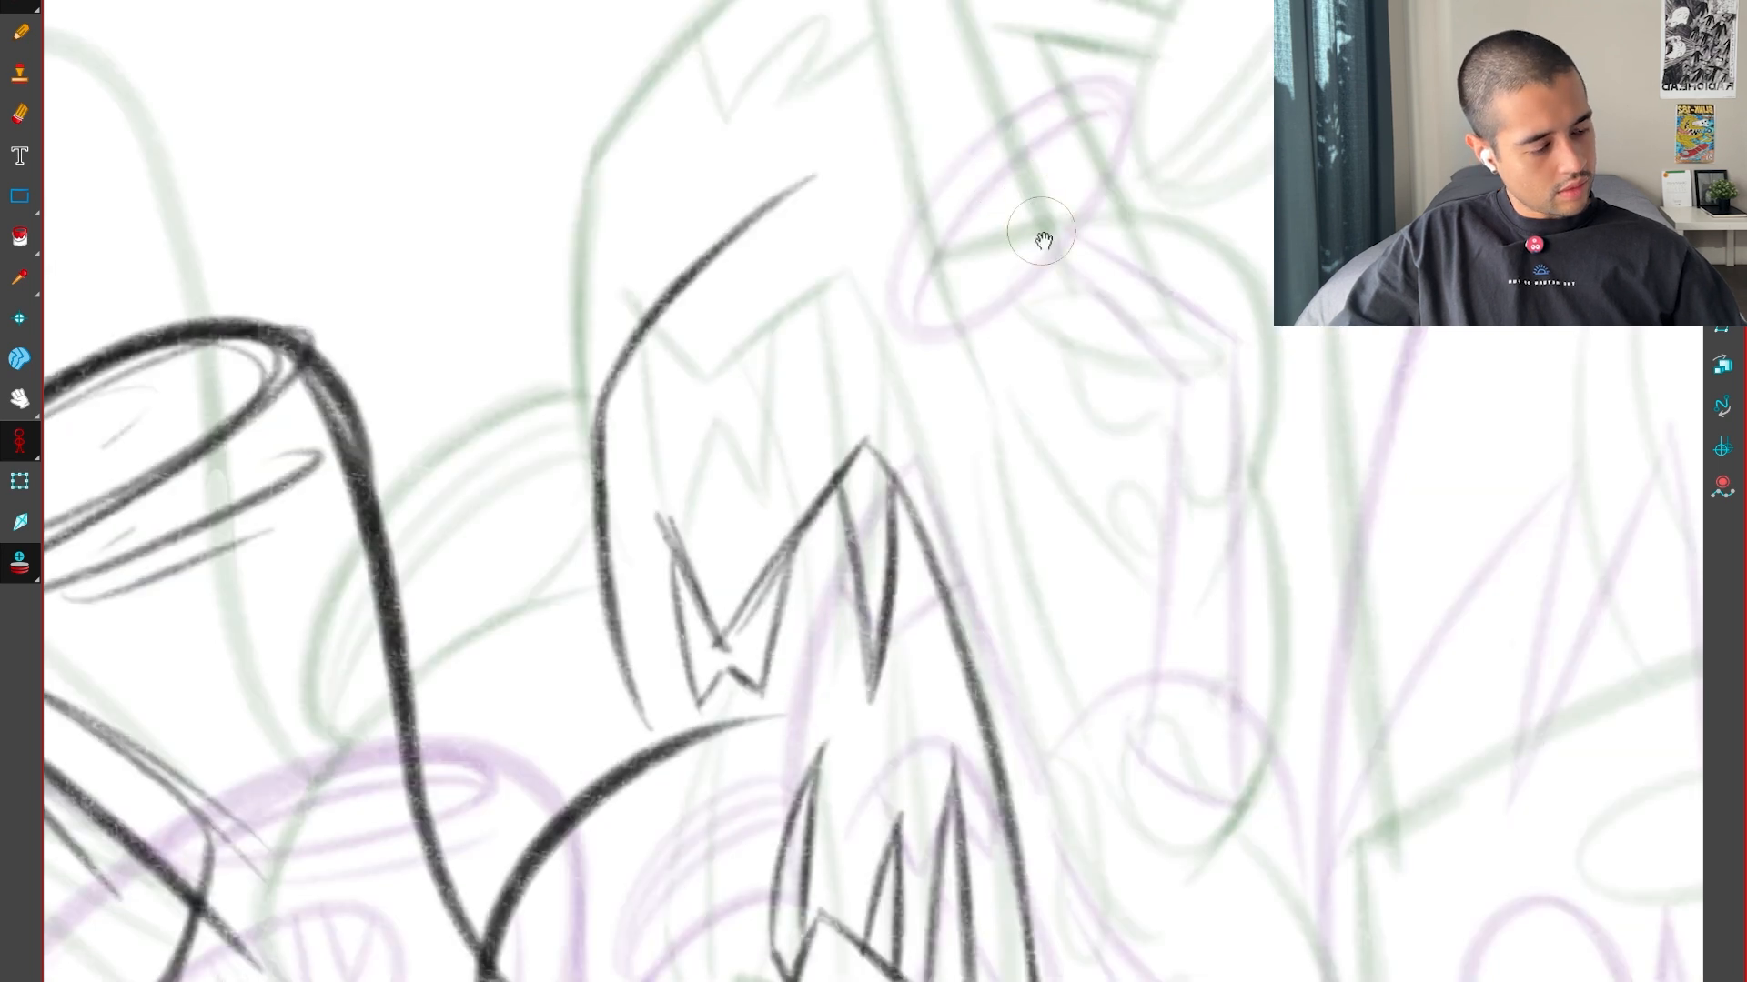
Extend the slanted edge to the form's peak and draw the straight opposite side descending from it, comparing with the key drawings
drag(1045, 237, 982, 300)
key(1)
key(g)
key(f)
key(g)
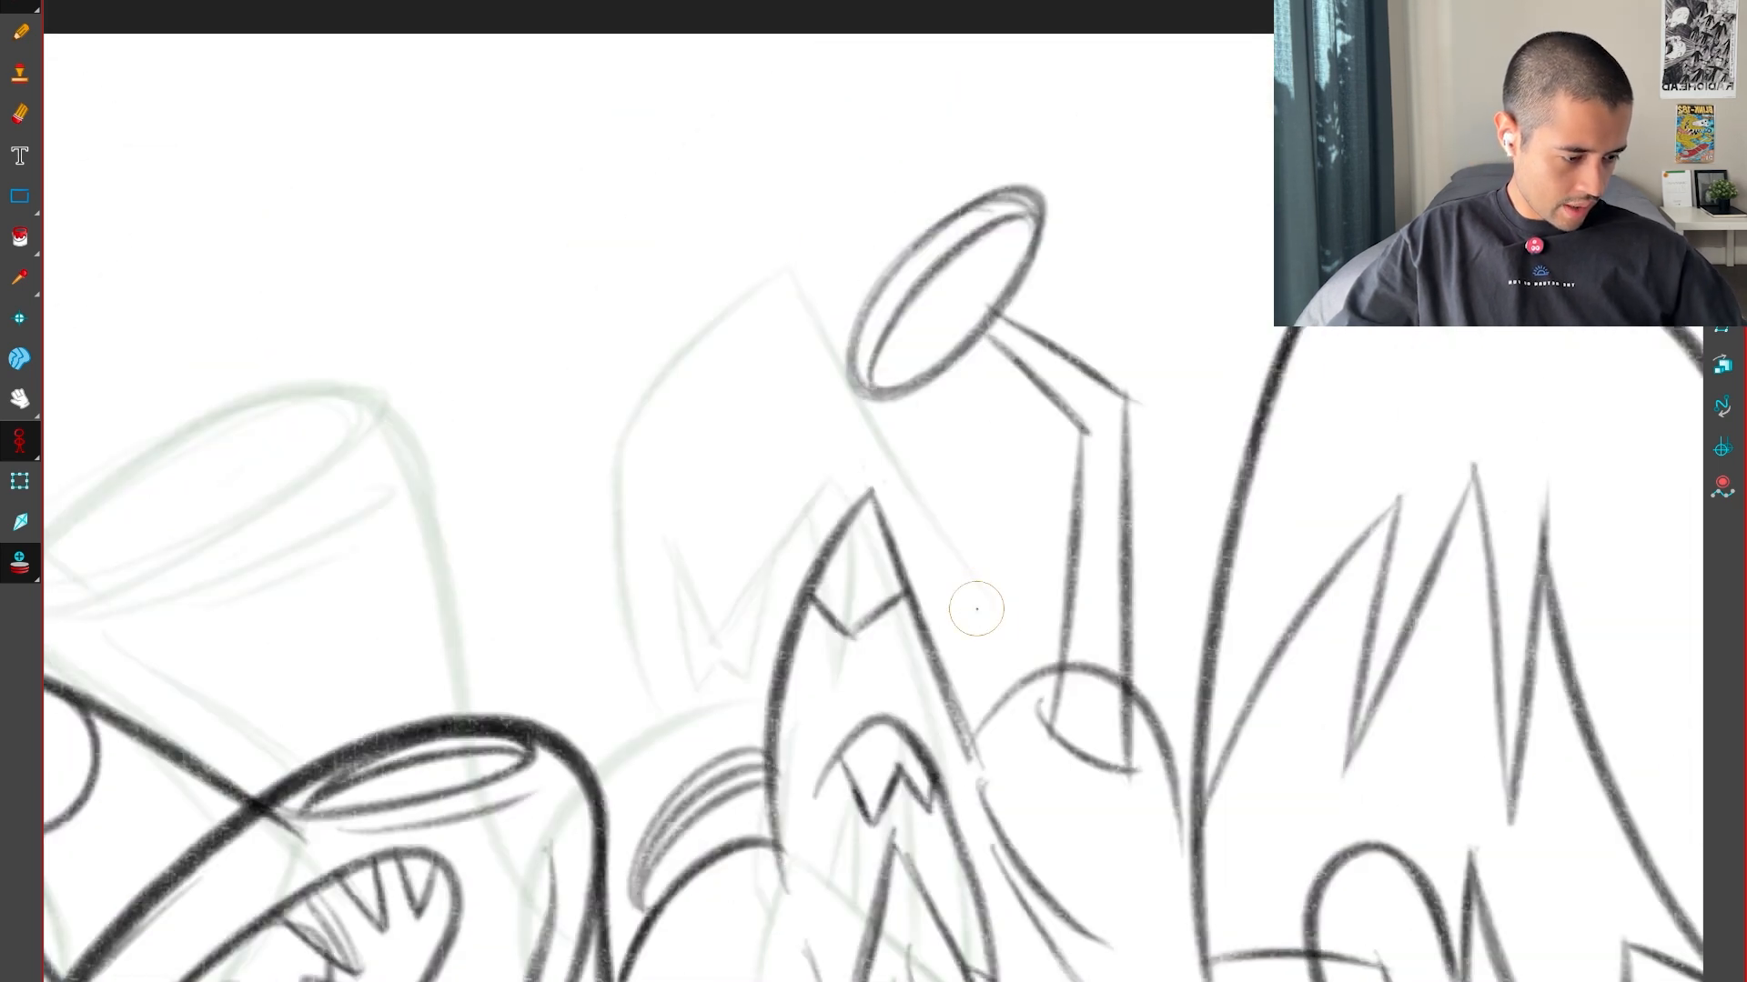
key(g)
key(f)
key(f)
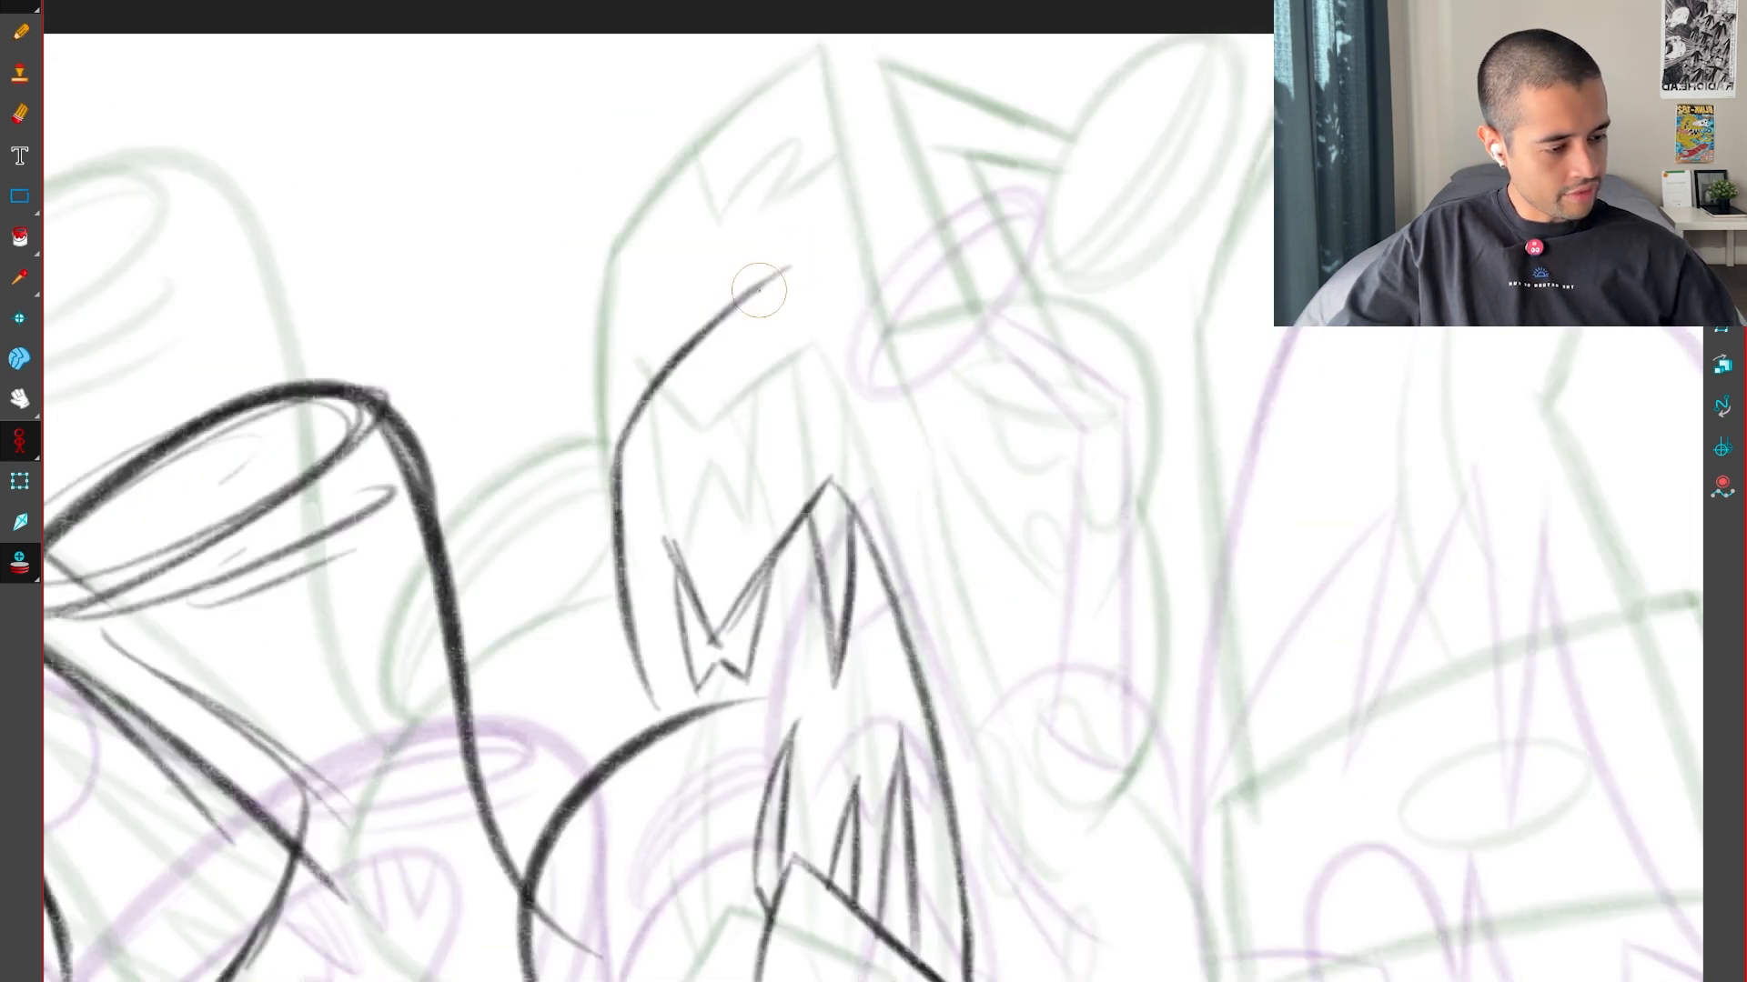
key(g)
key(f)
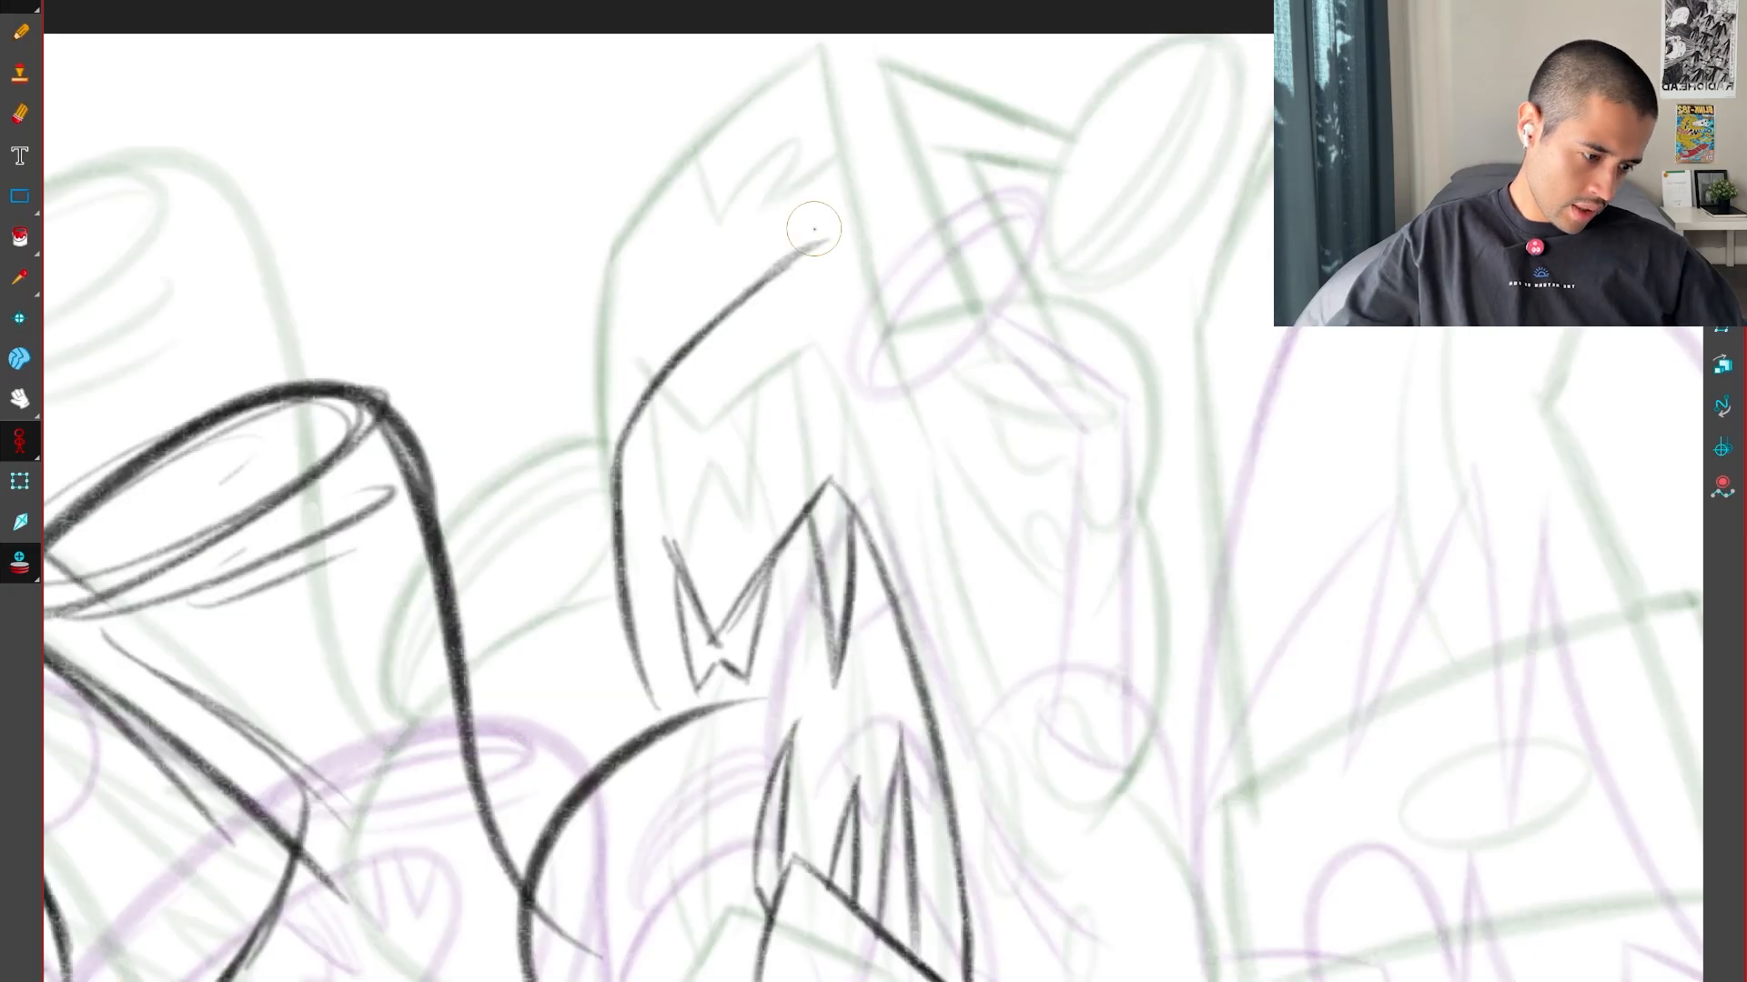
key(g)
key(f)
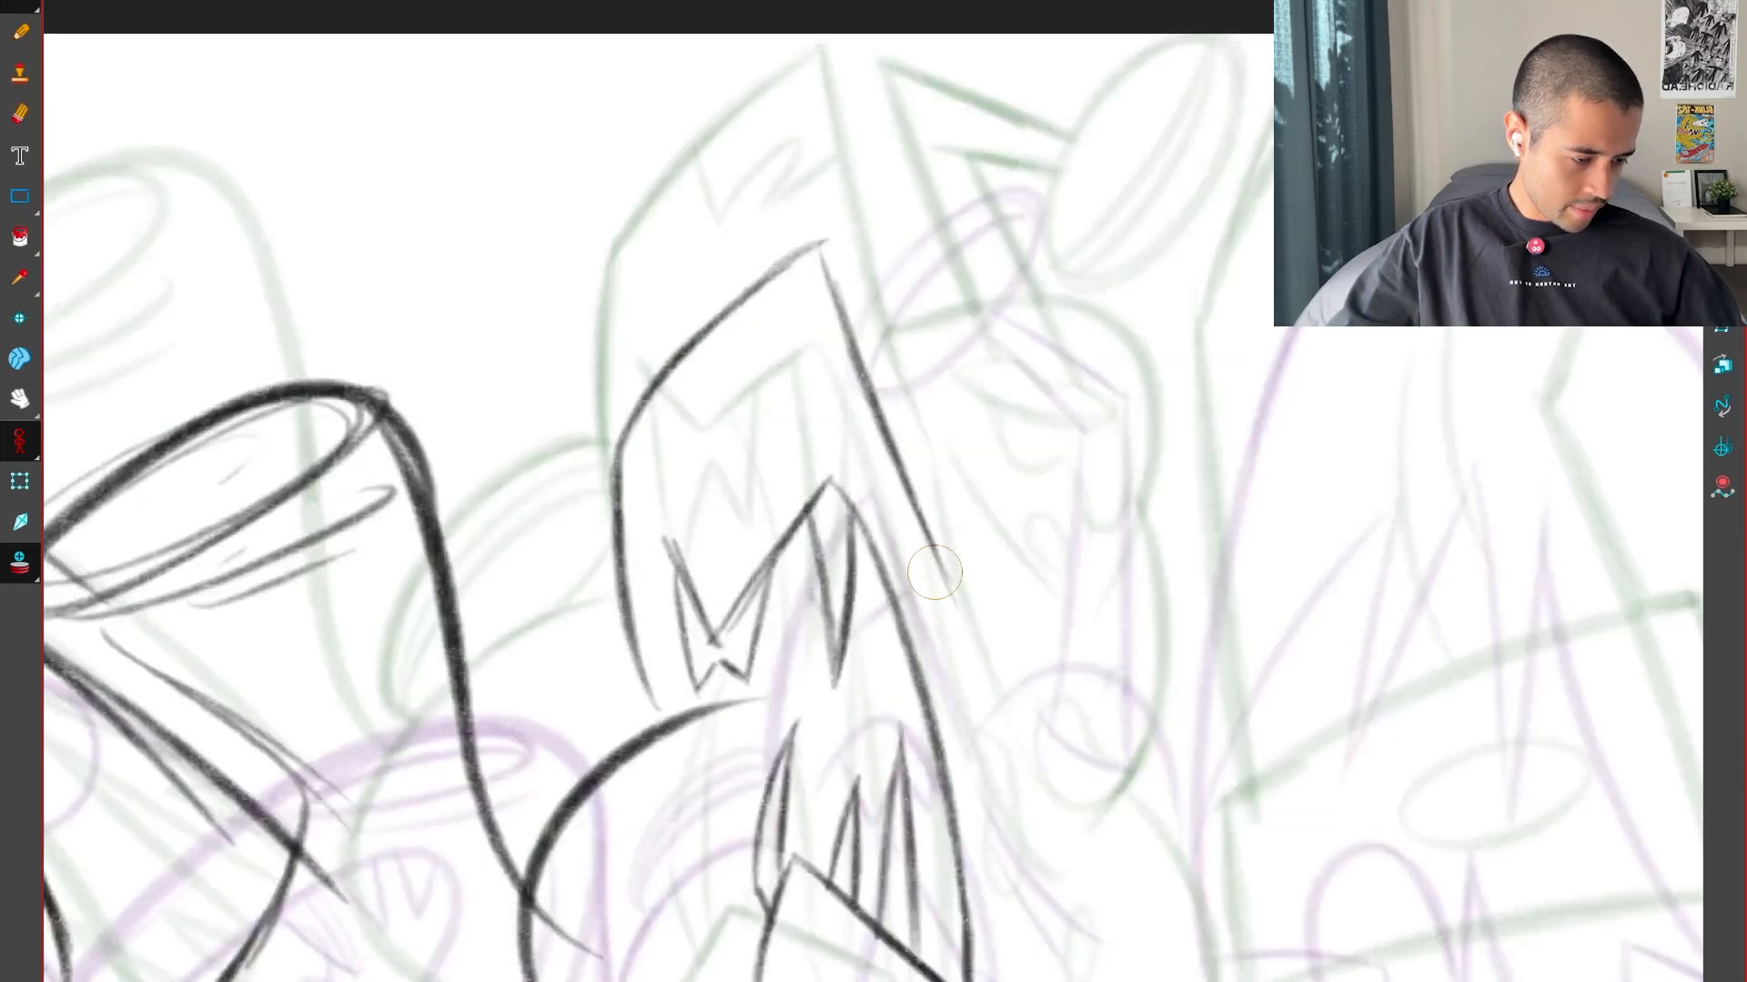
key(f)
key(g)
Draw the zigzag band across the pointed form just below its peak, flipping to match the key drawings
drag(697, 355, 713, 411)
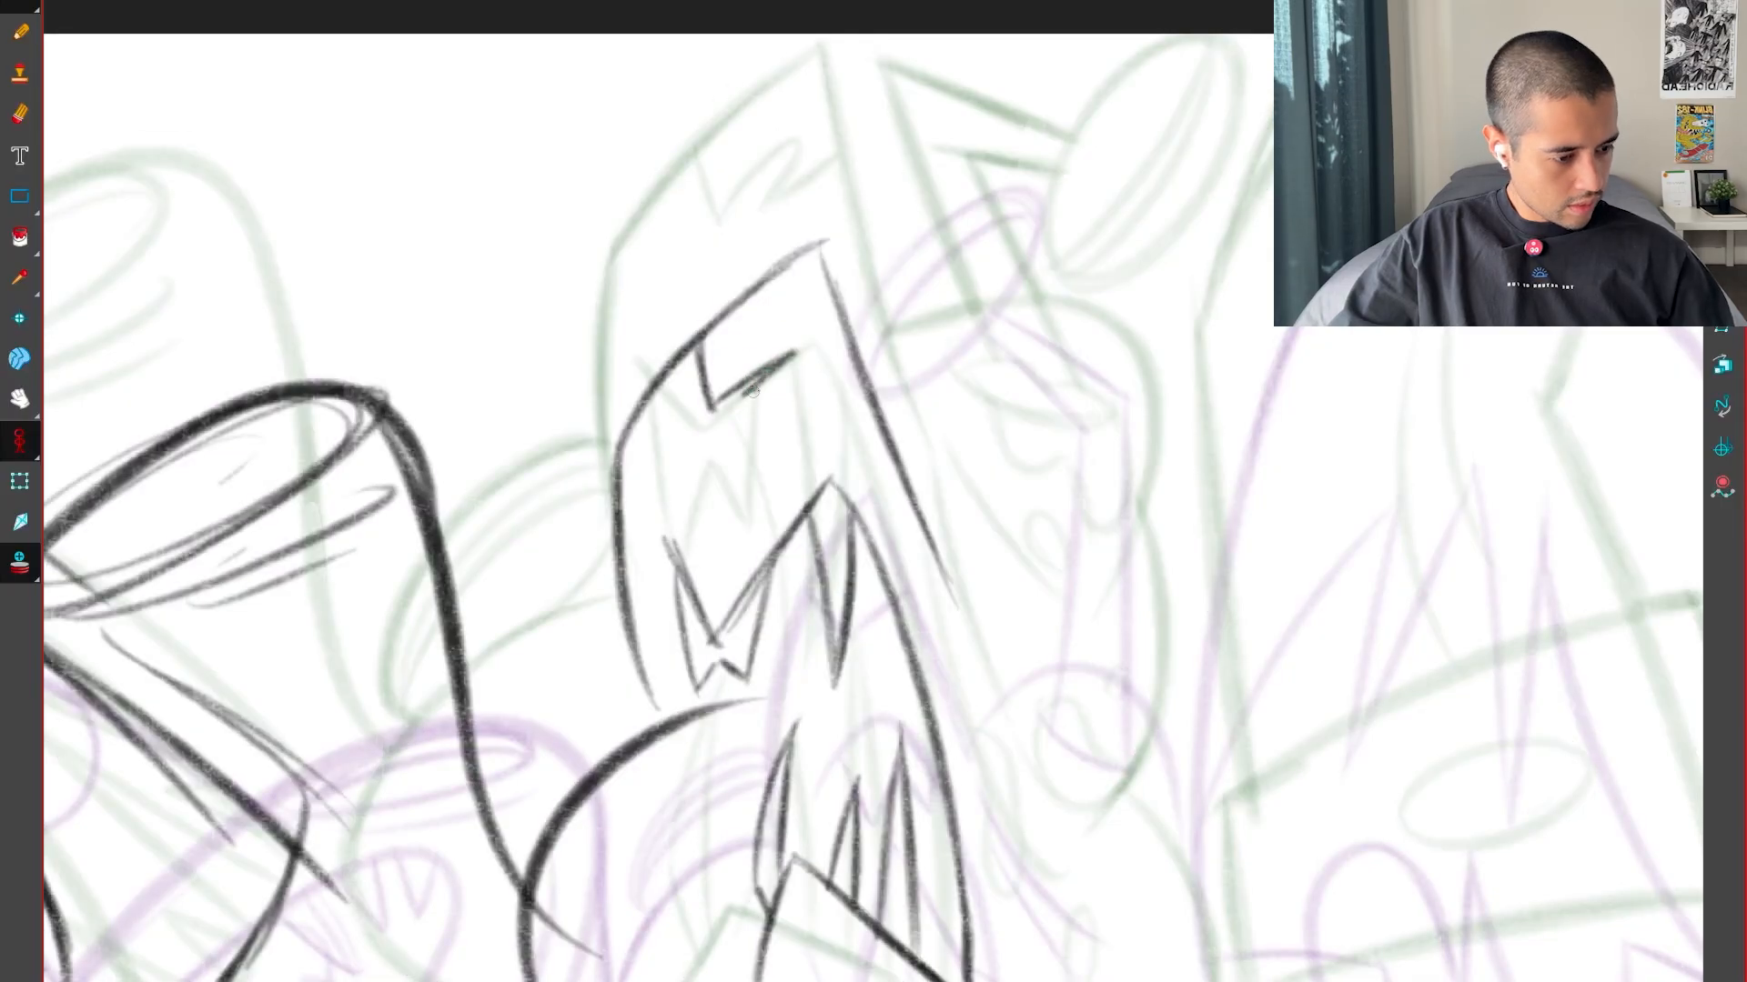
key(g)
key(f)
key(f)
key(g)
key(g)
key(f)
key(f)
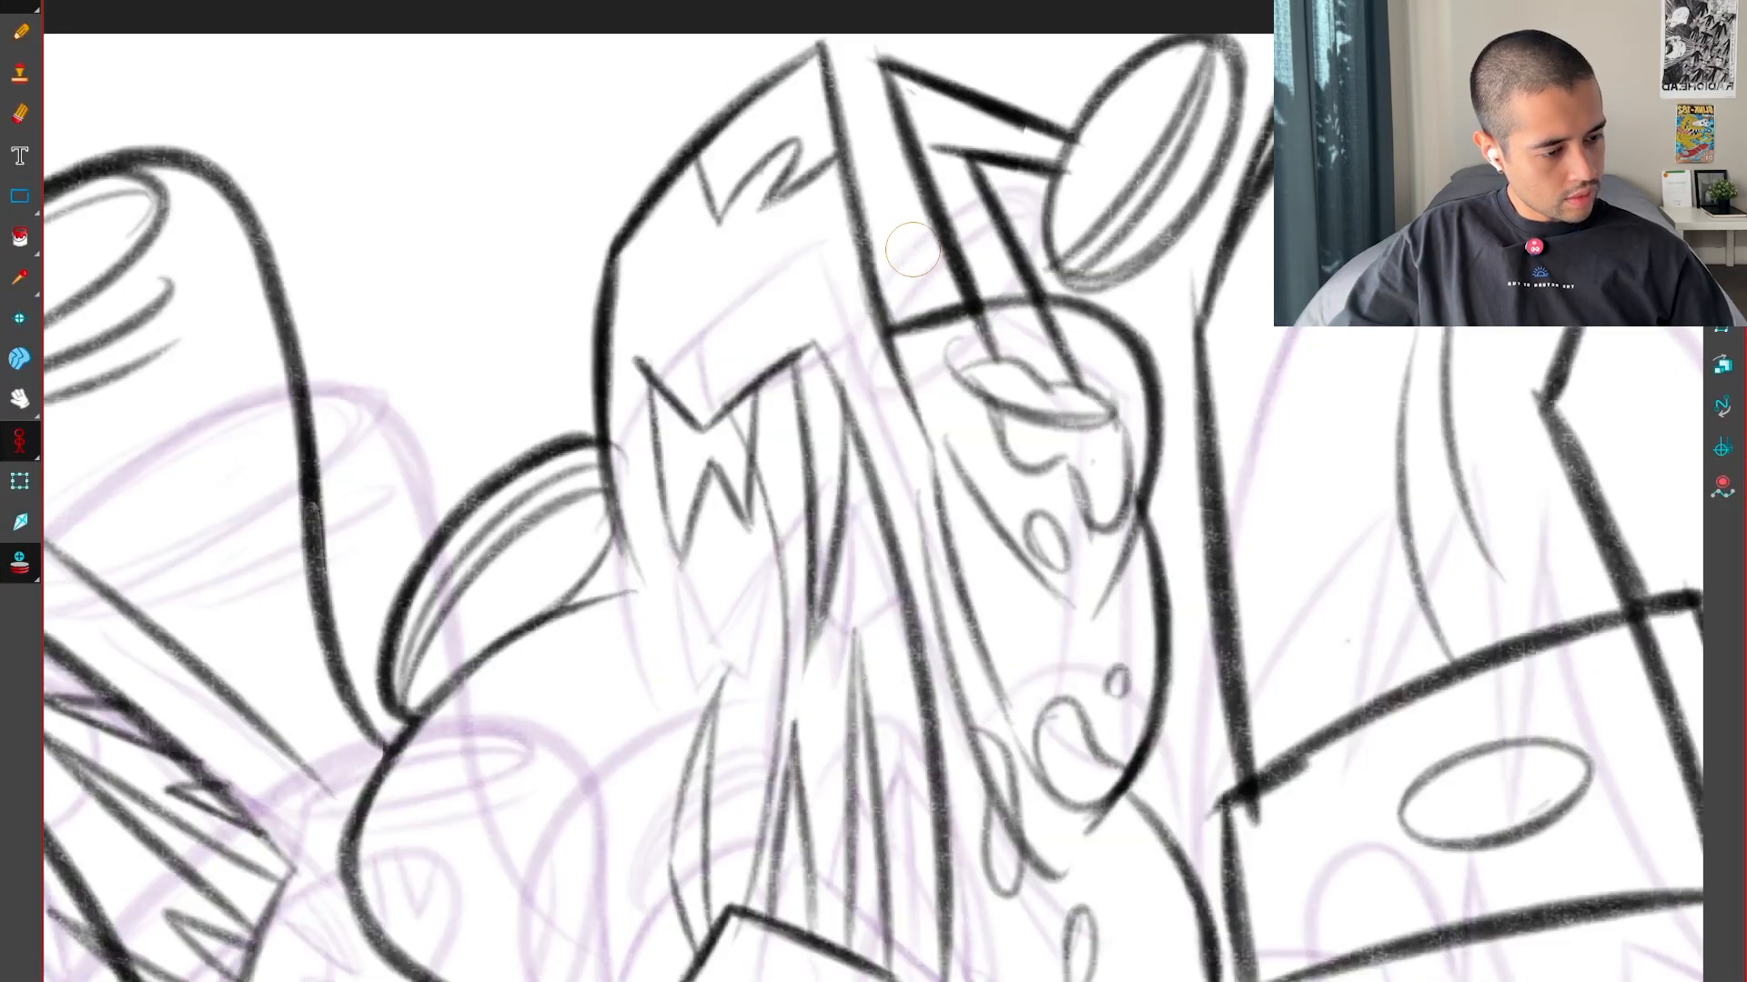
key(g)
key(g)
key(f)
key(f)
key(g)
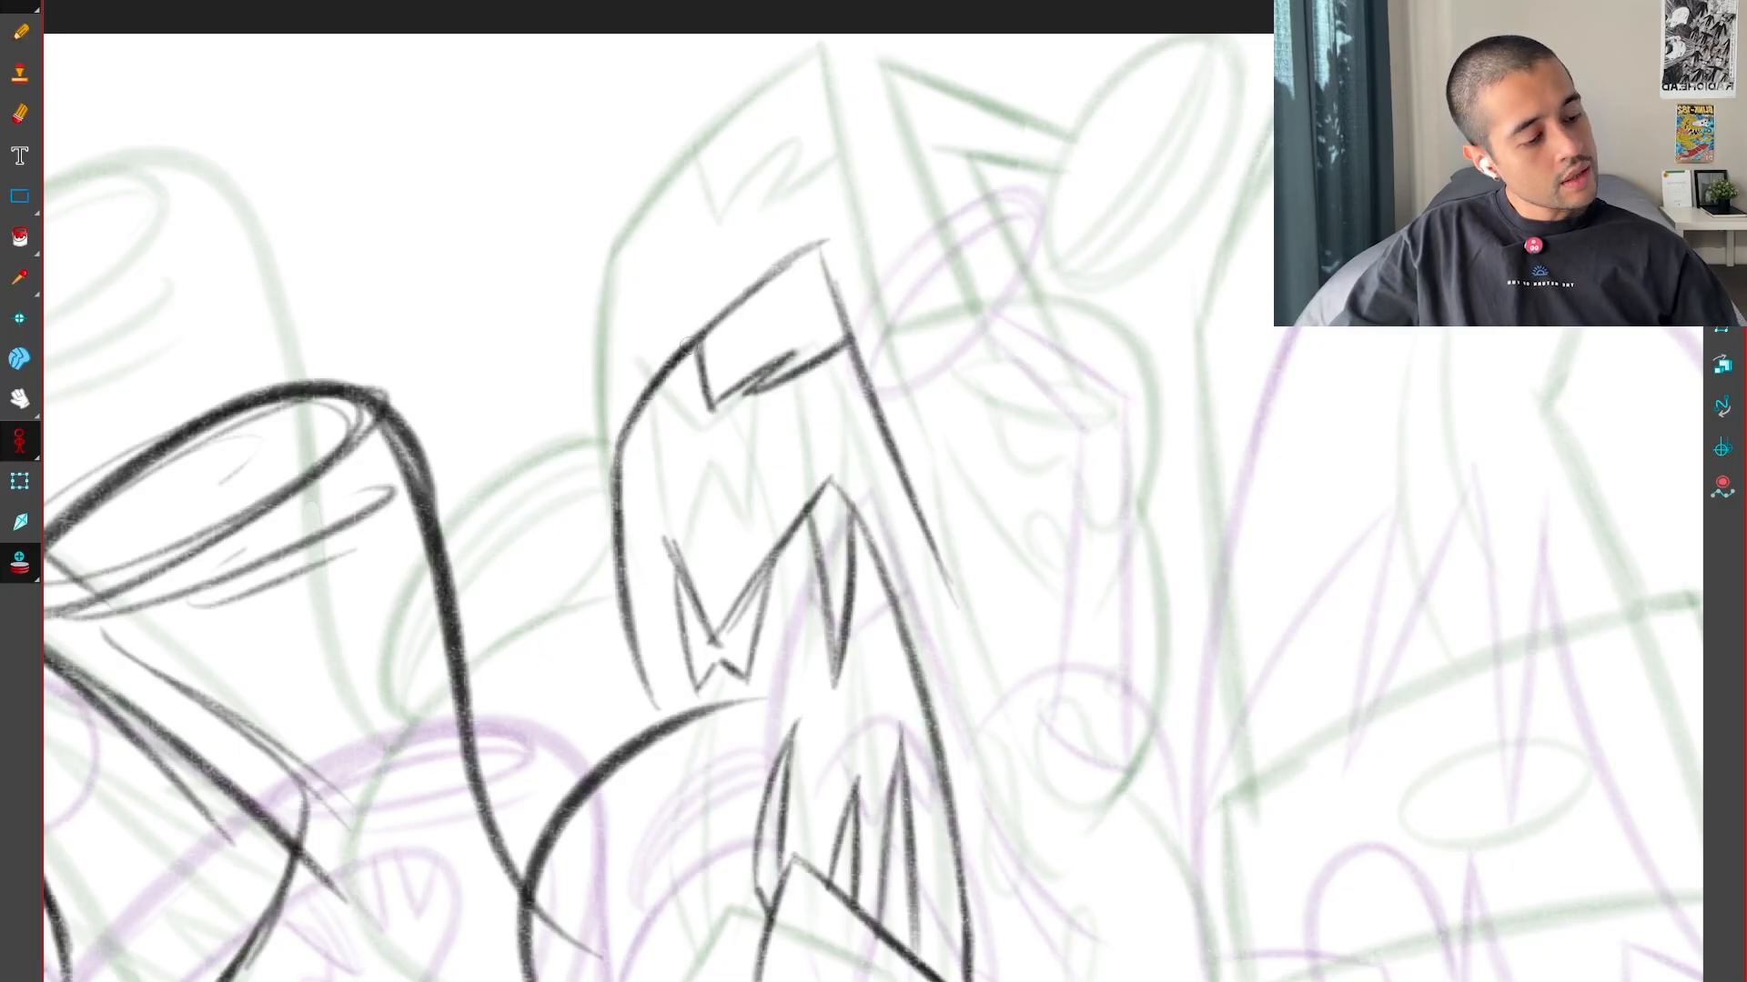
Flip between the inbetween and both key drawings to examine the placement of the pointed form's outline
key(g)
key(f)
key(f)
key(g)
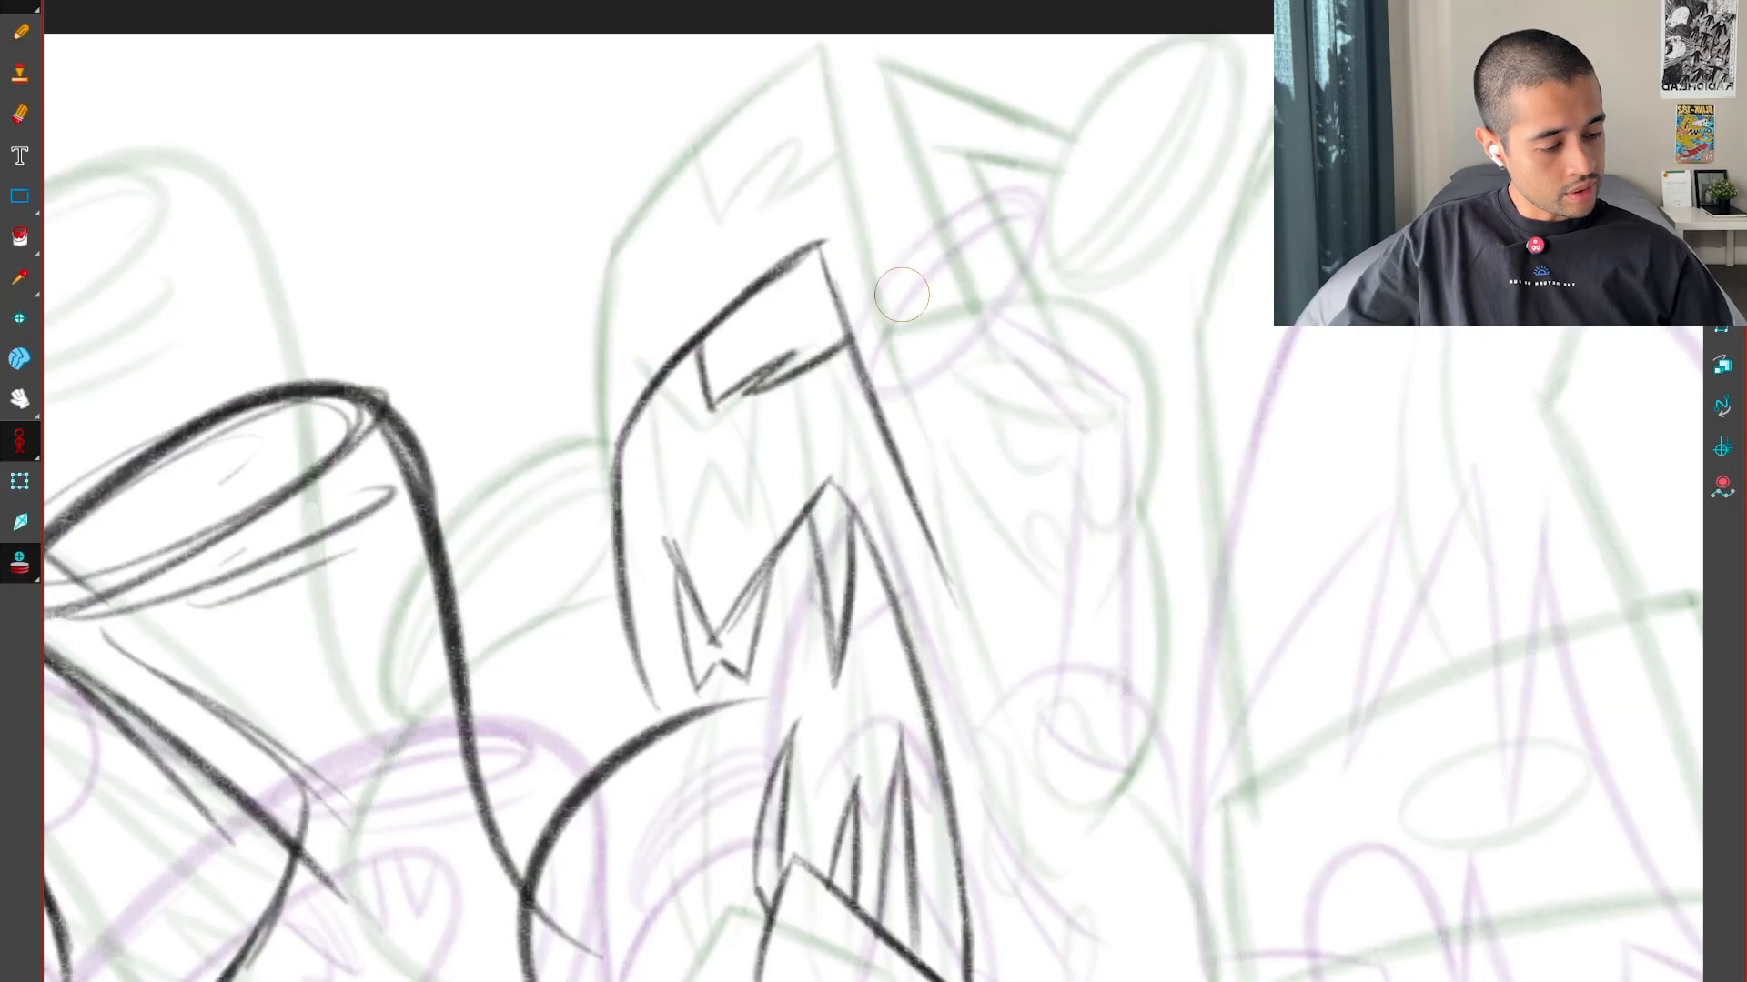
key(g)
key(f)
key(f)
key(g)
key(g)
Select the curved side stroke of the pointed form and shift its lower end outward, checking against the key drawings
key(f)
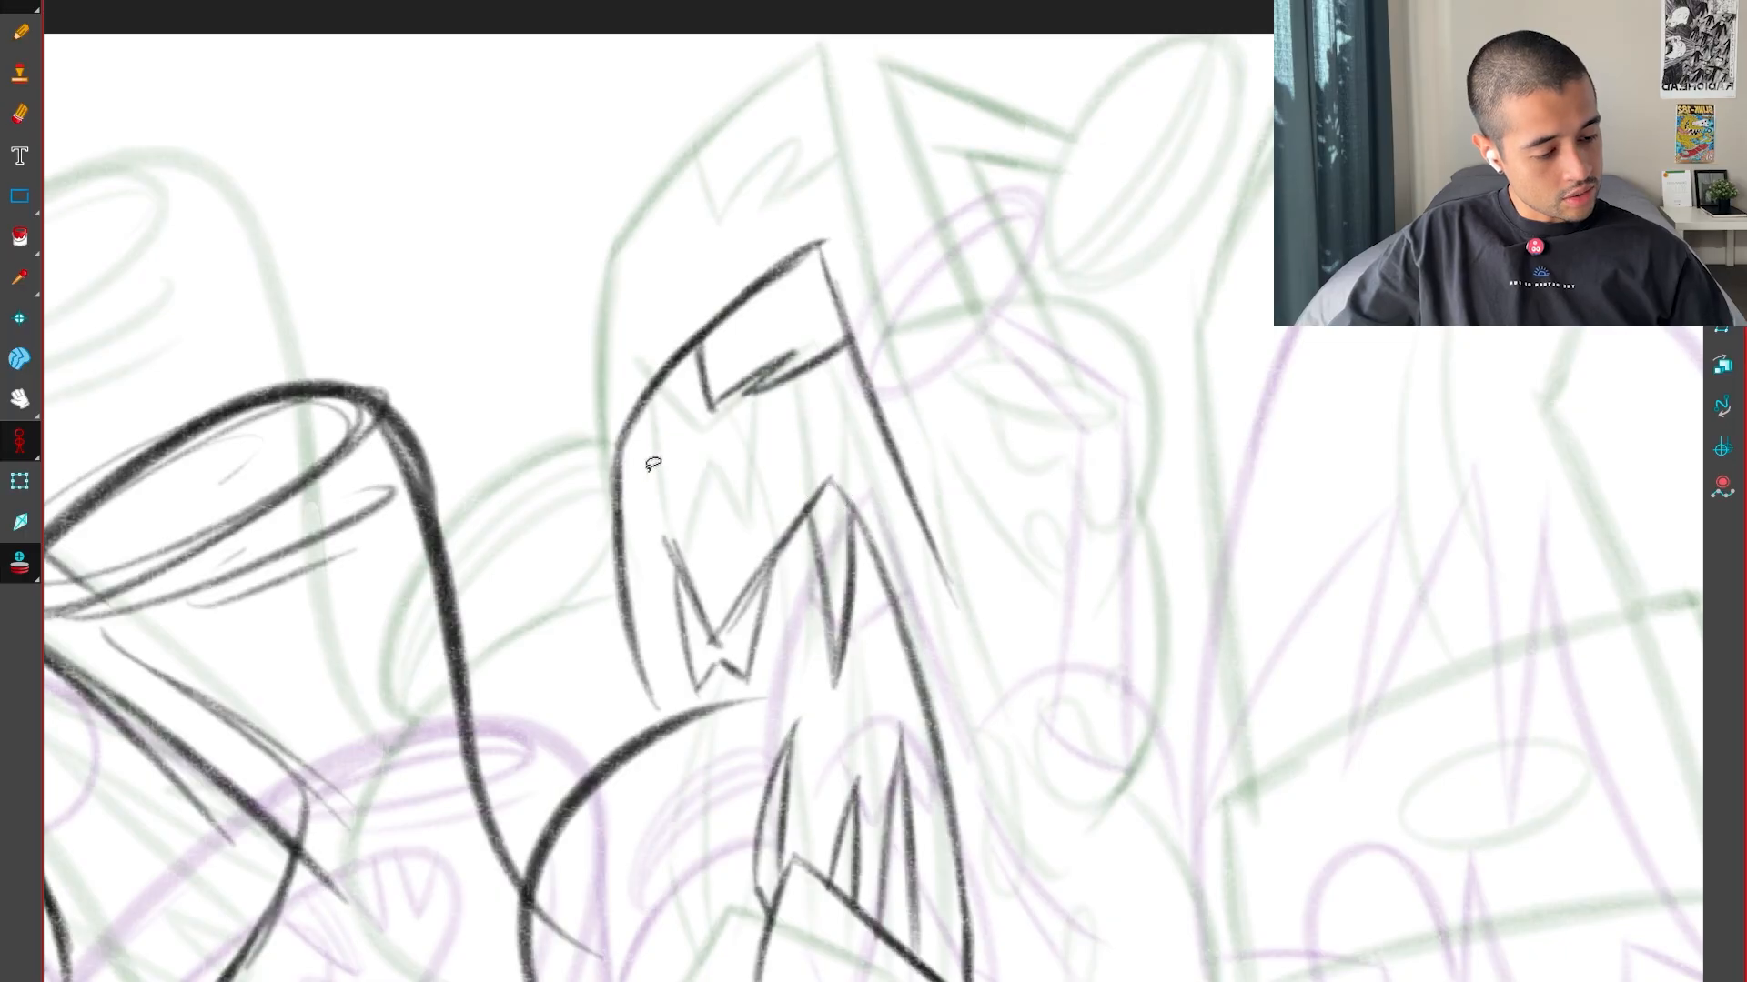
click(624, 582)
drag(699, 717, 664, 717)
key(g)
key(f)
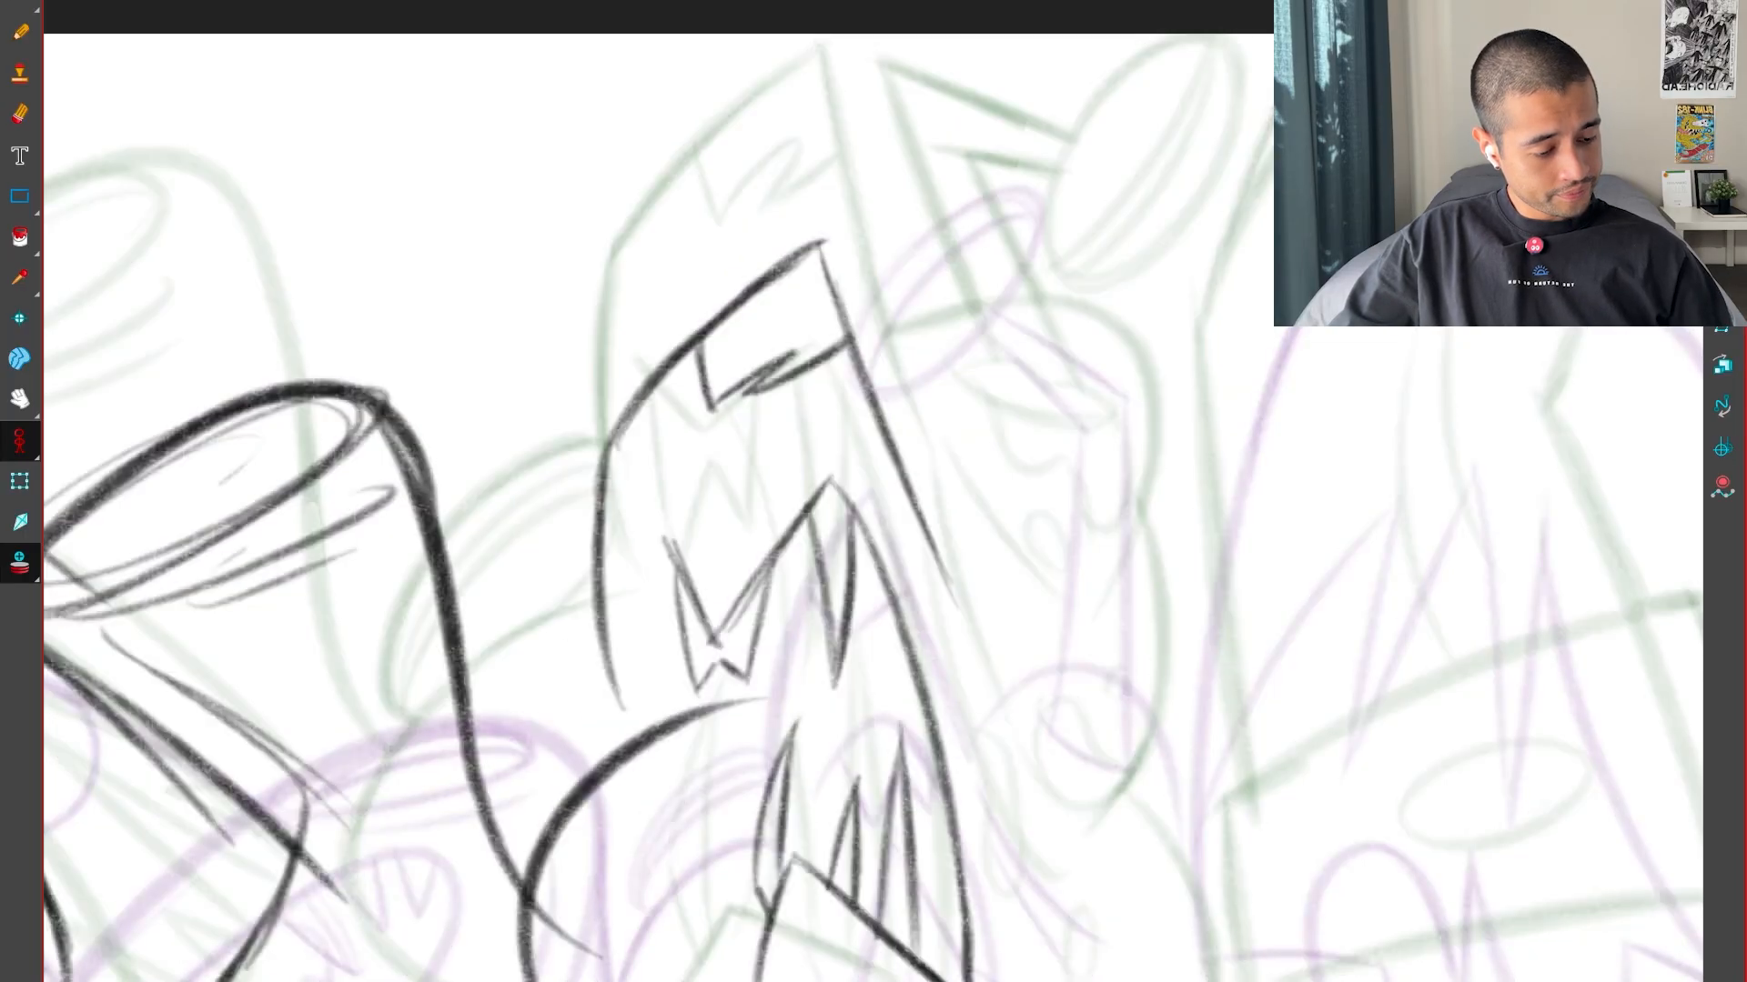
key(g)
Sketch a light curved rim between the pointed form's side line and the rounded shape beneath, flipping to compare
key(f)
mouse_move(721, 780)
mouse_down()
mouse_move(903, 572)
mouse_move(943, 621)
mouse_up()
key(g)
key(f)
key(f)
key(g)
key(2)
key(2)
key(alt+b)
mouse_move(833, 568)
mouse_down()
mouse_move(625, 741)
mouse_move(671, 794)
mouse_up()
drag(796, 464, 671, 800)
key(g)
key(f)
Clean up the light rim sketch and redraw its outer curve with a darker line, flipping to match the key drawings
key(f)
key(g)
key(g)
key(f)
key(alt+e)
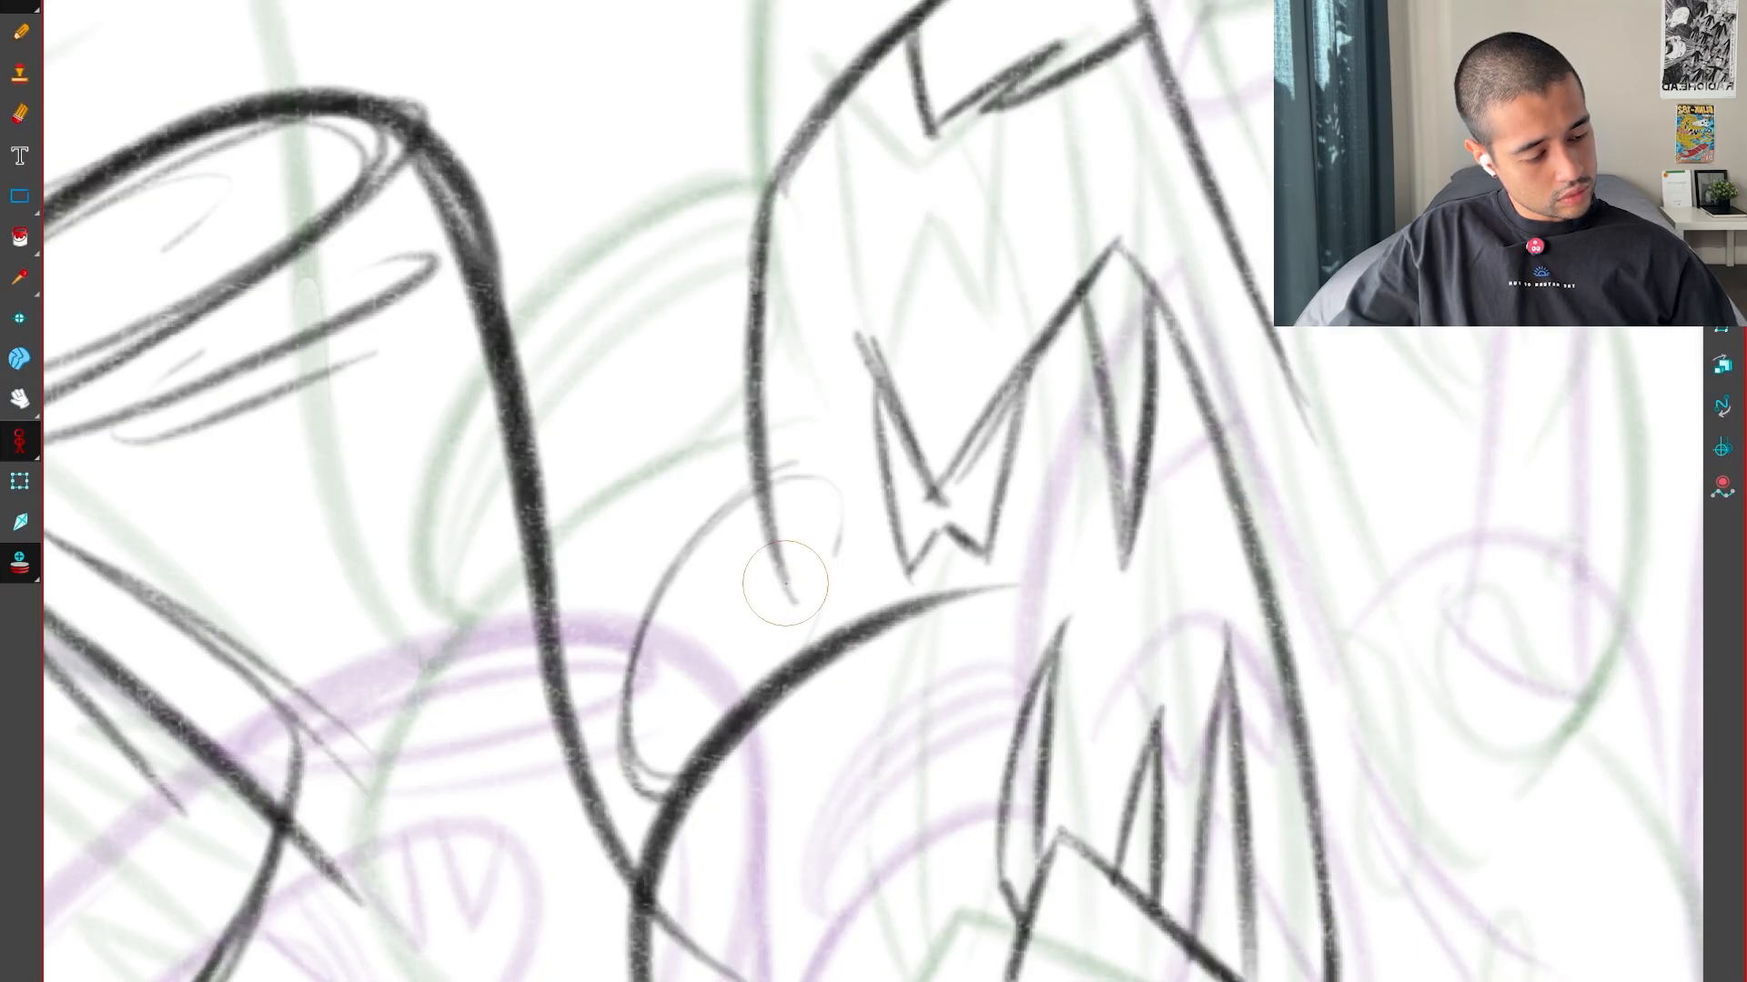
key(alt+b)
drag(800, 468, 619, 741)
drag(746, 485, 673, 800)
key(f)
key(g)
key(g)
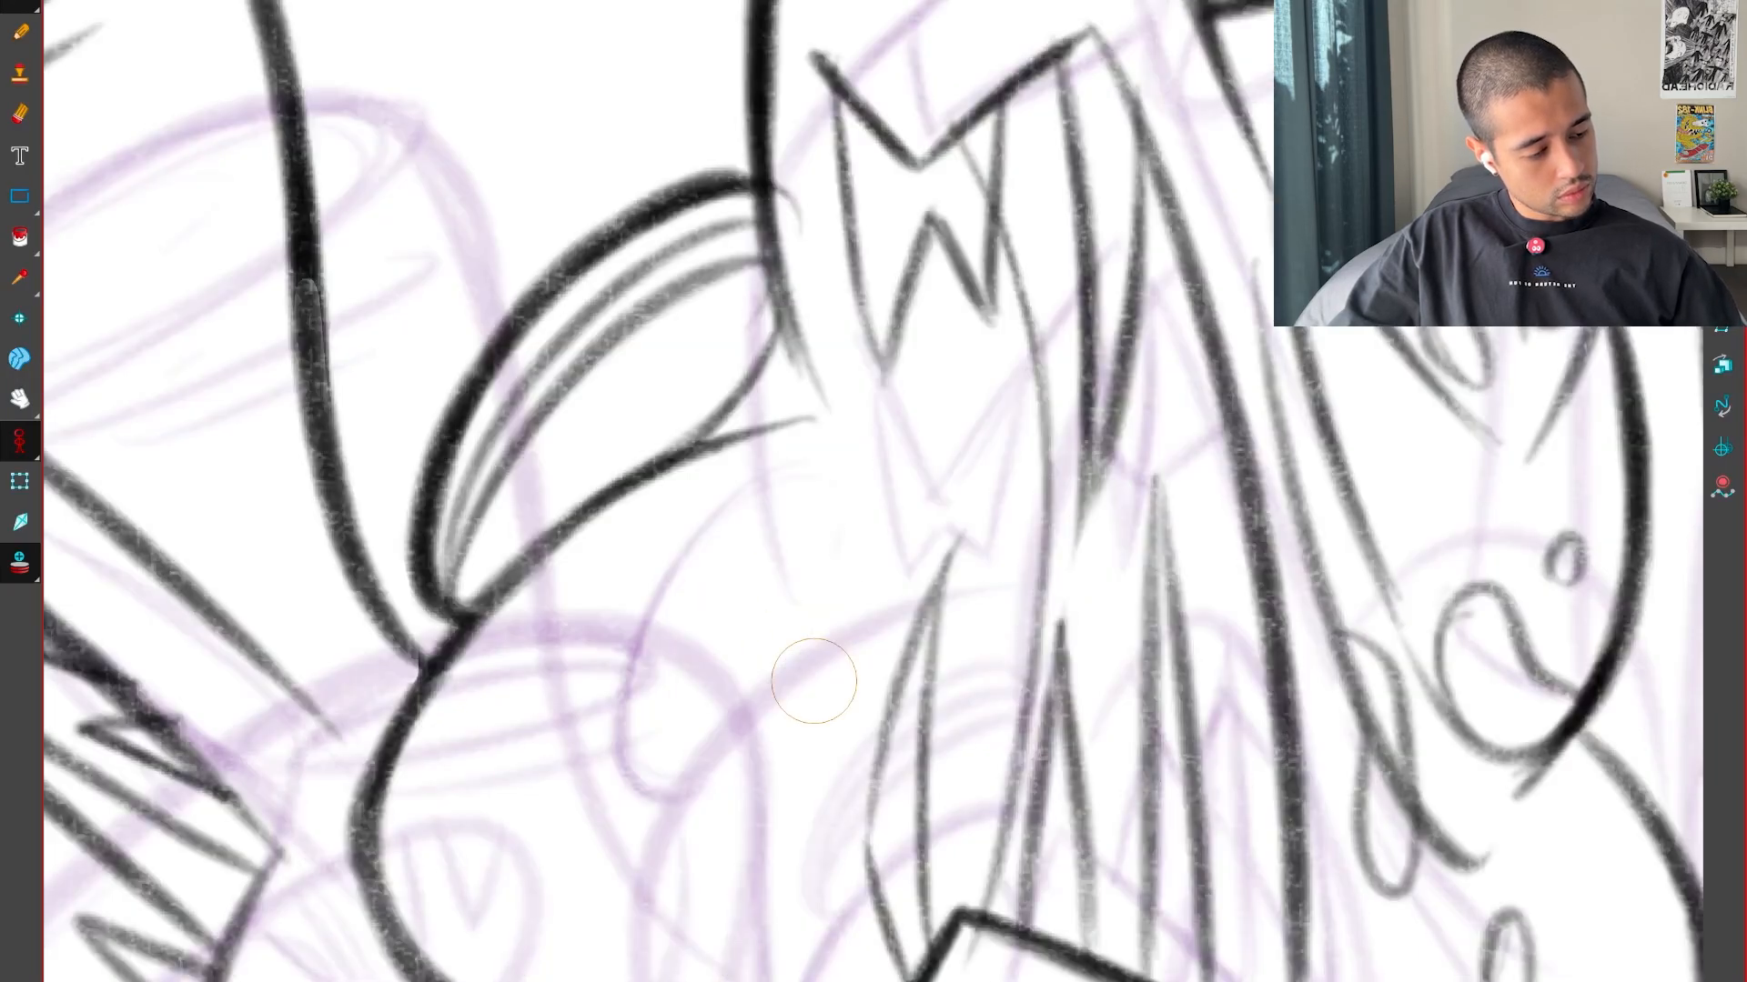
key(f)
Select the pointed form's curved side stroke and shift it slightly inward over the rim
key(alt+s)
click(754, 332)
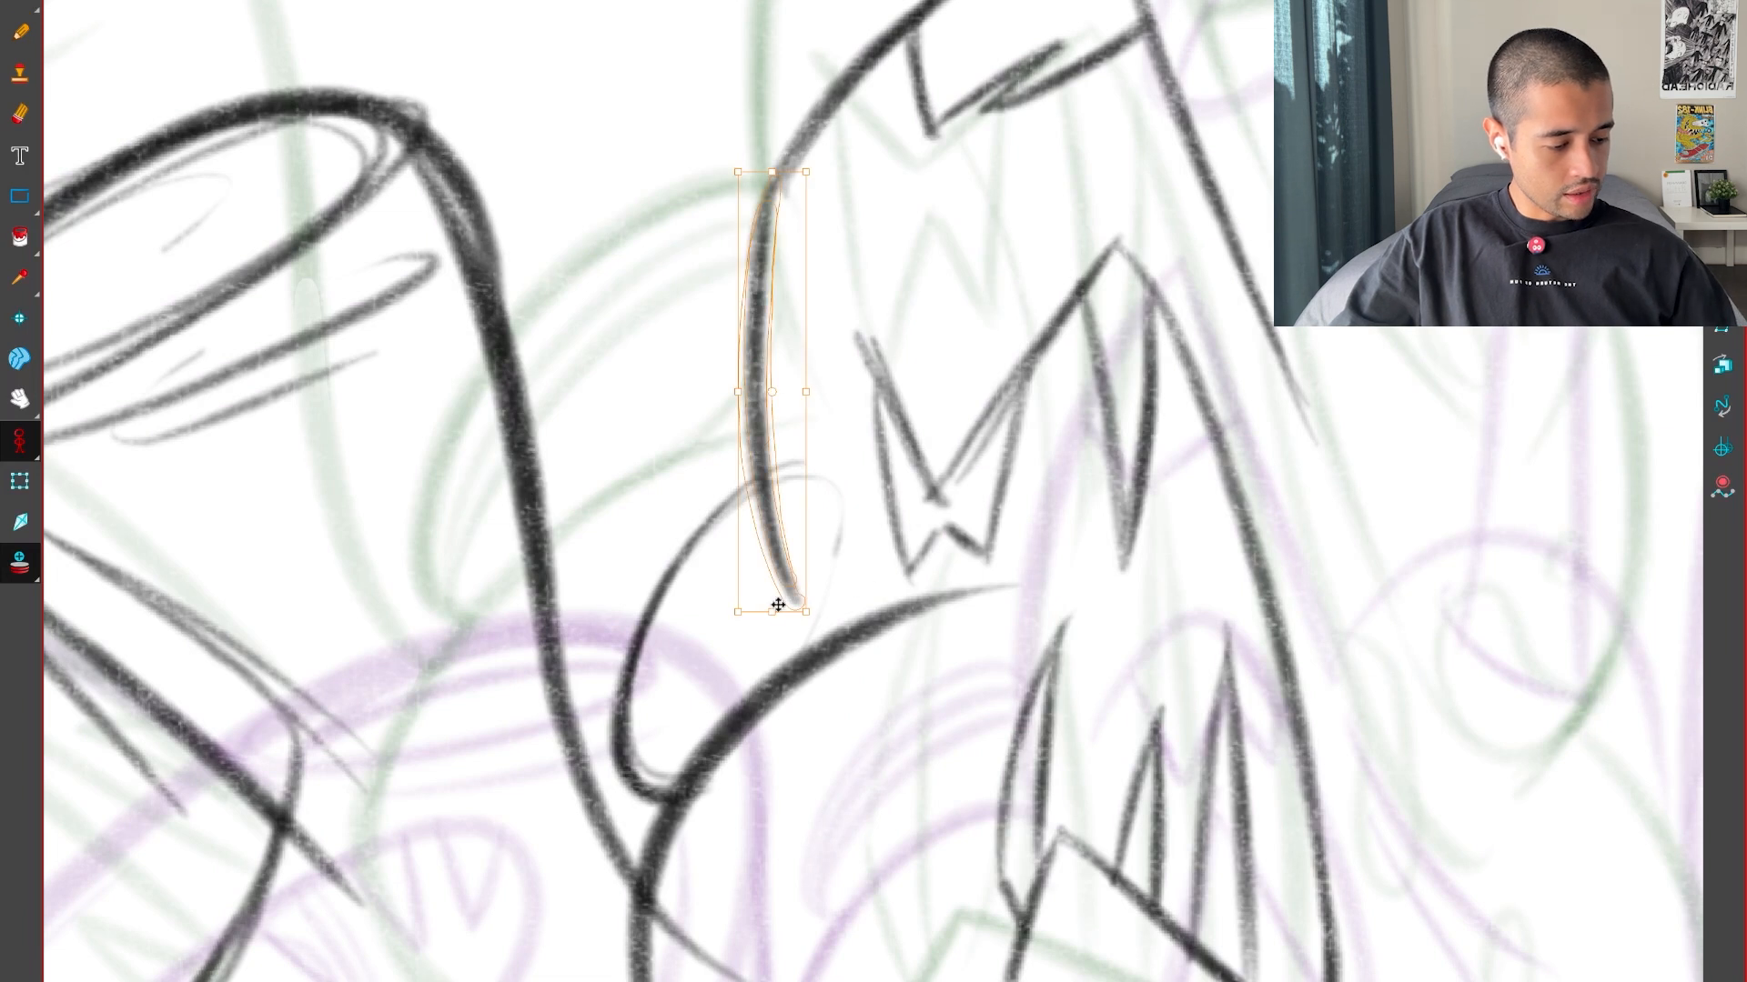
drag(778, 605, 804, 606)
click(742, 622)
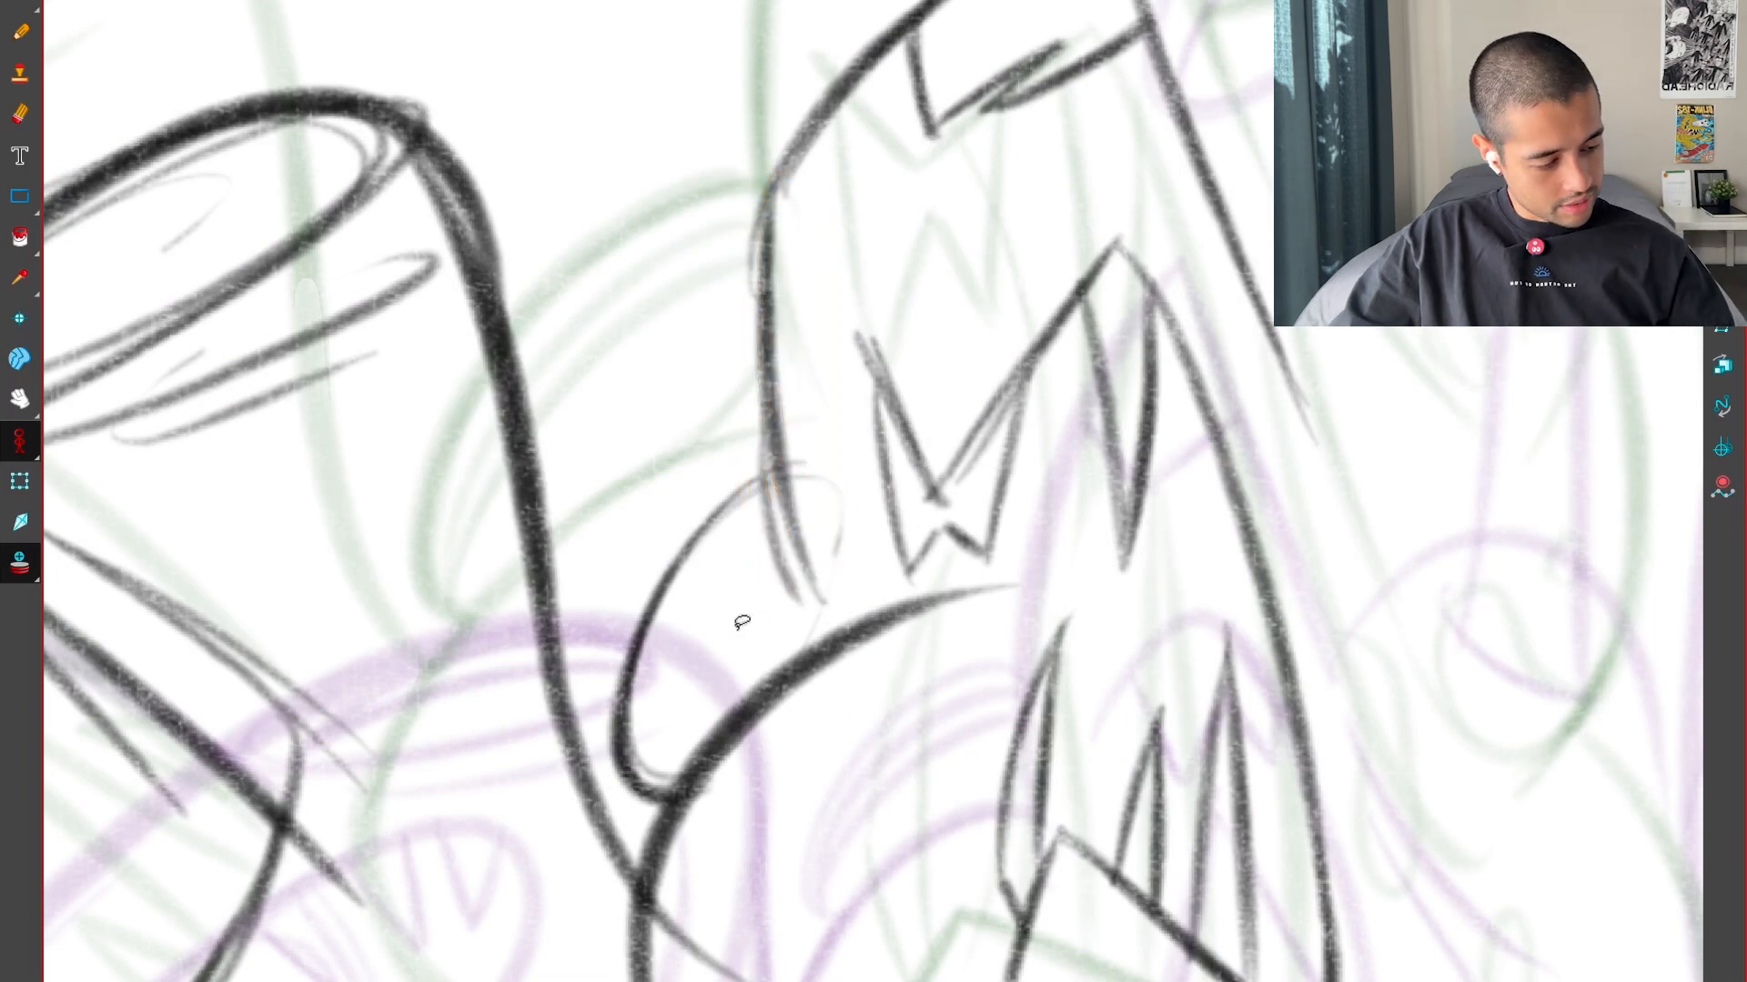
key(g)
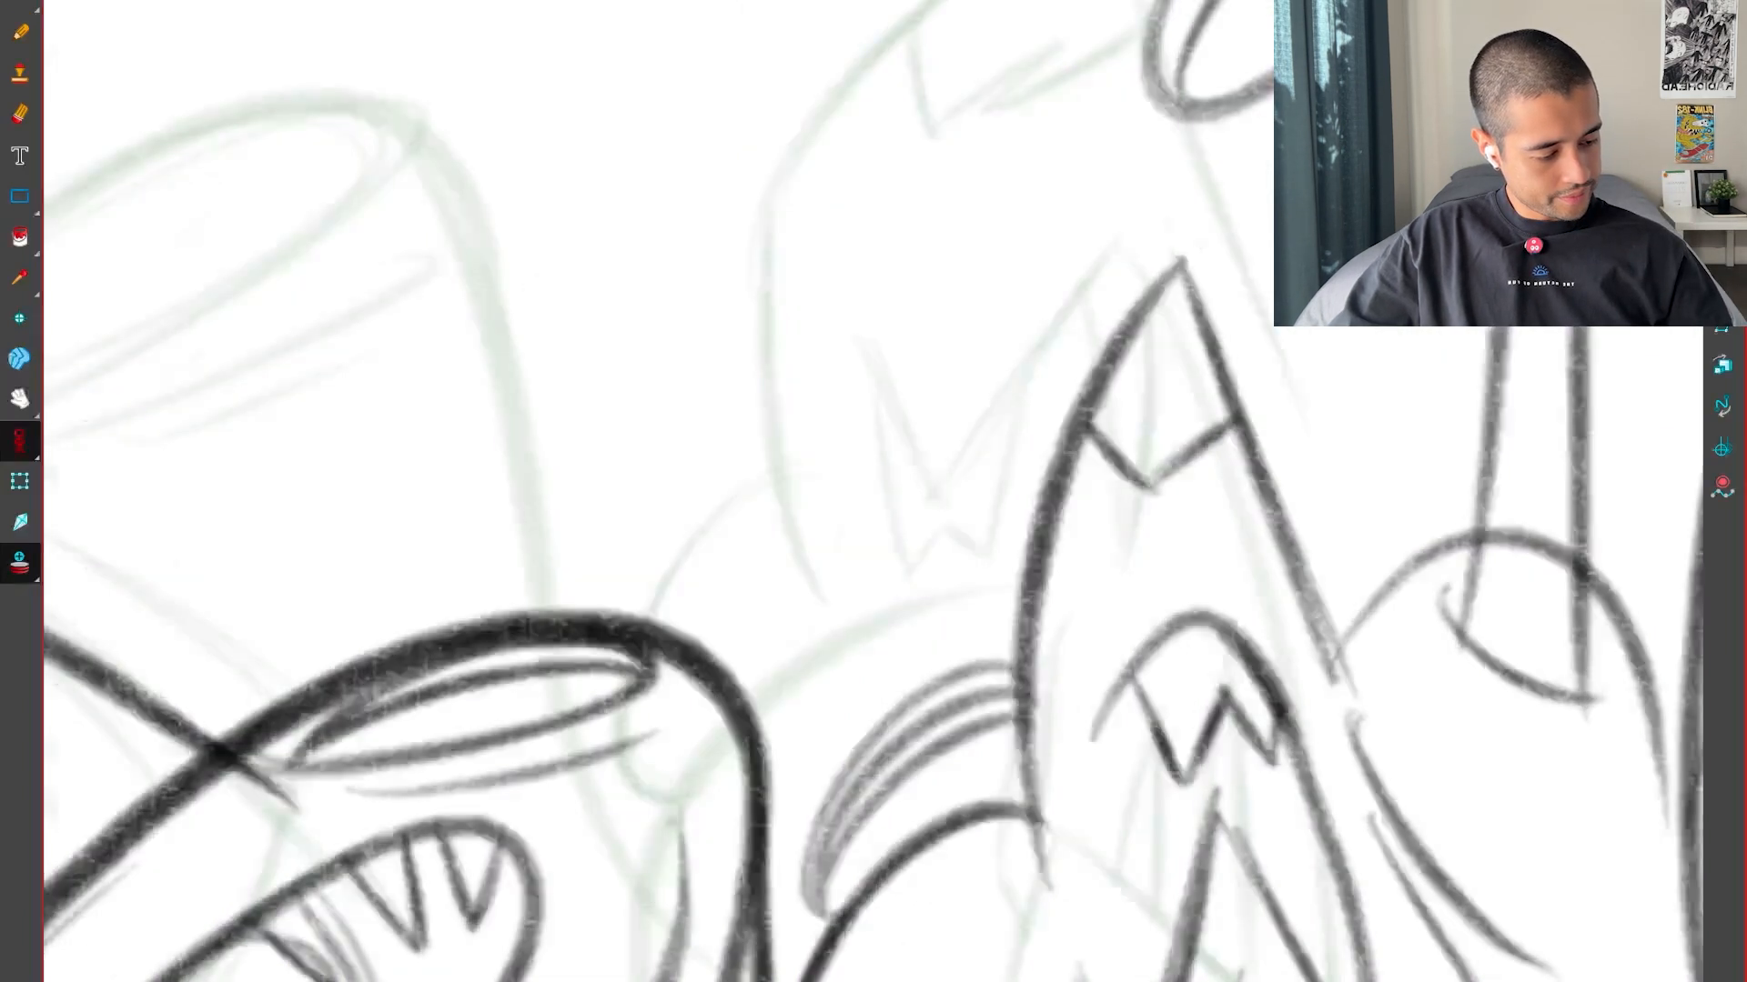
Draw the inner contour lines of the curved rim, clean up the overlap, and compare them with the key drawings
key(f)
key(f)
key(g)
key(alt+e)
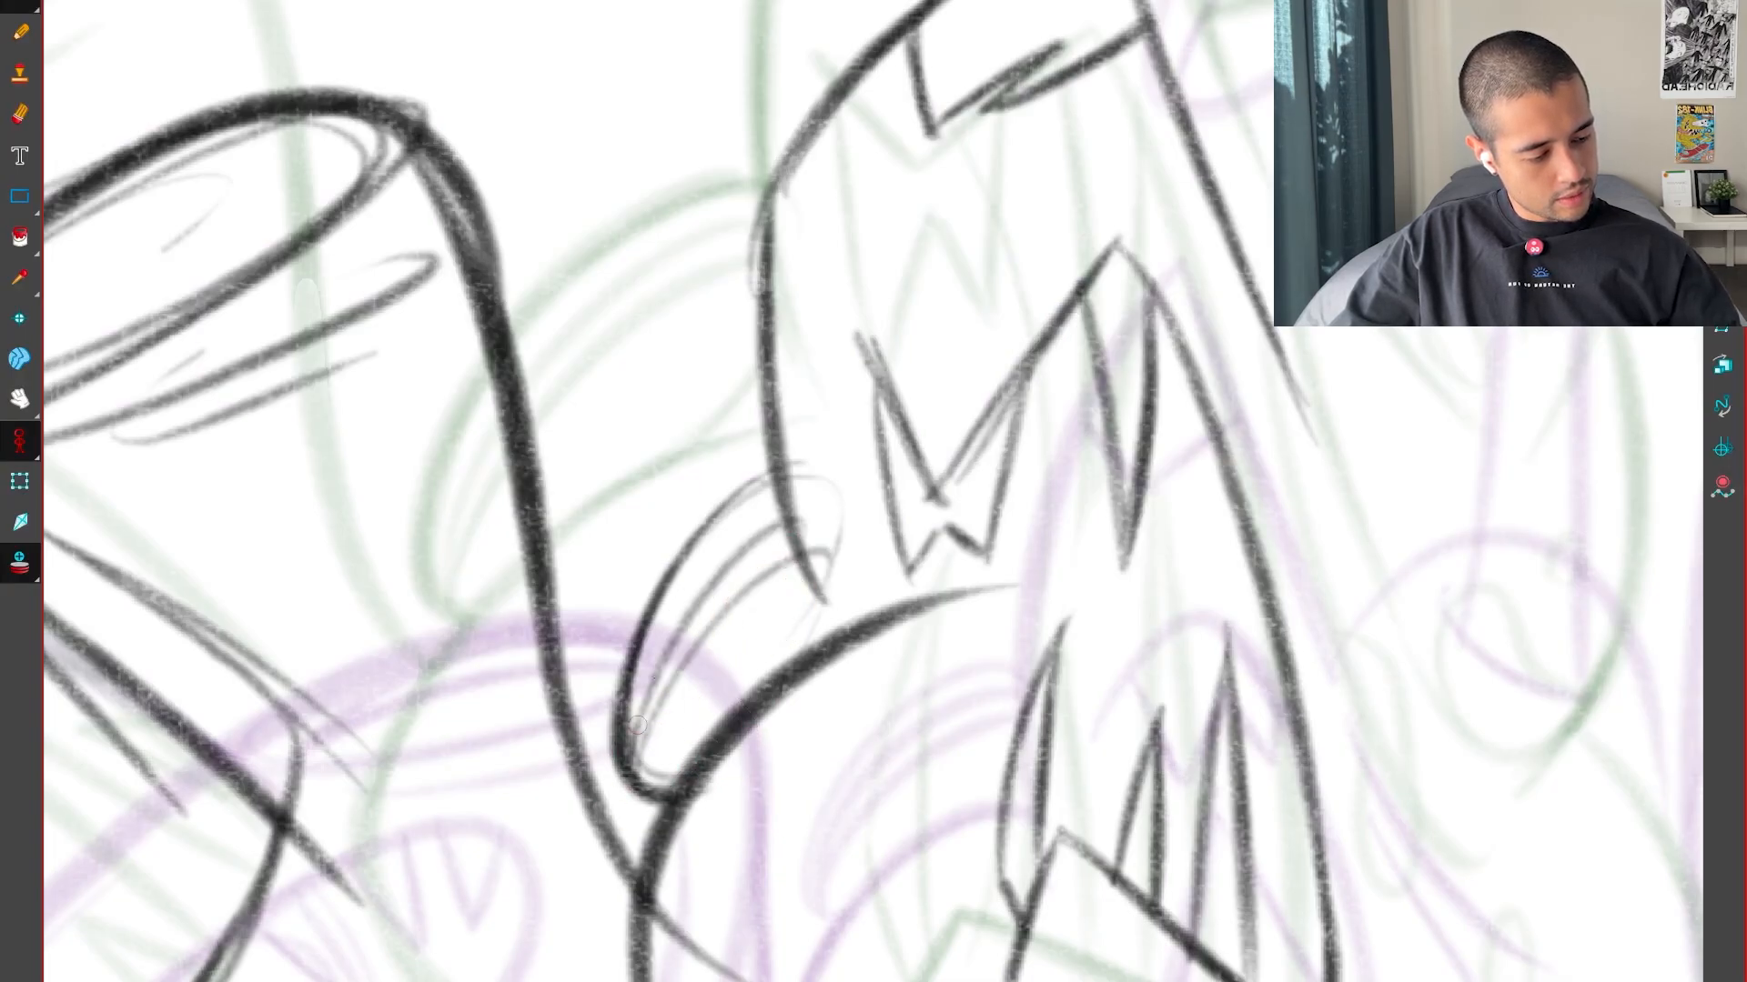
key(f)
key(g)
key(g)
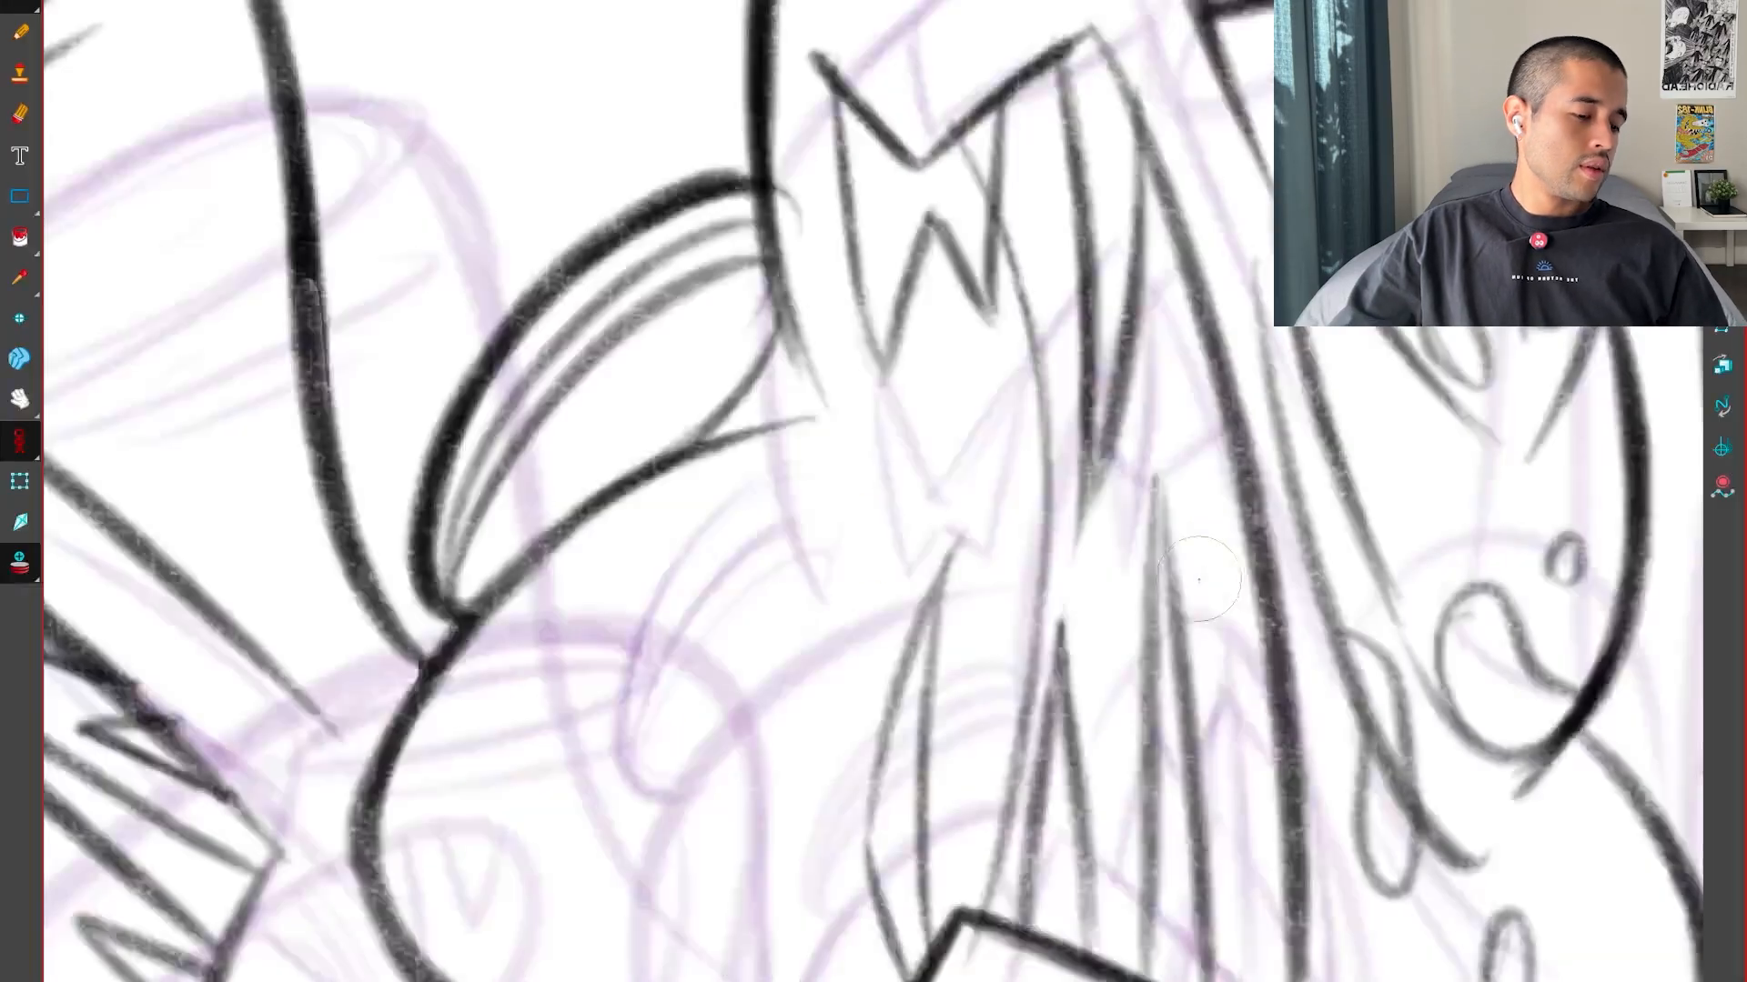
Flip between the inbetween and both key drawings at a wider view to examine the overall movement of the forms
key(1)
key(1)
key(1)
key(1)
drag(1255, 634, 1209, 630)
key(f)
key(f)
key(g)
key(g)
key(f)
key(f)
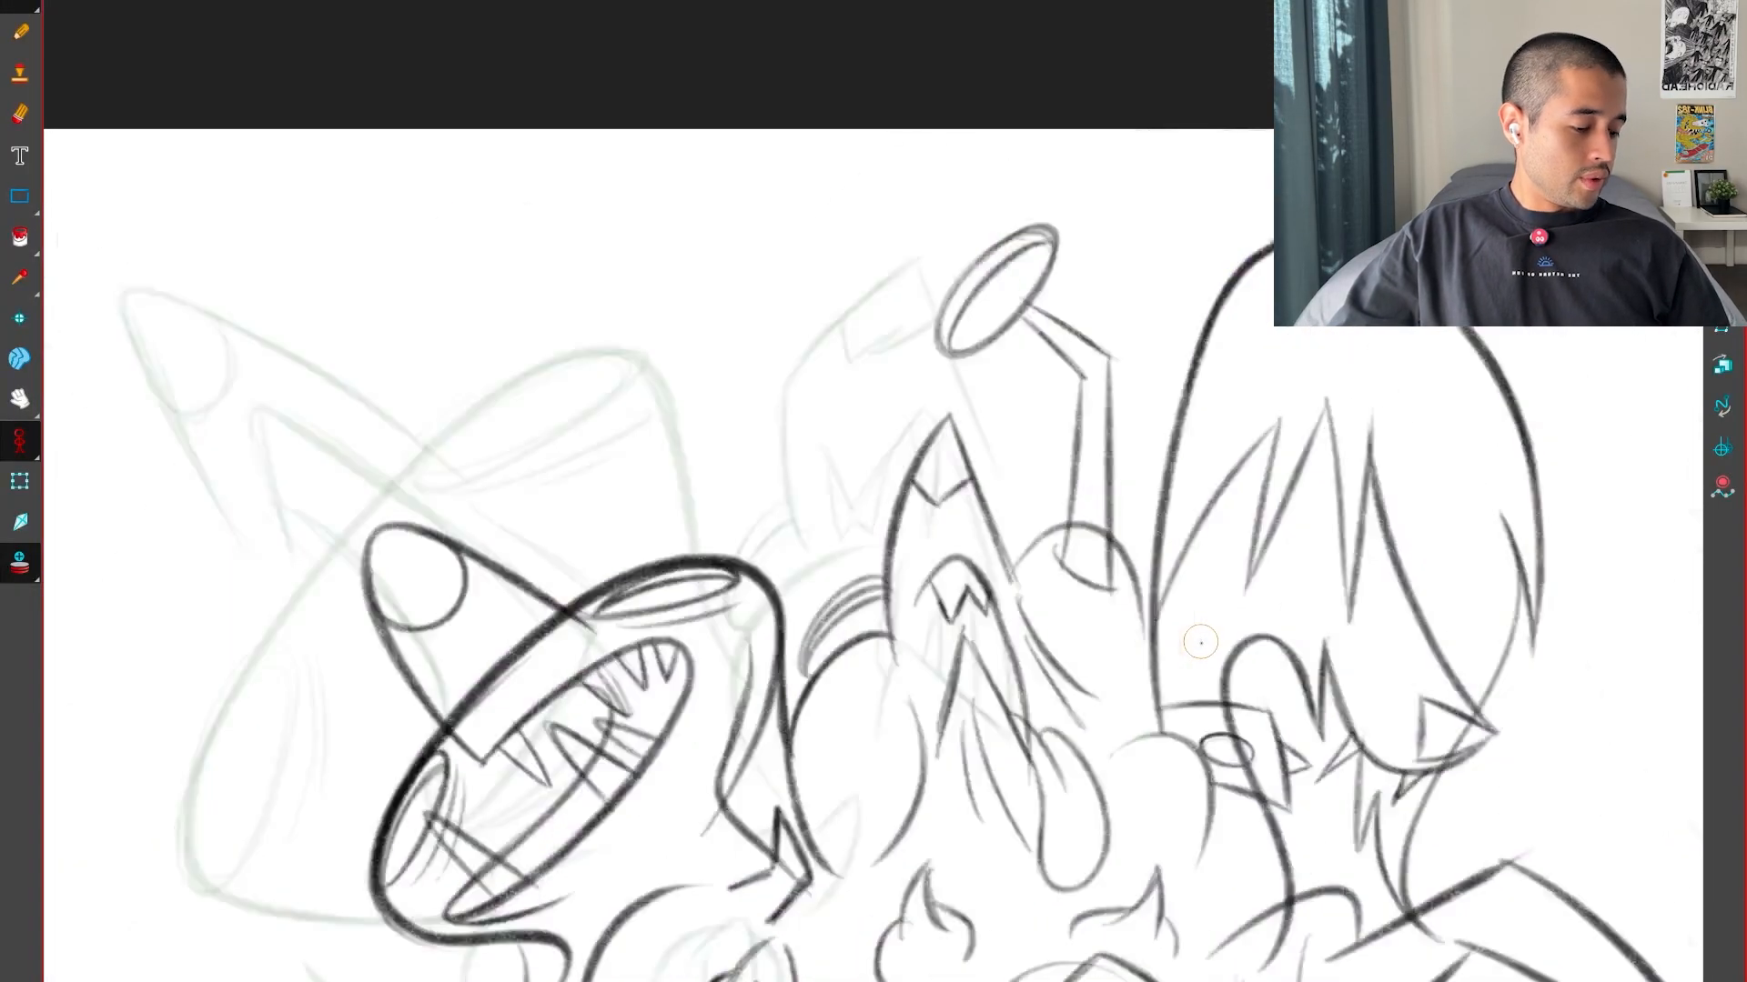
key(g)
Examine the area beneath the toothed form's diagonal edge up close, flipping between the inbetween and both key drawings
key(f)
mouse_move(1136, 855)
mouse_down()
mouse_move(1043, 774)
mouse_move(1061, 660)
mouse_up()
key(g)
key(g)
key(2)
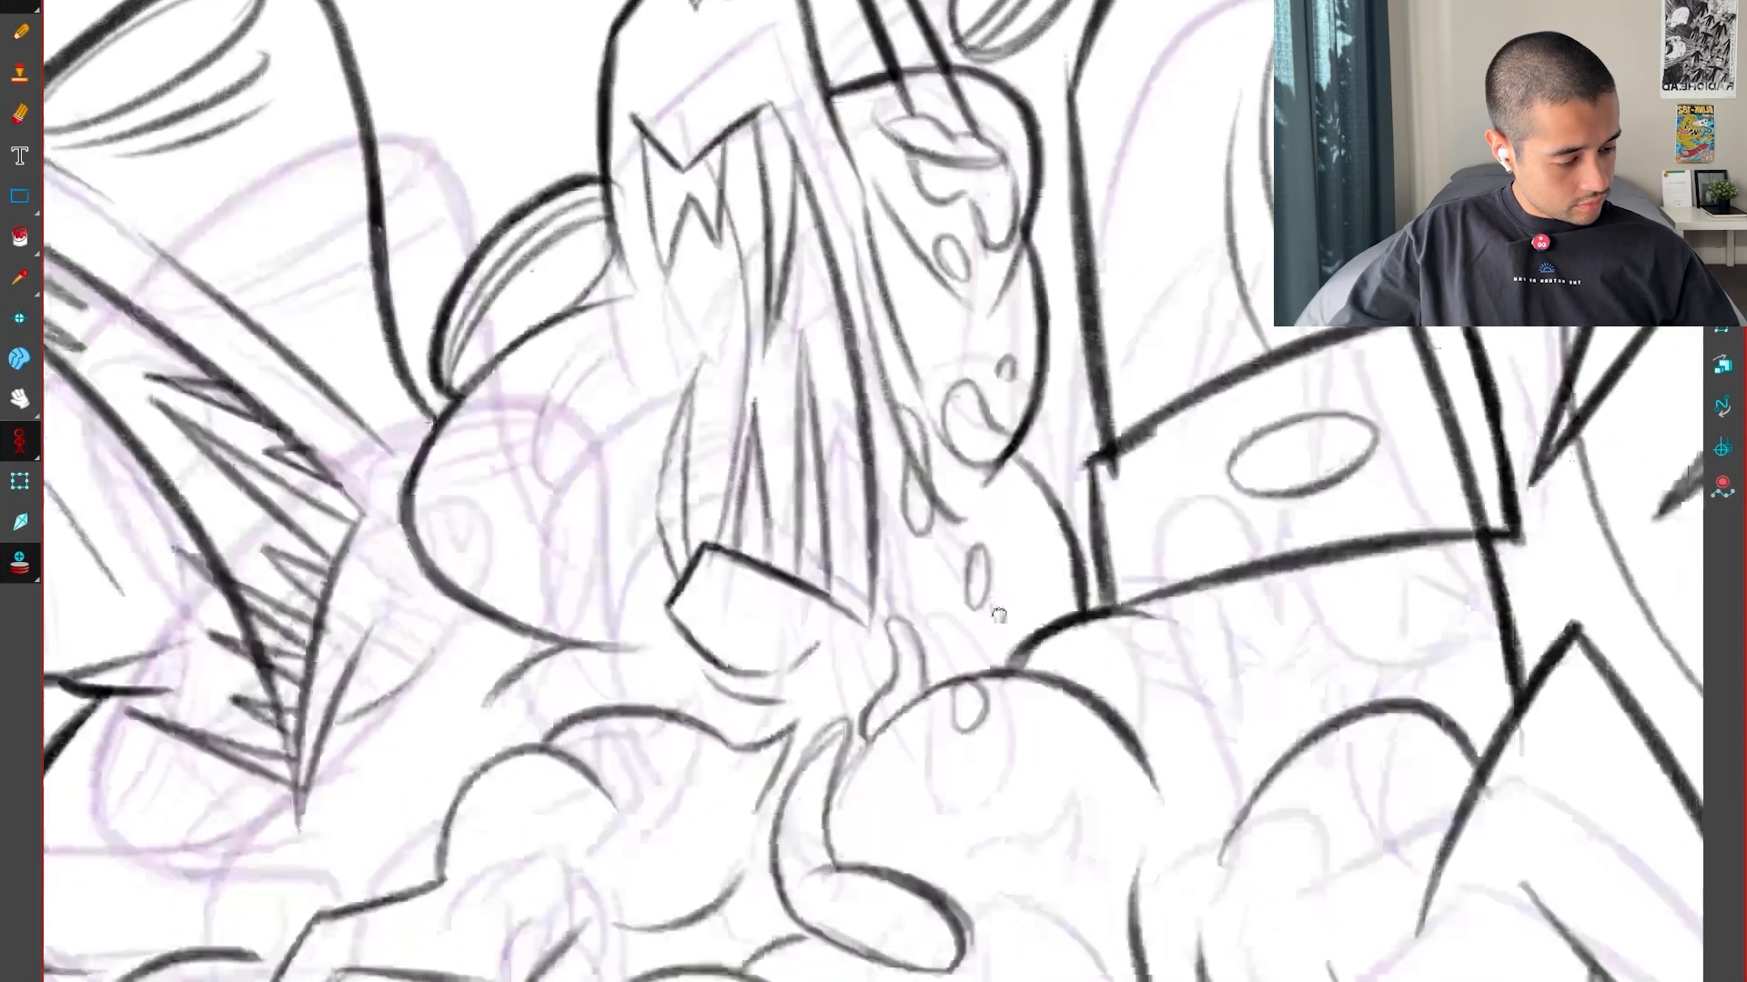
key(2)
key(f)
key(2)
key(2)
key(g)
key(f)
key(f)
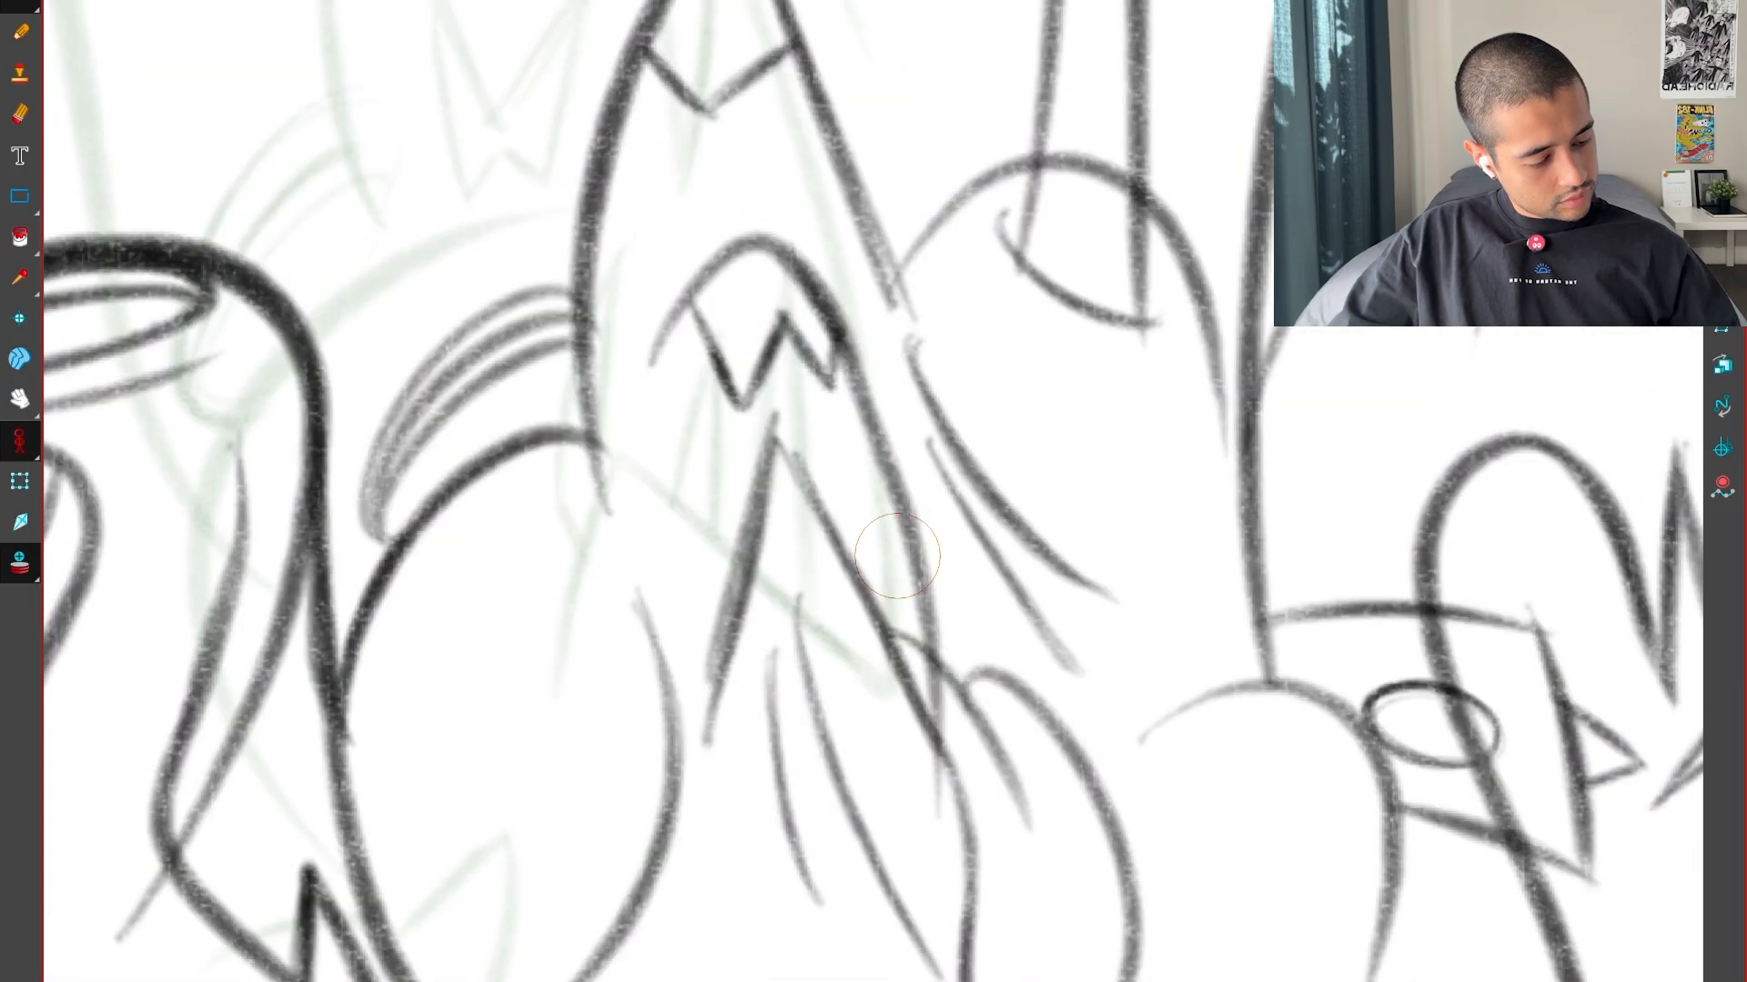
key(g)
drag(889, 727, 793, 687)
key(2)
key(f)
Draw a short curved line beneath the toothed form's diagonal edge, flipping against the key drawings to judge its placement
key(g)
key(g)
key(1)
key(1)
key(f)
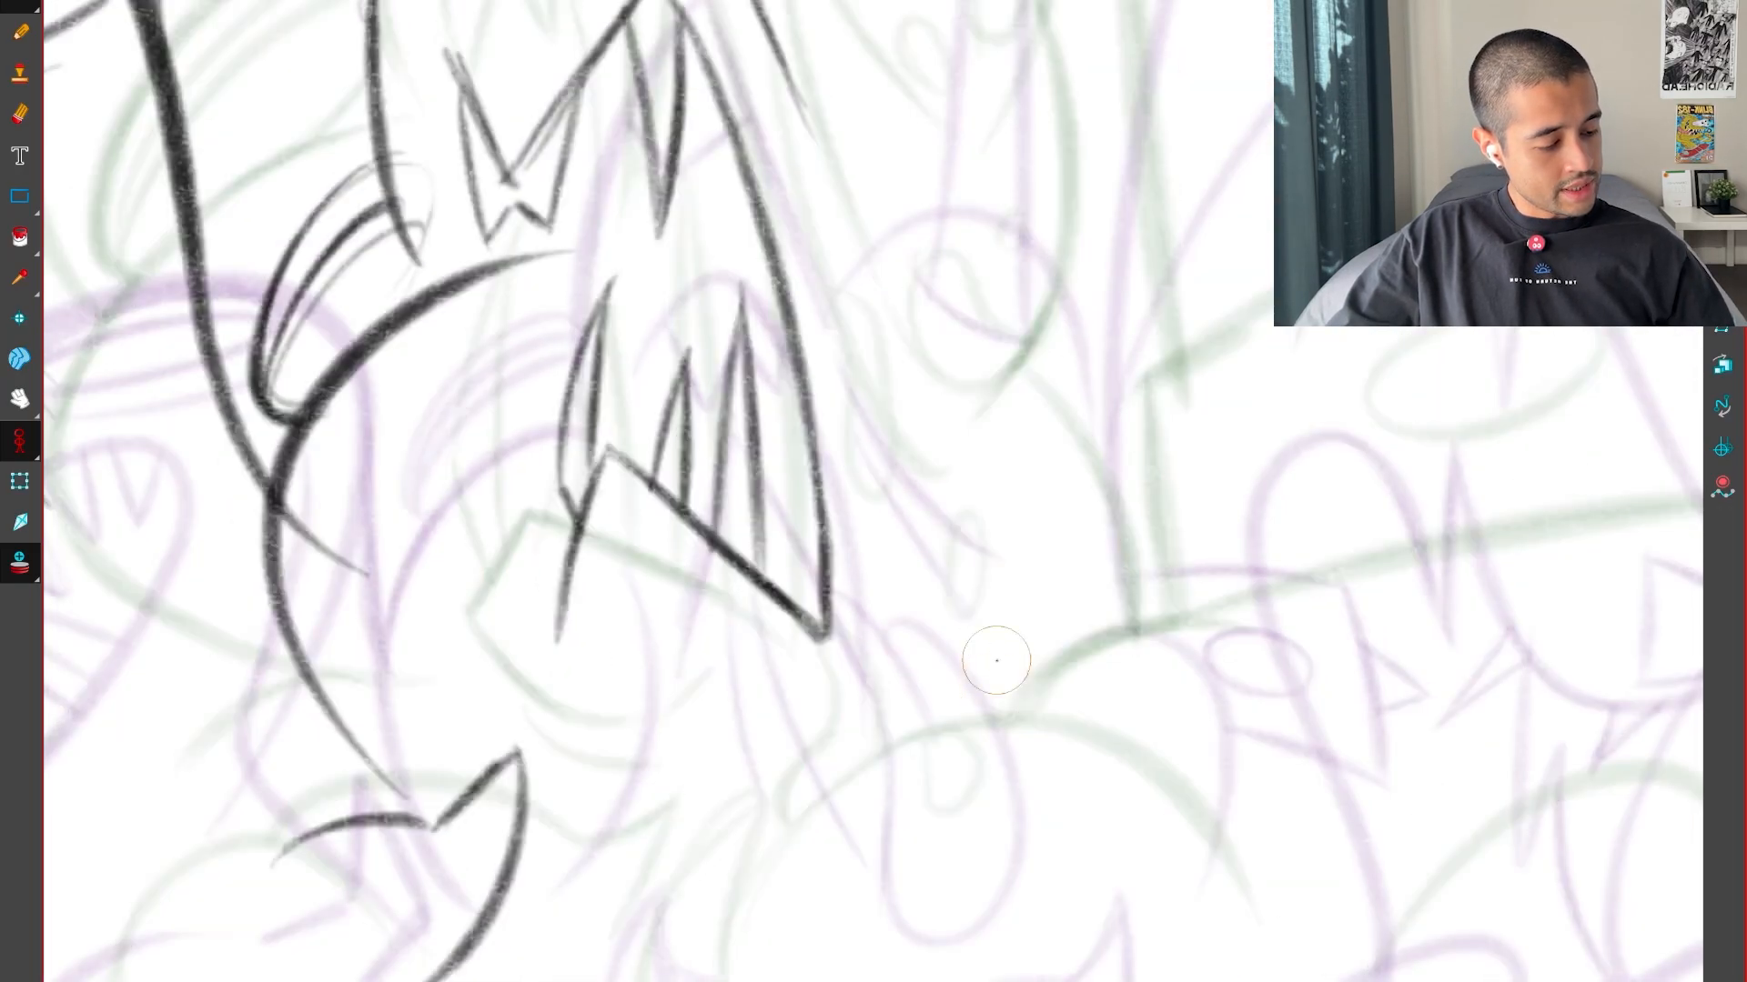
key(f)
key(g)
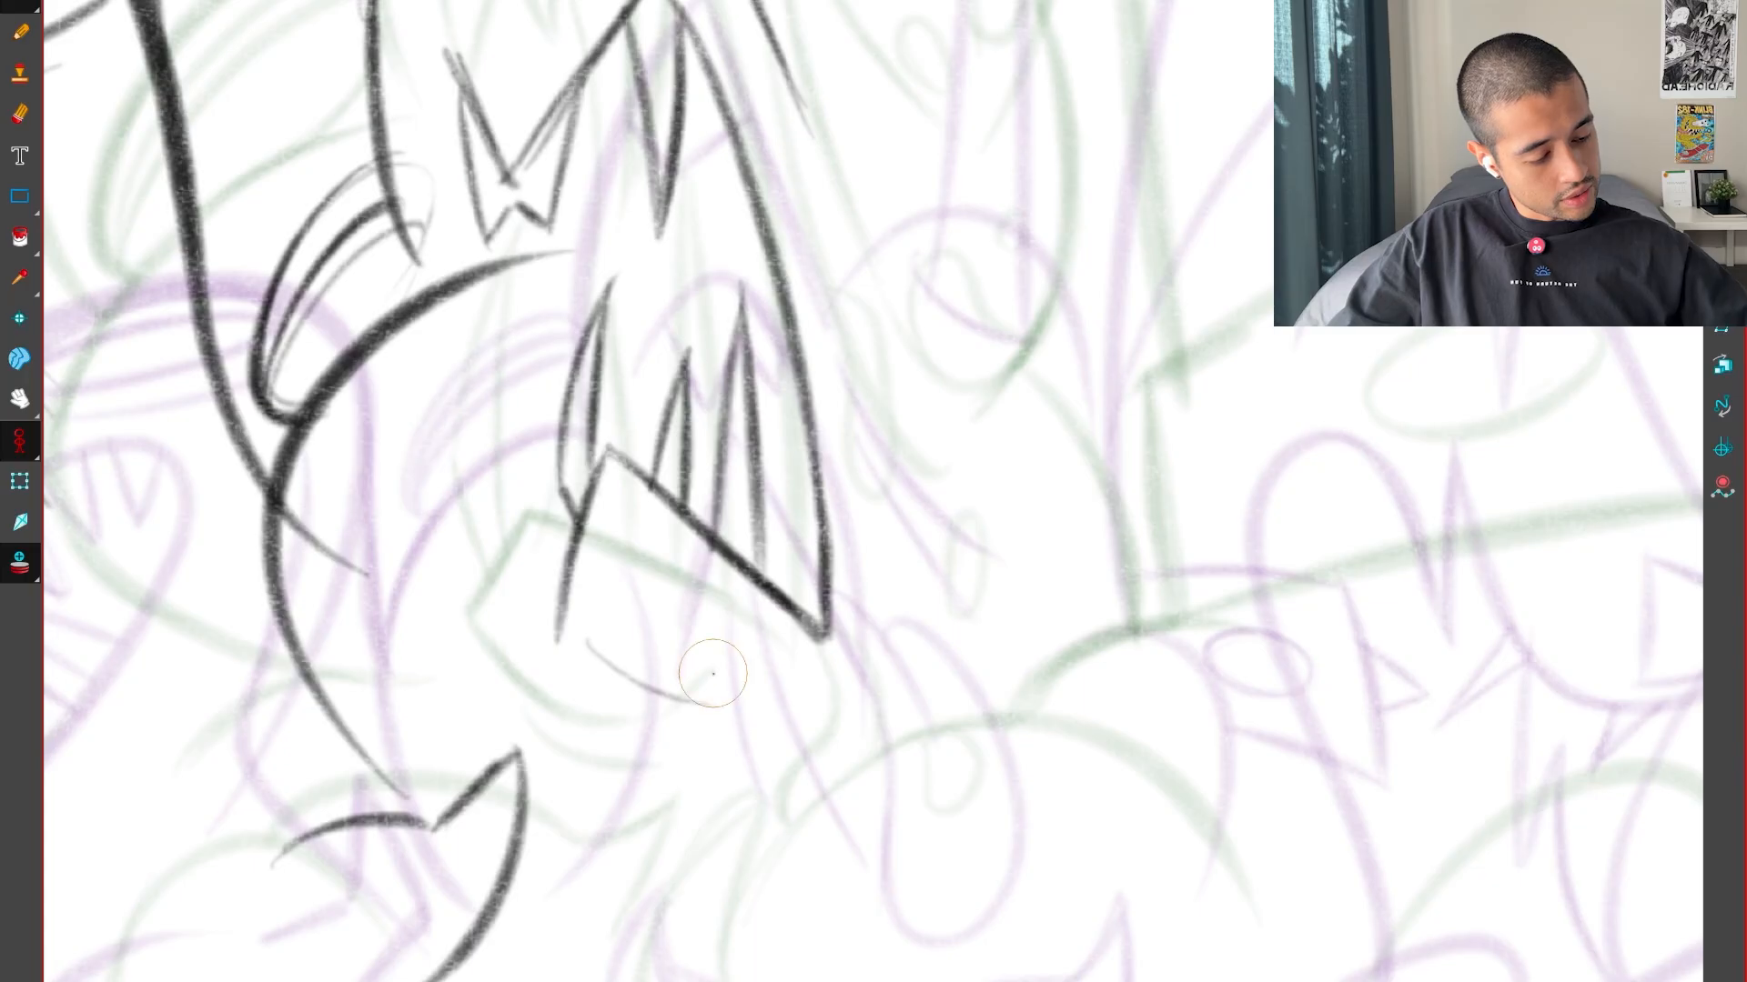
key(f)
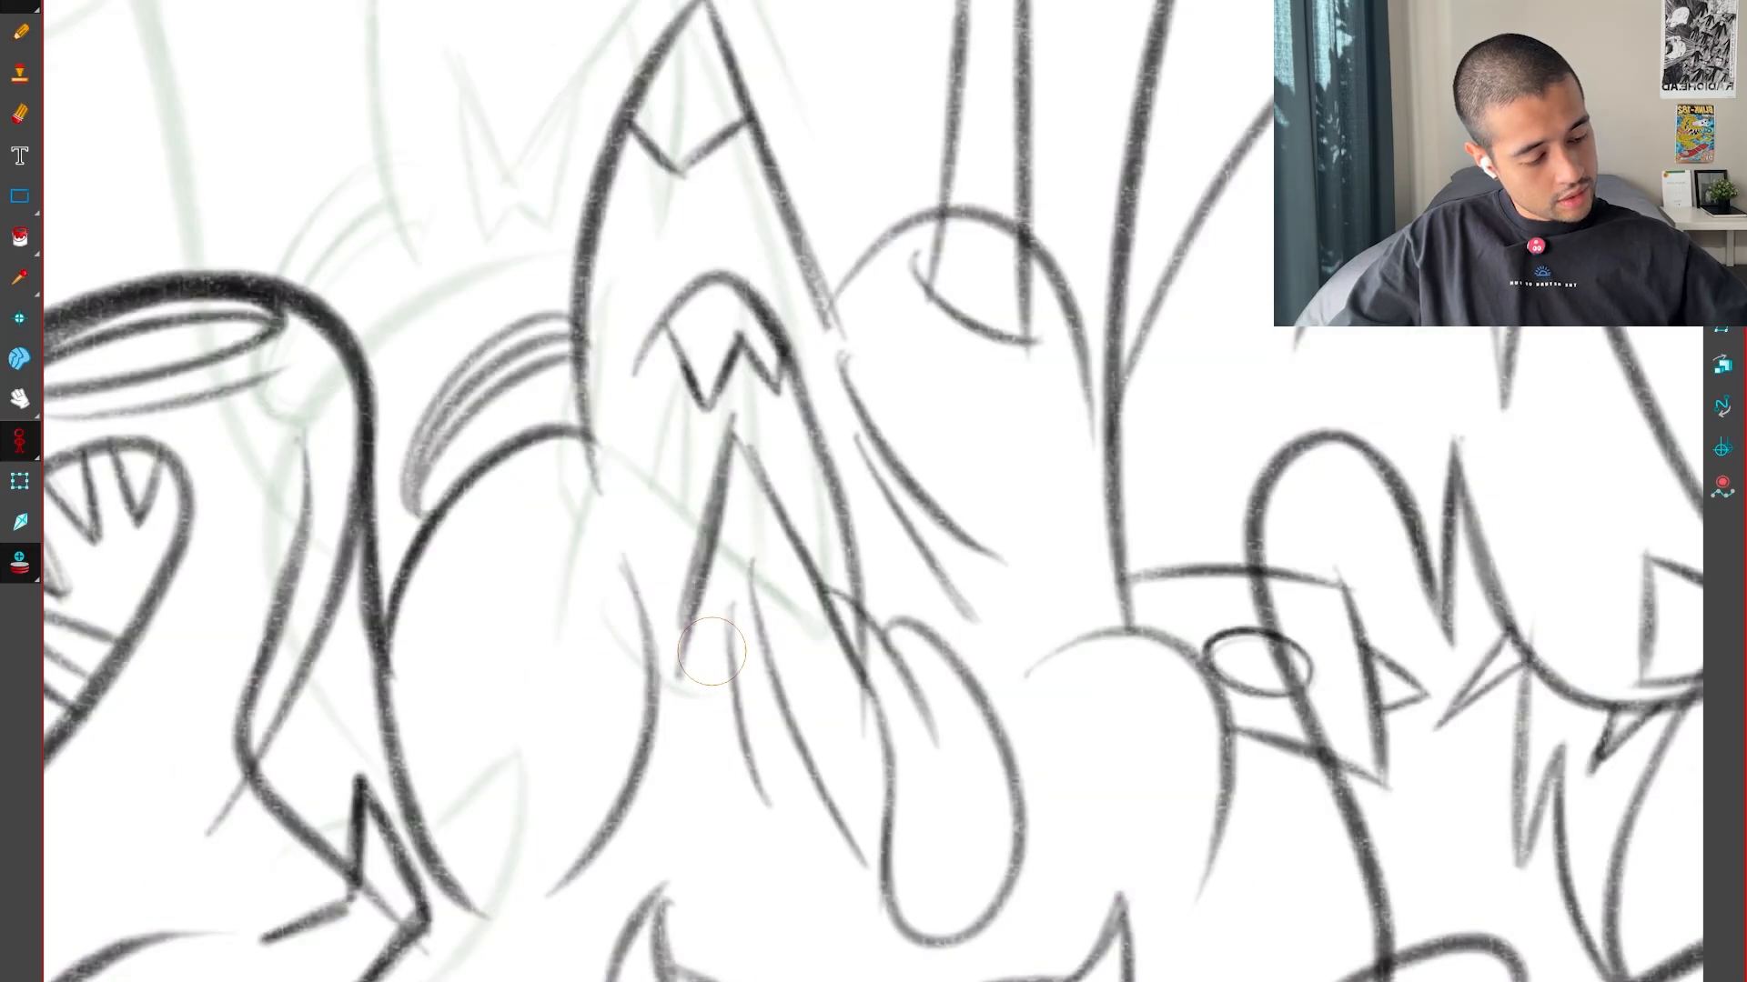
key(g)
key(g)
key(f)
key(g)
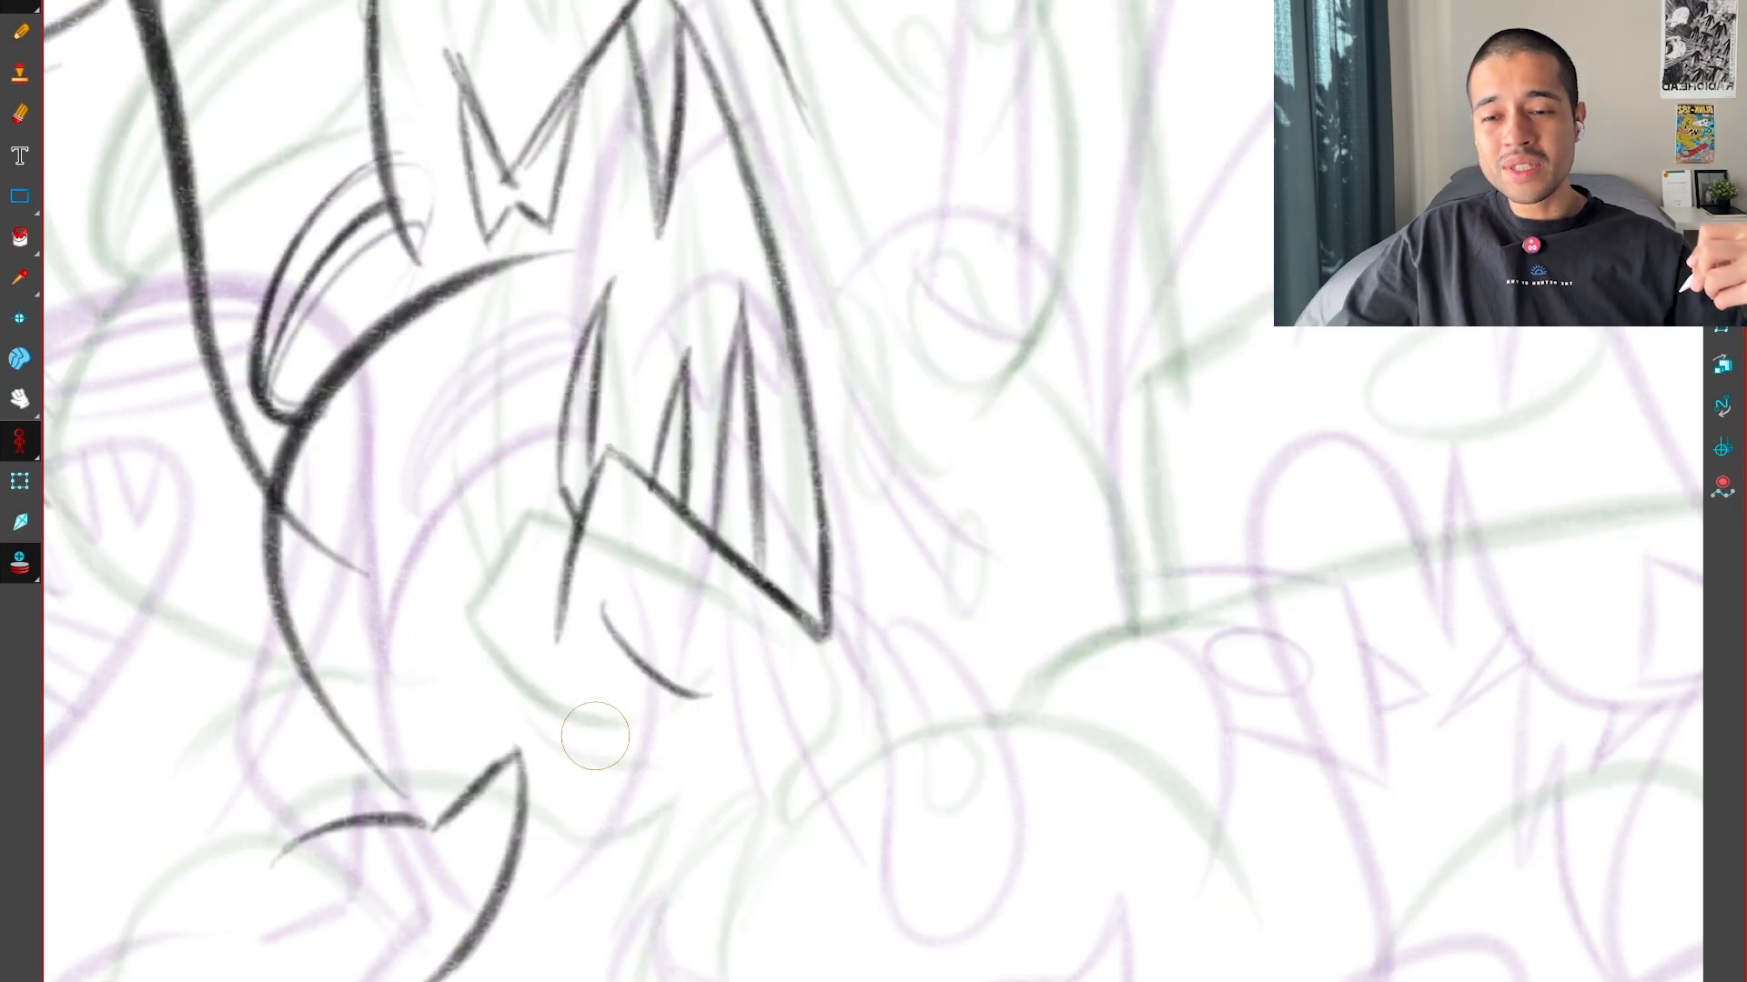
key(g)
key(f)
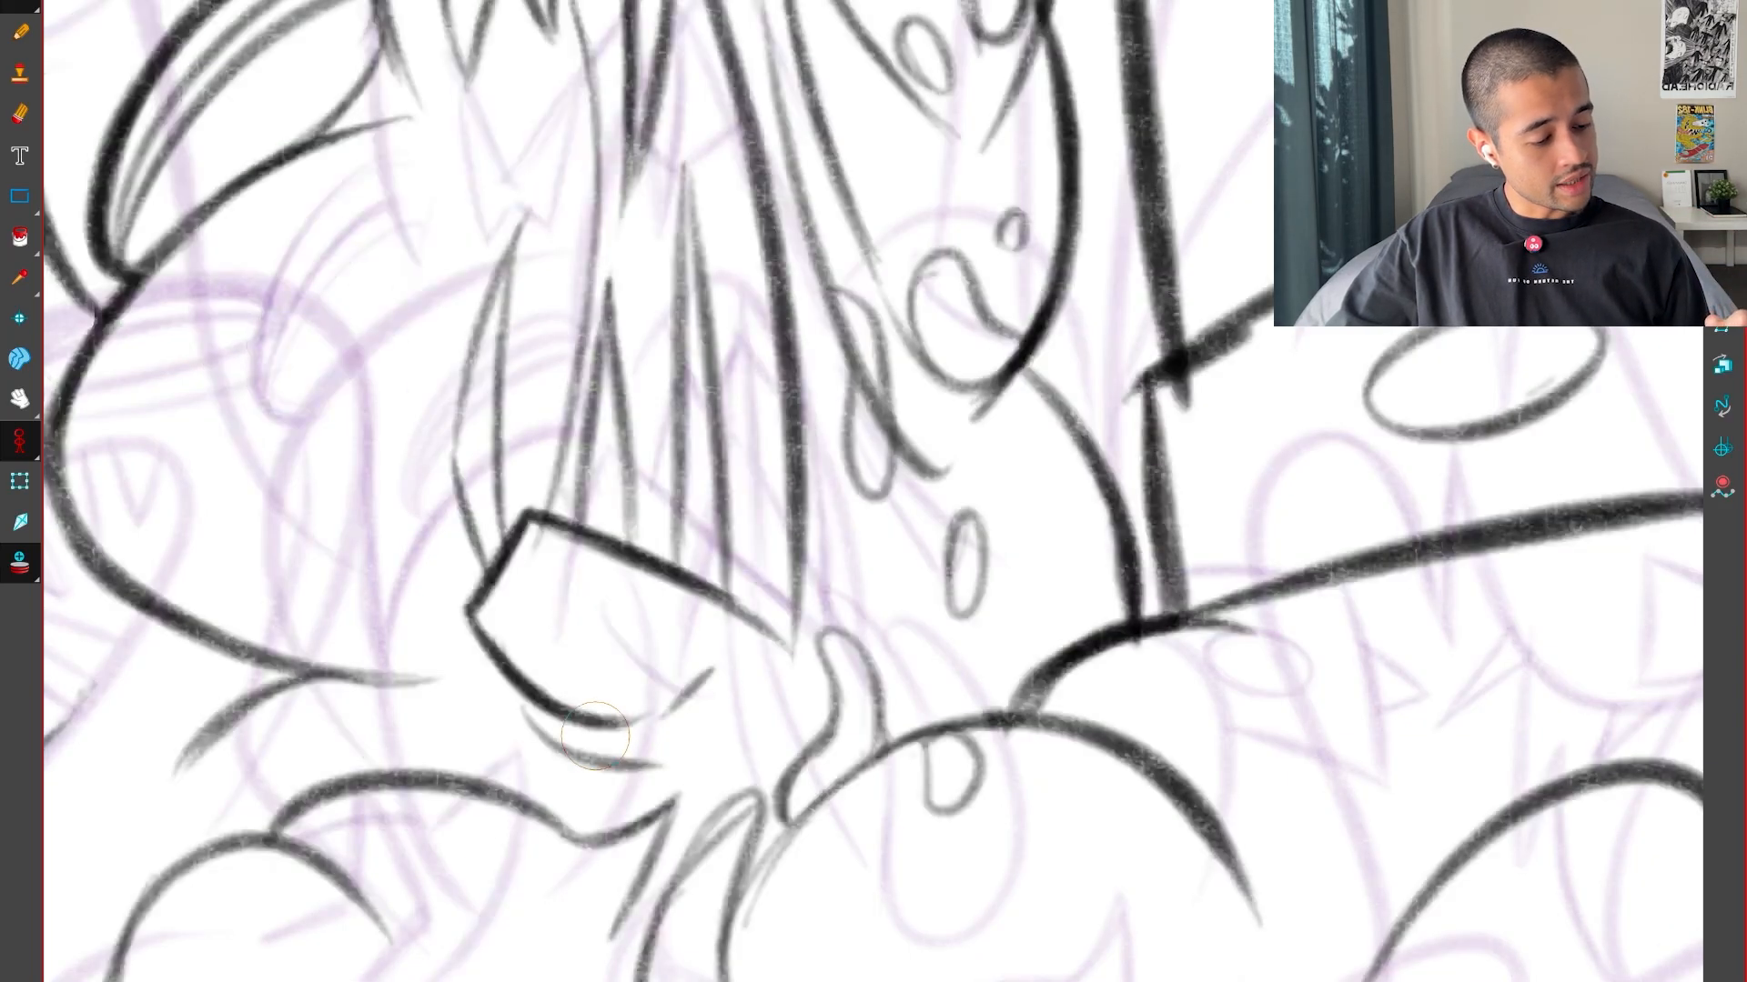
Draw a second short curved line between the toothed form's diagonal edge and the existing curve, comparing it with both key drawings
key(f)
key(f)
key(g)
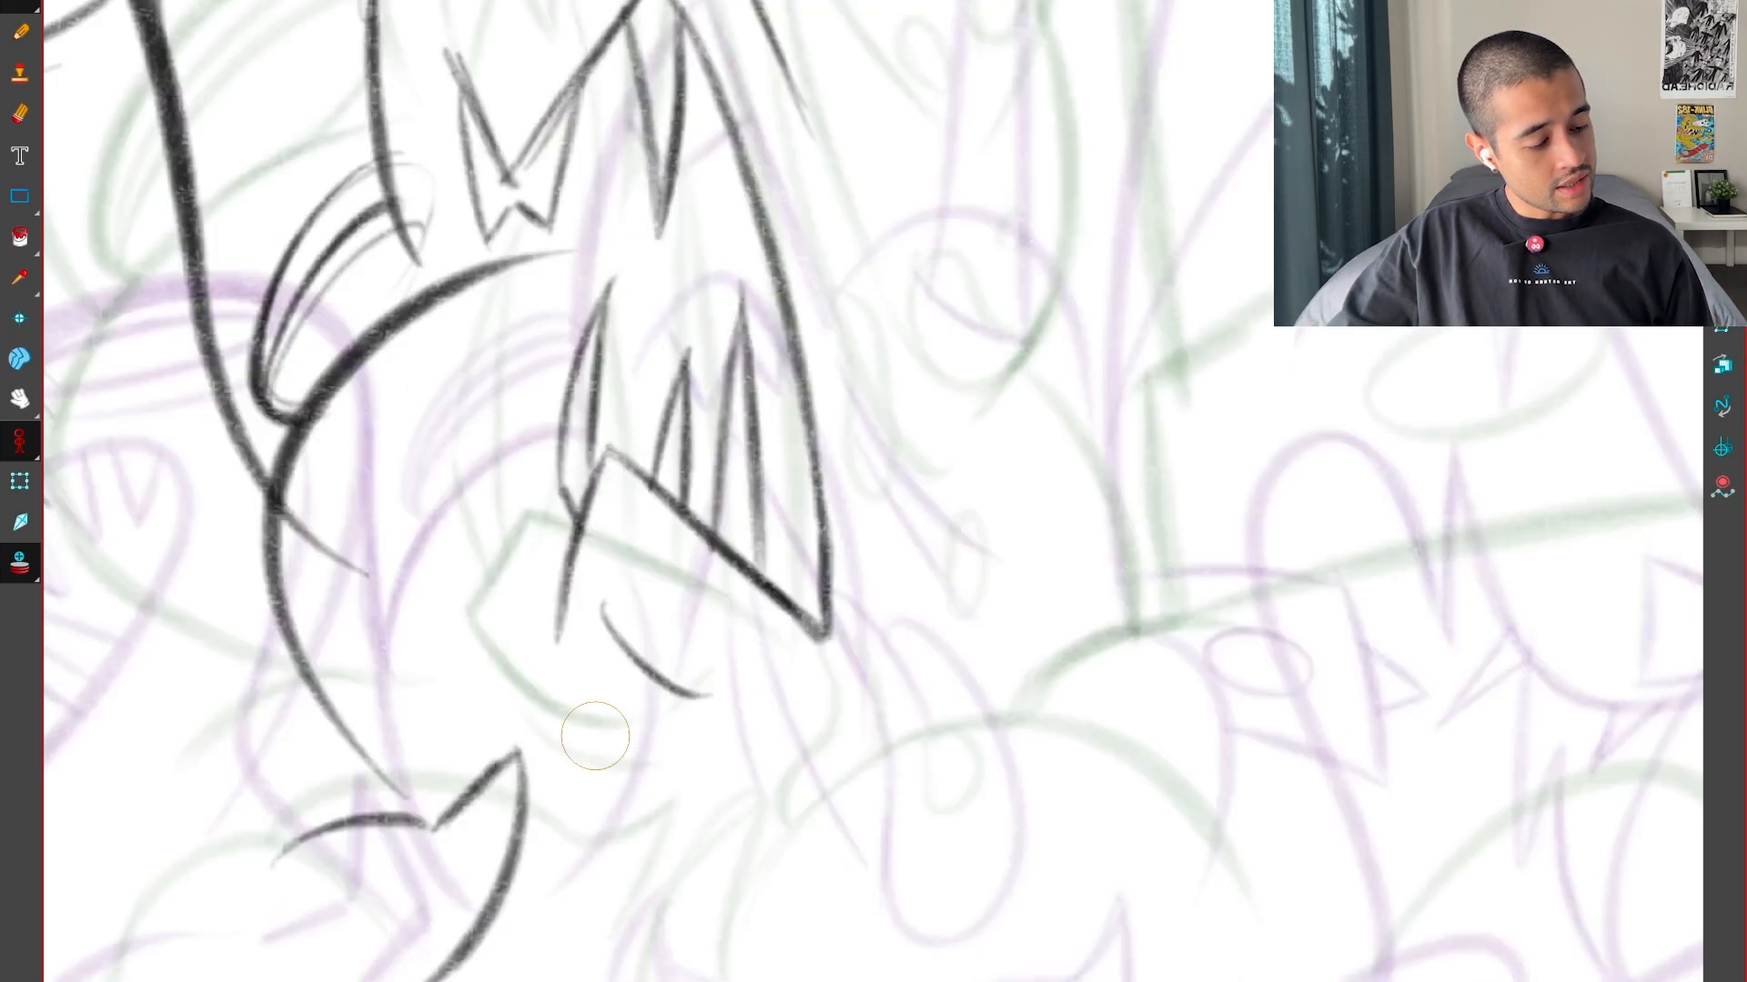
key(g)
key(f)
key(f)
key(g)
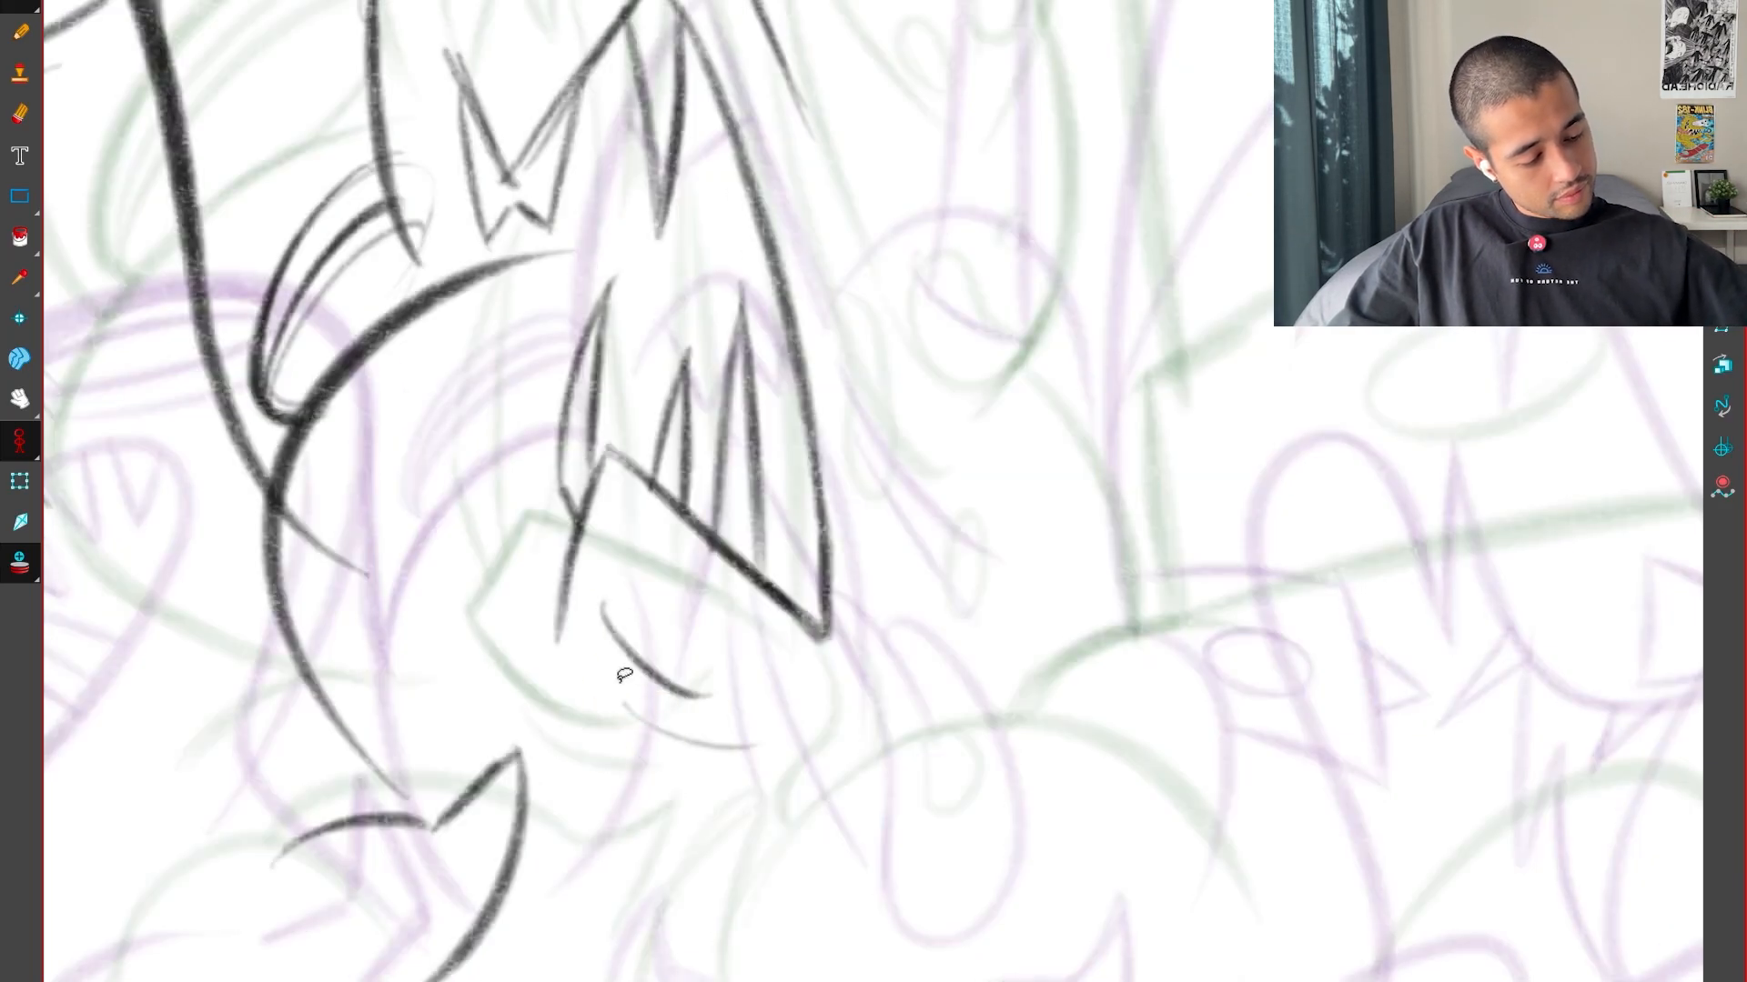
key(g)
key(f)
key(g)
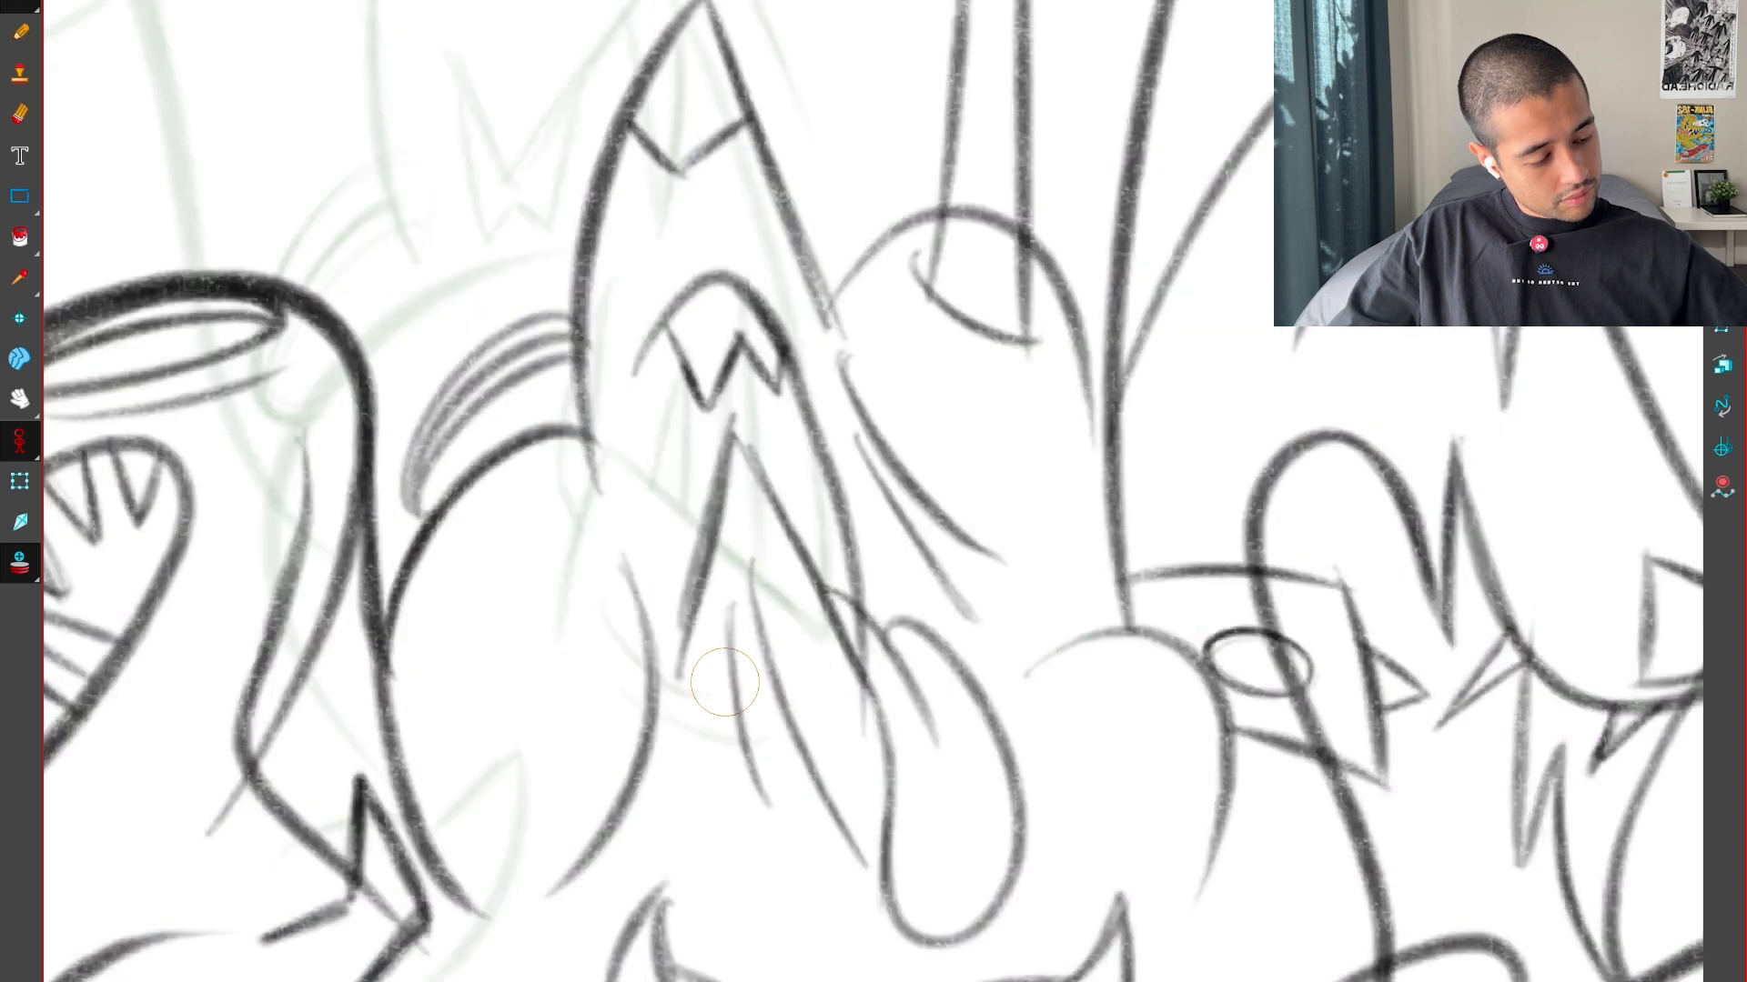
key(f)
key(g)
key(g)
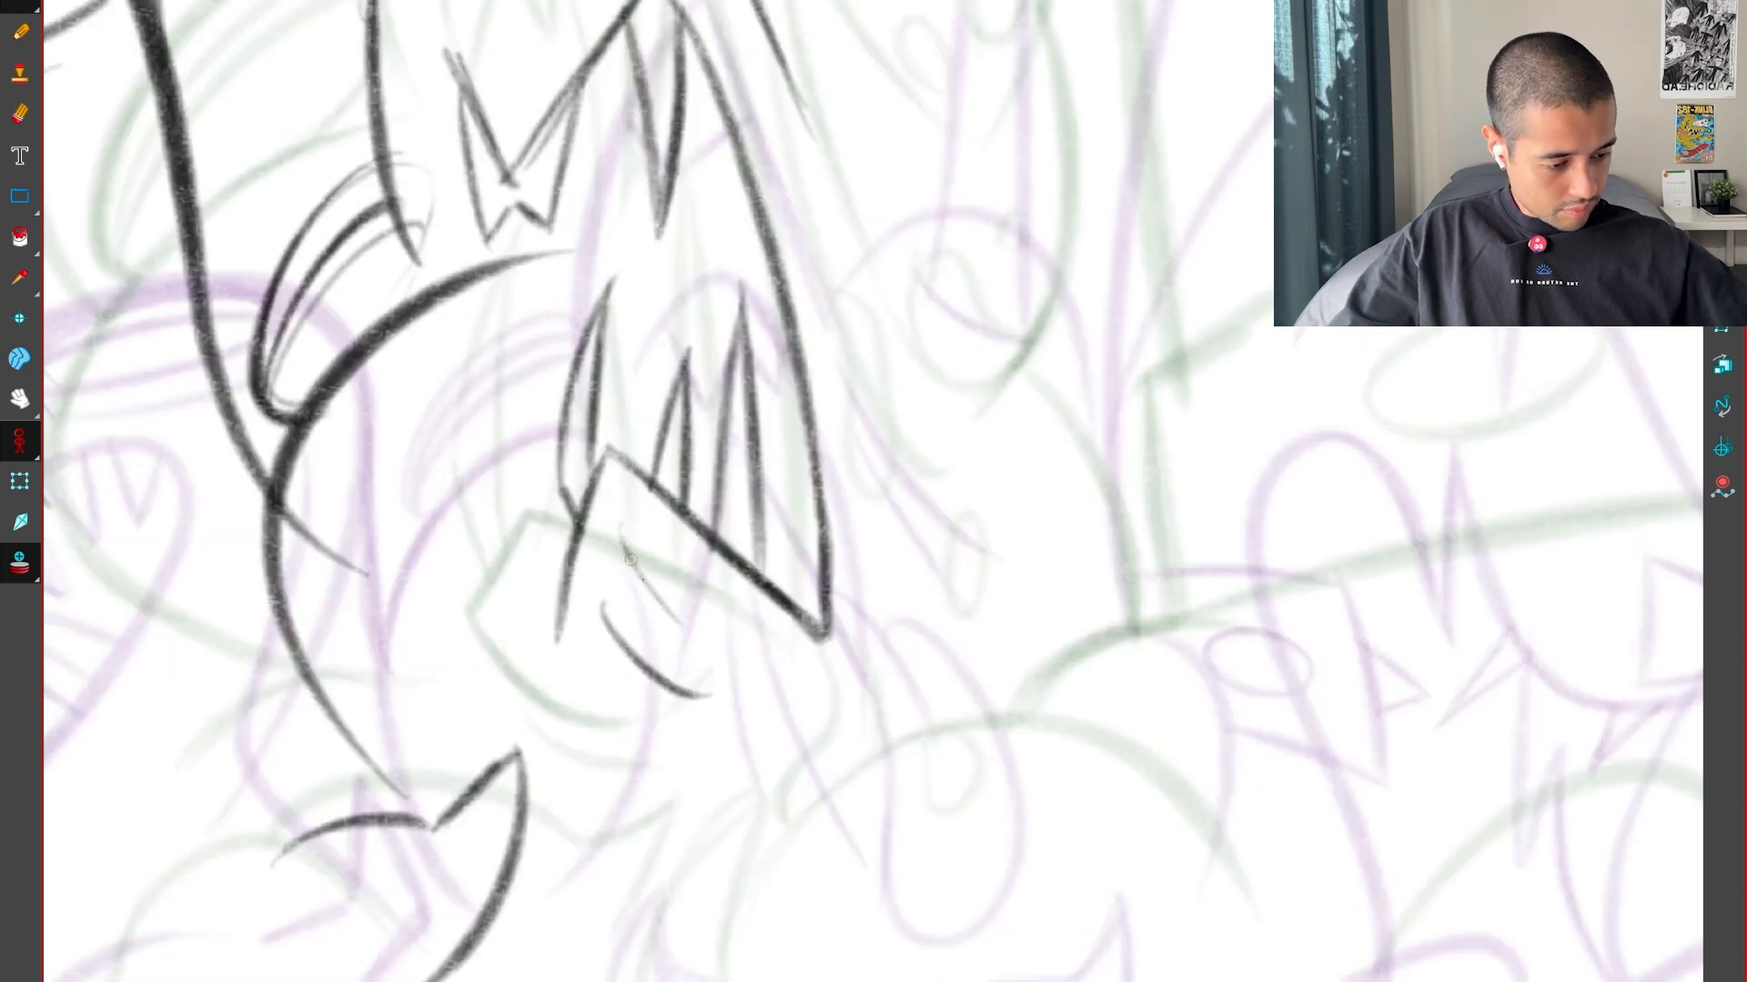
Delete the outer short curve beneath the toothed form and redraw it slightly steeper, checking it against both key drawings
key(s)
click(636, 676)
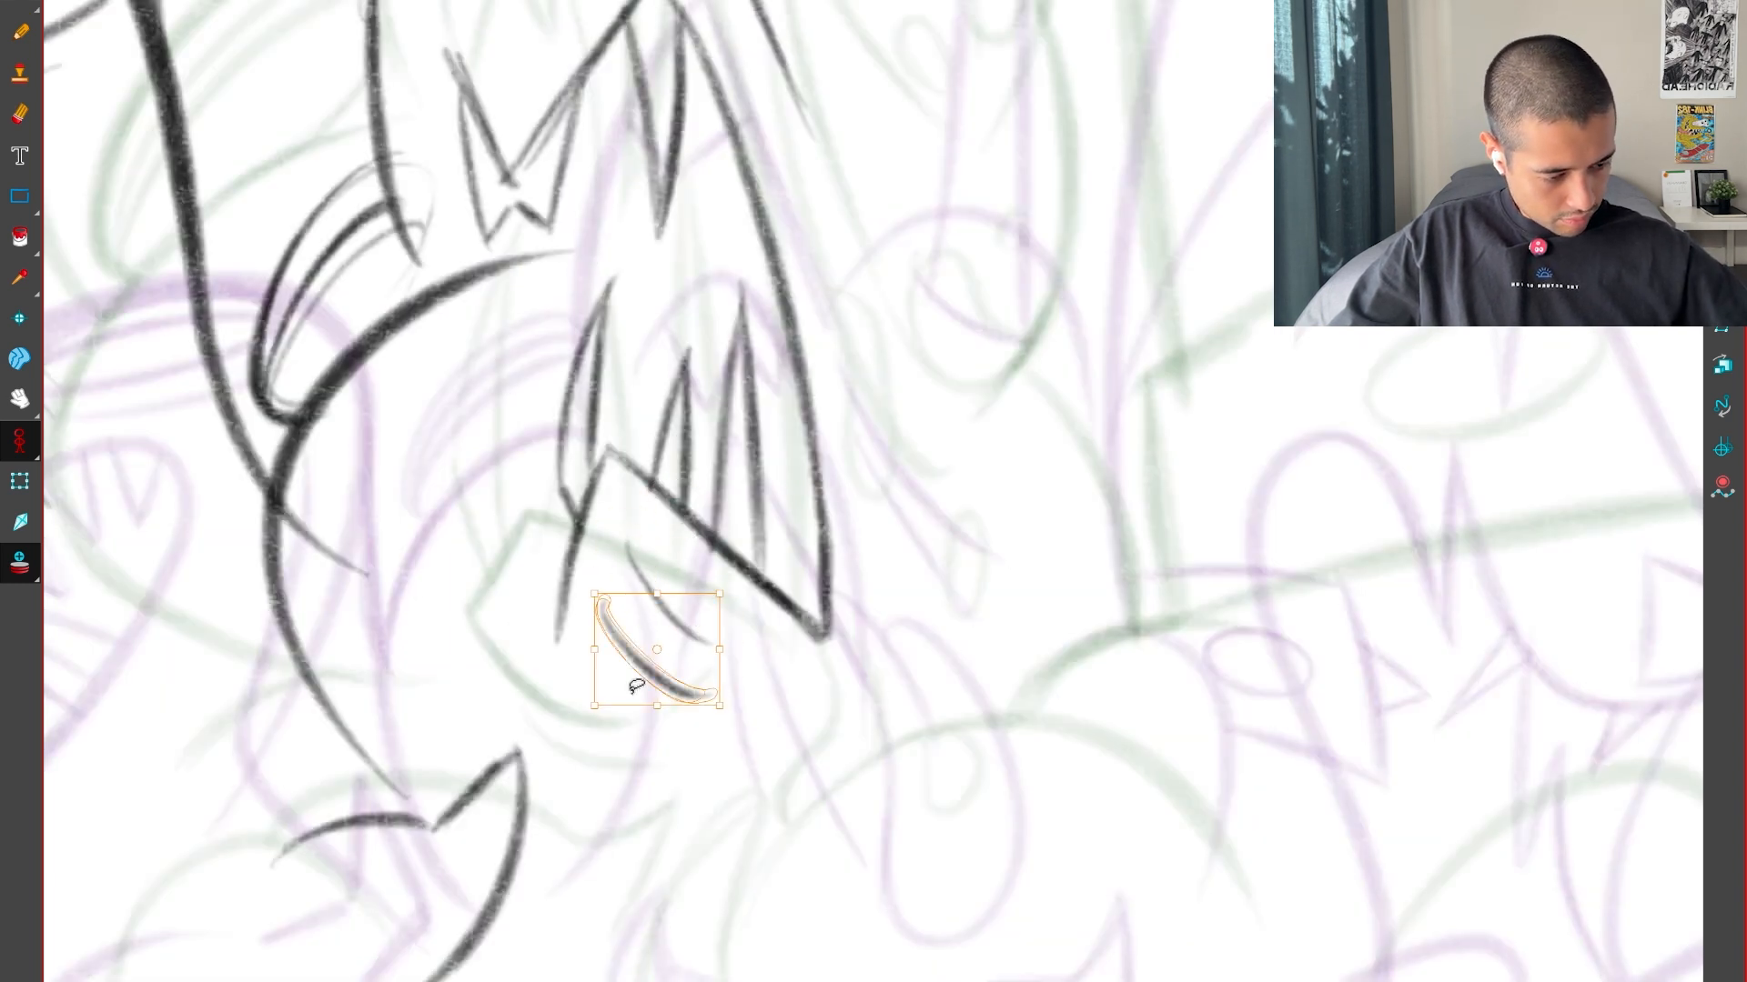
key(Delete)
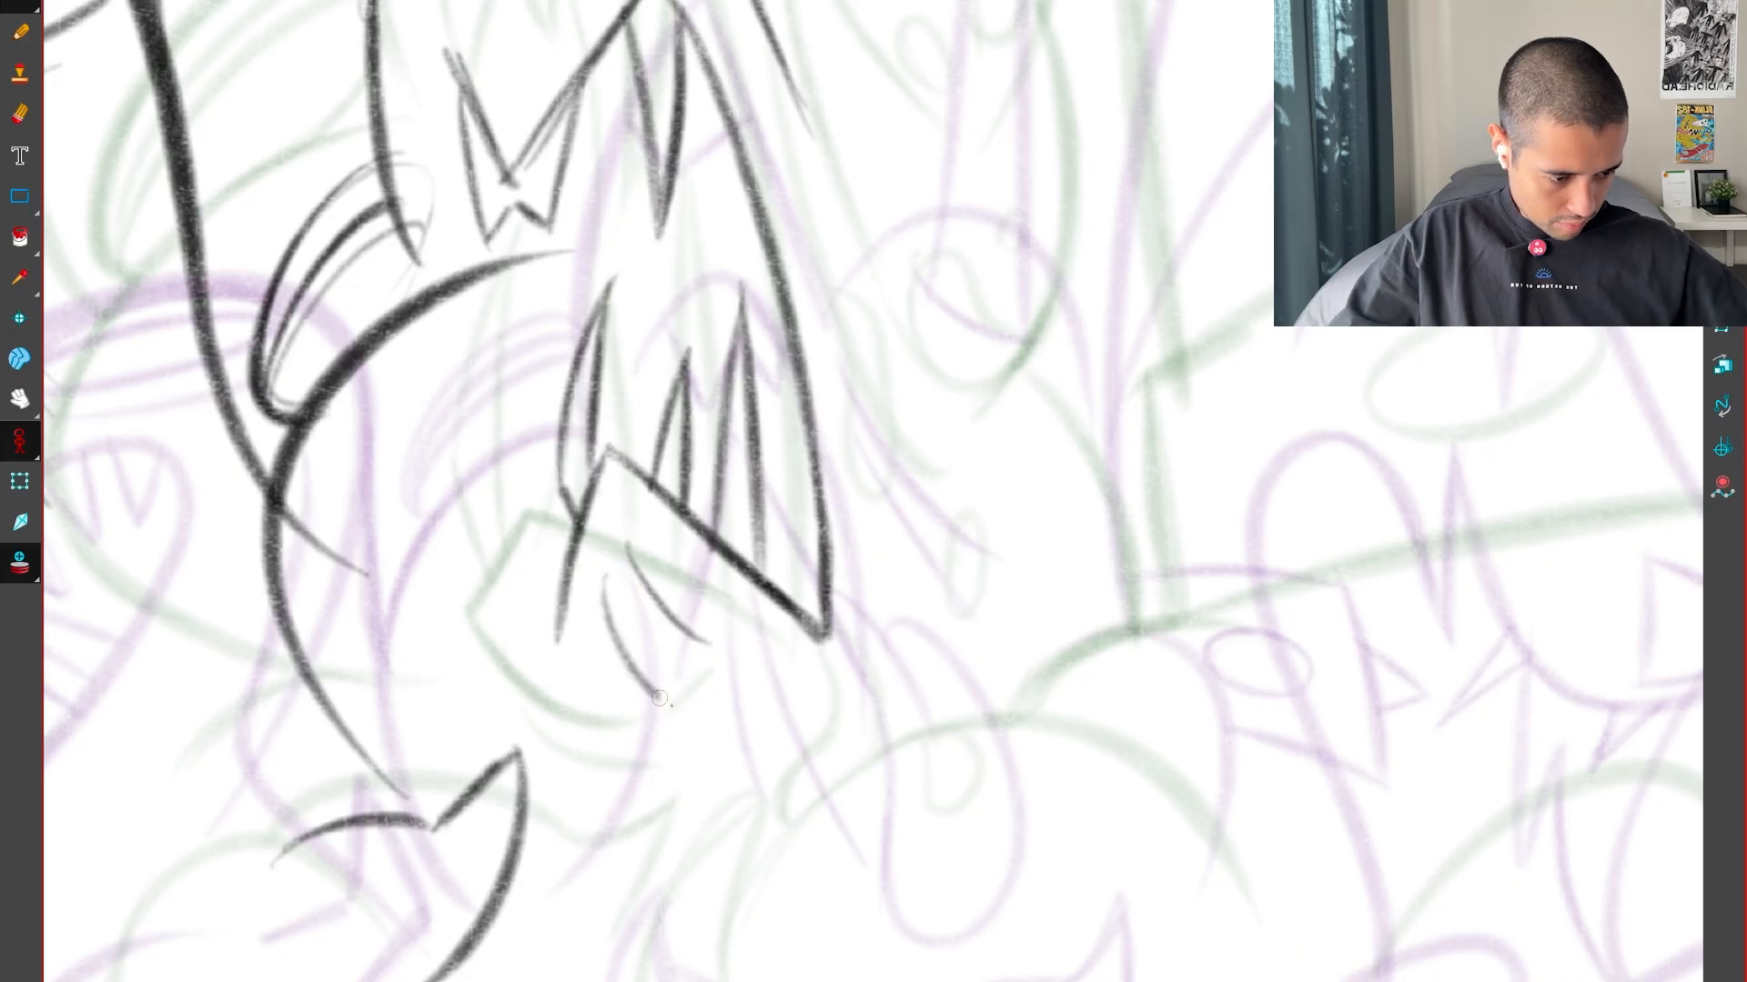
drag(616, 645, 679, 706)
key(g)
key(f)
key(f)
key(g)
key(g)
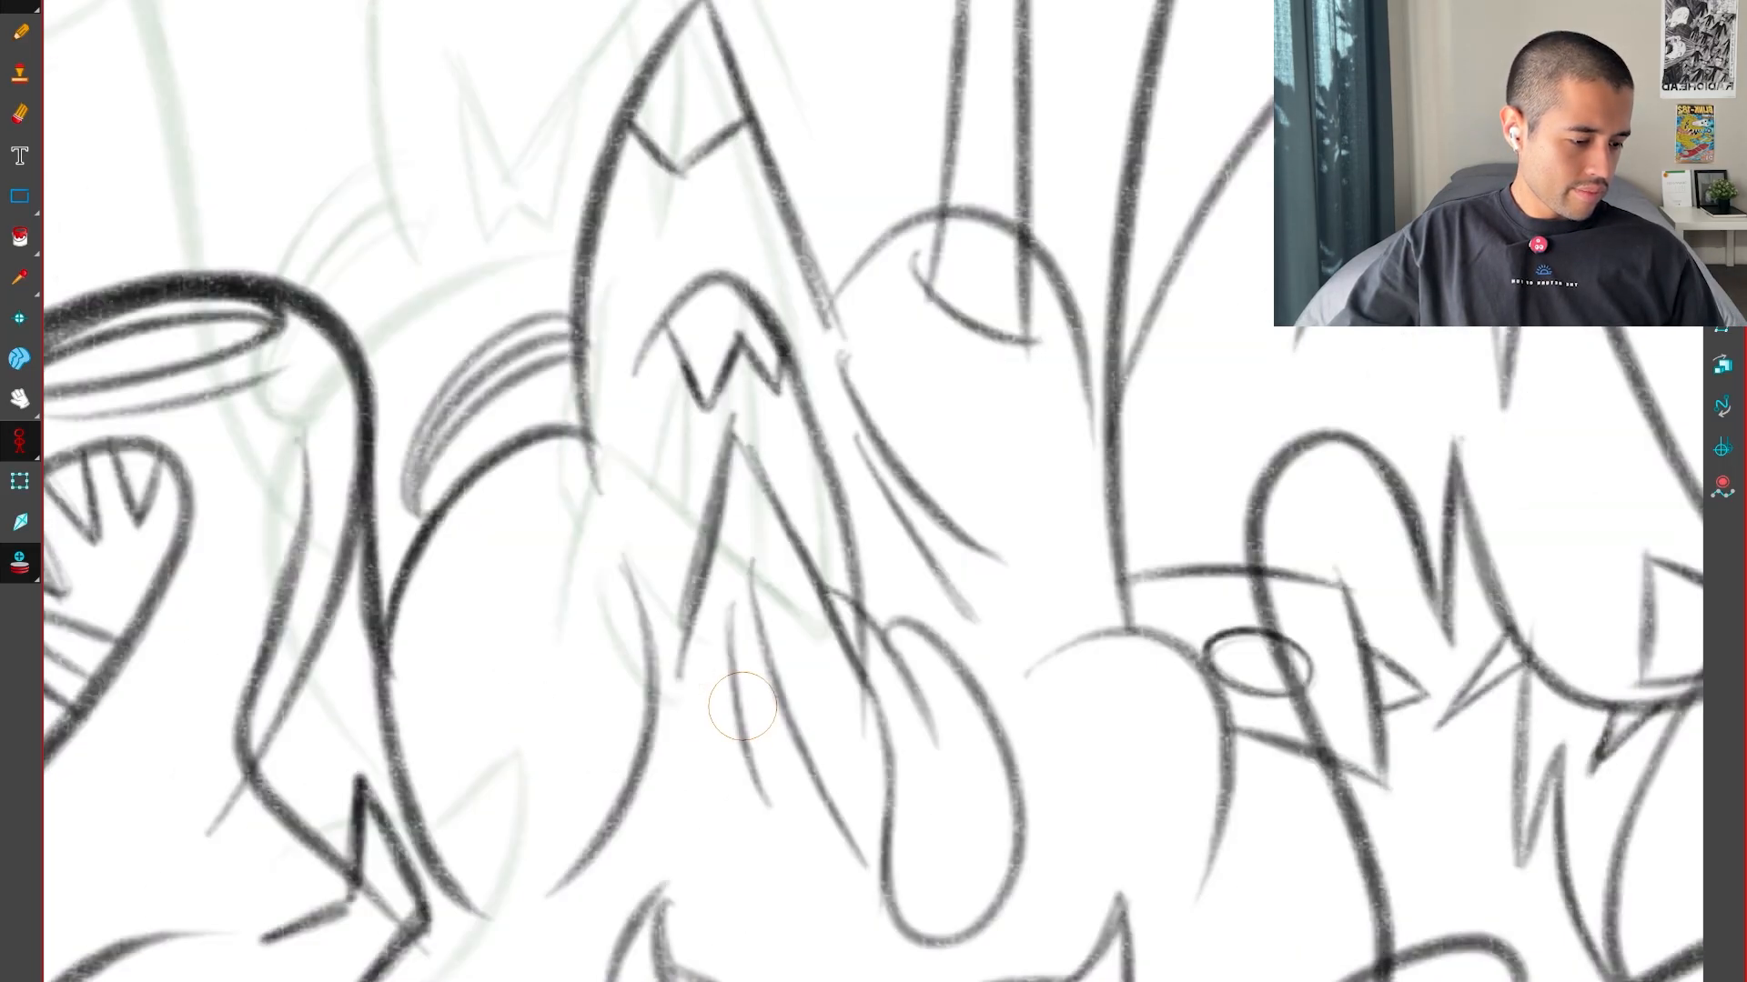
Draw a small elongated drip hanging from the toothed form's lower tip, closing its rounded end and comparing it with the key drawings
key(f)
drag(1097, 725, 1077, 566)
key(g)
key(f)
mouse_move(753, 421)
mouse_down()
mouse_move(852, 491)
mouse_move(793, 418)
mouse_move(883, 541)
mouse_up()
key(ctrl+z)
key(g)
key(f)
mouse_move(755, 422)
mouse_down()
mouse_move(843, 604)
mouse_move(823, 566)
mouse_move(884, 527)
mouse_up()
key(ctrl+z)
key(ctrl+z)
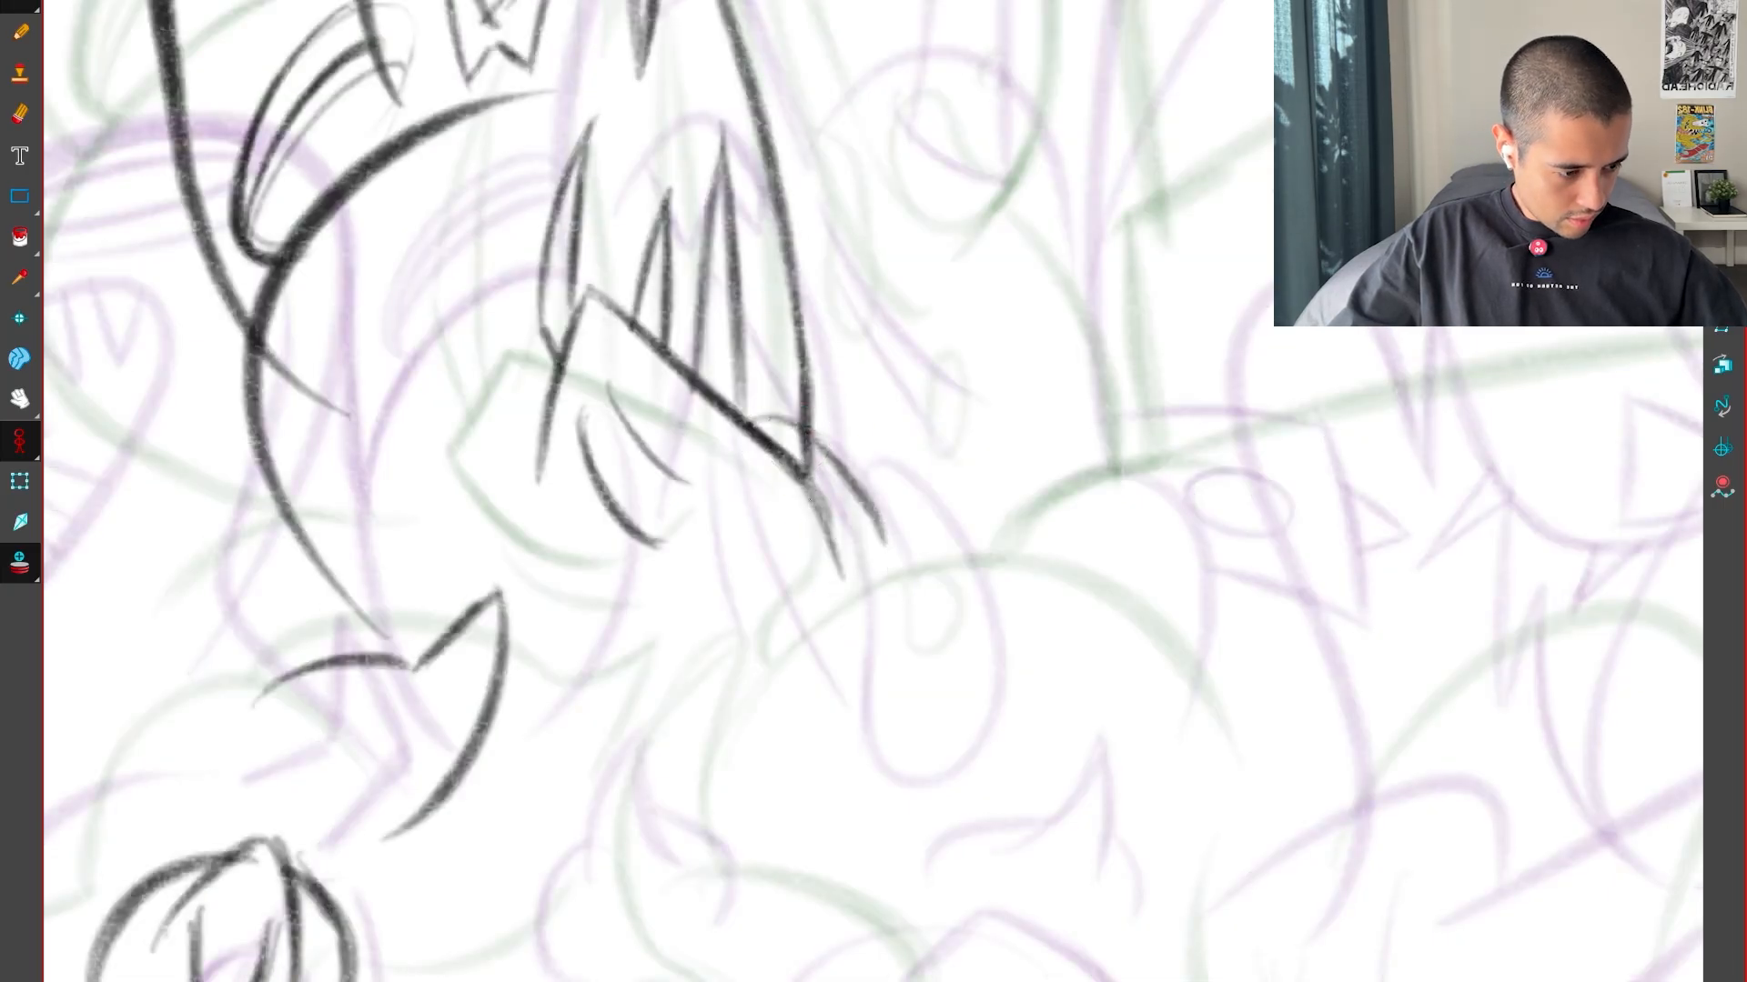
mouse_move(805, 482)
mouse_down()
mouse_move(849, 633)
mouse_move(888, 536)
mouse_up()
drag(833, 451, 853, 620)
key(f)
key(g)
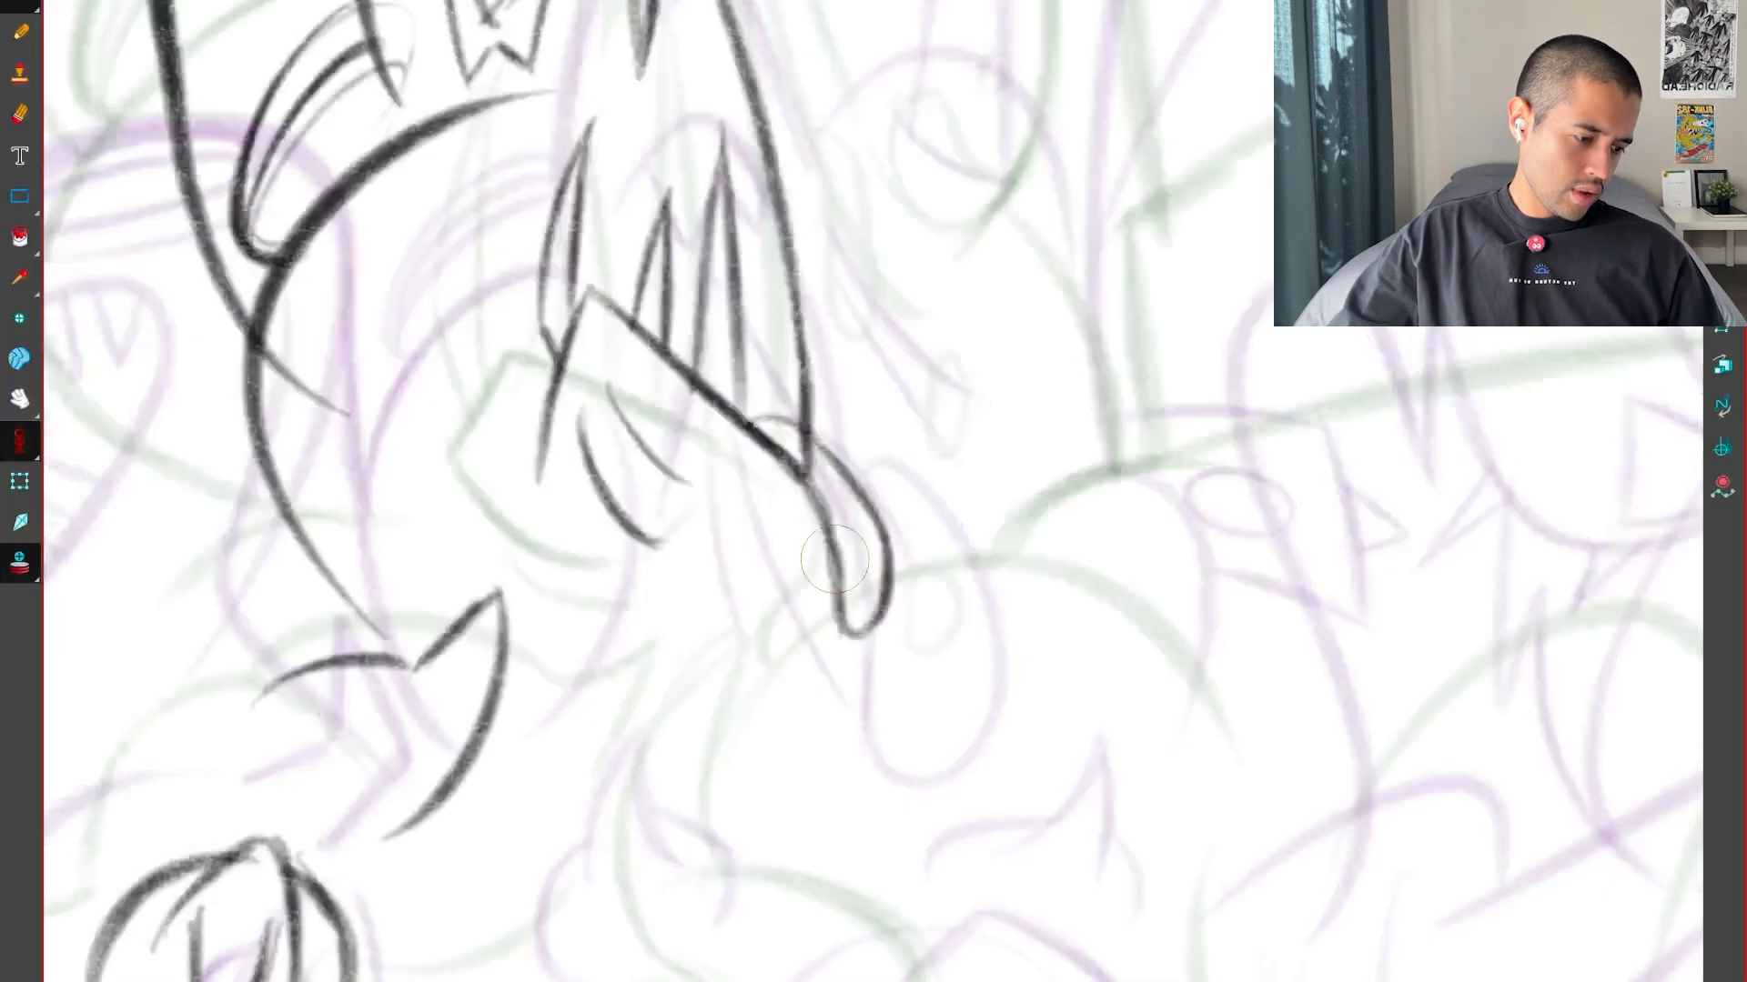
Examine how the rounded form below the drip moves between the inbetween and both key drawings
key(f)
key(g)
drag(1061, 737, 1065, 663)
key(1)
key(f)
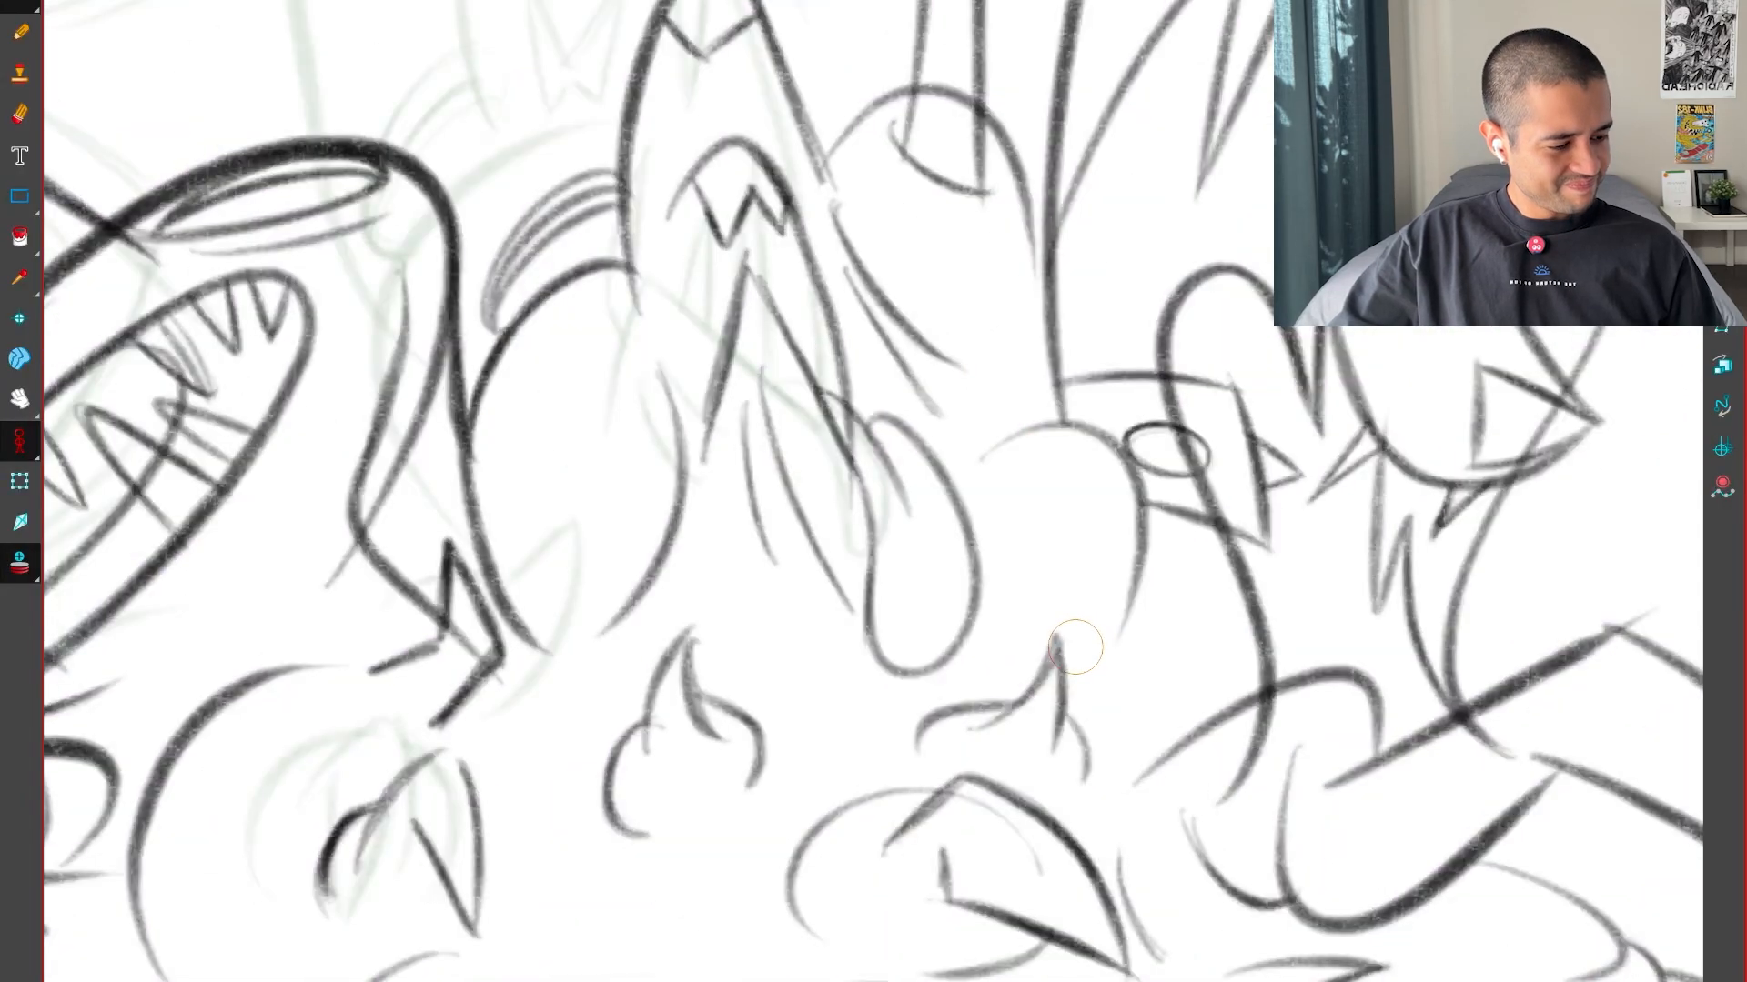
key(g)
key(g)
key(f)
key(f)
key(g)
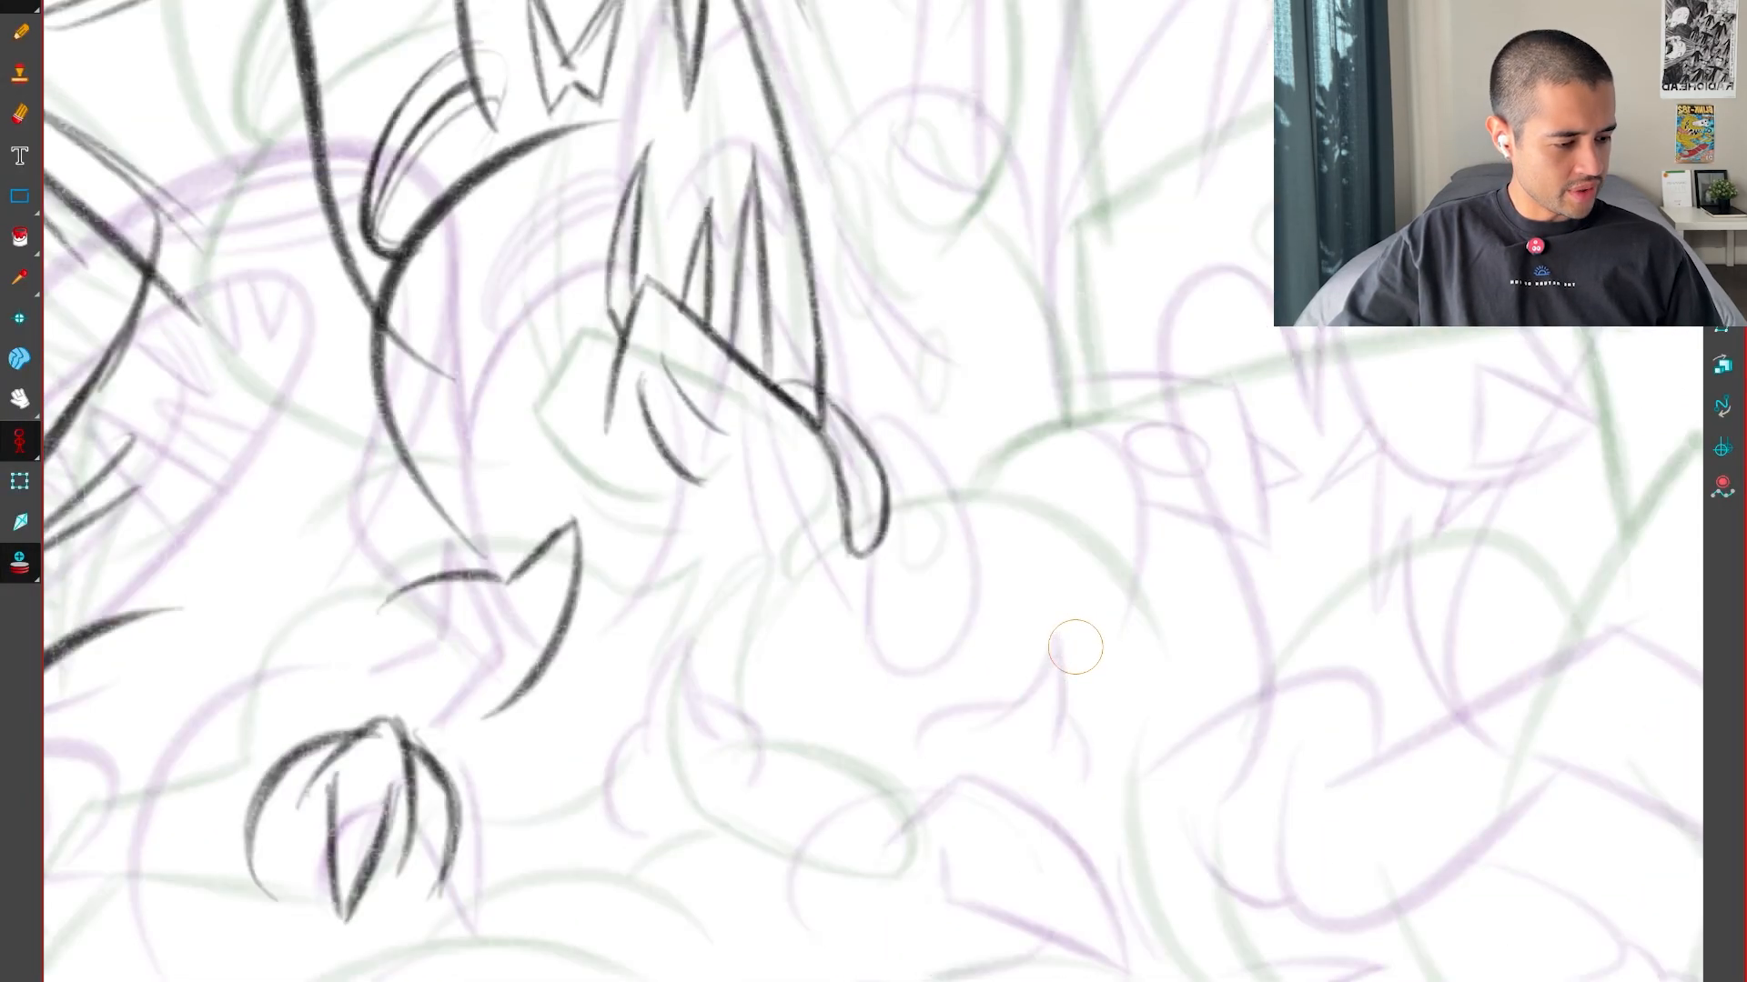
key(g)
key(f)
Draw the broad arch of the rounded form below the drip, redoing the stroke to sit between the two key poses
mouse_move(783, 721)
mouse_down()
mouse_move(1032, 592)
mouse_move(979, 586)
mouse_move(1192, 769)
mouse_up()
key(ctrl+z)
key(f)
key(g)
key(g)
key(f)
key(f)
key(g)
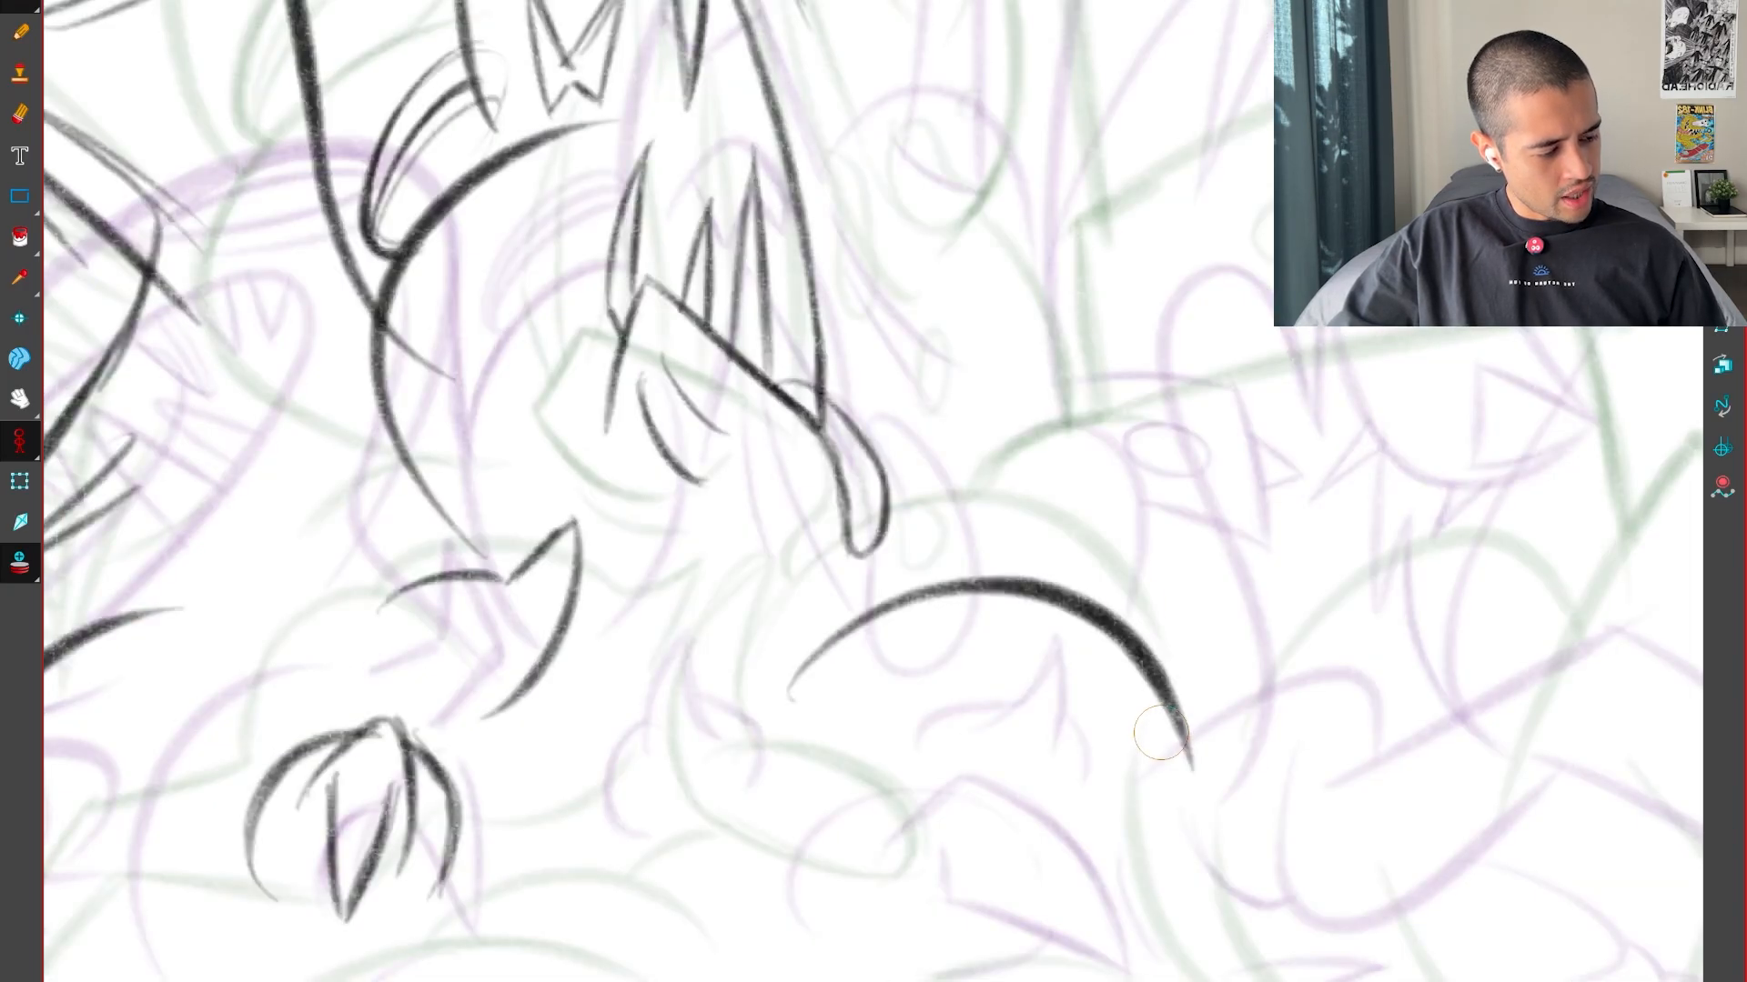
Select the broad arch and adjust its size and position slightly, comparing it with both key drawings
key(alt+s)
click(1112, 628)
drag(1197, 610, 1194, 591)
drag(1047, 566, 1033, 565)
drag(780, 709, 788, 725)
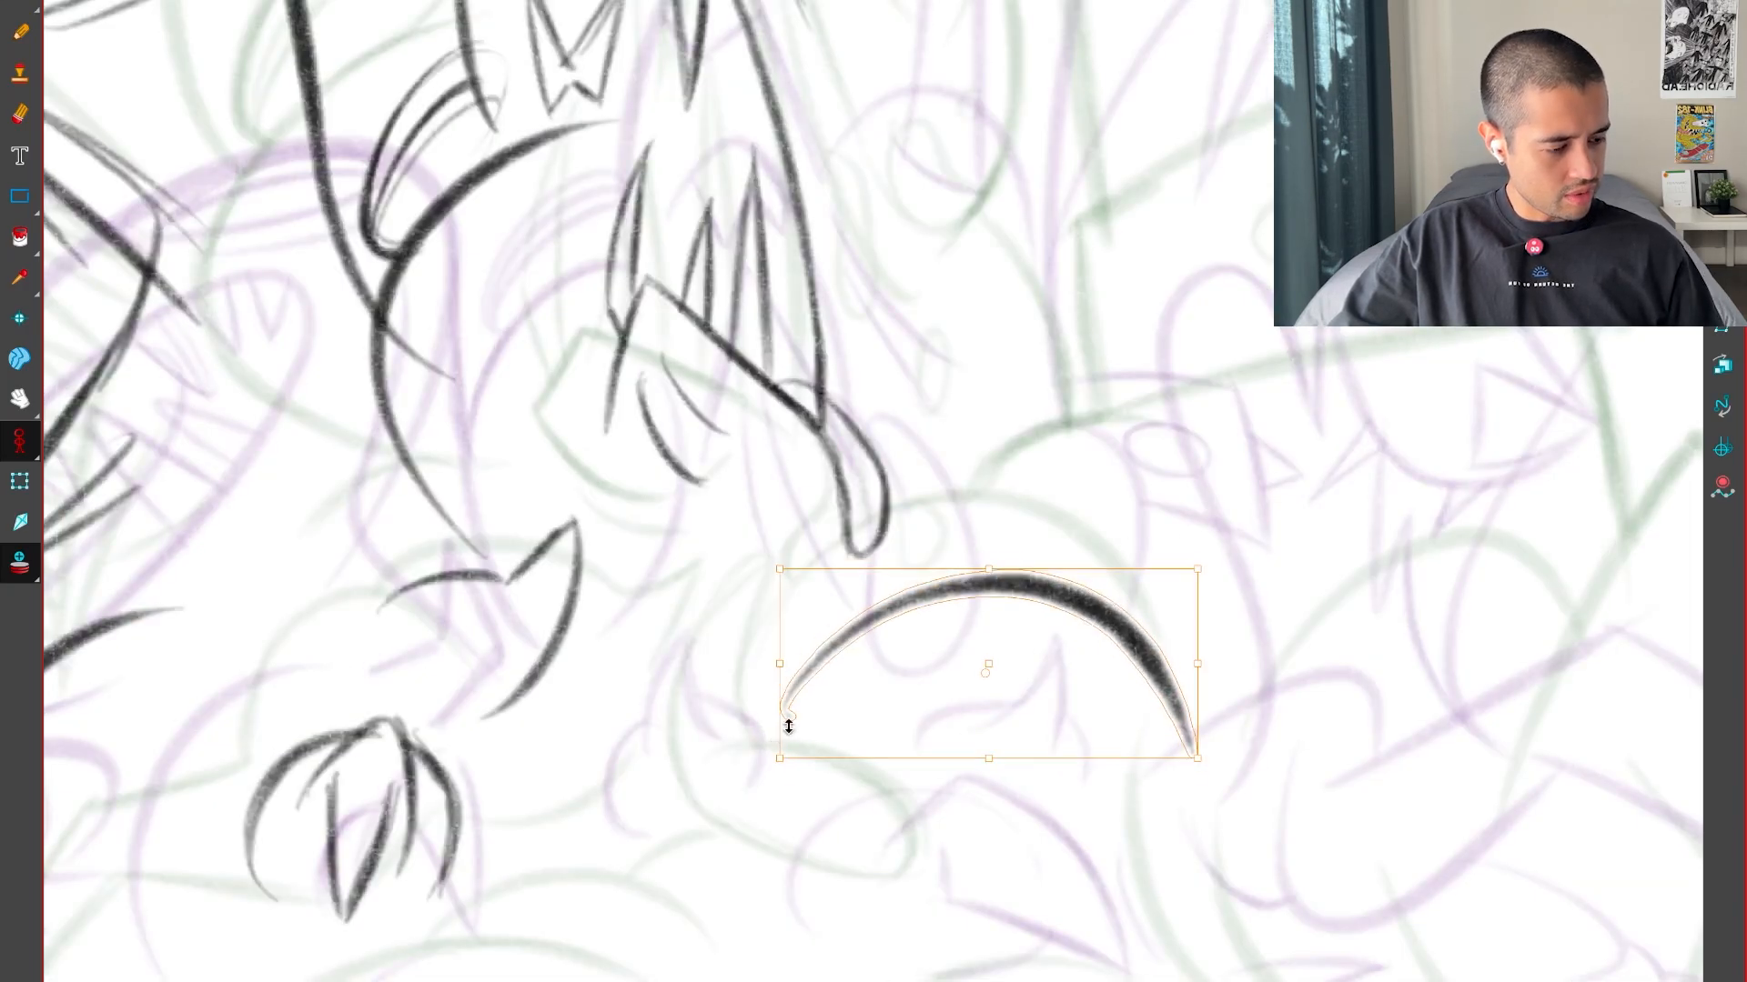
key(f)
key(g)
key(g)
key(f)
Draw a long rounded drip shape running down from the arch's left shoulder and blend it into the arch line
key(f)
key(g)
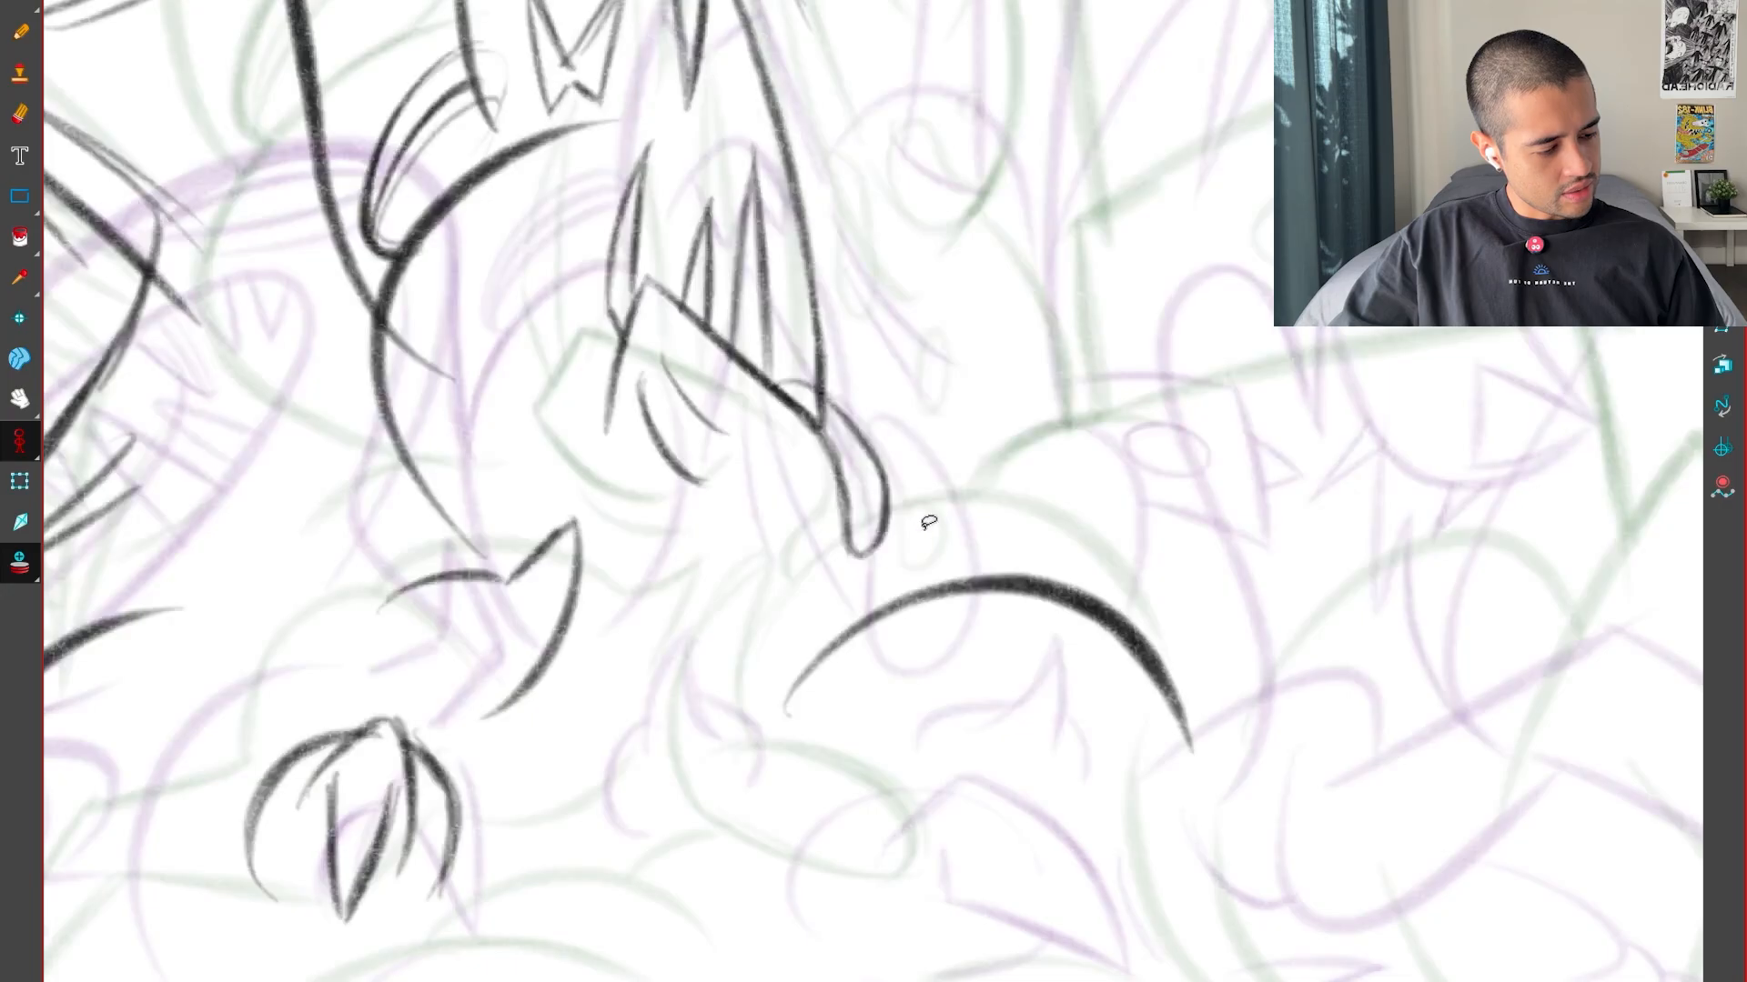
key(g)
key(f)
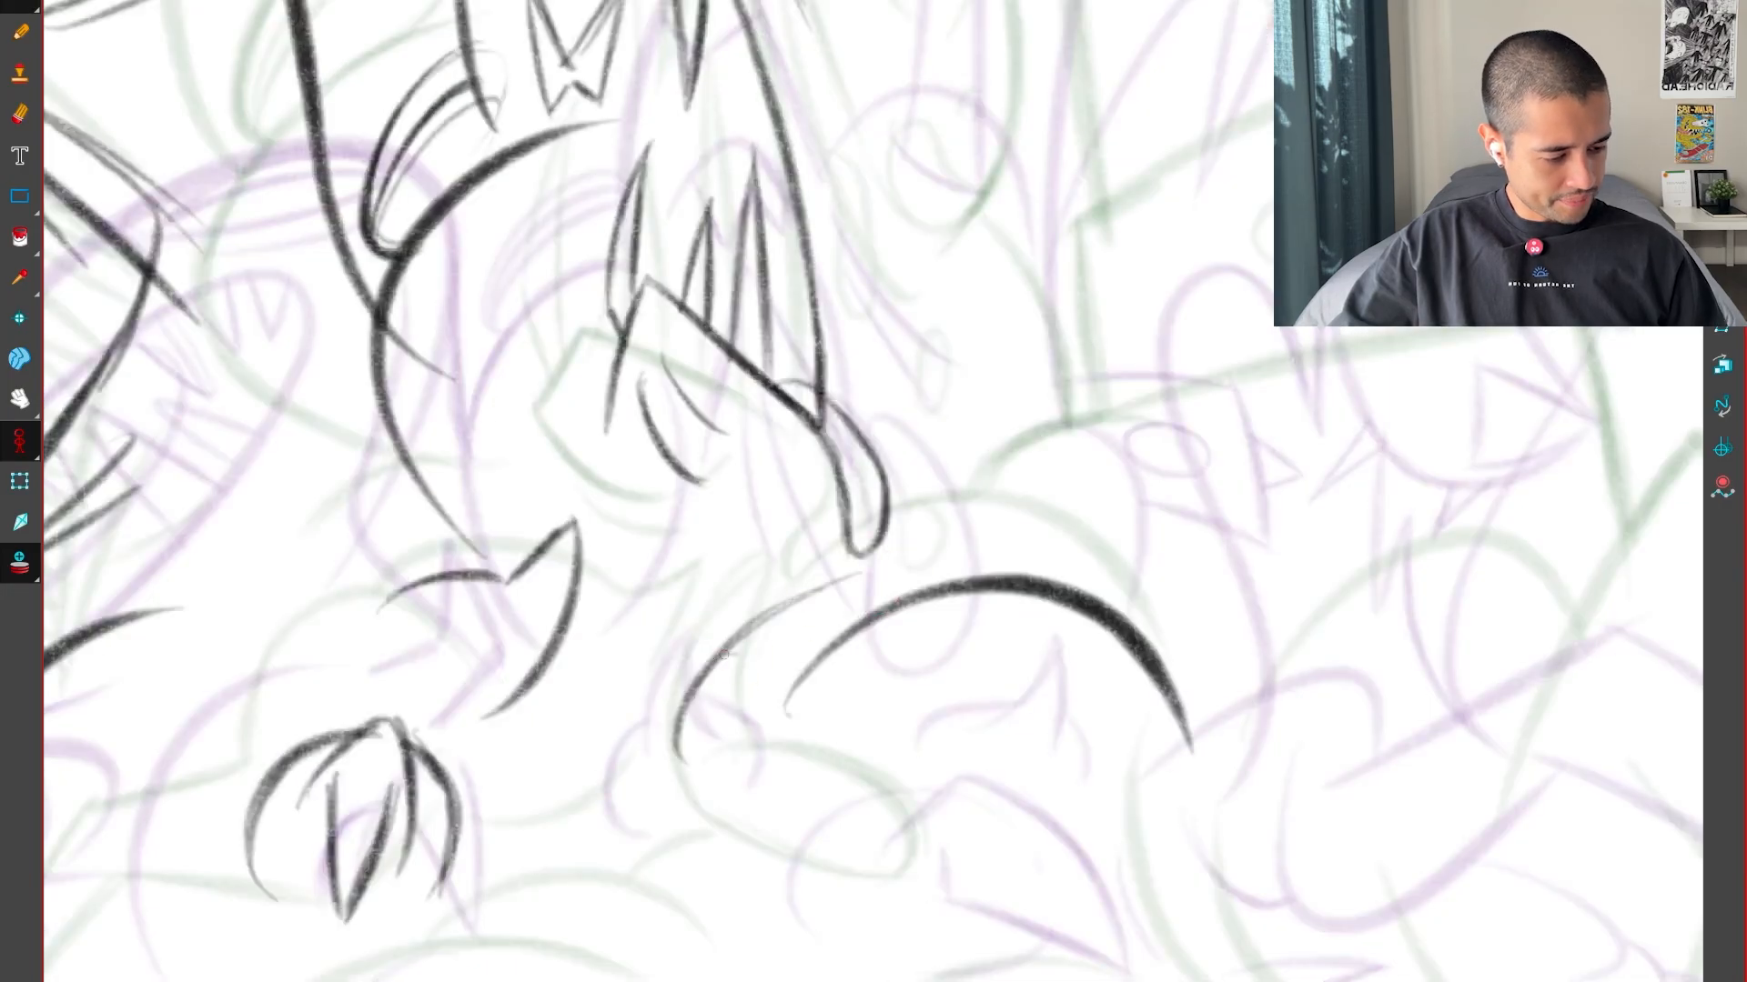
key(g)
key(f)
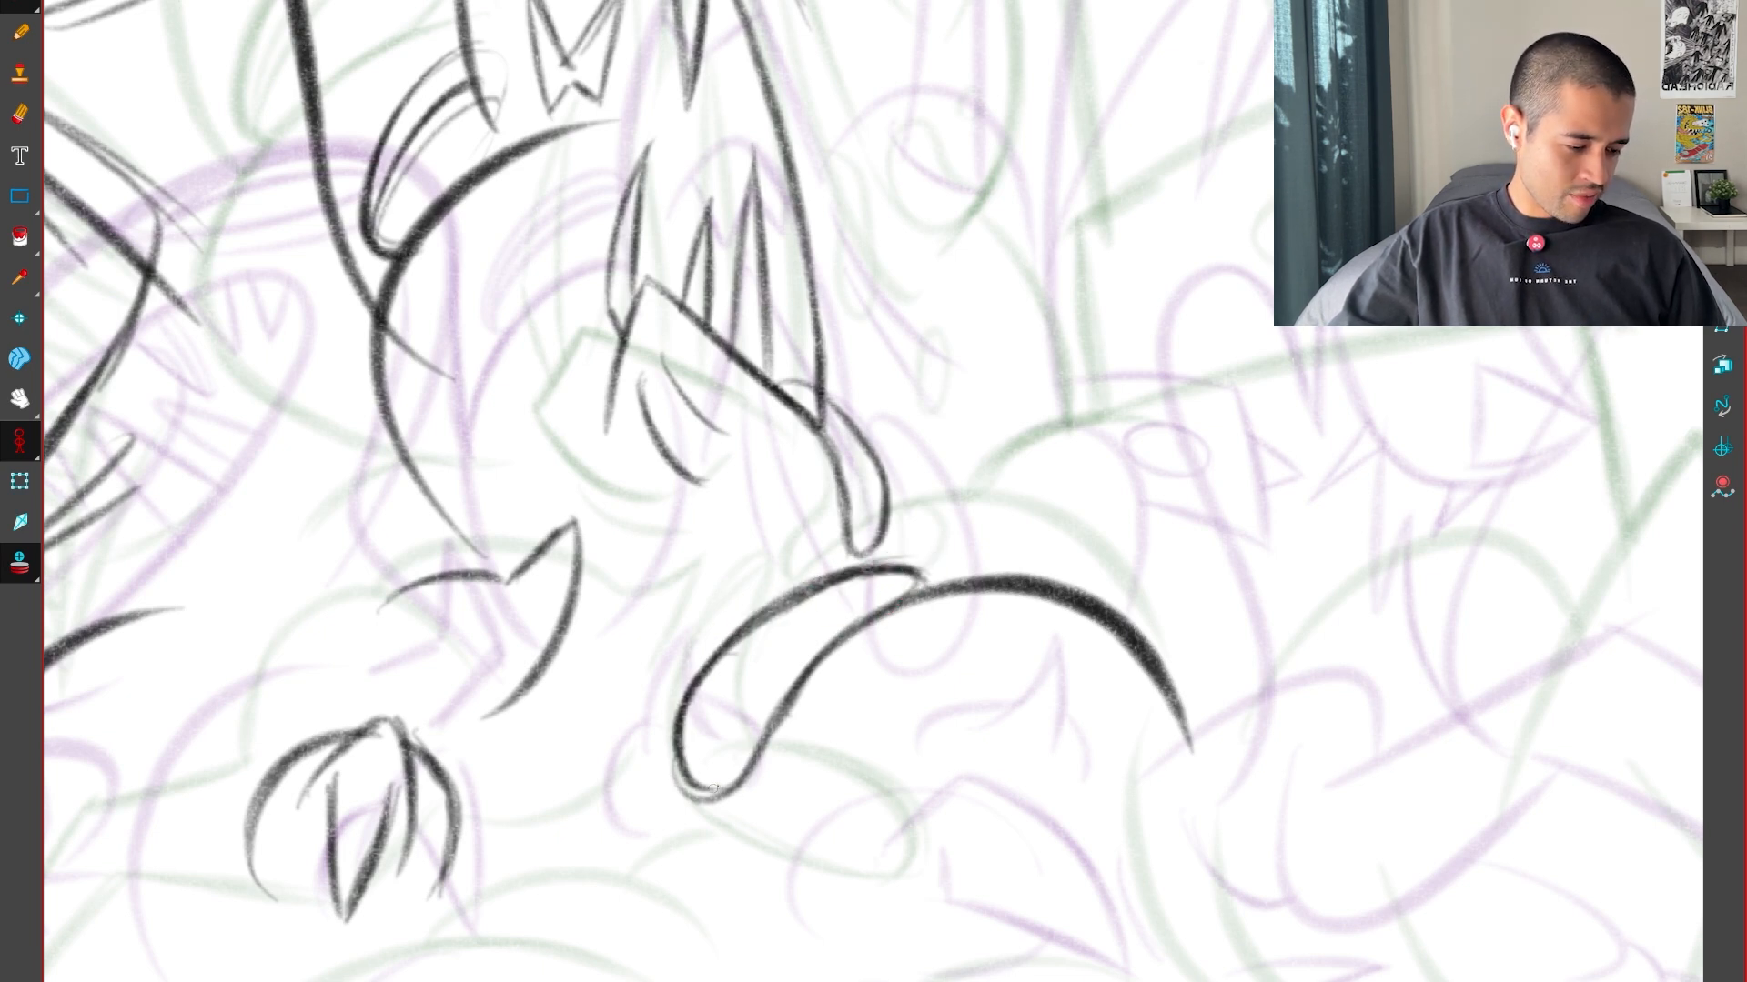
drag(740, 772, 784, 695)
key(f)
key(g)
key(g)
key(f)
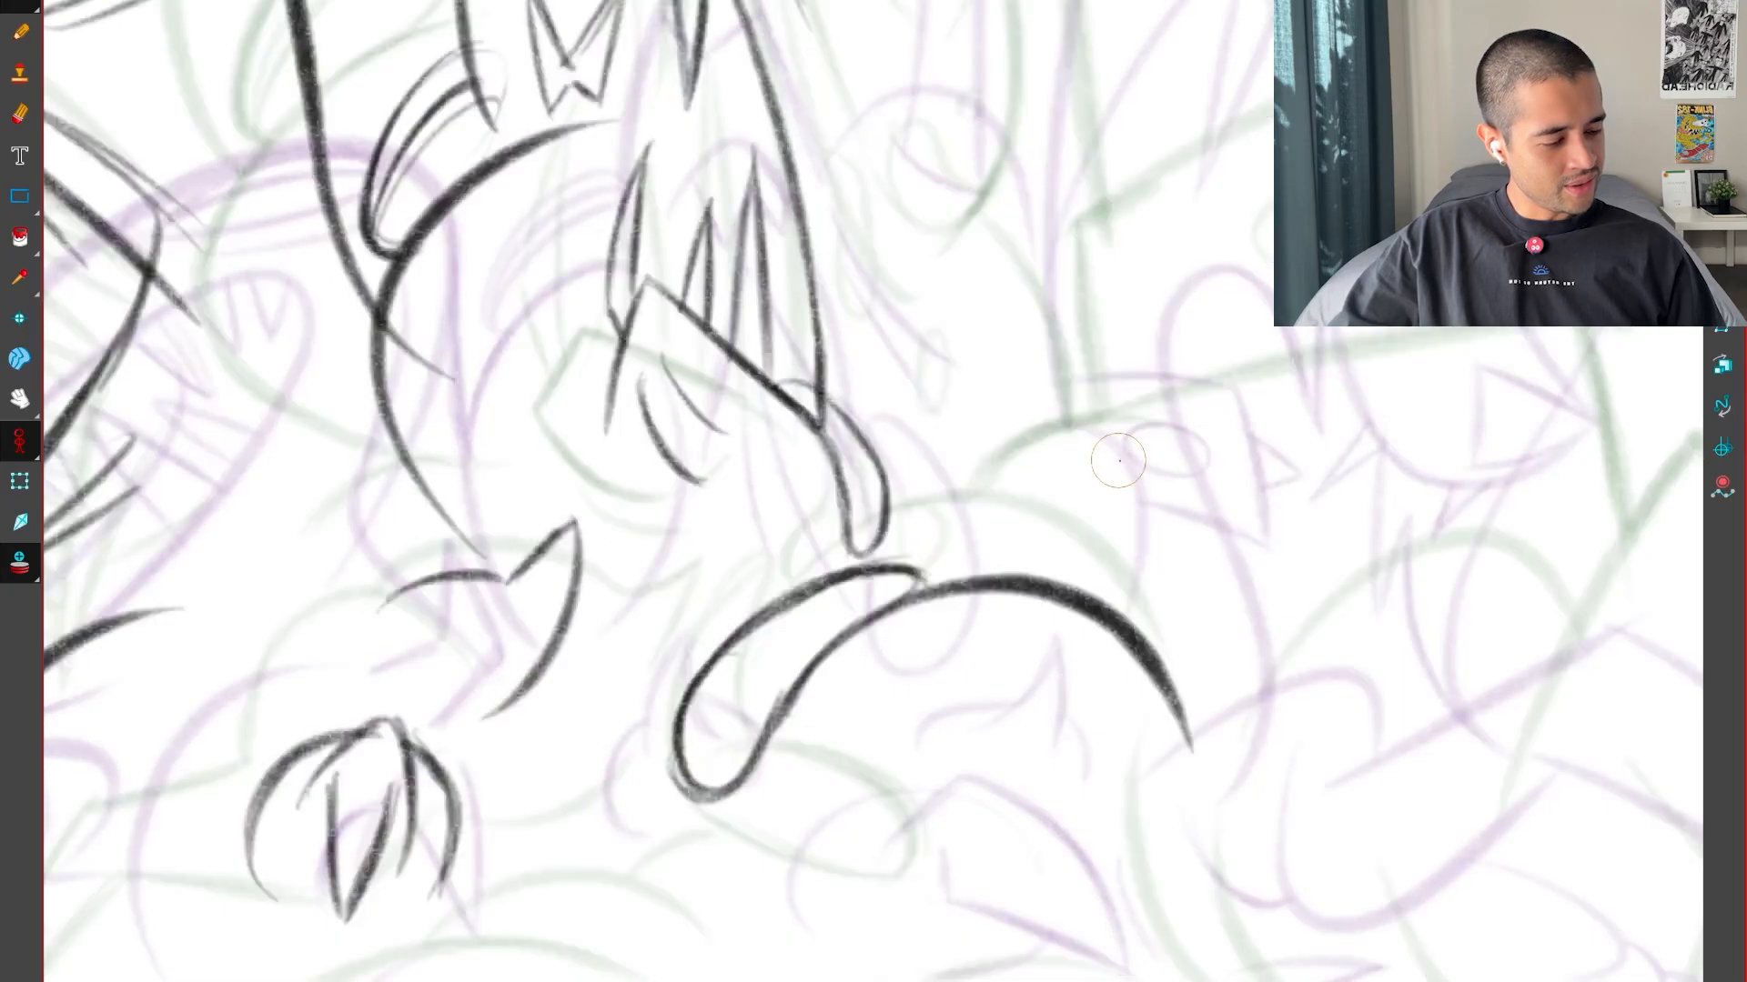
Flip between the inbetween and both key drawings to examine the movement of the arch and its drip shape
key(f)
key(g)
key(f)
key(g)
key(f)
key(g)
key(f)
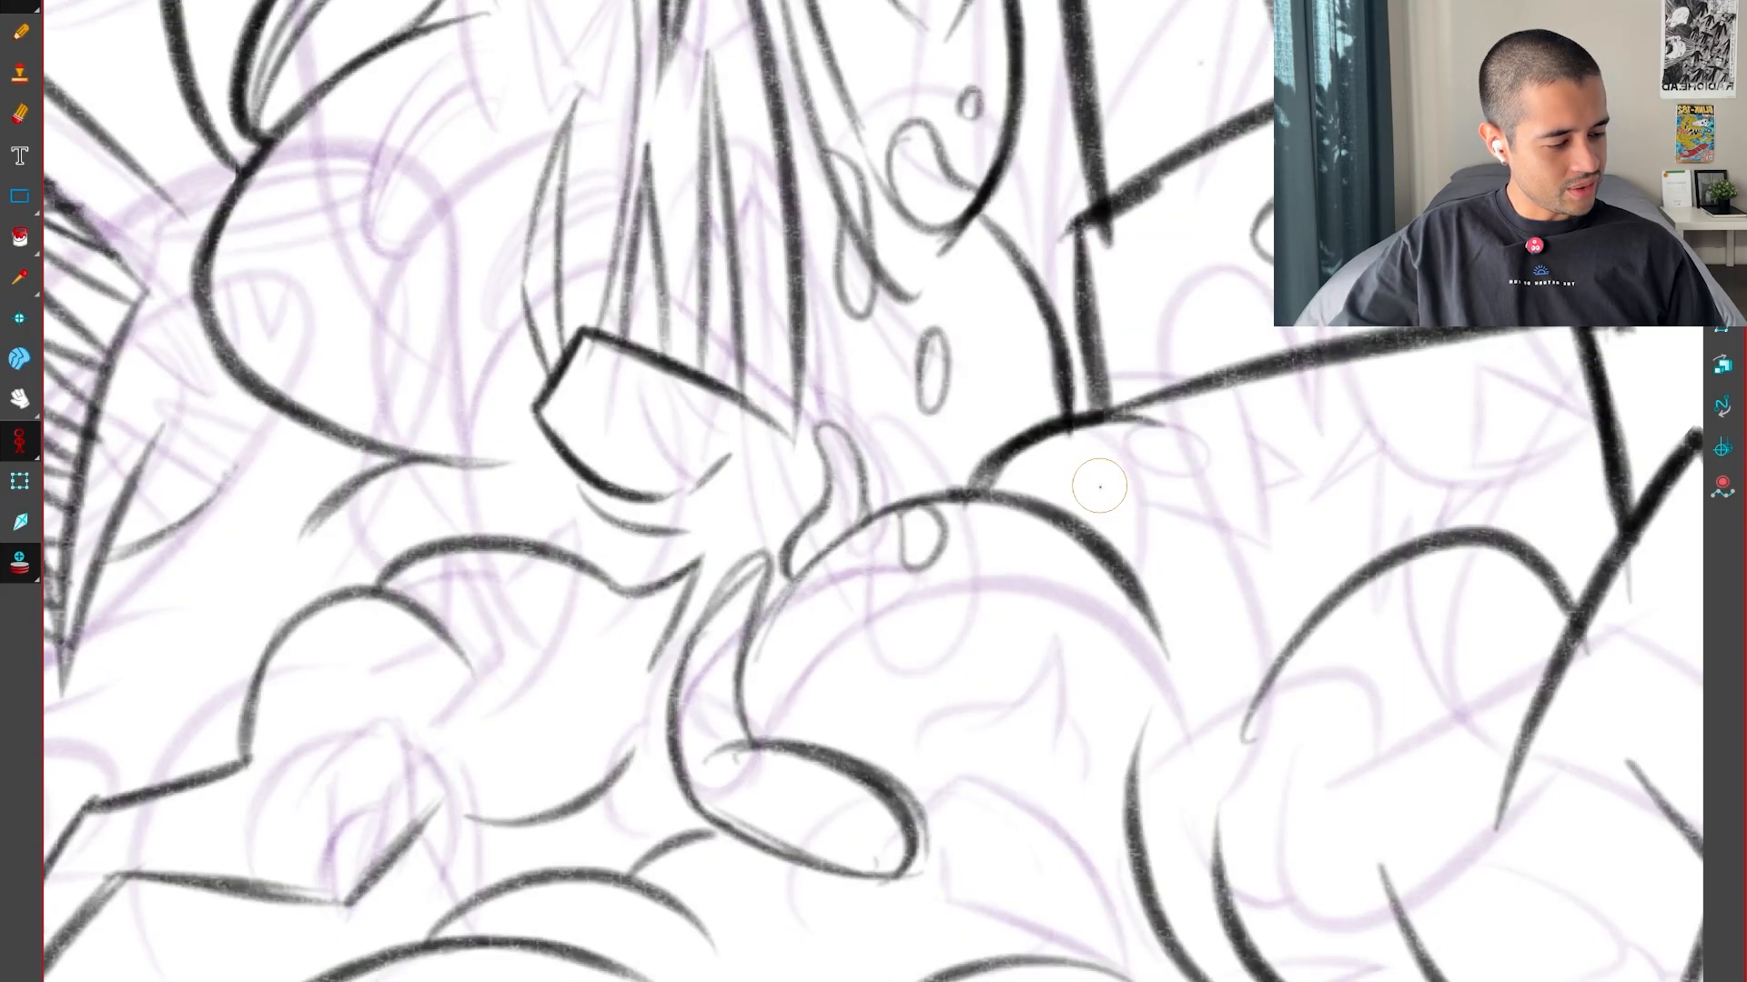
key(g)
key(f)
key(g)
key(g)
key(f)
key(f)
key(g)
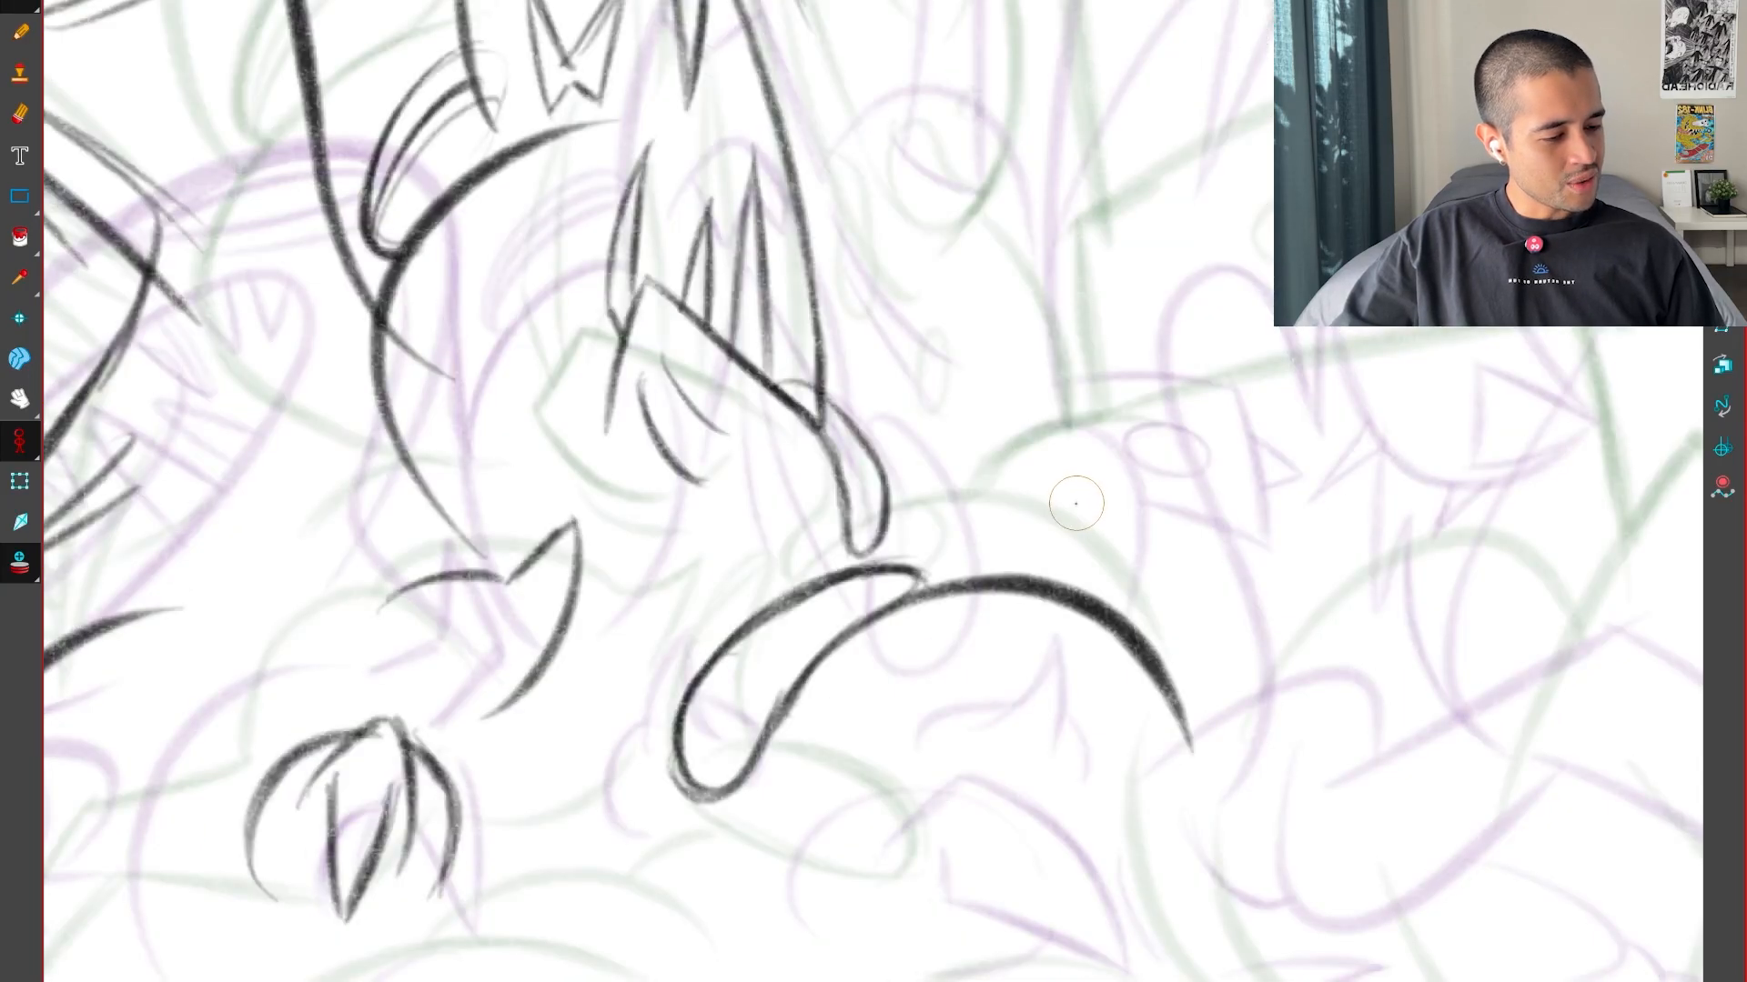
Examine the area above the arch and beside the toothed form in the inbetween and both key drawings
key(f)
drag(962, 604, 1083, 691)
key(f)
key(g)
key(g)
drag(1097, 582, 1001, 775)
key(f)
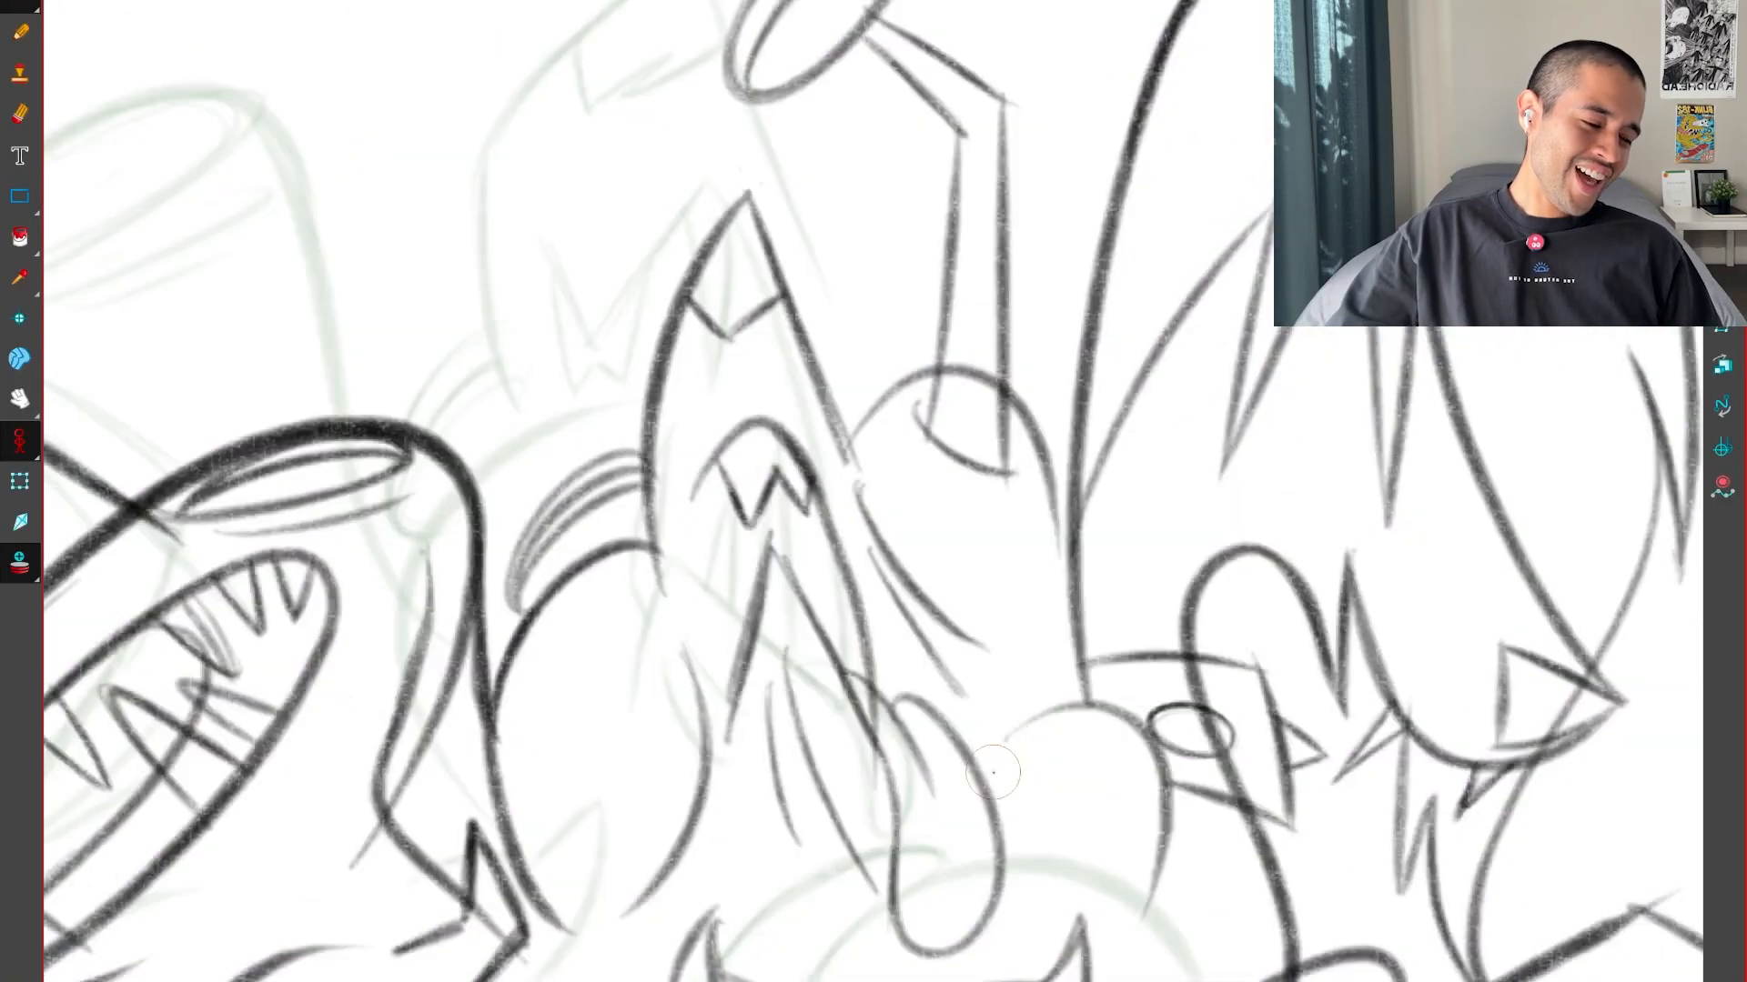
key(g)
drag(1047, 650, 1008, 783)
key(f)
key(g)
key(g)
key(f)
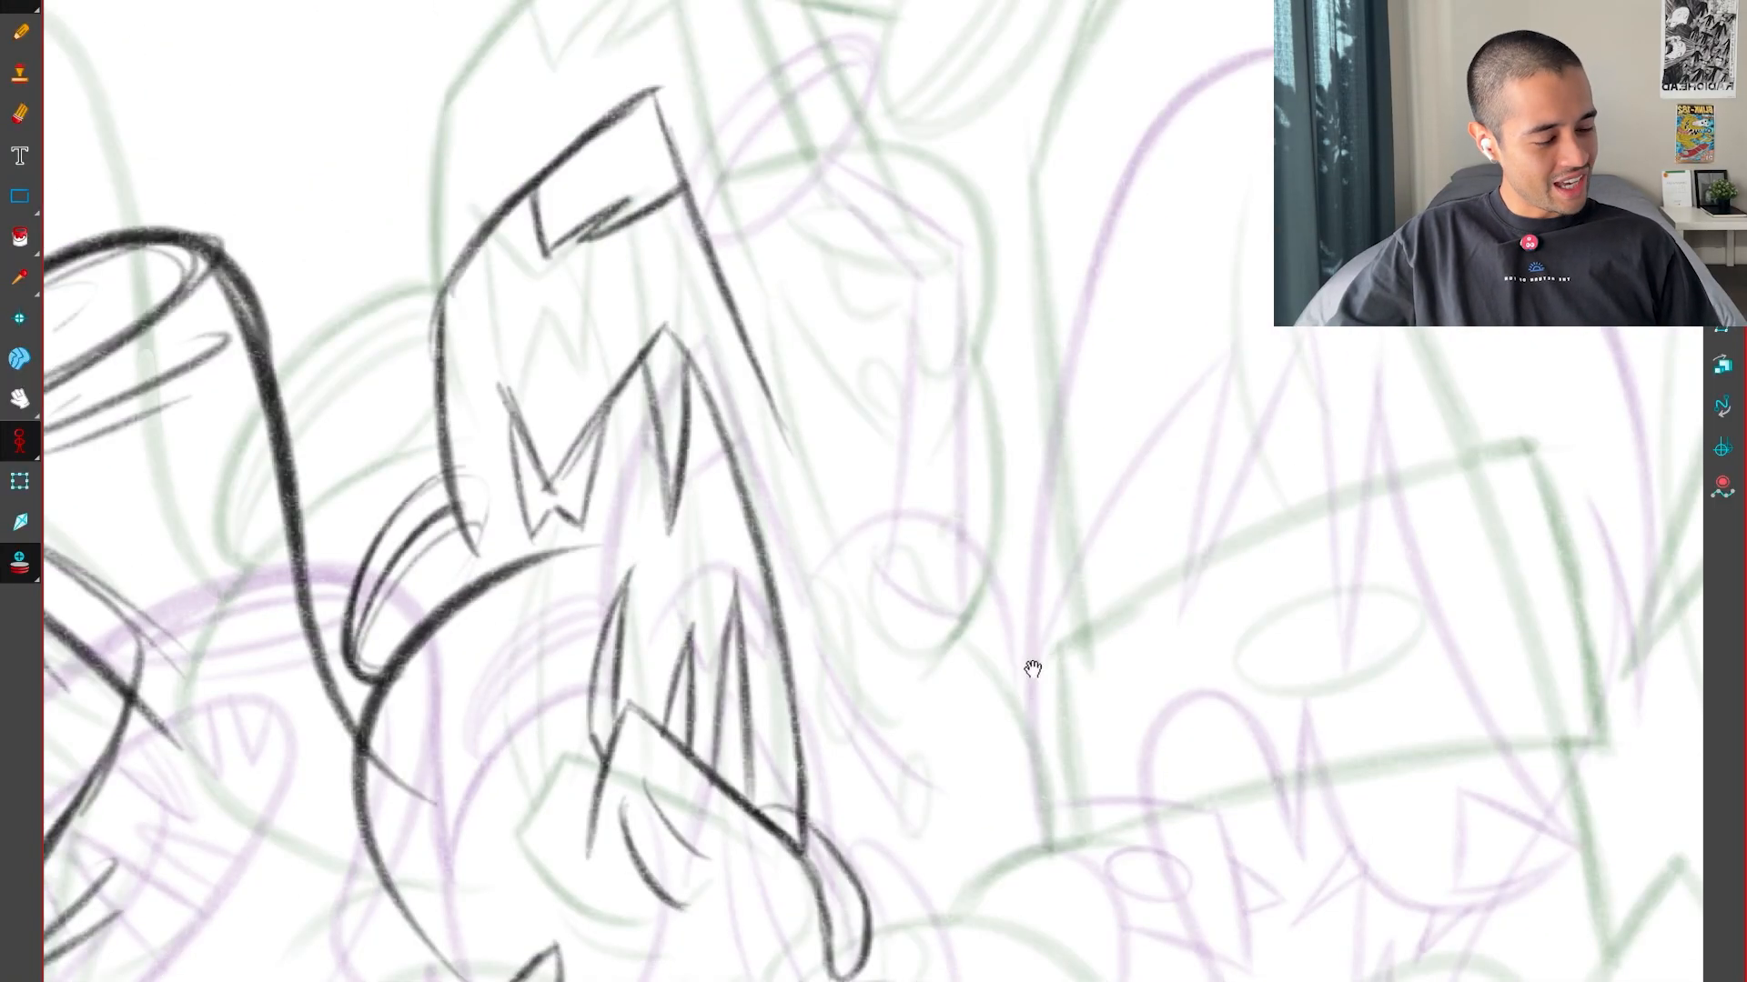
drag(1033, 671, 1025, 769)
Flip through both key drawings to study how the bulging contour along the toothed form's right edge changes shape
key(g)
key(g)
key(f)
key(f)
key(f)
key(g)
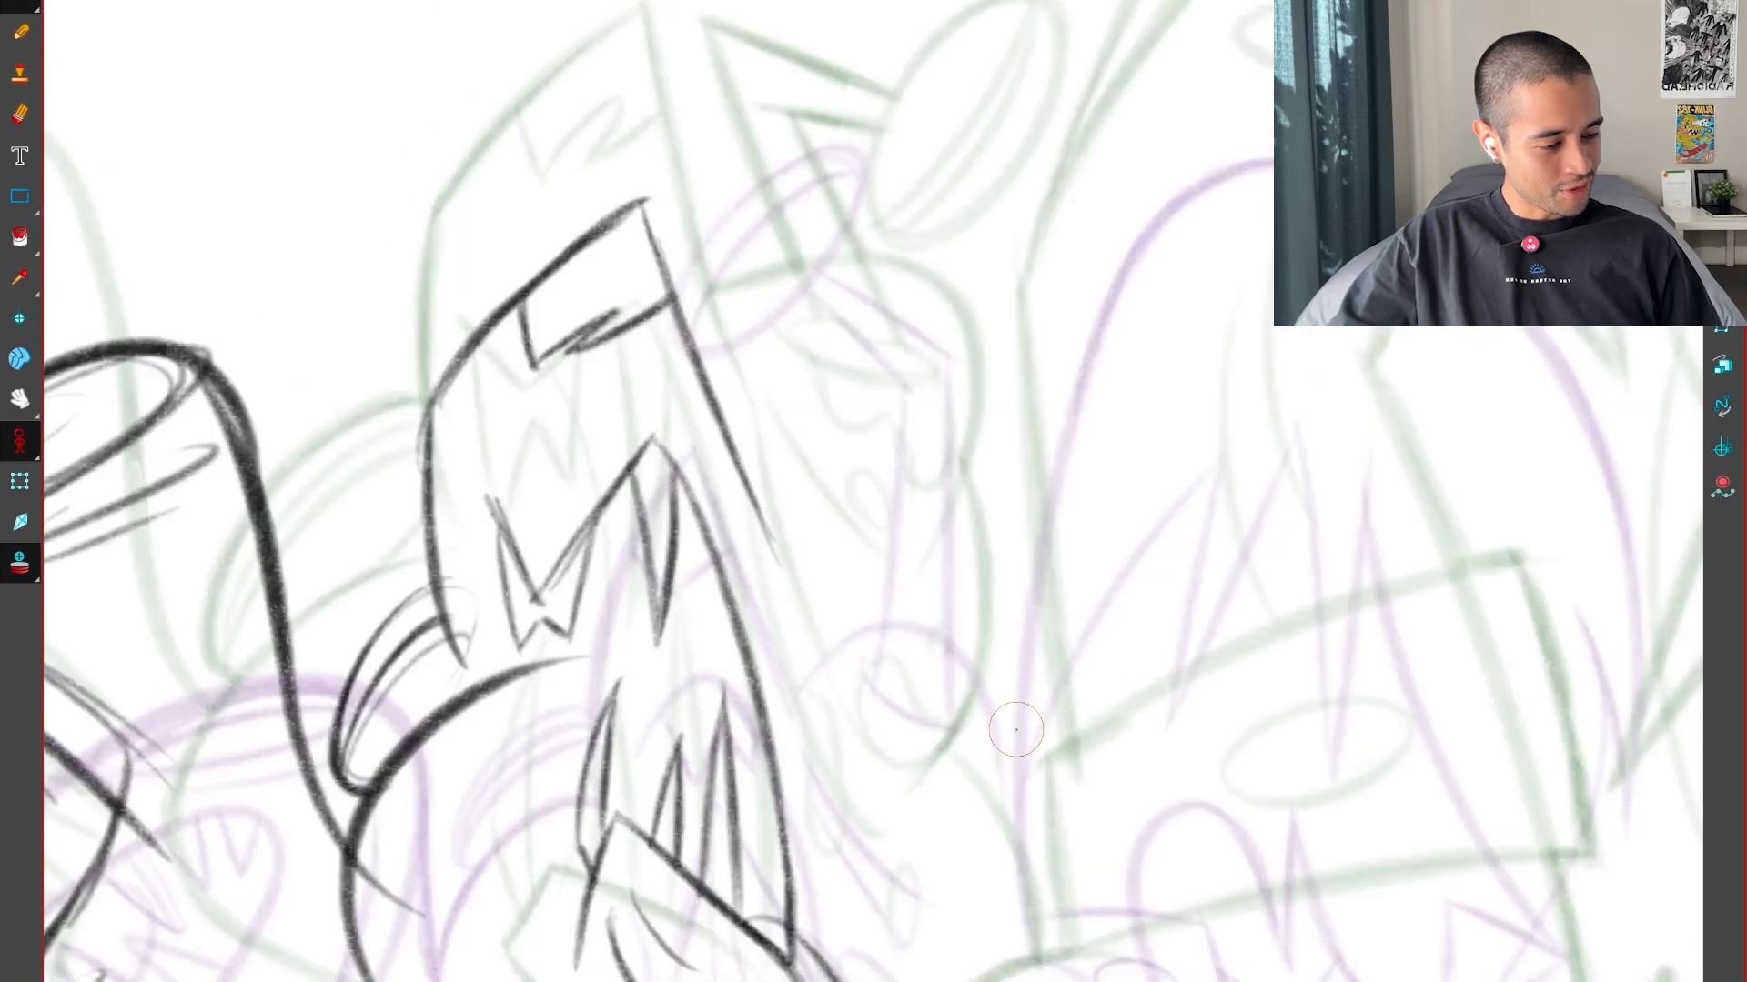
key(g)
key(f)
key(g)
key(f)
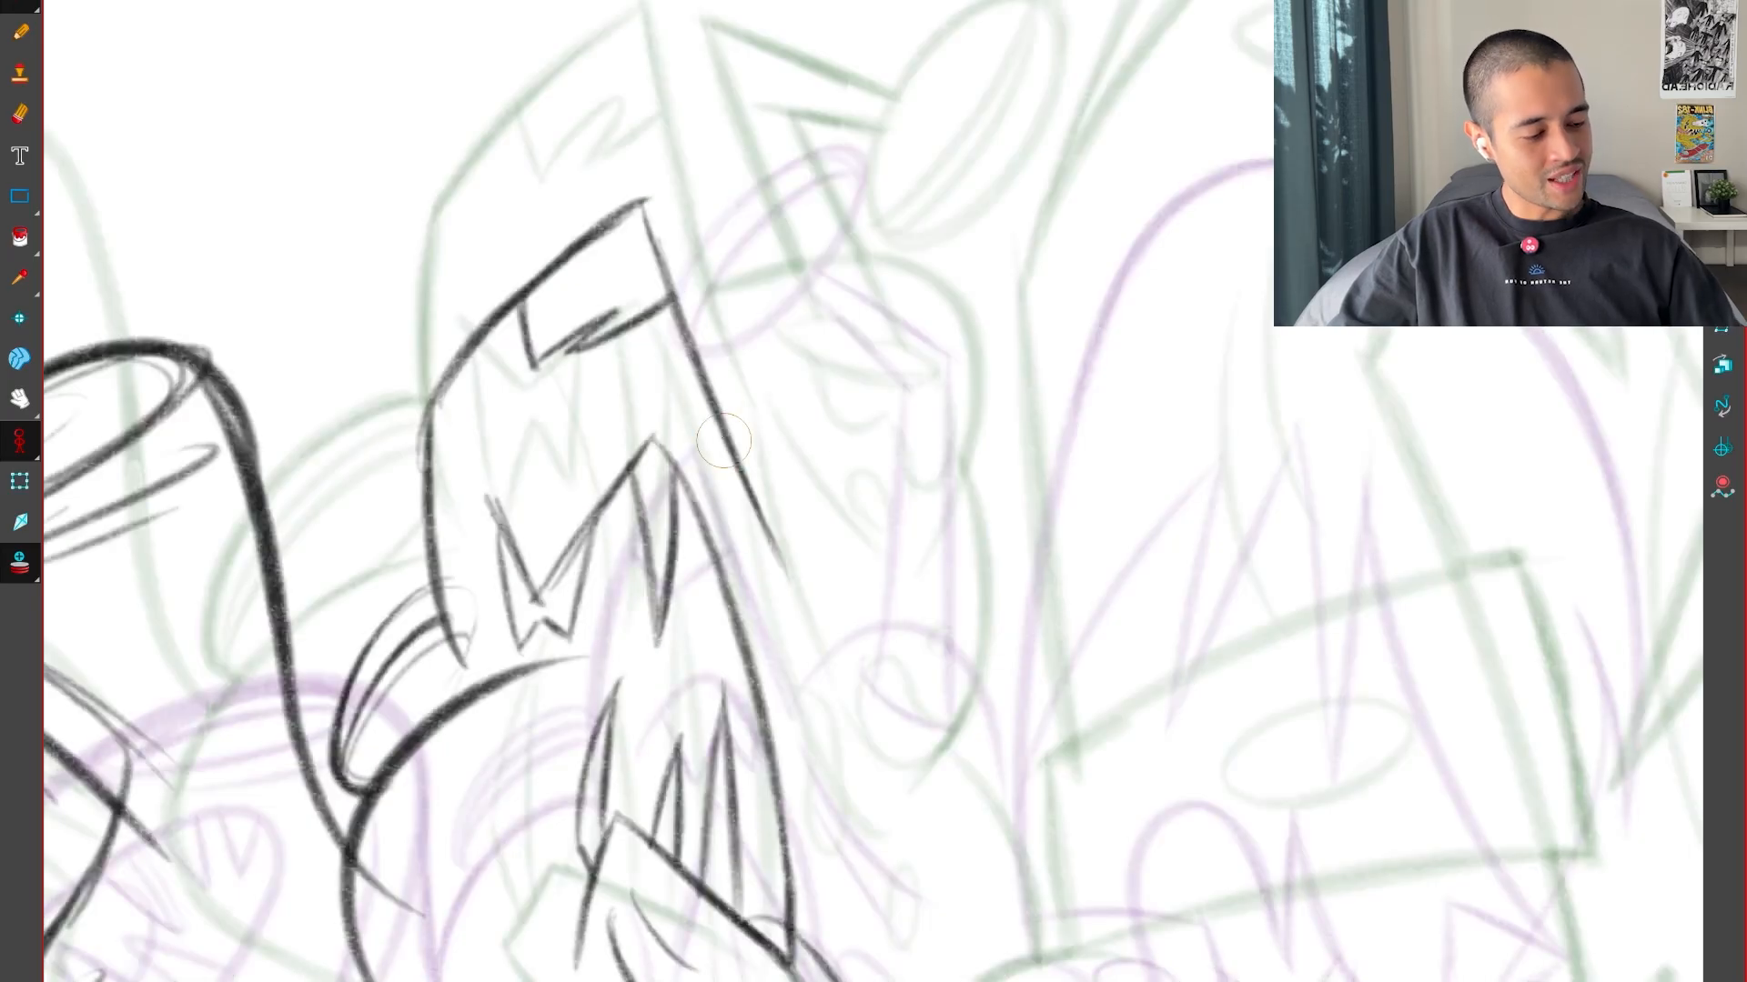
key(g)
key(g)
key(f)
key(f)
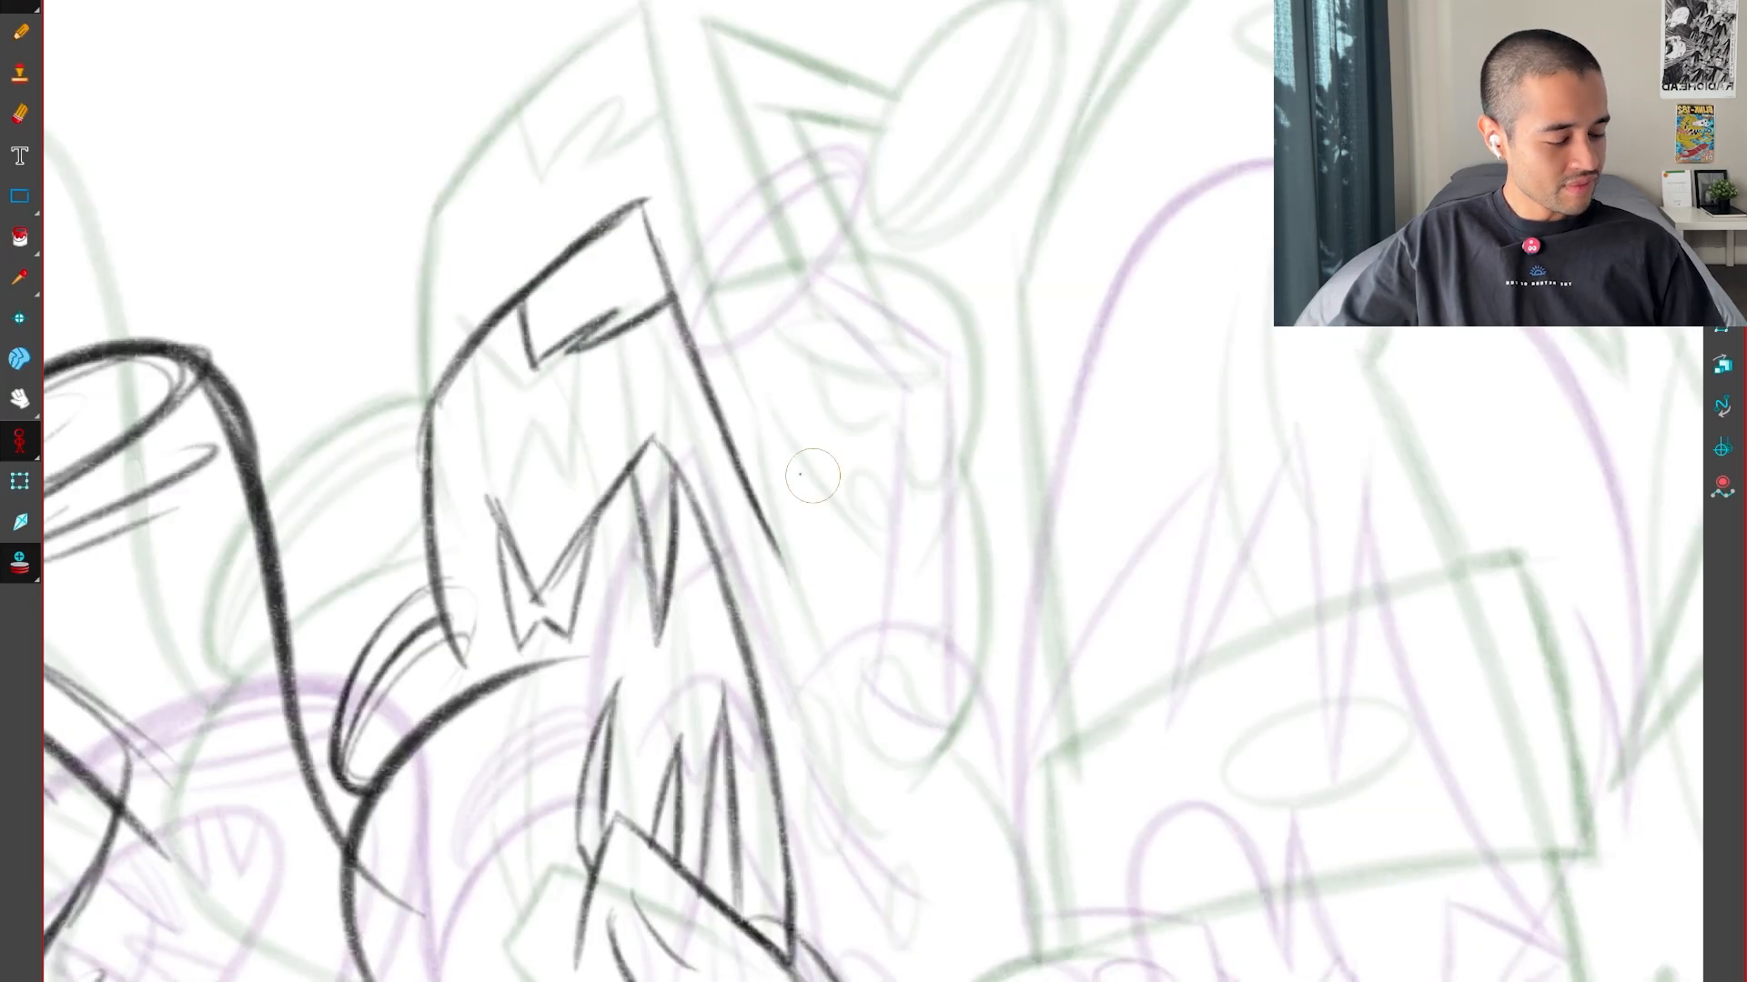
key(g)
key(f)
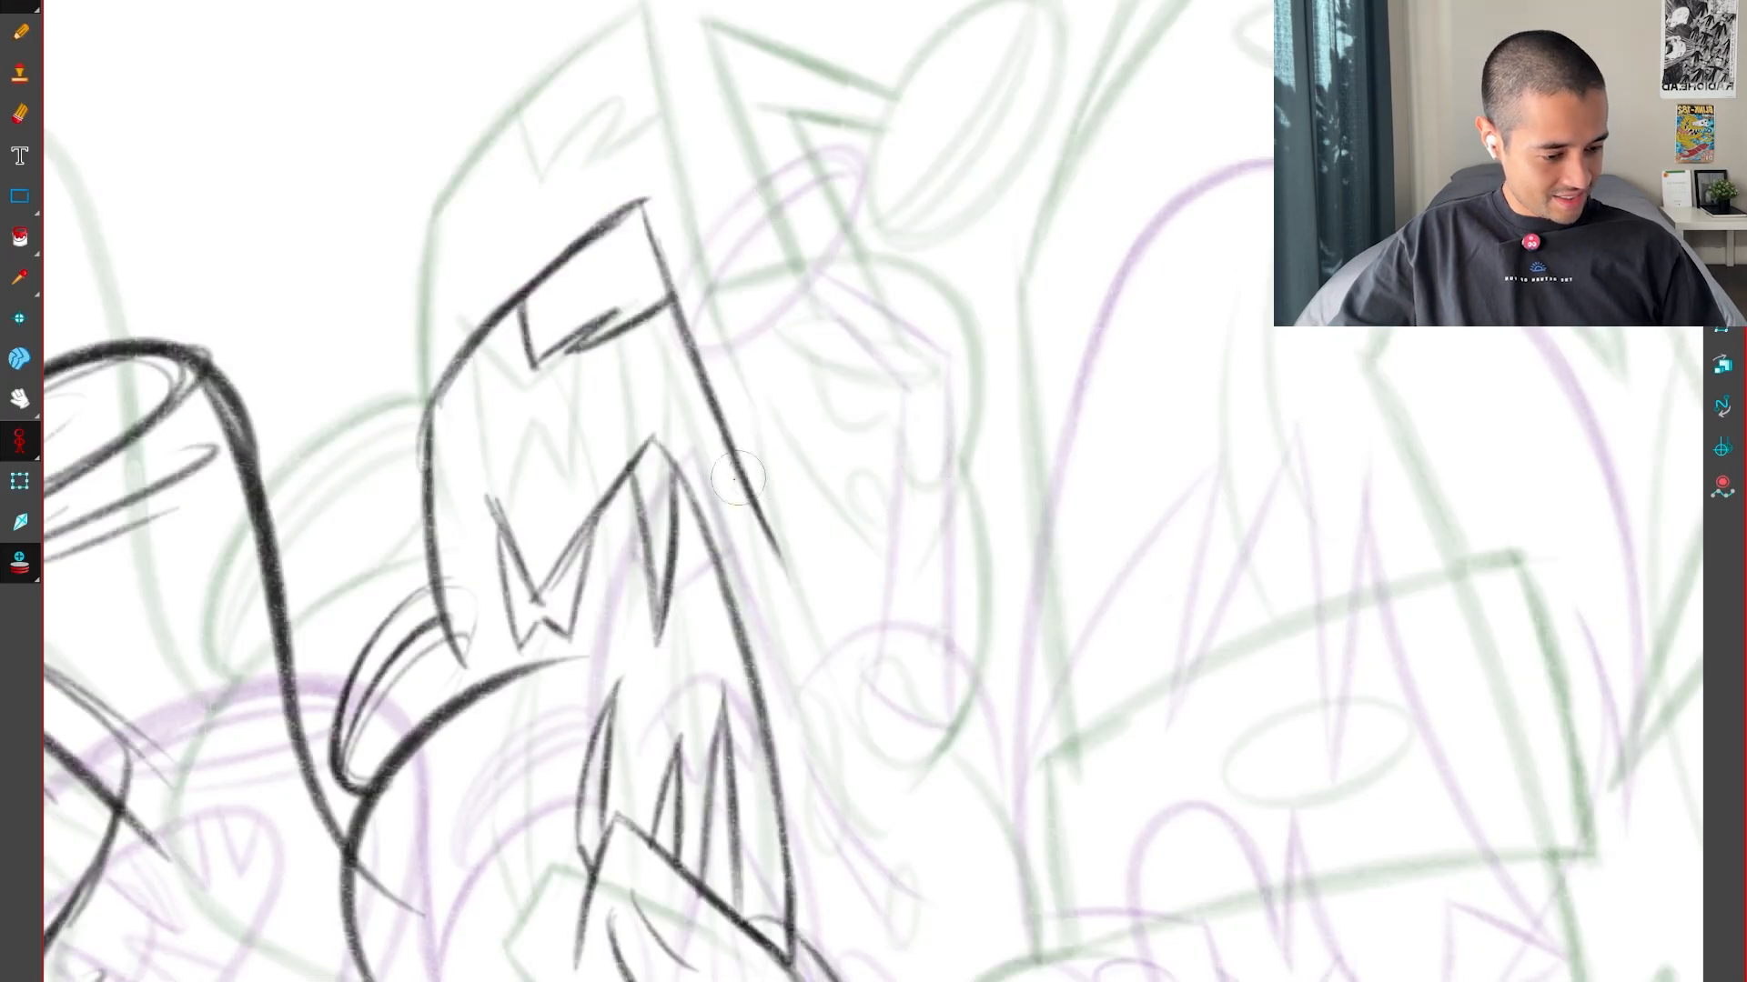
key(f)
key(g)
key(g)
key(f)
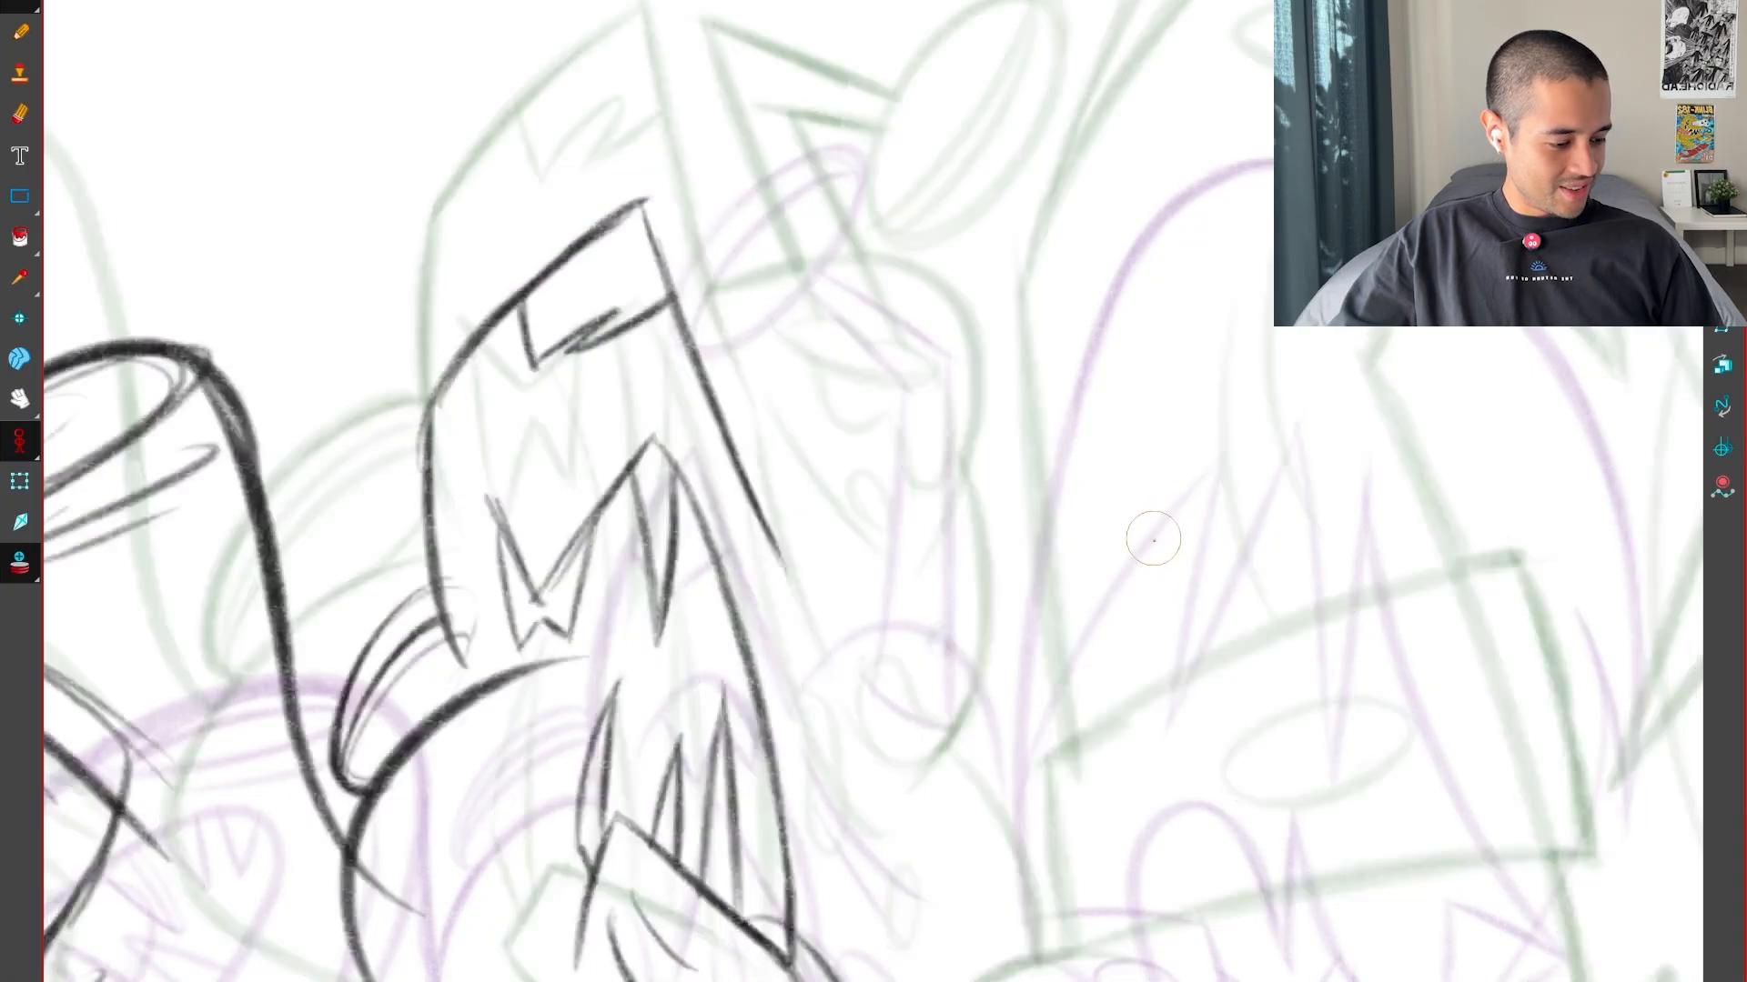
key(f)
key(g)
key(f)
key(g)
key(g)
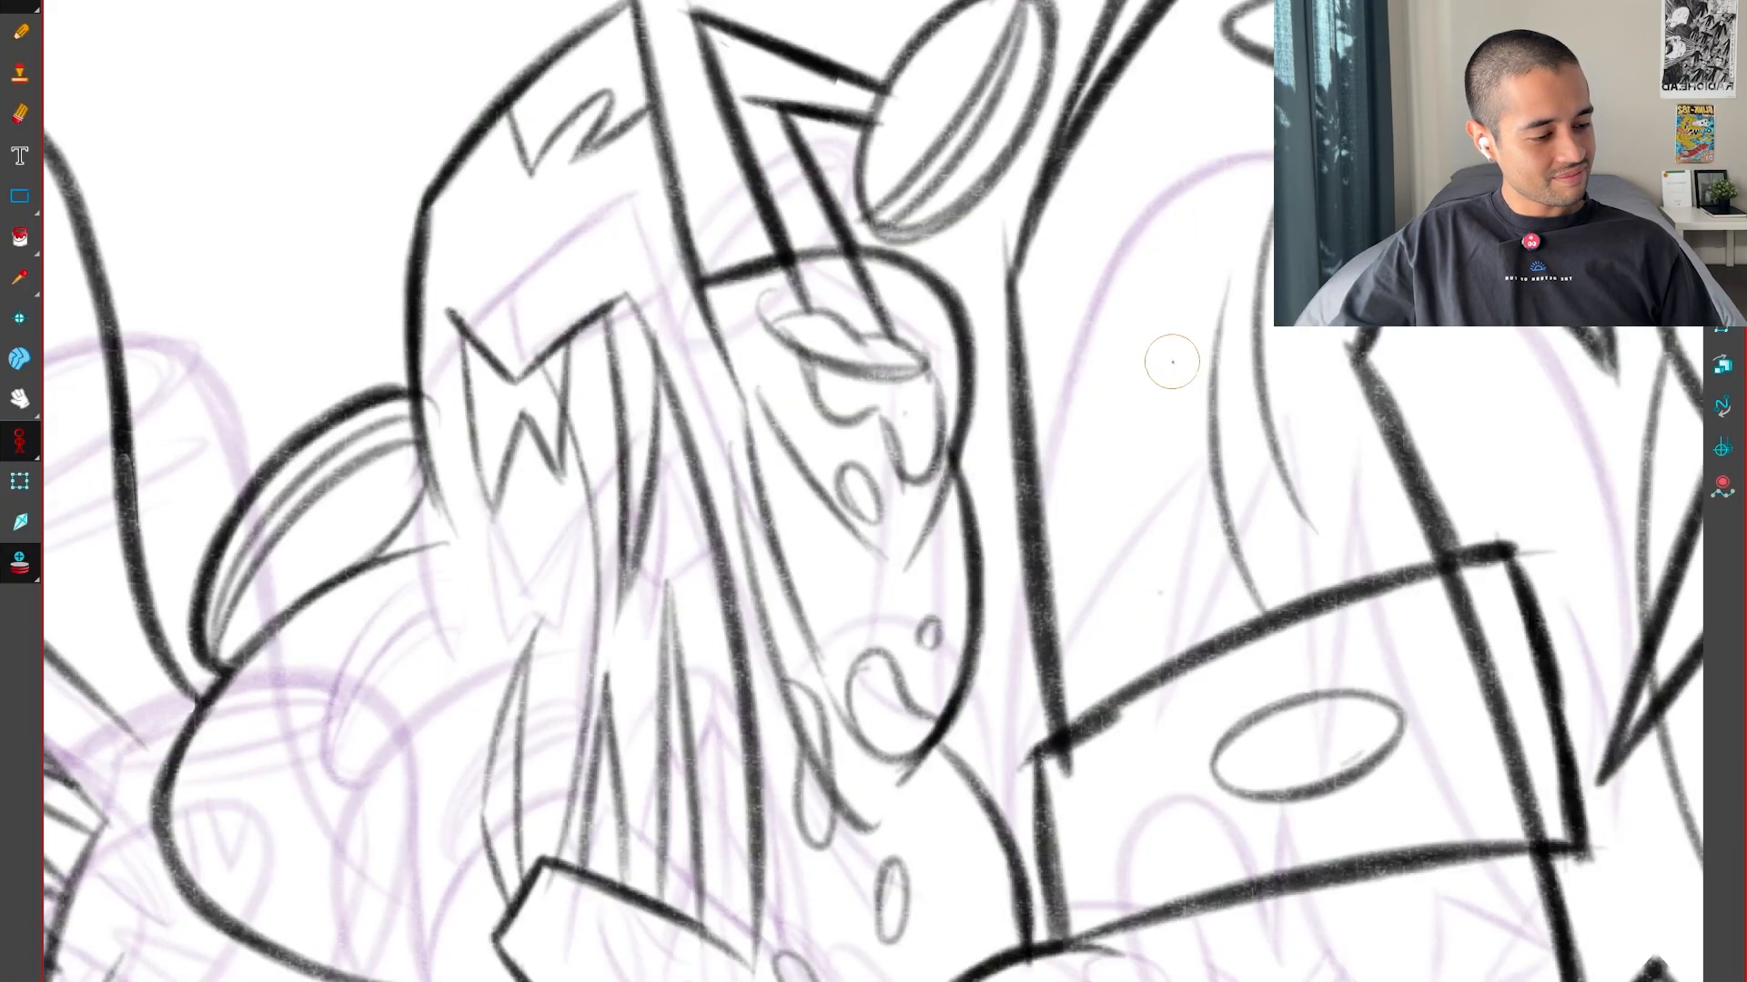
key(f)
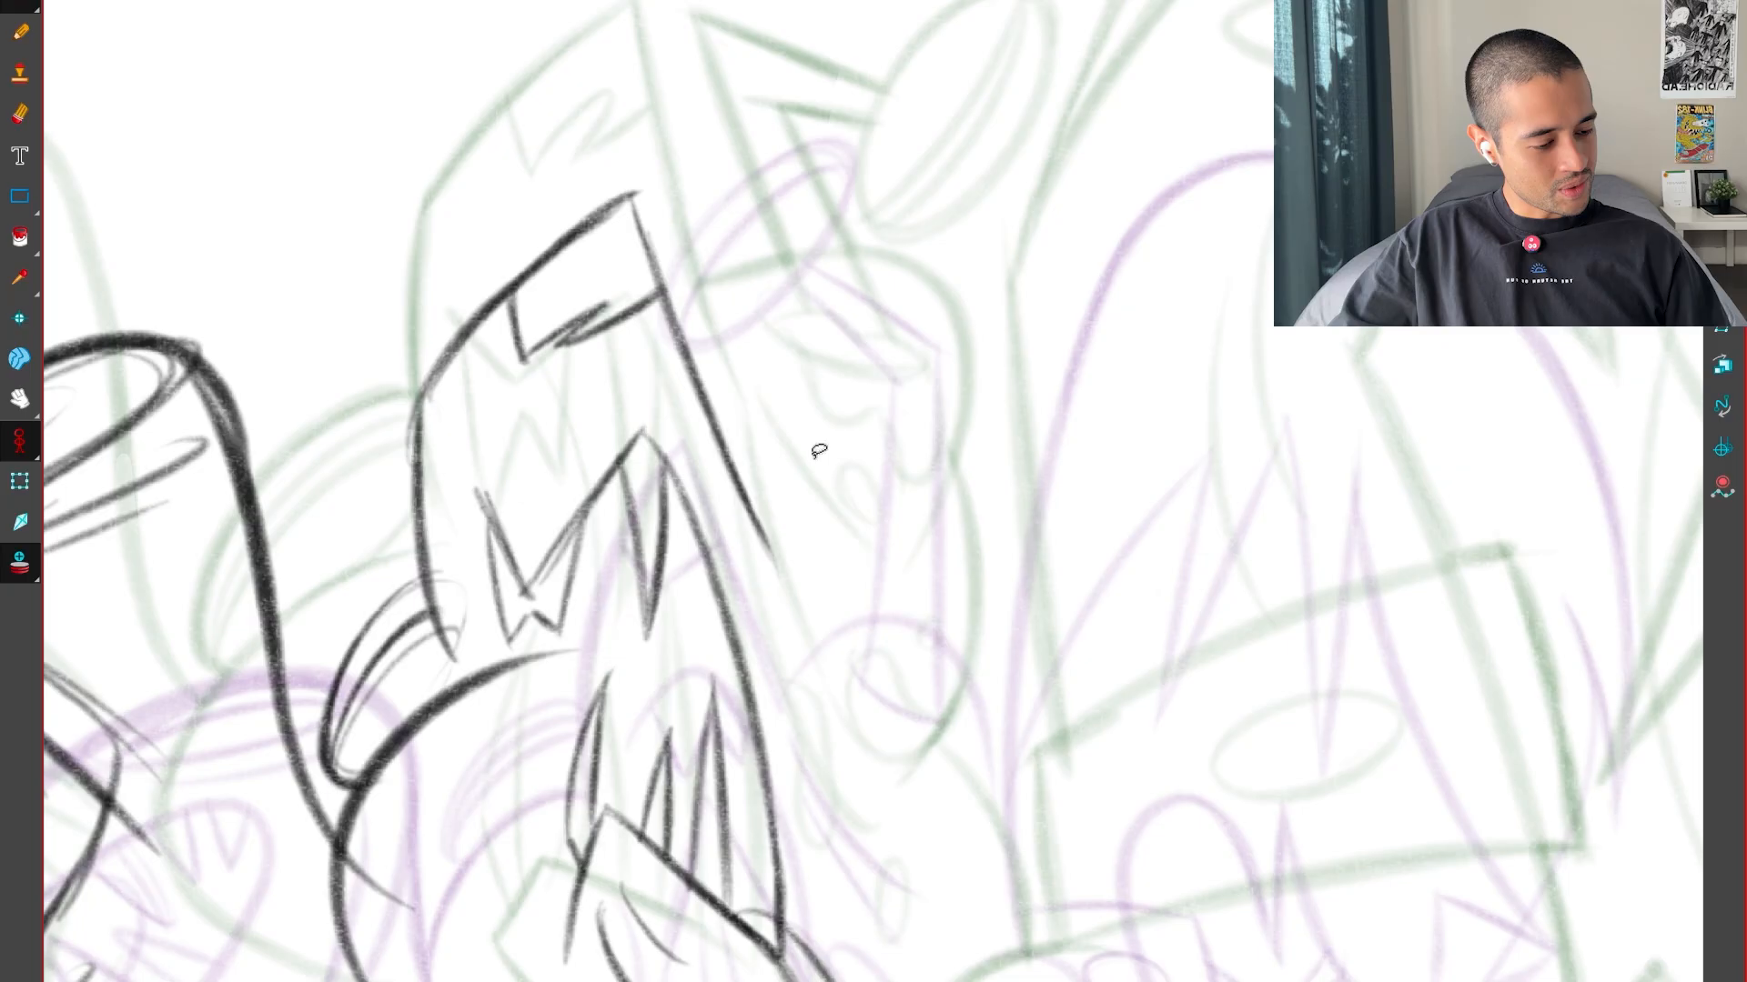
Draw the upper bulging contour from the toothed form's right edge, curving outward and down, and rework its arc
key(g)
key(g)
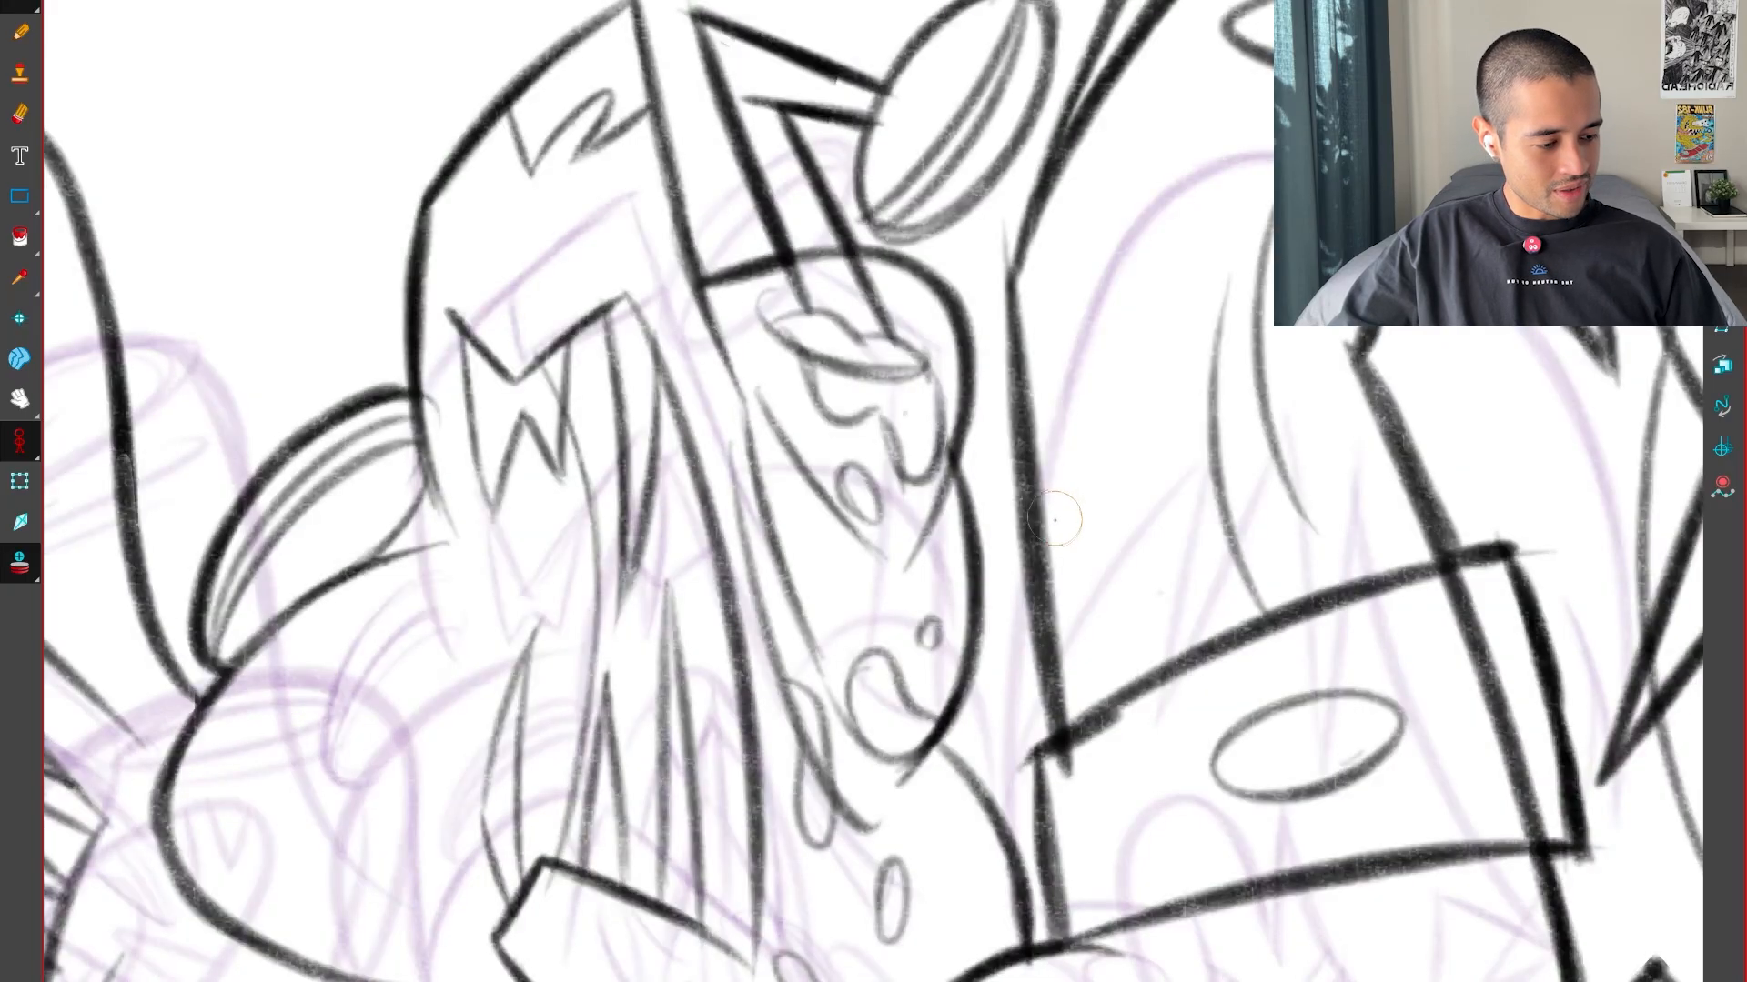
key(f)
key(f)
key(g)
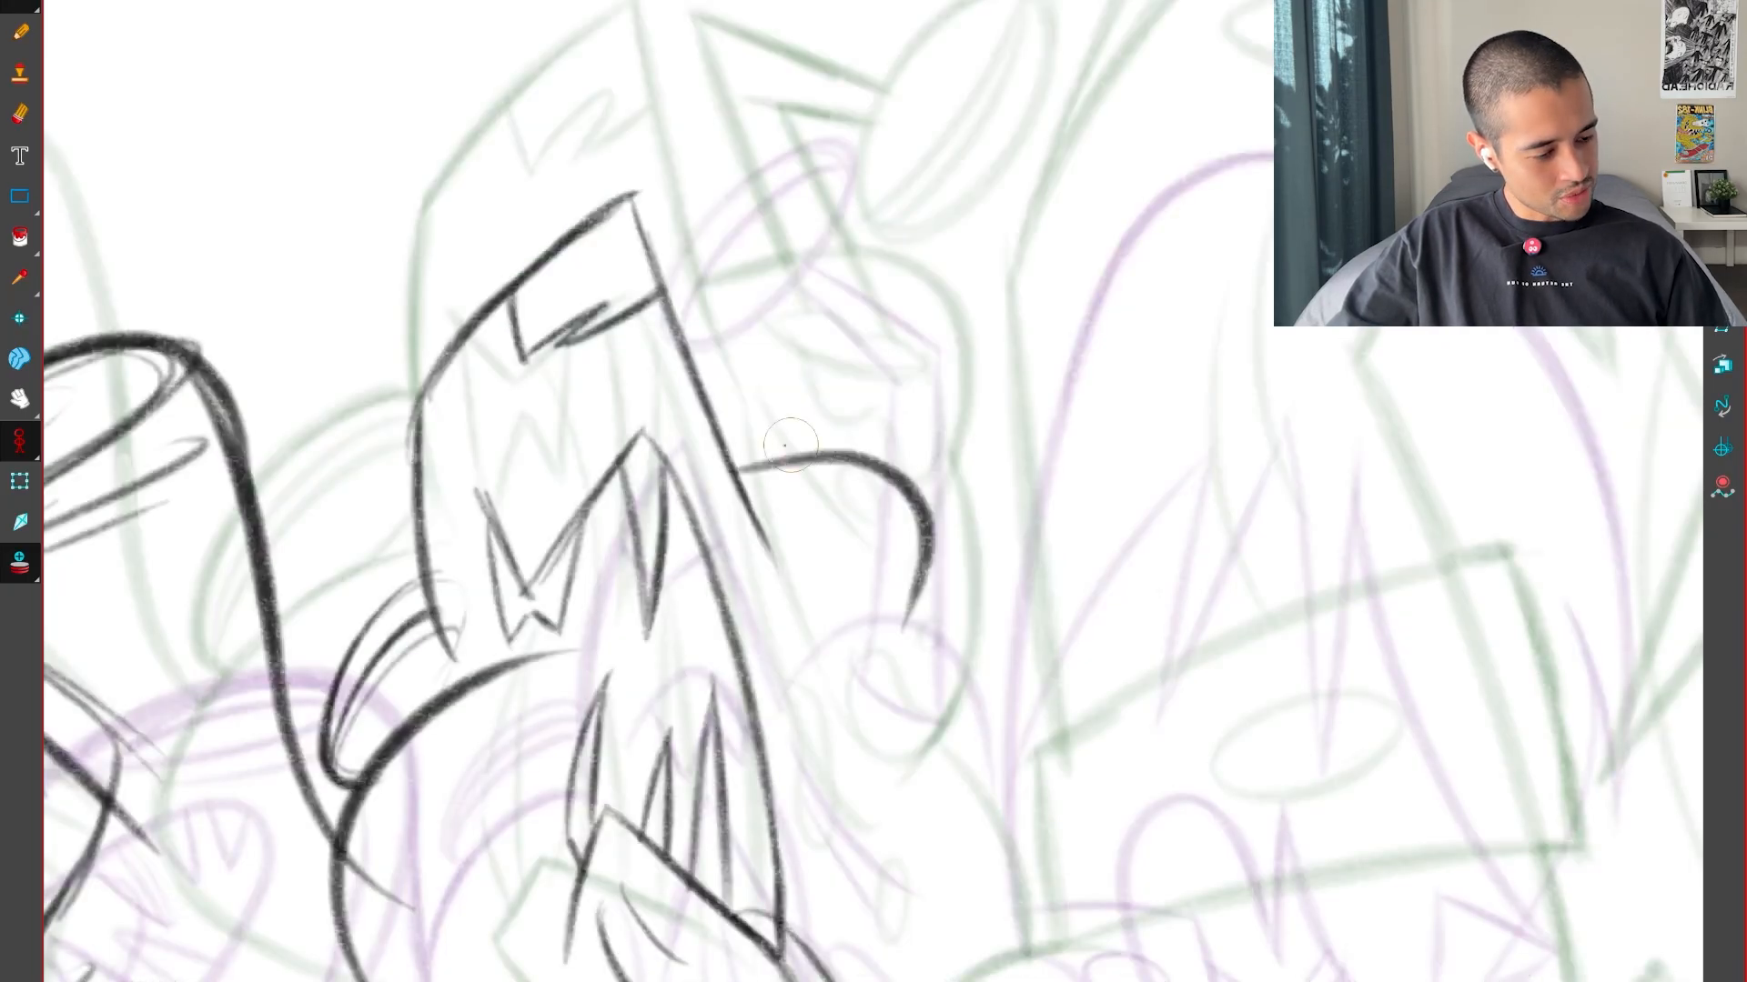
key(f)
key(g)
mouse_move(920, 492)
mouse_down()
mouse_move(916, 543)
mouse_move(948, 543)
mouse_move(933, 544)
mouse_move(905, 662)
mouse_up()
Add a second curved bulge beneath the upper contour beside the toothed form, flipping against both key drawings to judge its placement
key(g)
key(f)
key(f)
key(g)
key(f)
key(g)
key(g)
key(f)
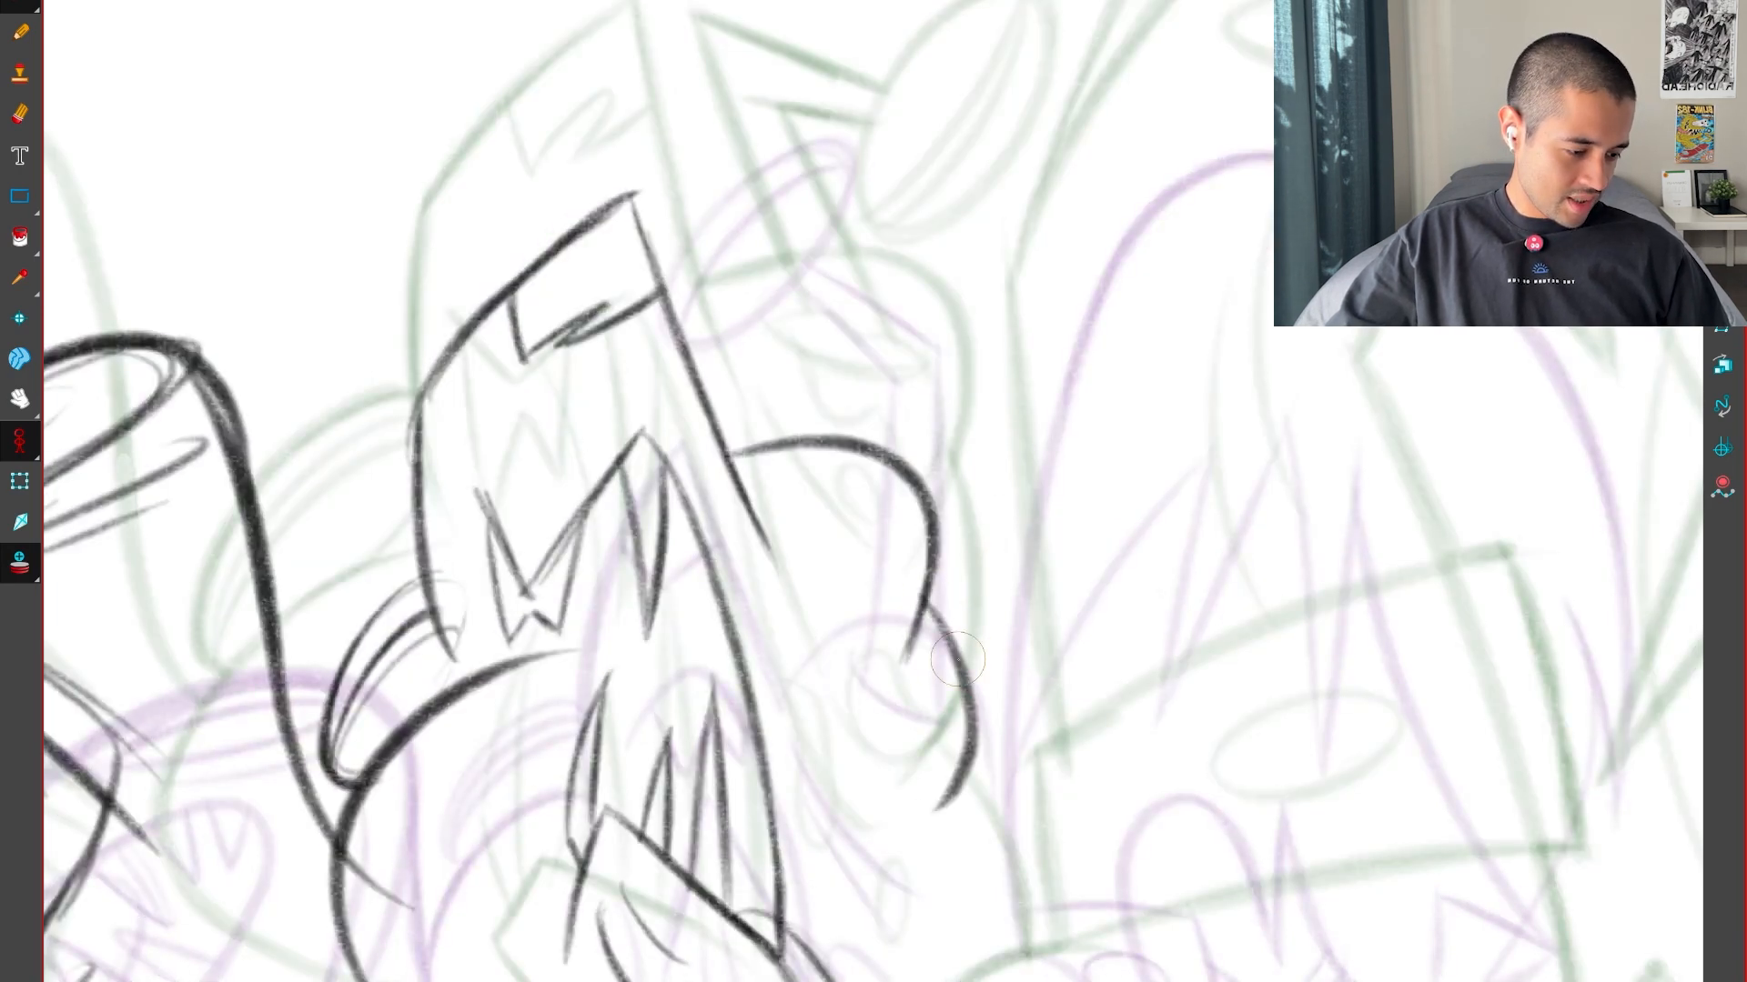
key(g)
key(f)
key(f)
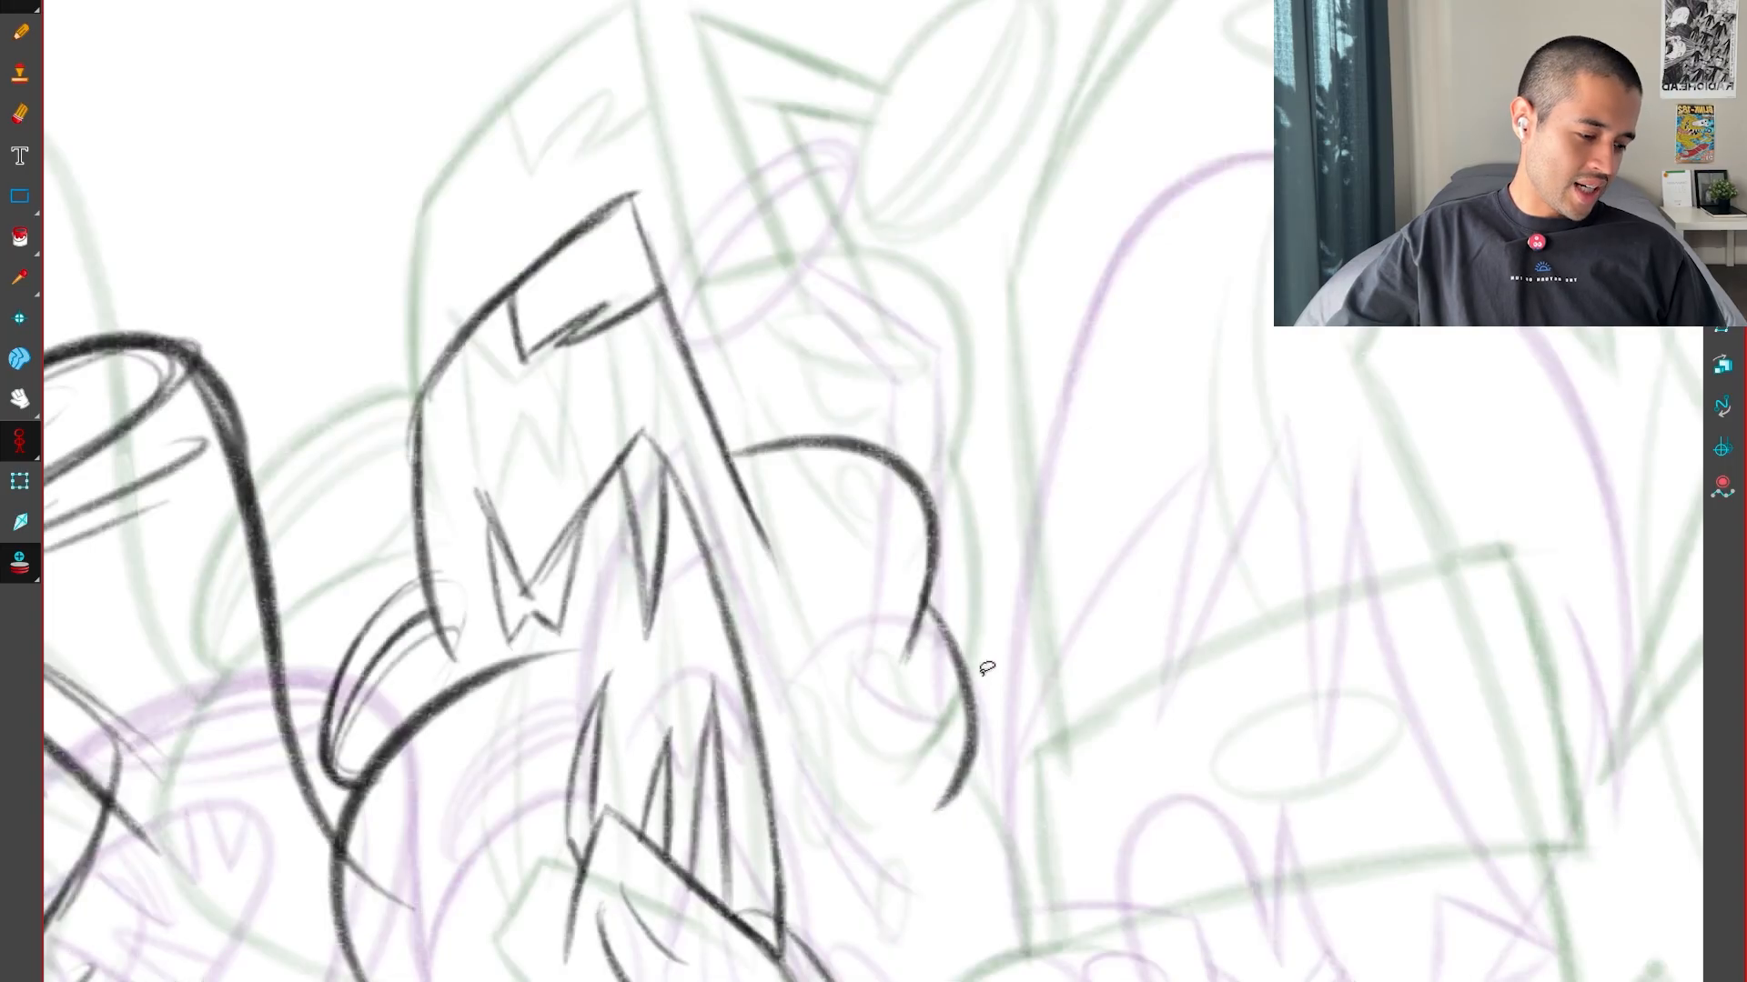
Draw a third curved segment continuing the bulging contour down from the second bulge, comparing with both key drawings
key(f)
key(g)
key(g)
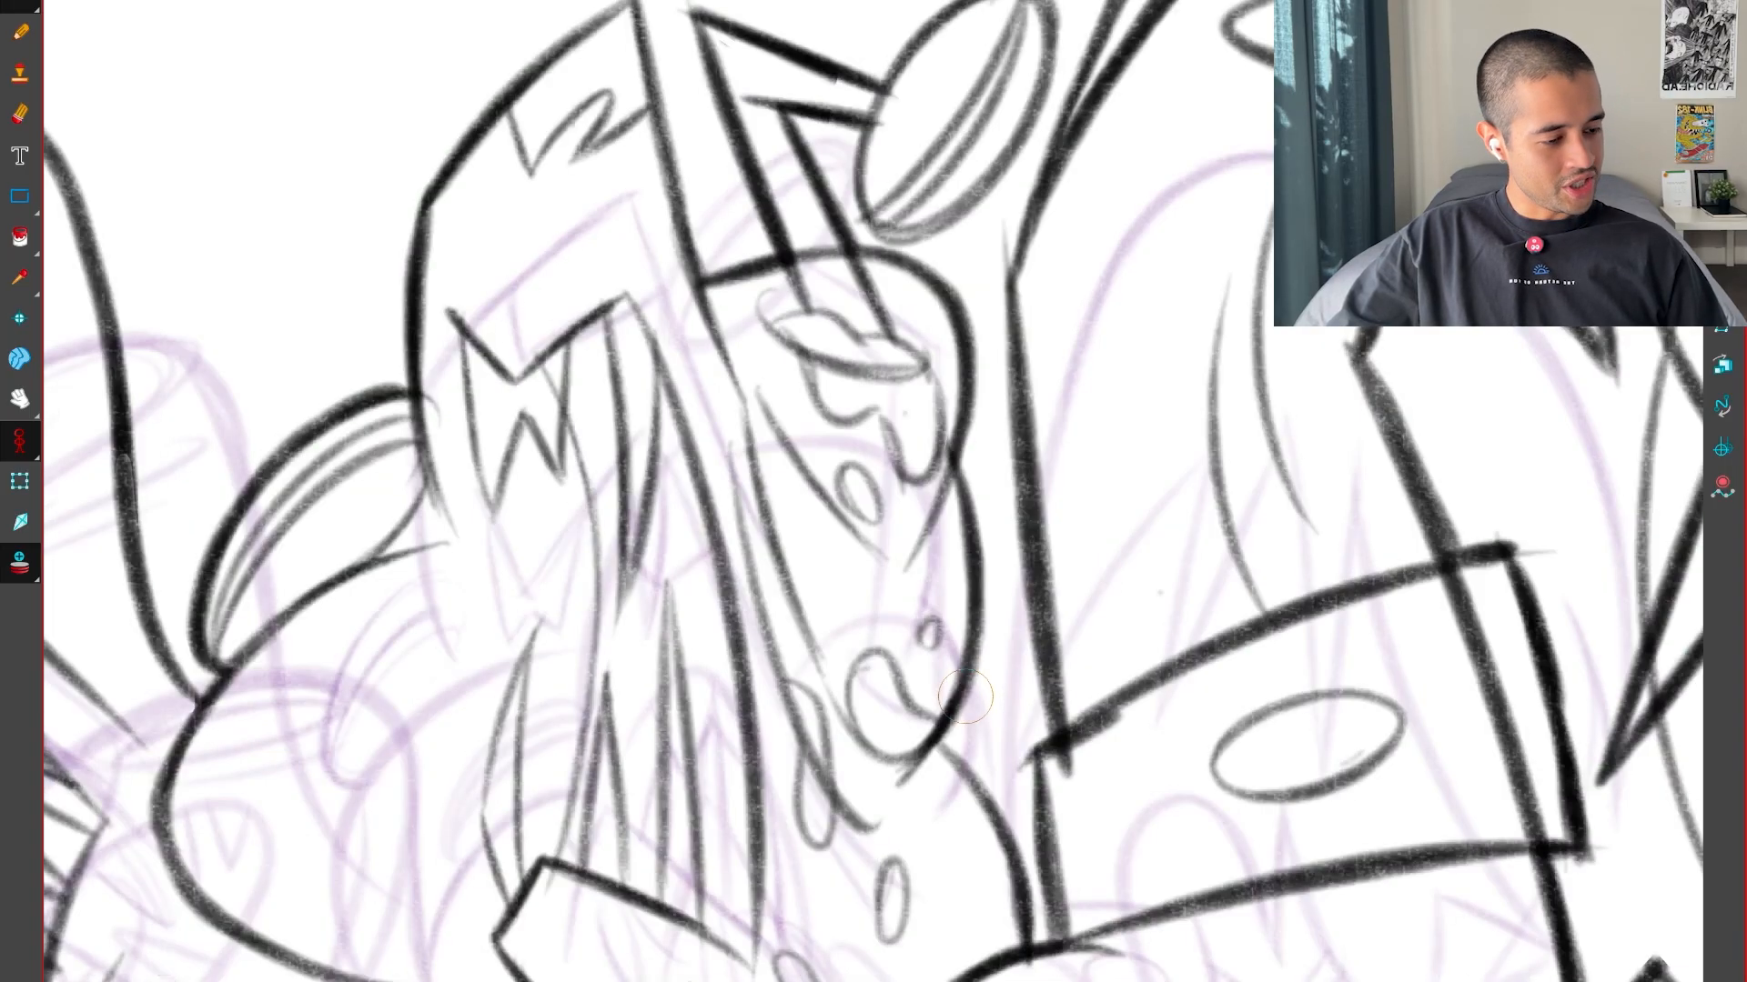
key(f)
key(f)
key(g)
drag(1047, 739, 1005, 545)
key(f)
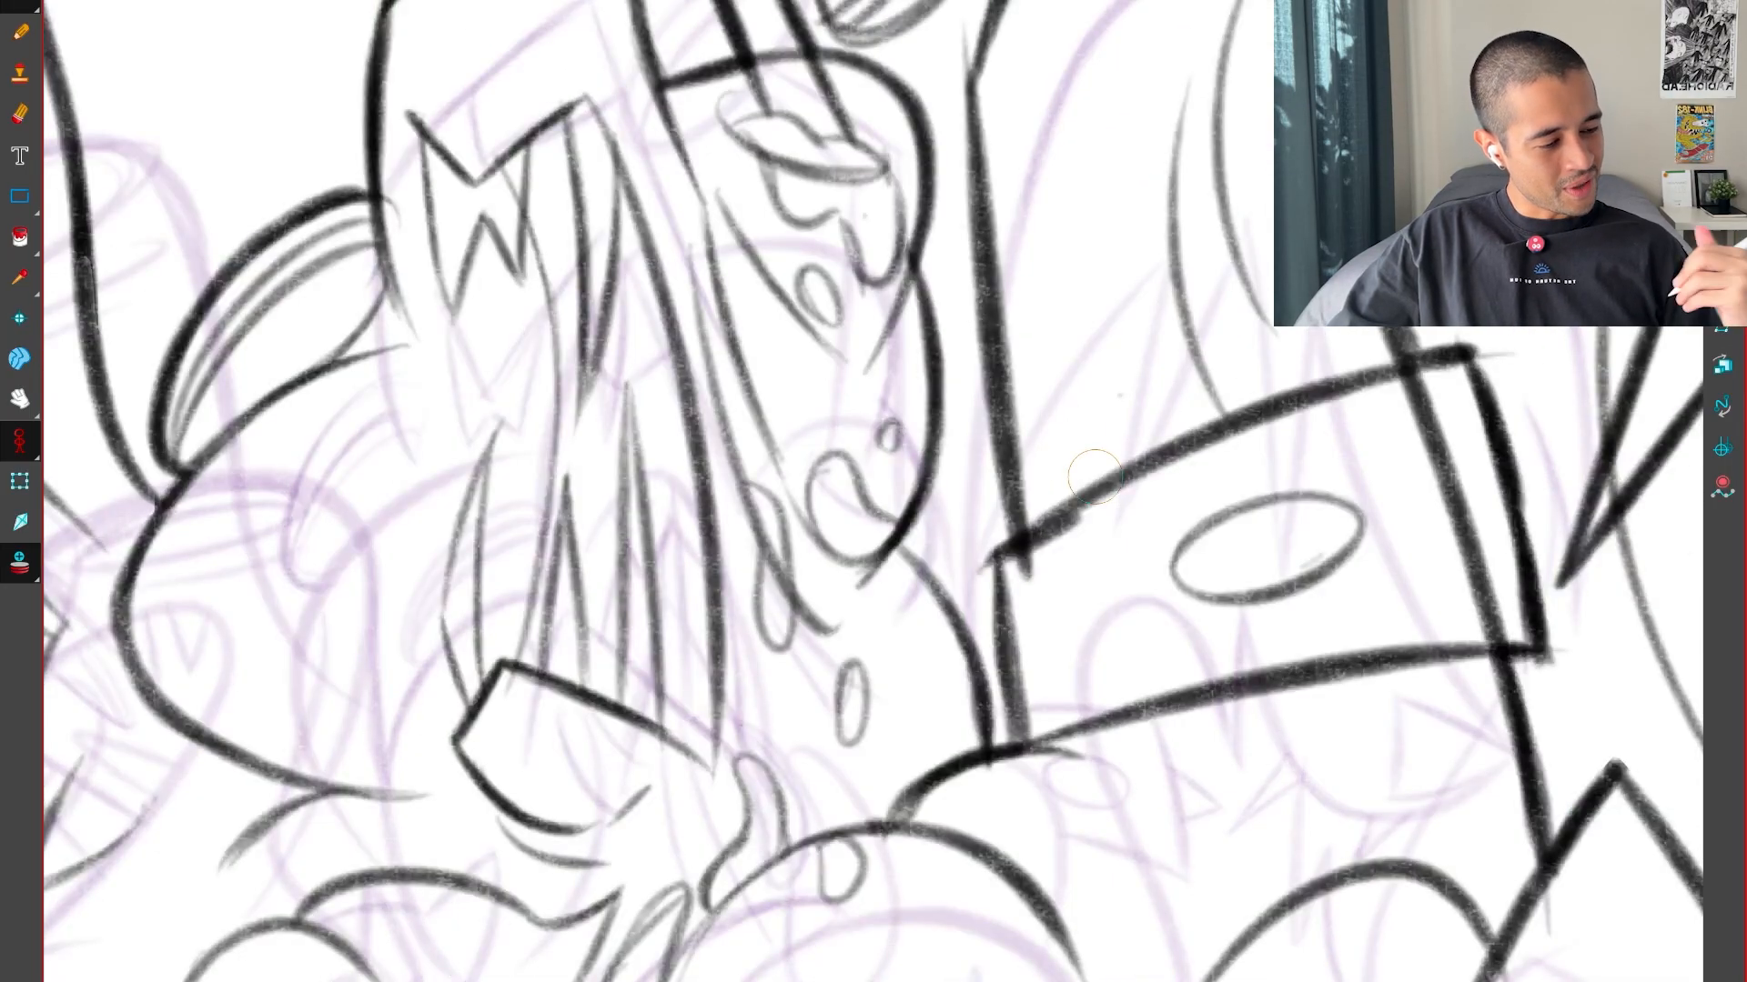
key(g)
key(g)
key(f)
key(f)
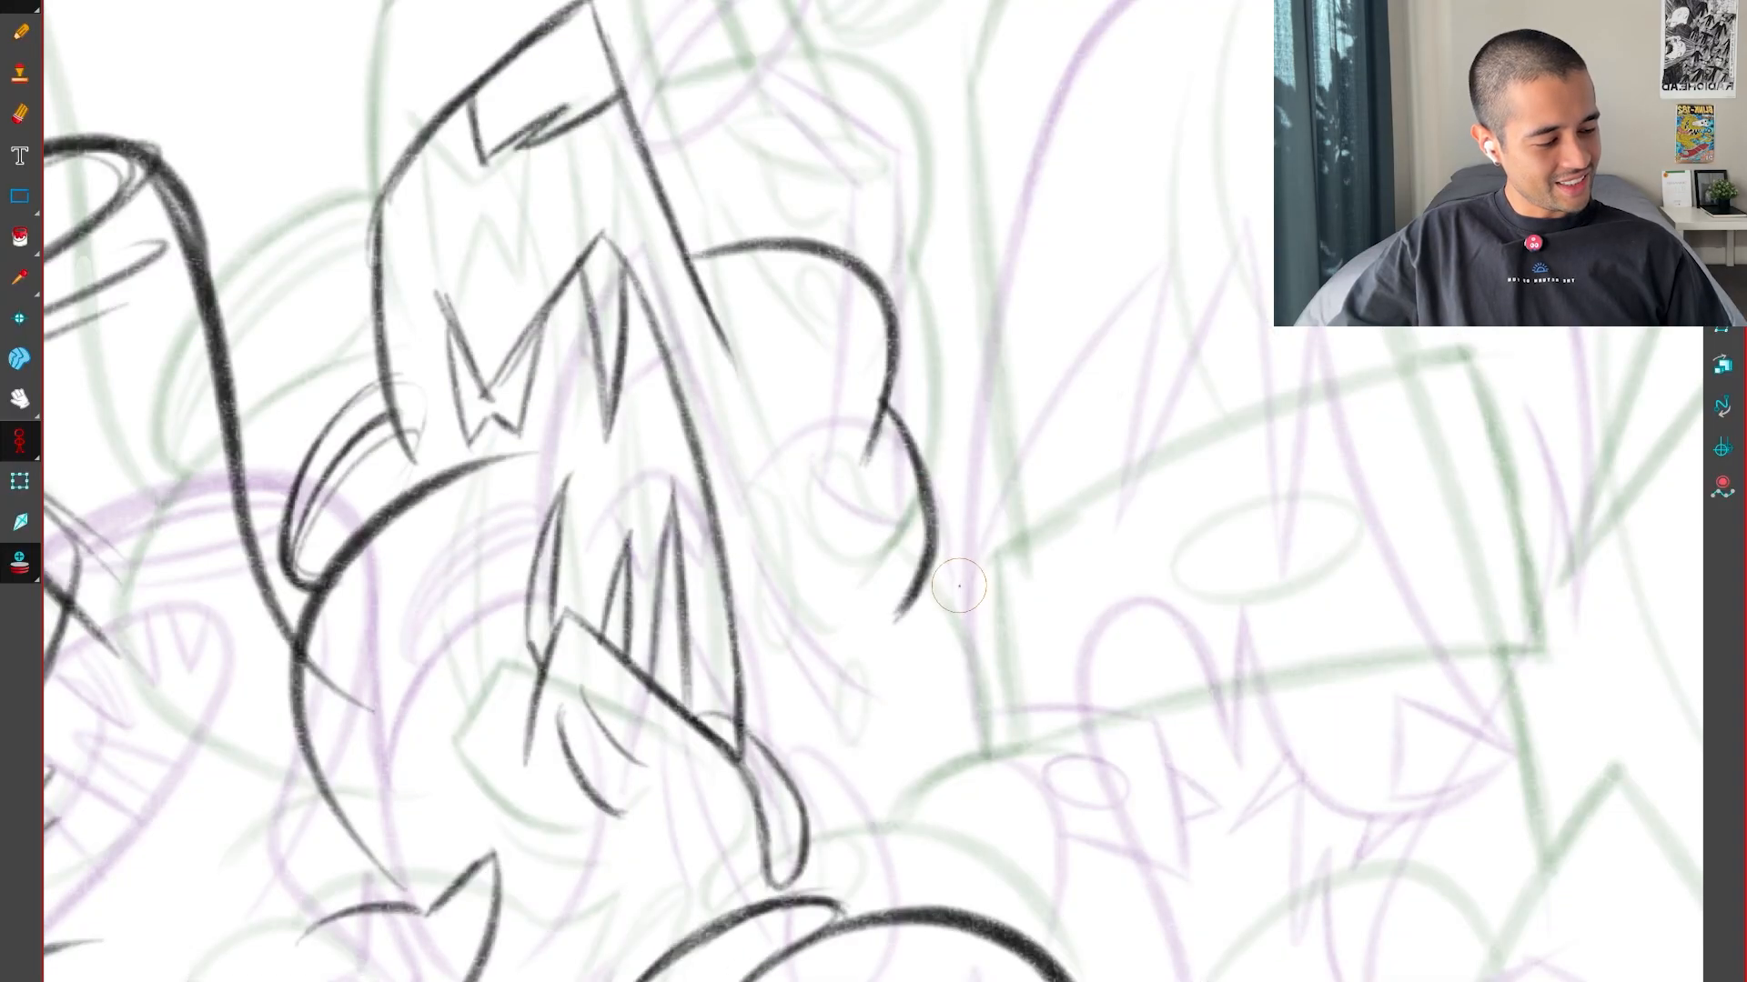
key(g)
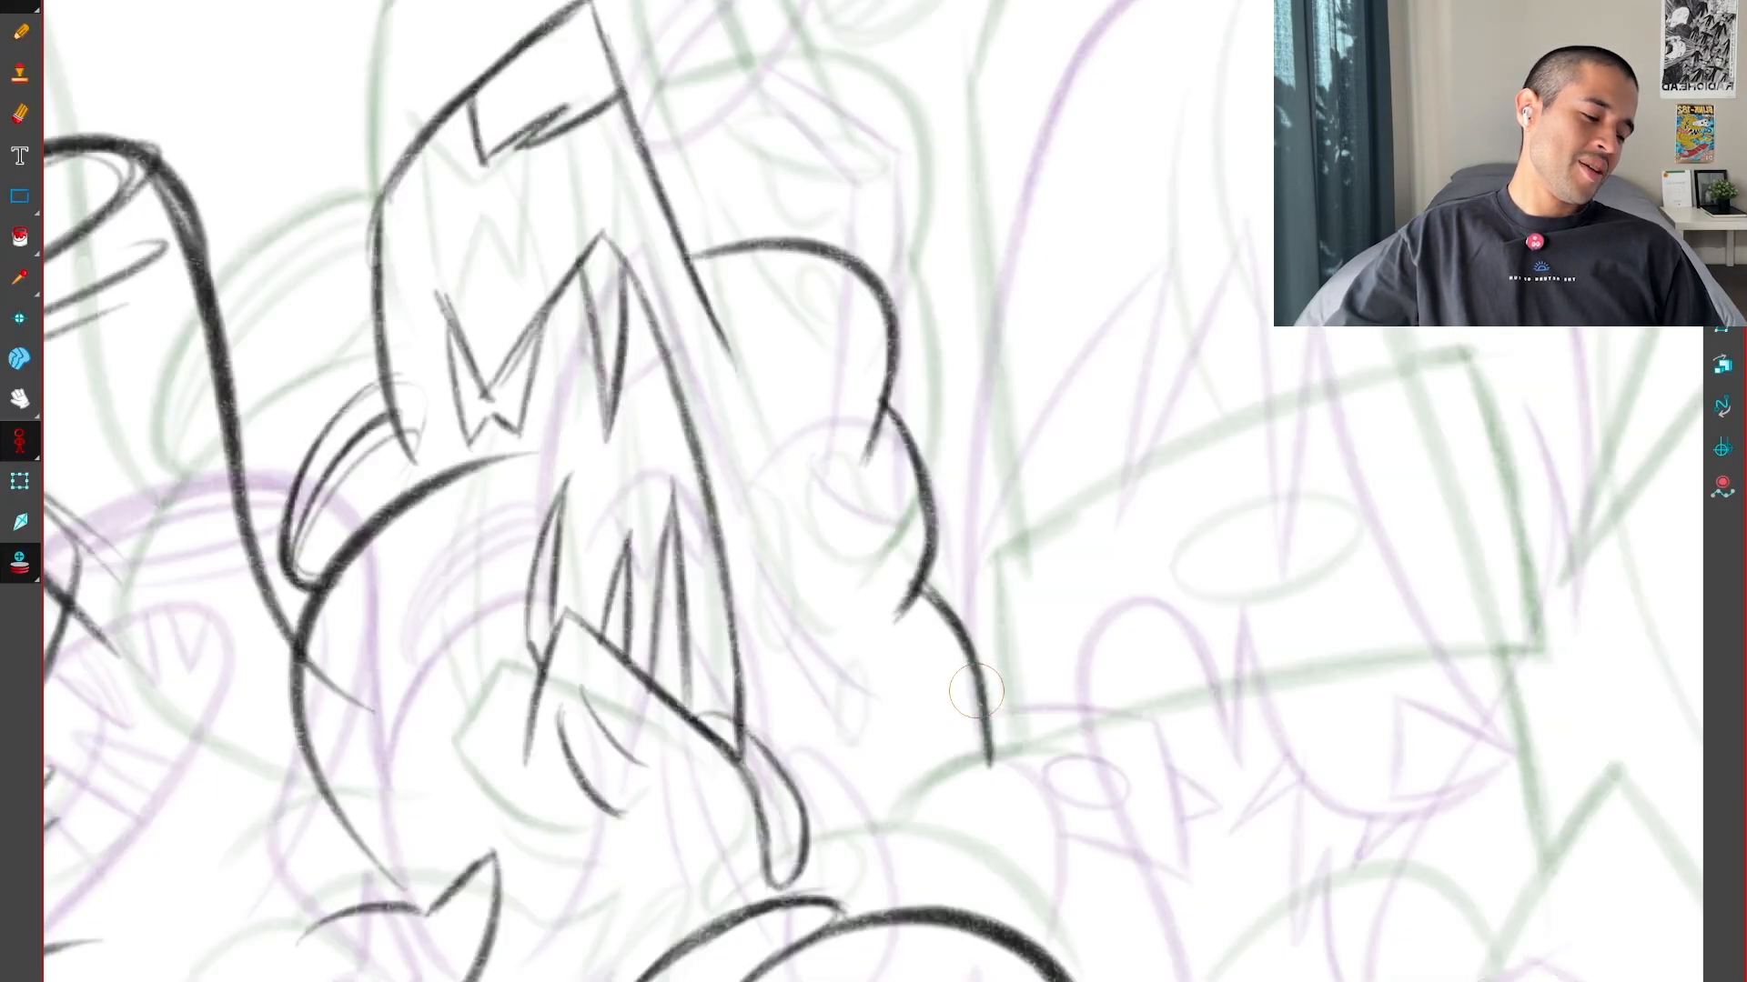
Inspect the bulging contour from rotated and zoomed views and step through the neighbouring frames to judge its shape
key(g)
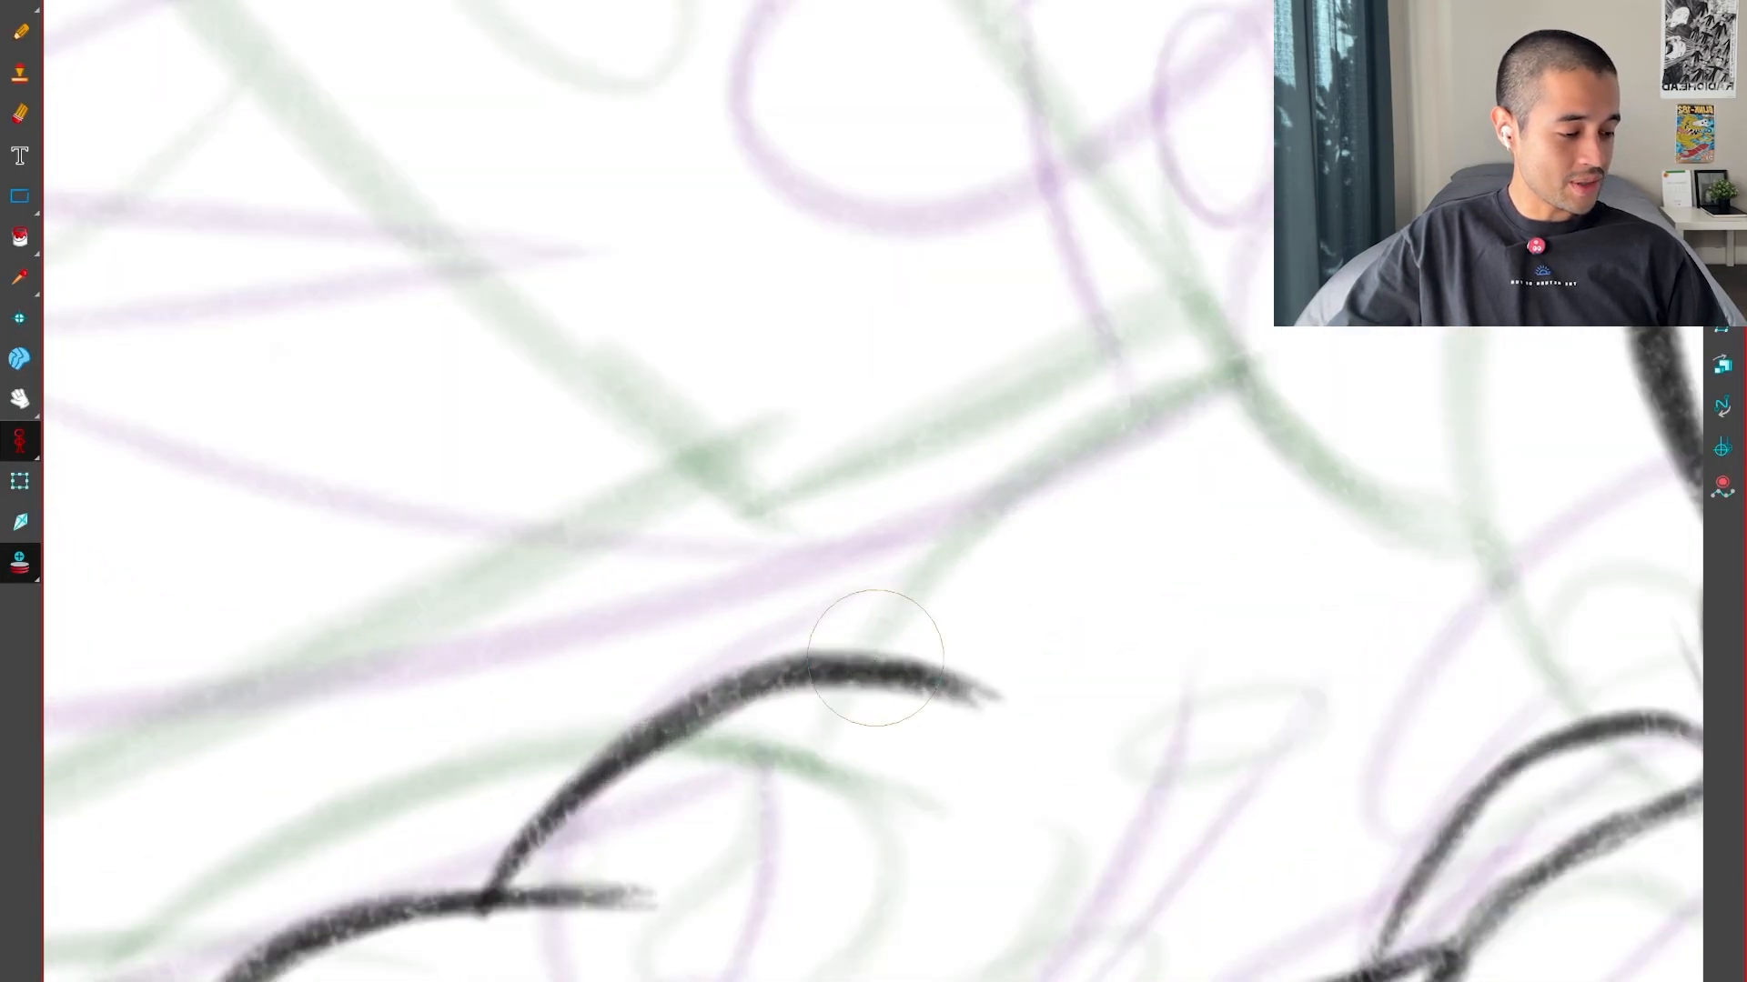
drag(883, 653, 1256, 368)
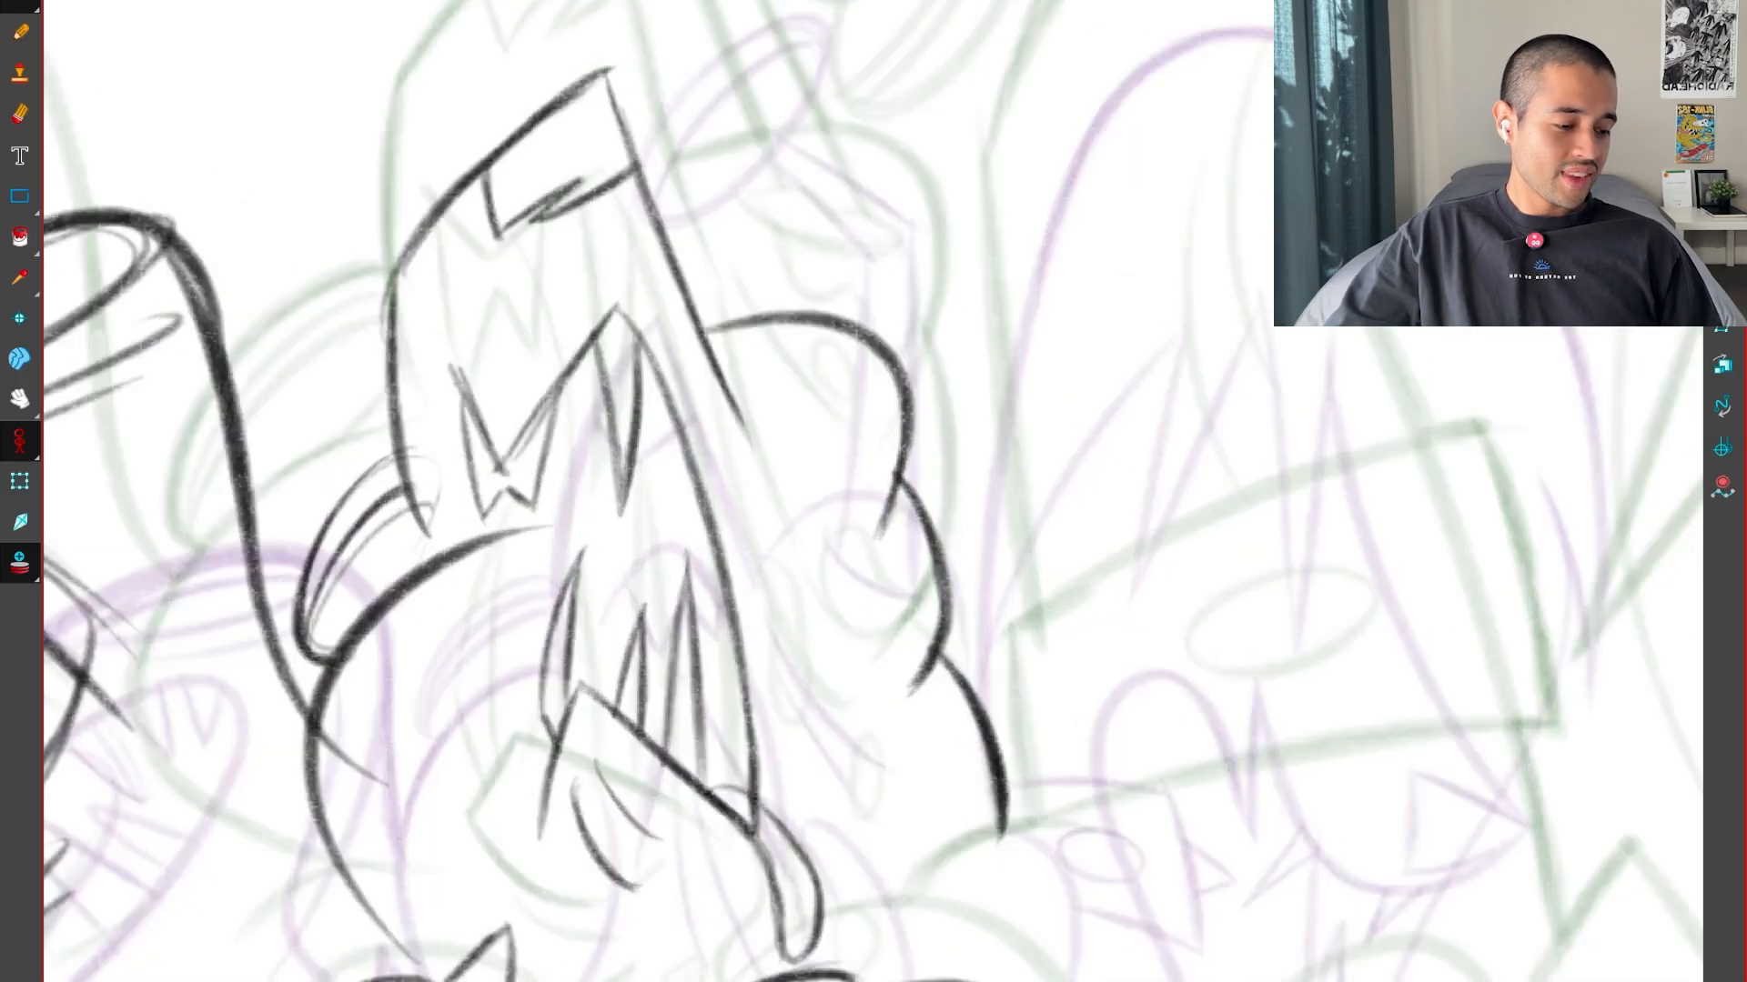
key(2)
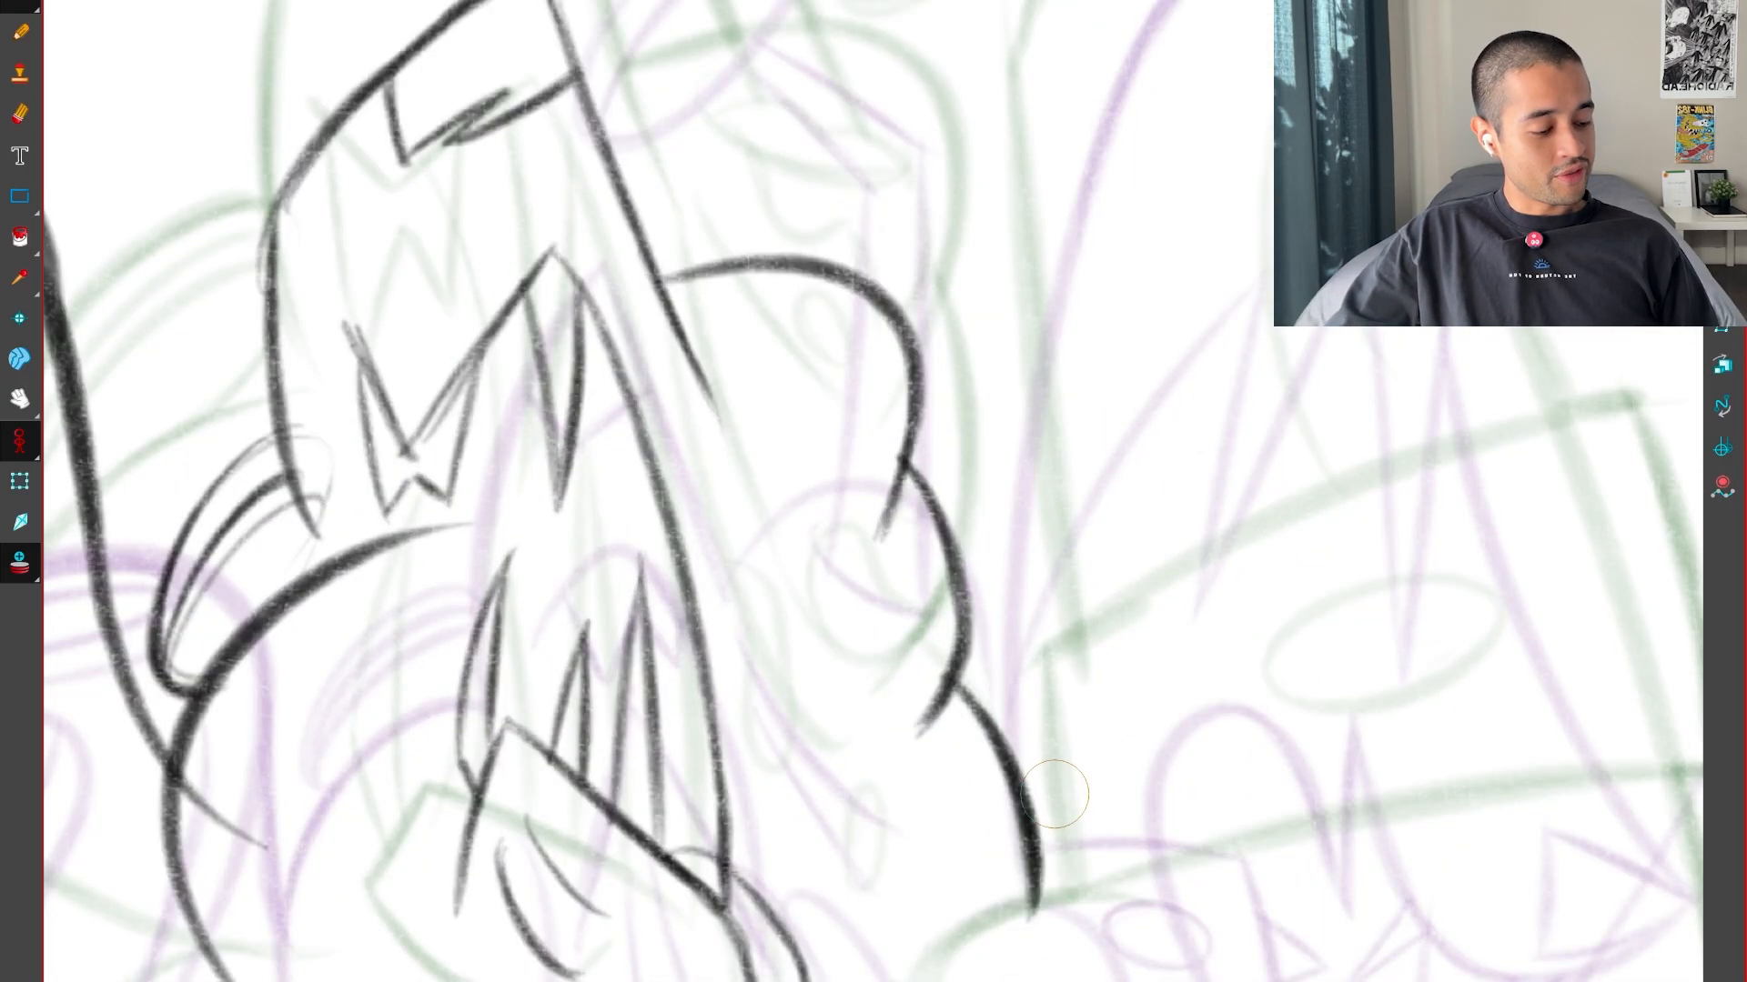
key(1)
key(1)
key(1)
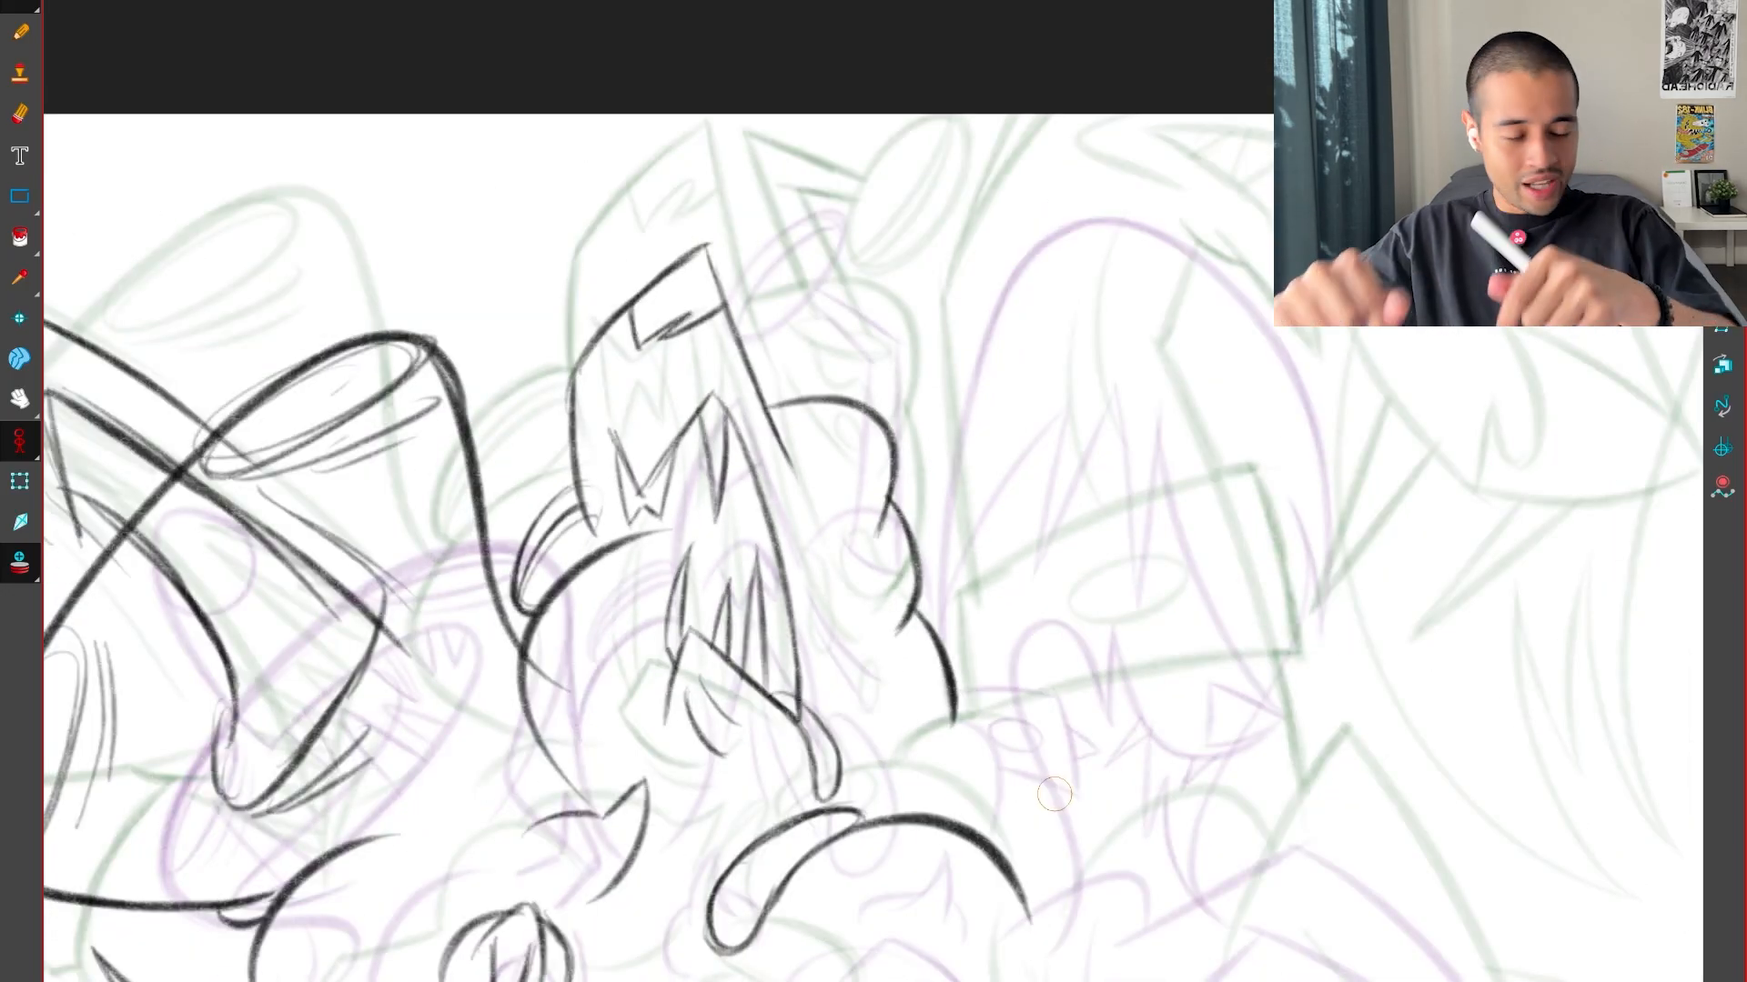
key(Right)
key(Left)
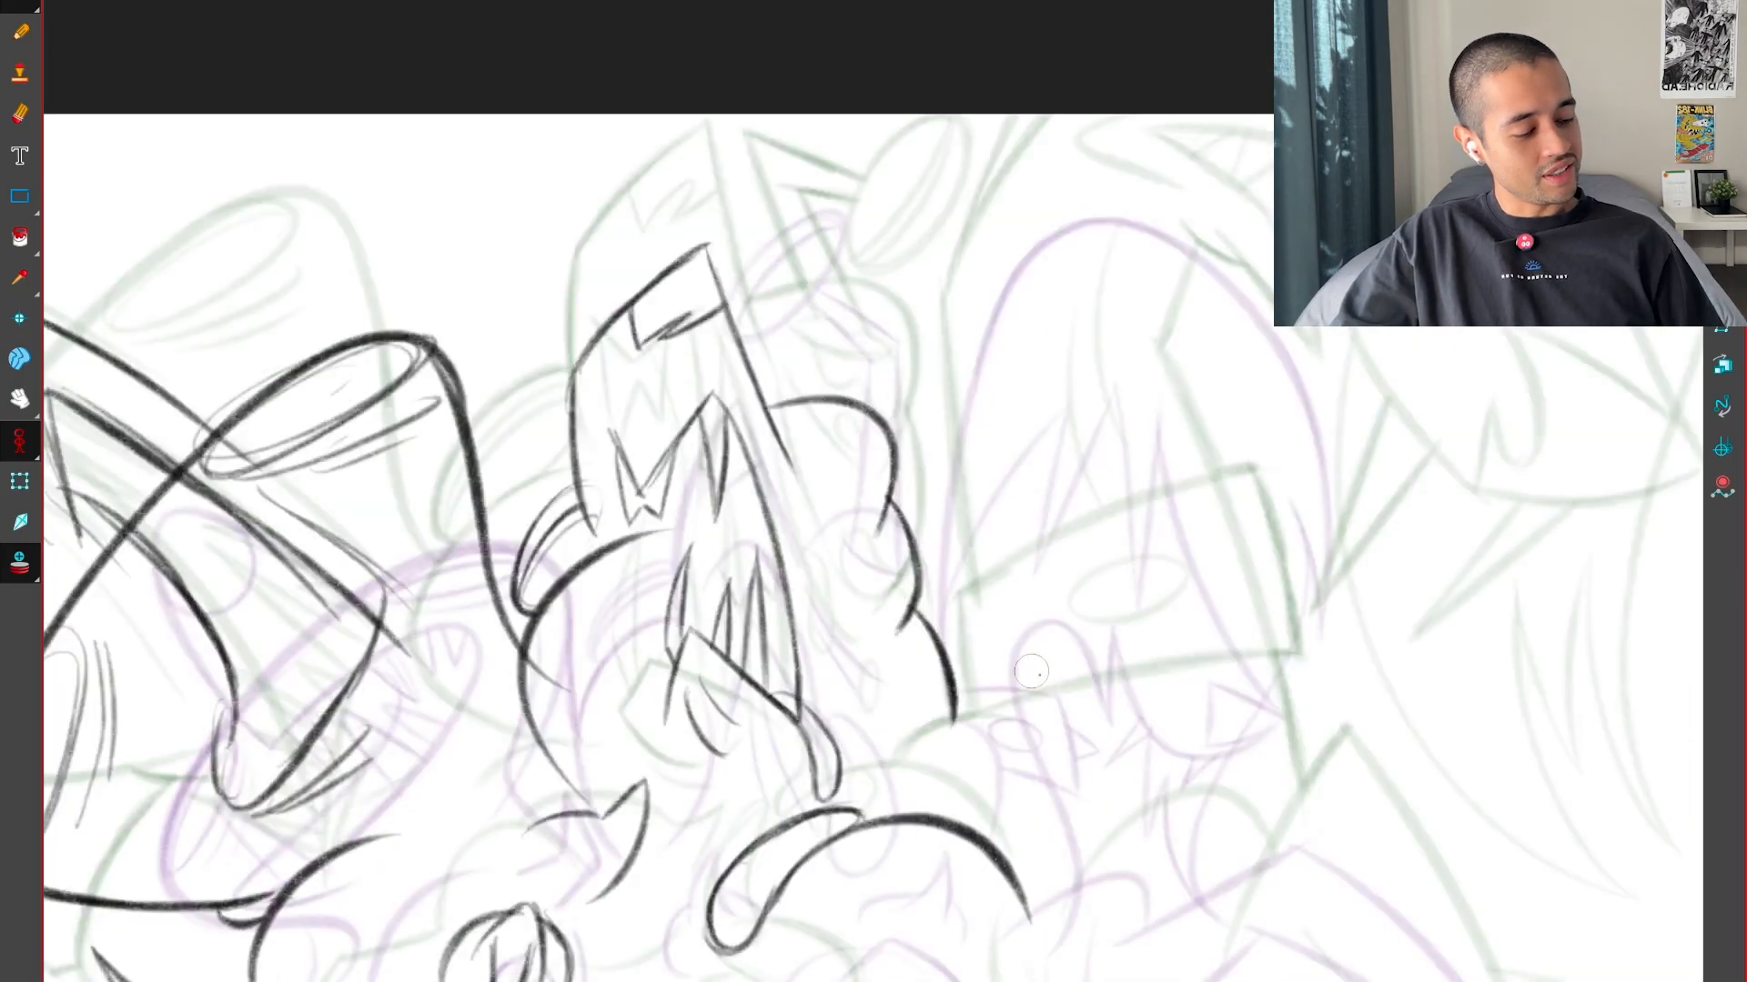
key(Left)
key(Right)
key(Right)
Flip repeatedly between the inbetween and both key drawings to study how the lower bulges beside the toothed form move
key(g)
key(g)
key(f)
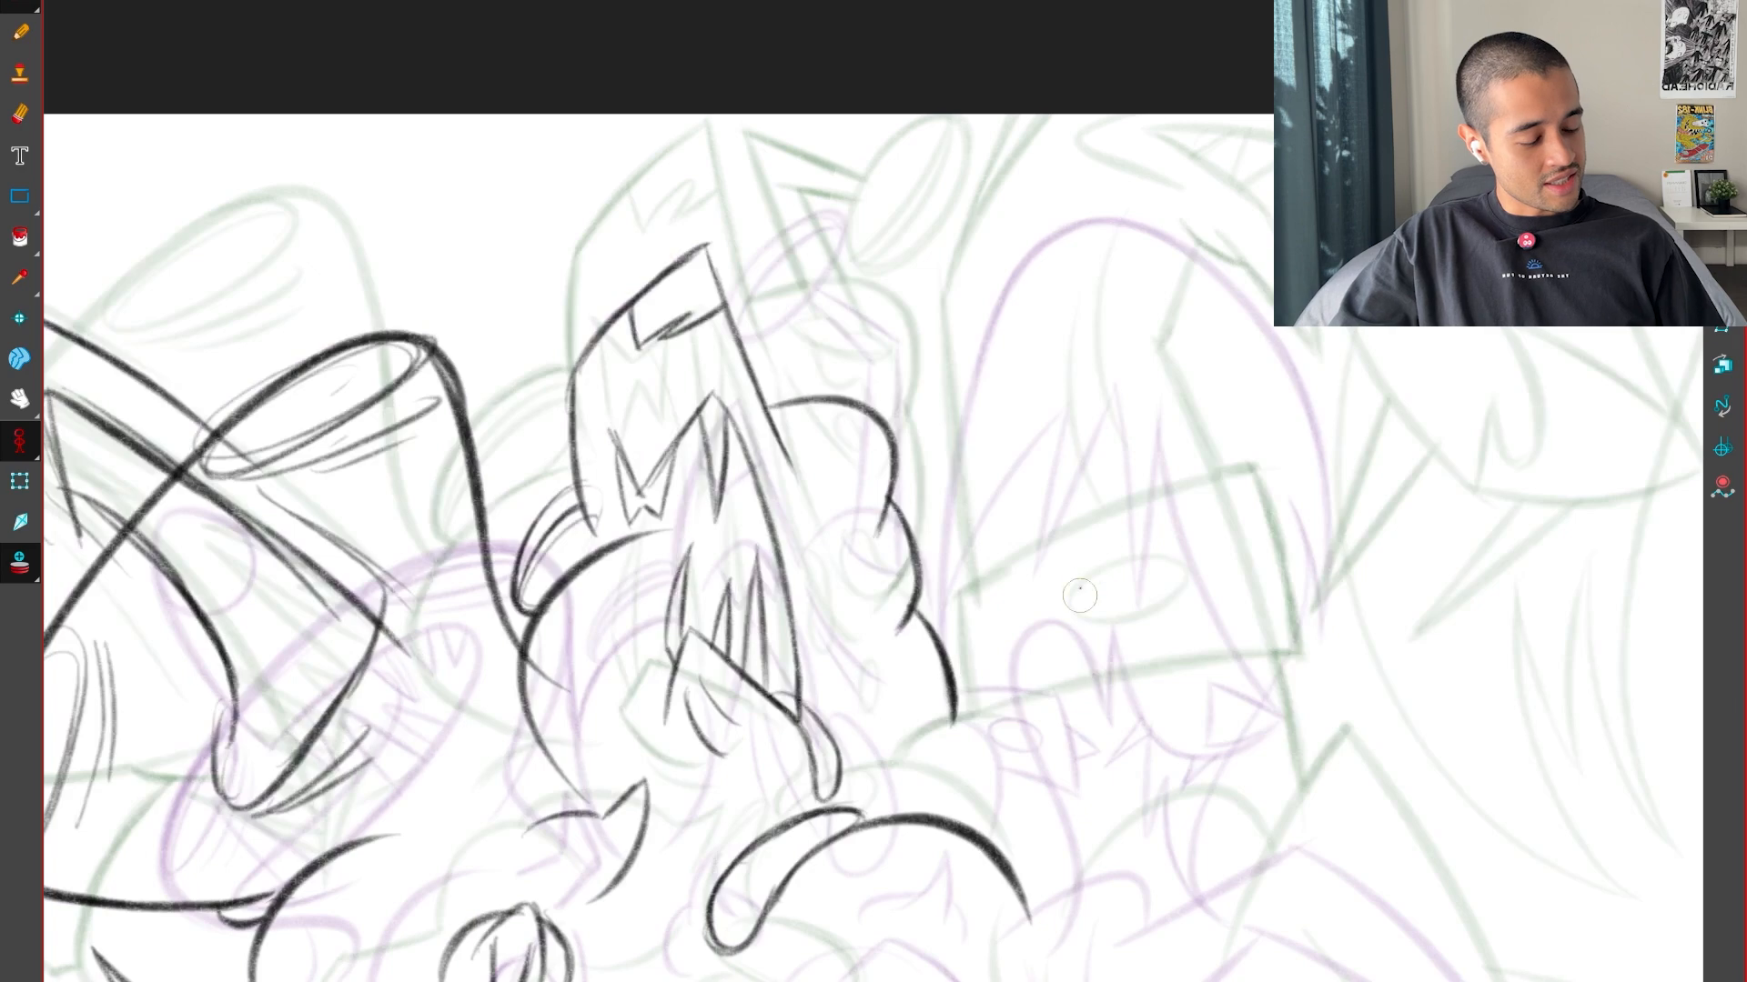
key(2)
key(2)
key(f)
key(g)
key(g)
key(f)
key(f)
key(g)
key(g)
key(f)
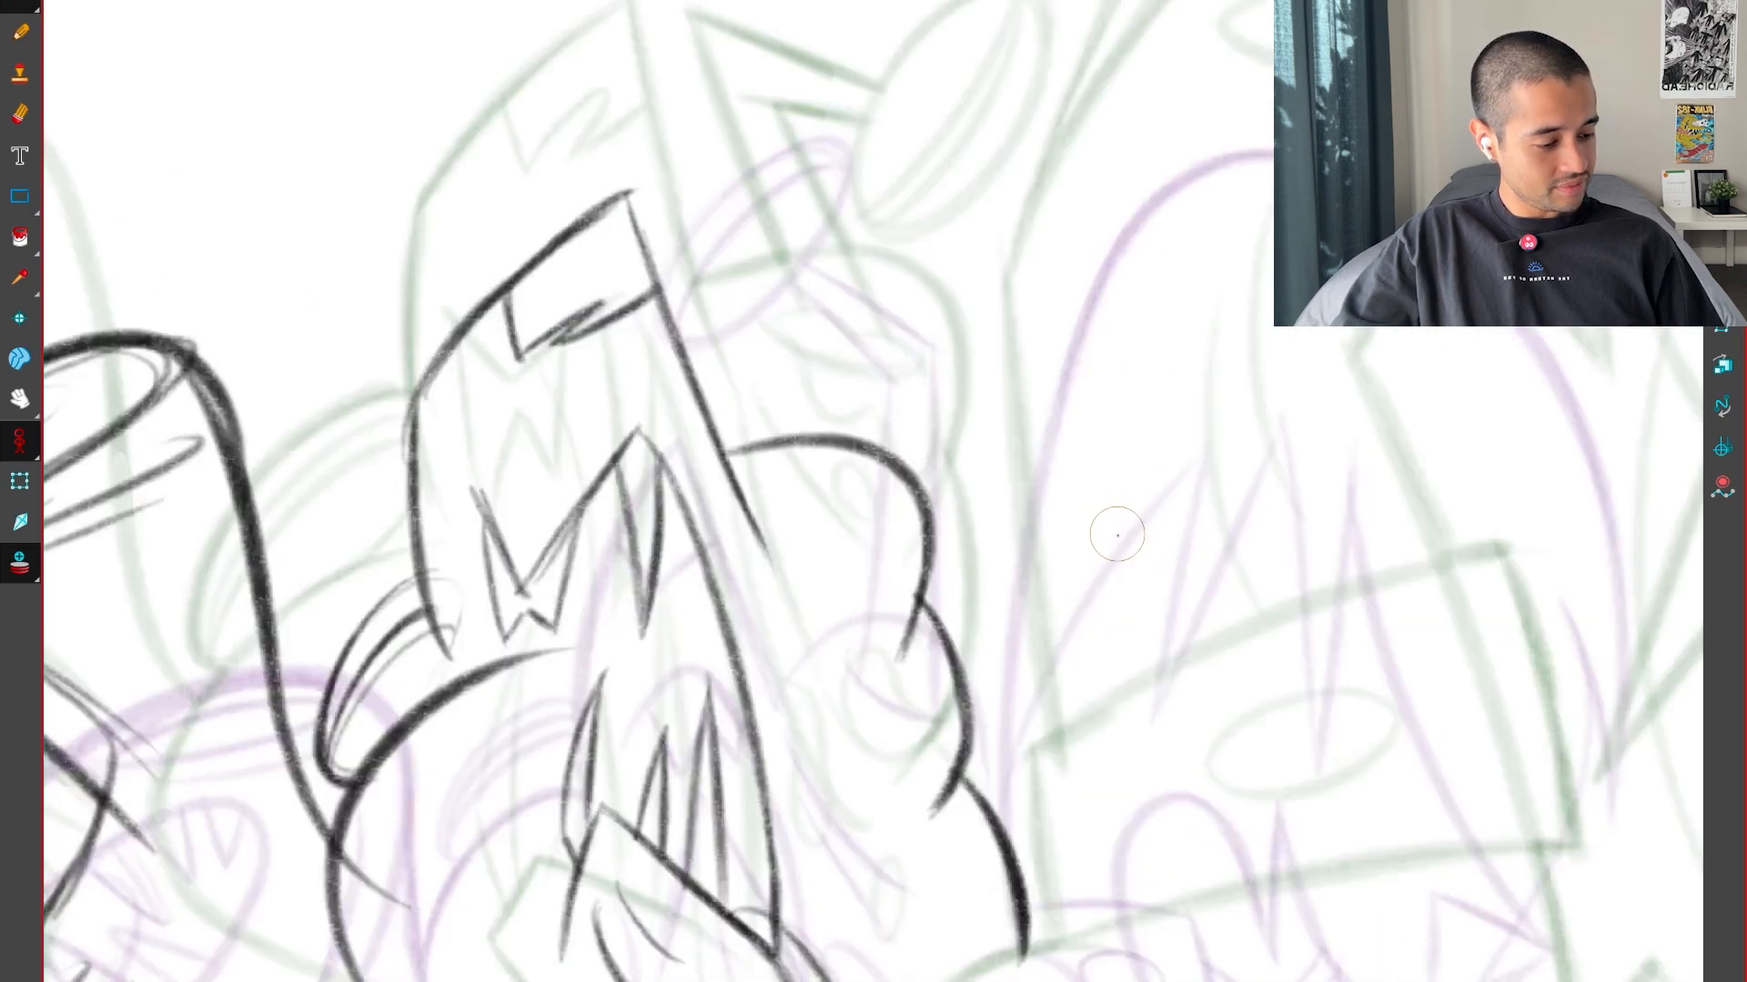
key(g)
key(f)
key(g)
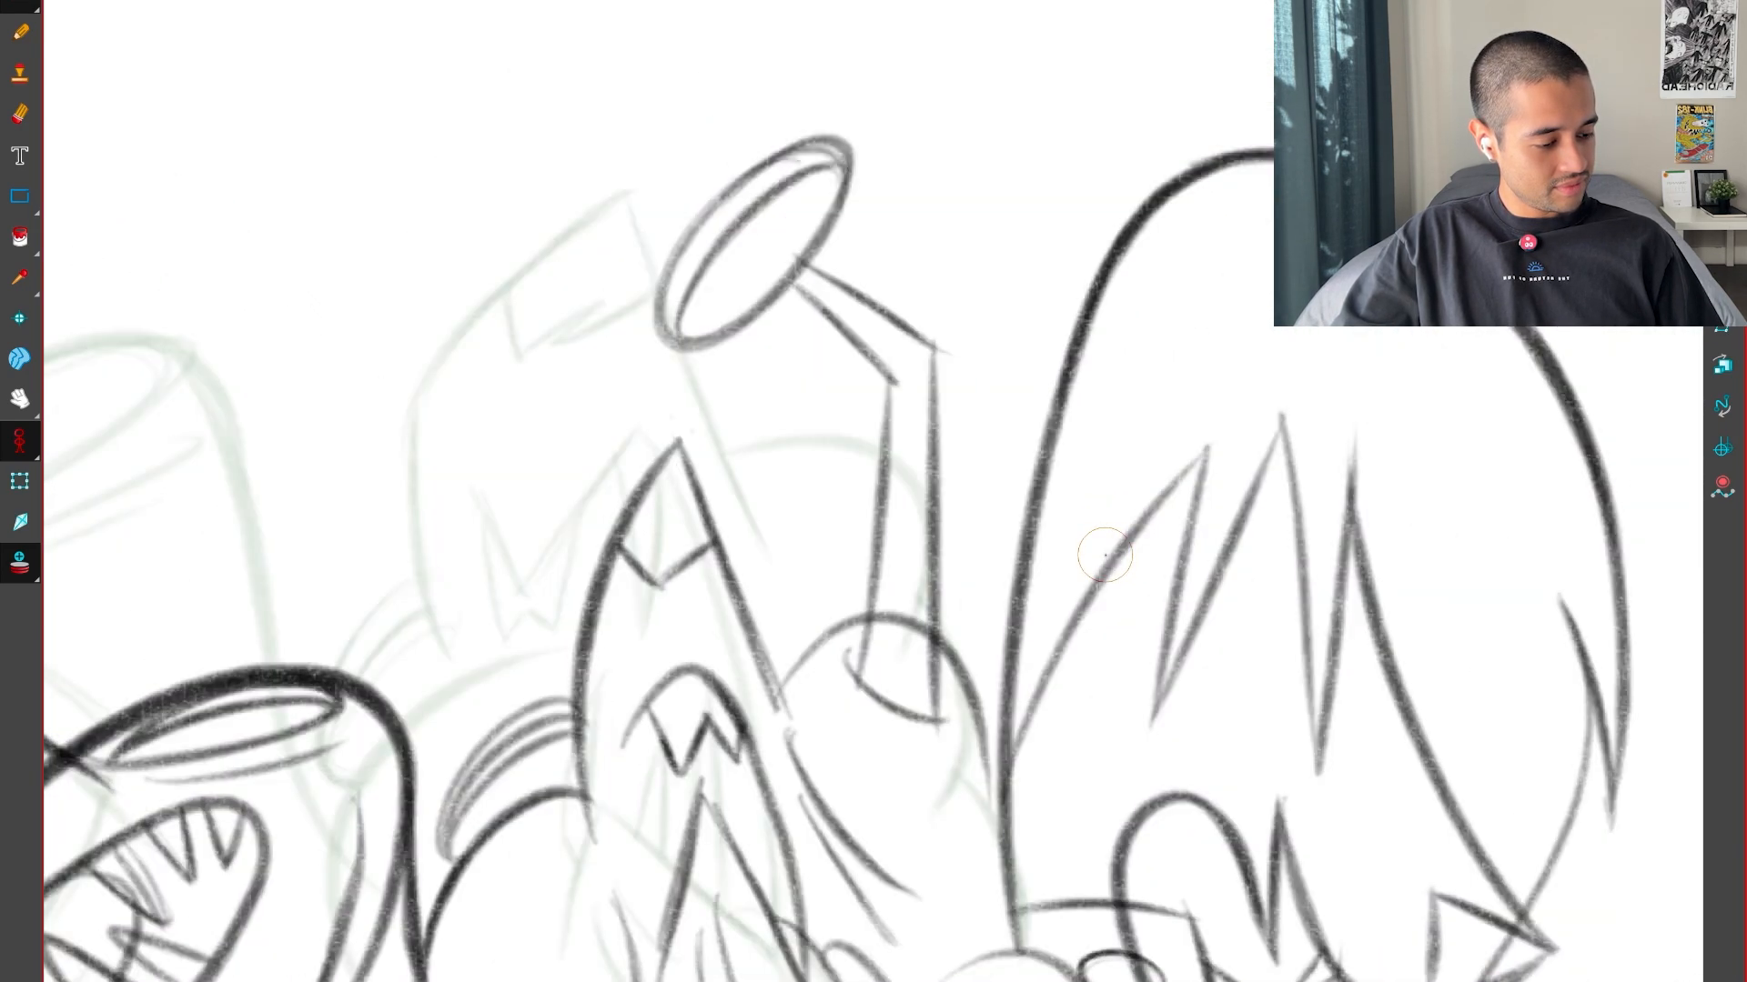
key(f)
key(f)
key(f)
key(g)
key(f)
key(g)
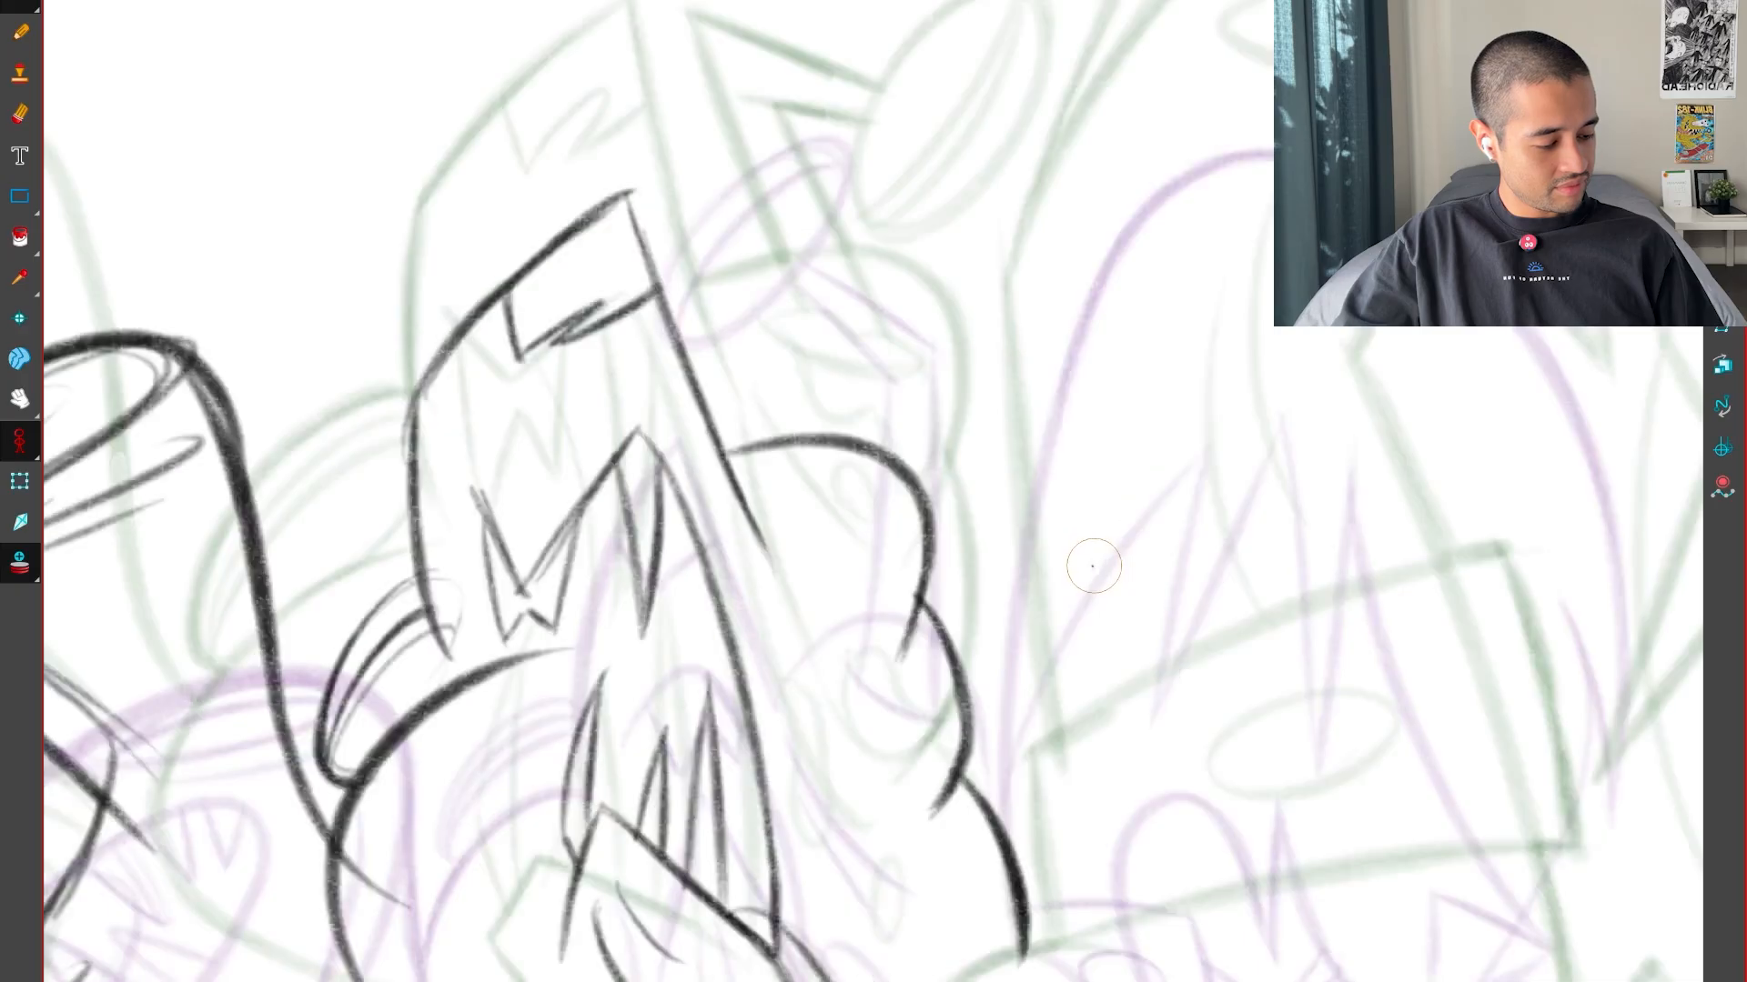
key(f)
Erase the lower two bulges and redraw the second as one longer curve, flipping against both key drawings
key(g)
key(f)
key(g)
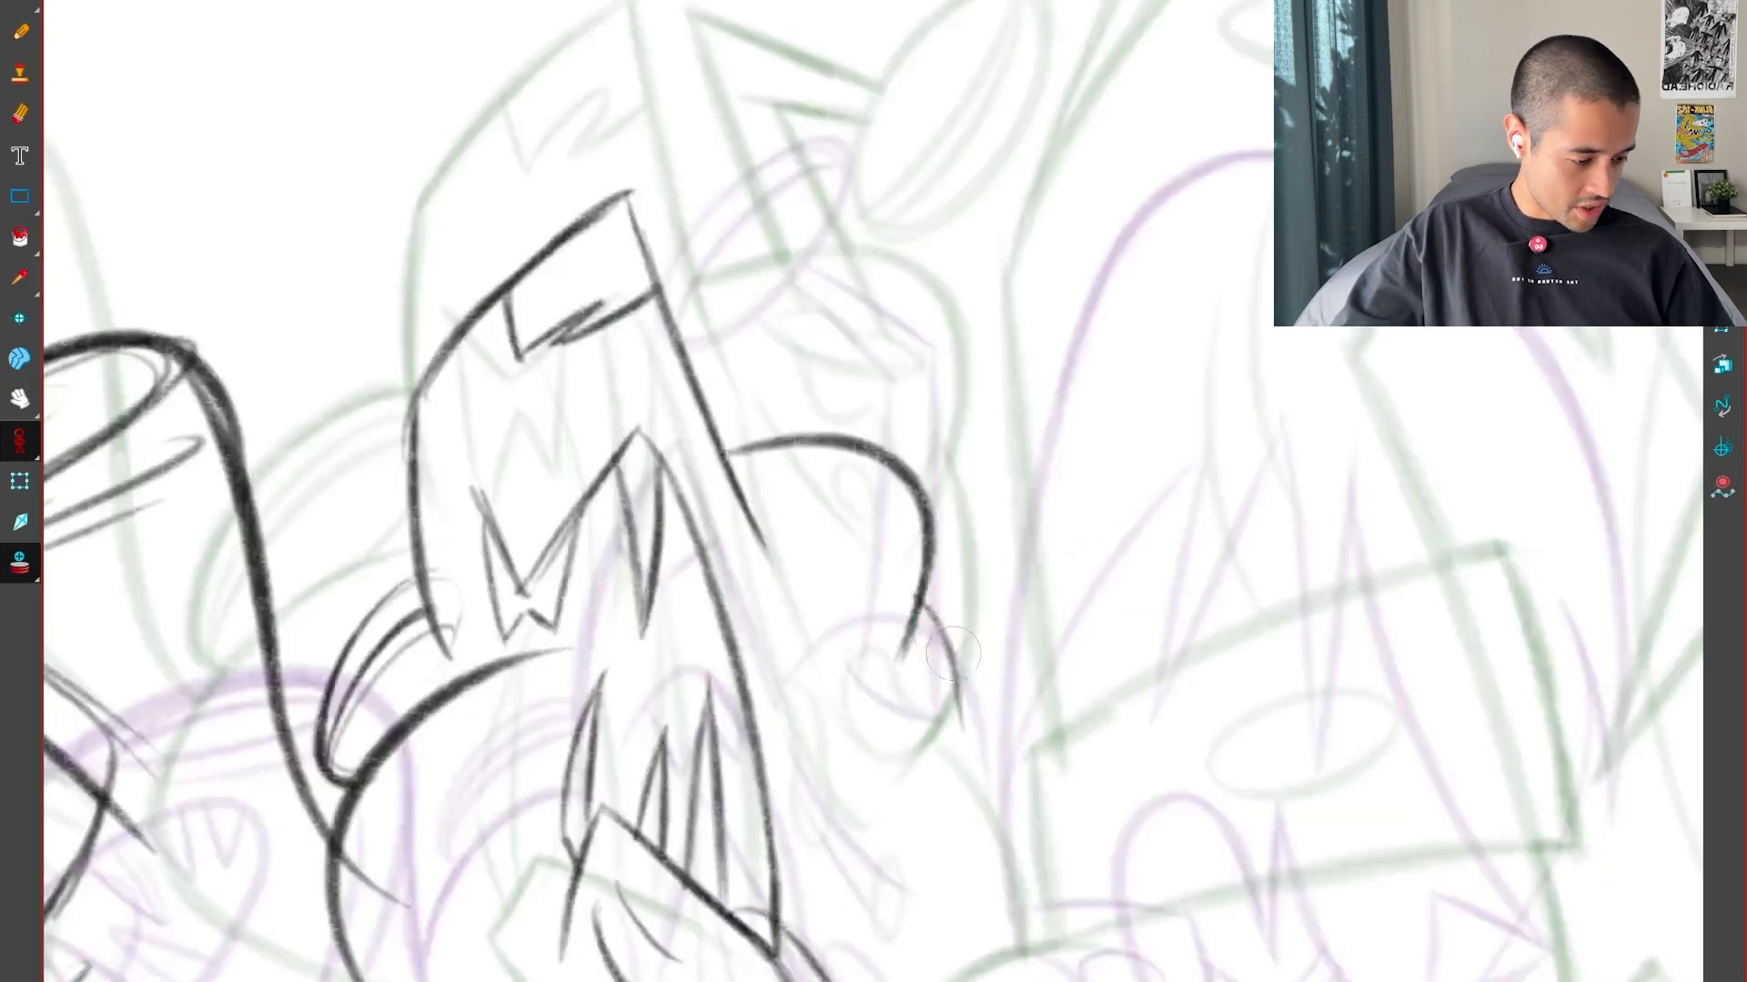
key(f)
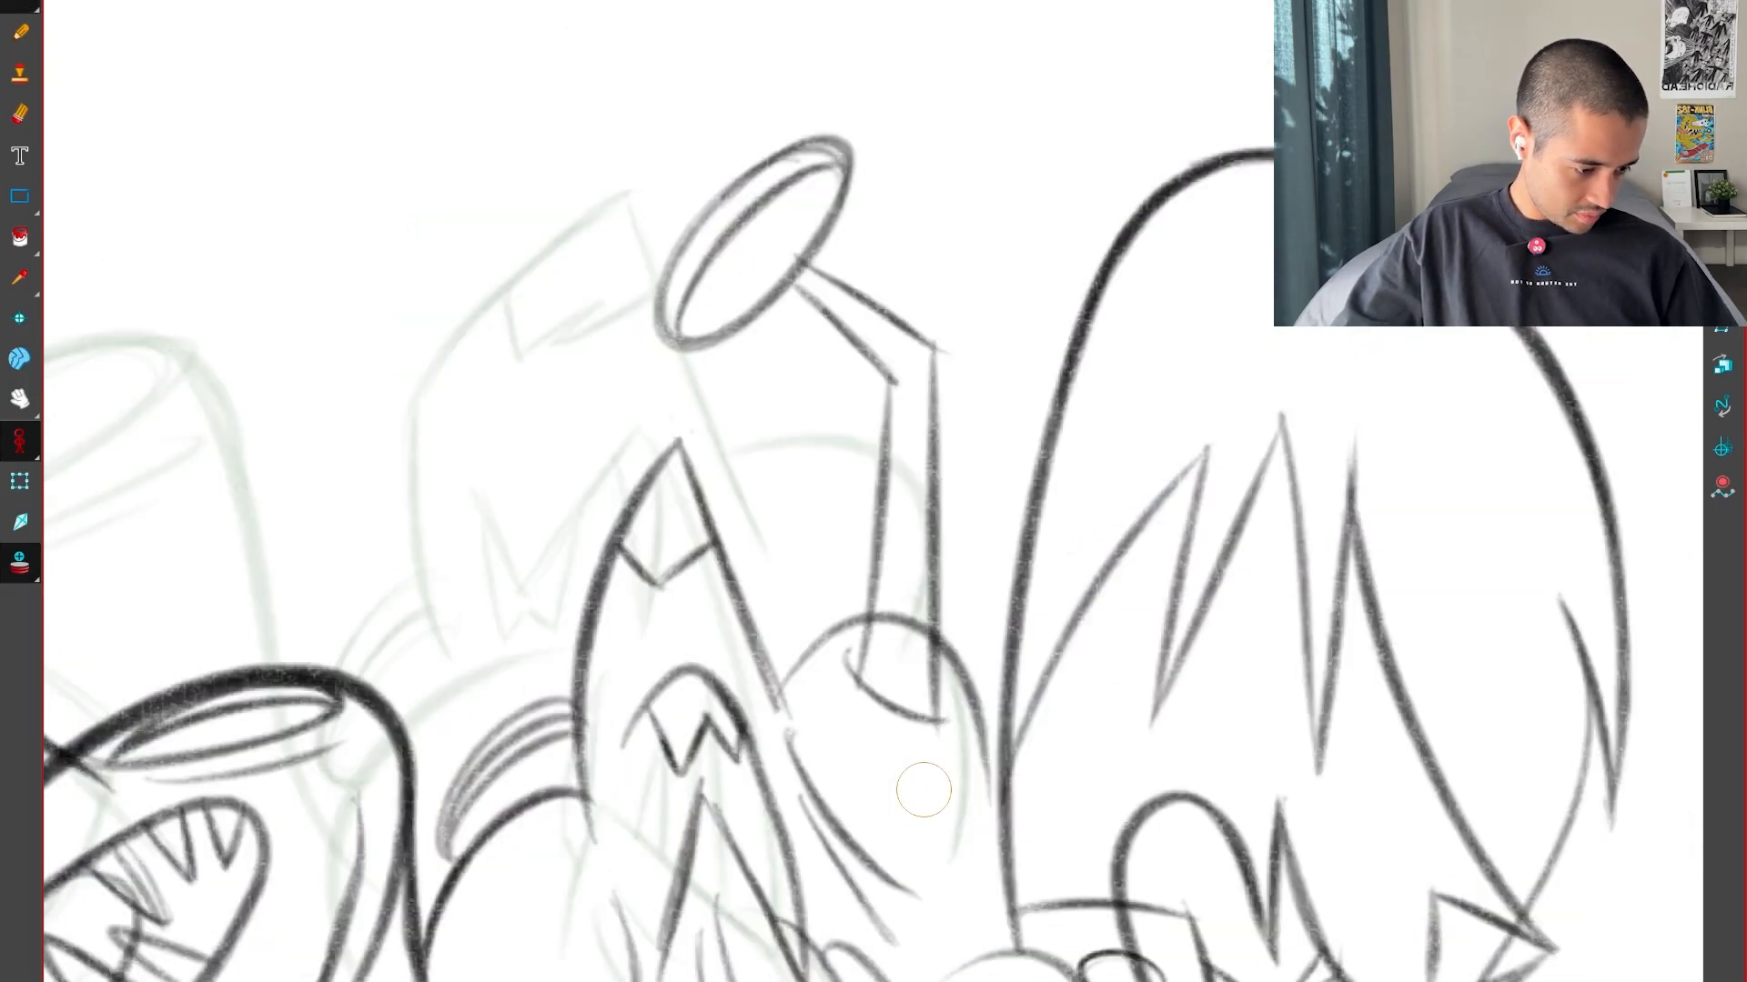
key(g)
key(g)
key(f)
key(f)
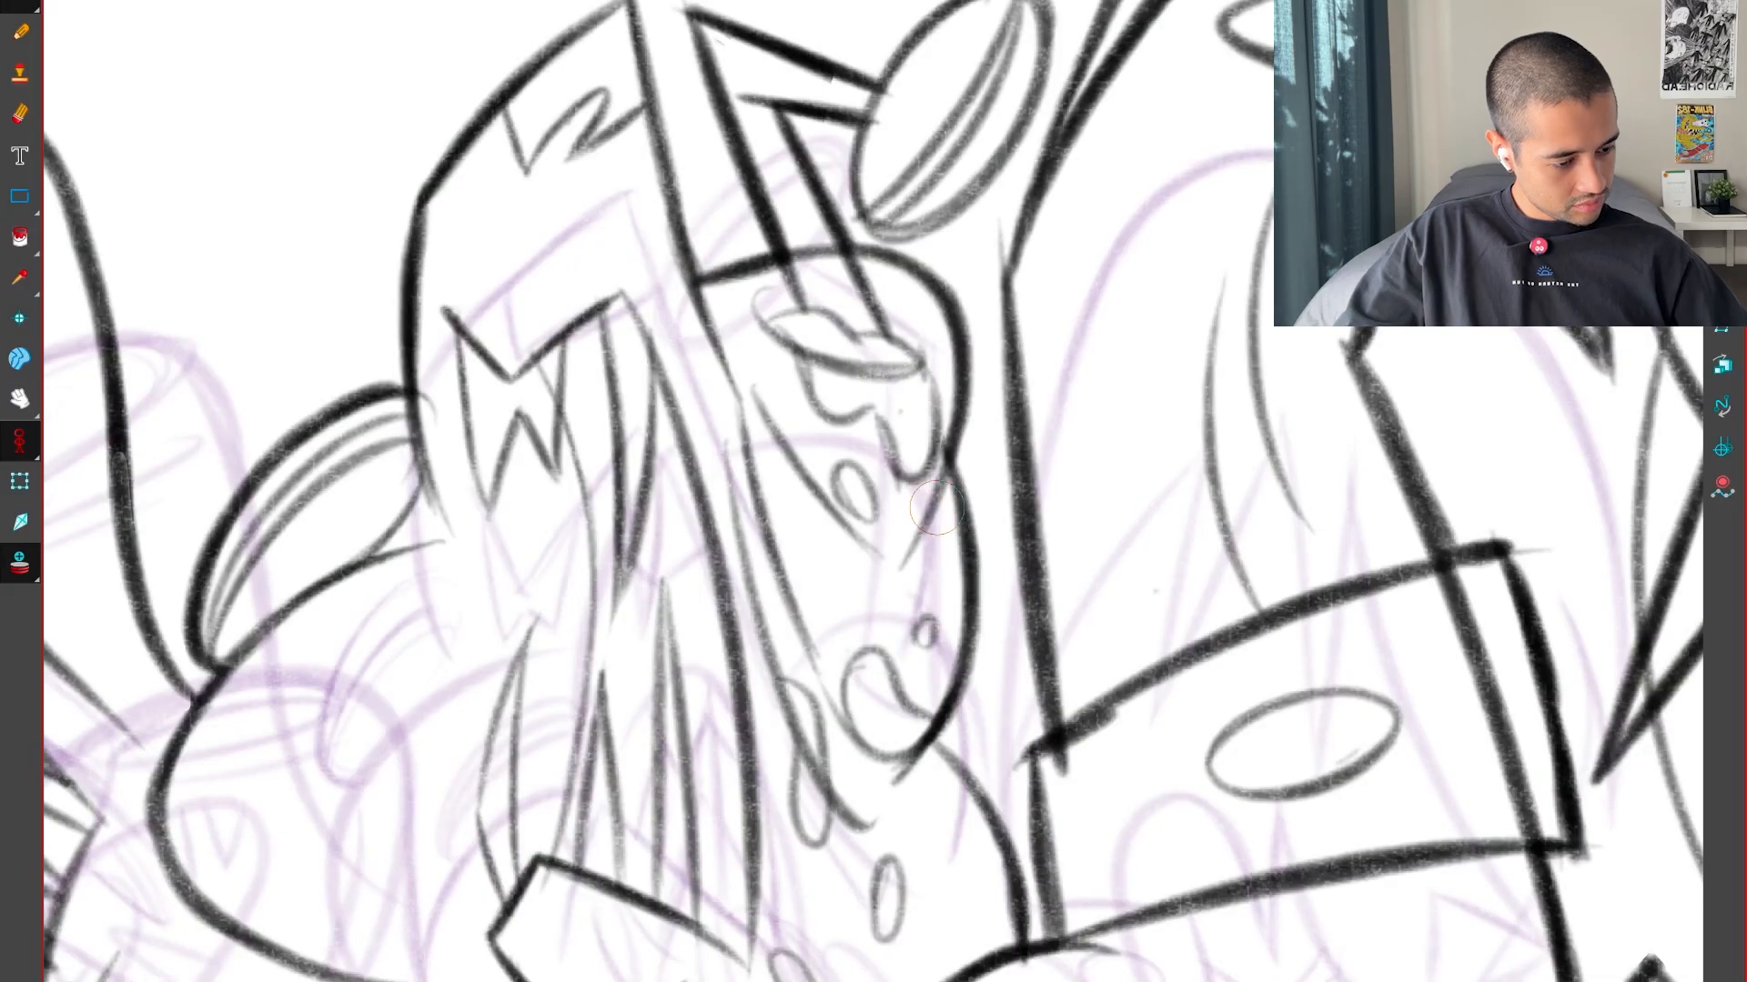
Draw a long diagonal line continuing the toothed form's right edge downward inside the bulging contour
key(g)
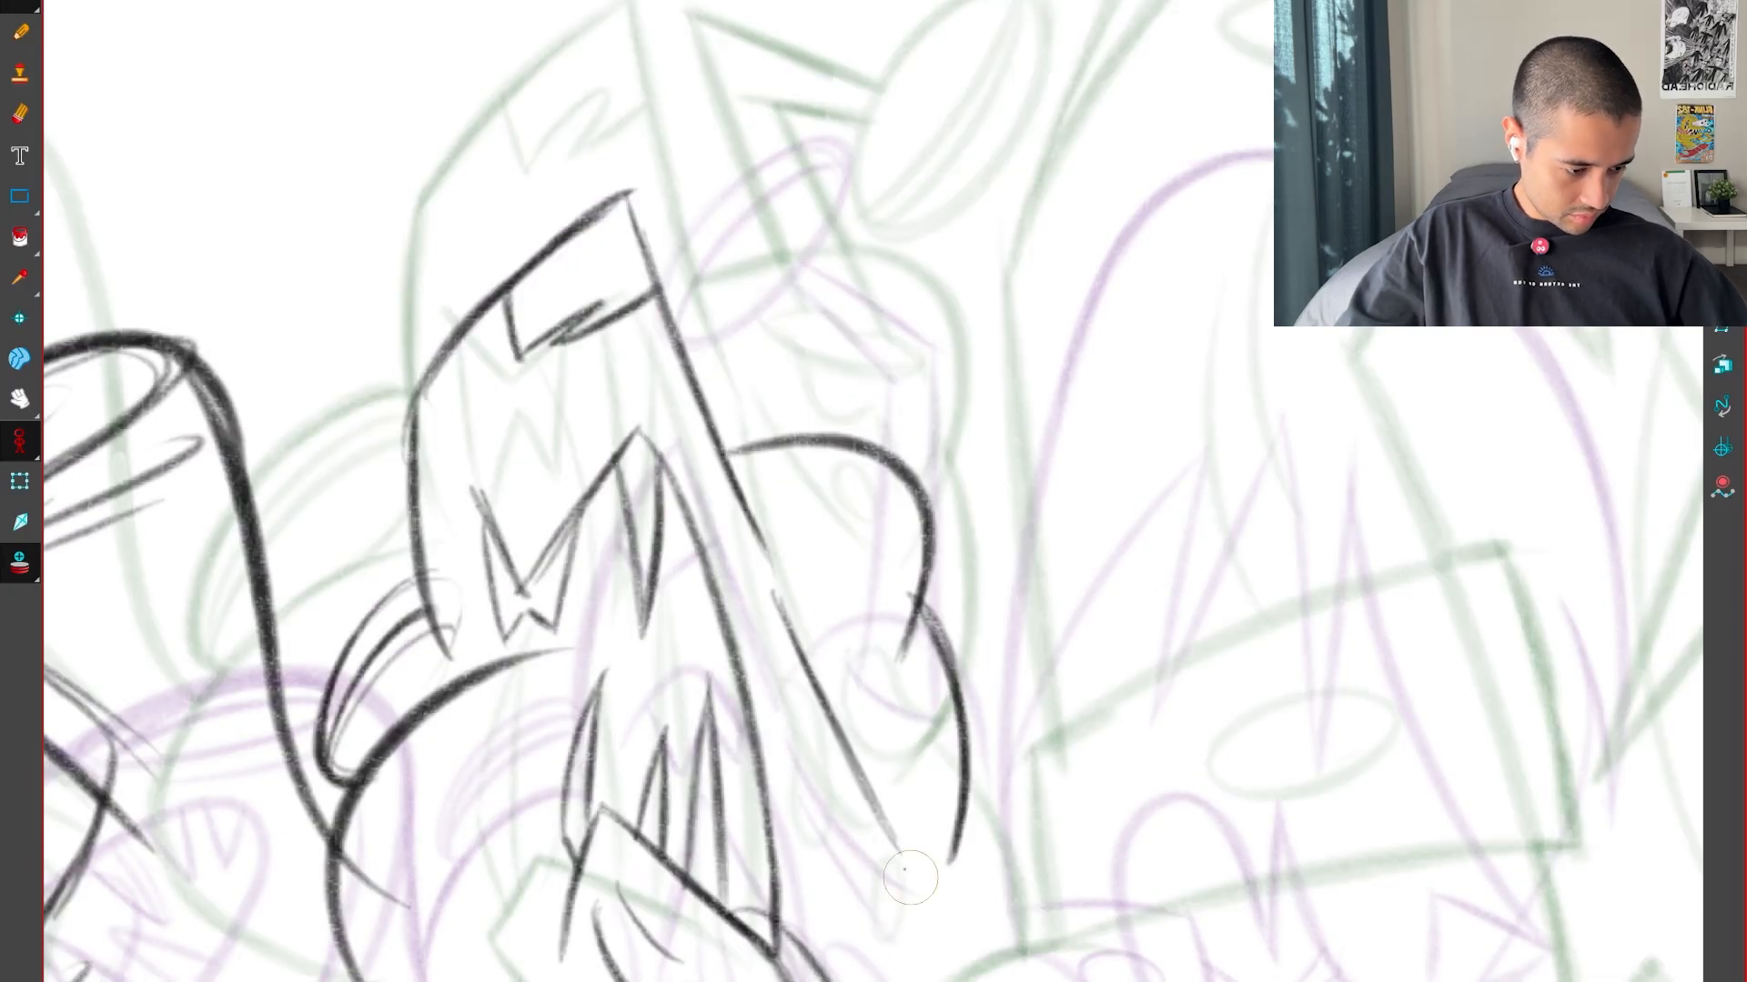
key(f)
key(g)
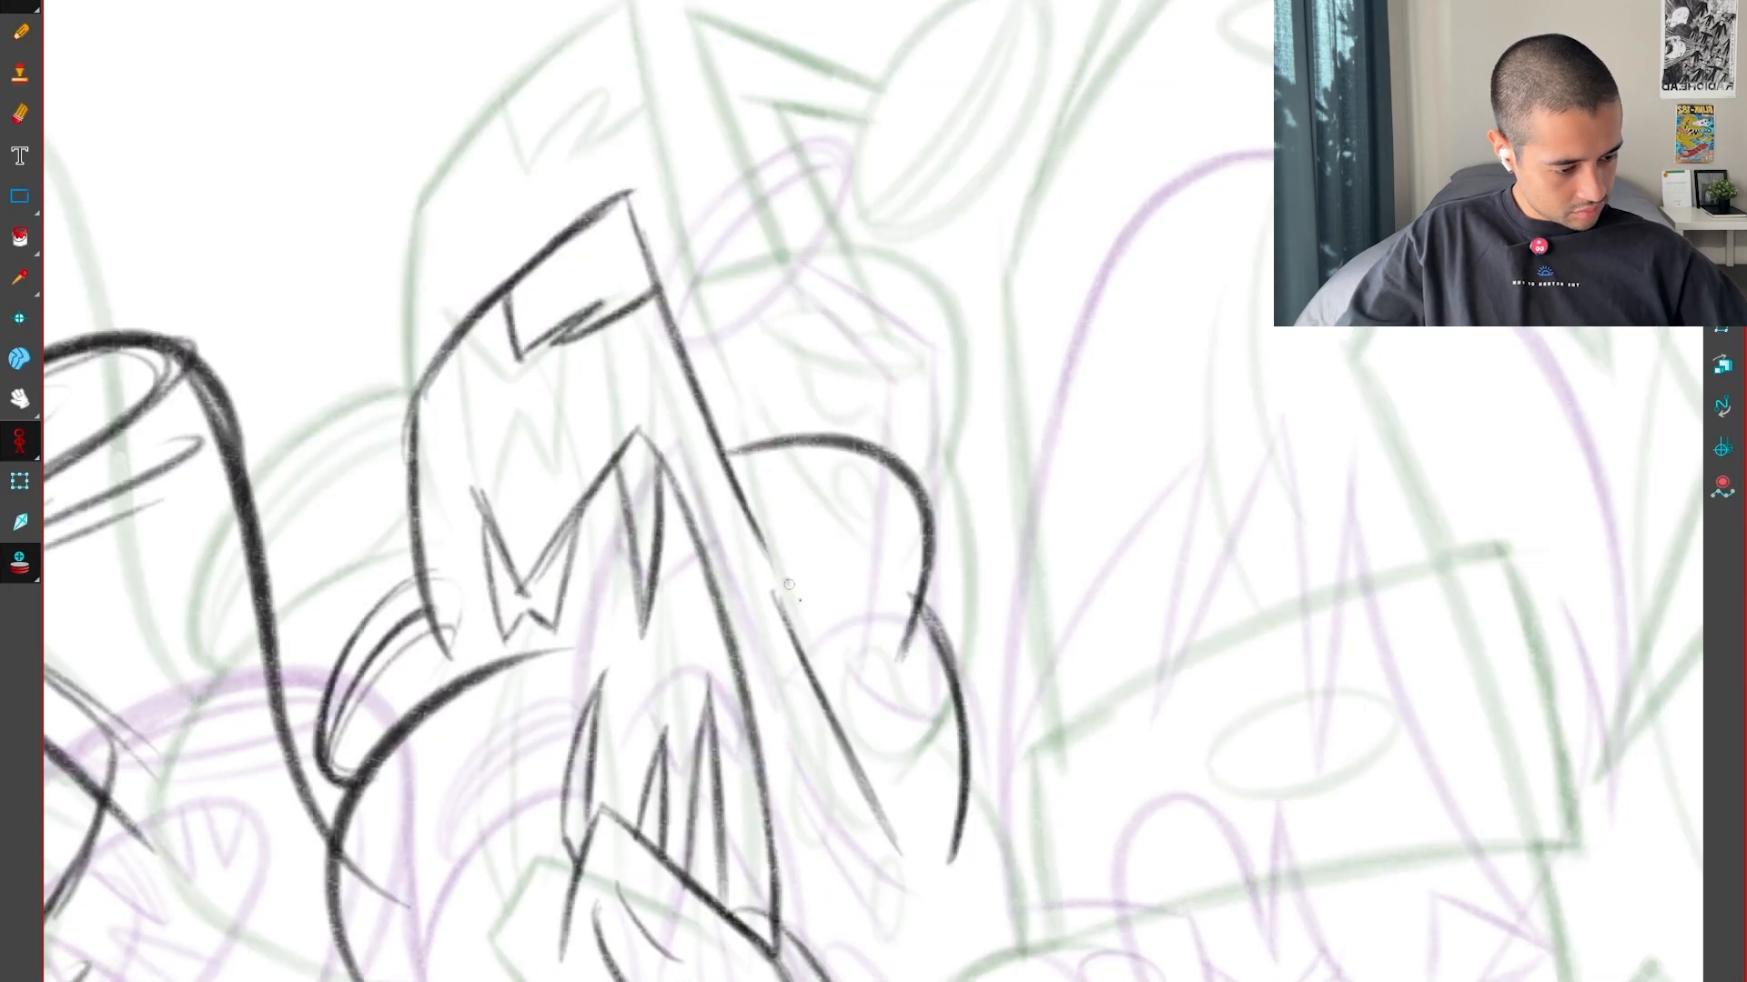
Add a short branching curve and a longer inner curve beside the diagonal line, reworking the inner curve's end against the key drawings
key(f)
key(g)
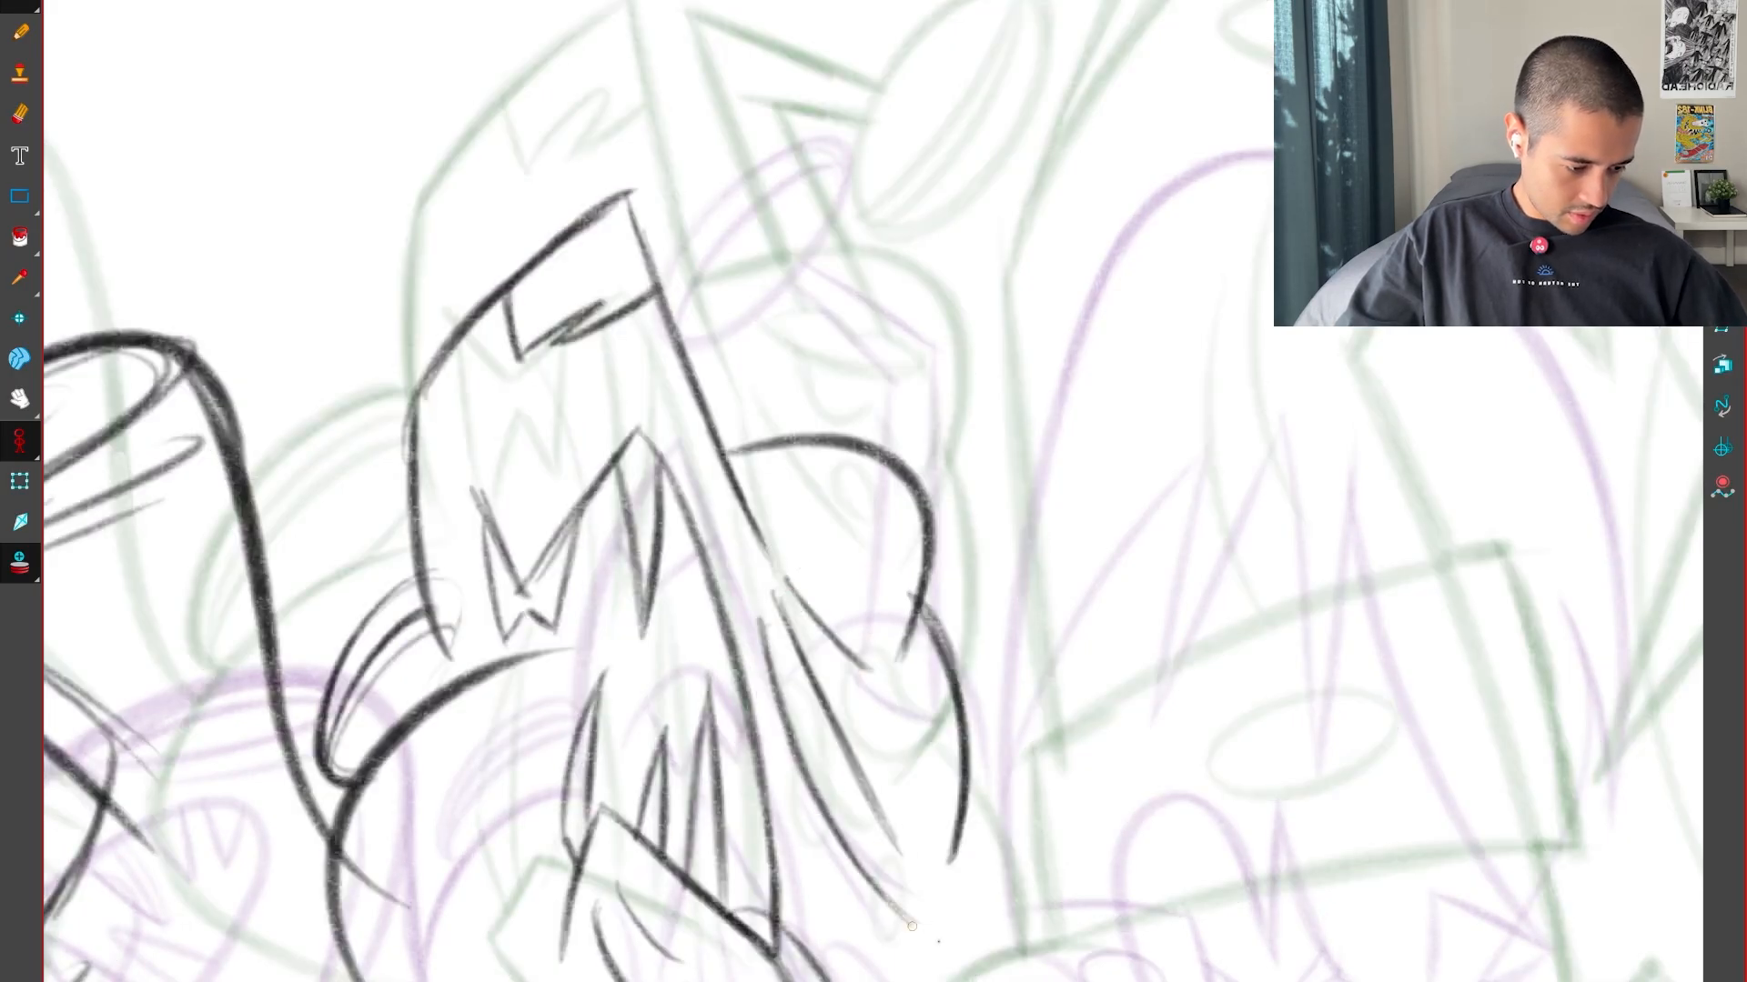
key(f)
key(f)
key(g)
key(g)
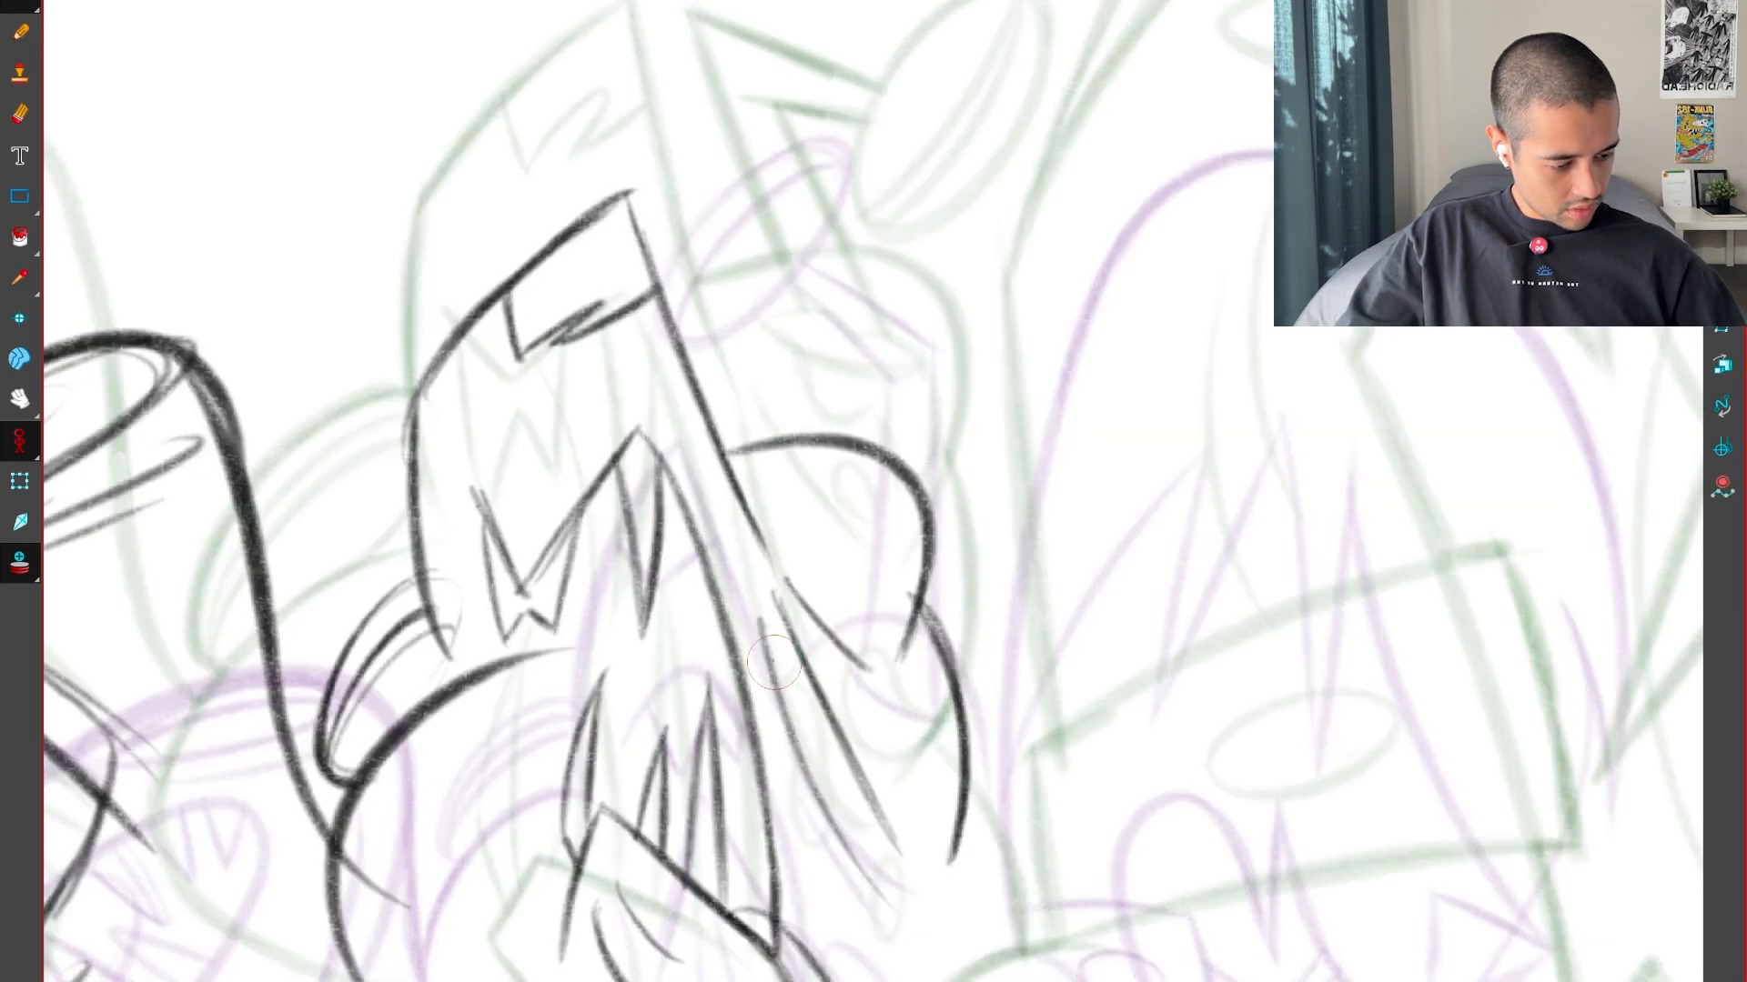
Select the second bulge curve and transform it to sit slightly lower beneath the upper bulge, comparing with both key drawings
key(f)
key(f)
key(g)
key(g)
key(f)
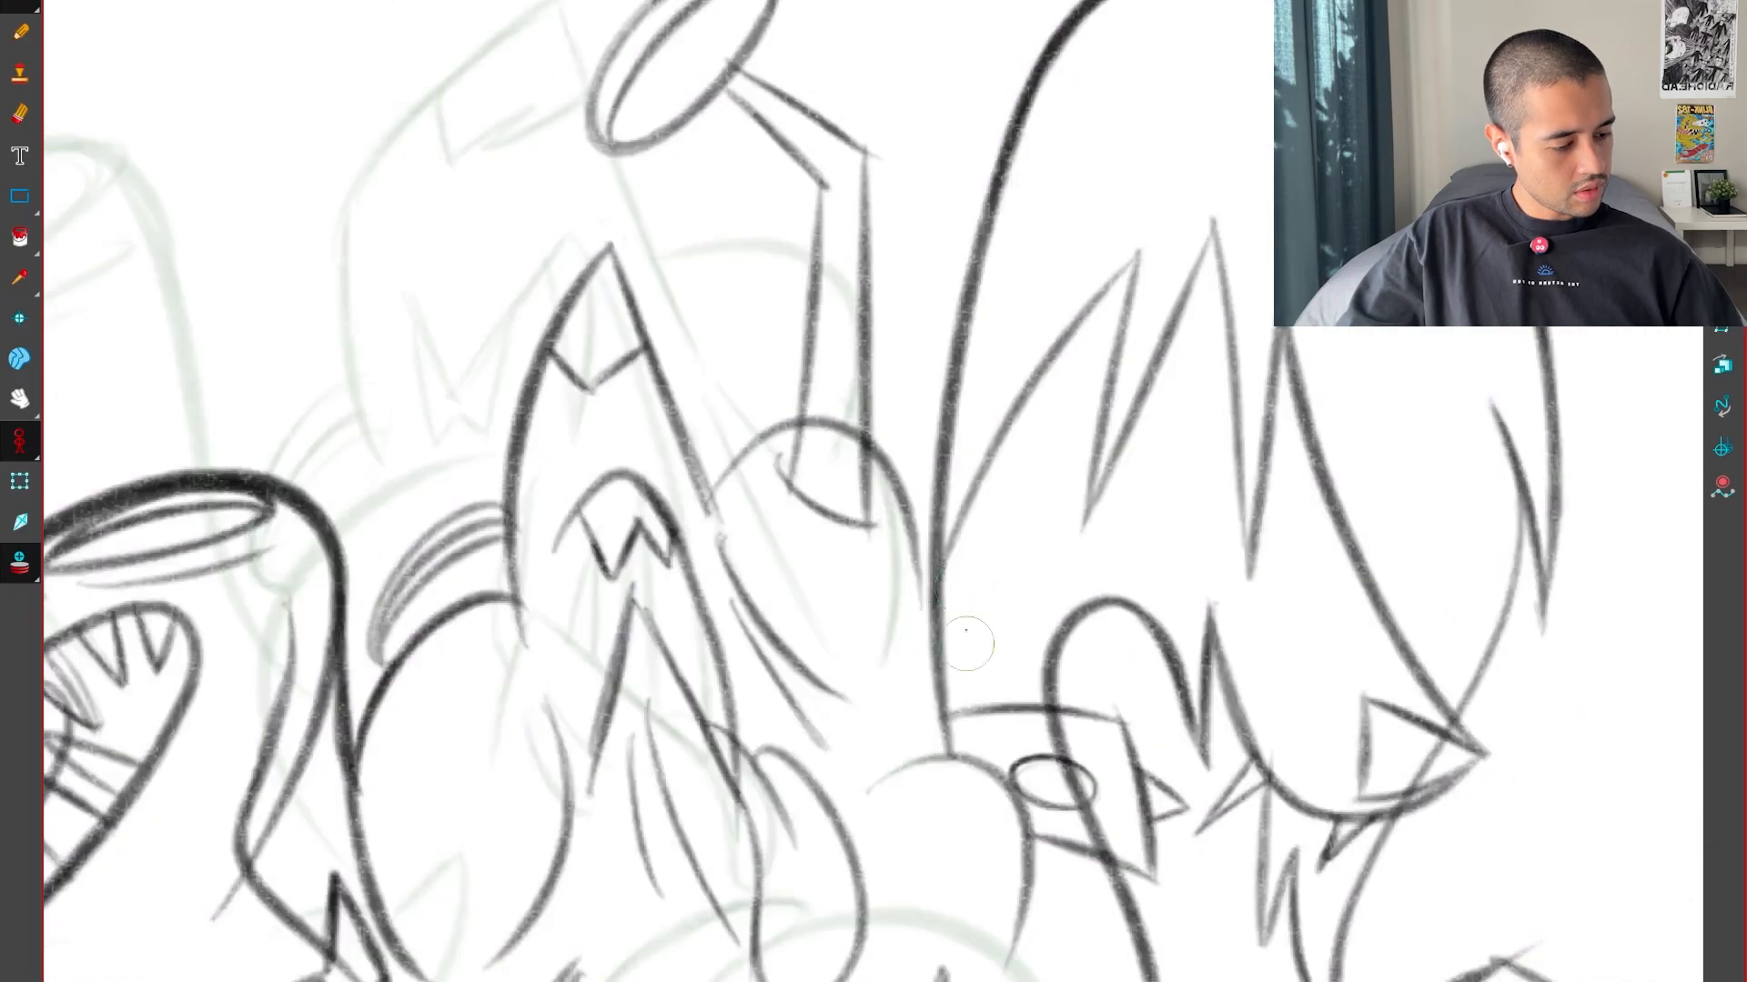
key(g)
key(f)
key(g)
key(g)
key(f)
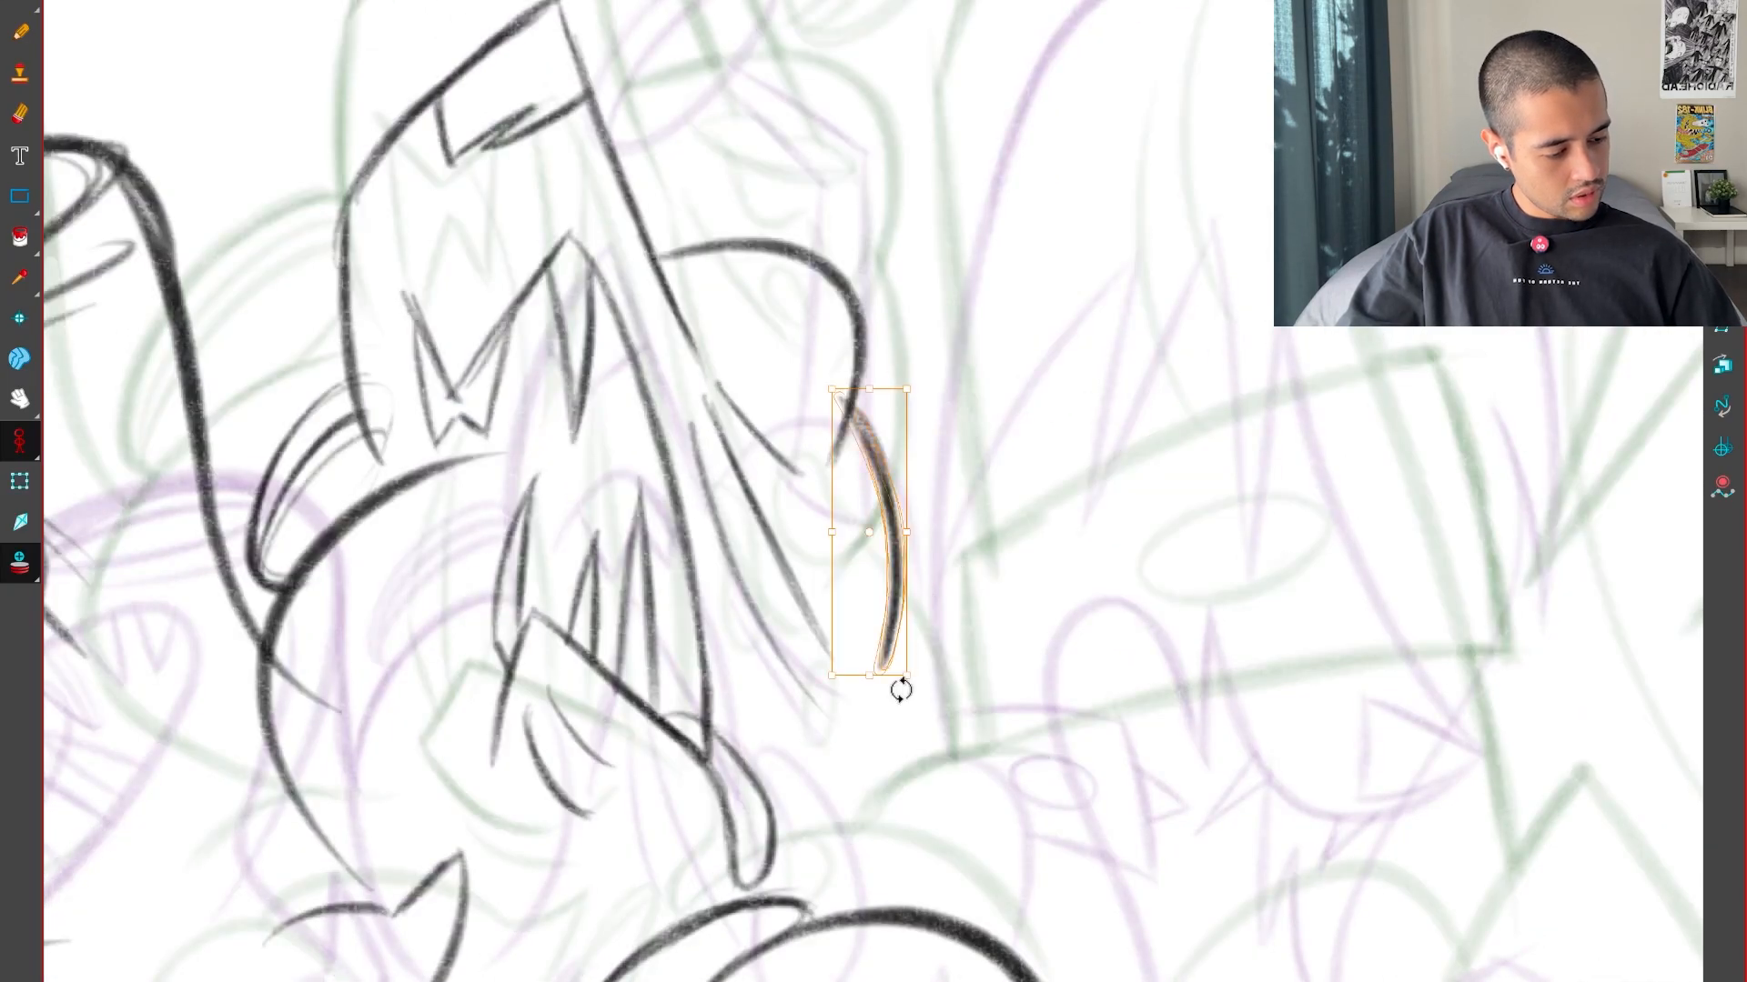
key(f)
key(g)
Try a short, nearly straight segment running diagonally down from the second bulge and darken it
key(f)
key(g)
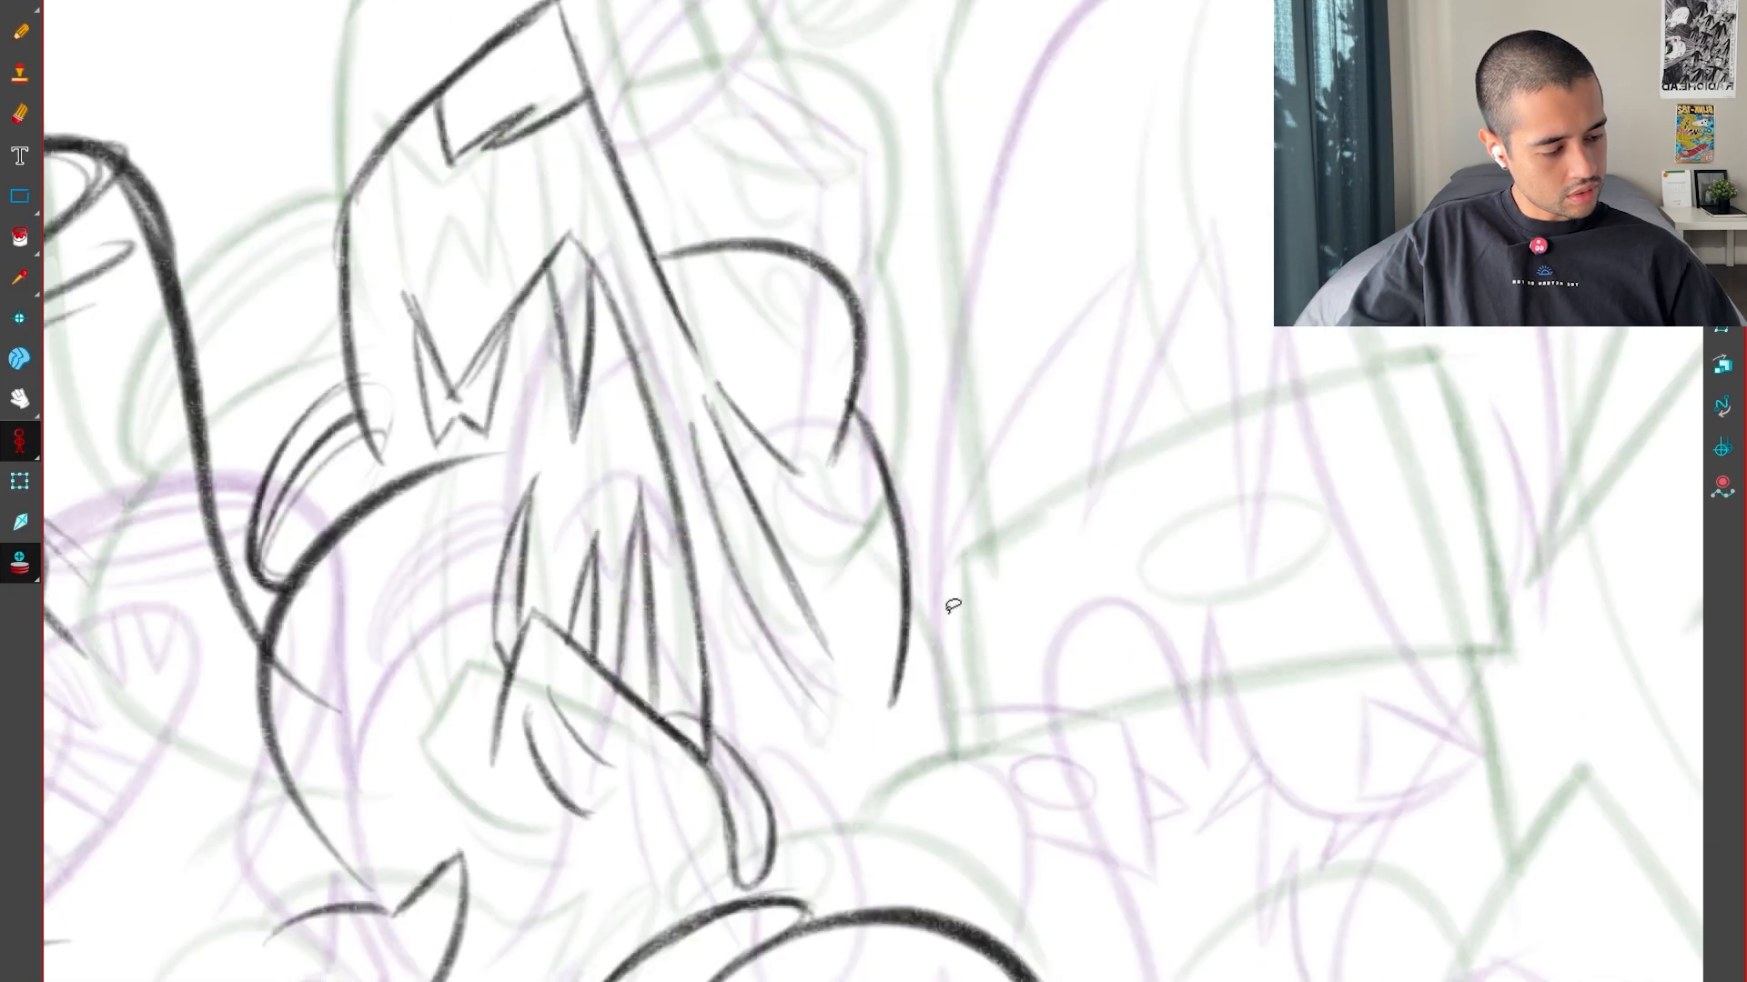
key(f)
key(g)
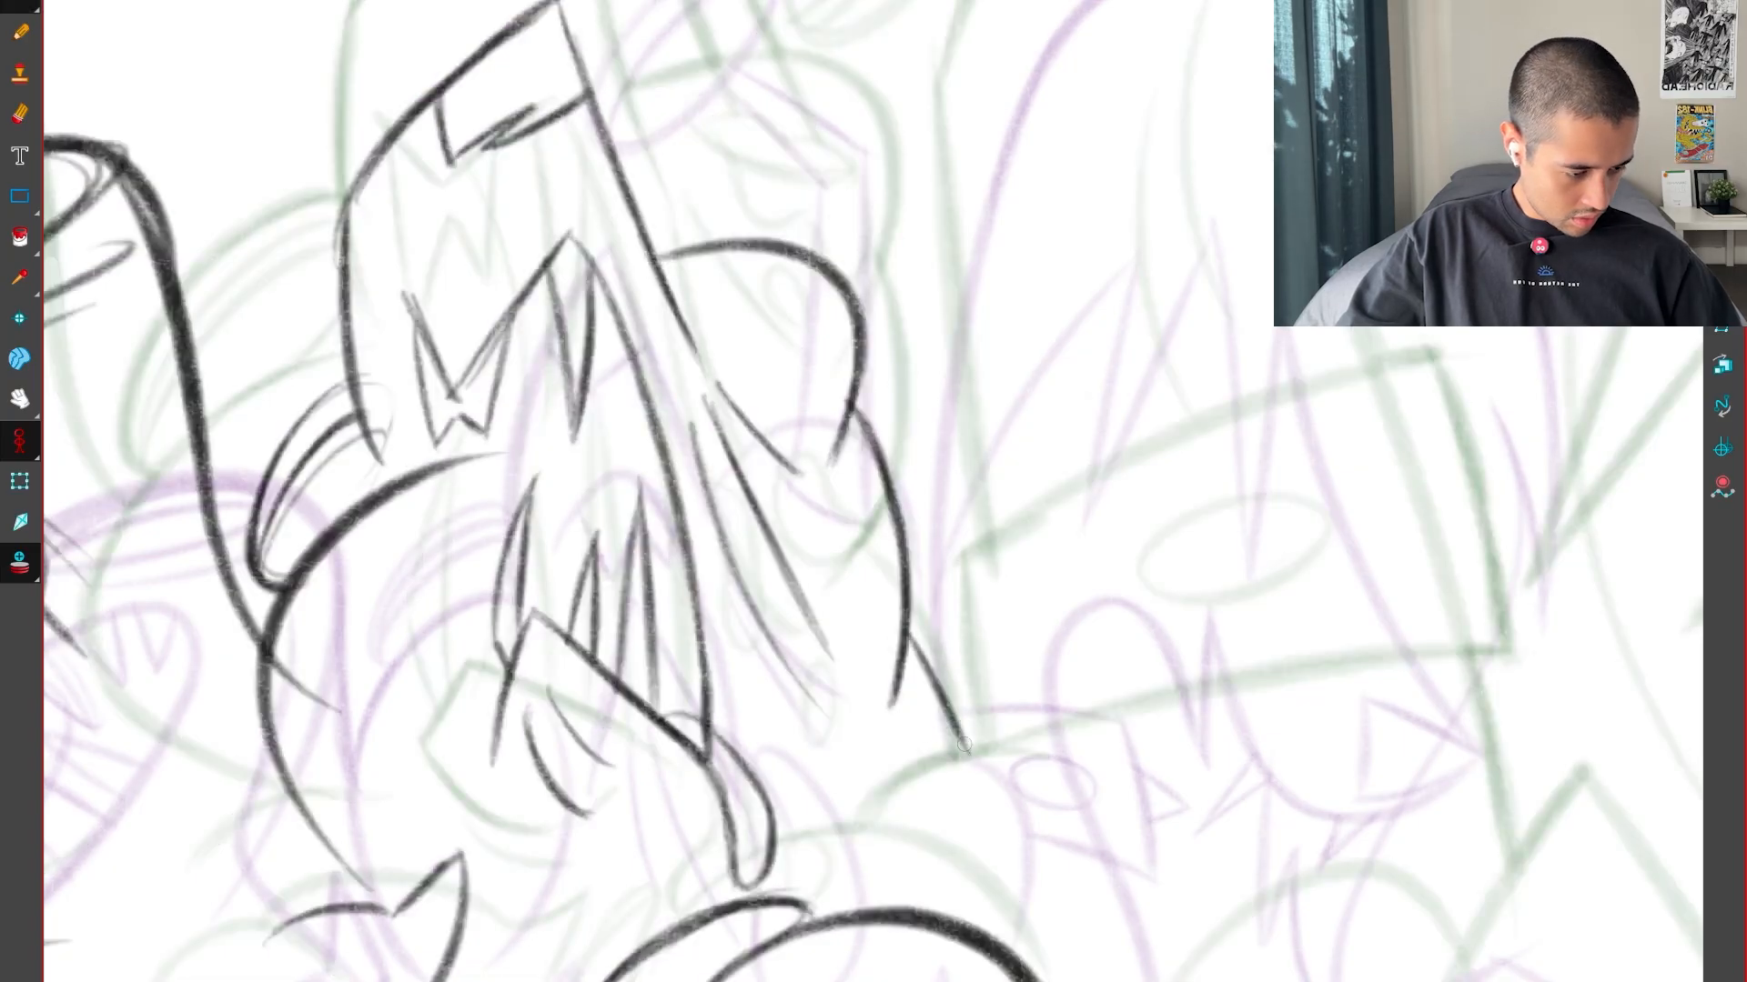
key(f)
key(g)
key(f)
key(g)
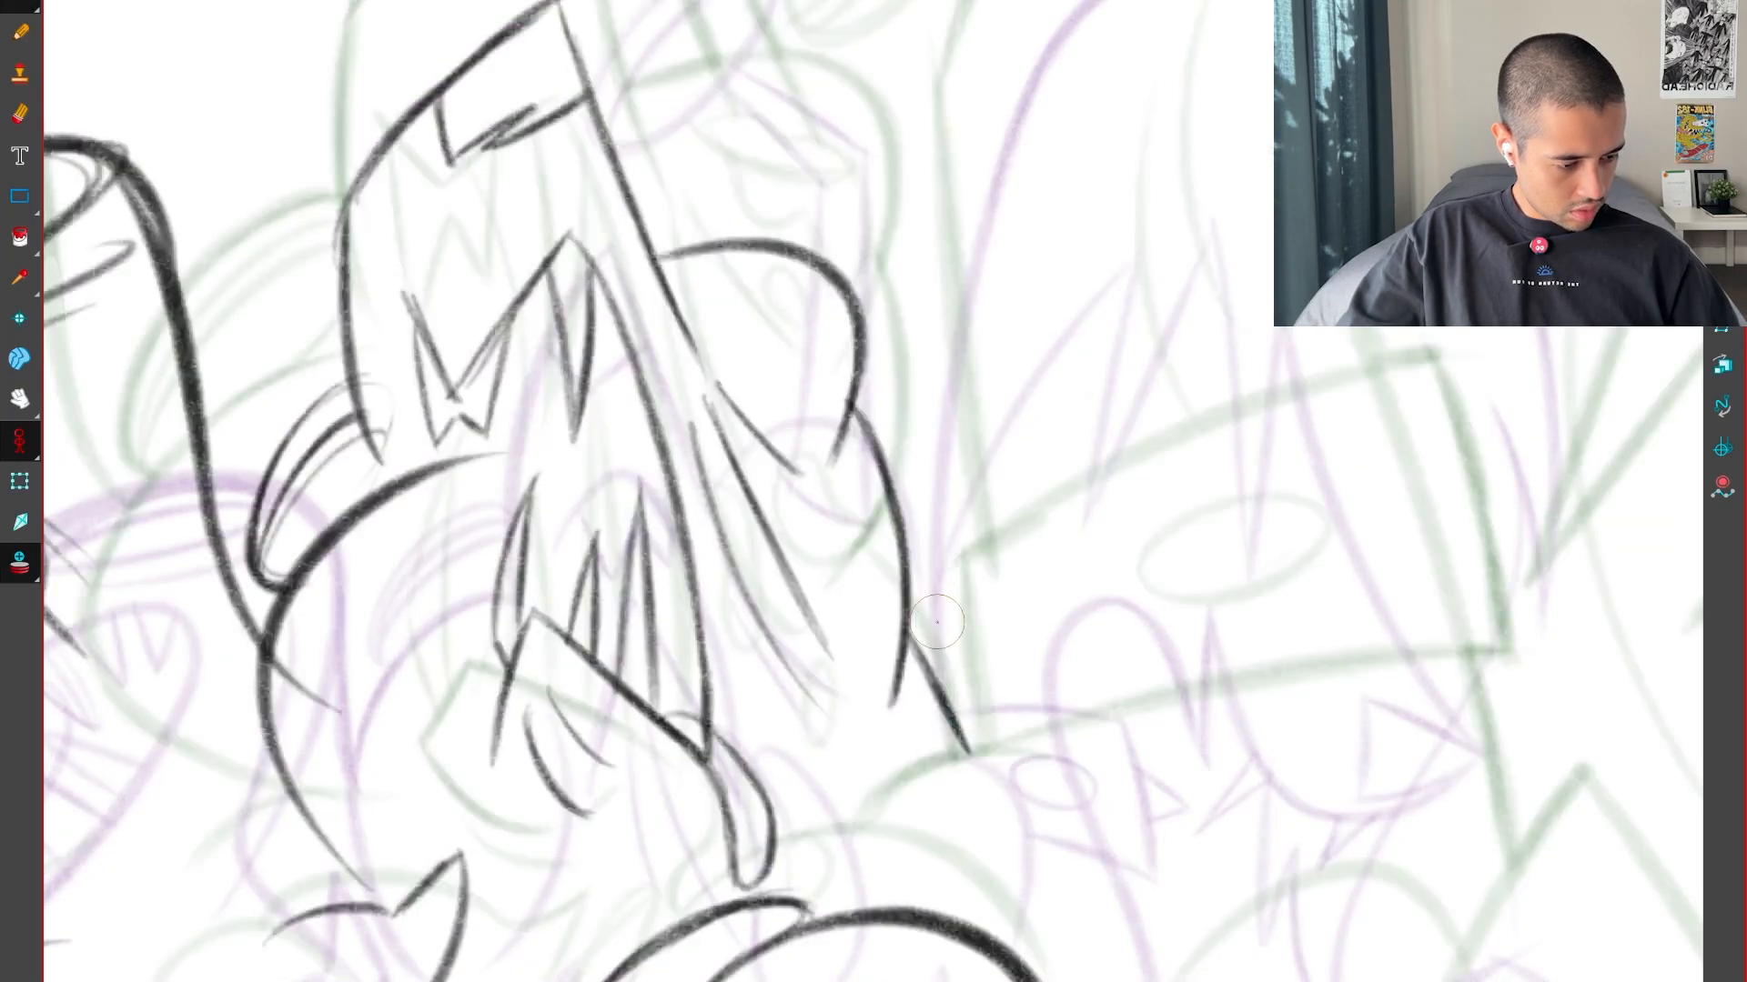
Erase the straight segment and redraw it as a short rounded curve below the second bulge, checking the key drawings
key(f)
key(g)
key(f)
key(g)
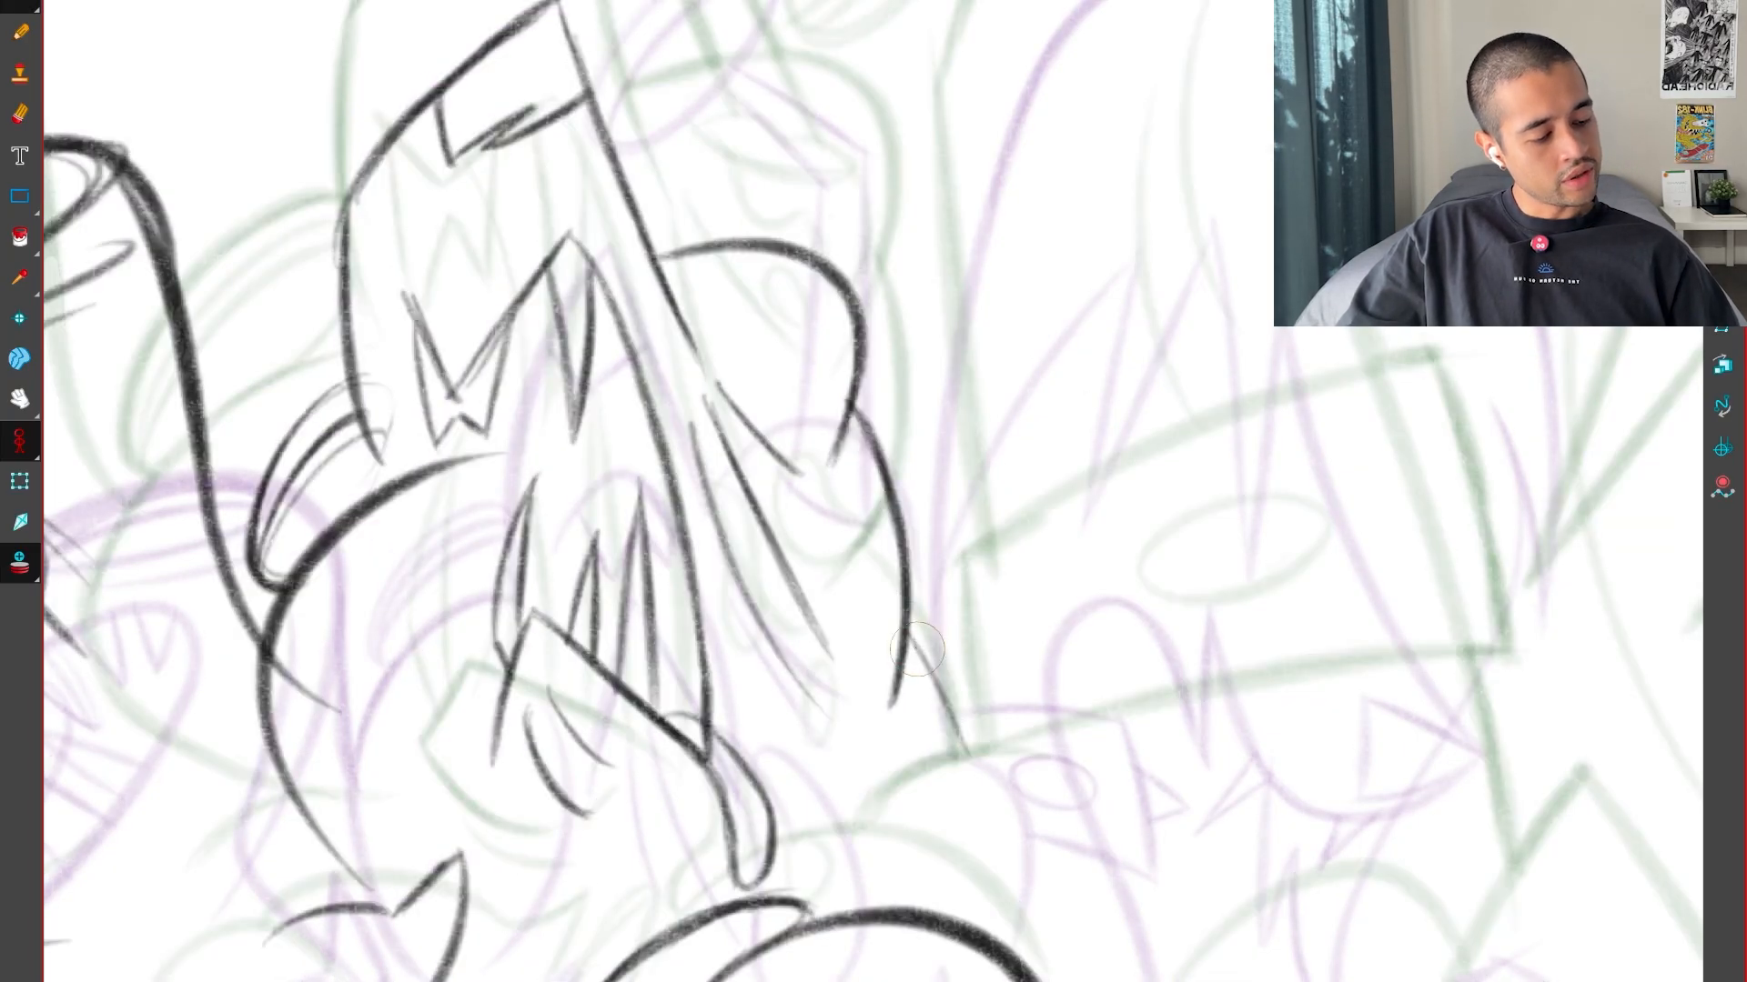
key(f)
key(g)
key(g)
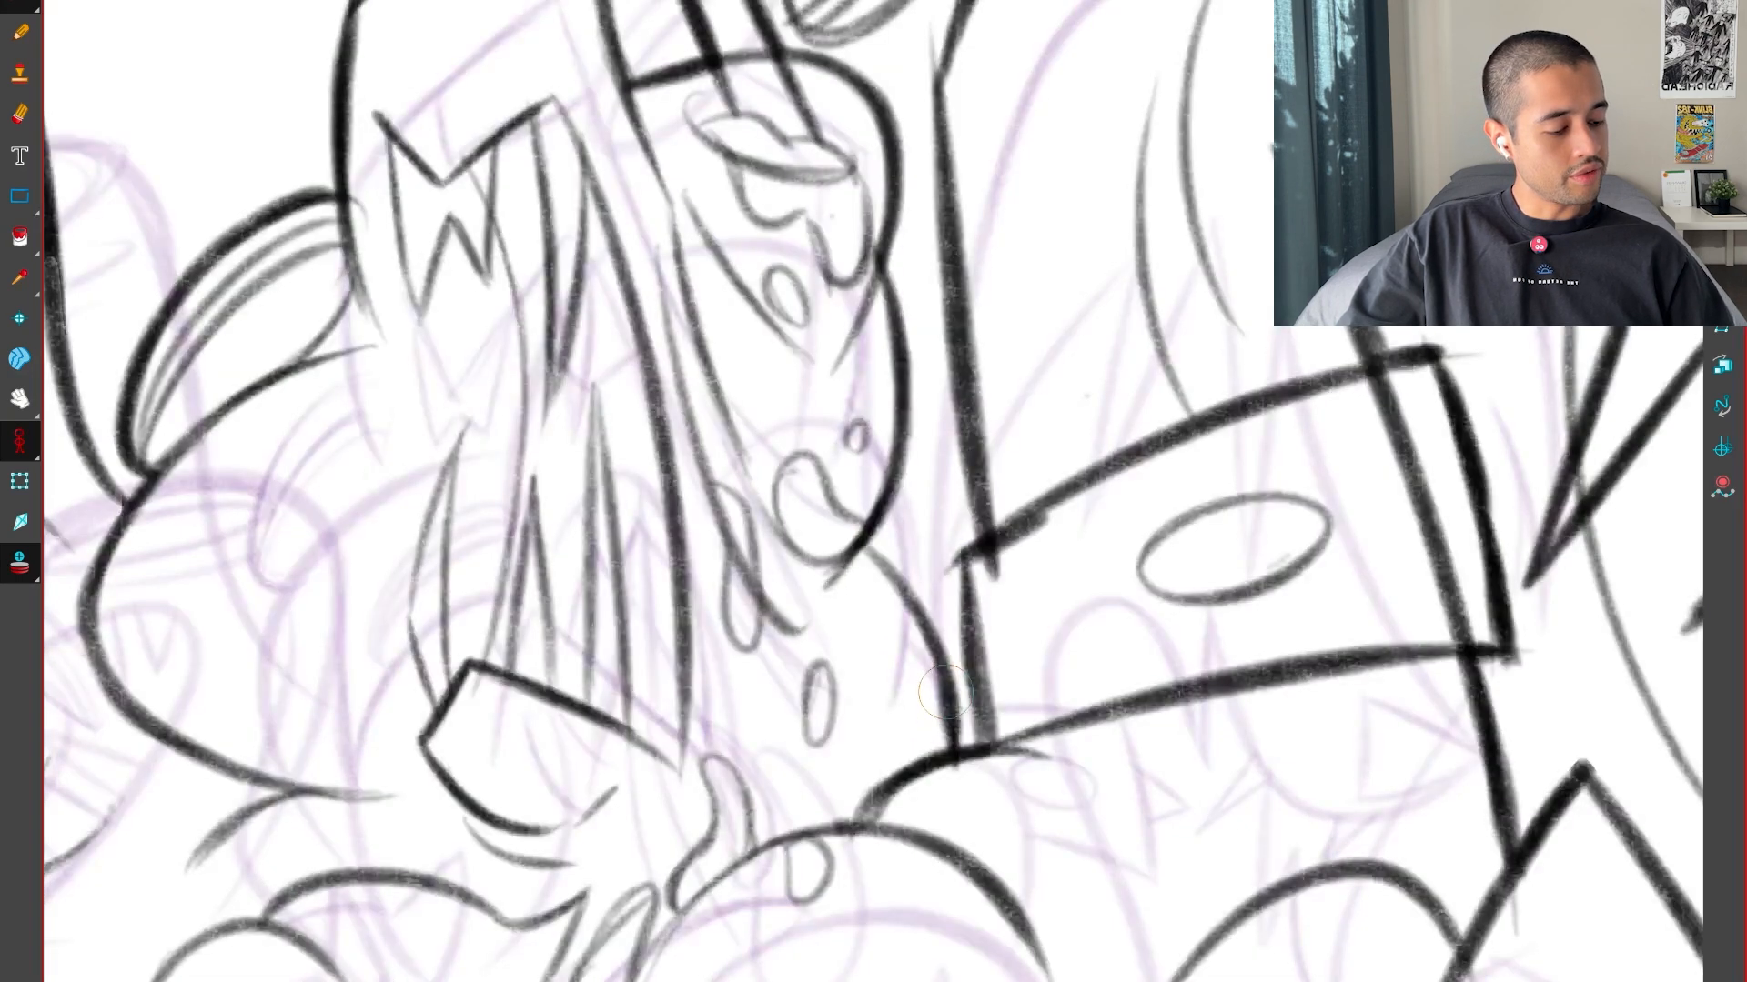
key(f)
key(f)
drag(1091, 878, 1117, 760)
key(f)
scroll(1105, 659, up, 3)
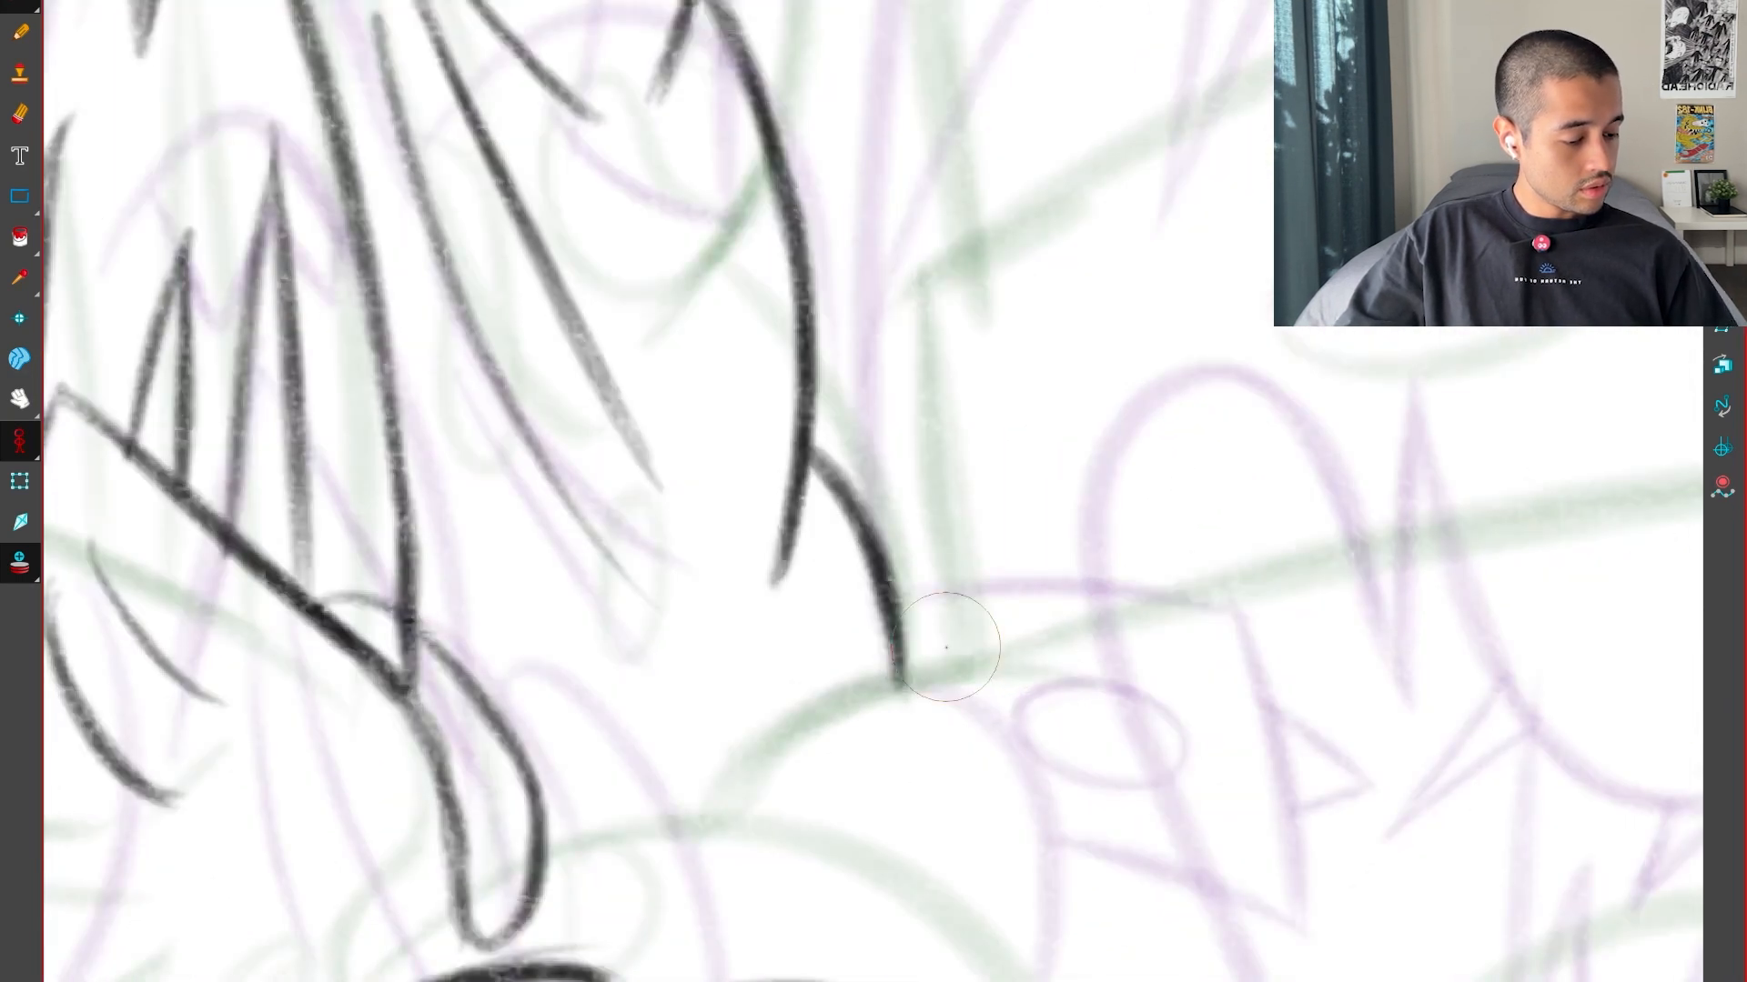
Draw a thick arch starting beneath the second bulge and passing over the short curve's lower end, then redraw its arc
mouse_move(750, 800)
mouse_down()
mouse_move(1123, 645)
mouse_move(1221, 878)
mouse_up()
key(g)
key(f)
key(g)
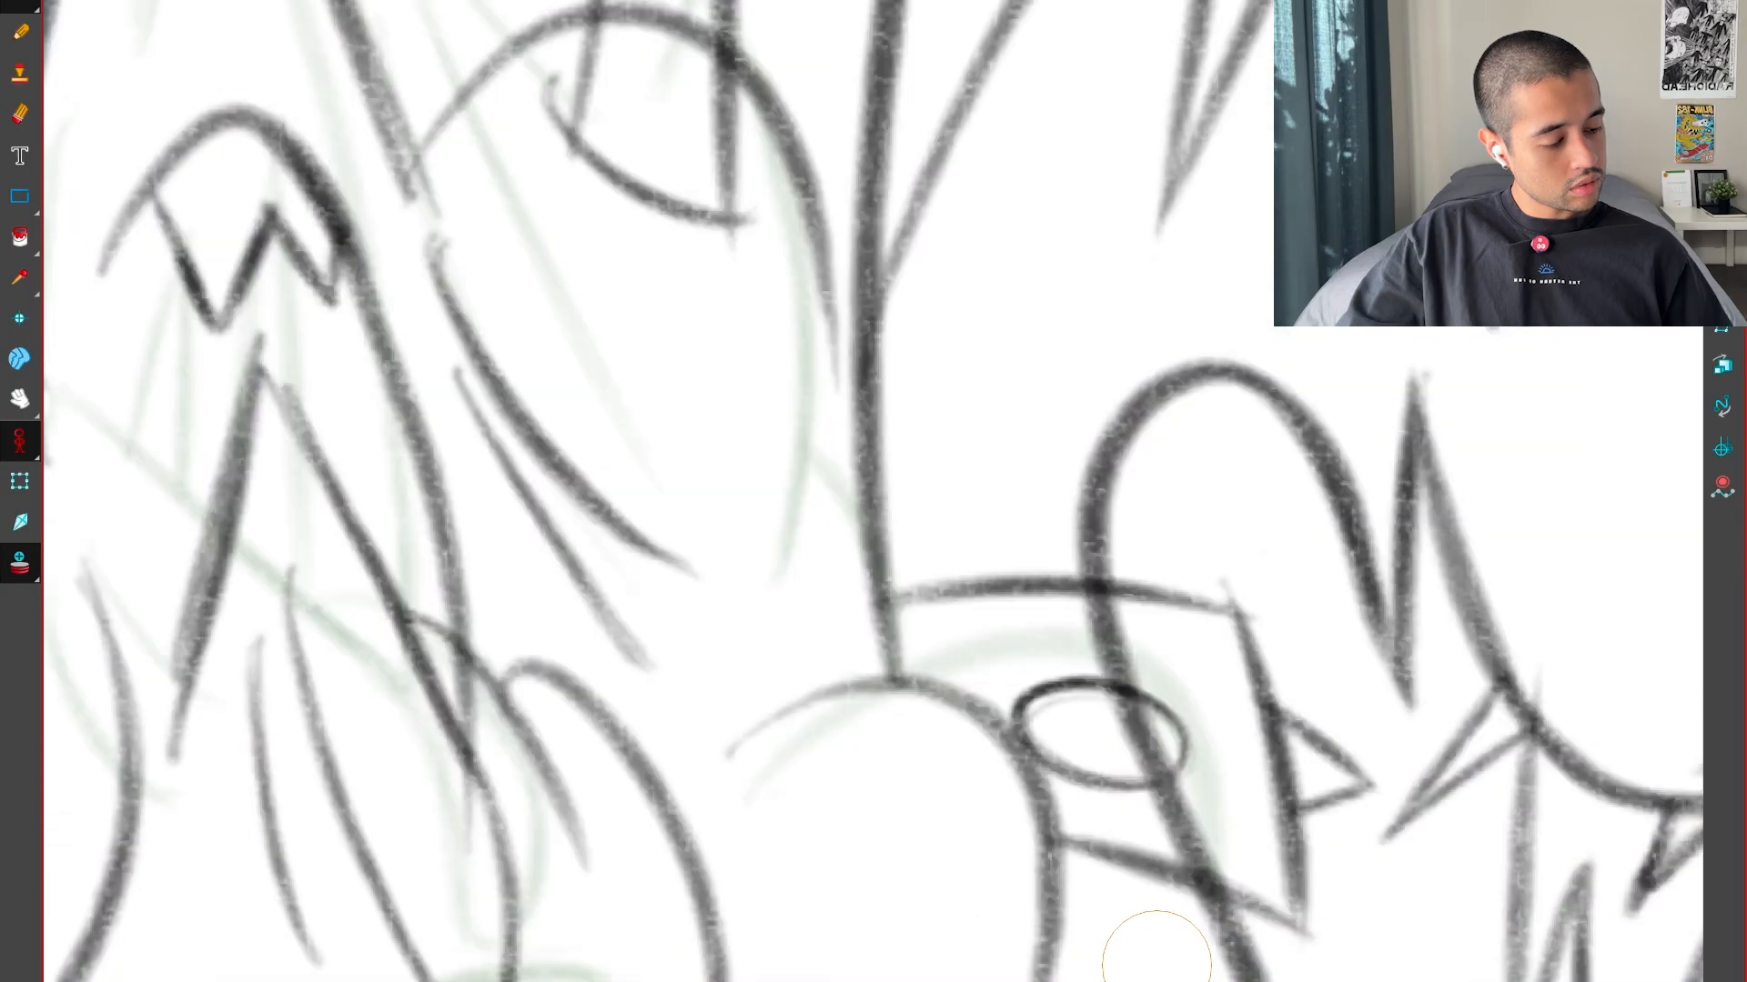
key(g)
drag(742, 775, 1219, 874)
key(f)
key(g)
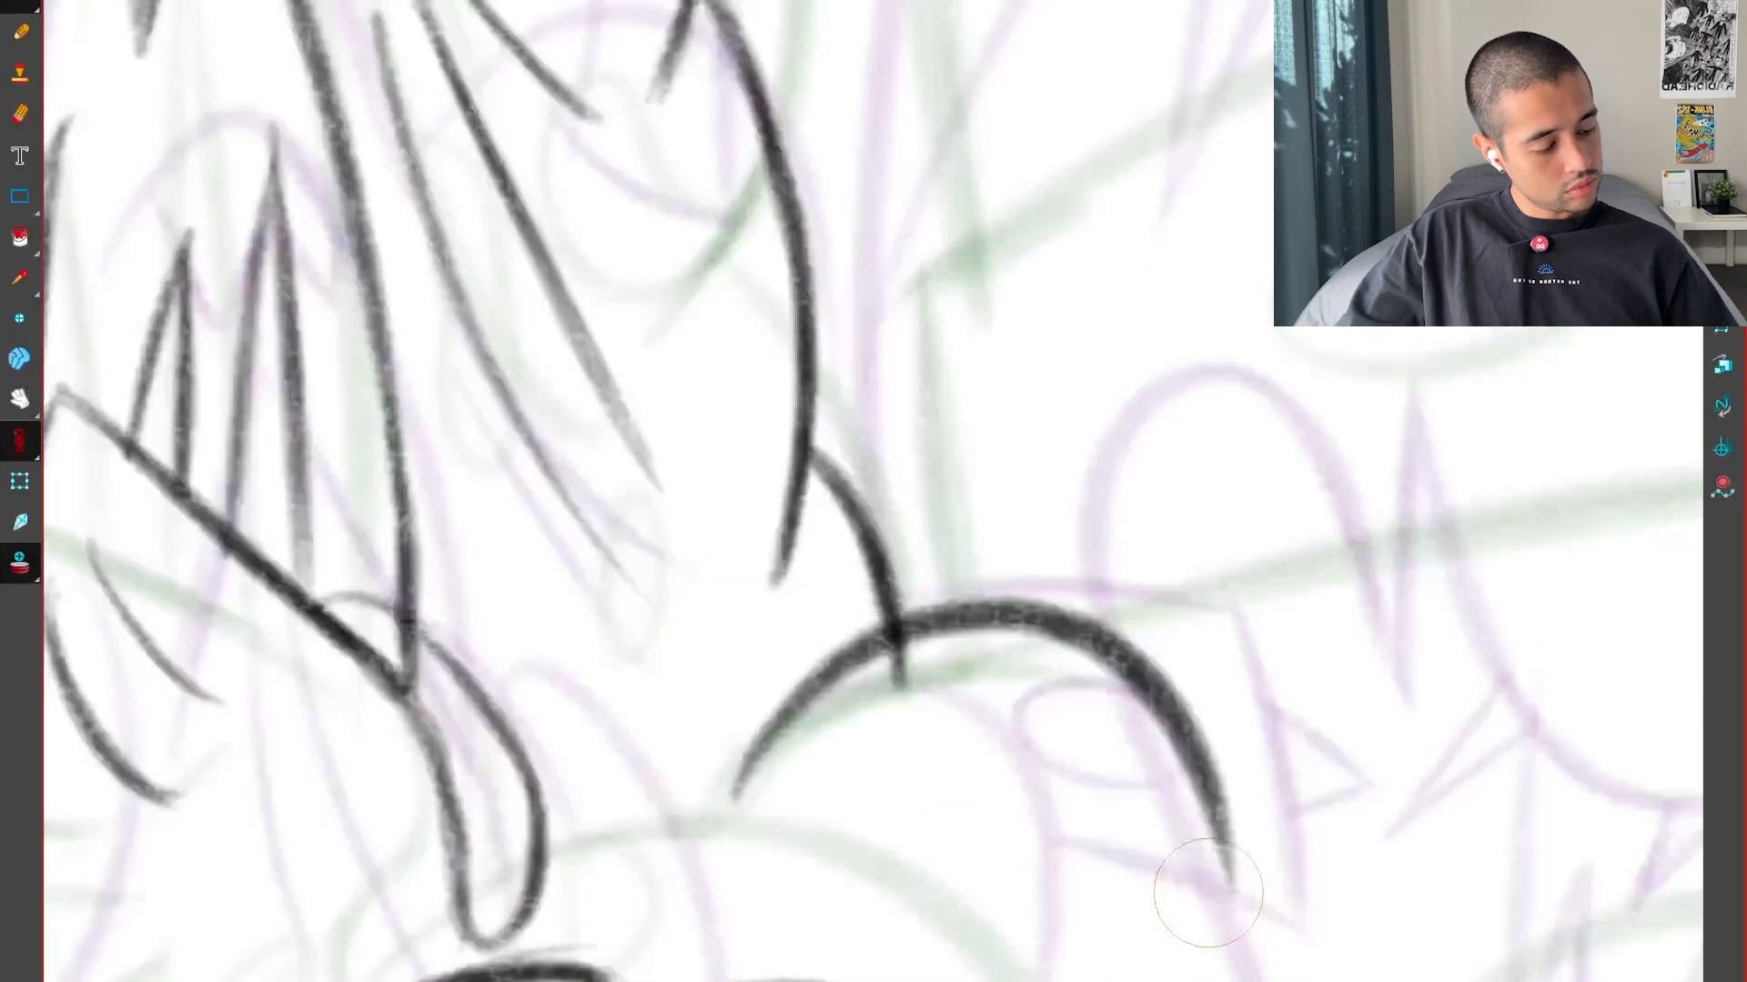
Compare the arch with the key drawings and erase the end of the short curve that overlaps beneath it
key(f)
key(g)
key(f)
key(g)
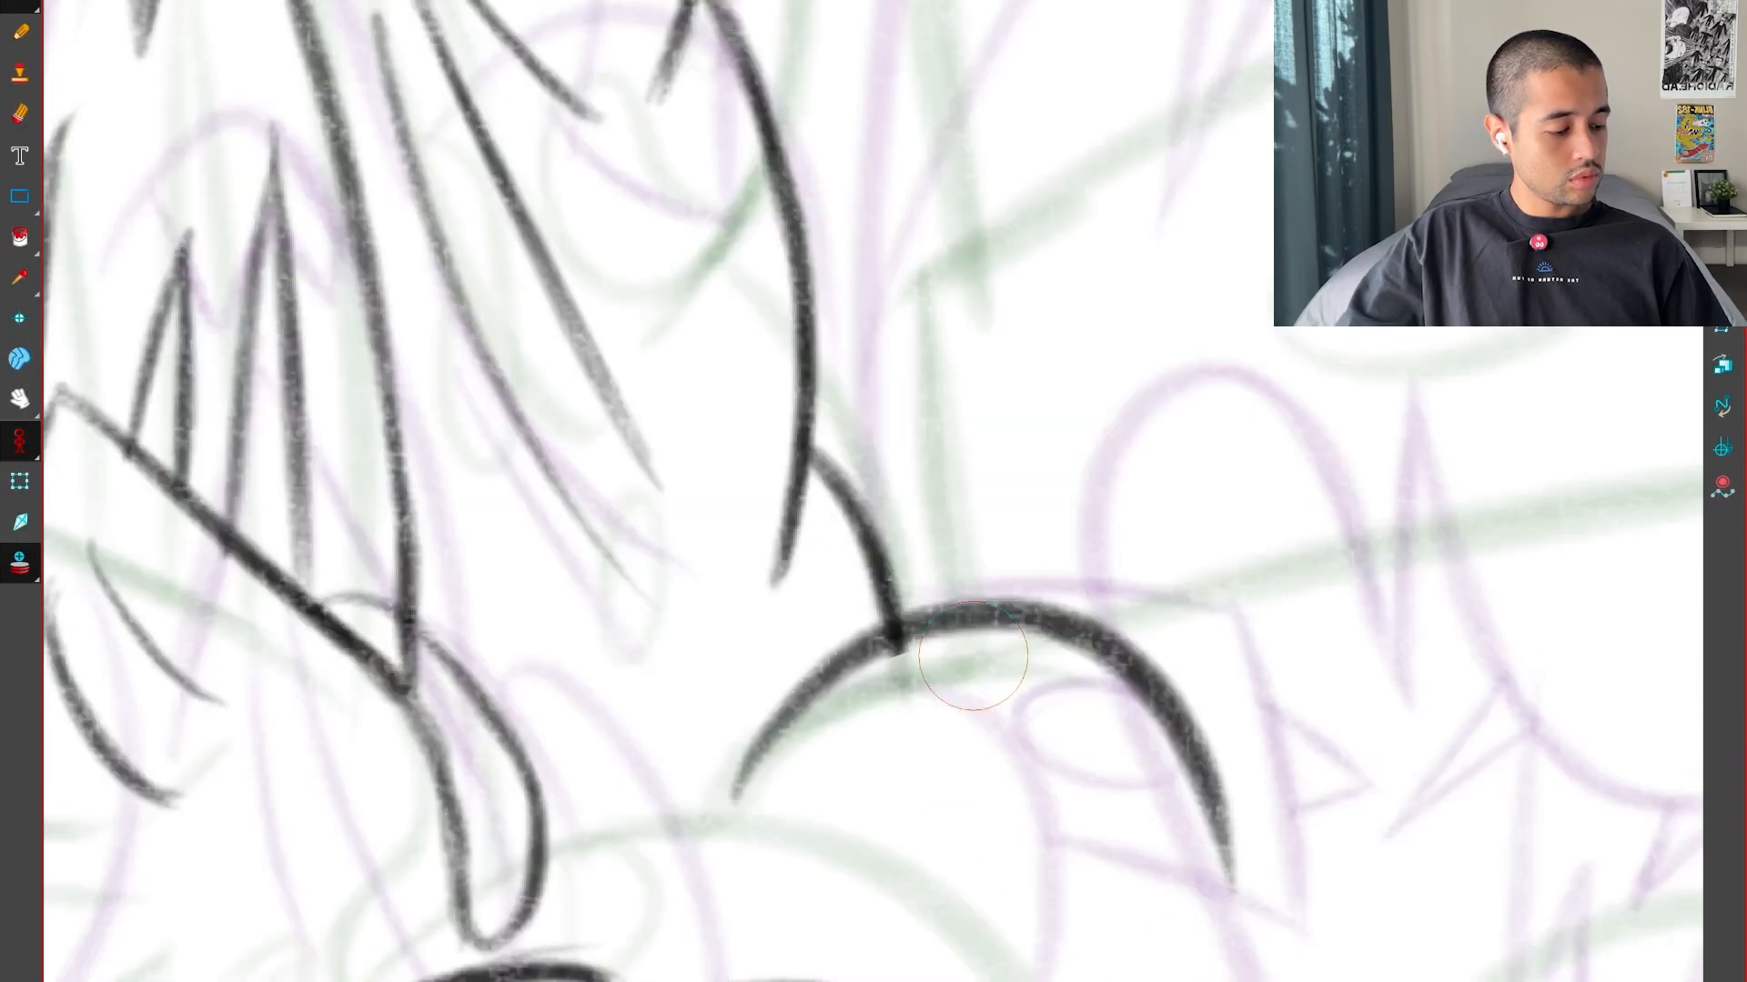
scroll(1189, 686, down, 6)
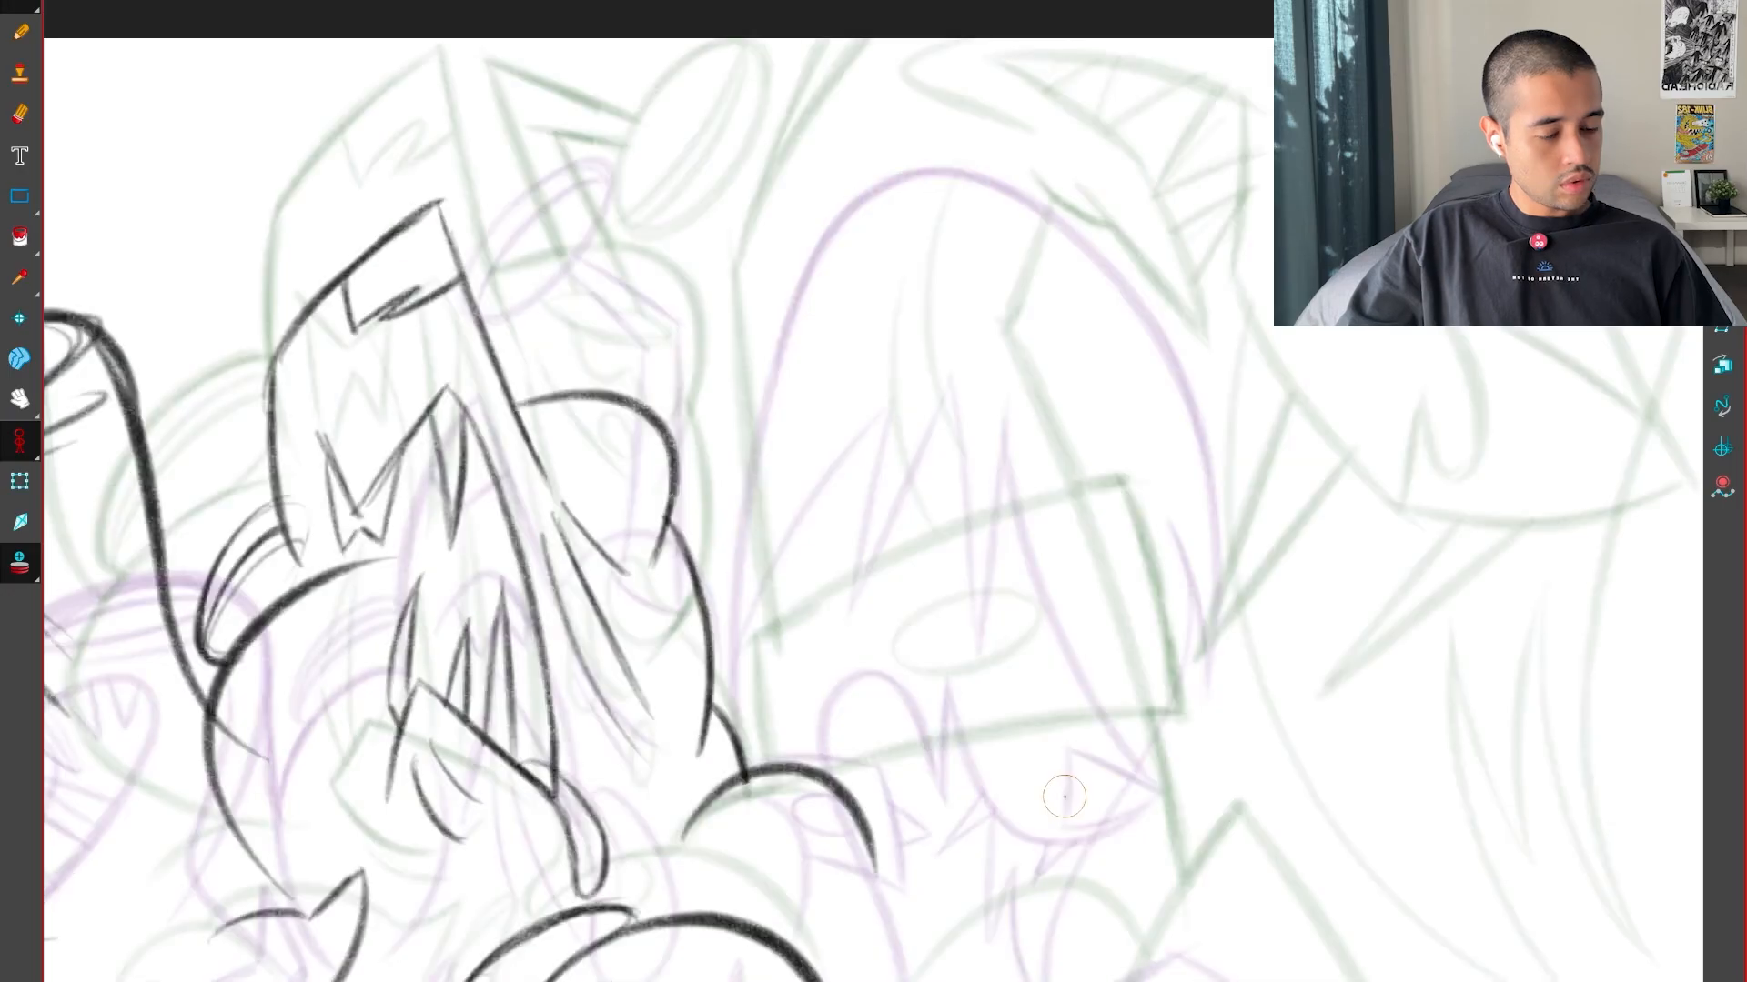
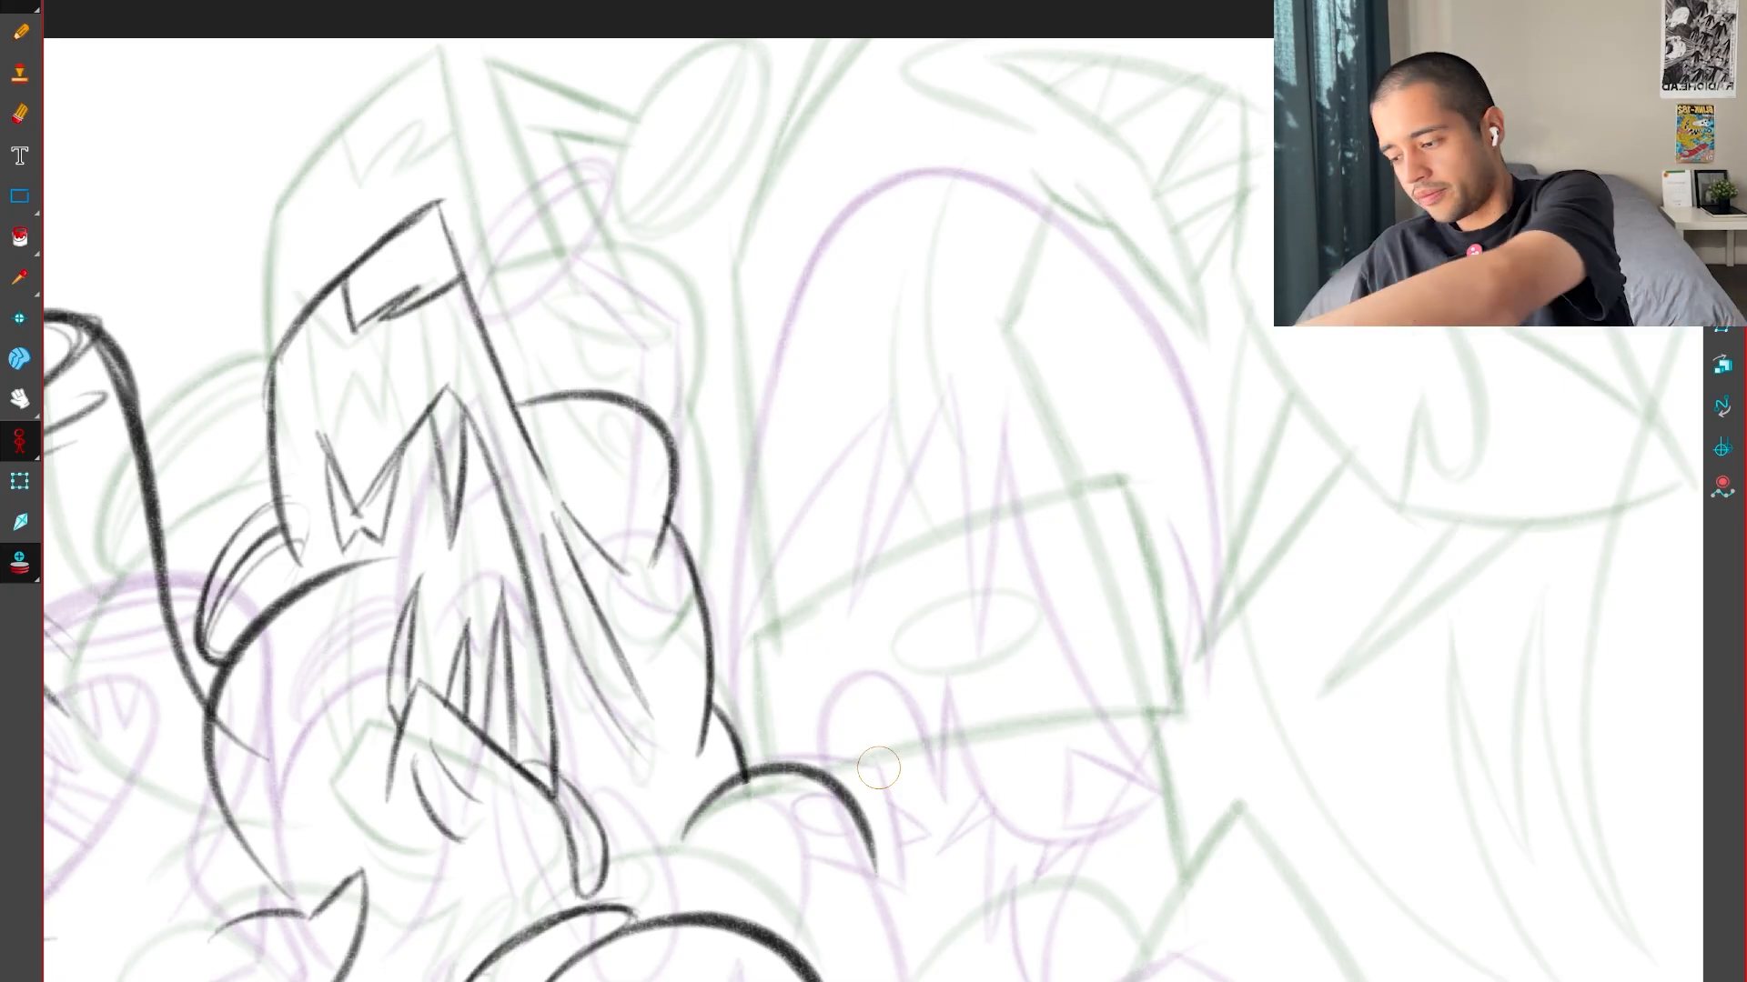
drag(812, 596, 890, 626)
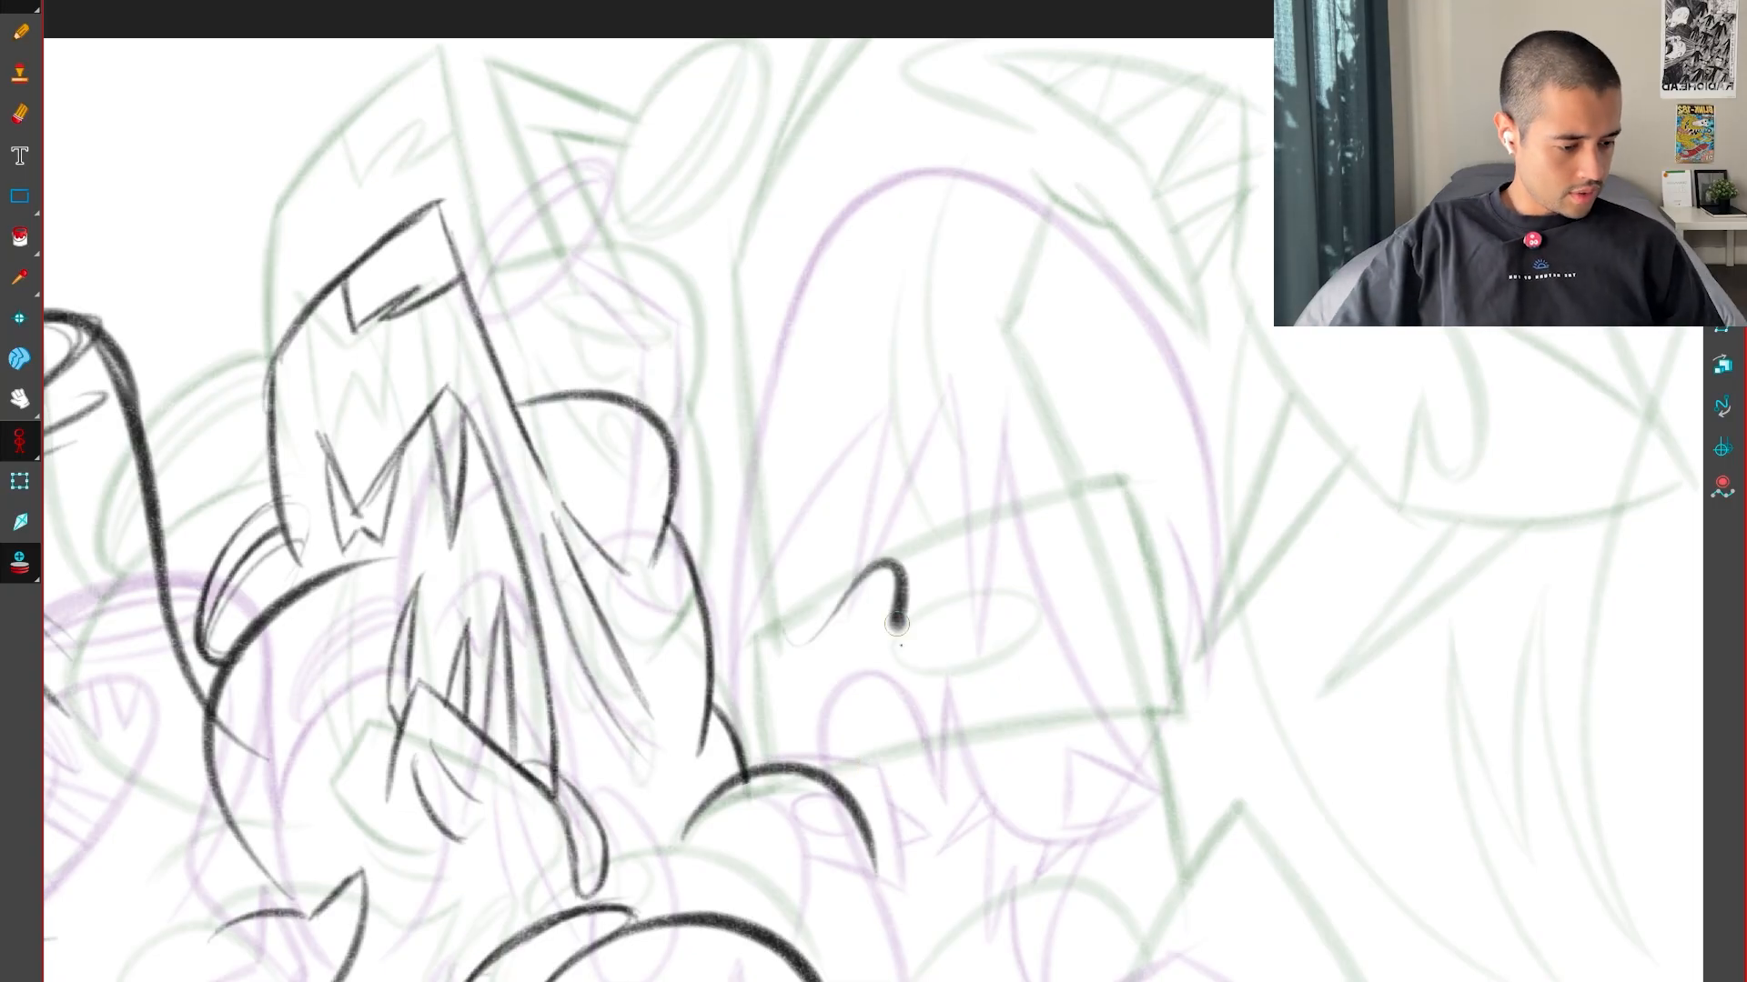
key(ctrl+z)
key(f)
key(g)
key(g)
key(f)
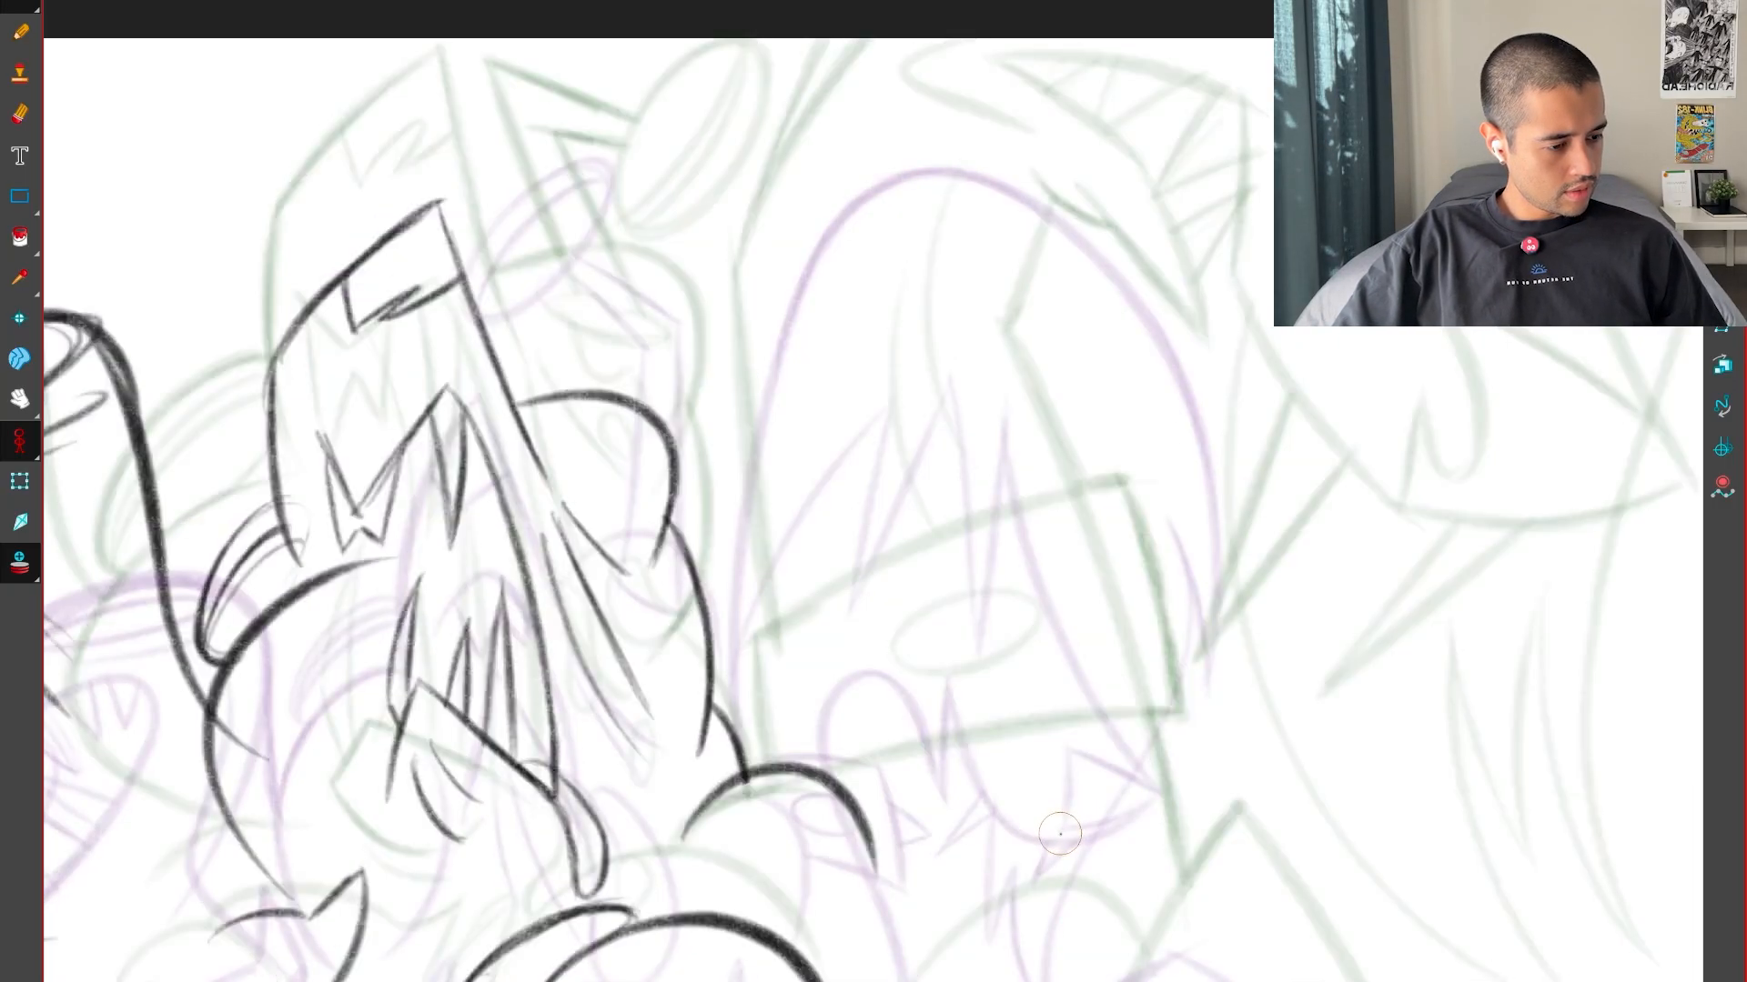
Compare the key drawings around the tall hooded shape, the curved blade and the body below them
drag(1065, 808, 992, 973)
key(2)
key(f)
key(g)
key(g)
key(2)
drag(1124, 886, 1068, 690)
key(f)
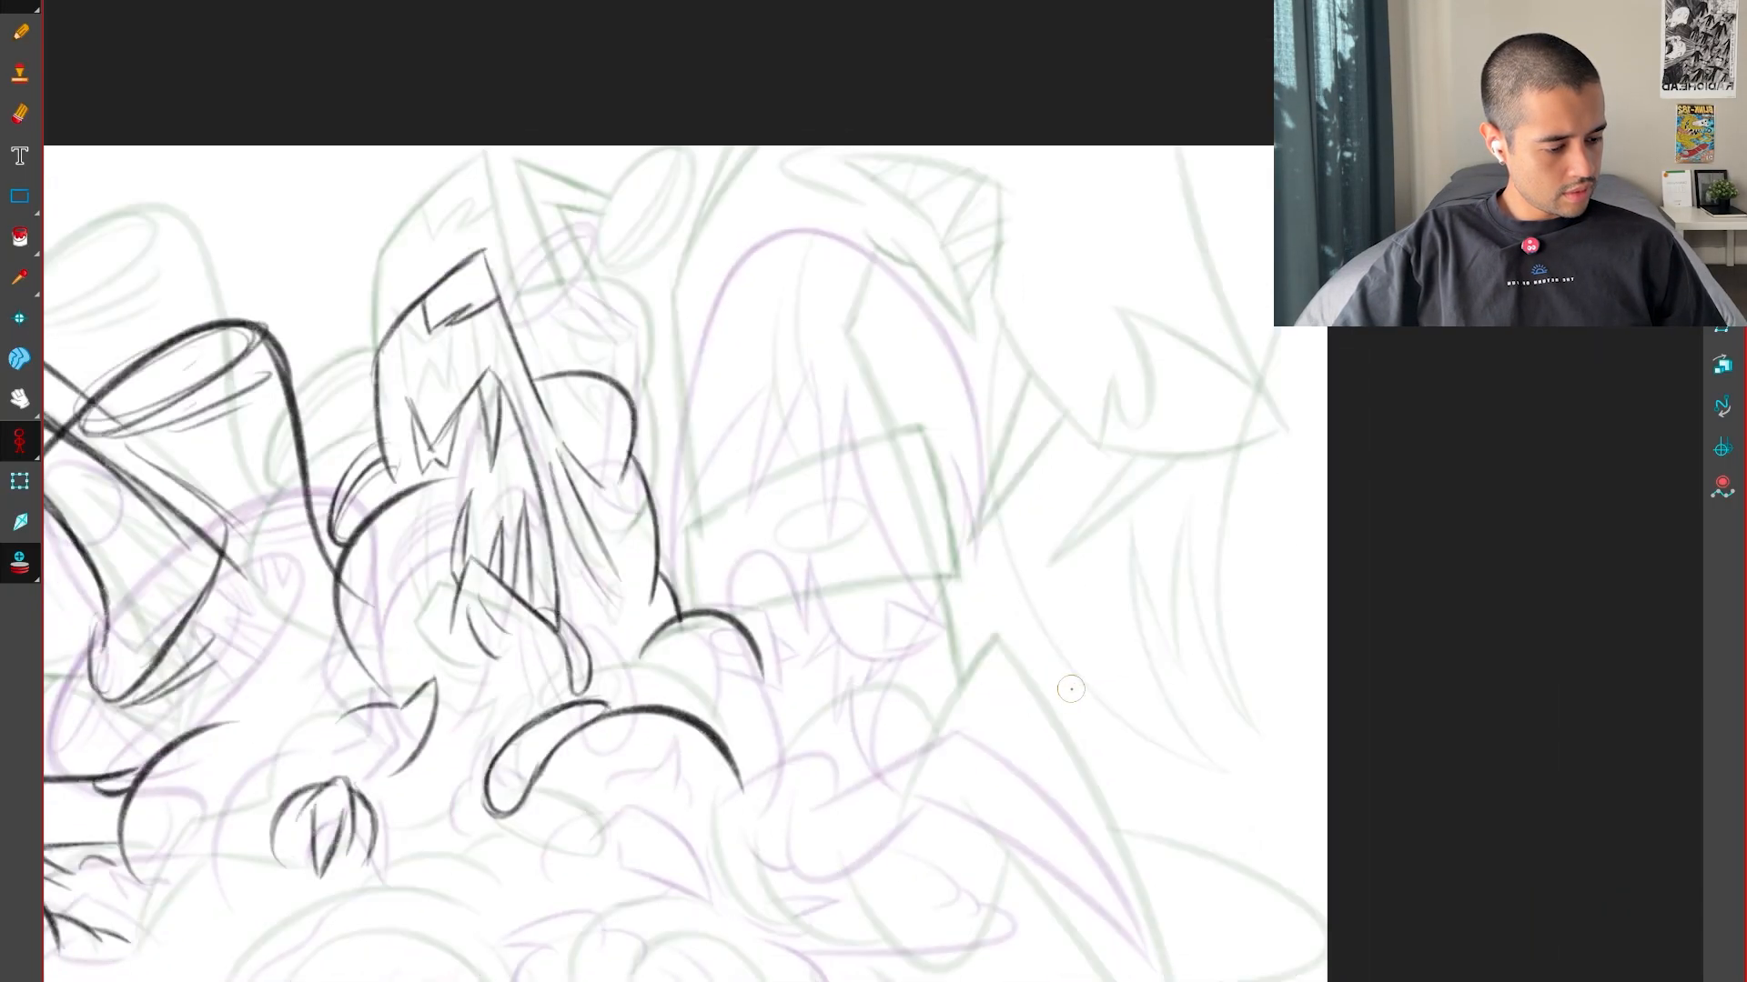
key(f)
key(g)
key(g)
key(g)
key(f)
key(f)
key(f)
key(g)
key(f)
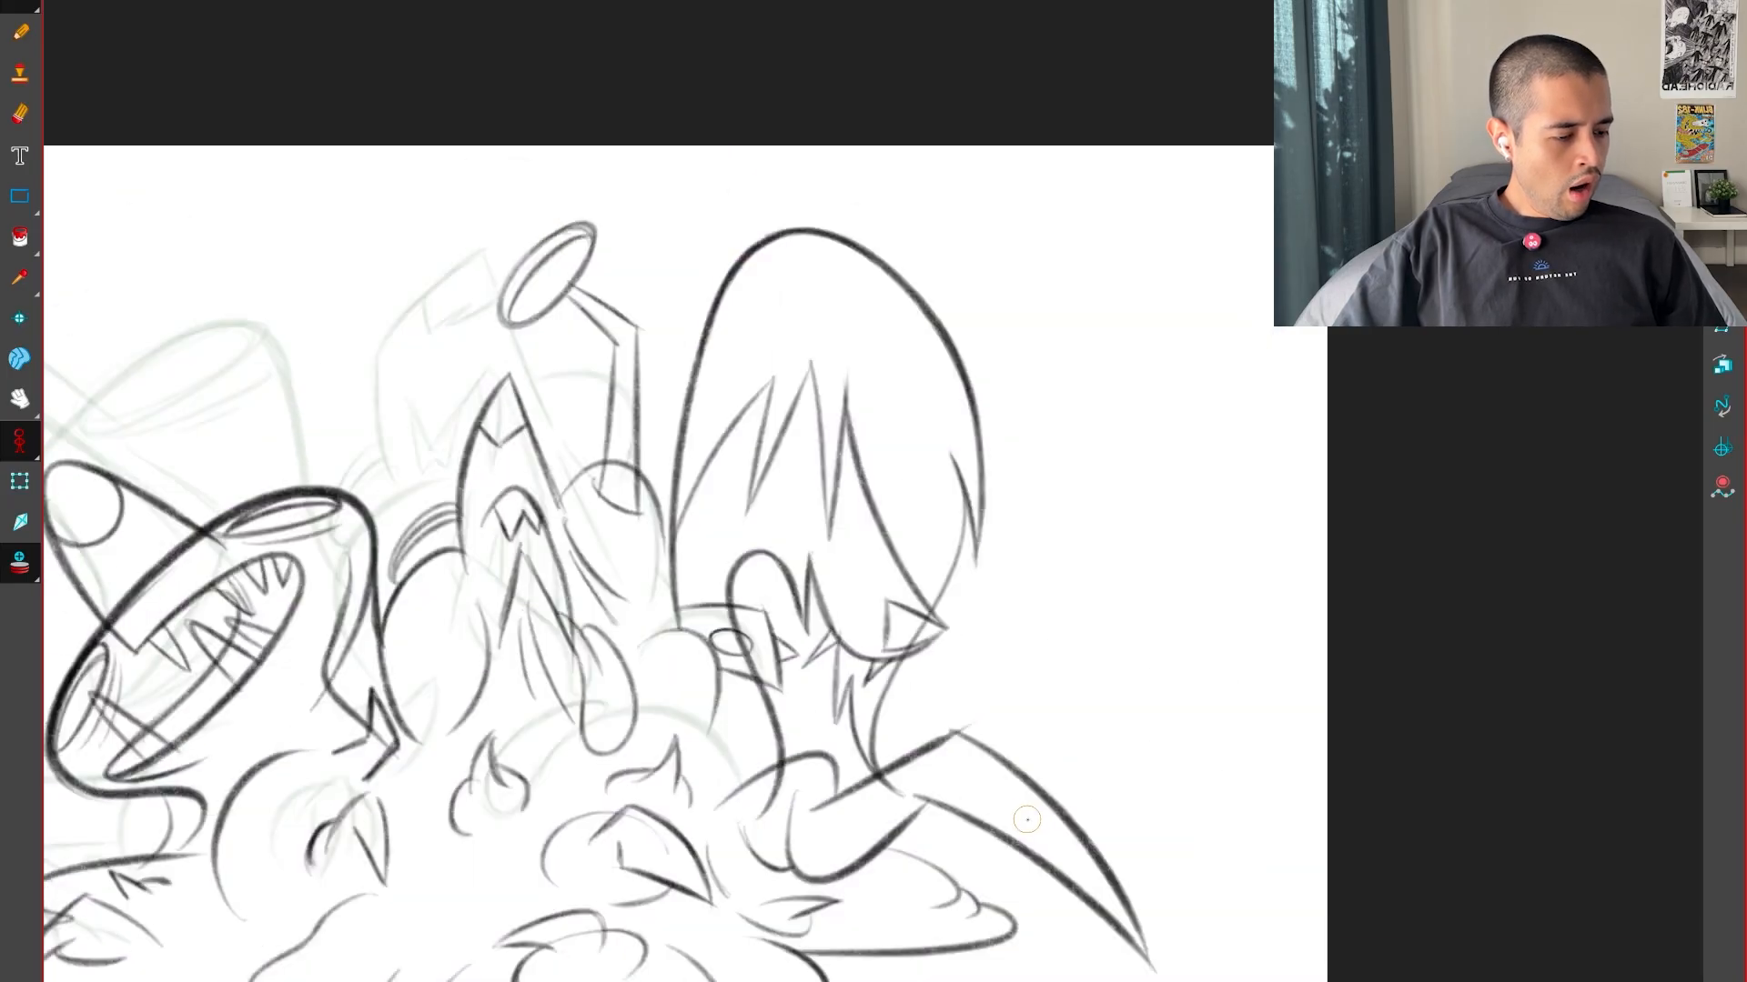
key(g)
Thicken the upper end of the rounded bulge's contour beside the pointed head's jaw, checking it against the key drawings
drag(1064, 780, 1064, 782)
mouse_move(809, 844)
mouse_down()
mouse_move(947, 850)
mouse_move(1092, 937)
mouse_up()
key(2)
key(f)
key(g)
key(g)
key(f)
key(2)
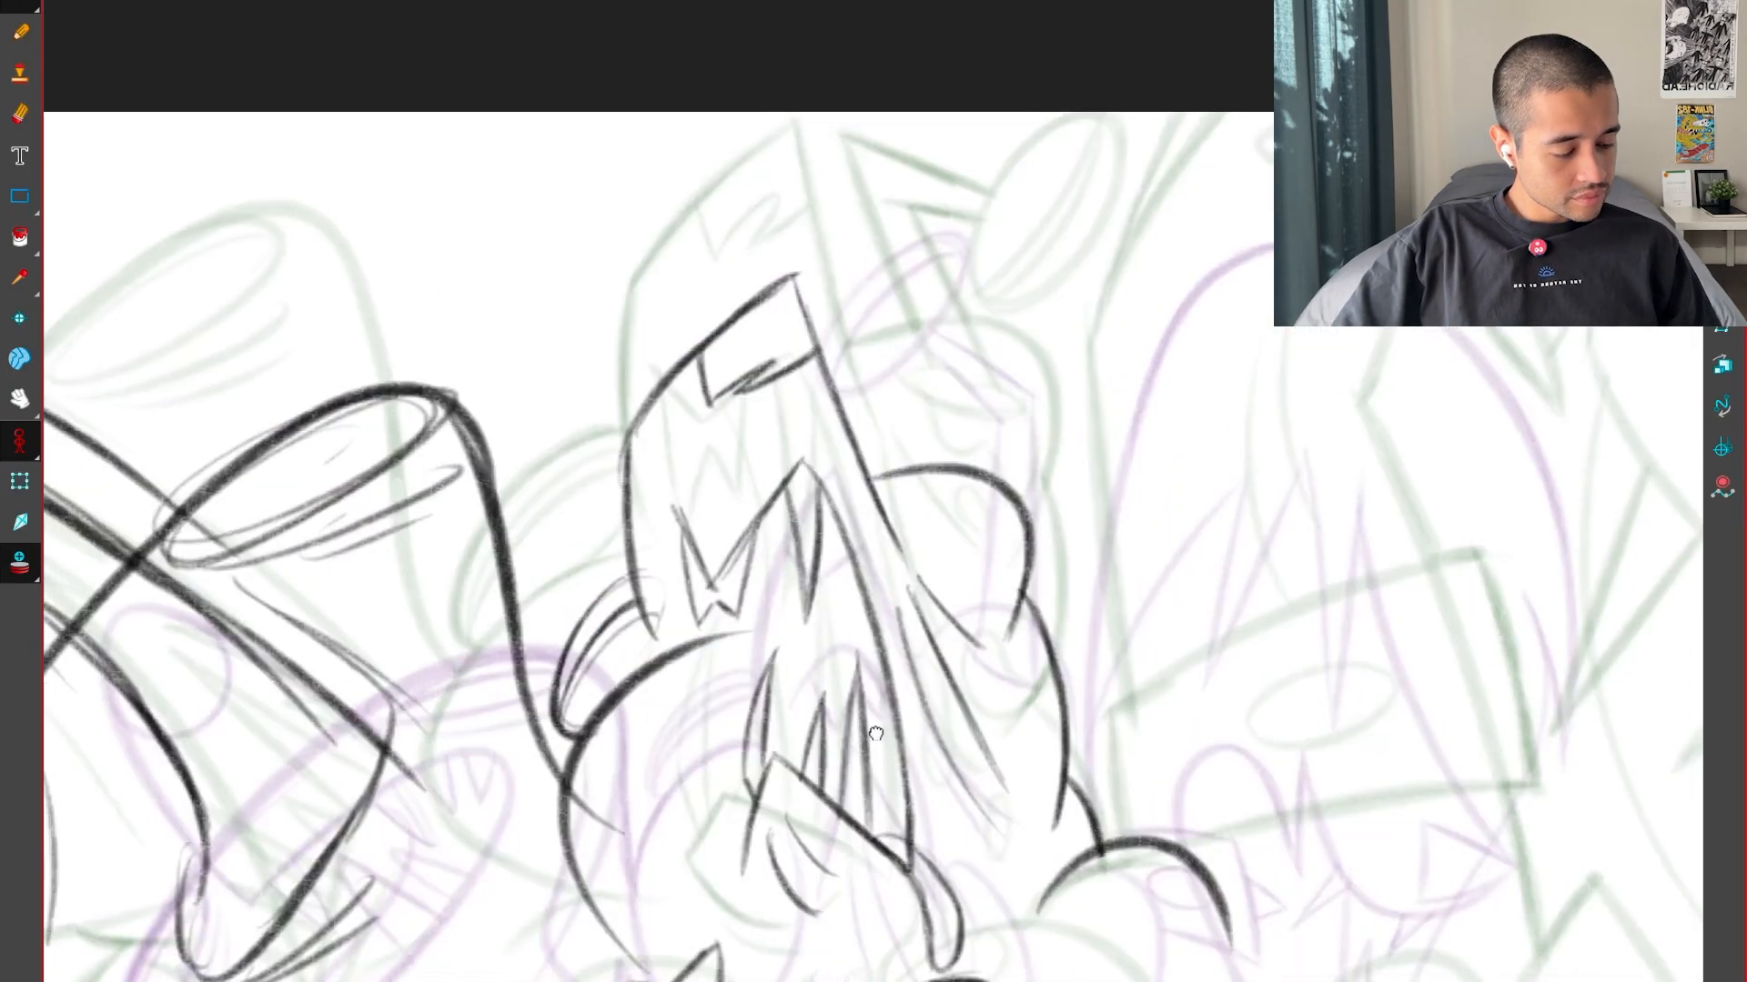
drag(873, 733, 973, 683)
key(2)
key(g)
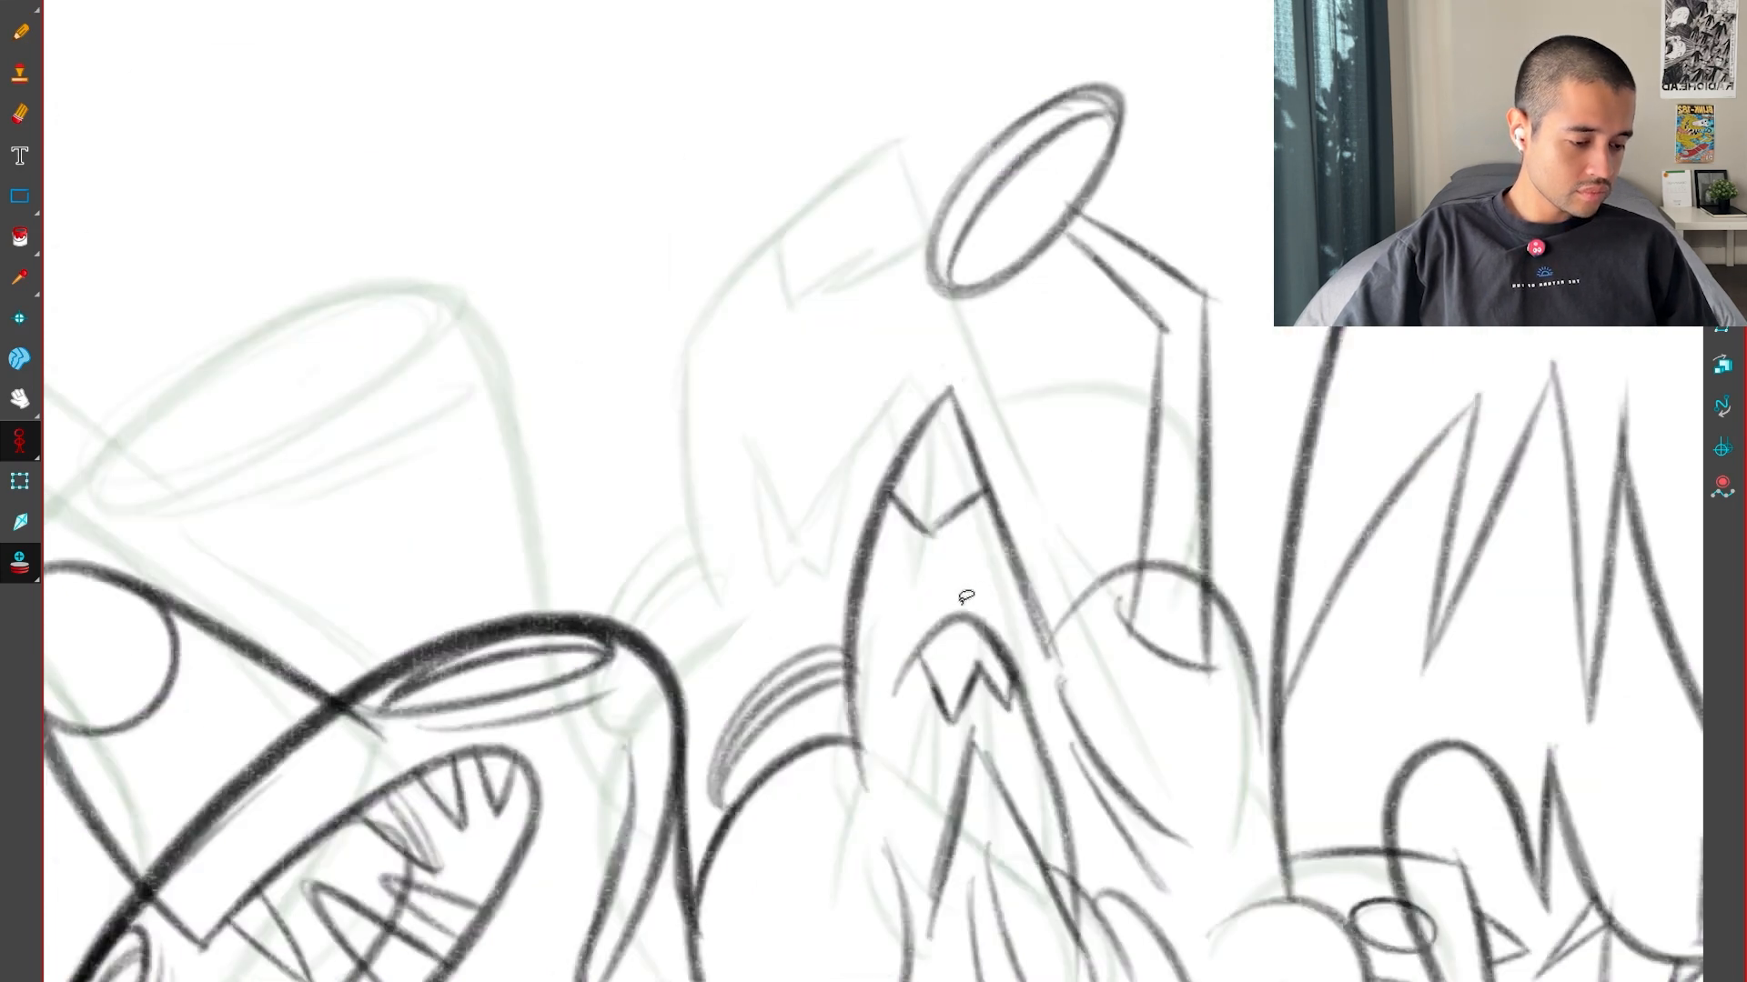
key(f)
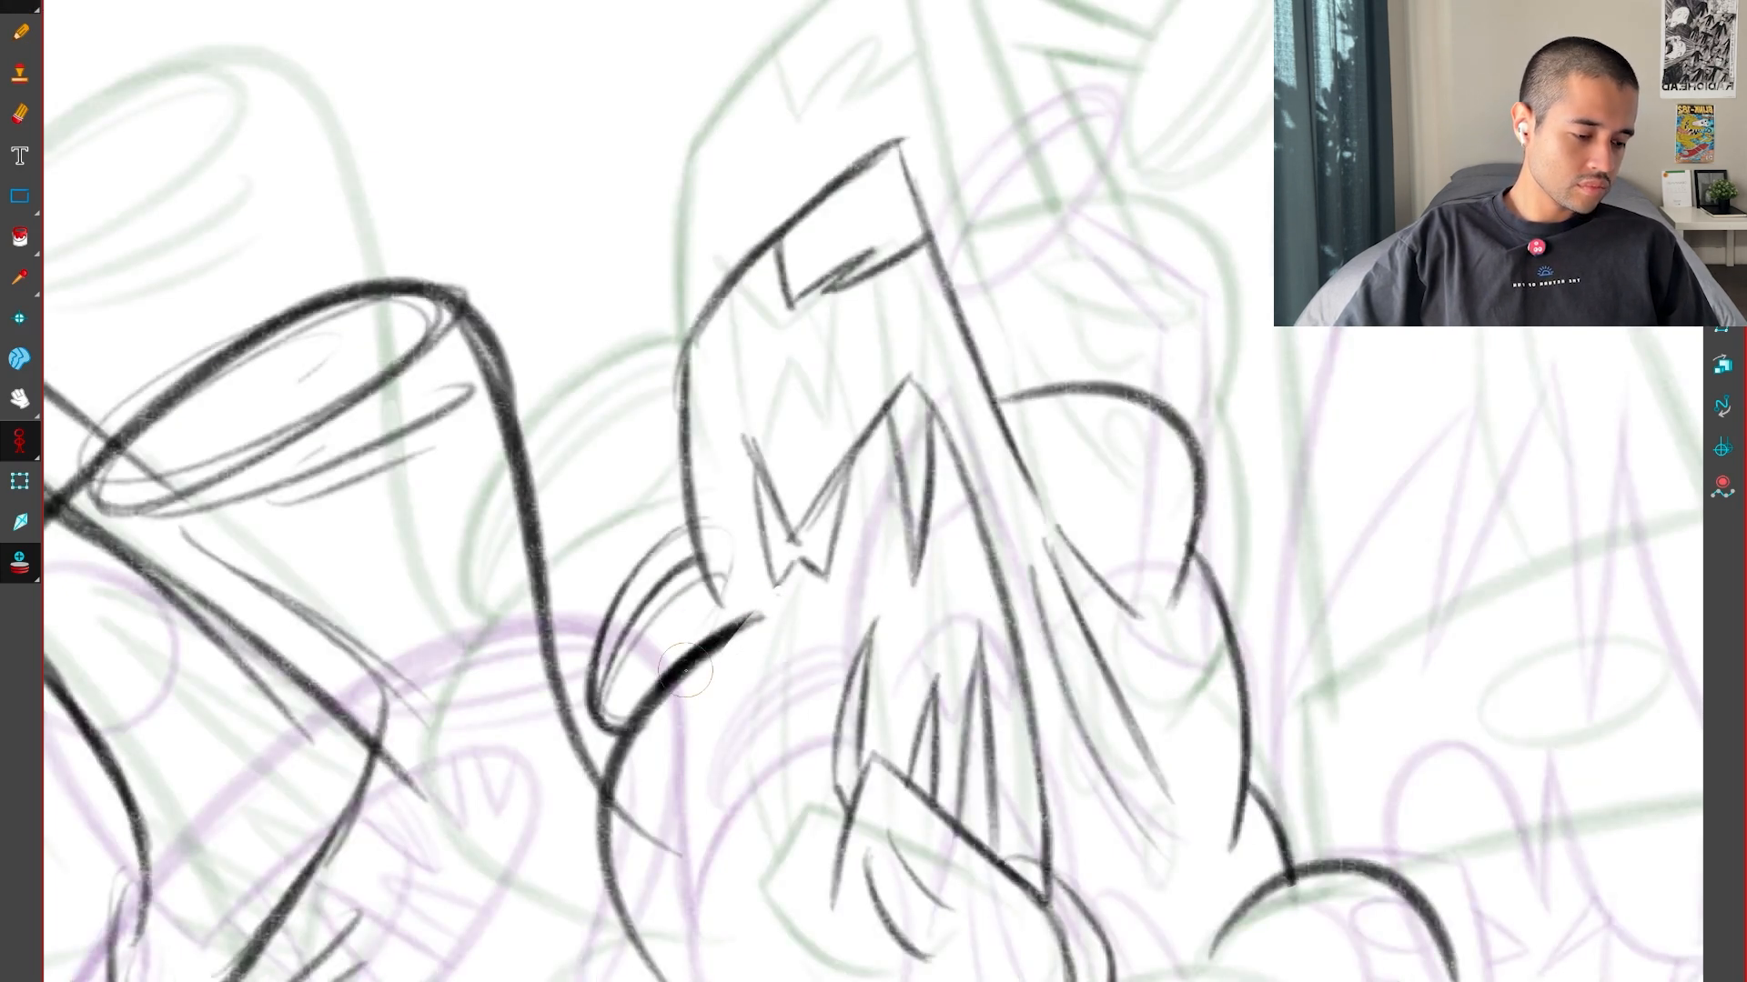
key(1)
key(1)
key(1)
Compare the whole monster's inbetween with both key drawings to judge how the lower body moves
drag(1046, 914, 1043, 780)
key(g)
key(f)
key(f)
key(g)
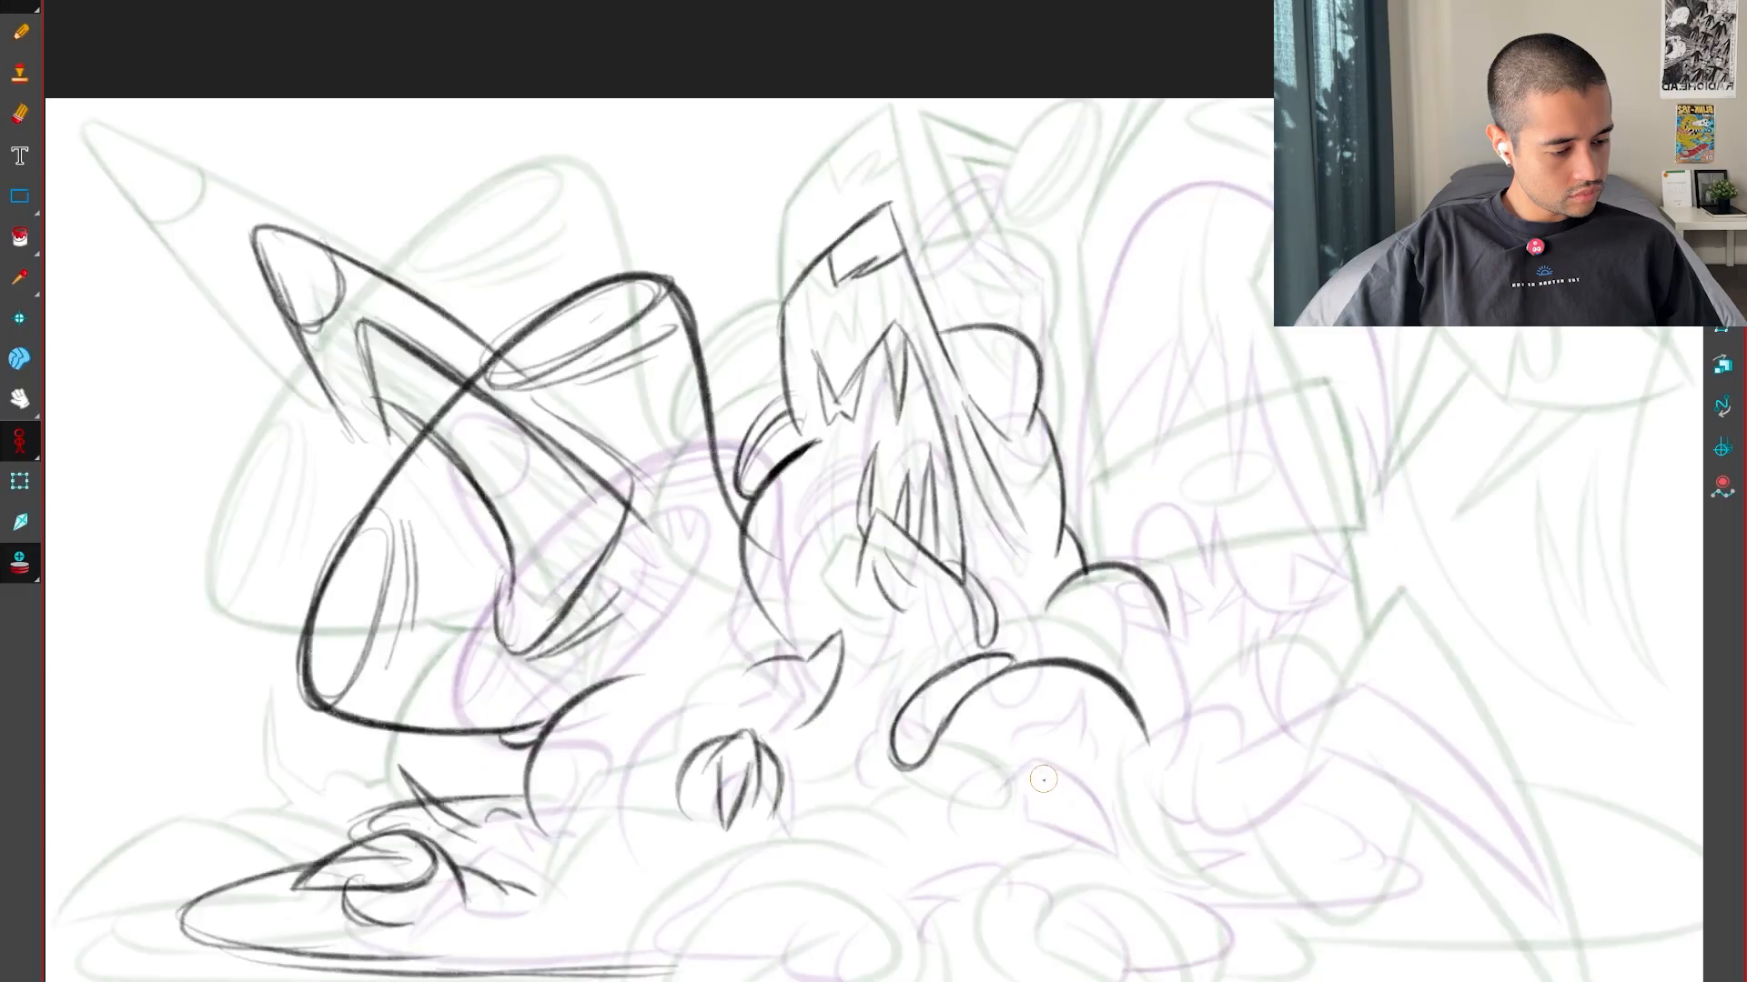
key(g)
key(f)
key(f)
key(g)
key(g)
key(f)
key(f)
key(g)
key(g)
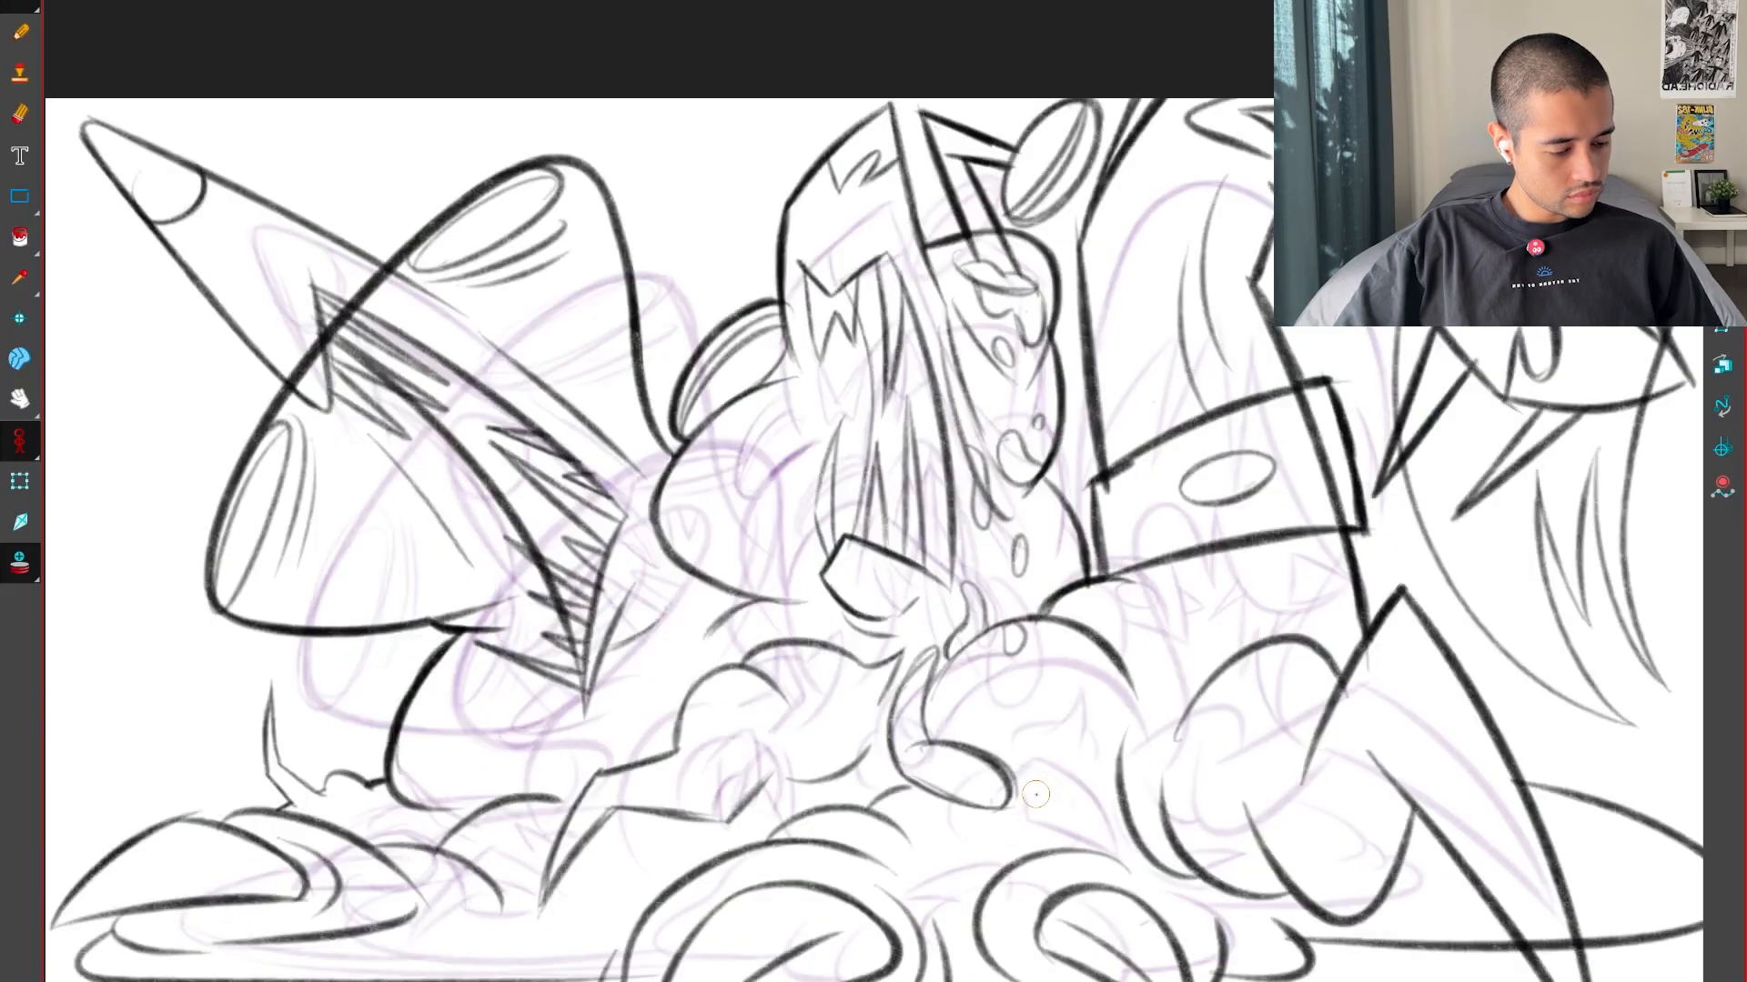
key(f)
key(f)
key(g)
Examine the monster's feet and base in the key drawings, close up around the two large rounded forms
drag(994, 962, 1058, 780)
key(f)
key(g)
key(g)
key(g)
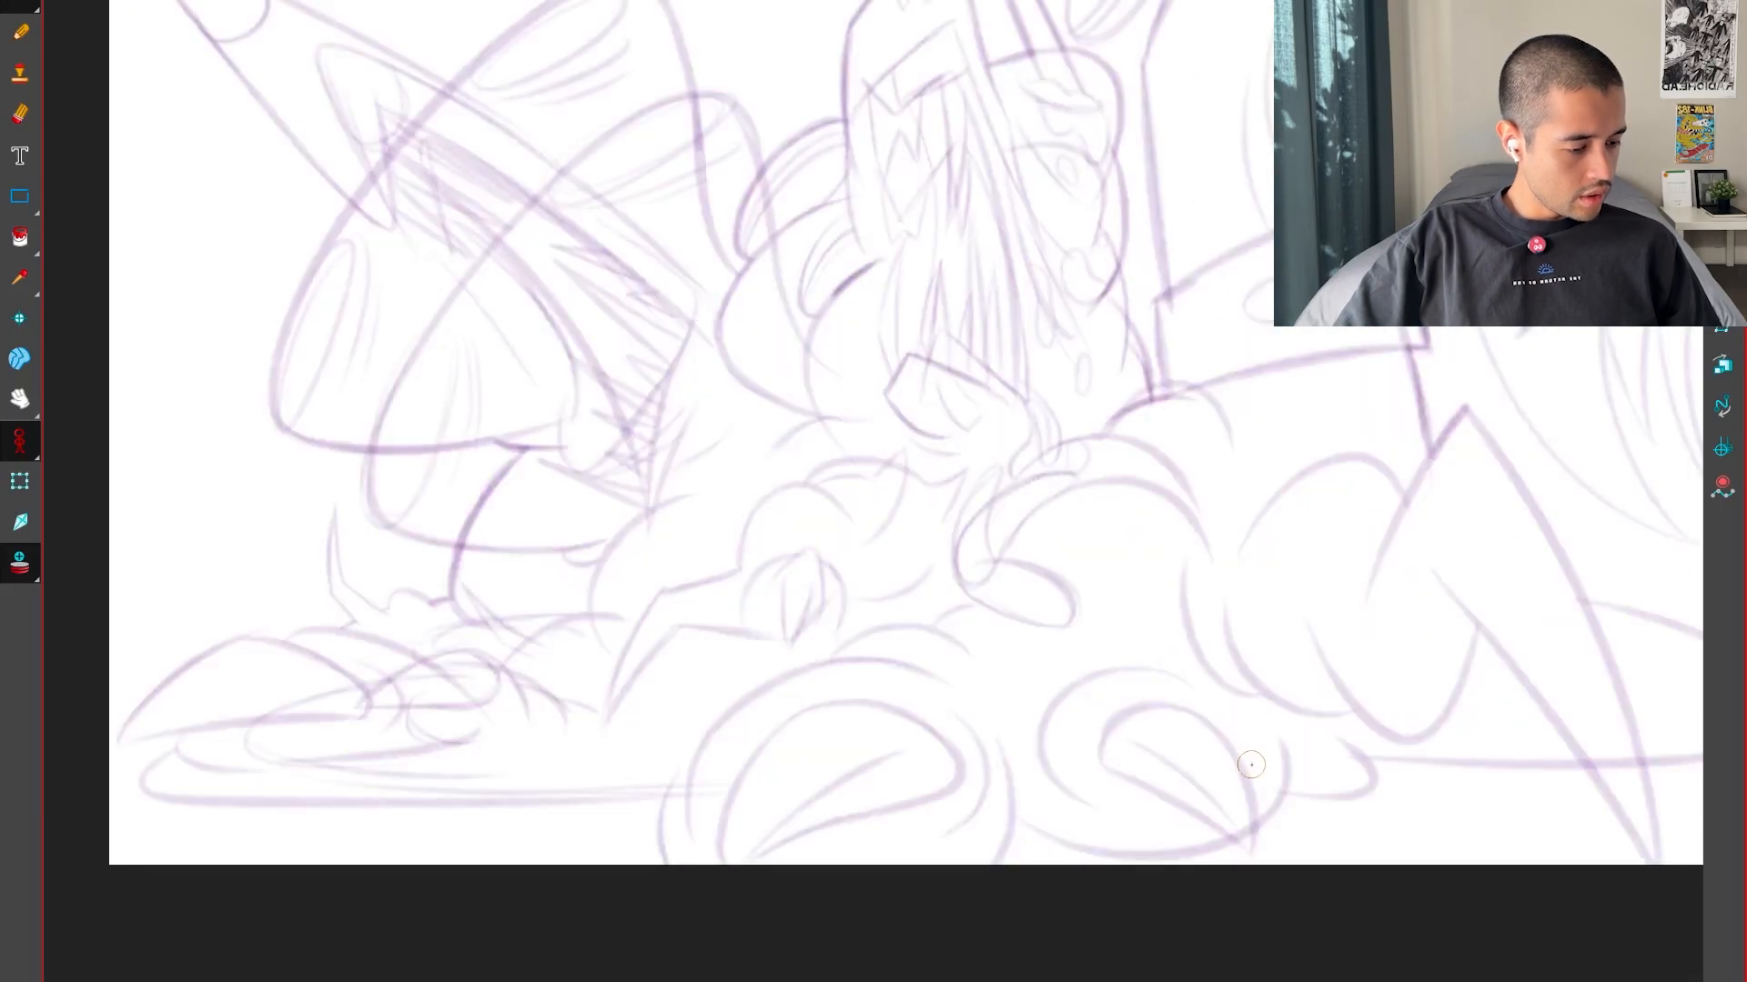
key(f)
key(f)
key(g)
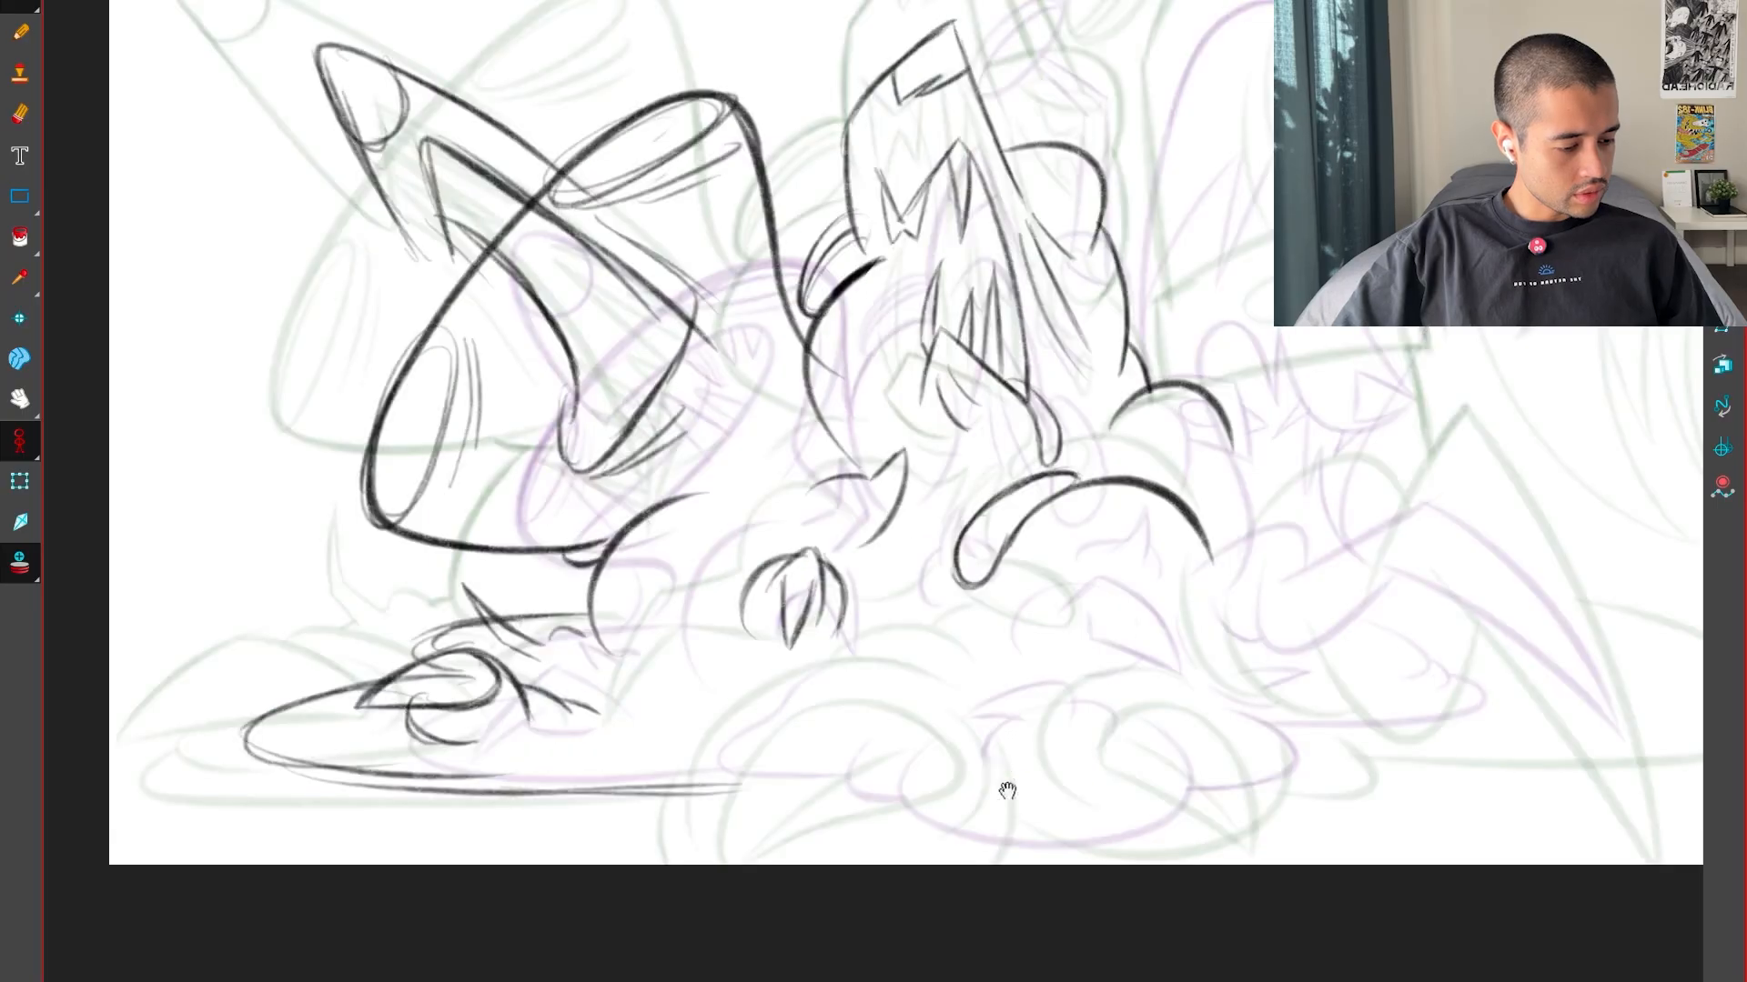
scroll(1006, 791, up, 2)
key(f)
key(g)
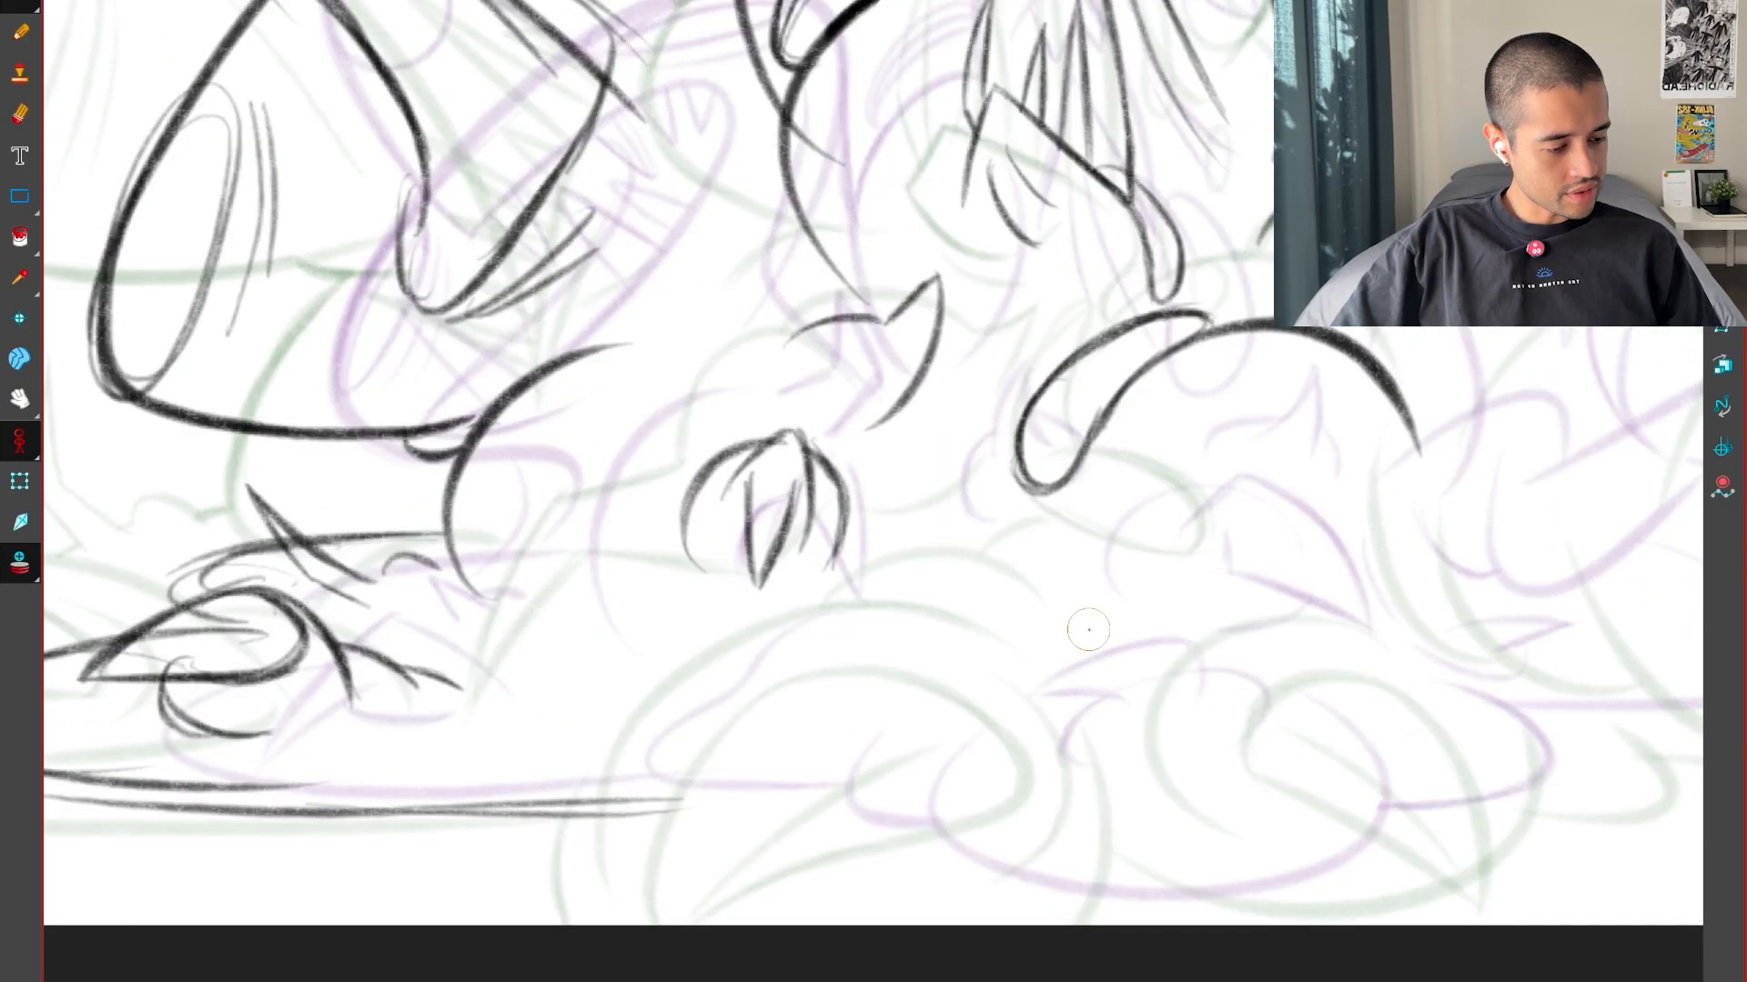
Draw a pointed teardrop below the small round form, with dark strokes from its tip, a side lobe and a rounded bottom
scroll(987, 694, up, 2)
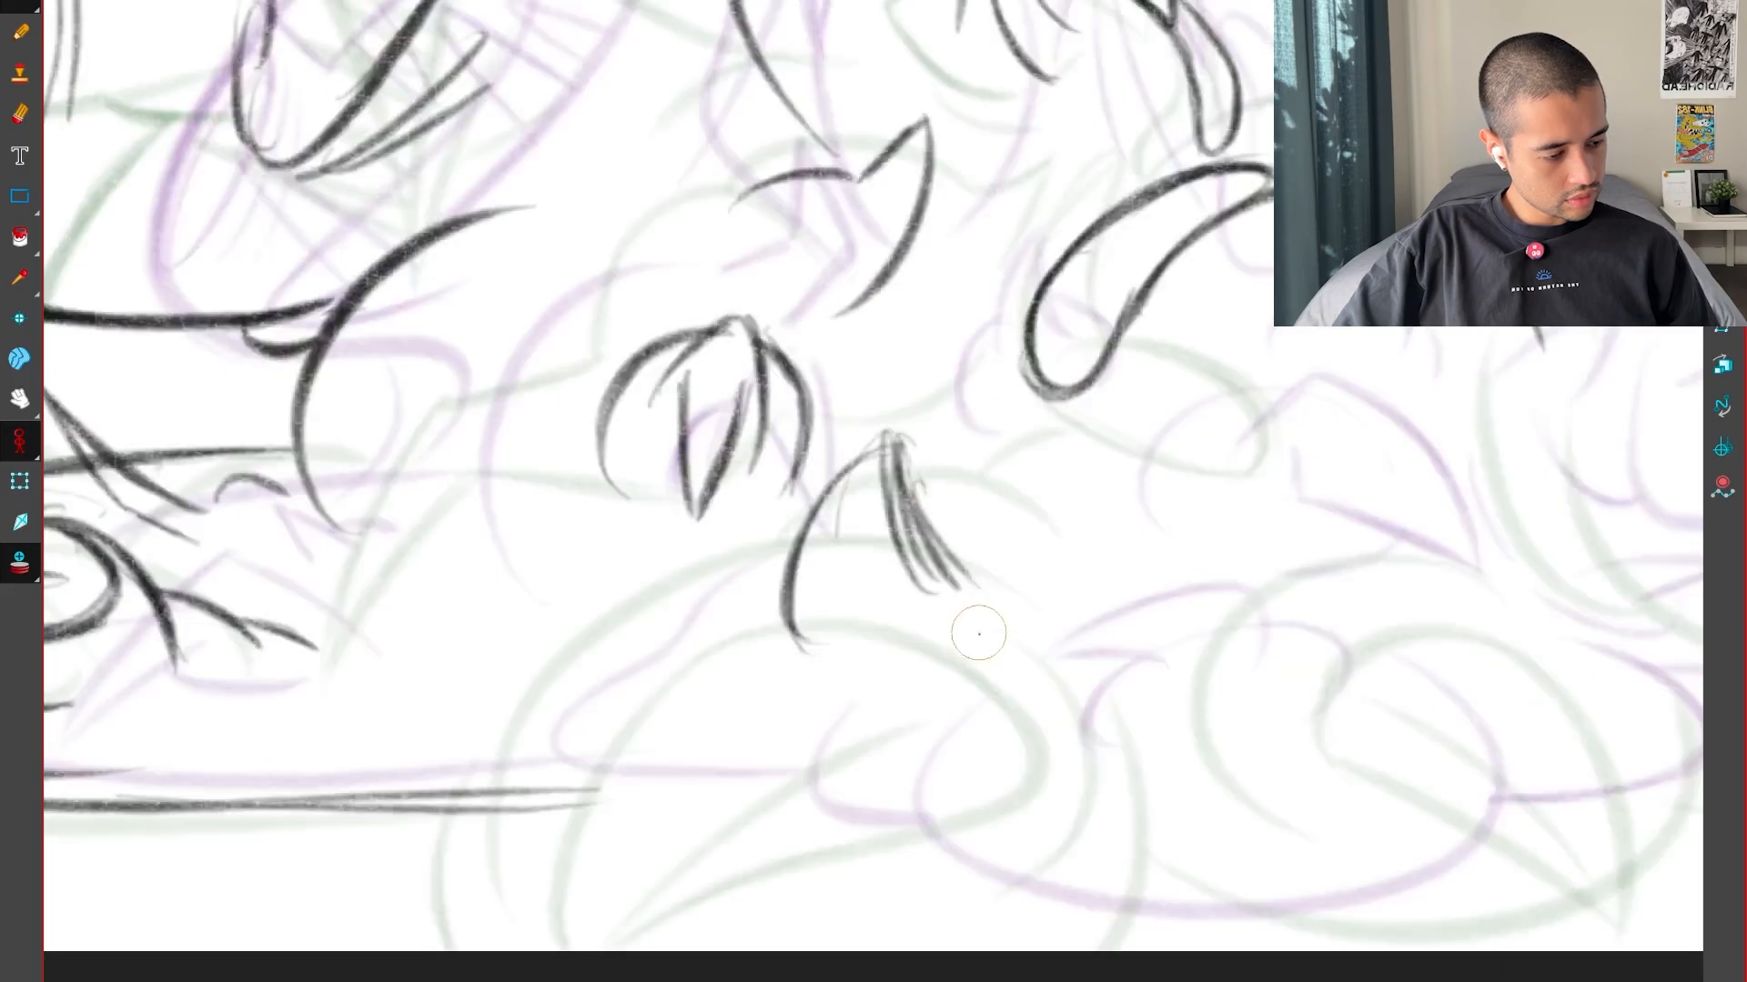
drag(1027, 609, 1001, 652)
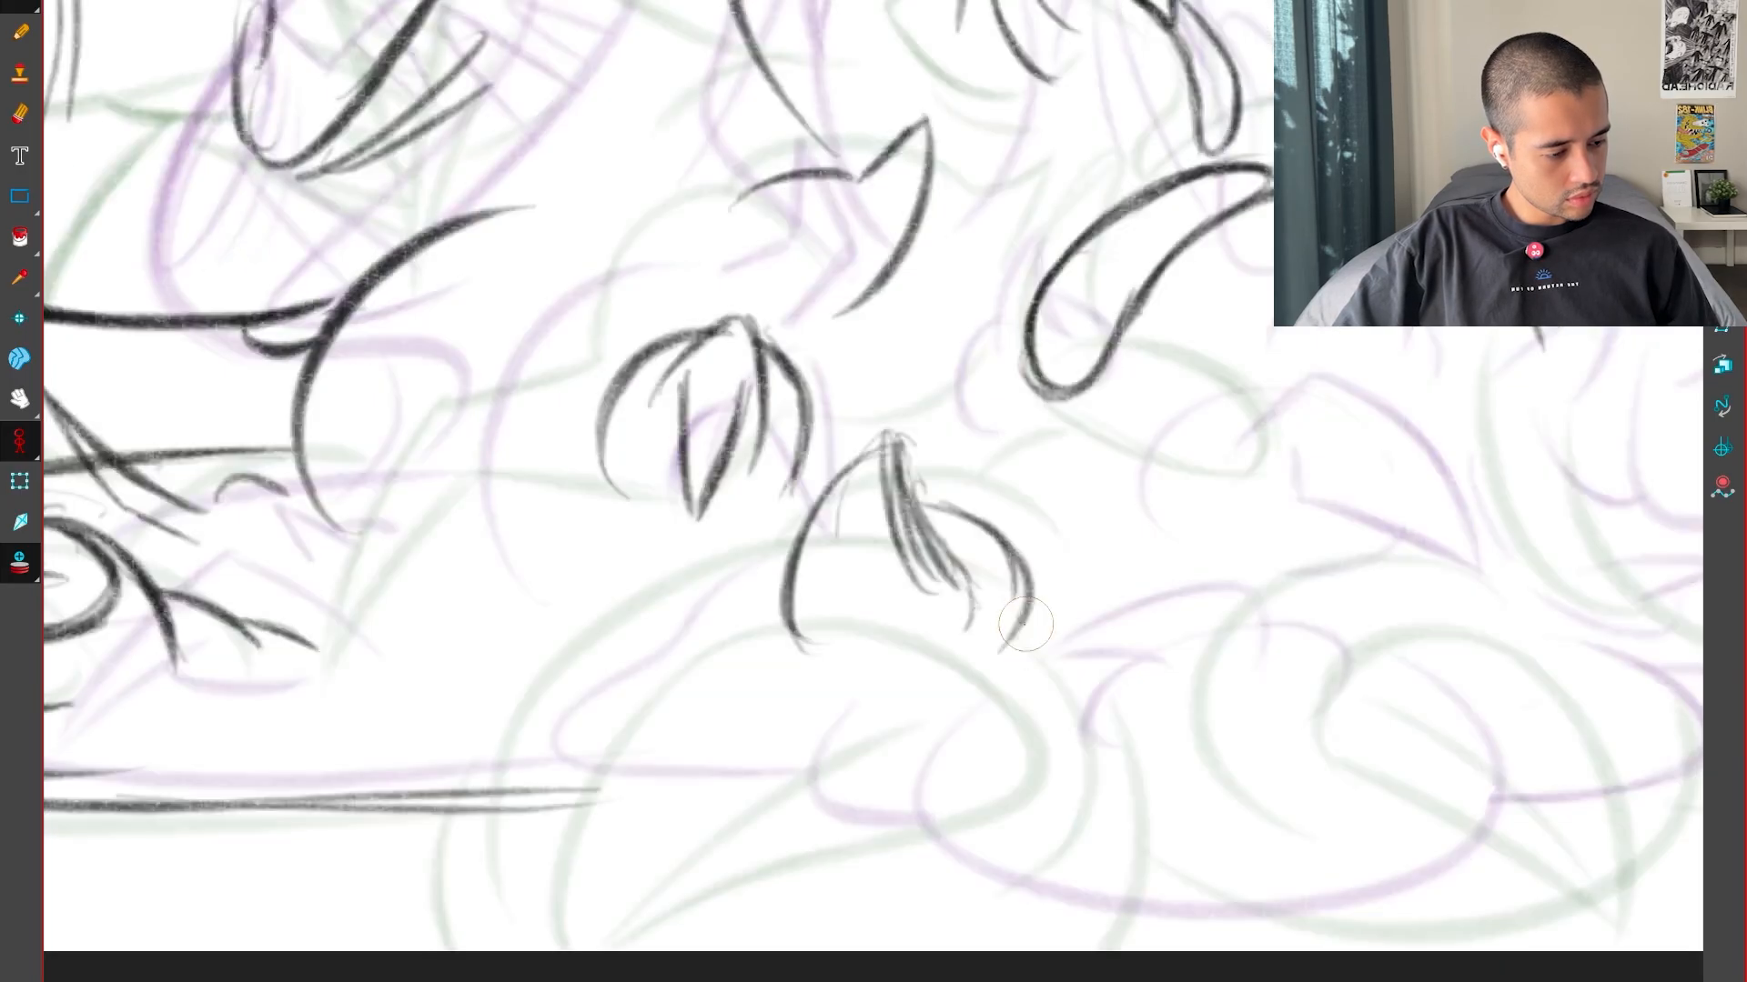
key(f)
key(g)
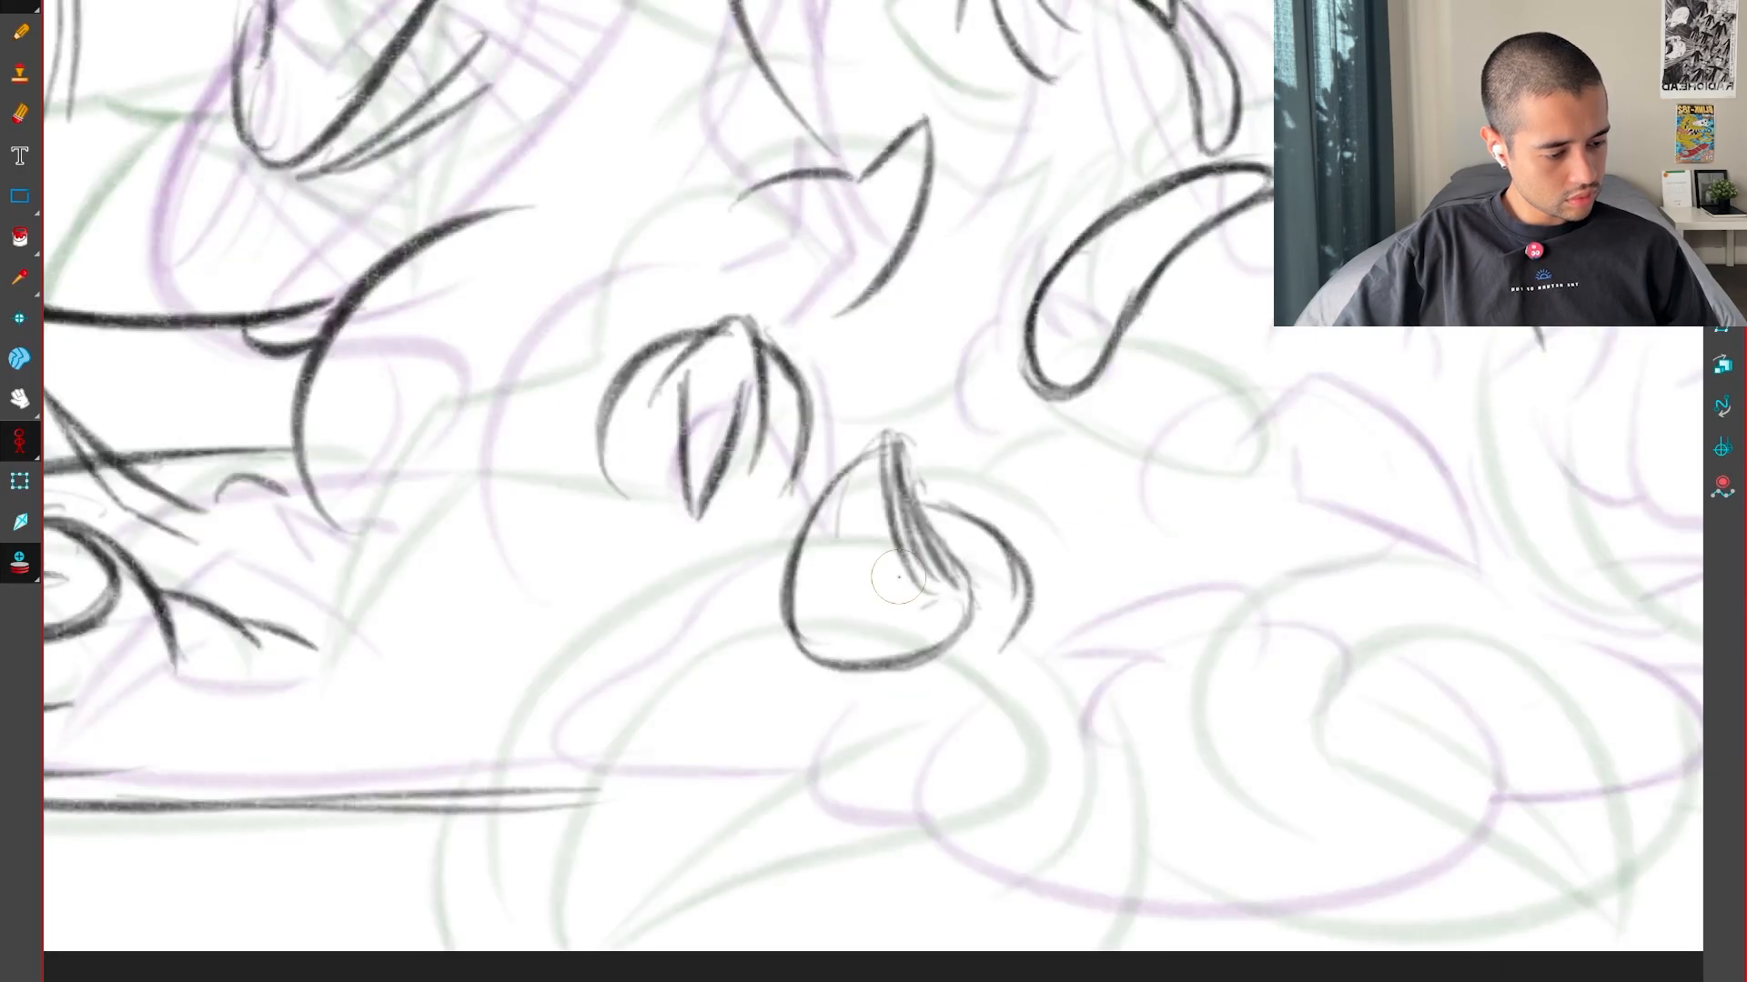
Draw a short arc beside the teardrop and a large thick curve sweeping around and beneath it, comparing with the keys
key(f)
key(g)
key(f)
key(g)
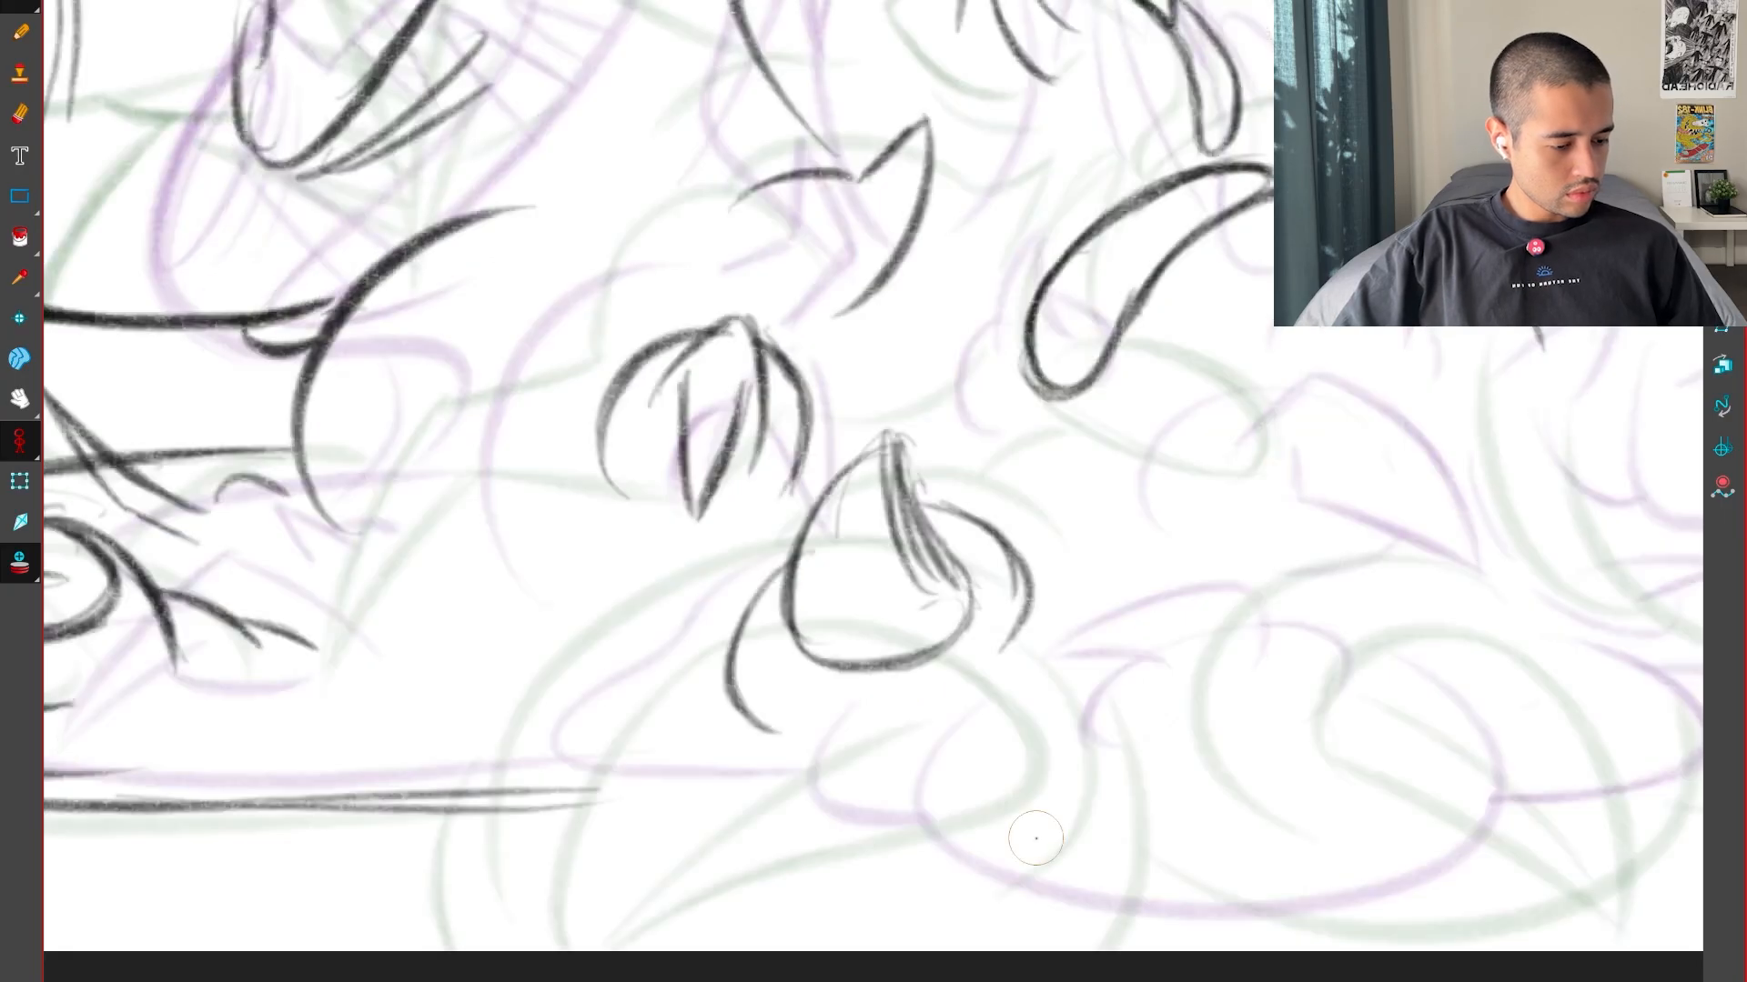
drag(714, 612, 687, 839)
drag(670, 642, 905, 828)
key(f)
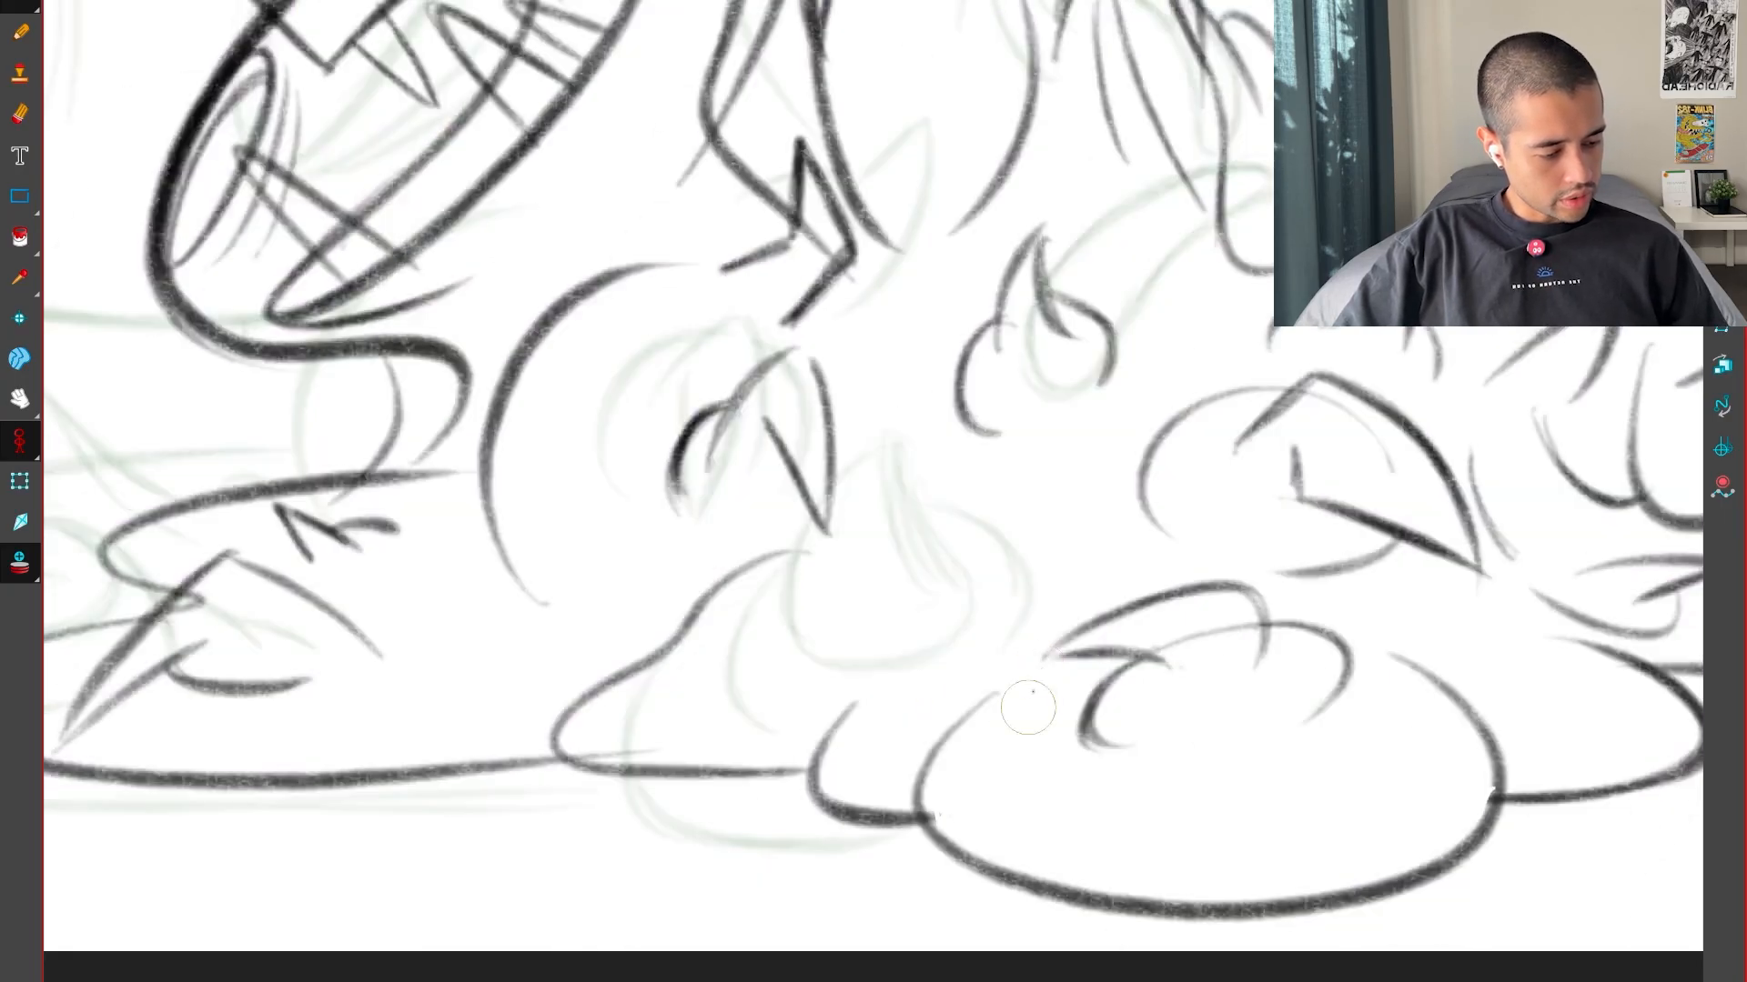
key(g)
key(f)
key(g)
key(f)
key(g)
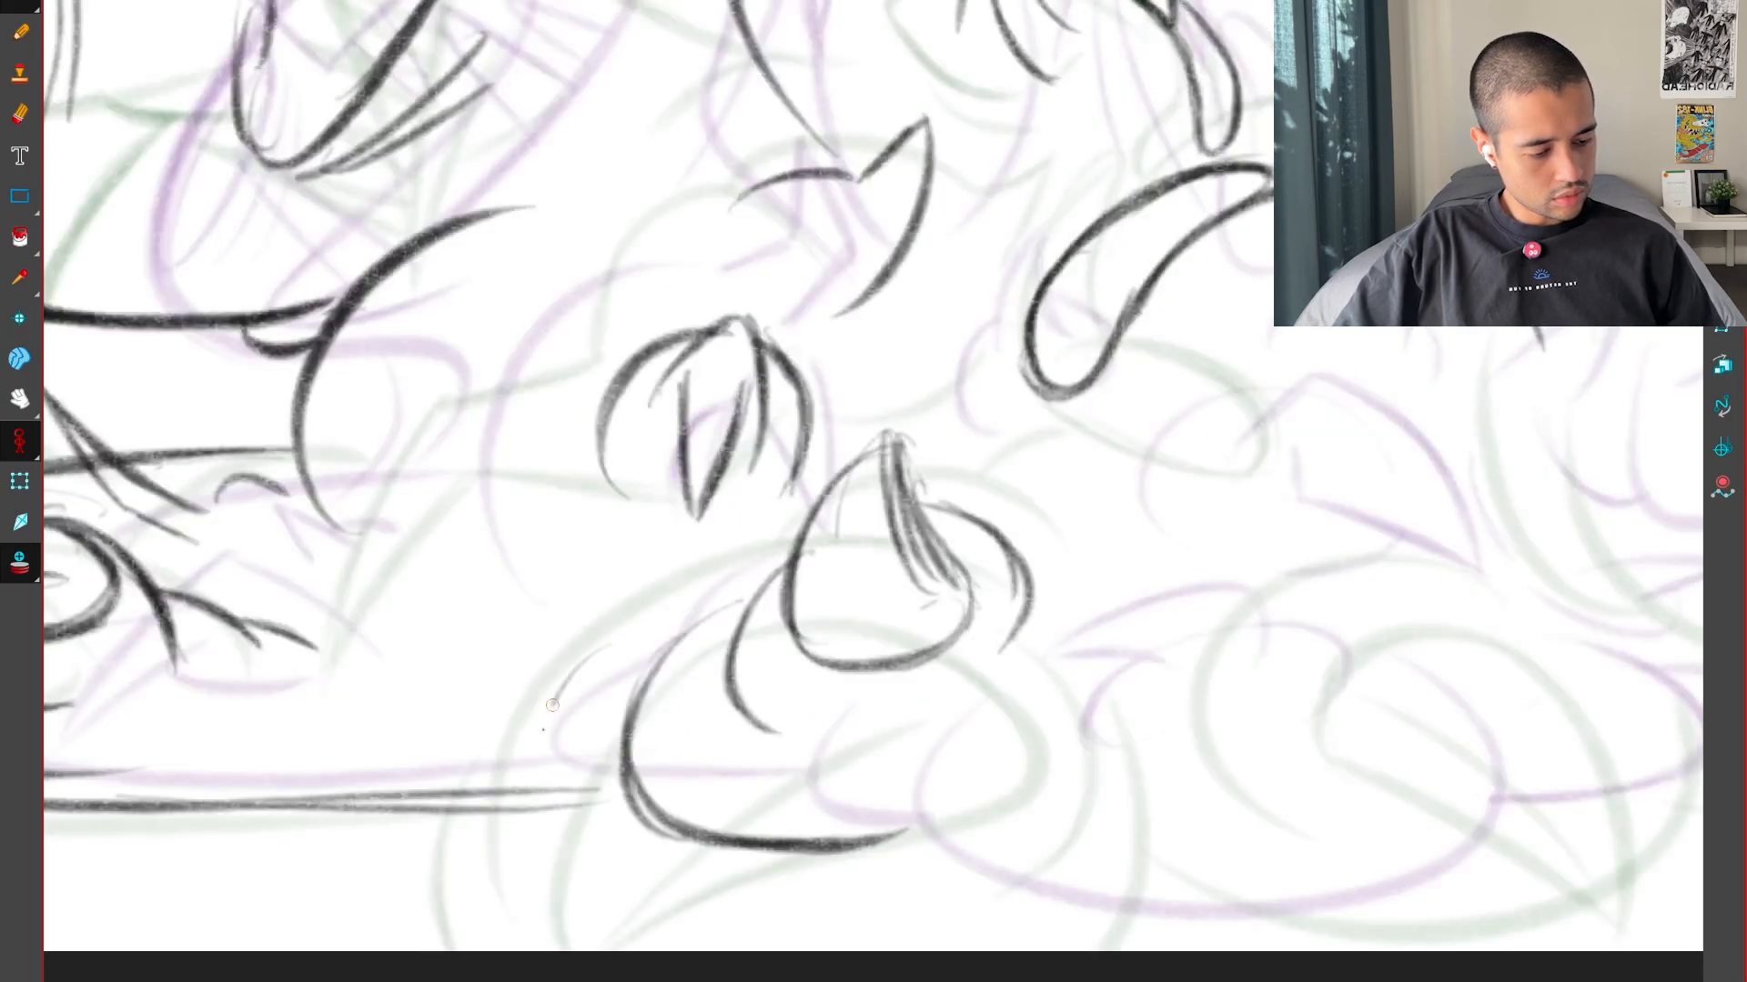
Draw a low, pointed bump outside the large curve, replacing a first small rounded attempt after checking the key drawings
drag(553, 705, 583, 805)
key(f)
key(g)
key(f)
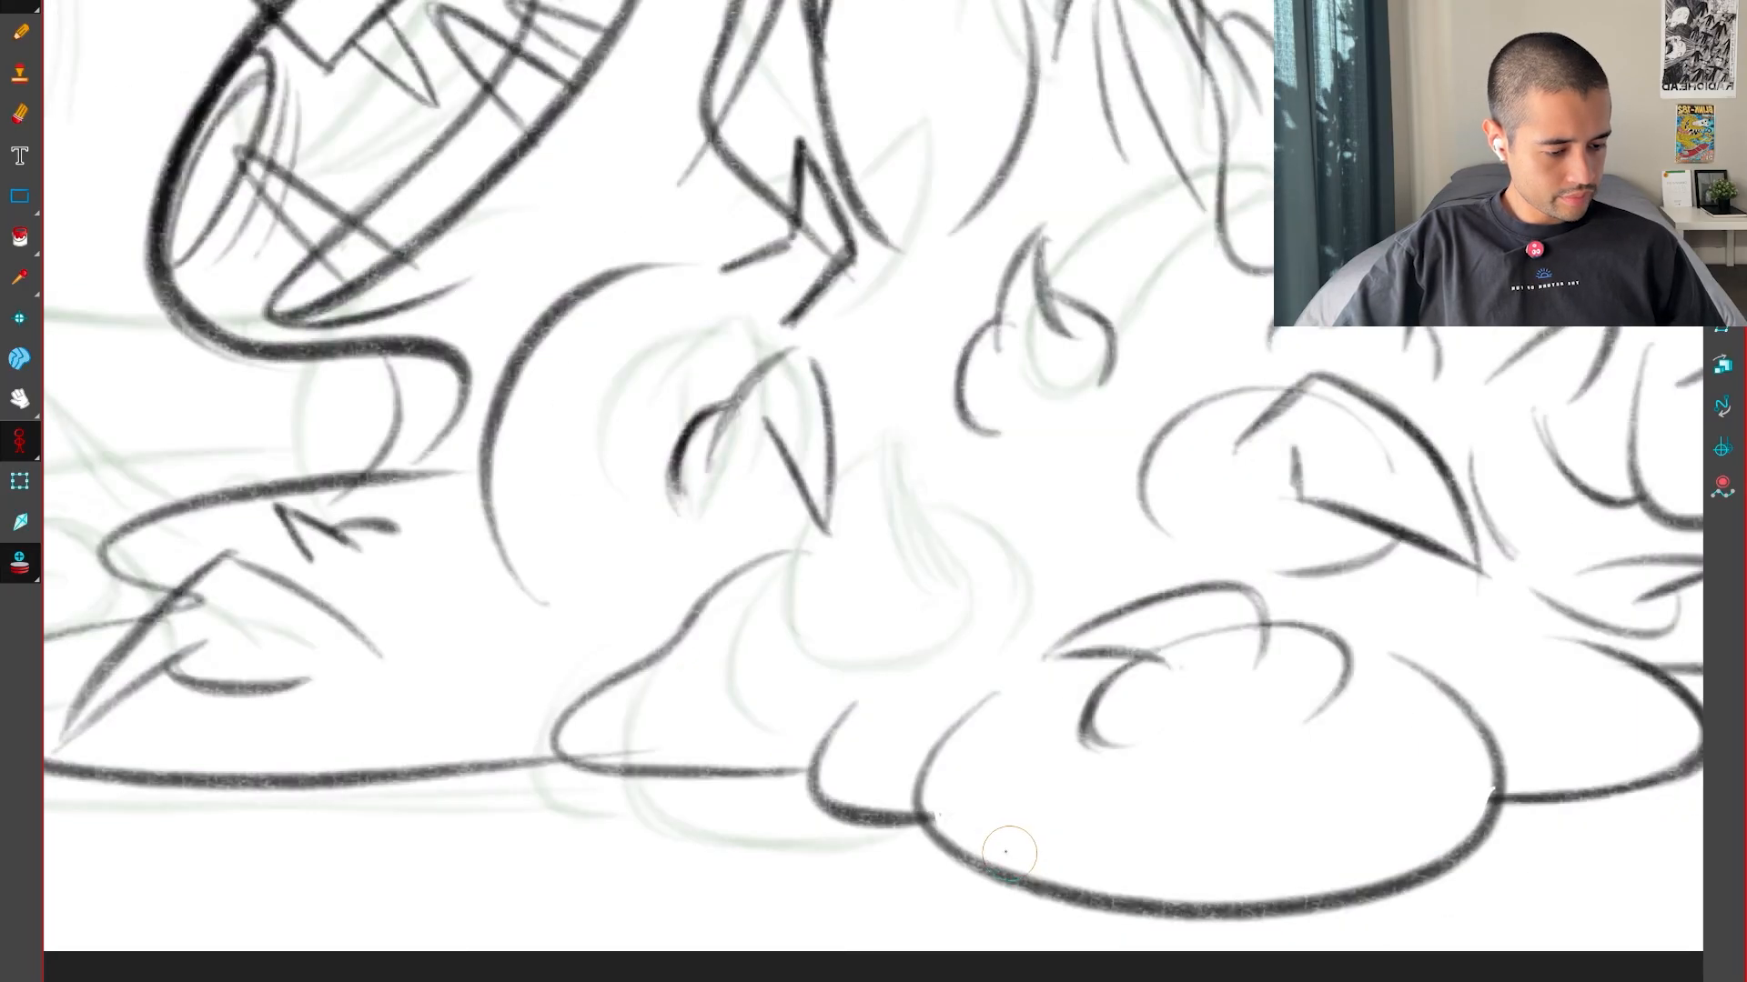
key(g)
drag(722, 625, 636, 664)
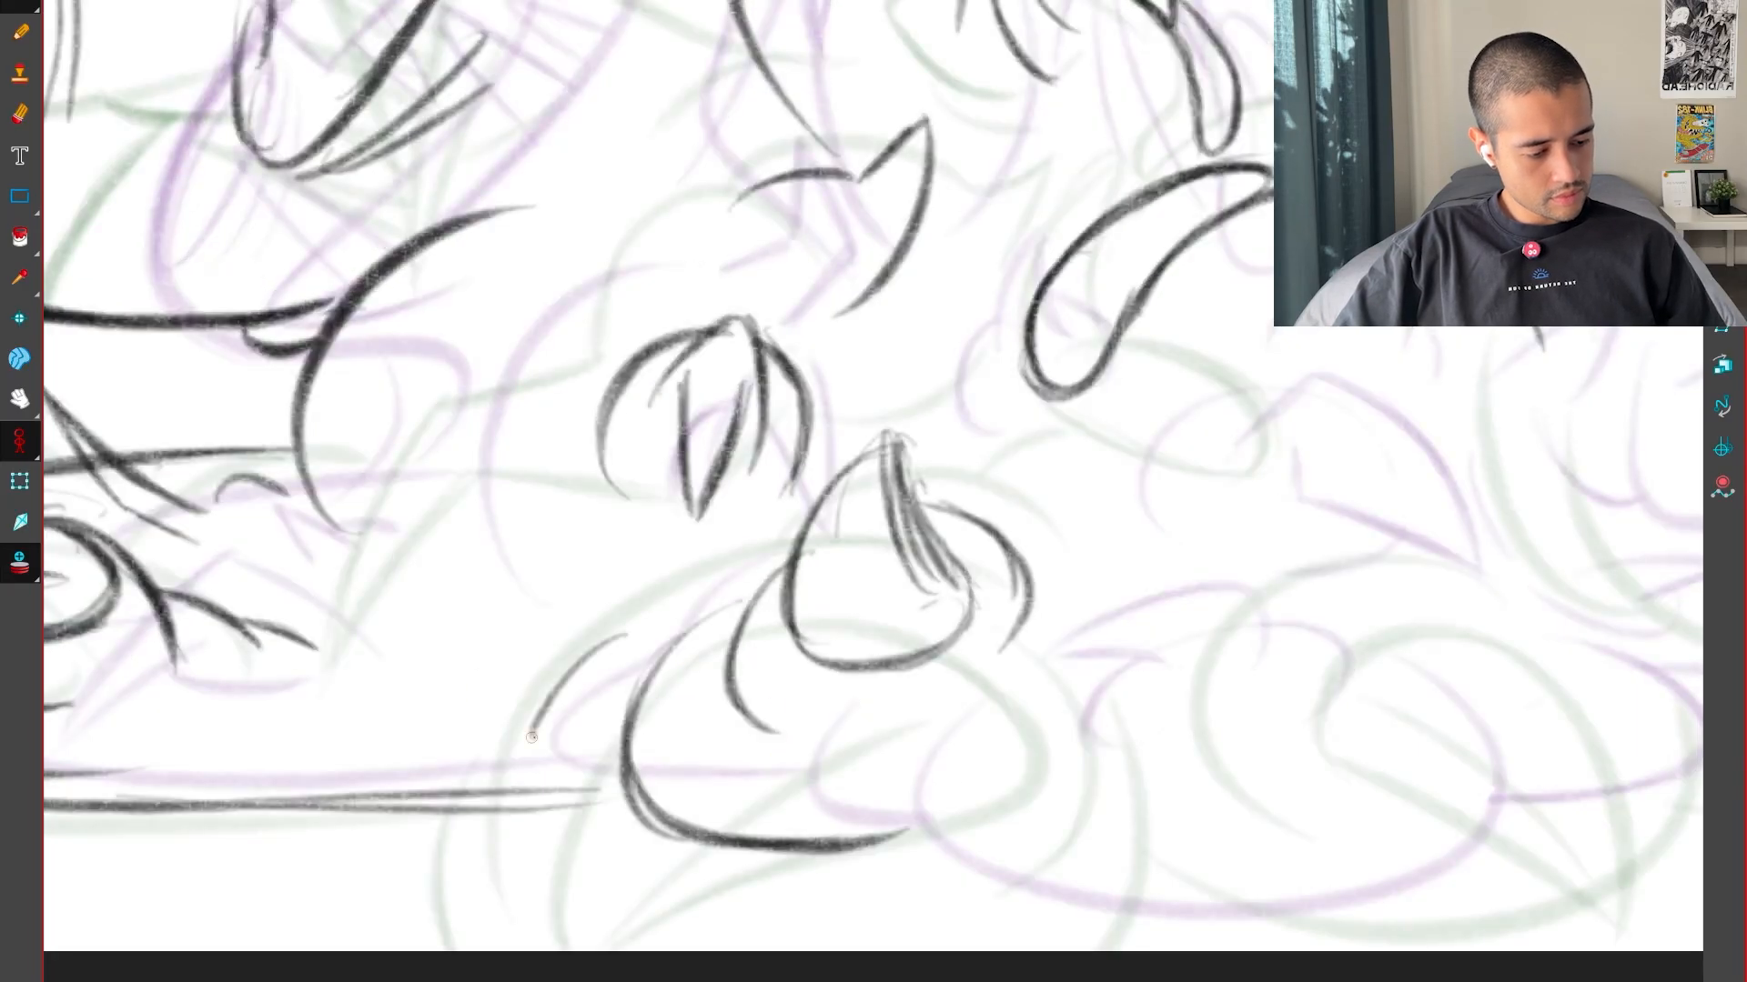
mouse_move(474, 778)
mouse_down()
mouse_move(555, 844)
mouse_move(655, 832)
mouse_up()
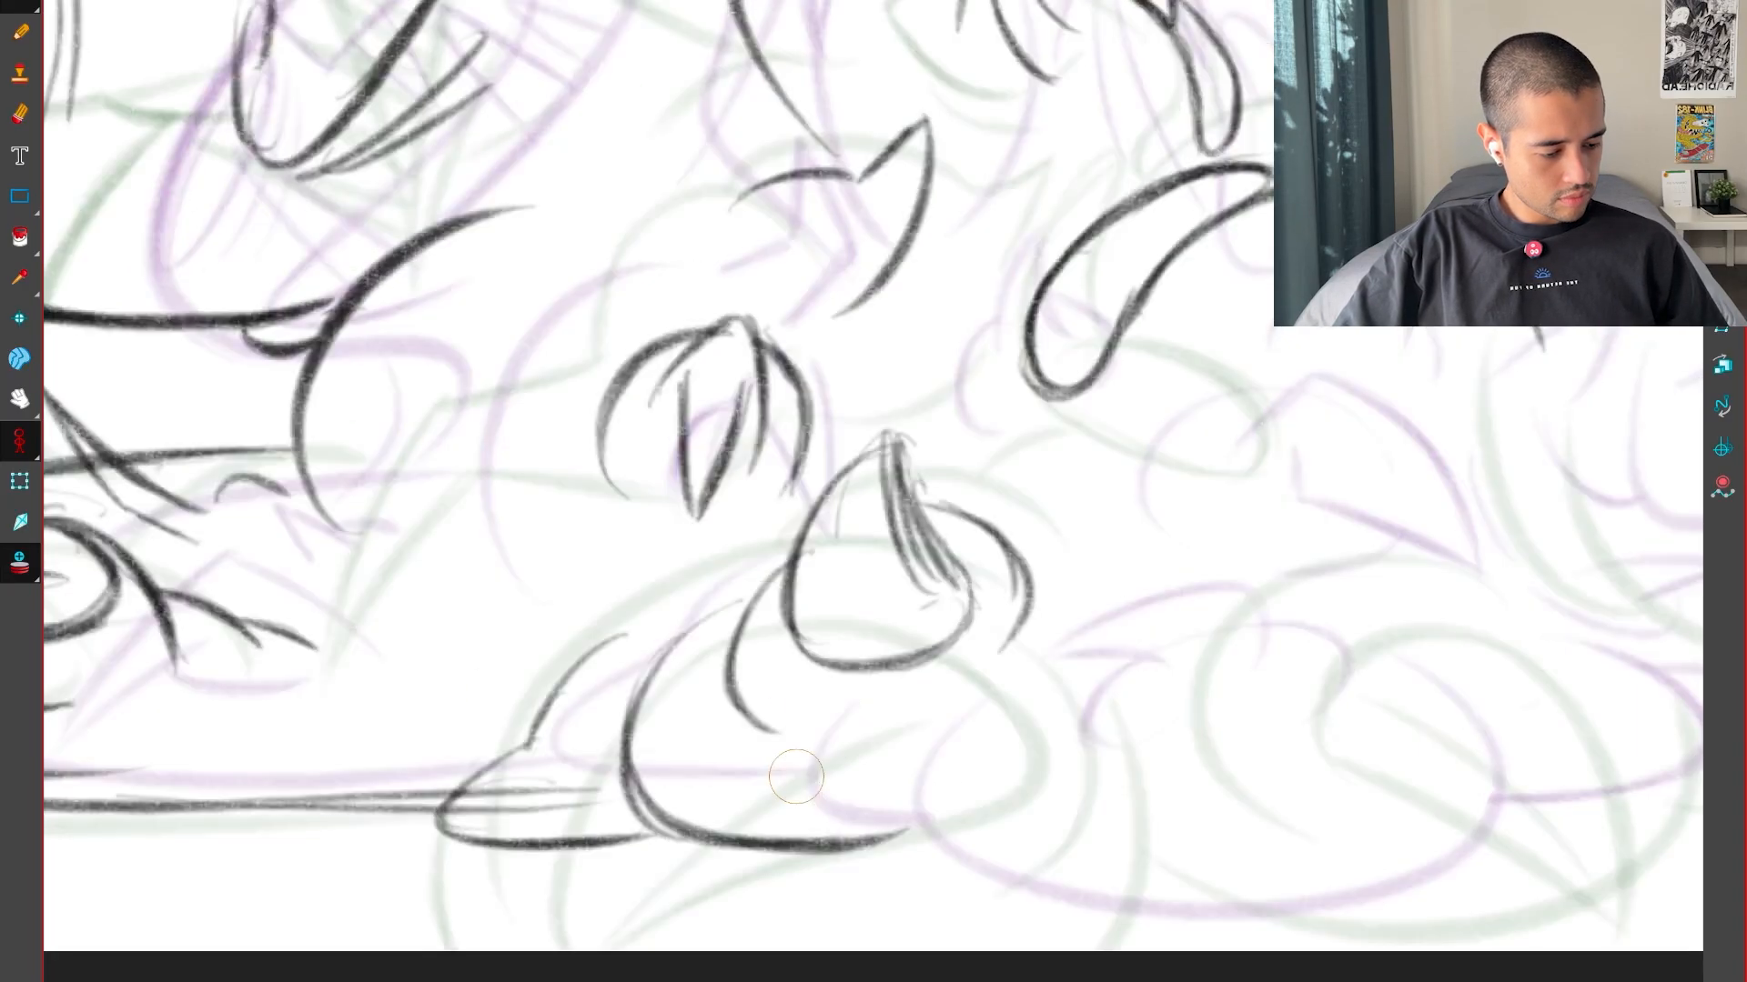
Select the large thick curve and stretch it downward so its bottom sits close to the page's lower edge
click(807, 857)
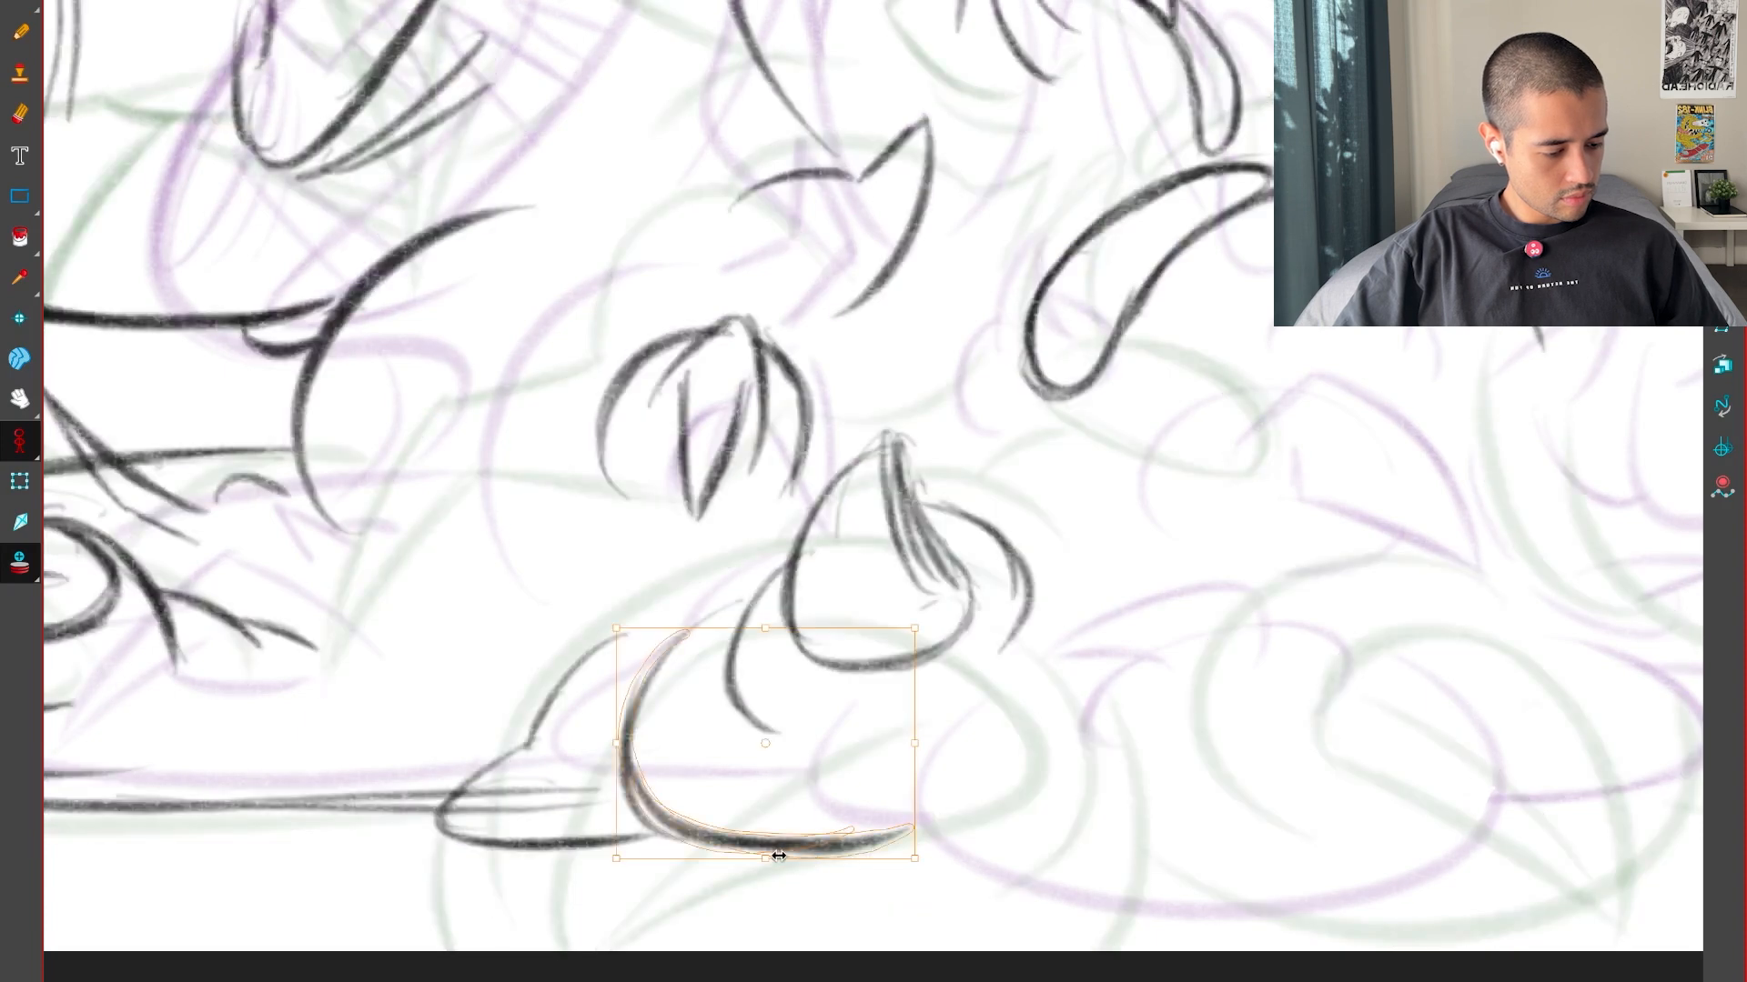
drag(766, 857, 780, 924)
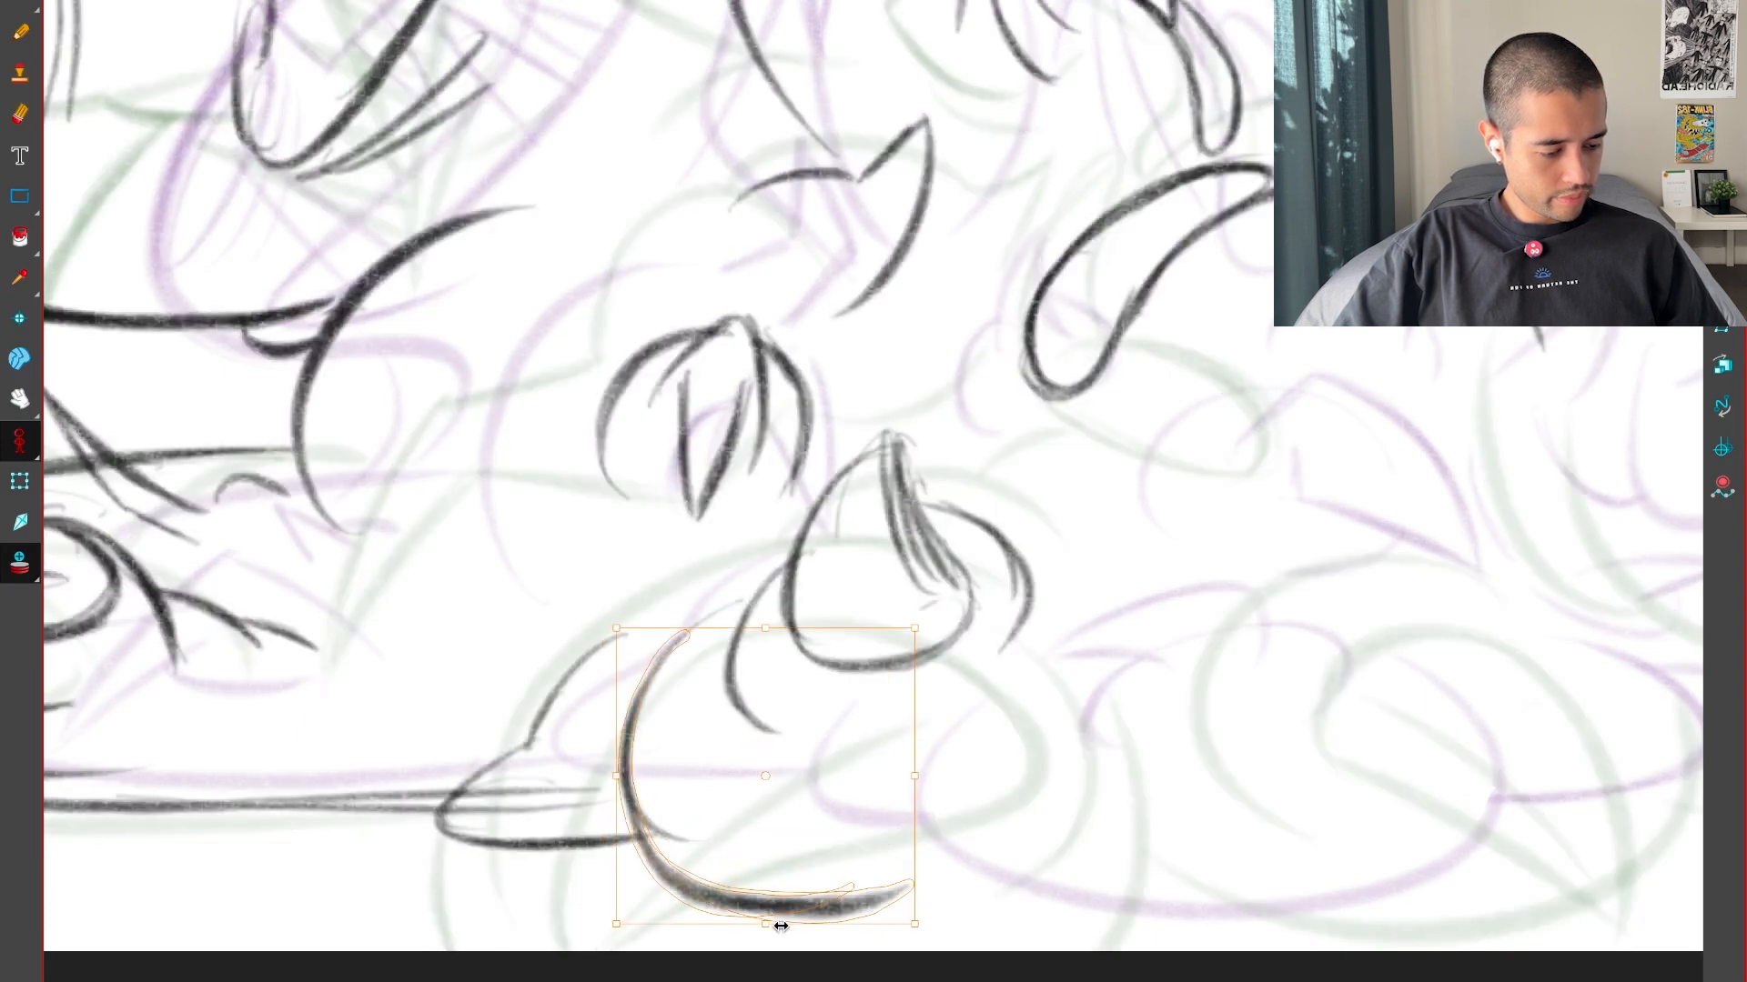
click(904, 905)
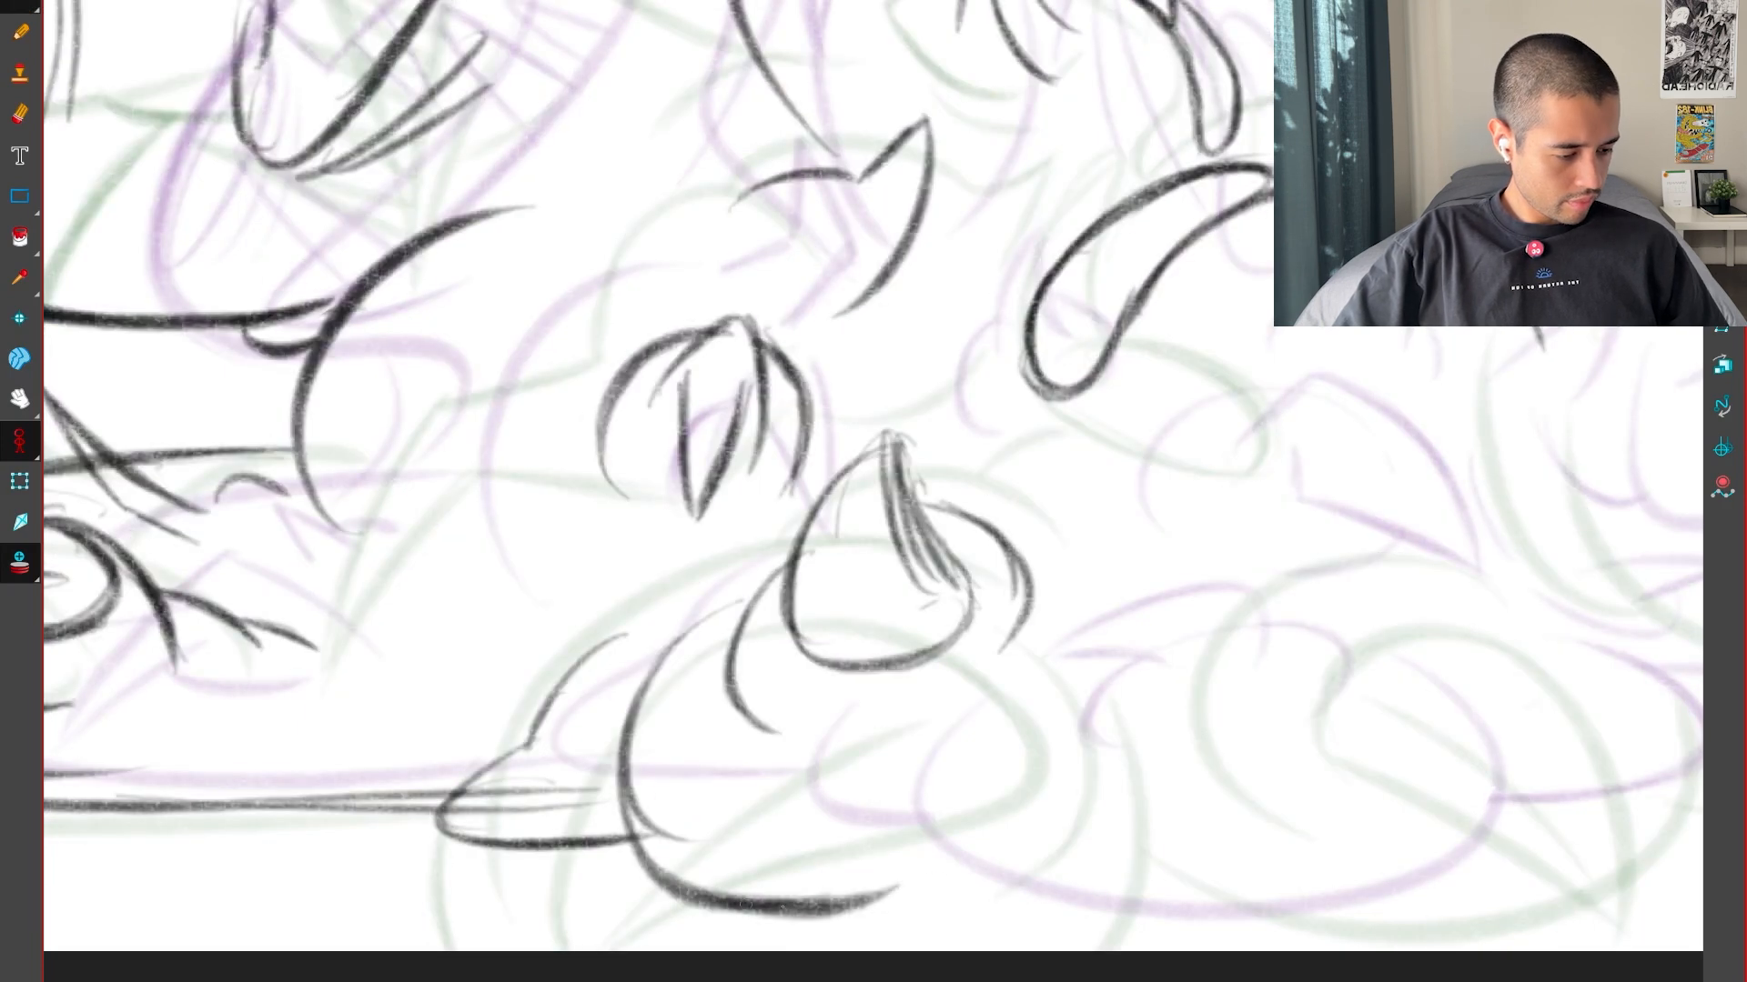
Extend the stretched curve along the bottom and up the opposite side to form a rounded foot, then compare the keys
drag(748, 856, 1014, 910)
drag(985, 819, 1064, 905)
drag(1081, 692, 964, 905)
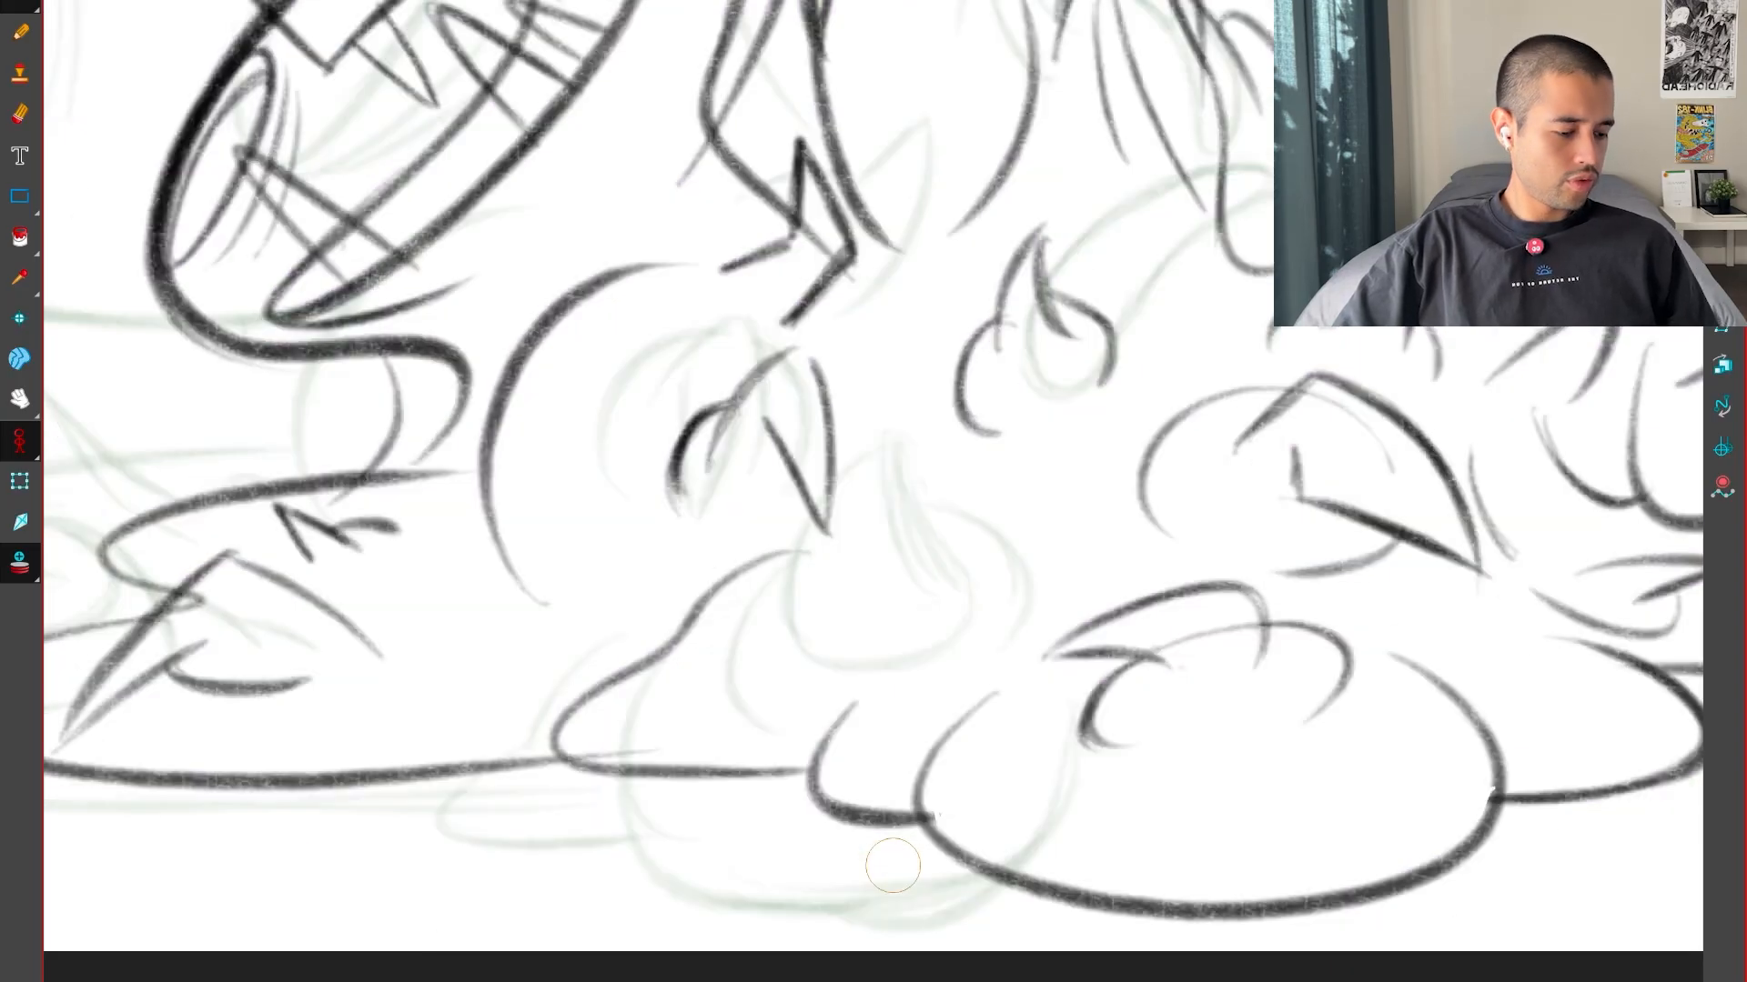
key(g)
key(g)
key(f)
key(f)
key(g)
key(g)
key(f)
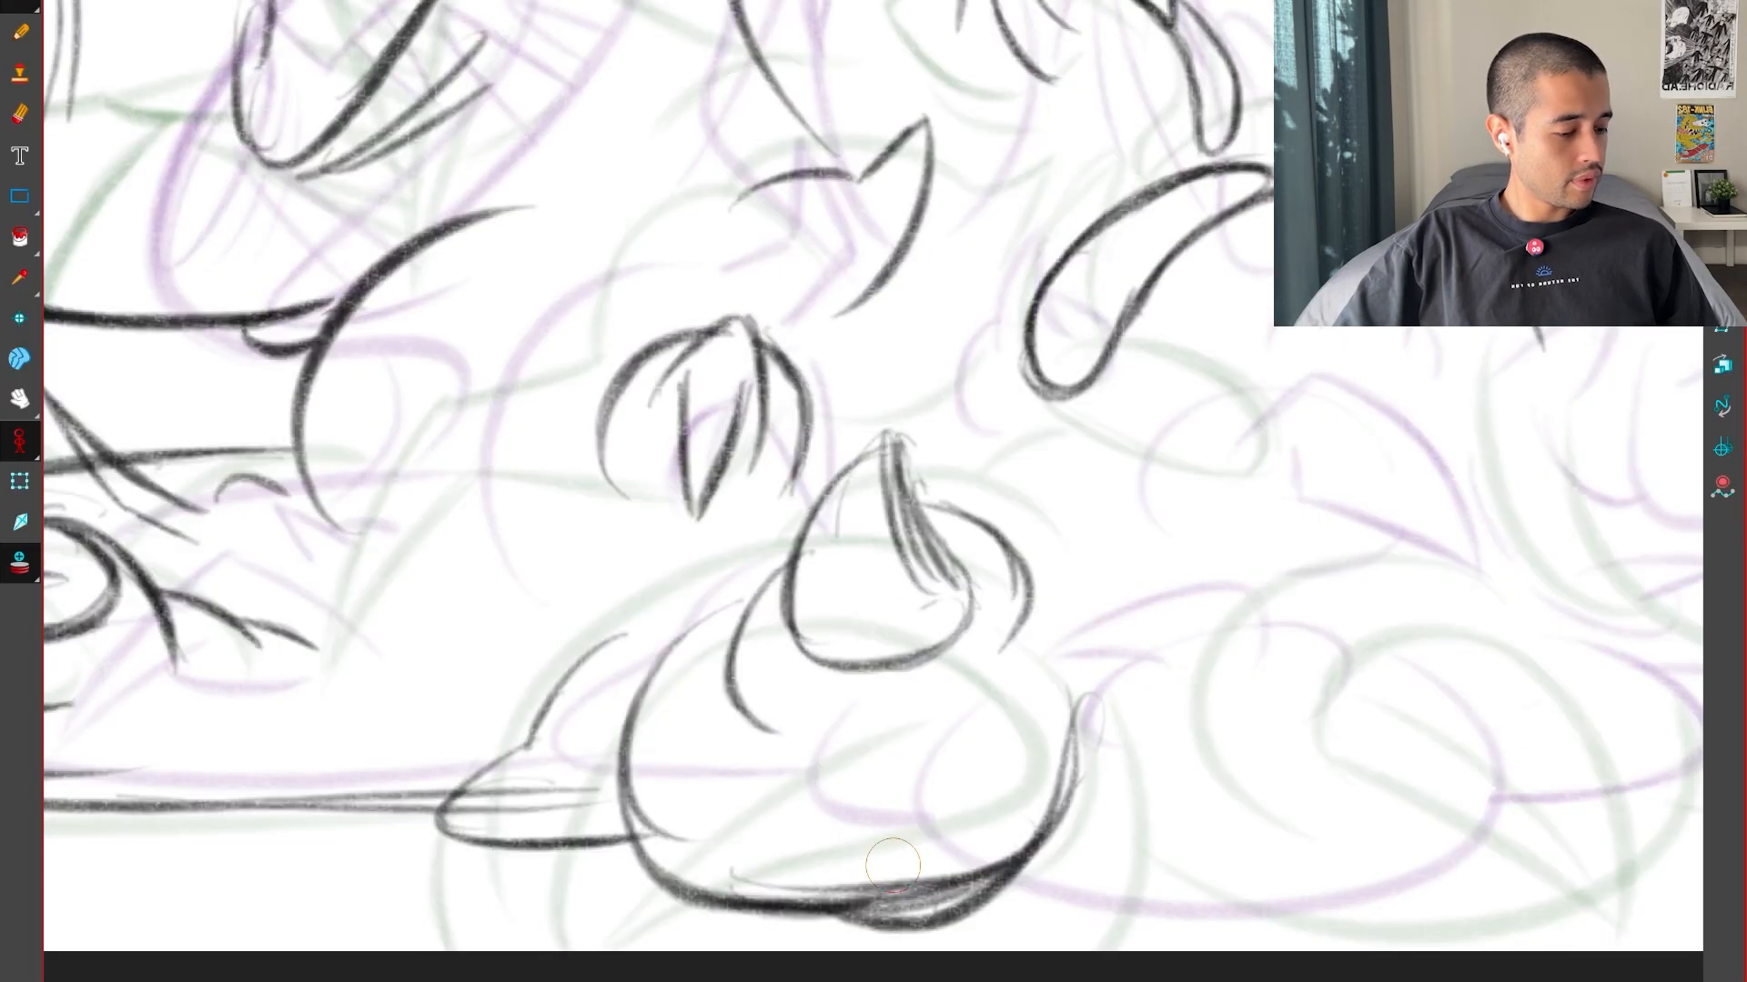
Compare the key drawings around the second rounded foot beside the one just drawn
drag(1301, 868, 1116, 851)
key(f)
key(g)
key(g)
key(f)
key(f)
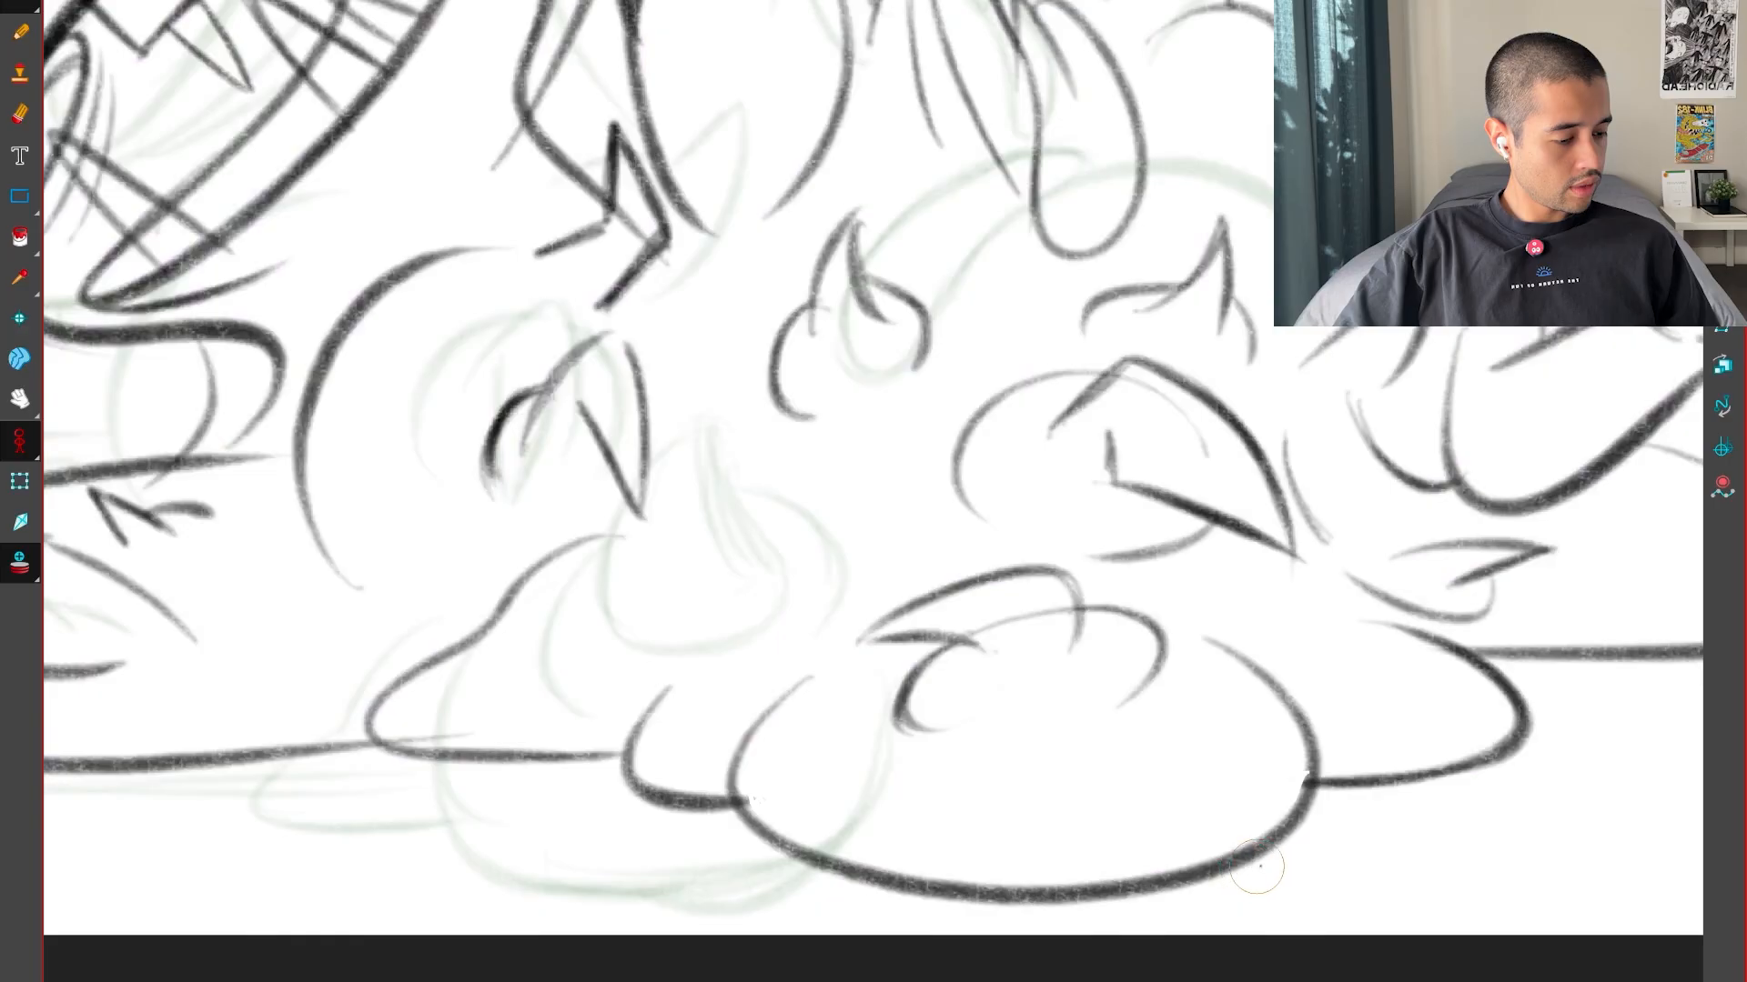
drag(1294, 856, 1190, 878)
key(f)
key(g)
key(g)
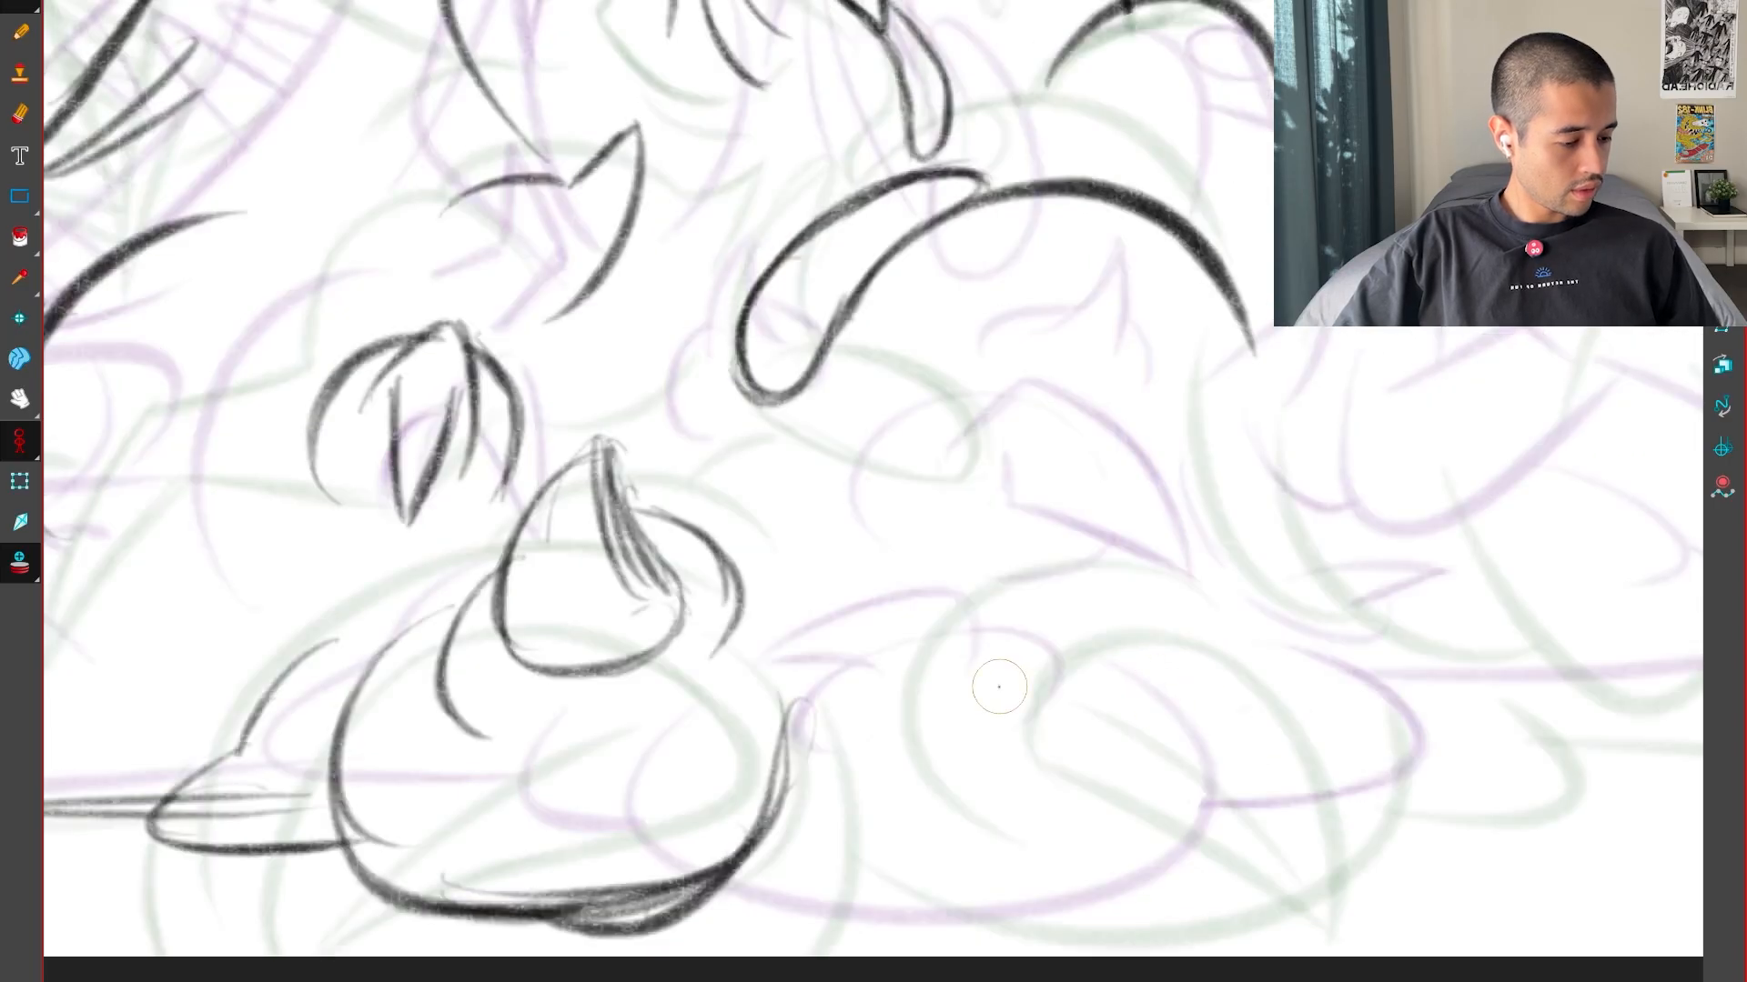
Draw a claw shape with a rounded top and a pointed tip for the second foot, checking it against the key drawings
drag(1023, 656, 1144, 732)
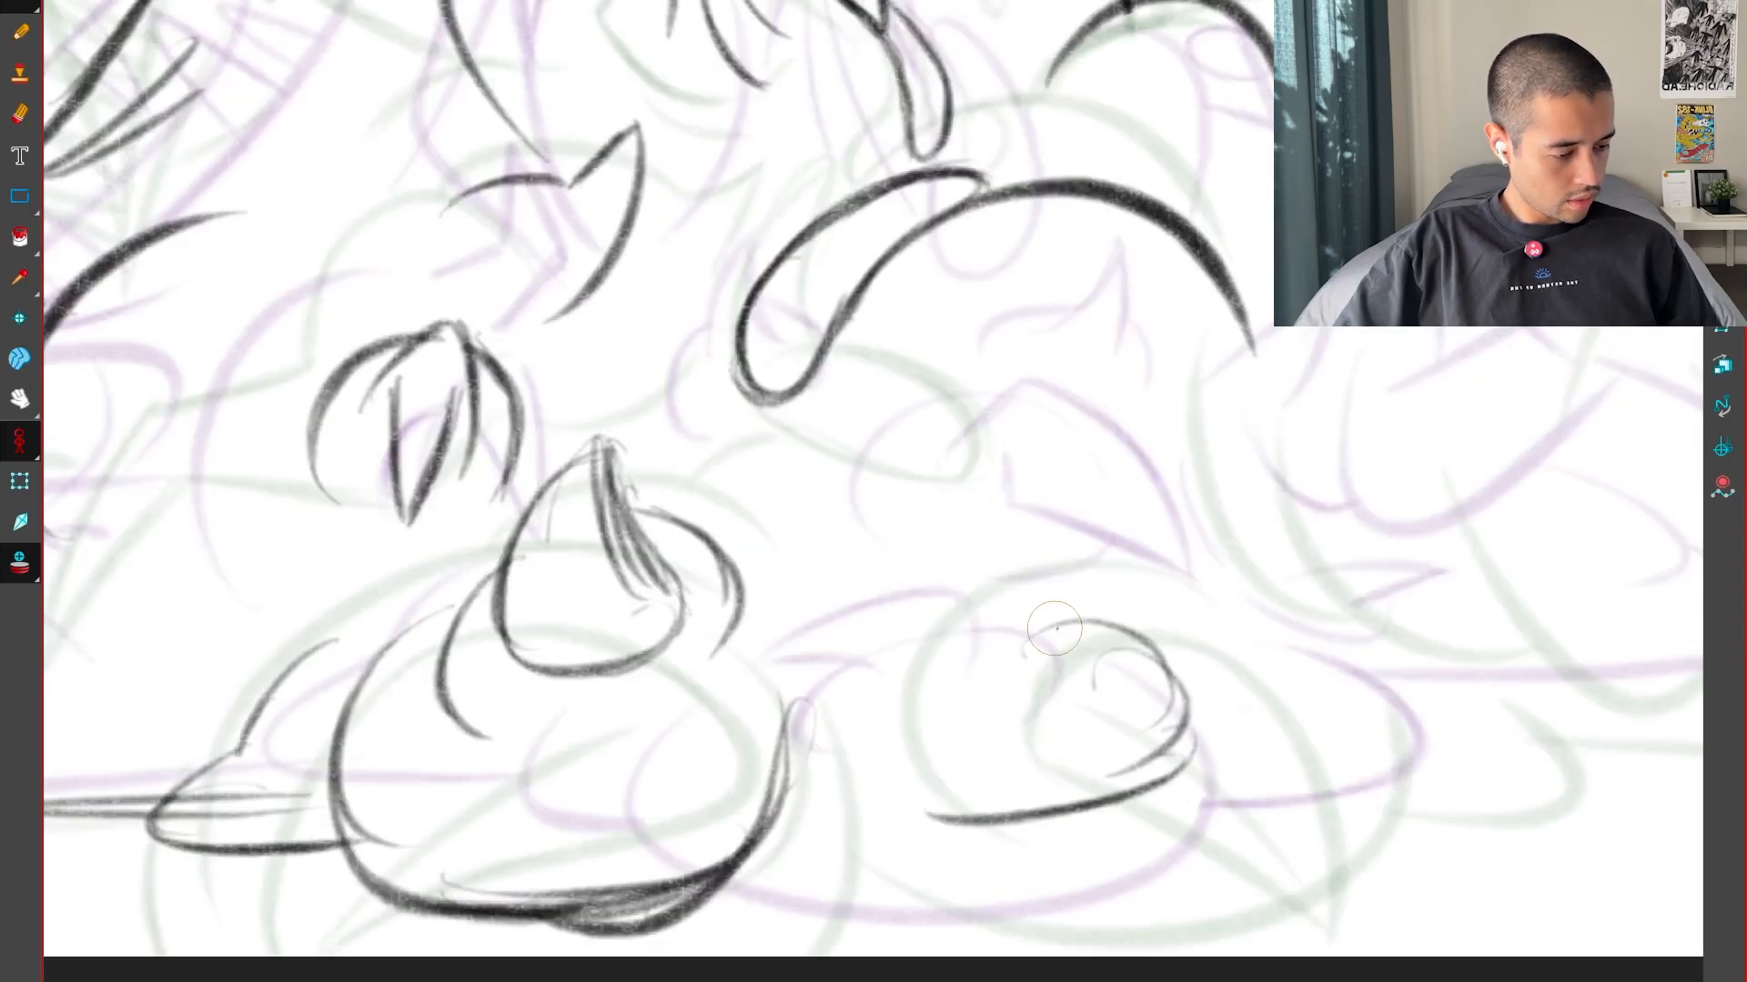
key(f)
key(g)
key(g)
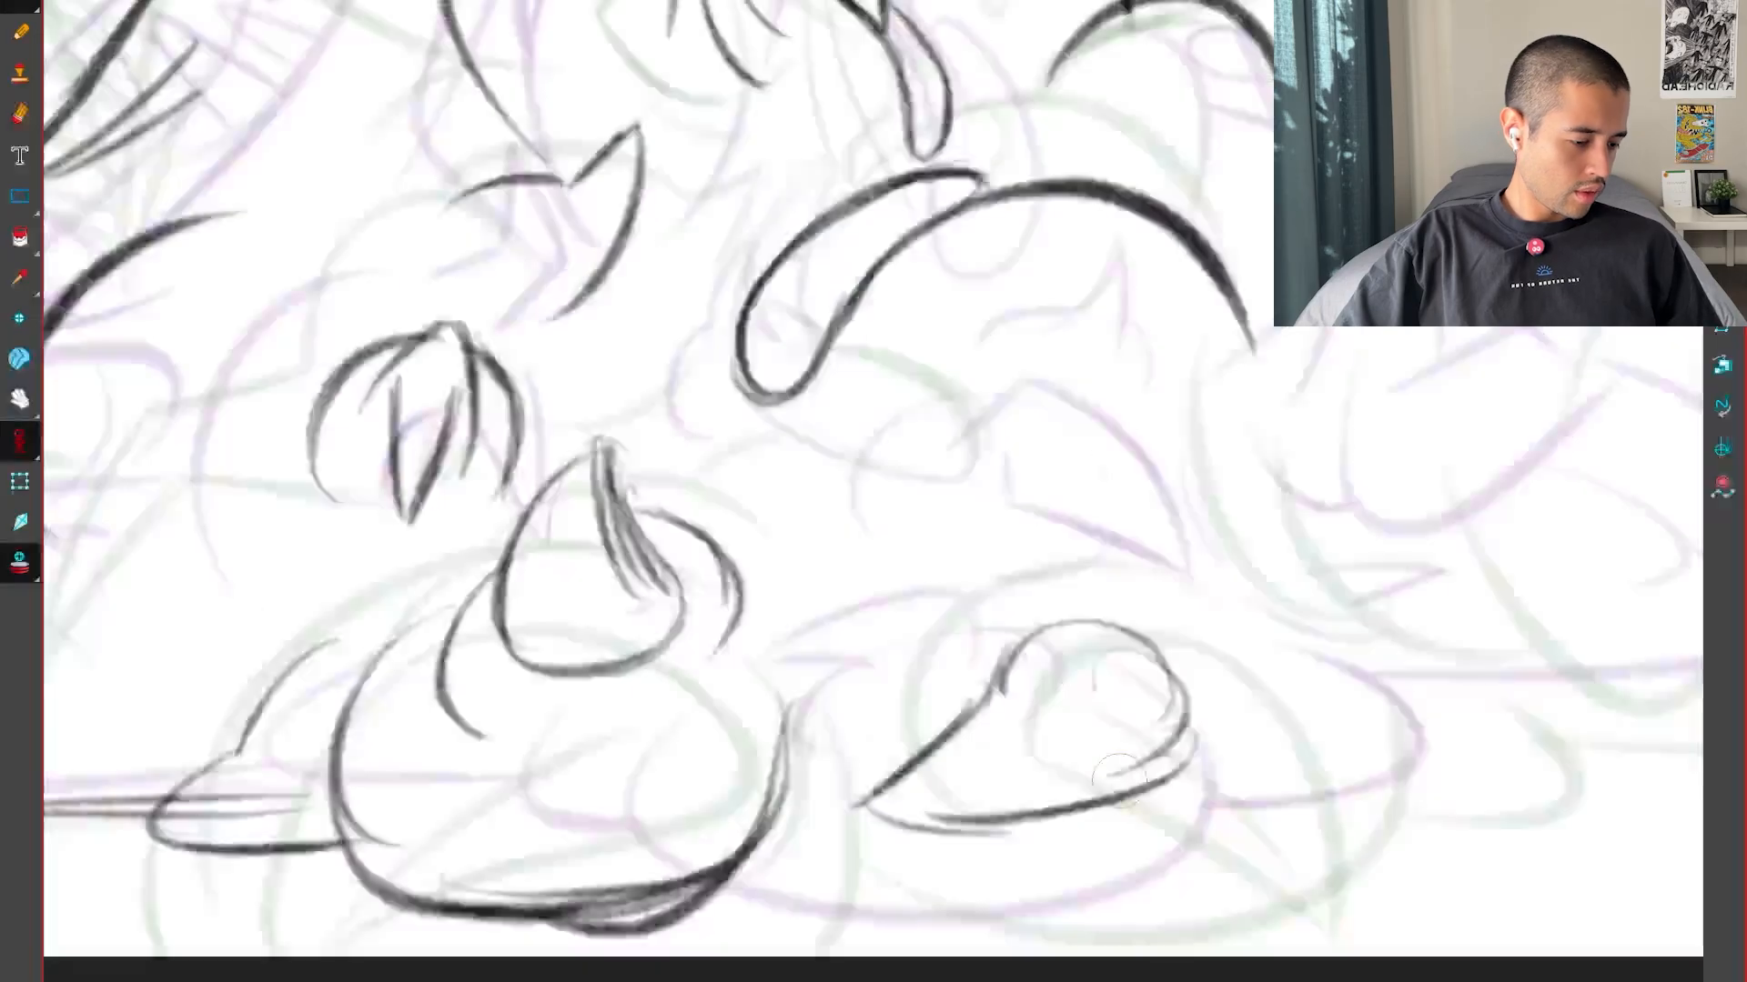
key(f)
key(f)
key(f)
key(g)
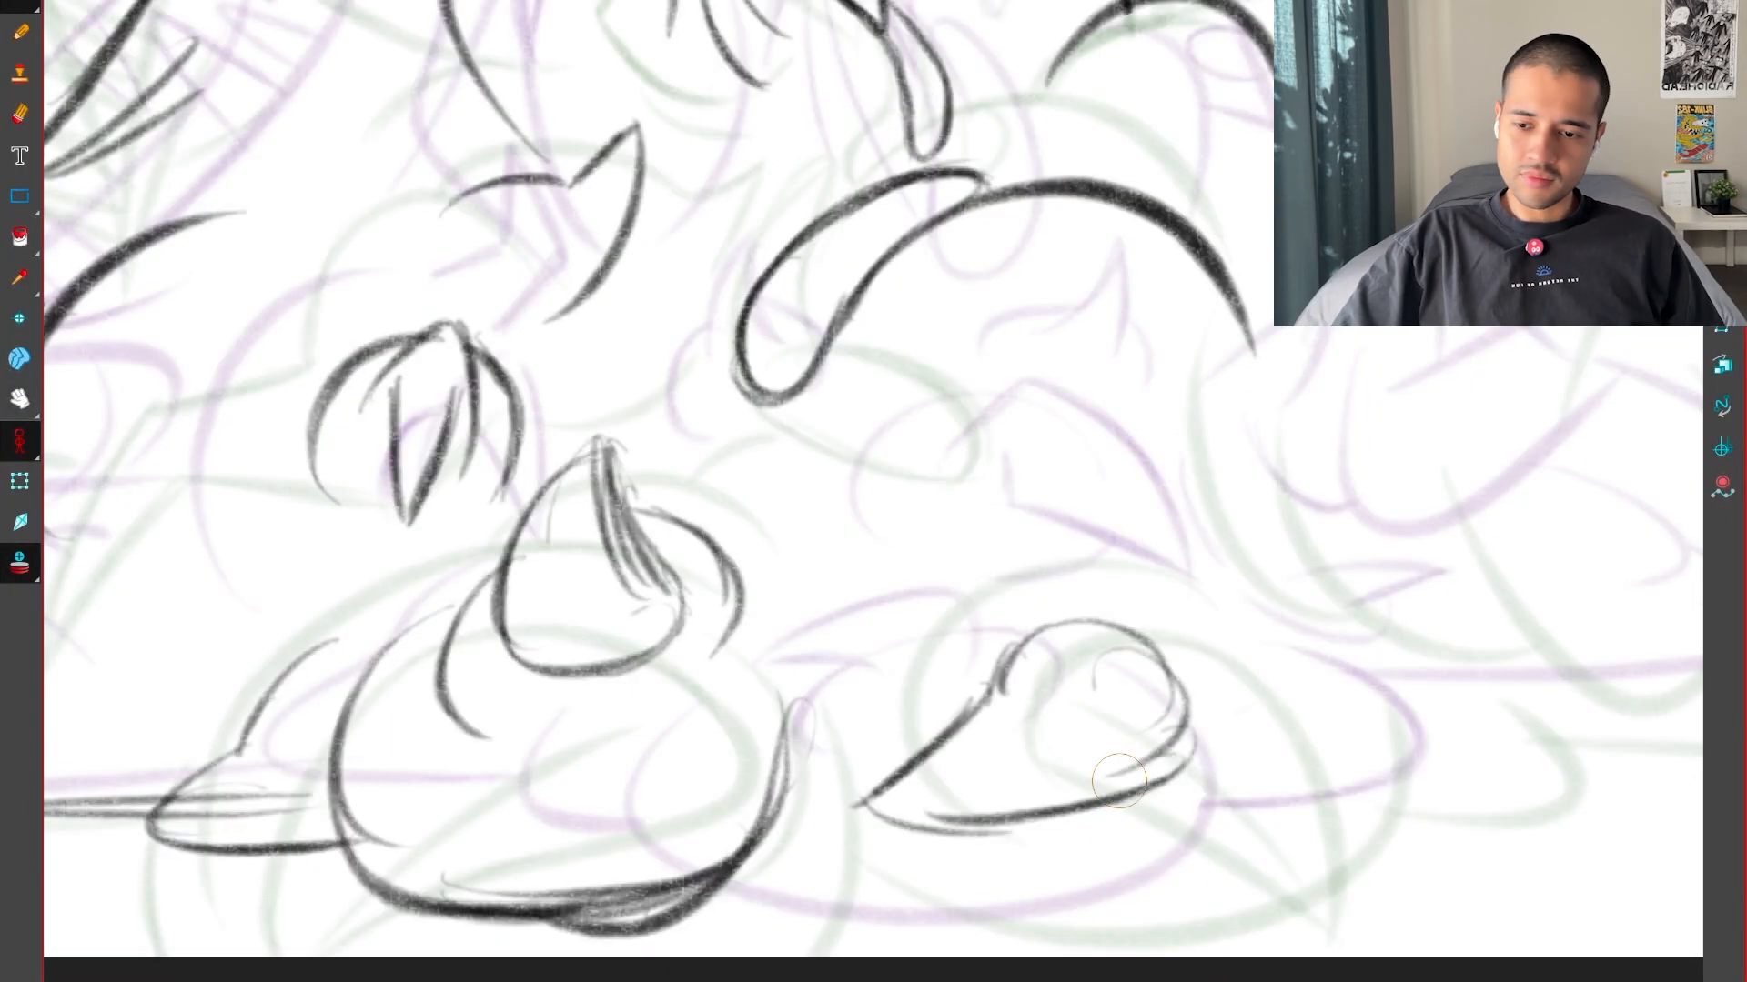
Draw the second foot's outer contour as an arch over the claw and a thick curve beneath it joining the first foot
drag(1257, 648, 1189, 537)
key(g)
key(f)
key(f)
key(g)
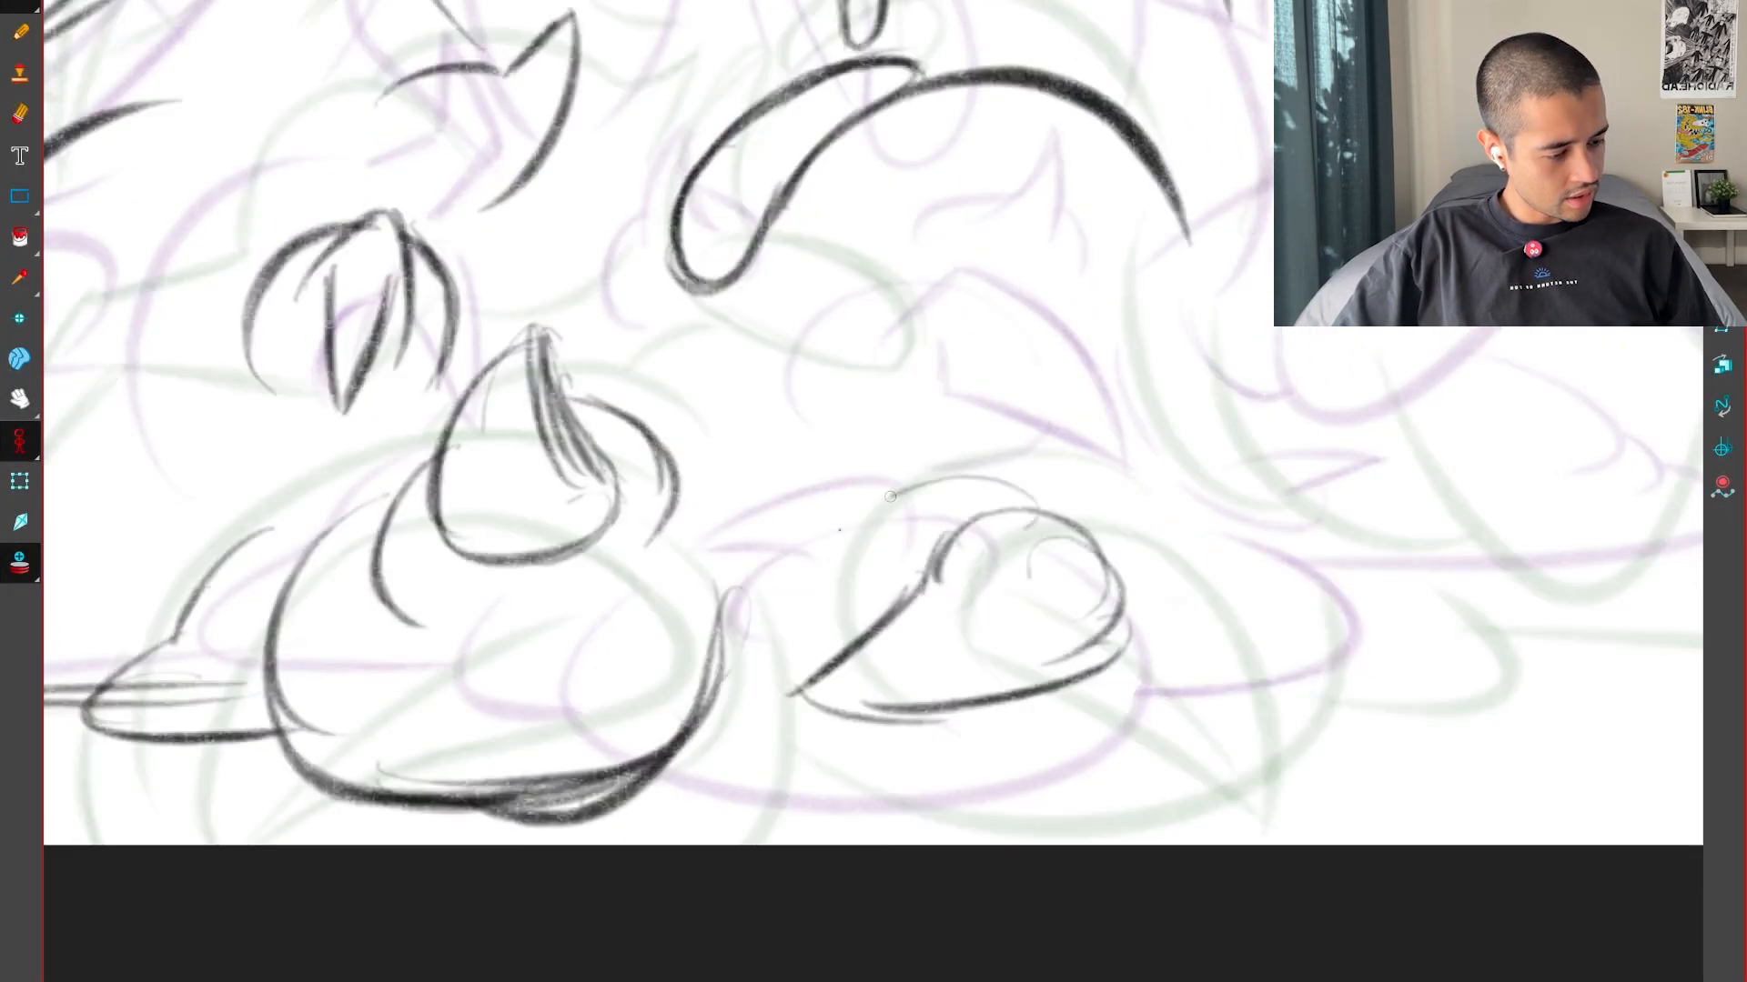
drag(826, 636, 1086, 513)
key(f)
key(g)
key(g)
key(f)
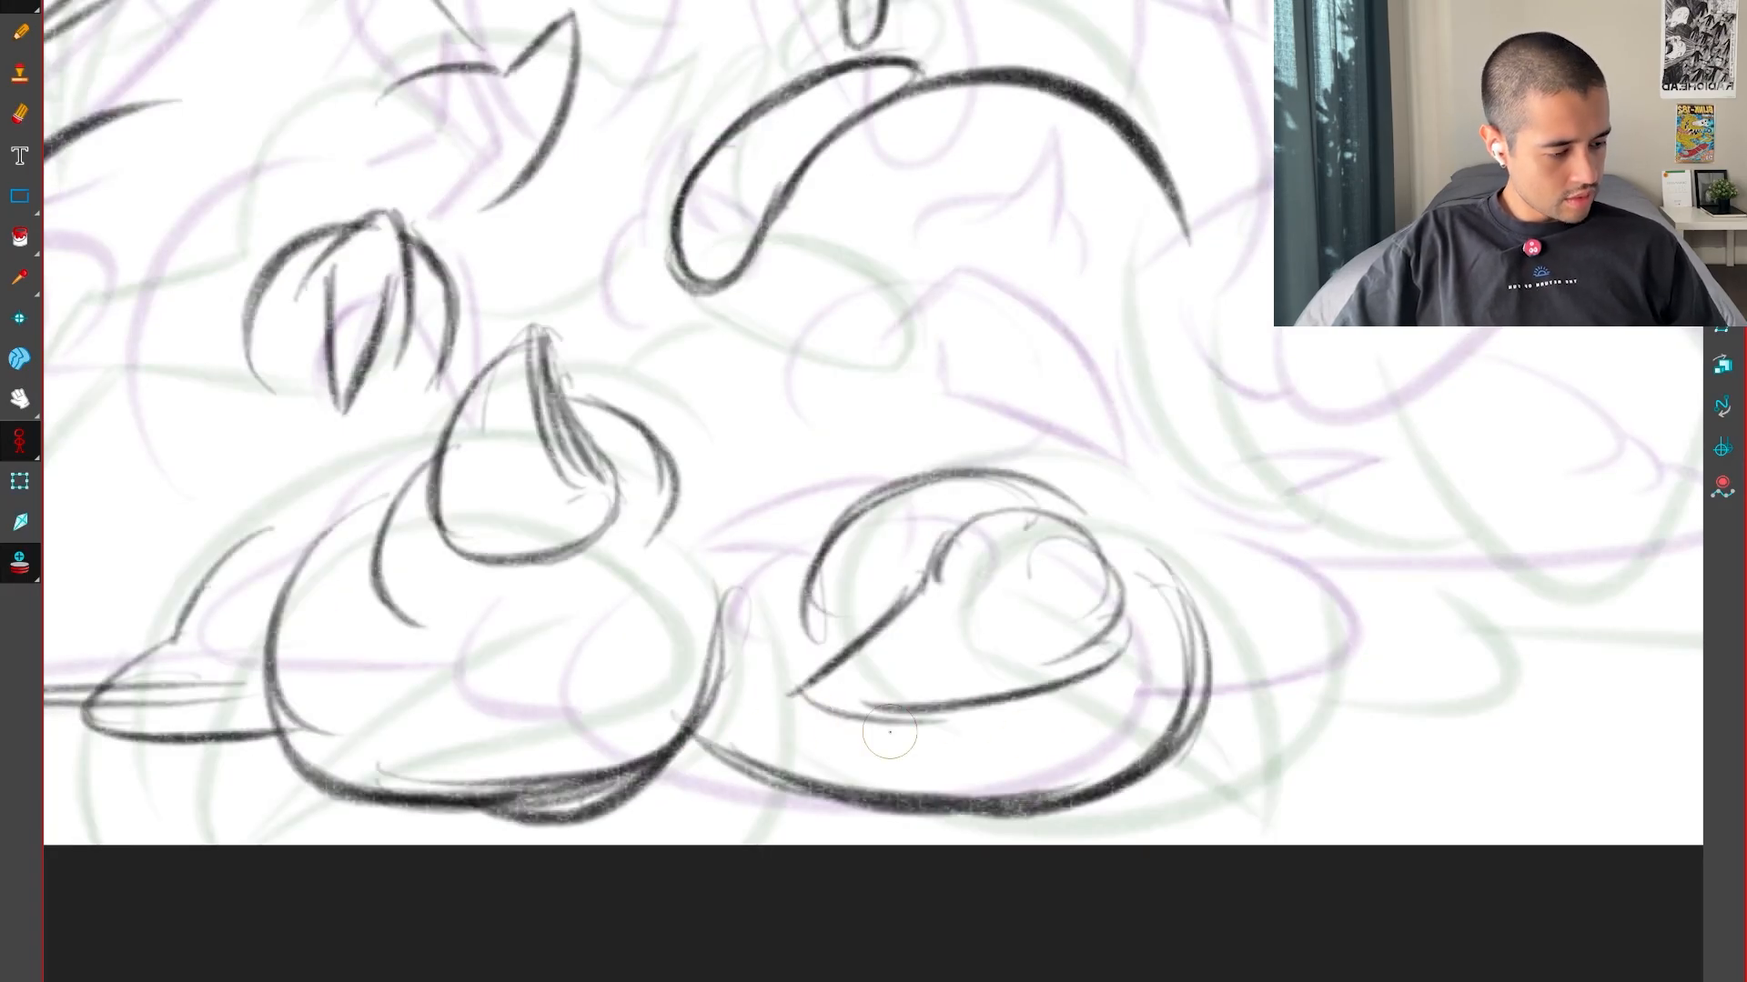
Compare both rough feet with the key drawings to check their spacing and shape
key(f)
key(g)
key(g)
key(f)
key(f)
key(g)
key(g)
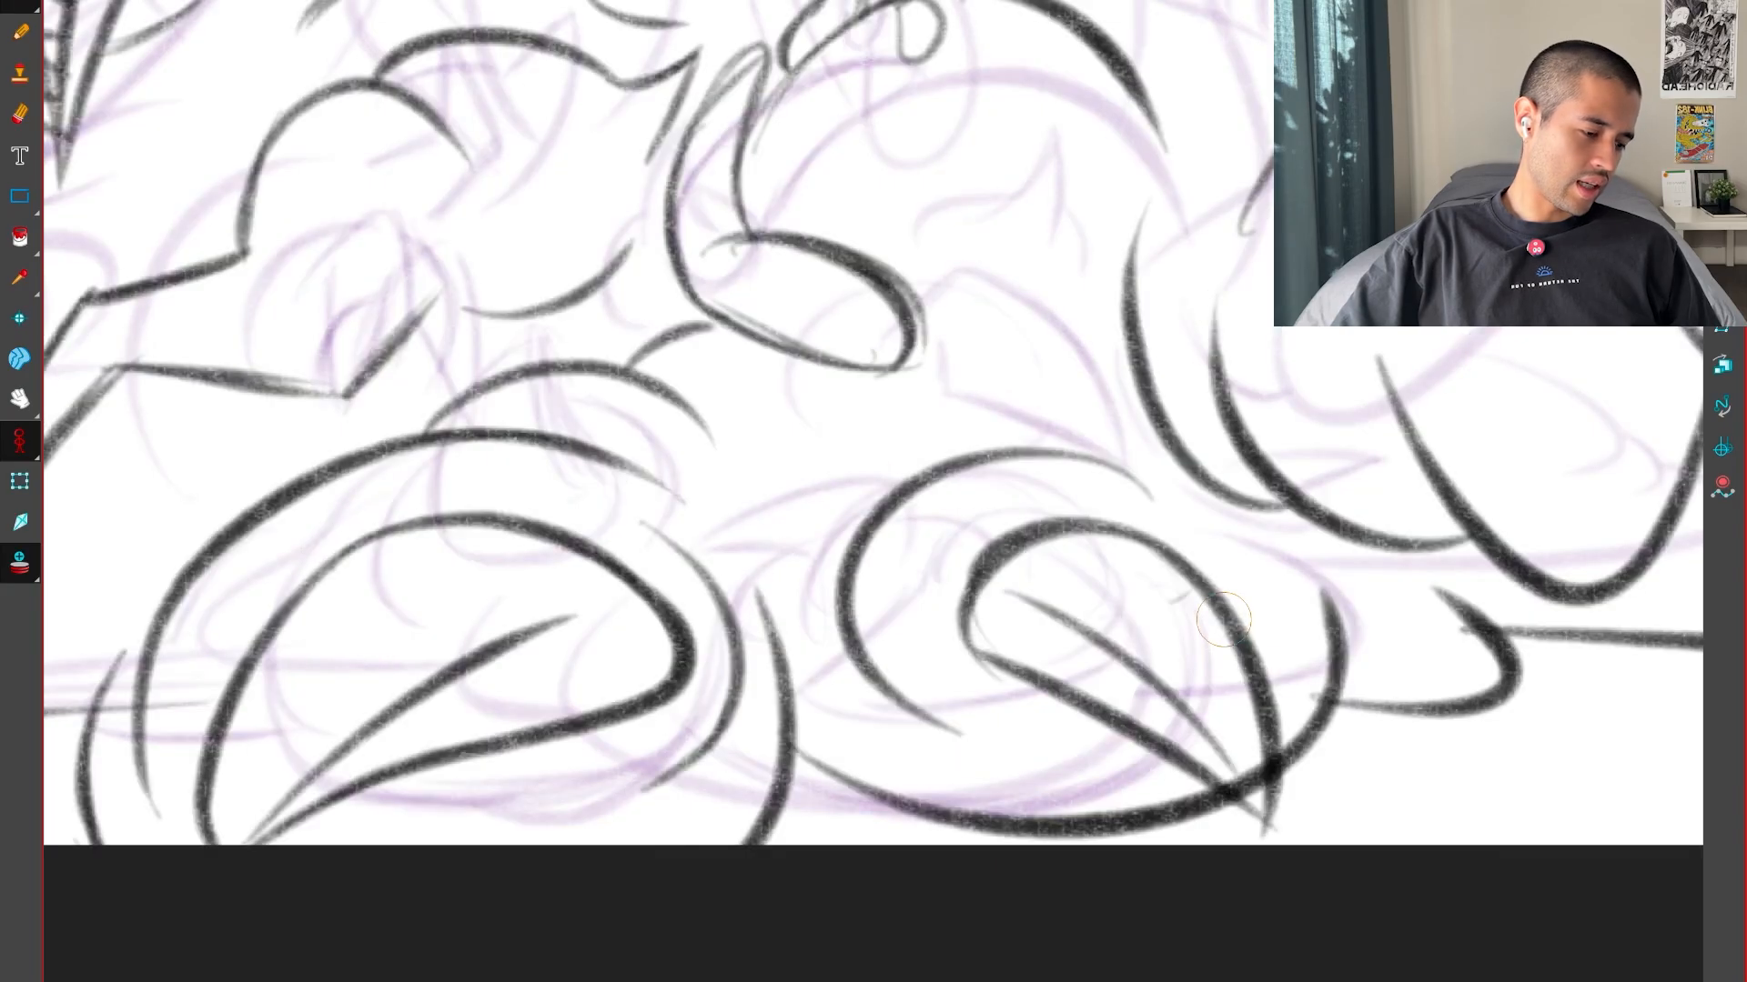
key(f)
key(f)
key(g)
key(g)
key(f)
key(f)
key(g)
key(g)
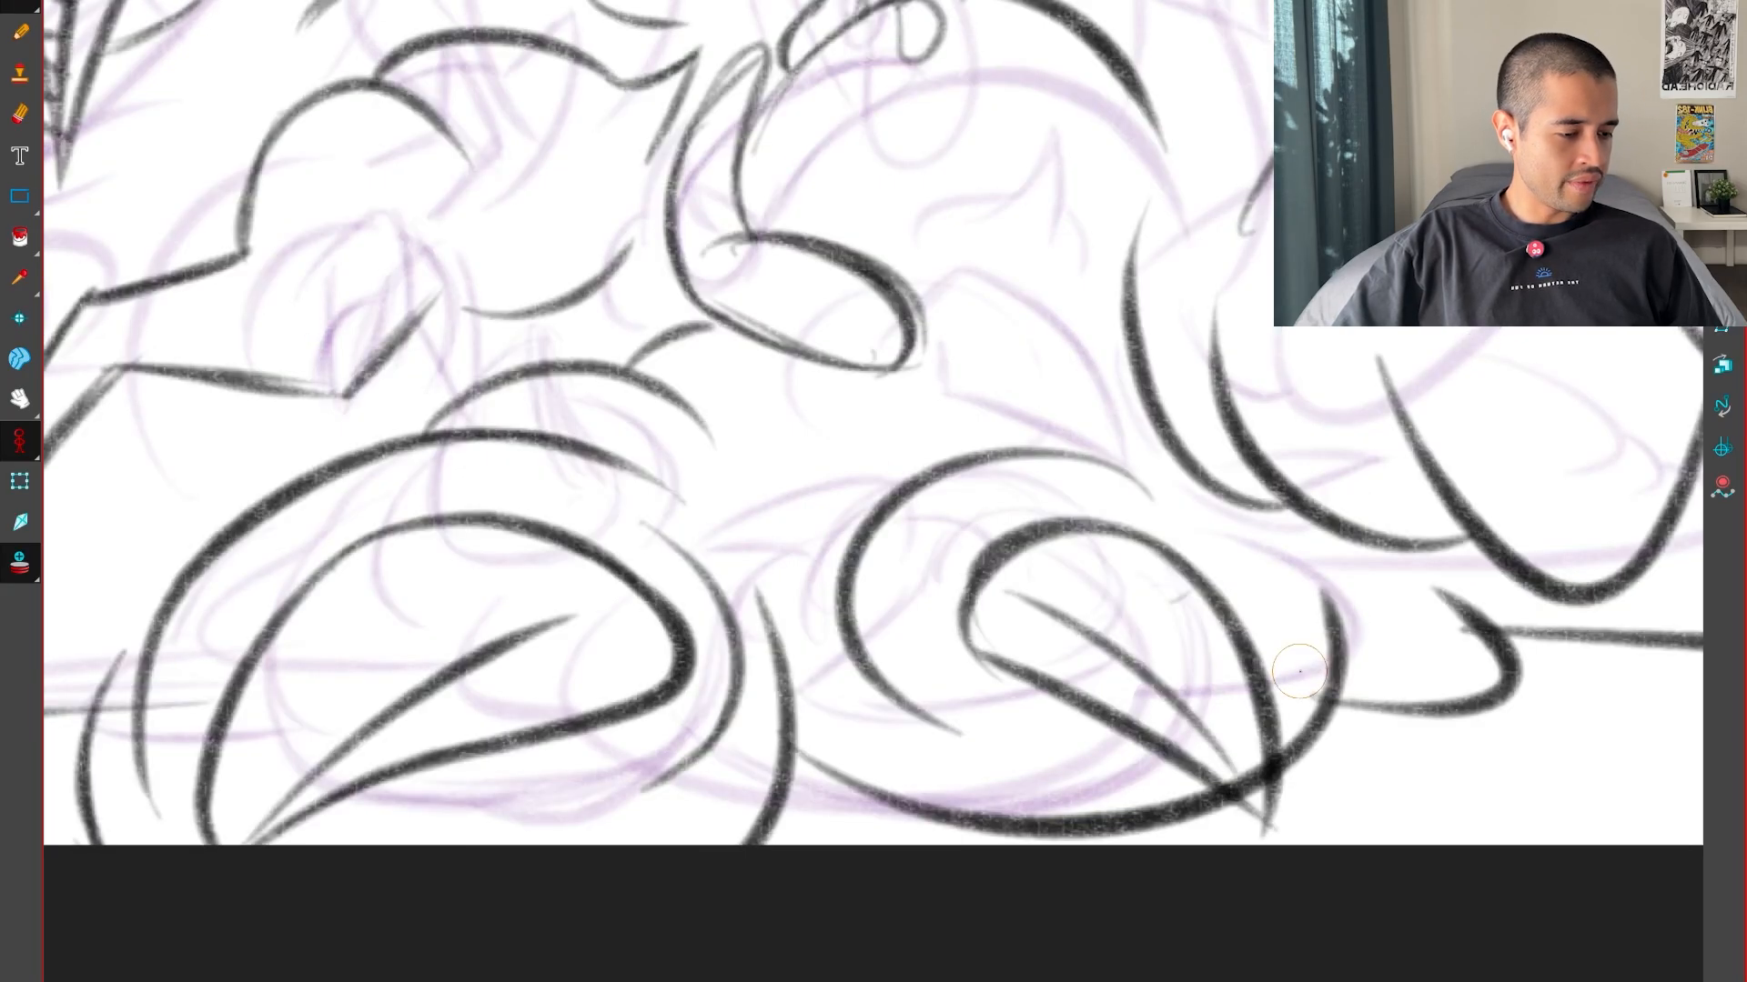
Compare the key drawings around the second foot, undoing a stray short stroke drawn above it
key(f)
key(f)
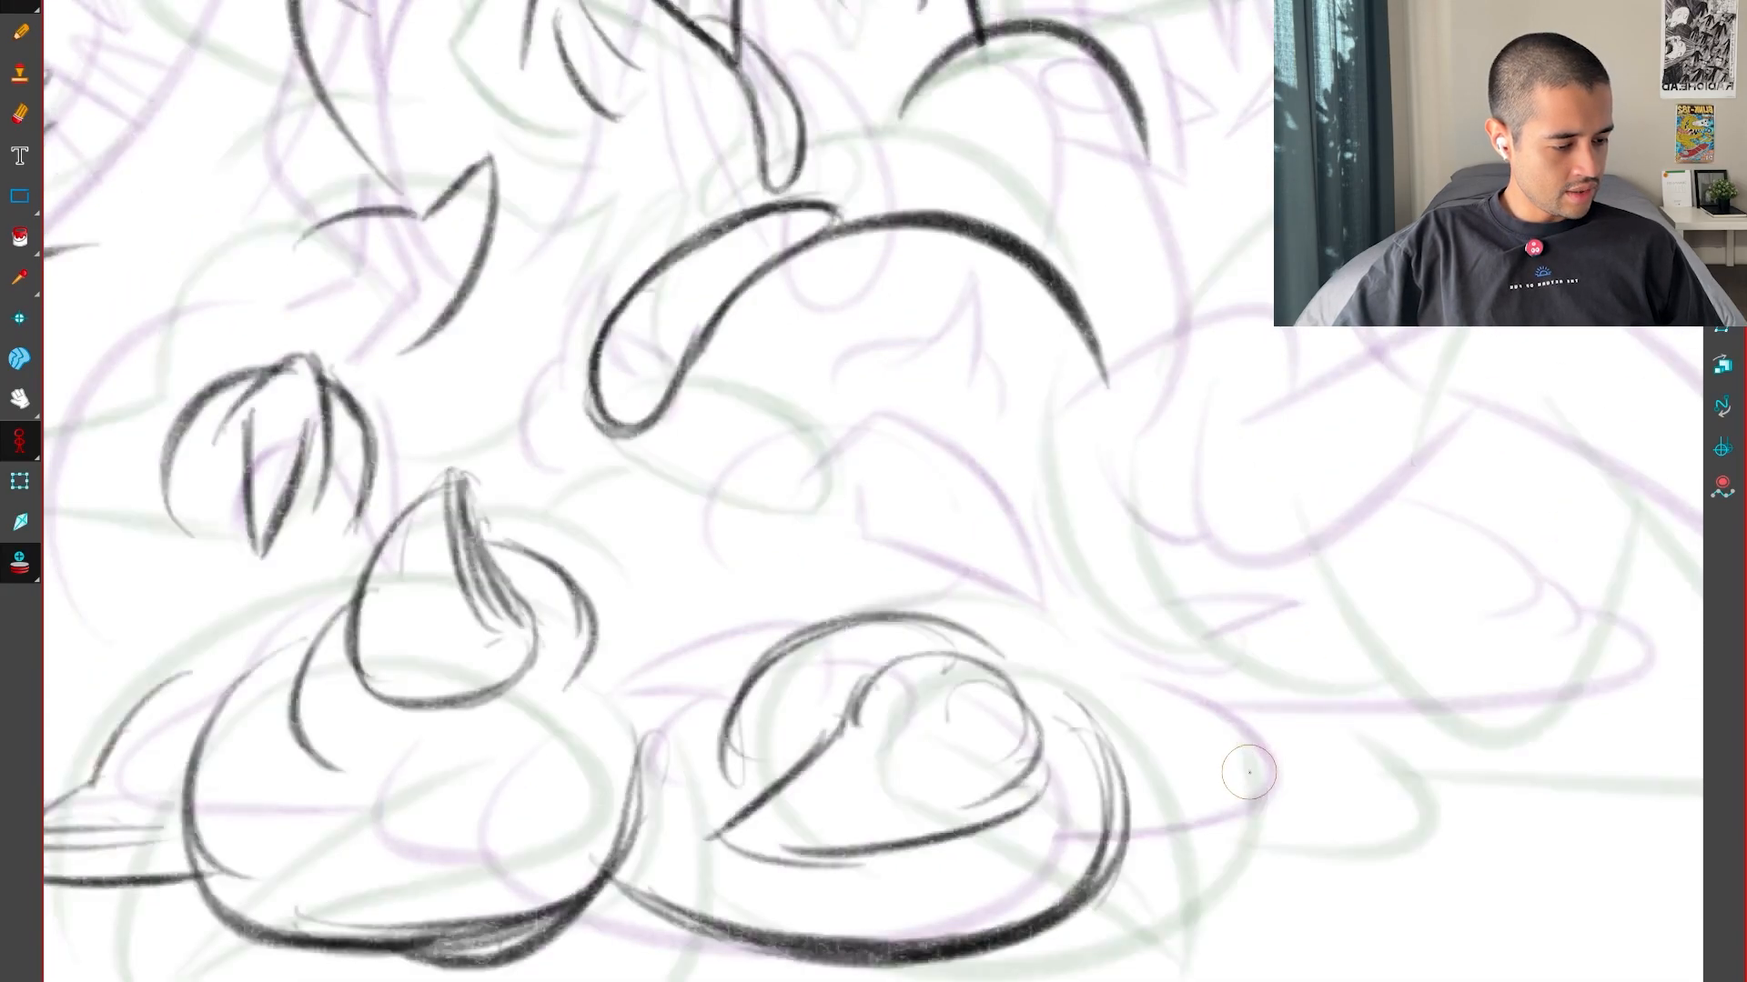
key(g)
key(f)
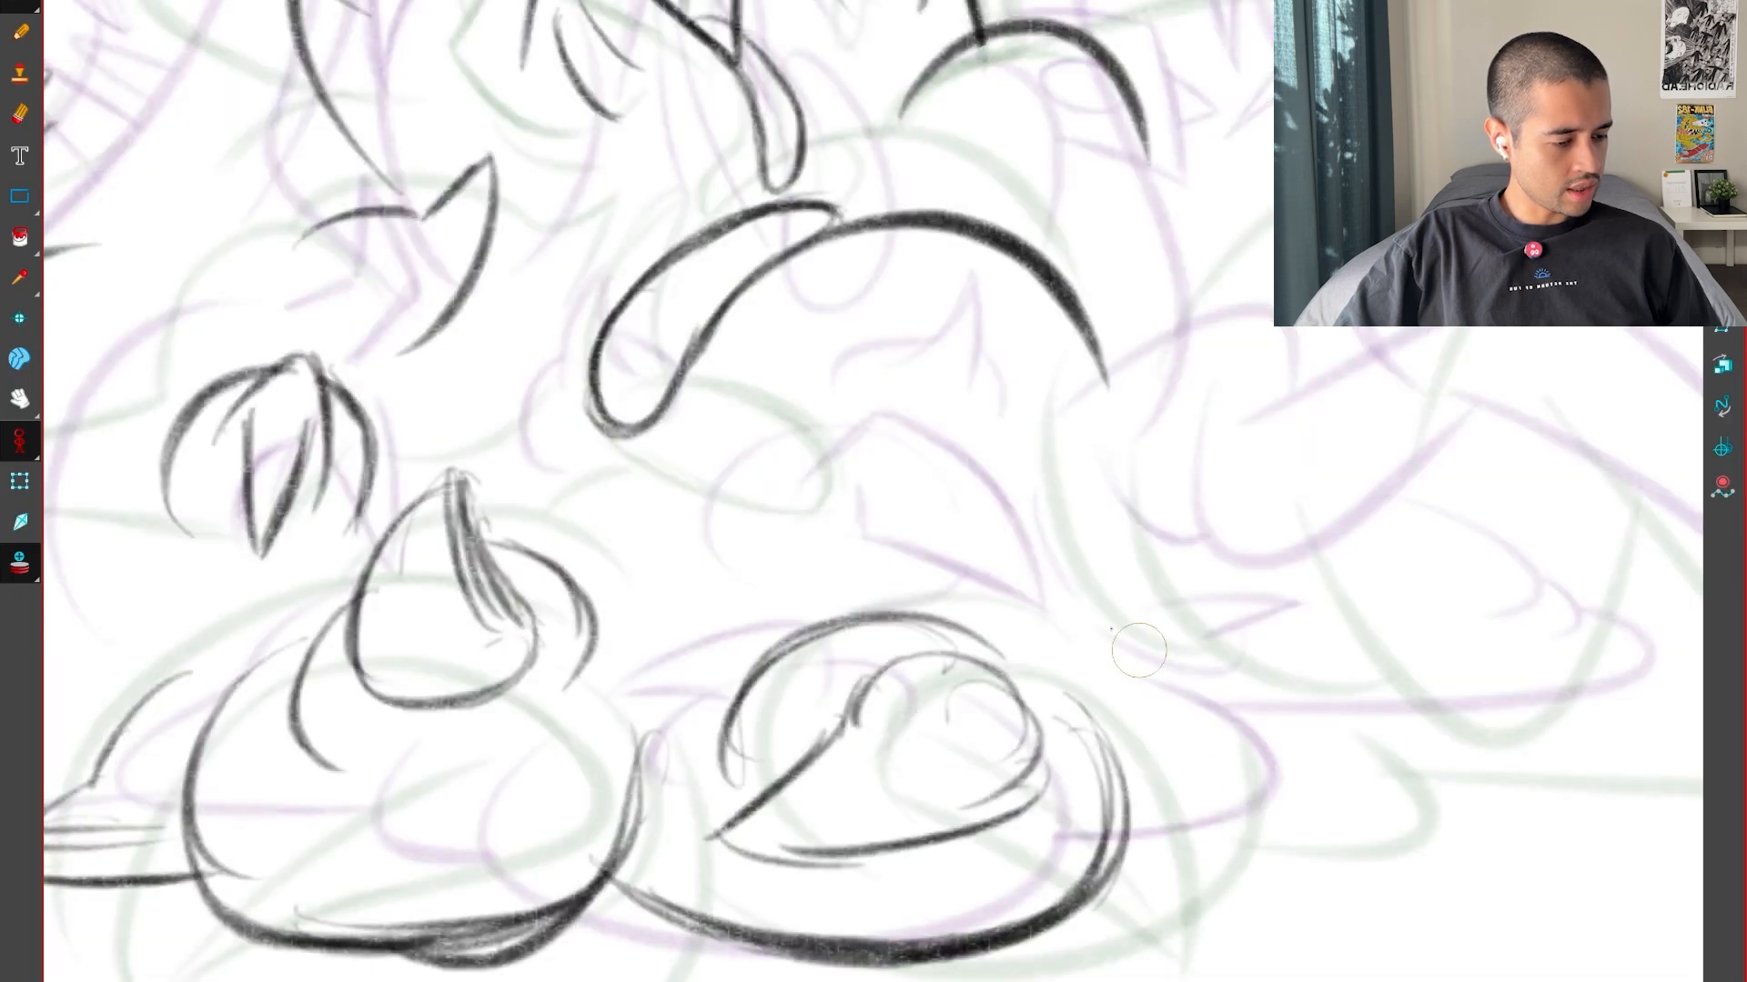
drag(896, 427, 910, 428)
key(g)
key(f)
key(g)
key(f)
key(ctrl+z)
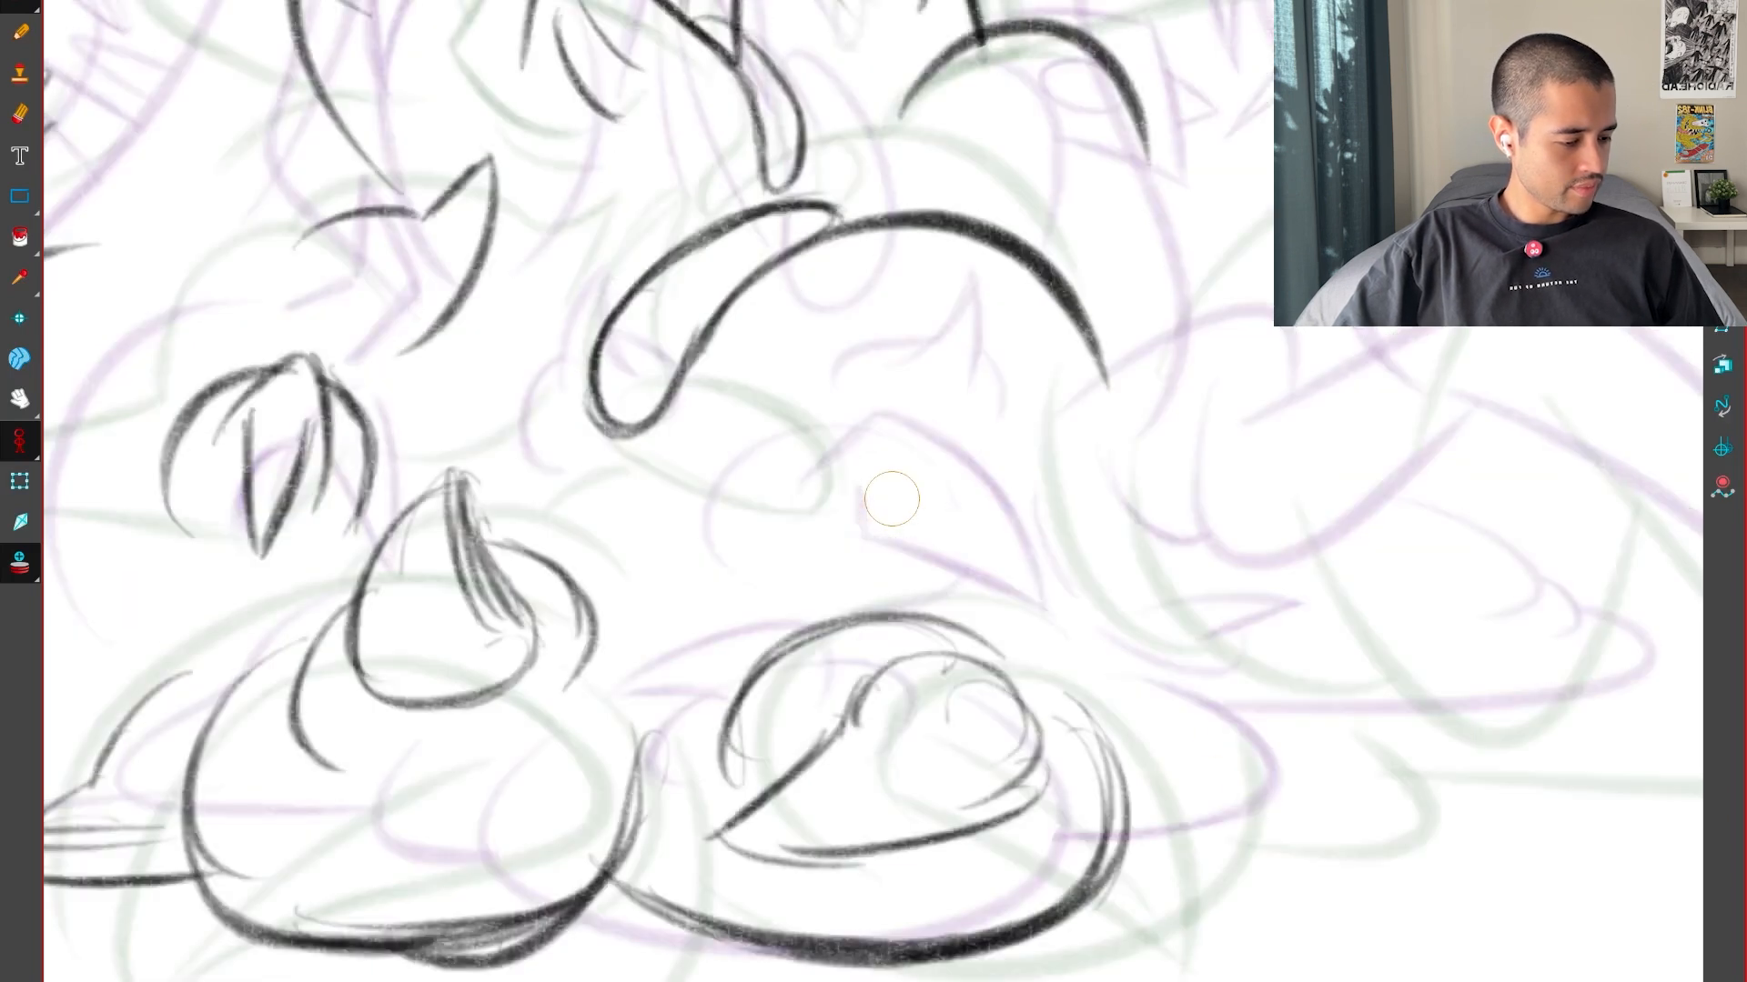
key(f)
Compare the two key drawings across the monster's base, including the puddle edge and the large scythe-like claw
scroll(1295, 811, down, 3)
key(g)
key(g)
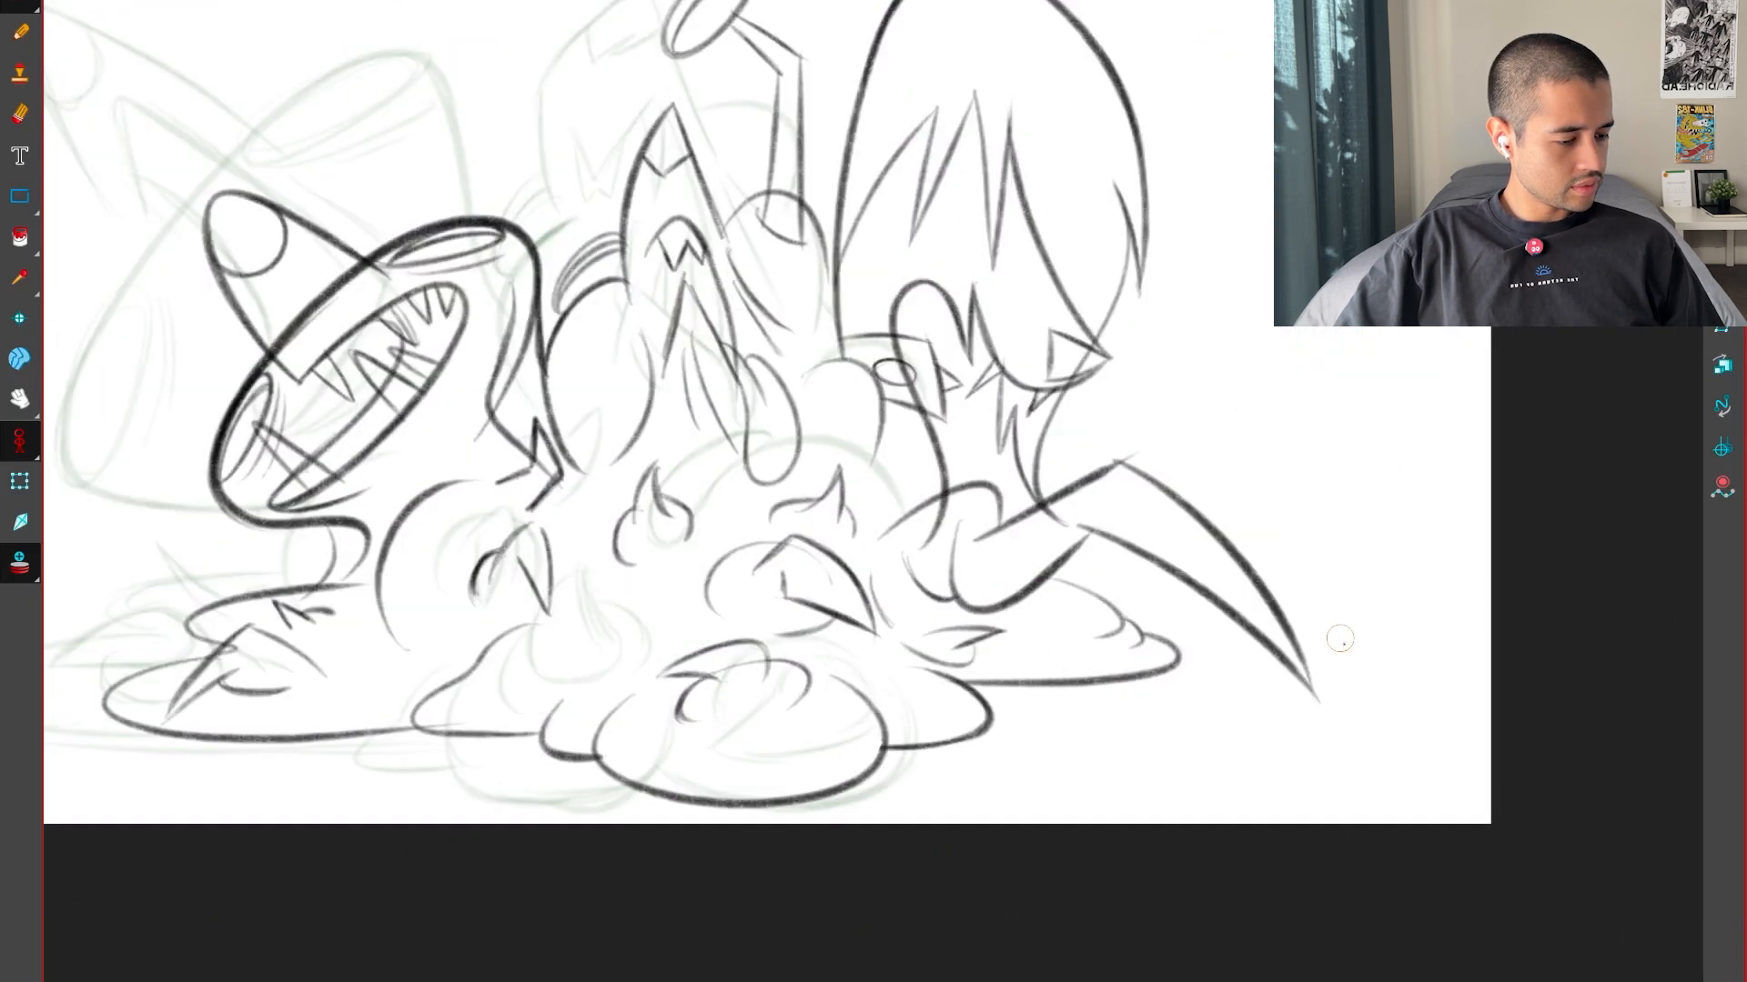
key(f)
key(f)
key(g)
key(g)
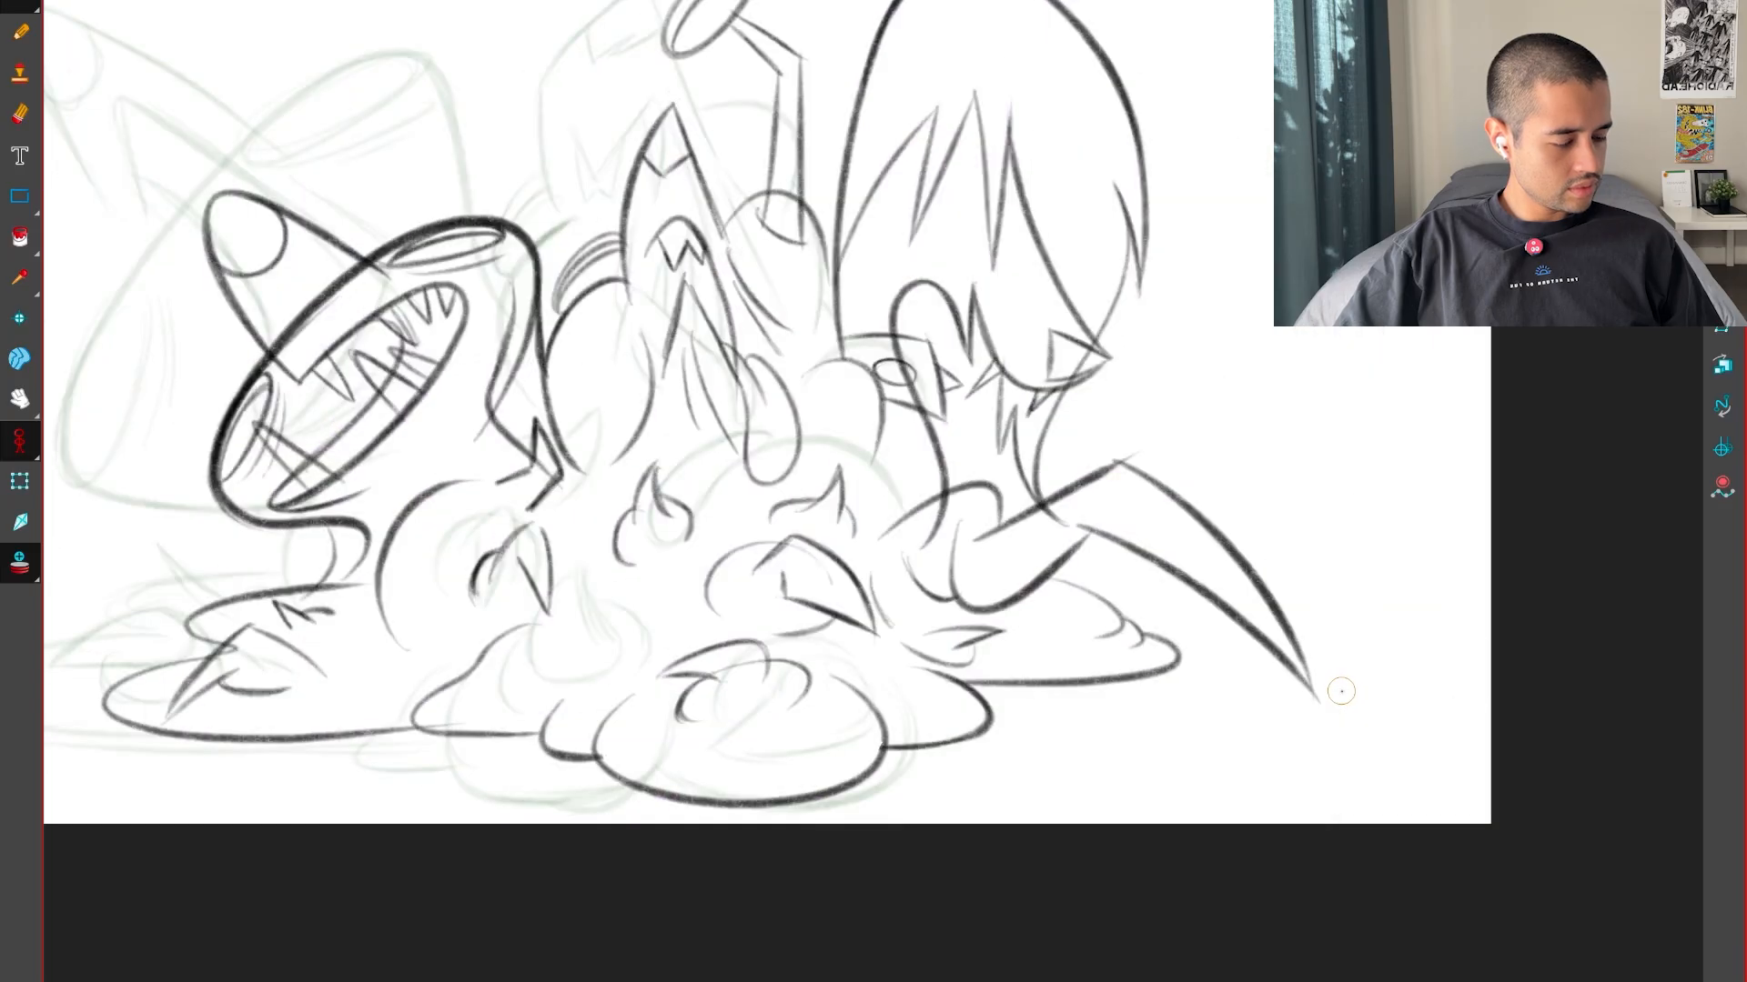
key(g)
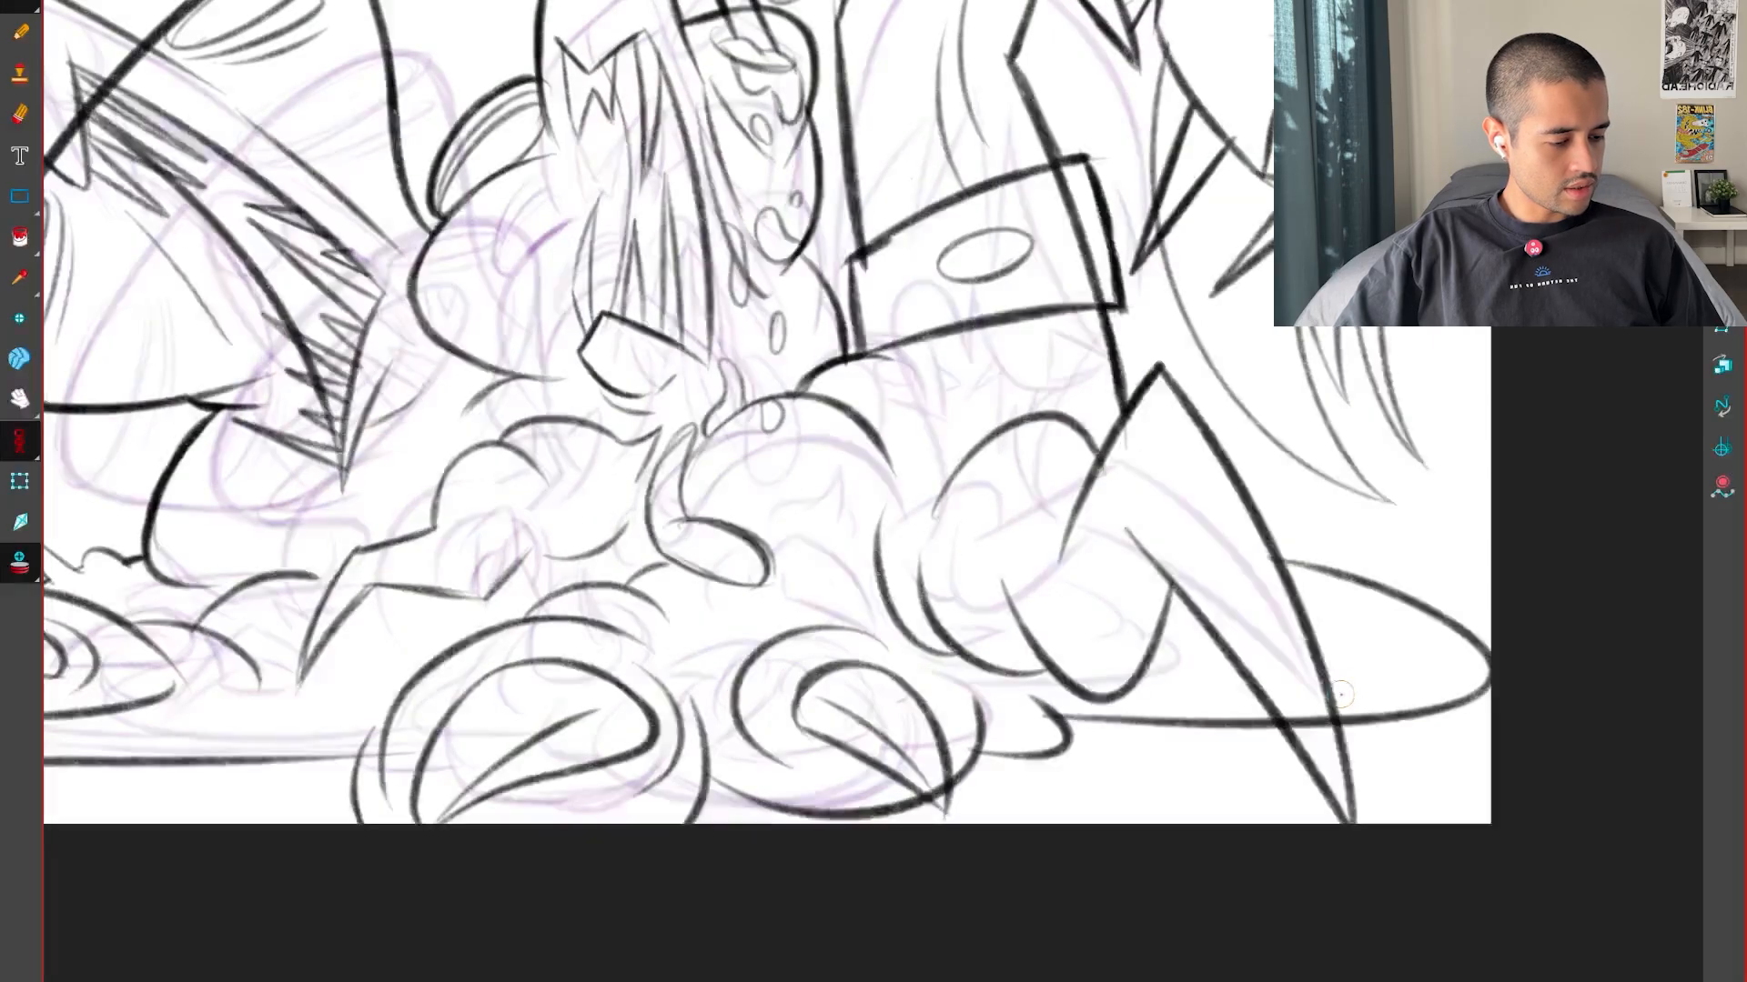
scroll(901, 591, up, 3)
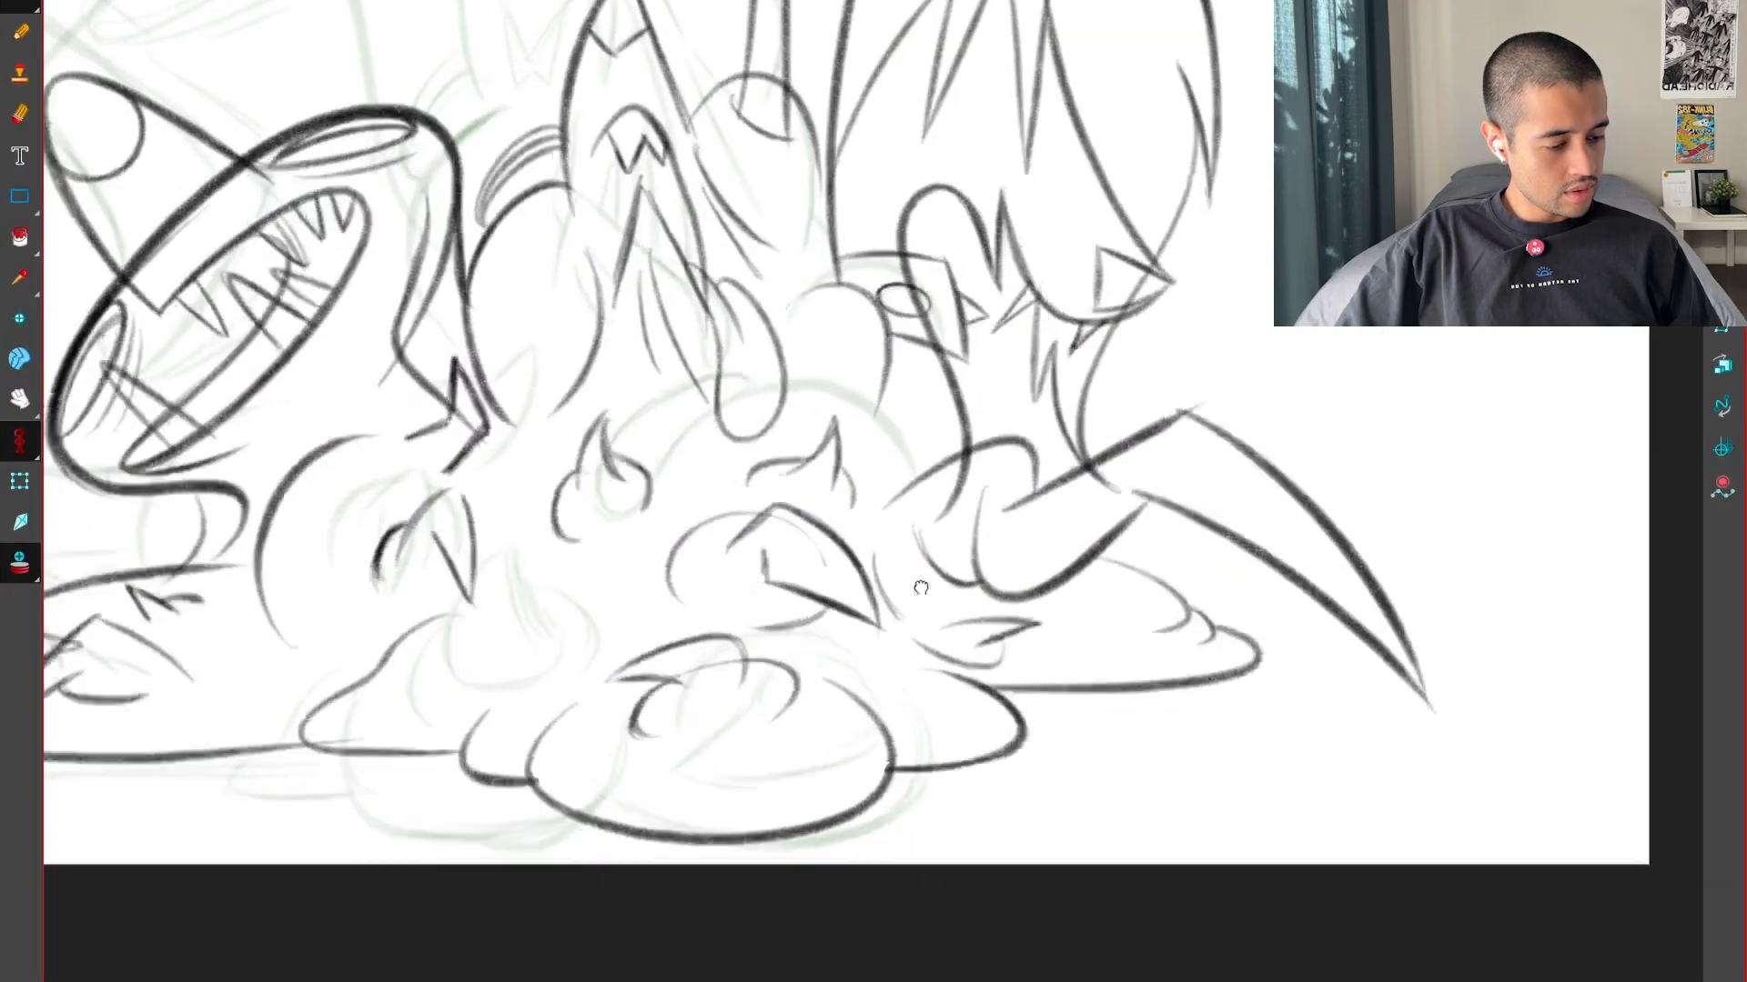
Compare how the small puddle lobe beside the second foot moves between the two key drawings
key(l)
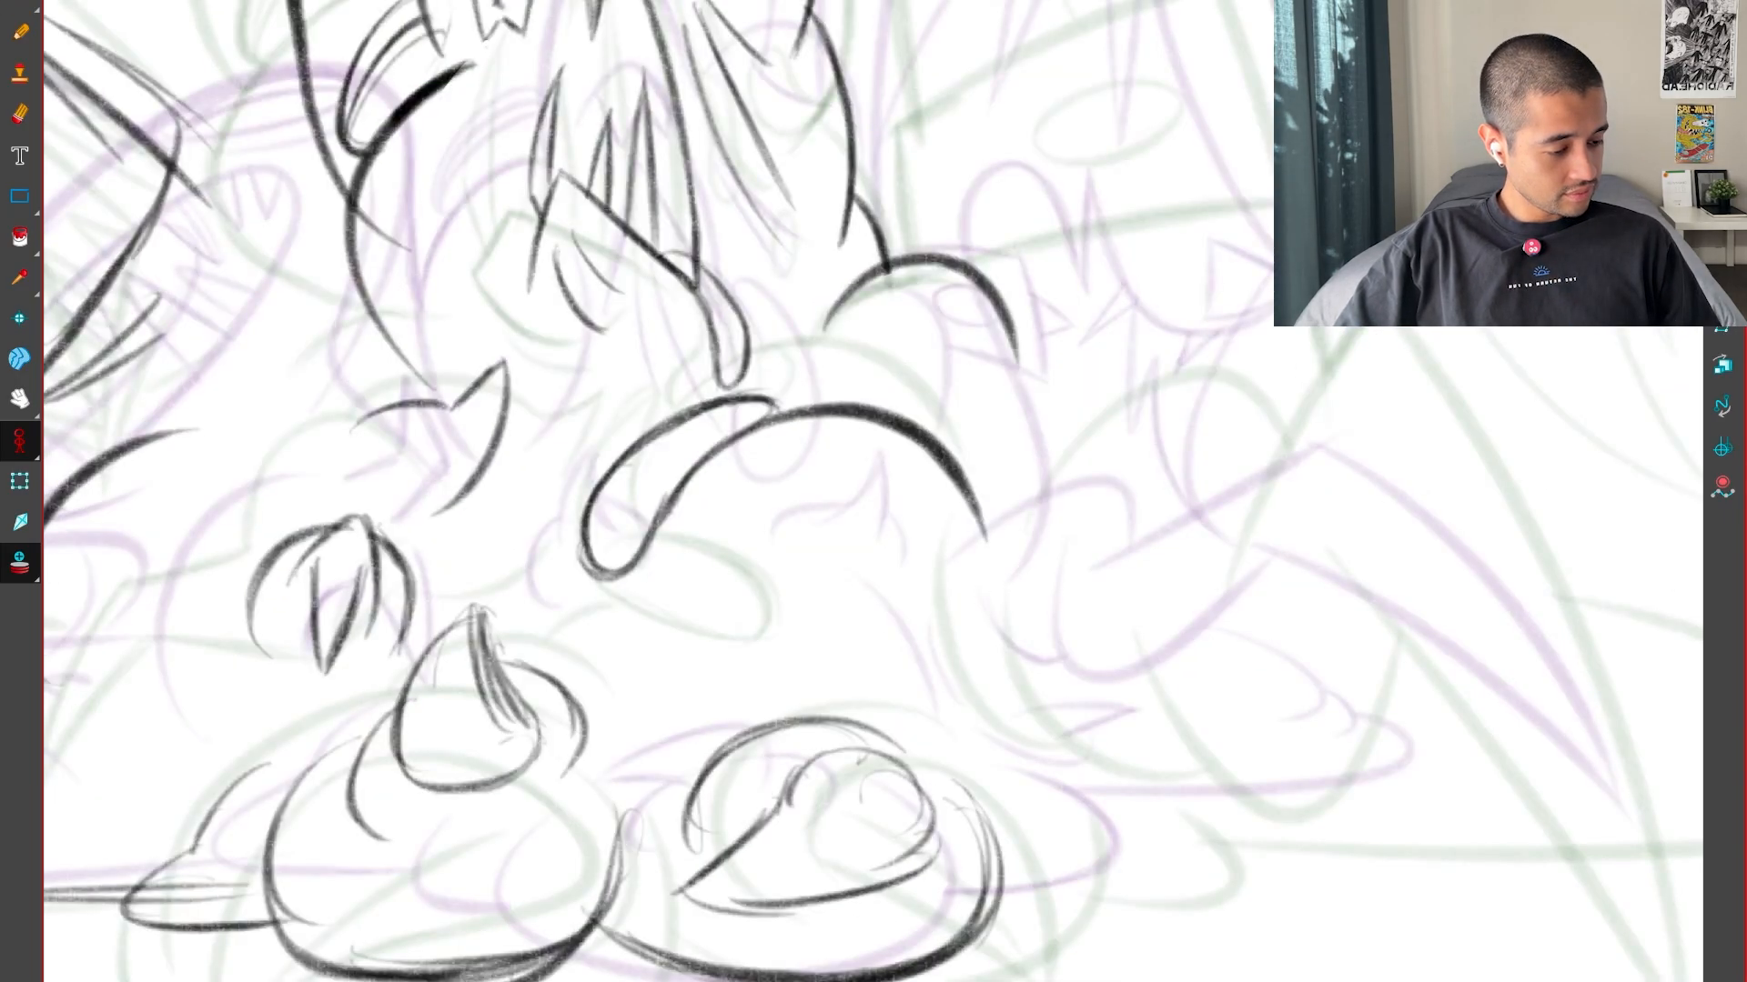
key(f)
key(g)
key(f)
key(g)
key(f)
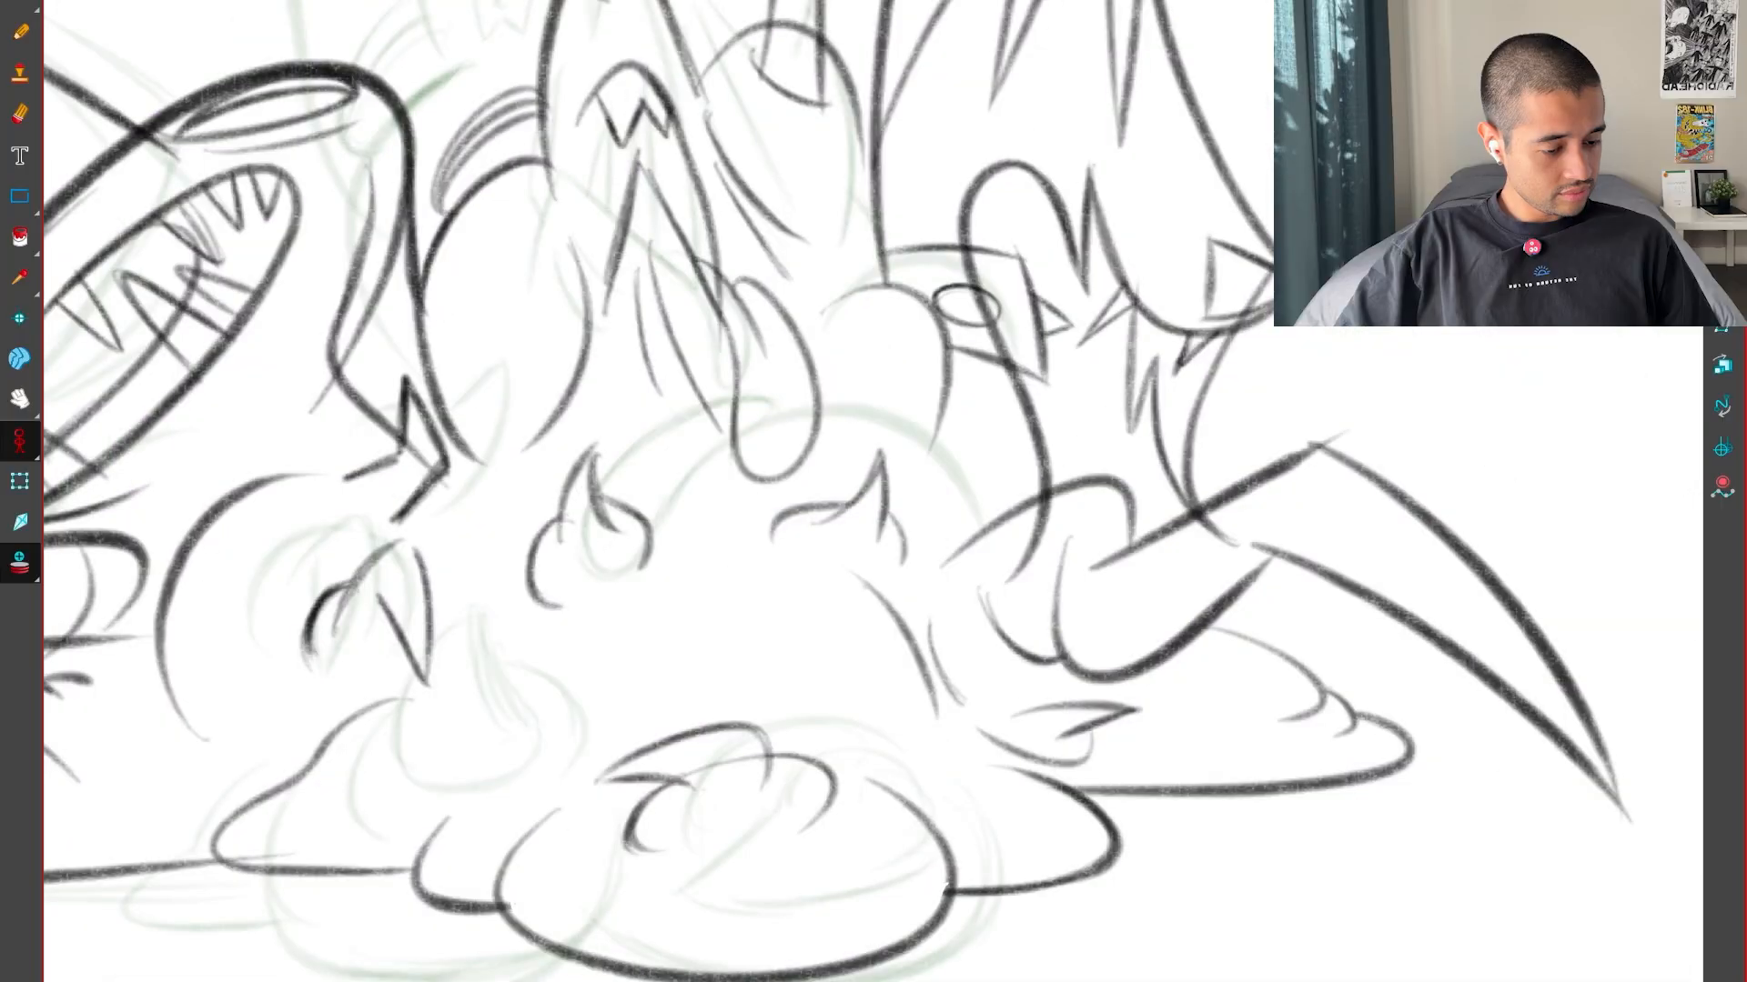
key(g)
key(f)
key(g)
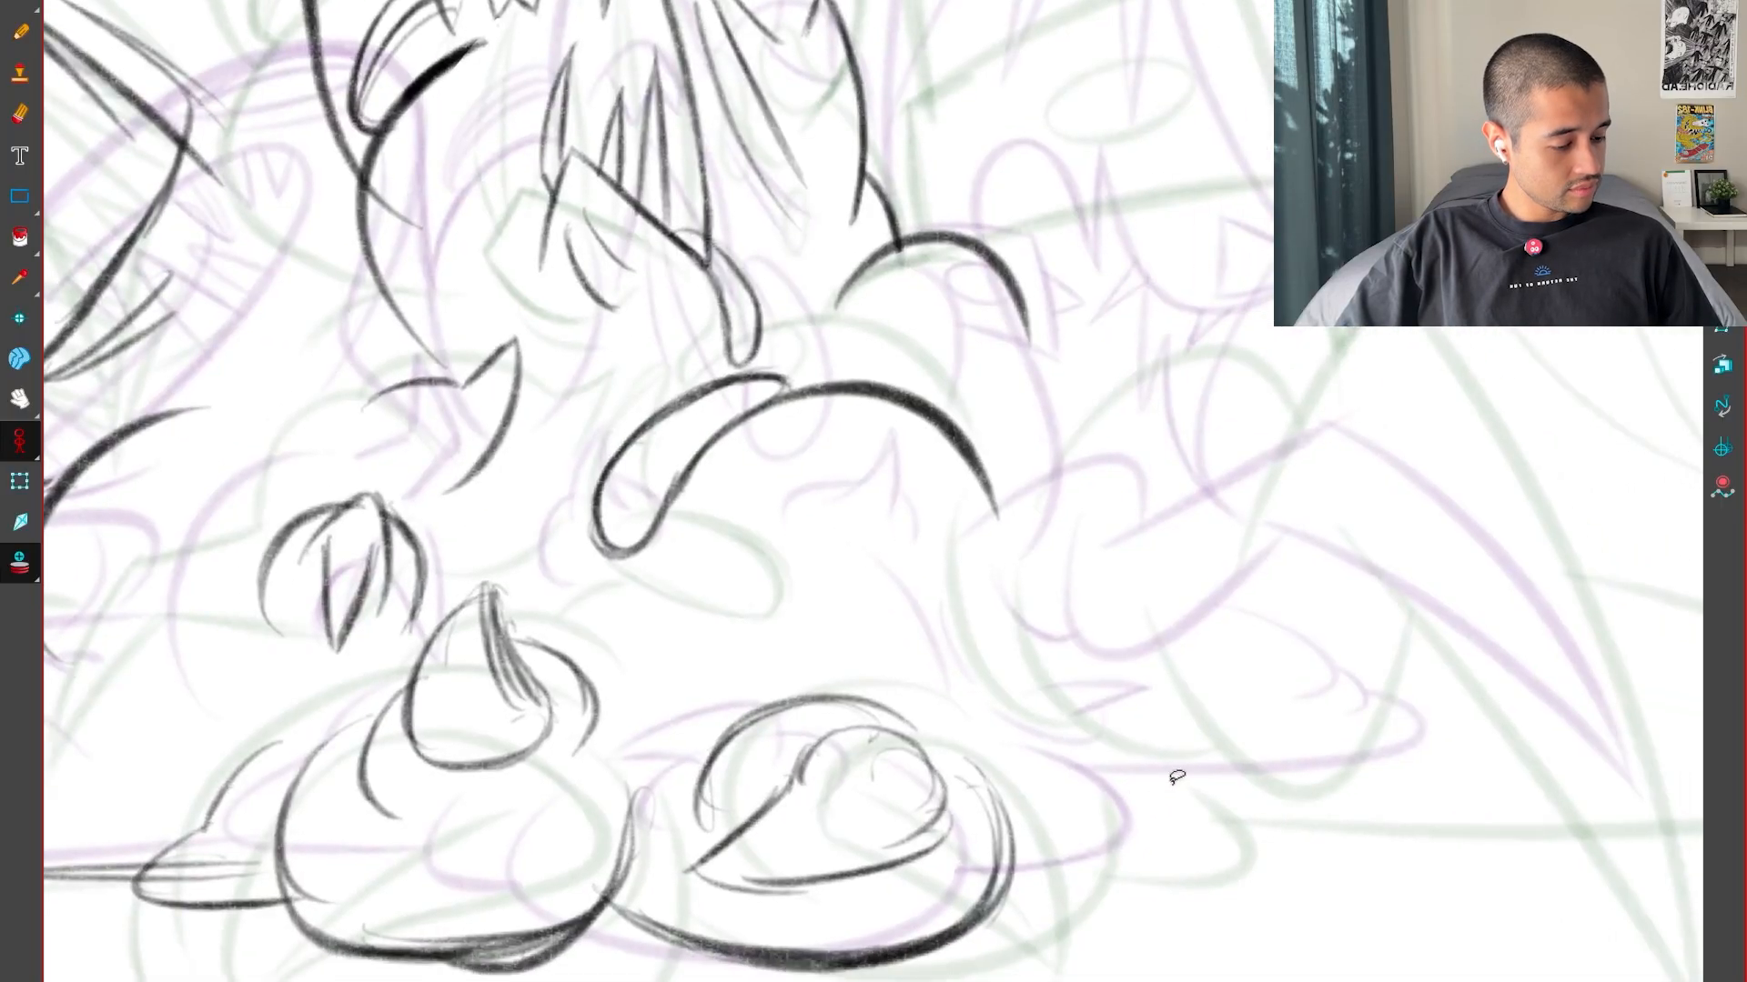
key(f)
key(g)
key(f)
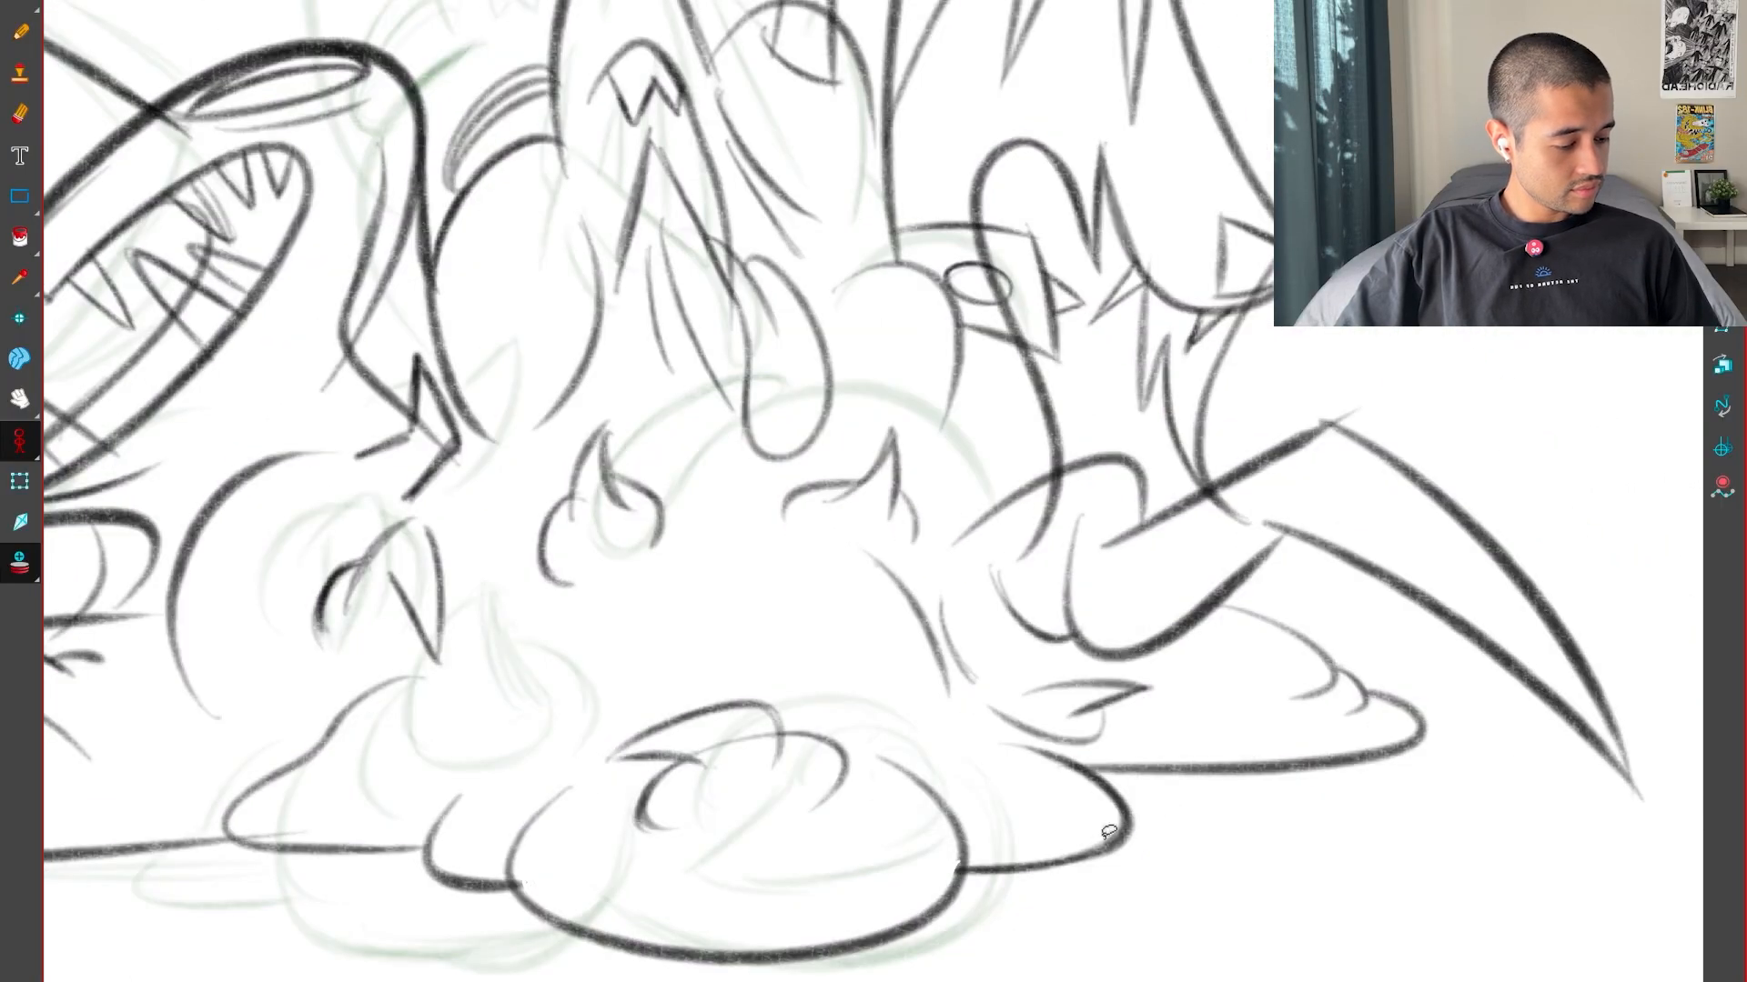
key(g)
key(f)
key(g)
key(g)
key(f)
Draw the small rounded puddle lobe beside the second foot, between its two onion-skinned positions
drag(1247, 928, 1103, 729)
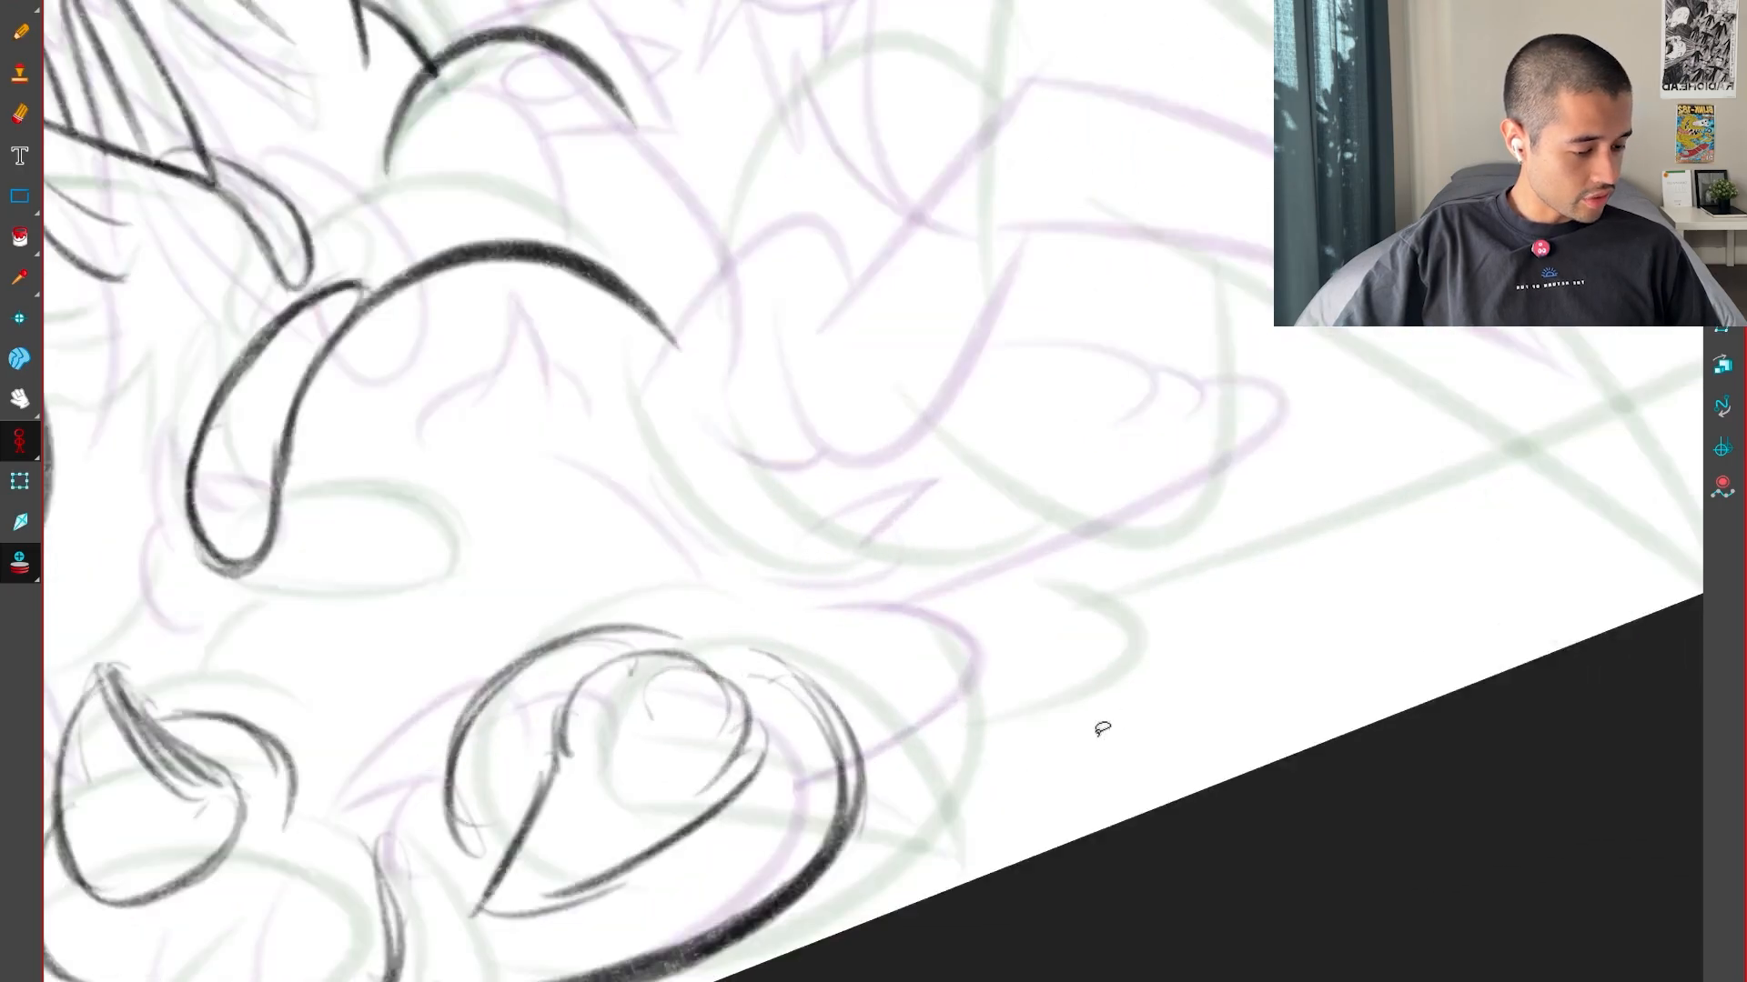
key(2)
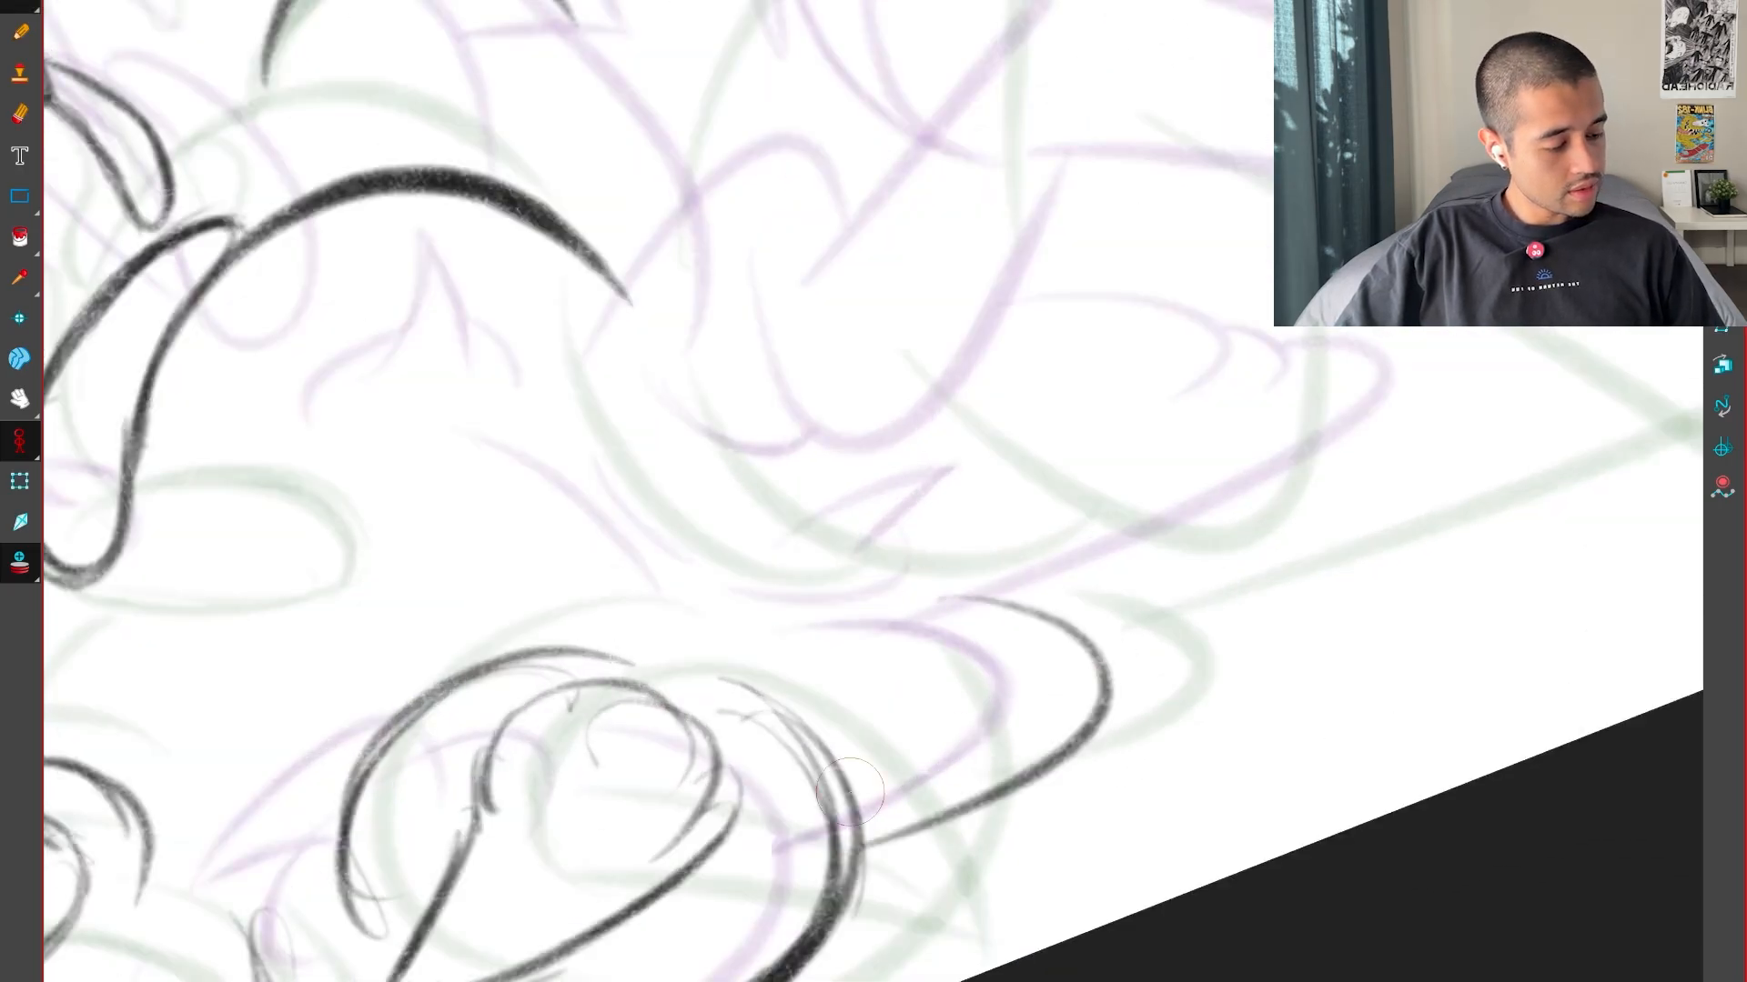
key(shift+x)
mouse_move(861, 847)
mouse_down()
mouse_move(1103, 719)
mouse_move(1138, 900)
mouse_up()
key(1)
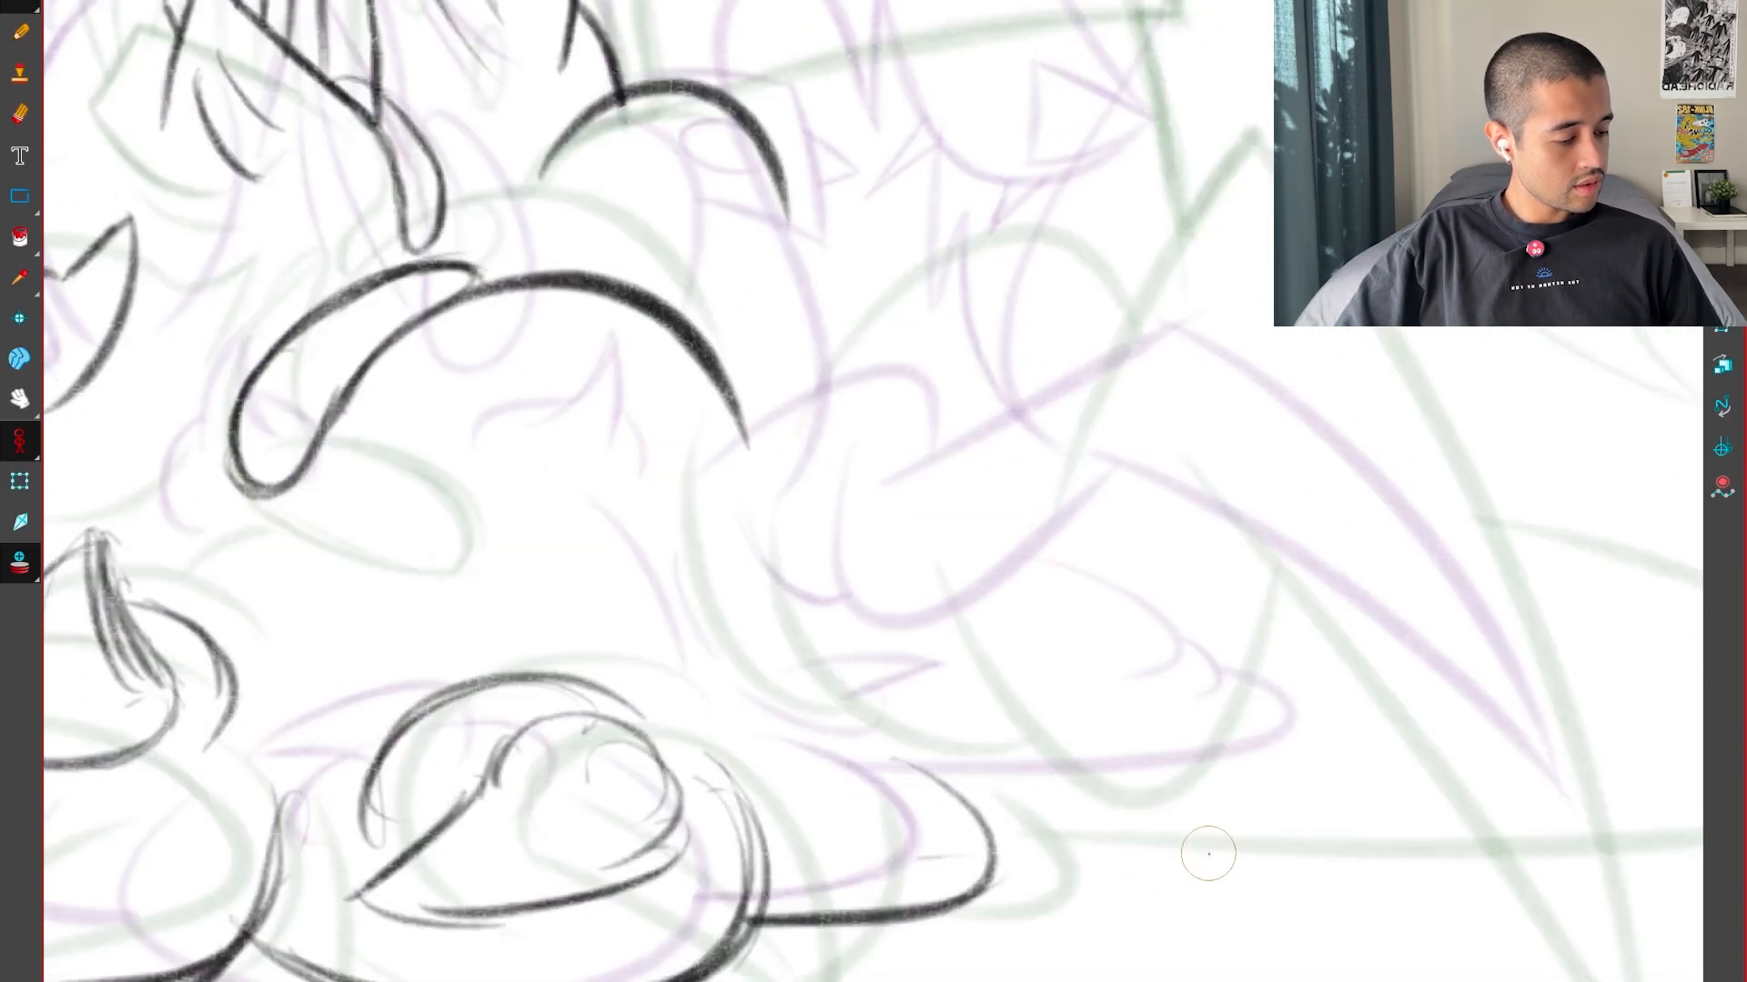
Draw the long puddle contour extending from the small lobe and curling around its far end, undoing the first heavy stroke
mouse_move(1267, 854)
mouse_down()
mouse_move(1205, 897)
mouse_move(1264, 833)
mouse_up()
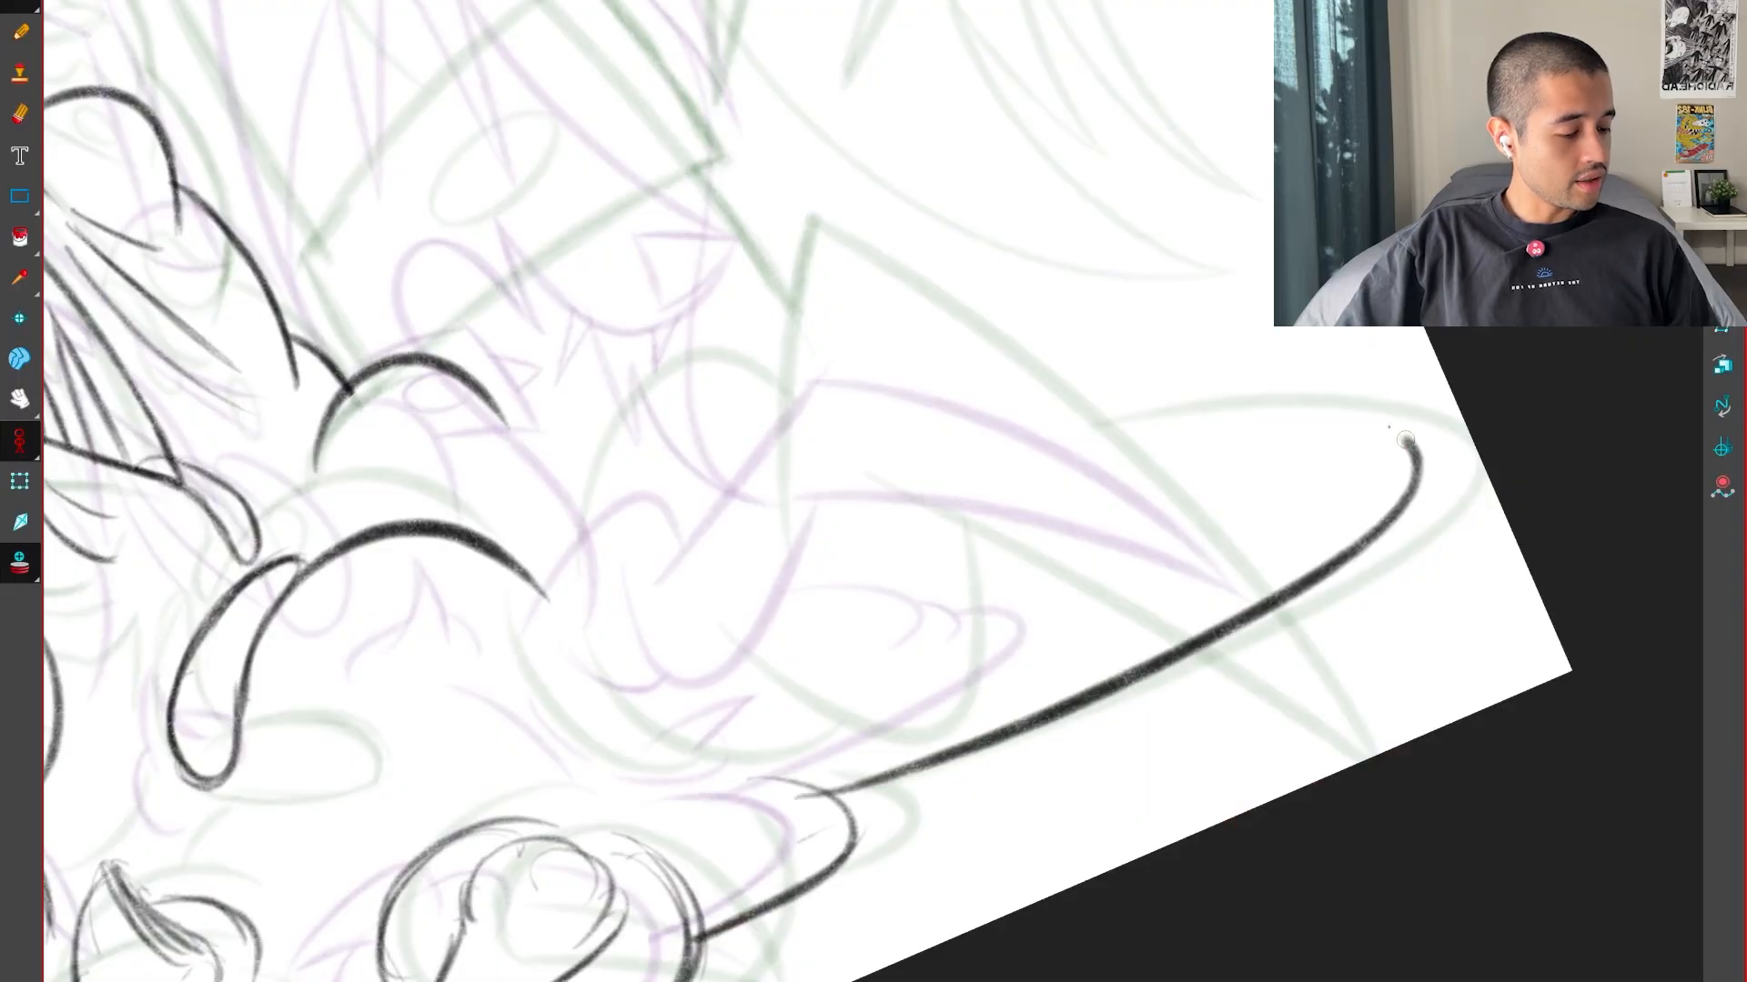
key(ctrl+z)
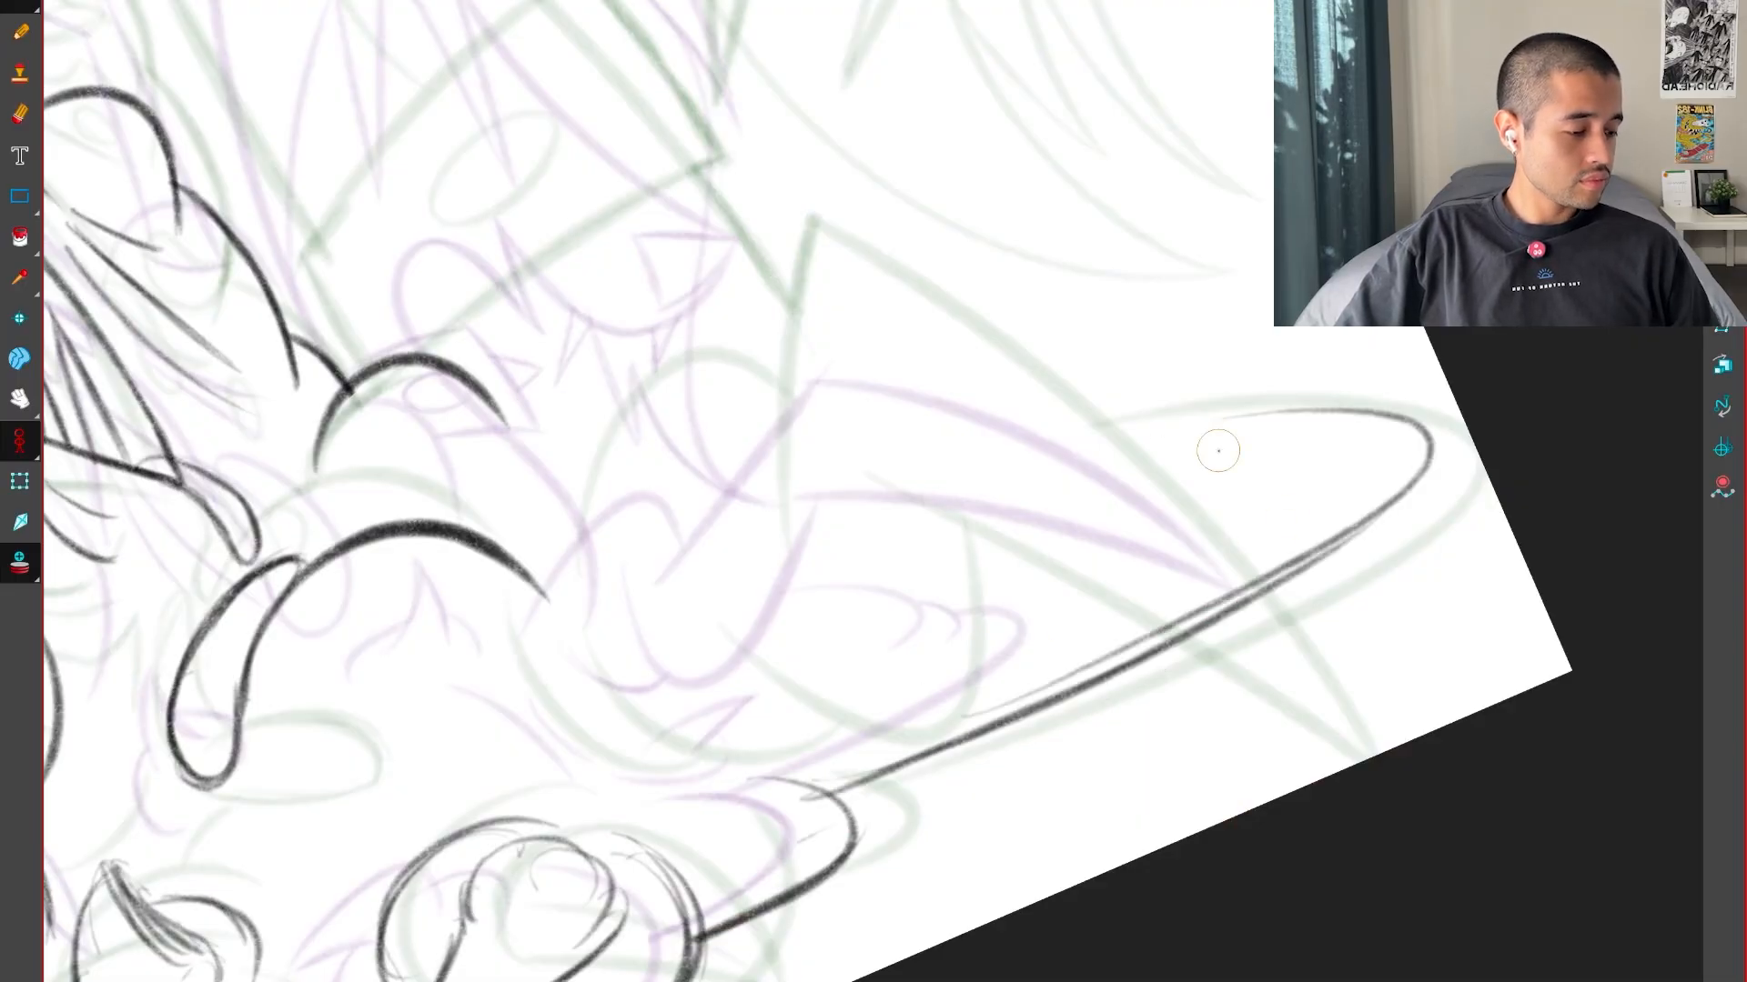
key(shift+x)
key(1)
drag(1247, 659, 1256, 822)
key(comma)
key(period)
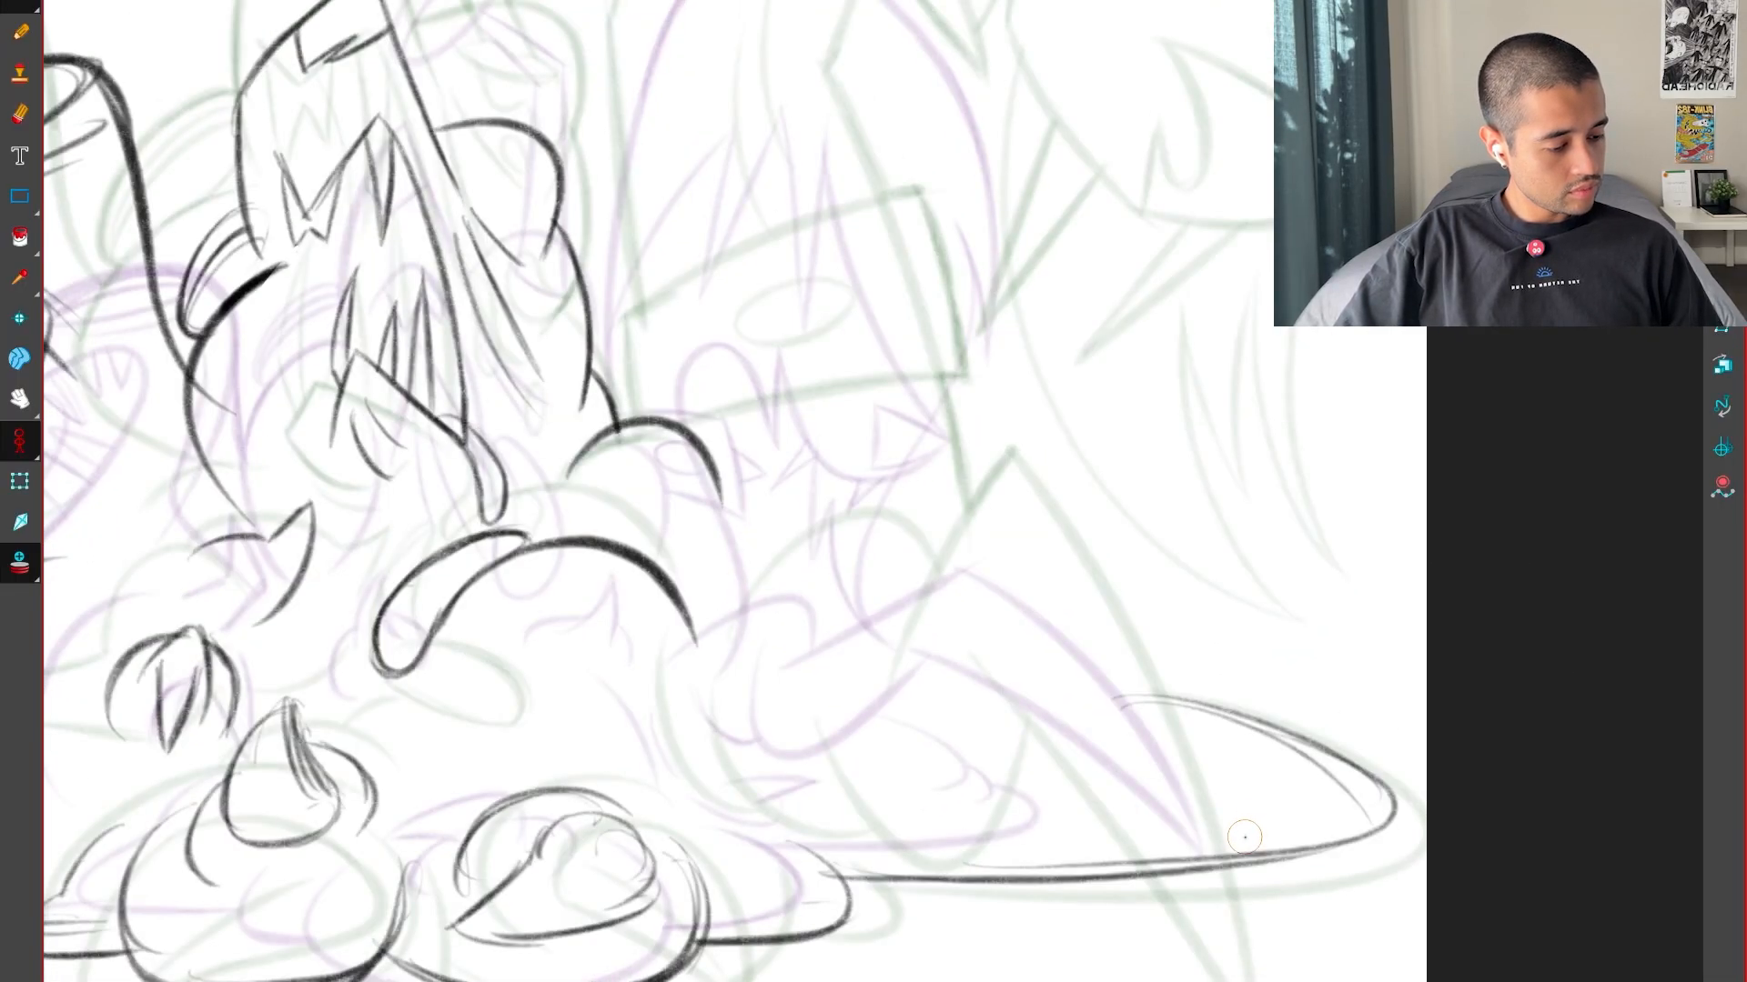
Draw a rounded arch for the upper part of the scythe-like limb, checking it against the key drawings
key(period)
key(comma)
key(comma)
key(period)
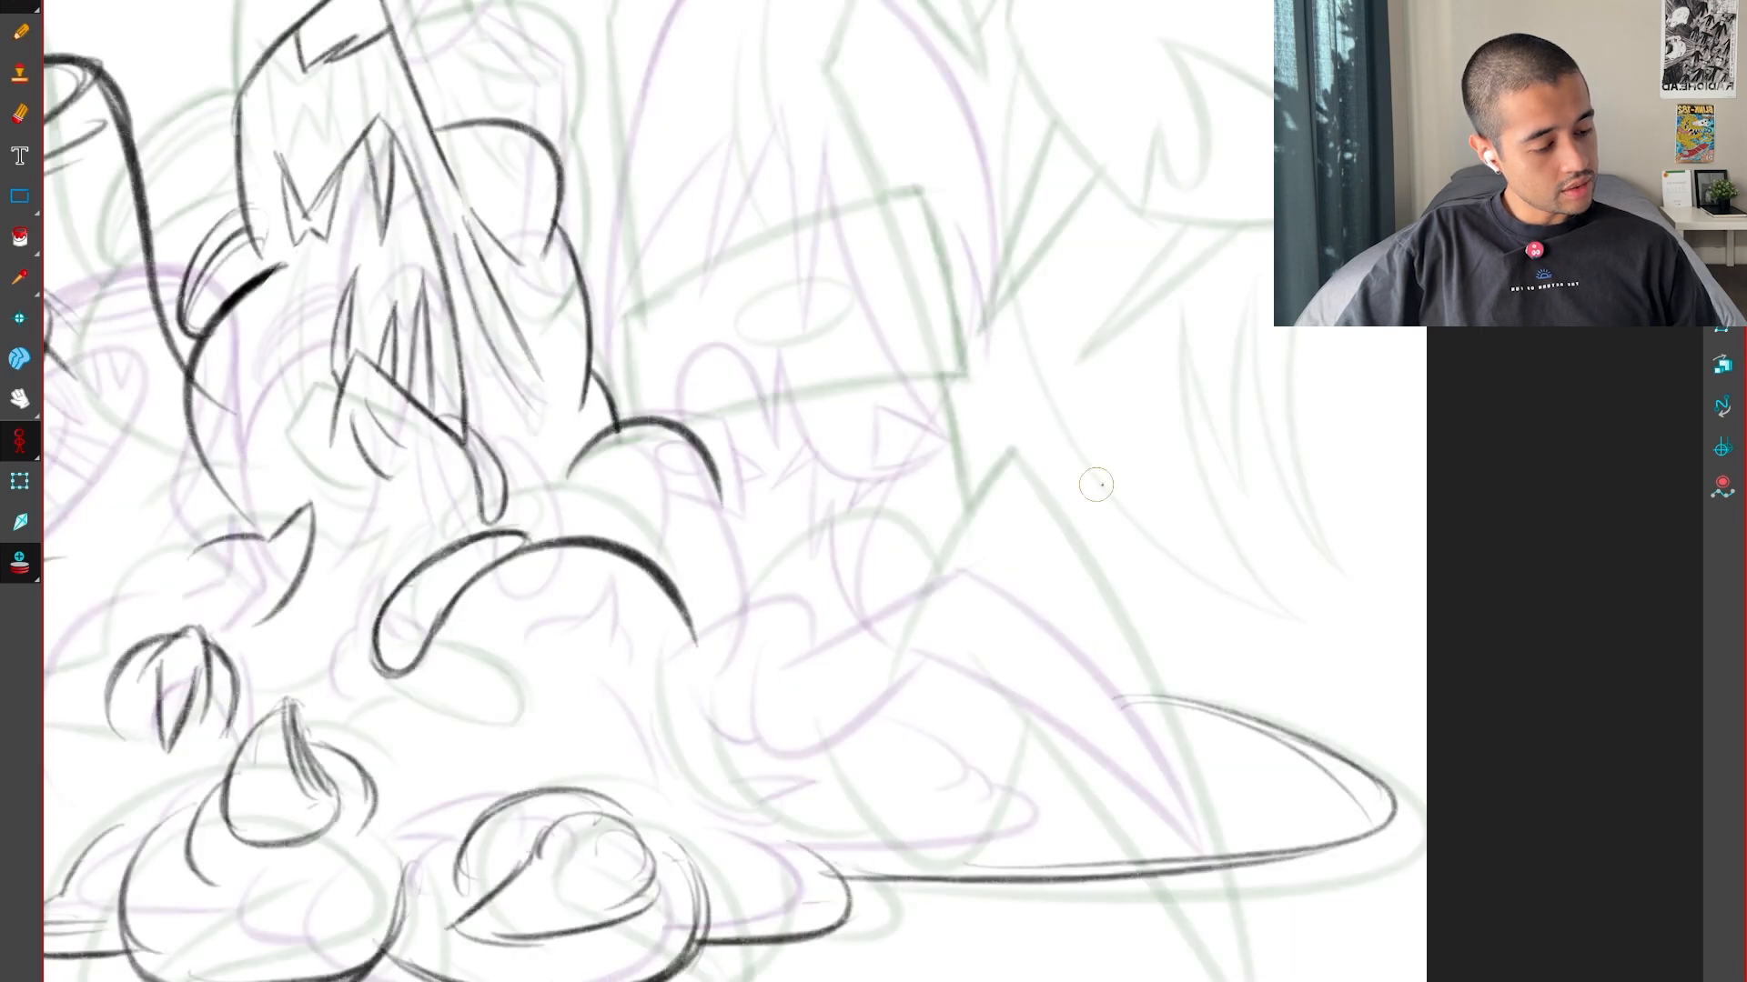
drag(696, 658, 900, 610)
key(comma)
key(period)
key(period)
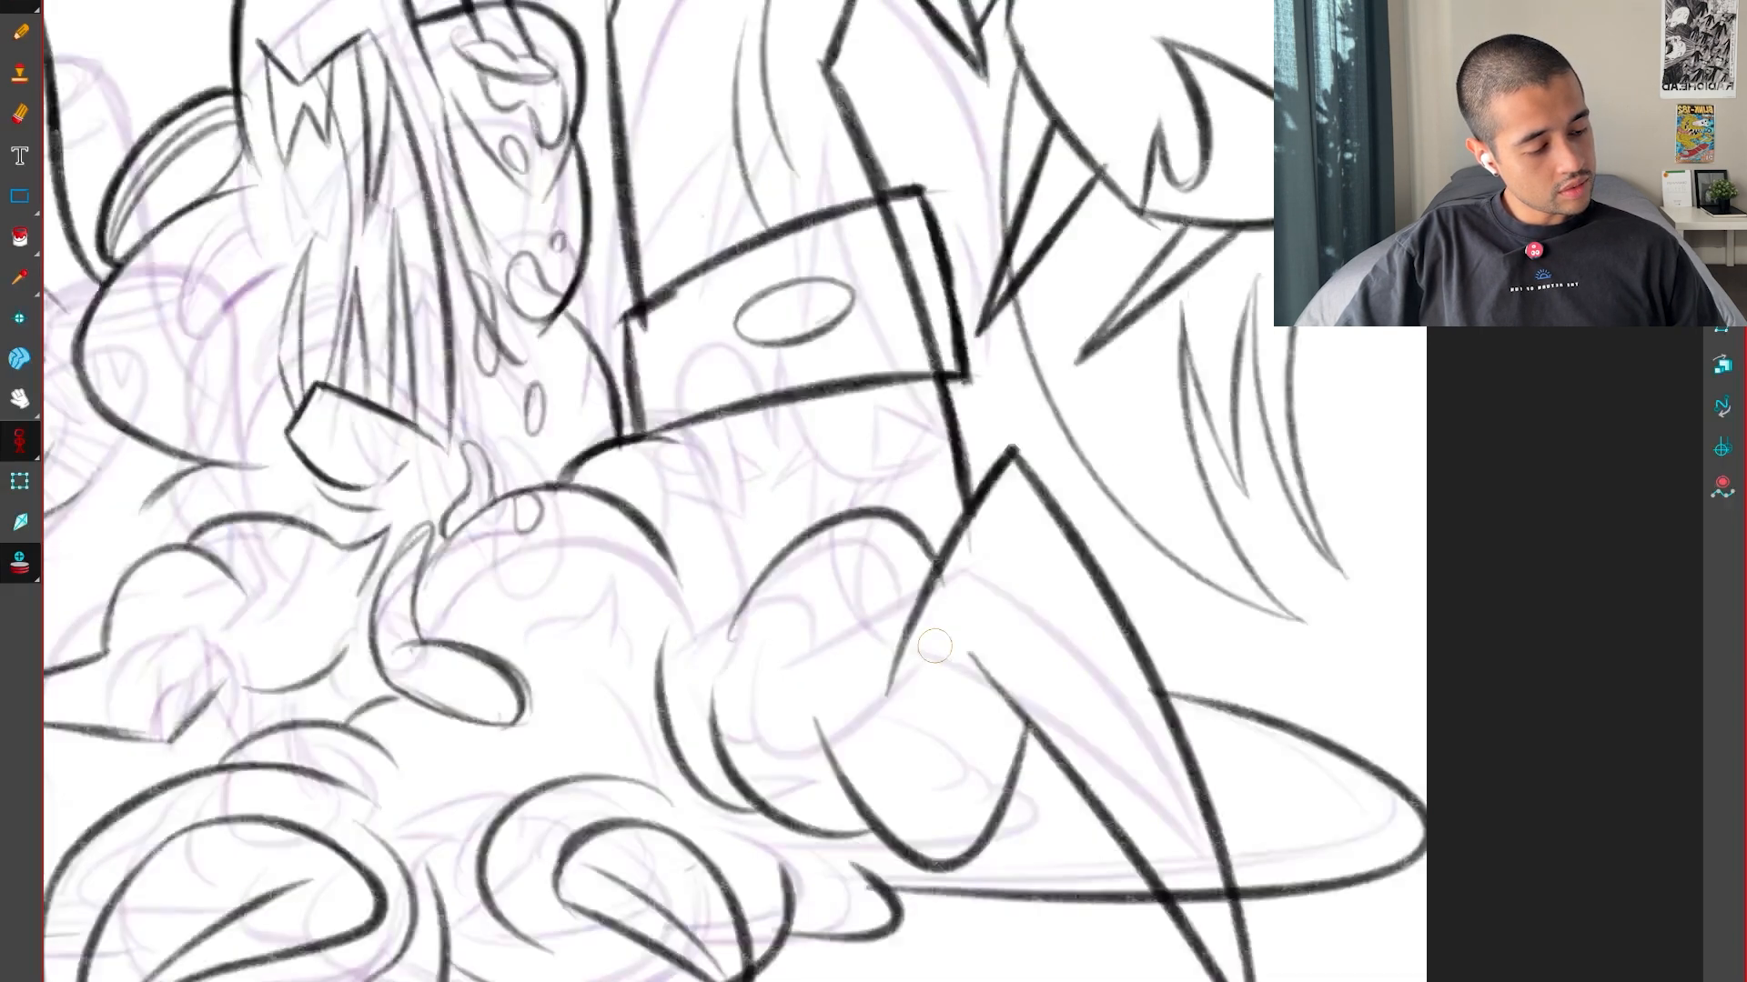
key(comma)
Draw the straight diagonal edge rising from the limb's arch to the peak of the scythe-like claw
key(comma)
key(period)
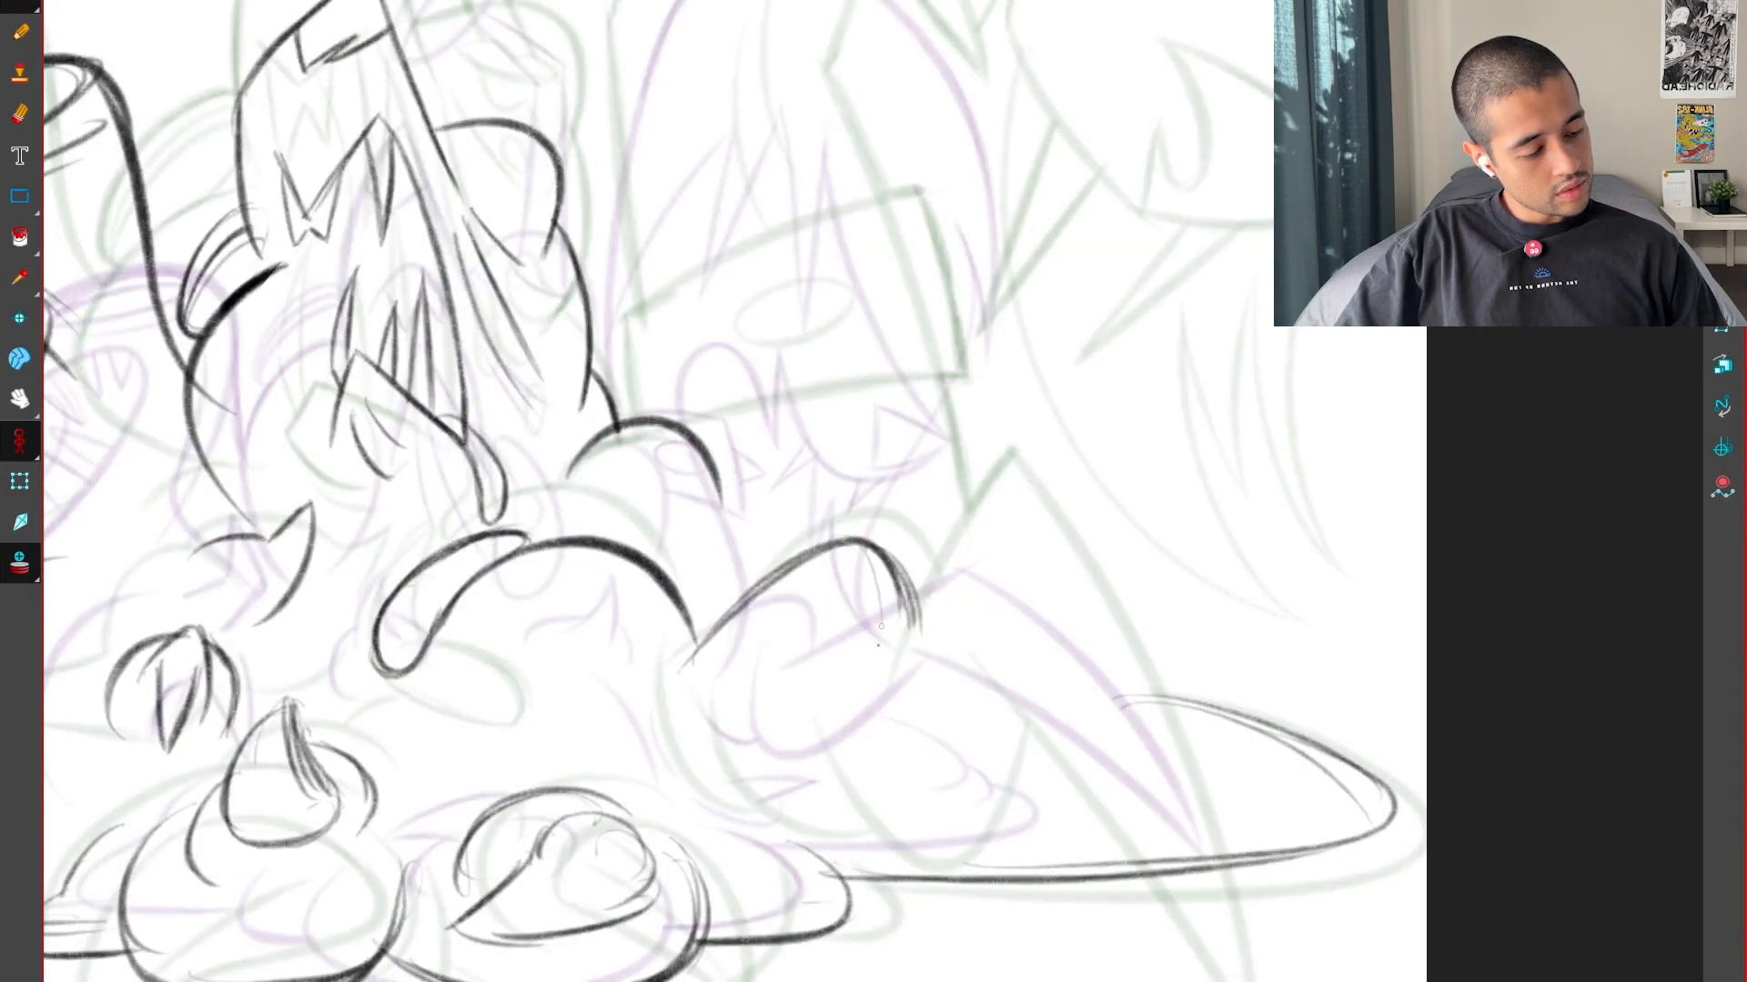
key(comma)
key(period)
key(period)
key(comma)
key(period)
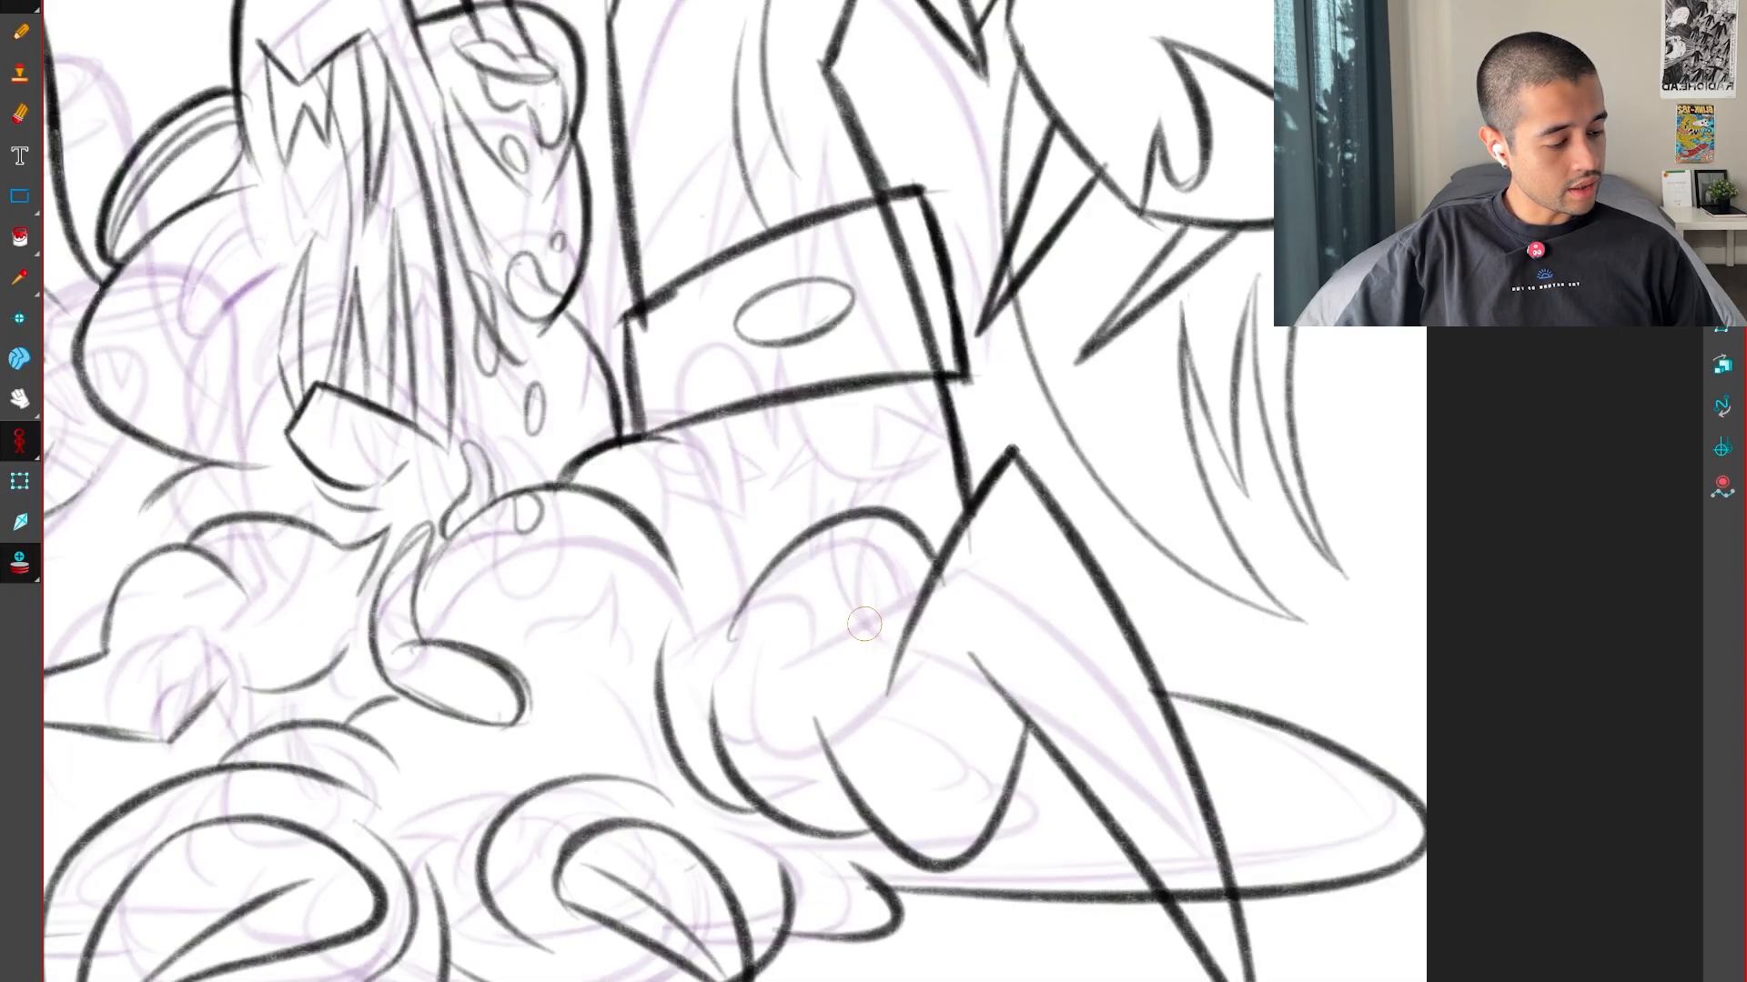
Compare the claw's peak and diagonal edge with both key drawings to check their placement
key(comma)
drag(853, 682, 1026, 500)
key(comma)
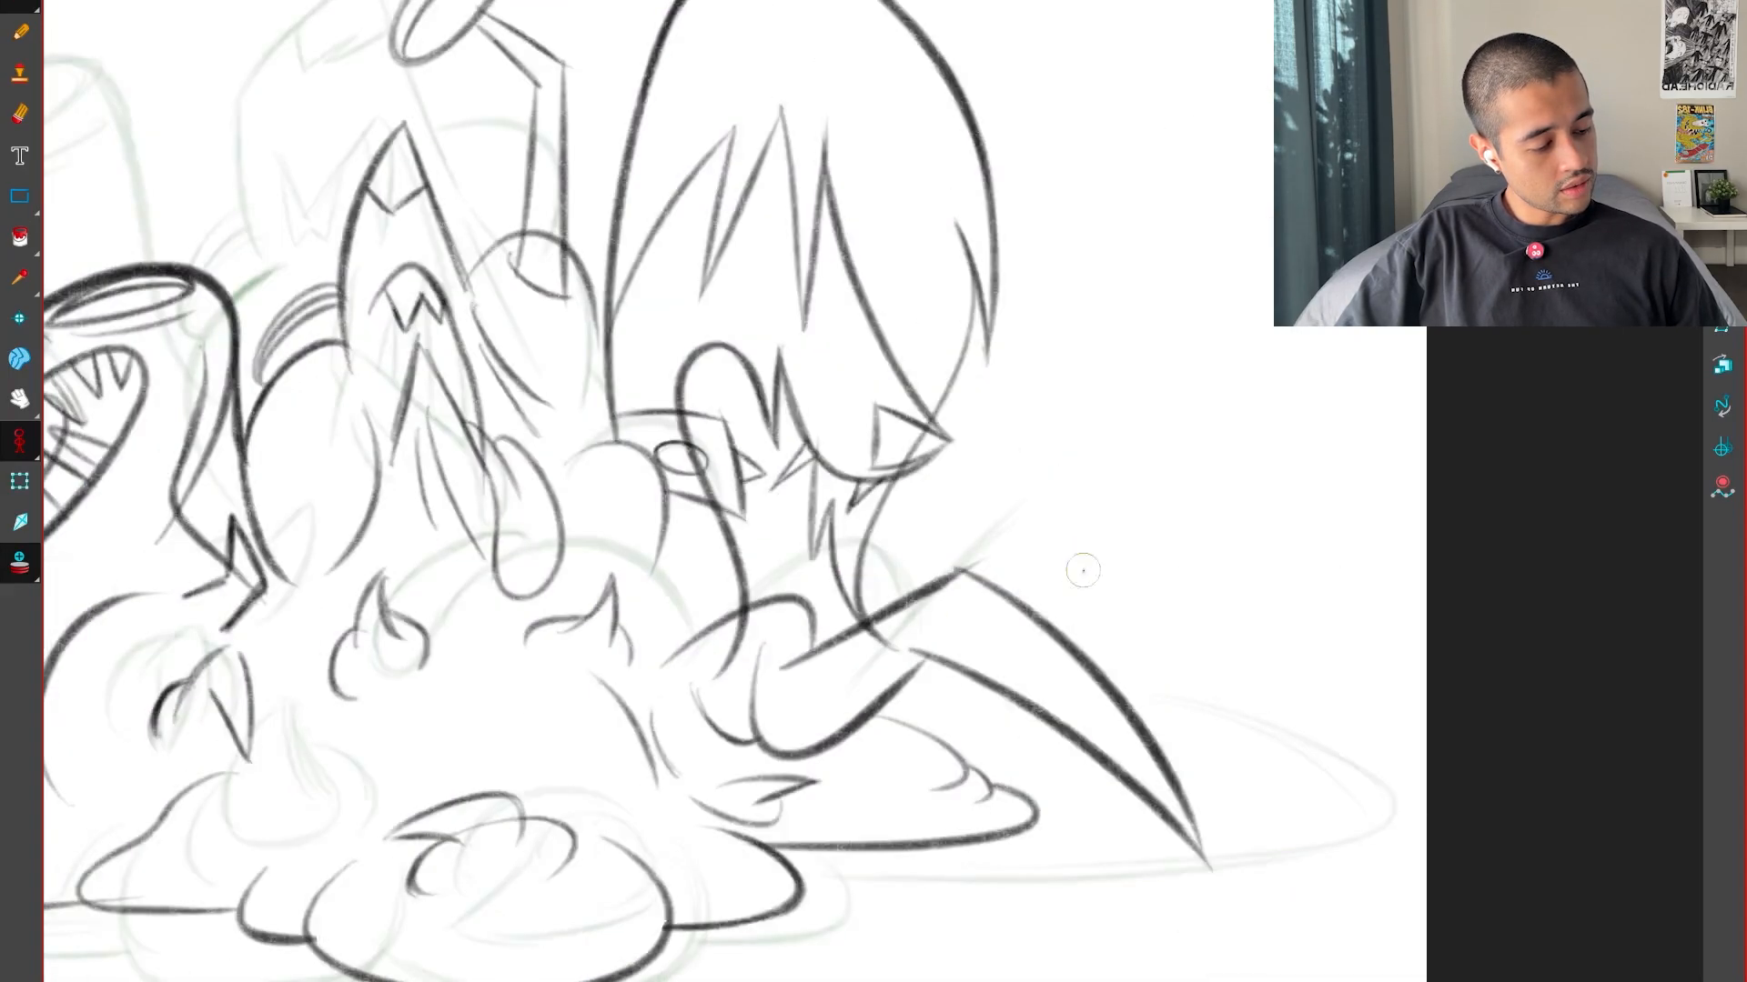
key(period)
key(period)
key(comma)
key(comma)
key(period)
key(period)
key(comma)
key(comma)
key(period)
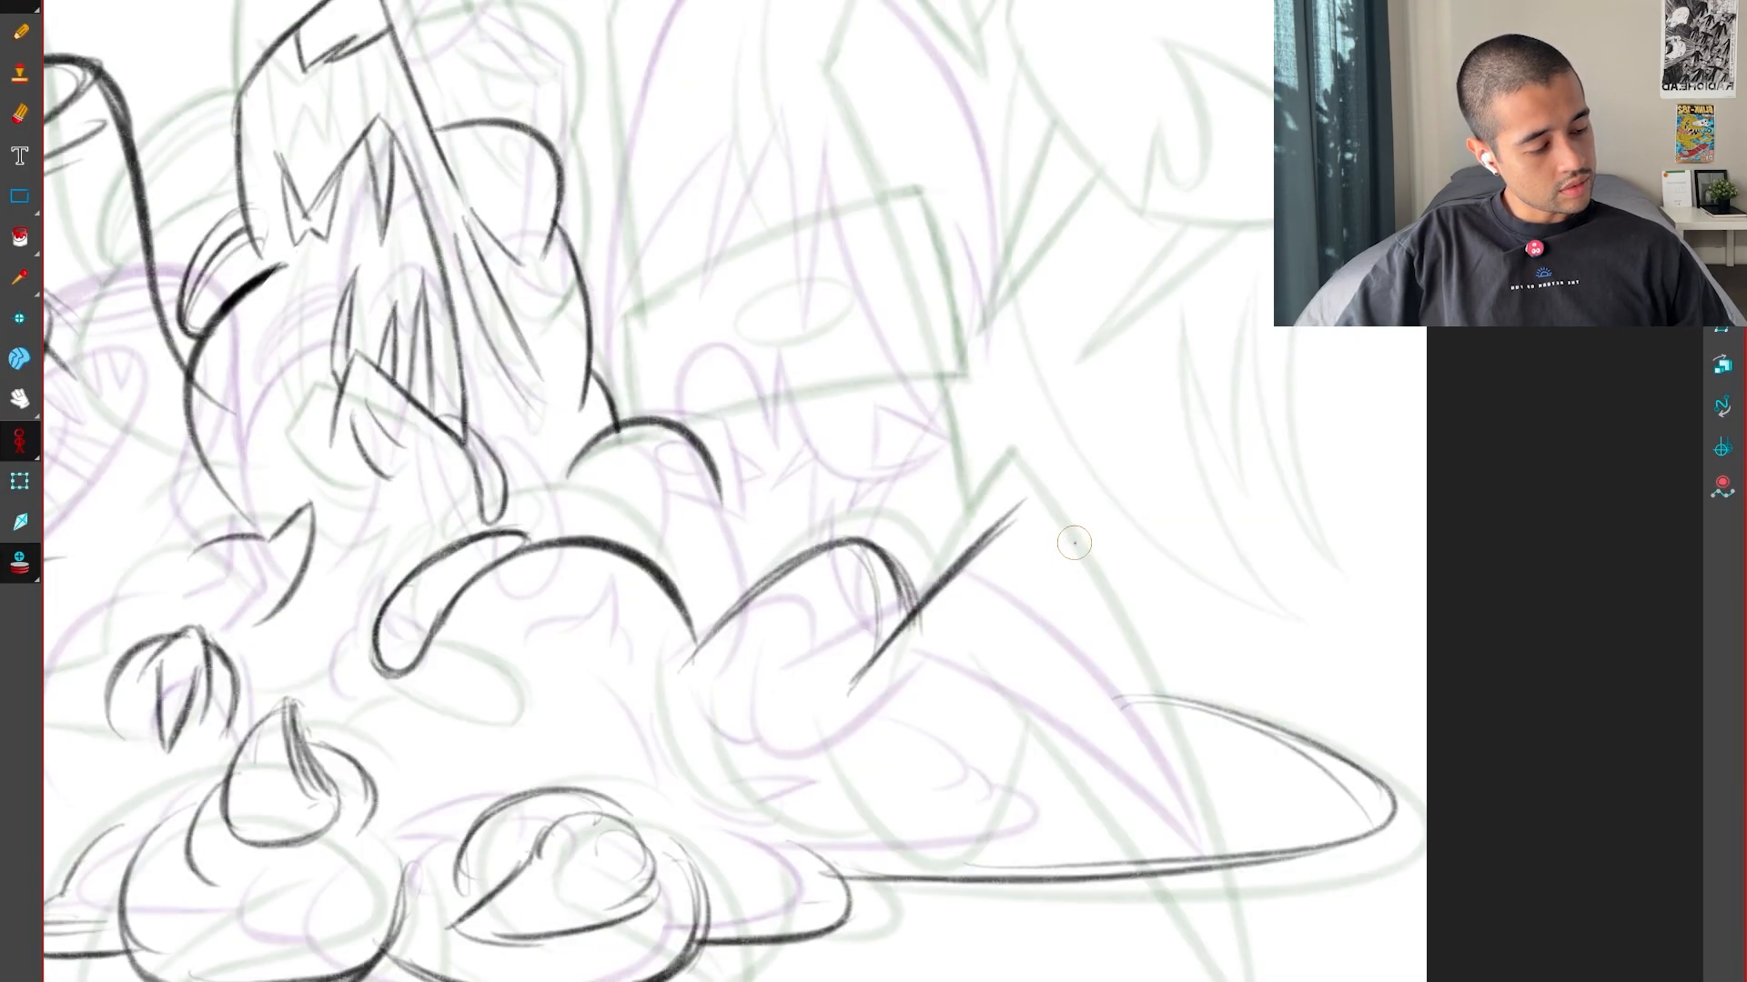
Draw the claw's outer edge from its peak down past the puddle line, undoing the first attempt and redrawing it
drag(1173, 834, 1178, 917)
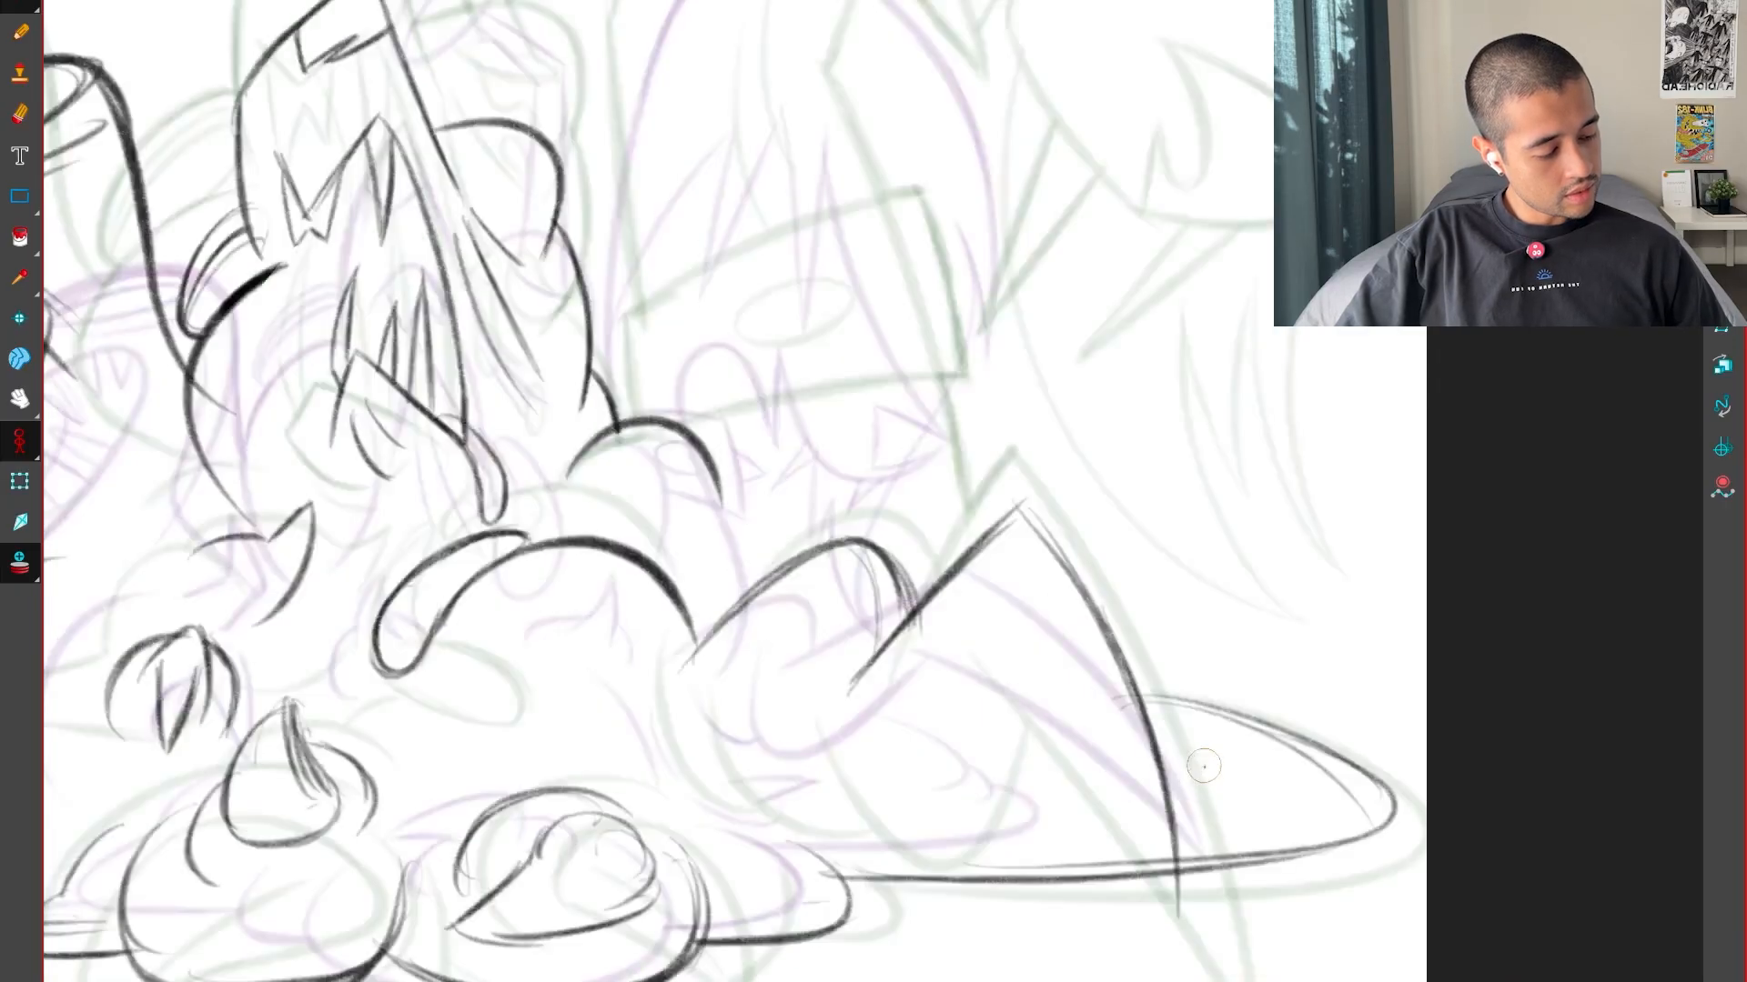
key(ctrl+z)
drag(1016, 509, 1077, 588)
drag(1128, 718, 1231, 969)
key(f)
key(g)
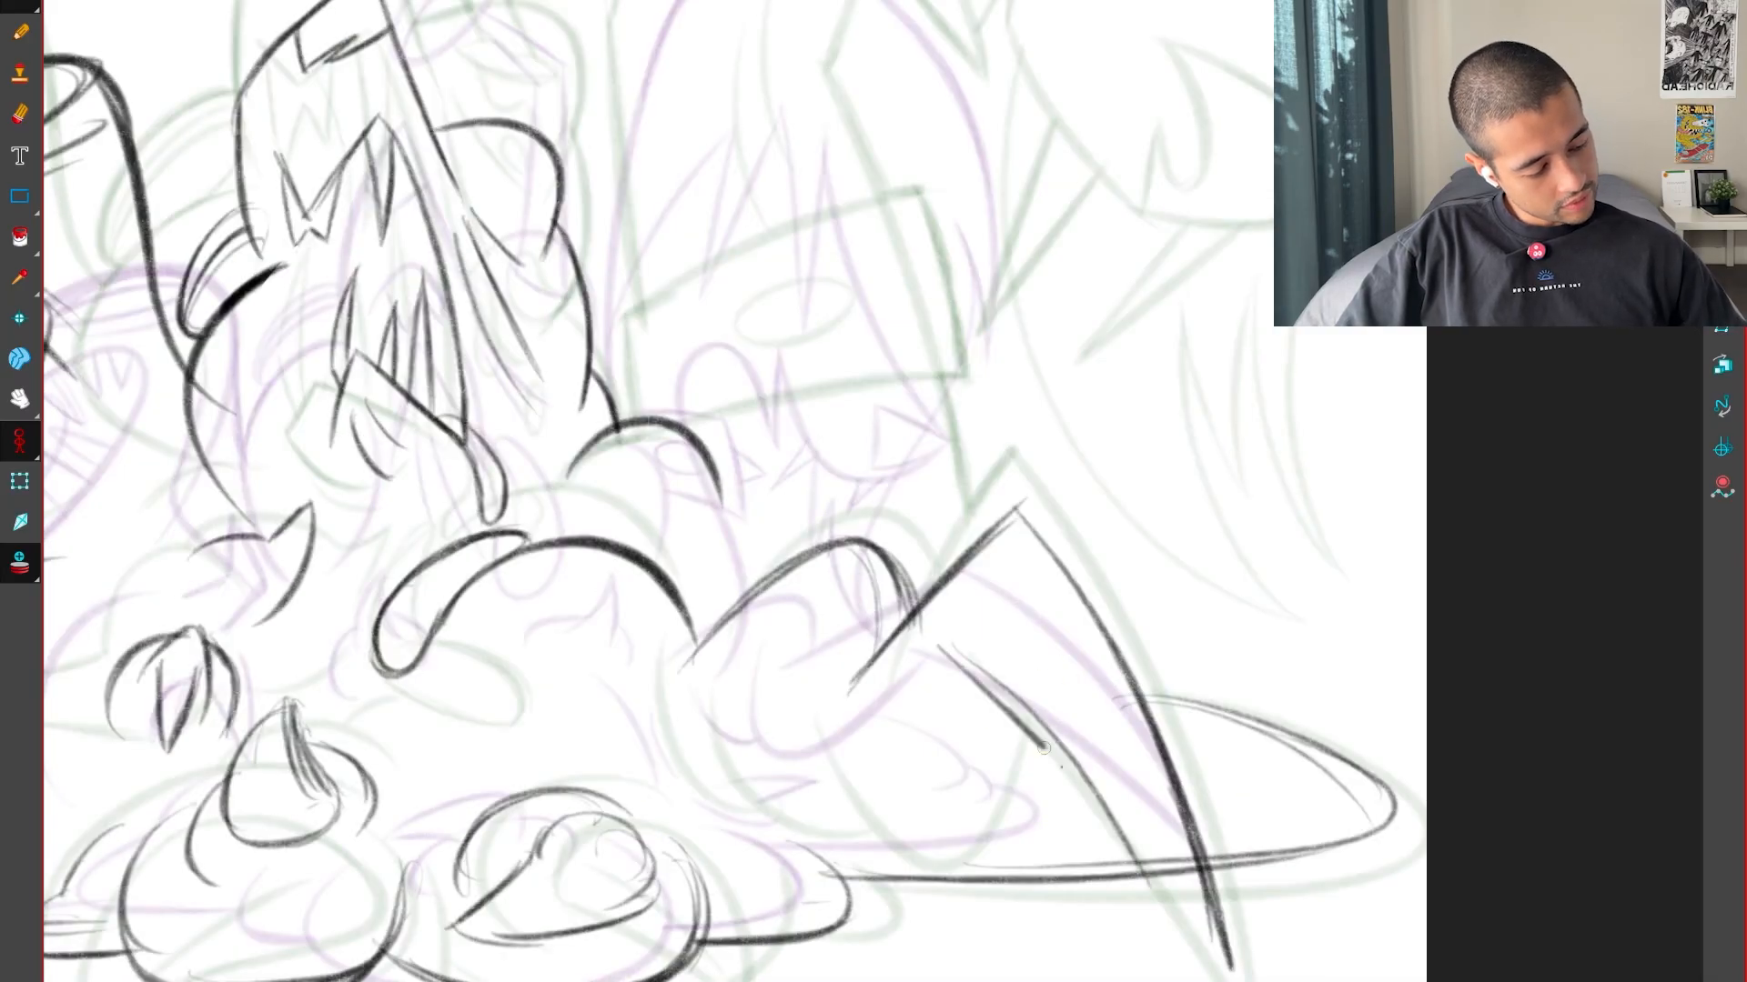
Draw the claw's inner edge down to meet the outer edge at a sharp tip, checking it against the key drawings
key(f)
key(g)
key(g)
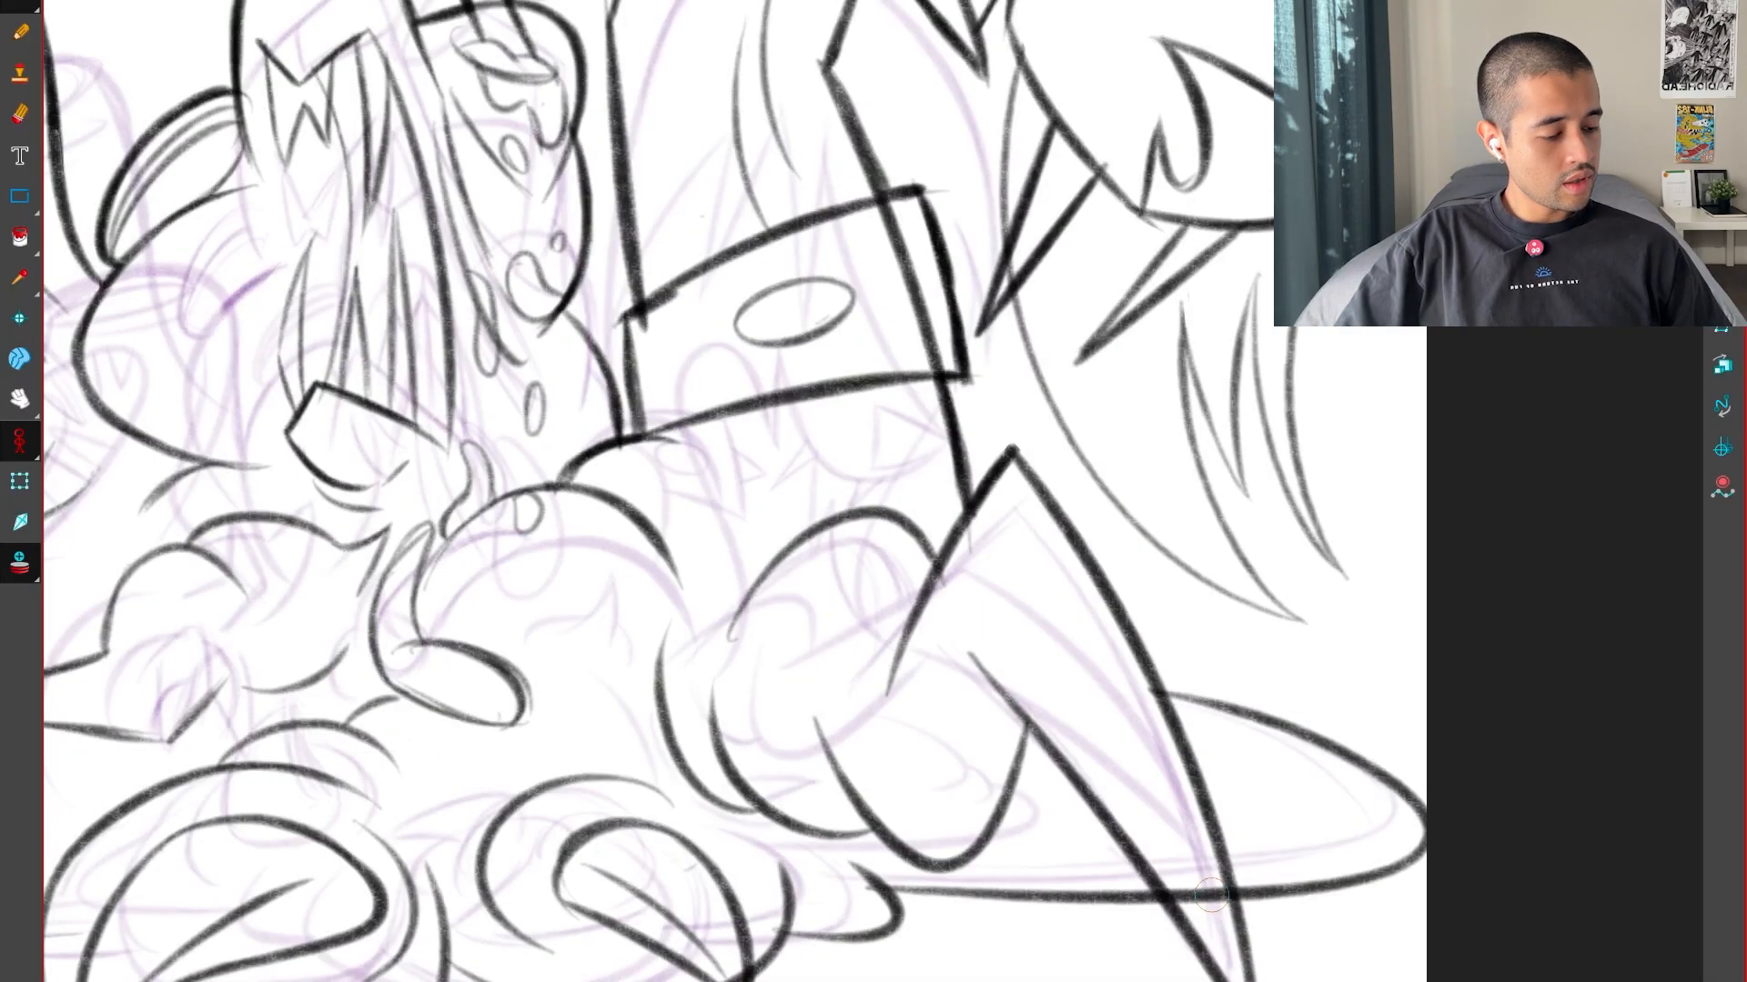
key(f)
key(f)
key(g)
Draw a deep U-shaped curve beneath the limb that joins the claw's inner edge, comparing it with the key drawings
key(f)
key(g)
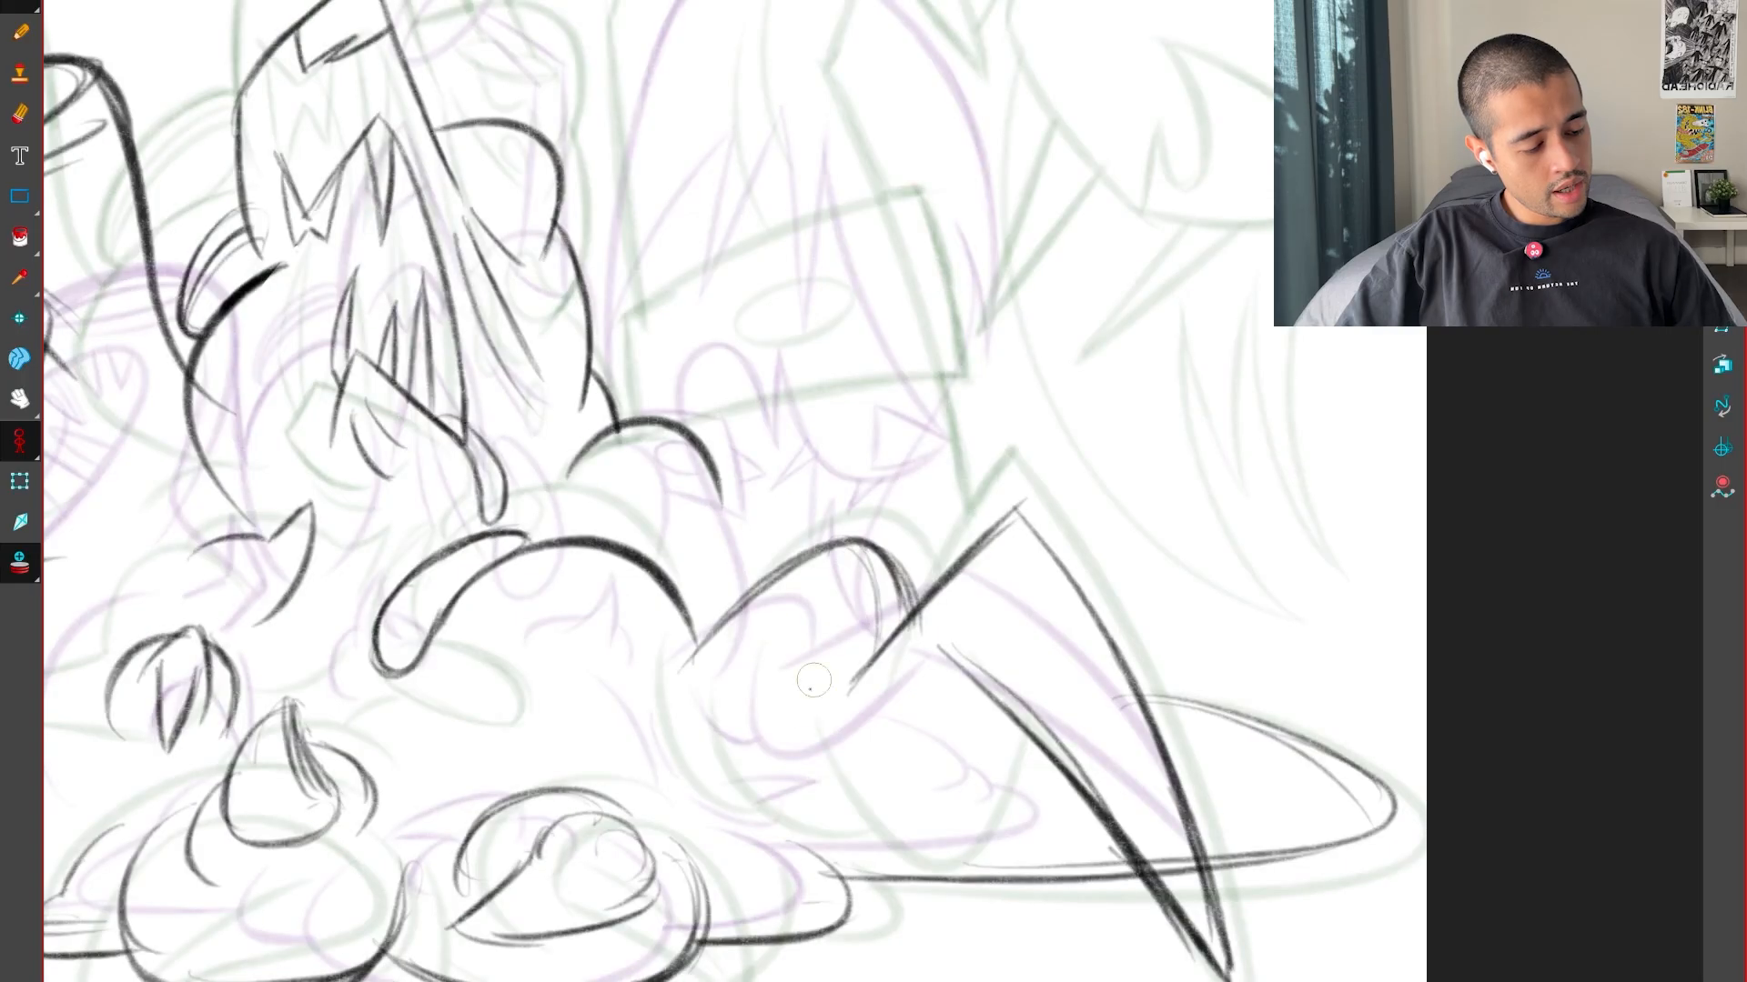
mouse_move(775, 703)
mouse_down()
mouse_move(910, 823)
mouse_move(1005, 677)
mouse_up()
key(f)
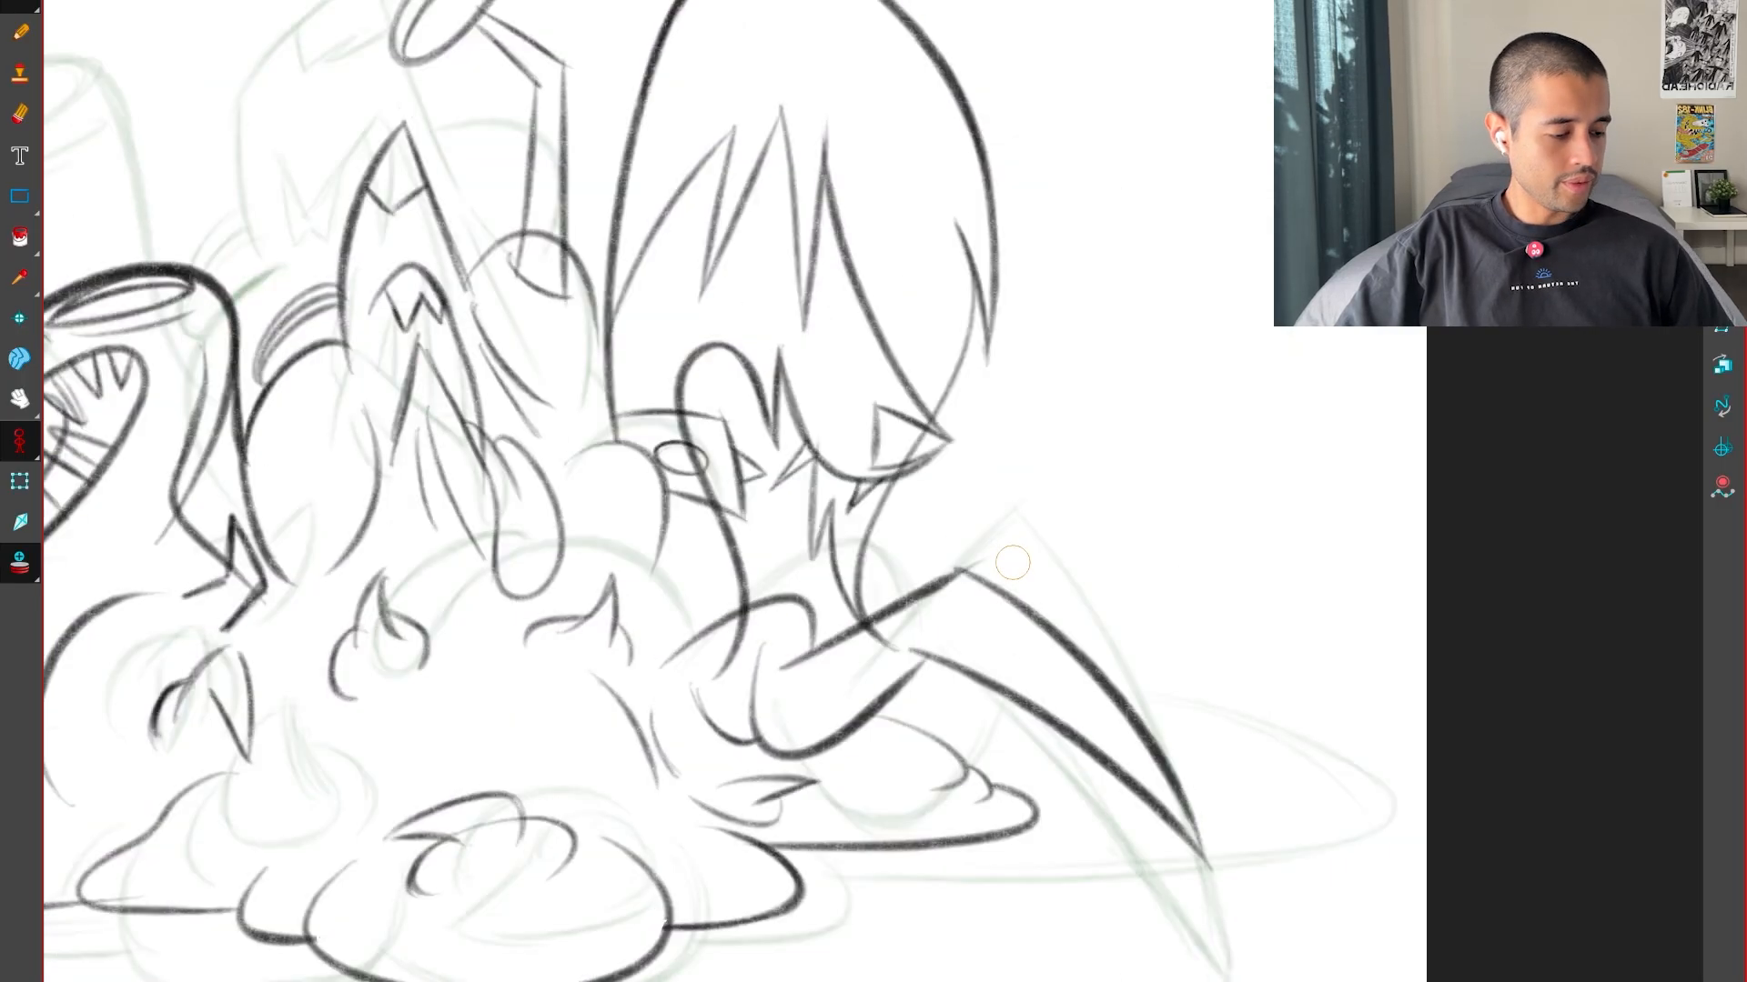
key(g)
key(f)
key(g)
key(g)
Draw a second rounded curve overlapping the U shape at the limb's base and check it against the keys
key(f)
key(f)
key(g)
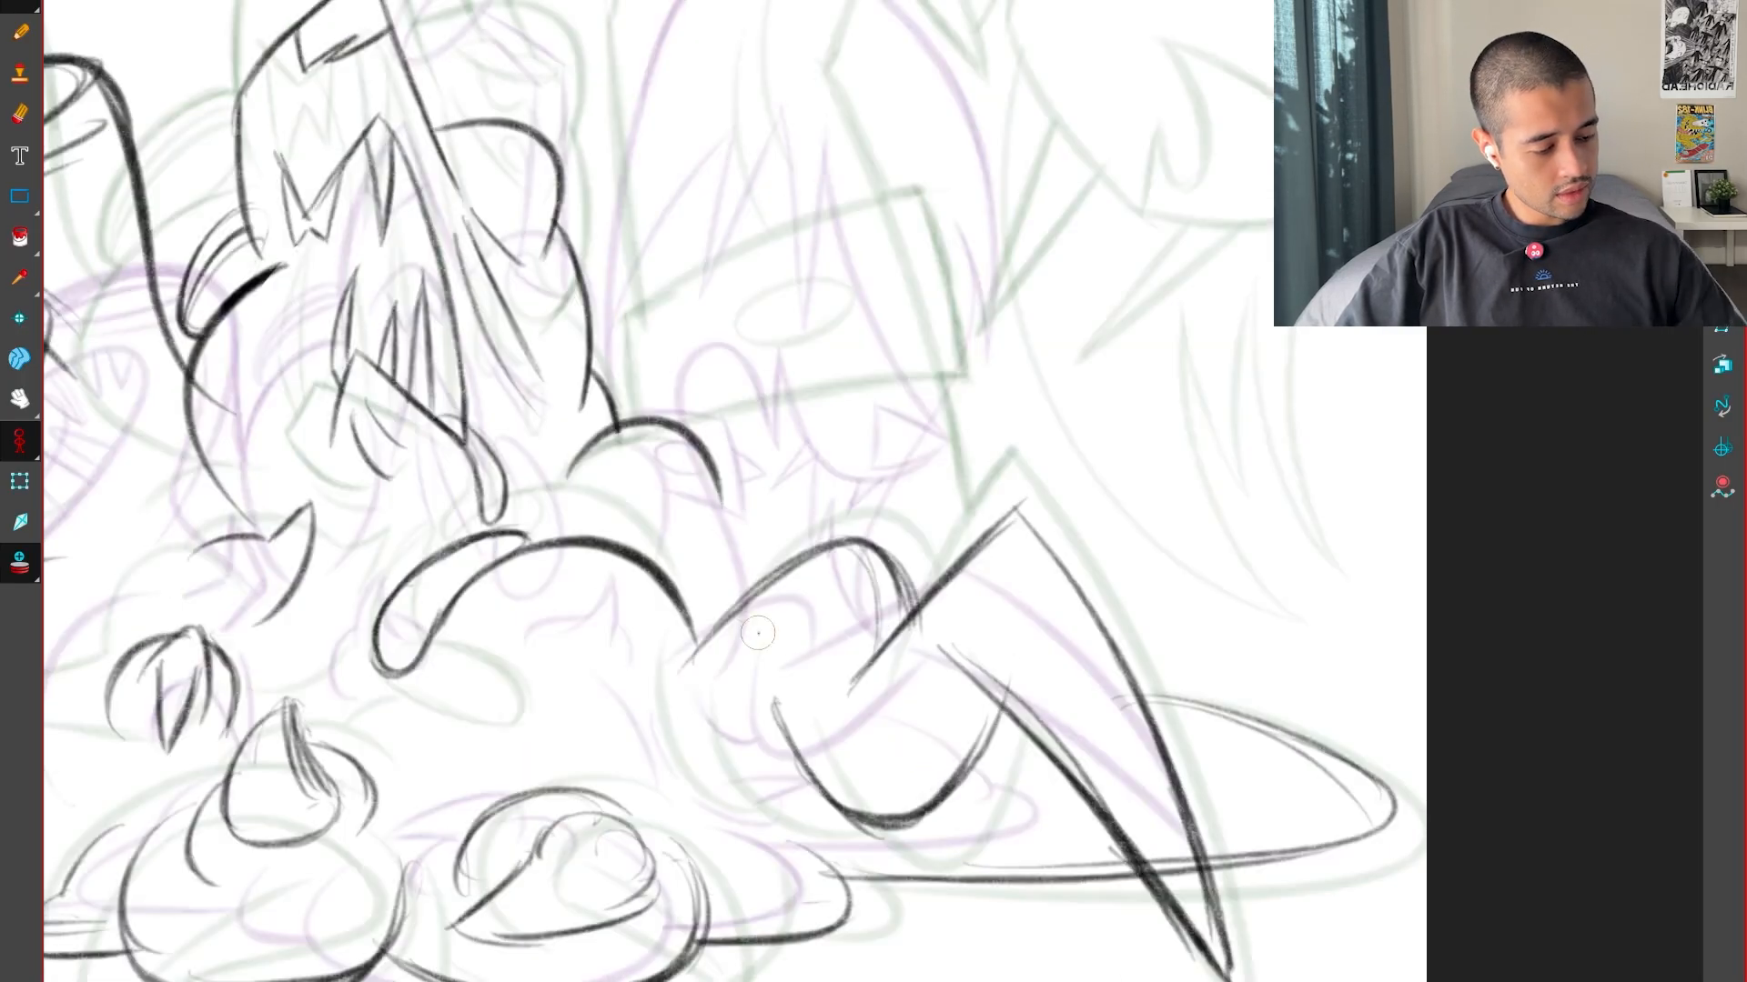
key(f)
key(g)
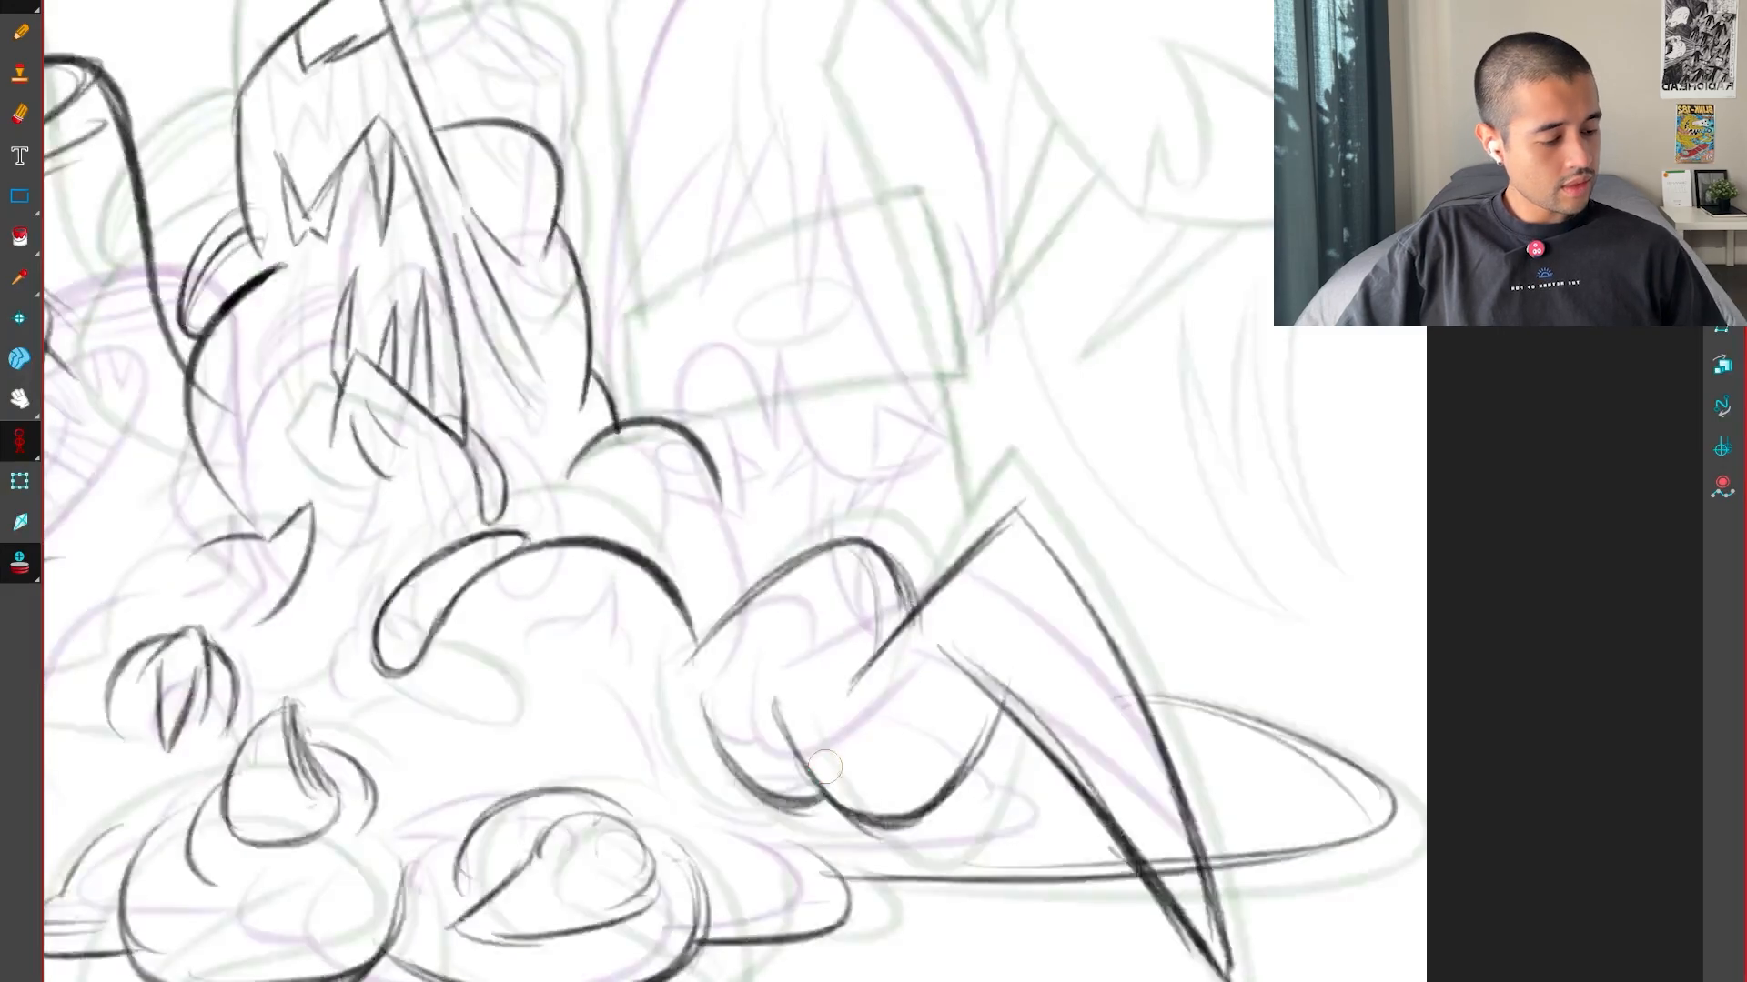
key(g)
Compare the key drawings at the limb's base and lightly sketch the outermost curve beside the two rounded ones
key(f)
key(f)
key(g)
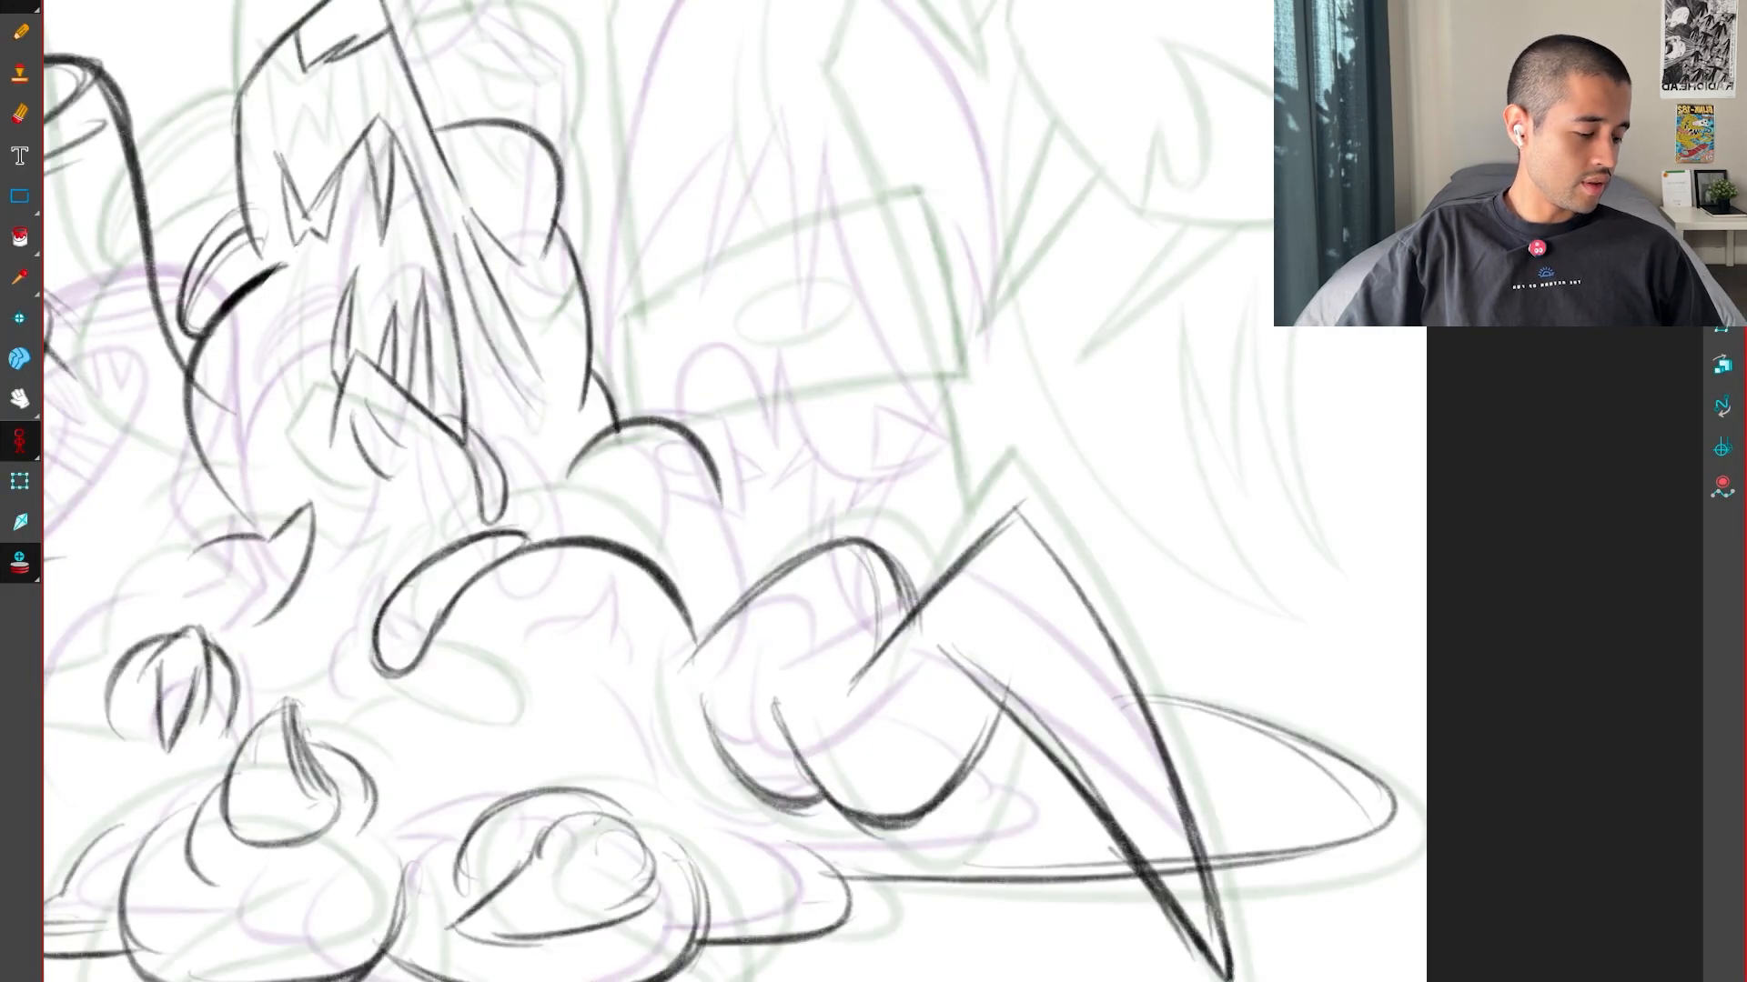
key(f)
key(g)
key(g)
key(f)
key(f)
key(g)
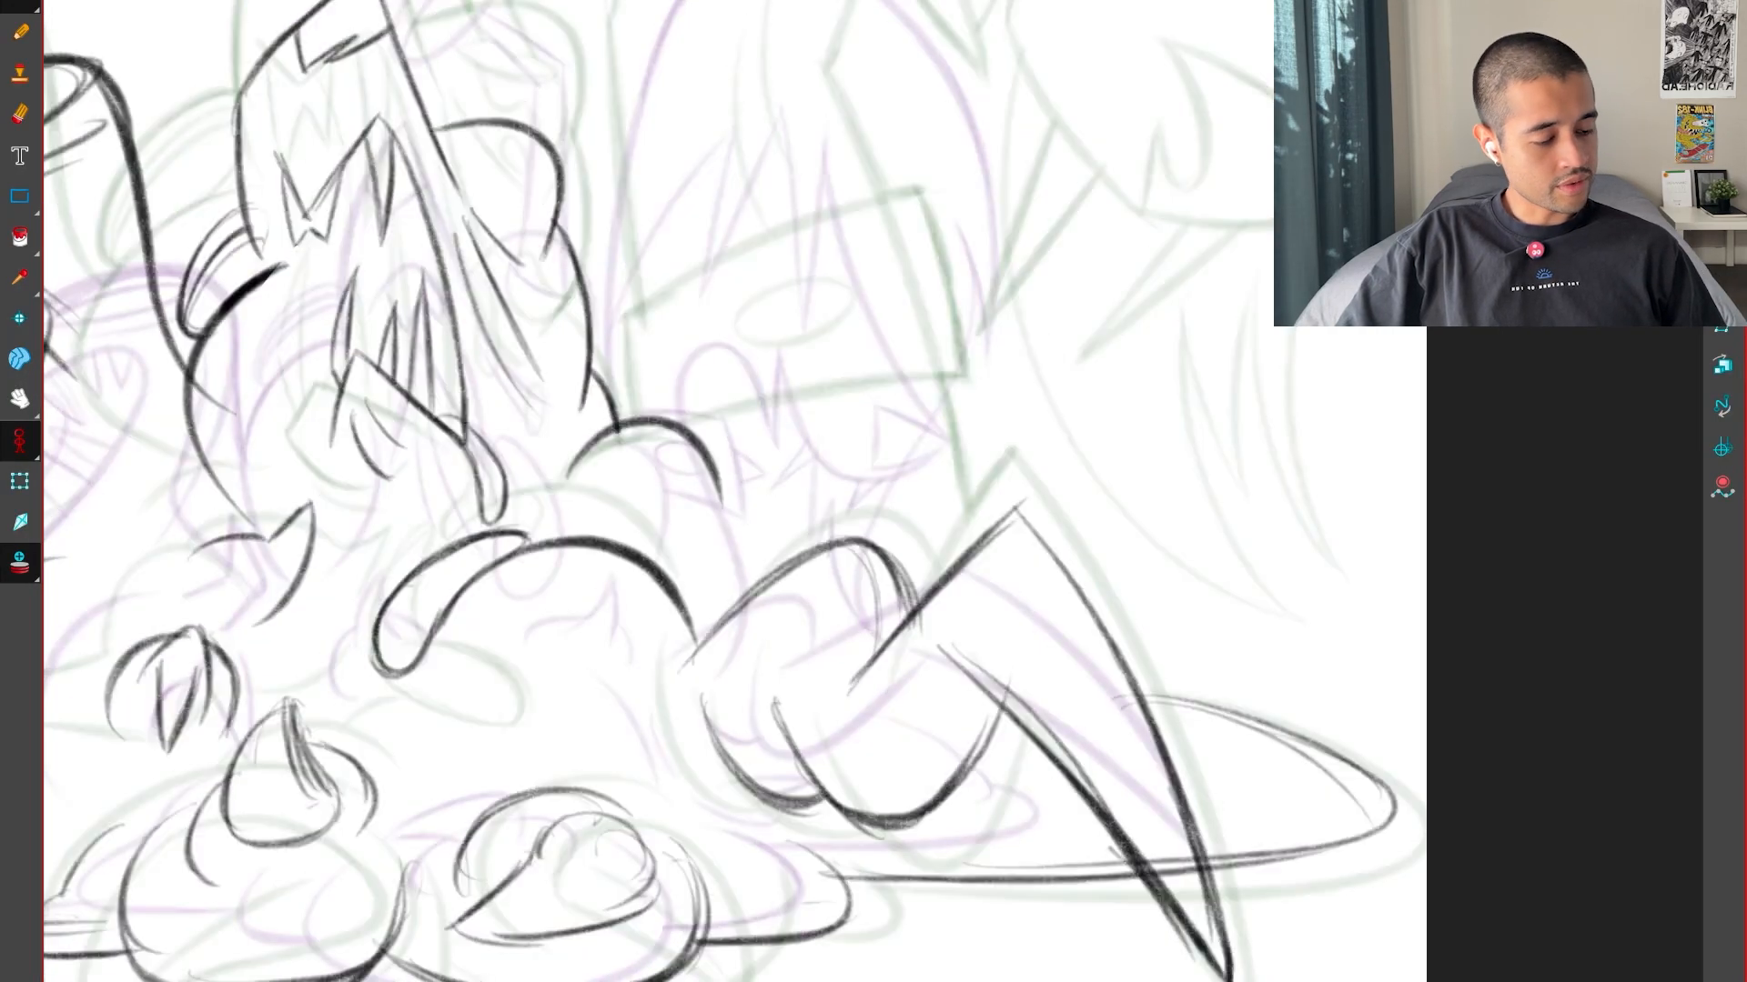
key(f)
key(g)
Darken the outermost curve at the limb's base and bring it down towards the second curve, checking it against the keys
key(g)
key(f)
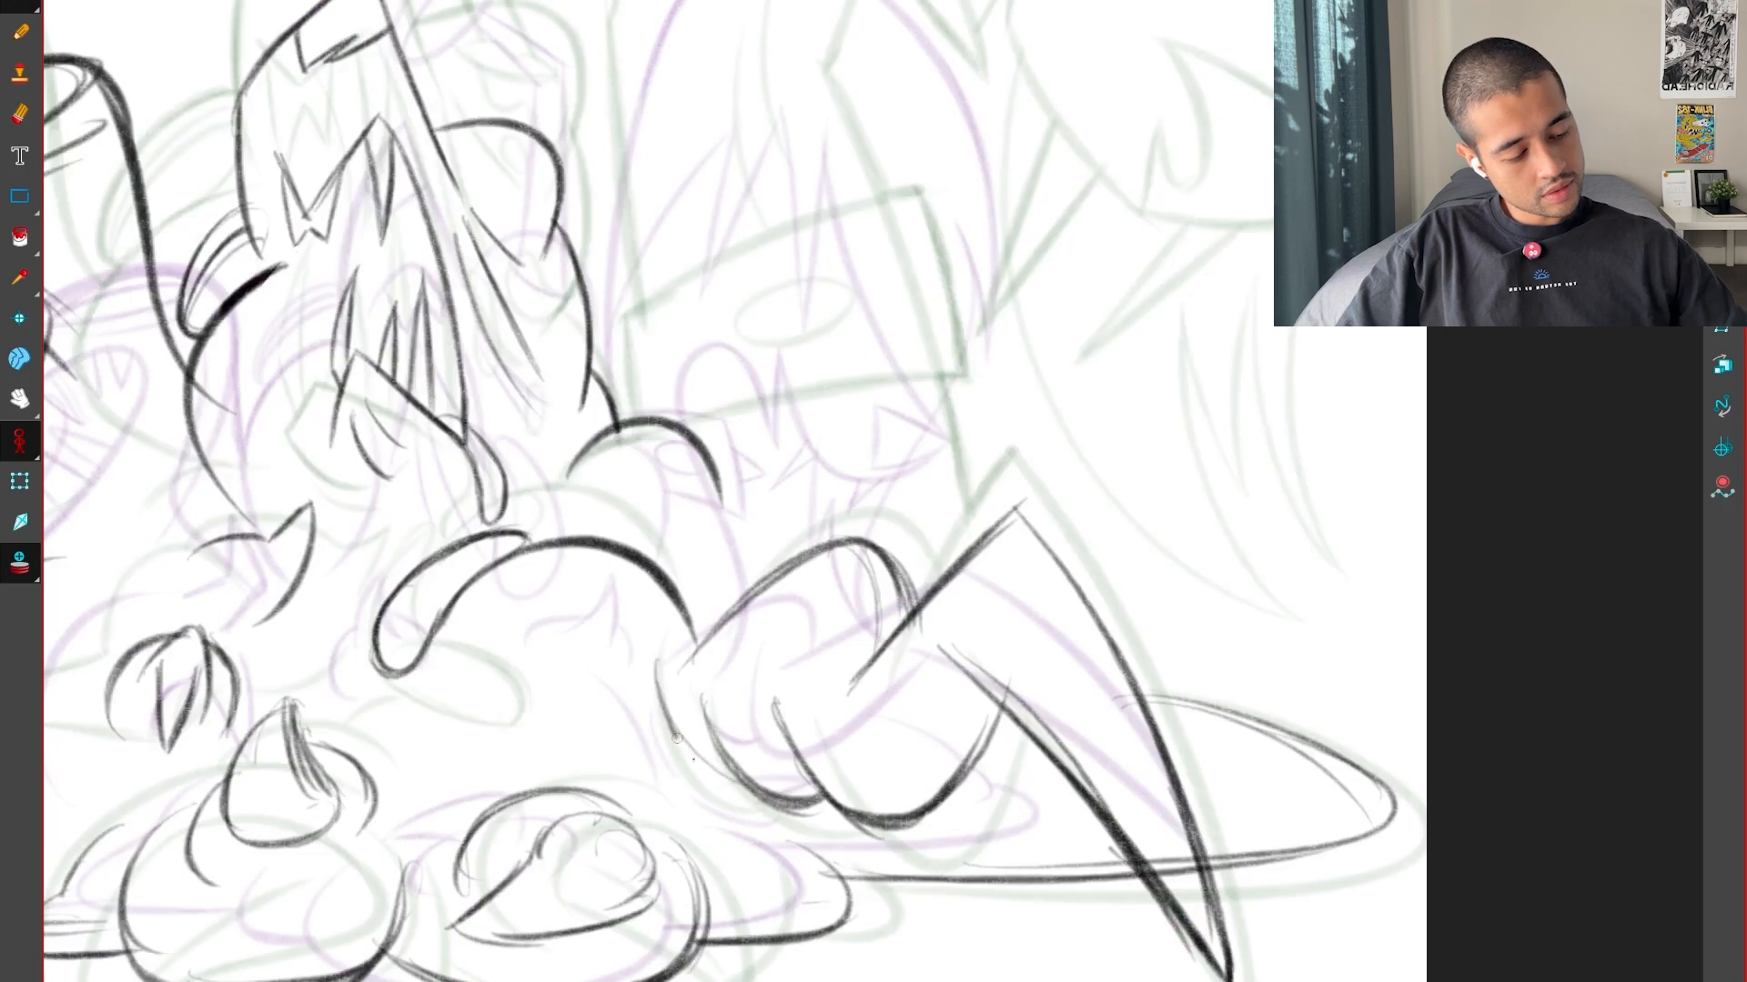
key(f)
key(g)
key(g)
key(f)
key(f)
key(g)
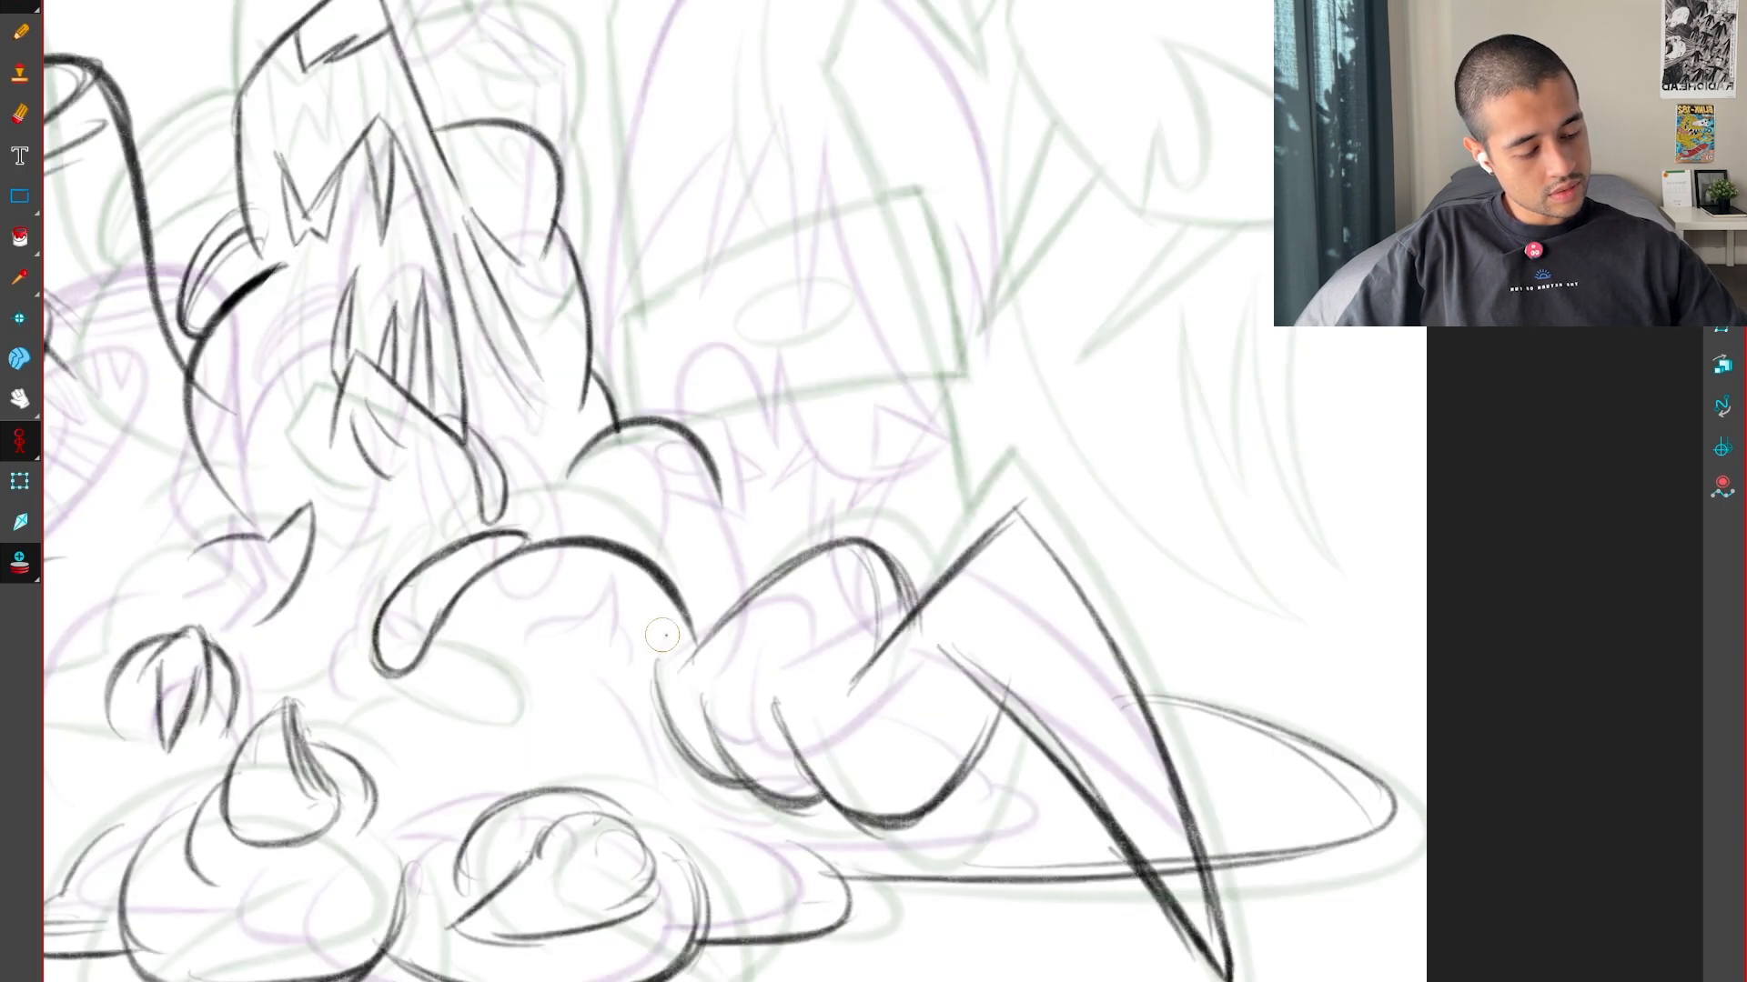
key(f)
key(g)
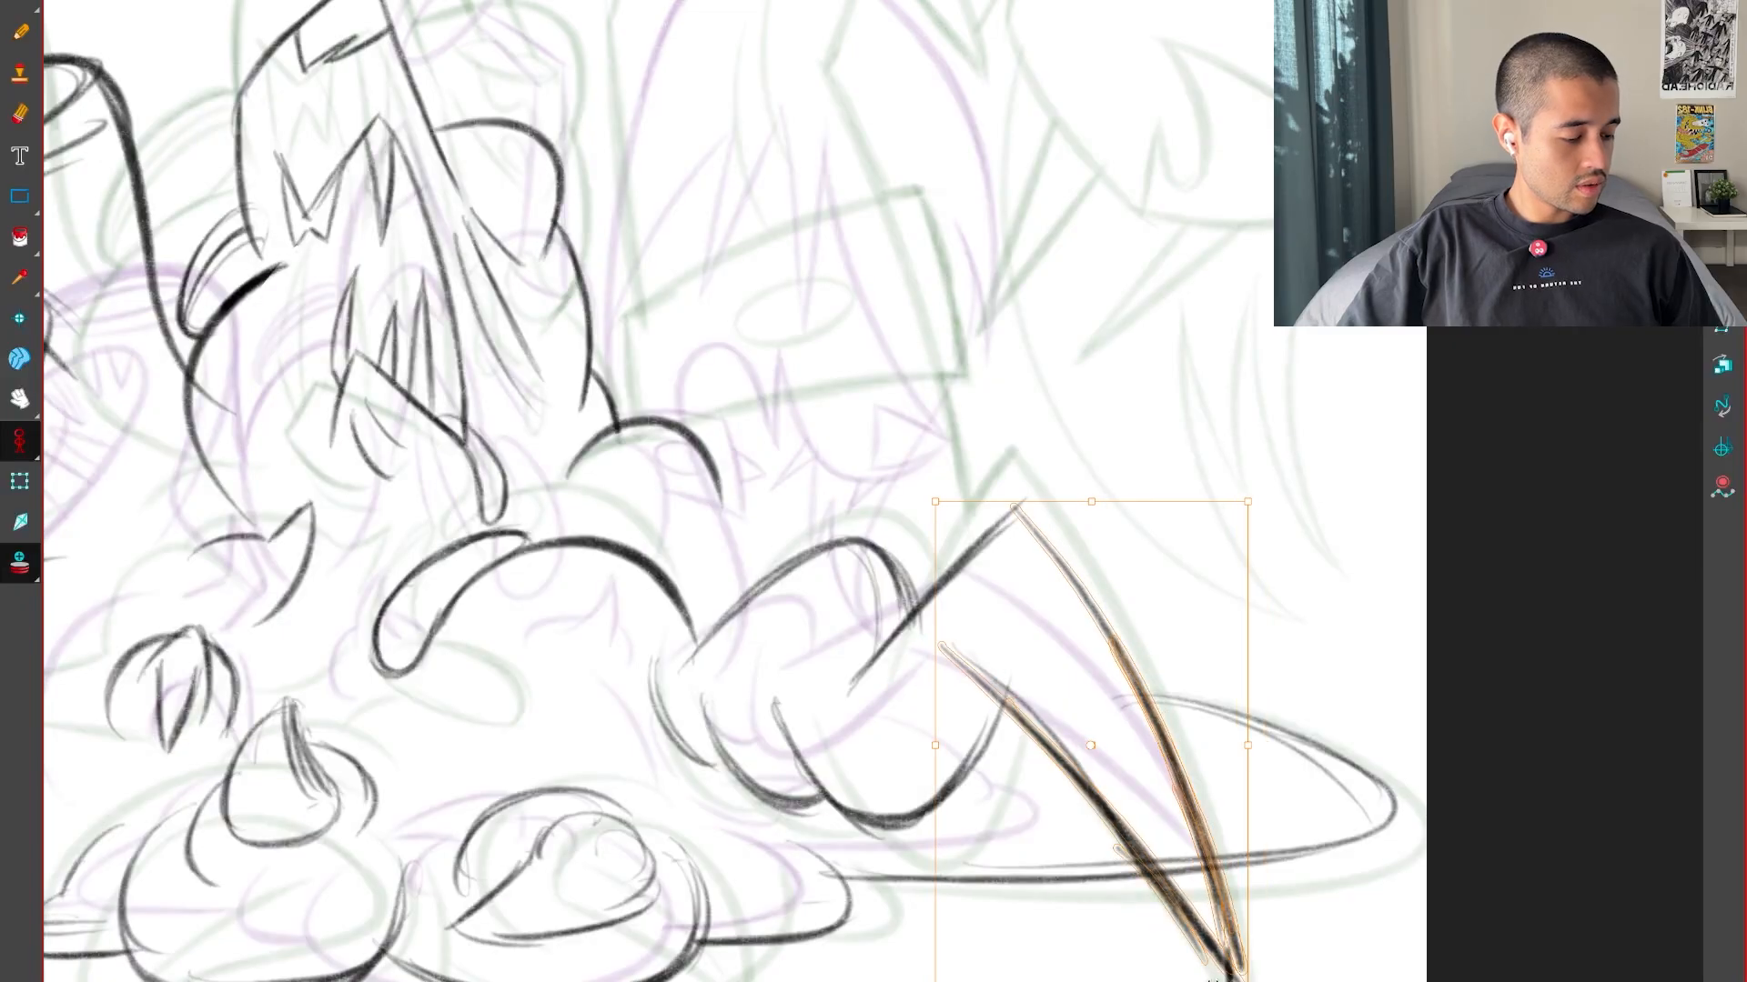
Swing the selected claw blade outward, keeping its upper corner on the limb, and compare its angle with both key drawings
key(f)
key(g)
key(g)
key(f)
key(g)
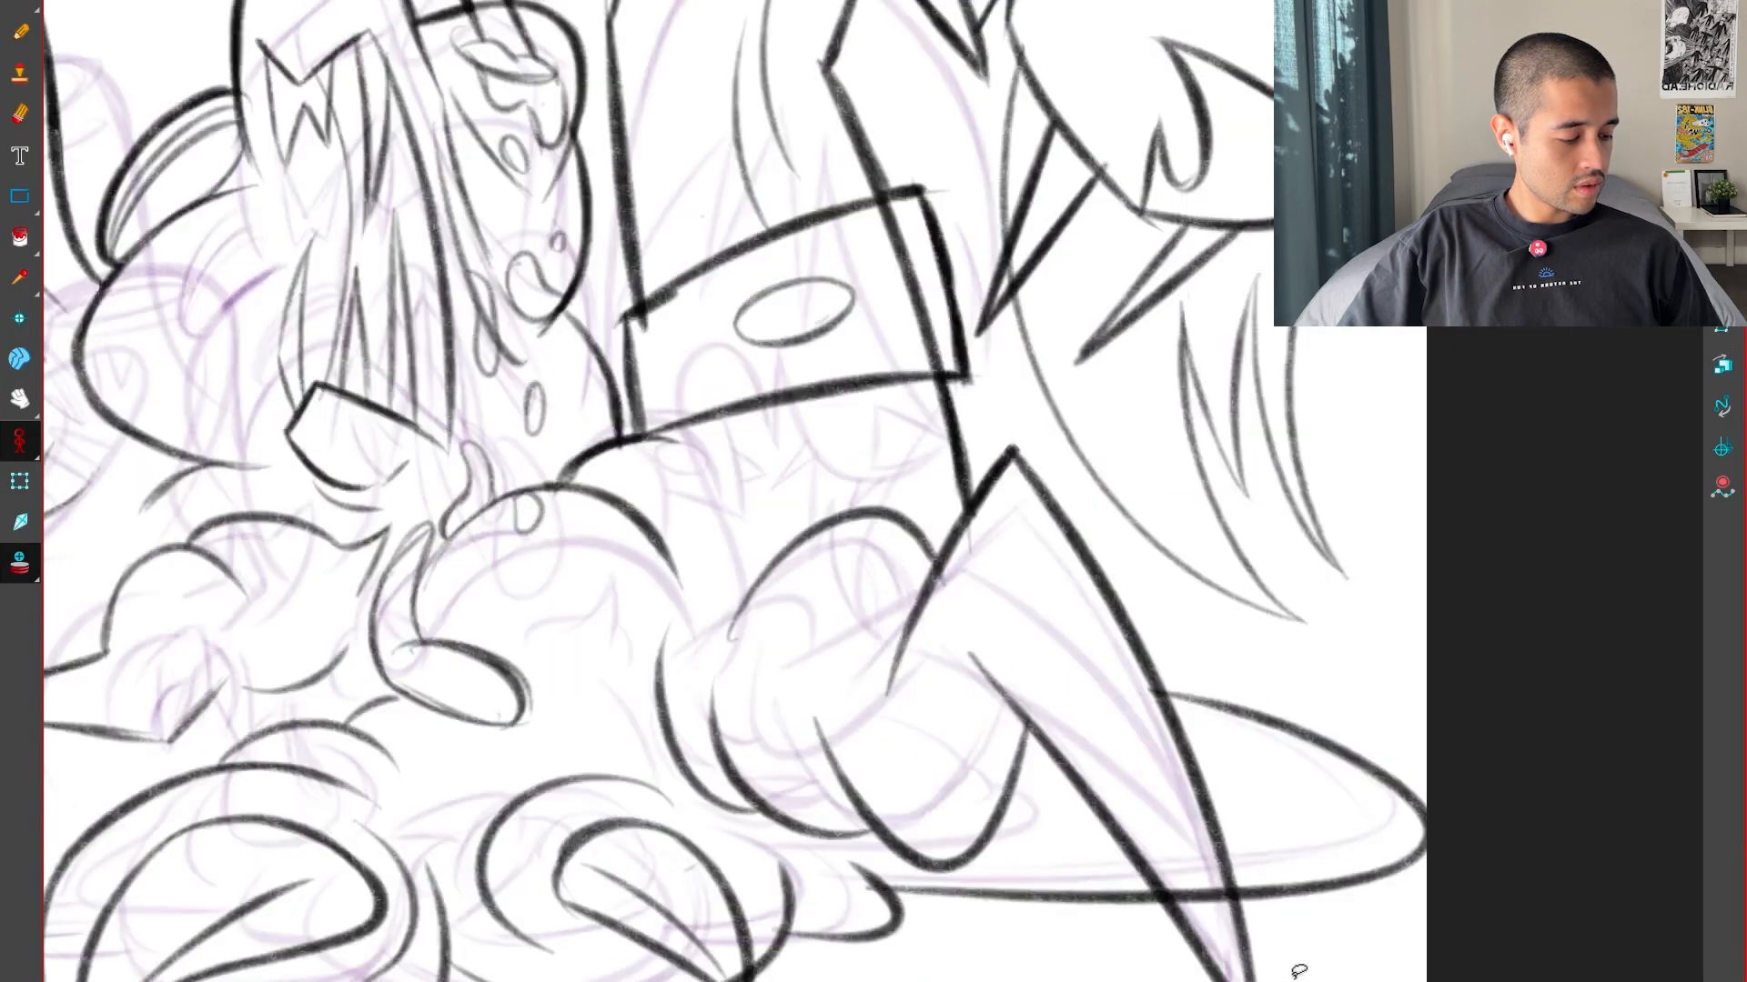
key(f)
key(f)
key(g)
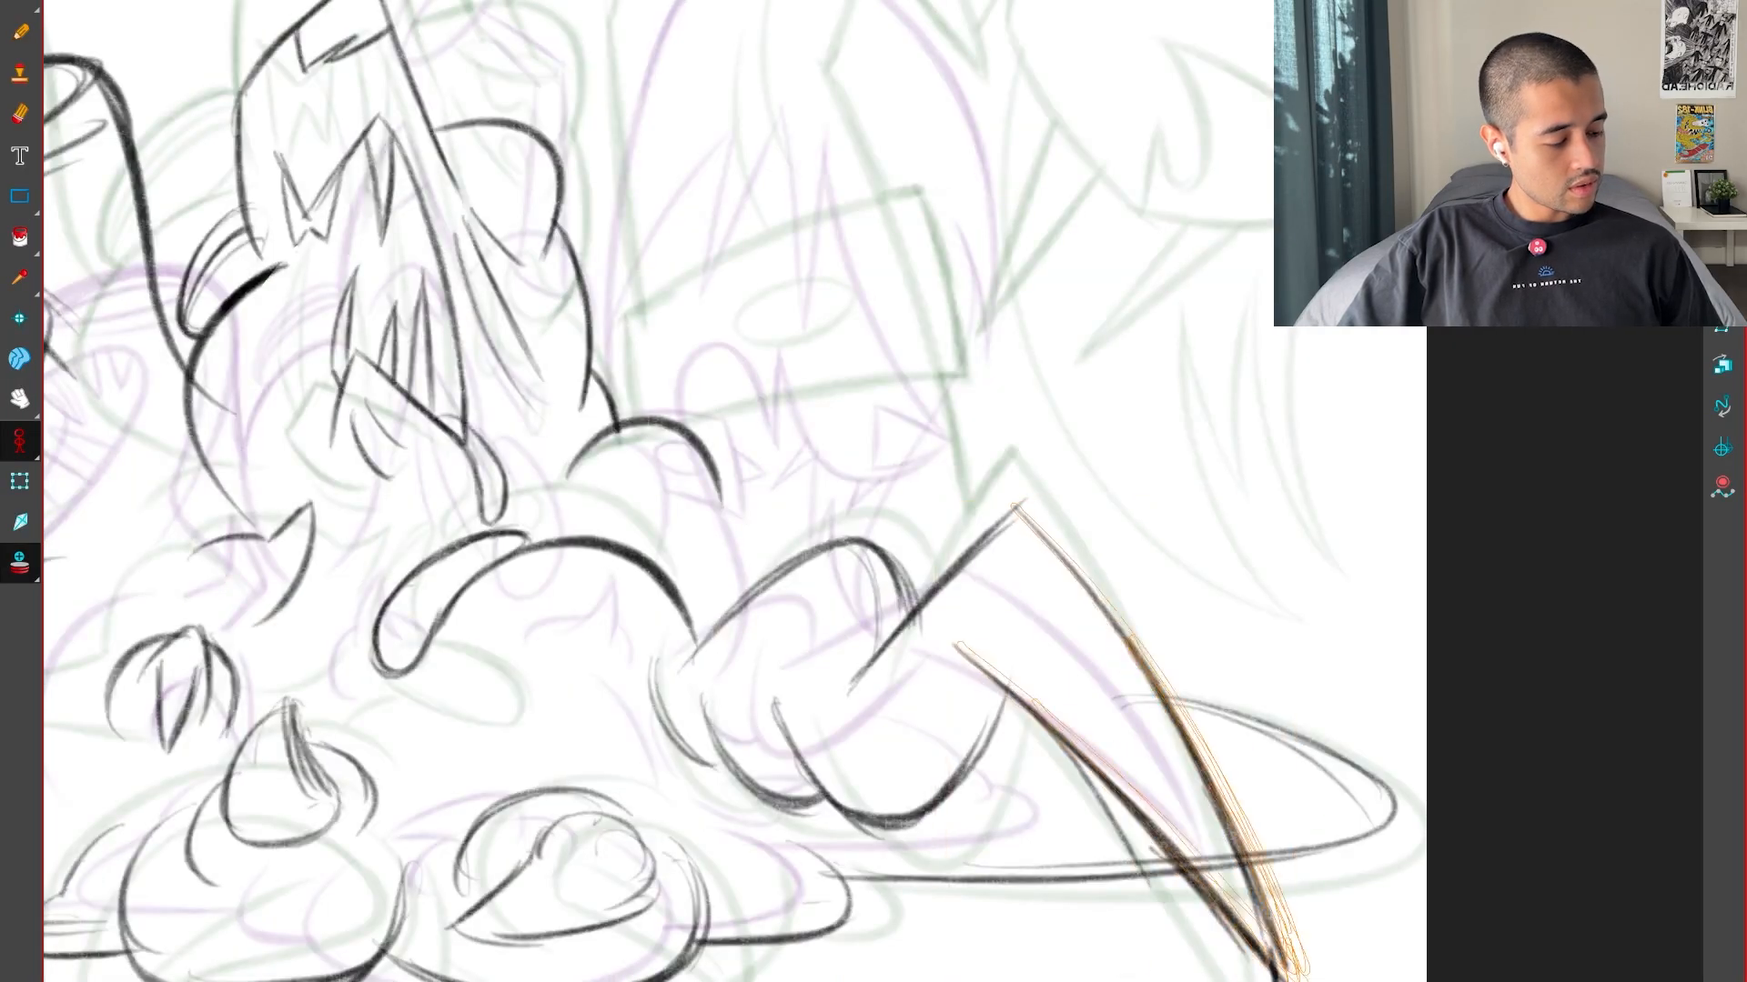
key(f)
key(g)
key(g)
Fine-tune the claw blade's pointed tip and outer edge, checking them against the key drawings
key(g)
key(f)
key(f)
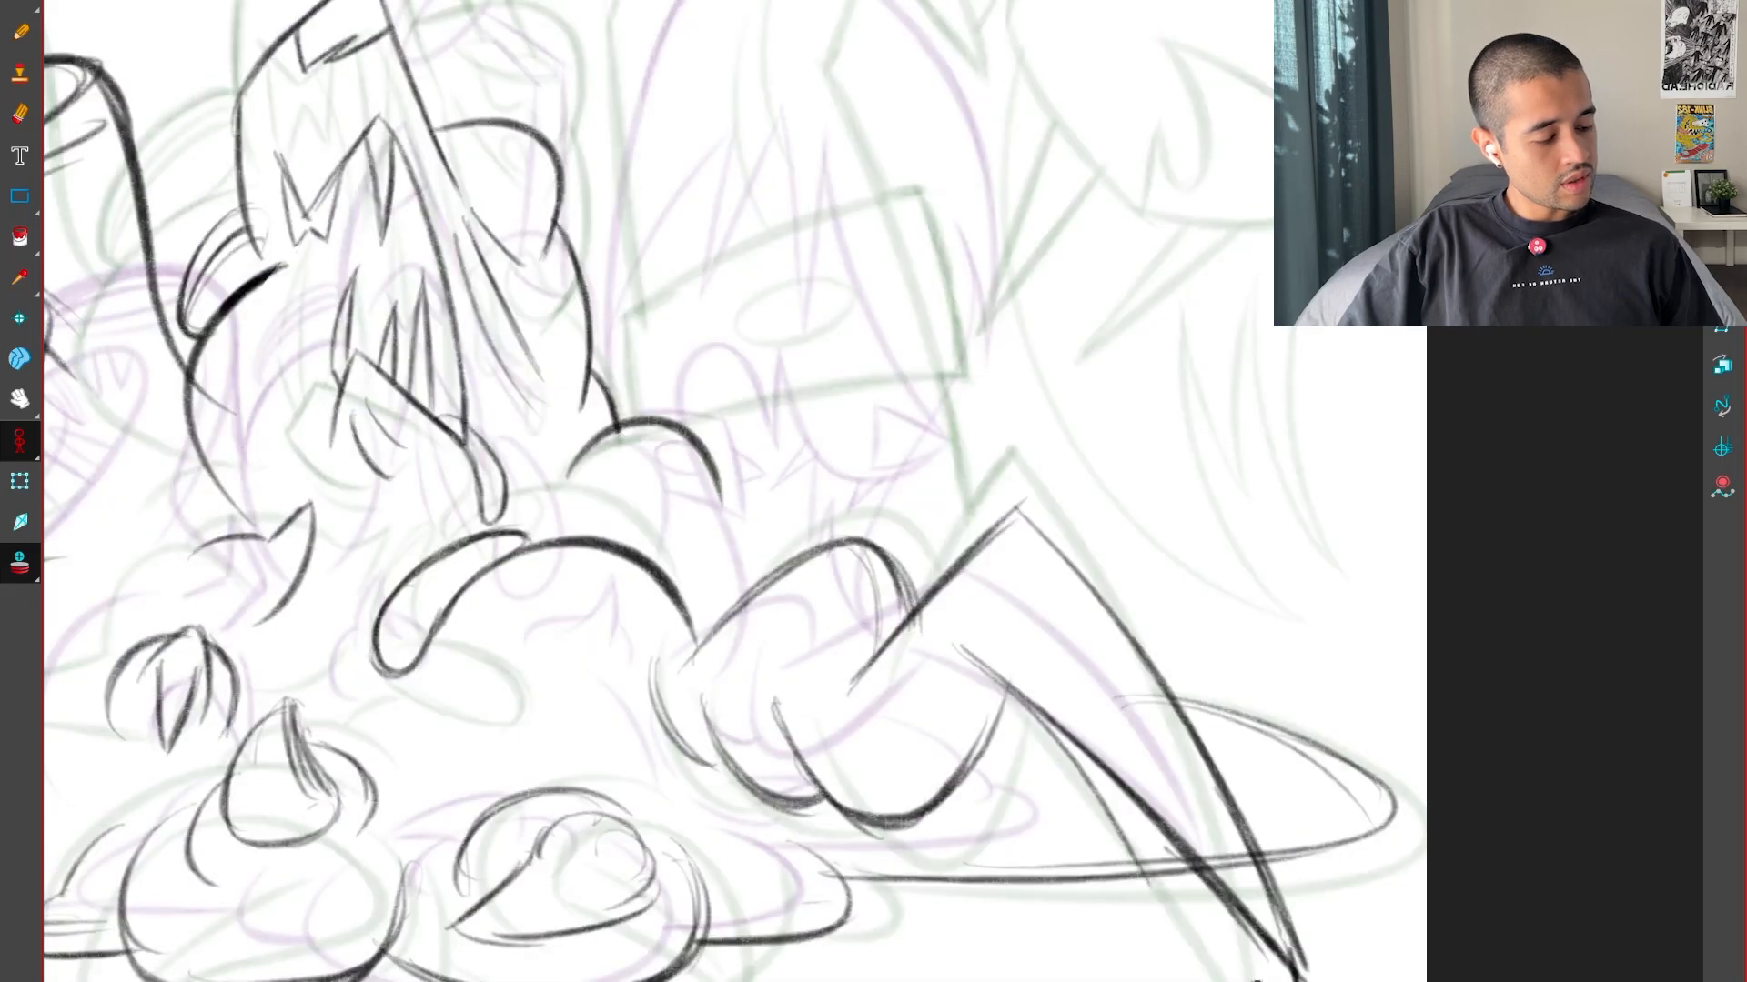
key(g)
key(f)
key(g)
key(f)
key(g)
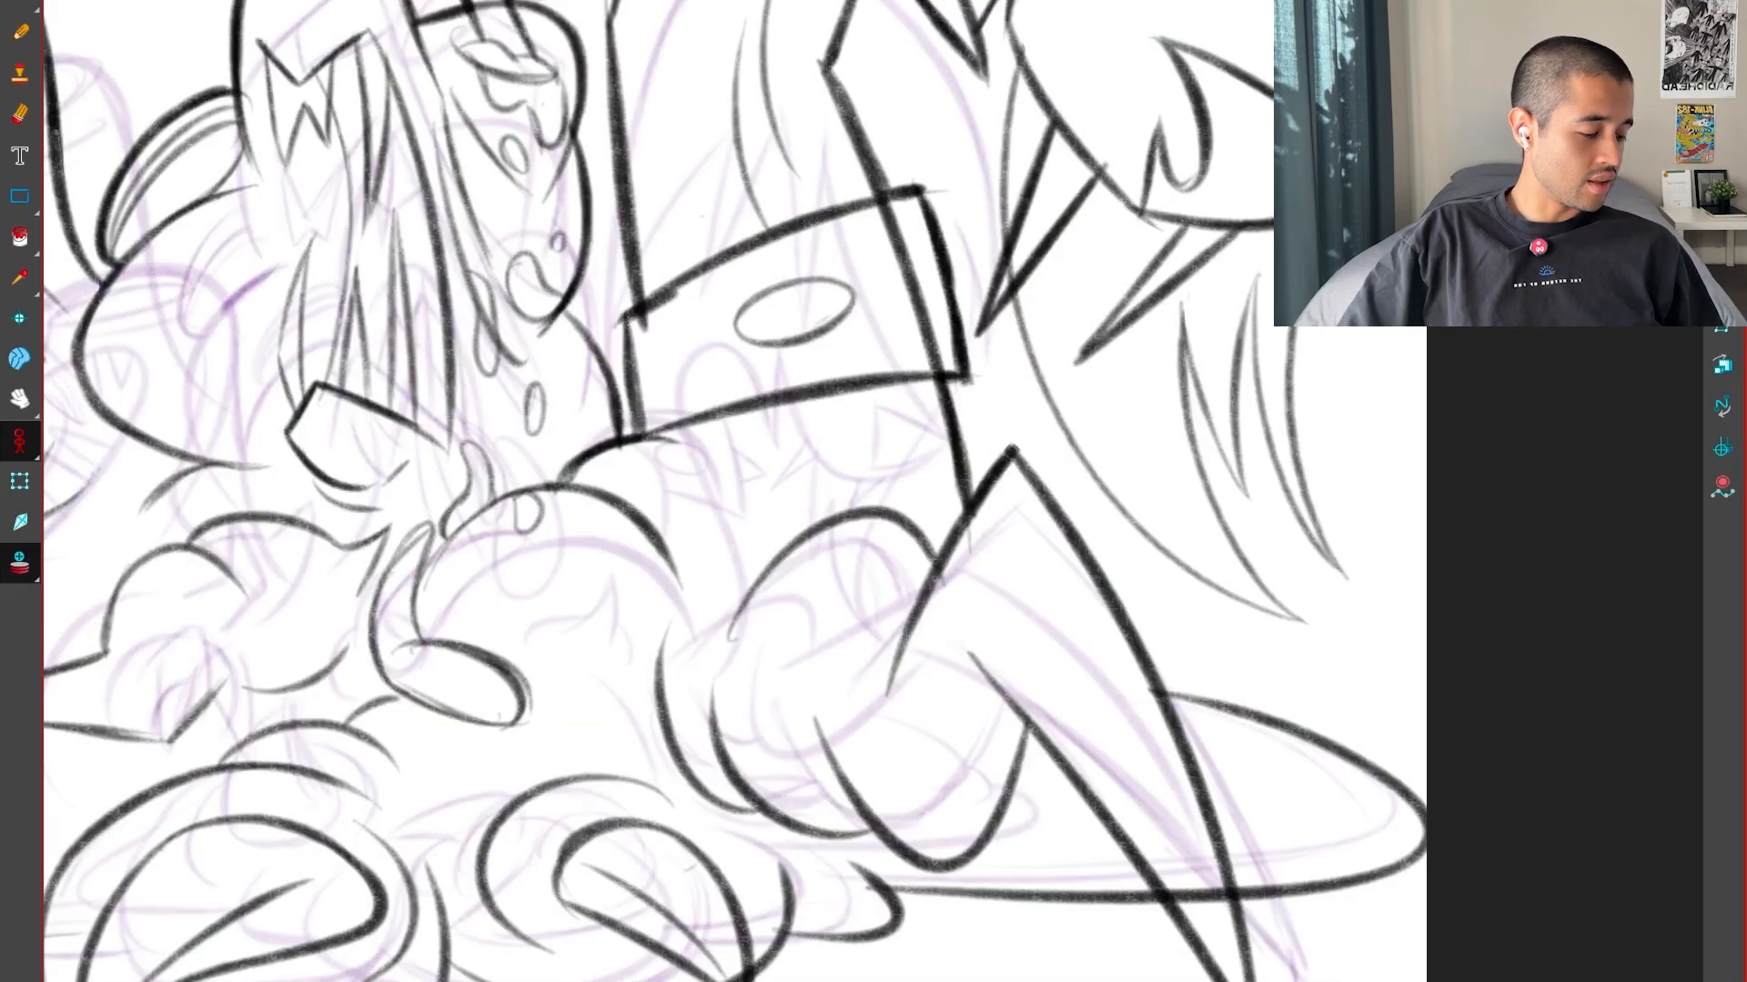
key(f)
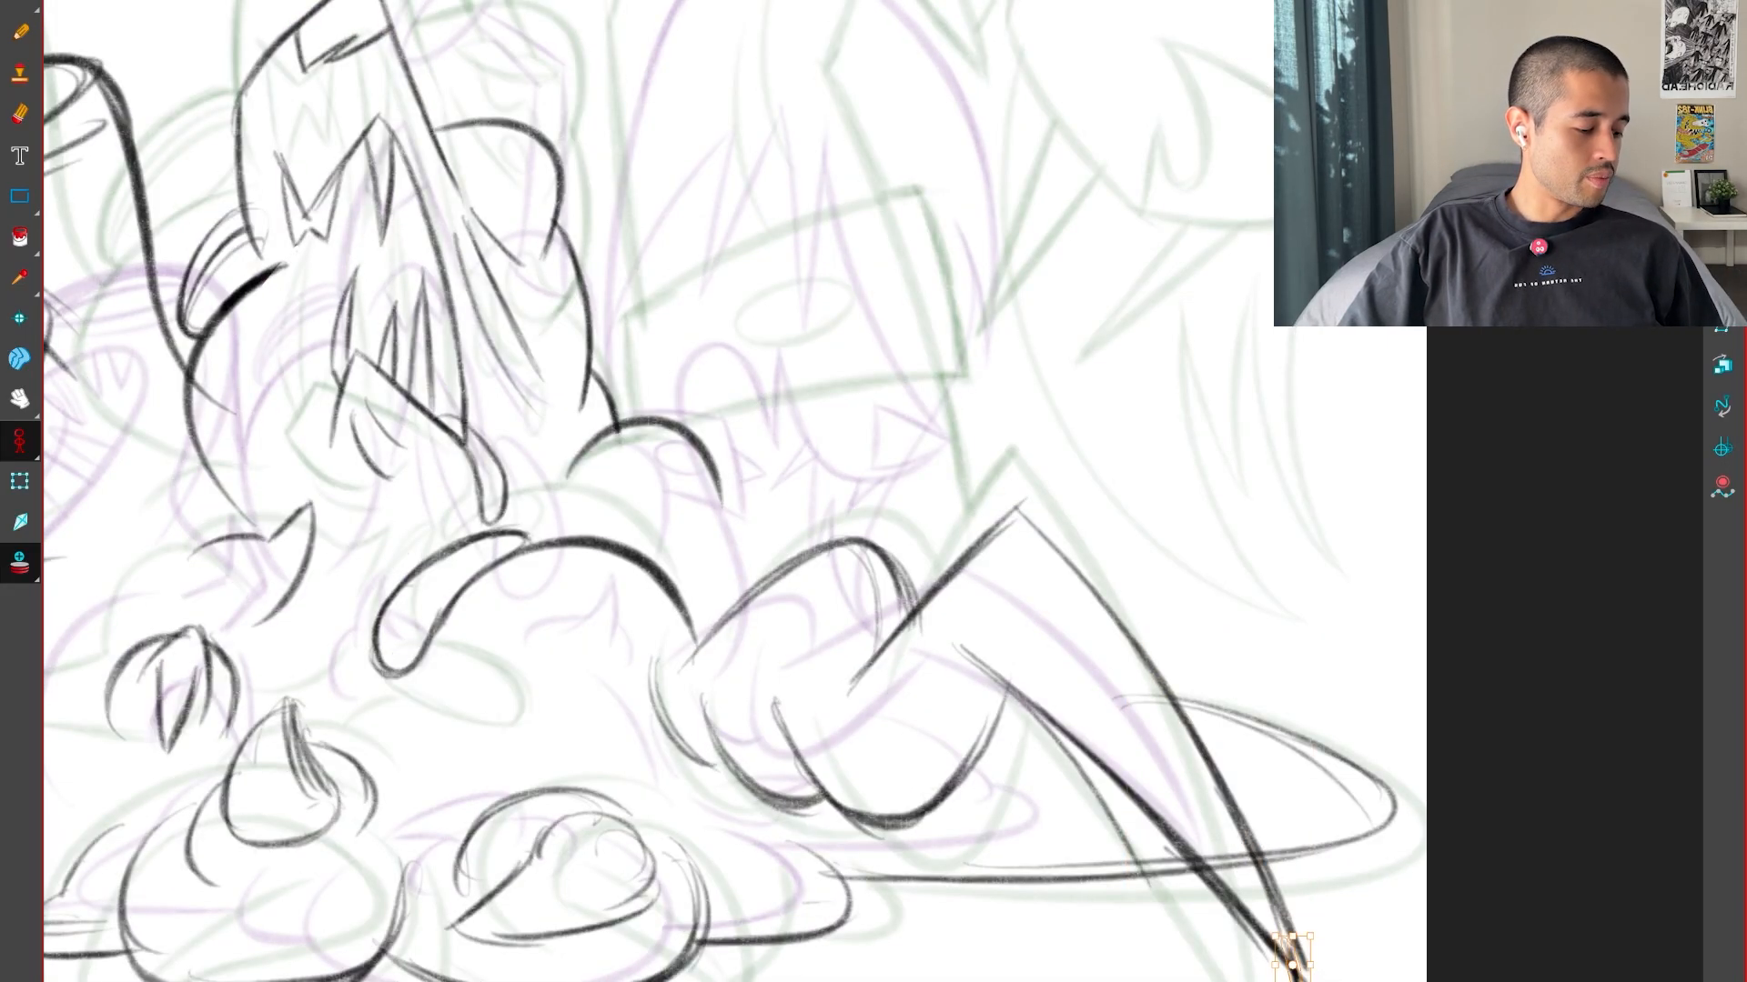
key(f)
key(g)
key(g)
key(f)
key(f)
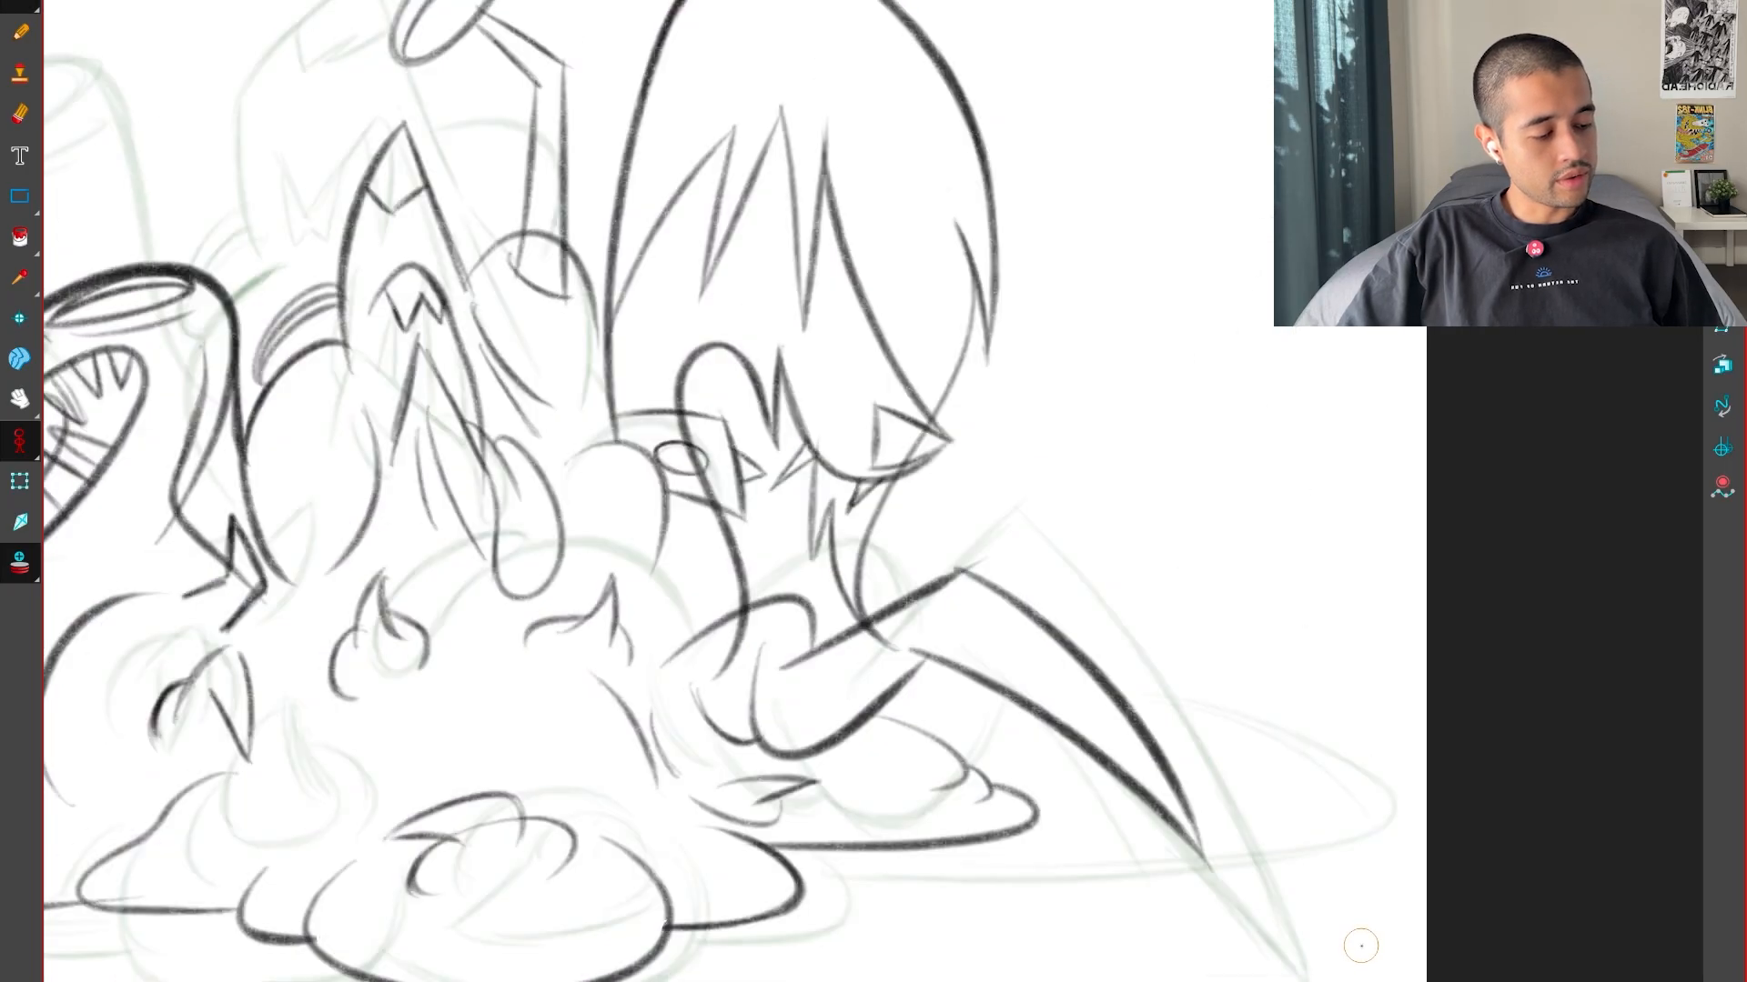
key(g)
key(g)
key(f)
space+drag(1134, 616, 1274, 897)
key(f)
key(g)
Compare the keys at the band above the limb and rough in the band's lower edge and far side
scroll(1264, 891, up, 1)
drag(1195, 859, 1286, 777)
key(g)
key(f)
key(f)
key(g)
key(g)
key(f)
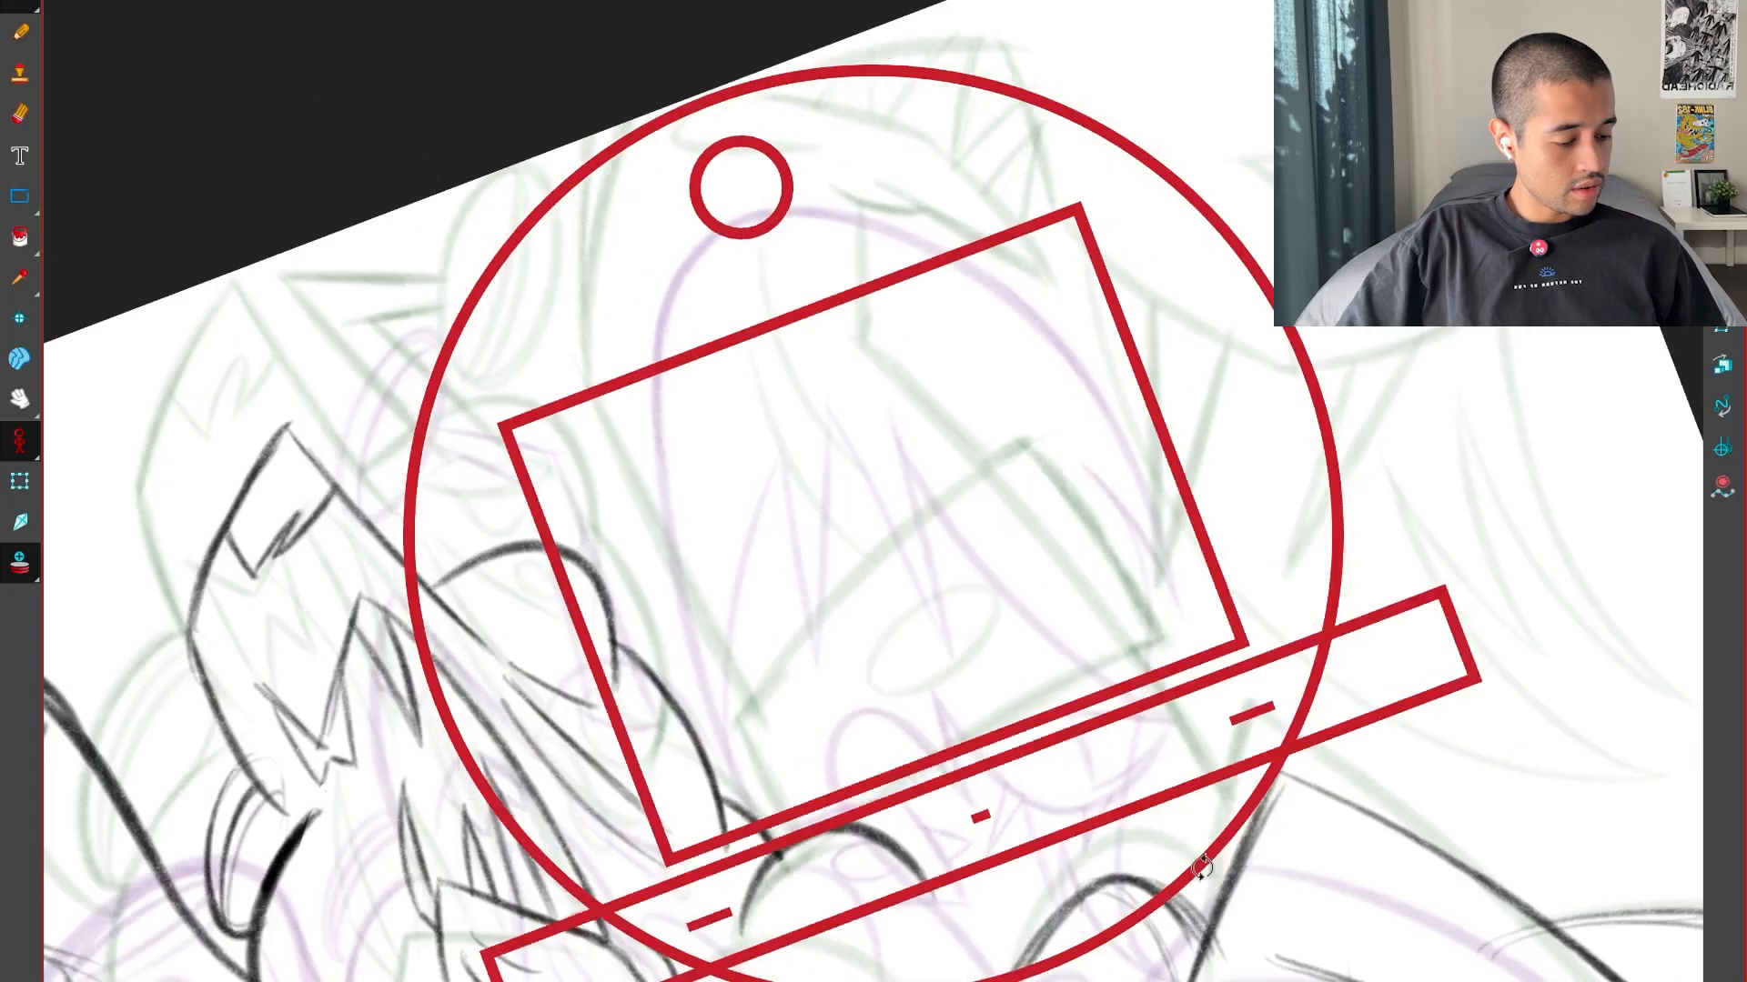
key(f)
key(g)
key(g)
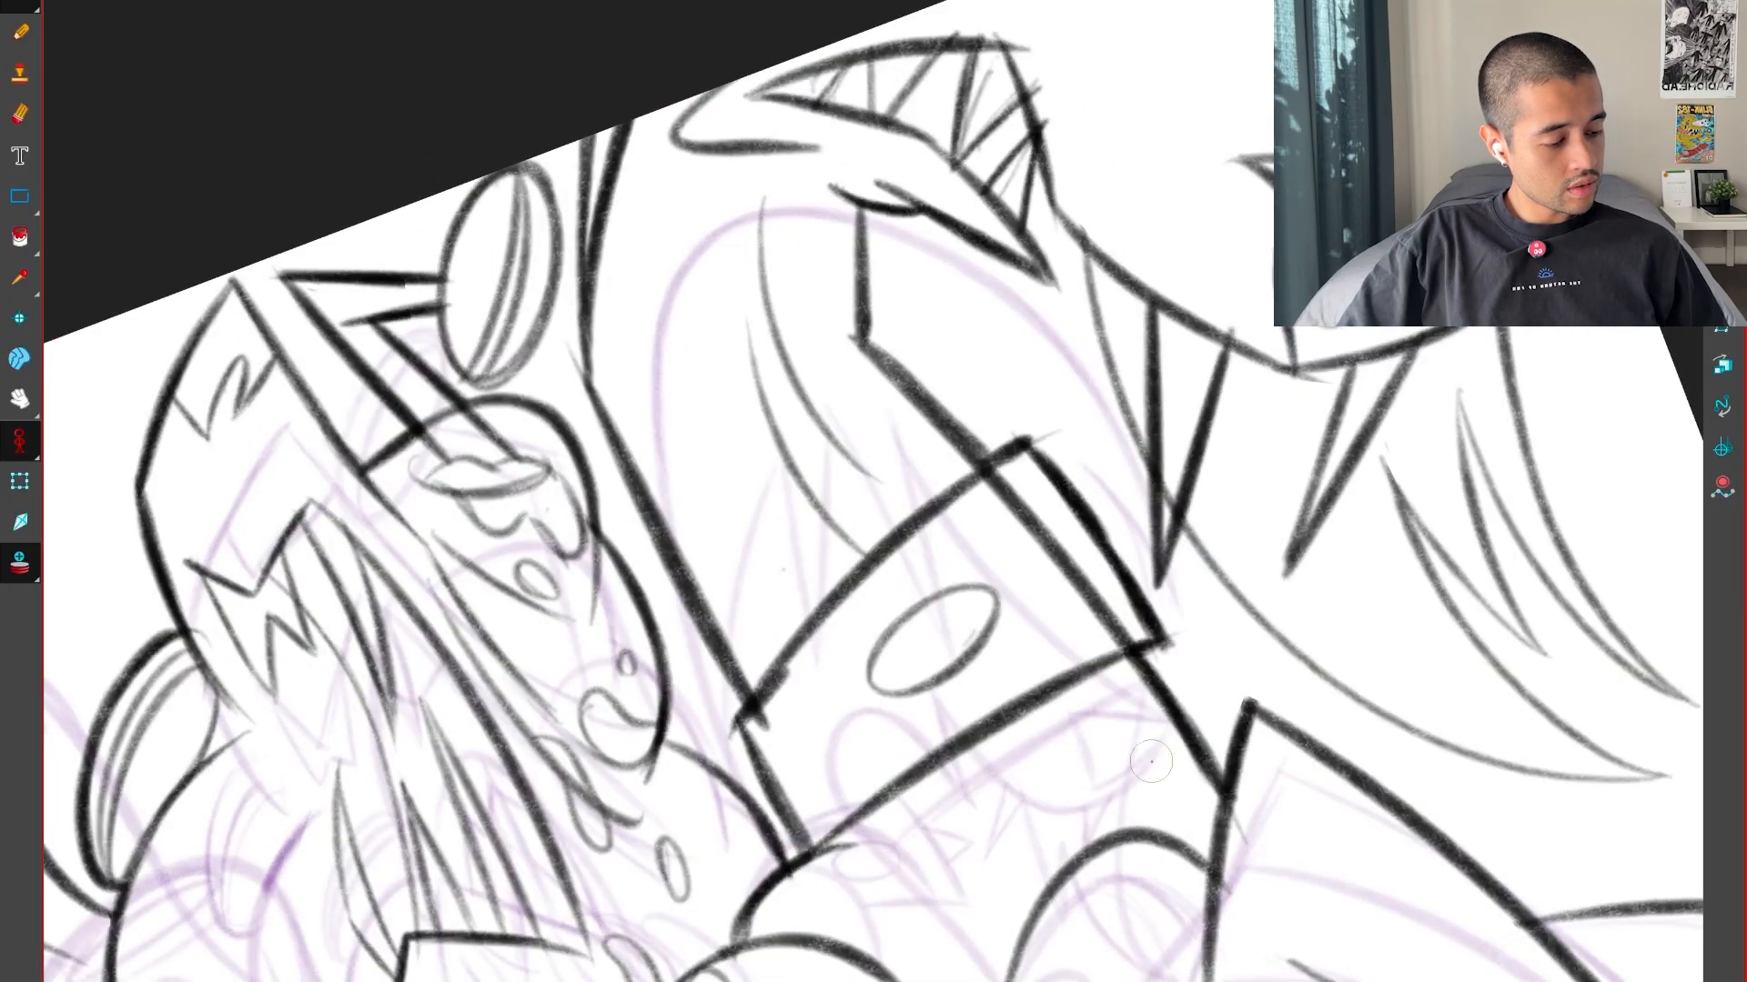
key(f)
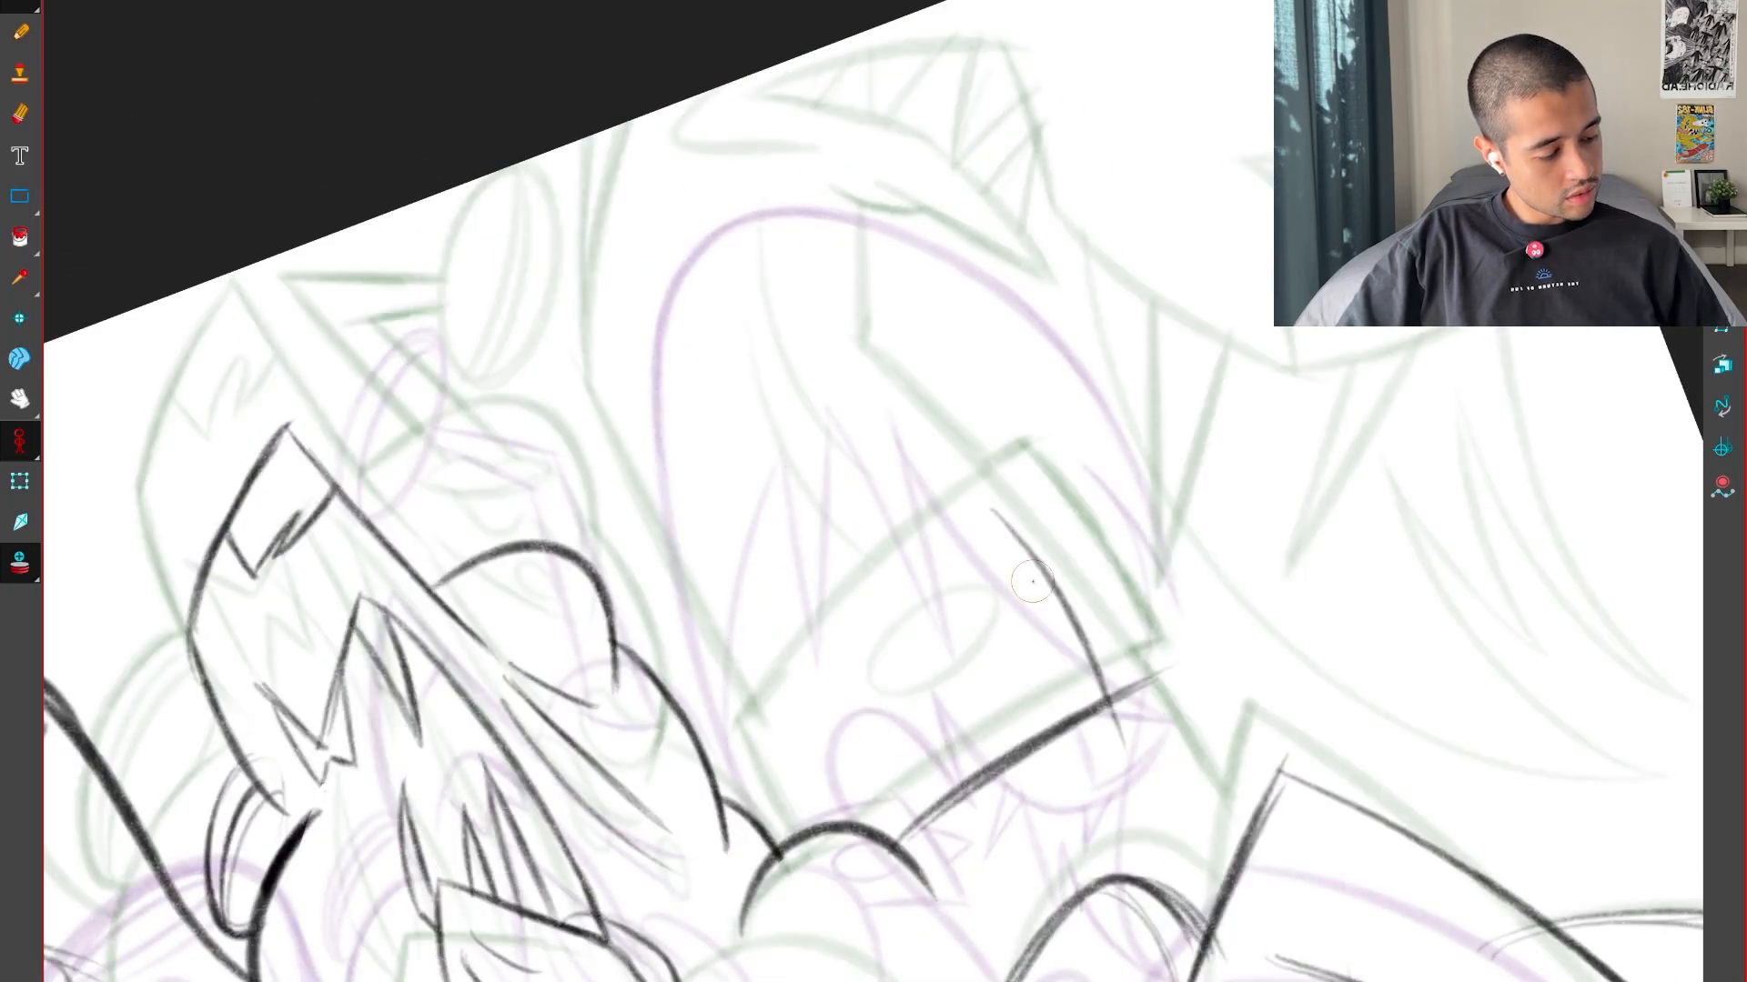
Darken the band's far side edge and start its short near side, checking both against the keys
key(f)
key(g)
key(g)
key(f)
key(f)
key(g)
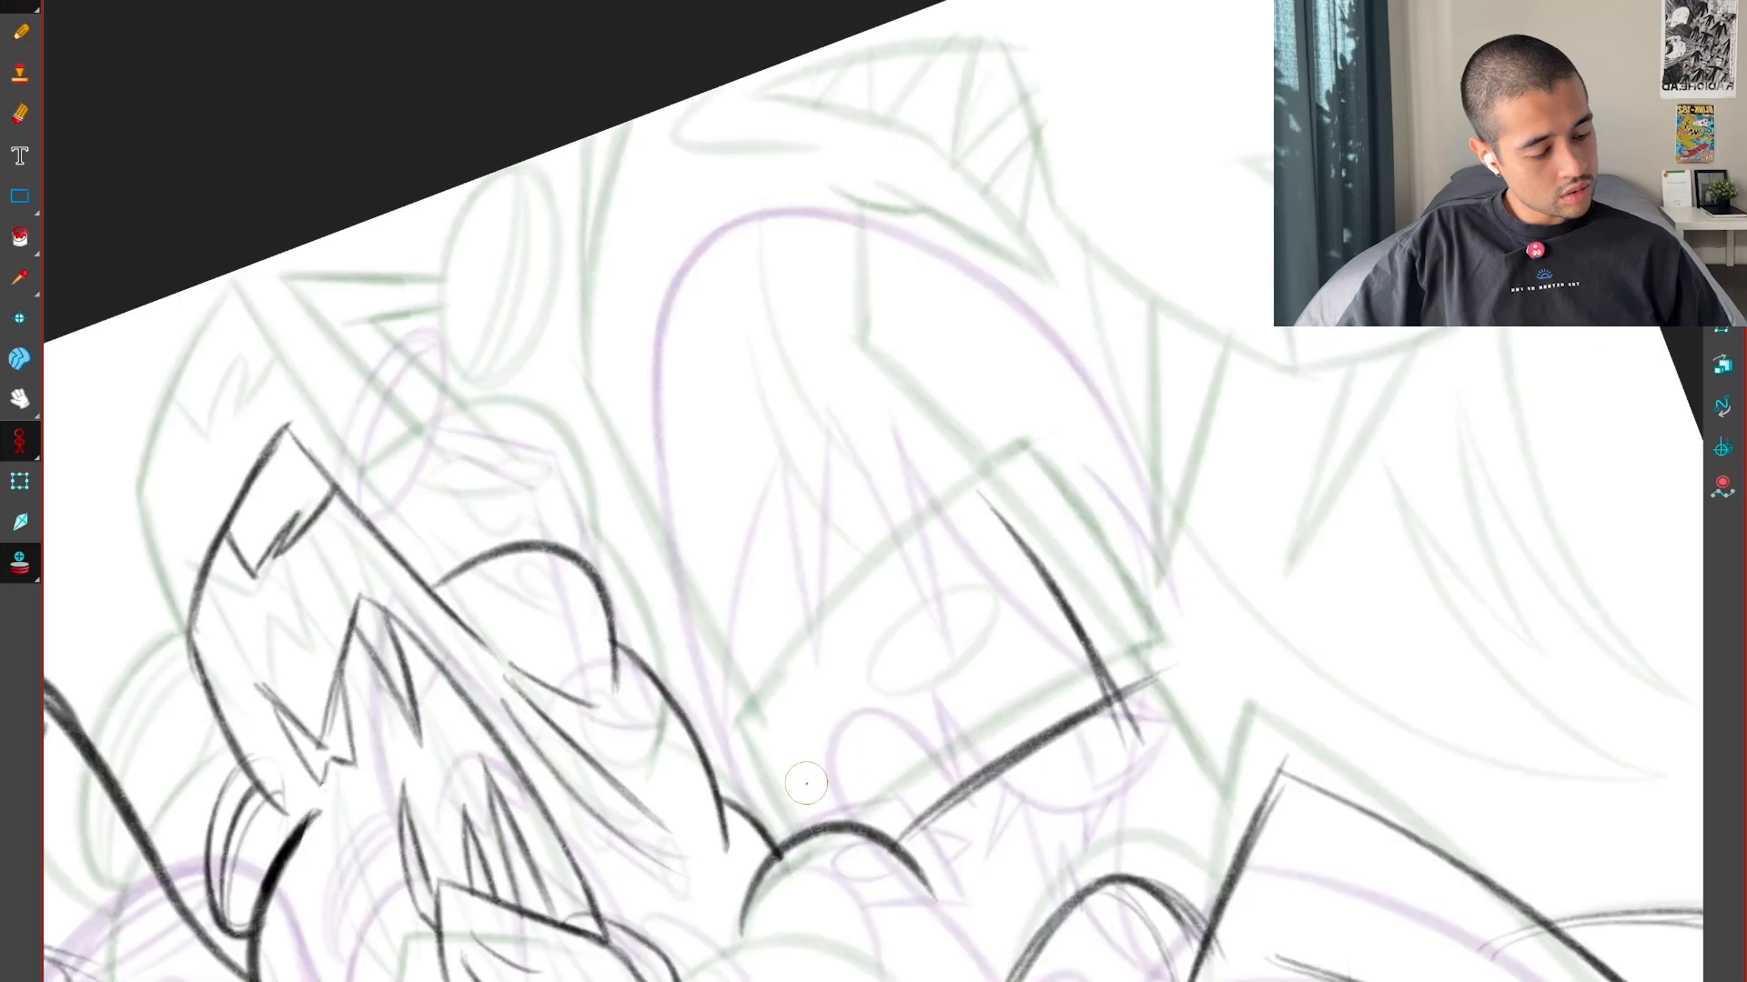
key(f)
key(g)
key(g)
key(f)
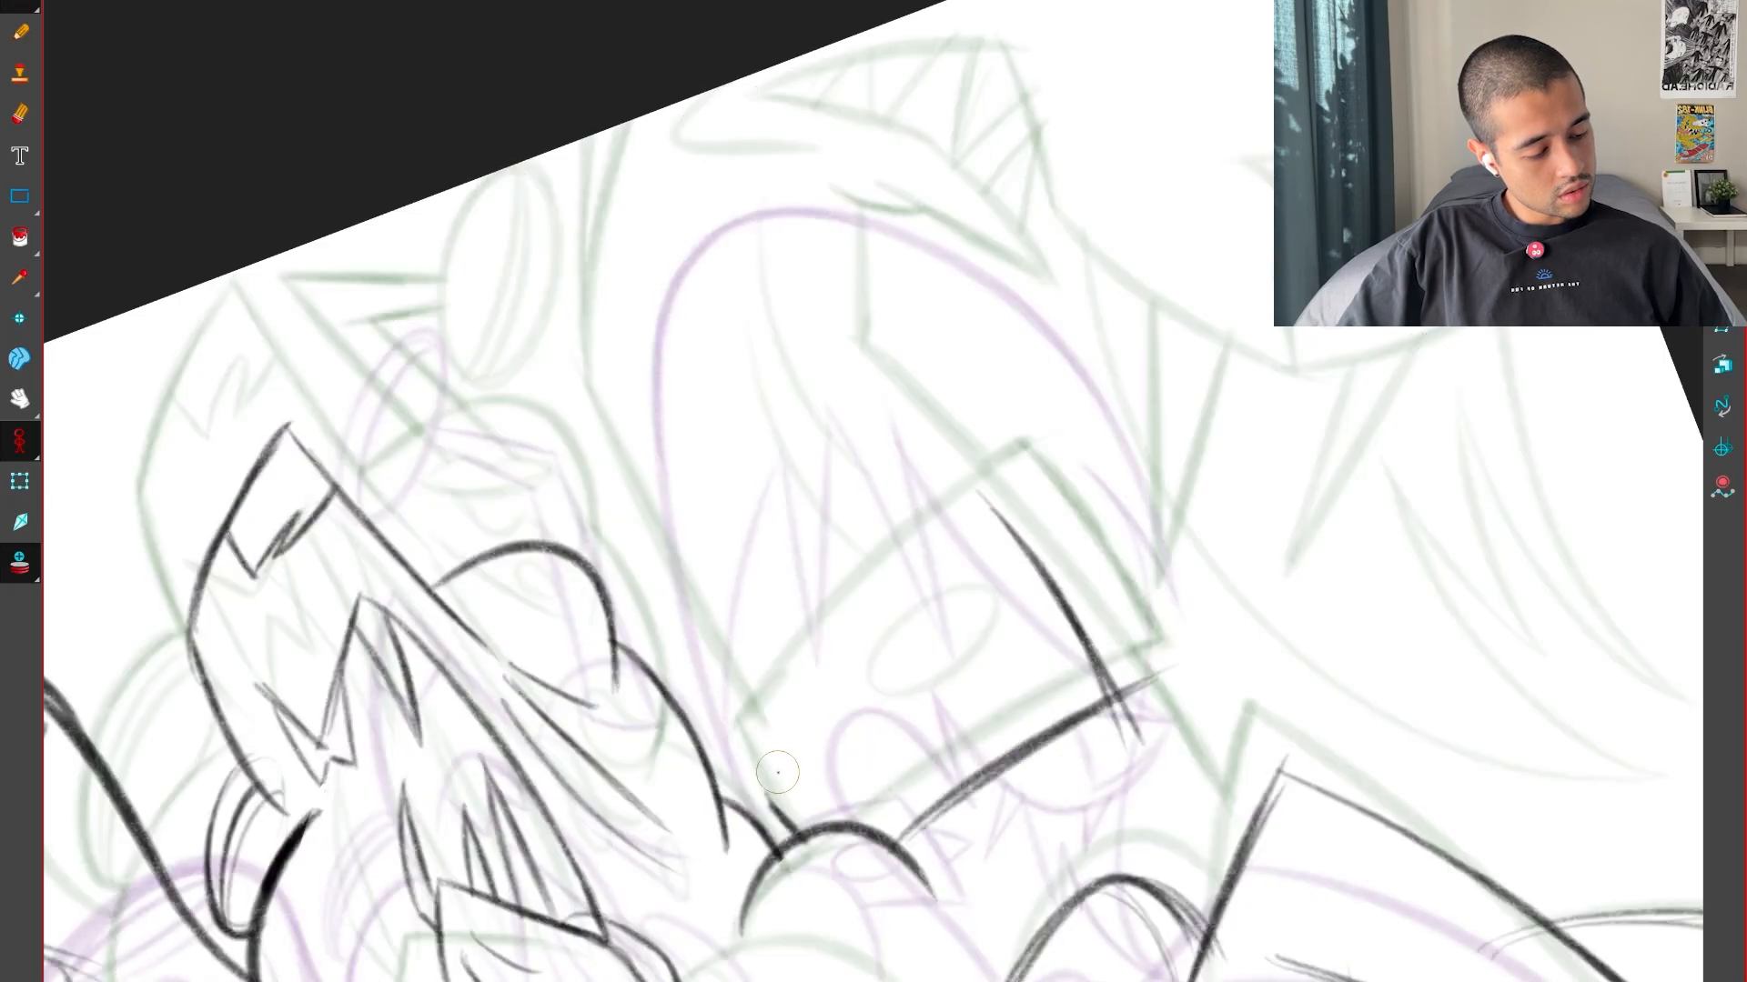
Draw and darken the band's long curved upper edge from the near side to the far corner, comparing it with the keys
drag(757, 790, 1012, 500)
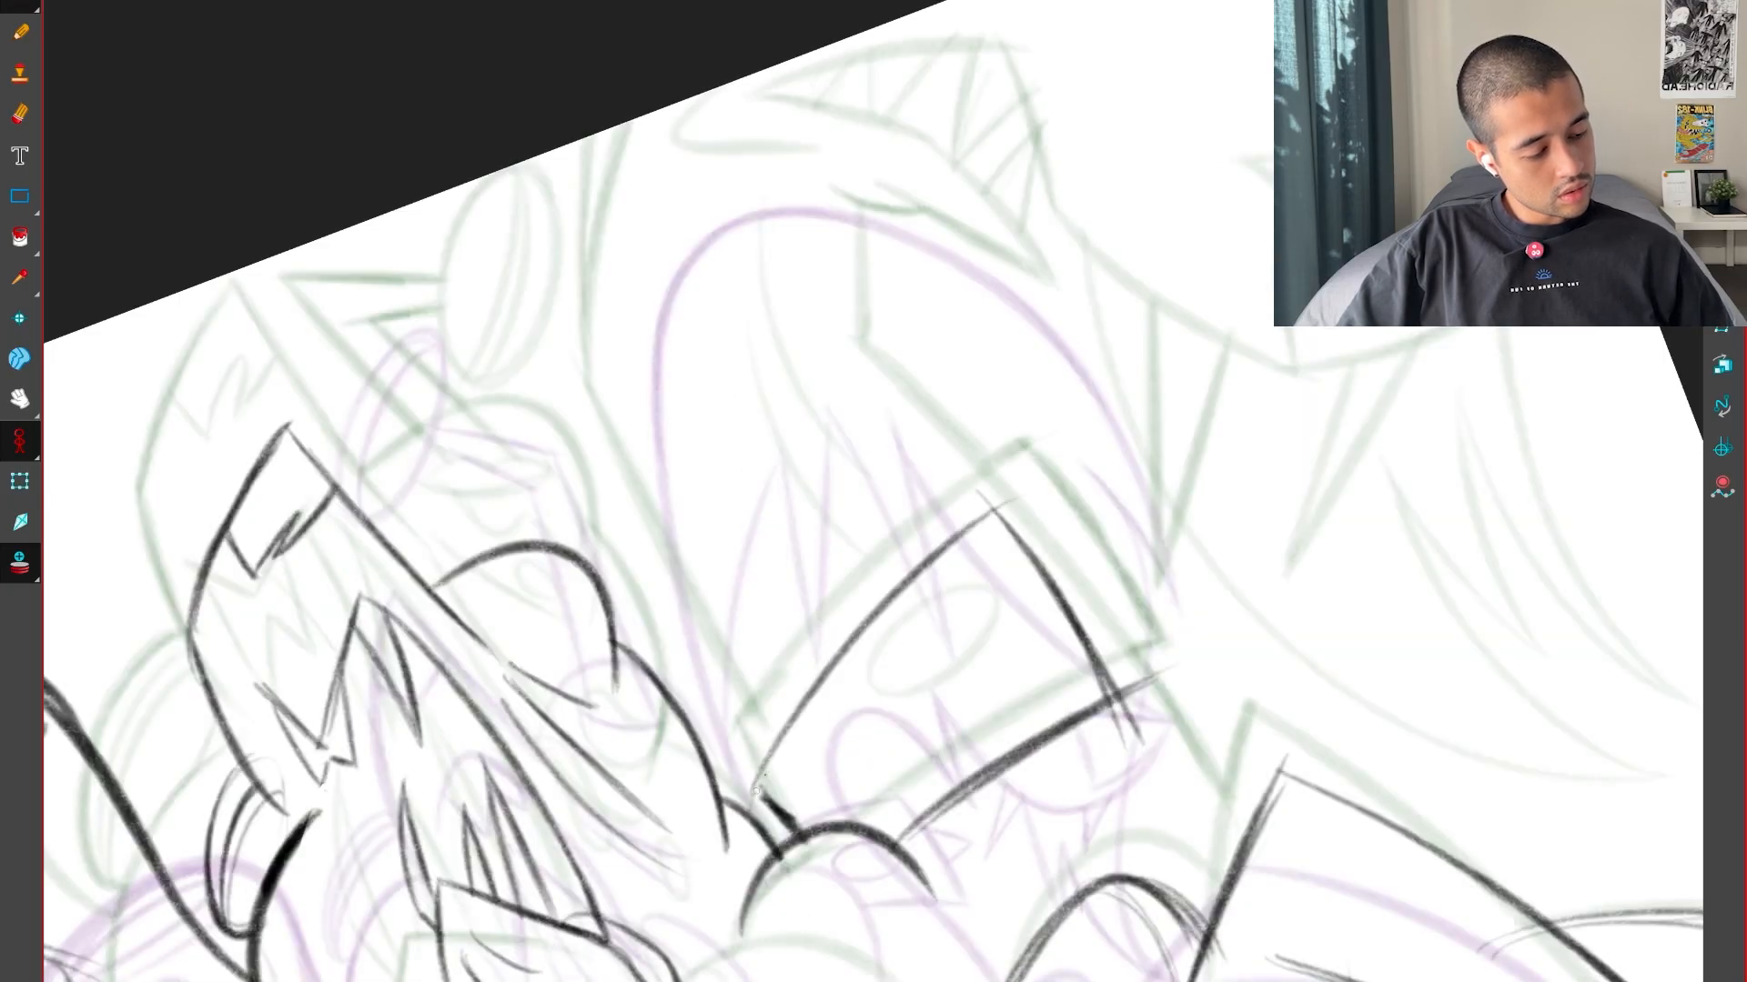
drag(773, 755, 1072, 457)
key(r)
key(f)
key(g)
key(g)
key(f)
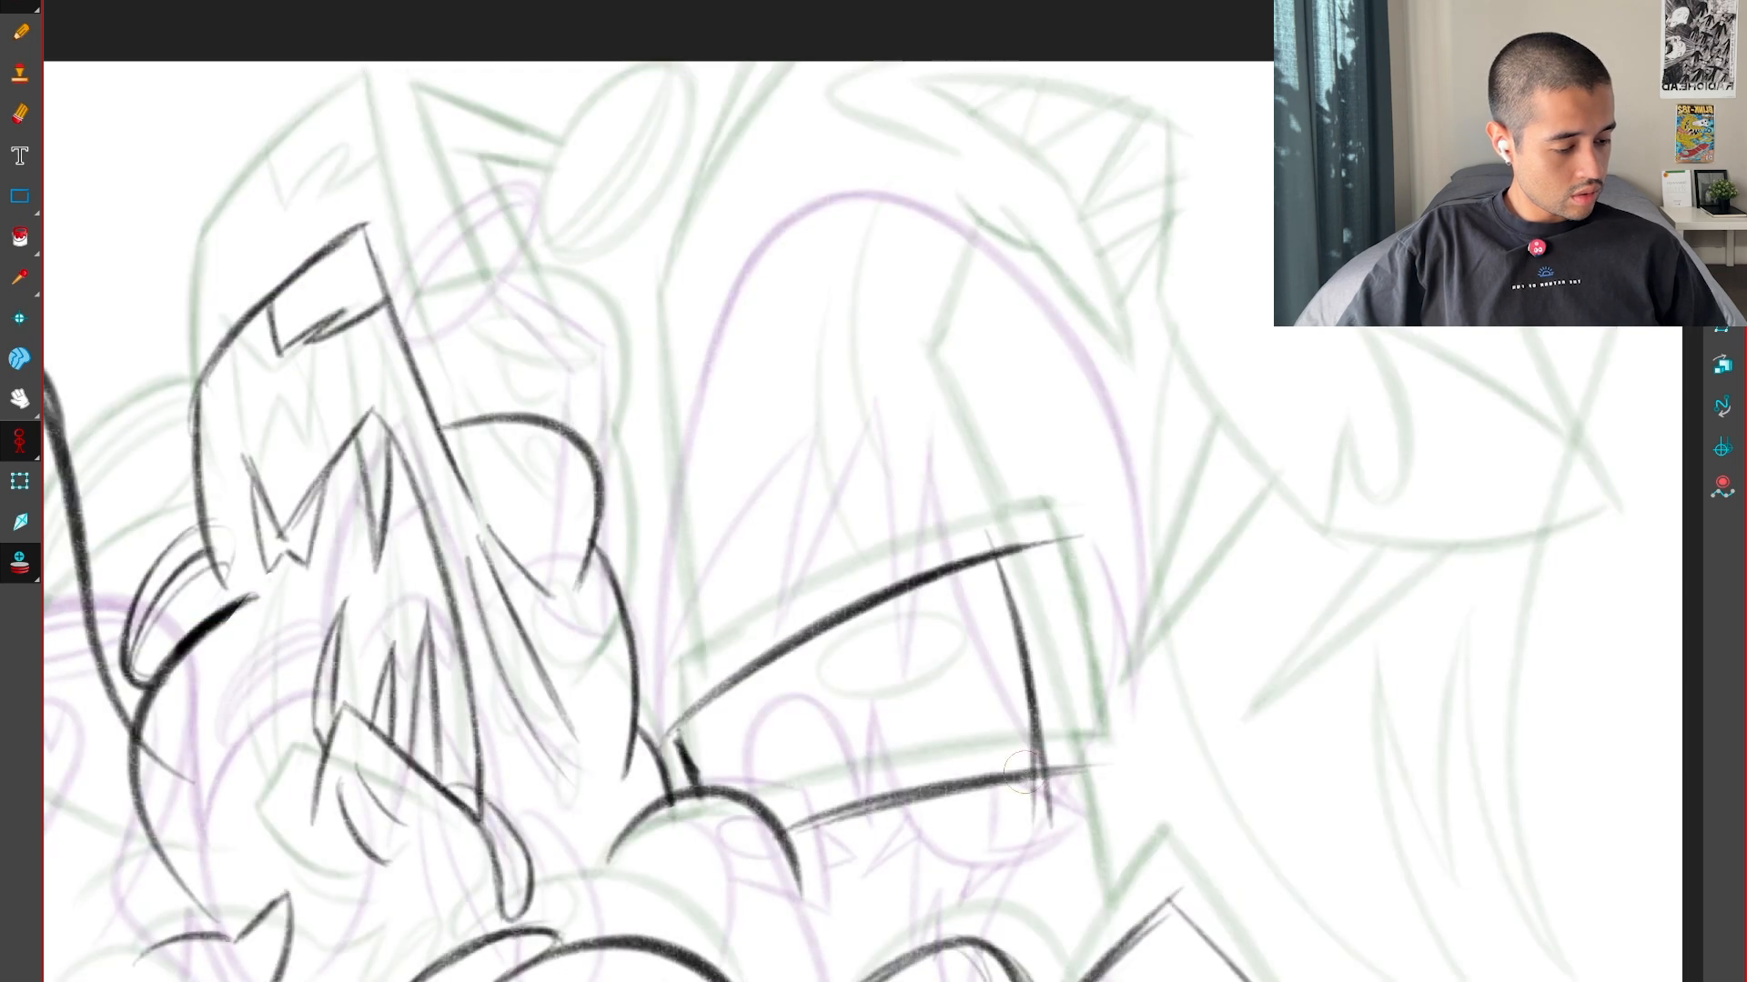
Try an oval marking inside the band, compare it with the keys, and undo it
drag(909, 713, 819, 681)
key(f)
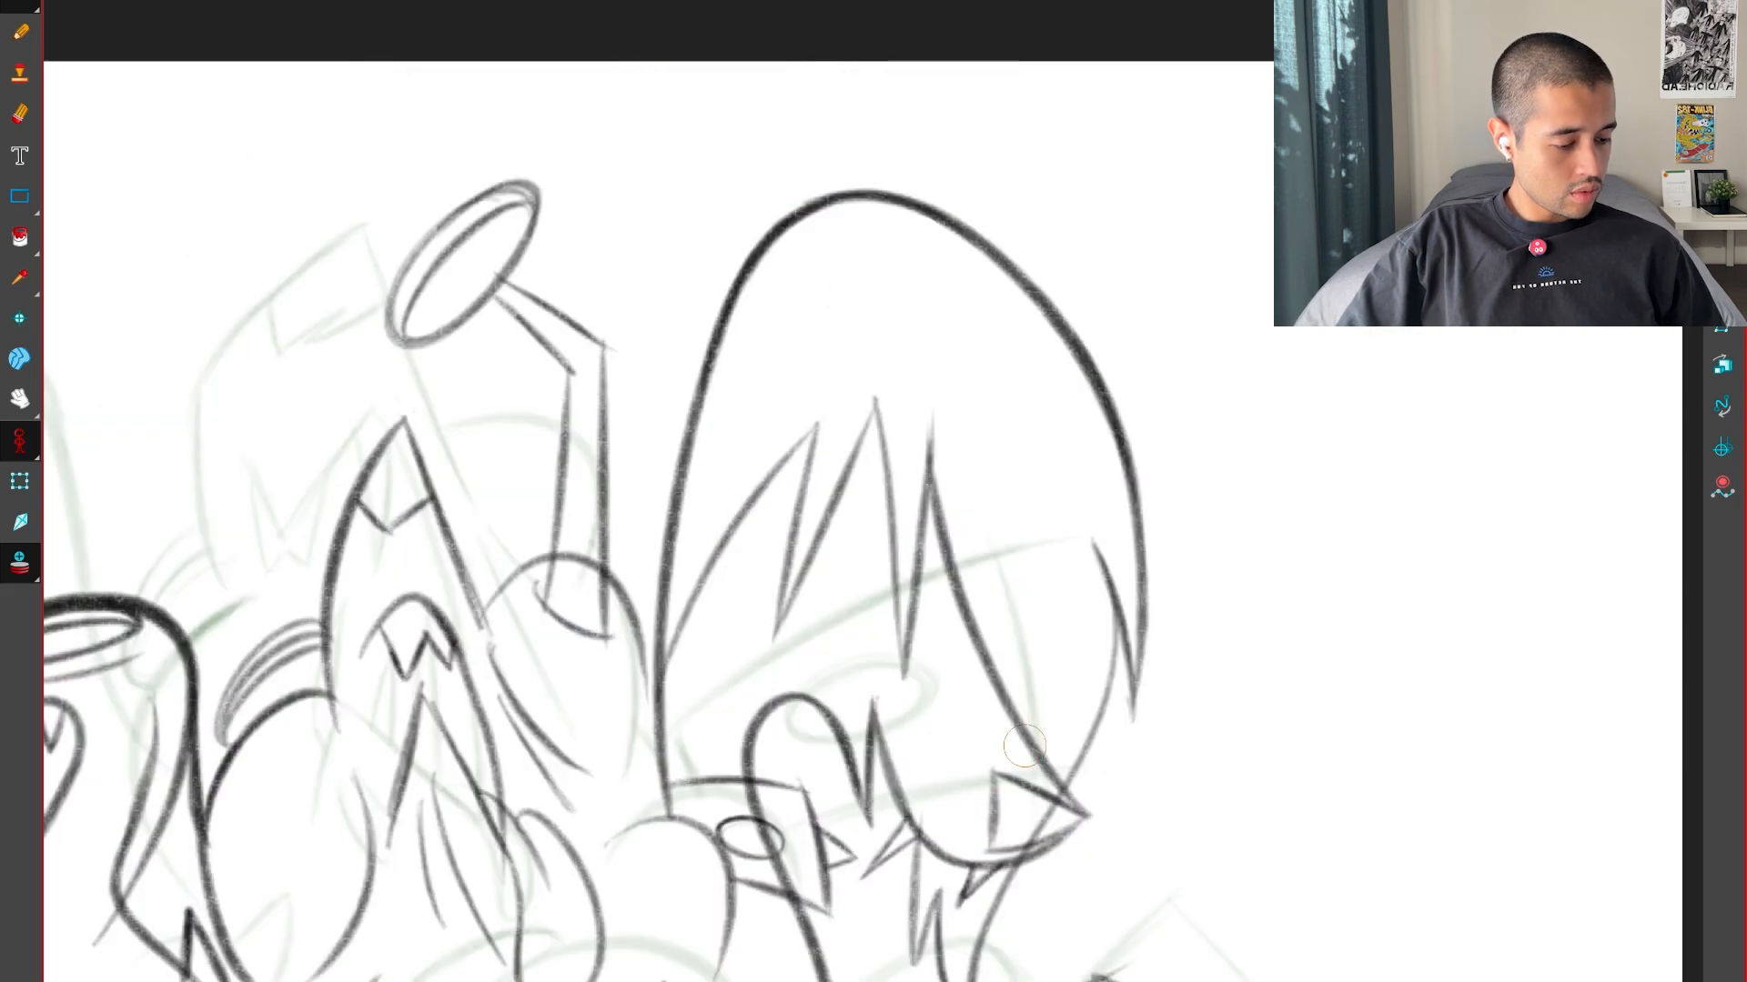
key(g)
key(g)
key(f)
key(f)
key(g)
key(g)
key(f)
key(f)
key(g)
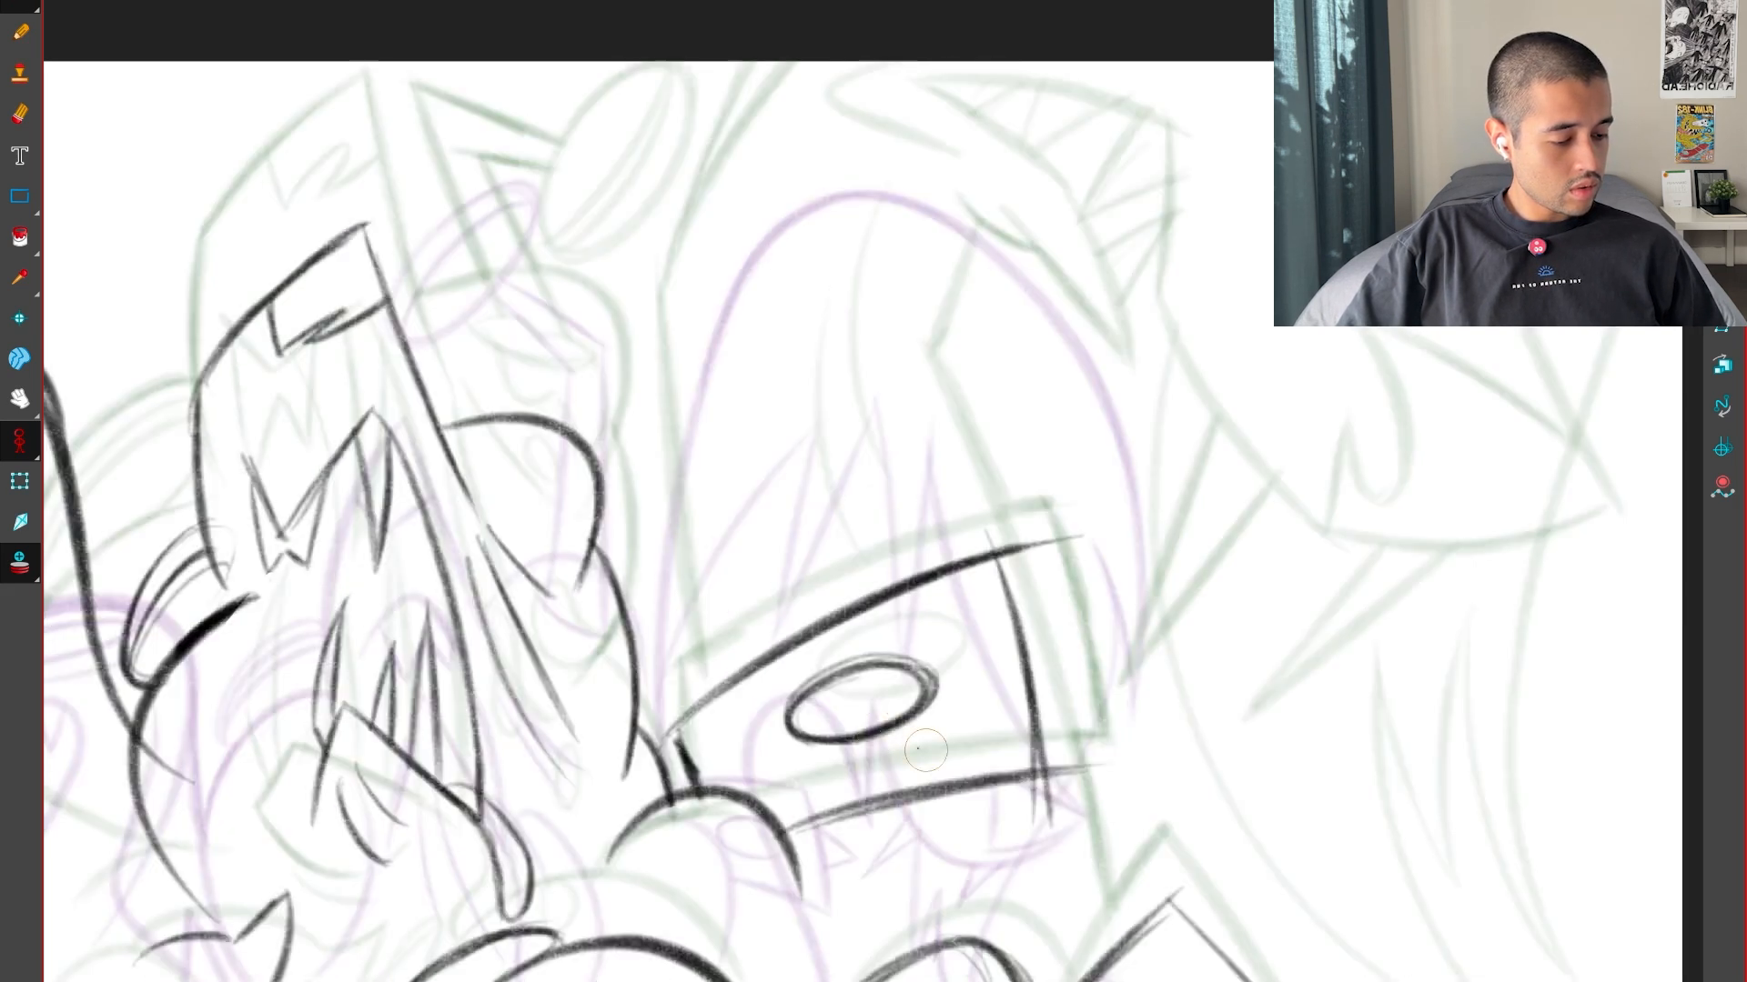
key(ctrl+z)
key(ctrl+z)
key(ctrl+z)
Redraw the oval marking slightly lower and smaller inside the band, then darken it while comparing with the keys
drag(823, 728, 798, 701)
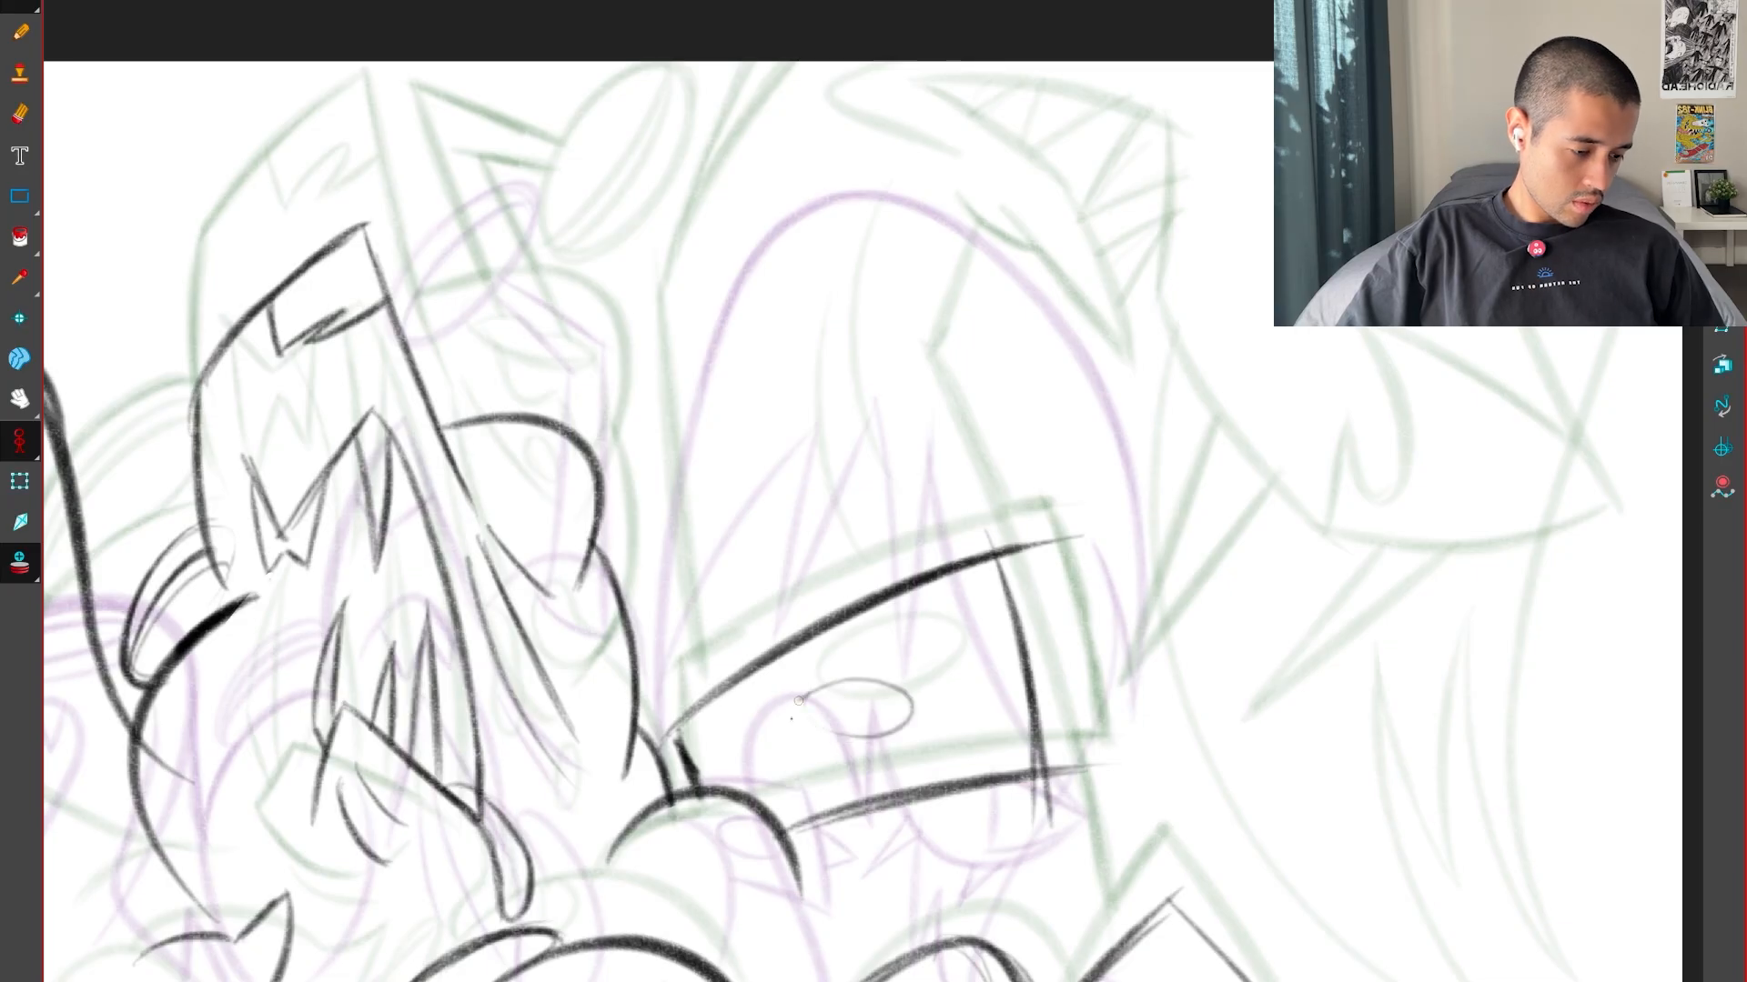
key(f)
key(g)
key(g)
key(f)
key(f)
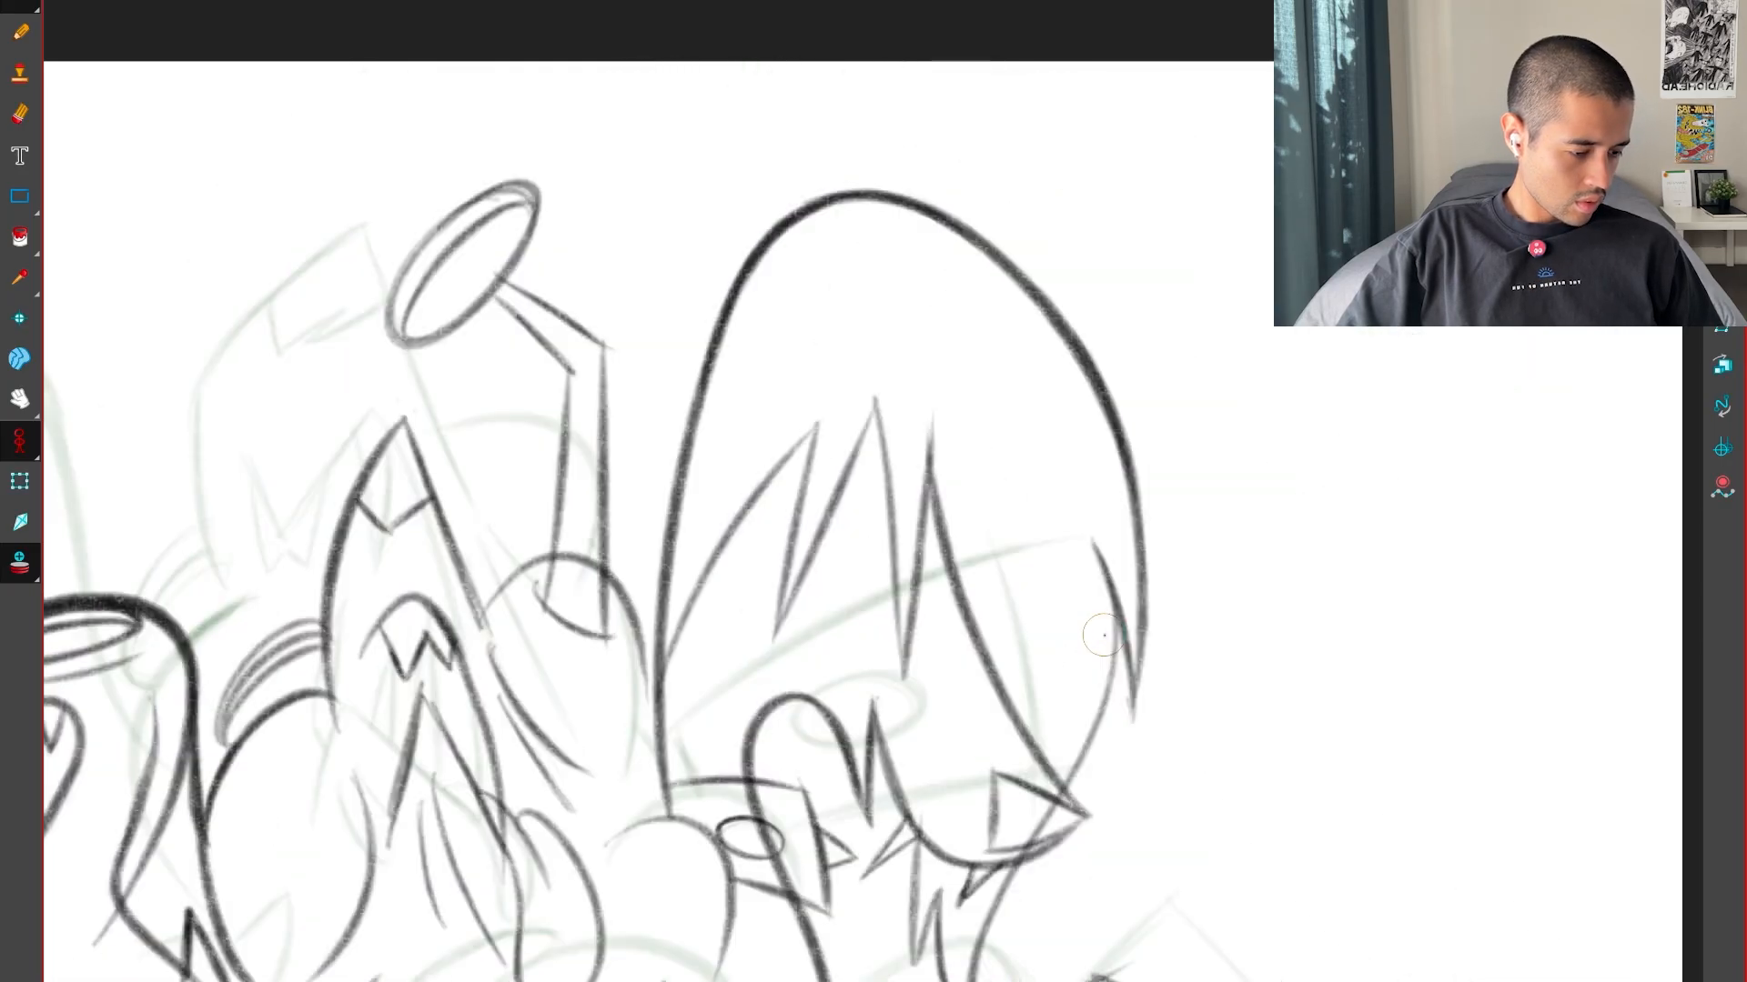
key(g)
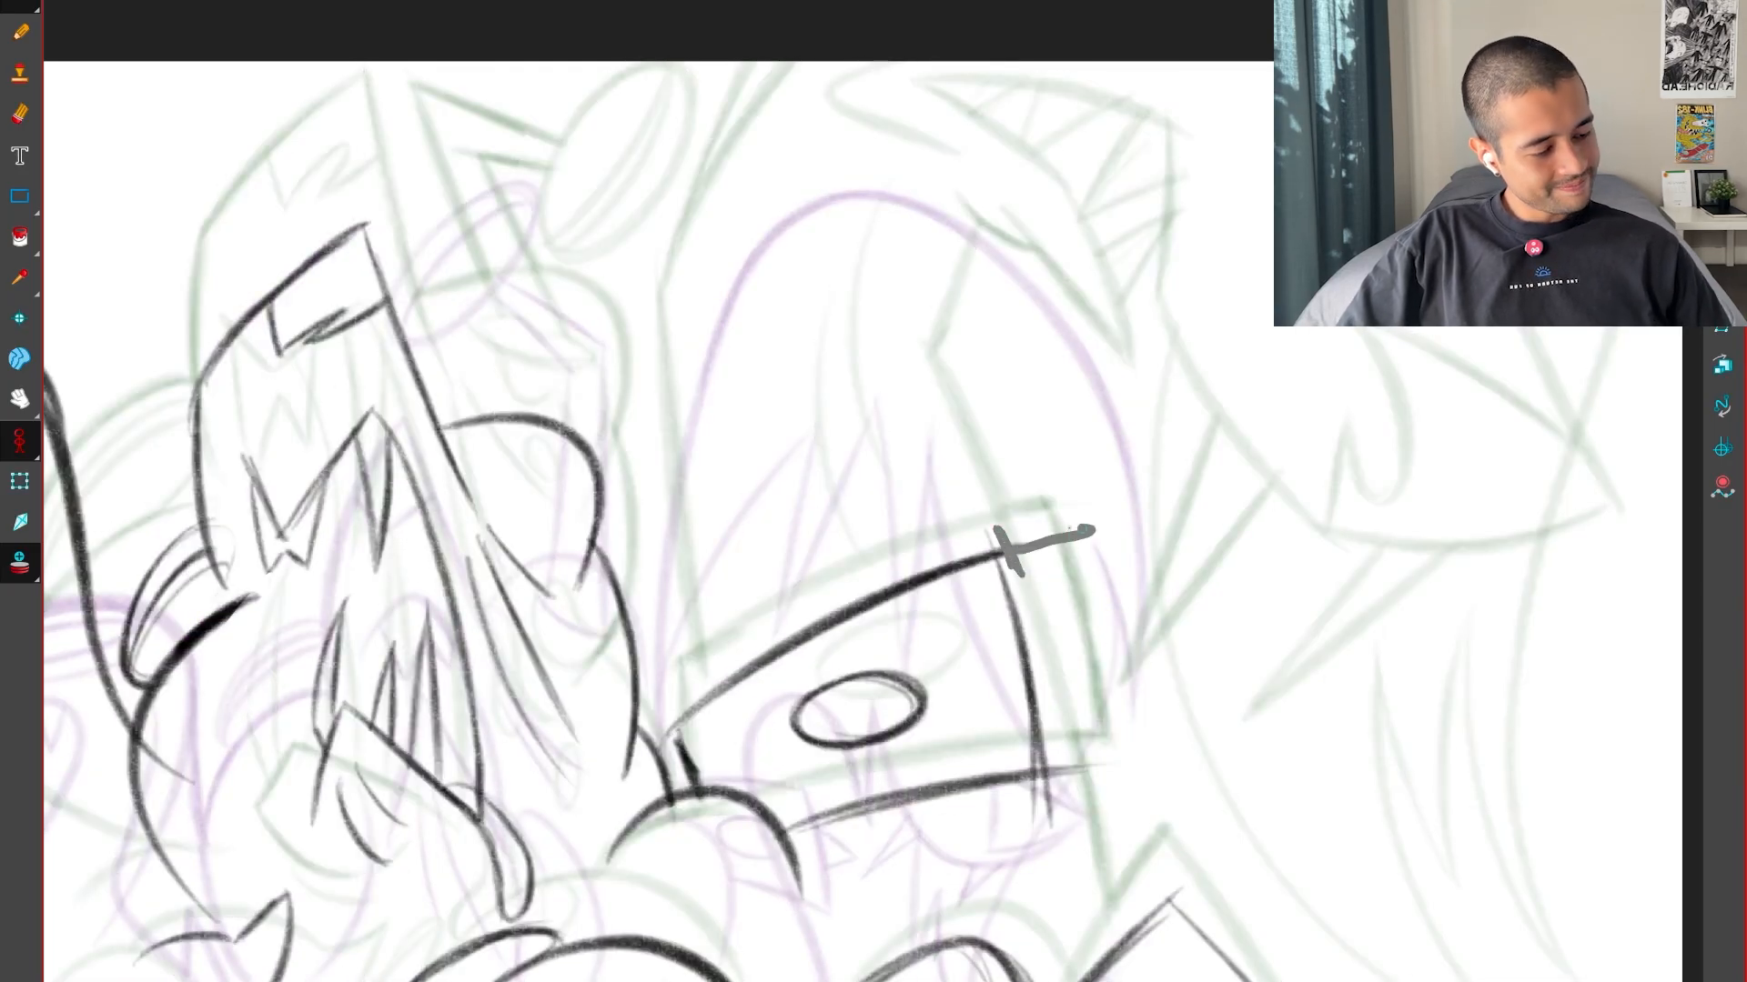
Trim the overshooting line ends at the band's two far corners and check the cleaned shape against the keys
drag(1085, 530, 1015, 546)
mouse_move(1054, 751)
mouse_down()
mouse_move(1053, 771)
mouse_move(1102, 750)
mouse_move(1060, 775)
mouse_up()
drag(1070, 798, 1037, 801)
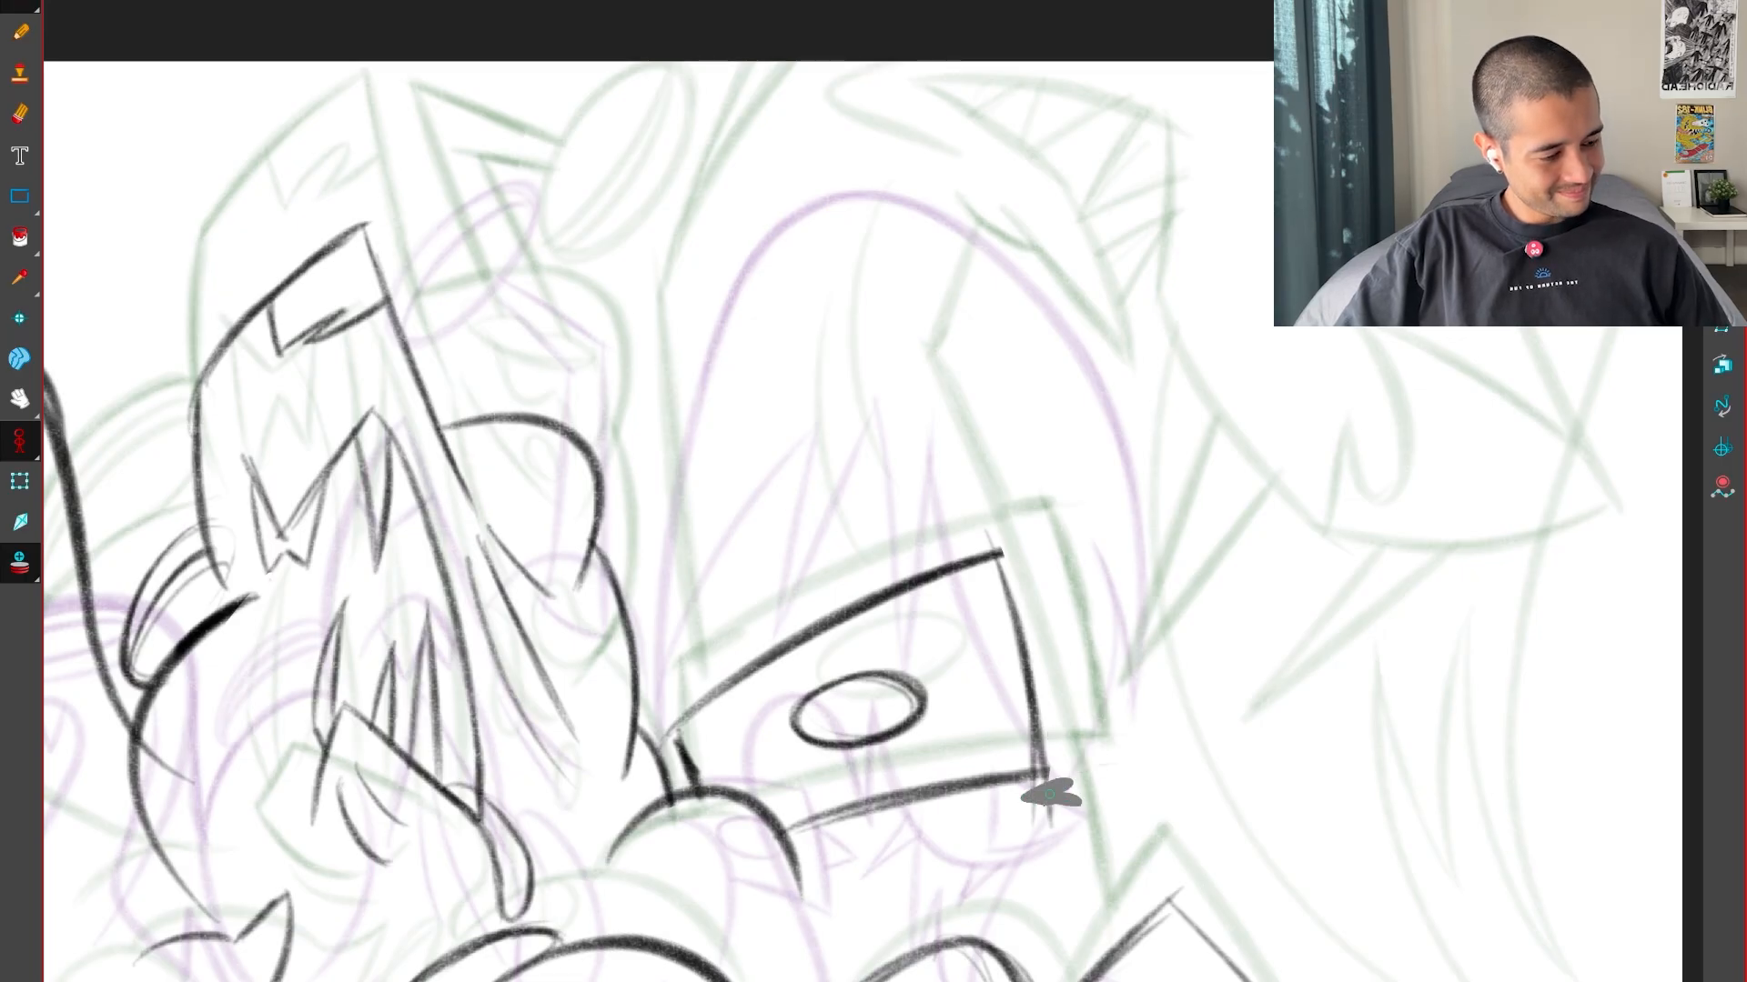
key(f)
key(g)
key(g)
key(f)
Draw the short body edge from beneath the band's far corner down to the claw limb, checking it against the keys
drag(1161, 880, 1049, 726)
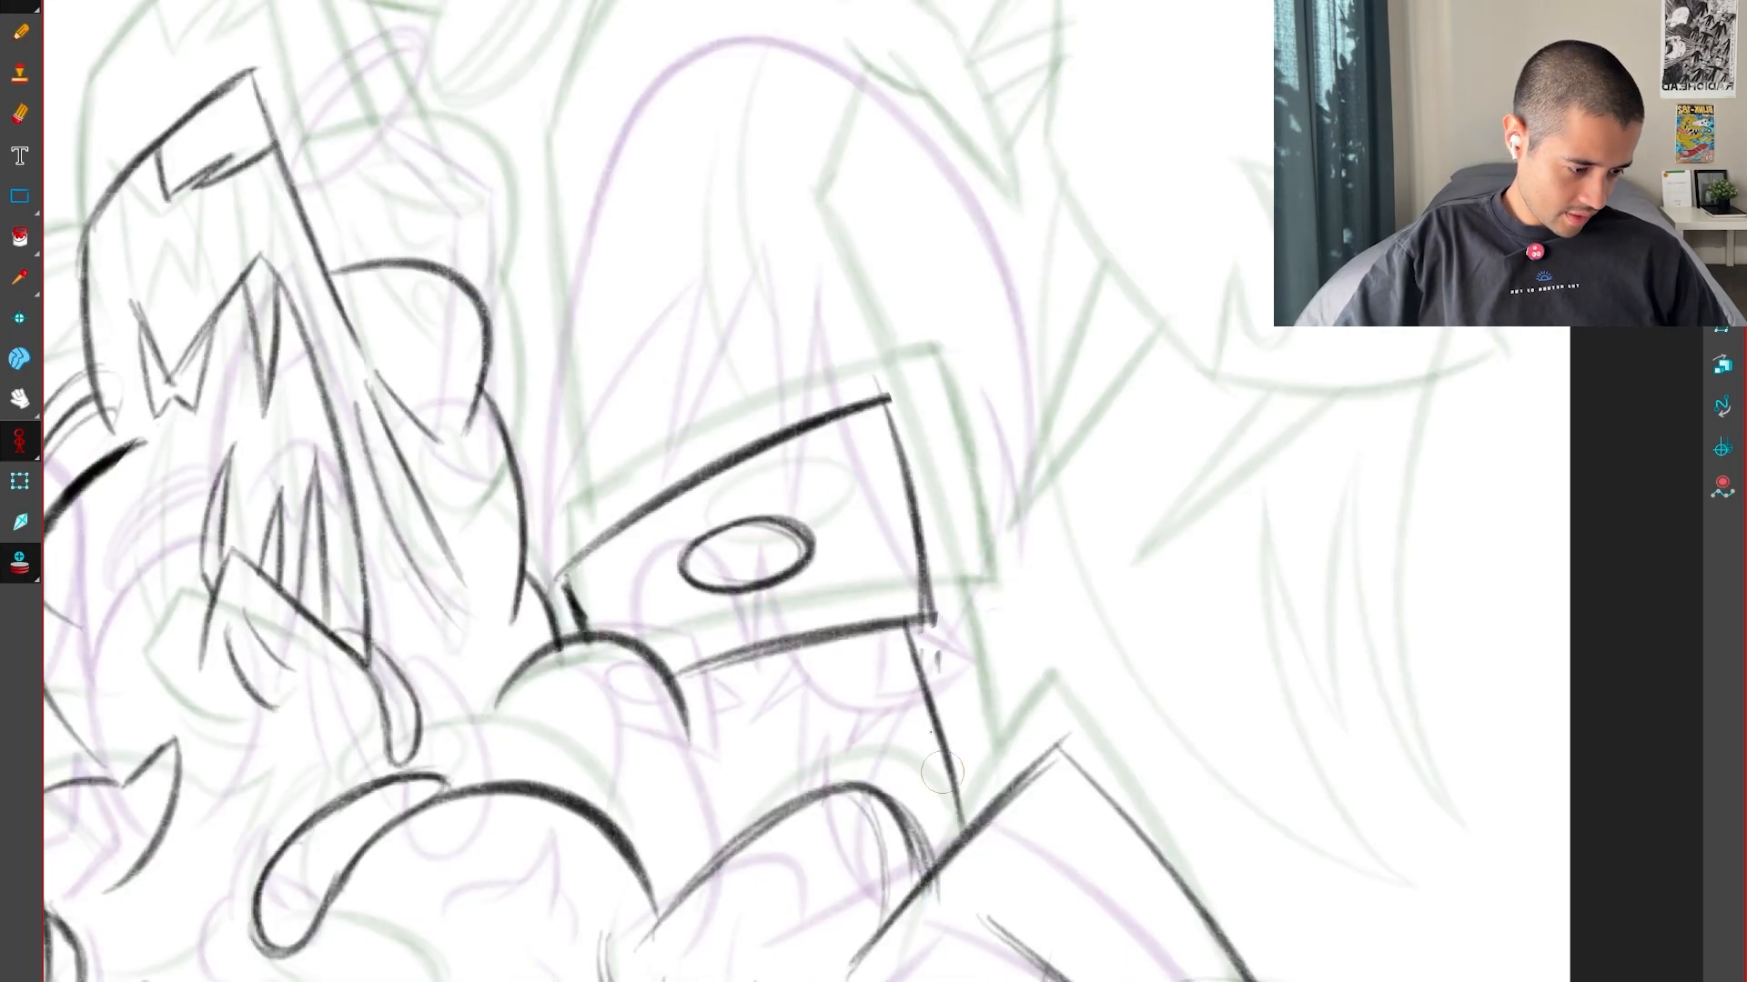
drag(909, 635, 962, 822)
key(f)
key(g)
key(g)
key(f)
Undo the last stroke and draw one long curve from above the band through it to the claw limb, comparing with the keys
drag(1000, 532, 985, 829)
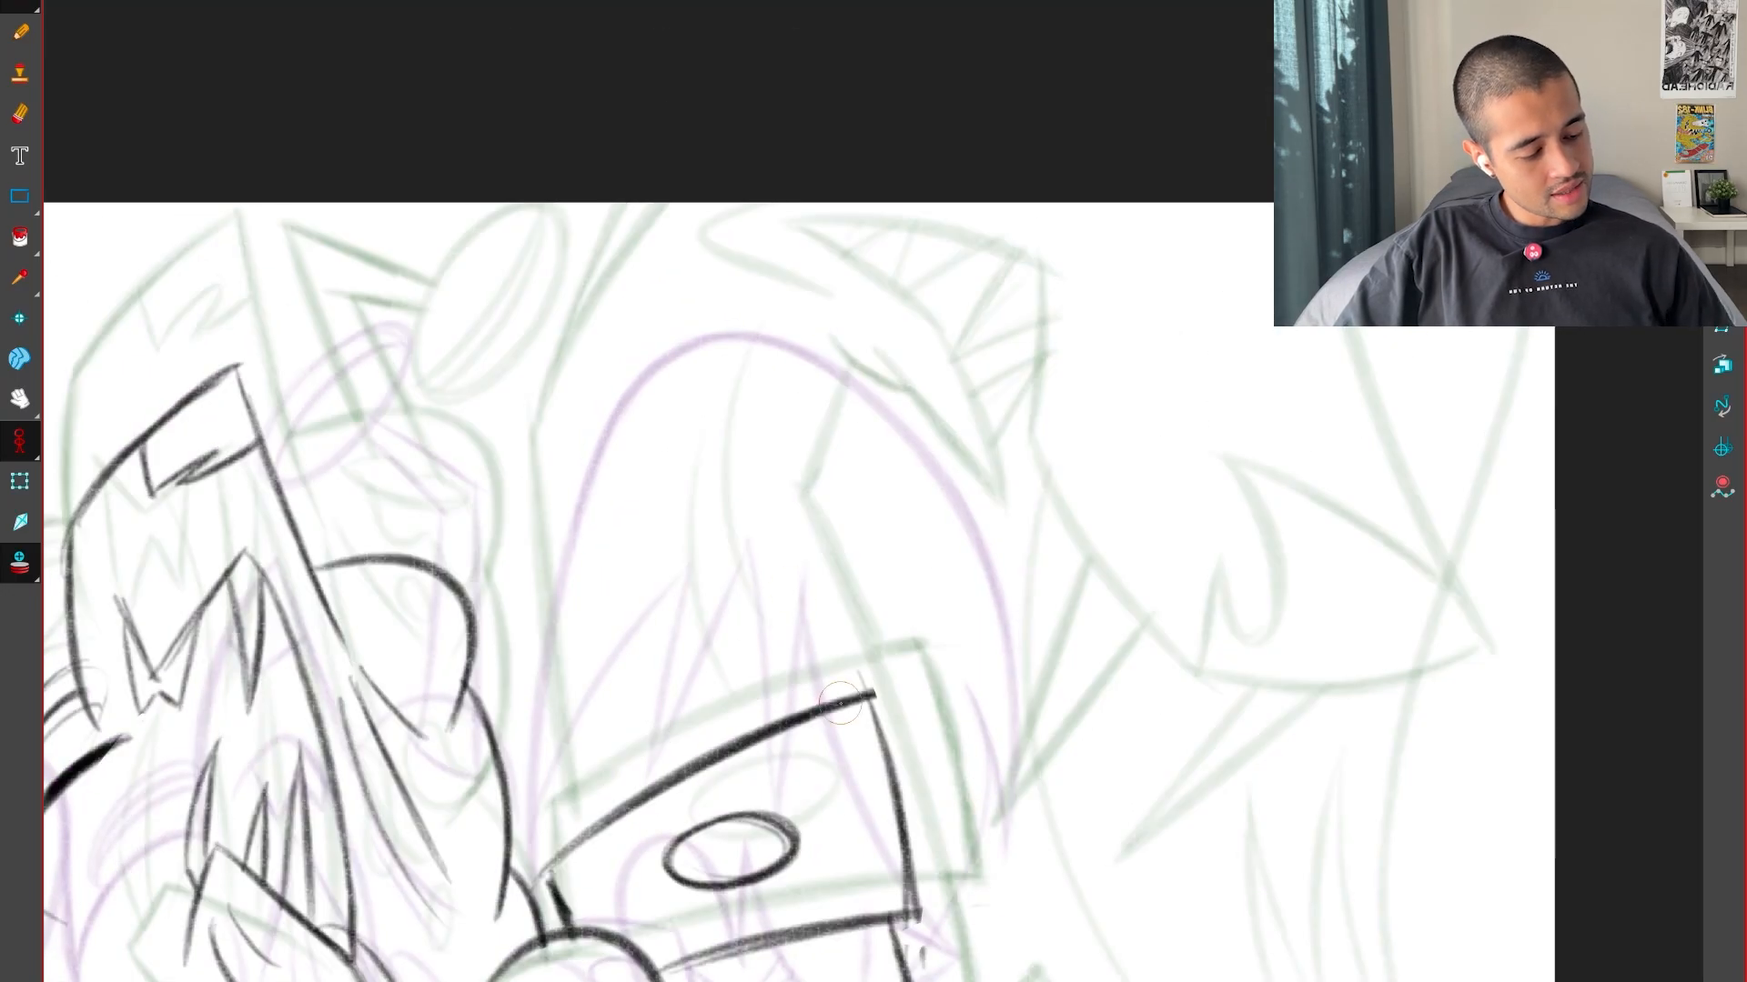
mouse_move(928, 938)
mouse_down()
mouse_move(1264, 352)
mouse_move(1208, 266)
mouse_up()
key(2)
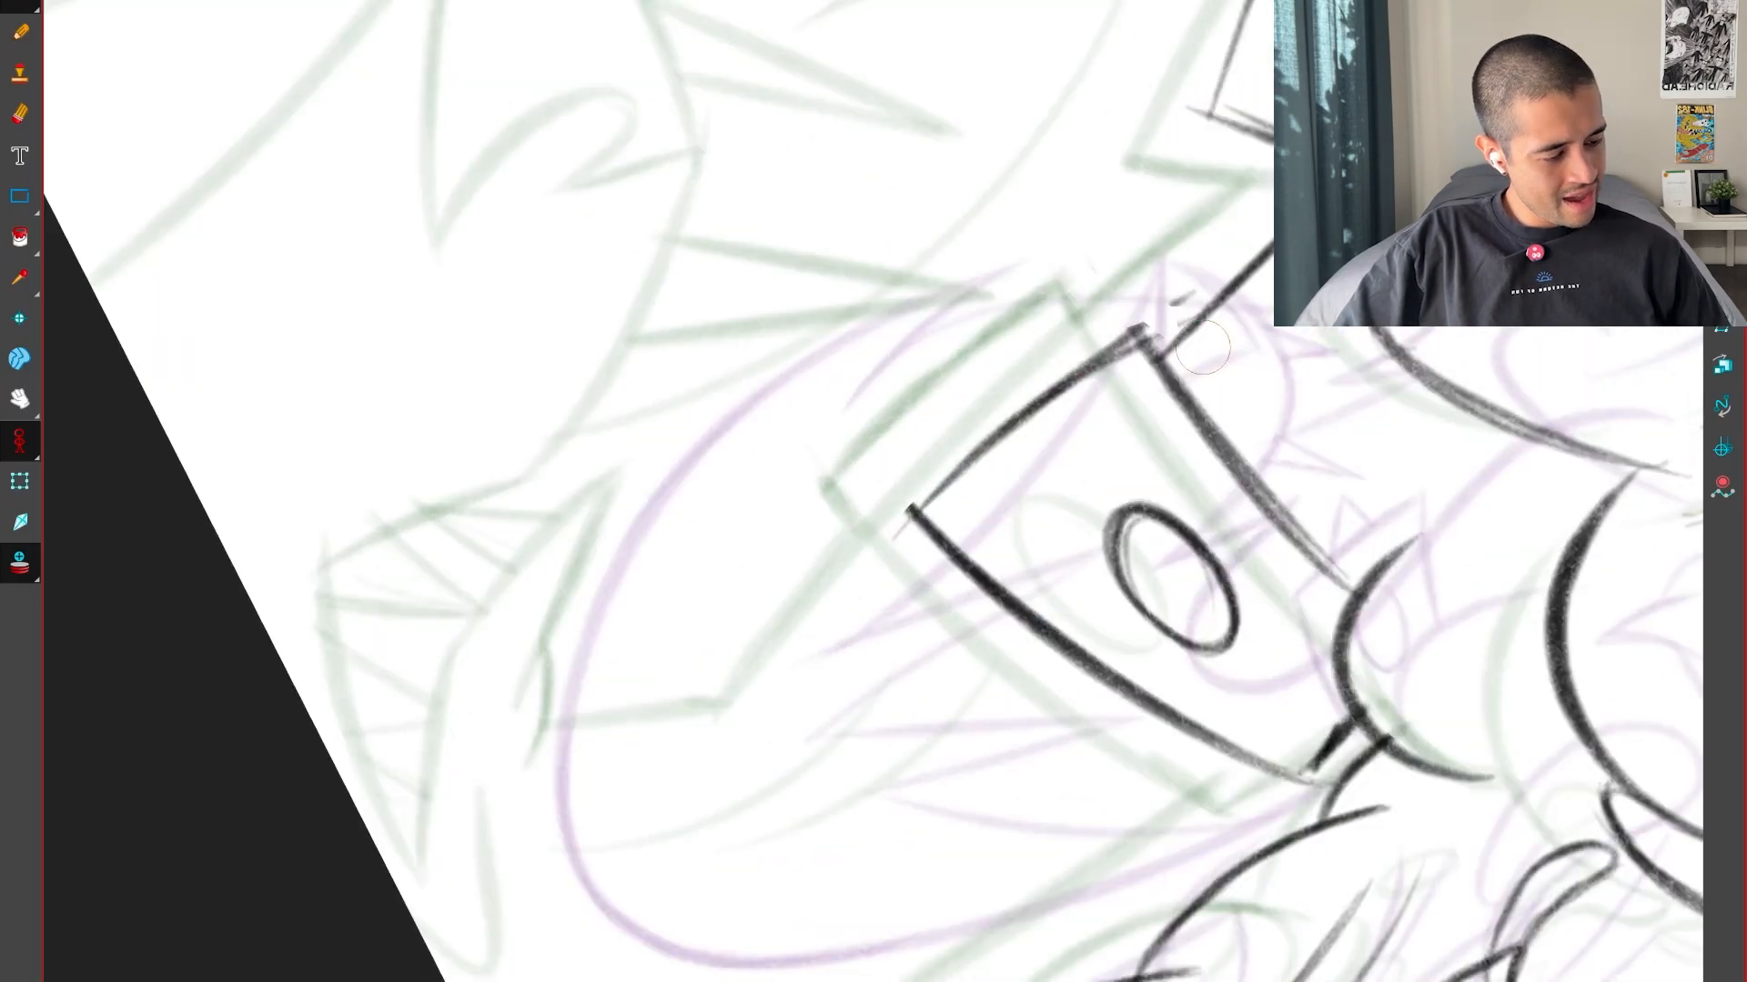
key(ctrl+z)
mouse_move(632, 816)
mouse_down()
mouse_move(788, 820)
mouse_move(1275, 239)
mouse_up()
key(shift+x)
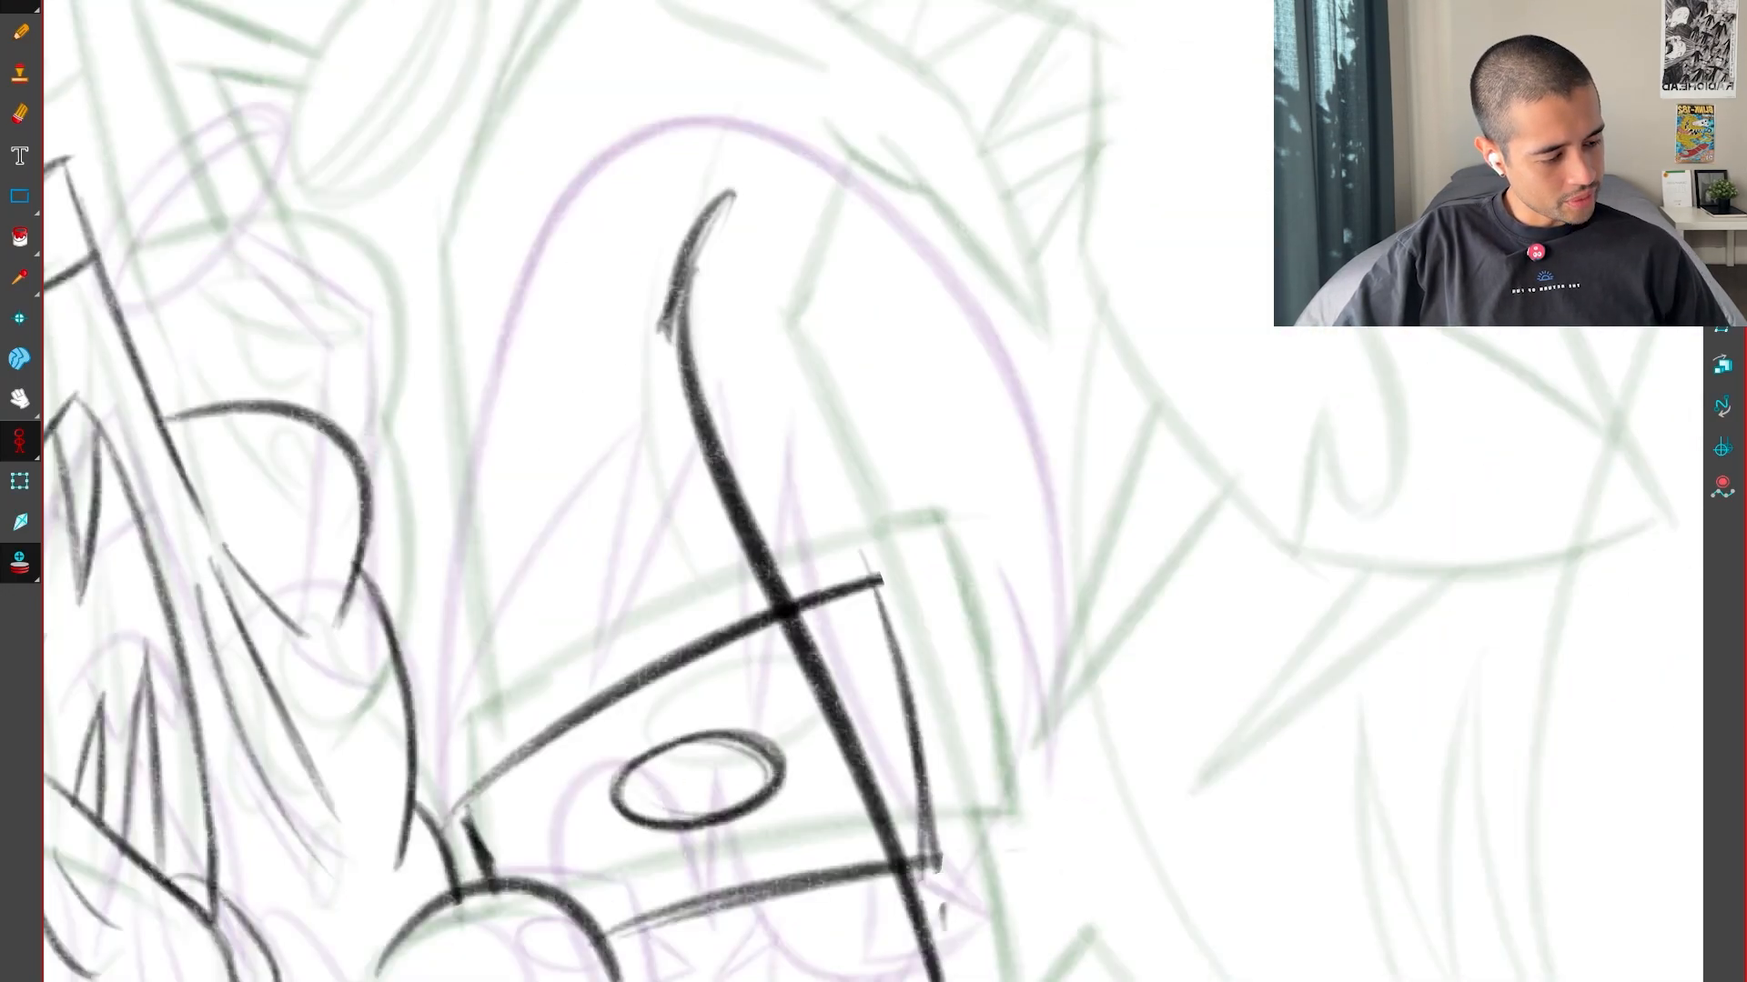
key(1)
key(1)
key(f)
key(g)
key(g)
key(f)
key(f)
key(g)
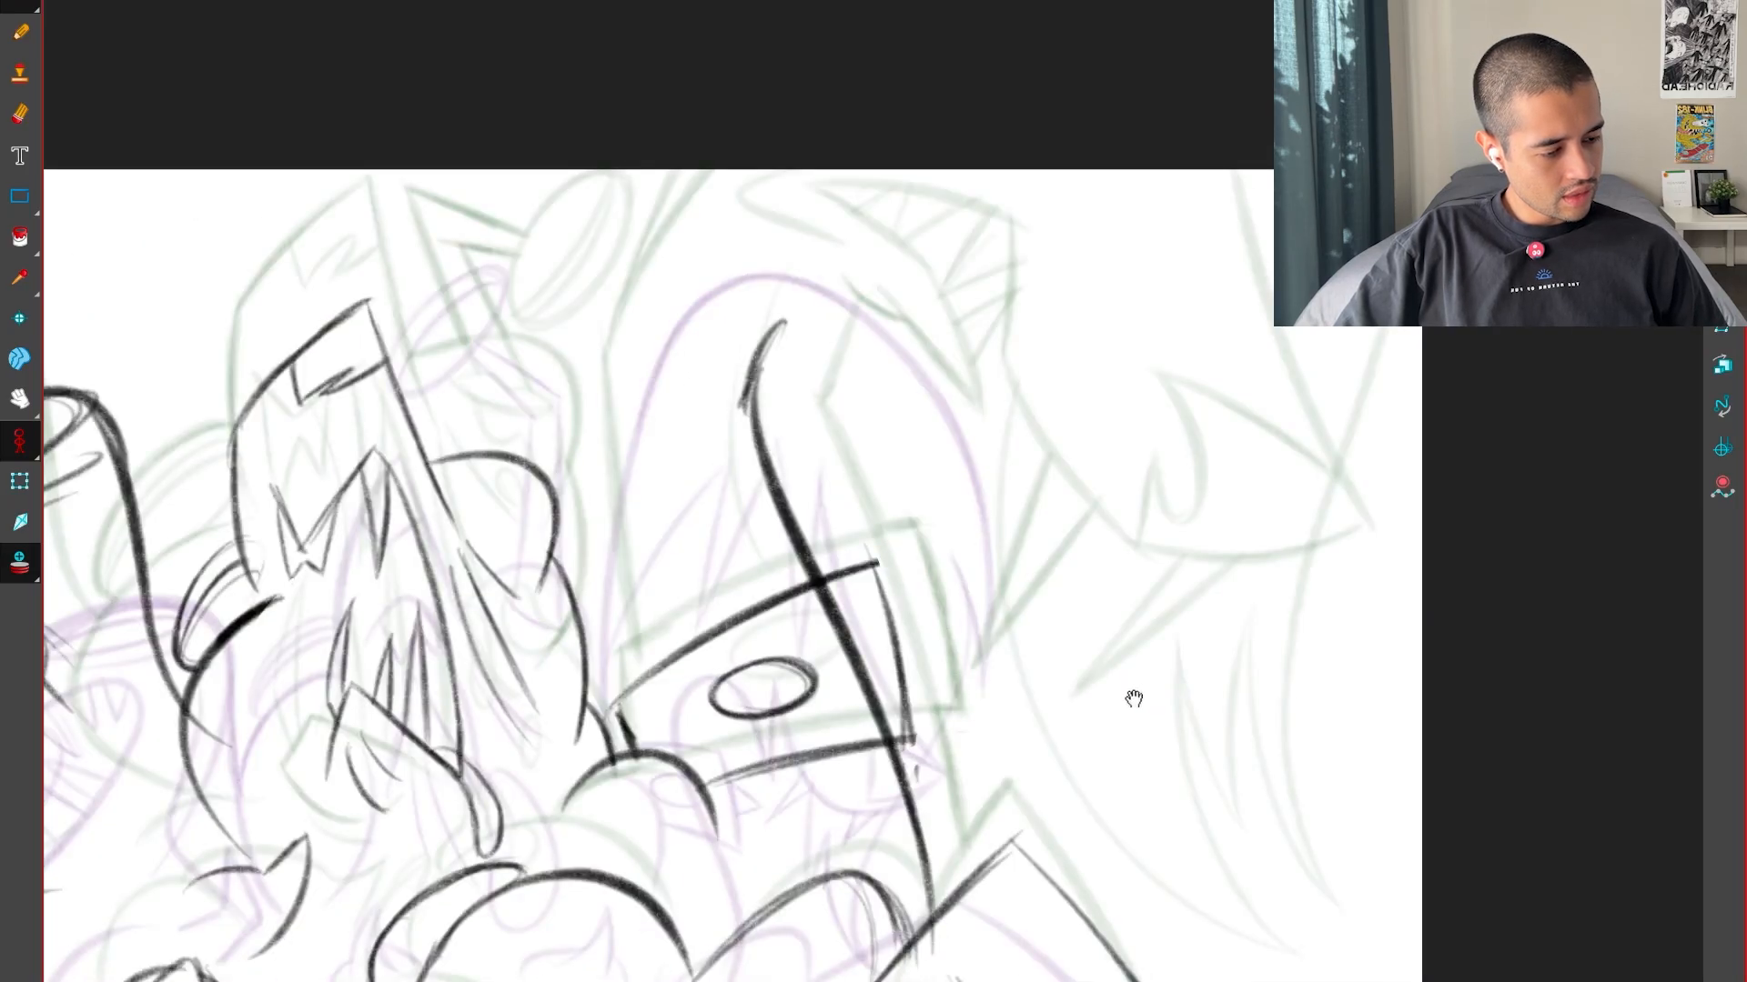
Rough in the jagged, hooked mouth shape at the upper end of the long curve, checking it against the keys
drag(1133, 698, 1102, 855)
key(f)
key(g)
key(2)
mouse_move(793, 552)
mouse_down()
mouse_move(815, 613)
mouse_move(784, 462)
mouse_up()
key(f)
key(g)
key(f)
key(g)
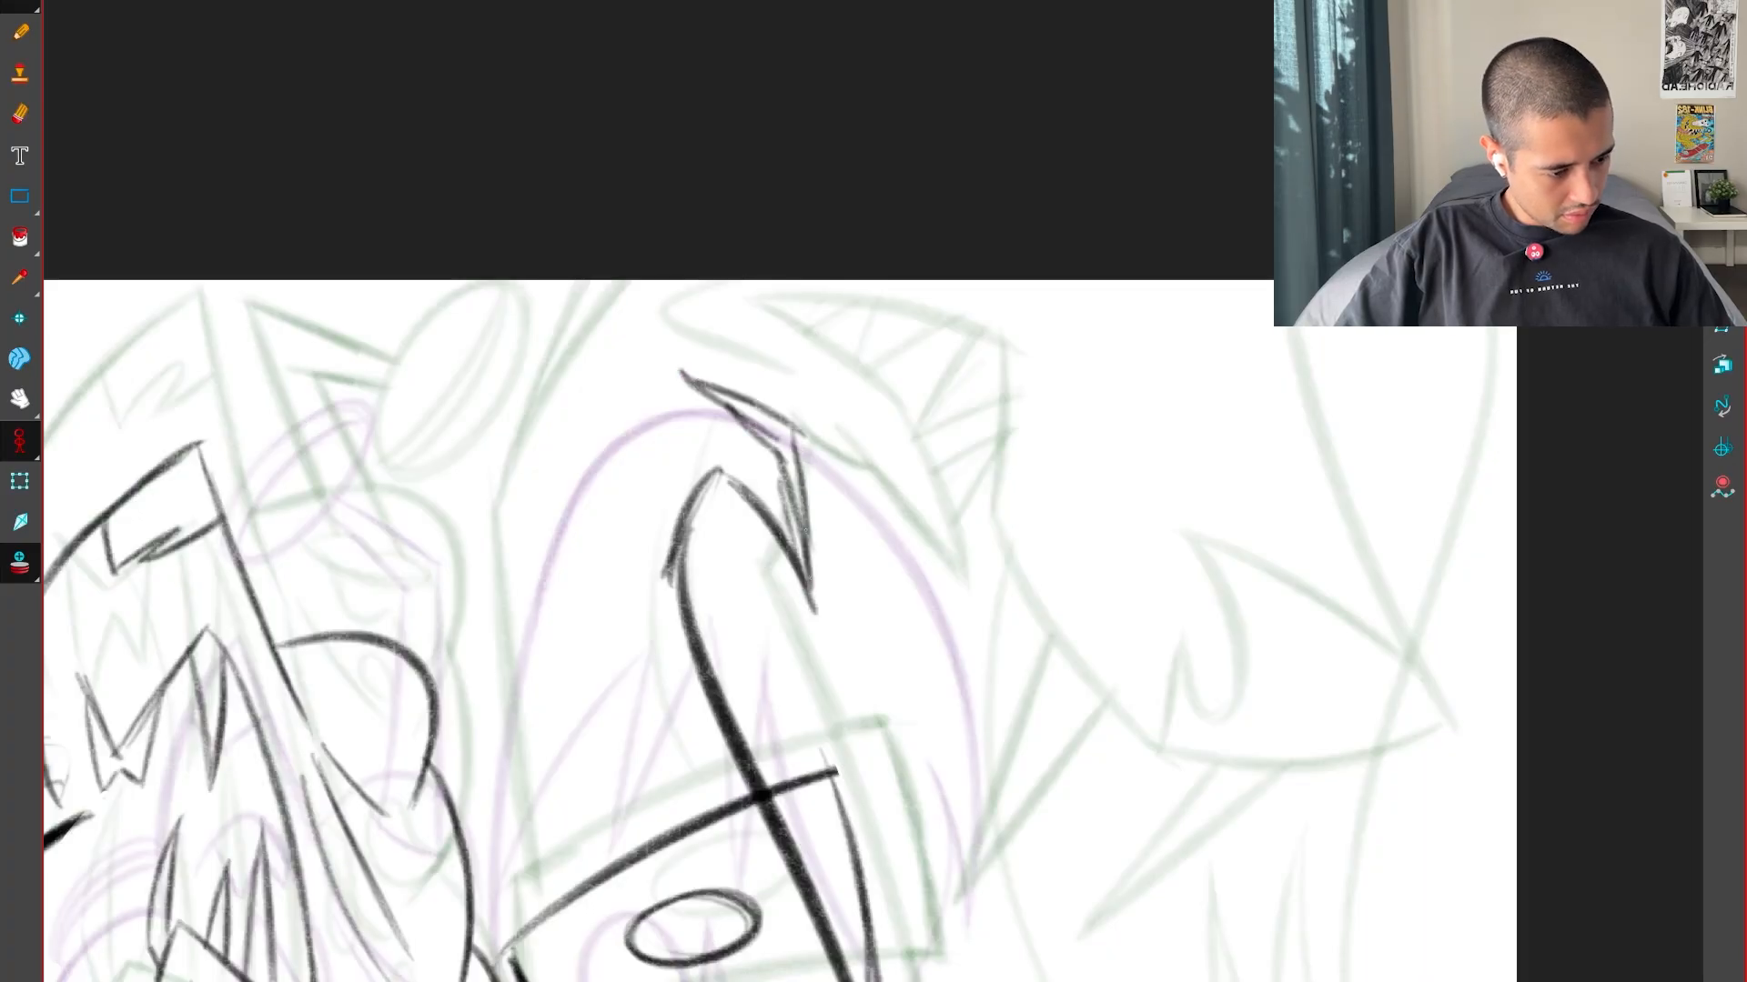
Strengthen the downward point of the jagged mouth shape and compare it with the keys
drag(805, 531, 815, 610)
key(f)
key(g)
Extend the mouth's upper line and draw the curved snout tip above it, checking the shape against the keys
key(g)
key(f)
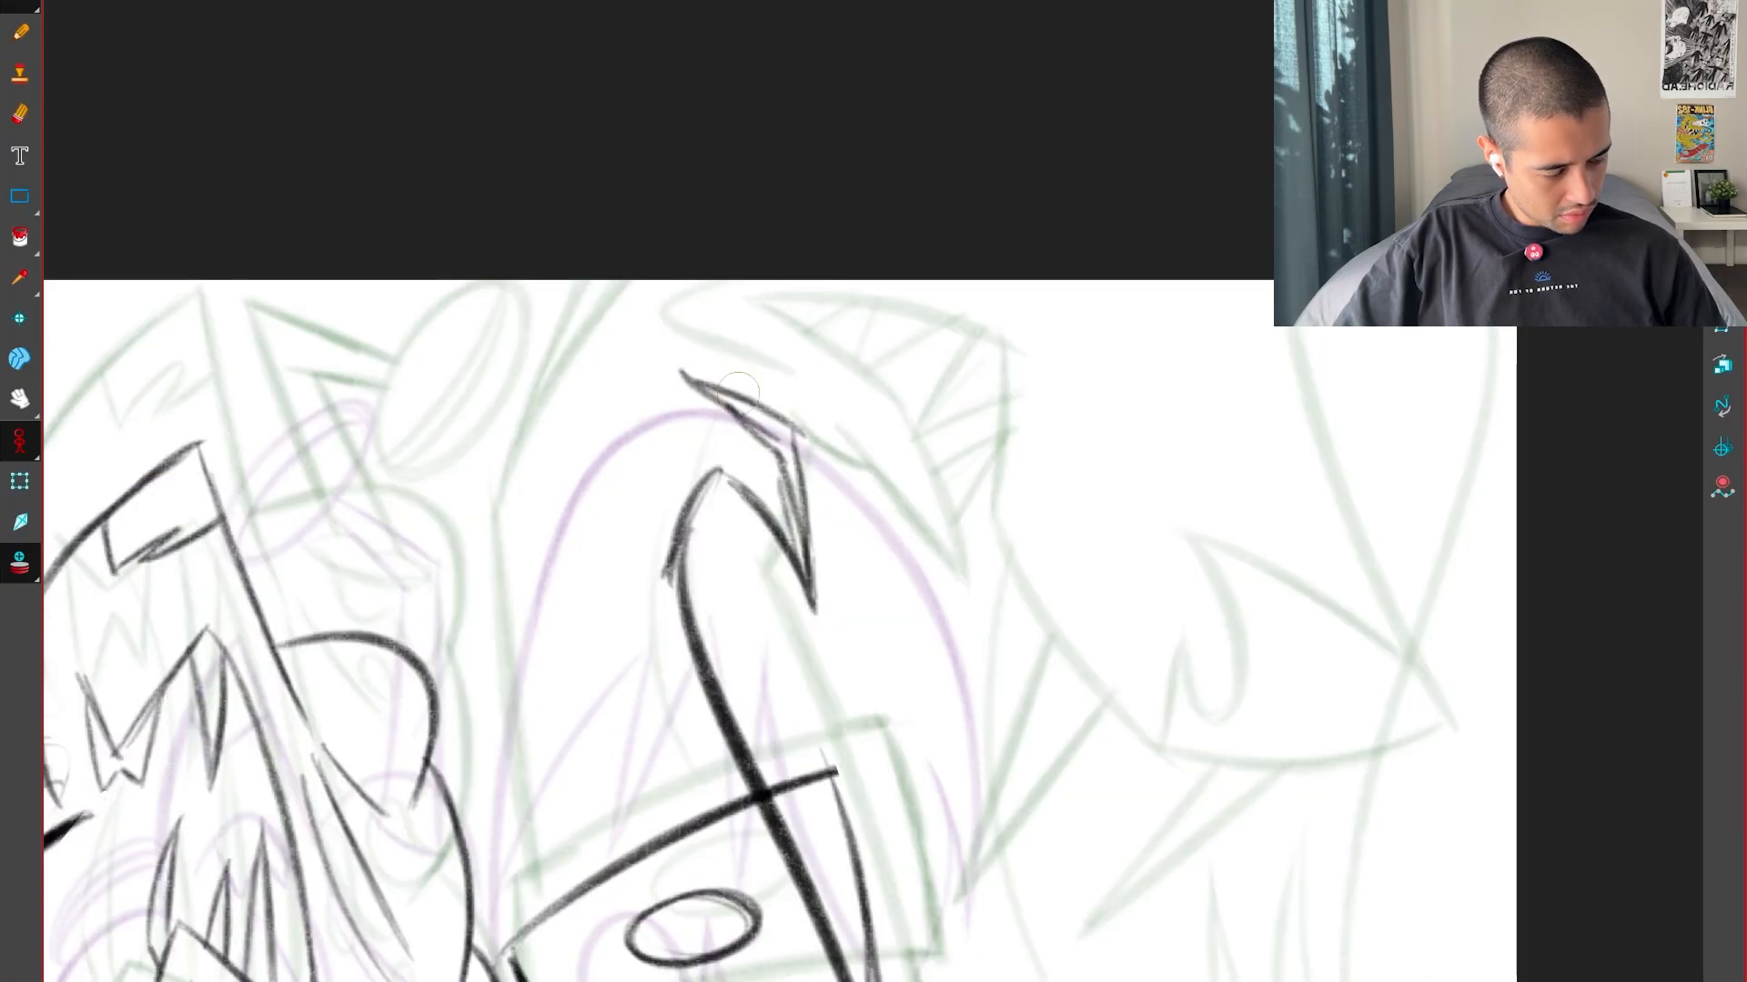
drag(739, 393, 985, 338)
drag(830, 798, 836, 812)
key(ctrl+z)
drag(817, 658, 841, 801)
key(shift+x)
key(f)
key(g)
drag(753, 346, 659, 413)
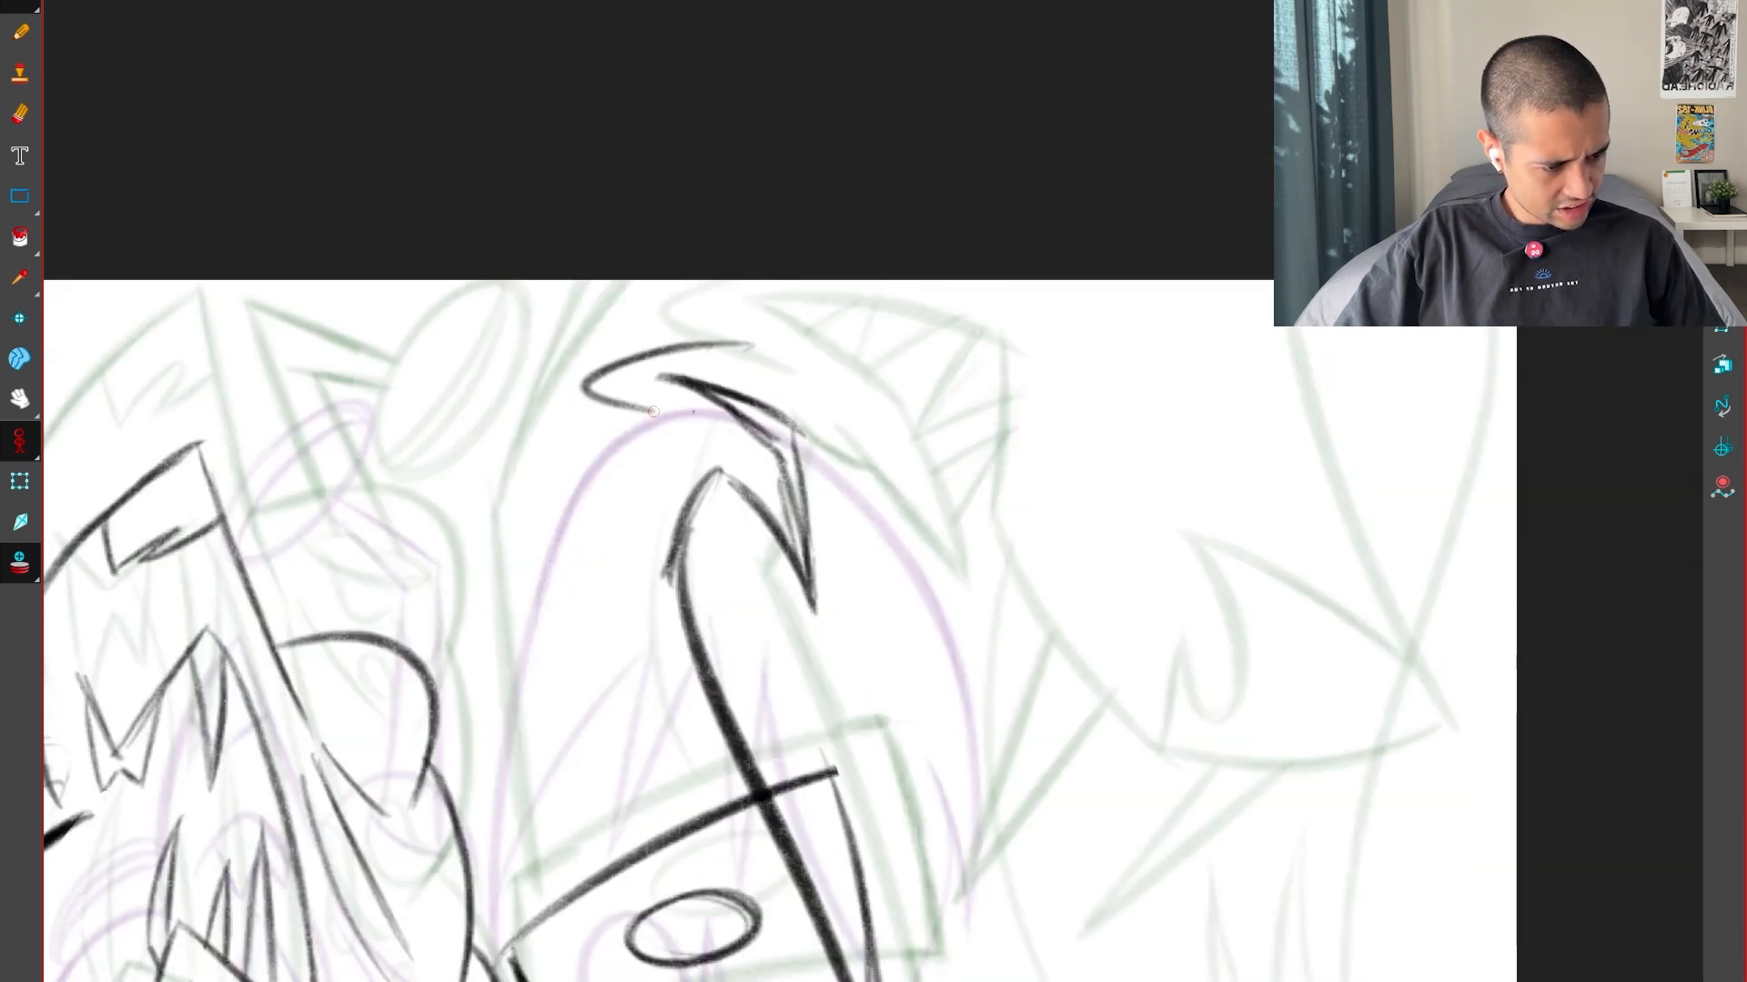
key(f)
Draw the rounded underside curve sweeping down and outward from the mouth's lower point, comparing it with the keys
key(g)
drag(1243, 779, 1171, 549)
key(f)
key(g)
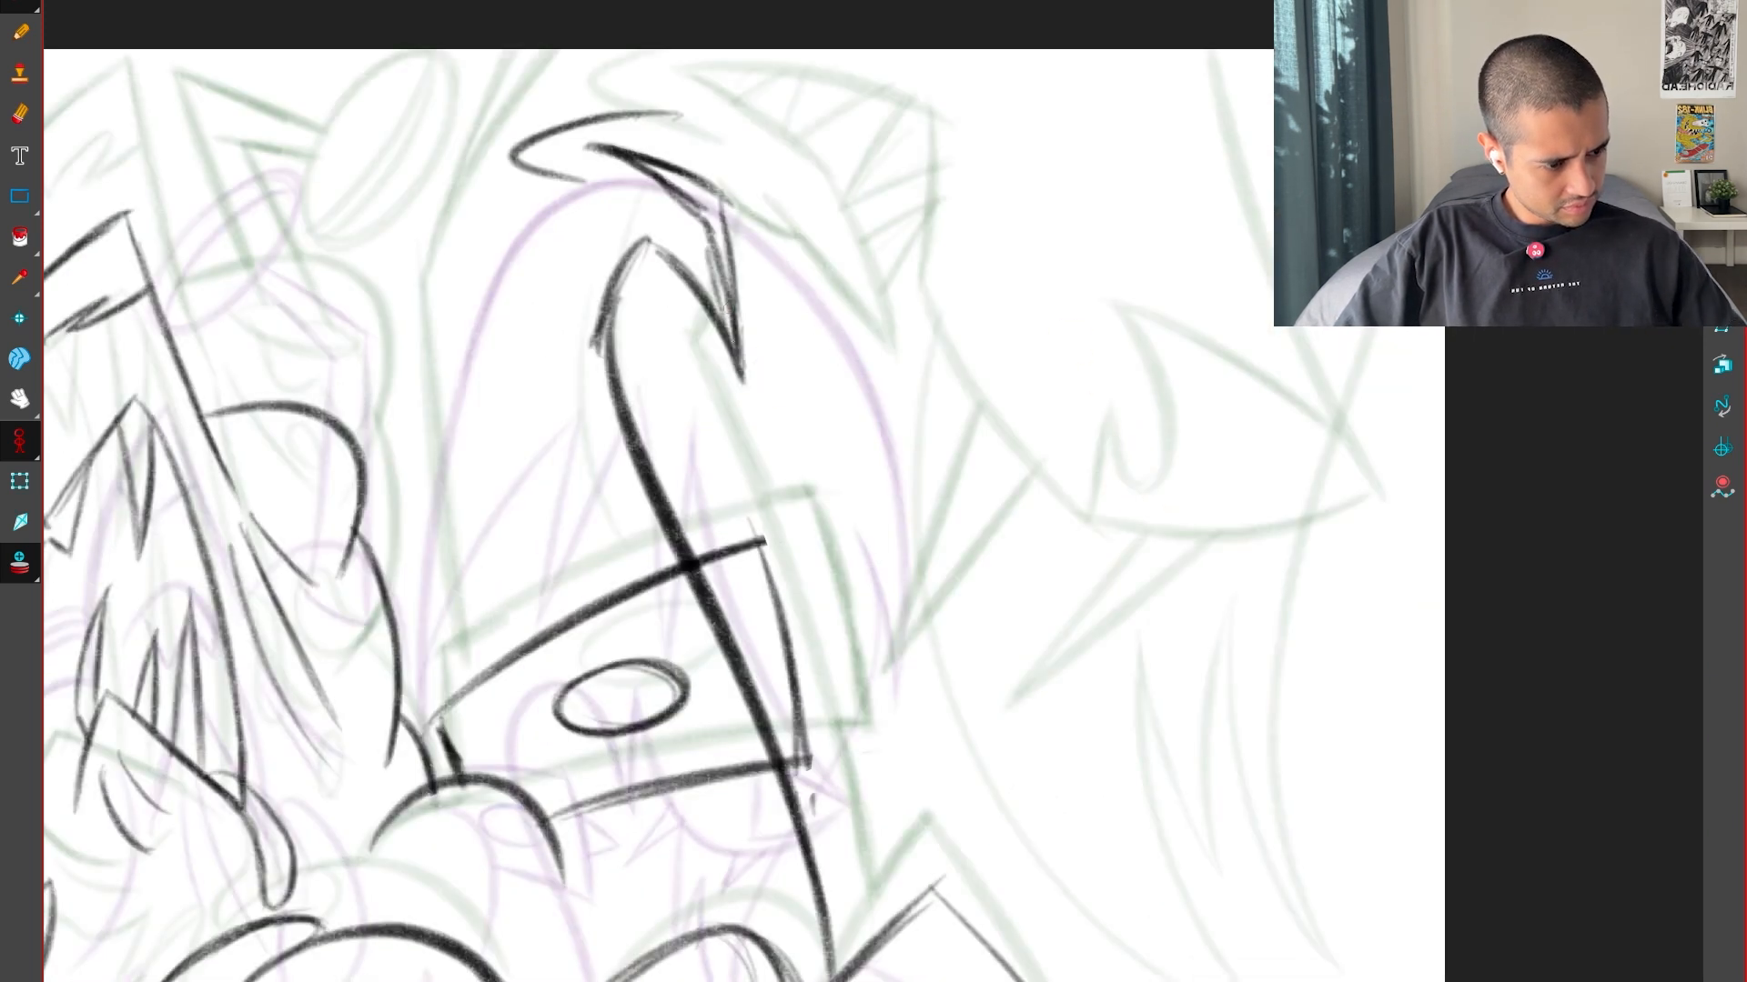
drag(755, 446, 905, 537)
key(f)
key(g)
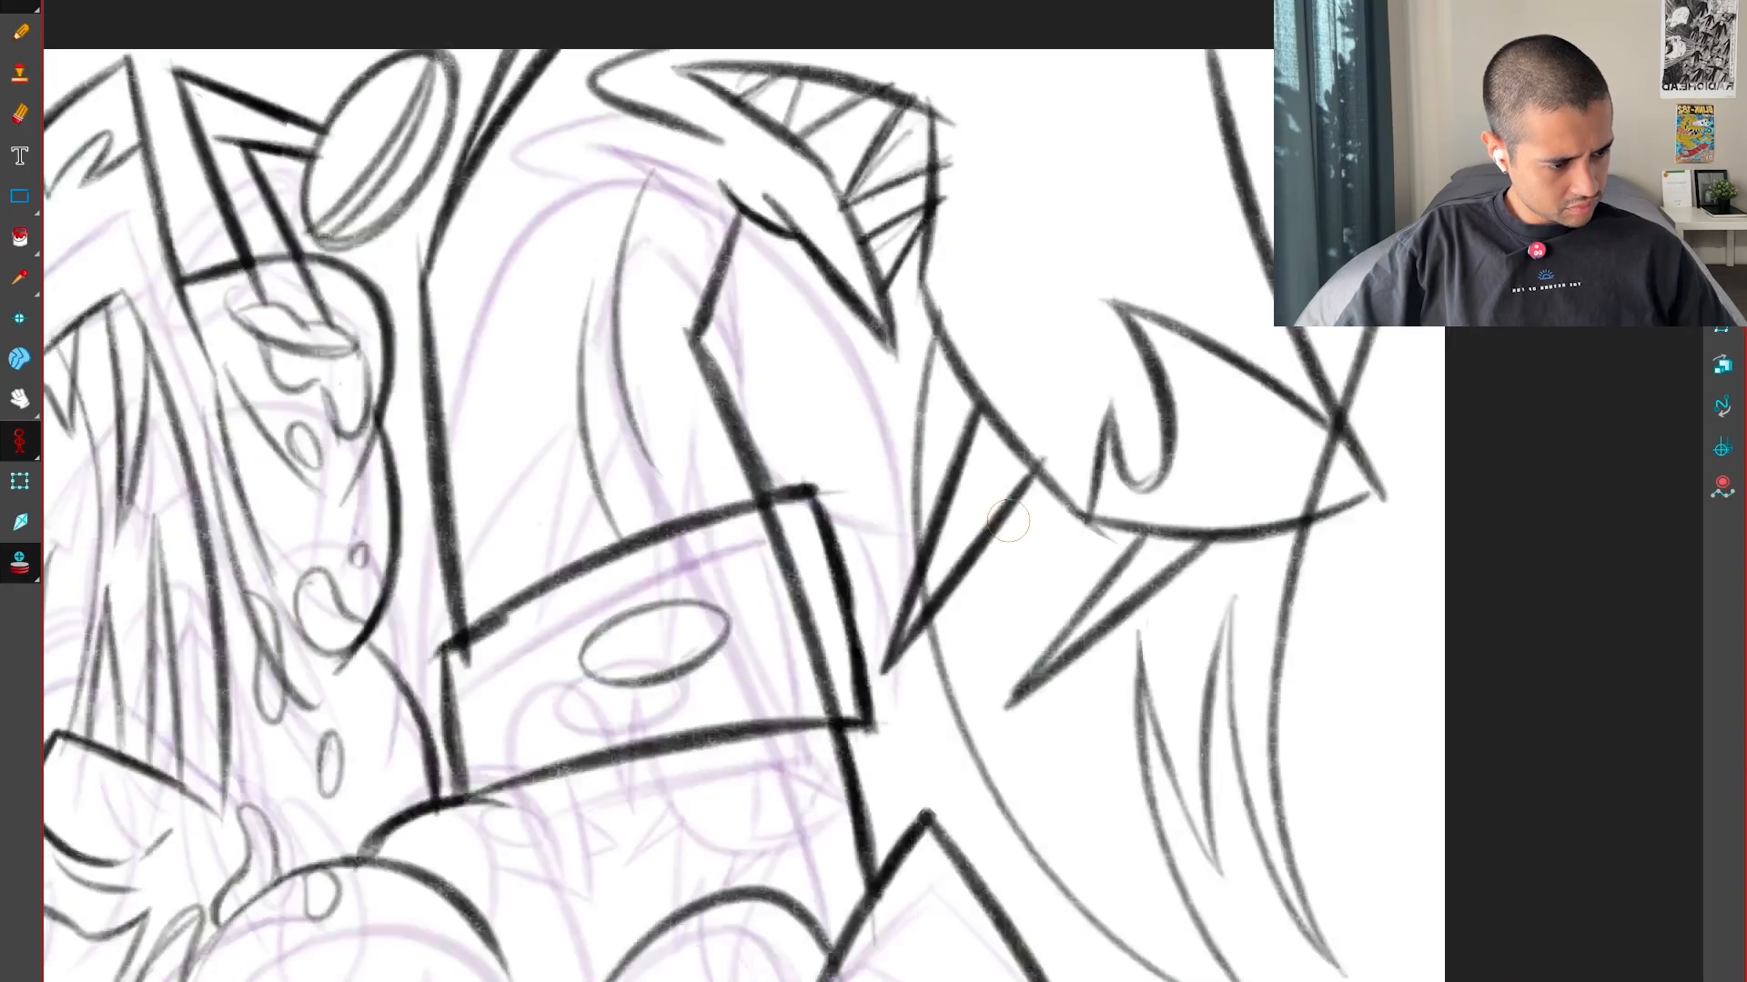
key(f)
Carry the underside out to a sharp corner and draw the long back edge rising to the canvas edge, checking the keys
key(g)
mouse_move(842, 482)
mouse_down()
mouse_move(992, 544)
mouse_move(1152, 455)
mouse_move(1000, 51)
mouse_up()
key(f)
key(g)
key(f)
key(g)
key(f)
key(g)
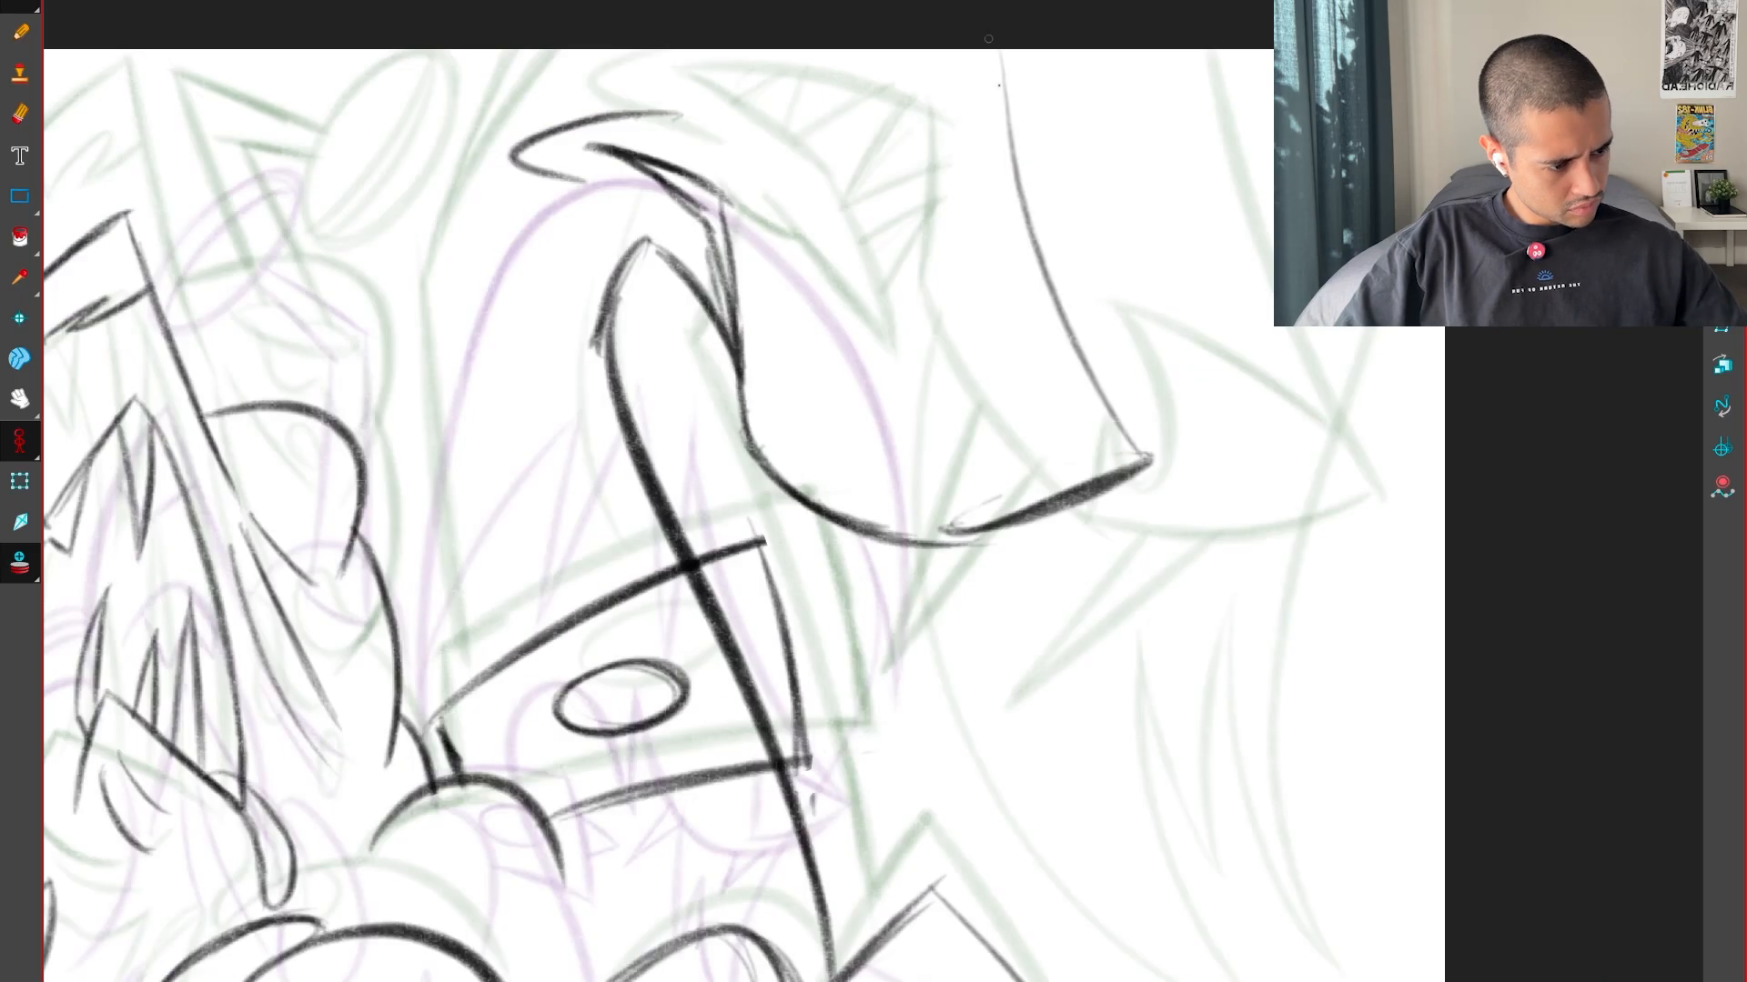
drag(1148, 455, 966, 45)
key(f)
key(g)
key(g)
key(f)
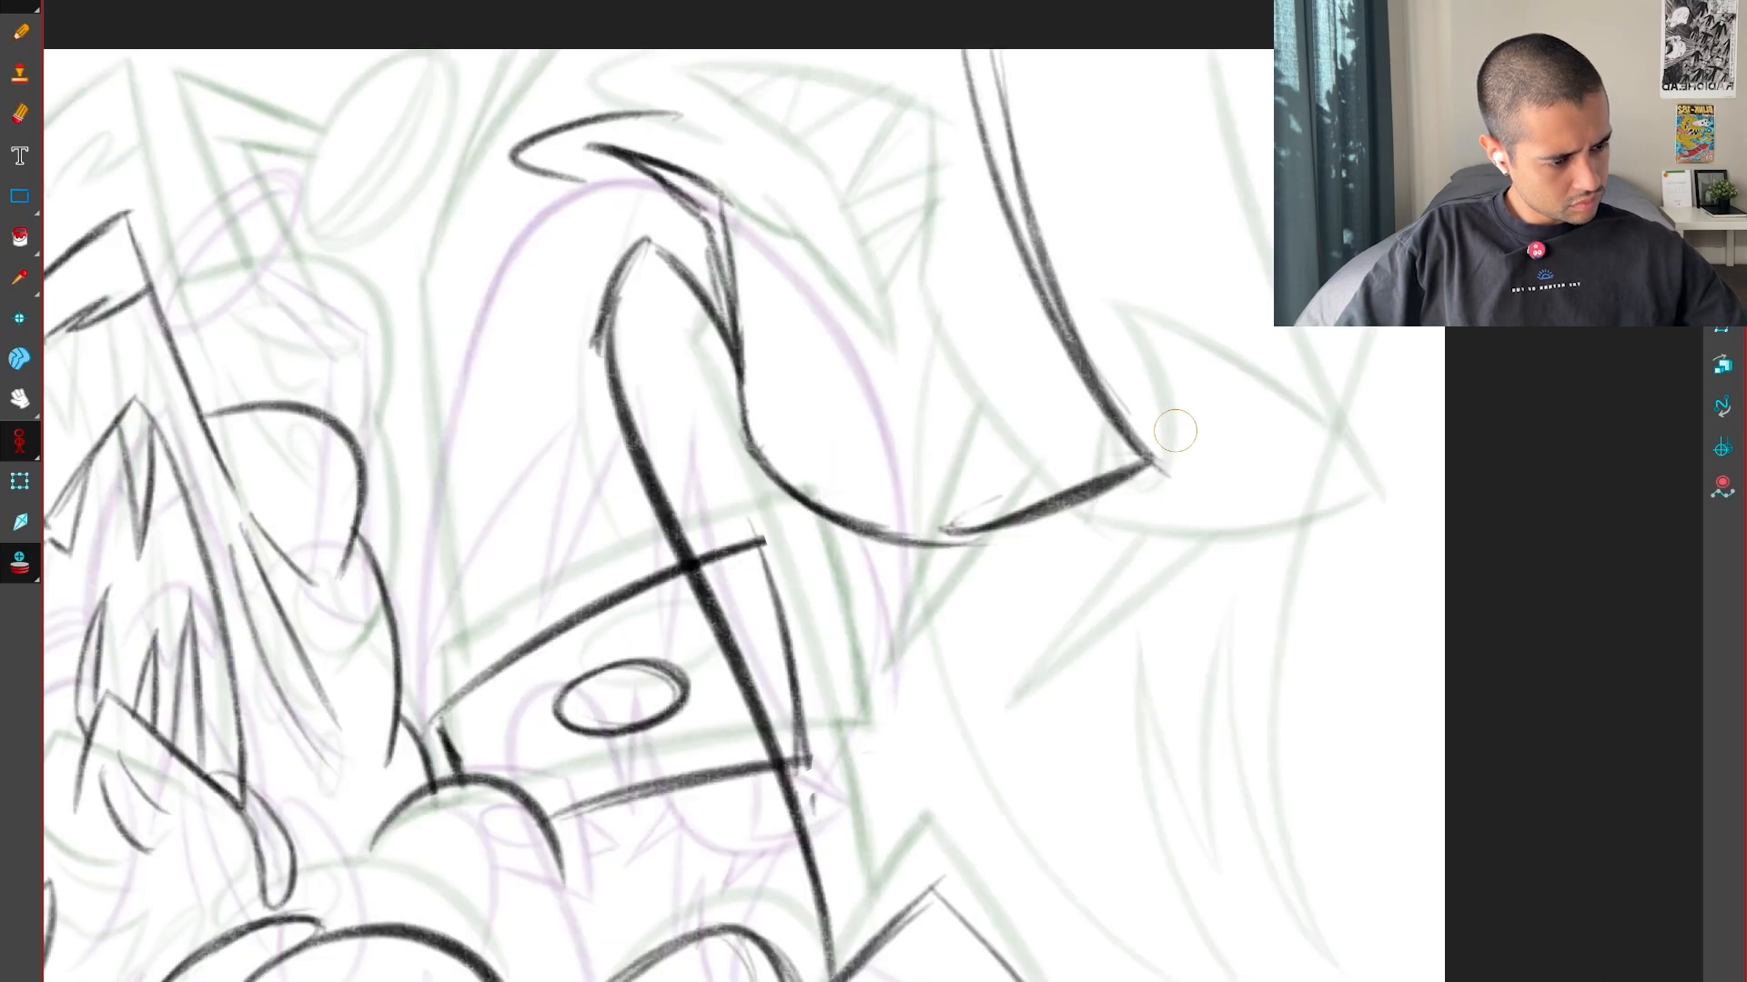
Draw a straight width guide with end ticks across the key's rising form and move it onto the new drawing for comparison
drag(969, 316, 1270, 195)
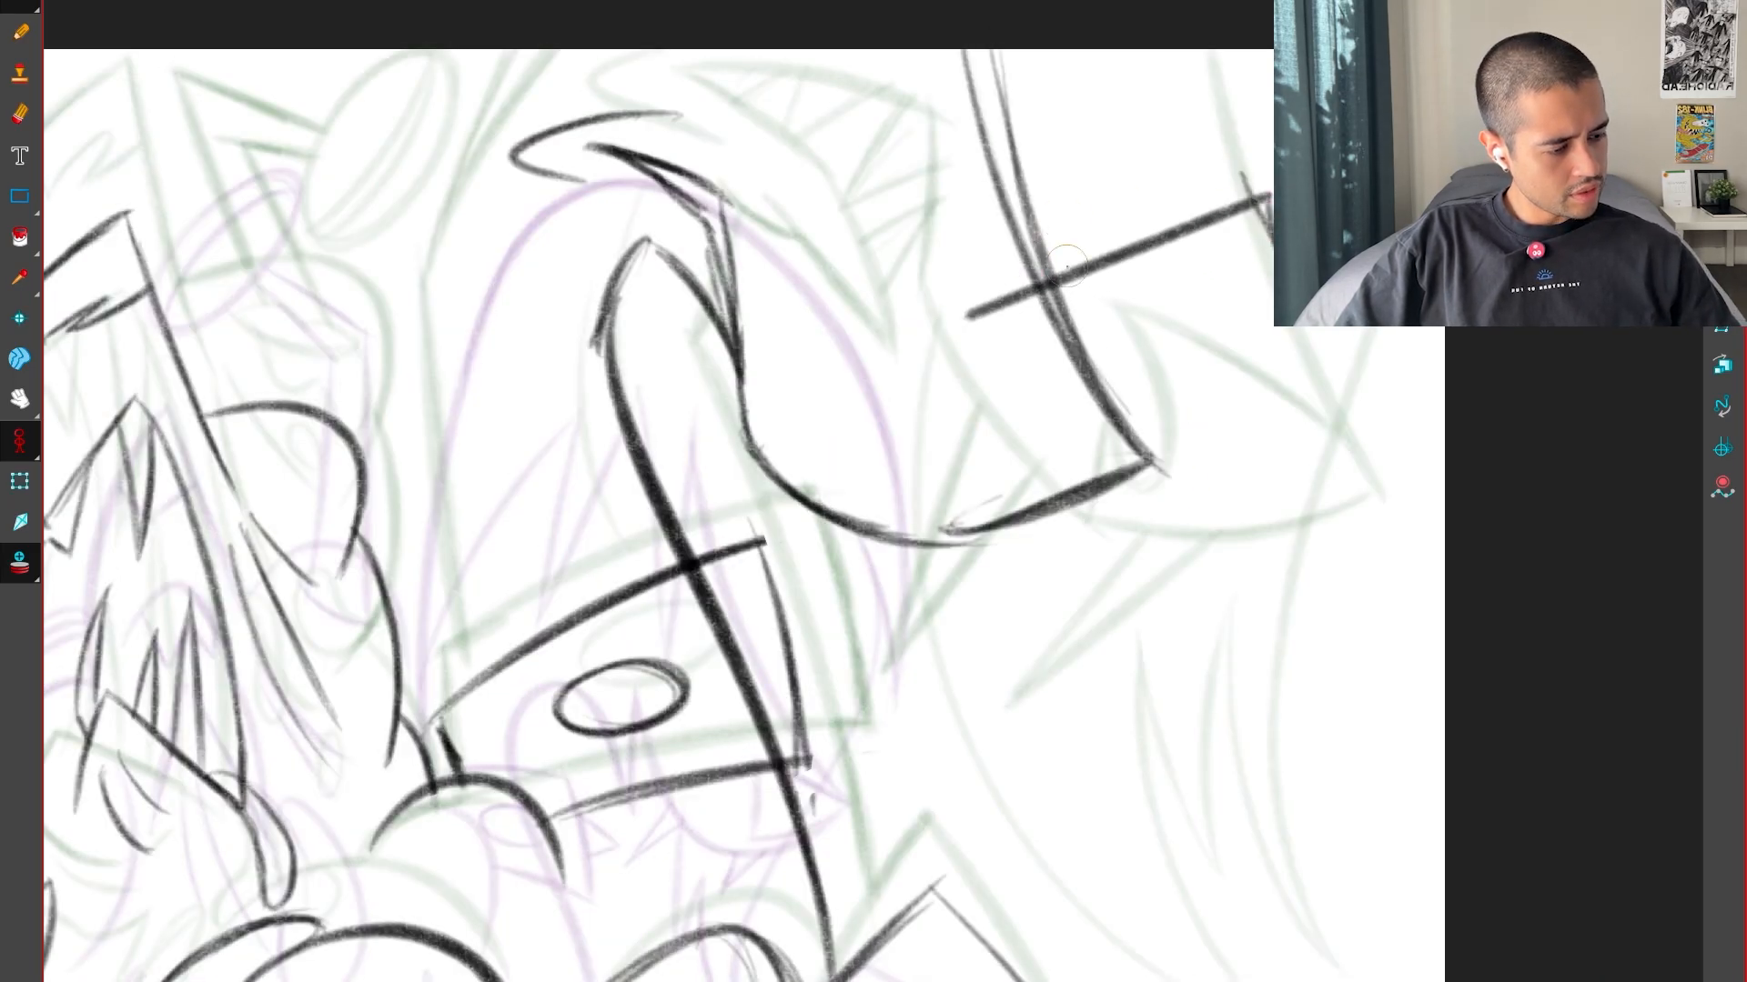
drag(956, 288, 988, 346)
key(alt+s)
drag(1270, 201, 1247, 213)
drag(988, 332, 962, 340)
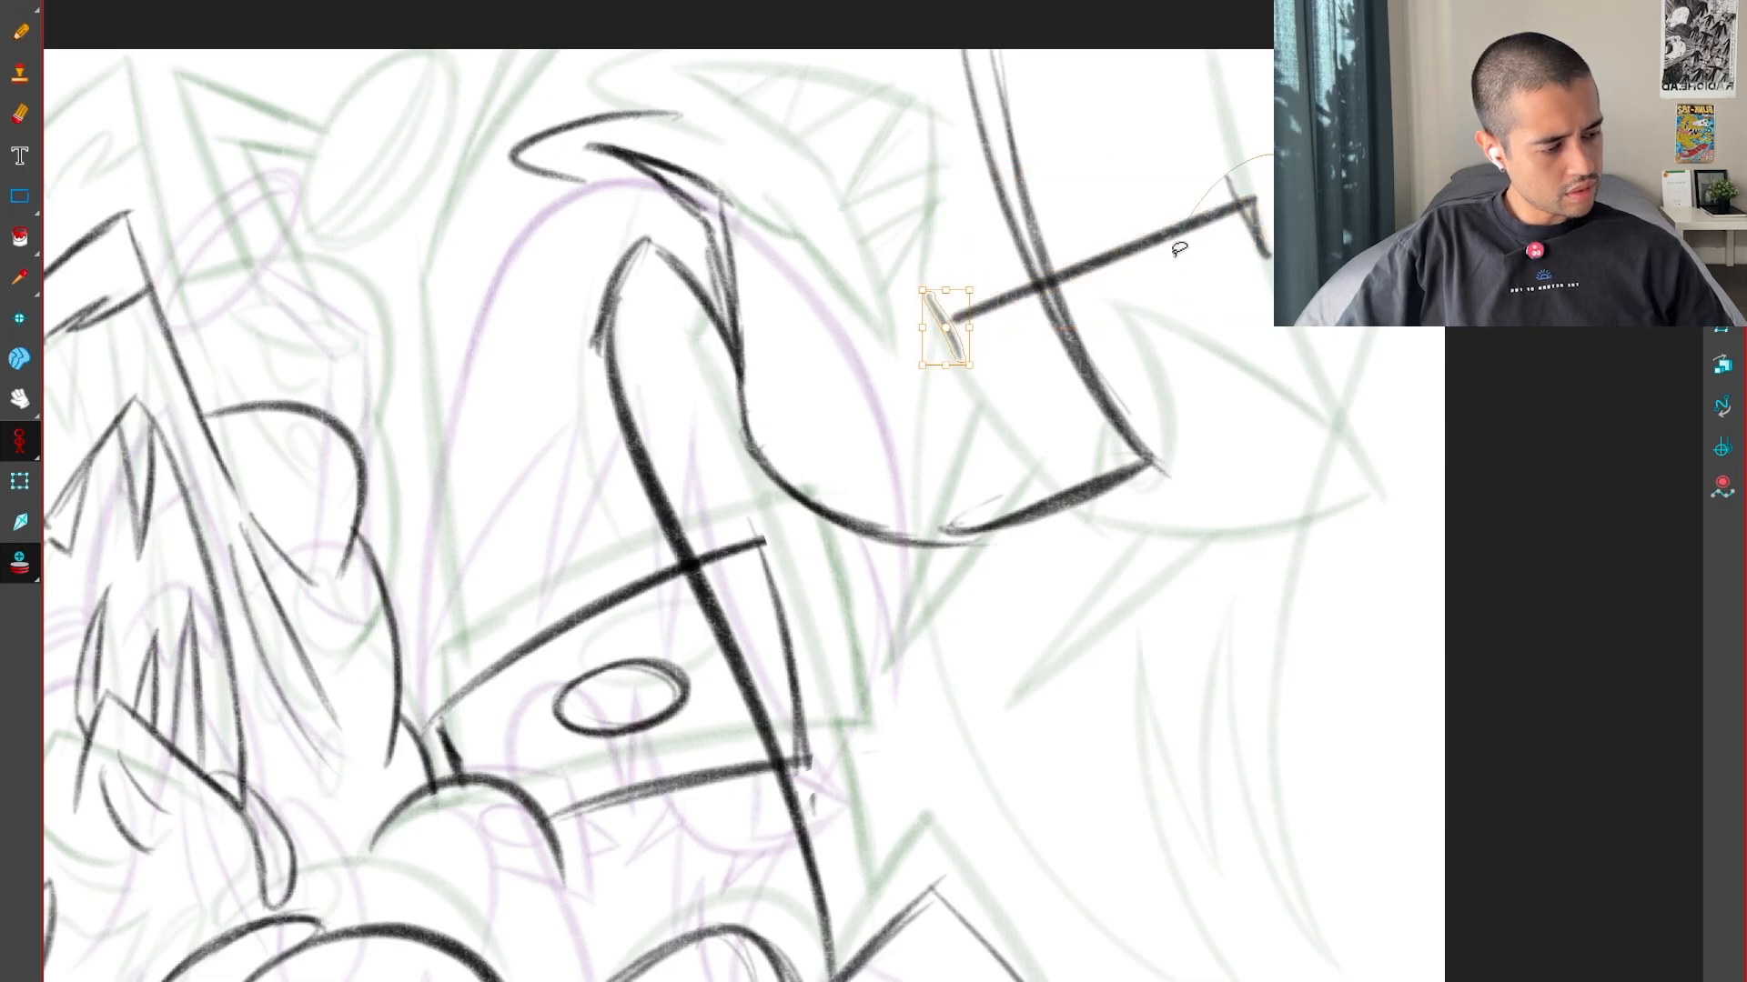
drag(1180, 248, 1238, 277)
drag(1249, 211, 1045, 312)
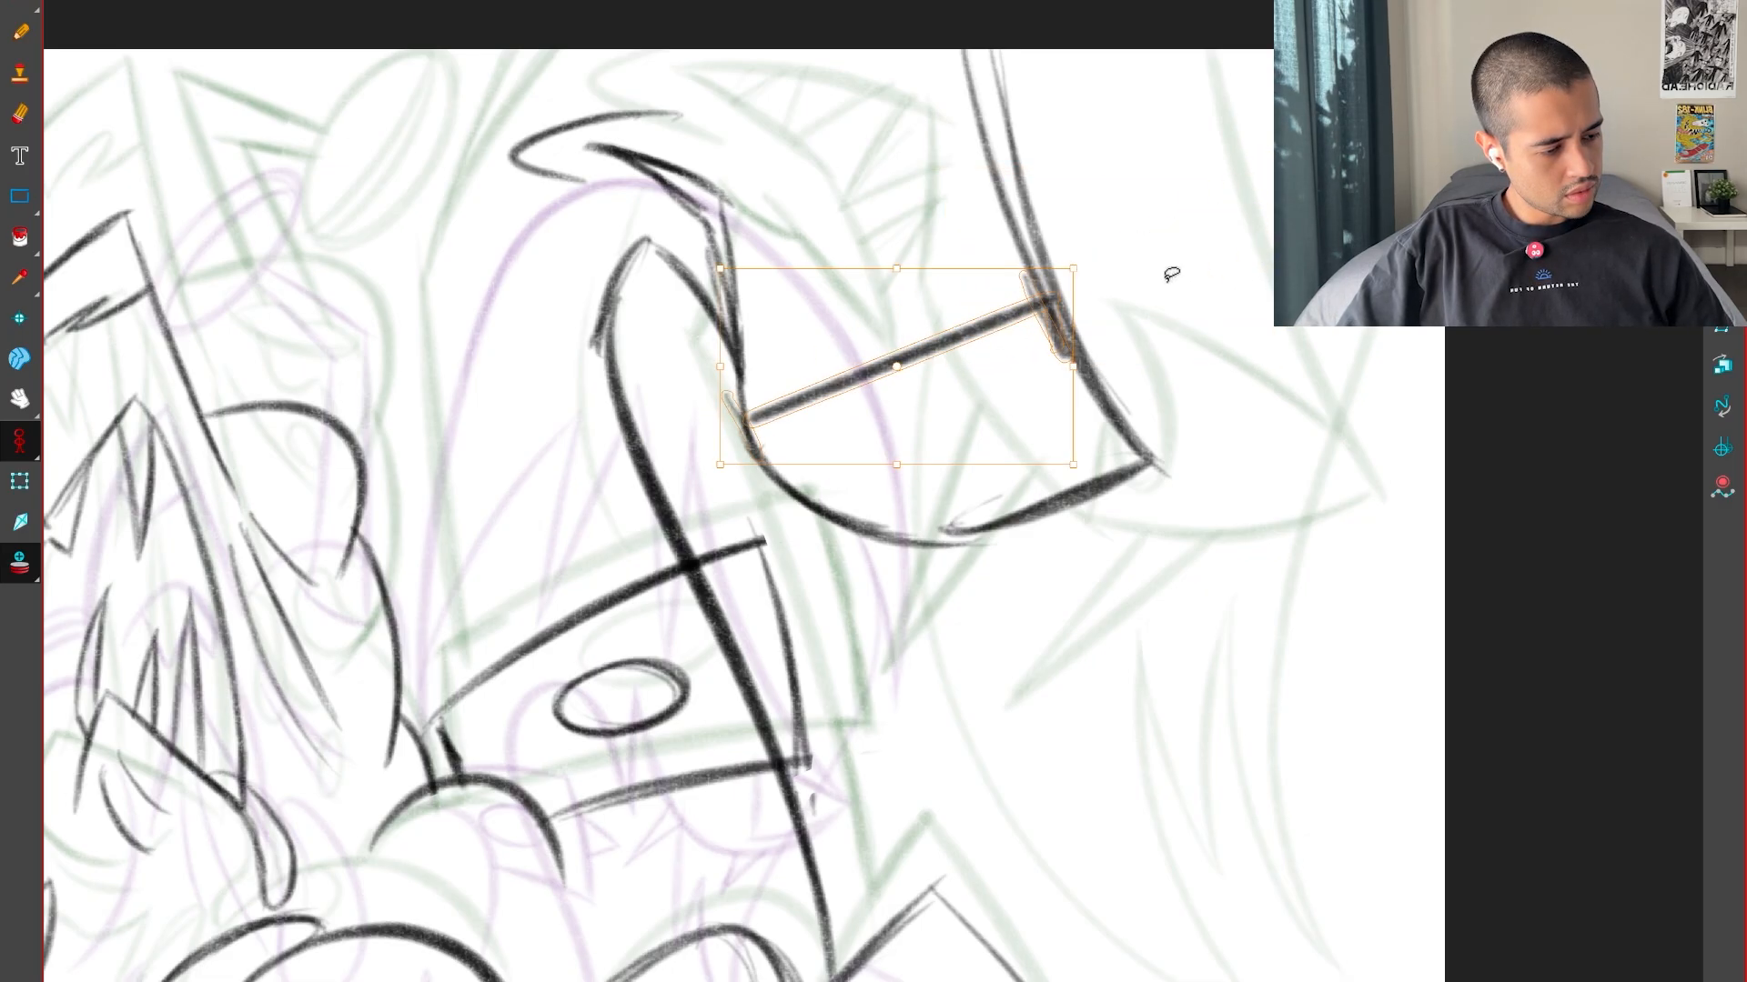
Delete the width guide and draw the pointed flap at the underside's sharp corner, with a curved zigzag inner edge
key(Delete)
key(alt+b)
mouse_move(1148, 462)
mouse_down()
mouse_move(996, 357)
mouse_move(939, 342)
mouse_up()
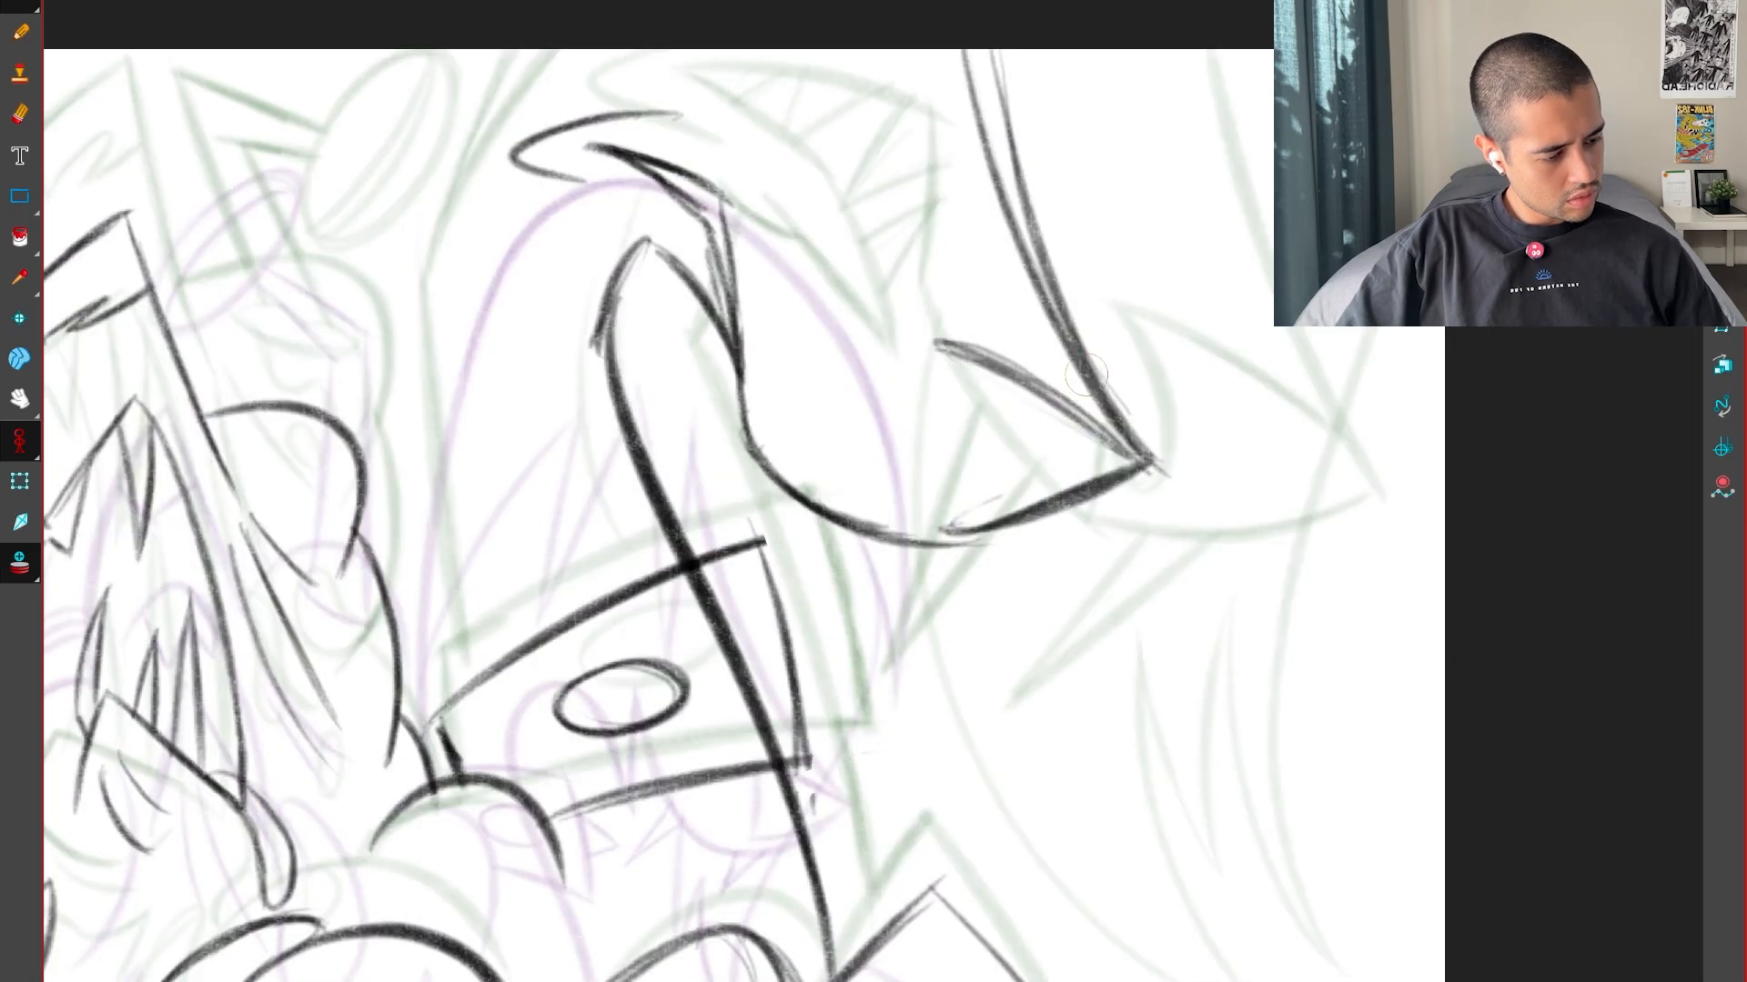
drag(944, 352, 975, 471)
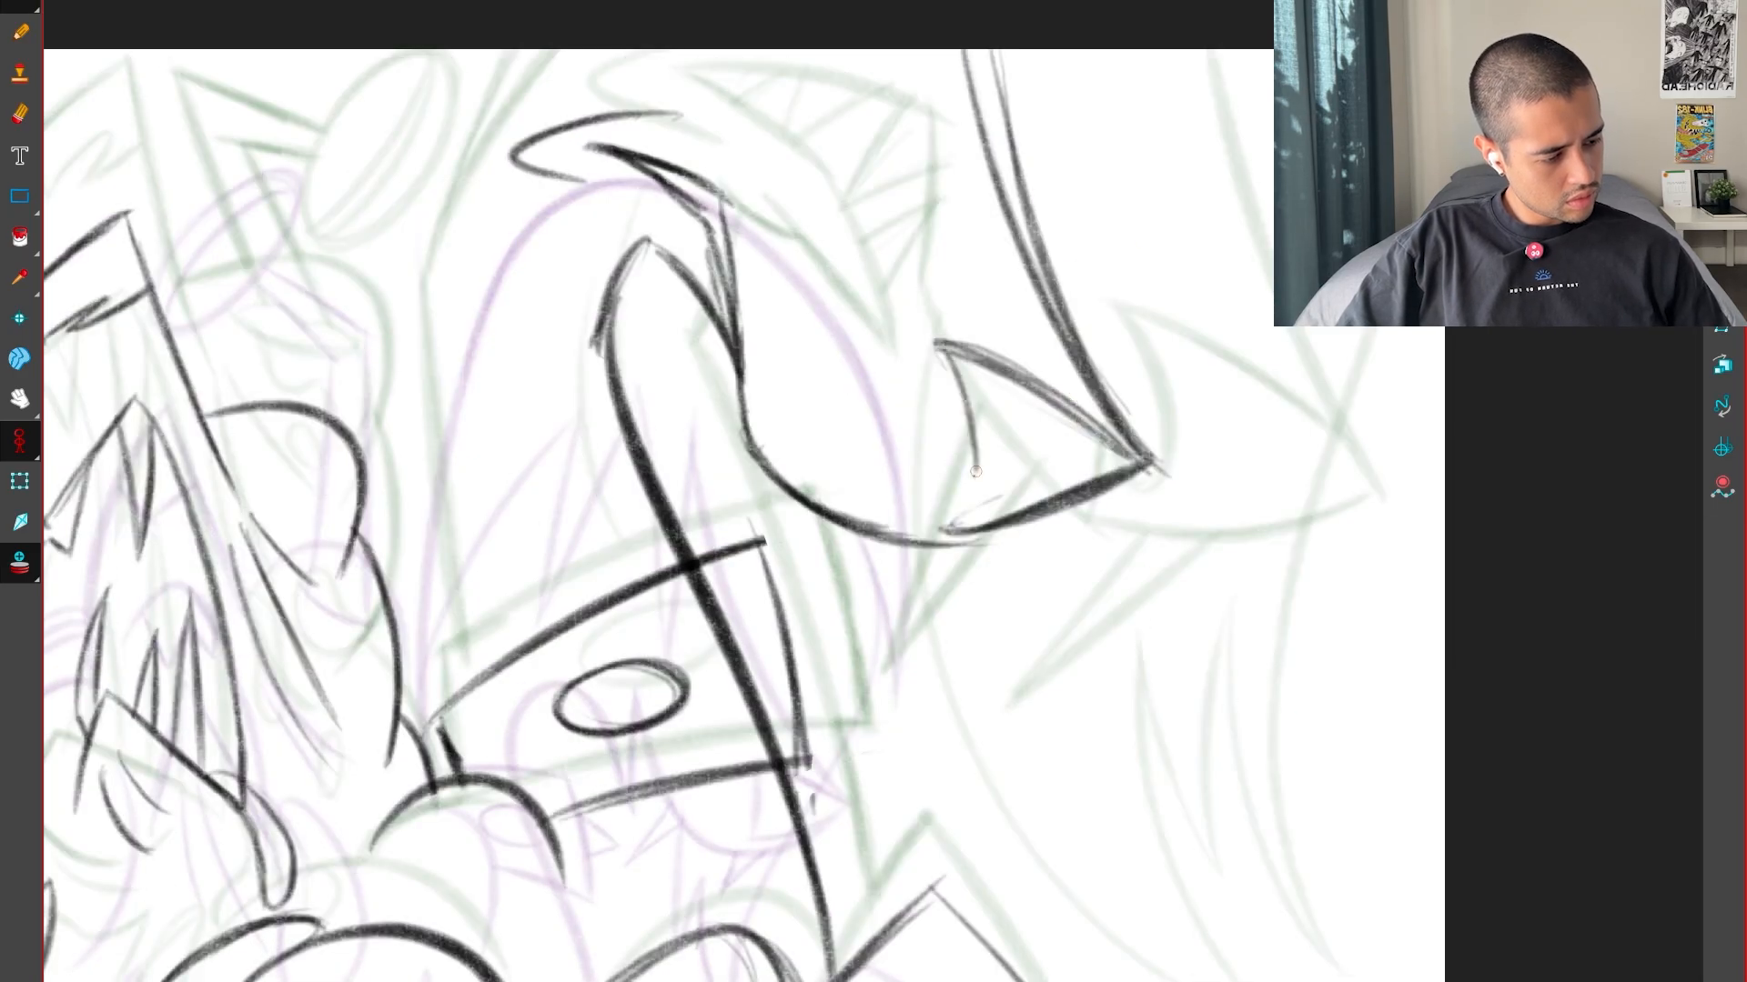
drag(949, 379, 949, 479)
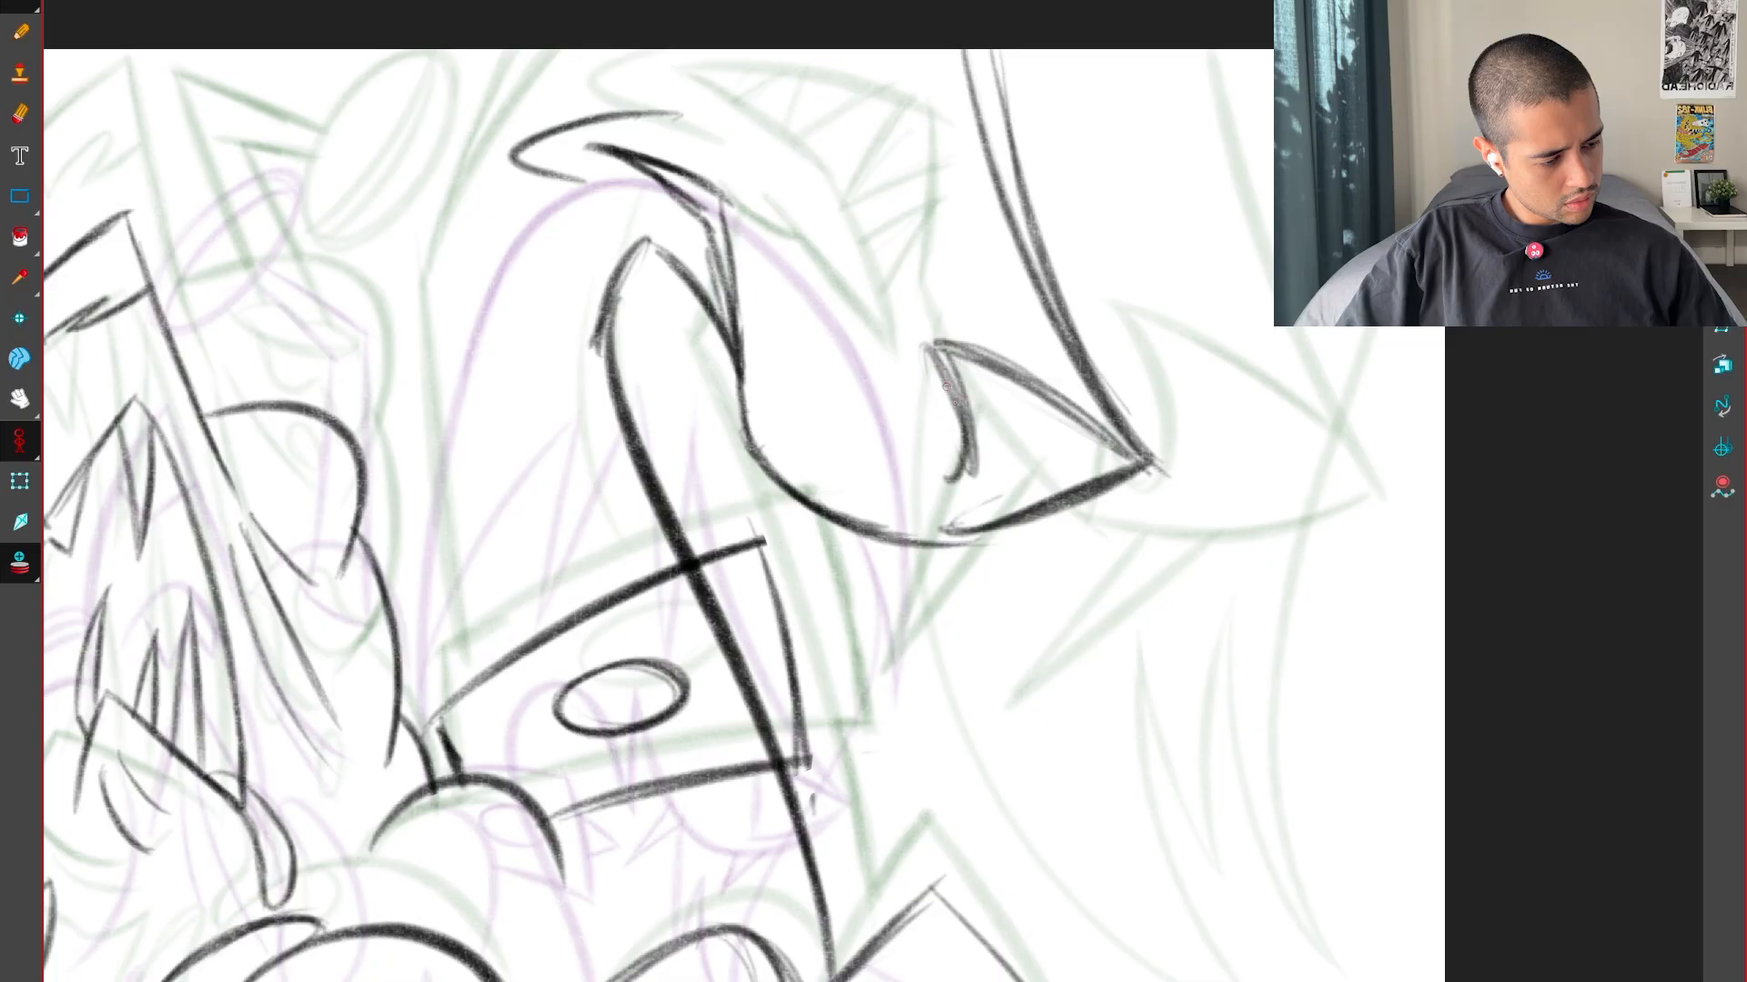
drag(946, 387, 954, 484)
drag(920, 411, 928, 512)
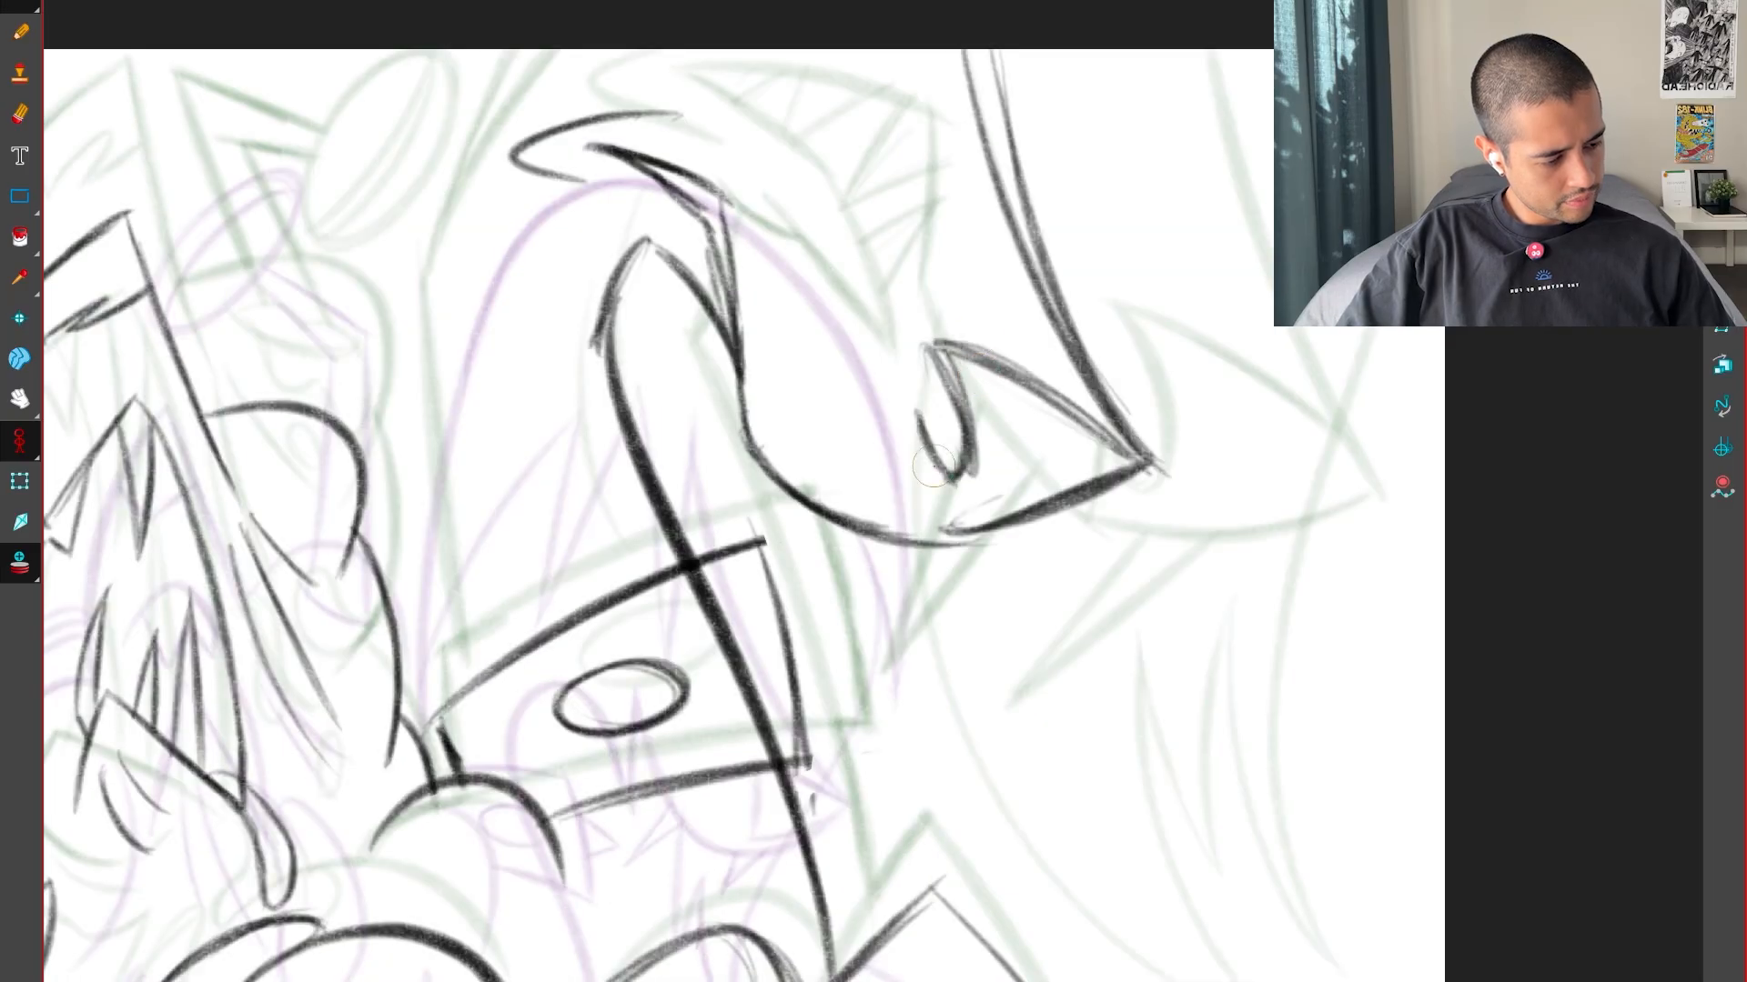
drag(920, 426, 907, 550)
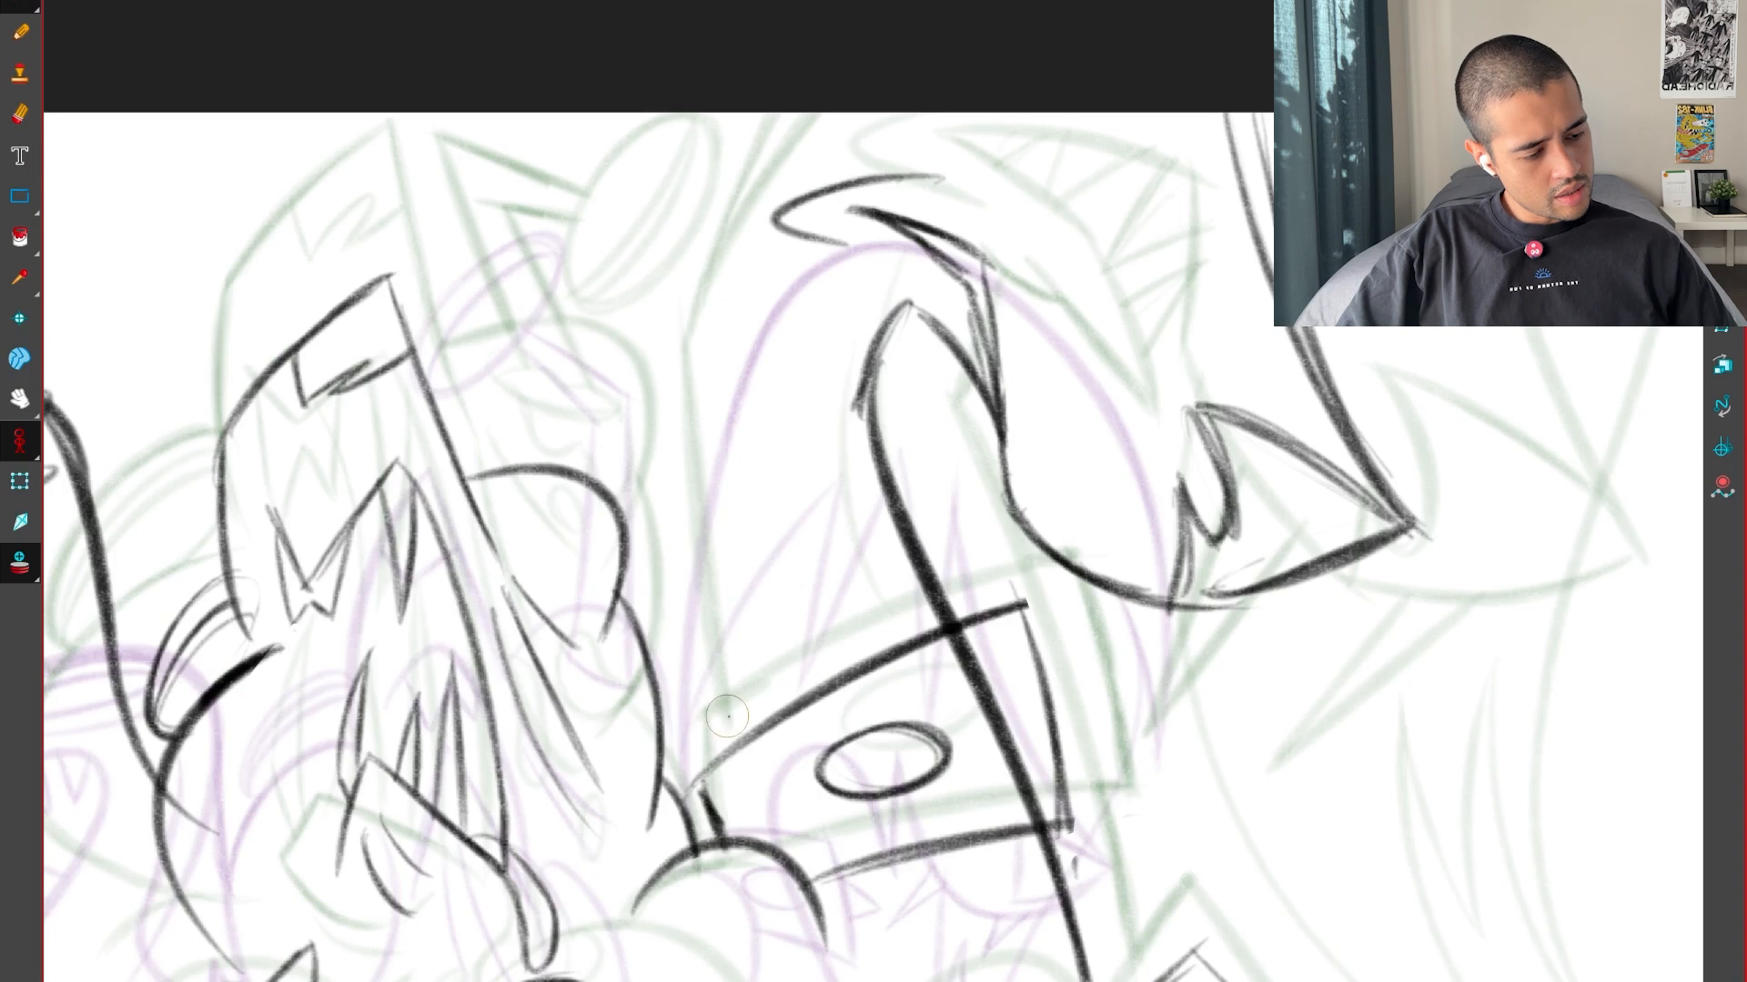
Draw the head's long edge rising from the near corner of the neck band
drag(715, 769, 671, 510)
drag(713, 753, 673, 401)
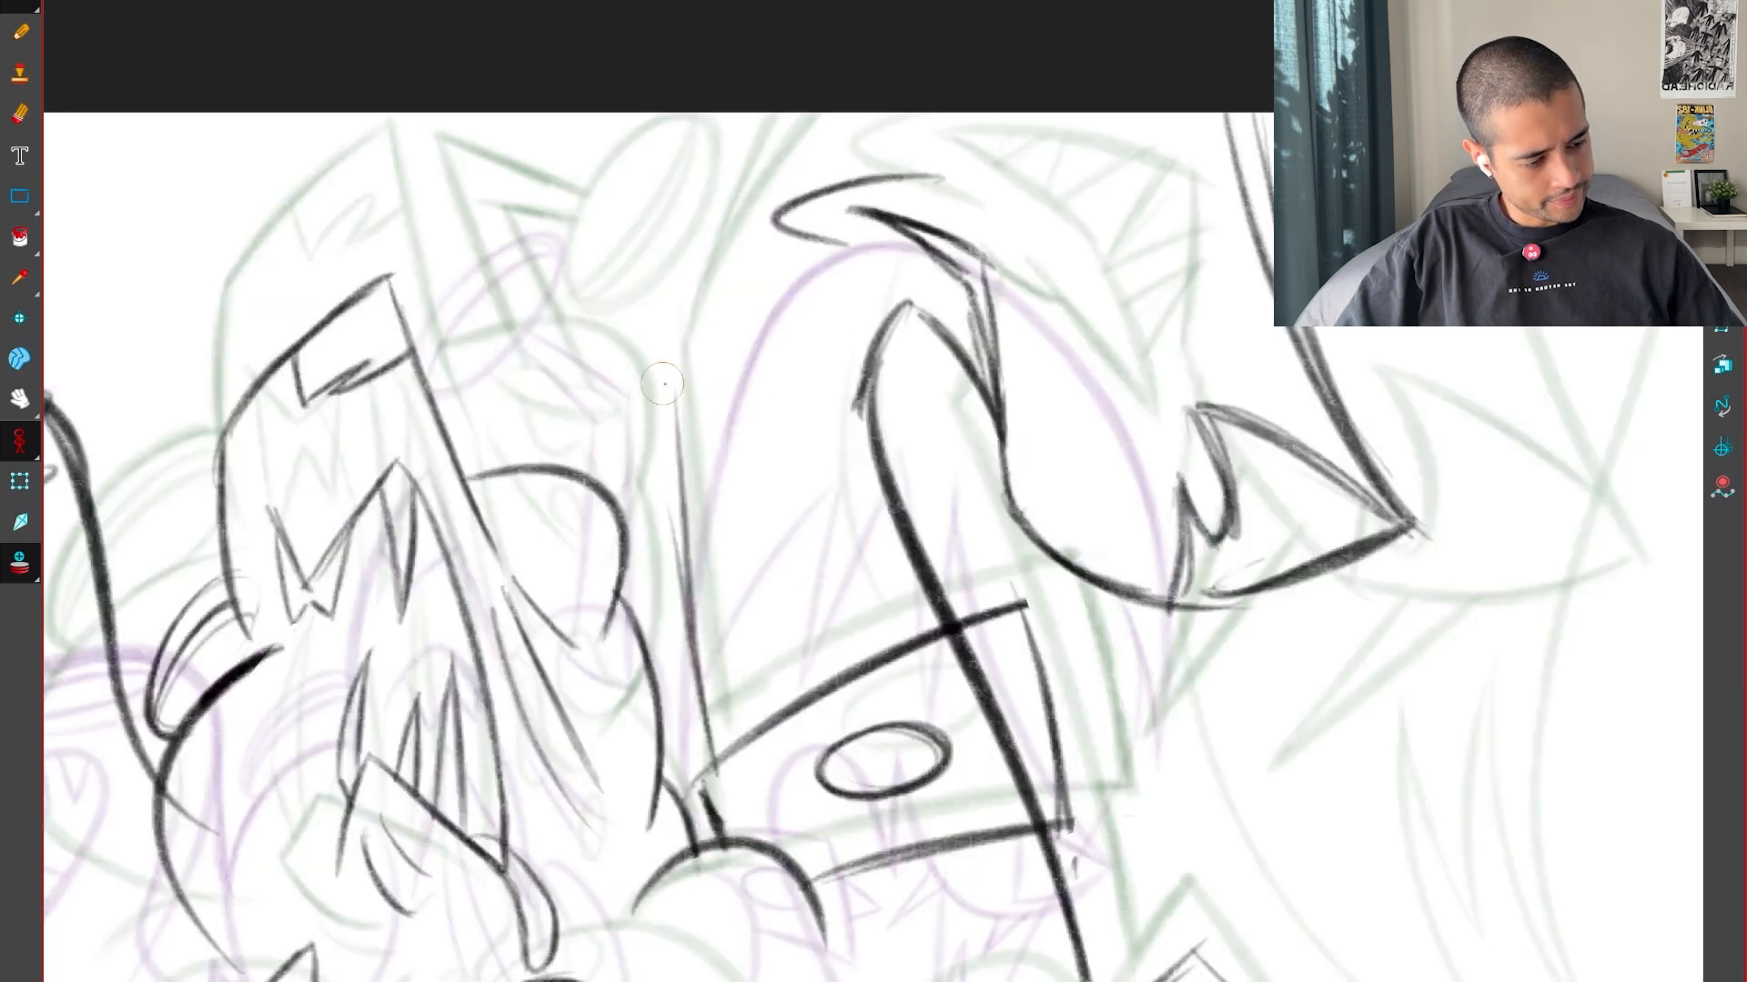
drag(689, 609, 671, 362)
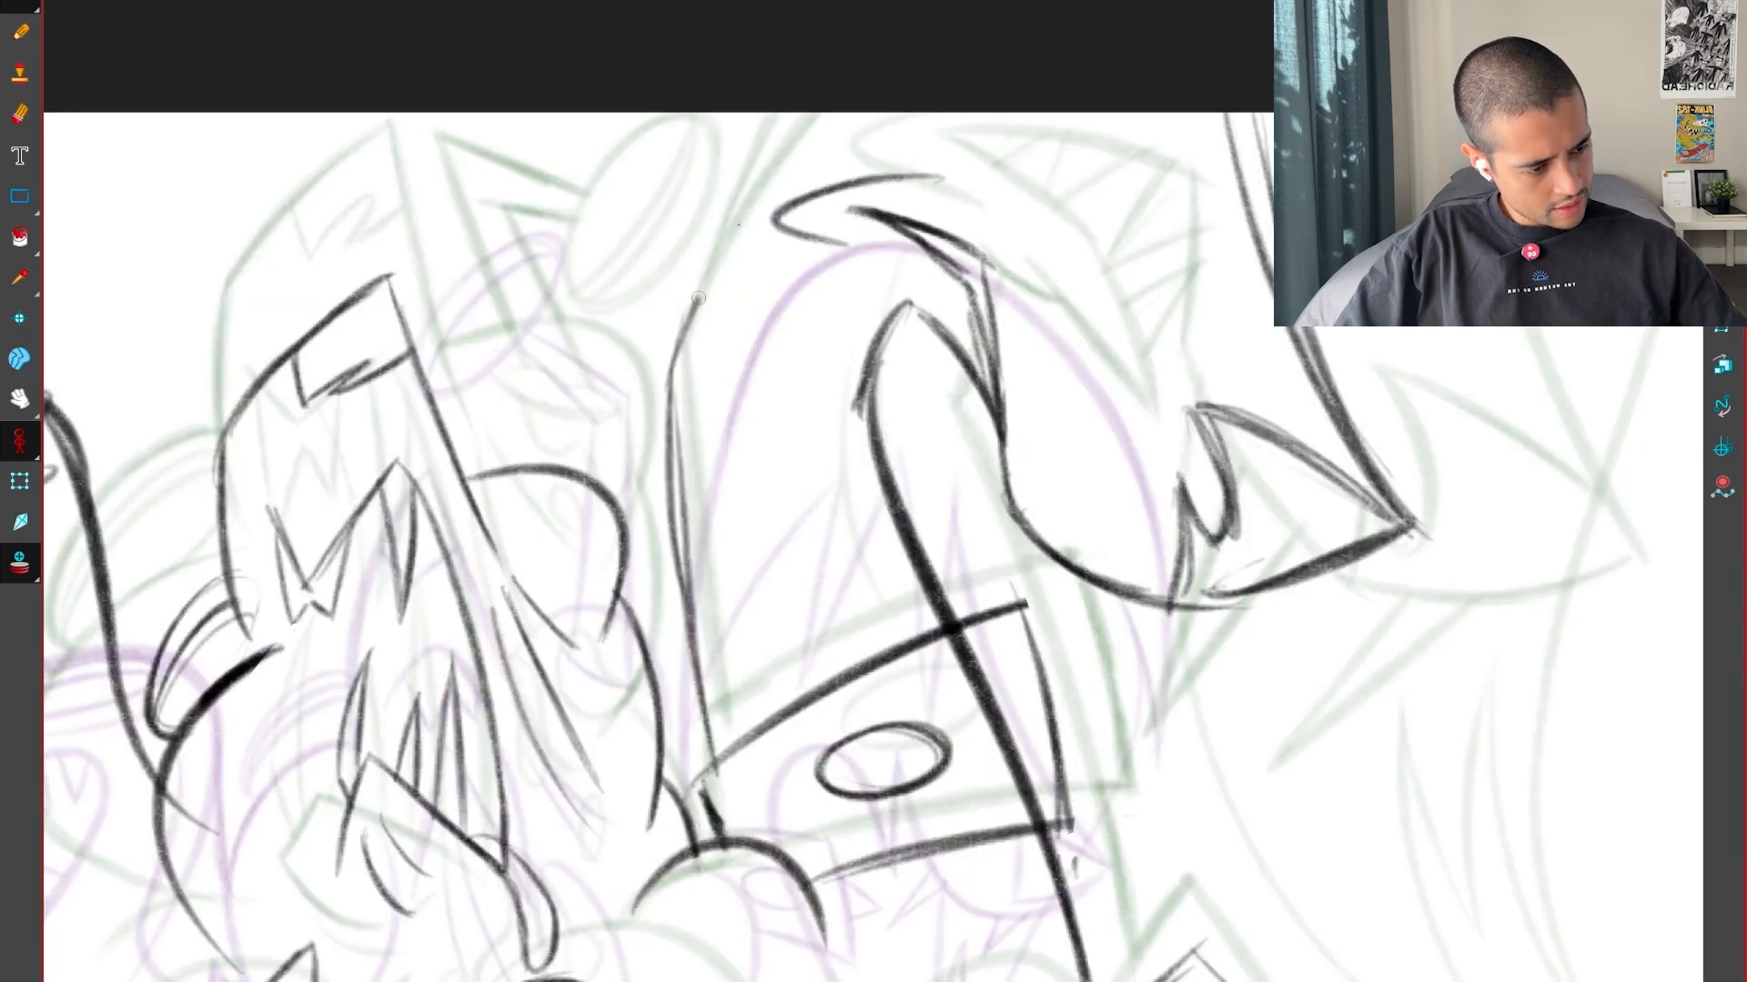
drag(698, 297, 830, 107)
drag(668, 367, 855, 91)
key(comma)
key(period)
key(period)
key(comma)
key(comma)
key(period)
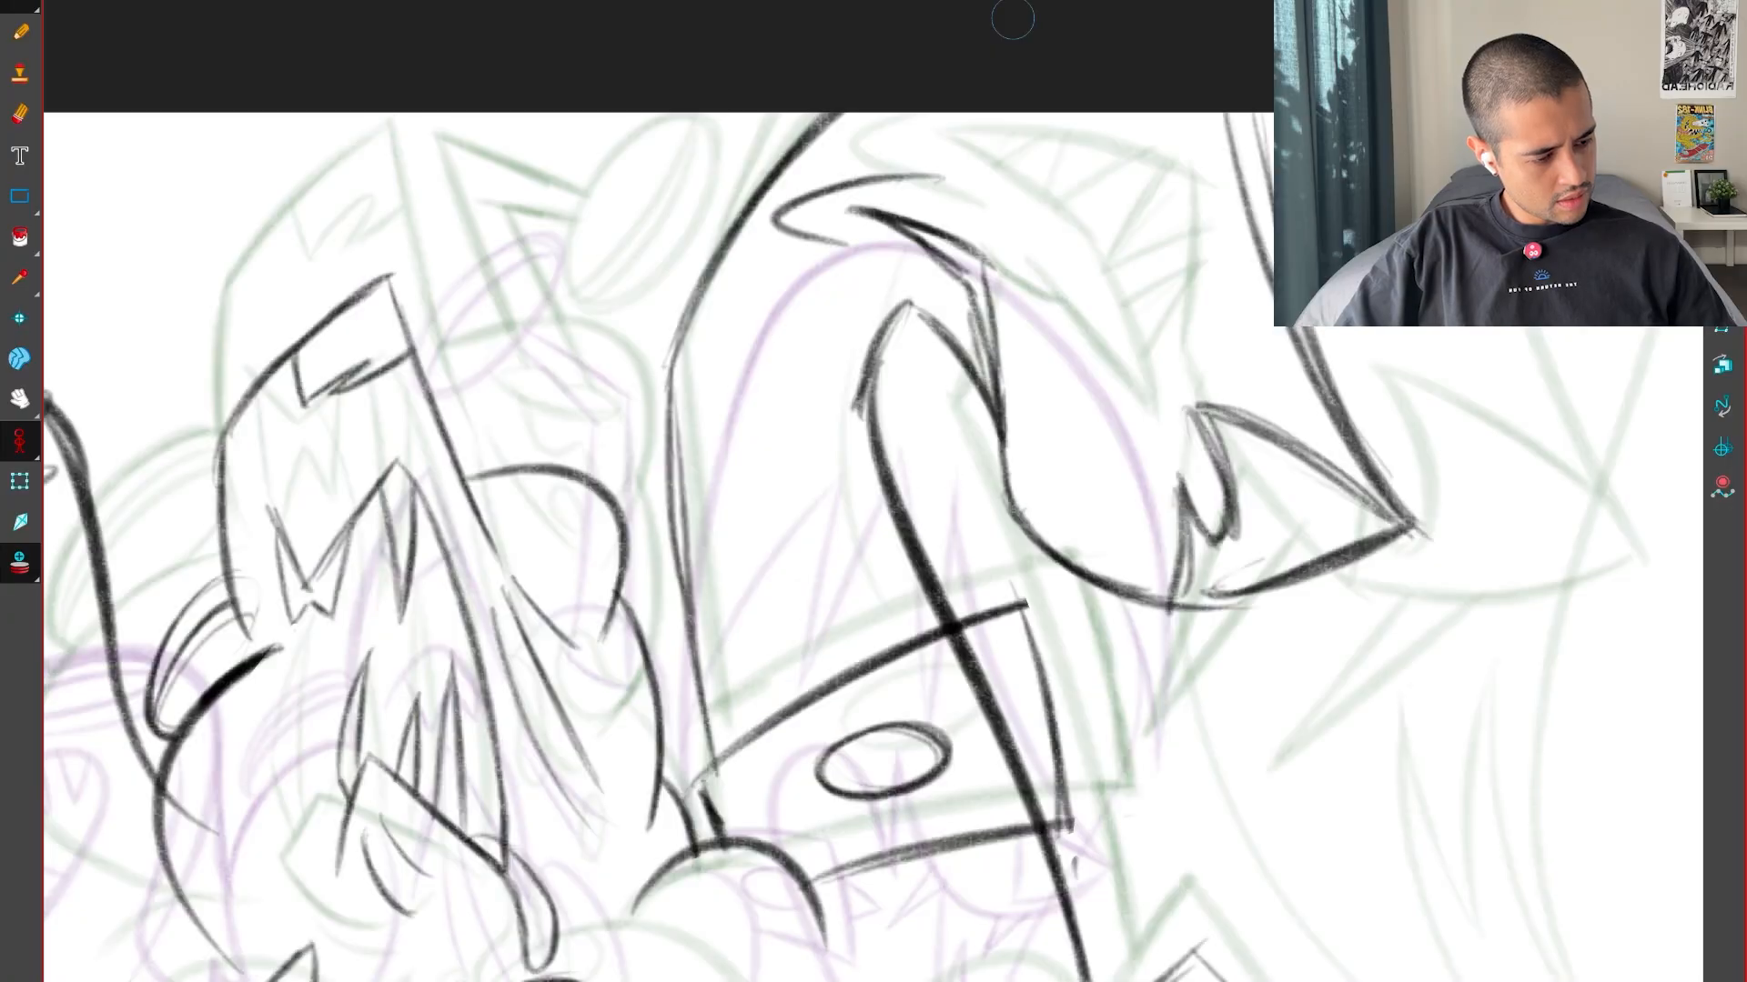
key(ctrl+z)
key(ctrl+z)
Continue the head's long edge in a smooth curve up to the canvas edge, comparing it with the keys
drag(669, 432, 802, 142)
drag(699, 346, 837, 113)
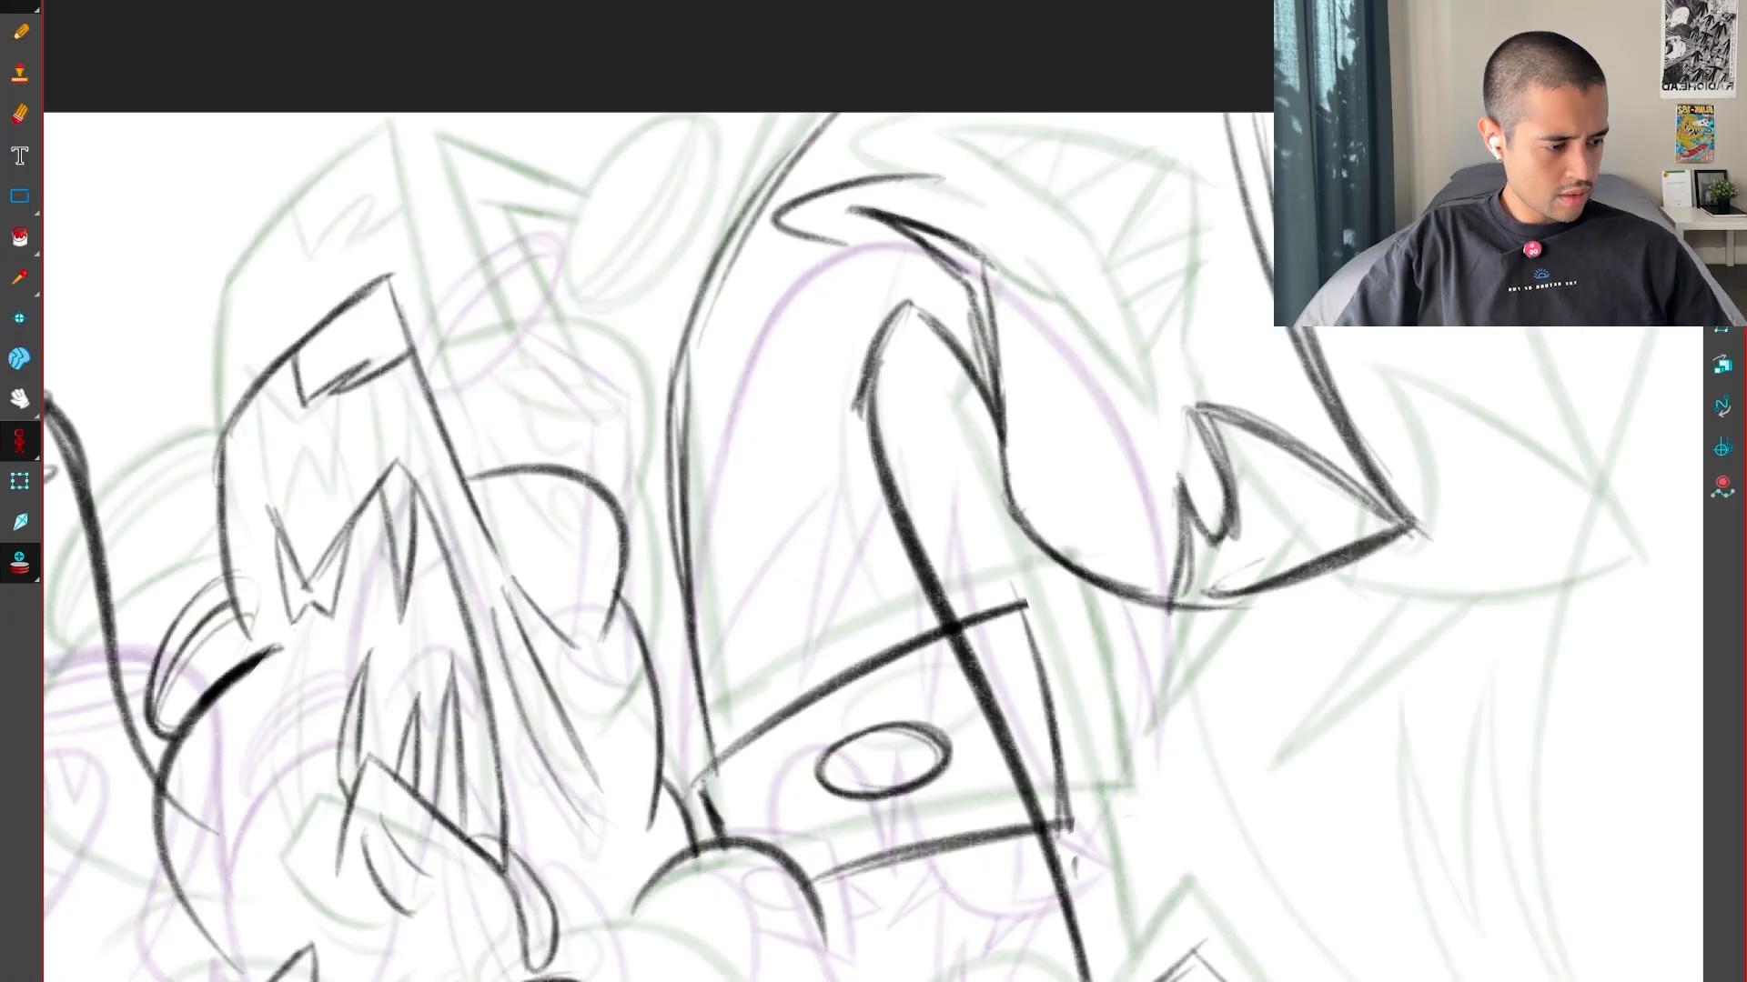
key(comma)
key(period)
key(period)
key(comma)
drag(1435, 314, 1286, 682)
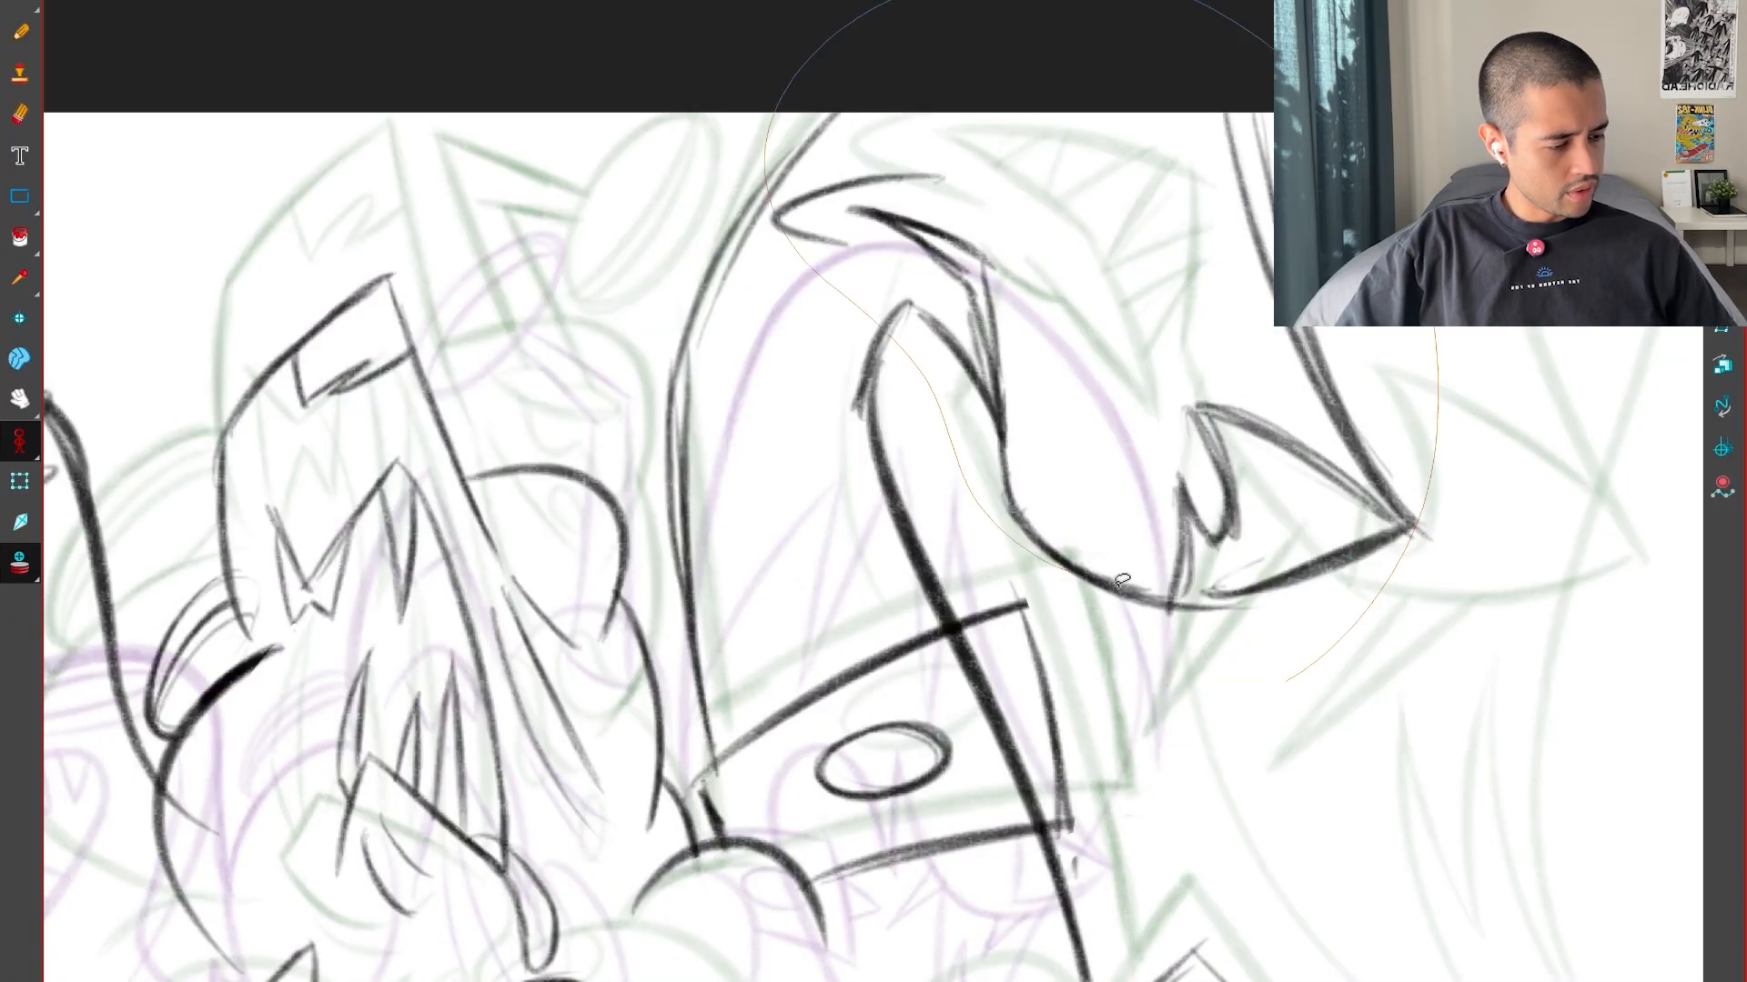
drag(1121, 579, 1128, 587)
key(comma)
key(period)
key(period)
key(comma)
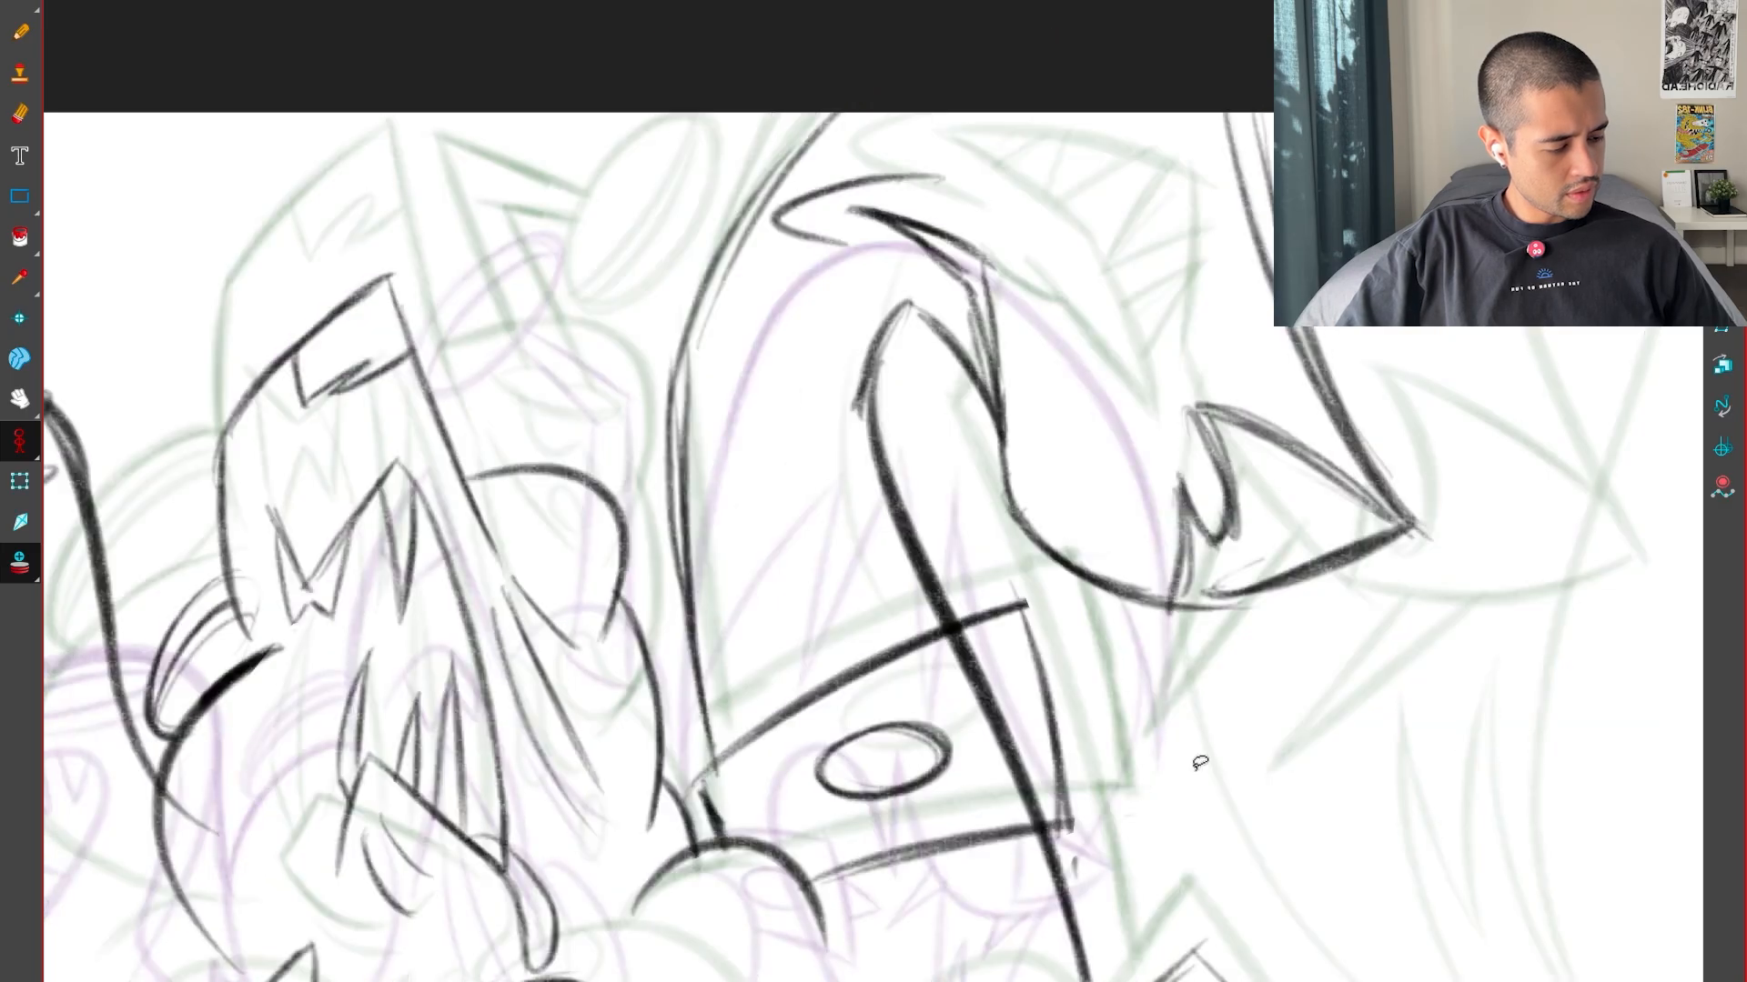
Lasso the whole head with the neck band, scale it down and reposition it over the neck, checking against the keys
drag(1225, 797, 1229, 17)
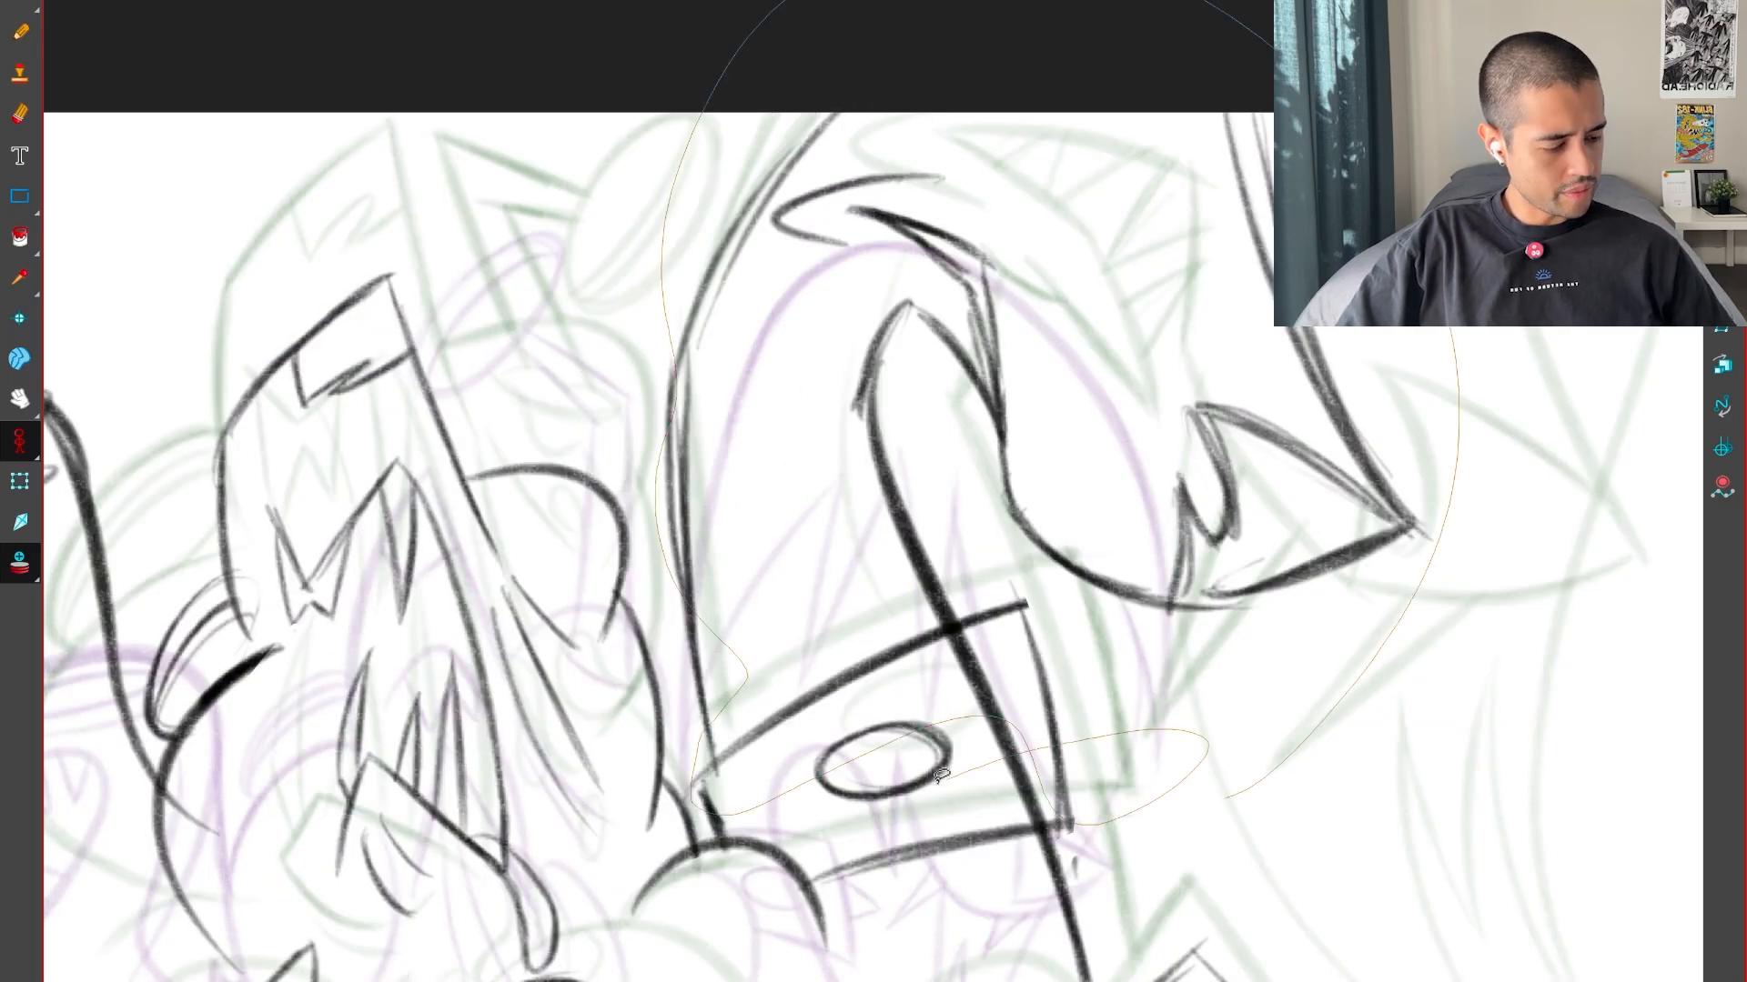
drag(942, 775, 946, 779)
drag(1439, 34, 1377, 120)
mouse_move(1014, 473)
mouse_down()
mouse_move(980, 503)
mouse_move(995, 510)
mouse_up()
key(comma)
key(period)
key(period)
key(comma)
key(comma)
Compare the resized head's size and placement with the two key drawings
key(period)
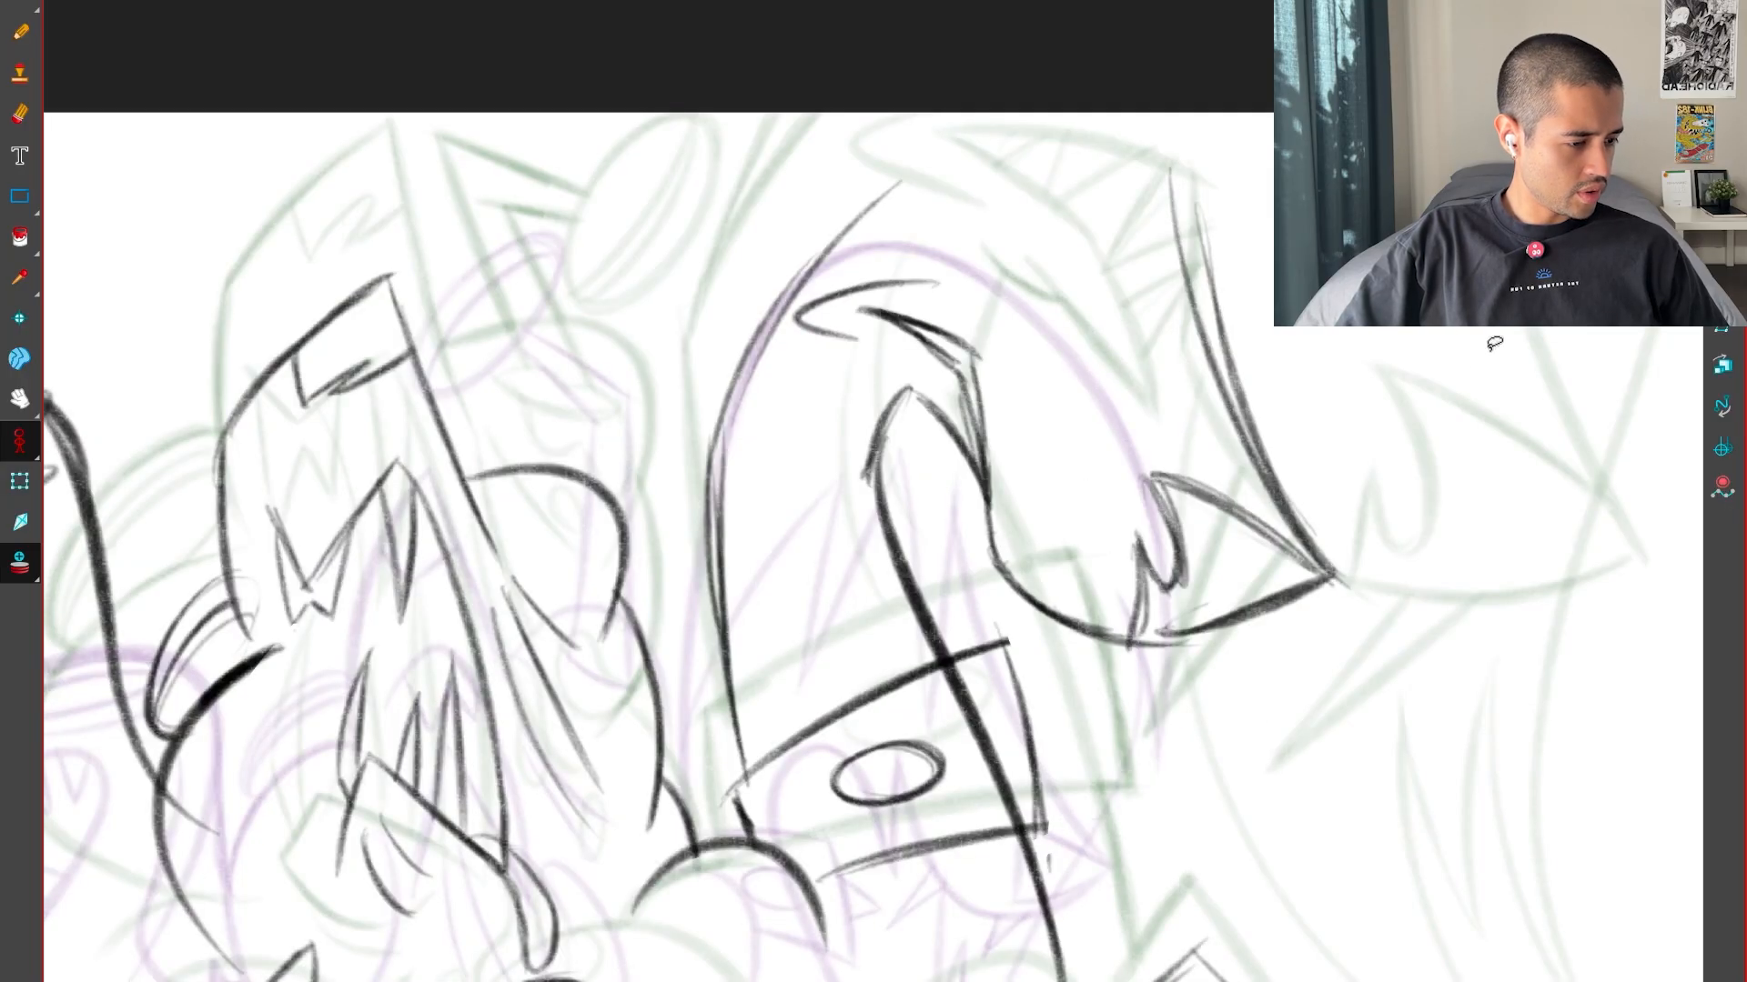
key(comma)
drag(1319, 483, 1228, 673)
key(period)
key(comma)
key(period)
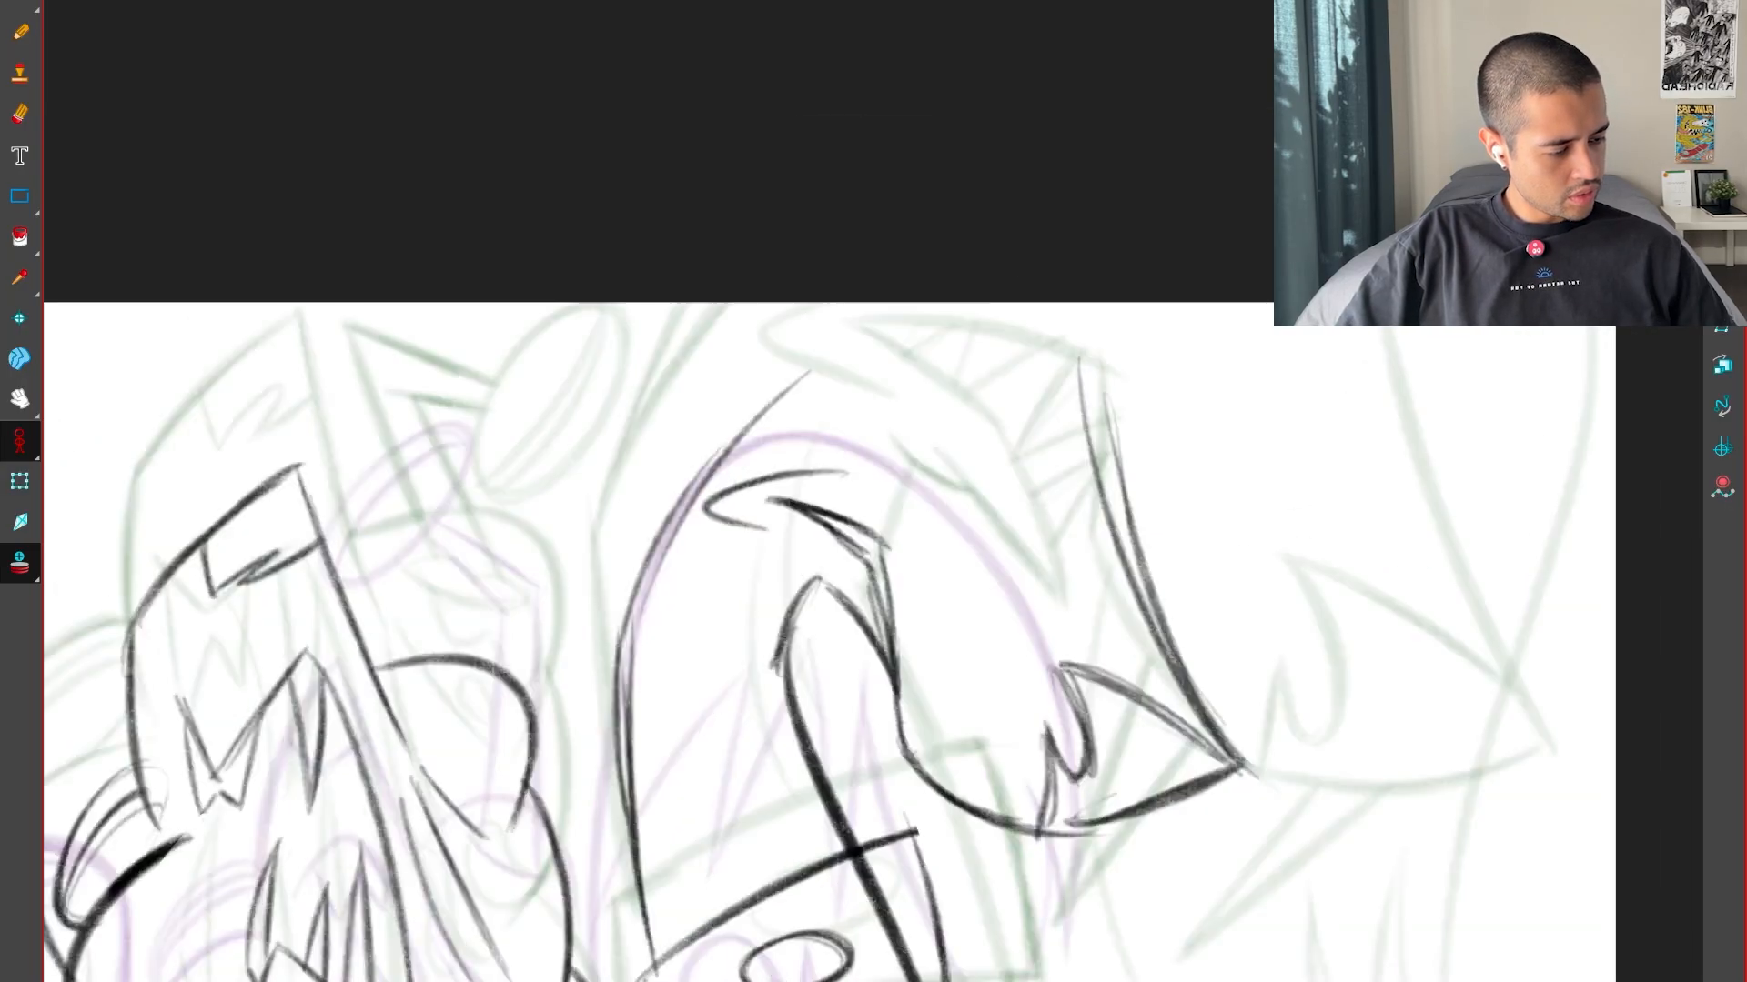
key(period)
drag(1326, 651, 1094, 413)
key(comma)
key(period)
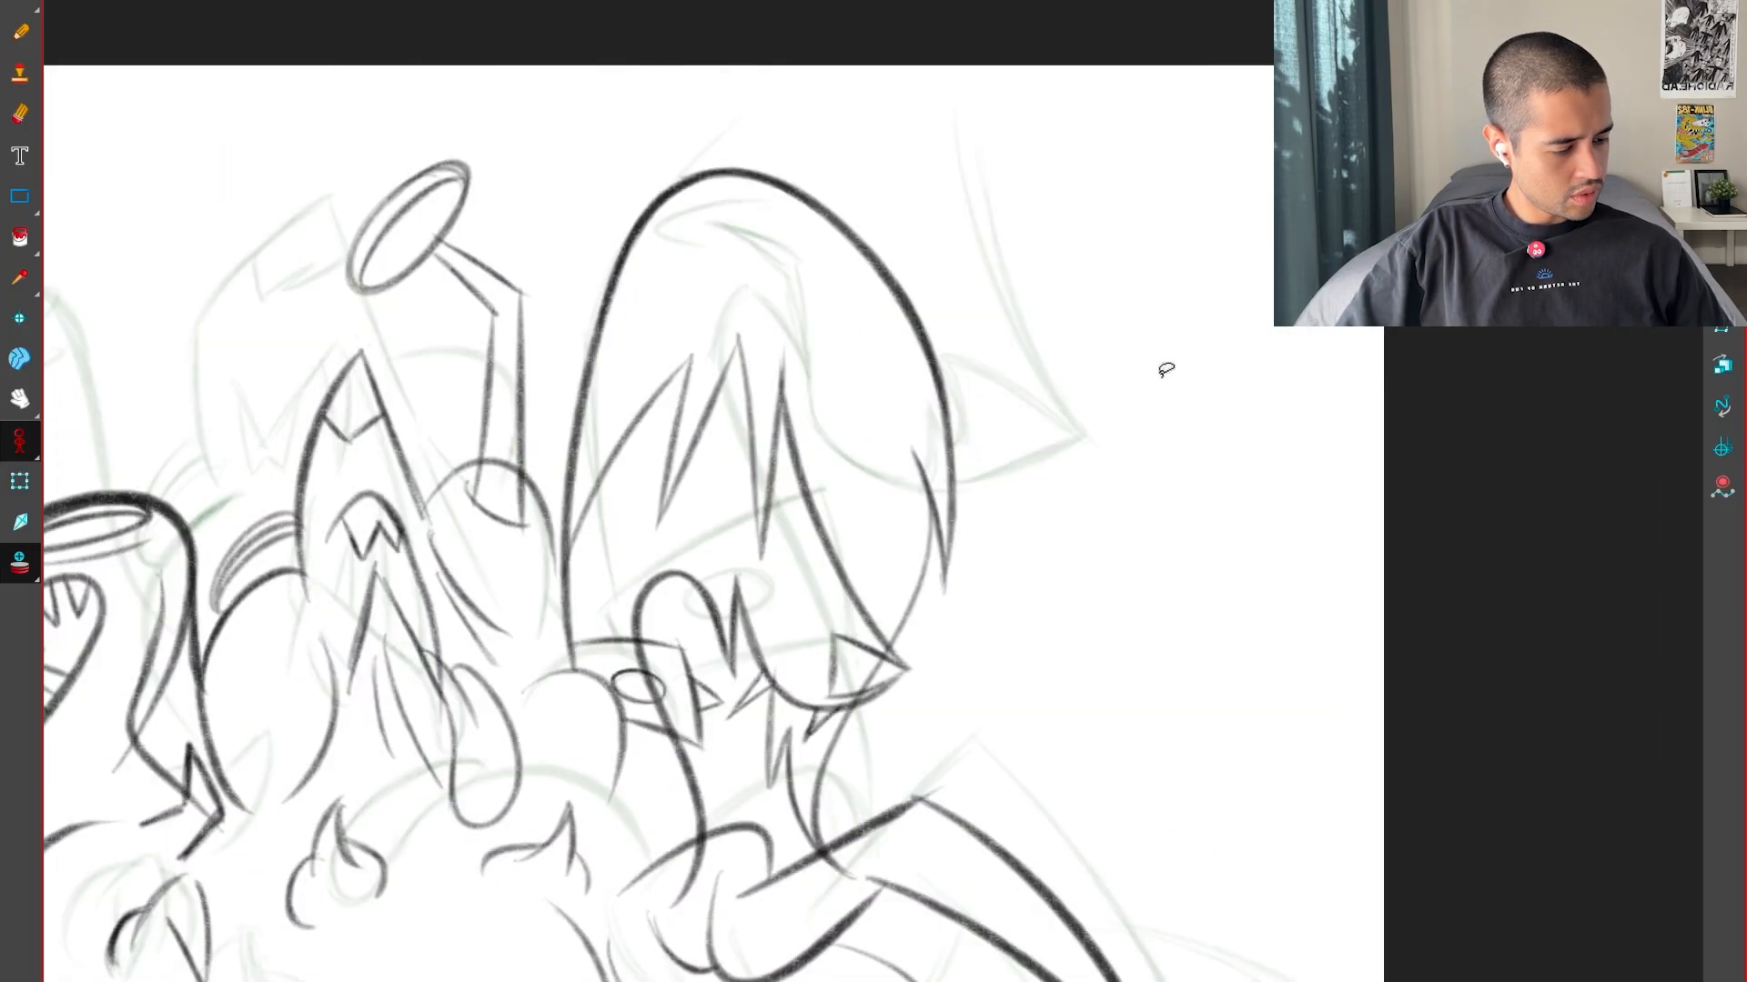
key(comma)
Sketch the jagged hair spikes hanging below the head's underside, comparing their placement with the keys
key(period)
key(comma)
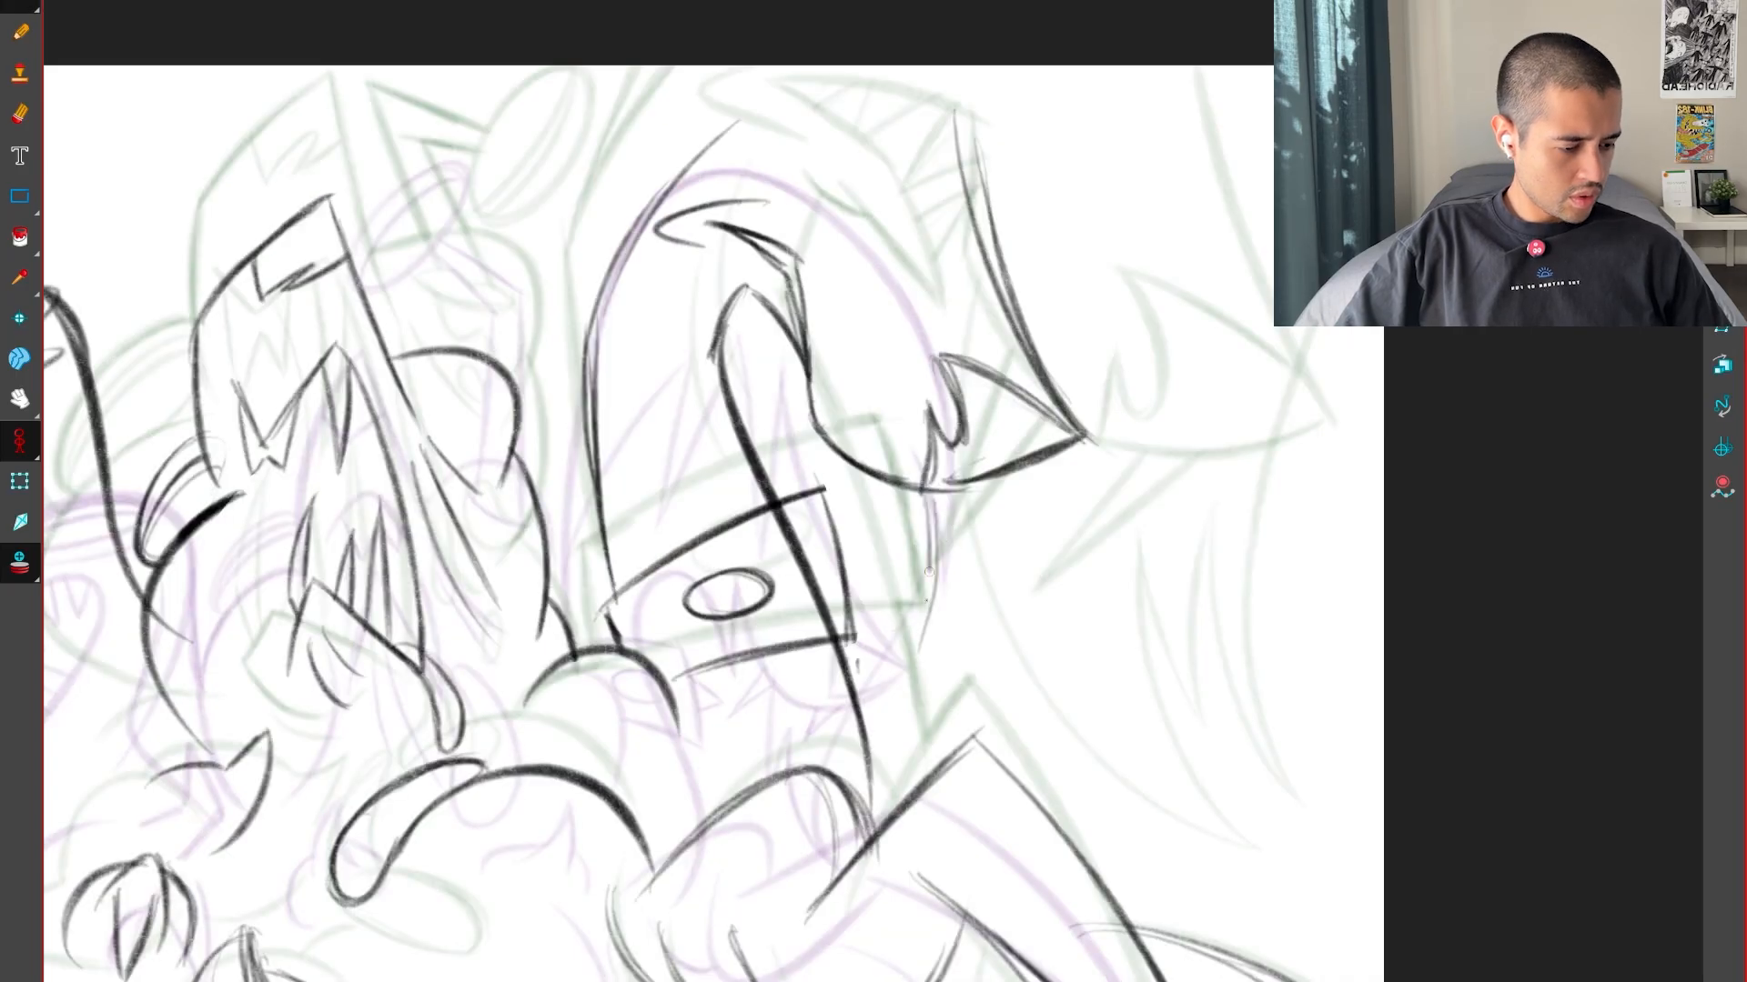
drag(929, 572, 910, 655)
key(comma)
key(period)
drag(951, 589, 930, 675)
key(comma)
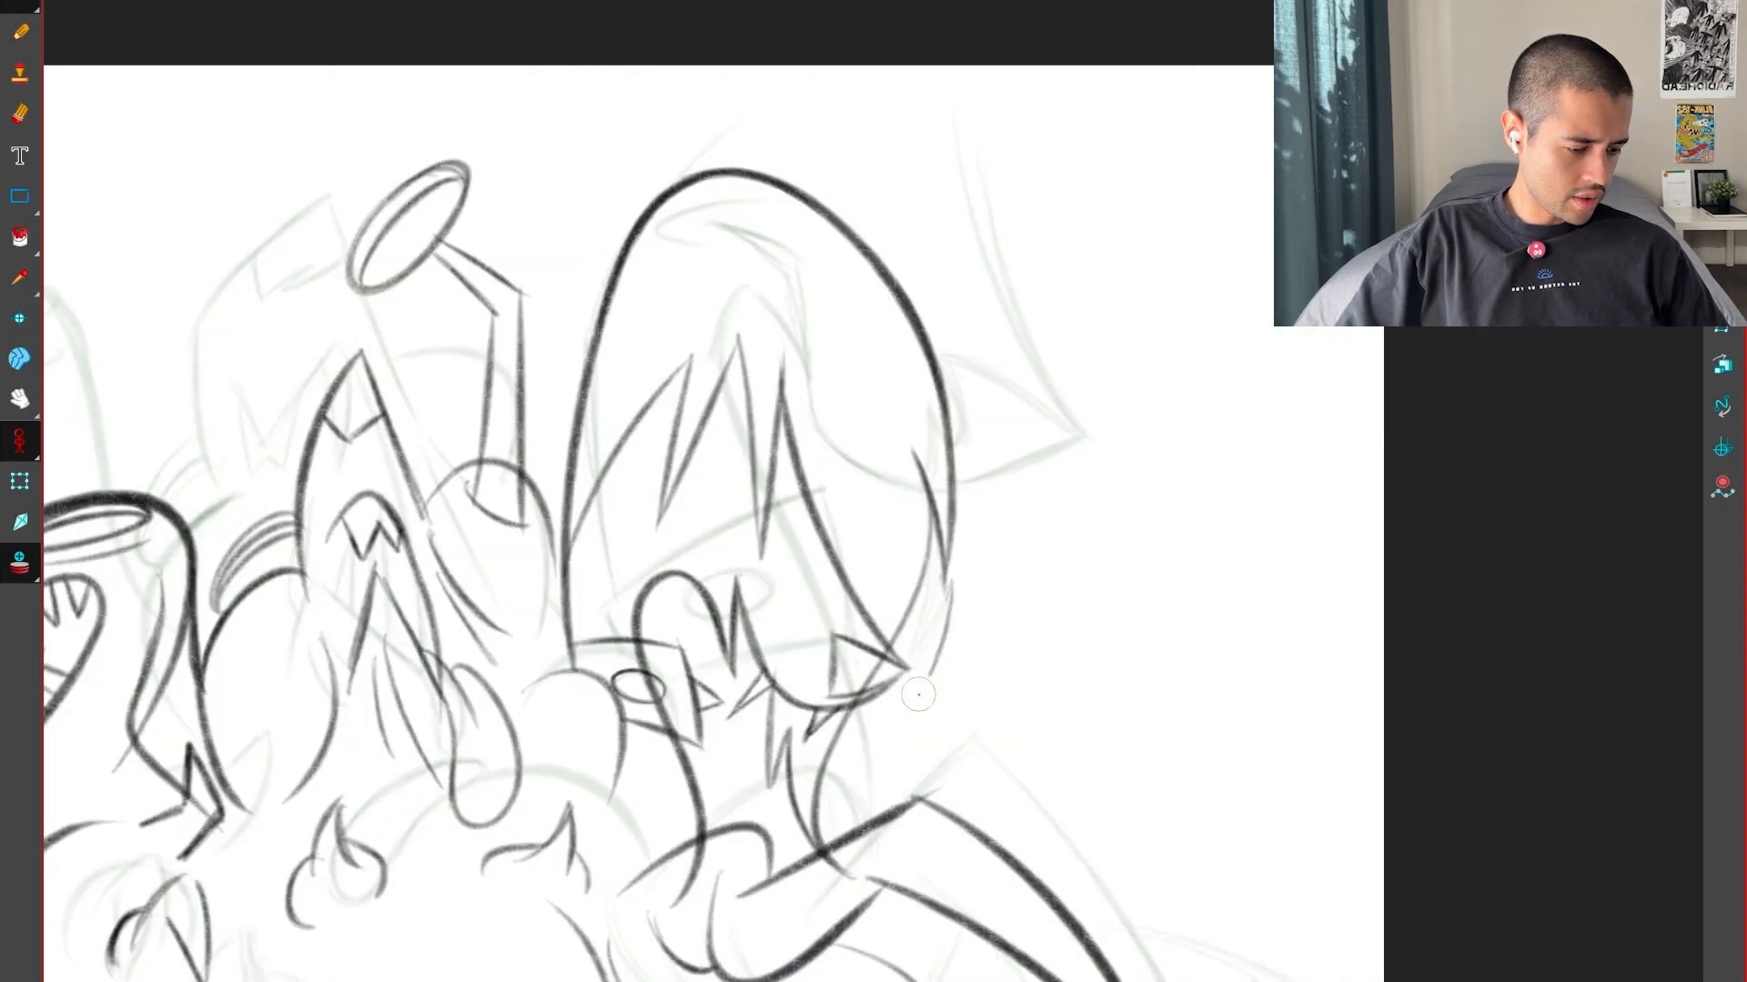
key(period)
key(comma)
key(period)
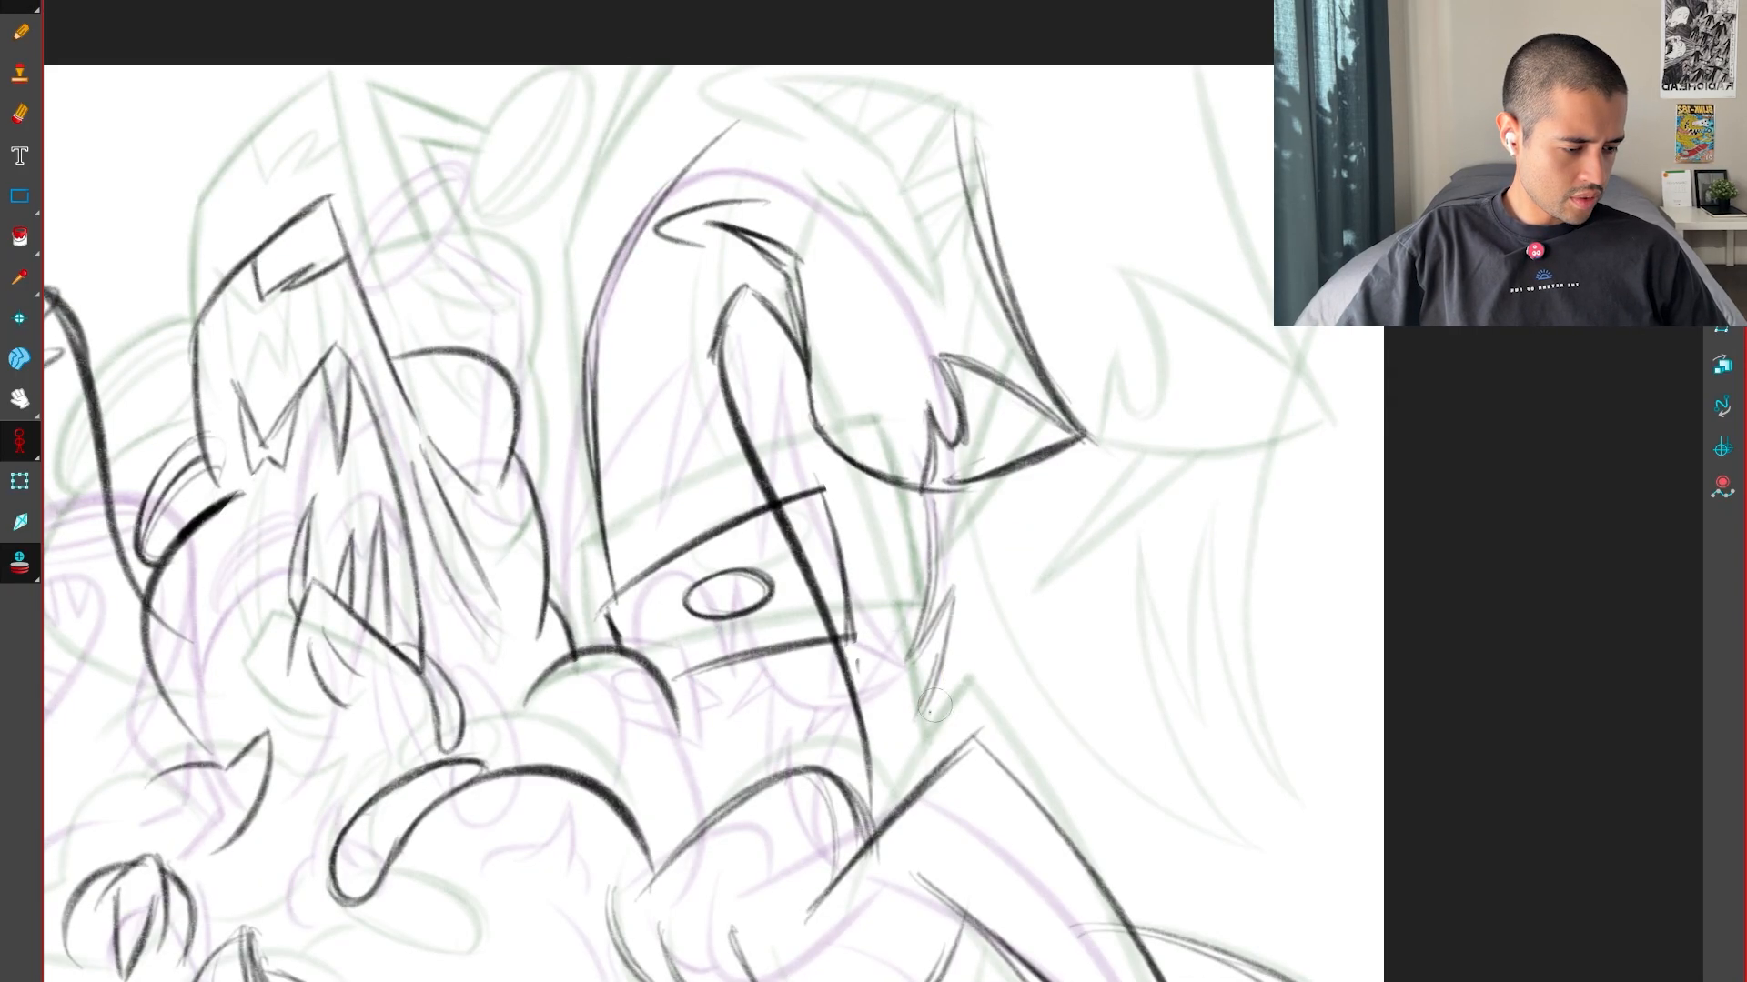
key(comma)
key(period)
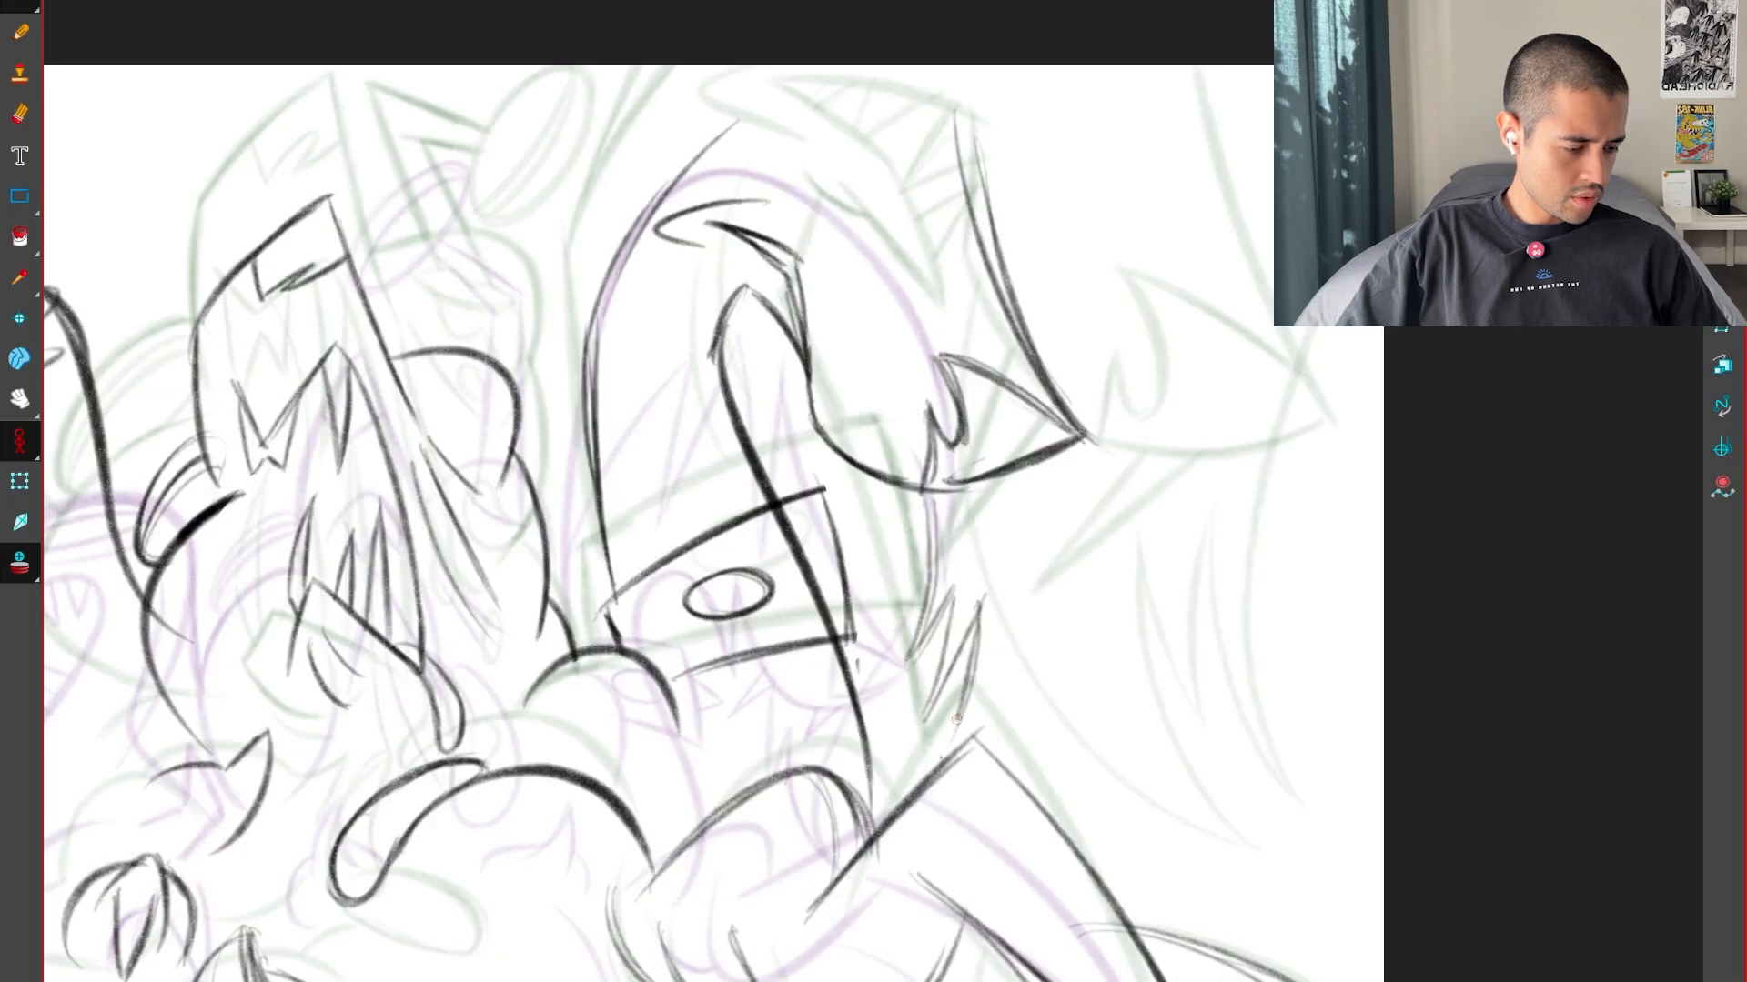
Sweep the large outer hair curve from the lower spikes up around the head to the canvas edge, checking the keys
mouse_move(930, 769)
mouse_down()
mouse_move(1132, 544)
mouse_move(1176, 462)
mouse_up()
mouse_move(964, 703)
mouse_down()
mouse_move(1213, 311)
mouse_move(1124, 105)
mouse_up()
mouse_move(964, 700)
mouse_down()
mouse_move(1048, 597)
mouse_move(1005, 23)
mouse_up()
mouse_move(1043, 60)
mouse_down()
mouse_move(1121, 477)
mouse_move(1066, 610)
mouse_up()
mouse_move(1061, 67)
mouse_down()
mouse_move(1182, 307)
mouse_move(1079, 602)
mouse_up()
key(Left)
key(Right)
key(Right)
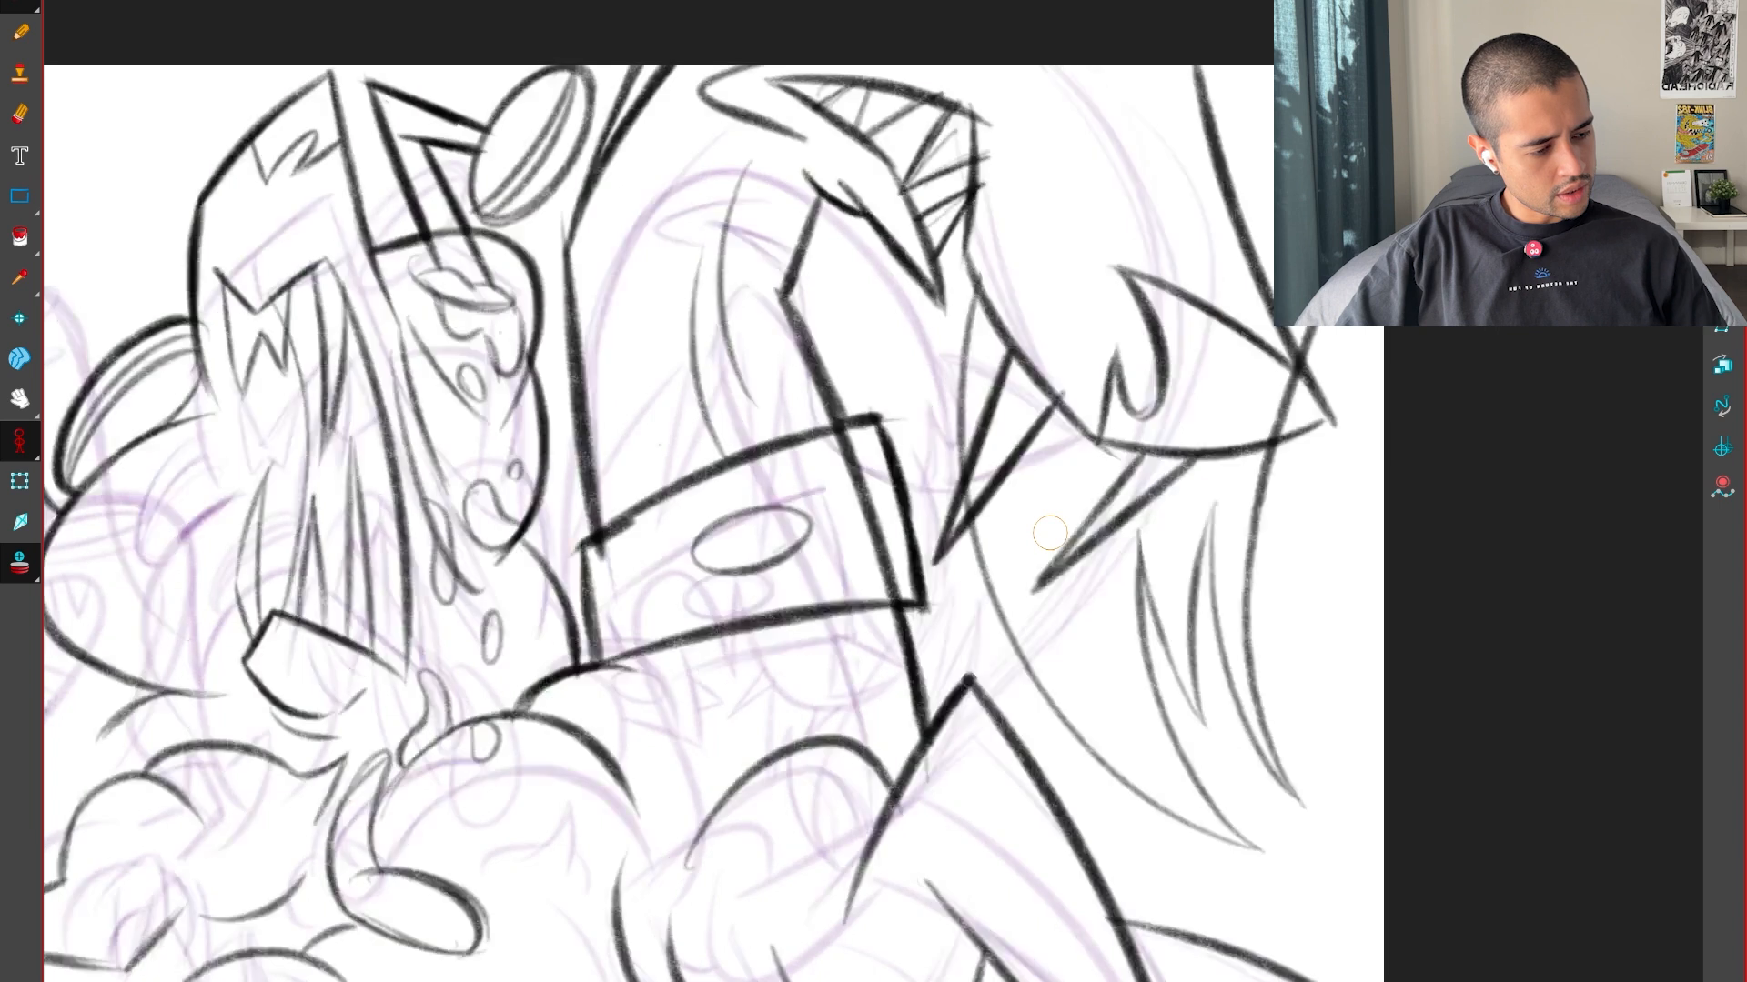
key(Left)
key(comma)
key(period)
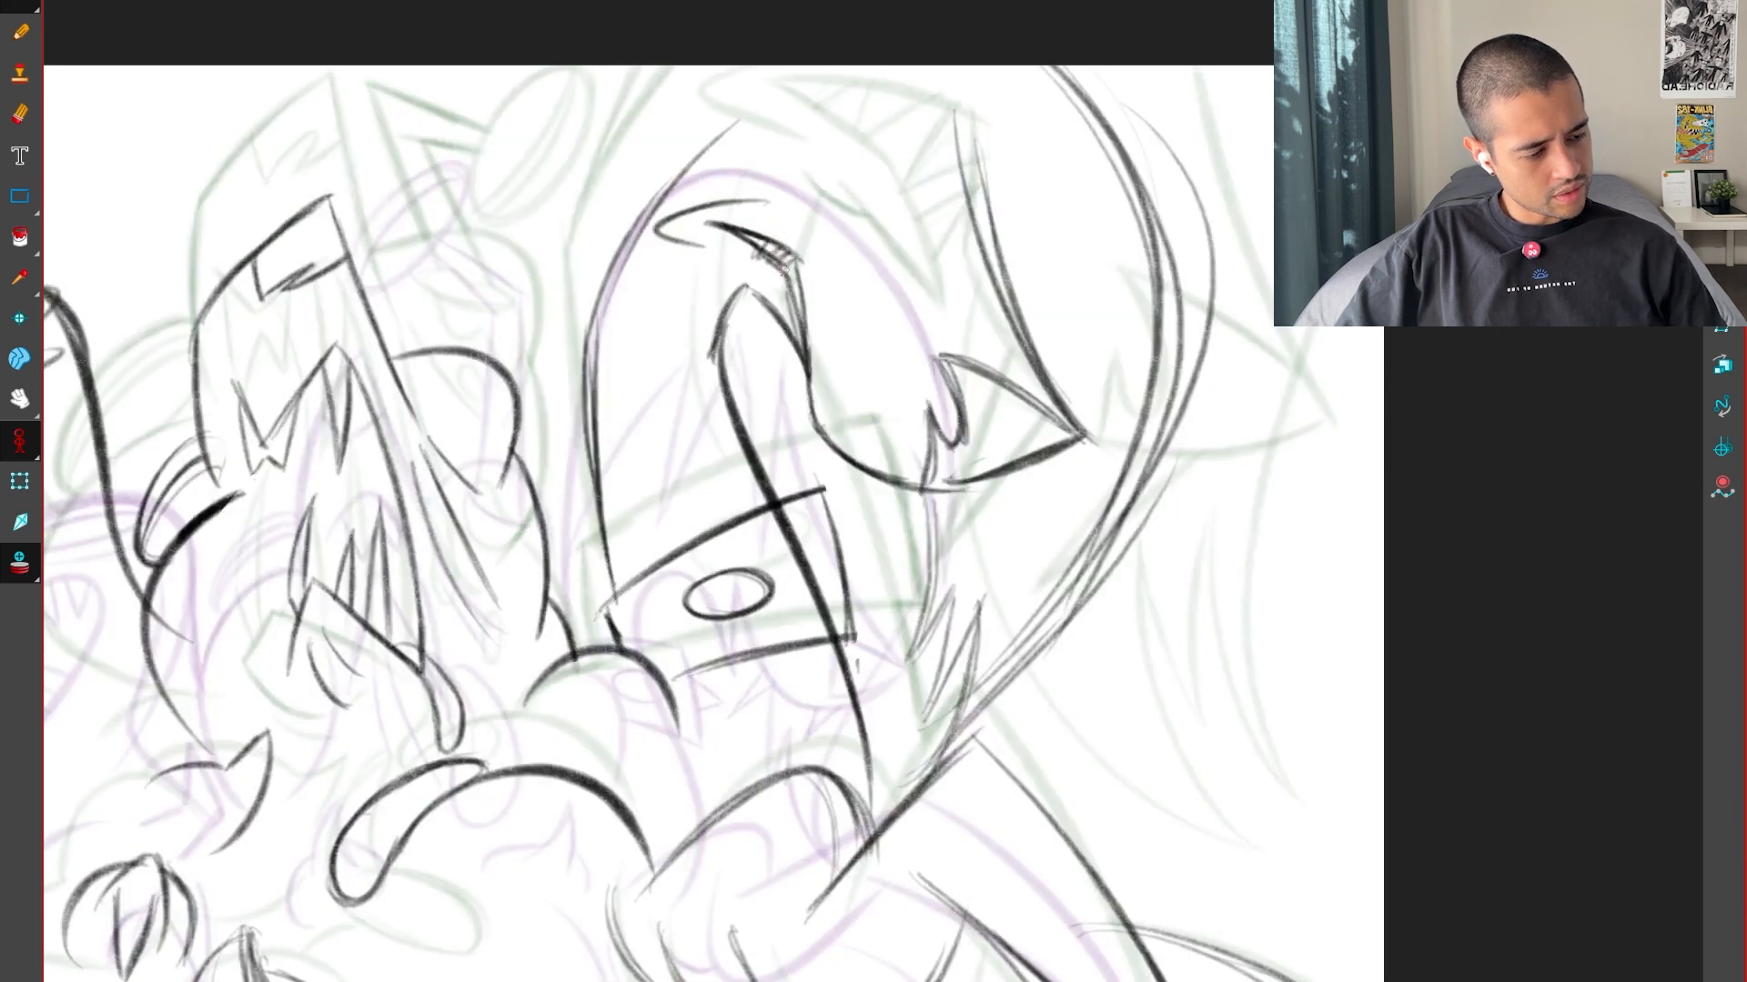
Hatch the narrow shape above the mouth and add small spike marks along the jaw, comparing them with the keys
key(comma)
key(period)
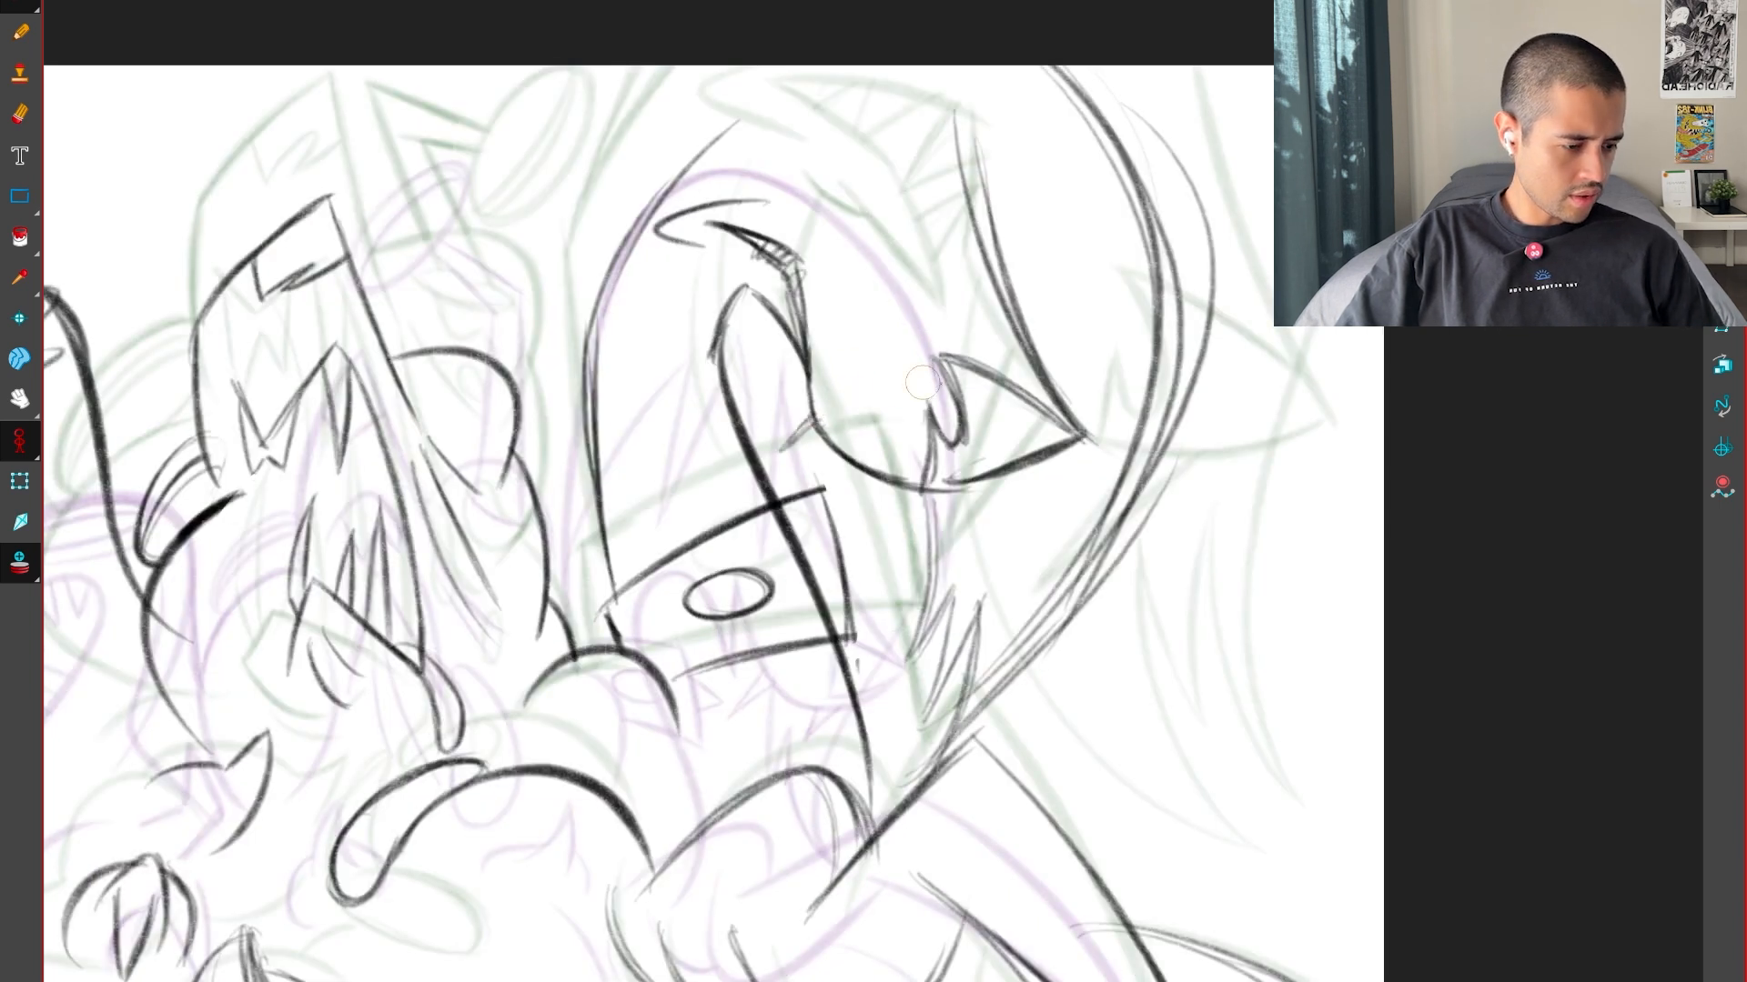
key(comma)
key(period)
key(comma)
key(period)
key(comma)
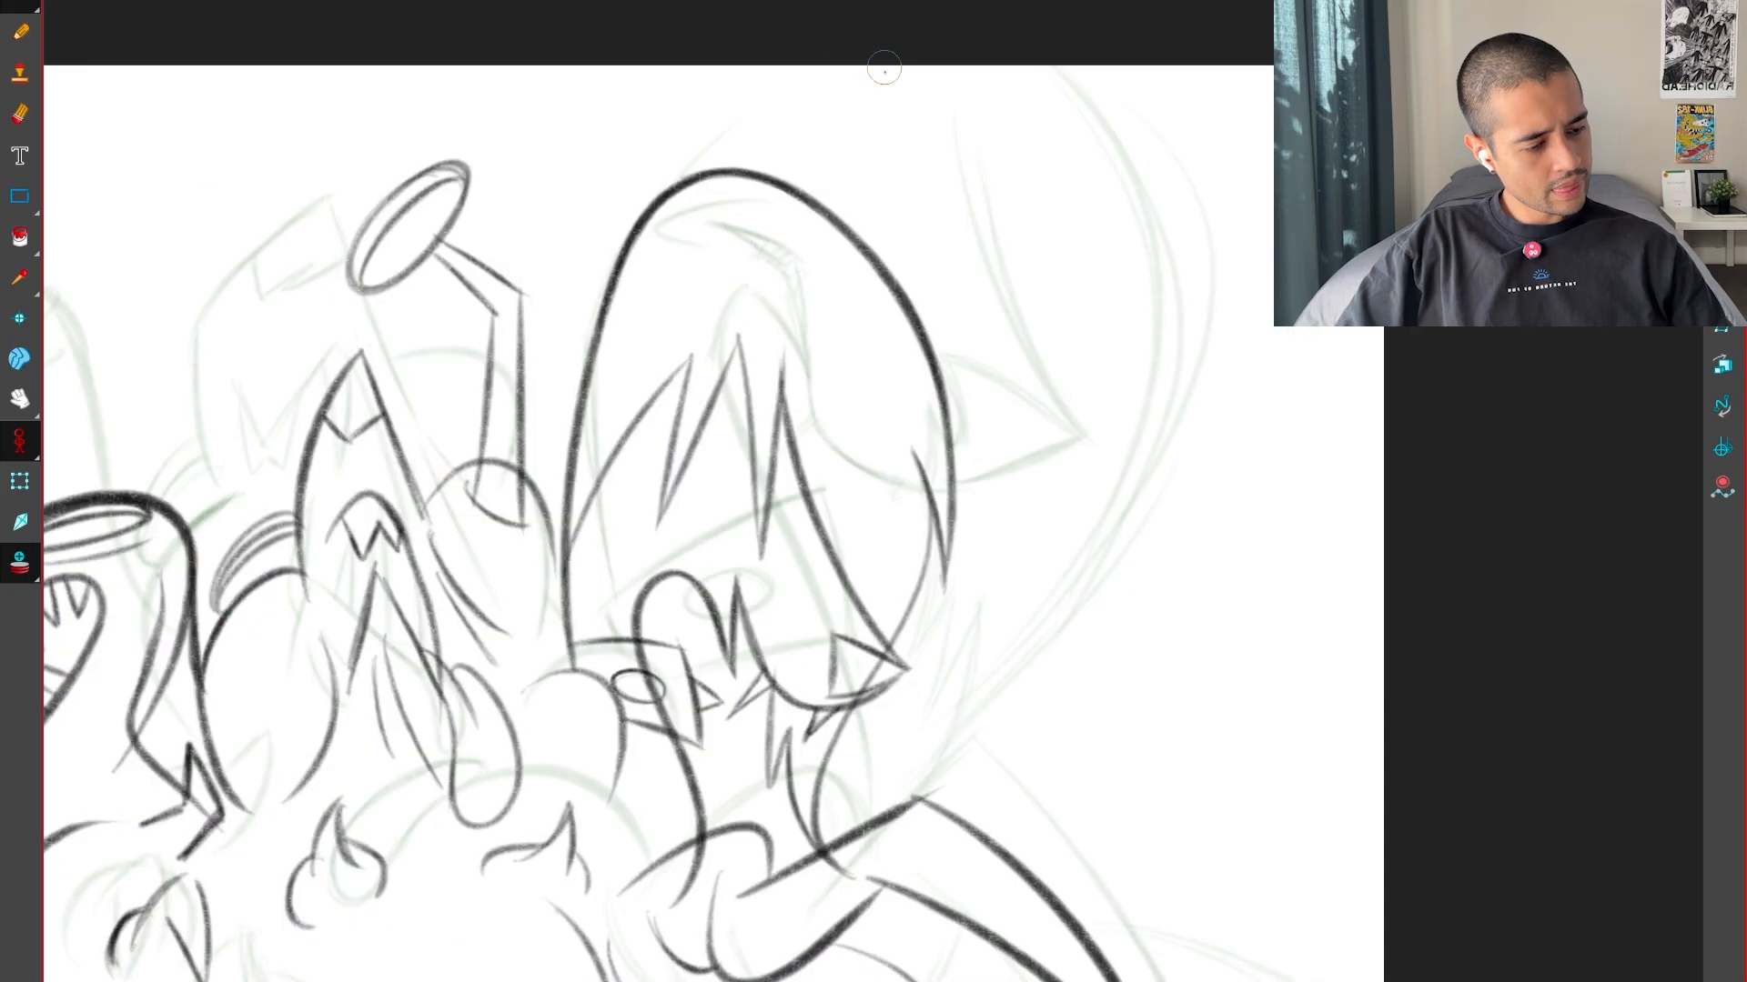
key(comma)
key(period)
key(period)
key(comma)
key(period)
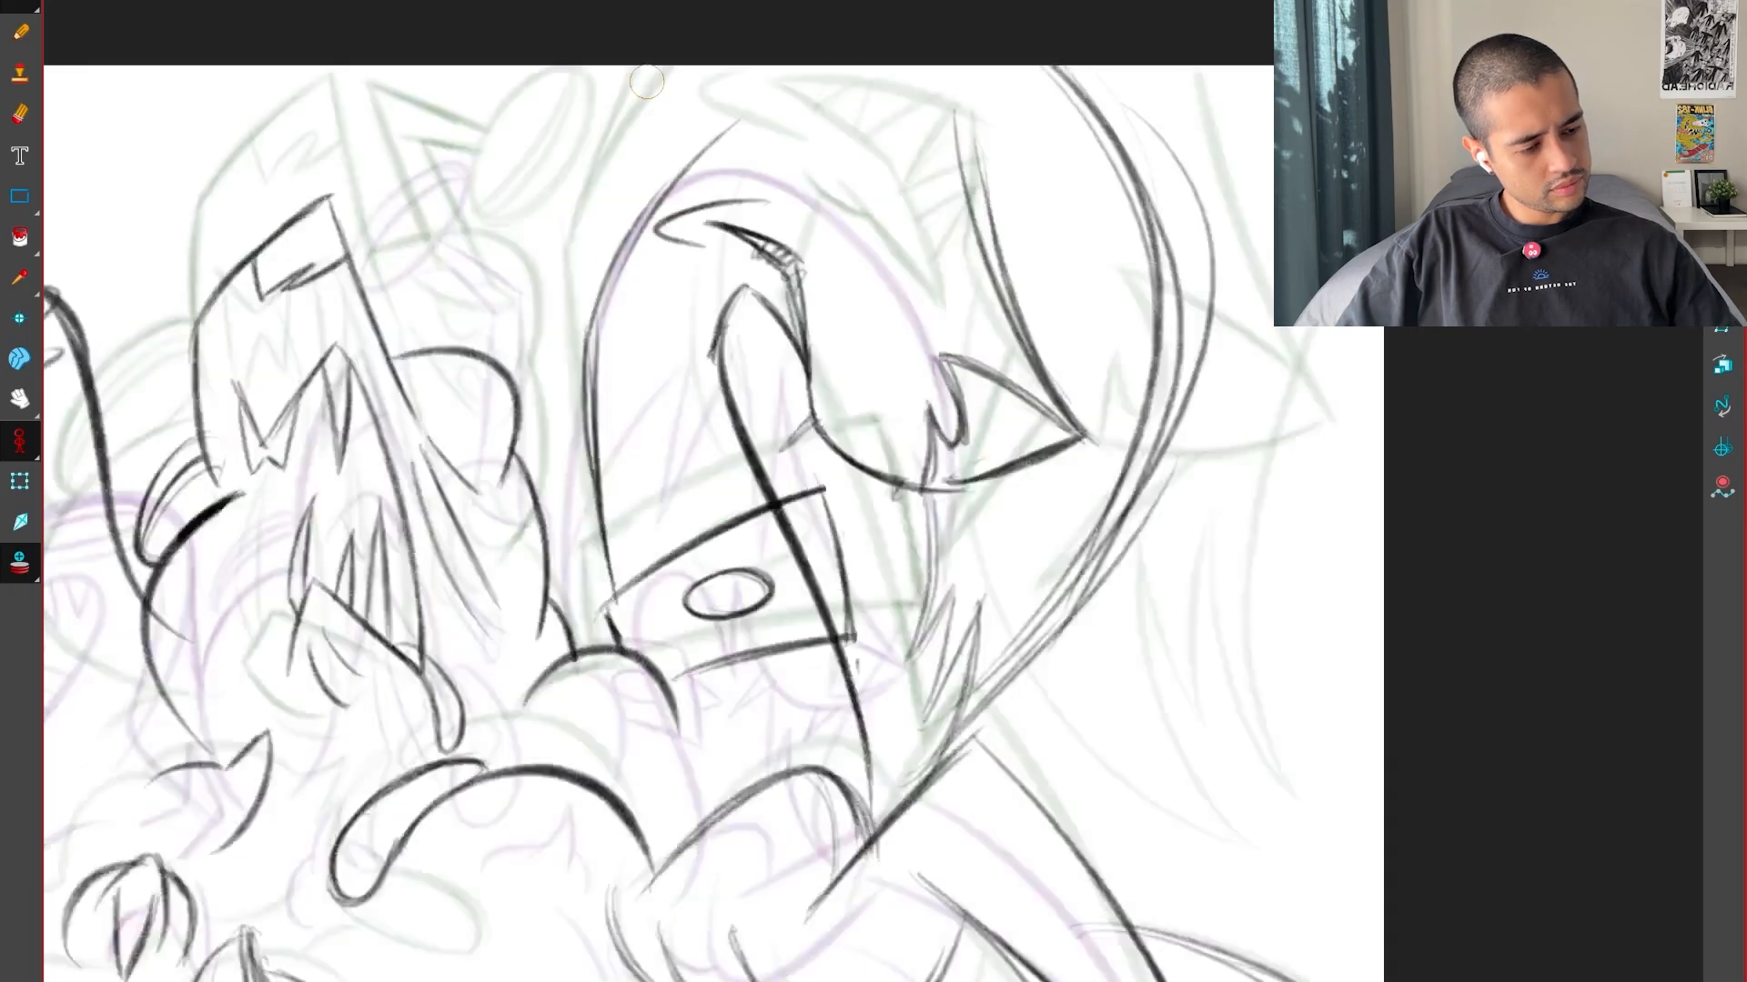
Draw a second curve outside the head's long edge, from the neck band up to the canvas edge, checking the keys
key(period)
key(comma)
key(comma)
key(period)
drag(605, 575, 564, 356)
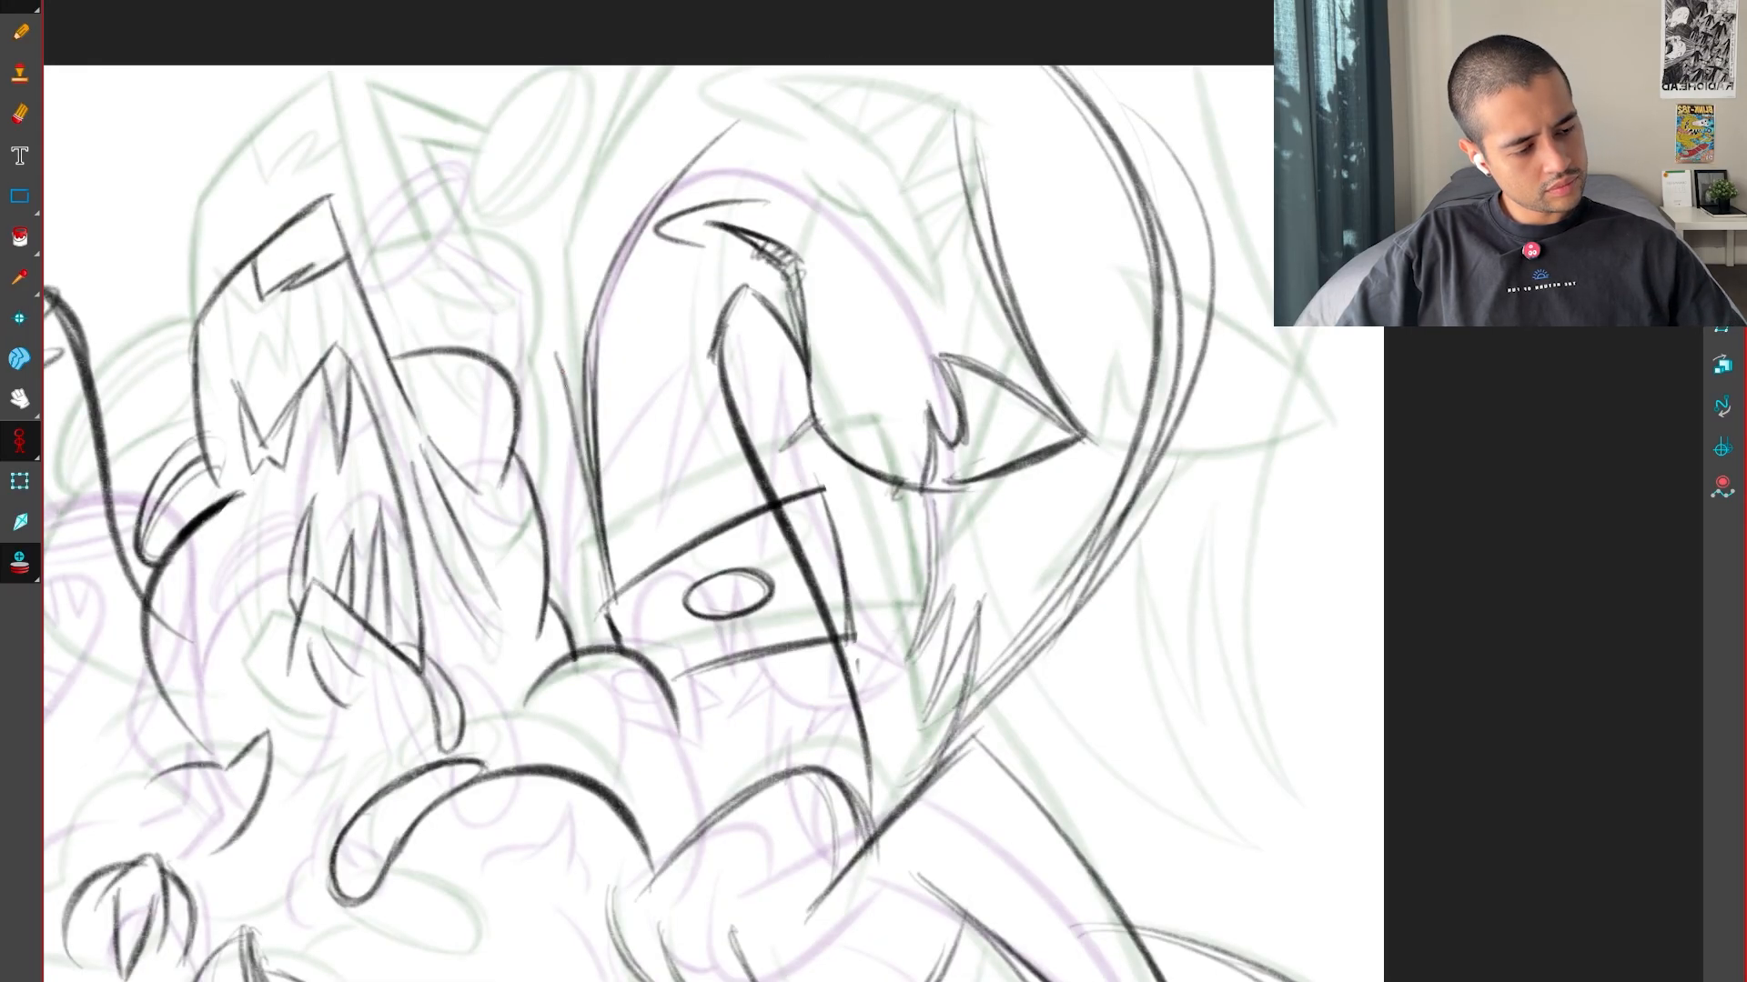
drag(594, 545, 563, 247)
drag(566, 369, 675, 65)
drag(561, 302, 672, 65)
key(comma)
key(period)
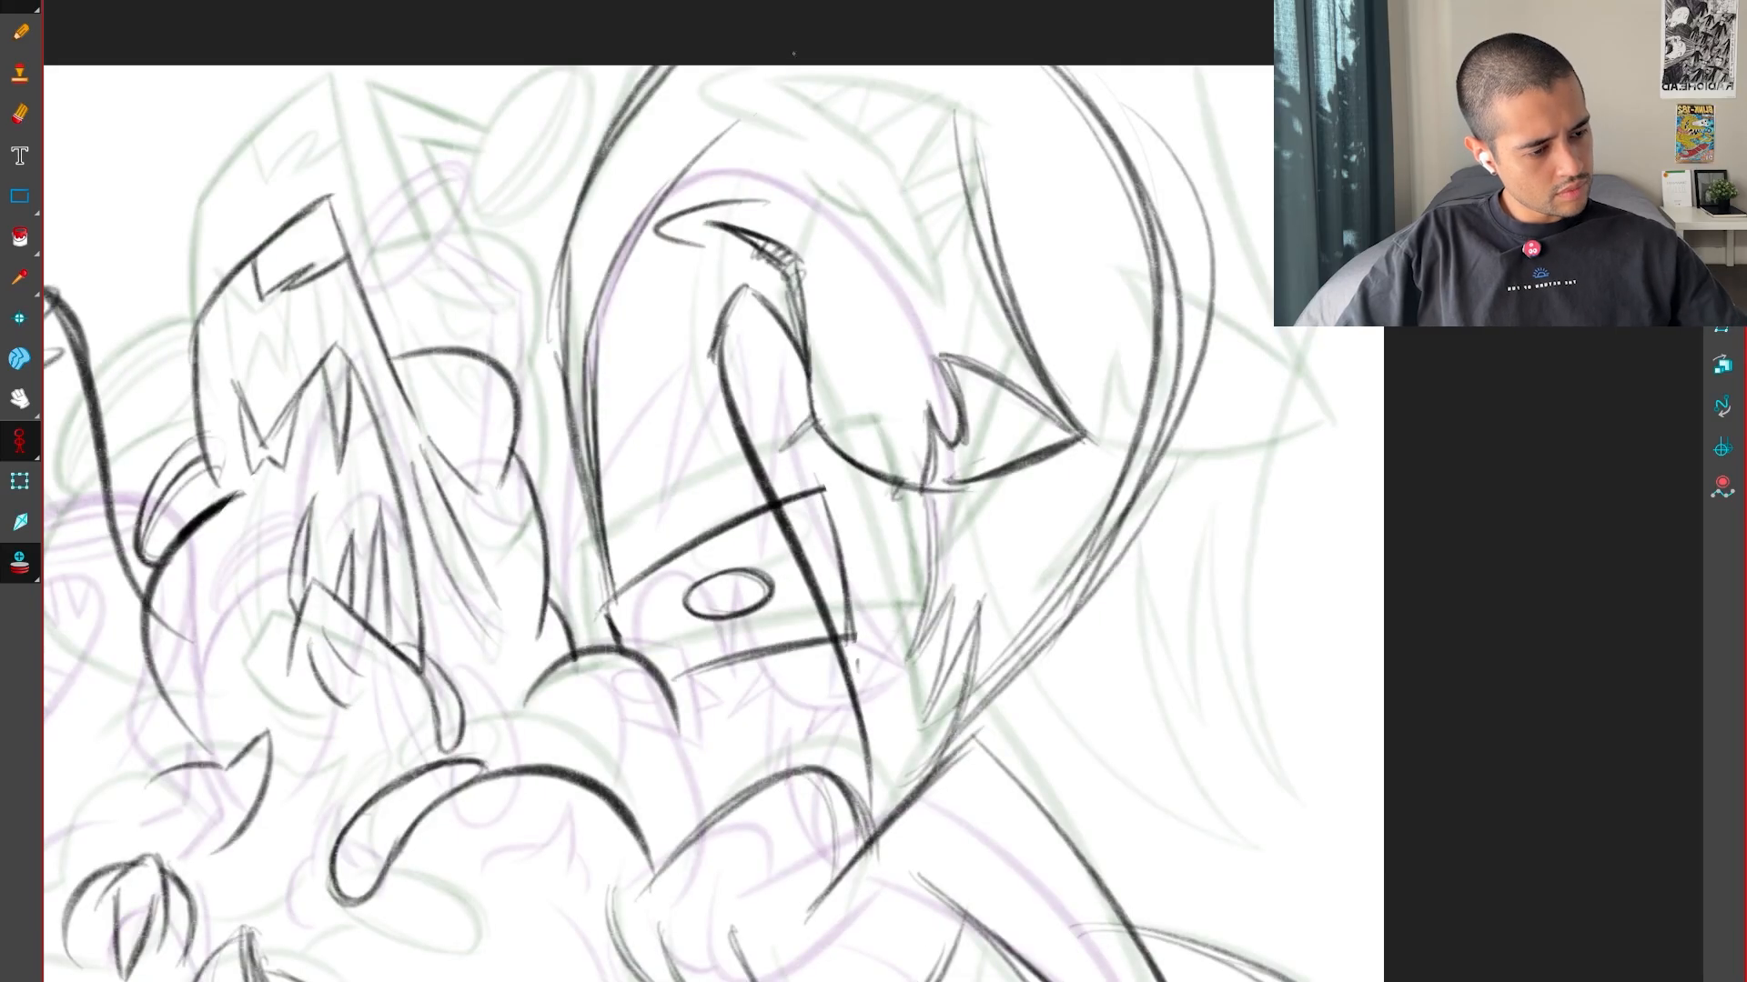
Extend the inner head curve to a peak and draw a hair spike down across the snout tip, comparing with the keys
key(comma)
key(period)
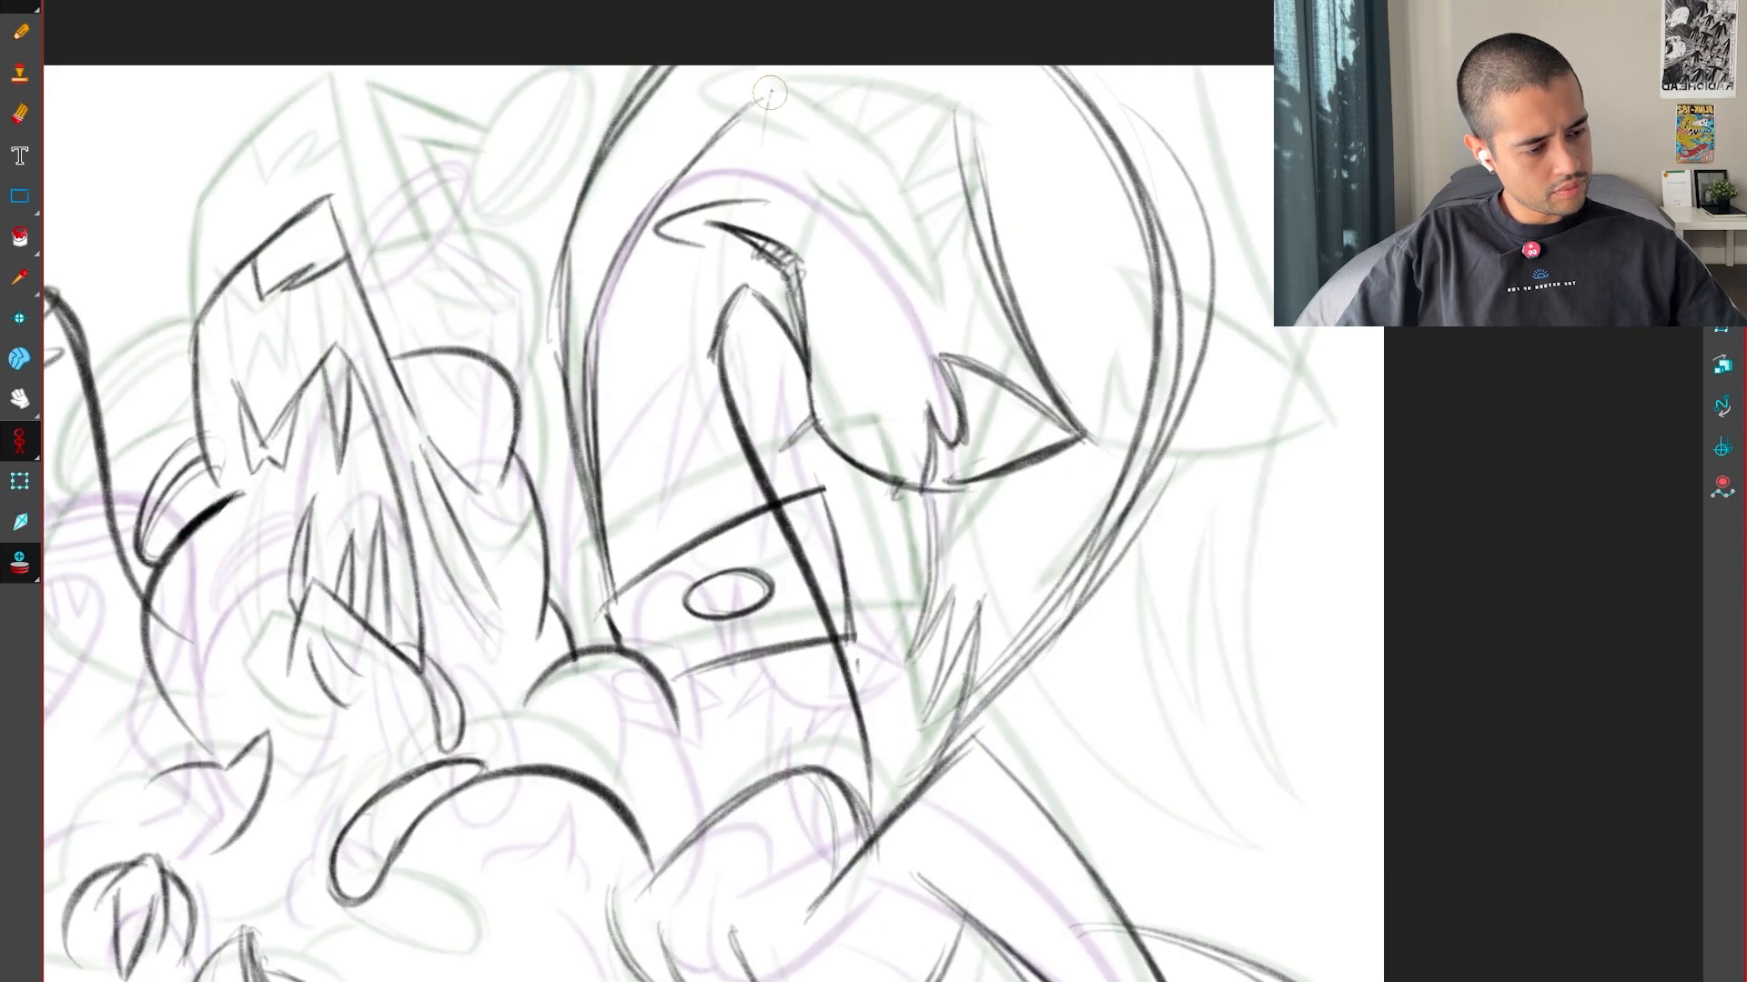
key(comma)
drag(698, 242, 765, 86)
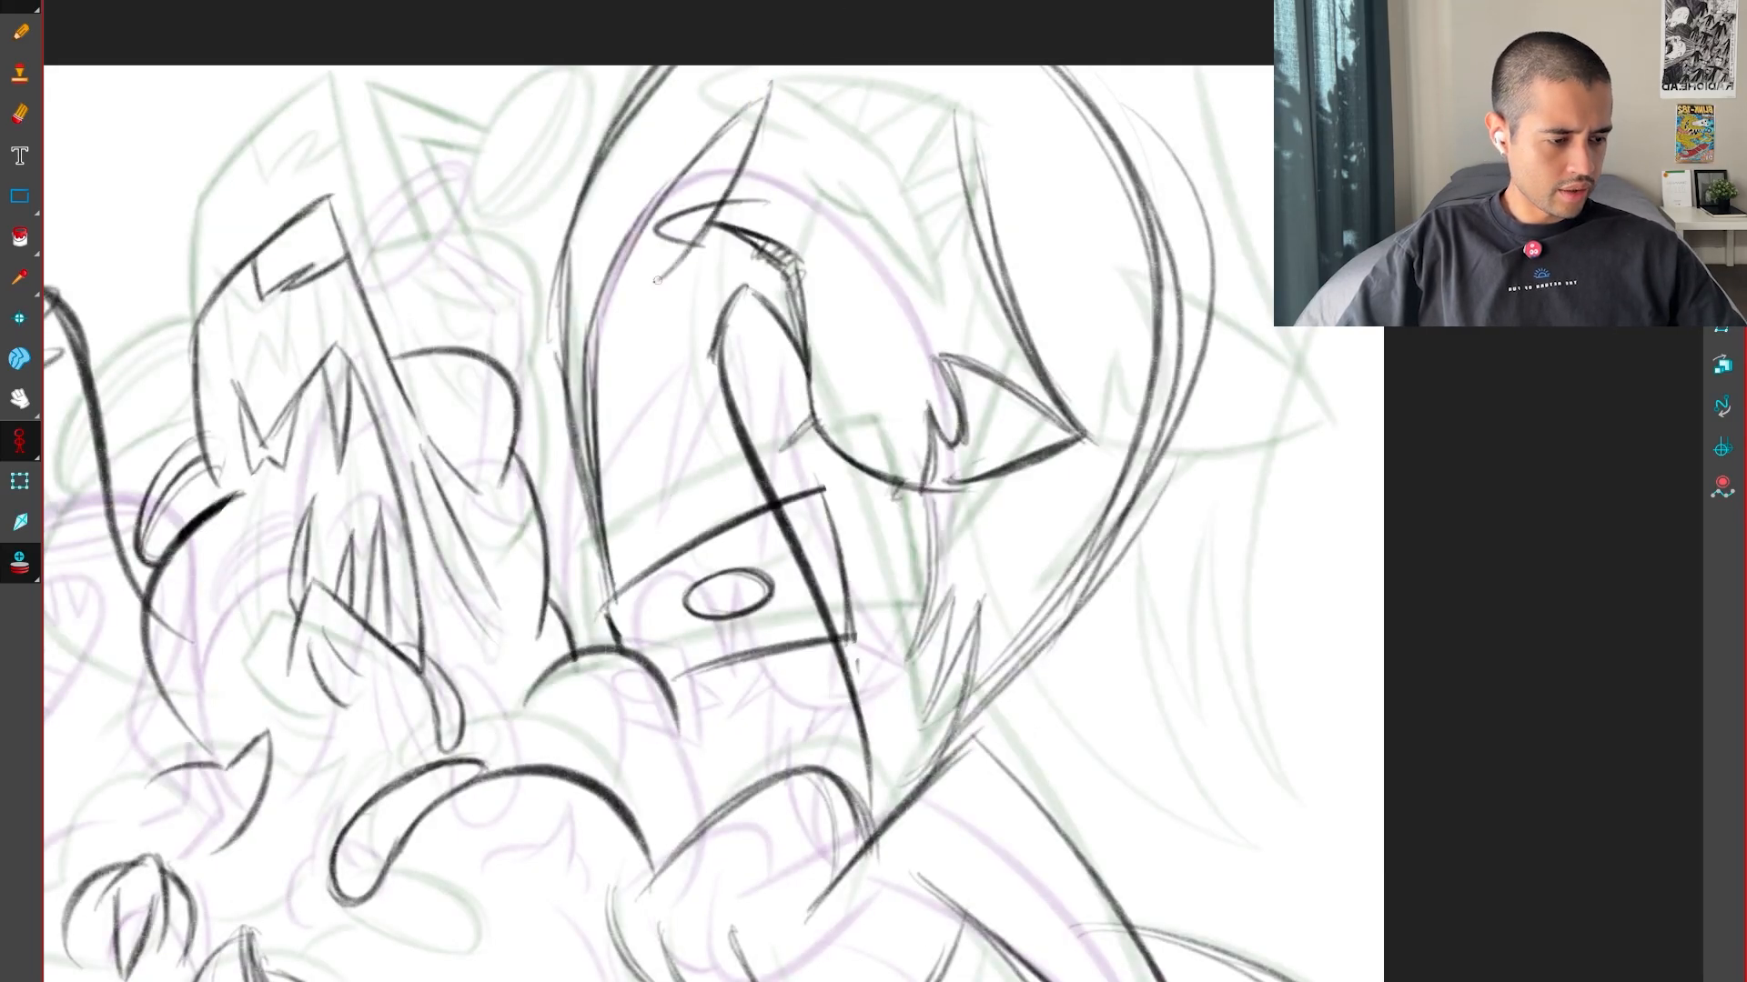
key(period)
key(Right)
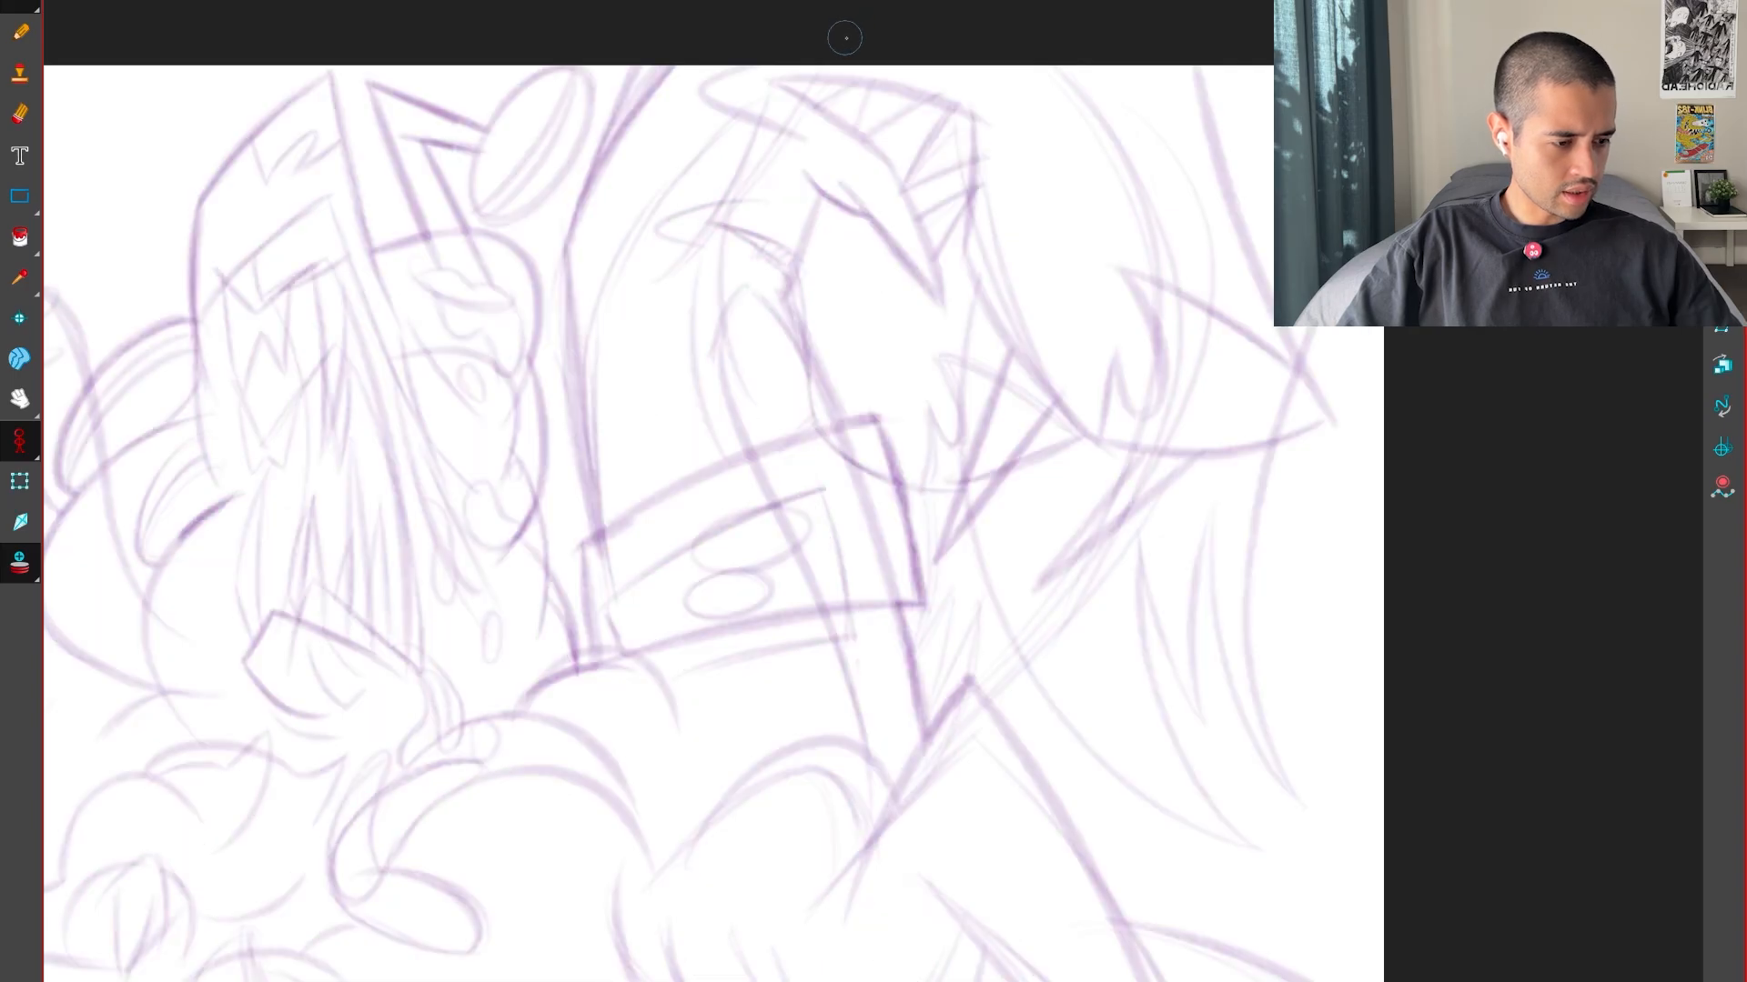
key(Left)
key(Right)
key(Right)
Add further pointed hair spikes beside the first one at the top of the head, flipping between drawings to check
key(g)
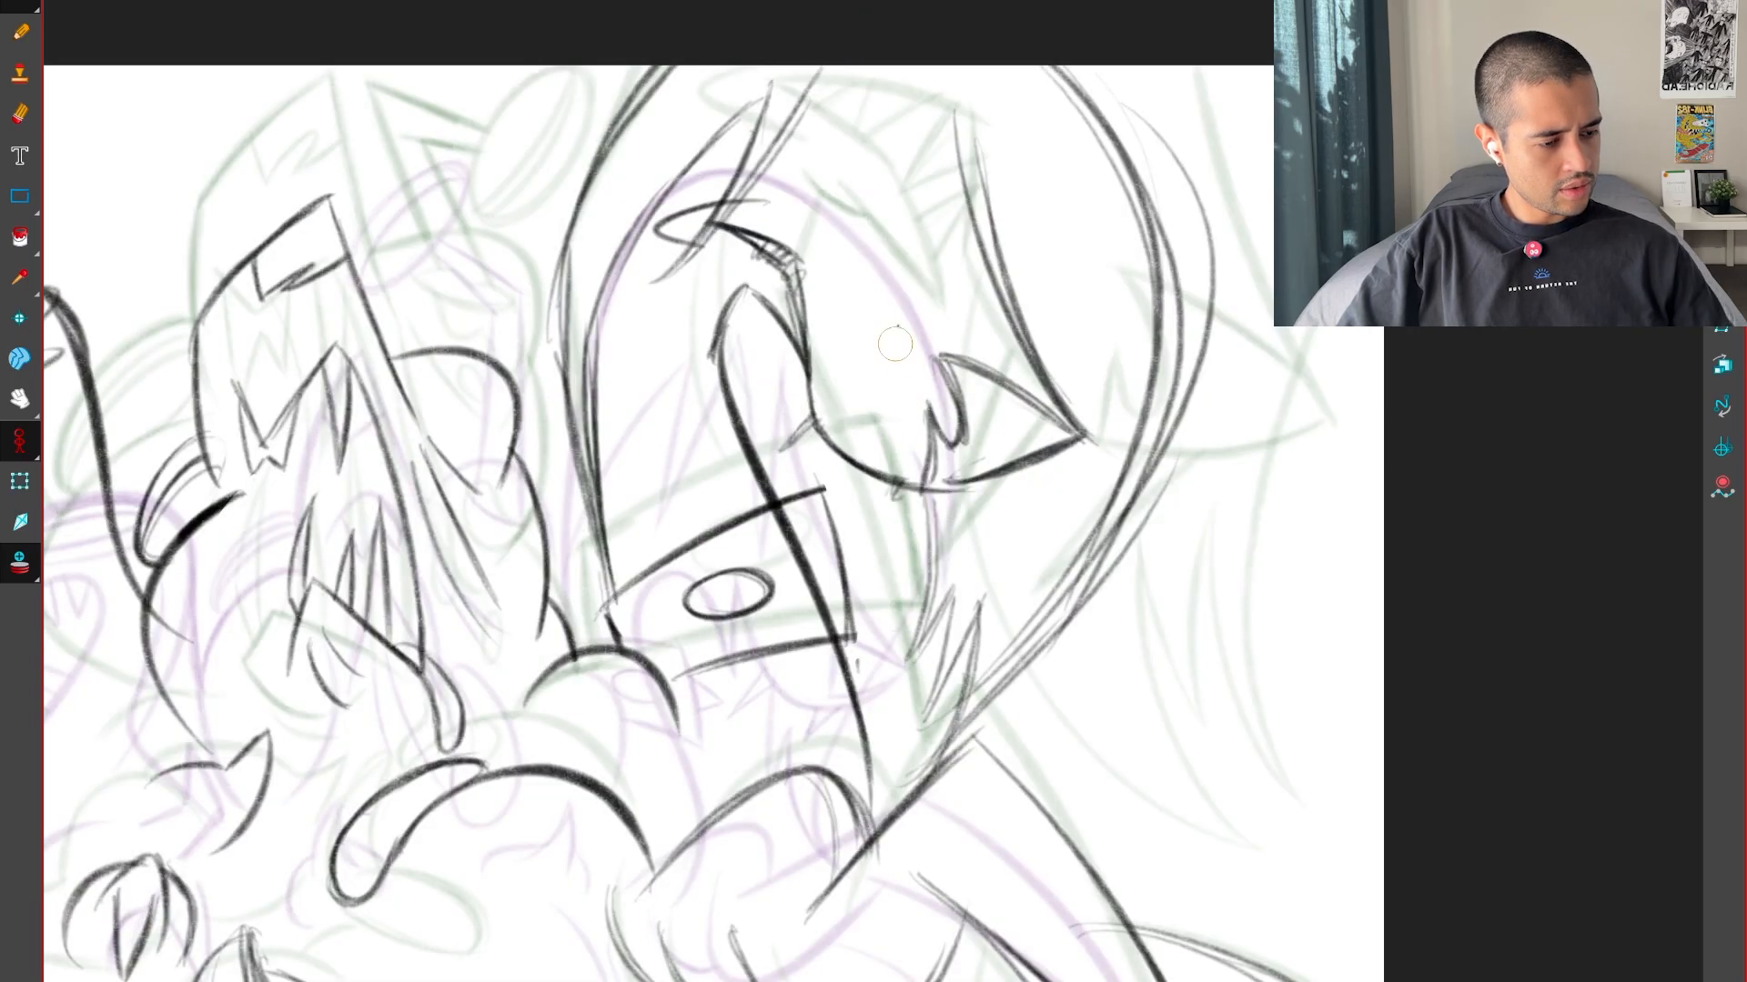
key(f)
key(g)
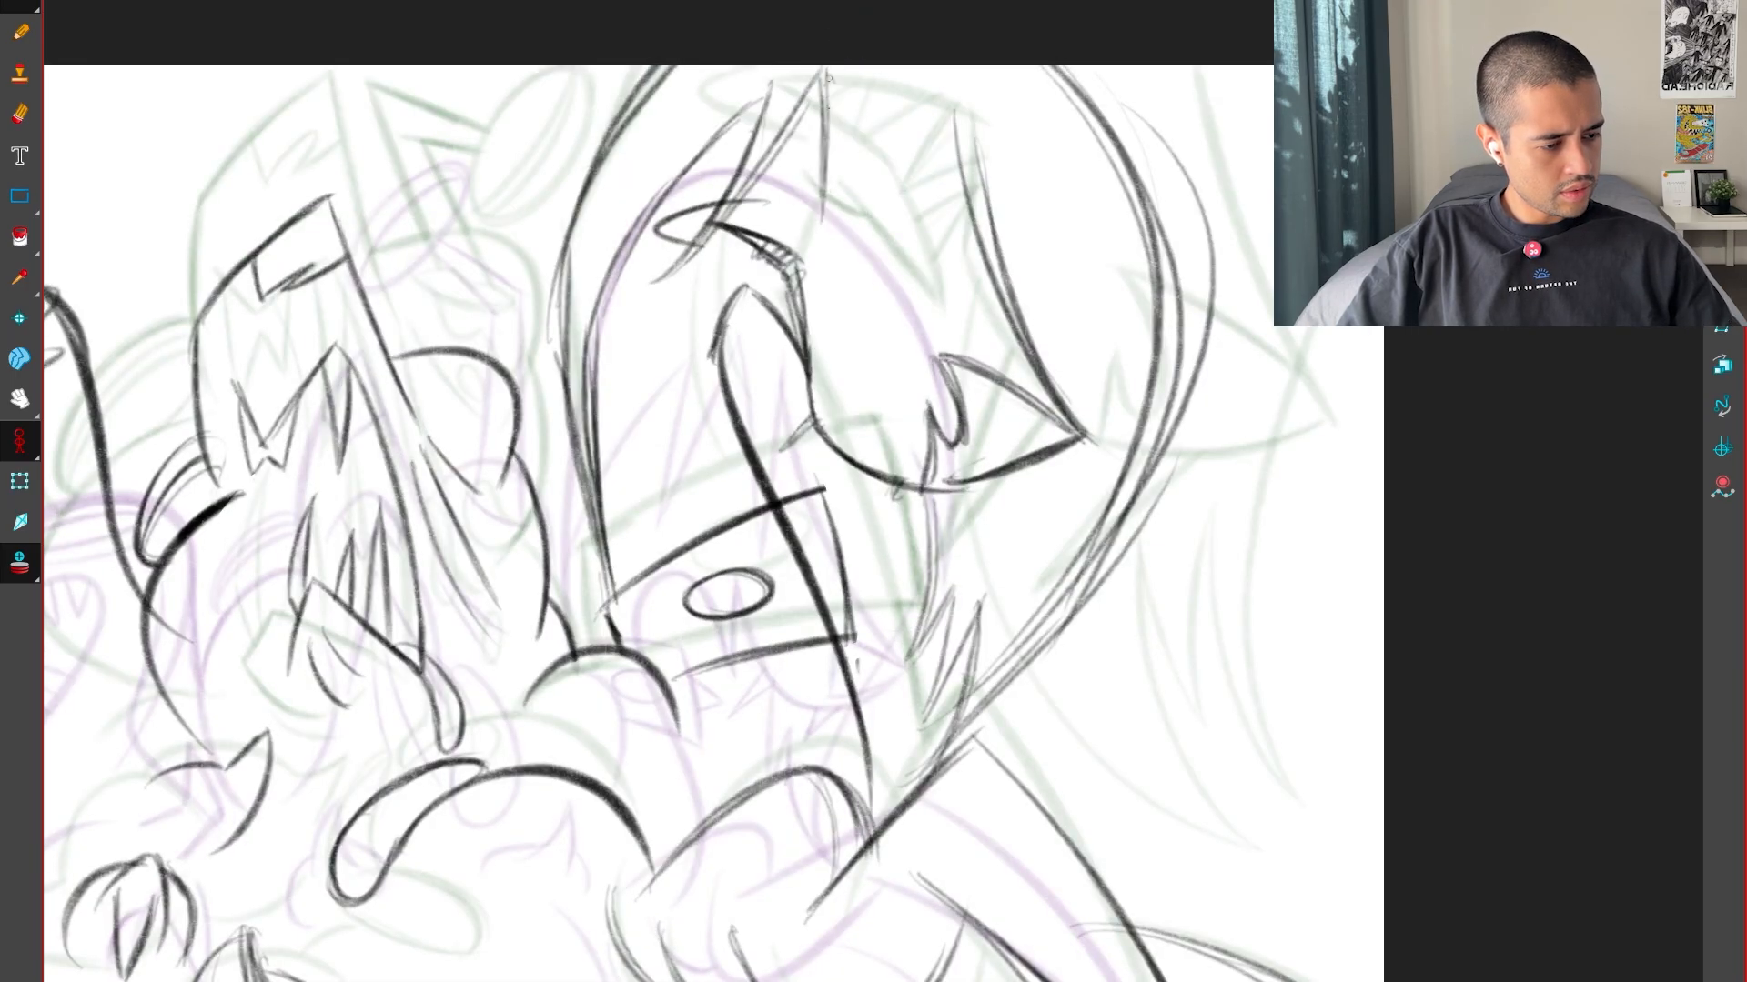
key(f)
key(g)
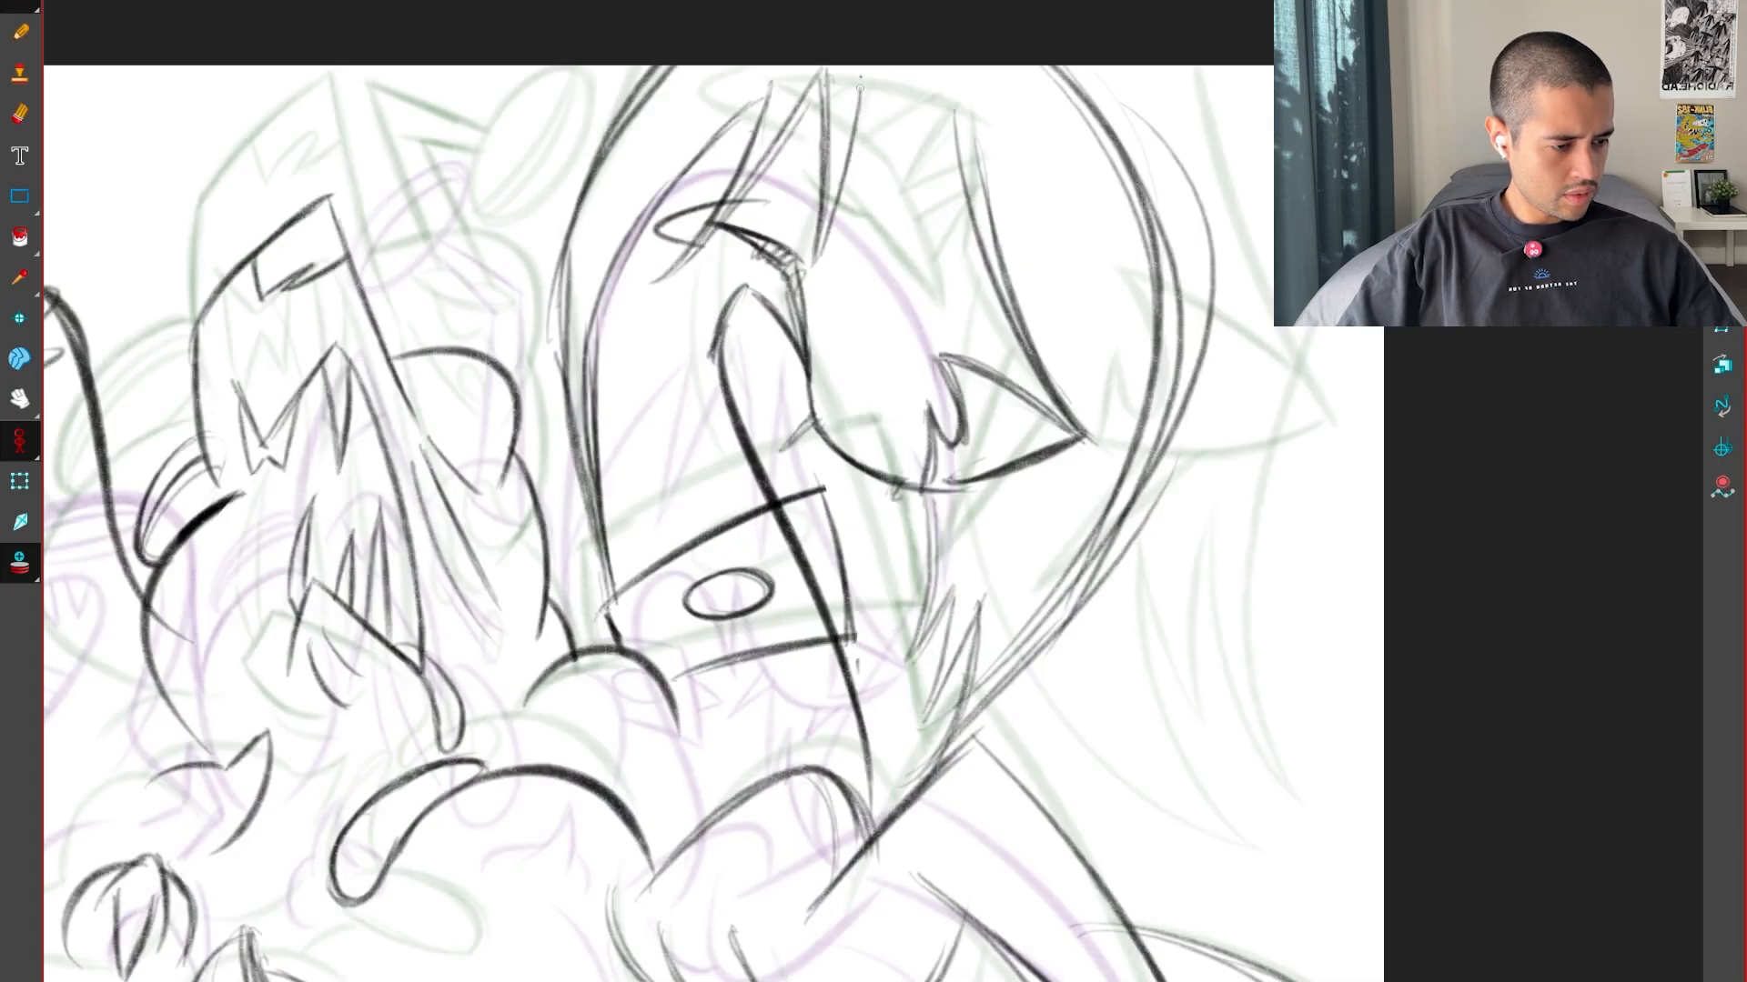
key(f)
key(g)
Undo the last long hair stroke and redraw it from the canvas edge down into the head's back edge
drag(860, 87, 983, 292)
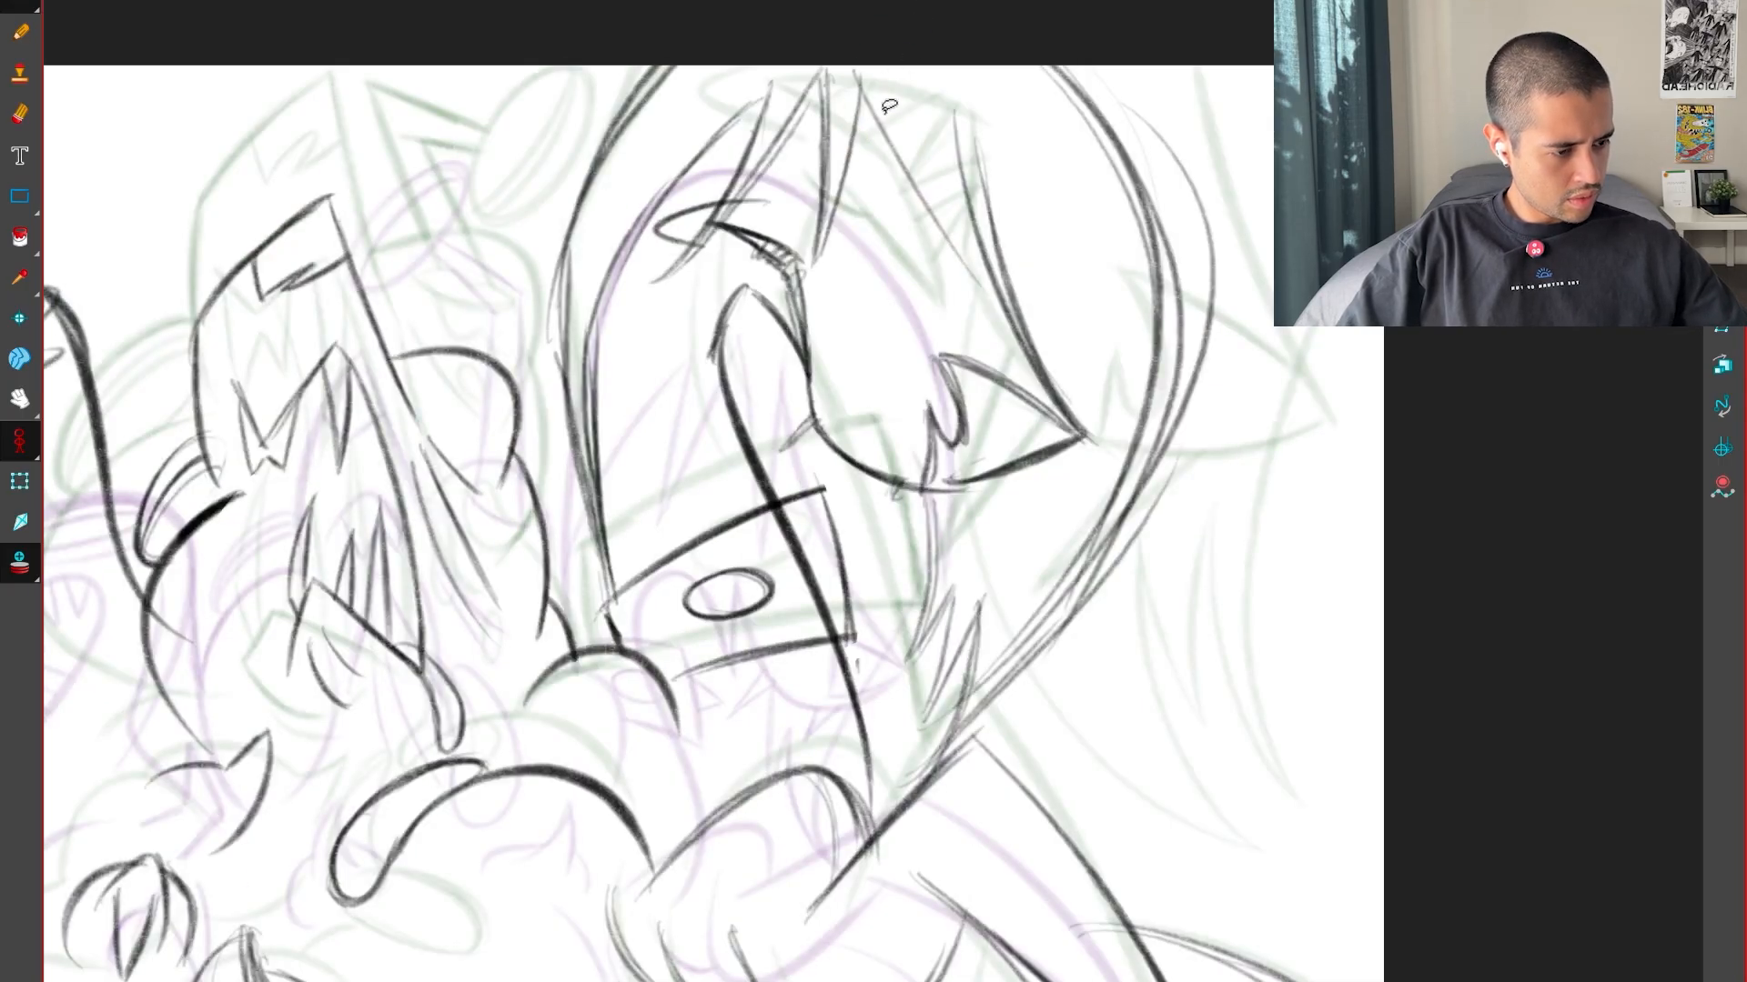
key(ctrl+z)
key(ctrl+z)
mouse_move(816, 266)
mouse_down()
mouse_move(867, 103)
mouse_move(1001, 276)
mouse_up()
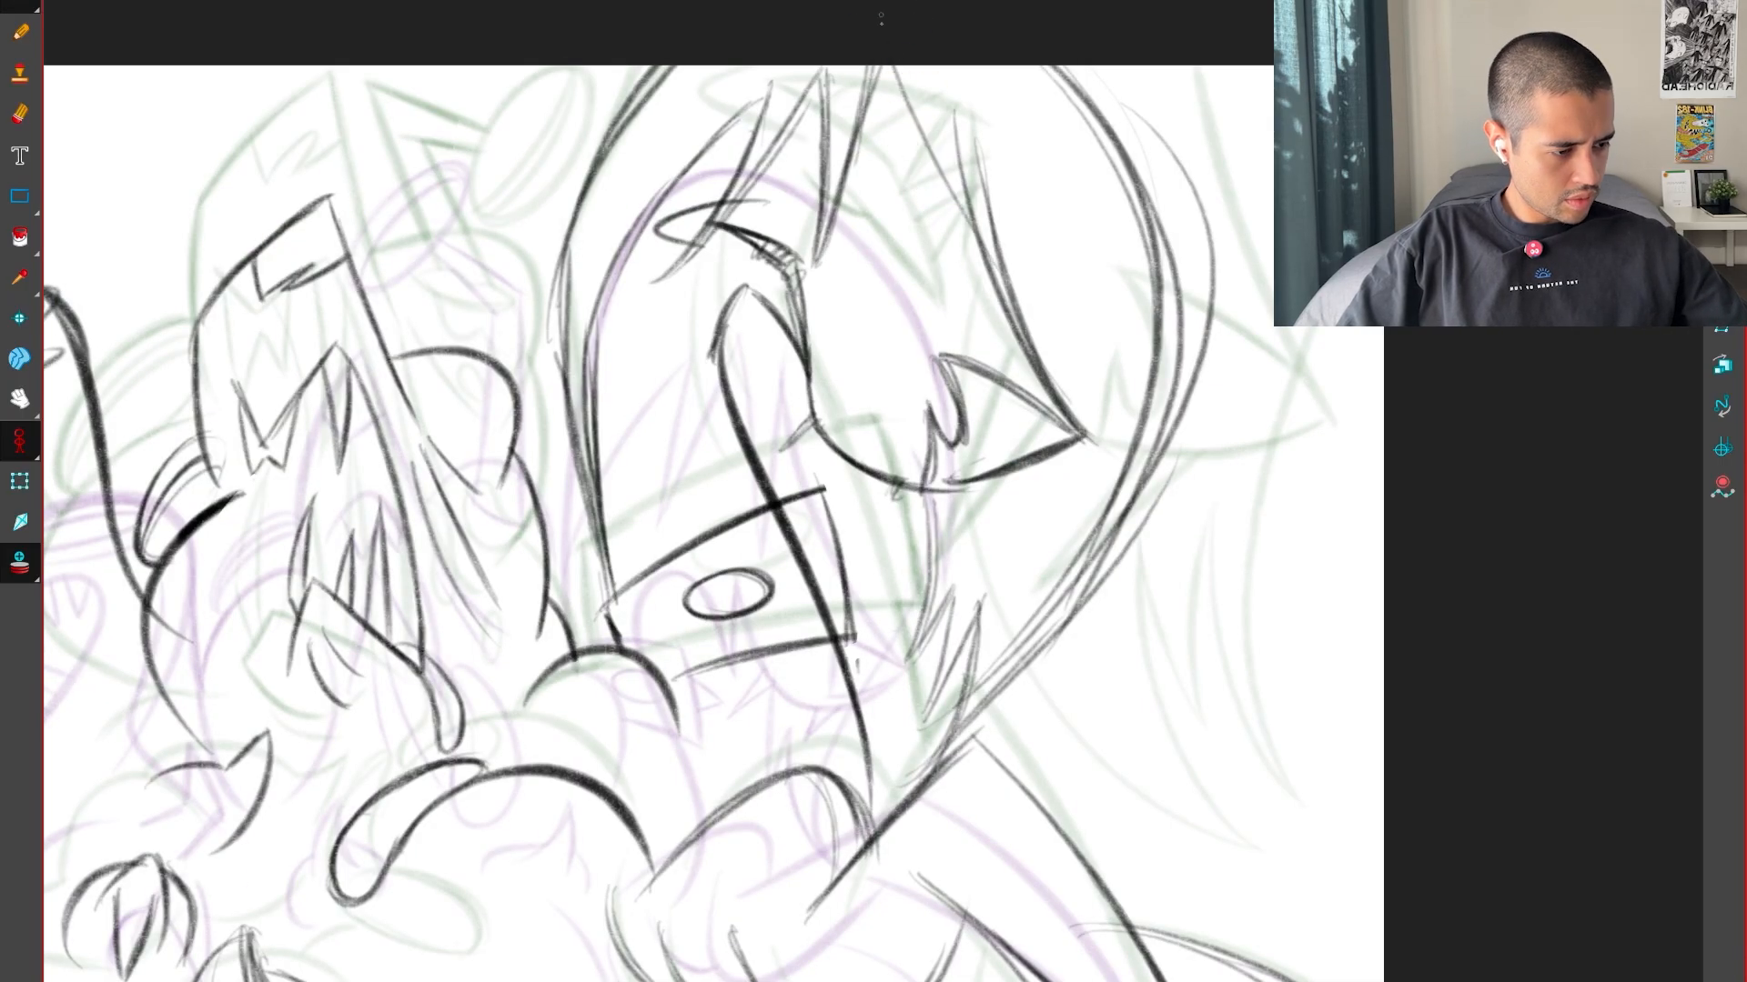
drag(894, 70, 1038, 369)
Flip through the neighbouring drawings to examine how the hair spikes and head move between the keys
key(f)
key(g)
key(g)
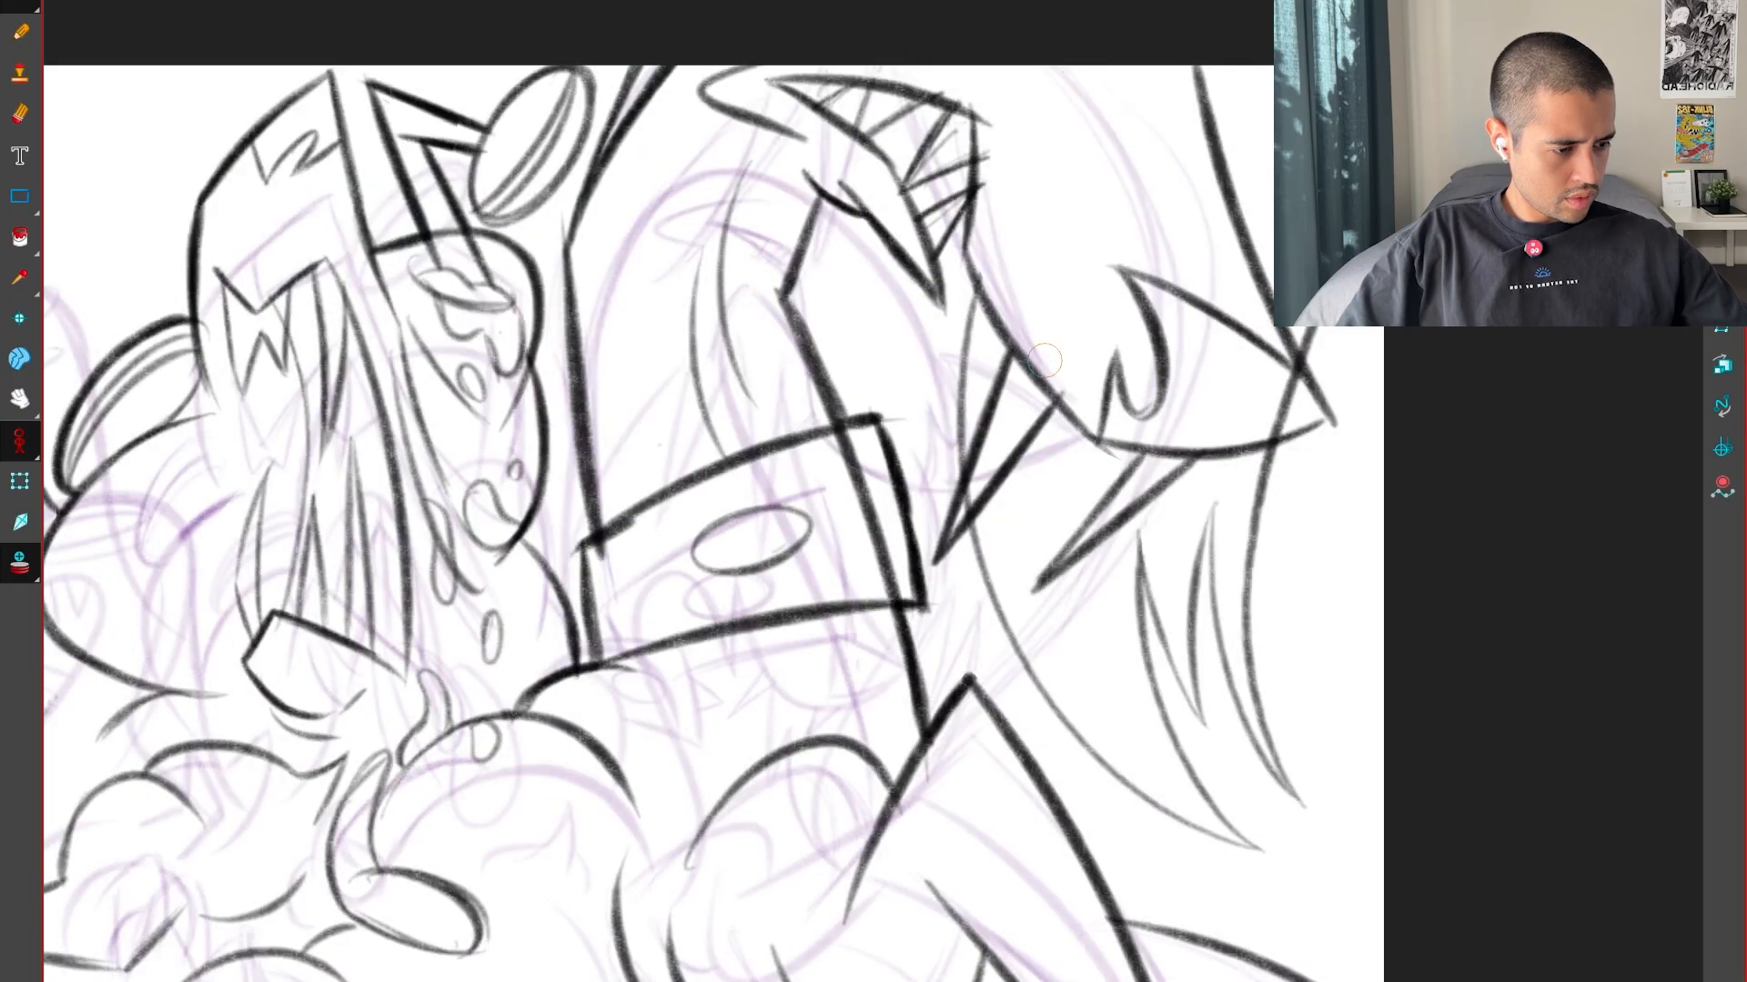
key(f)
key(f)
key(g)
key(g)
key(f)
key(f)
Reinforce the large head's back edge with an angular outline running up to the canvas edge, flipping between the keys to check
key(g)
key(g)
key(f)
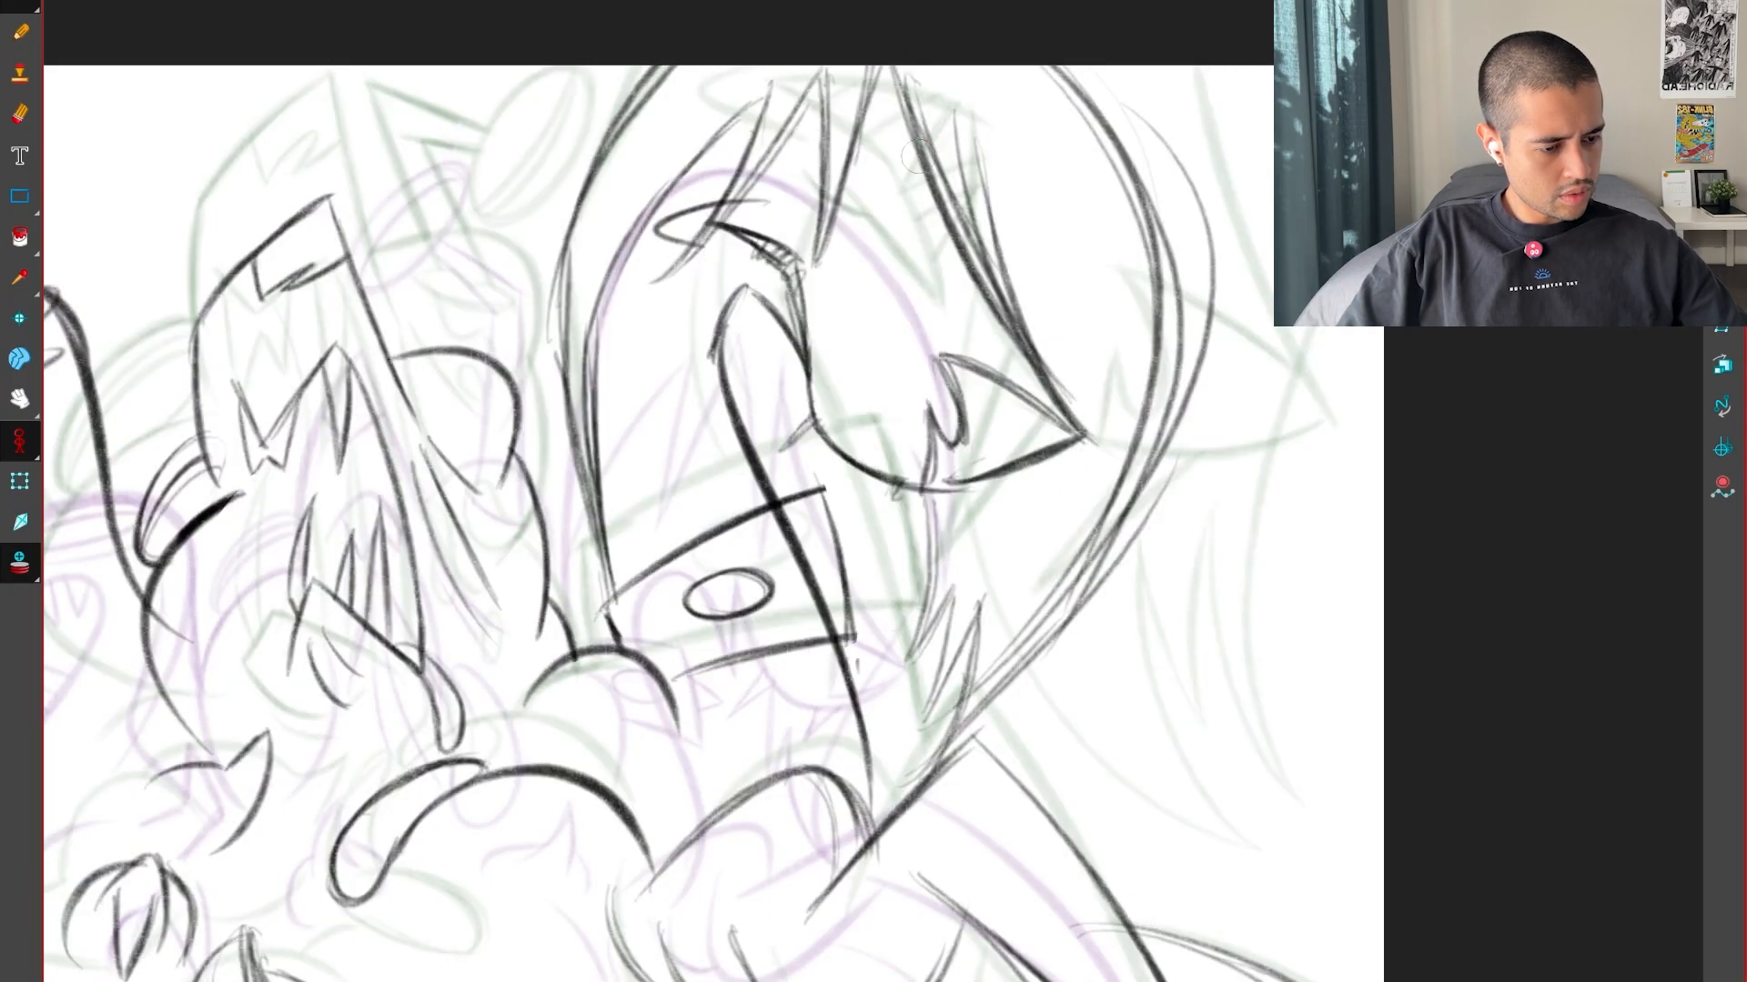
drag(561, 285, 596, 523)
drag(555, 248, 600, 537)
drag(555, 313, 667, 41)
drag(555, 241, 714, 11)
key(f)
key(g)
key(g)
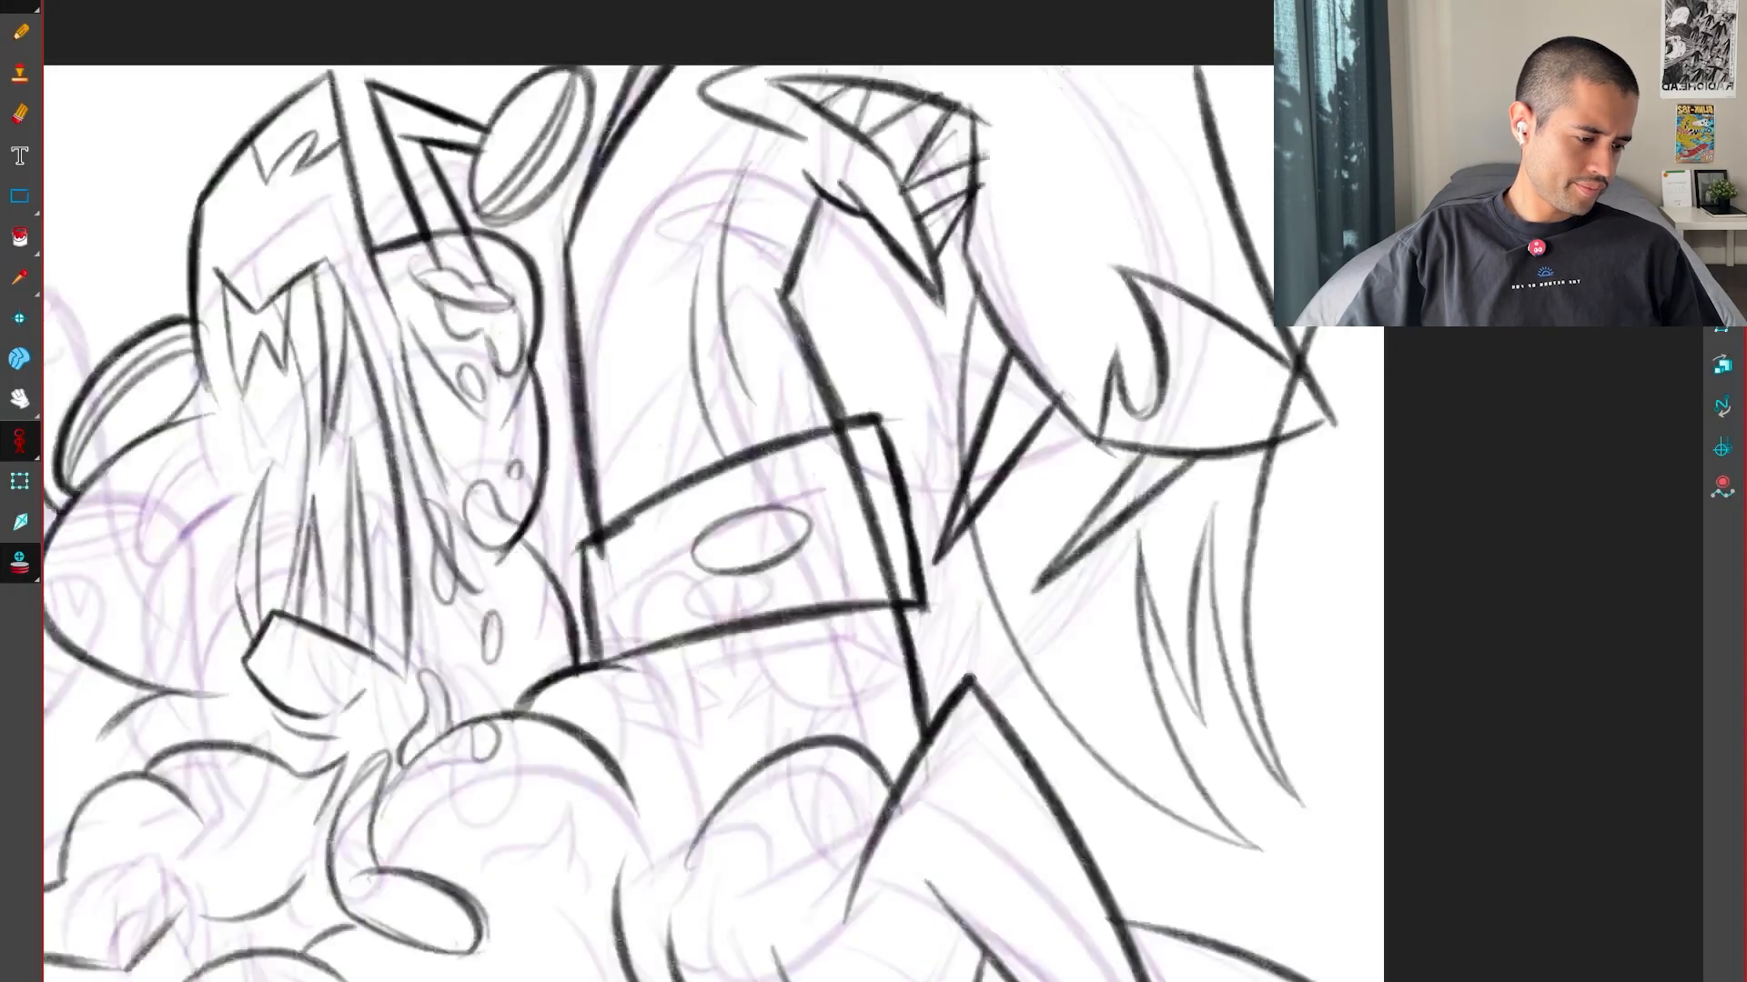
key(f)
key(f)
key(g)
key(g)
key(f)
key(f)
key(g)
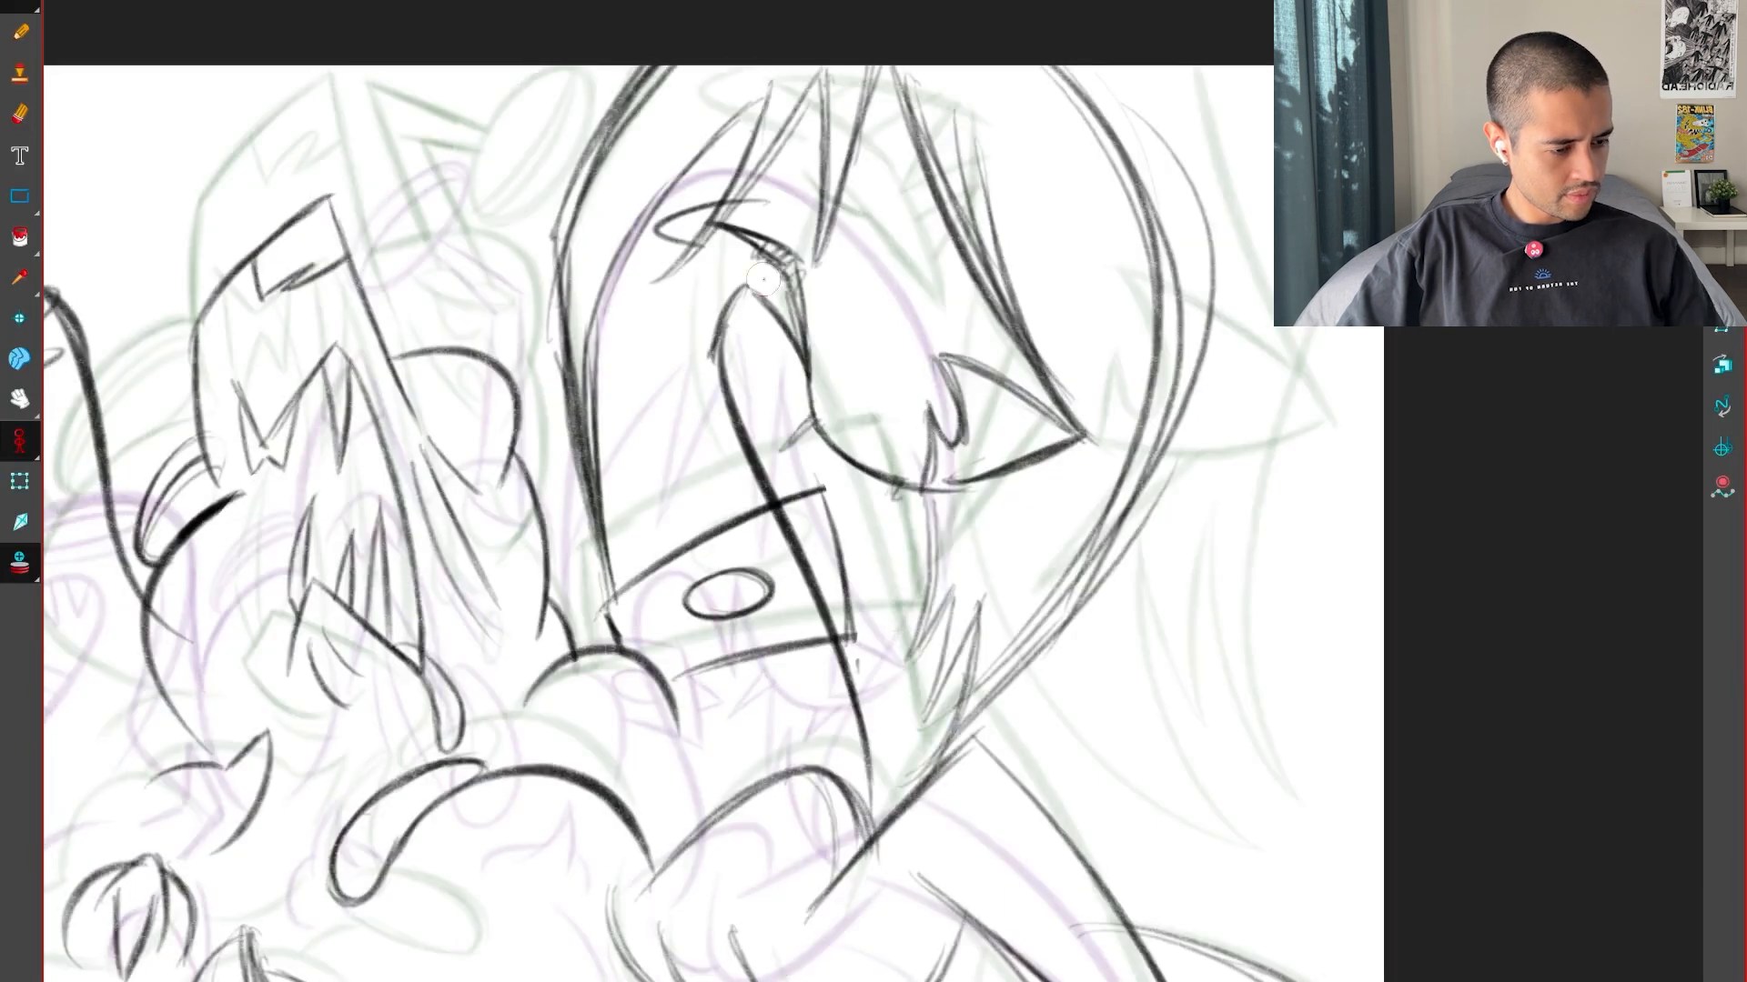
Thicken the inner neck curve just below its peak and trim the loose hatching beside it, comparing with the neighbouring drawings
drag(730, 369, 775, 502)
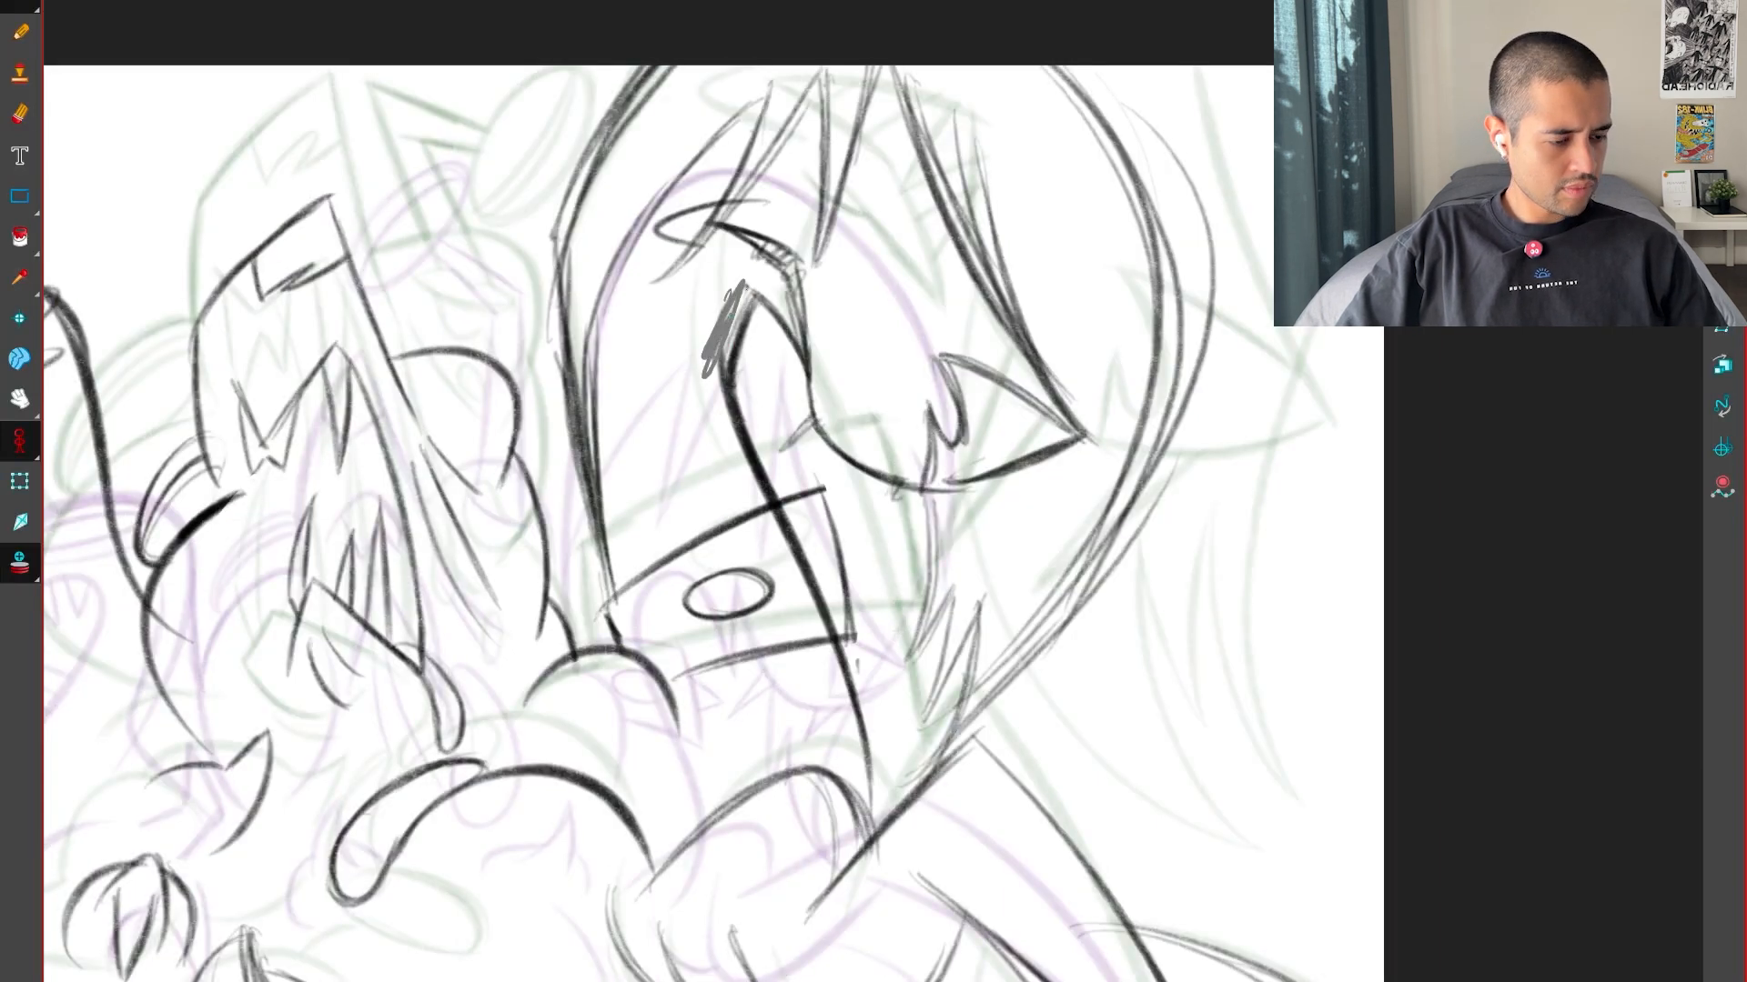
key(f)
mouse_move(733, 292)
mouse_down()
mouse_move(713, 360)
mouse_move(889, 247)
mouse_up()
key(g)
key(g)
key(f)
Darken the front edge of the large head from beside the snout down toward its base, checking against the keys
key(f)
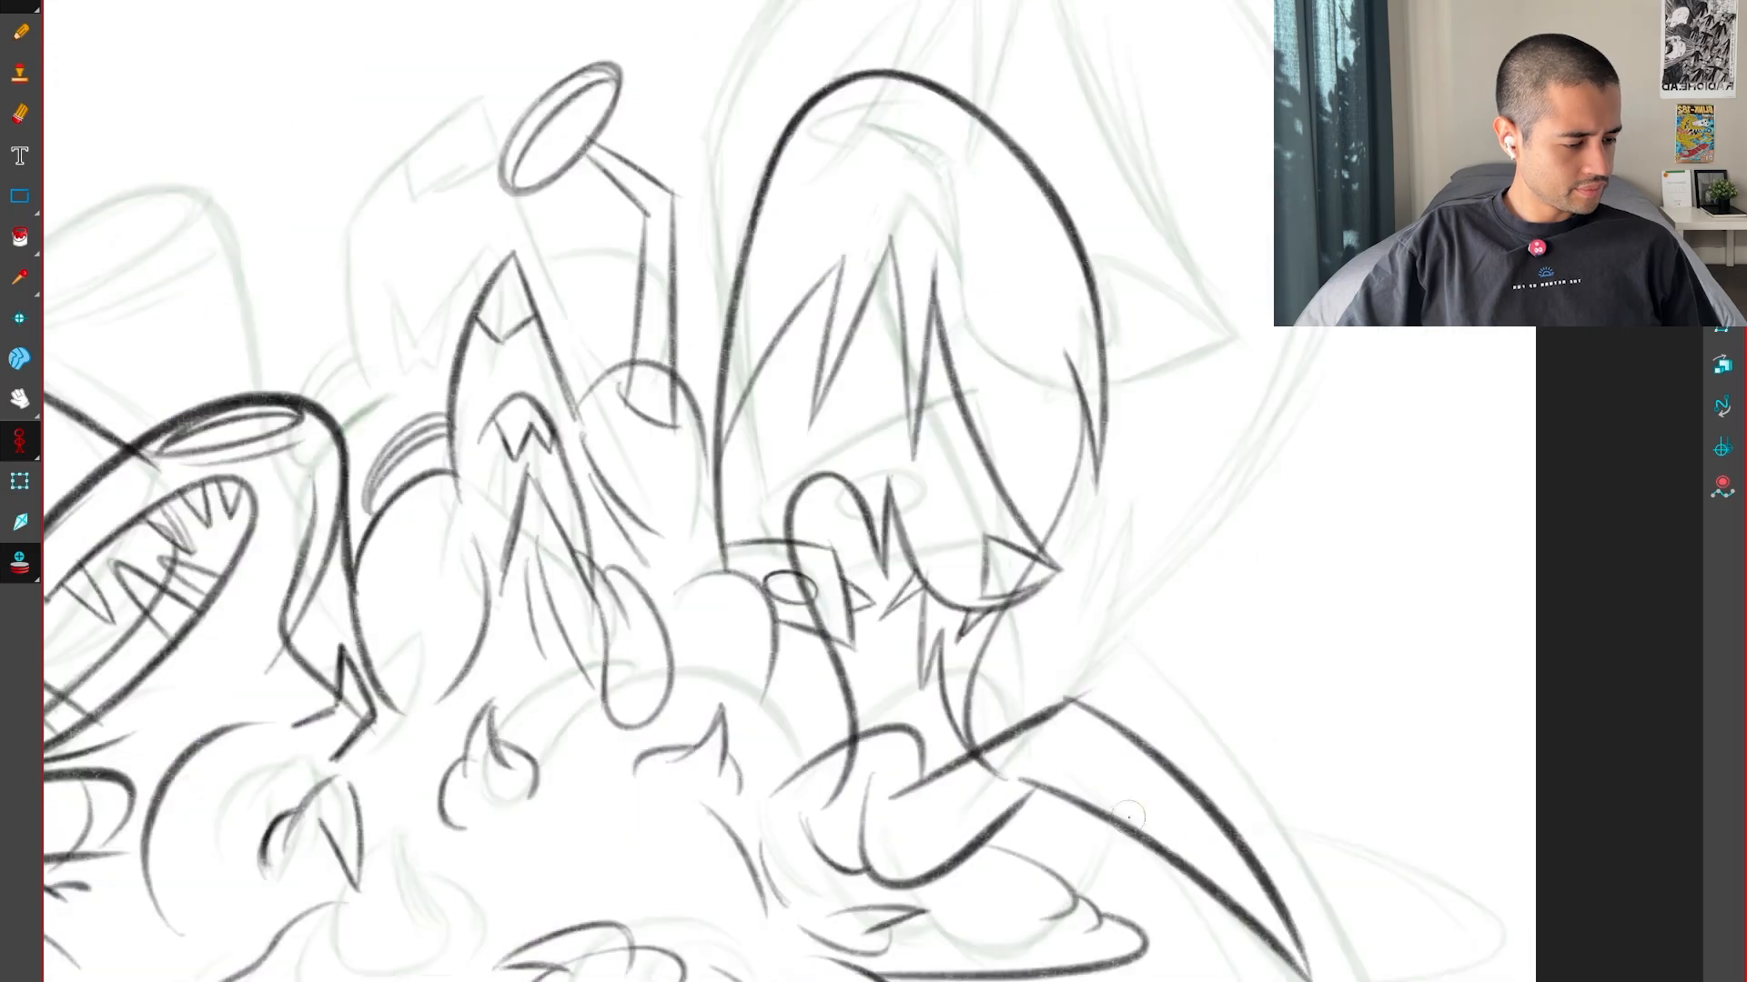
key(g)
key(g)
key(f)
key(f)
key(g)
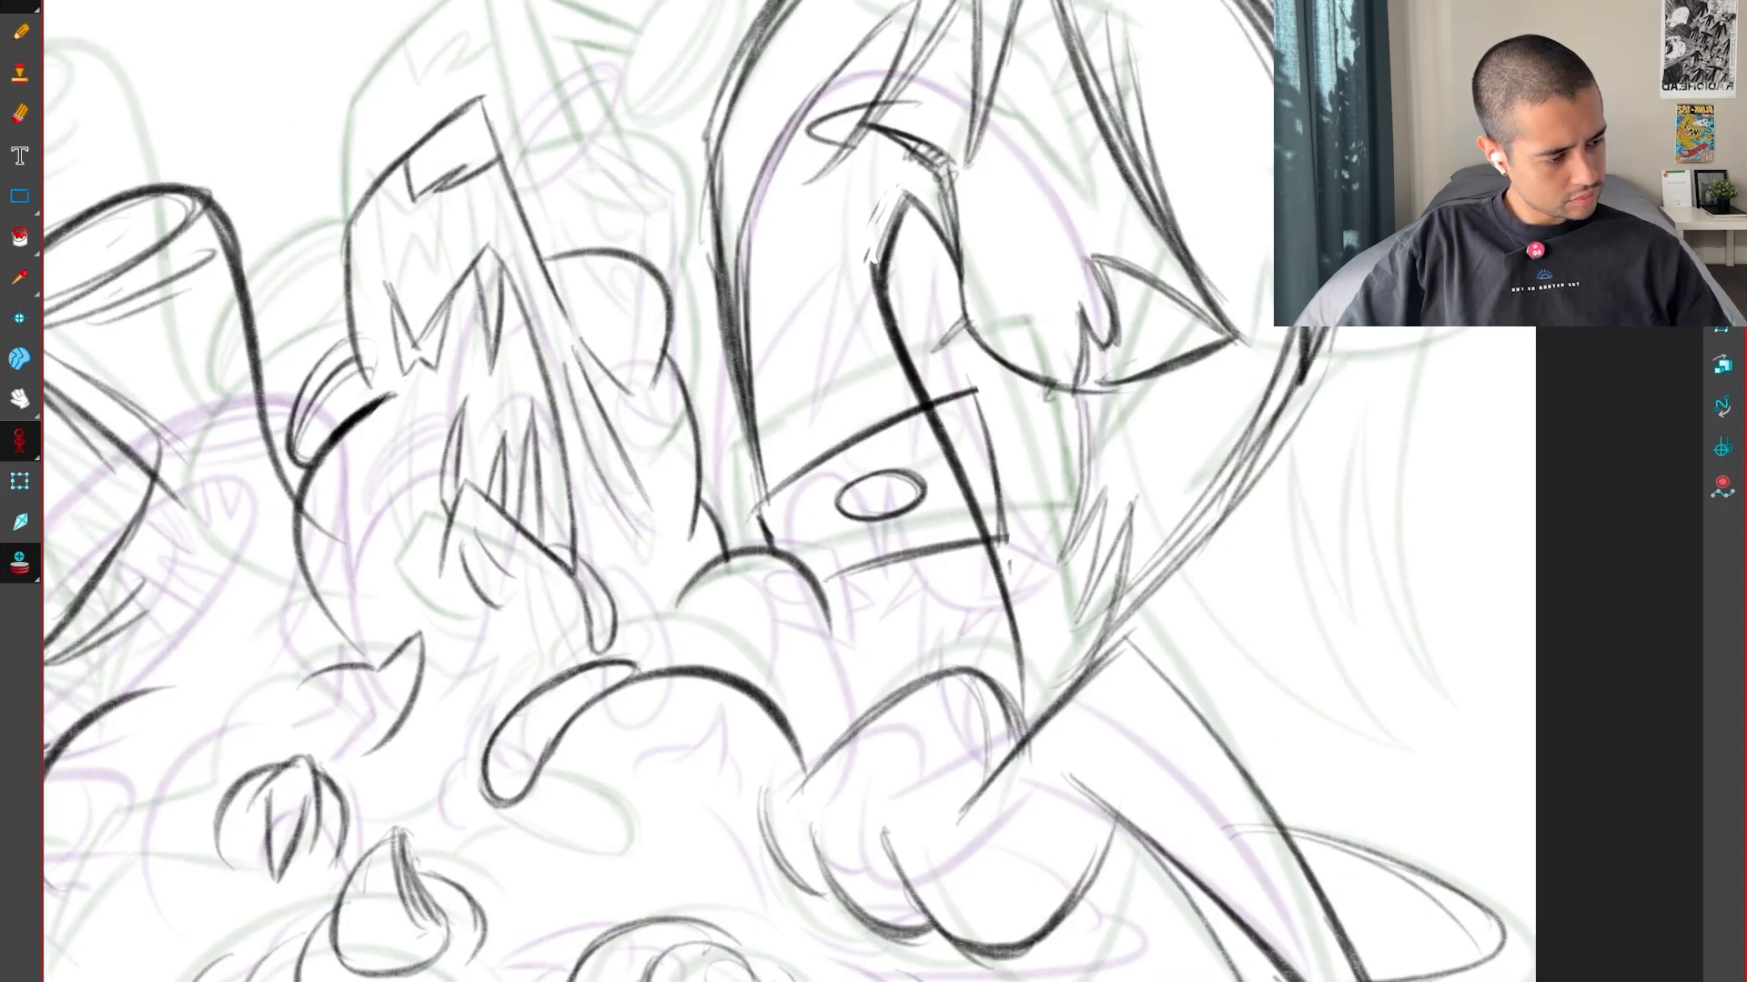
key(f)
key(g)
key(g)
key(f)
key(f)
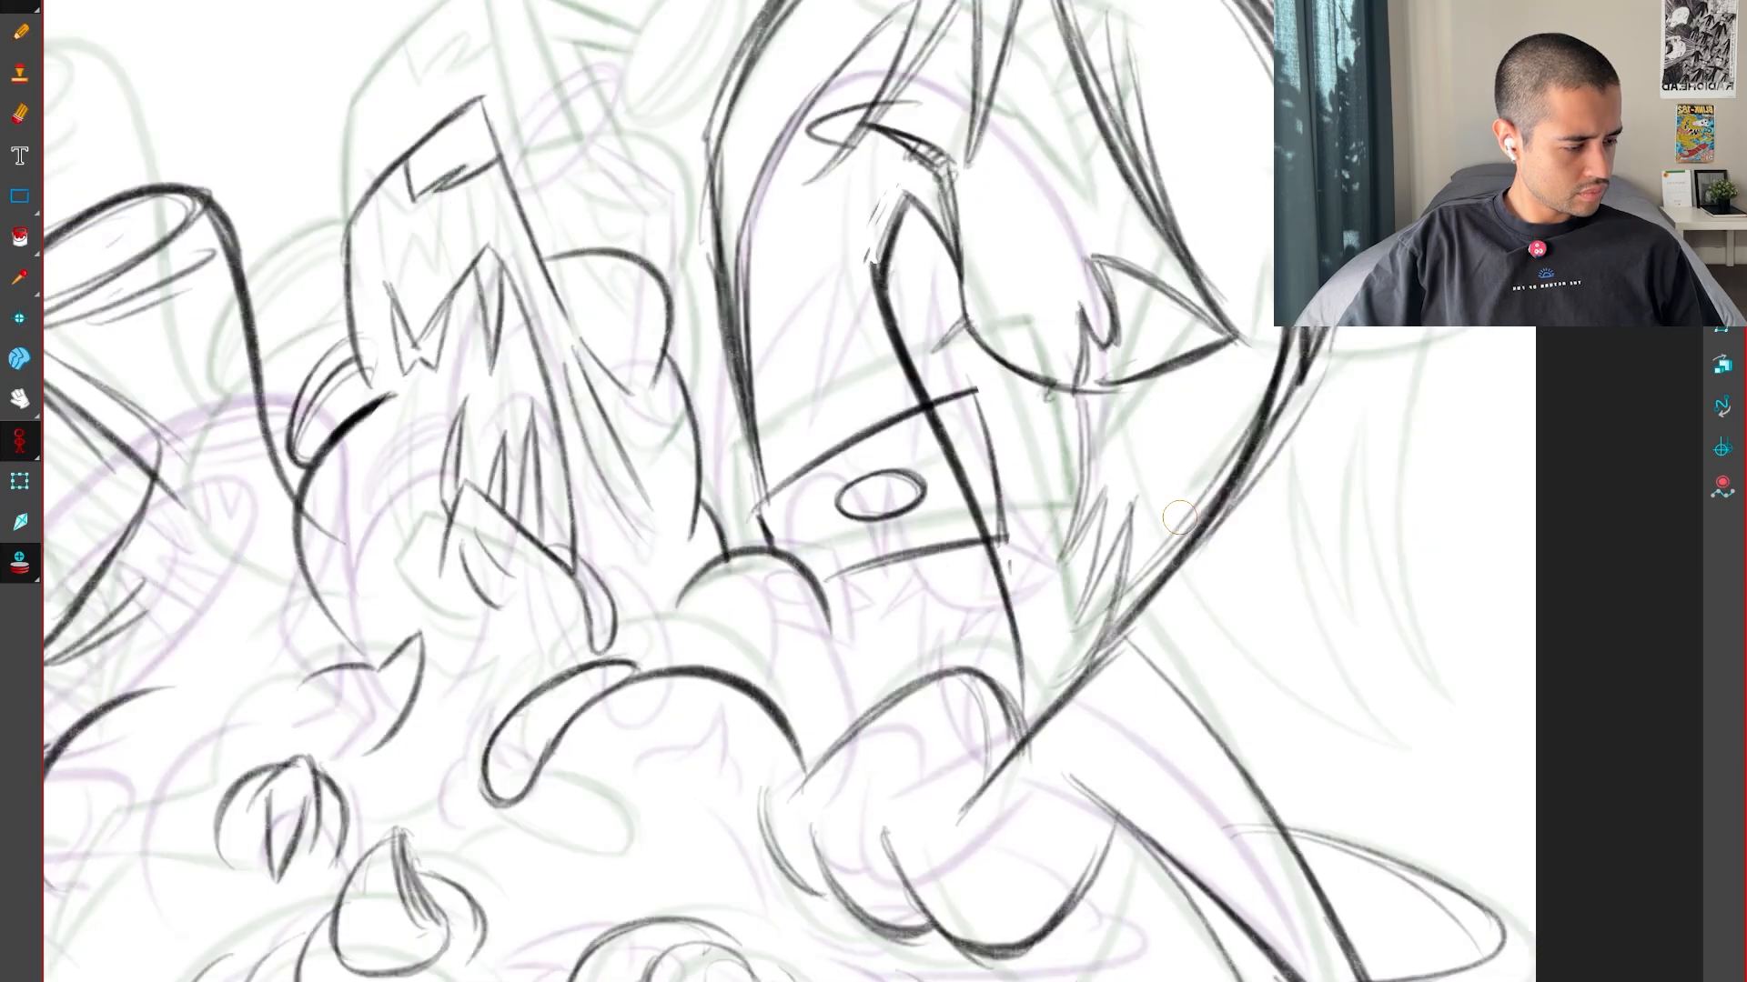
key(g)
Turn off the onion skin and flip through the drawings to compare the whole inbetween with both keys
key(1)
drag(913, 868, 1063, 867)
key(f)
key(g)
click(20, 562)
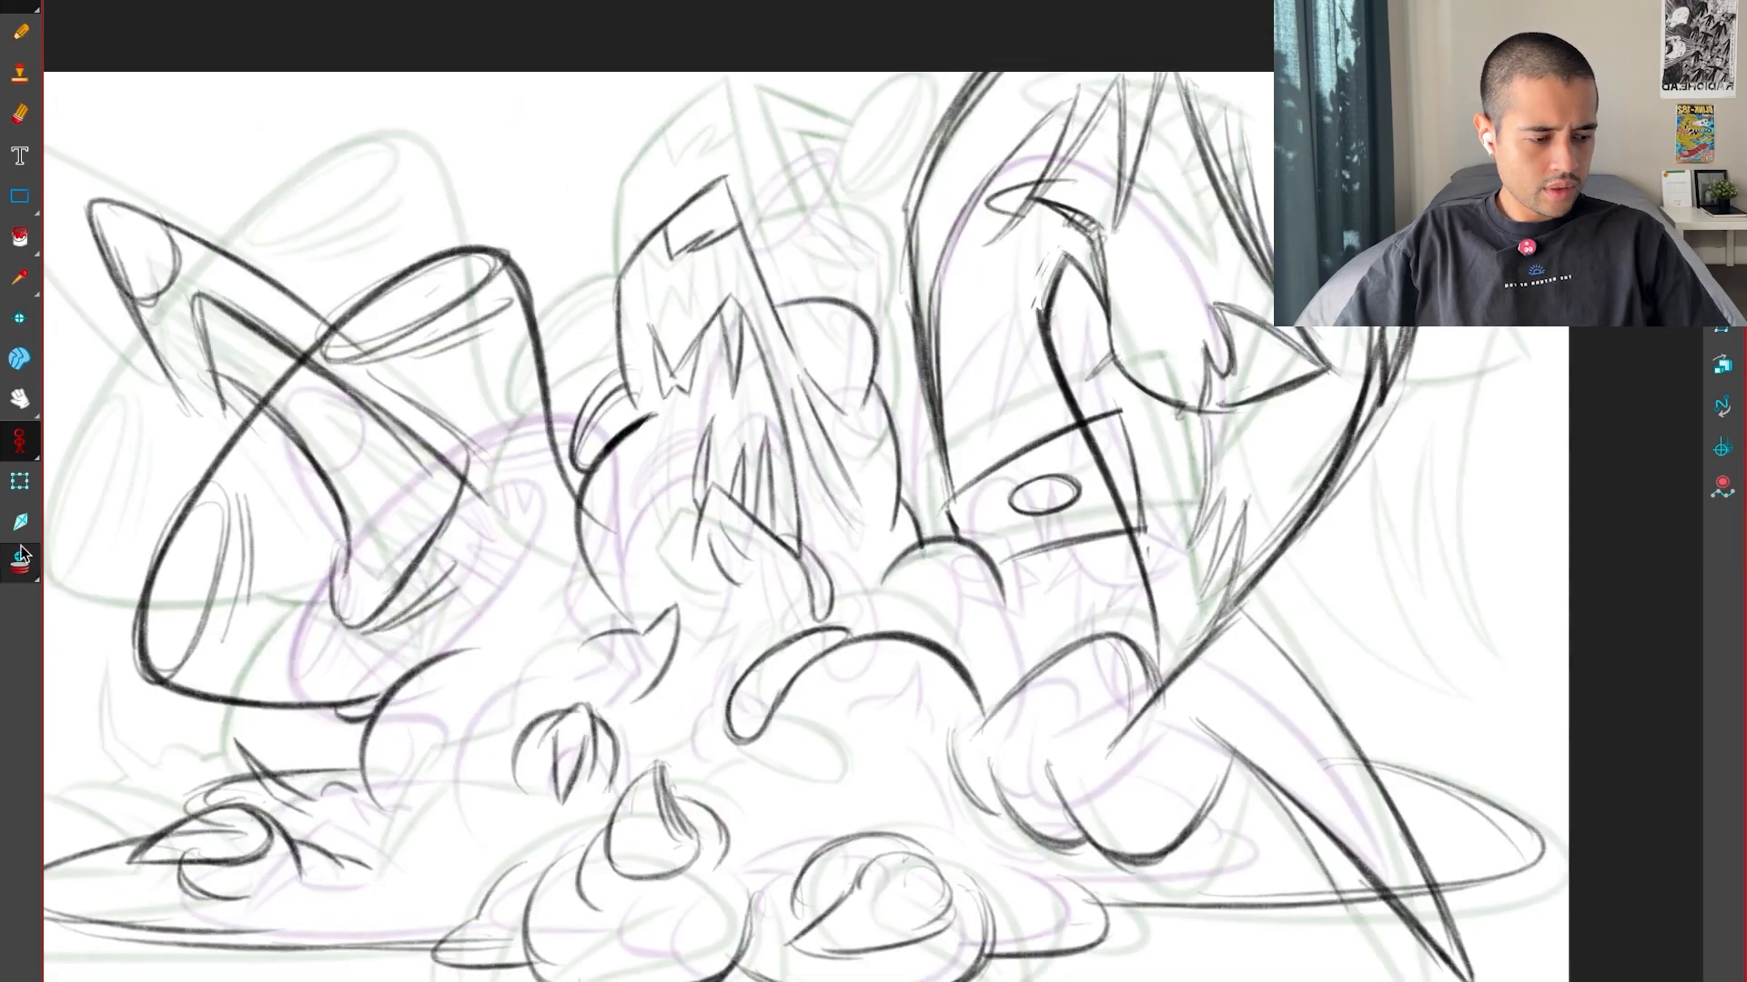
key(f)
key(g)
key(g)
key(f)
key(g)
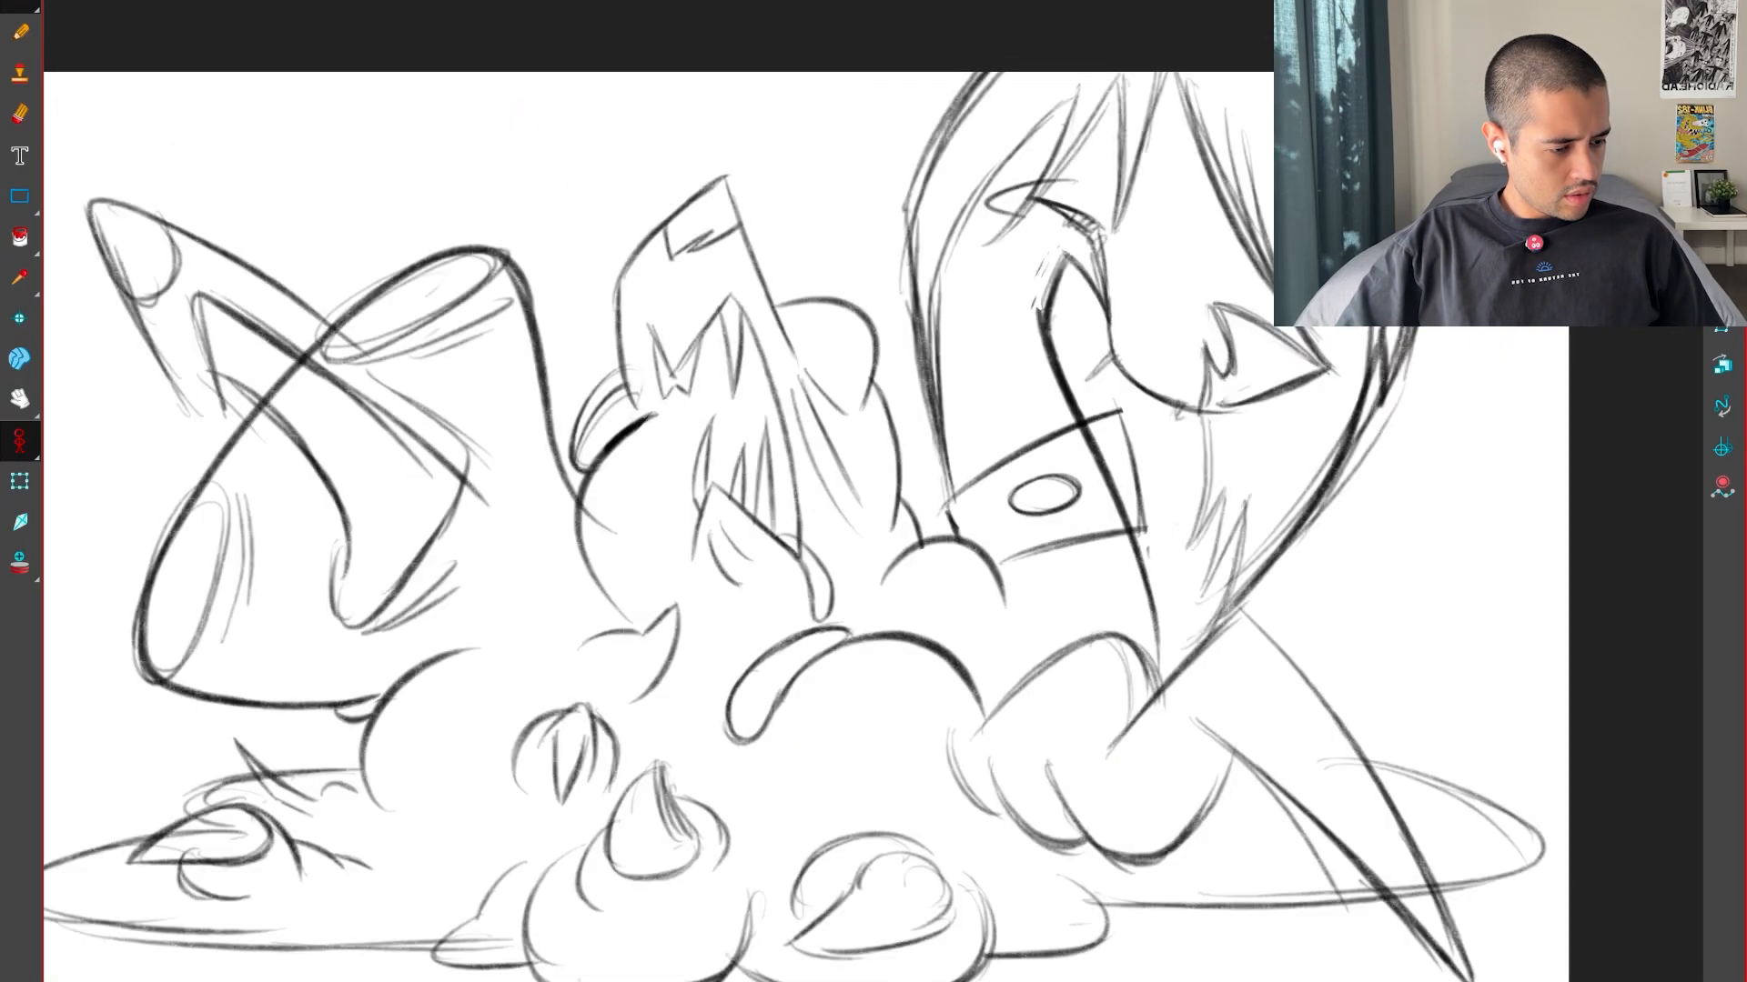
key(f)
key(g)
key(f)
key(f)
key(g)
key(g)
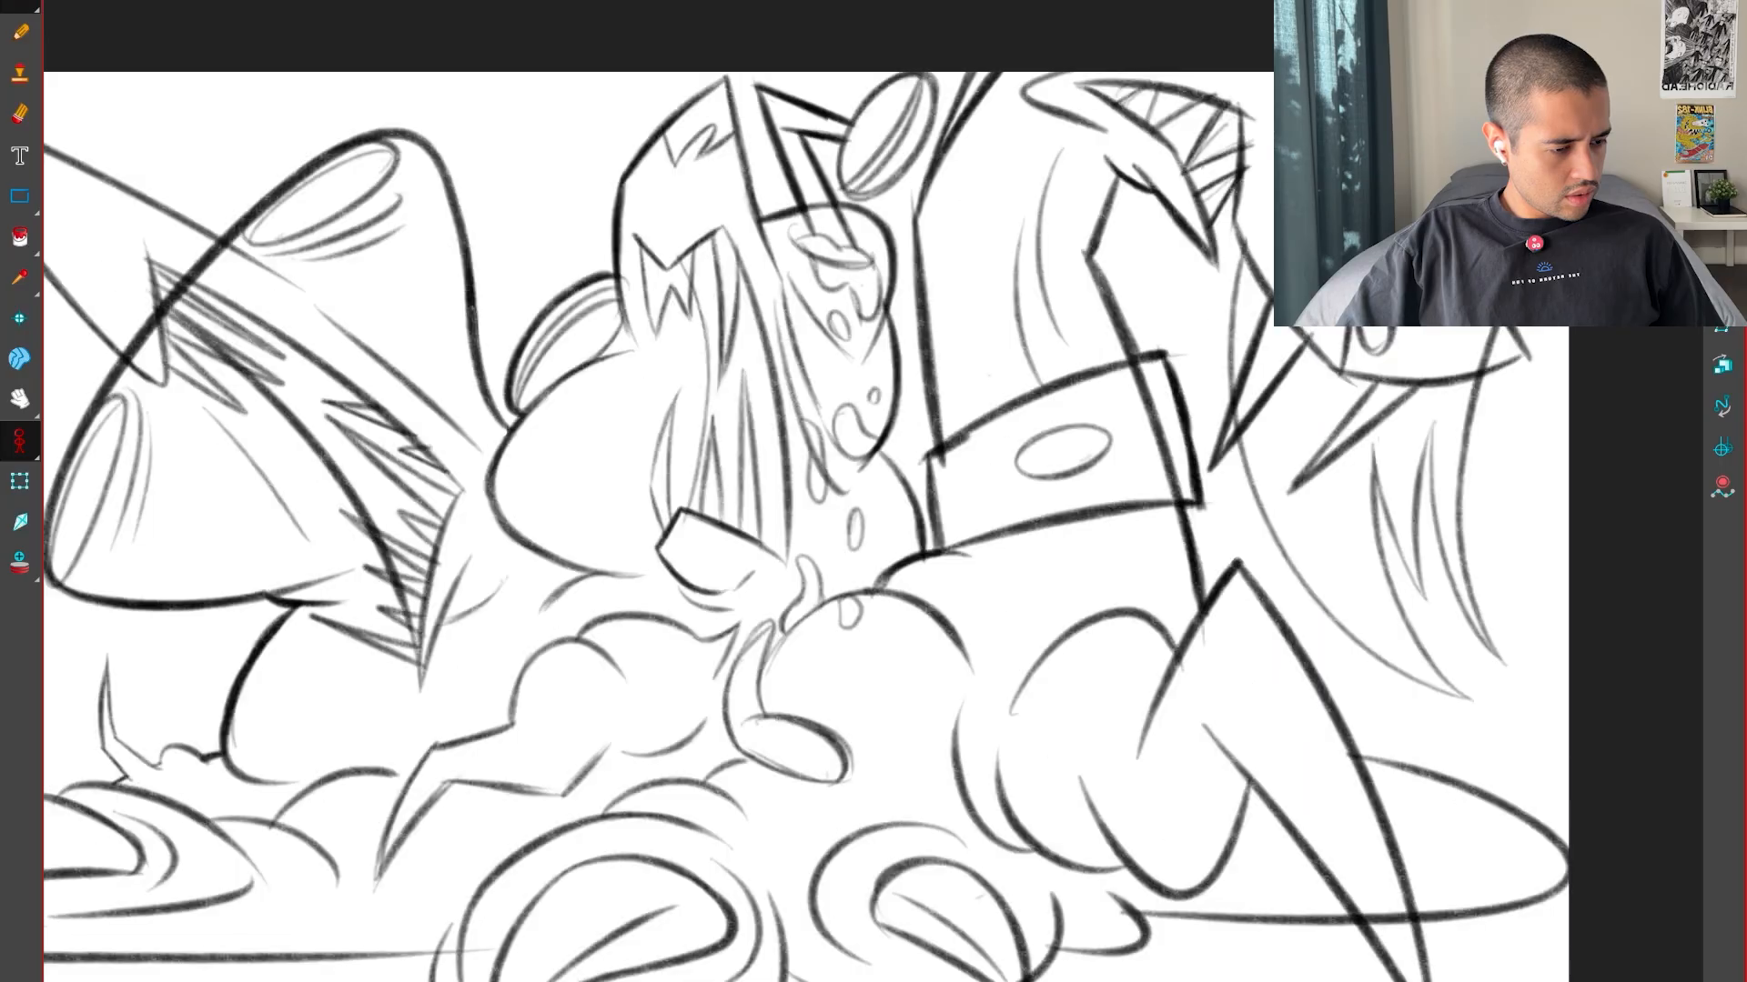
key(f)
key(f)
key(g)
Draw the bent back side of the eyestalk rising from the round bump behind the middle head, with a curved base ring
mouse_move(964, 428)
mouse_down()
mouse_move(989, 505)
mouse_move(1026, 533)
mouse_move(1026, 519)
mouse_up()
key(2)
key(2)
key(f)
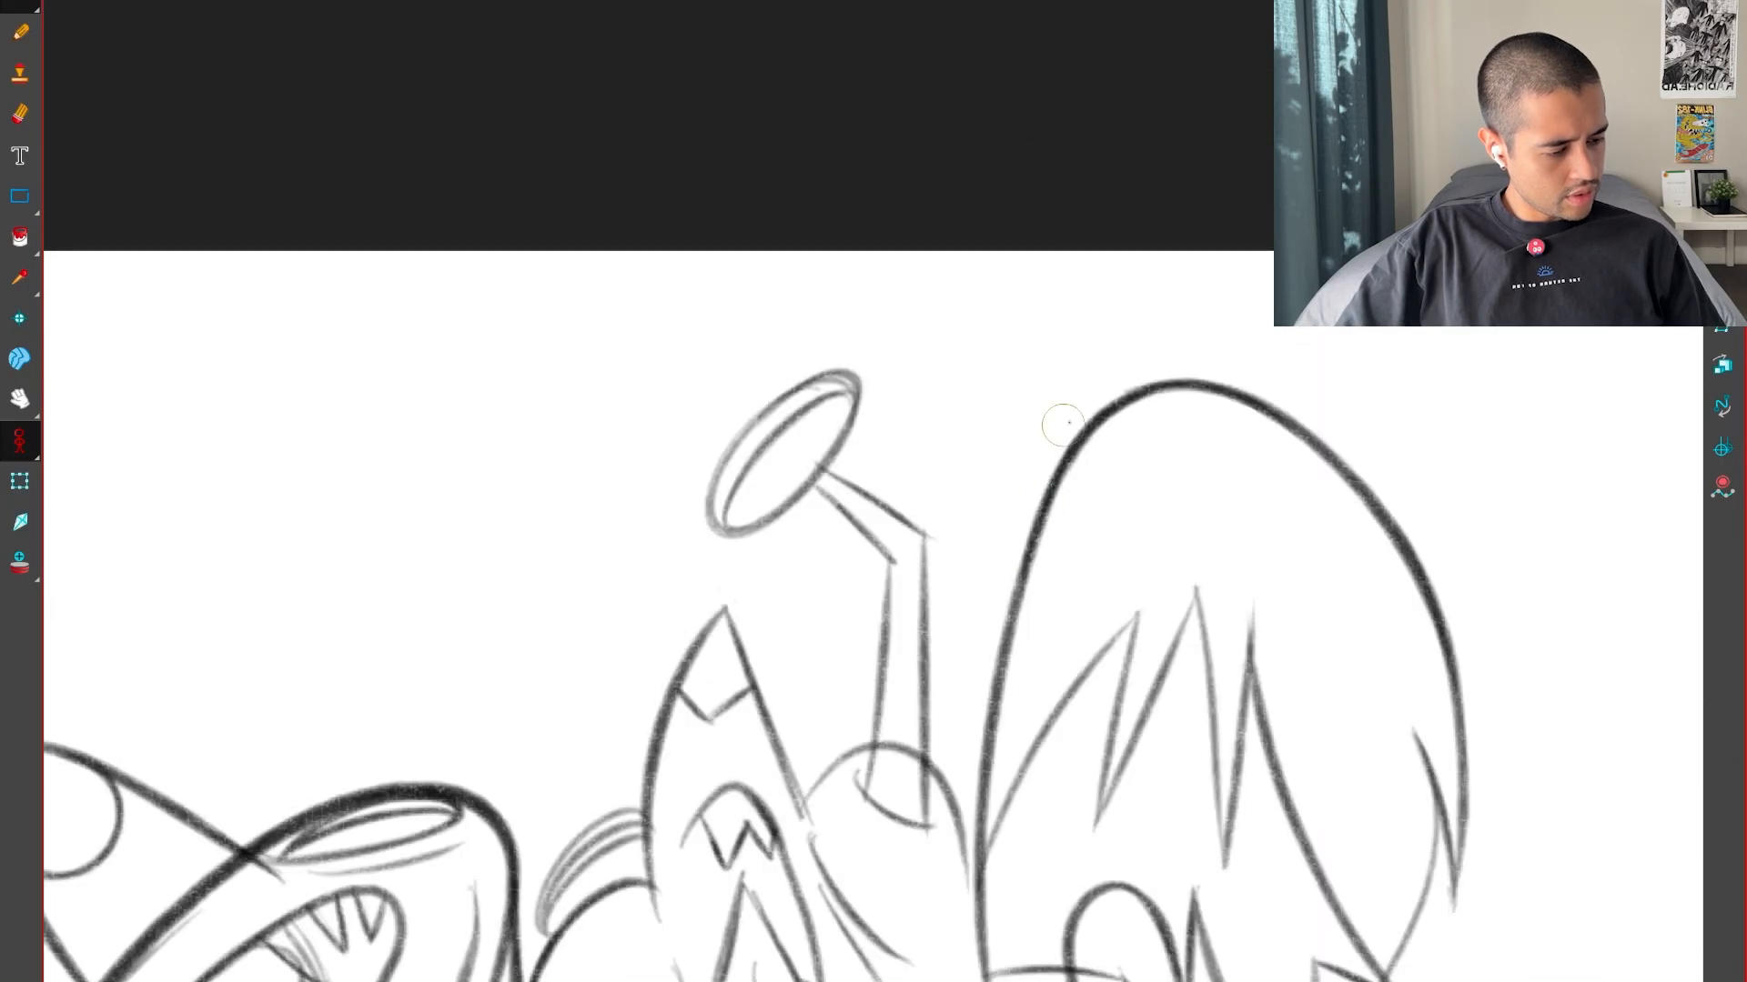
key(g)
mouse_move(827, 344)
mouse_down()
mouse_move(842, 412)
mouse_move(820, 649)
mouse_up()
key(f)
key(g)
key(f)
key(g)
key(g)
key(f)
key(2)
key(2)
mouse_move(1127, 701)
mouse_down()
mouse_move(978, 819)
mouse_move(871, 838)
mouse_up()
key(ctrl+z)
drag(710, 659, 713, 657)
key(shift+x)
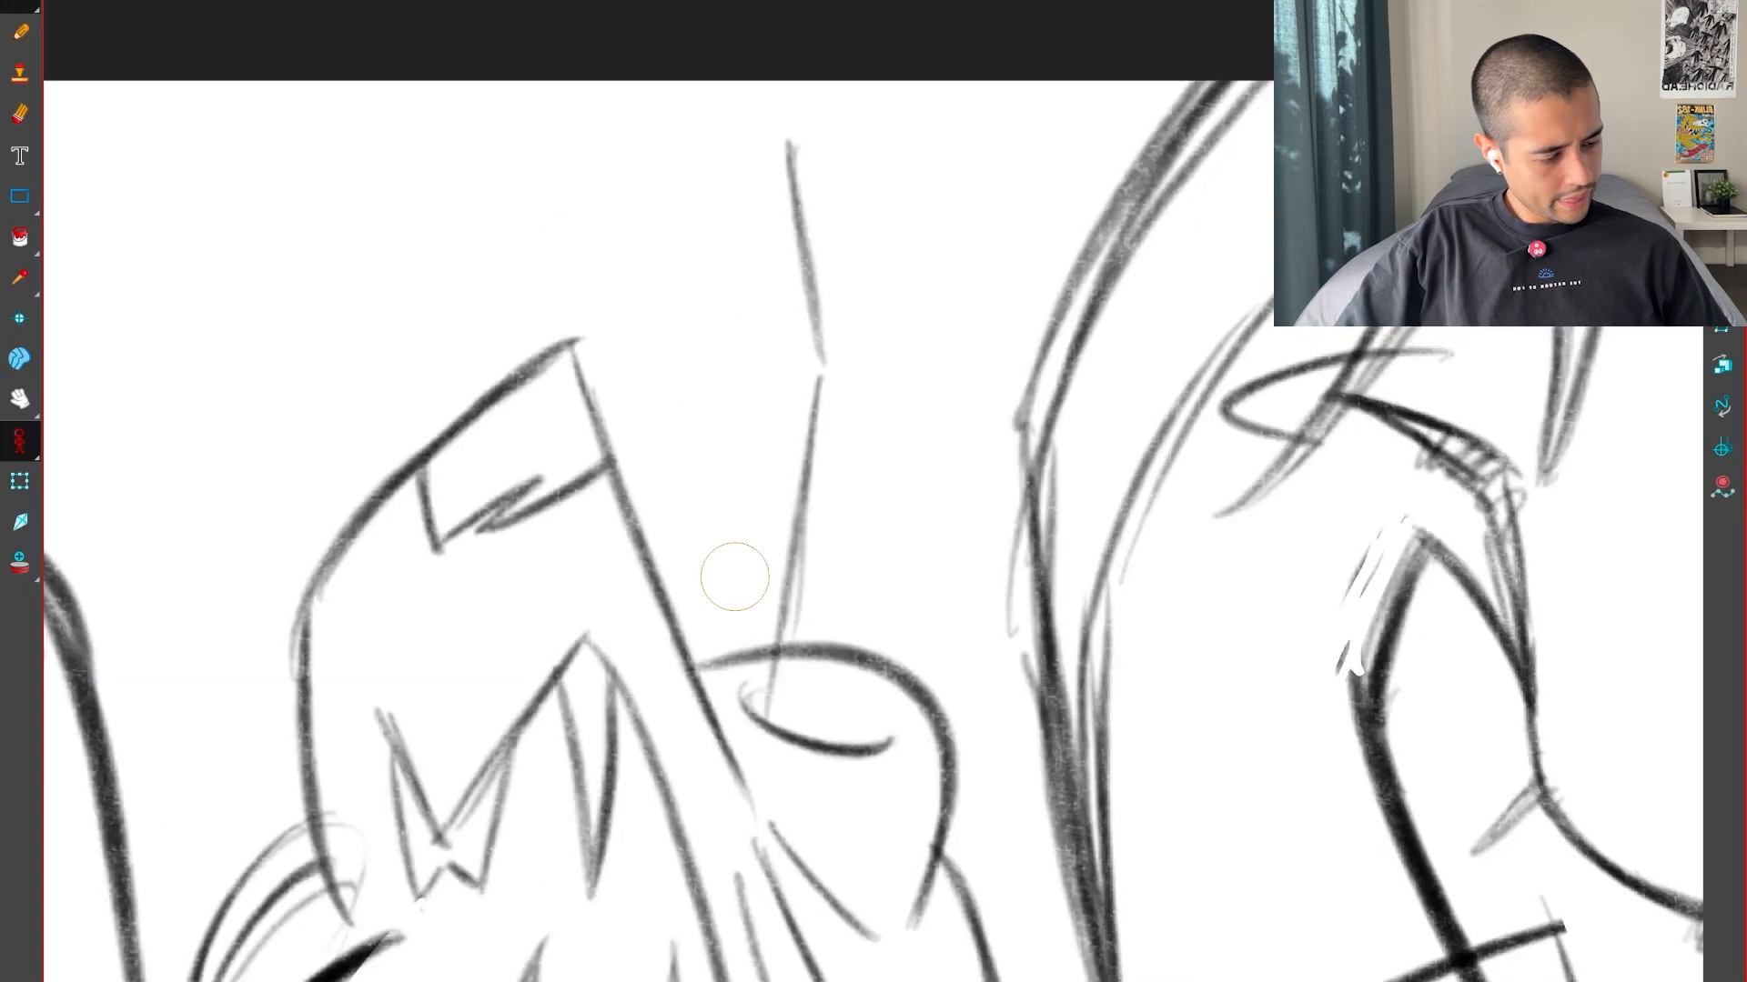
Draw the stalk's second bent side down to its base ring and sketch a flat oval cap across its upper end
key(f)
key(g)
key(g)
key(f)
key(f)
key(g)
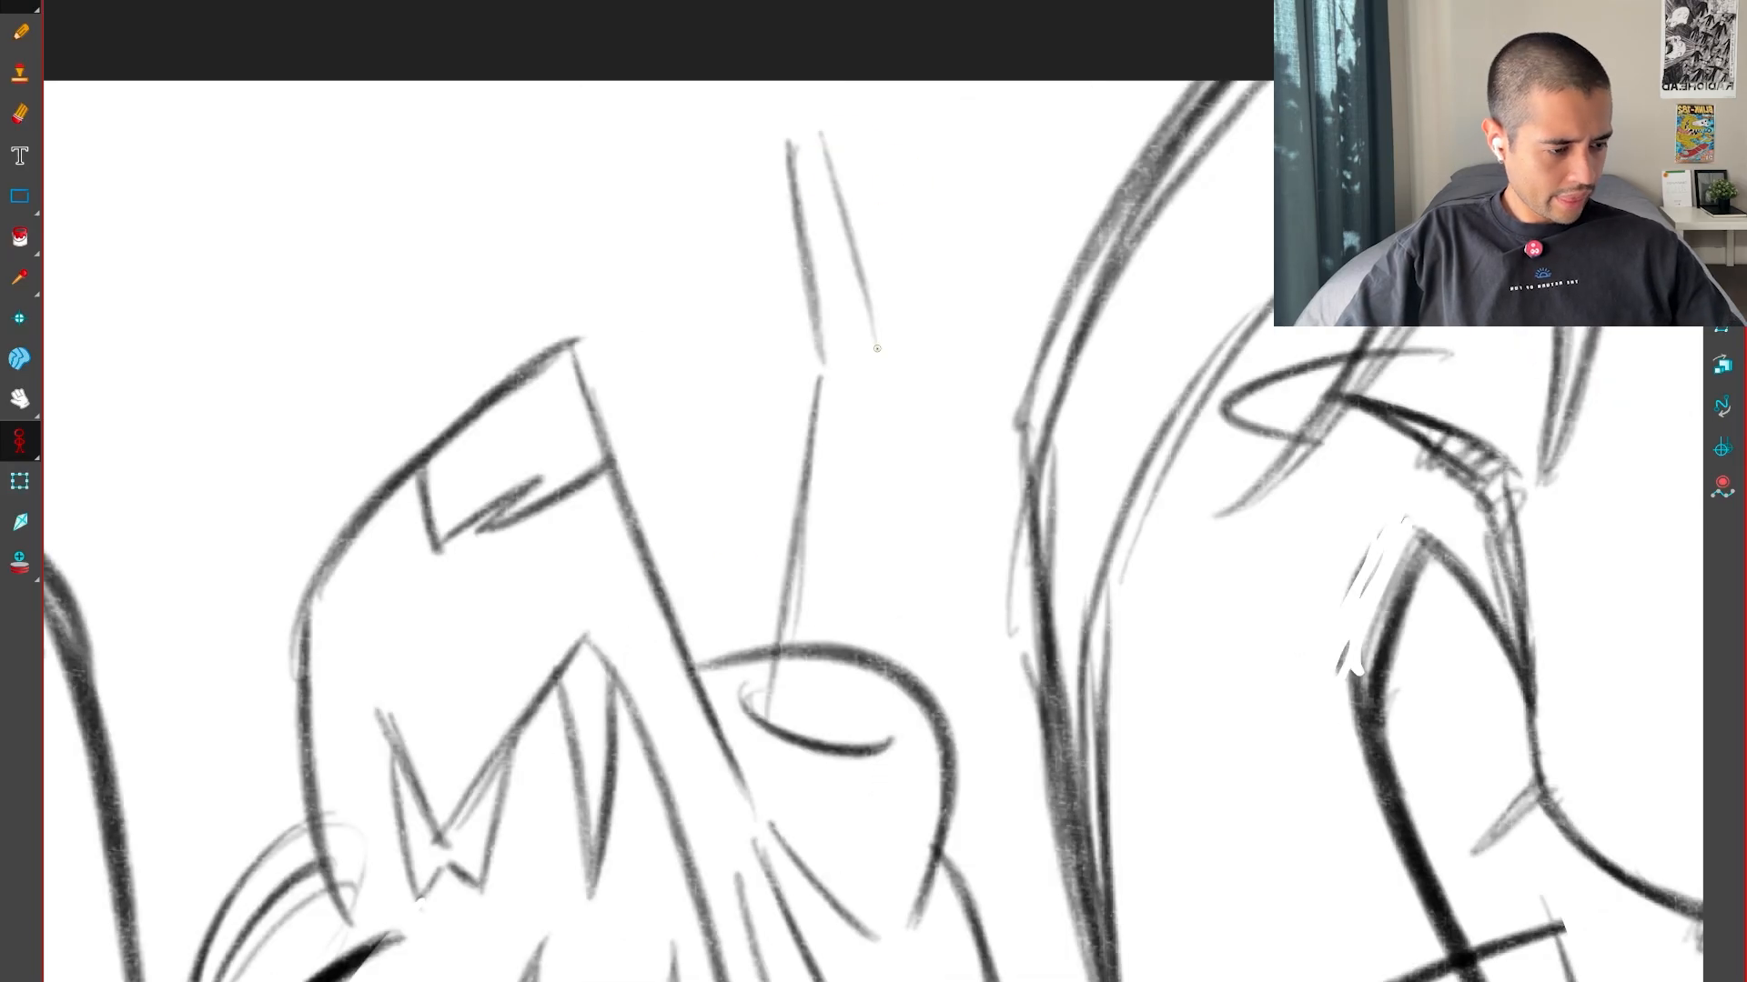
drag(822, 169, 883, 366)
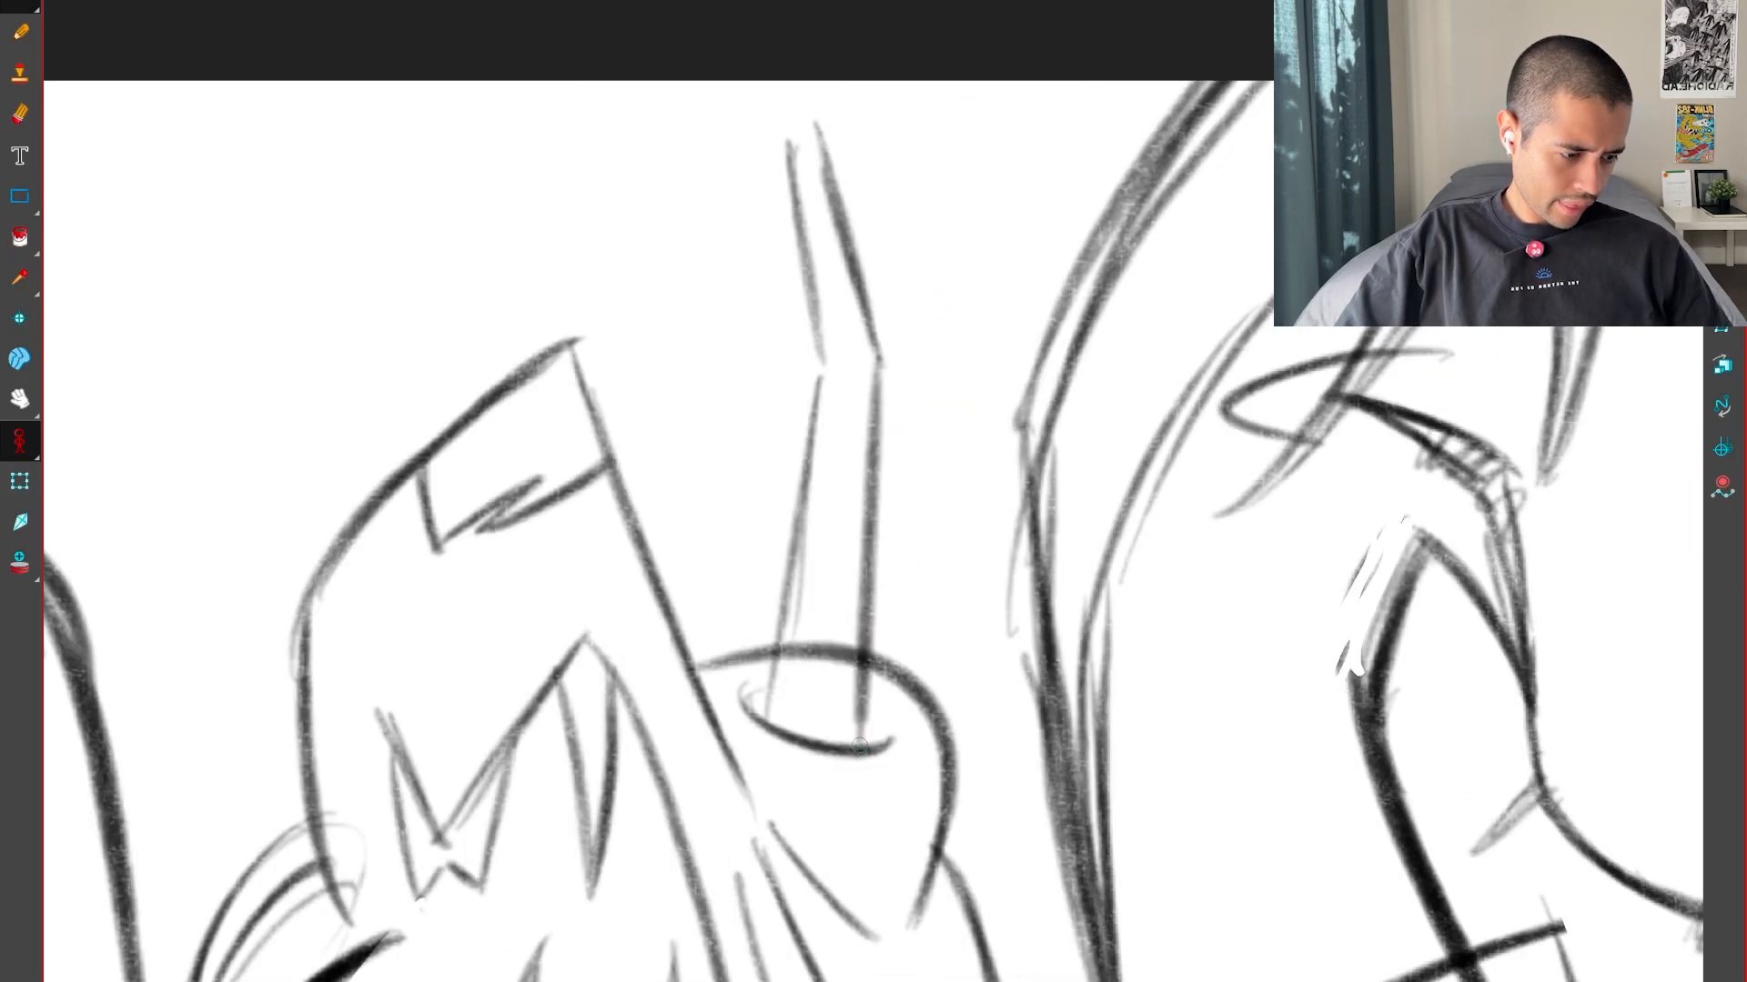
mouse_move(657, 130)
mouse_down()
mouse_move(824, 14)
mouse_move(895, 81)
mouse_move(650, 119)
mouse_move(761, 143)
mouse_move(792, 0)
mouse_move(835, 125)
mouse_move(644, 83)
mouse_move(859, 120)
mouse_up()
key(.)
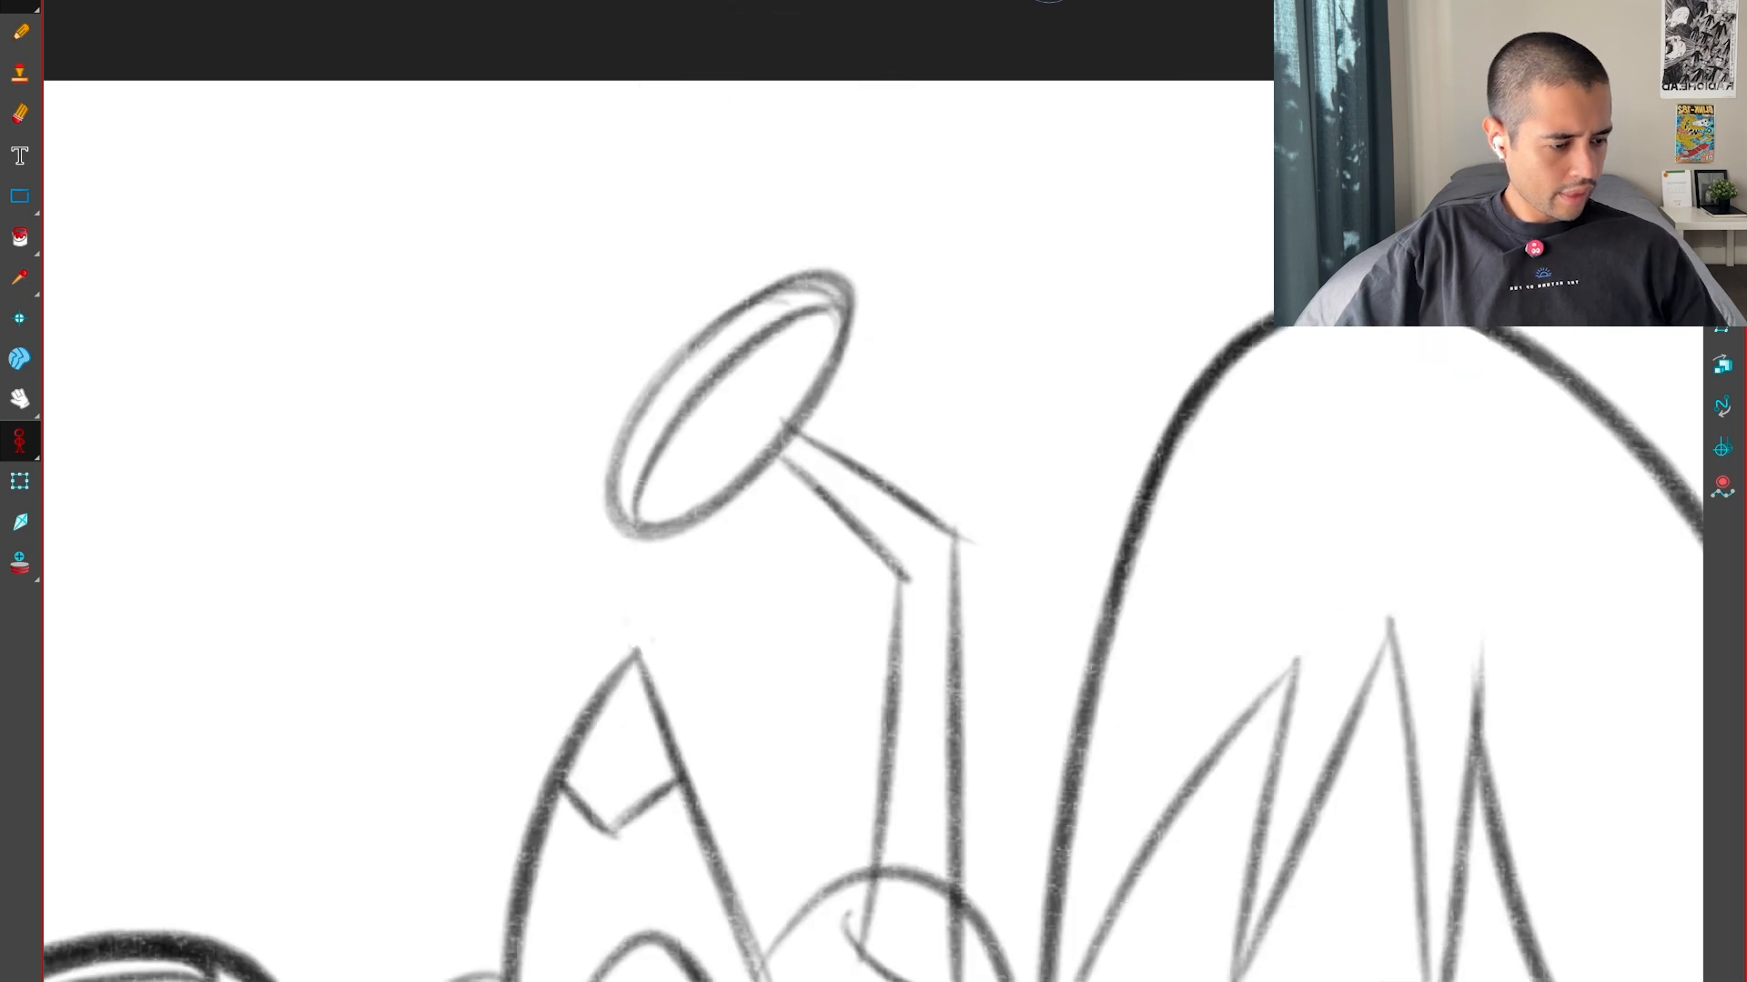
Flip through the whole drawings to examine how the stalk, heads and puddle move between the keys
key(1)
key(1)
drag(1175, 719, 1192, 559)
key(.)
key(.)
key(1)
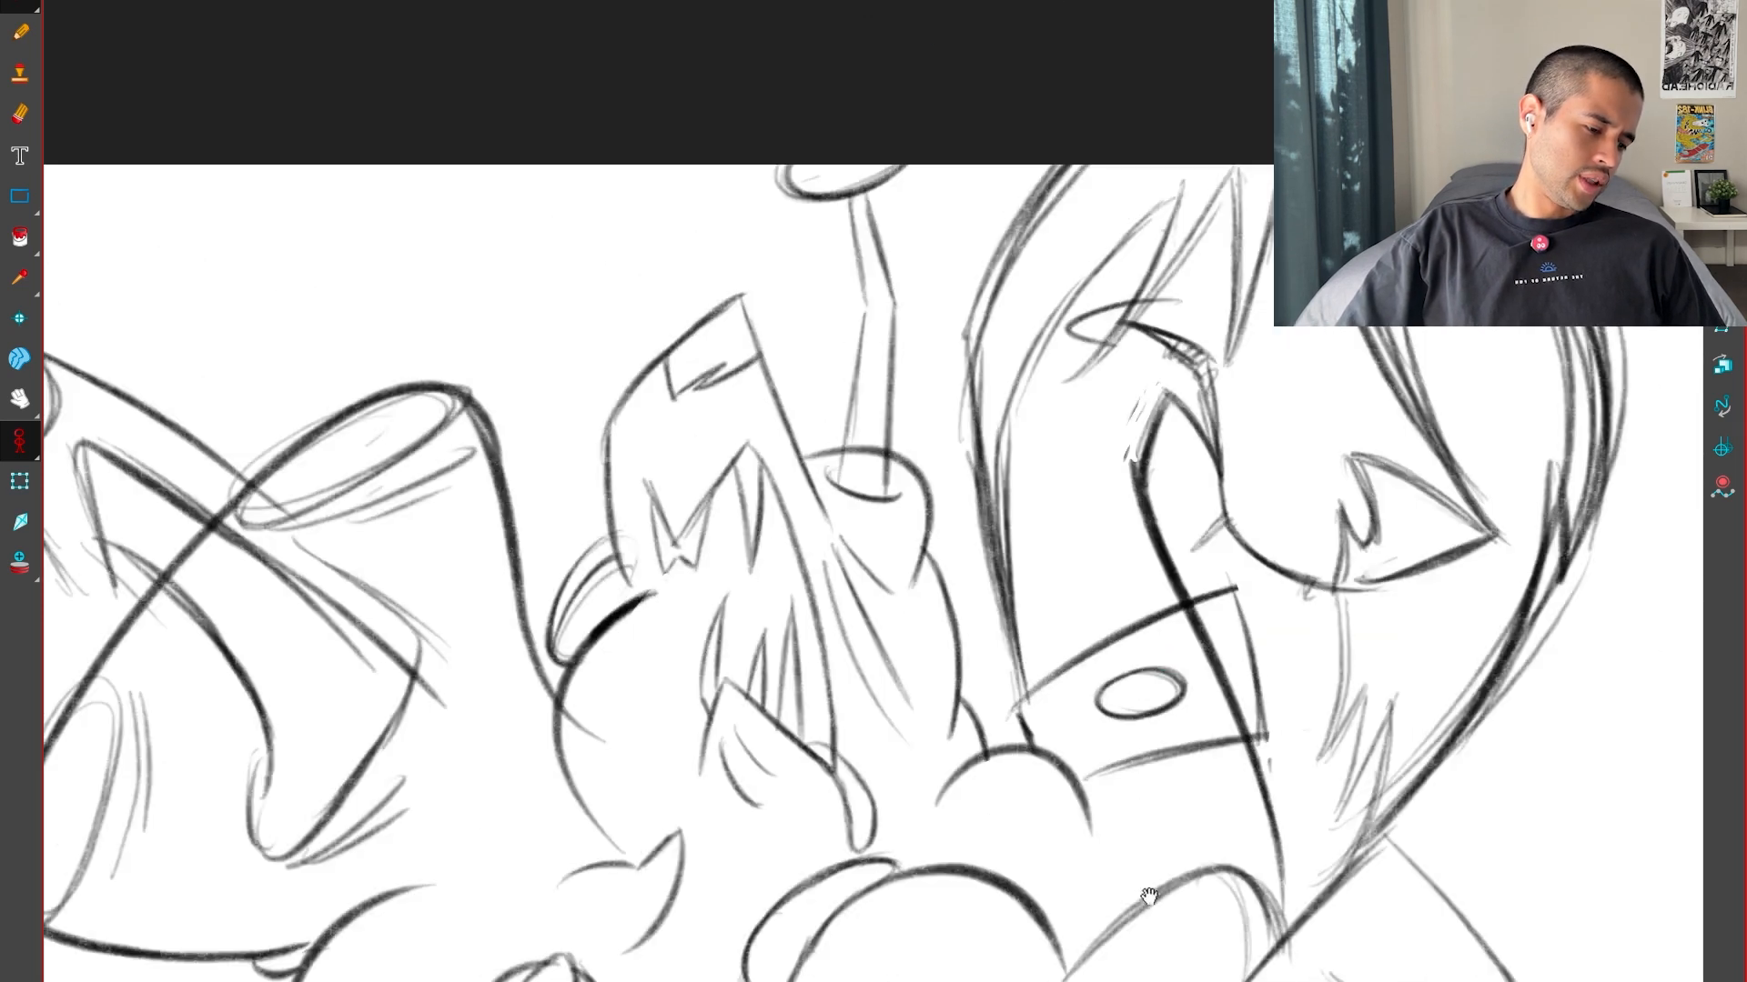
key(1)
drag(1150, 897, 1160, 716)
key(.)
key(.)
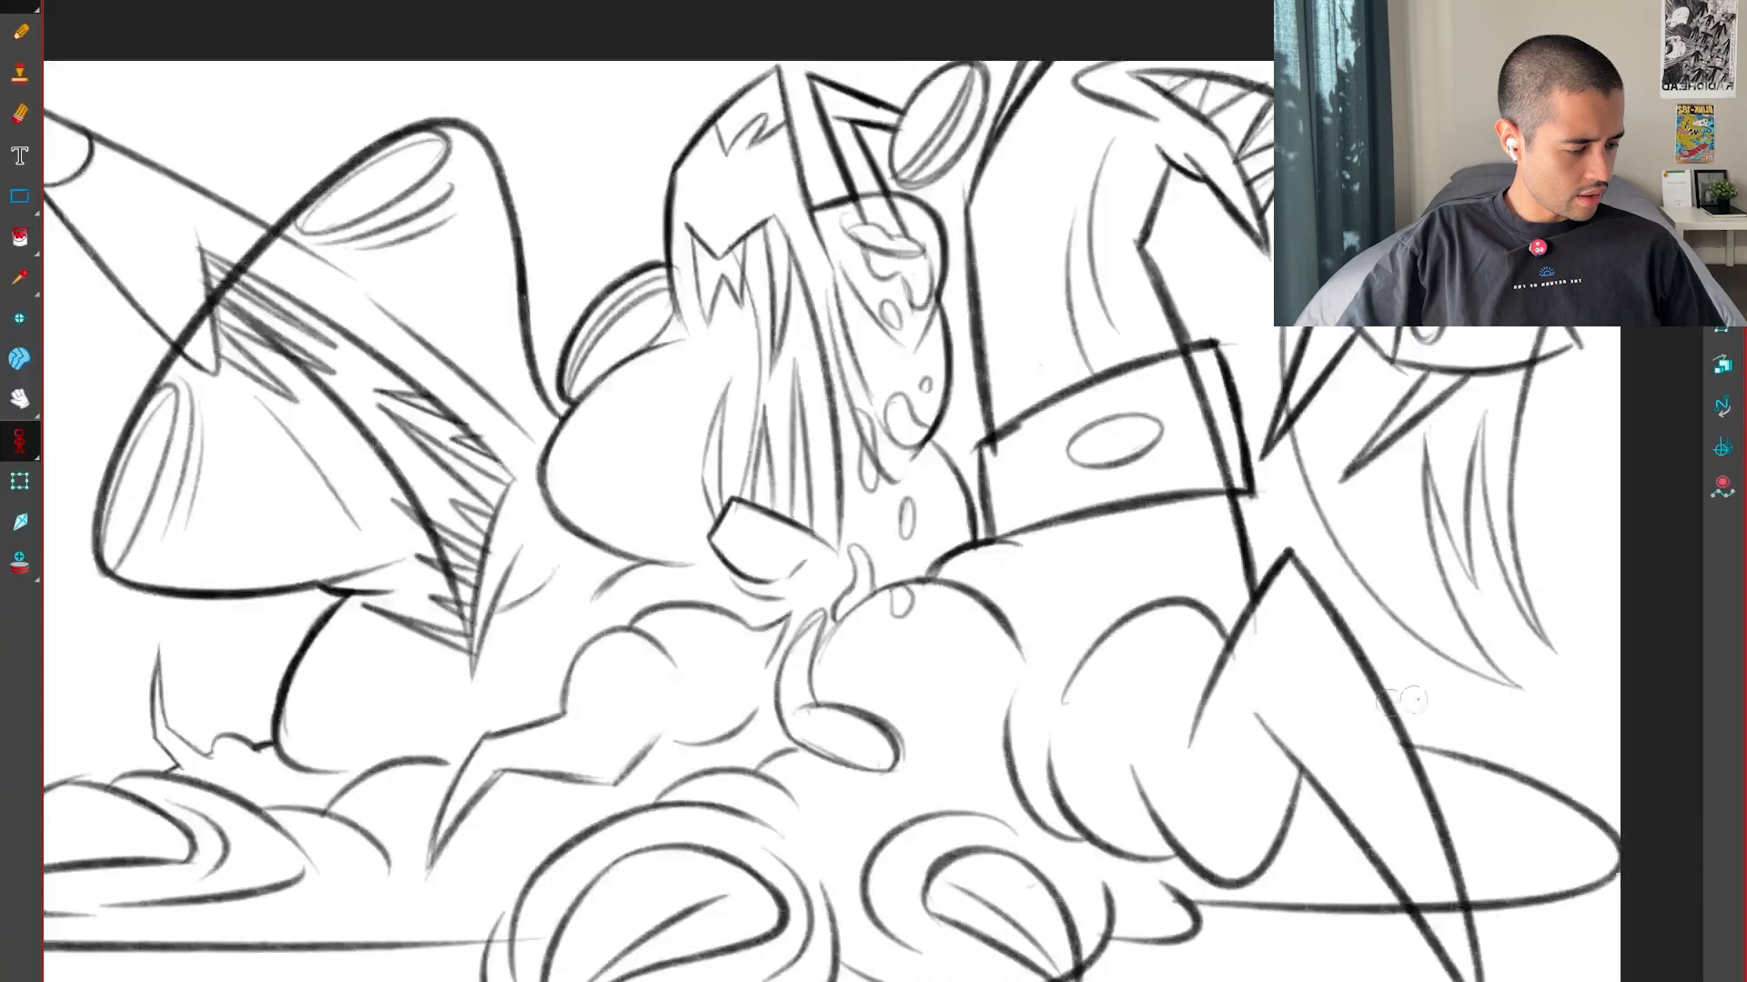
key(.)
key(.)
Select the right end of the puddle outline and pull it slightly inward, comparing it with the keys
key(.)
key(.)
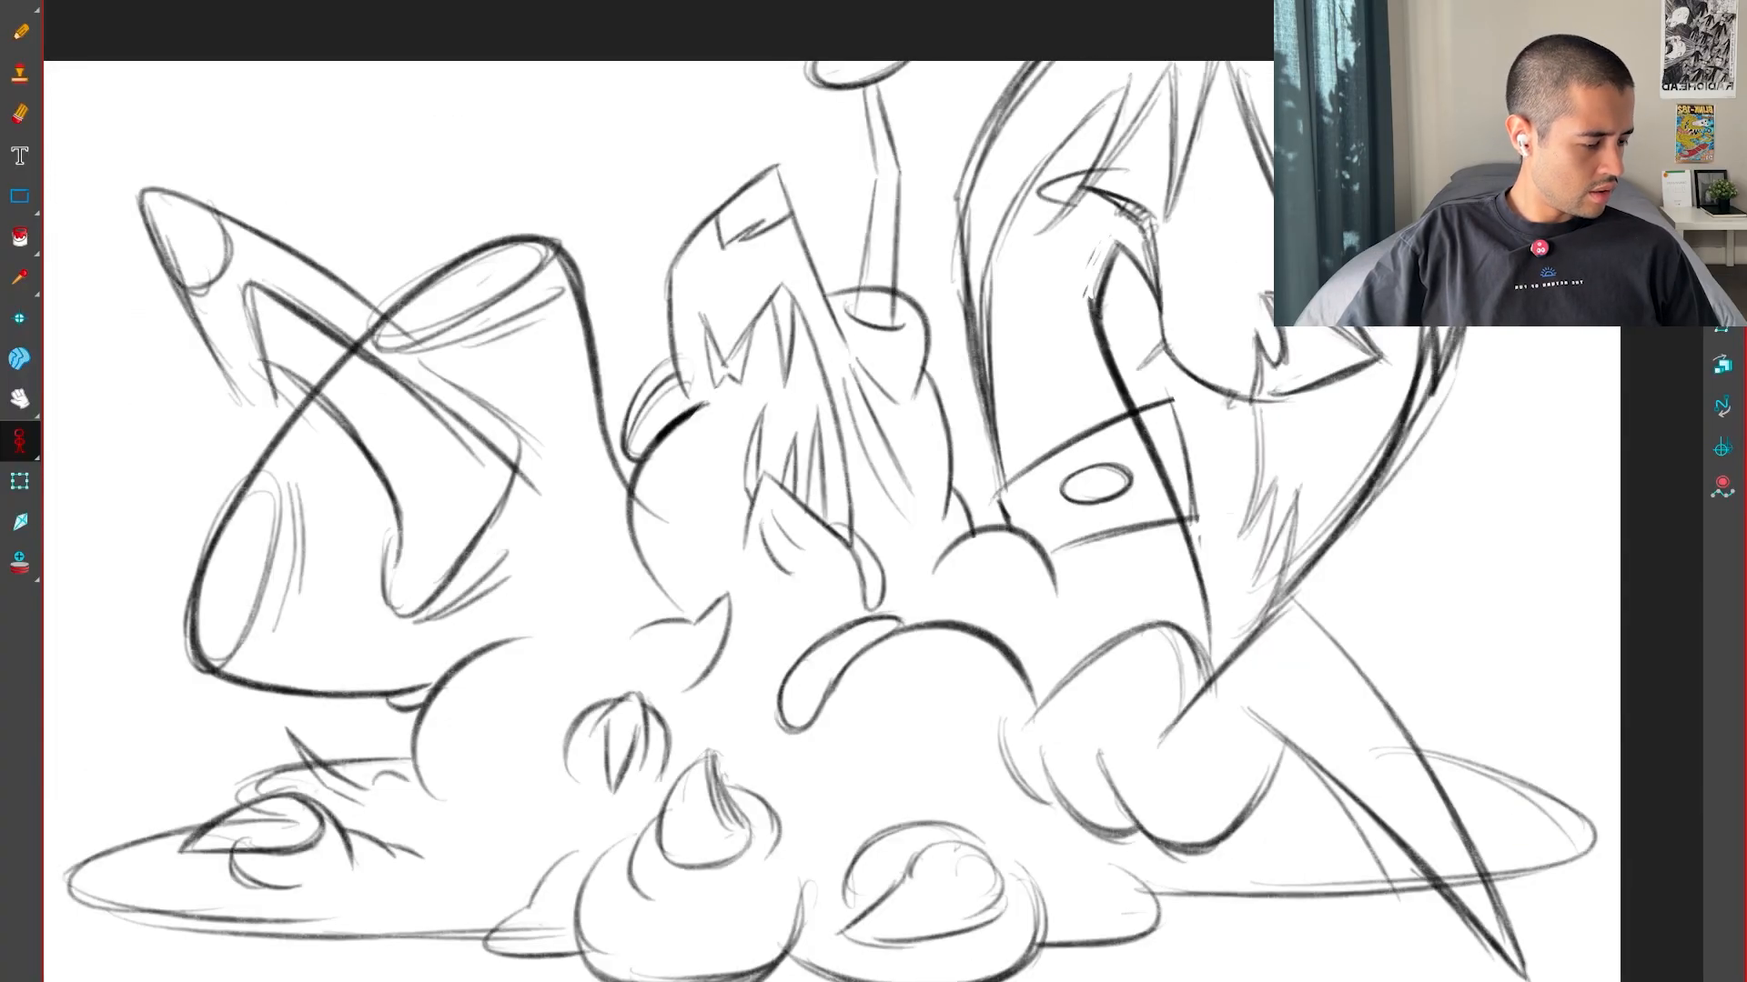
drag(1597, 822, 1601, 822)
key(.)
key(.)
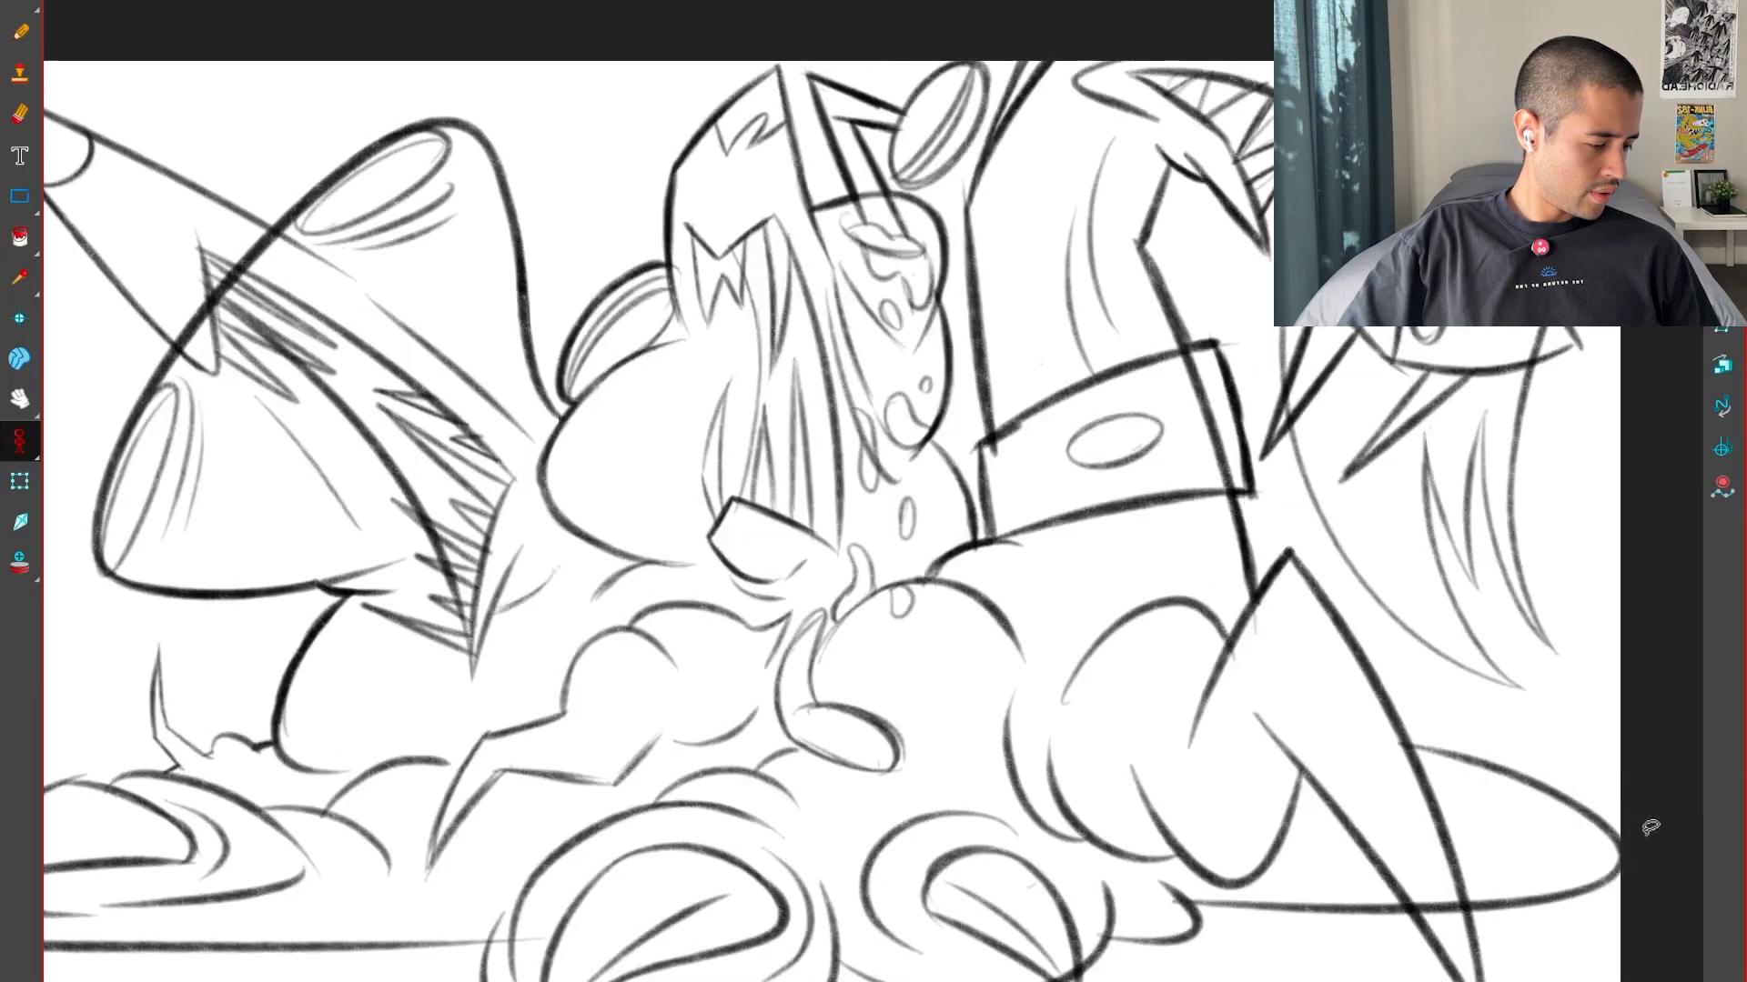
Rotate the large head's collar band and its oval slightly clockwise, and compare it with the neighbouring drawings
key(.)
key(.)
key(.)
key(.)
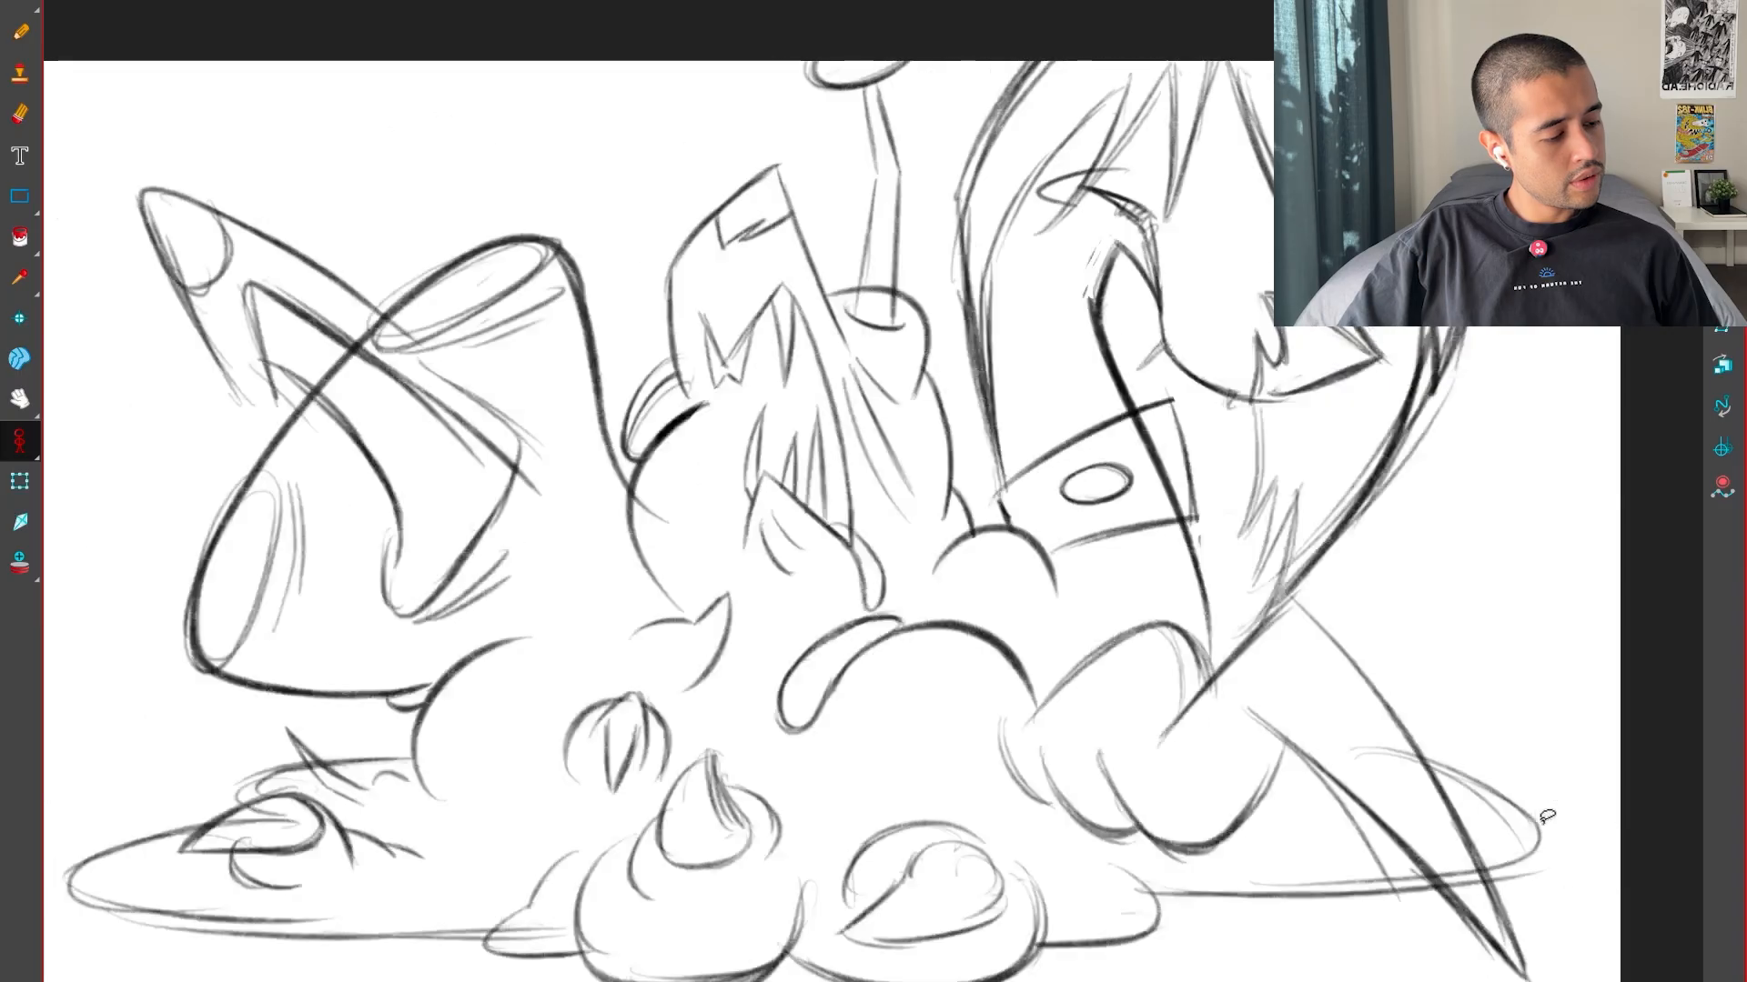
key(.)
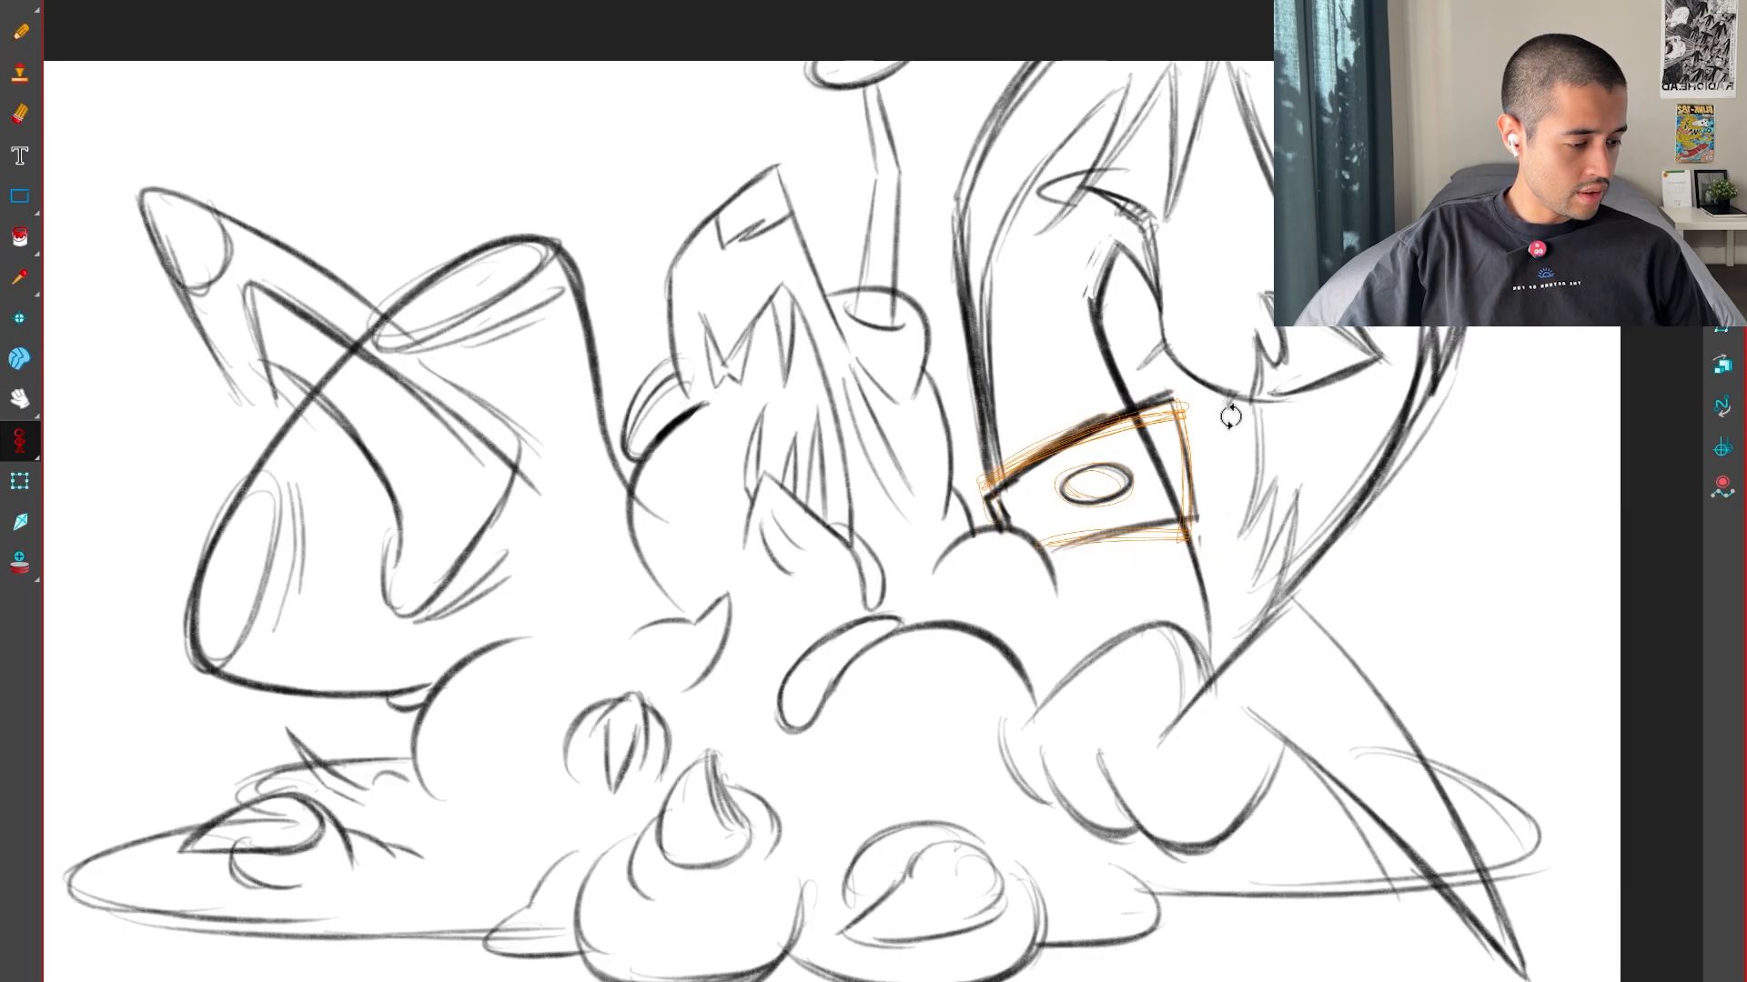
click(1197, 440)
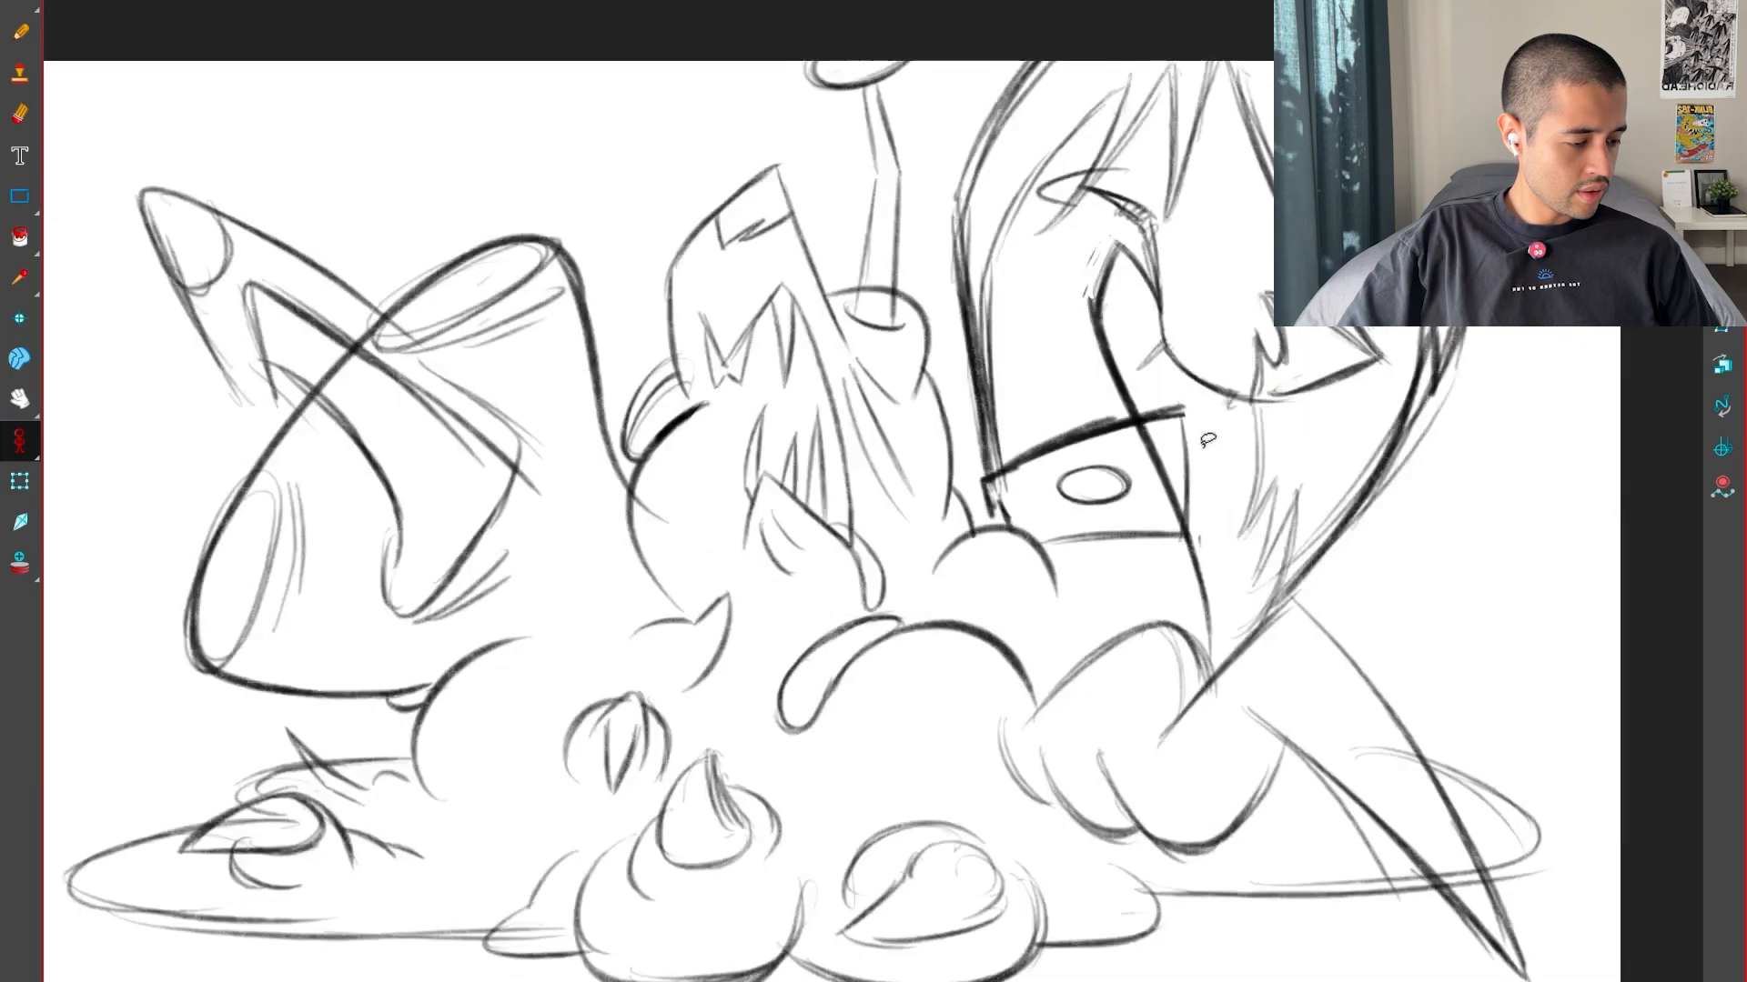
key(.)
Add thin vertical fold lines on the large head's neck above the collar band, checking them against the keys
key(.)
key(.)
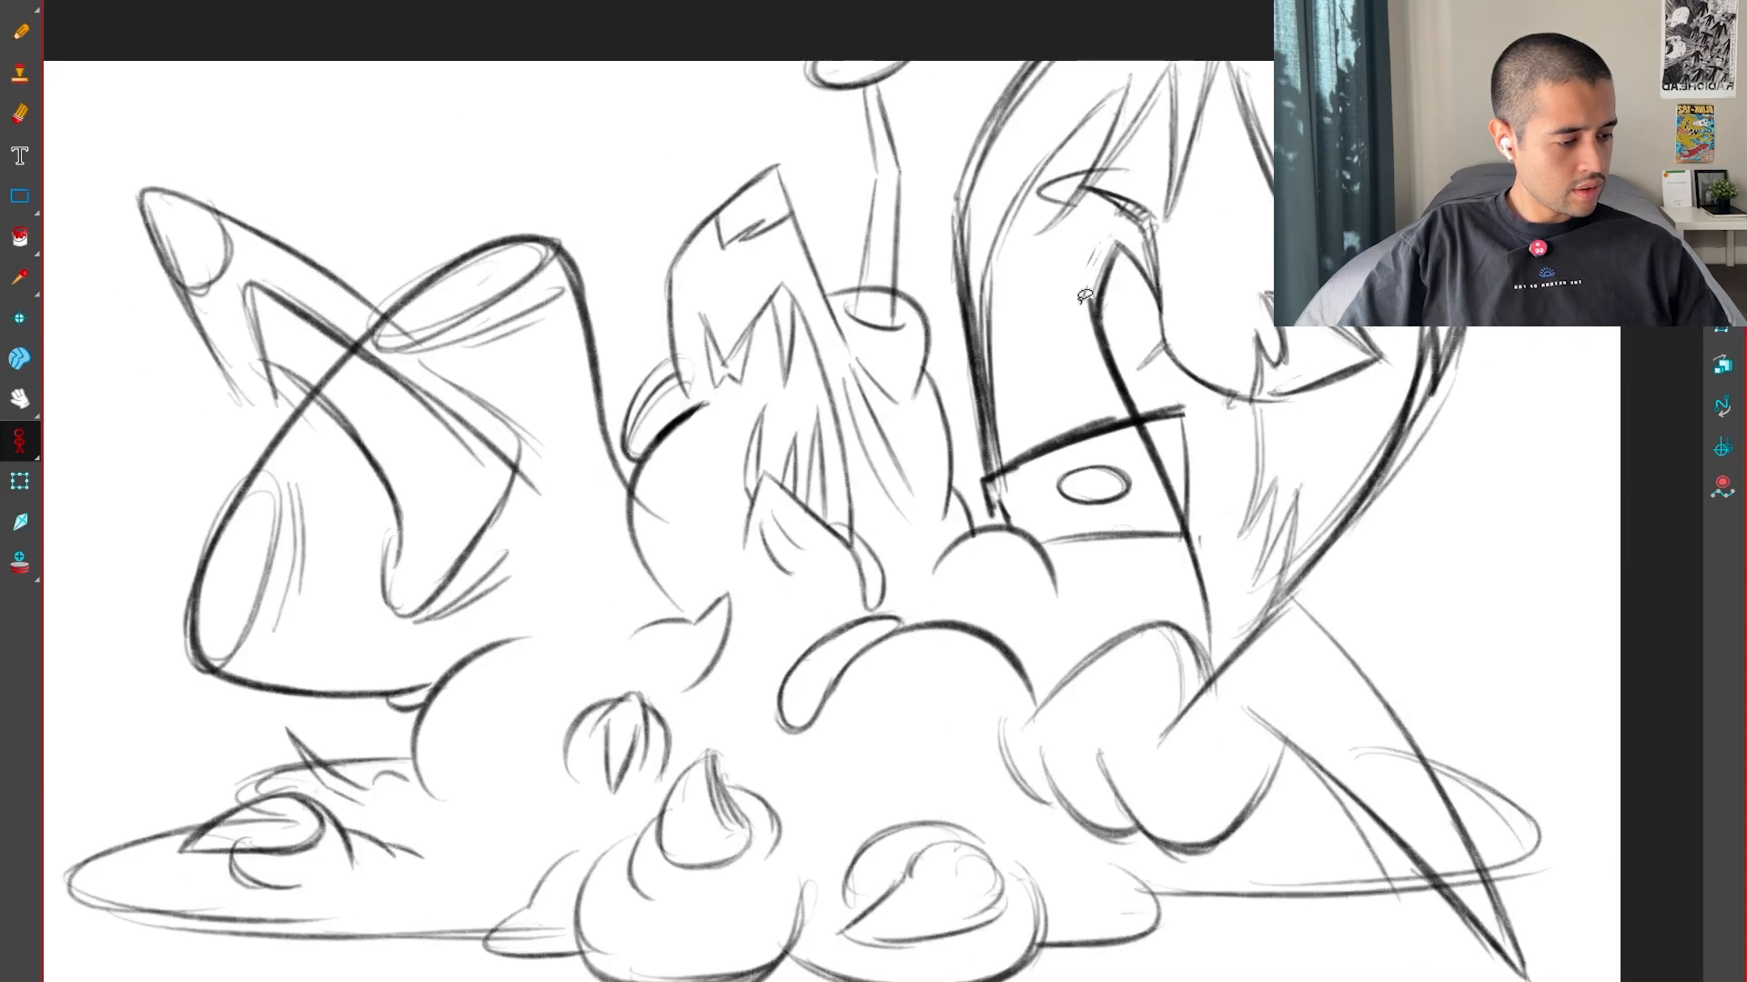
key(alt+b)
drag(1057, 278, 1061, 393)
key(.)
key(.)
key(.)
key(.)
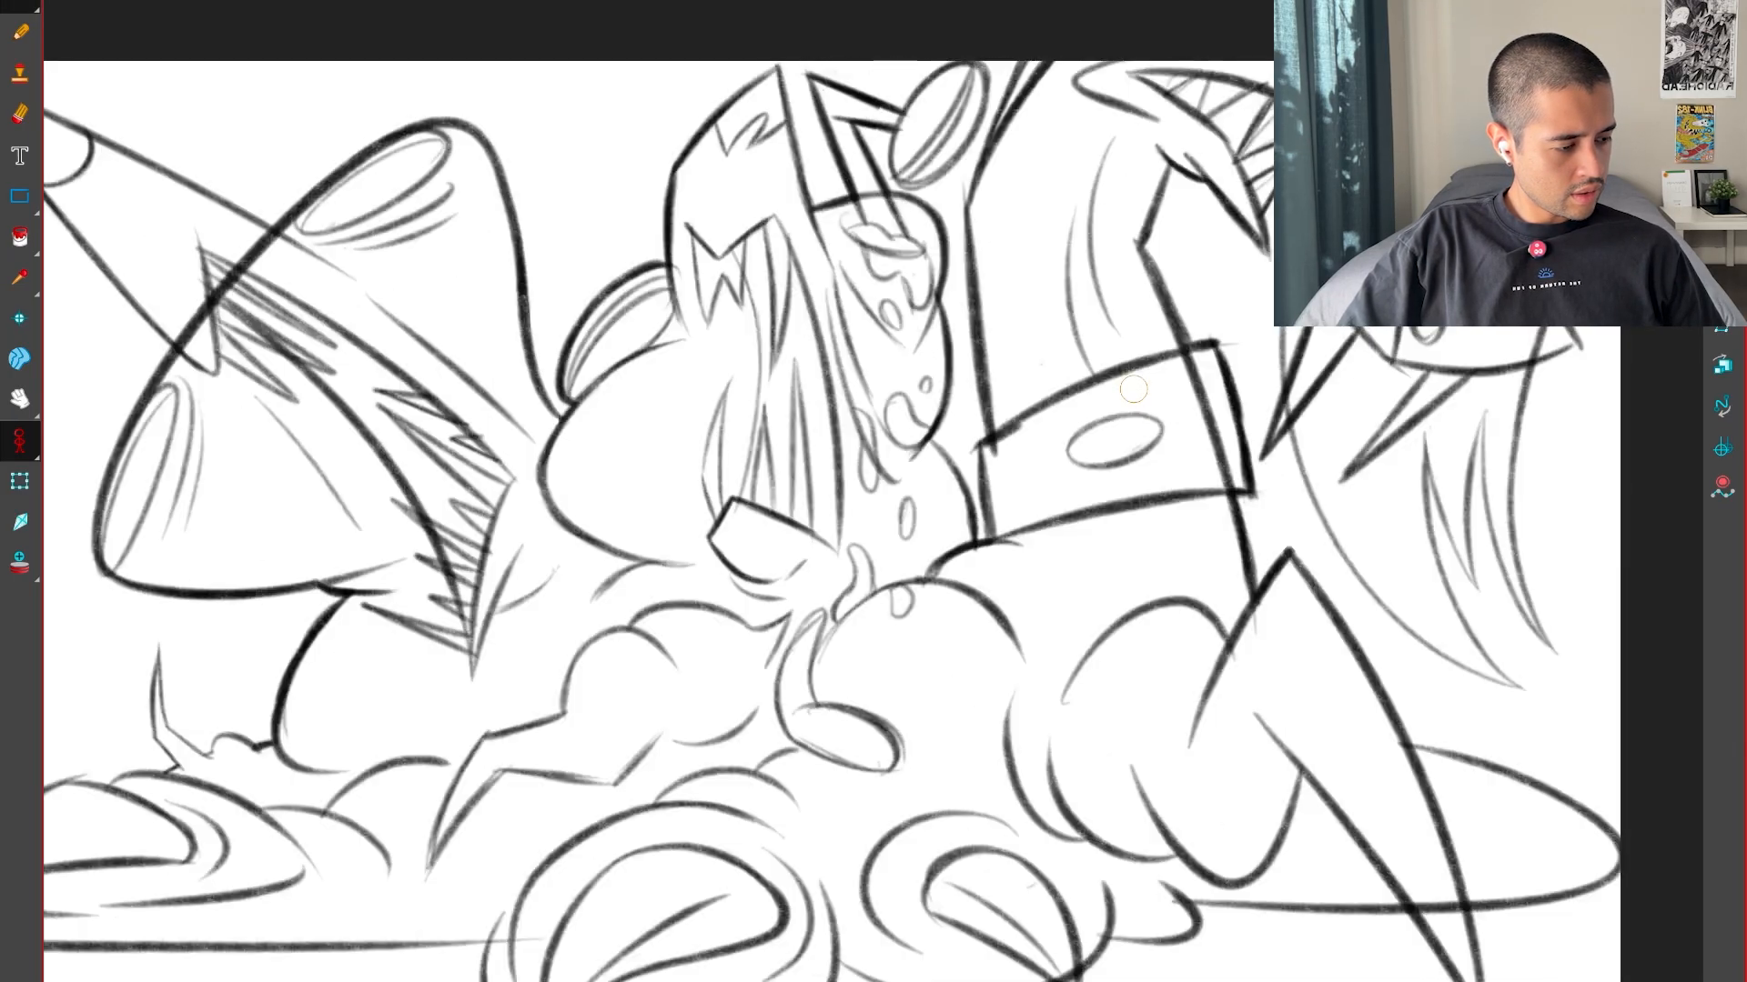
key(.)
key(.)
key(.)
key(.)
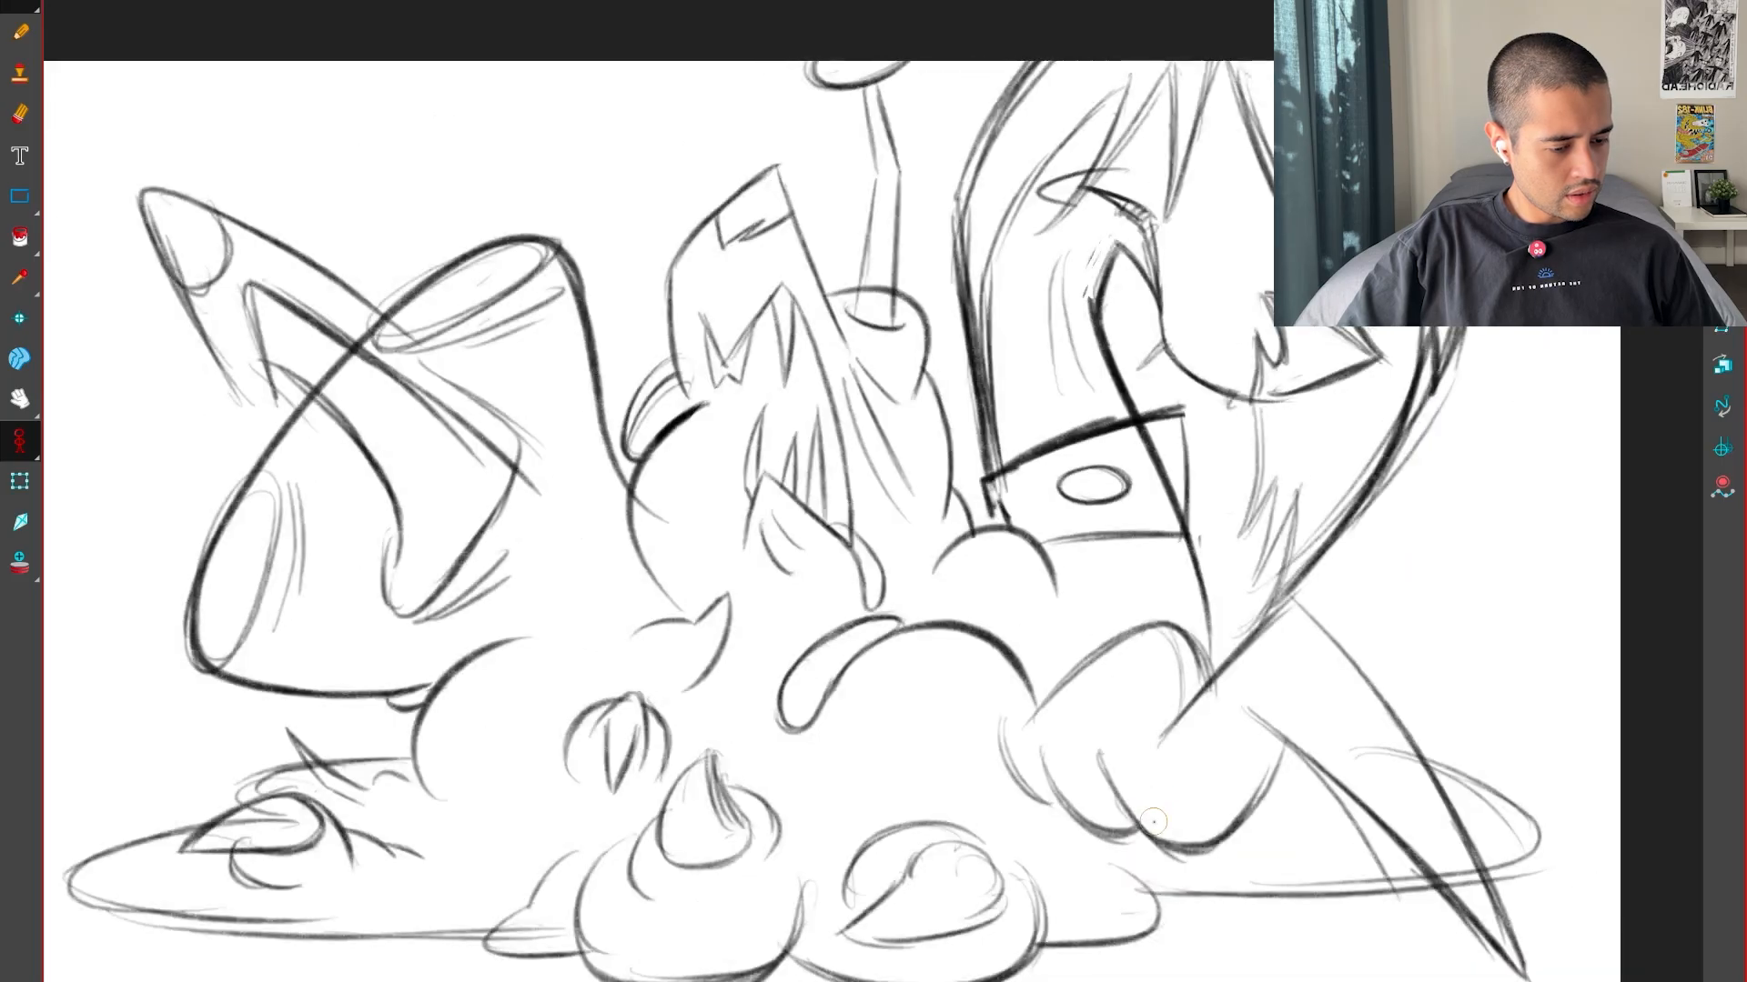
key(.)
Draw jagged teeth in the left creature's mouth, at its upper corner and along the inner lower edge
key(plus)
key(plus)
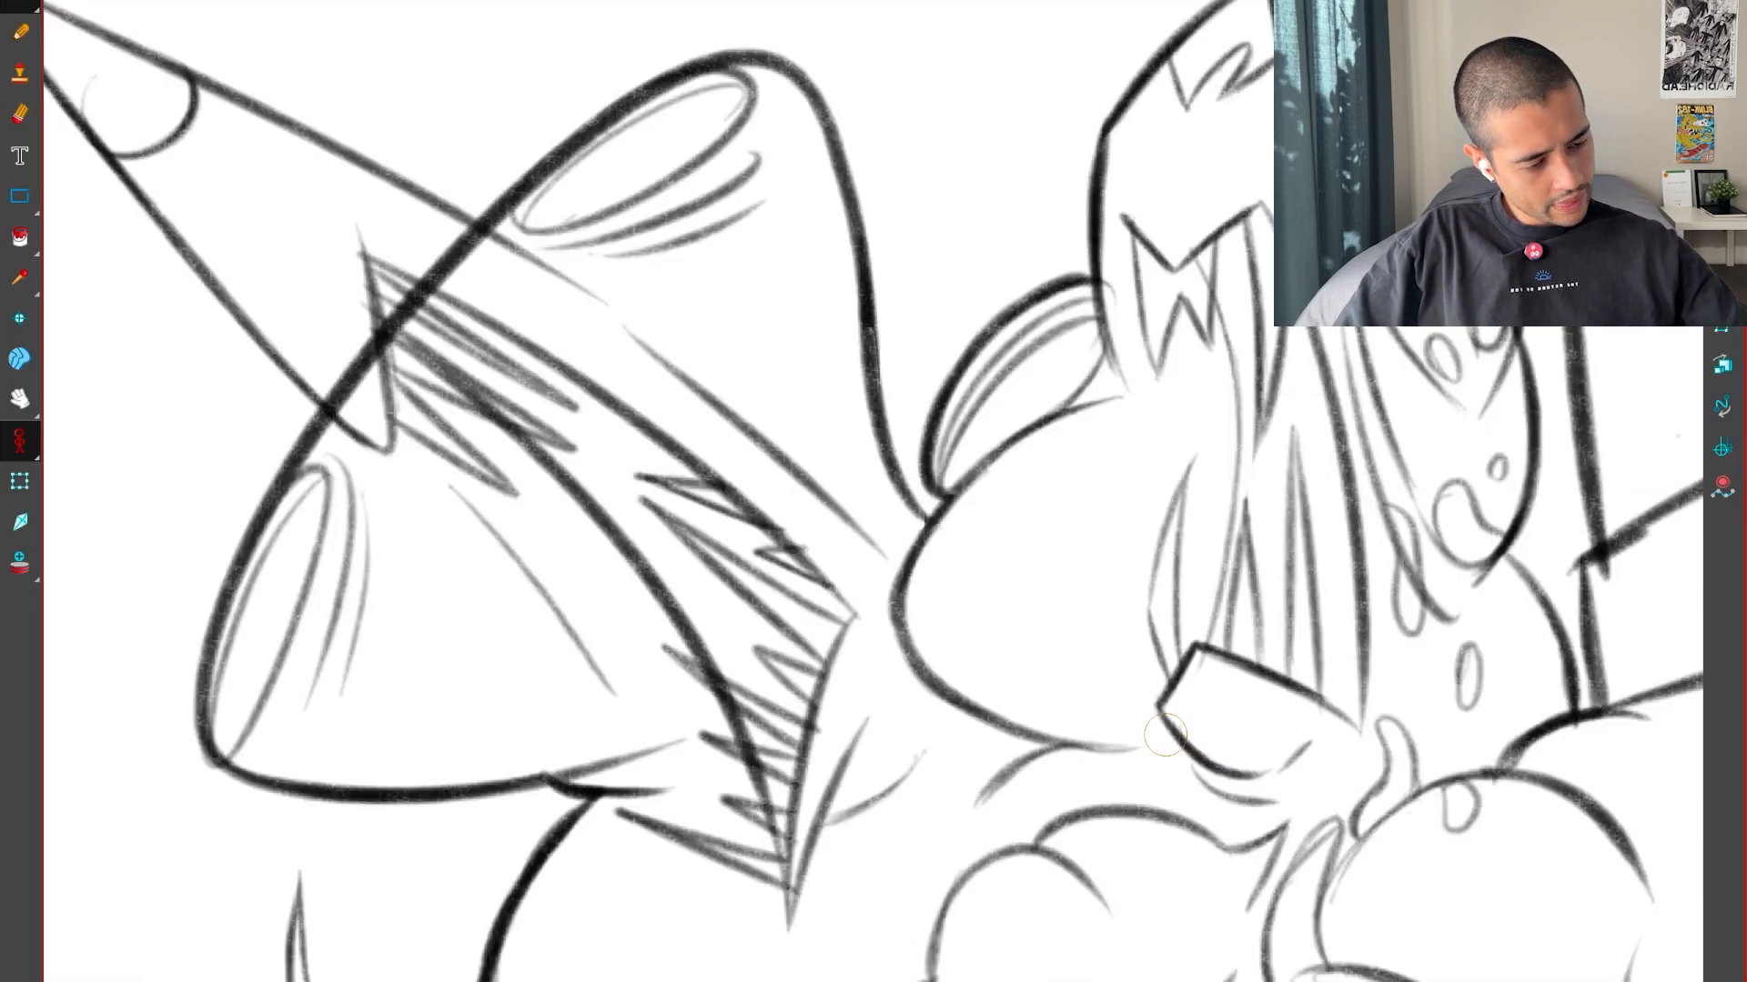
key(.)
key(.)
key(.)
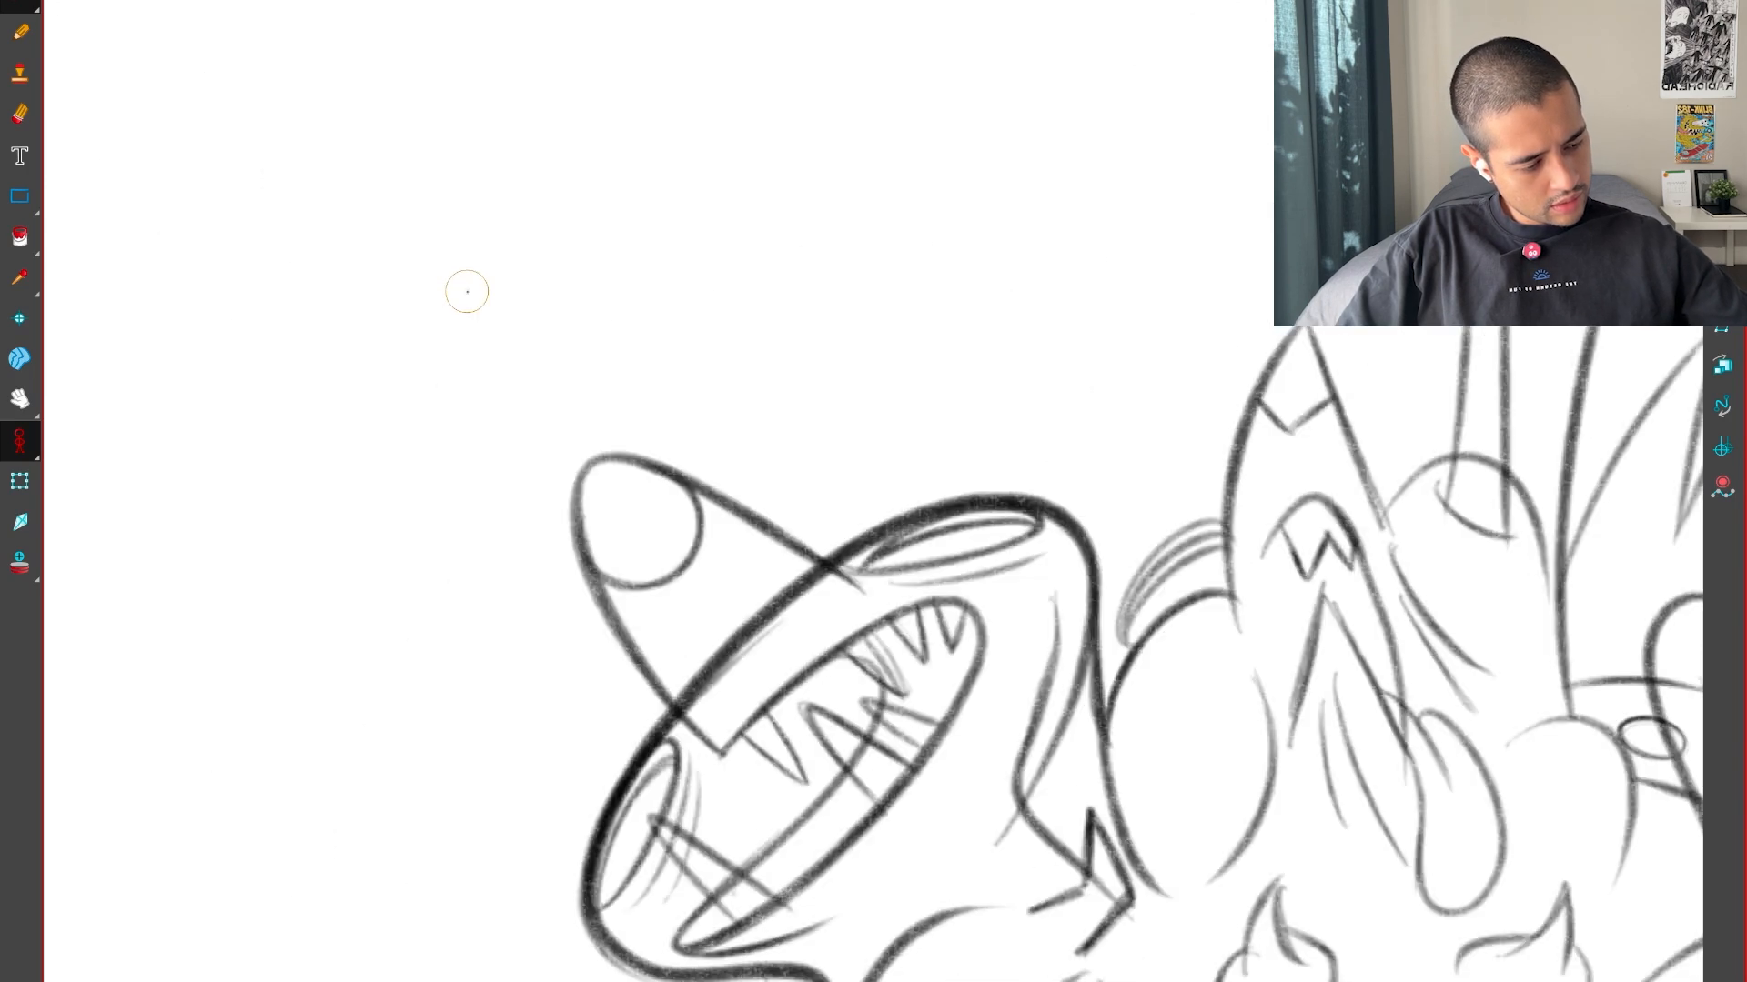
key(.)
key(.)
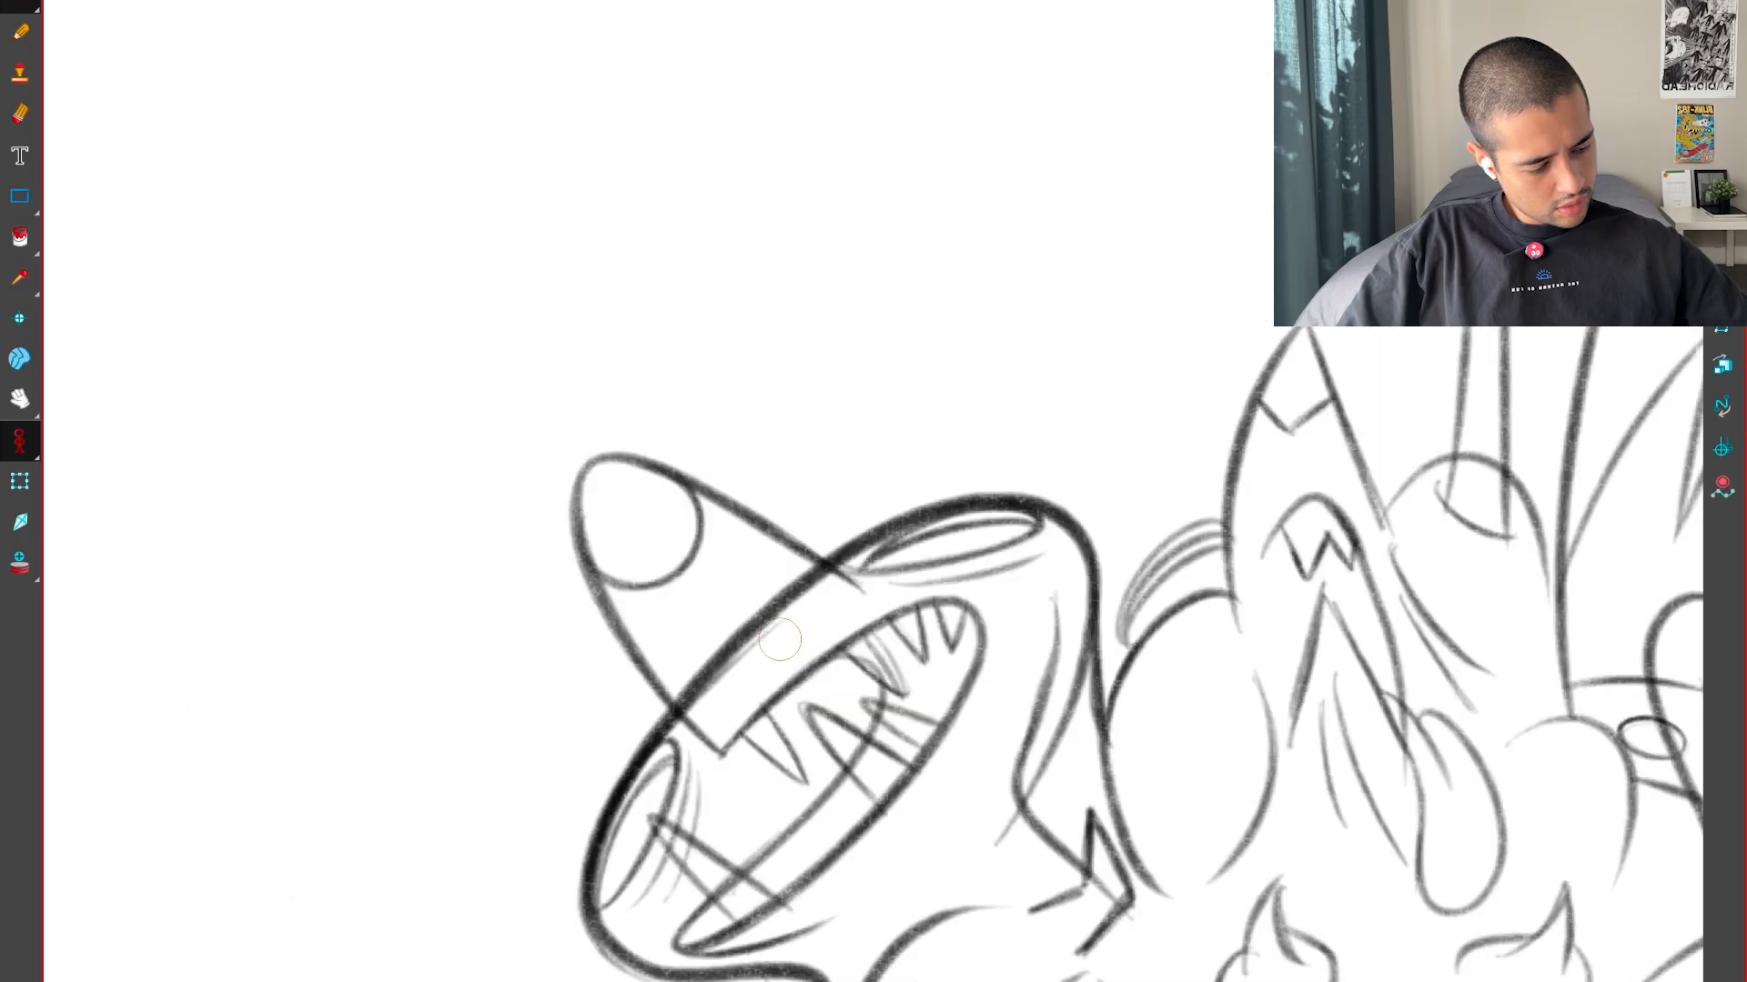
key(.)
key(.)
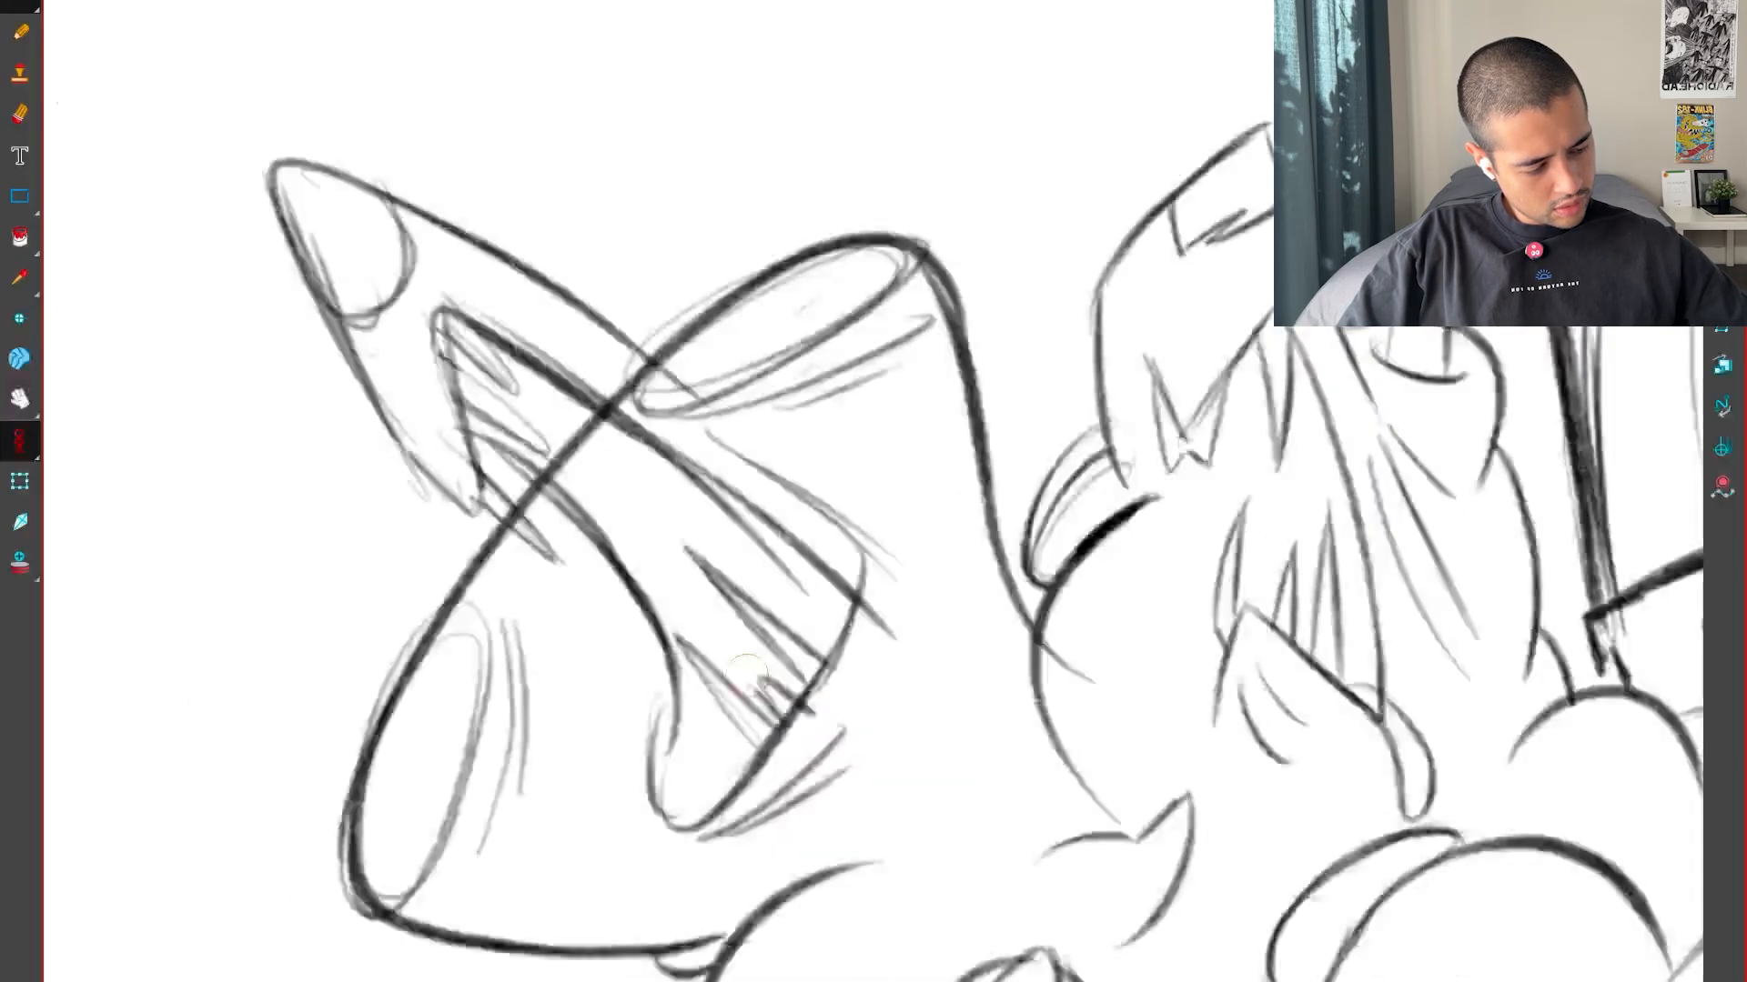
Add a long pointed spike across the lower tip of the left creature's mouth, flipping to the keys for reference
key(.)
key(comma)
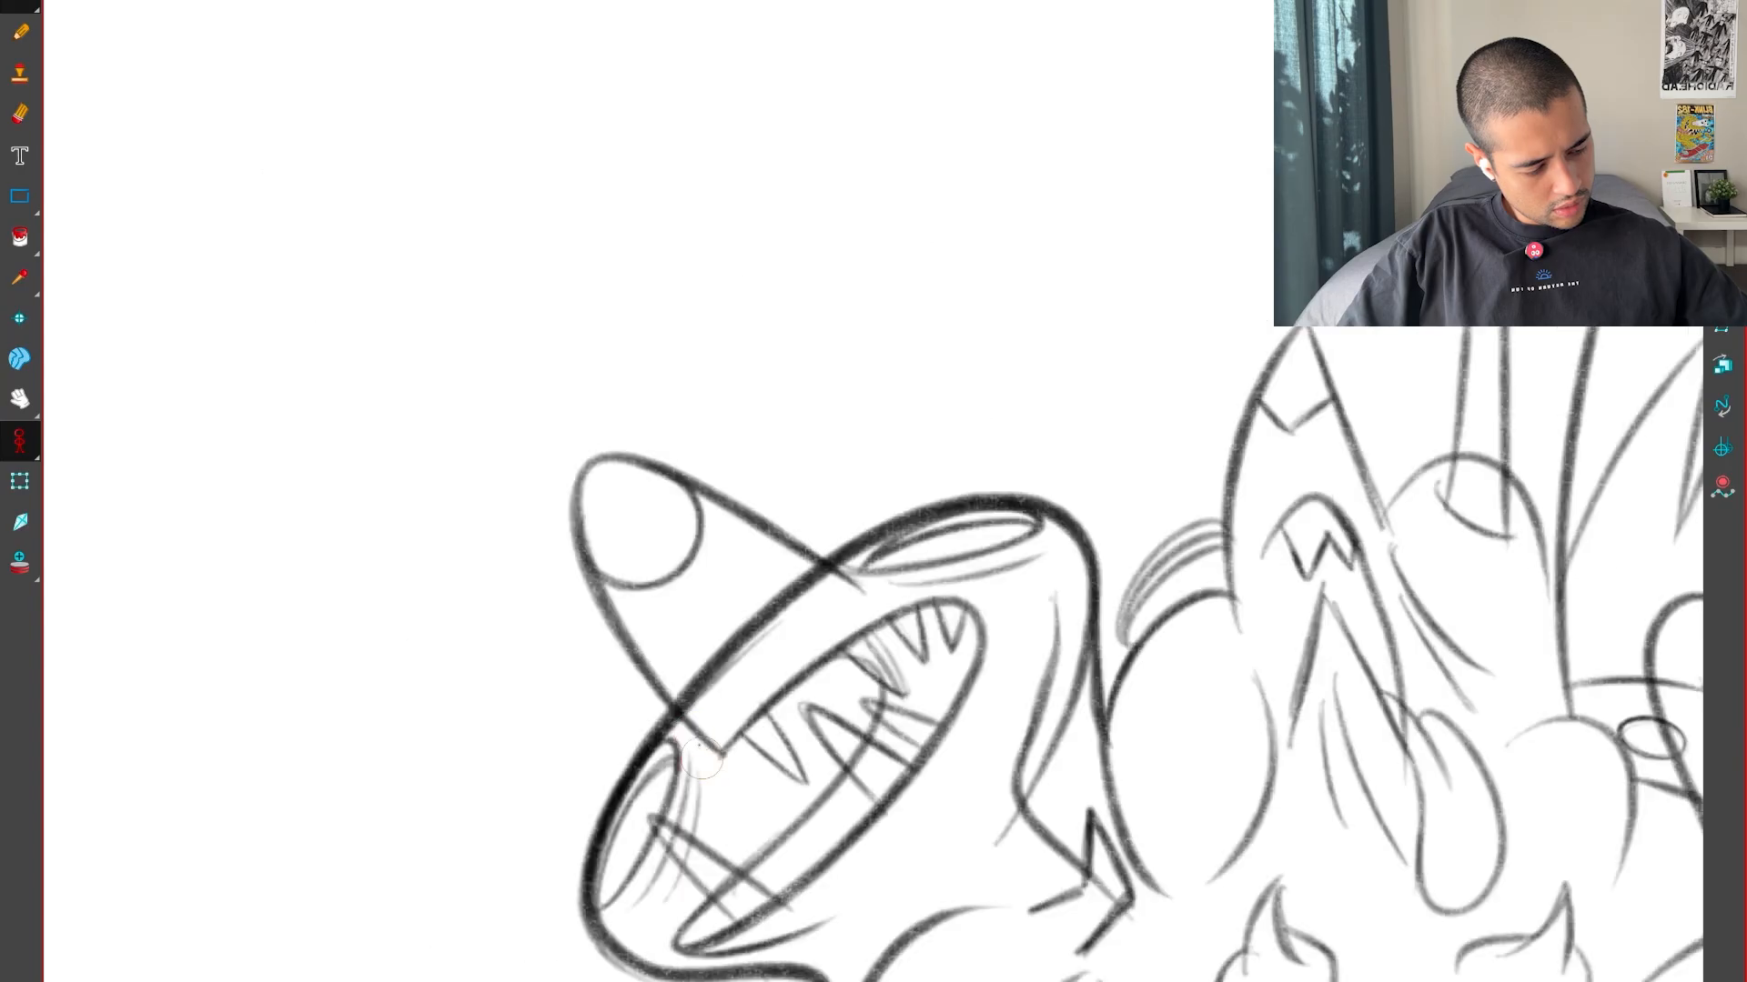
key(period)
key(period)
key(comma)
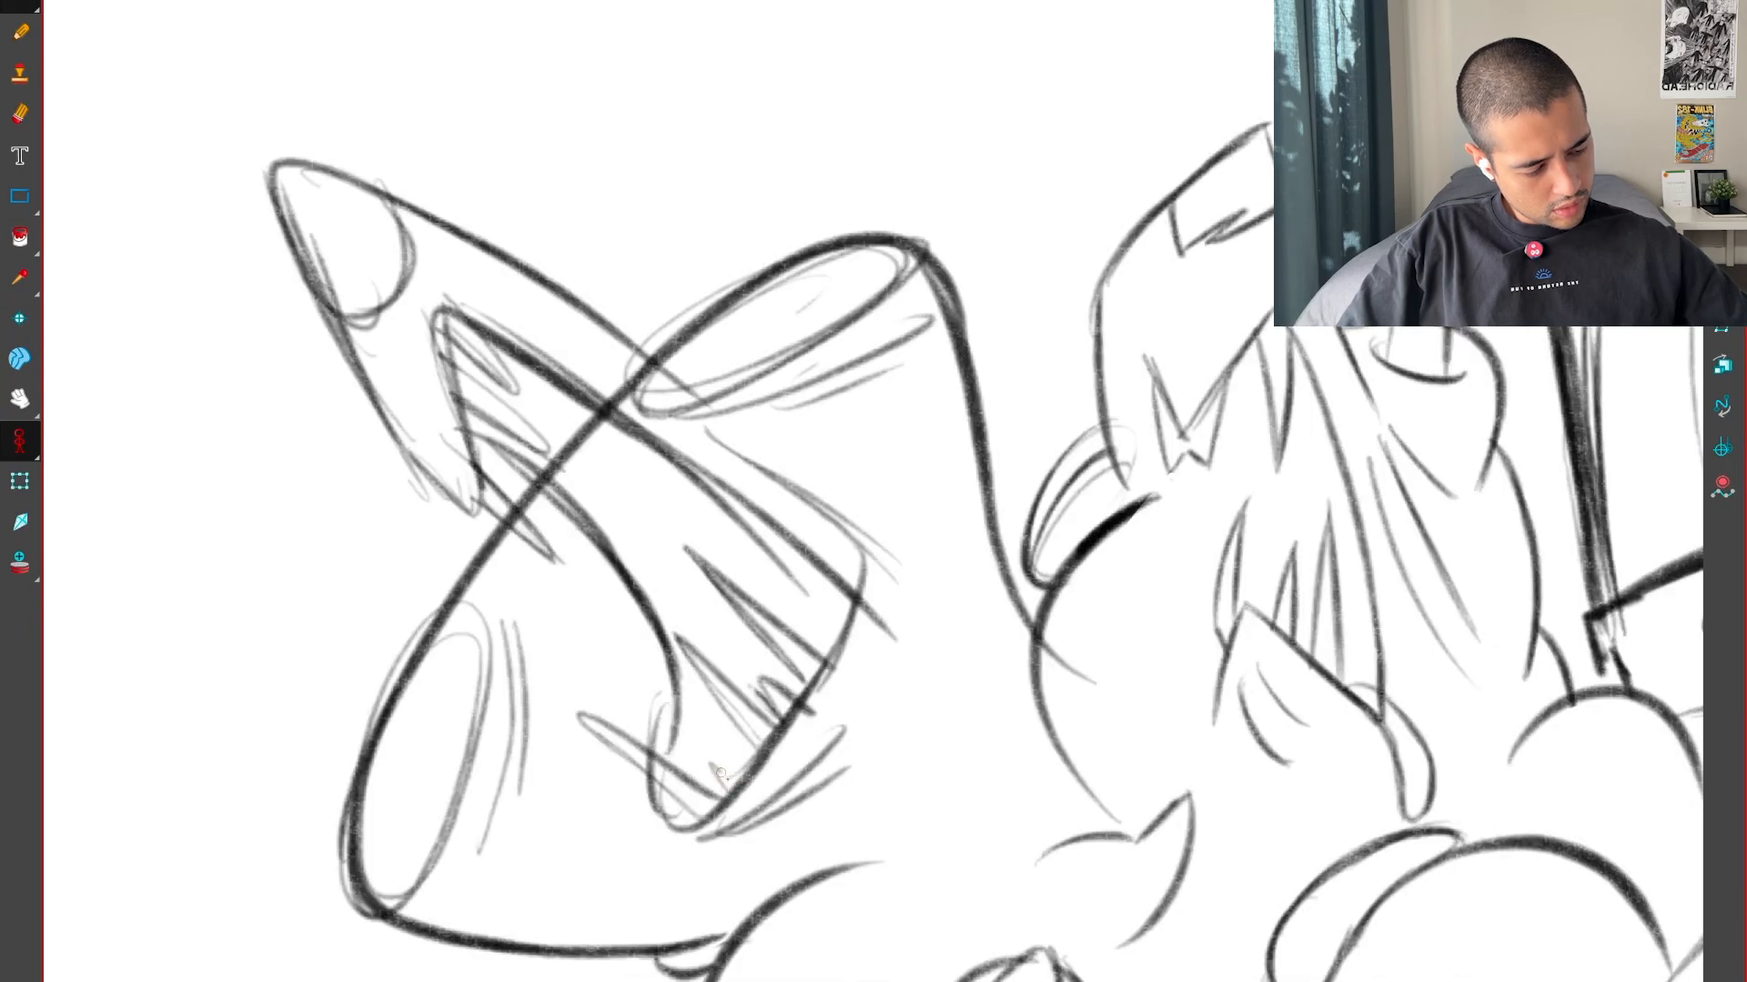
key(.)
key(.)
key(.)
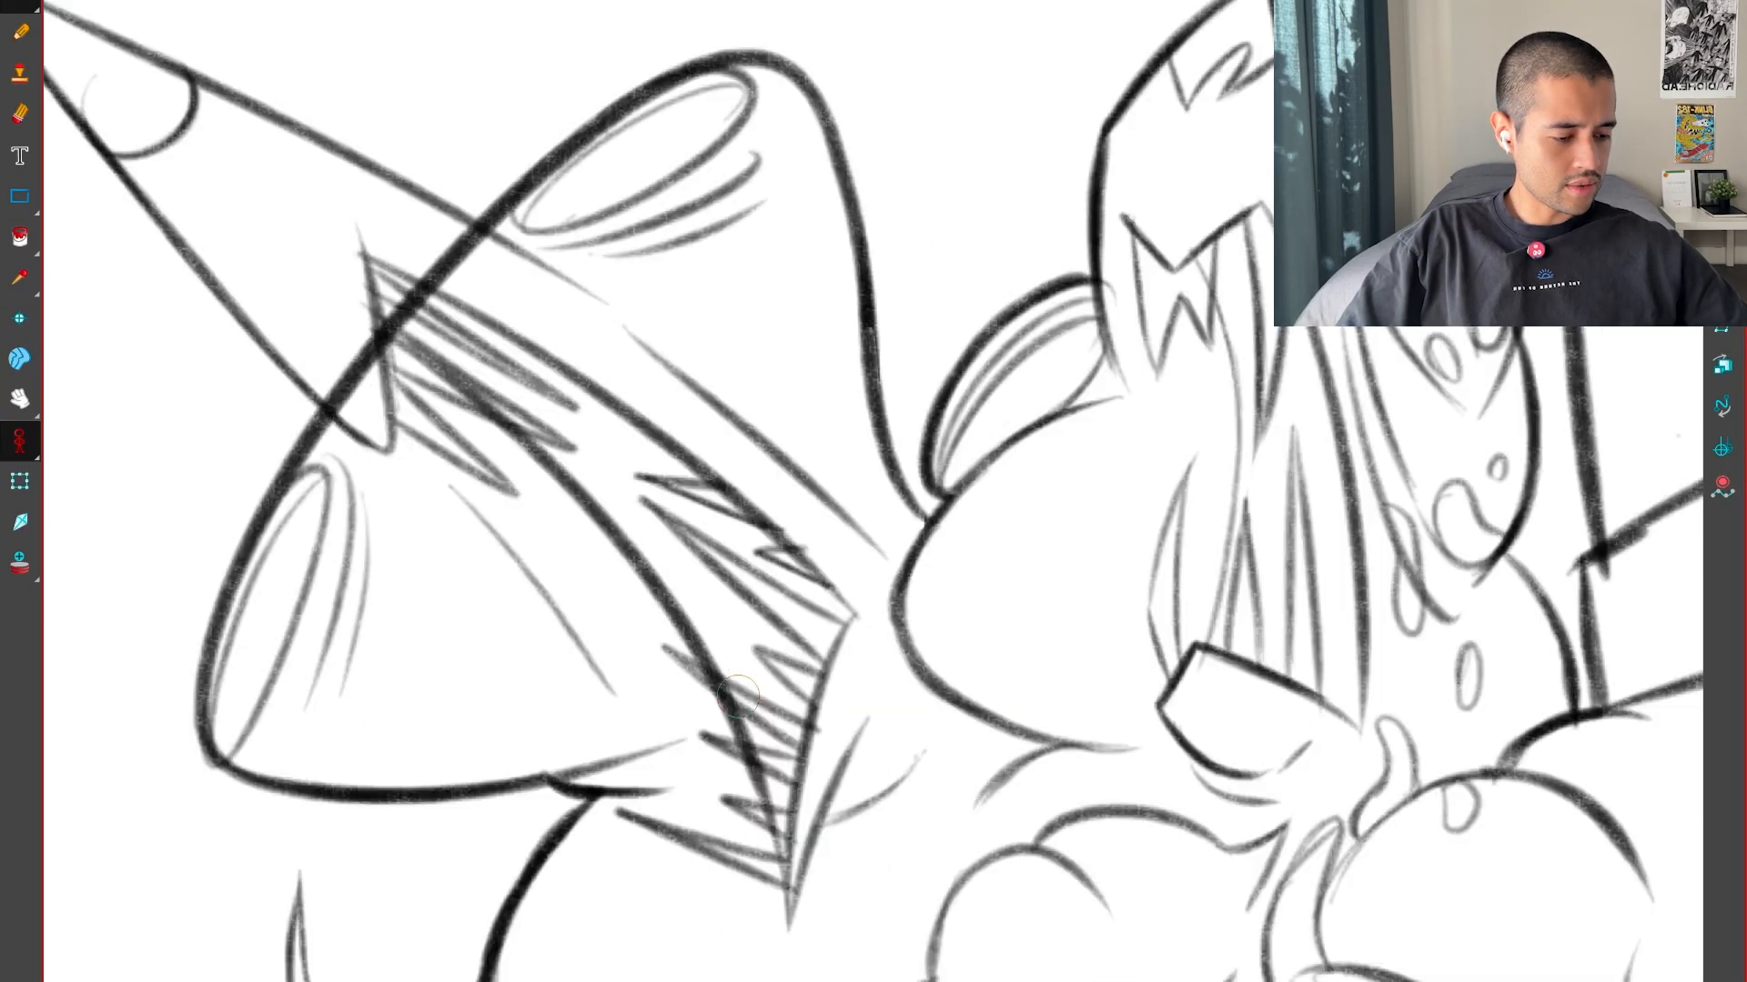
Fill the lower end of the left creature's mouth with small jagged teeth, comparing them with both keys
key(comma)
key(comma)
key(period)
key(comma)
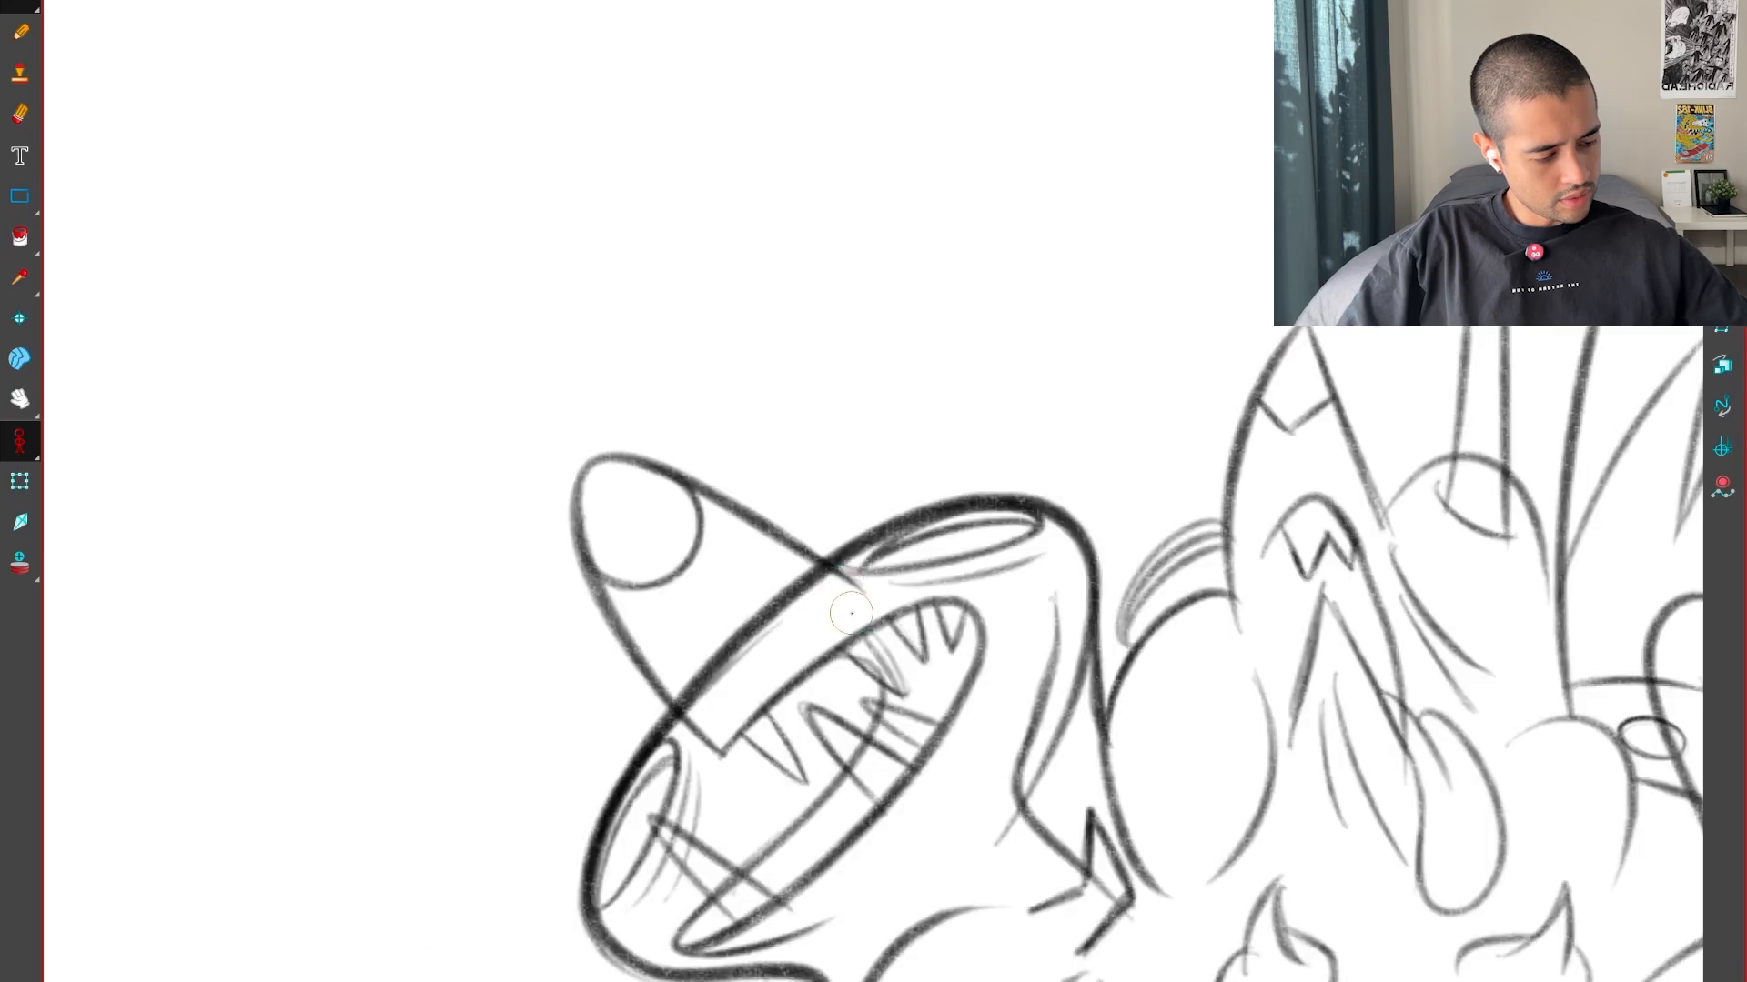
key(period)
key(period)
key(comma)
Add short teeth along the upper inner edge of the left creature's mouth and check the whole drawing
key(comma)
key(period)
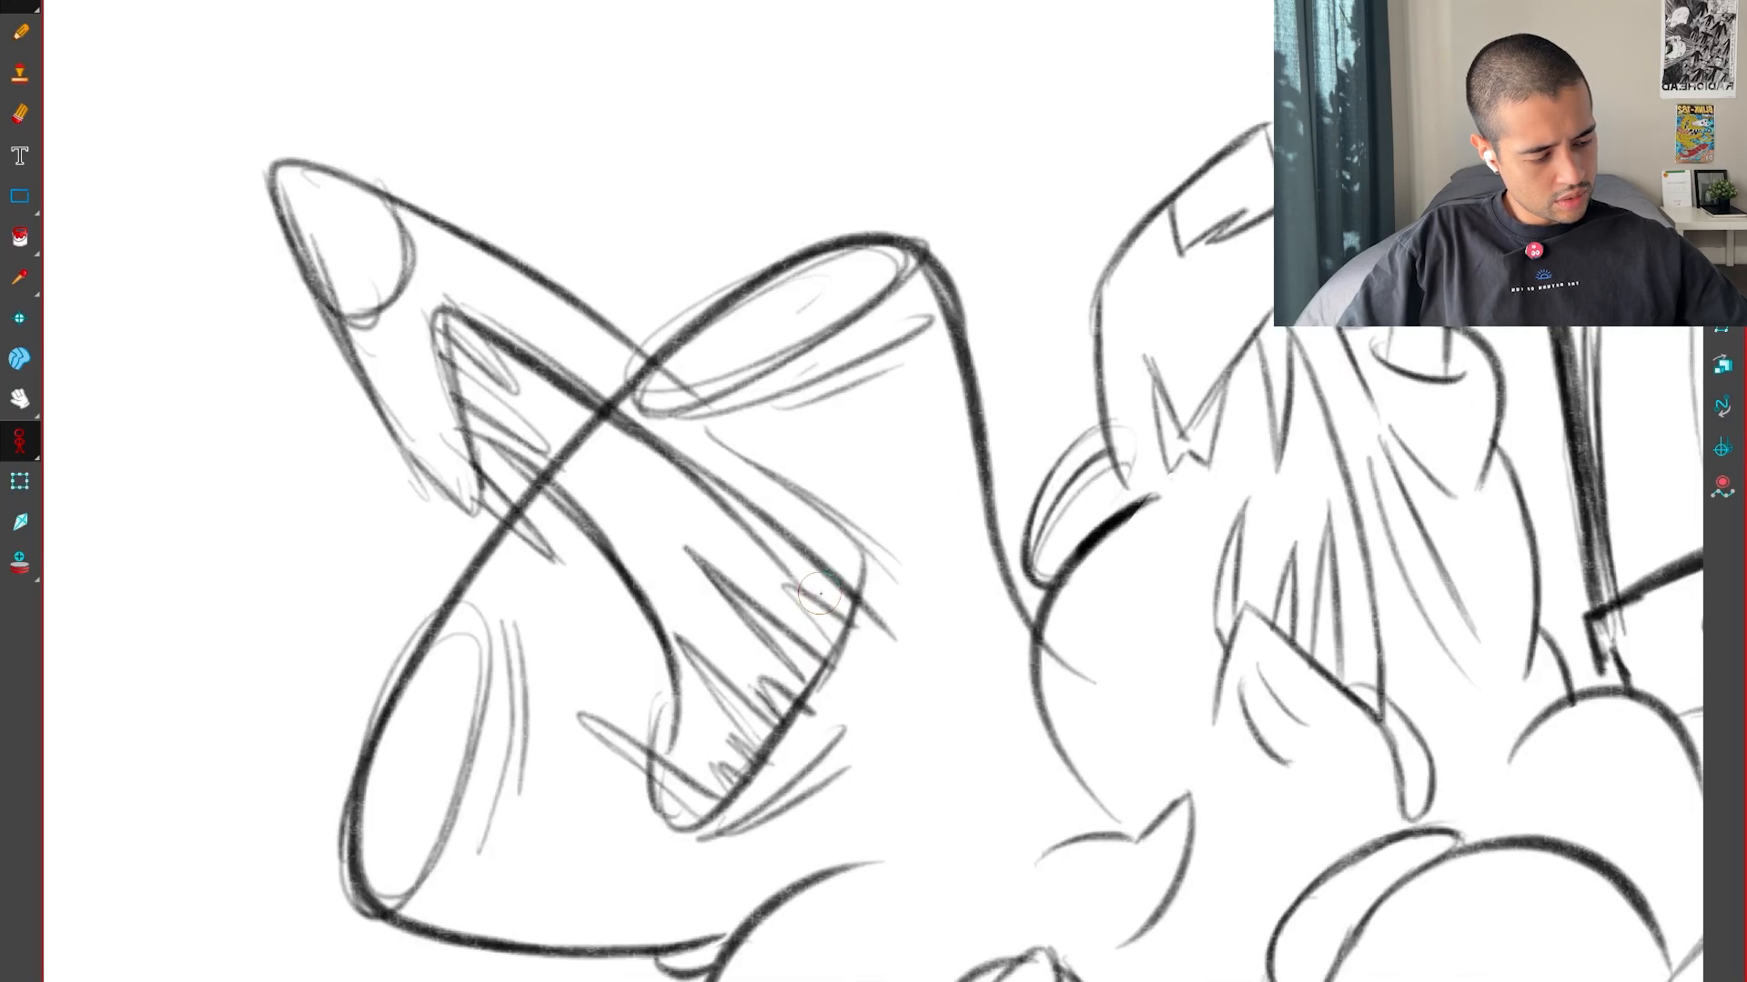
key(comma)
key(period)
drag(787, 530, 748, 518)
key(comma)
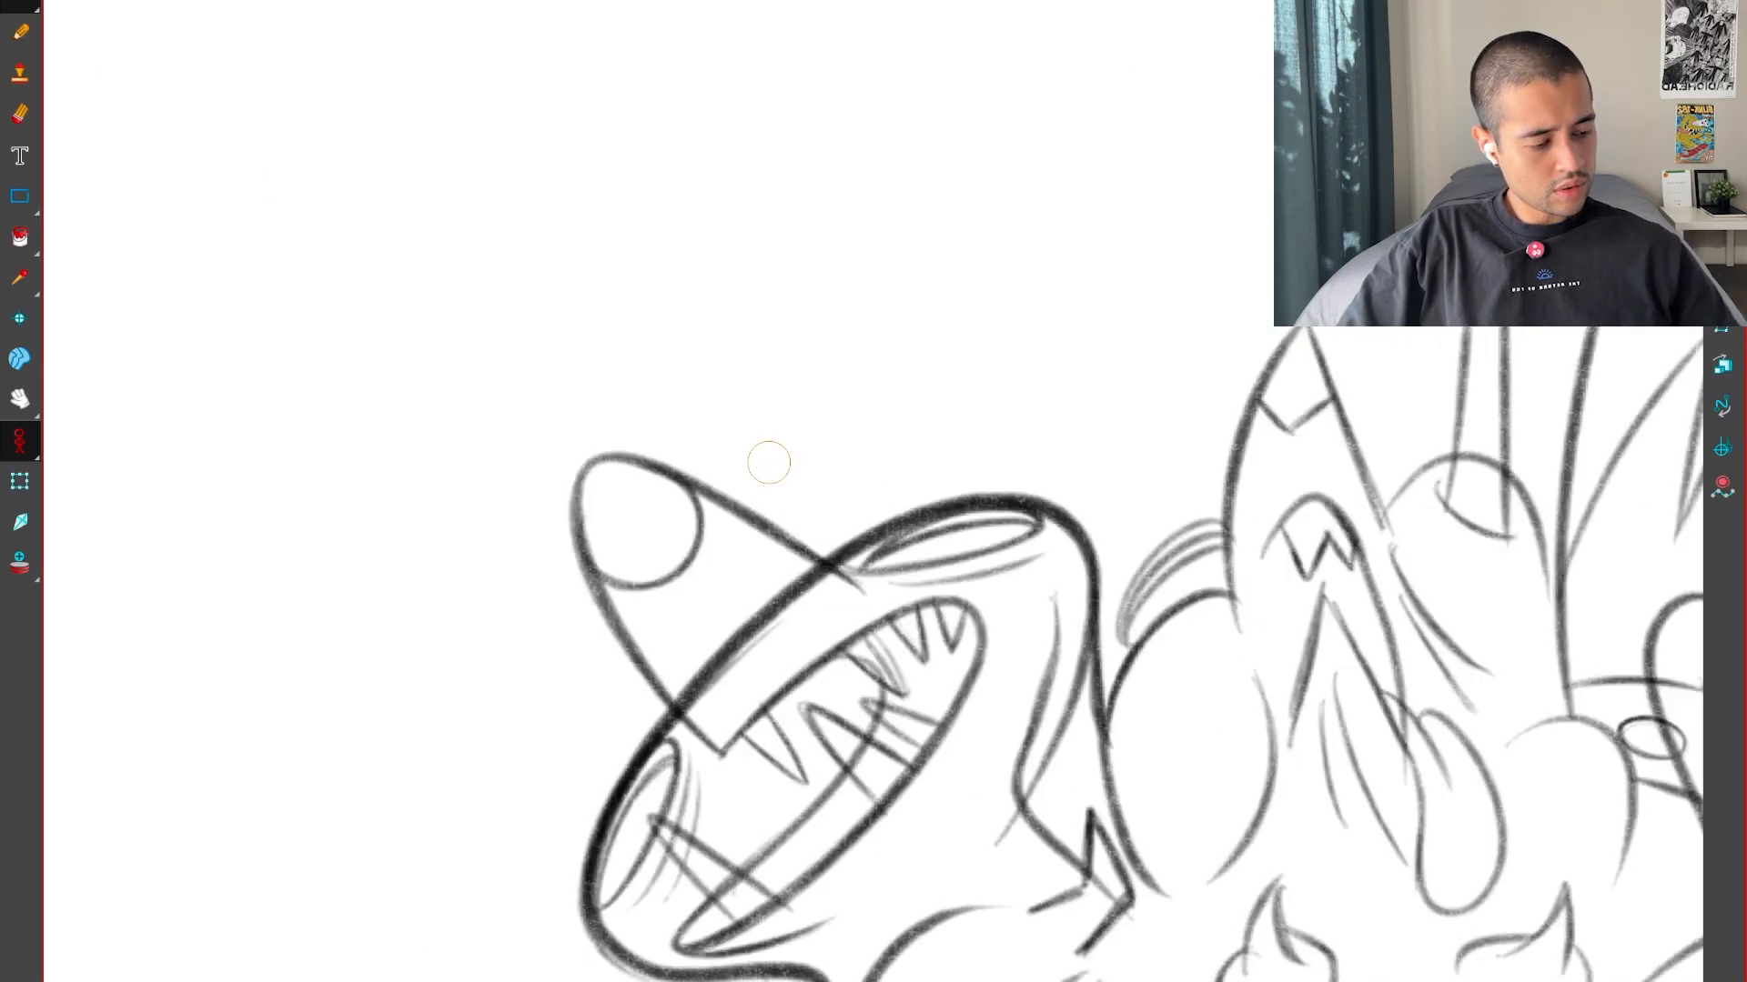
key(period)
key(period)
key(comma)
key(comma)
key(period)
key(1)
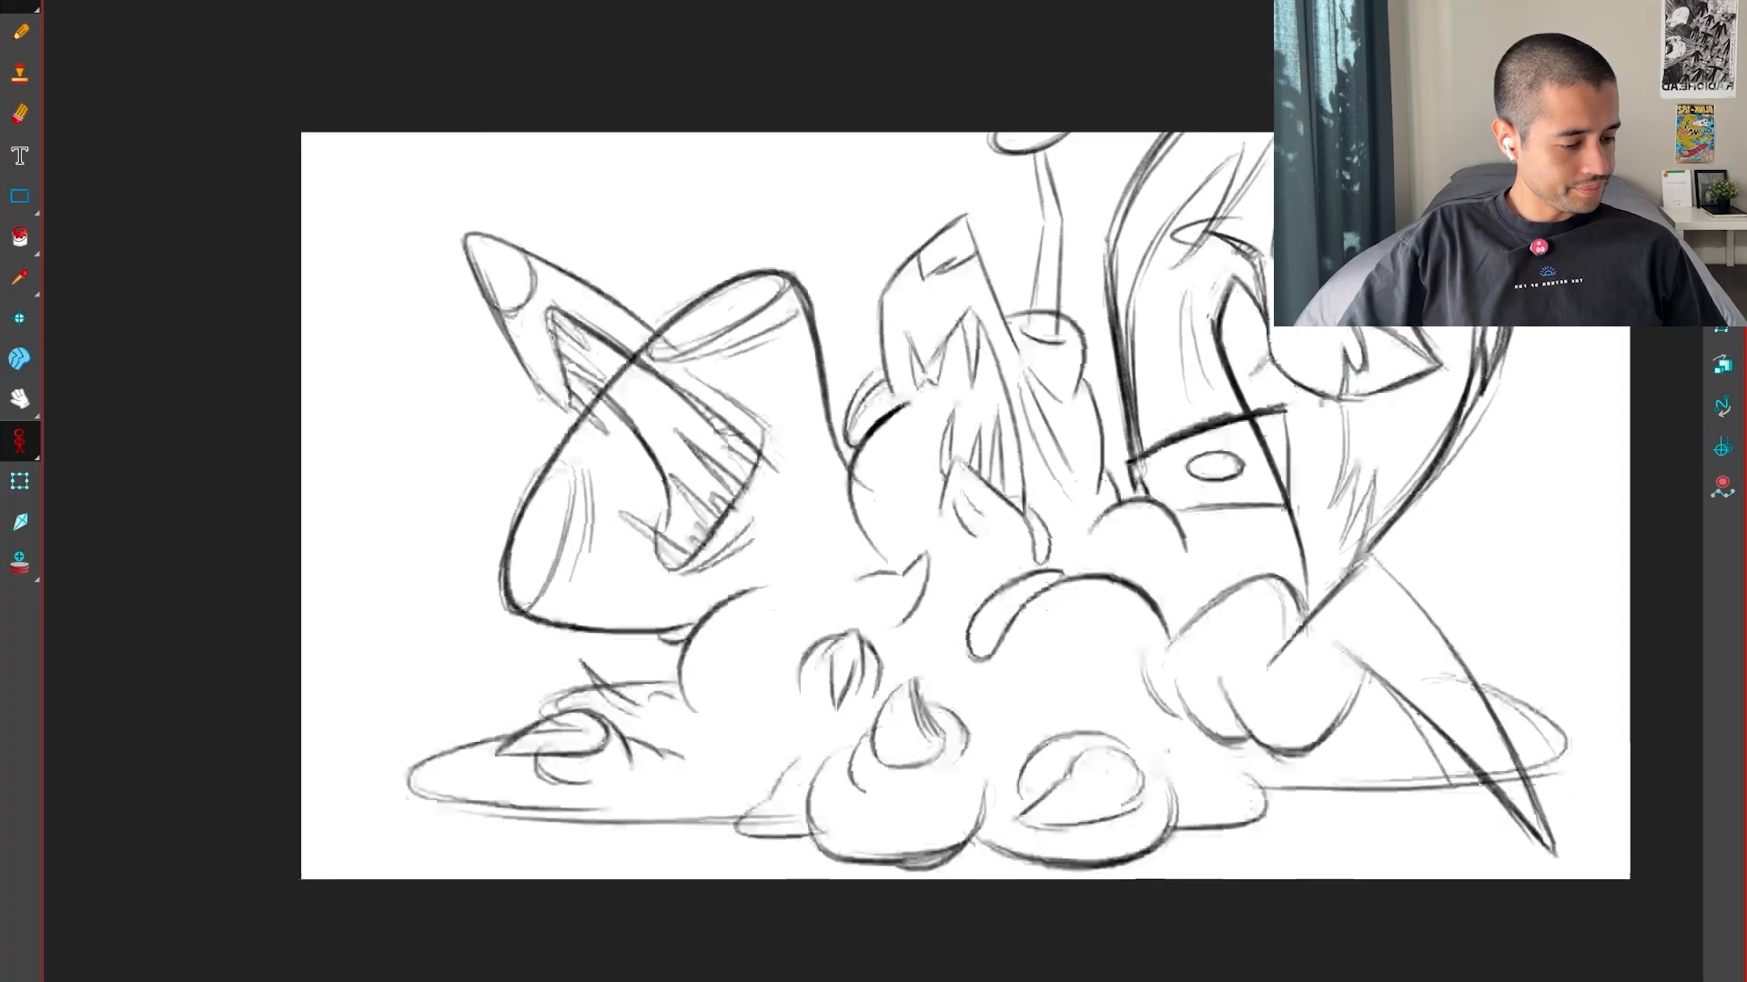
Step through the neighbouring drawings to check the rough inbetween, ending back on frame 19
key(period)
key(period)
key(period)
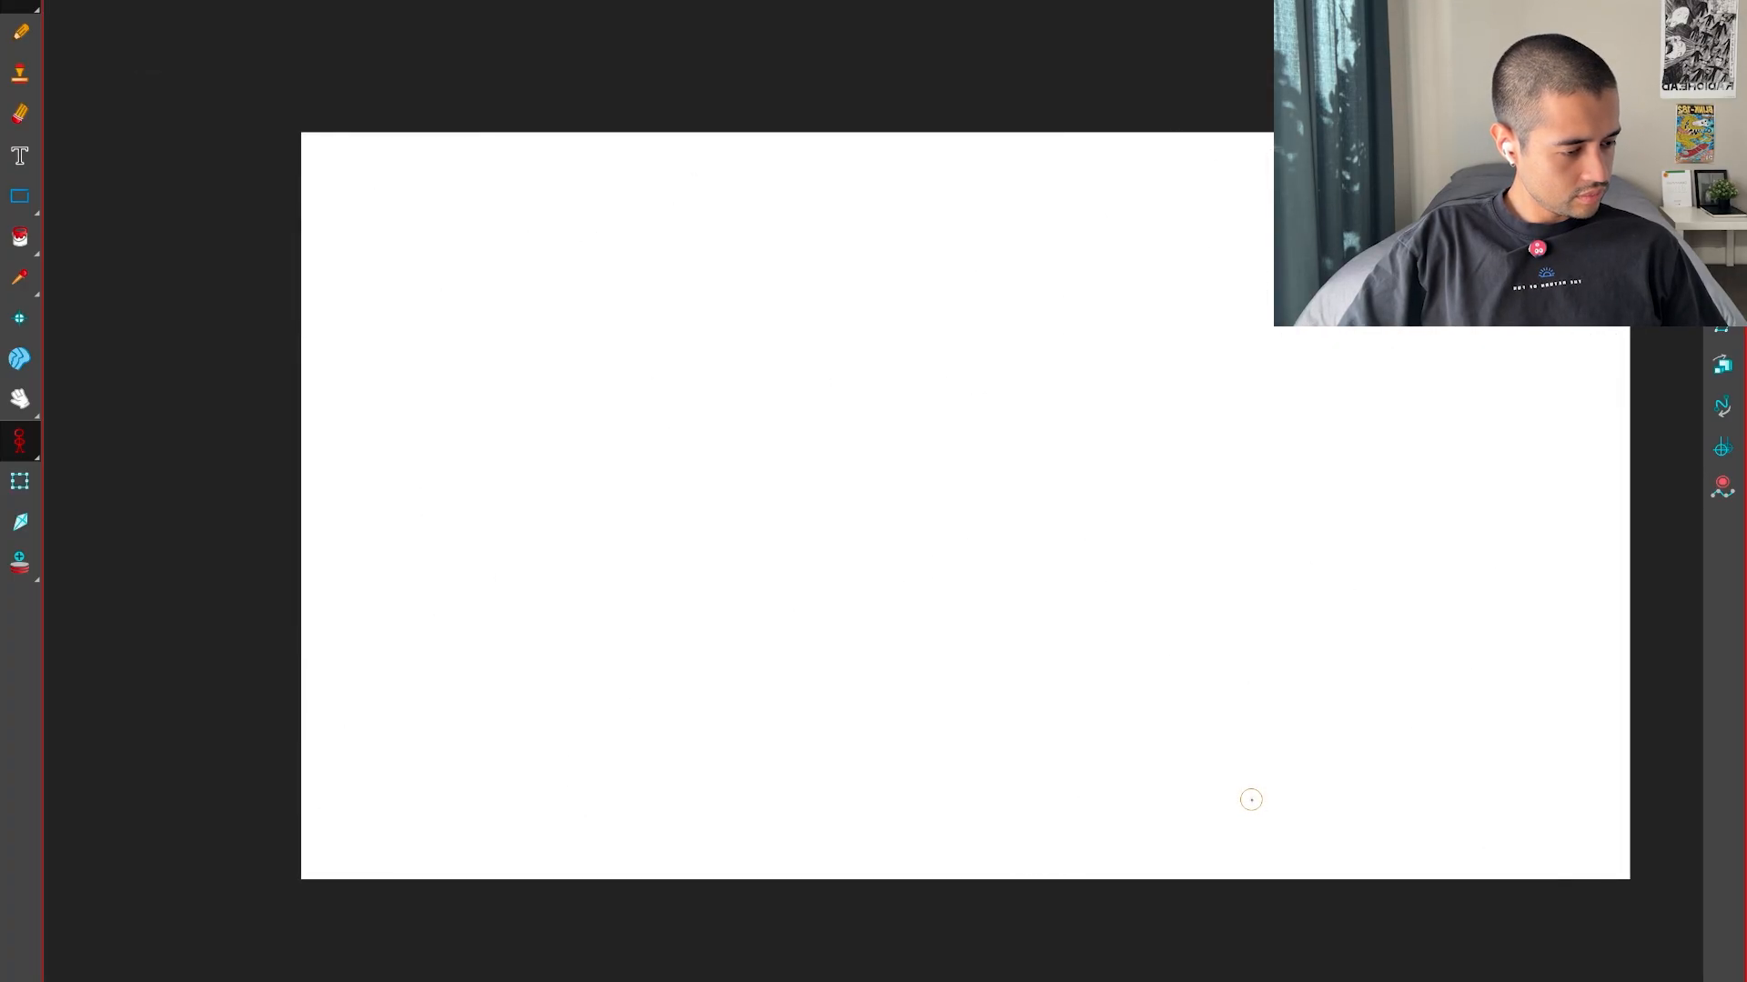
key(period)
key(period)
key(period)
key(period)
key(comma)
key(comma)
key(comma)
key(period)
key(comma)
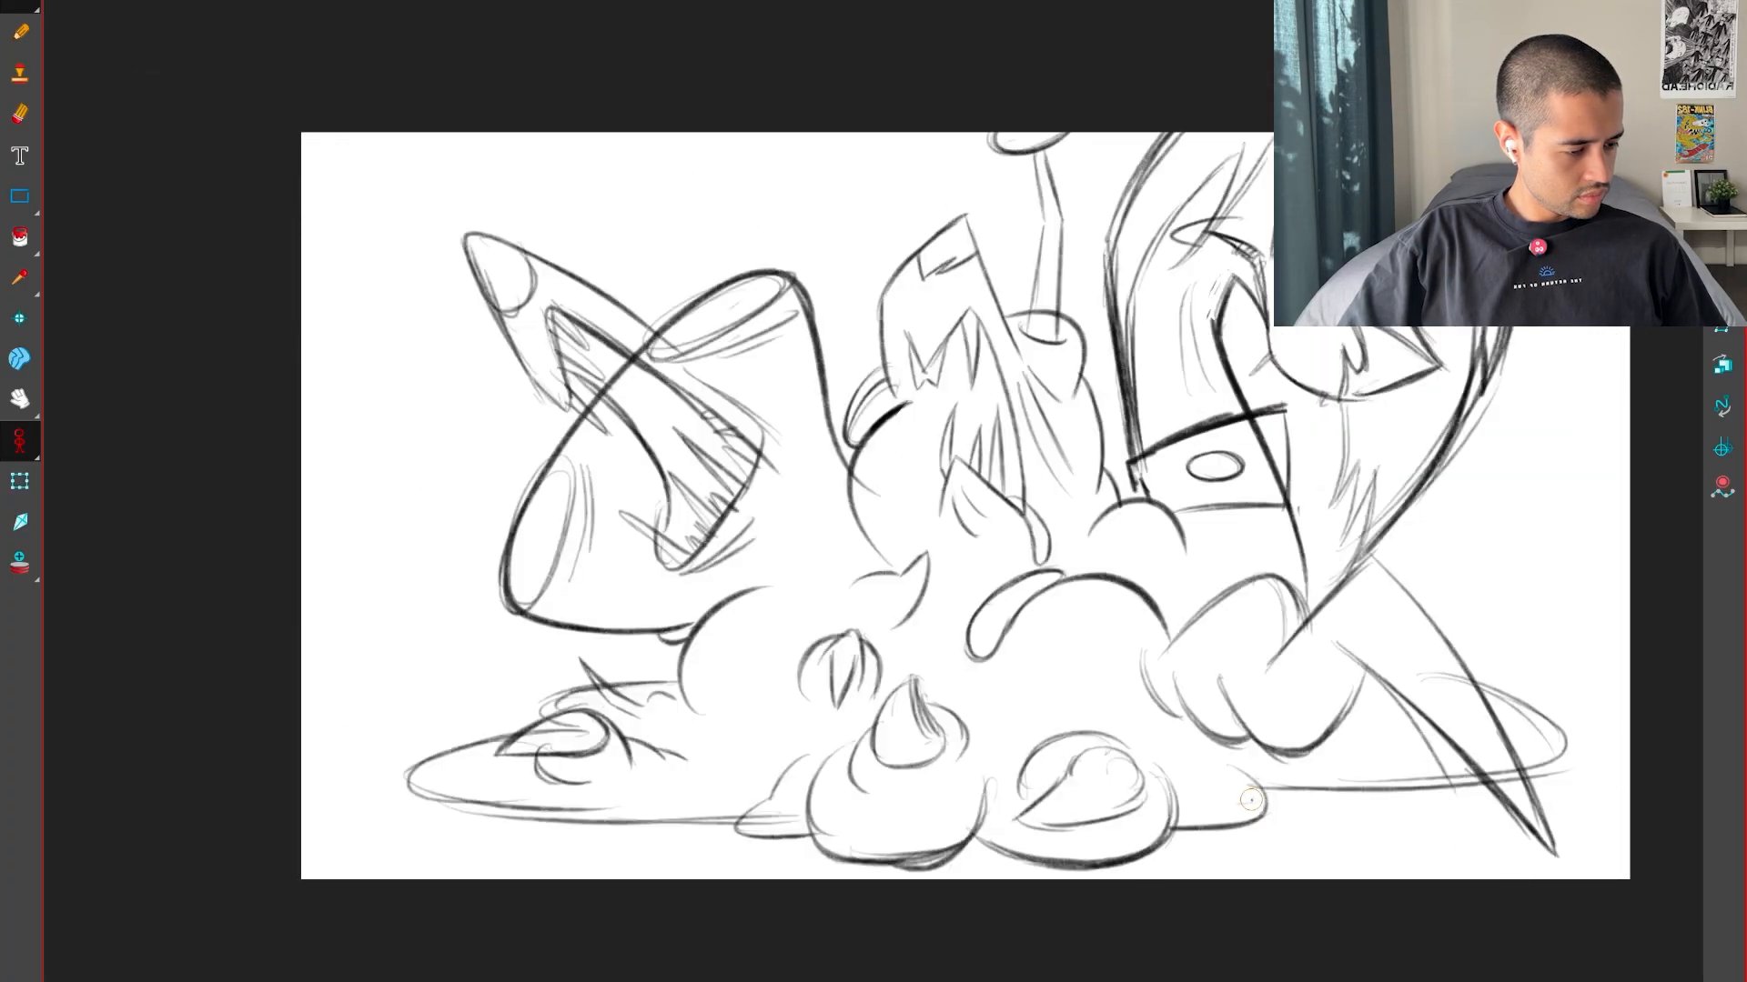
key(comma)
key(period)
key(super+f)
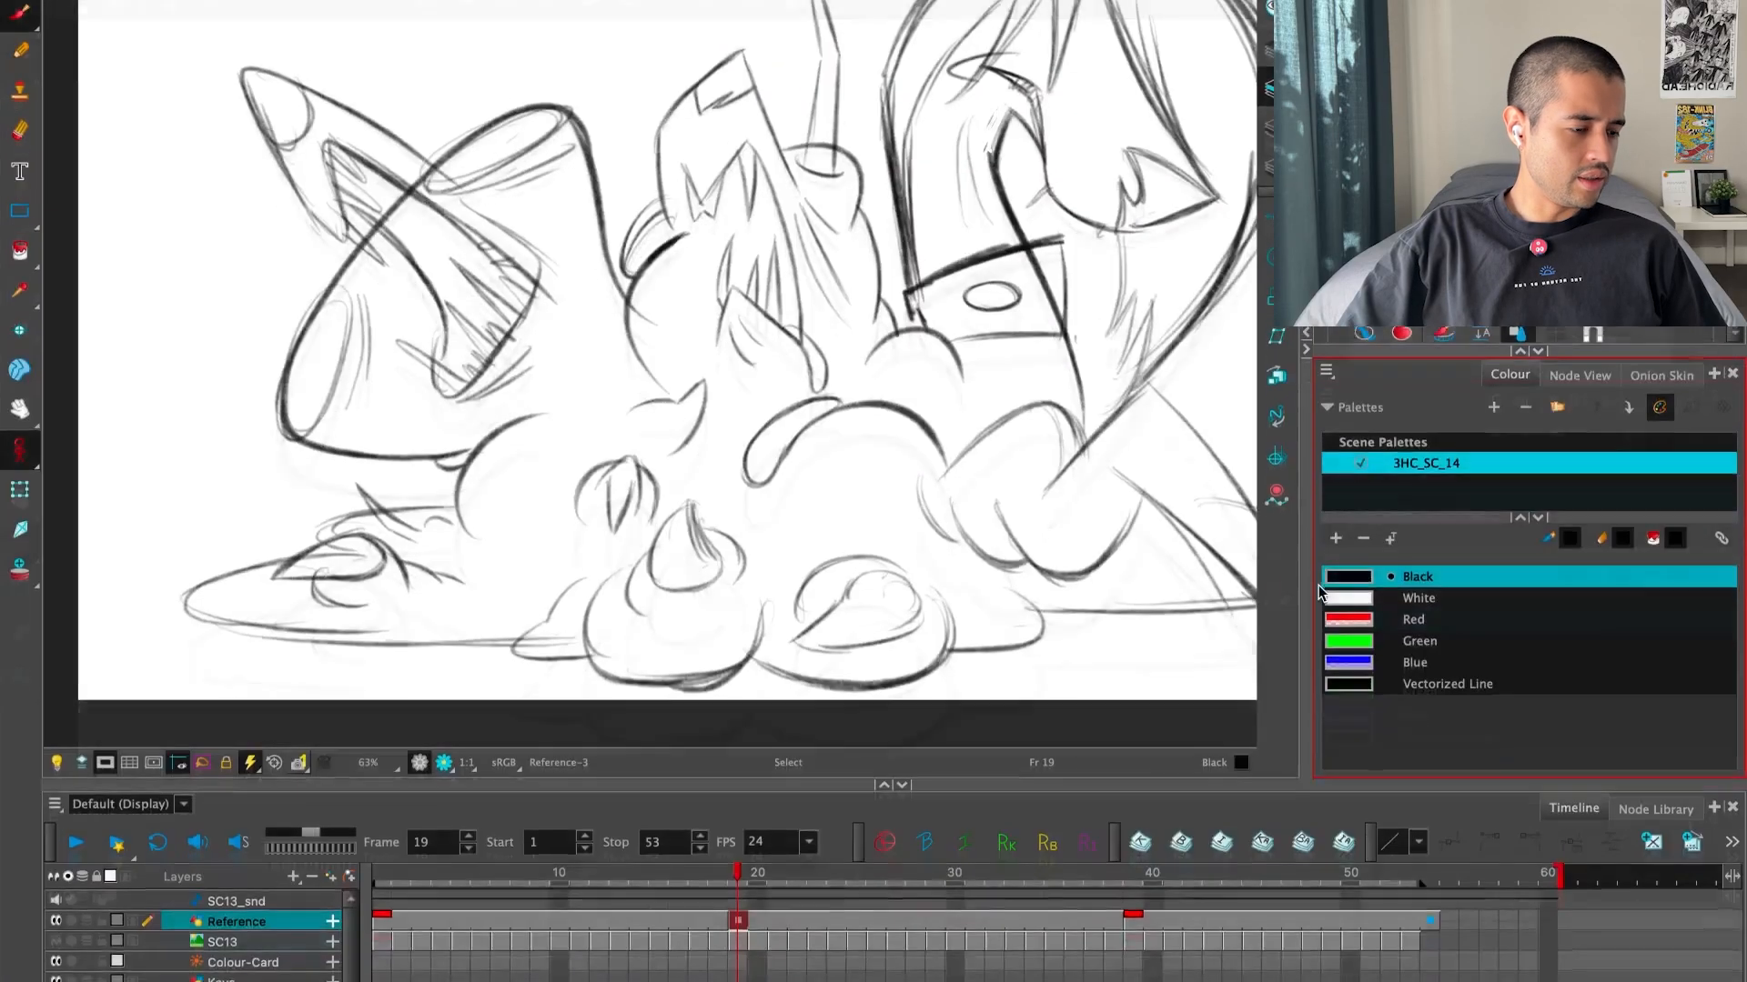
Flip between the inbetween at frame 19 and the key drawings at frames 1 and 39 to compare the poses
key(f)
key(g)
key(g)
key(f)
key(f)
key(g)
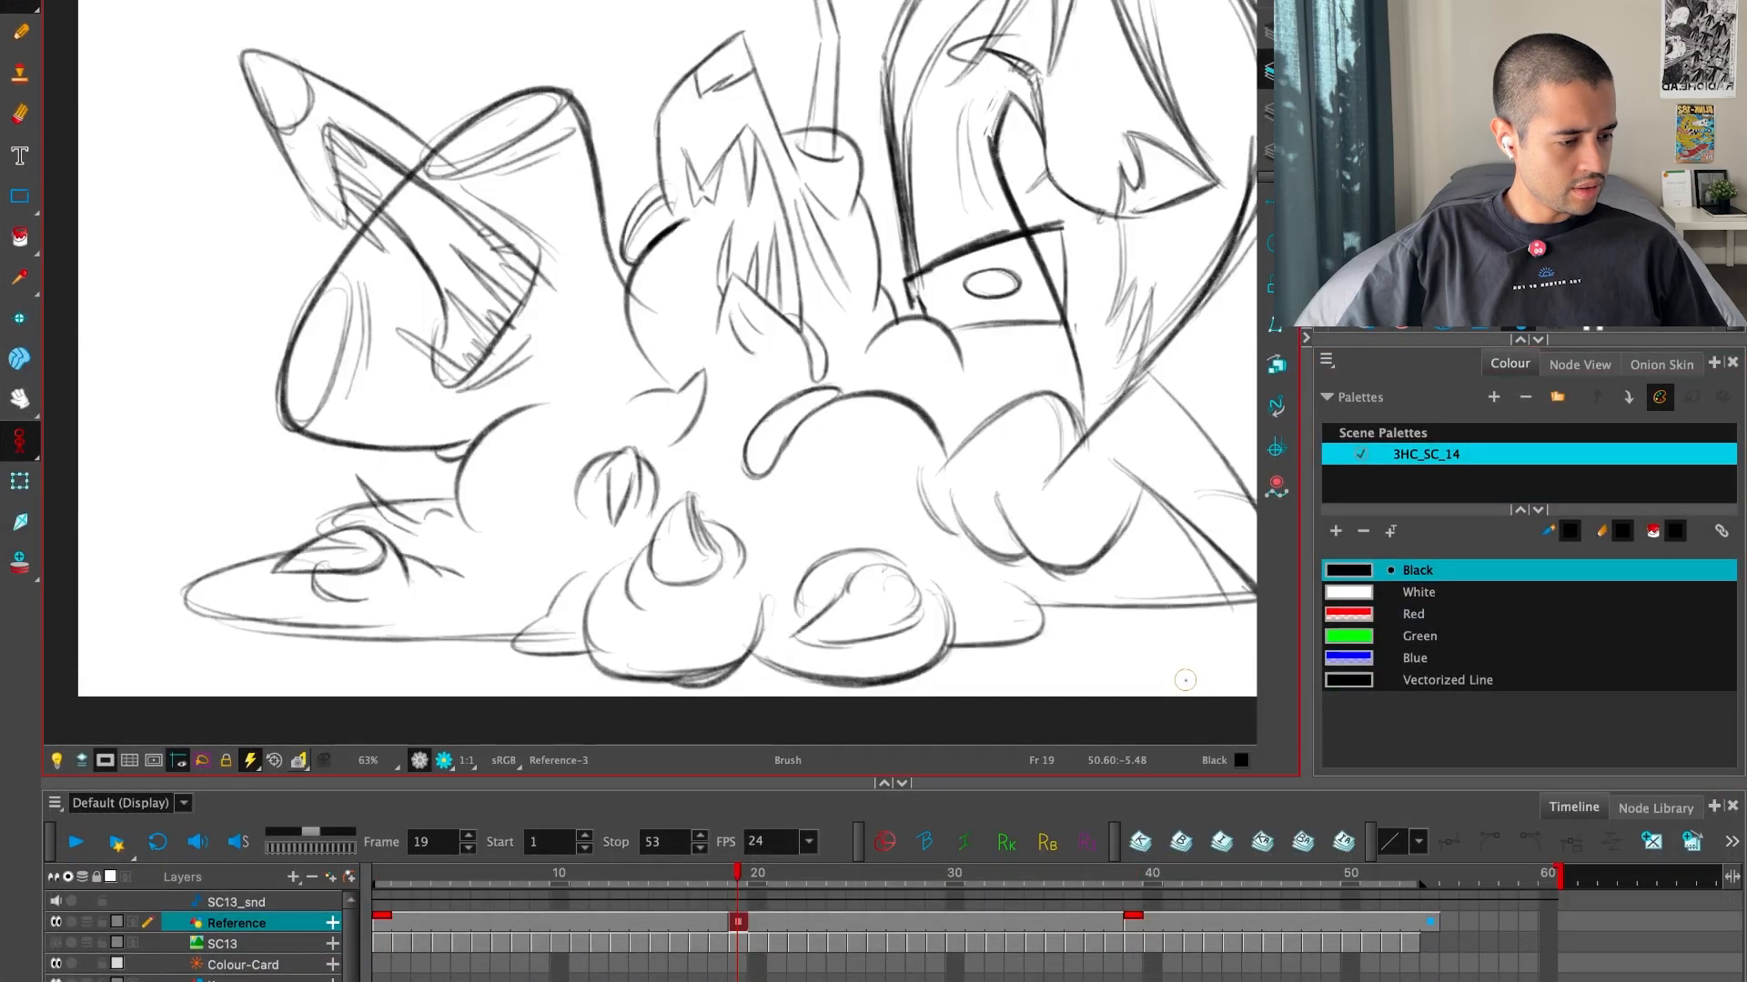
key(f)
key(g)
key(1)
key(f)
key(g)
key(alt+s)
key(f)
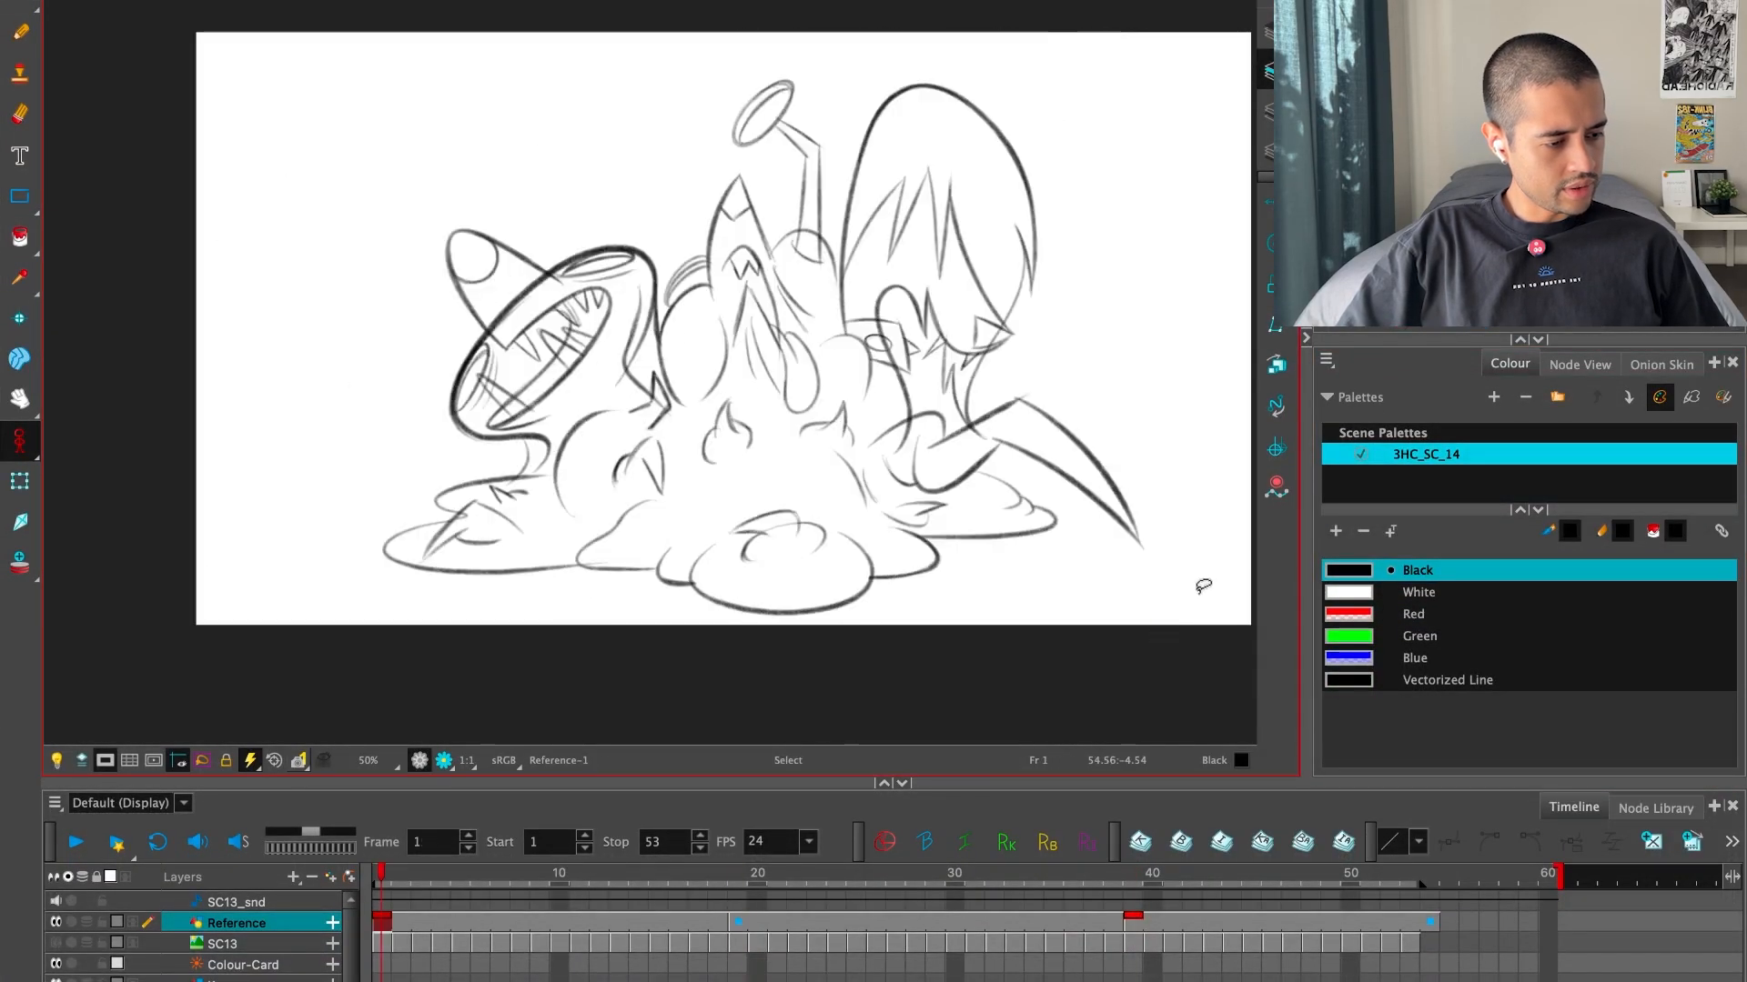
key(g)
key(g)
key(f)
key(g)
key(f)
key(f)
key(g)
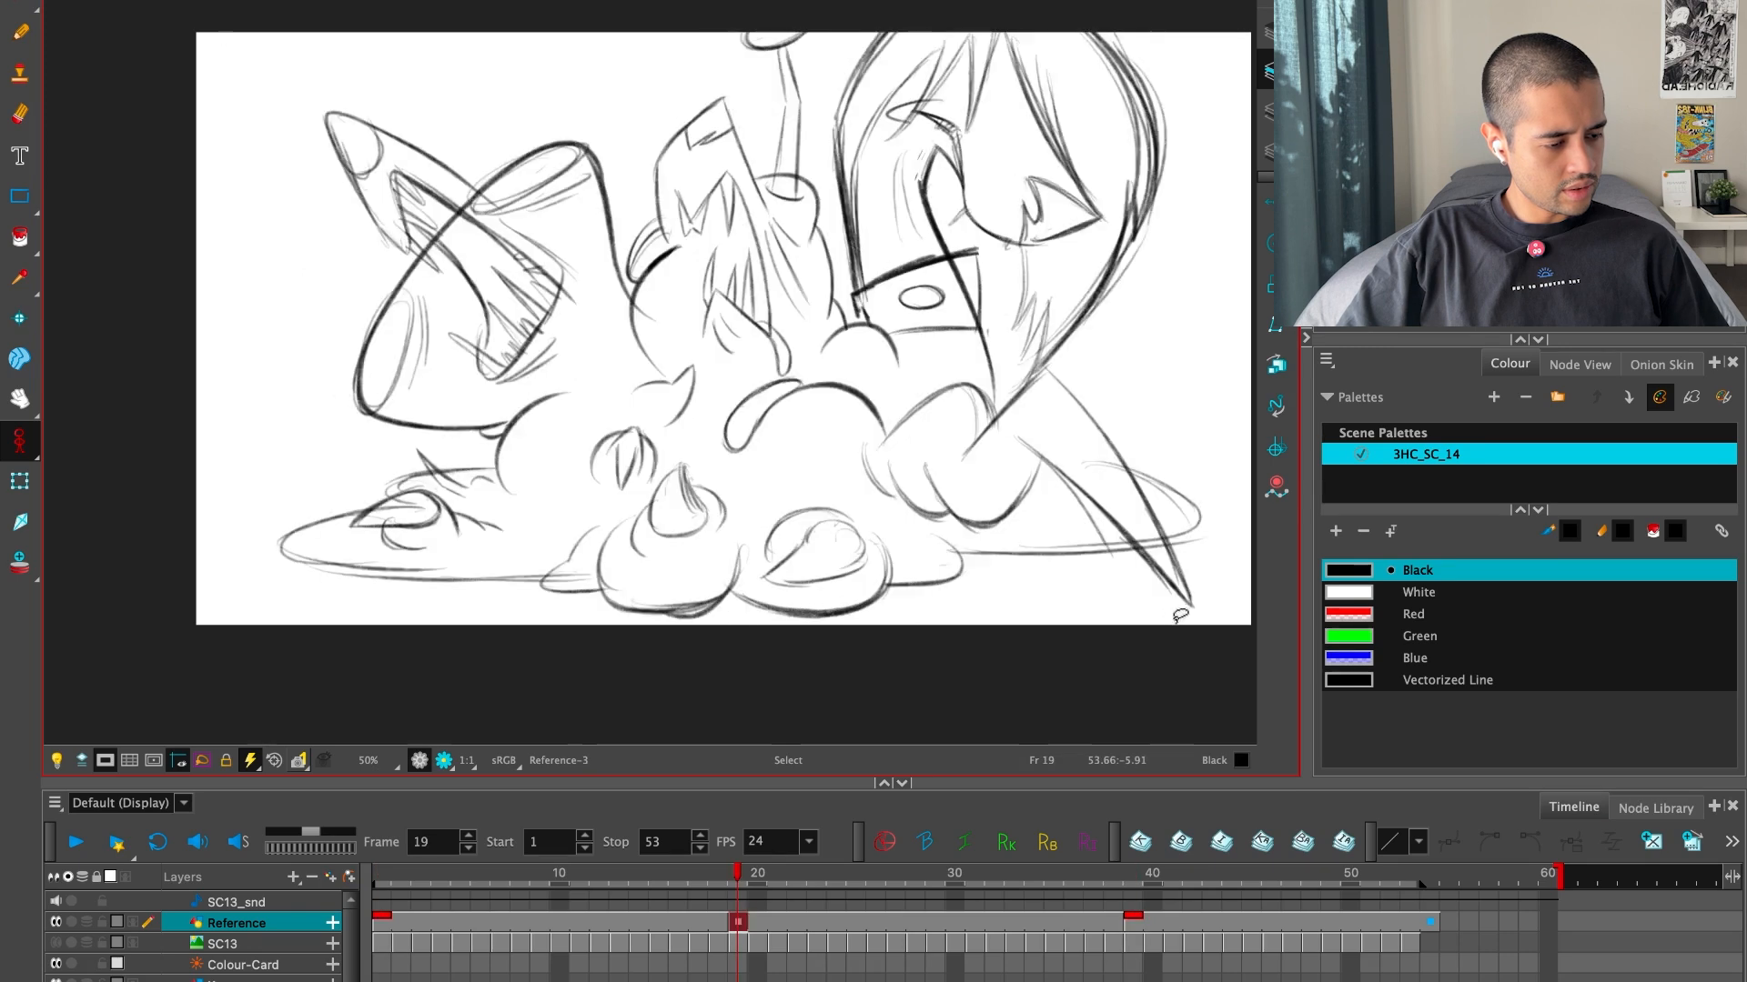
key(g)
key(f)
key(f)
key(g)
key(f)
key(g)
key(g)
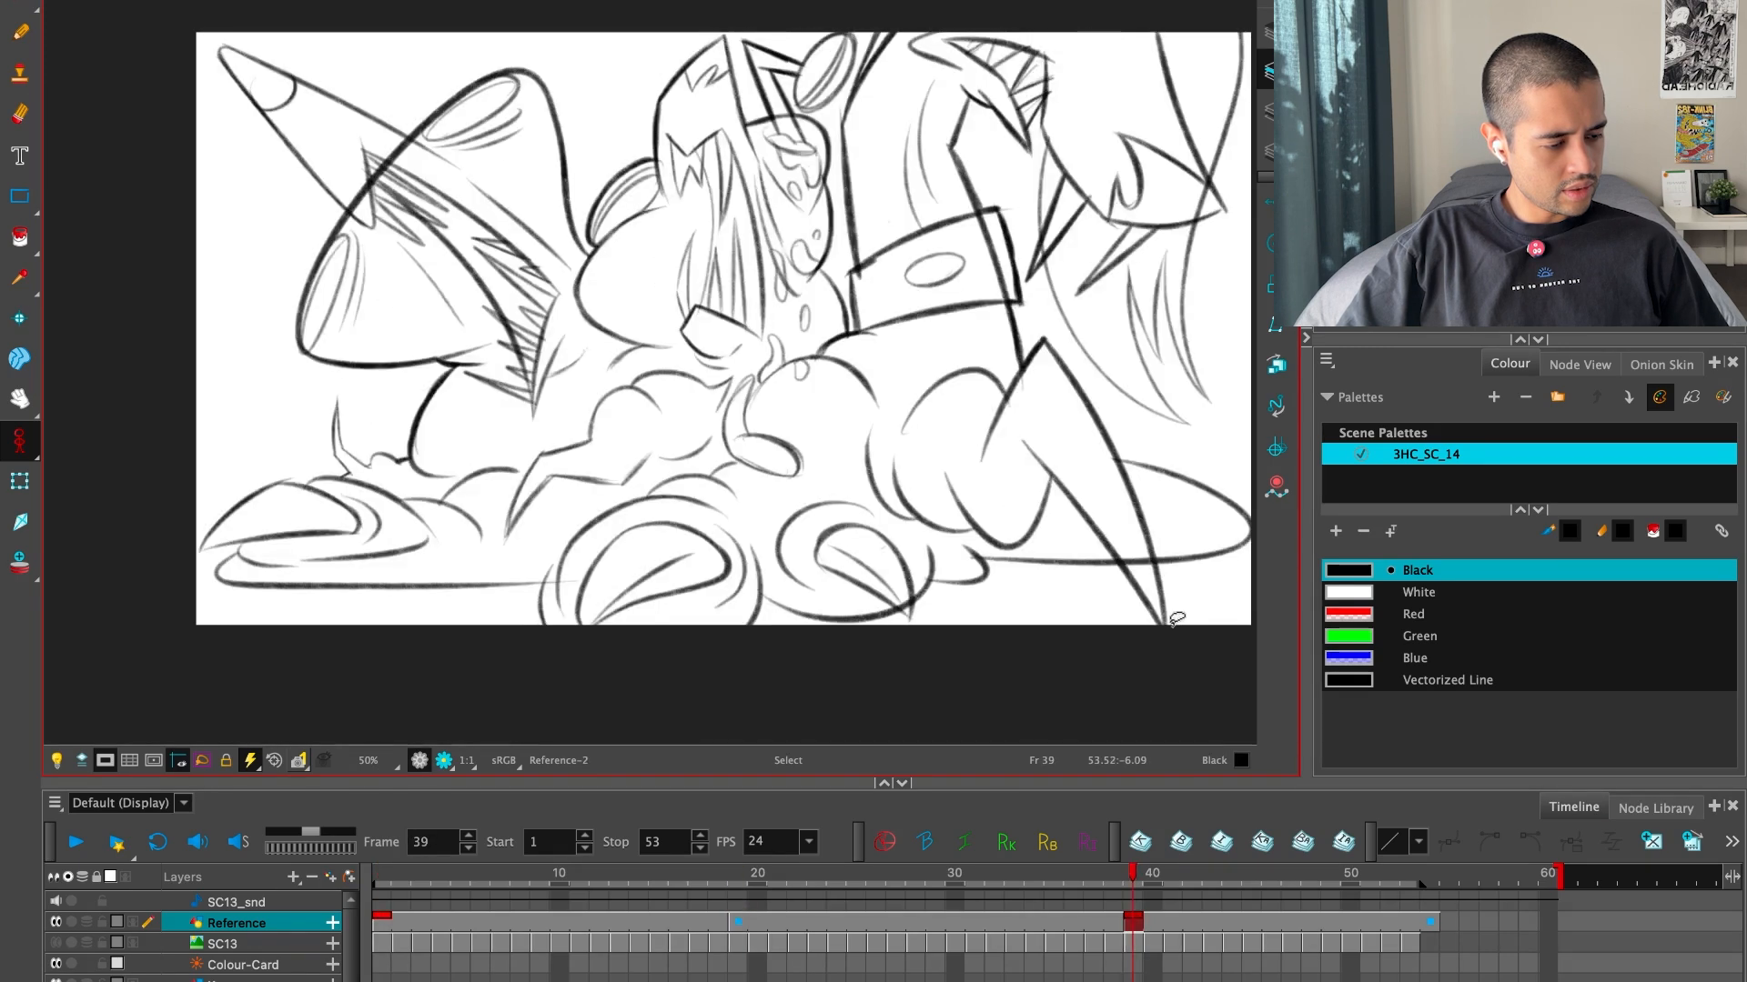
key(f)
Remove the old left outline of the right creature's neck above its collar at frame 19
key(2)
key(2)
key(2)
drag(1006, 398, 931, 614)
drag(998, 275, 953, 322)
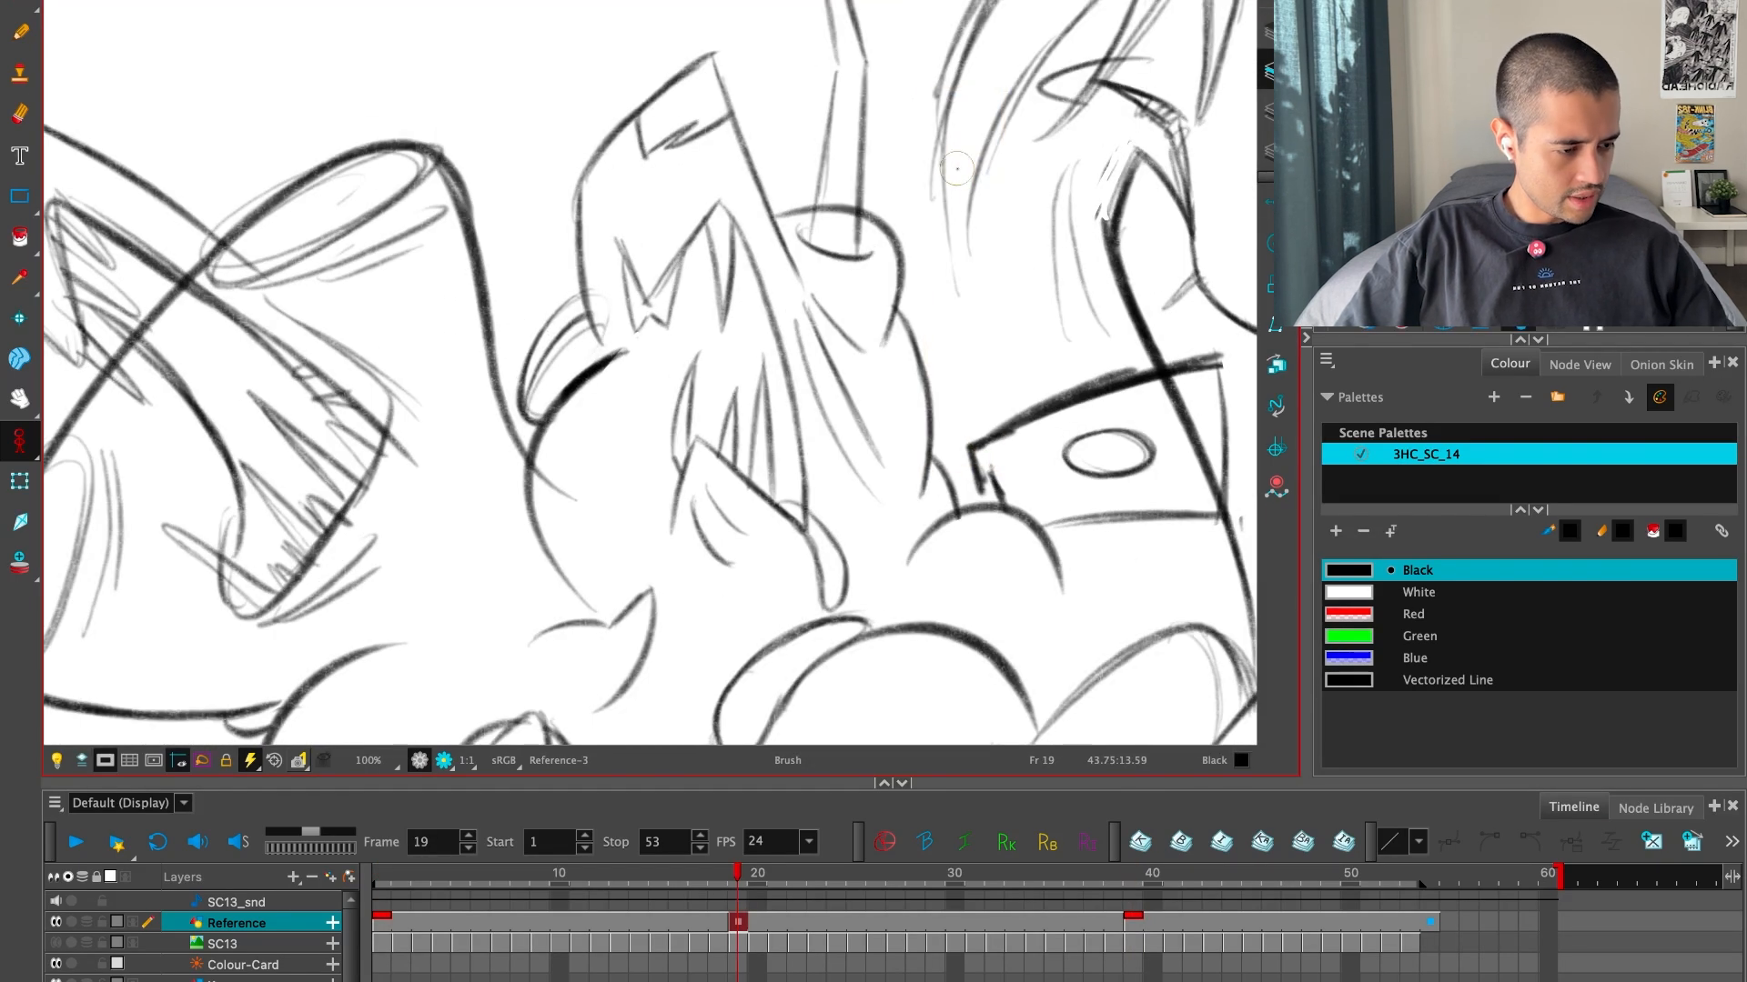
Redraw the left outline of the right creature's neck down to the collar, using the key drawings as reference
key(alt+b)
key(g)
key(f)
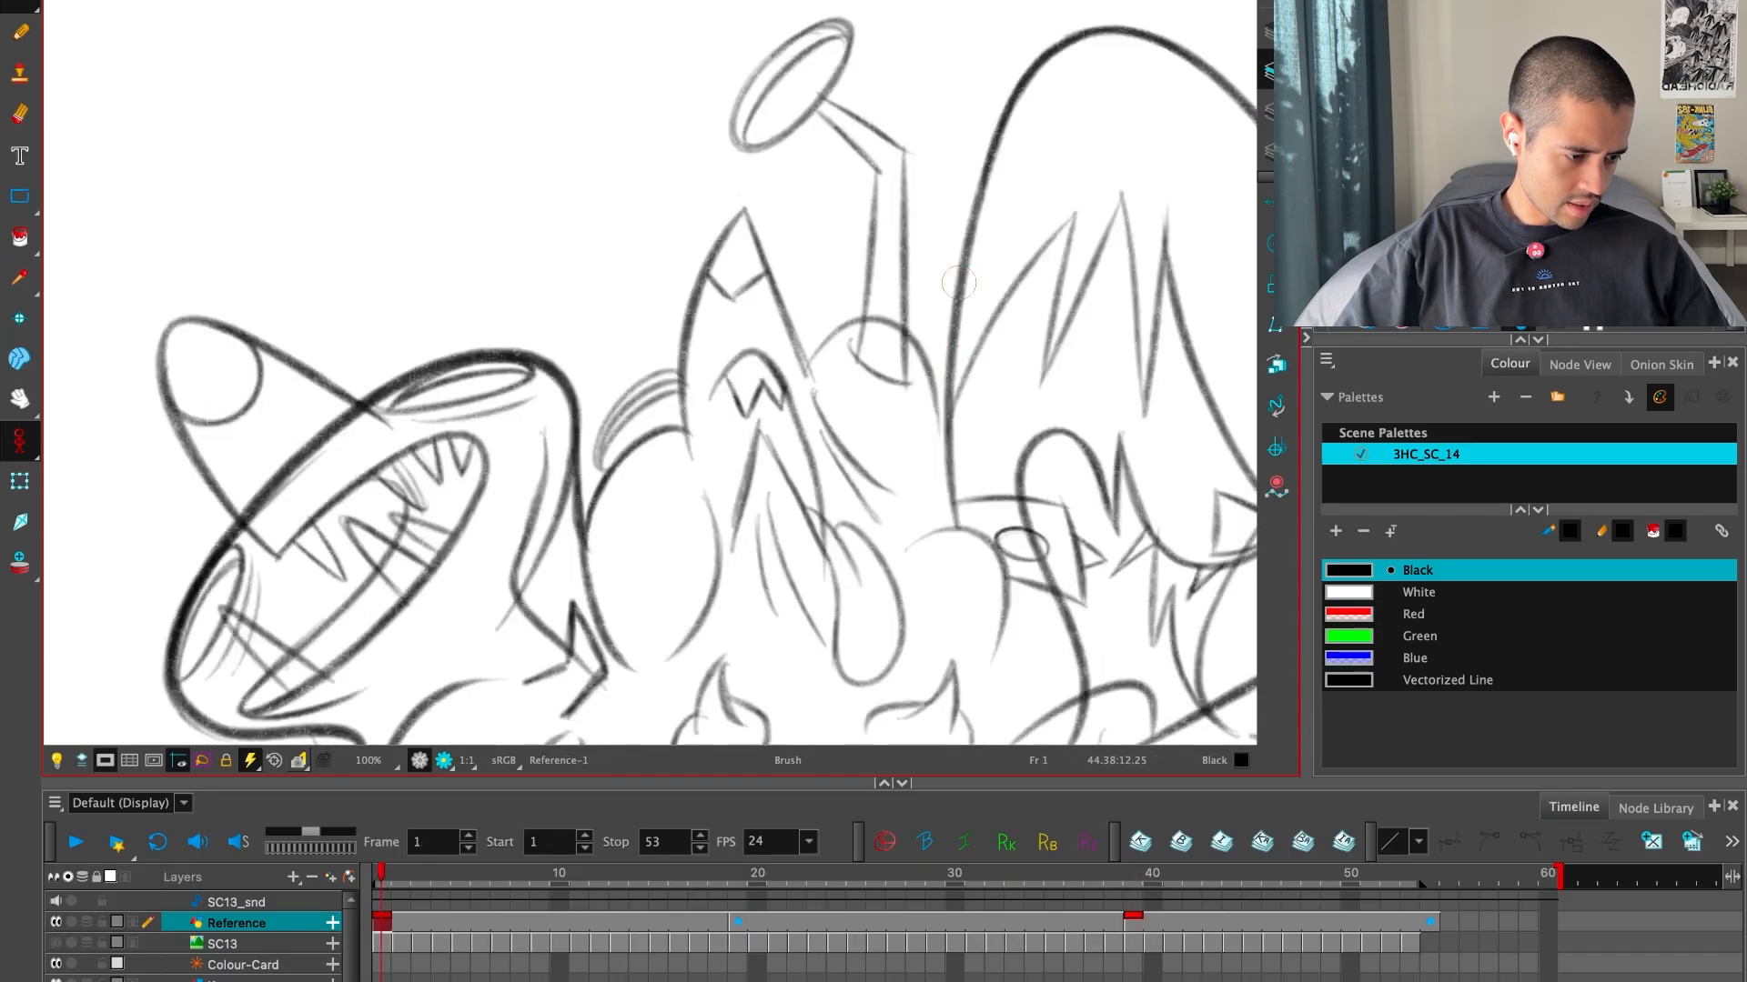
key(f)
key(g)
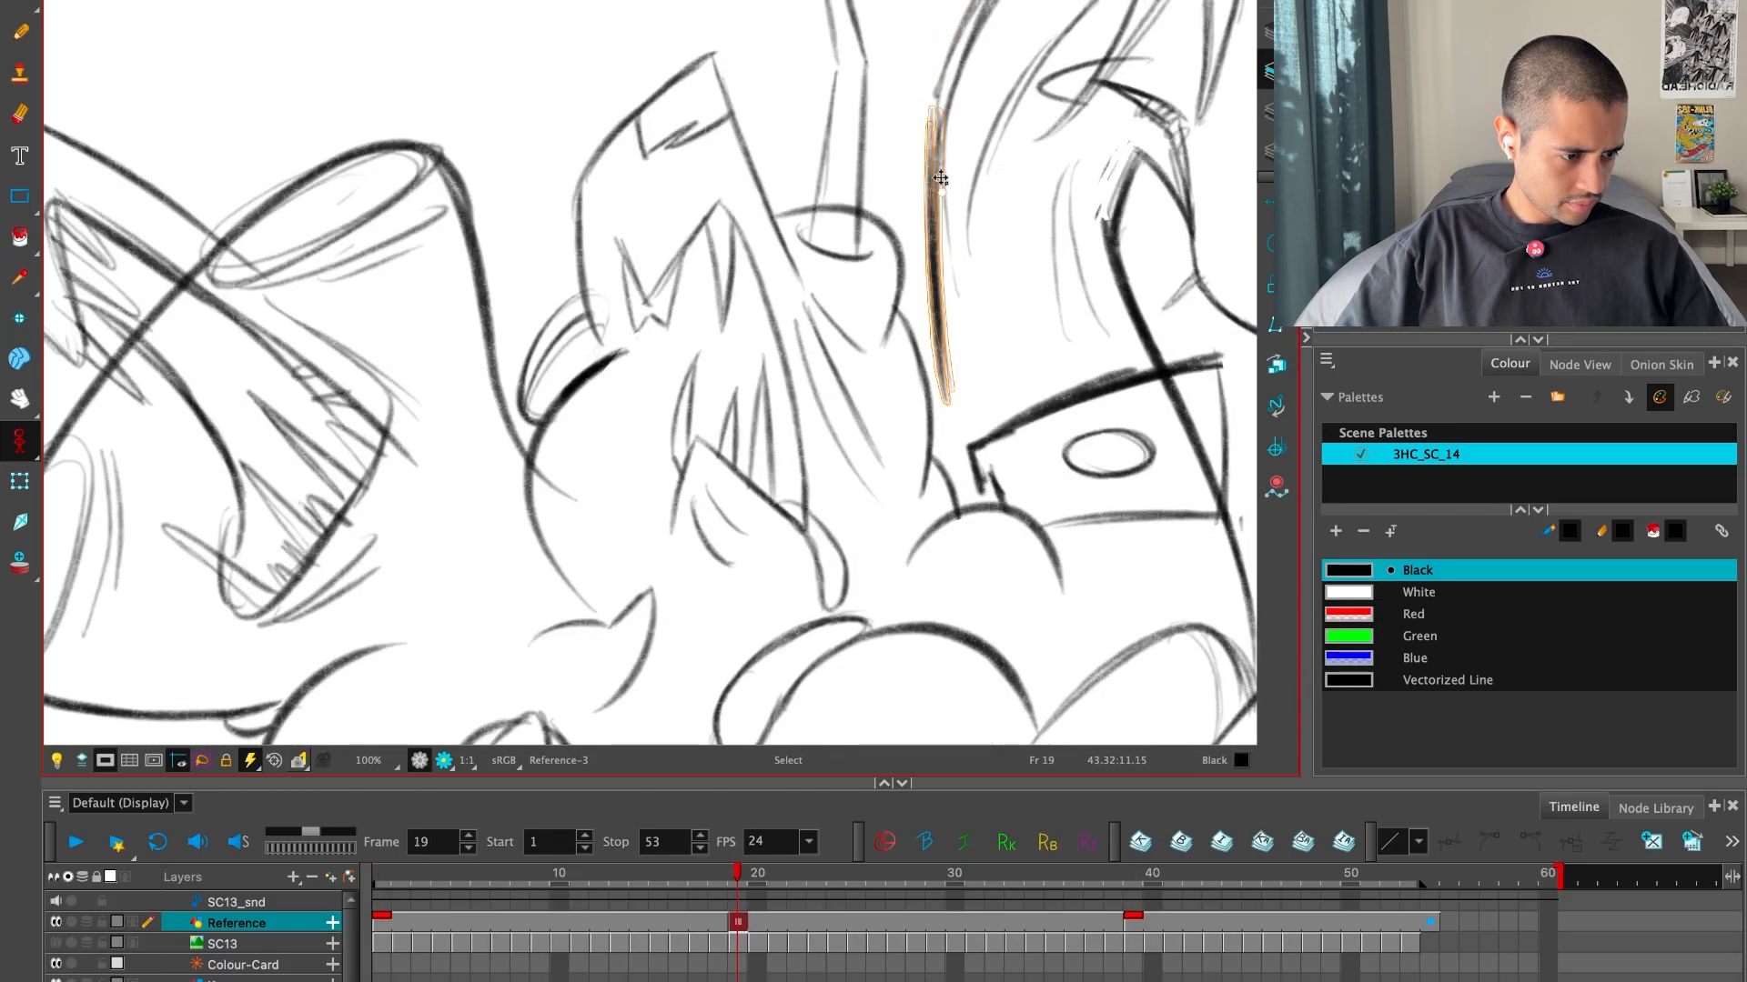
key(f)
key(g)
key(g)
key(f)
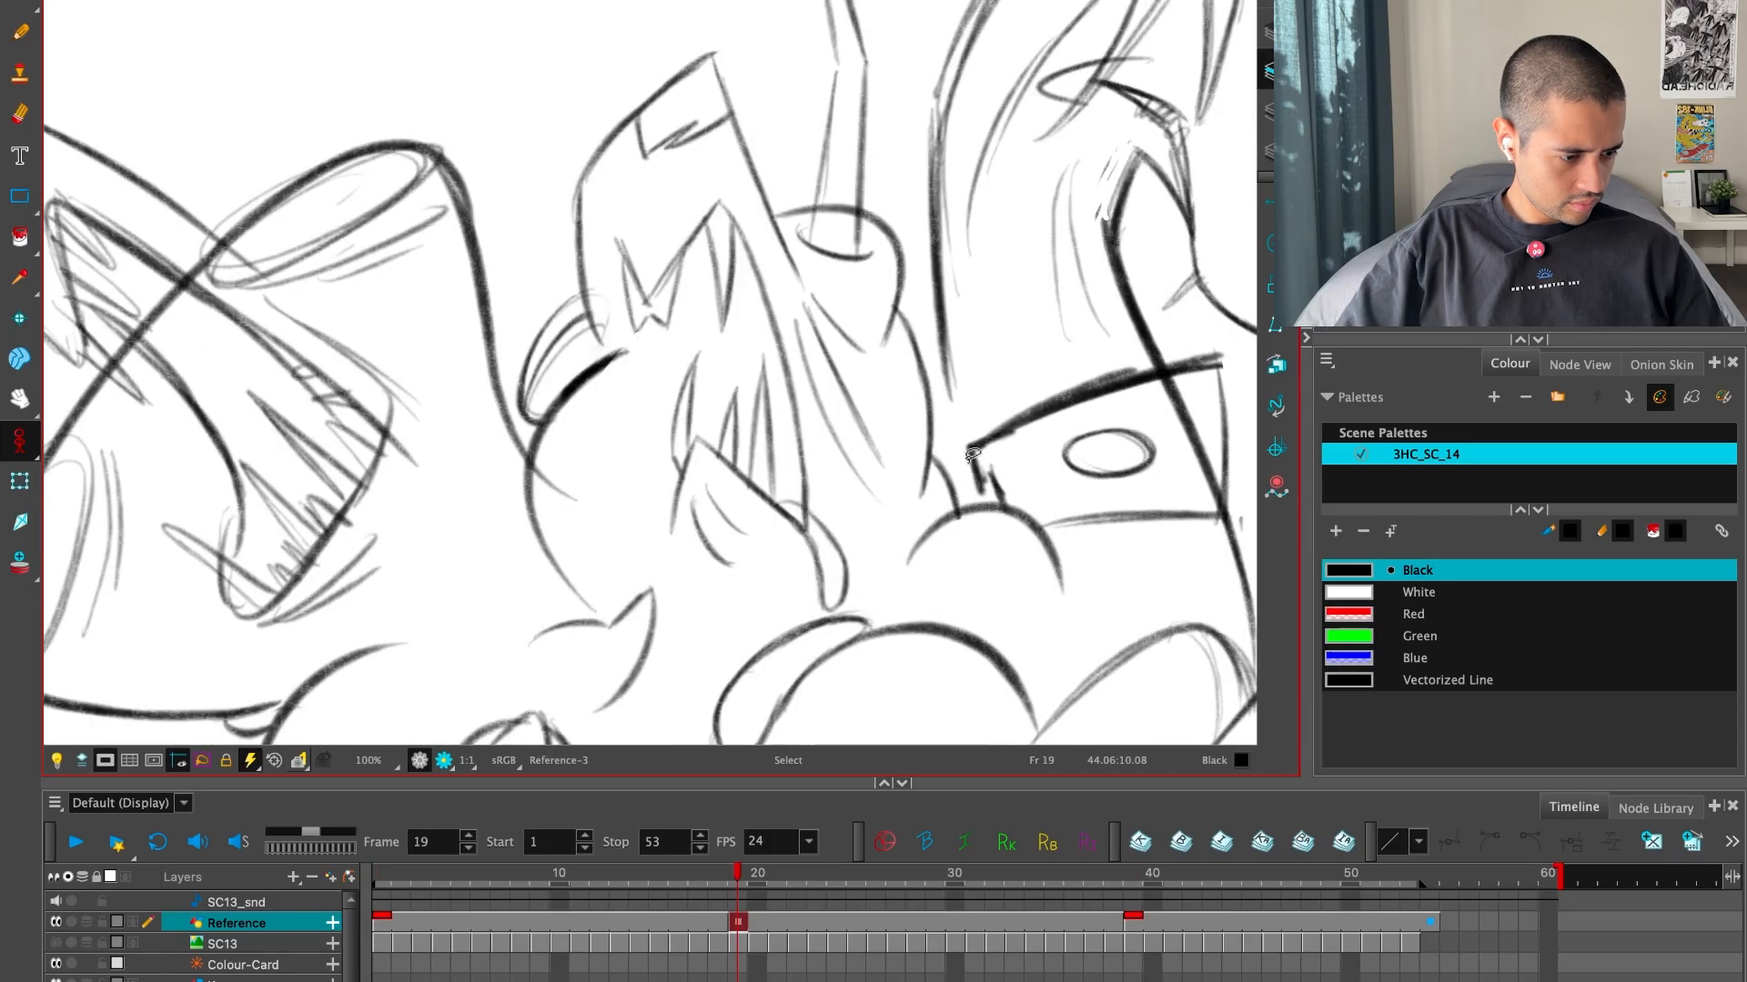
drag(951, 403, 961, 450)
Extend the collar's upper edge to meet the new neck outline and erase the old corner lines beneath it
key(f)
key(g)
key(g)
key(f)
key(f)
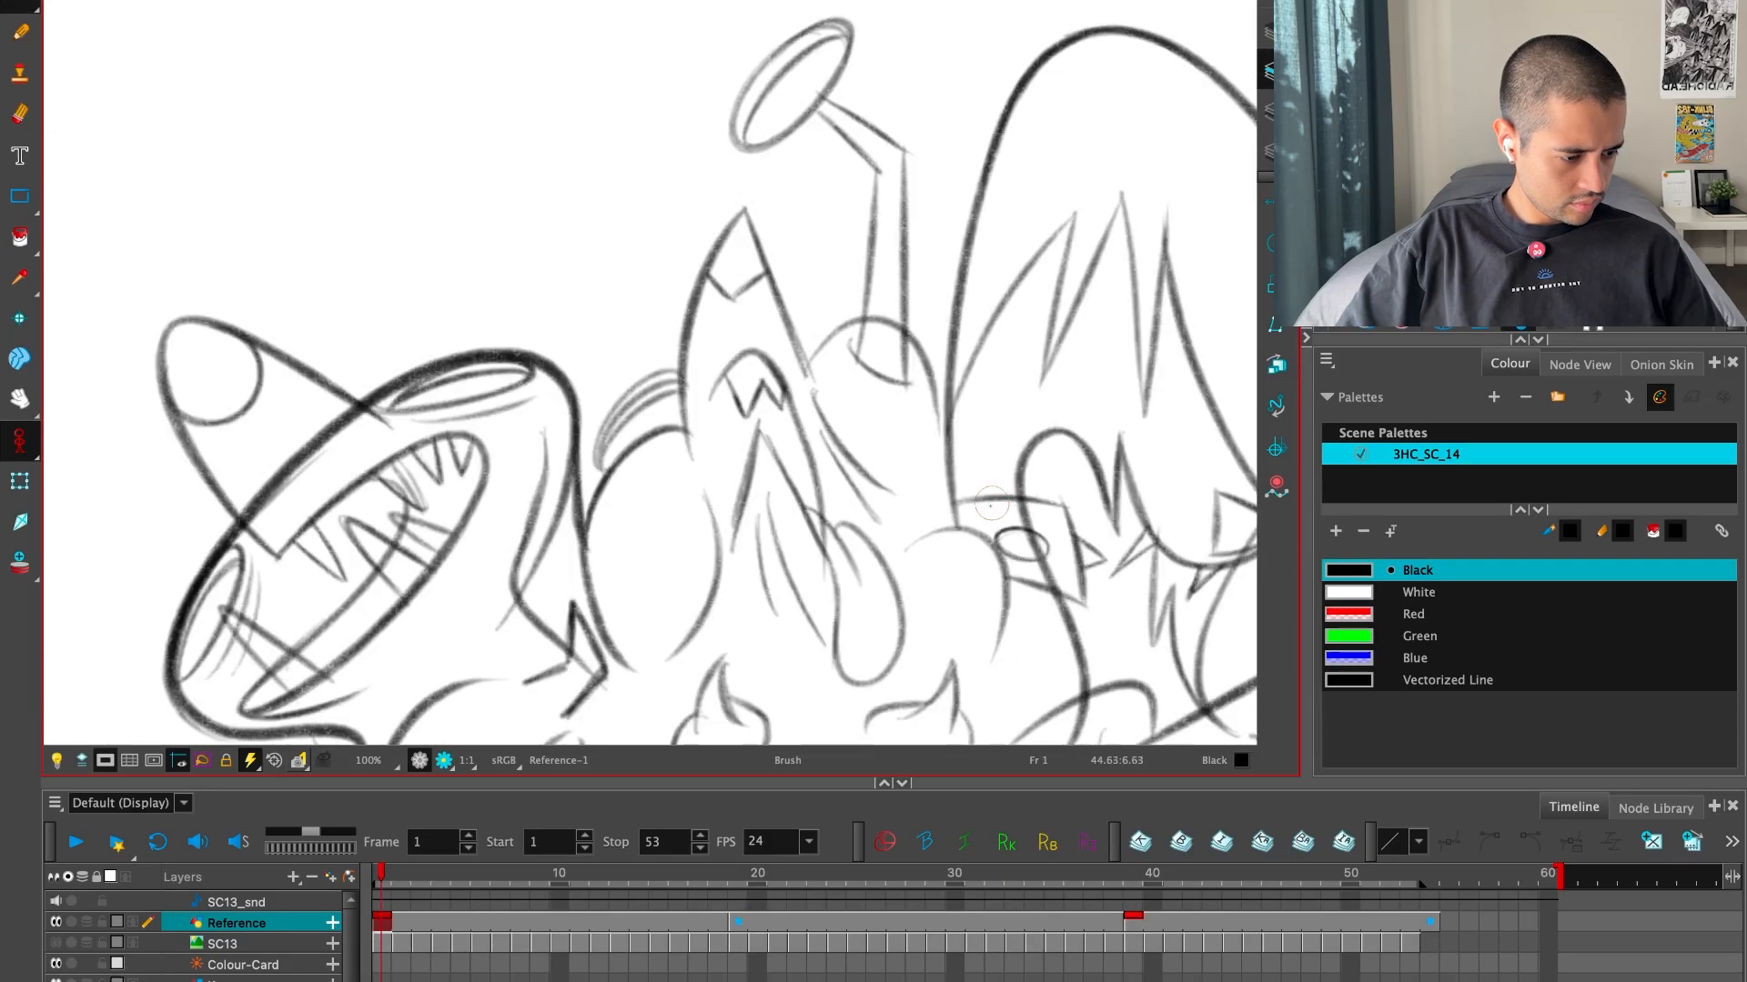
key(g)
drag(935, 466, 1012, 428)
key(alt+e)
drag(948, 475, 995, 447)
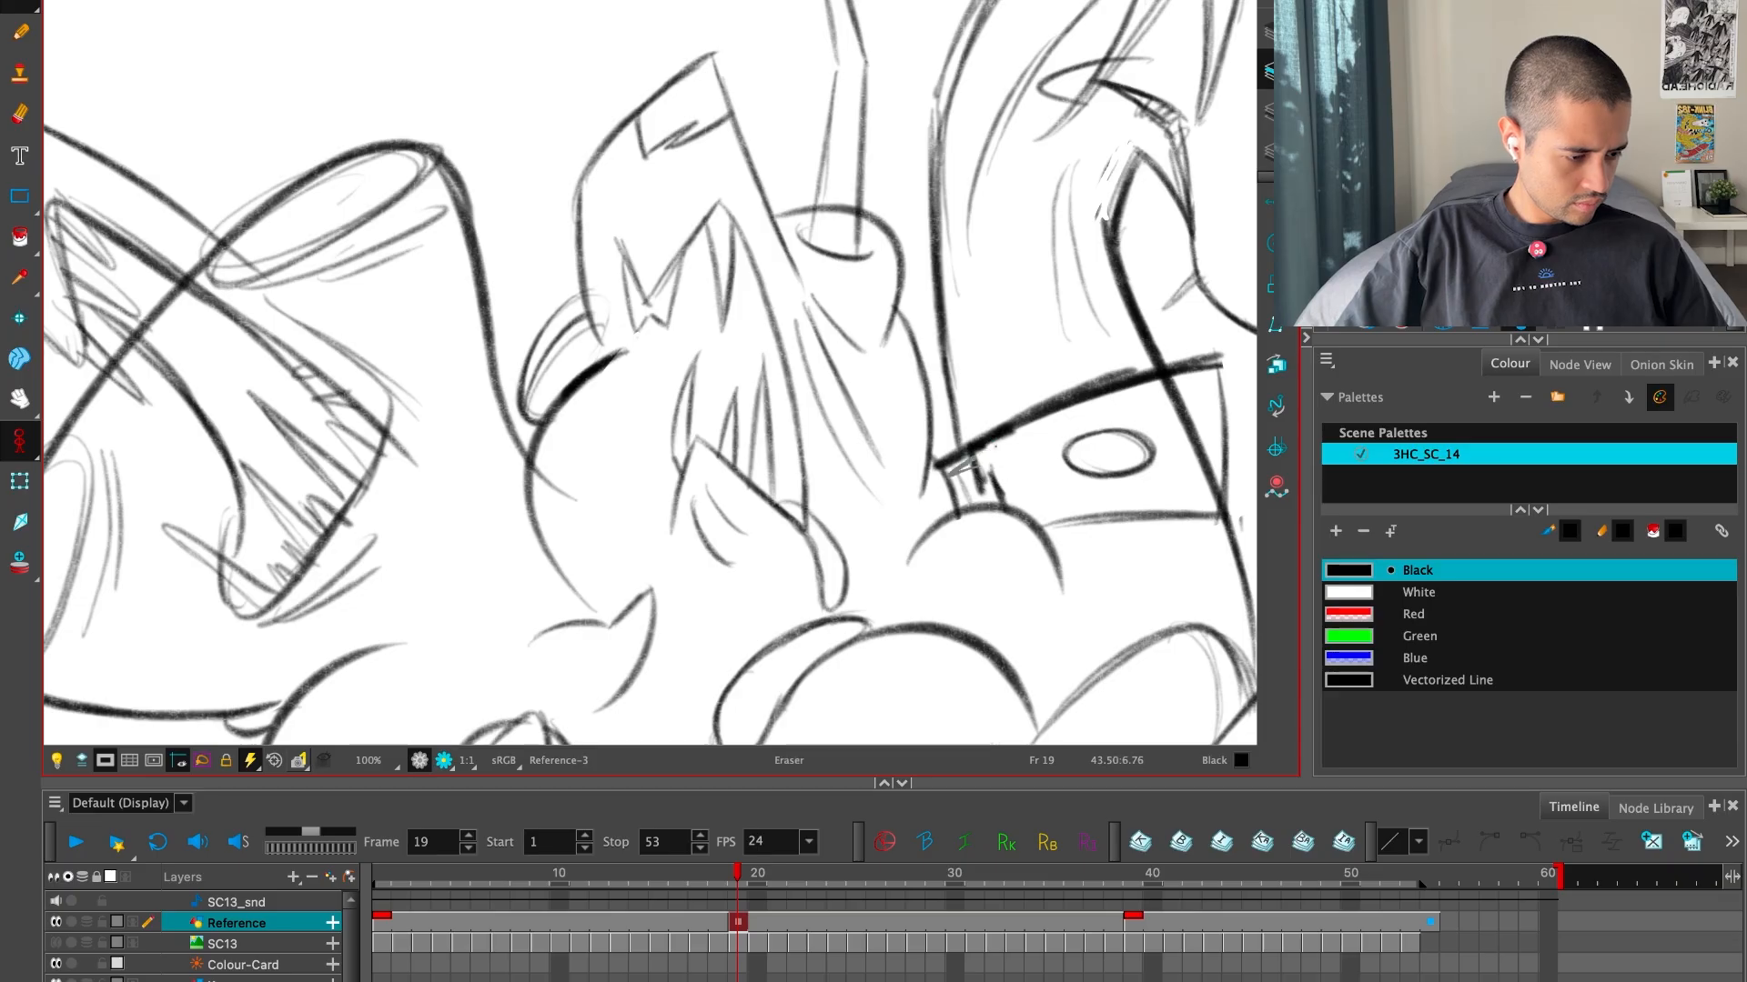
key(f)
key(g)
key(g)
key(f)
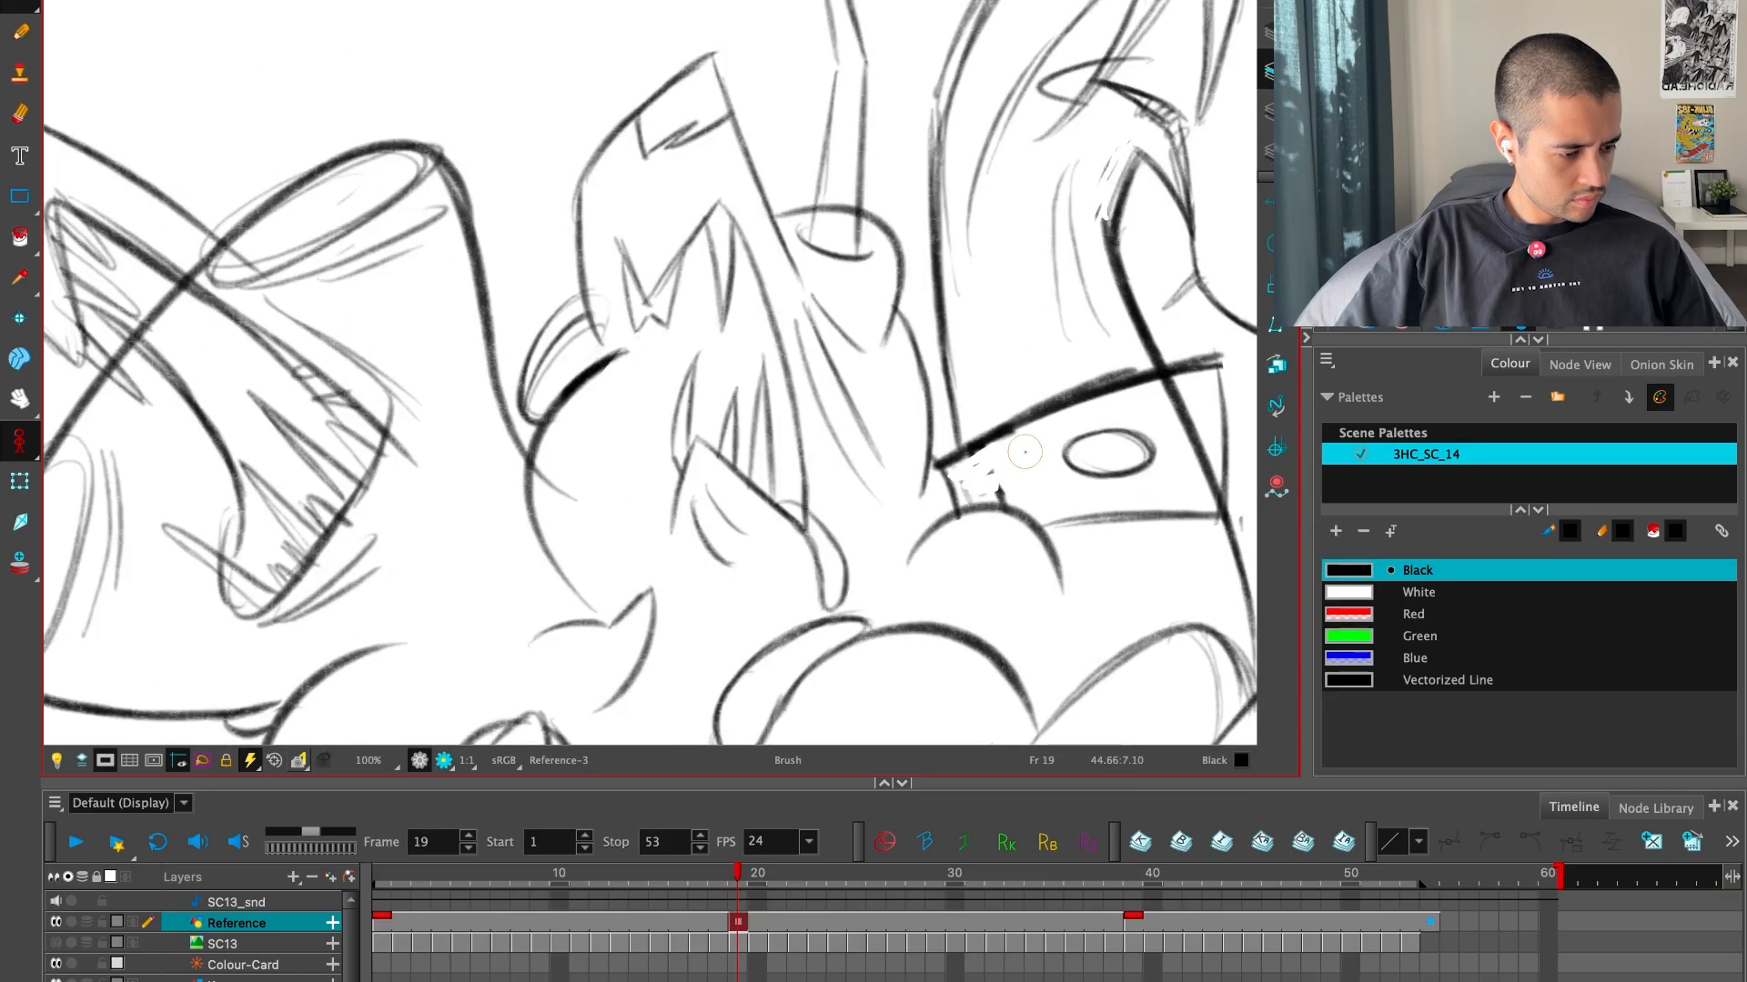
Extend the collar's lower edge past the neck and redraw its right side edge, comparing it with both keys
key(alt+b)
key(f)
key(g)
key(g)
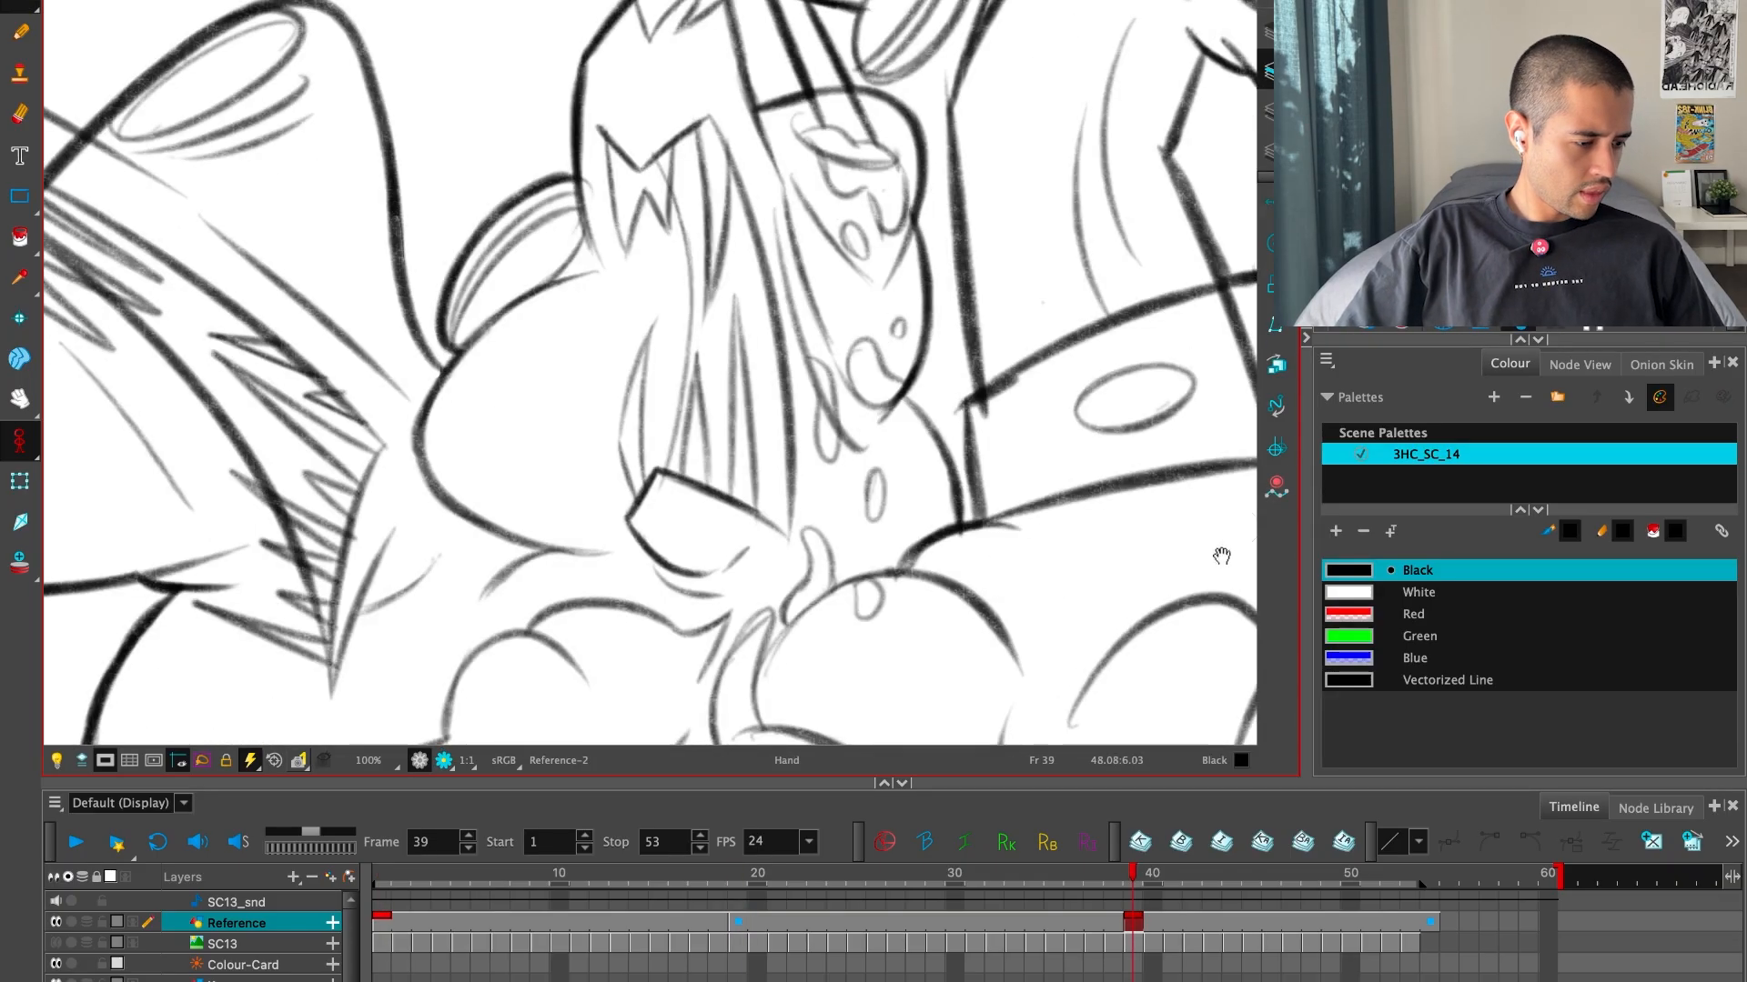
key(f)
key(f)
key(g)
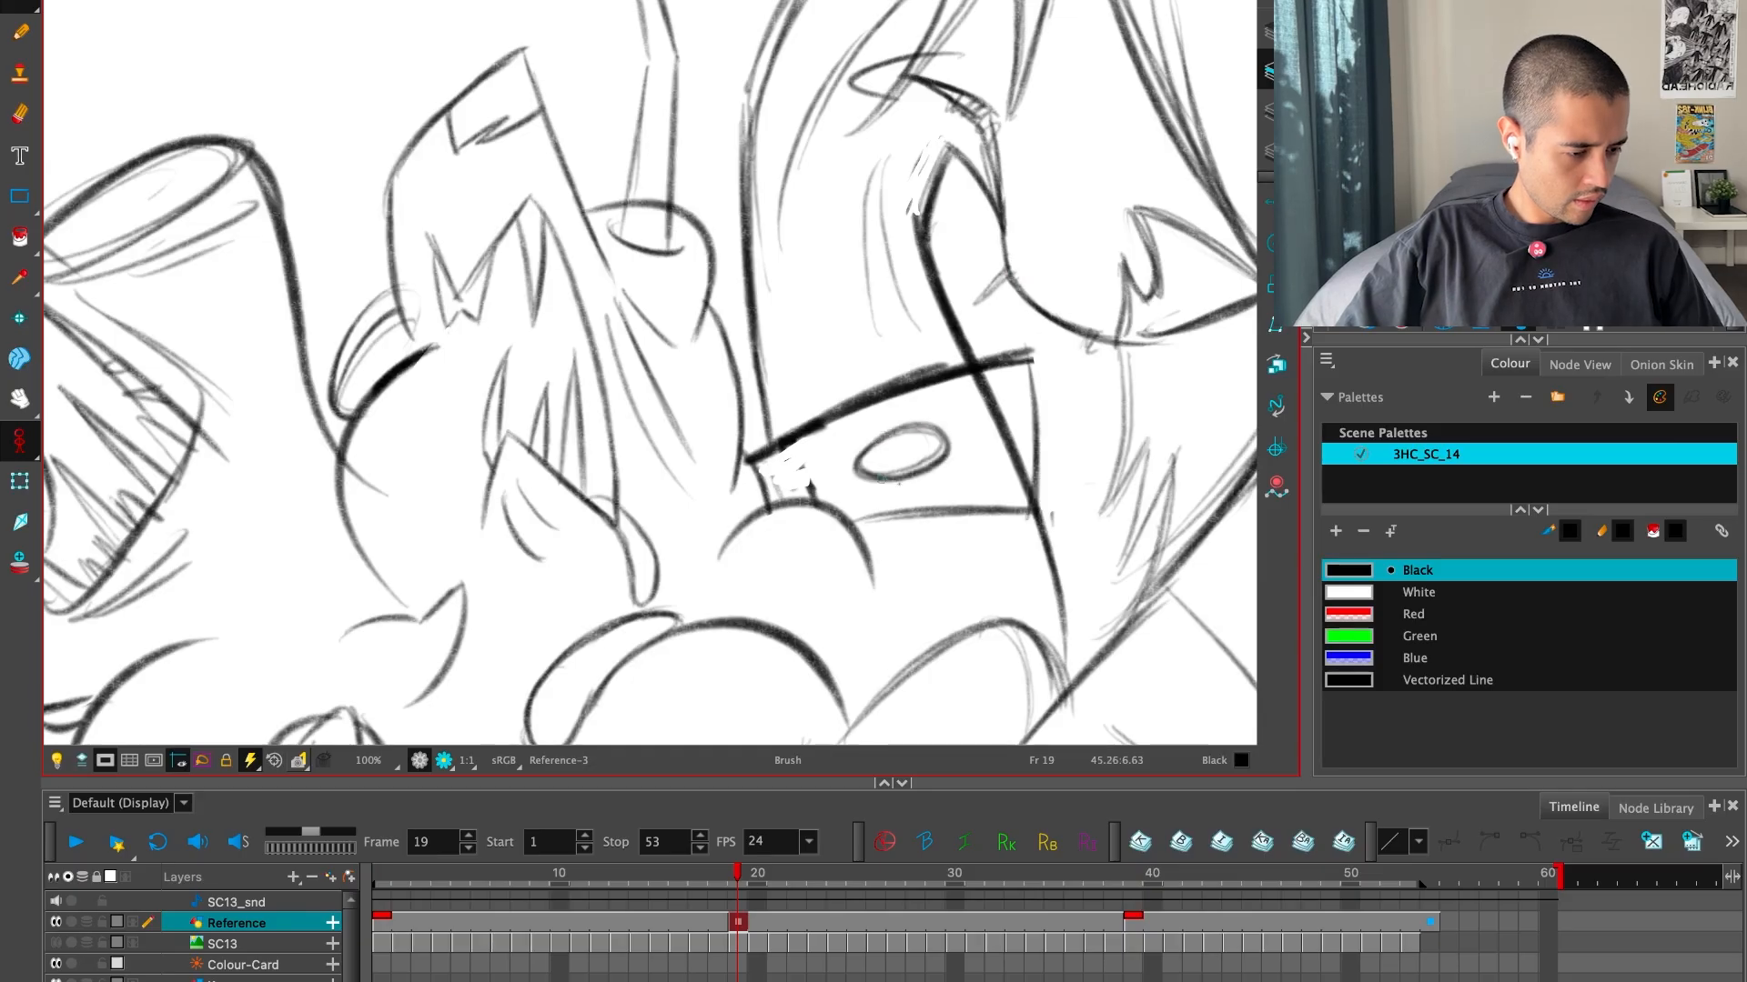
key(f)
key(g)
key(g)
key(f)
key(f)
key(g)
key(g)
key(f)
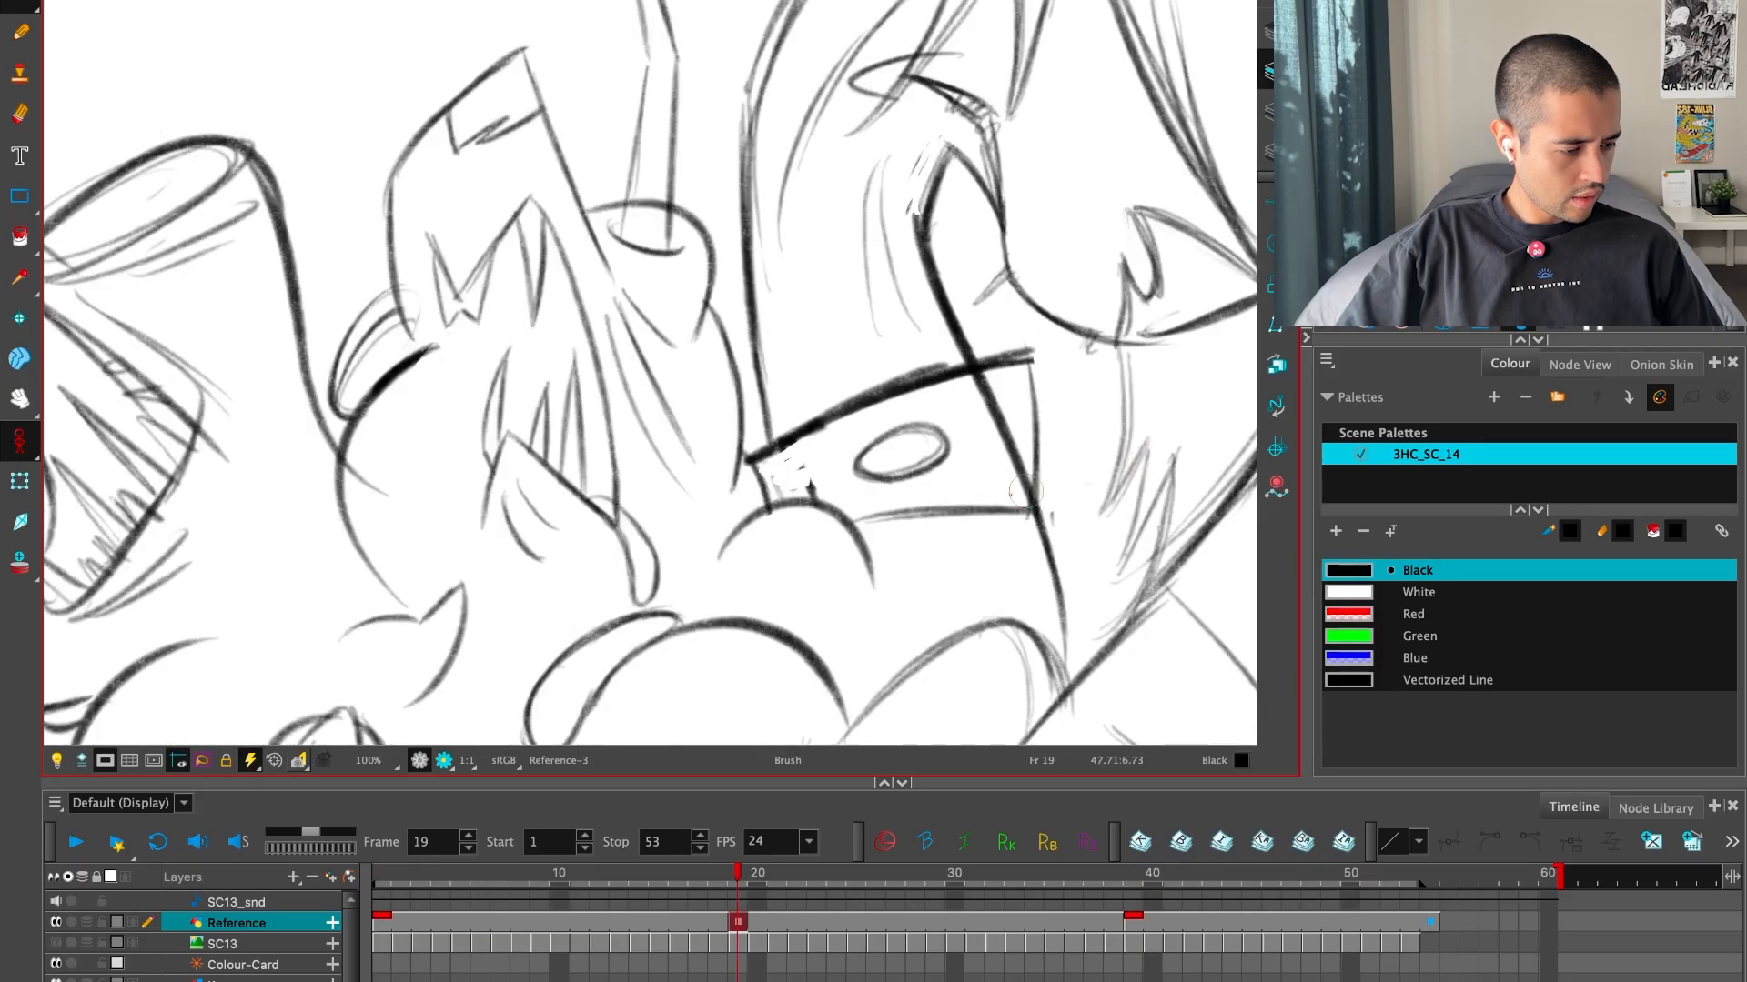
drag(1039, 494, 1040, 497)
key(f)
key(g)
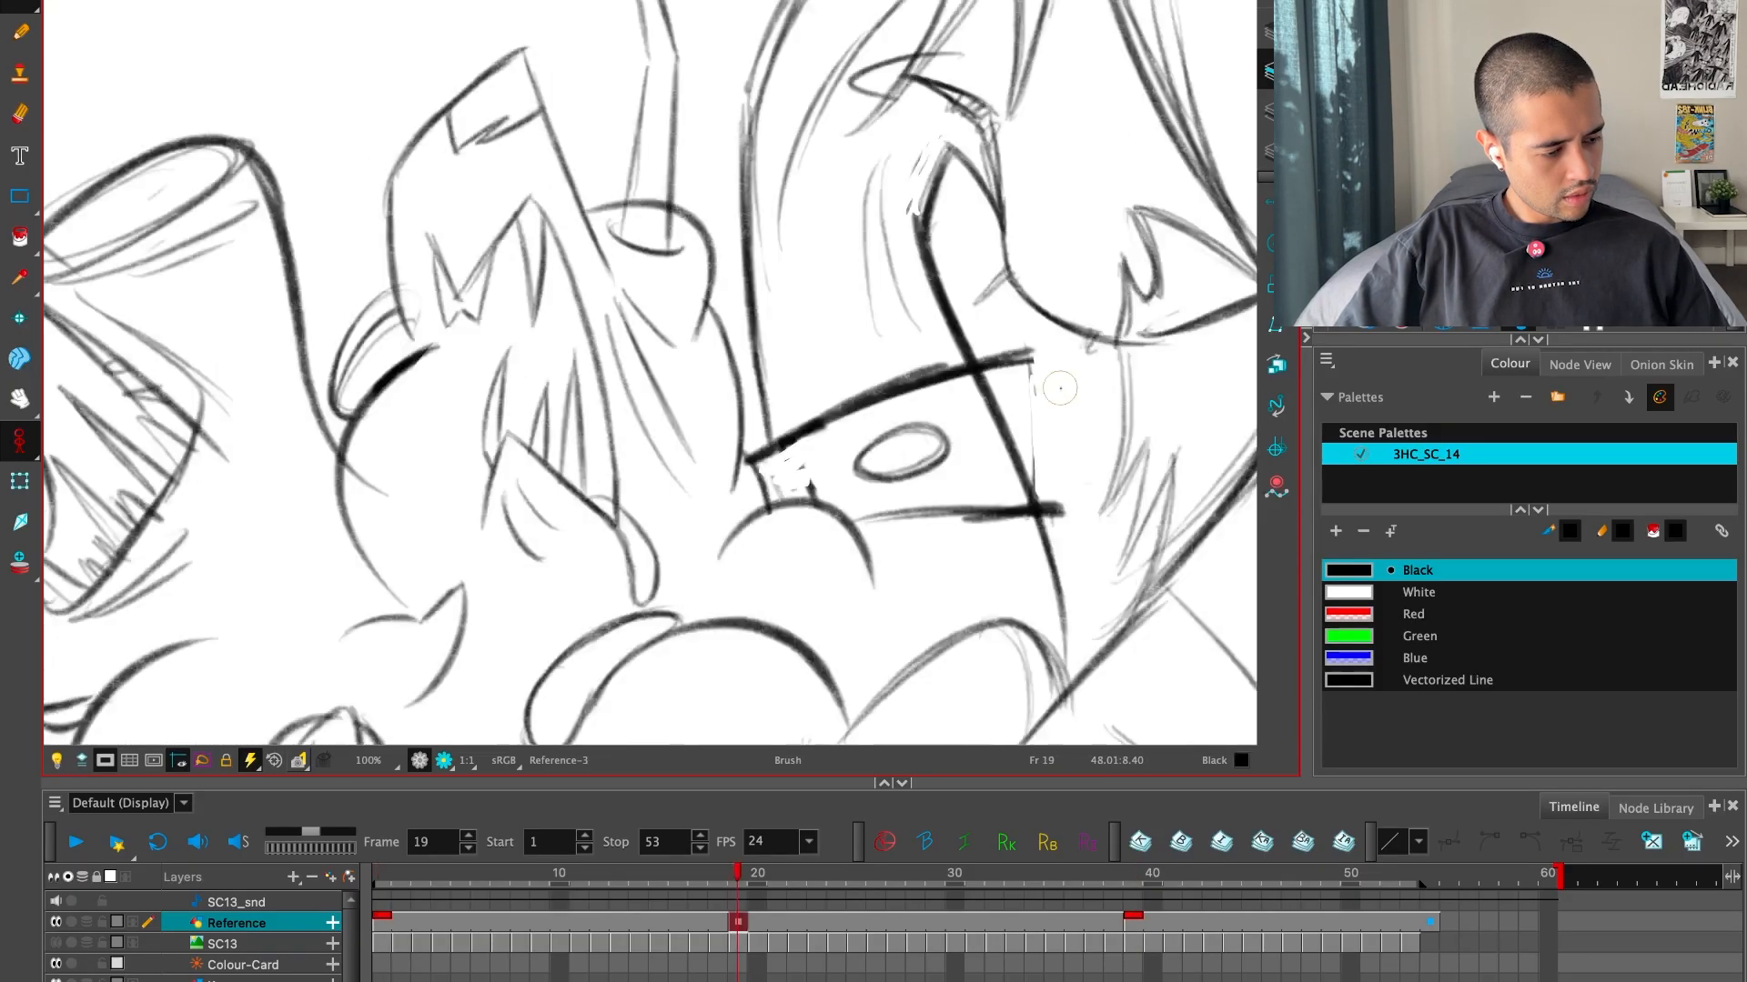
key(g)
key(f)
drag(1028, 364, 1060, 513)
Review the whole inbetween by flipping repeatedly between frames 1, 19 and 39 to judge the motion
key(2)
key(2)
key(2)
key(f)
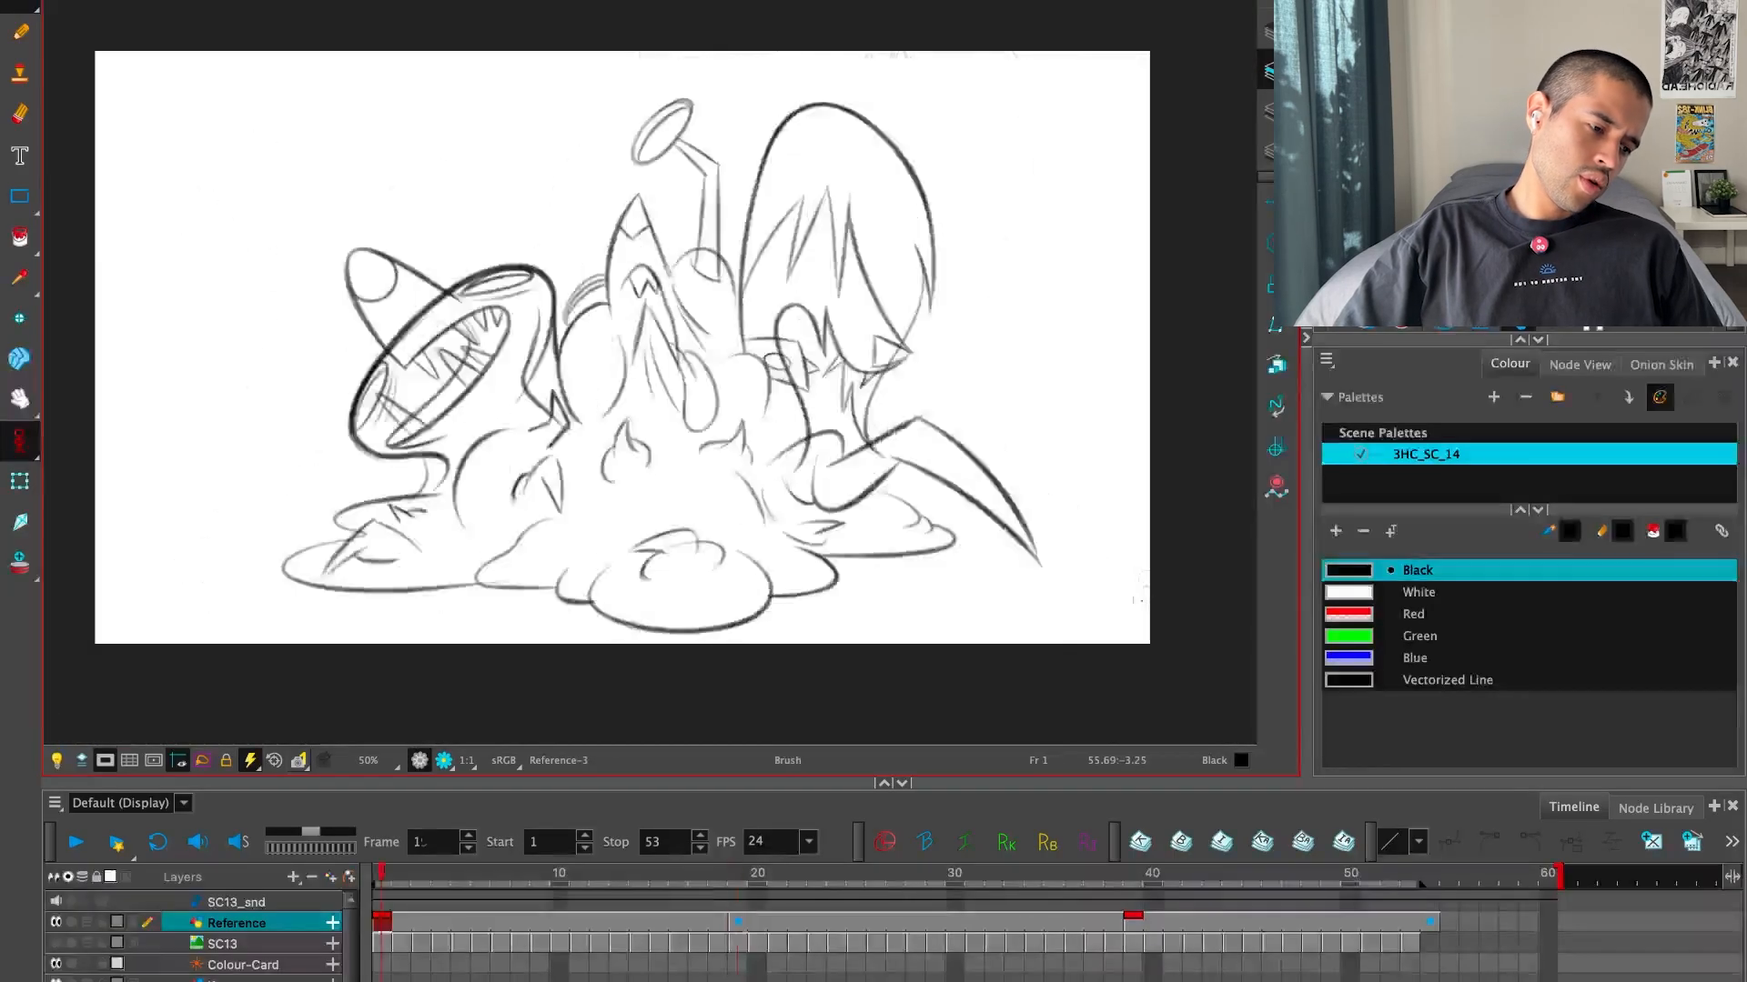
key(g)
key(g)
key(f)
key(f)
key(g)
key(g)
key(f)
key(f)
key(g)
key(g)
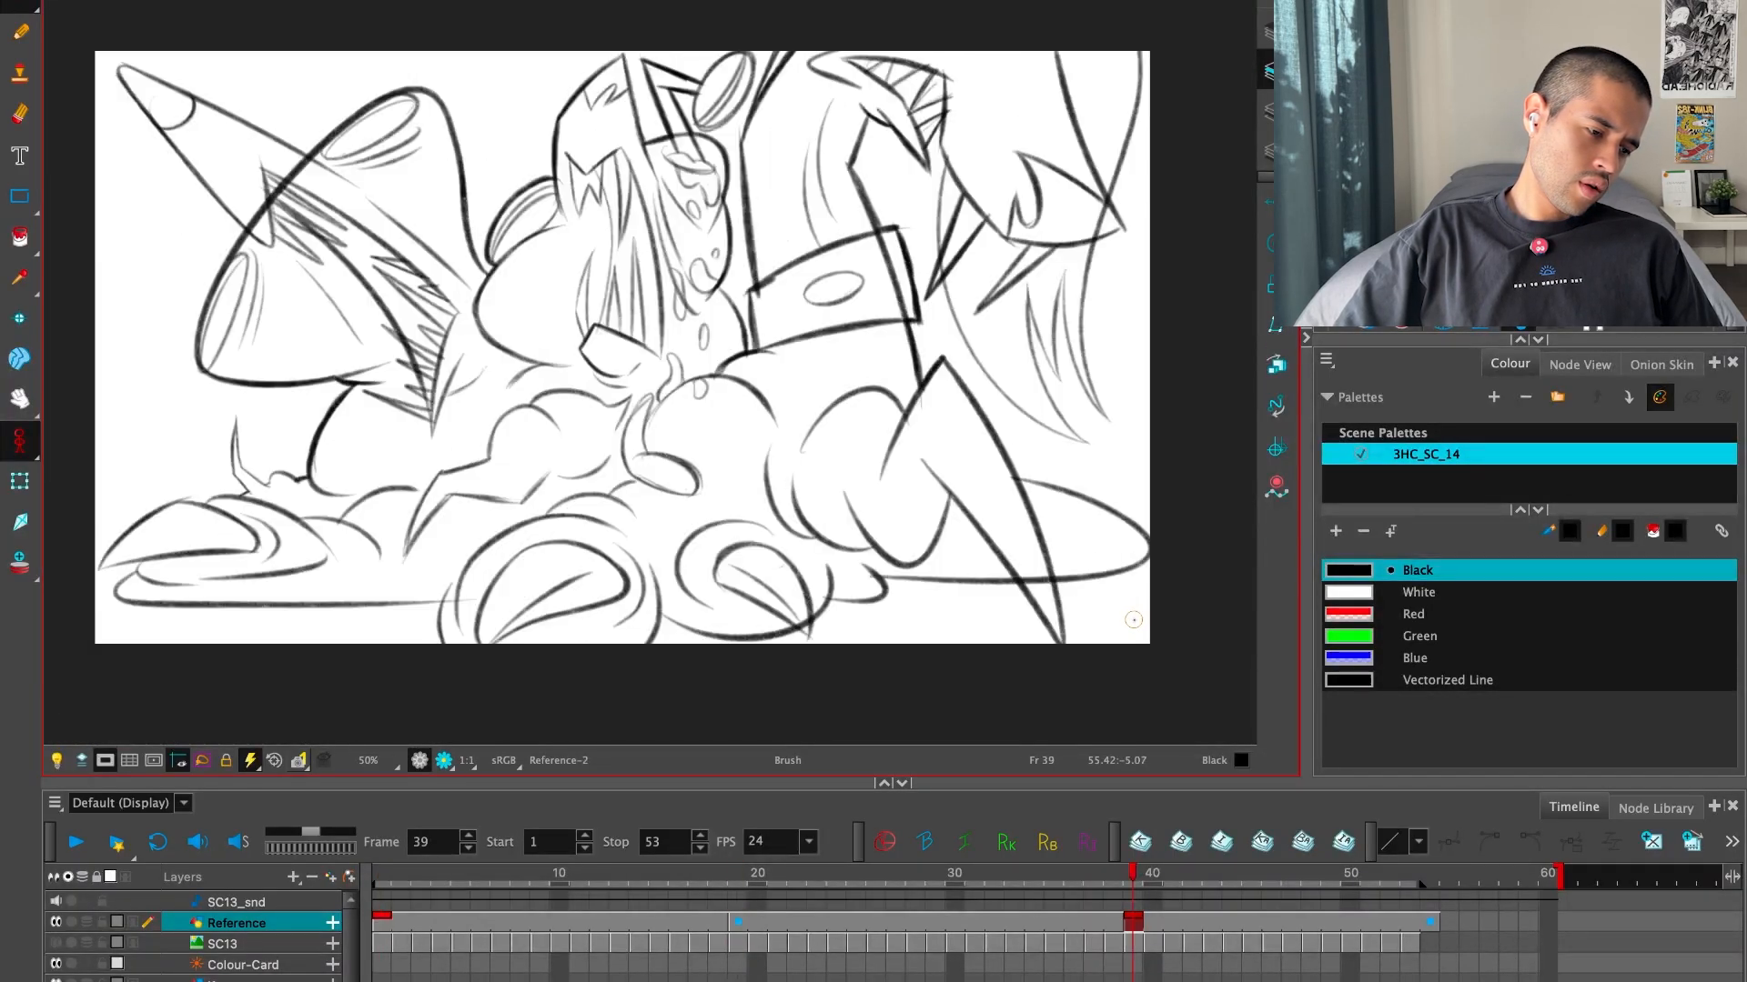
key(f)
key(f)
key(g)
key(g)
key(f)
key(g)
key(f)
key(f)
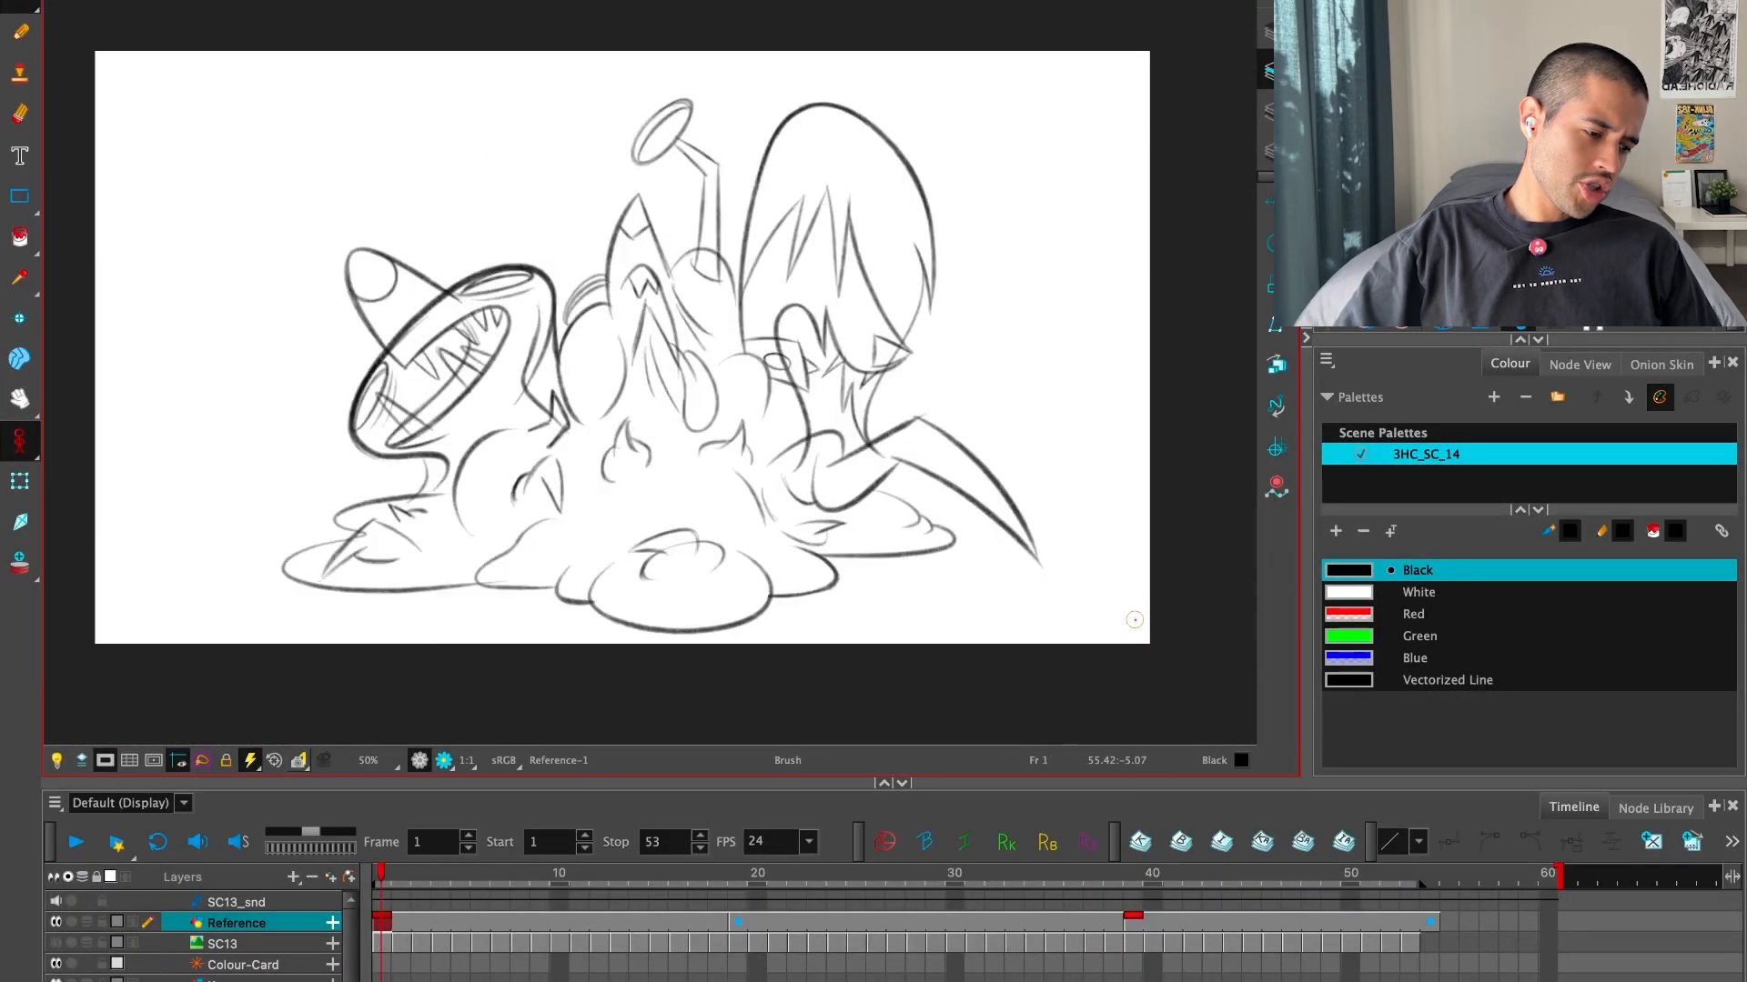
key(g)
key(g)
key(f)
key(f)
key(g)
key(g)
key(f)
key(f)
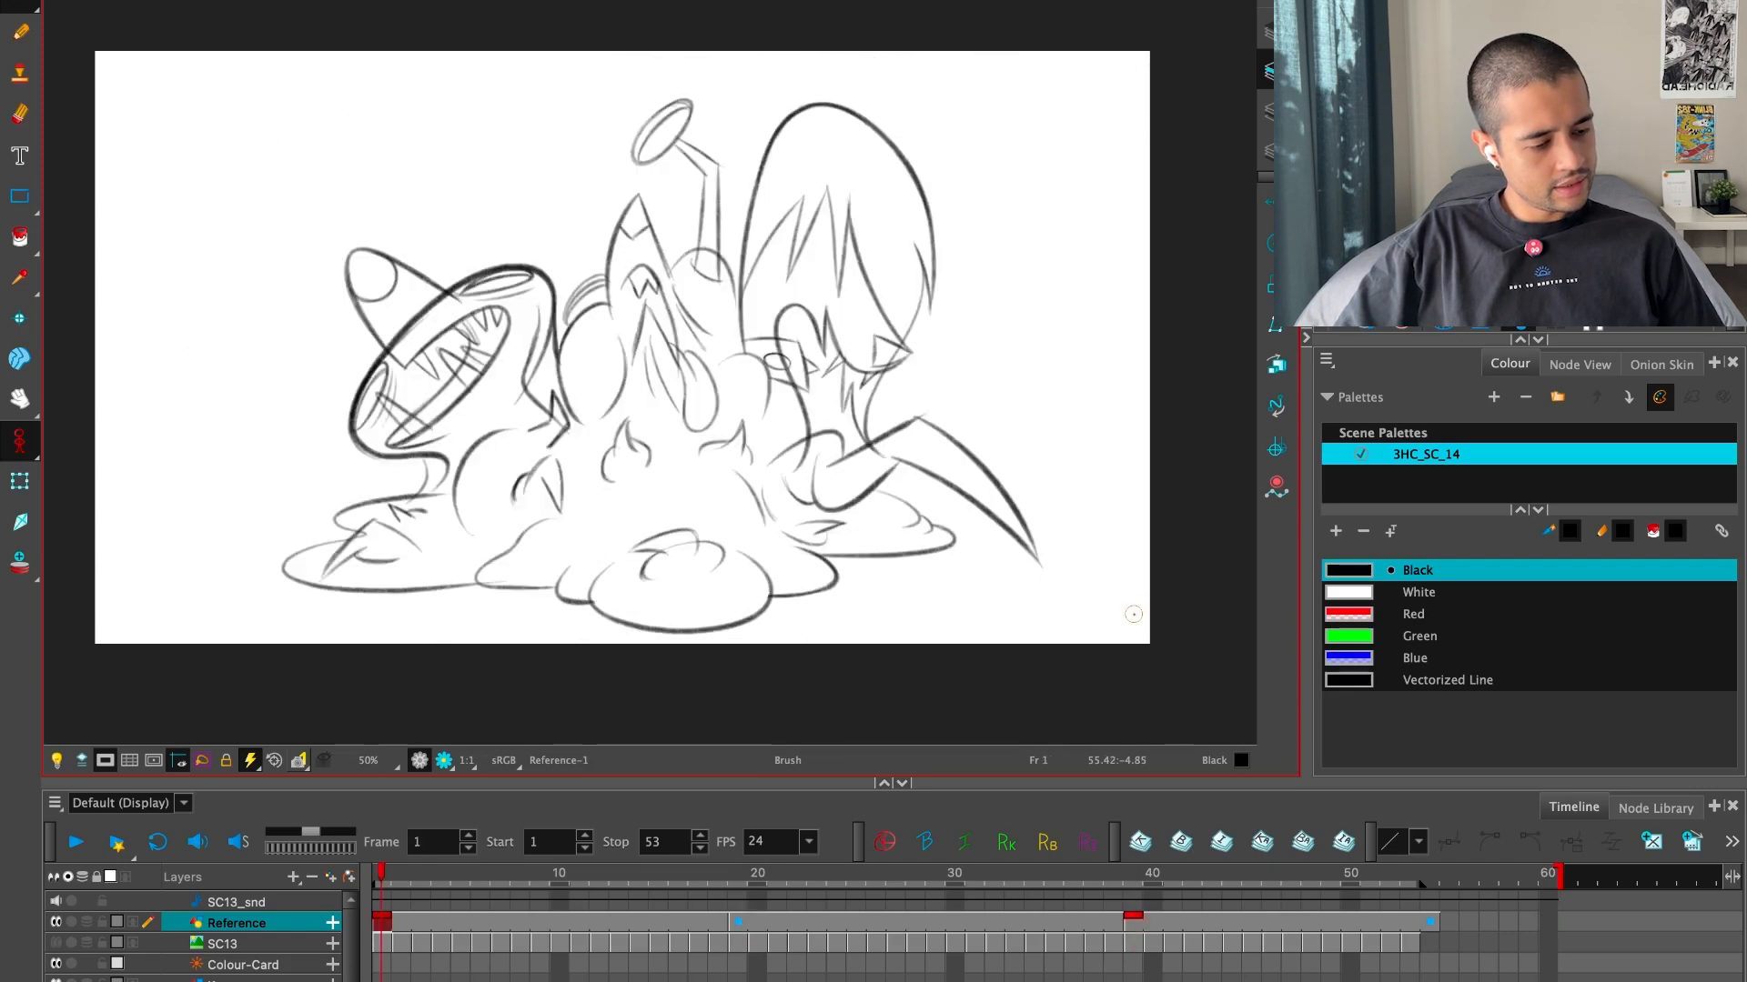
key(g)
key(g)
key(f)
key(f)
key(g)
key(g)
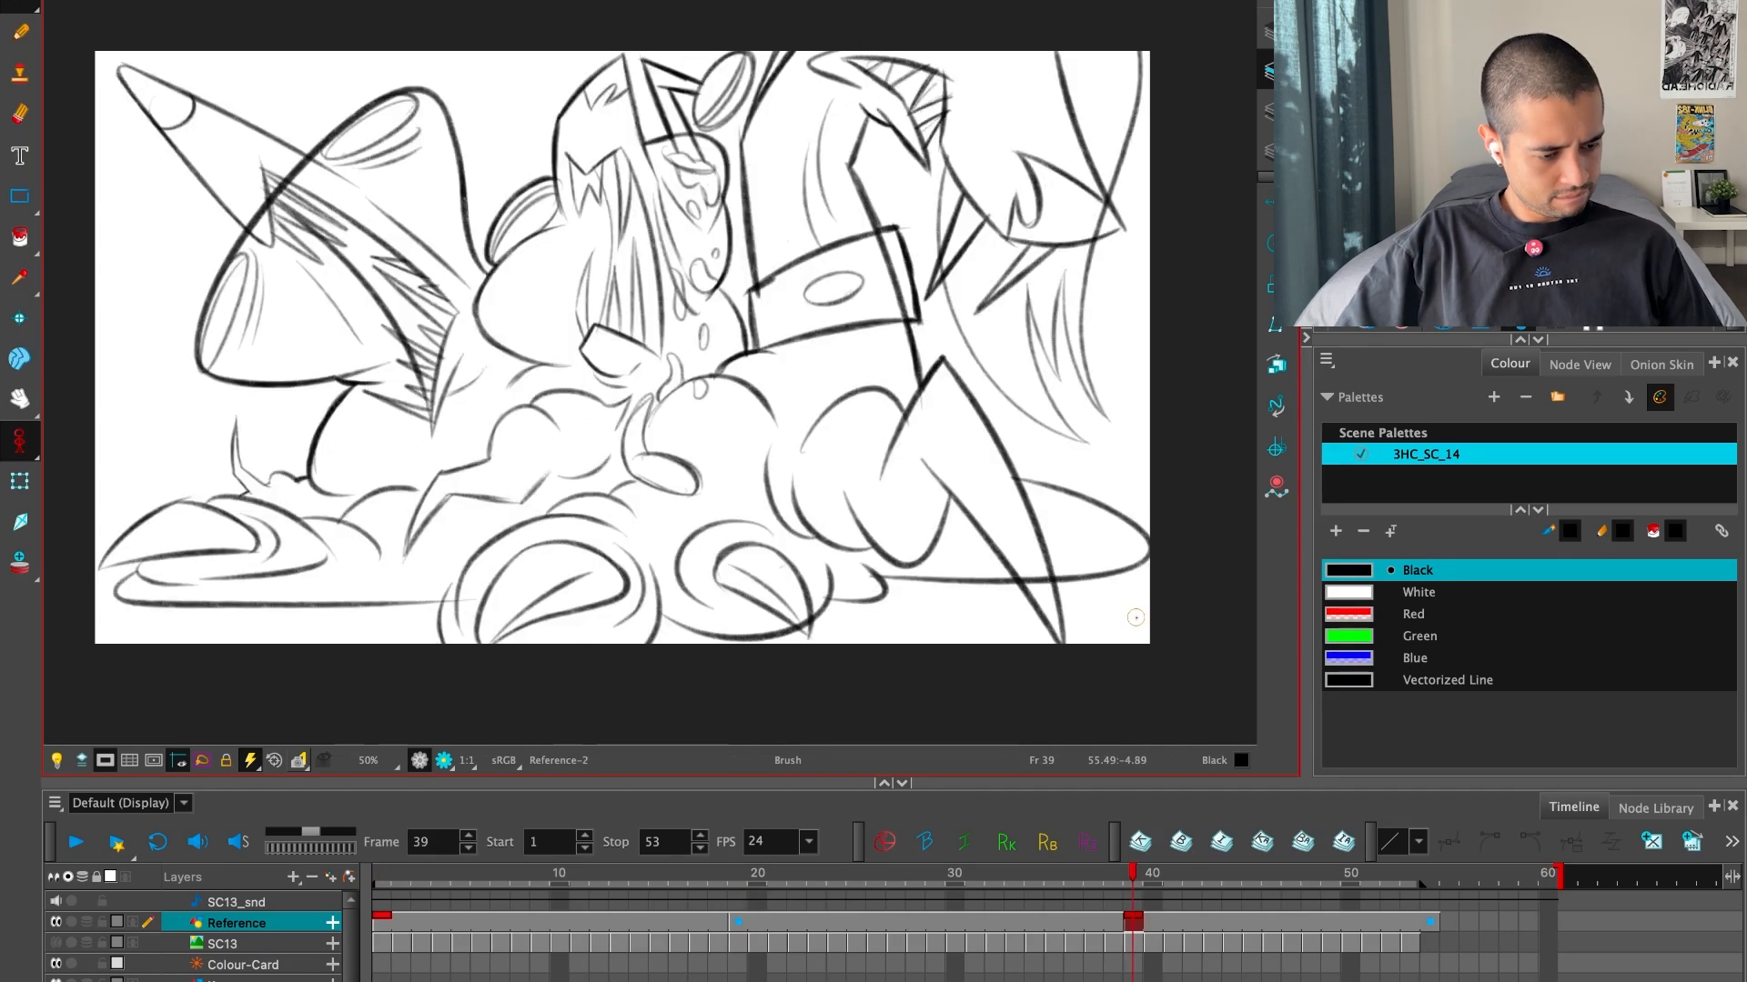
key(f)
key(f)
key(g)
key(g)
key(f)
key(f)
key(g)
key(g)
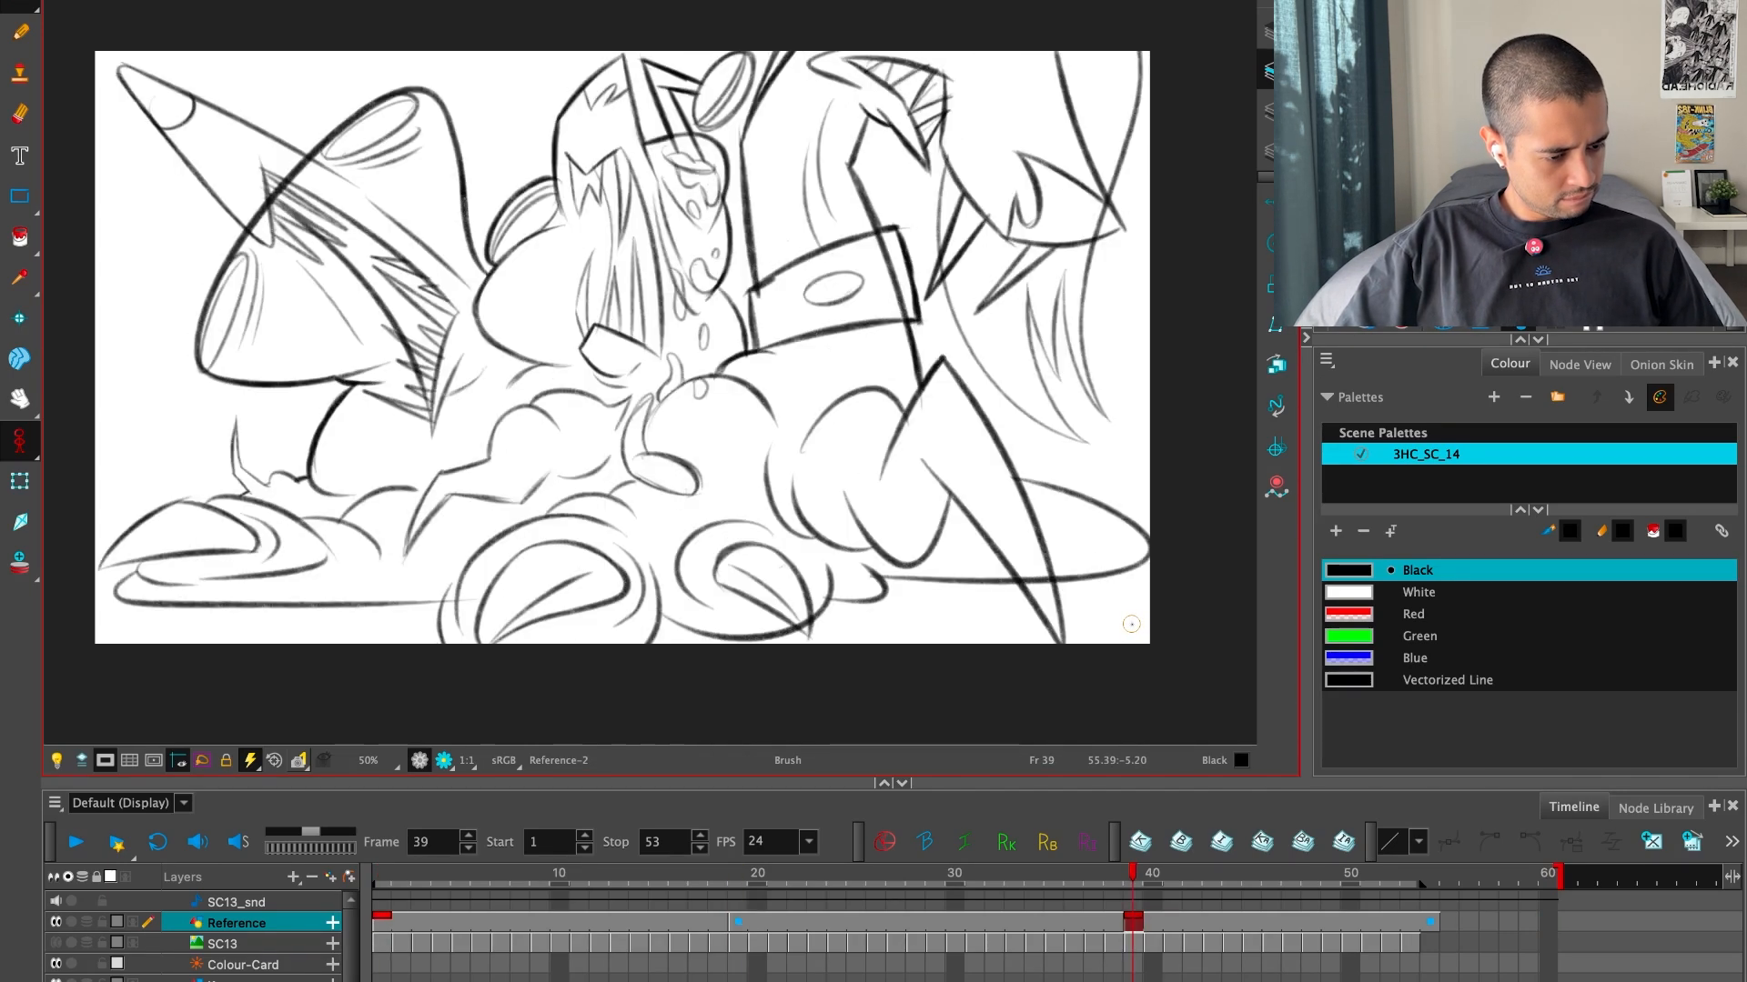
key(f)
key(f)
key(f)
key(g)
key(g)
key(g)
key(f)
key(f)
drag(1062, 478, 1083, 575)
key(2)
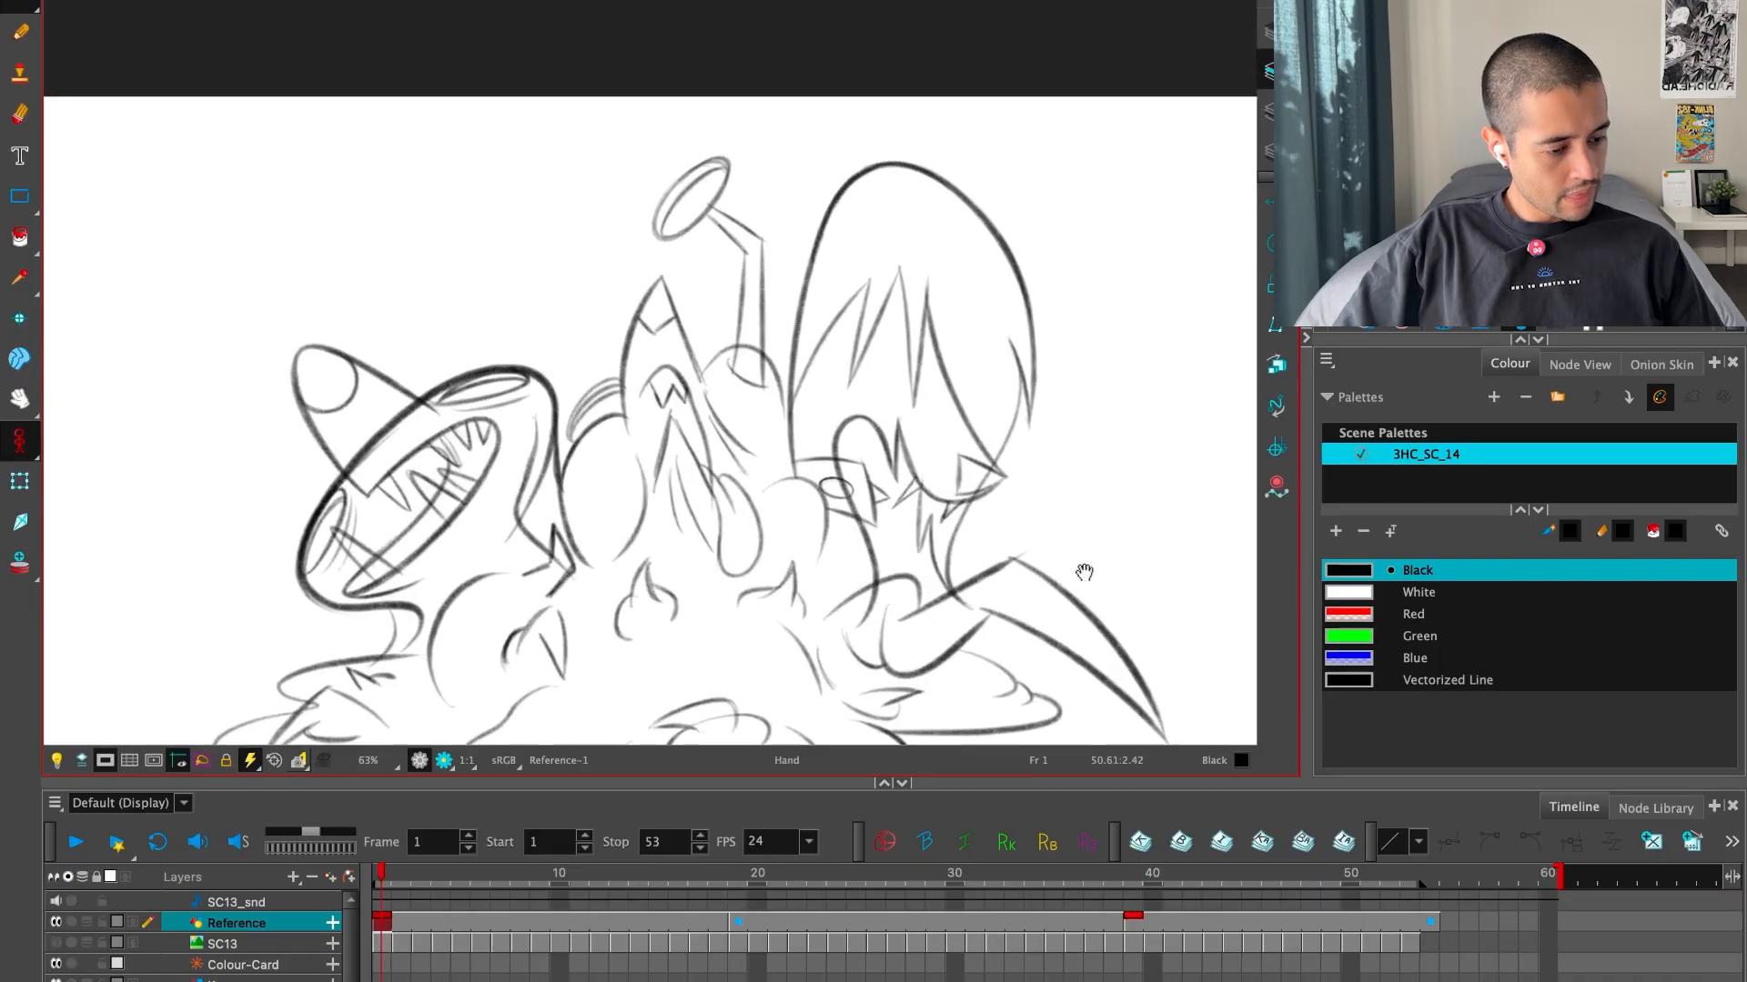
key(2)
key(g)
key(1)
key(1)
key(g)
key(f)
key(f)
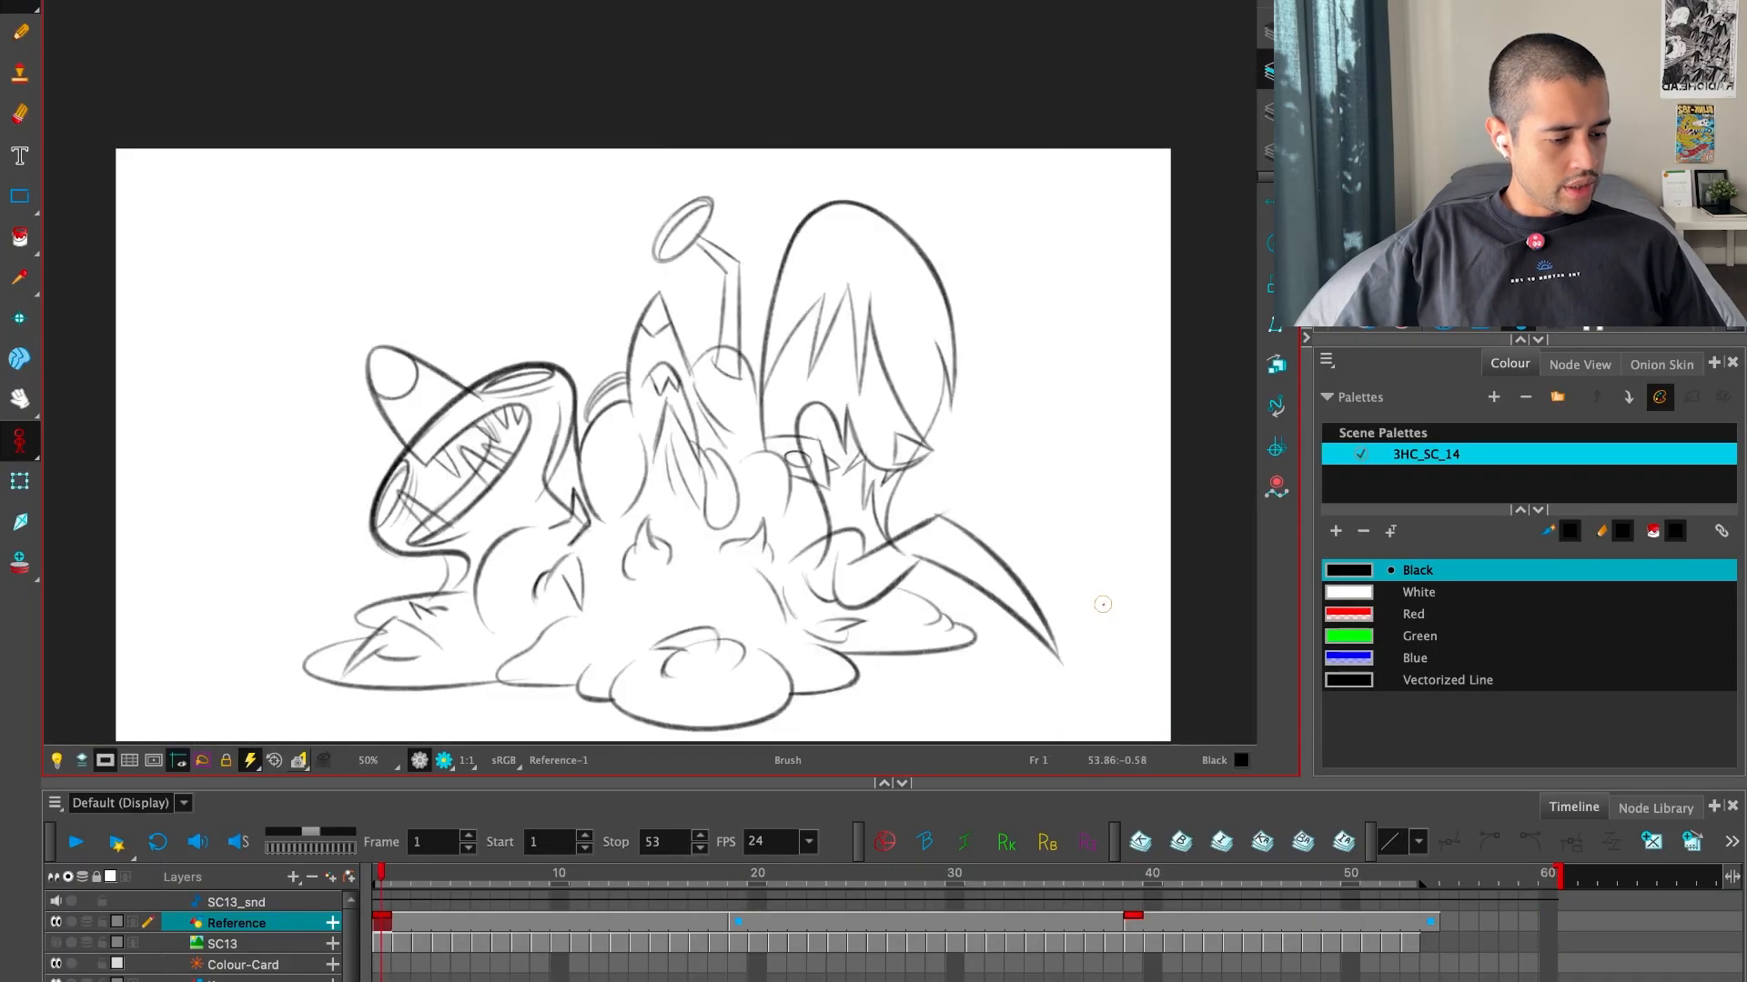
key(g)
Select the entire rough drawing at frame 19 and recolour it with the Blue swatch
drag(1119, 592, 1145, 535)
key(1)
key(alt+s)
mouse_move(916, 617)
mouse_down()
mouse_move(358, 612)
mouse_move(910, 637)
mouse_up()
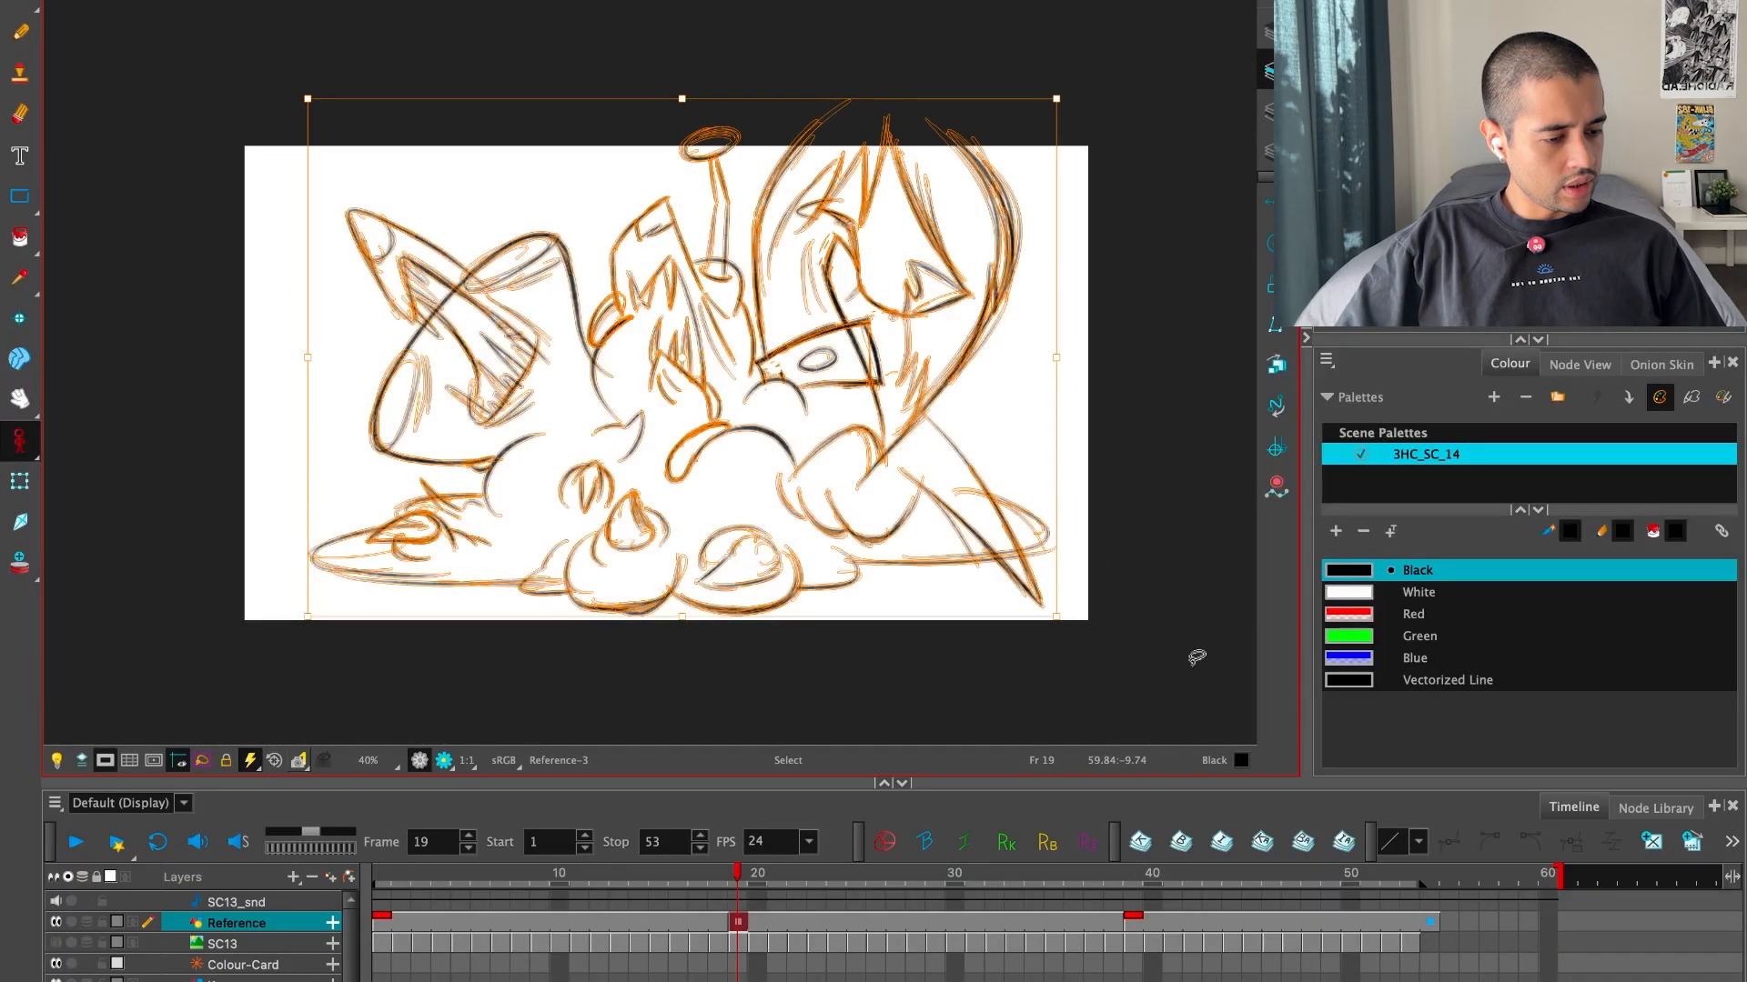
click(1394, 658)
key(Escape)
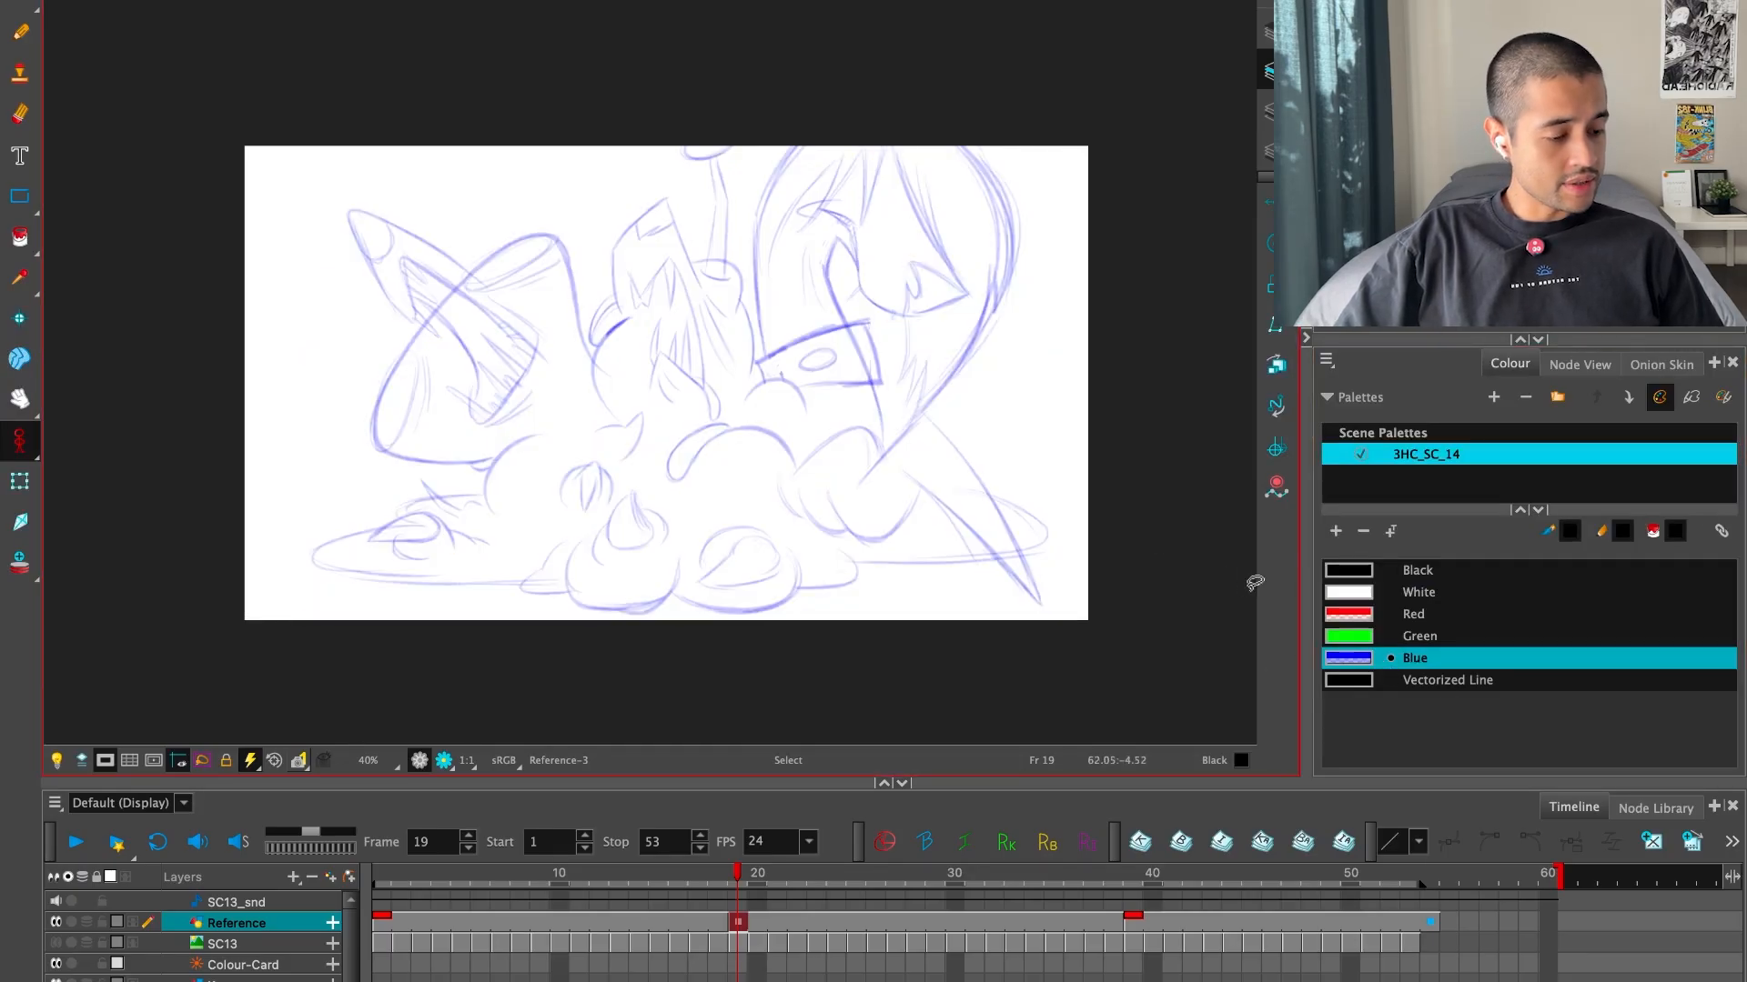
Zoom in and flip between frames 1, 19 and 39 to compare the blue rough with both key drawings
key(2)
key(2)
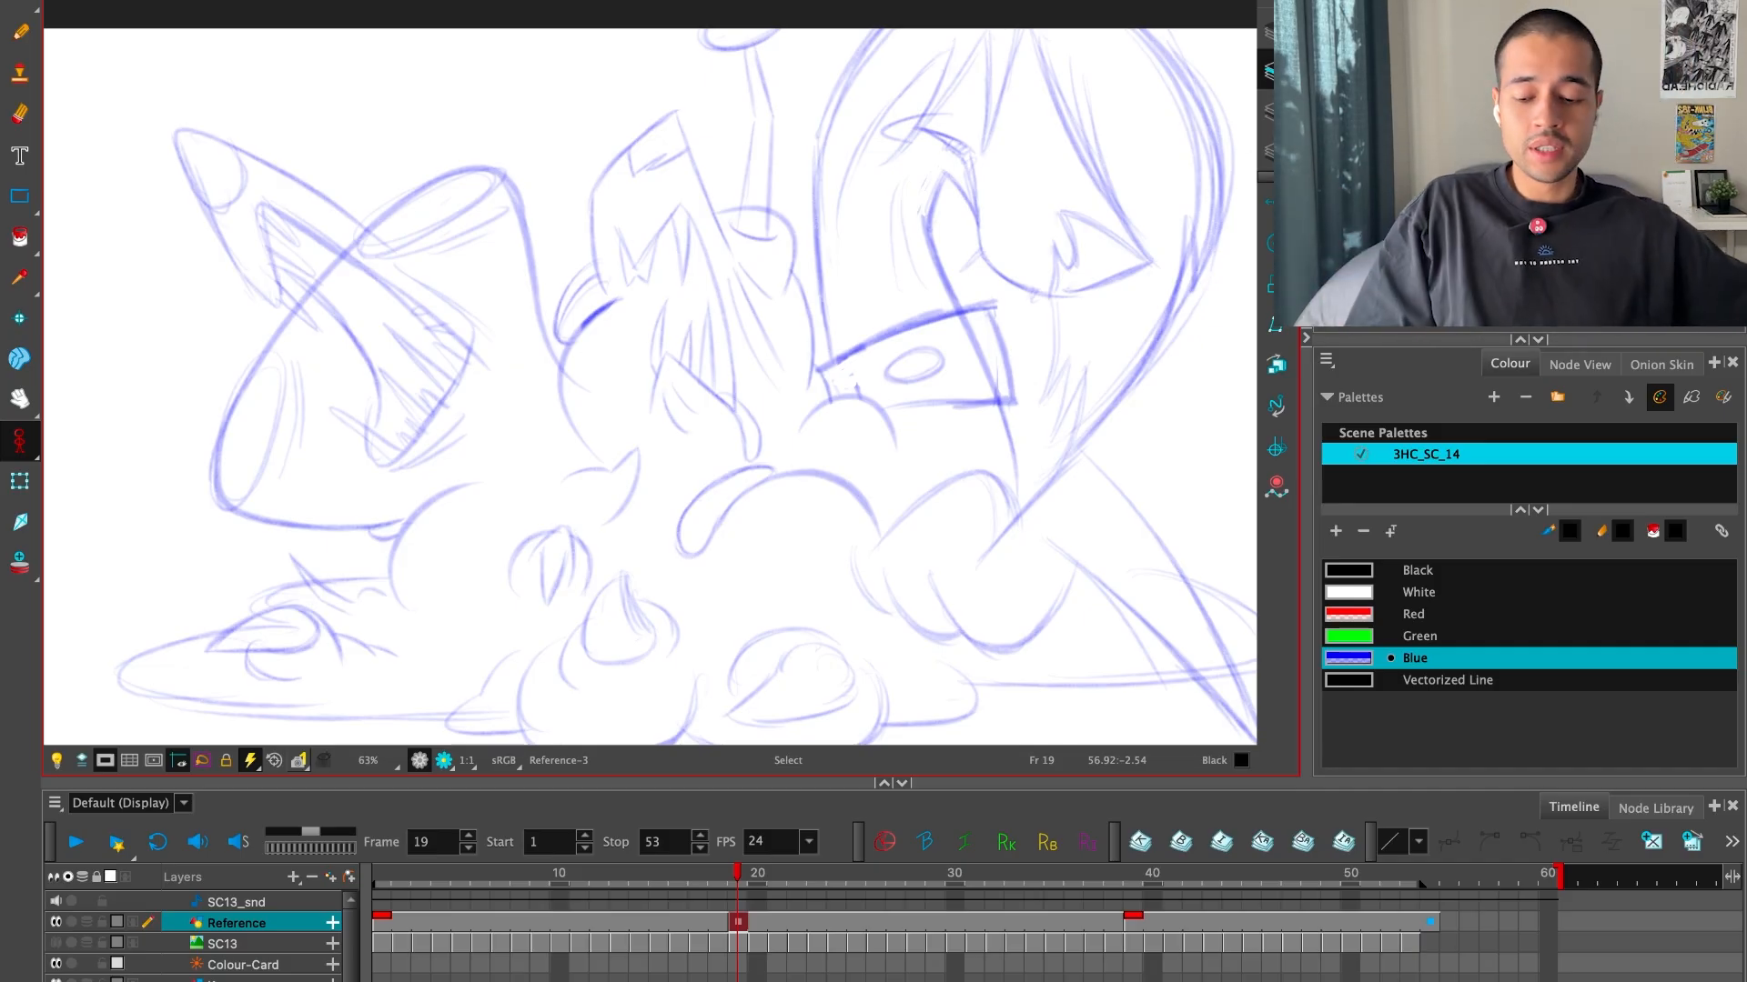
key(f)
key(g)
key(g)
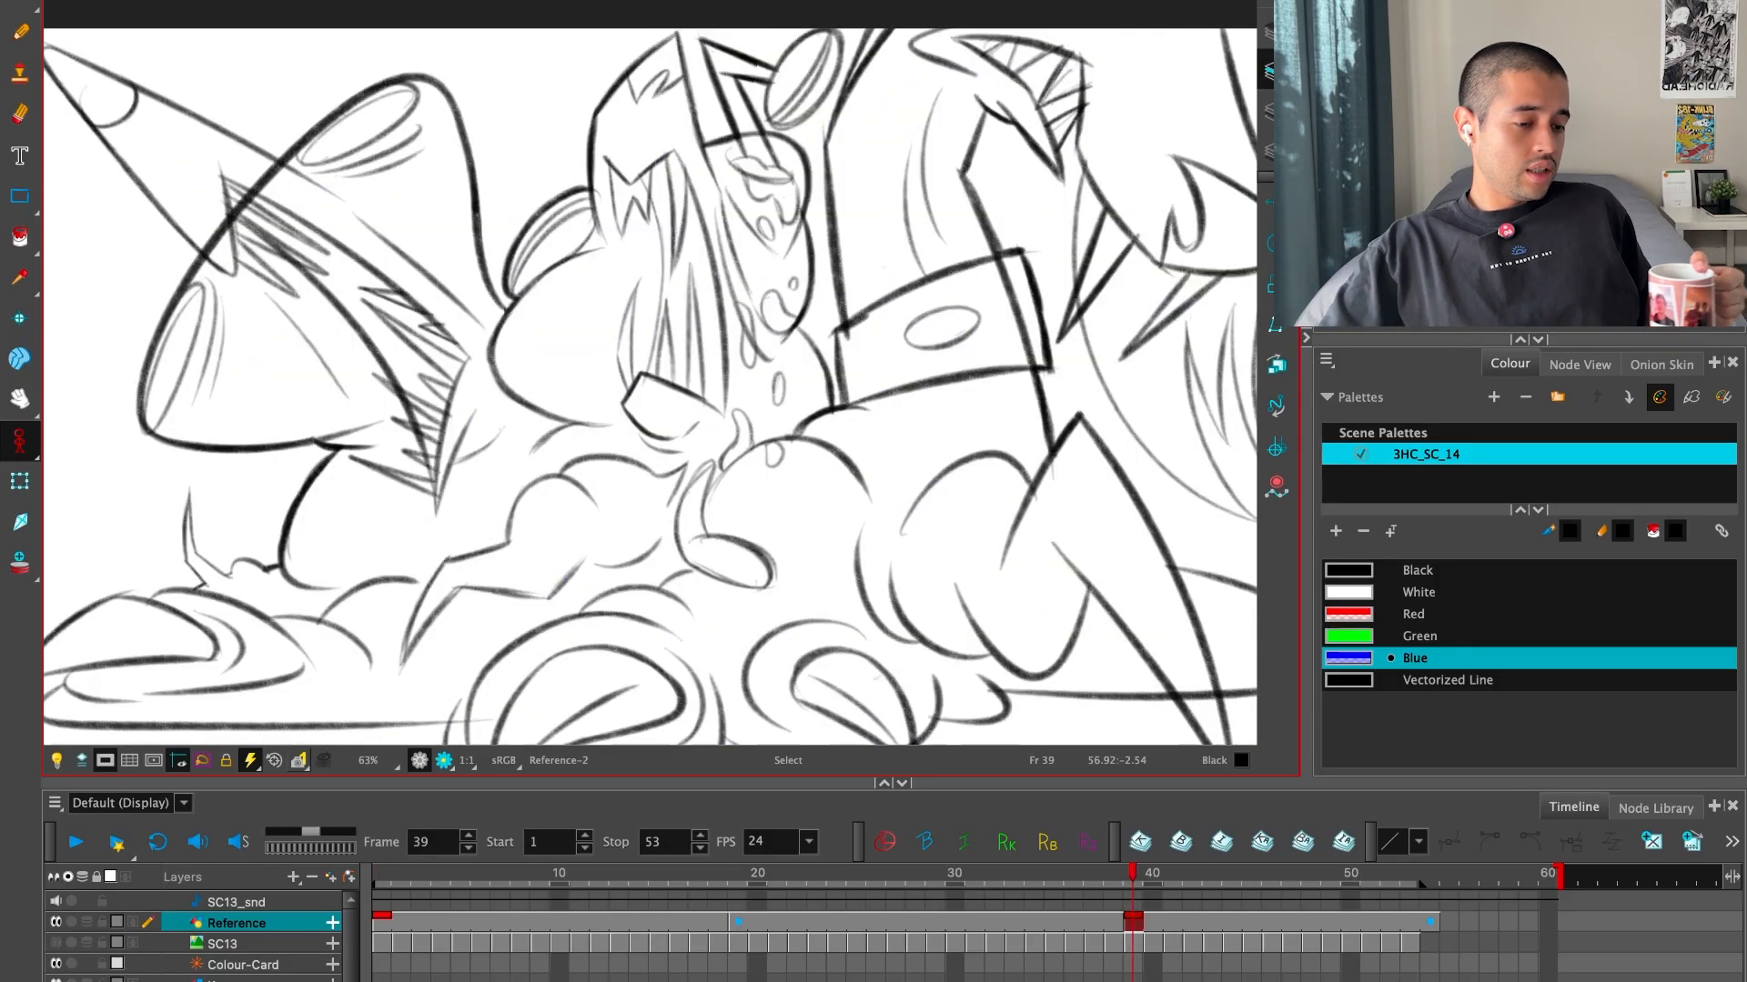
key(f)
key(f)
key(g)
key(g)
key(f)
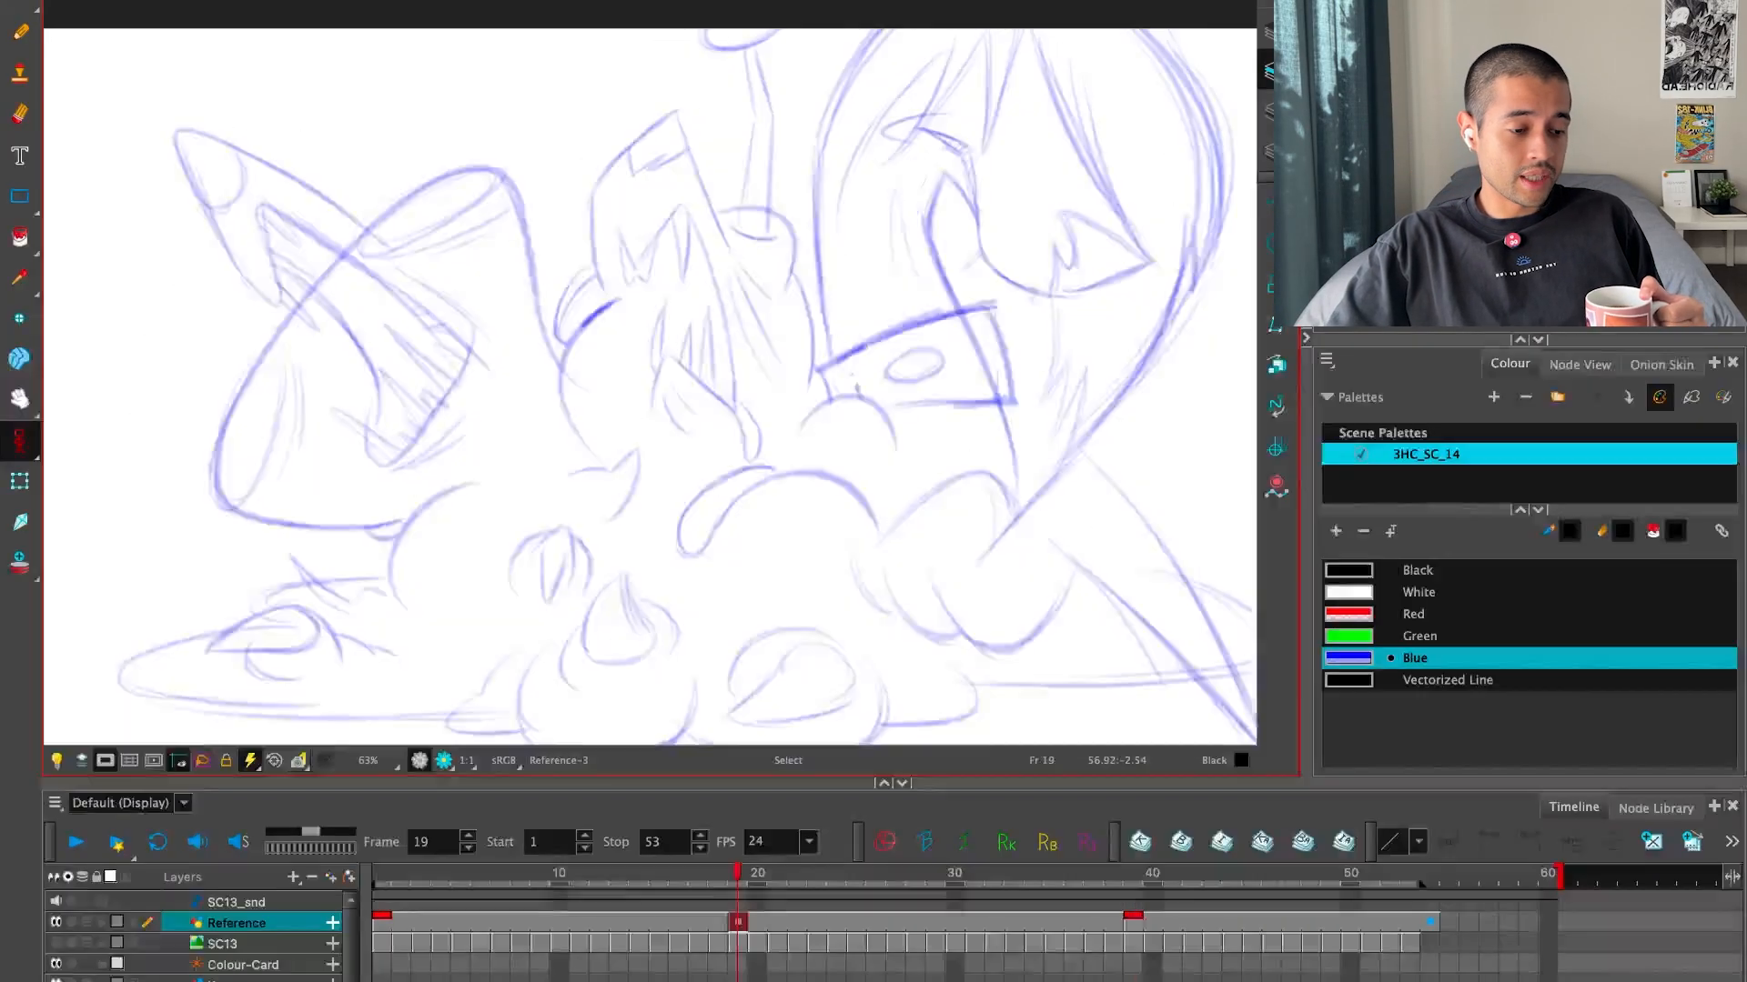
key(f)
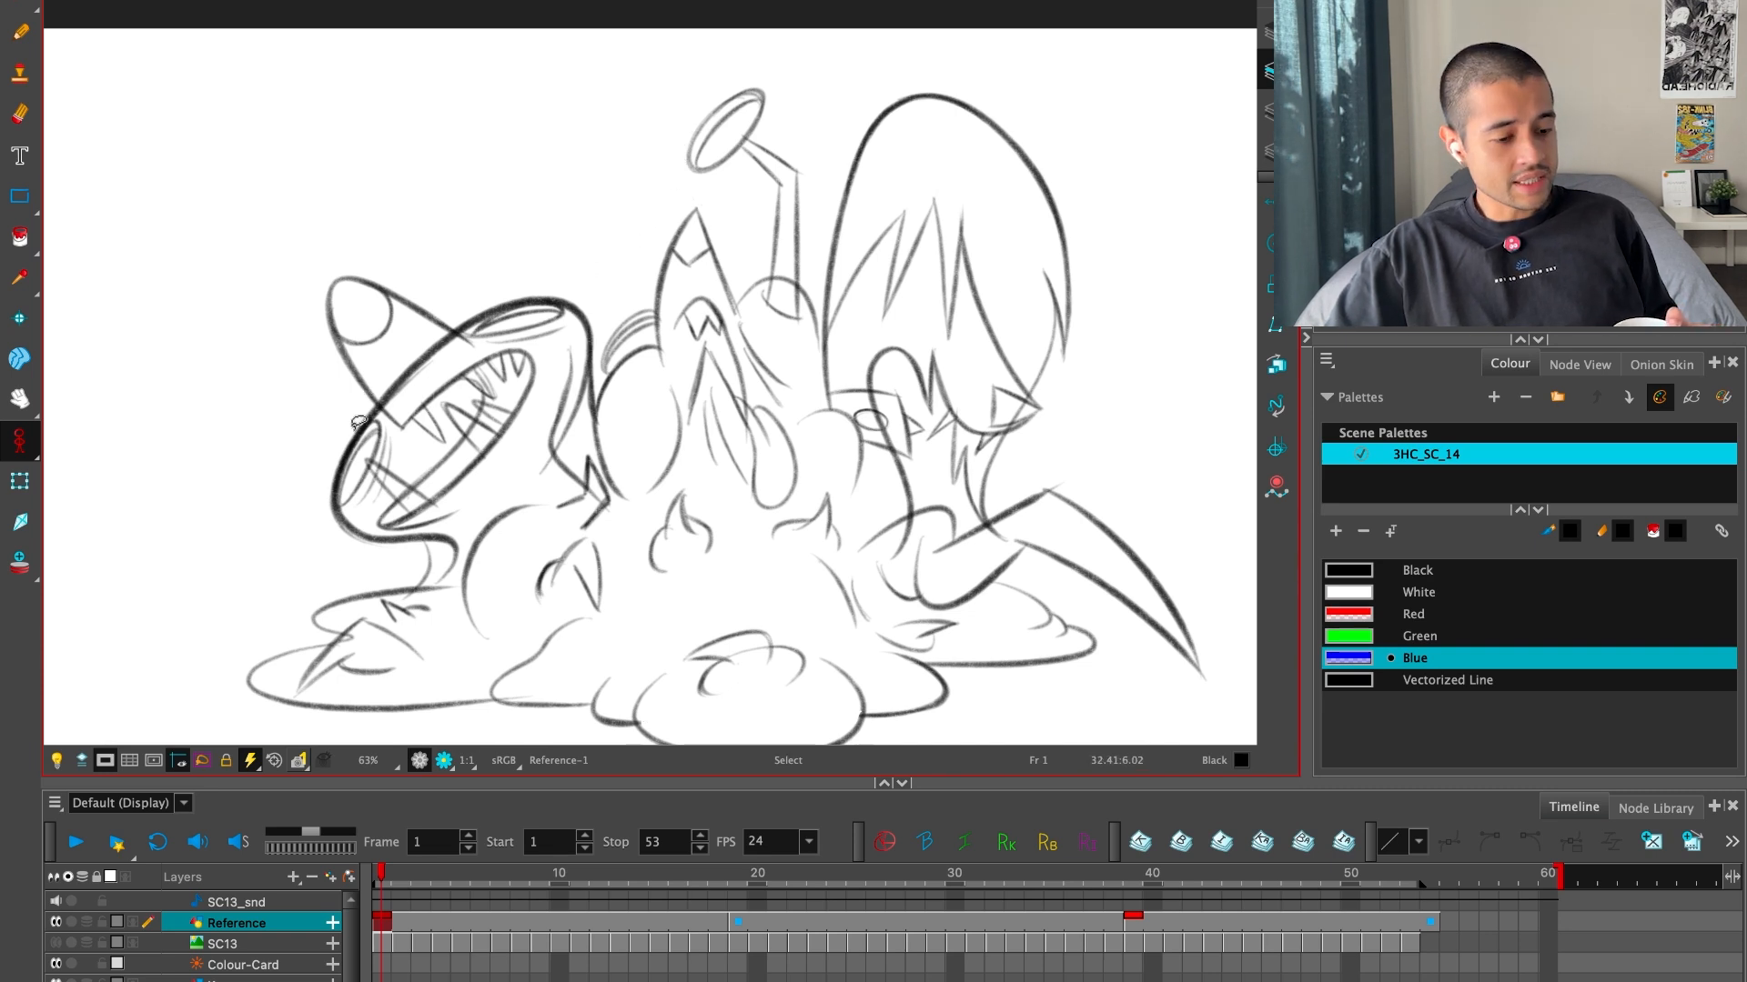
click(360, 530)
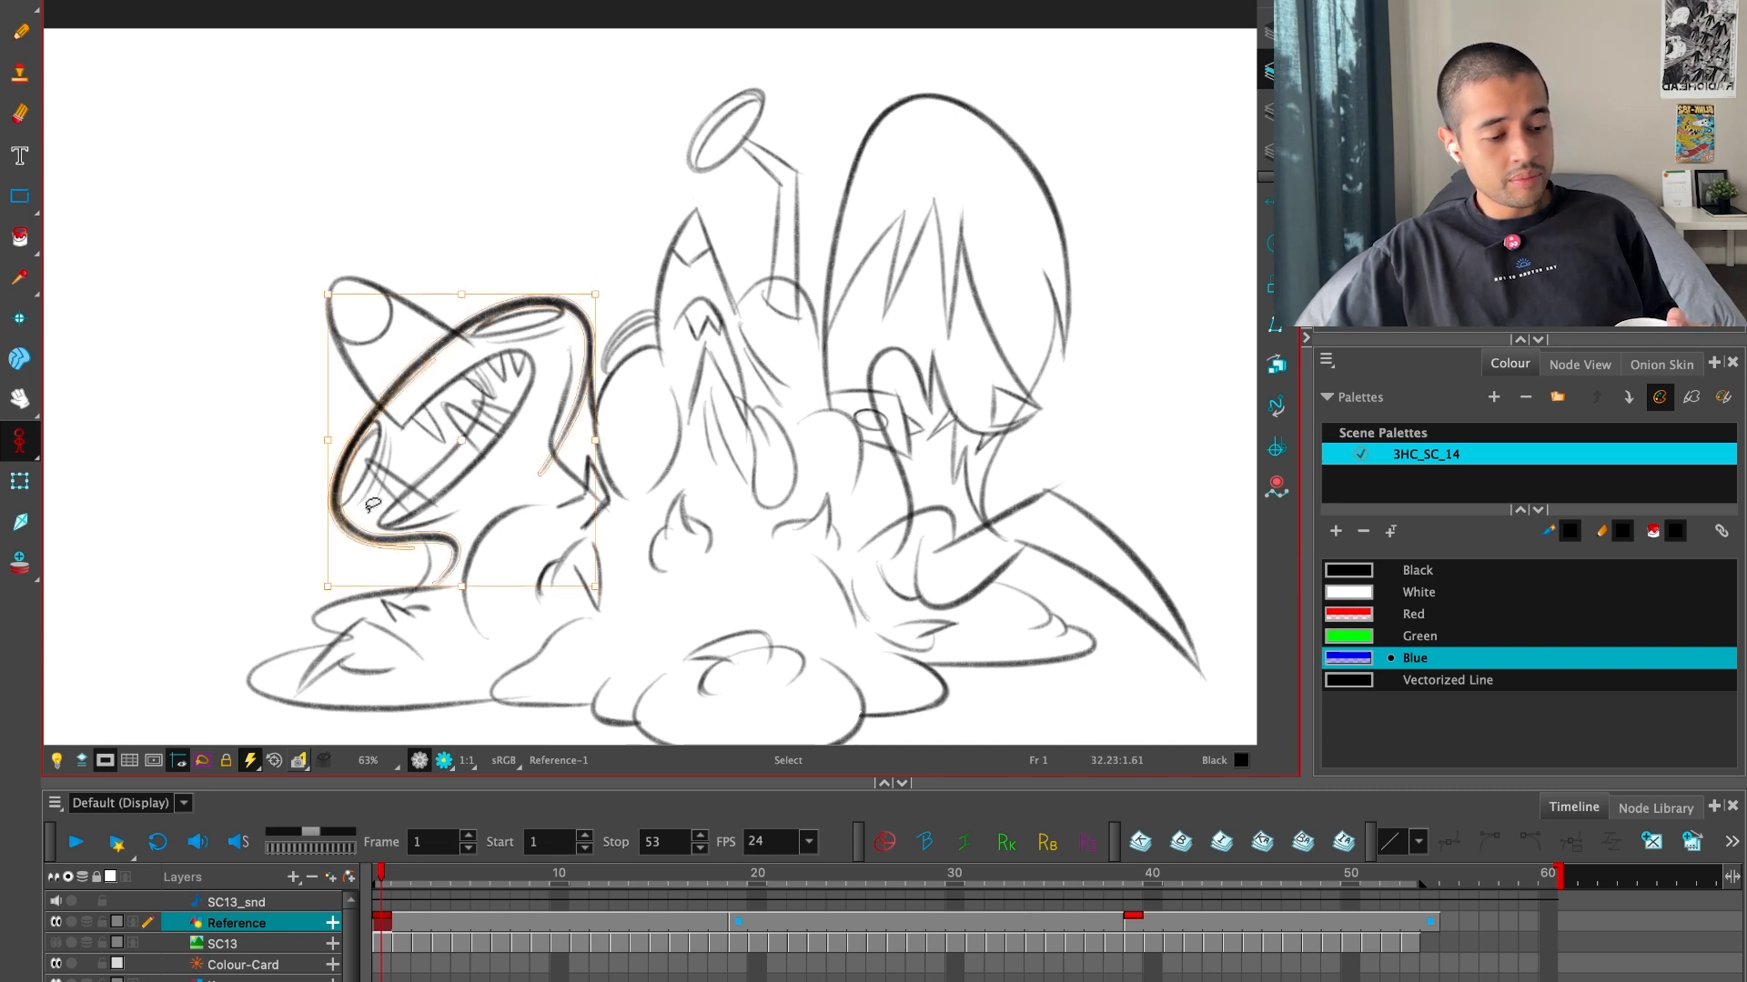
key(Delete)
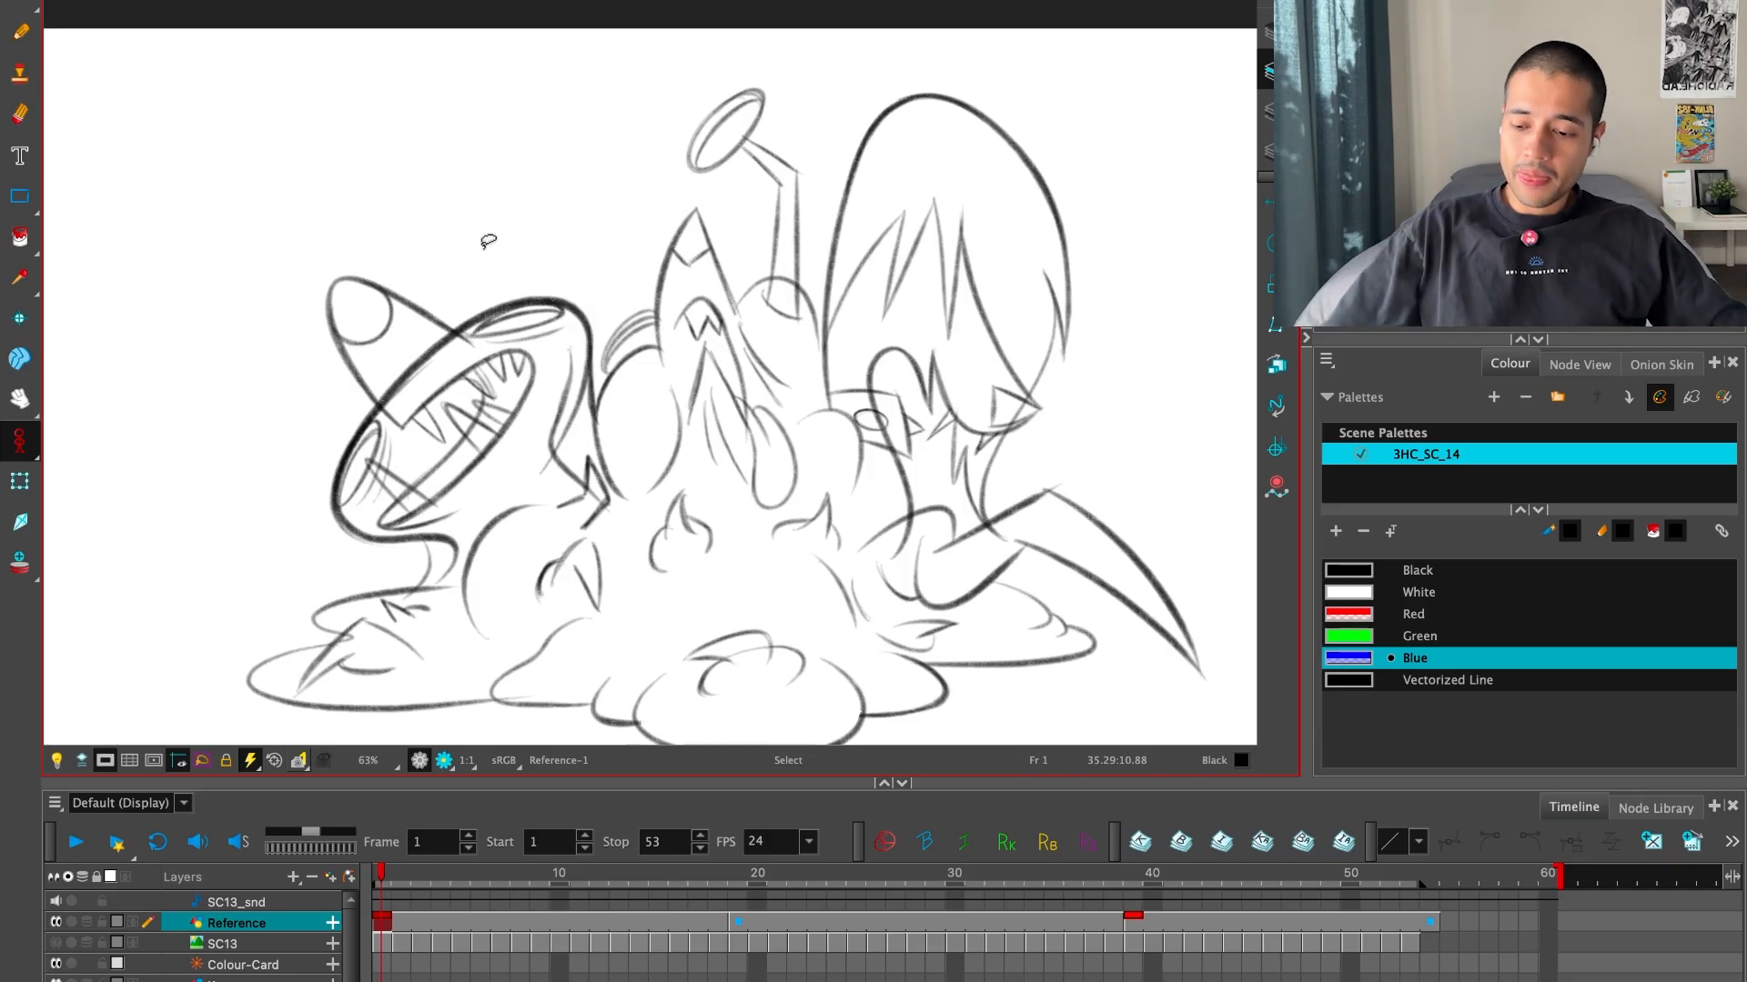
key(ctrl+Up)
key(ctrl+Up)
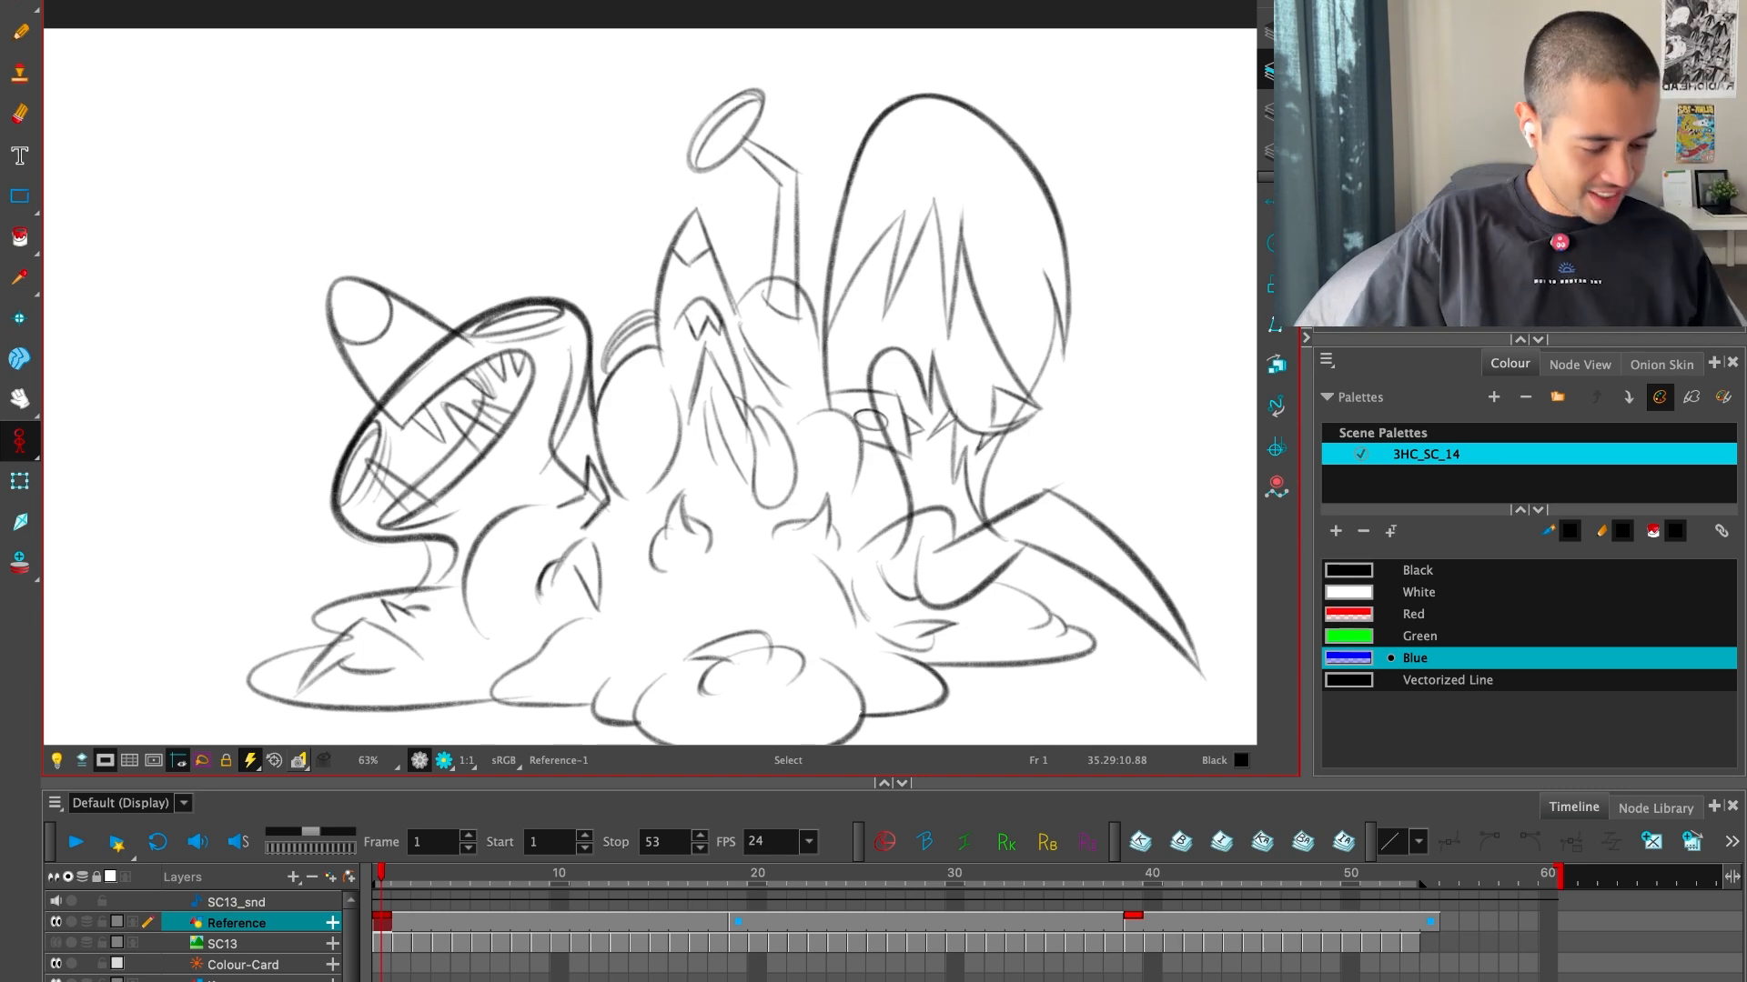
Return to frame 19 and flip against the neighbouring key drawings to recheck the inbetween's motion
click(757, 917)
key(f)
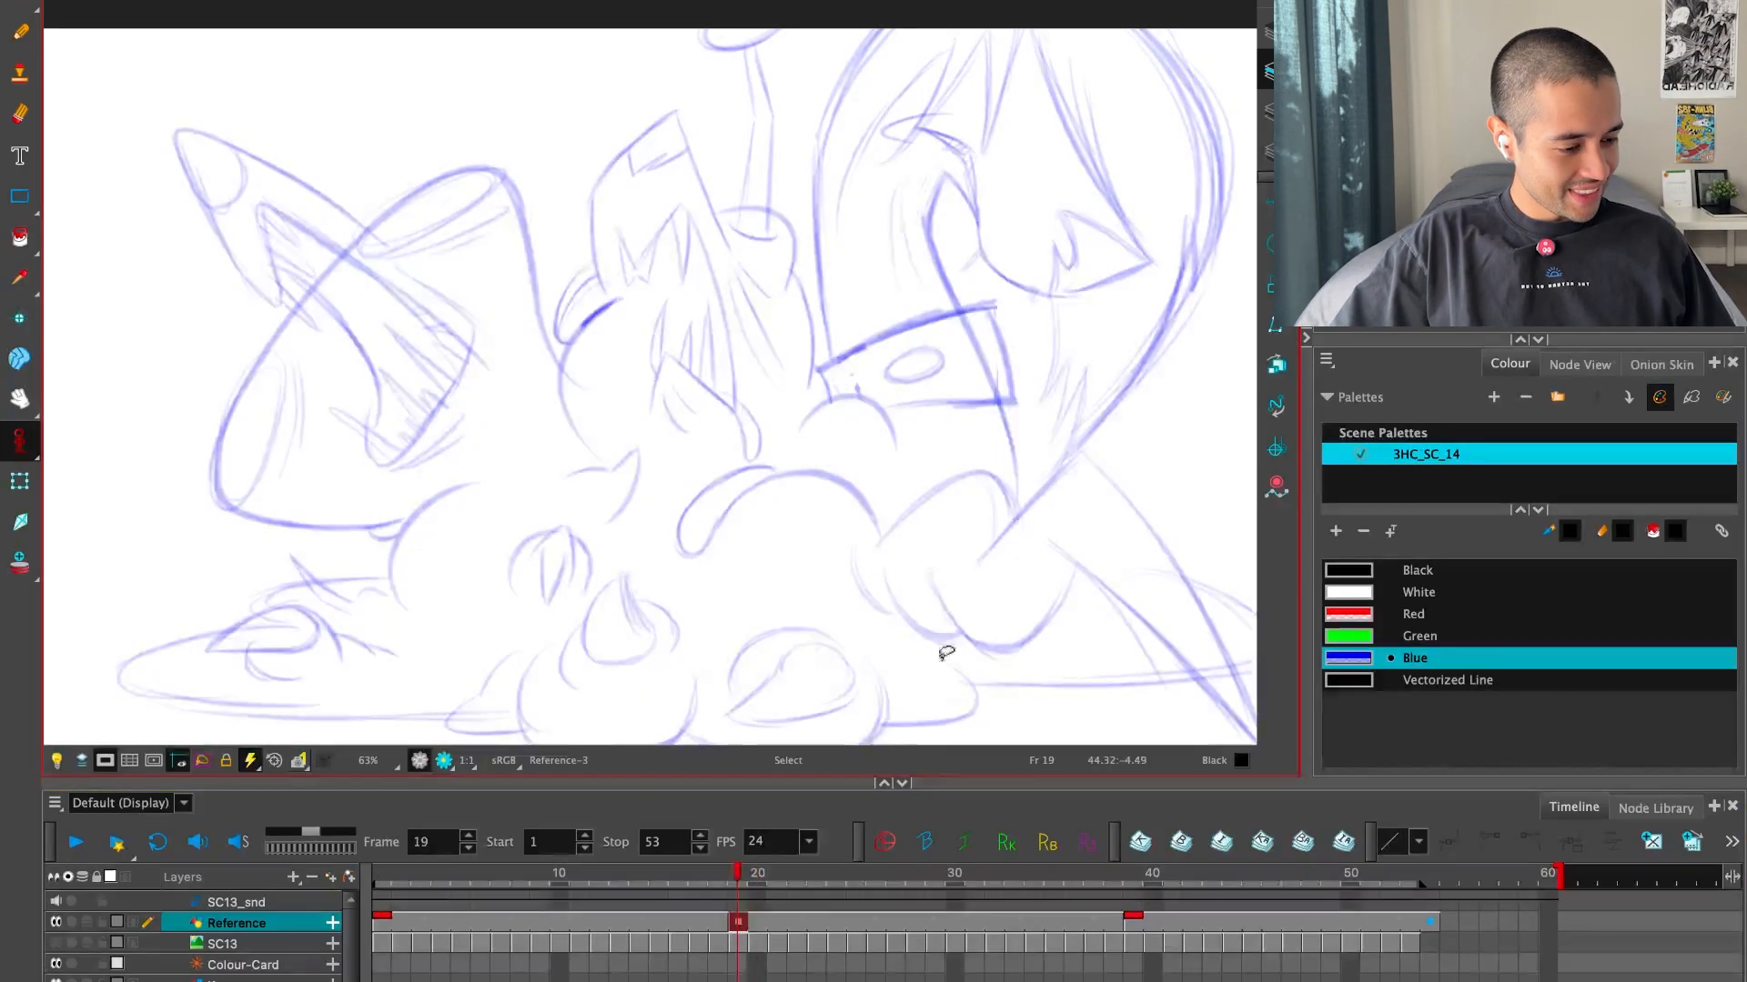
key(g)
key(f)
key(f)
key(g)
key(f)
key(g)
With the Brush and the Black swatch, ink the curved contour of the round lump beside the middle head at frame 19
click(1383, 572)
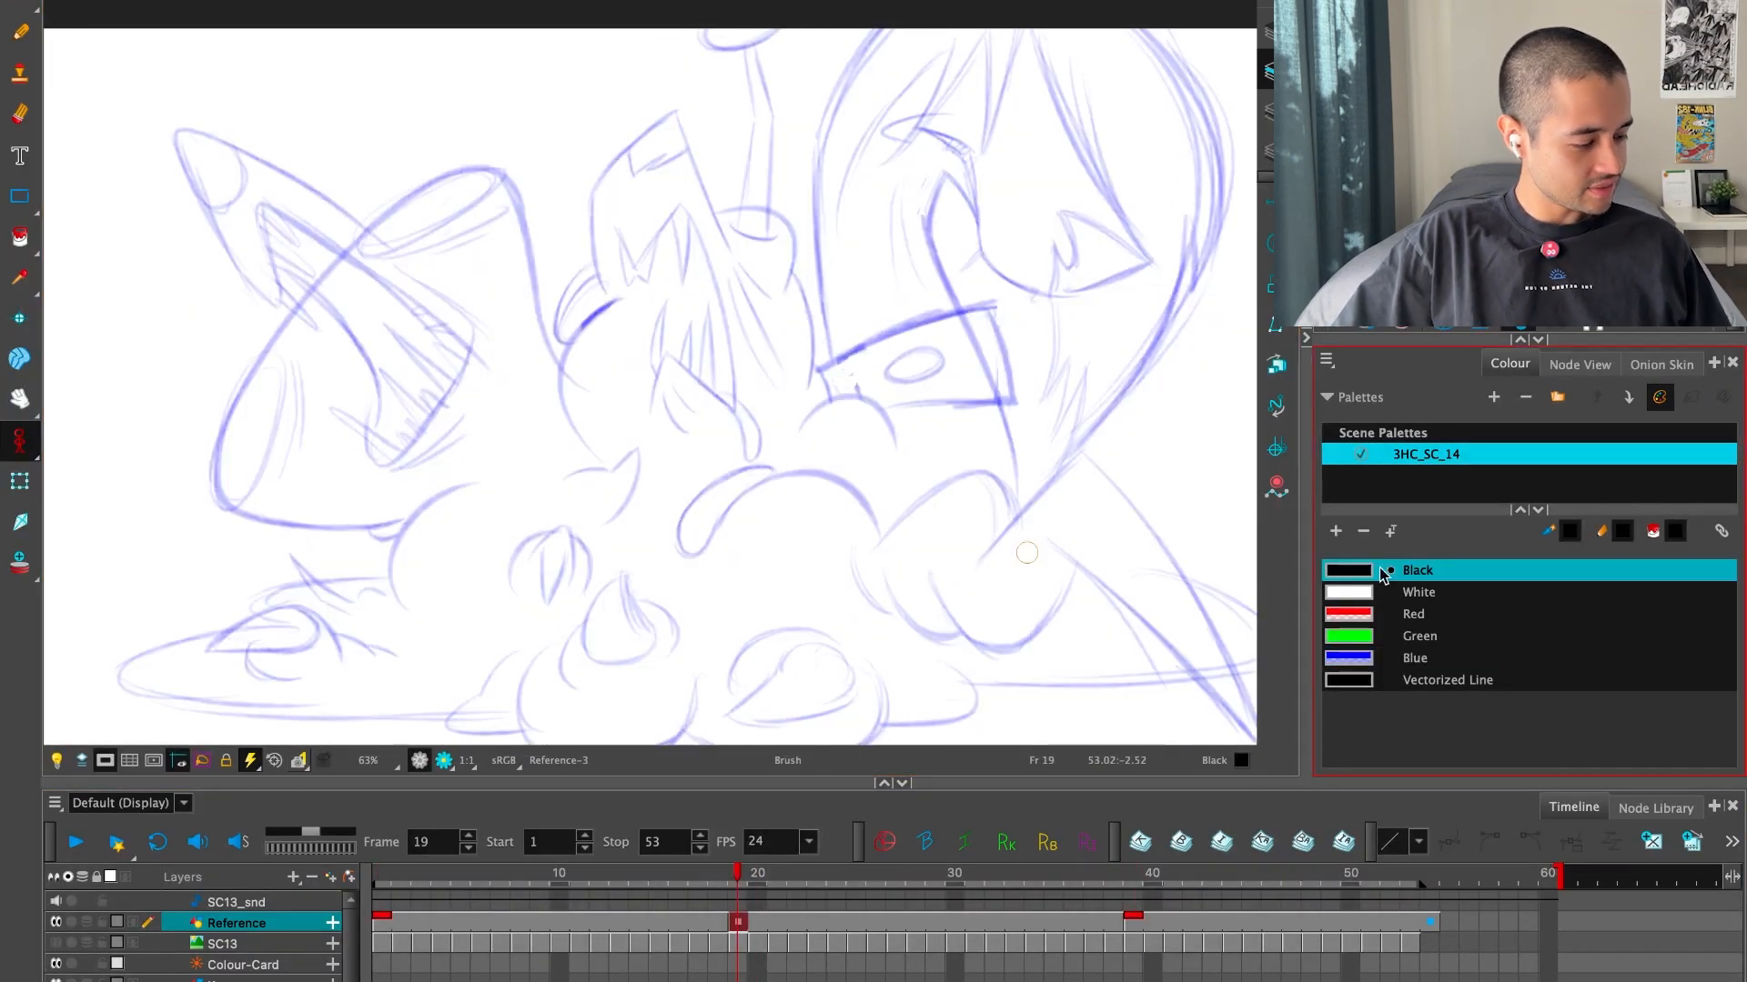
key(alt+b)
key(ctrl+f)
key(2)
key(2)
drag(969, 674, 1008, 699)
key(2)
key(2)
key(2)
drag(978, 813, 1072, 768)
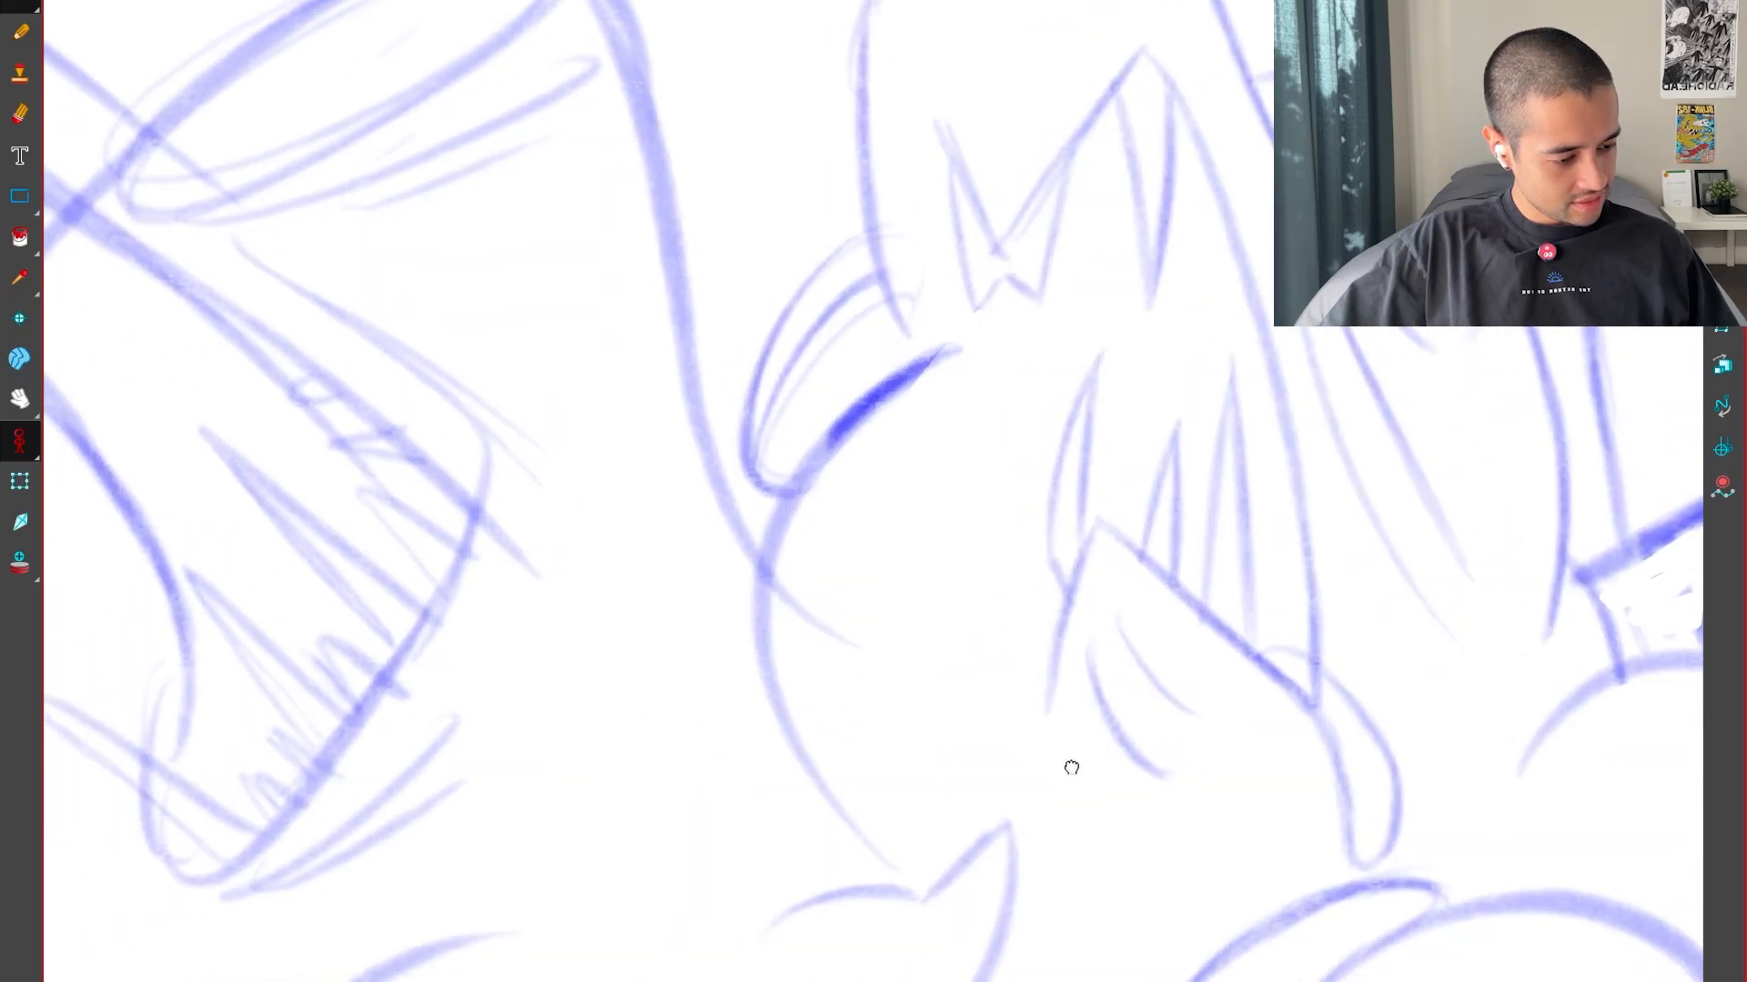
key(f)
key(g)
key(2)
key(2)
drag(738, 935, 1100, 226)
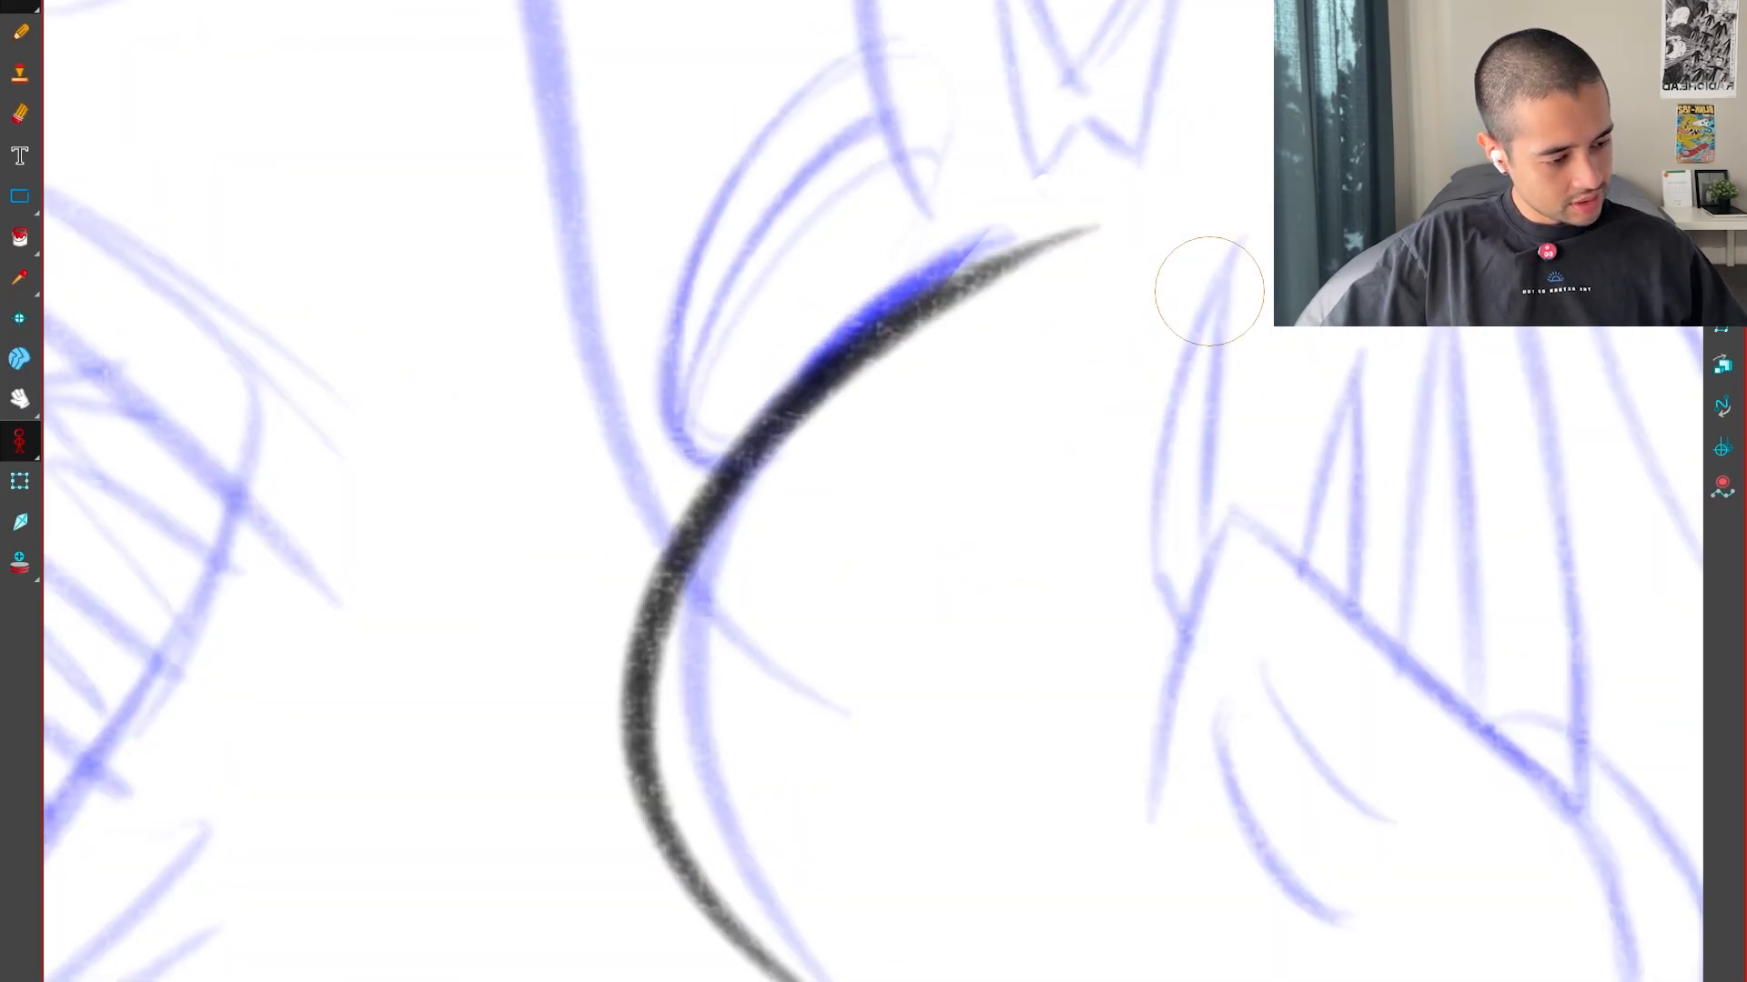
key(1)
drag(1090, 642, 1089, 848)
key(1)
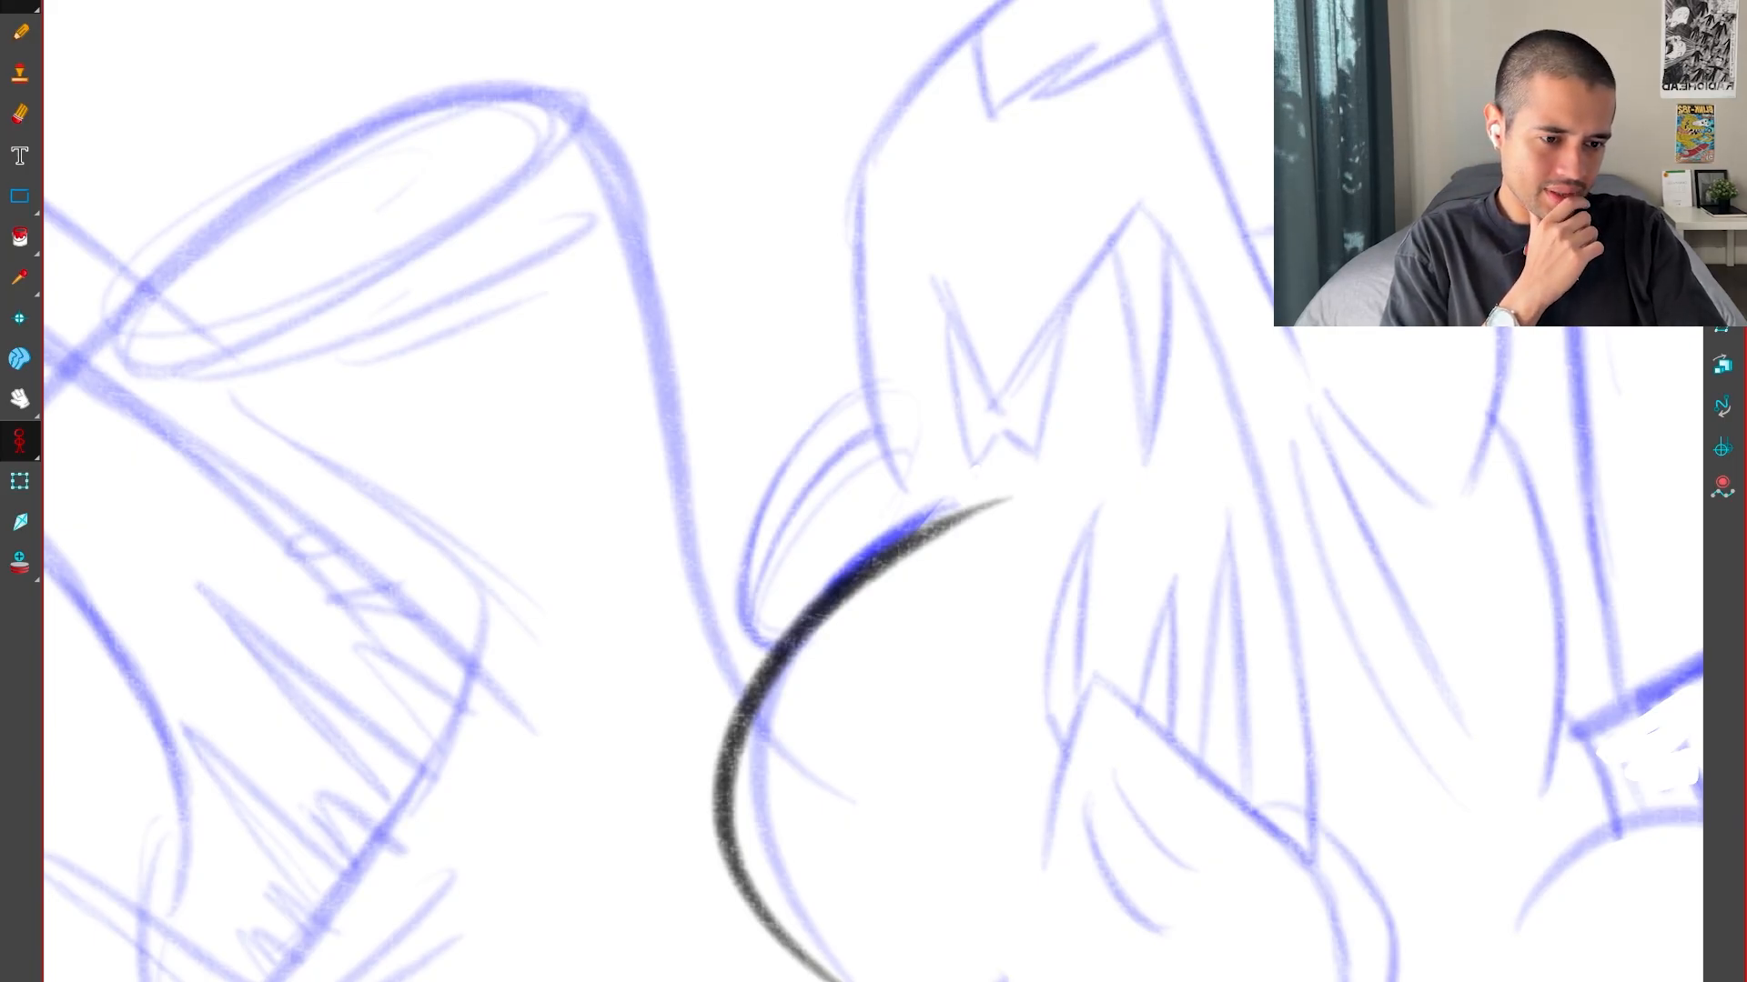
Switch to the Clock app, start a 5-minute timer and return to the full-screen drawing
drag(892, 973, 1164, 204)
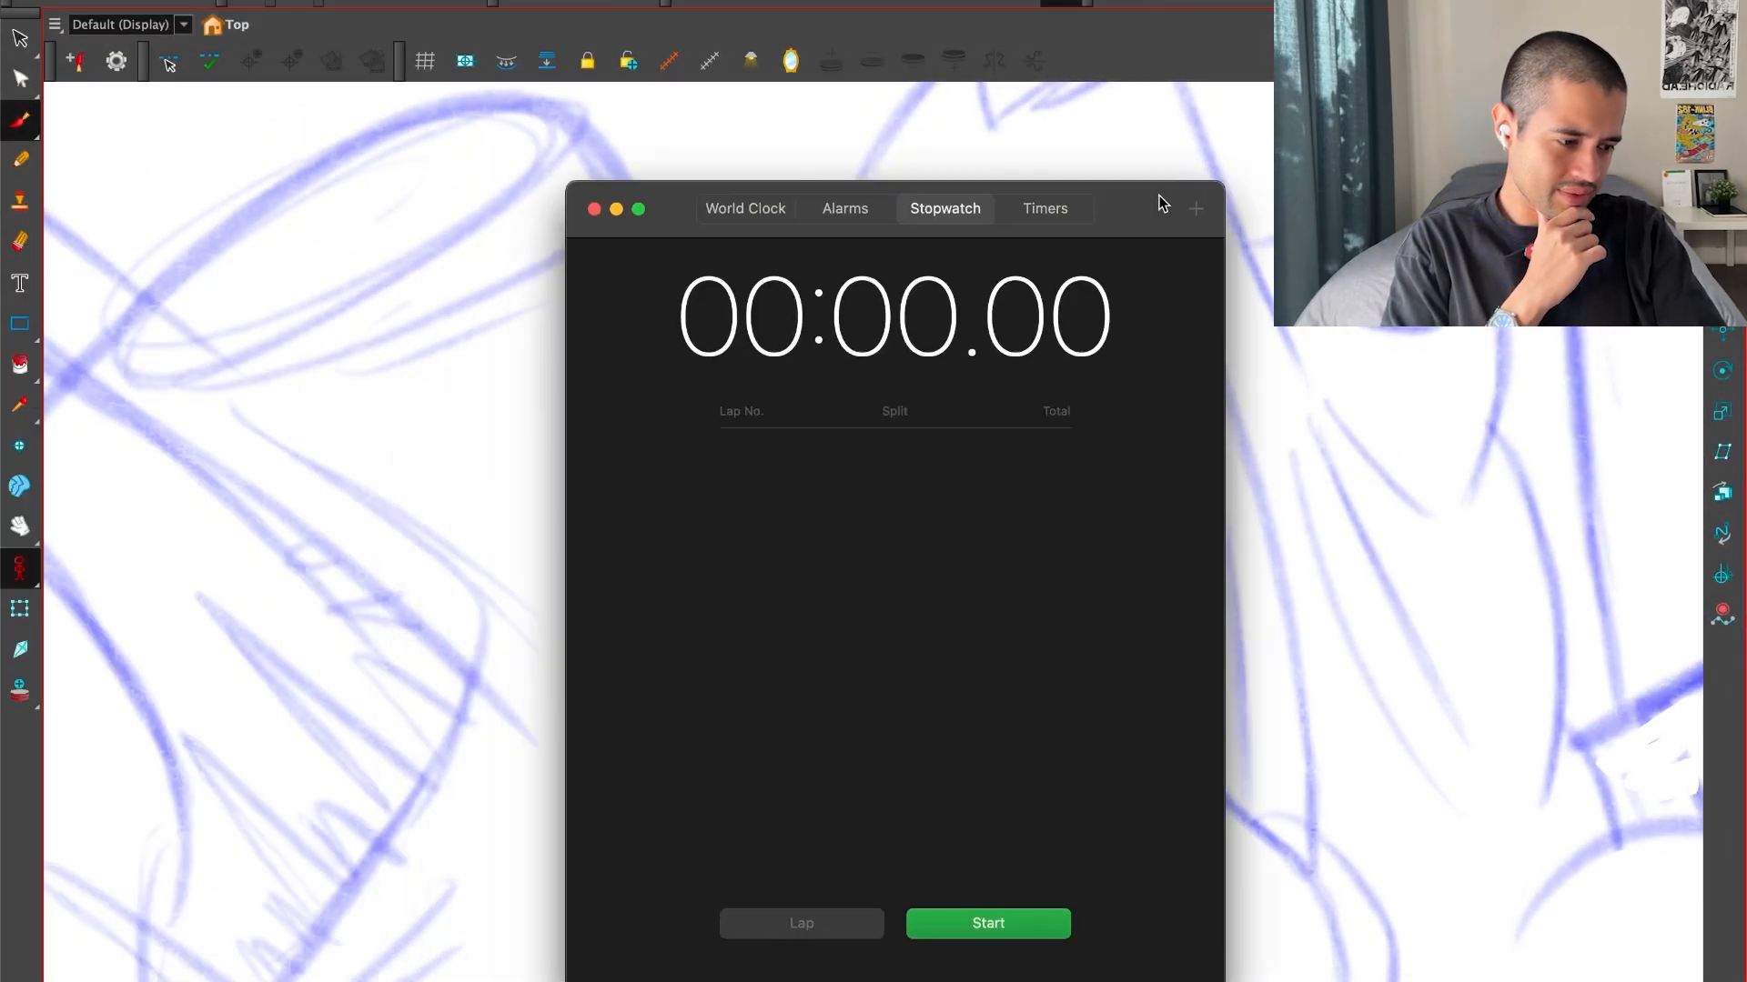
click(865, 215)
click(749, 213)
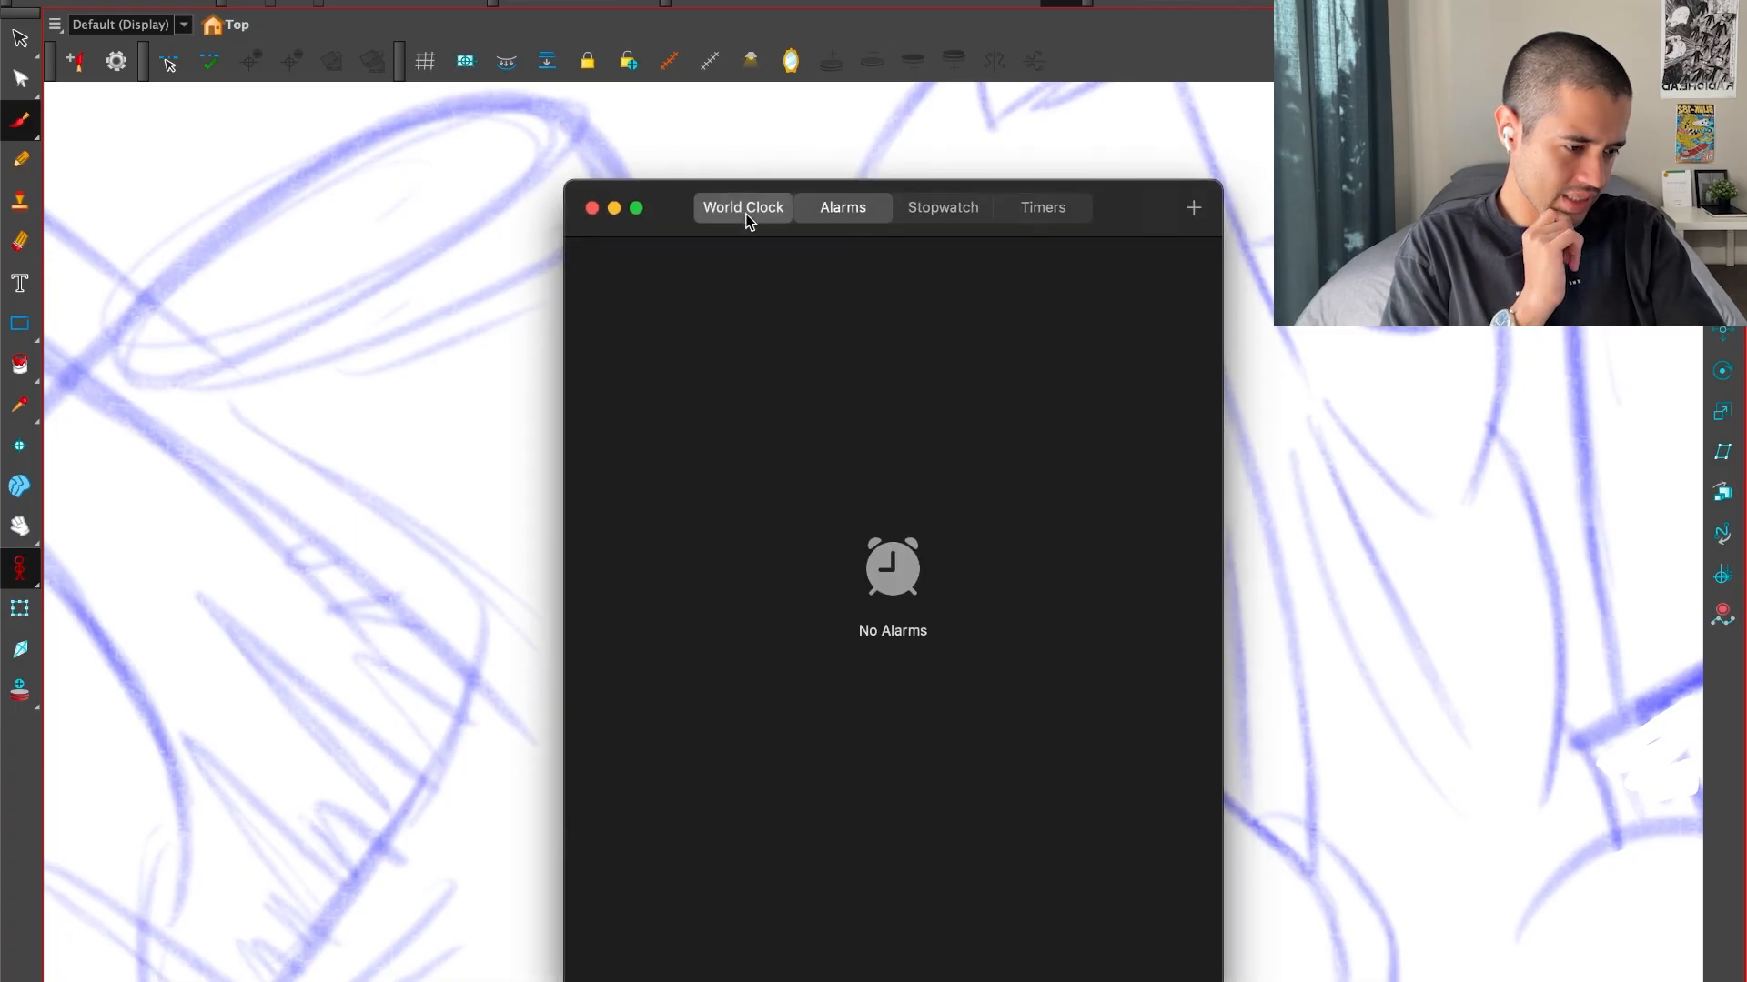
click(913, 212)
click(1055, 208)
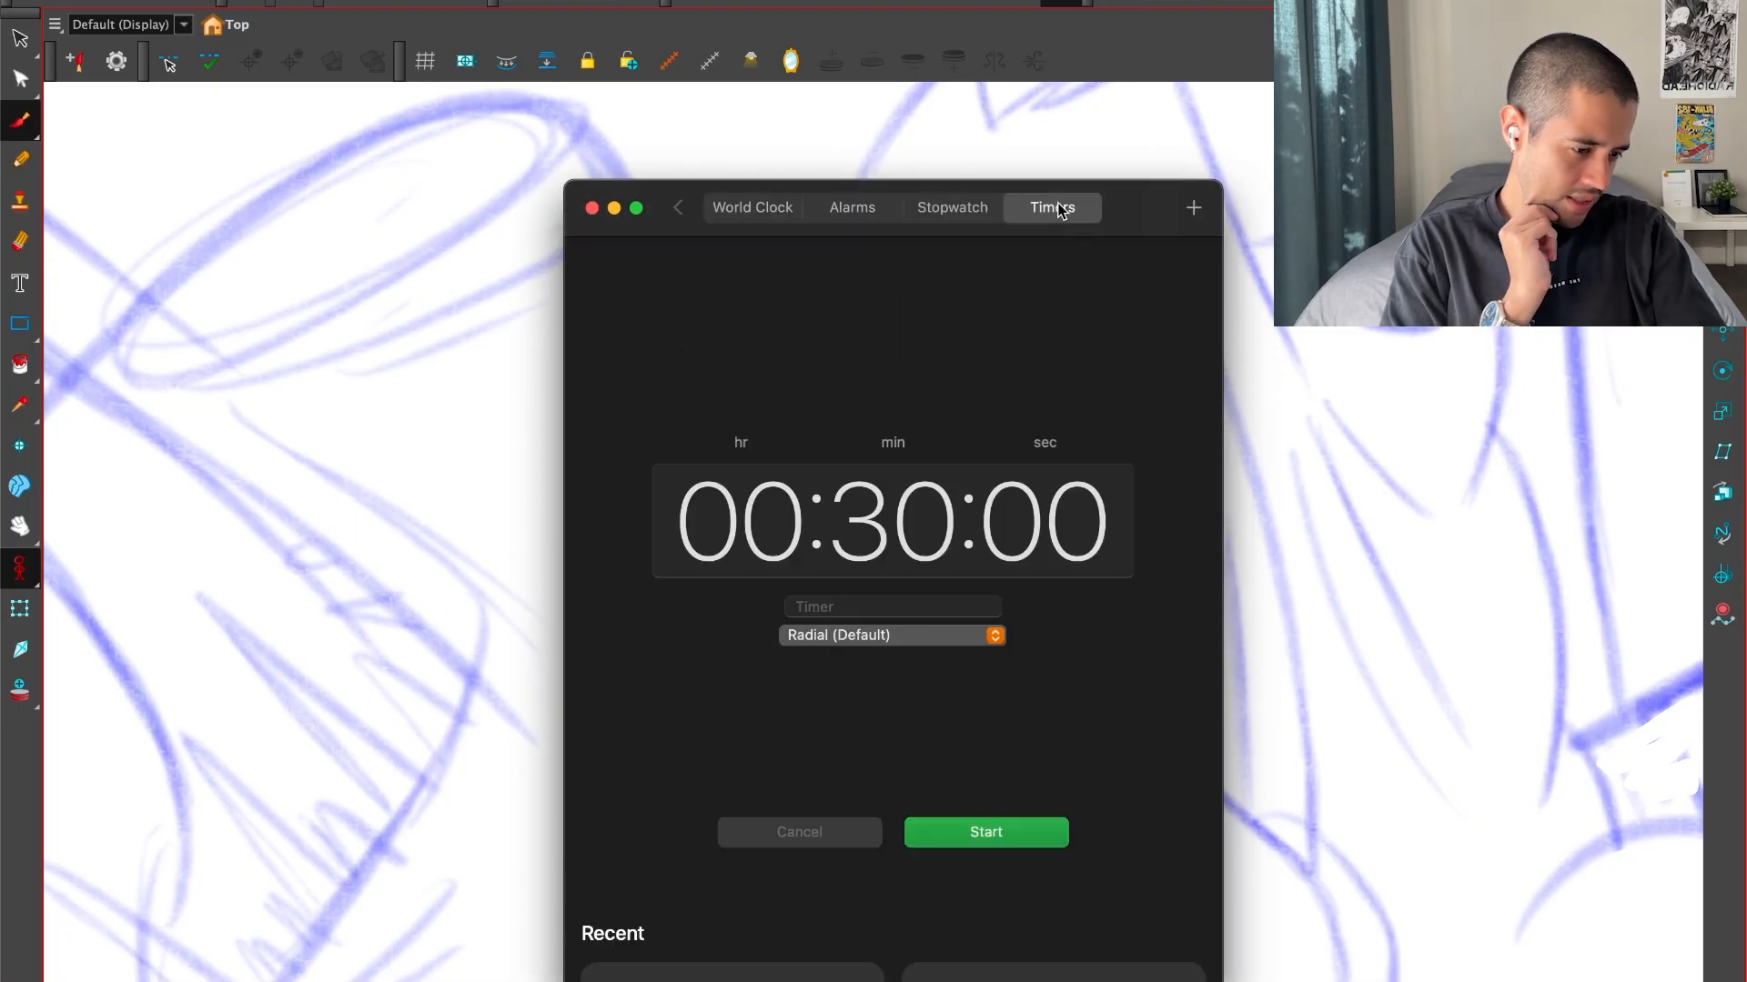
click(925, 498)
text(5)
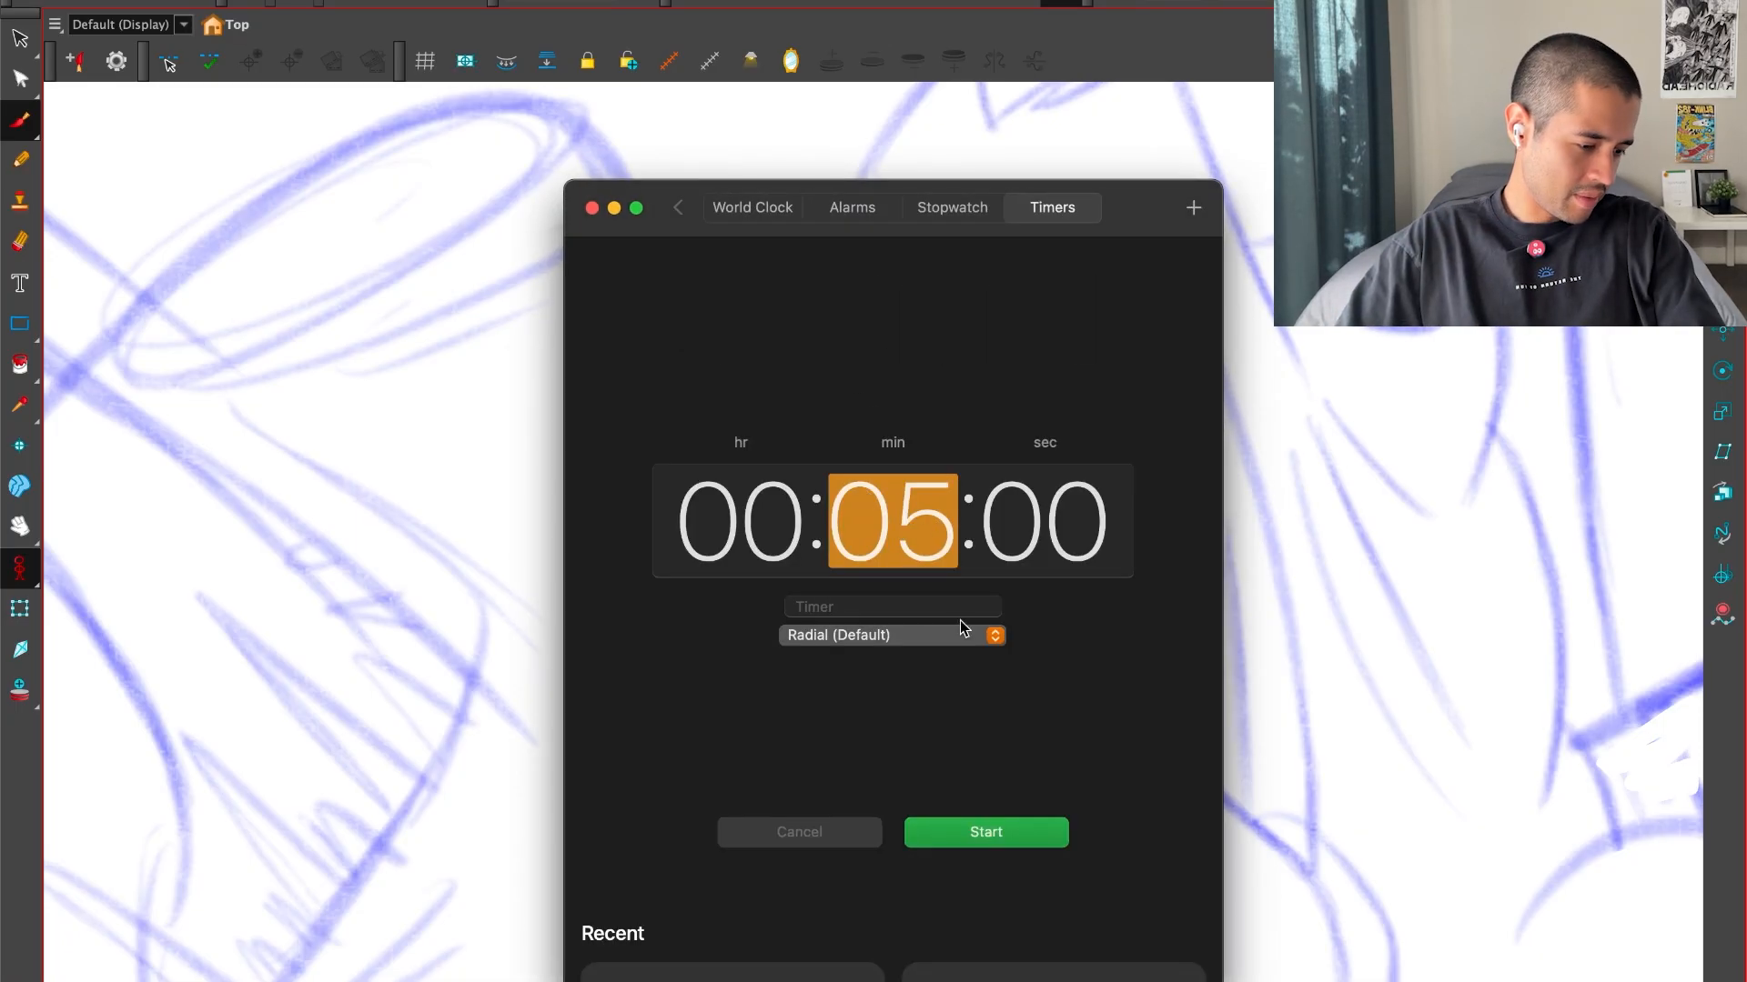
click(985, 833)
key(super+Tab)
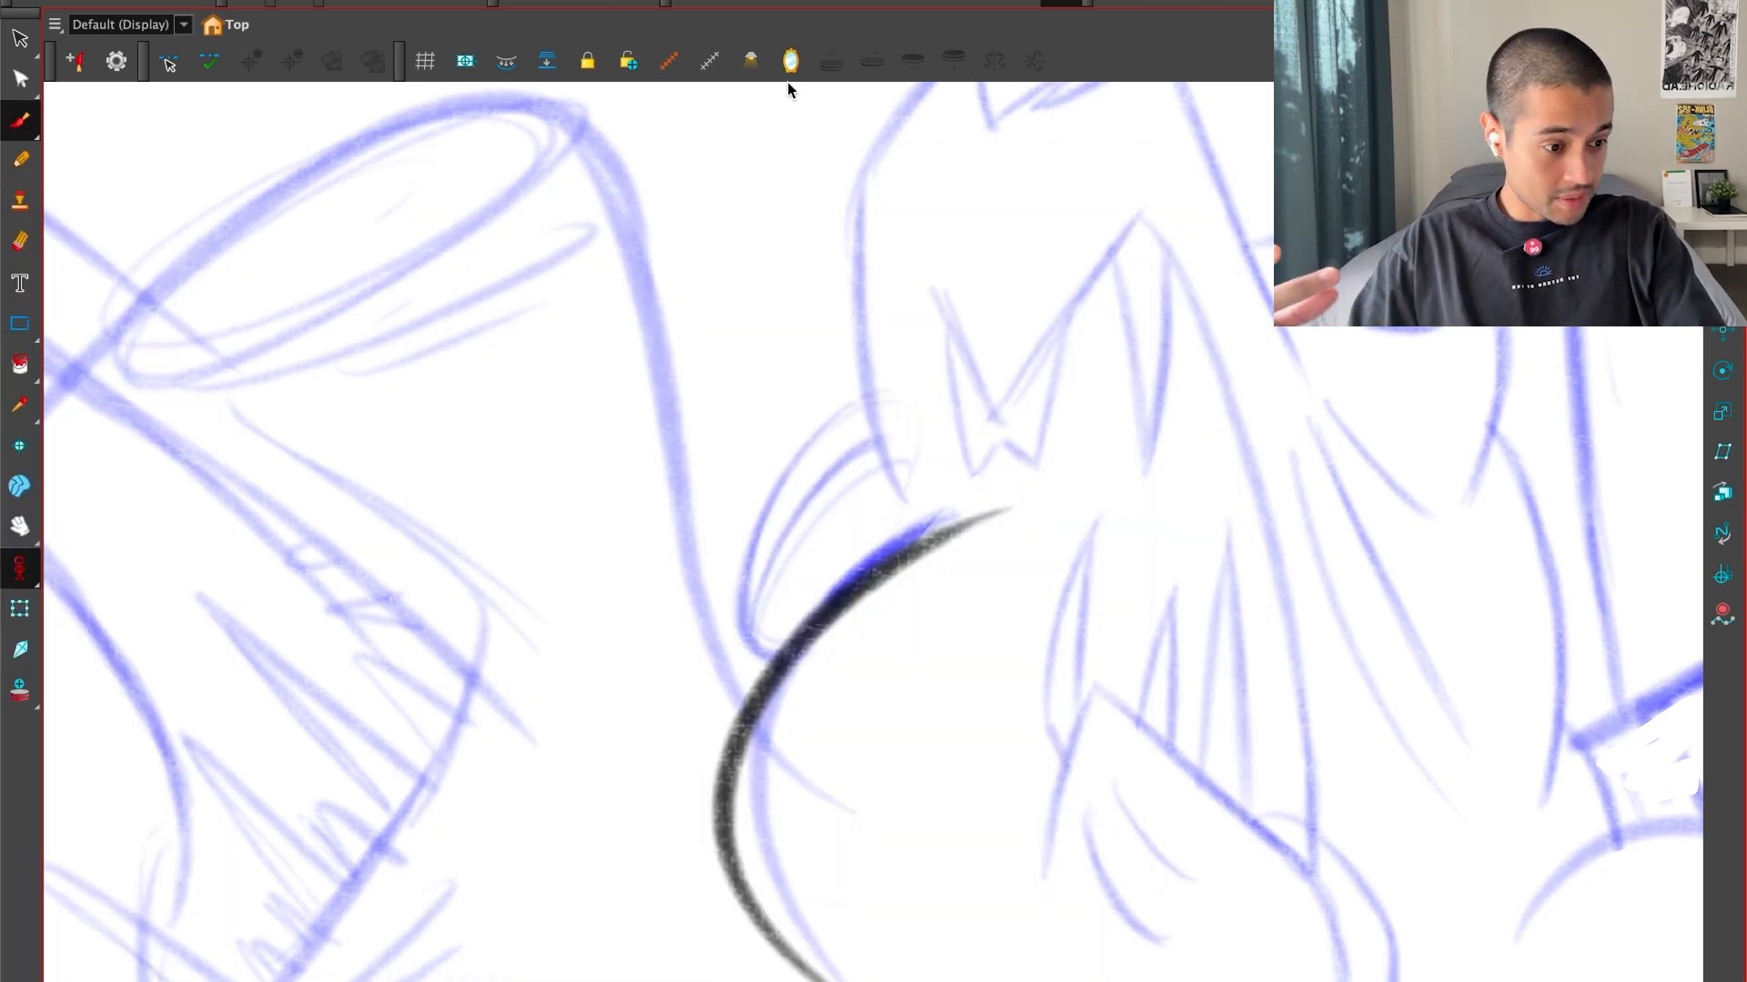
key(super+f)
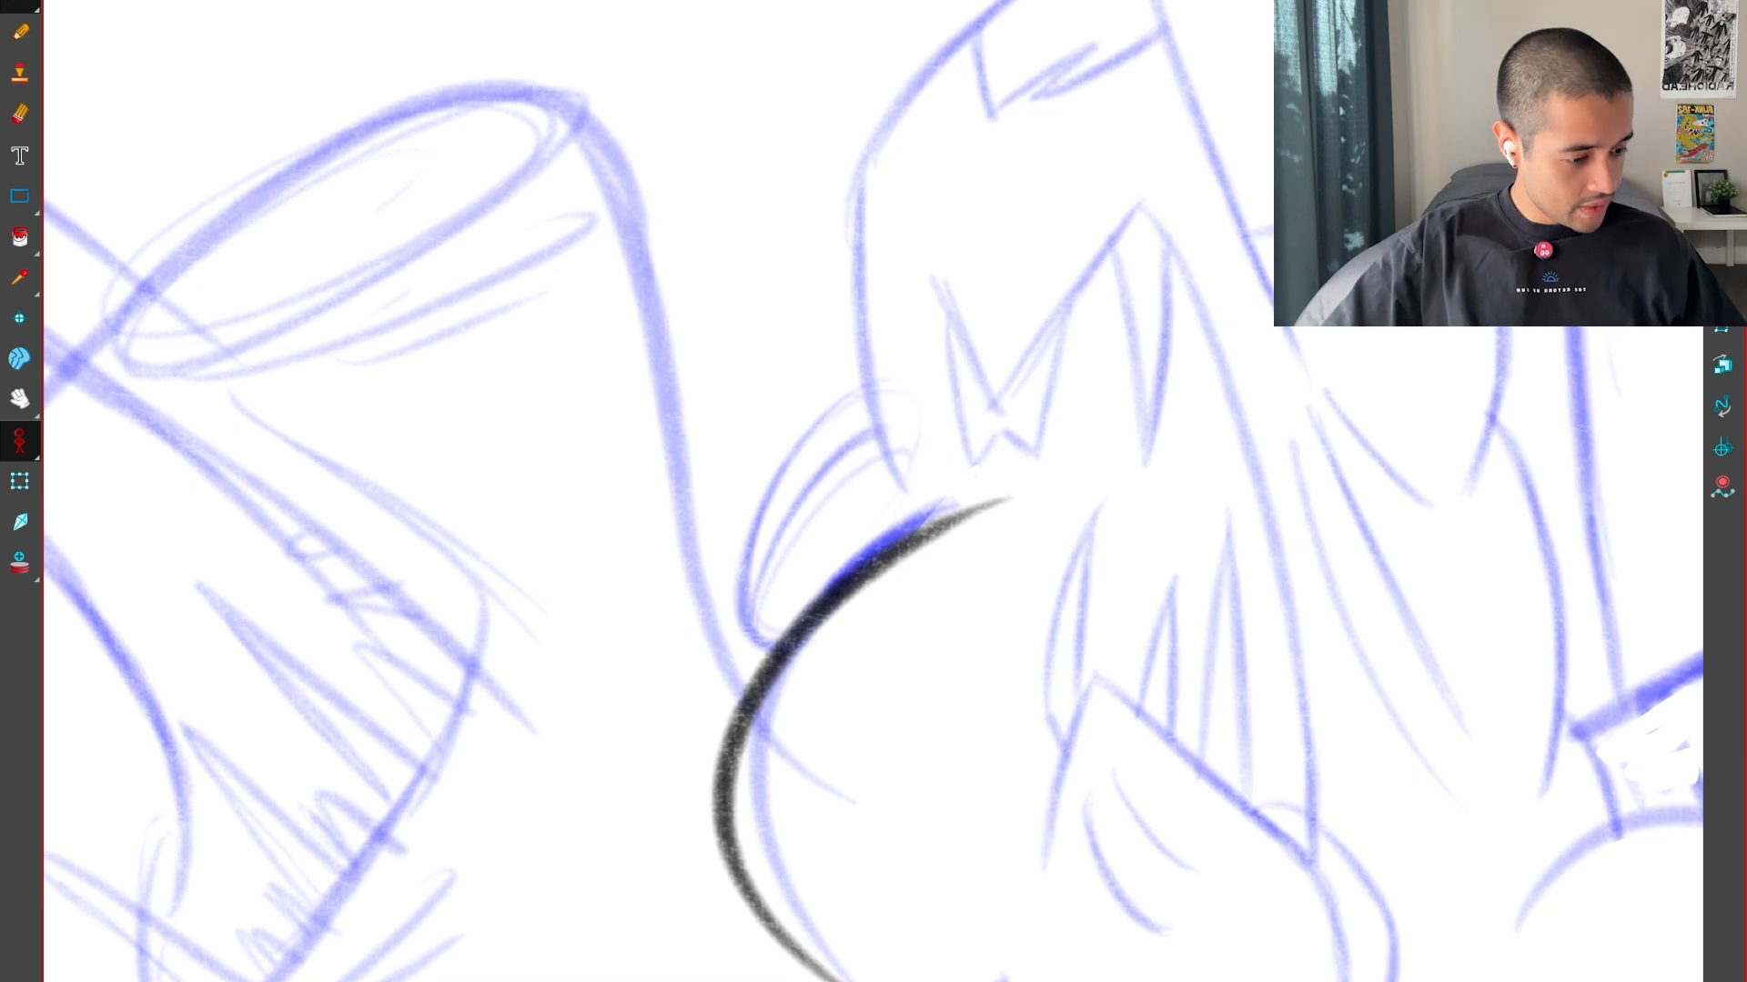
Ink the middle head's left side and upper outline in black over the blue rough
drag(1145, 403, 1093, 645)
key(2)
drag(986, 702, 884, 736)
drag(998, 834, 782, 981)
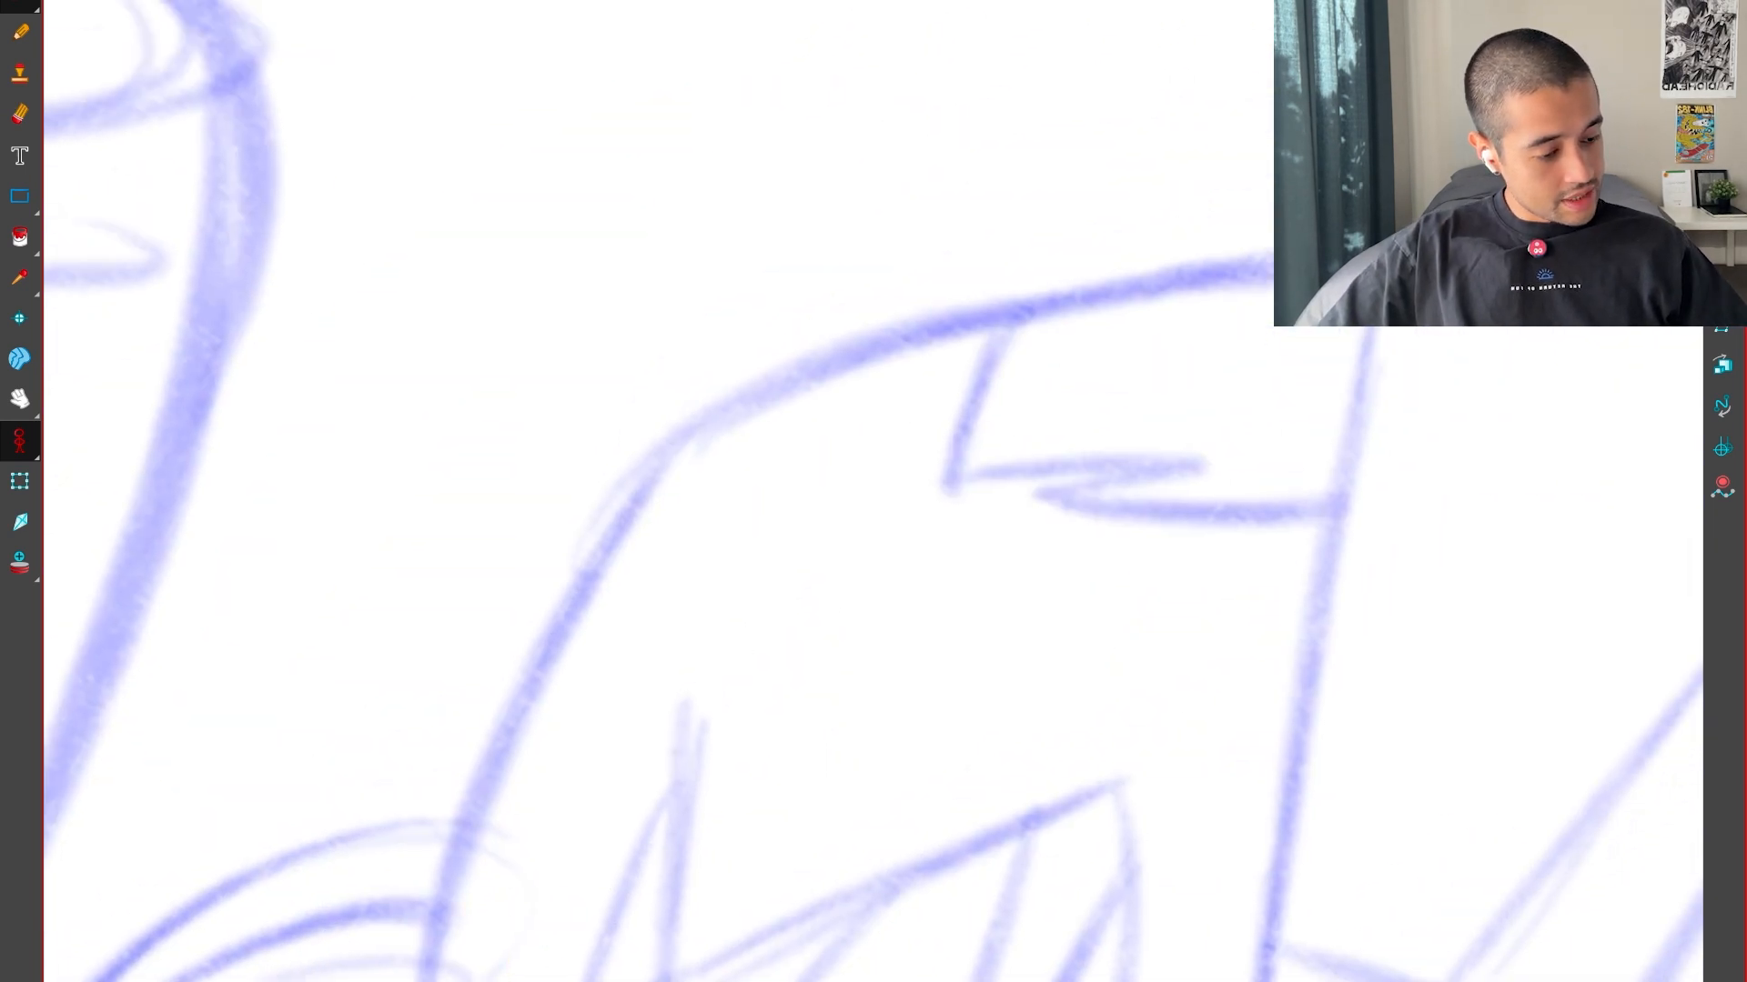
drag(416, 981, 704, 395)
drag(812, 821, 1041, 801)
drag(755, 473, 641, 806)
drag(532, 950, 930, 295)
mouse_move(865, 909)
mouse_down()
mouse_move(339, 912)
mouse_move(227, 568)
mouse_up()
key(1)
Ink the middle head's right edge and the zigzag marking near its tip
drag(788, 777, 998, 519)
key(2)
drag(603, 885, 1405, 216)
drag(851, 710, 1105, 686)
mouse_move(1114, 686)
mouse_down()
mouse_move(1232, 861)
mouse_move(1345, 942)
mouse_up()
key(2)
mouse_move(636, 409)
mouse_down()
mouse_move(704, 682)
mouse_move(960, 466)
mouse_move(784, 643)
mouse_move(1101, 476)
mouse_up()
key(1)
Ink the middle head's angular upper mouth line and the long right side of the mouth
drag(928, 886, 1061, 480)
key(2)
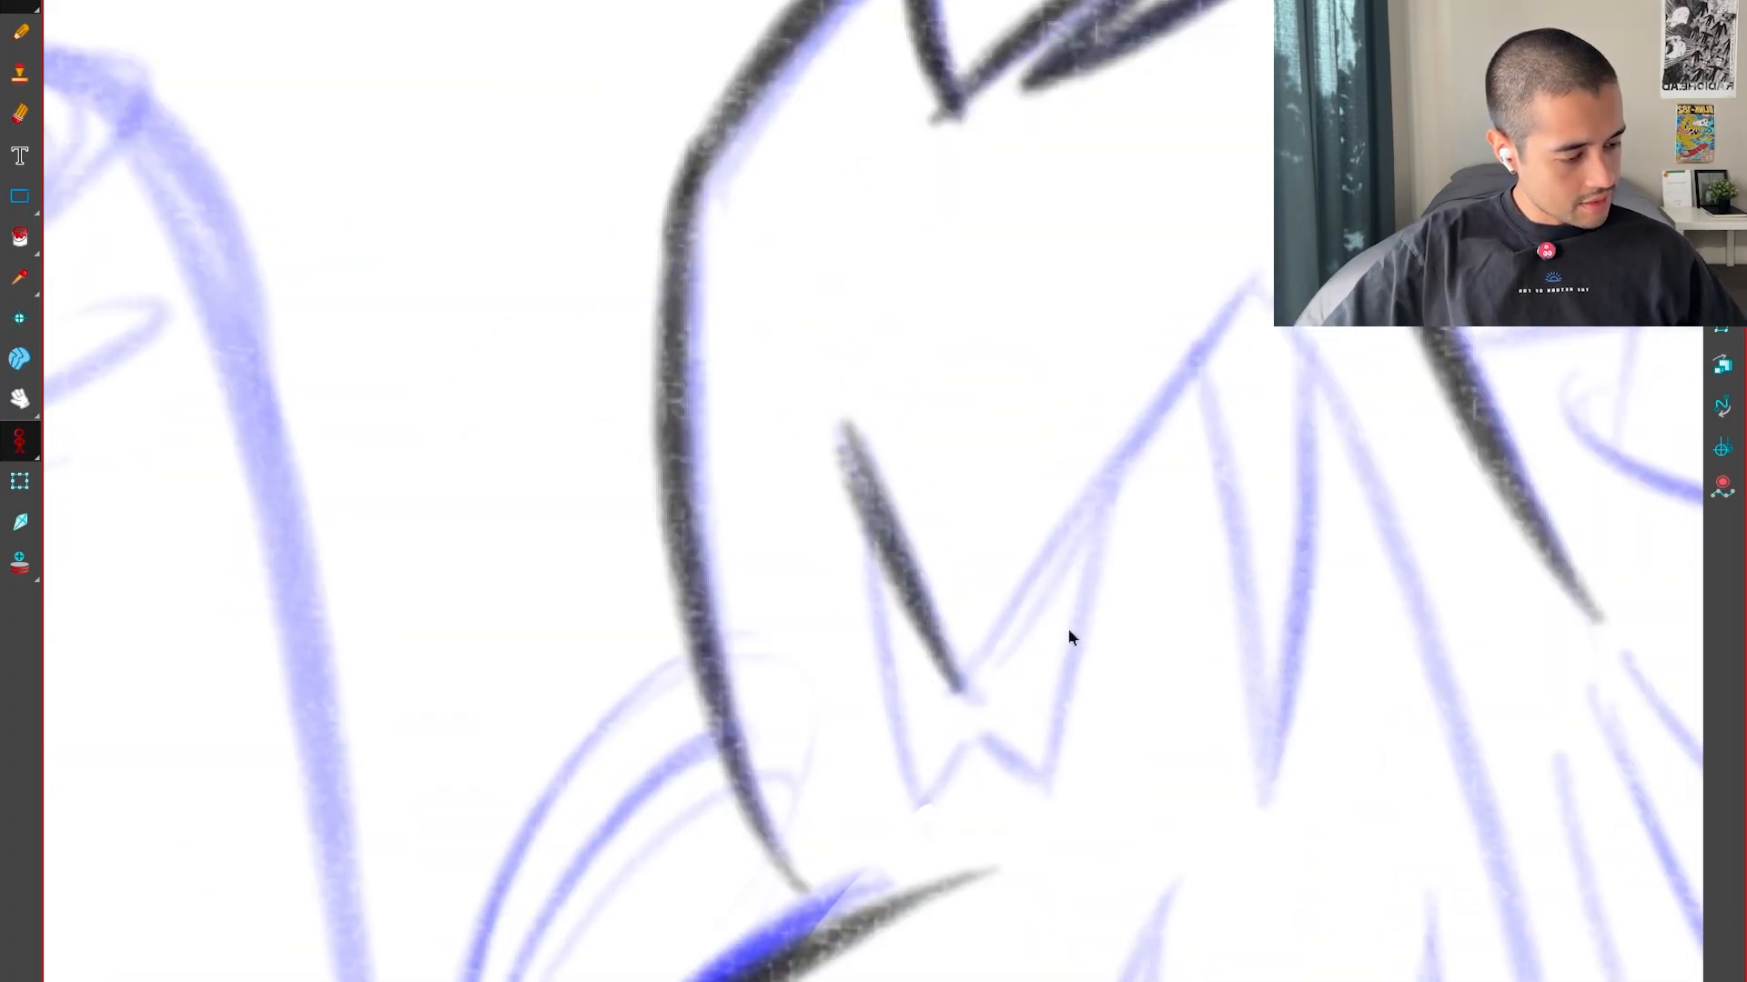
drag(1069, 637, 956, 723)
drag(1005, 701, 884, 663)
drag(689, 662, 1208, 526)
key(ctrl+z)
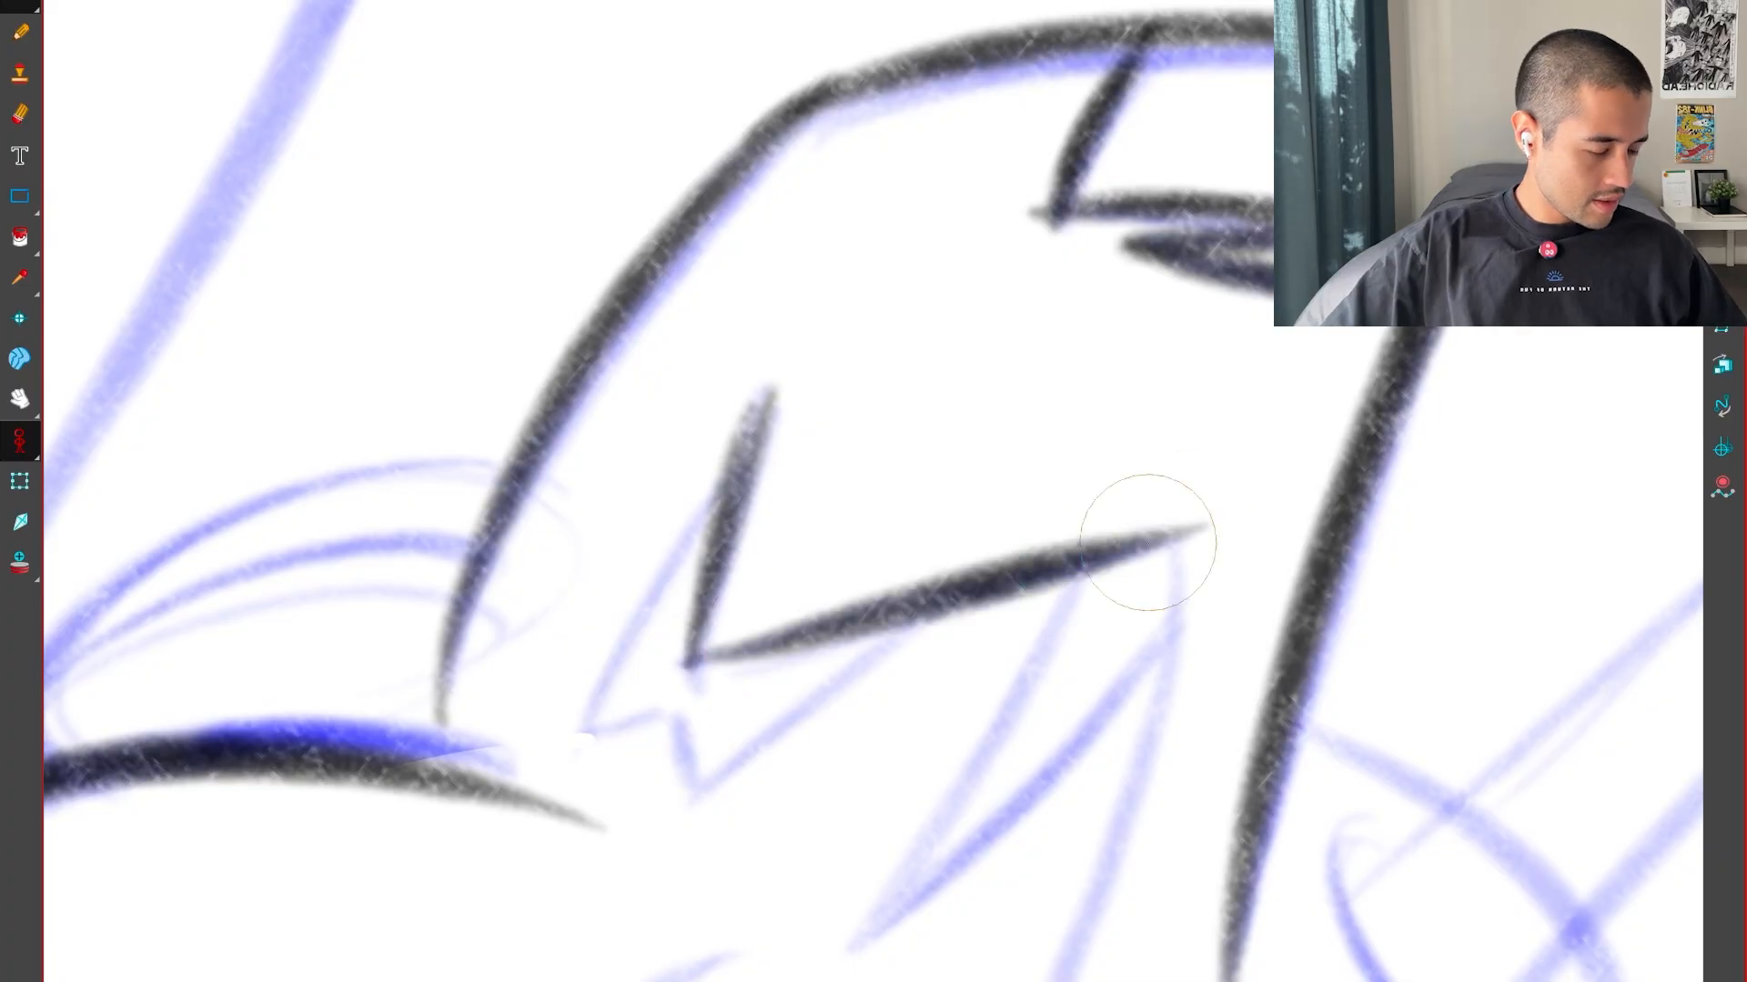
drag(978, 755, 765, 15)
drag(801, 273, 751, 737)
key(1)
mouse_move(589, 873)
mouse_down()
mouse_move(754, 536)
mouse_move(1264, 4)
mouse_up()
mouse_move(1001, 227)
mouse_down()
mouse_move(1034, 822)
mouse_move(968, 397)
mouse_up()
Ink the pointed lower jaw edge of the middle head's mouth
key(1)
drag(856, 819, 1160, 550)
key(2)
key(2)
drag(740, 843, 1137, 371)
drag(1066, 640, 737, 693)
mouse_move(818, 692)
mouse_down()
mouse_move(877, 749)
mouse_move(1037, 776)
mouse_up()
Ink the left and middle lower teeth rising from the middle head's lower jaw
key(2)
mouse_move(605, 951)
mouse_down()
mouse_move(738, 423)
mouse_move(714, 823)
mouse_move(600, 807)
mouse_up()
key(1)
key(2)
key(2)
mouse_move(601, 978)
mouse_down()
mouse_move(546, 637)
mouse_move(723, 234)
mouse_up()
drag(628, 837, 720, 227)
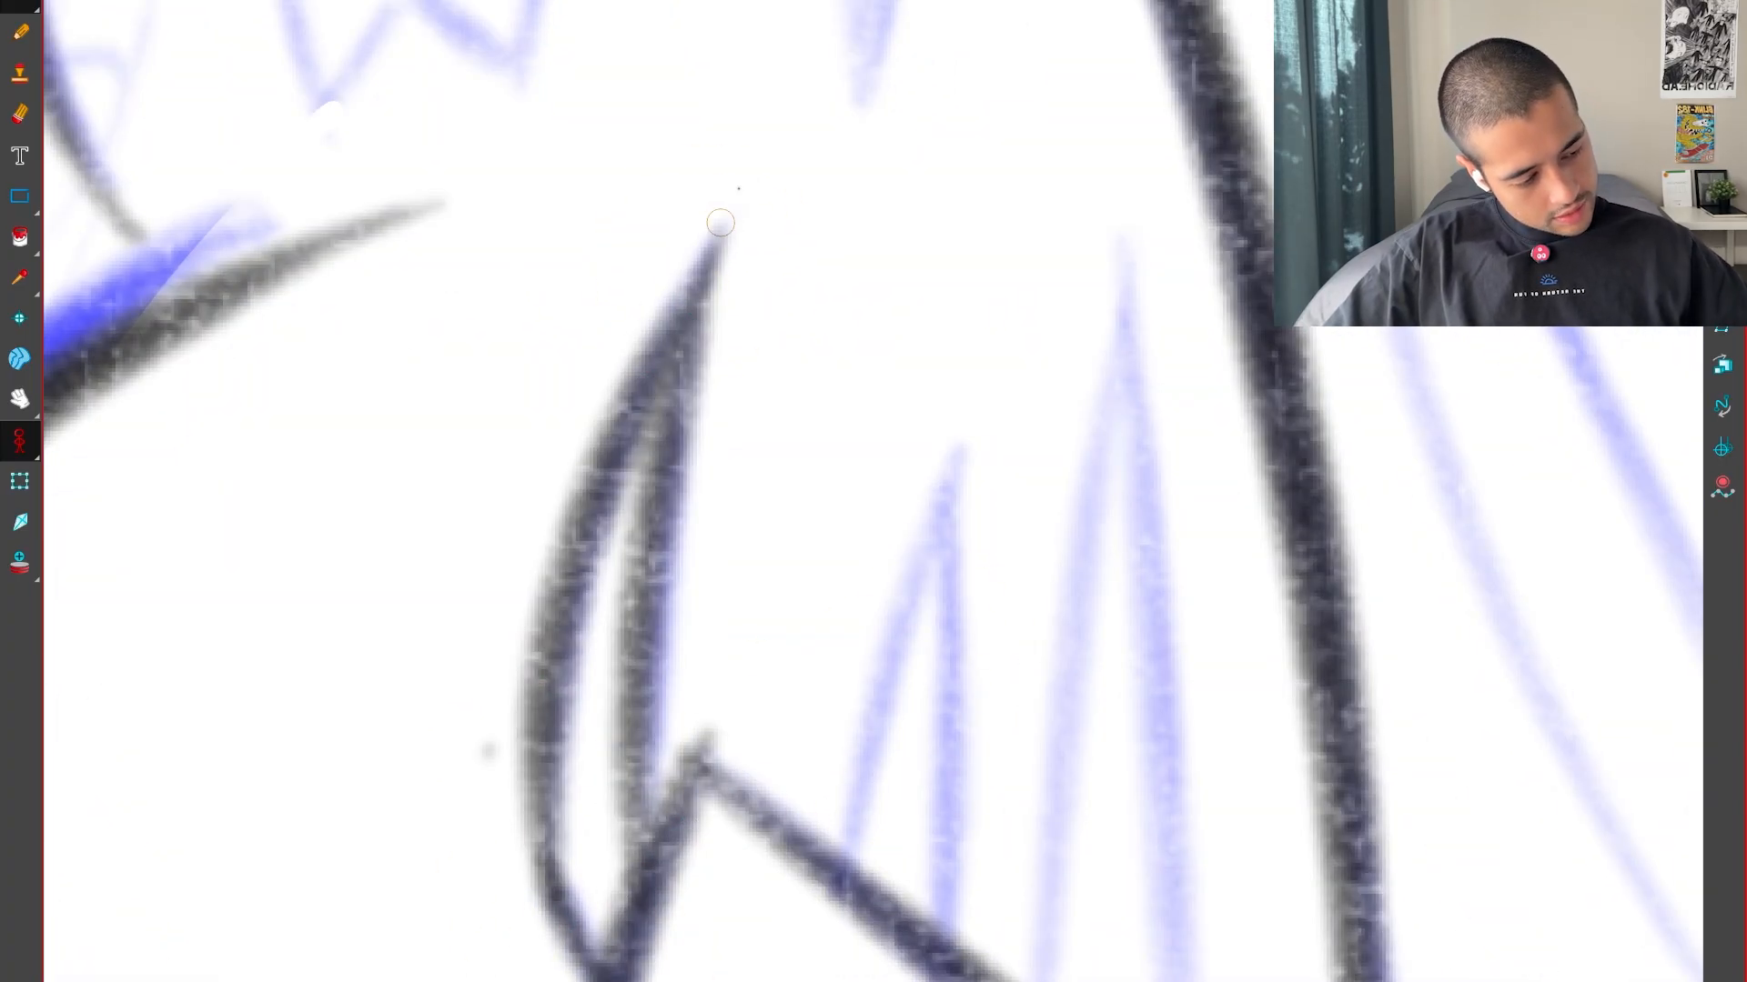
mouse_move(830, 839)
mouse_down()
mouse_move(955, 452)
mouse_move(947, 728)
mouse_up()
drag(1080, 905, 856, 829)
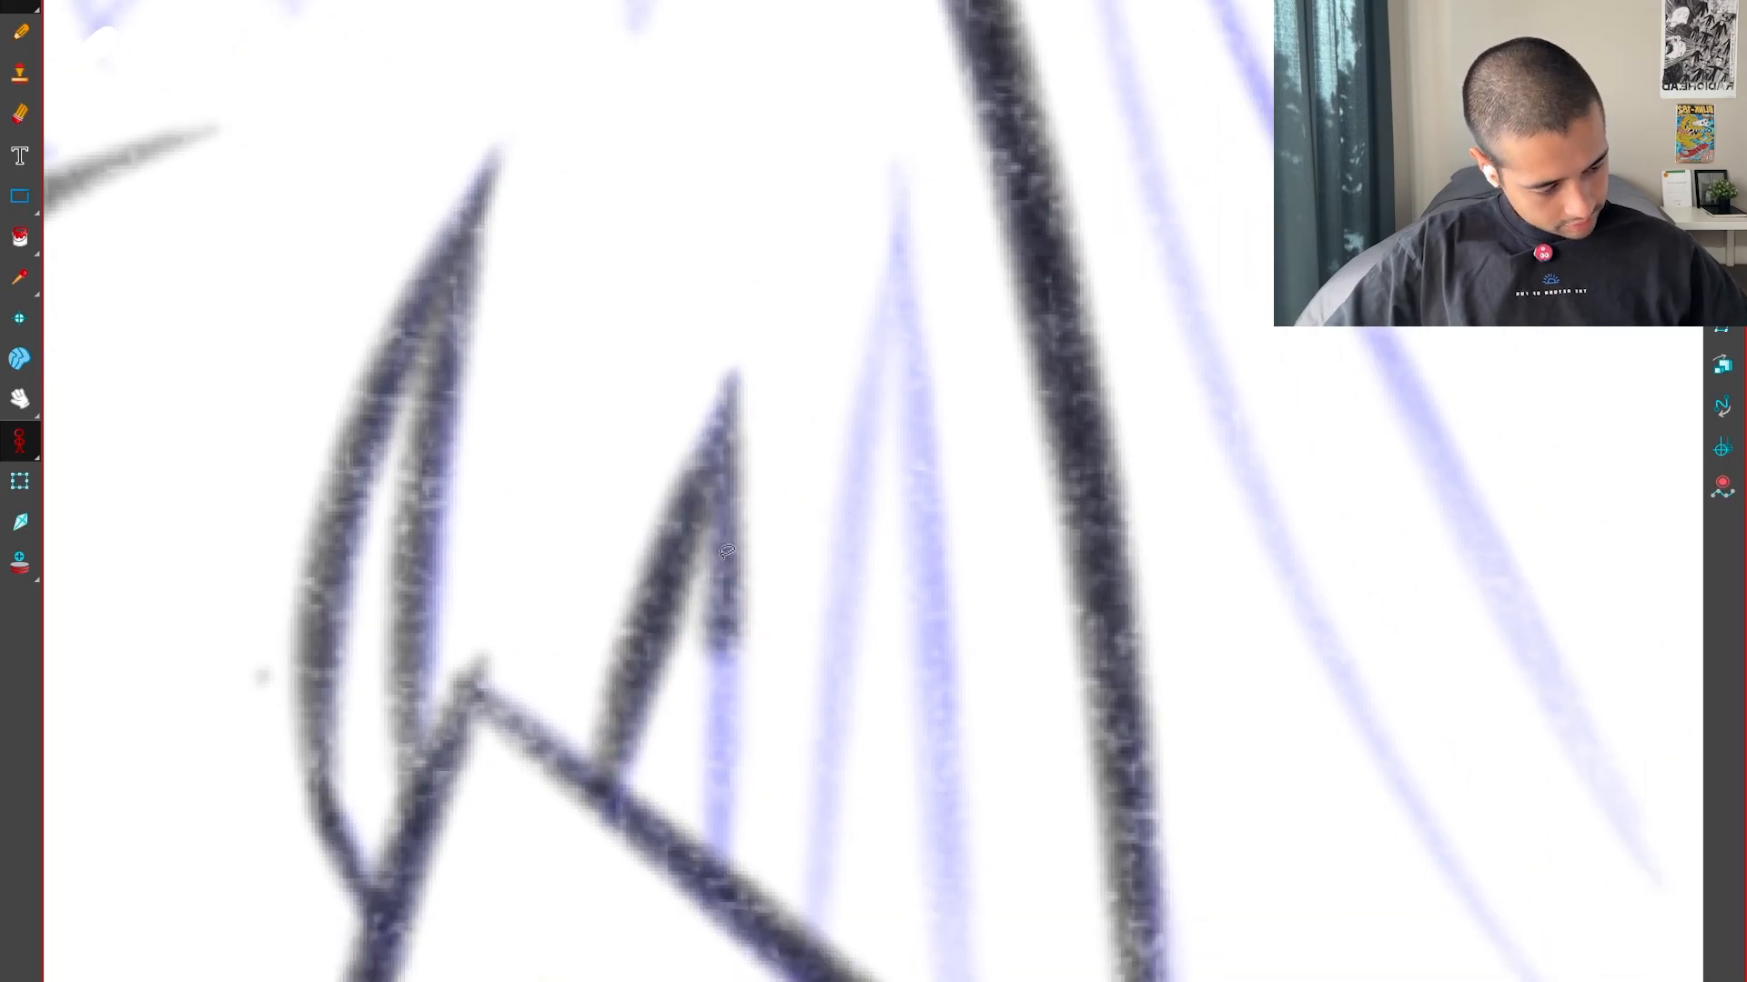
drag(725, 511, 714, 856)
drag(713, 728, 716, 869)
Ink the right lower tooth of the middle head, undoing and redrawing its right side as a cleaner stroke
mouse_move(815, 942)
mouse_down()
mouse_move(895, 173)
mouse_move(919, 500)
mouse_up()
drag(942, 833, 948, 980)
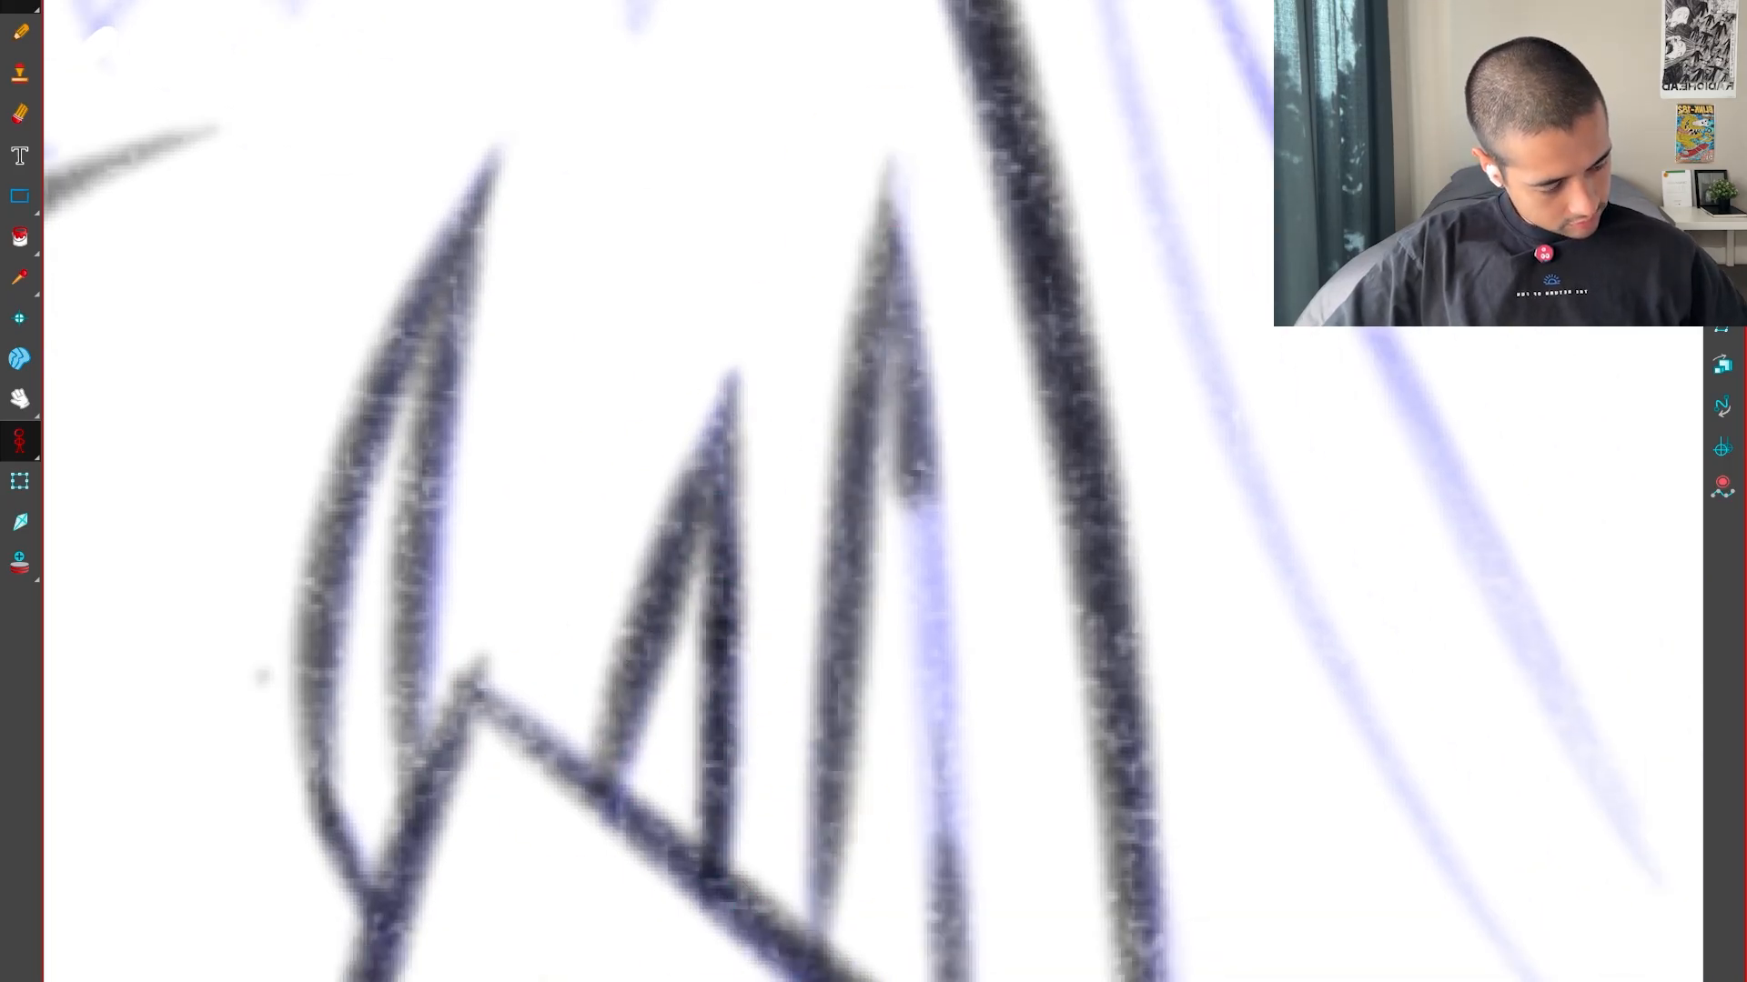
key(1)
drag(903, 510, 933, 887)
key(ctrl+z)
key(ctrl+z)
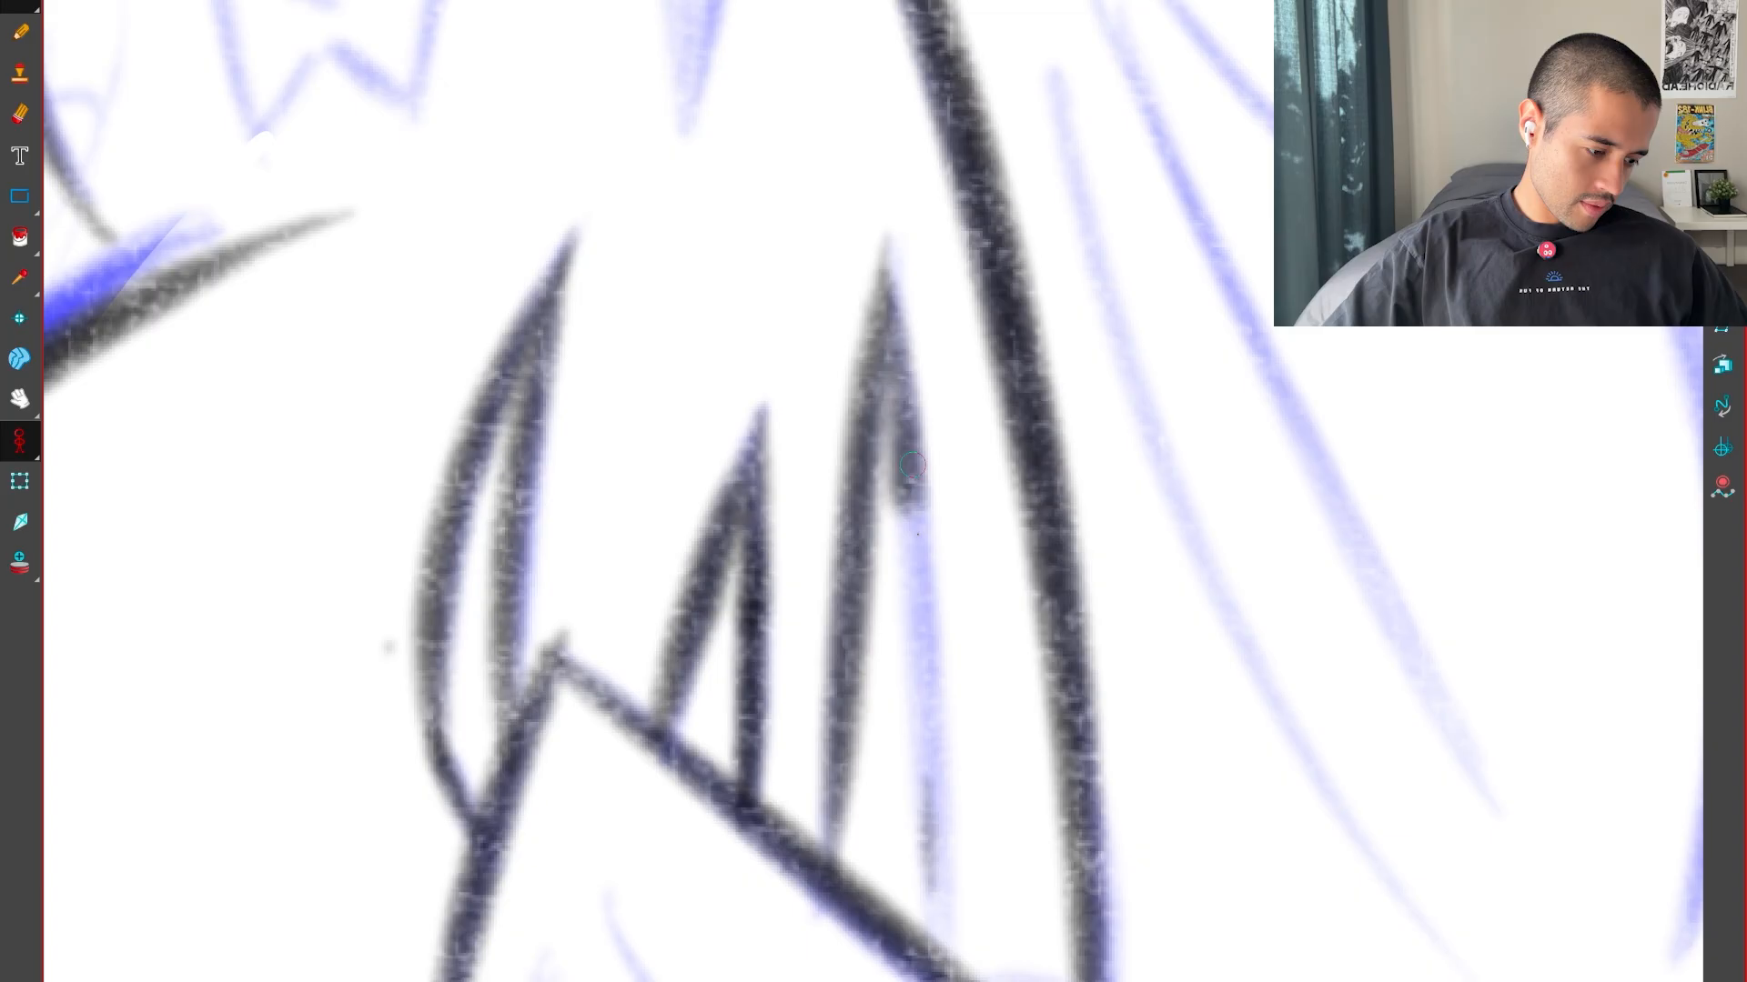
drag(913, 465, 942, 937)
drag(908, 442, 942, 937)
key(space)
Ink the long upper tooth and the small pair of fangs at the upper mouth line of the middle head
drag(955, 276, 1041, 792)
mouse_move(810, 683)
mouse_down()
mouse_move(892, 938)
mouse_move(988, 245)
mouse_up()
drag(1044, 390, 947, 511)
mouse_move(803, 949)
mouse_down()
mouse_move(1008, 254)
mouse_move(644, 839)
mouse_up()
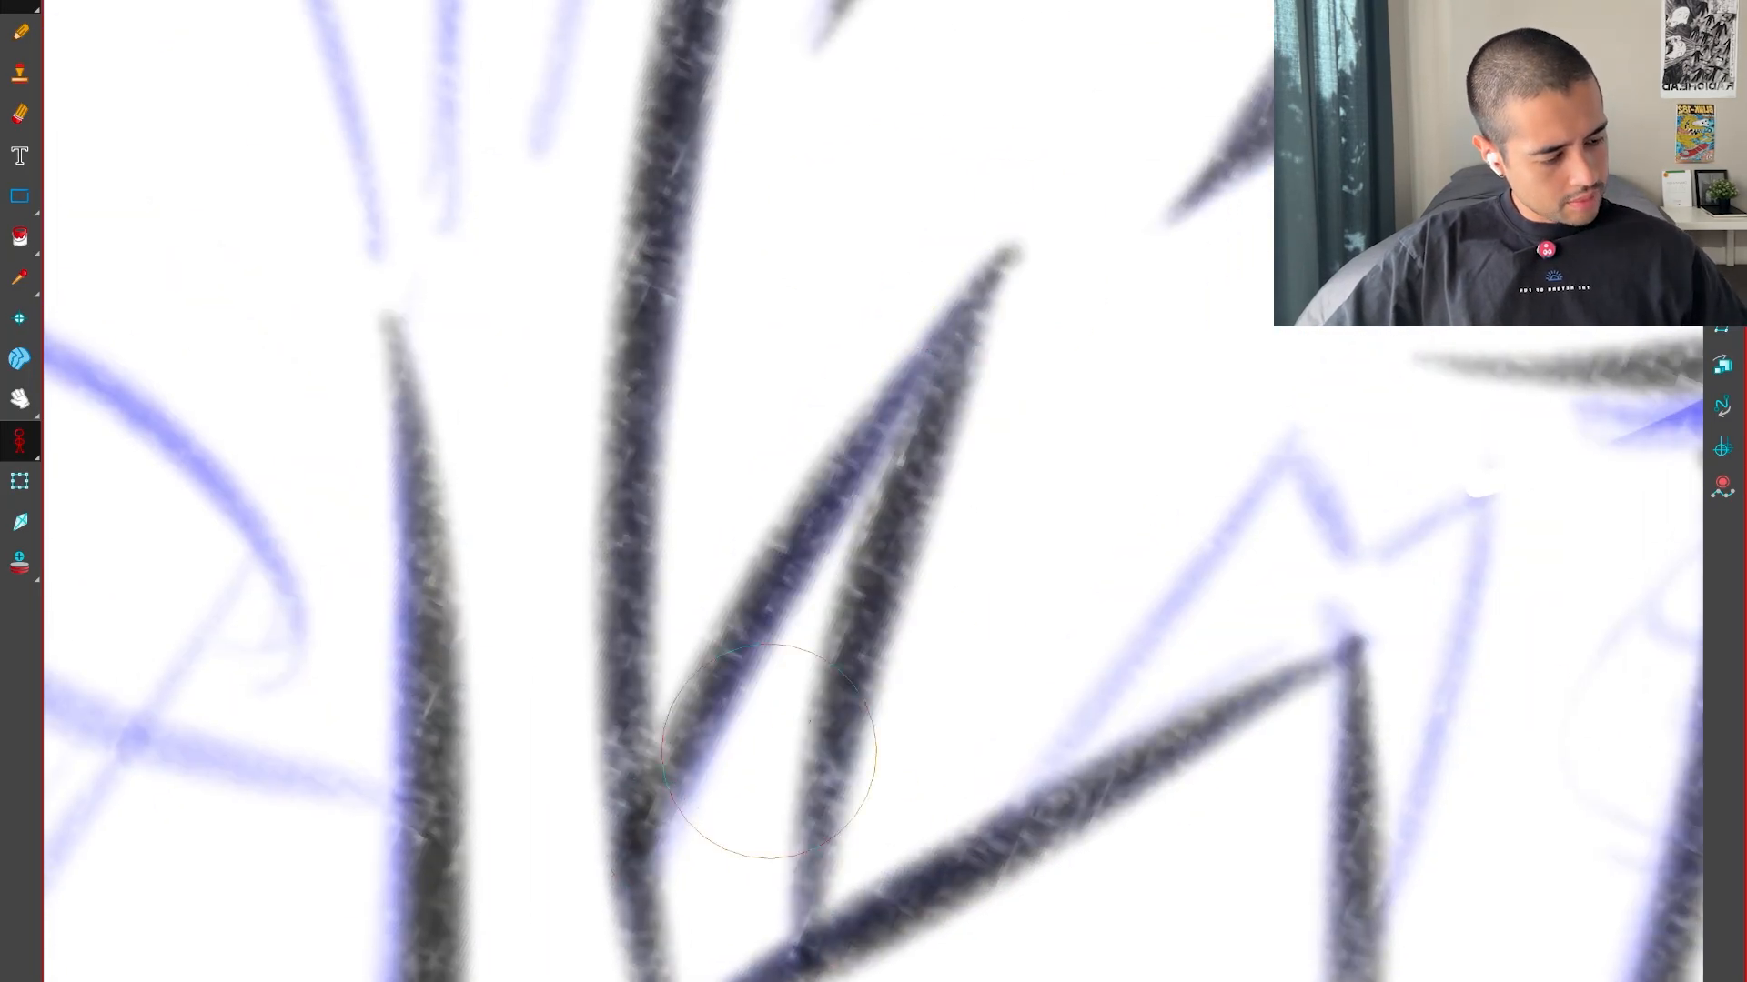
mouse_move(769, 751)
mouse_down()
mouse_move(1080, 795)
mouse_move(1213, 842)
mouse_up()
drag(649, 362, 746, 802)
drag(675, 432, 721, 708)
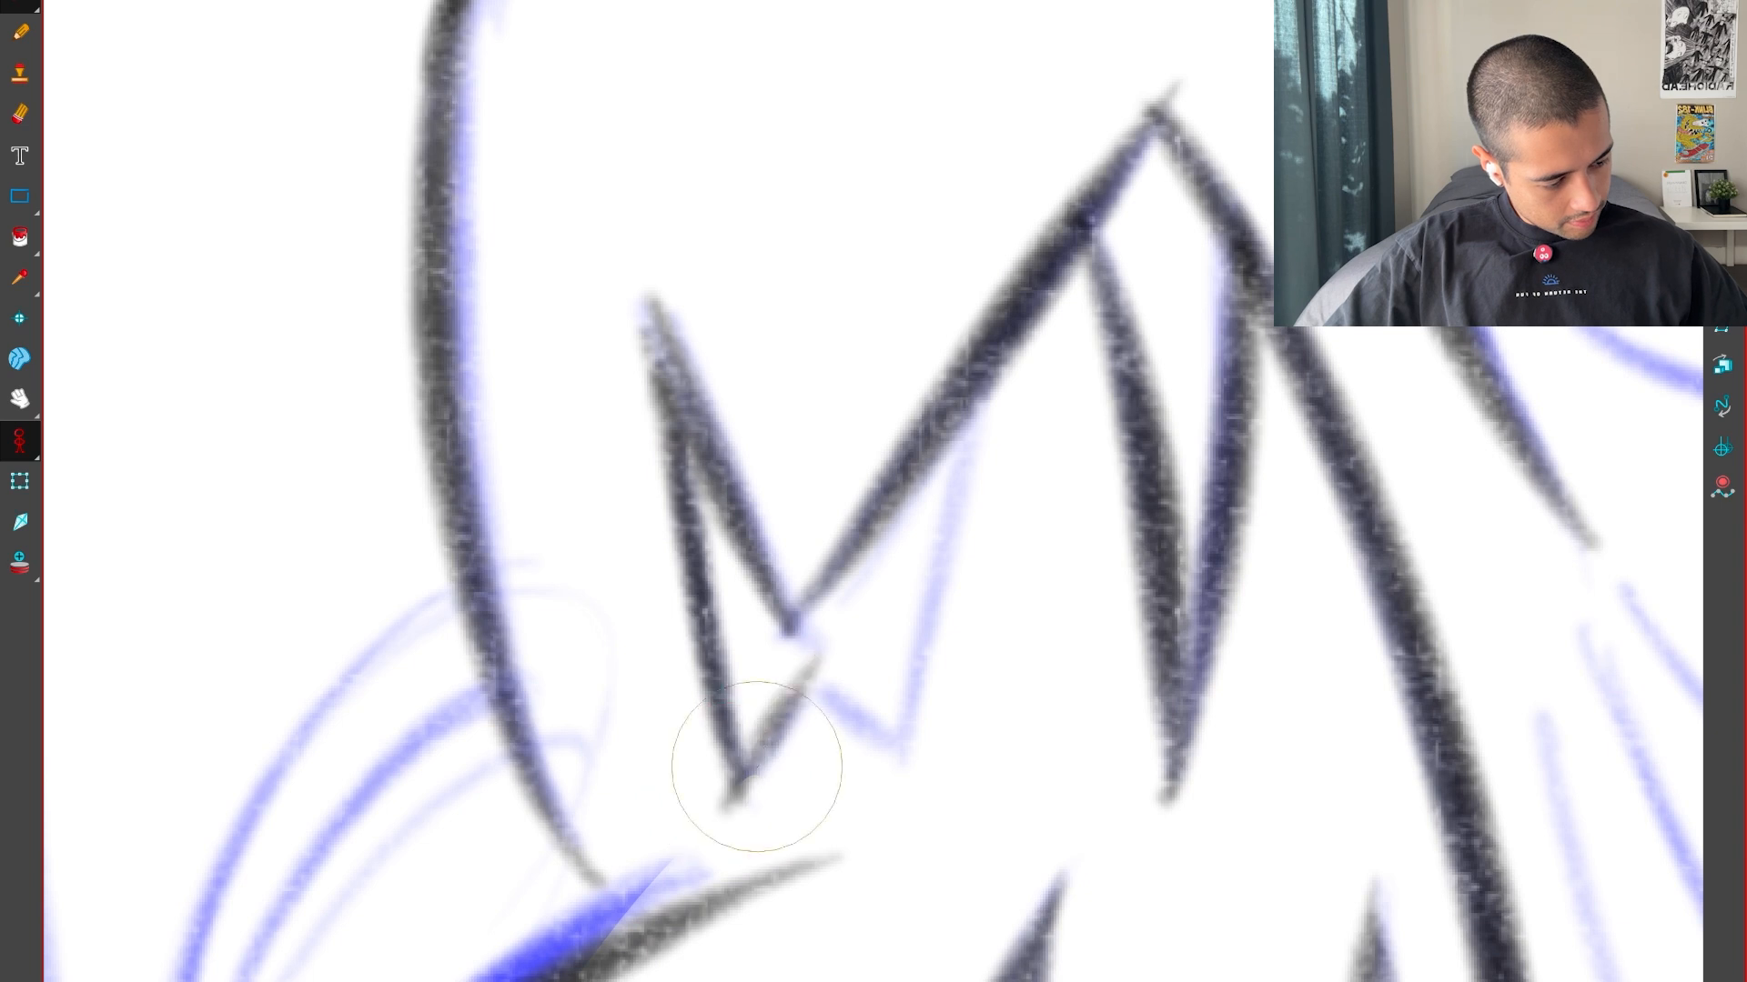
drag(883, 762, 904, 784)
drag(901, 771, 955, 434)
key(1)
key(ctrl+z)
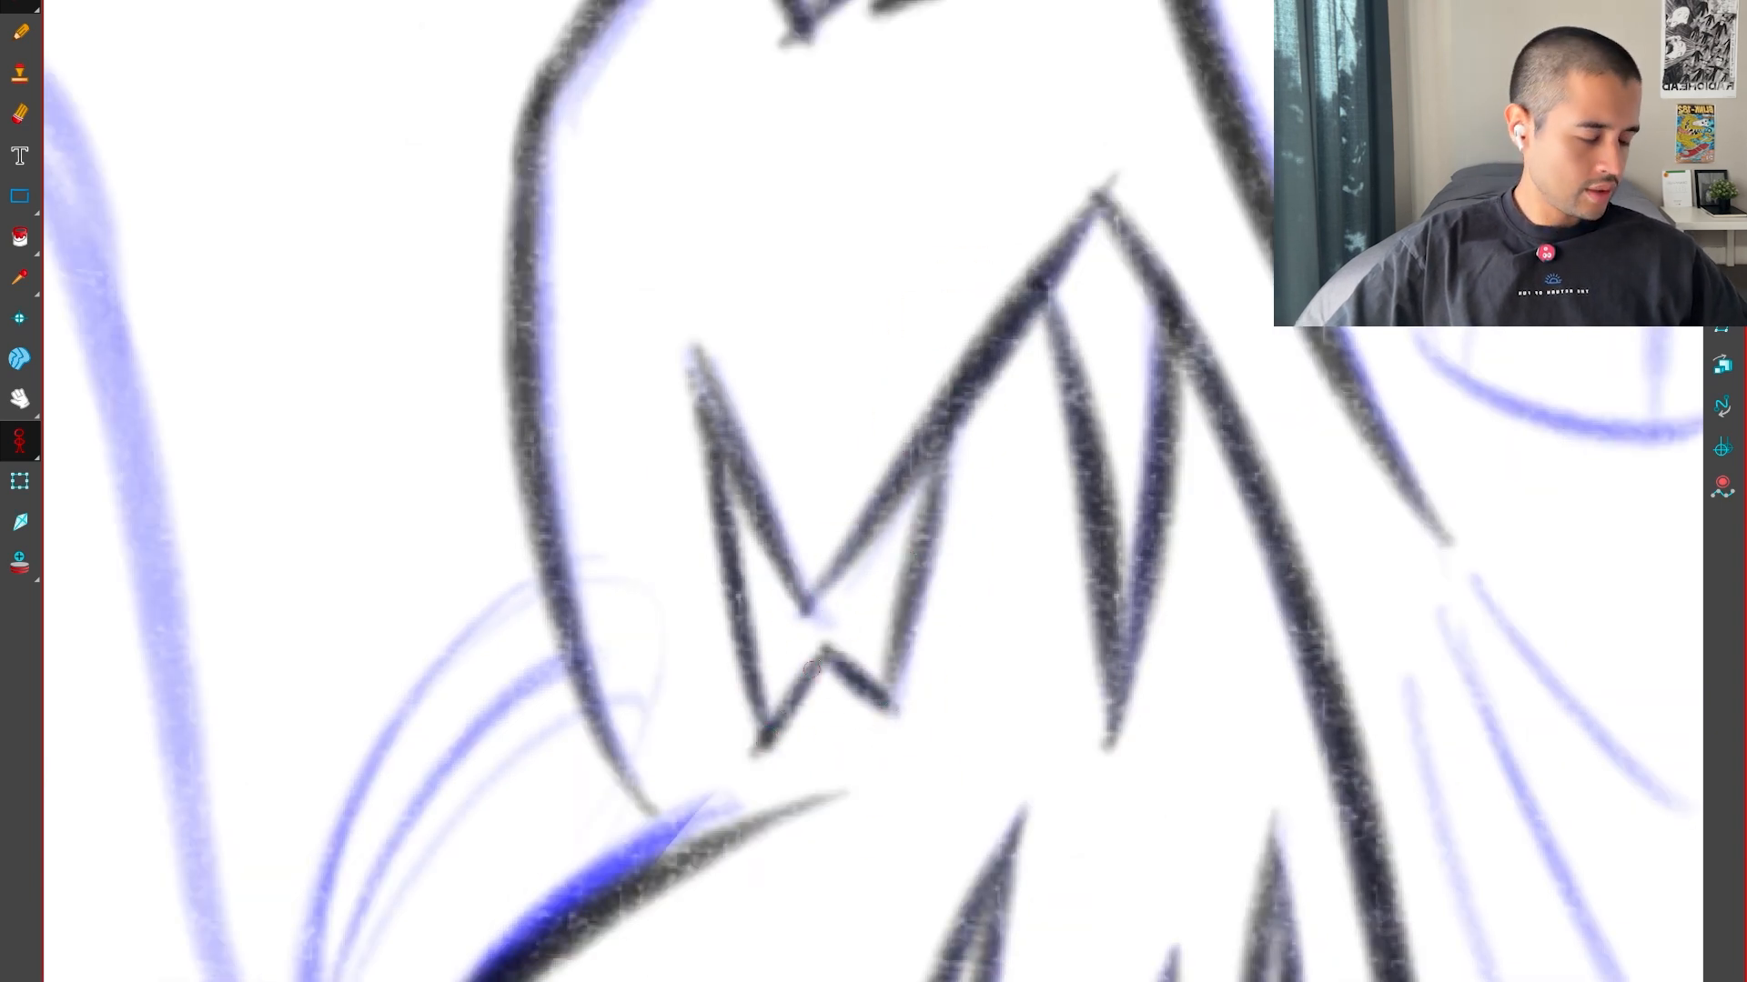
Ink the curved fin and its inner lines between the middle head and the round lump
key(1)
key(1)
key(1)
key(1)
drag(895, 825, 1028, 699)
key(alt+e)
key(2)
key(2)
key(2)
key(2)
key(2)
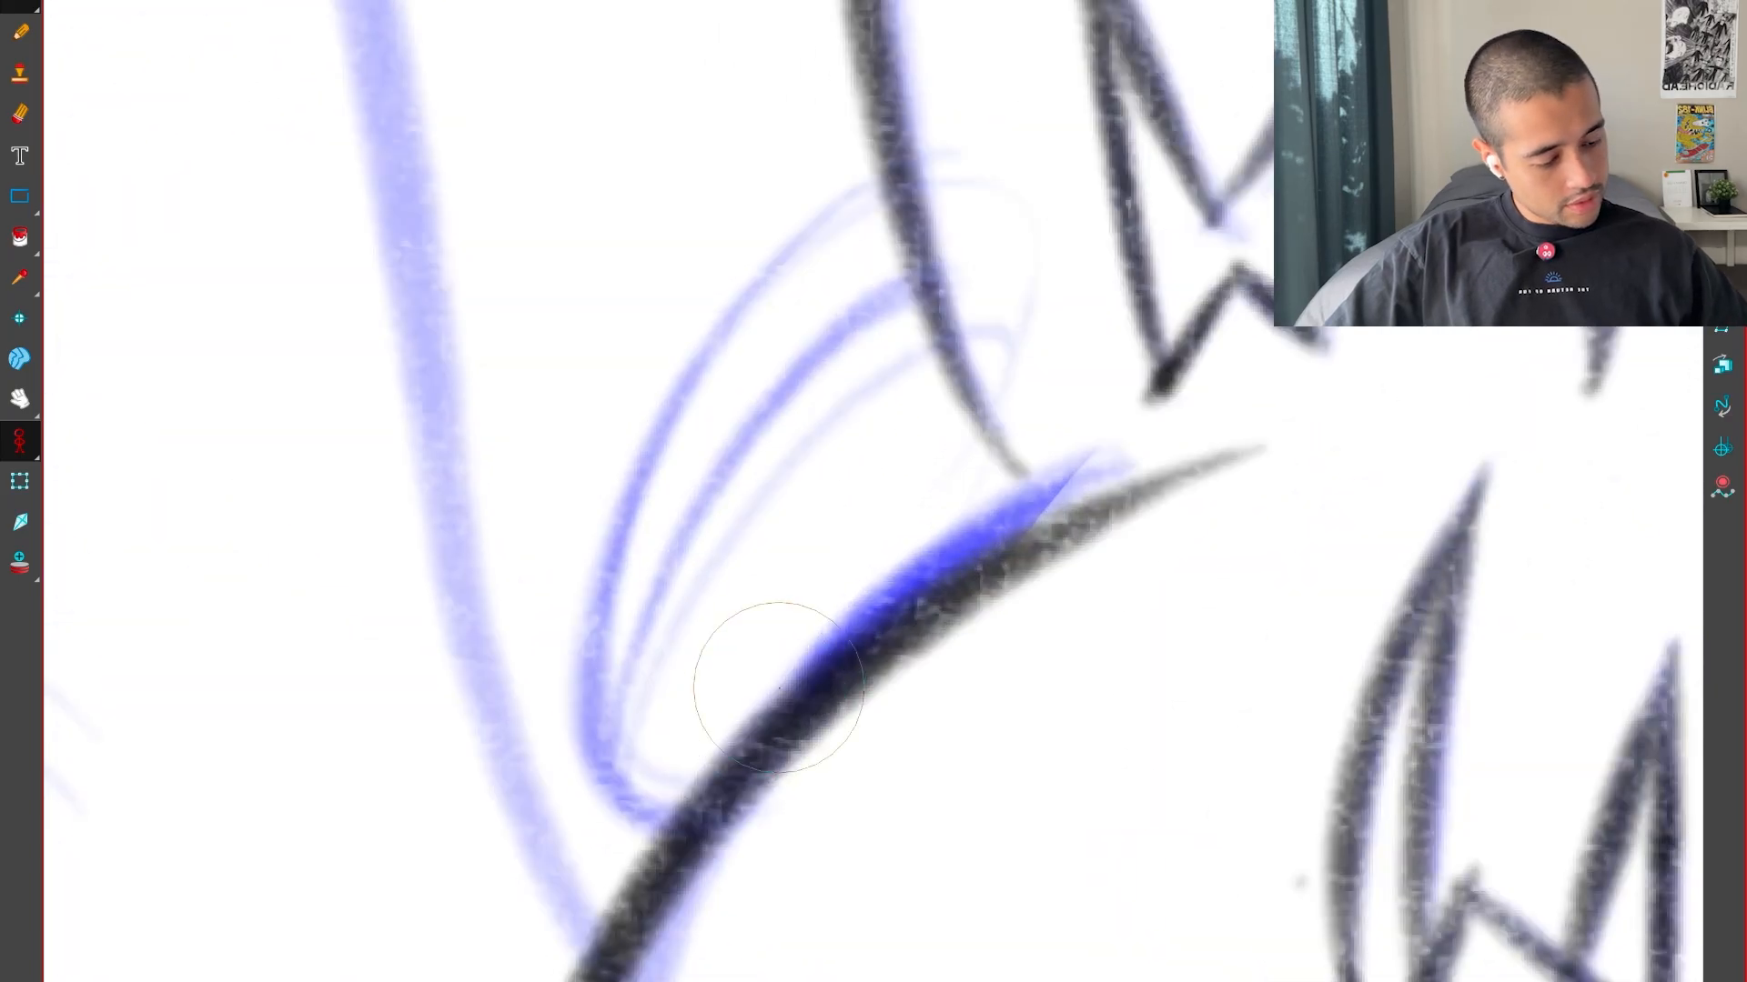
key(2)
drag(591, 919, 968, 70)
mouse_move(539, 873)
mouse_down()
mouse_move(1001, 273)
mouse_move(969, 200)
mouse_up()
key(1)
key(1)
key(1)
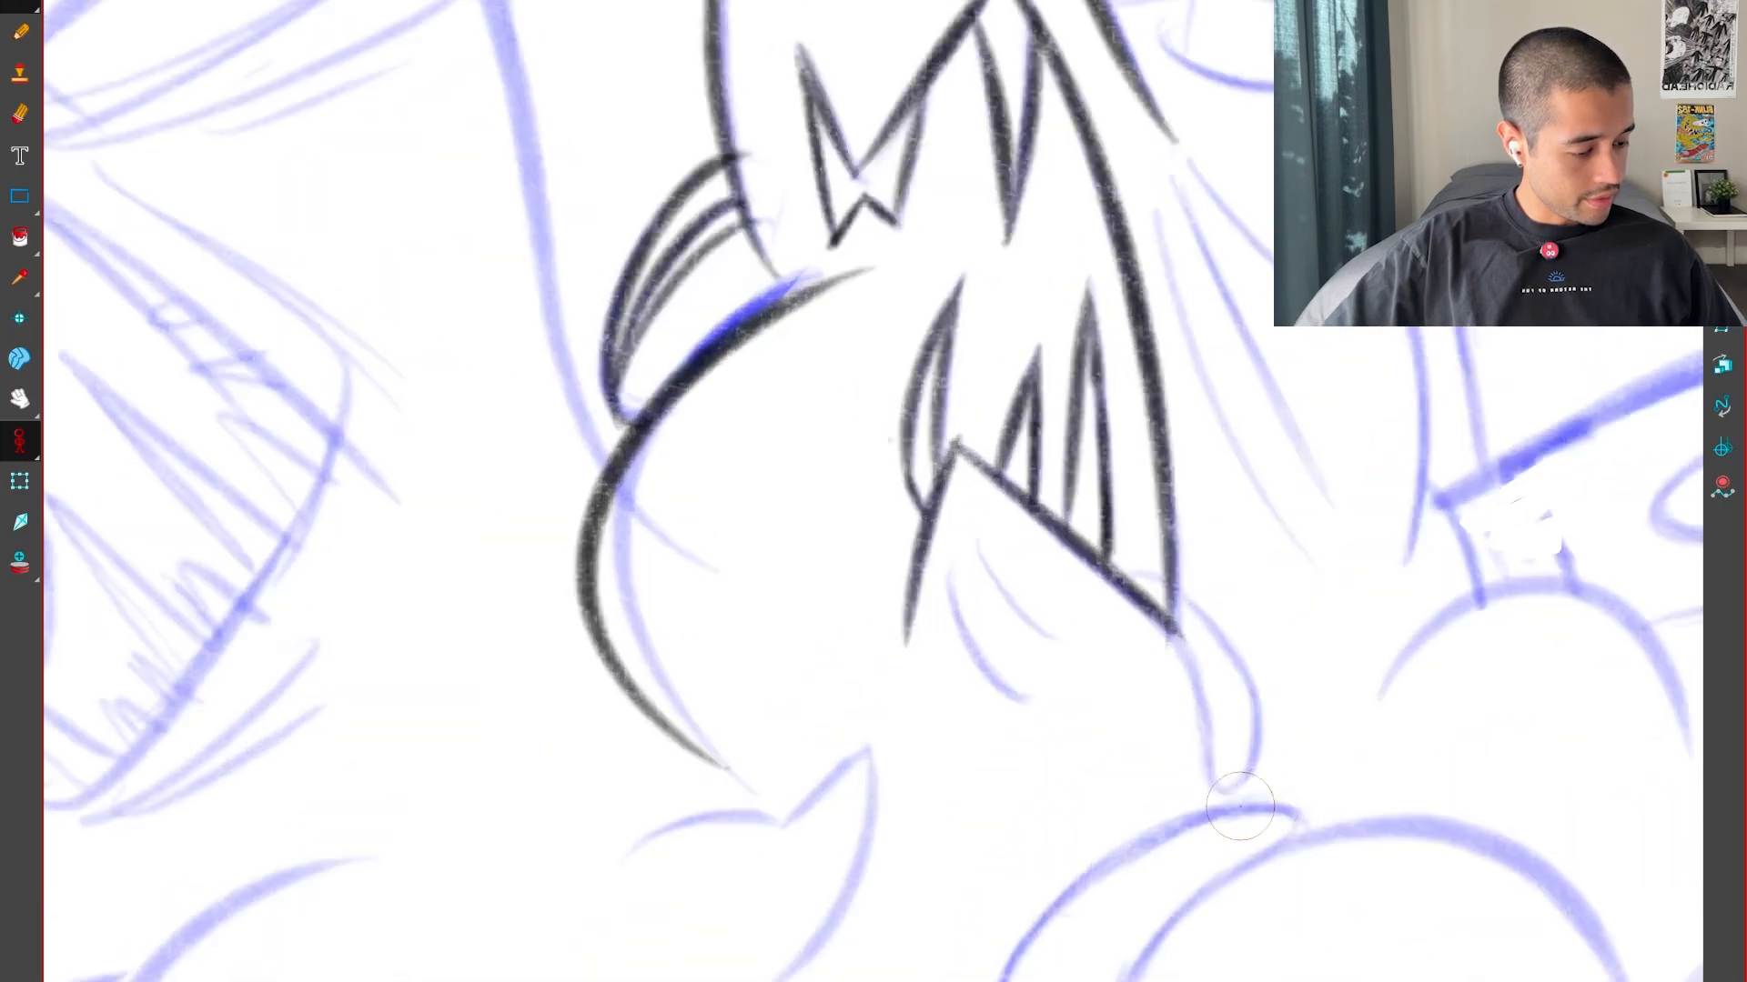
Ink the two short curved crease lines beneath the middle head's lower jaw
scroll(905, 828, up, 6)
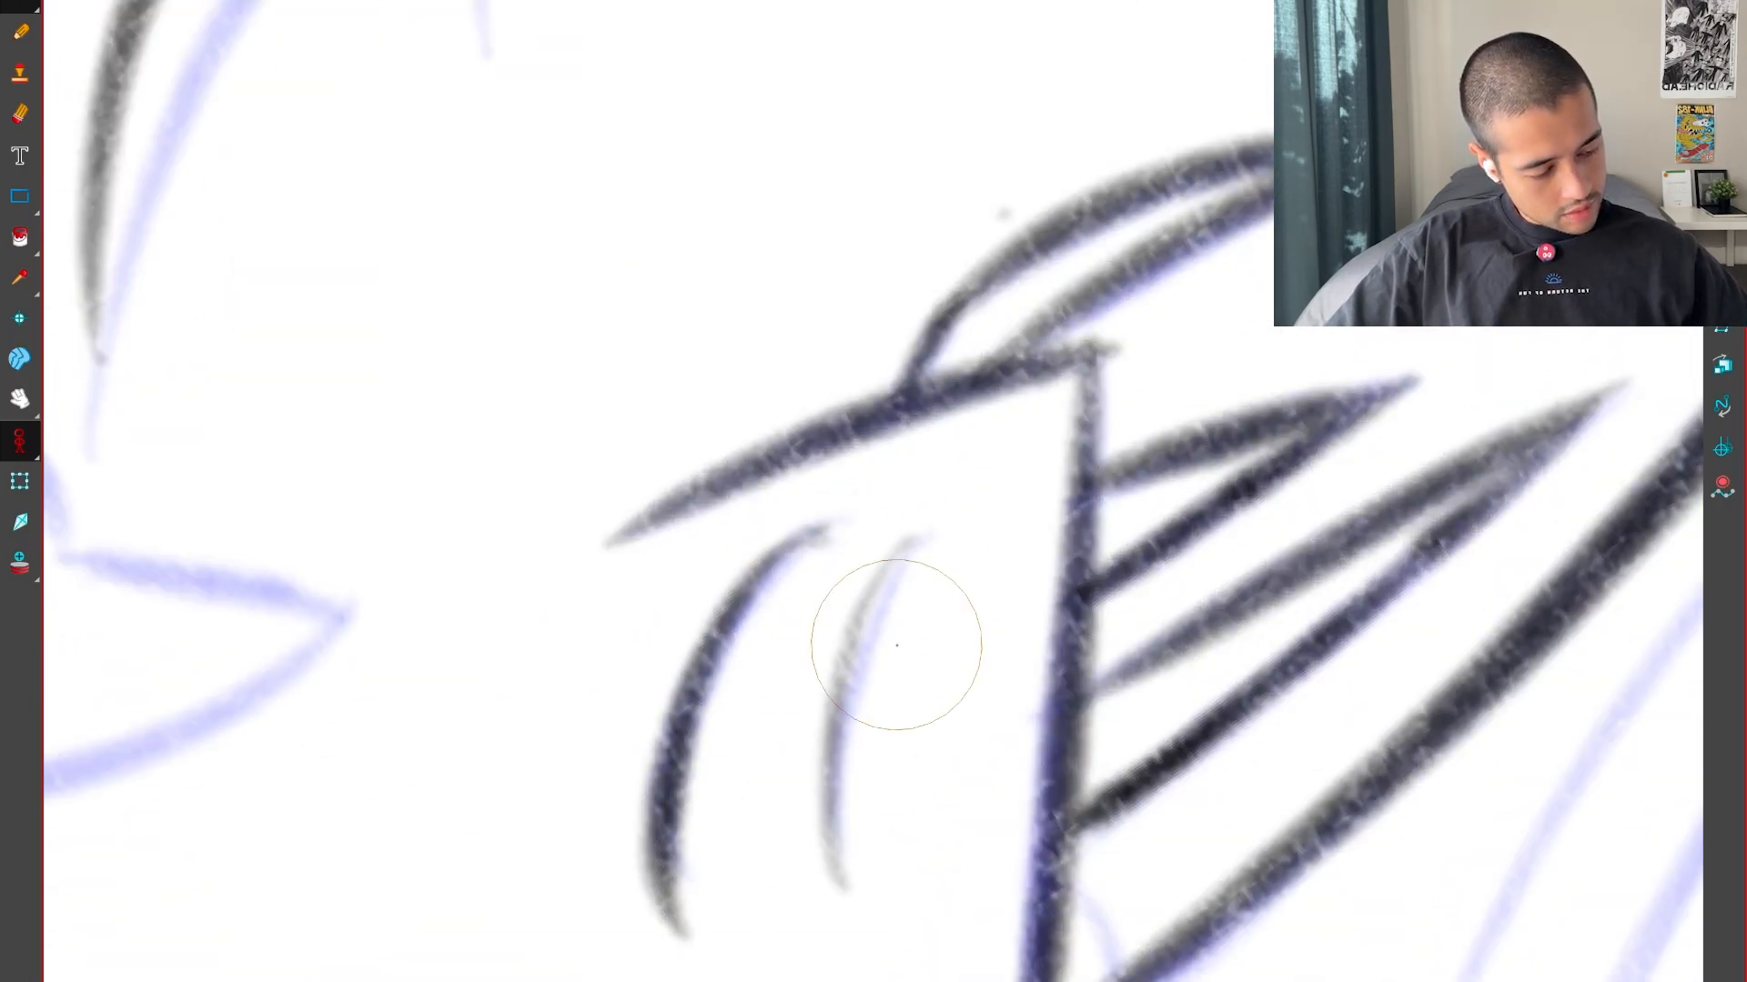
key(x)
key(1)
key(1)
drag(768, 861, 1010, 727)
key(2)
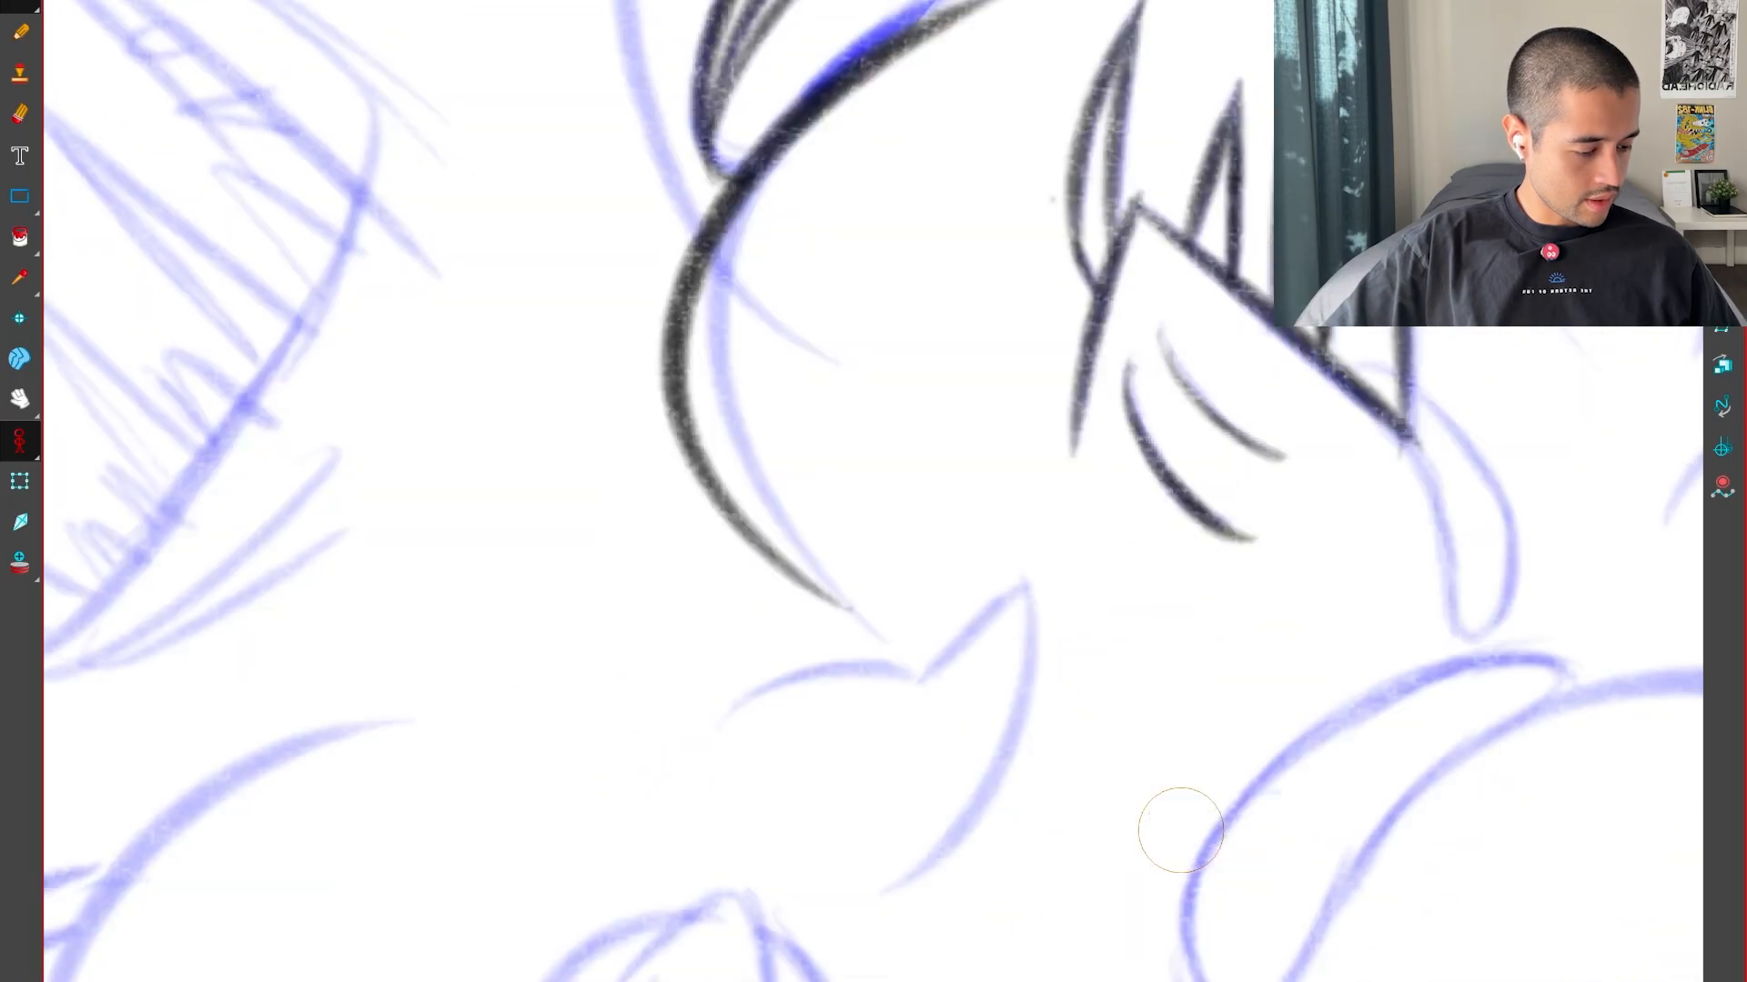
key(2)
drag(1205, 901, 1097, 798)
Ink the long curved right edge and the short slanted left edge of the pointed shape below the middle head
key(super+f)
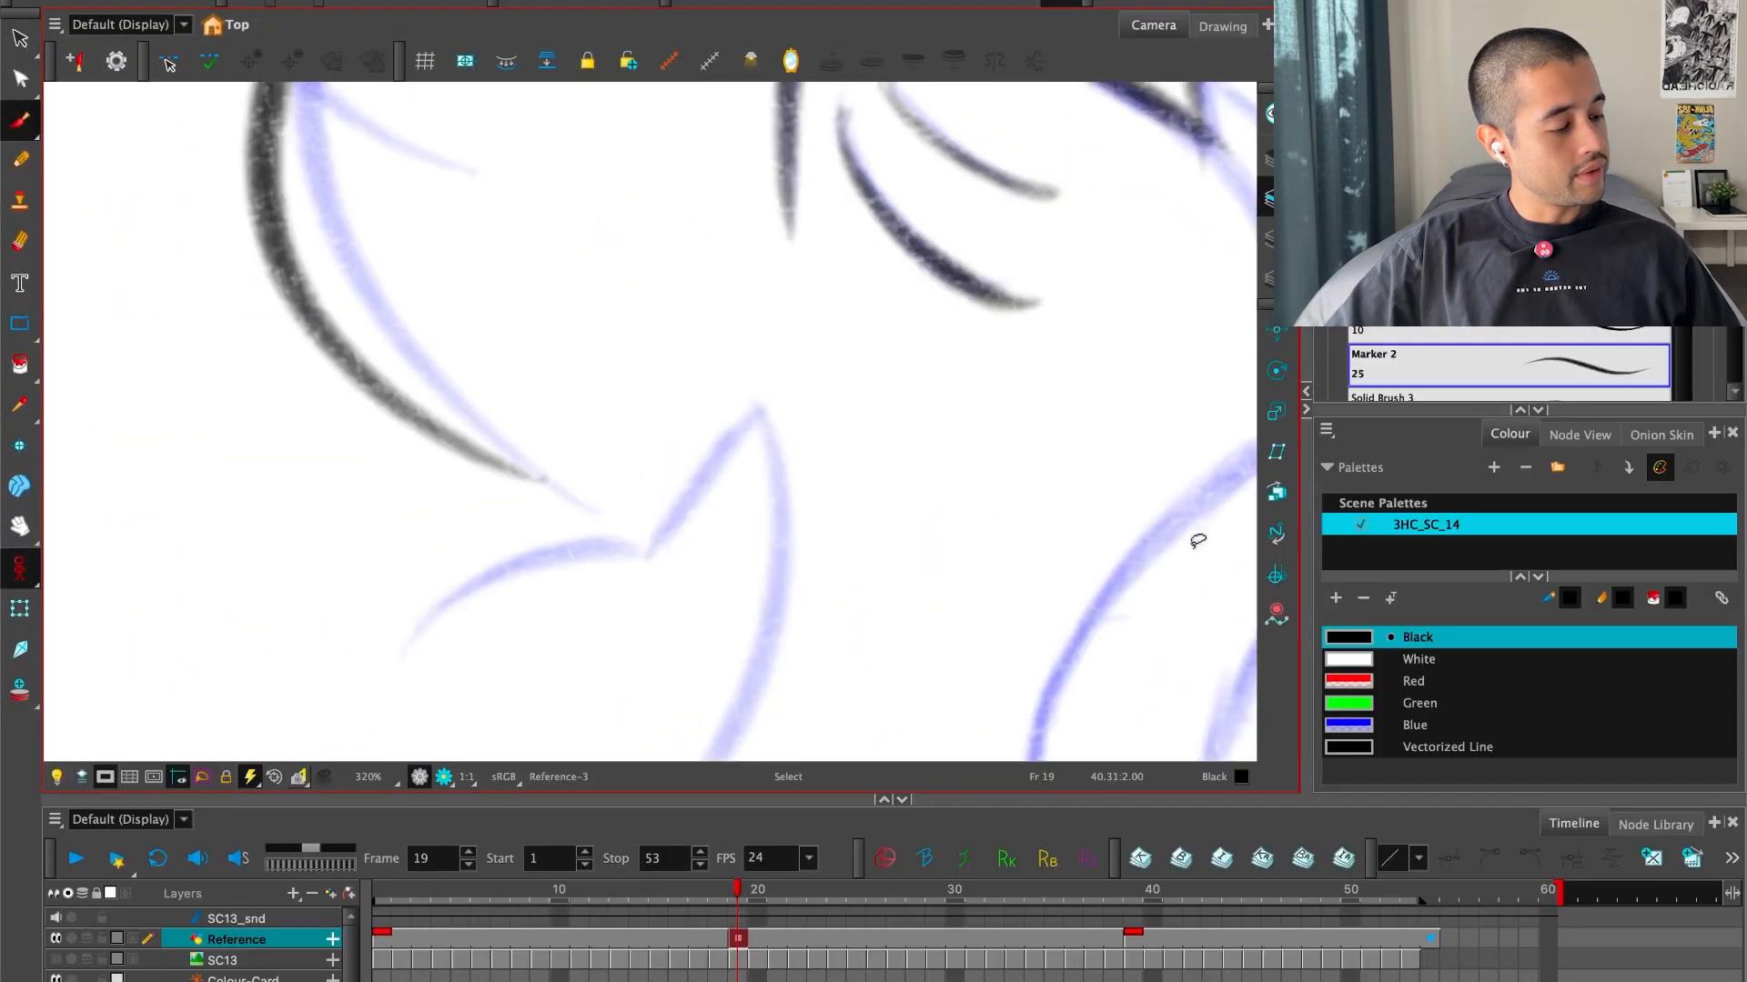
key(super+f)
key(alt+b)
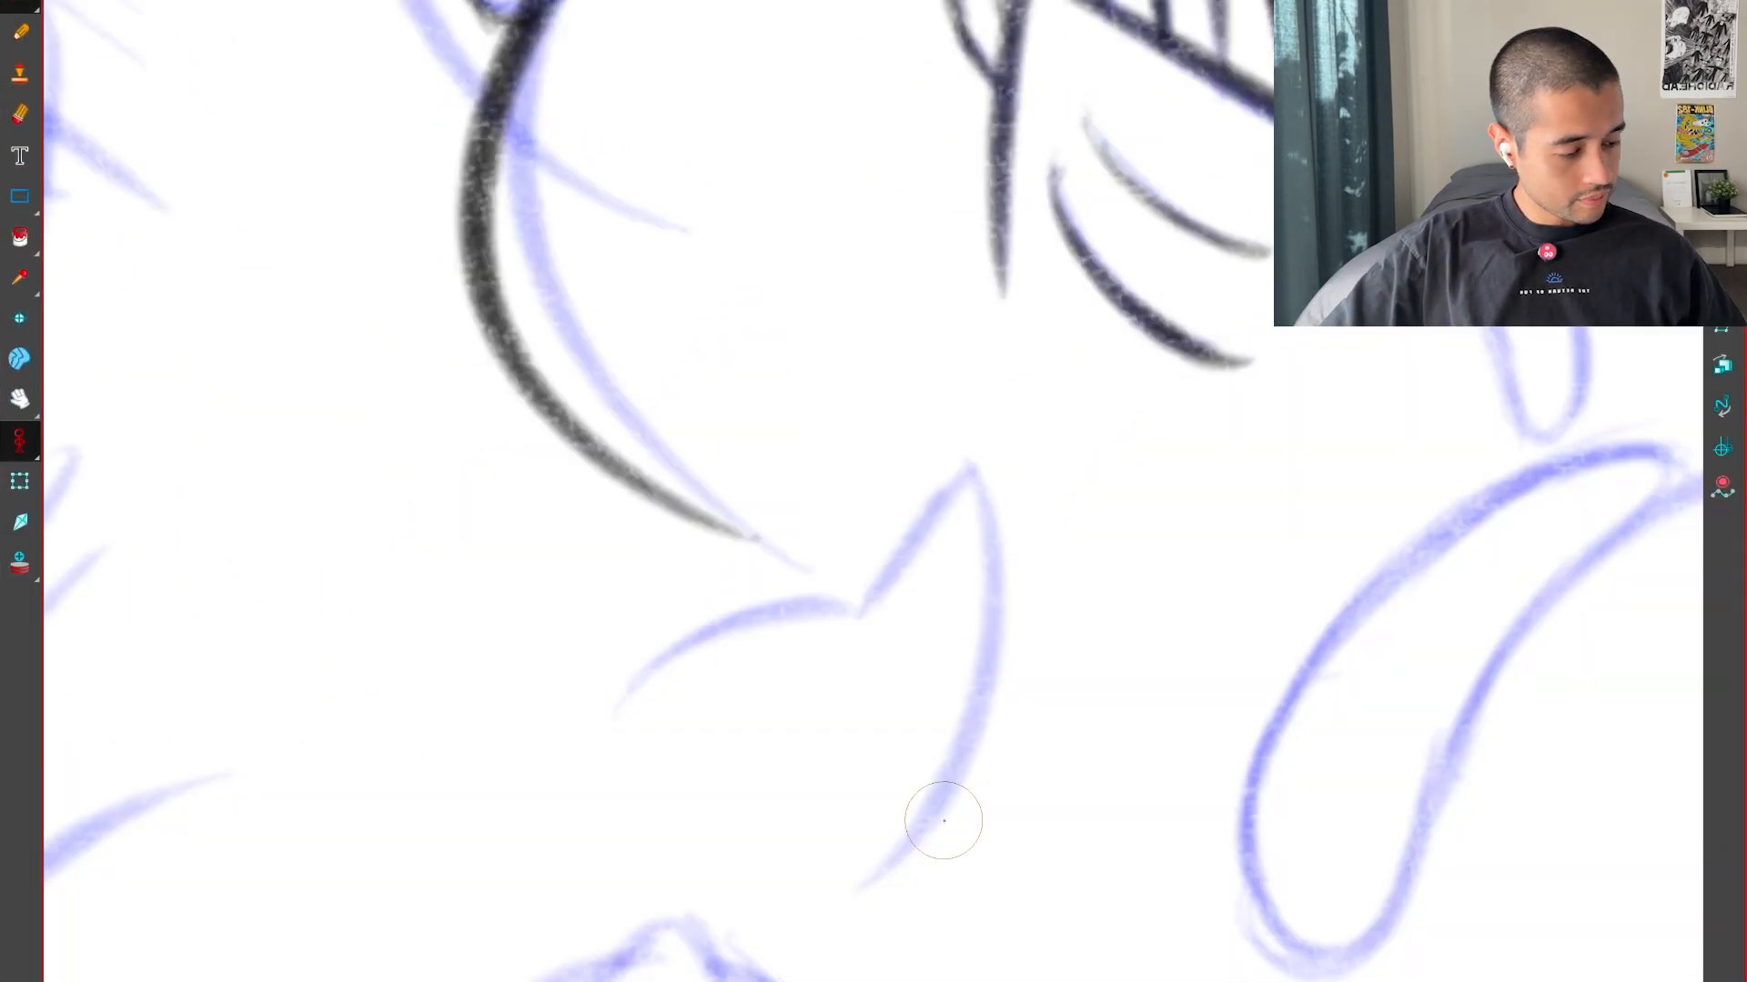
mouse_move(943, 819)
mouse_down()
mouse_move(843, 272)
mouse_move(791, 774)
mouse_move(786, 701)
mouse_up()
key(2)
key(2)
key(2)
key(2)
key(1)
drag(748, 826, 1273, 138)
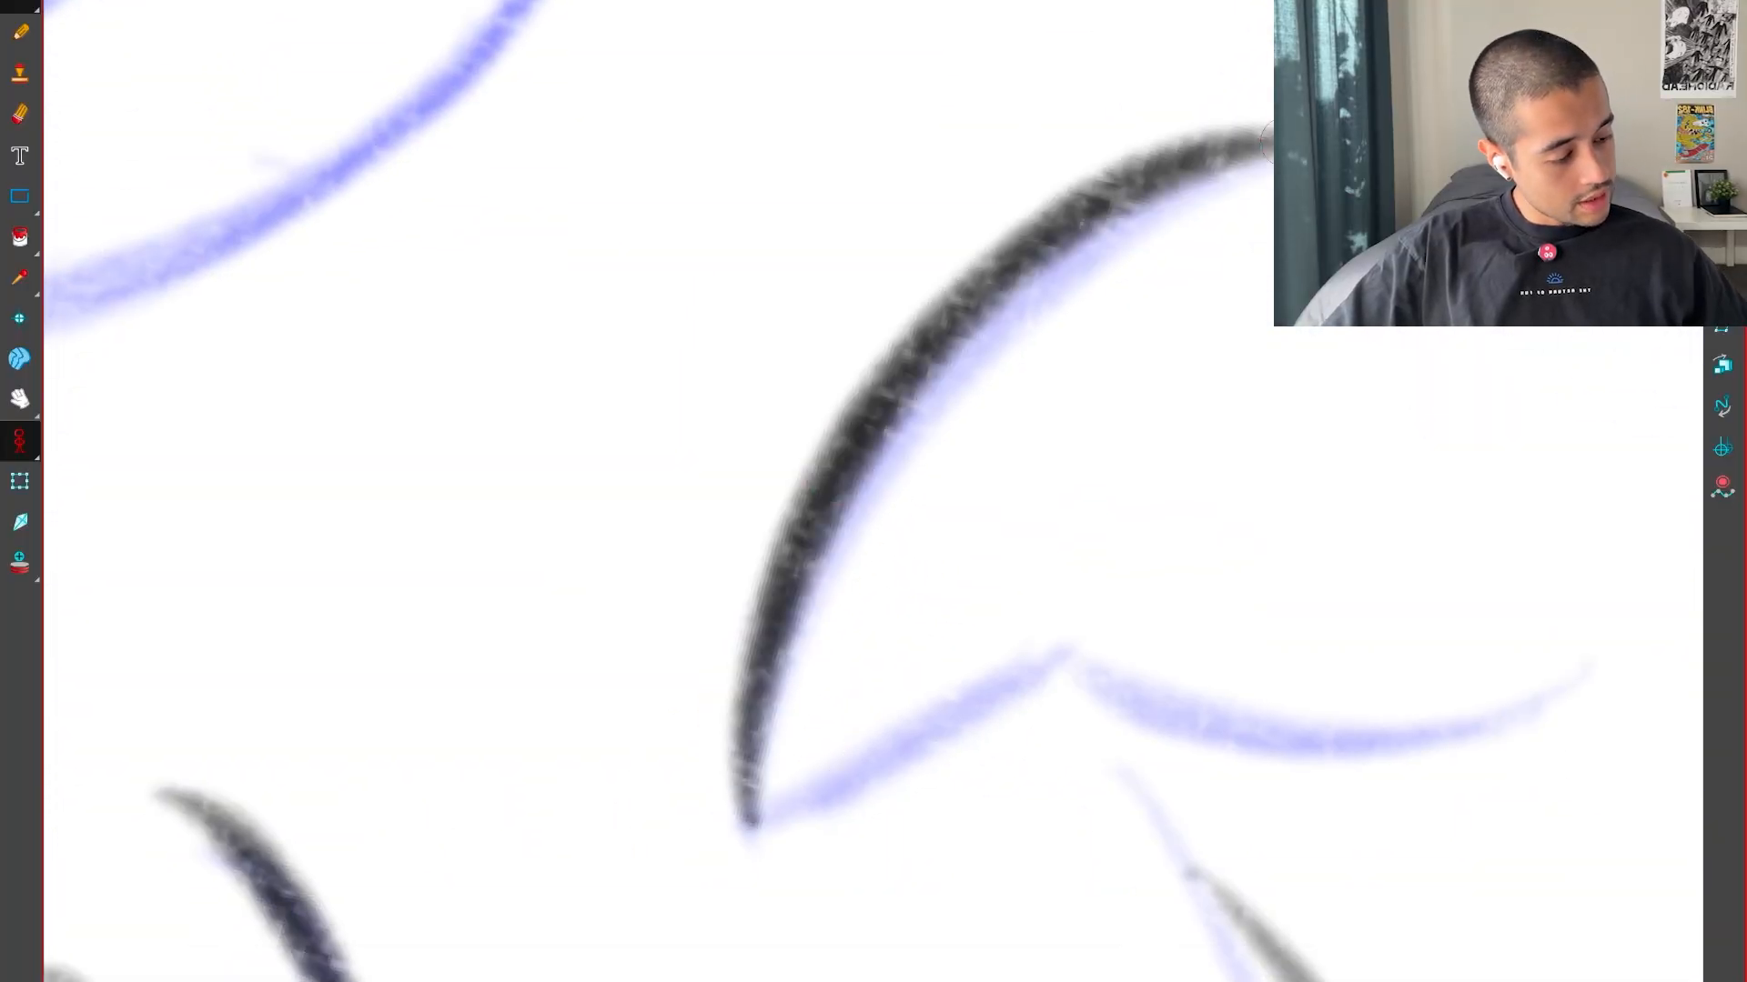
drag(910, 727, 986, 713)
drag(865, 855, 1100, 555)
mouse_move(764, 382)
mouse_down()
mouse_move(1028, 847)
mouse_move(1119, 677)
mouse_up()
key(1)
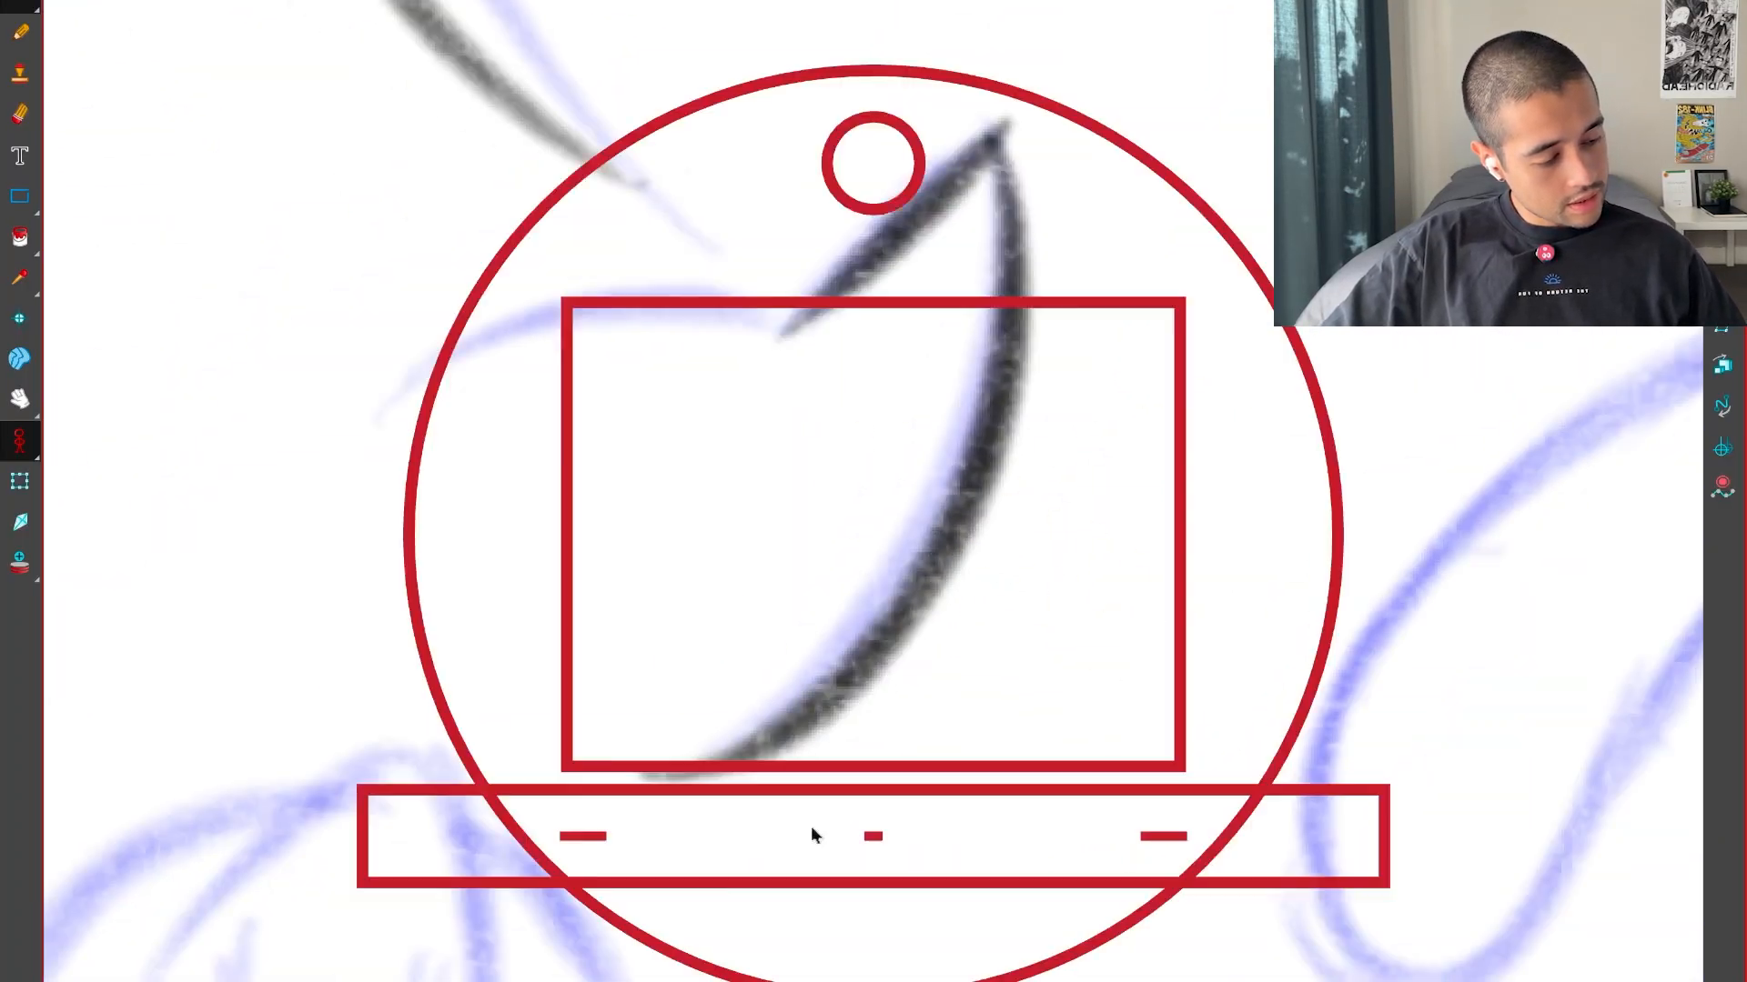
Ink the short arched line running out from the base of the pointed shape and reset the view rotation
drag(815, 834, 1119, 732)
key(2)
mouse_move(746, 665)
mouse_down()
mouse_move(799, 694)
mouse_move(897, 679)
mouse_up()
drag(596, 973, 795, 490)
key(shift+x)
key(1)
key(1)
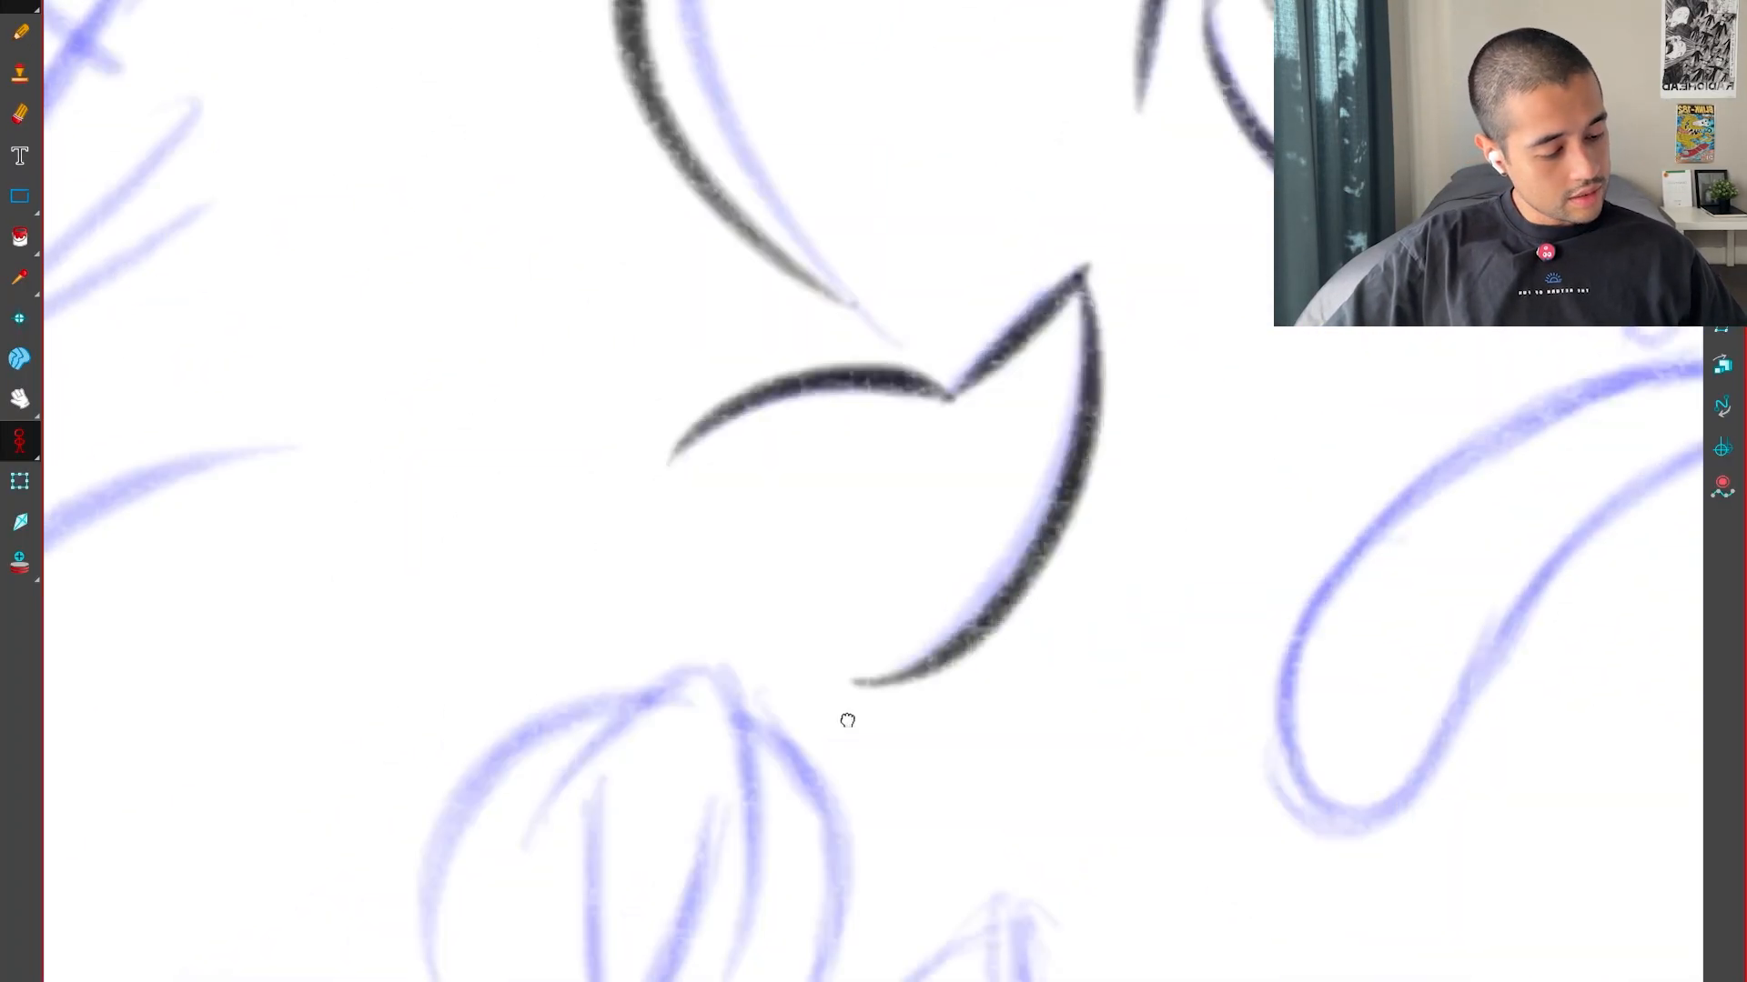
Ink the peaked top lines and the inner V of the small round bulb below, undoing the strokes that miss
drag(847, 718, 1082, 537)
key(2)
drag(956, 655, 895, 560)
mouse_move(591, 619)
mouse_down()
mouse_move(889, 330)
mouse_move(904, 838)
mouse_move(838, 351)
mouse_move(975, 585)
mouse_up()
key(ctrl+z)
mouse_move(711, 528)
mouse_down()
mouse_move(789, 873)
mouse_move(923, 553)
mouse_up()
drag(882, 624, 1111, 668)
mouse_move(758, 978)
mouse_down()
mouse_move(731, 942)
mouse_move(1017, 417)
mouse_up()
mouse_move(1106, 823)
mouse_down()
mouse_move(1083, 374)
mouse_move(1045, 862)
mouse_up()
key(ctrl+z)
mouse_move(1108, 938)
mouse_down()
mouse_move(766, 653)
mouse_move(1409, 629)
mouse_up()
key(ctrl+z)
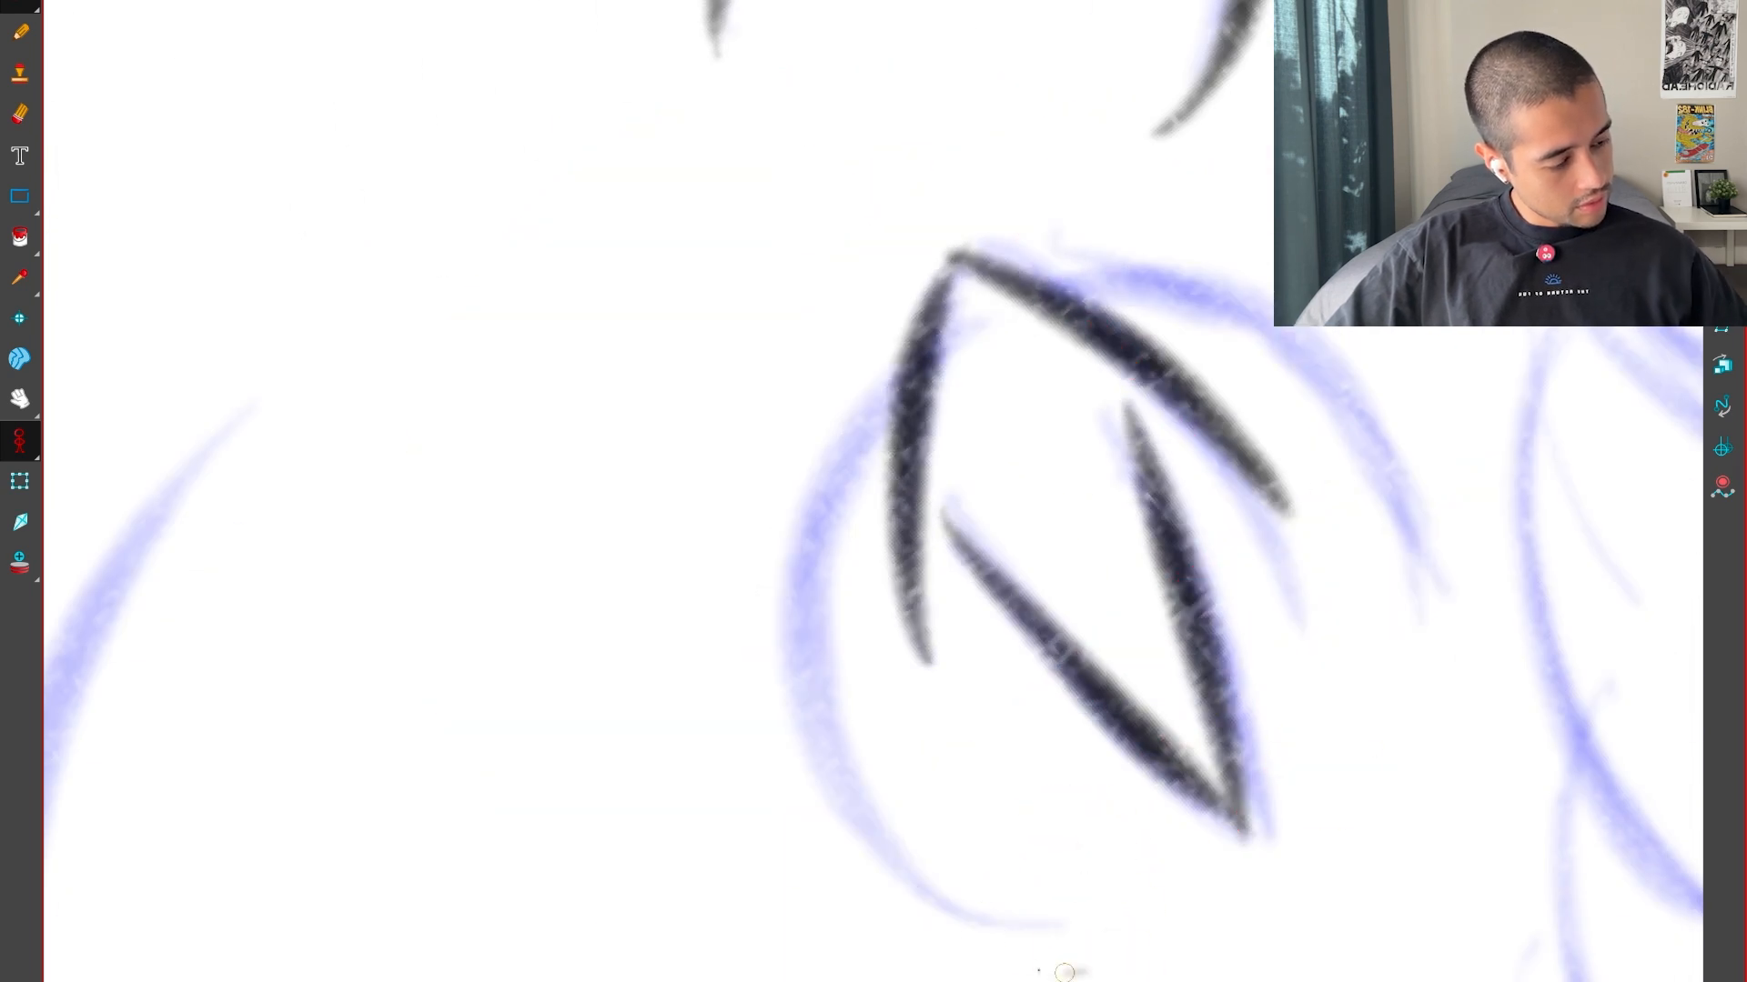
Ink the rounded outer outline of the small bulb around its peaked top
mouse_move(1072, 972)
mouse_down()
mouse_move(1405, 482)
mouse_move(1414, 565)
mouse_up()
mouse_move(1110, 823)
mouse_down()
mouse_move(987, 873)
mouse_move(859, 895)
mouse_up()
drag(823, 978, 989, 413)
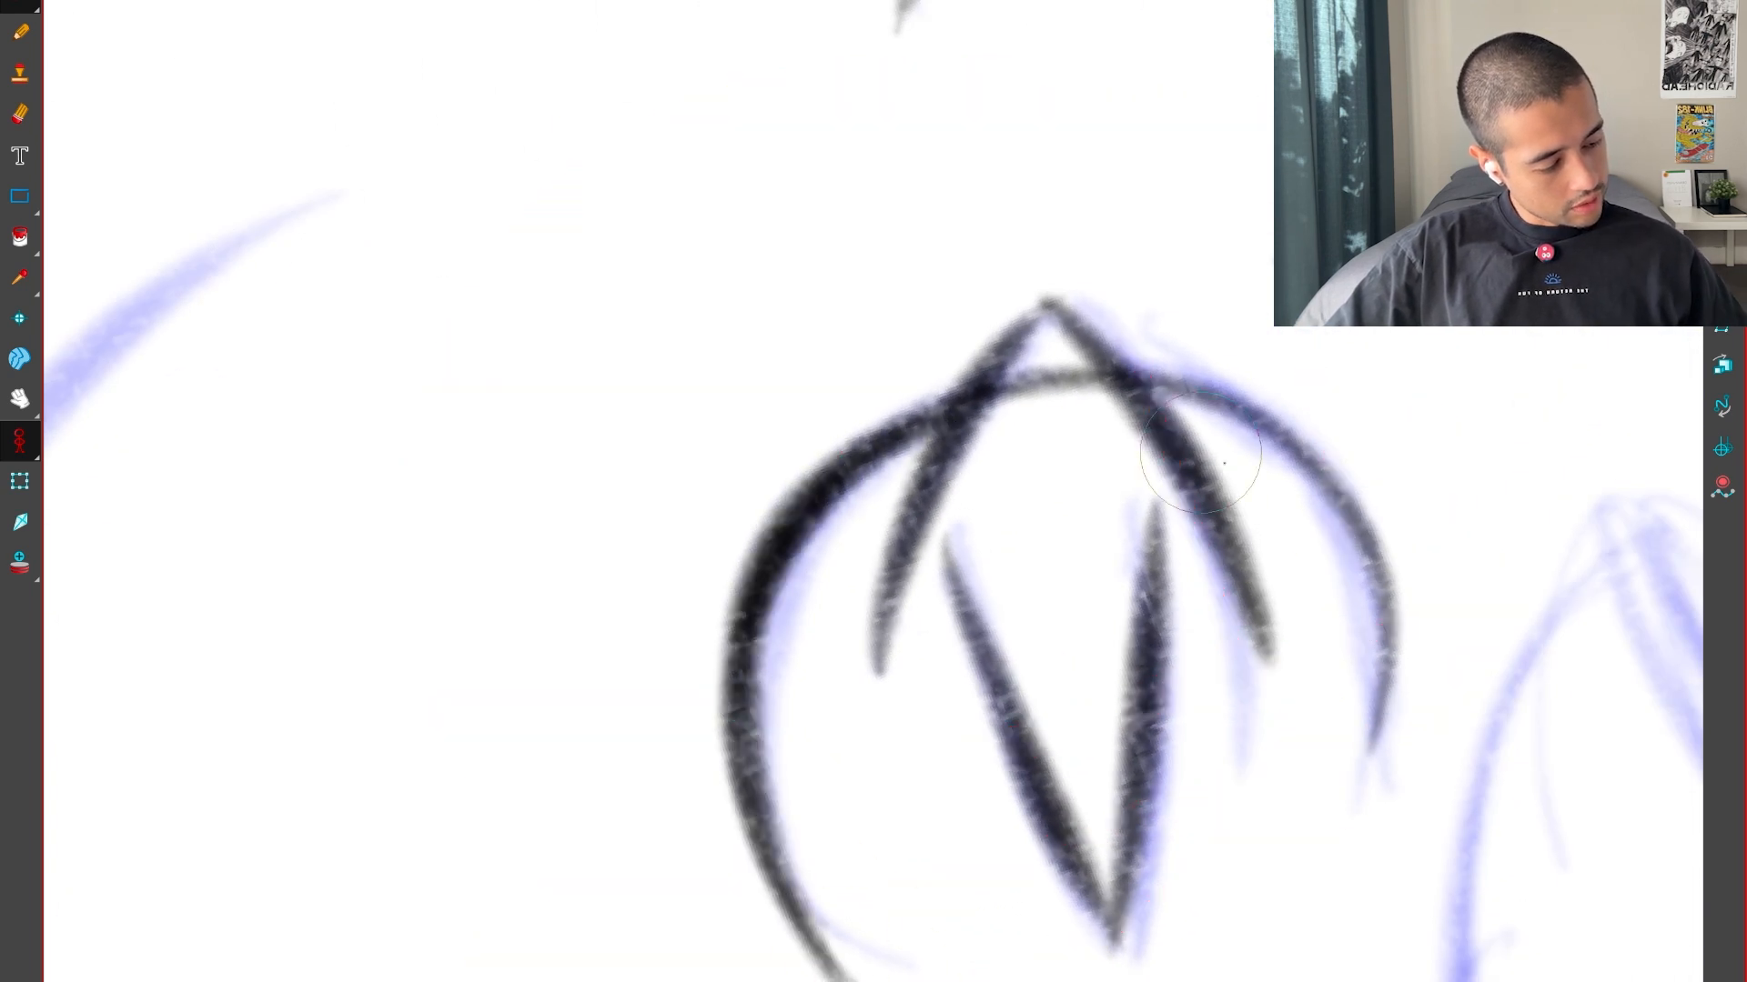
drag(1197, 394, 1369, 732)
key(1)
drag(940, 889, 951, 895)
key(1)
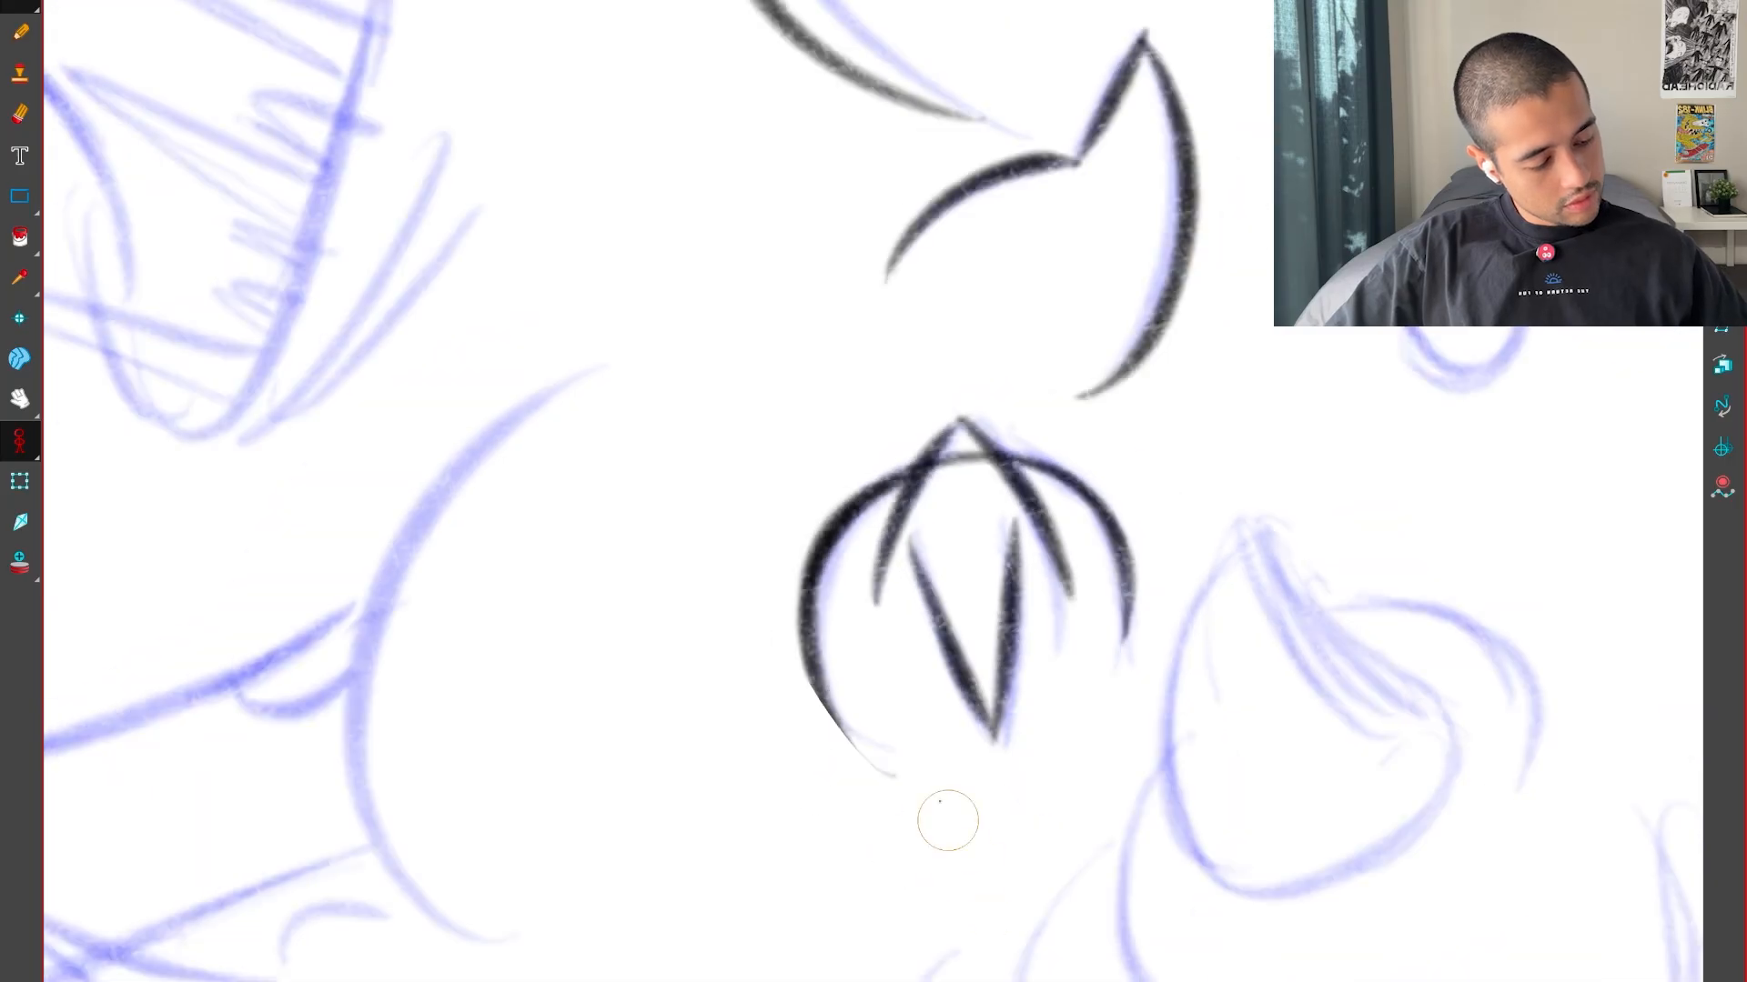
Ink the large curved body outline left of the bulb and the small bump attached to its outer side
drag(509, 874, 879, 781)
key(2)
key(2)
mouse_move(756, 979)
mouse_down()
mouse_move(1057, 133)
mouse_move(1088, 136)
mouse_up()
mouse_move(918, 792)
mouse_down()
mouse_move(1165, 800)
mouse_move(1265, 761)
mouse_up()
key(2)
drag(803, 601, 978, 641)
key(1)
Ink the left head's lower edge from the small bump up to and around its outer corner
key(1)
key(1)
mouse_move(1101, 582)
mouse_down()
mouse_move(1347, 640)
mouse_move(728, 427)
mouse_up()
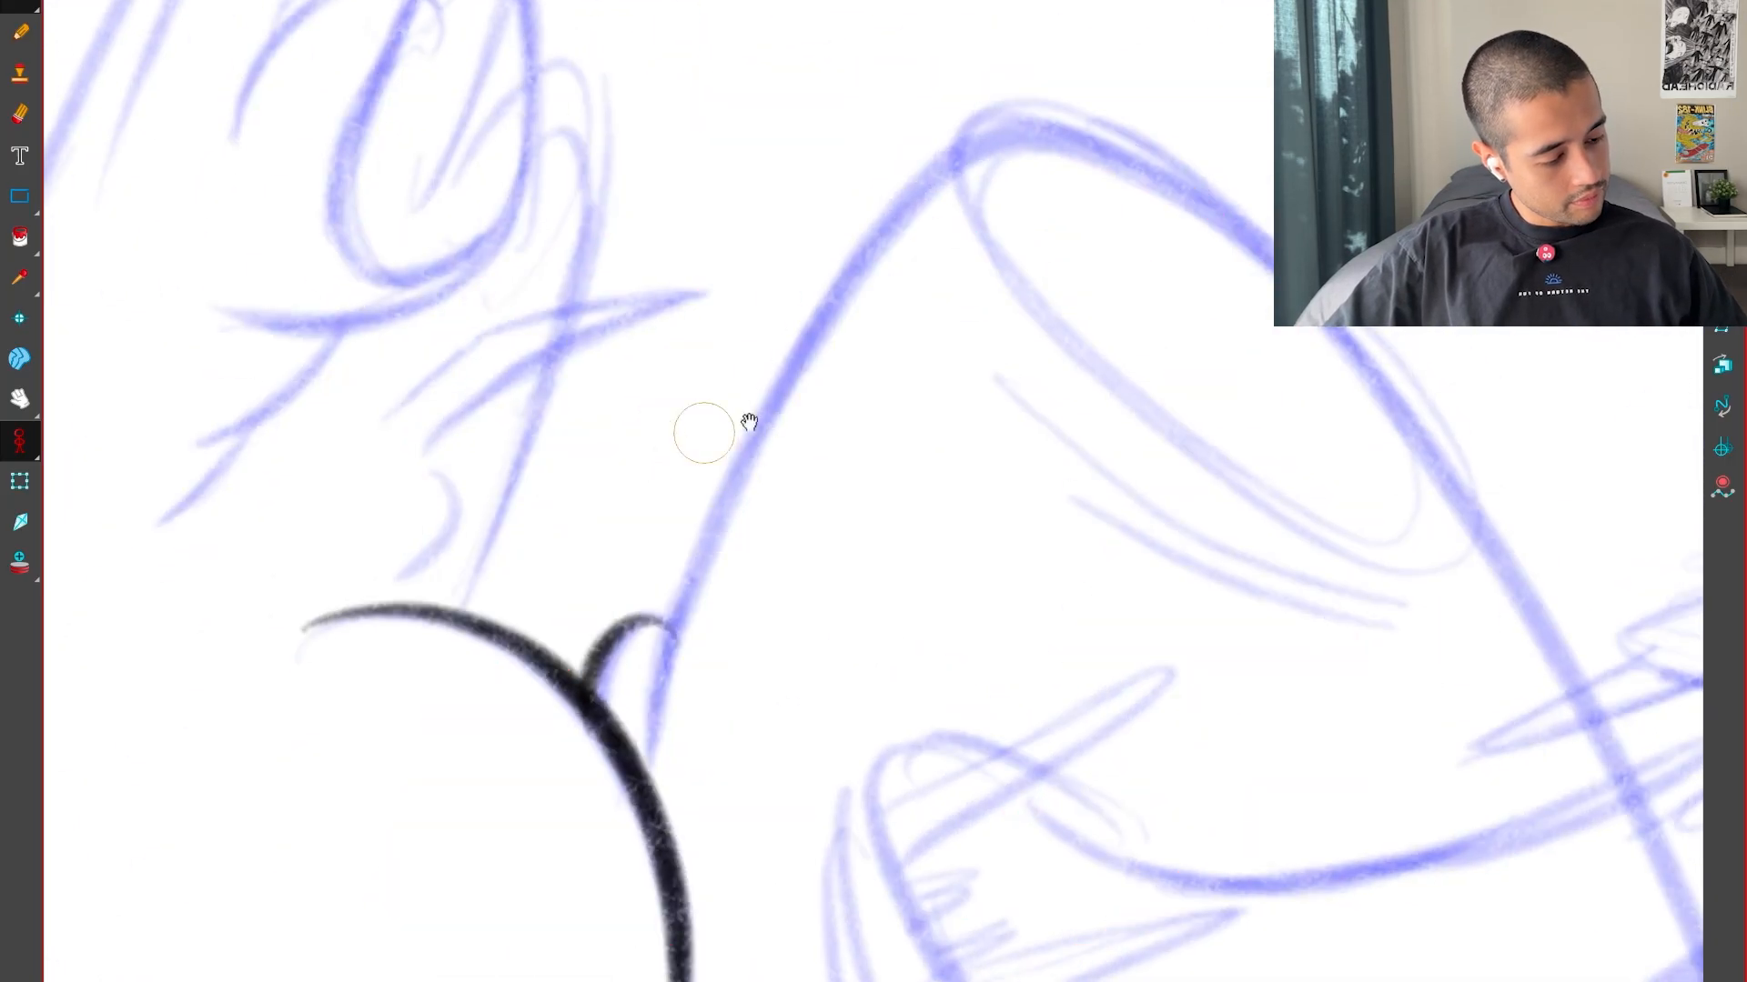
key(2)
key(2)
key(1)
drag(638, 697, 536, 859)
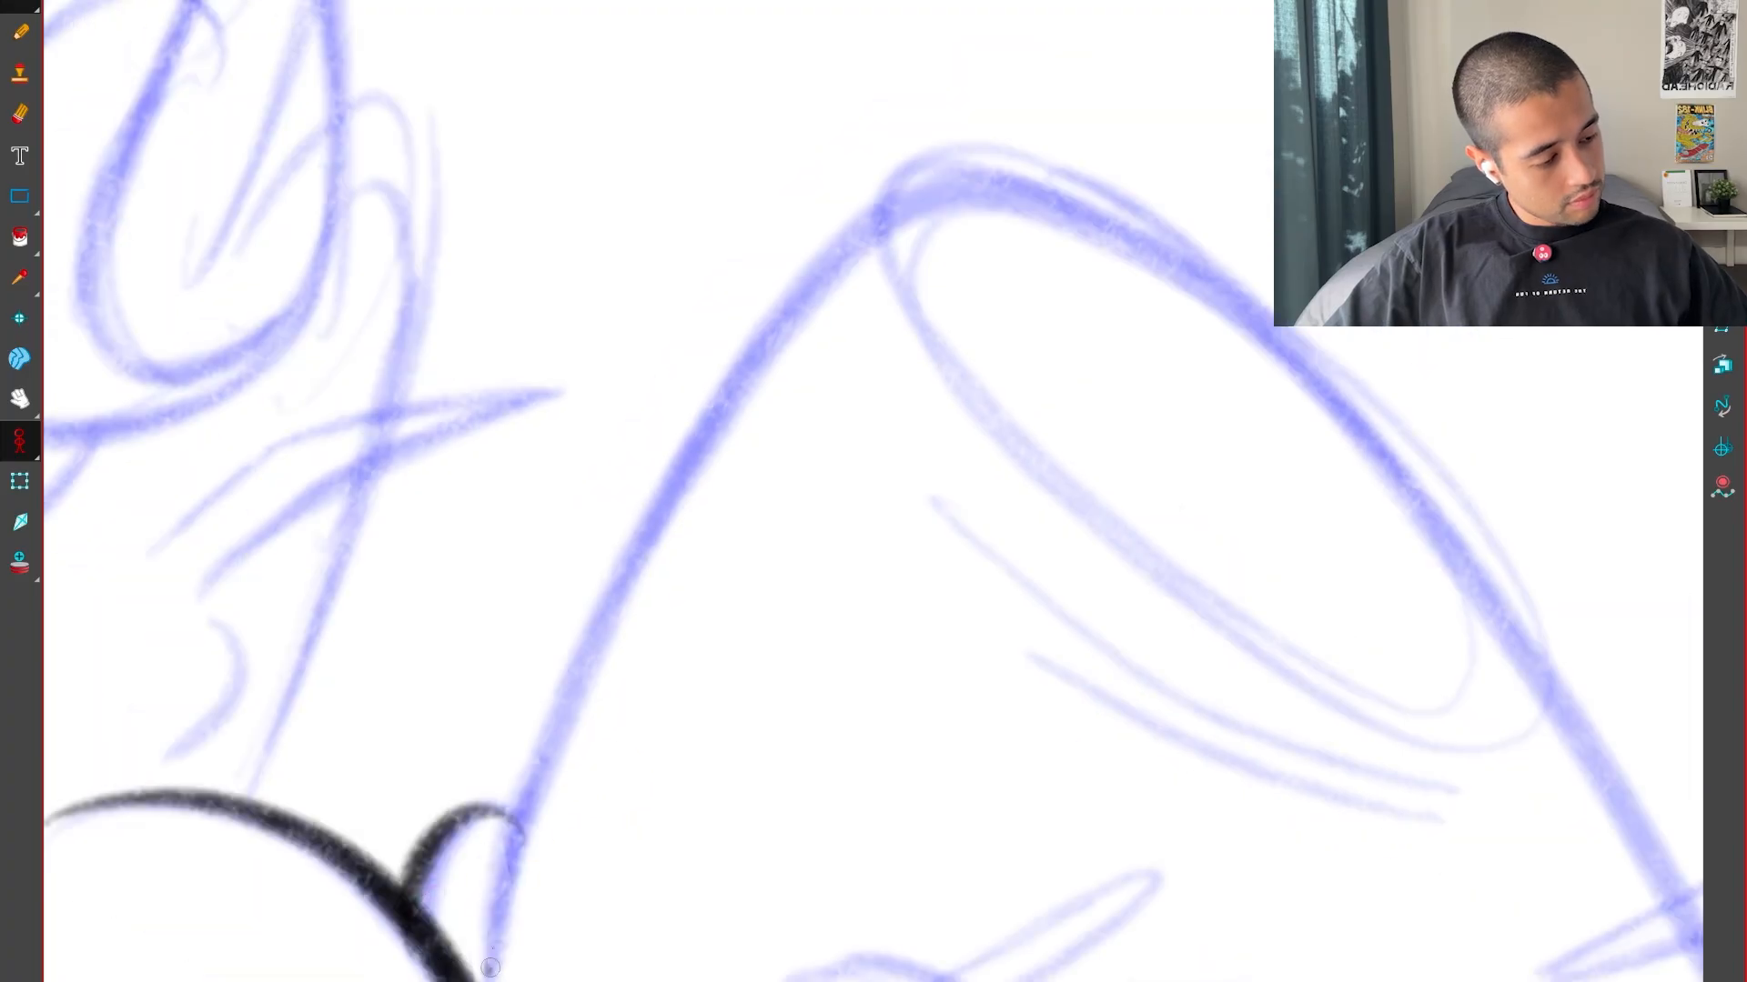
drag(490, 968, 1246, 270)
drag(1228, 673, 1240, 39)
drag(895, 338, 799, 820)
Ink the left head's long outer edge upward from the corner, checking neighbouring poses and redrawing the stroke once
key(1)
key(2)
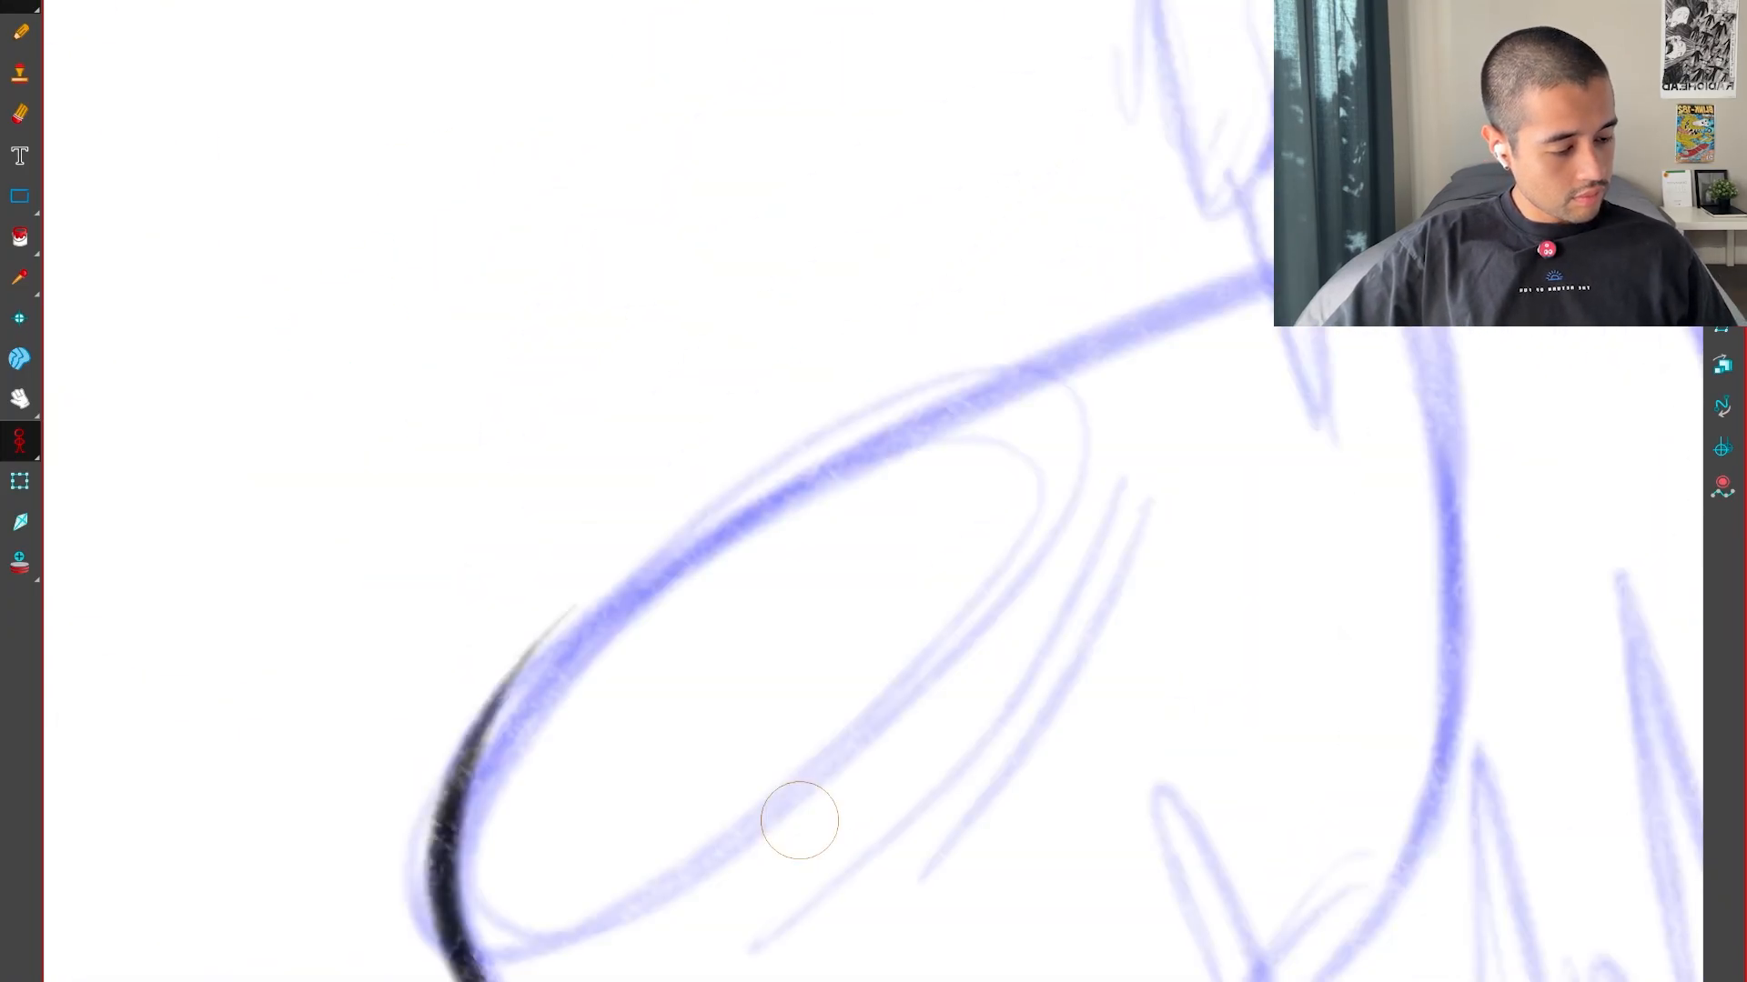
key(1)
key(1)
key(f)
key(g)
key(g)
key(f)
drag(1220, 783, 1365, 591)
mouse_move(921, 644)
mouse_down()
mouse_move(713, 822)
mouse_move(573, 873)
mouse_move(658, 843)
mouse_up()
key(f)
key(g)
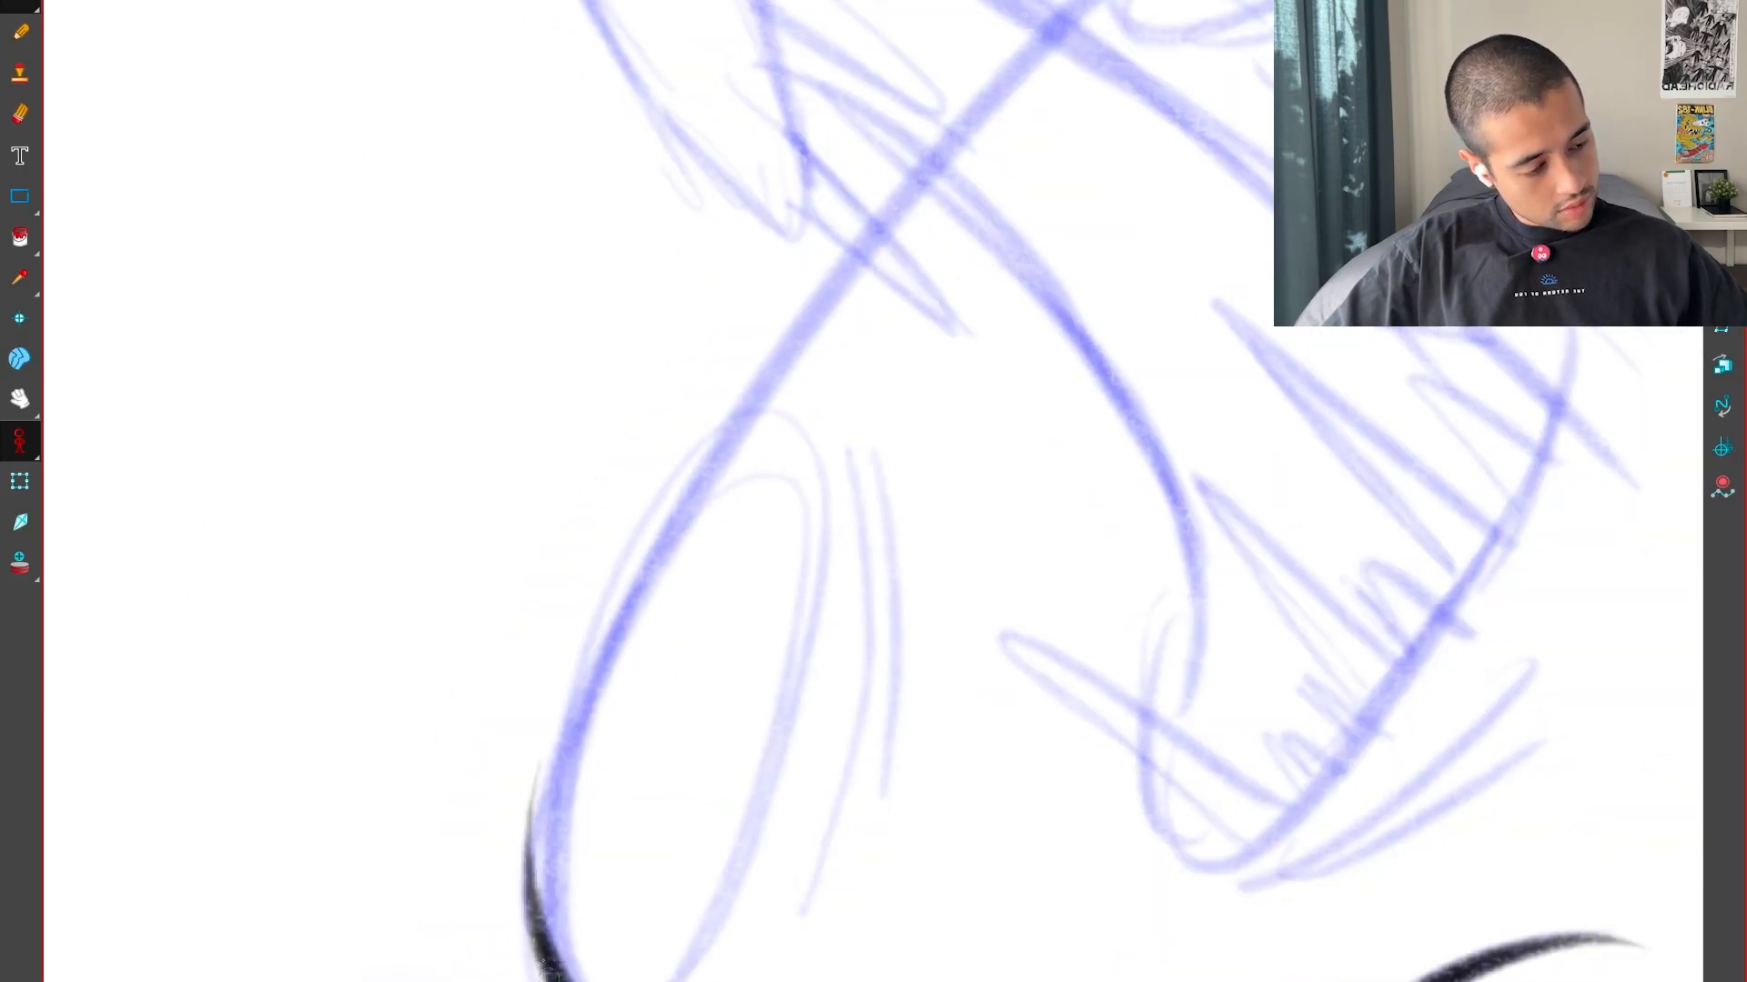
drag(553, 976, 860, 223)
key(ctrl+z)
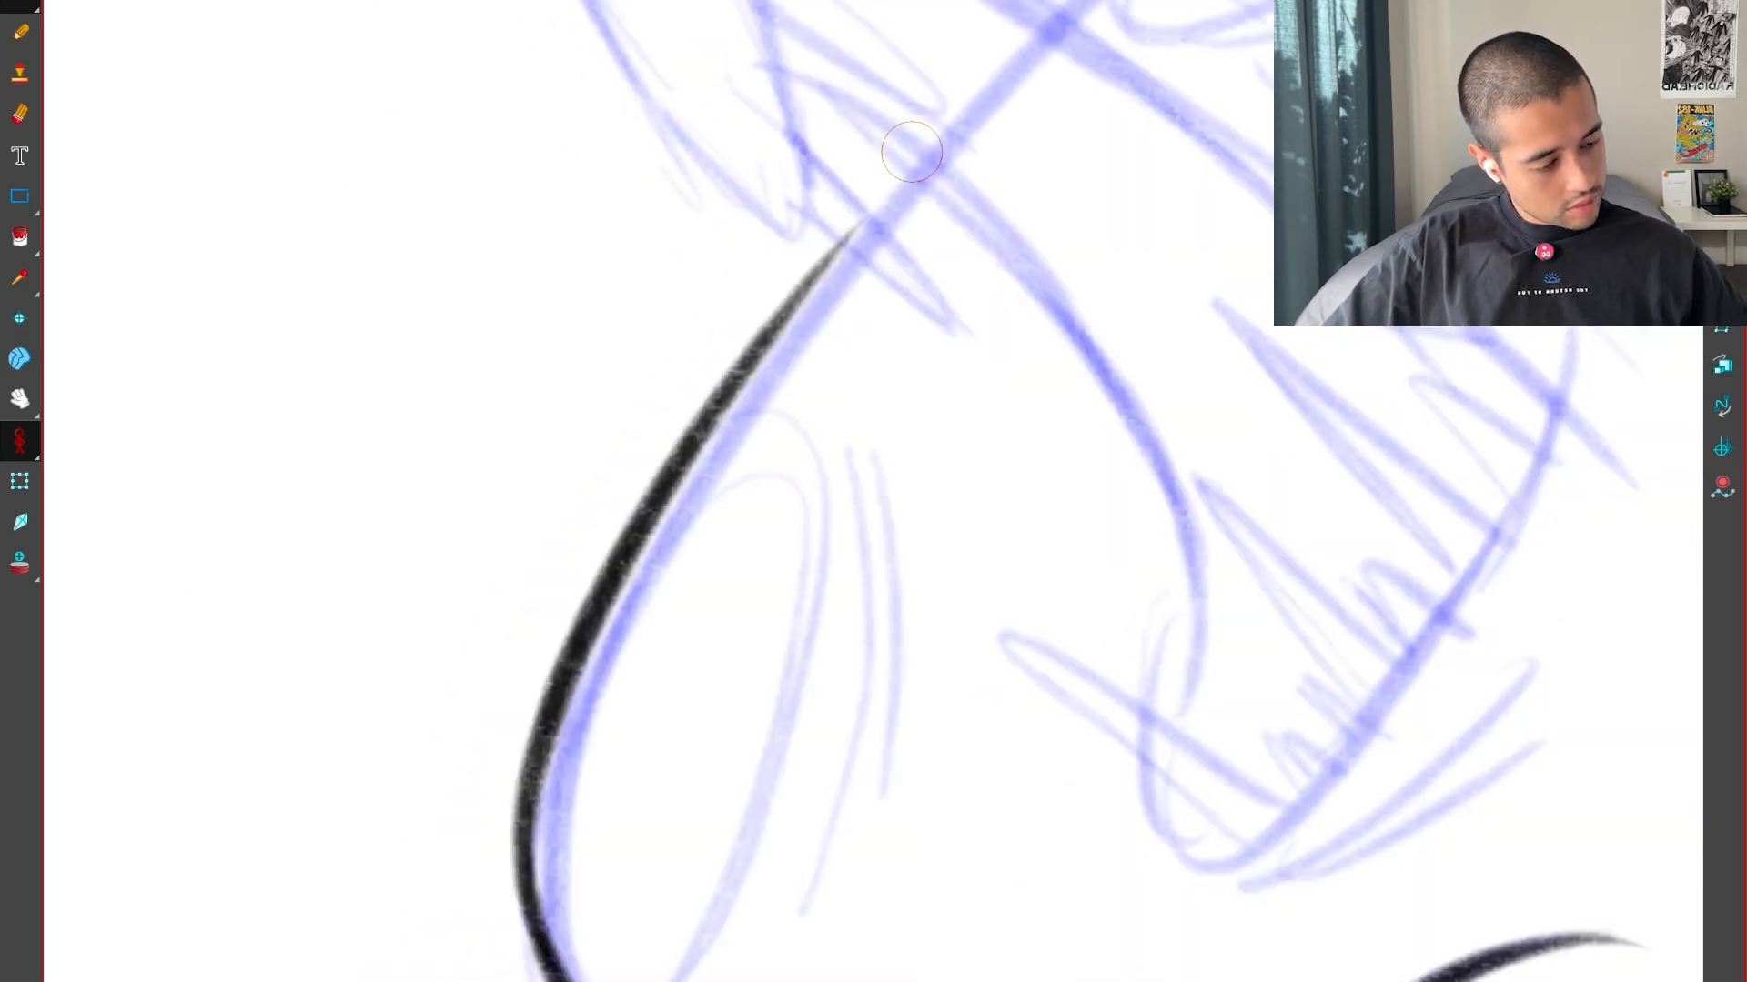
Ink the elongated oval and its inner rim along the left head's outer edge, comparing it with the adjacent key poses
key(f)
key(g)
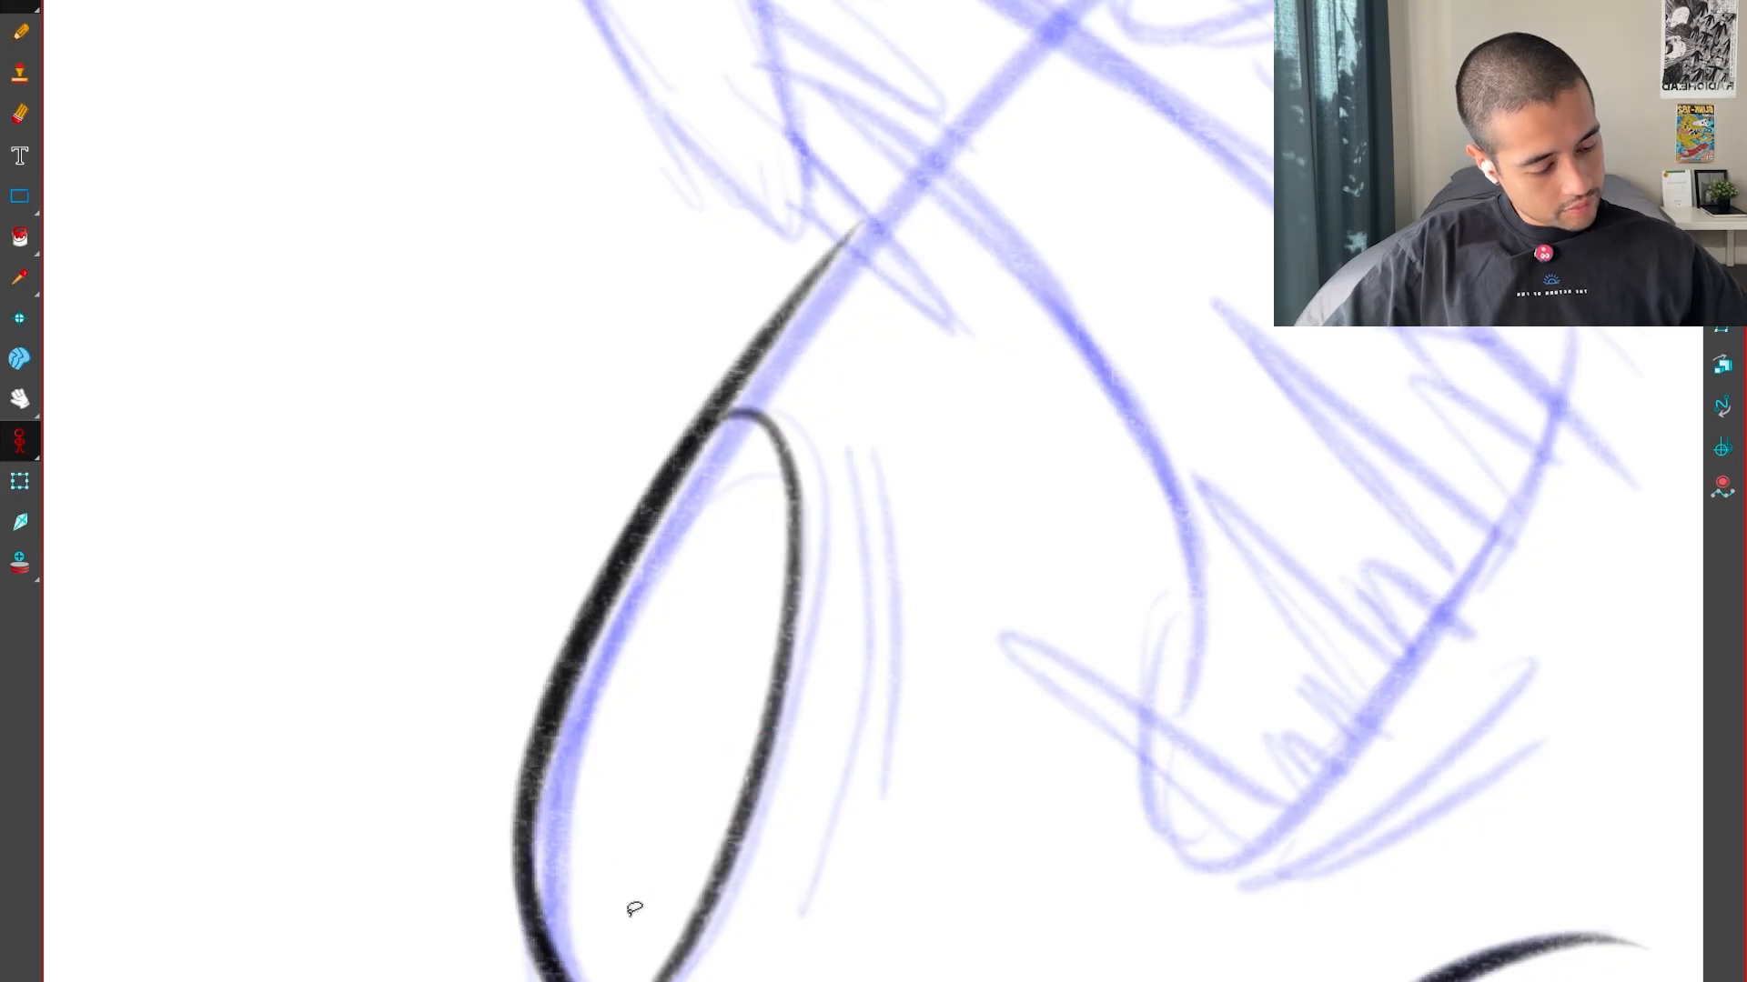
key(Left)
key(Left)
key(Right)
key(Right)
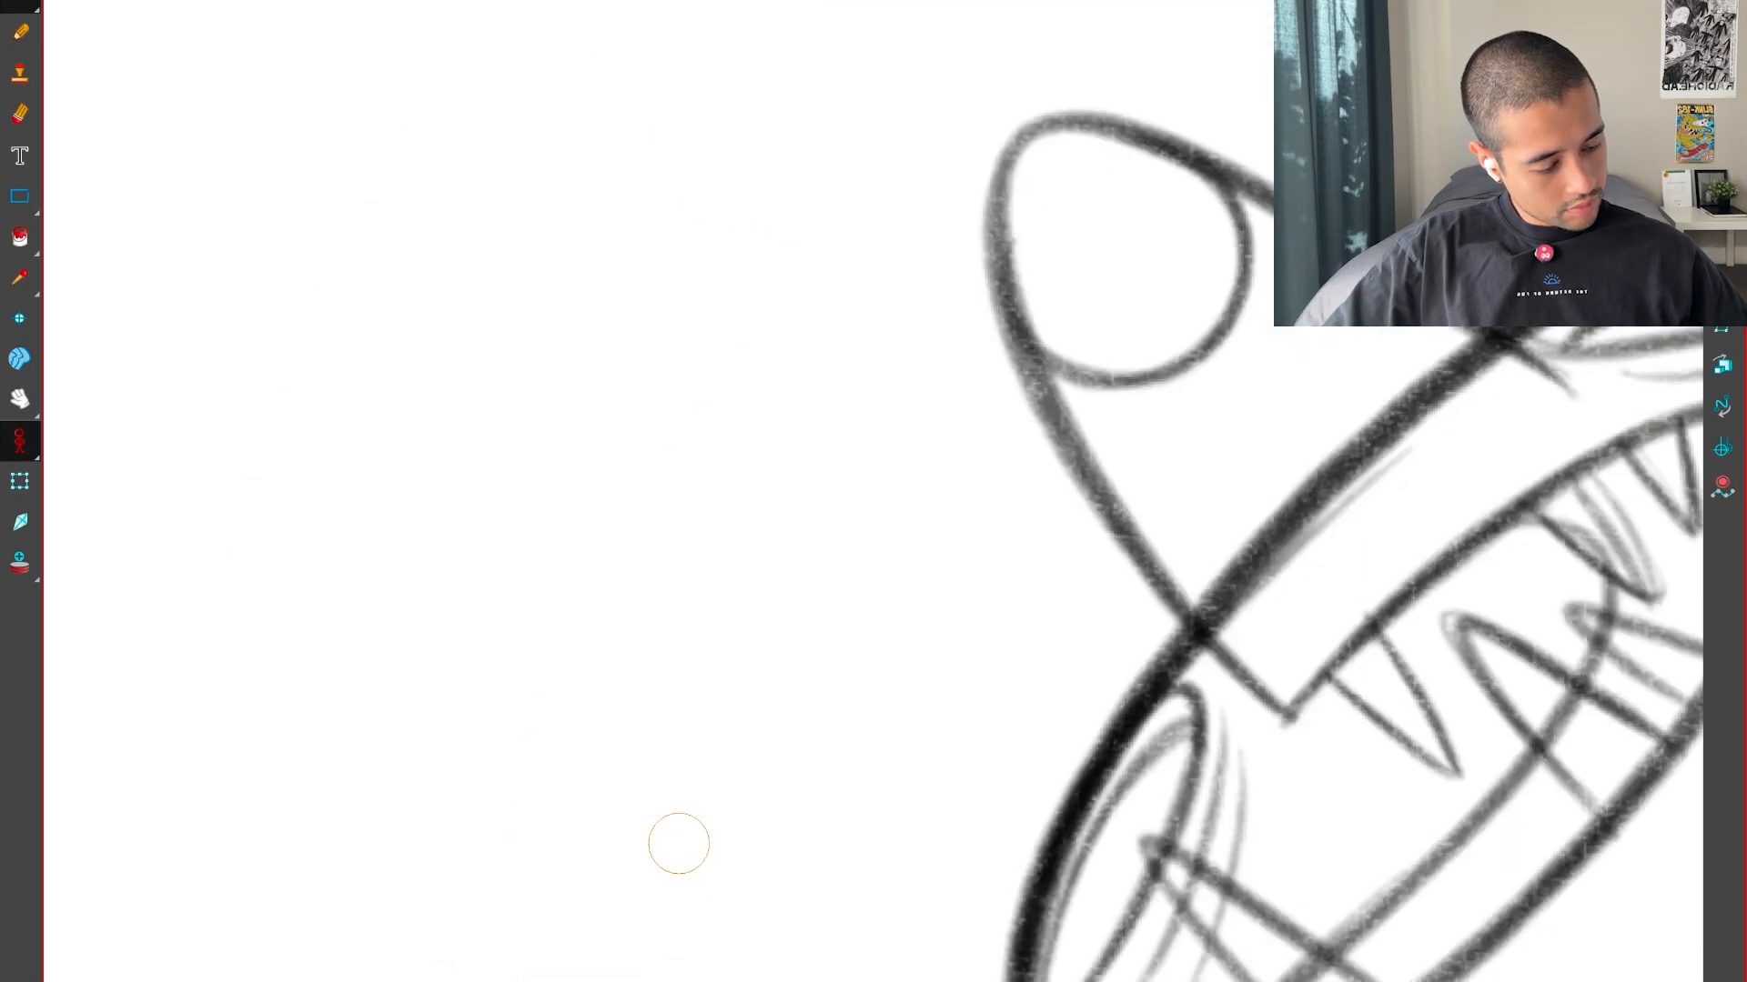
drag(749, 459, 806, 424)
key(Left)
key(Right)
key(Right)
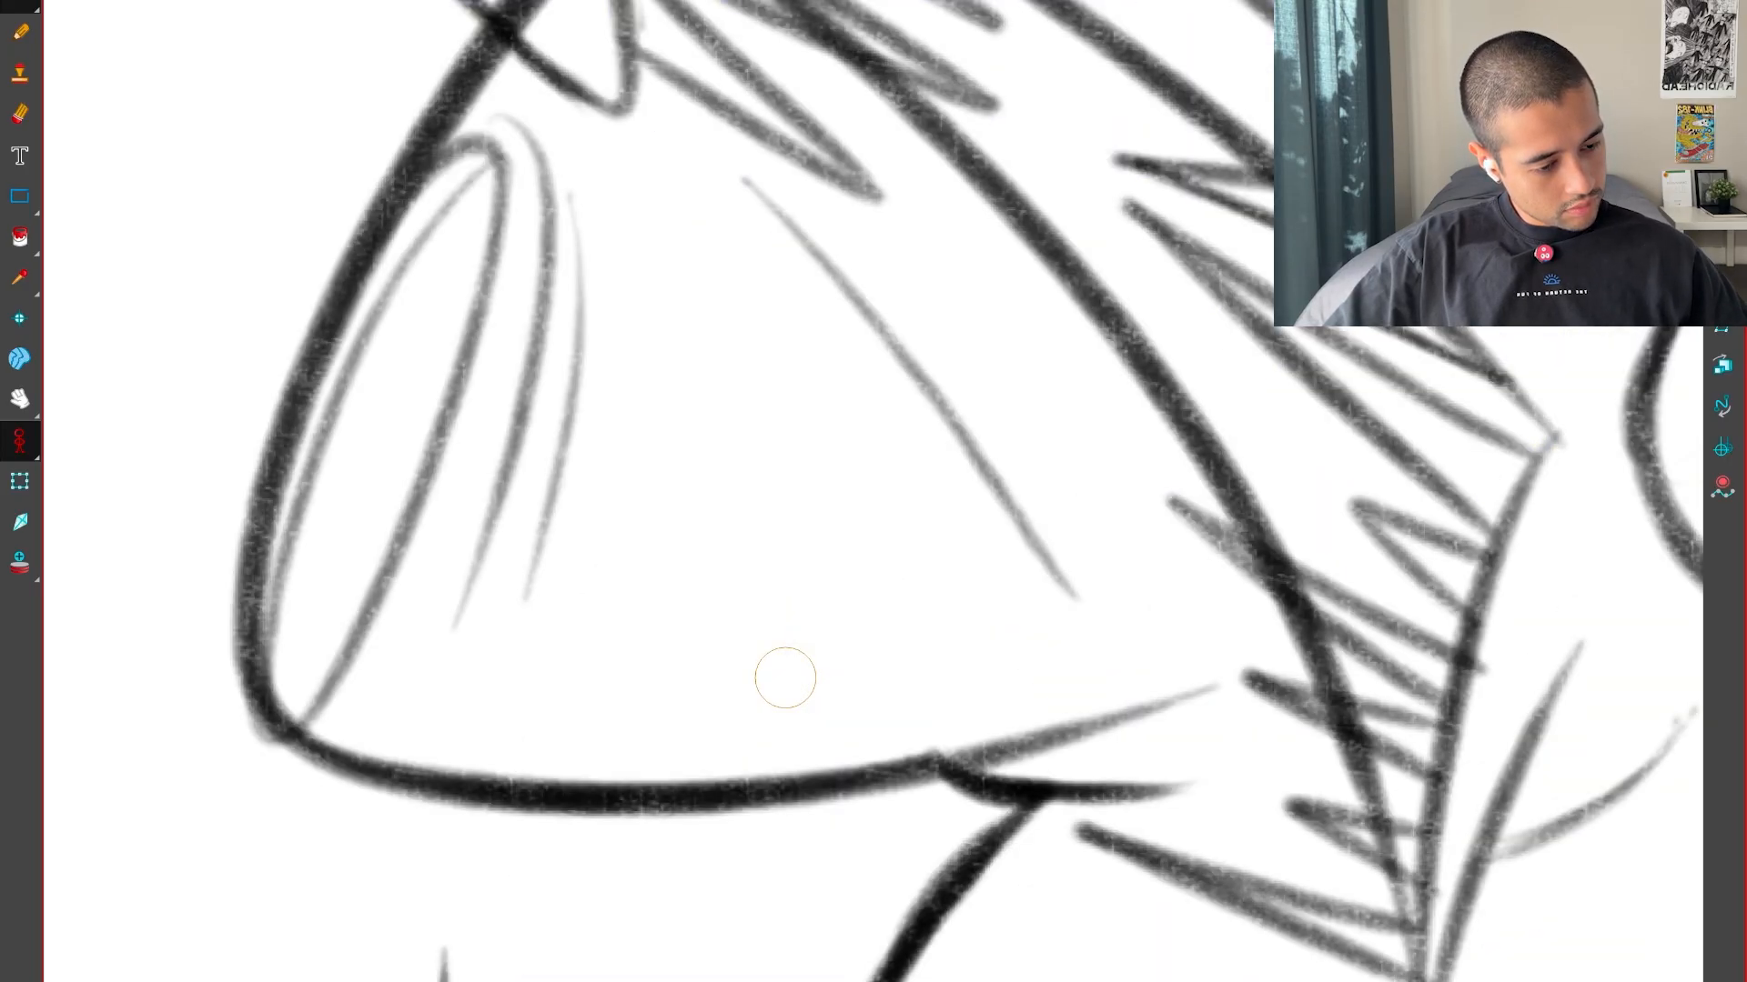
key(Left)
Ink the two thin curved crease lines beside the elongated oval, undoing and redrawing one of them
key(Left)
key(Right)
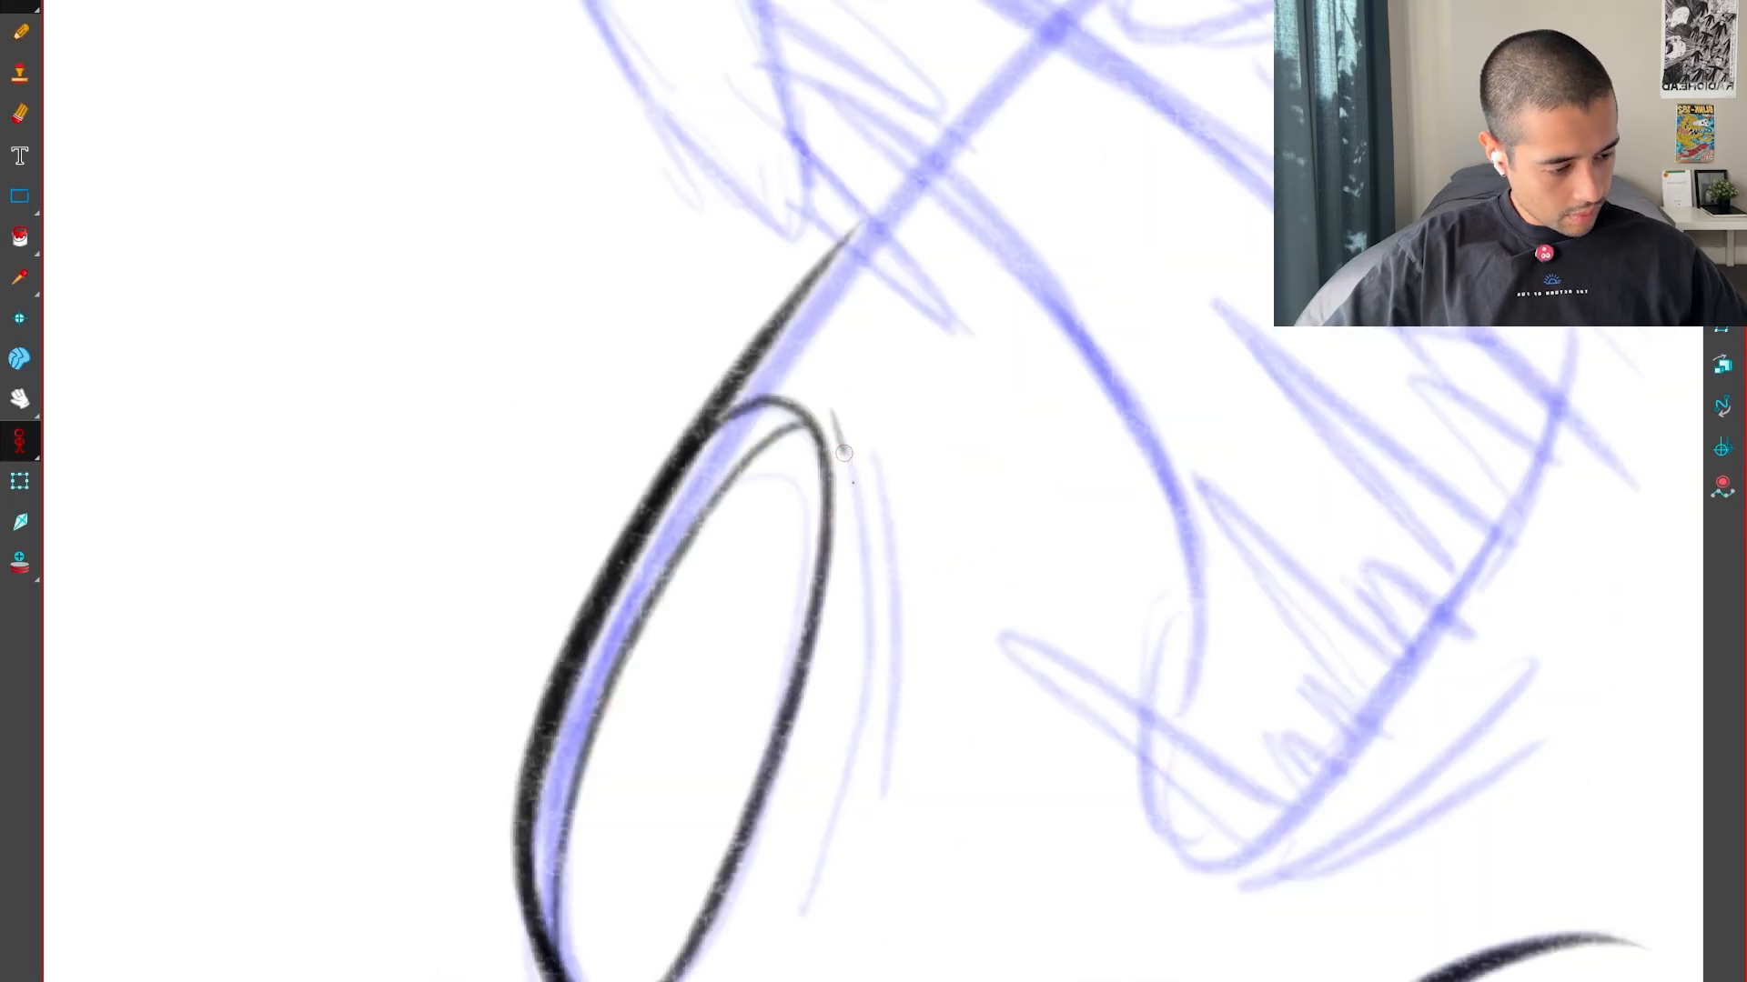
drag(844, 453, 804, 943)
key(Left)
key(Right)
key(Left)
key(Right)
mouse_move(772, 849)
mouse_down()
mouse_move(1138, 174)
mouse_move(1098, 232)
mouse_up()
scroll(1098, 232, up, 2)
key(ctrl+z)
drag(720, 773, 869, 382)
drag(678, 627, 1057, 237)
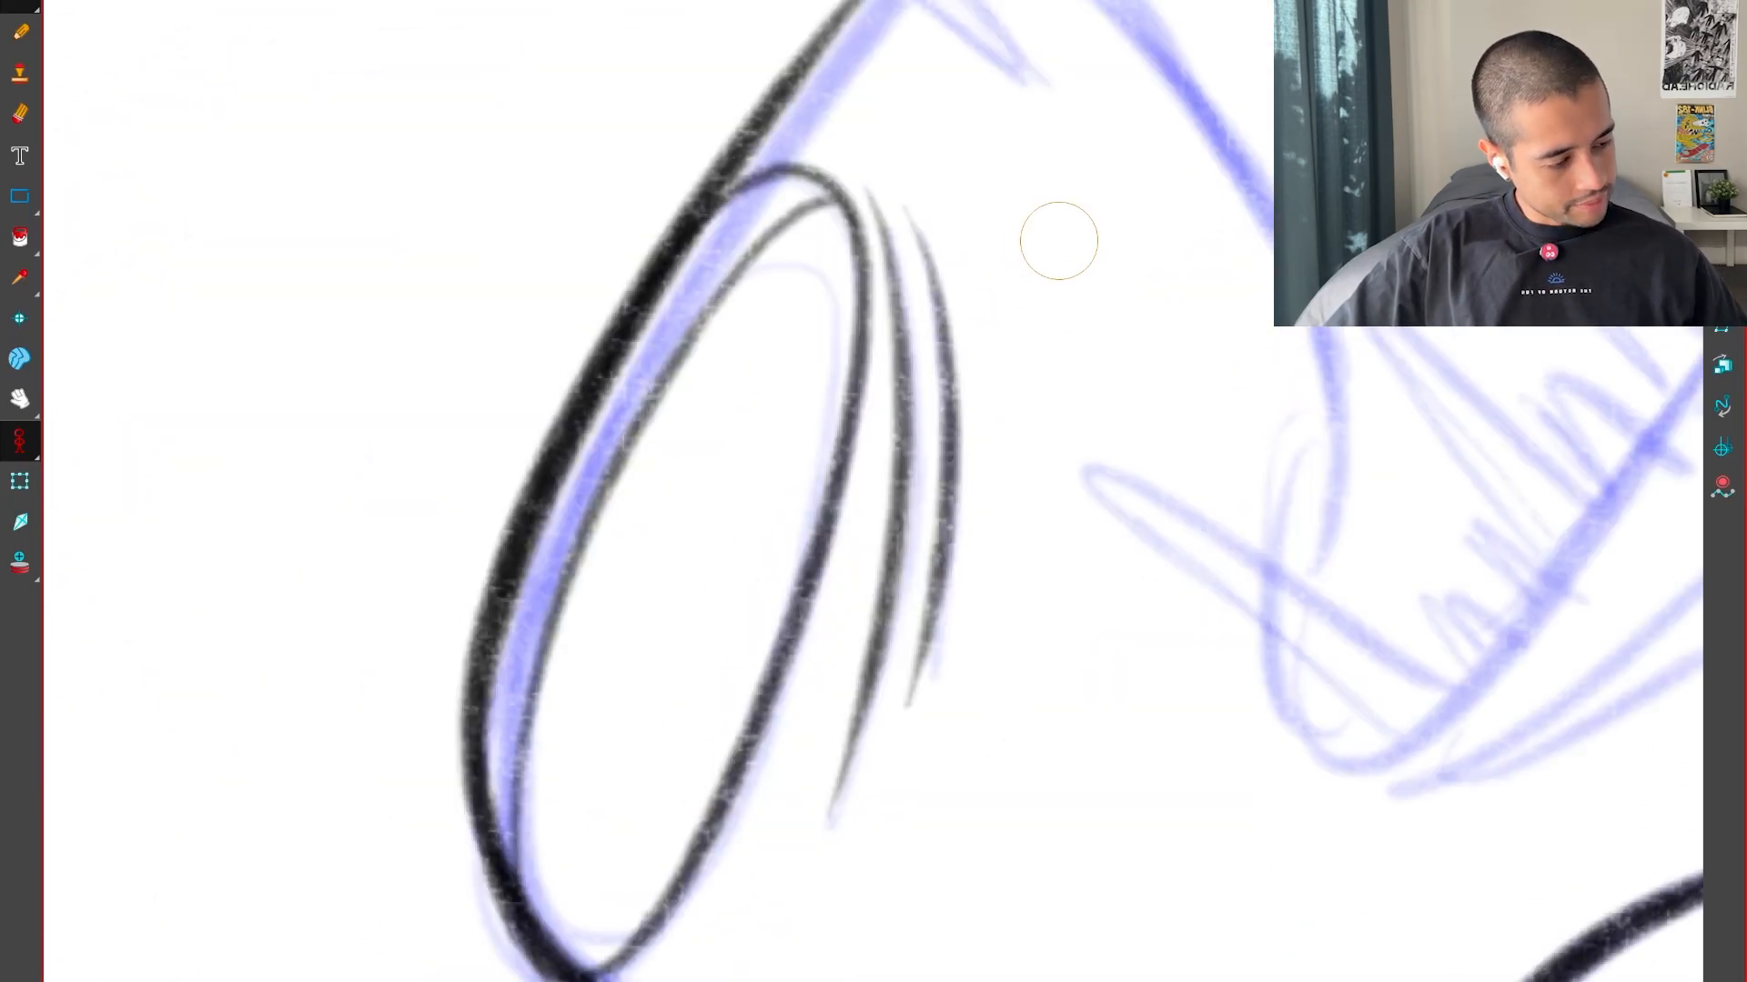
Examine how the left head's snout and mouth move by flipping between the inbetween and its neighbouring key poses
scroll(1056, 237, down, 4)
drag(1045, 772, 928, 928)
key(Left)
key(Right)
key(Left)
key(Right)
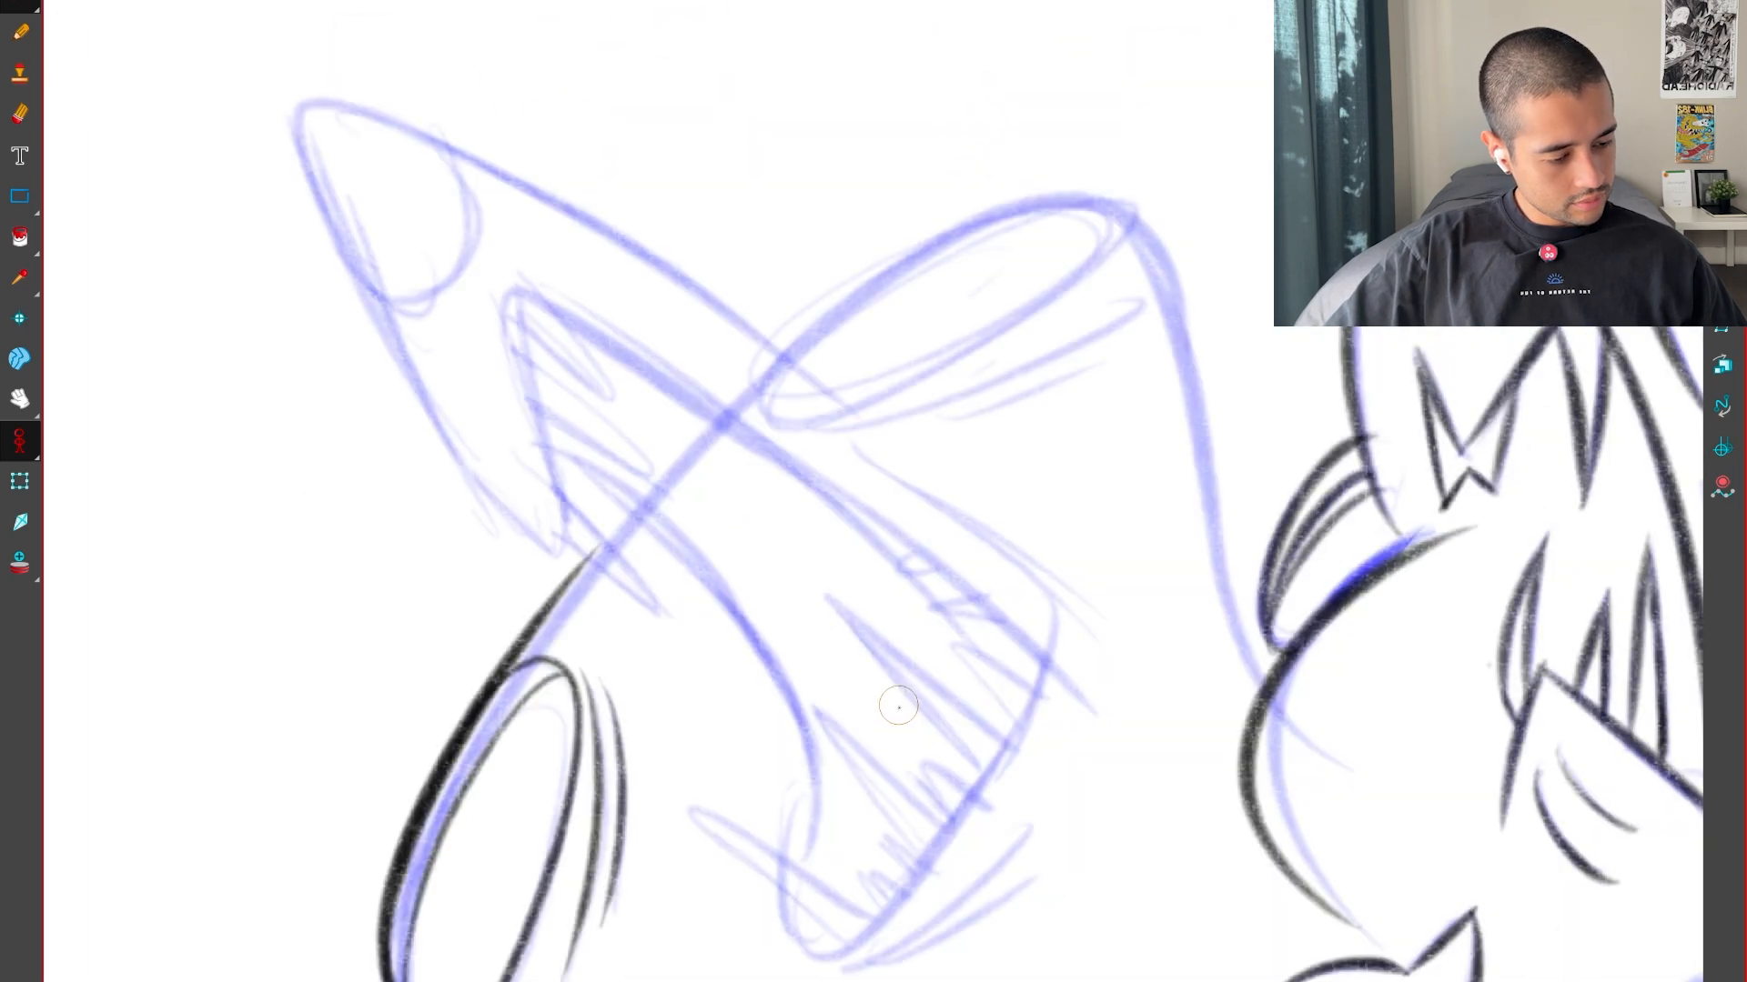
mouse_move(897, 701)
mouse_down()
mouse_move(1131, 827)
mouse_move(1060, 755)
mouse_up()
key(Left)
key(Right)
key(Right)
scroll(1319, 746, up, 2)
key(Left)
drag(1390, 692, 1590, 946)
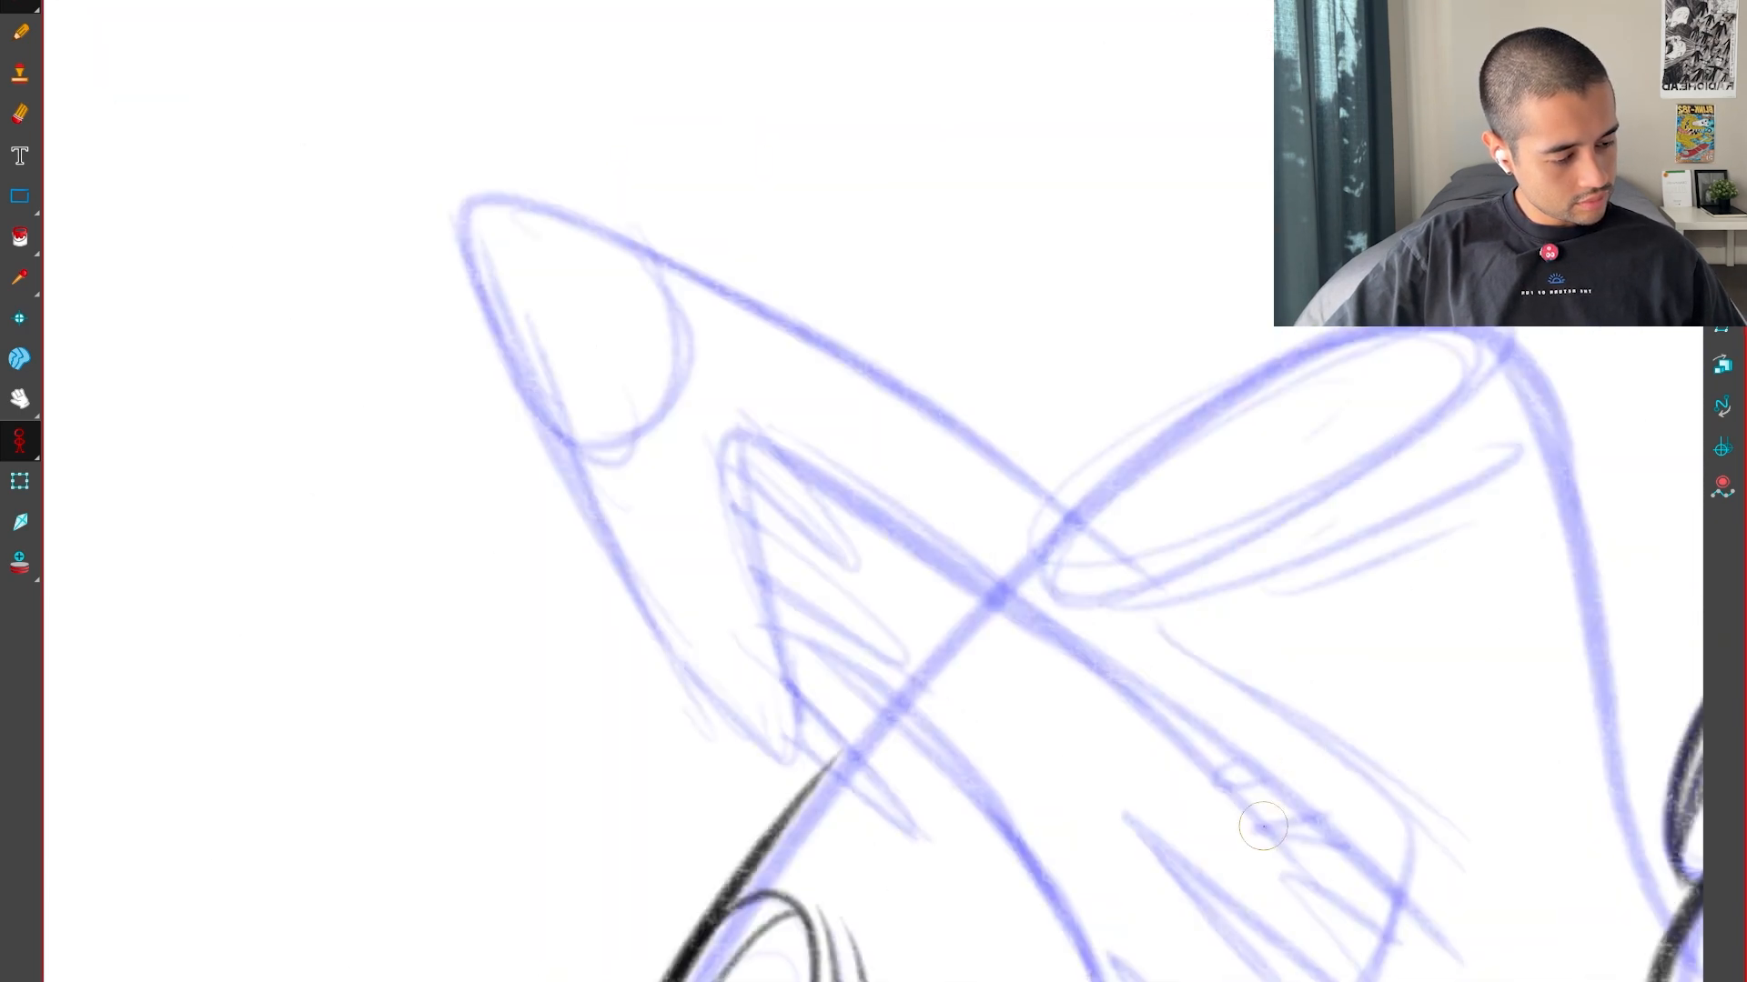
key(v)
scroll(867, 523, up, 1)
key(Right)
key(Left)
scroll(802, 596, down, 2)
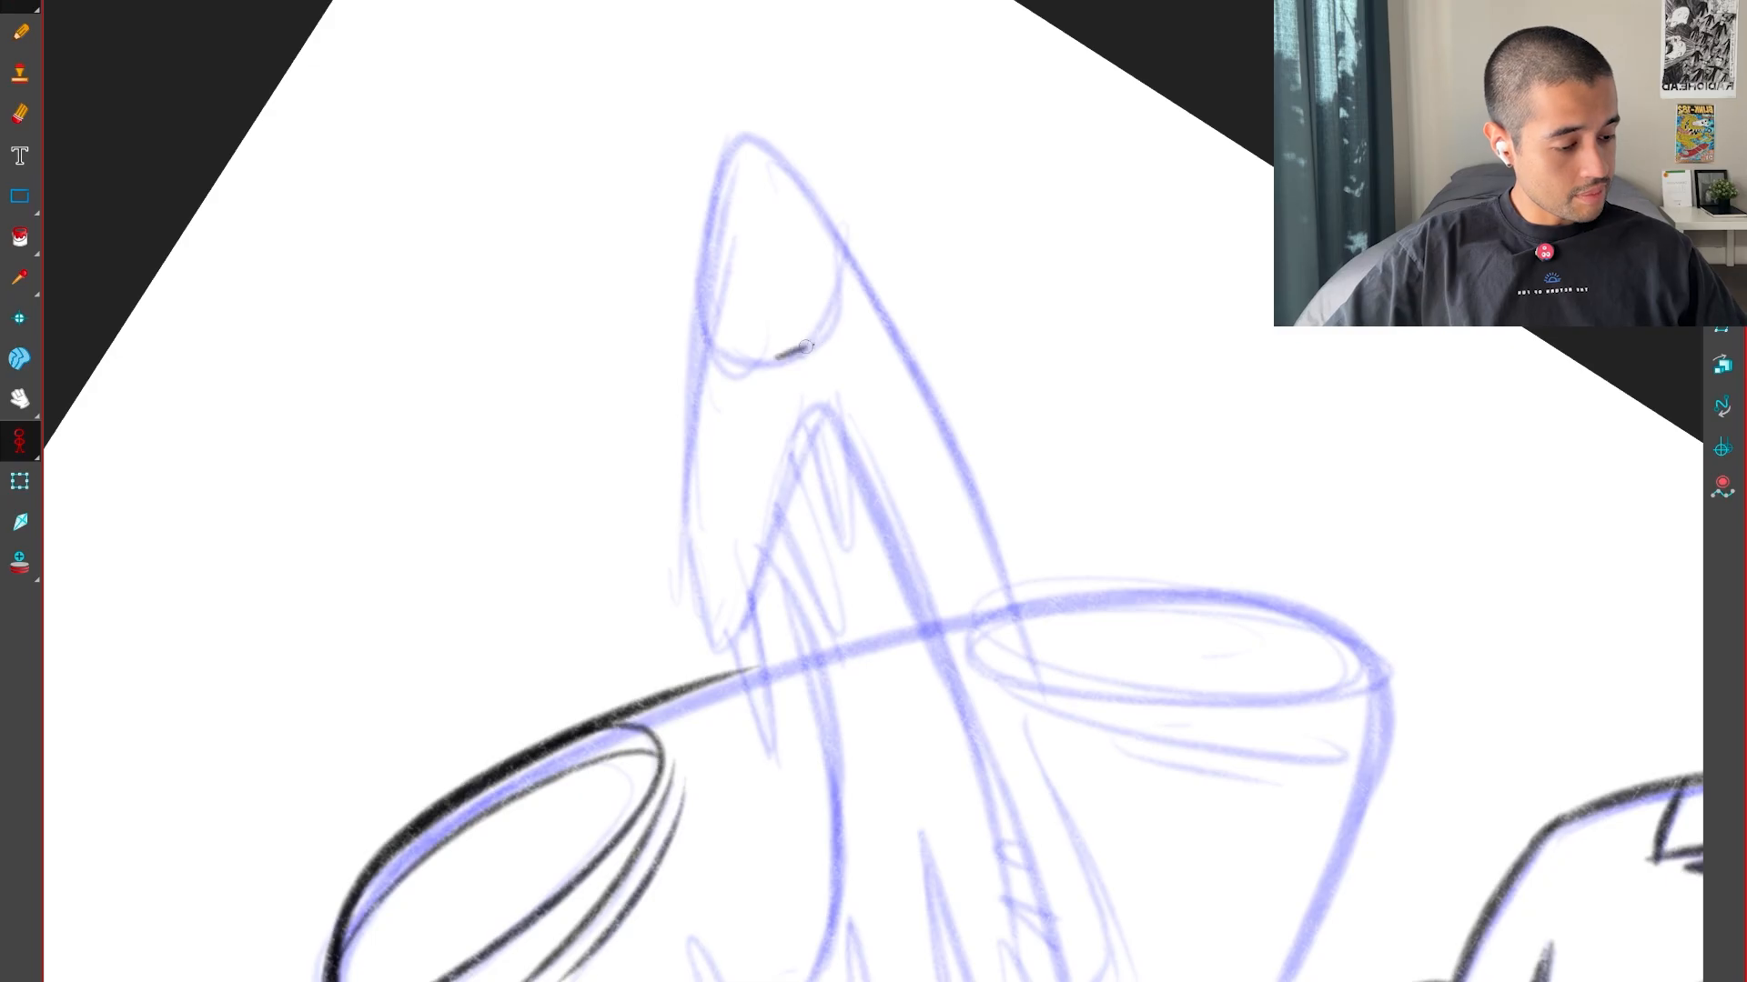
Mark the gap between the snout's tip oval and the upper lip with temporary guide ticks on the neighbouring poses and inbetween
key(Right)
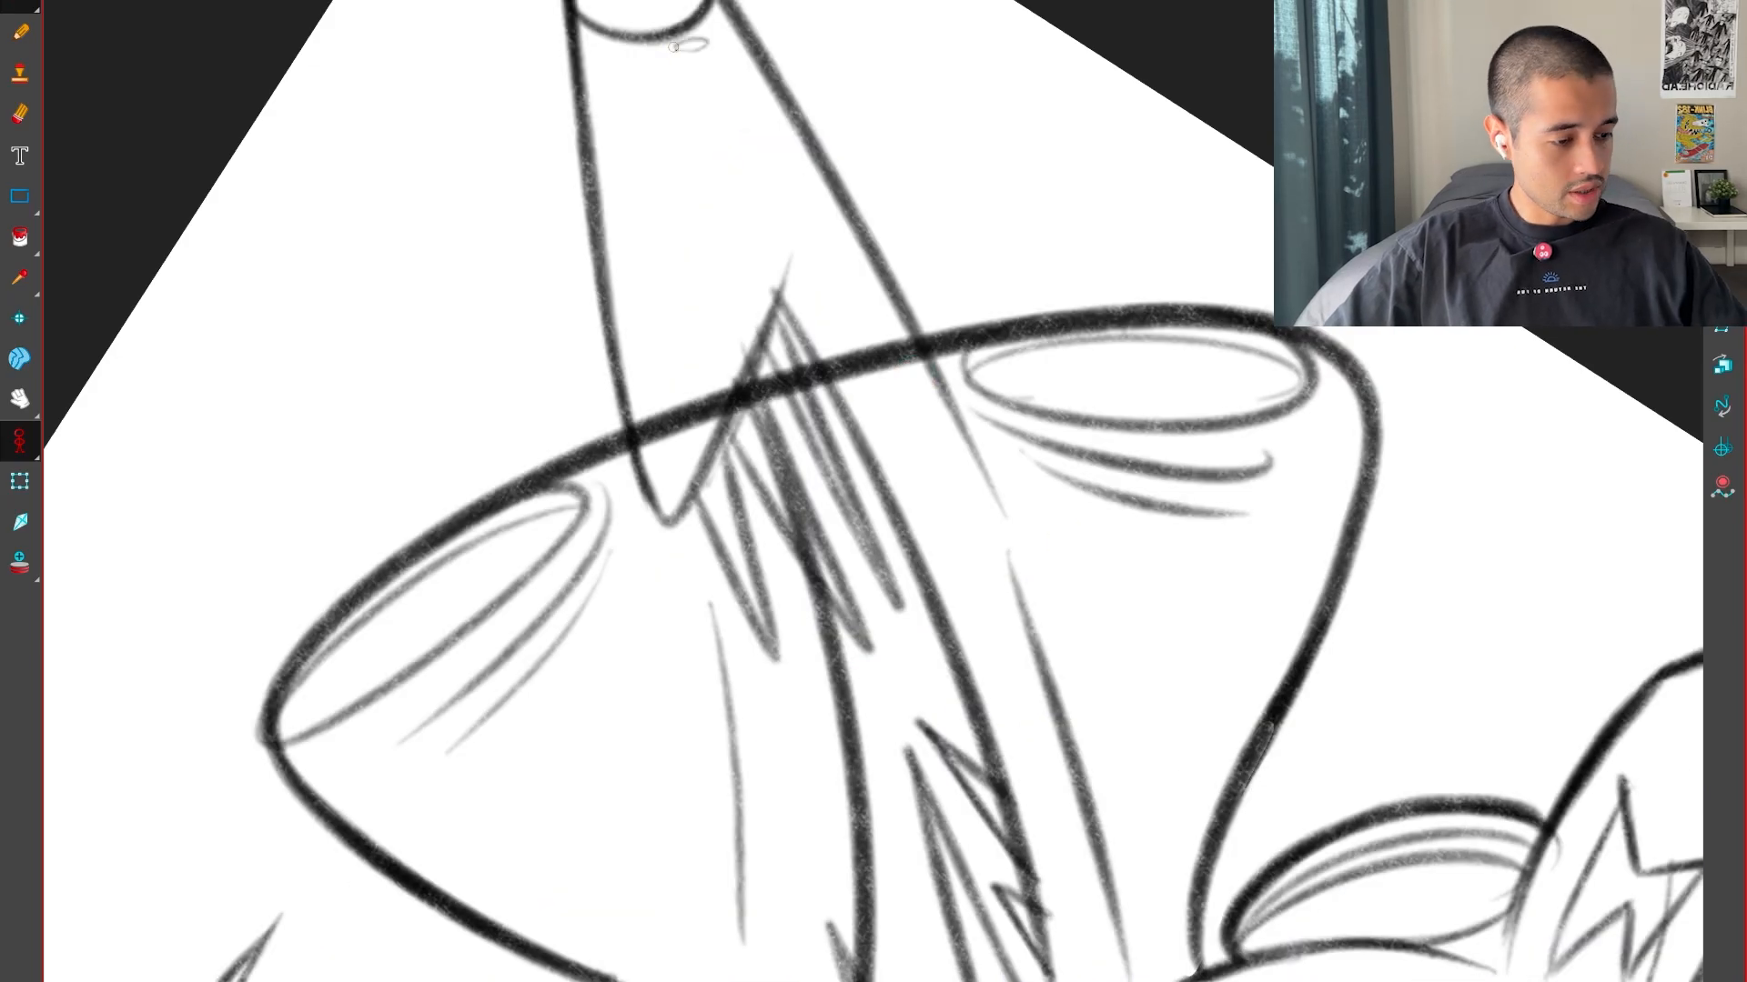
drag(673, 46, 786, 278)
key(Left)
key(Left)
drag(1040, 694, 1006, 471)
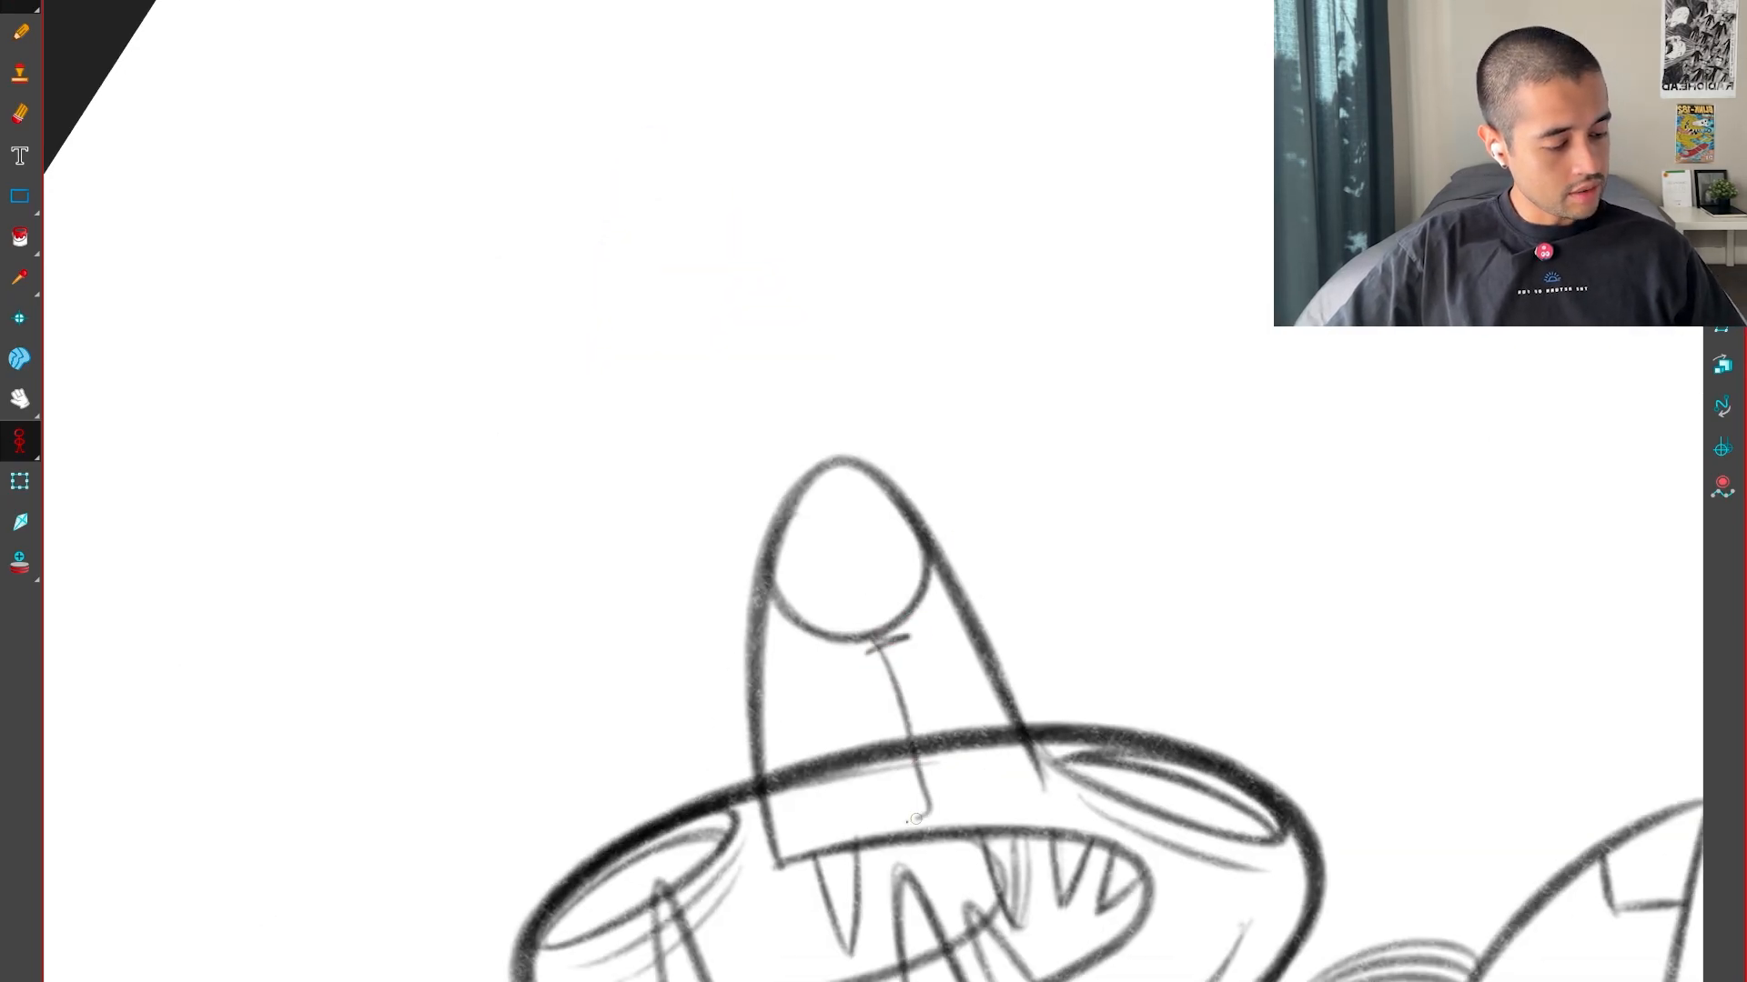
key(Right)
key(Right)
key(Left)
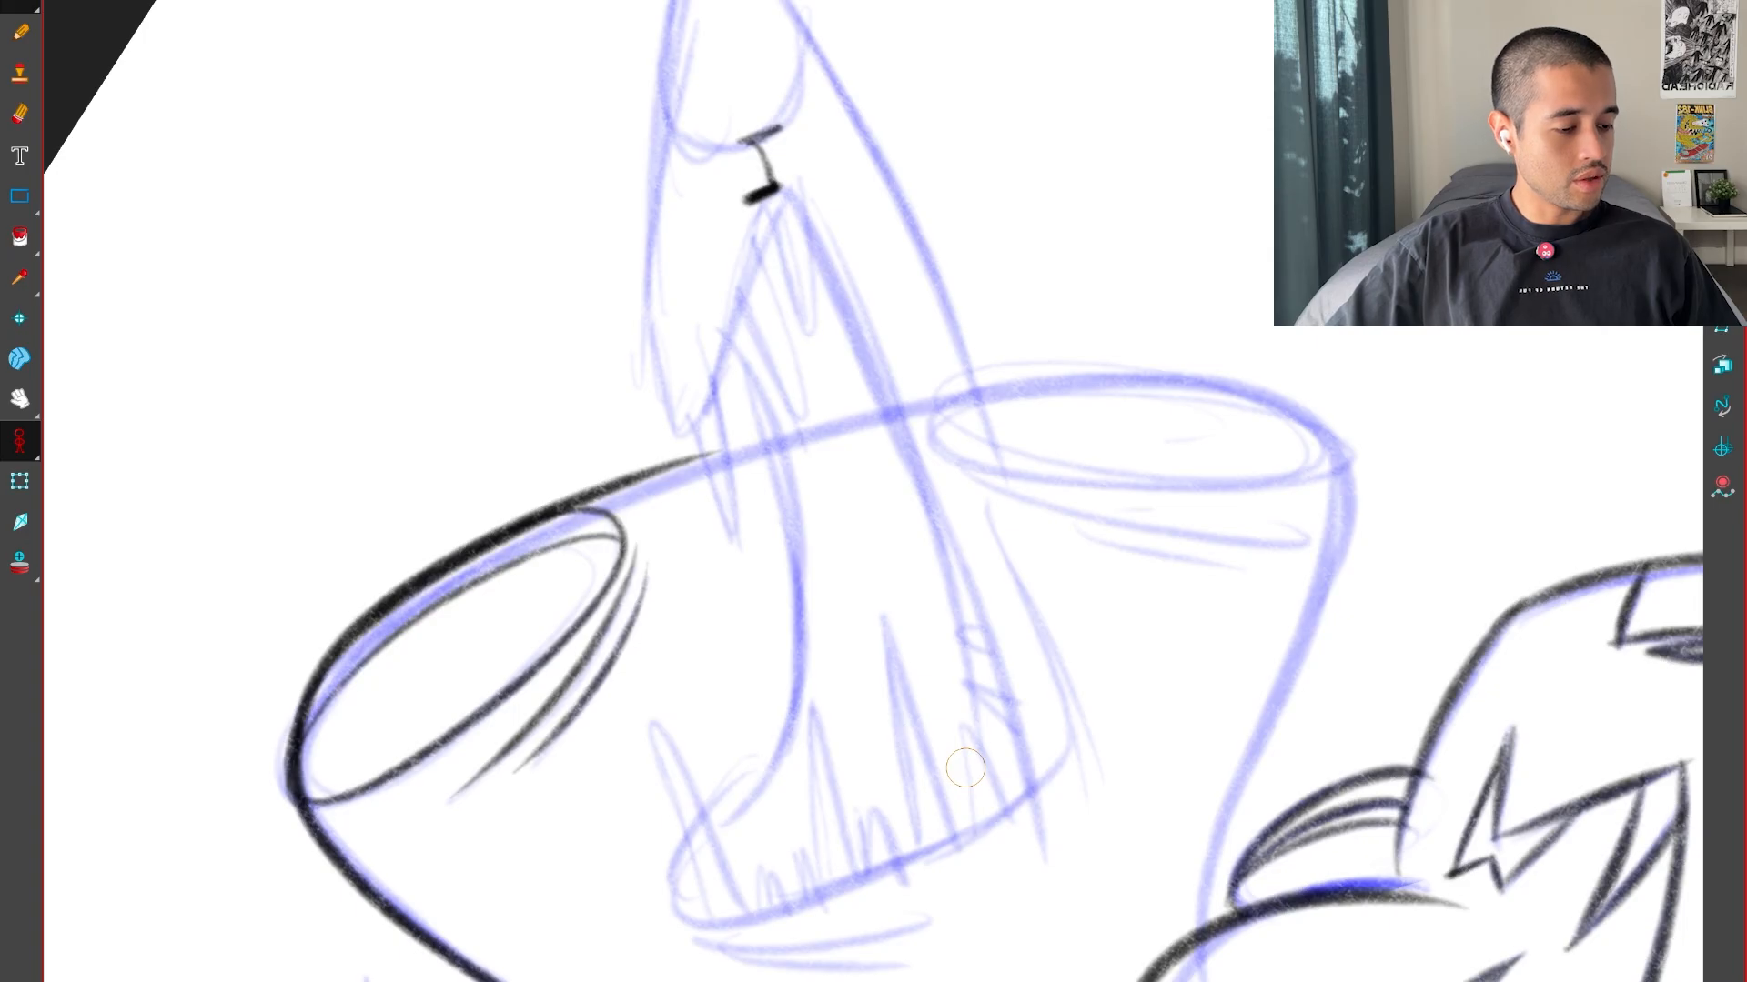
key(Right)
key(Left)
key(Right)
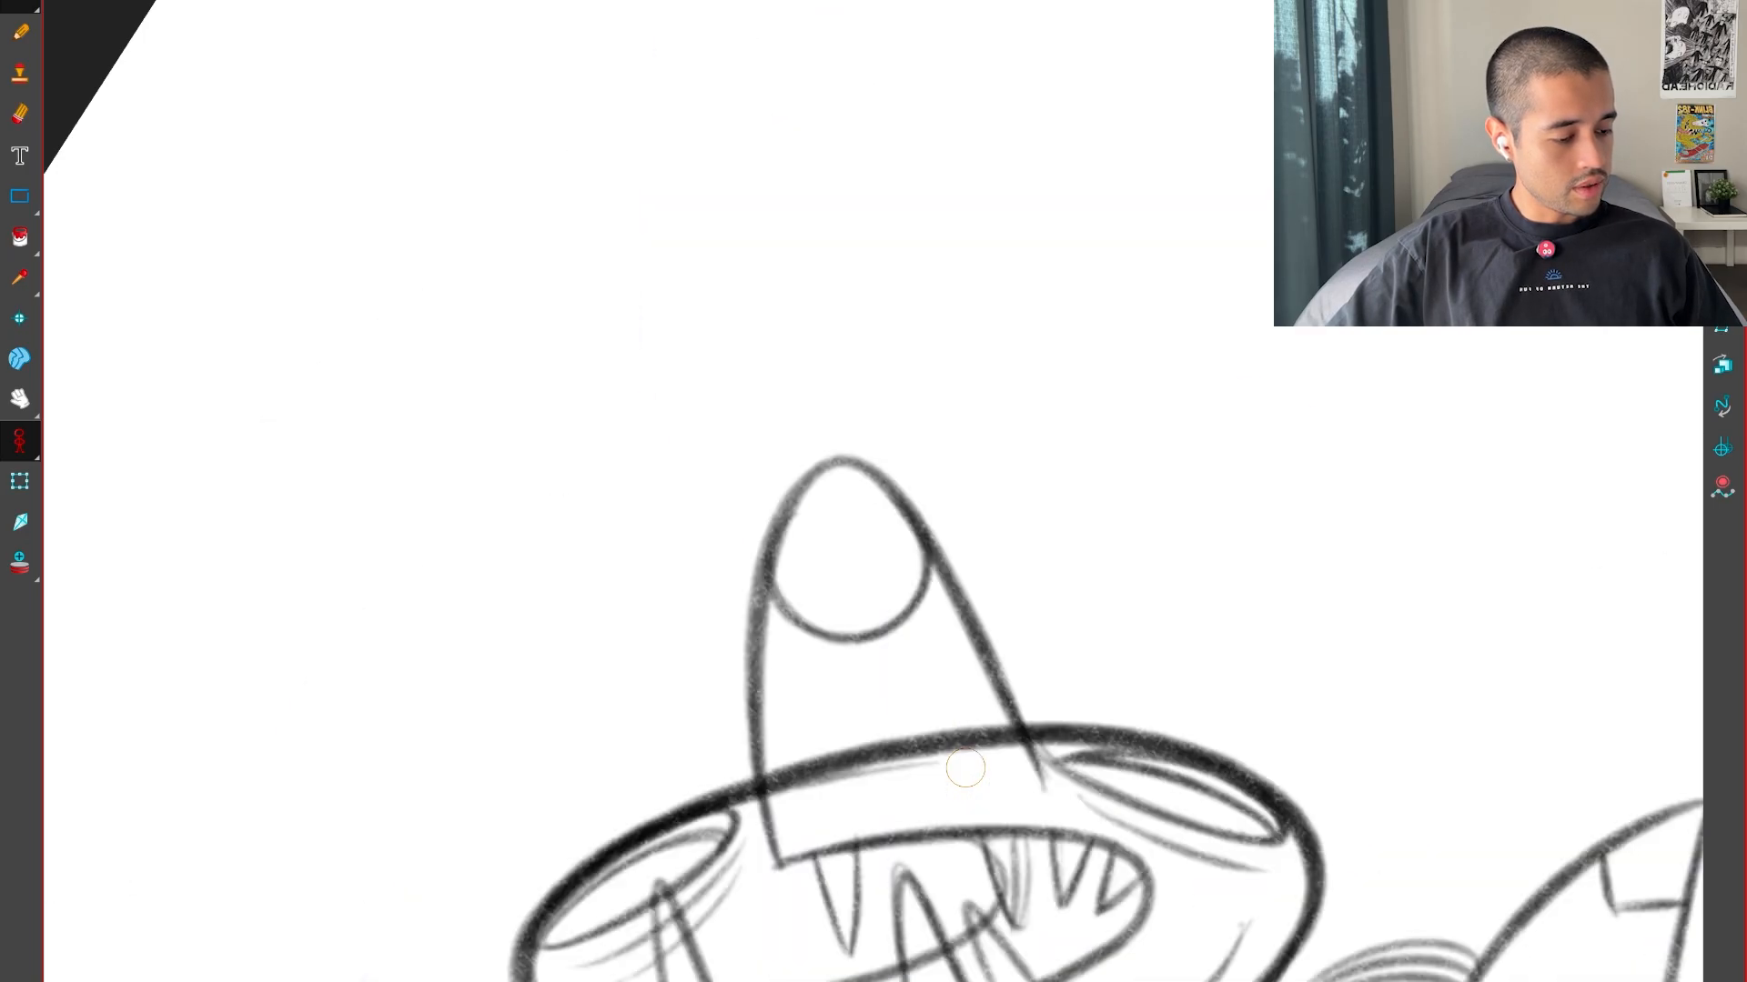
key(Left)
Try to ink the peak of the left head's upper lip as one bent curve, compare it with neighbouring poses and undo it
drag(890, 589, 917, 712)
drag(866, 428, 991, 482)
key(f)
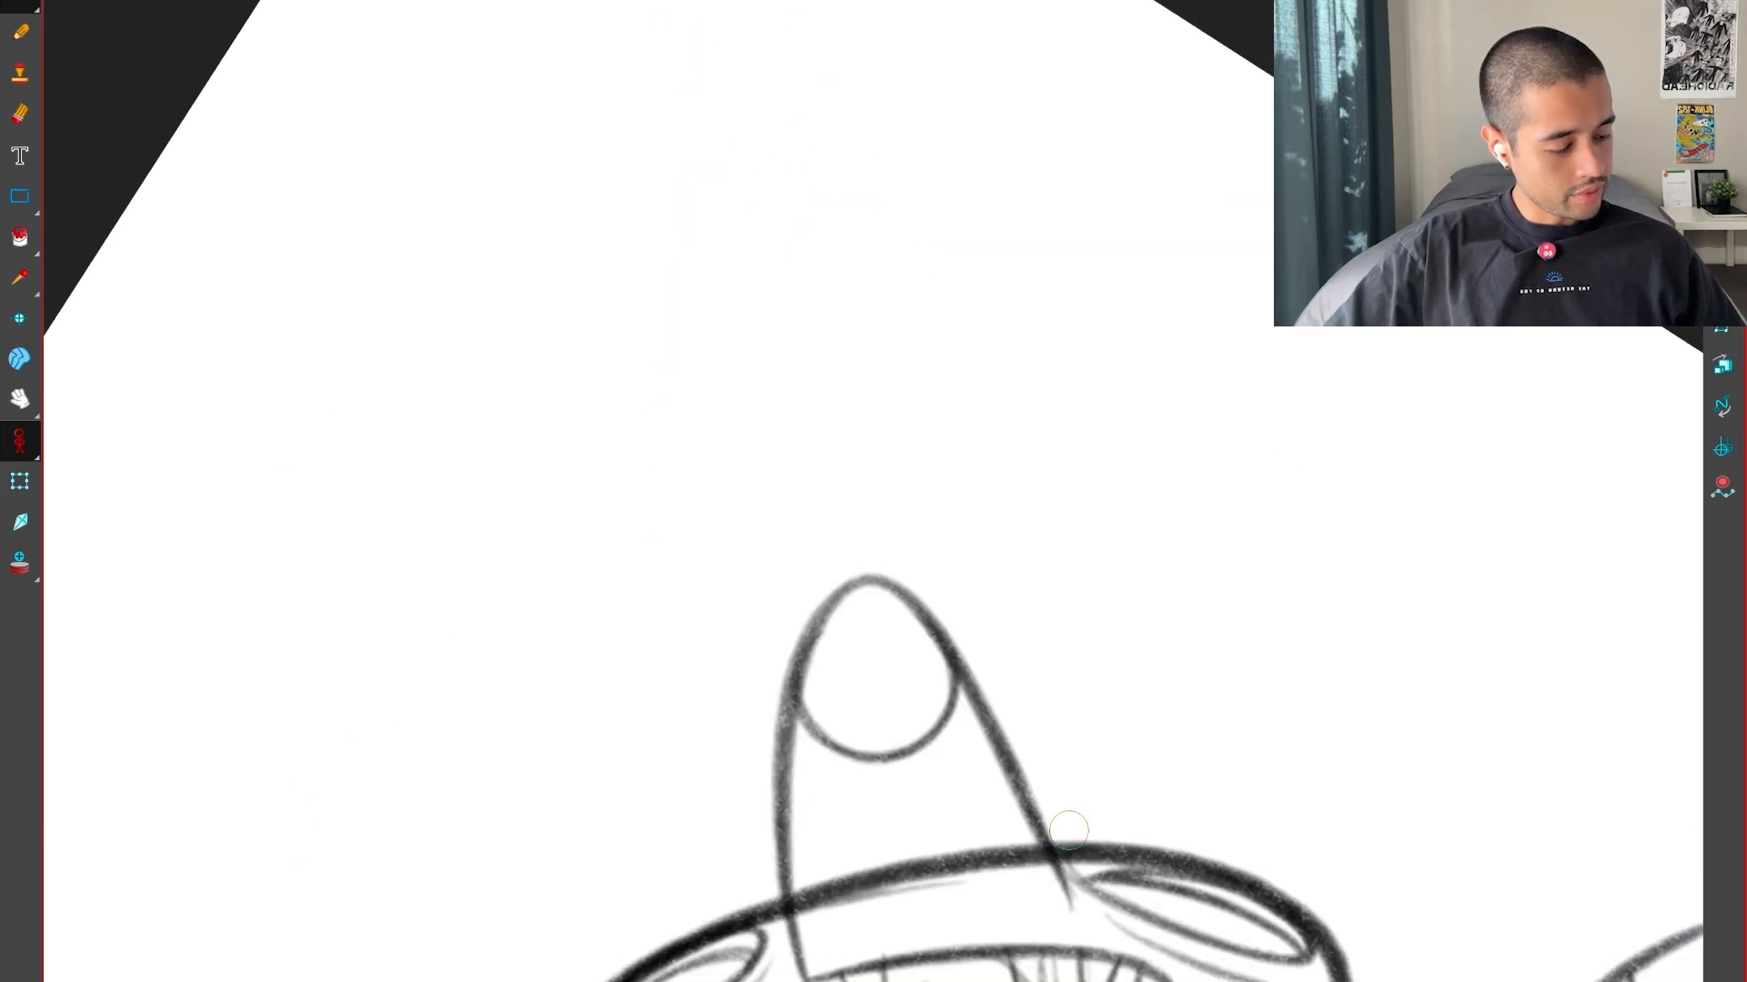
key(g)
key(g)
key(f)
key(f)
key(g)
key(g)
key(f)
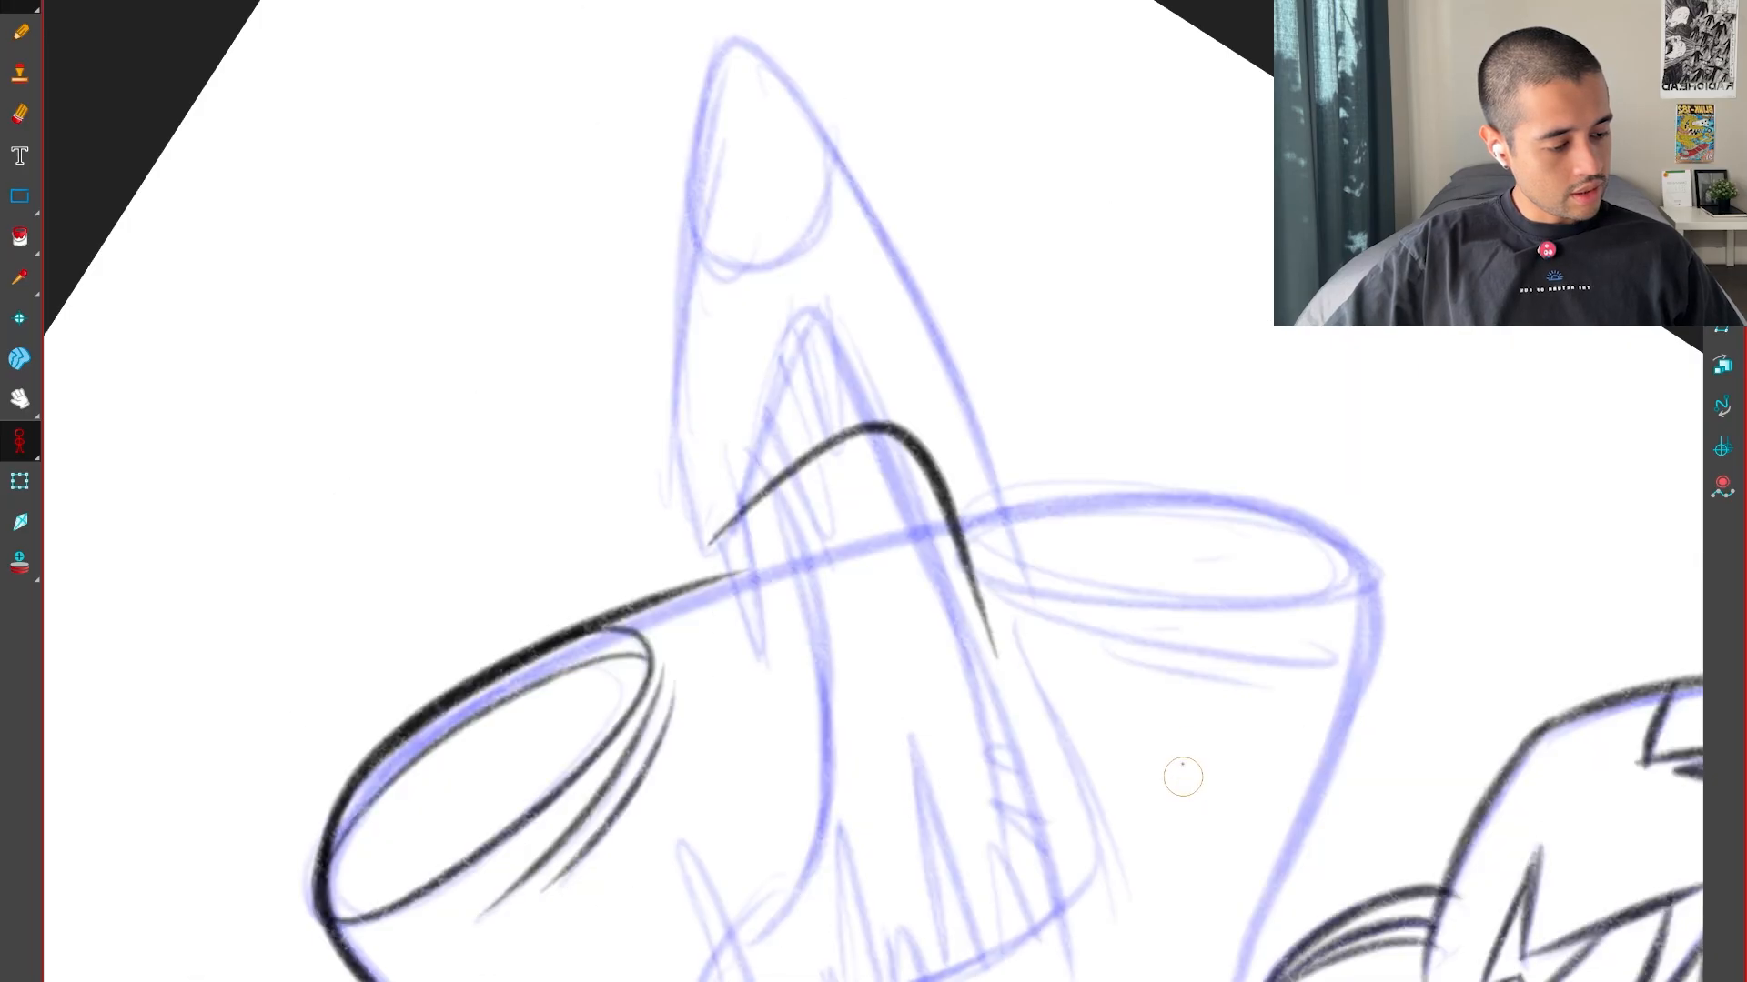
key(2)
key(2)
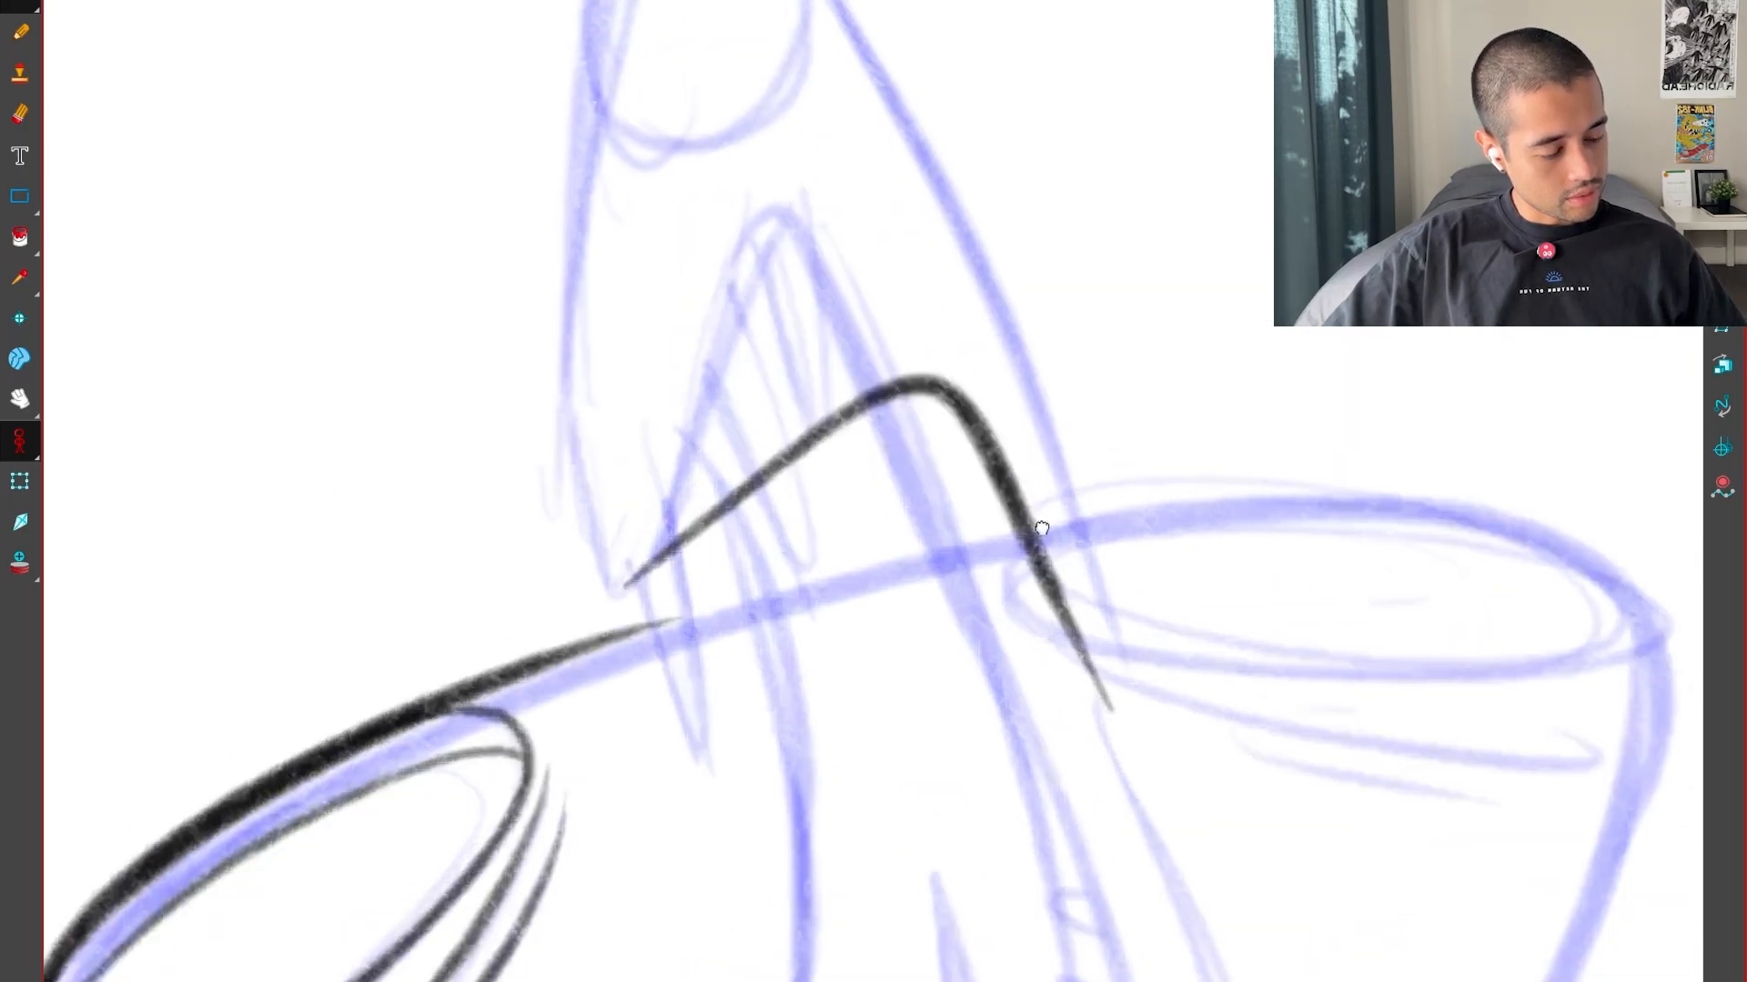
drag(1041, 527, 1077, 673)
key(ctrl+z)
Ink the left head's upper lip as a short front edge and a long edge running back along the mouth
drag(890, 566, 1076, 837)
key(f)
key(g)
key(g)
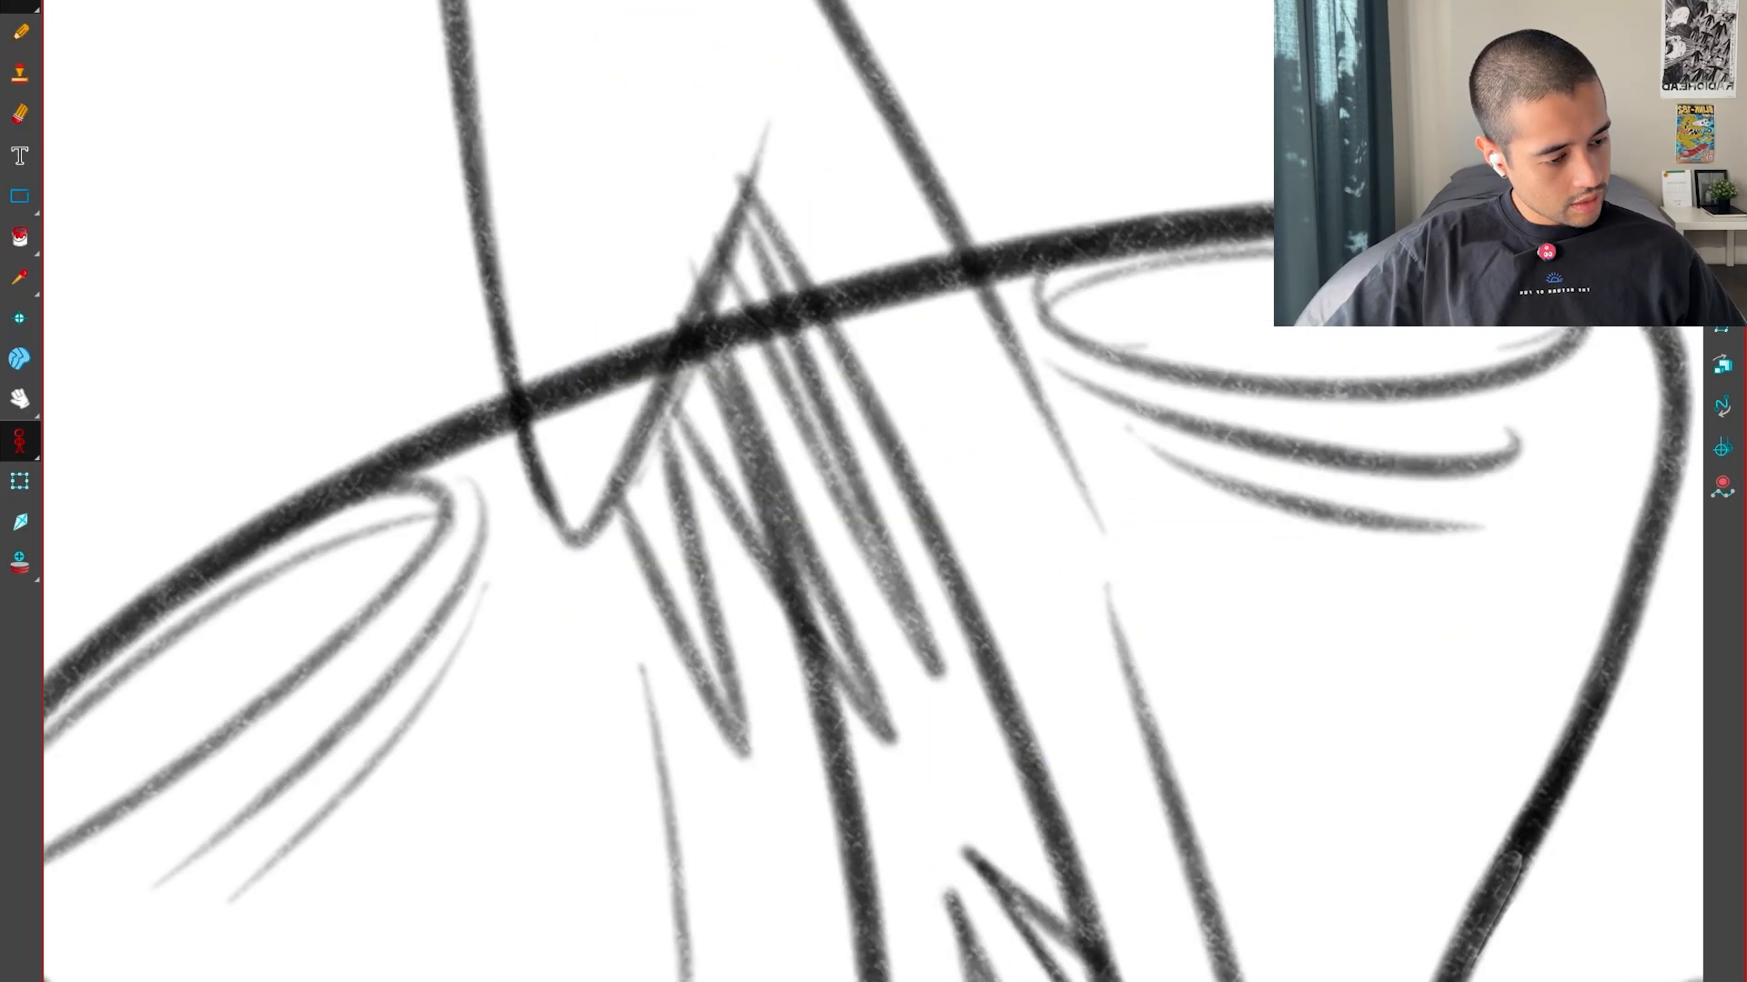
key(f)
drag(892, 673, 1204, 215)
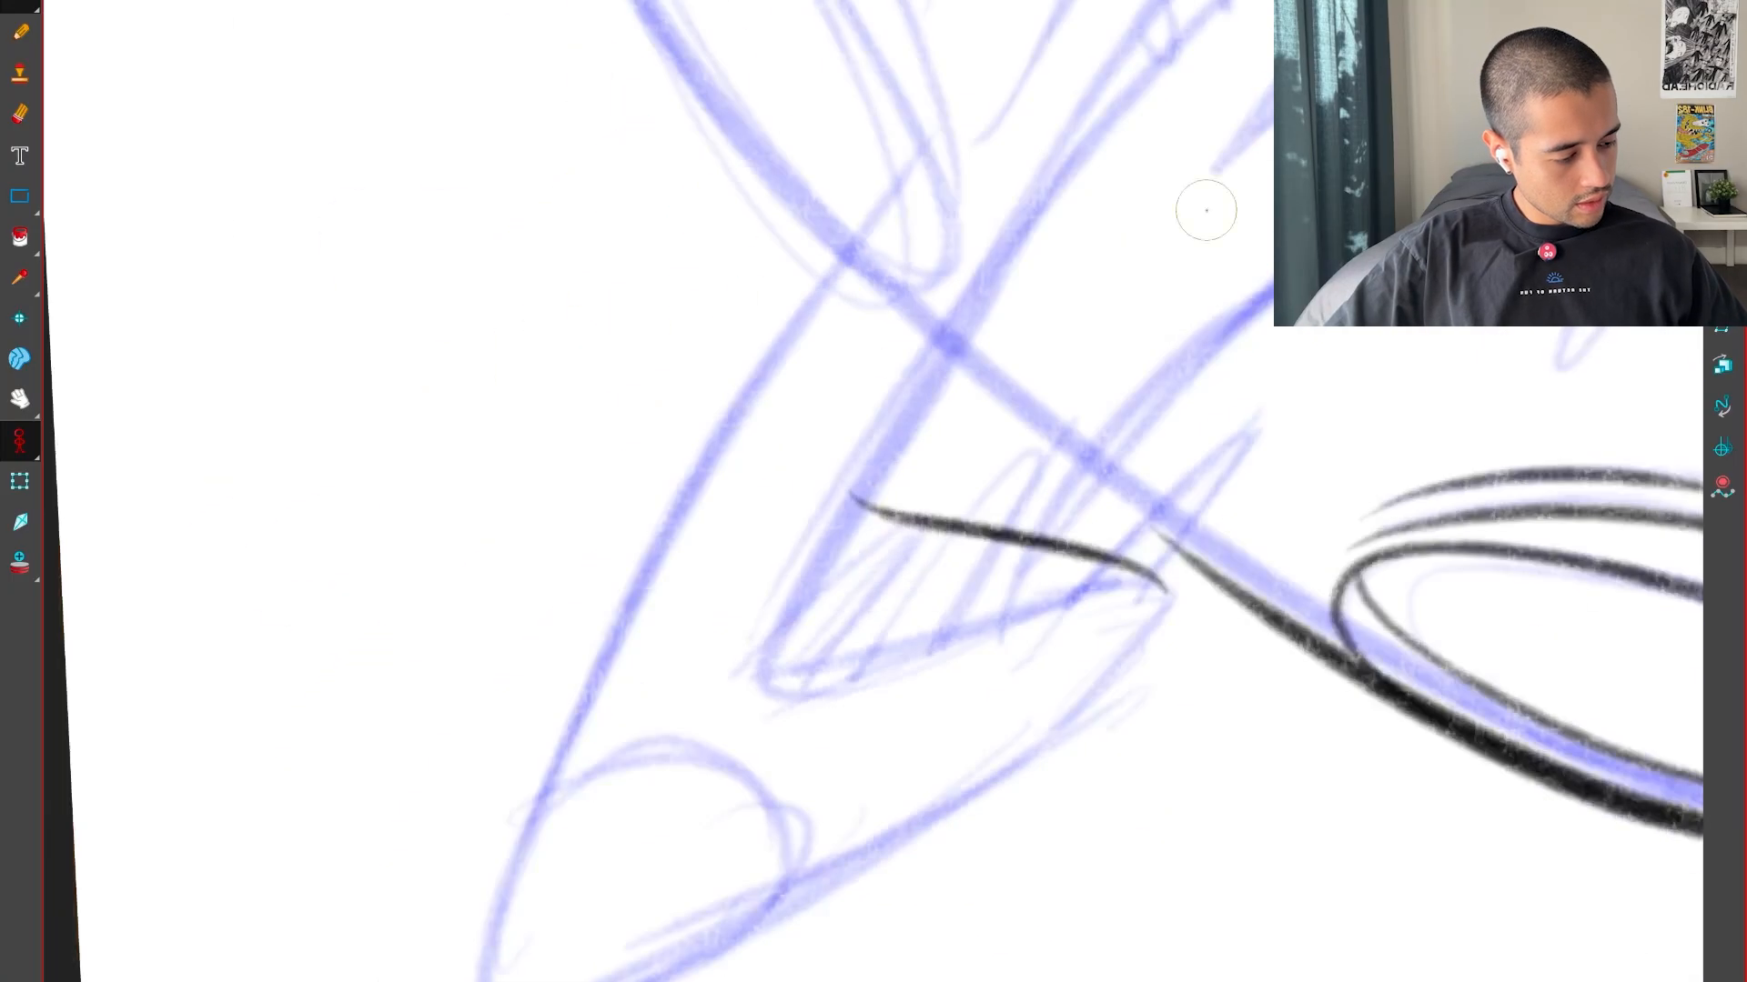
key(2)
drag(874, 379, 814, 692)
drag(794, 784, 1317, 1)
key(1)
key(1)
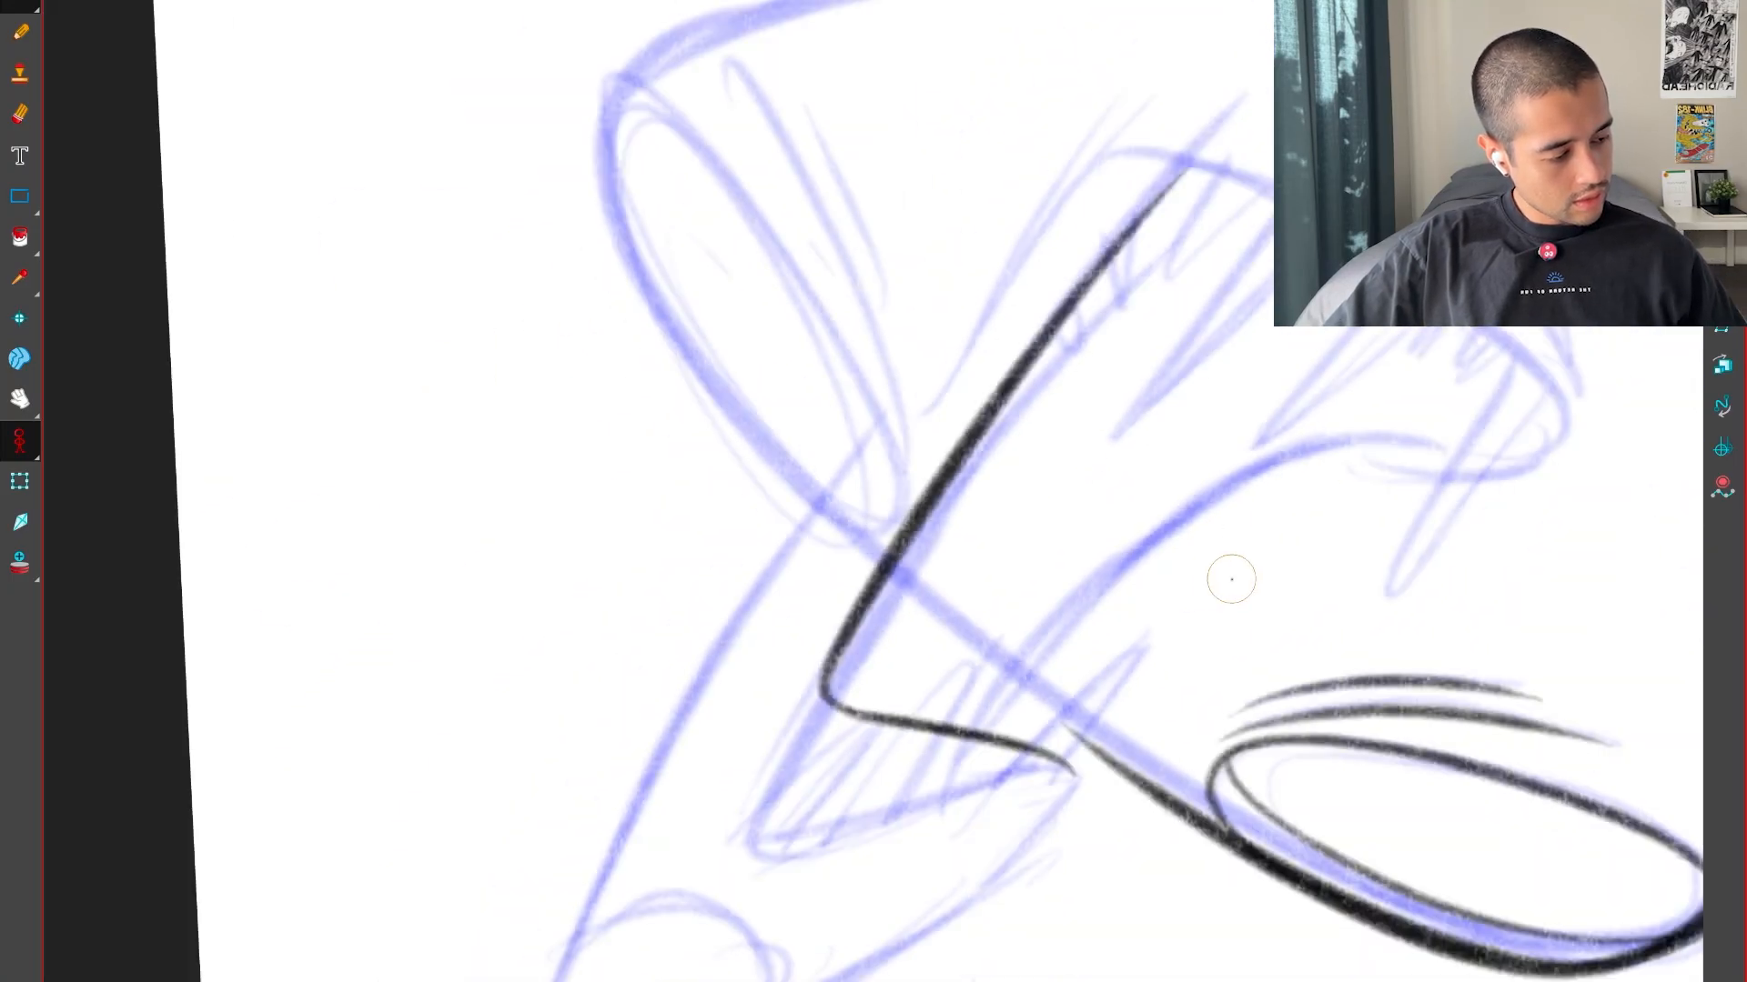
Reset the view rotation and compare the inked upper lip with the neighbouring poses
key(shift+x)
key(1)
key(1)
key(f)
key(g)
key(g)
key(f)
Check the neighbouring poses and ink the left head's front snout edge from the bottom of the upper lip up to the tip
key(f)
key(g)
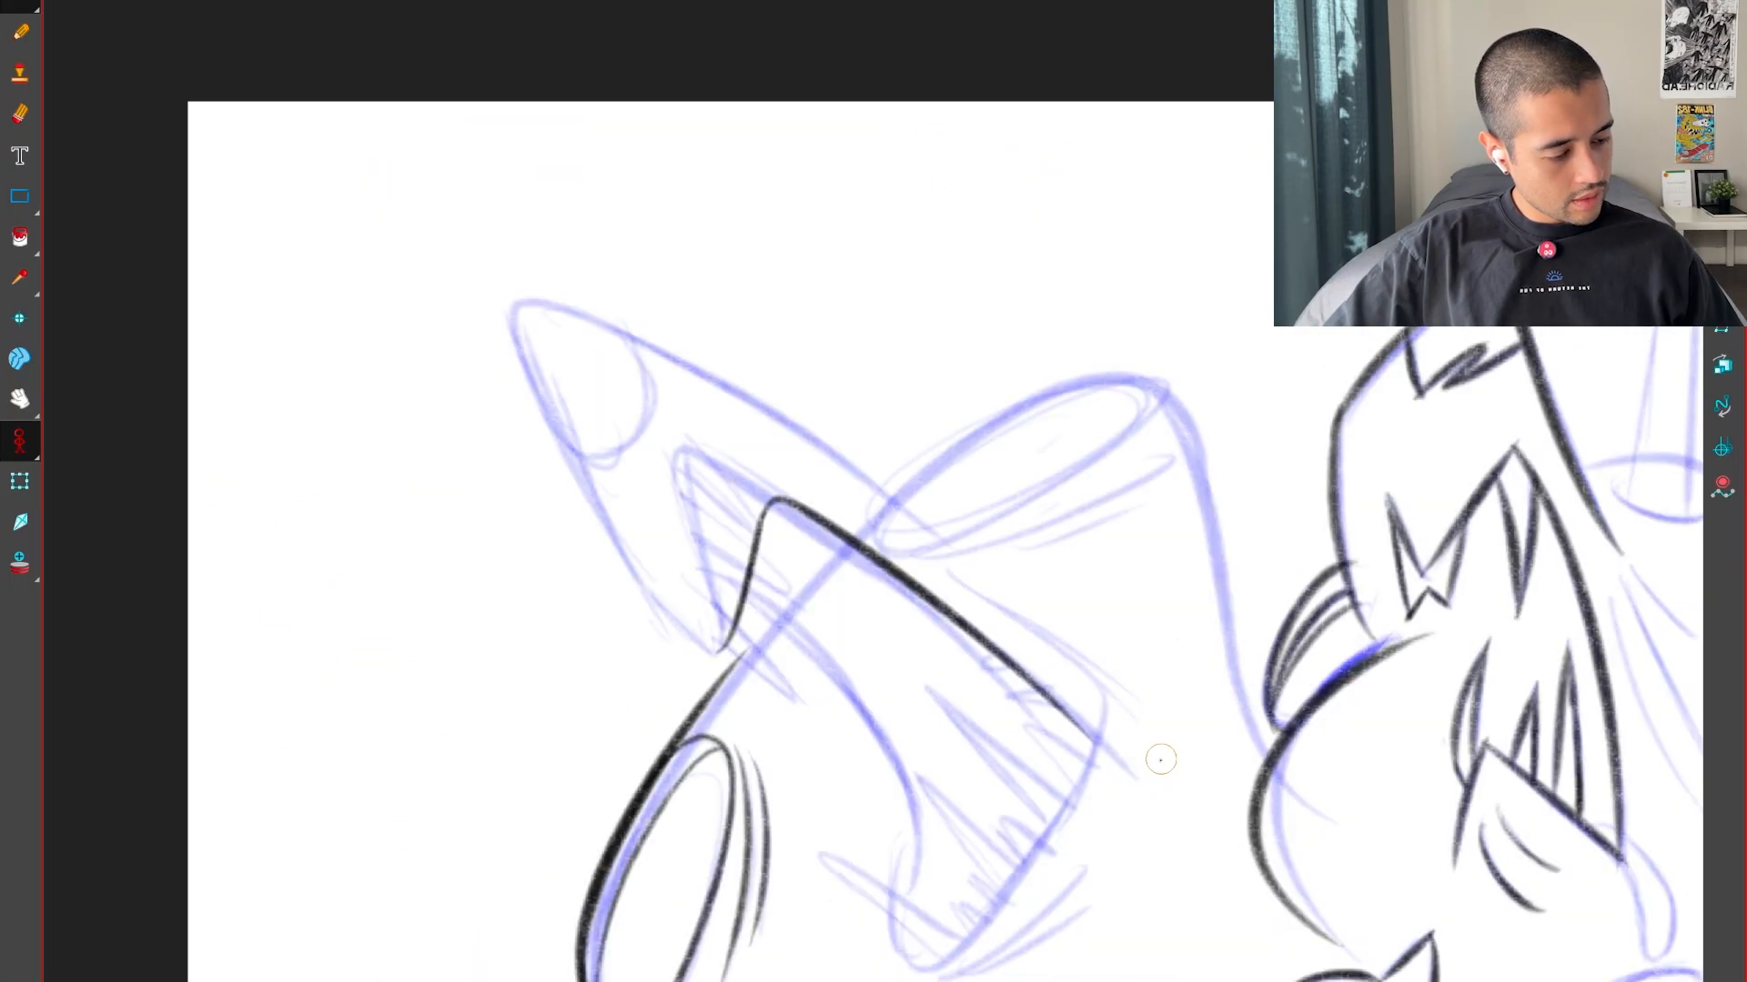
drag(1158, 761, 784, 882)
key(2)
drag(938, 469, 965, 717)
key(f)
key(g)
key(g)
key(f)
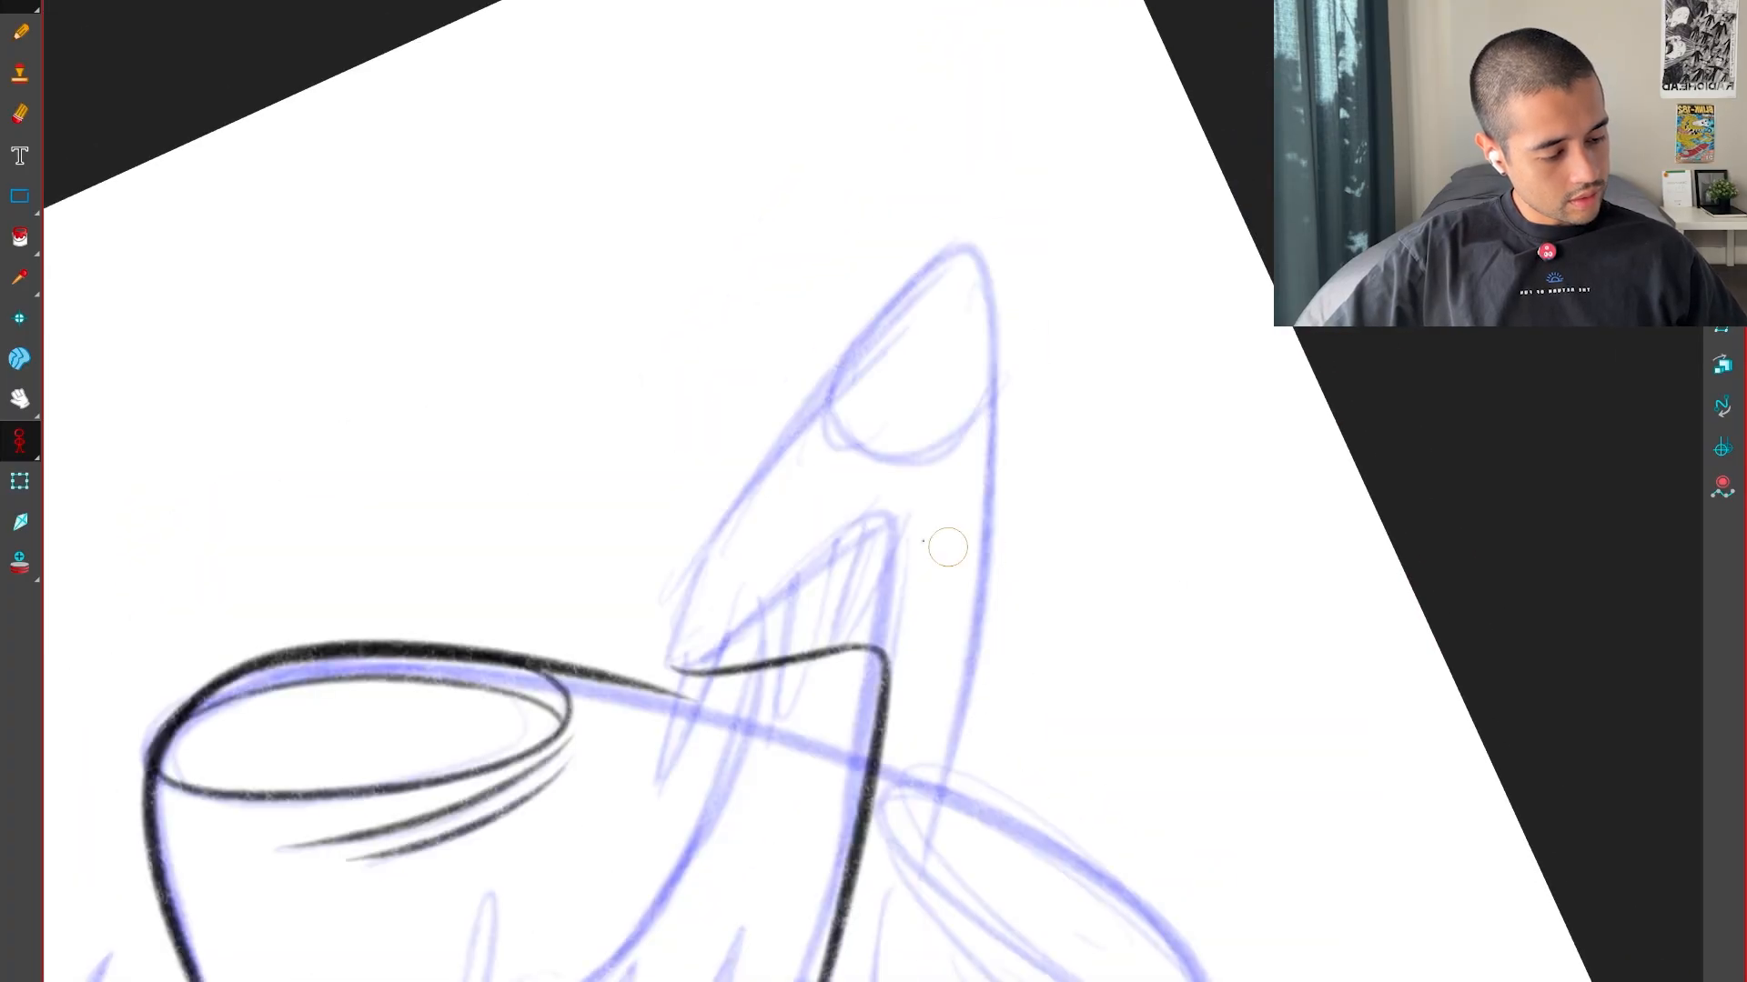
key(2)
key(2)
drag(683, 733, 713, 840)
drag(881, 368, 1040, 202)
key(shift+x)
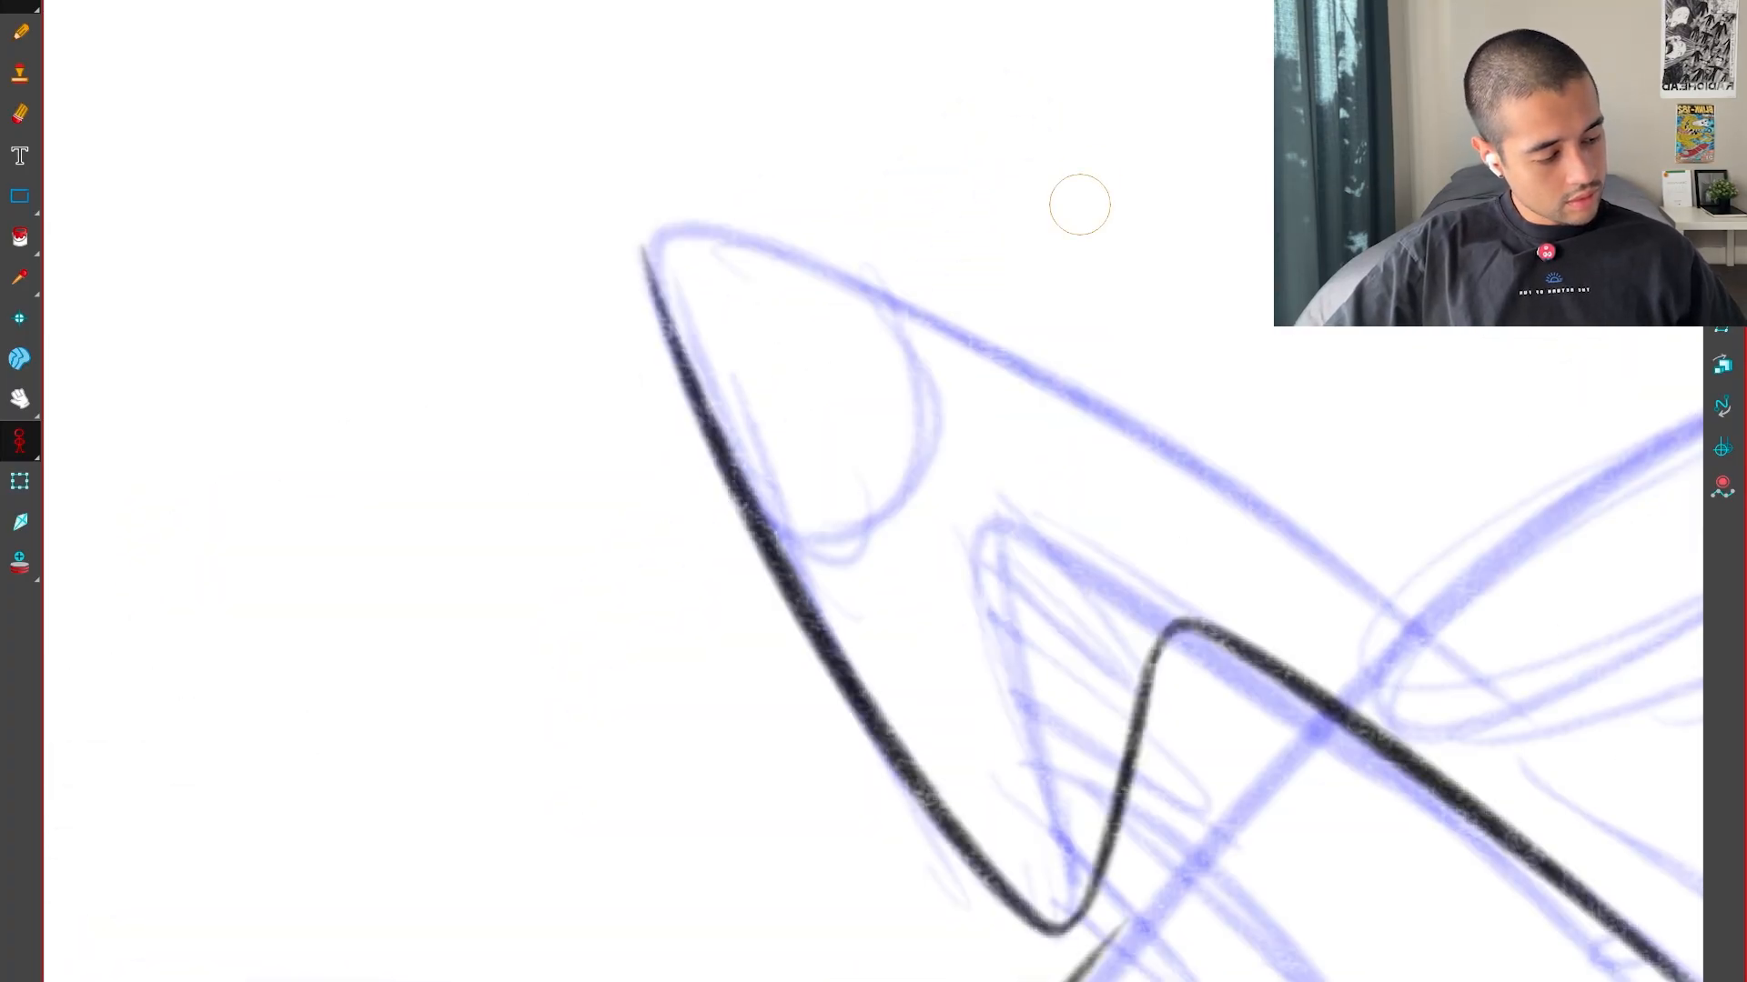
Compare the snout edge with the neighbouring poses and ink its rounded turn around the tip
ctrl+alt+drag(1031, 880, 1252, 577)
key(1)
key(1)
key(f)
key(g)
key(g)
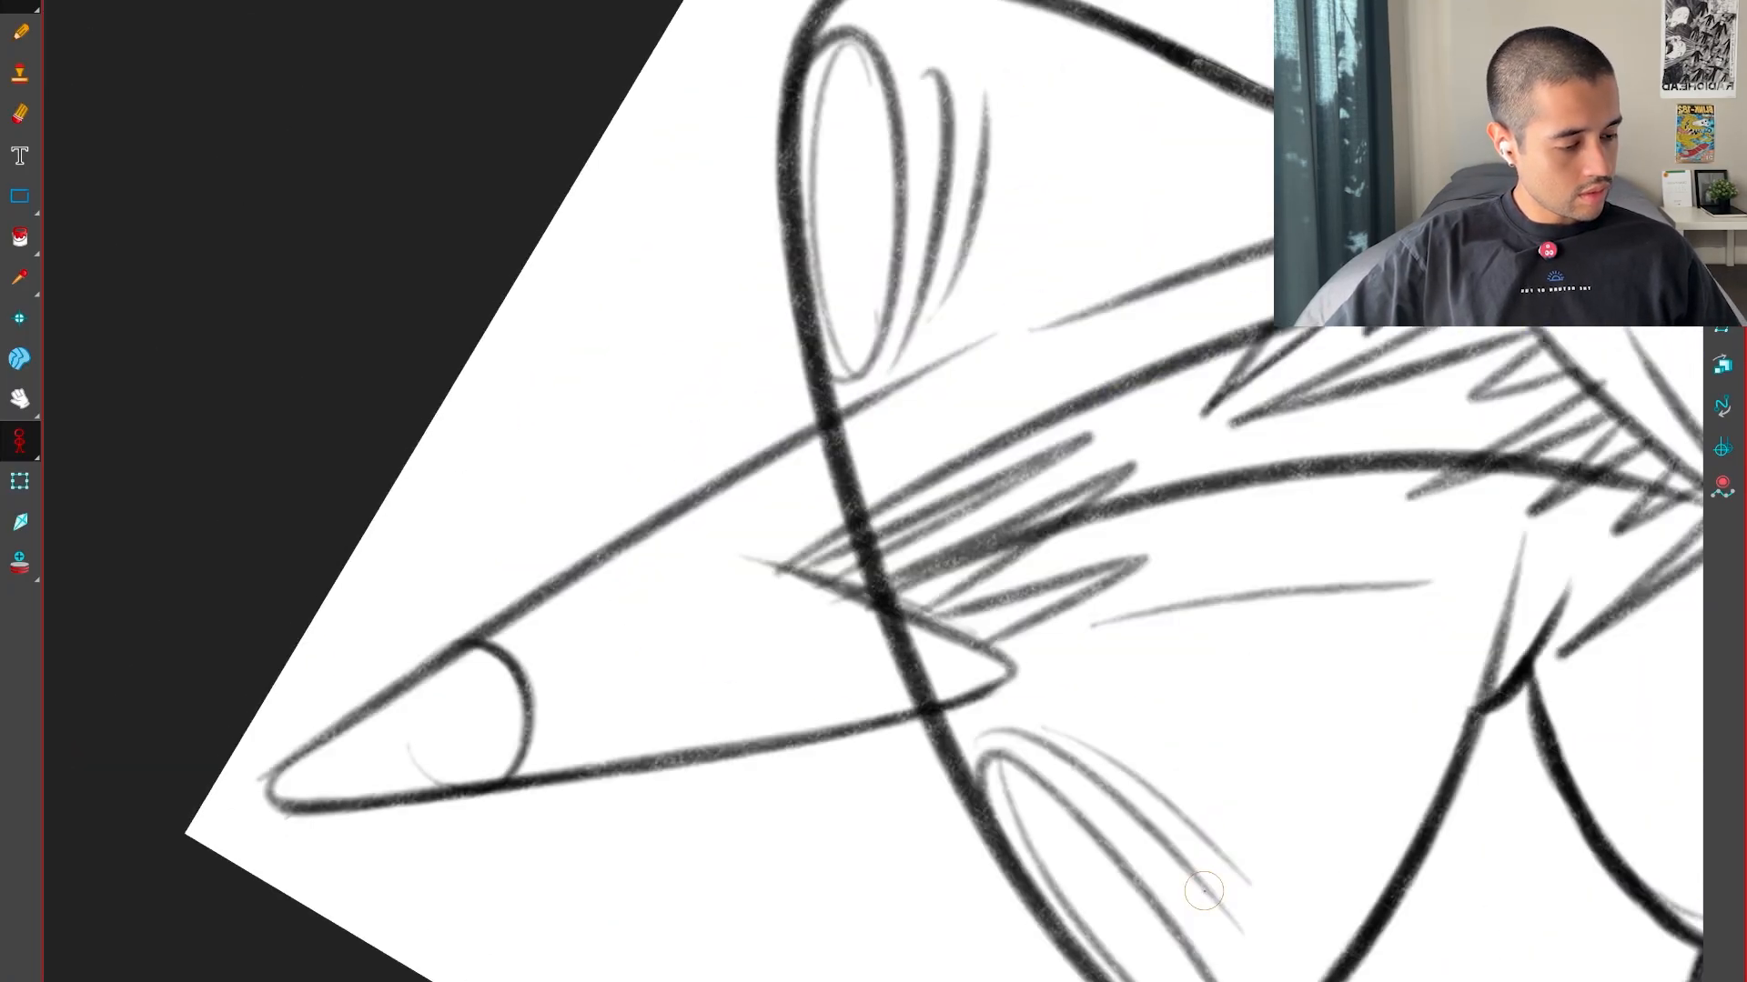
key(f)
ctrl+alt+drag(1214, 917, 1324, 778)
key(2)
key(2)
drag(674, 760, 654, 891)
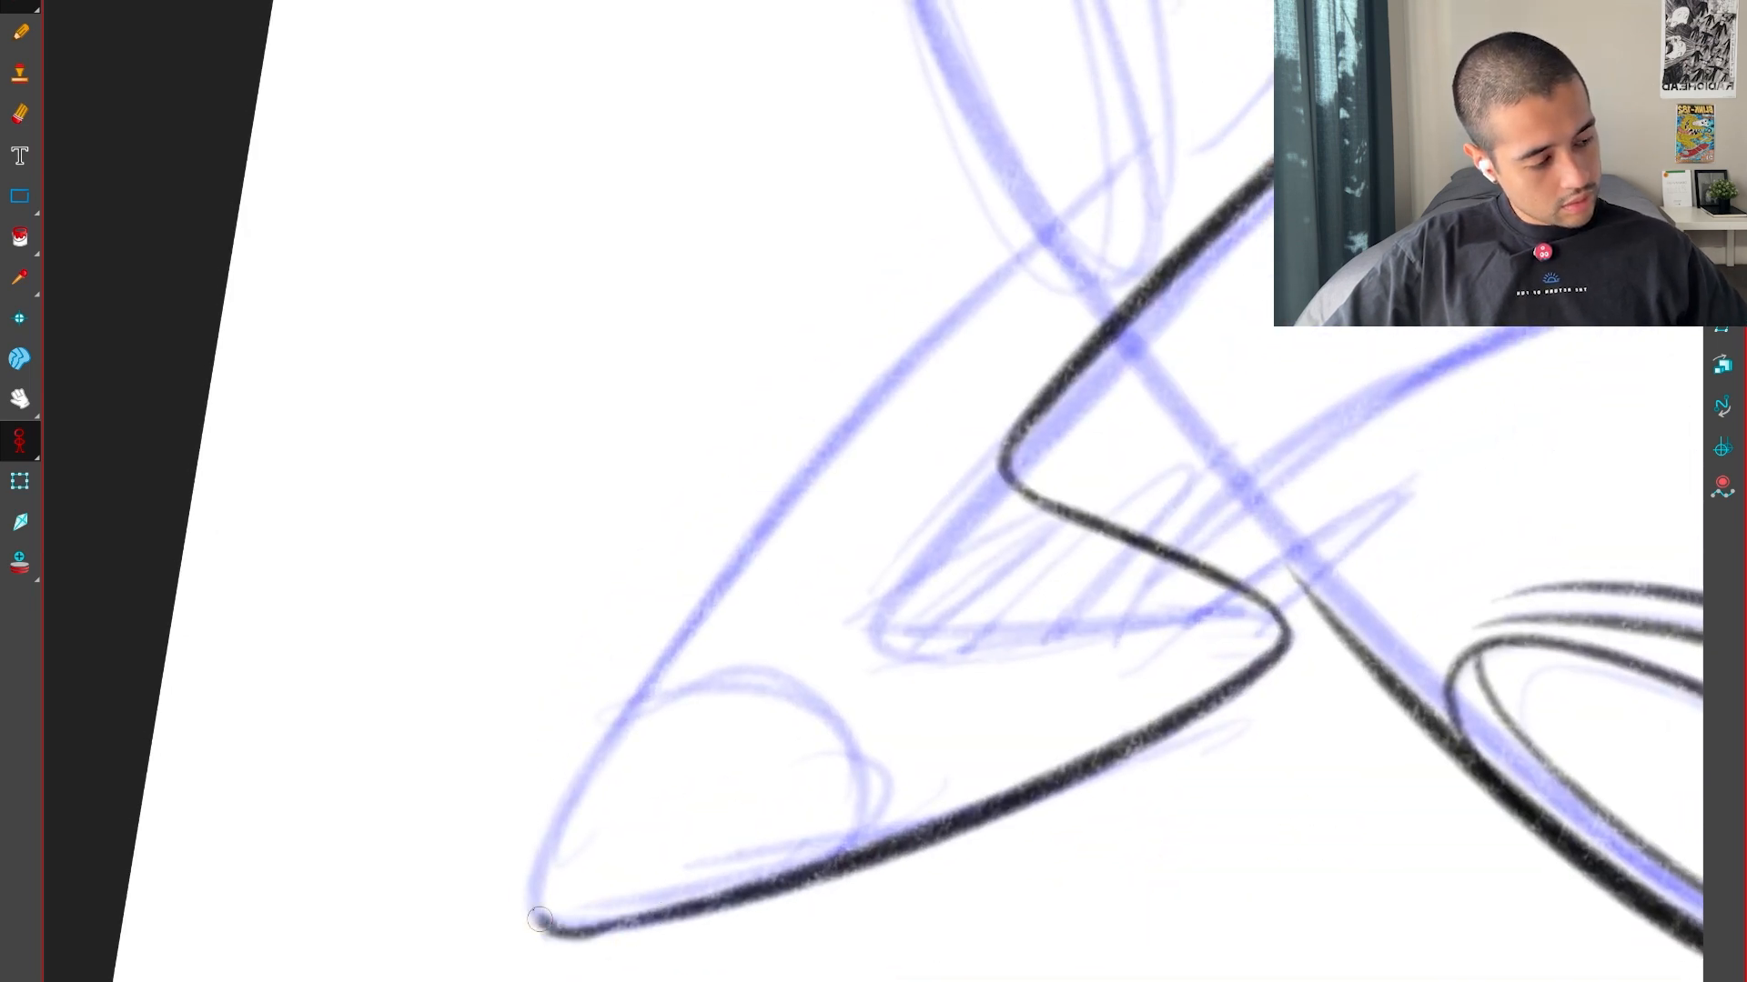
key(shift+x)
Ink the snout's top edge as a long curve from the tip back over the upper lip
key(1)
key(1)
key(1)
key(2)
key(2)
drag(836, 613, 1032, 745)
key(2)
key(2)
key(1)
key(1)
key(1)
key(1)
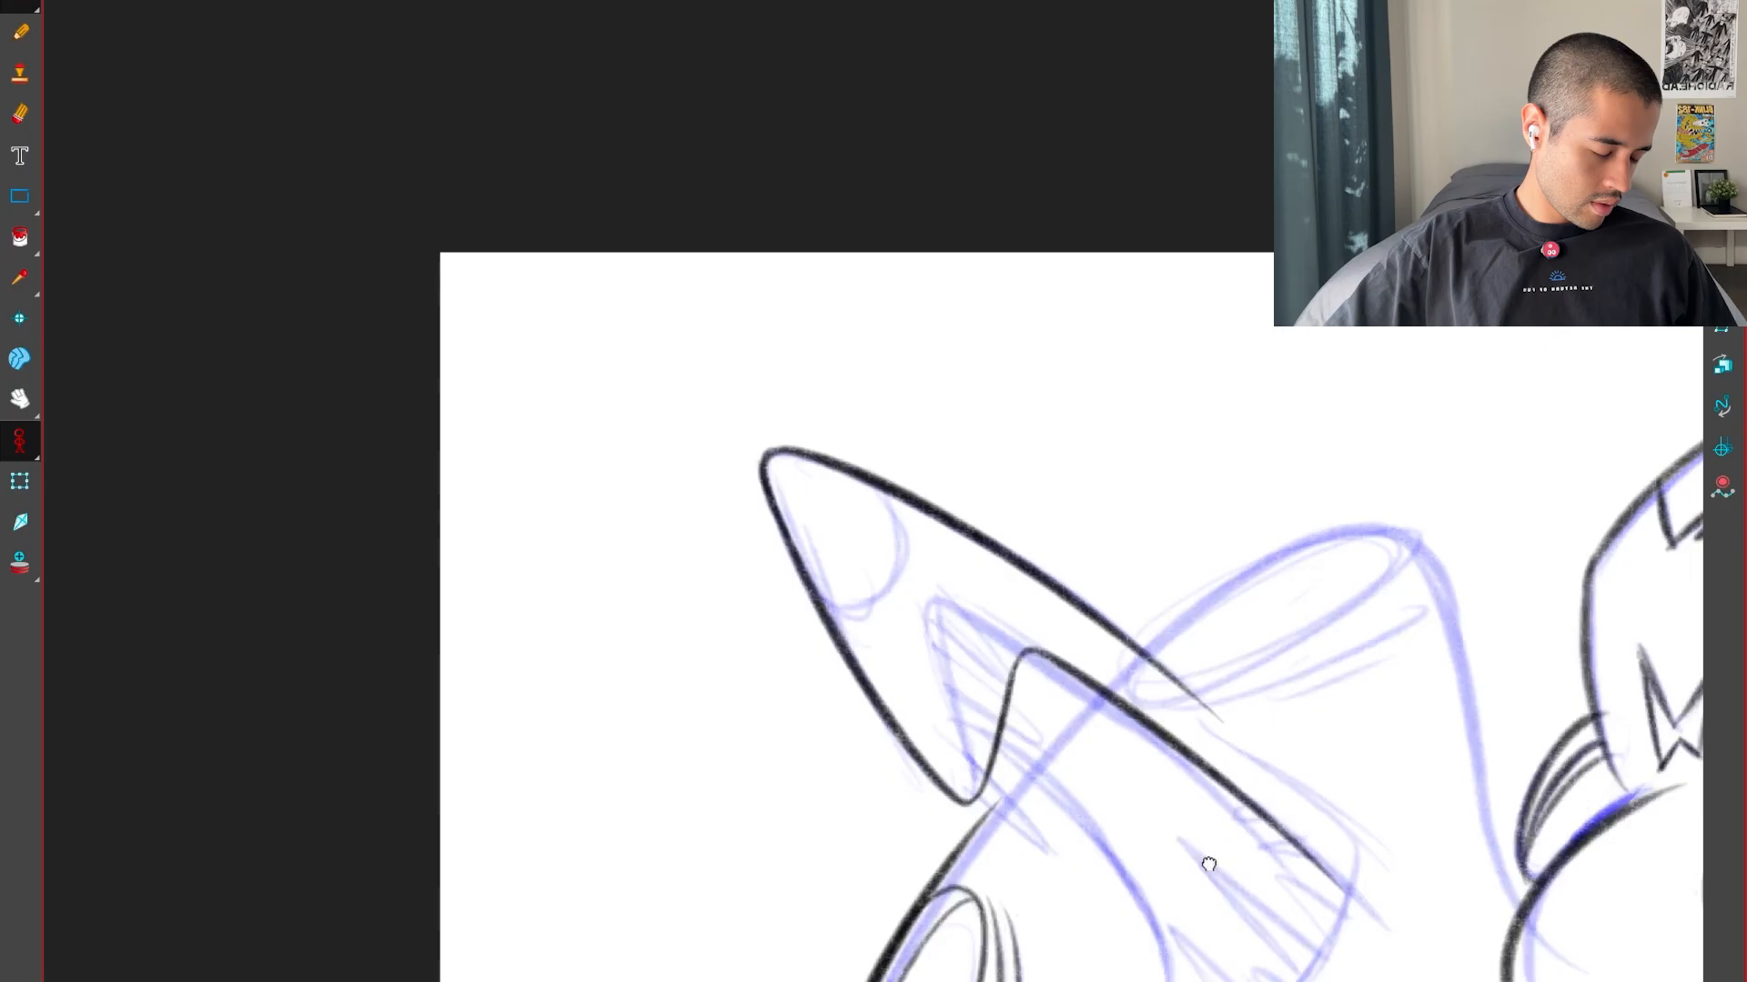
Compare the snout with the neighbouring poses and extend its top line backwards with a separate tapered stroke after a small gap
drag(1209, 865, 1057, 766)
key(f)
key(g)
key(g)
key(f)
key(f)
key(g)
ctrl+alt+drag(1245, 853, 1217, 366)
key(2)
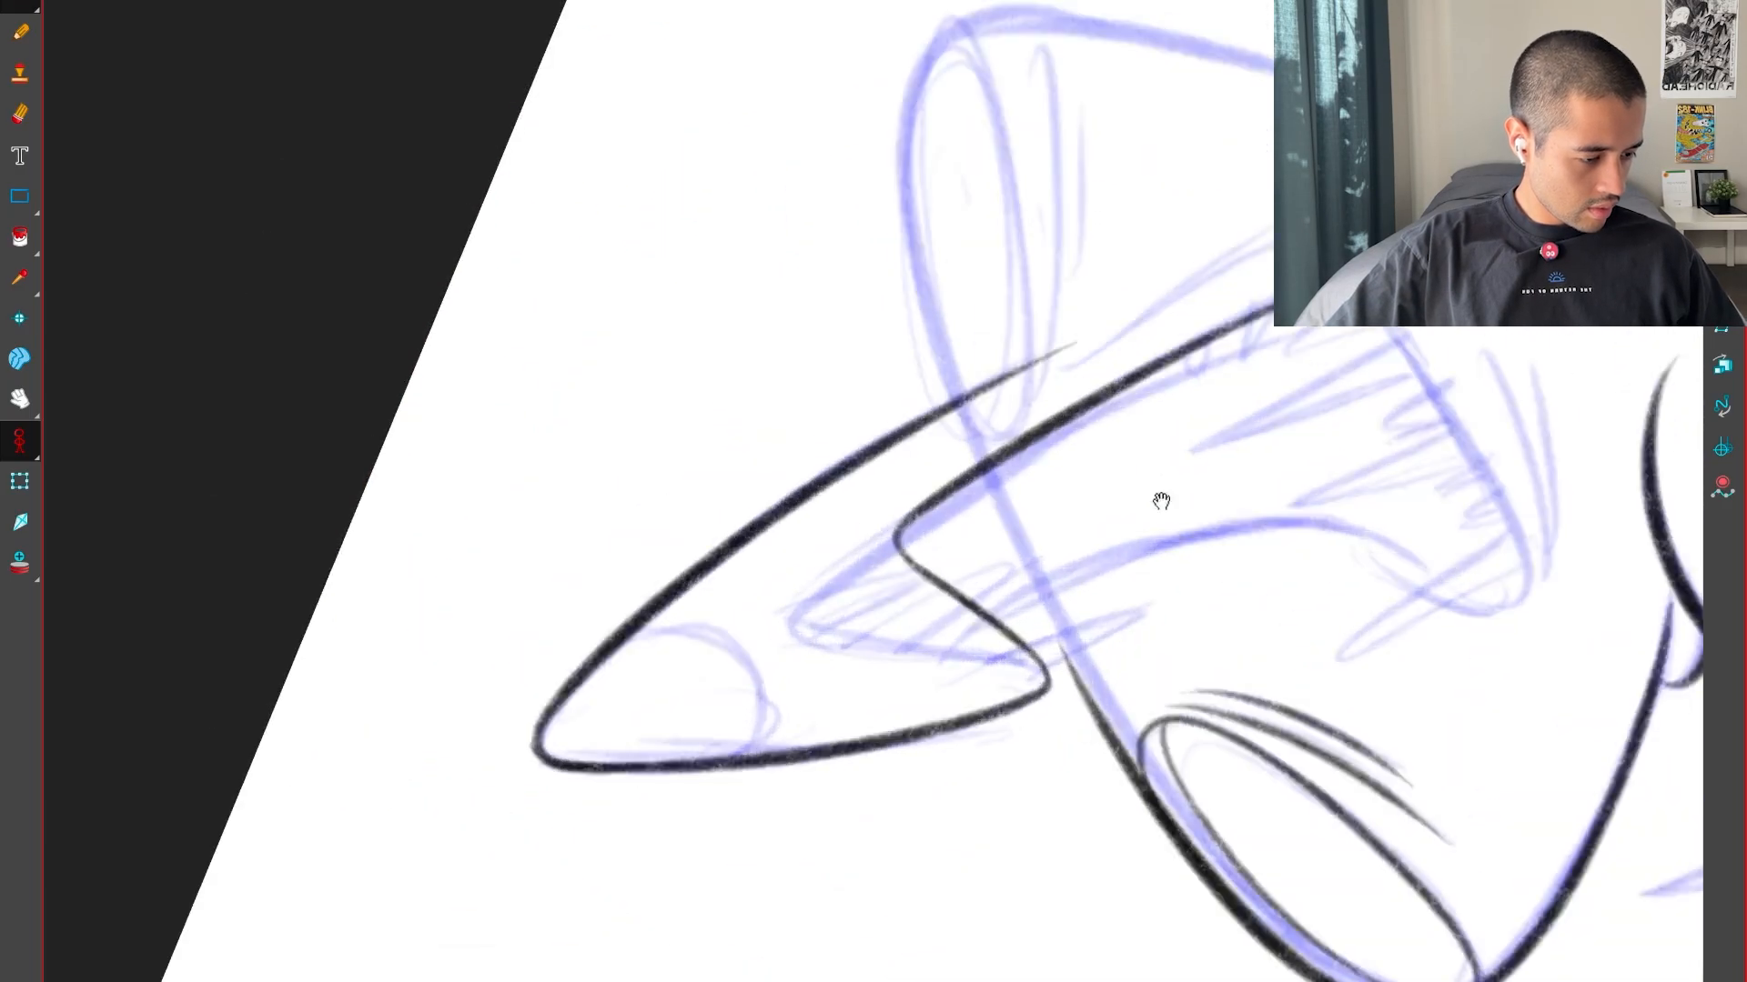
drag(1162, 500, 1012, 704)
key(2)
key(2)
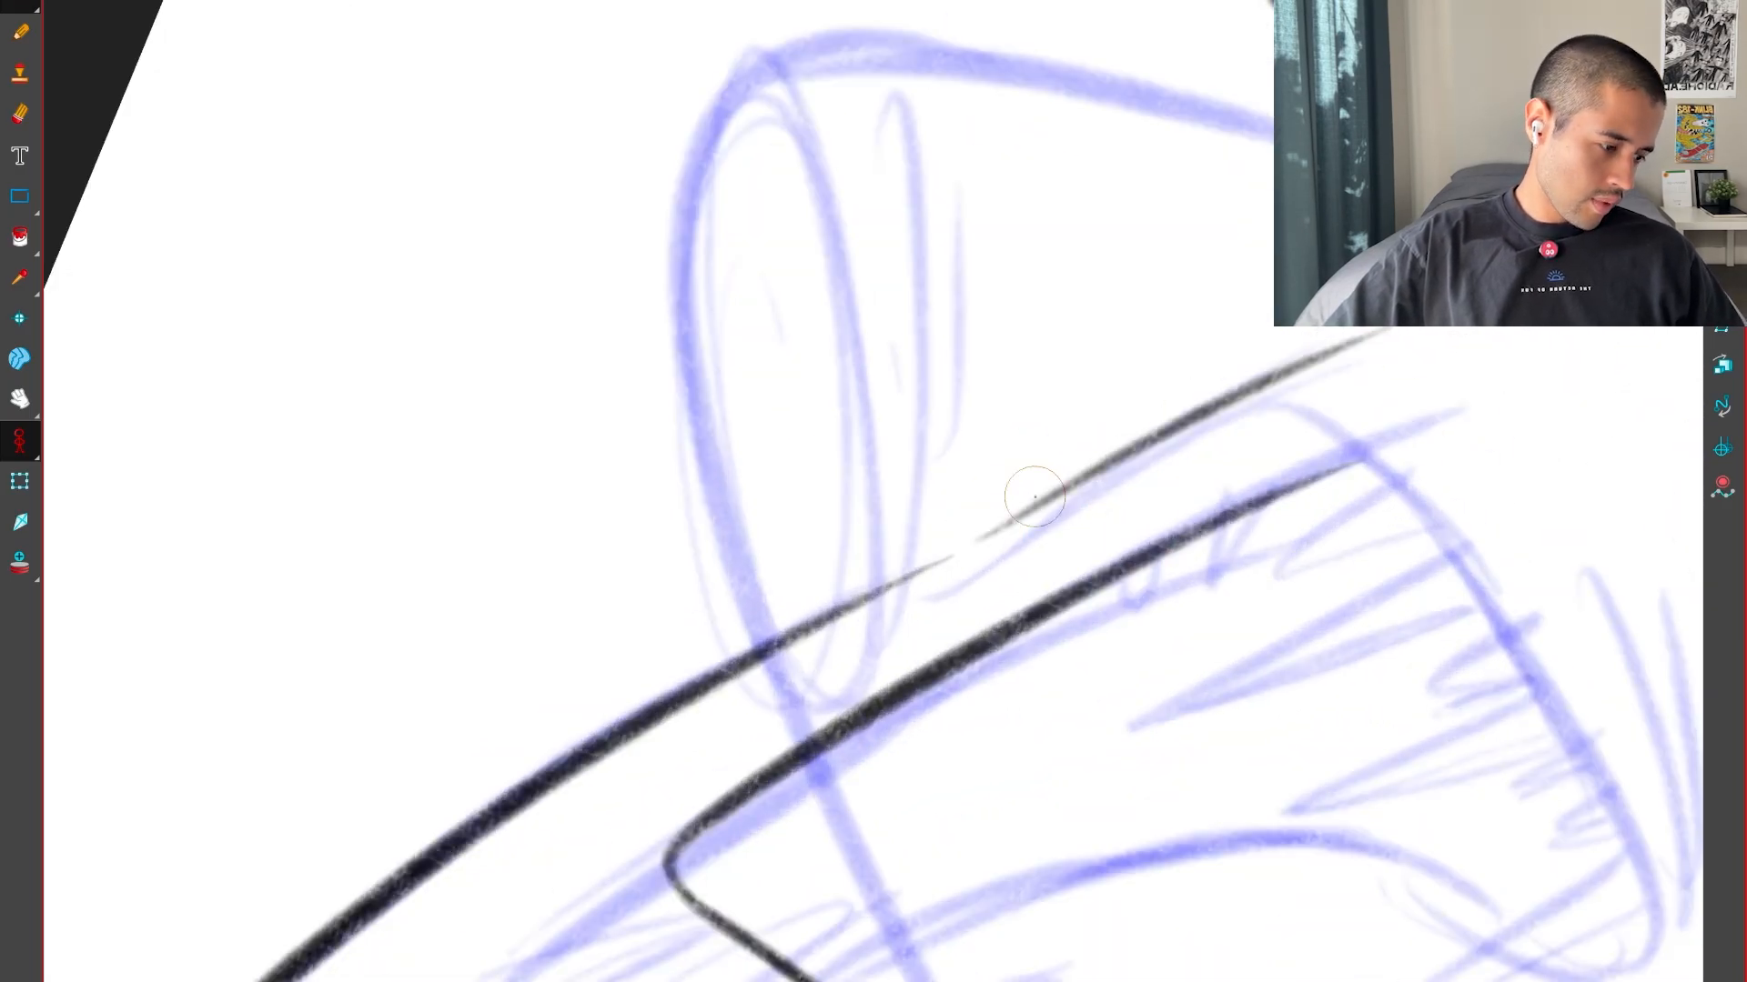
key(shift+x)
Compare the snout's top line and the mouth position with the neighbouring poses
key(1)
key(f)
key(g)
key(g)
key(f)
key(f)
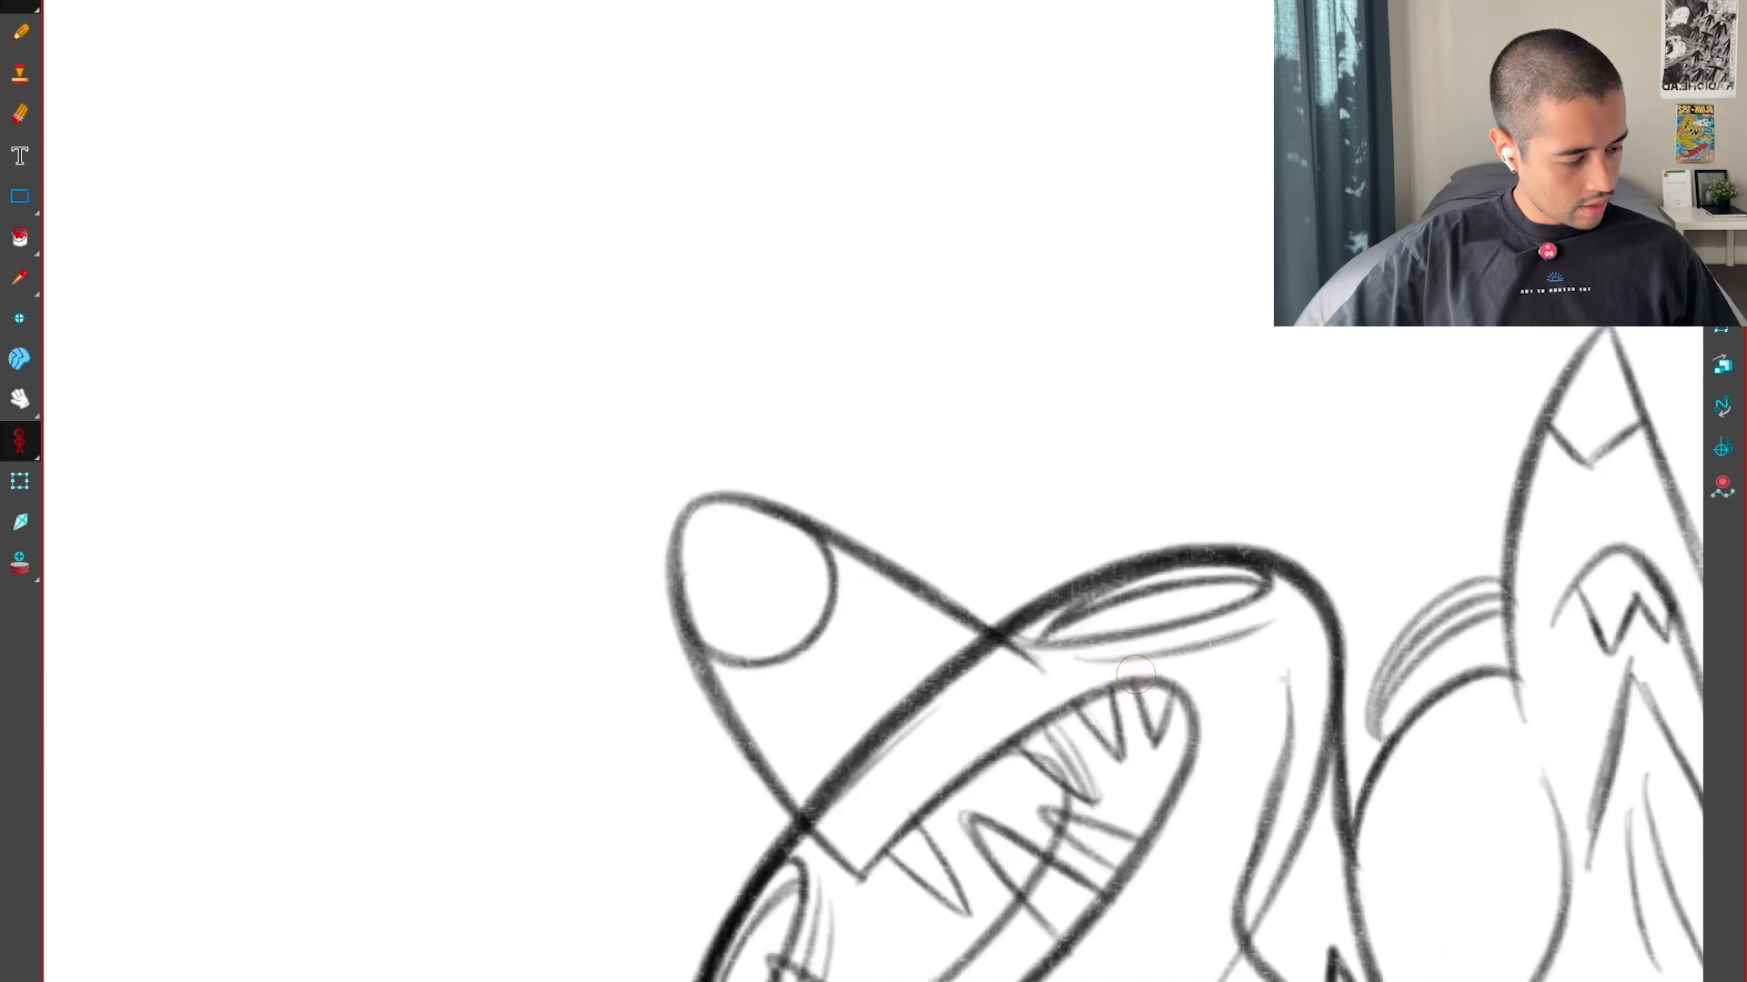
key(g)
key(g)
key(f)
Ink the left head's lower mouth edge as an arched curve starting at the upper lip's front edge
key(2)
mouse_move(1102, 942)
mouse_down()
mouse_move(1193, 706)
mouse_move(1128, 282)
mouse_move(1027, 218)
mouse_up()
drag(983, 689, 1192, 667)
key(2)
key(f)
key(g)
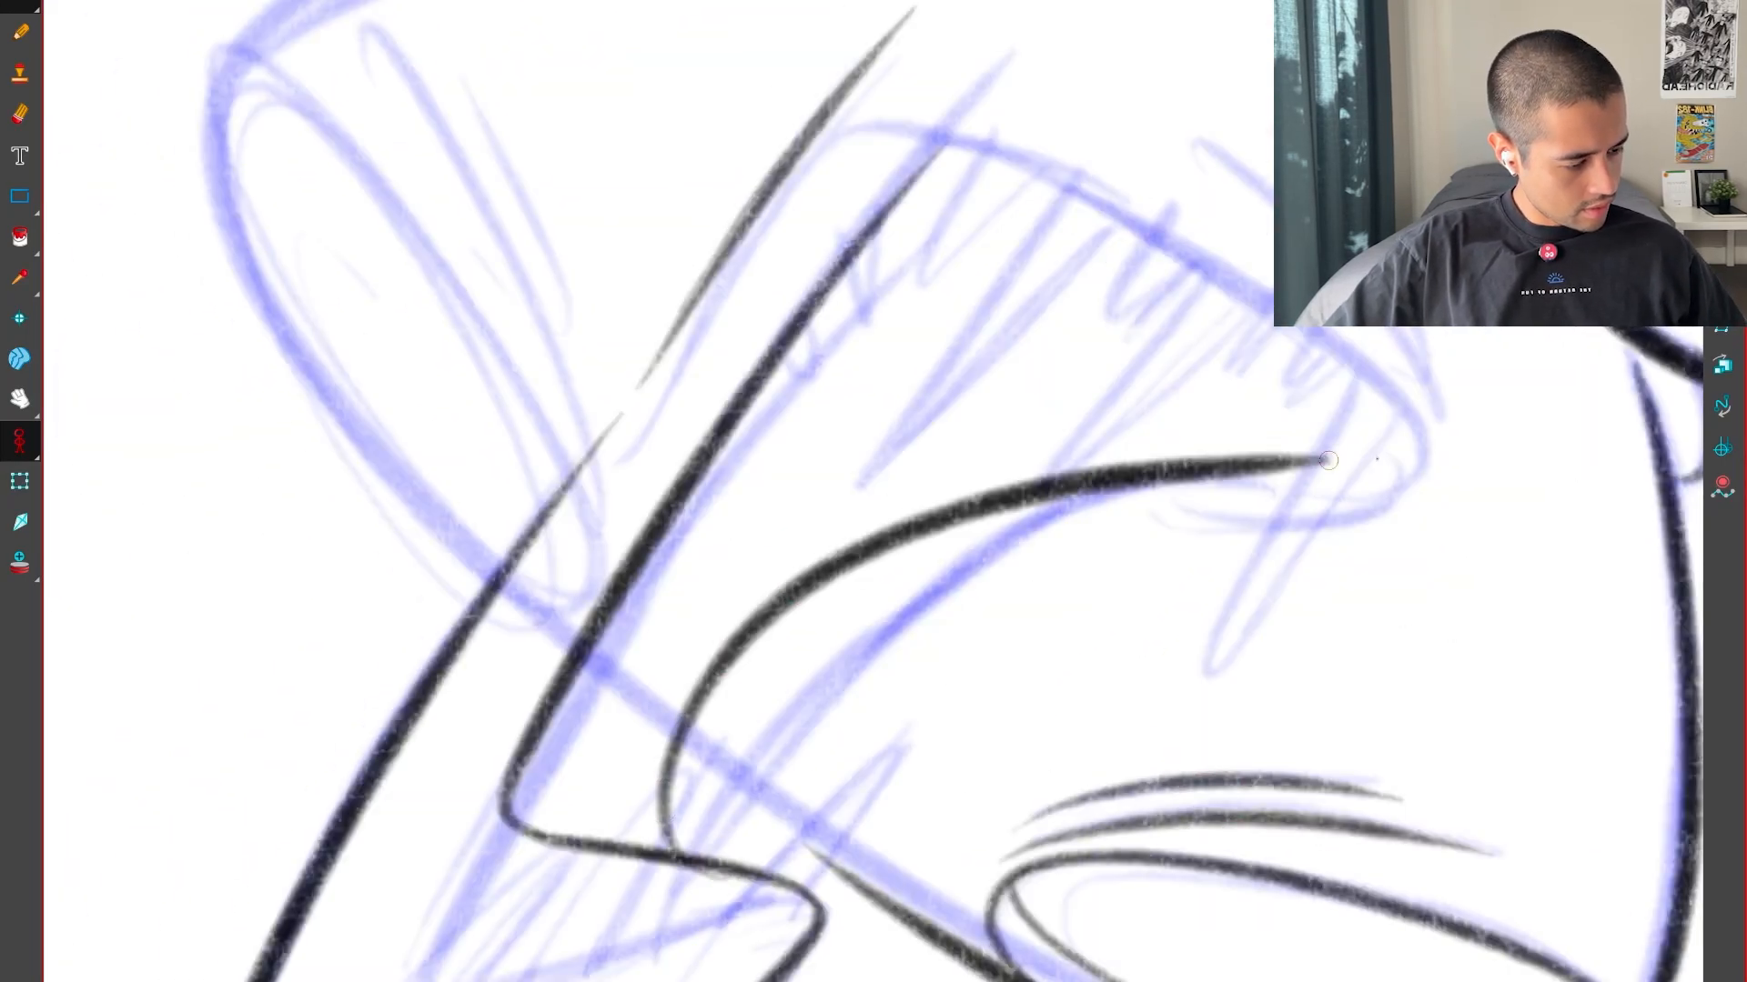
drag(1328, 461, 1377, 459)
key(shift+x)
Check the neighbouring poses and ink the back of the mouth, rounding the bottom corner and curving up to the upper lip
key(1)
key(f)
key(f)
key(g)
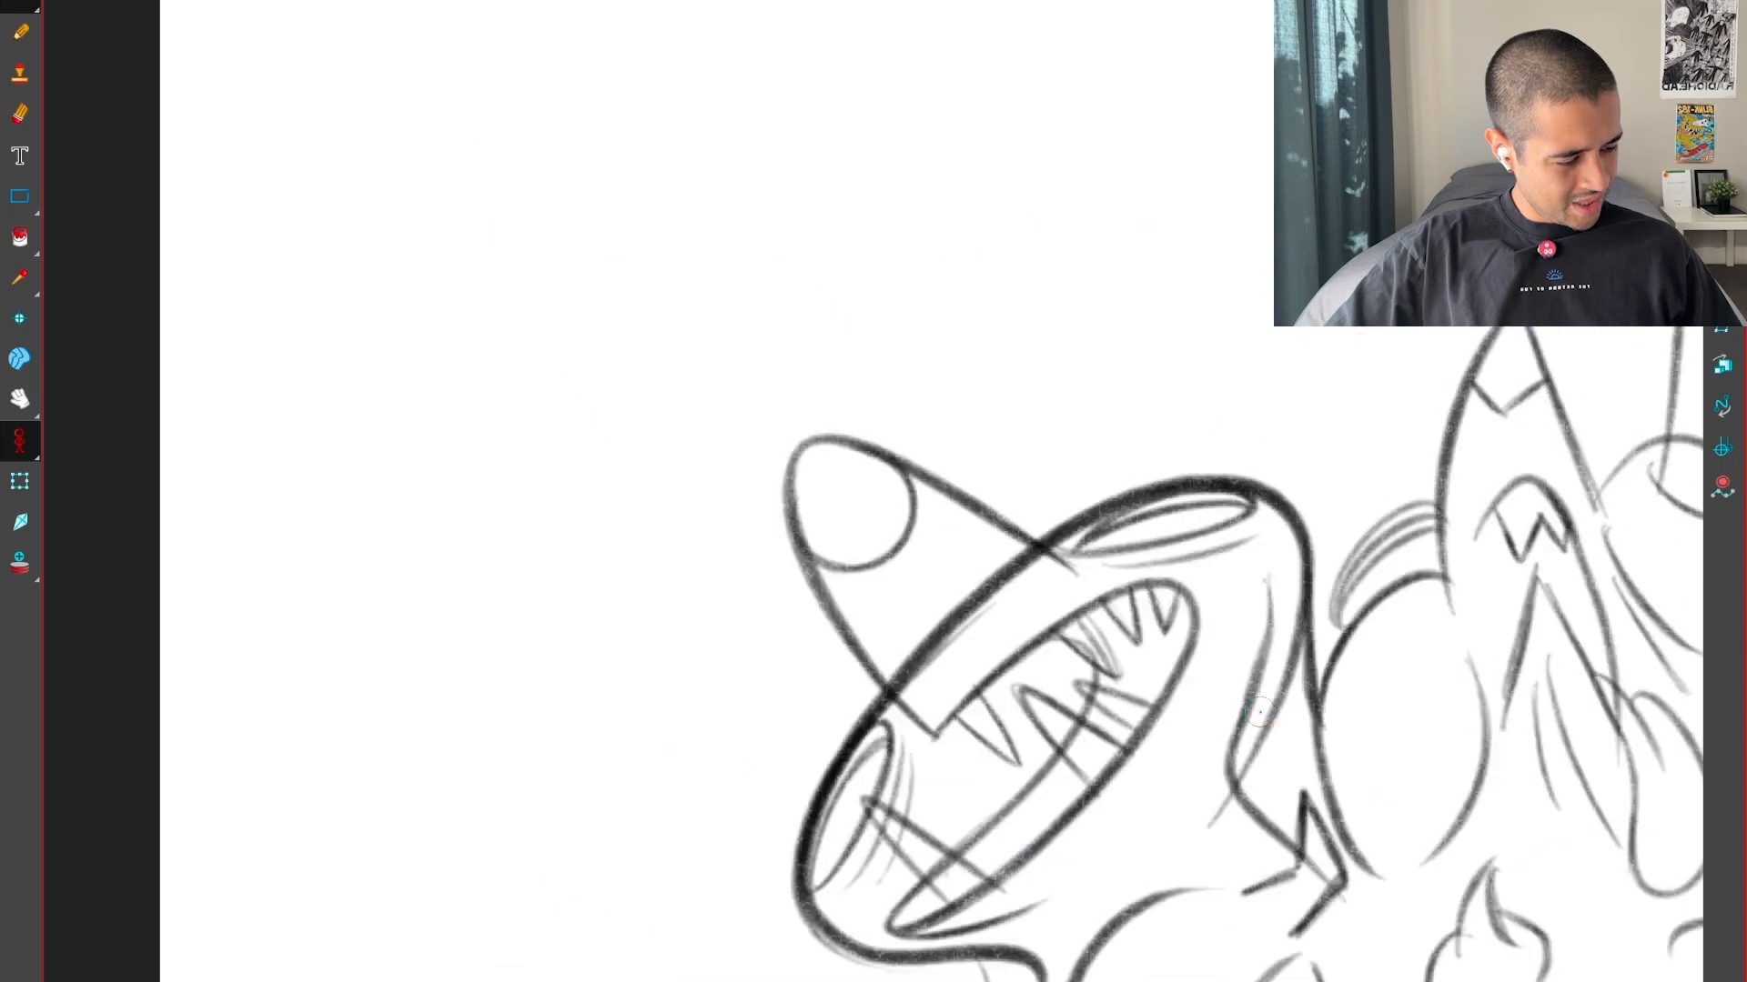
key(2)
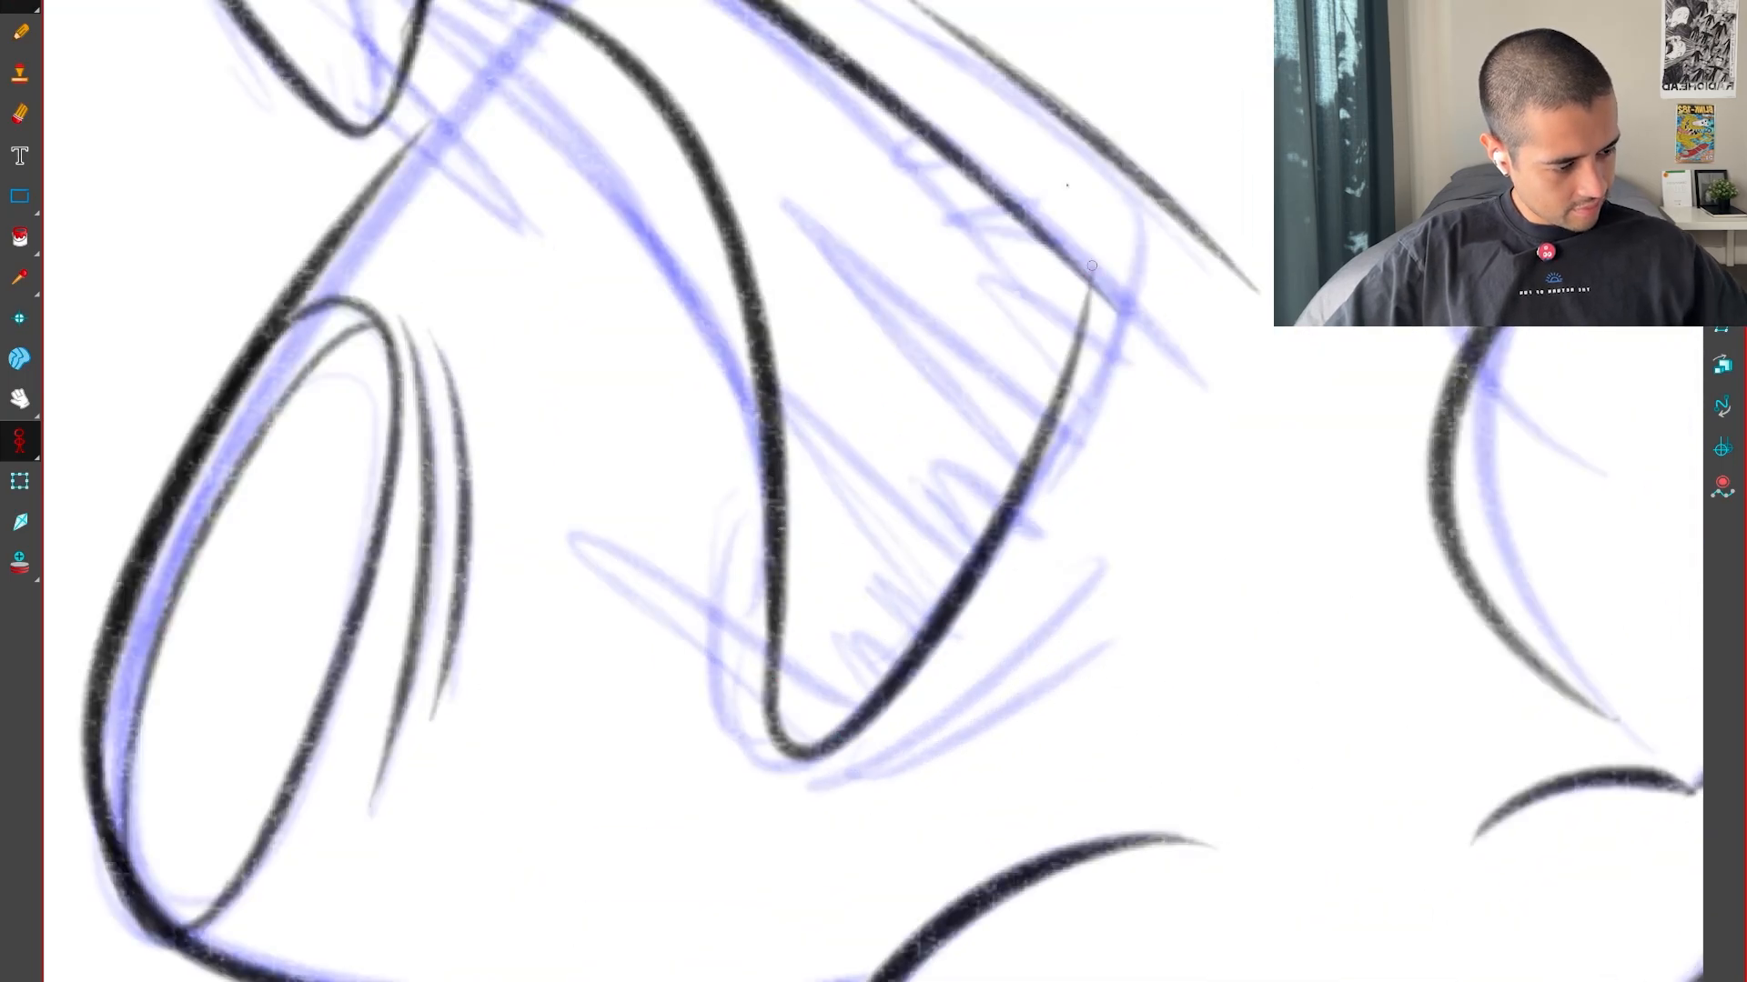
key(1)
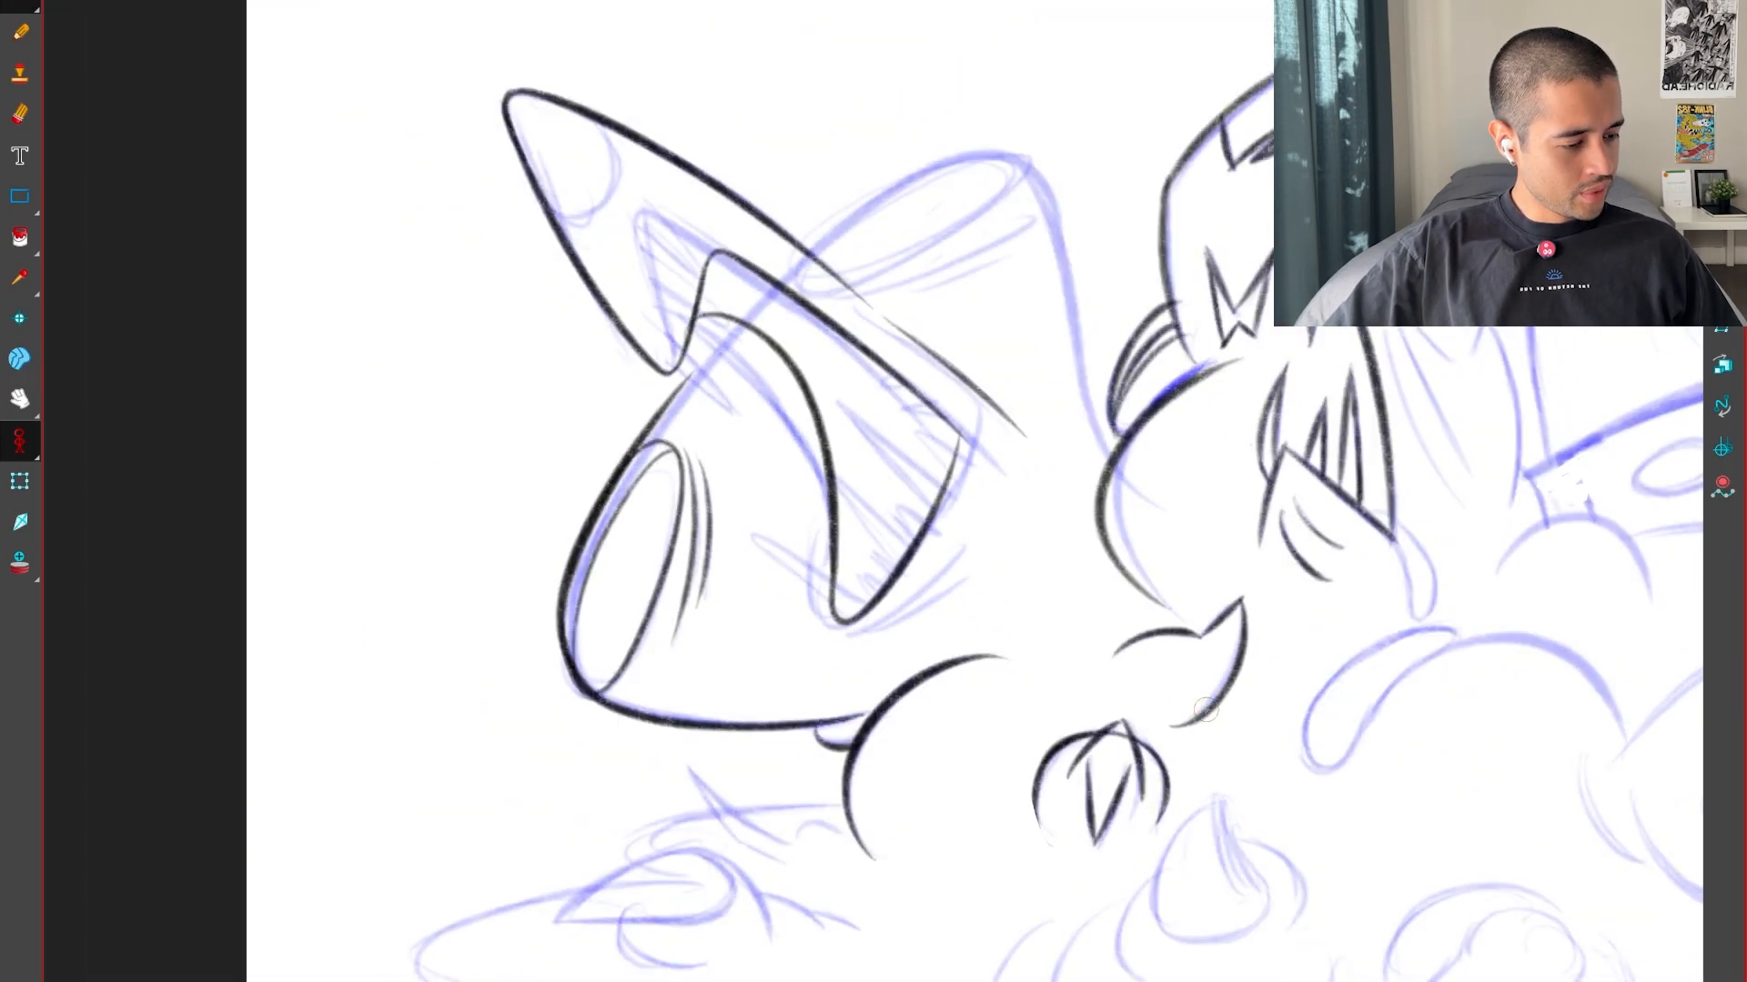
Join the back of the mouth to the upper lip's end in a clean corner and compare it with the neighbouring poses
drag(1201, 720, 825, 160)
key(2)
key(2)
key(2)
drag(901, 667, 1041, 666)
key(2)
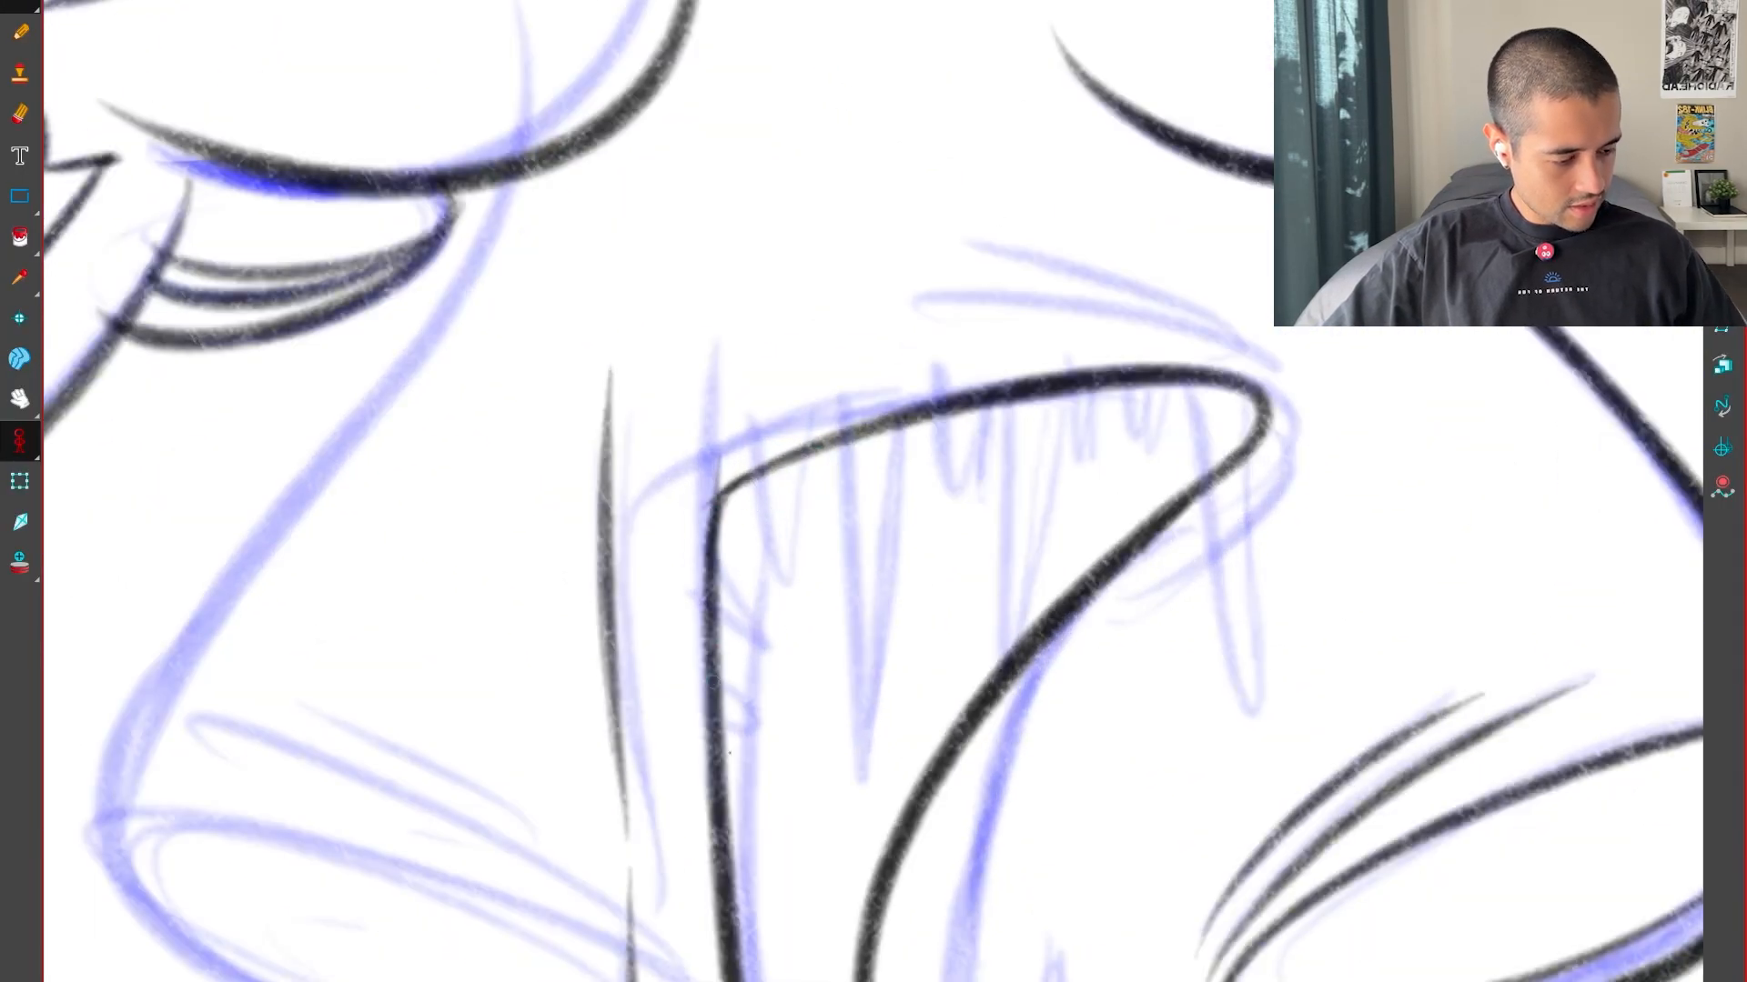
key(shift+x)
key(1)
key(1)
key(f)
key(g)
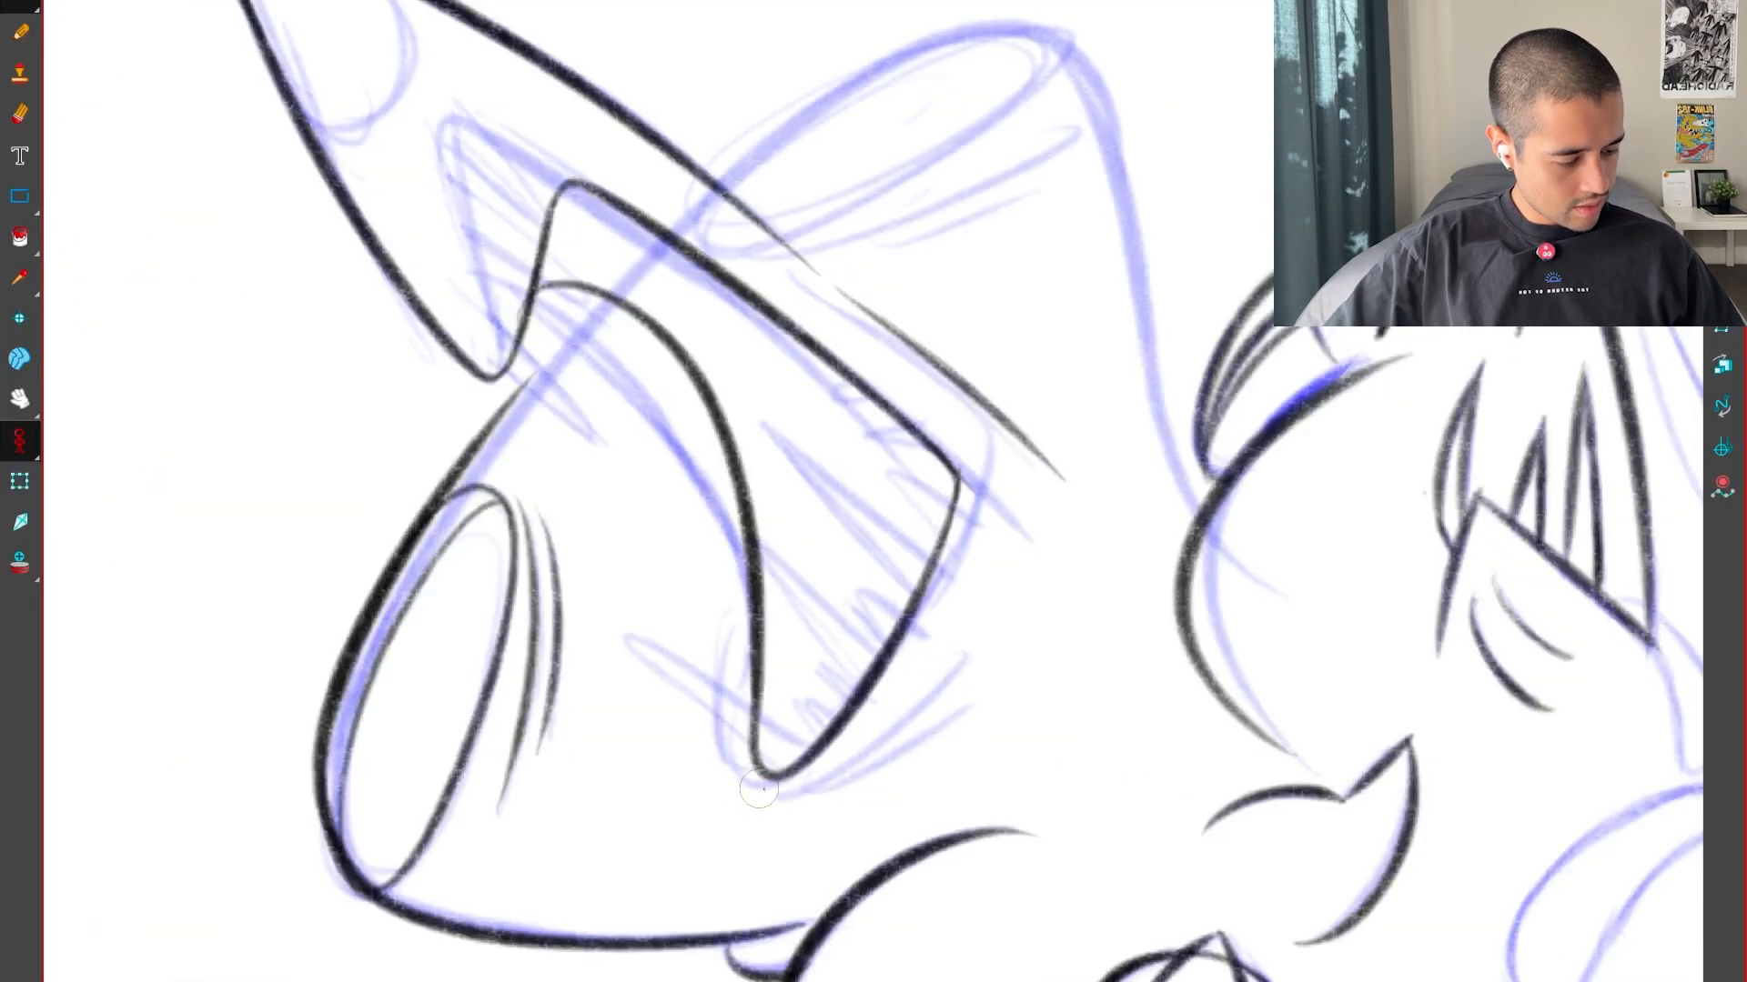
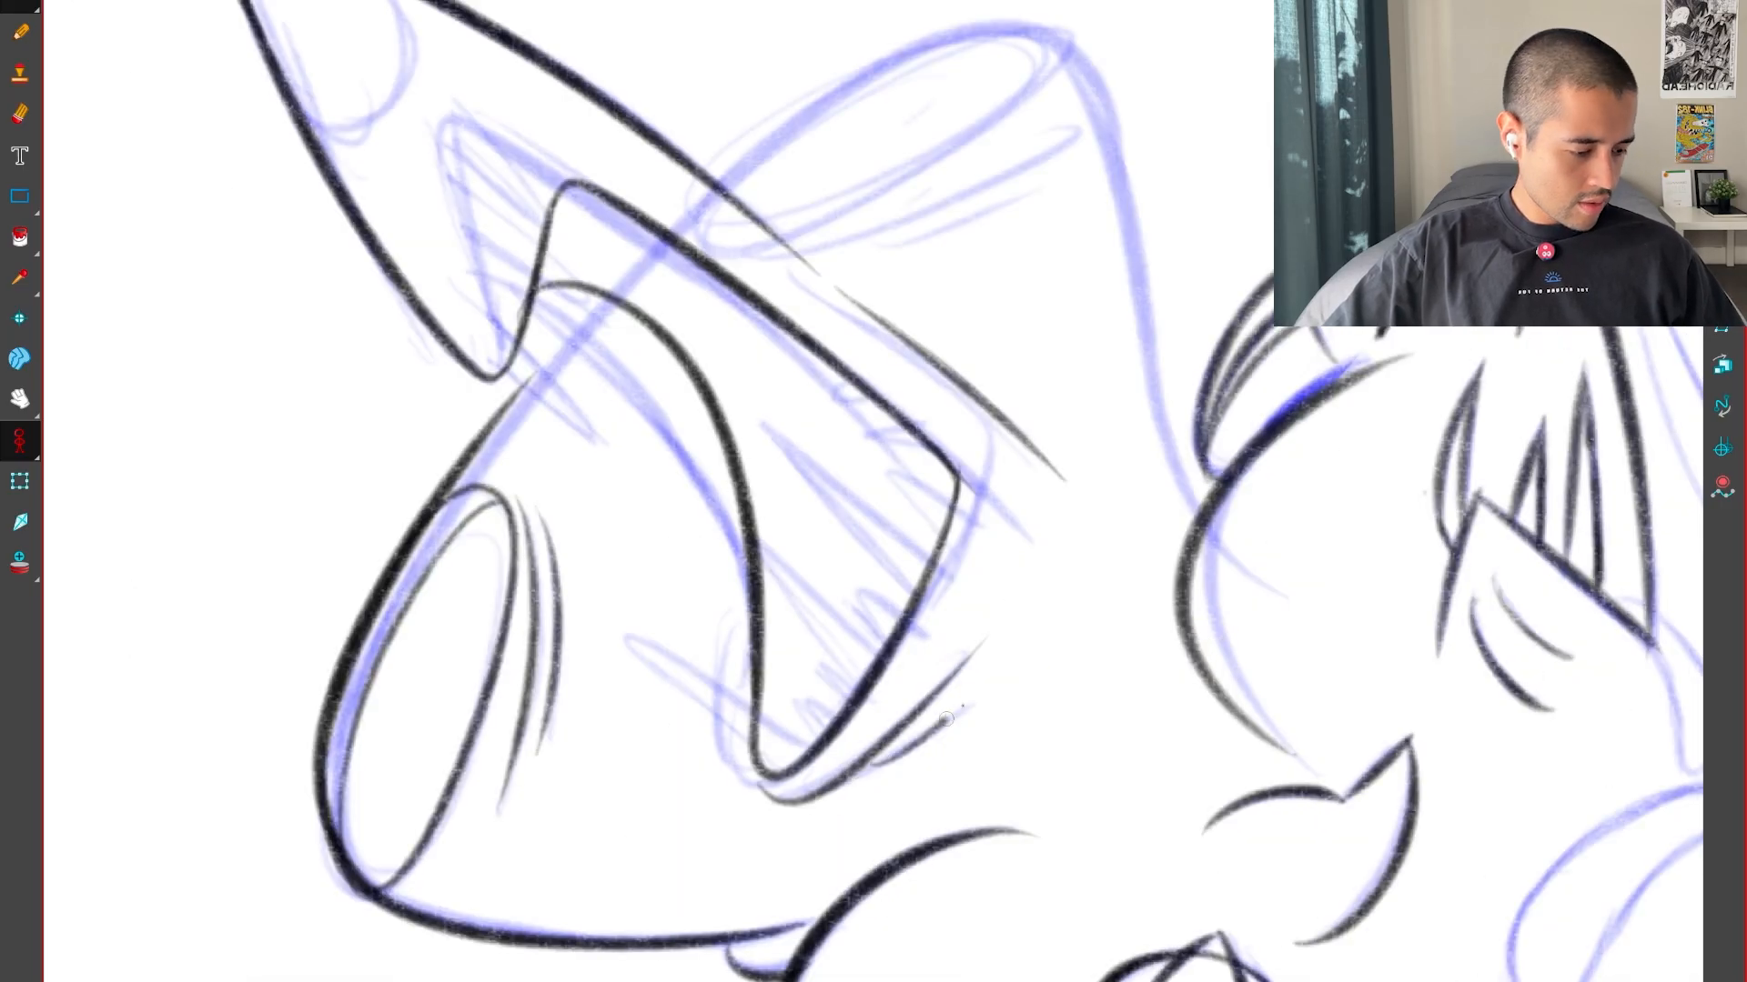
Ink the left head's arched outline from the snout's top line over the crest and down to the body
key(f)
key(g)
key(g)
key(f)
drag(1191, 673, 1218, 978)
drag(1172, 759, 1223, 666)
key(2)
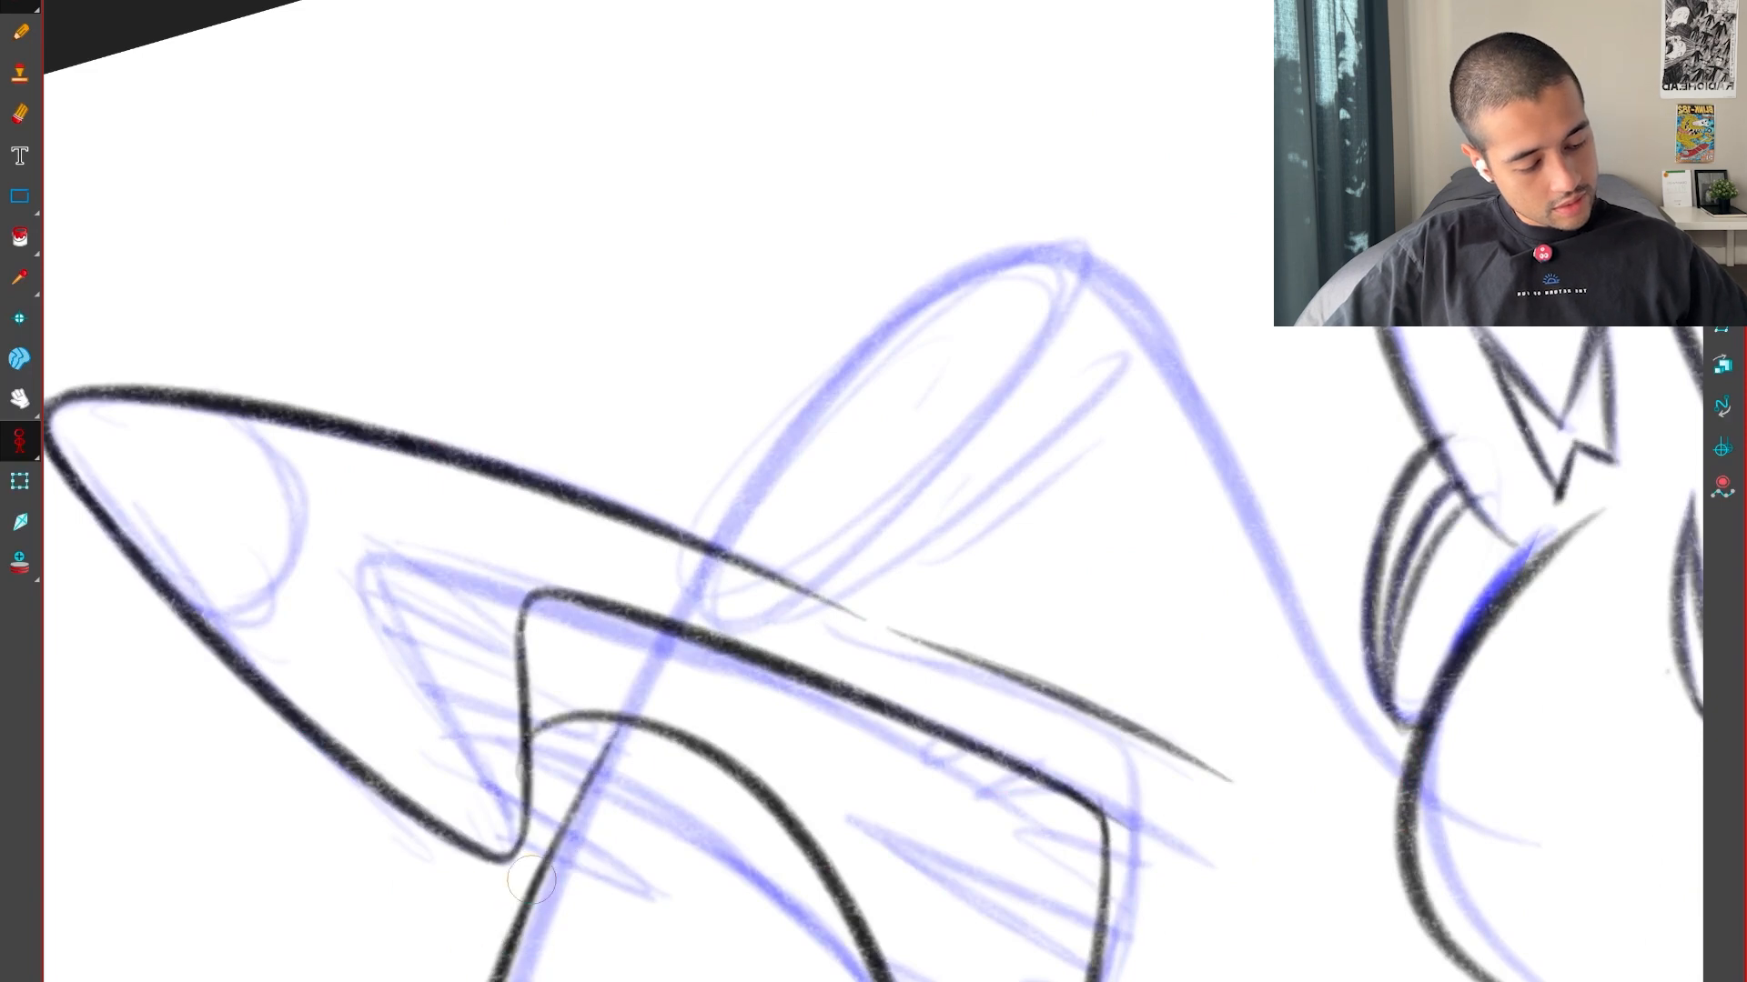
drag(821, 529, 615, 762)
drag(979, 432, 1032, 440)
mouse_move(1154, 794)
mouse_down()
mouse_move(1161, 144)
mouse_move(1127, 545)
mouse_up()
key(shift+x)
key(1)
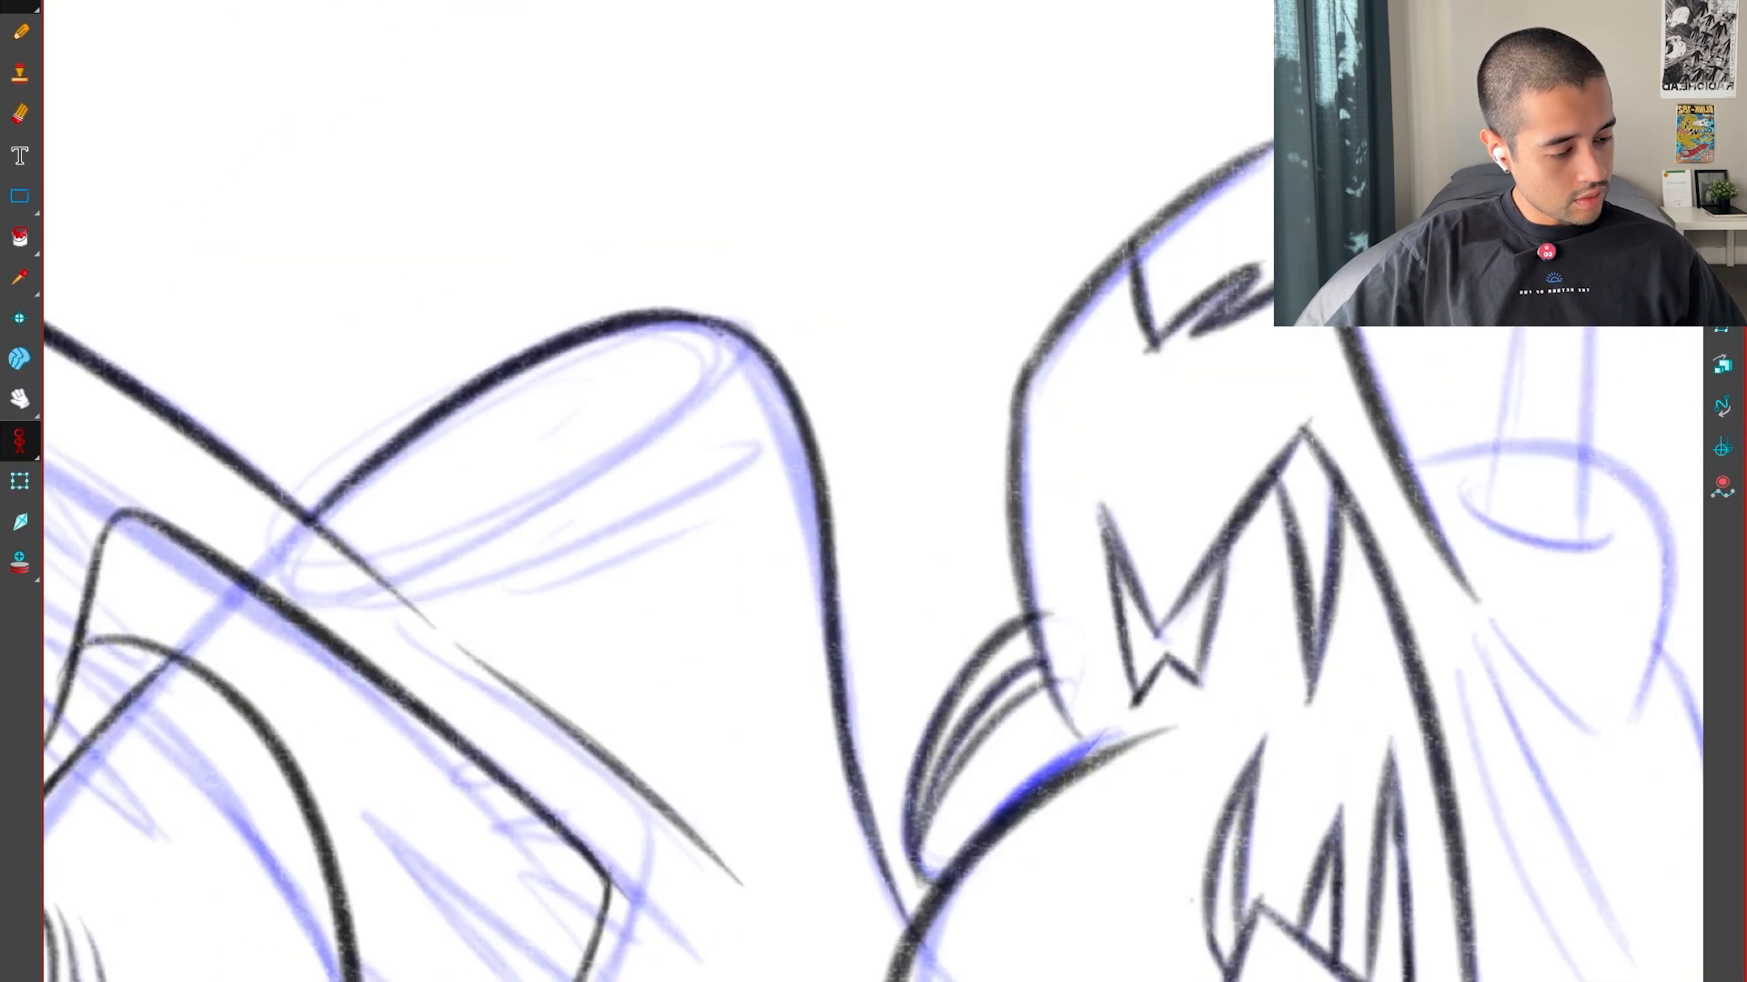
Compare the arch with the neighbouring poses and ink the elongated oval just beneath its crest
key(f)
key(f)
key(g)
key(g)
drag(834, 765, 1185, 918)
key(2)
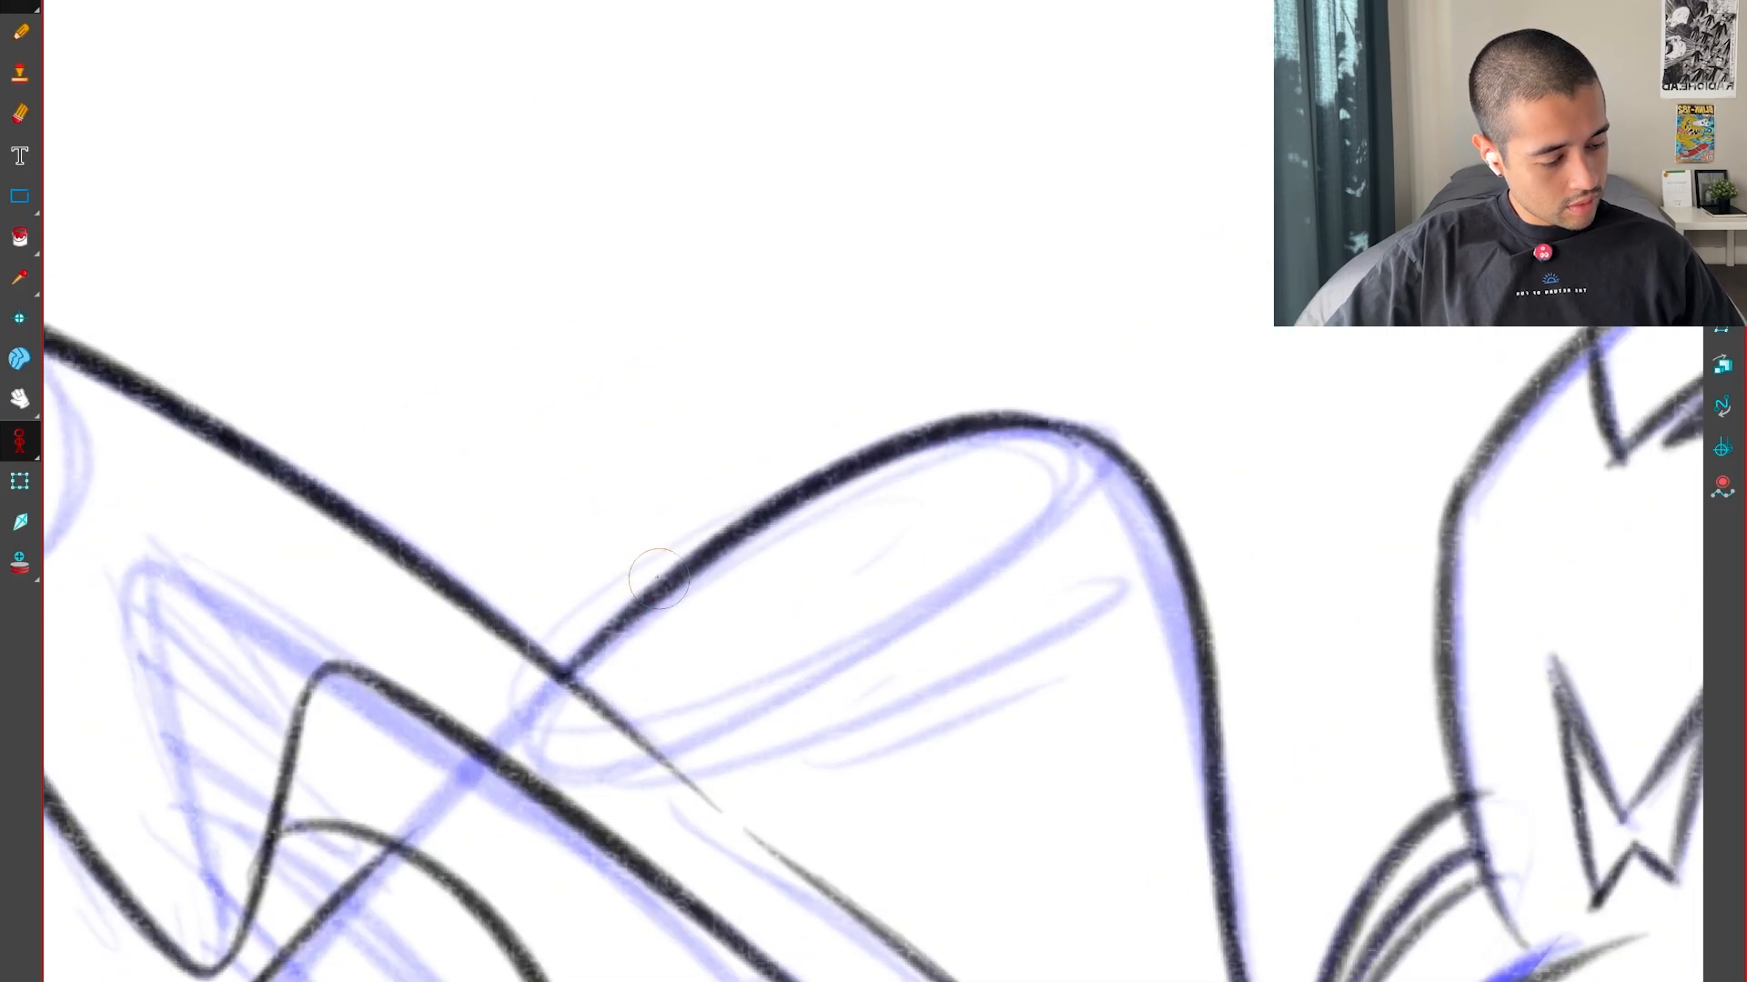
drag(1101, 473, 990, 418)
key(f)
key(g)
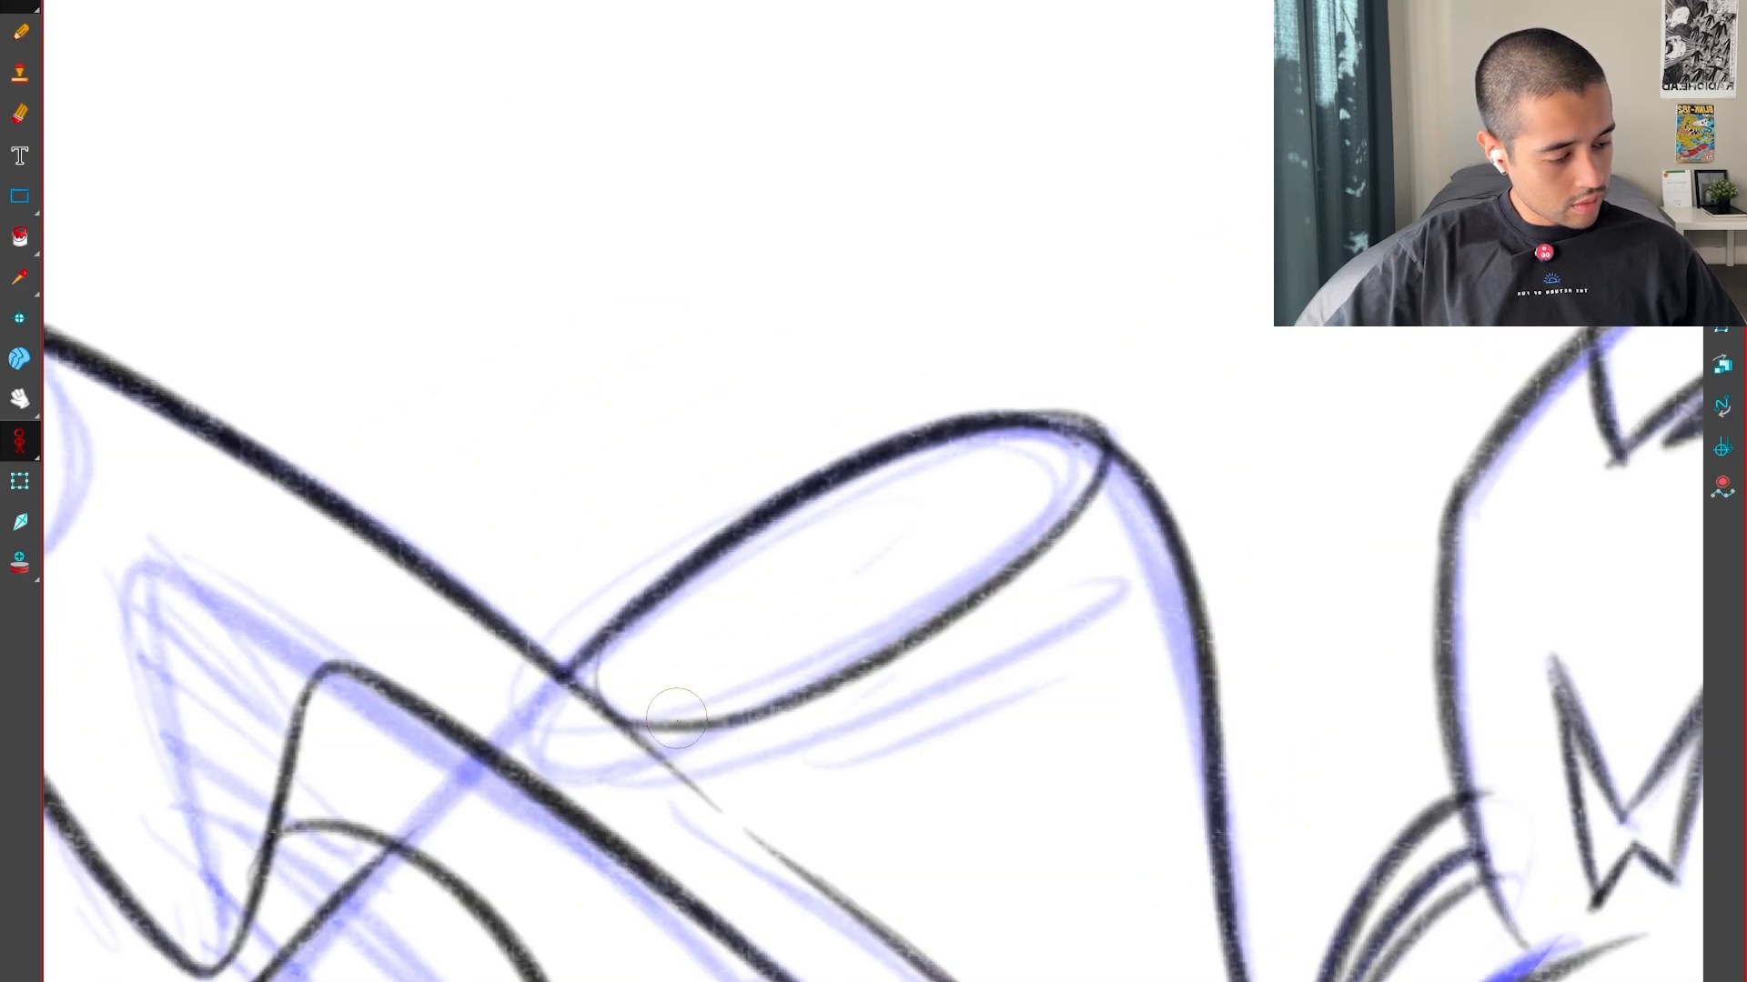
key(f)
Ink the fold line under the oval and compare it with the neighbouring poses
key(g)
mouse_move(1042, 715)
mouse_down()
mouse_move(1111, 631)
mouse_move(1217, 562)
mouse_up()
key(f)
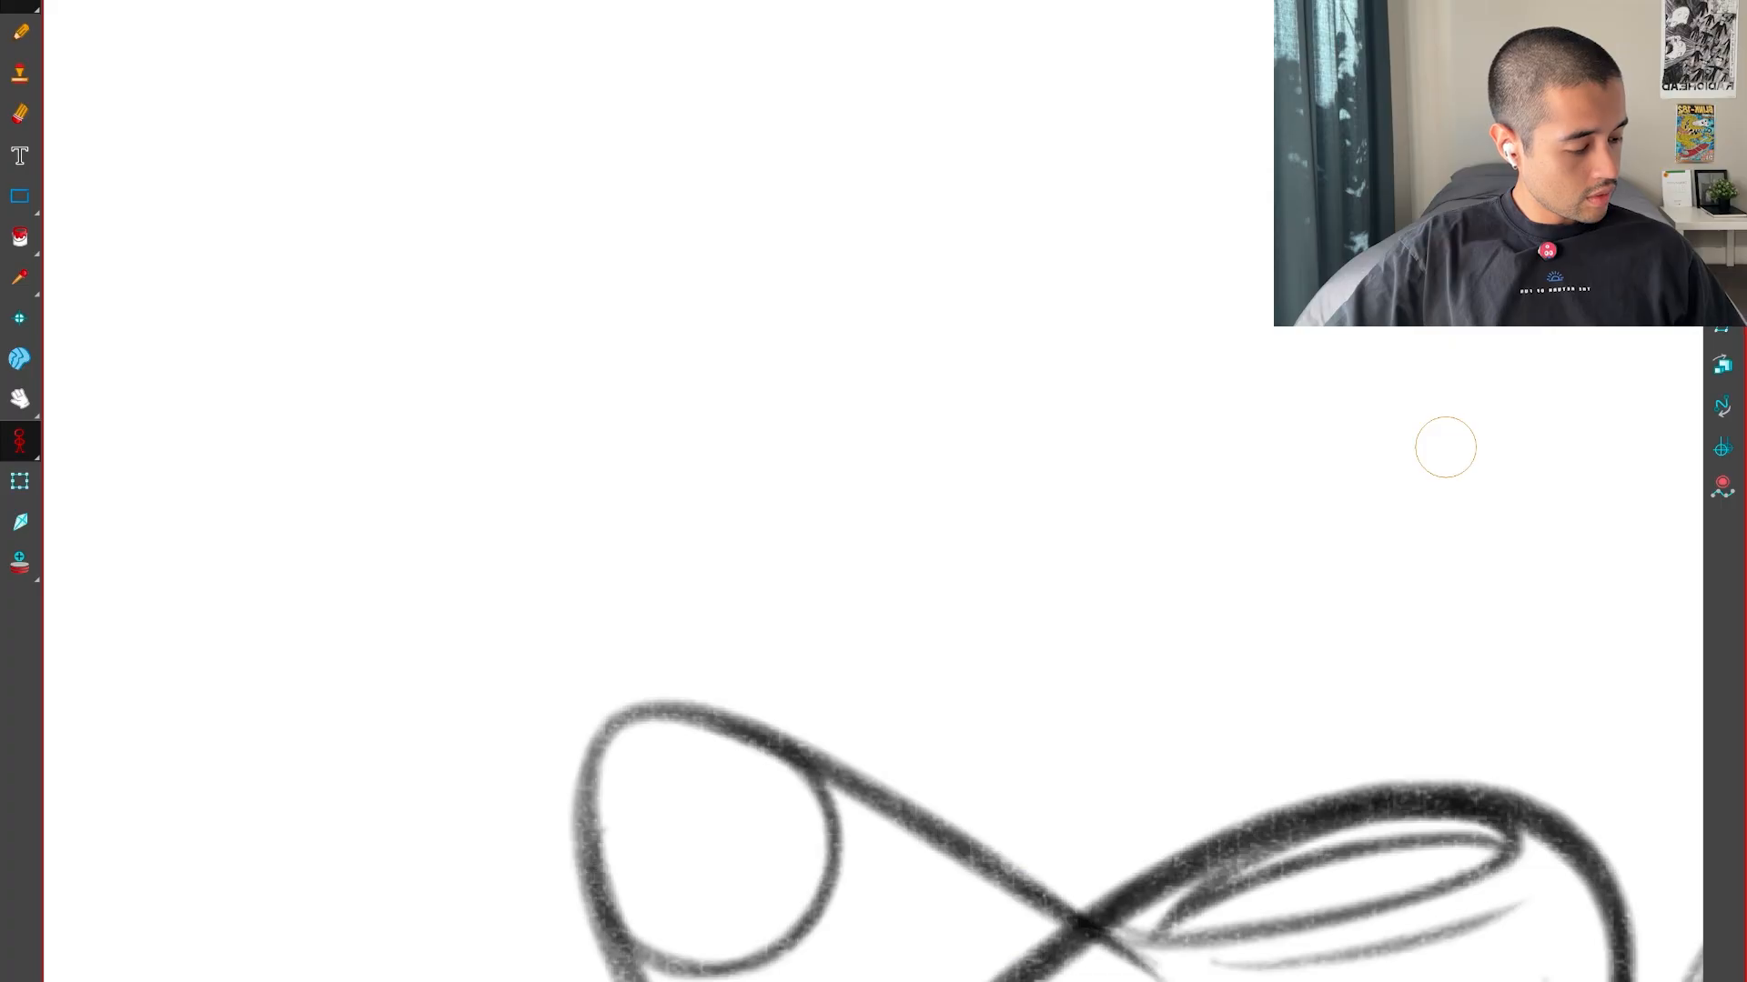
key(g)
key(1)
key(1)
key(1)
key(1)
drag(1251, 799, 1268, 674)
key(f)
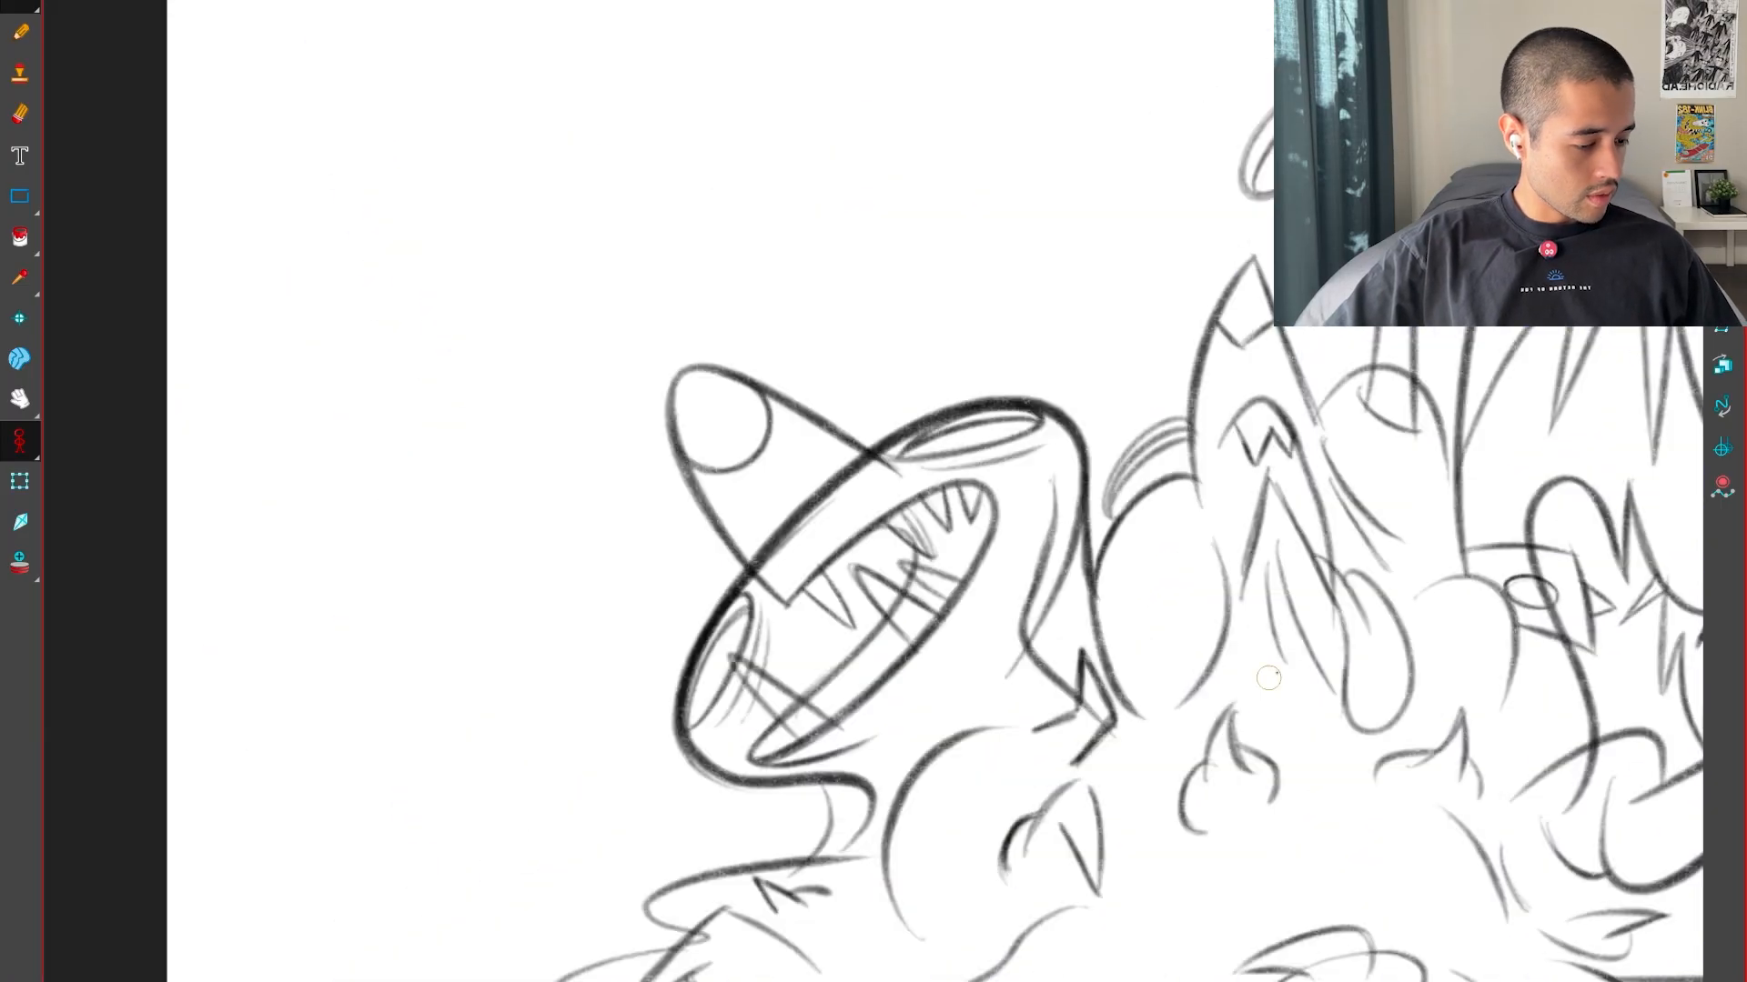
key(g)
key(g)
key(f)
Ink the rounded contour line inside the snout's tip, starting at the snout's lower edge
drag(860, 618, 1216, 980)
key(2)
key(f)
key(g)
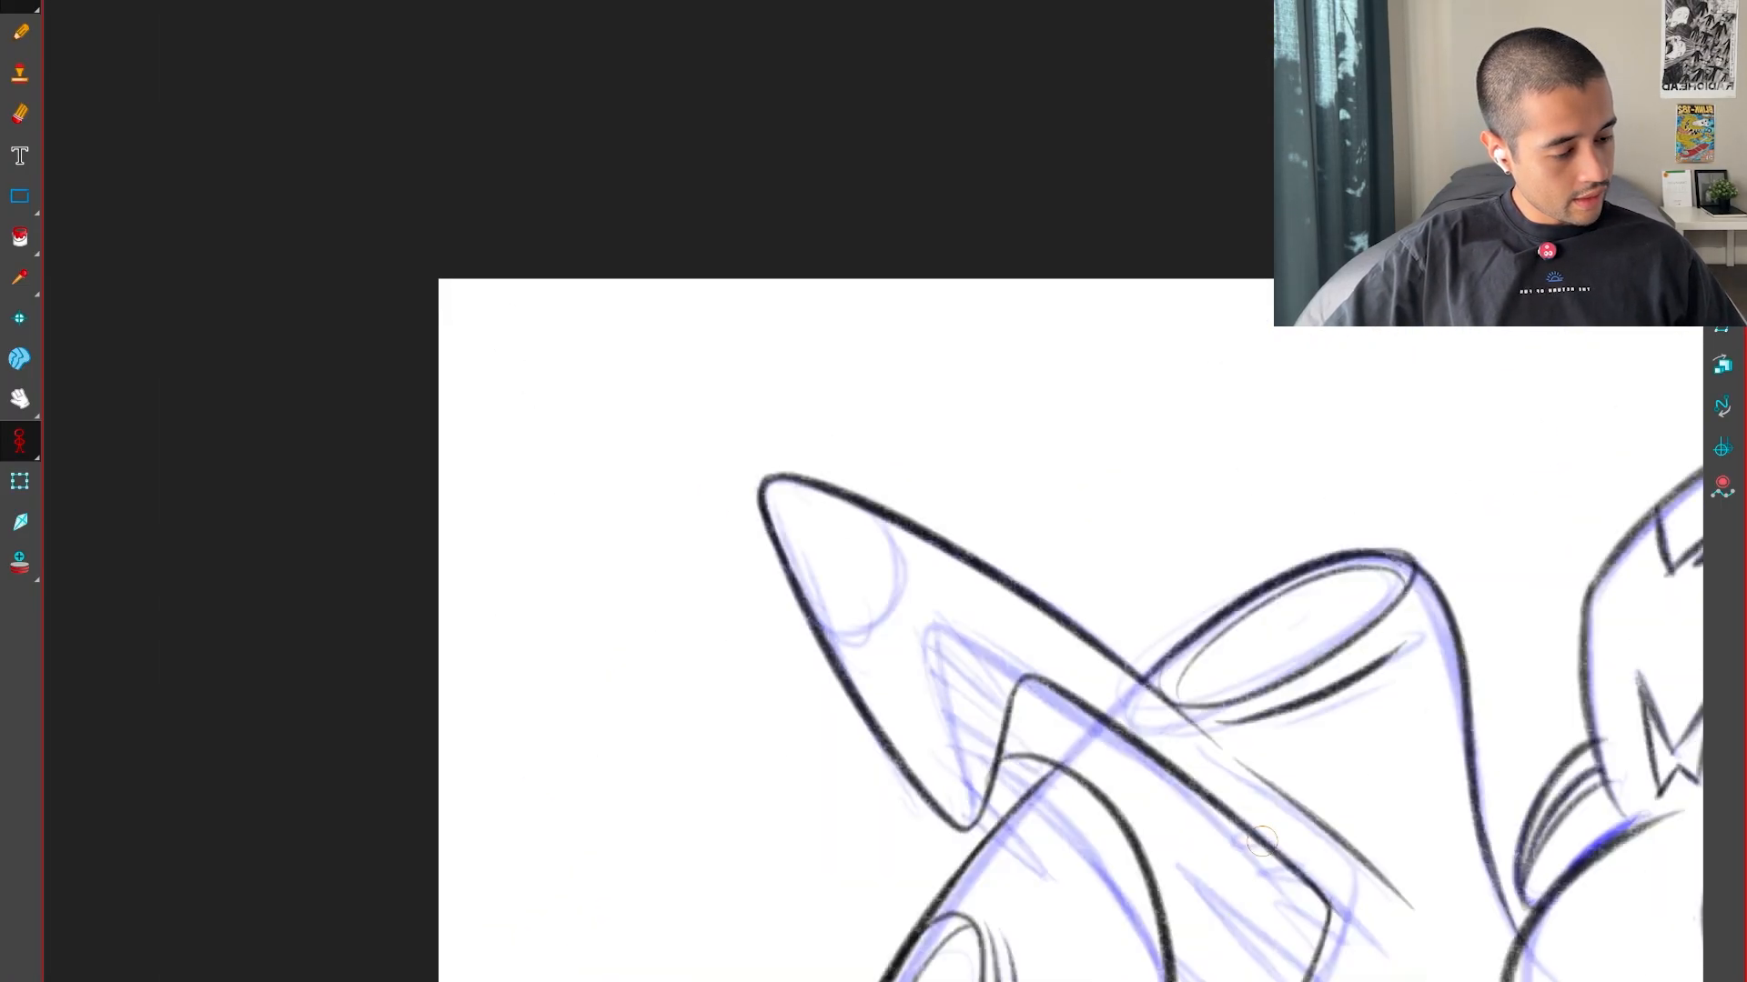
mouse_move(841, 405)
mouse_down()
mouse_move(986, 487)
mouse_move(990, 513)
mouse_up()
key(2)
key(2)
key(2)
drag(776, 377, 775, 513)
key(2)
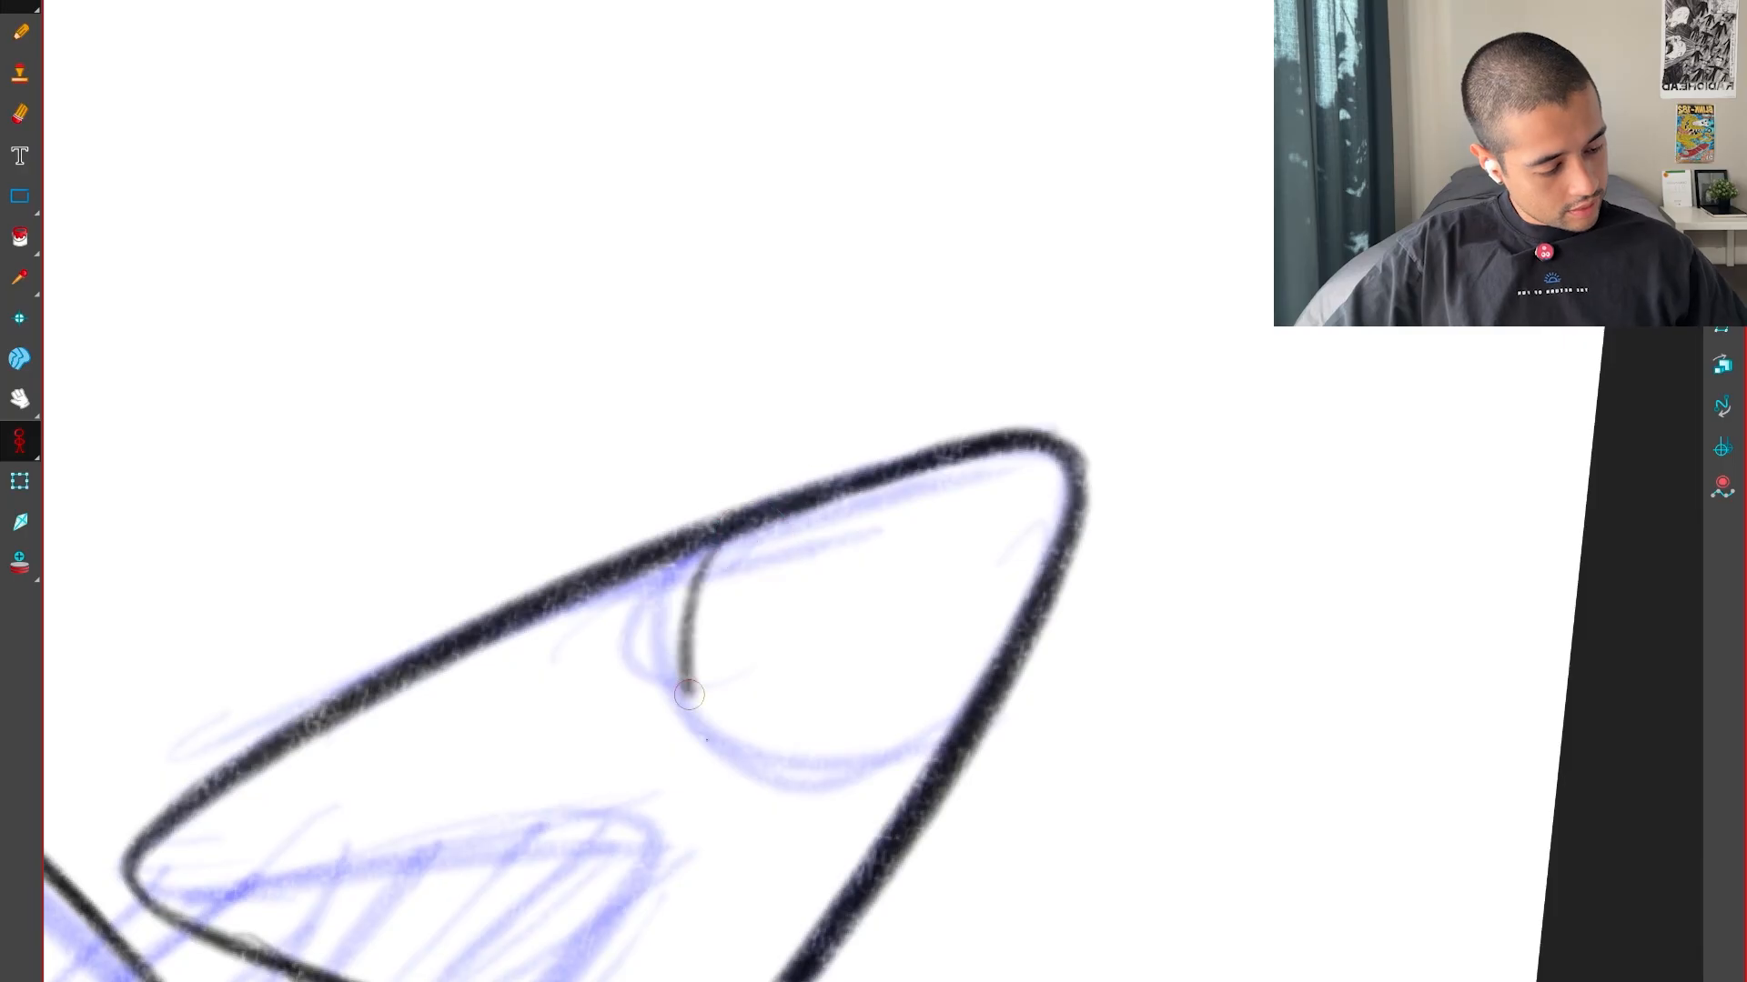
Compare the snout tip's inner contour with the neighbouring poses
key(shift+x)
key(1)
key(1)
key(1)
key(f)
key(f)
key(g)
key(g)
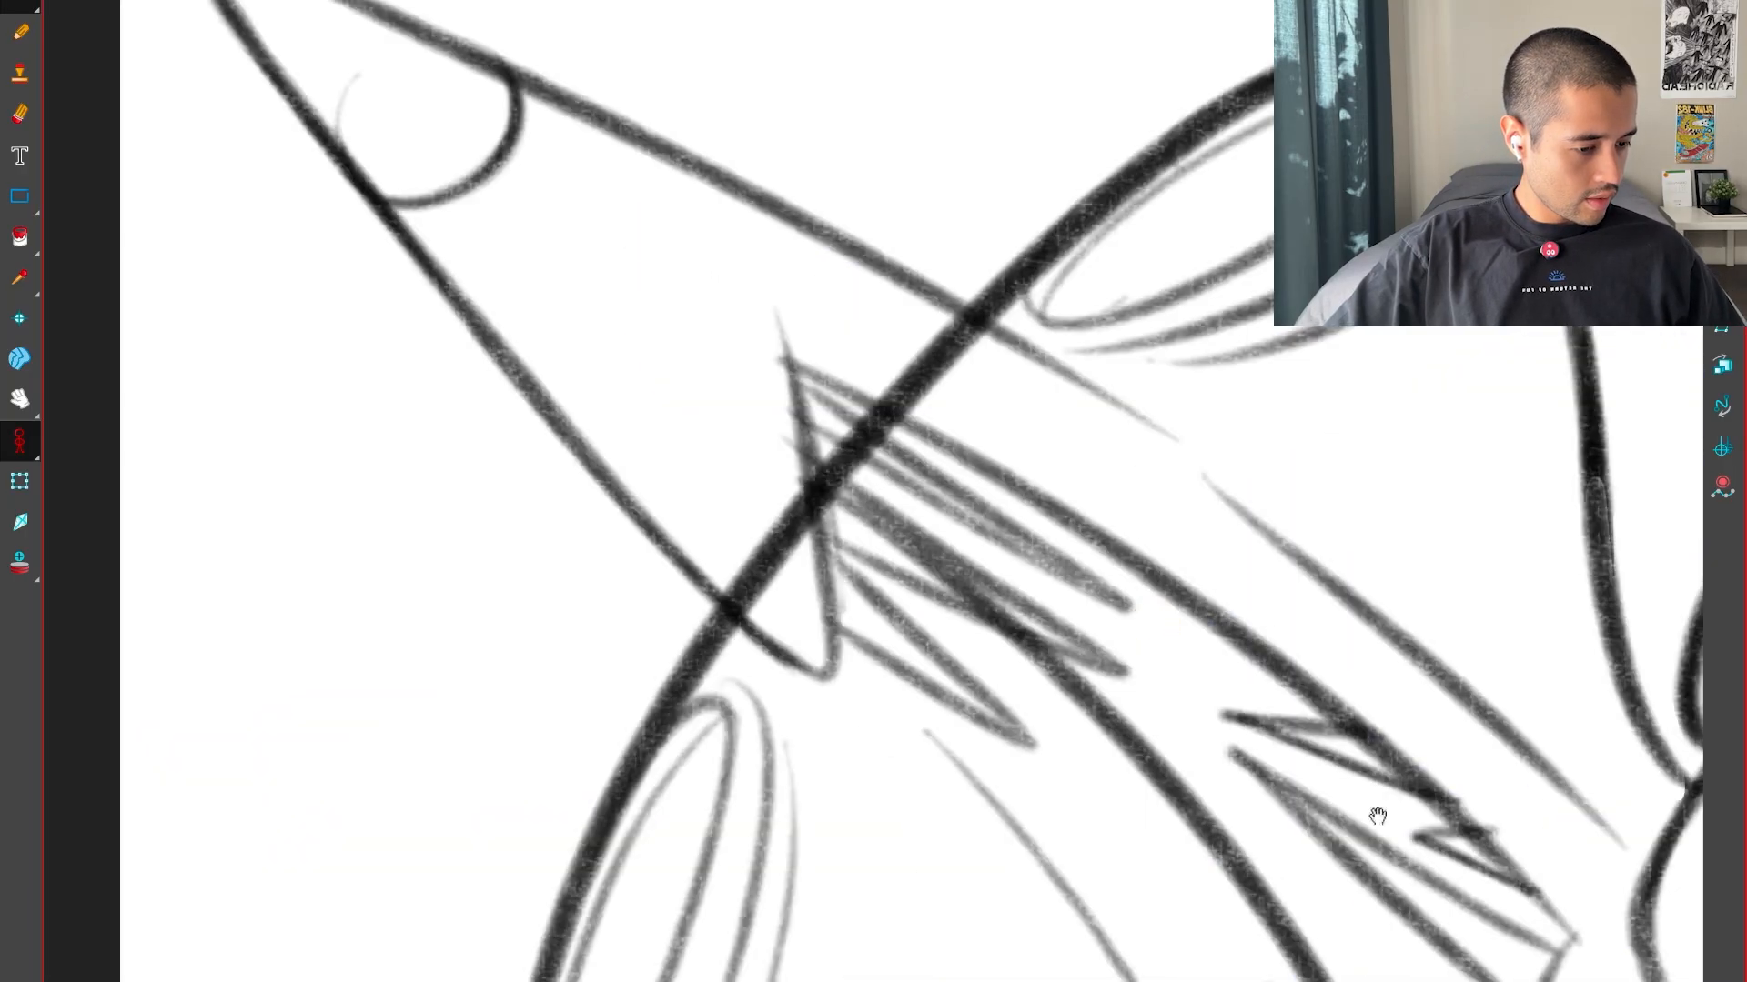
key(g)
key(g)
key(1)
Check the lower body against the neighbouring poses and ink the pointed spike and small hump below the left head
drag(1348, 829, 1310, 376)
key(f)
key(f)
key(g)
key(g)
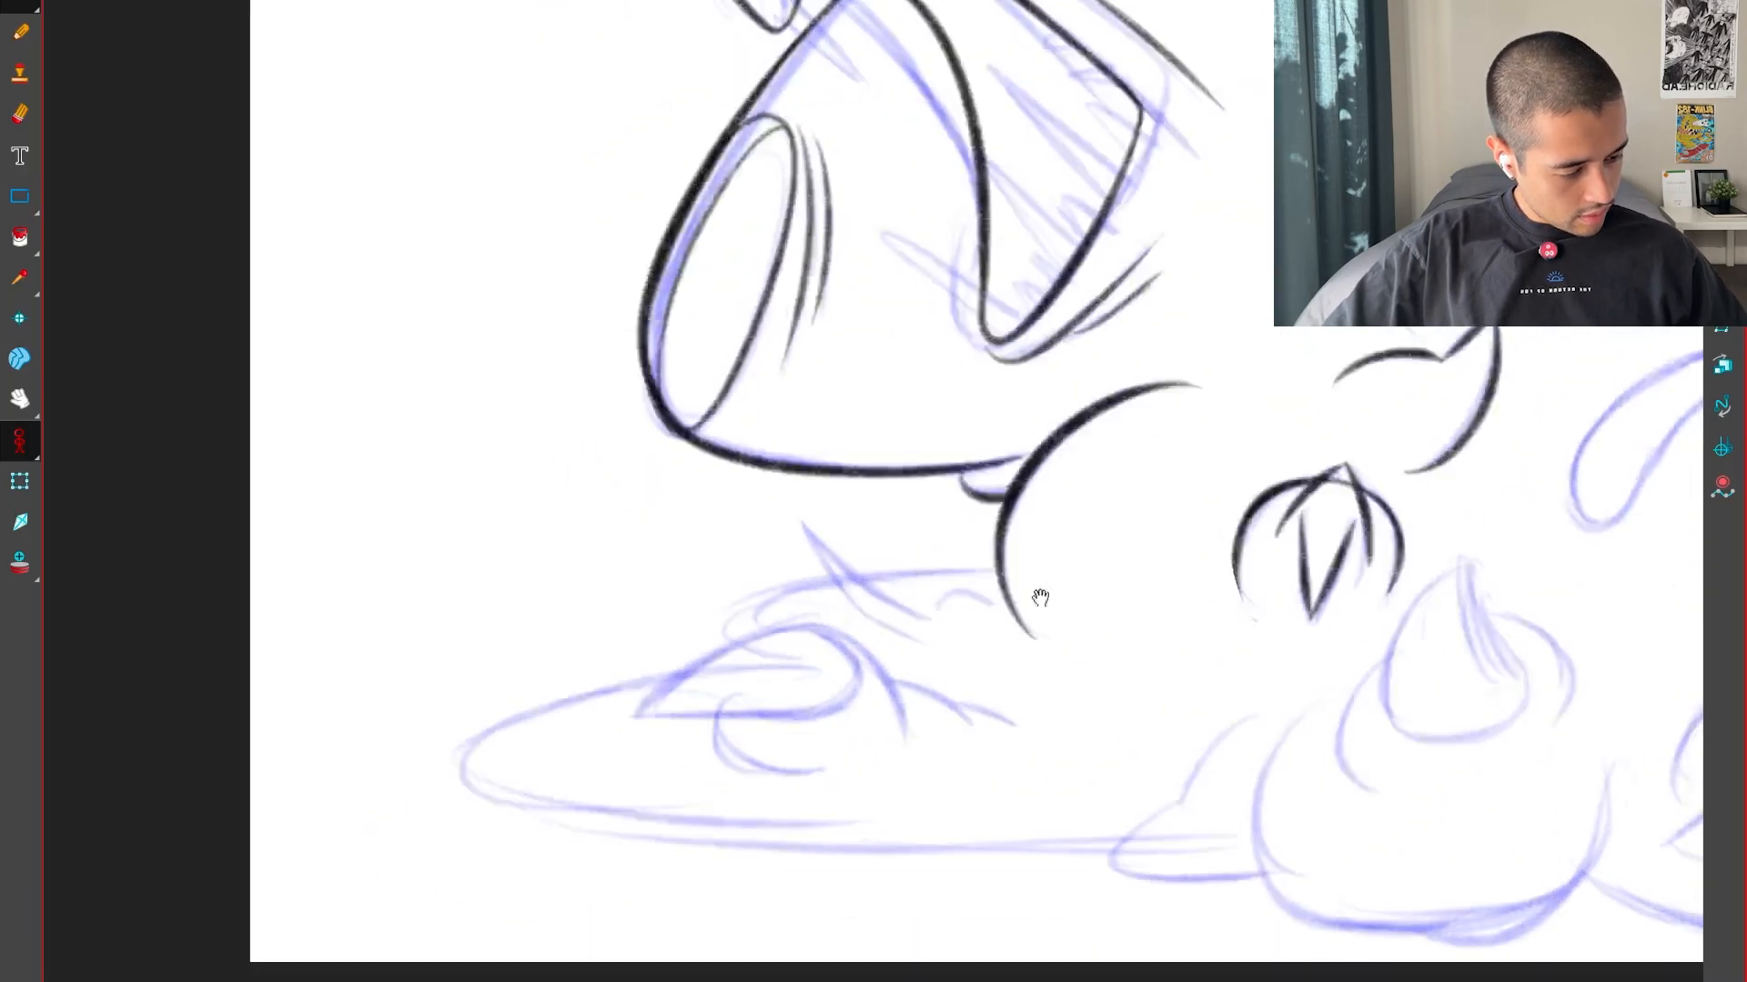
key(2)
drag(1010, 627, 728, 910)
key(2)
key(2)
key(2)
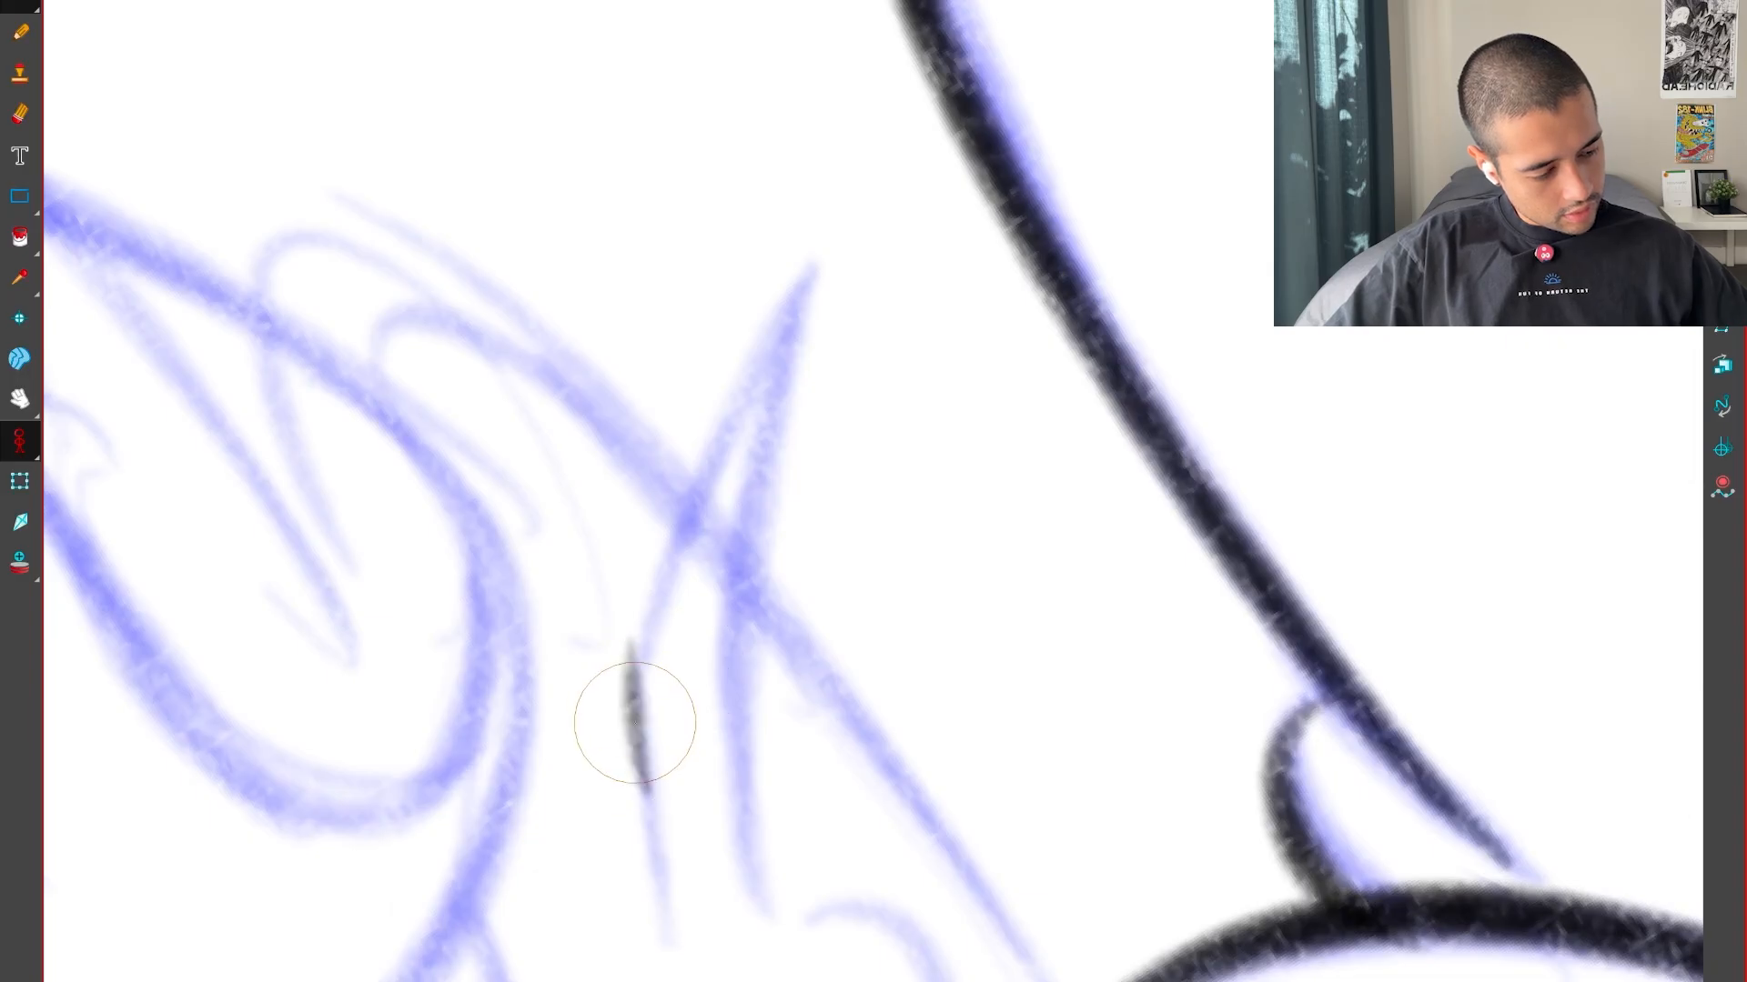
drag(814, 273, 781, 905)
key(shift+x)
drag(1324, 903, 1066, 773)
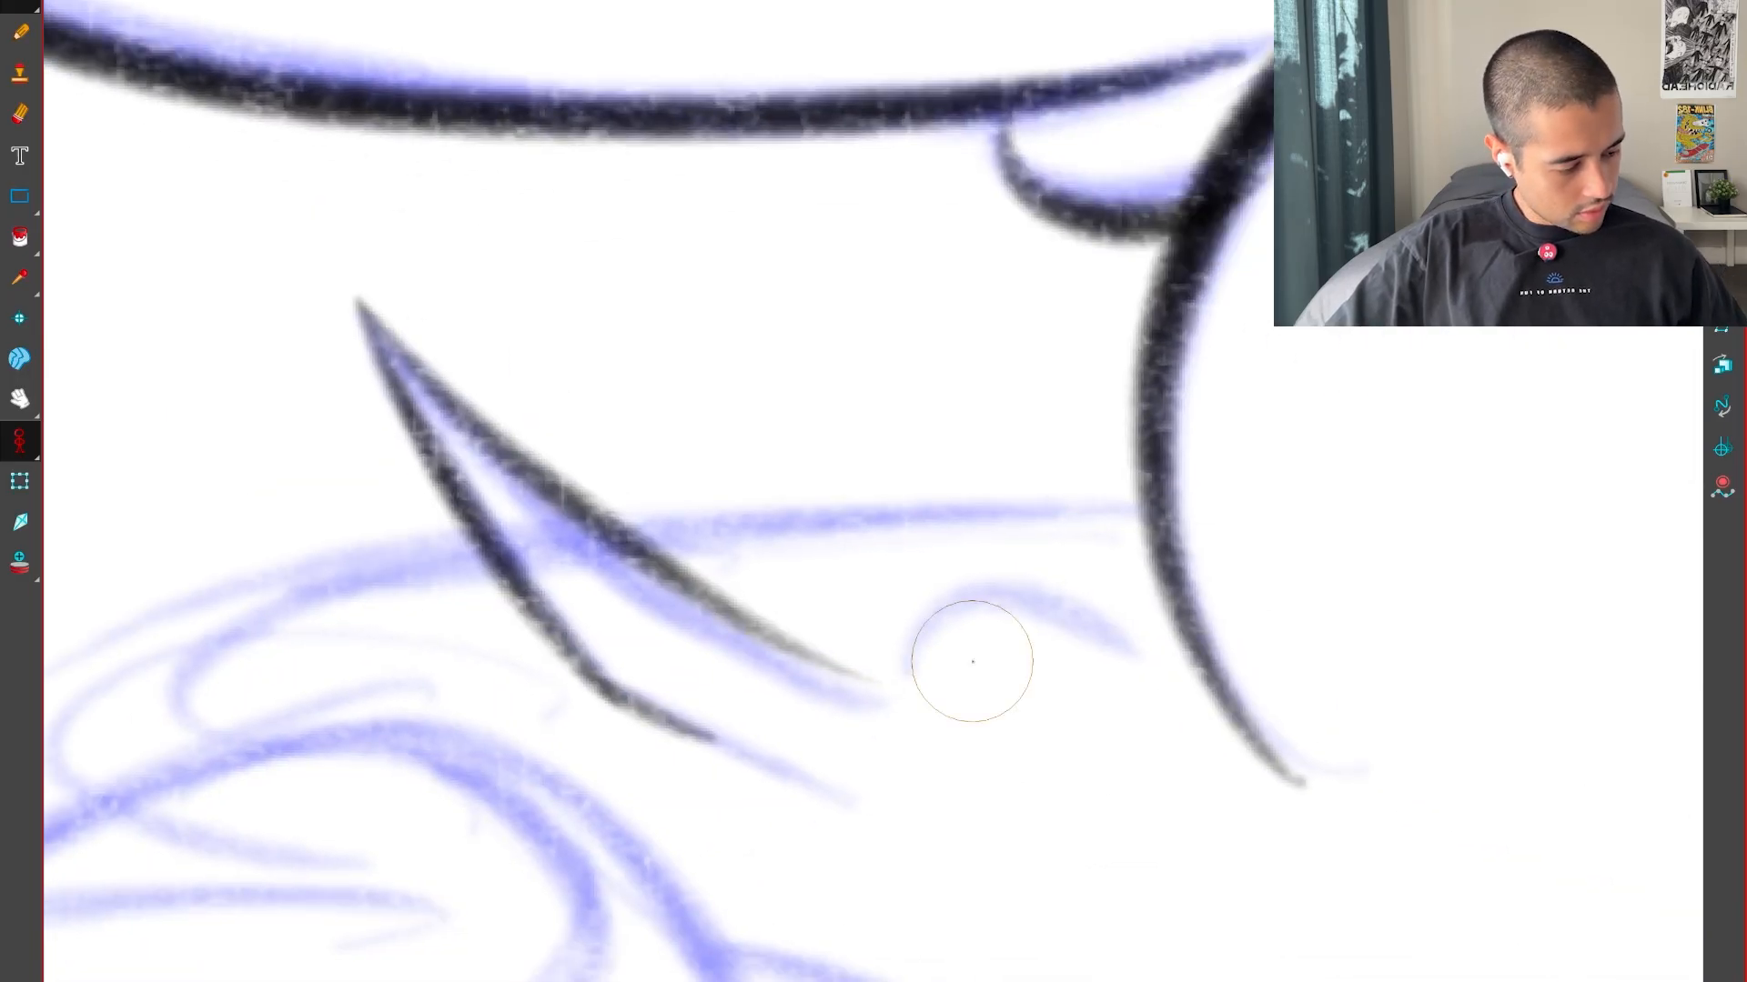
drag(1151, 676, 1177, 699)
Ink the curved line running from the body through the spike to a rounded front end, and compare neighbouring poses
key(1)
key(1)
drag(932, 865, 1072, 806)
mouse_move(885, 863)
mouse_down()
mouse_move(1095, 780)
mouse_move(1144, 723)
mouse_up()
key(2)
key(2)
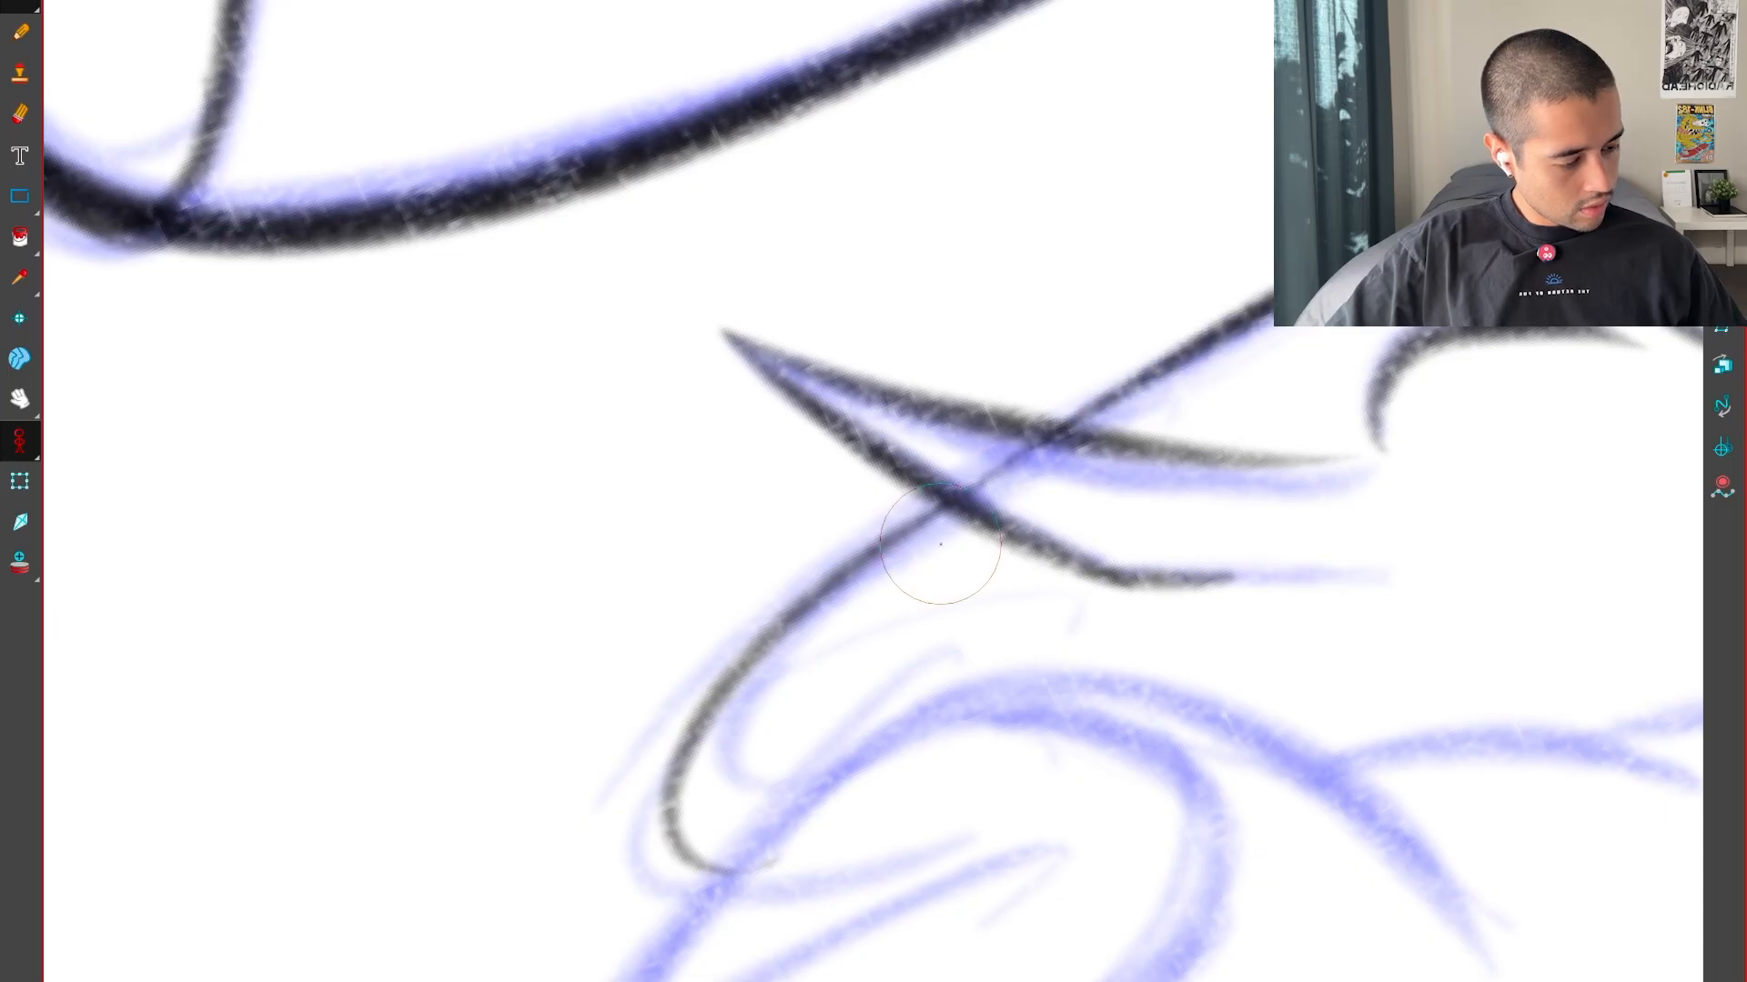
drag(738, 875, 770, 867)
key(shift+x)
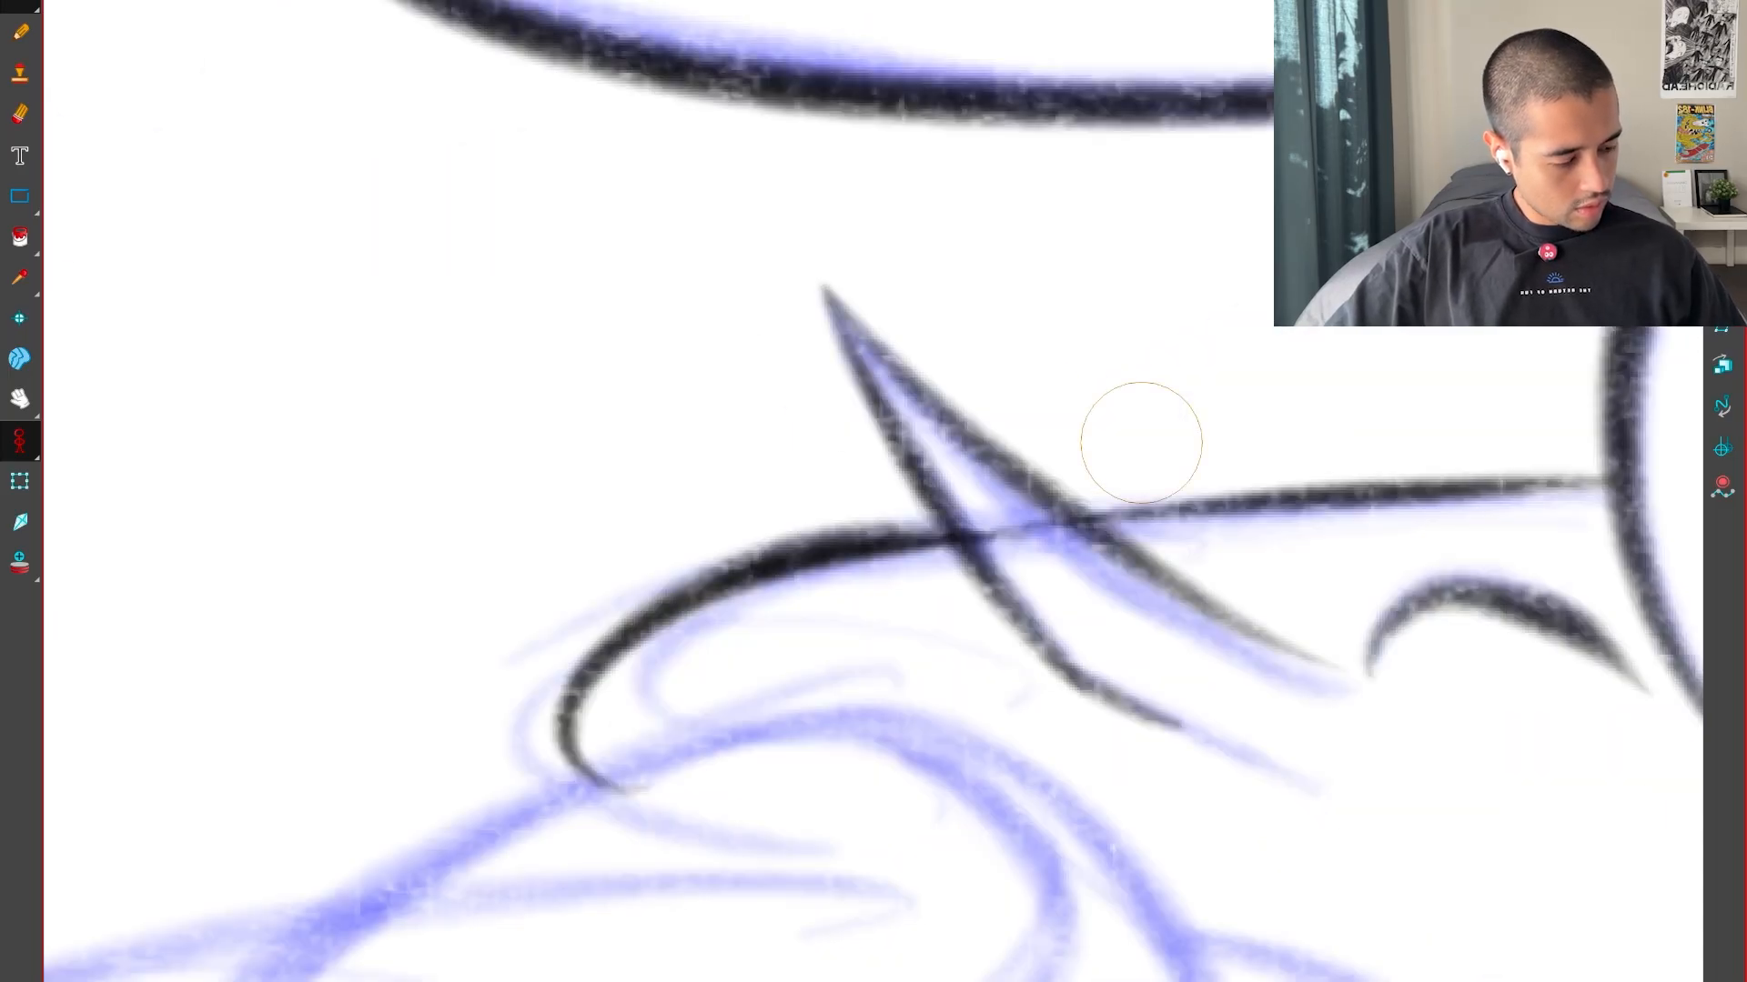
key(1)
key(1)
key(g)
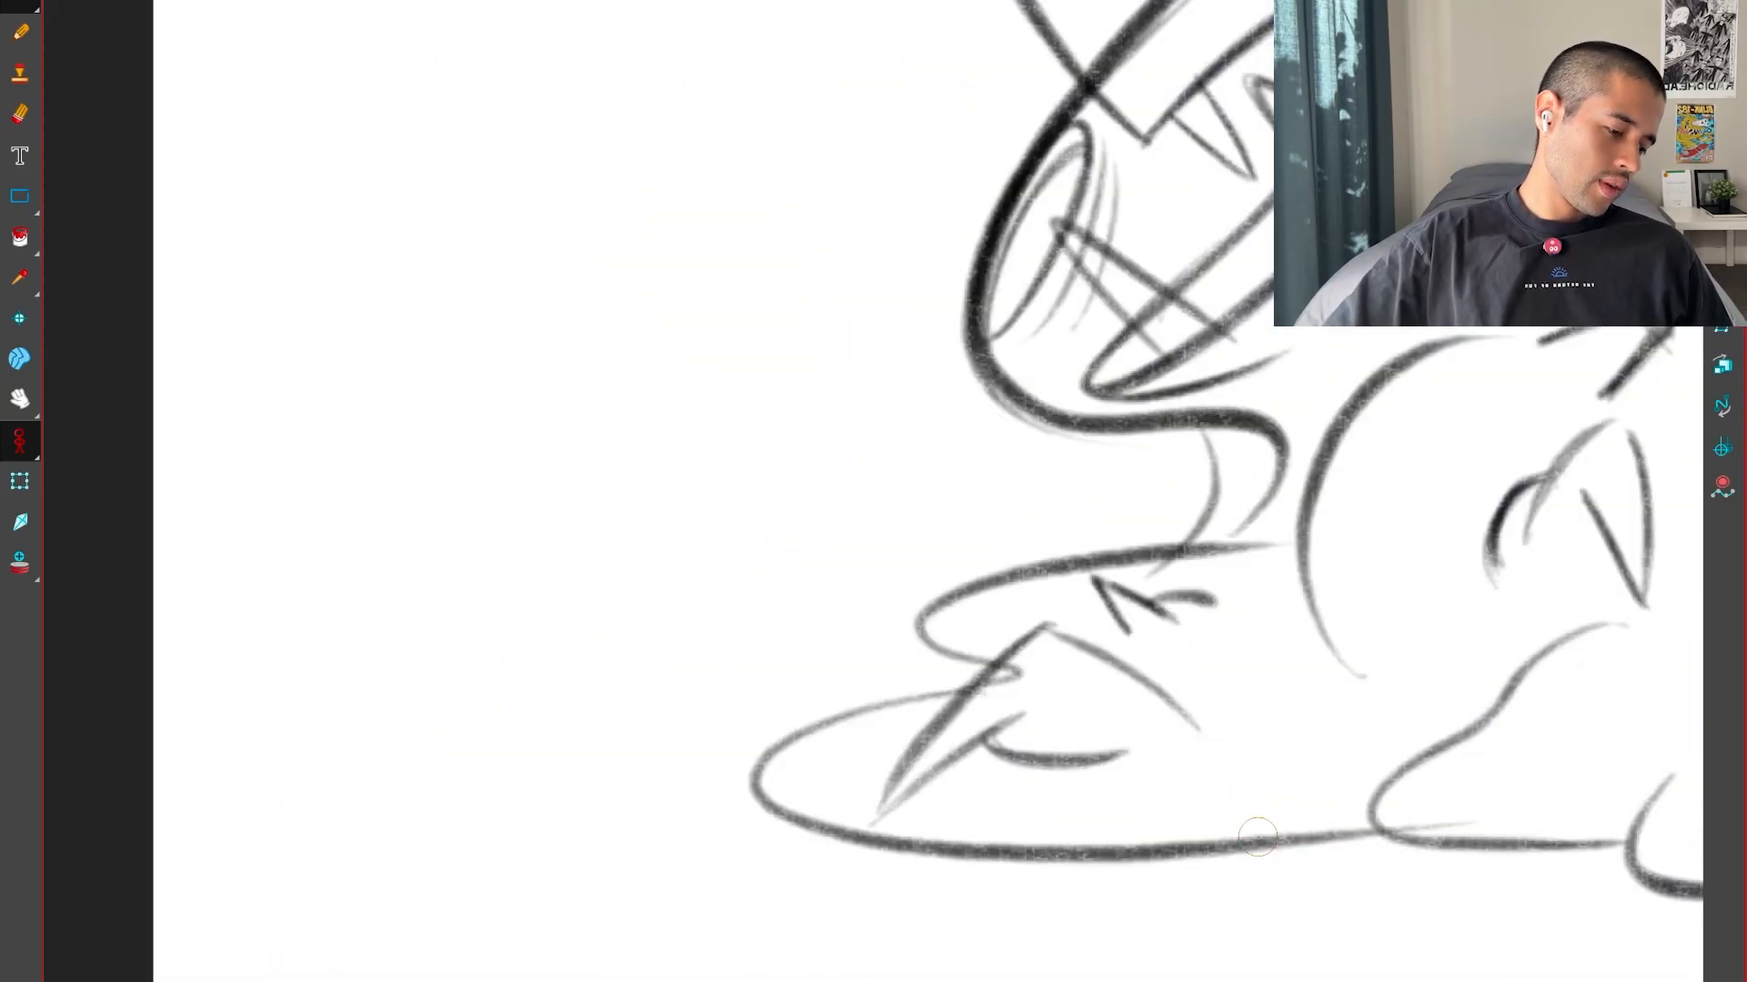
key(f)
key(f)
key(g)
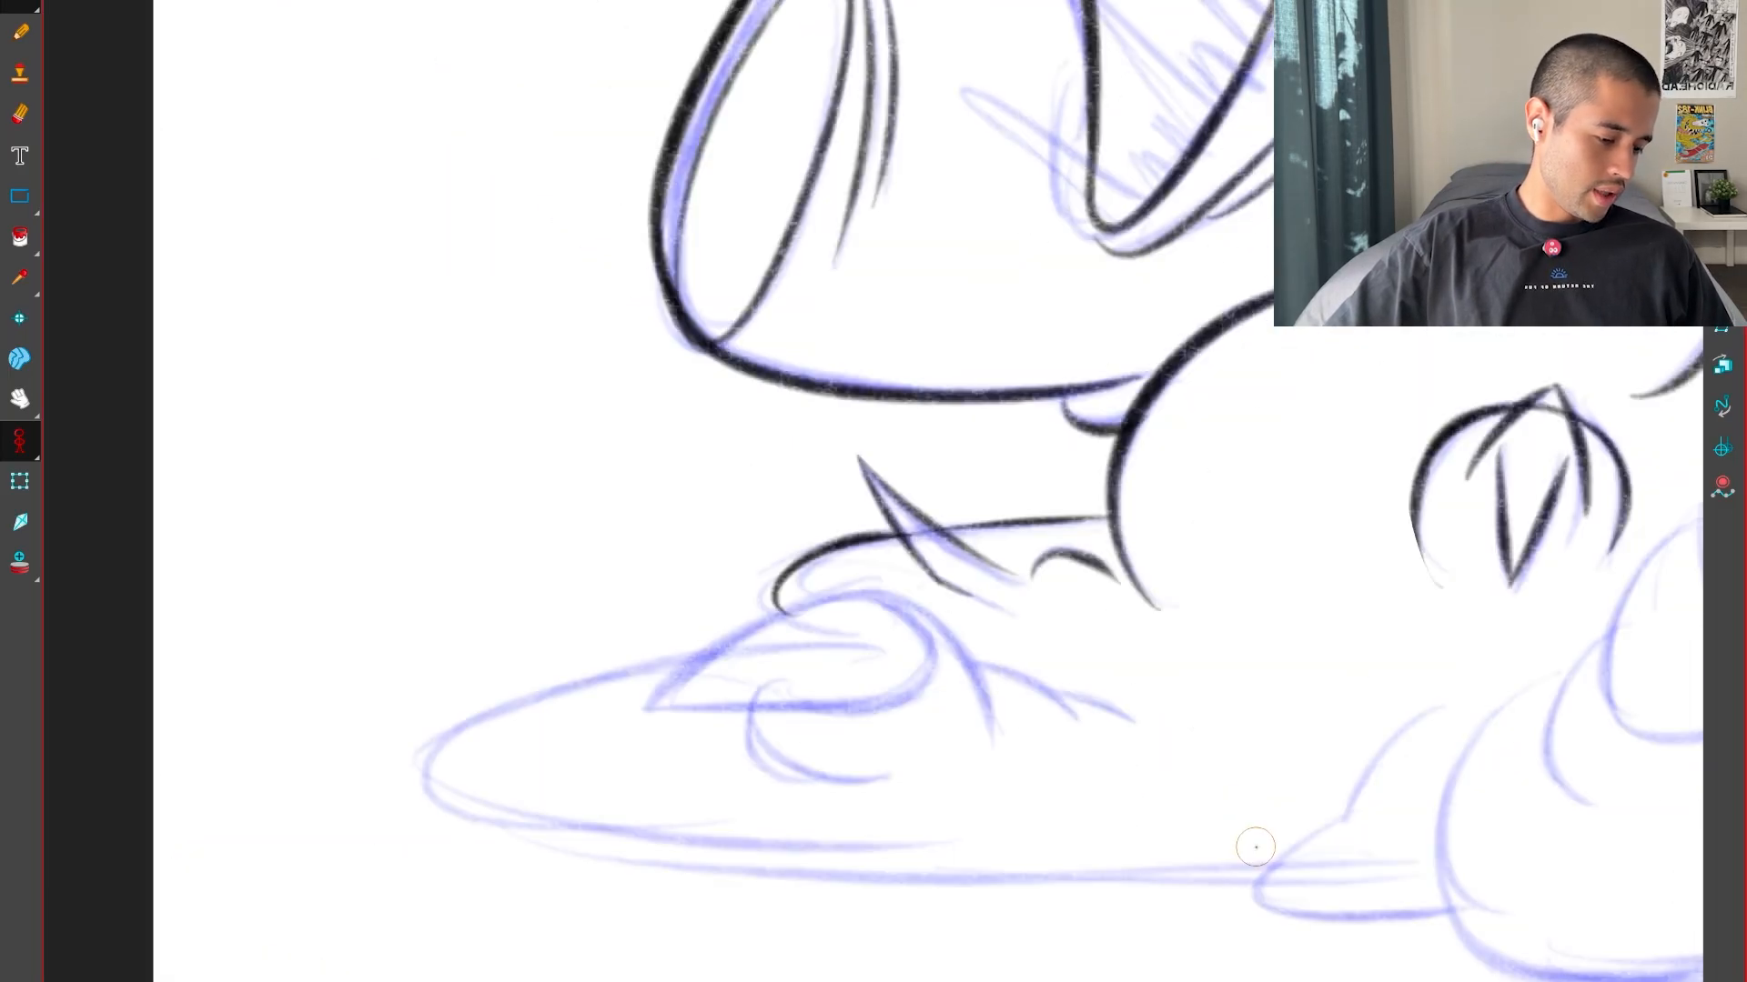
key(f)
key(g)
Ink the lower-left claw's arched top line and pointed lower edge, checking the neighbouring poses
drag(1128, 869, 1196, 796)
drag(1167, 757, 1240, 647)
key(2)
key(2)
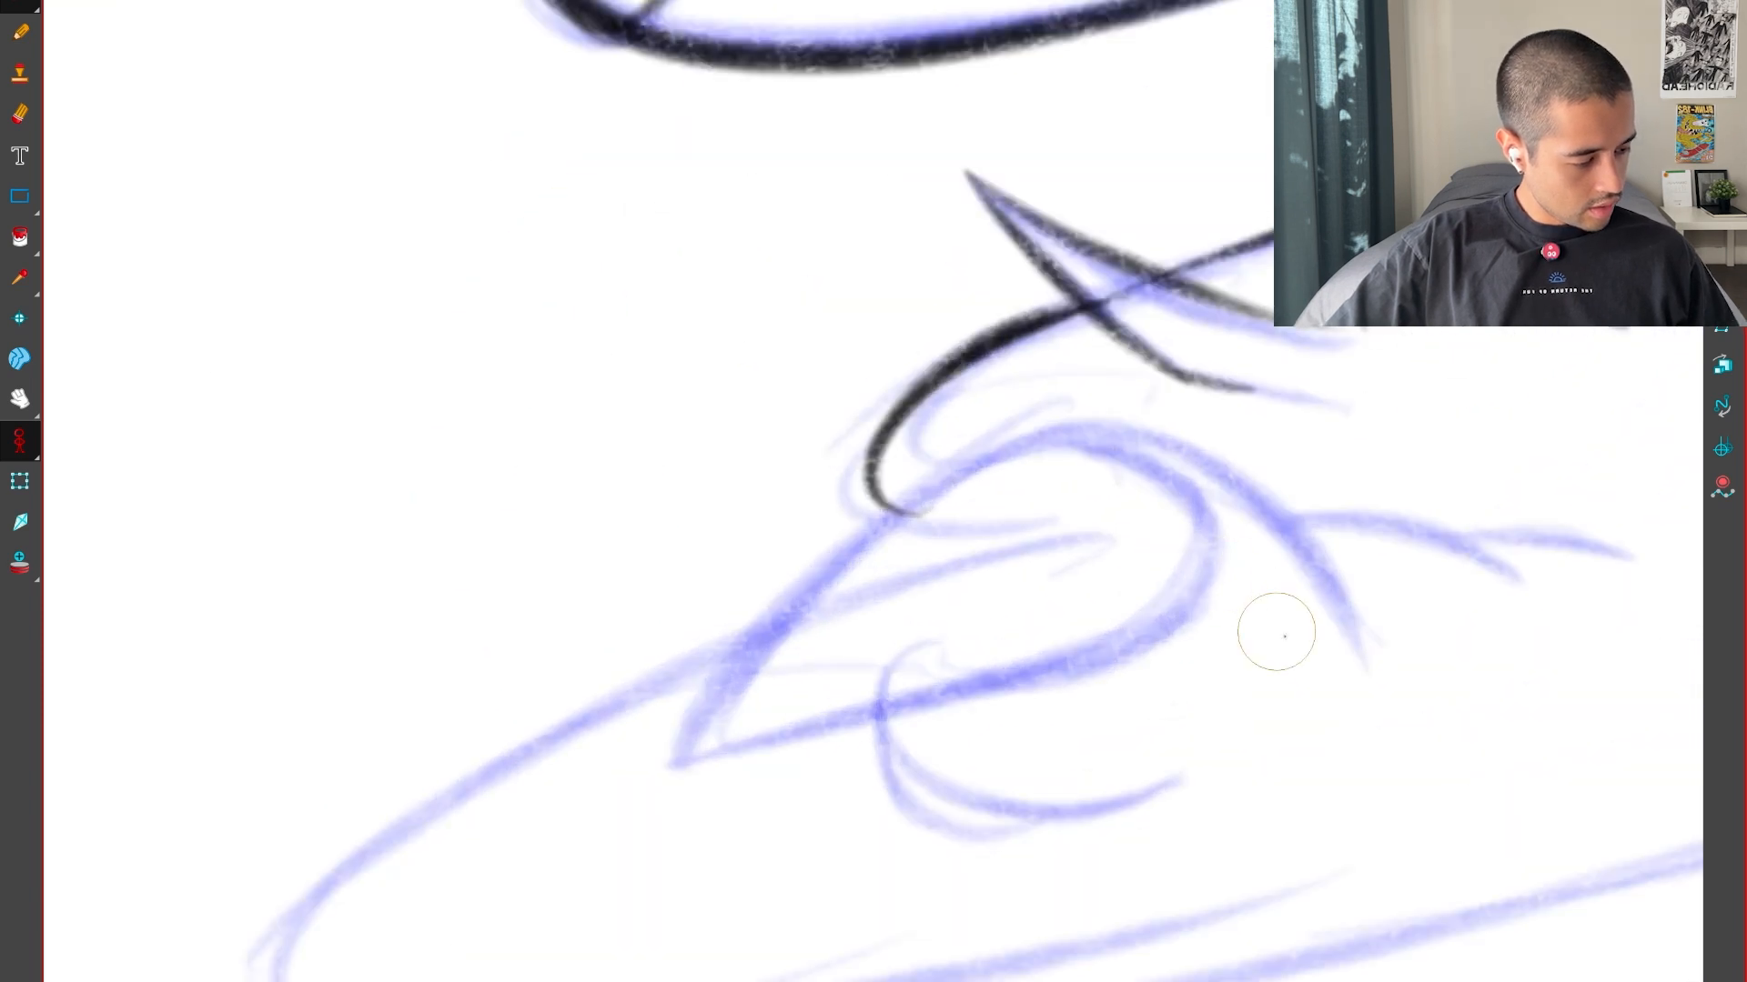
drag(753, 639, 696, 757)
key(f)
key(g)
key(g)
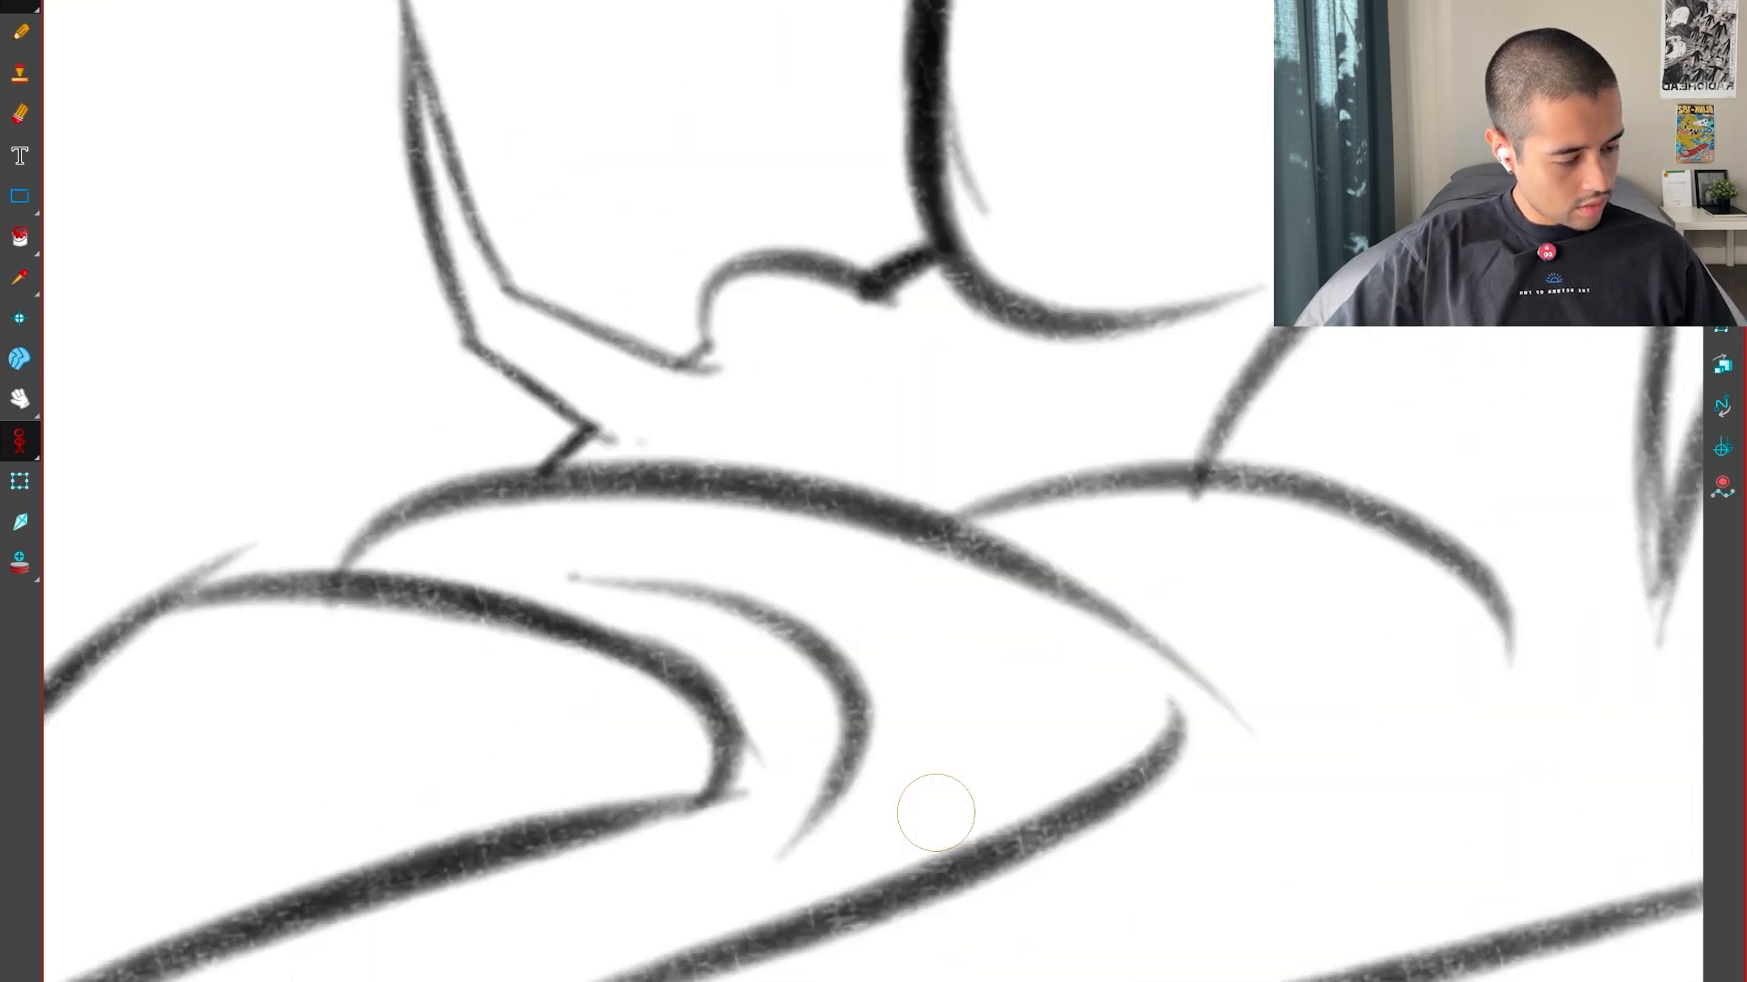
key(f)
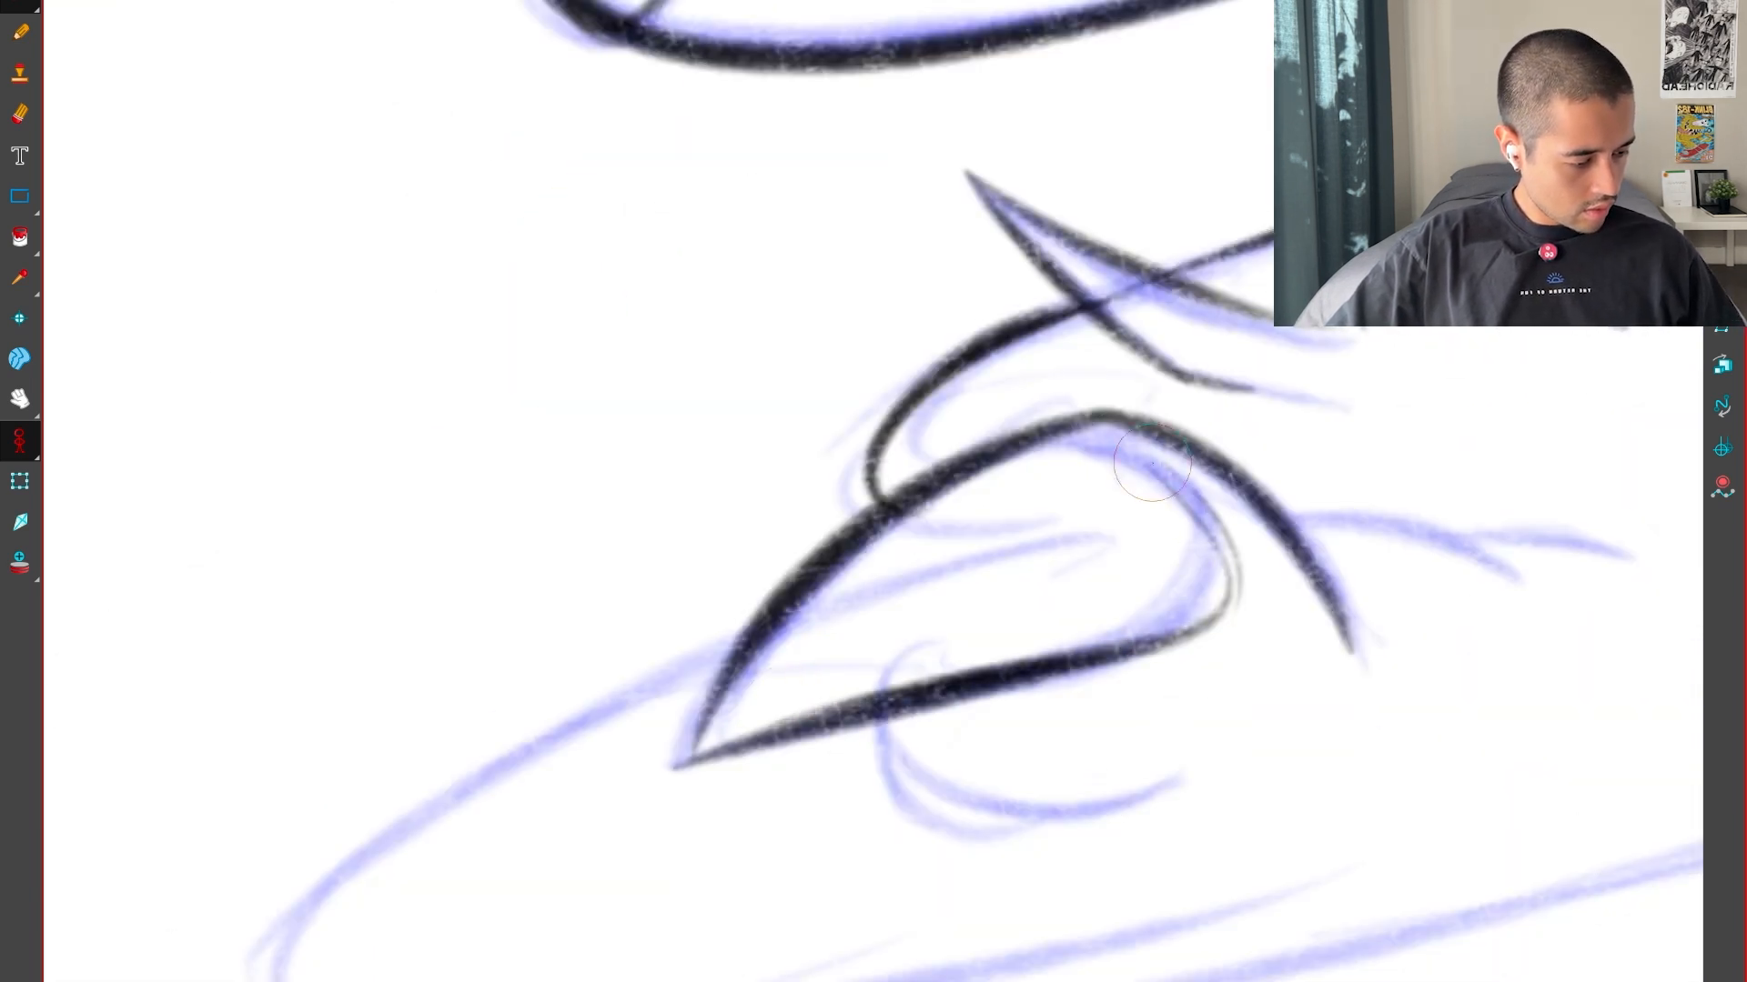
Ink the claw's rounded back edge down to its lower line and compare it with the neighbouring poses
drag(1123, 446, 1218, 638)
key(f)
key(g)
key(g)
key(f)
Ink the hooked curve beneath the claw with a thicker sweep, and check it against the neighbouring poses
key(f)
key(g)
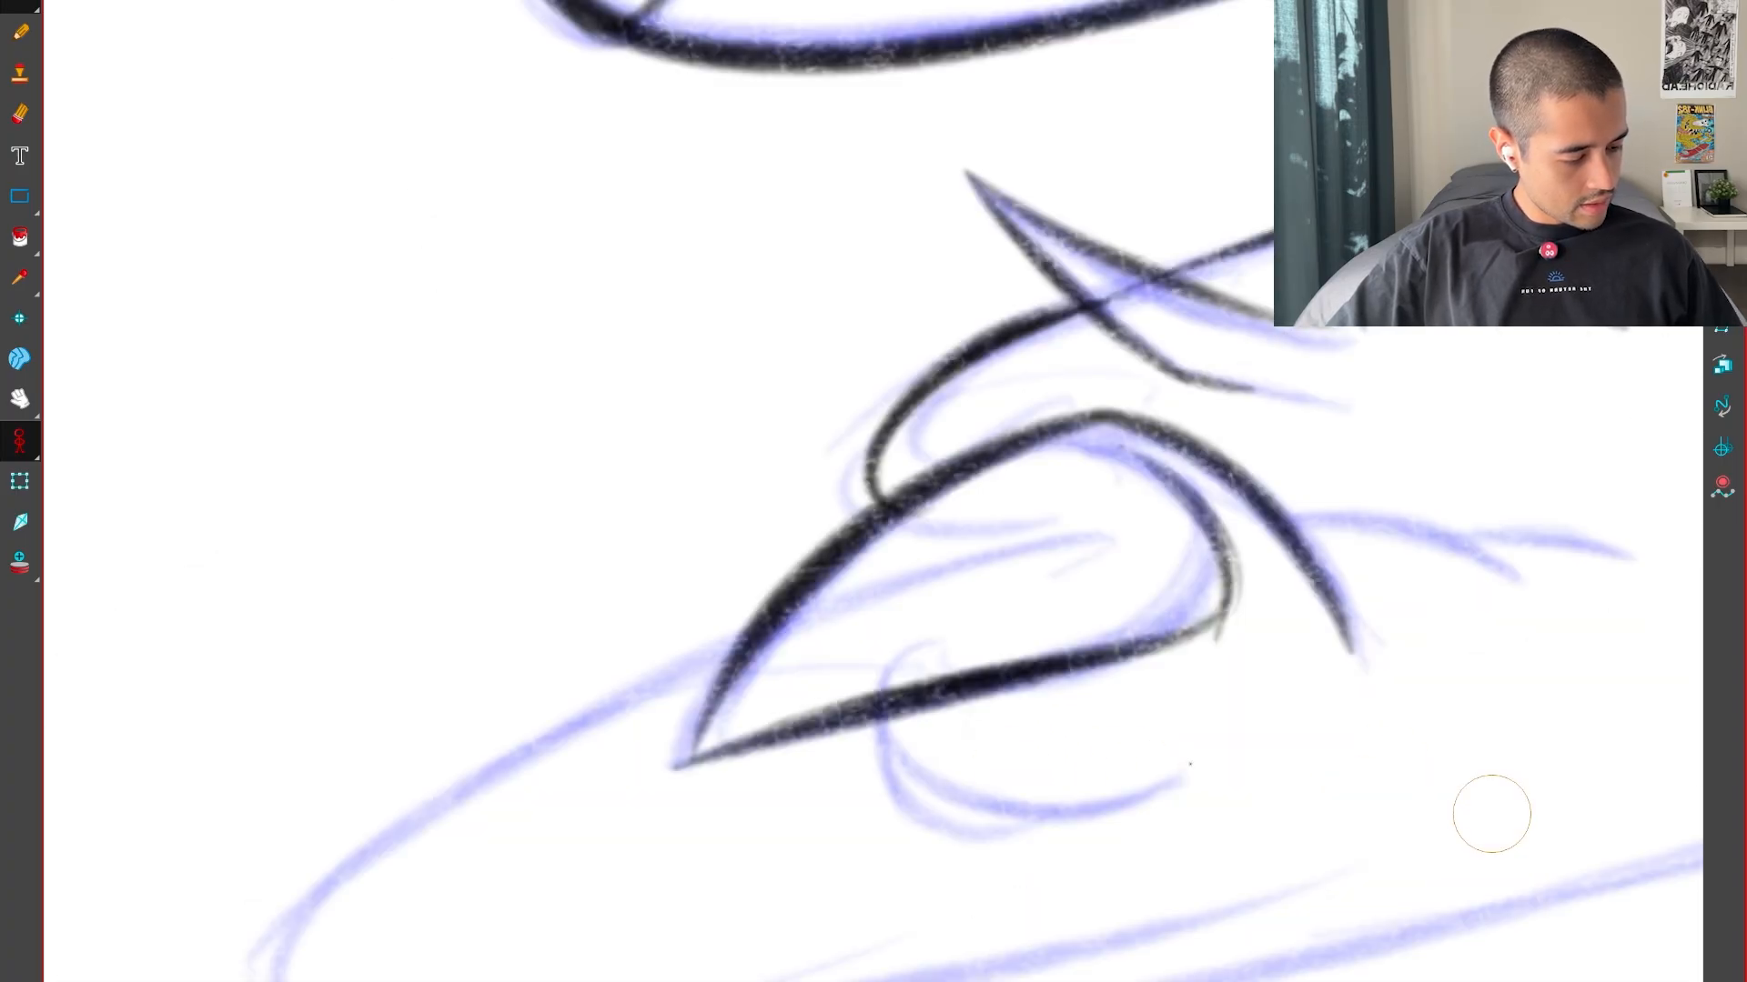
drag(888, 774, 1343, 737)
key(f)
key(g)
key(g)
Ink the knuckle curve extending behind the claw's arch and compare it with the neighbouring poses
key(f)
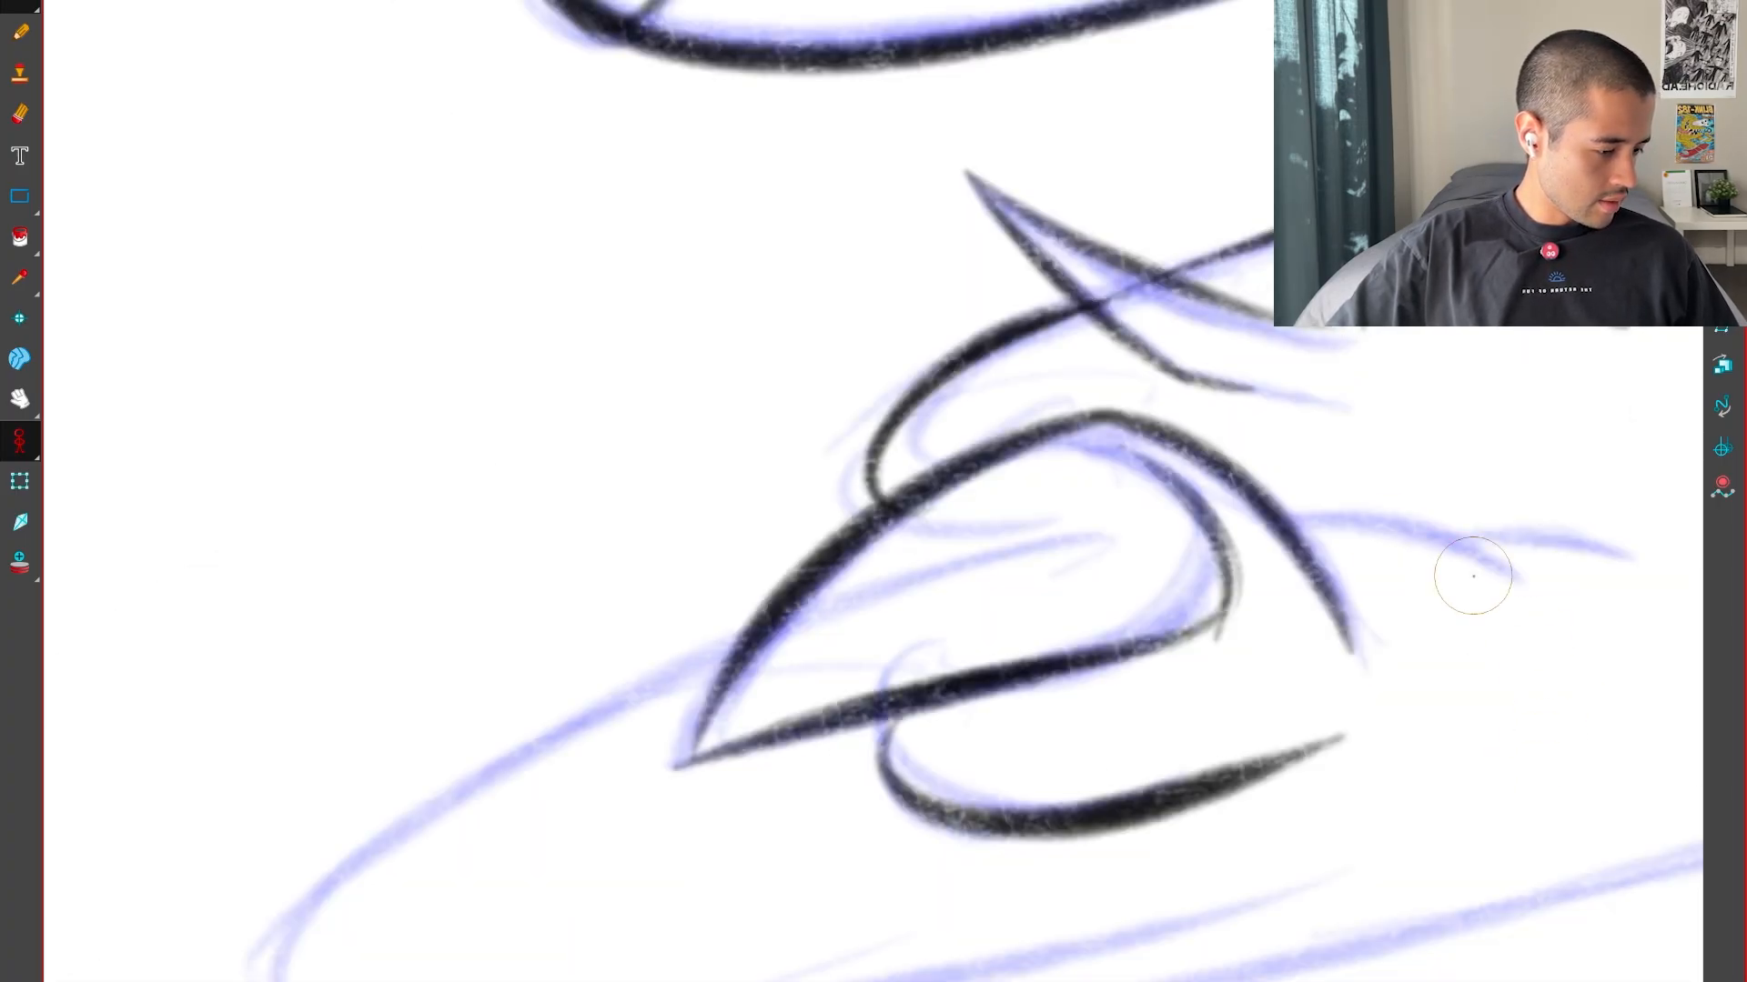
drag(1271, 492, 1593, 612)
key(f)
key(g)
drag(1507, 807, 1212, 807)
key(f)
key(g)
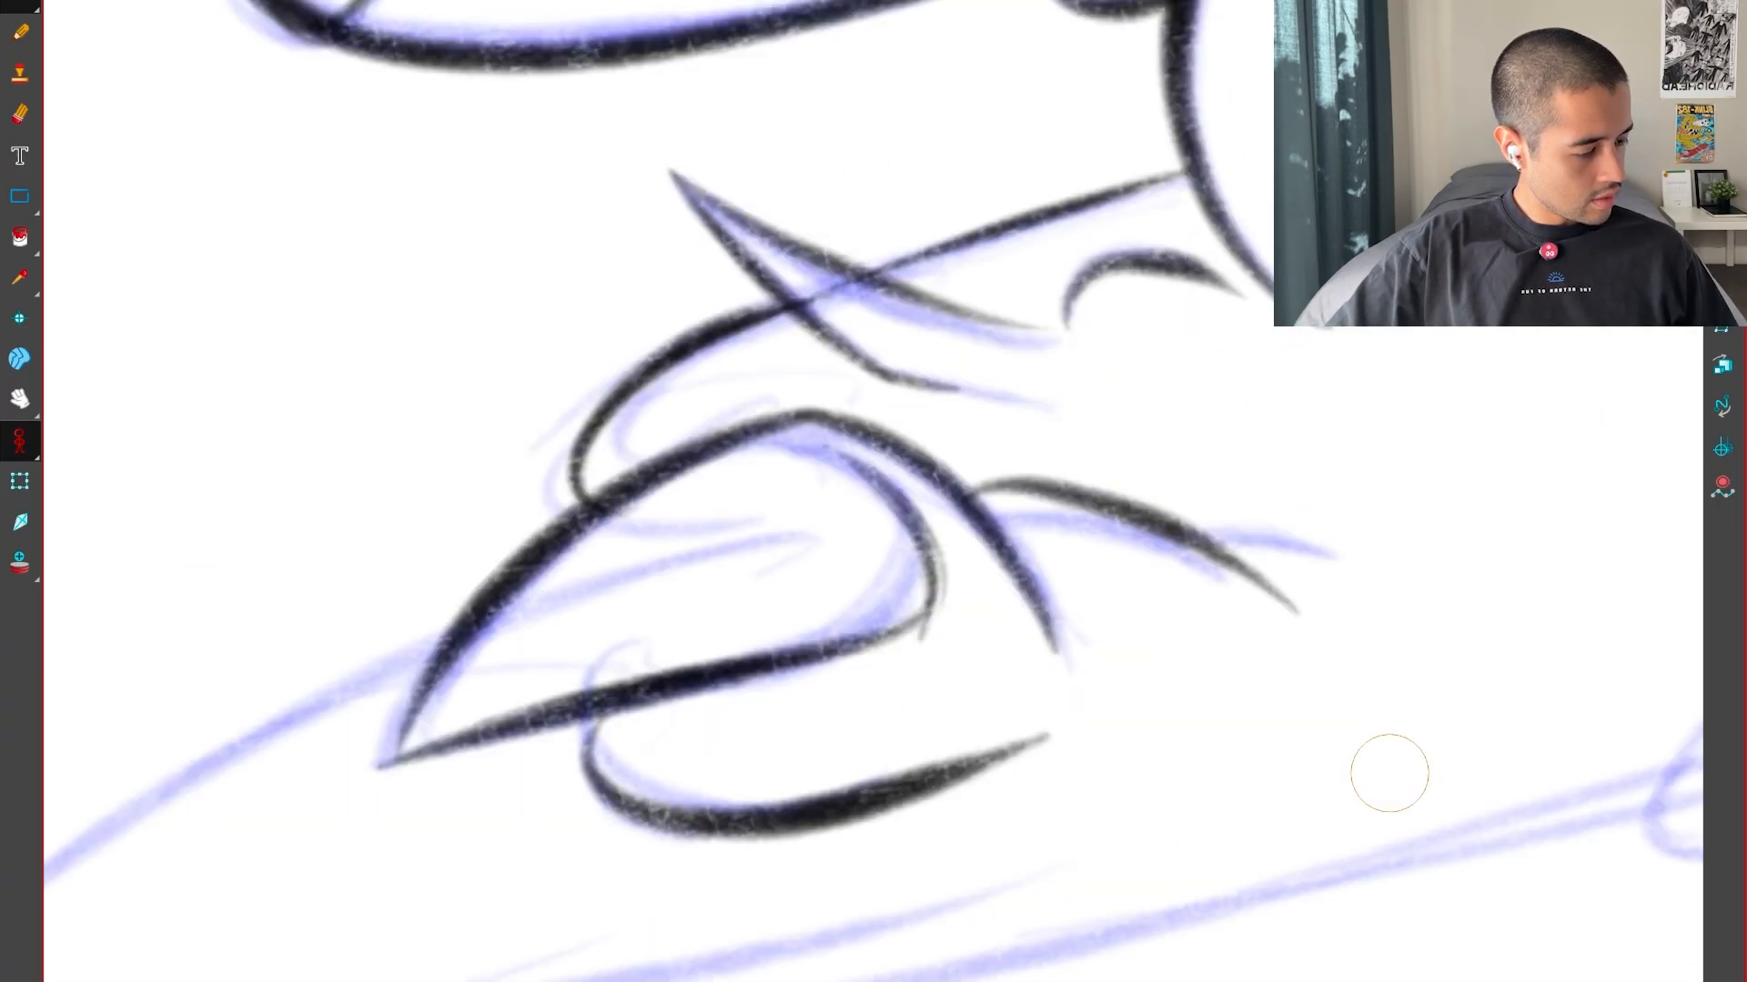
key(g)
Ink the foot's outer contour from the claw around the rounded front and along the long bottom line
key(f)
key(shift+x)
key(2)
key(2)
key(2)
key(f)
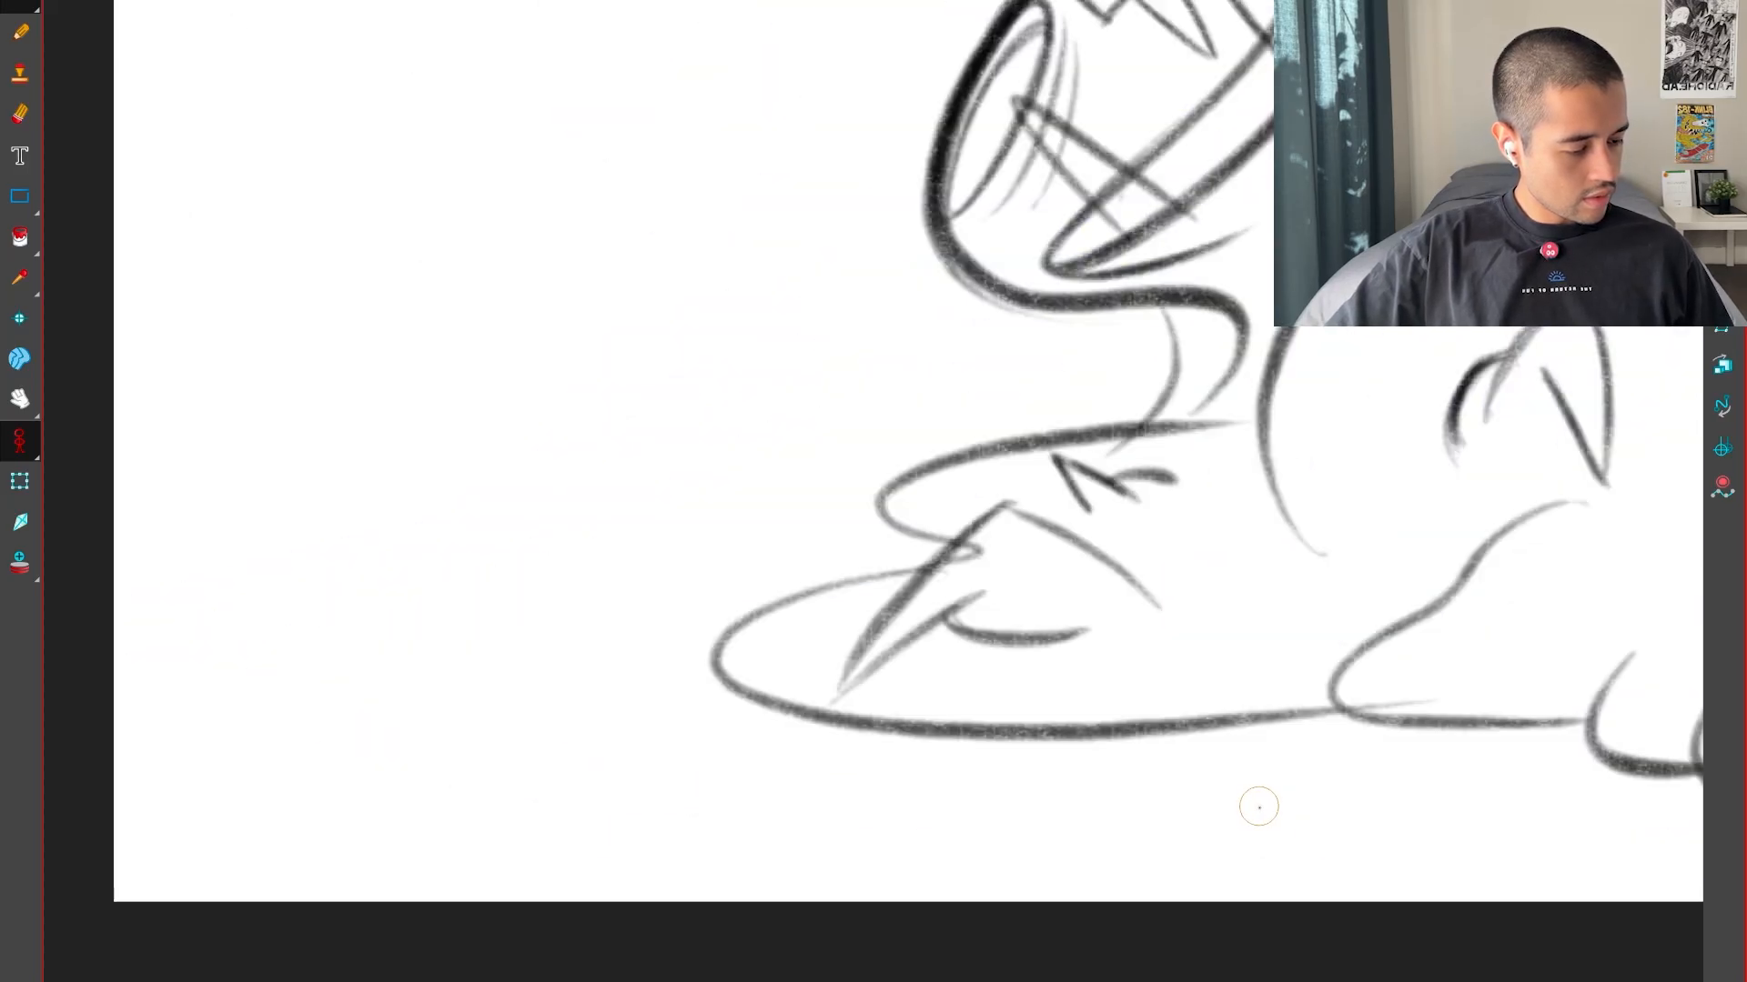
key(g)
mouse_move(1092, 876)
mouse_down()
mouse_move(1229, 791)
mouse_move(1331, 610)
mouse_up()
key(2)
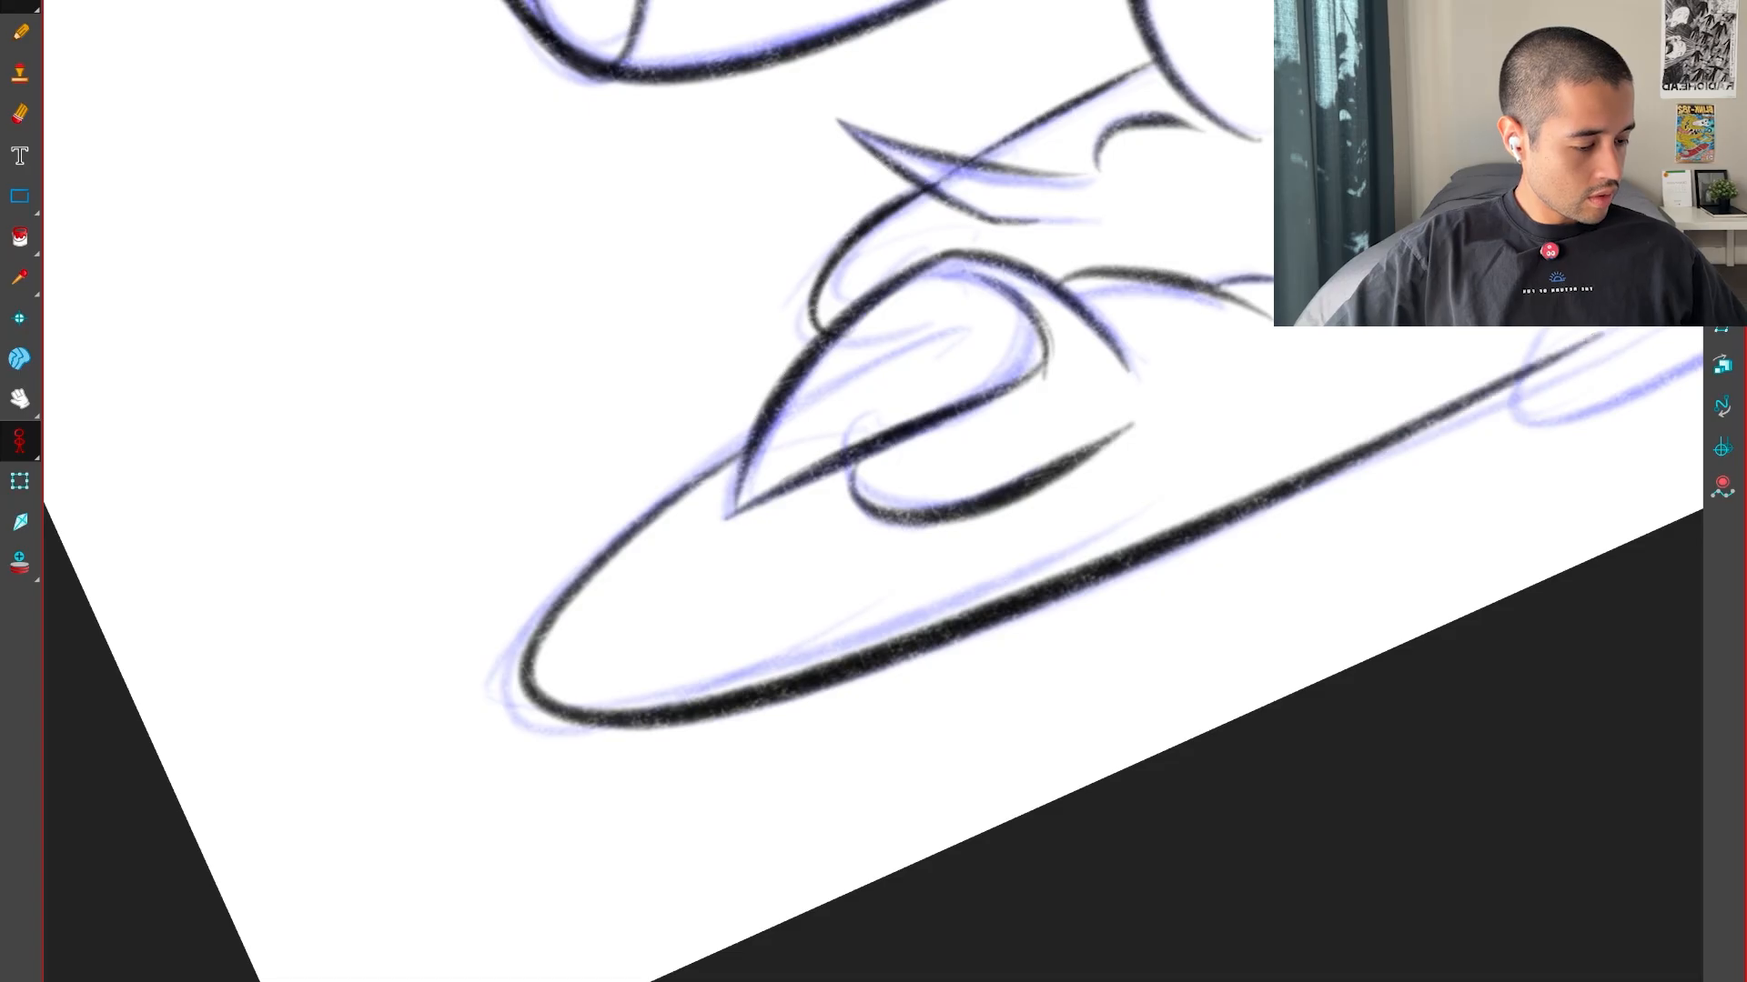
key(f)
key(g)
Compare the foot's contour and claw shapes with the neighbouring poses
key(g)
key(g)
key(shift+x)
drag(1419, 650, 1645, 635)
key(g)
key(g)
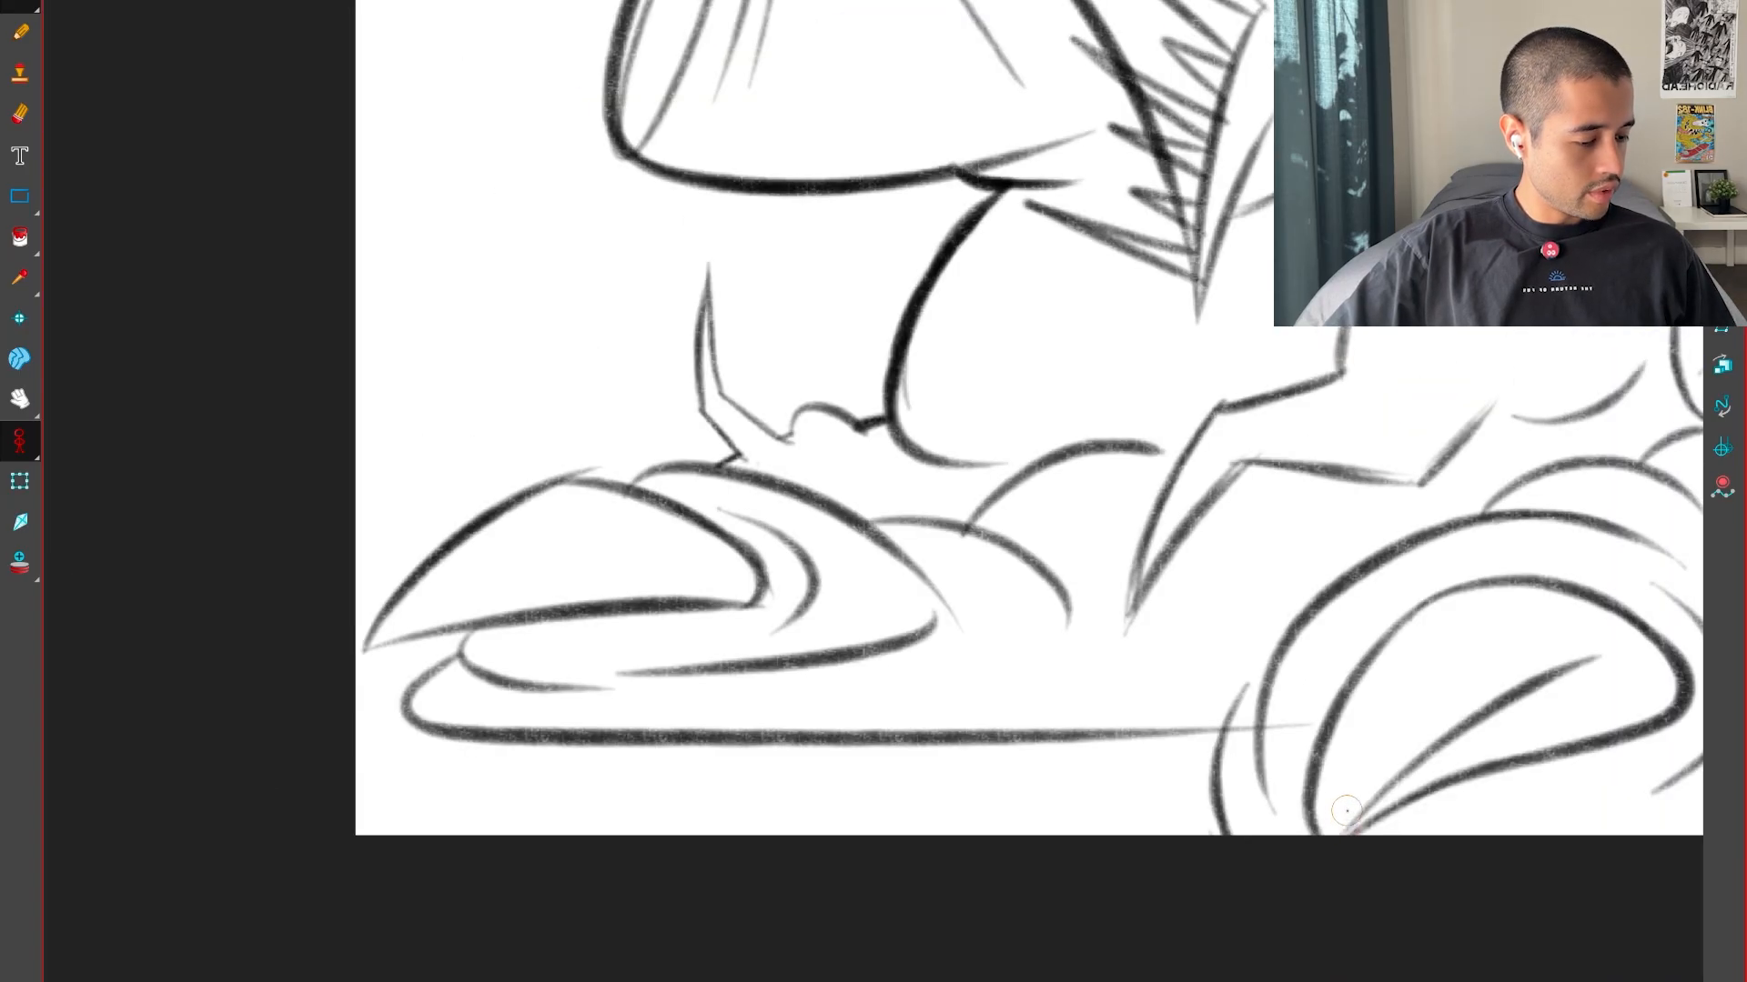
key(f)
key(g)
key(2)
key(2)
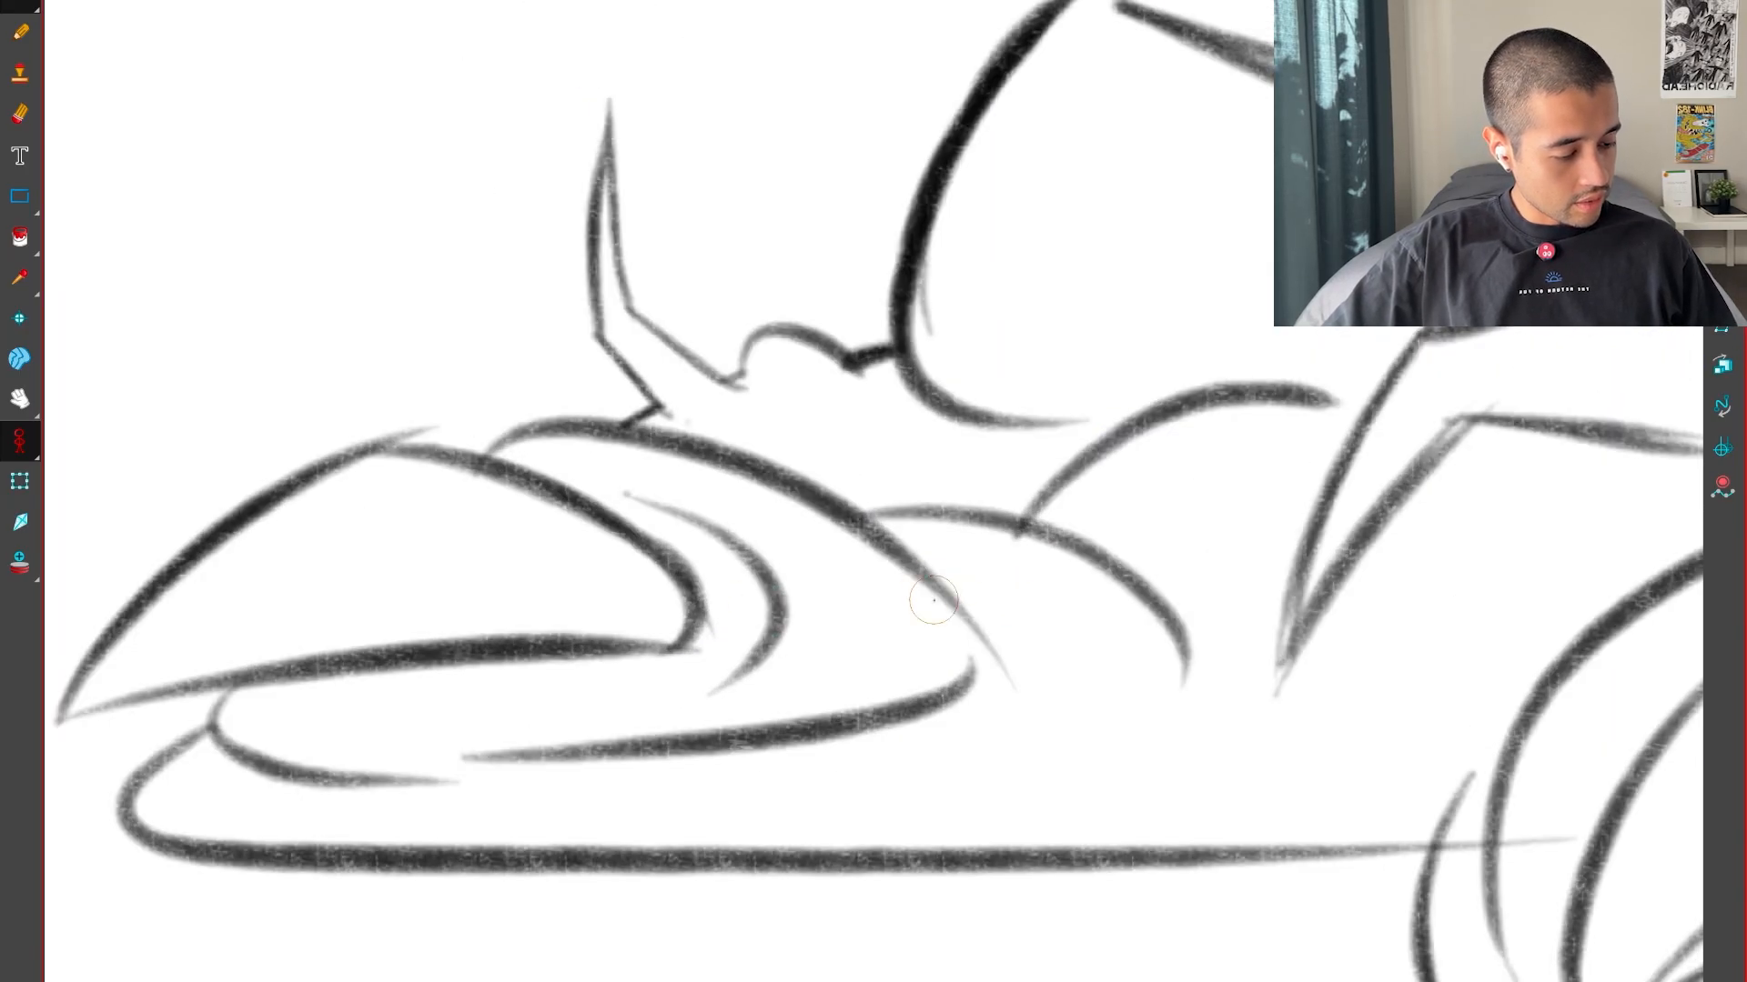
key(f)
key(1)
key(1)
key(1)
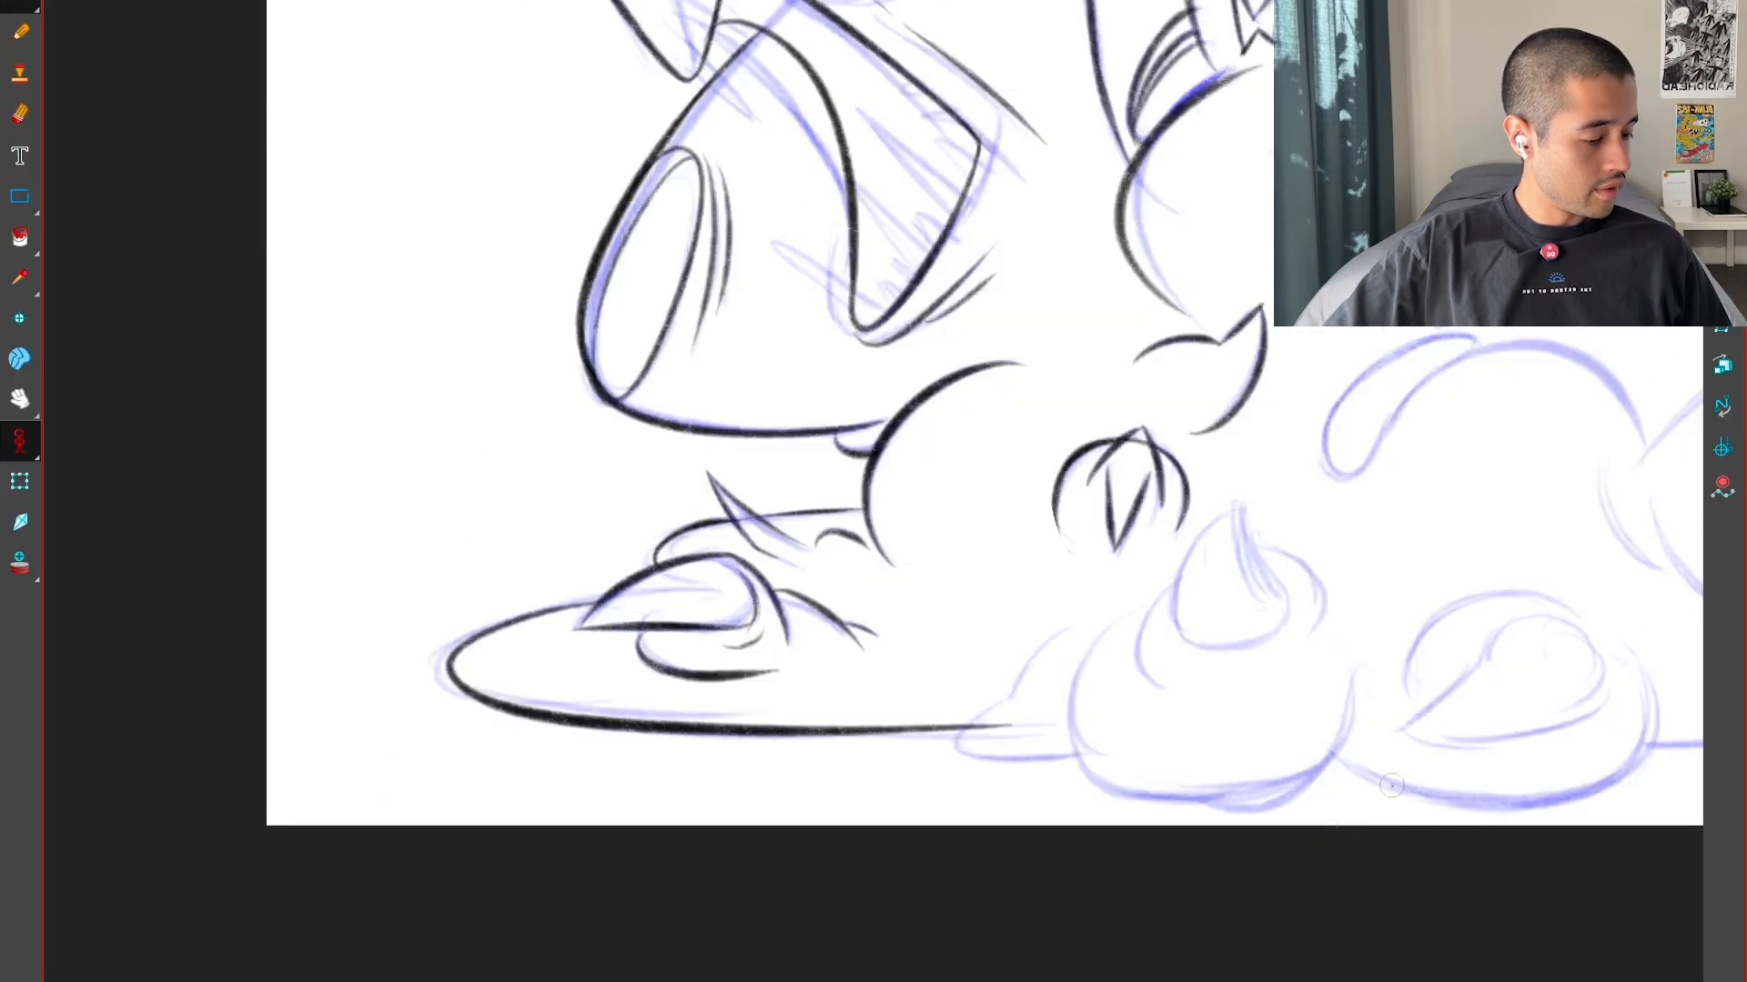
key(g)
key(f)
Ink the closed teardrop shape below the round eye, with a pointed top and thick rounded bottom
mouse_move(1452, 762)
mouse_down()
mouse_move(1301, 749)
mouse_move(1056, 766)
mouse_up()
key(2)
key(2)
key(2)
key(2)
key(2)
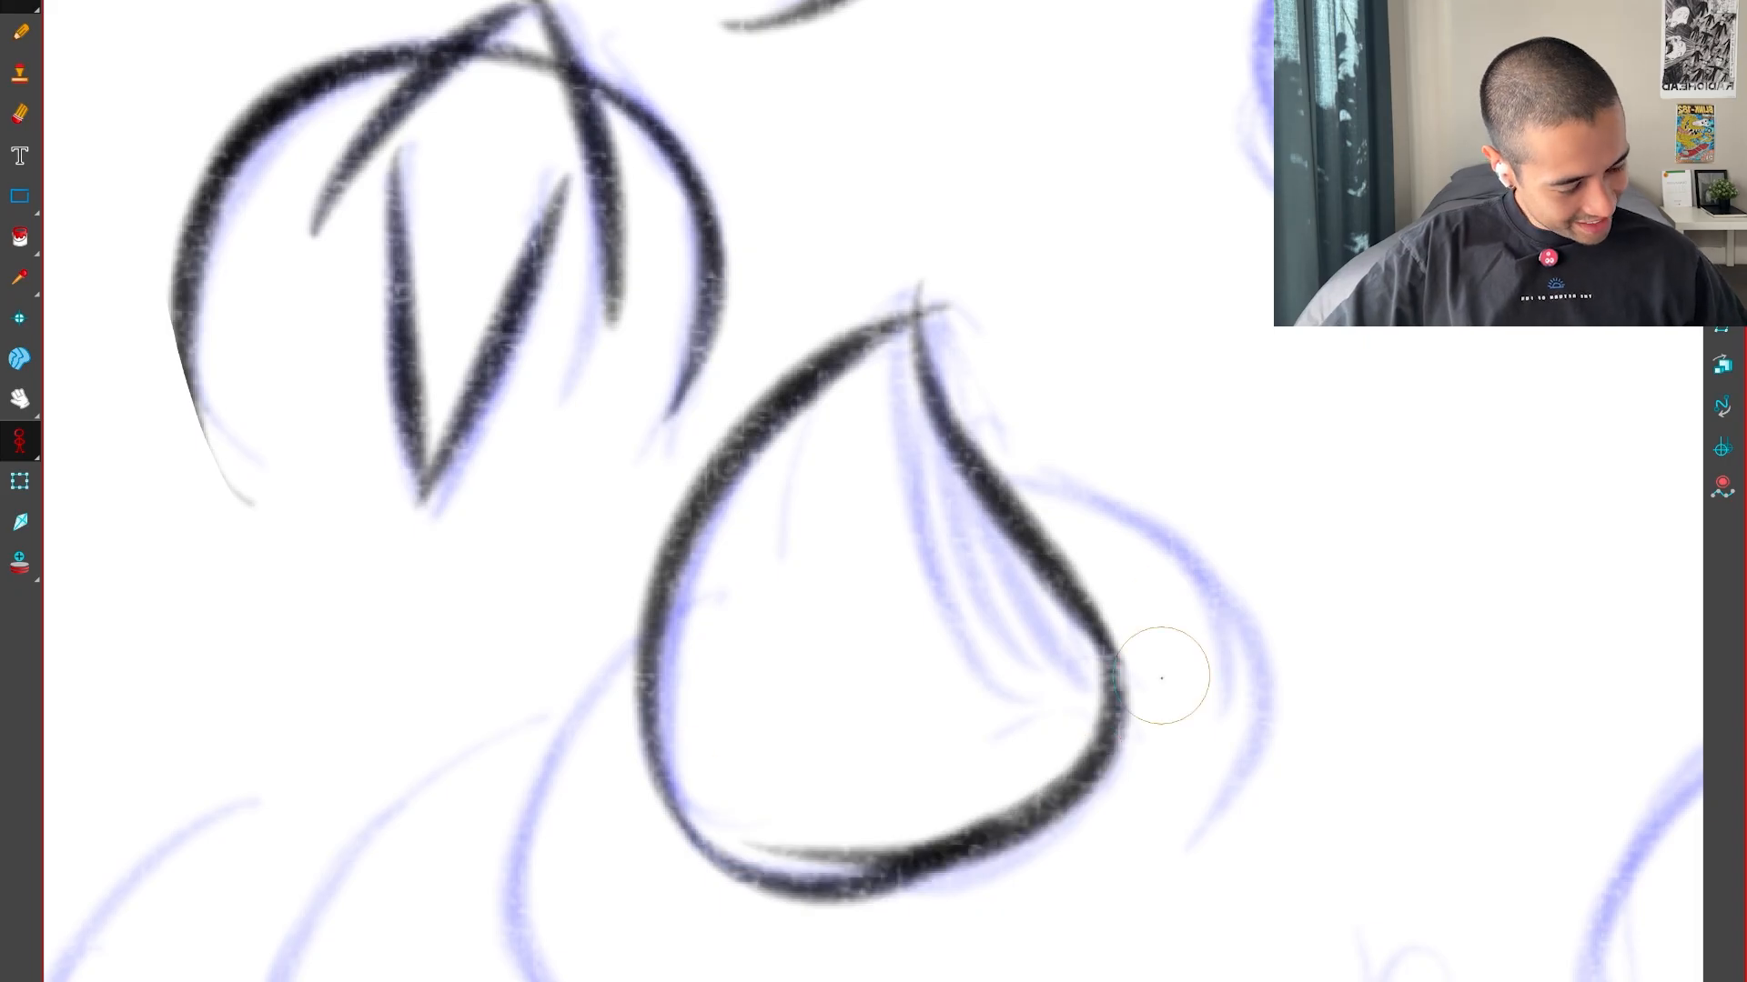
drag(1022, 912, 1277, 748)
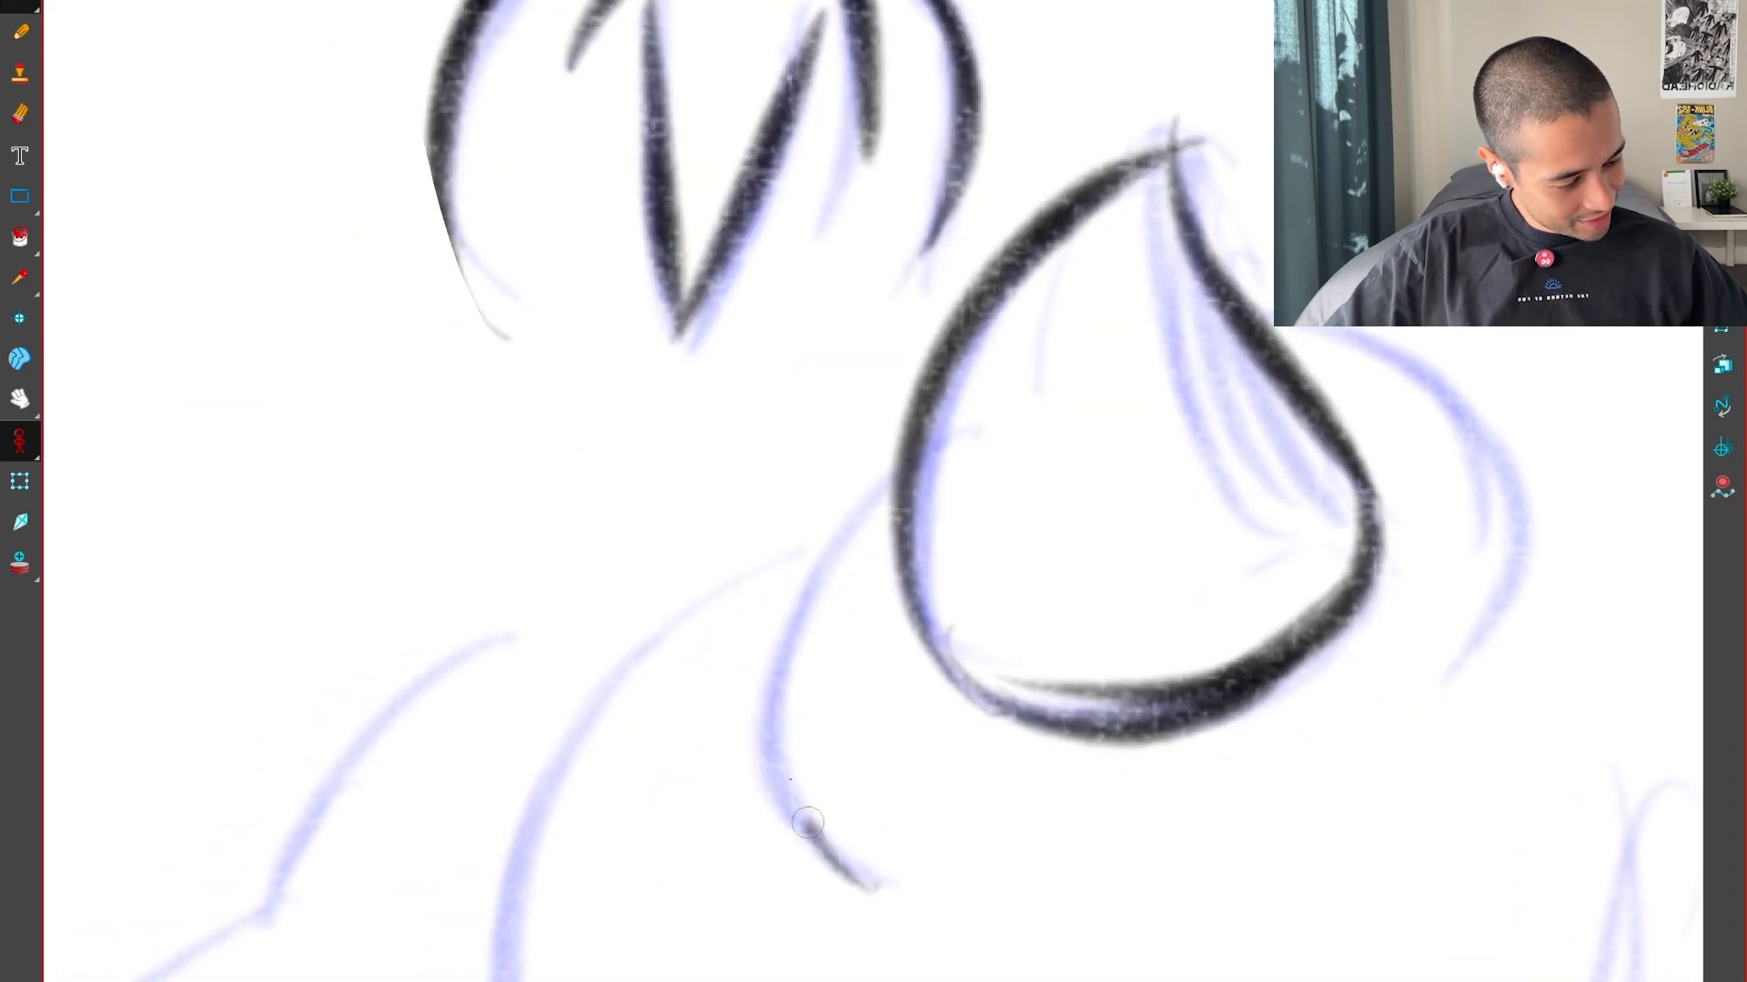
Ink the curved fold beside the teardrop and the large lump's long rounded side contour
drag(807, 823, 948, 440)
key(1)
drag(848, 879, 988, 703)
drag(795, 941, 985, 349)
drag(800, 714, 1179, 674)
key(2)
Ink the small arc beside the large lump and the thick rounded lobe below it at the puddle's edge
drag(917, 687, 969, 520)
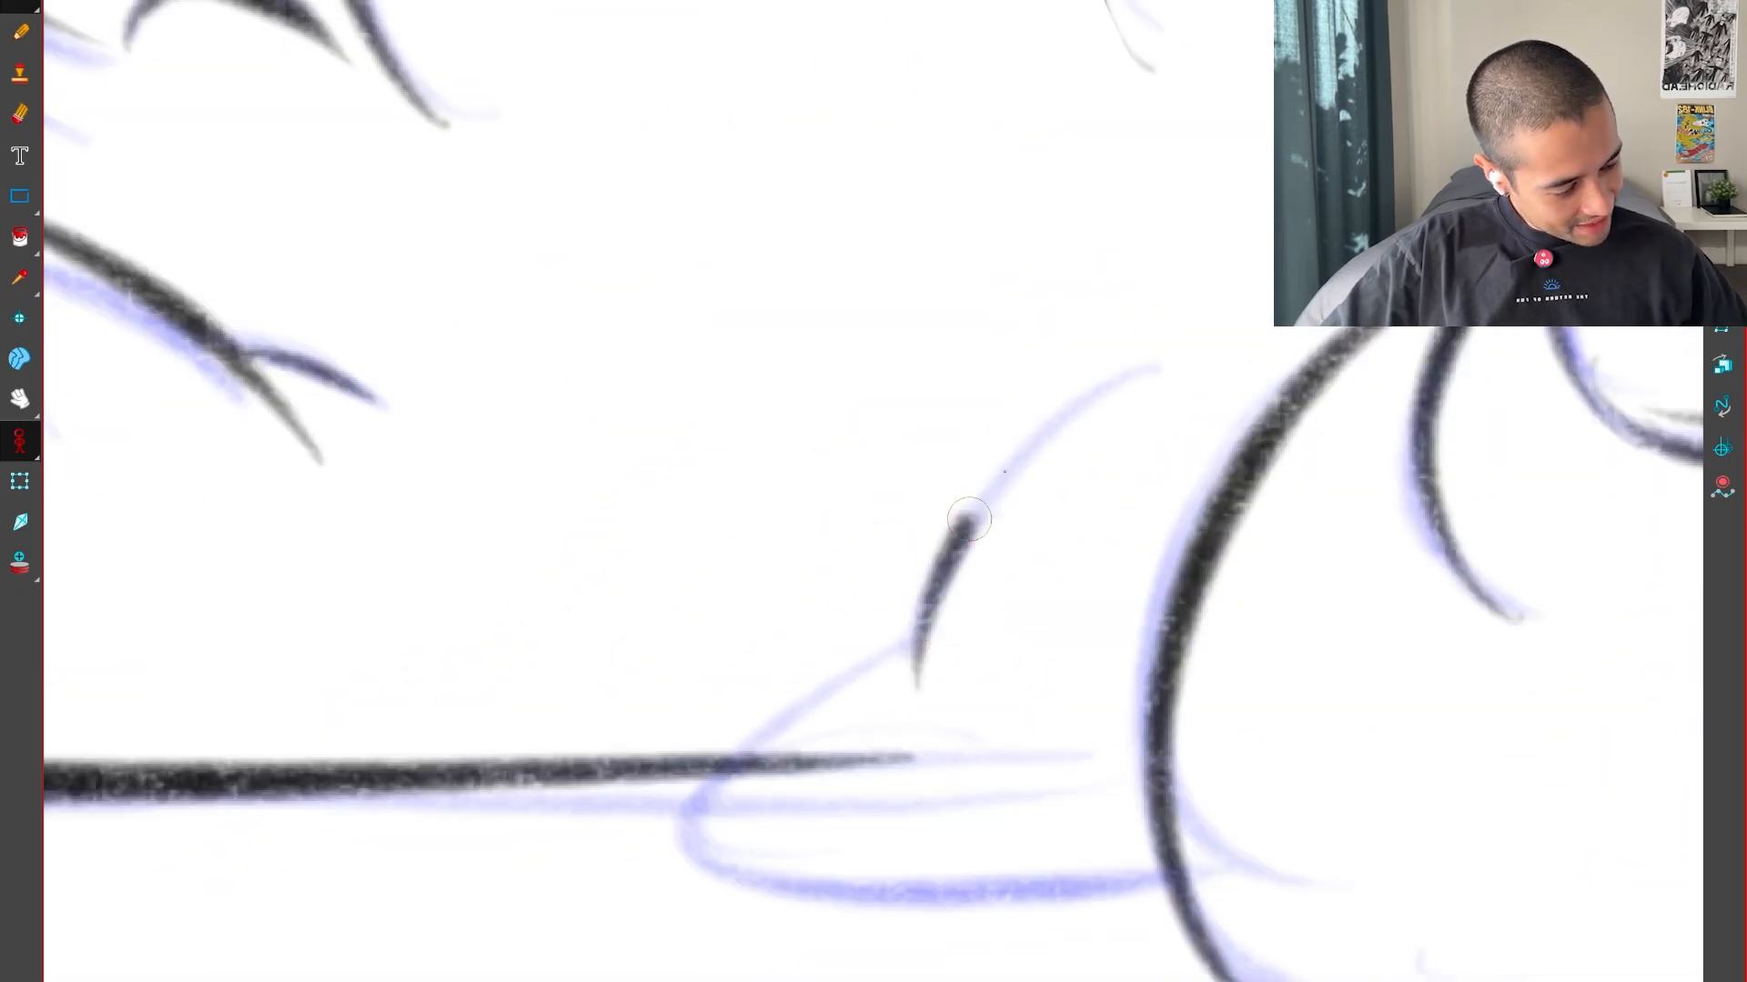
drag(937, 665, 1151, 883)
key(1)
key(1)
drag(1438, 890, 1525, 675)
key(2)
key(2)
key(2)
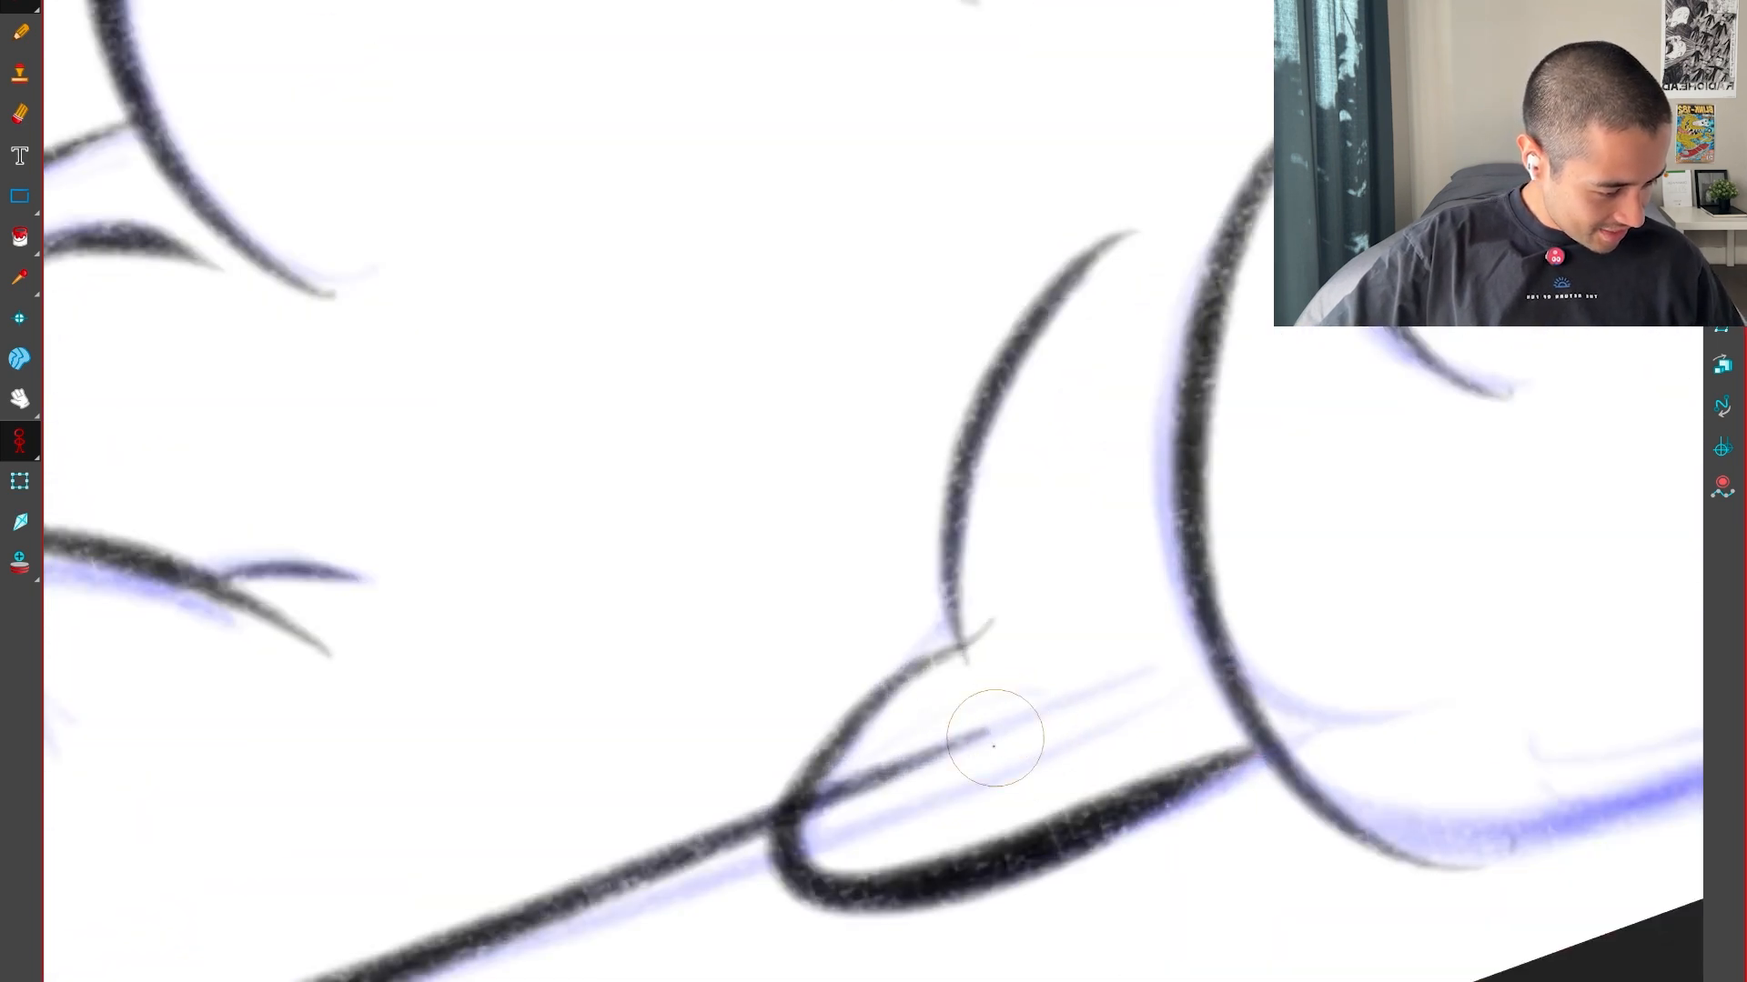
key(ctrl+z)
mouse_move(977, 639)
mouse_down()
mouse_move(839, 773)
mouse_move(1329, 824)
mouse_up()
Ink the large lump's bottom contour and carry it up around its far side
key(1)
drag(1634, 772, 879, 798)
key(1)
key(1)
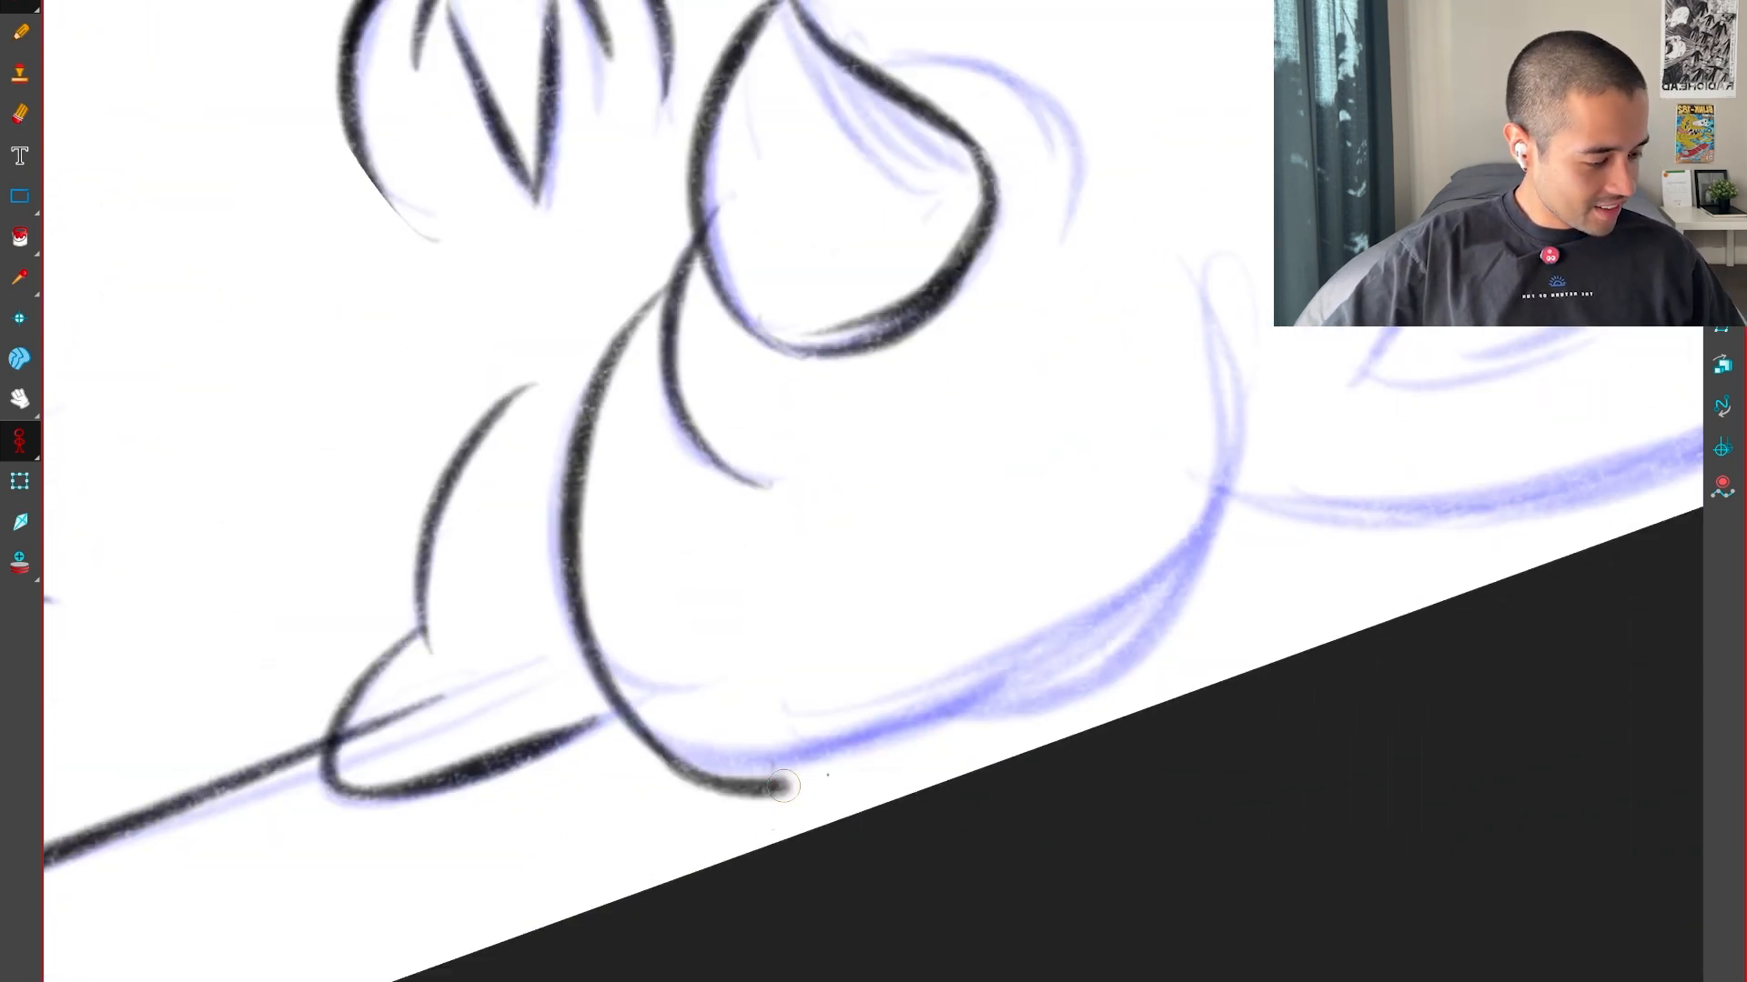
key(shift+x)
drag(1351, 328, 1031, 673)
Ink the curved fold emerging from behind the teardrop's straight side
key(2)
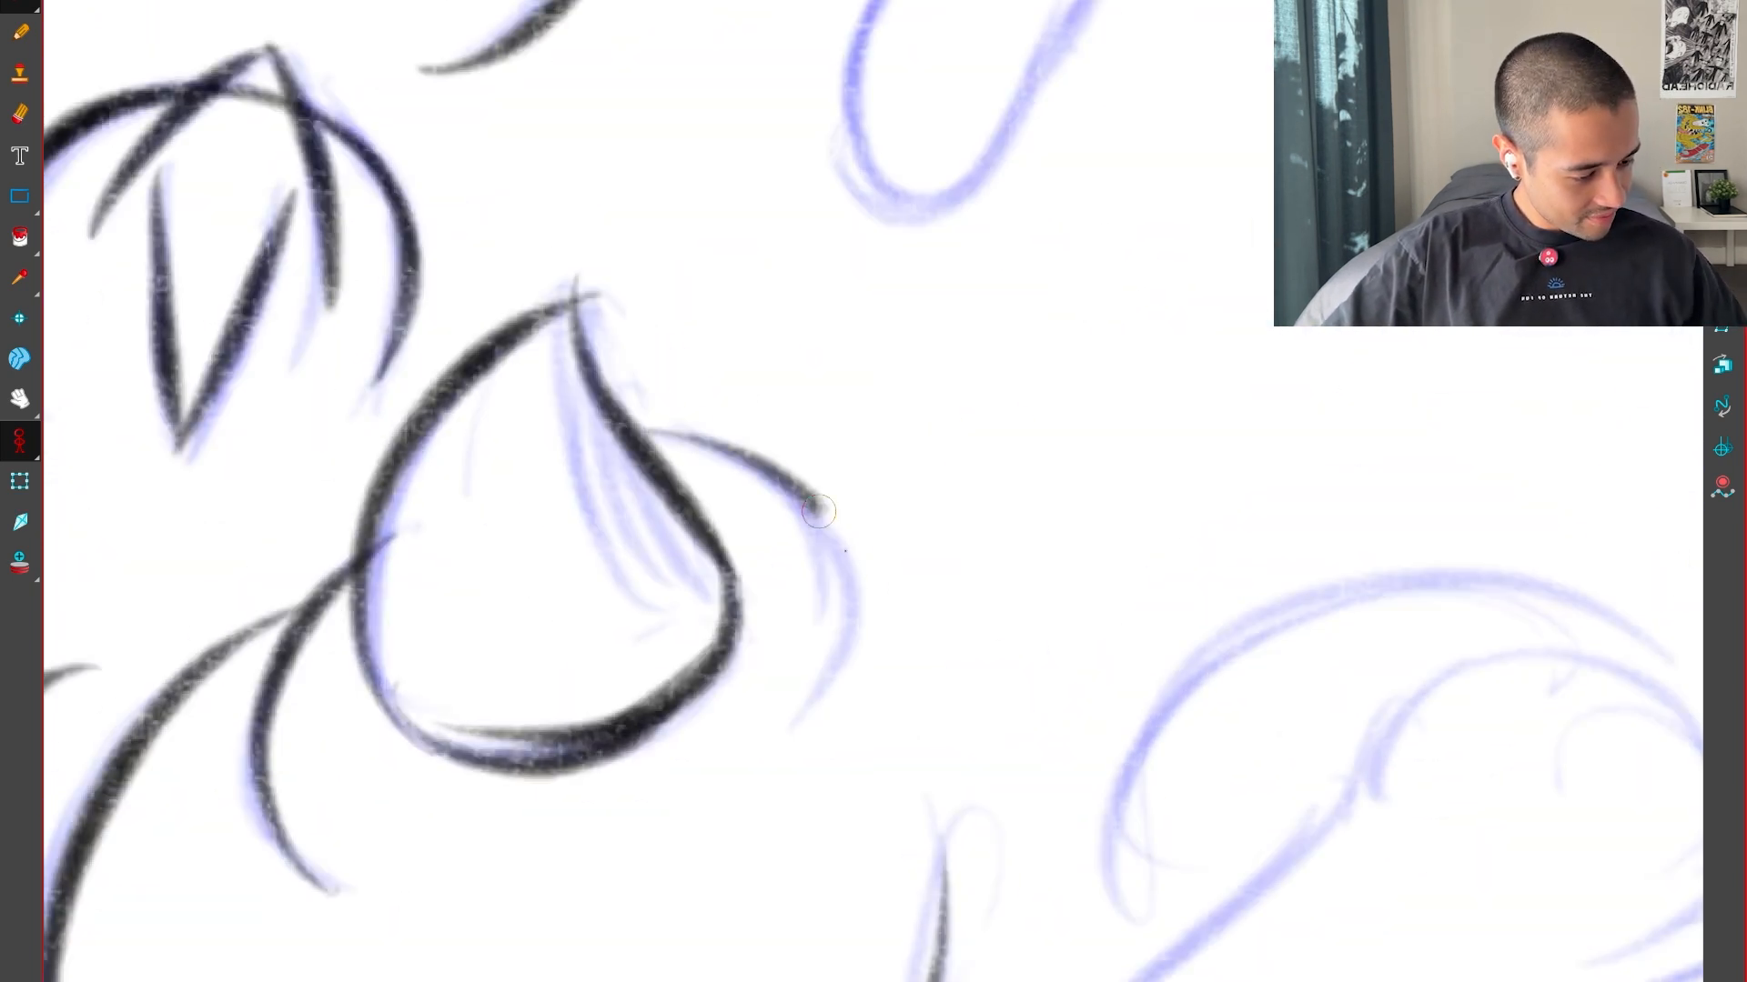
drag(818, 512, 765, 824)
key(1)
key(1)
drag(1334, 875, 1089, 803)
Ink the neighbouring round lump's outer arc and the closed leaf-shaped outline inside it
key(2)
key(2)
drag(721, 802, 1325, 582)
drag(1329, 920, 1469, 682)
drag(1333, 773, 1063, 700)
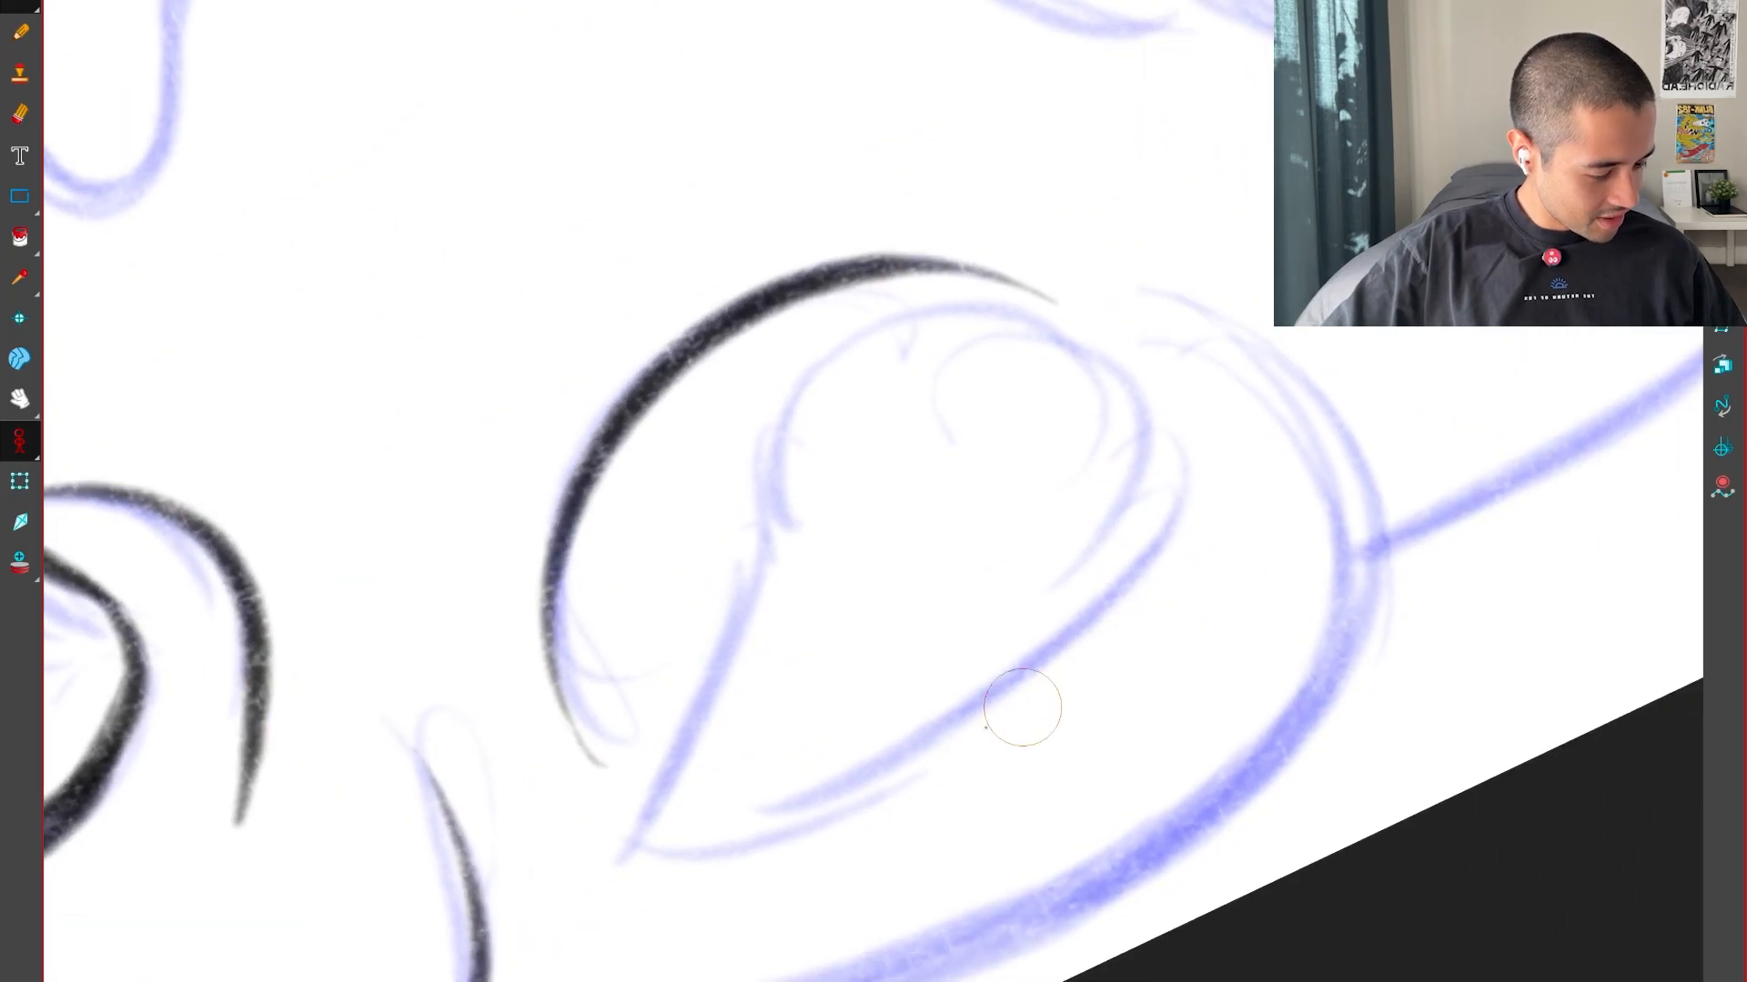
key(2)
drag(566, 915, 655, 921)
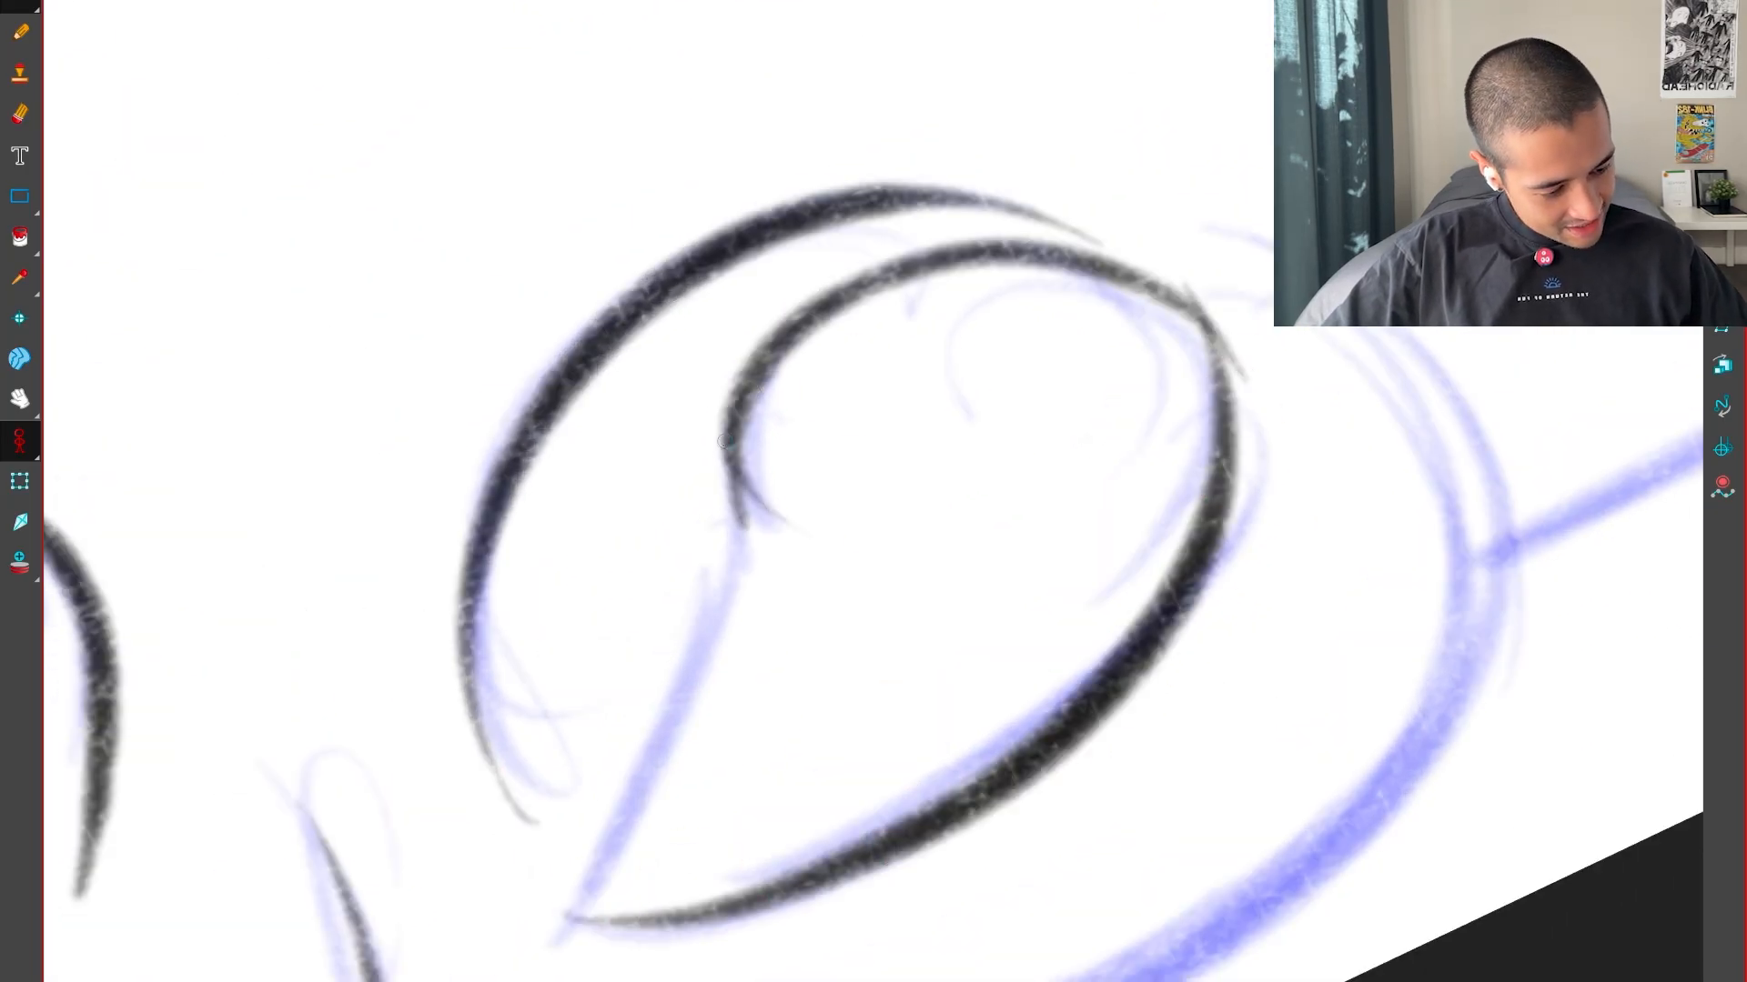
drag(725, 441, 571, 900)
key(1)
drag(1073, 799, 1177, 625)
key(1)
Ink the round lump's thick far contour and the rounded puddle lobe attached to it
key(3)
drag(1419, 758, 776, 827)
drag(1026, 821, 1131, 663)
key(2)
key(2)
key(1)
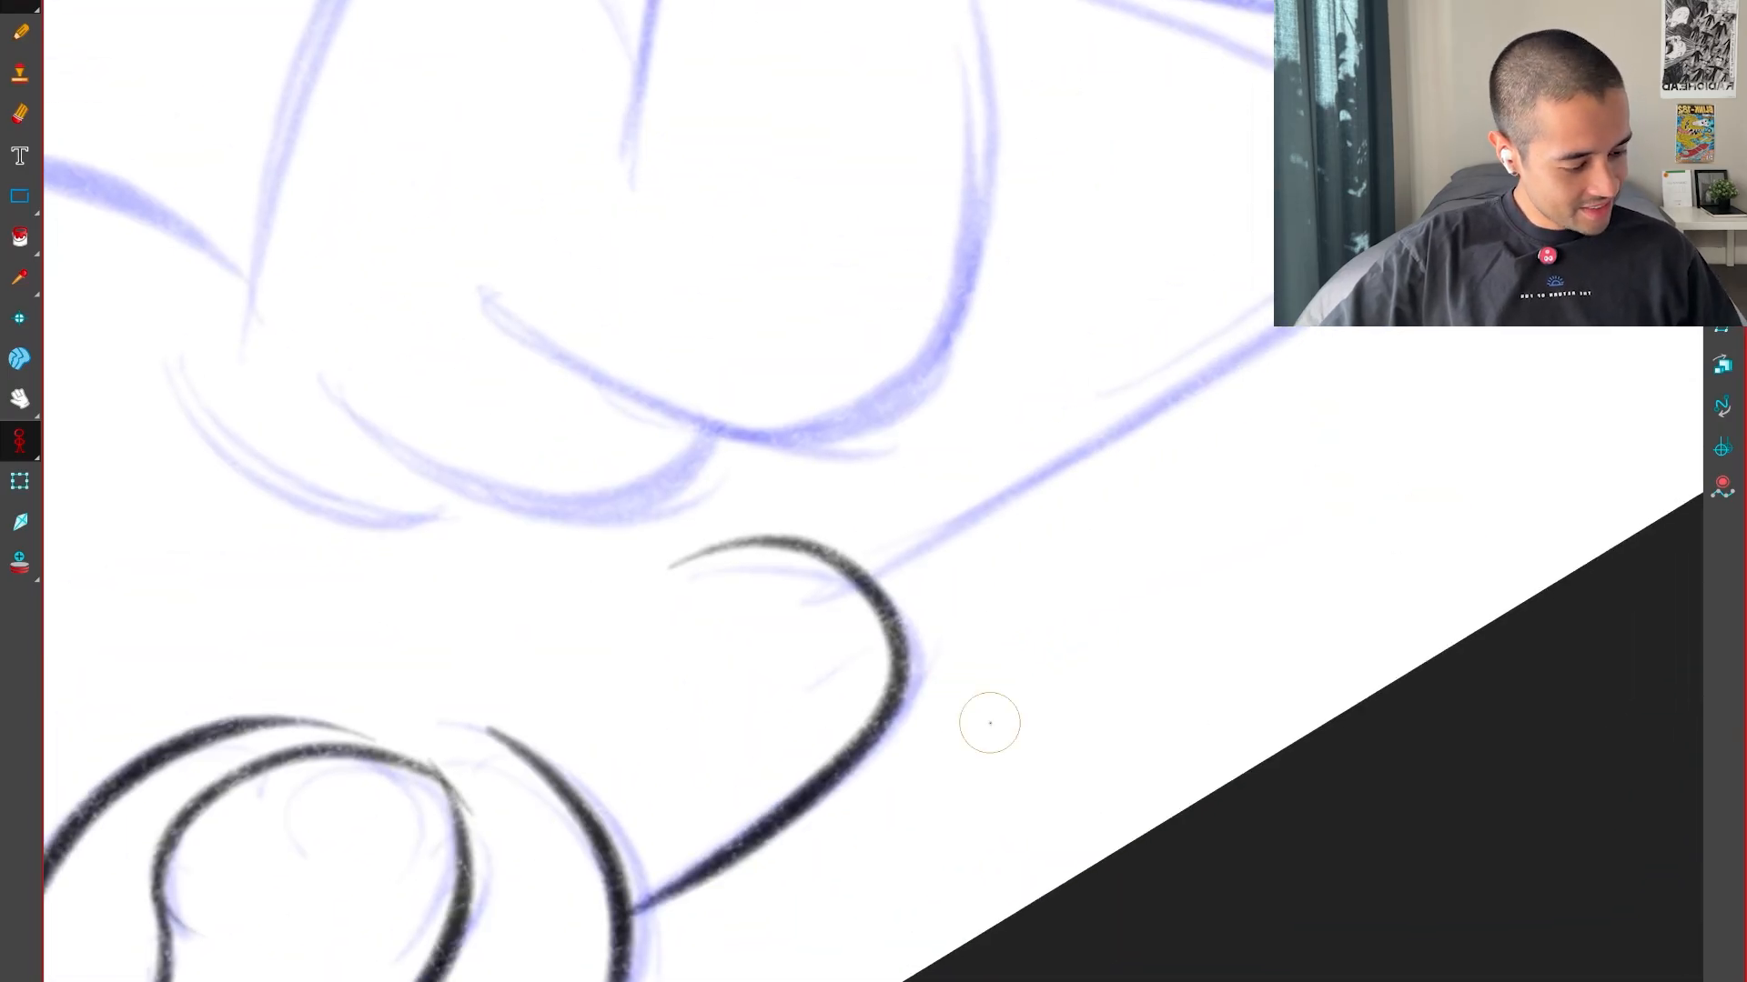
Ink the puddle's long bottom line from the rounded lobe outward and around its far end
drag(1065, 575, 849, 831)
key(1)
key(1)
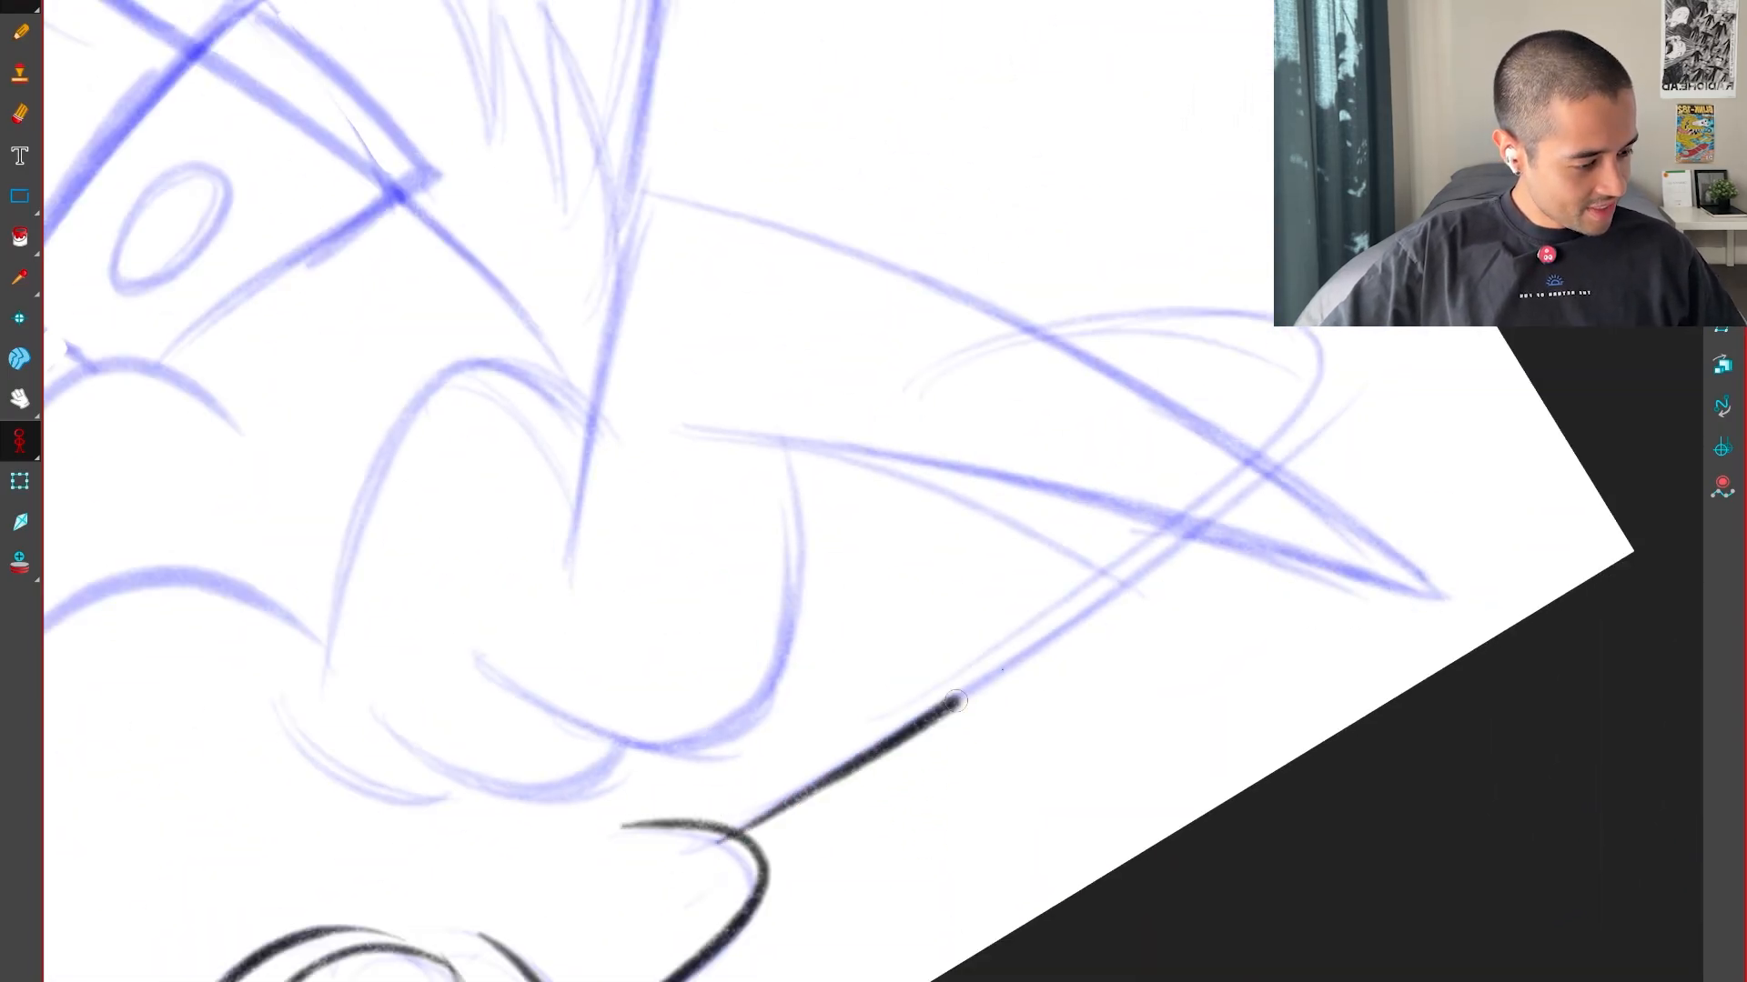
drag(956, 700, 1009, 340)
key(1)
drag(892, 479, 1179, 525)
key(shift+x)
key(2)
key(2)
mouse_move(1370, 740)
mouse_down()
mouse_move(1345, 791)
mouse_move(582, 685)
mouse_up()
Ink the curved knuckle contours of the hand beside the blade
key(2)
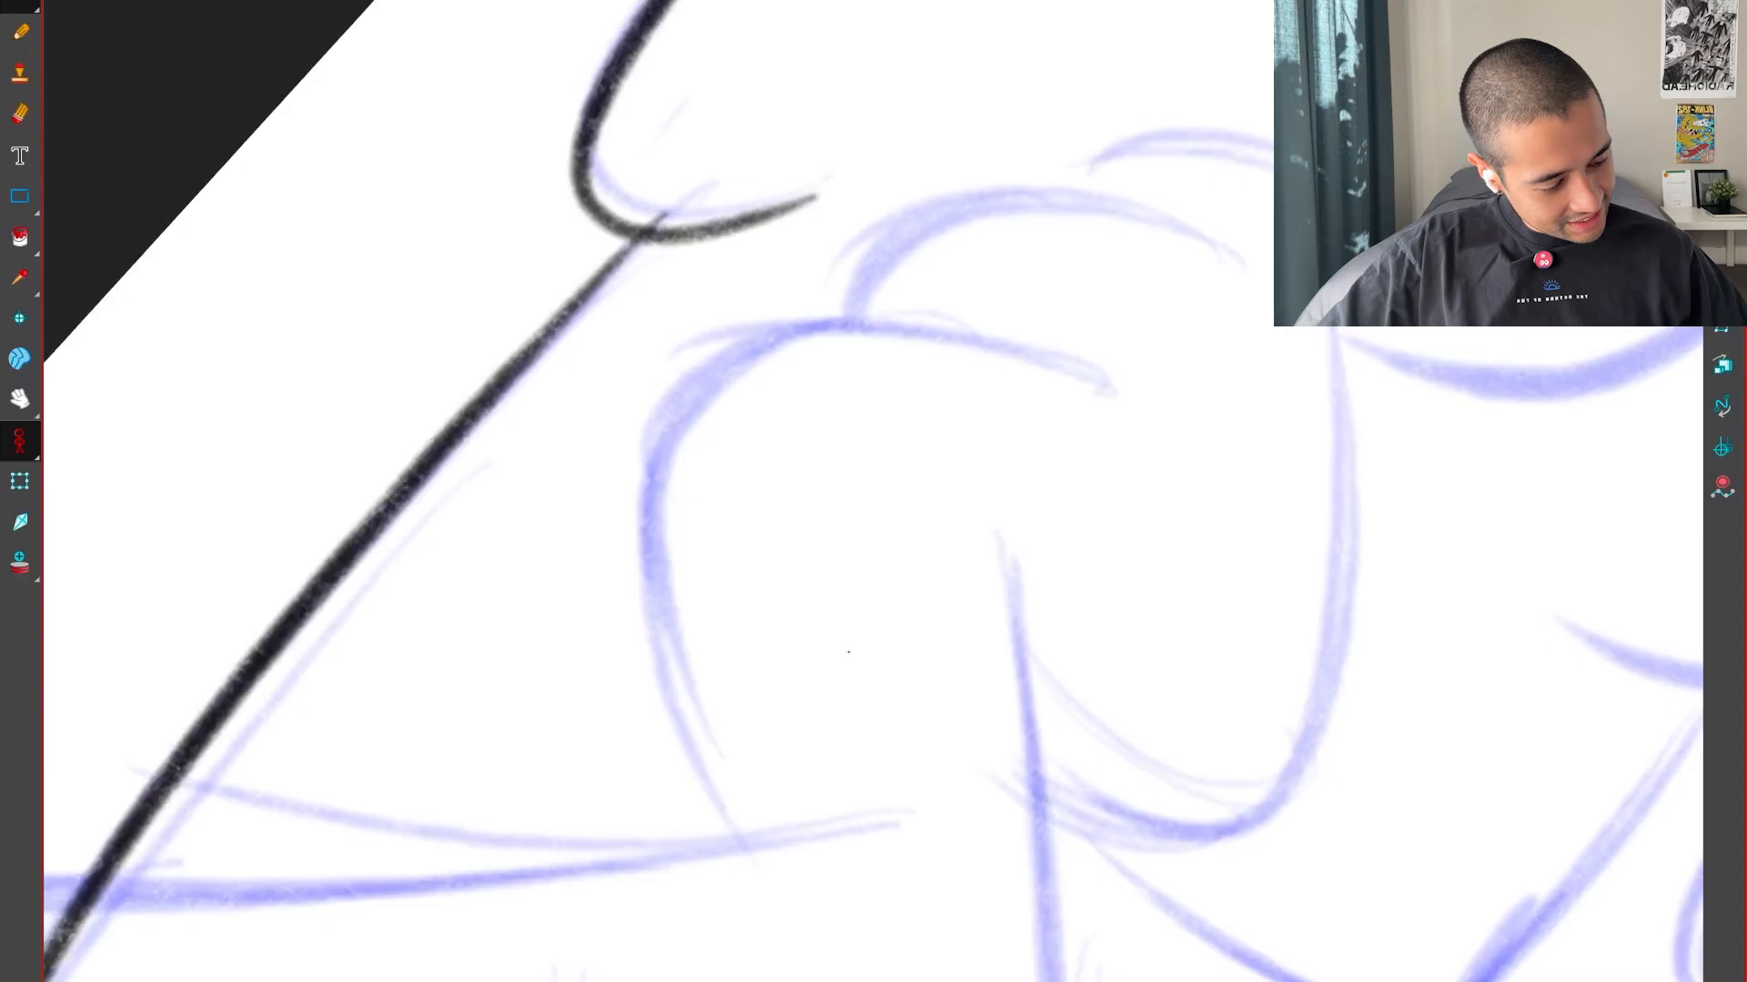
key(2)
drag(1241, 302, 1272, 328)
drag(1274, 527, 1192, 282)
mouse_move(1072, 509)
mouse_down()
mouse_move(1029, 749)
mouse_move(1157, 981)
mouse_up()
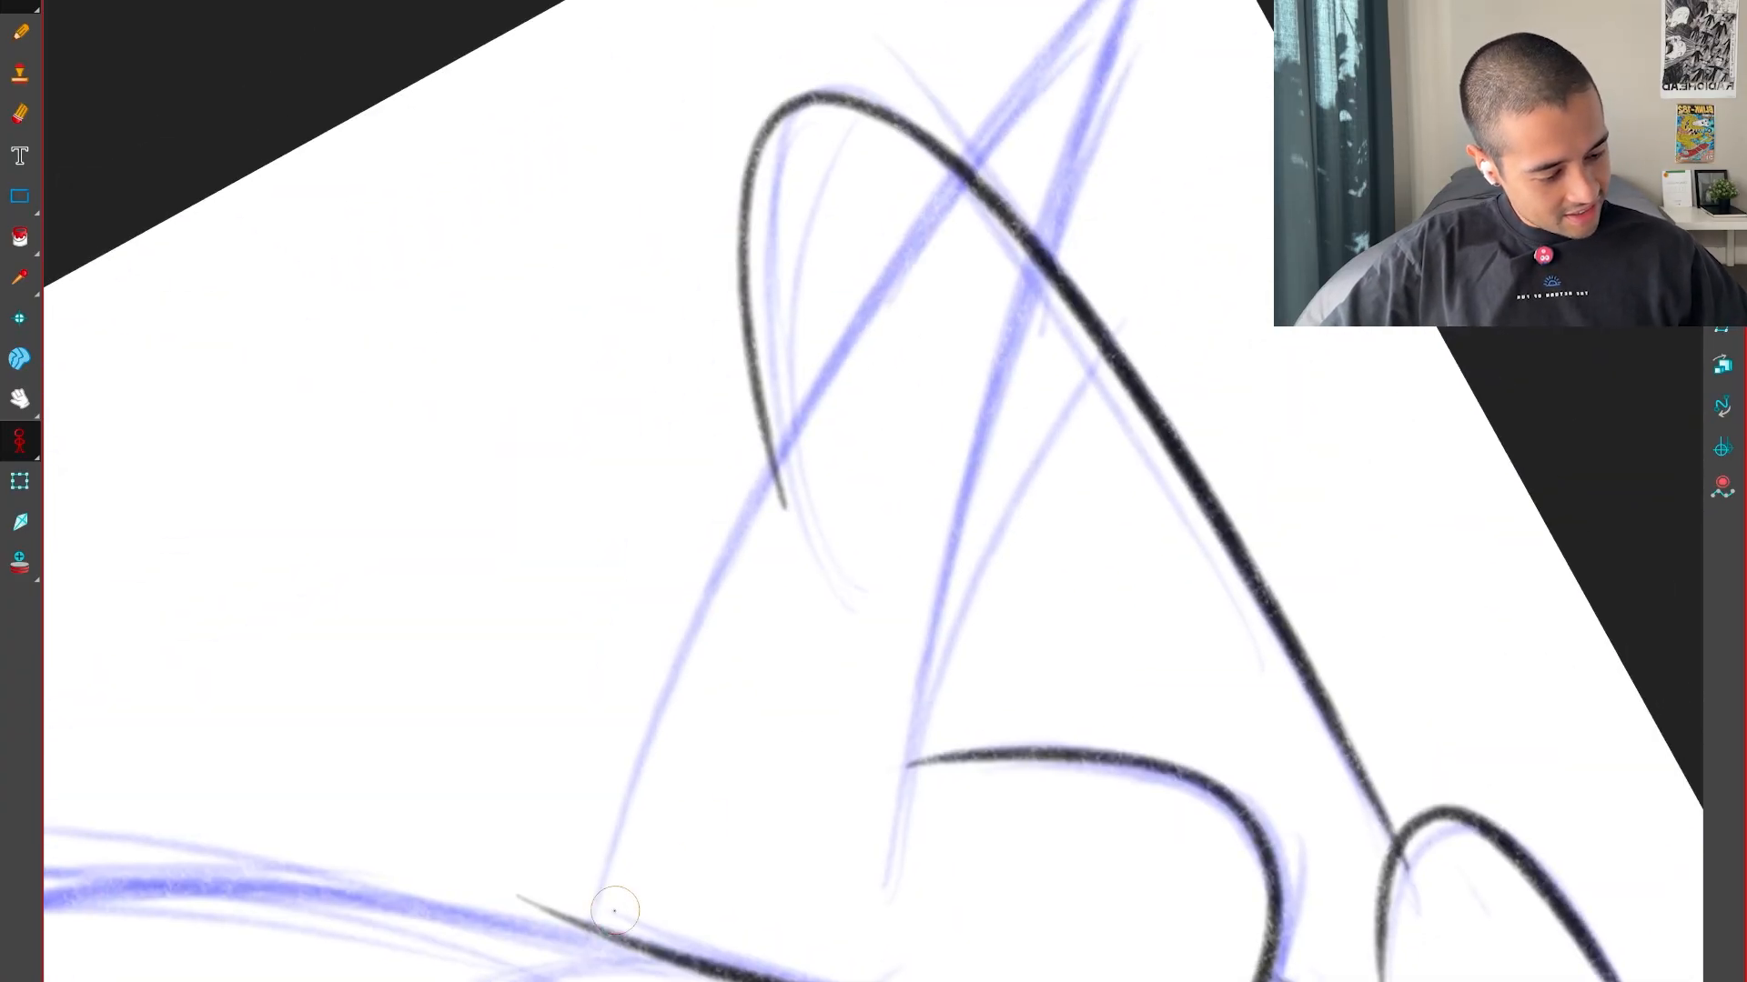
key(1)
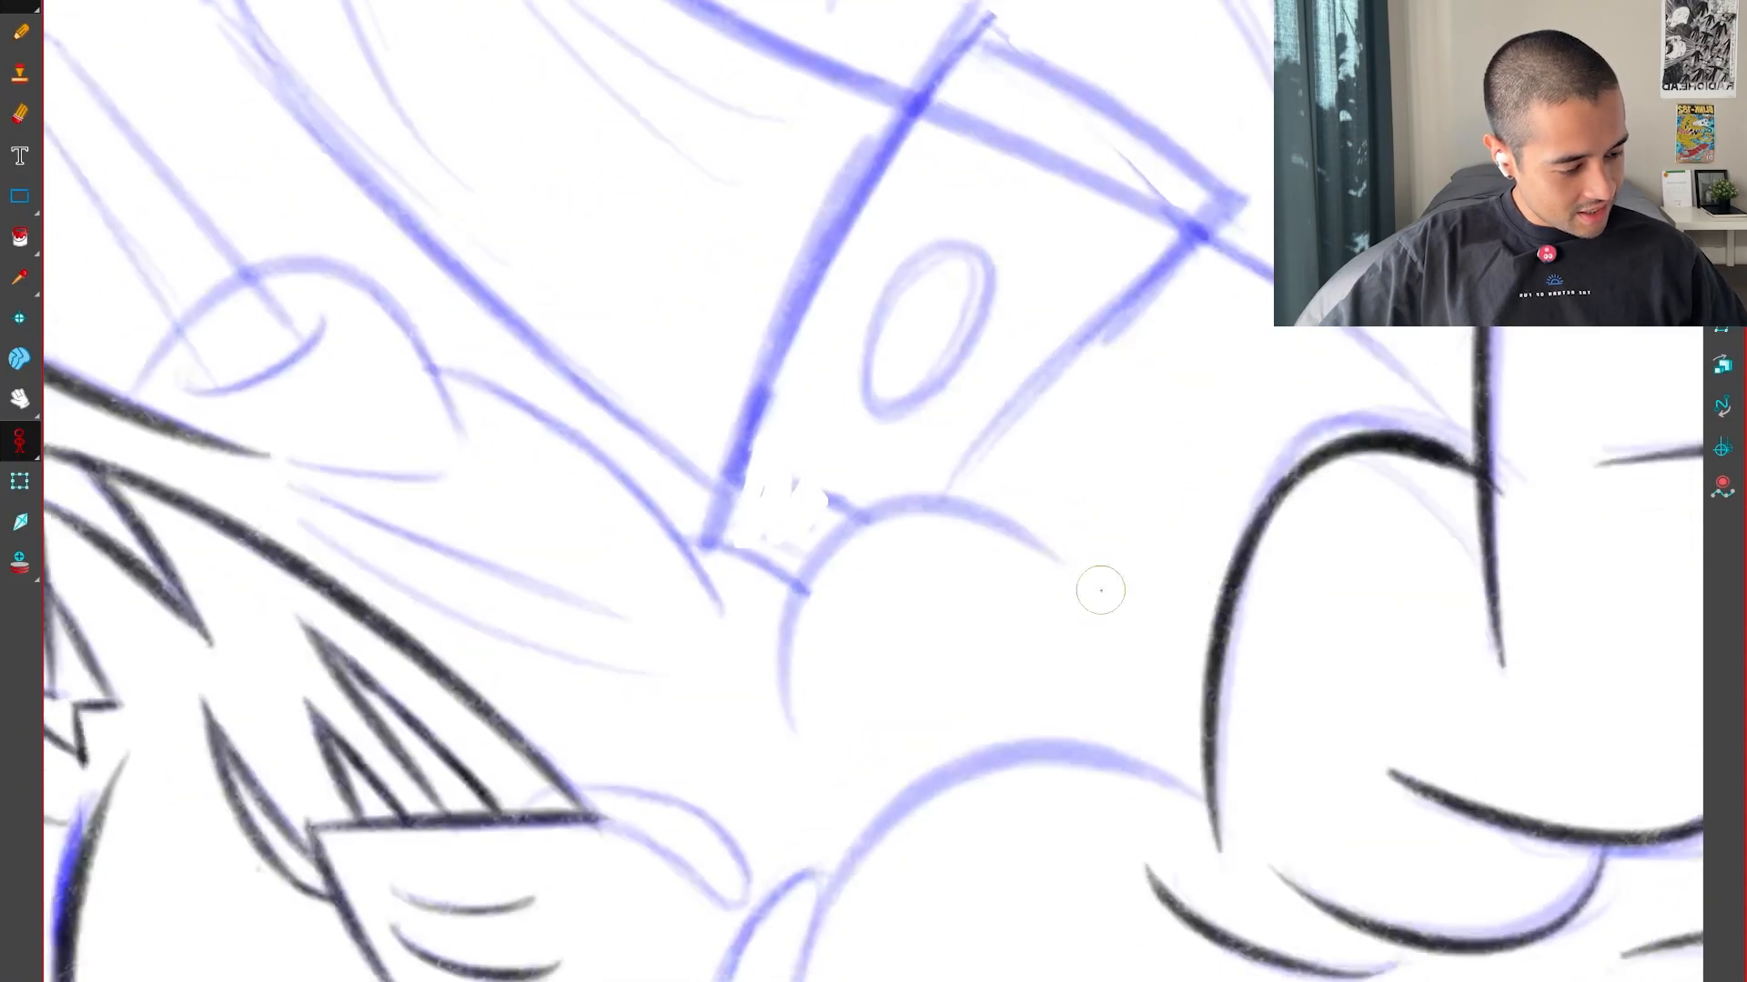
Ink the rounded lump below the cuff and the contours of the bulb beside the pointed head
key(2)
key(2)
drag(725, 887, 1228, 624)
drag(1021, 834, 1146, 746)
mouse_move(1045, 868)
mouse_down()
mouse_move(1255, 827)
mouse_move(1338, 592)
mouse_up()
key(2)
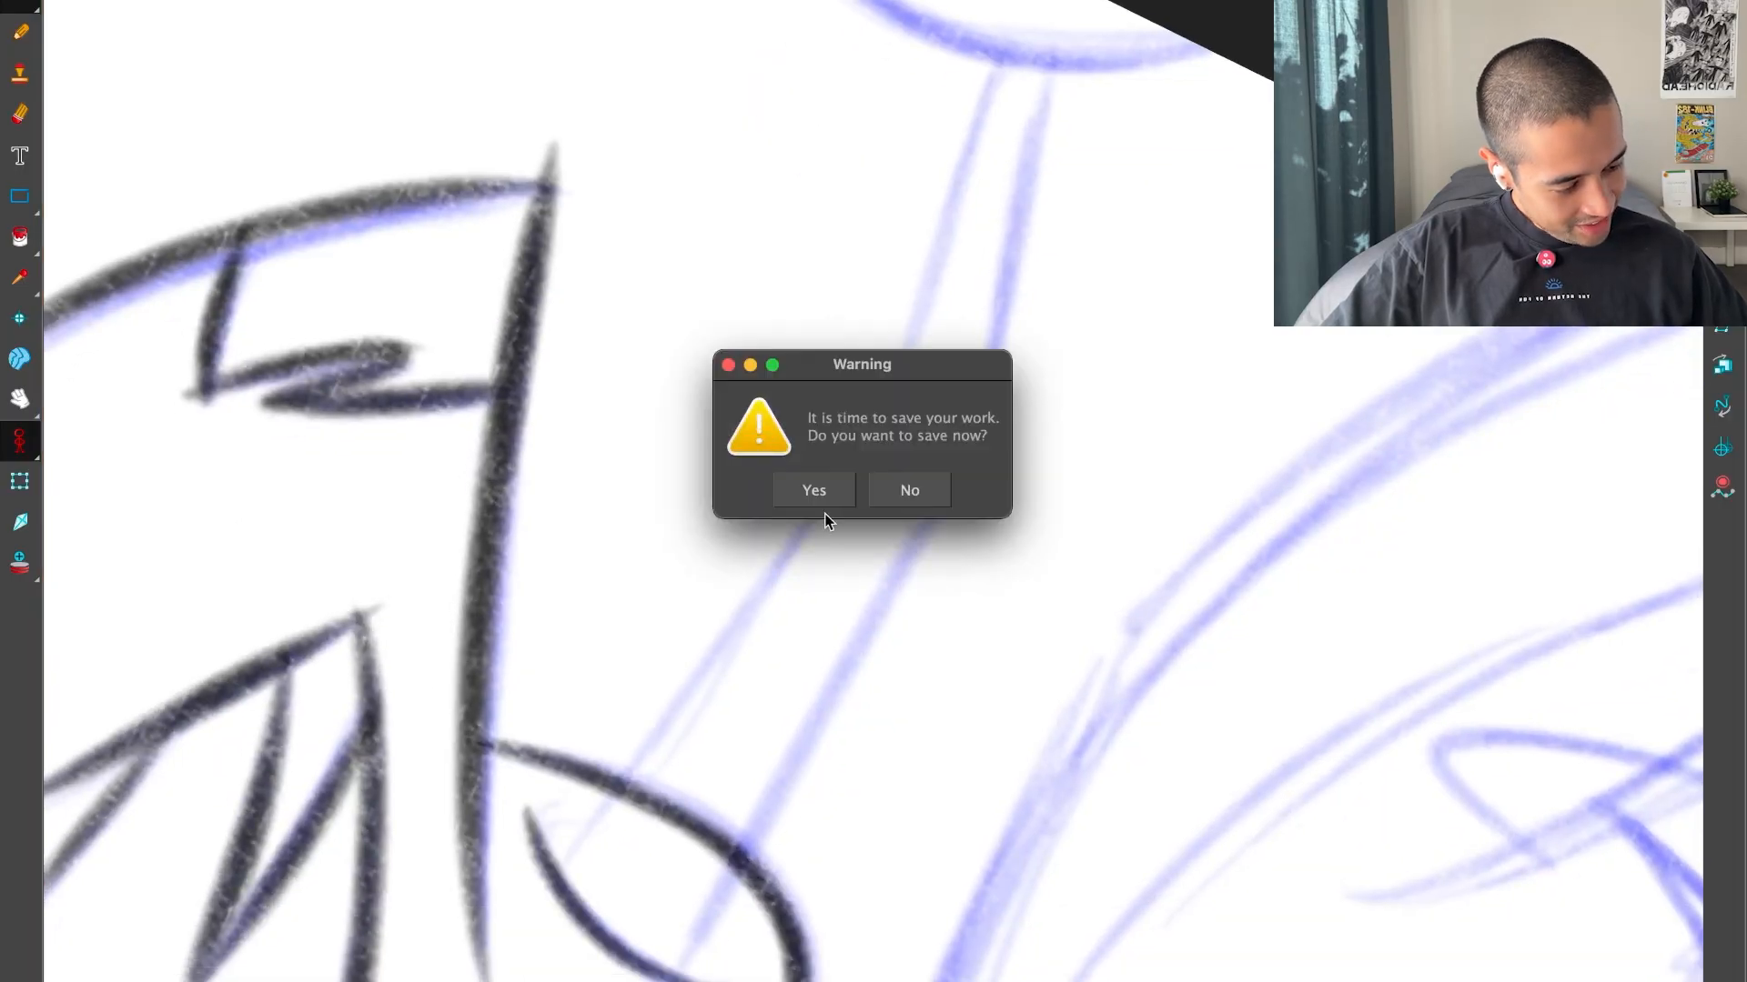
Save the project and ink the bent stick rising from the bulb, with two parallel lines and a curved tip
click(820, 504)
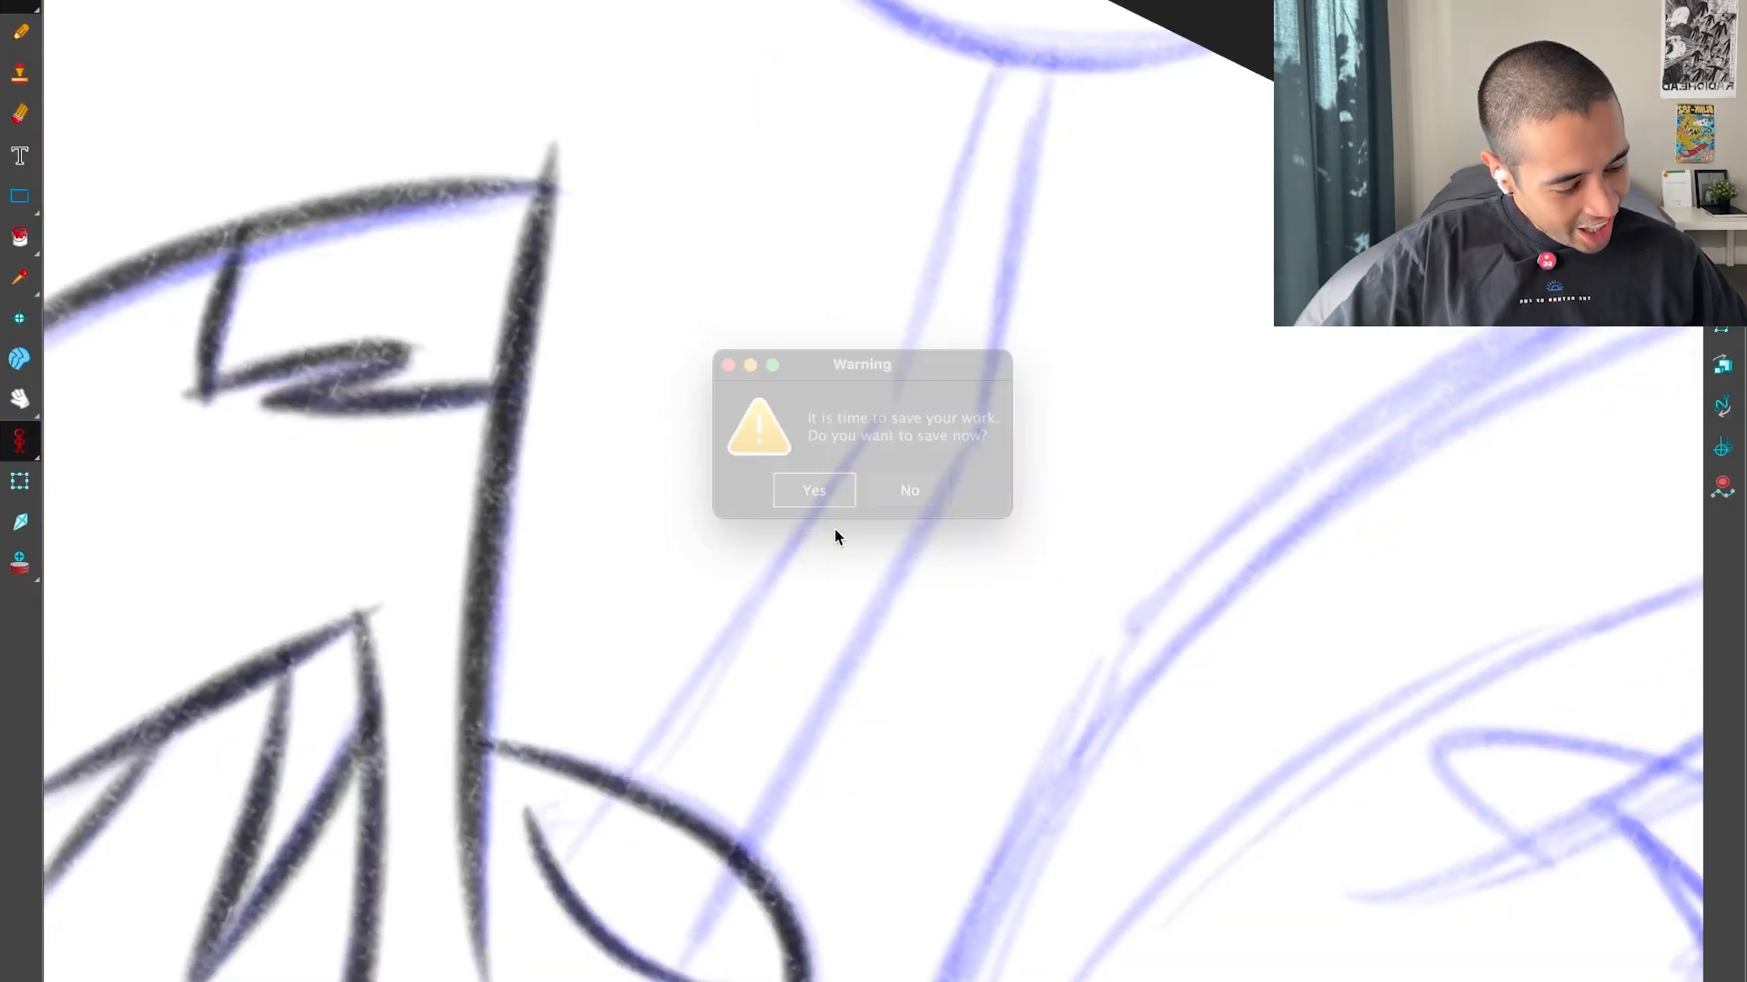
drag(795, 763, 983, 431)
drag(1148, 613, 882, 886)
drag(500, 740, 858, 689)
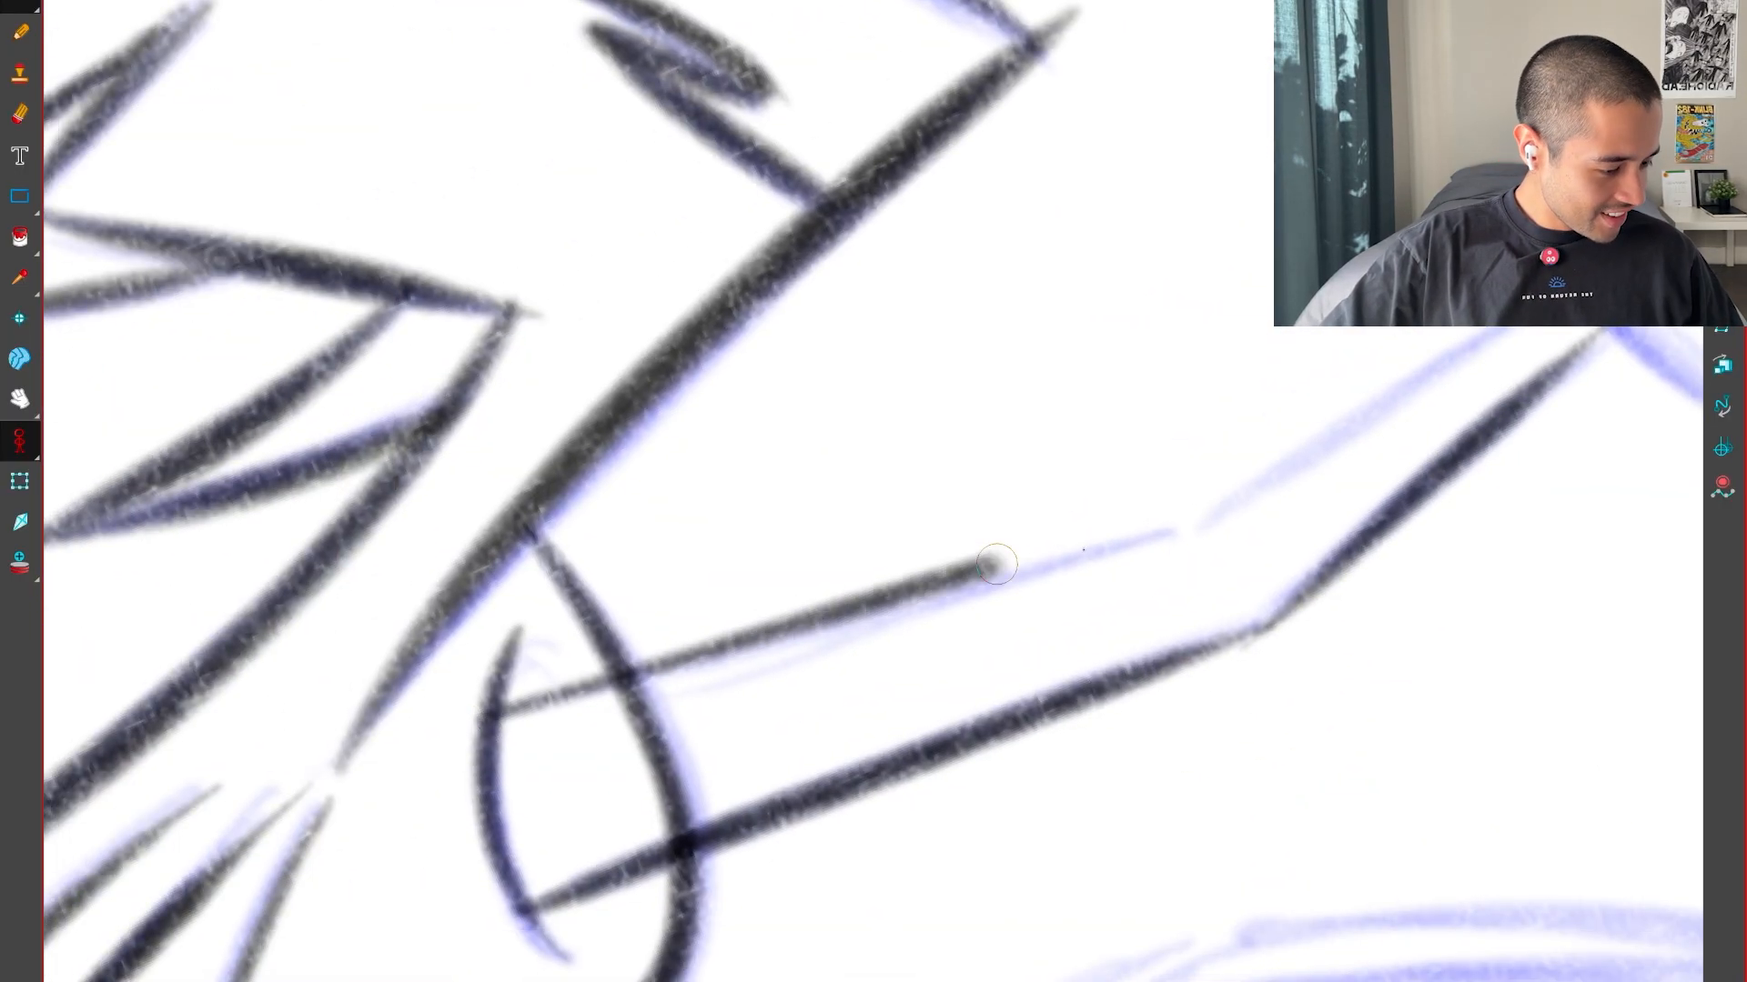
drag(1405, 499, 896, 582)
mouse_move(918, 601)
mouse_down()
mouse_move(791, 664)
mouse_move(782, 650)
mouse_up()
mouse_move(1287, 732)
mouse_down()
mouse_move(1201, 864)
mouse_move(1292, 710)
mouse_up()
key(1)
key(shift+x)
mouse_move(773, 827)
mouse_down()
mouse_move(1165, 860)
mouse_move(673, 978)
mouse_up()
drag(1062, 931, 1146, 879)
Ink one thick tapered hair stroke in the upper part of the large head
key(2)
drag(882, 911, 739, 840)
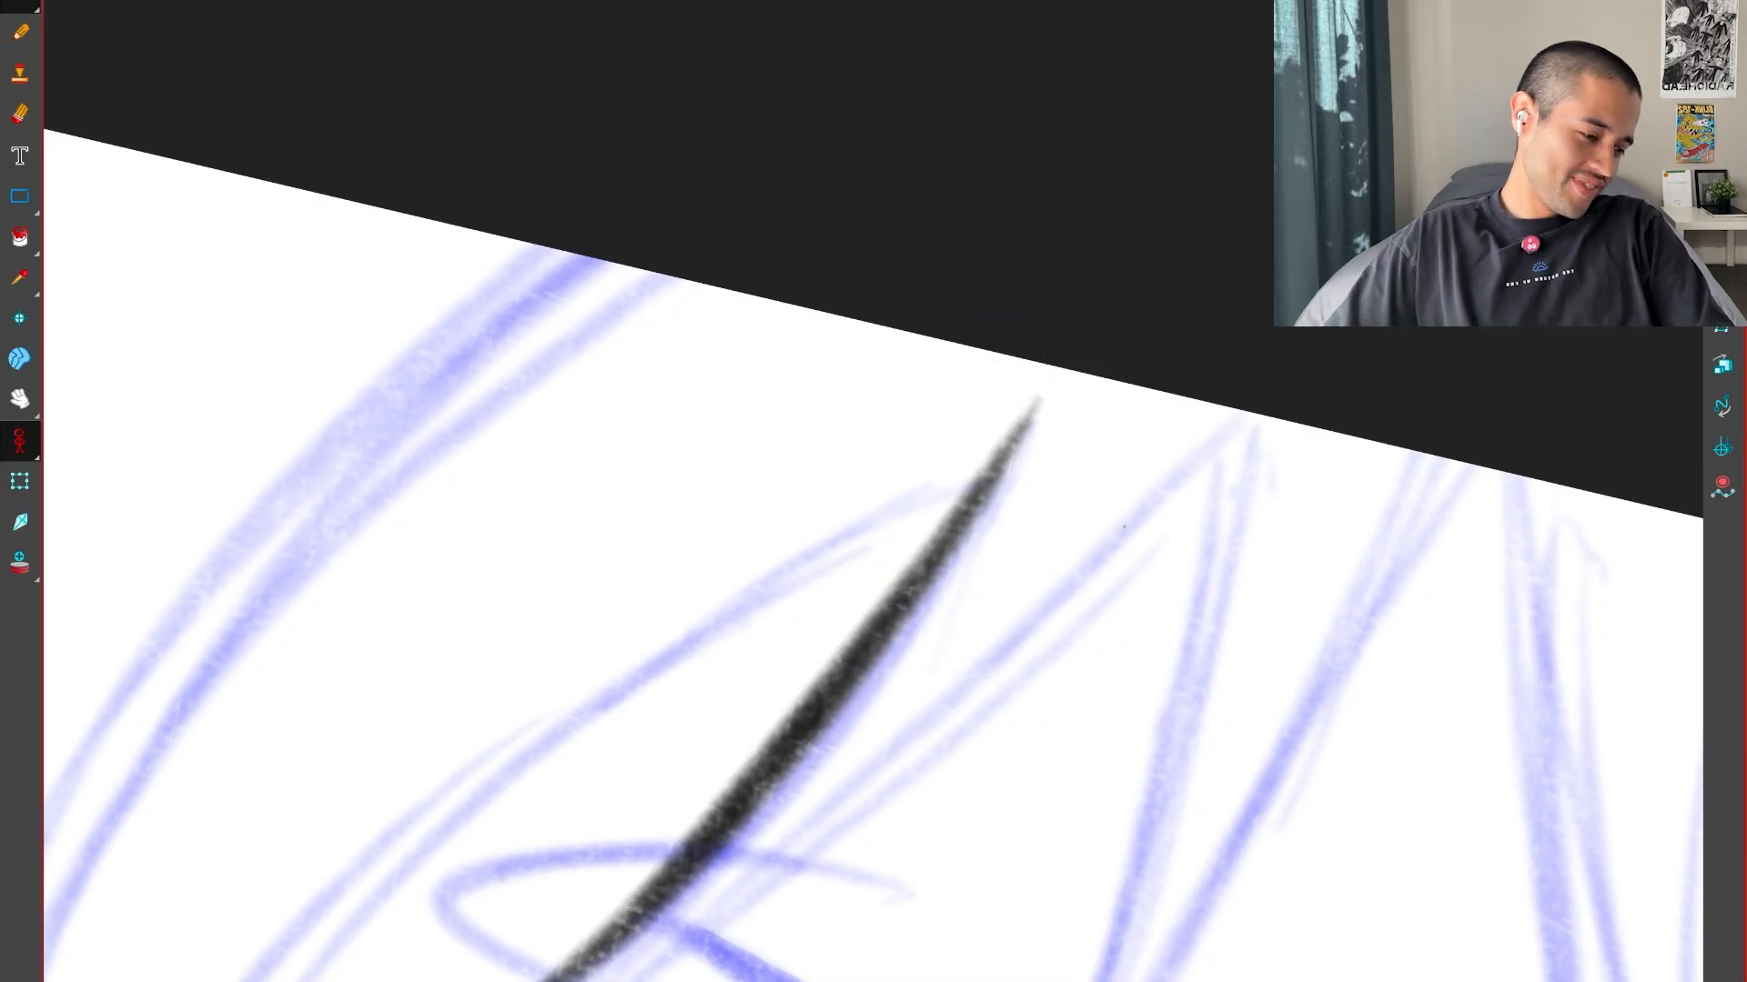
click(1124, 526)
key(1)
key(1)
key(ctrl+z)
Examine the whole drawing to find the blue rough areas that still need inking
key(shift+x)
key(1)
key(1)
key(1)
drag(1129, 692, 1314, 395)
key(1)
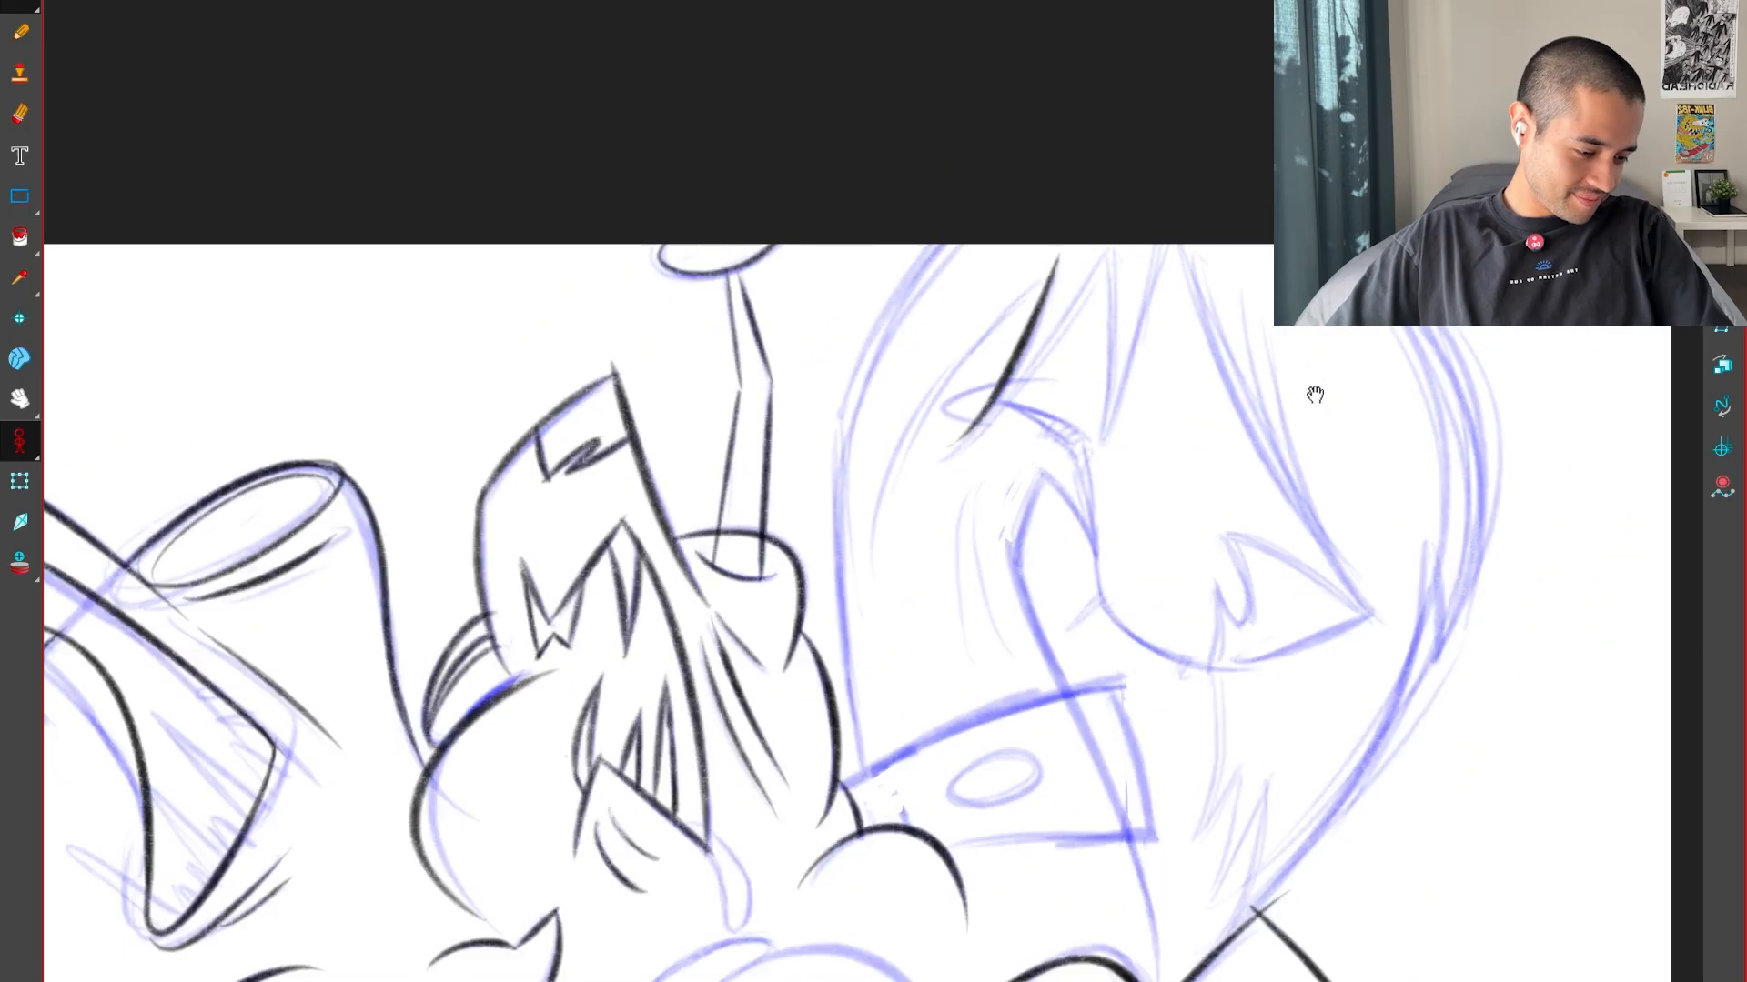
key(1)
key(1)
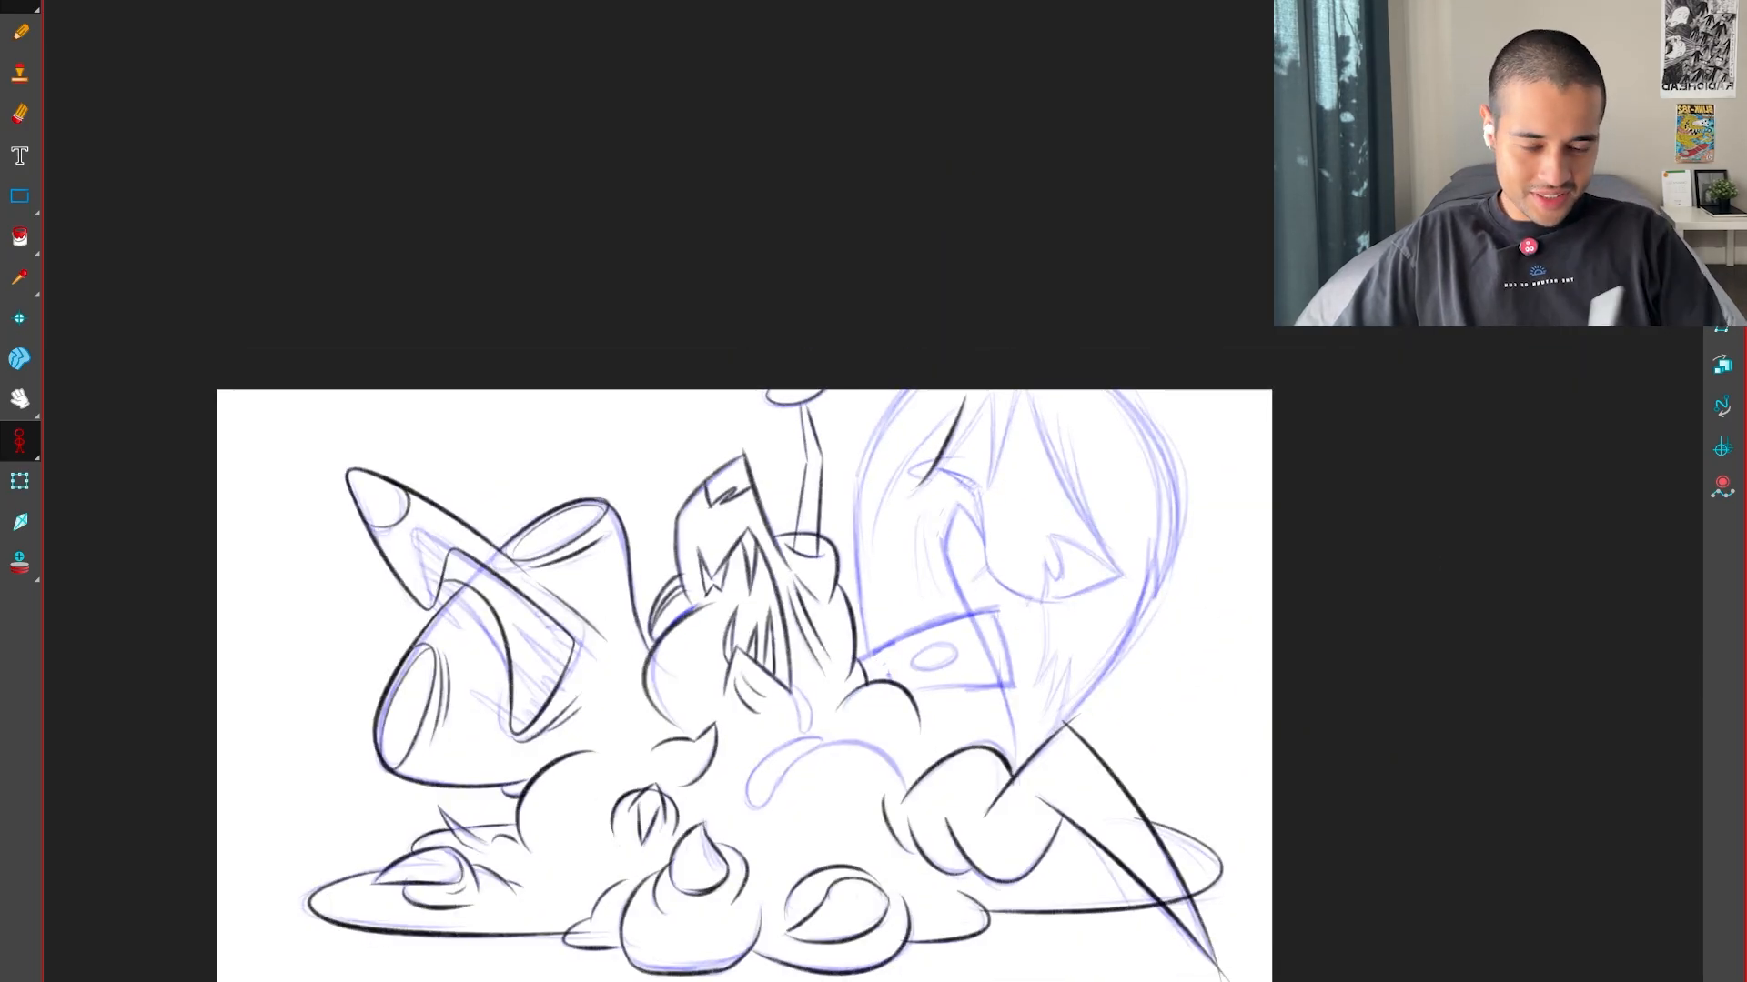
Ink the broad arc over the central lump below the cuff
key(2)
key(2)
key(2)
key(2)
drag(1002, 791, 1154, 449)
key(2)
key(2)
Ink the long drip's inner edge from the central lump's arc down to its rounded tip
key(2)
key(2)
drag(923, 355, 812, 645)
key(2)
drag(659, 924, 1433, 464)
key(1)
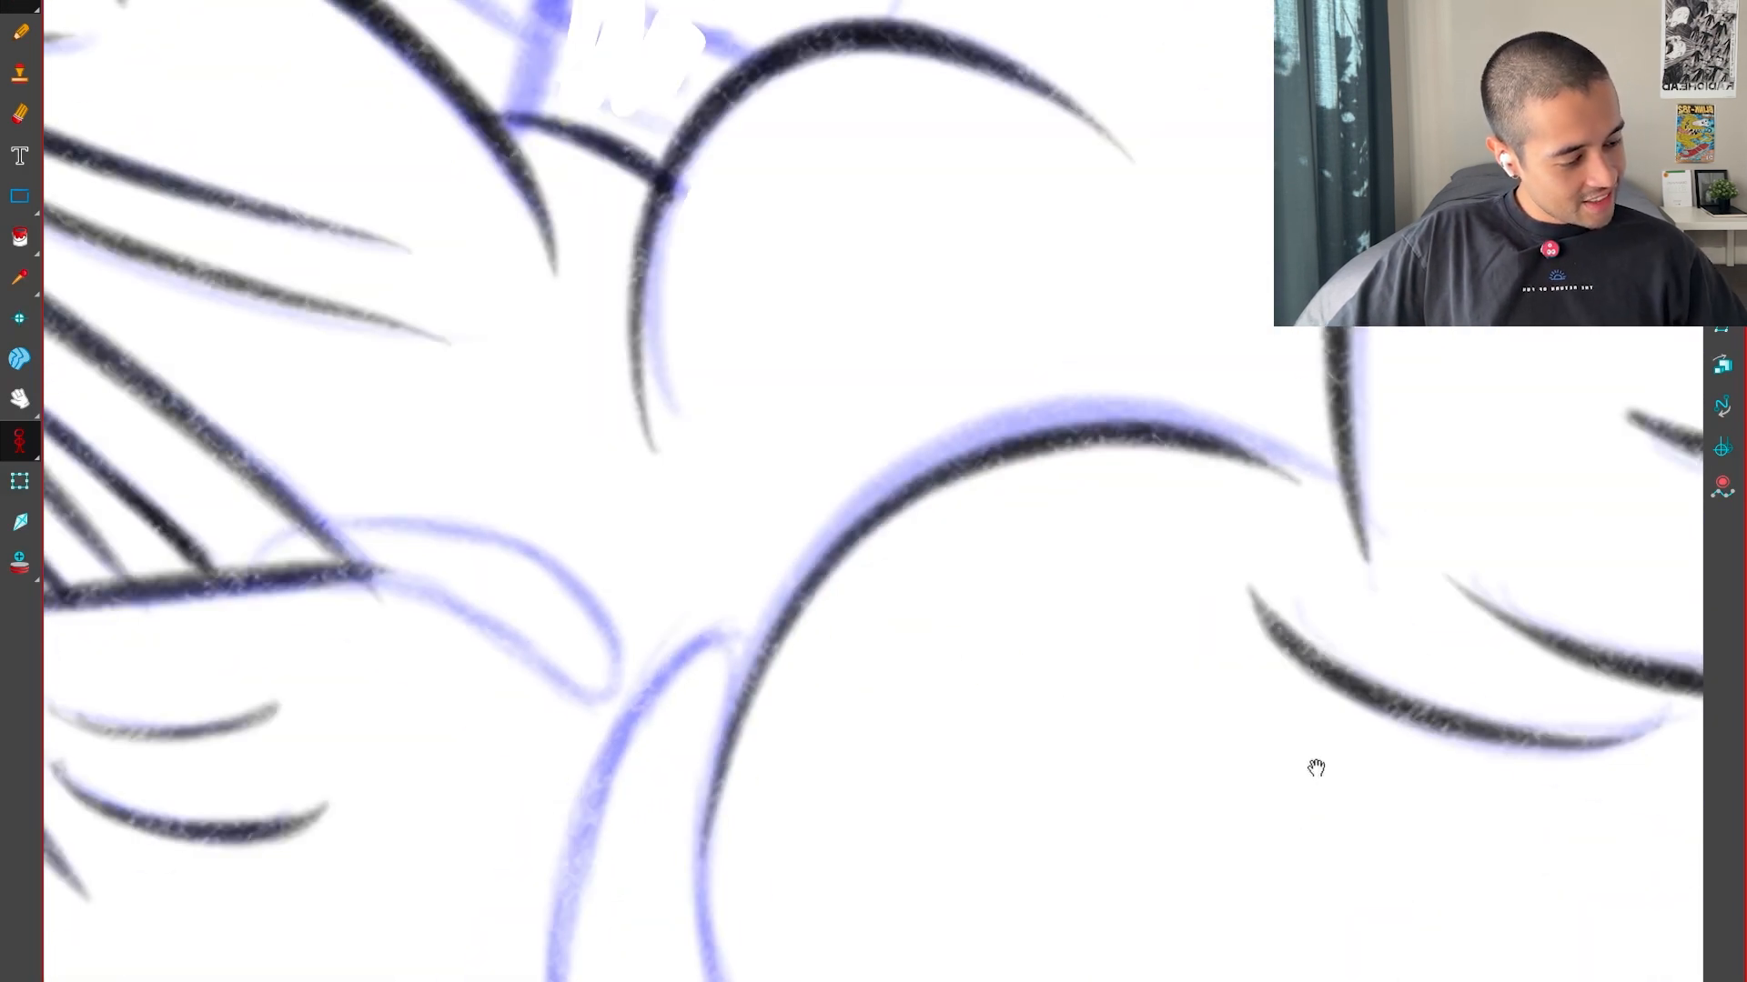
drag(884, 849, 1220, 546)
key(5)
key(2)
drag(1008, 783, 1091, 583)
key(2)
key(1)
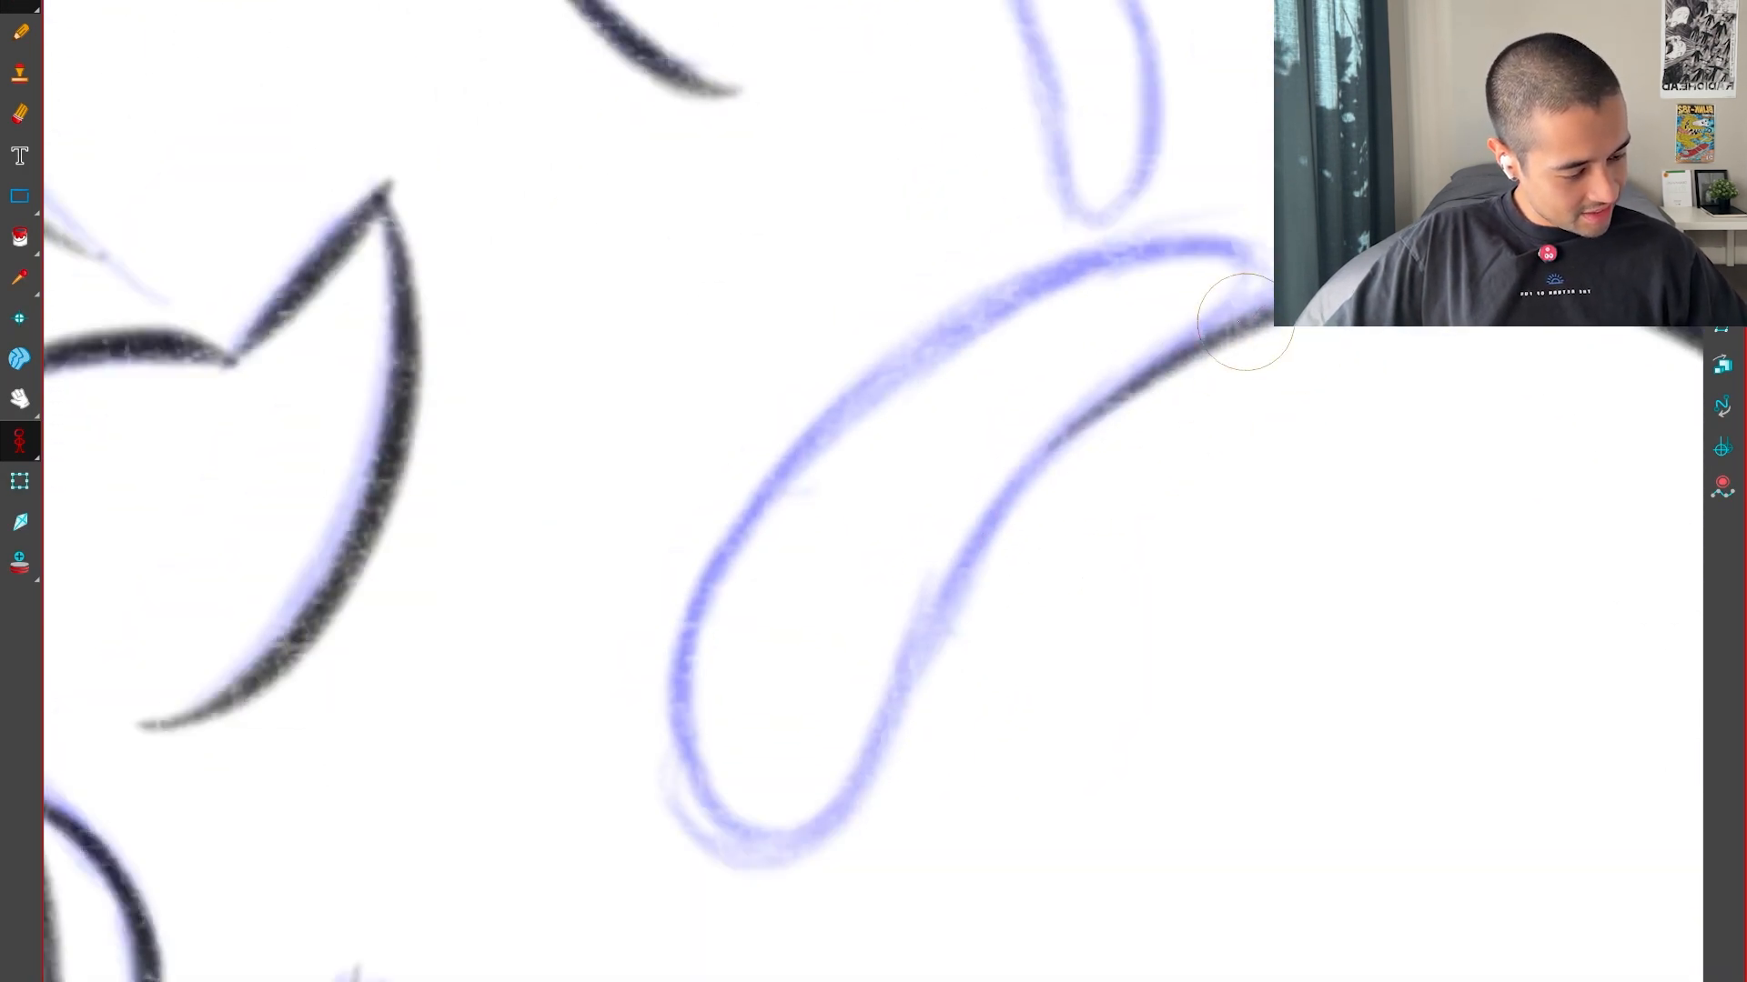
drag(681, 760, 1244, 249)
Close the long drip by inking its outer edge up to the rounded upper end
key(2)
drag(1228, 530, 1181, 530)
key(ctrl+z)
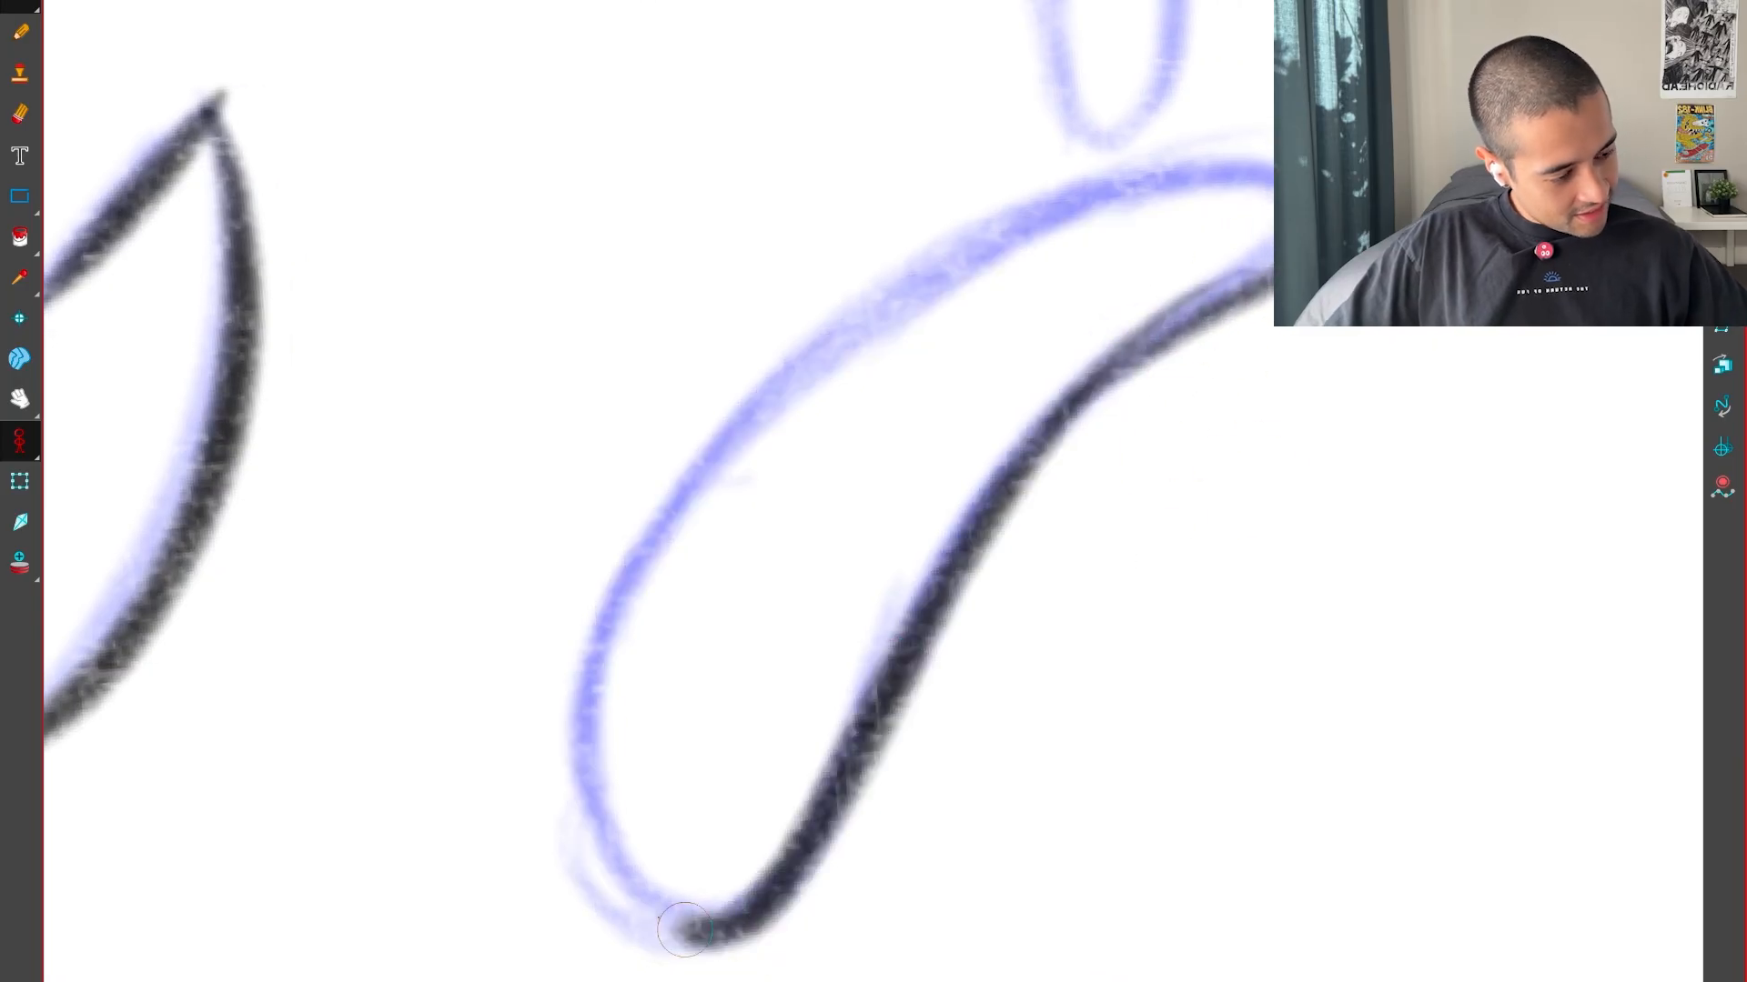
drag(1394, 330, 1128, 632)
Ink the narrow drop hanging from the pointed corner below the strands
key(2)
key(1)
drag(1037, 555, 1165, 791)
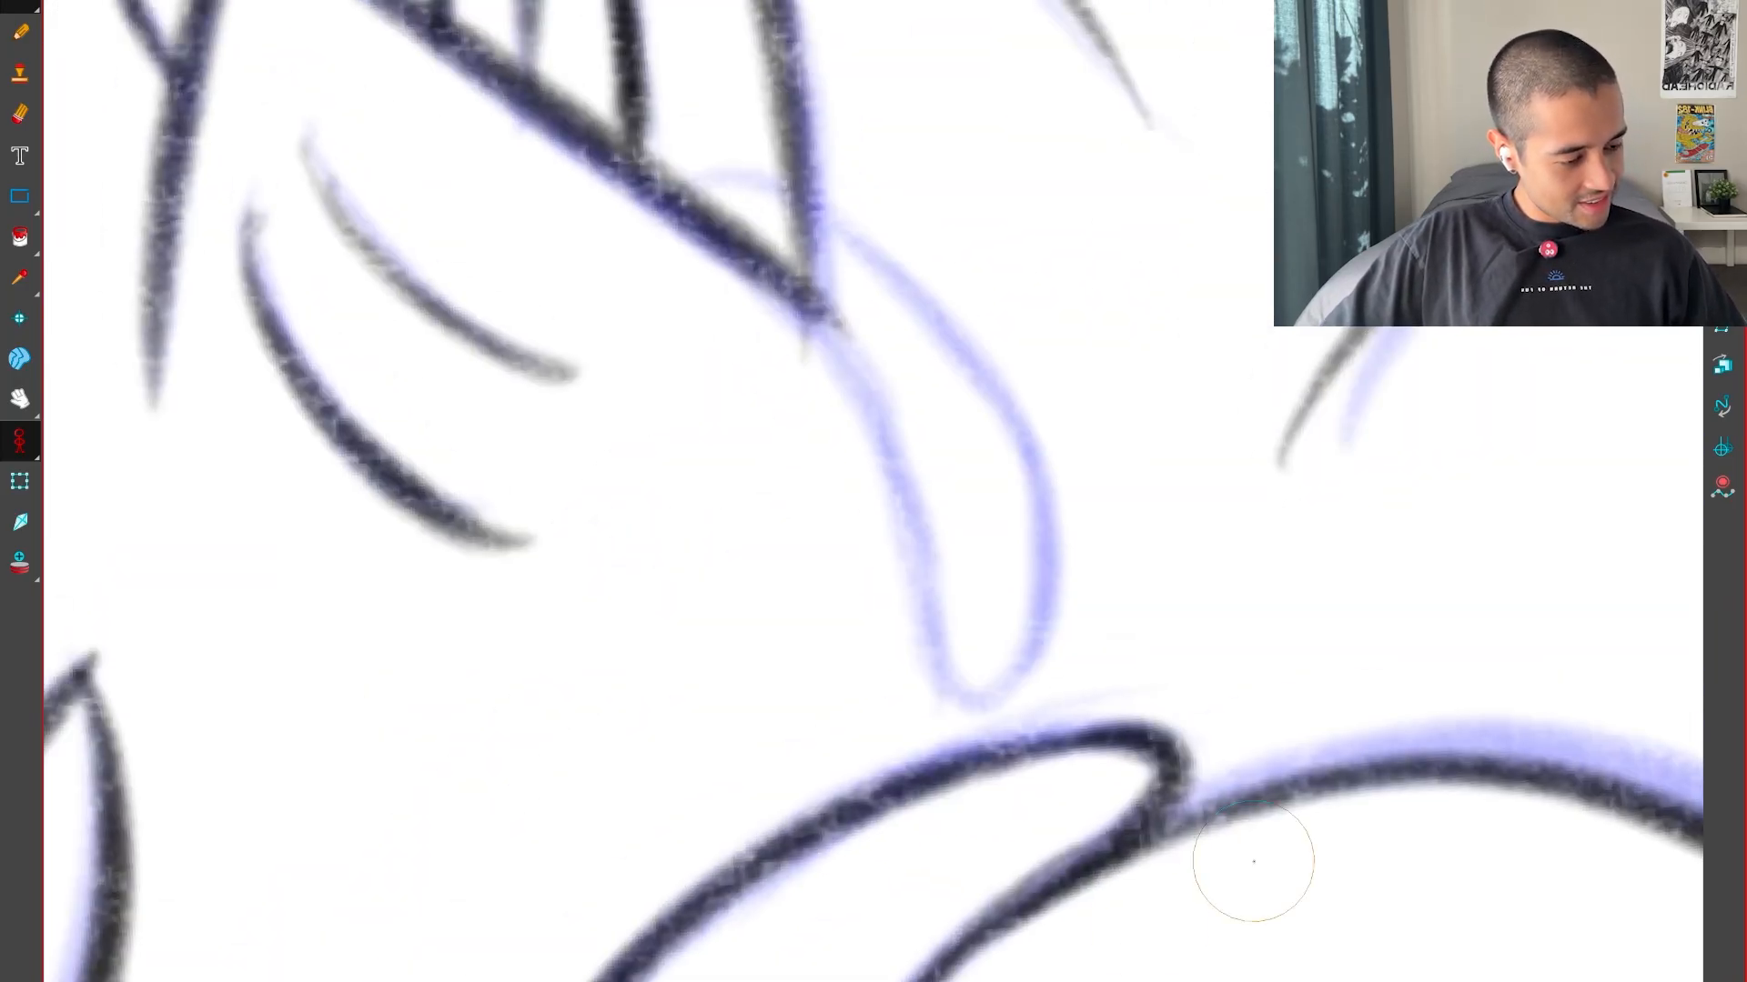
drag(1255, 865, 837, 146)
drag(837, 146, 1310, 728)
Ink the cuff's long curved upper edge
key(2)
key(1)
key(1)
key(1)
drag(1361, 418, 892, 846)
drag(1263, 792, 1317, 681)
drag(938, 473, 798, 804)
key(2)
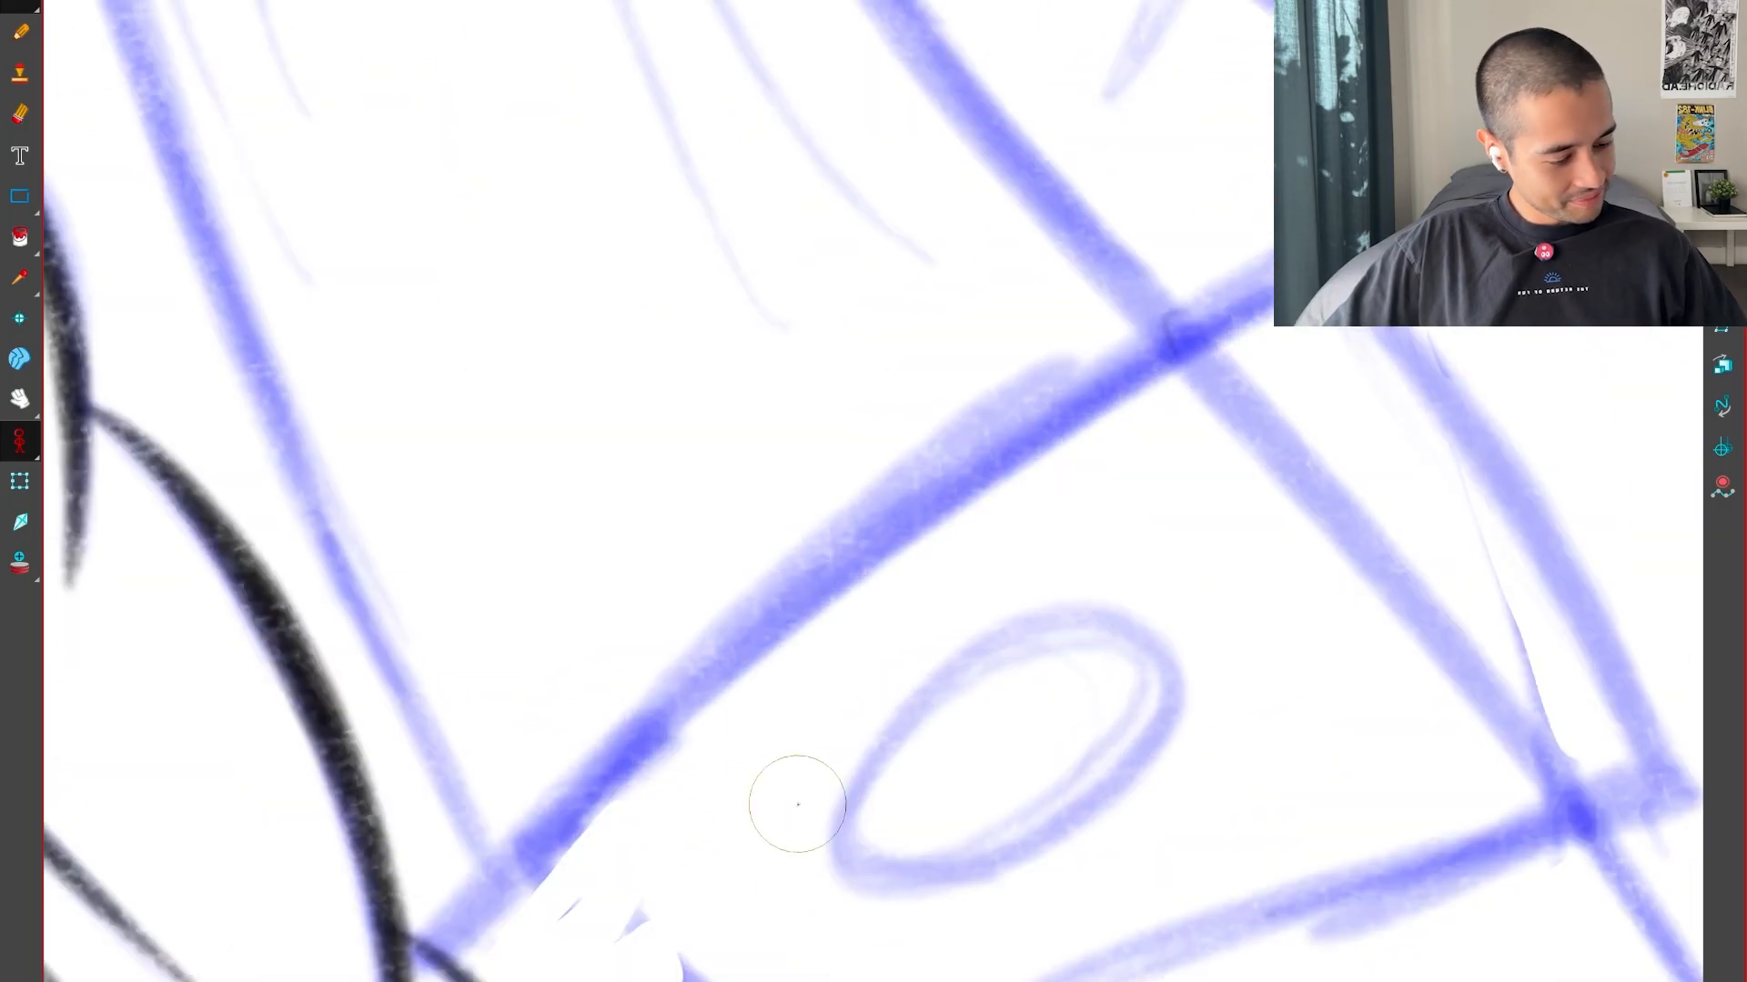
drag(673, 859, 750, 732)
drag(526, 823, 1498, 121)
drag(1260, 482, 1239, 595)
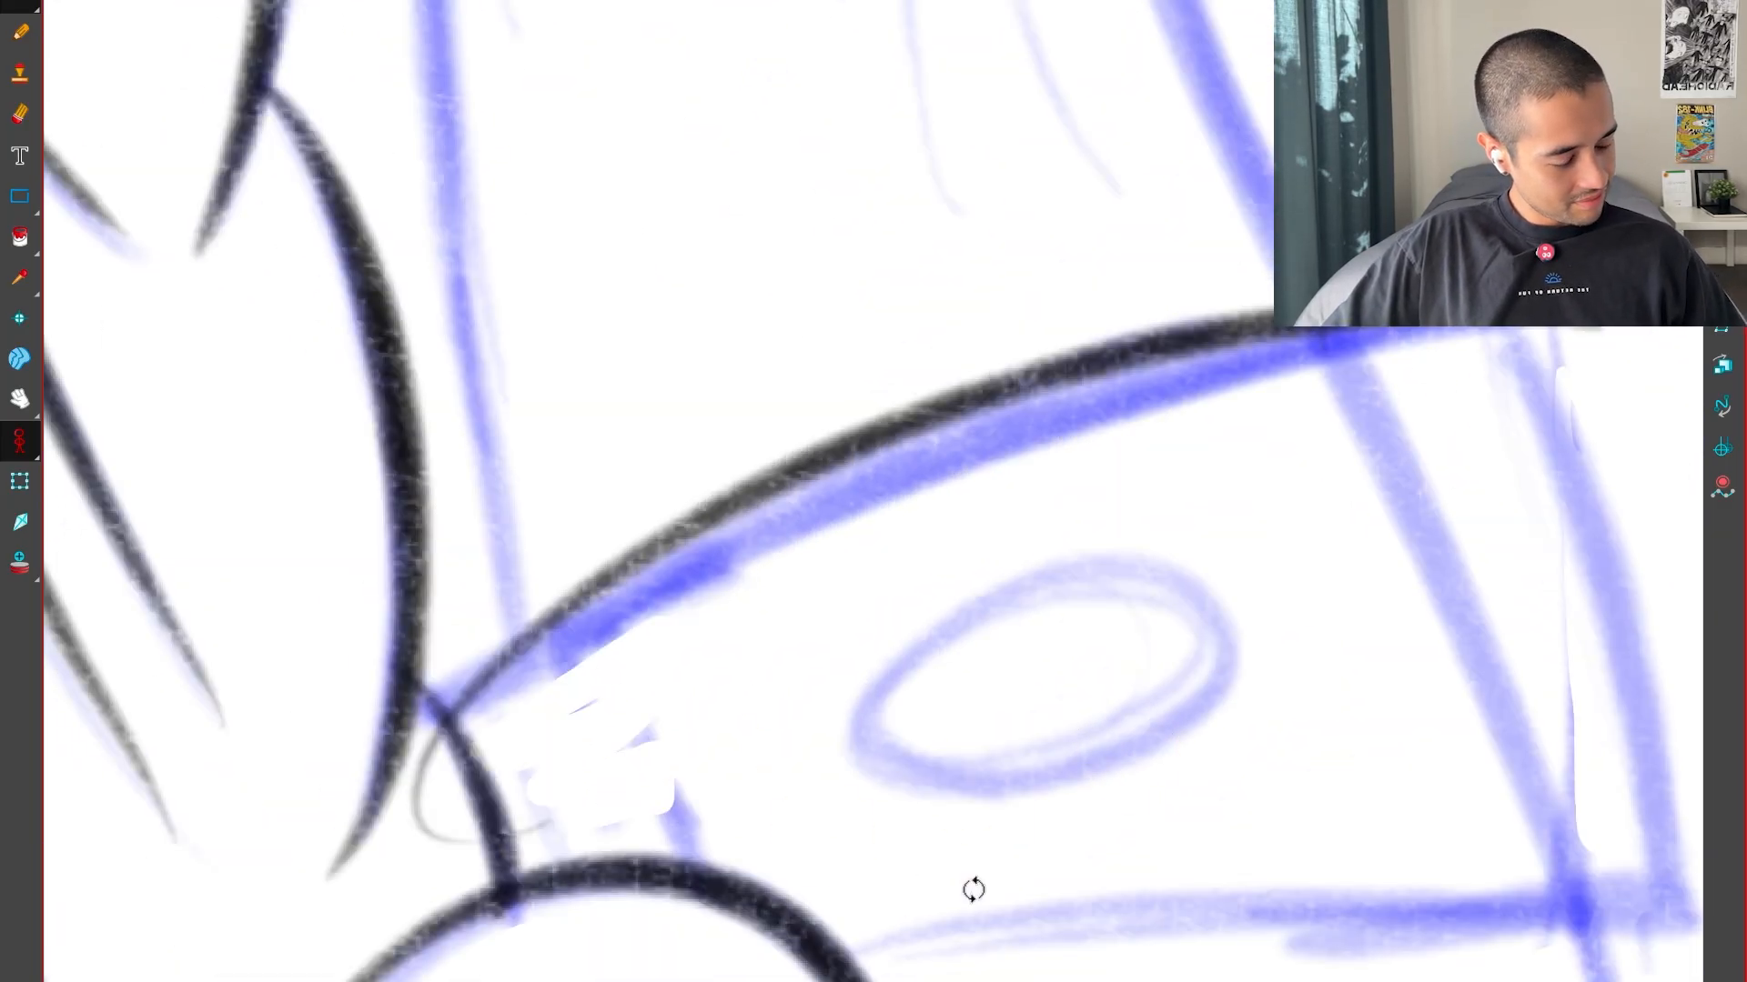
Compare the cuff with the neighbouring poses and ink its short far edge down to the corner
key(1)
key(1)
key(minus)
key(2)
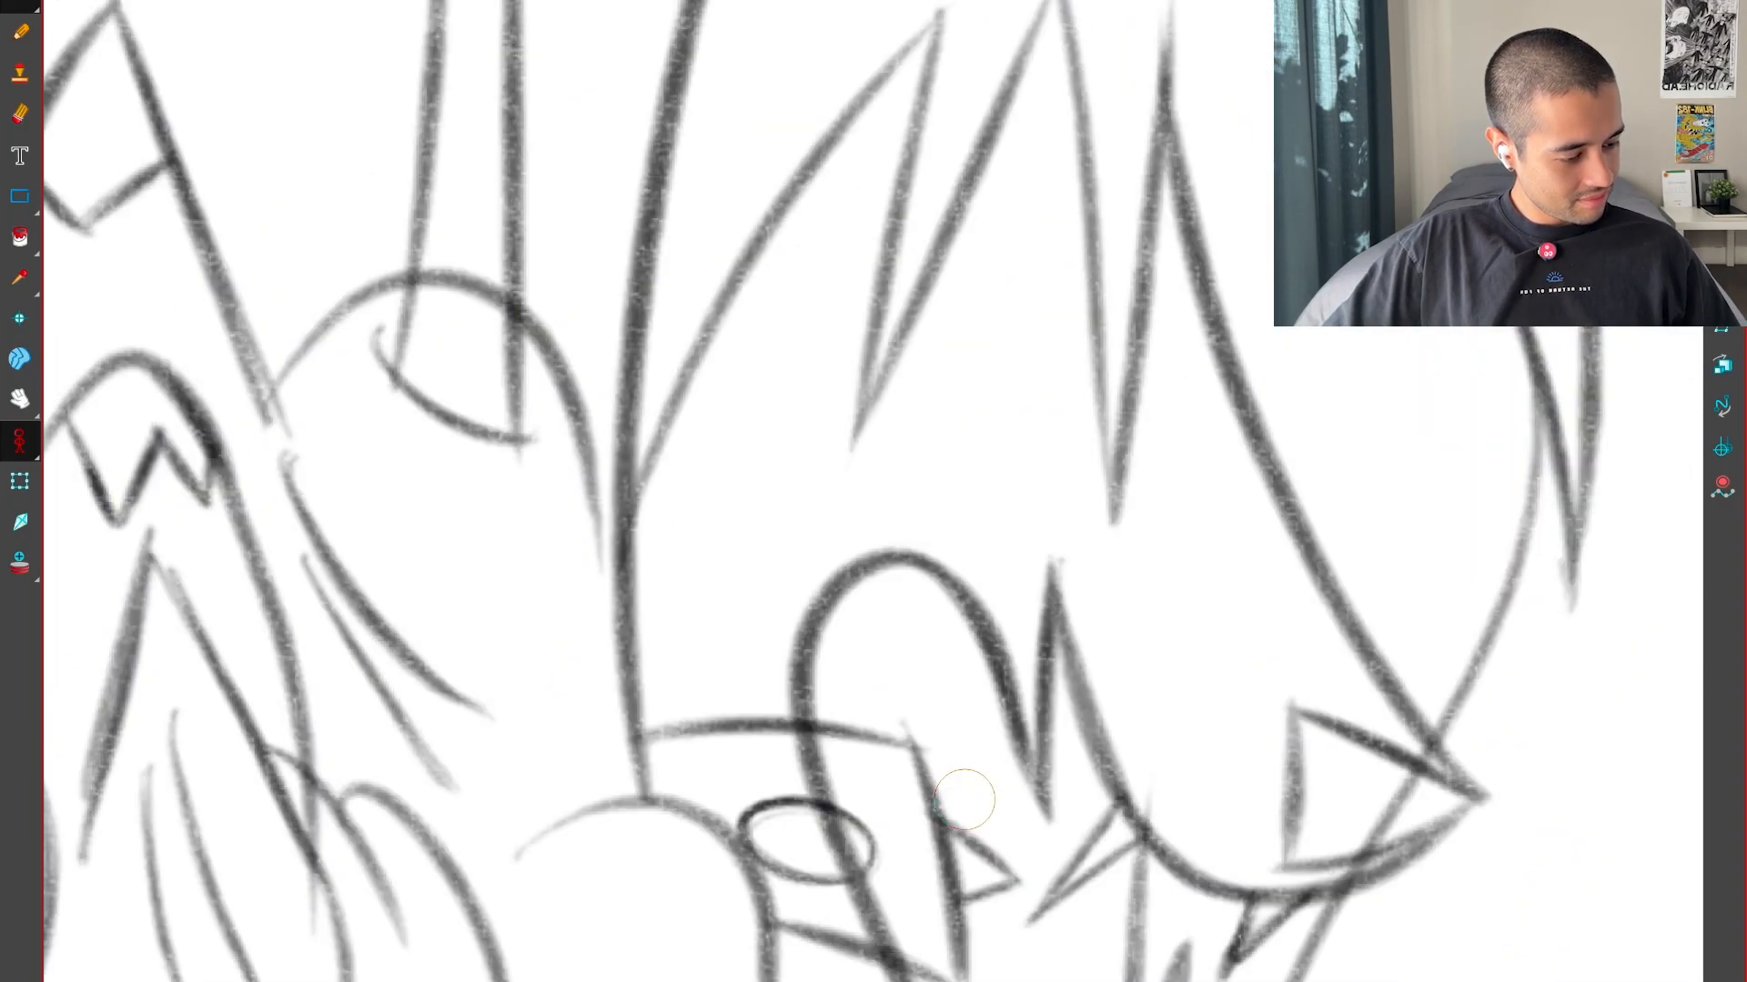
key(comma)
Check the cuff against the neighbouring pose and redraw its far edge so it extends past both corners
key(comma)
mouse_move(964, 799)
mouse_down()
mouse_move(1326, 768)
mouse_move(1260, 137)
mouse_up()
key(2)
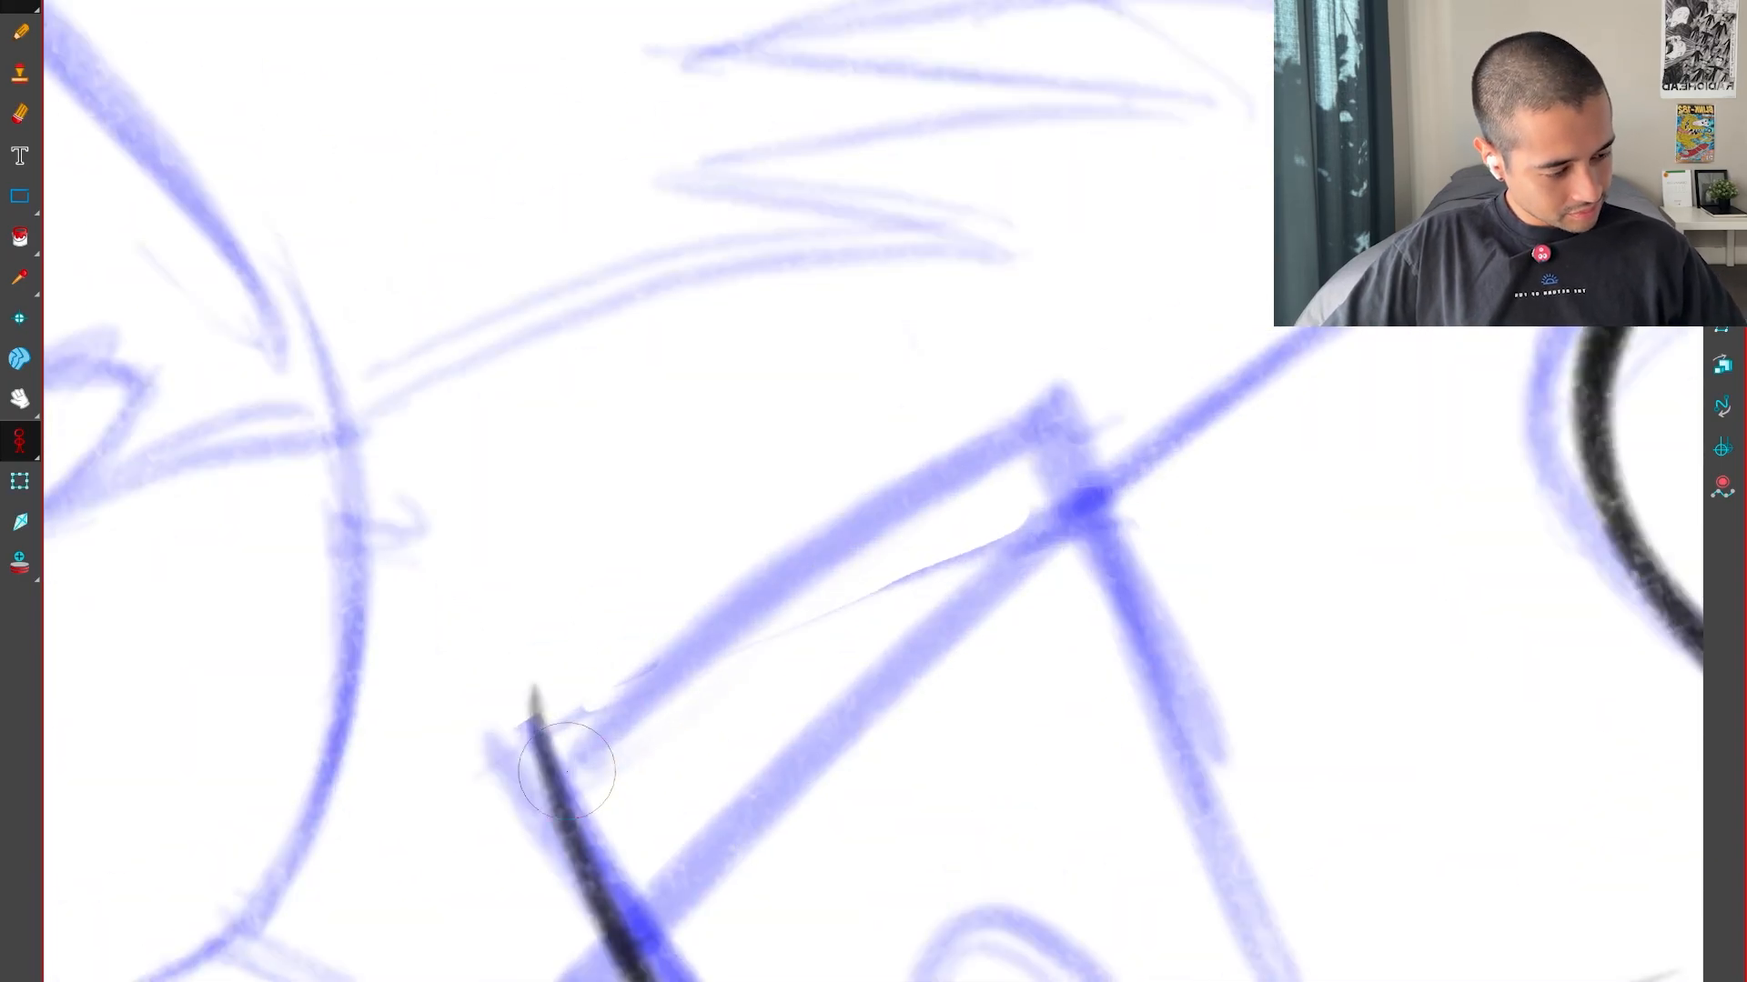
key(1)
drag(1203, 483, 791, 801)
key(comma)
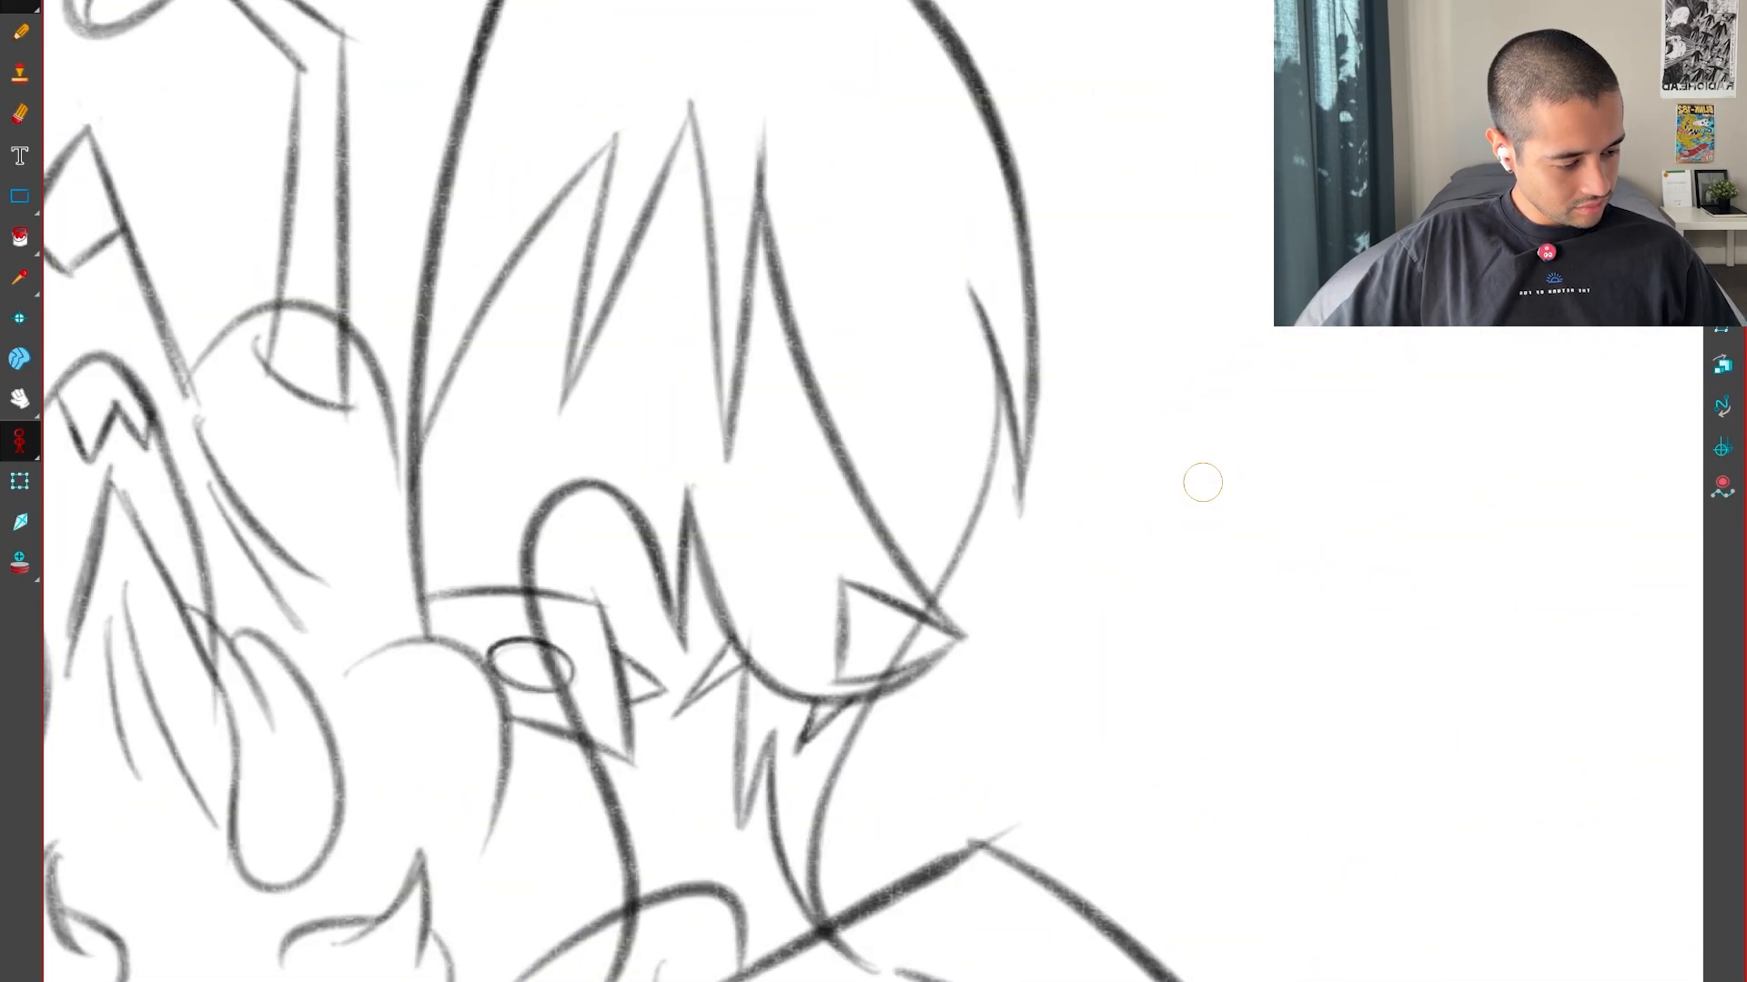
key(2)
key(period)
Compare the cuff's edges and corners with the neighbouring poses
key(comma)
key(period)
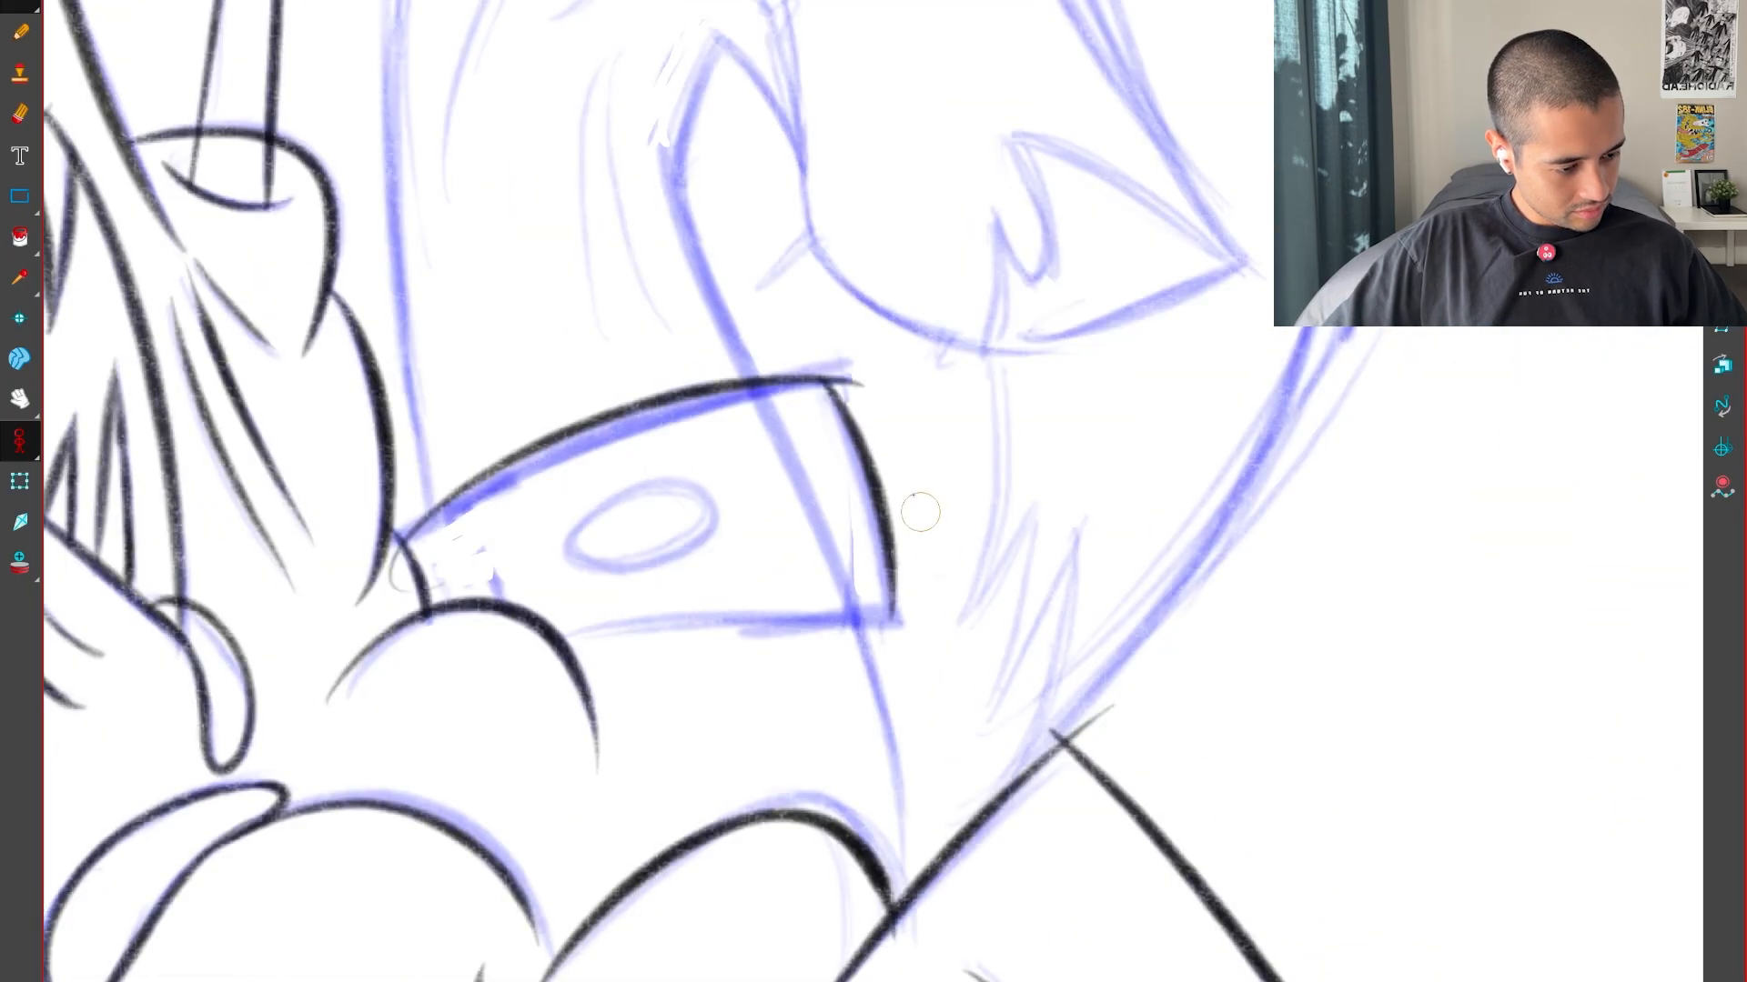
key(2)
mouse_move(1012, 851)
mouse_down()
mouse_move(1107, 834)
mouse_move(1163, 290)
mouse_up()
key(2)
drag(780, 604, 1139, 450)
key(1)
mouse_move(1092, 300)
mouse_down()
mouse_move(1024, 746)
mouse_move(1258, 562)
mouse_up()
key(comma)
key(period)
drag(1046, 865, 1202, 612)
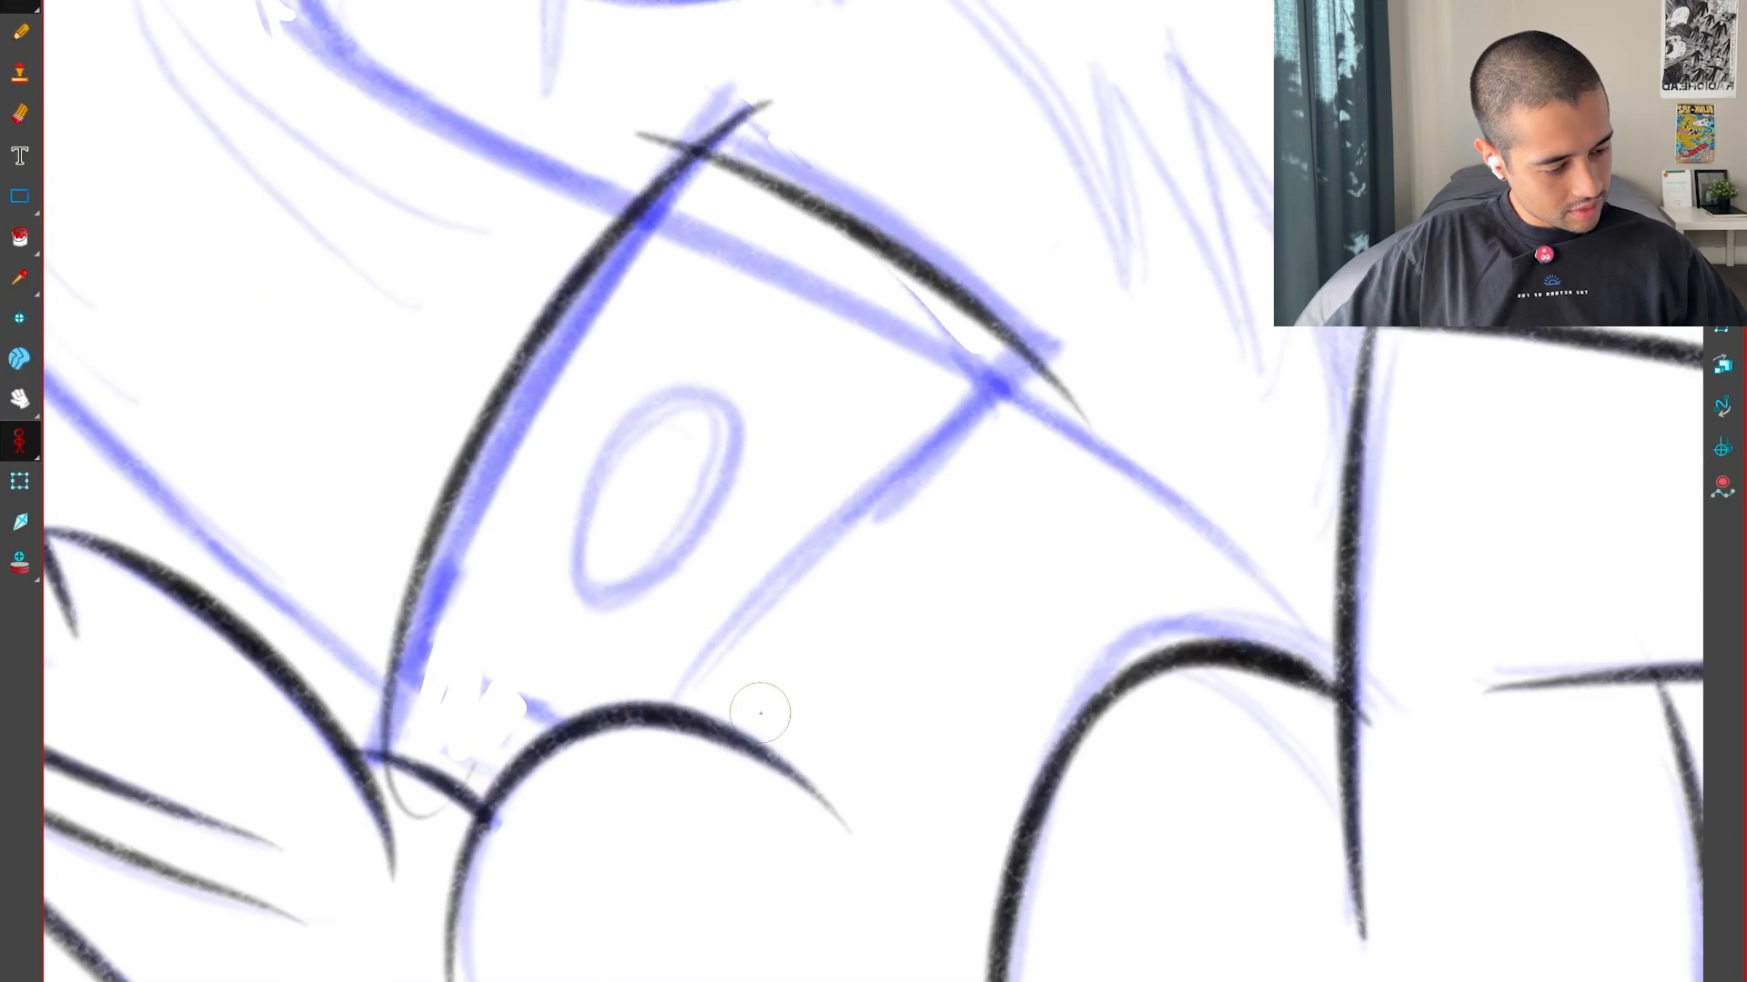
key(period)
key(comma)
key(comma)
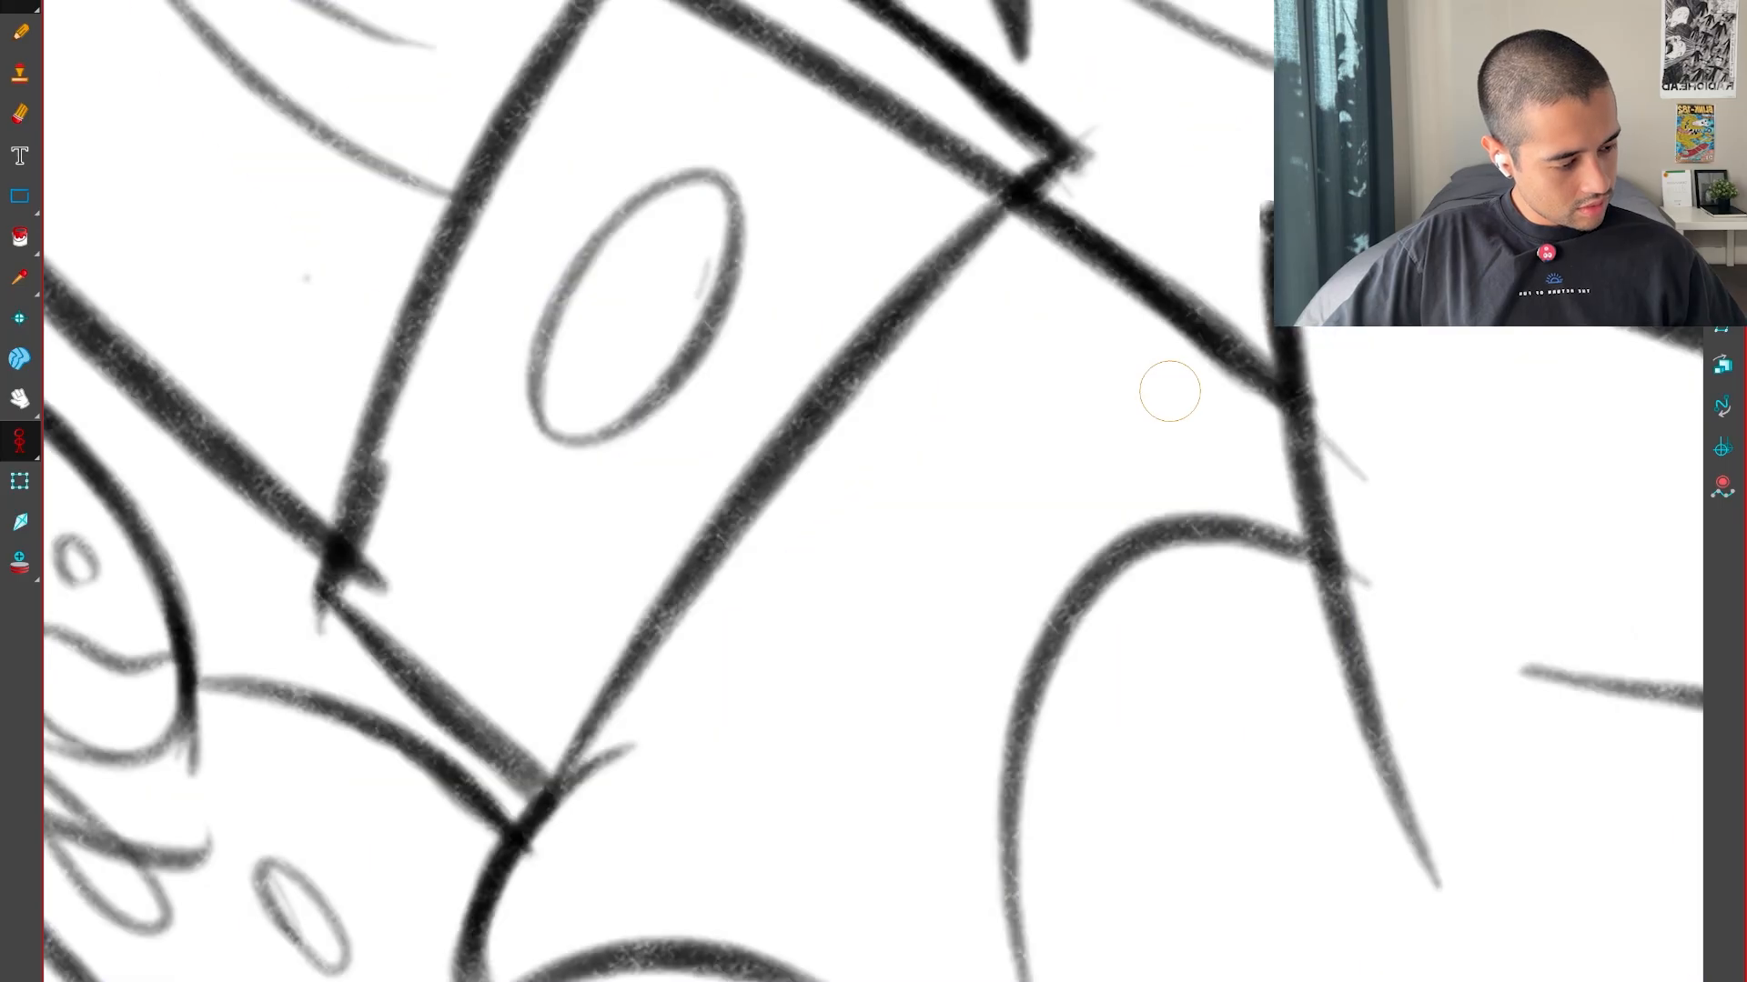
Check the cuff against the neighbouring pose and ink the short tapered curve at the far end of the blue edge that leaves the cuff
key(period)
mouse_move(1075, 933)
mouse_down()
mouse_move(1143, 897)
mouse_move(1392, 473)
mouse_up()
key(period)
key(comma)
key(comma)
key(period)
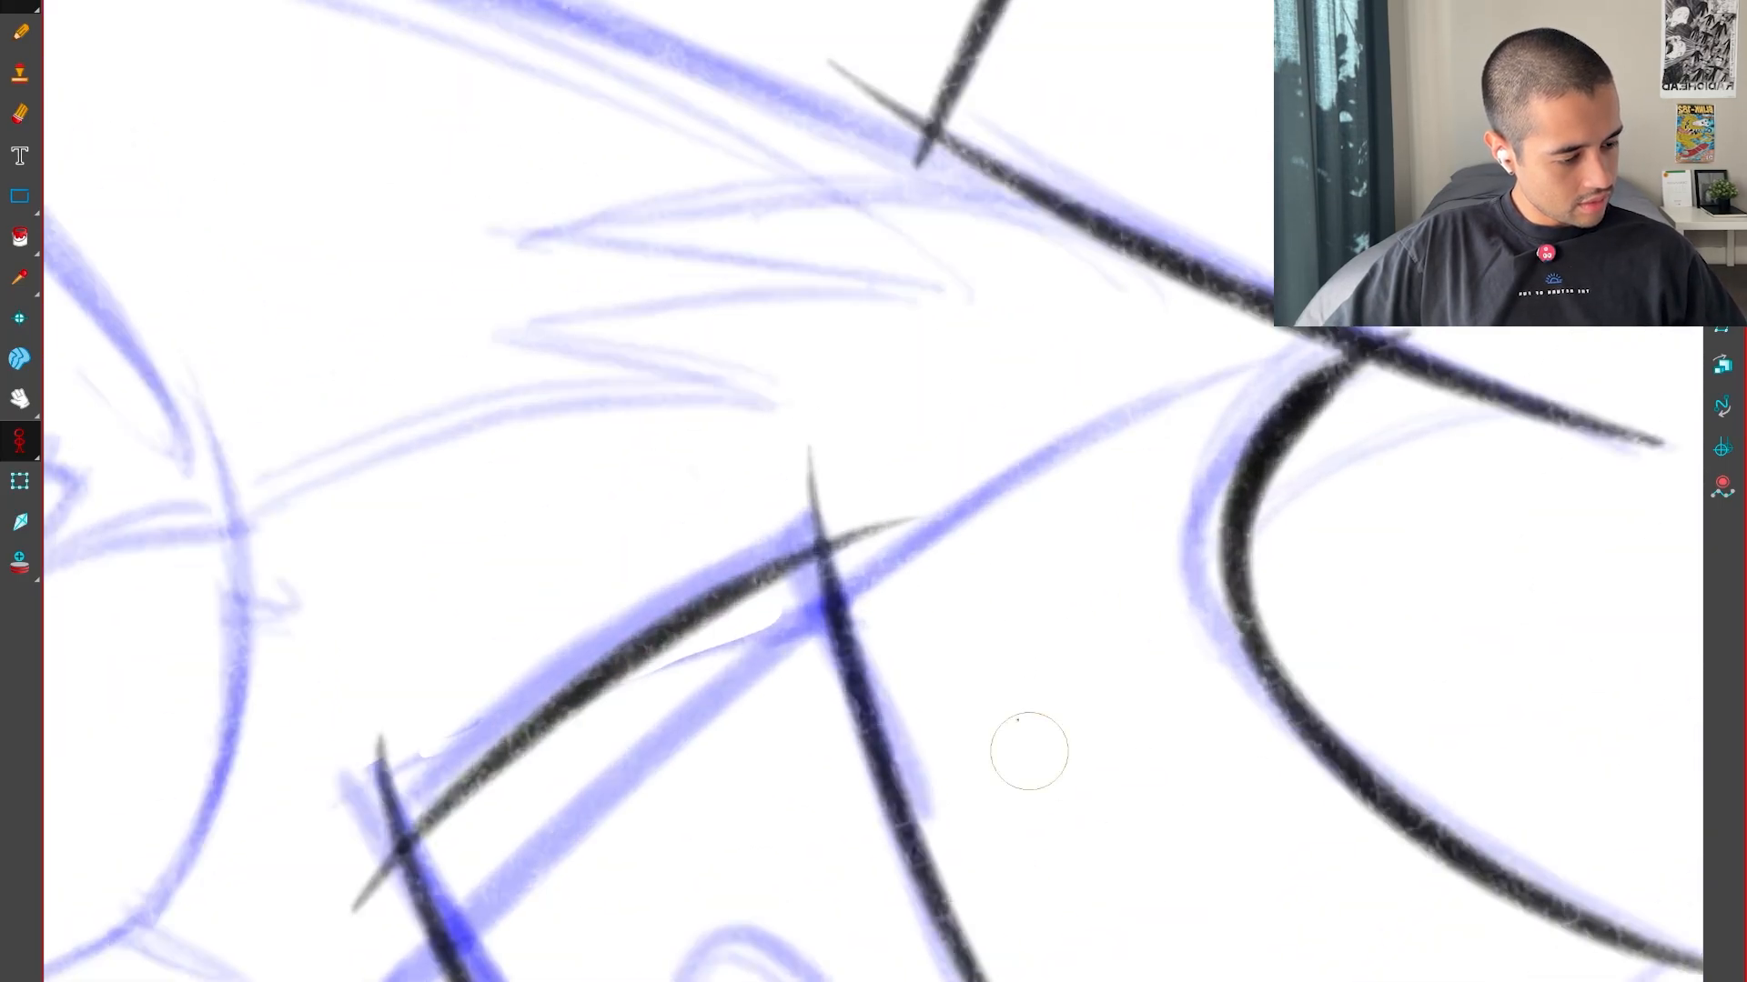
key(1)
key(1)
key(2)
drag(311, 903, 664, 736)
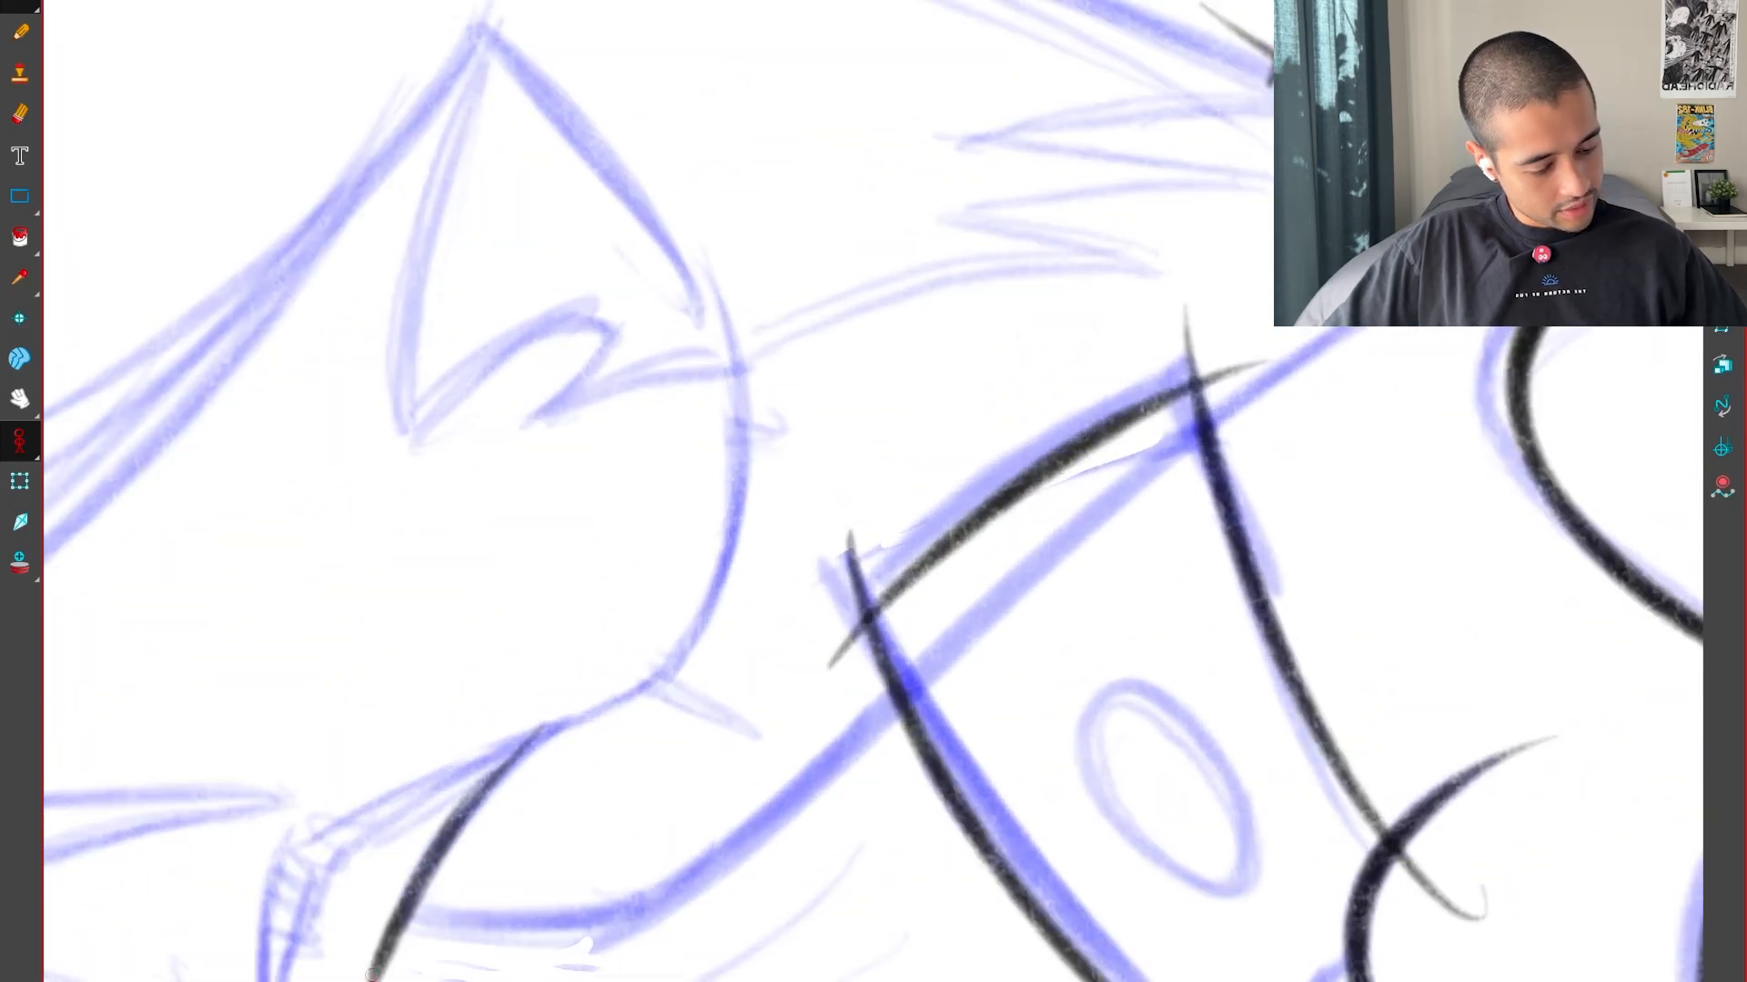
drag(371, 975, 369, 981)
drag(774, 838, 889, 718)
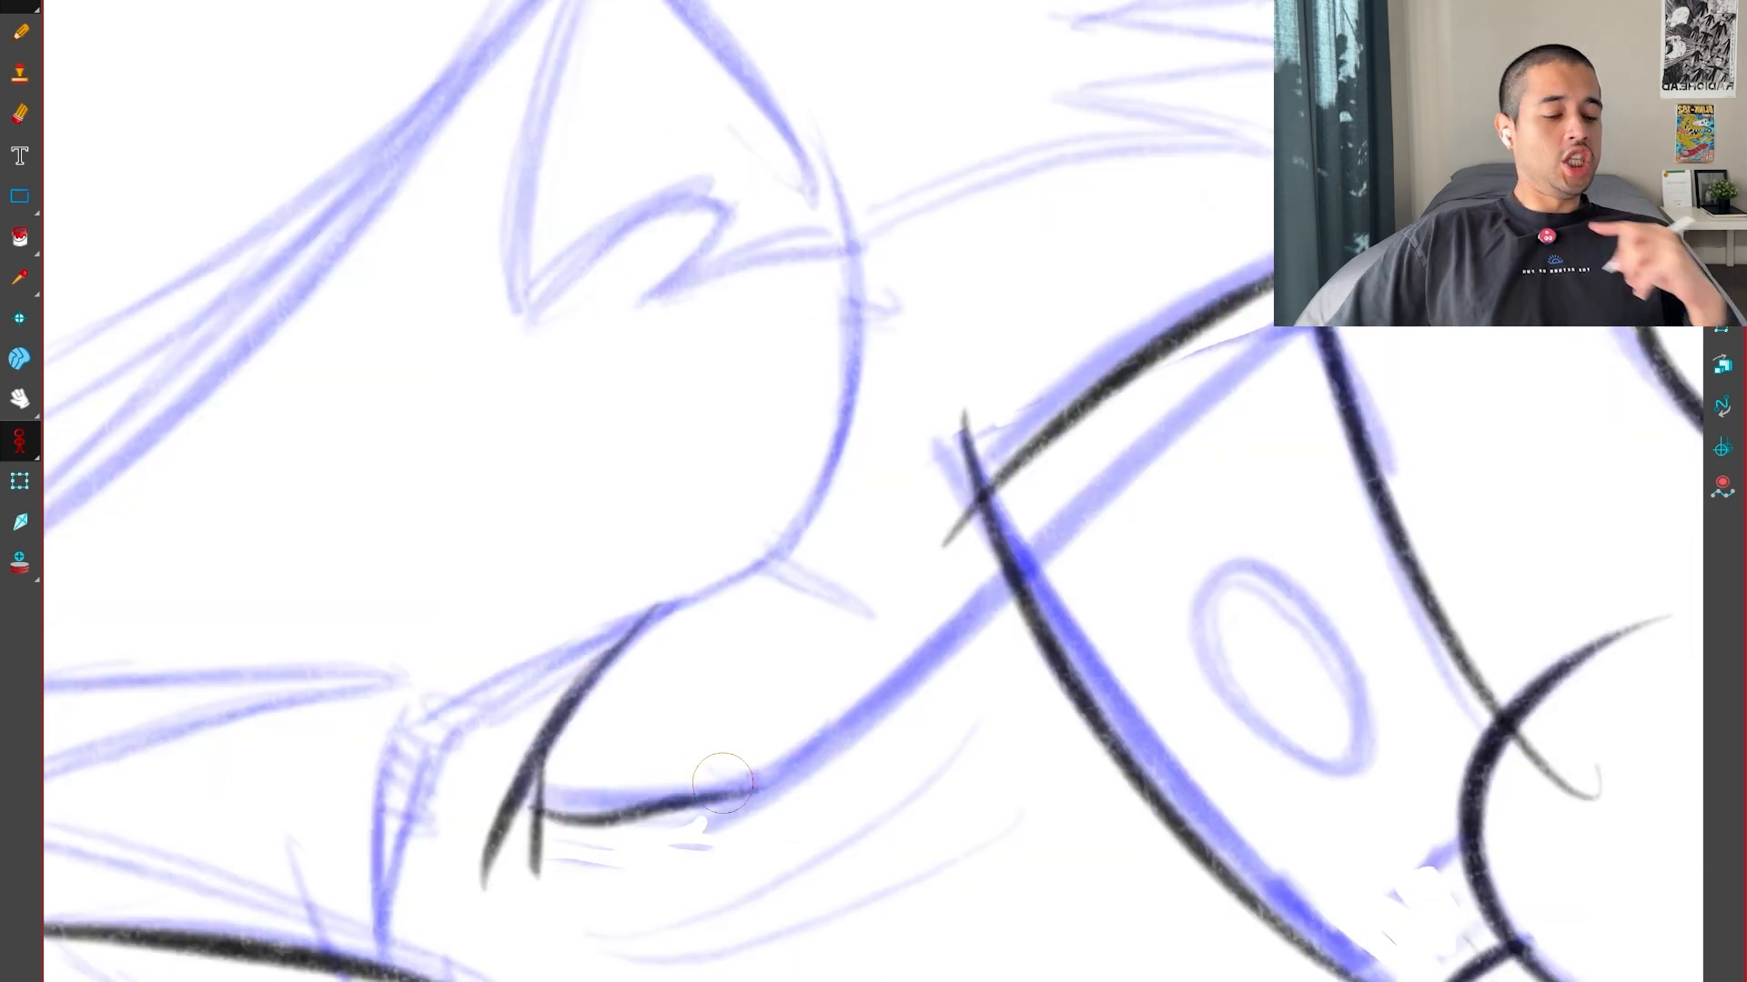
Check the neighbouring pose and redraw the thick edge curving from the short tapered strokes toward the cuff
key(f)
key(g)
key(g)
key(f)
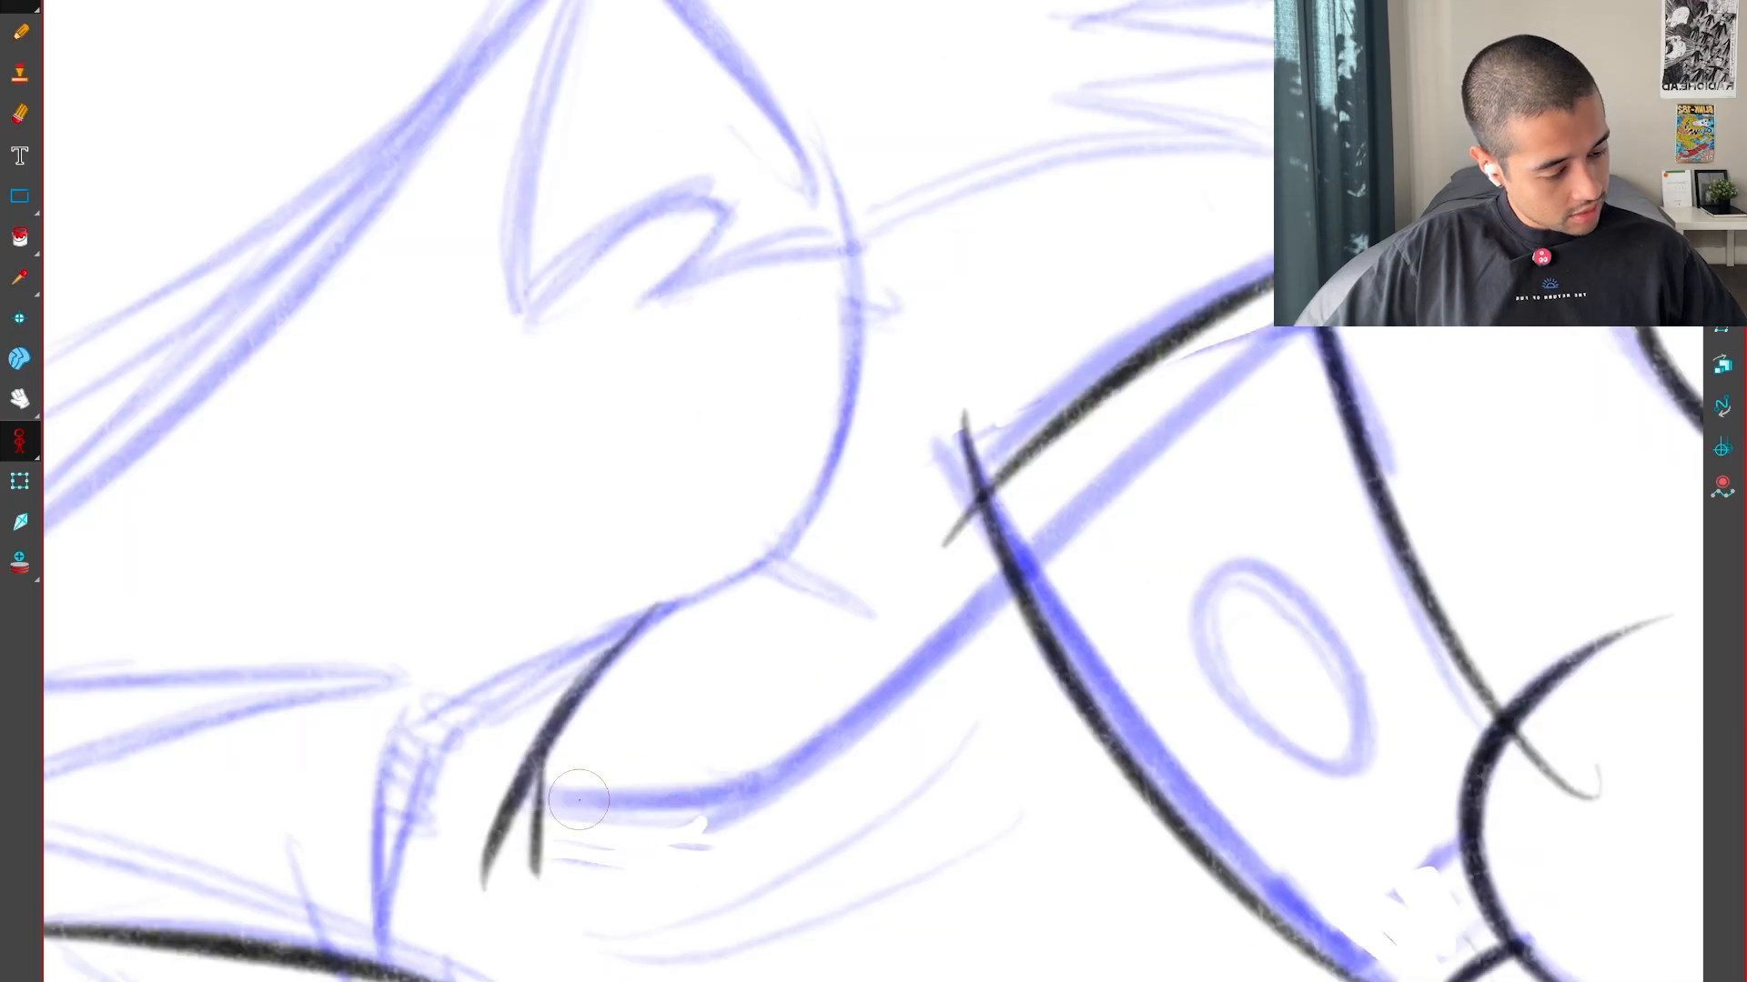
scroll(690, 800, down, 2)
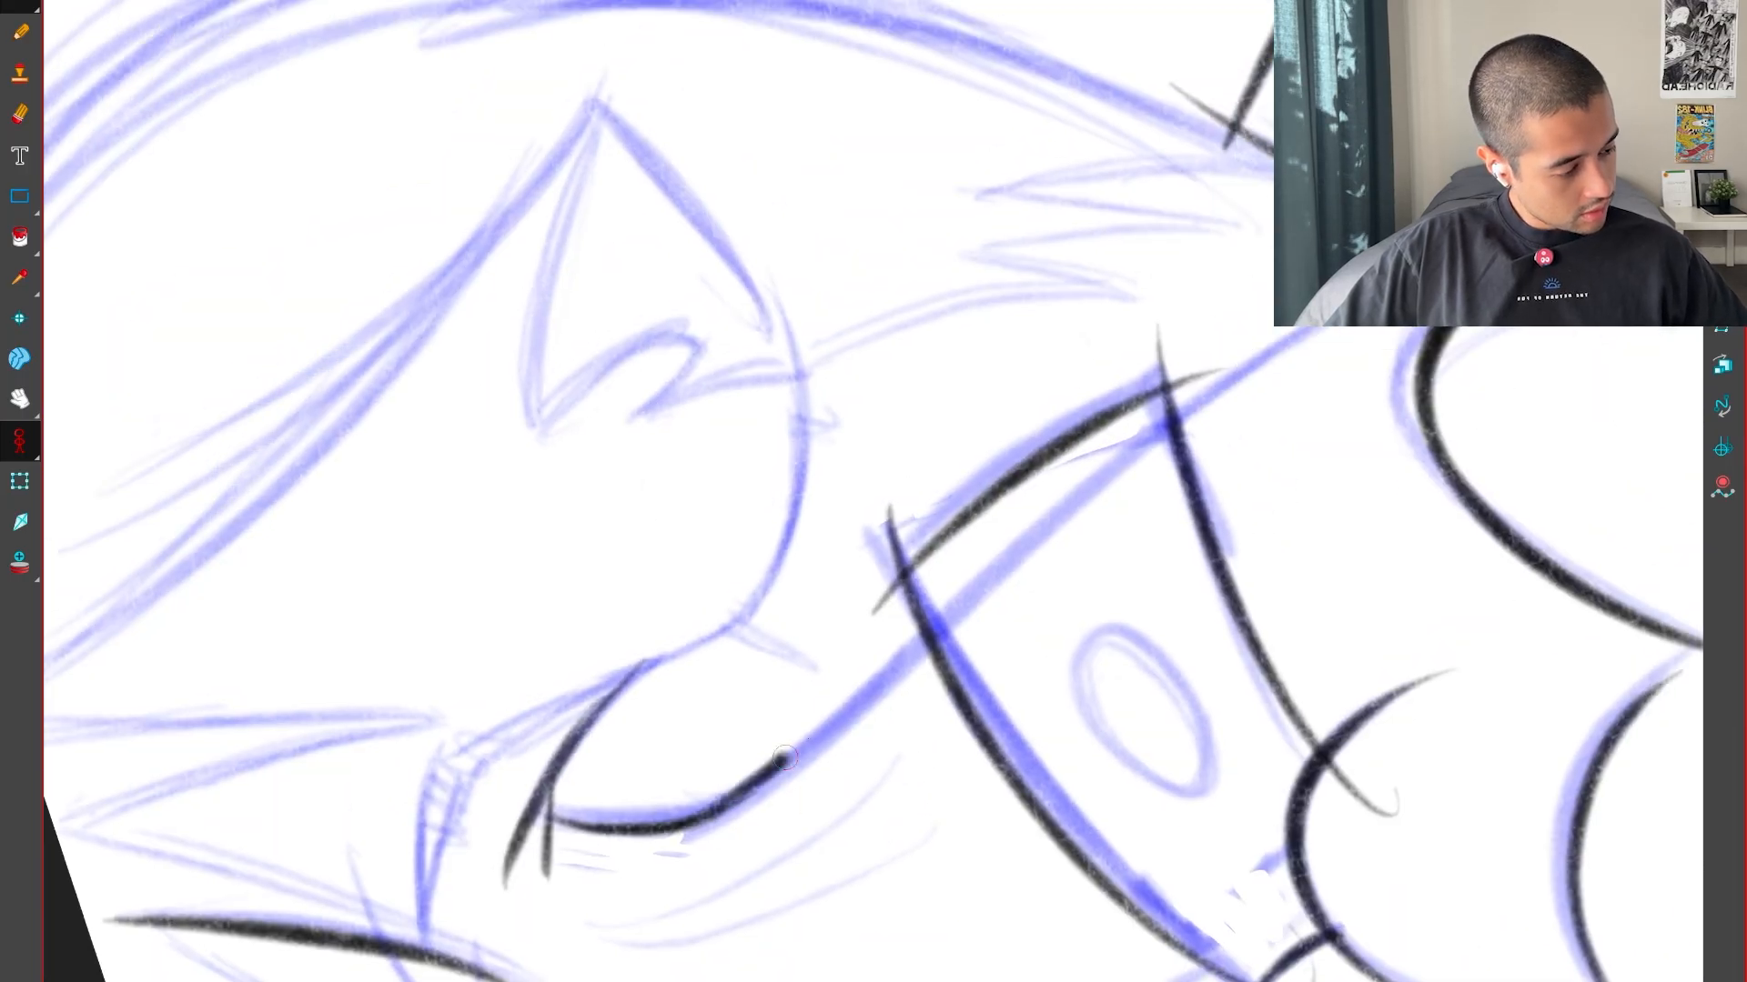
Compare the newly inked edge running into the cuff with the same edge in the neighbouring poses
key(shift+x)
key(1)
key(1)
key(1)
key(f)
key(g)
key(g)
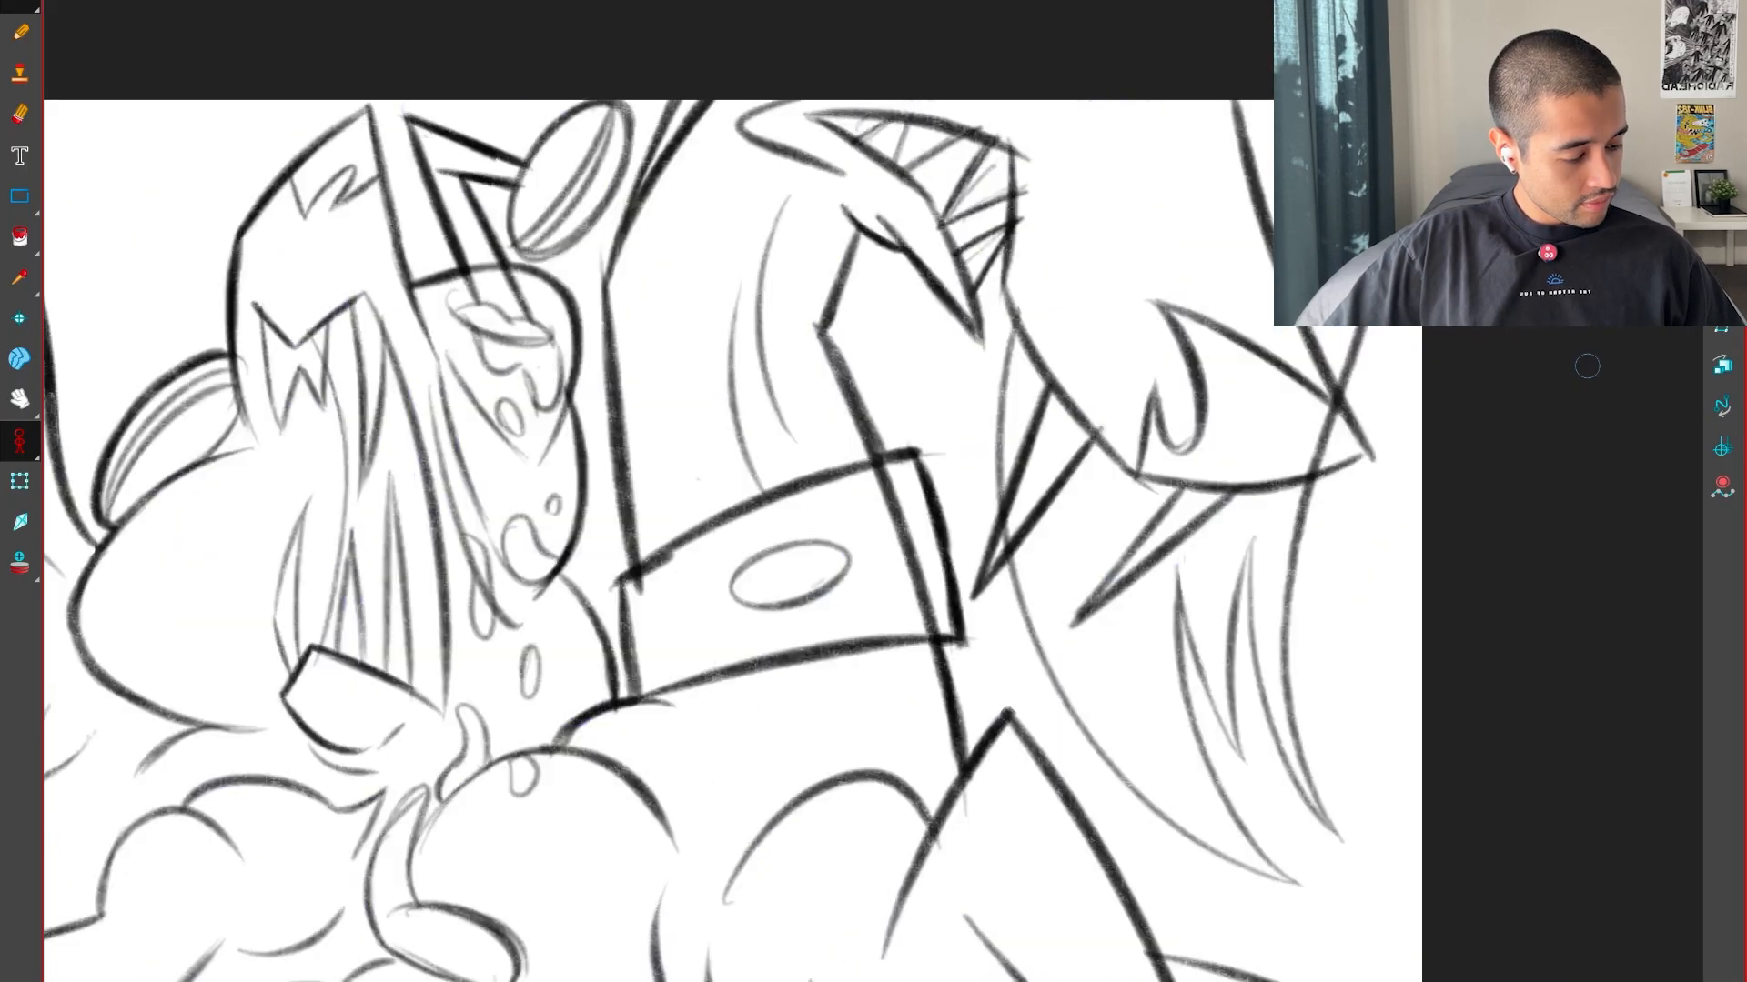
key(f)
key(f)
key(g)
Try to ink a single thick edge for the first pointed lock of the head's fringe
mouse_move(951, 572)
mouse_down()
mouse_move(948, 609)
mouse_move(1117, 764)
mouse_up()
key(2)
ctrl+alt+drag(1021, 913, 902, 909)
key(2)
key(2)
key(alt+b)
key(1)
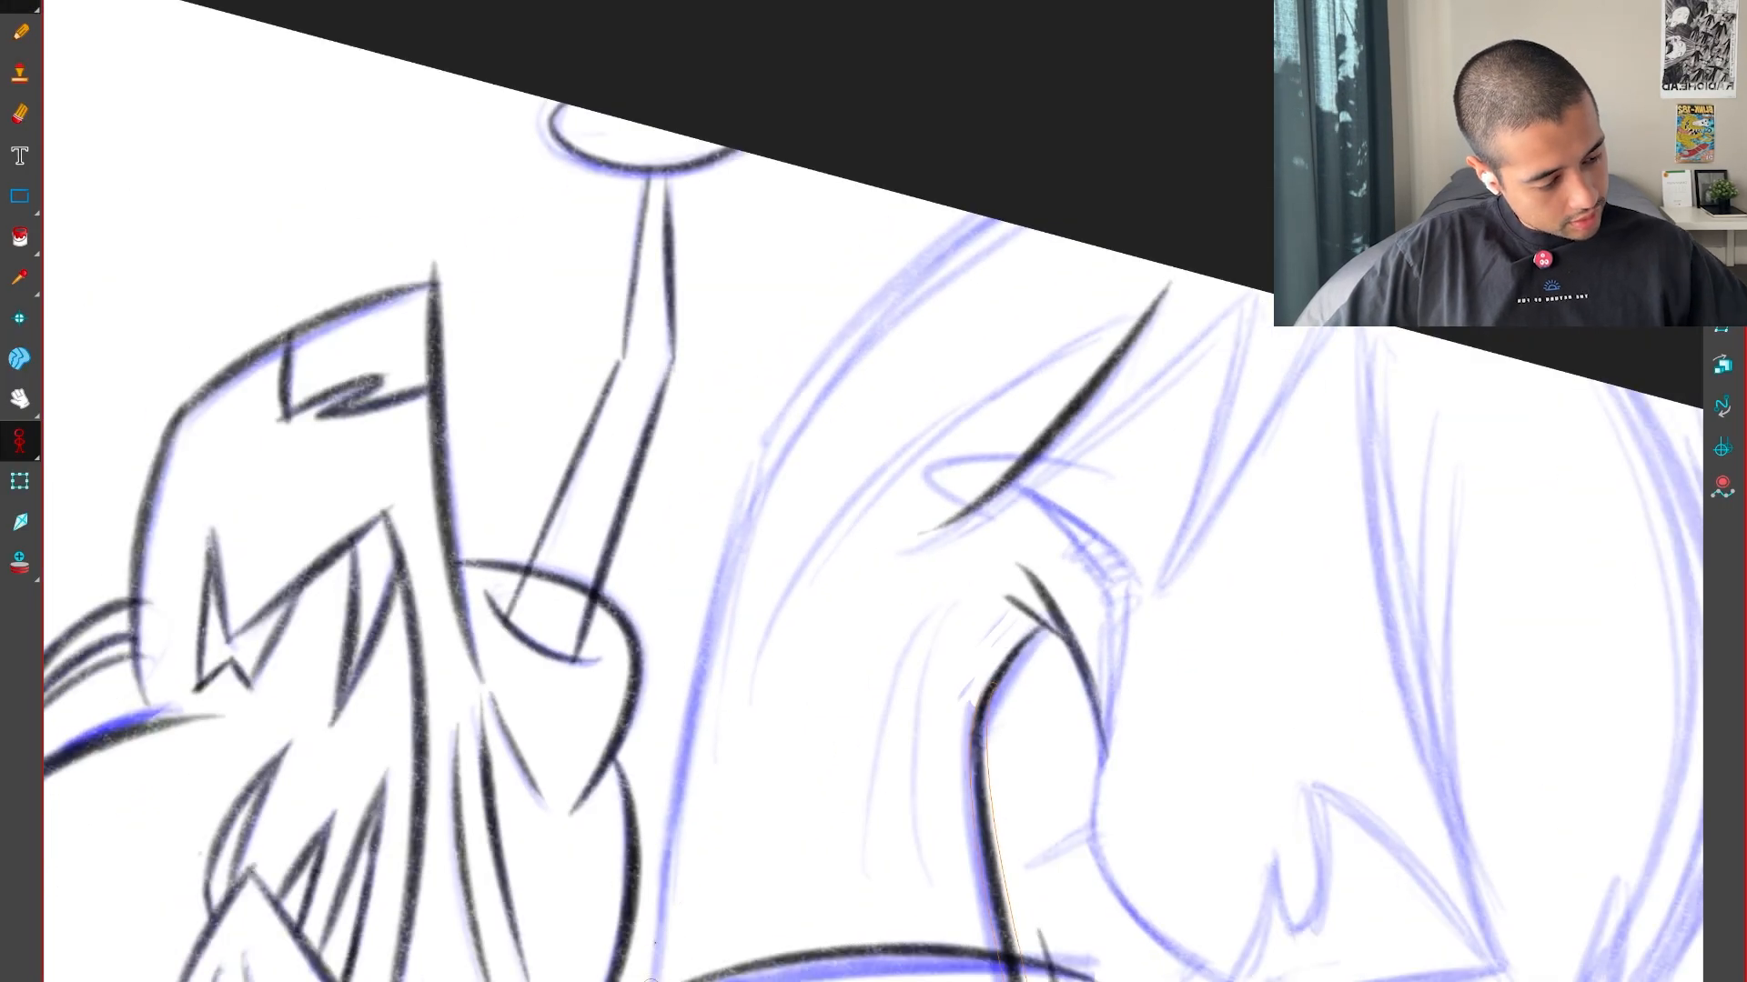
Ink the head's long outer curve up to the canvas edge and compare the head with the neighbouring poses
drag(1027, 198, 1120, 151)
key(shift+x)
key(1)
key(1)
key(f)
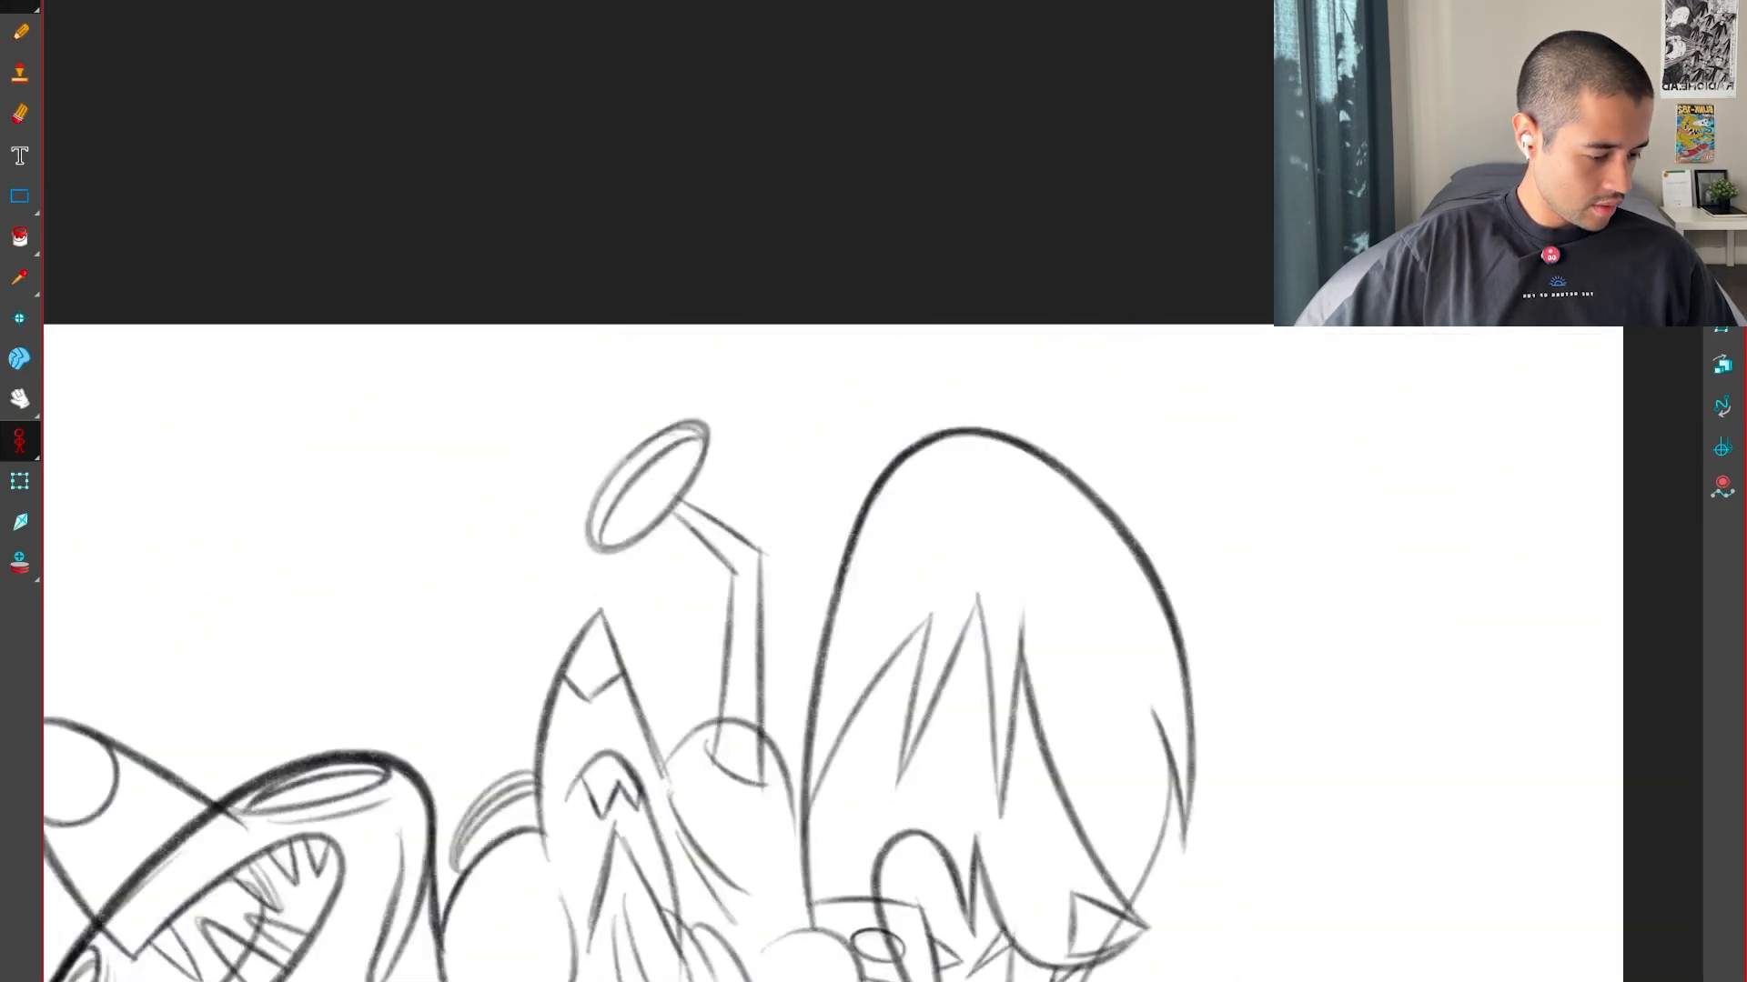
key(g)
key(g)
key(f)
key(g)
key(2)
drag(1260, 605, 1160, 829)
key(f)
key(2)
key(2)
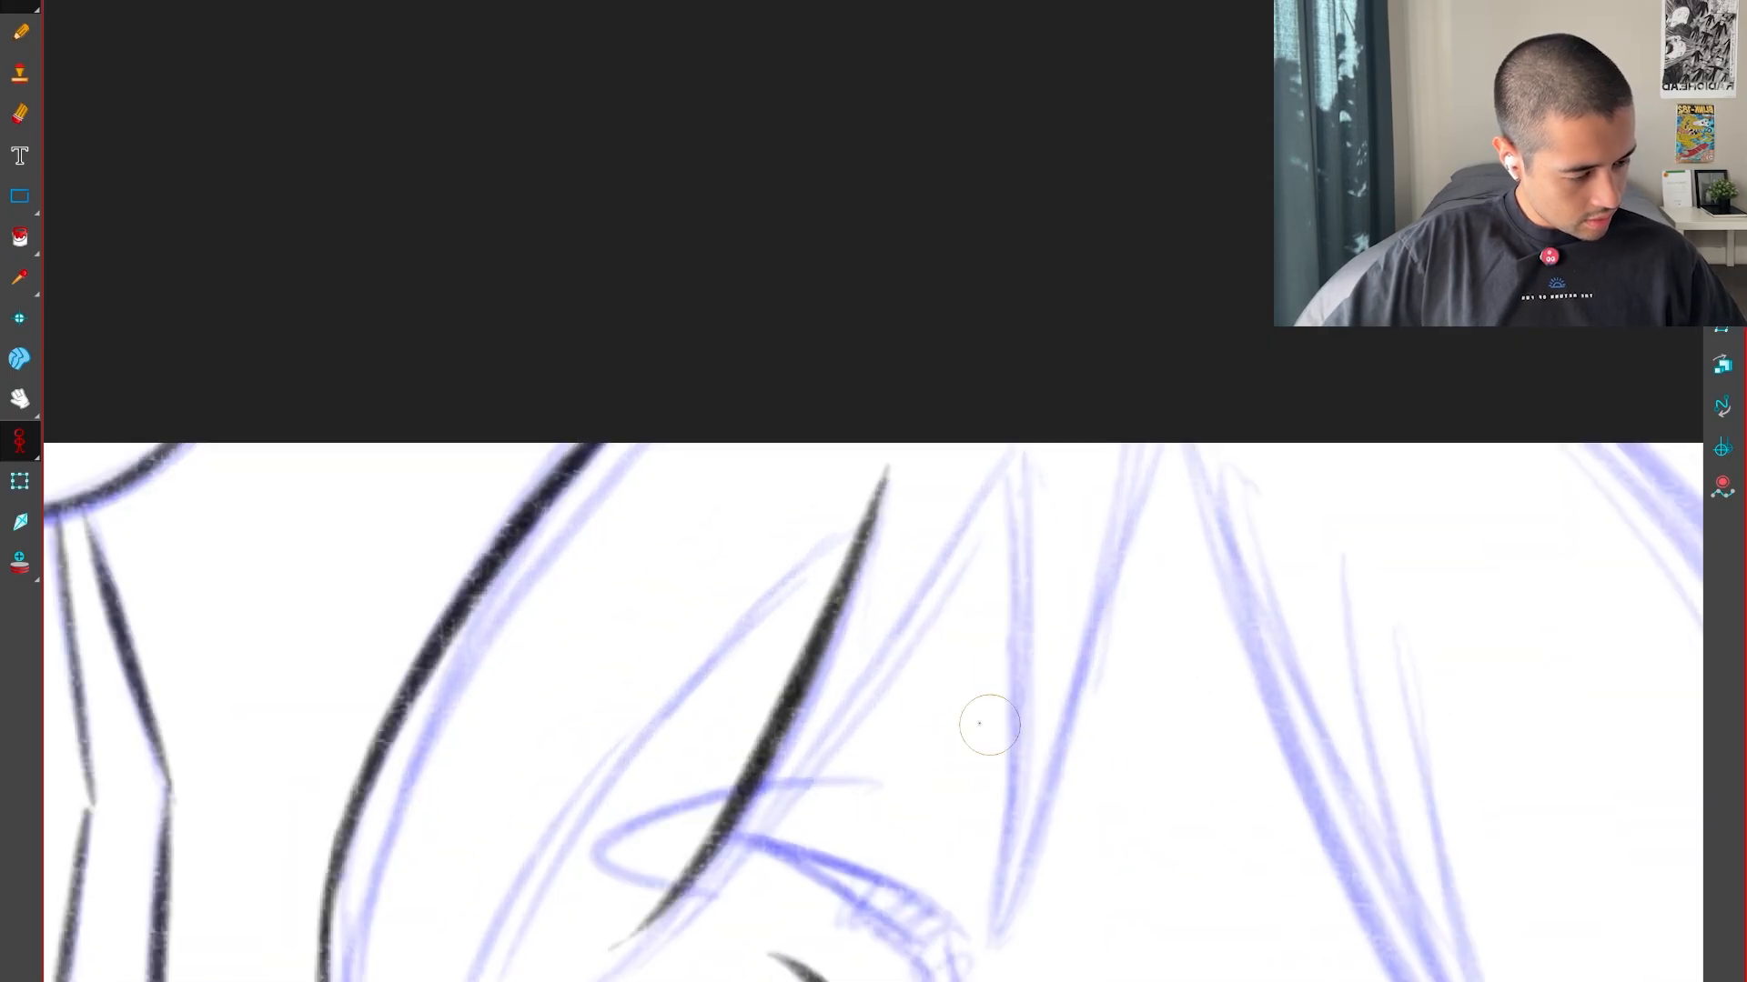
Redraw the first fringe lock as two curved edges meeting at its lower tip, darkening the inner one up to its peak
key(ctrl+z)
drag(875, 732, 898, 600)
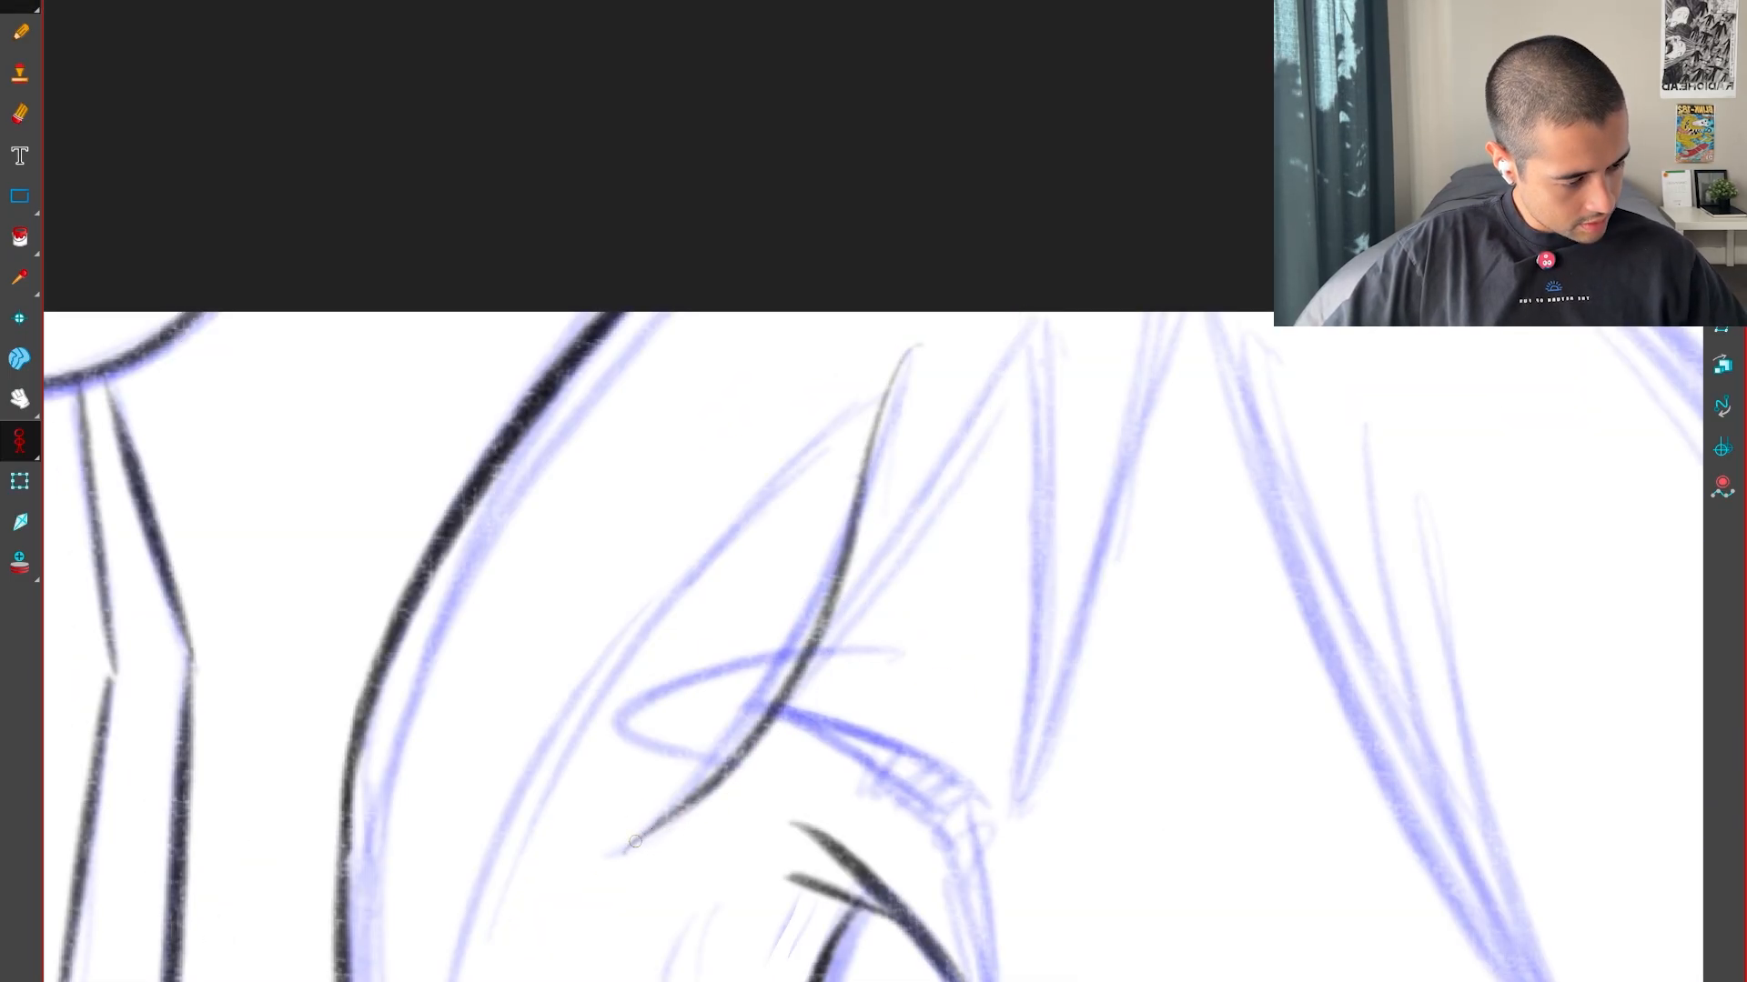
drag(635, 841, 1046, 325)
key(g)
key(f)
drag(913, 667, 1020, 521)
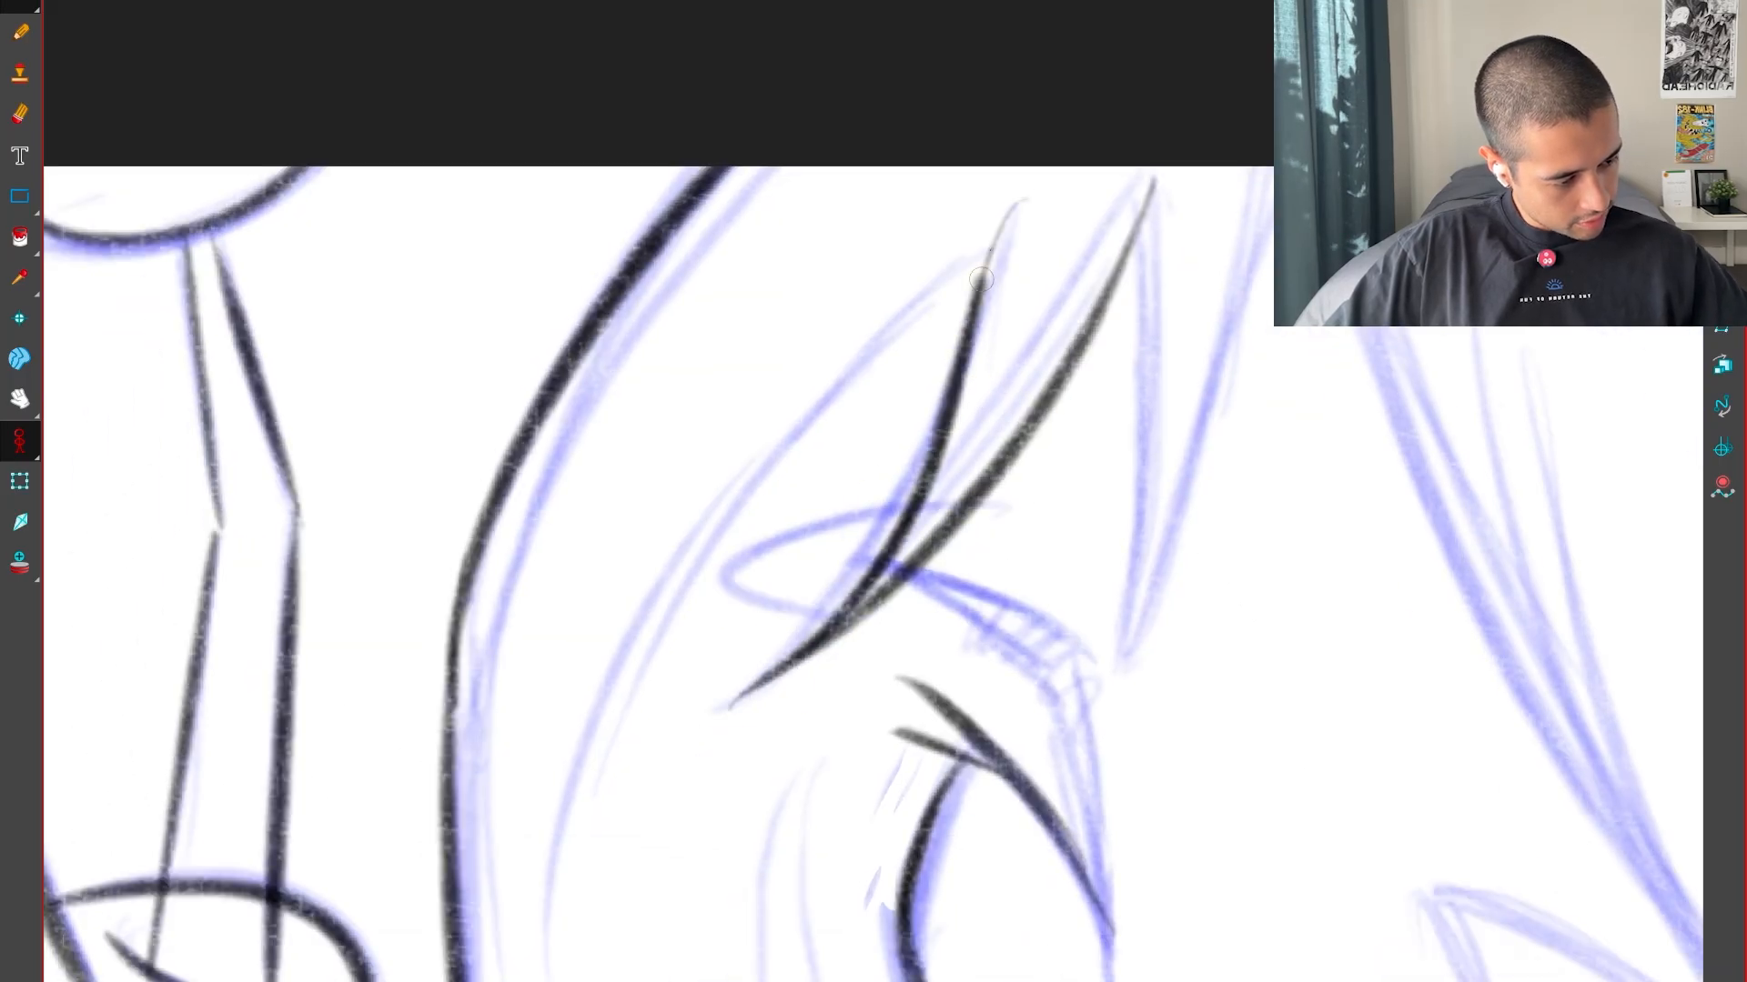
drag(981, 280, 1024, 200)
Check the lock against the neighbouring pose and ink the long curve from the head's outline up to the lock's peak
key(f)
key(g)
key(1)
key(f)
key(g)
drag(933, 688, 1002, 579)
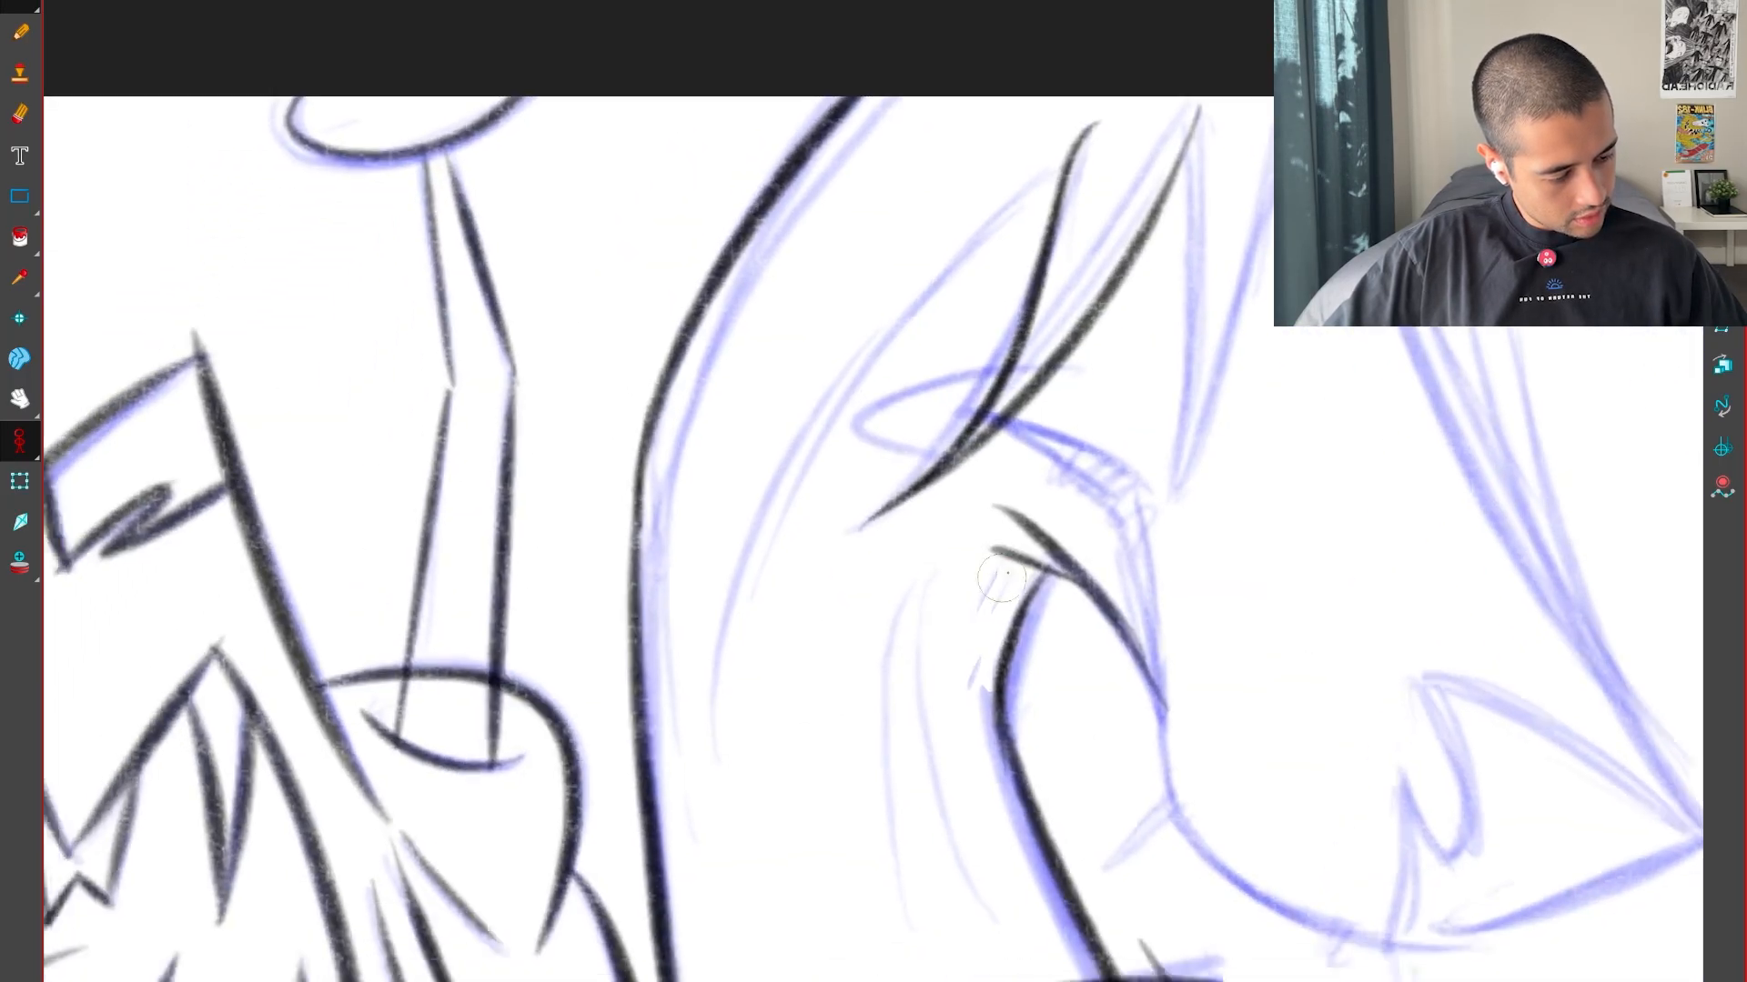
key(f)
key(g)
Compare the long curve with the neighbouring pose and extend it past the lock's peak toward the canvas edge
key(g)
key(f)
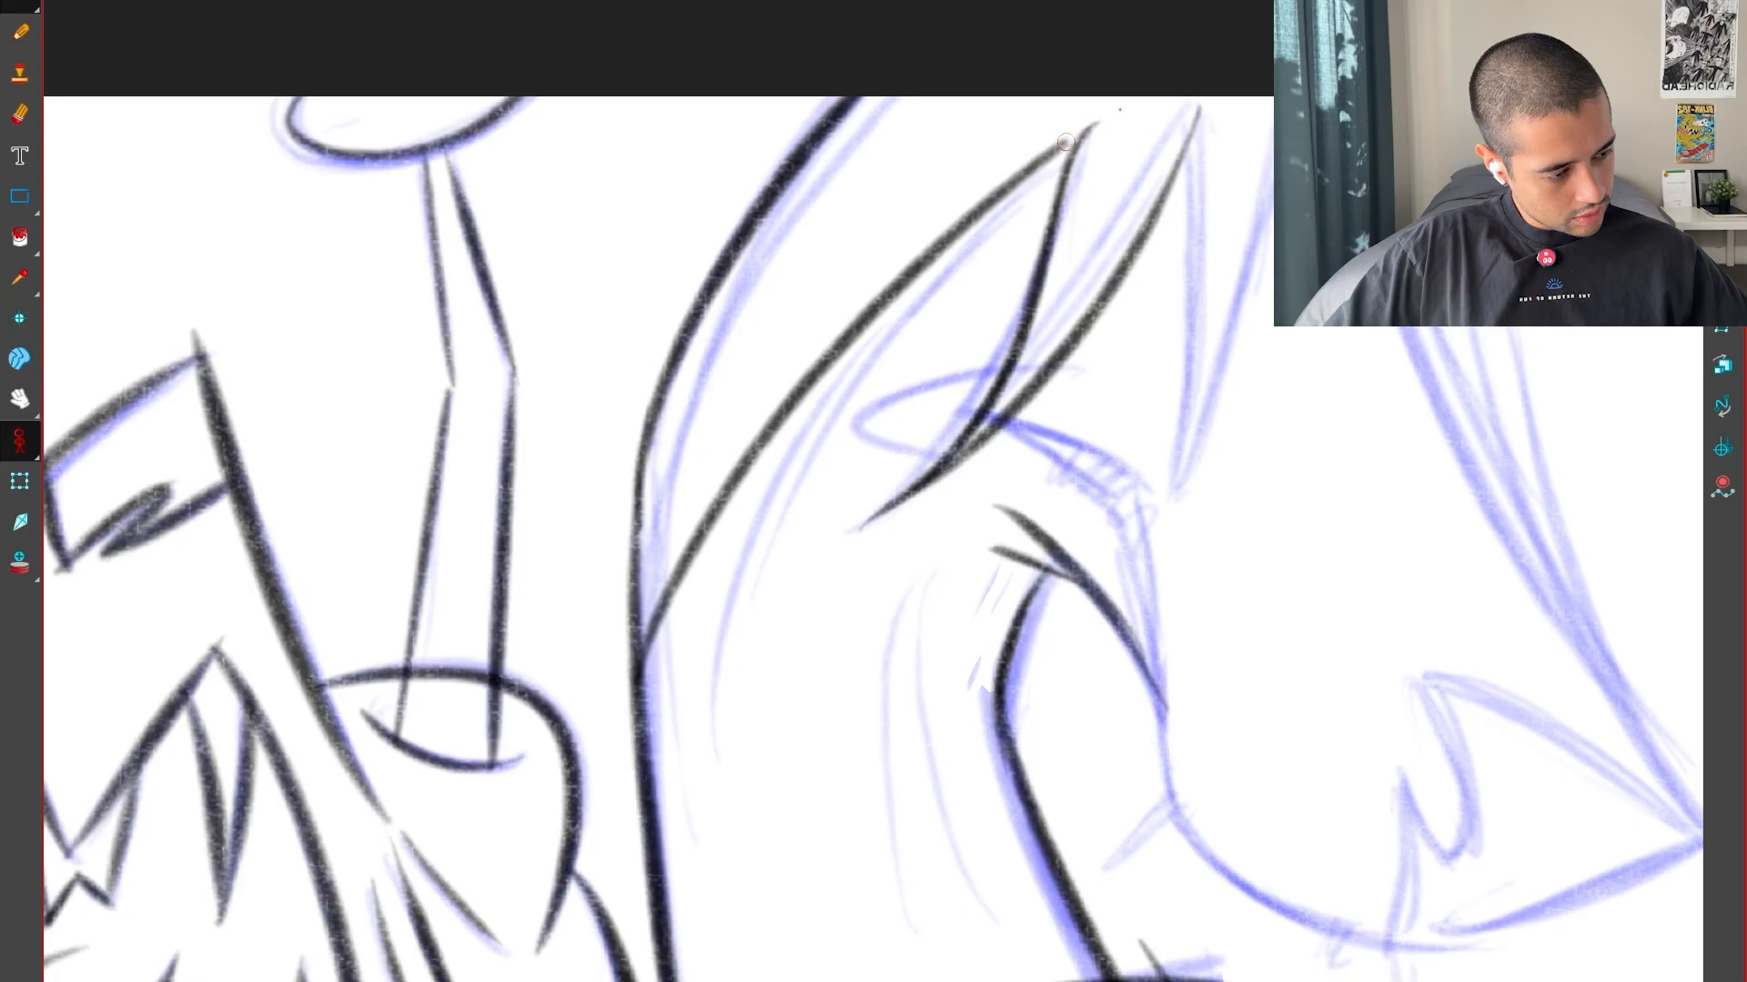
key(f)
key(g)
key(g)
key(f)
drag(1181, 304, 1014, 605)
key(2)
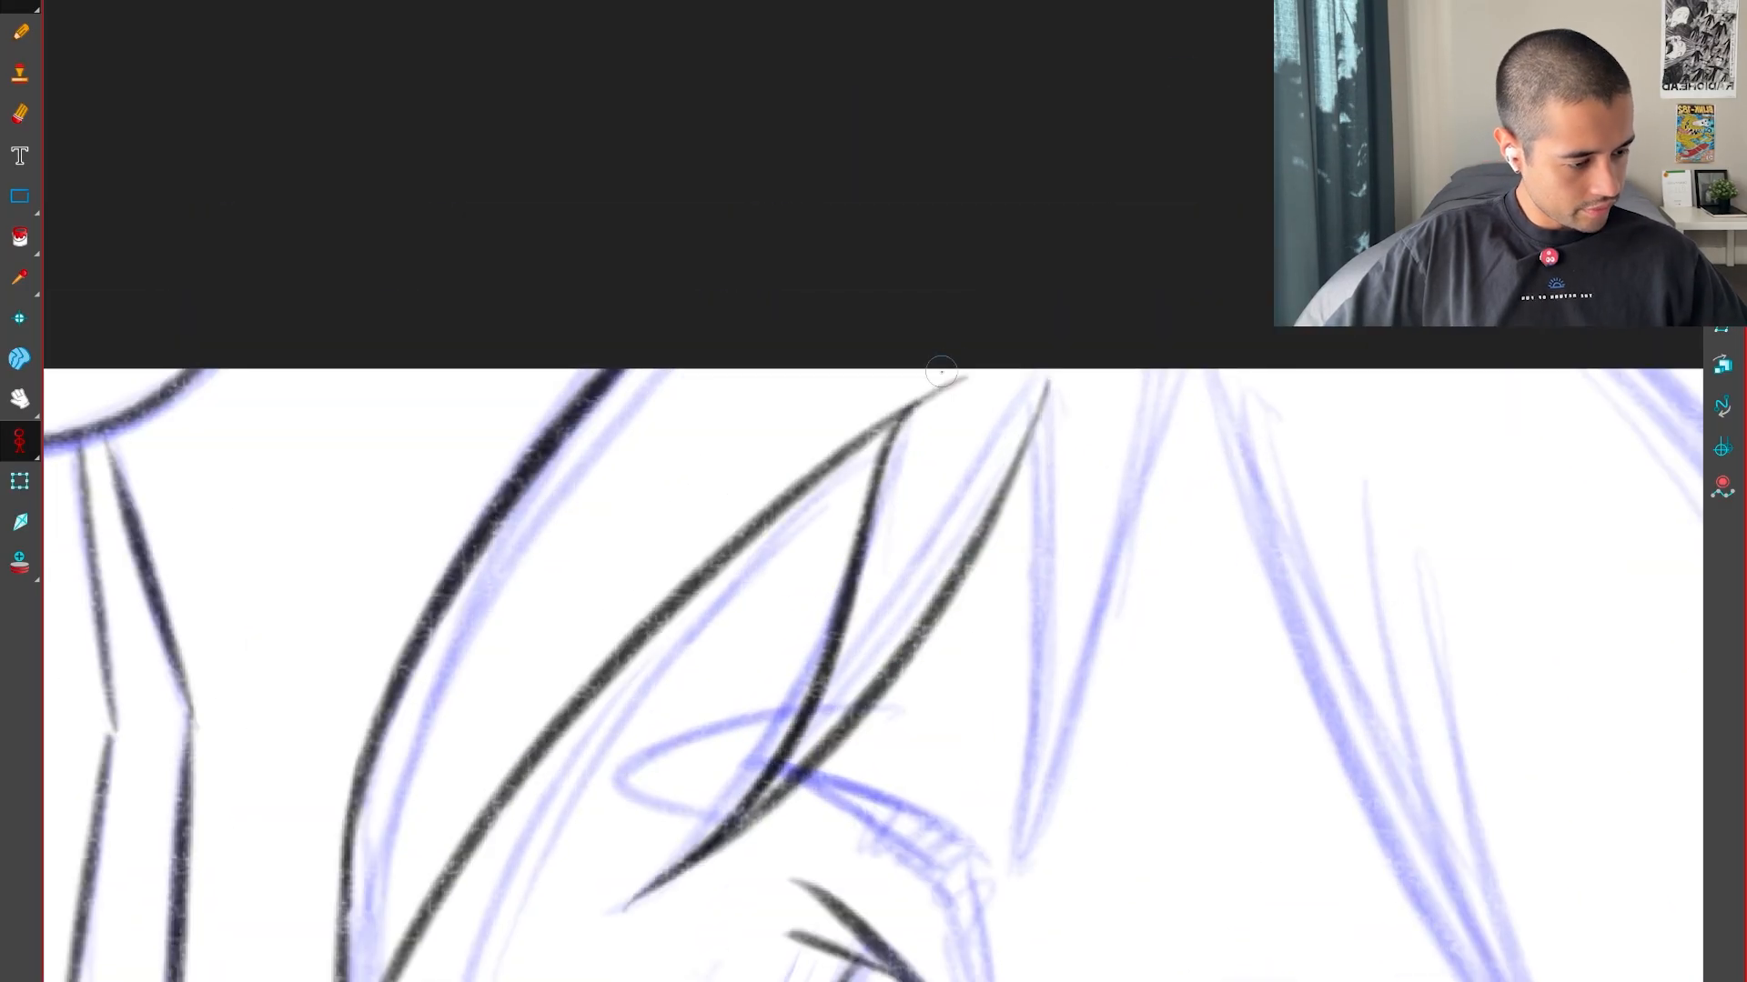
drag(985, 353, 1012, 330)
Compare the fringe with the neighbouring pose and ink the first edge of the second pointed lock
key(1)
key(1)
drag(1263, 639, 1091, 464)
key(1)
key(f)
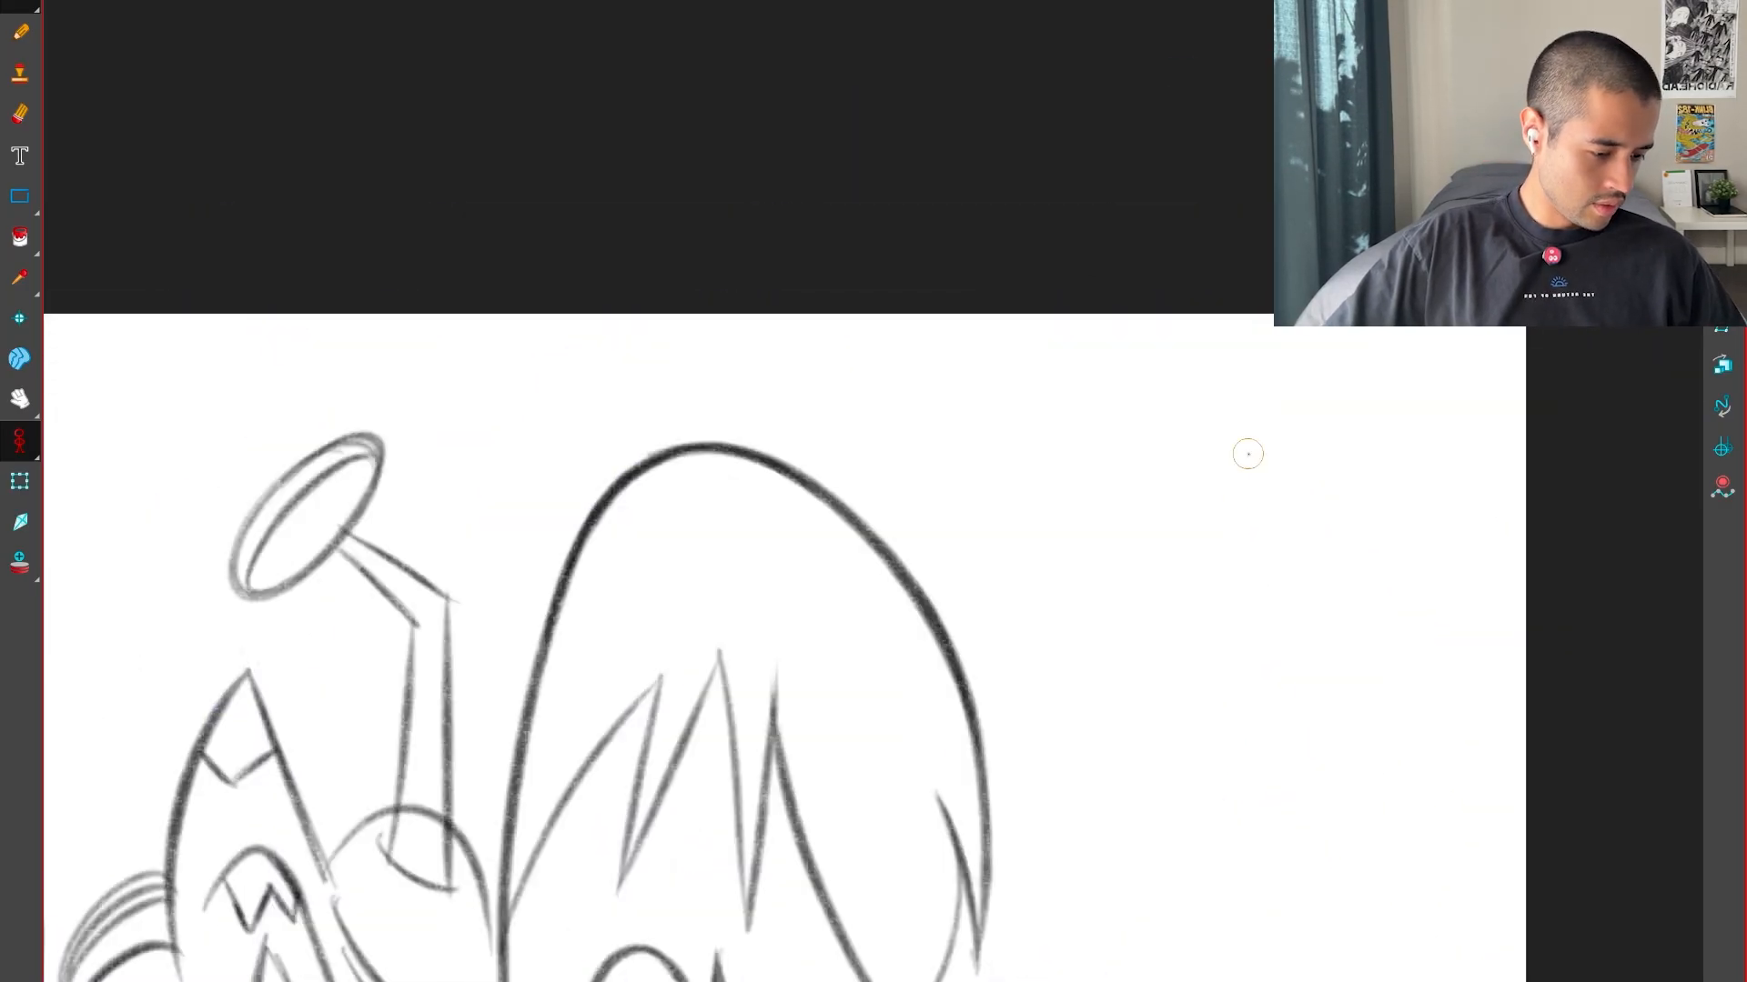
key(g)
key(2)
drag(854, 866, 1065, 418)
drag(741, 712, 887, 628)
key(2)
key(2)
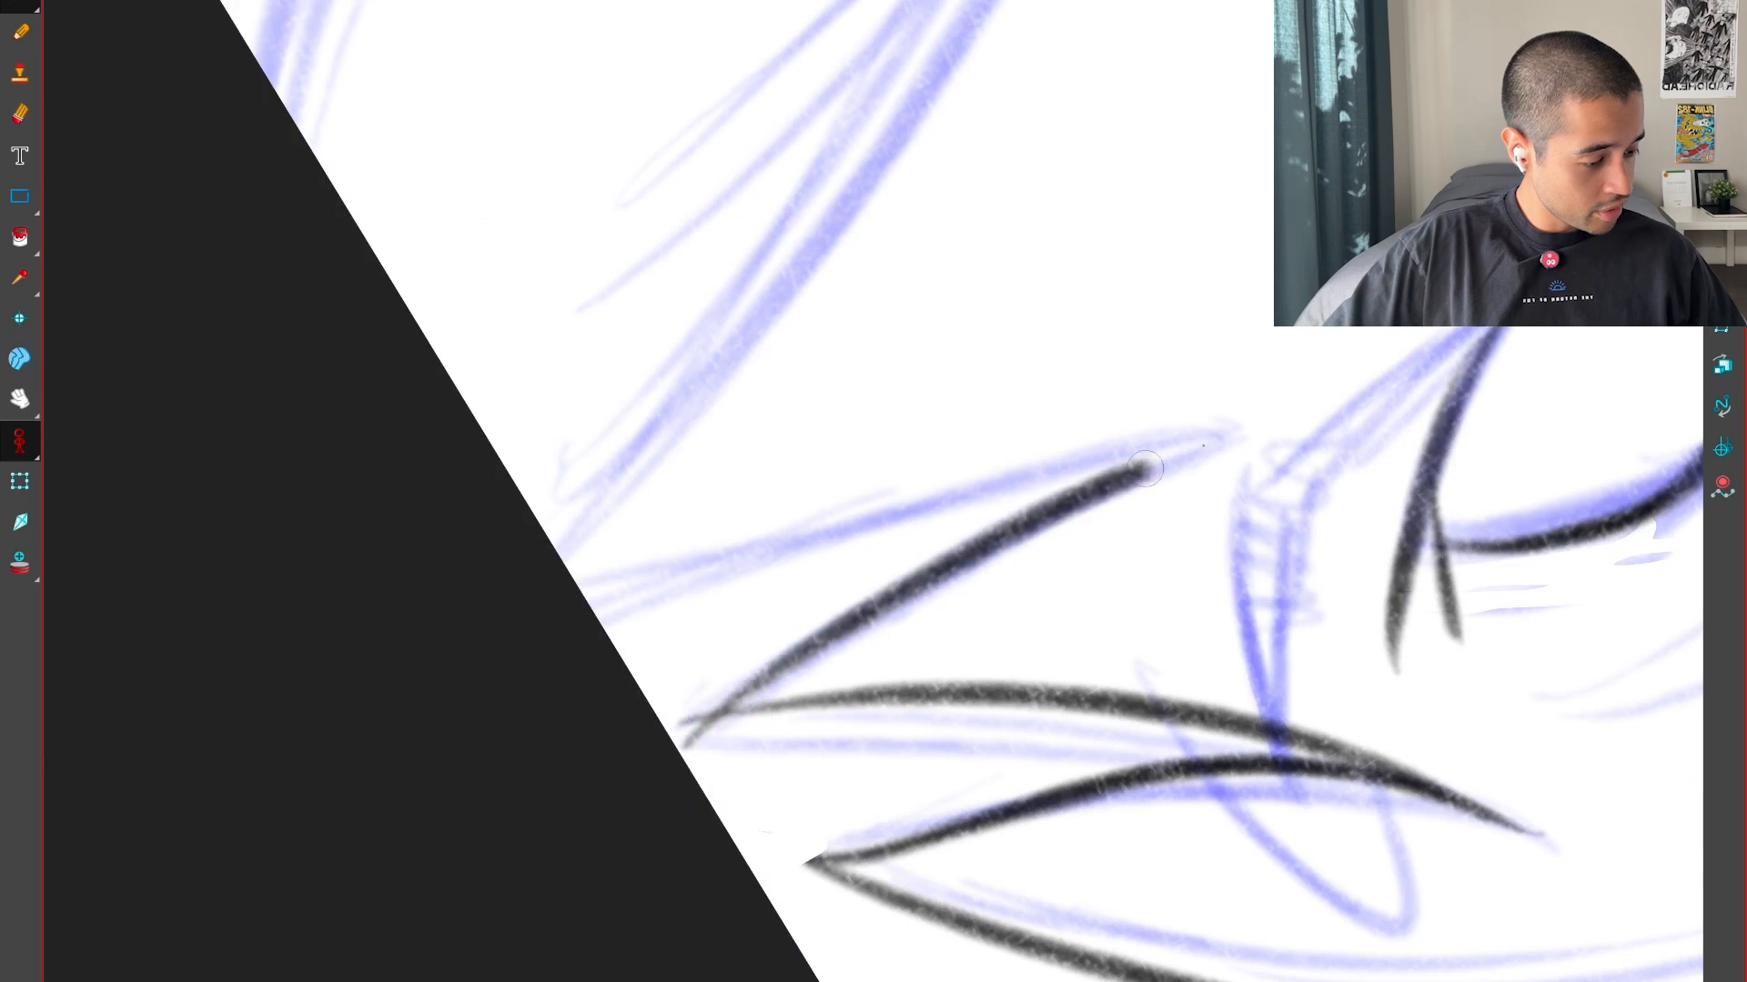
drag(1145, 469, 1223, 430)
Ink the second fringe lock's other edge so that both edges meet in a sharp tip
mouse_move(965, 629)
mouse_down()
mouse_move(1115, 815)
mouse_move(1201, 728)
mouse_up()
drag(1342, 471, 1212, 806)
key(1)
key(1)
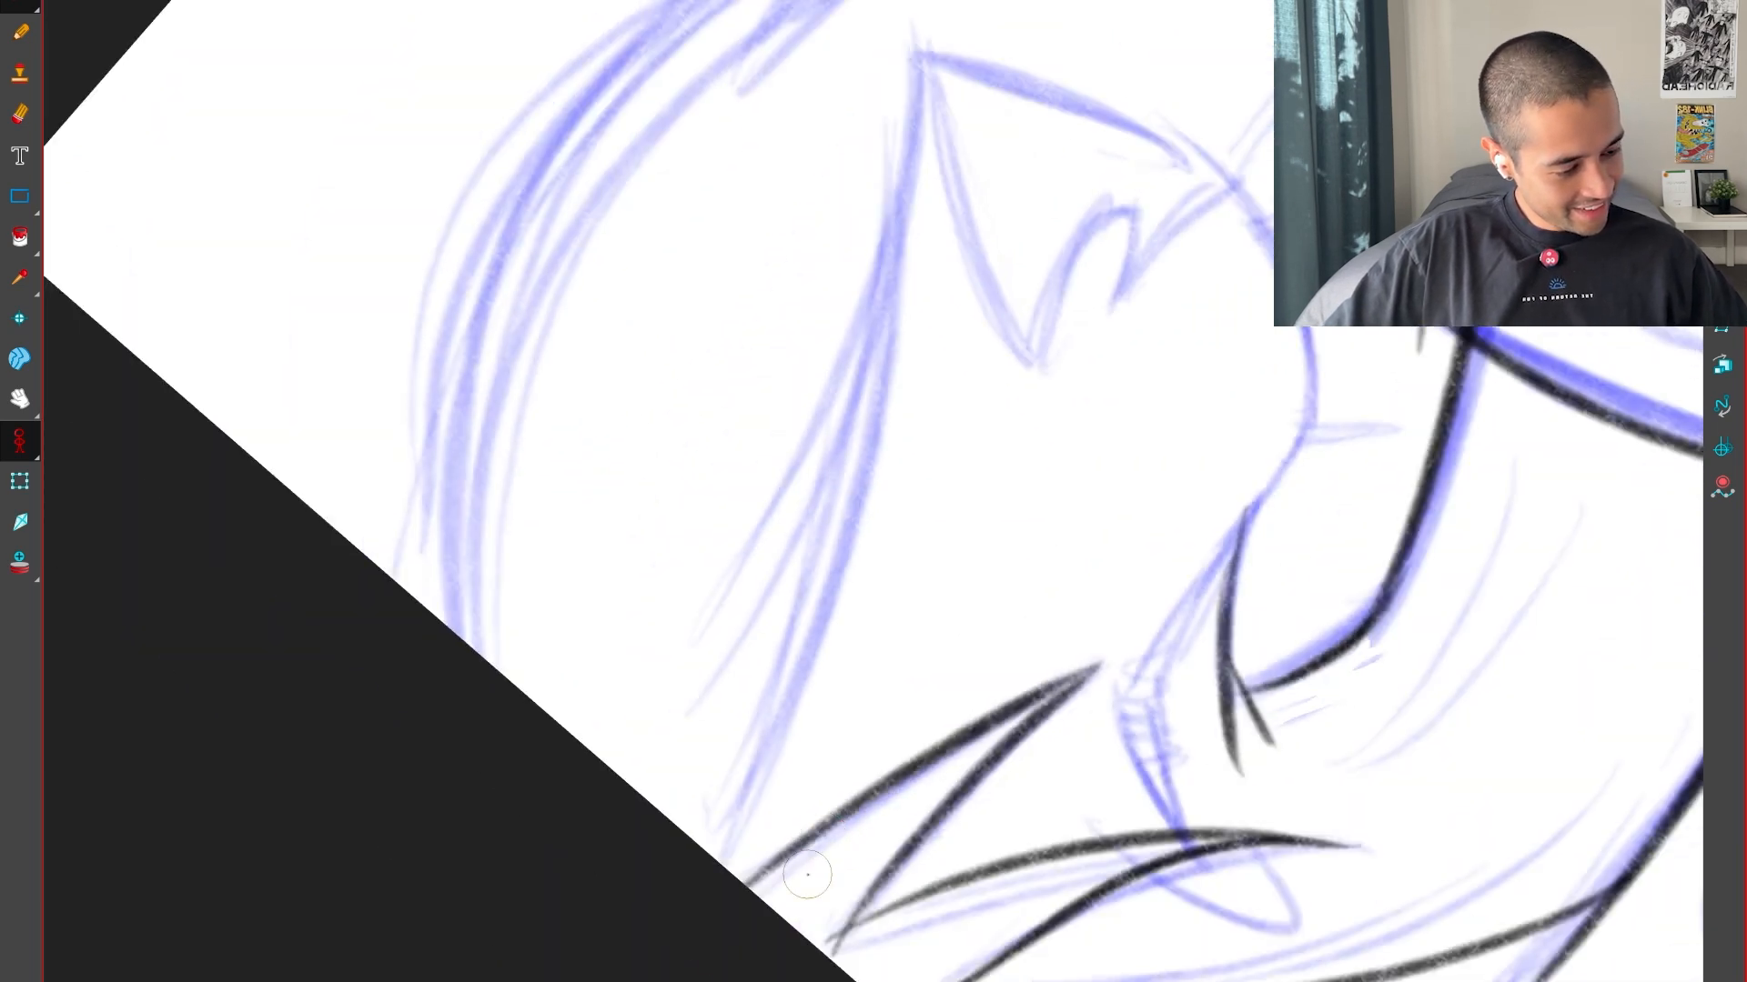
Ink the fringe's long sweeping edge from the canvas edge down to the face's pointed tip
key(shift+x)
drag(1100, 670, 1146, 756)
key(1)
drag(1157, 955, 622, 973)
key(f)
key(2)
key(2)
key(d)
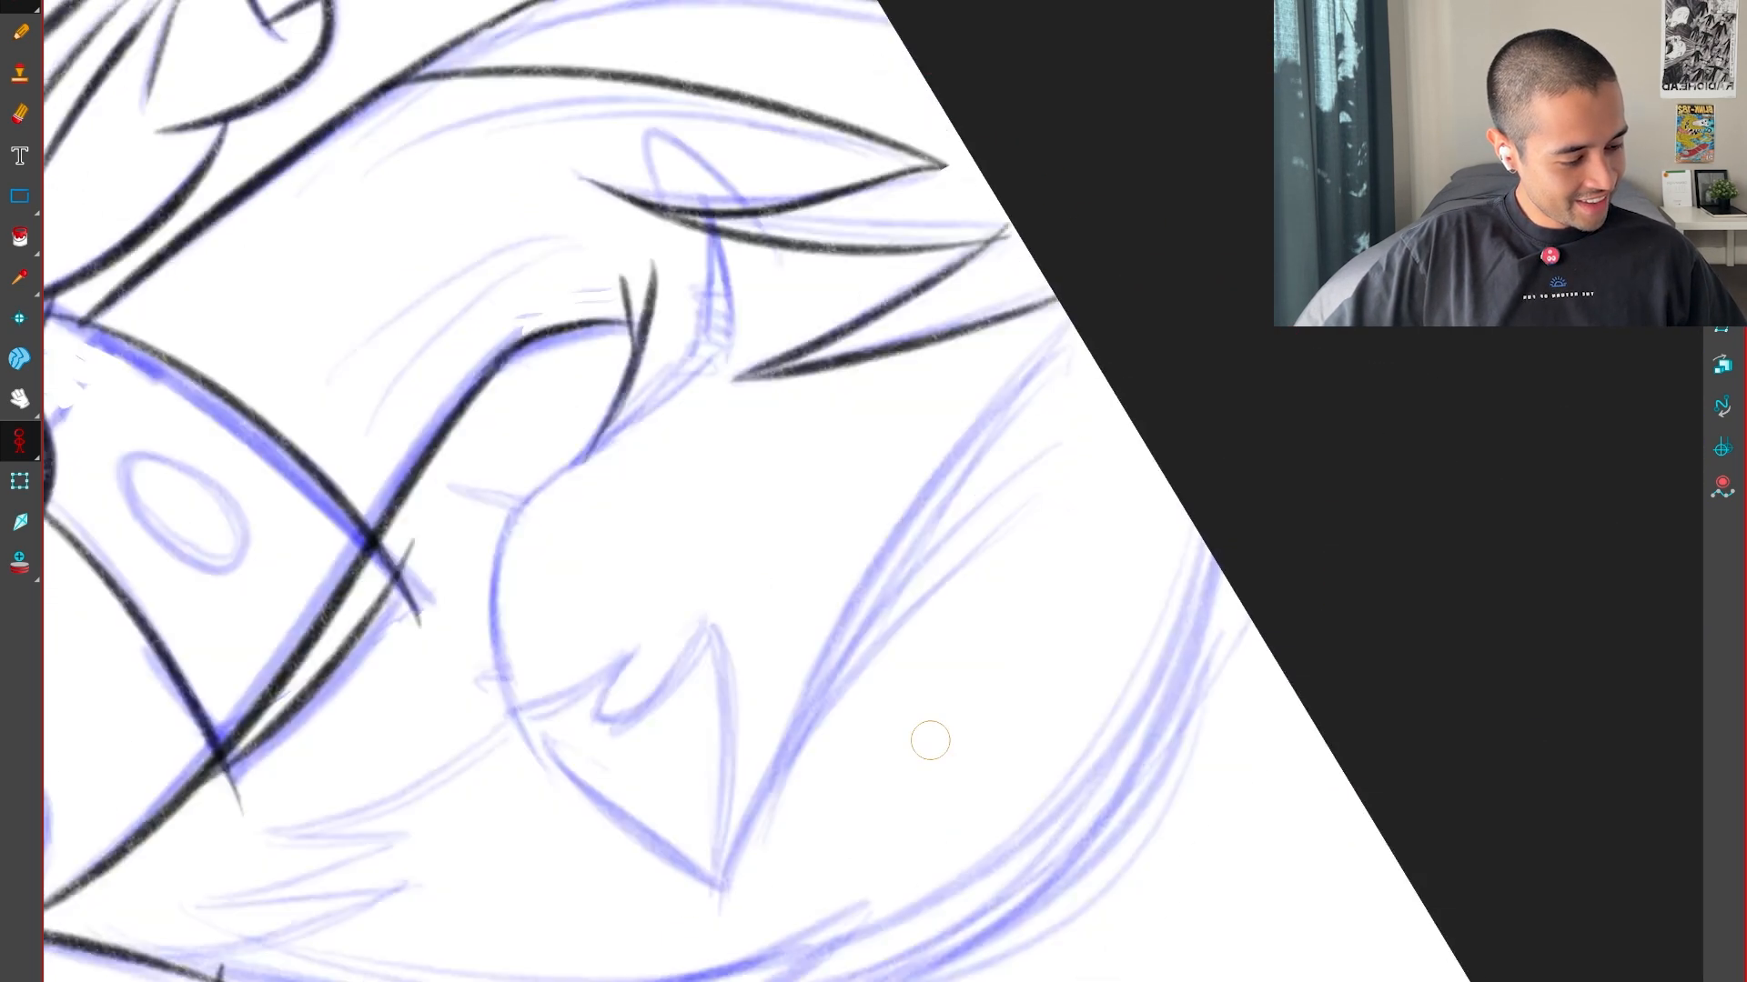
drag(930, 740, 846, 817)
key(2)
key(shift+x)
drag(1001, 664, 1260, 464)
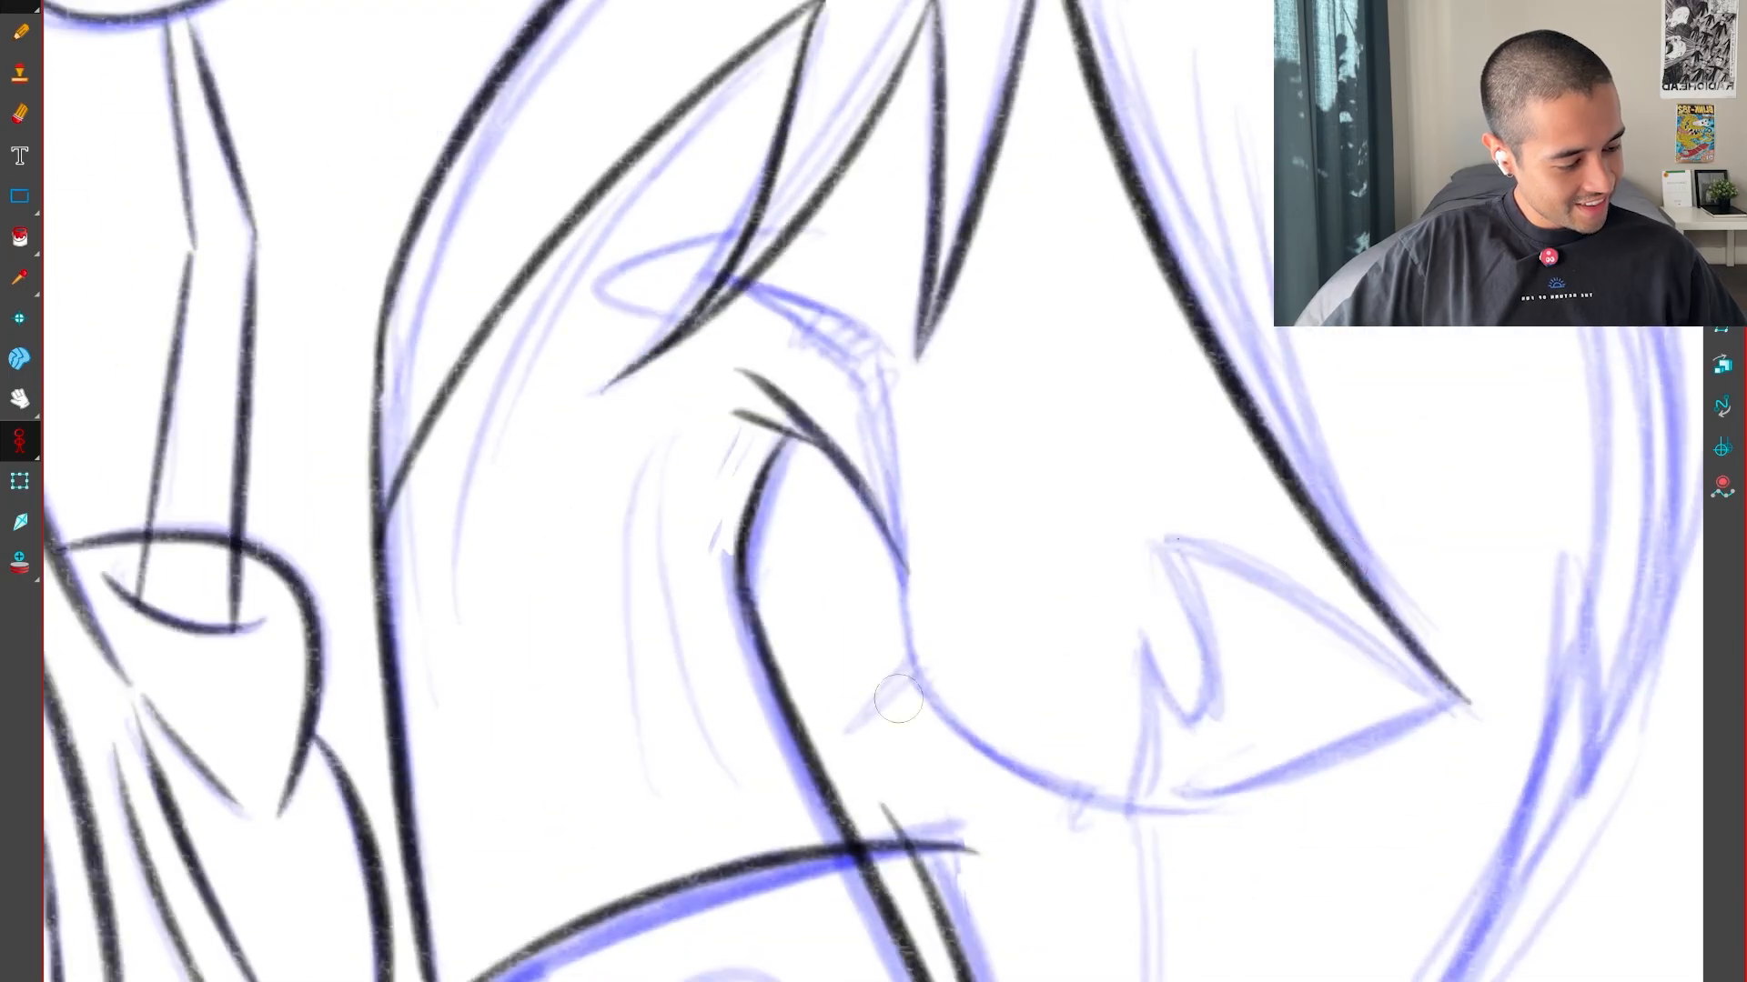
Ink the curved underside of the face from the pointed tip round toward the neck, redoing the first stroke
drag(1164, 782, 628, 819)
drag(719, 873, 811, 556)
key(2)
key(2)
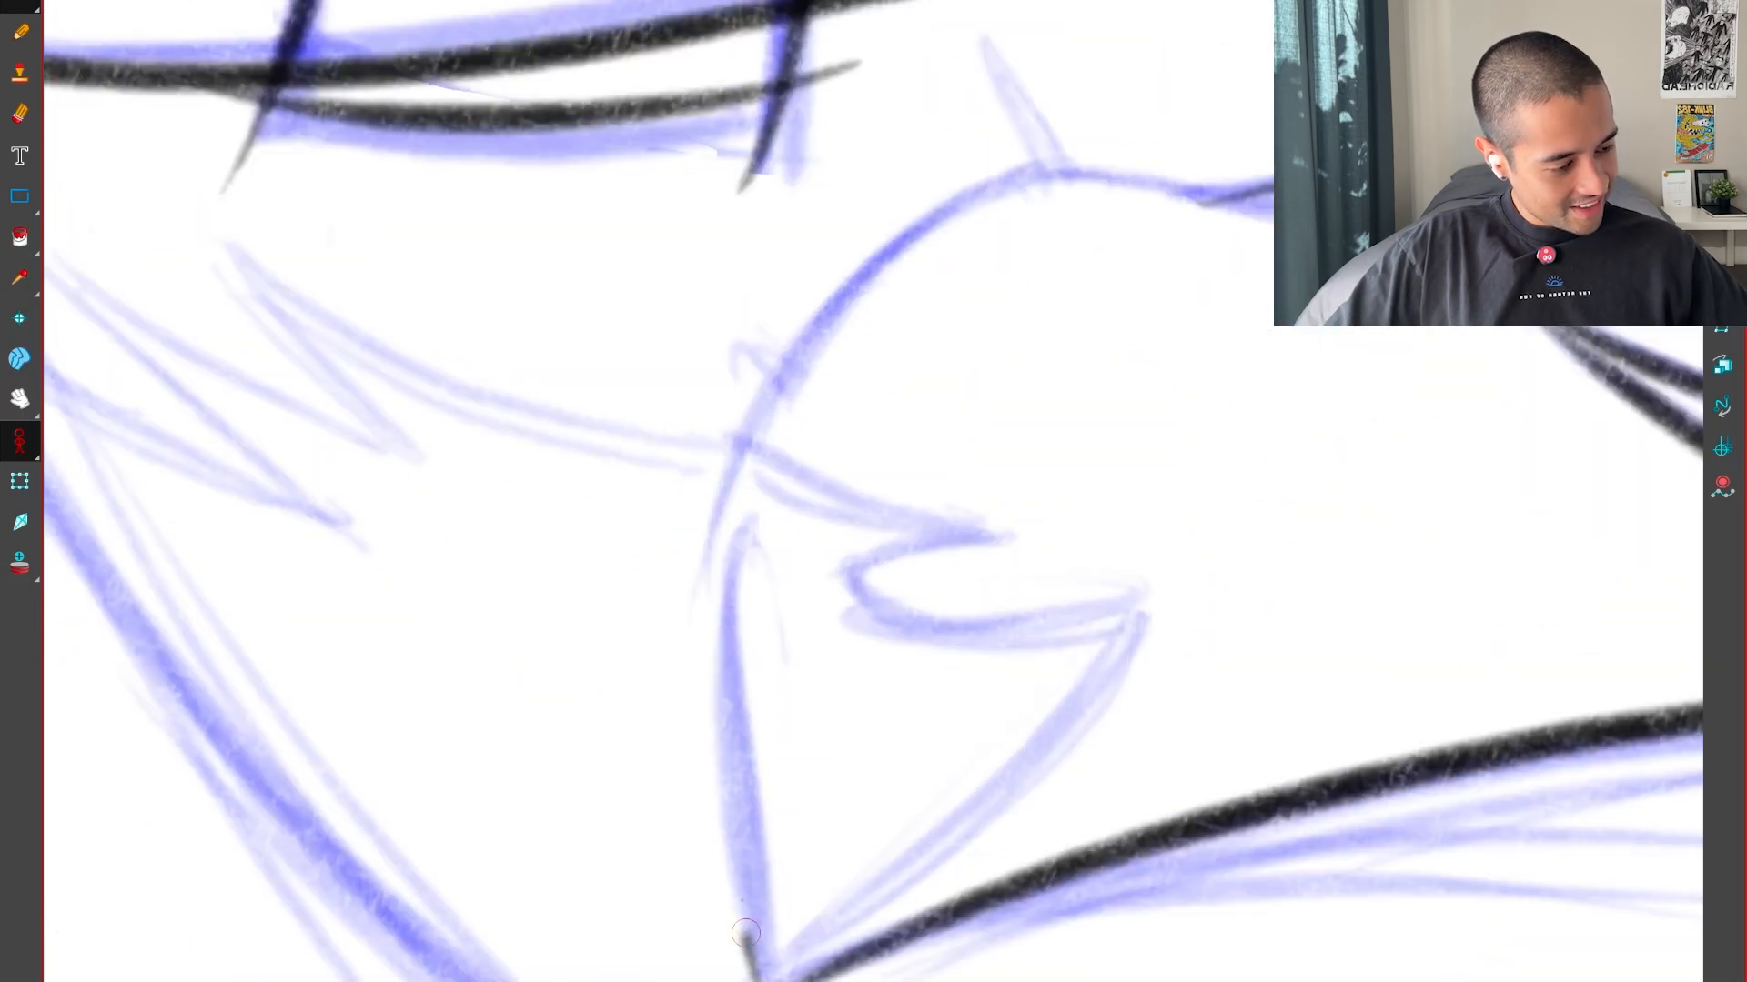
key(ctrl+z)
drag(751, 978, 738, 912)
drag(760, 462, 990, 194)
key(shift+x)
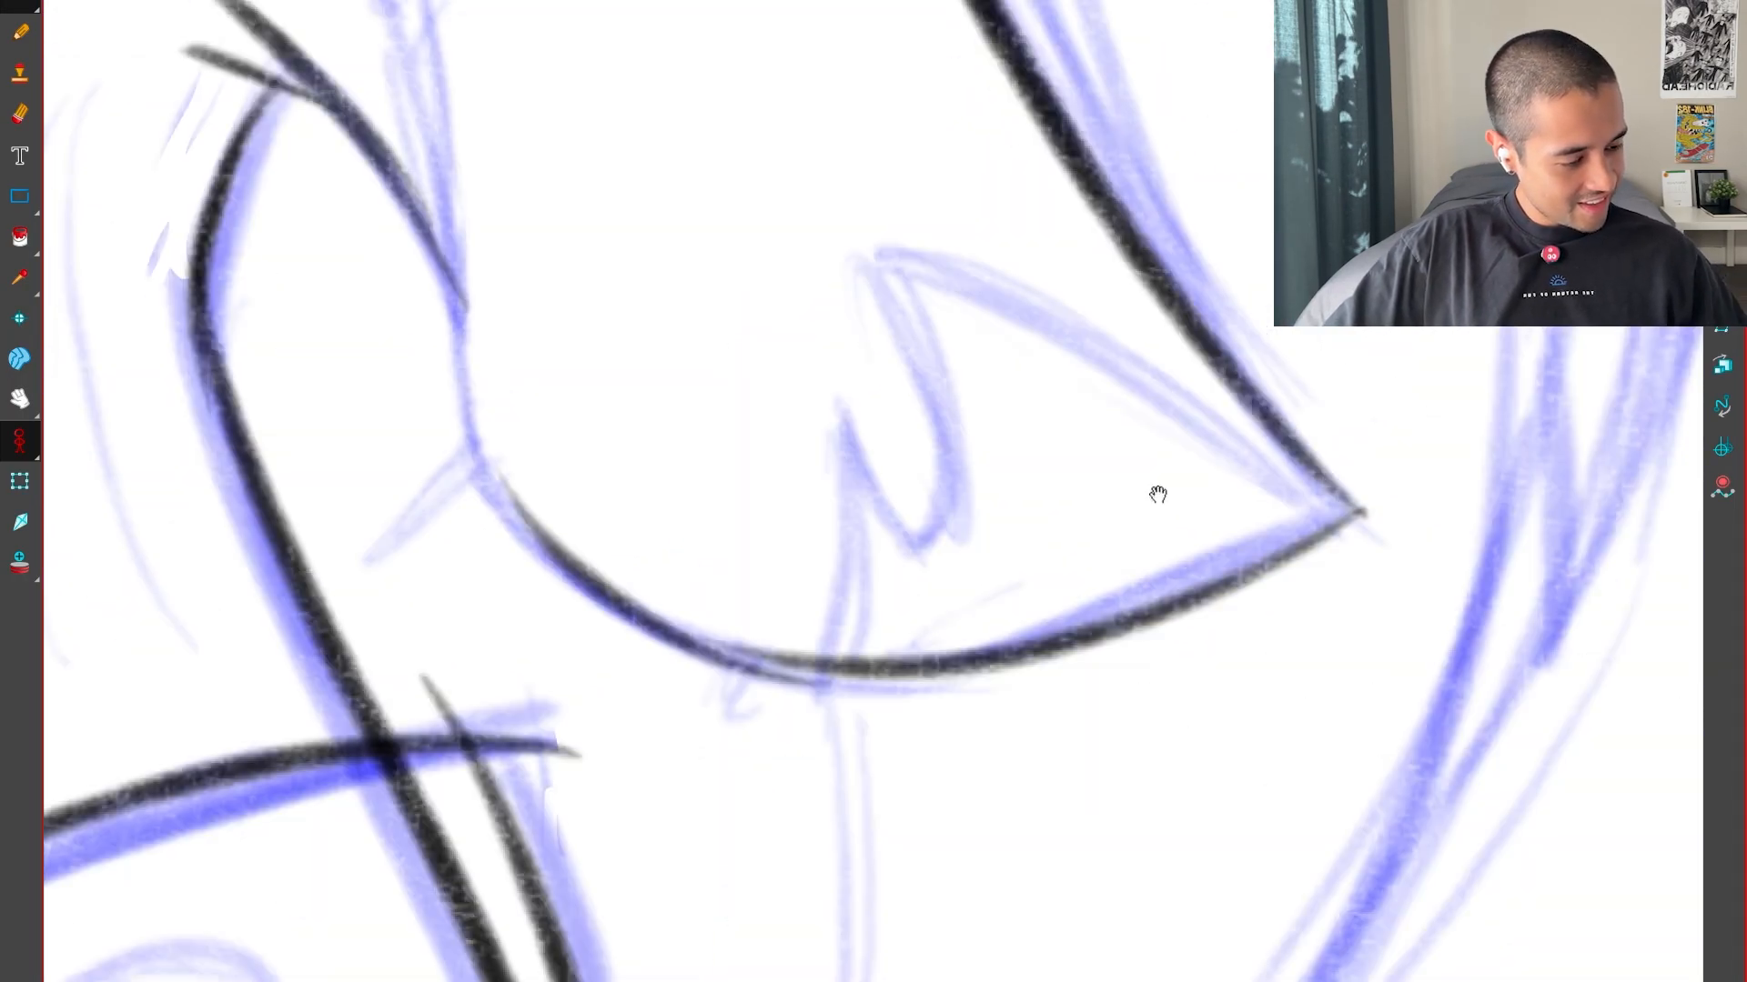
Compare the sweeping fringe edge and the curved underside with the neighbouring poses
key(1)
mouse_move(1158, 495)
mouse_down()
mouse_move(1383, 827)
mouse_move(1267, 799)
mouse_move(1347, 875)
mouse_up()
key(f)
key(g)
key(1)
key(1)
key(f)
key(f)
key(g)
key(g)
Ink the near-vertical edge from the underside curve up to the hatched band and check it against the neighbouring pose
key(2)
key(2)
key(2)
key(2)
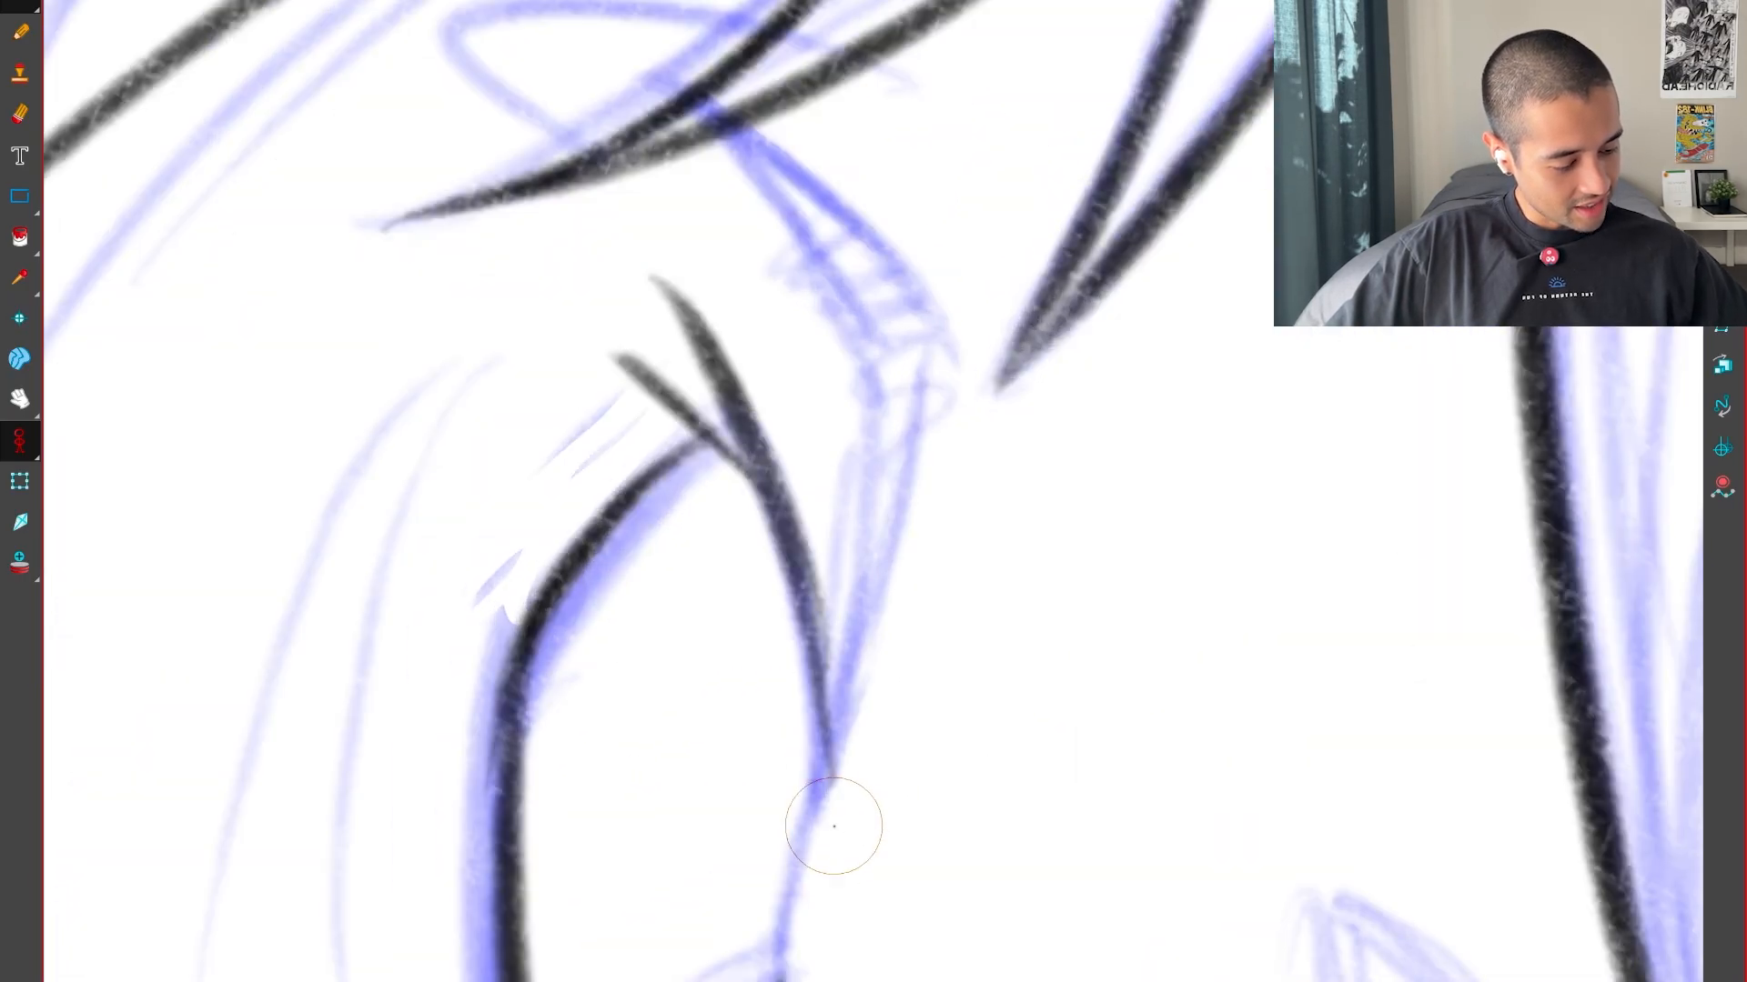
drag(851, 672, 932, 373)
key(shift+x)
key(1)
key(1)
key(f)
key(g)
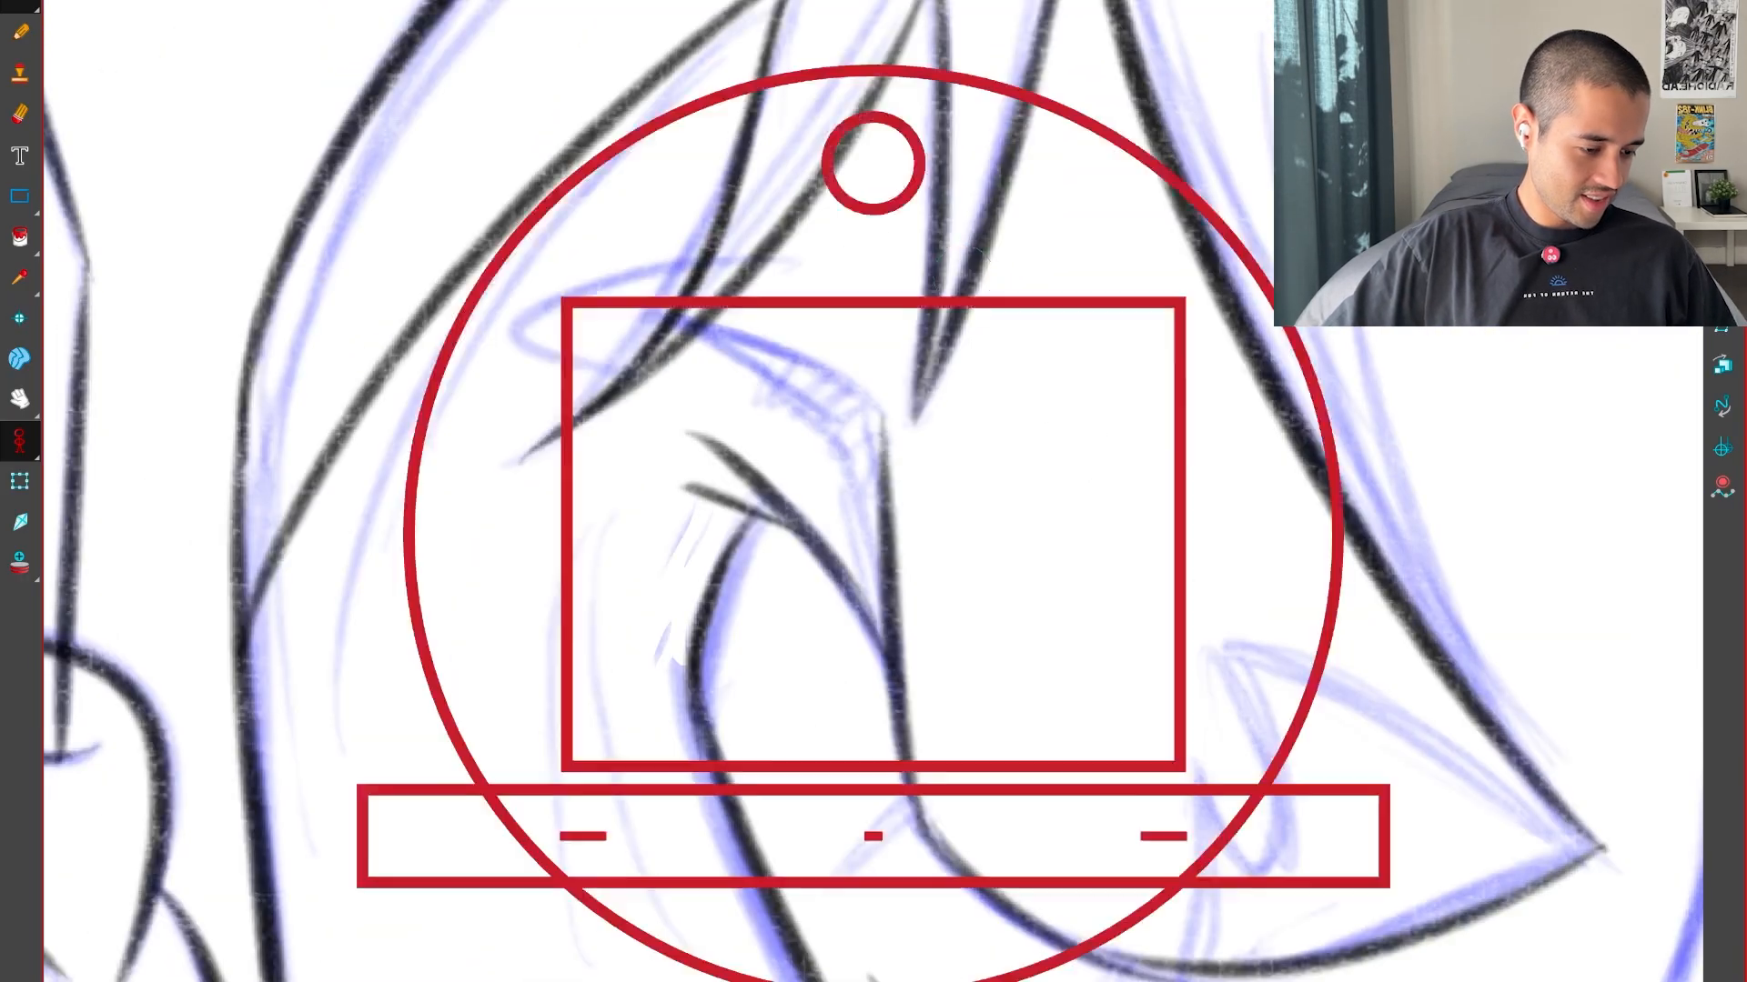
Ink the outer edge of the hatched band beneath the fringe and redraw its inner edge as one longer curve
drag(963, 276, 707, 327)
key(2)
mouse_move(1071, 651)
mouse_down()
mouse_move(1173, 678)
mouse_move(1294, 623)
mouse_up()
key(2)
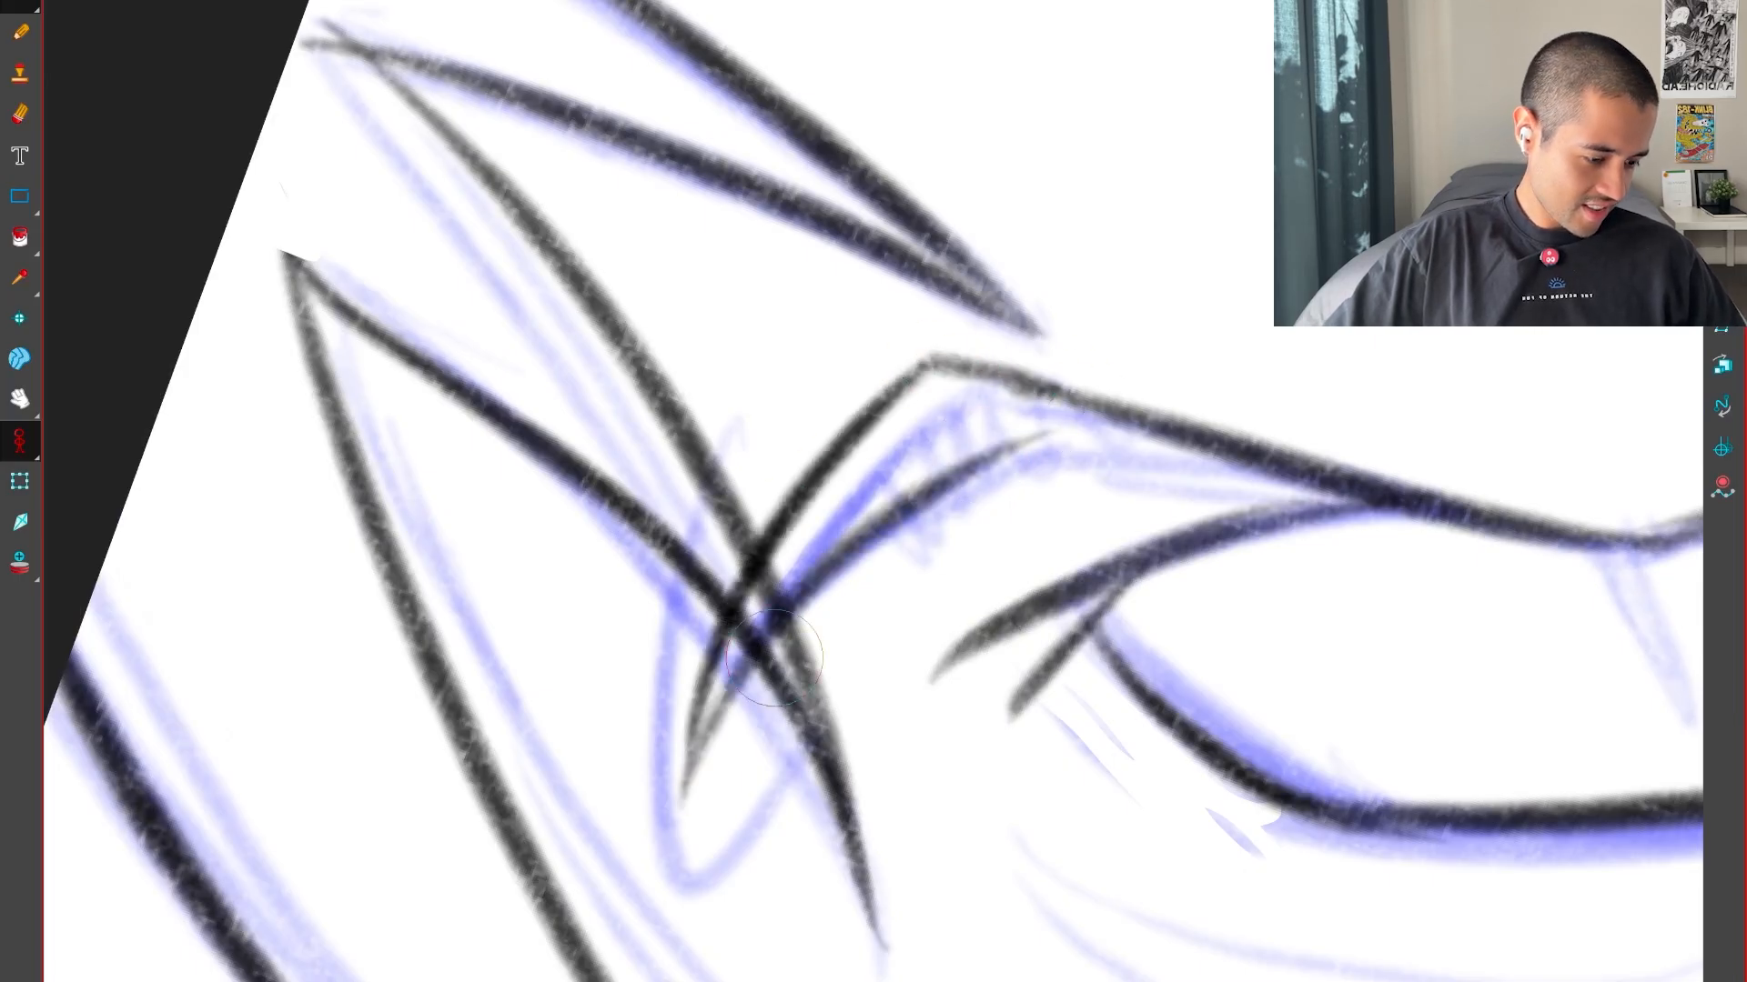
key(ctrl+z)
drag(683, 777, 1237, 455)
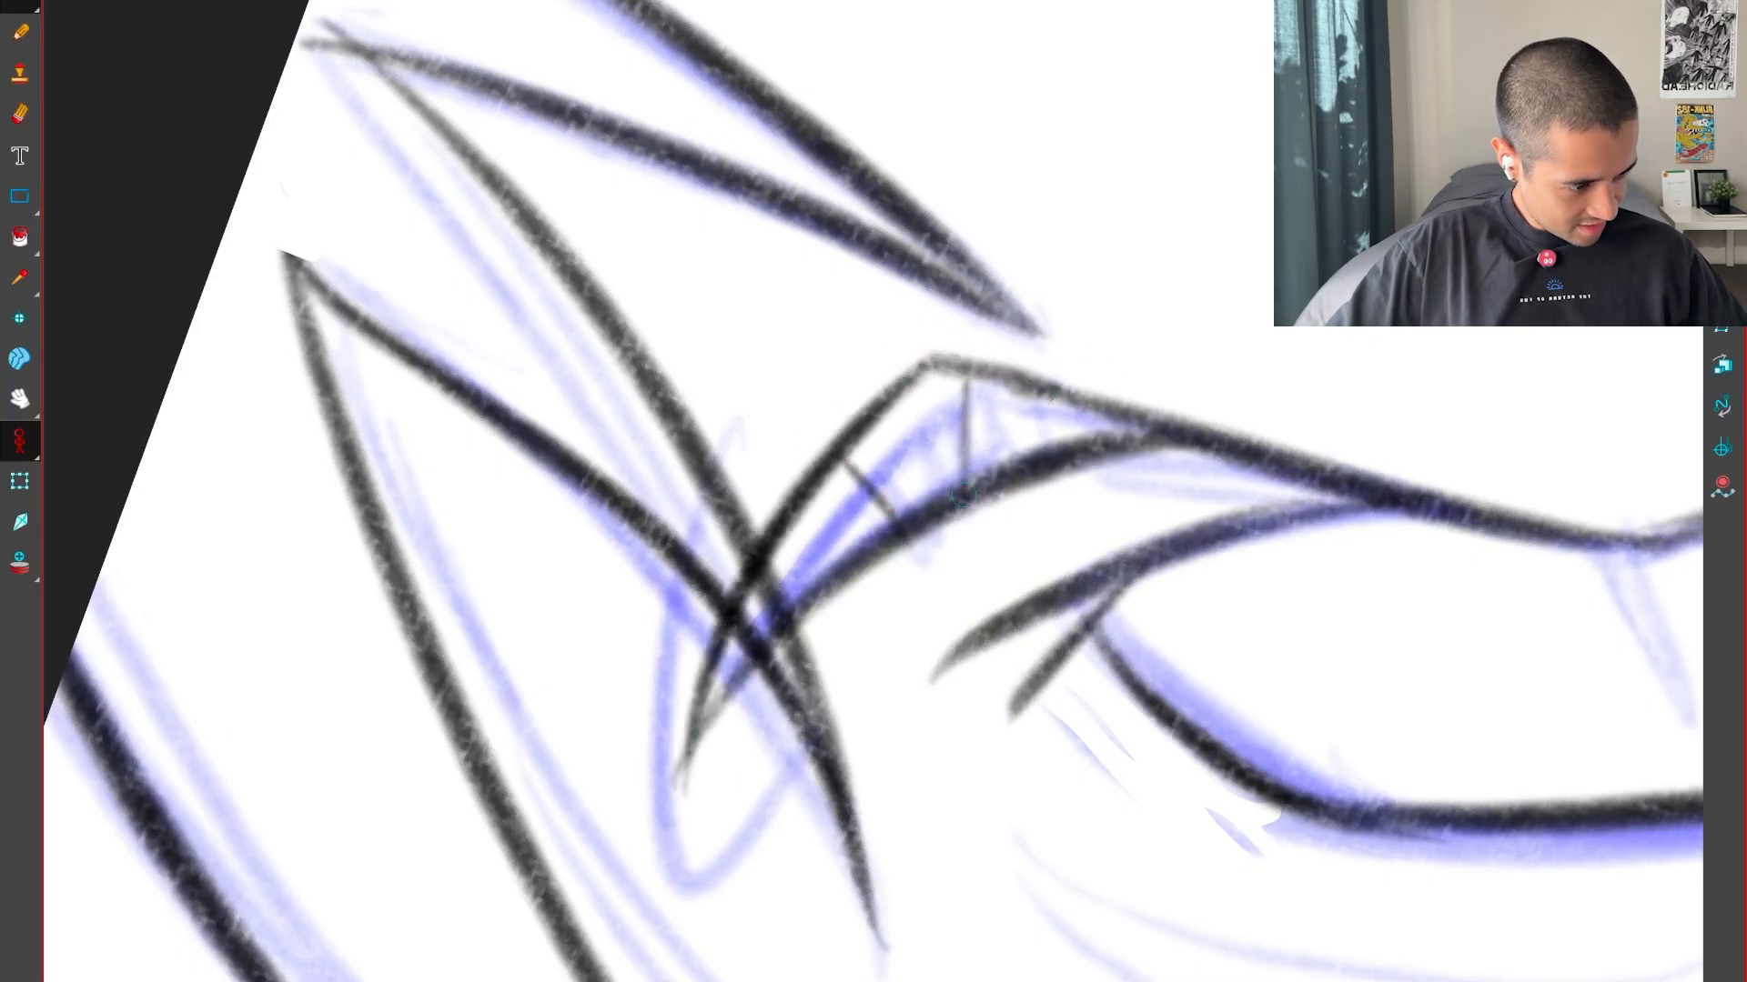
Complete the band's short cross strokes and the rounded loop at its end, and compare them with the neighbouring pose
key(shift+x)
key(1)
key(1)
key(f)
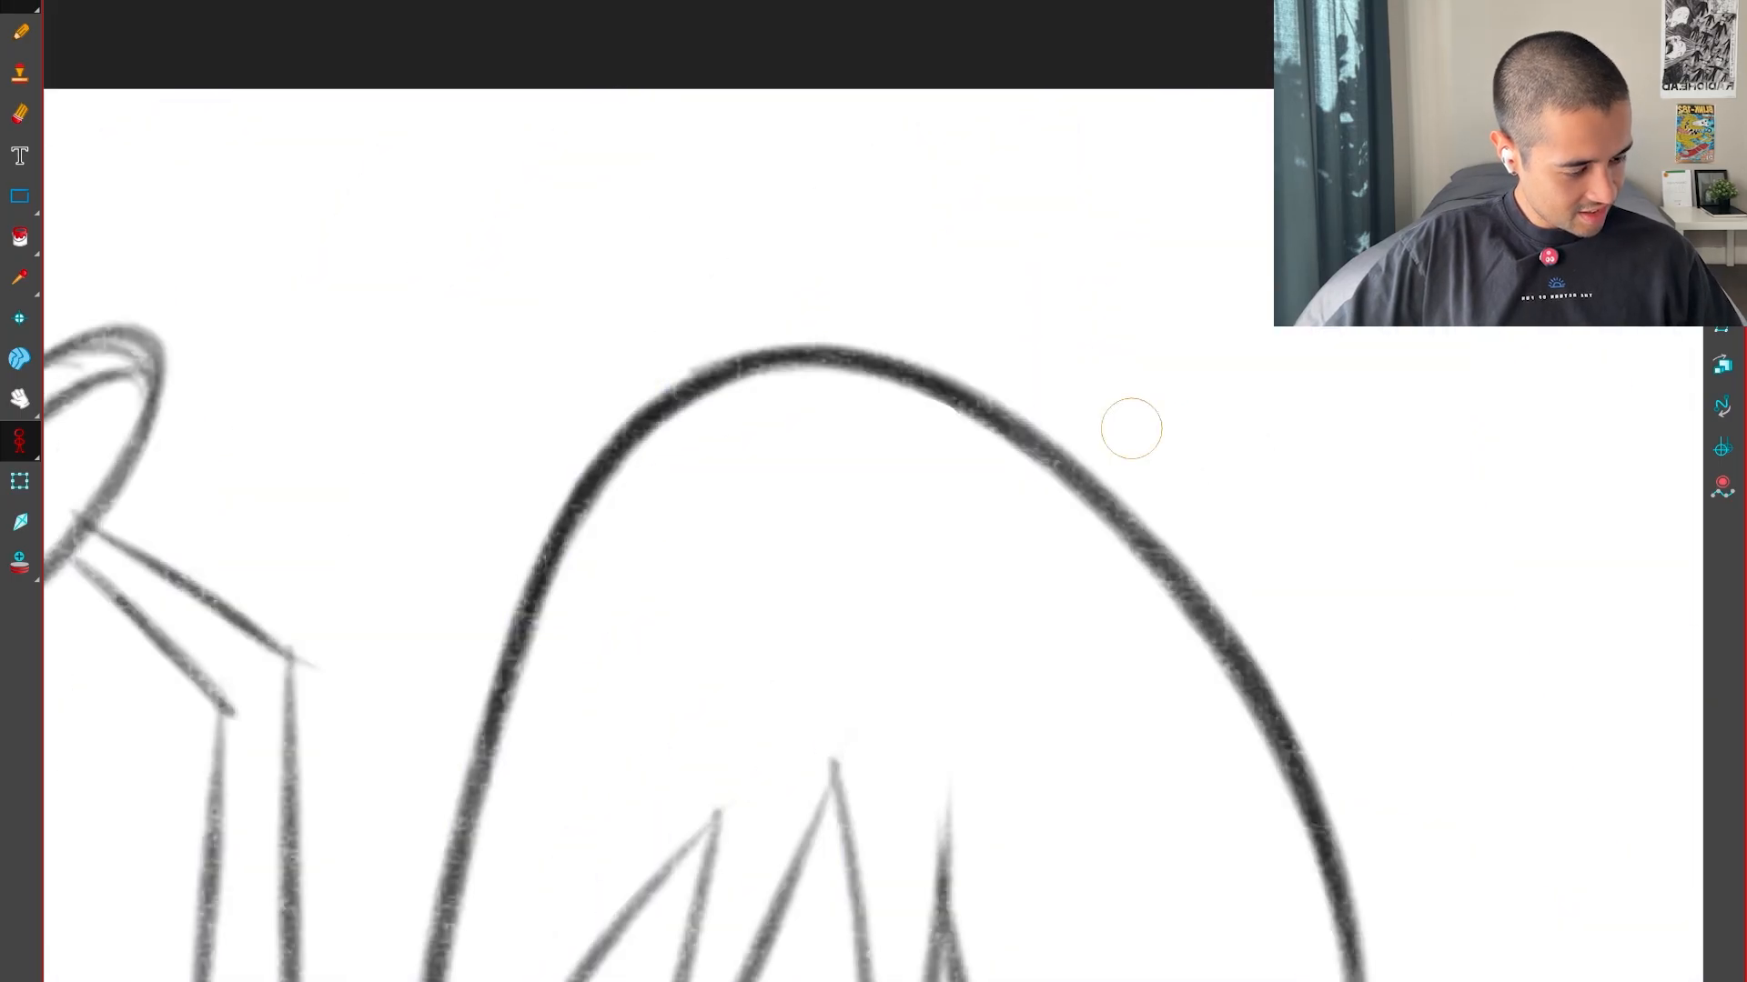
key(g)
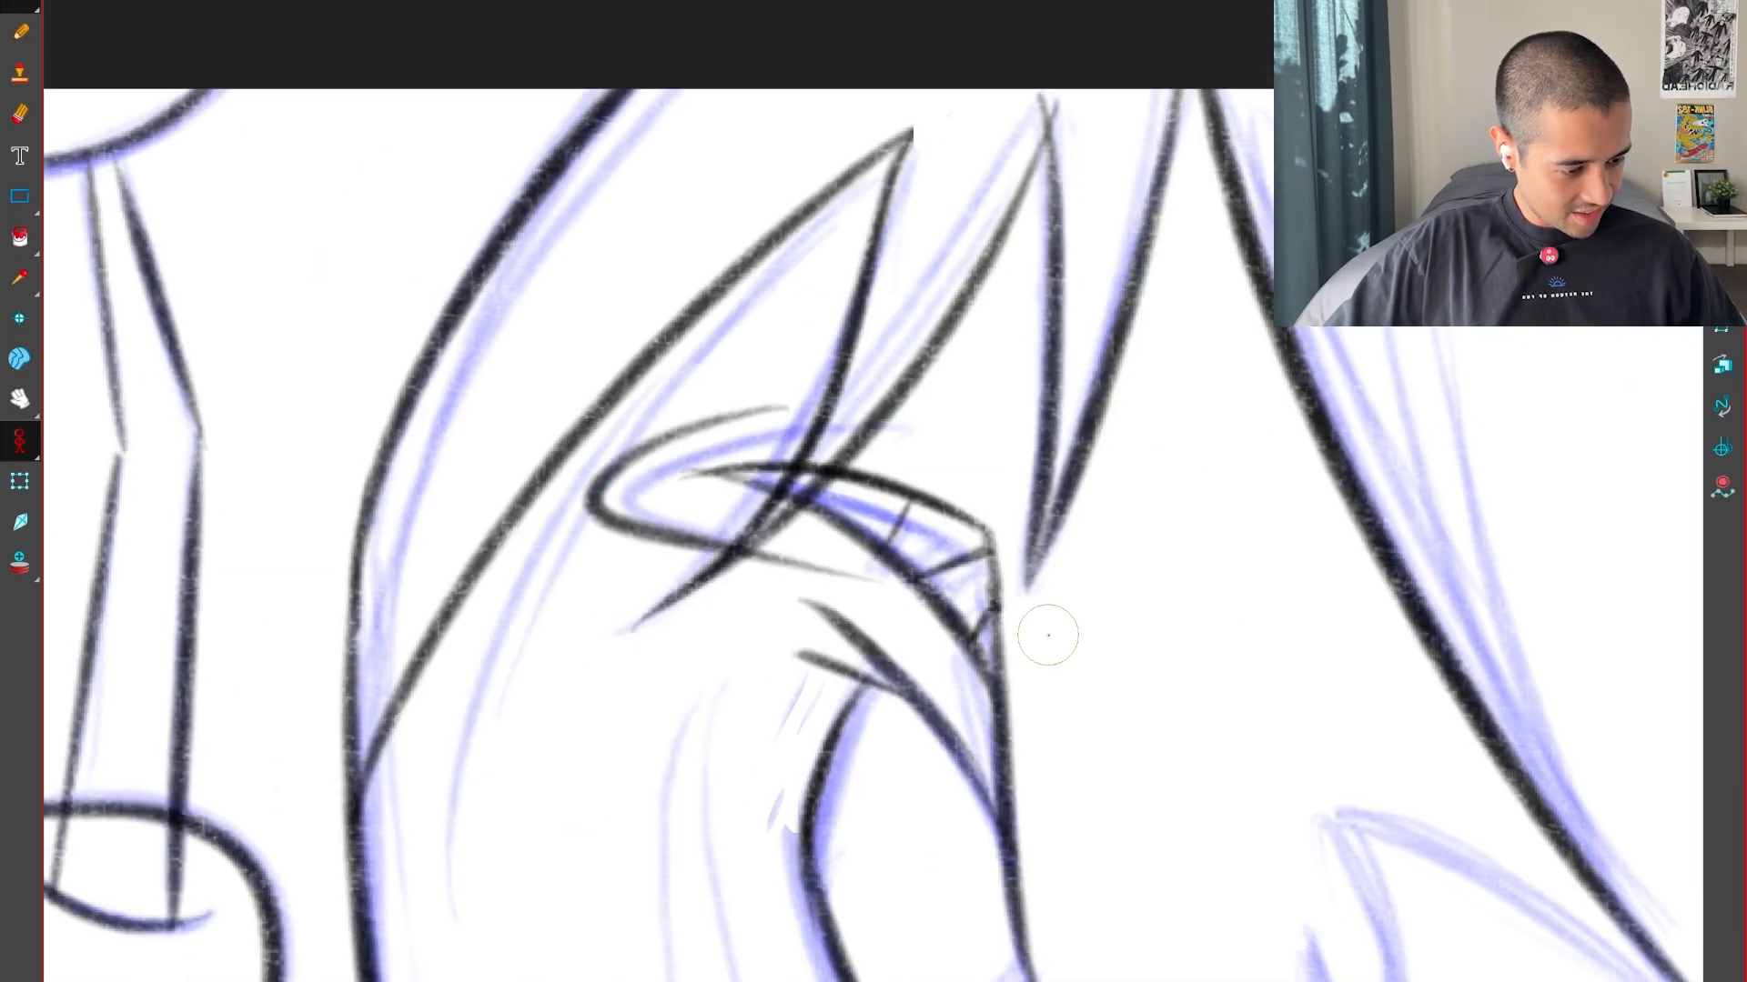
Ink the first inner edge running back from the face's pointed tip to the notch's sharp corner
key(1)
drag(1048, 635, 1201, 510)
mouse_move(1454, 815)
mouse_down()
mouse_move(1201, 709)
mouse_move(1451, 628)
mouse_up()
drag(1310, 337, 1150, 573)
key(2)
key(2)
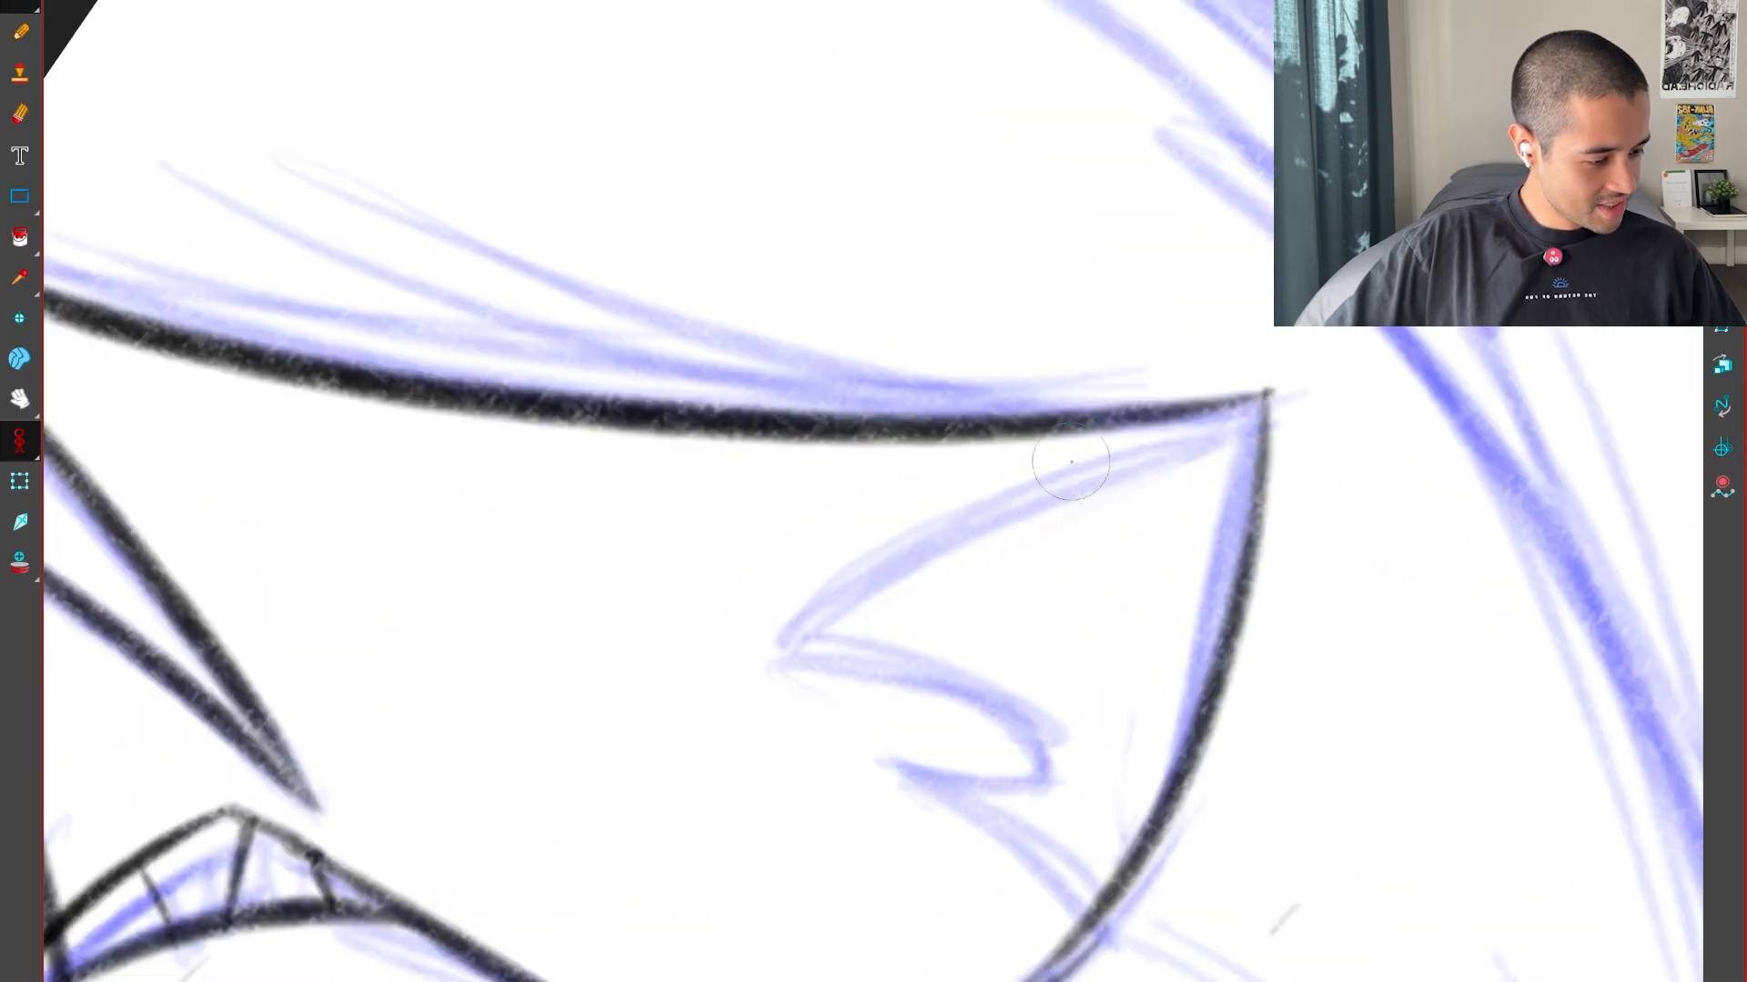
drag(760, 655, 997, 745)
mouse_move(1123, 815)
mouse_down()
mouse_move(1307, 717)
mouse_move(1465, 273)
mouse_up()
key(2)
Redraw the curved stroke rising from the notch's corner and ink the rest of the hooked notch to the outer edge
key(ctrl+z)
drag(742, 860, 985, 516)
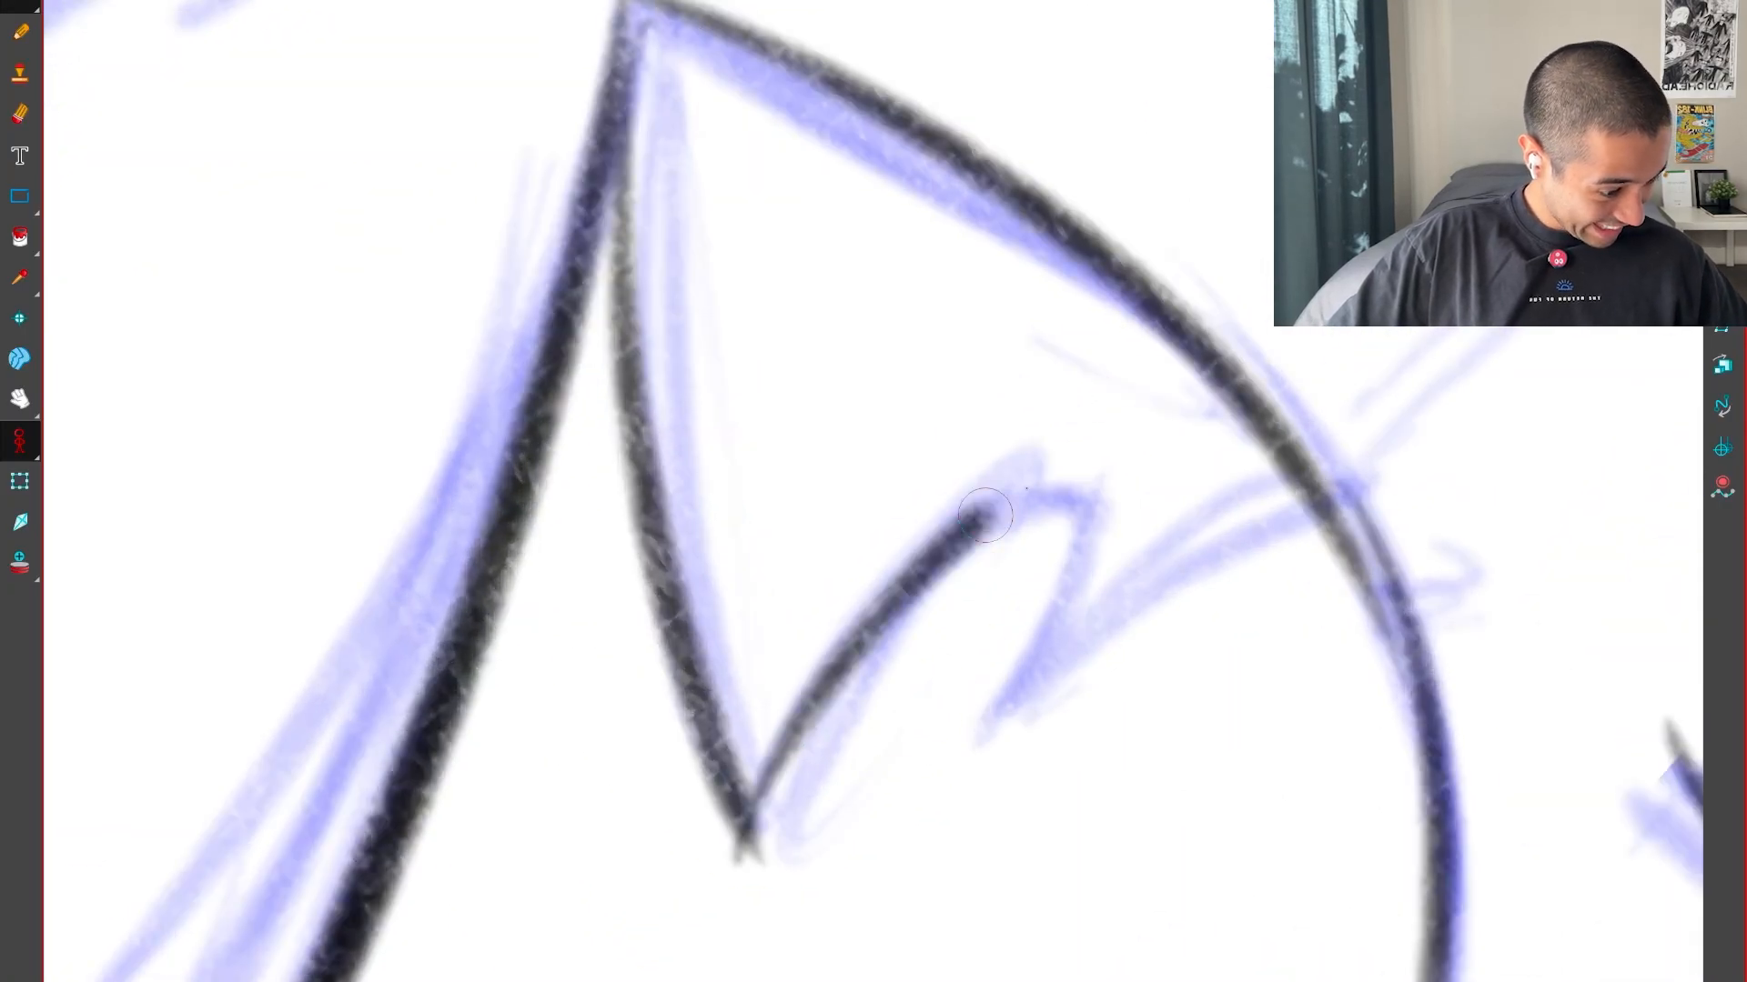
drag(1294, 507, 1317, 504)
key(shift+x)
key(1)
key(1)
drag(1021, 593, 903, 745)
mouse_move(946, 791)
mouse_down()
mouse_move(1111, 781)
mouse_move(1092, 236)
mouse_up()
drag(671, 616, 898, 570)
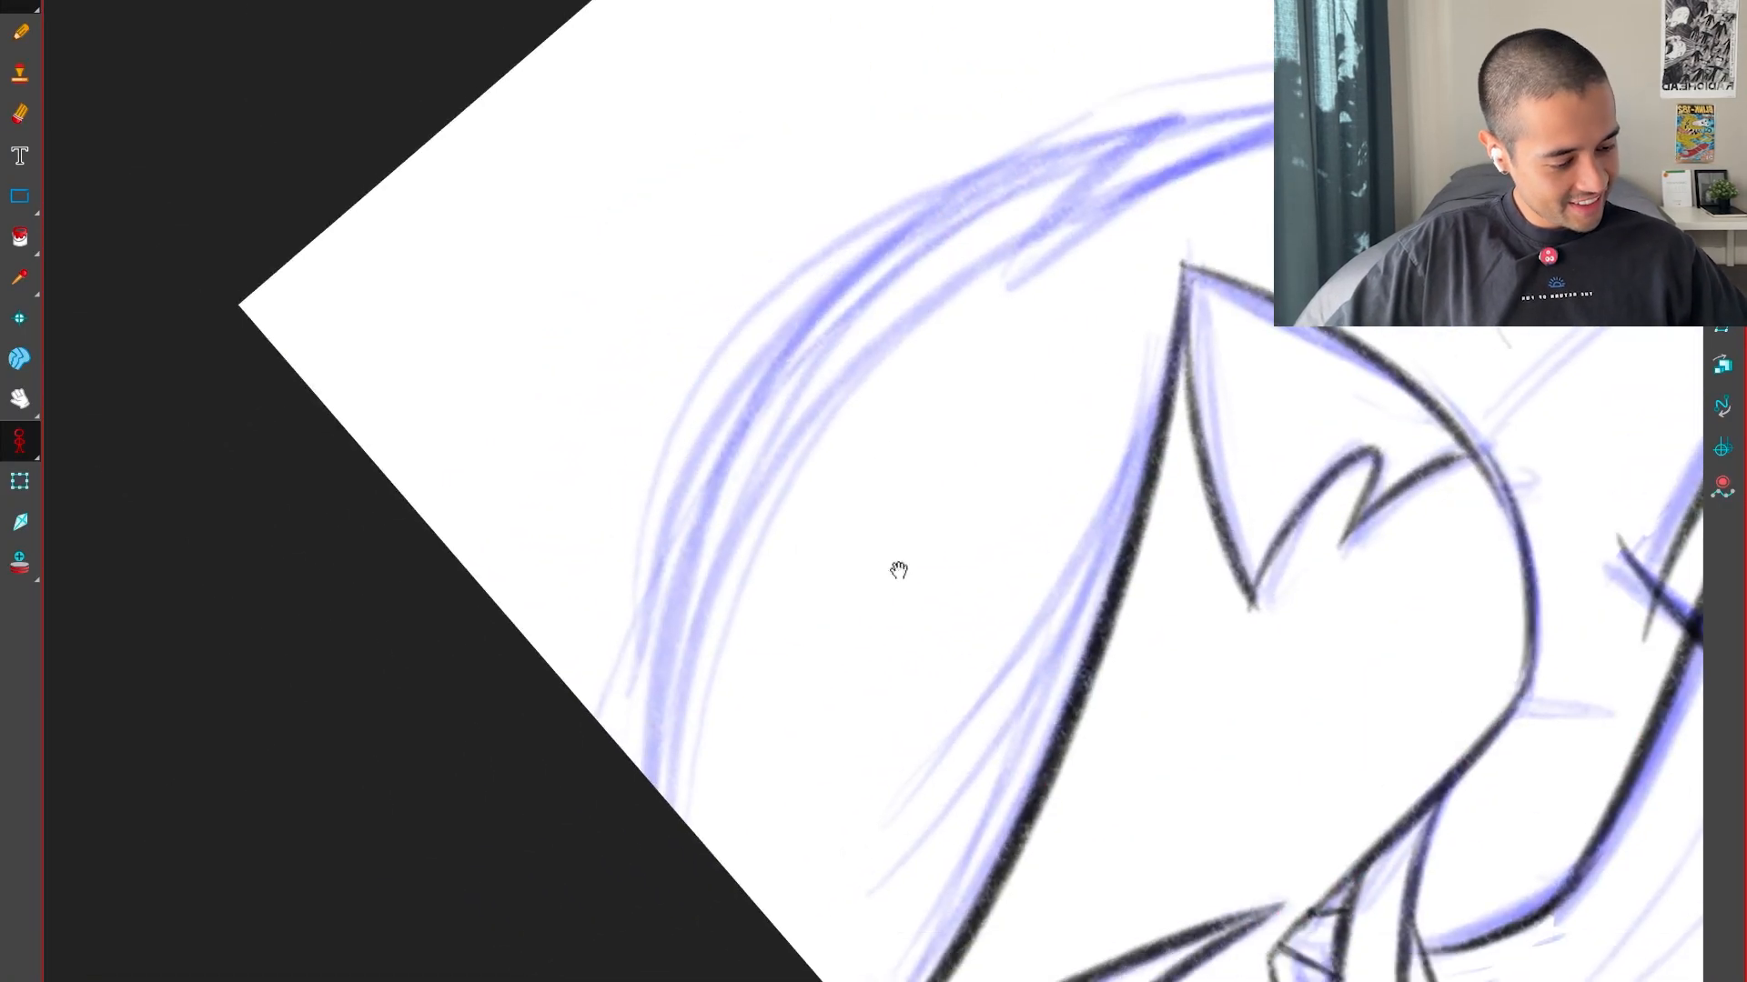
Ink the hair's long outer curve running past the face's pointed tip, with the short spike at its end
drag(714, 430, 1219, 55)
drag(1131, 235, 905, 639)
drag(998, 452, 804, 680)
drag(996, 791, 1325, 550)
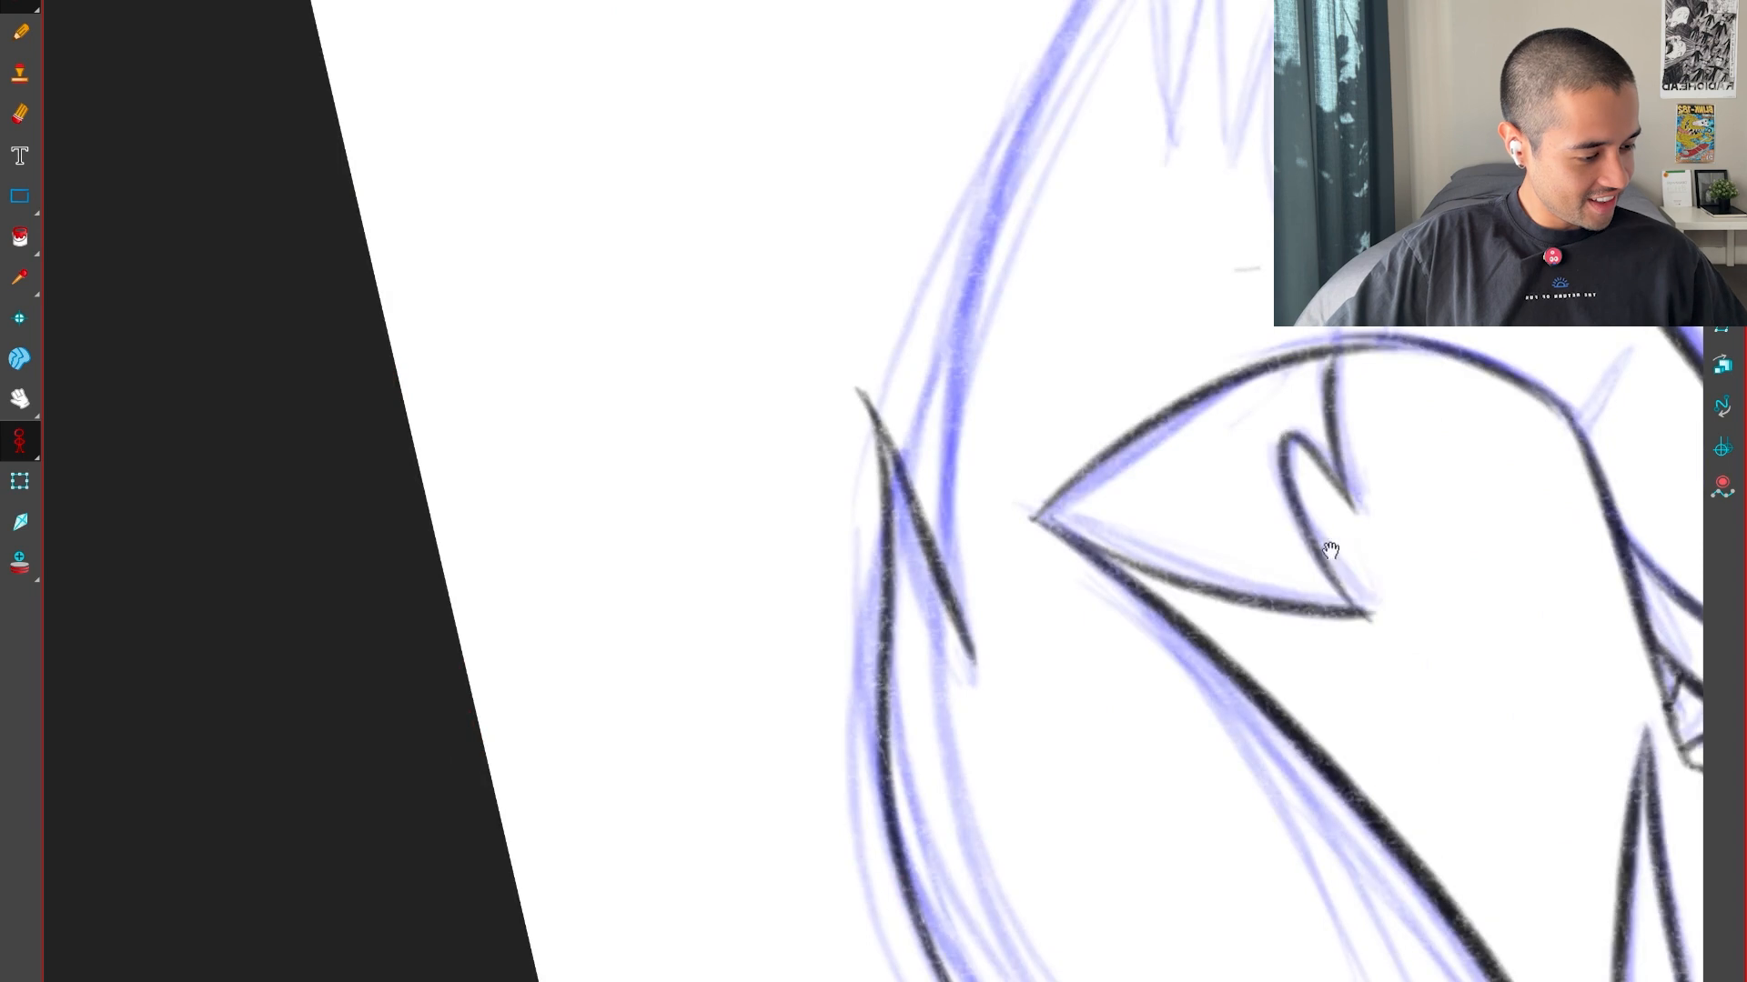
Ink the next long stretch of the outer edge, from beside the spike down toward the neck
drag(1040, 366, 772, 729)
key(1)
key(1)
key(2)
drag(666, 887, 918, 294)
key(2)
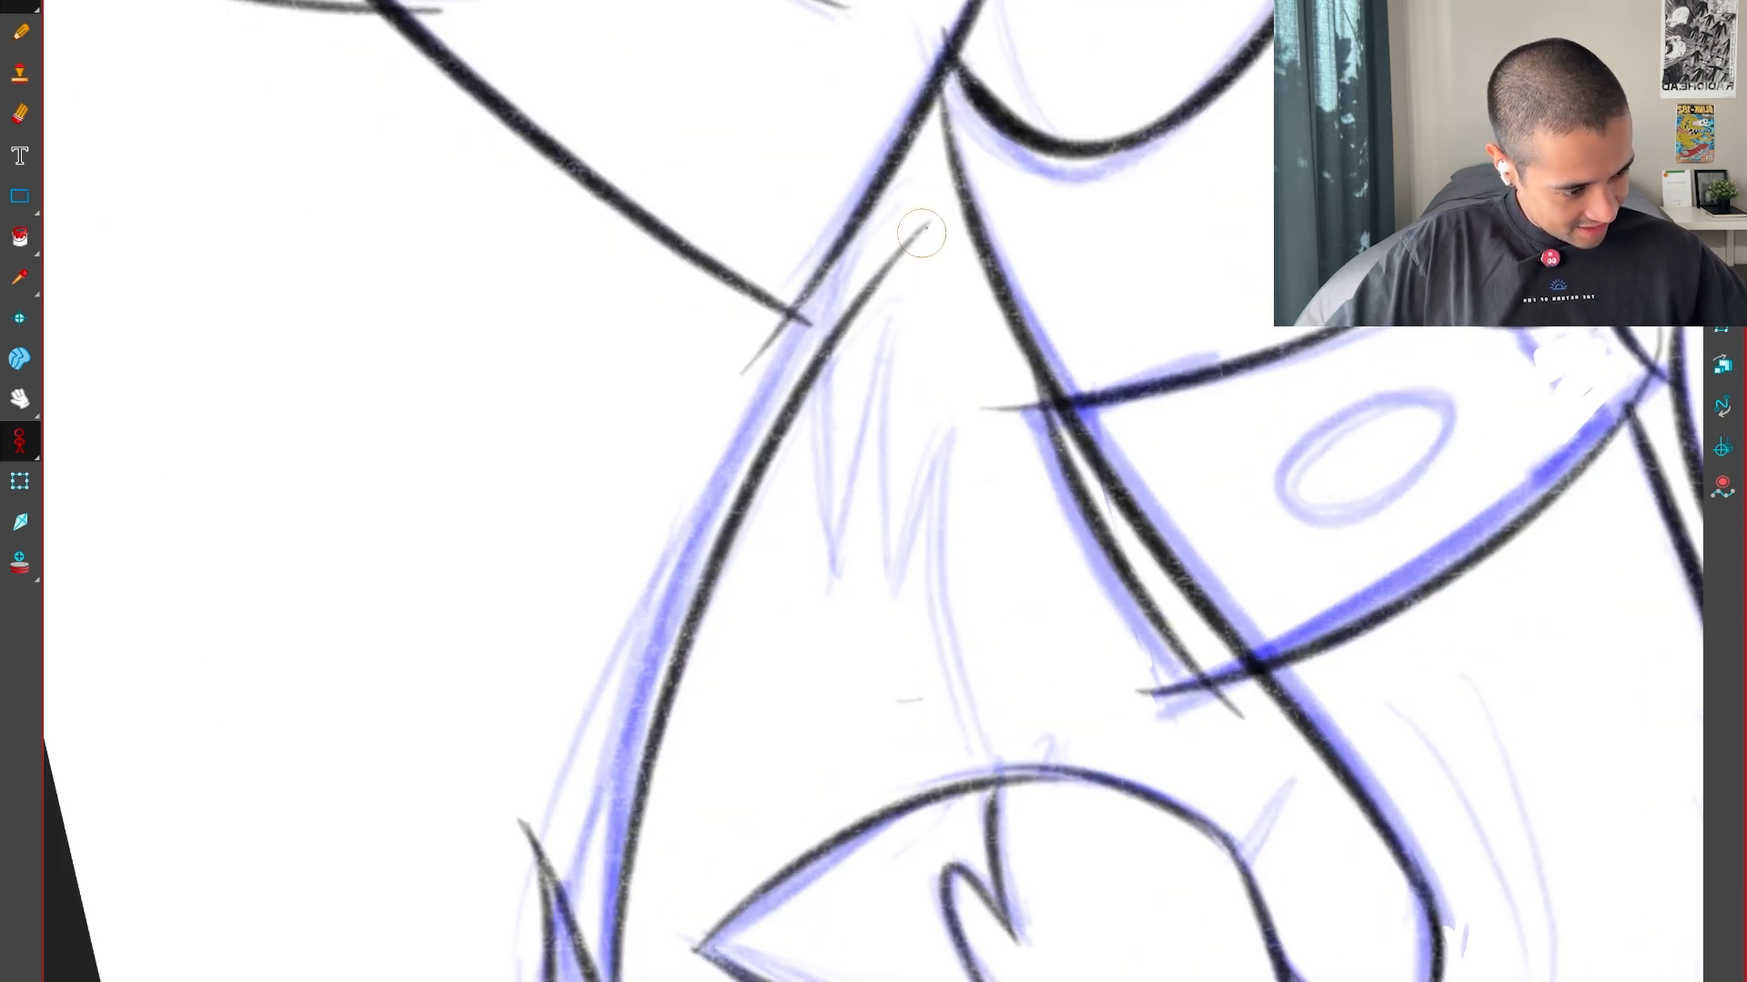
Ink the zigzag of pointed strands between the outer edge and the underside of the jaw
drag(921, 233, 817, 769)
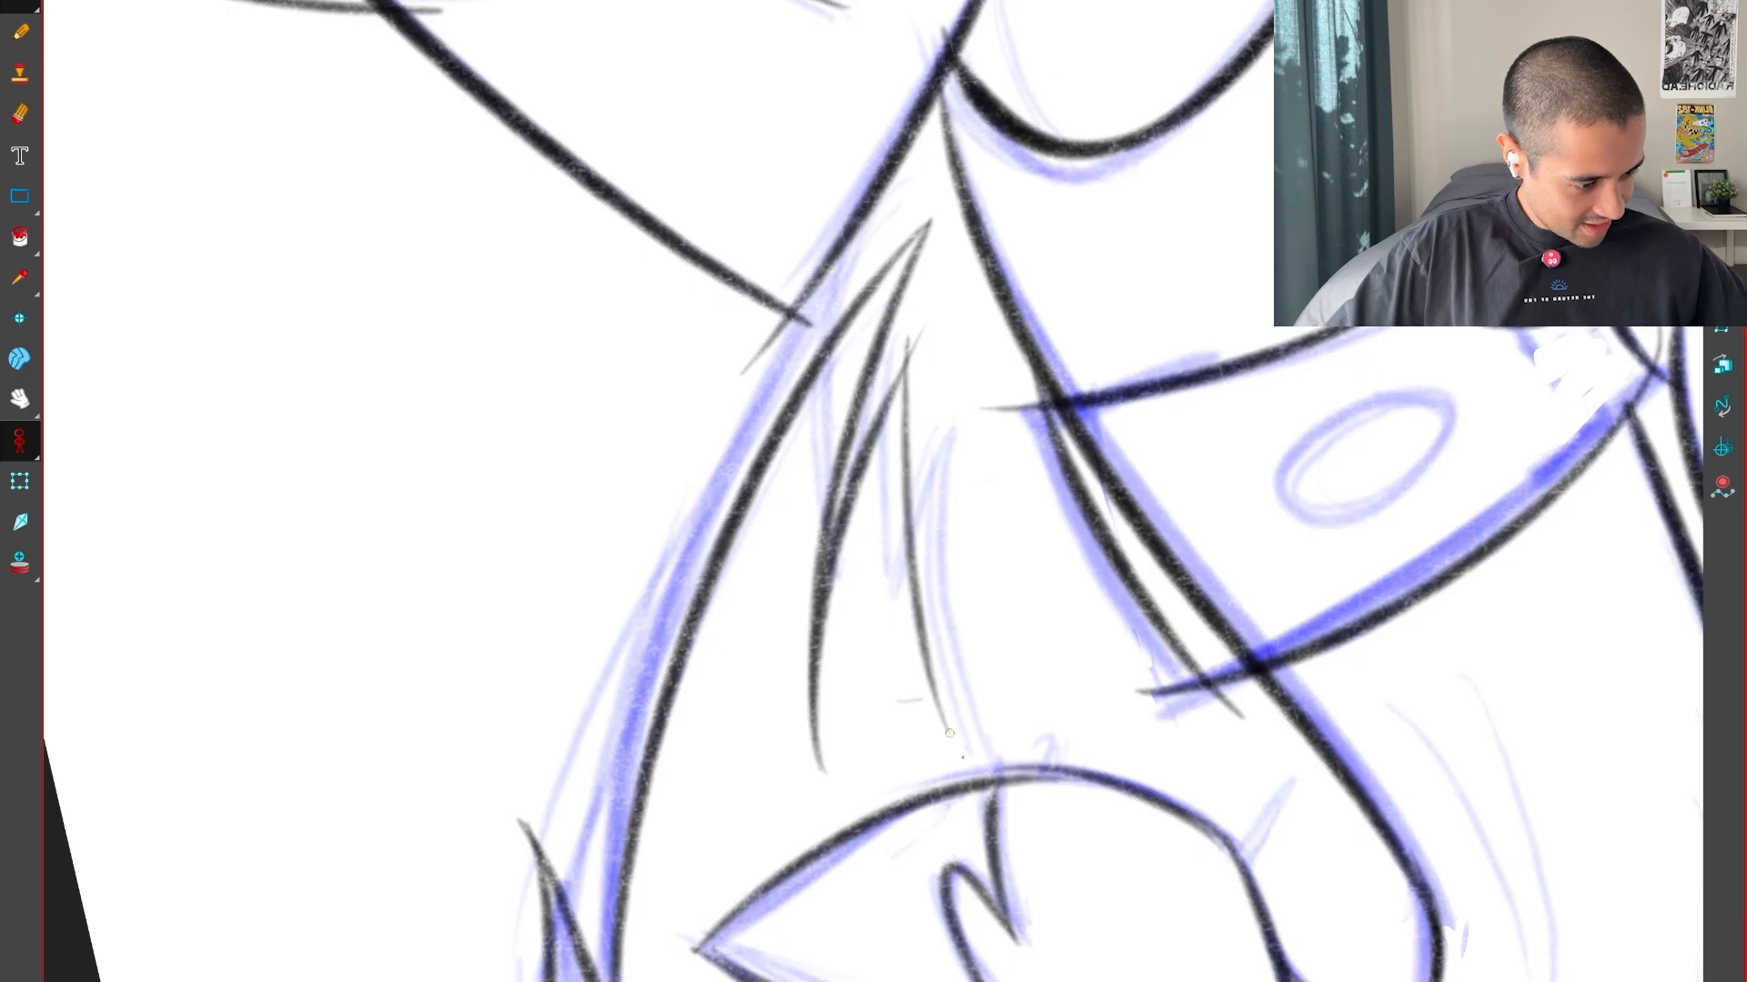
key(1)
key(1)
key(1)
key(1)
key(1)
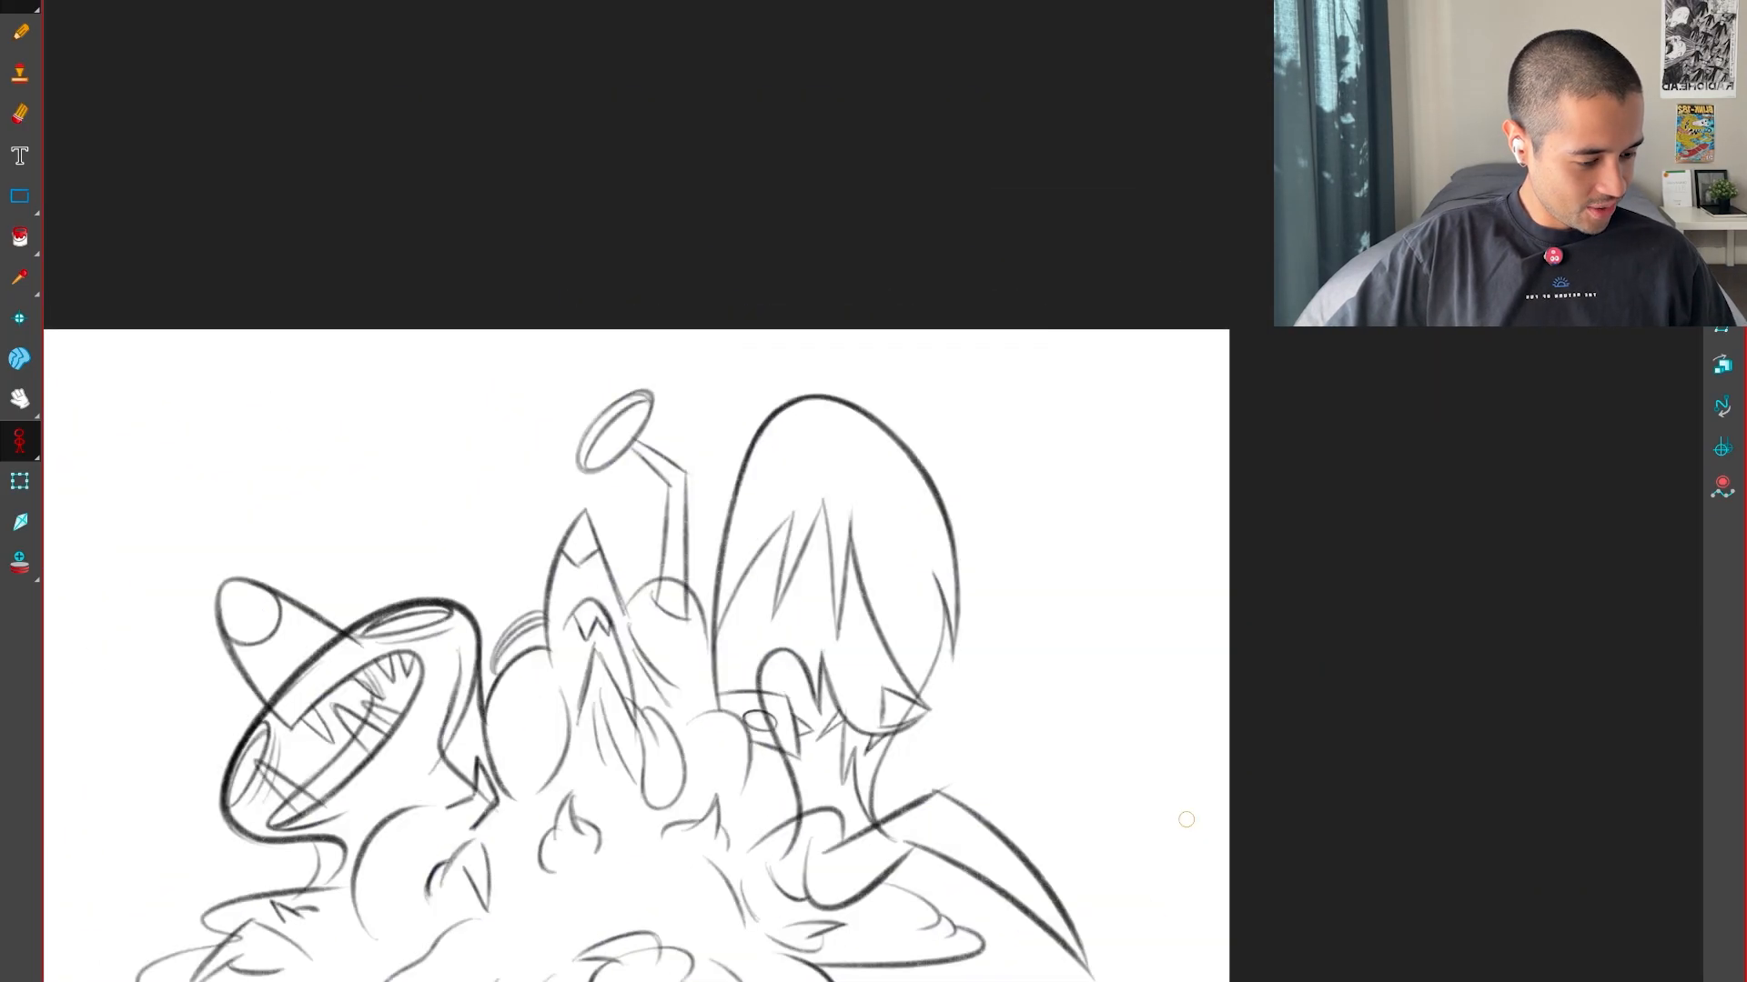
Ink the oval on the collar band over its blue rough and straighten the canvas
key(2)
key(2)
key(2)
drag(1120, 910, 1228, 829)
key(2)
key(2)
key(2)
key(2)
key(2)
mouse_move(1228, 830)
mouse_down()
mouse_move(1060, 750)
mouse_move(1103, 657)
mouse_up()
key(1)
key(1)
key(1)
key(1)
key(shift+x)
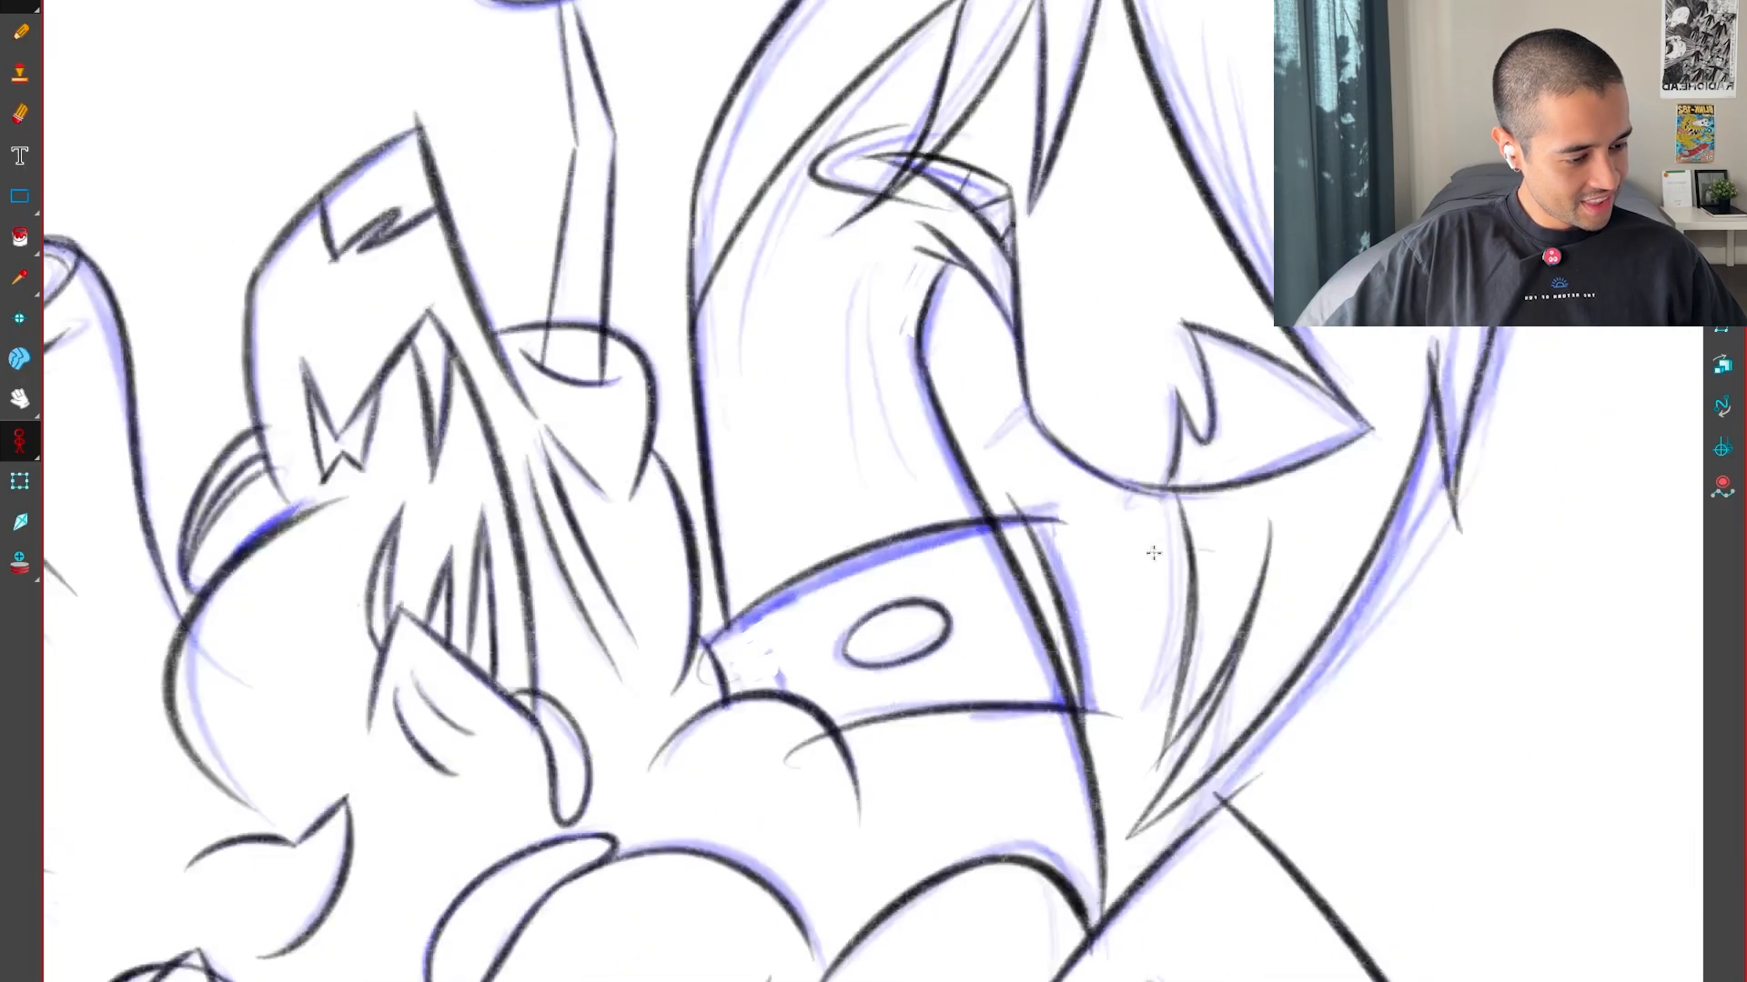
Ink the thin crease curves inside the neck, between its long outer edge and the hatched band
drag(1153, 549, 980, 774)
key(2)
key(2)
ctrl+alt+drag(755, 723, 427, 672)
drag(545, 491, 729, 665)
key(2)
key(2)
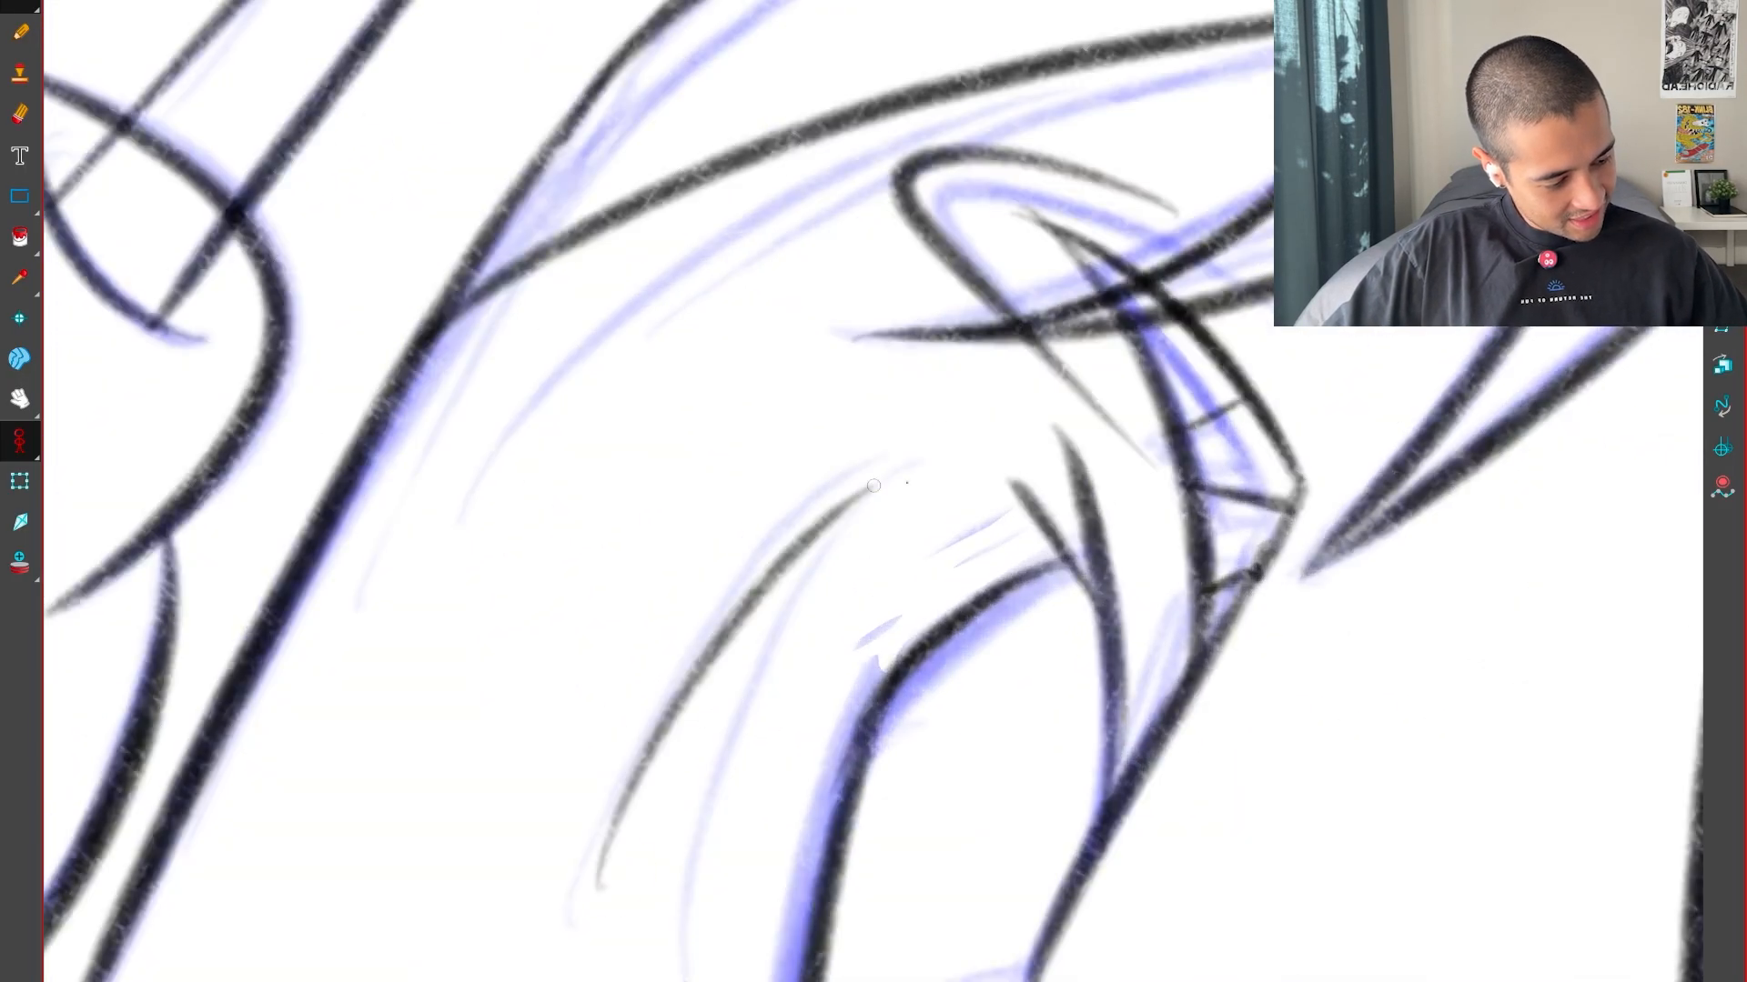
key(1)
key(1)
key(1)
key(1)
key(1)
key(shift+x)
Ink the large pointed tooth on the lower jaw of the cone-nosed head's open mouth
key(1)
key(1)
mouse_move(455, 864)
mouse_down()
mouse_move(934, 693)
mouse_move(1223, 615)
mouse_up()
key(2)
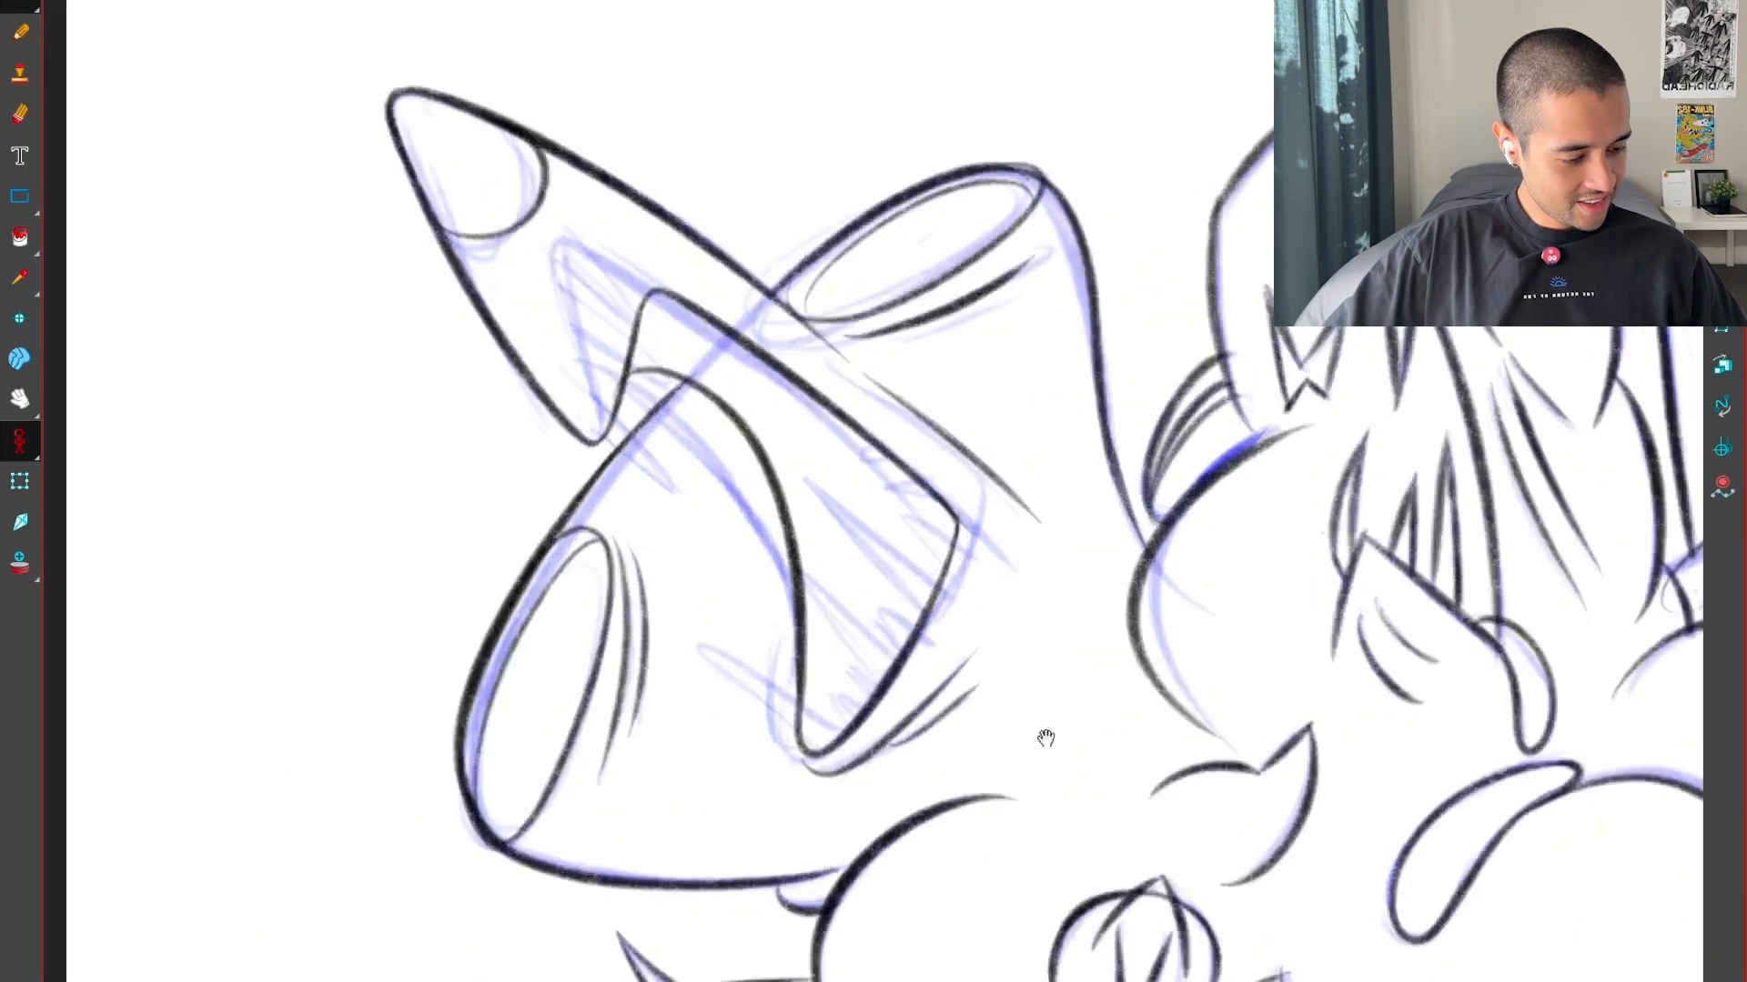
ctrl+alt+drag(1045, 736, 637, 839)
drag(928, 539, 900, 589)
key(2)
key(2)
key(2)
key(2)
key(2)
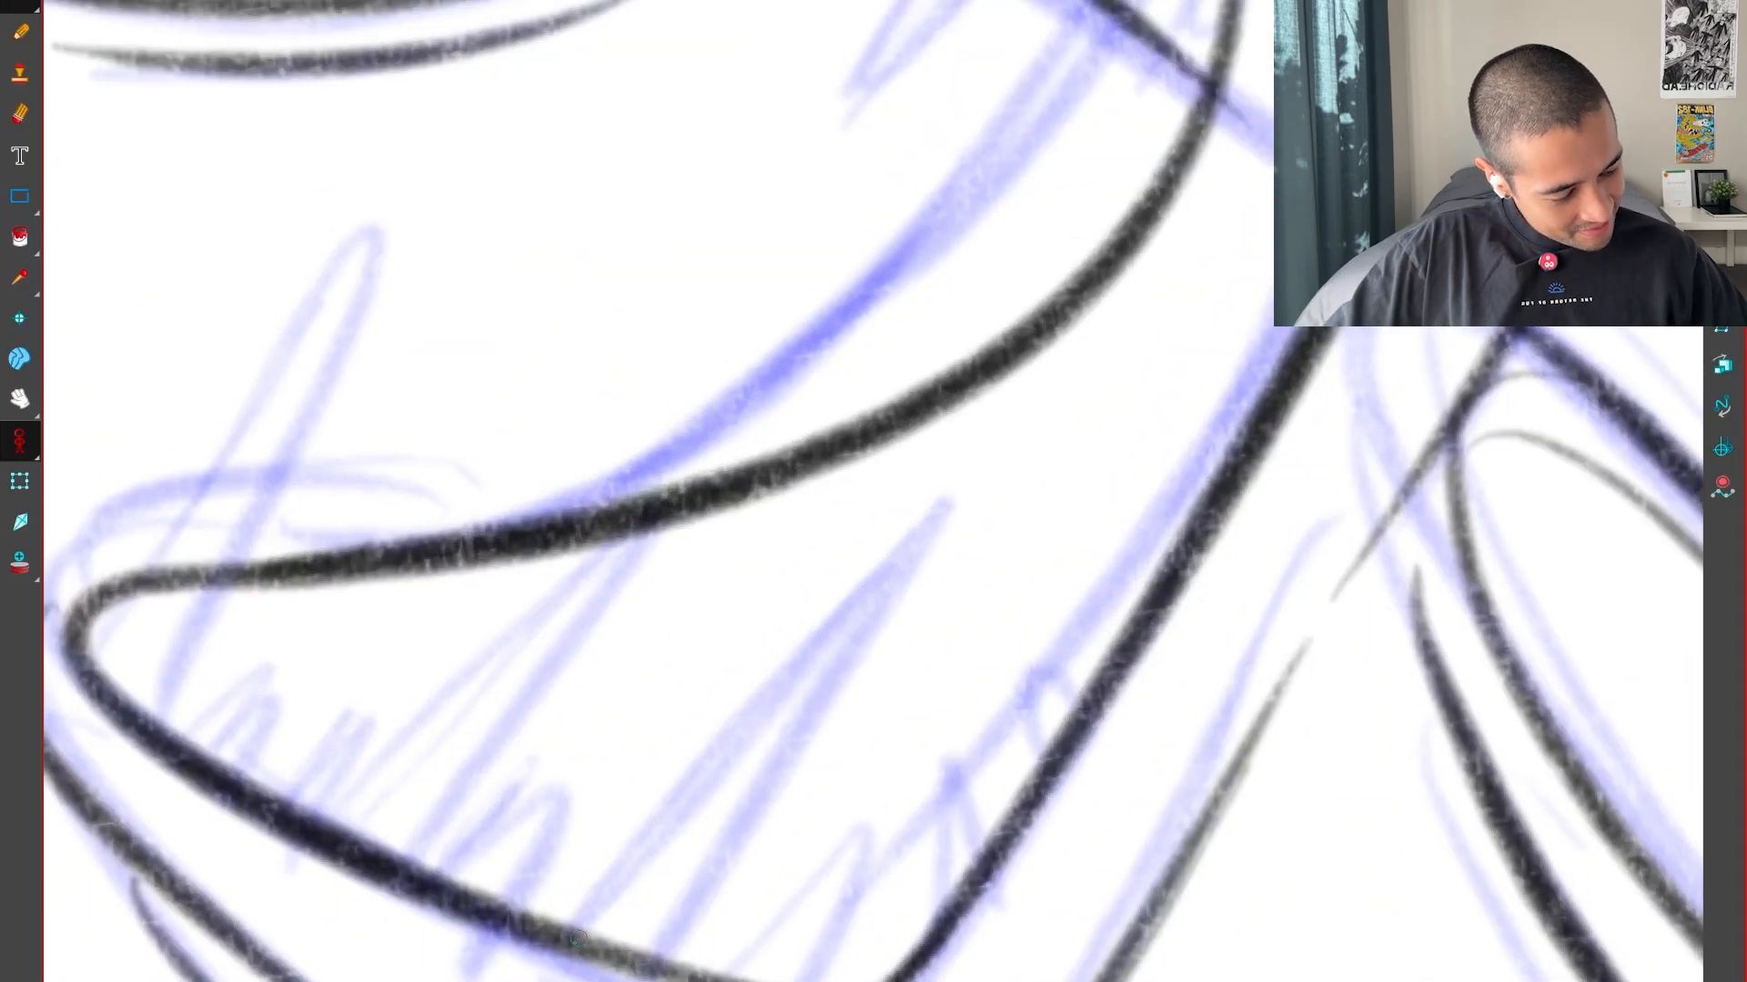
key(1)
key(1)
key(1)
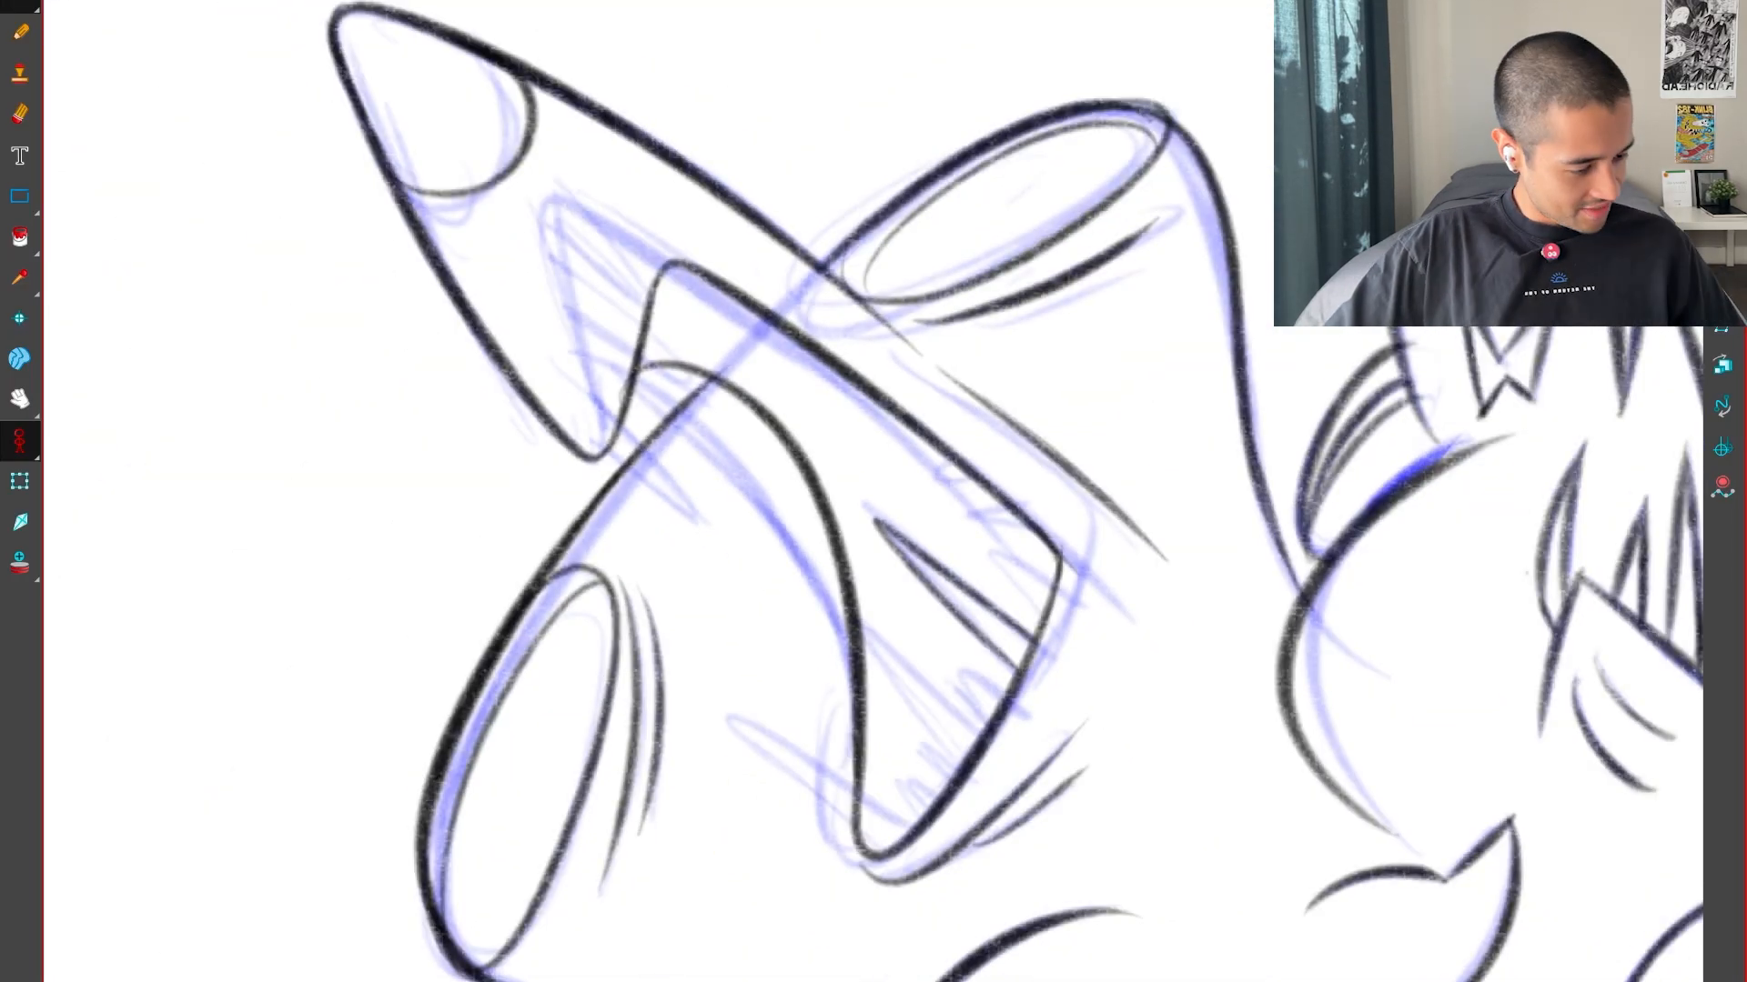
Compare the cone-nosed head's mouth and teeth with the neighbouring poses
key(g)
key(g)
key(f)
key(f)
key(g)
key(g)
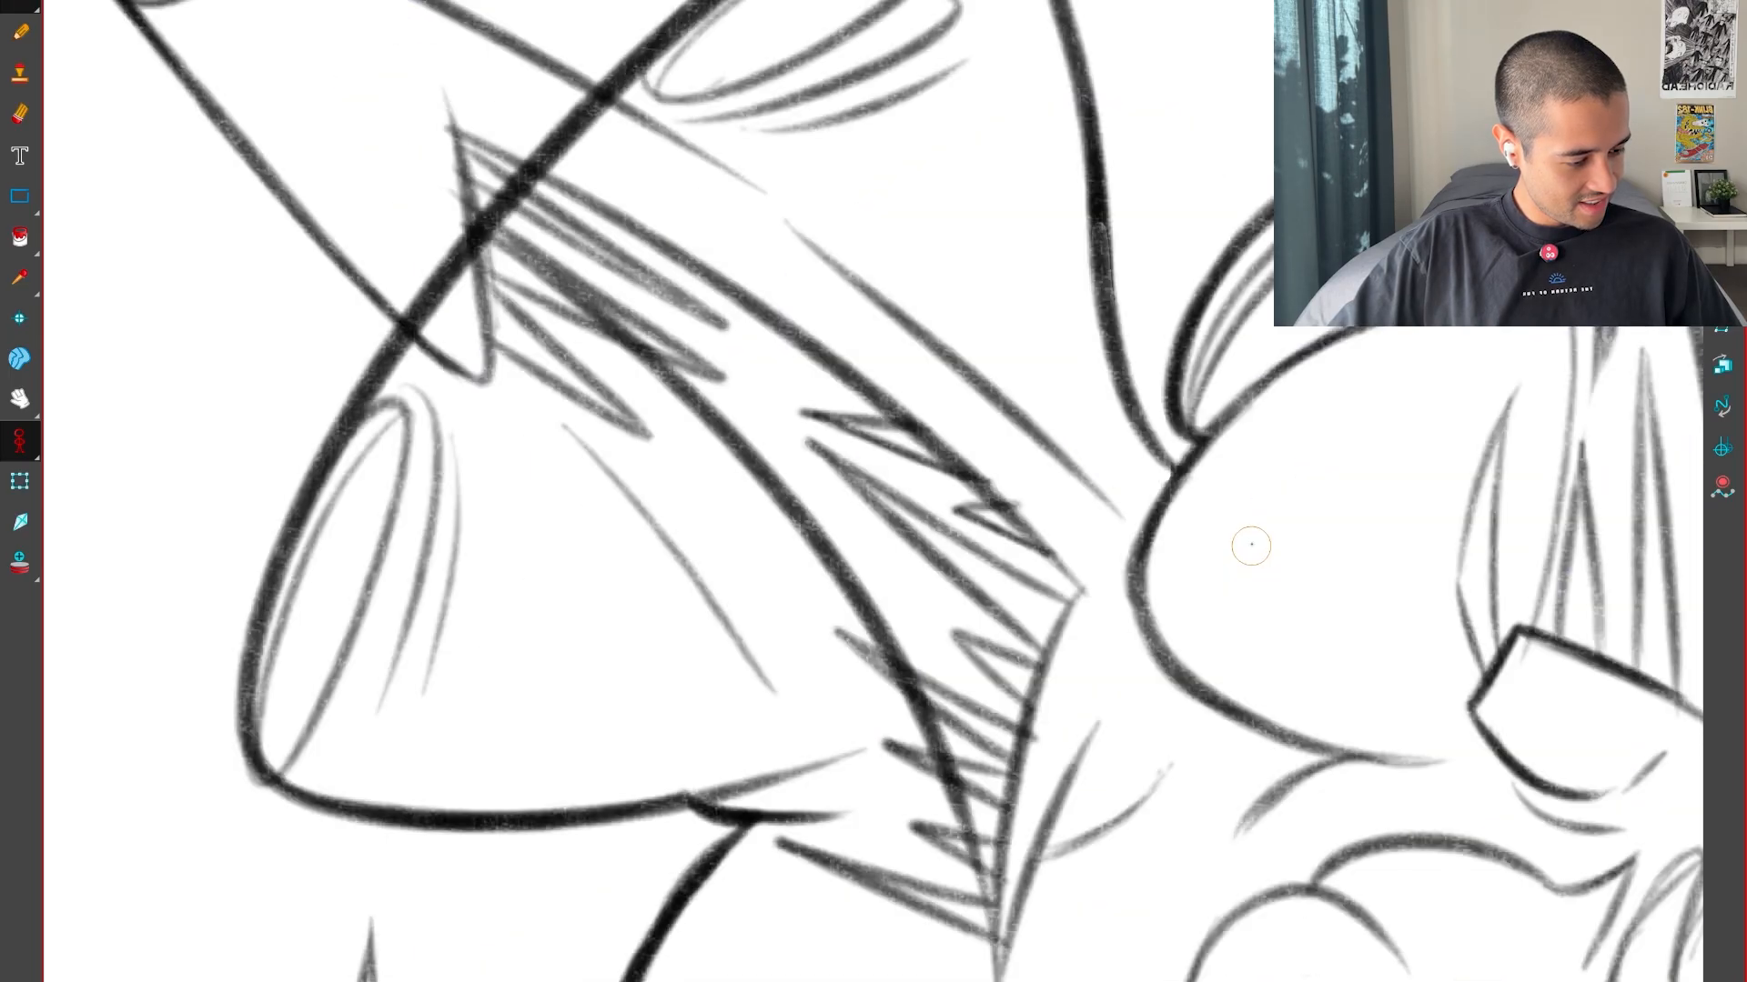
key(f)
Turn the mouth upright and ink a small tooth beside the large lower one, using the neighbouring pose as a guide
key(f)
drag(1258, 744, 986, 733)
key(g)
key(g)
key(f)
key(2)
key(2)
key(f)
key(g)
key(g)
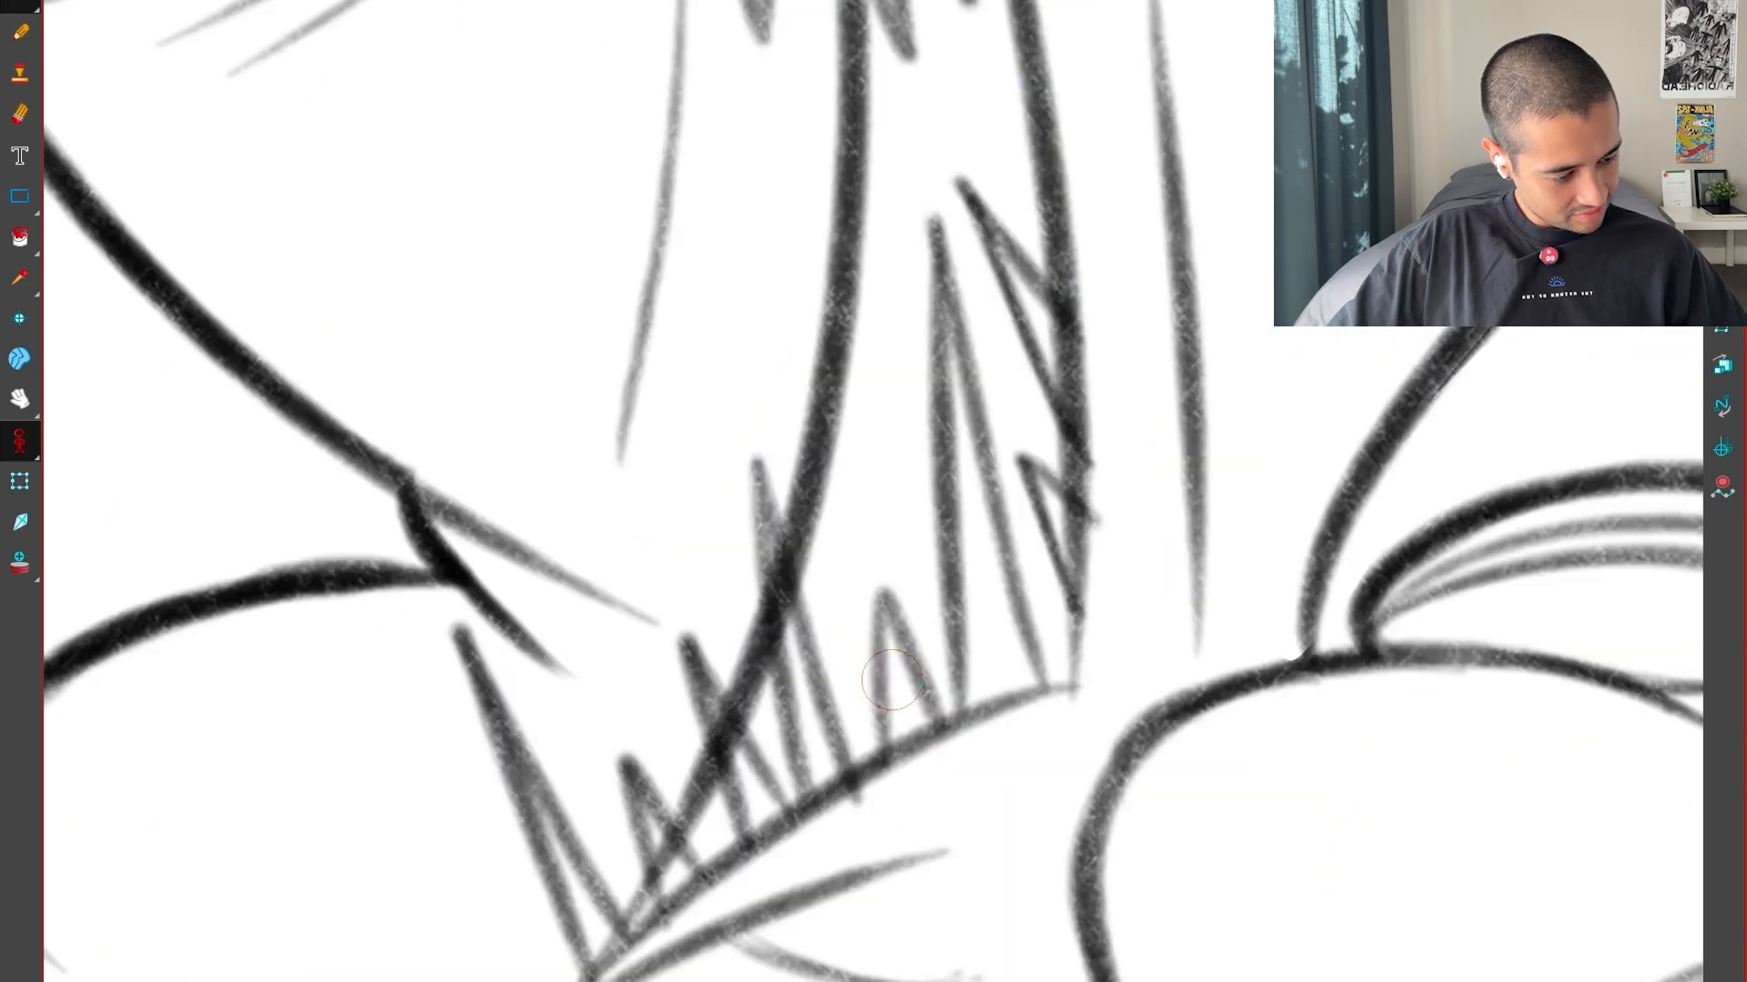
key(f)
key(f)
key(g)
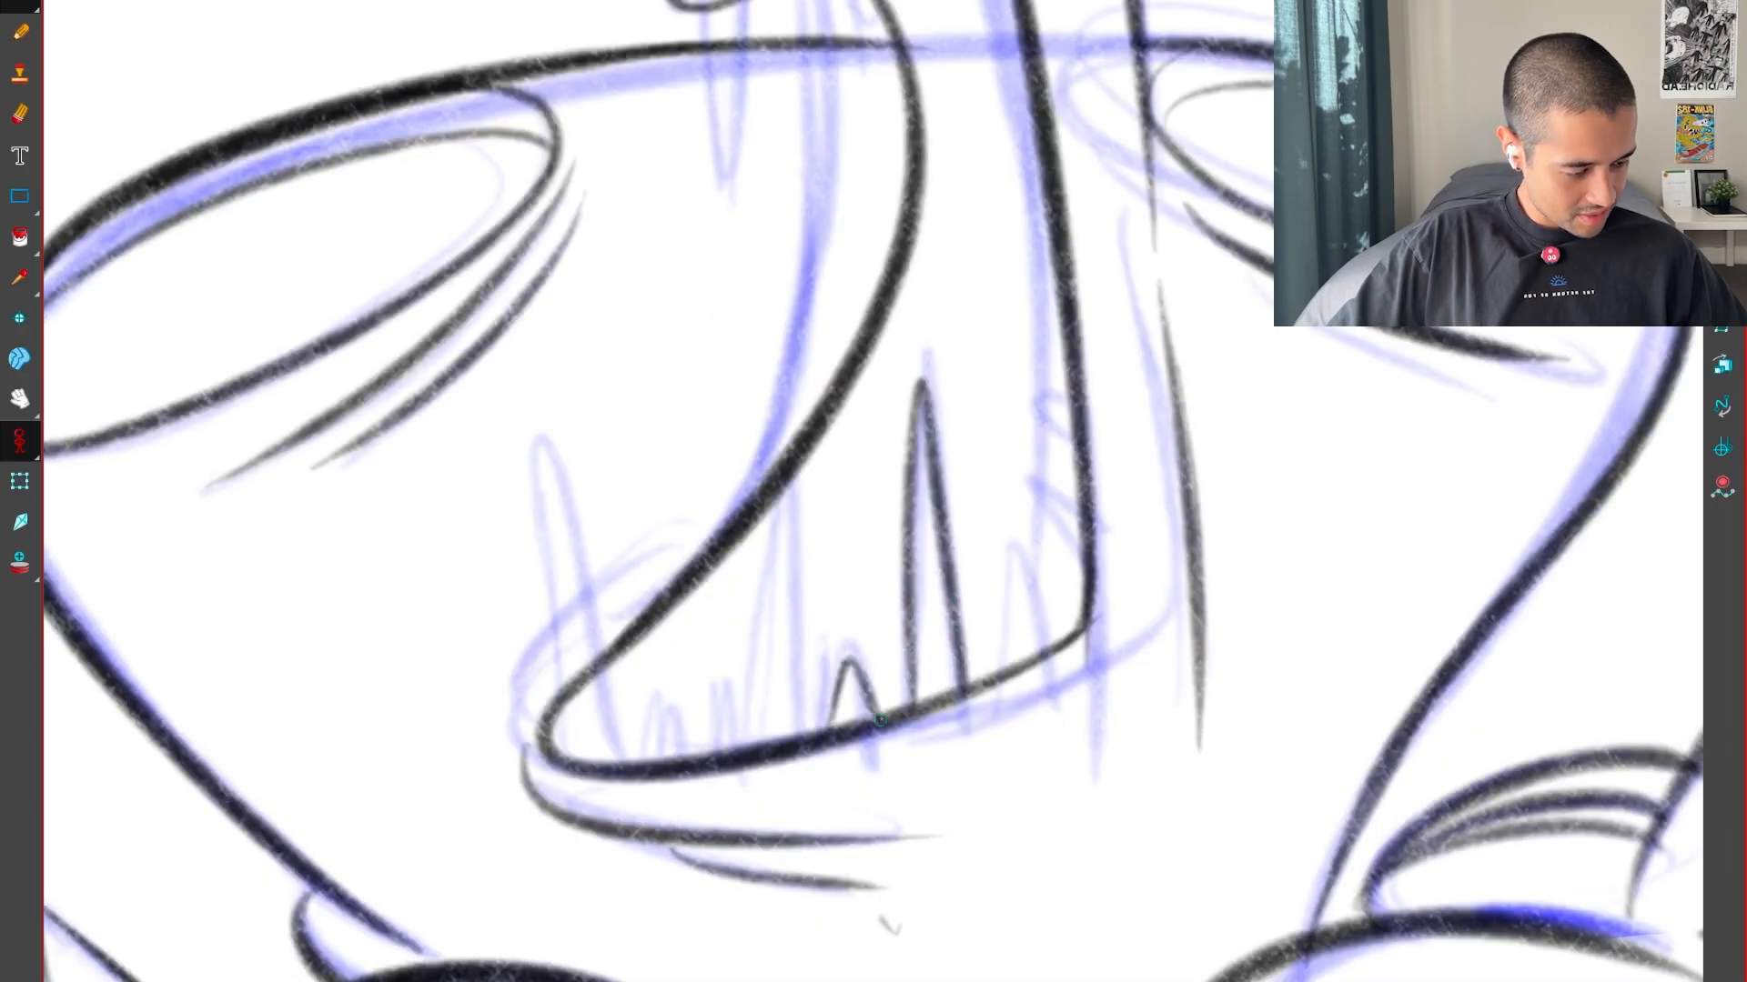
Ink a medium-height tooth beyond the small one on the lower jaw, checking it against the neighbouring pose
key(f)
key(g)
key(g)
key(f)
key(f)
key(g)
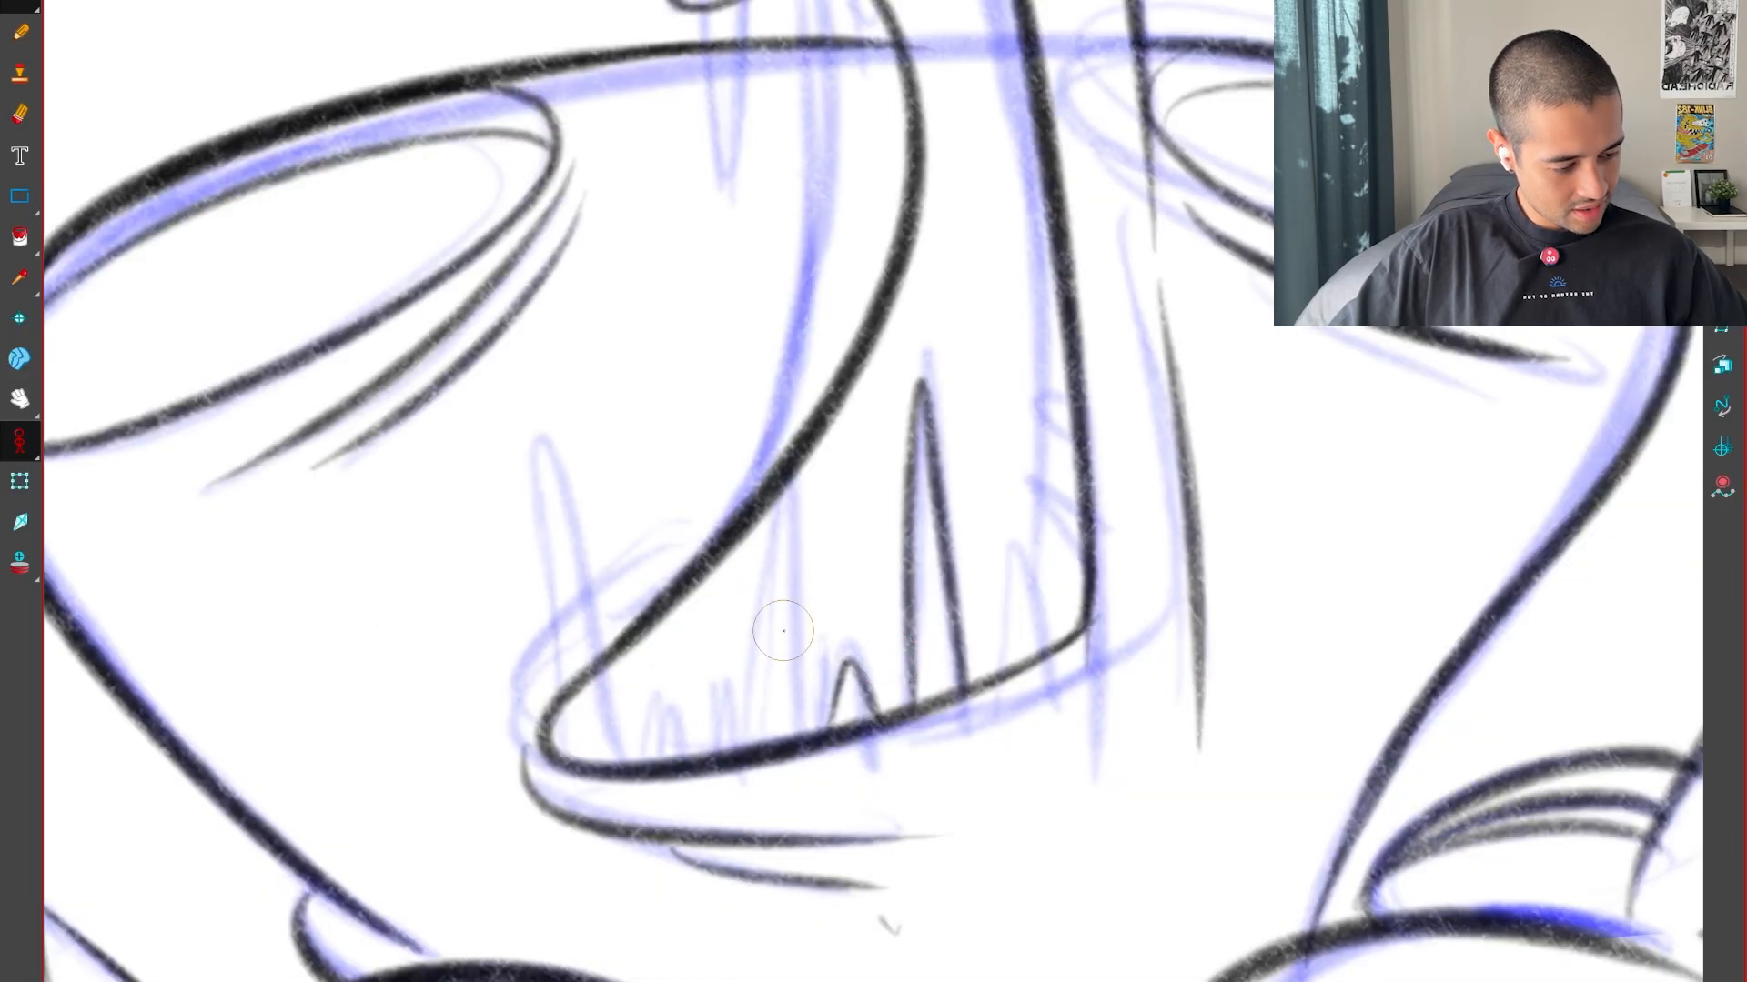
key(f)
key(g)
drag(783, 623, 806, 733)
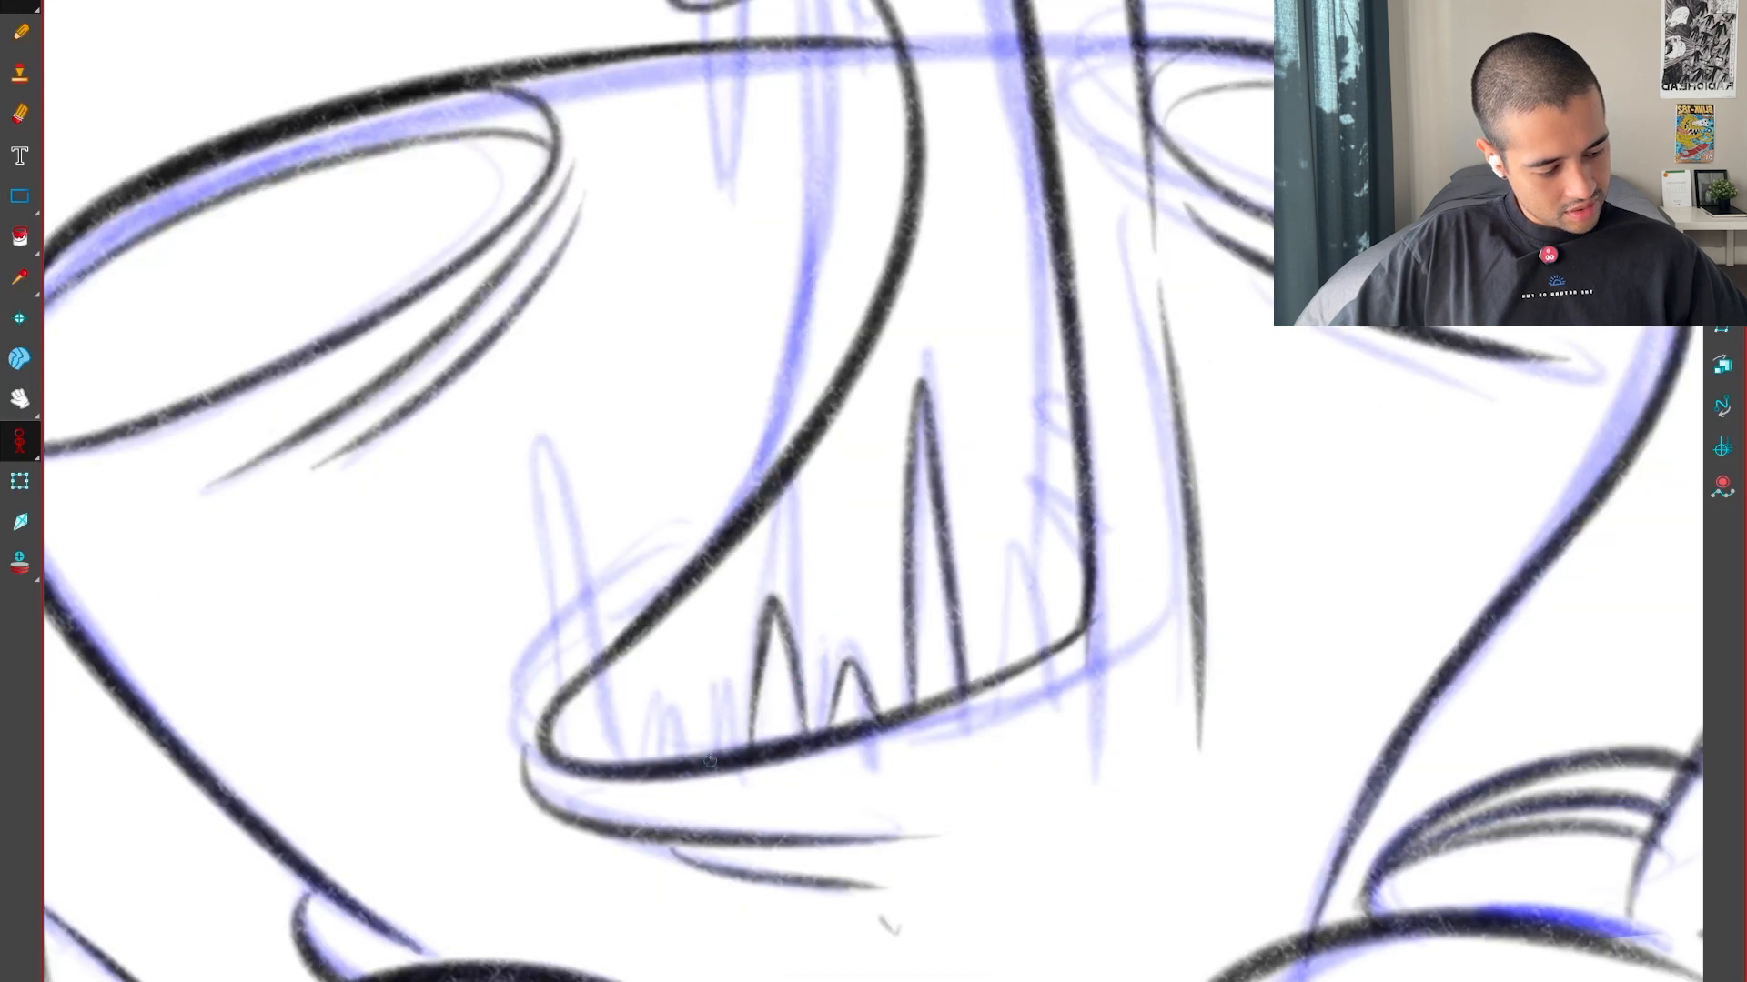
Ink two more small lower teeth toward the rounded mouth corner and compare them with the neighbouring pose
key(f)
key(g)
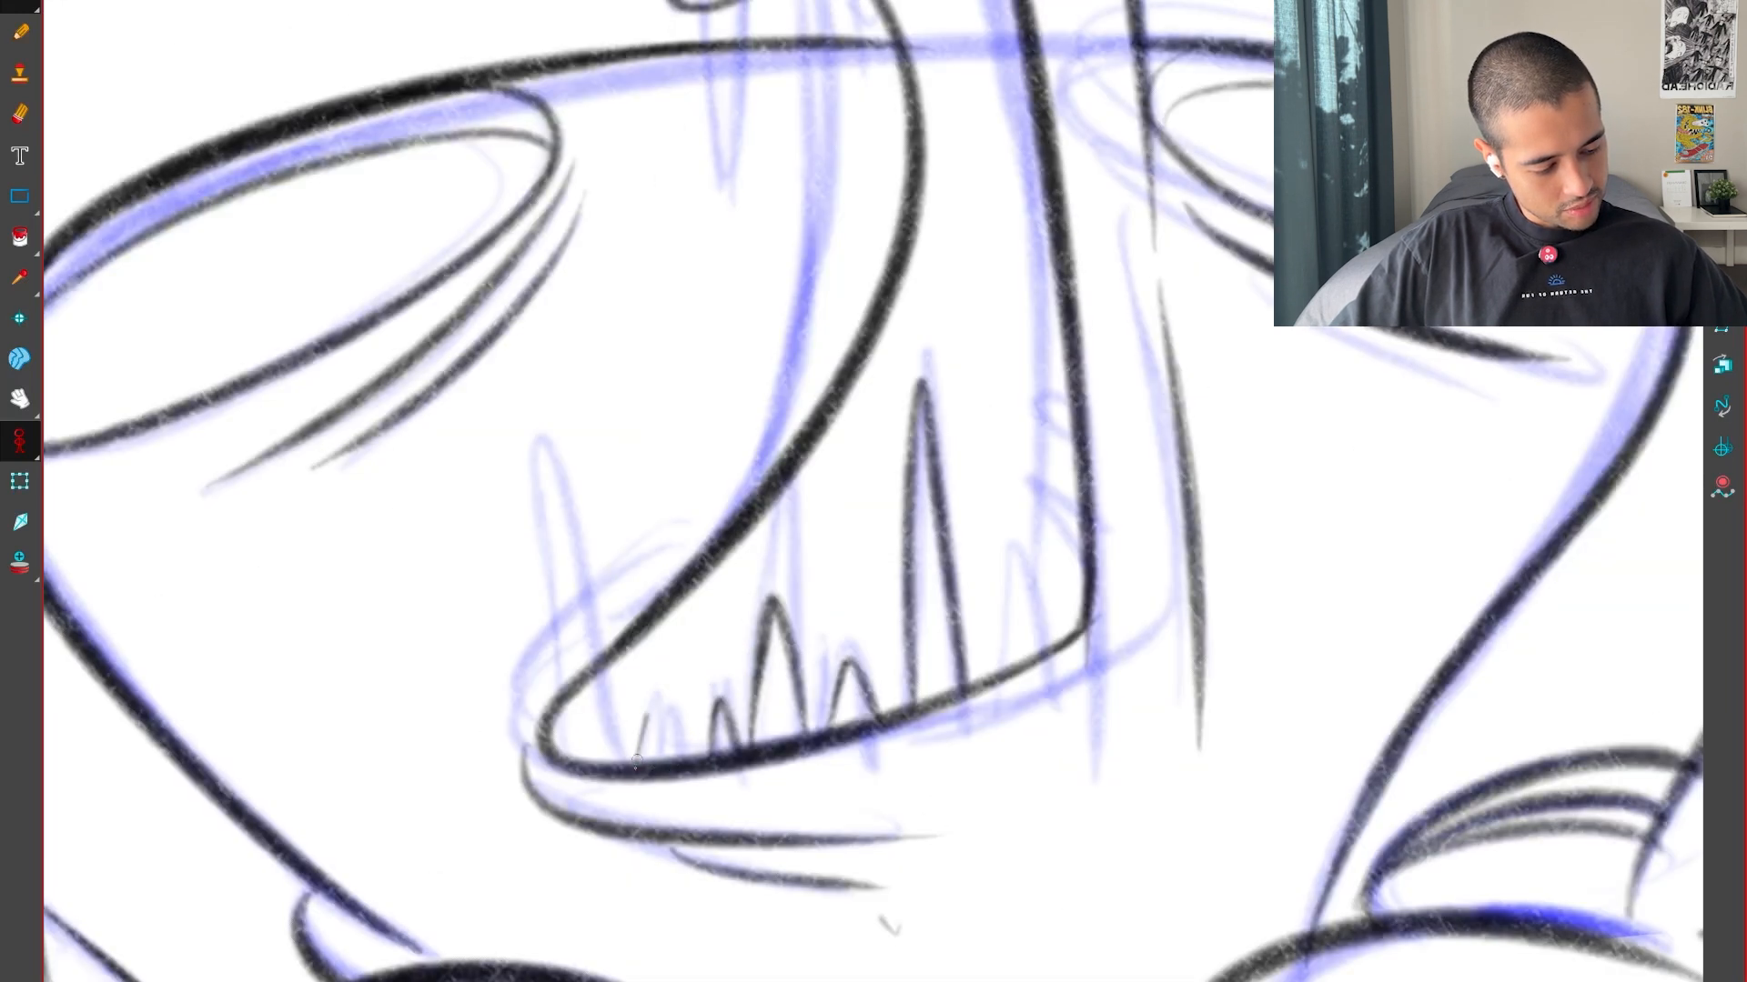
drag(648, 713, 675, 761)
key(f)
key(g)
key(g)
key(f)
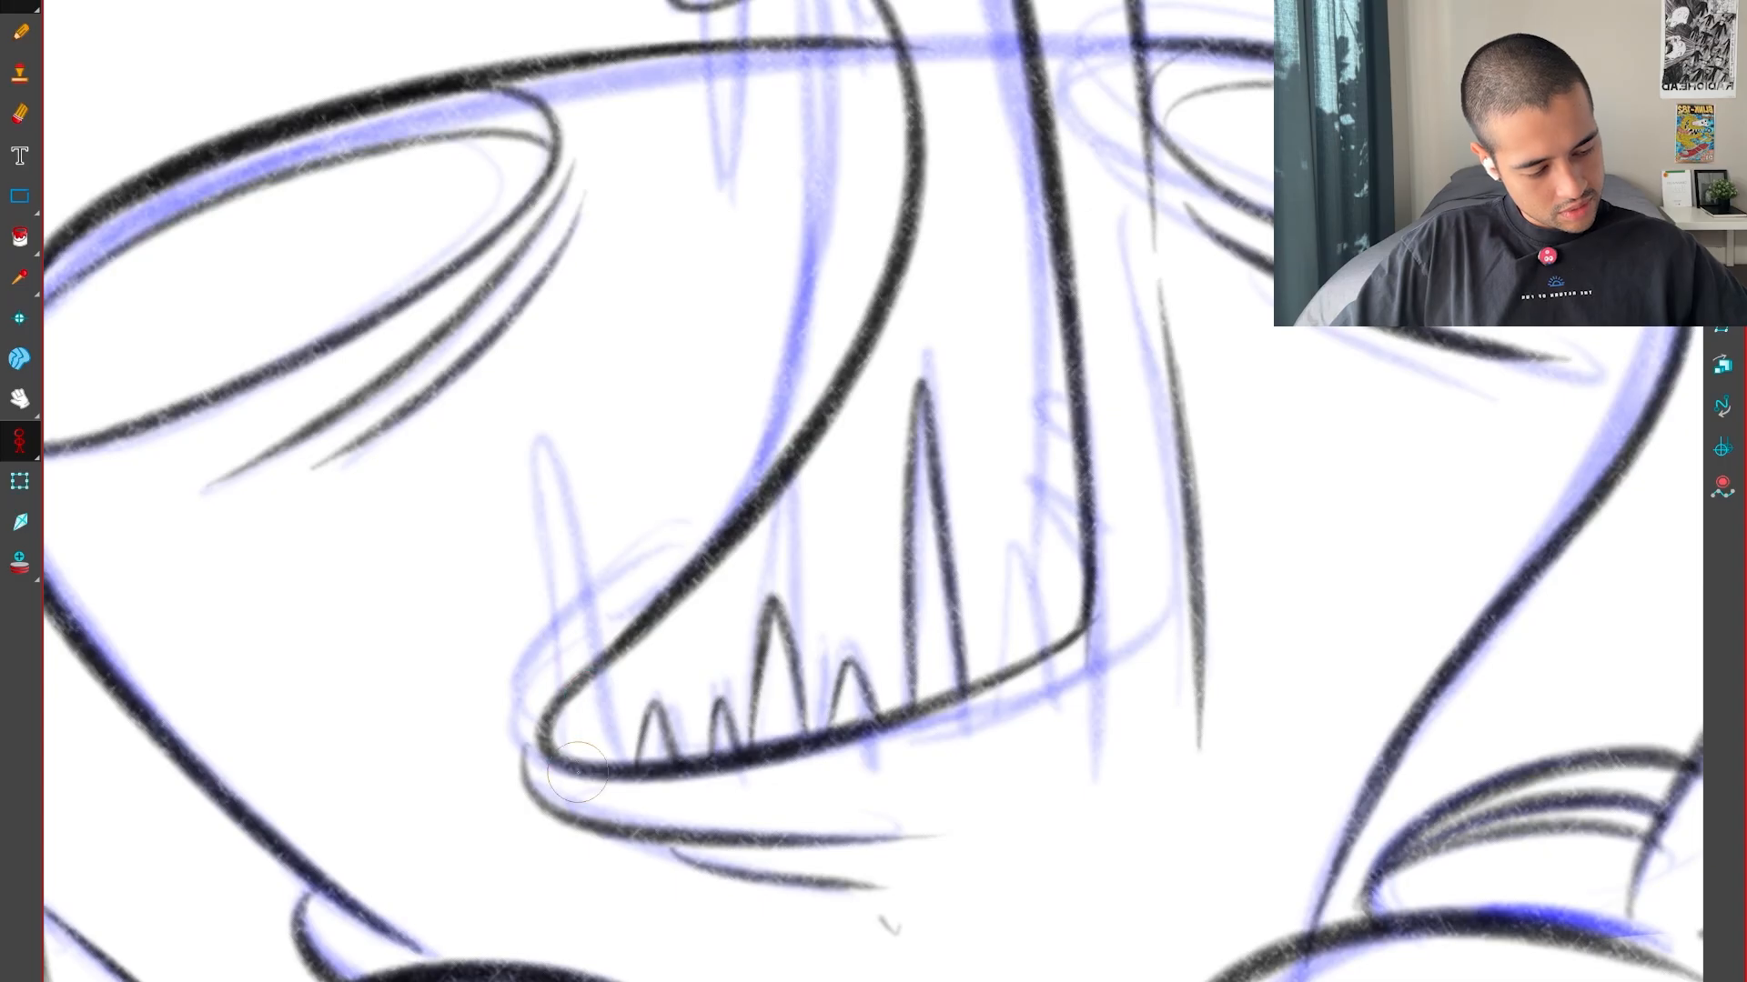
Ink the tall narrow tooth overlapping the rounded mouth corner and check the lower row against the neighbouring pose
drag(566, 606, 617, 760)
key(f)
key(g)
key(g)
key(f)
key(f)
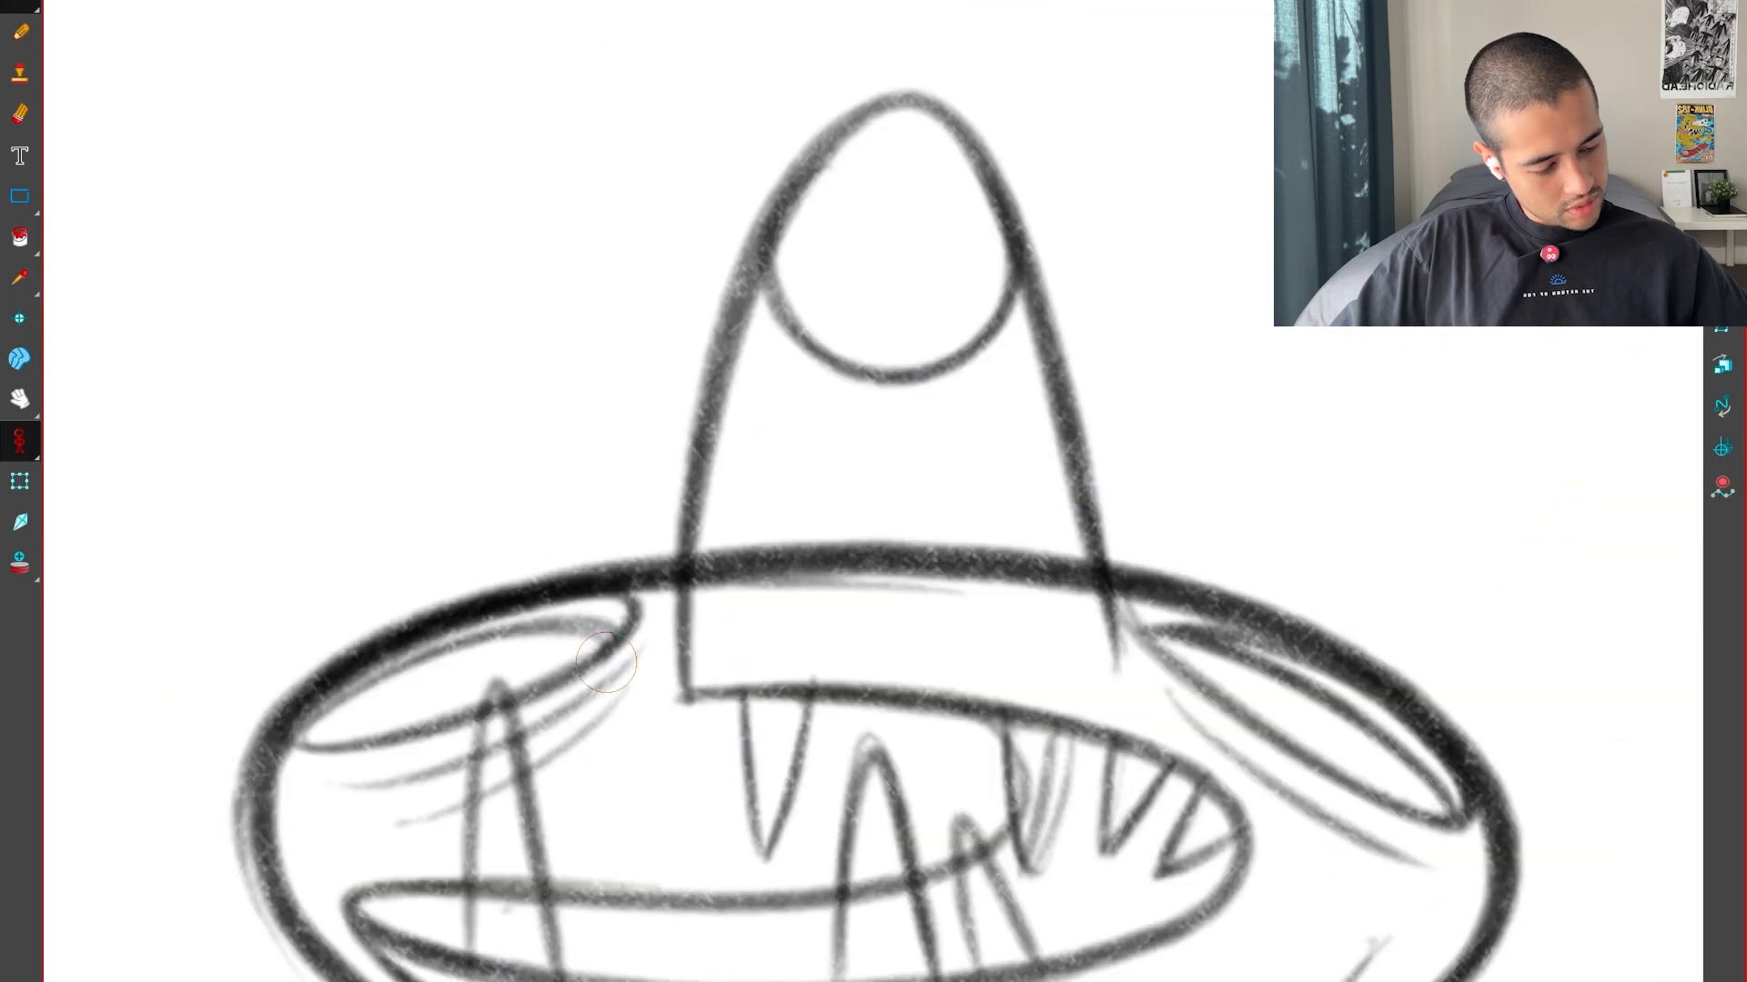
key(g)
key(f)
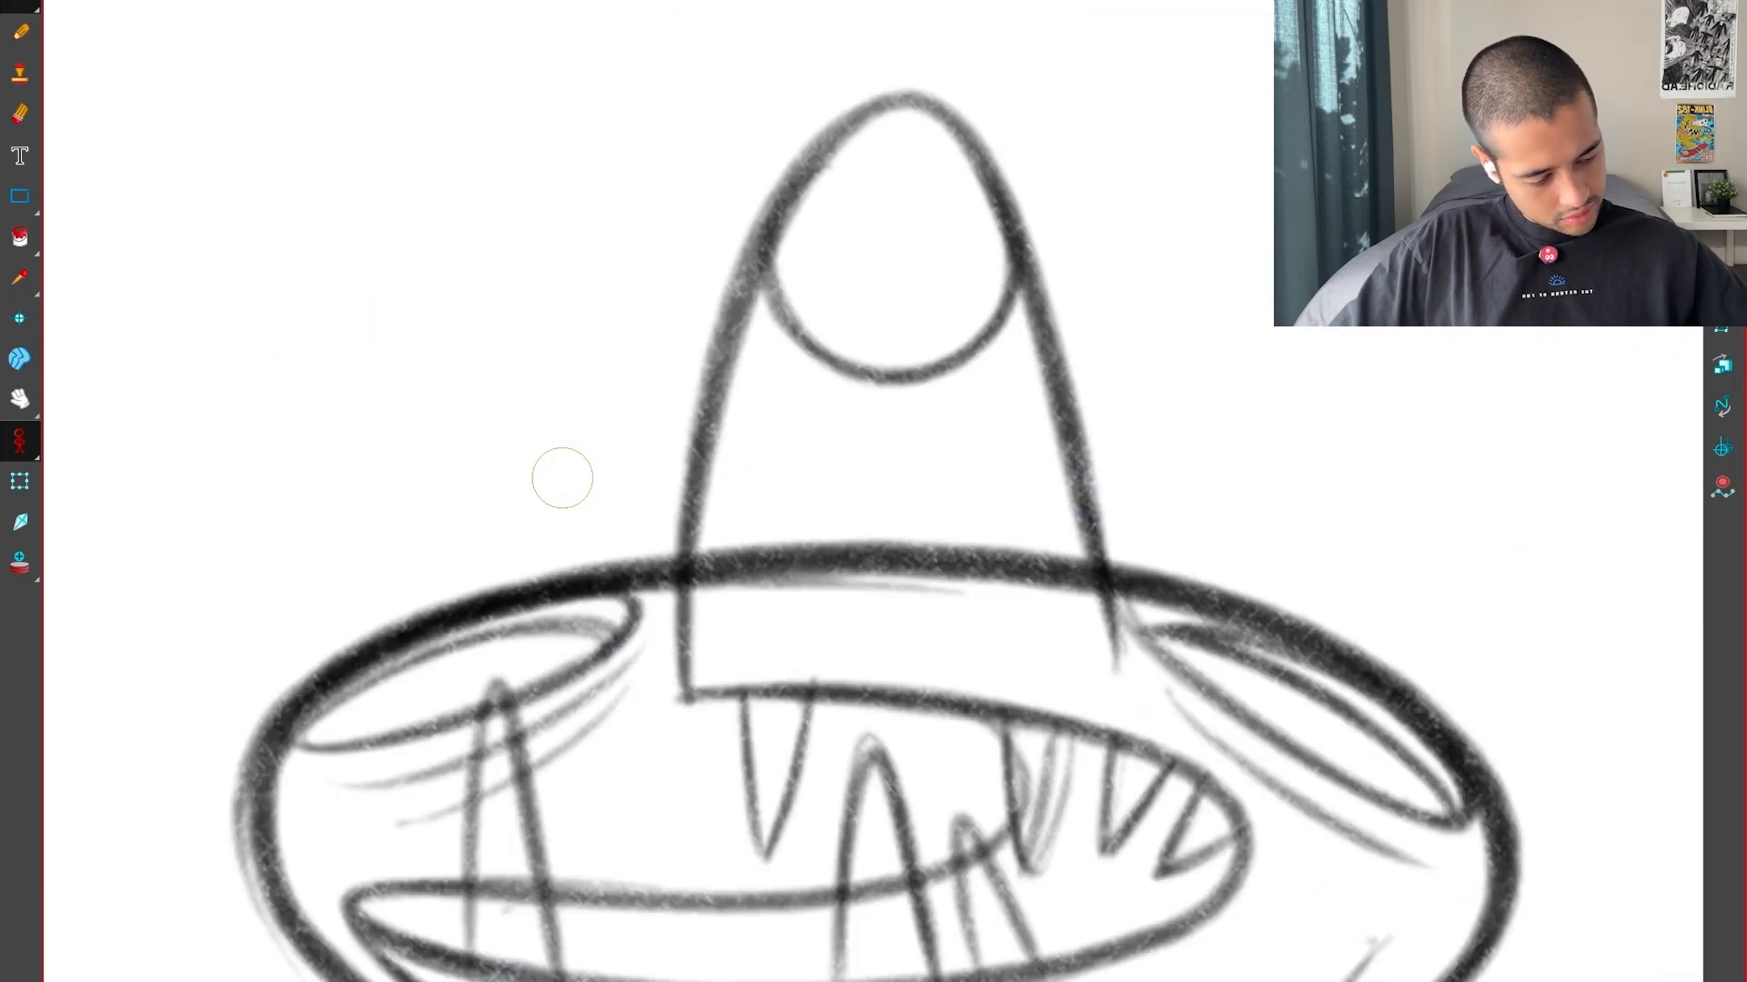
key(g)
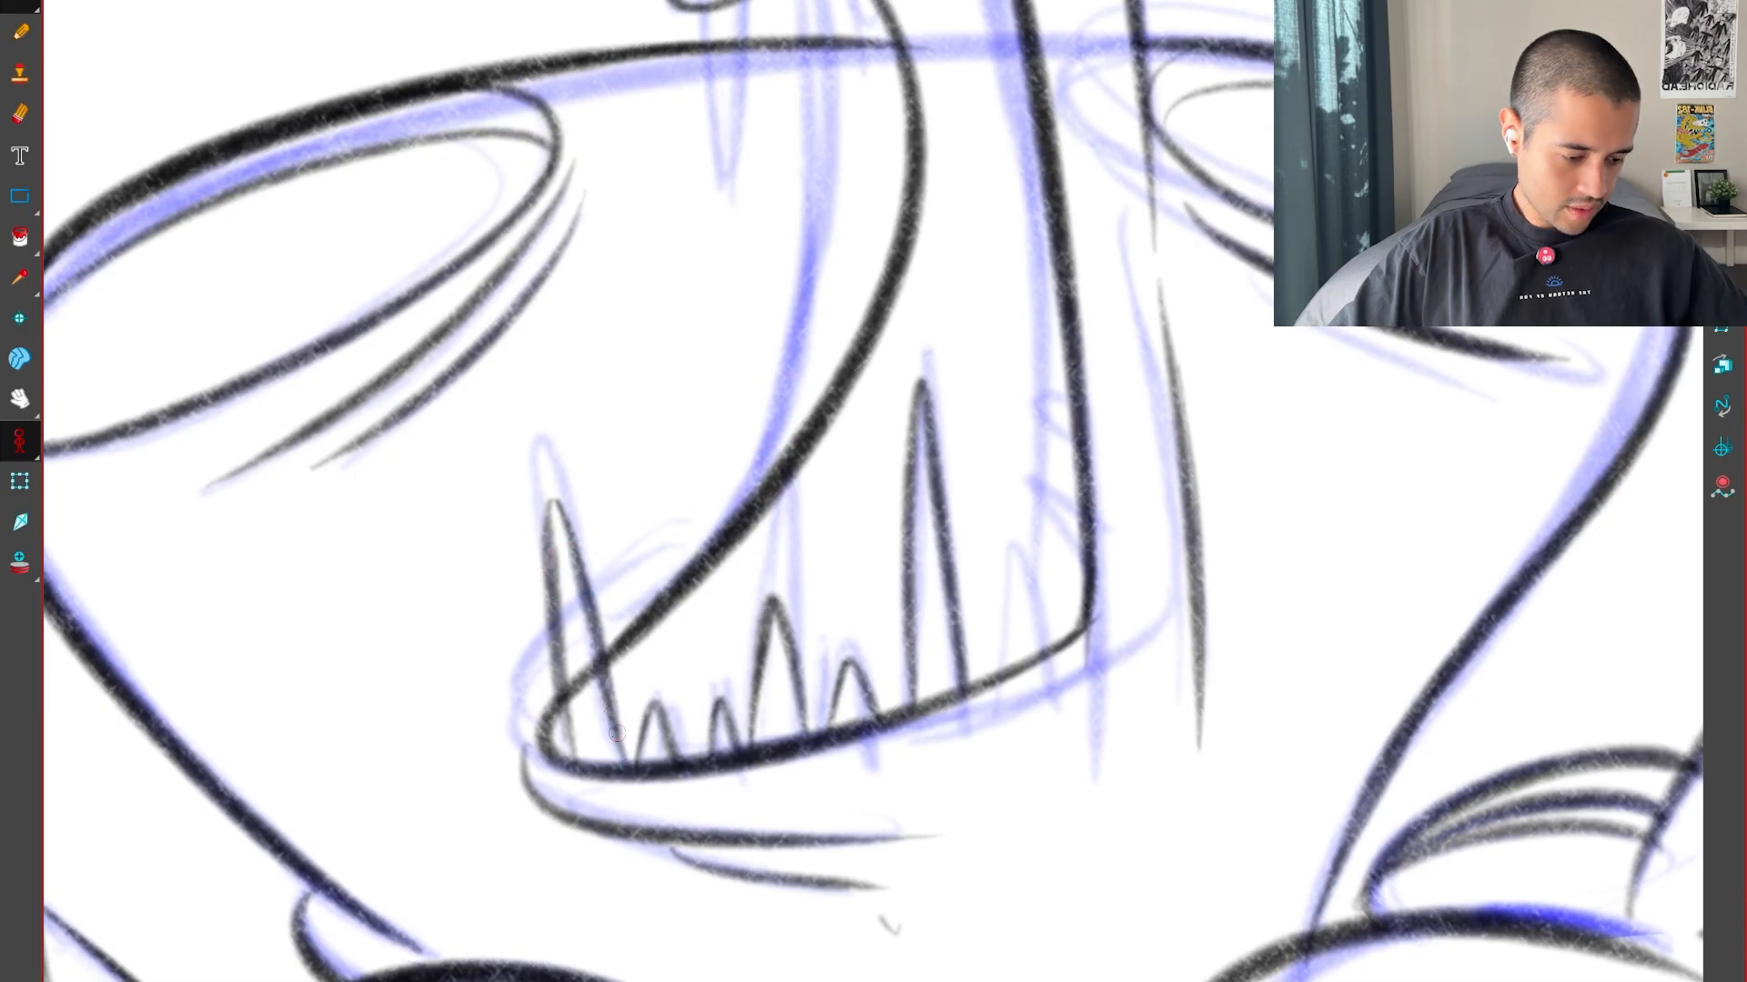
key(f)
key(f)
key(g)
key(g)
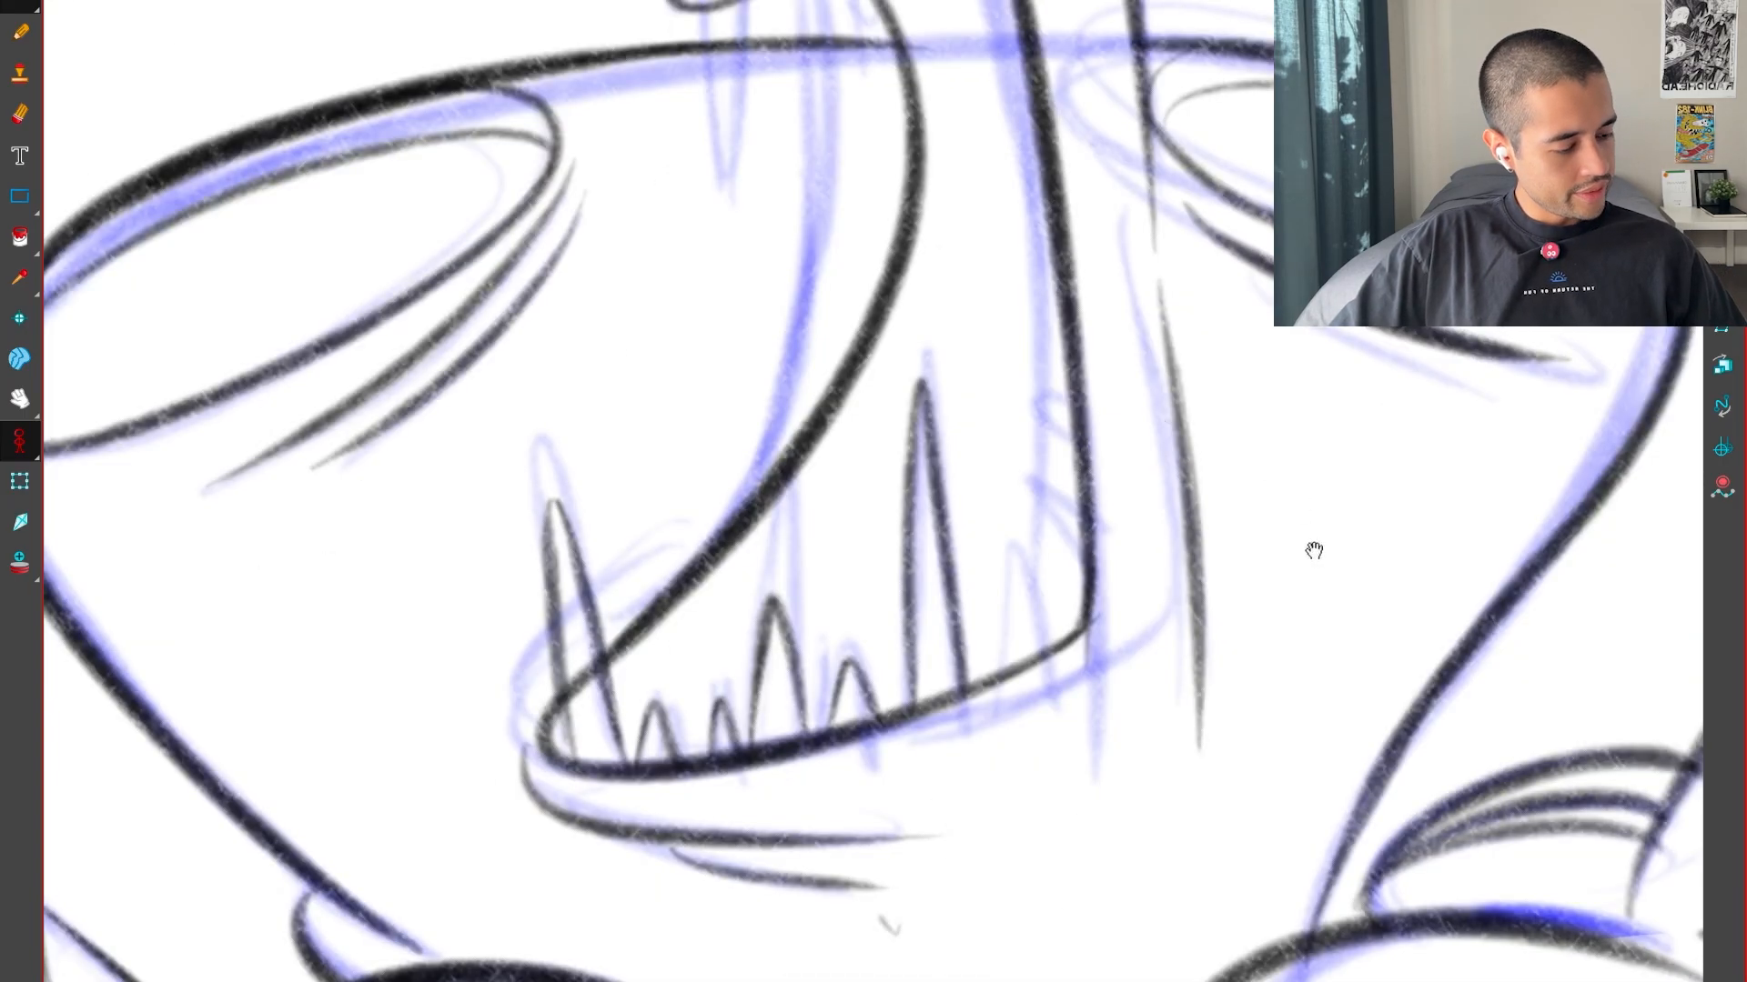
Ink two small spiky teeth along the mouth's long side edge, following the neighbouring pose
drag(1314, 550, 1082, 776)
key(2)
key(f)
key(f)
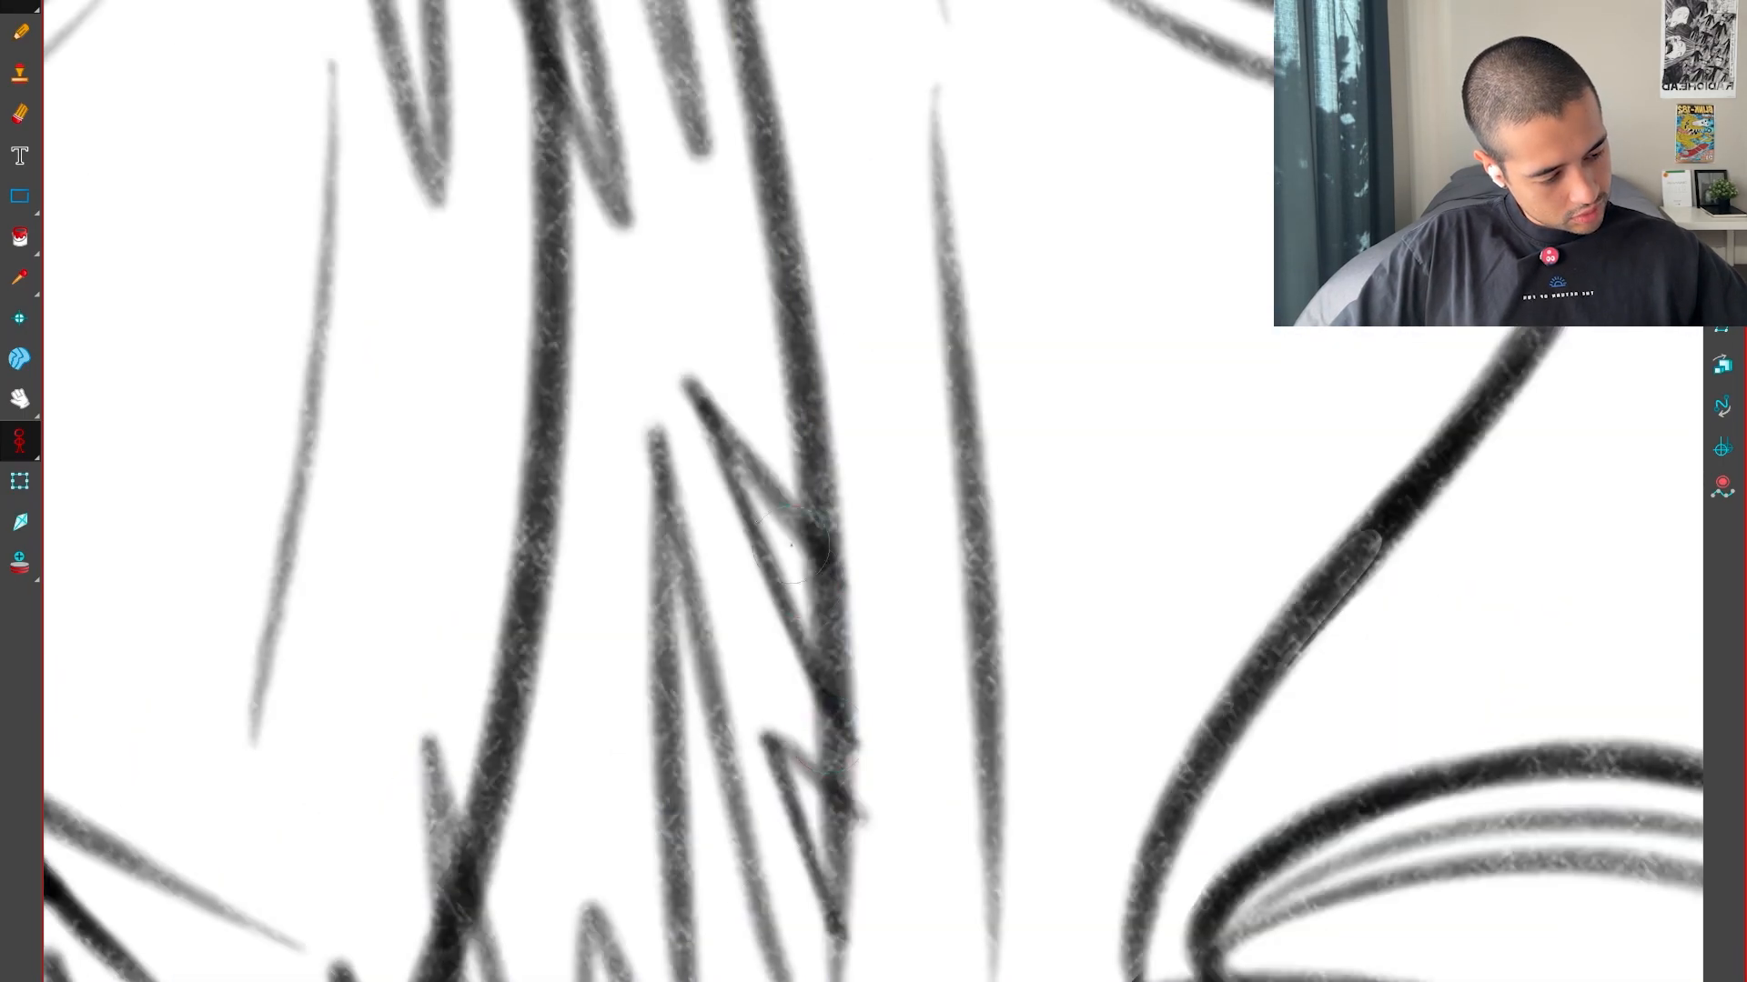
key(g)
key(g)
drag(837, 424, 1034, 725)
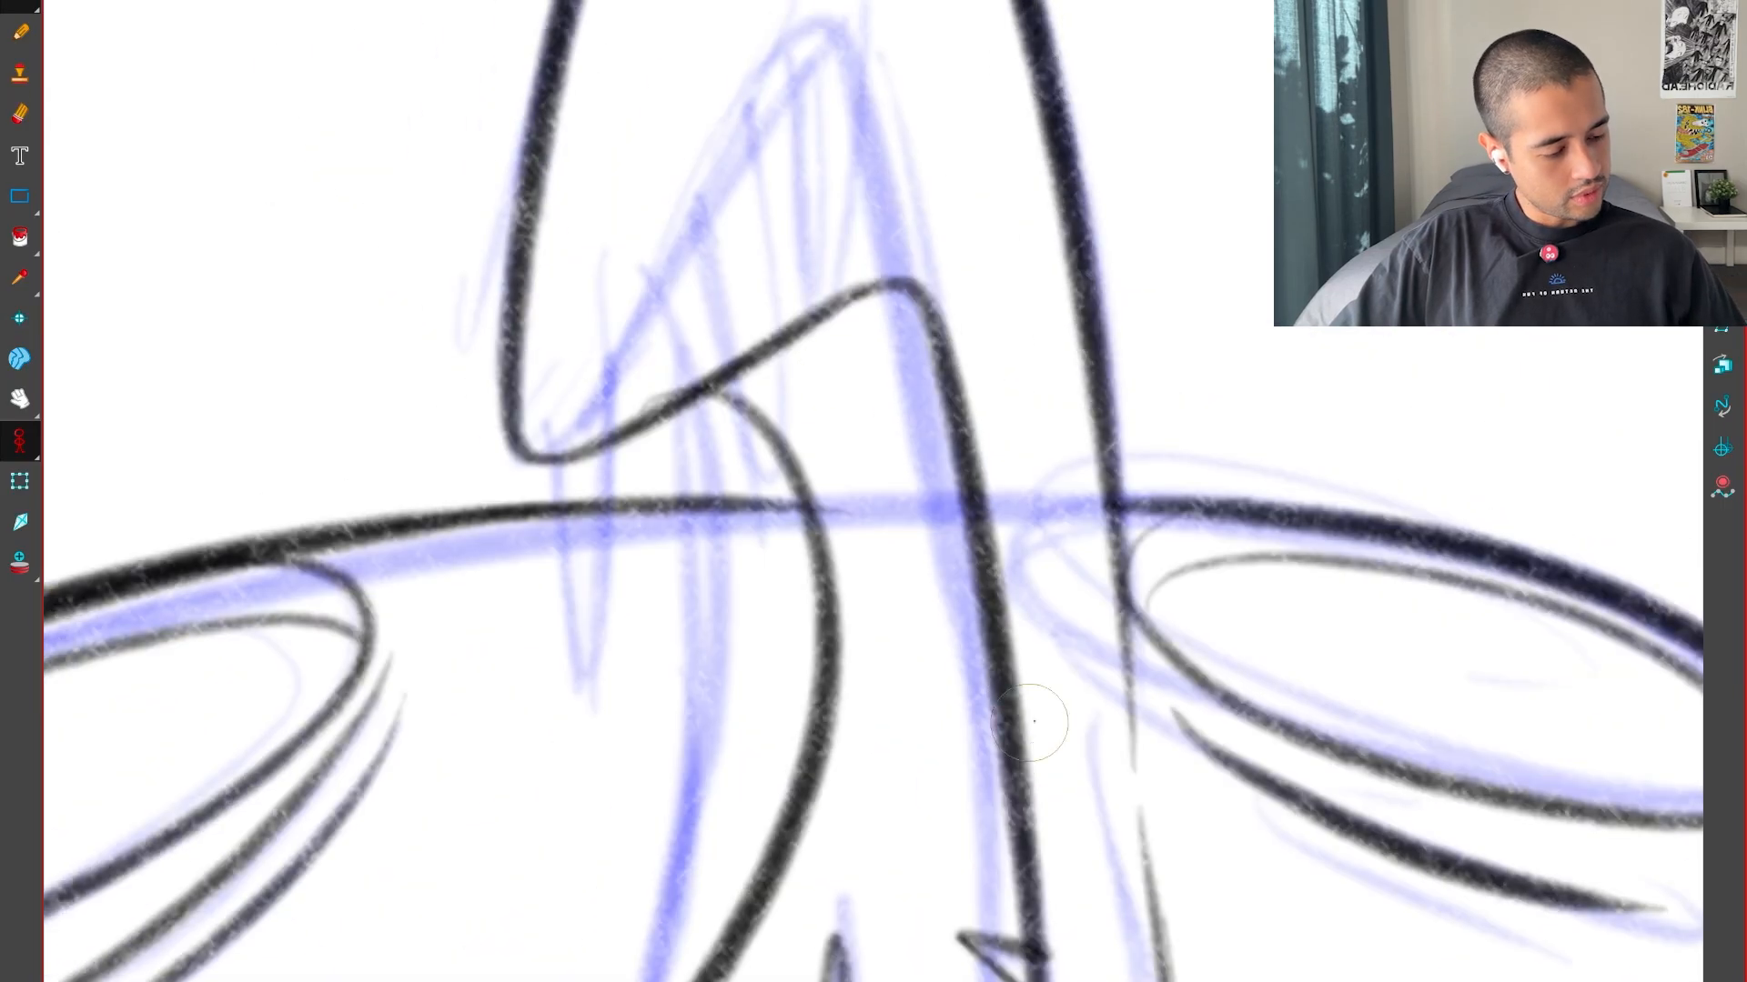
Ink the first tooth hanging from the upper lip near its outer corner, using the neighbouring pose as a guide
key(f)
key(g)
drag(672, 419, 756, 525)
drag(693, 721, 709, 750)
key(f)
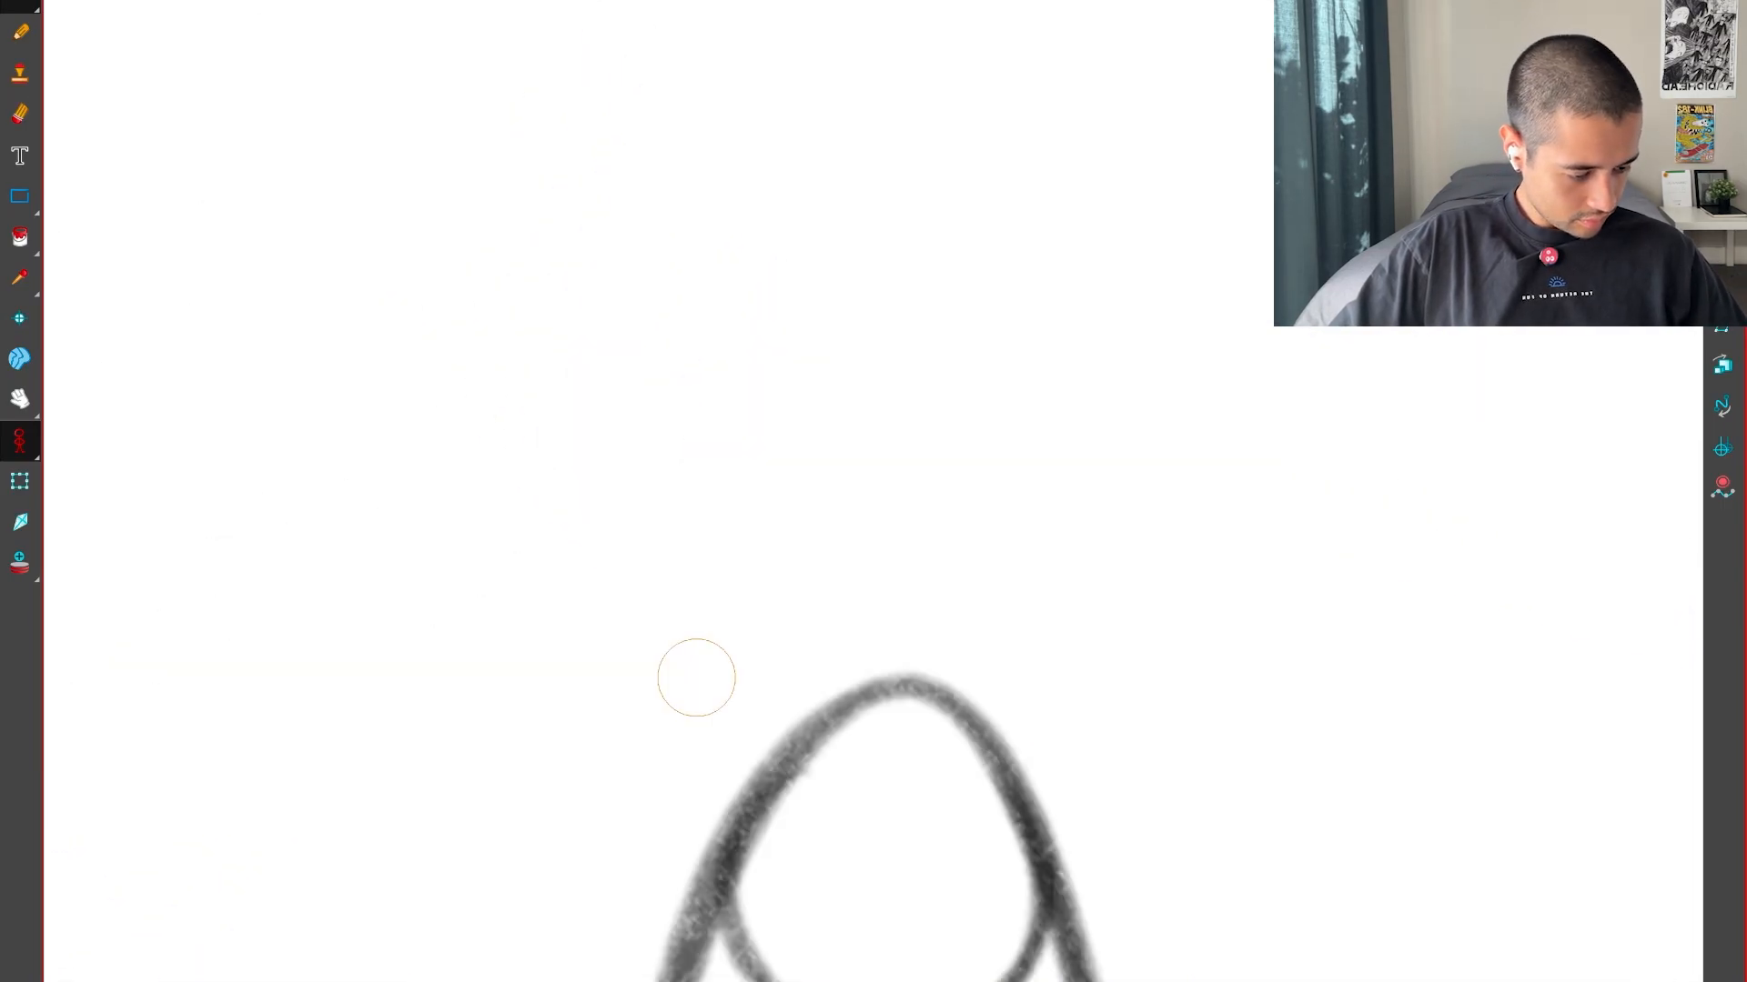
key(g)
key(1)
key(1)
key(f)
drag(896, 543, 916, 233)
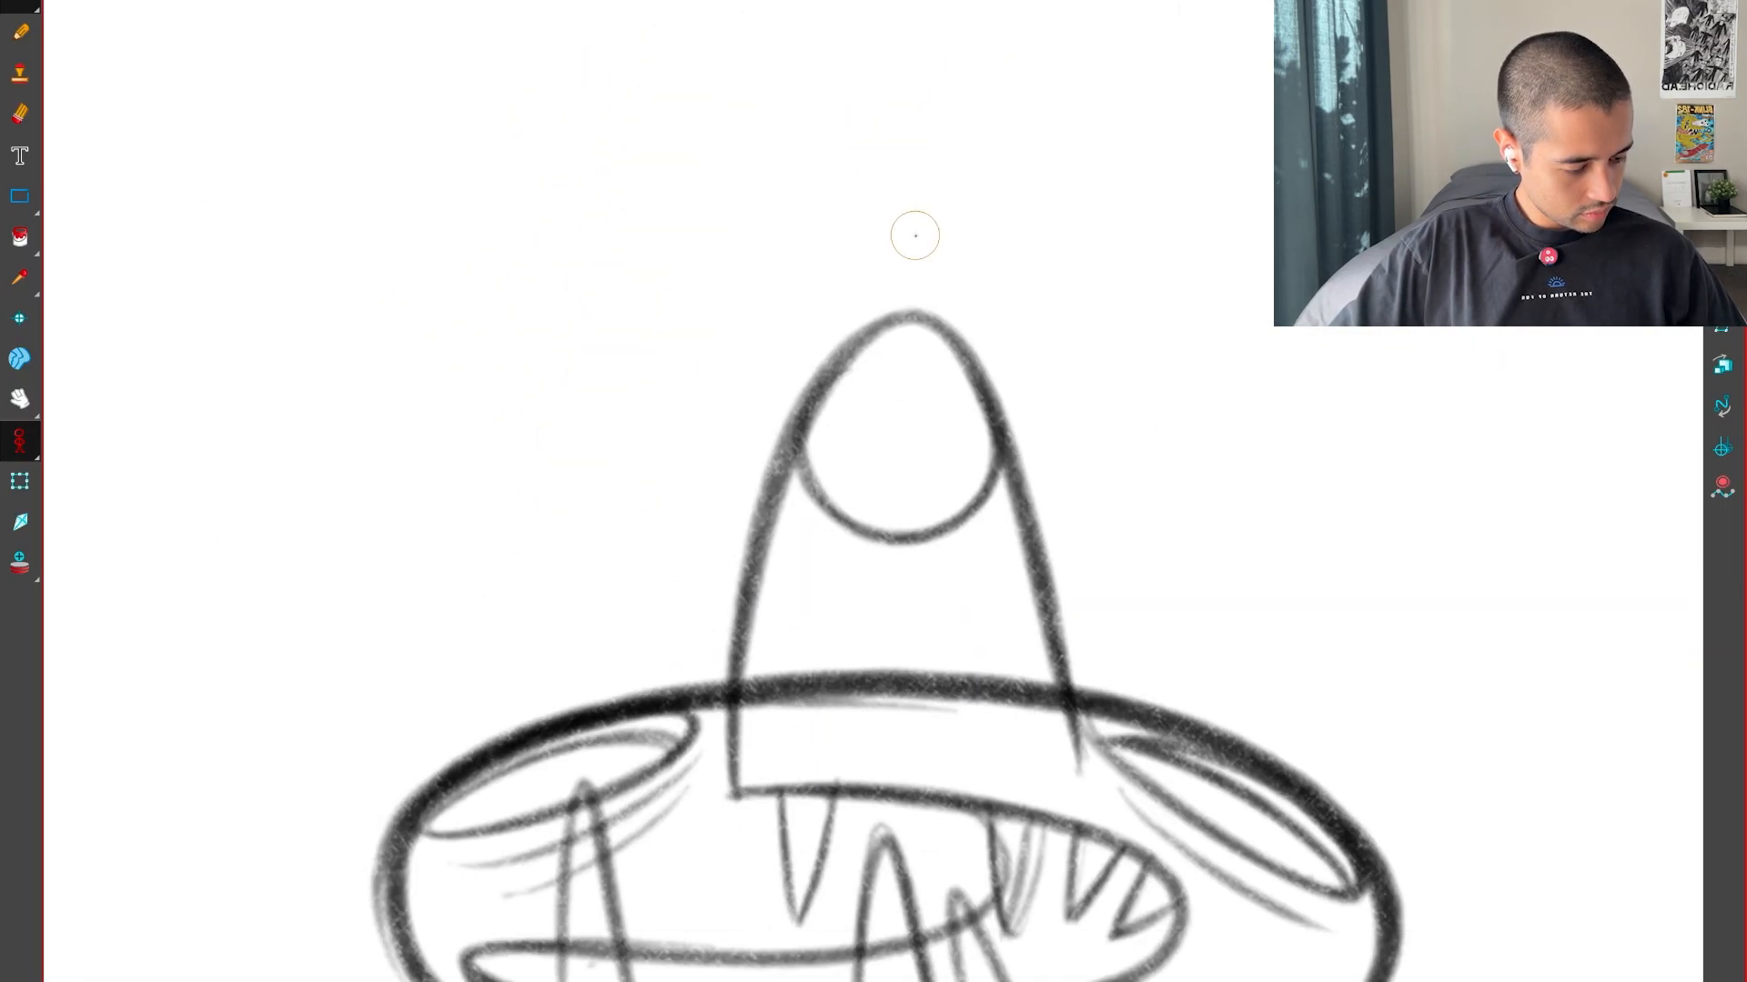
key(g)
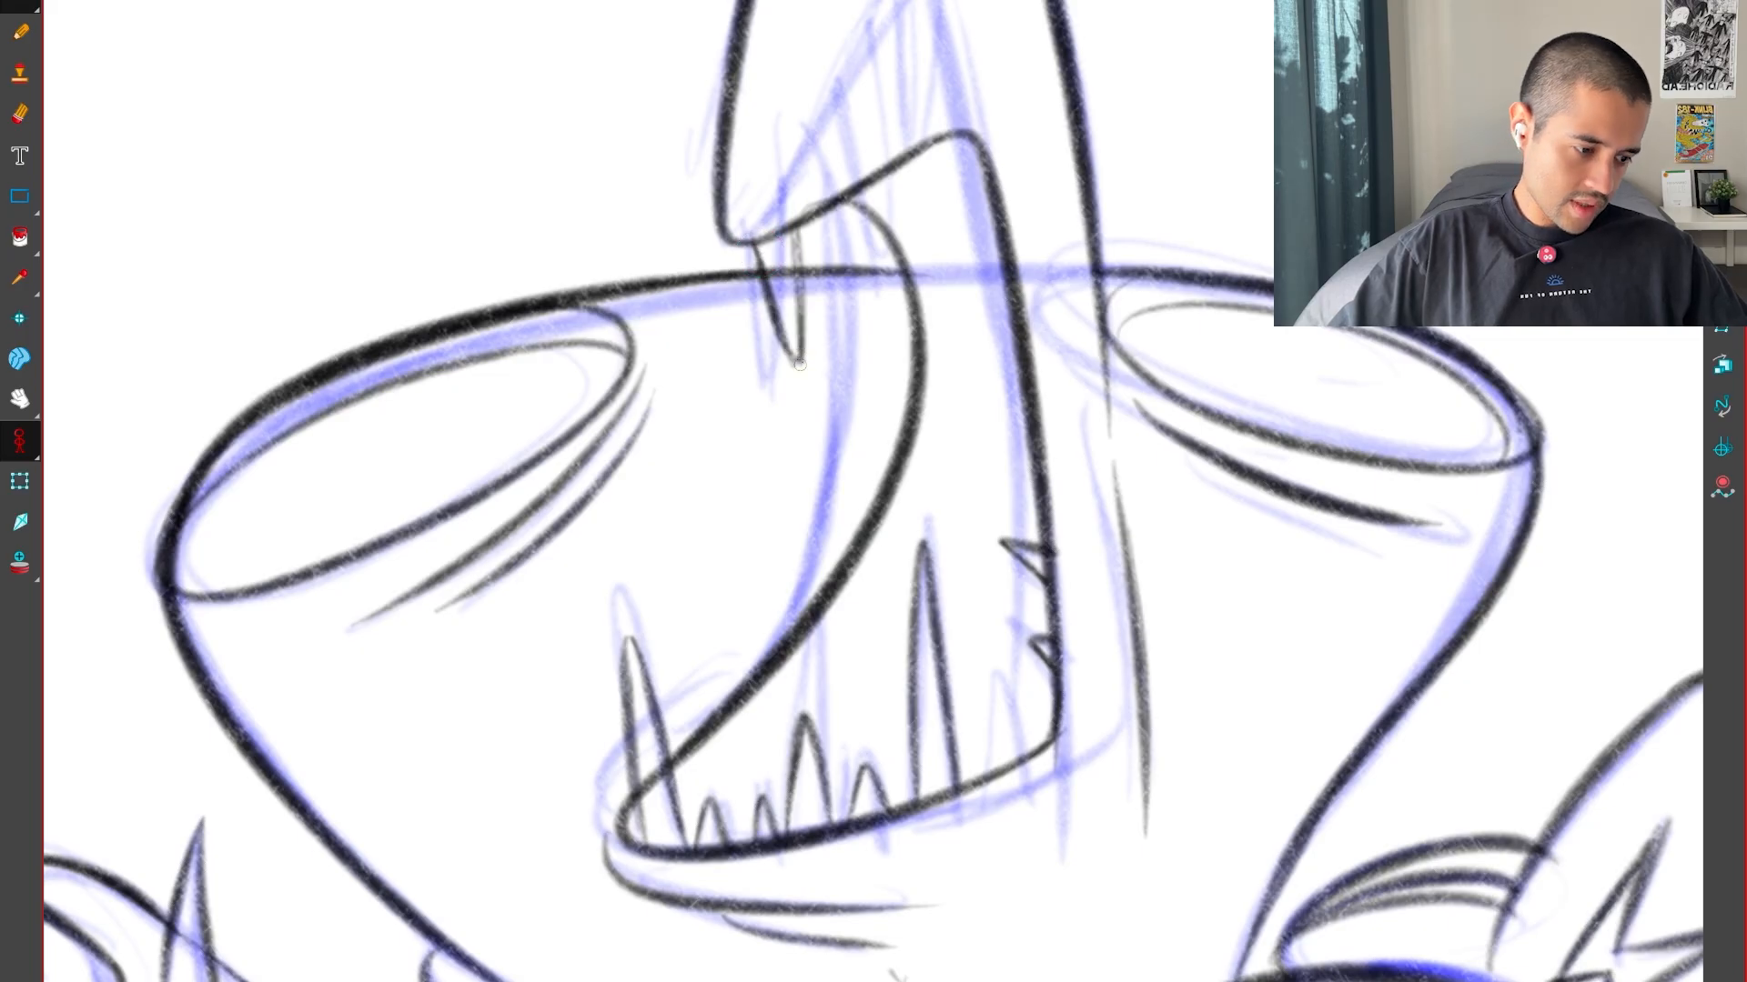
Ink the first side of the second upper tooth where the inner mouth curve meets the lip
key(f)
key(f)
key(f)
key(f)
key(f)
key(f)
key(f)
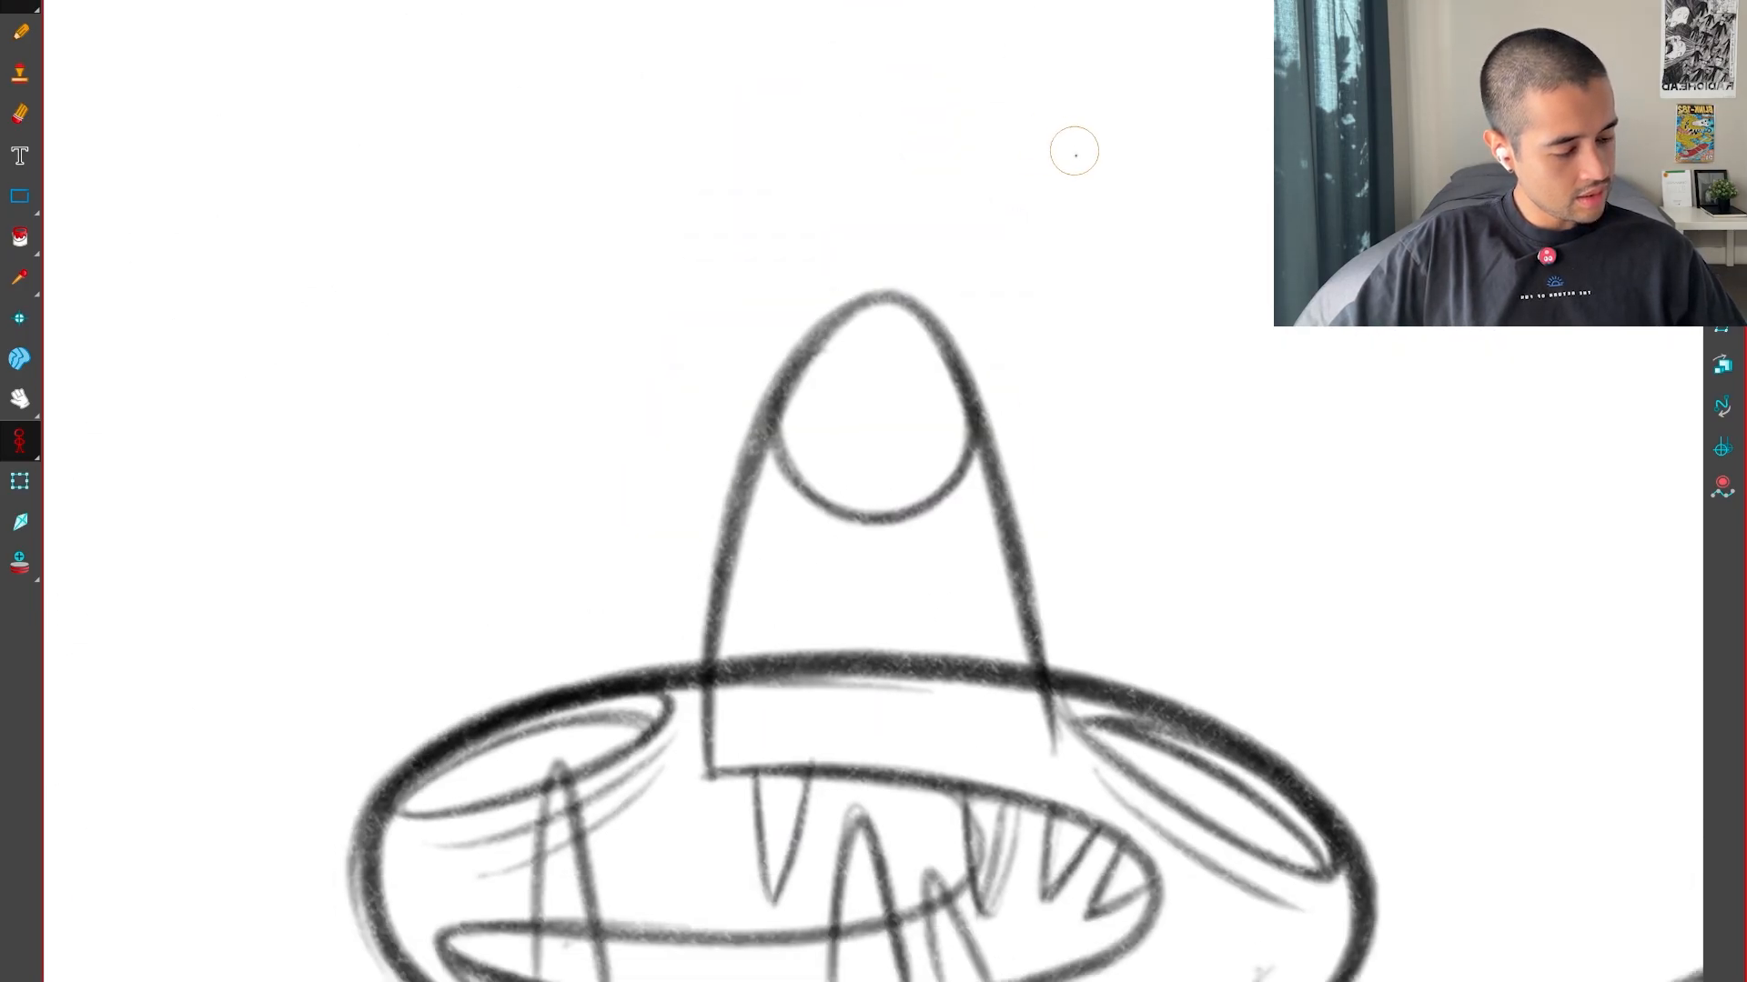
key(g)
key(g)
key(g)
key(g)
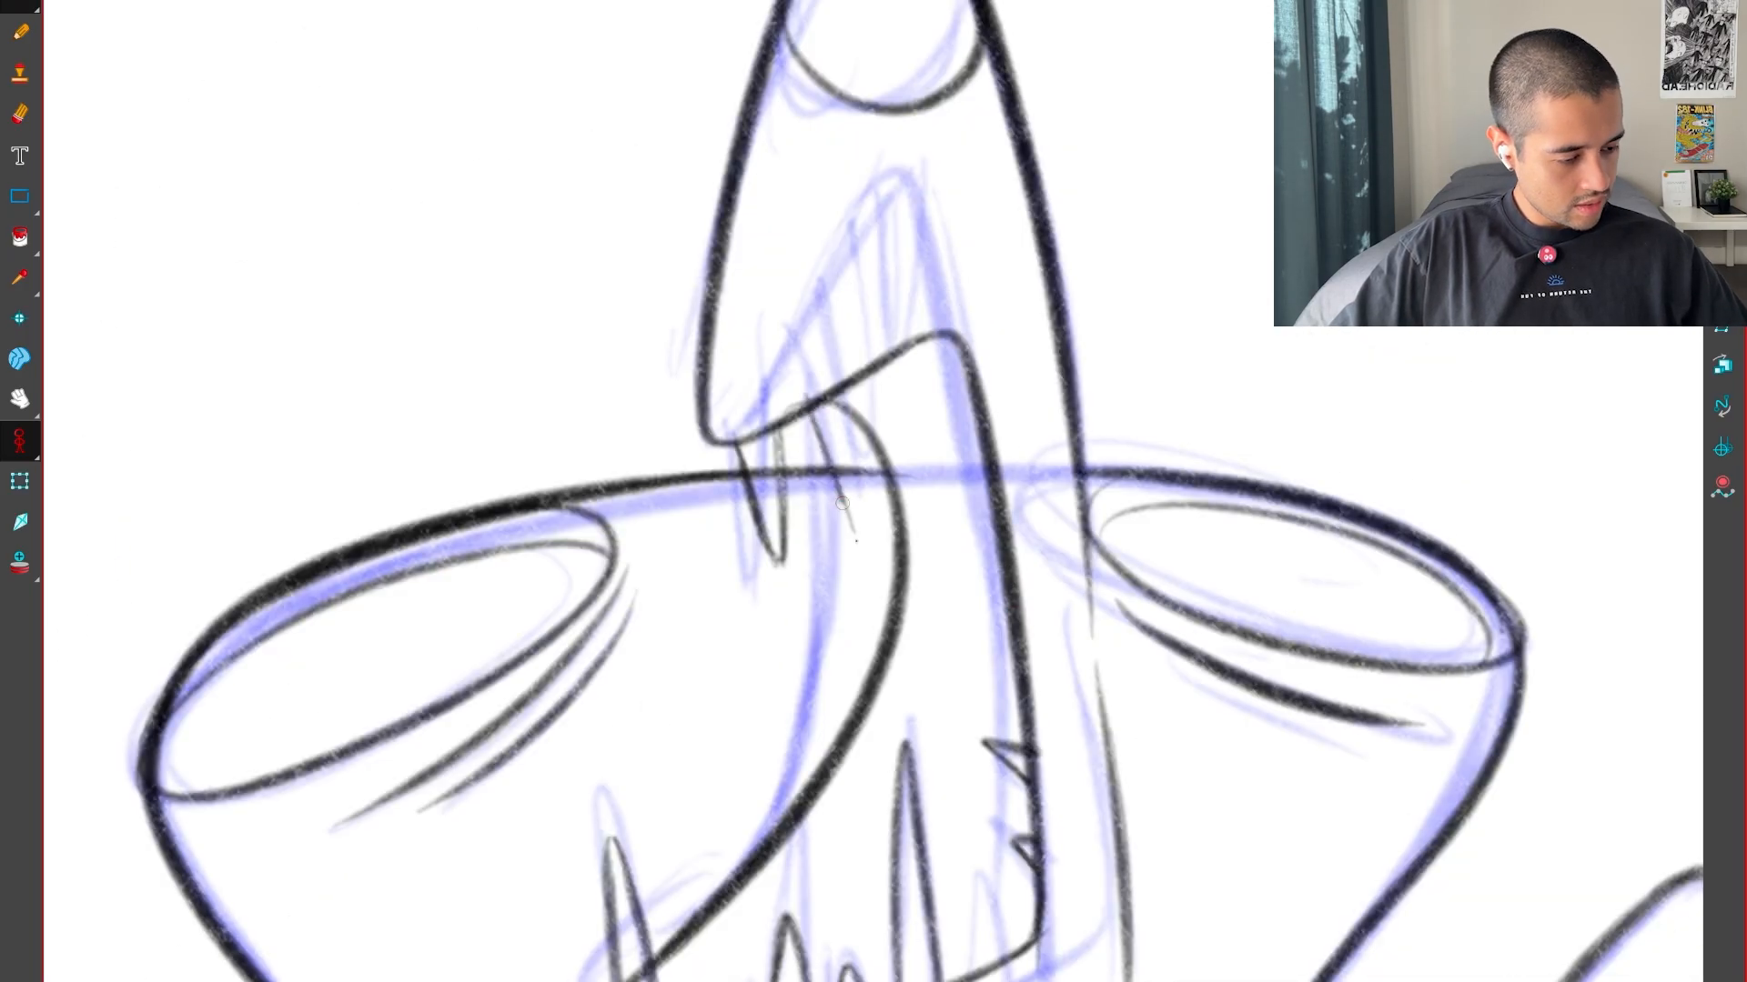
drag(856, 541, 868, 565)
key(f)
key(g)
key(1)
Complete the second upper tooth and compare it with the neighbouring pose
key(f)
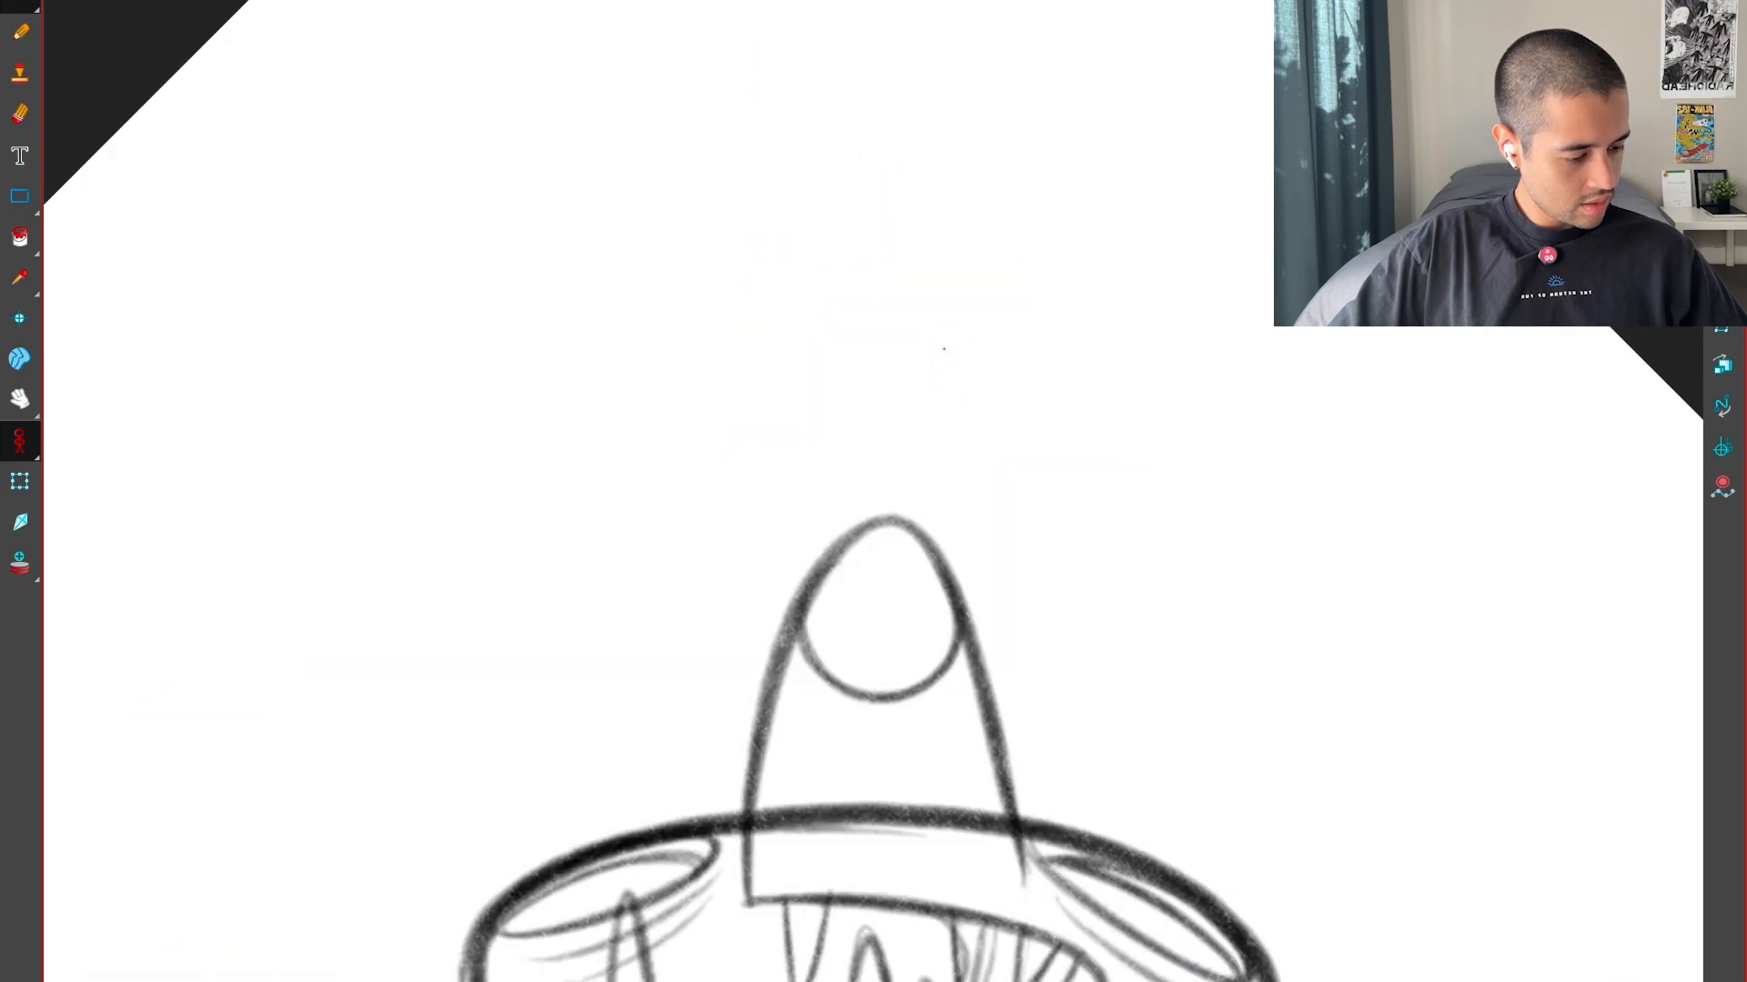
key(g)
key(f)
key(f)
key(g)
key(g)
key(g)
key(f)
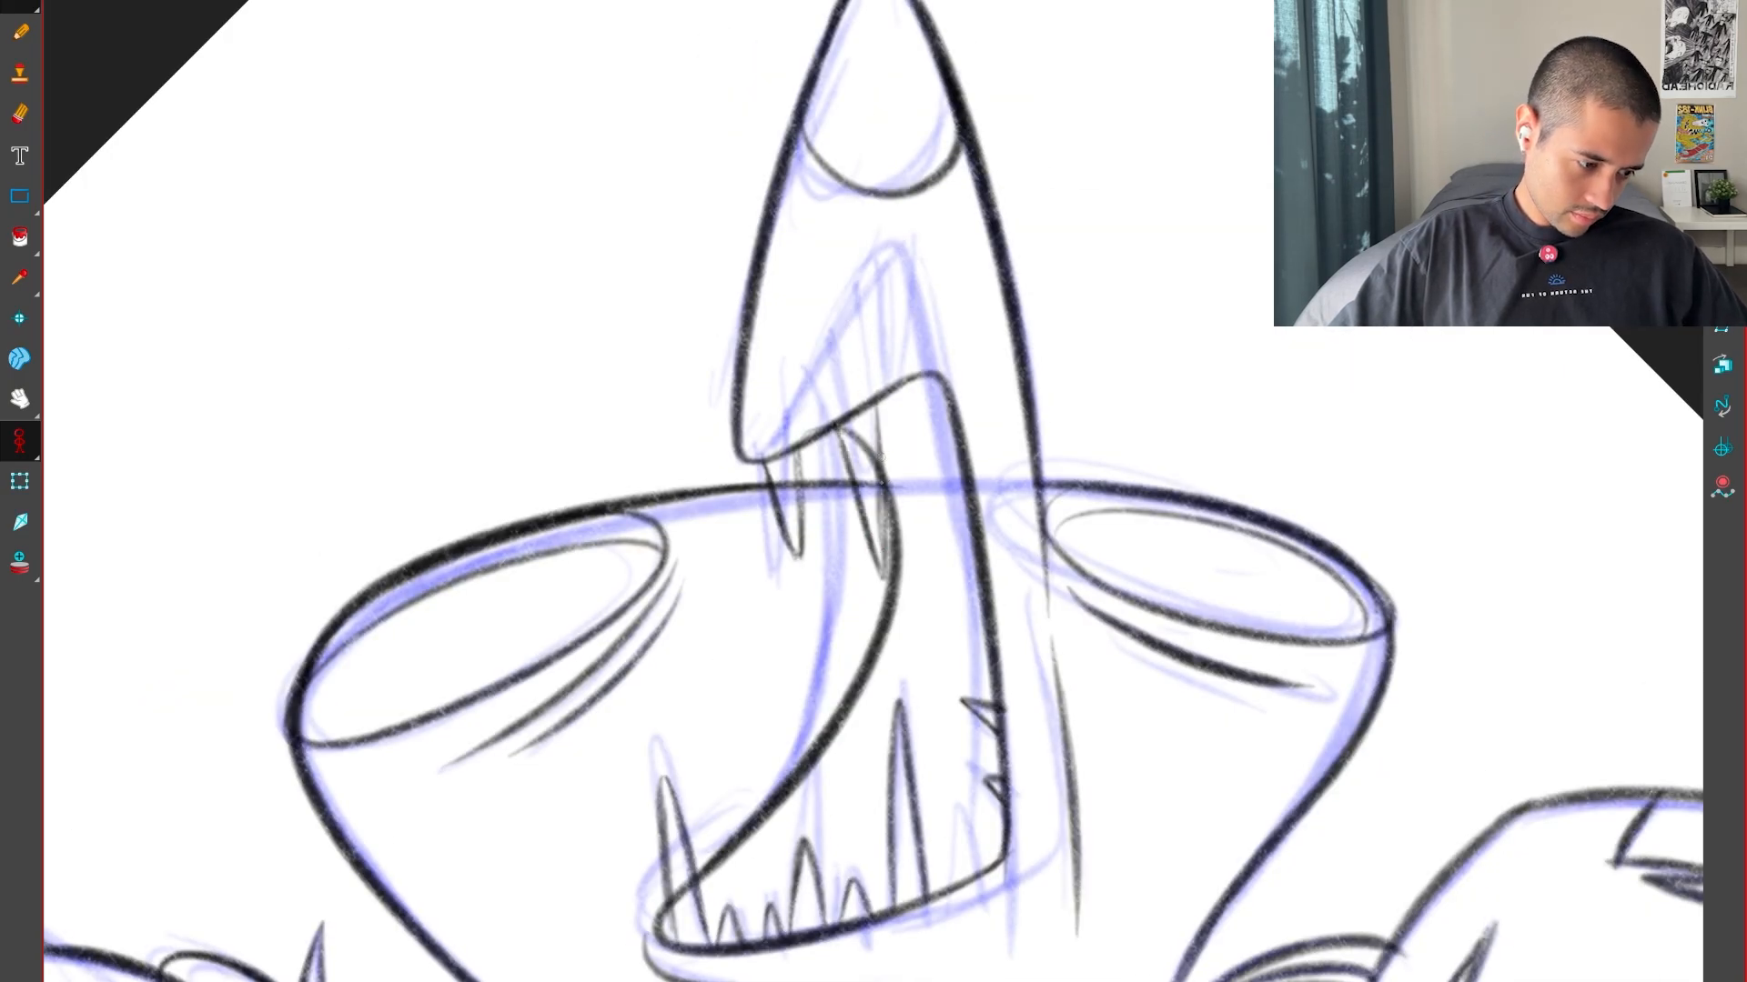
Ink the third upper tooth beneath the peak of the upper lip
key(f)
key(g)
key(g)
key(f)
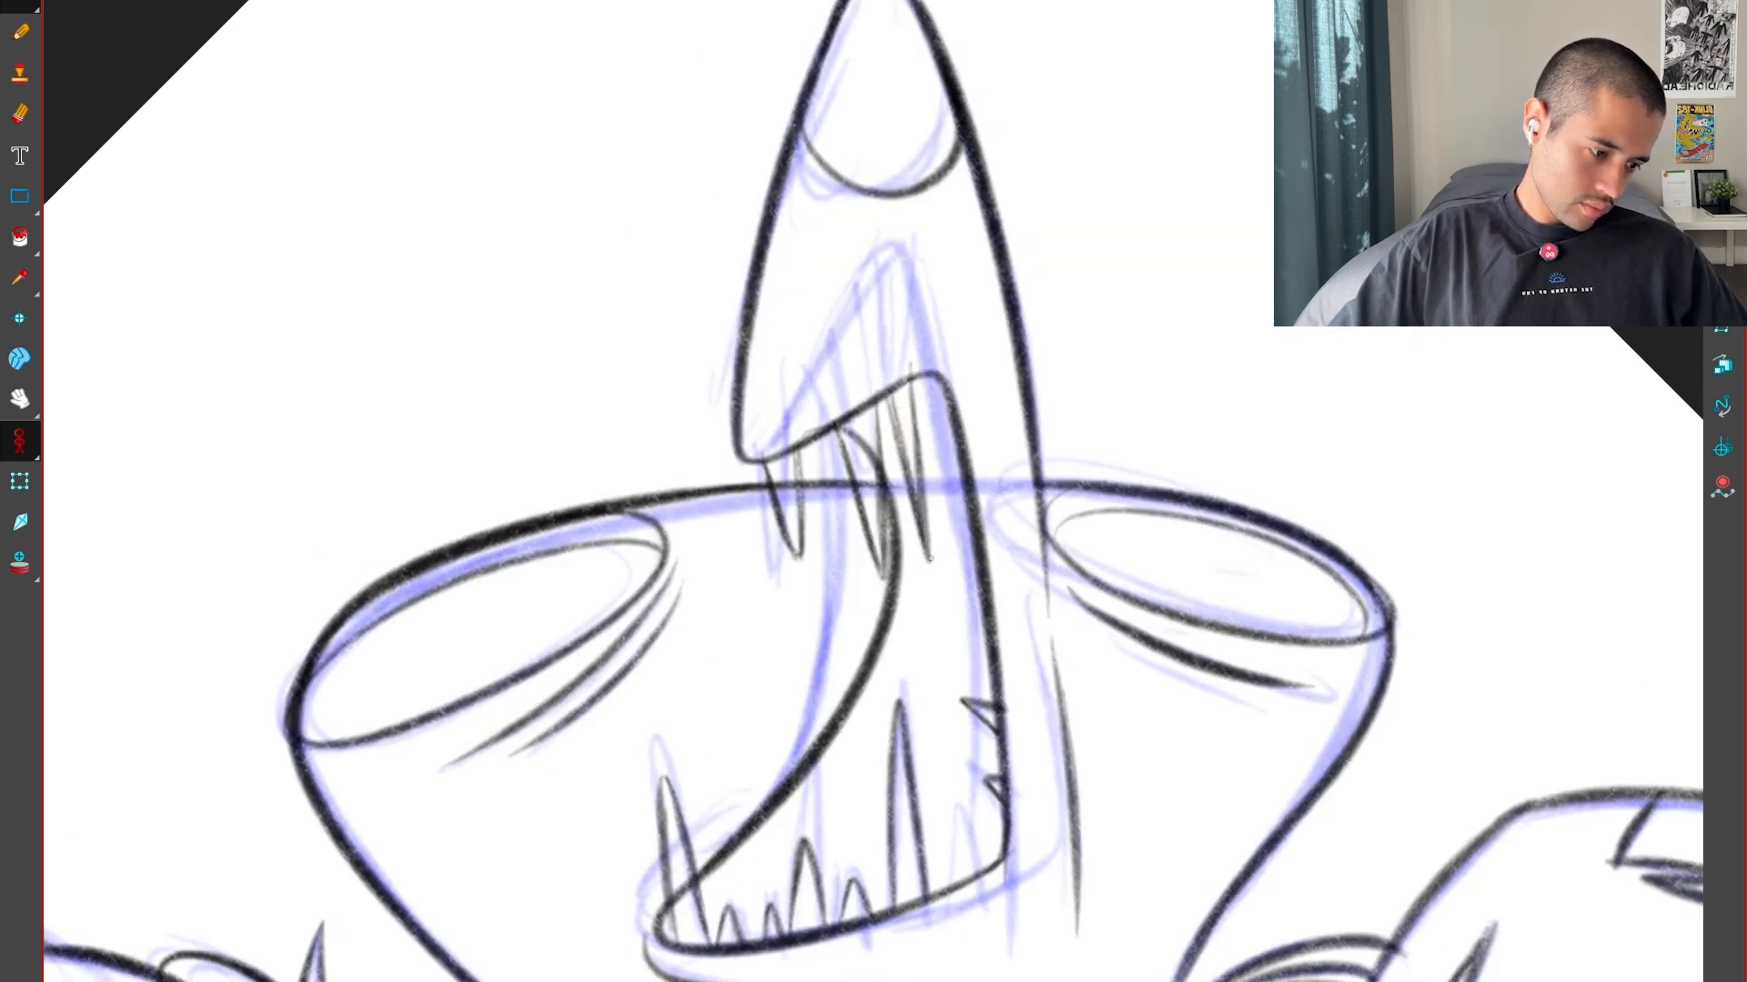
Ink the thin crease curve alongside the mouth's inner edge, checking it against the neighbouring pose
key(f)
key(g)
key(g)
scroll(936, 448, down, 3)
key(f)
key(f)
key(g)
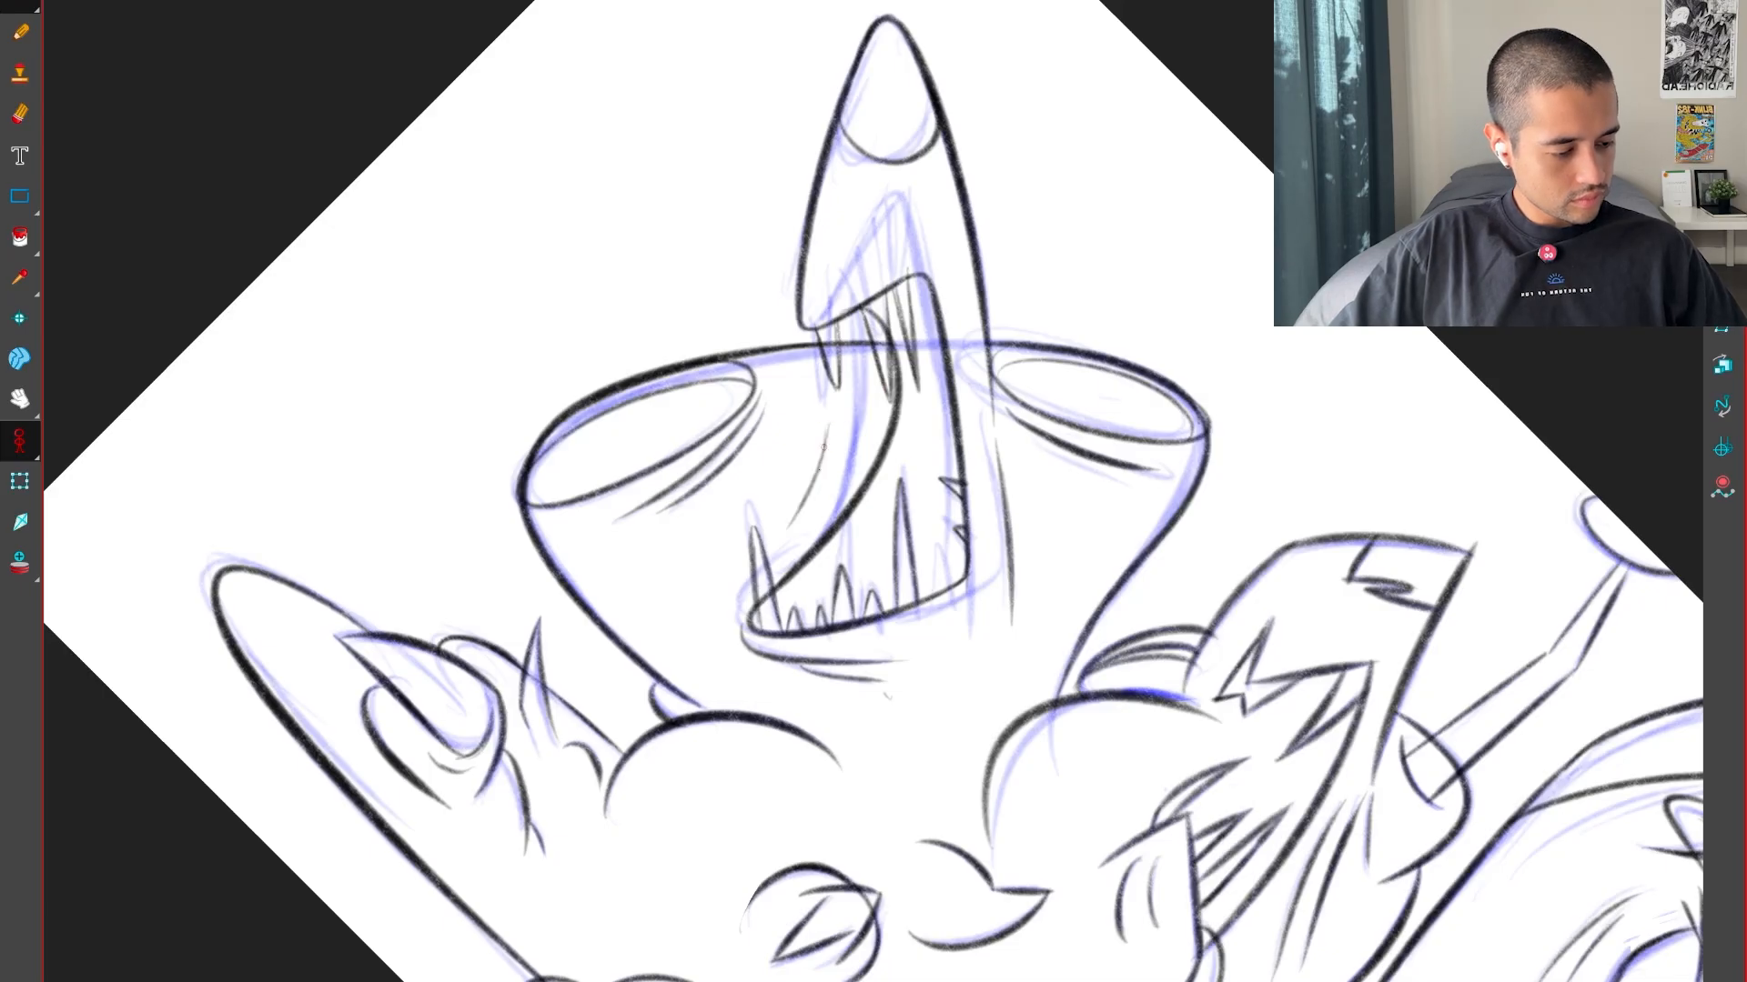
Compare the inked mouth and teeth with the neighbouring poses
key(f)
key(g)
key(g)
key(f)
key(f)
key(g)
Straighten the canvas and hide the blue rough so only the black line drawing shows
key(shift+x)
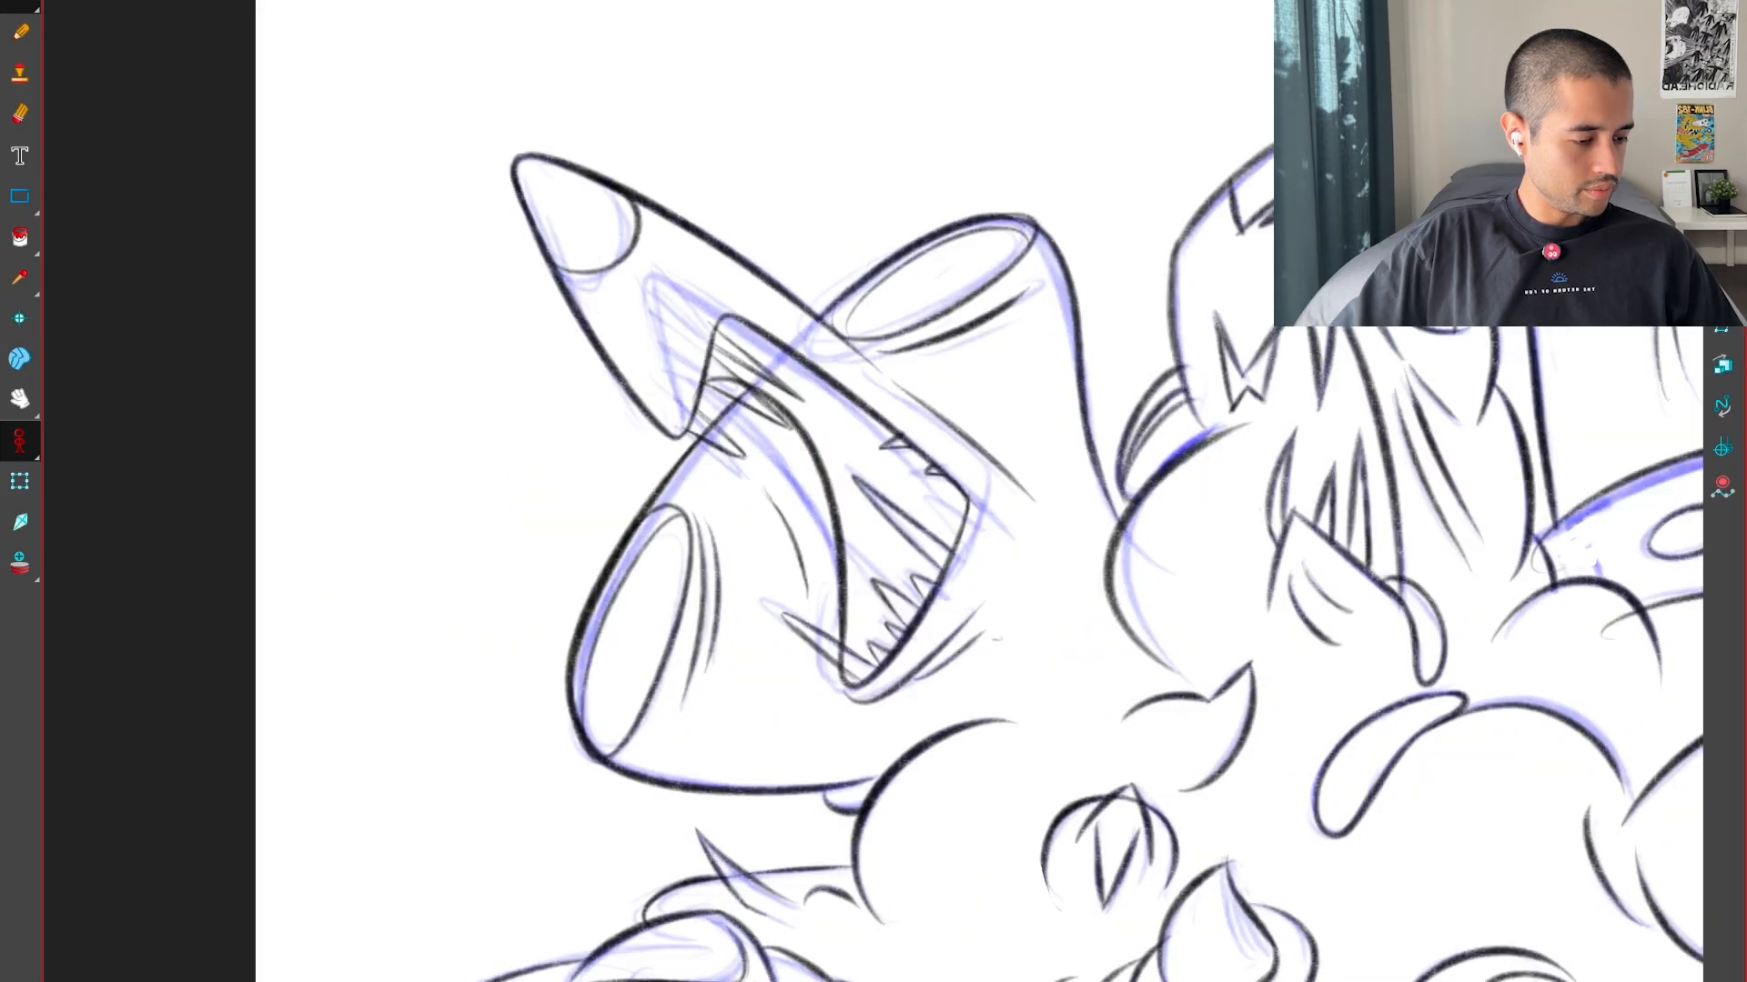
scroll(558, 593, down, 2)
click(1481, 371)
key(Escape)
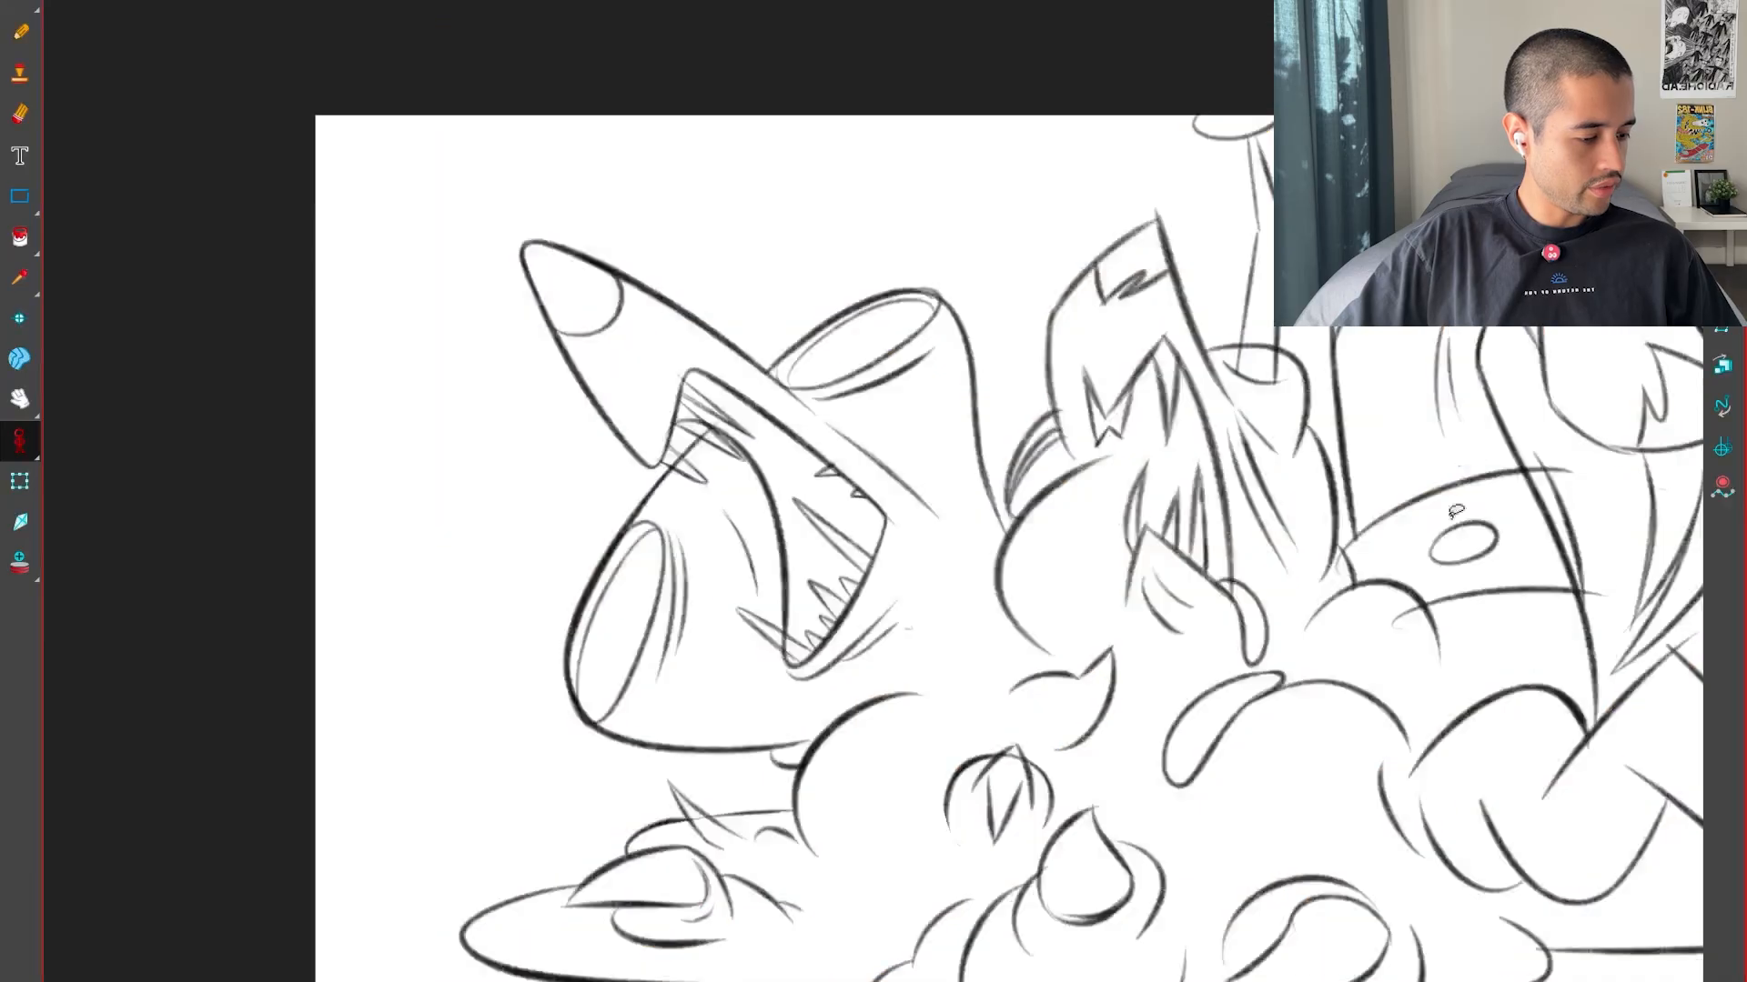
Compare the whole line drawing at frame 19 with the key poses before and after it
scroll(1577, 655, down, 2)
drag(1577, 655, 1237, 620)
key(g)
key(f)
key(f)
key(g)
key(g)
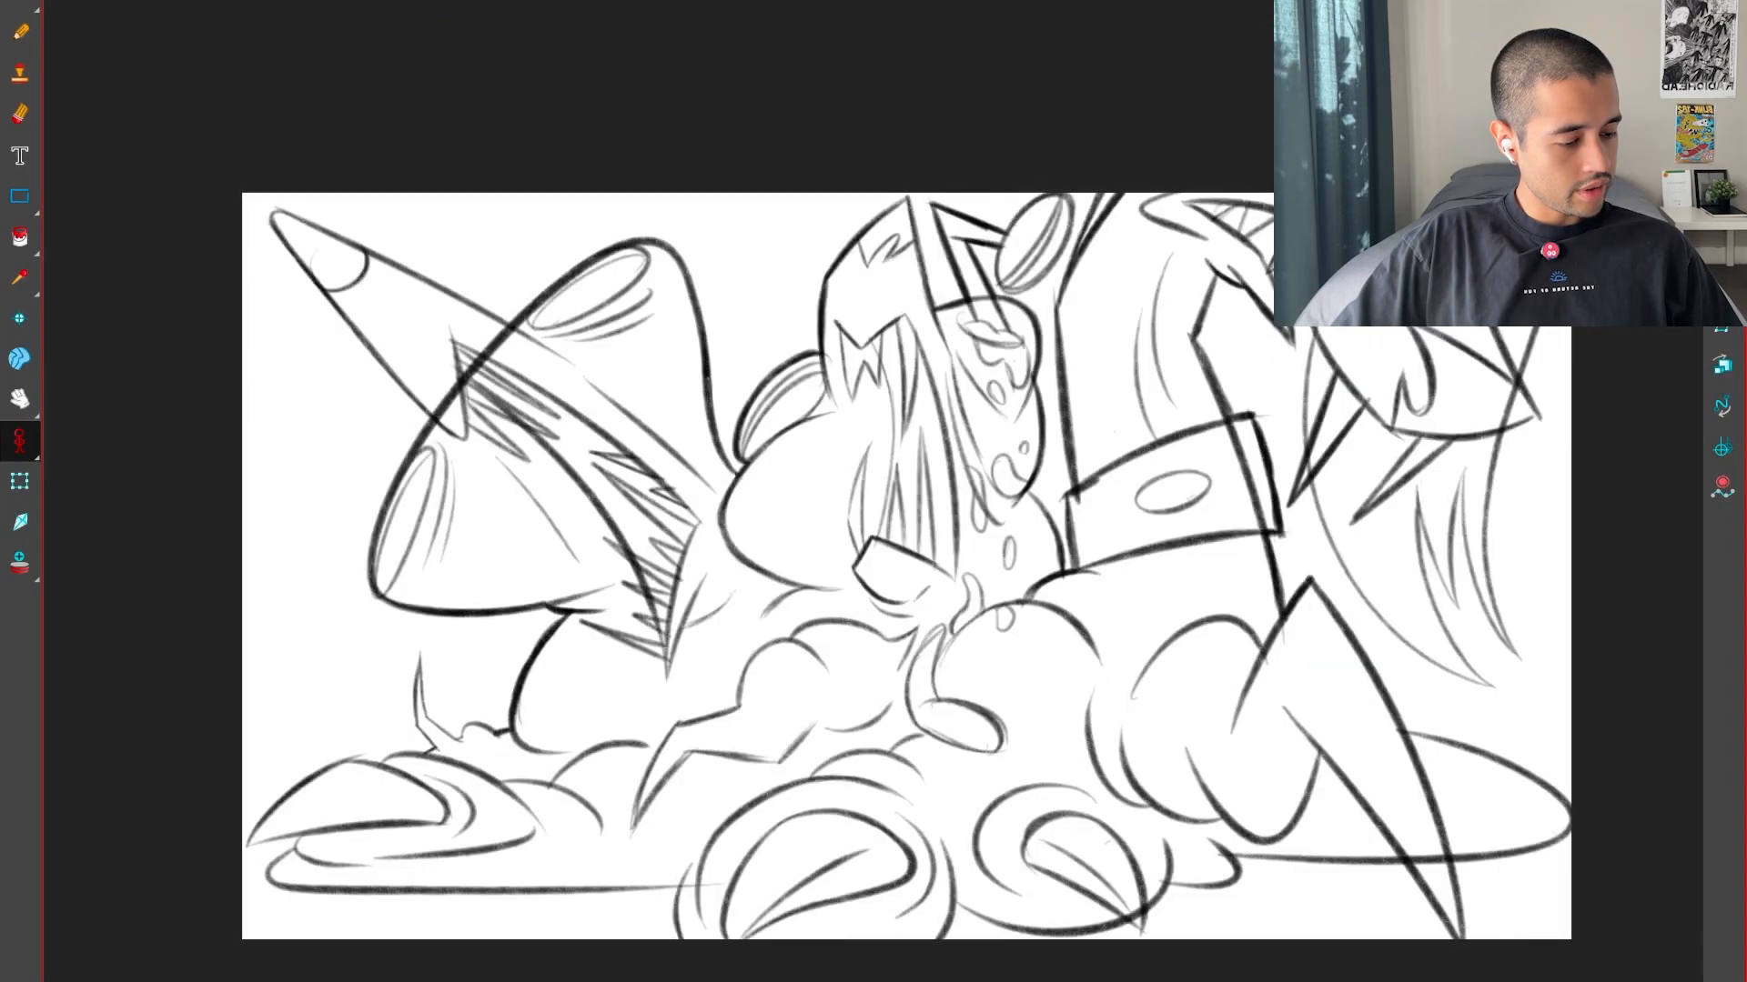
key(f)
key(f)
key(g)
key(g)
key(f)
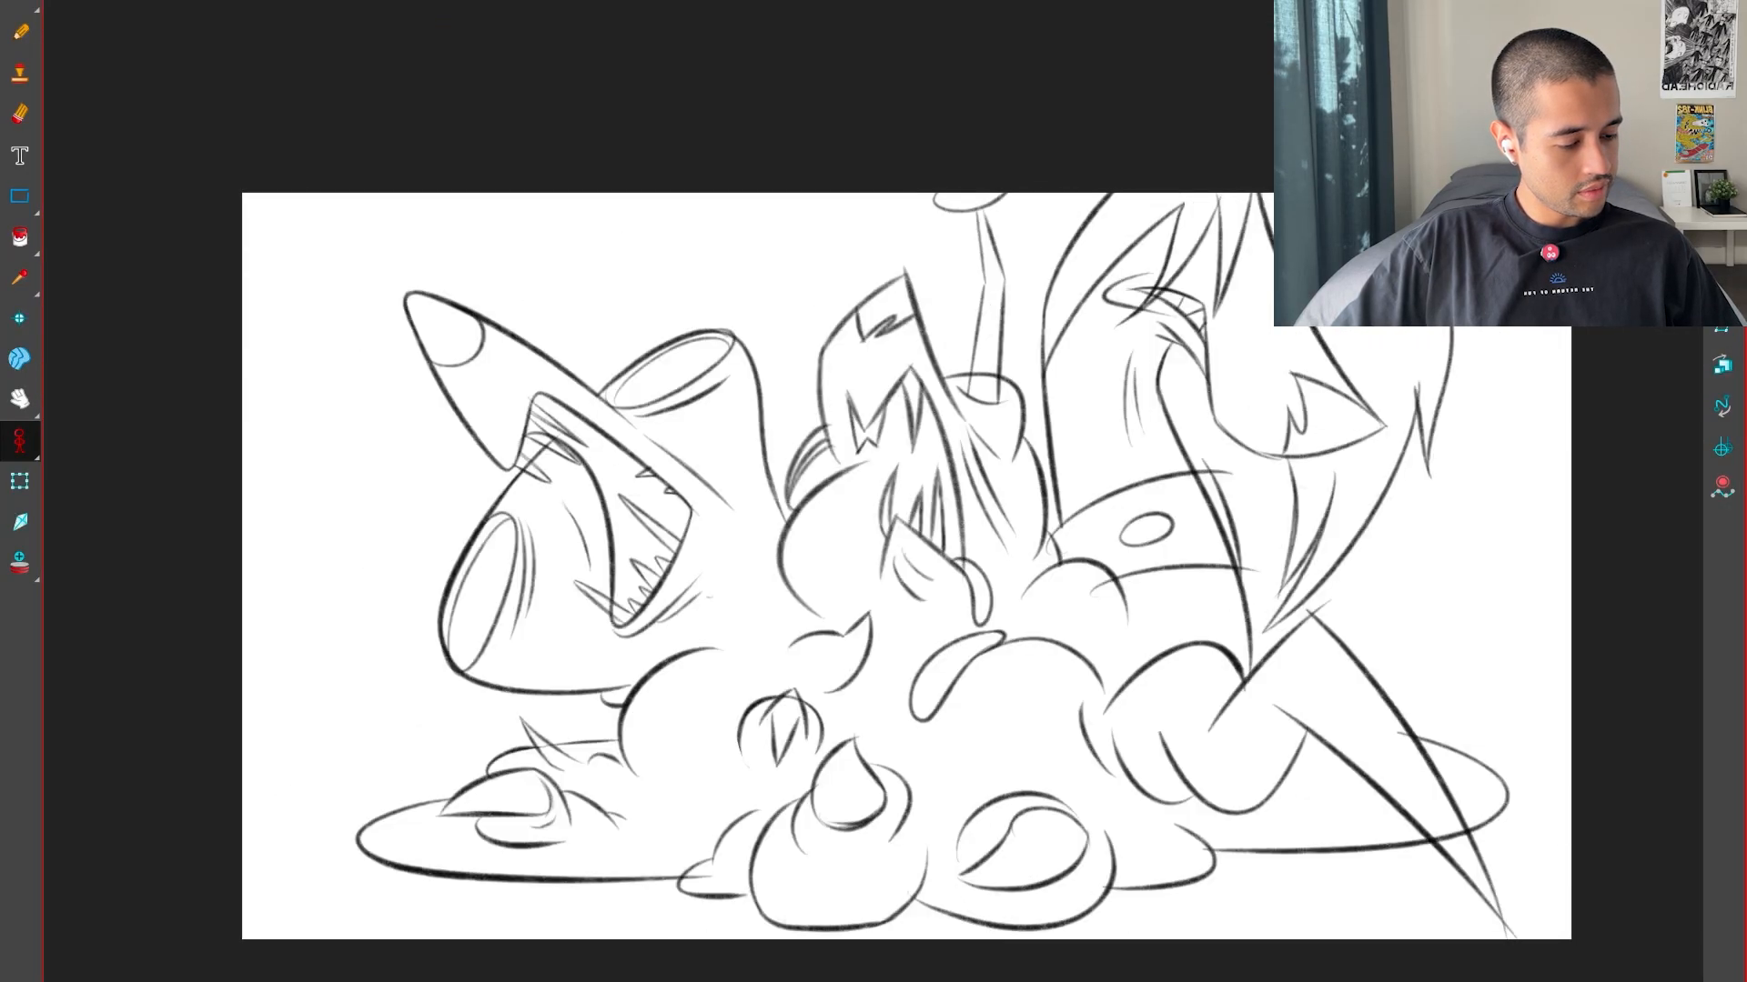
key(g)
key(g)
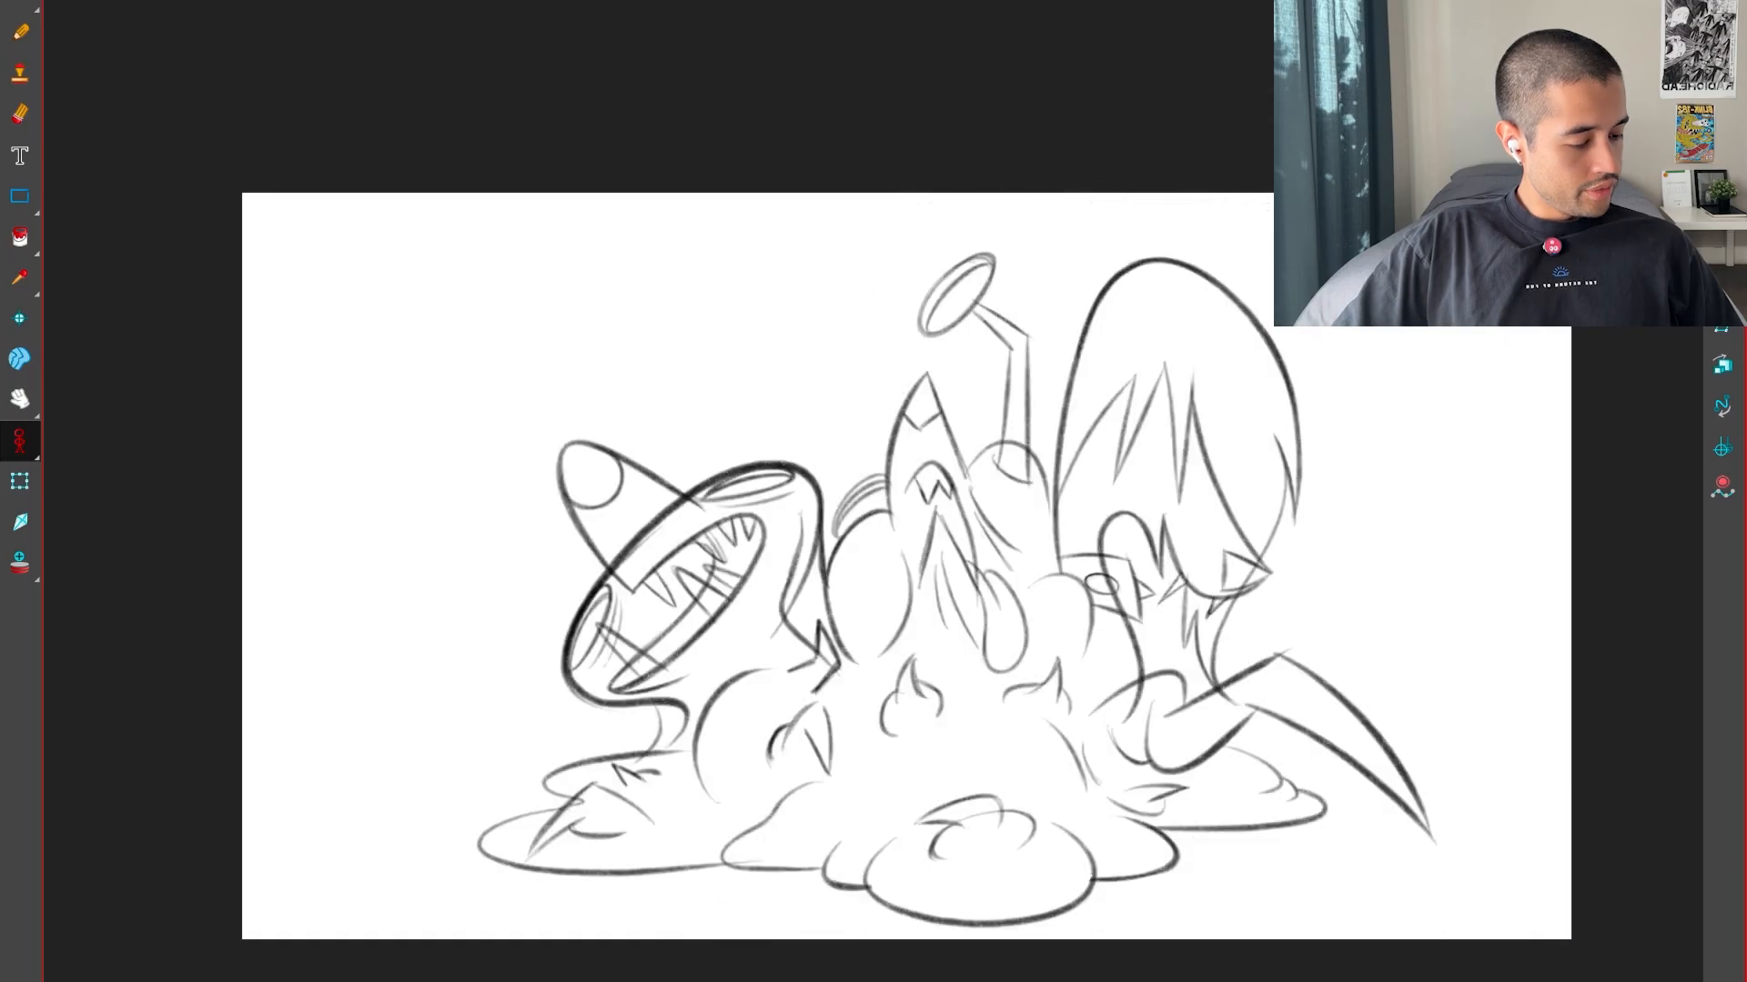
key(f)
key(f)
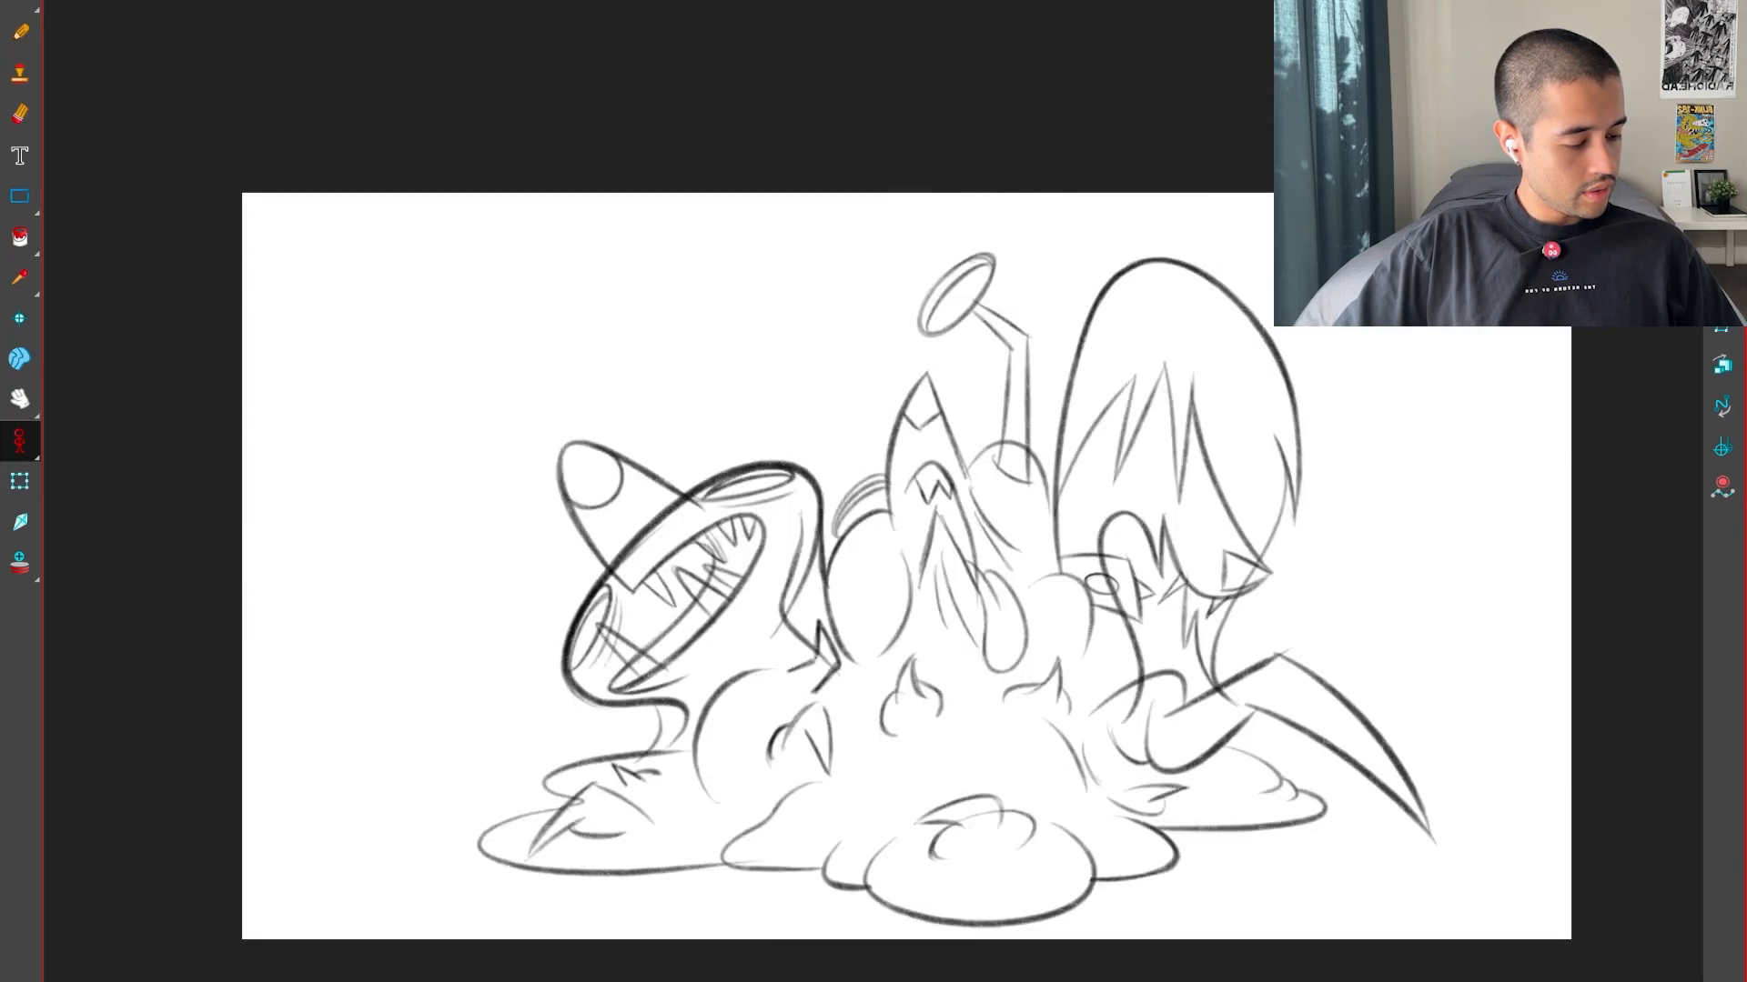
key(g)
Add a small curved line at the base of the central little horn in frame 1's key pose
key(2)
key(f)
drag(1022, 768, 1107, 571)
key(2)
key(2)
key(2)
key(2)
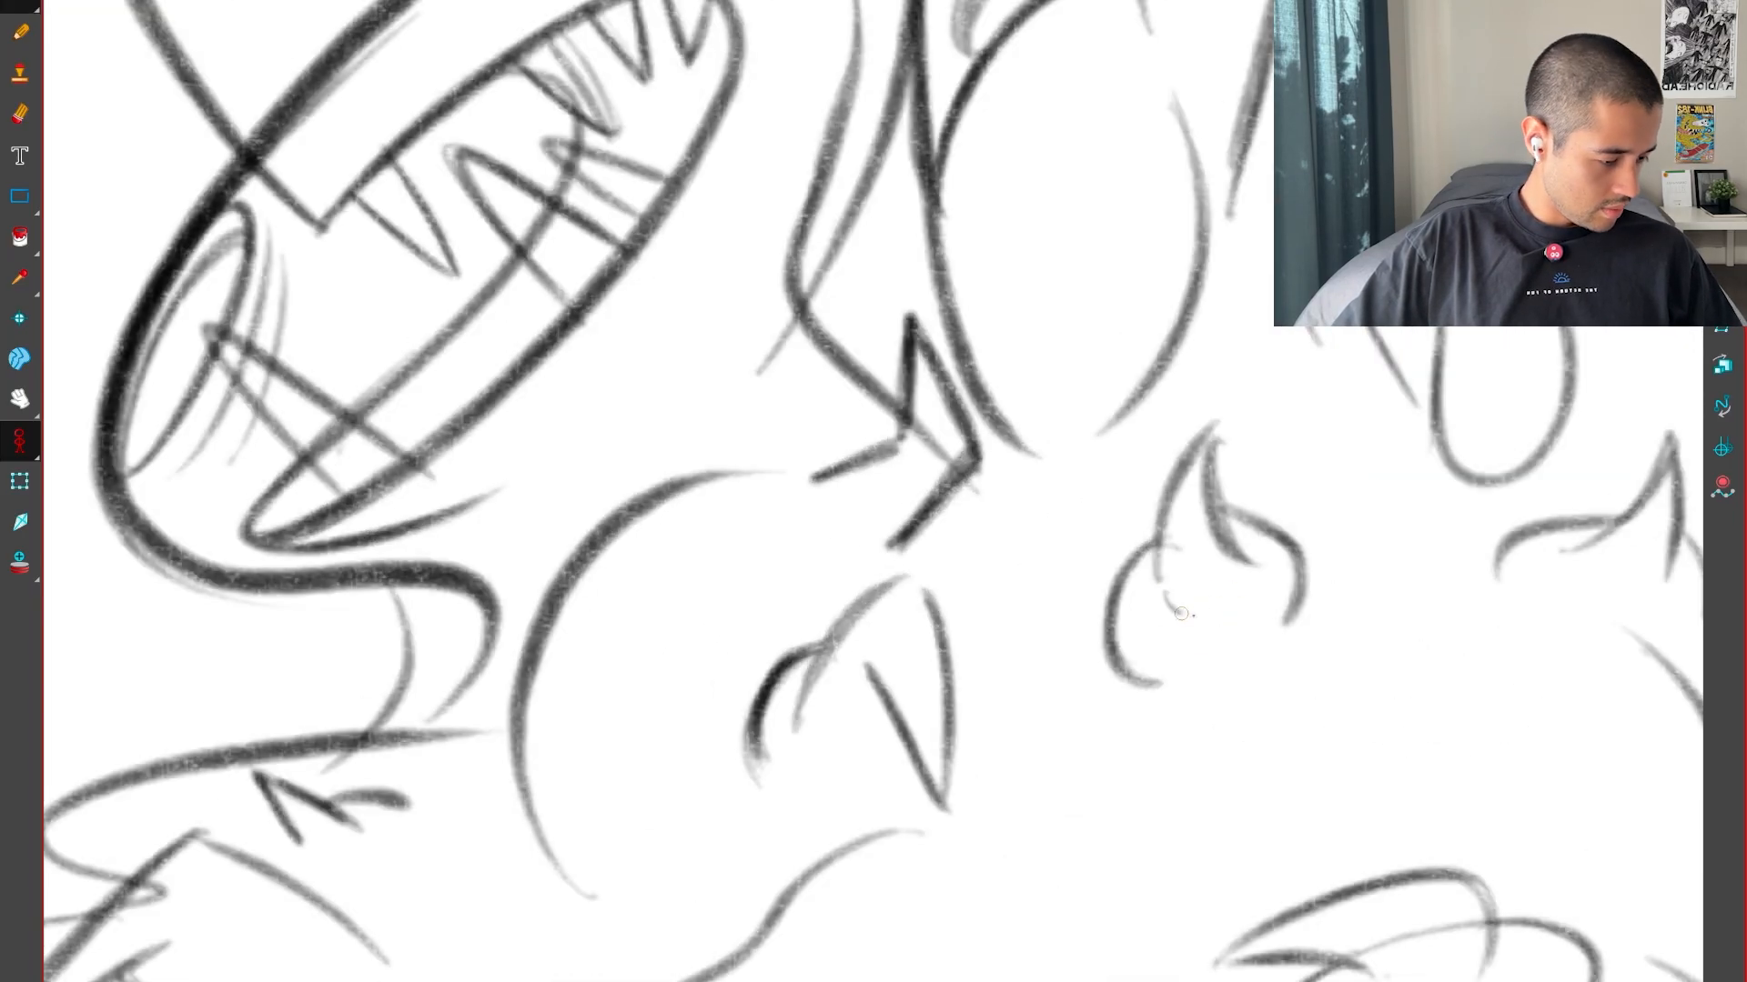
key(1)
key(1)
key(1)
key(1)
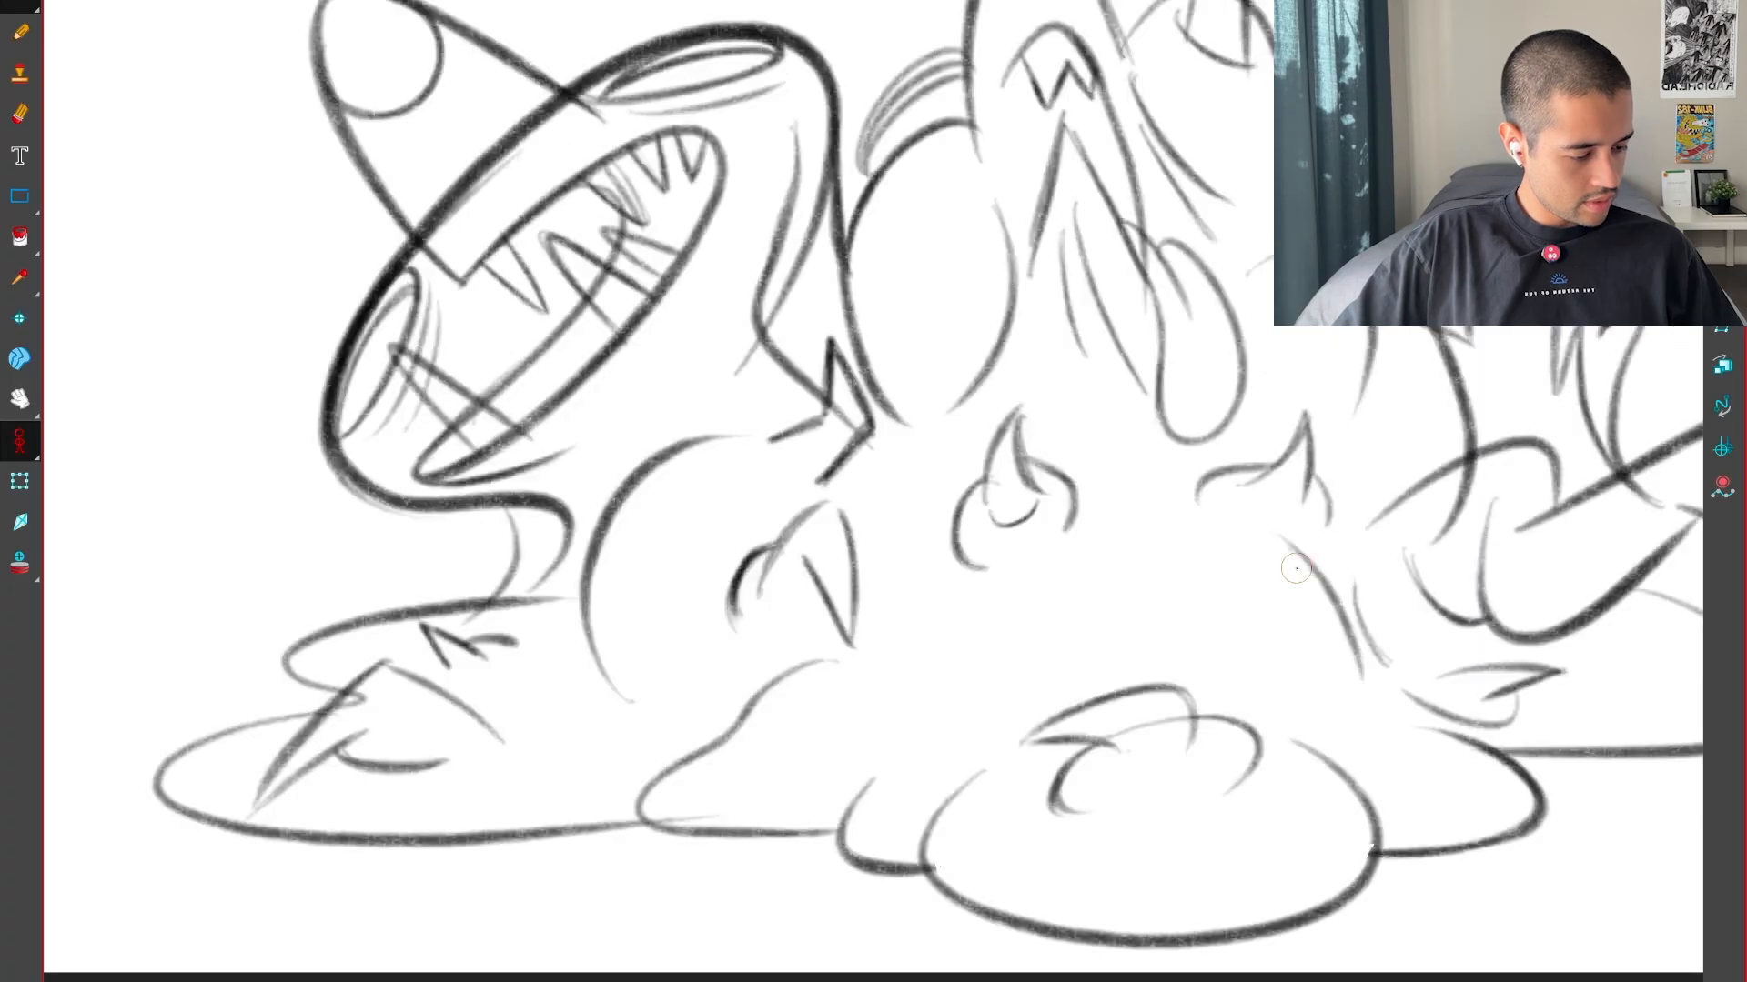
key(g)
key(f)
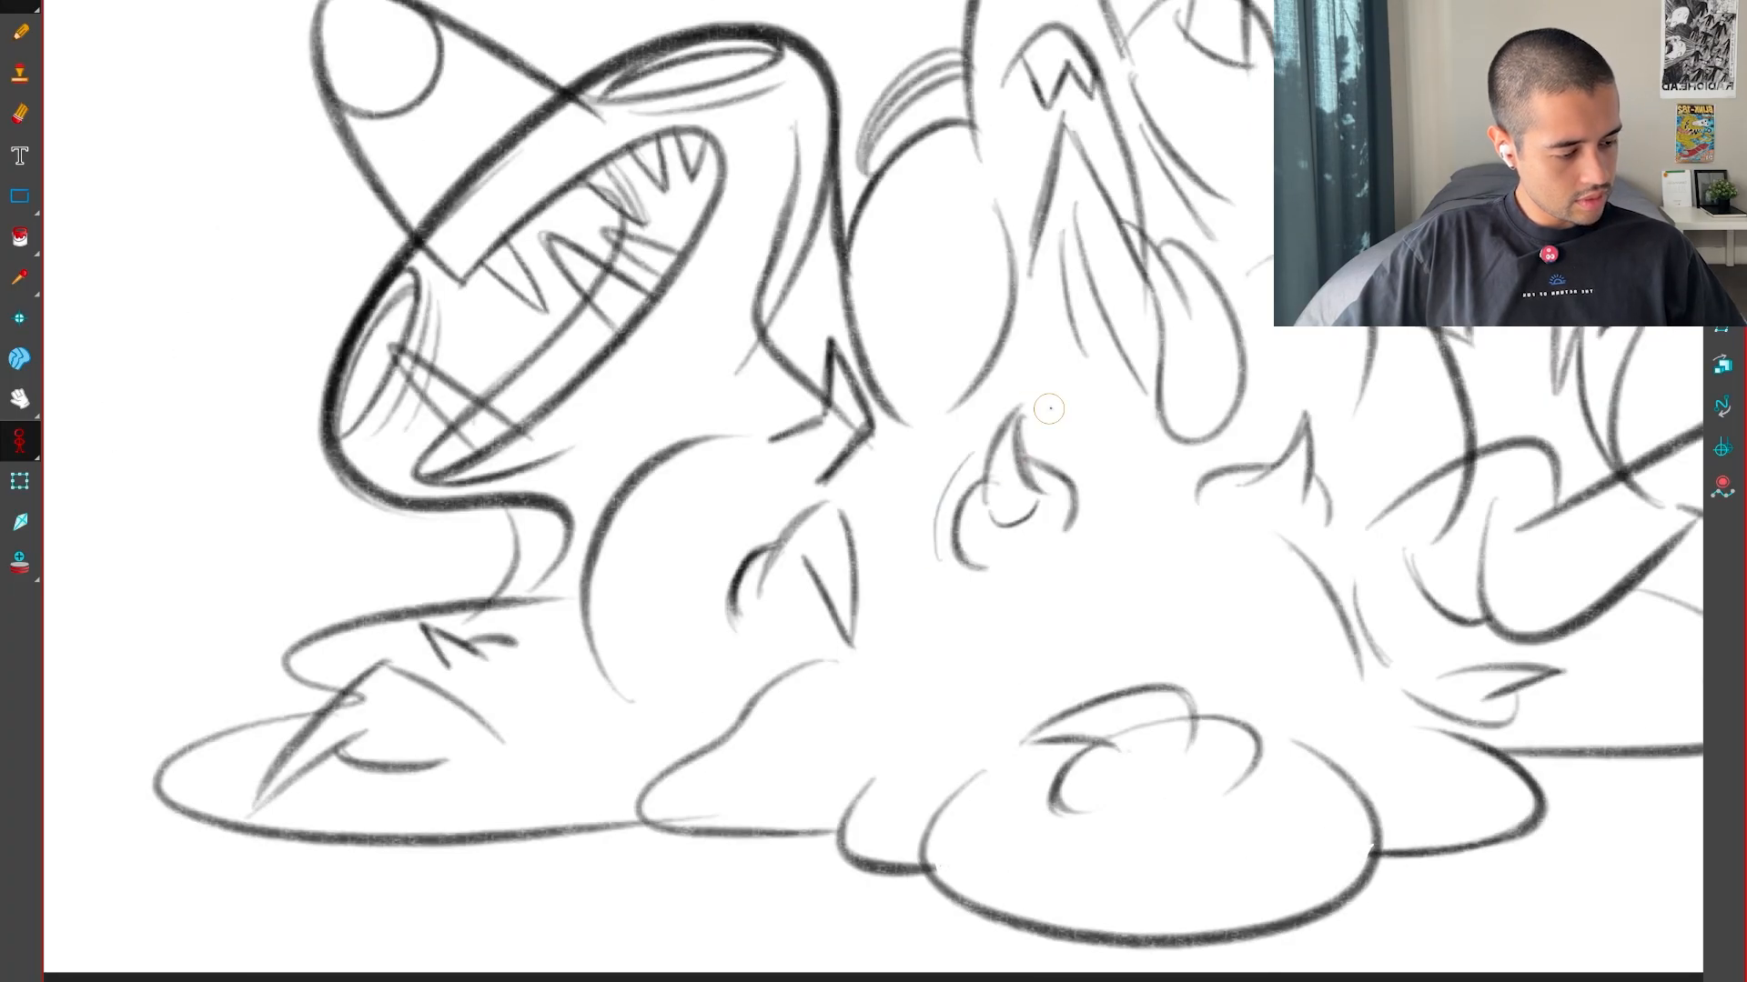
Examine how the monster's shapes change across the key poses and the frame 19 inbetween
key(1)
key(g)
key(g)
key(g)
key(g)
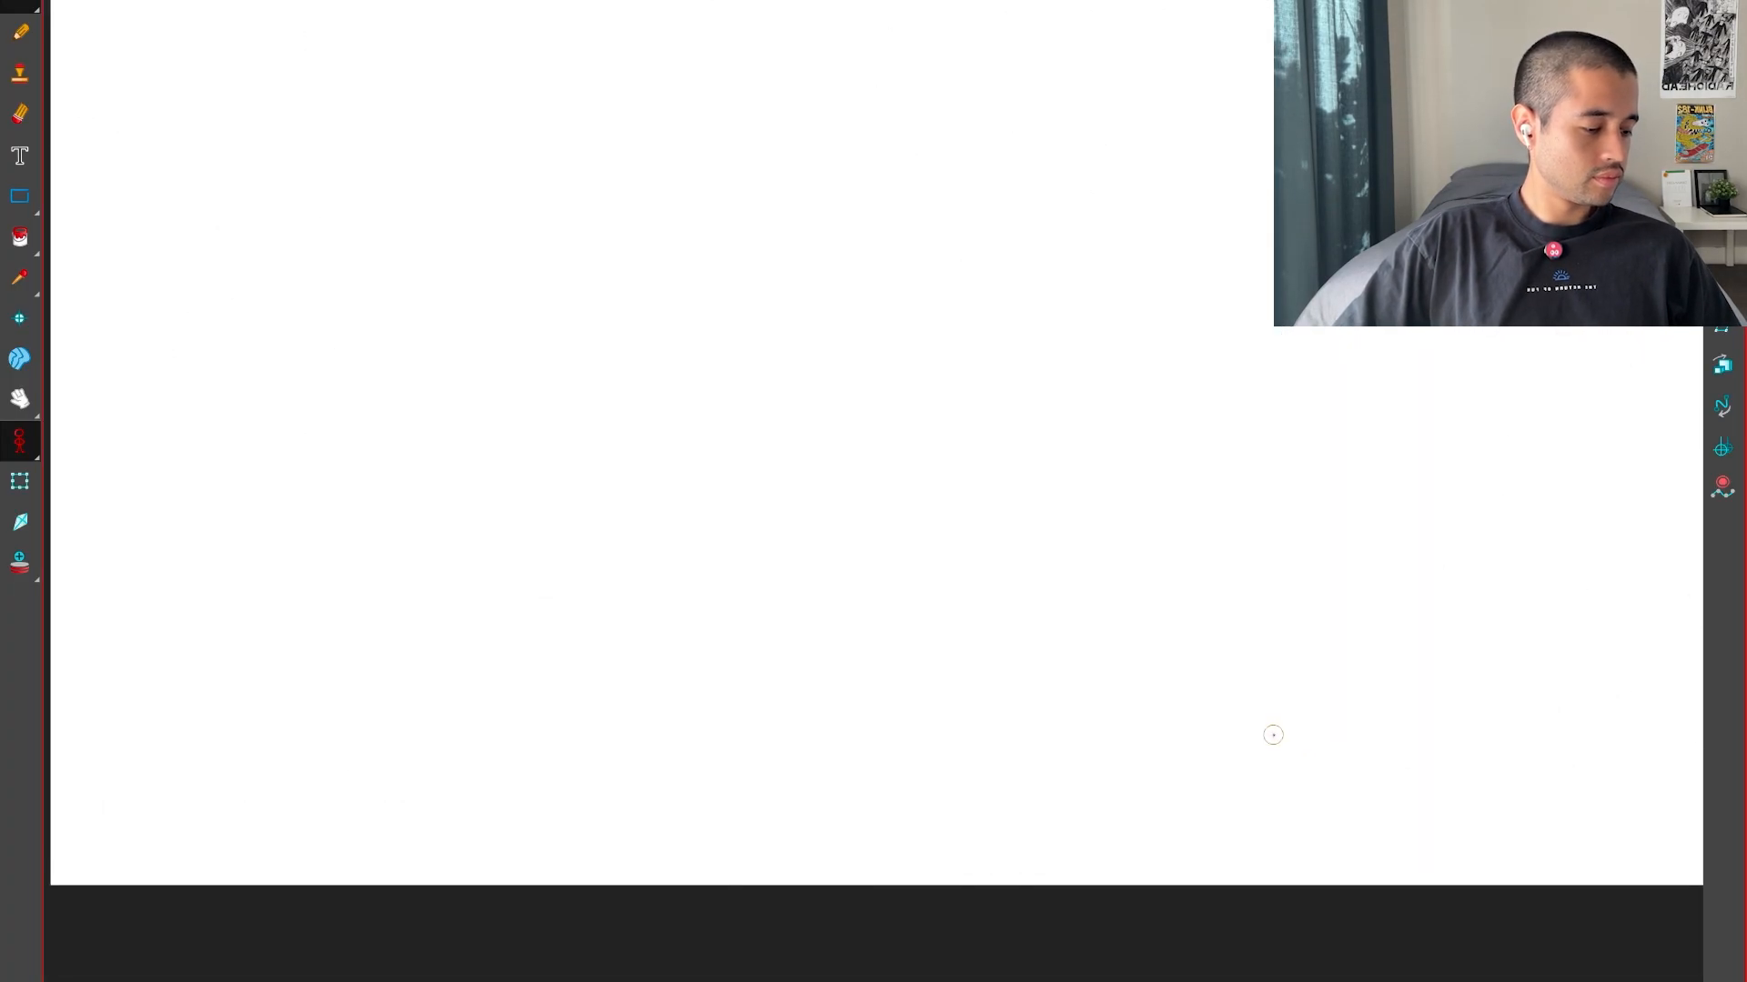
key(f)
key(f)
key(g)
key(f)
key(f)
key(g)
key(g)
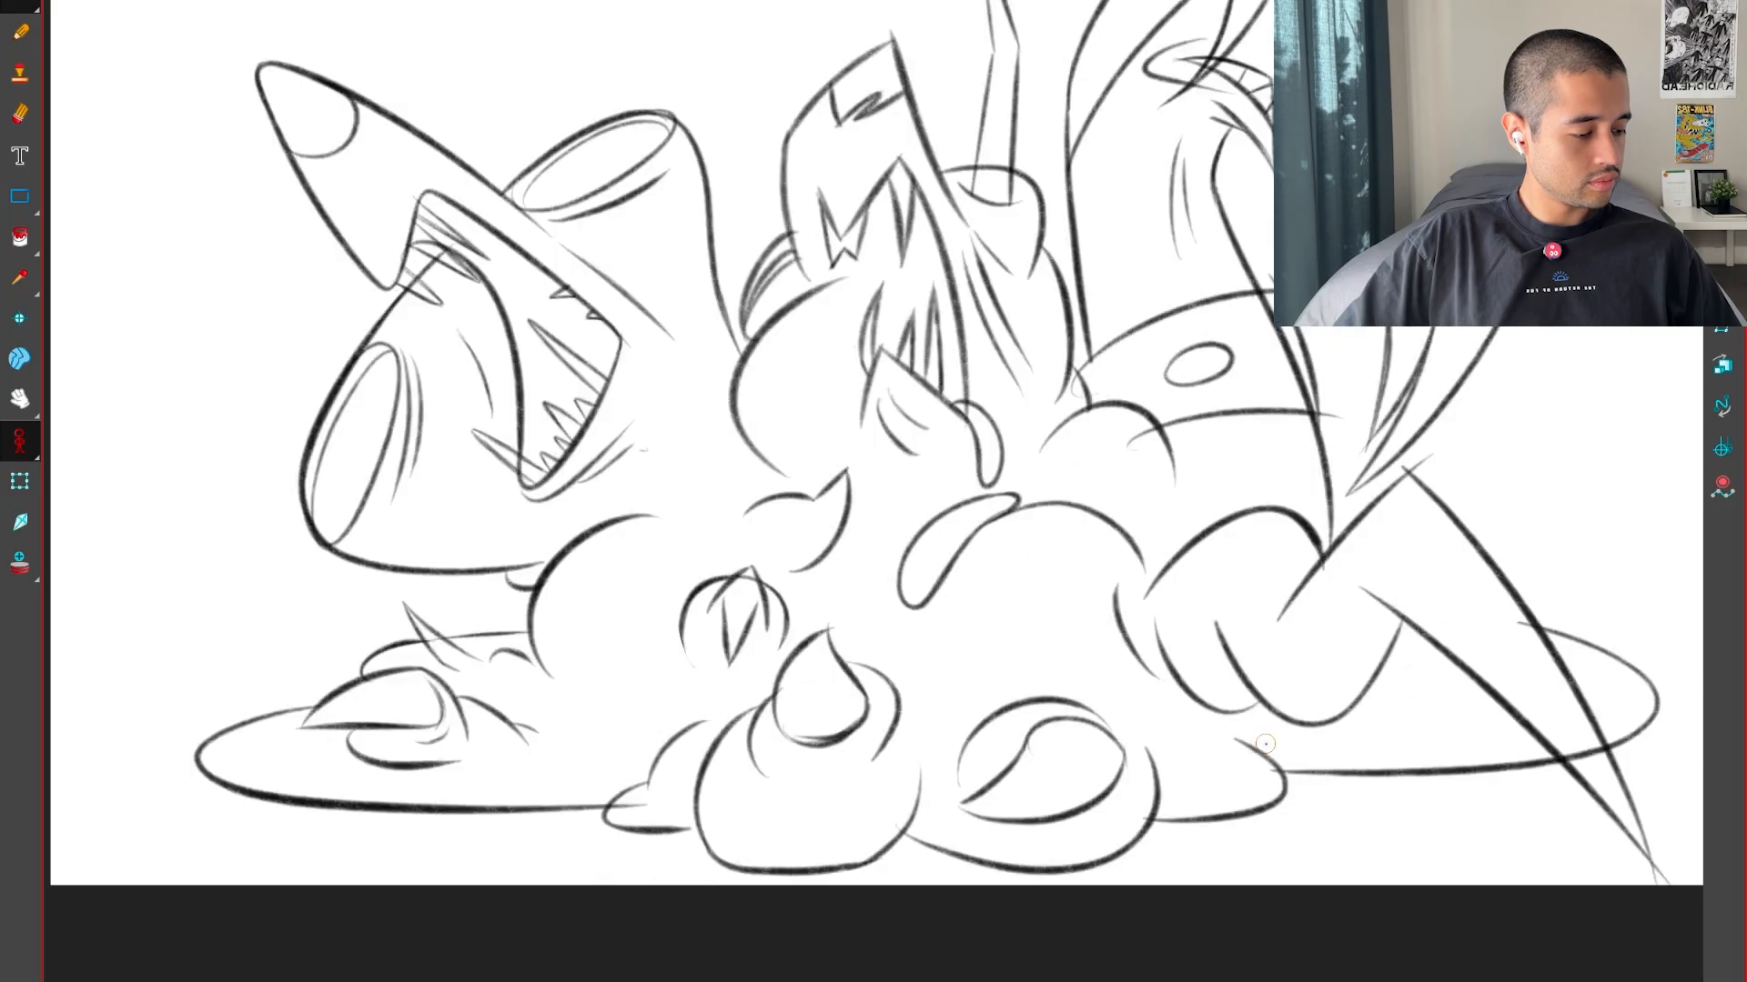
key(f)
key(f)
key(1)
key(g)
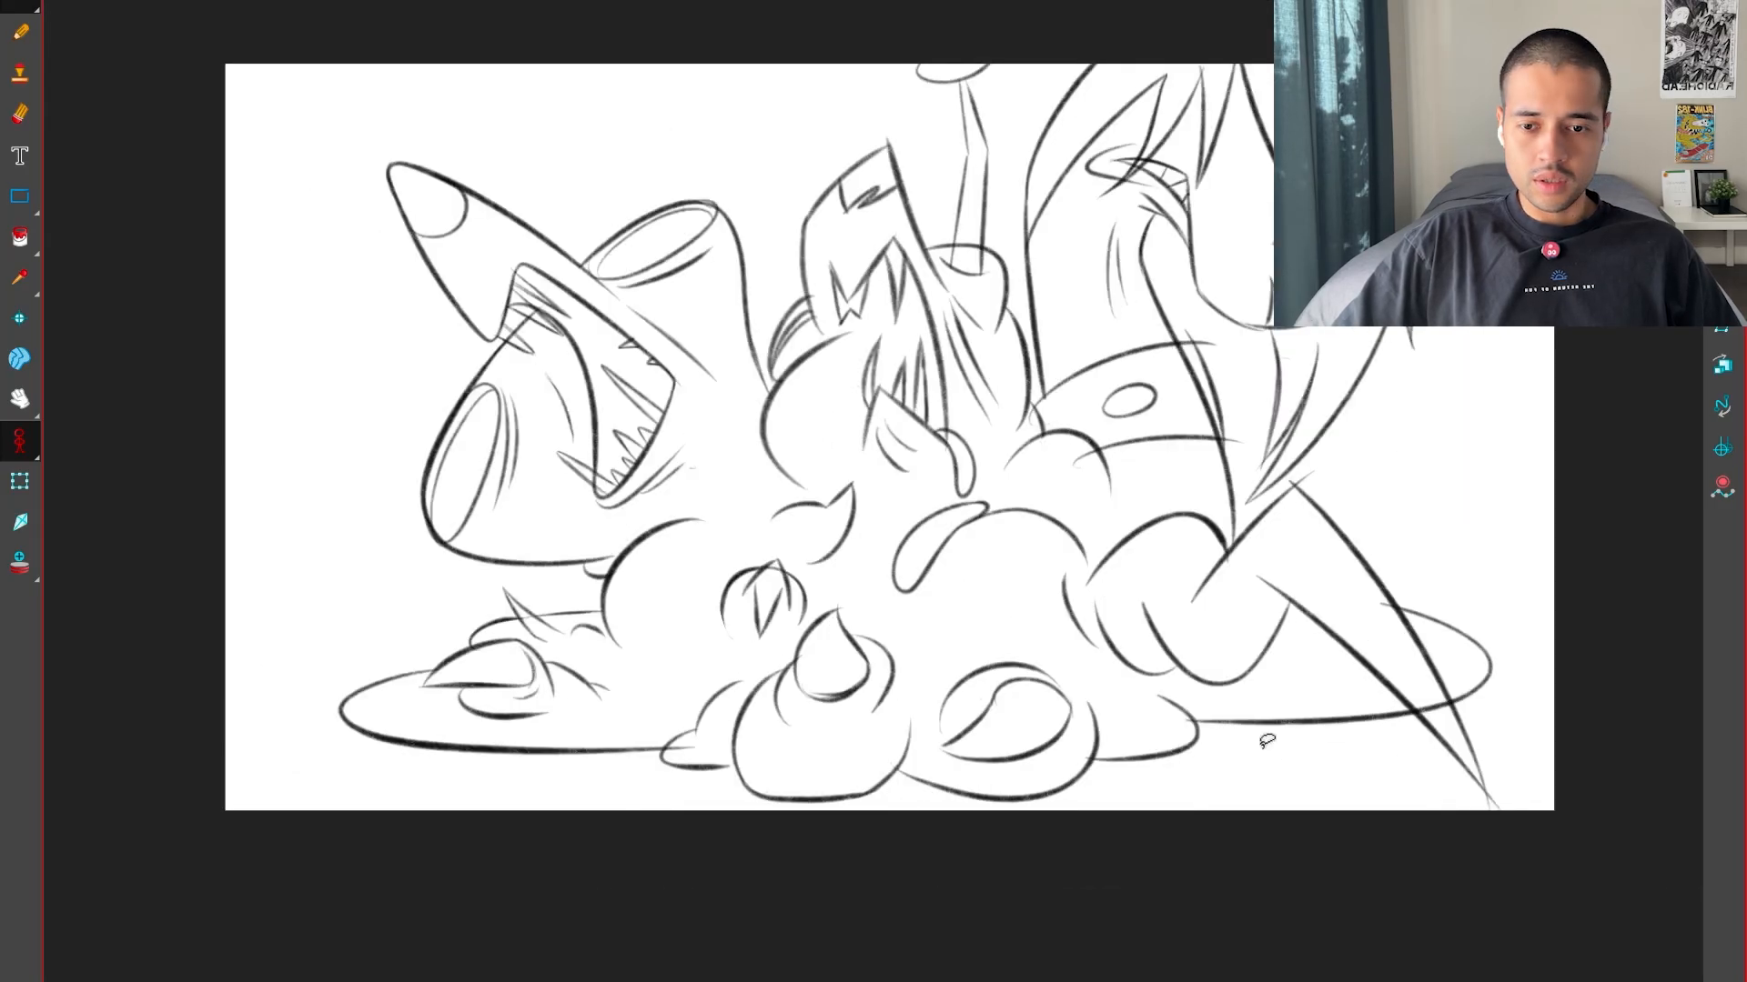
Restore the normal workspace layout with the timeline and return to the drawing at frame 19
key(super+f)
key(1)
key(1)
drag(955, 416, 991, 524)
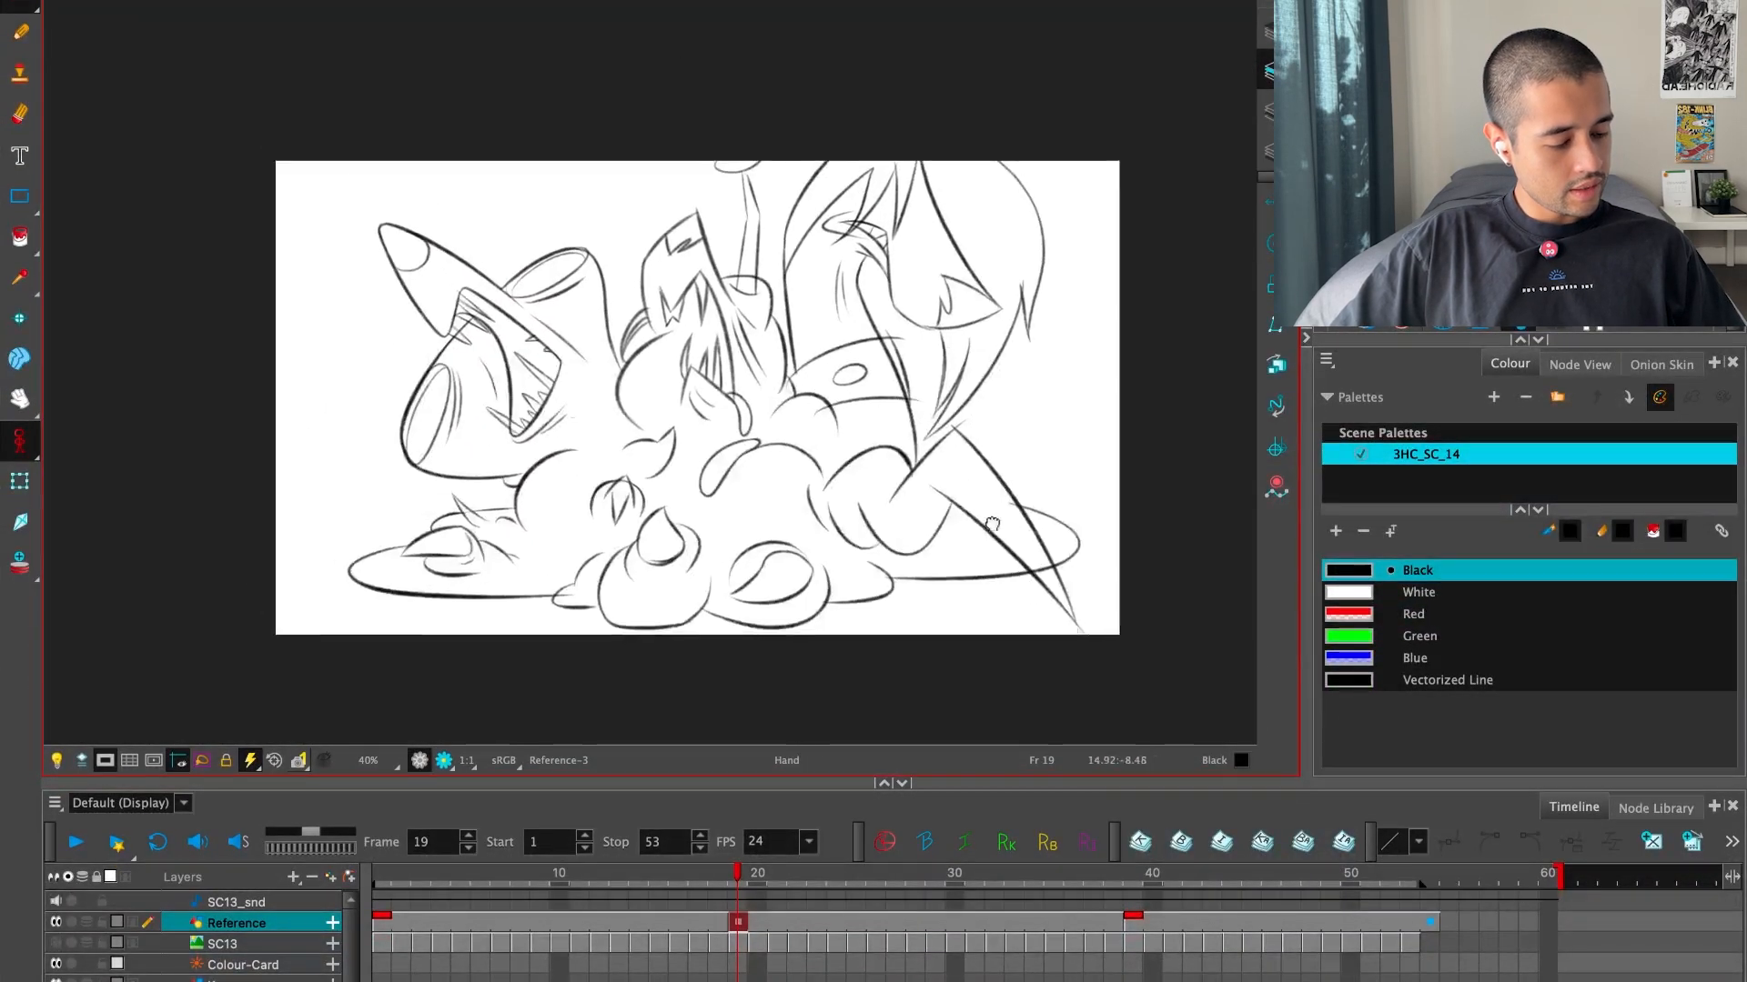
key(2)
click(717, 888)
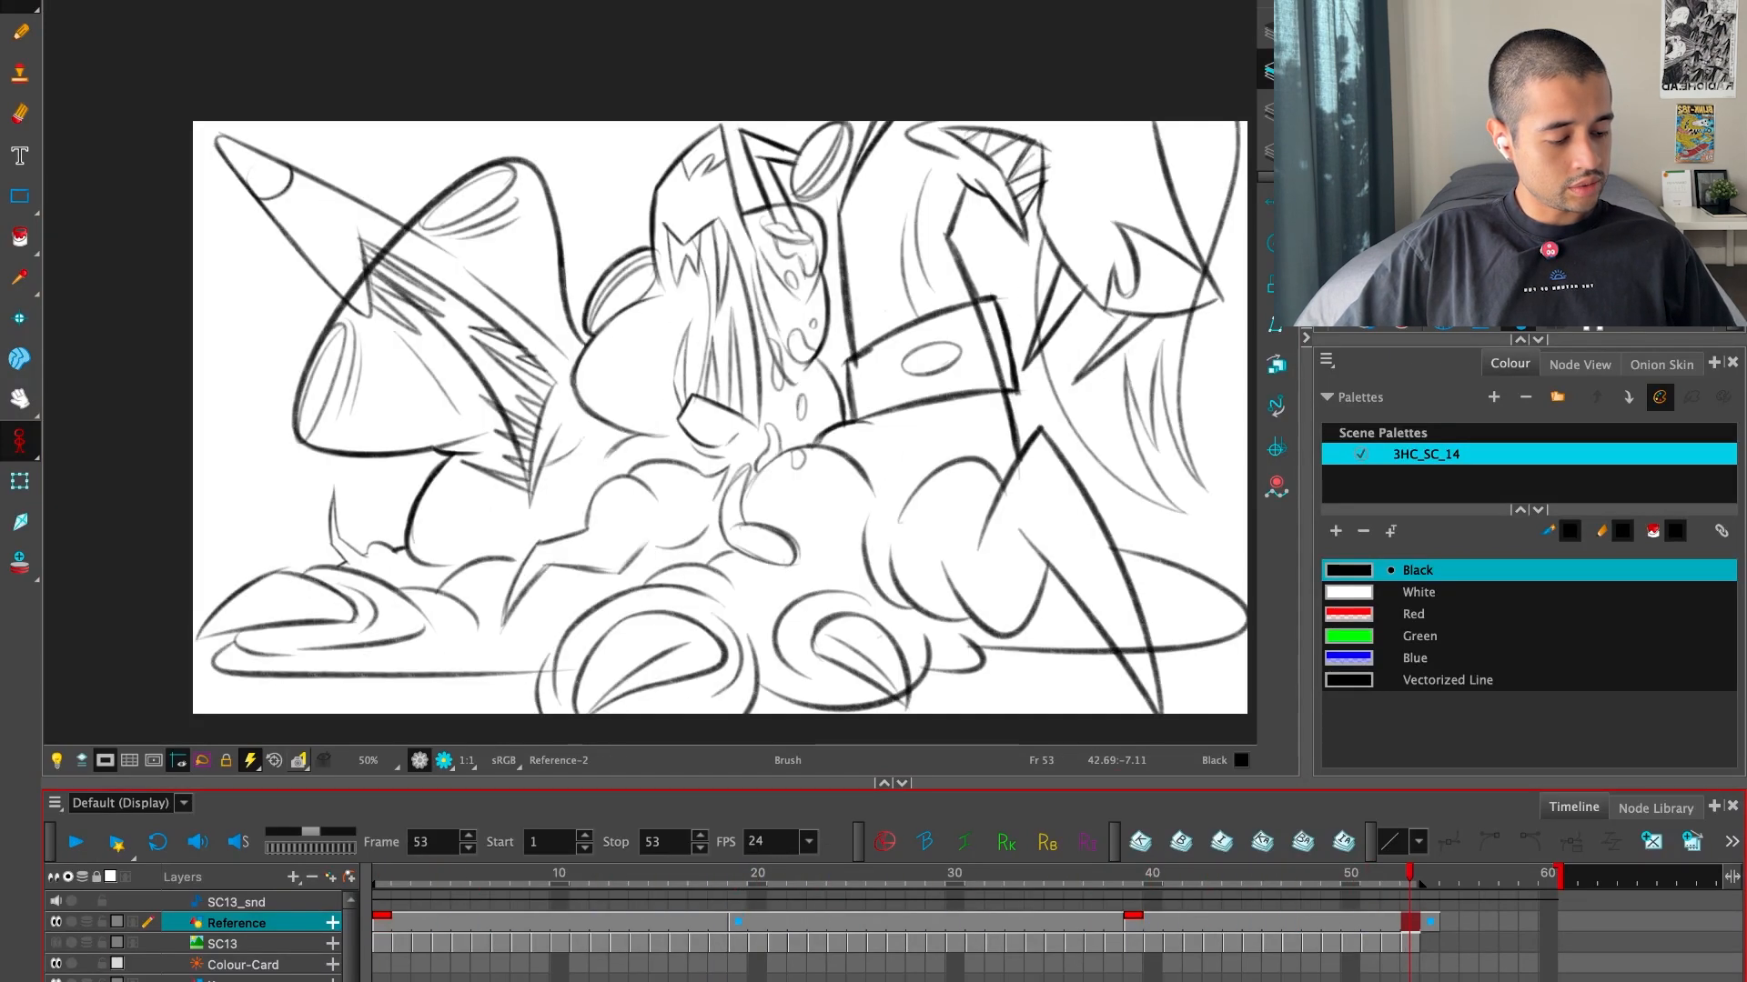
click(738, 922)
Delete the flat-bottomed outline of the front centre blob at frame 19
scroll(741, 585, up, 5)
drag(741, 585, 994, 367)
key(alt+s)
click(949, 678)
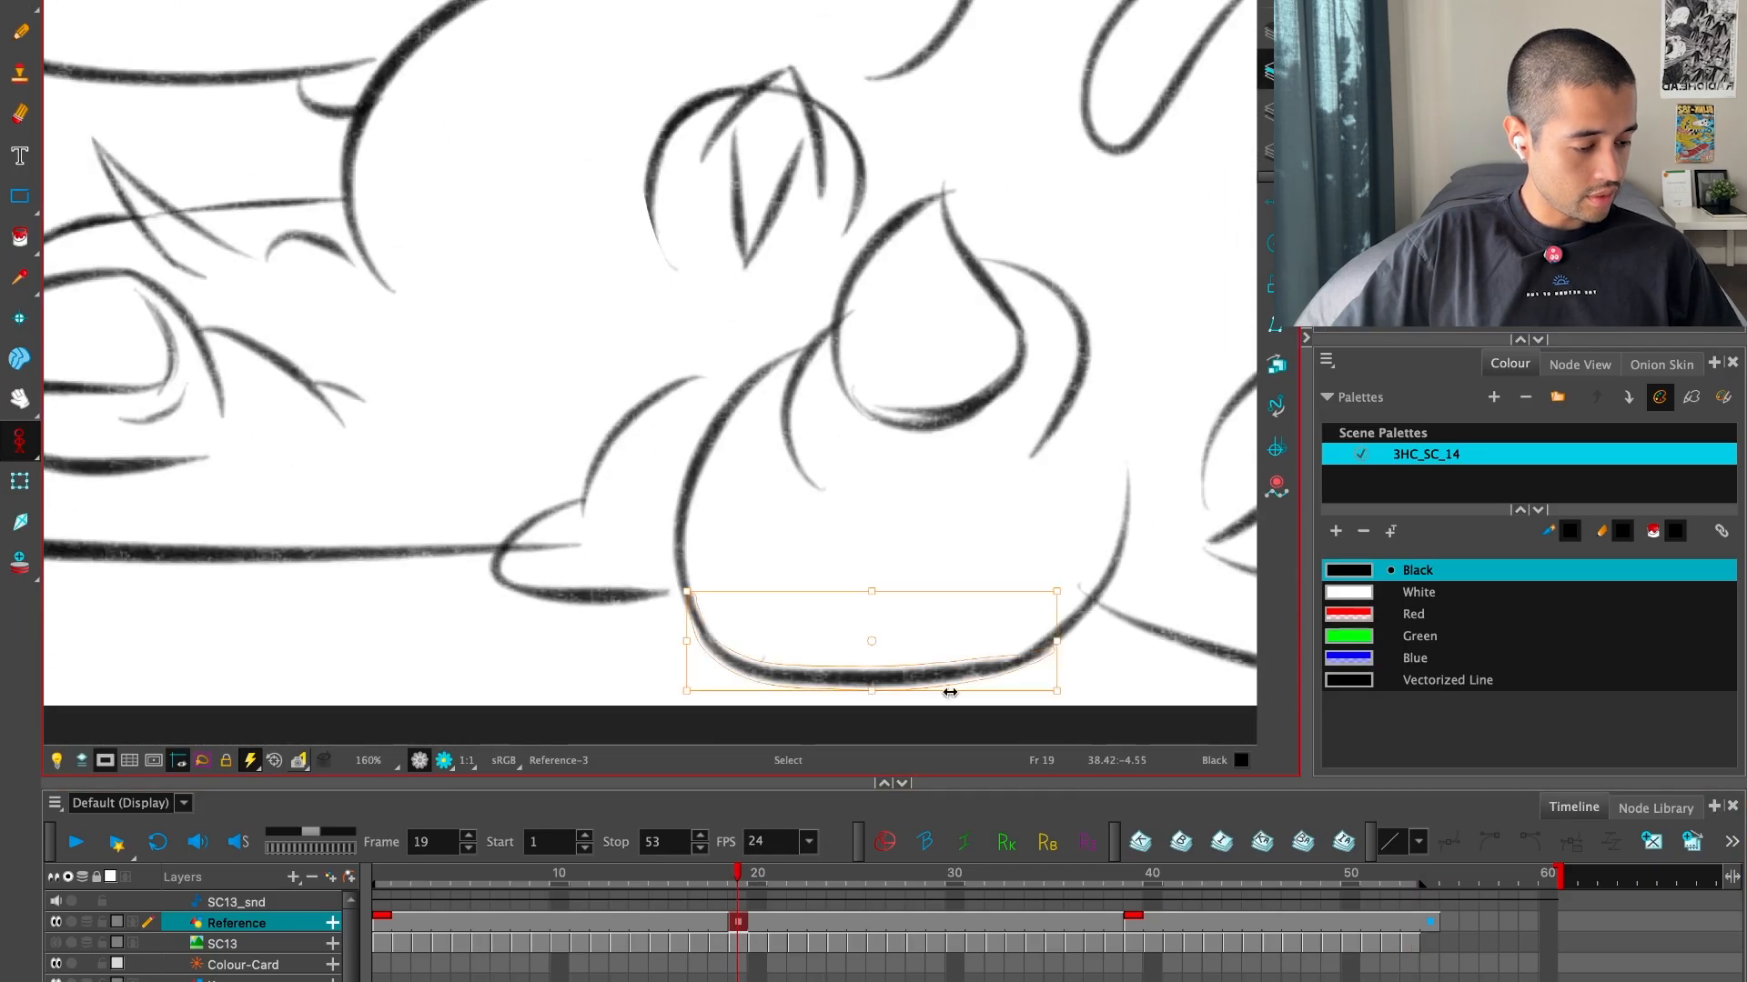
drag(1099, 629, 1025, 624)
click(612, 481)
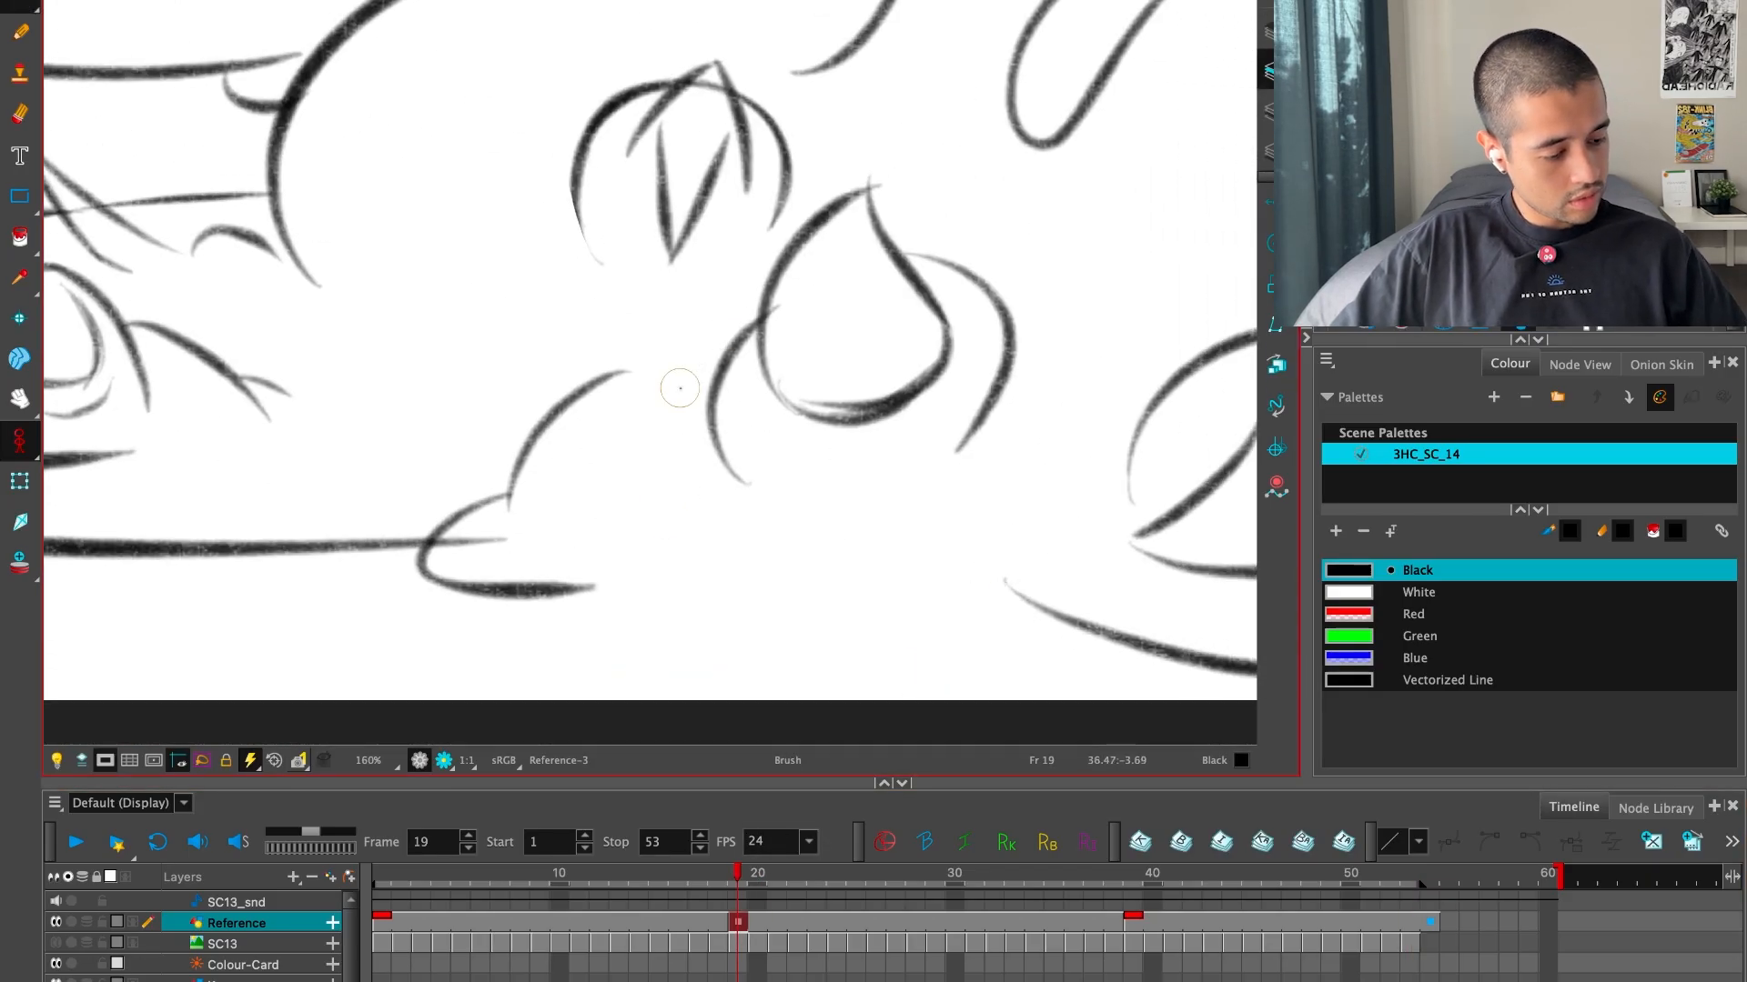
Redraw the front centre blob's outline with a rounder bottom, checking it against the poses at frames 1 and 39
key(f)
key(g)
key(g)
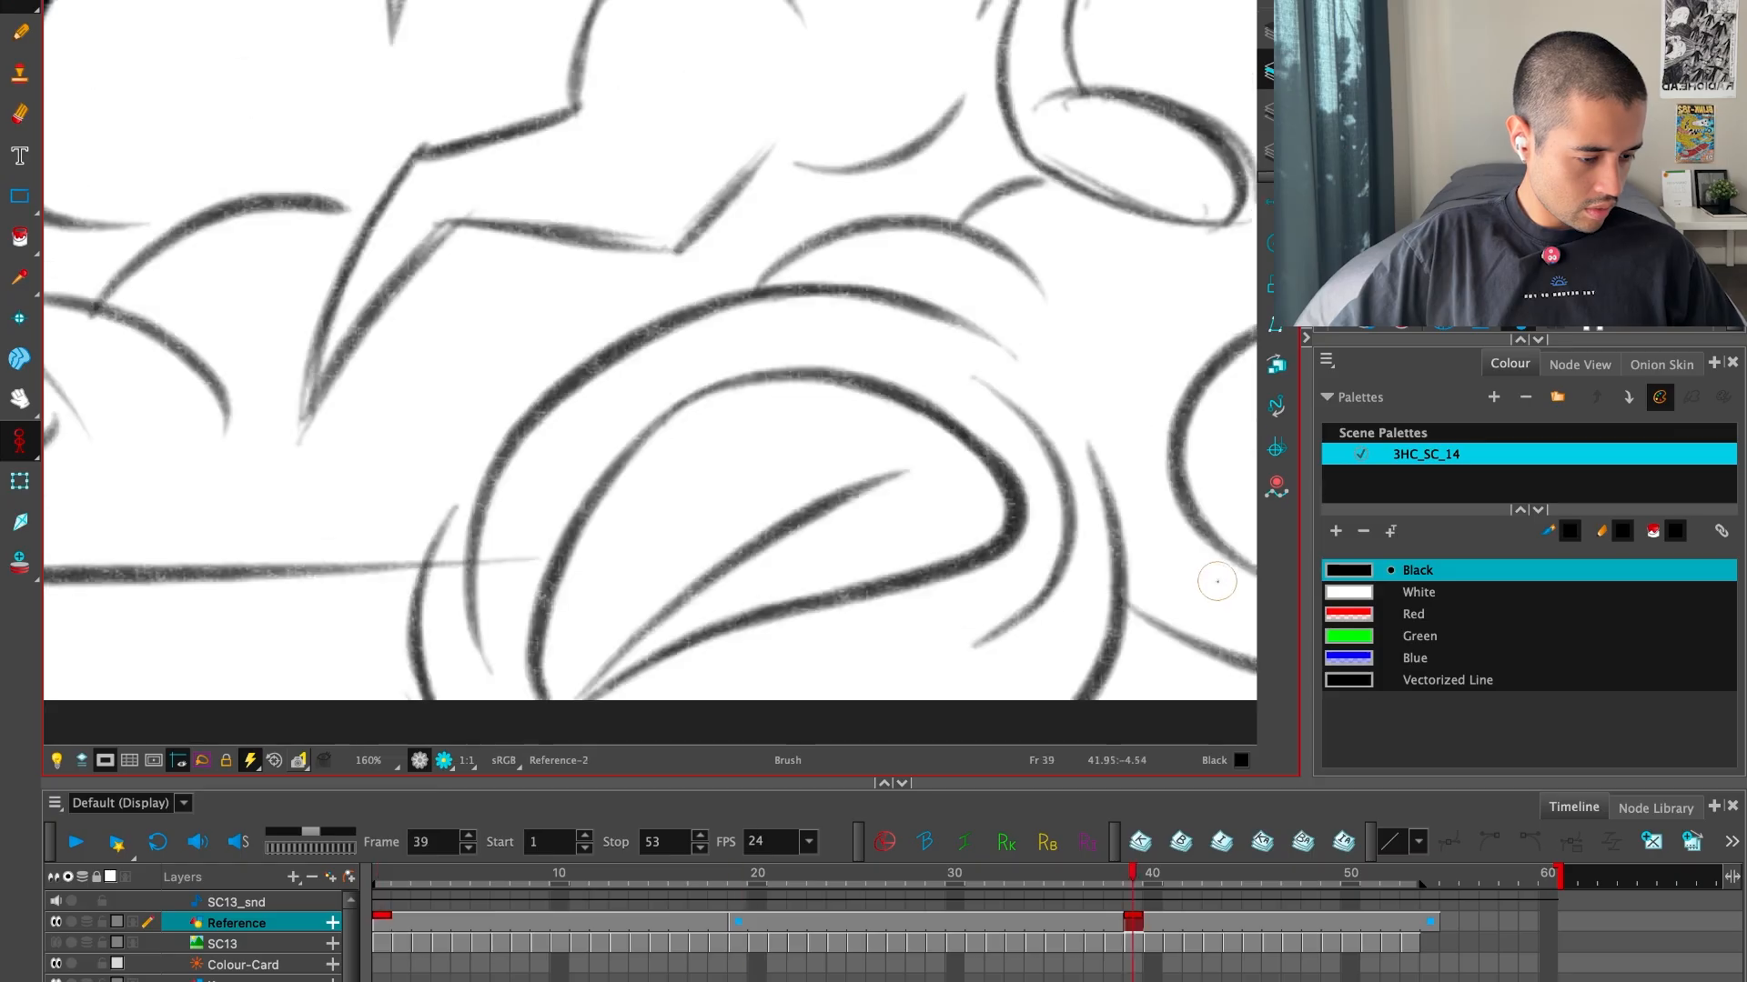
key(1)
key(f)
key(f)
key(g)
key(g)
key(f)
key(f)
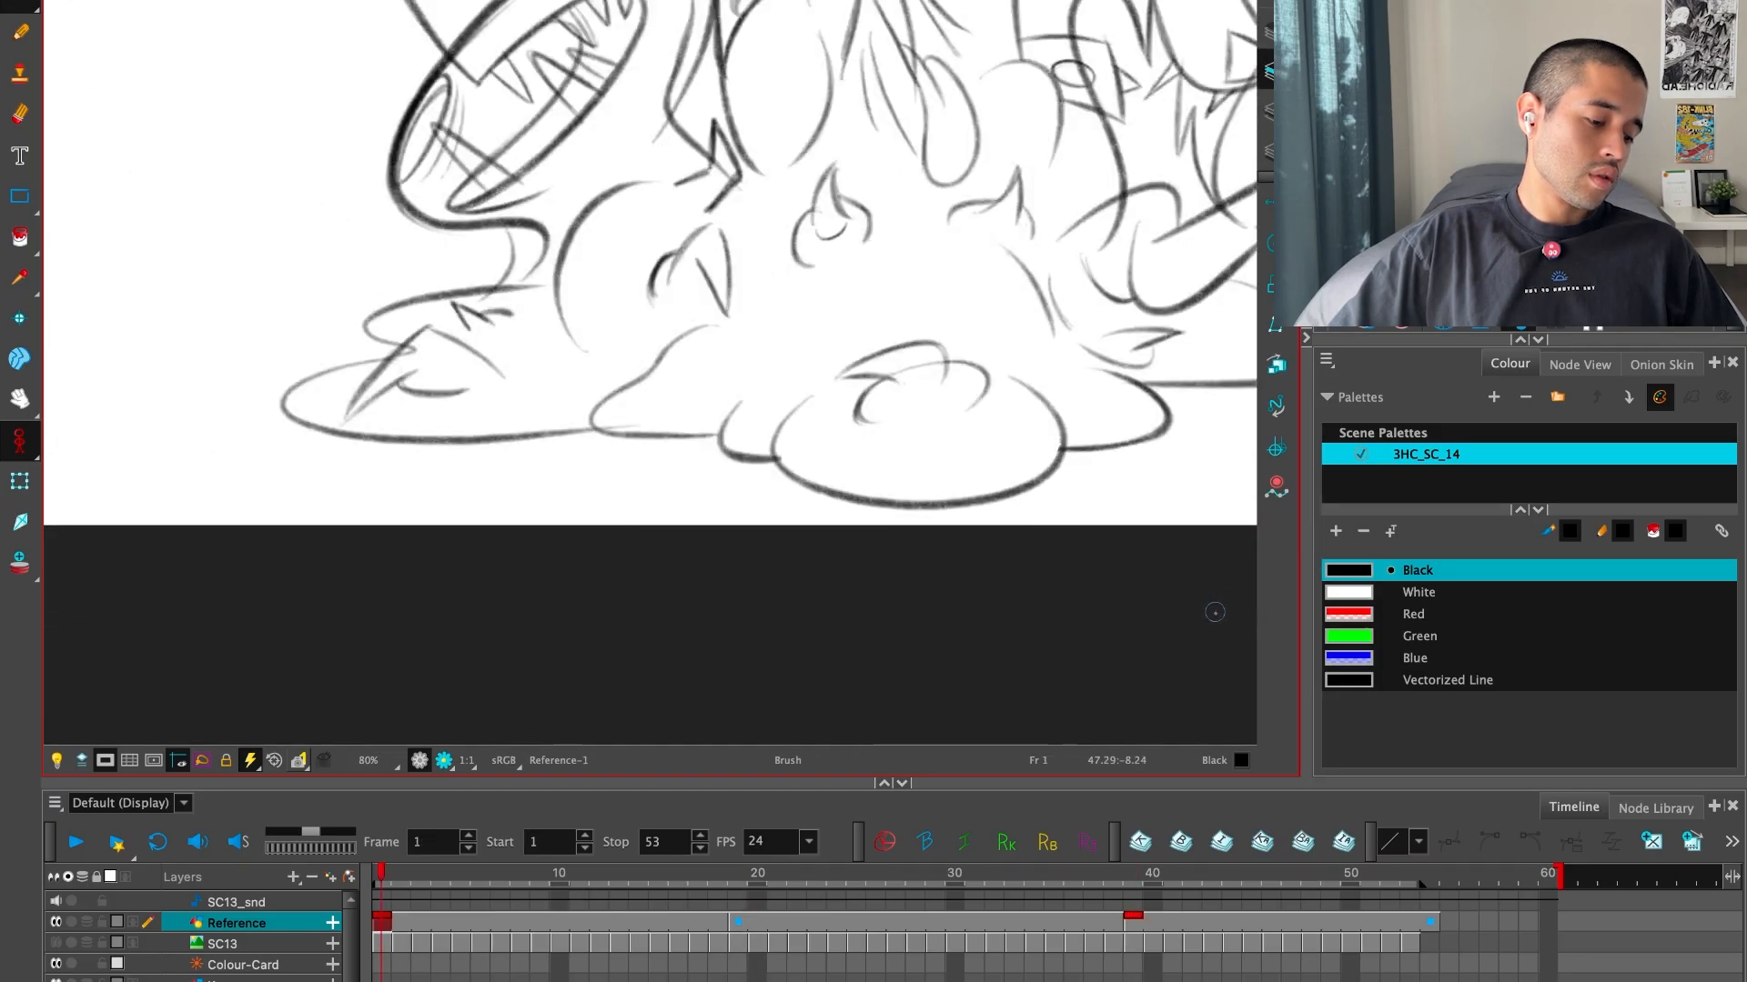
key(g)
key(f)
key(g)
key(f)
key(g)
key(g)
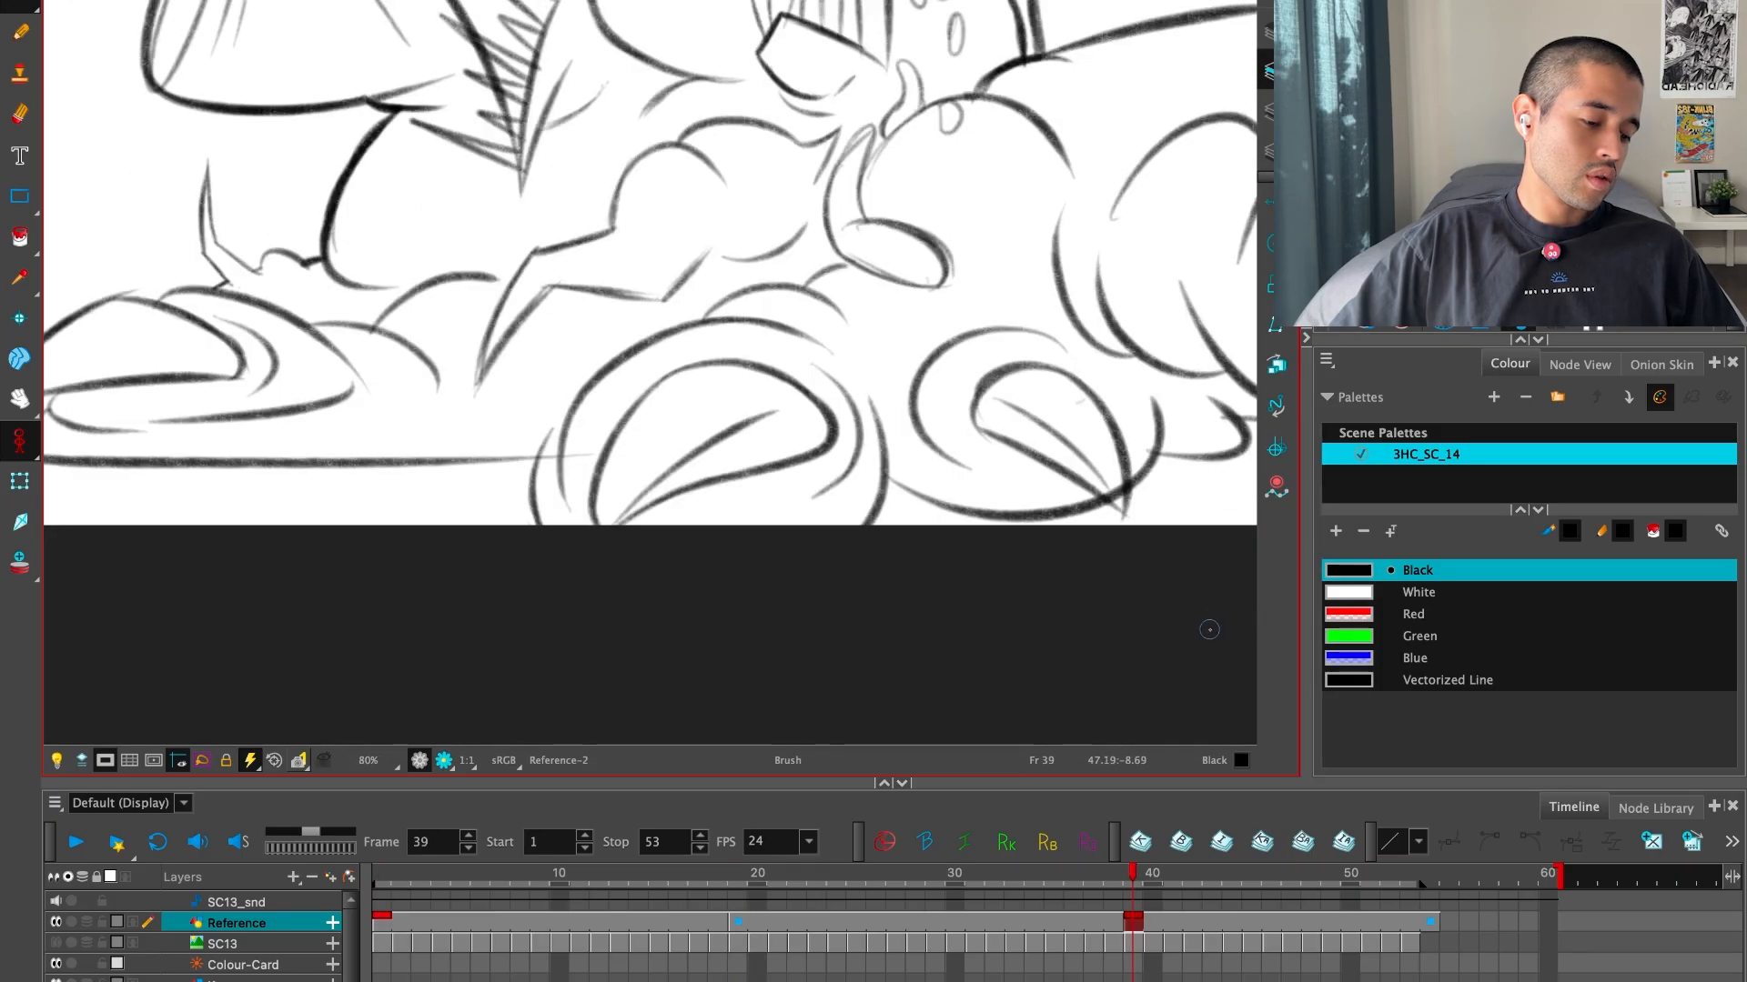
key(f)
key(f)
key(g)
Refine the new blob outline and clean up the line end where it meets the neighbouring blob
key(alt+s)
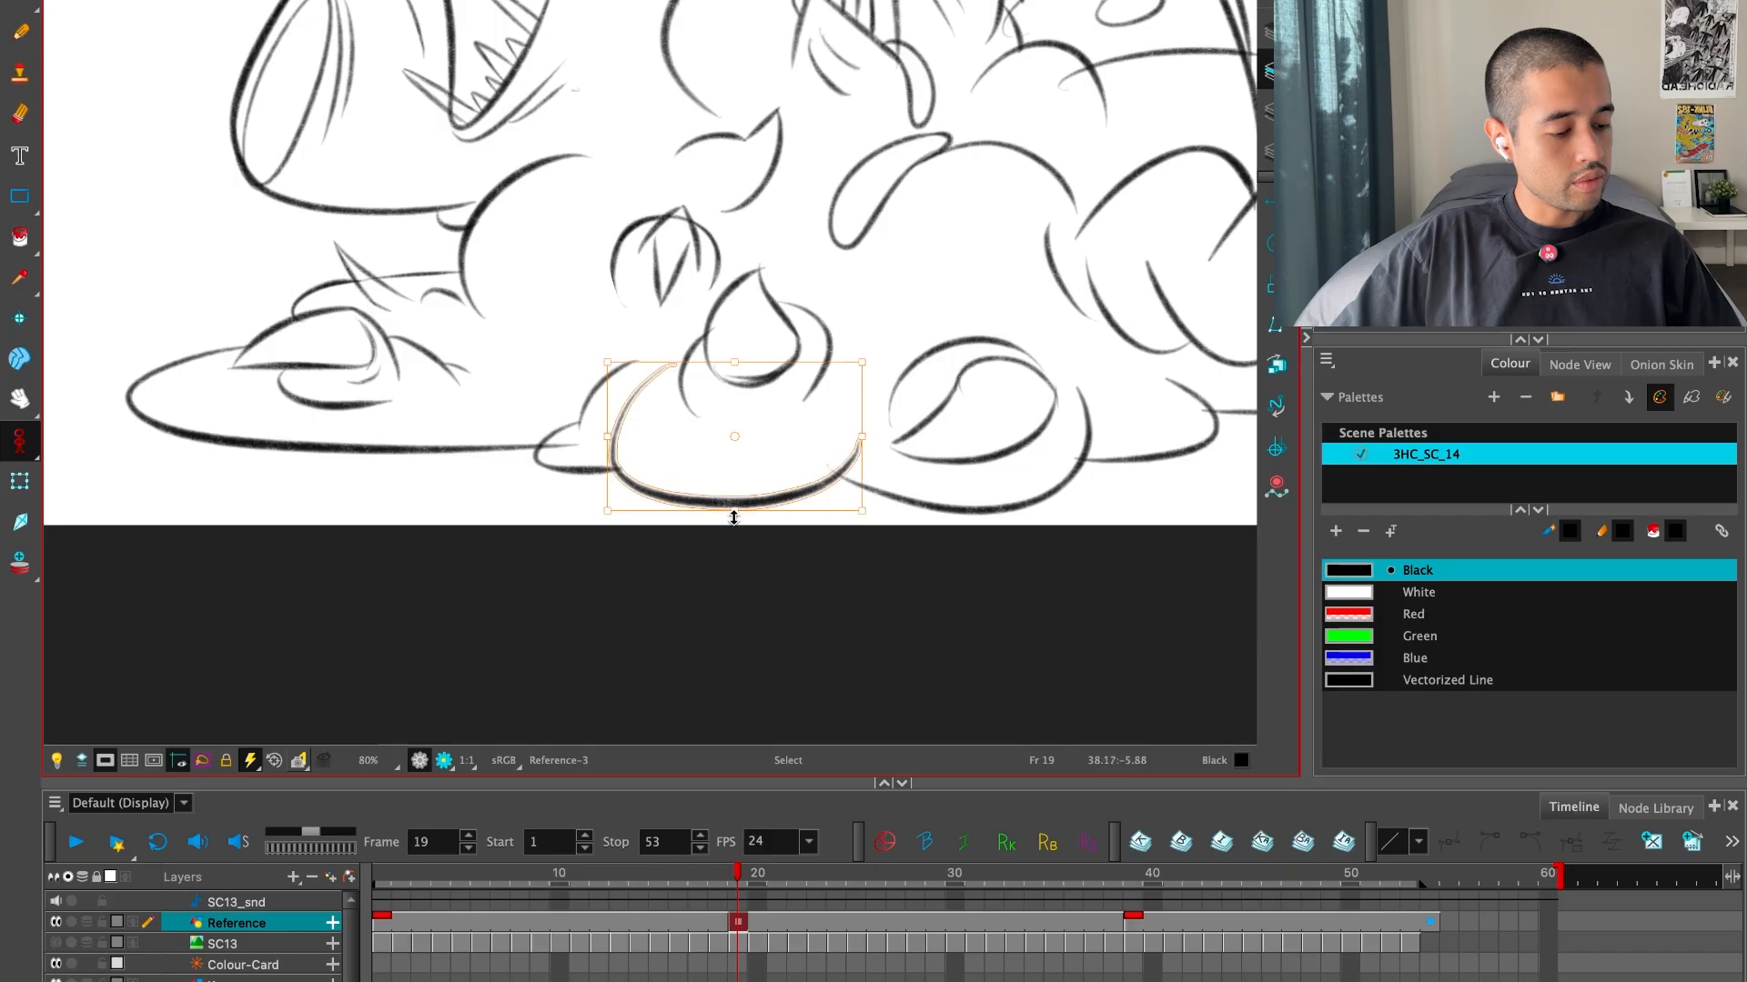
key(f)
key(g)
key(g)
key(f)
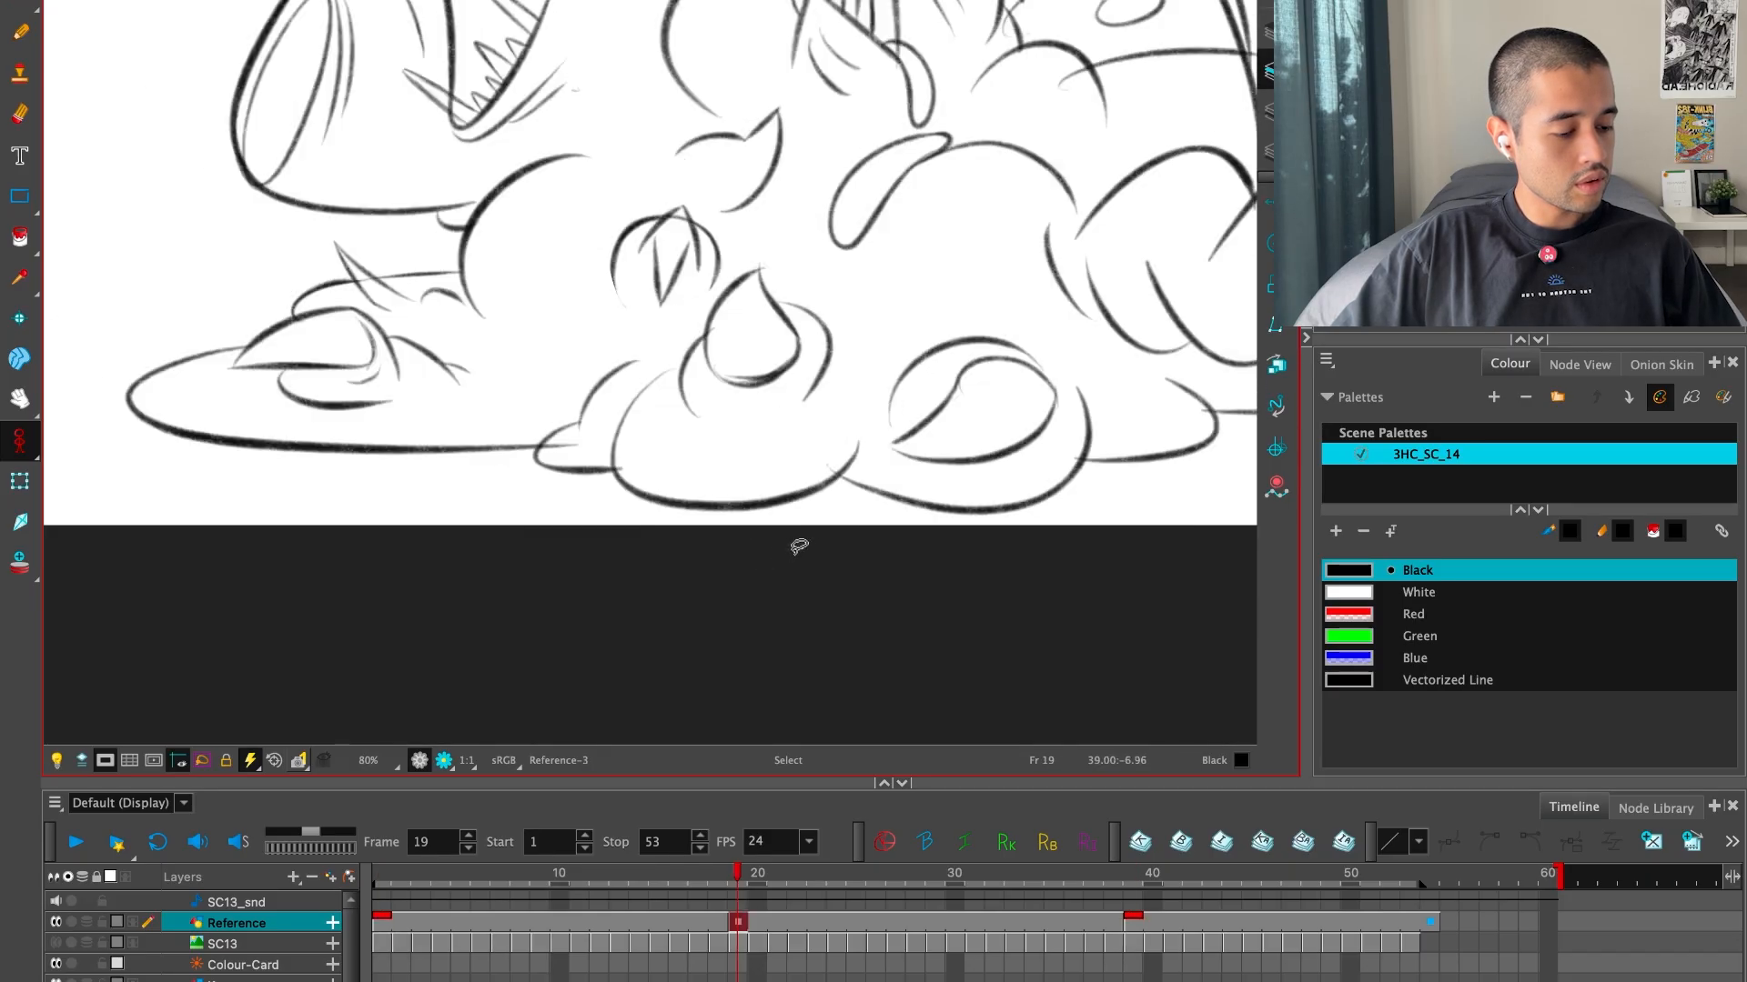
key(f)
key(g)
key(f)
Review the corrected frame 19 drawing in sequence with the key poses at frames 1 and 39
key(g)
key(g)
key(f)
key(alt+e)
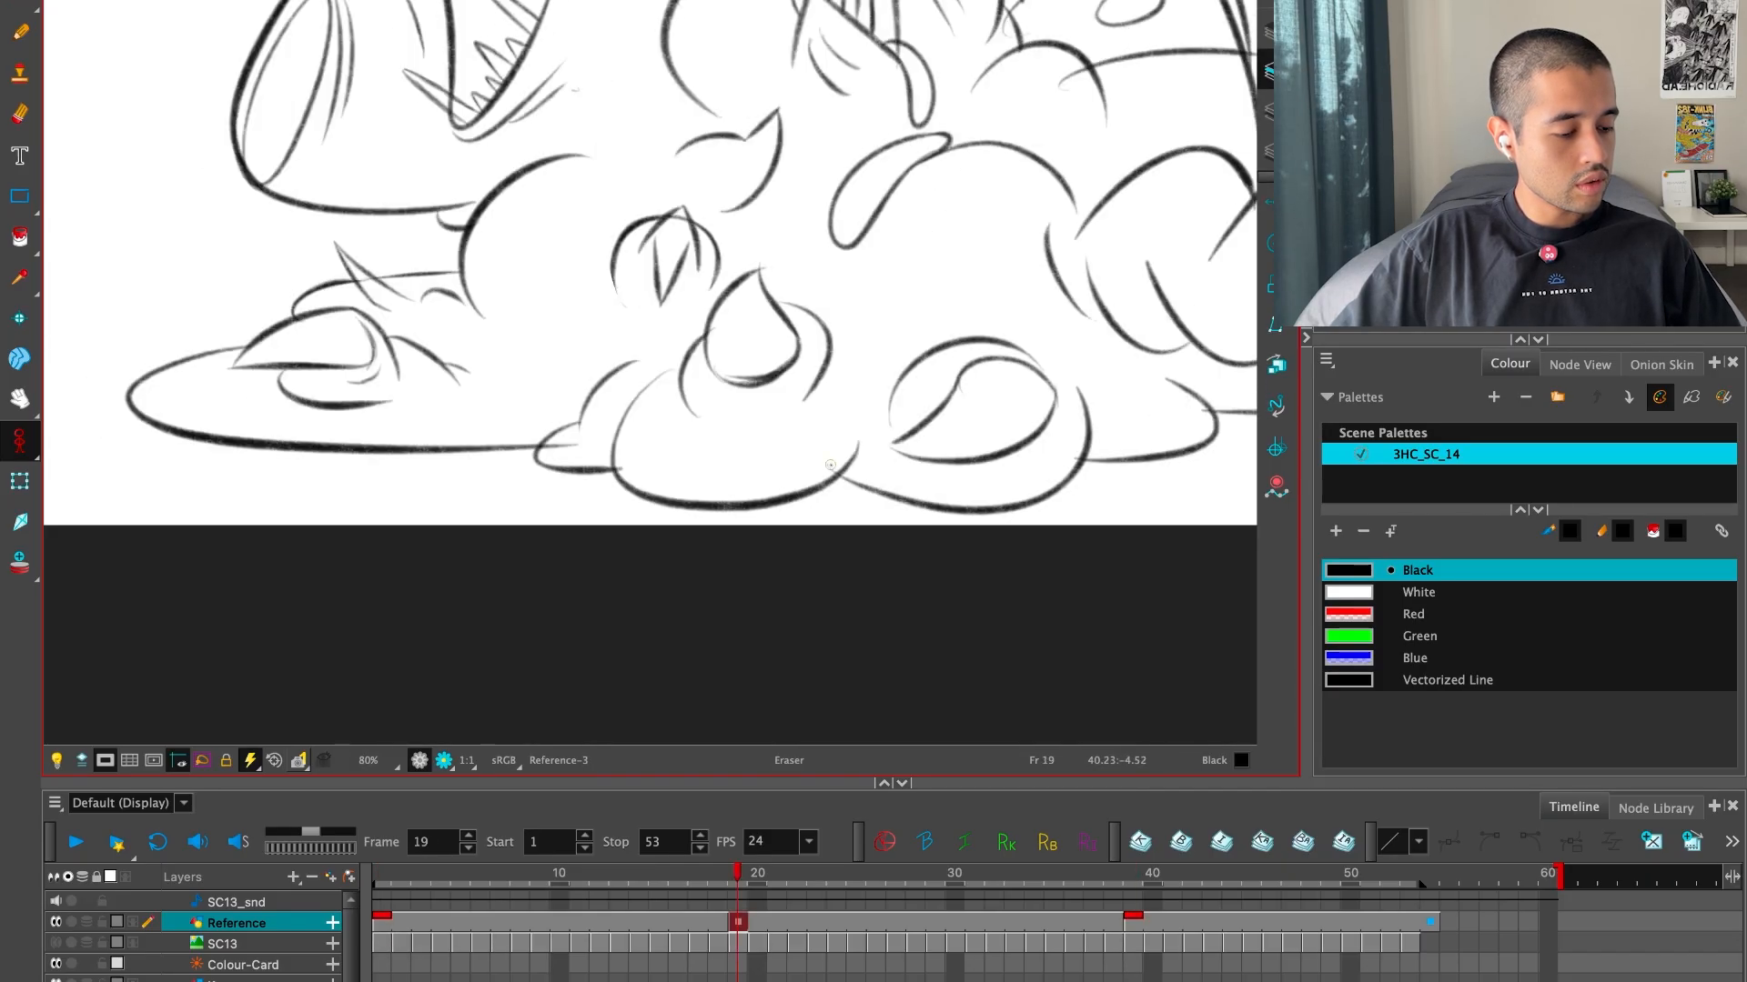
key(alt+s)
key(1)
drag(896, 417, 877, 542)
key(f)
key(g)
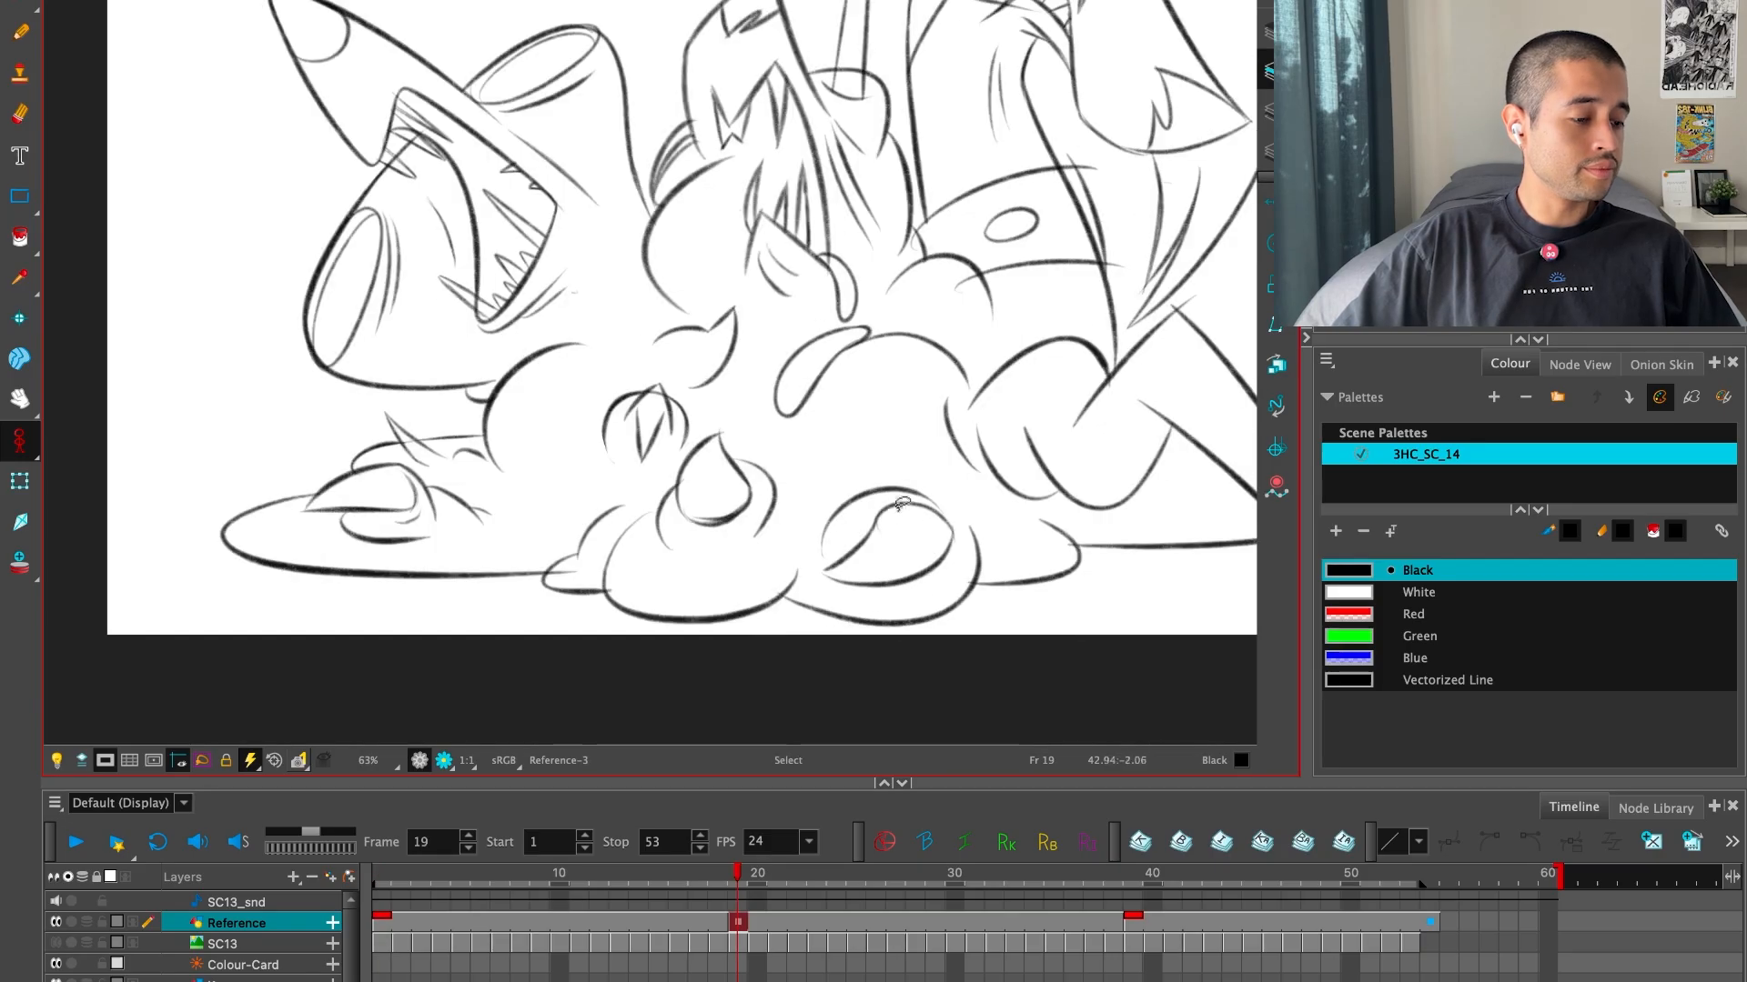
key(1)
drag(900, 473, 881, 560)
key(g)
key(f)
key(f)
key(g)
key(f)
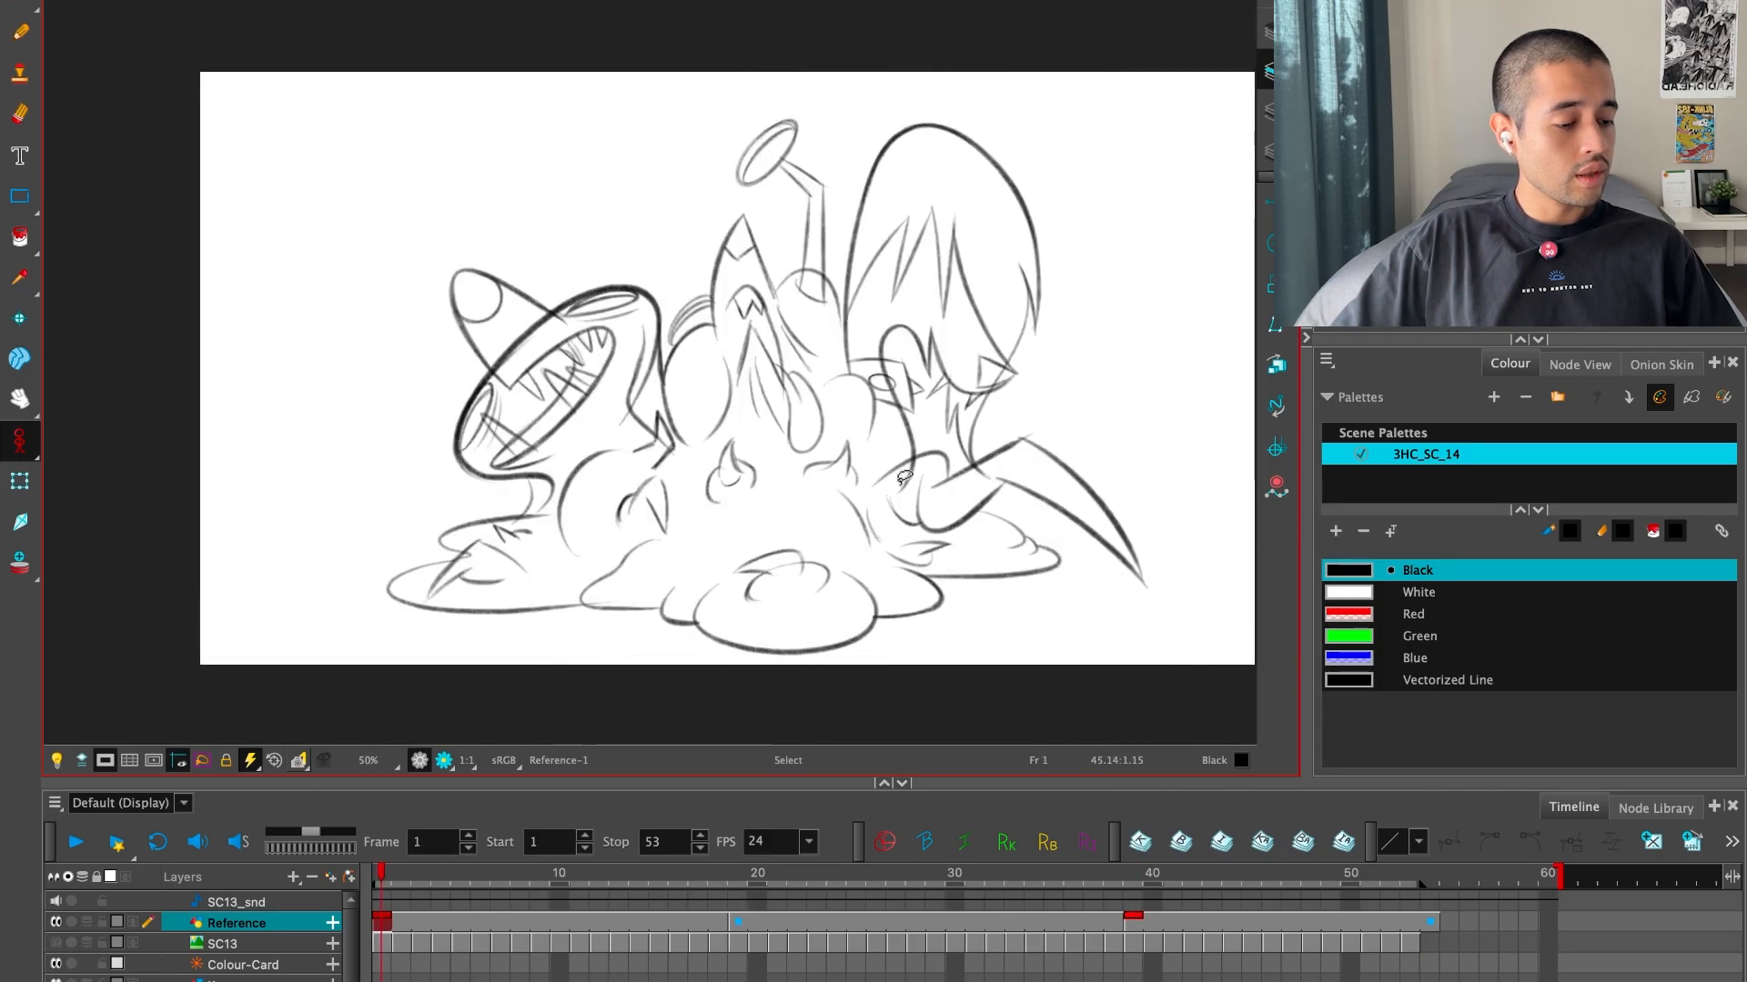
key(f)
key(f)
key(g)
key(g)
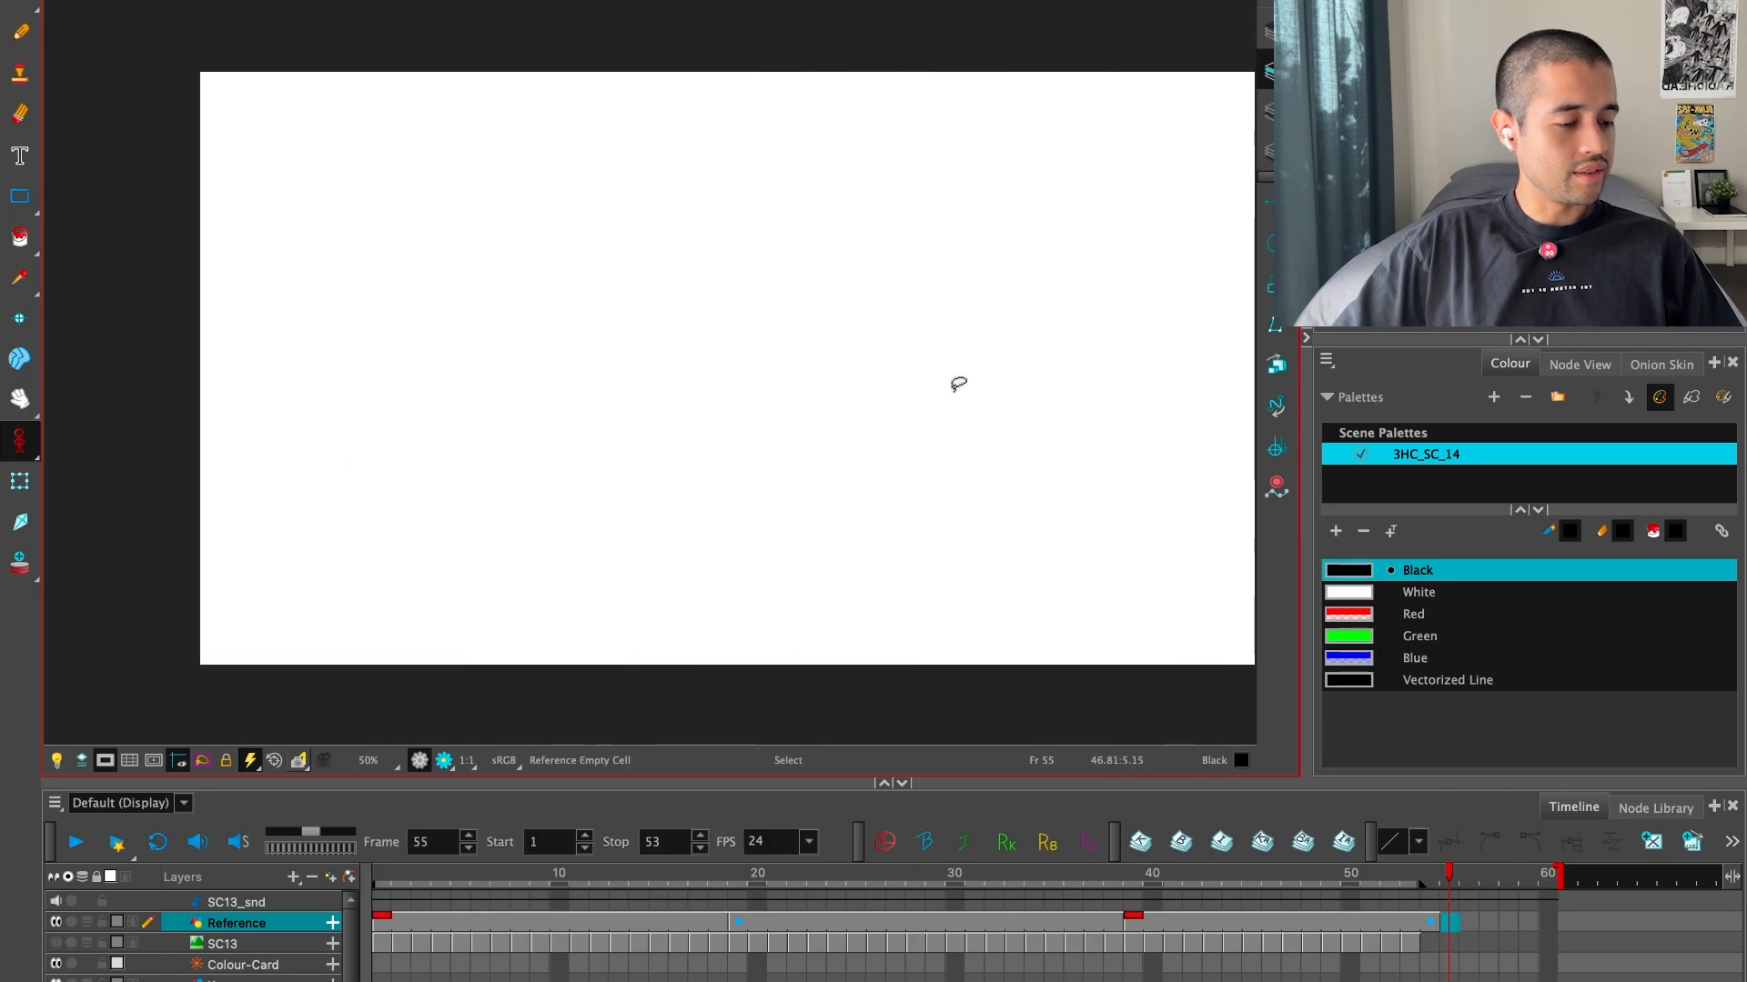
key(f)
key(f)
key(g)
key(g)
key(g)
key(f)
key(f)
key(f)
key(f)
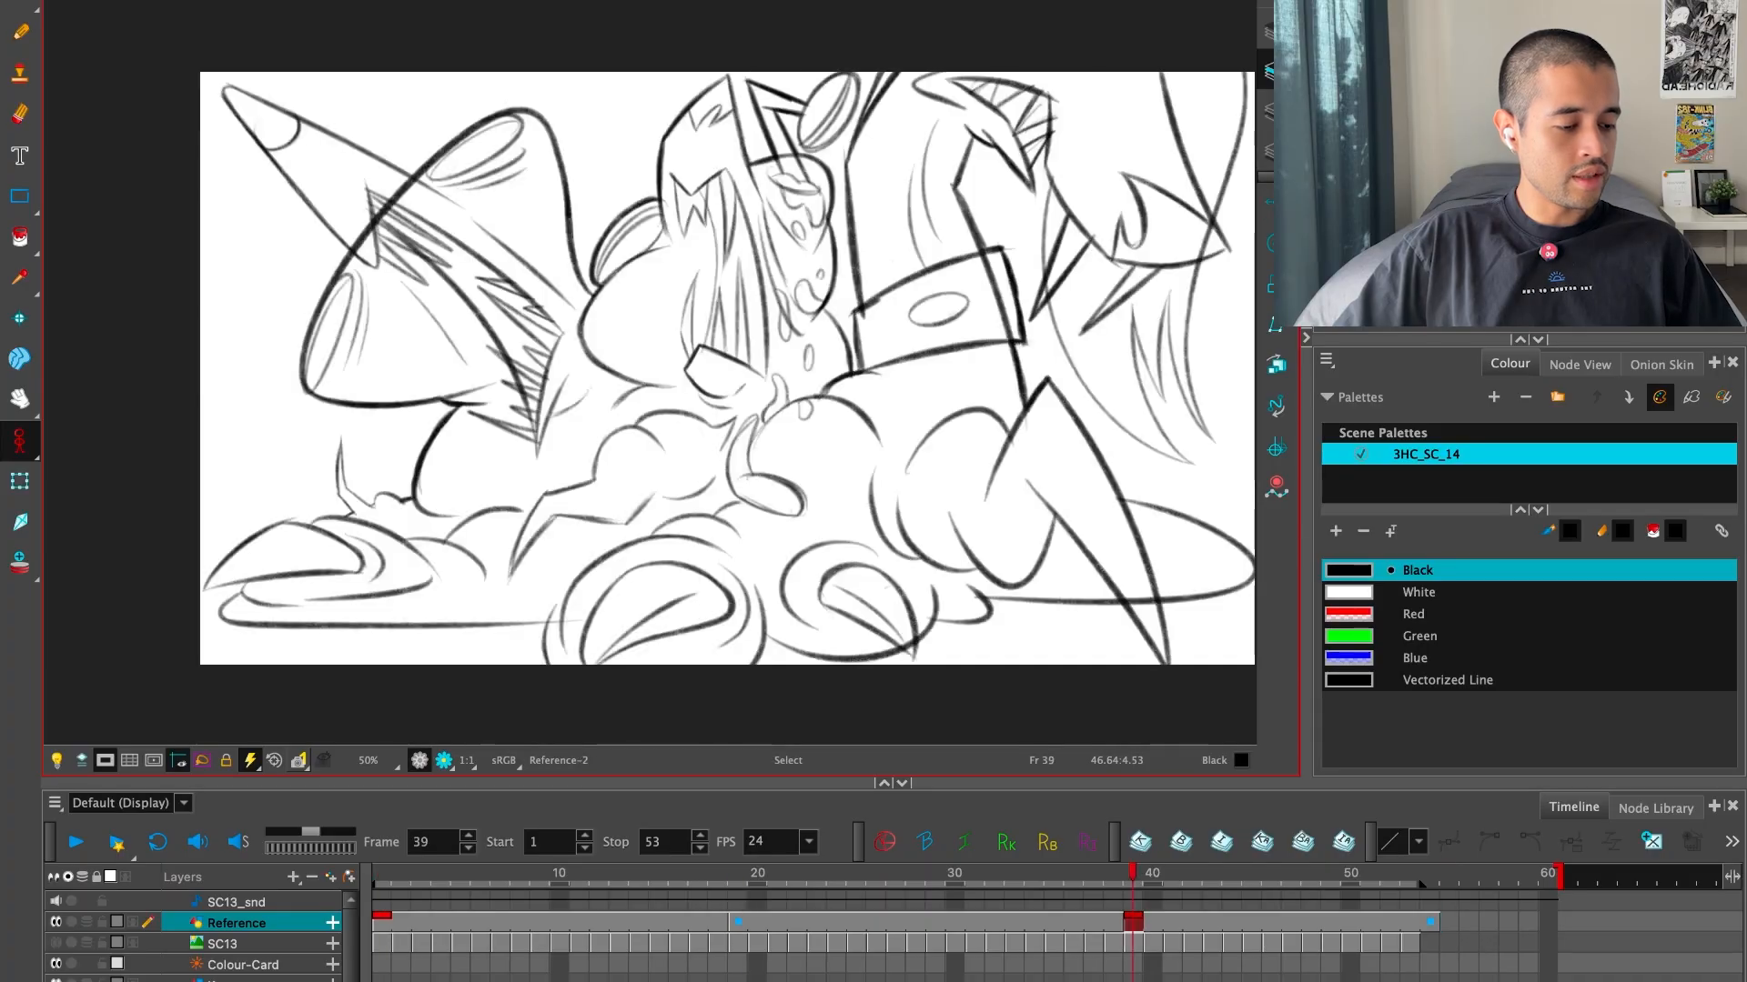
key(g)
key(g)
key(g)
key(f)
key(f)
key(g)
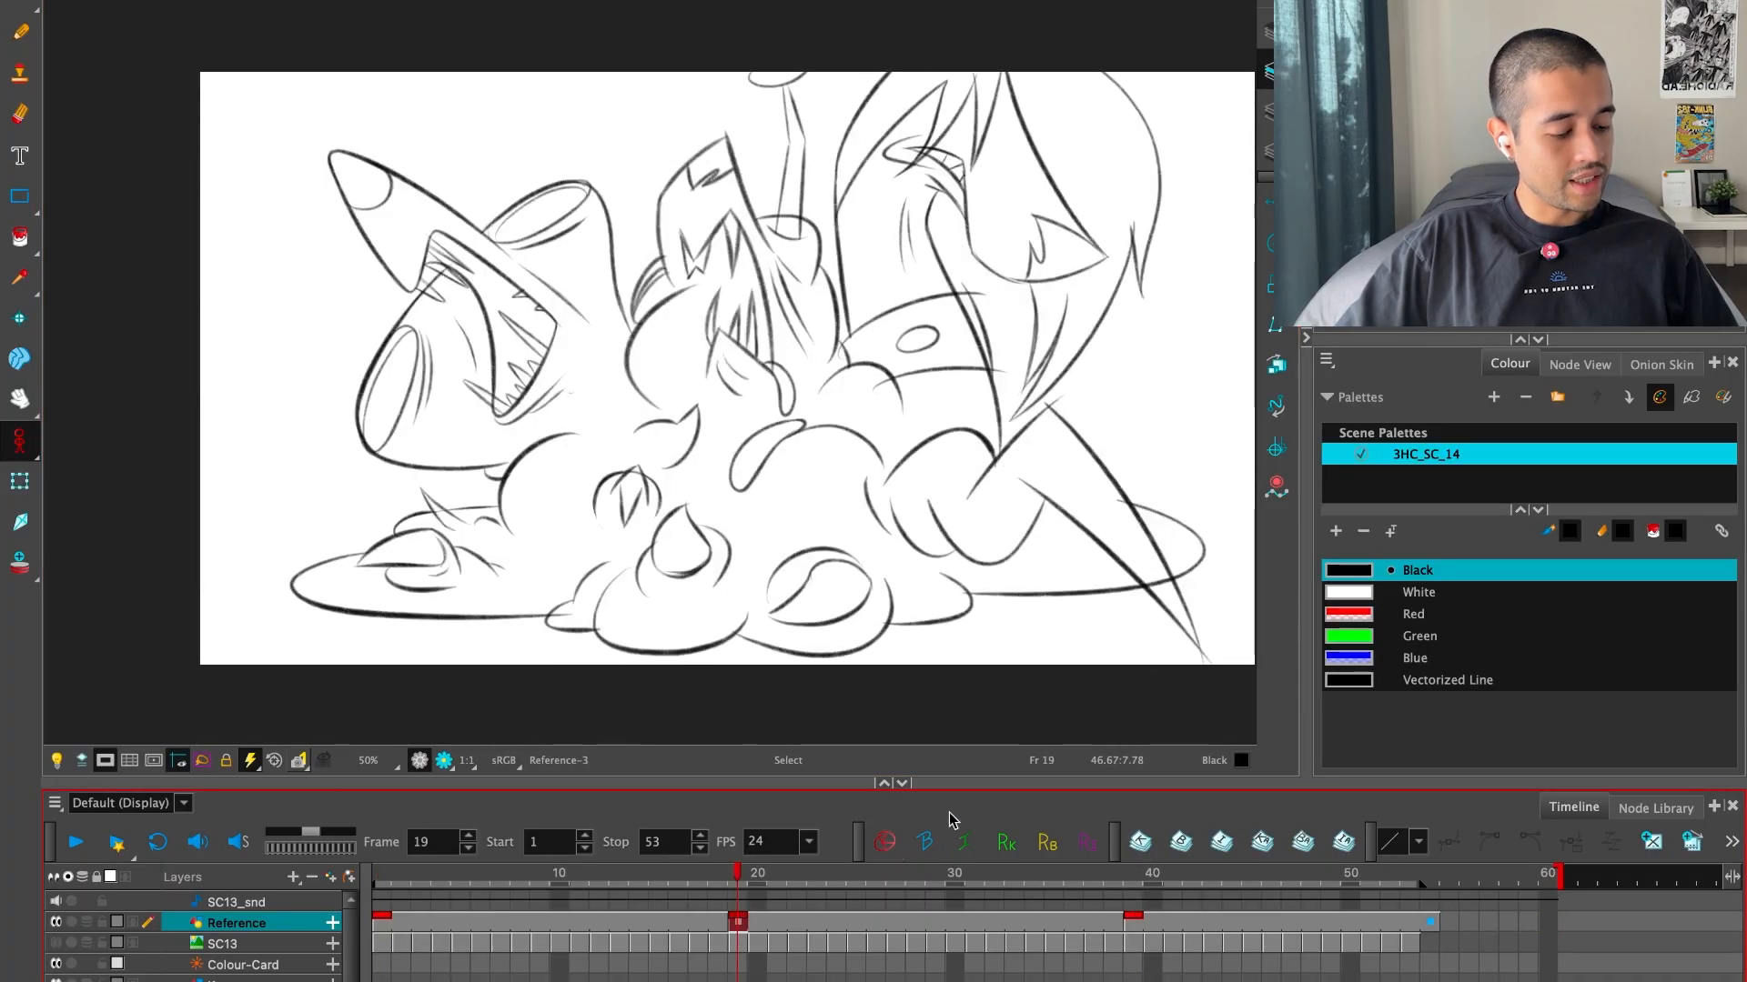
Create empty drawings on the Reference layer at frames 9 and 31 for the next inbetweens
click(539, 881)
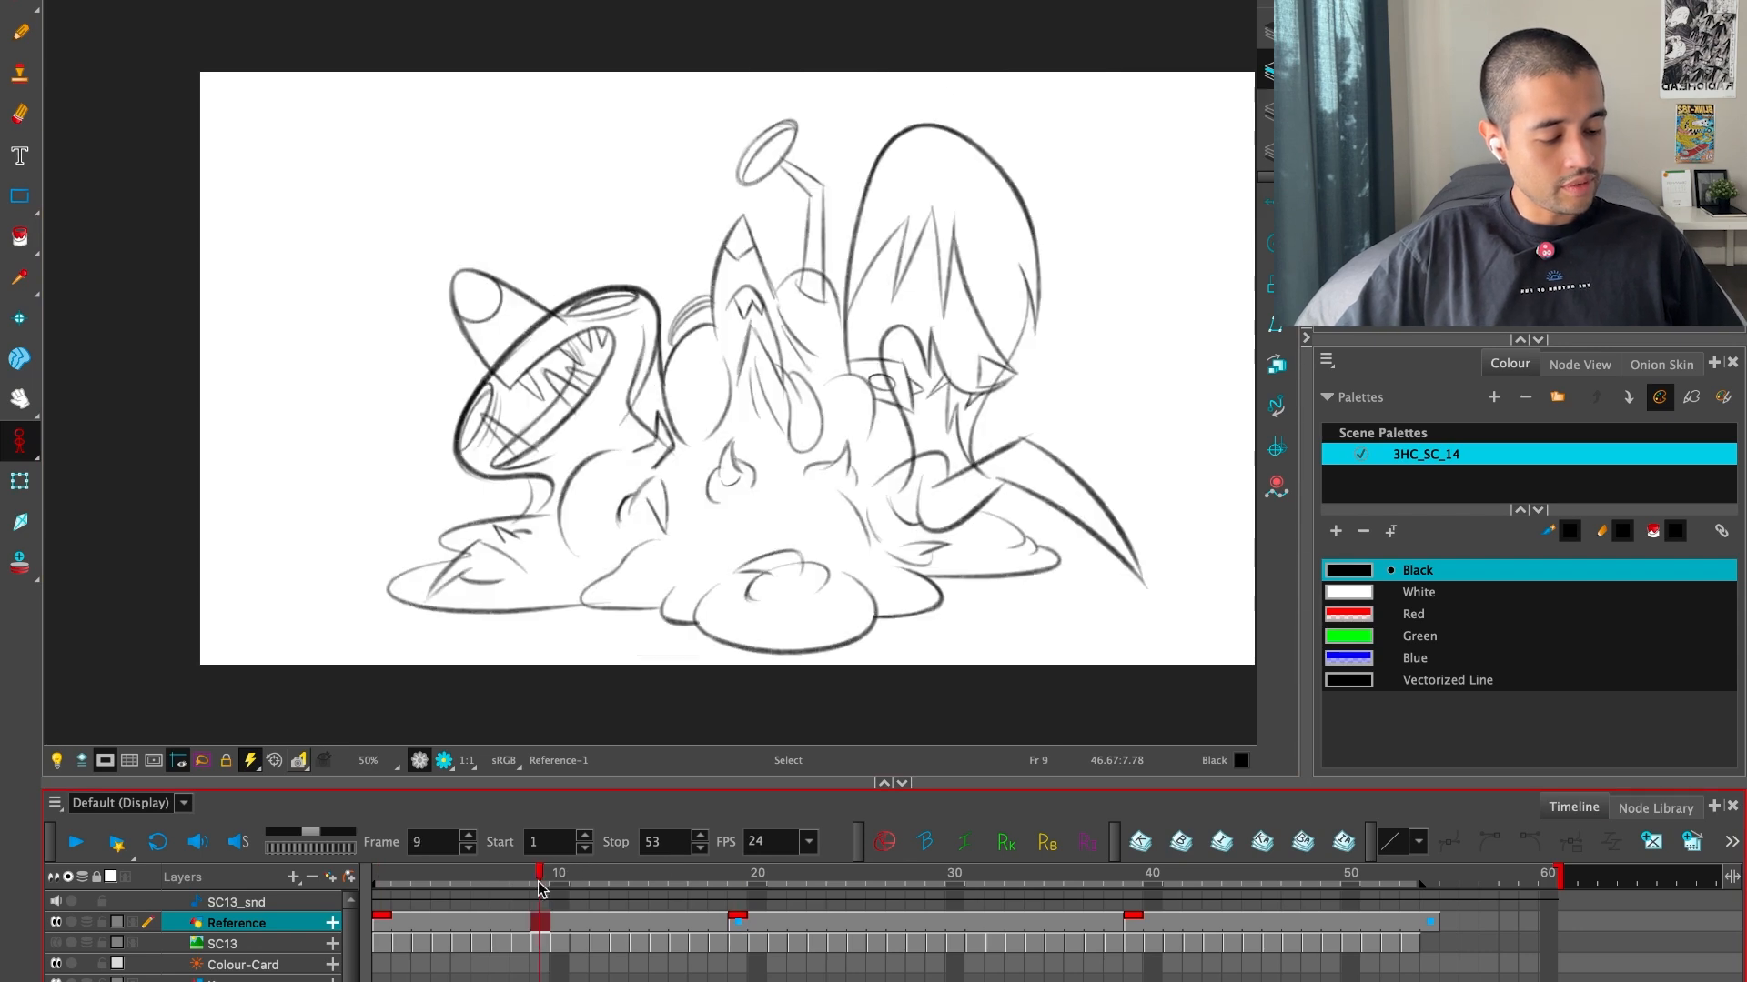
click(1651, 843)
click(1014, 882)
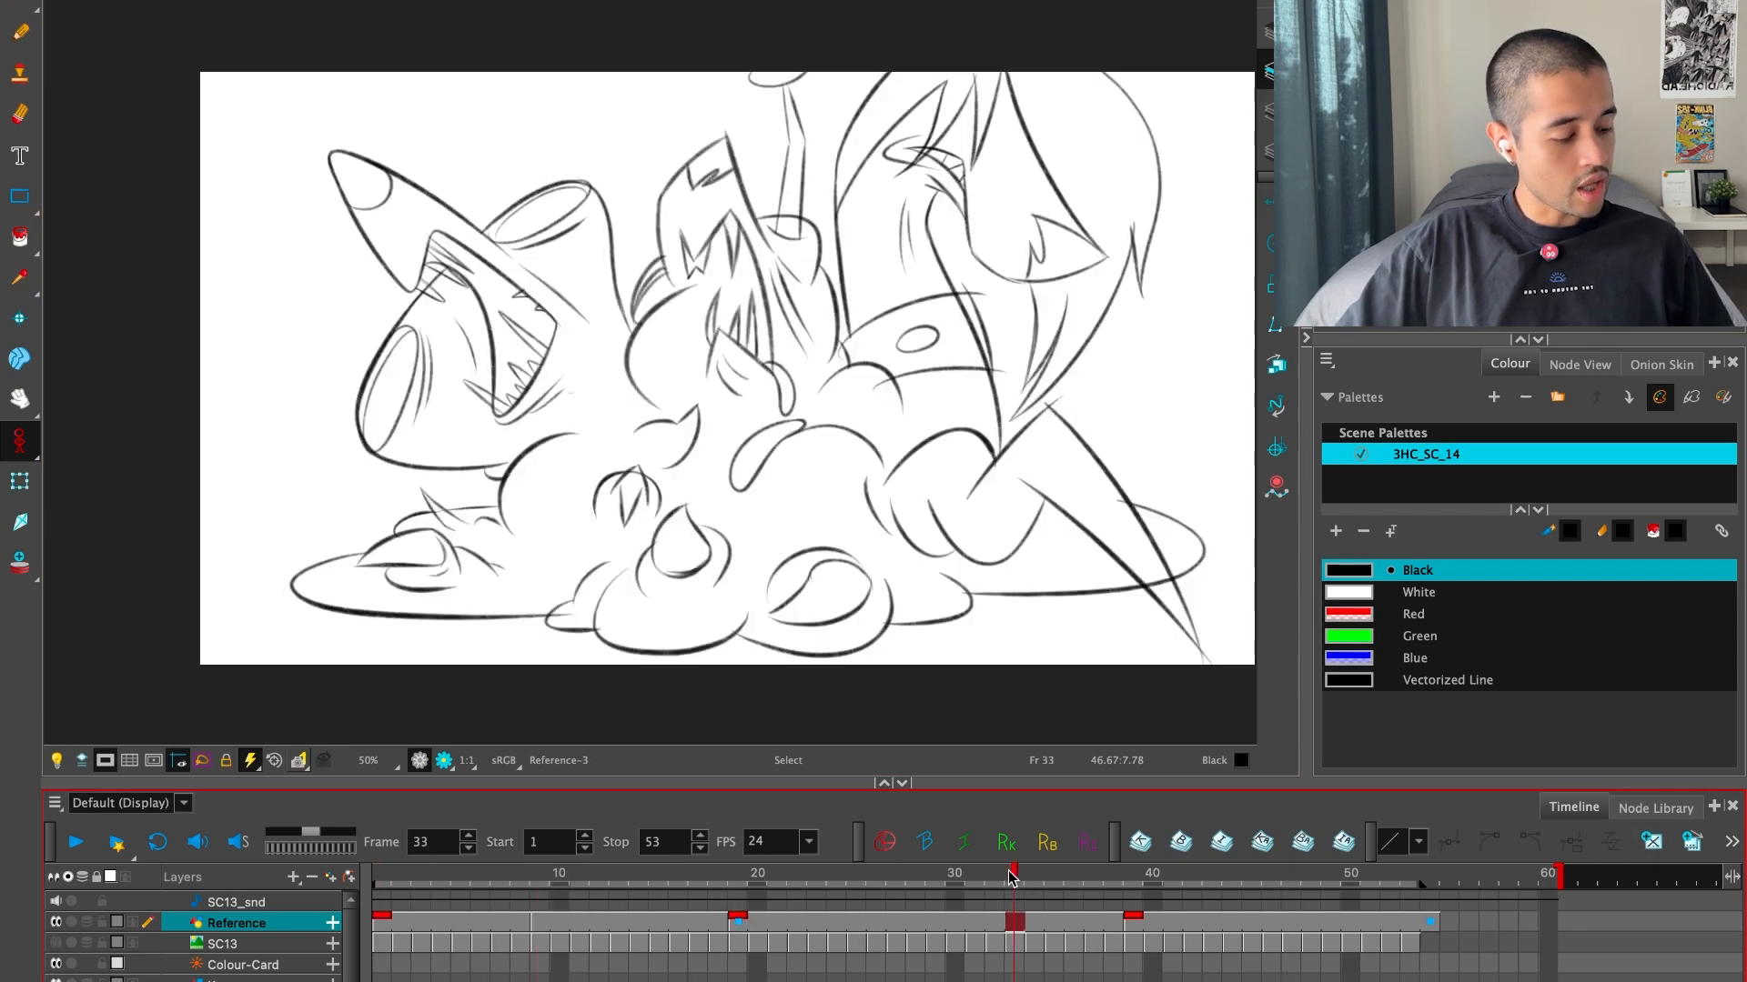
key(comma)
key(comma)
click(1651, 842)
Step back and forth through the drawings from frame 1 to frame 19 to examine the movement
key(f)
key(f)
key(f)
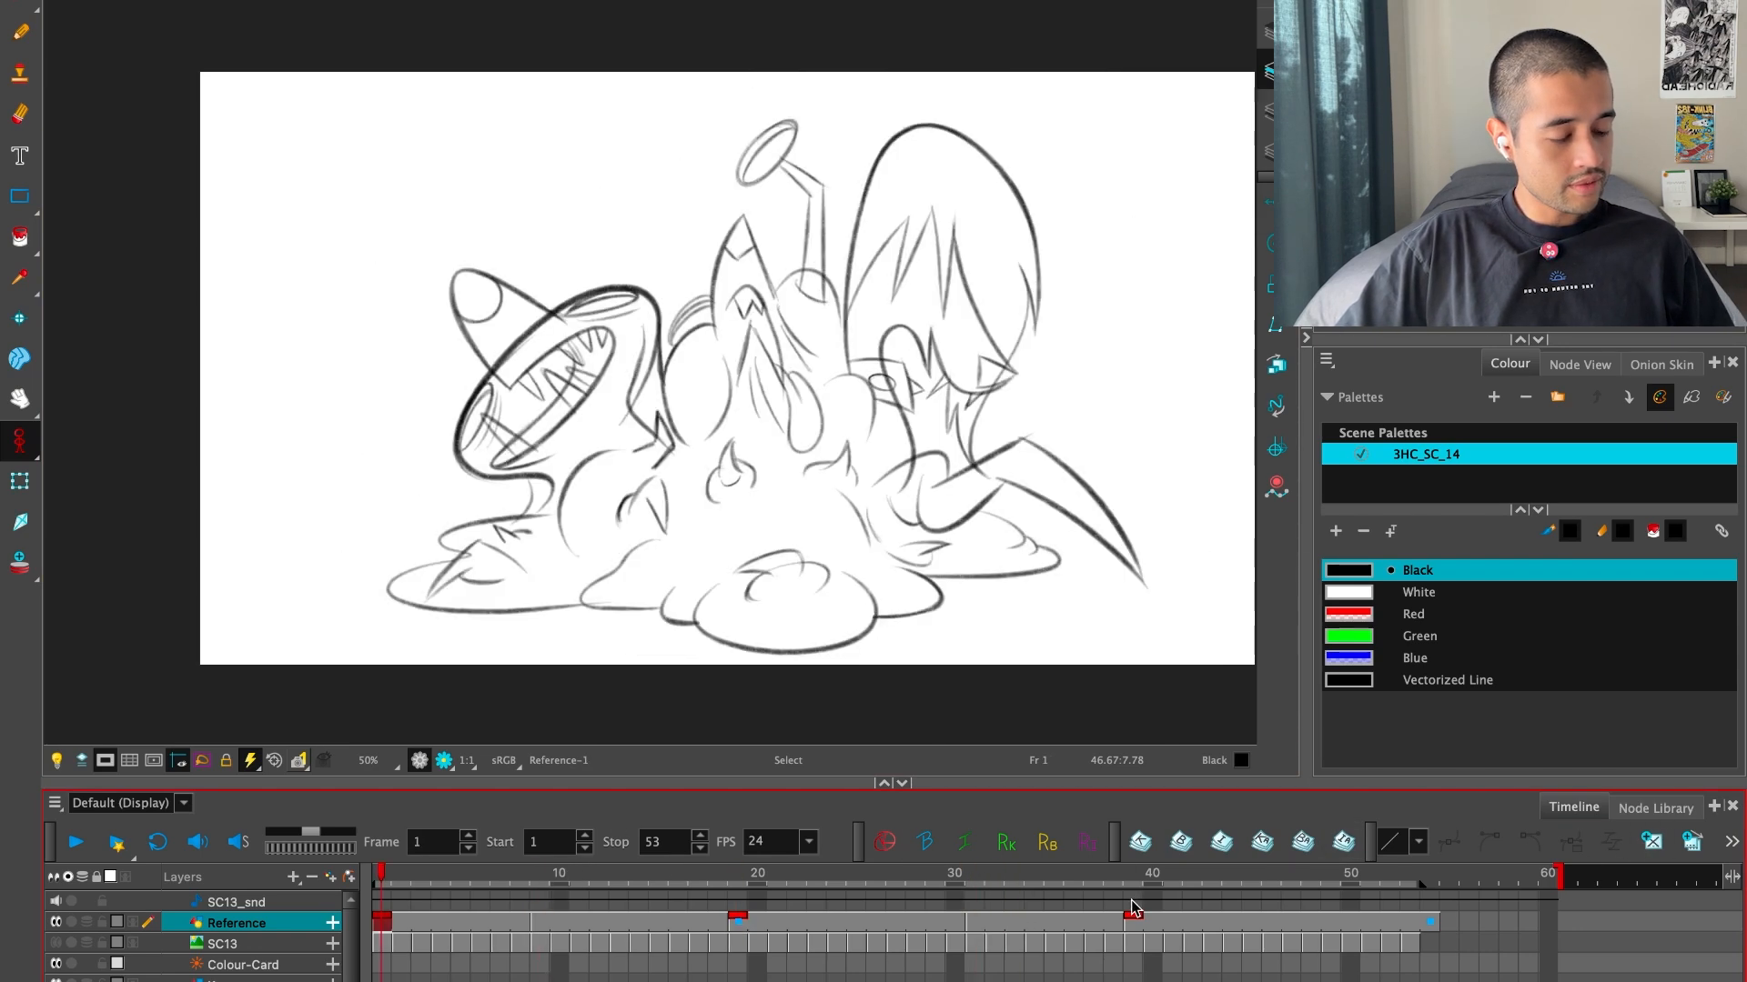
key(g)
key(g)
key(f)
key(f)
key(g)
key(g)
key(f)
key(g)
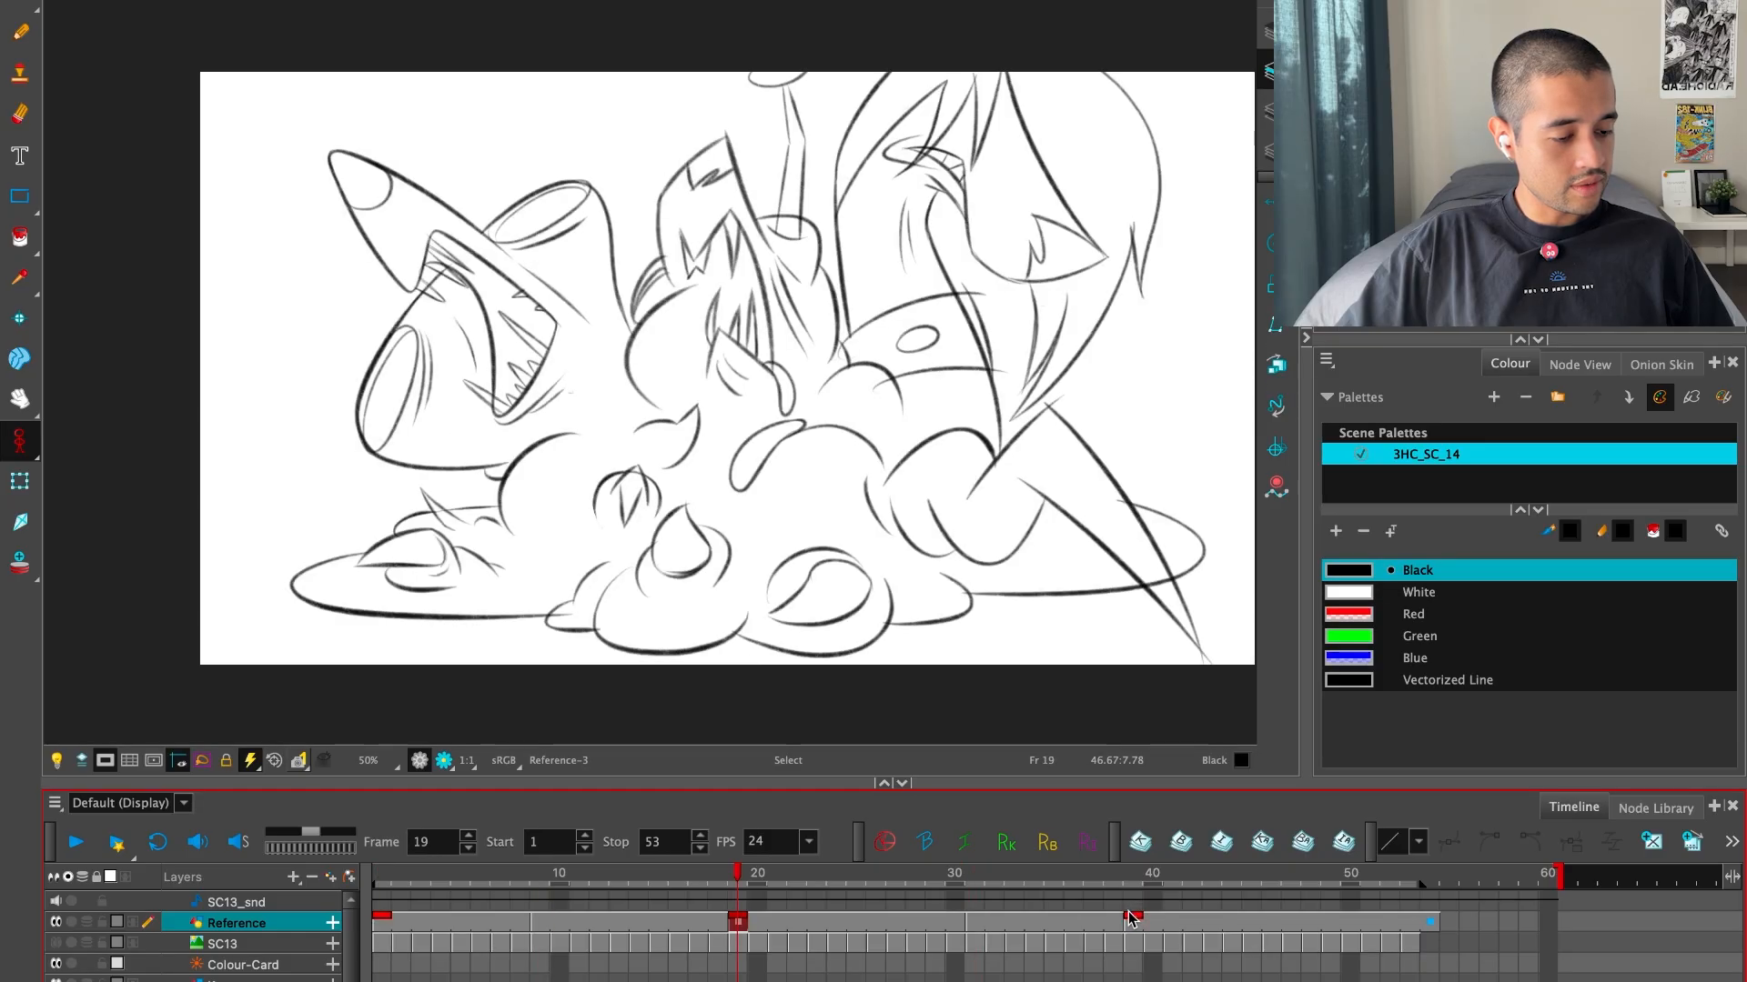
key(f)
key(f)
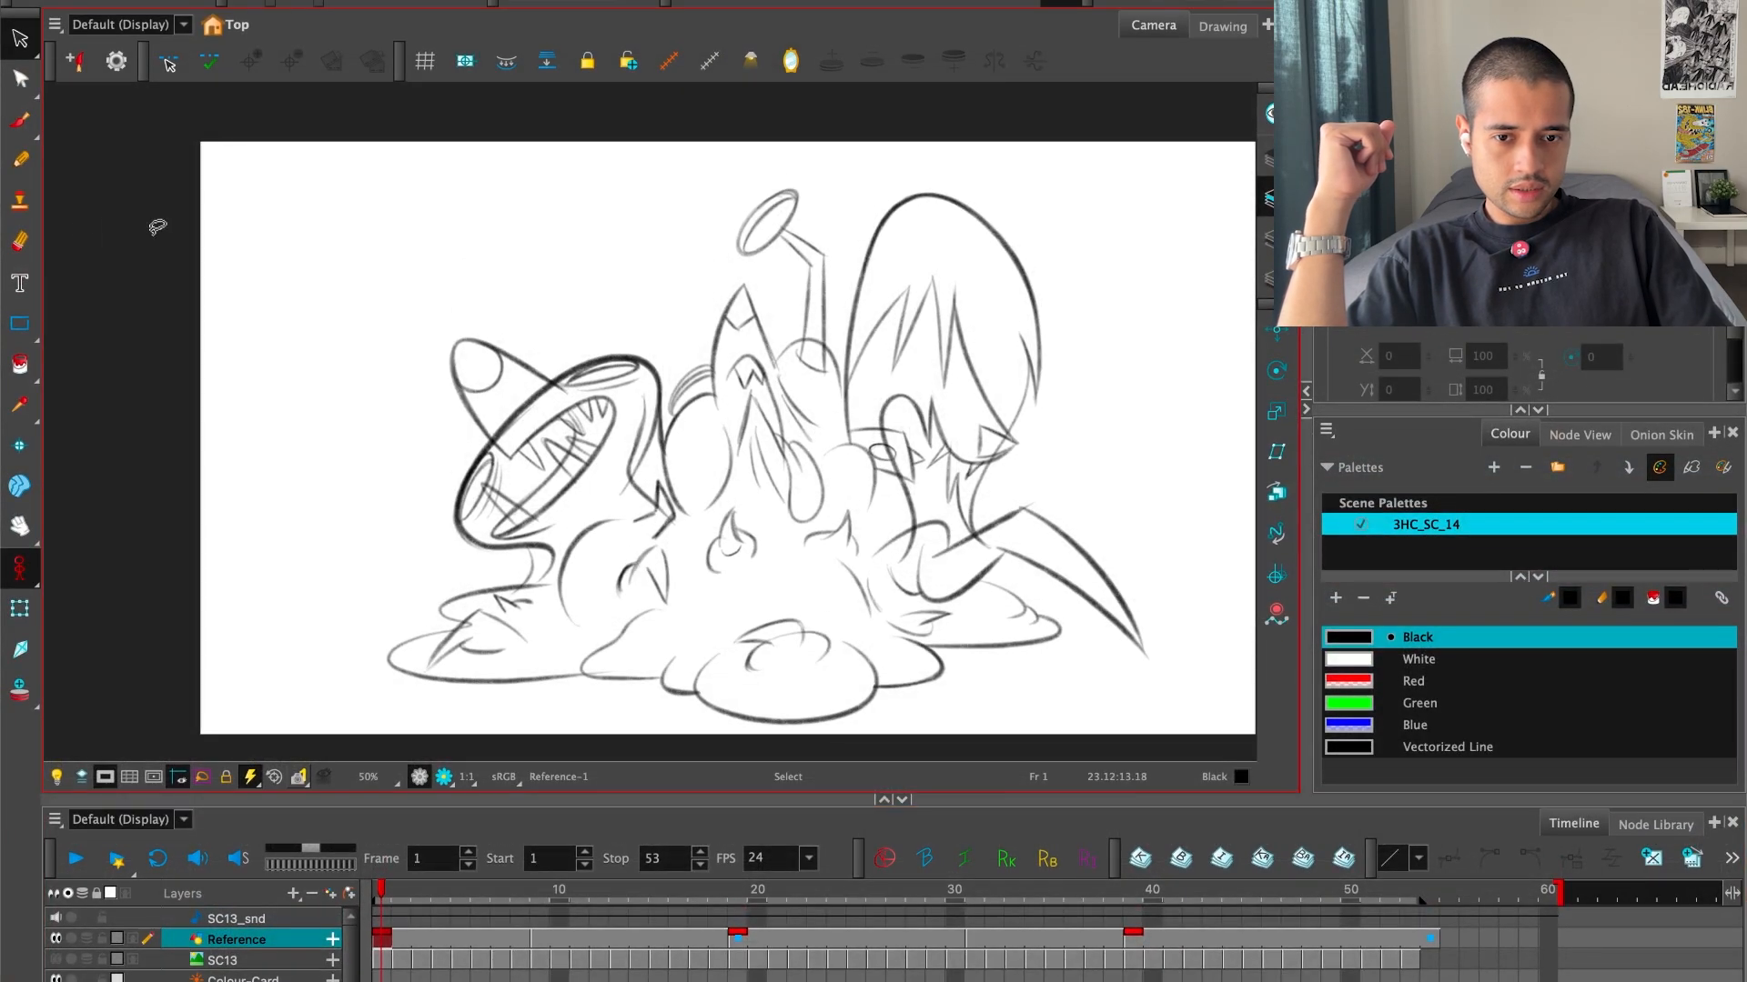
Switch to the Clock app and start a 10-minute timer
drag(0, 210, 1021, 157)
click(786, 461)
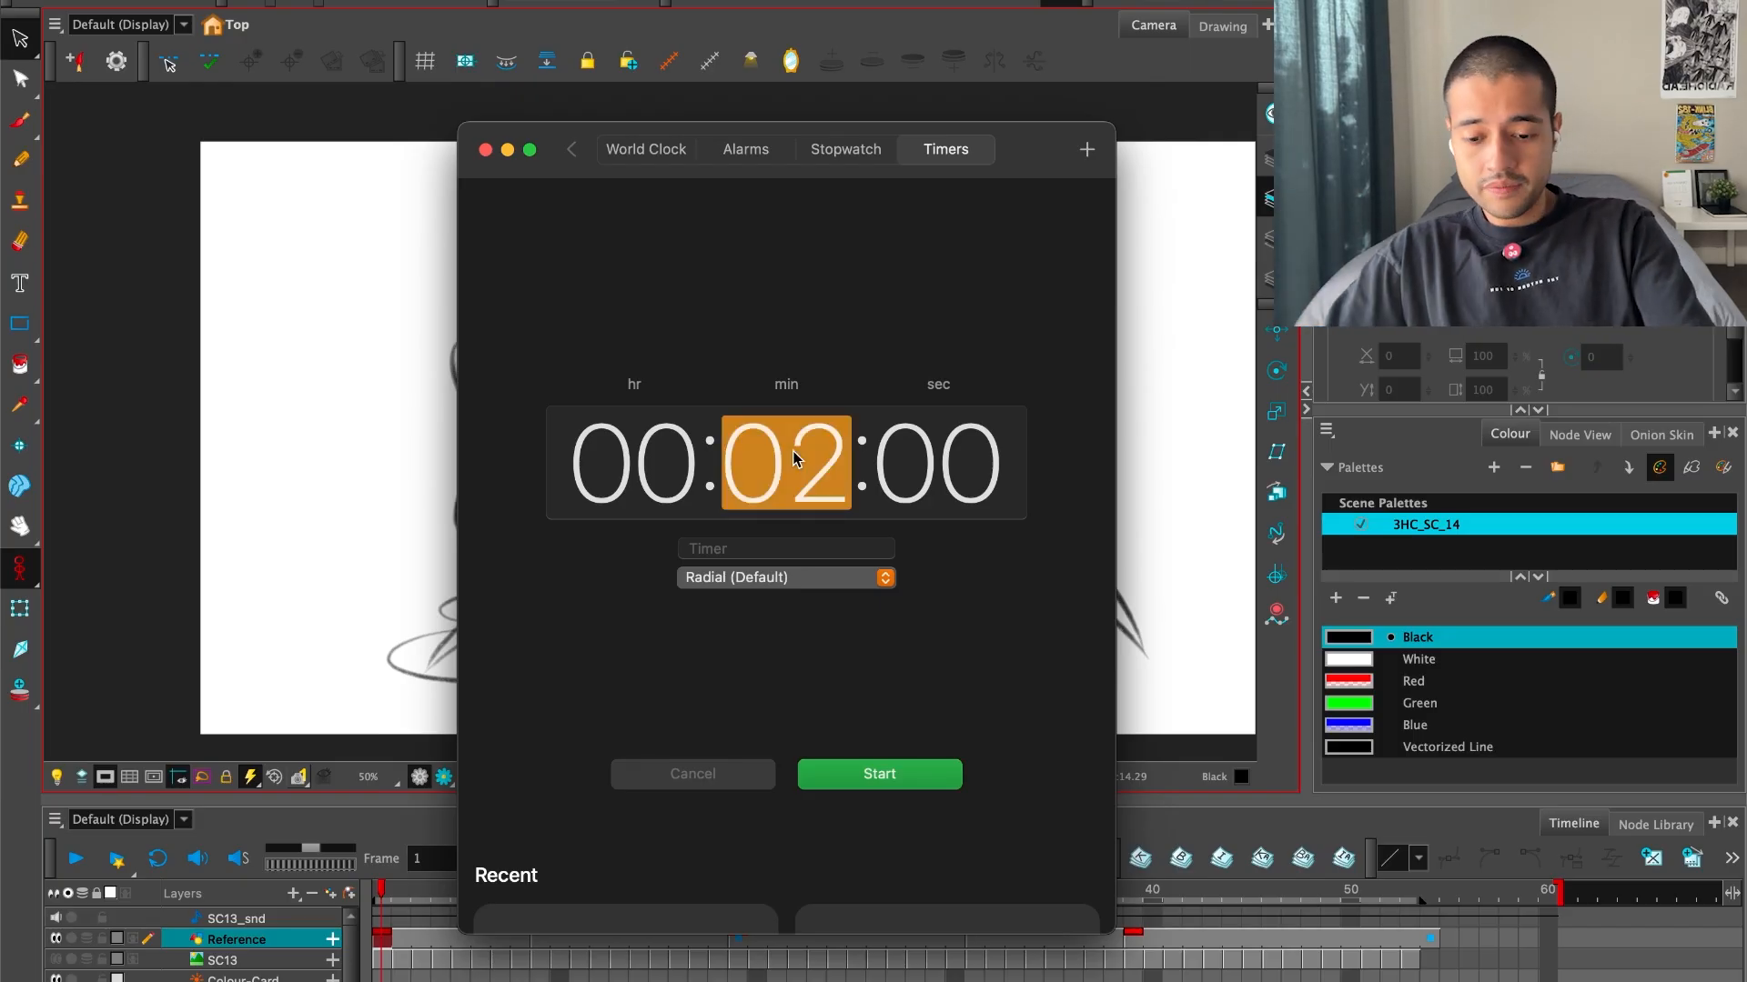
text(10)
click(880, 774)
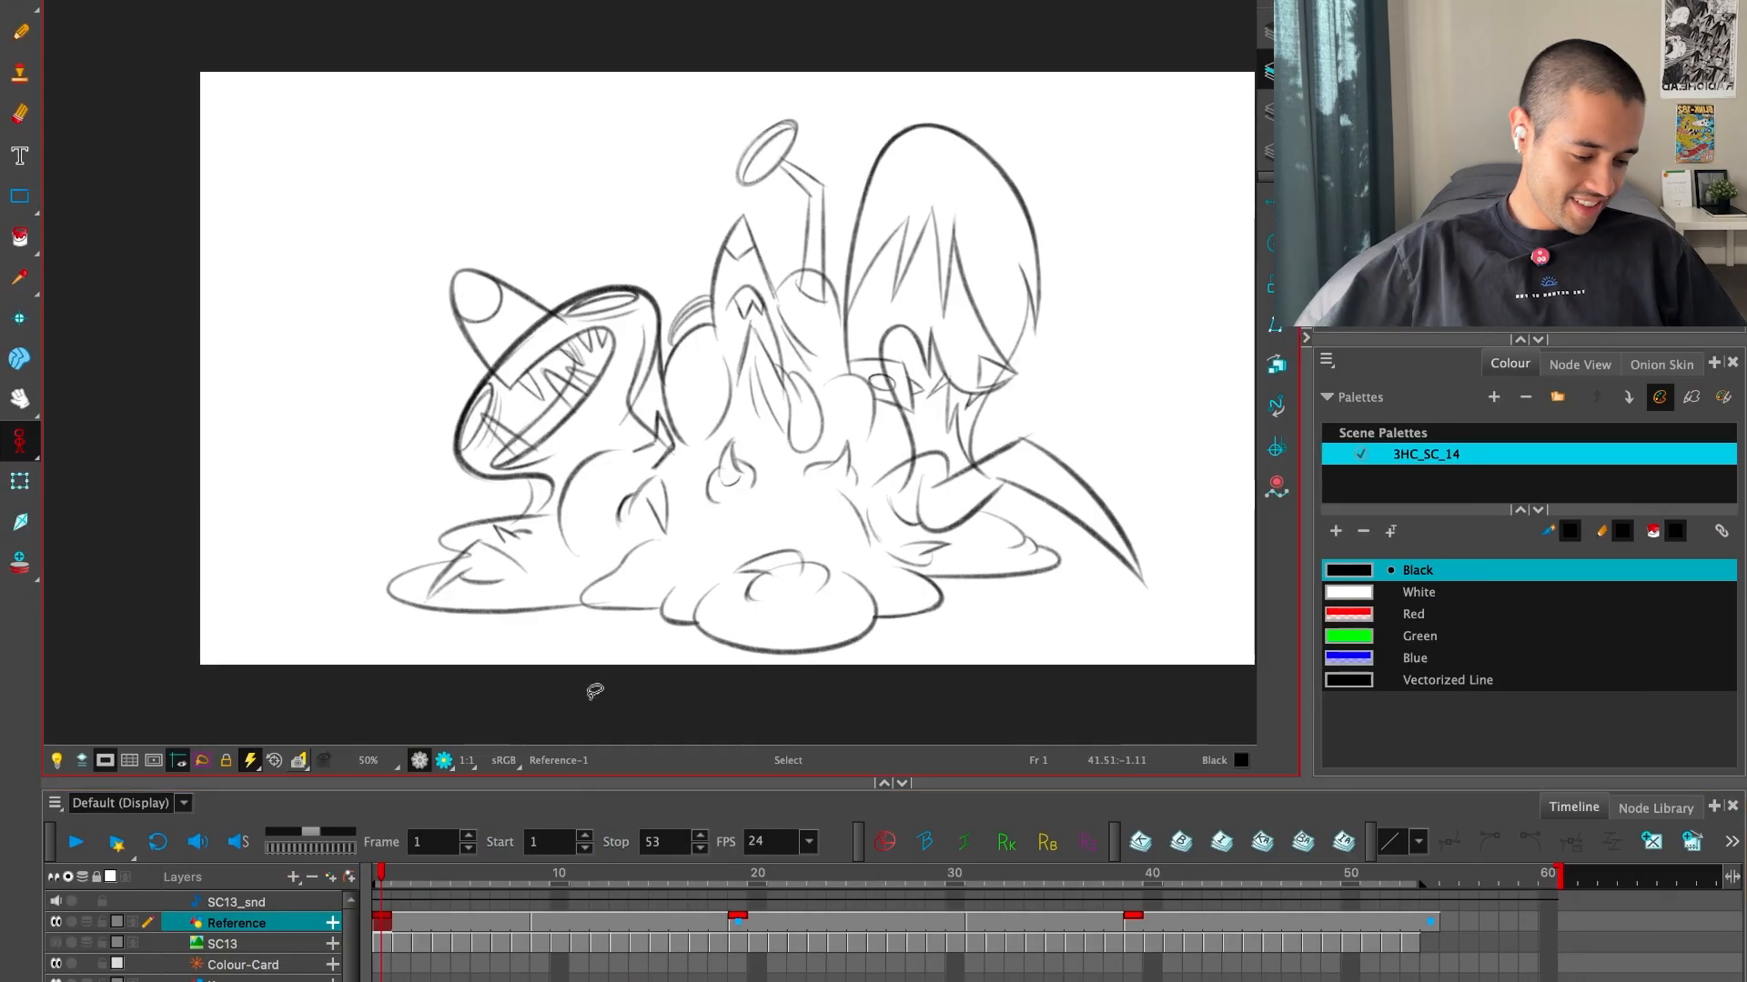
Turn on the onion skin, open the empty drawing at frame 9 full screen and activate the Brush tool
click(26, 563)
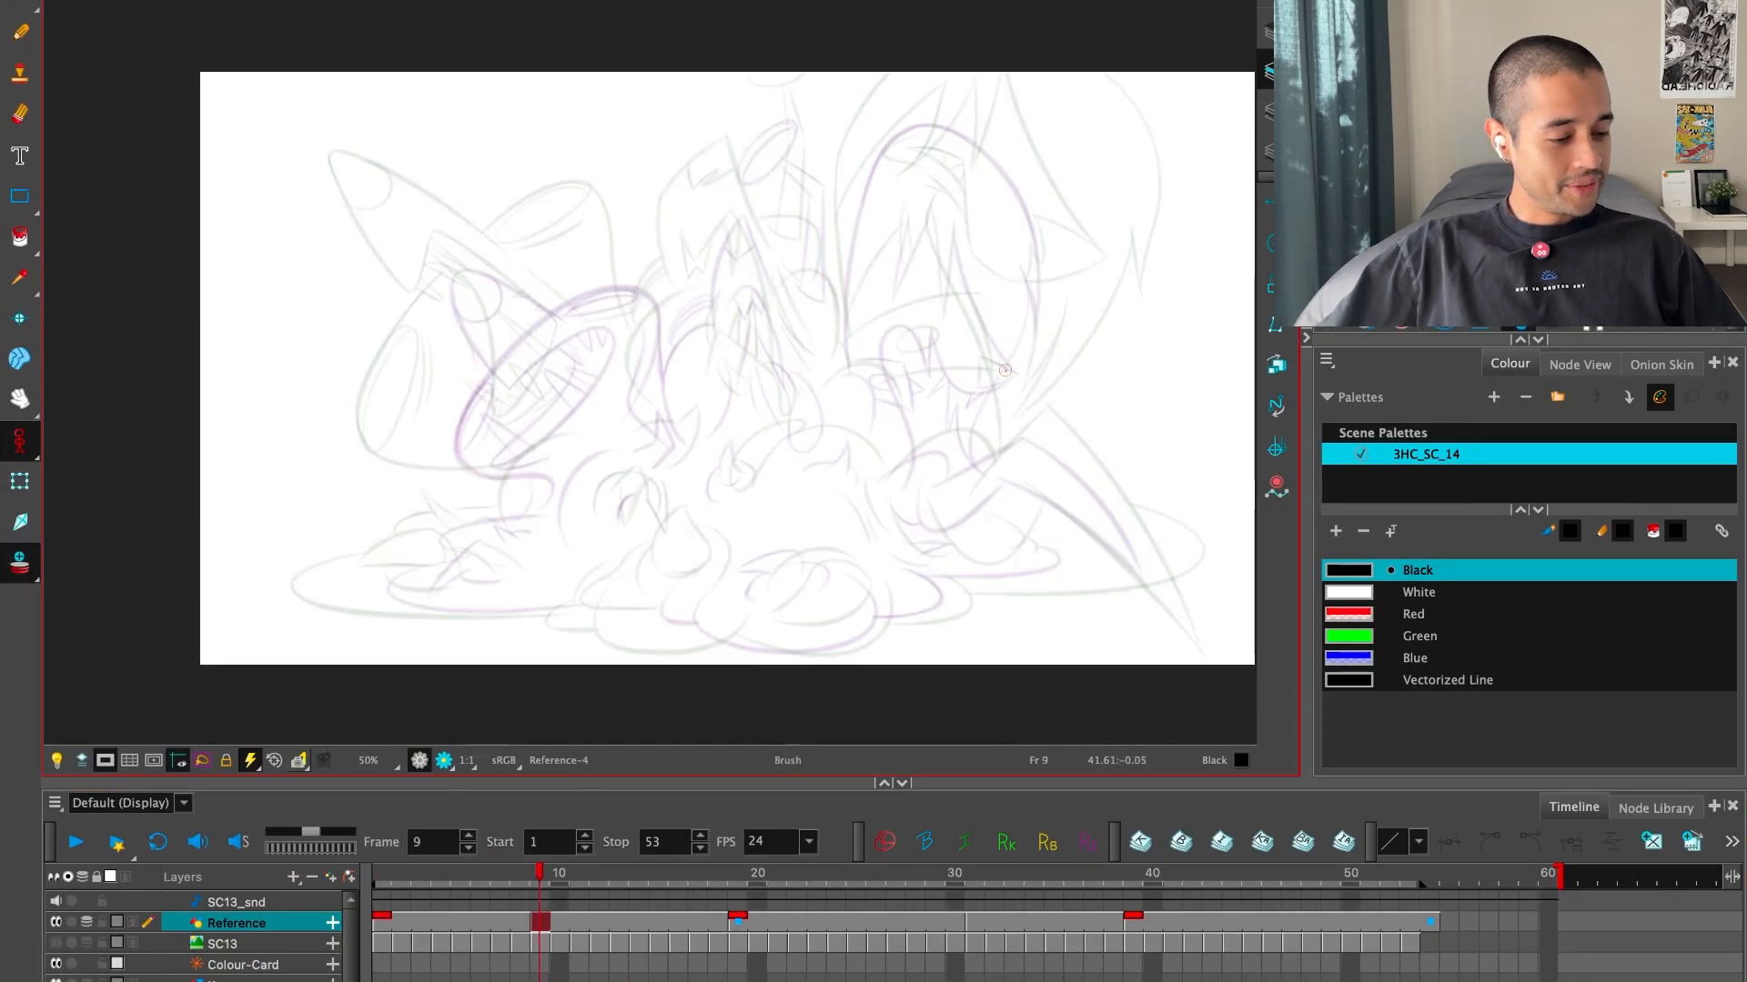
key(f)
key(g)
key(g)
key(f)
key(super+f)
key(alt+b)
Draw the left head's large rounded outline on the frame 9 drawing, positioned between the neighbouring poses
key(2)
key(2)
drag(1010, 624, 1119, 624)
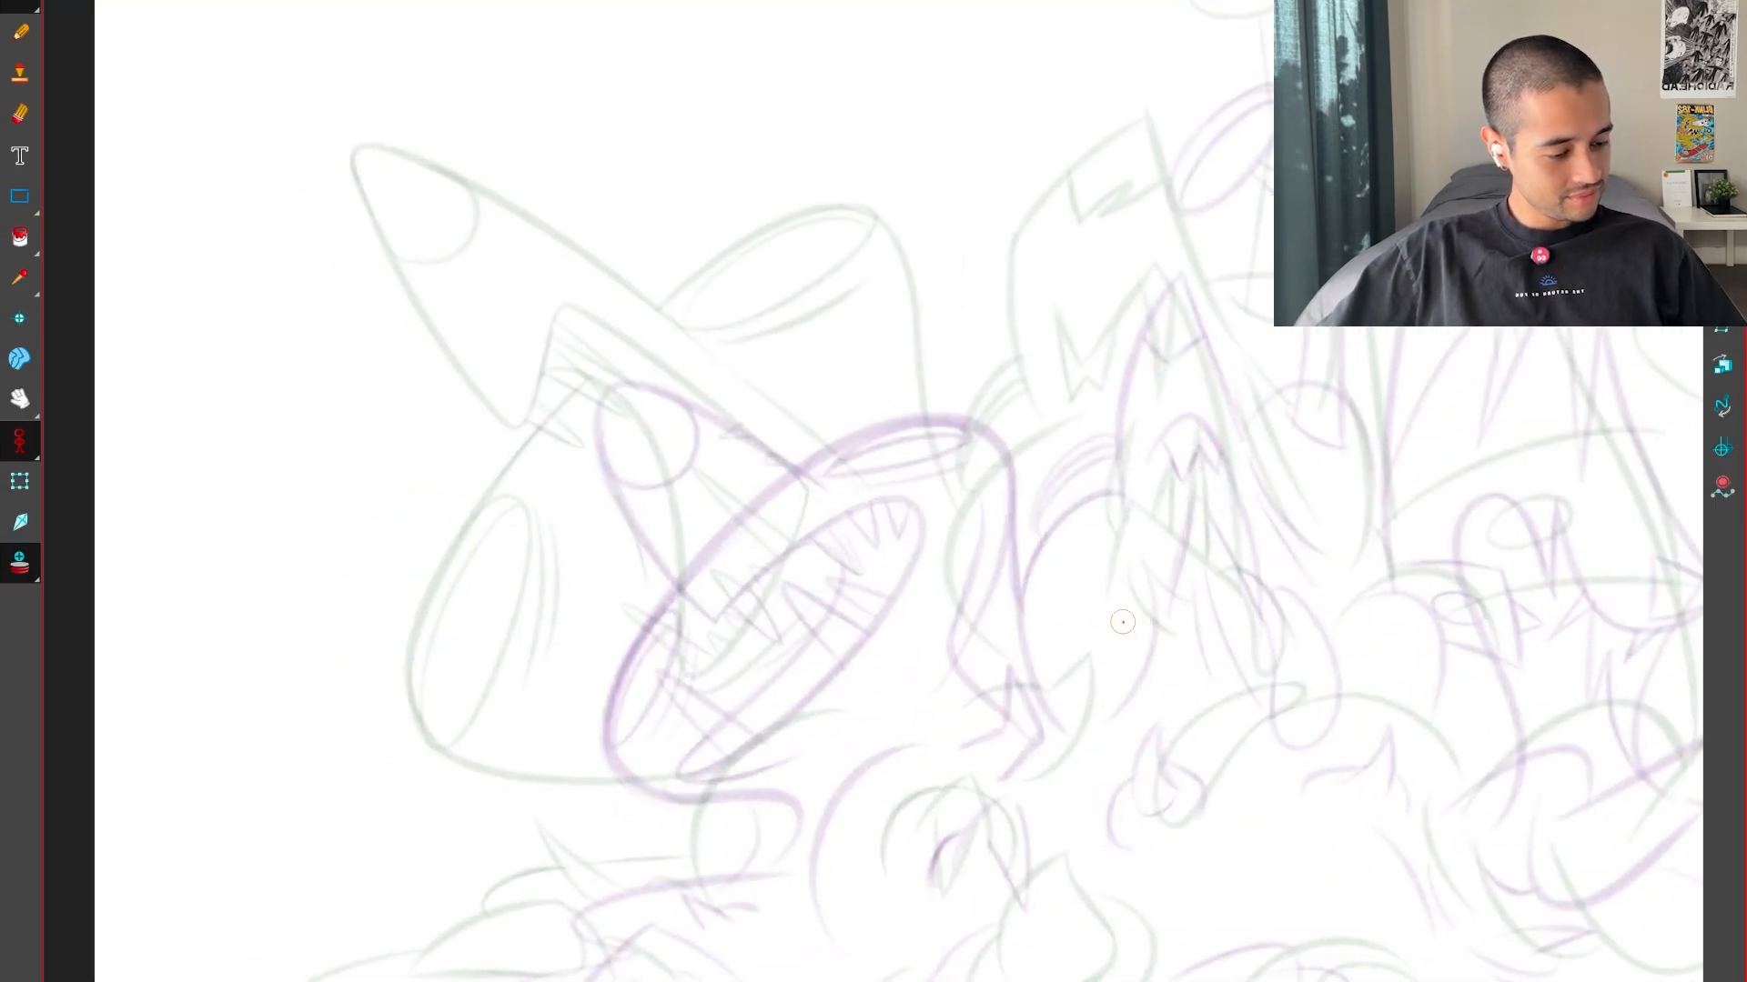
key(f)
key(g)
key(g)
key(f)
key(f)
key(g)
key(2)
drag(729, 748, 805, 744)
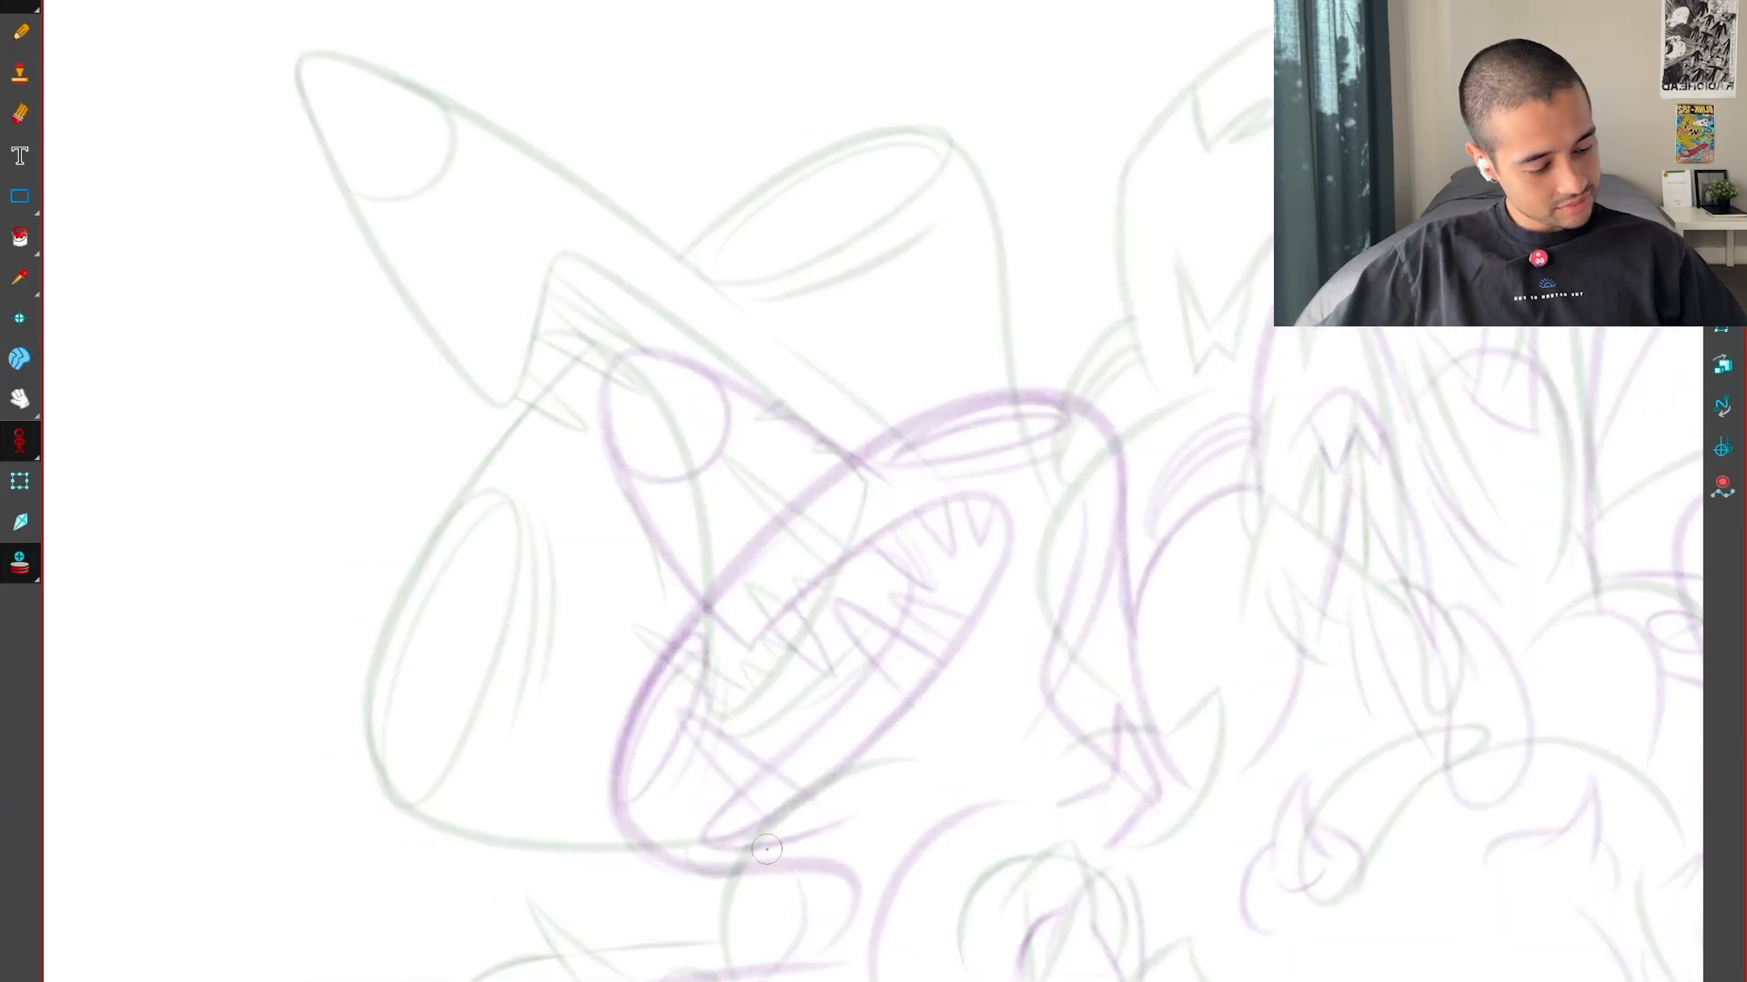
mouse_move(767, 849)
mouse_down()
mouse_move(562, 507)
mouse_move(1027, 277)
mouse_move(1062, 602)
mouse_up()
Undo the last outline stroke and redraw the head's outline down its right side, checking it against the neighbouring drawings
key(f)
key(g)
key(f)
key(g)
key(super+z)
drag(1008, 258, 1137, 639)
key(f)
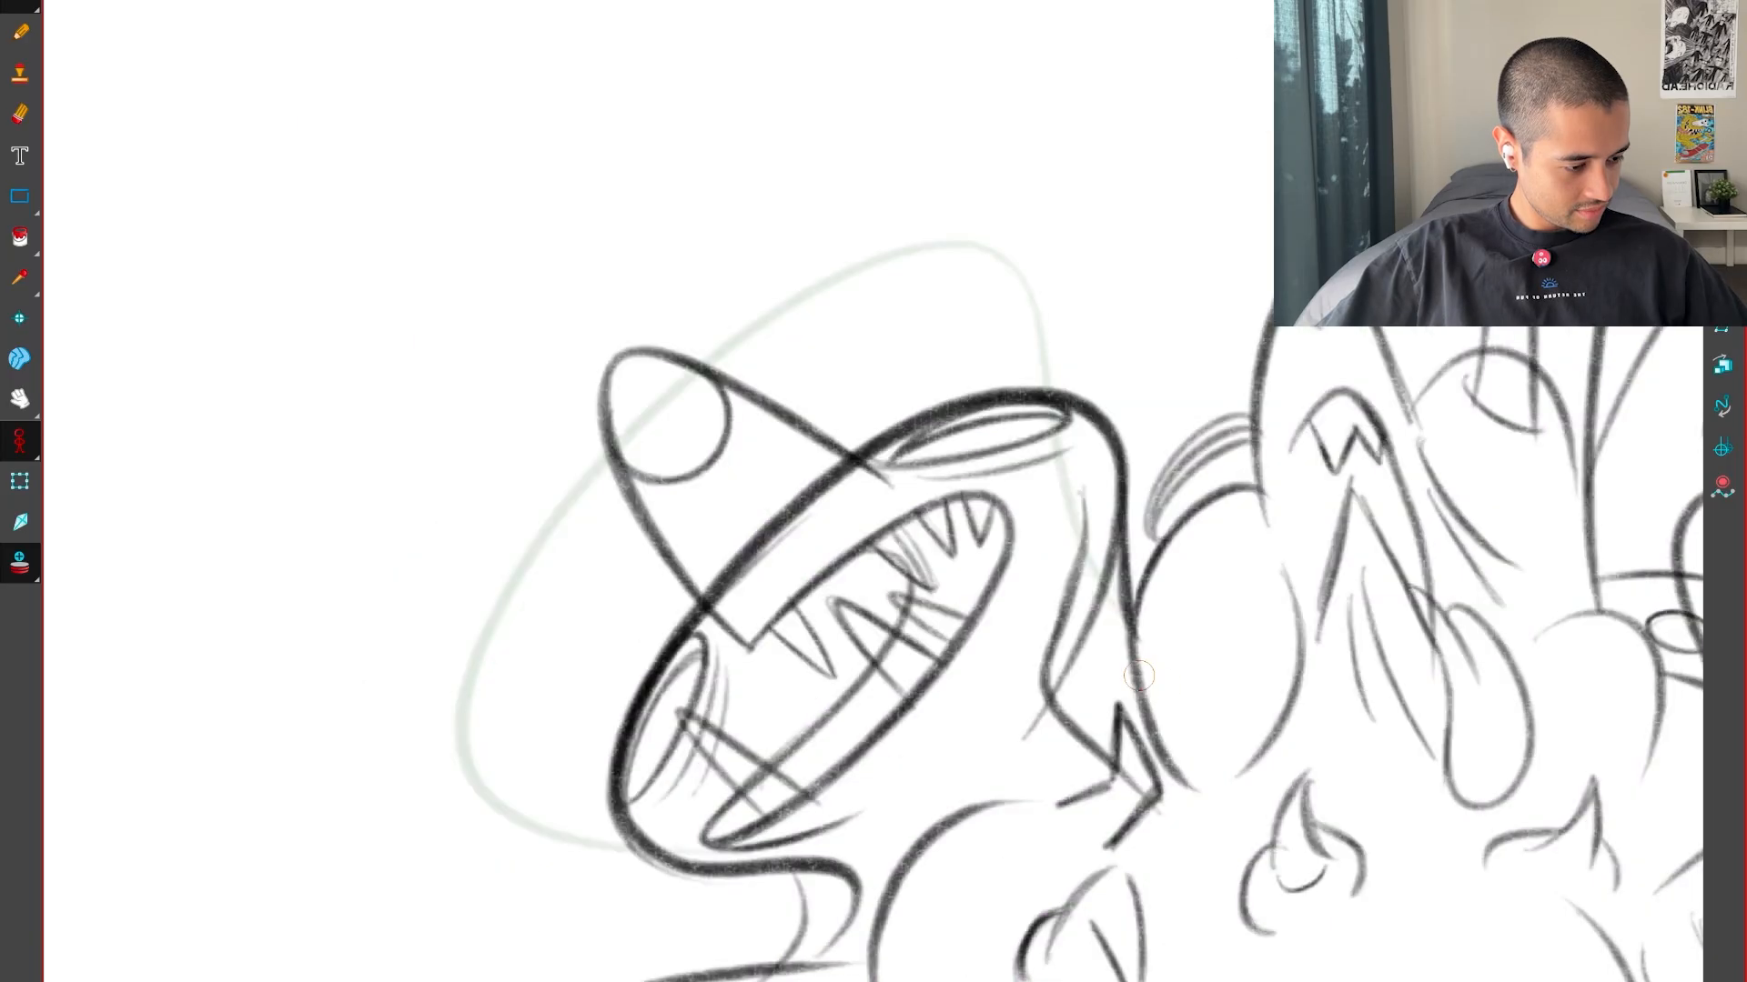
key(g)
key(f)
key(g)
drag(1002, 624, 1075, 709)
key(g)
key(f)
key(f)
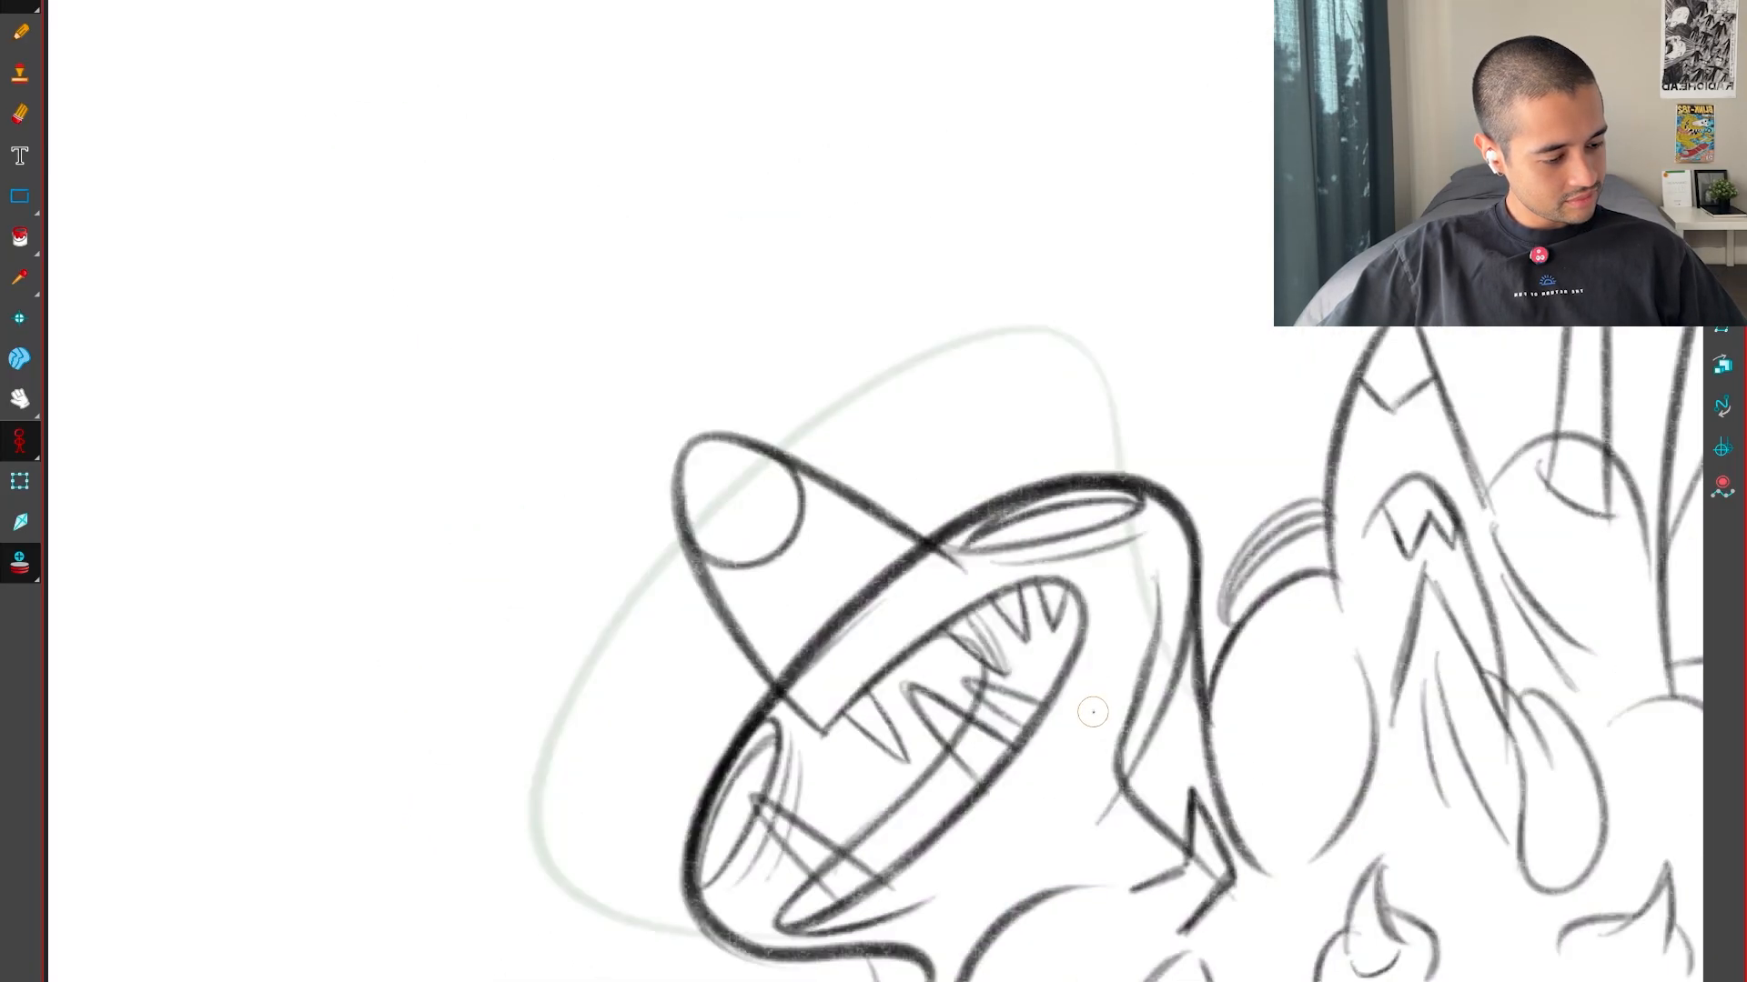
key(f)
key(g)
Try a snout outline across the left head, compare it with the neighbouring drawings and undo it
key(g)
mouse_move(688, 671)
mouse_down()
mouse_move(982, 456)
mouse_move(1006, 462)
mouse_up()
key(g)
key(f)
key(g)
key(f)
key(g)
key(g)
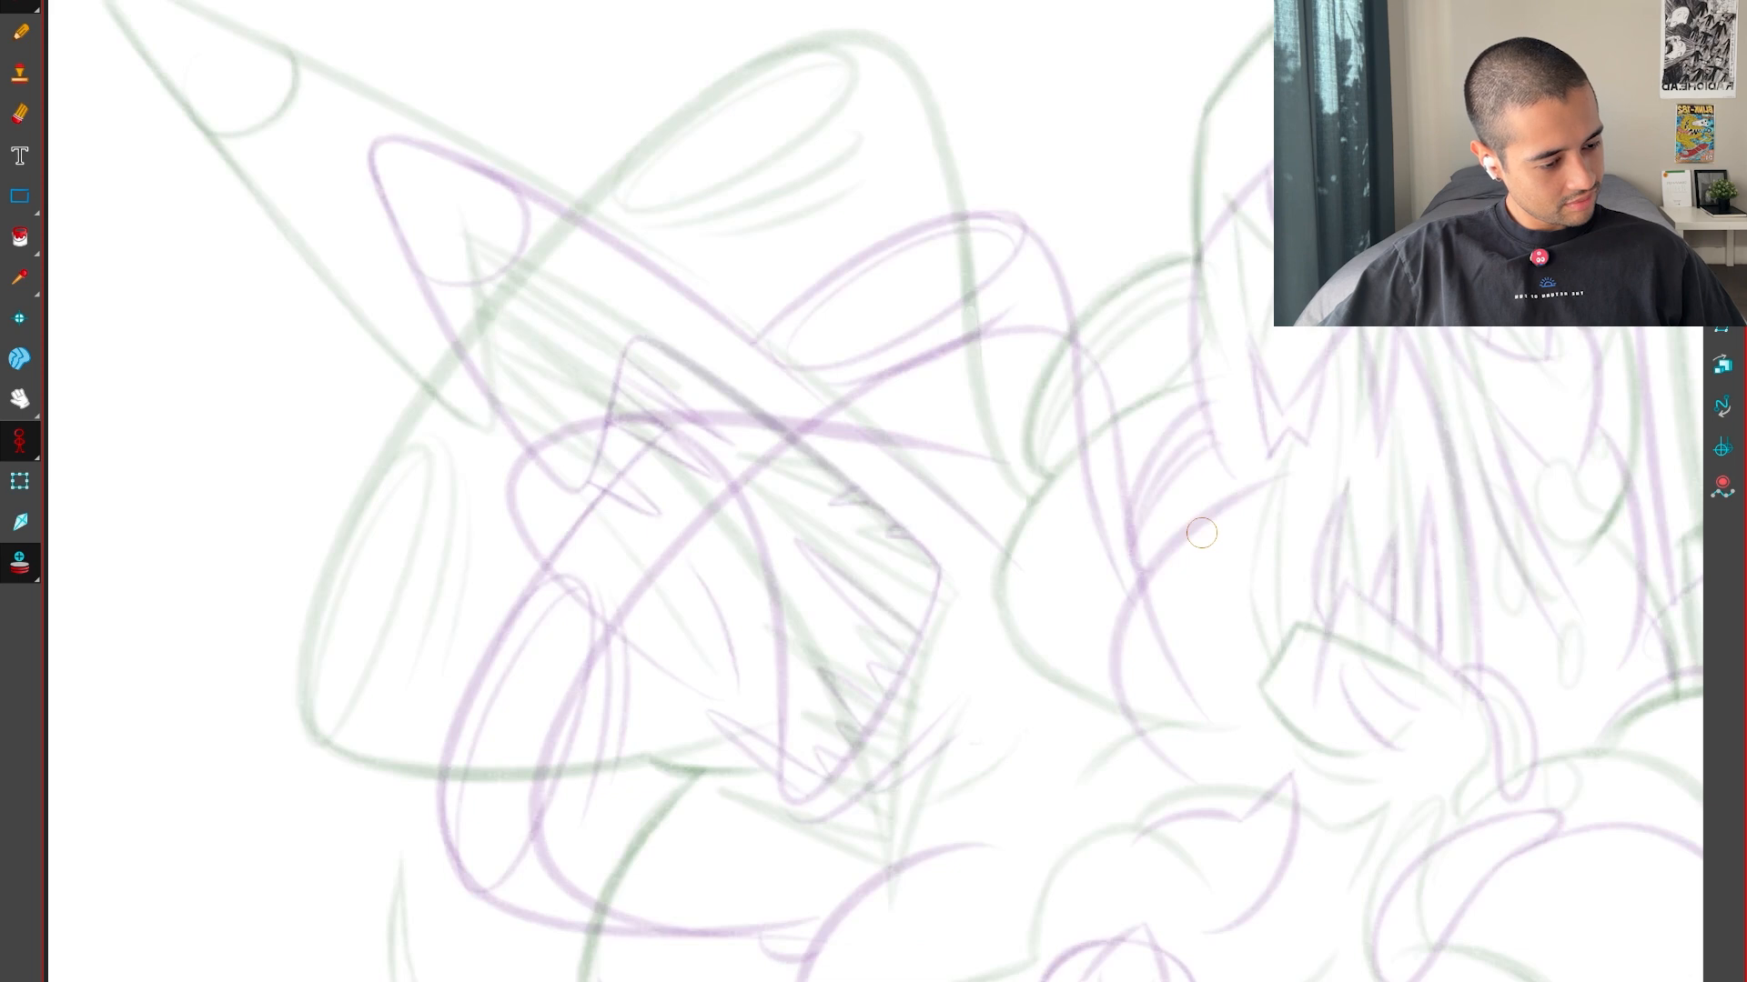
key(f)
Flip back and forth through the neighbouring drawings to examine how the left head and its snout move
key(g)
key(ctrl+z)
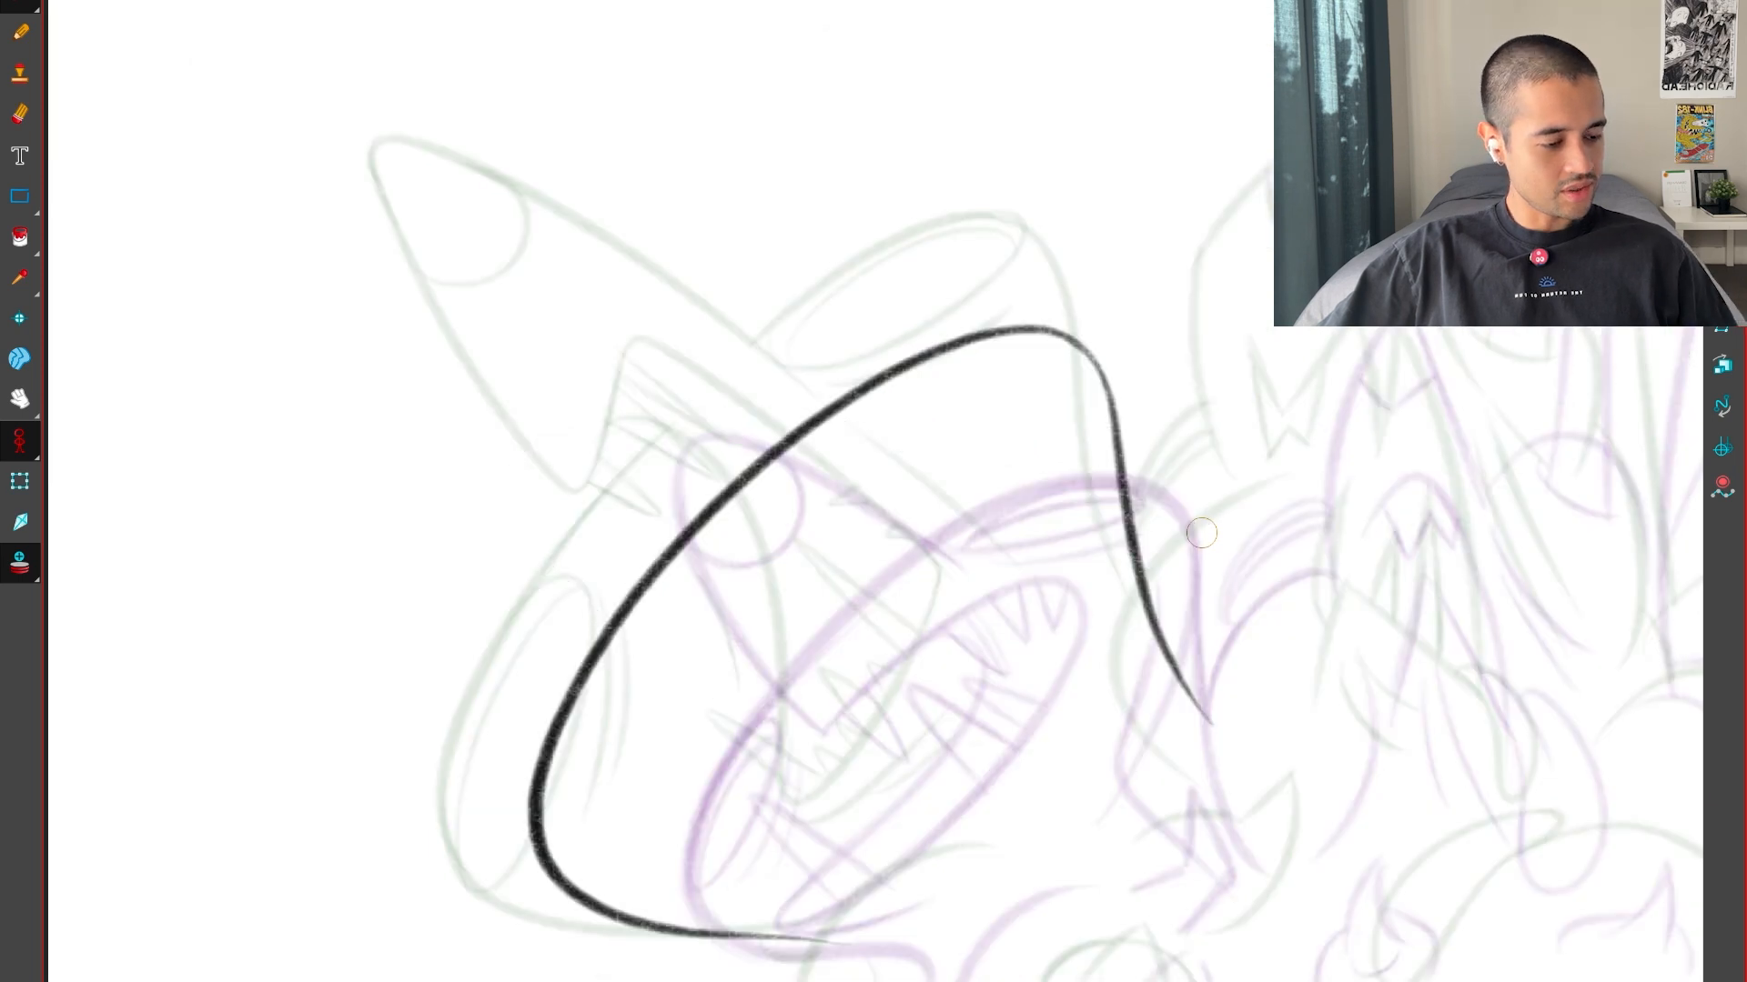
key(f)
key(g)
key(g)
key(g)
key(f)
key(f)
key(f)
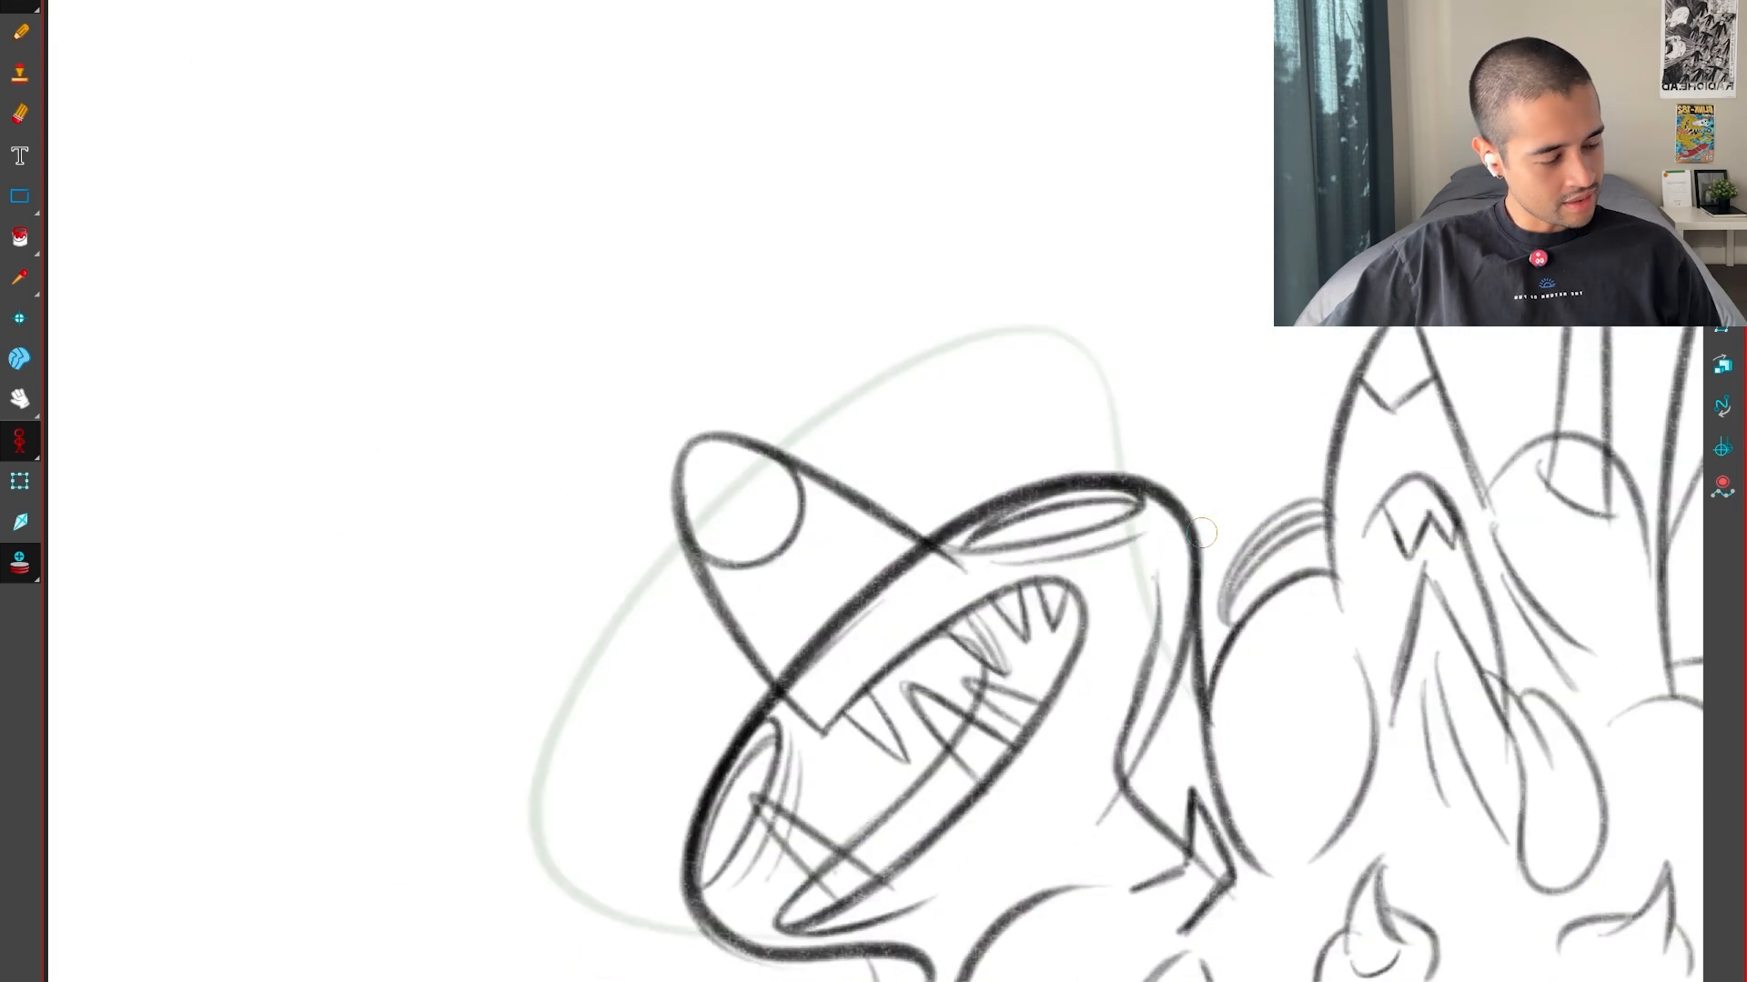
key(f)
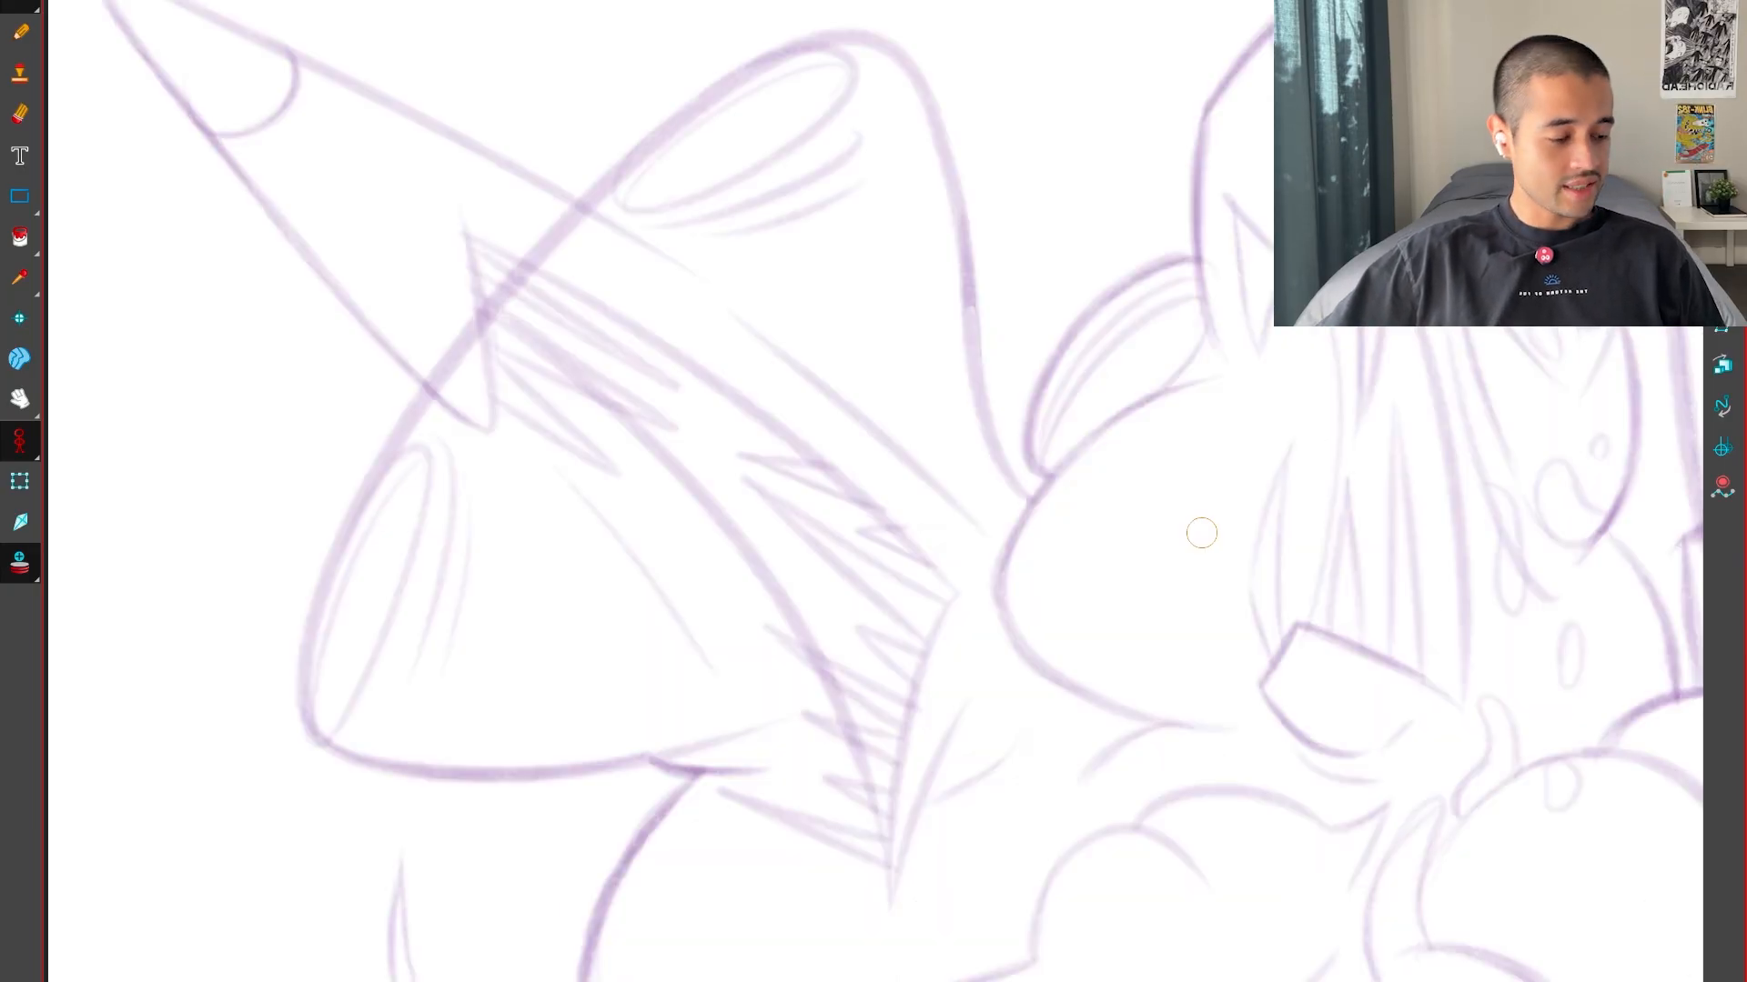
key(g)
key(g)
drag(1018, 792, 1013, 753)
key(f)
key(g)
drag(963, 683, 1042, 769)
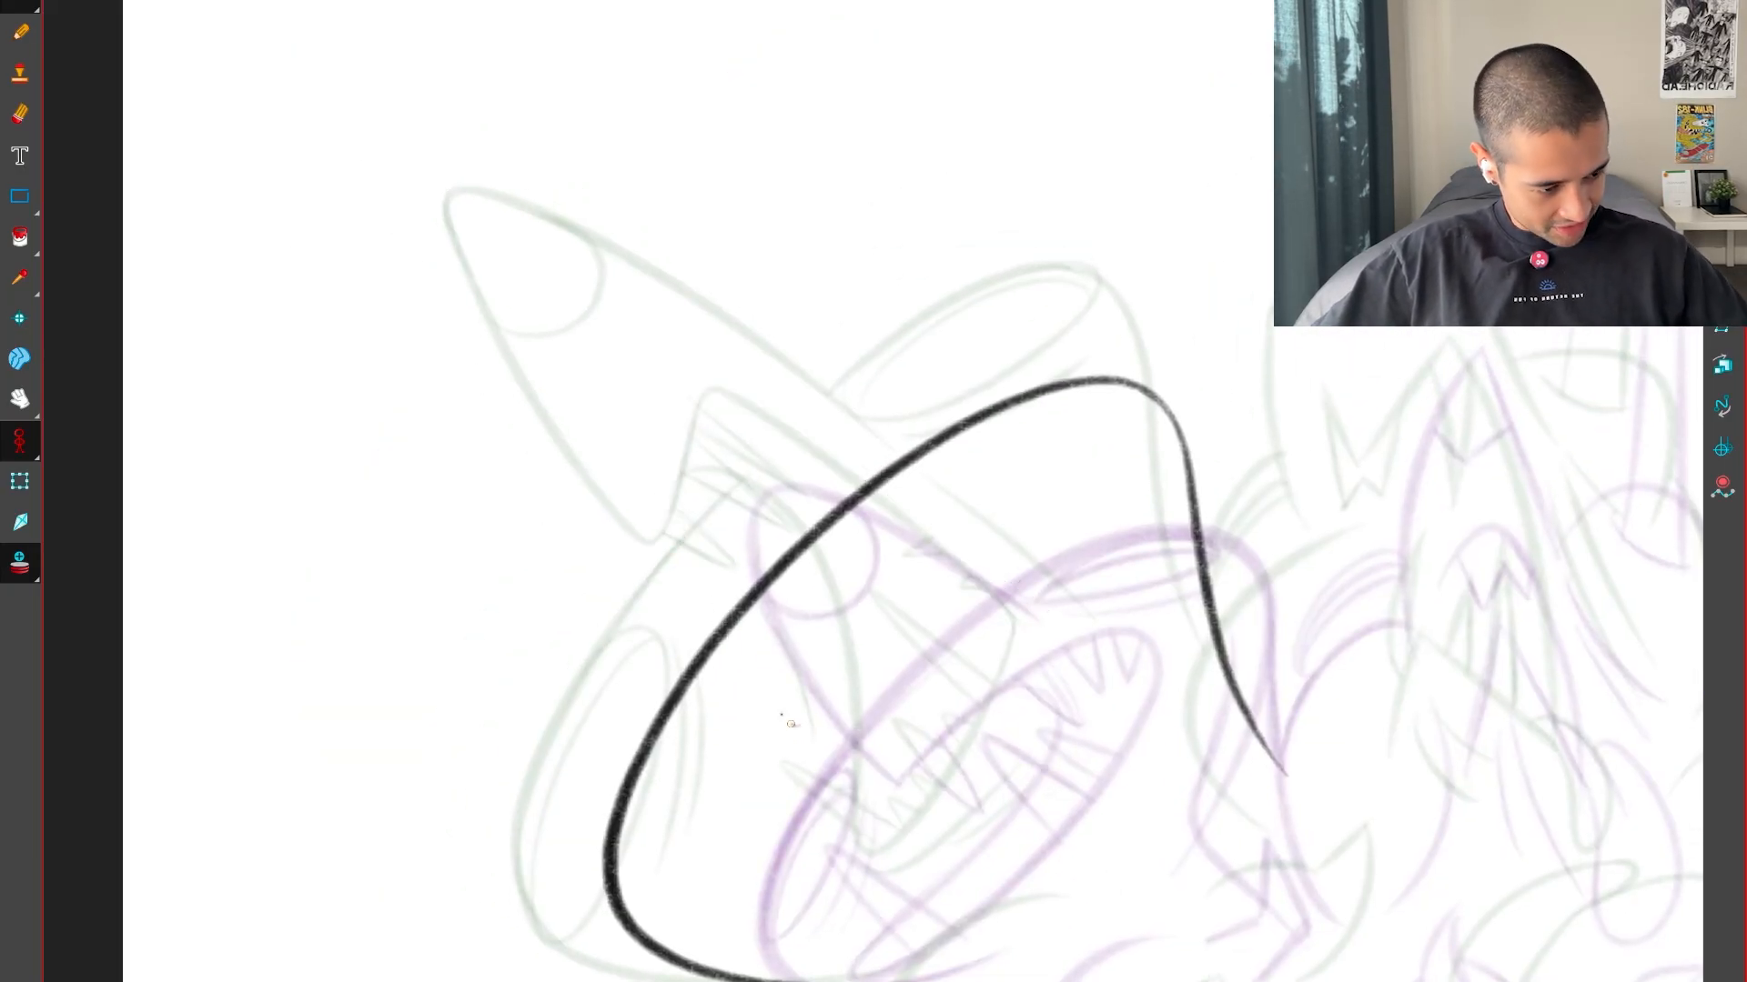
key(f)
key(g)
Draw the left head's pointed snout crossing the head outline, halfway between the two neighbouring snouts, with the canvas rotated
mouse_move(1105, 793)
ctrl+alt+mouse_down()
mouse_move(1455, 401)
mouse_move(1448, 371)
ctrl+alt+mouse_up()
key(2)
drag(1116, 553, 1144, 584)
key(ctrl+z)
ctrl+alt+drag(1235, 807, 1264, 768)
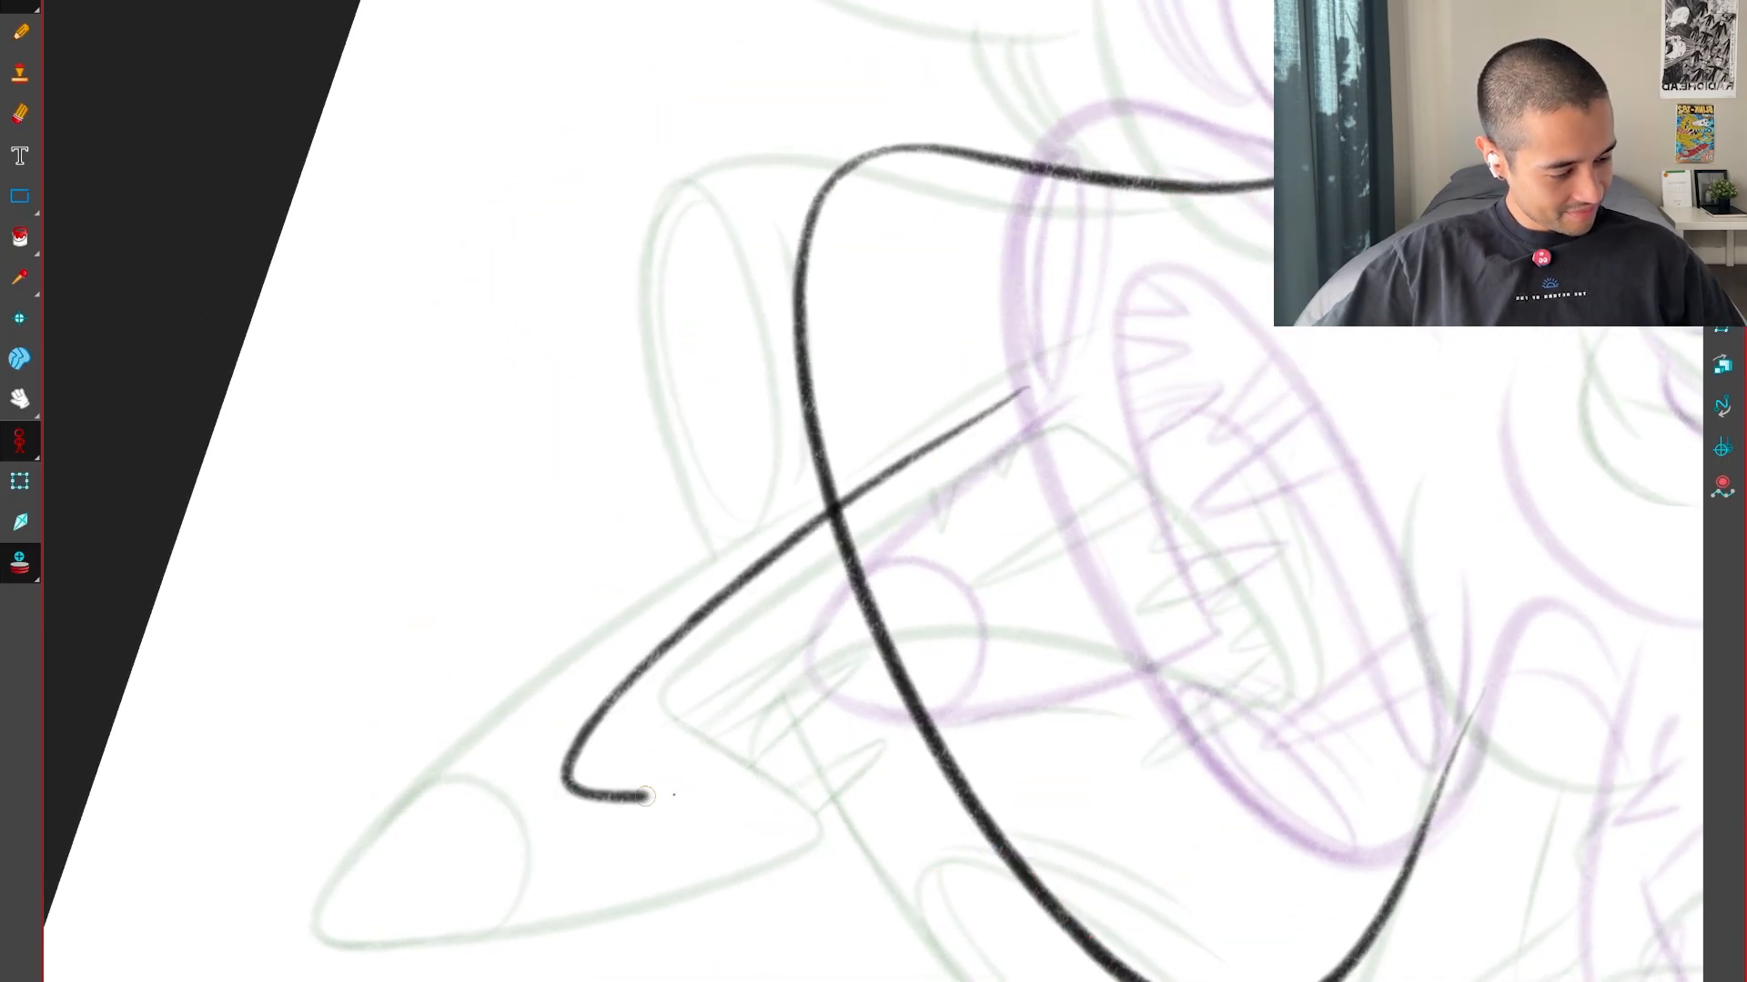
key(f)
key(g)
key(g)
key(f)
Reset the canvas rotation and draw the round nose curve inside the snout's tip
key(f)
key(g)
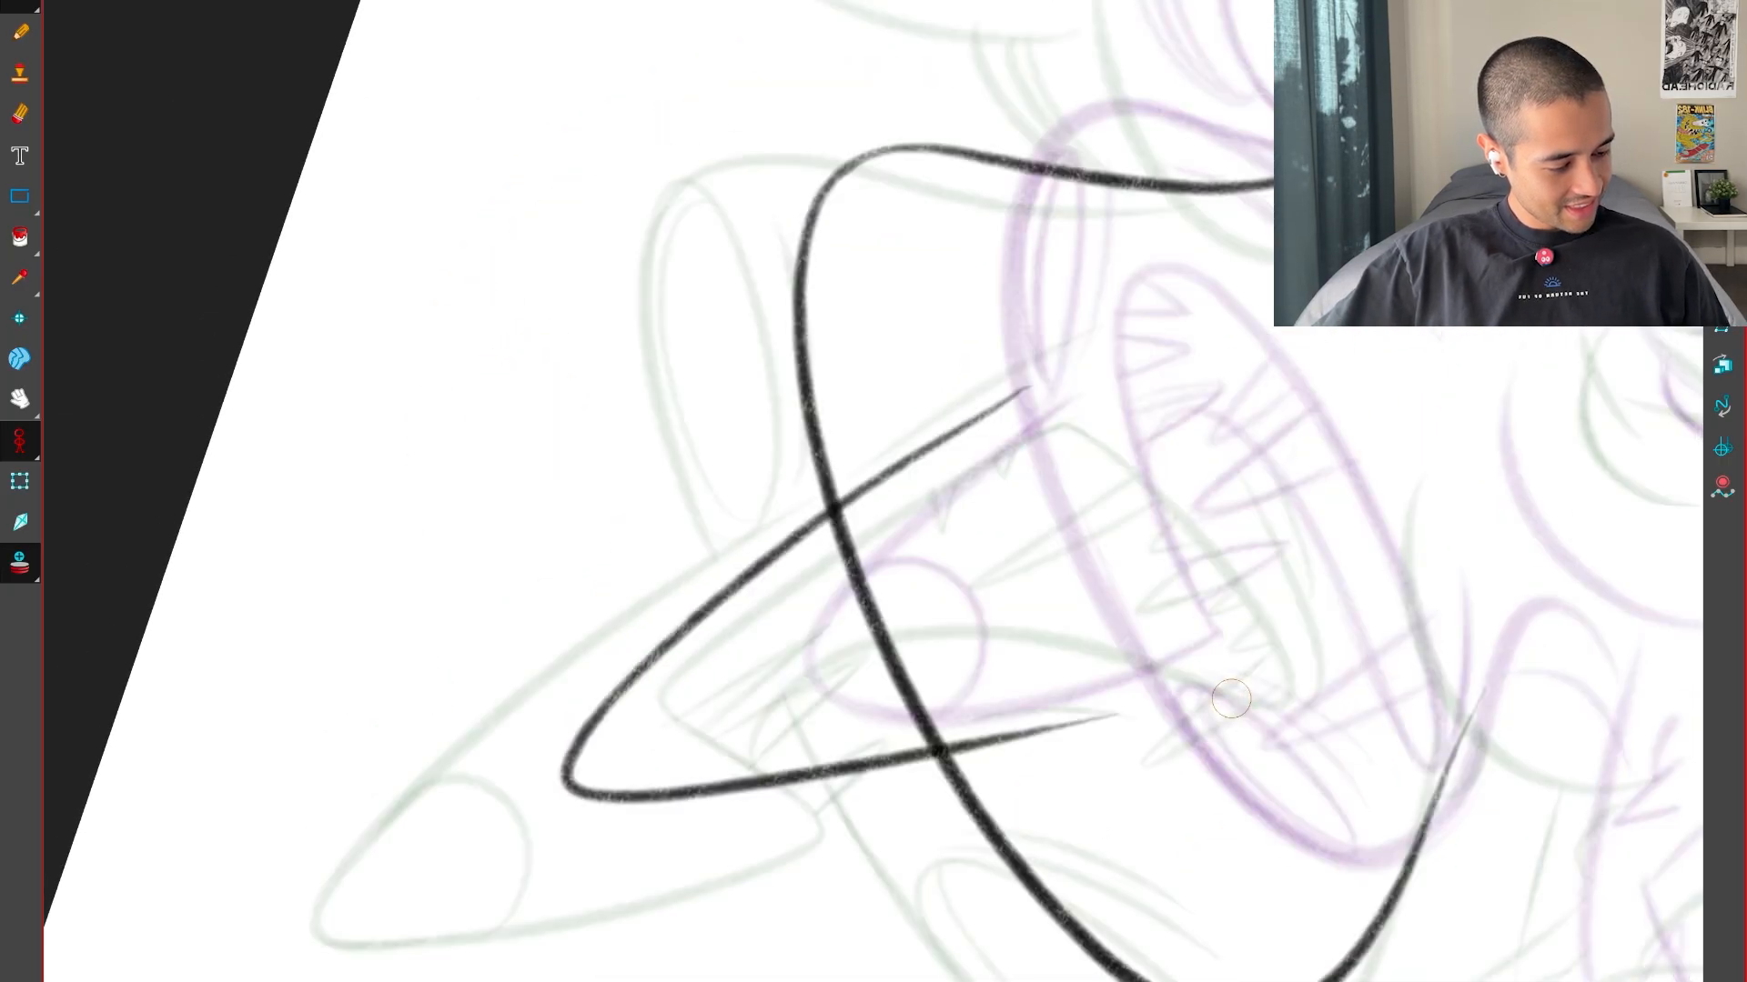
key(shift+x)
key(f)
key(g)
key(2)
drag(936, 557, 1090, 712)
key(2)
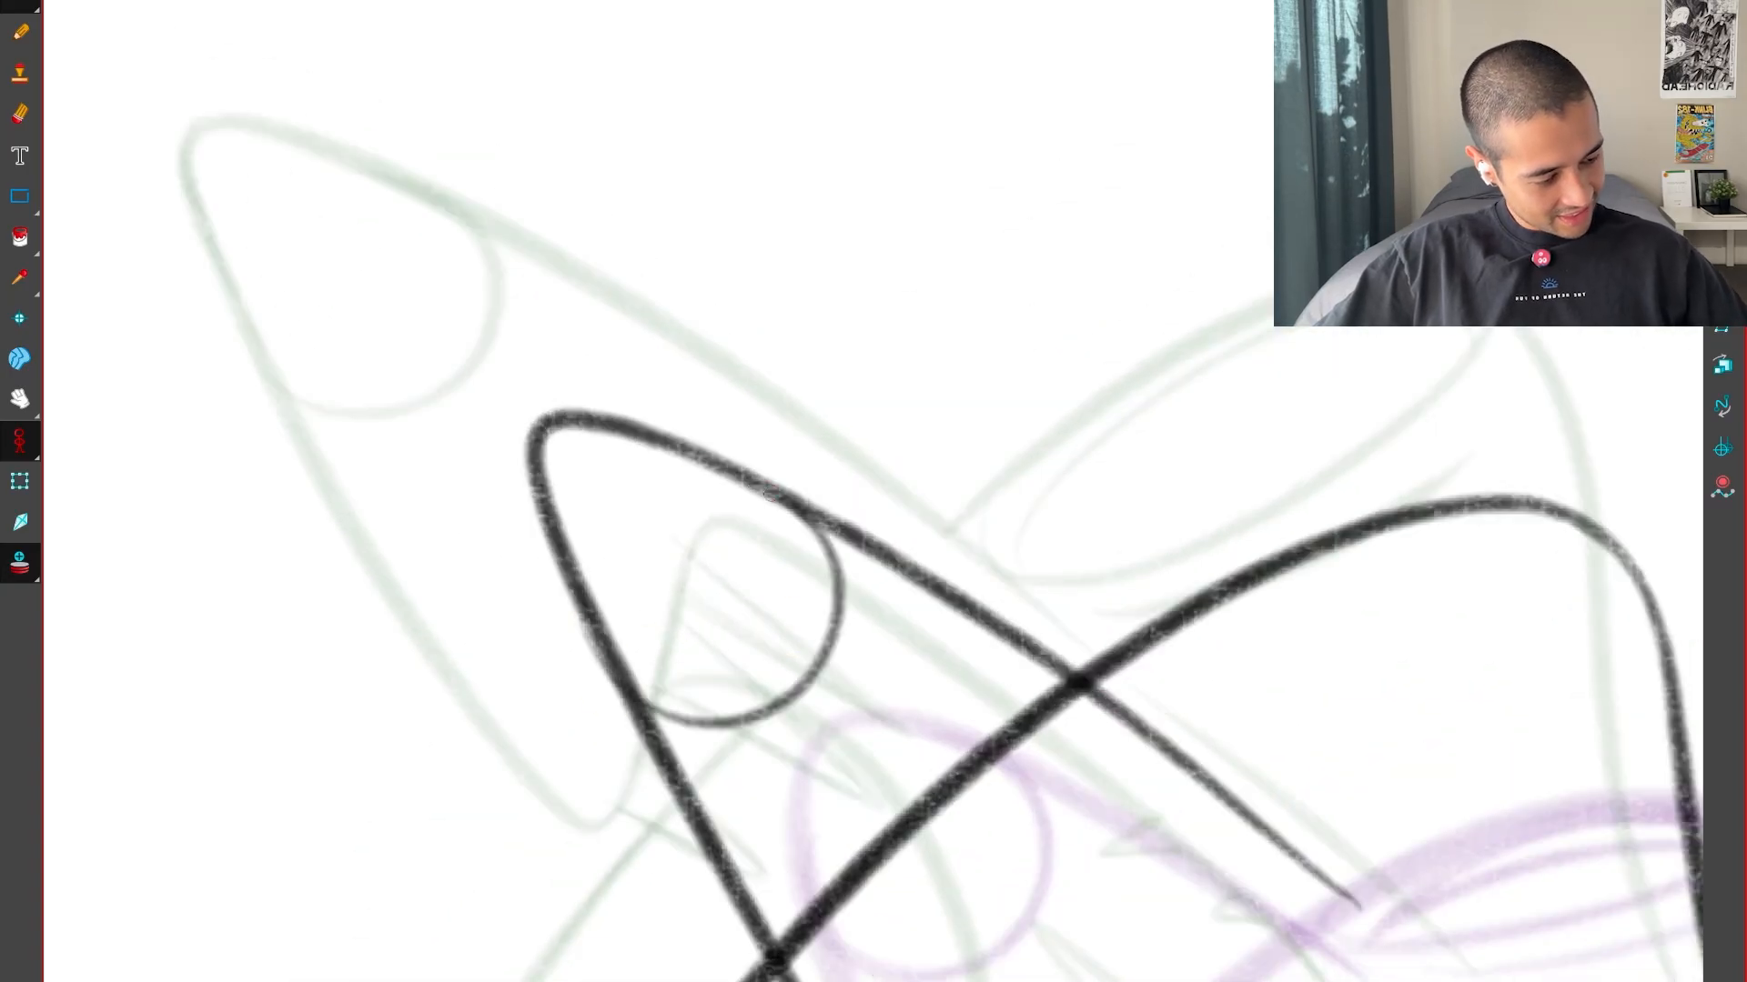
key(1)
Round off the snout's lower corner and draw the upper lip line curving up from it into the head
drag(1224, 816, 1138, 534)
key(f)
key(g)
key(g)
drag(1365, 772, 1321, 718)
key(f)
key(f)
key(g)
drag(743, 664, 907, 397)
key(f)
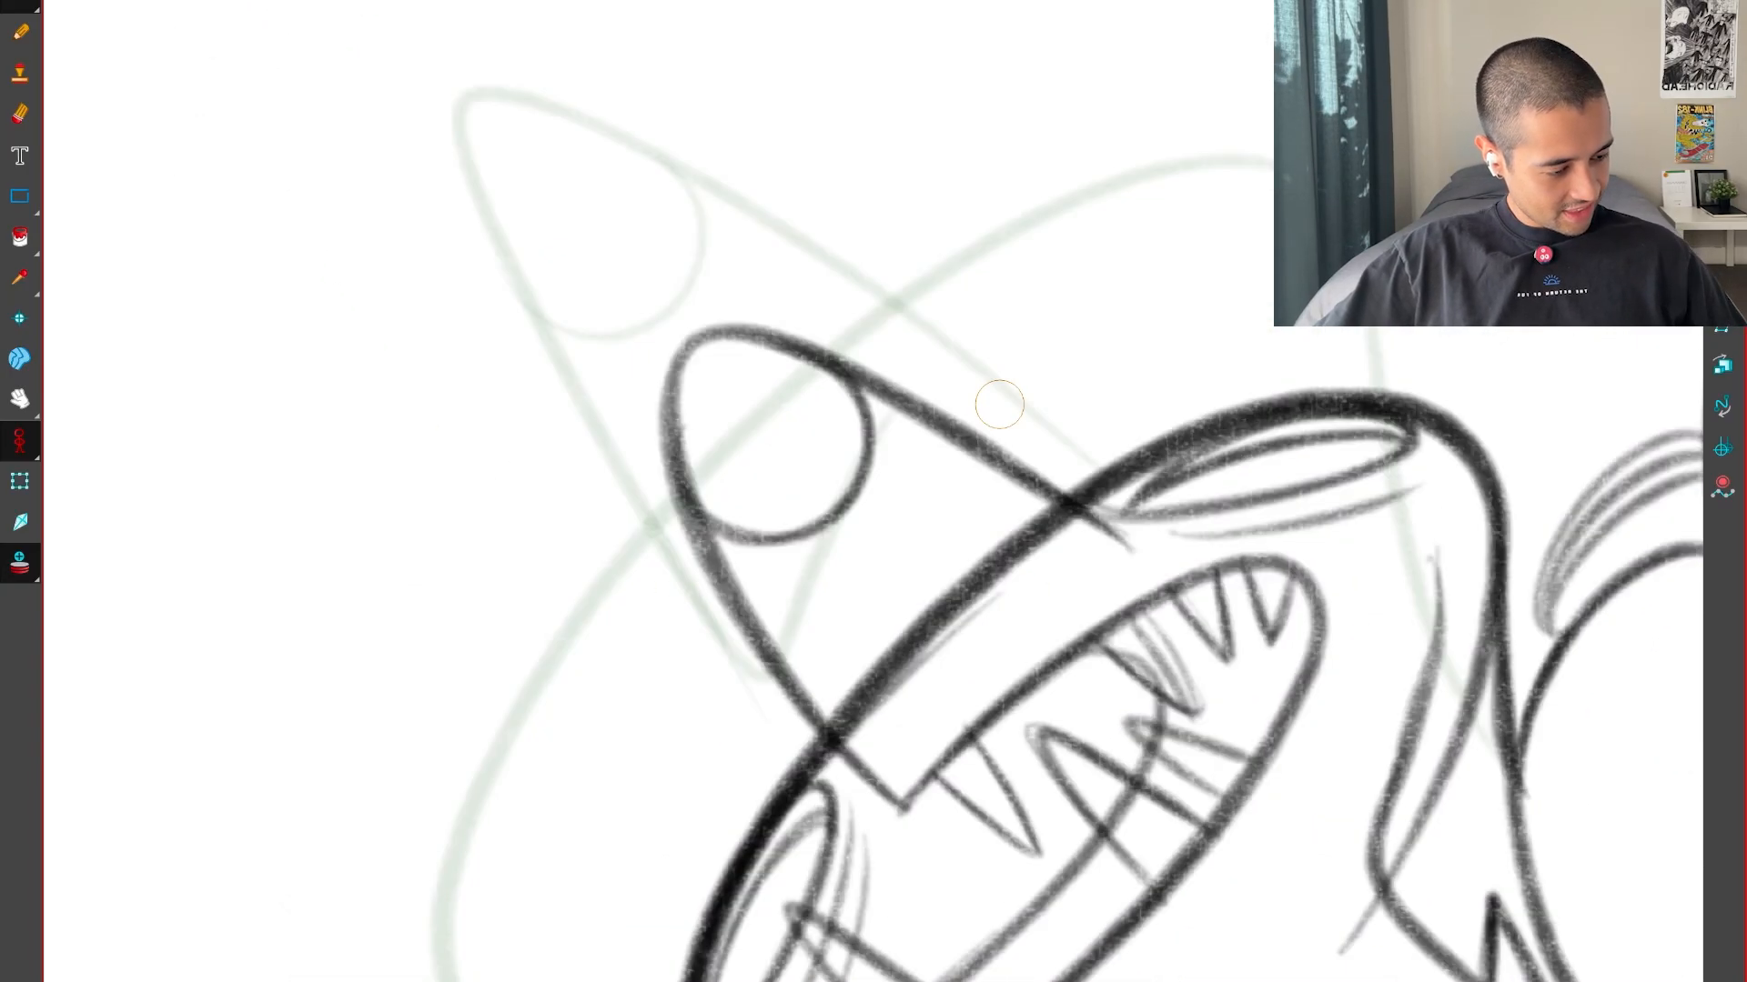
key(g)
key(f)
key(g)
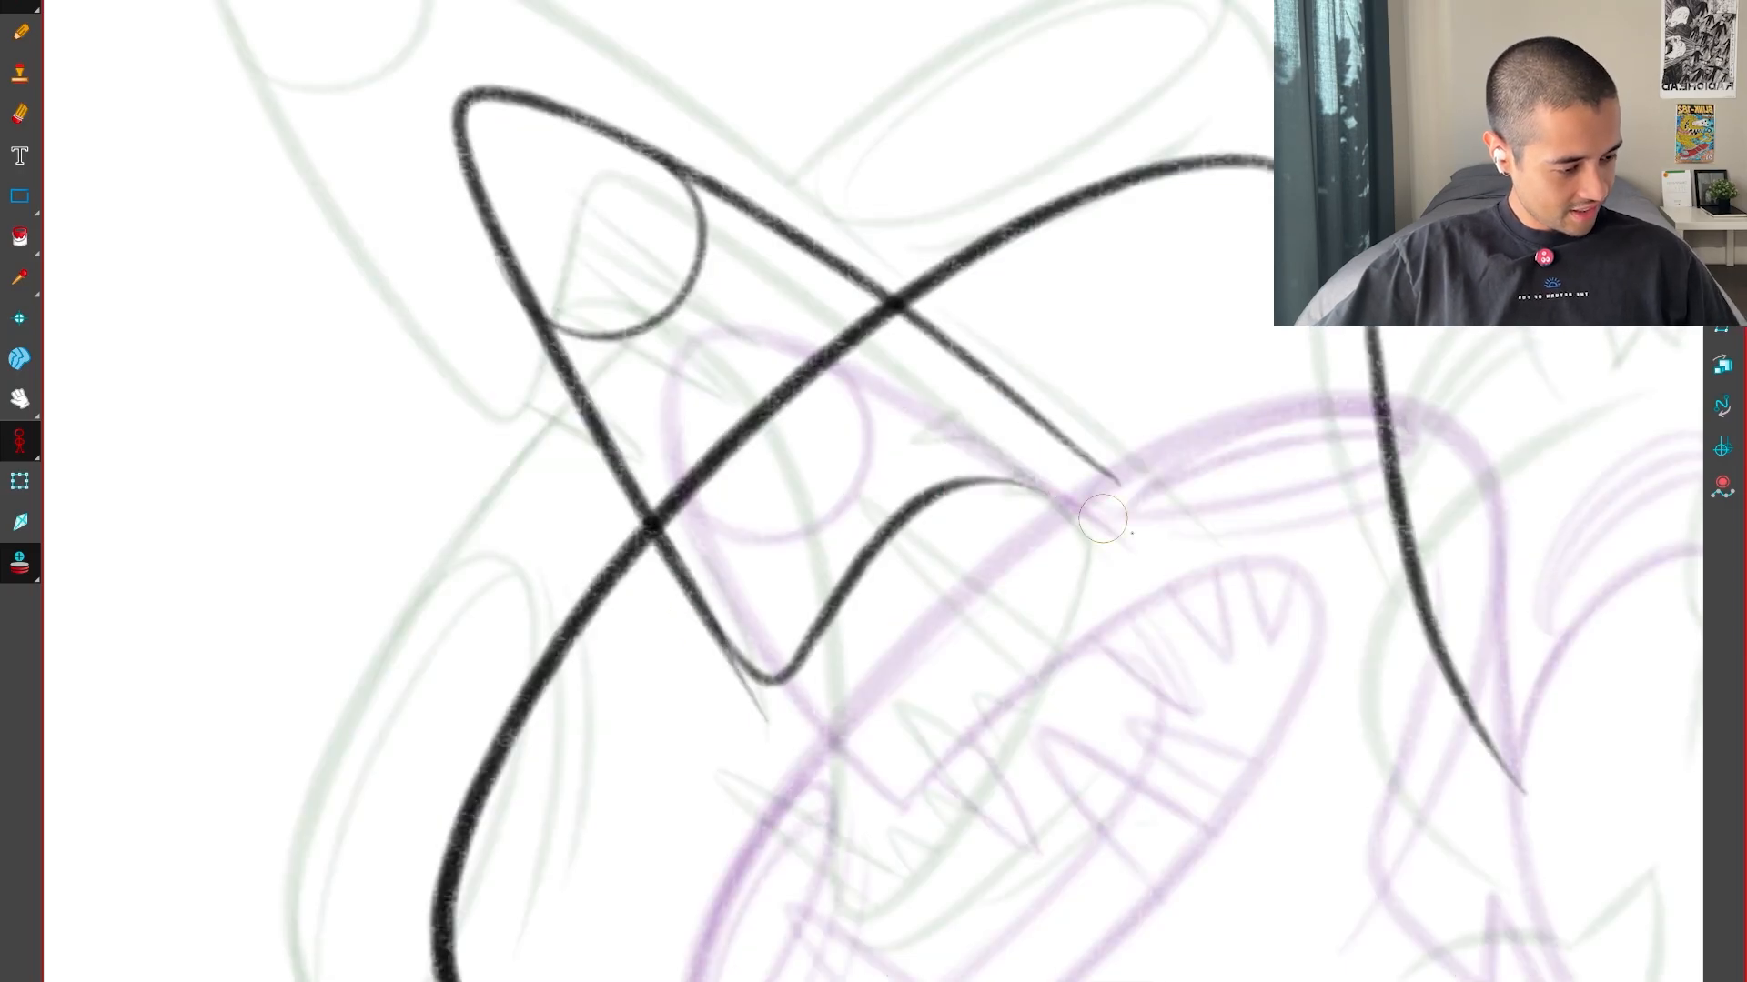
Extend the upper lip line in a downward curve toward the back corner of the mouth
key(f)
key(g)
key(g)
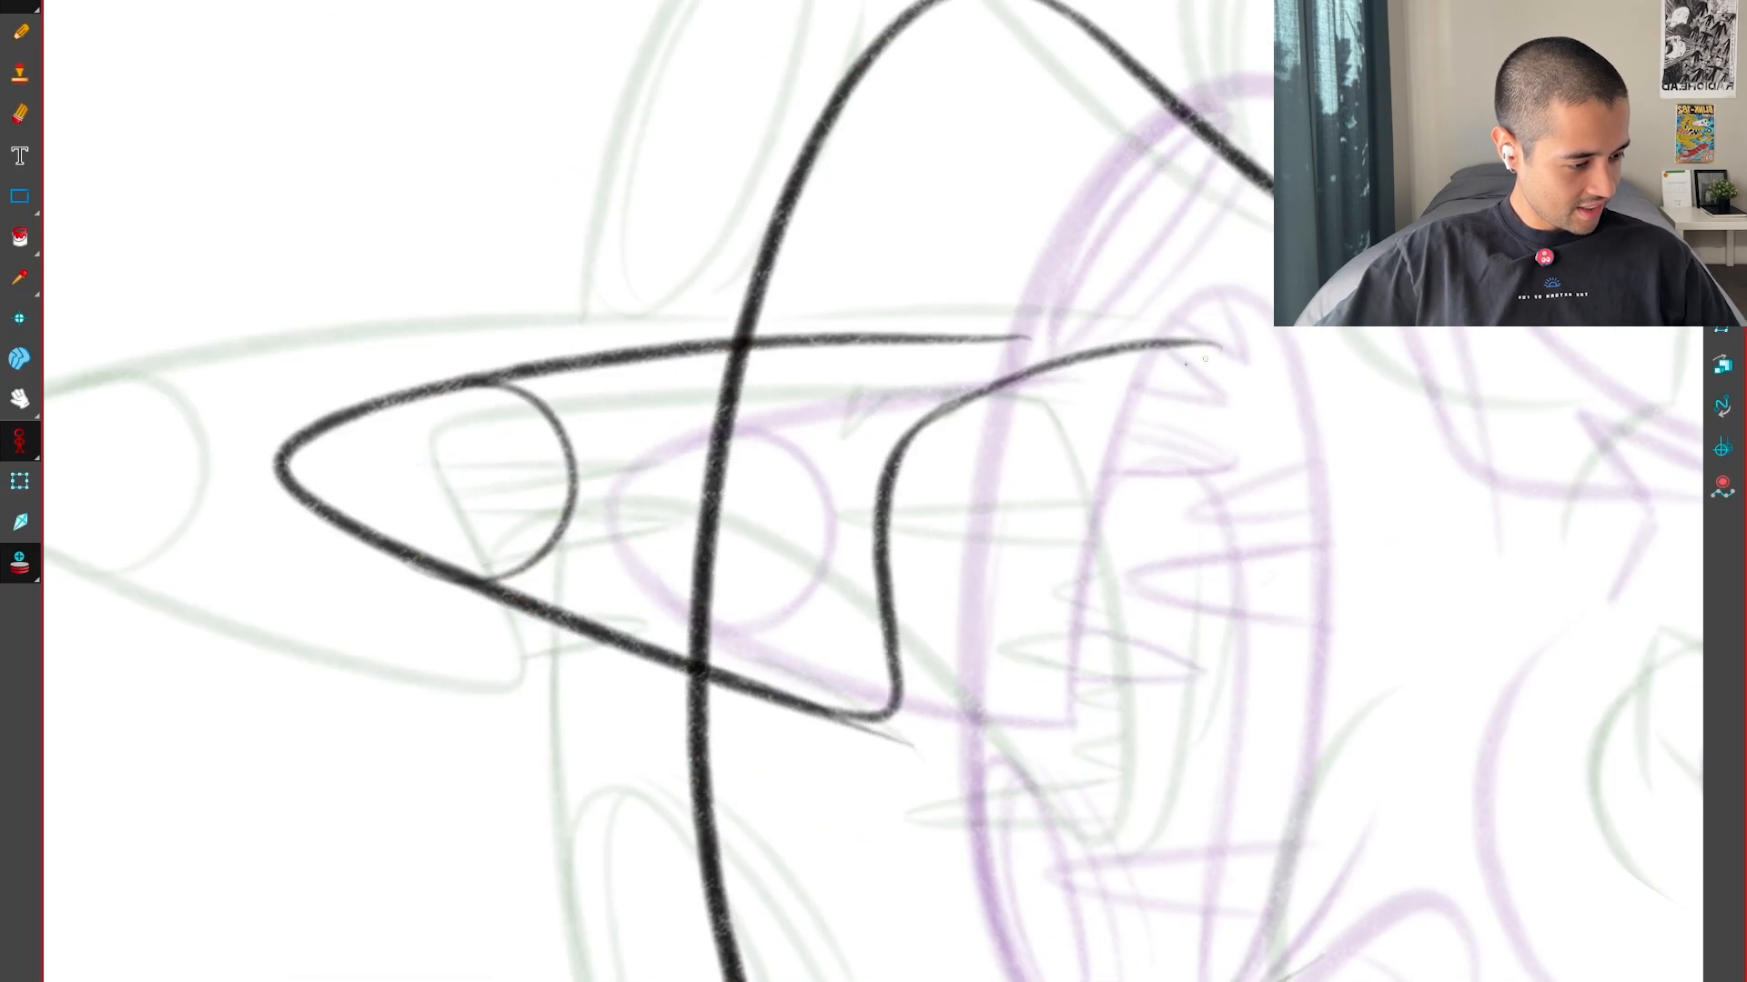
mouse_move(1087, 353)
mouse_down()
mouse_move(1319, 375)
mouse_move(1330, 663)
mouse_move(1325, 598)
mouse_up()
Flip through the neighbouring drawings to compare the shape and position of the open mouth
key(g)
key(g)
key(f)
key(f)
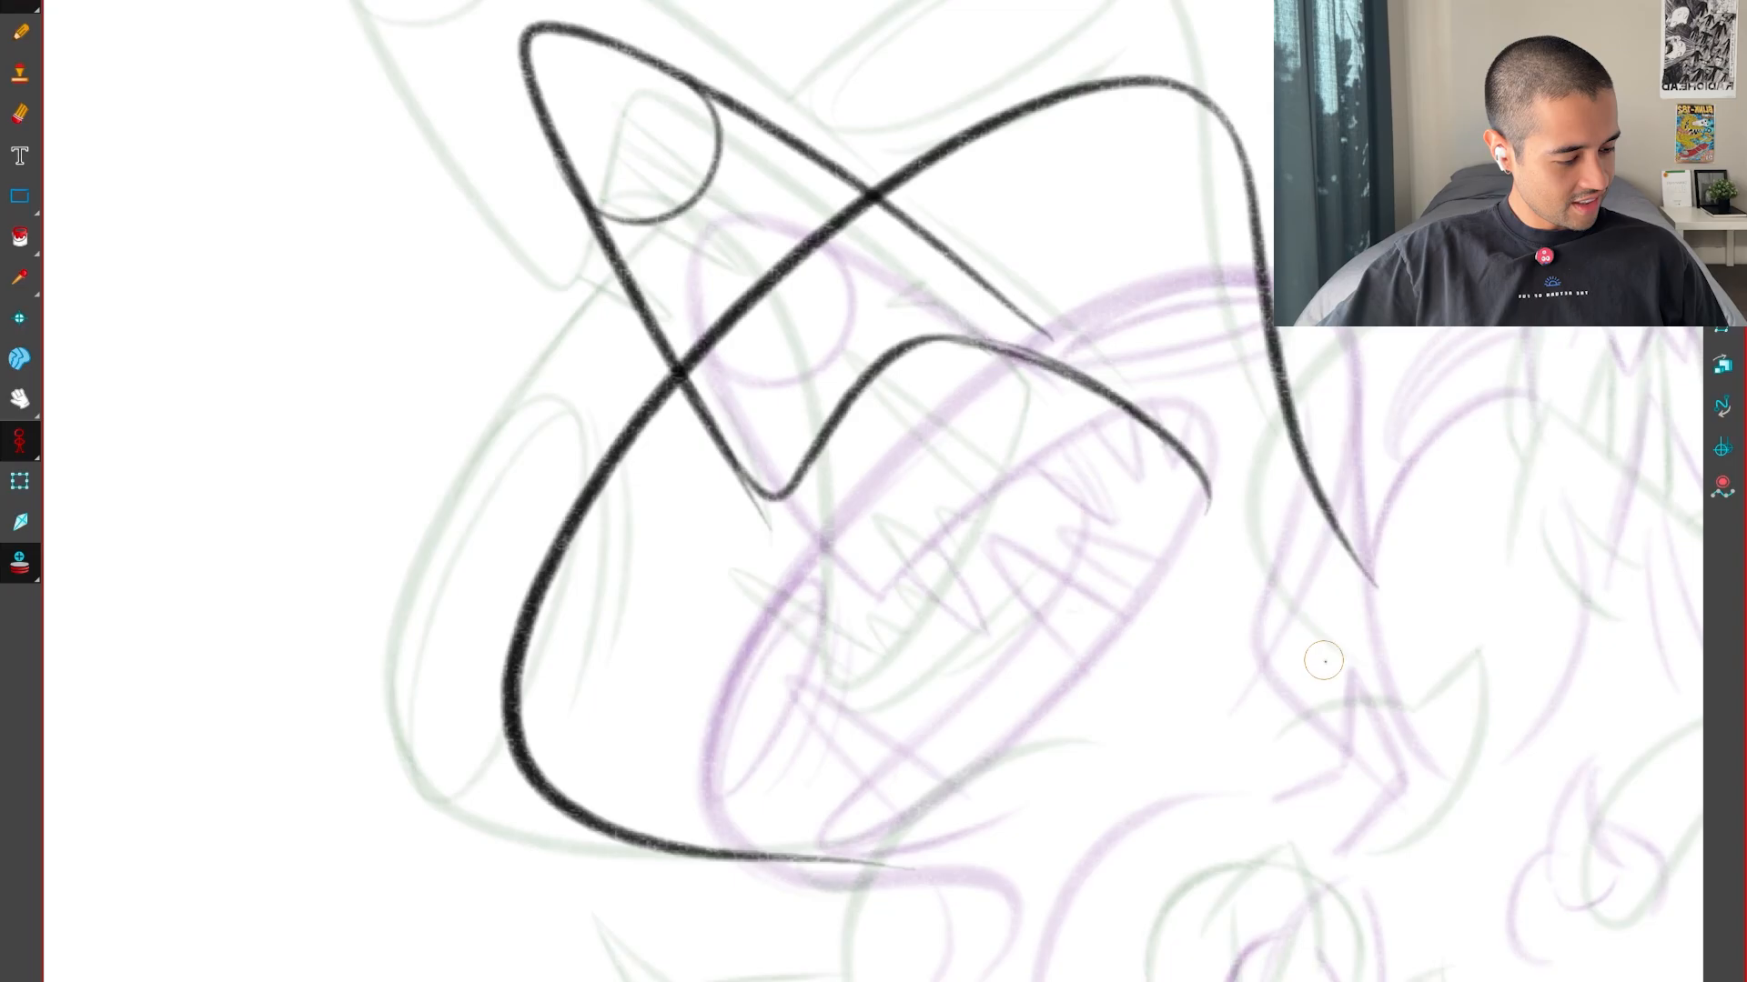
key(f)
key(g)
key(g)
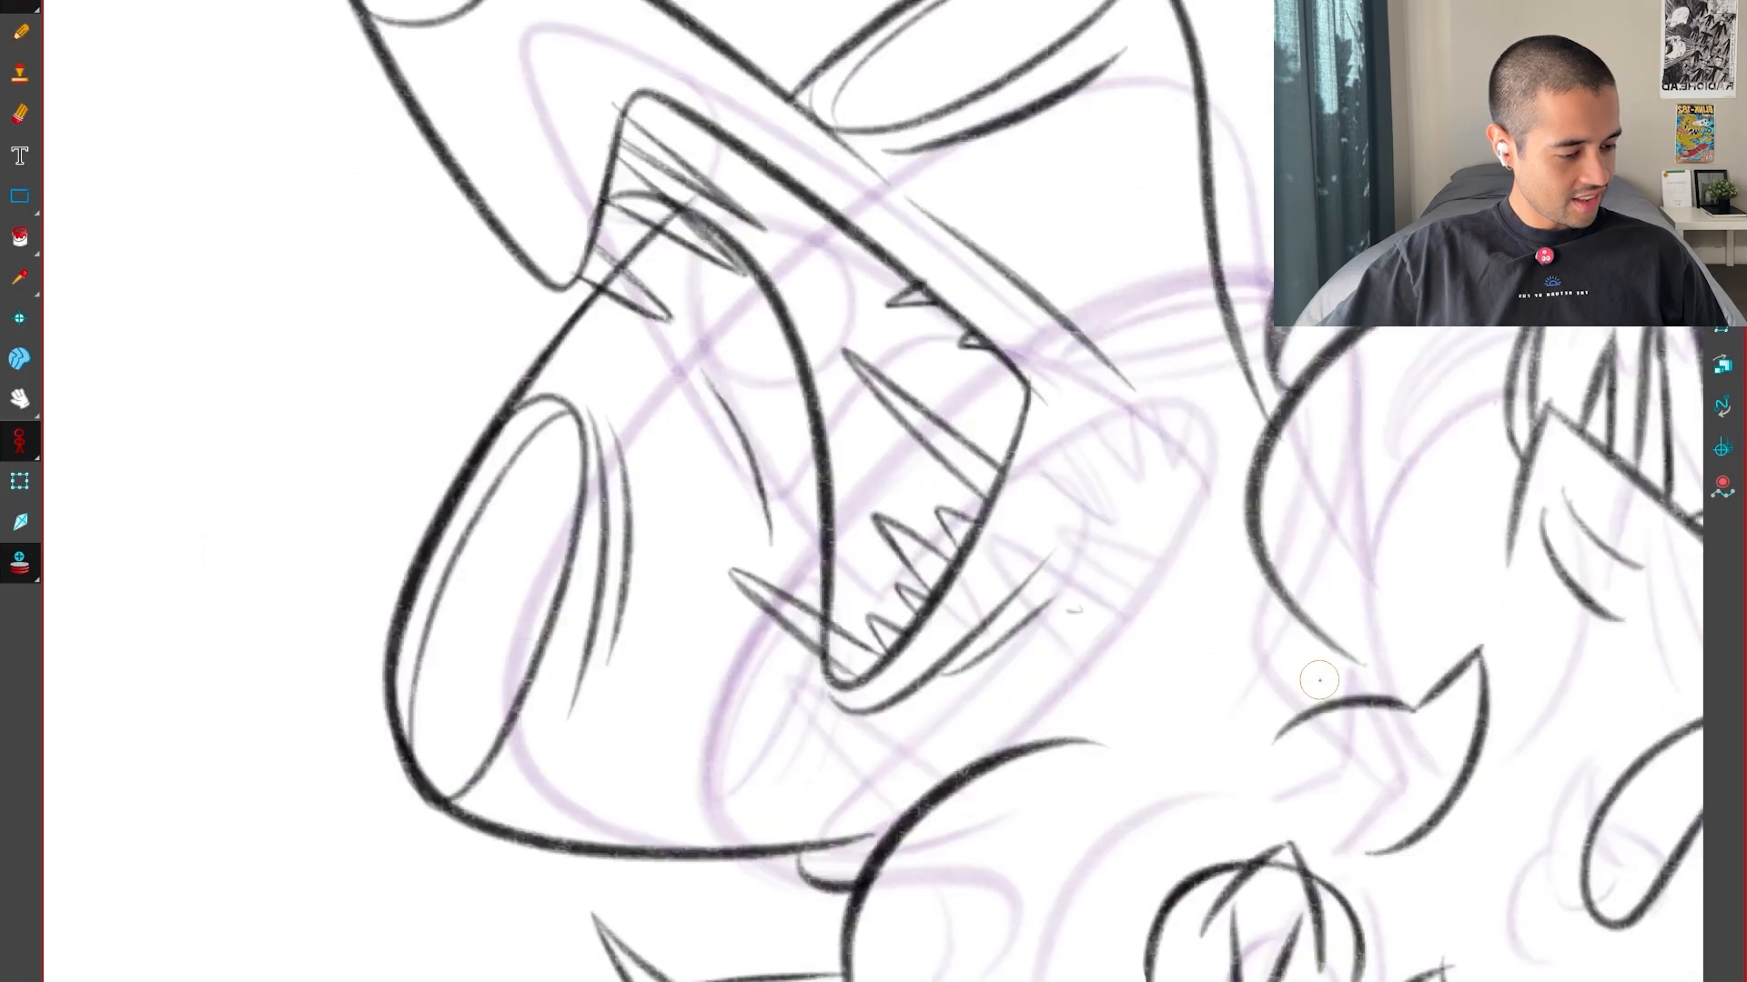
key(f)
key(f)
key(g)
key(g)
key(f)
key(f)
Draw the lower jaw's front edge, its rounded tip and the start of its lower curve
key(g)
key(2)
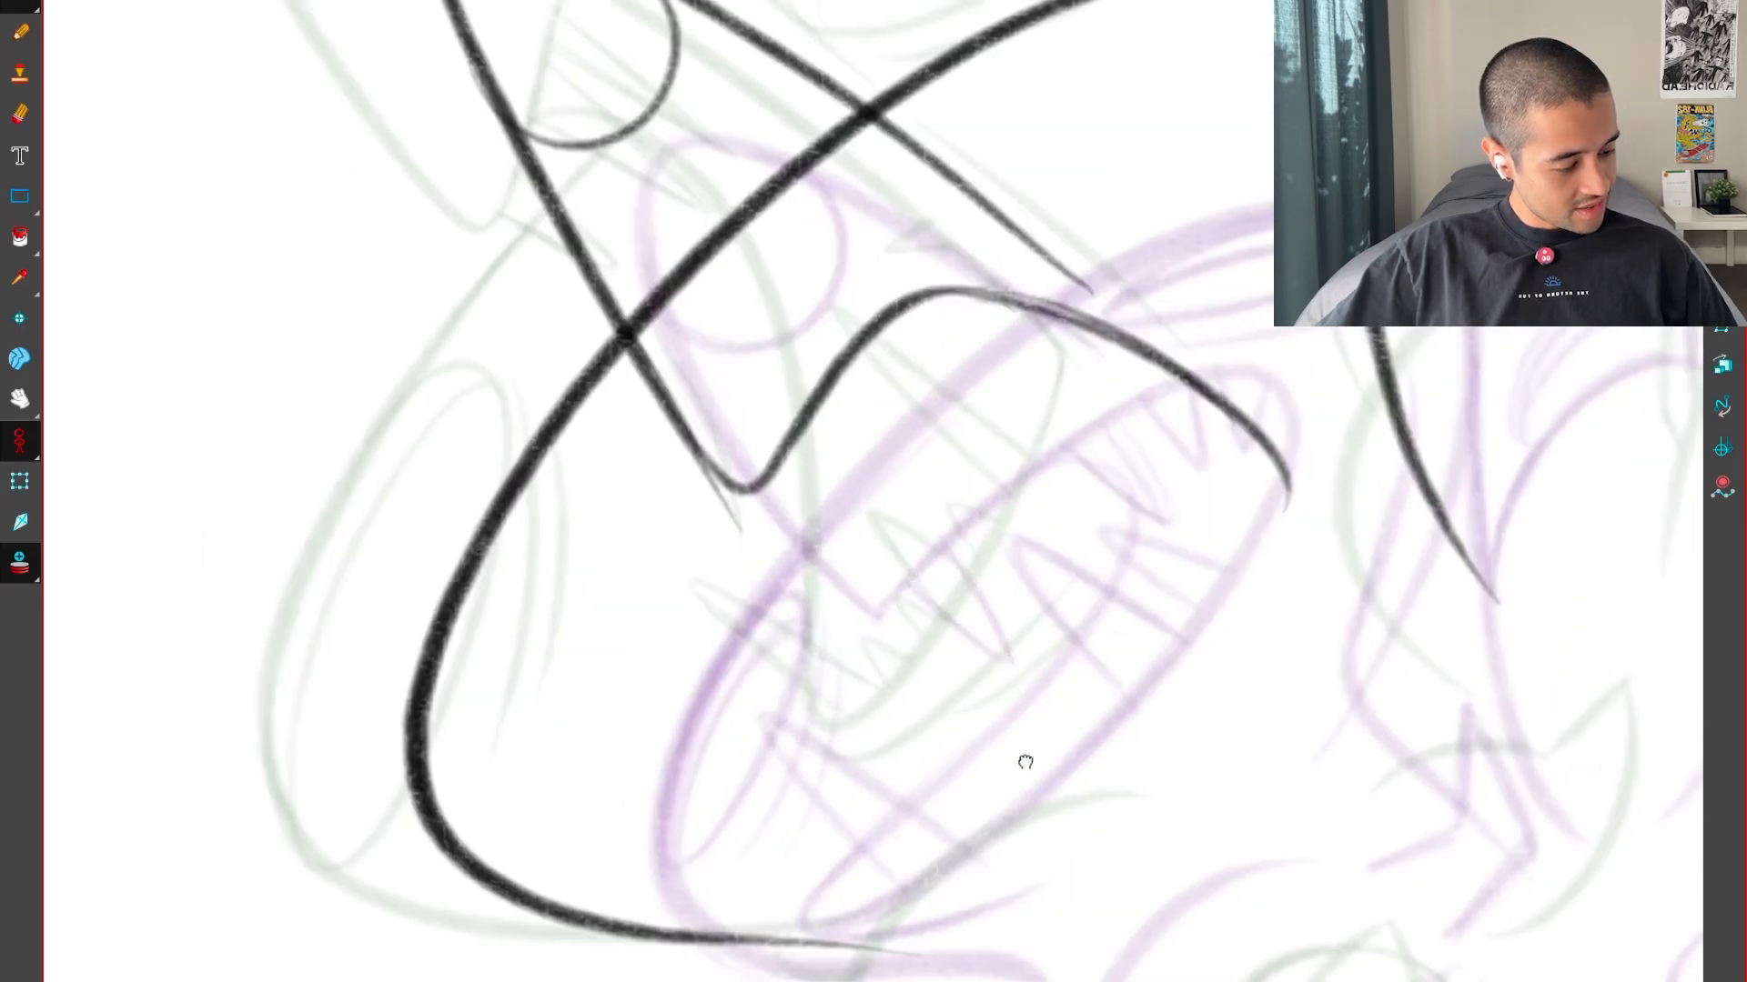
key(g)
drag(1213, 772, 1138, 704)
key(f)
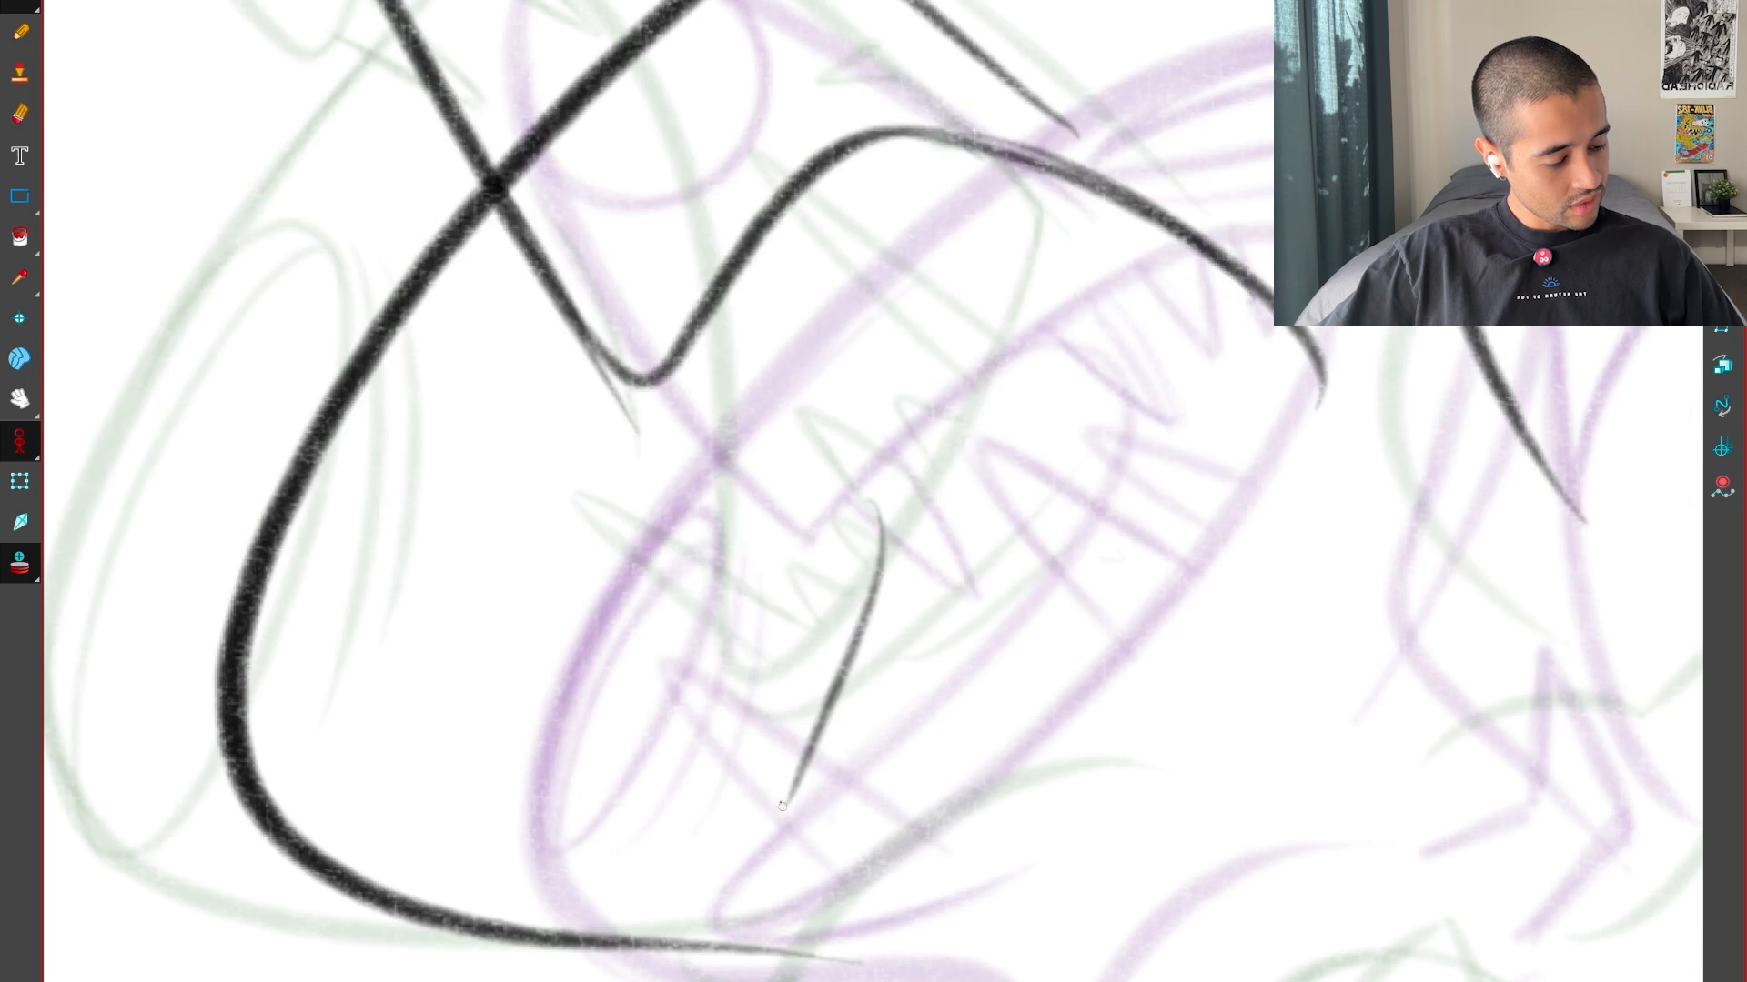
drag(969, 781, 1085, 657)
key(f)
key(g)
key(g)
key(f)
key(f)
Redraw the lower jaw and extend its long curve up to meet the upper lip line at the mouth's back corner
key(g)
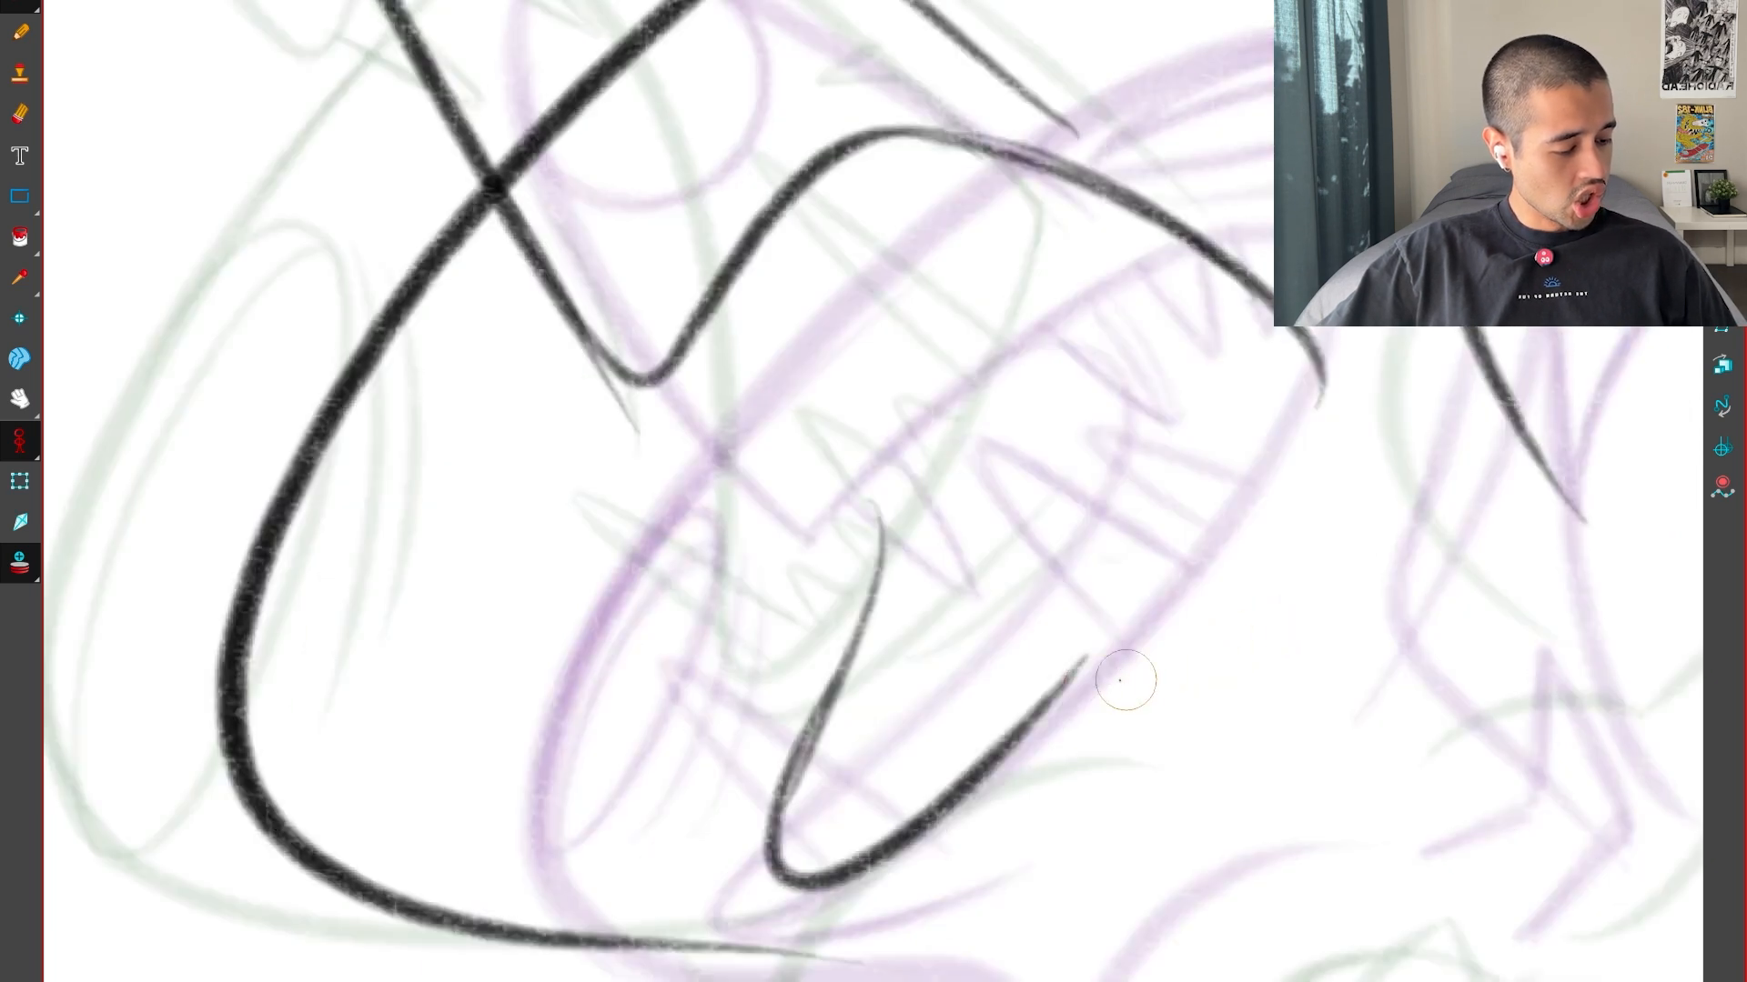
key(ctrl+t)
mouse_move(946, 718)
mouse_down()
mouse_move(1126, 601)
mouse_move(1220, 289)
mouse_up()
key(f)
key(g)
key(g)
key(f)
key(b)
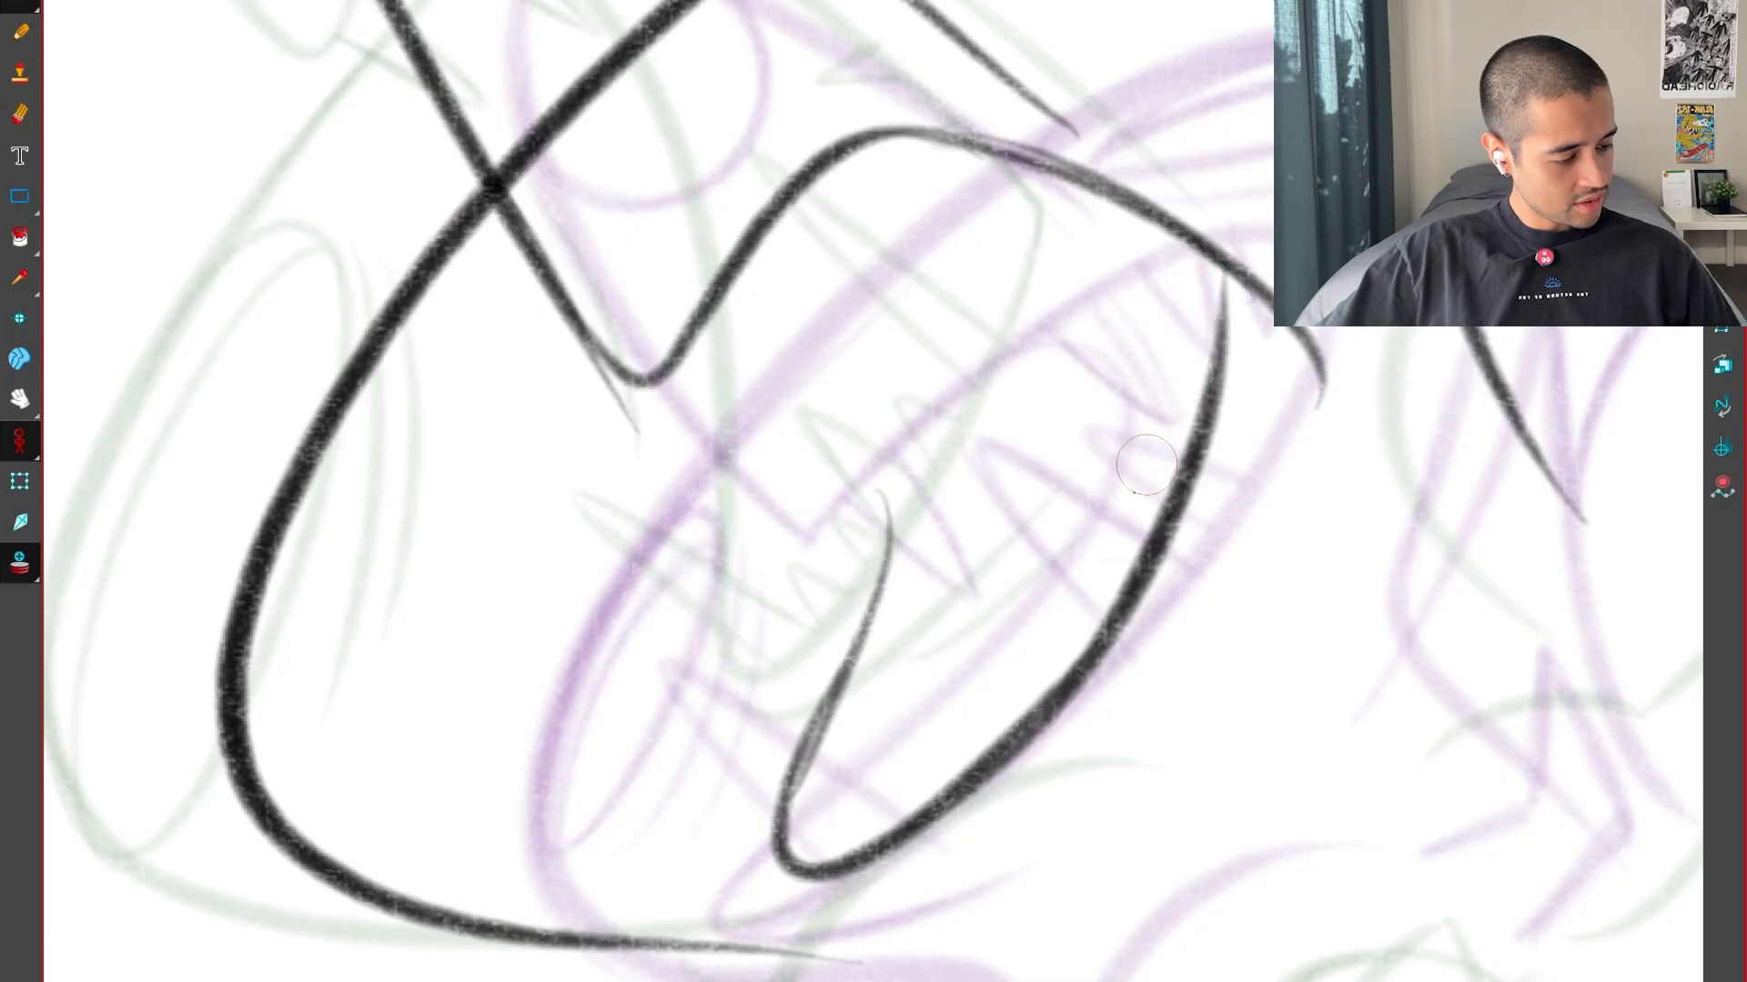
key(ctrl+z)
mouse_move(1011, 748)
mouse_down()
mouse_move(1182, 510)
mouse_move(1243, 264)
mouse_up()
key(g)
key(f)
key(f)
key(g)
Select the lower jaw line and shift it slightly upward, comparing it with the neighbouring drawings
key(alt+s)
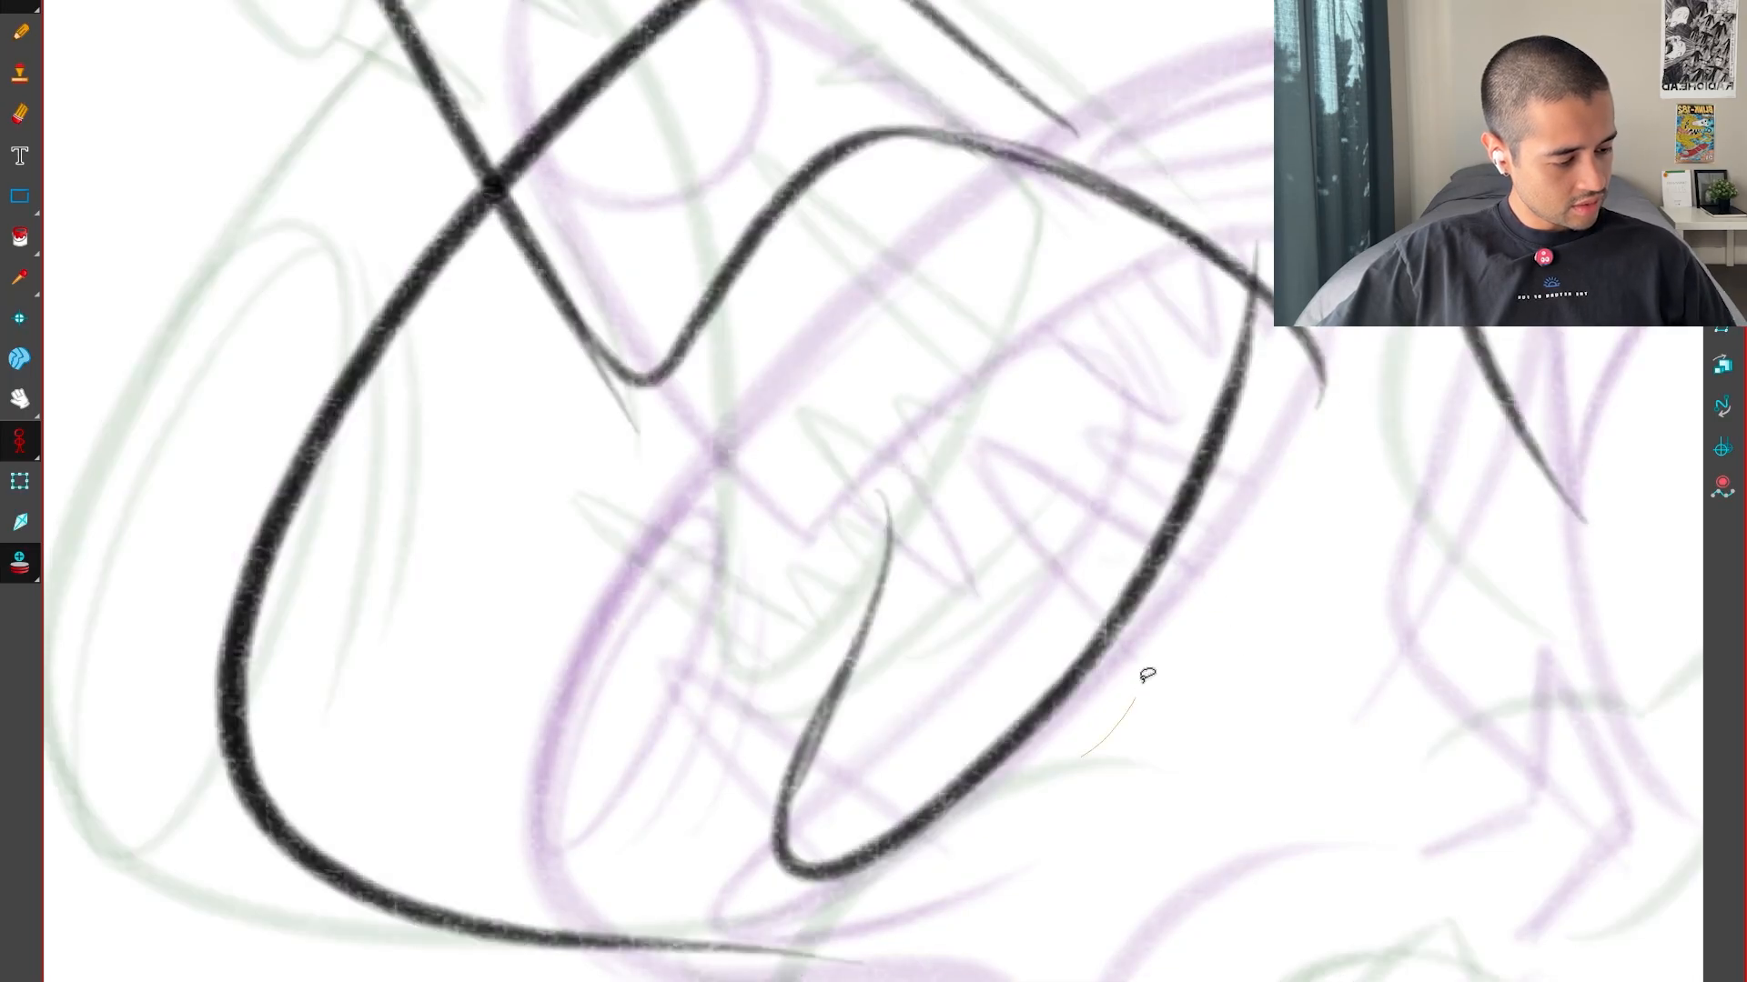
drag(1123, 638, 1131, 599)
key(f)
key(g)
key(g)
key(f)
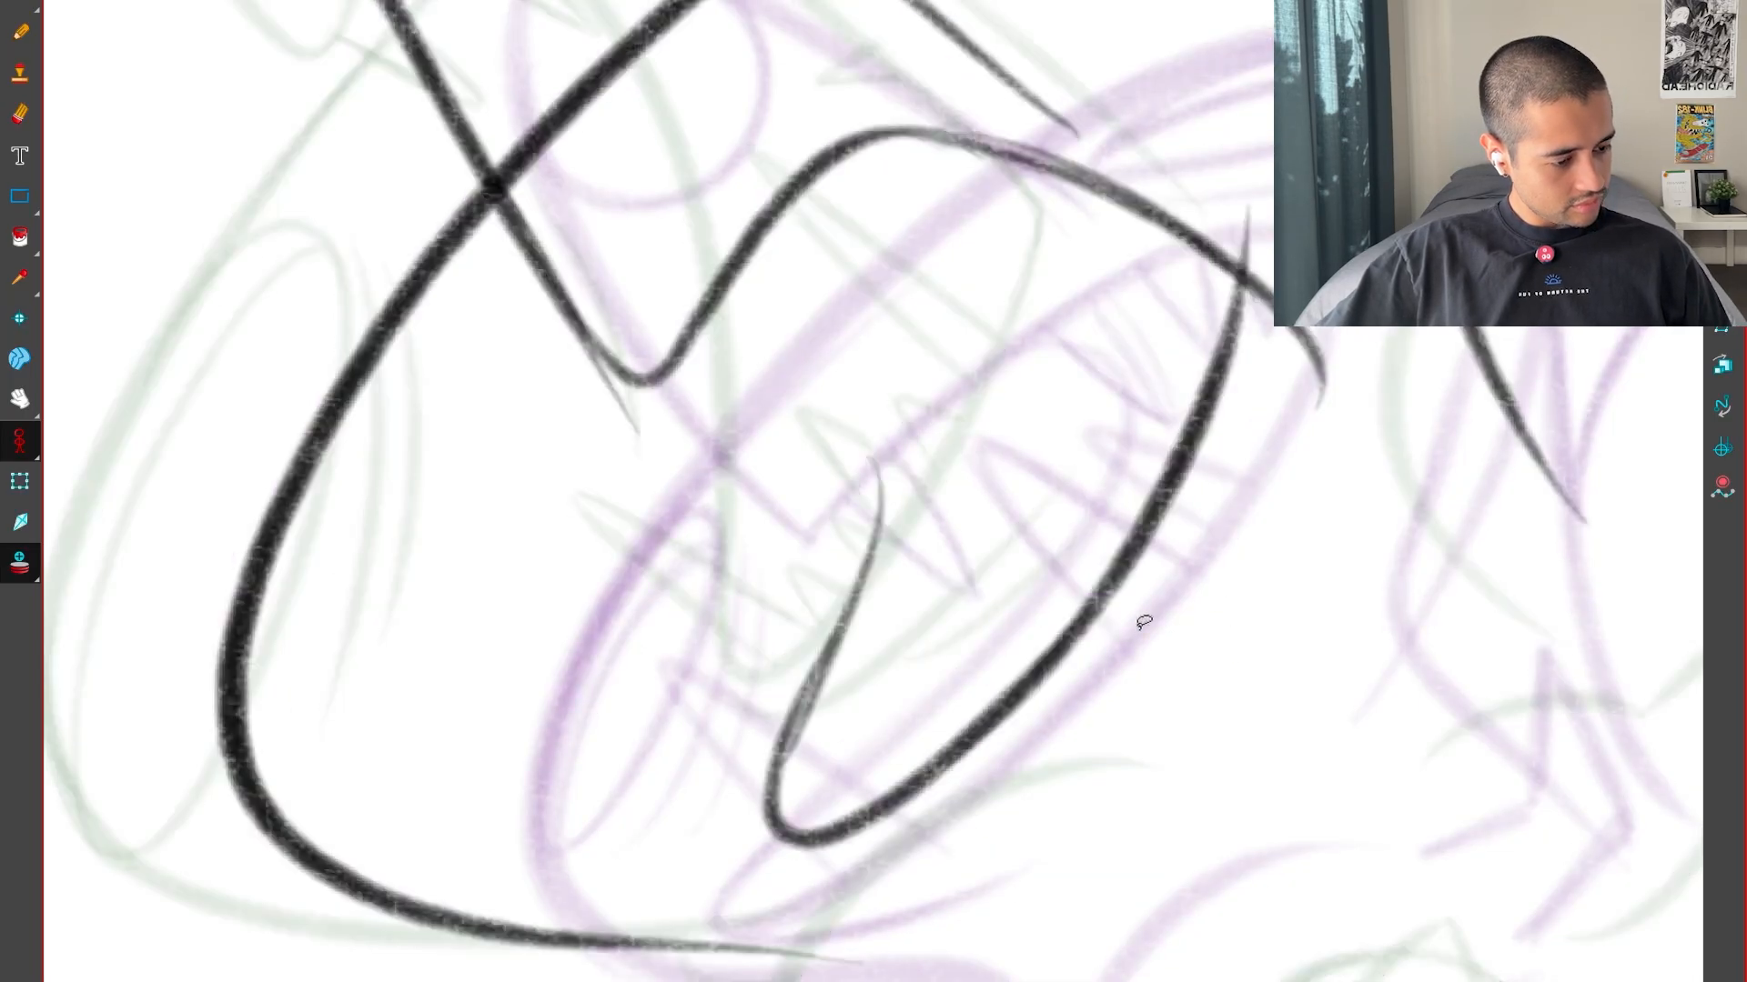
key(1)
drag(1183, 669, 1158, 846)
key(f)
key(g)
key(f)
key(g)
Try a guide line running along the snout from the nose, compare it with the neighbouring drawings and delete it
key(1)
drag(957, 530, 994, 667)
key(b)
drag(682, 394, 849, 566)
key(f)
key(g)
key(g)
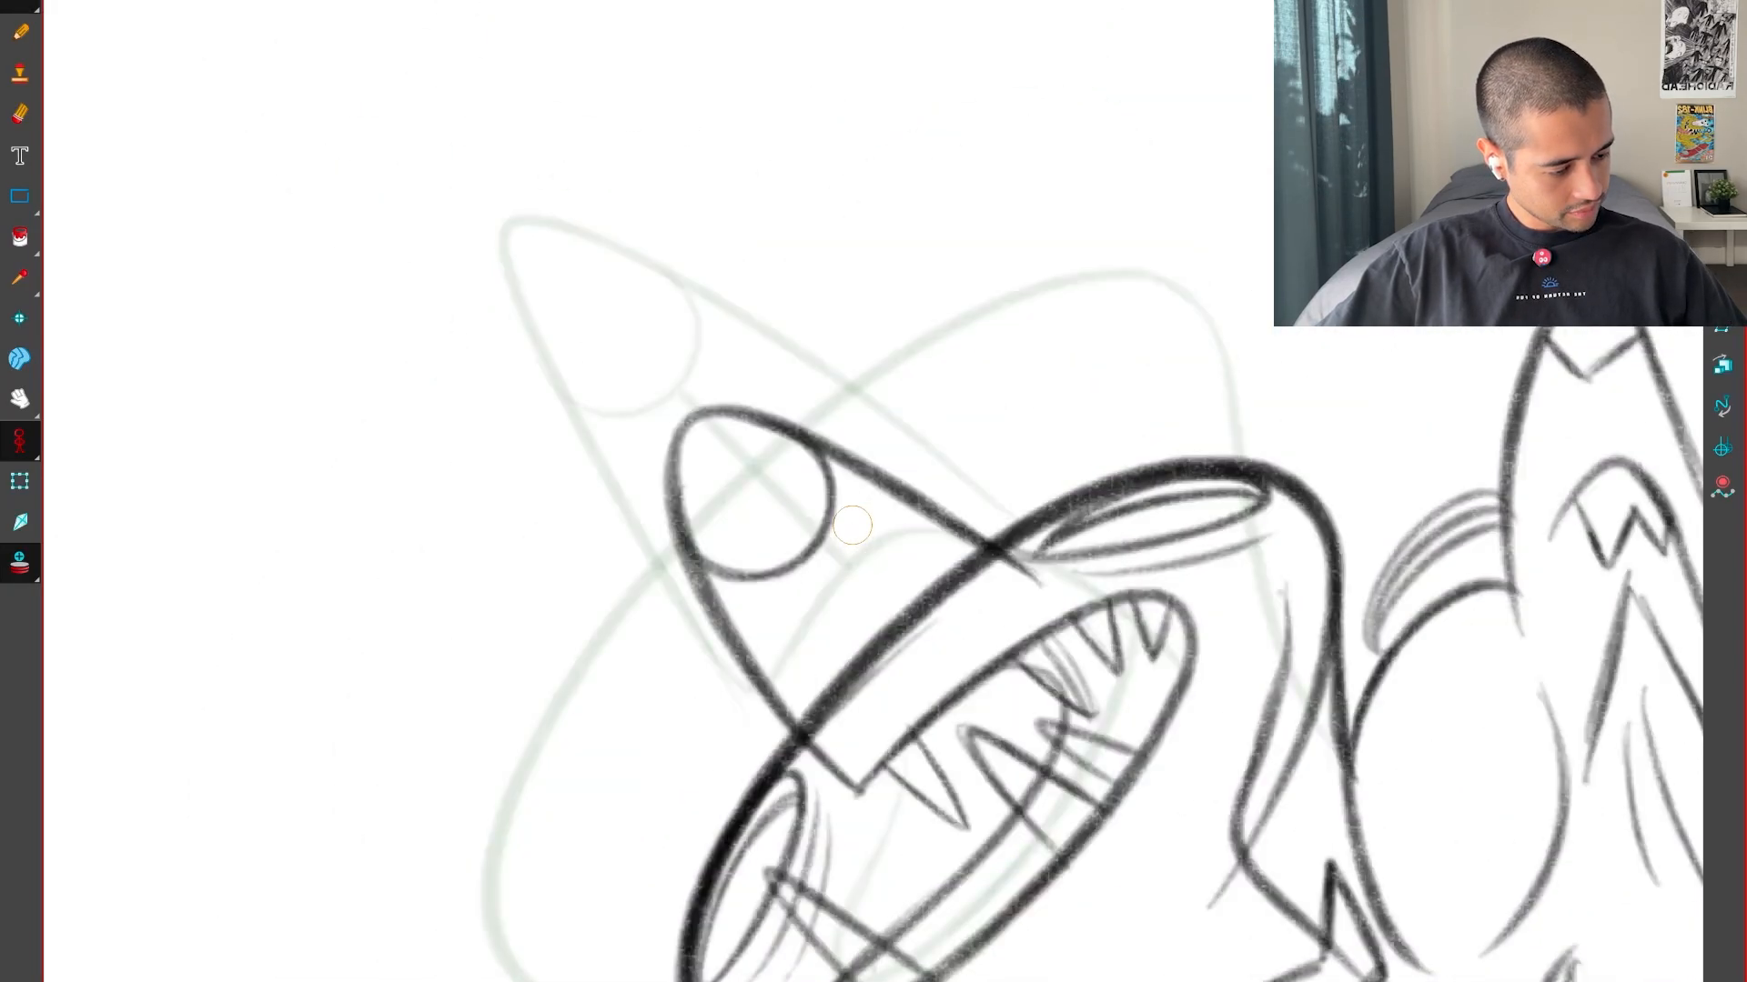
key(f)
key(alt+s)
key(Delete)
mouse_move(1277, 678)
mouse_down()
mouse_move(1265, 706)
mouse_move(1069, 765)
mouse_up()
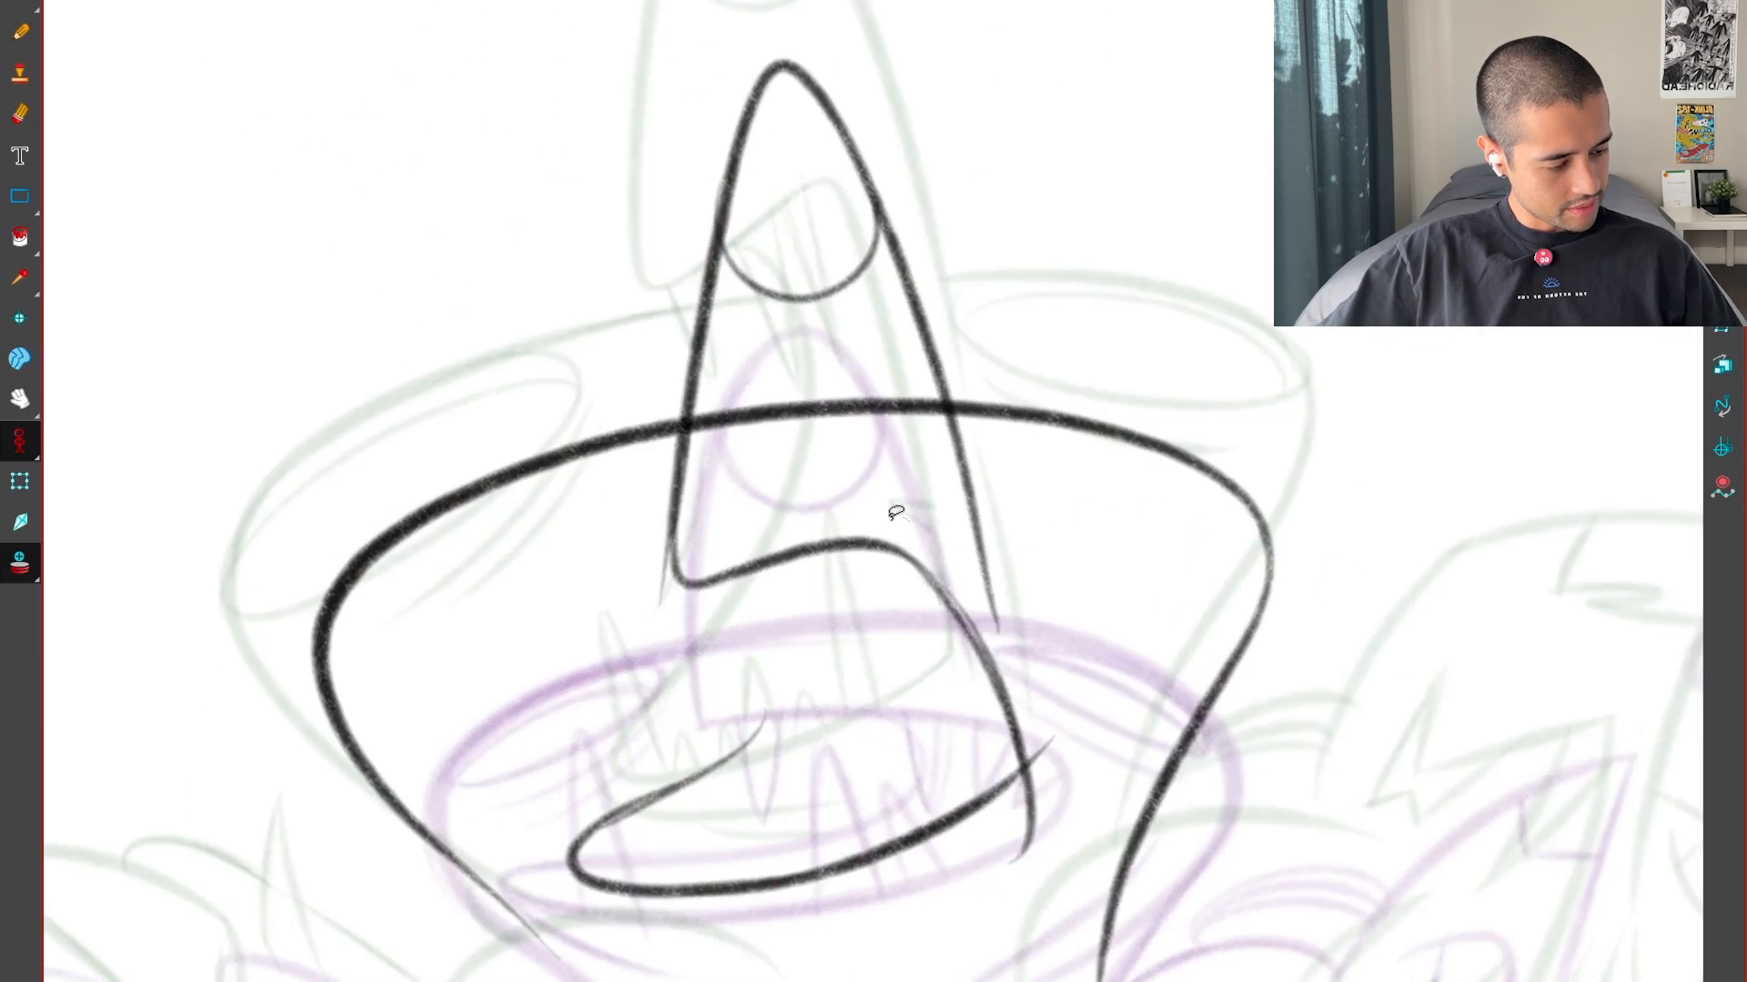
Draw the curve closing the back of the mouth, running from the upper lip down to the lower jaw
click(896, 536)
drag(864, 456, 878, 411)
key(f)
key(g)
key(g)
key(f)
key(f)
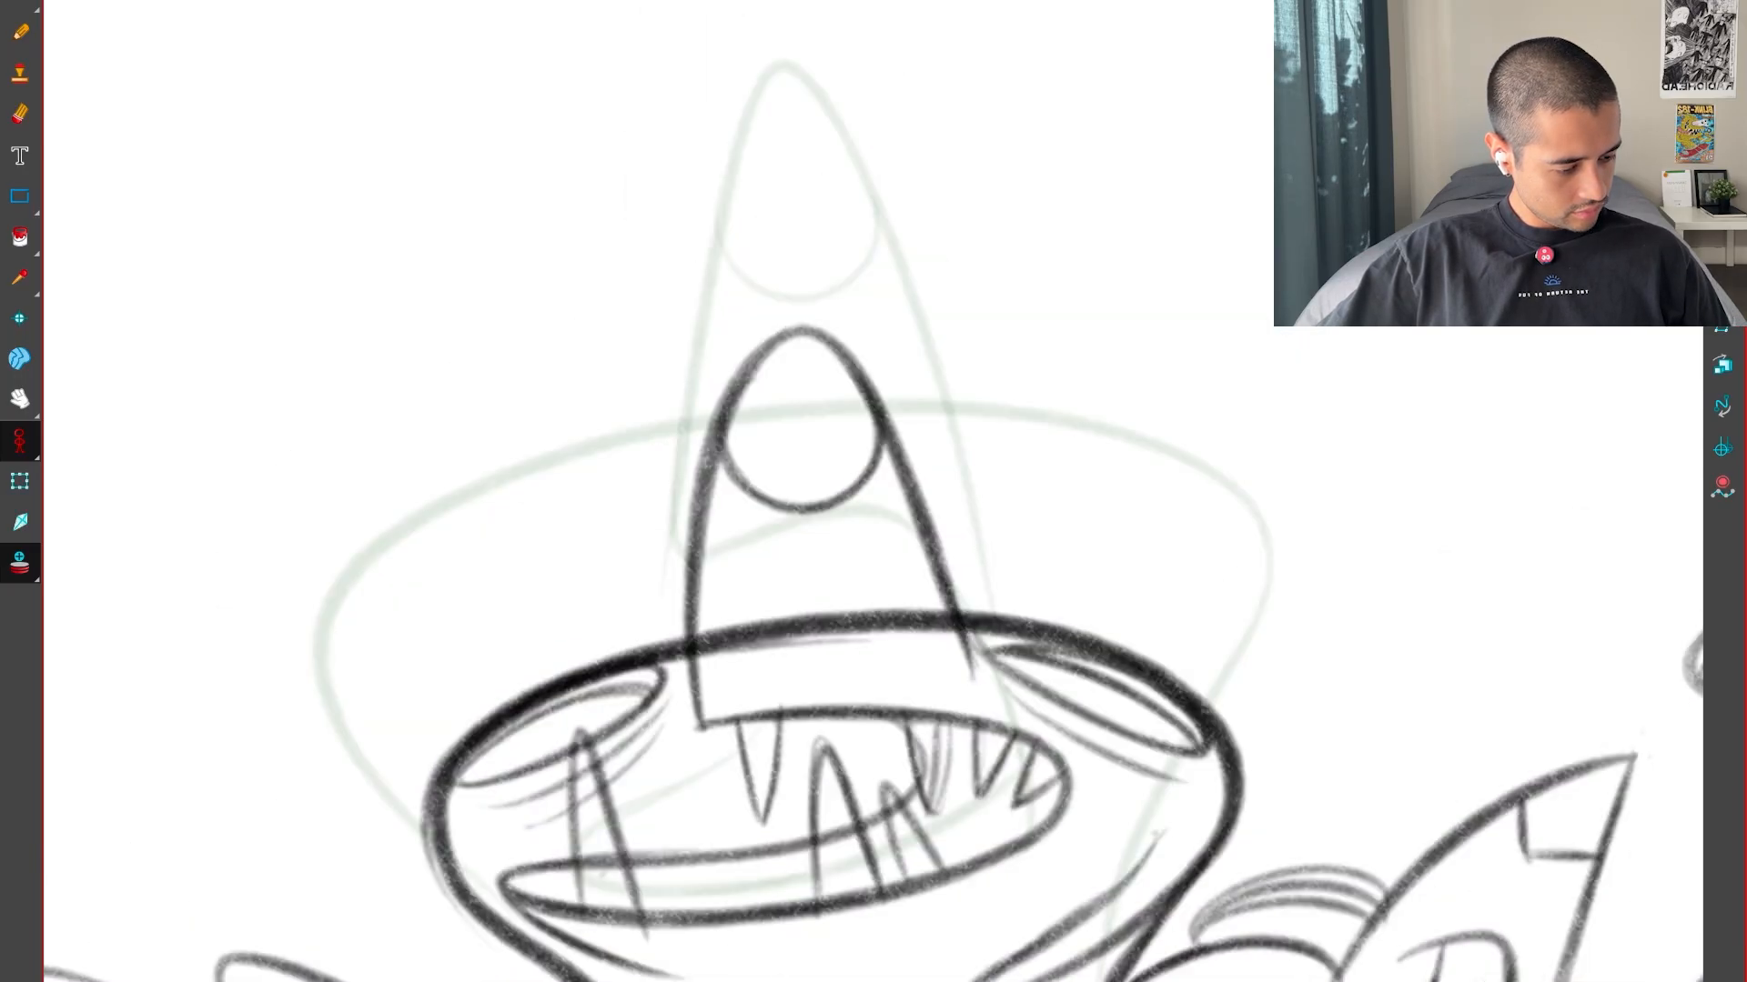
key(g)
key(2)
drag(926, 764, 1037, 662)
key(2)
key(alt+b)
mouse_move(628, 874)
mouse_down()
mouse_move(826, 746)
mouse_move(845, 444)
mouse_move(628, 860)
mouse_up()
Compare the mouth-back curve with the neighbouring drawings, undo it and redraw it between the upper lip and lower jaw
key(f)
key(g)
key(g)
key(f)
key(ctrl+z)
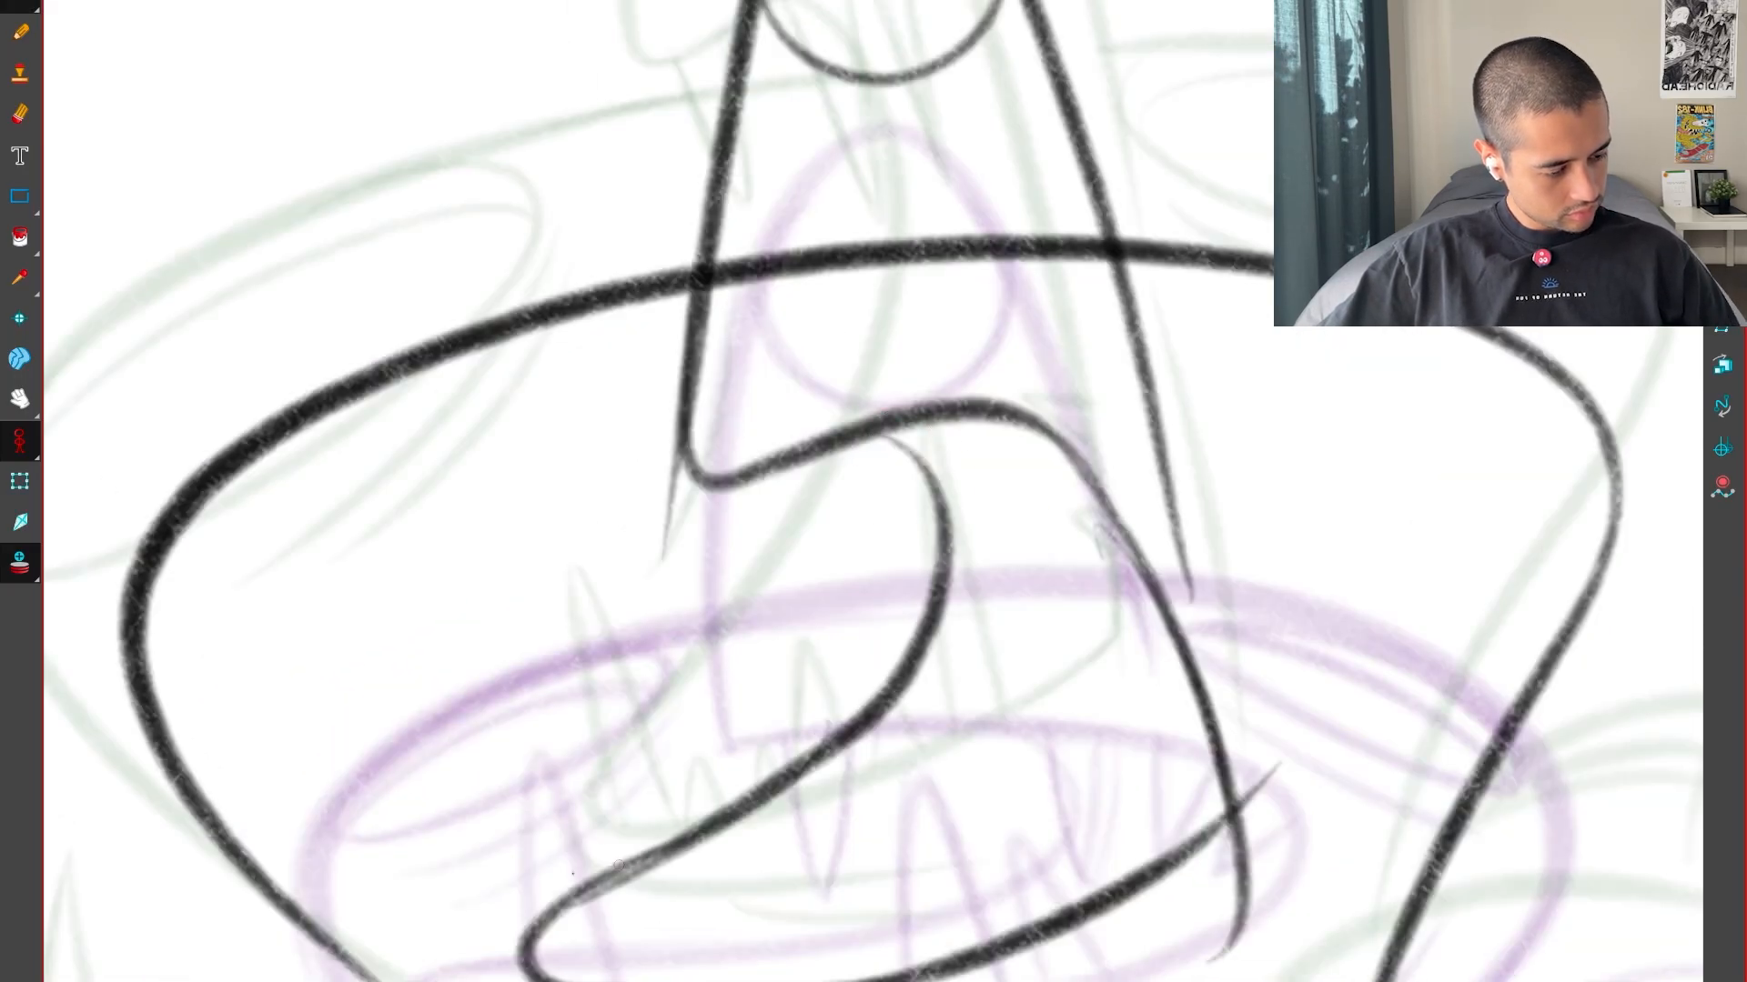
key(ctrl+z)
mouse_move(859, 442)
mouse_down()
mouse_move(896, 462)
mouse_move(830, 739)
mouse_up()
key(f)
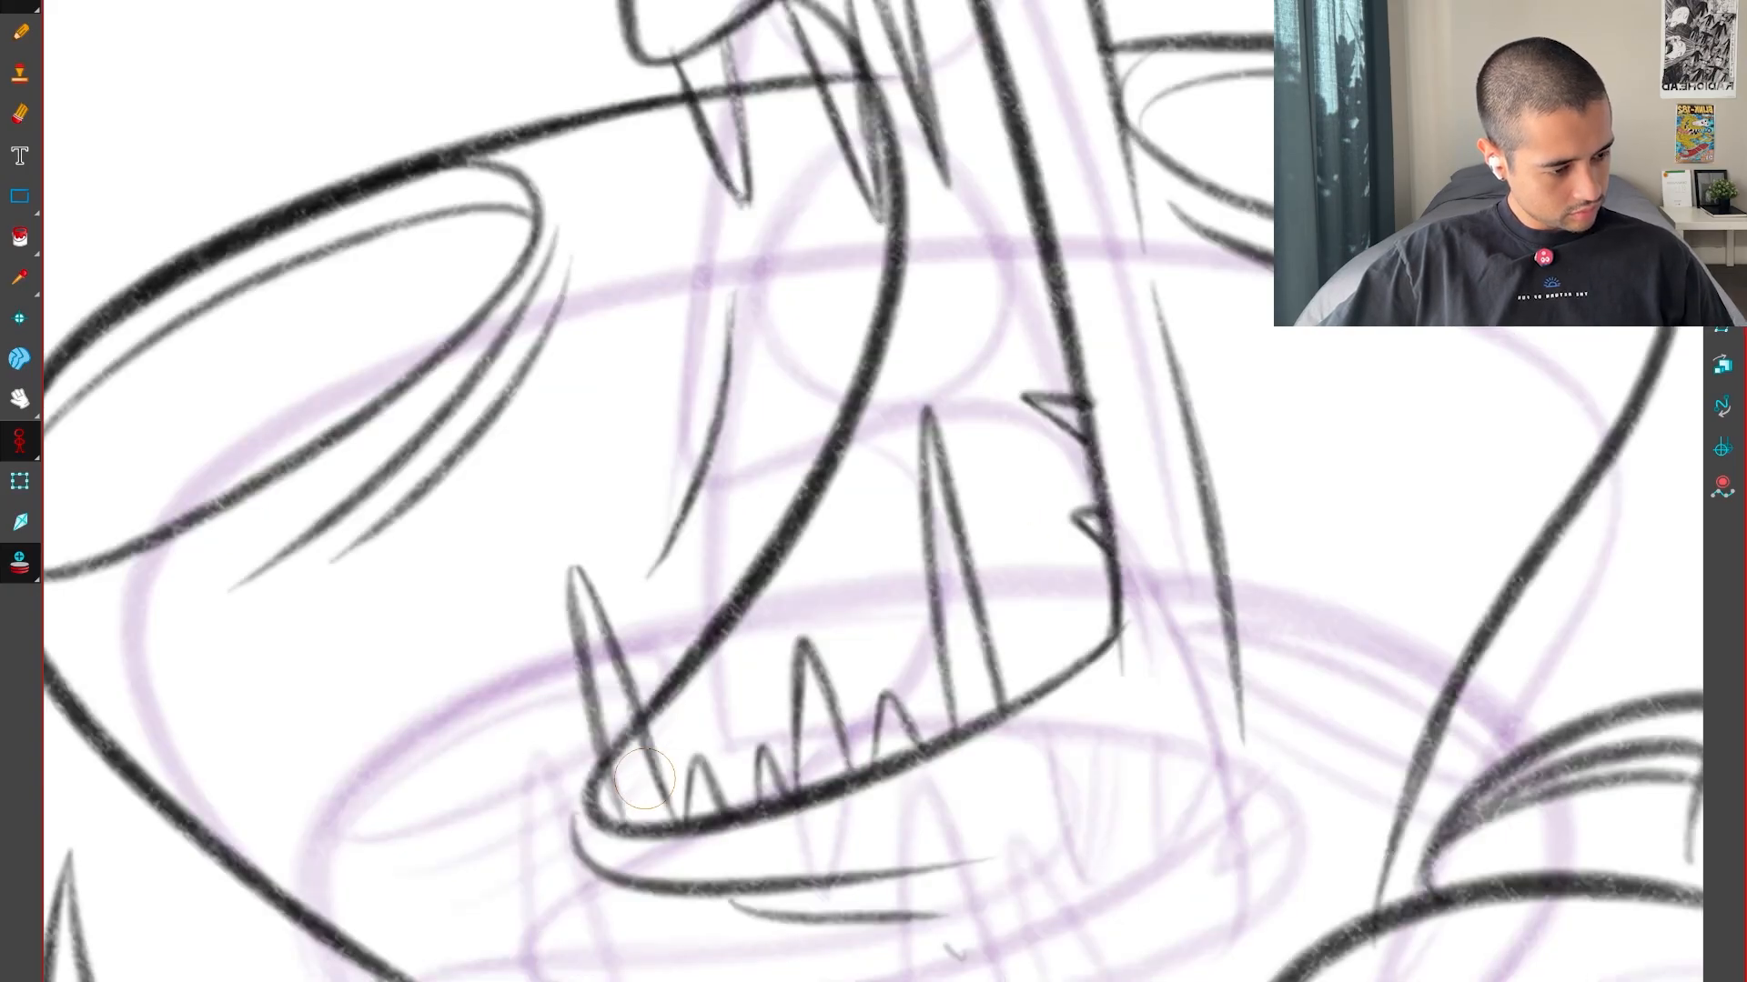
Draw the pointed front tooth hanging from the upper lip, matching it to the neighbouring drawings
key(g)
key(f)
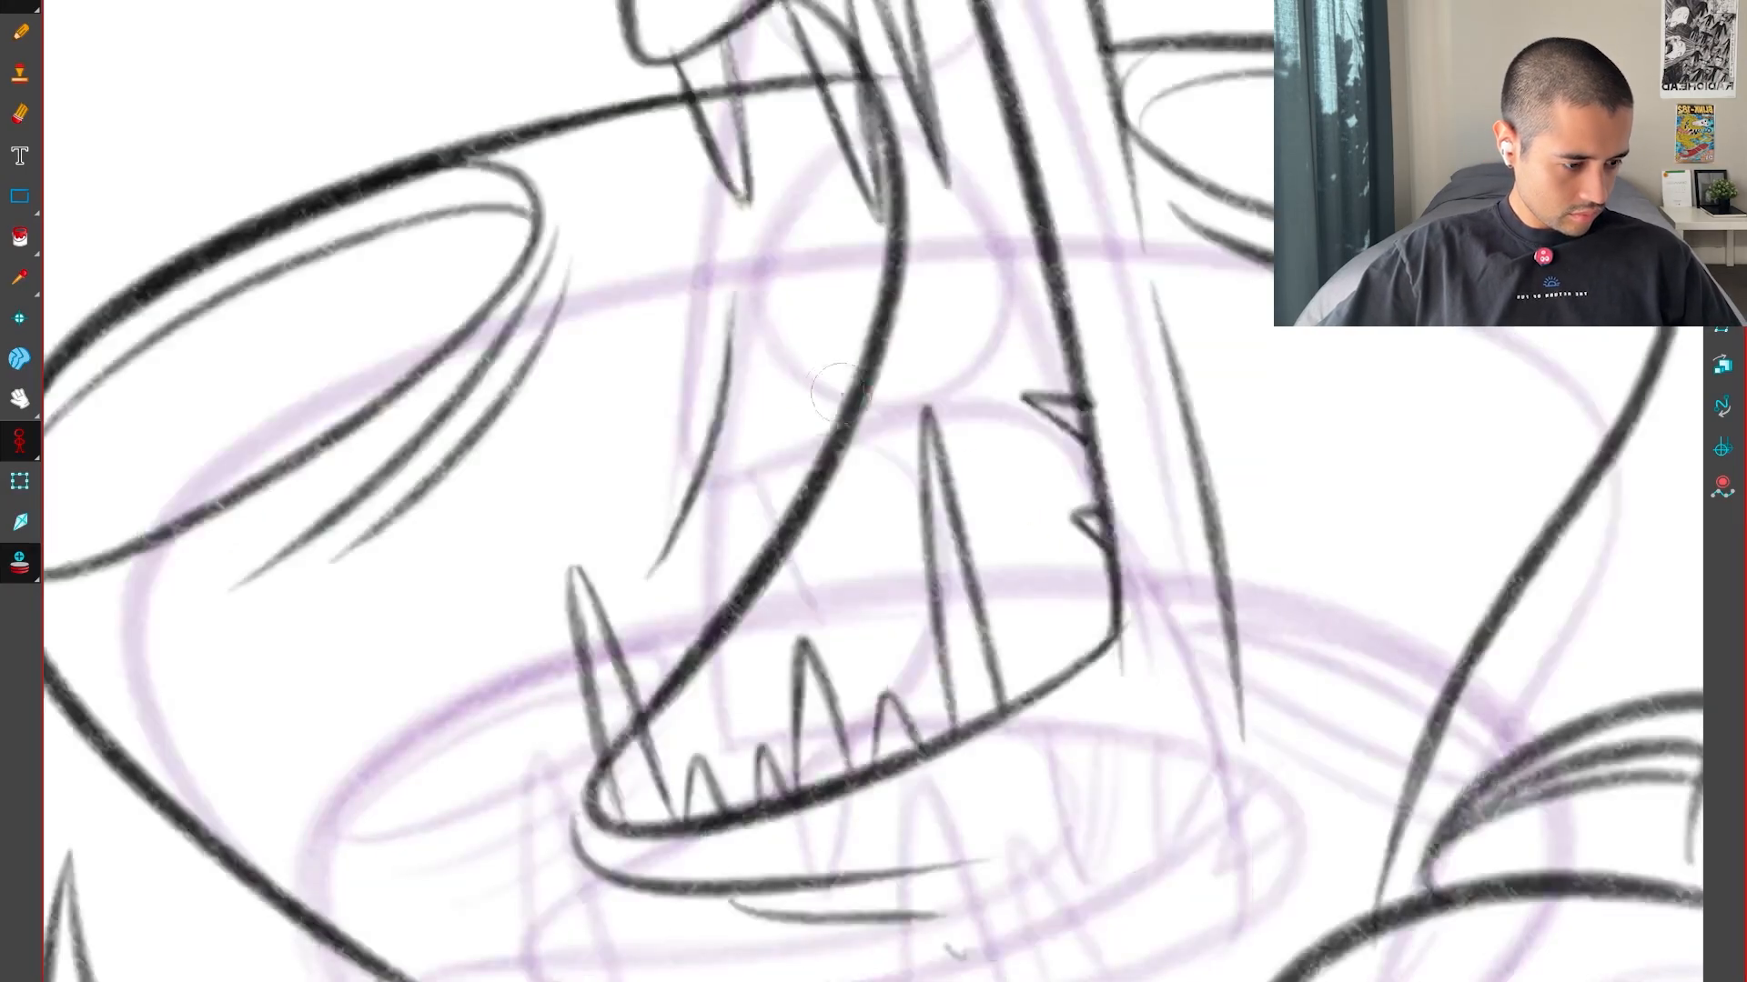
key(g)
key(g)
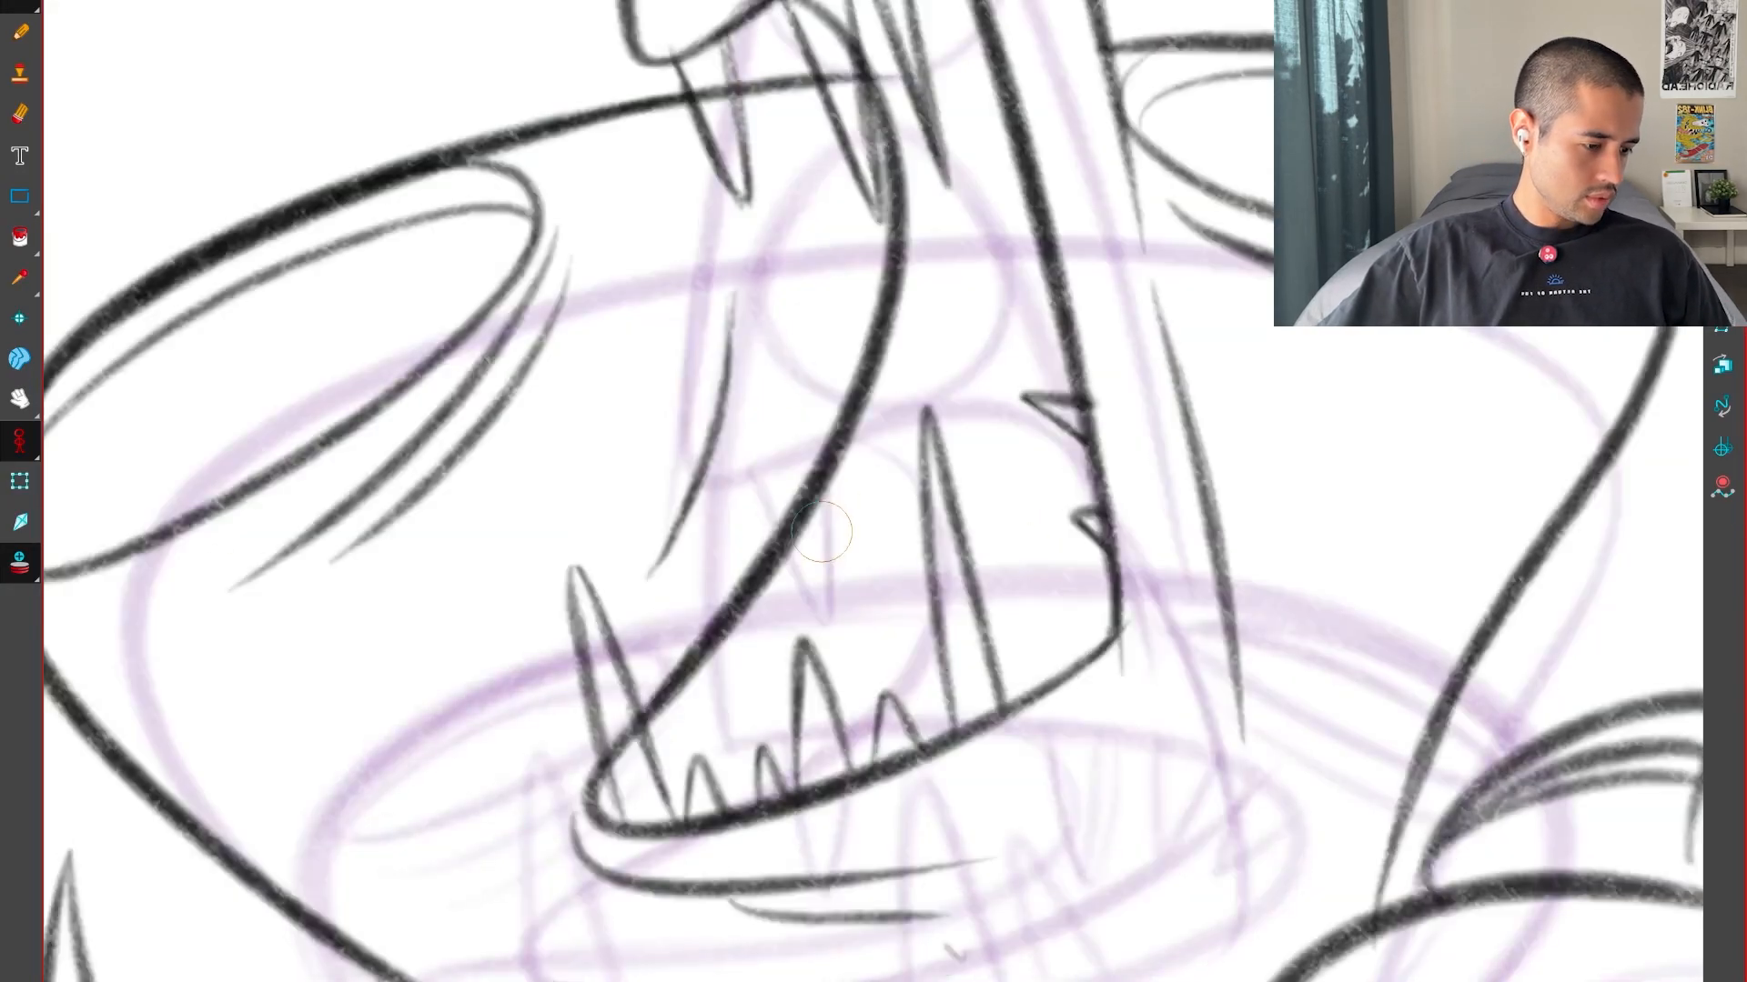
key(1)
key(1)
Draw the lower lip line wrapping around the rounded tip of the lower jaw
key(g)
key(g)
key(f)
key(f)
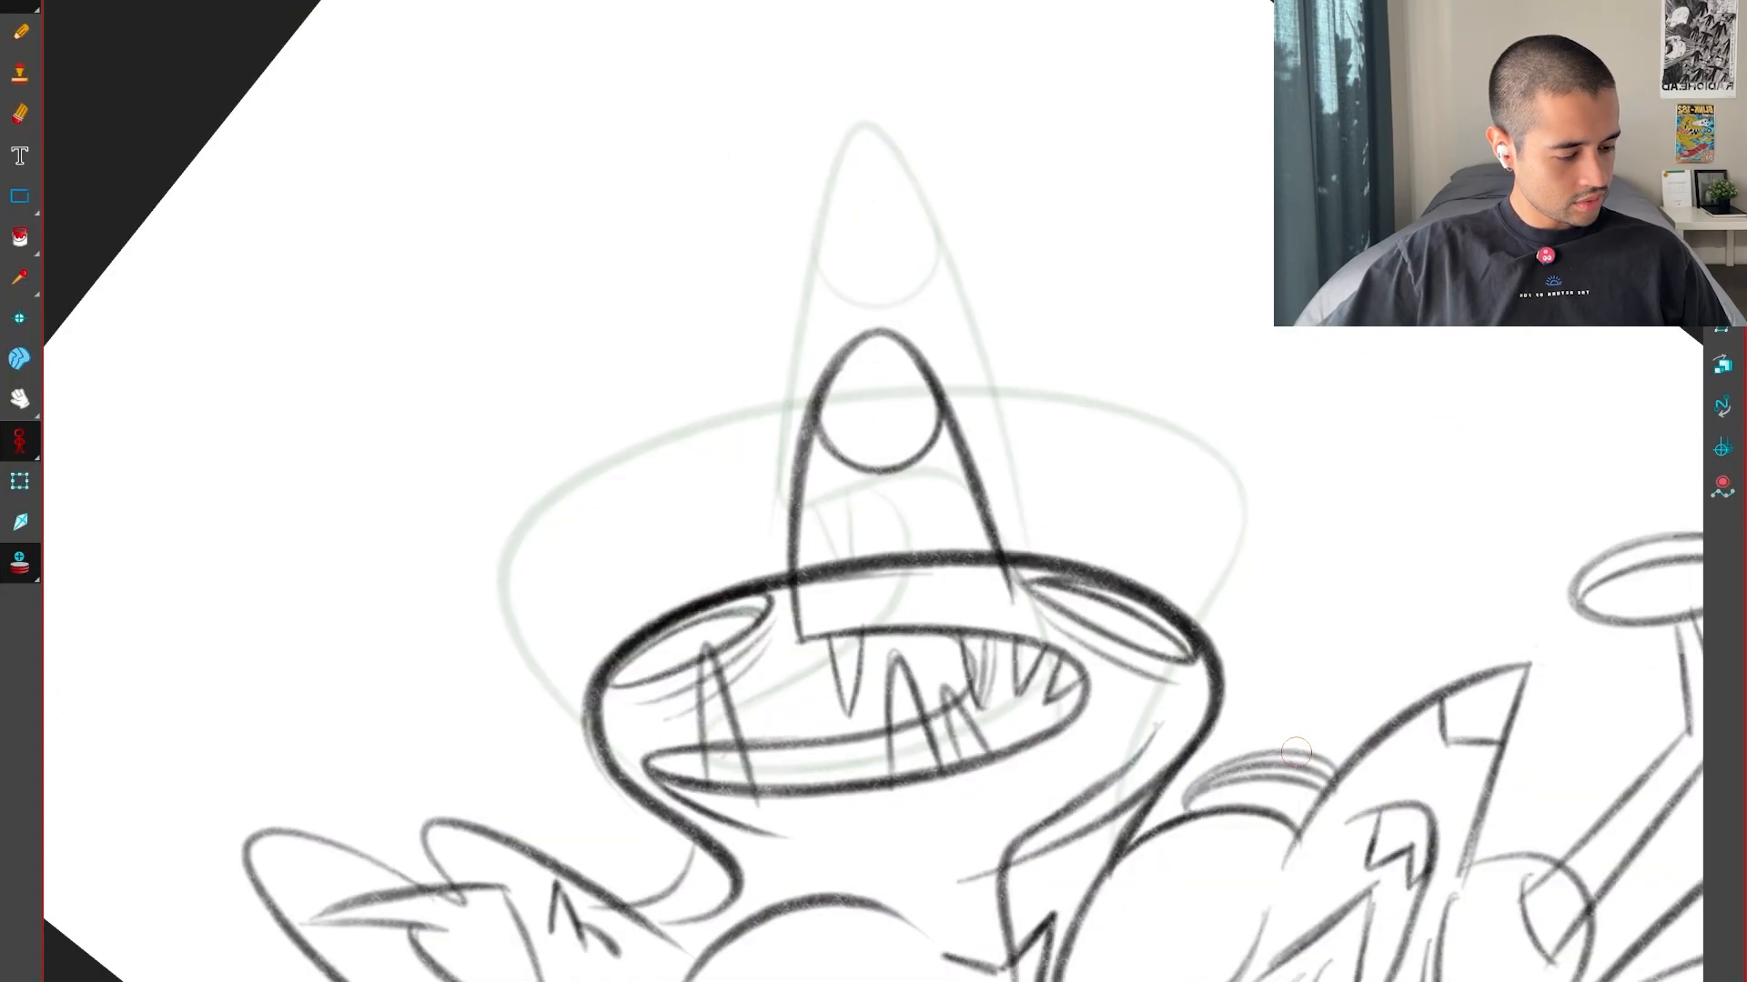
key(g)
drag(1165, 839, 728, 930)
key(2)
key(2)
key(2)
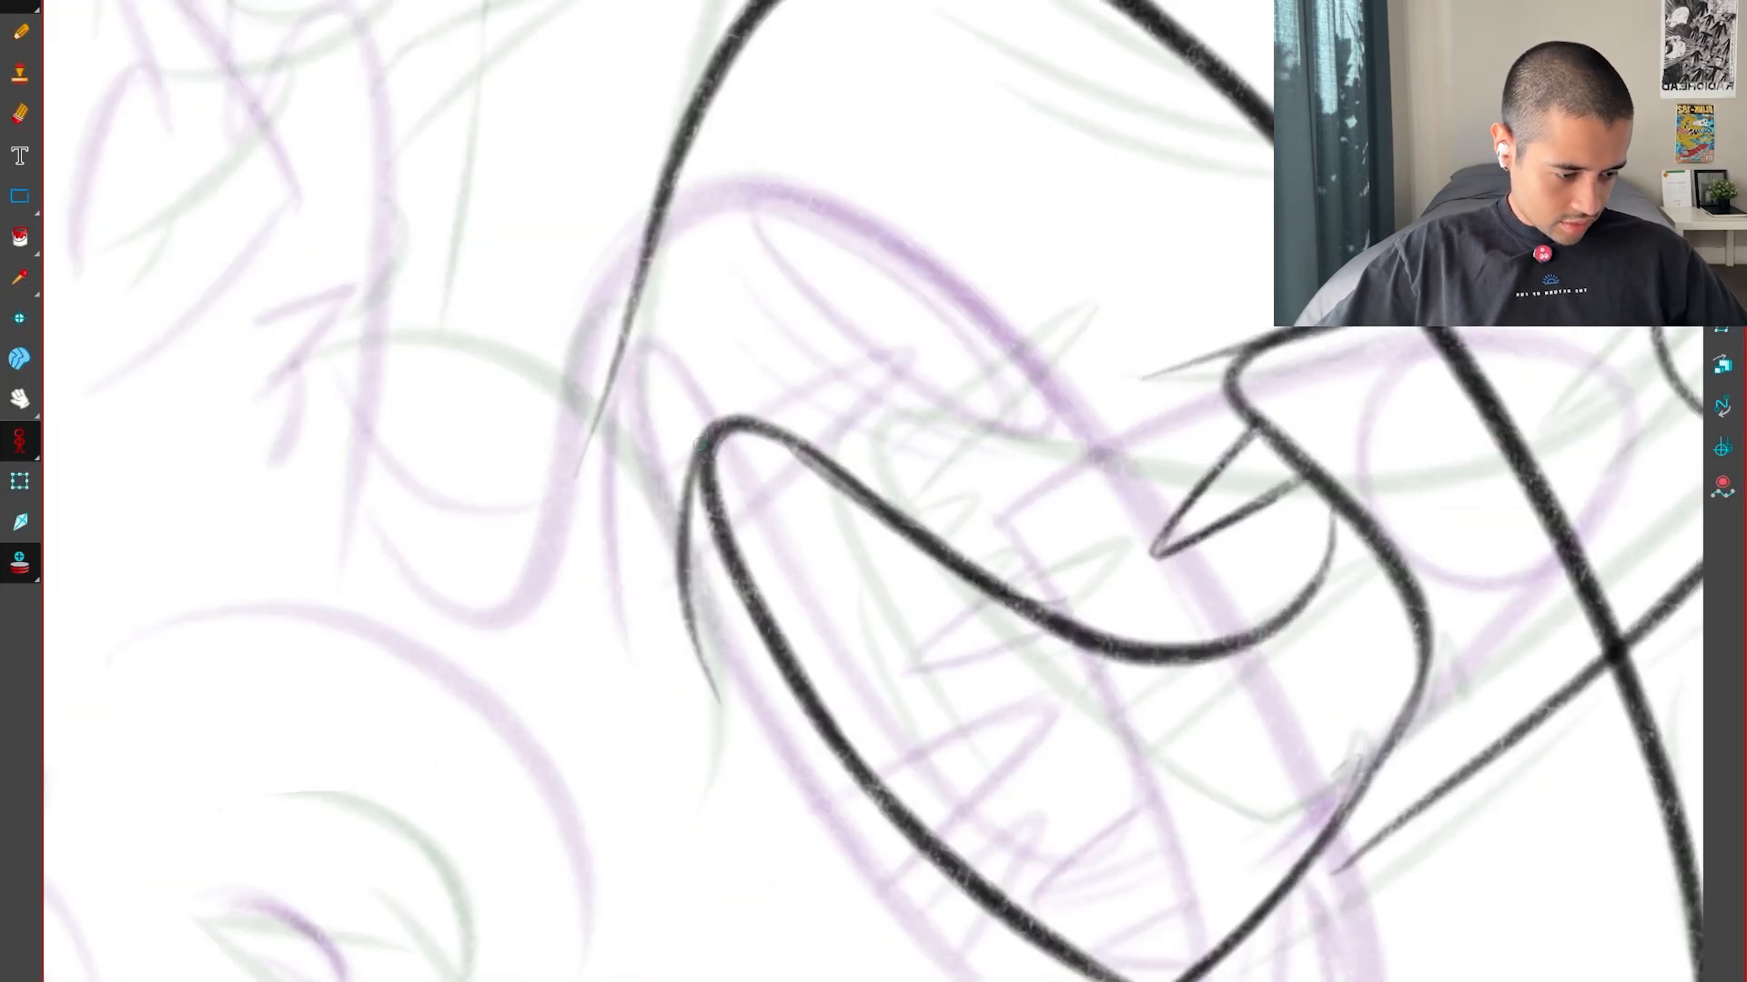
key(shift+x)
key(1)
key(1)
key(1)
key(g)
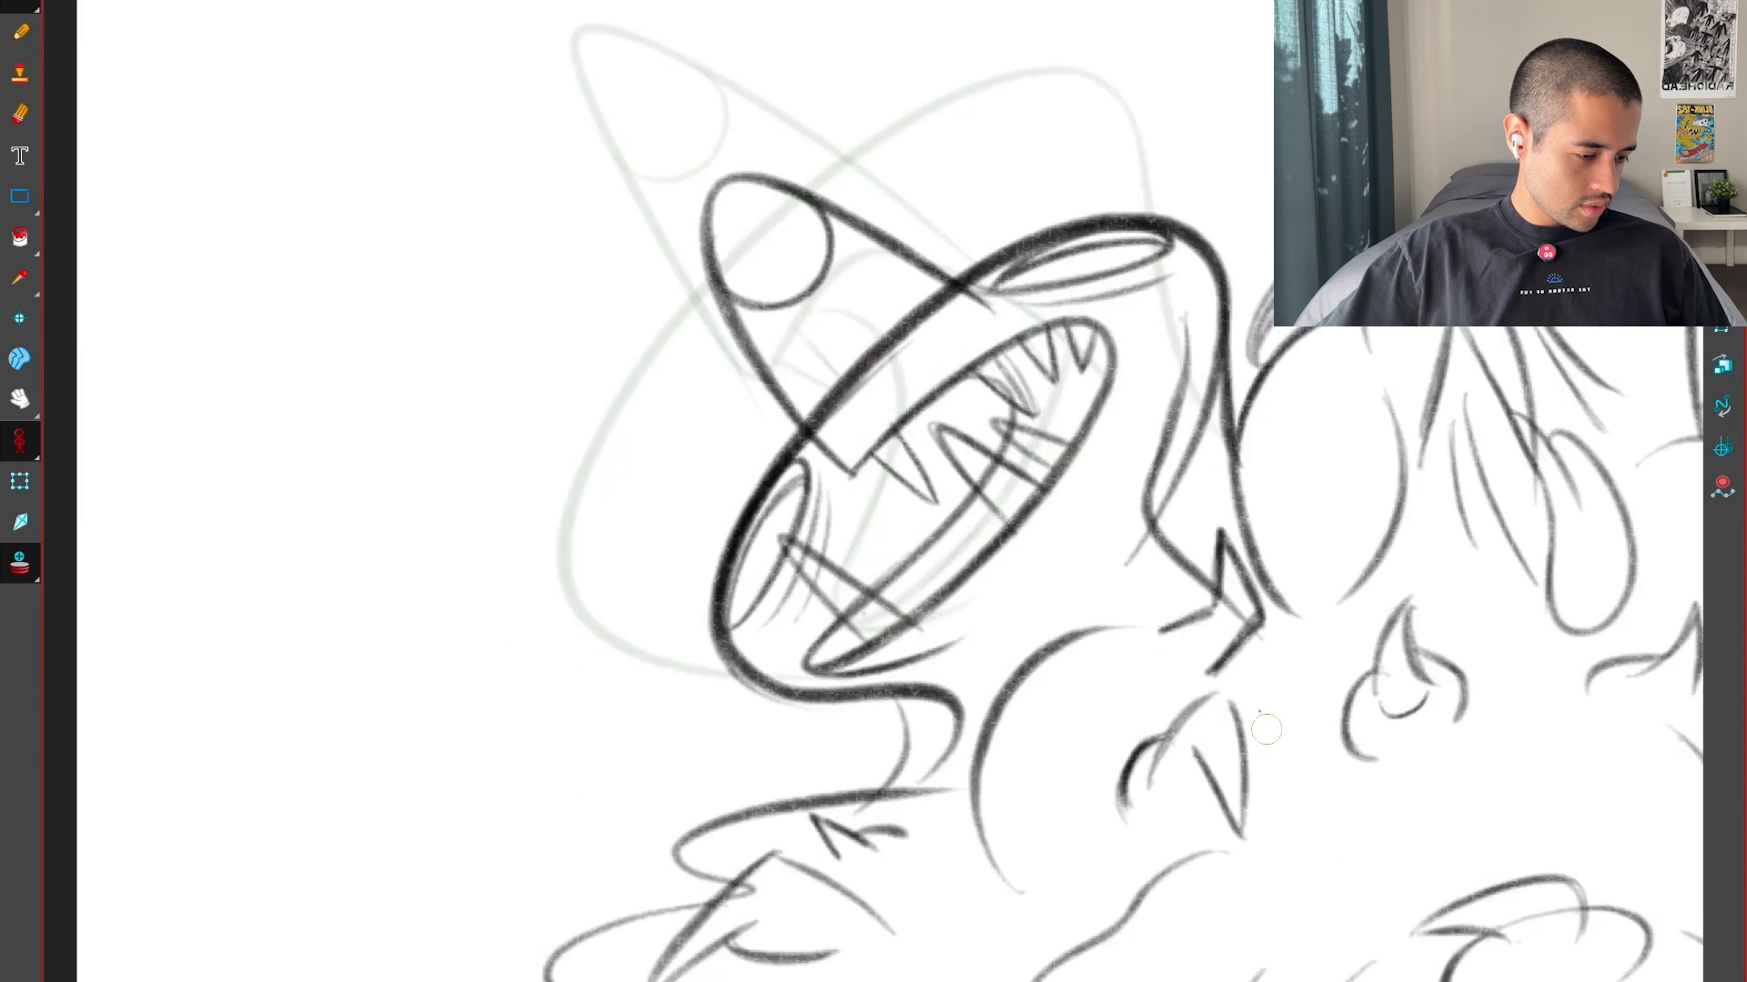
drag(976, 608, 1008, 596)
Add the short fold strokes at the end of the lower lip line, using the neighbouring drawings as reference
key(f)
key(g)
key(g)
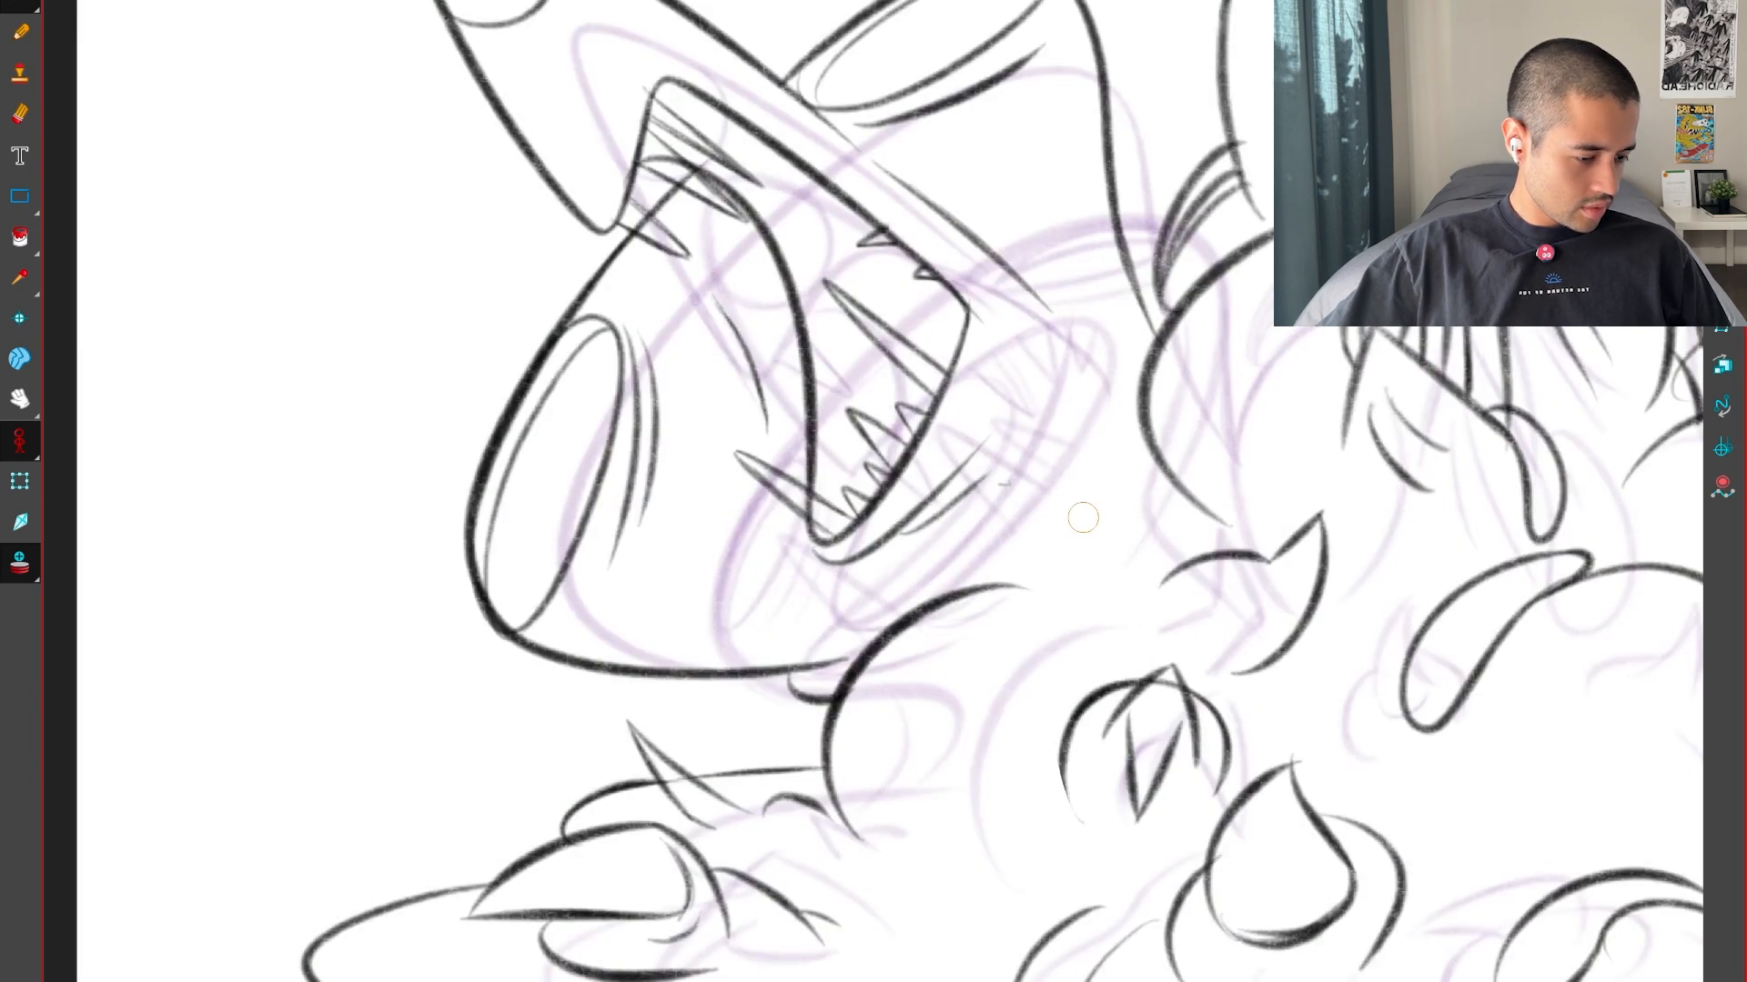
key(f)
key(2)
key(2)
drag(1056, 933, 1274, 673)
key(2)
key(2)
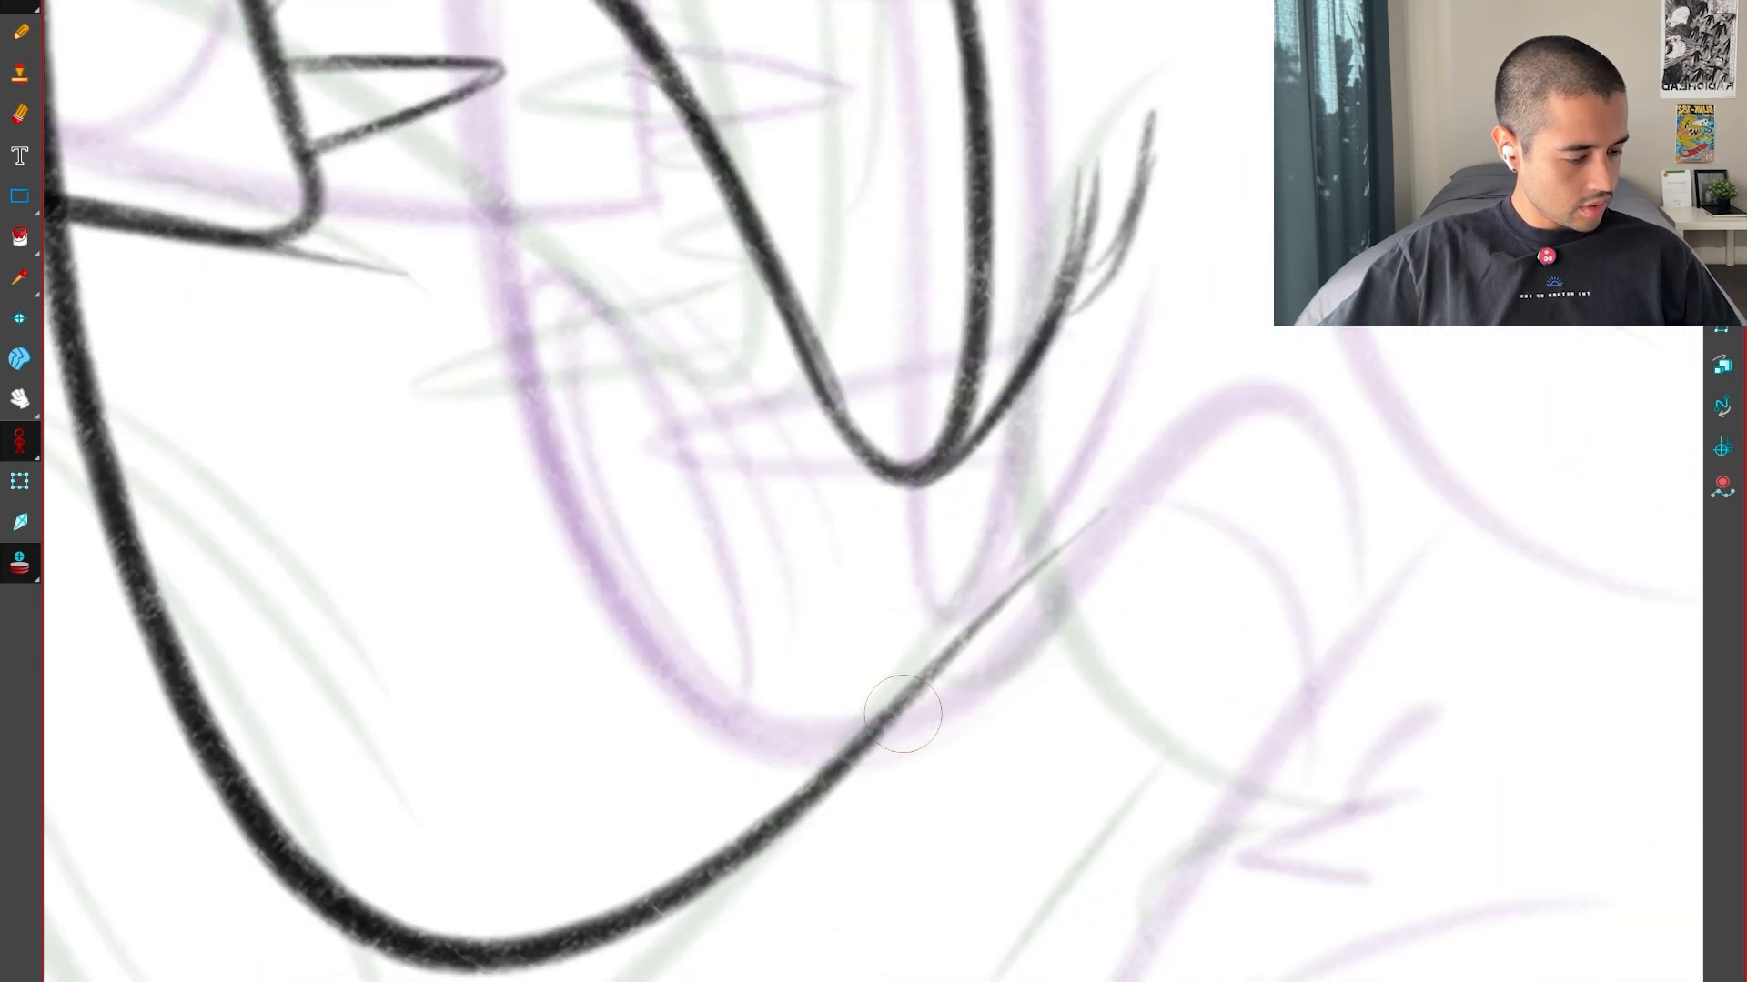
Extend the underside line of the head toward the neck and compare it with the neighbouring drawings
drag(1019, 573, 1223, 448)
key(shift+space)
key(1)
key(1)
key(1)
key(1)
key(g)
key(f)
key(f)
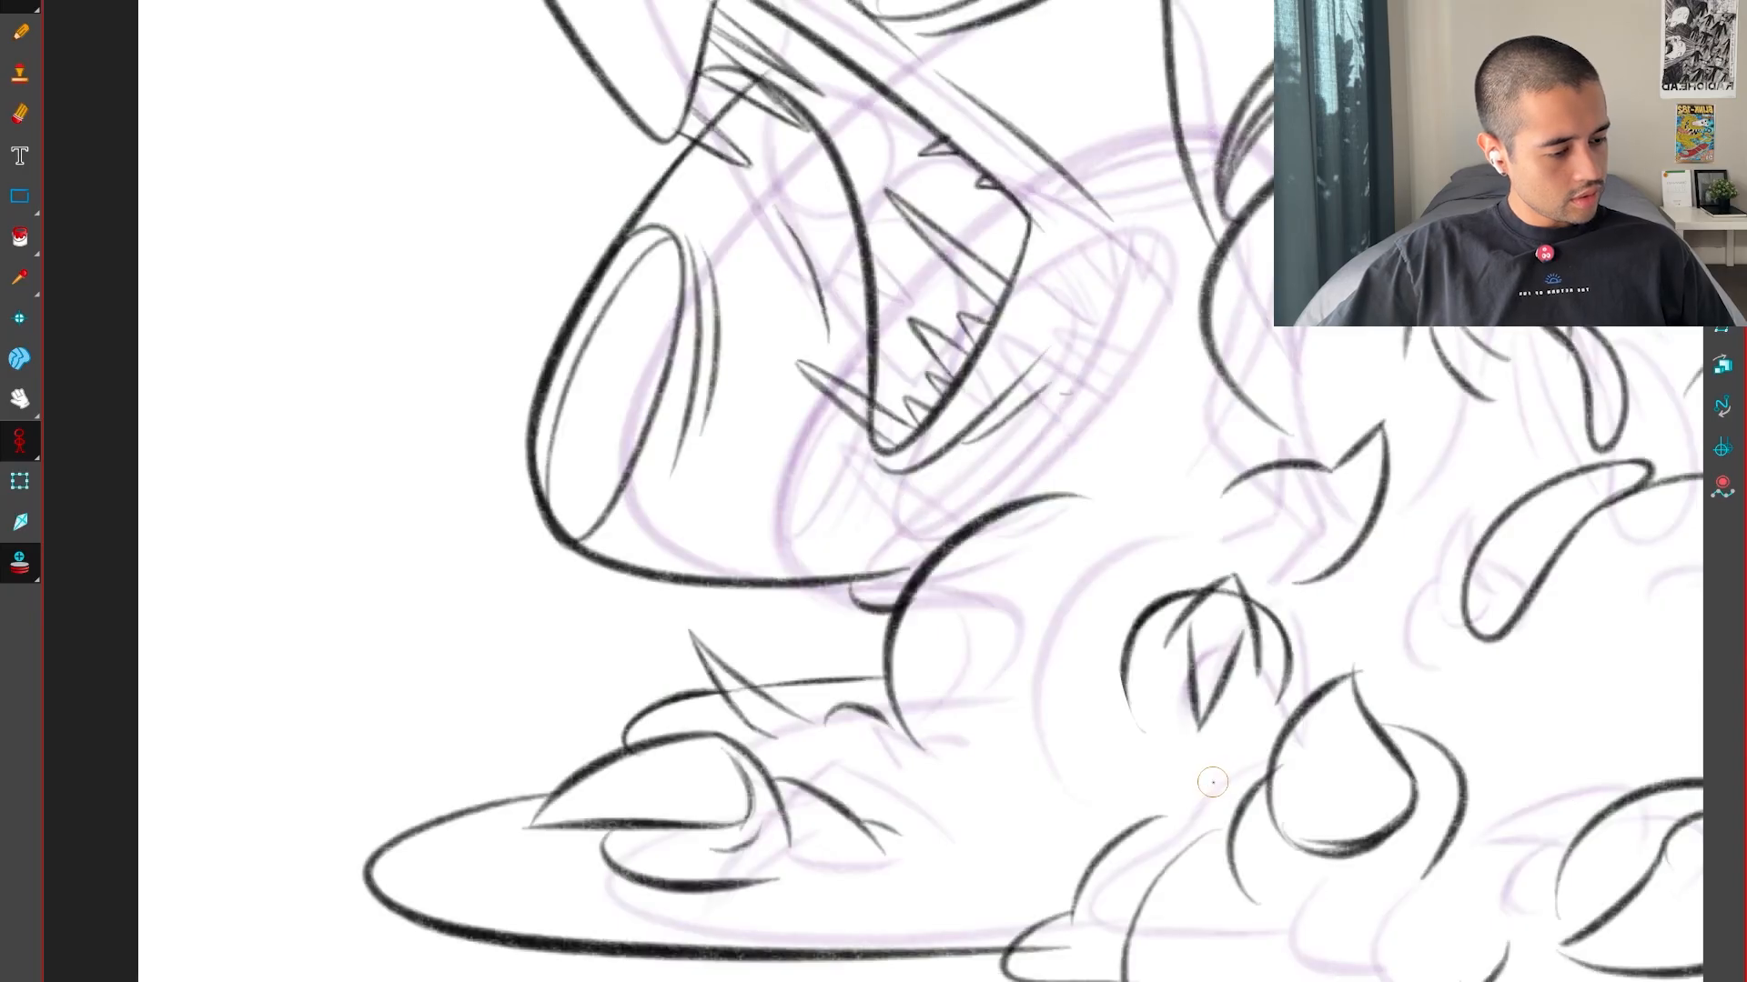
key(g)
key(g)
key(g)
key(g)
Try a wide oval for the left eye just inside the head outline, comparing it with the neighbouring drawings
key(2)
drag(937, 658, 1158, 927)
key(f)
key(2)
key(2)
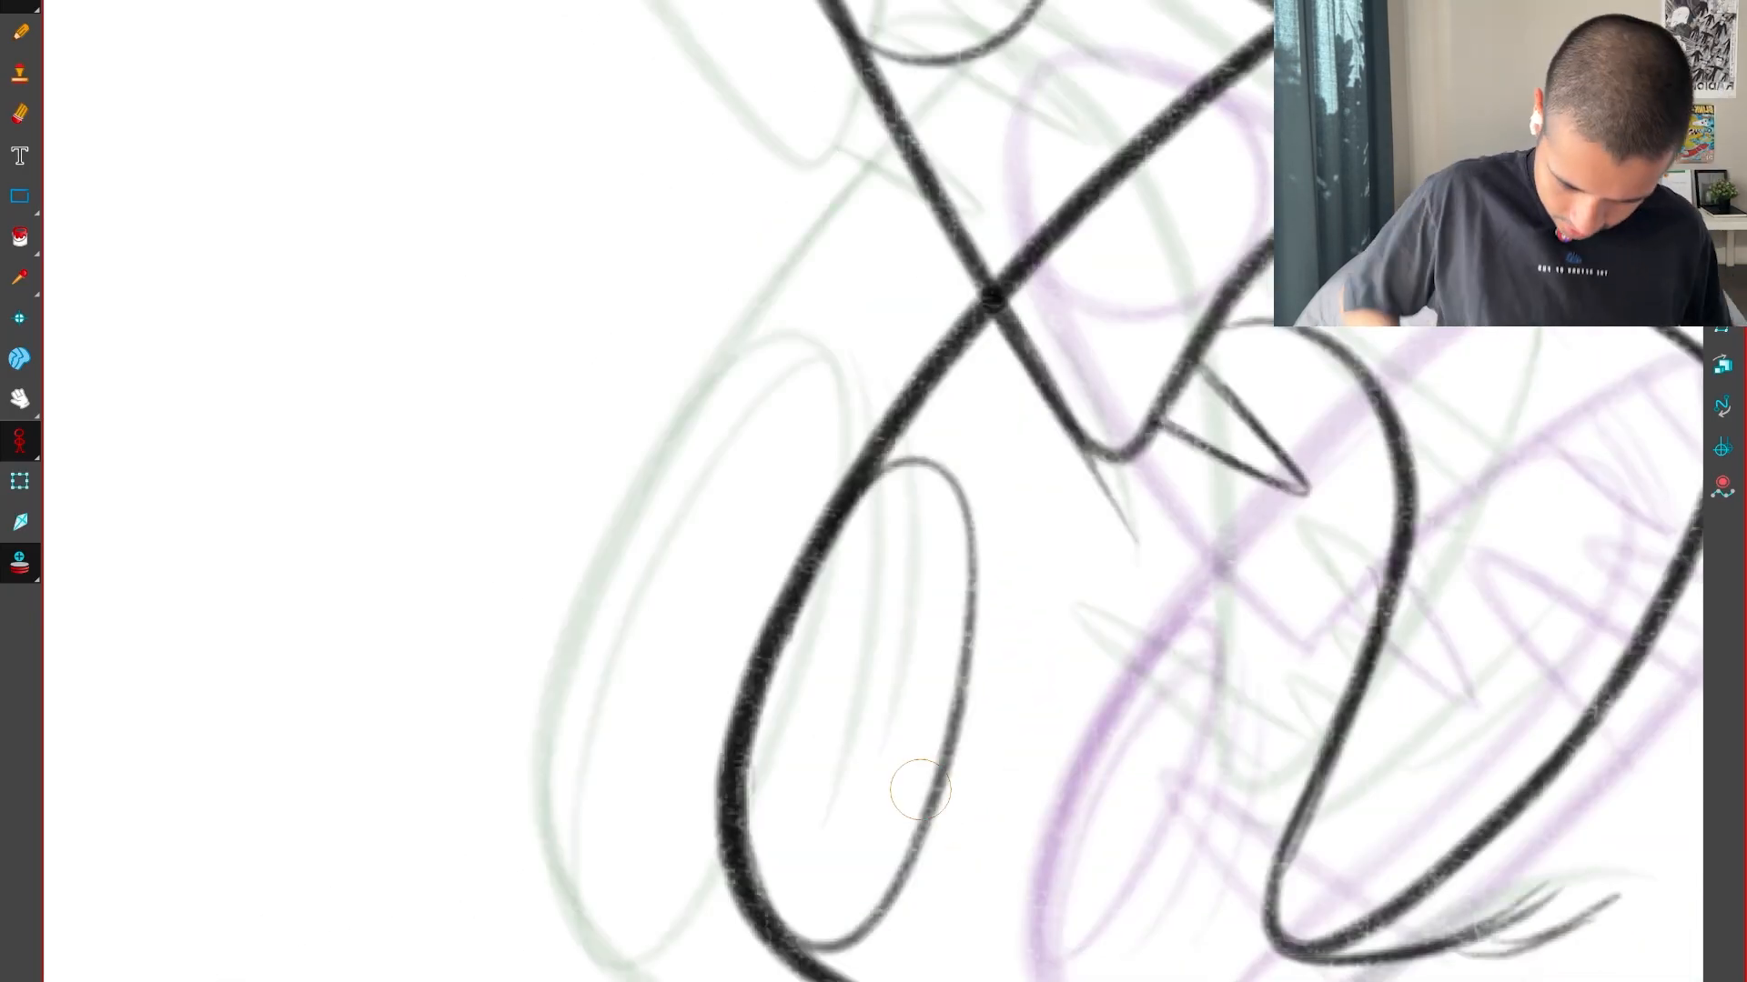
key(f)
key(g)
key(g)
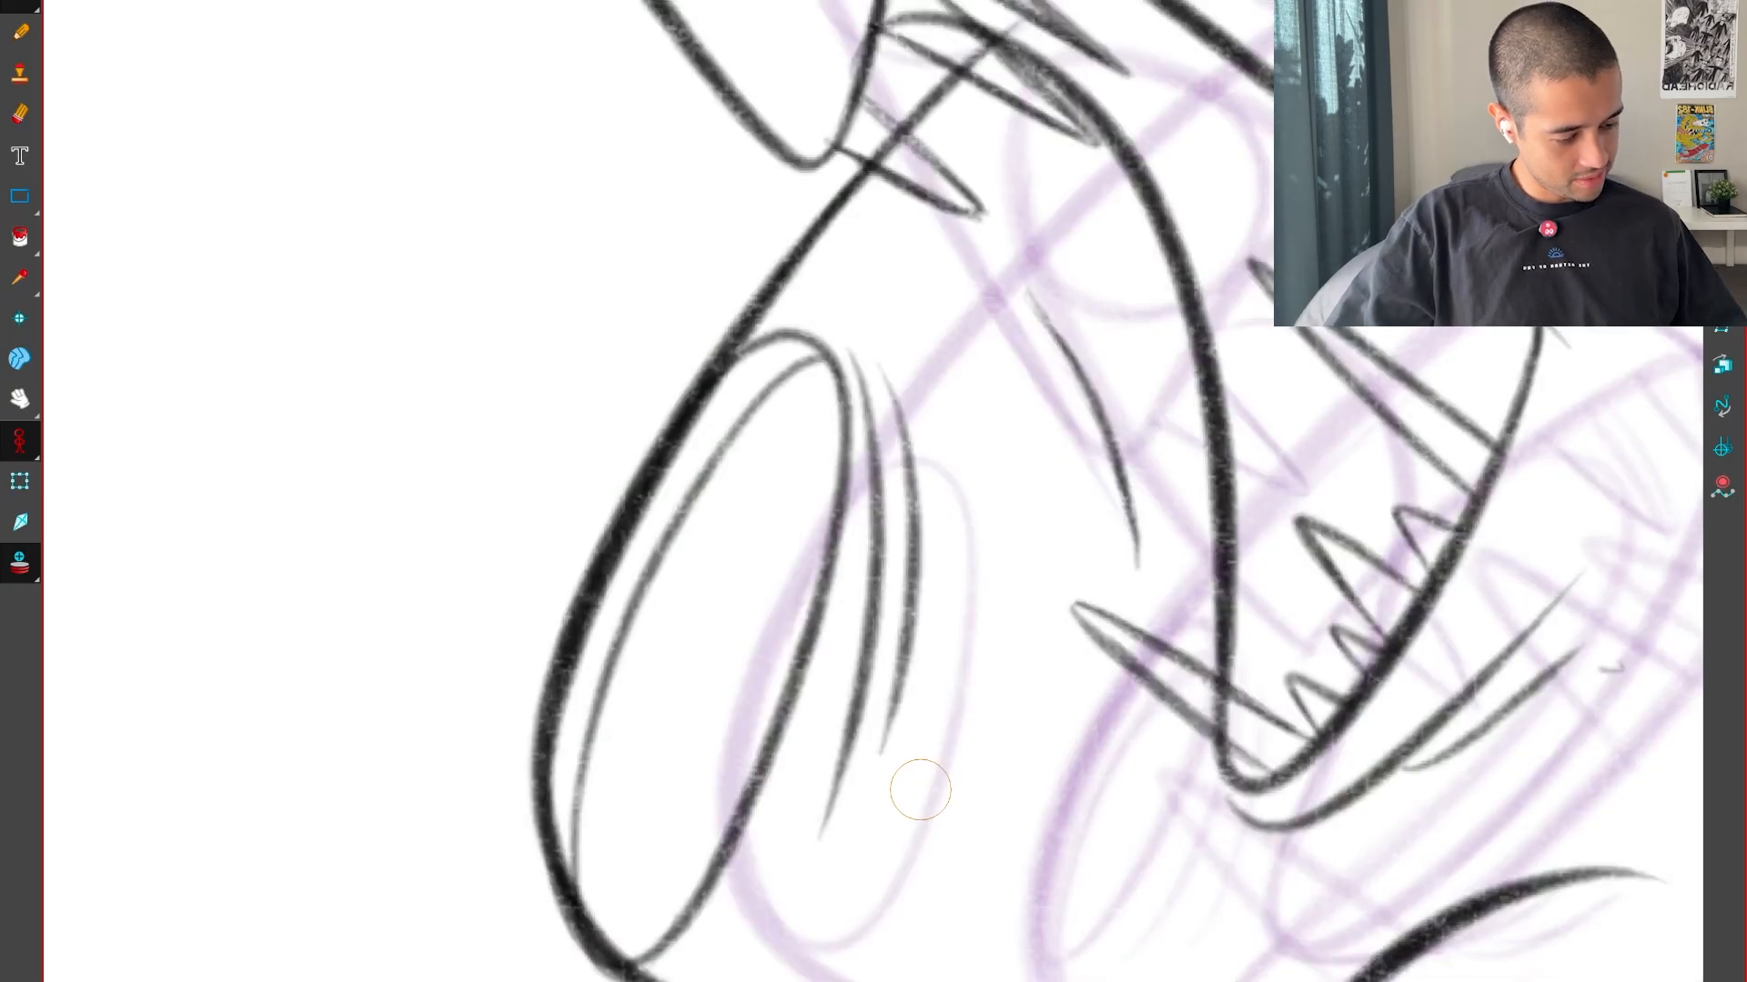
key(f)
drag(919, 788, 891, 706)
key(ctrl+z)
Redraw the left eye as a narrower oval attached to the head outline
key(2)
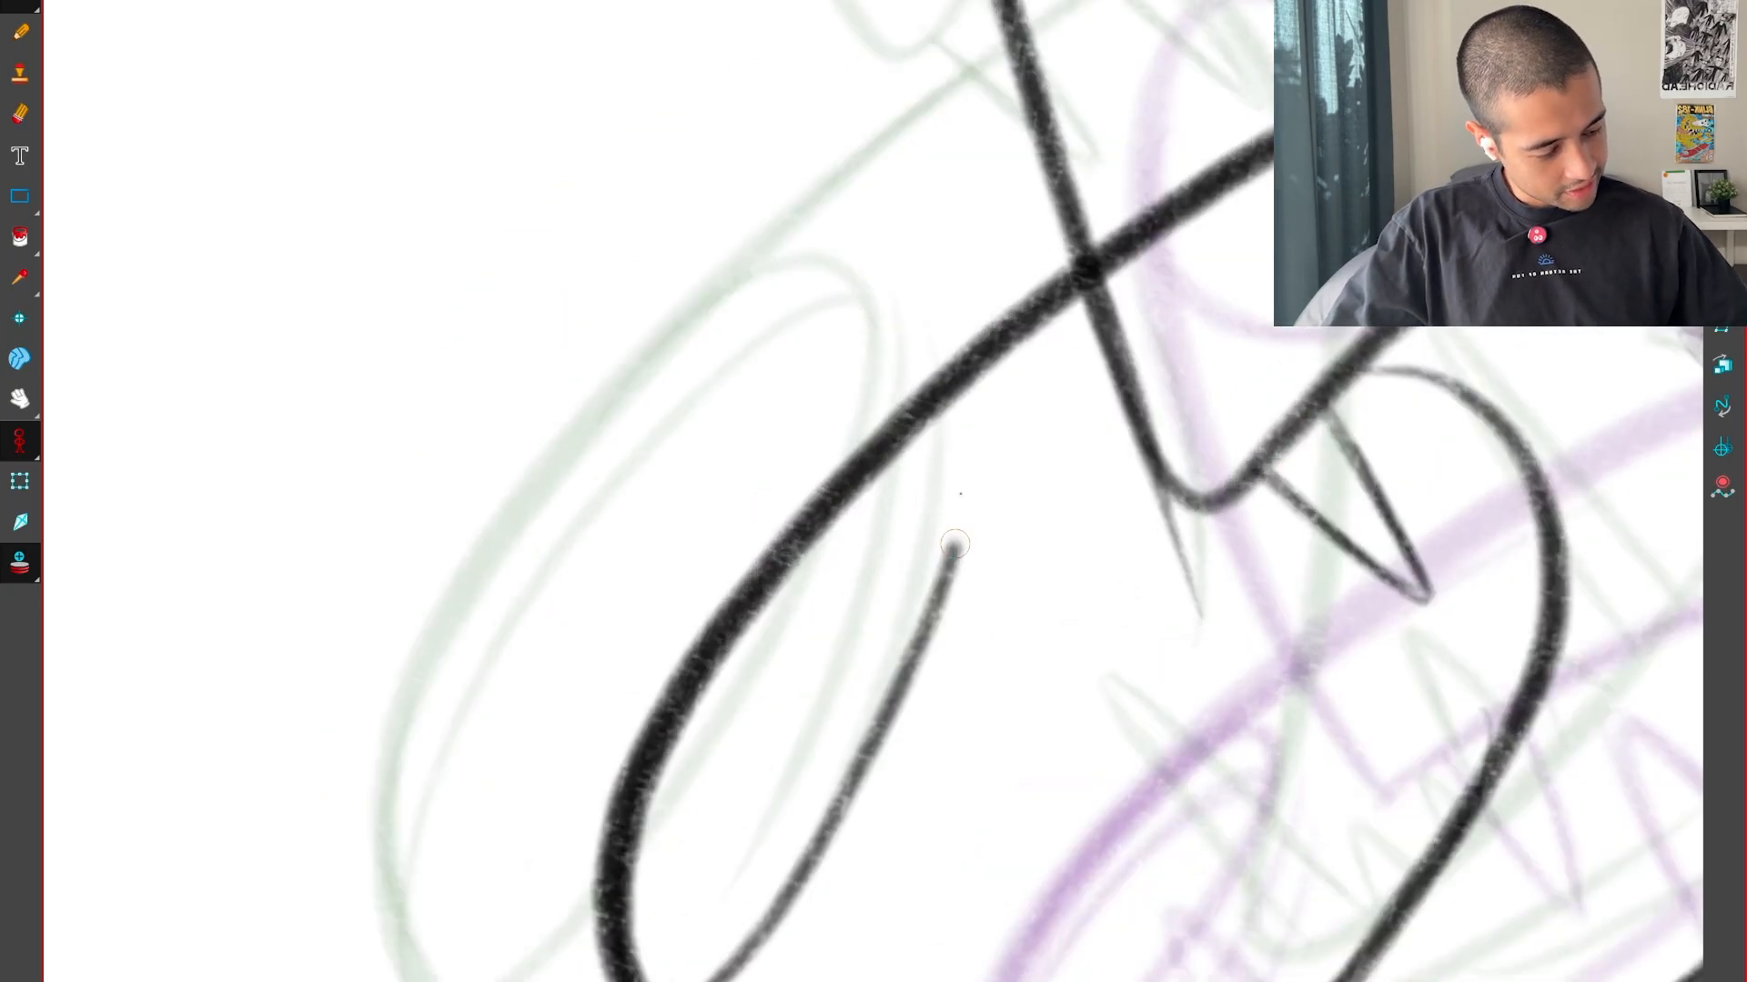
drag(942, 455, 877, 475)
key(f)
key(g)
key(1)
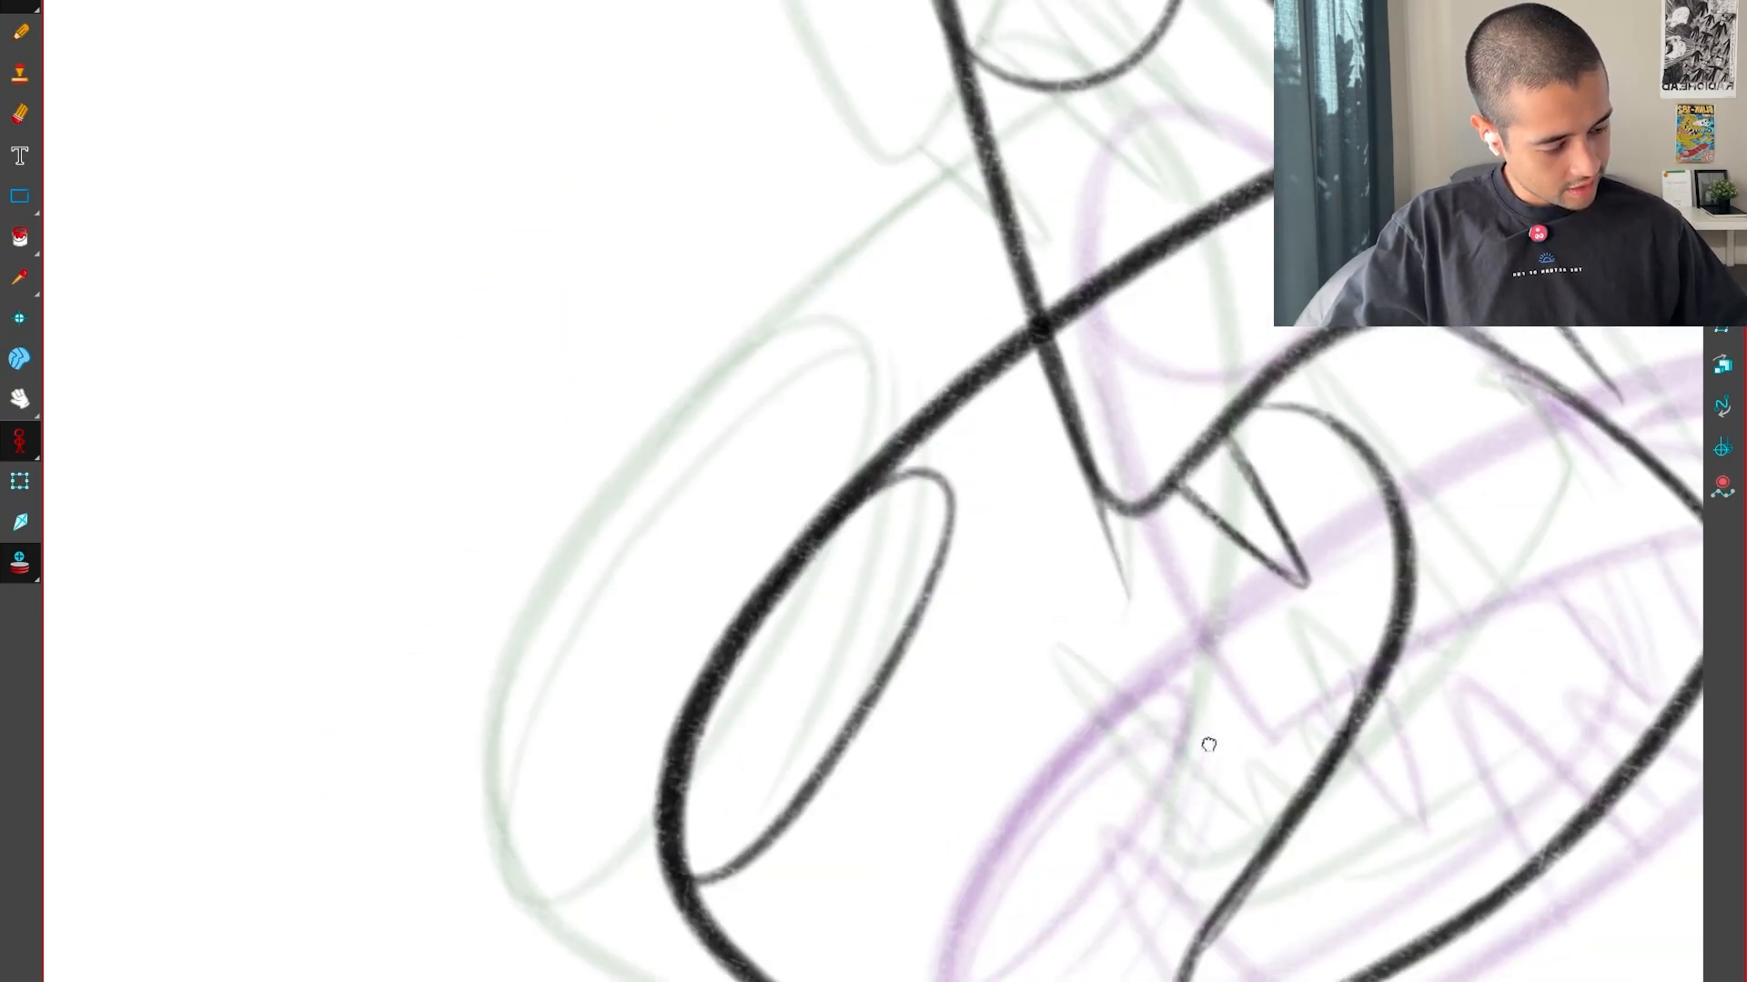
Draw the first crease line beside the left eye, undo it and redraw it closer to the neighbouring drawings' placement
drag(1209, 741, 1244, 700)
key(f)
key(g)
key(g)
key(g)
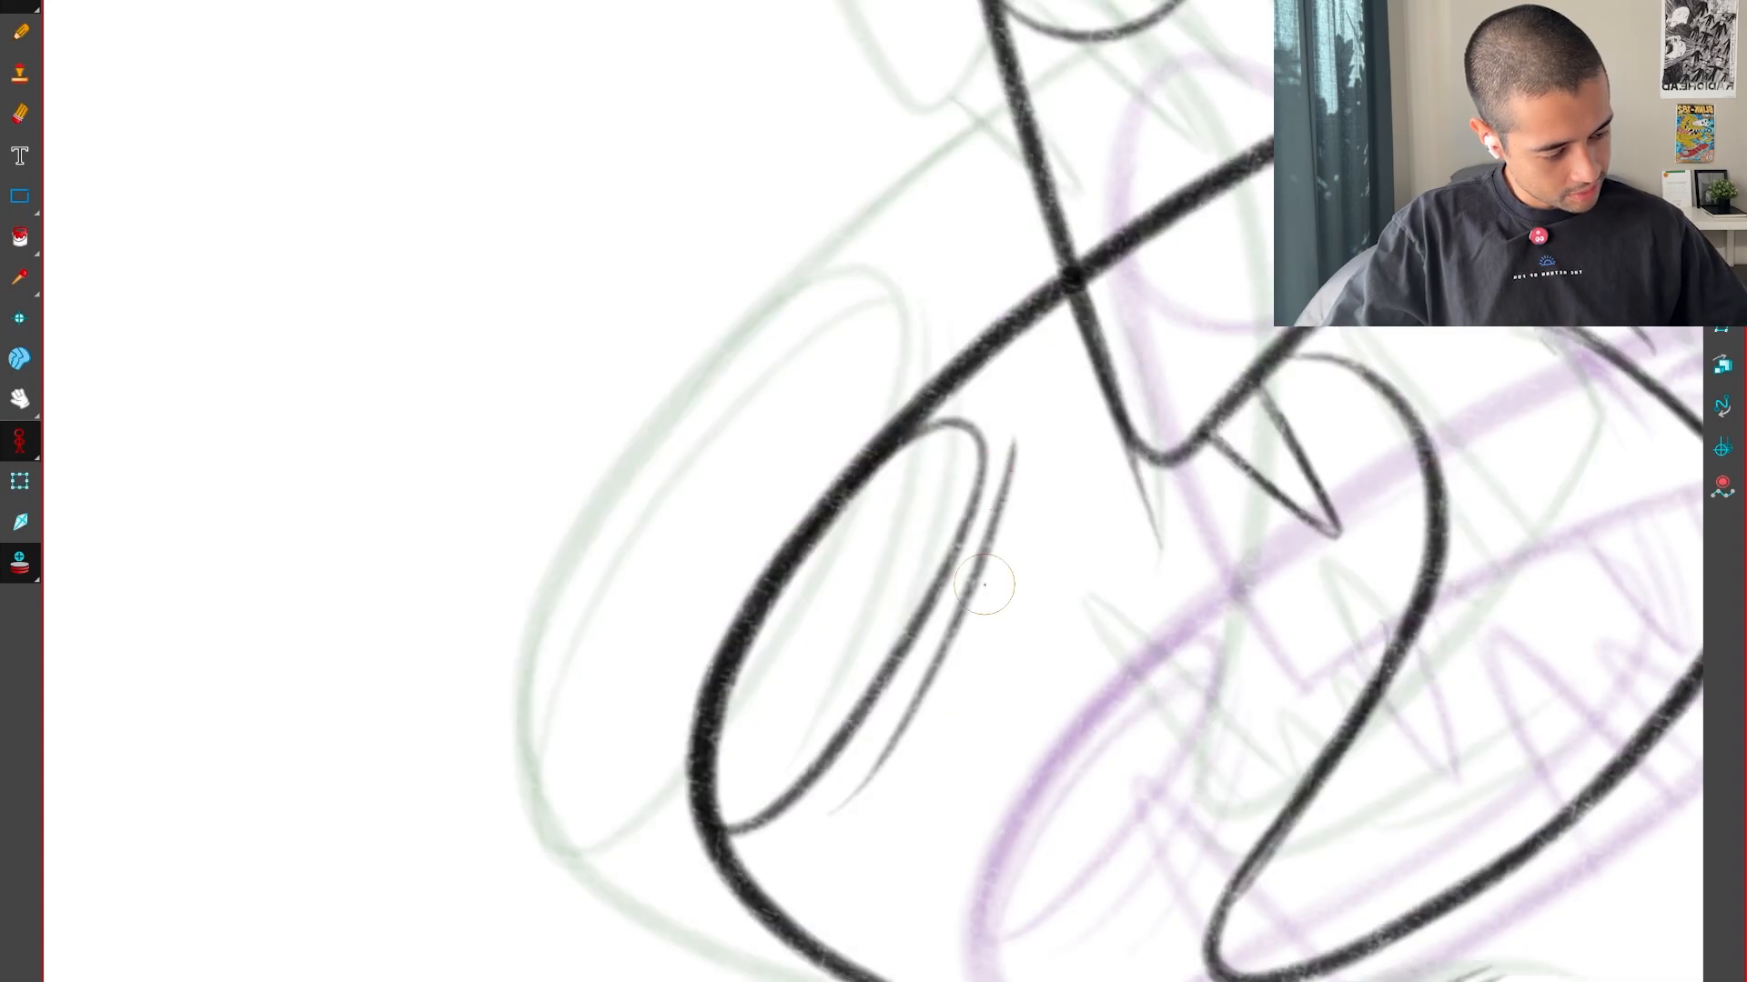
key(f)
key(g)
key(ctrl+z)
drag(988, 556, 1007, 437)
key(f)
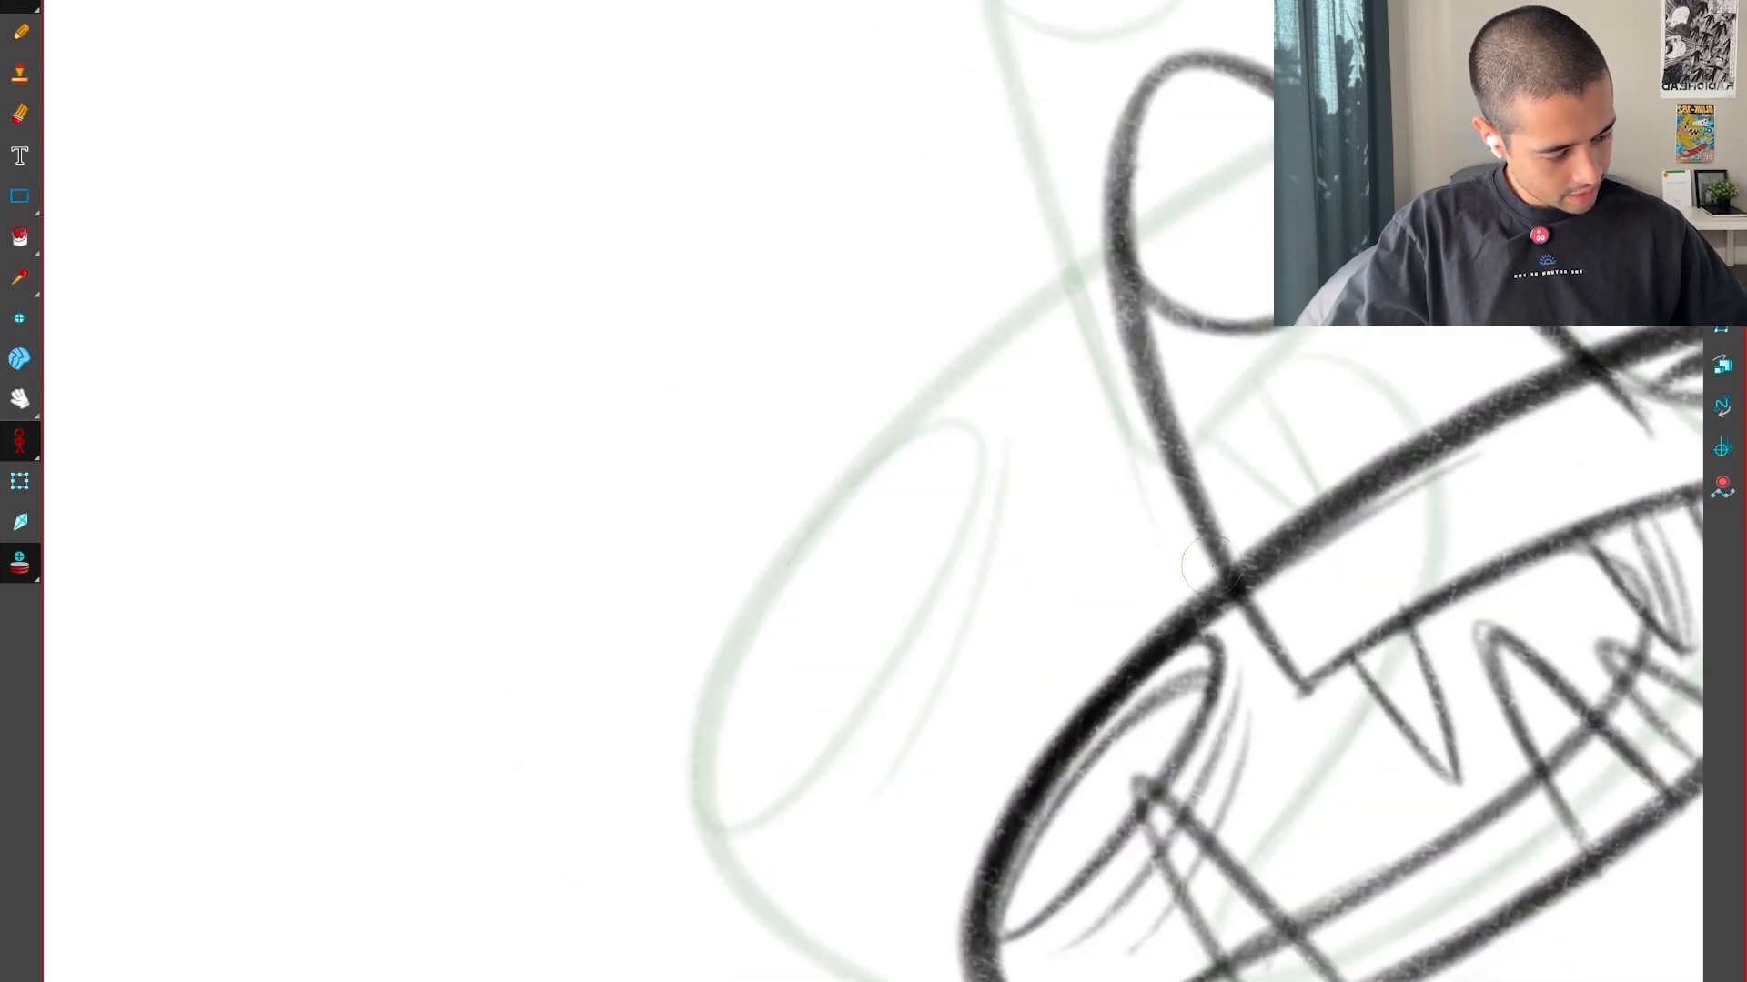
Add a second crease line farther out from the left eye
key(g)
key(g)
key(f)
key(f)
Draw the inner rim along the left eye's outer side and check its placement against the neighbouring drawings
key(g)
key(g)
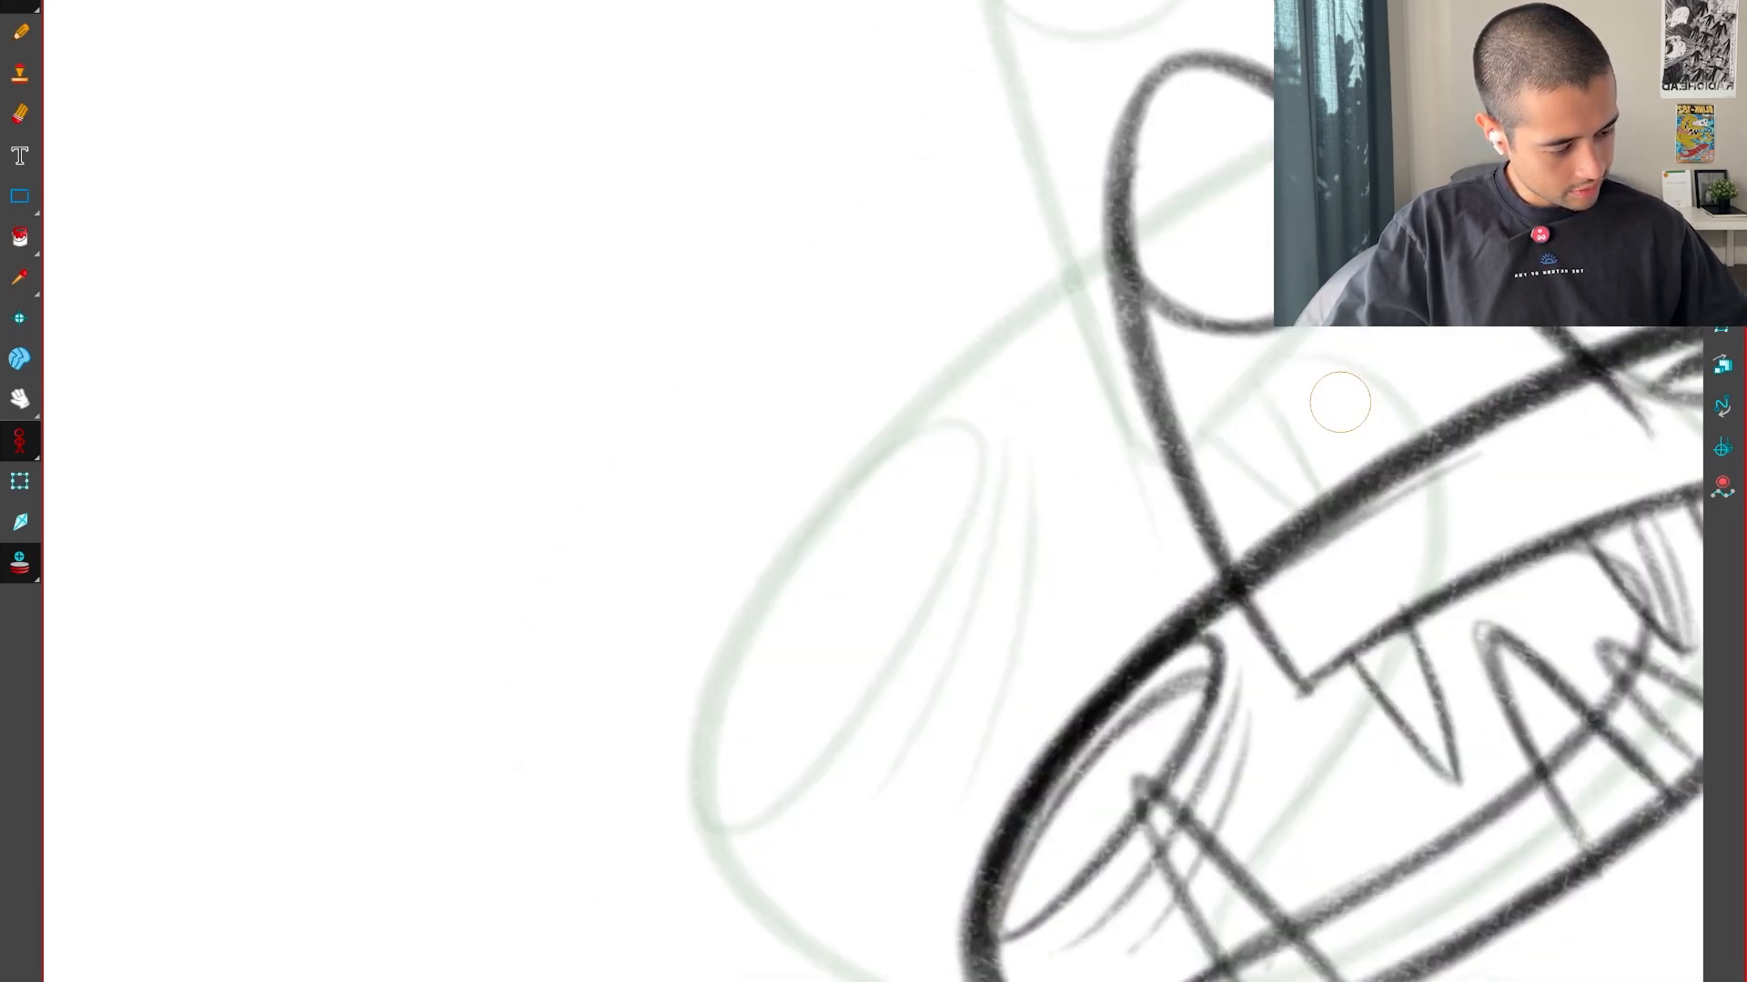
key(f)
drag(721, 772, 981, 491)
key(g)
key(f)
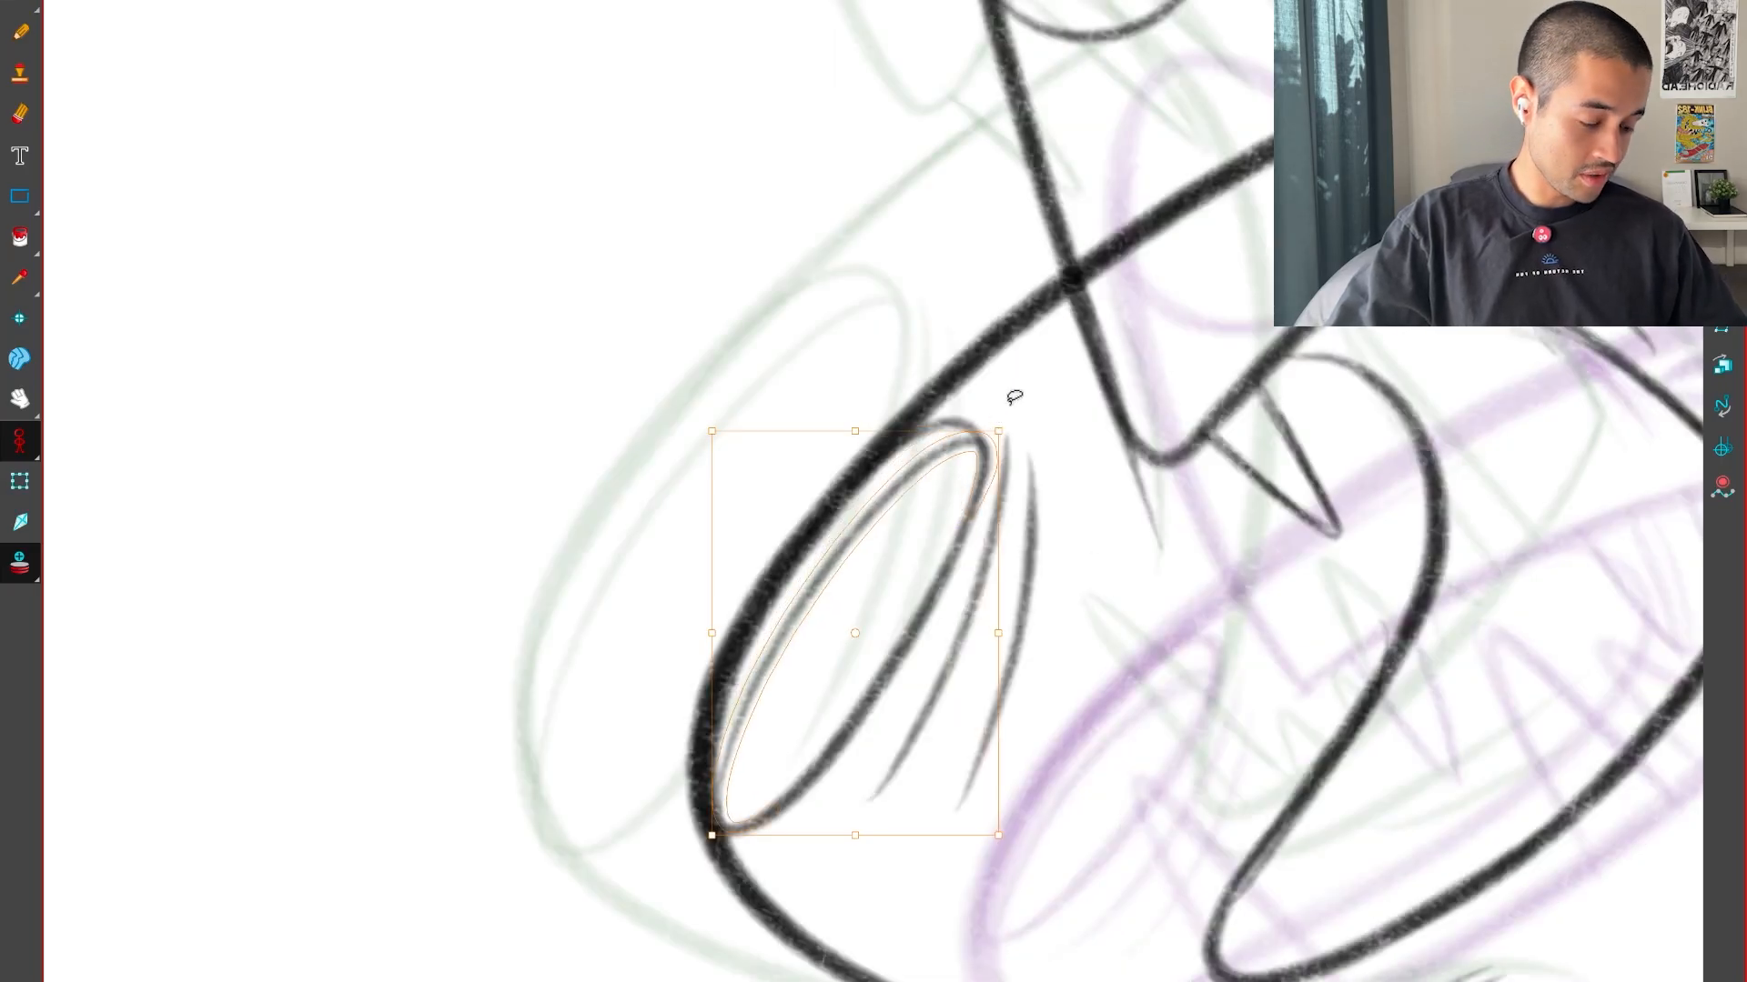
key(g)
key(f)
key(f)
key(g)
key(g)
key(f)
key(f)
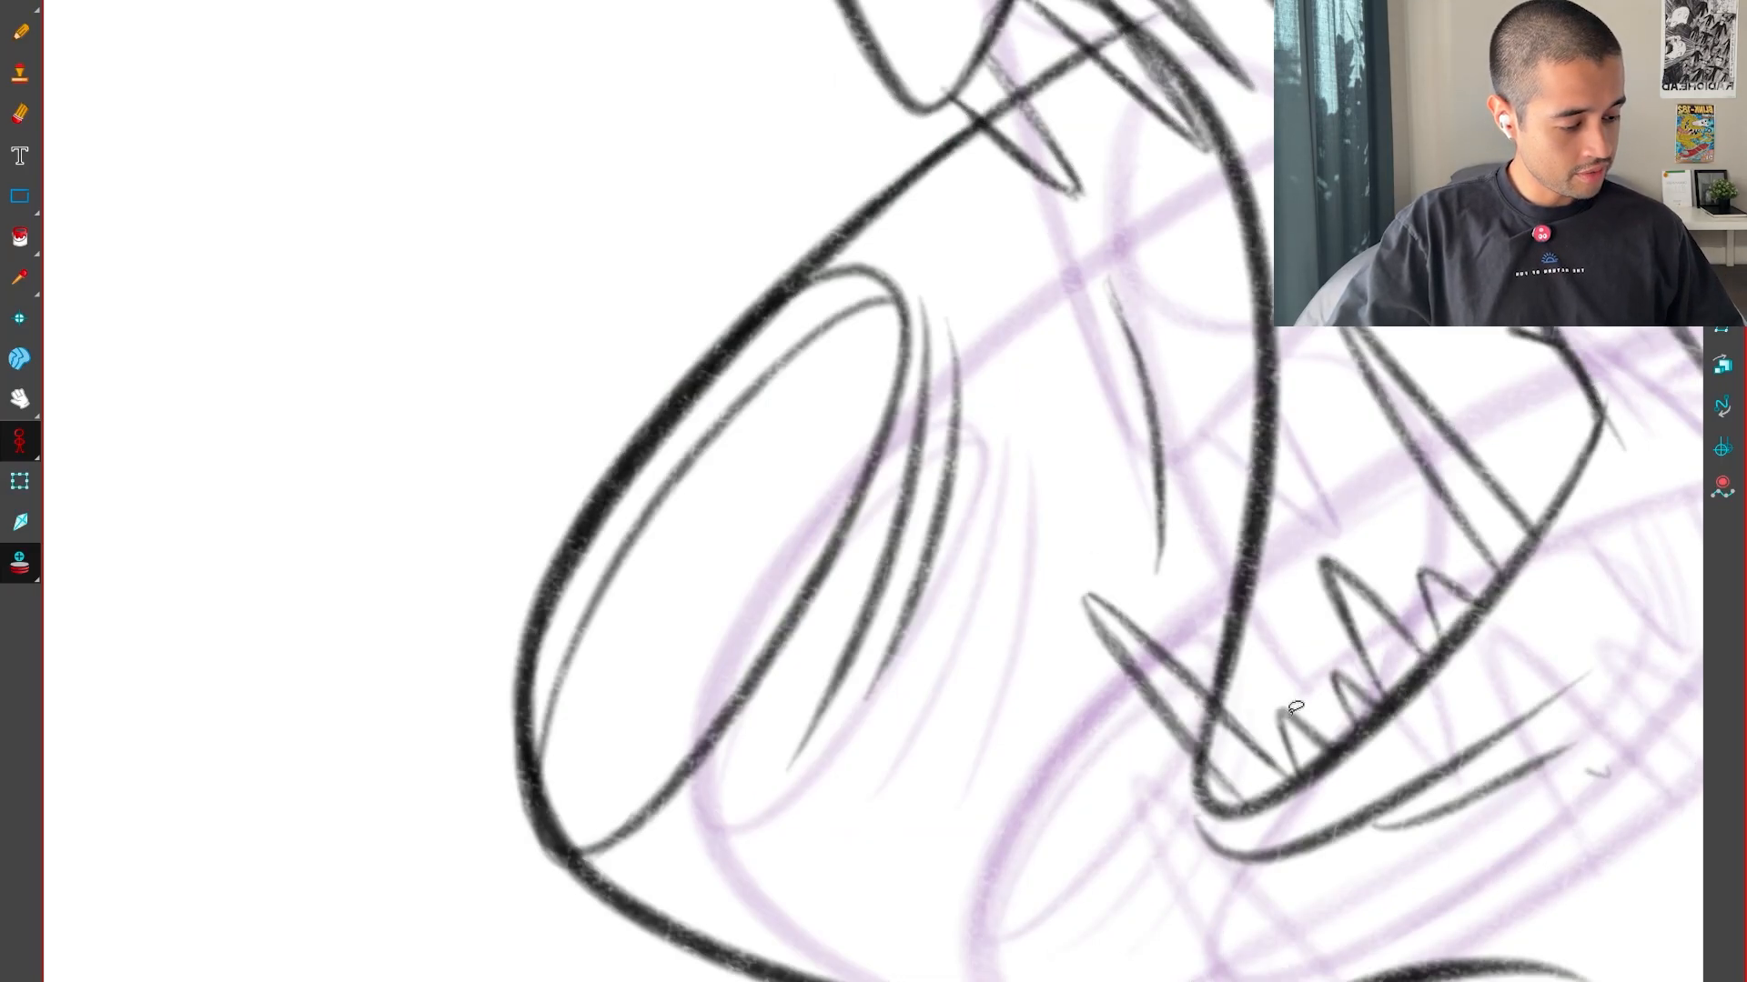
Examine the whole head and left eye across the neighbouring drawings to judge the movement
key(1)
key(1)
key(g)
key(f)
key(f)
key(g)
key(g)
key(g)
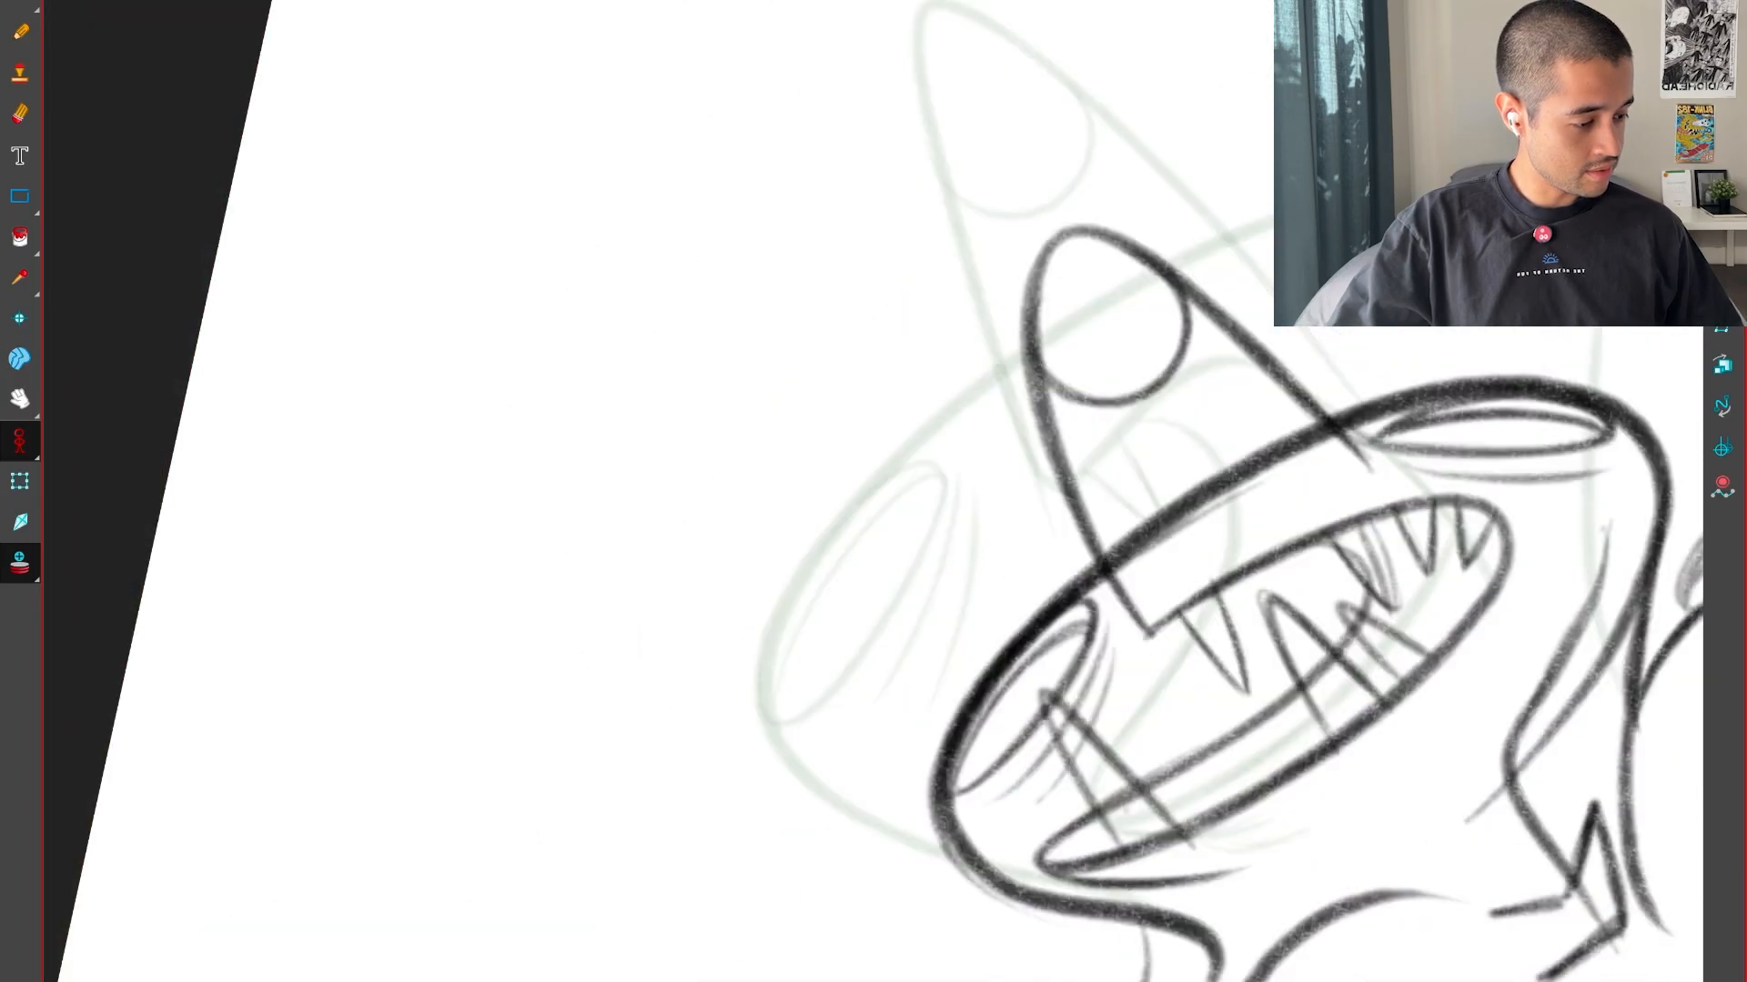
key(f)
key(f)
key(g)
key(g)
key(f)
Select the left eye with its crease lines, fine-tune its fit and compare it with the neighbouring drawings
key(c)
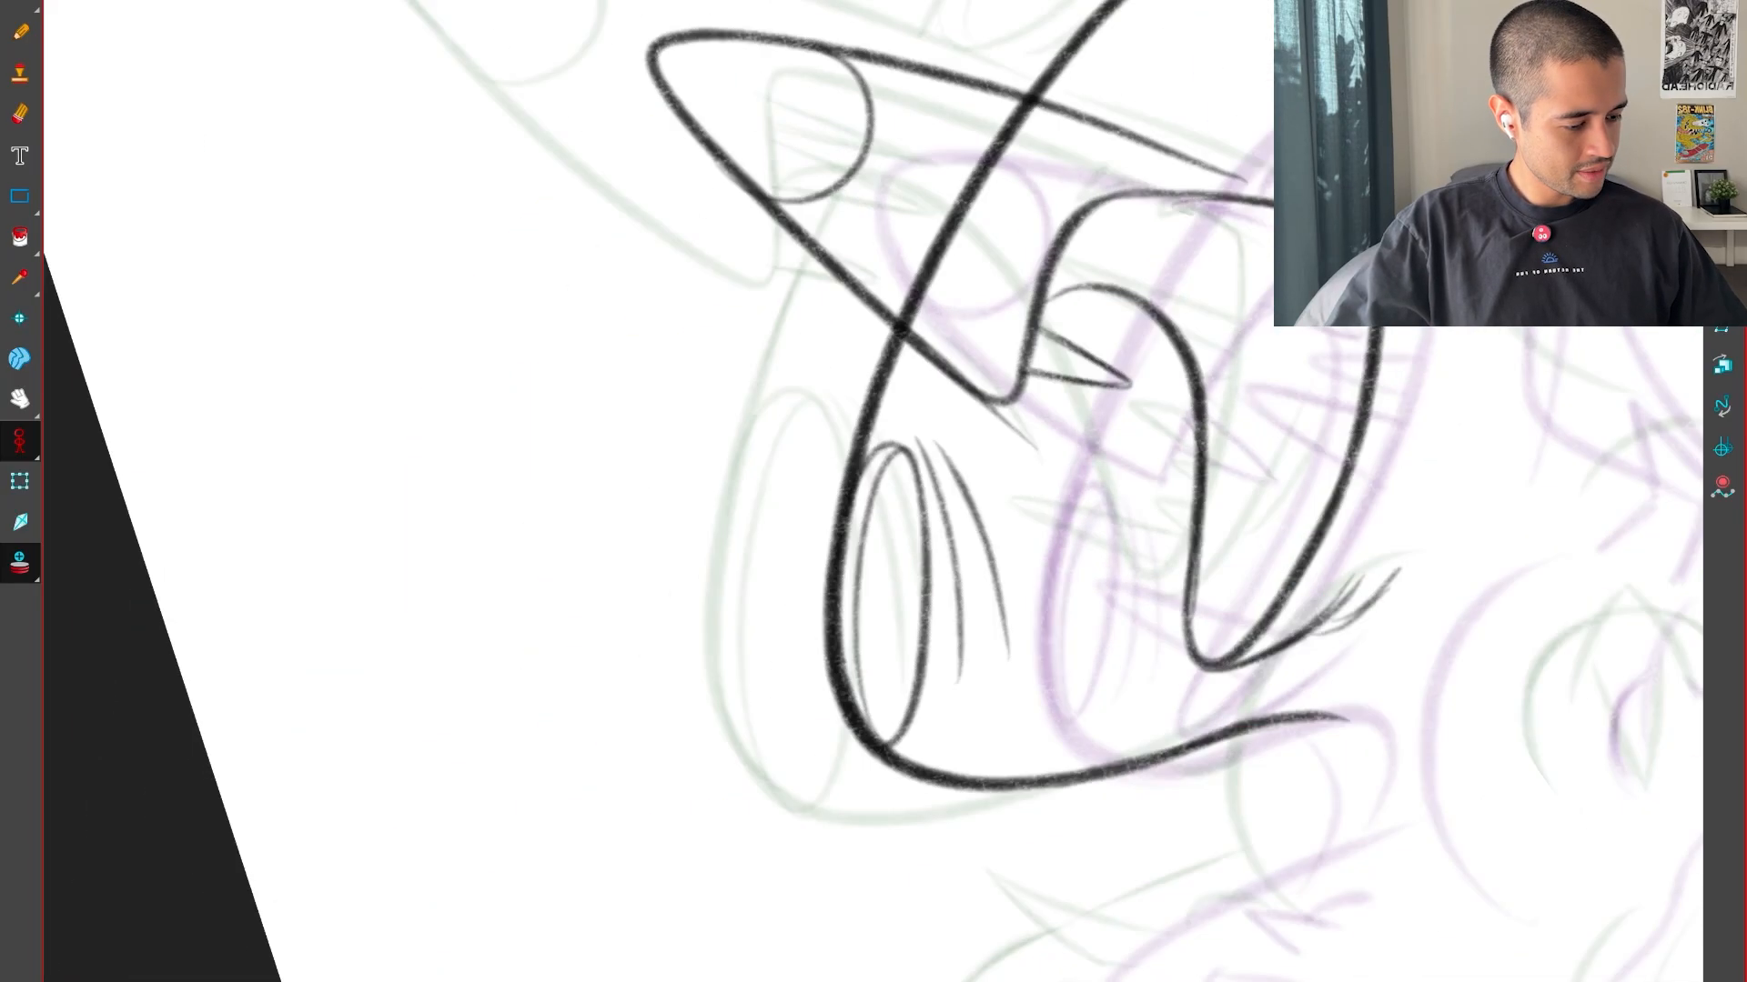
mouse_move(1301, 298)
mouse_down()
mouse_move(1119, 741)
mouse_move(1237, 419)
mouse_up()
key(f)
key(g)
key(g)
key(f)
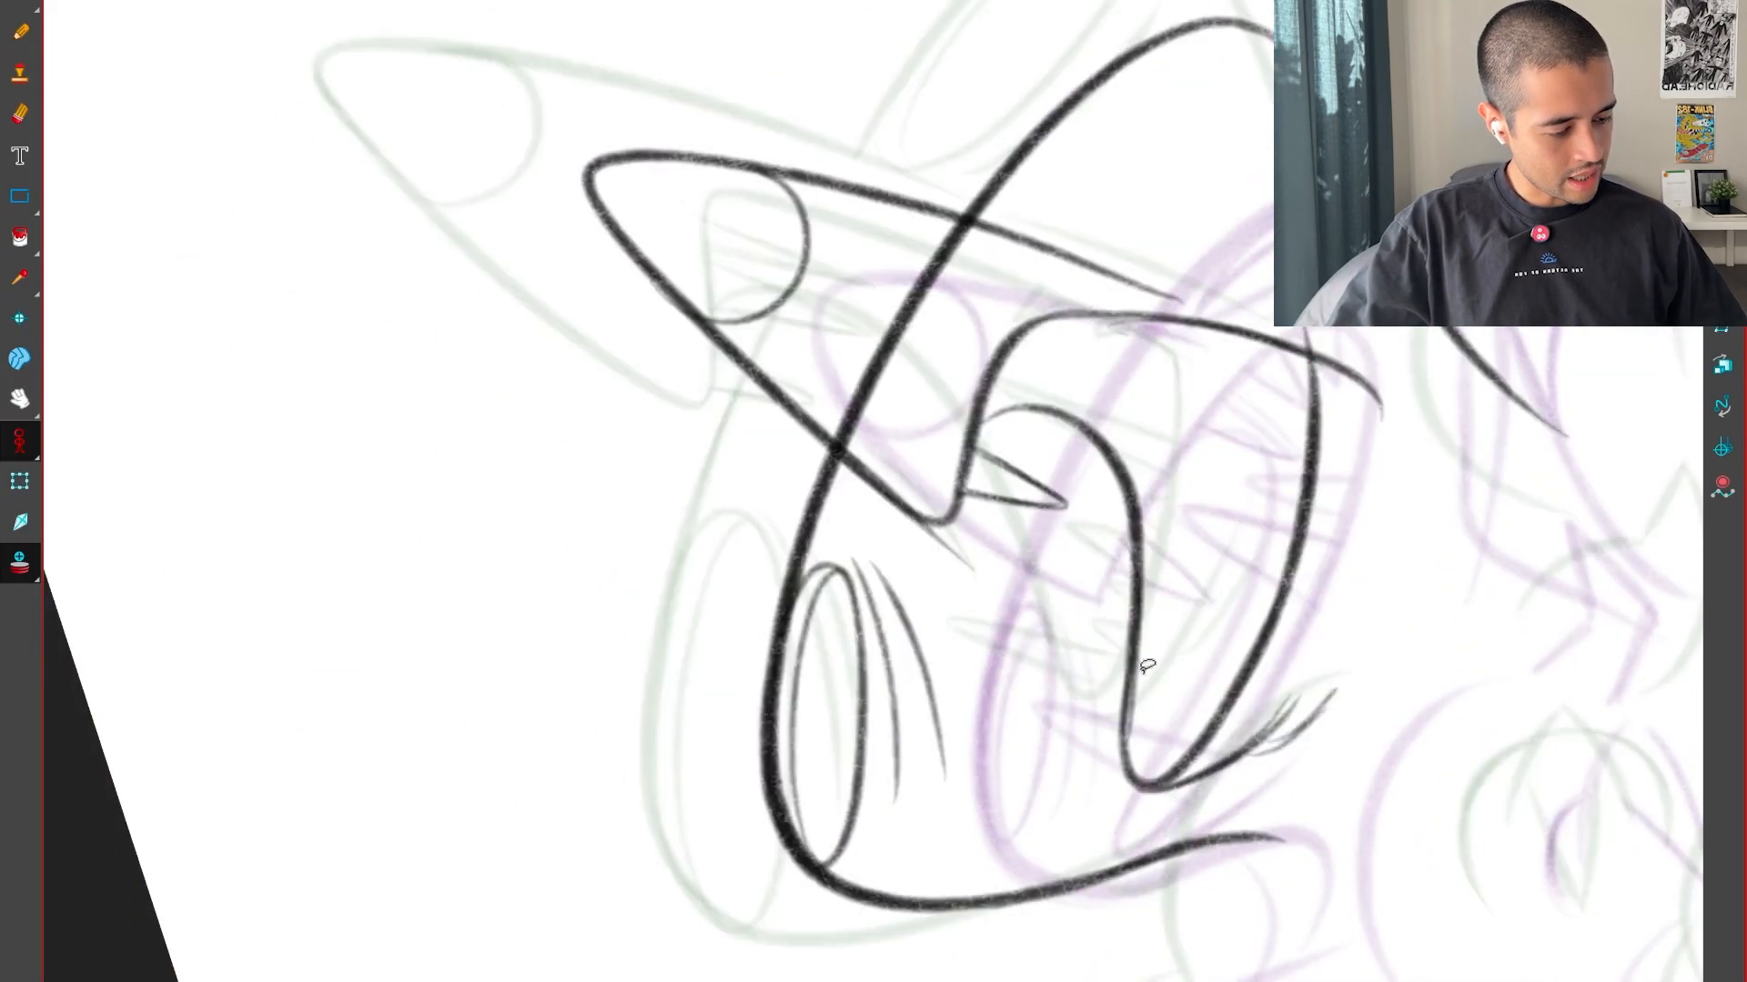
key(v)
key(v)
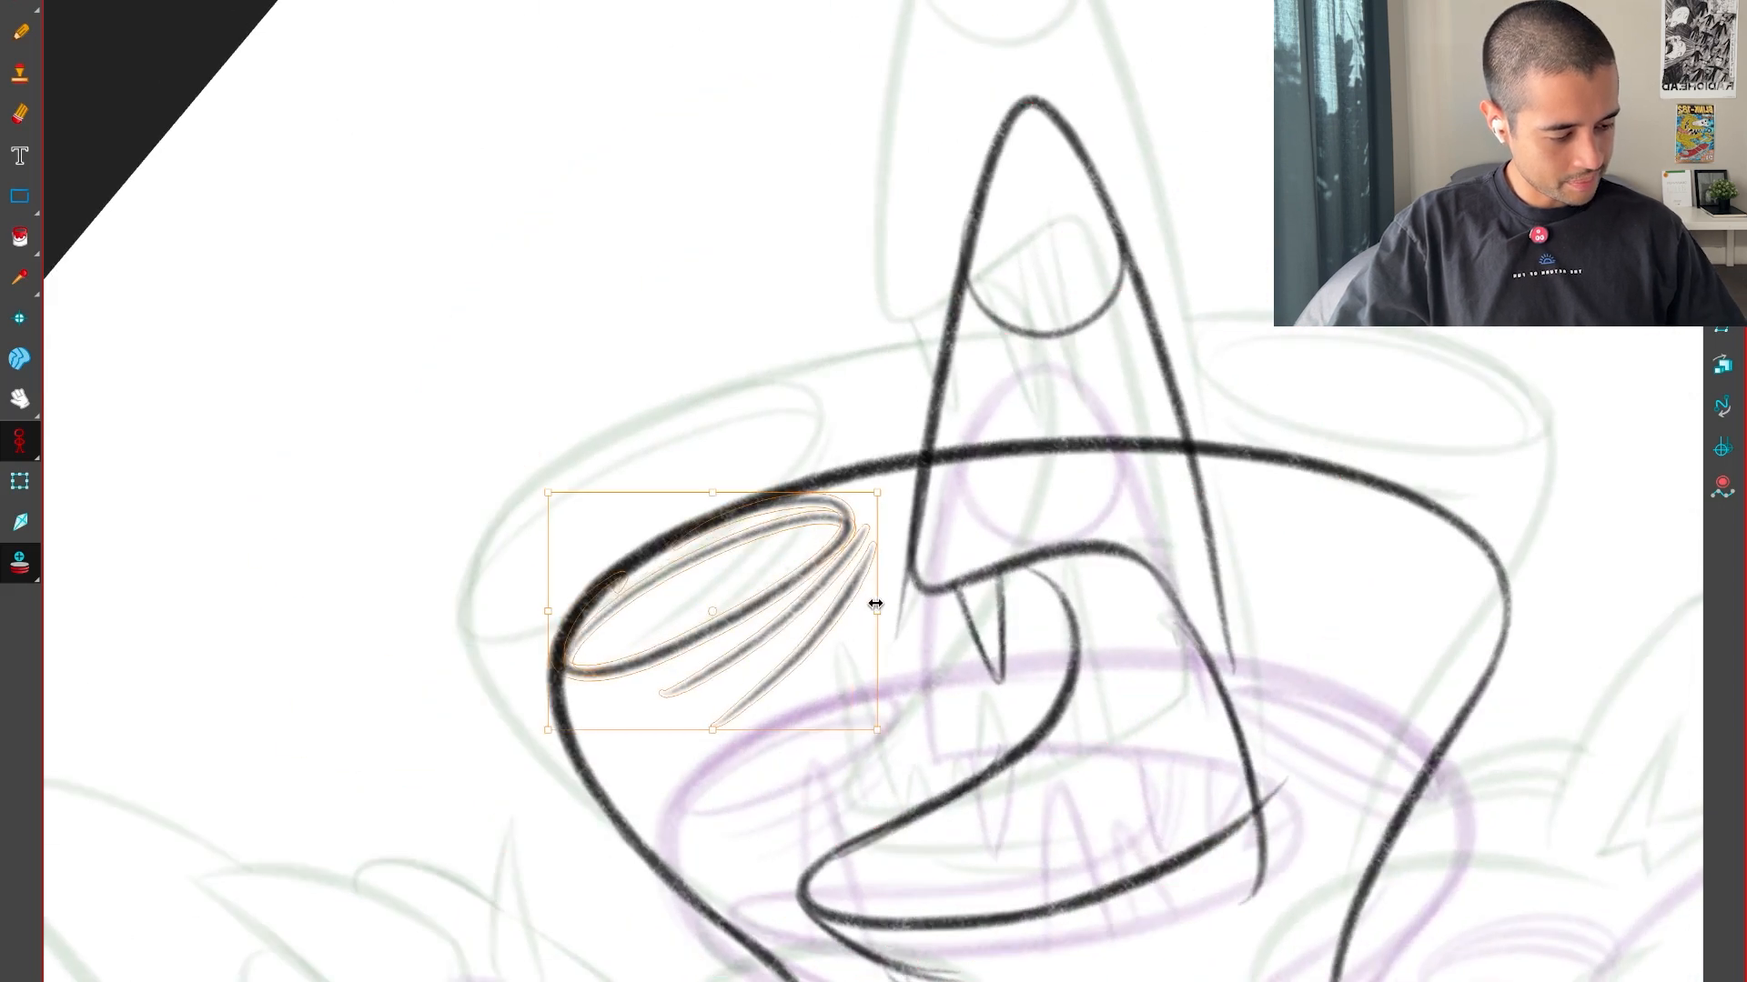
key(f)
key(g)
key(g)
key(f)
key(f)
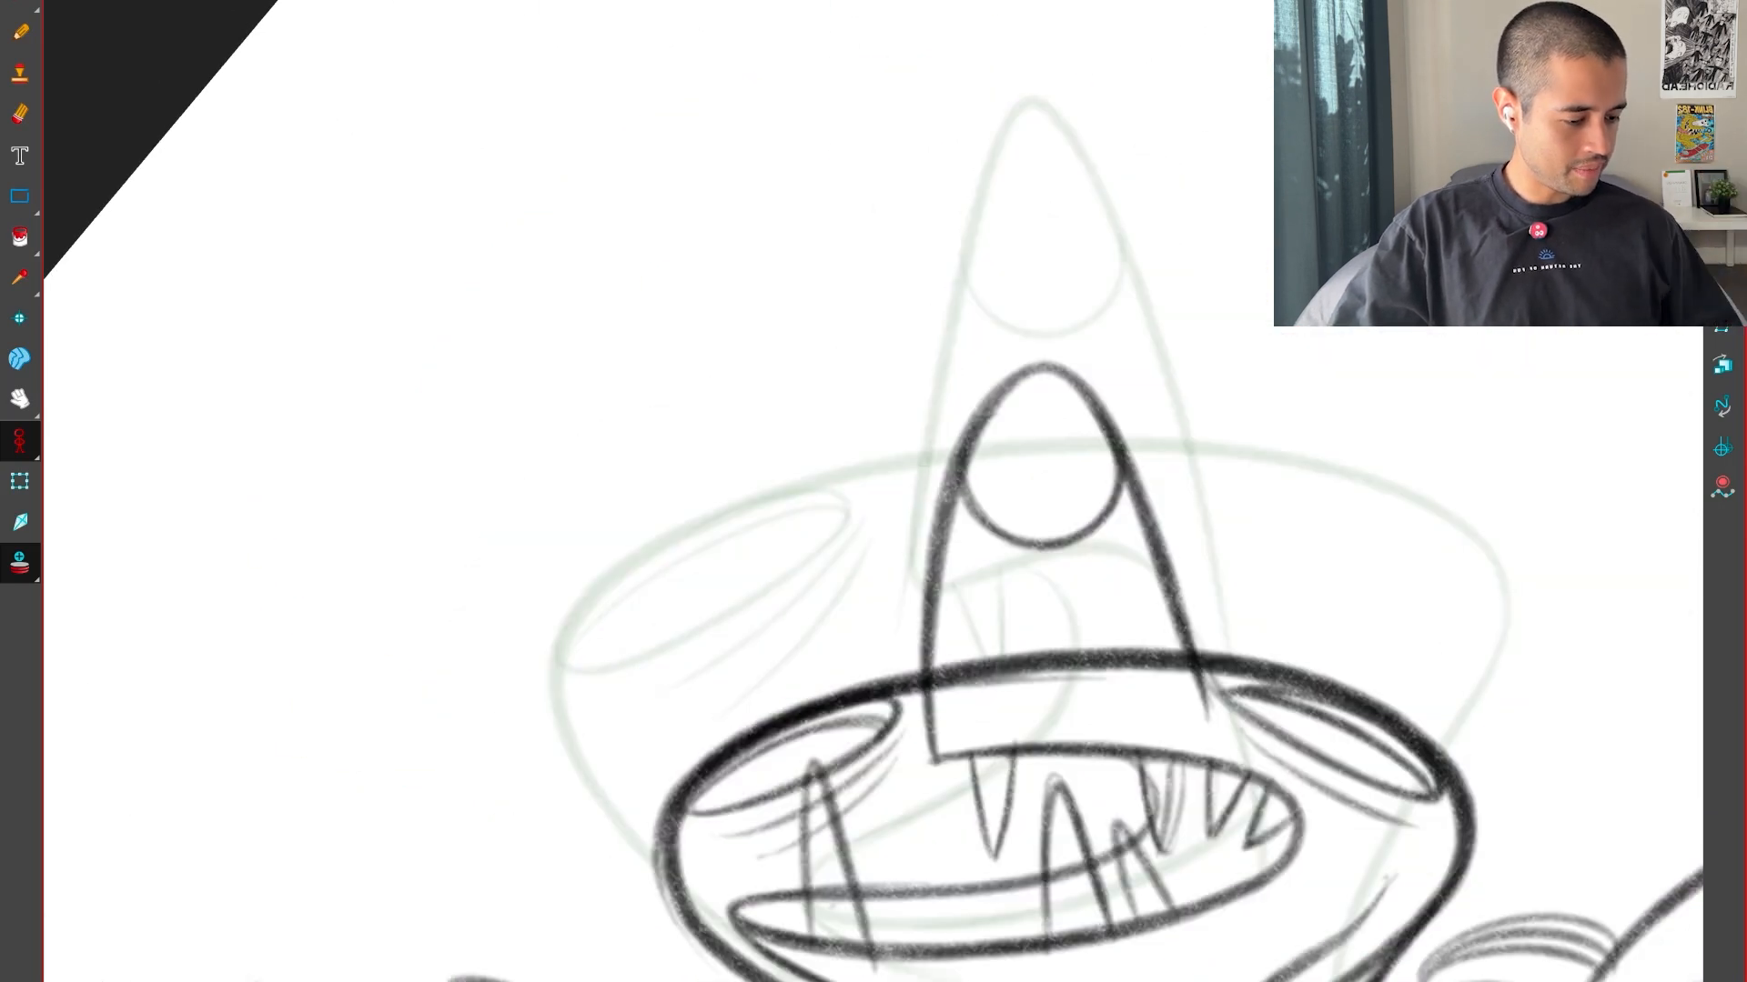
key(g)
key(g)
key(f)
Draw the oval outline of the right eye along the head's upper edge, beside the base of the snout
drag(1189, 885, 1259, 643)
drag(1259, 473, 1287, 678)
key(2)
key(f)
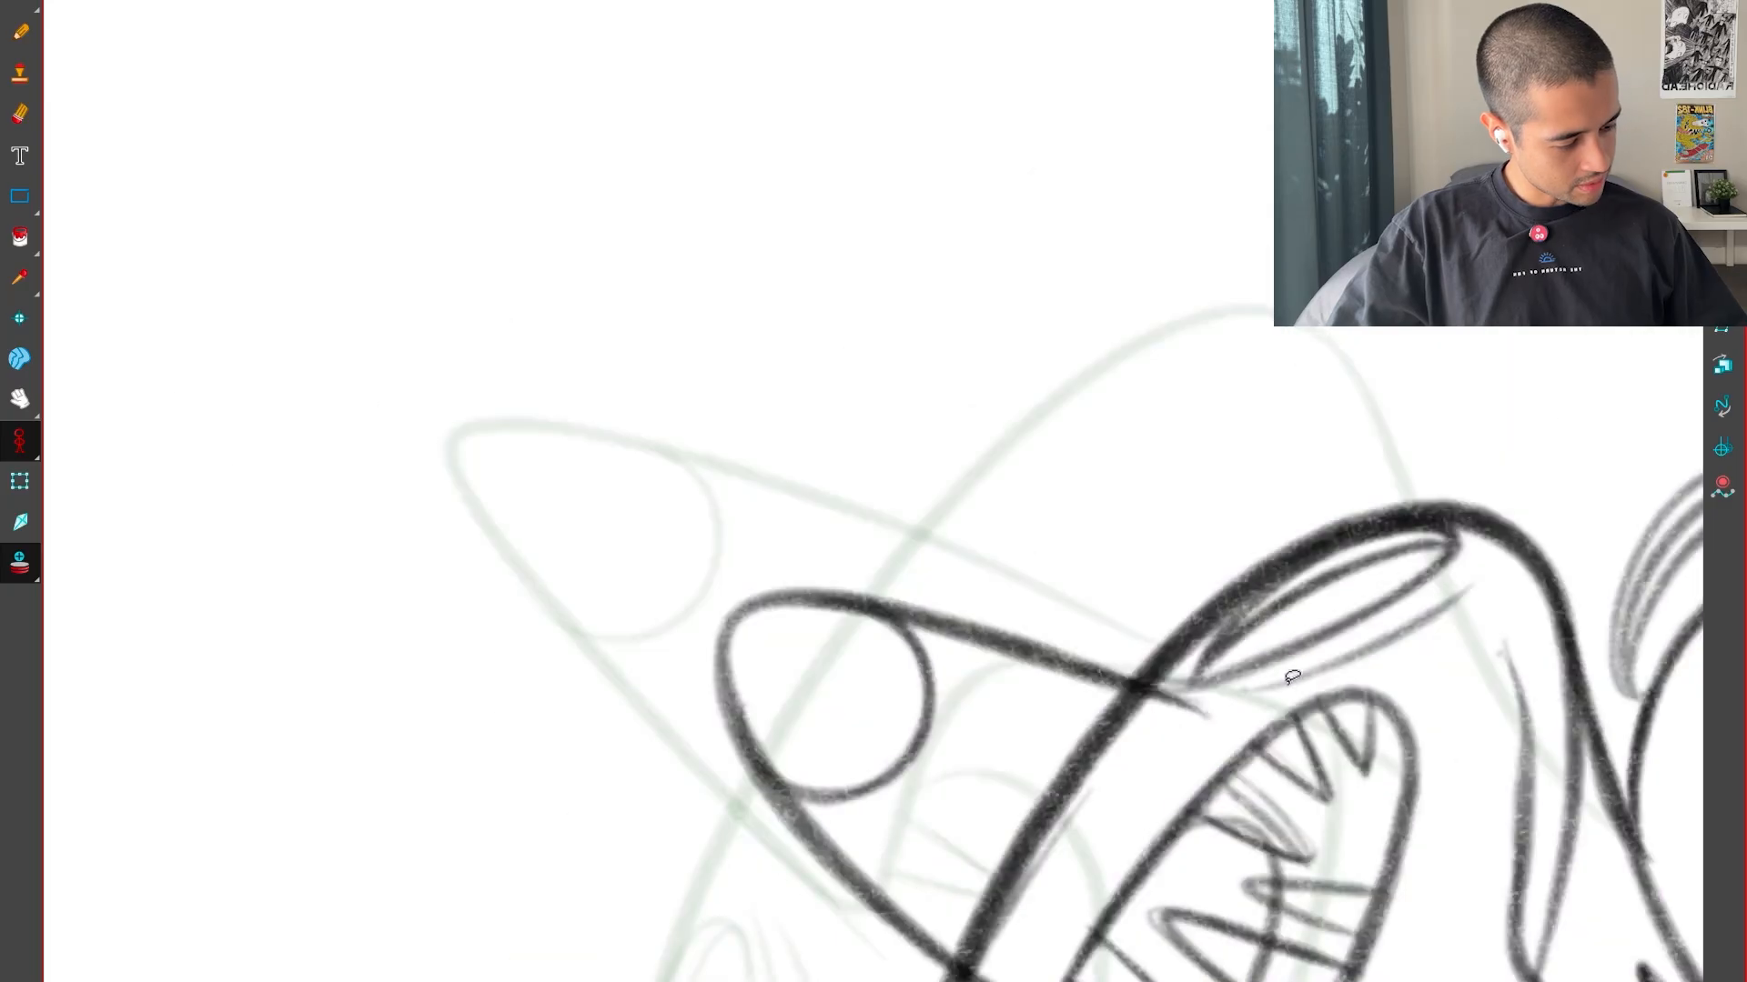
key(g)
key(2)
key(2)
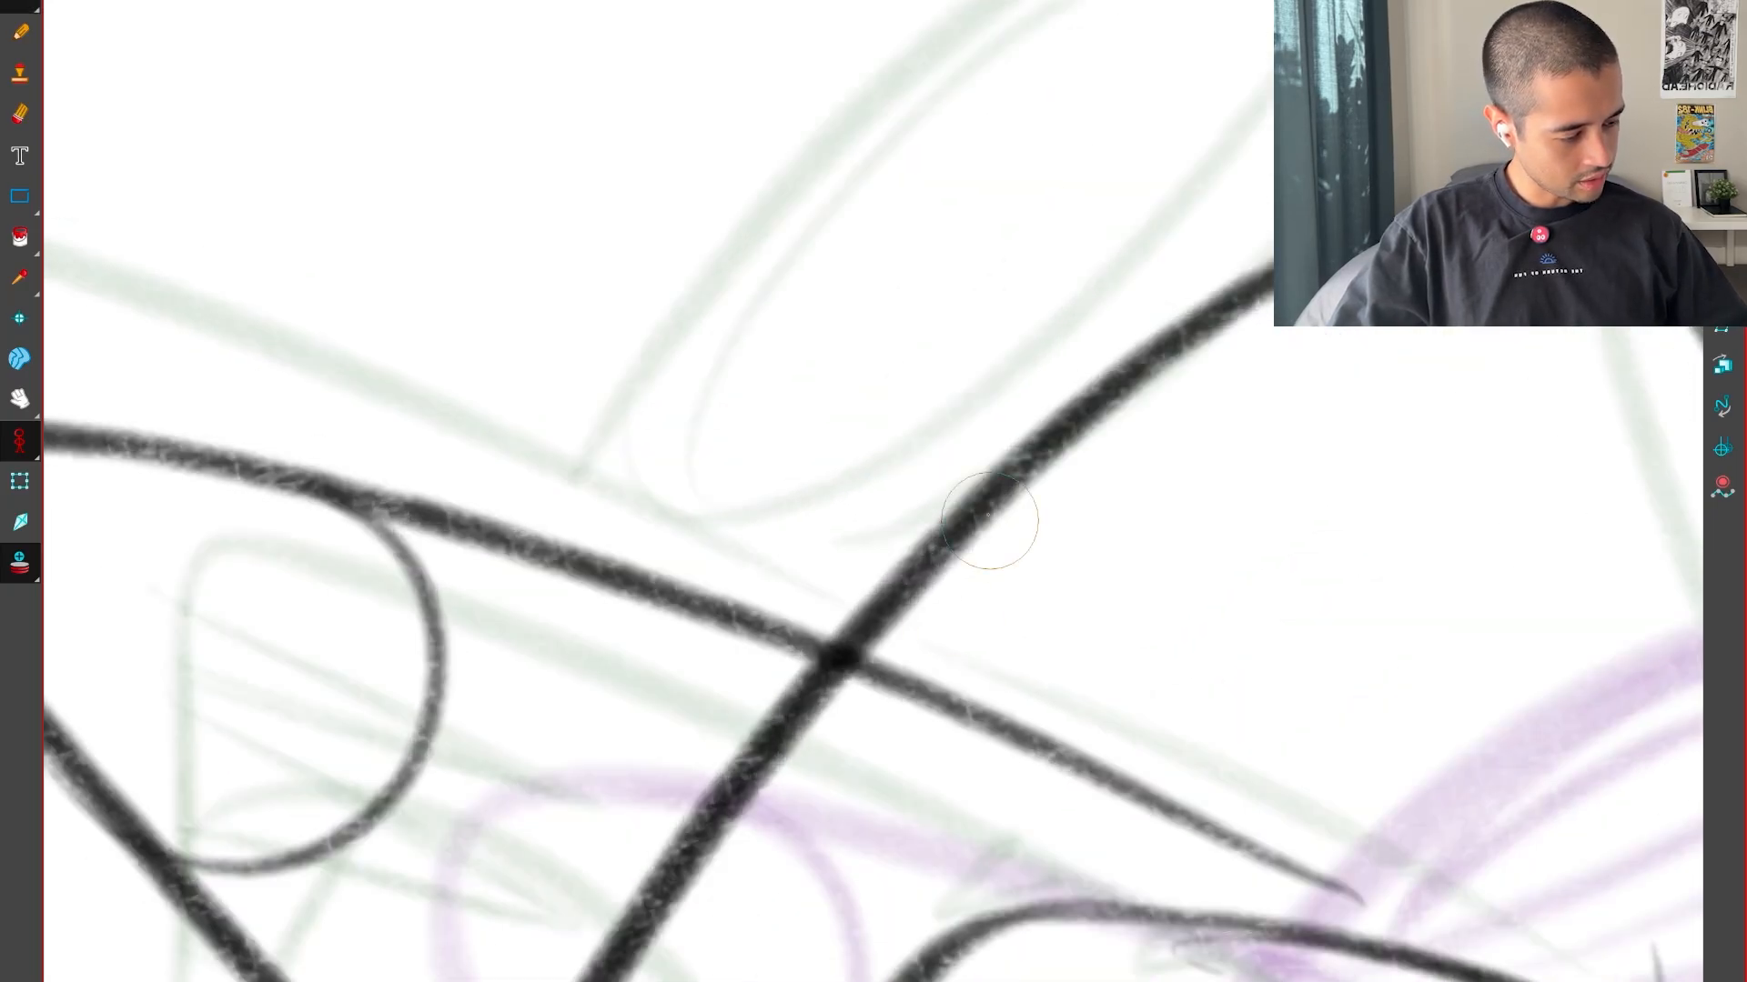
key(1)
drag(1329, 612, 1209, 676)
key(2)
key(ctrl+z)
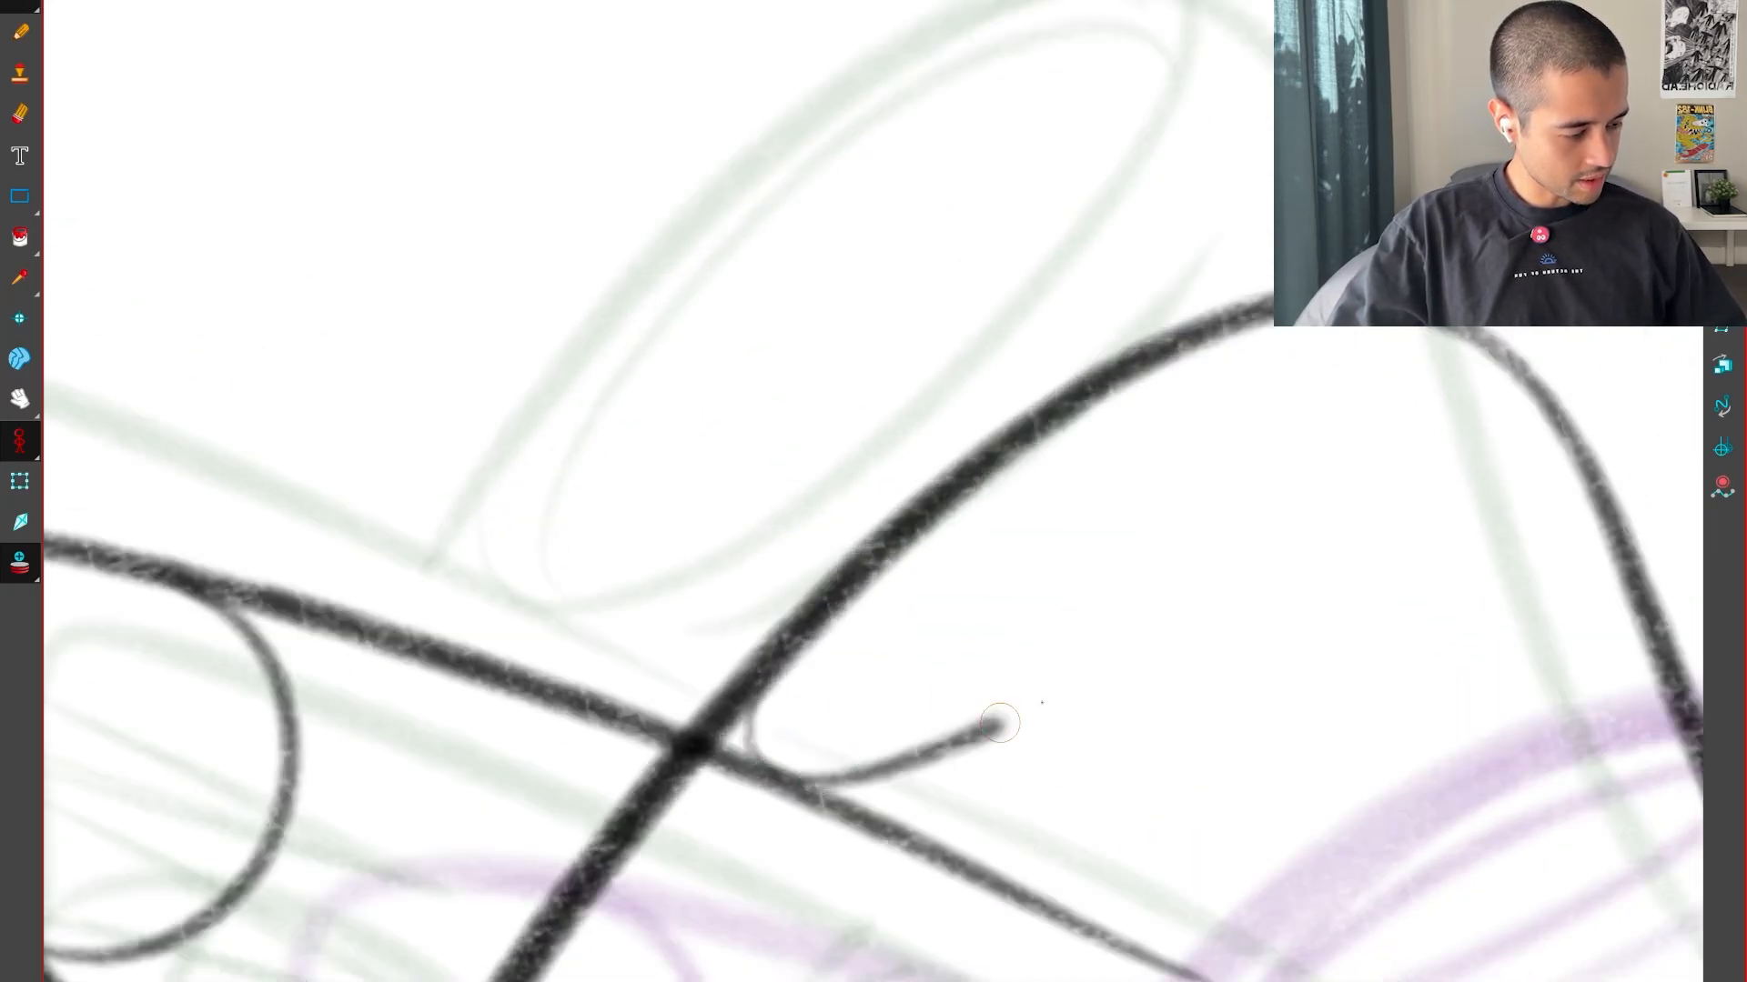
drag(1000, 723, 1442, 332)
Draw the inner rim inside the right eye's oval, following the neighbouring drawings
key(g)
key(f)
key(f)
key(g)
key(1)
key(2)
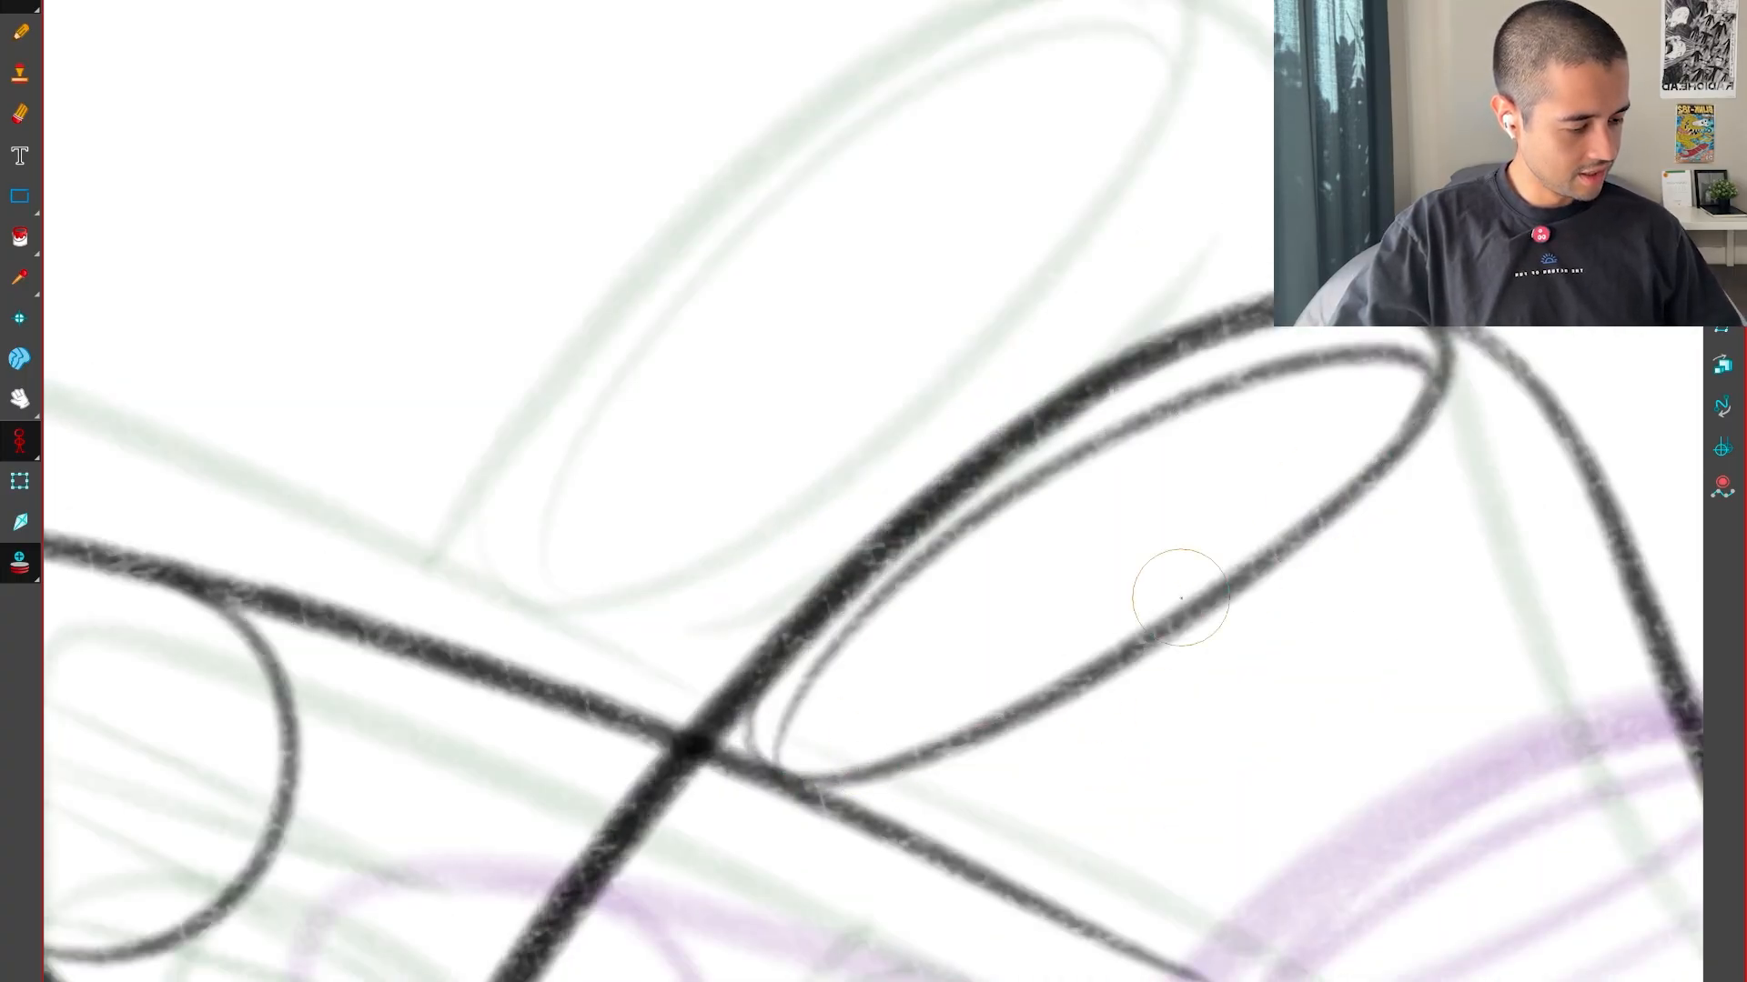
Draw the curved crease line beneath the right eye, following the neighbouring drawings
key(f)
key(g)
key(g)
key(1)
key(1)
key(f)
key(f)
key(g)
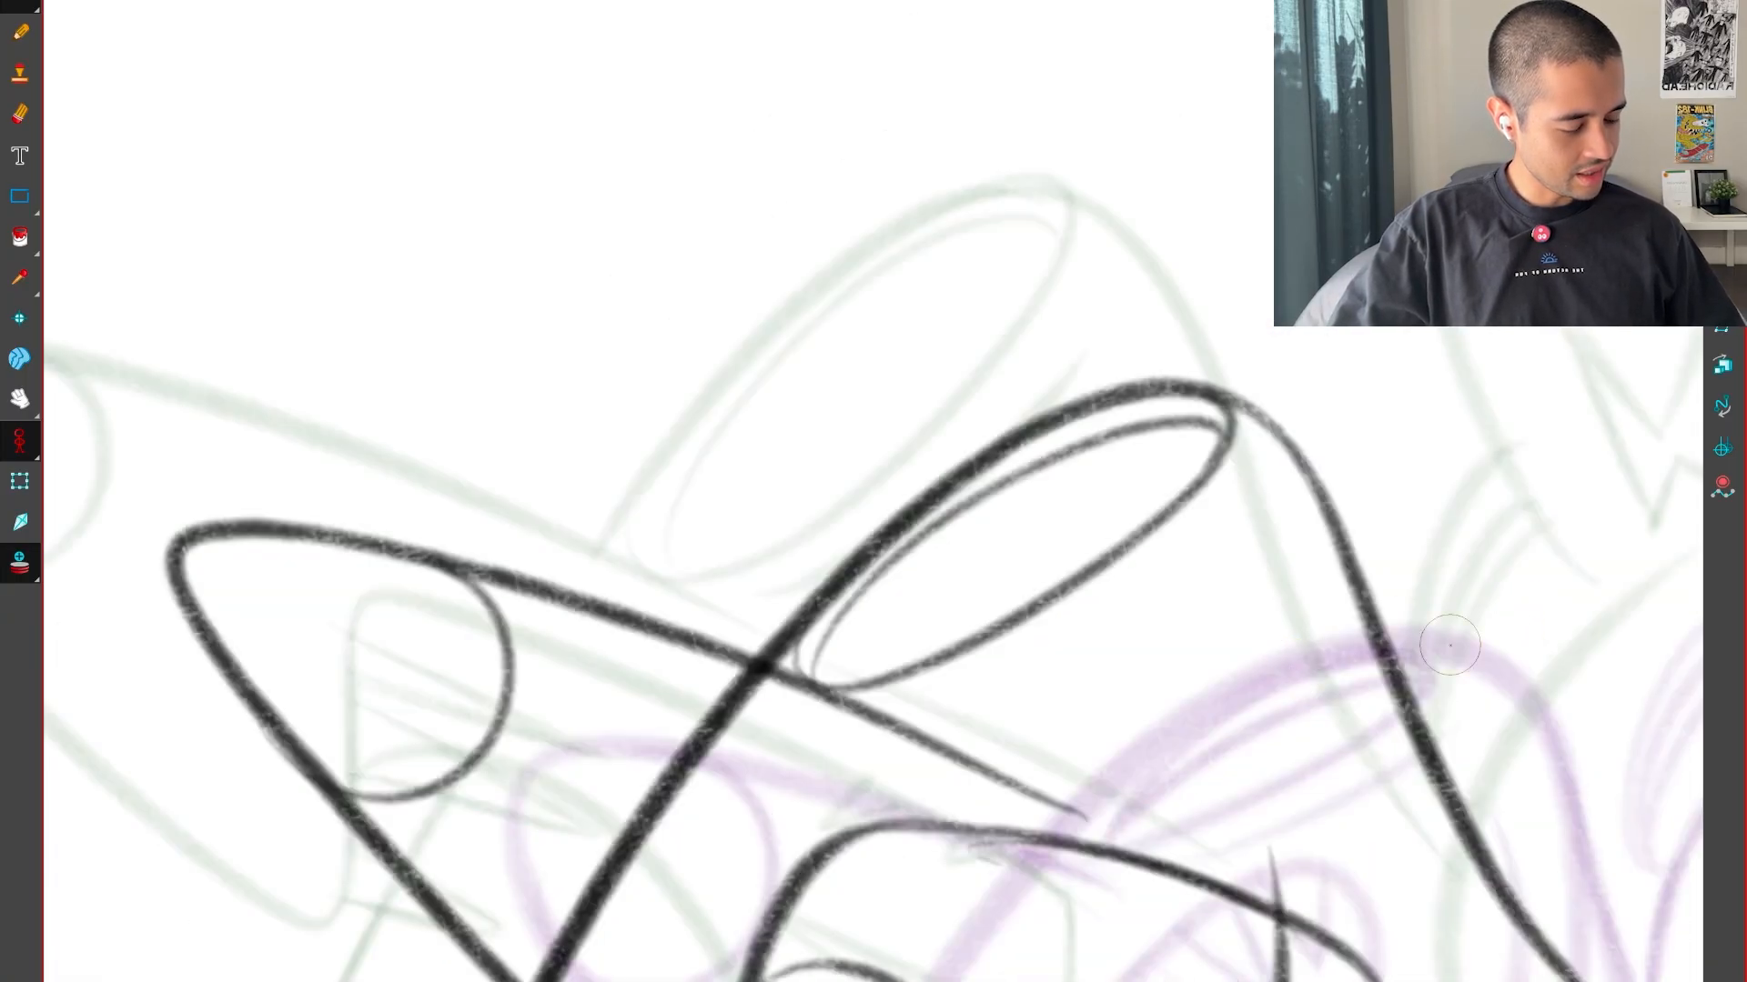
key(2)
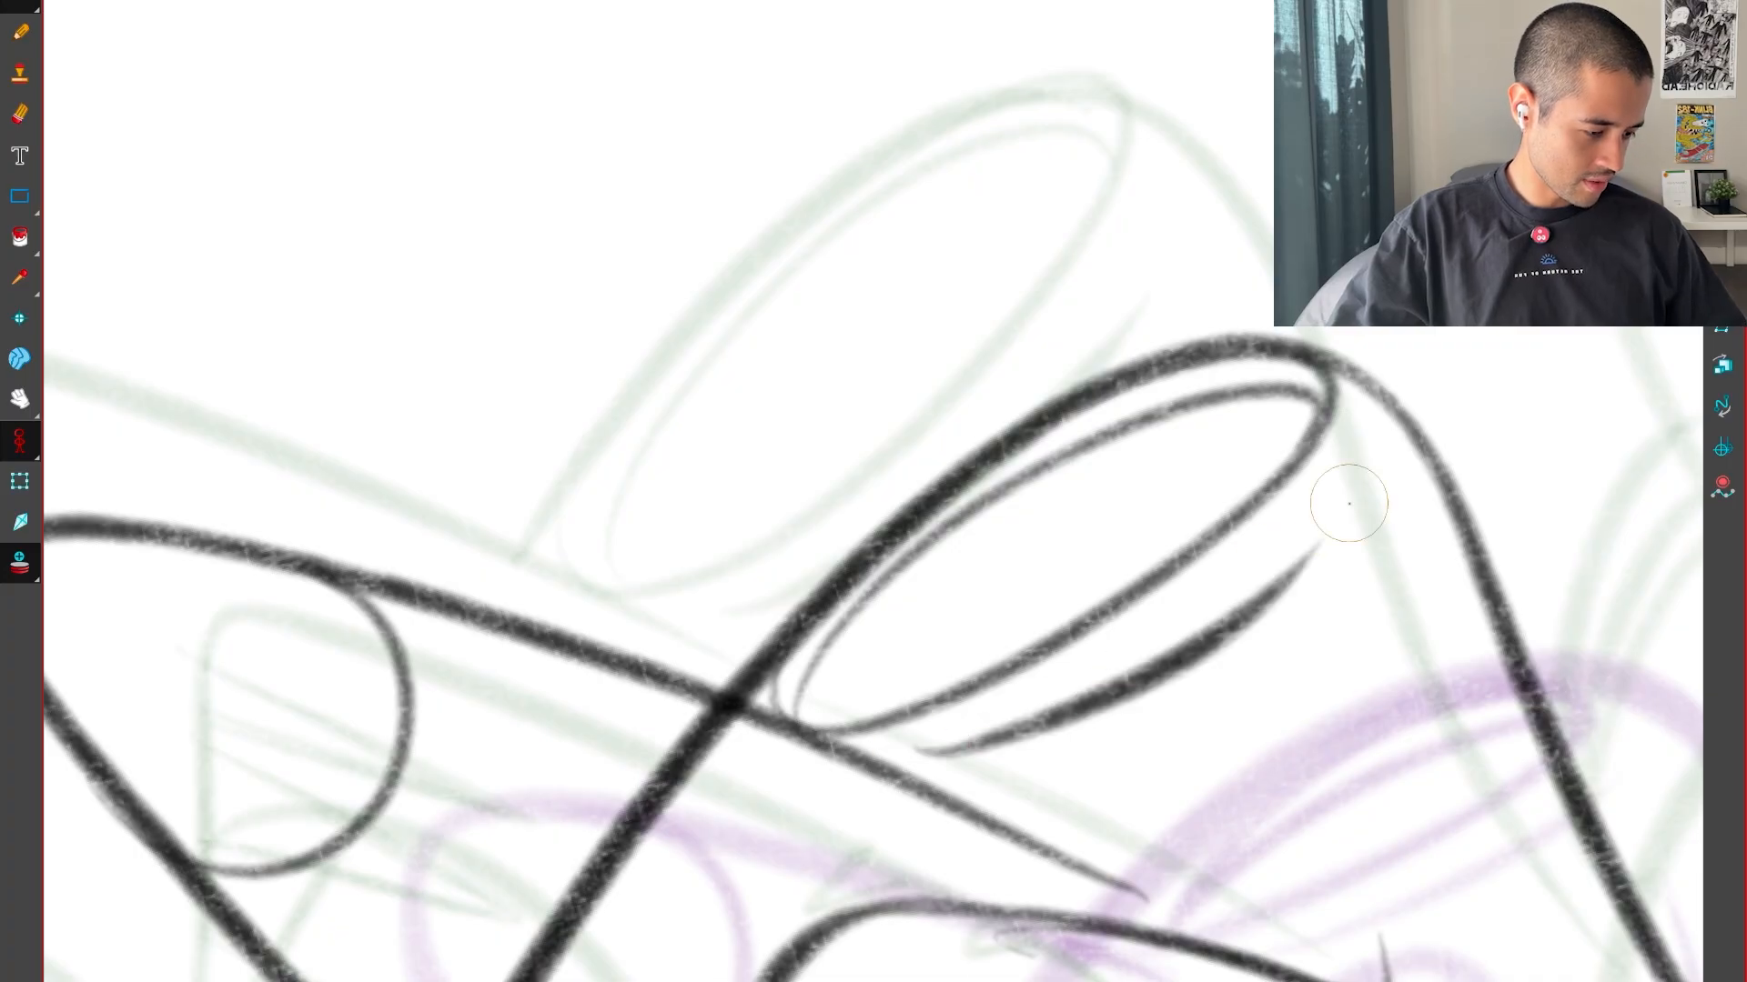
Examine the right eye, its crease line and the mouth across the neighbouring drawings to judge the movement
key(shift+x)
key(1)
drag(1318, 795, 1418, 600)
key(1)
key(1)
key(g)
key(f)
key(f)
key(g)
key(g)
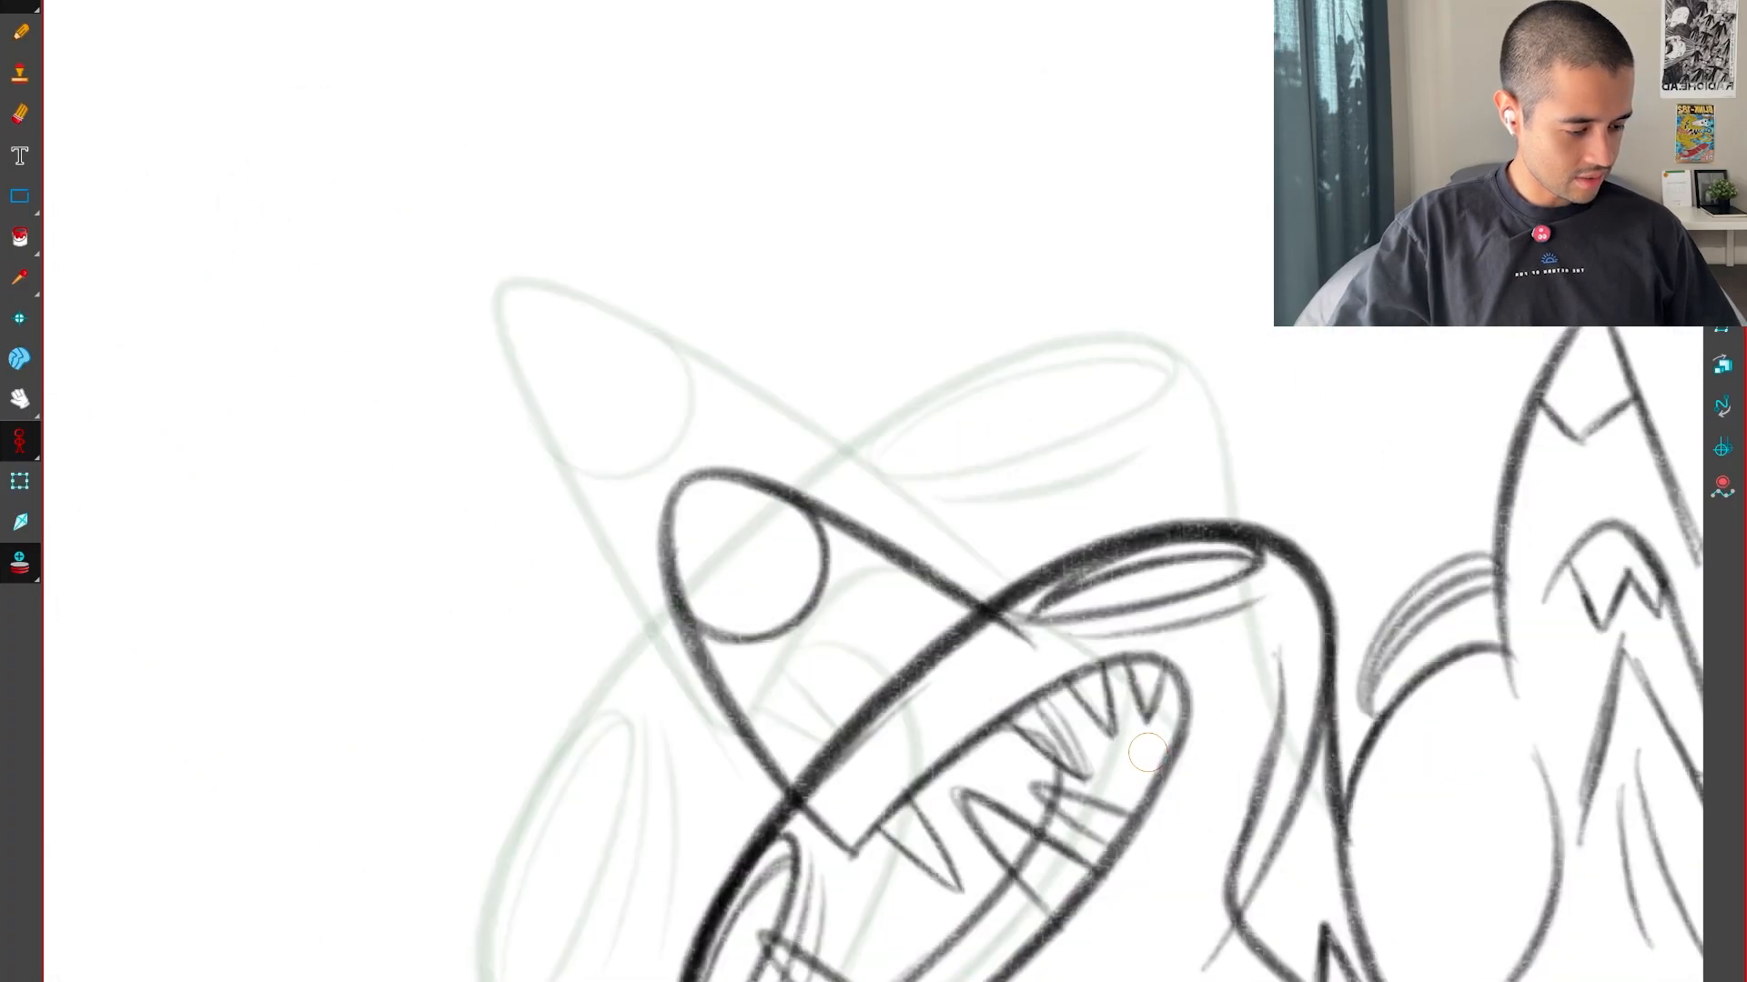
key(g)
key(g)
drag(1238, 914, 1278, 719)
key(f)
key(f)
key(g)
key(g)
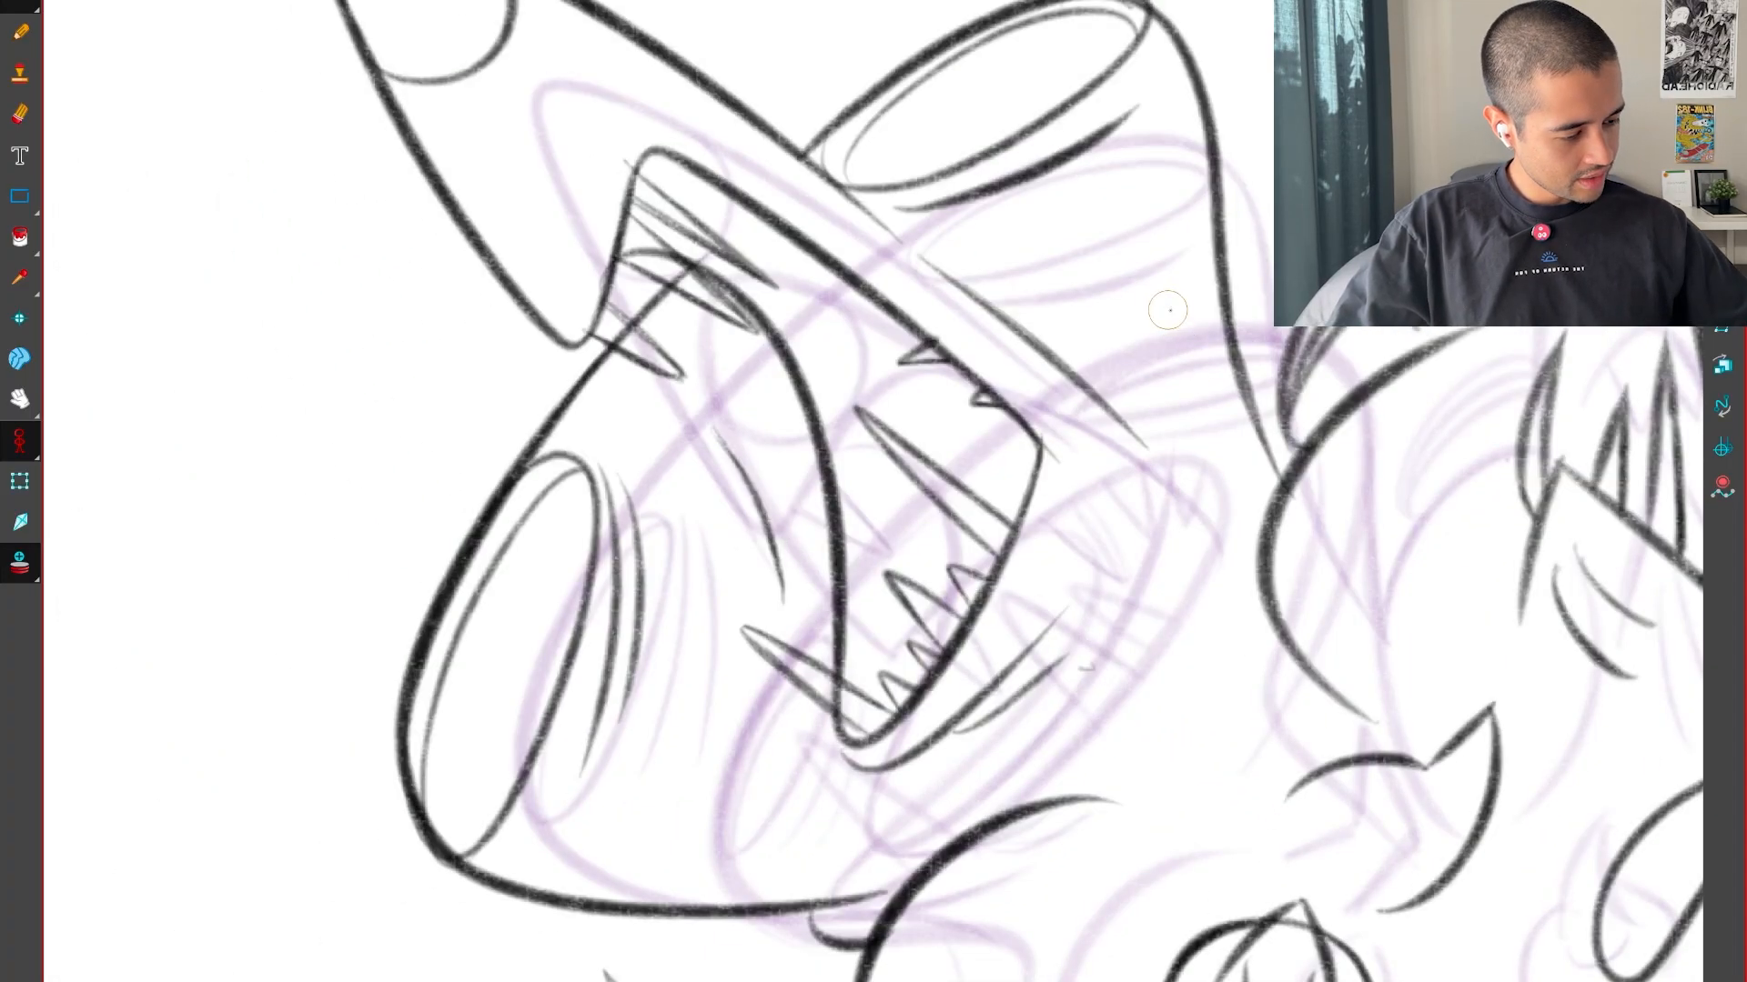
Erase the line overshooting the mouth corner below the right eye, checking against the neighbouring drawings
key(g)
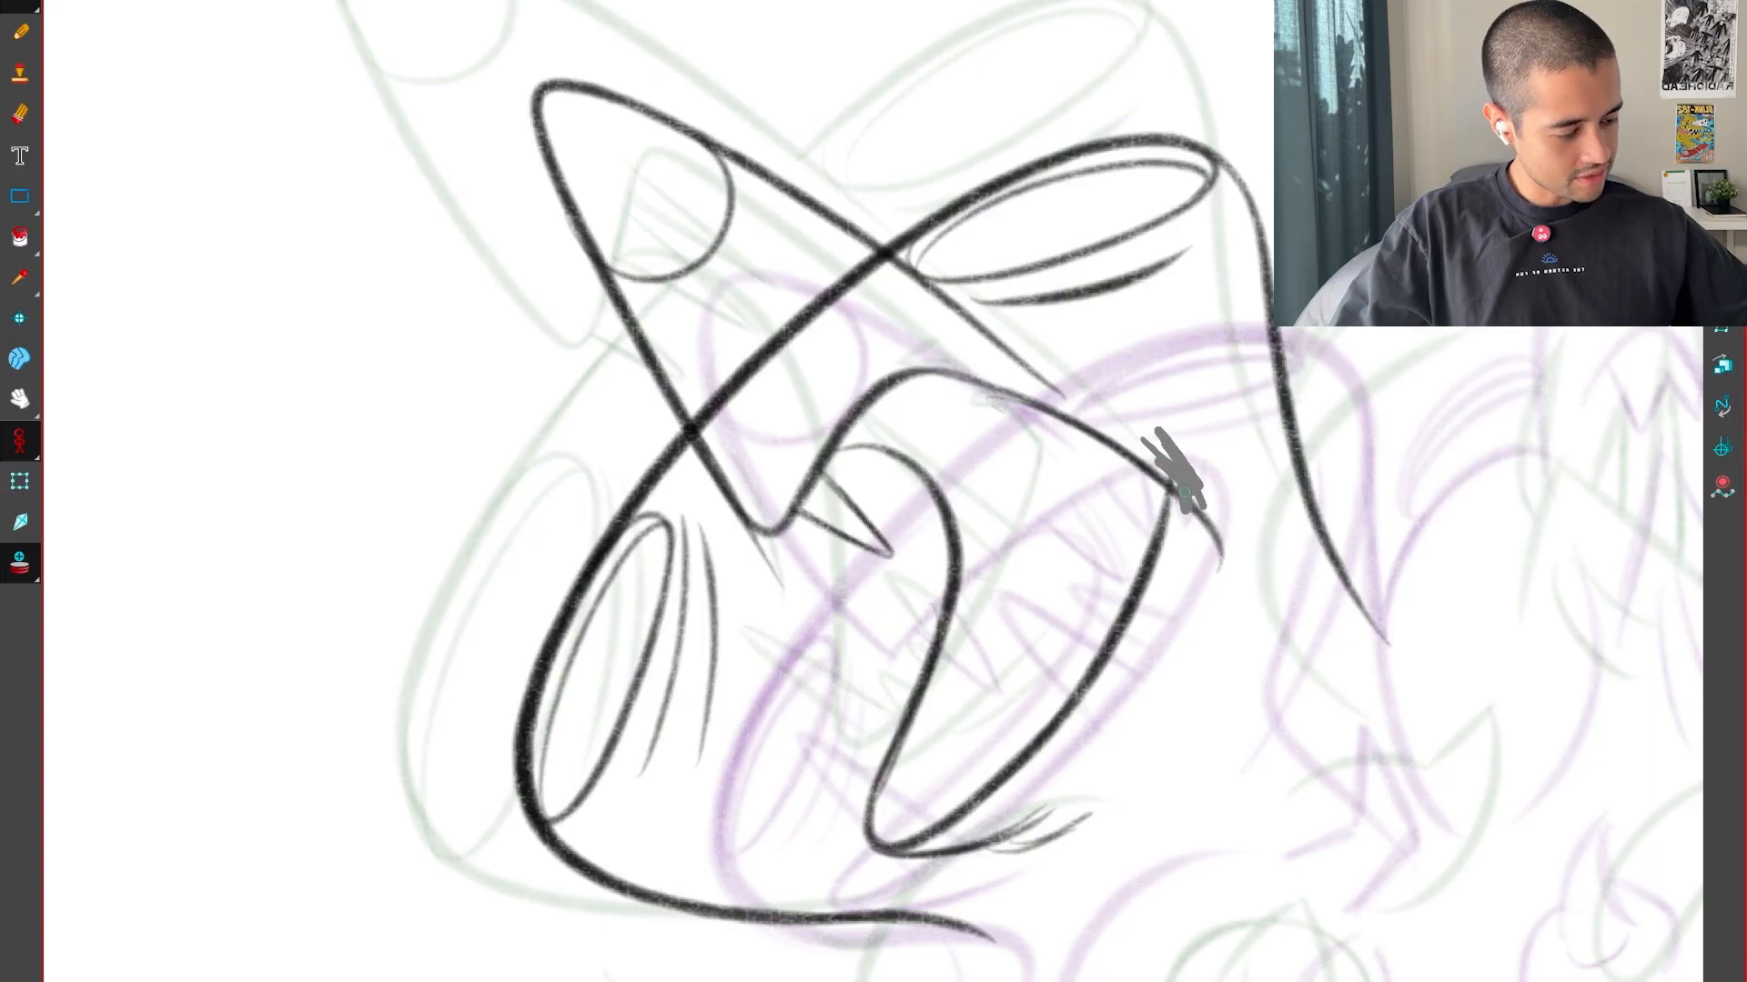
key(g)
key(f)
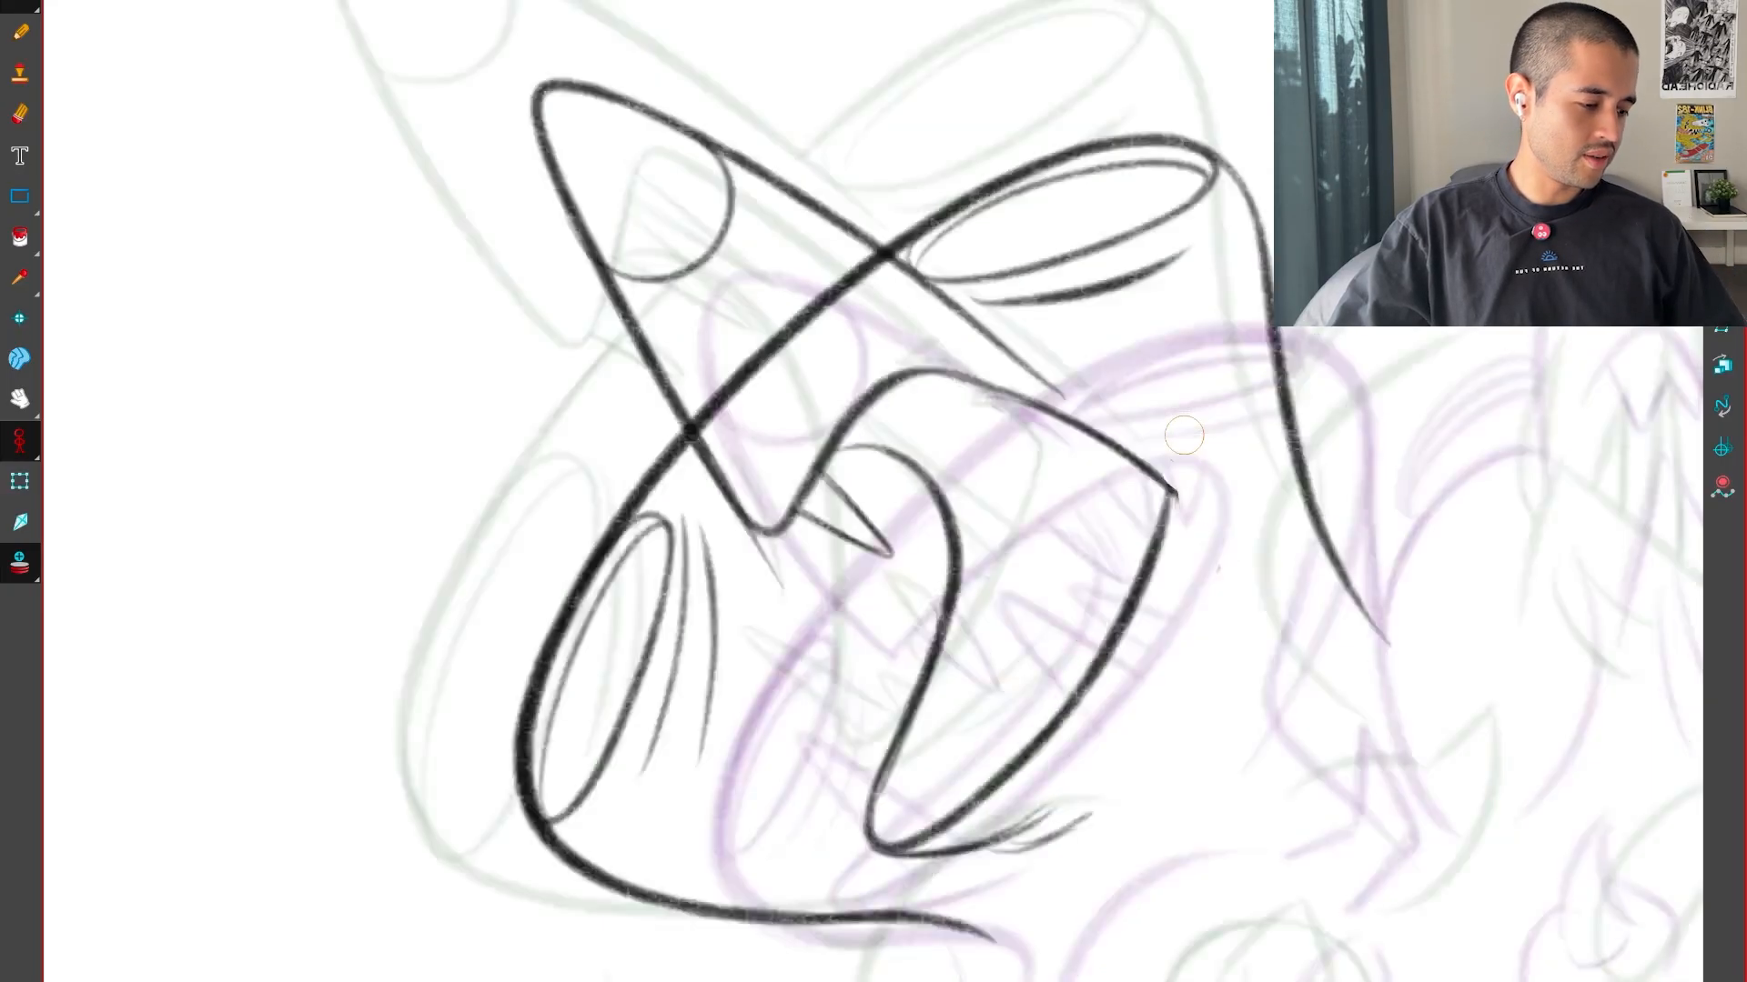
key(f)
key(g)
Continue the snout's upper contour with a thin broken line running from below the right eye towards the mouth corner
drag(1110, 817, 1210, 407)
key(2)
drag(987, 572, 1214, 713)
key(2)
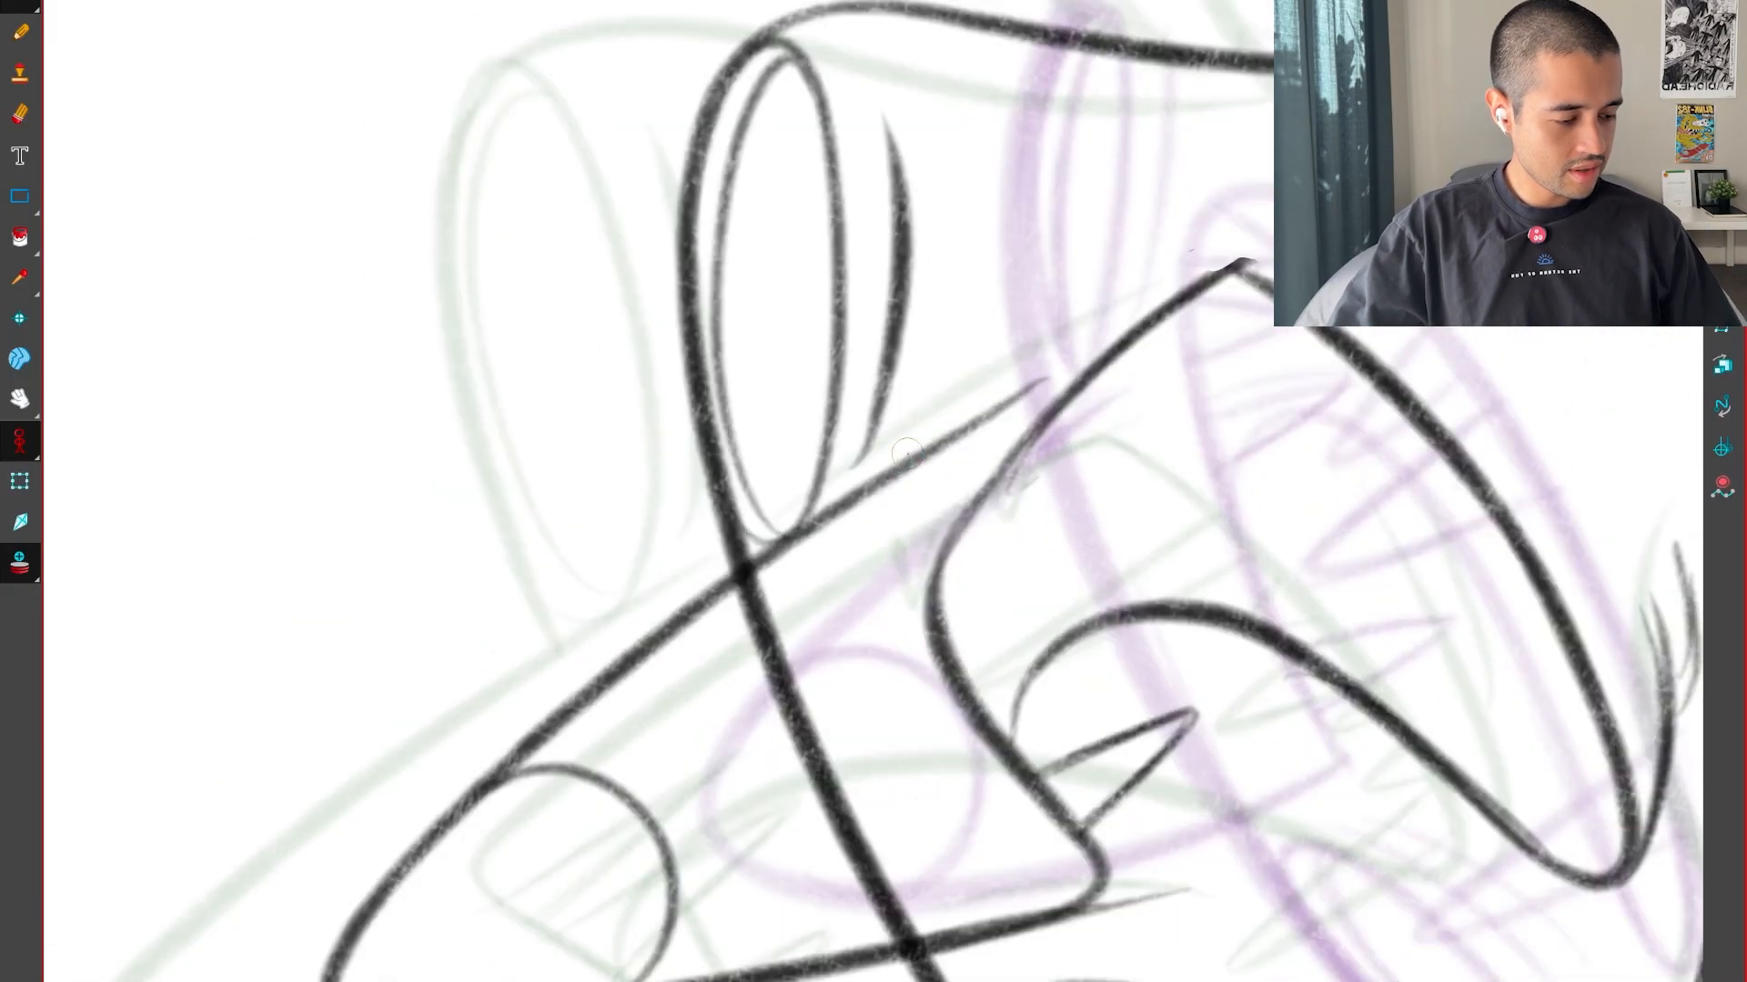
drag(974, 452, 1011, 418)
key(1)
drag(1177, 464, 1139, 638)
key(g)
key(f)
key(f)
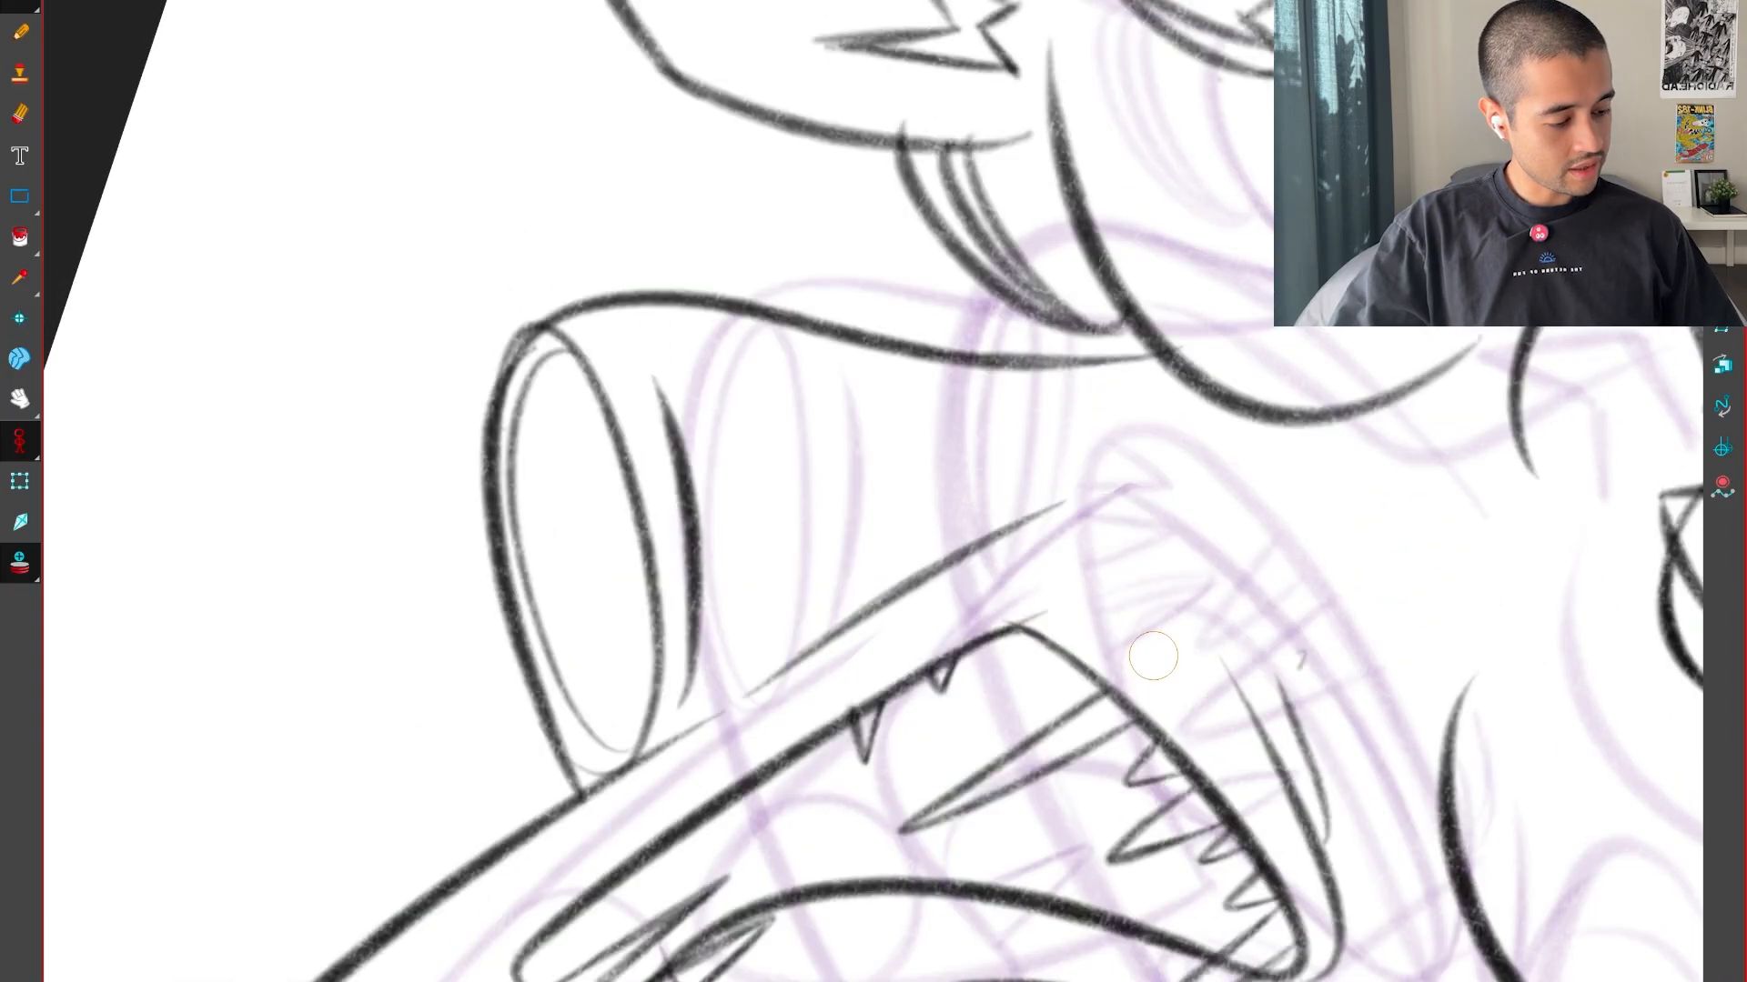
key(g)
key(shift+x)
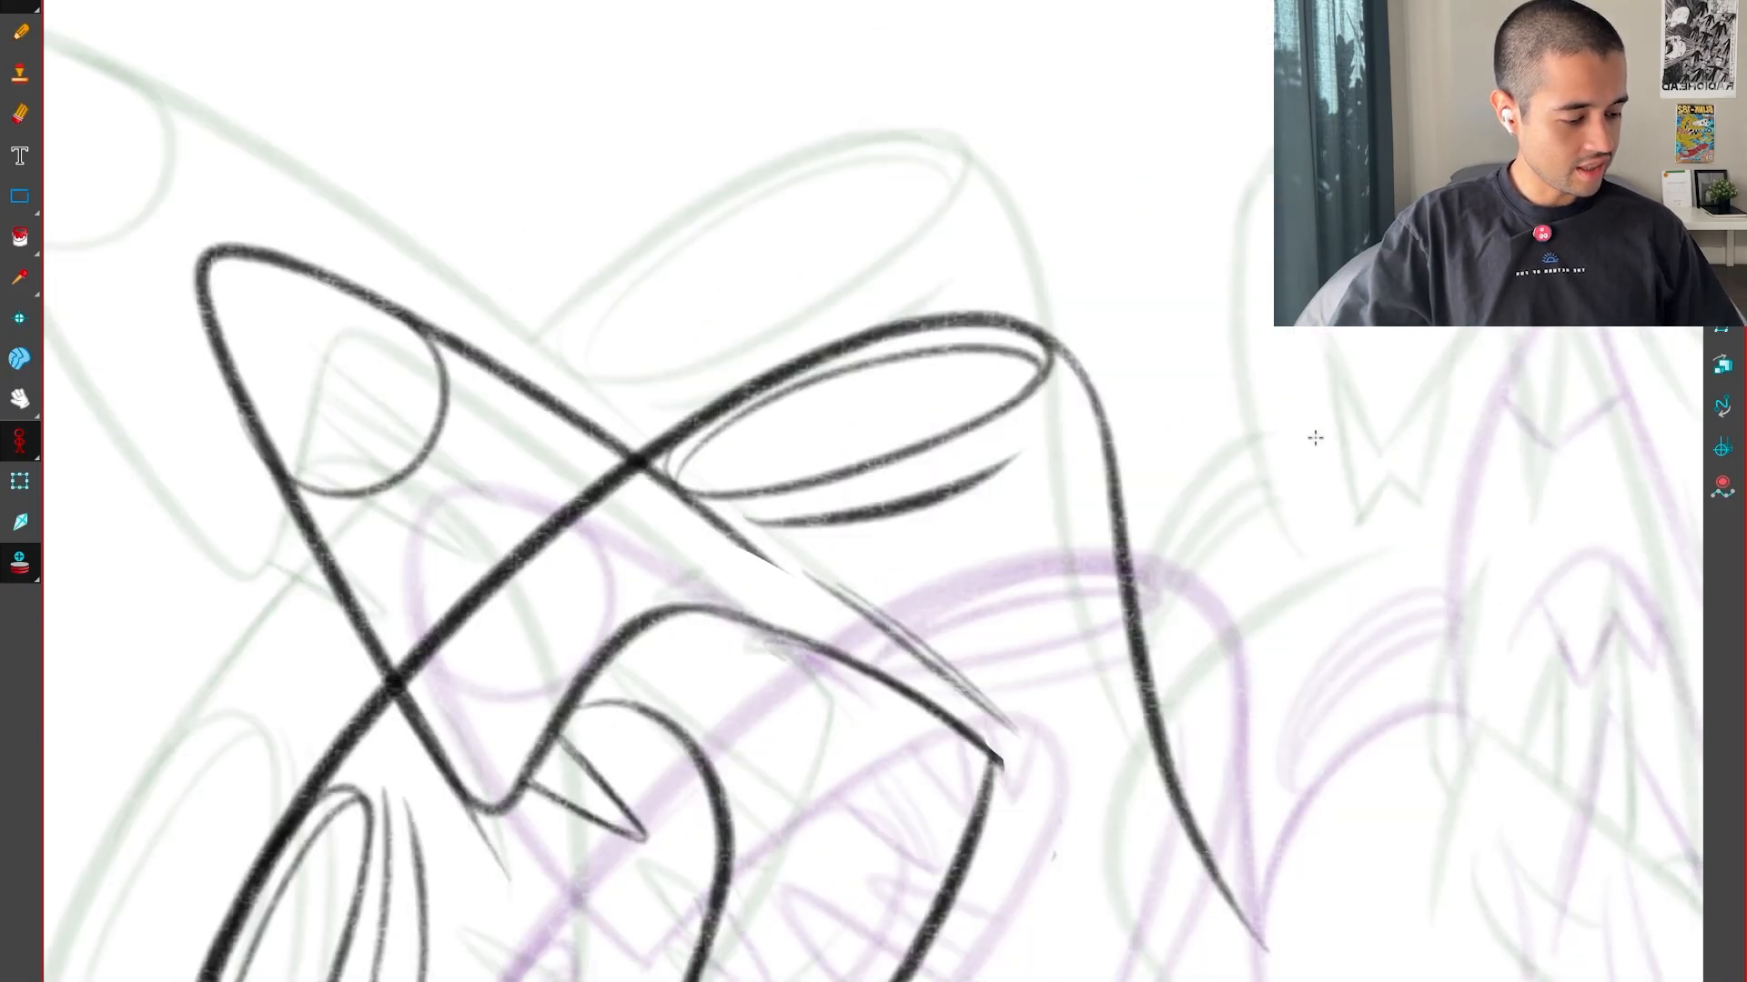
Examine the snout contour and the teeth of the open mouth across the neighbouring drawings
key(1)
key(1)
key(f)
key(g)
key(2)
drag(1101, 575, 1278, 475)
key(f)
Draw two pointed upper teeth behind the front tooth, hanging from the curve of the upper jaw
key(f)
key(f)
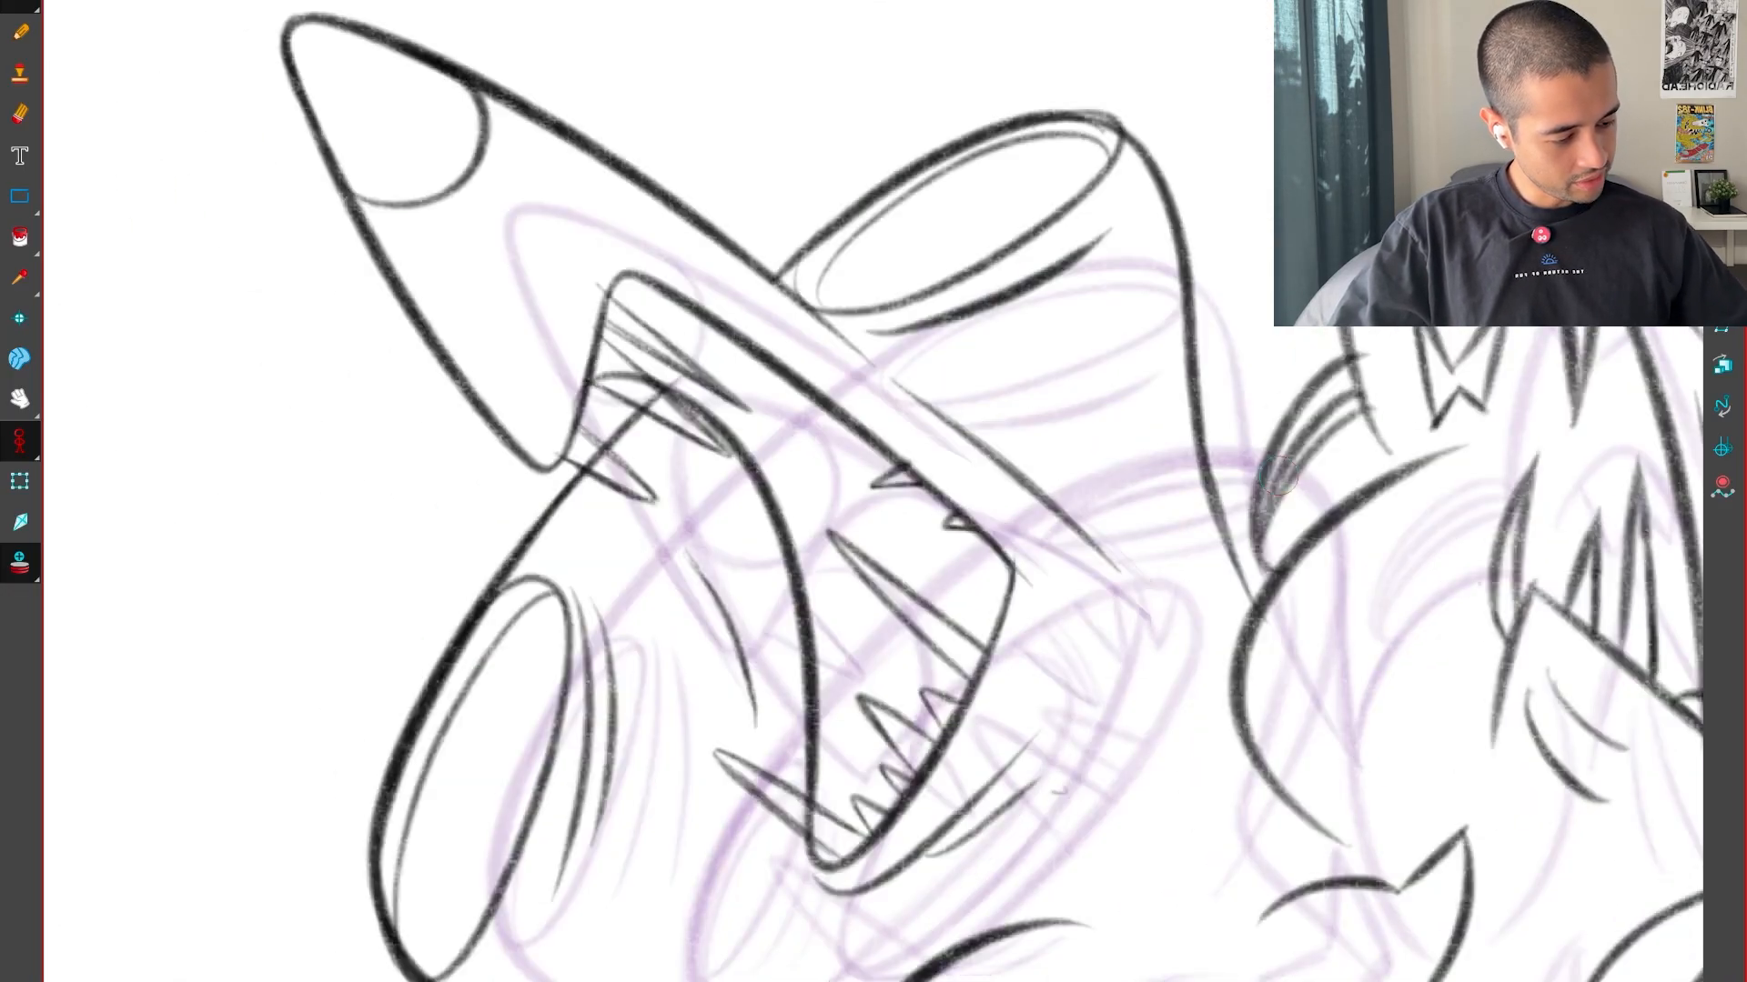
key(g)
drag(839, 528, 935, 596)
key(f)
key(g)
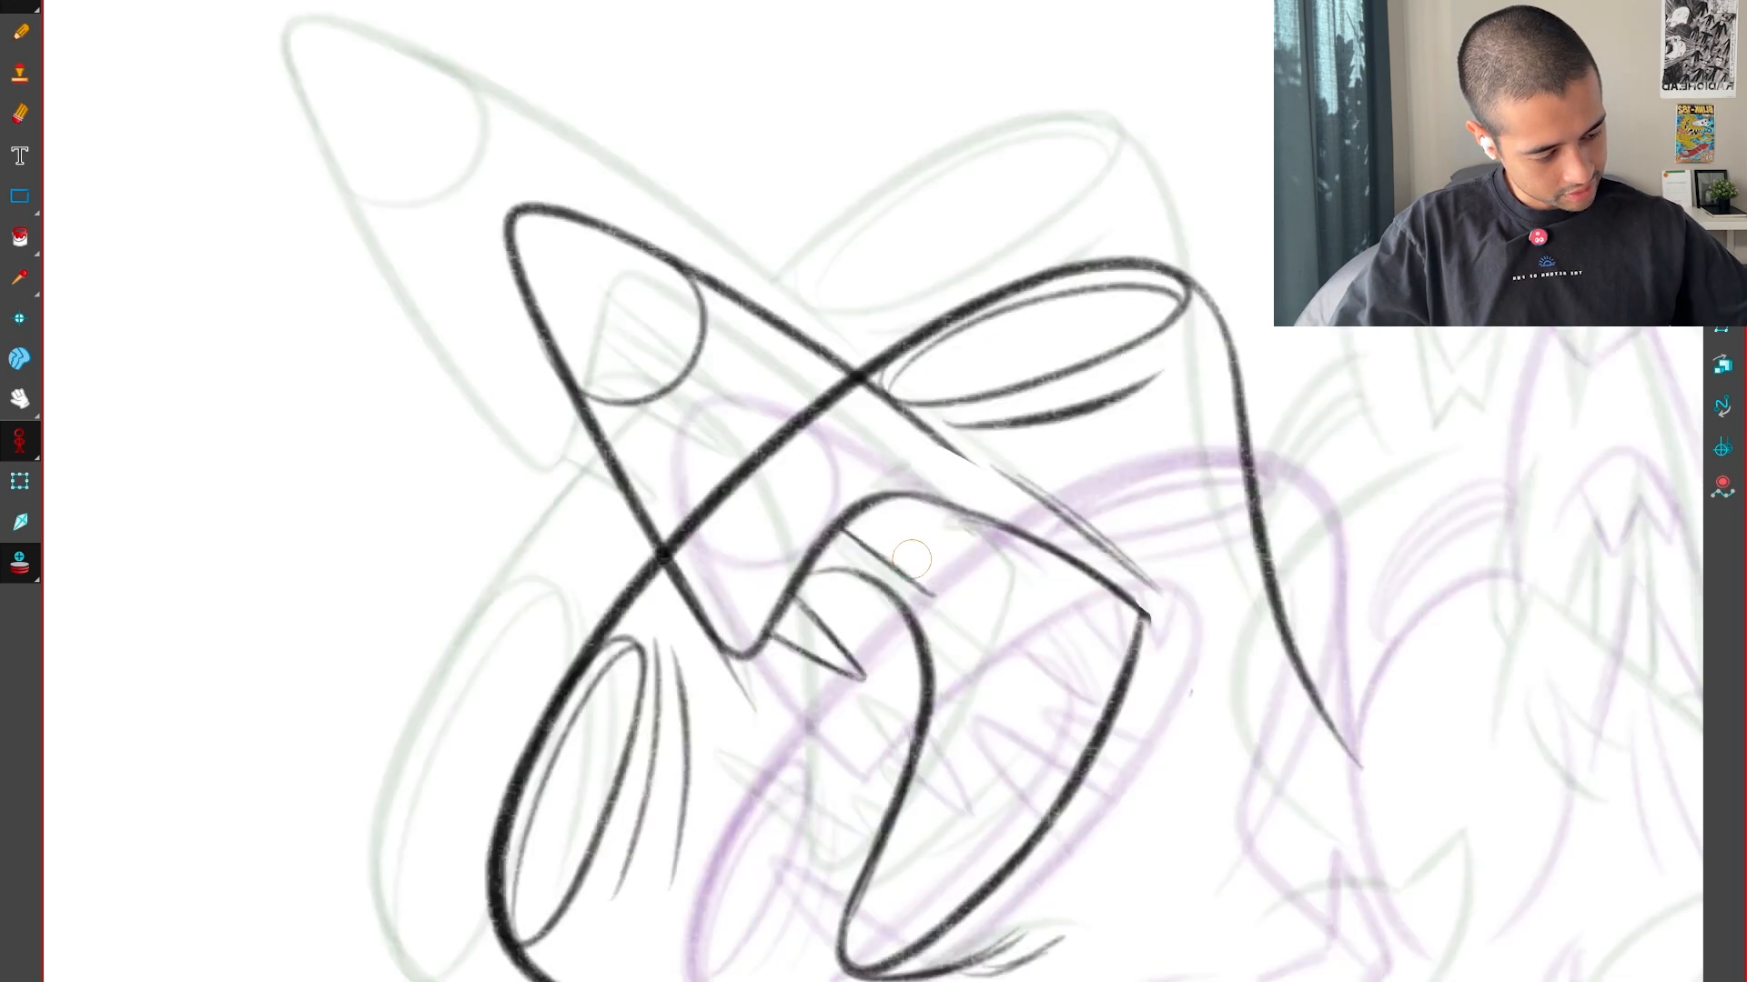
key(g)
key(f)
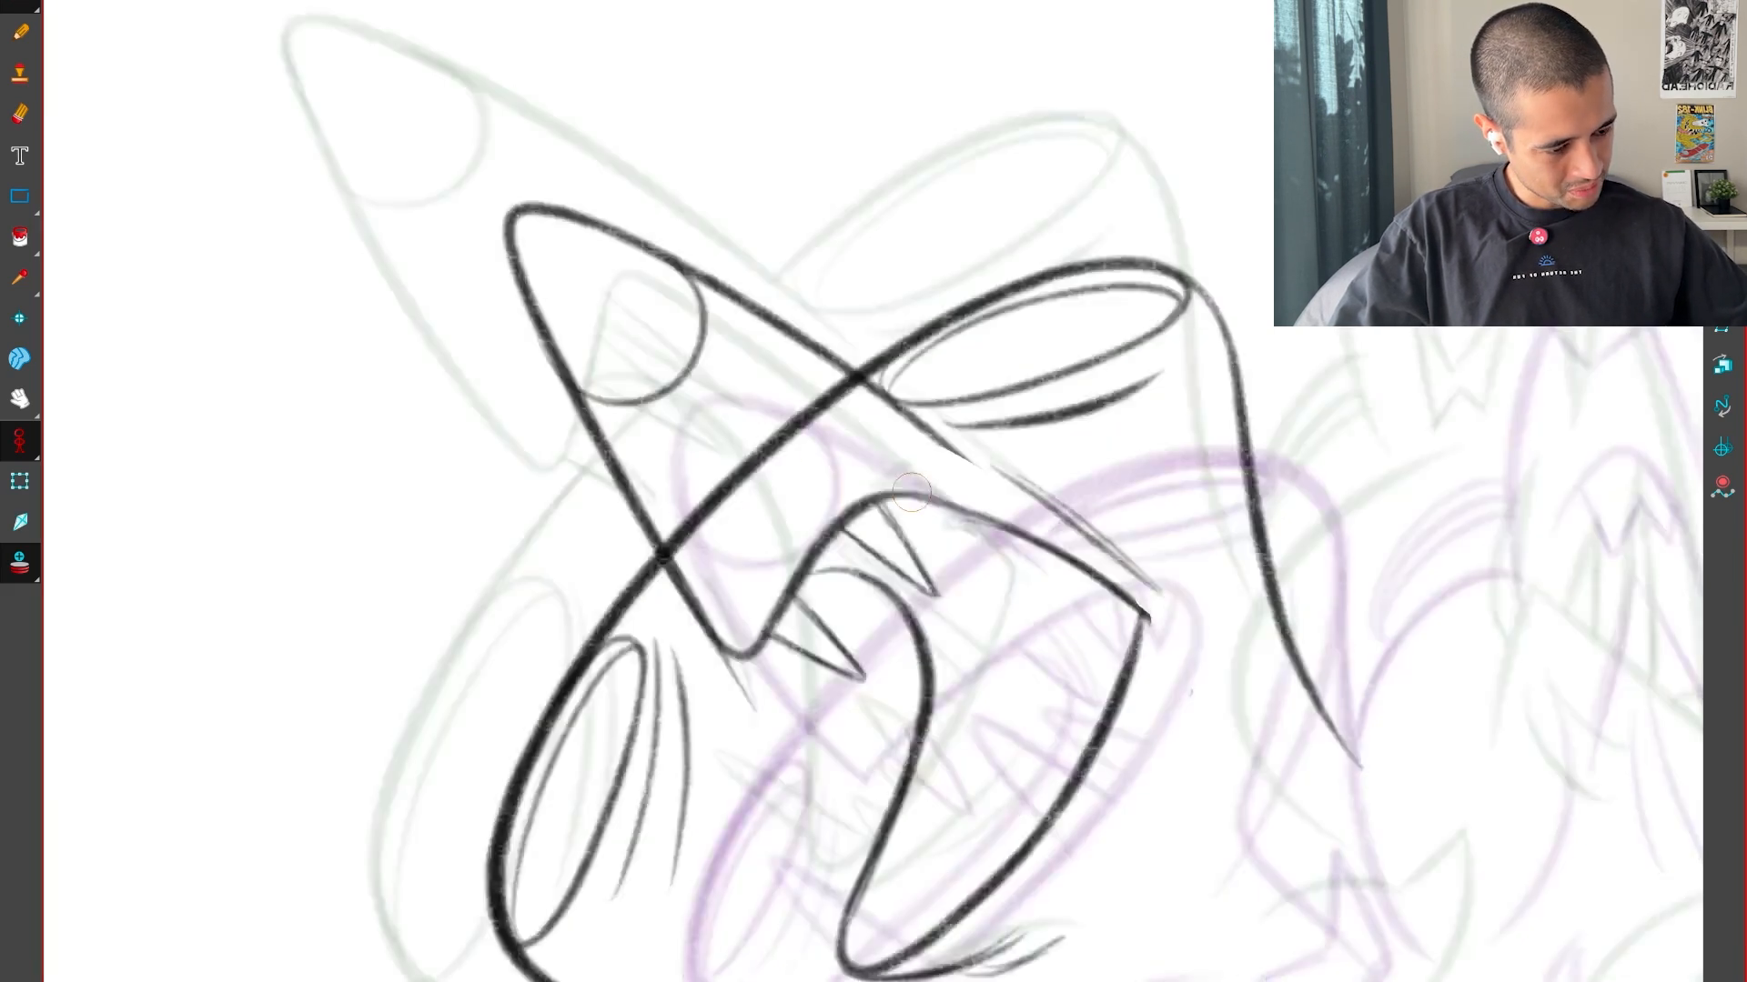
drag(926, 491, 977, 580)
key(f)
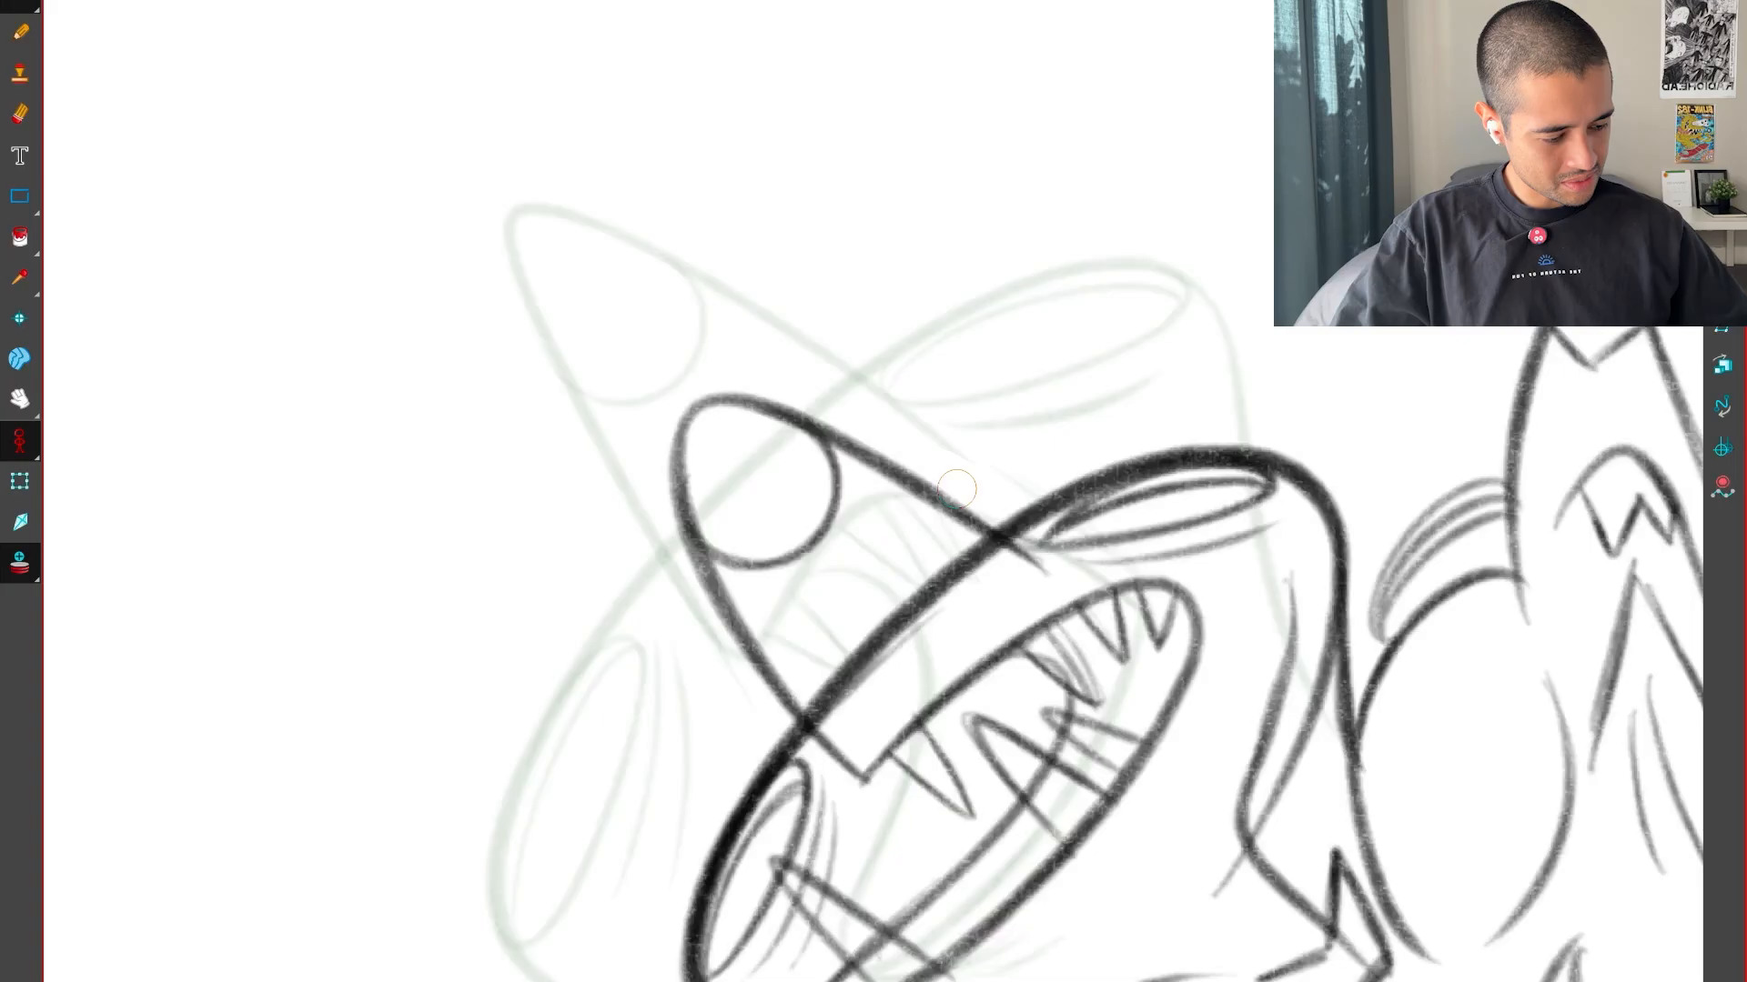
Compare the upper teeth with the neighbouring drawings and draw a small pointed tooth on the lower jaw near its tip
key(g)
key(g)
key(f)
key(f)
key(g)
key(g)
key(f)
key(f)
key(g)
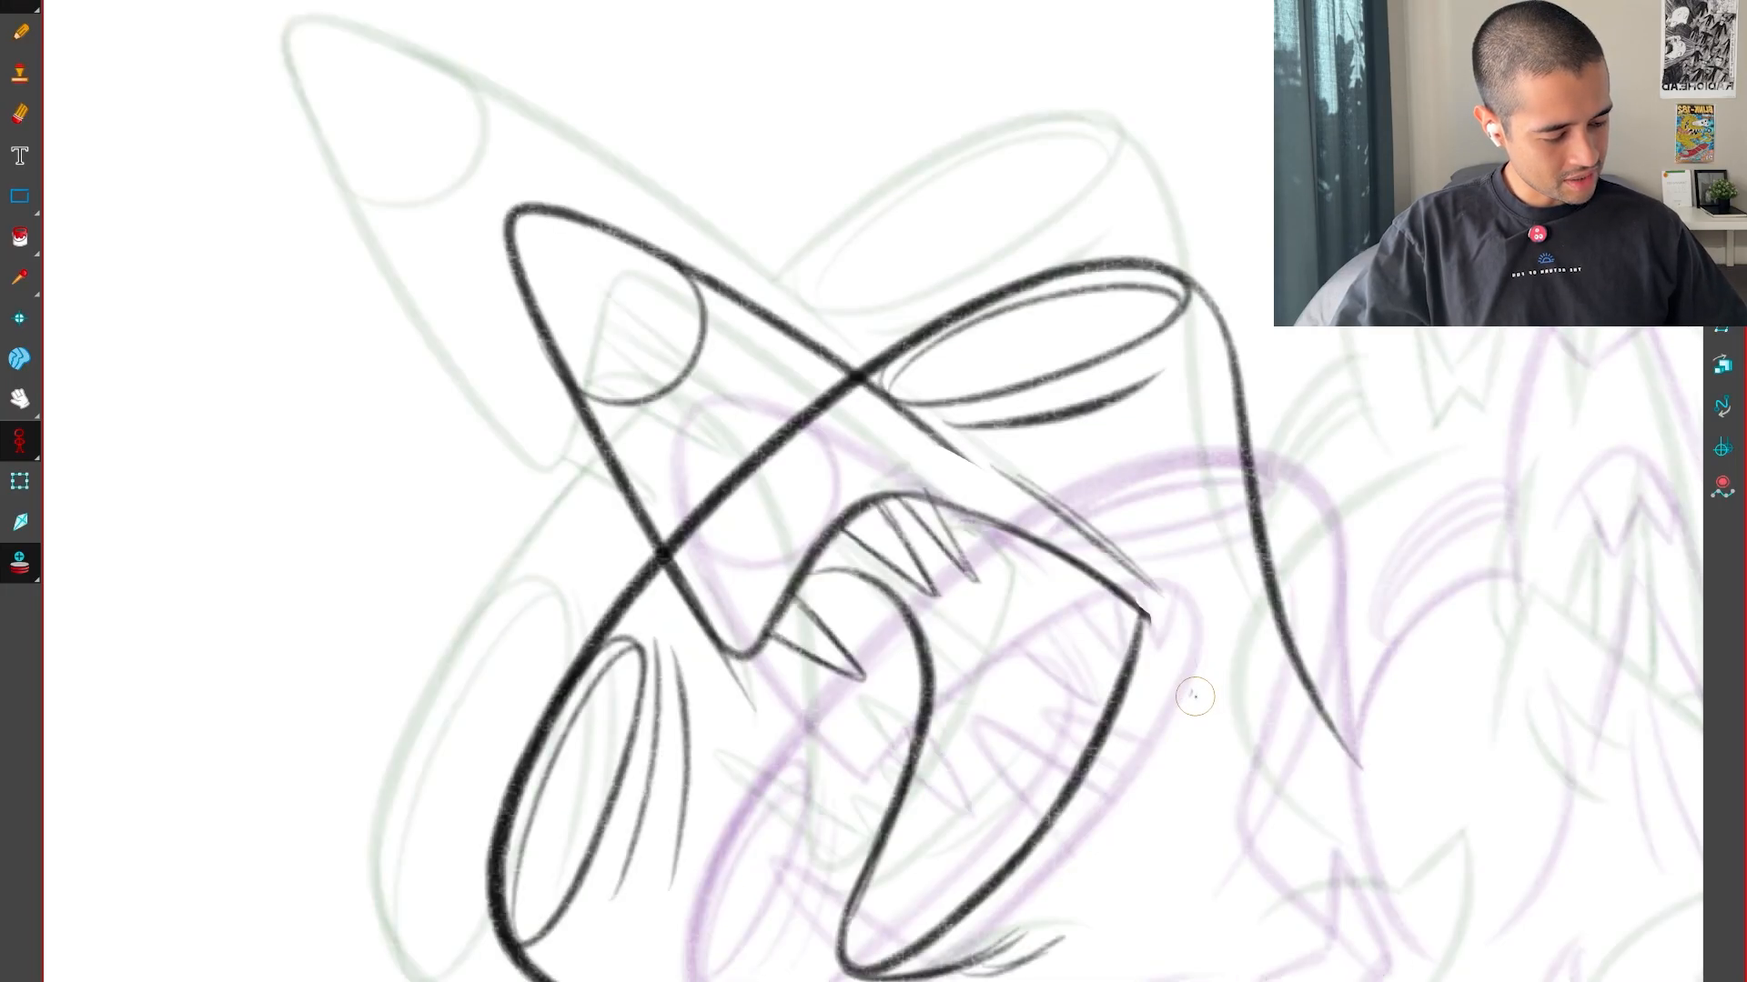
key(g)
key(f)
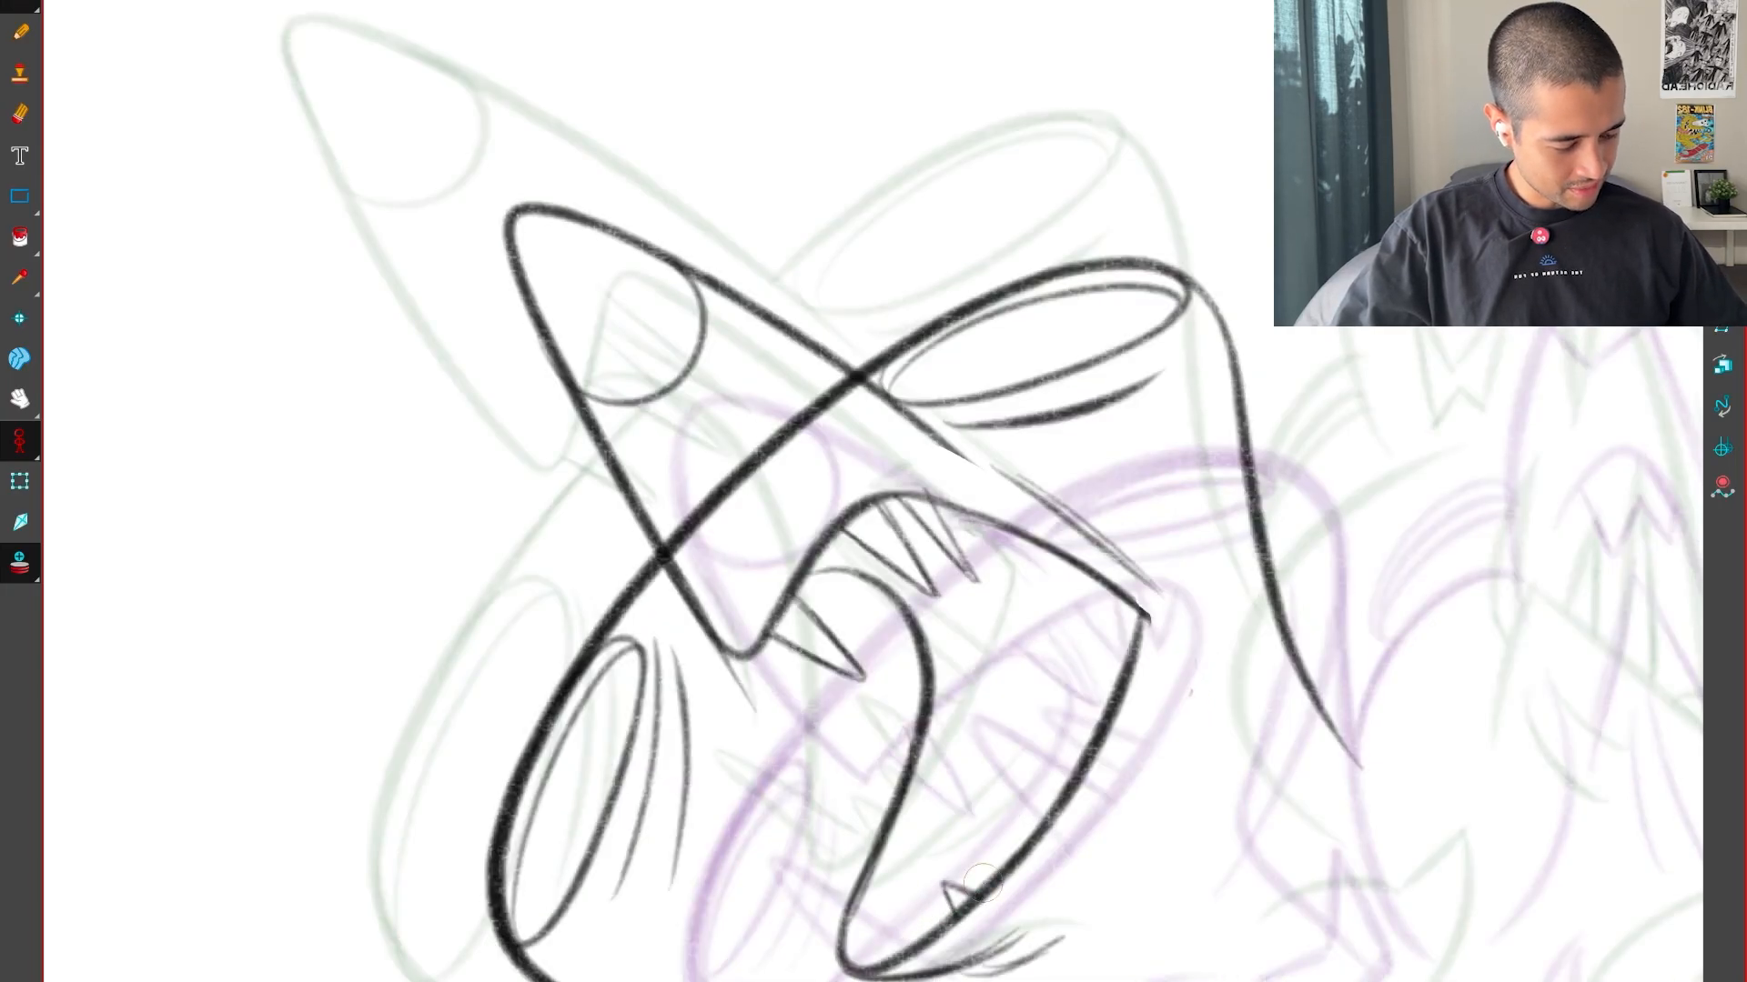
Draw the long front tooth at the tip of the lower jaw, crossing the tongue's outline
key(f)
key(g)
key(g)
key(f)
key(f)
key(g)
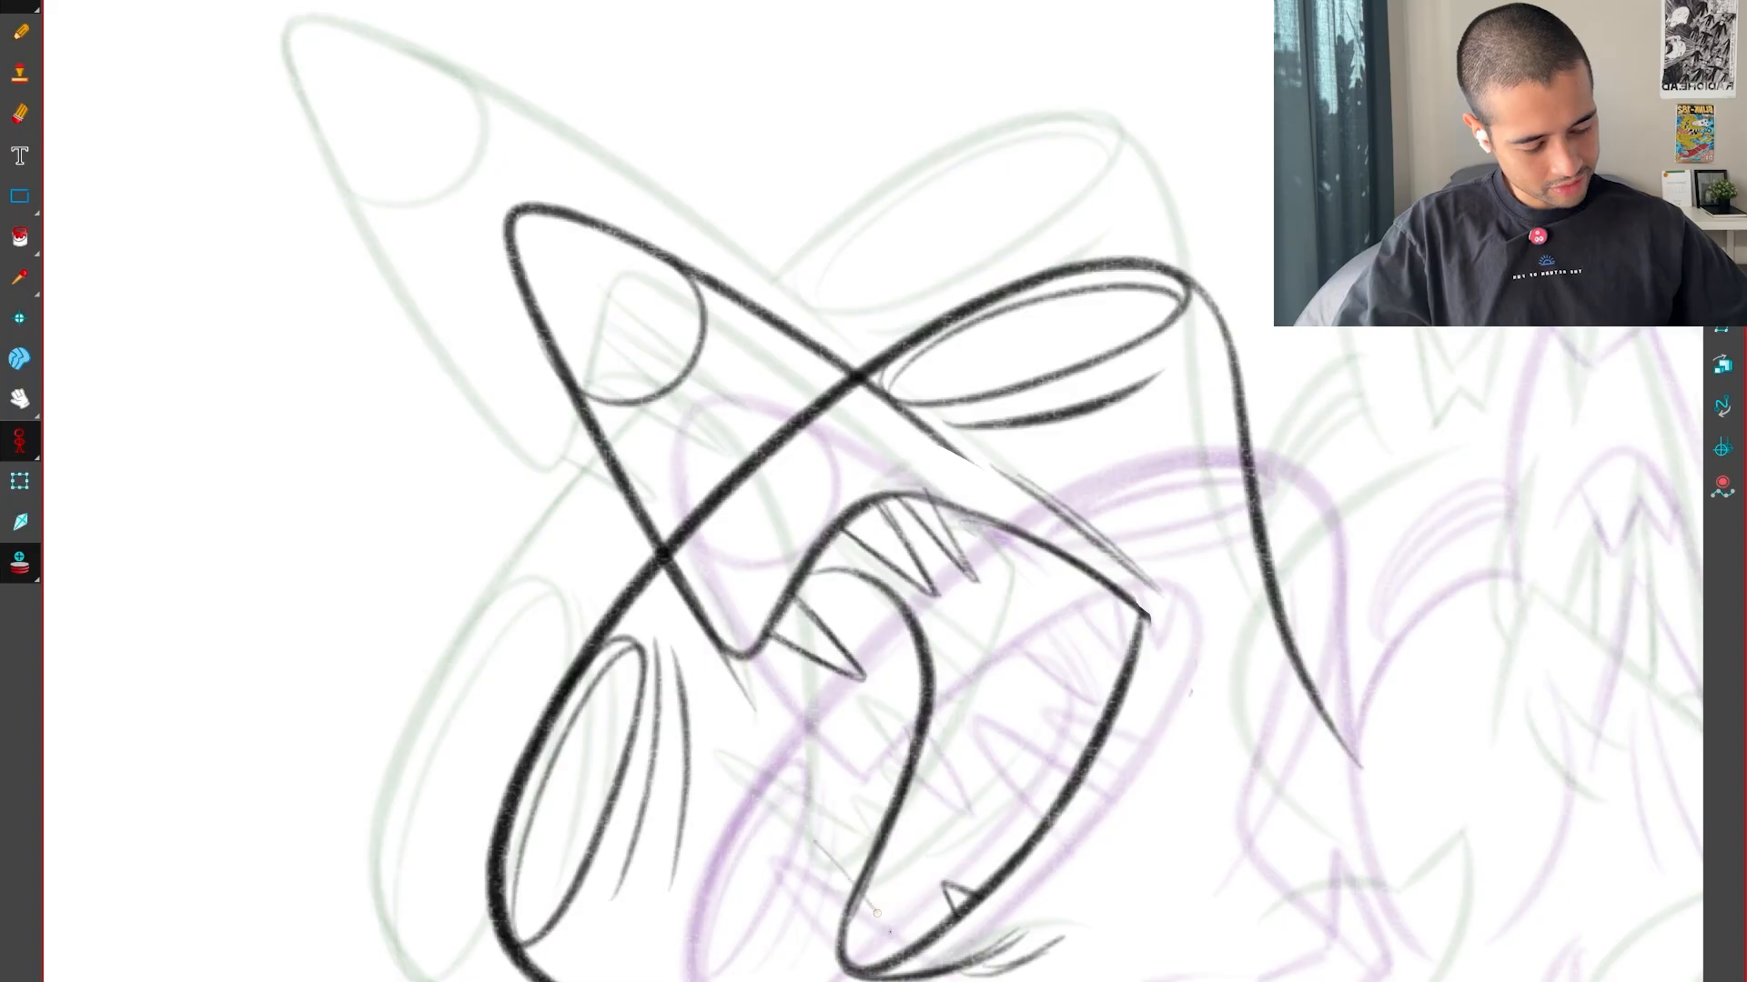
key(f)
key(g)
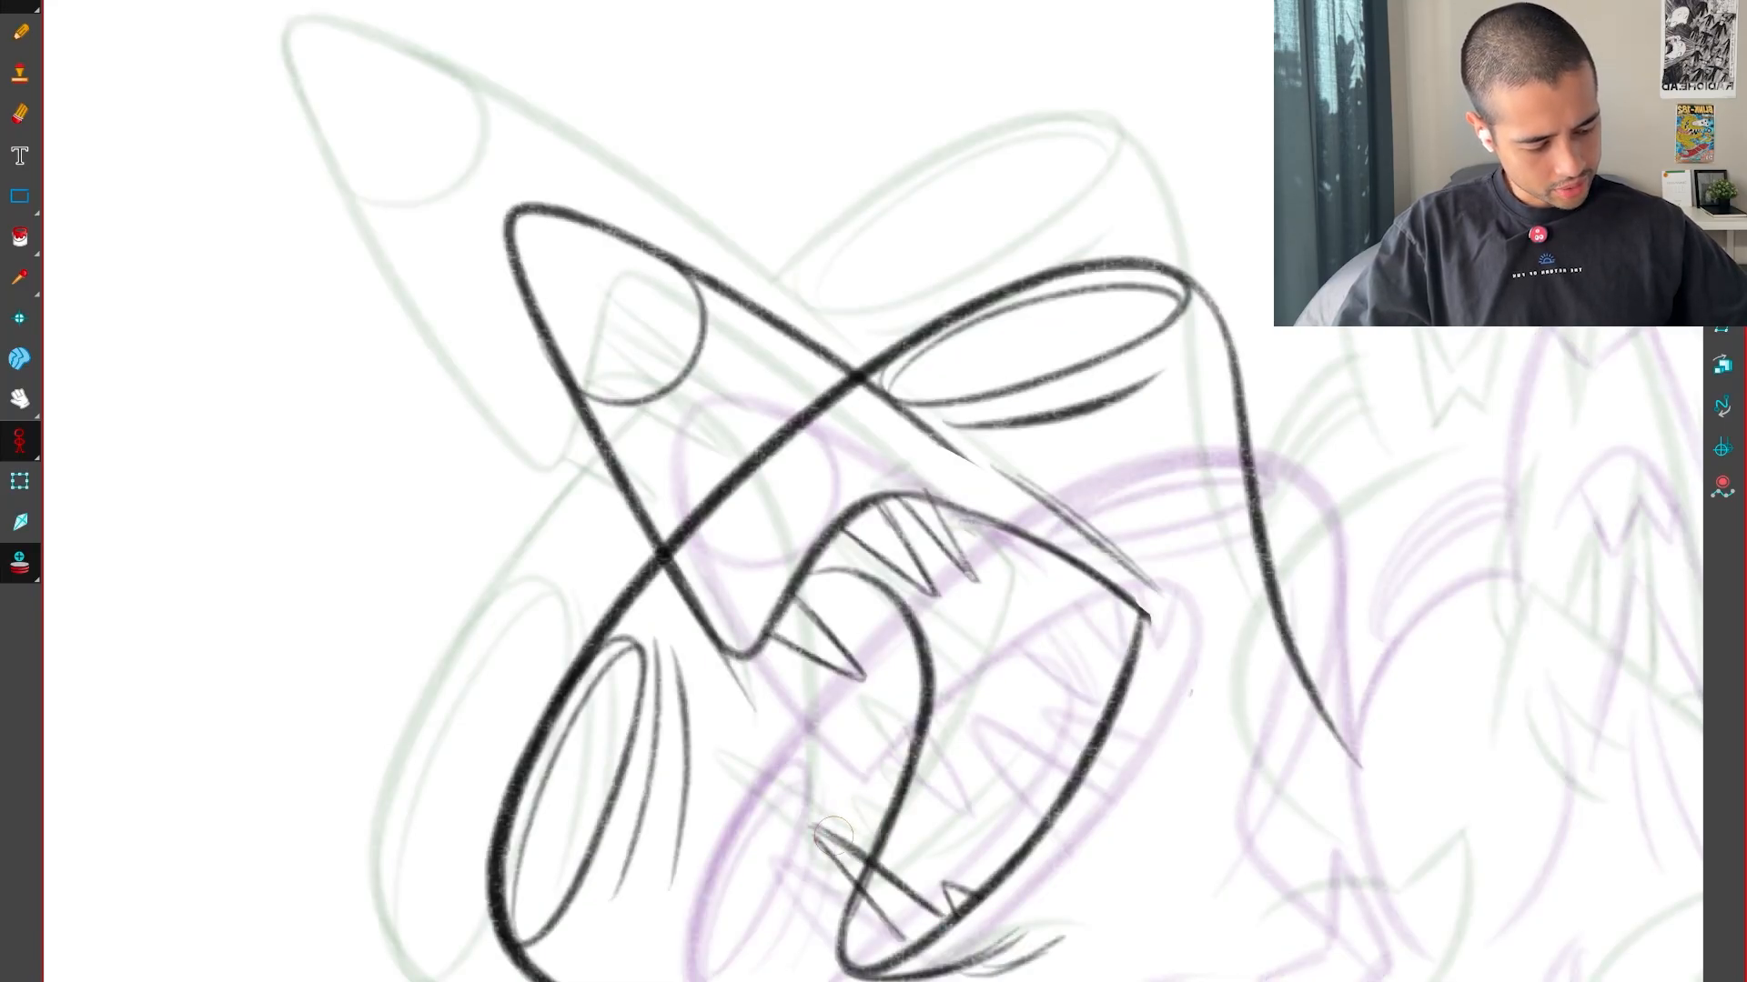
Draw a second small pointed tooth on the lower jaw beside the first, following the neighbouring drawings
key(f)
key(g)
key(g)
key(f)
key(f)
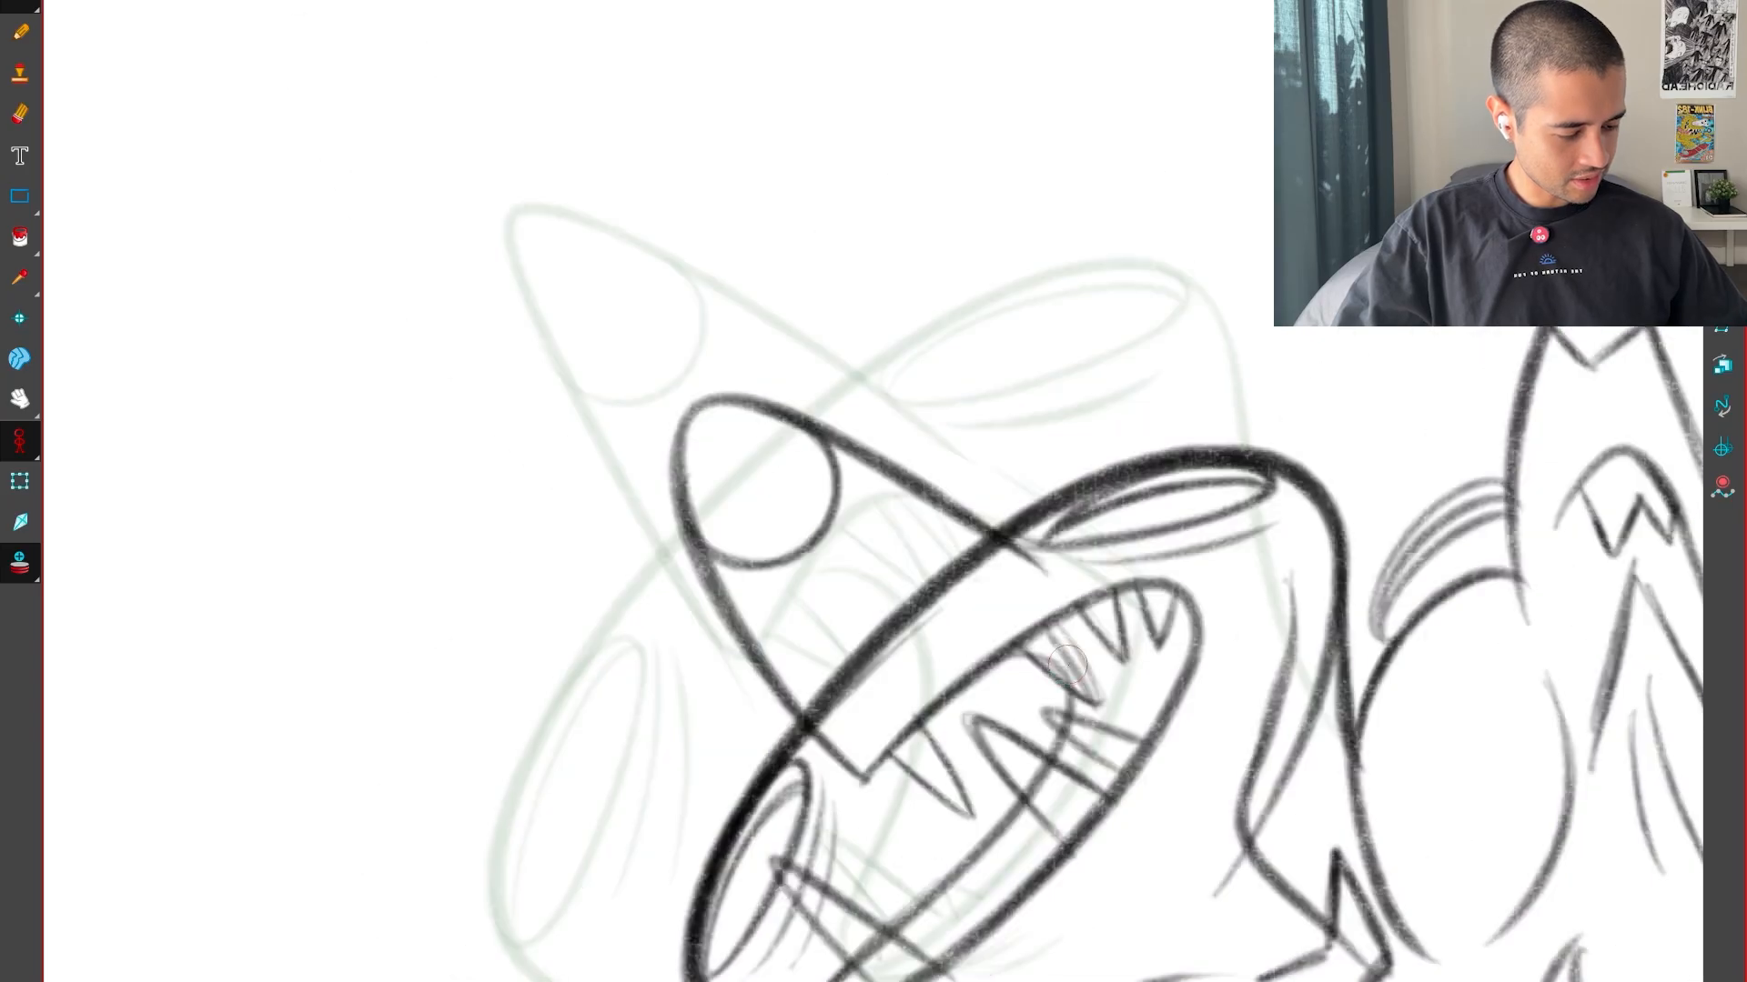
key(g)
key(g)
key(f)
key(f)
key(g)
Try to draw a longer tooth farther back on the lower jaw, comparing it with the neighbouring drawings
key(f)
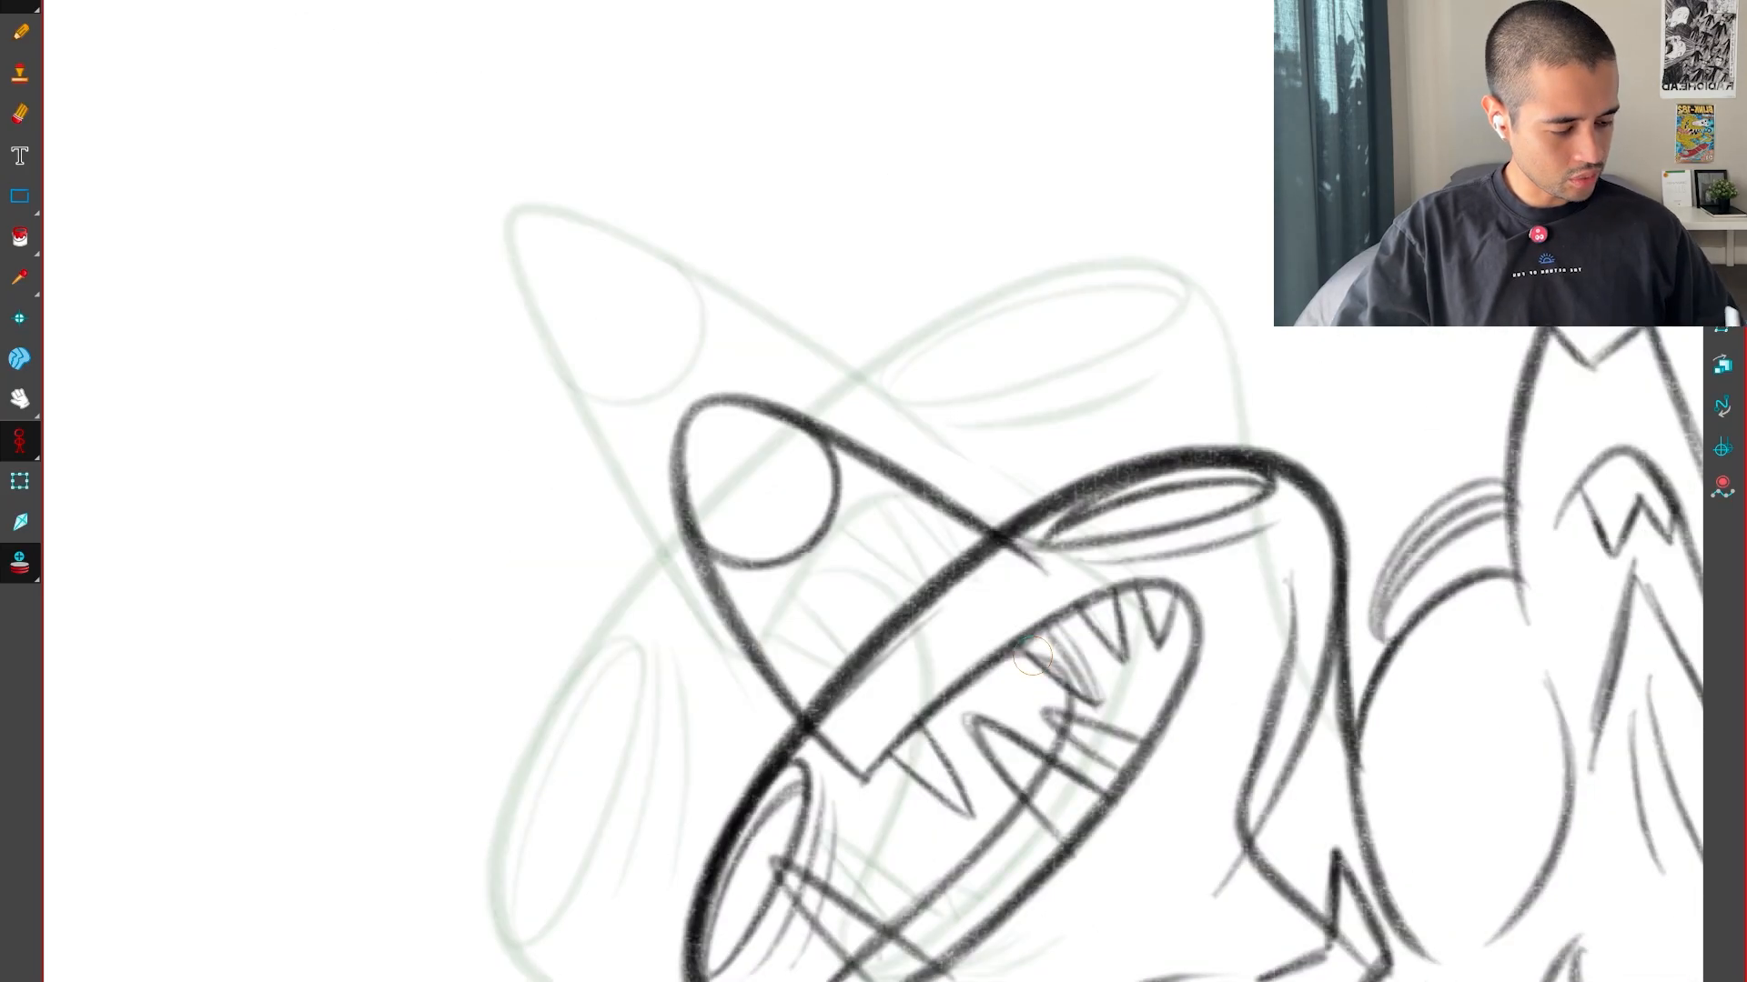
key(g)
key(g)
key(g)
key(g)
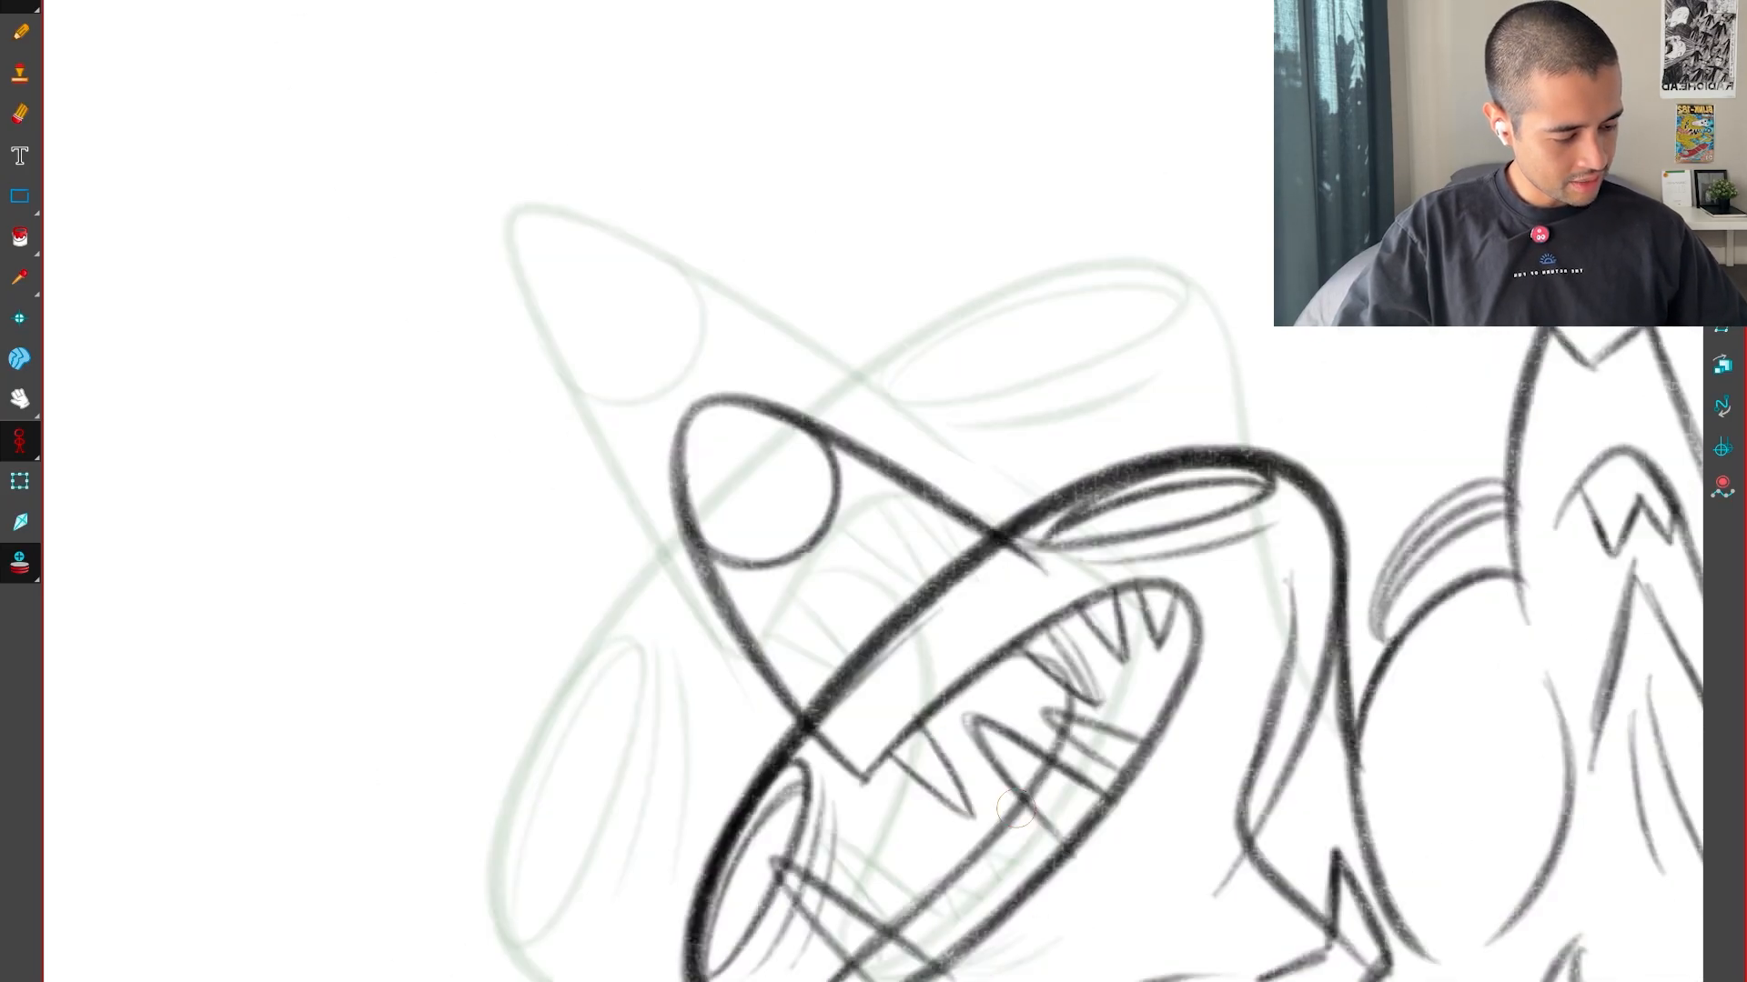
key(f)
key(f)
key(g)
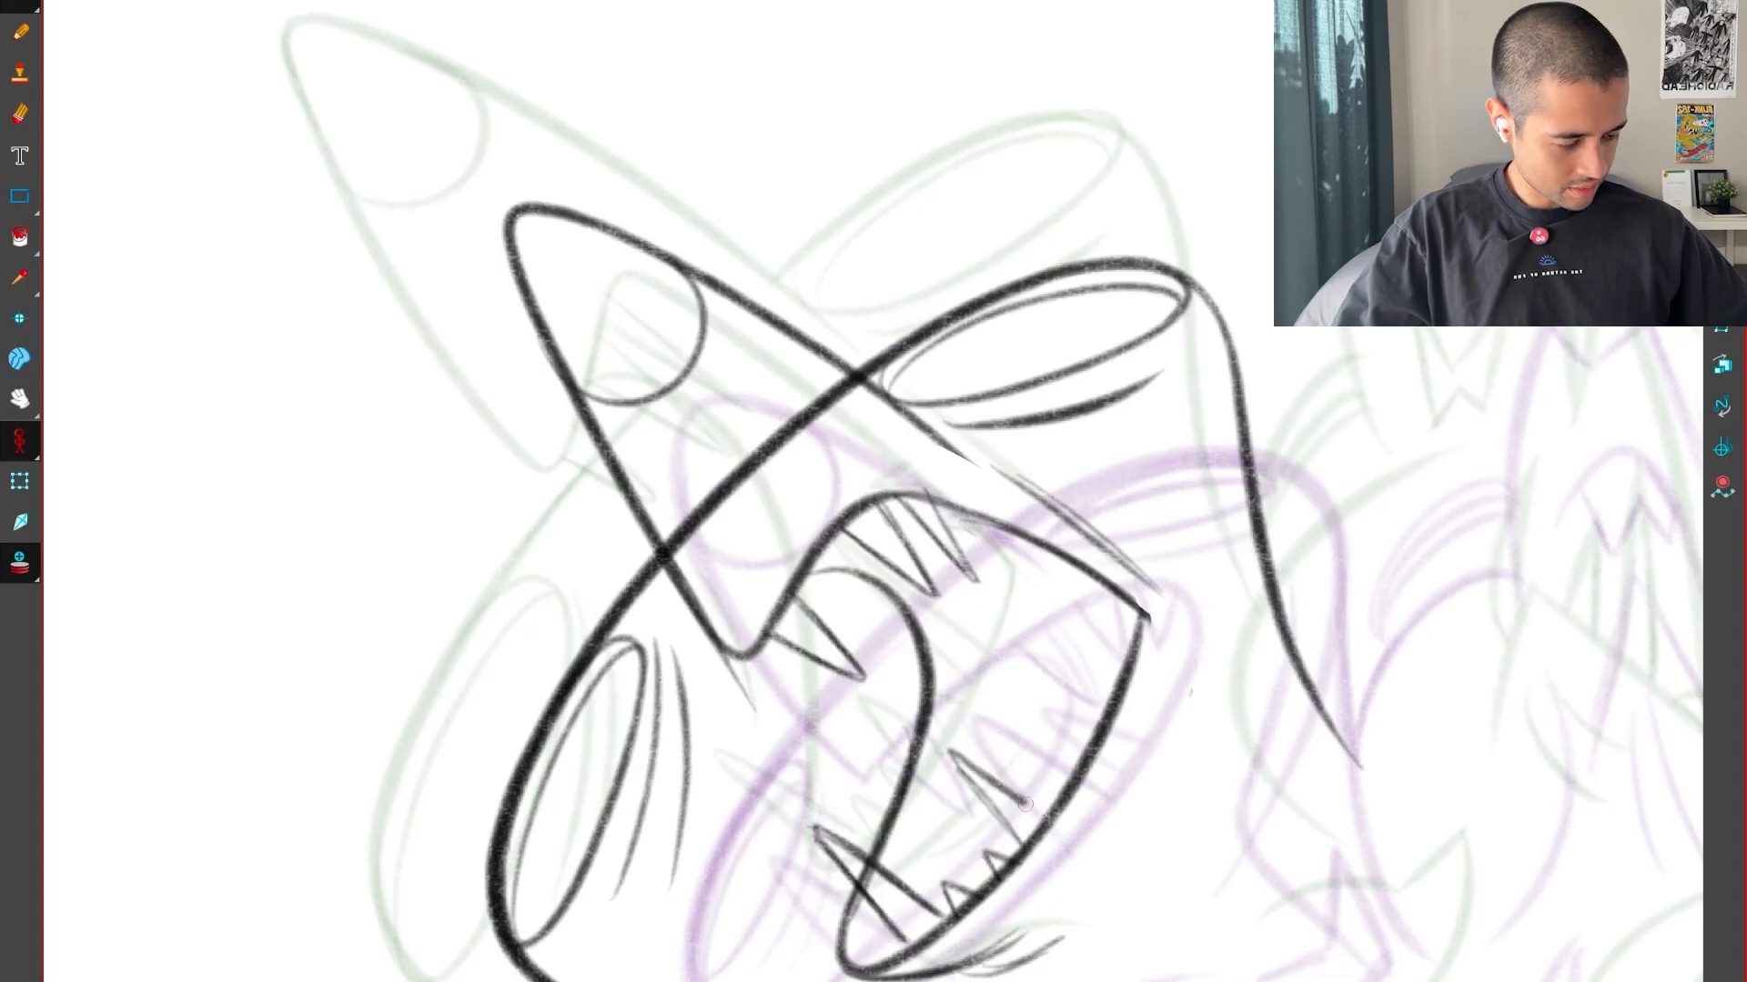
drag(1025, 804, 1050, 820)
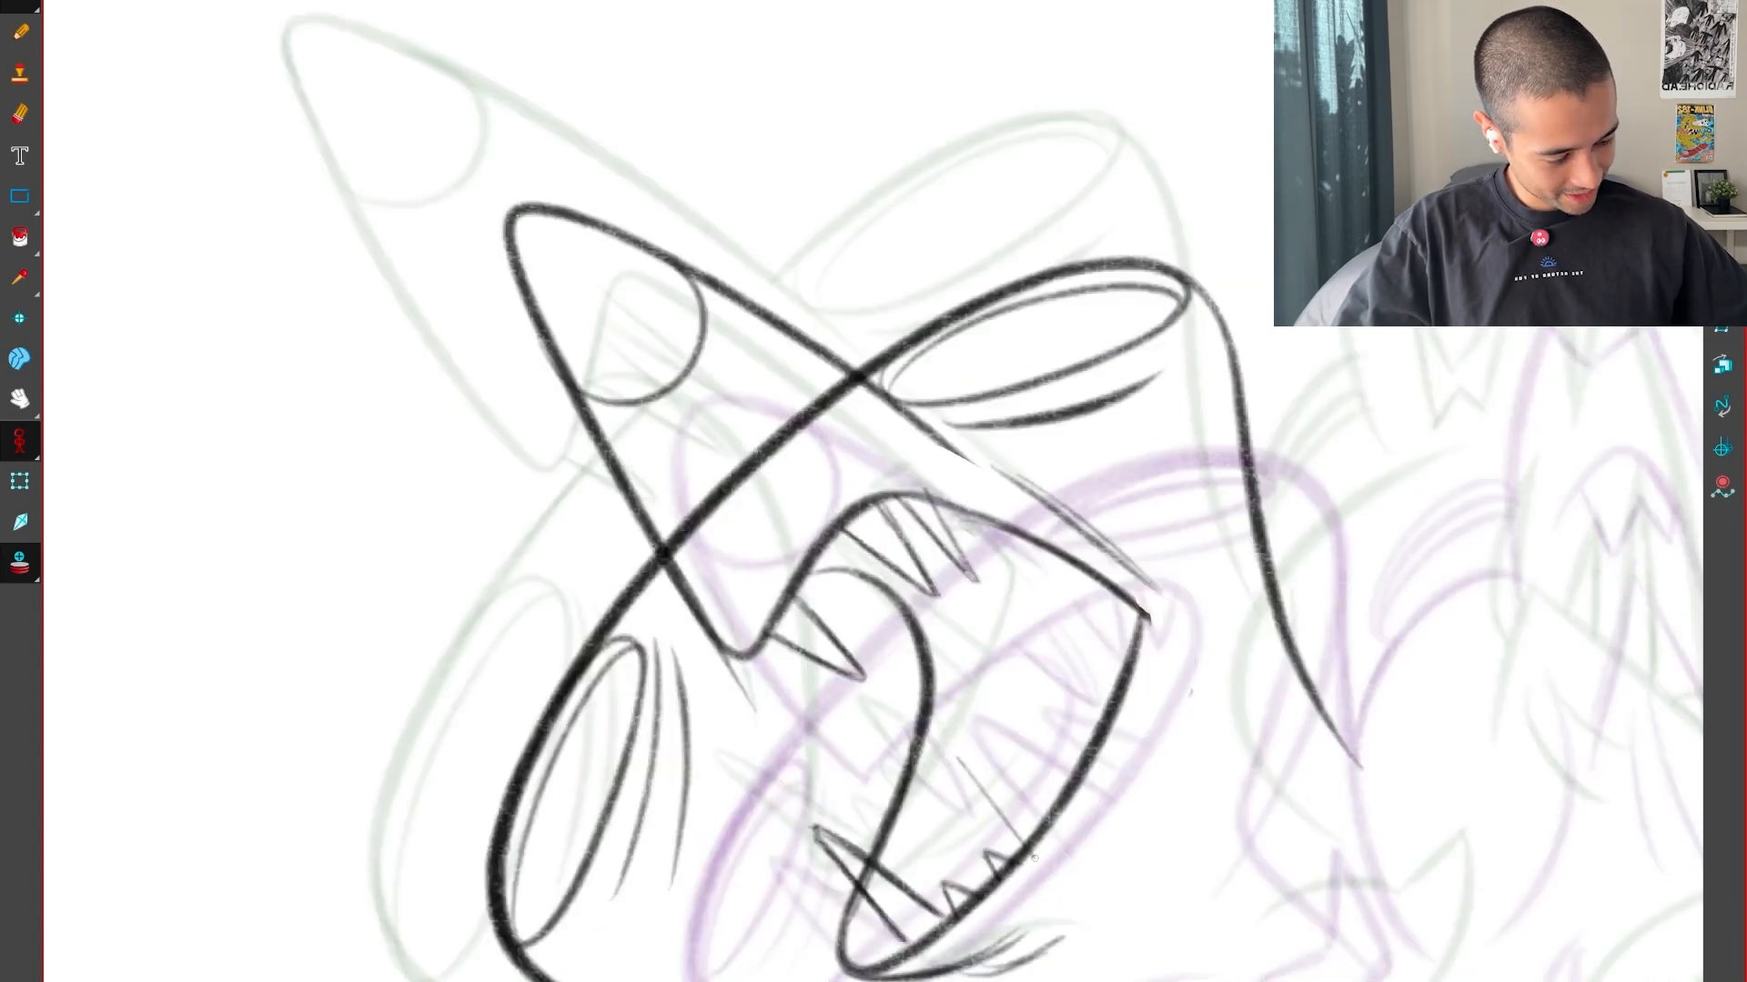
scroll(1063, 820, up, 3)
key(ctrl+z)
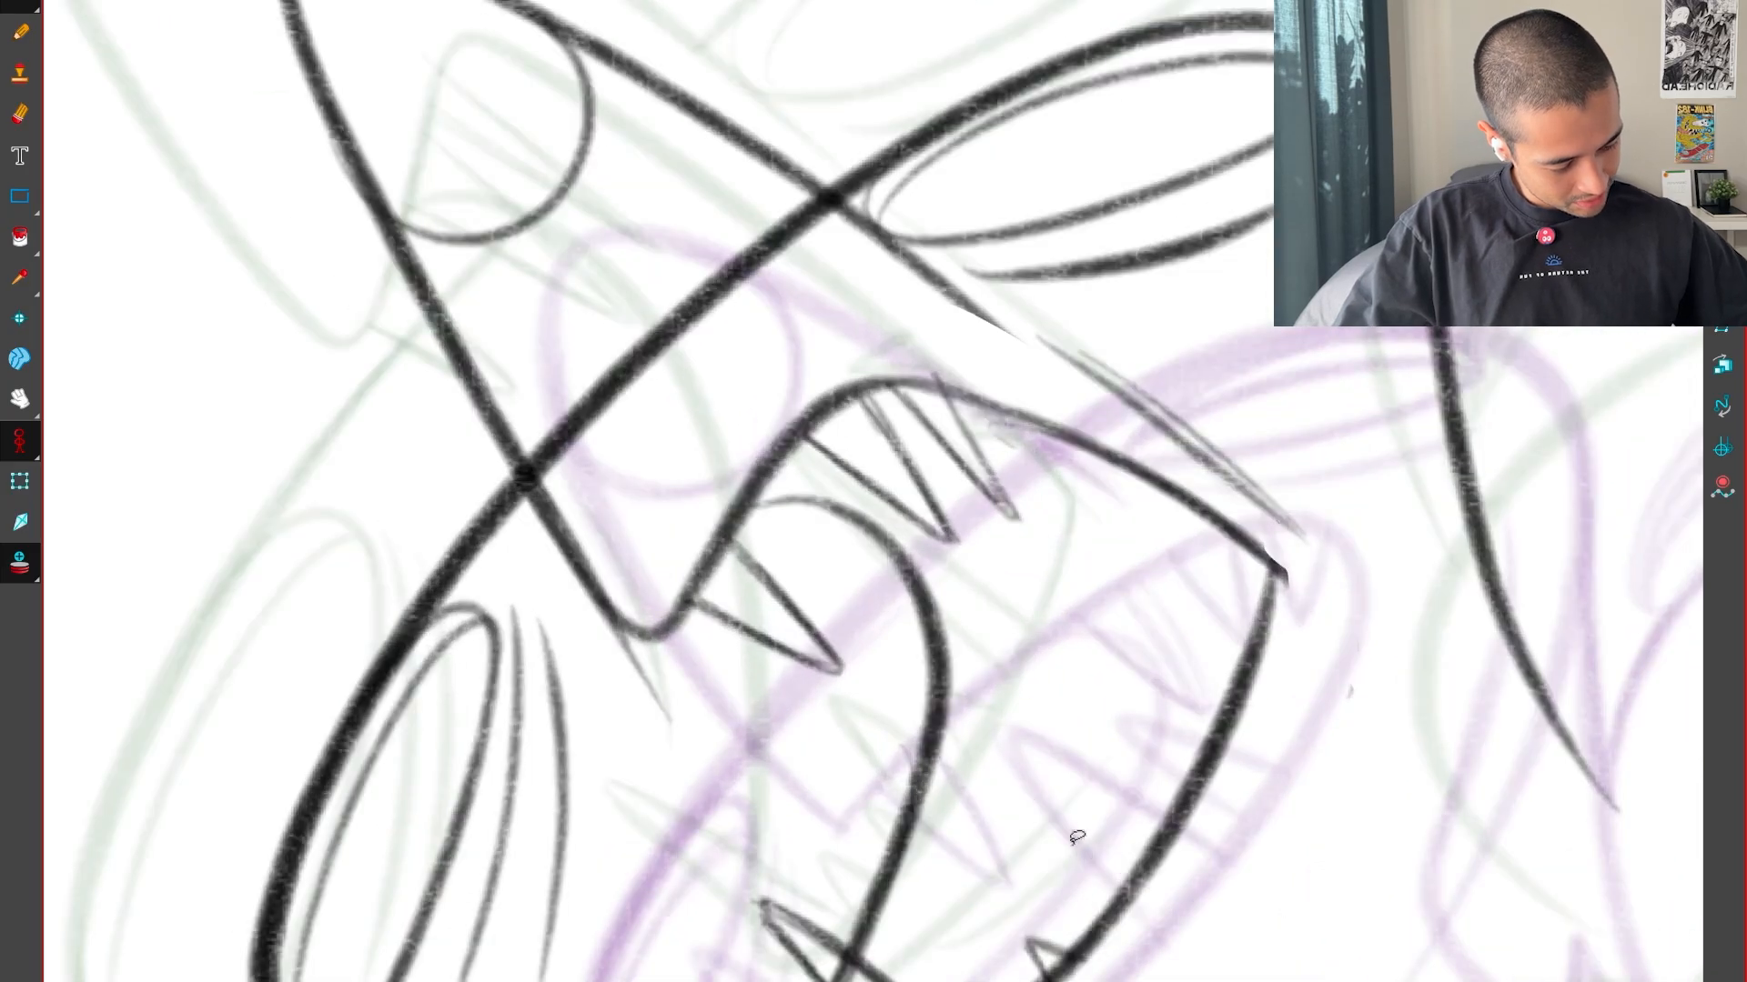
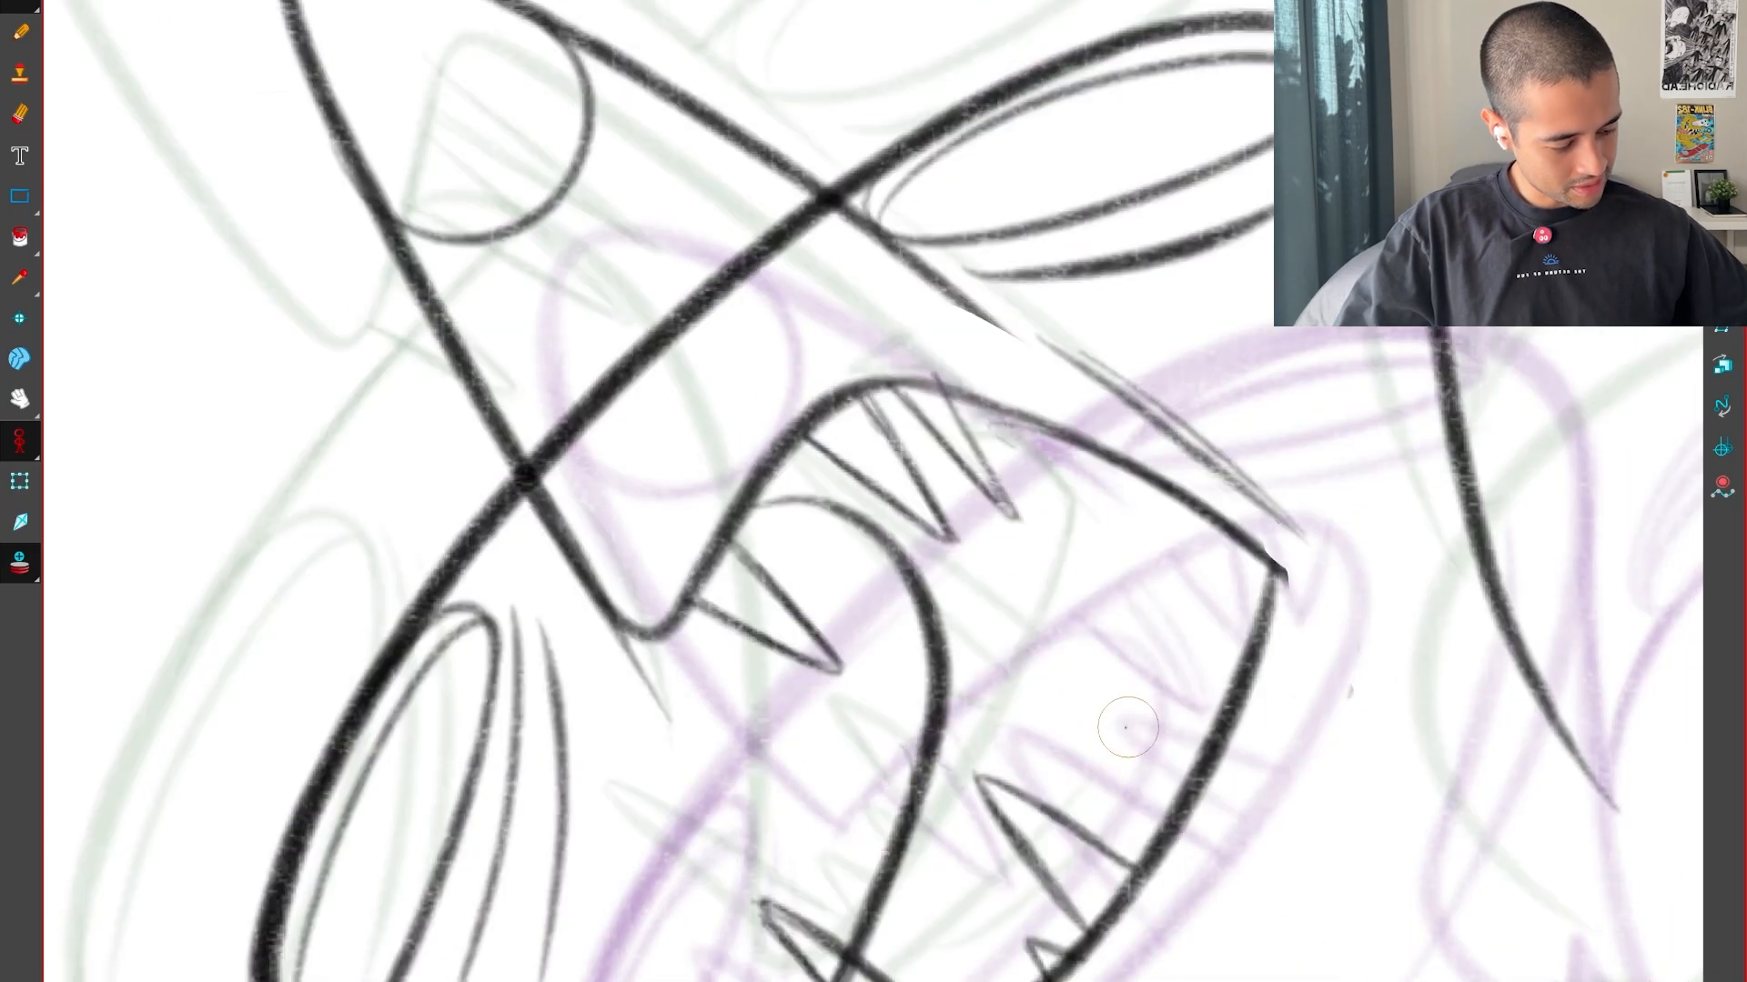
Draw a small pointed tooth on the lower jaw beside the medium one, checking it against the neighbouring drawings
key(comma)
key(period)
Draw a long pointed tooth farther back on the lower jaw, following its position in the neighbouring drawings
key(period)
key(comma)
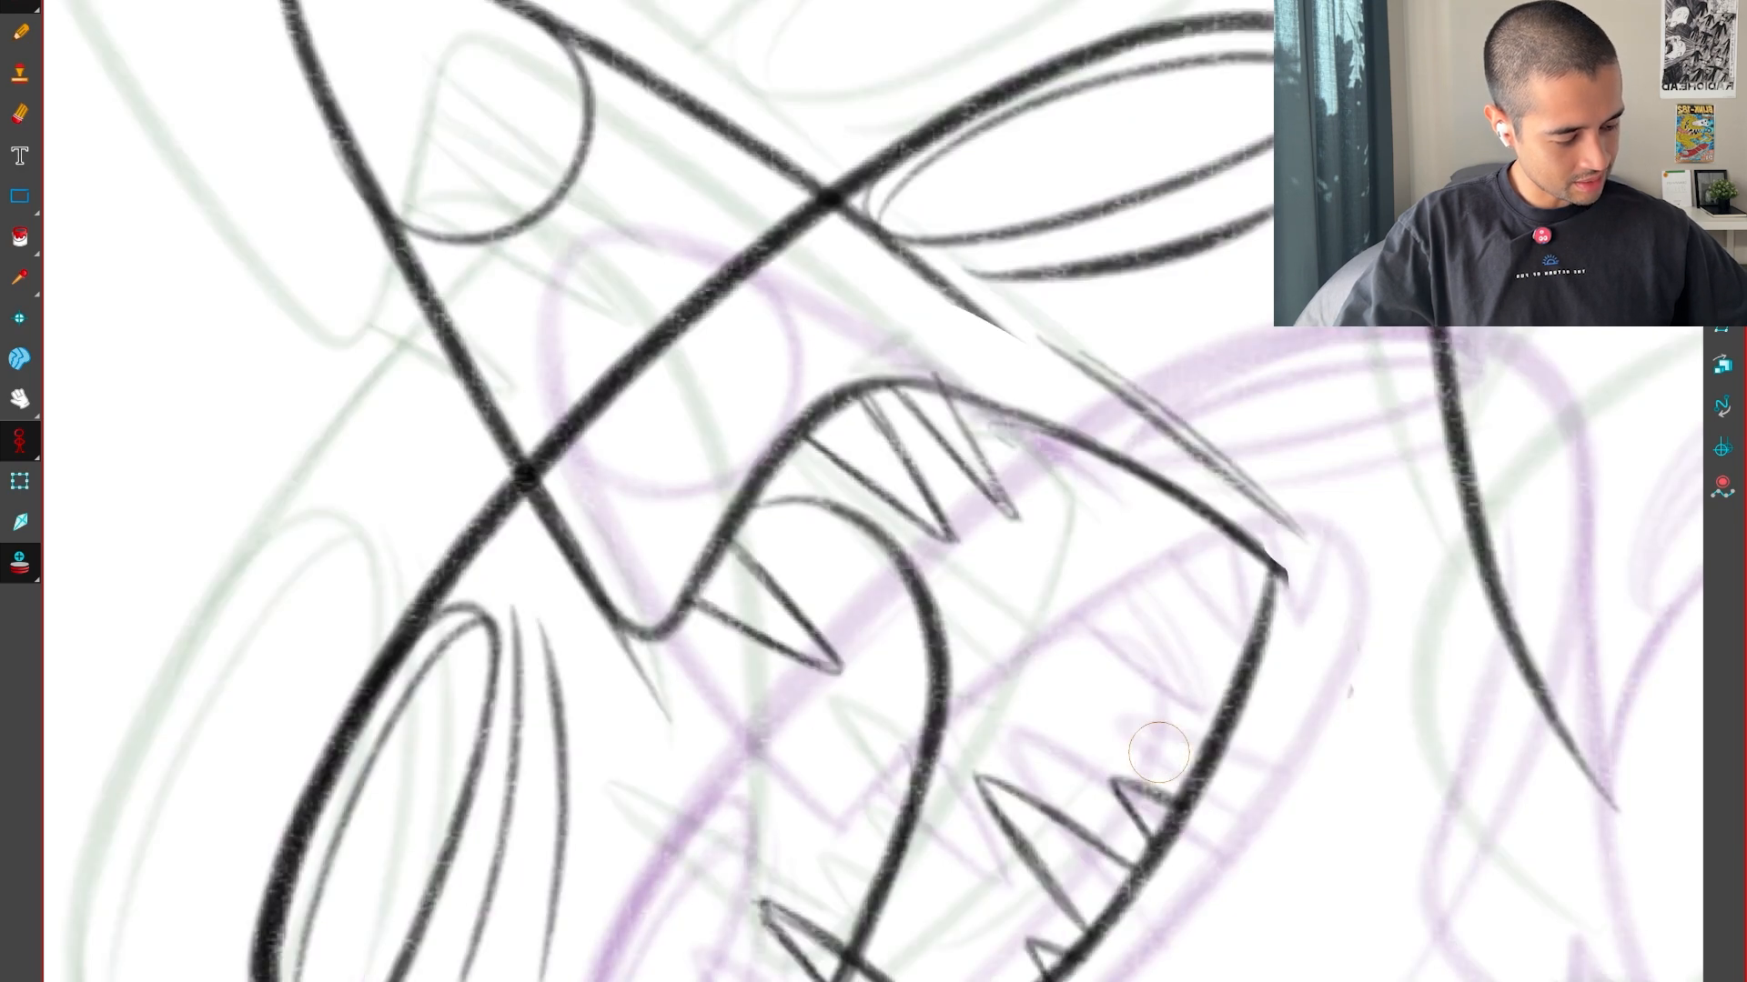
key(comma)
key(period)
key(period)
key(period)
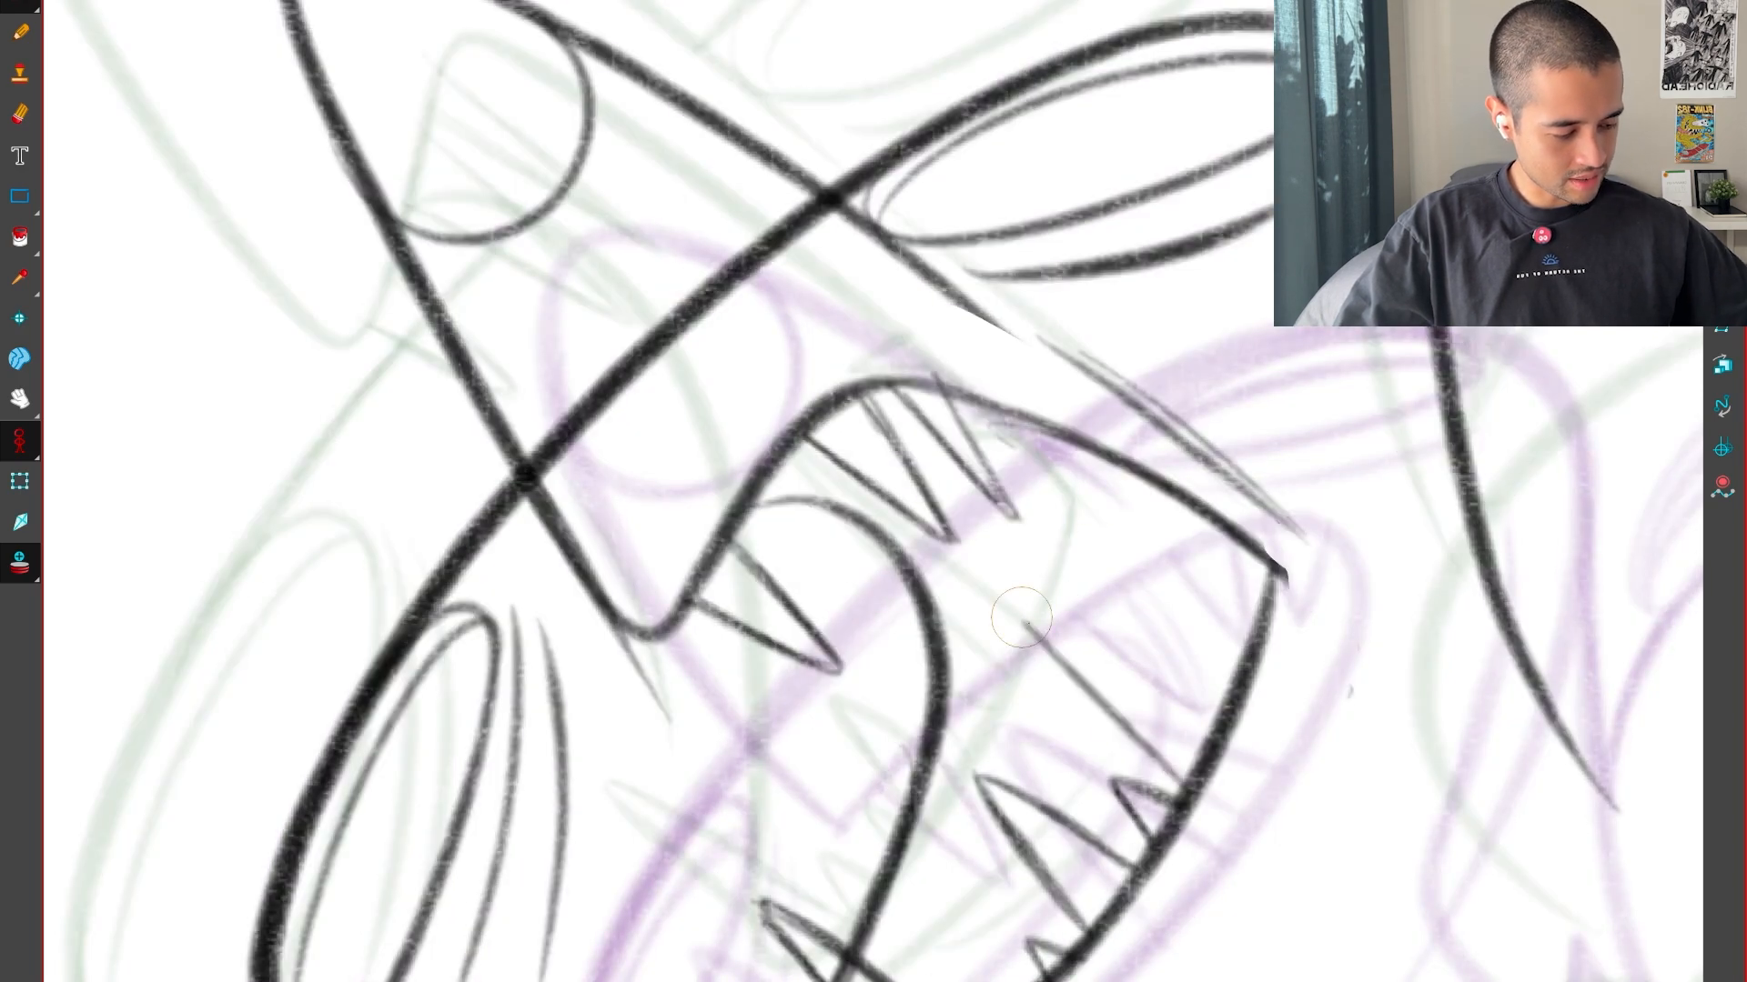
drag(1022, 617, 1188, 790)
key(comma)
Draw two tiny teeth on the upper jaw near the mouth corner, following the neighbouring drawings
key(period)
key(period)
key(comma)
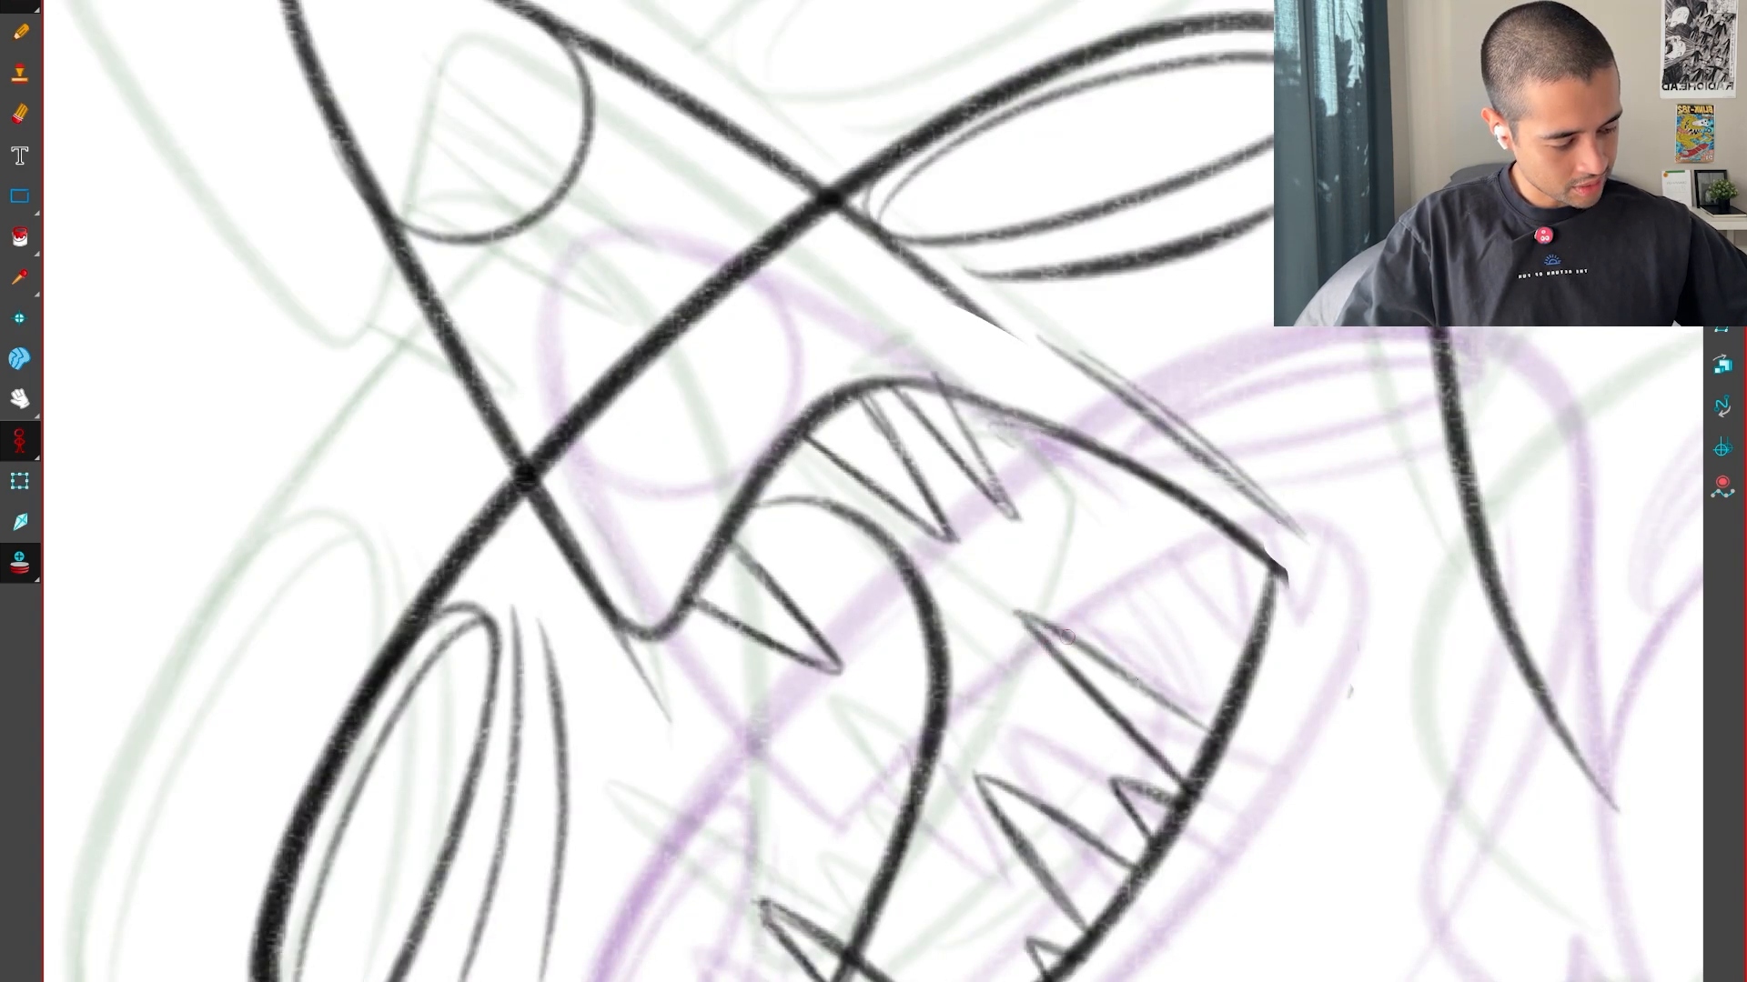
drag(1067, 636, 1212, 732)
key(period)
key(comma)
key(comma)
key(period)
key(period)
key(comma)
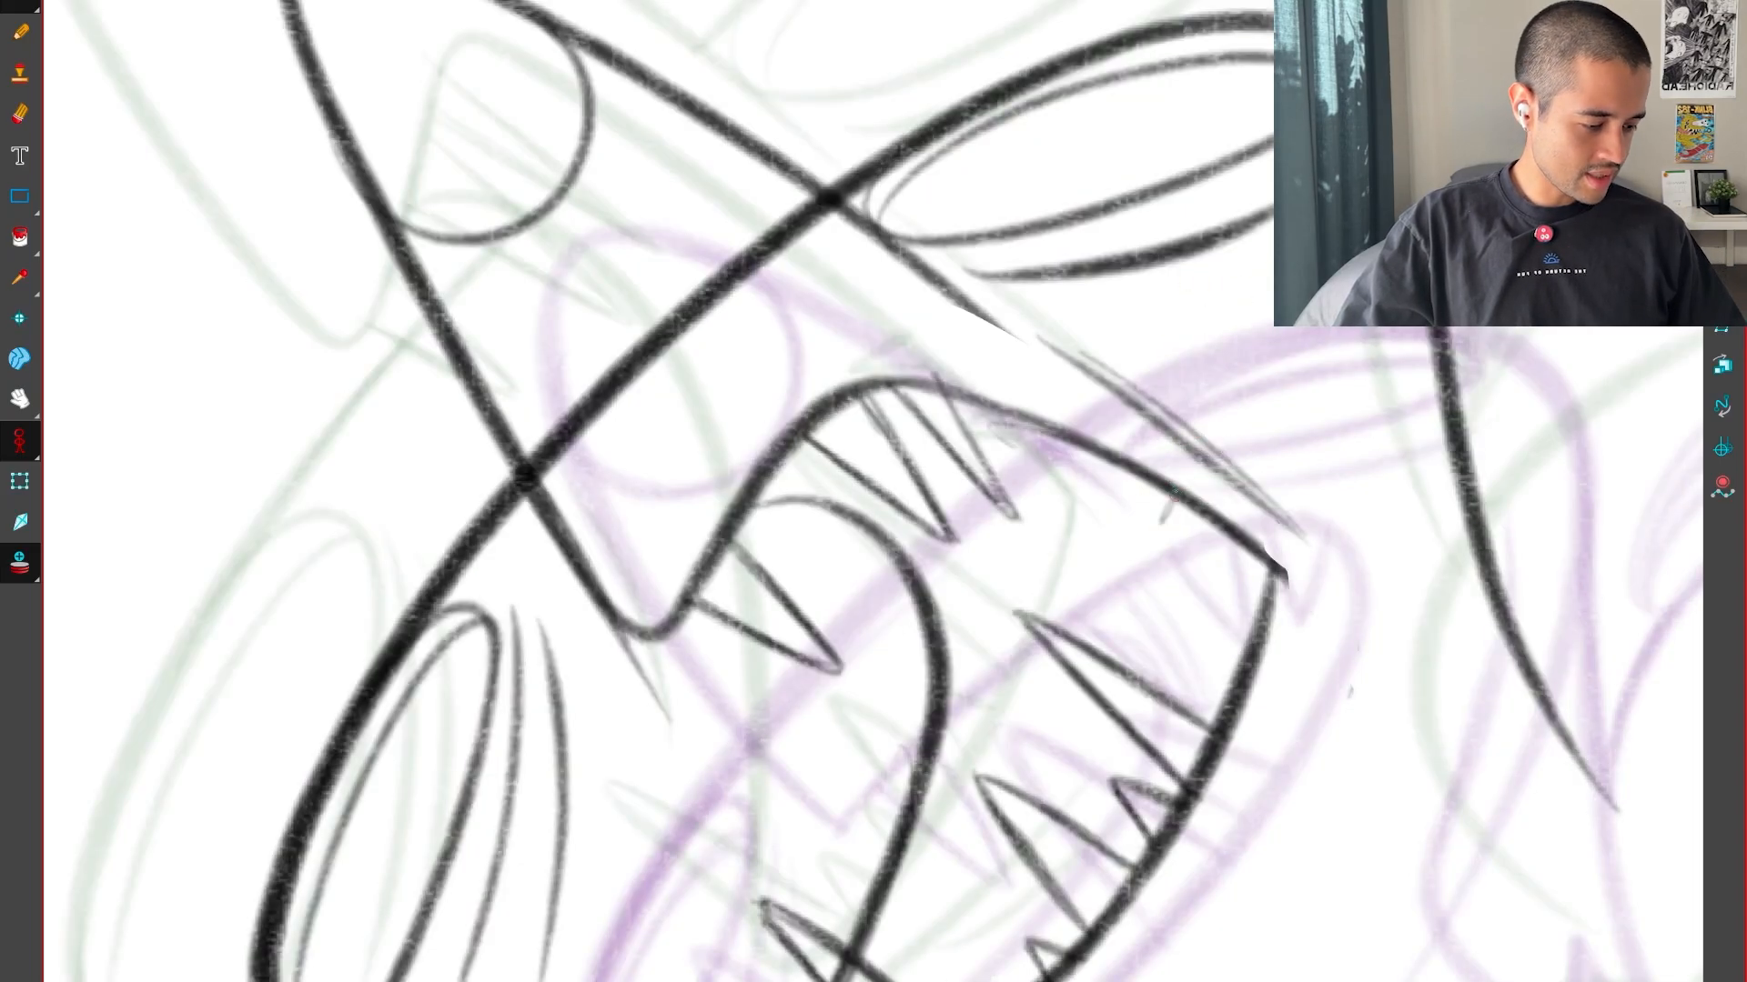
drag(1158, 528, 1205, 520)
key(period)
Examine the whole left head against the previous and next drawings to judge its motion
key(comma)
key(comma)
key(period)
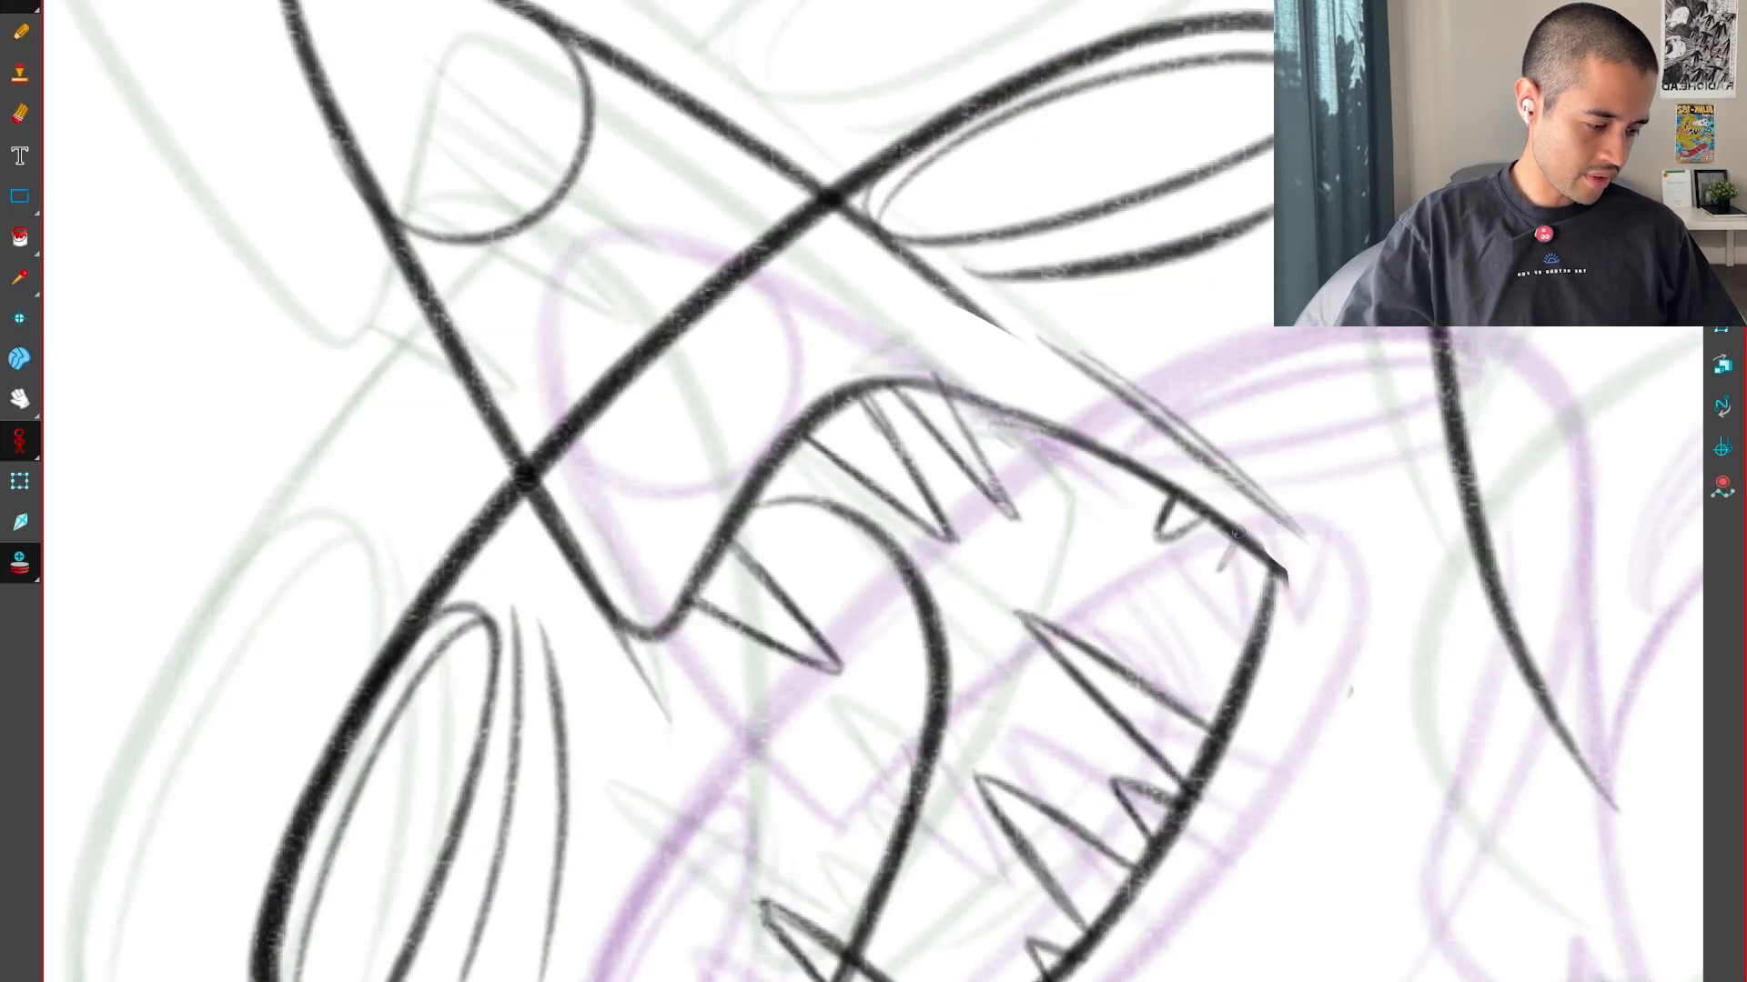
key(period)
key(1)
key(1)
key(1)
key(1)
key(comma)
key(comma)
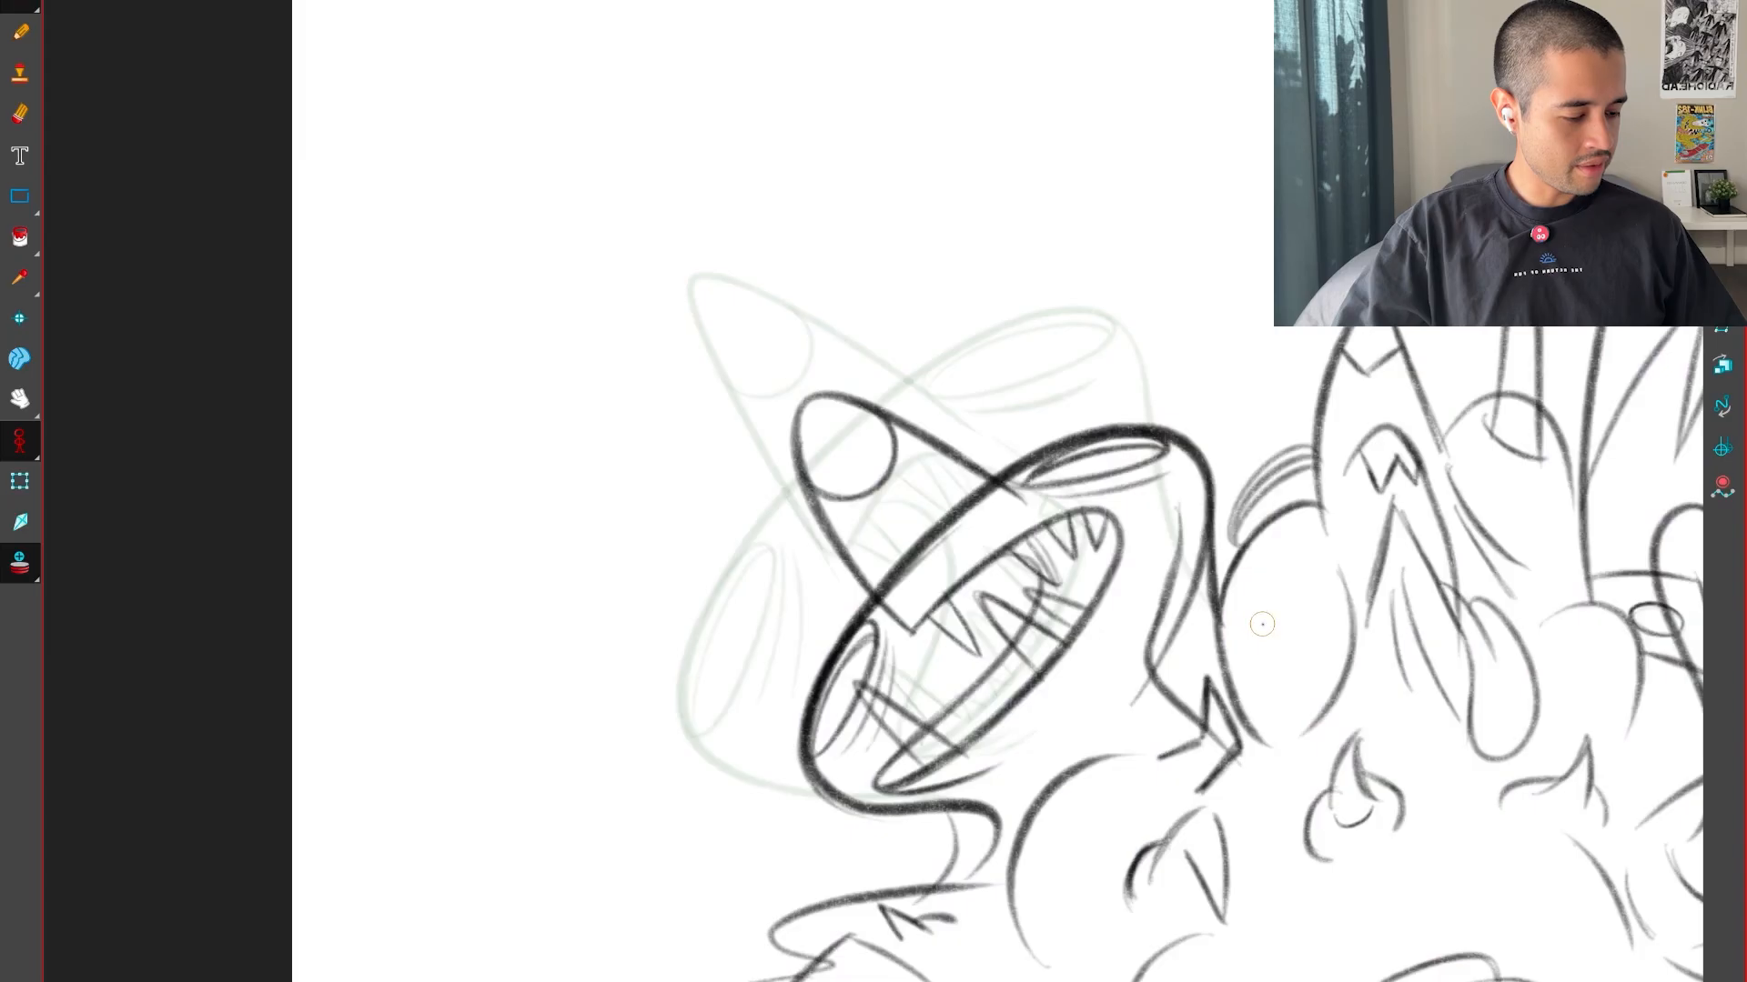
key(period)
key(period)
key(period)
Draw the large curved shoulder outline below the left head's mouth, midway between the neighbouring drawings
key(comma)
drag(1247, 645, 1375, 446)
key(2)
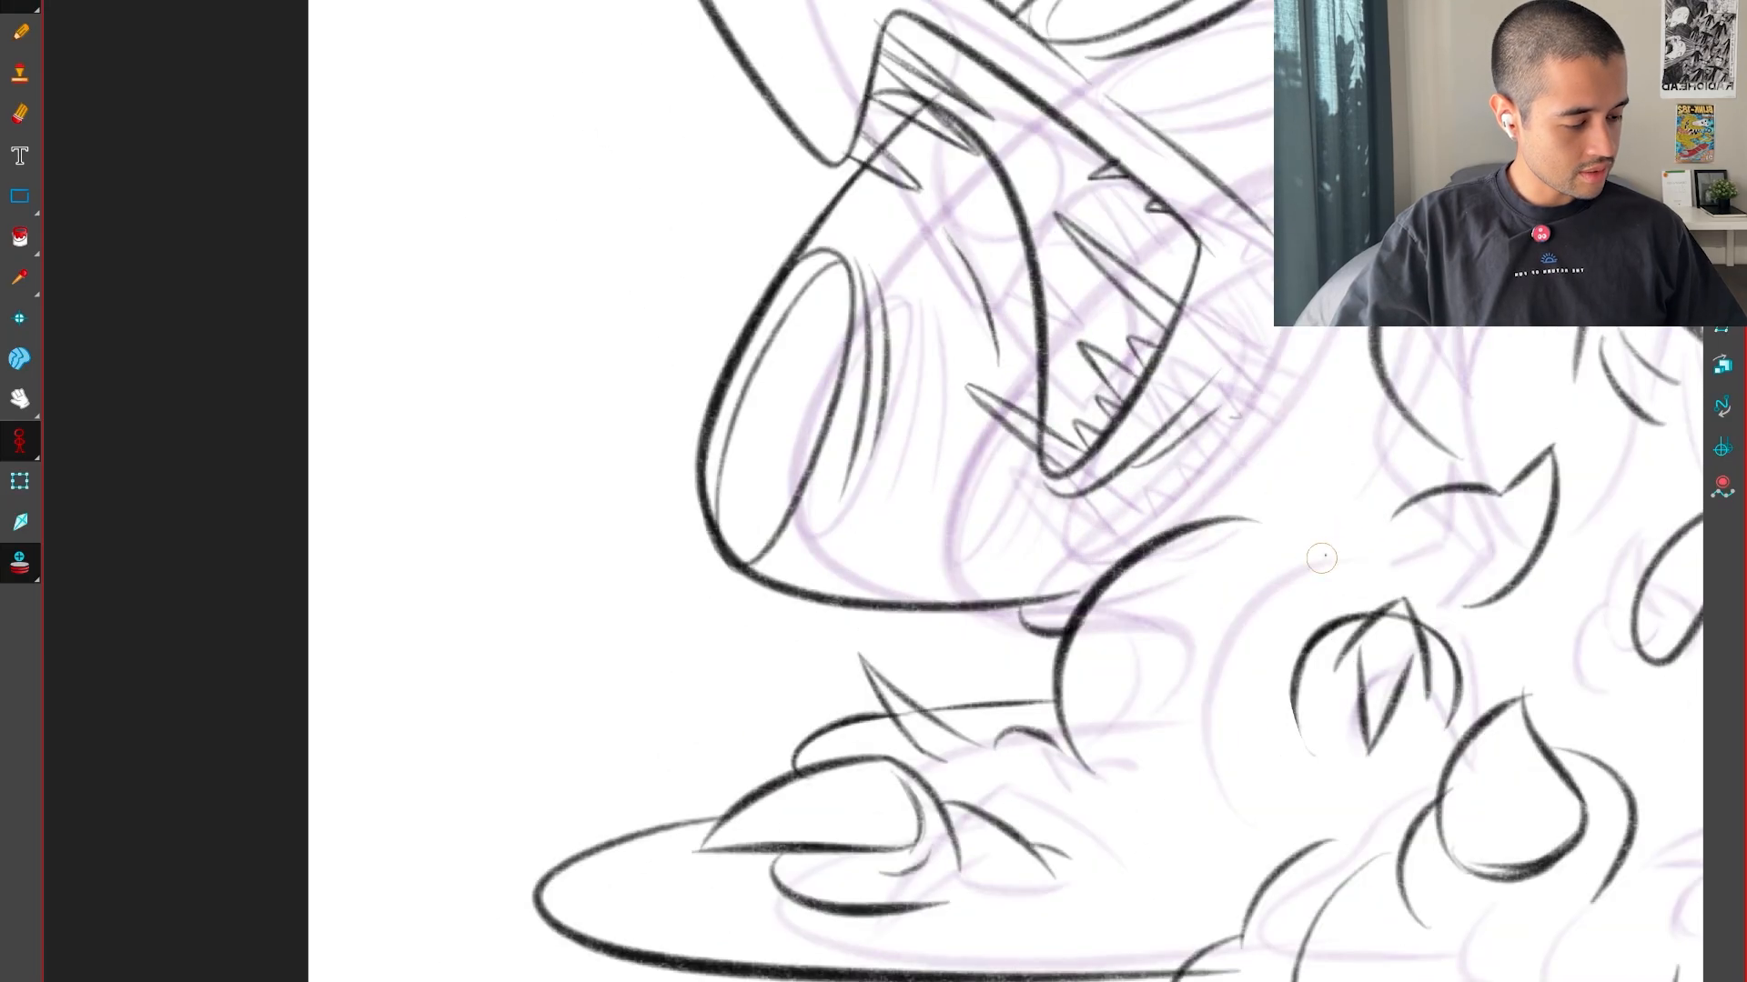
key(comma)
key(period)
key(comma)
drag(1446, 768, 1251, 728)
key(2)
key(2)
key(2)
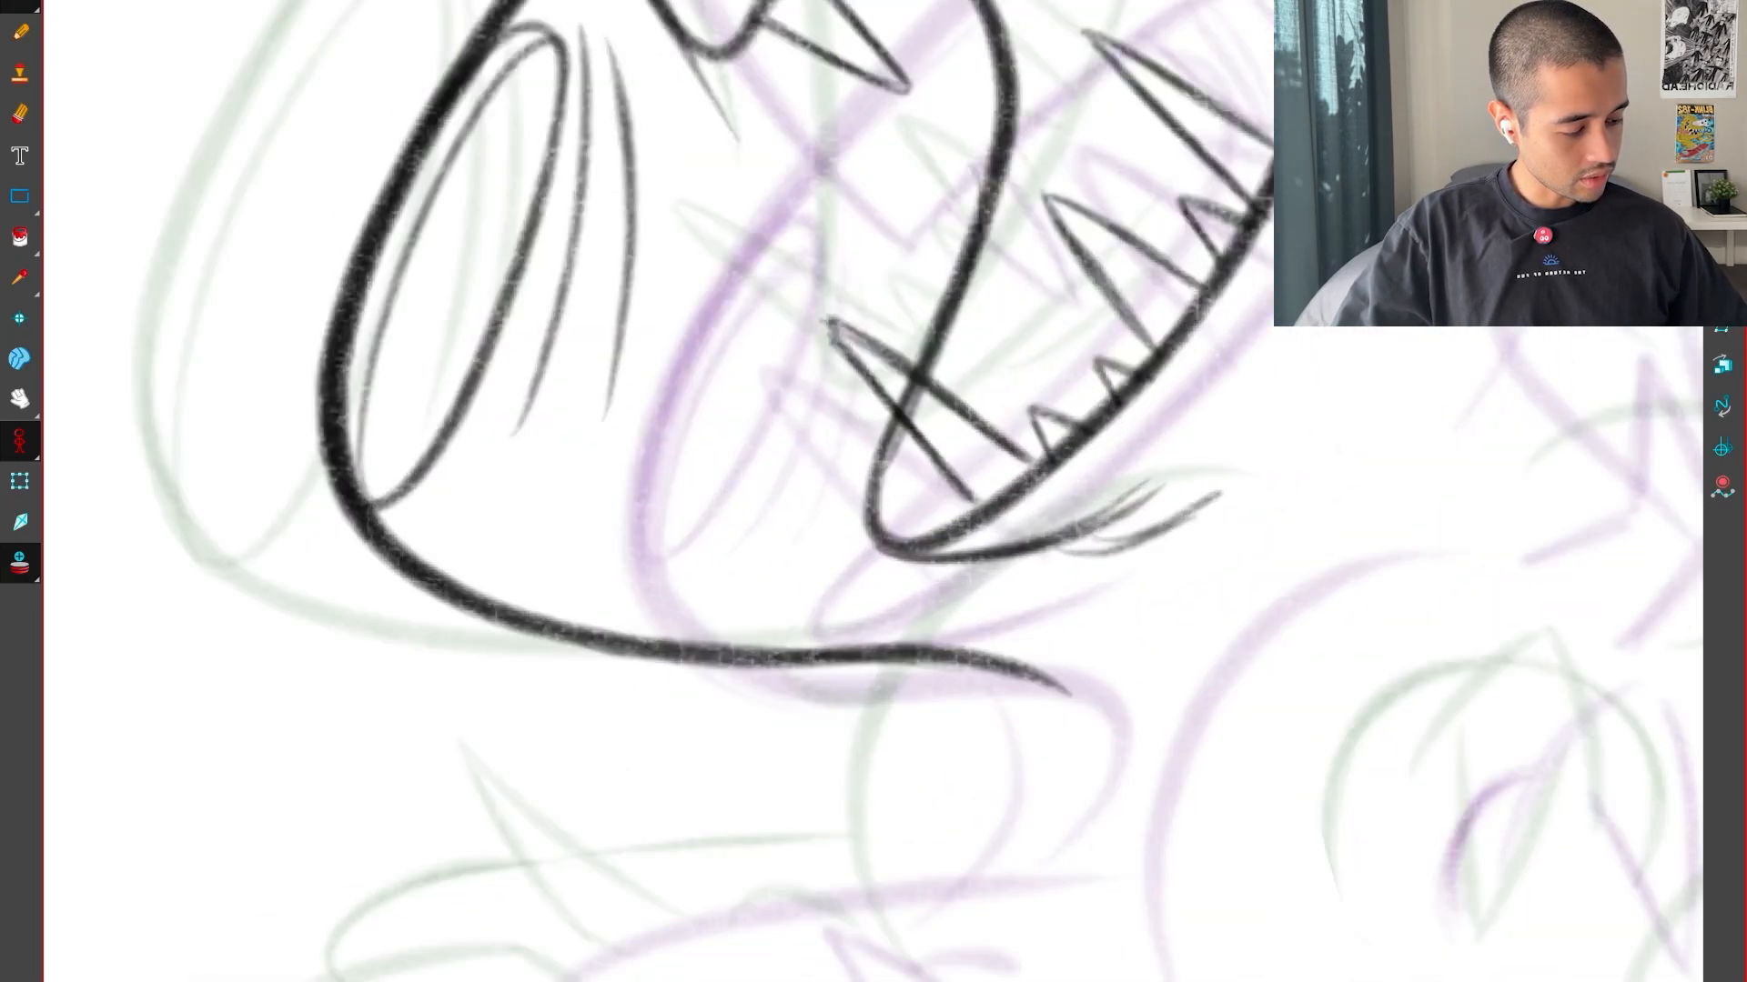
key(comma)
key(period)
key(period)
Cut away the head's lower outline where it overlaps the shoulder and redraw its end as a small downward hook
key(comma)
key(comma)
key(period)
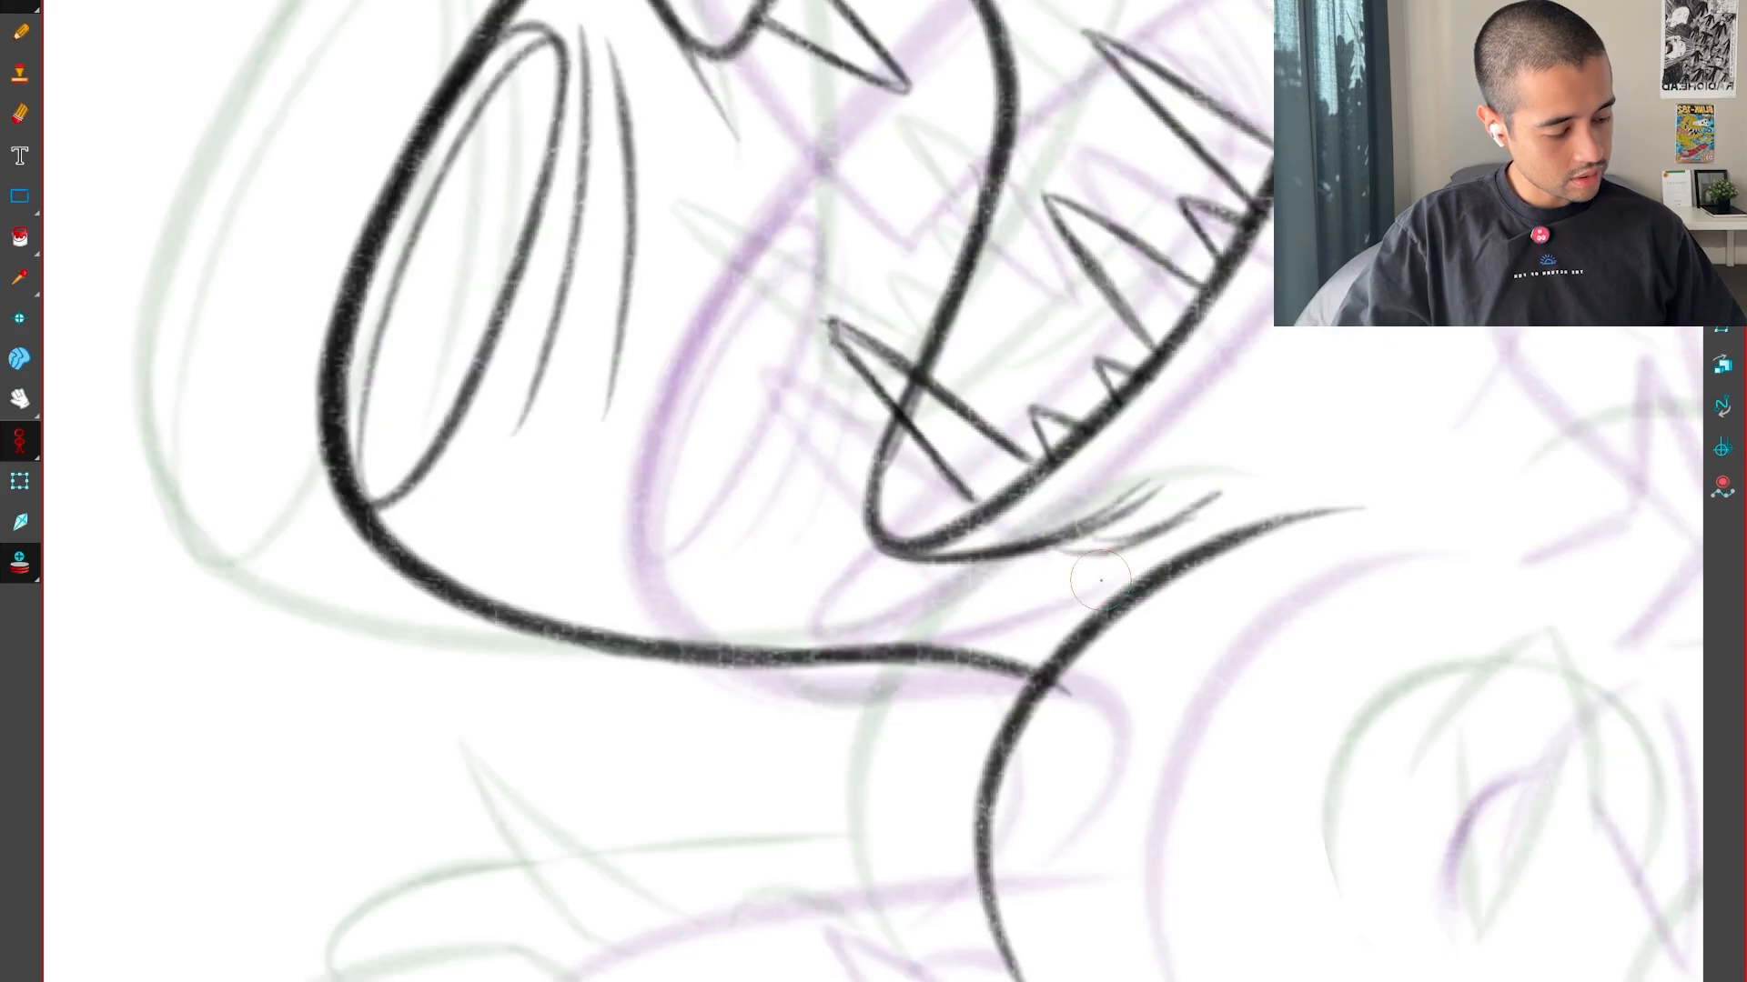
key(comma)
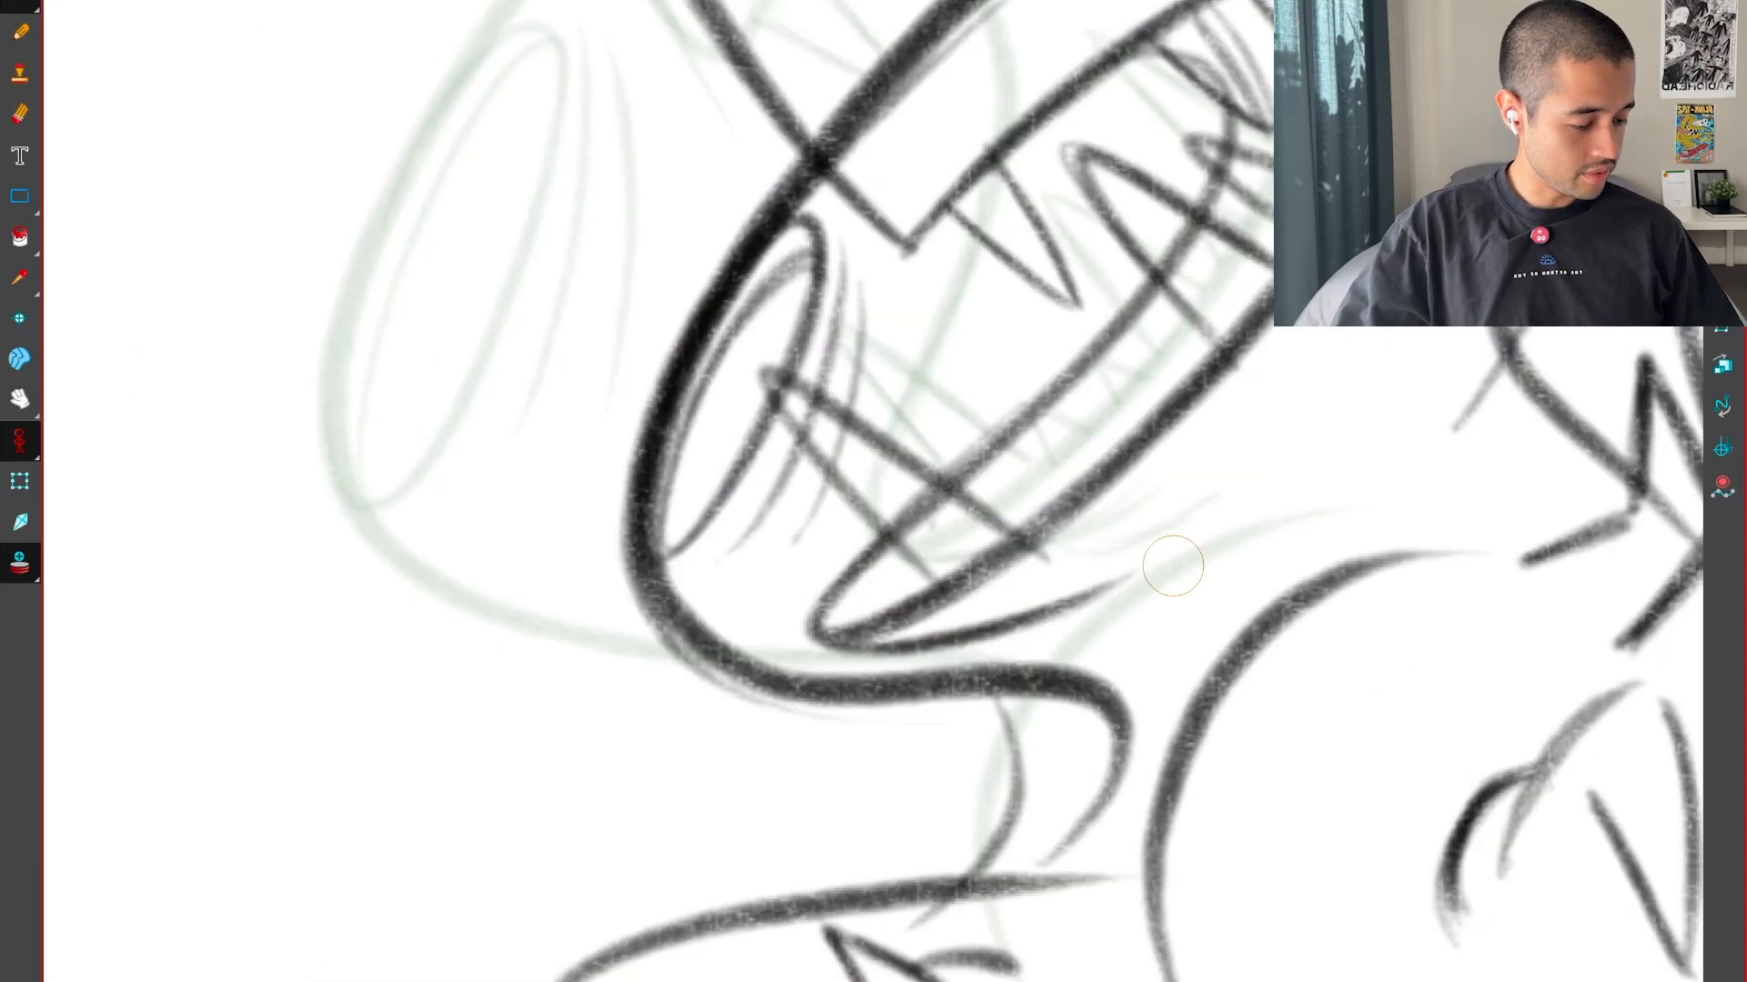
key(period)
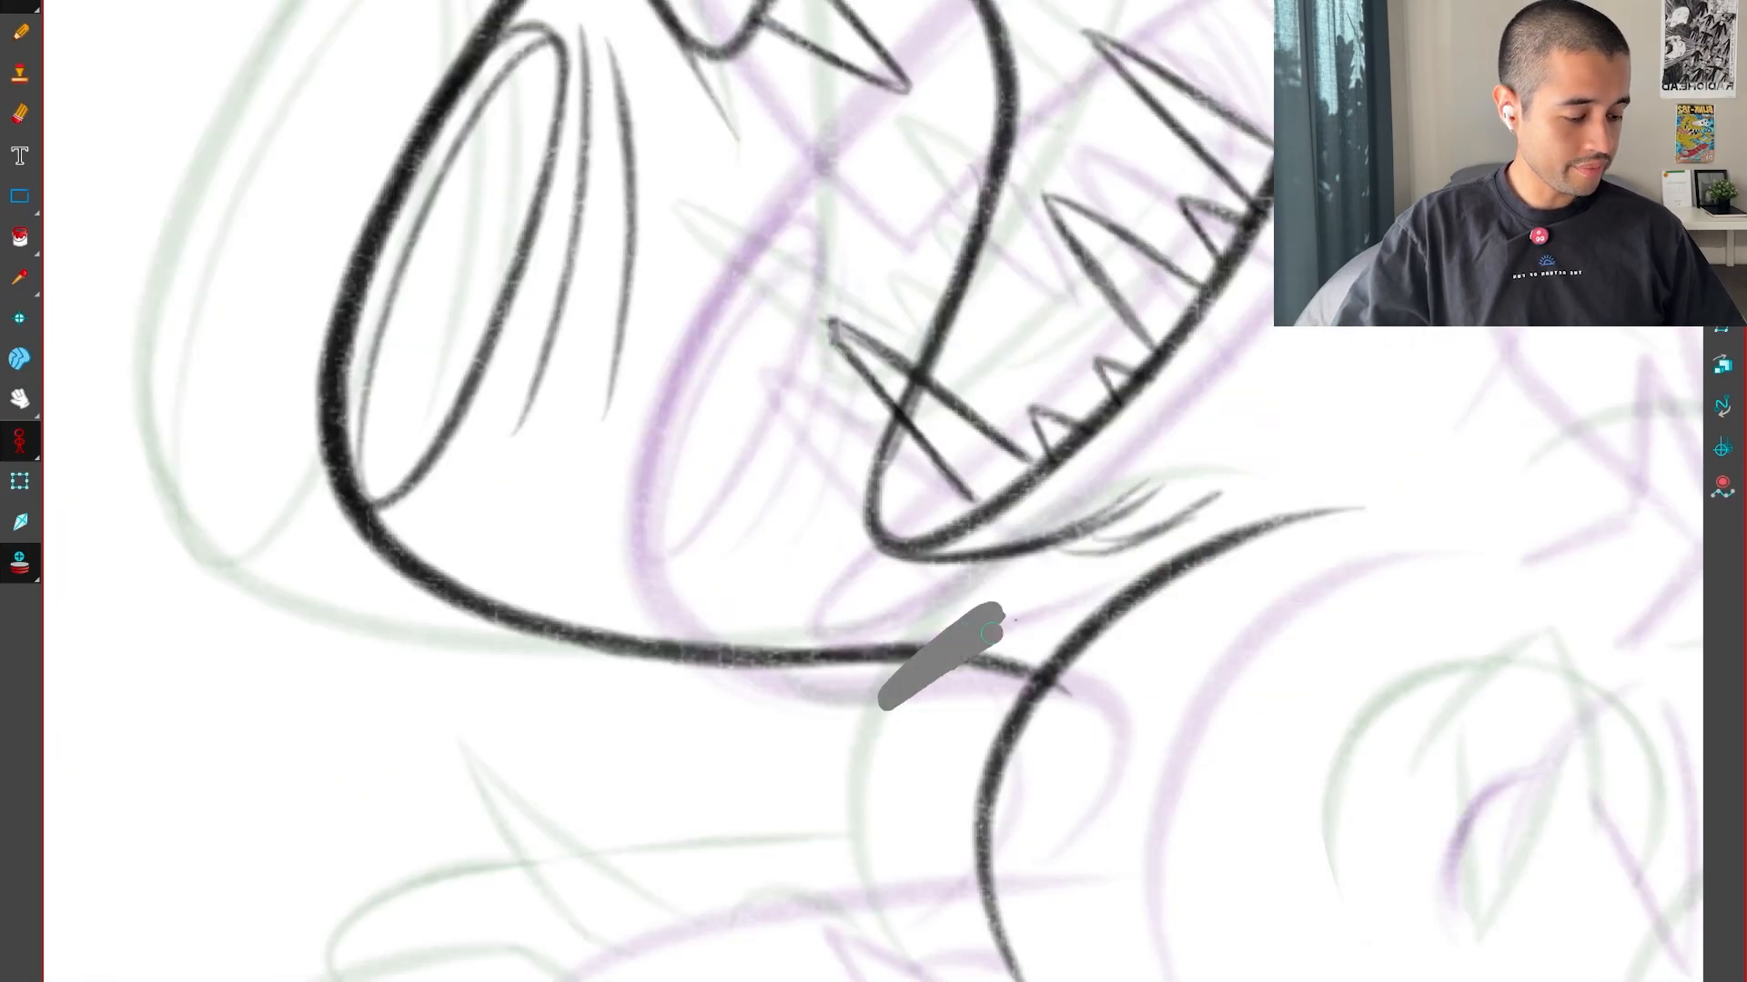
drag(992, 686, 1024, 671)
mouse_move(987, 819)
mouse_down()
mouse_move(1129, 742)
mouse_move(1206, 627)
mouse_up()
key(2)
key(2)
drag(1260, 726, 1234, 592)
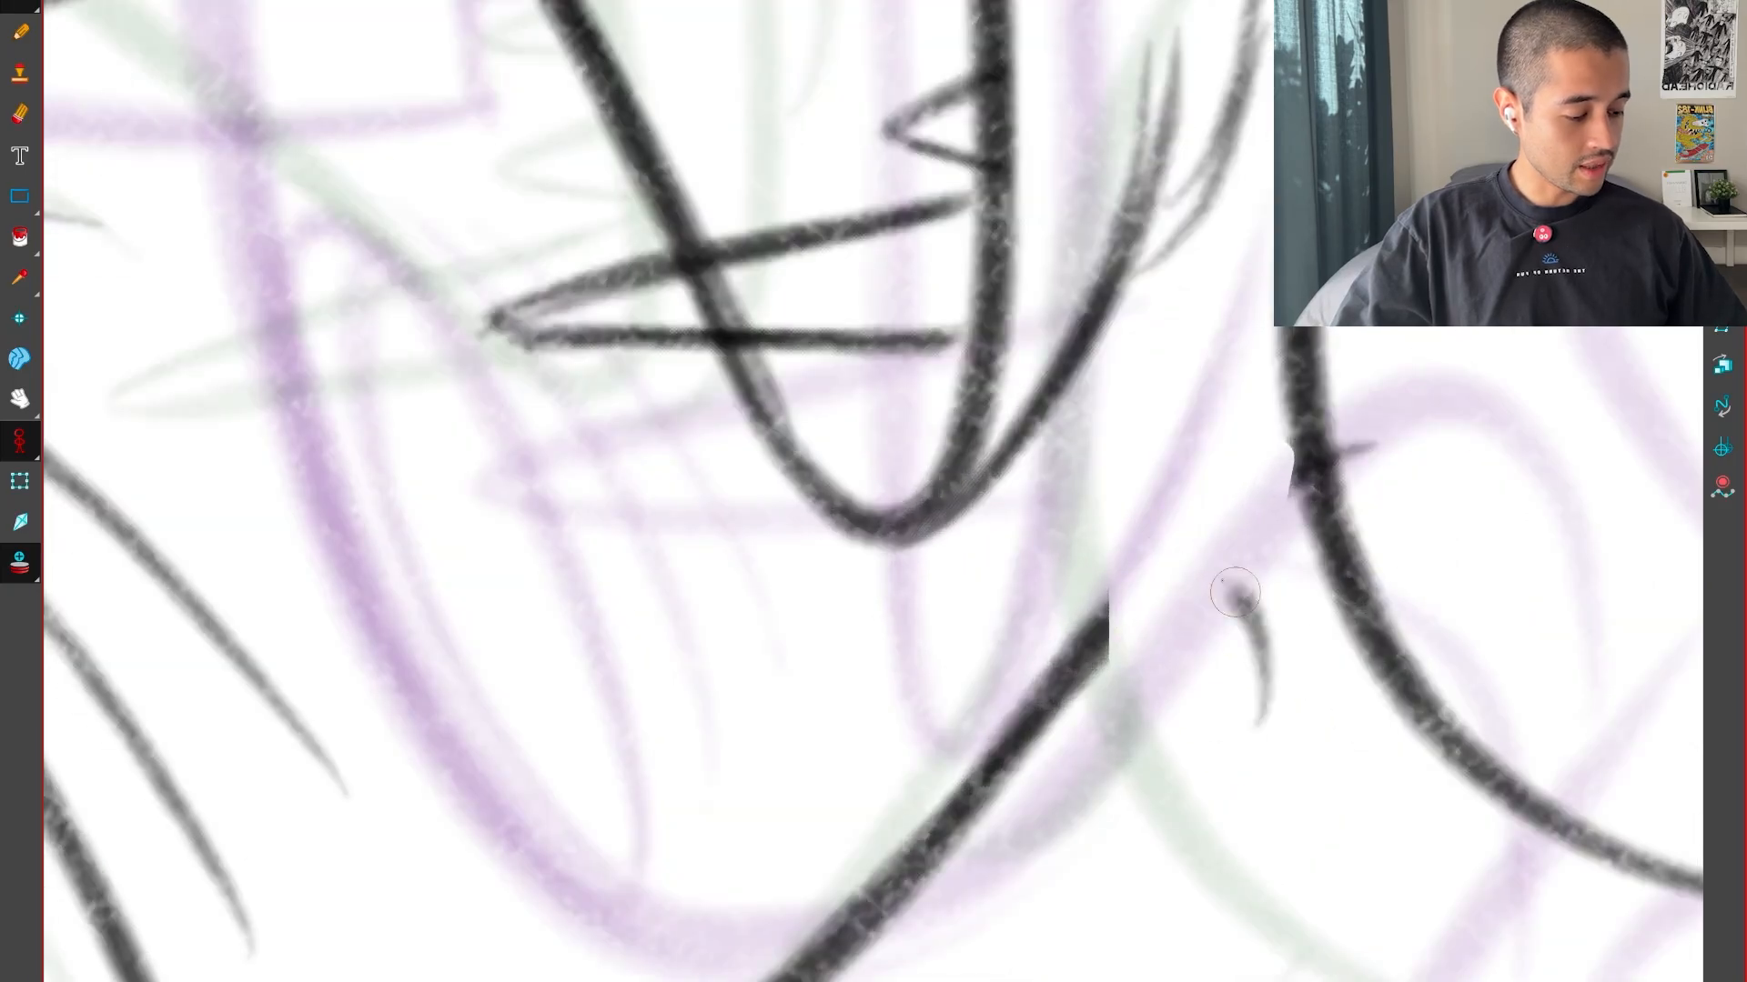
drag(1278, 646, 1357, 718)
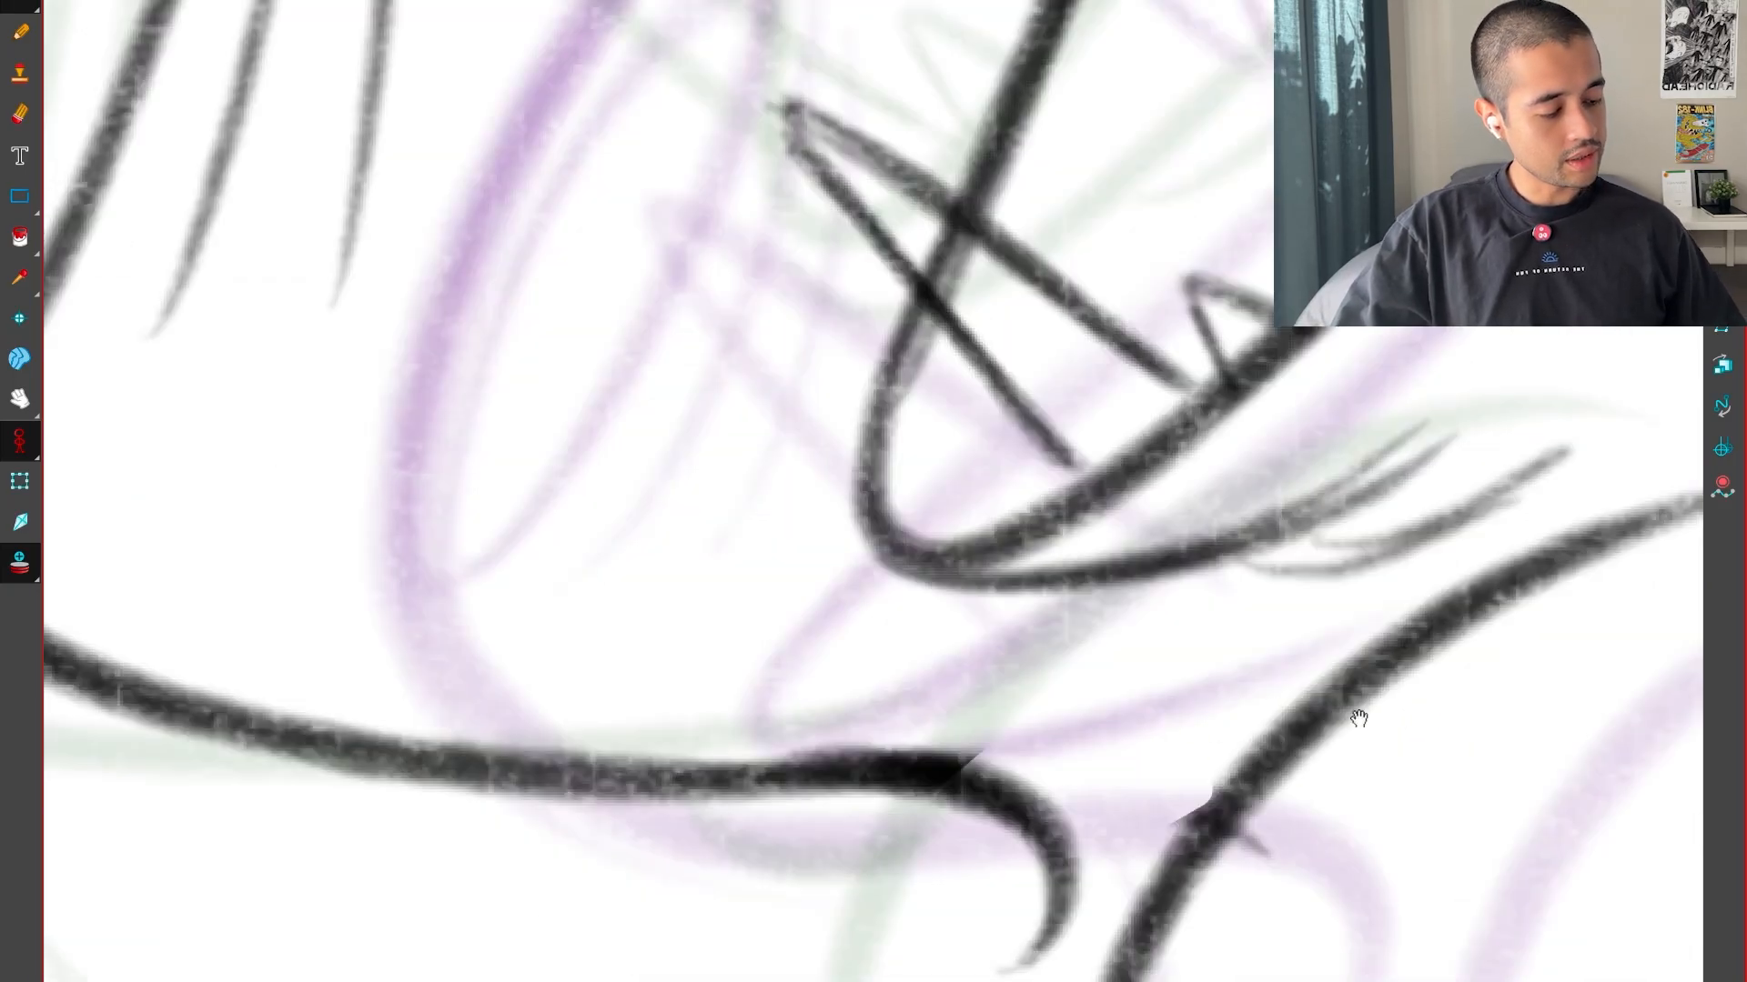
key(1)
key(1)
key(comma)
key(period)
Draw the short curved line running down from the hook under the head, following the neighbouring drawings
key(period)
key(comma)
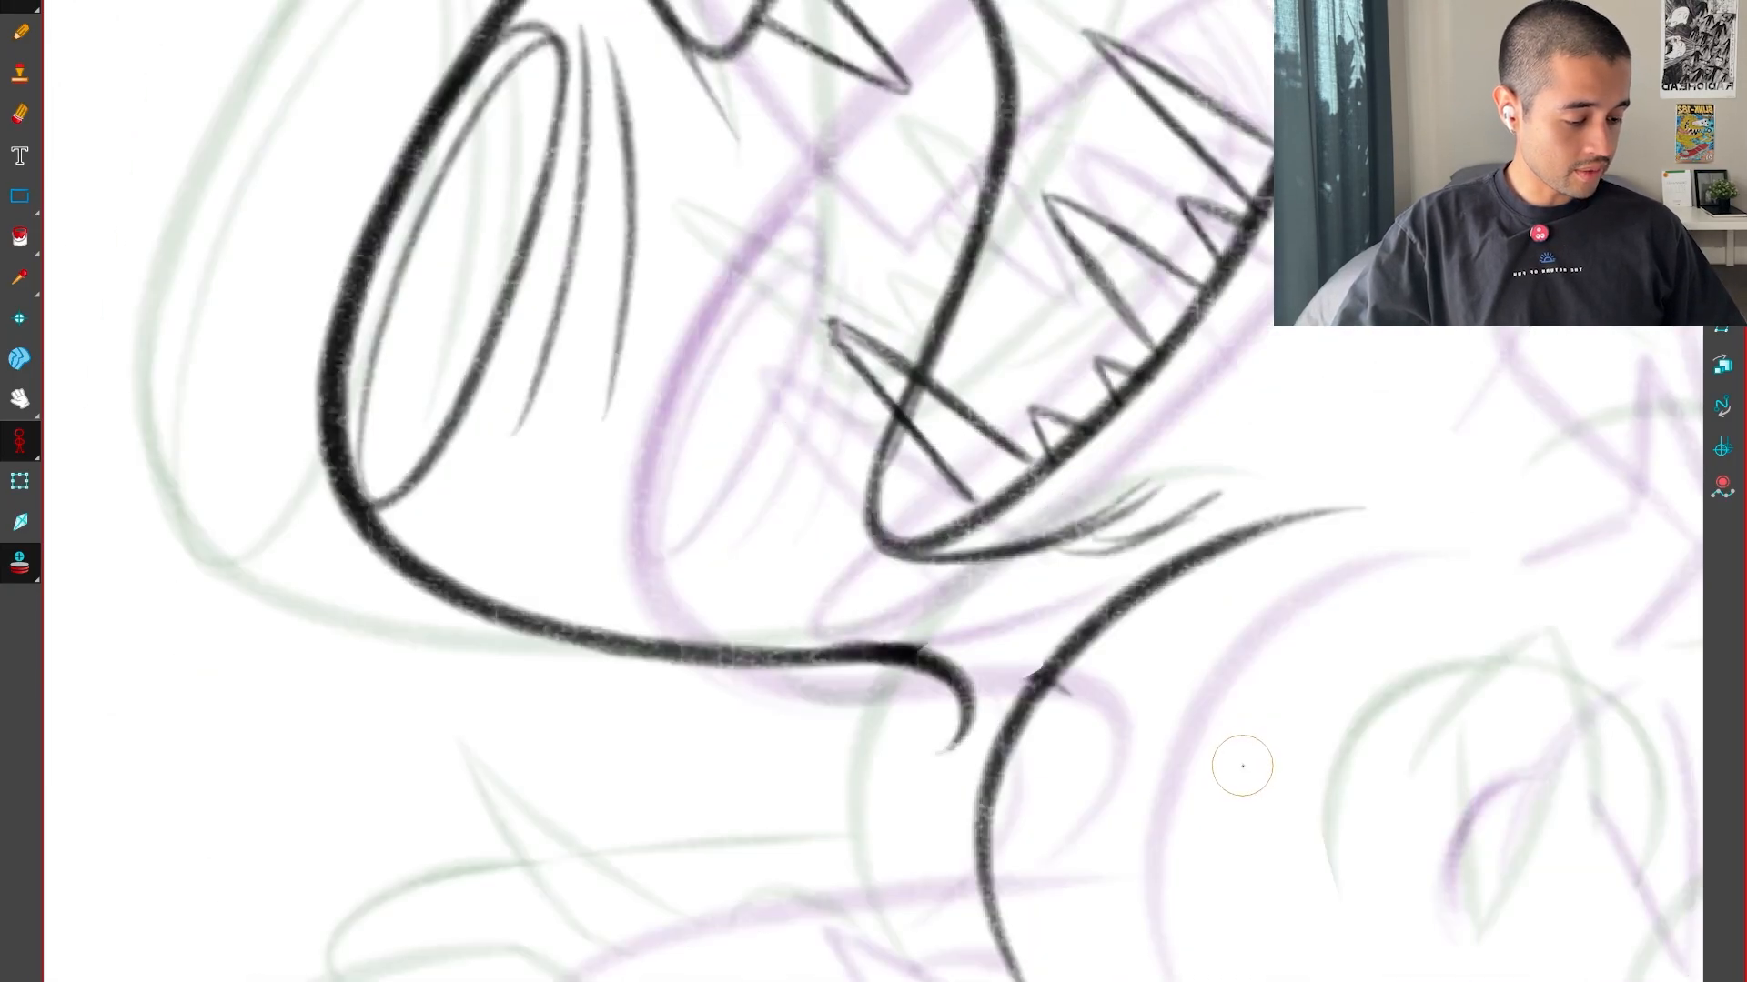
drag(1230, 803, 1335, 704)
key(period)
key(comma)
key(period)
key(comma)
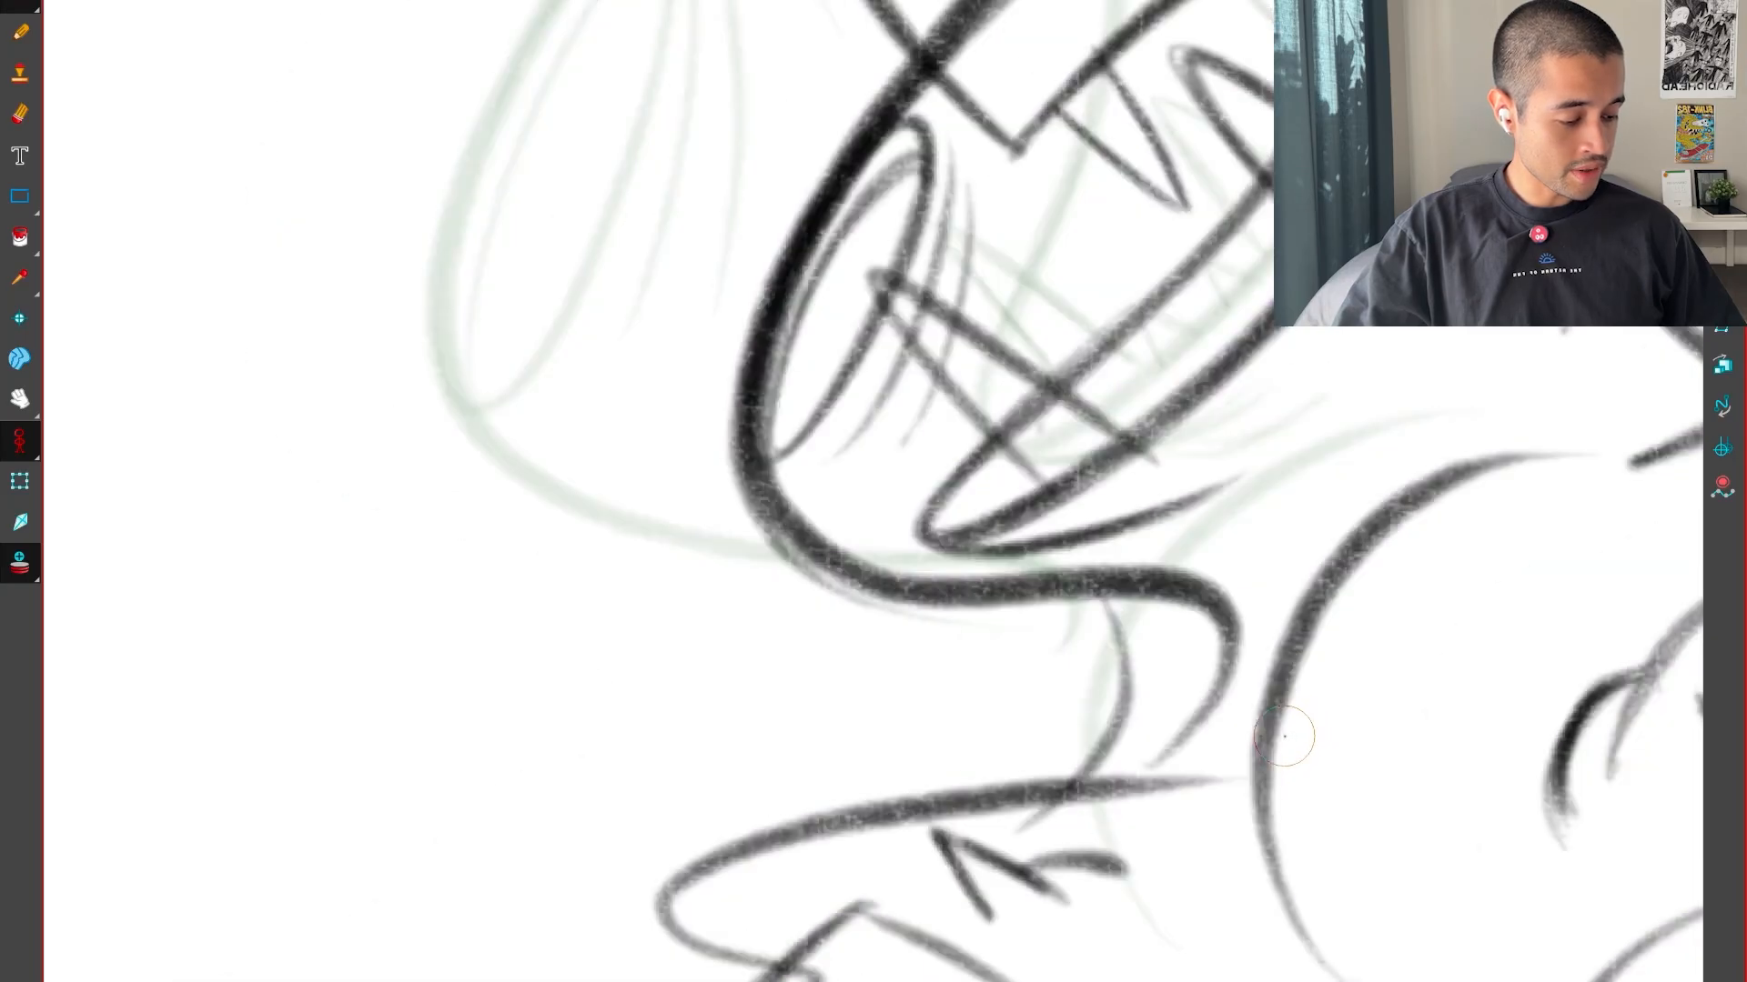
key(period)
key(comma)
key(period)
key(period)
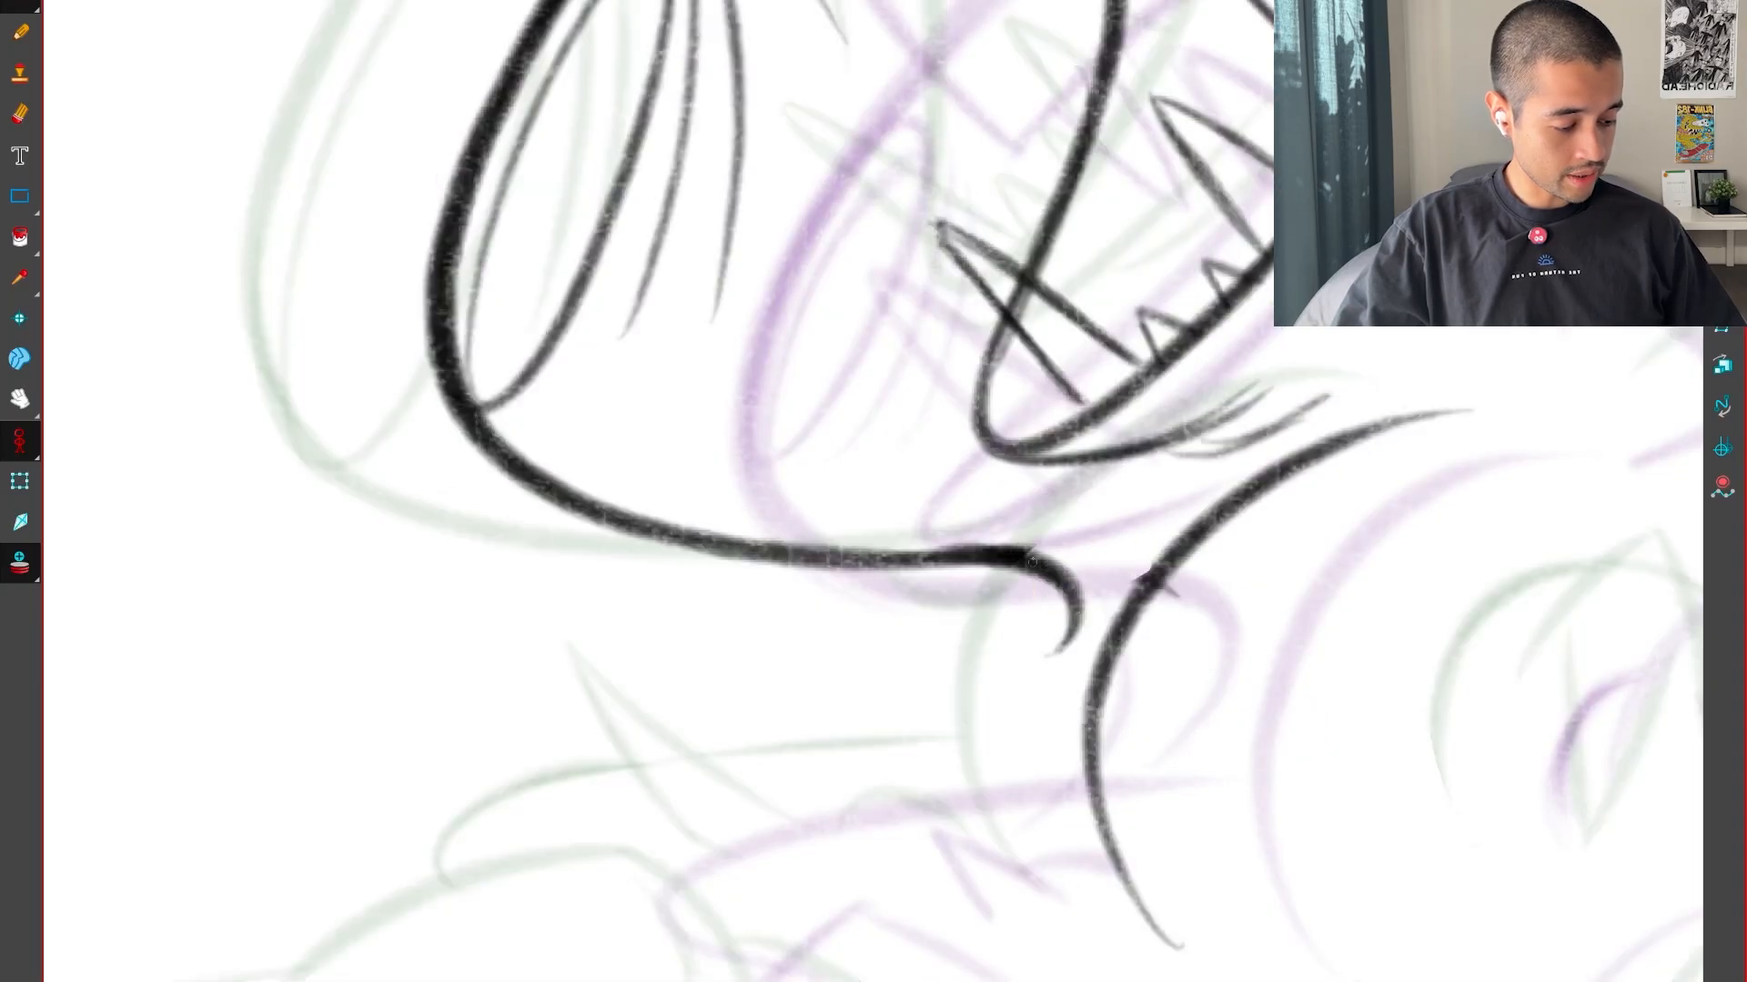
Draw the foot's upper contour as a long curve that rounds back at its front, between the neighbouring drawings
key(period)
key(comma)
key(comma)
key(1)
drag(1182, 840, 1273, 793)
key(period)
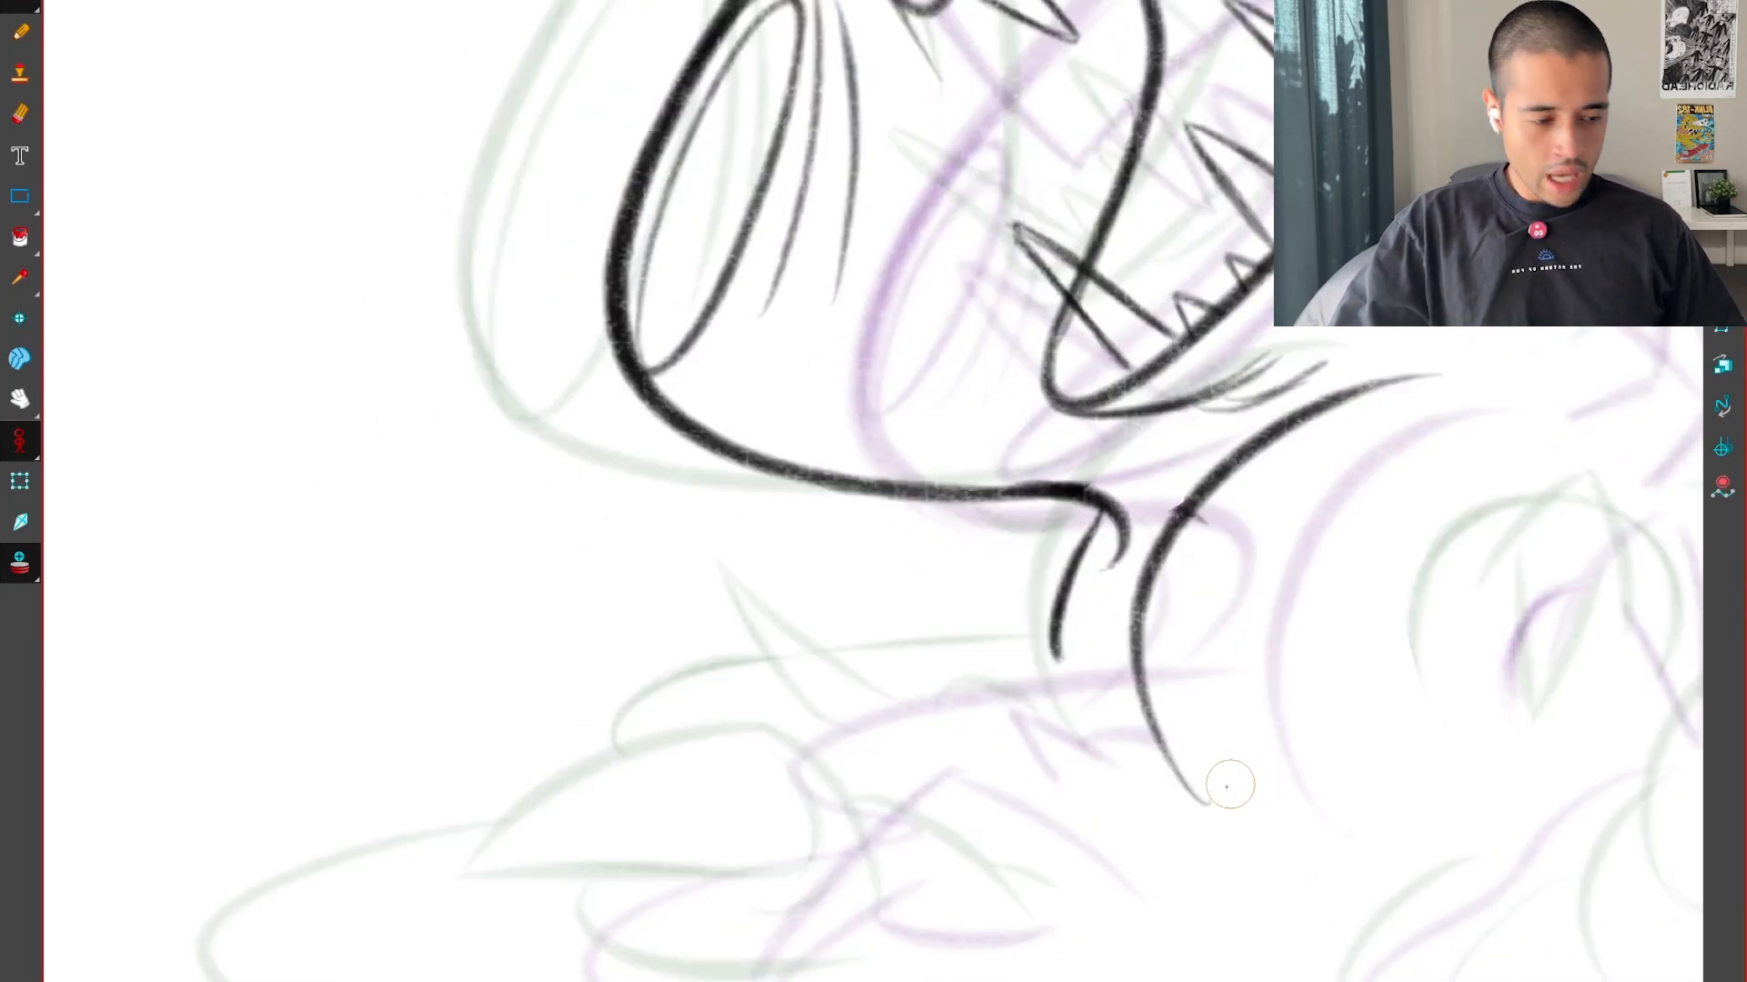
key(comma)
key(period)
key(period)
key(comma)
key(1)
mouse_move(1122, 889)
mouse_down()
mouse_move(1318, 779)
mouse_move(1349, 468)
mouse_up()
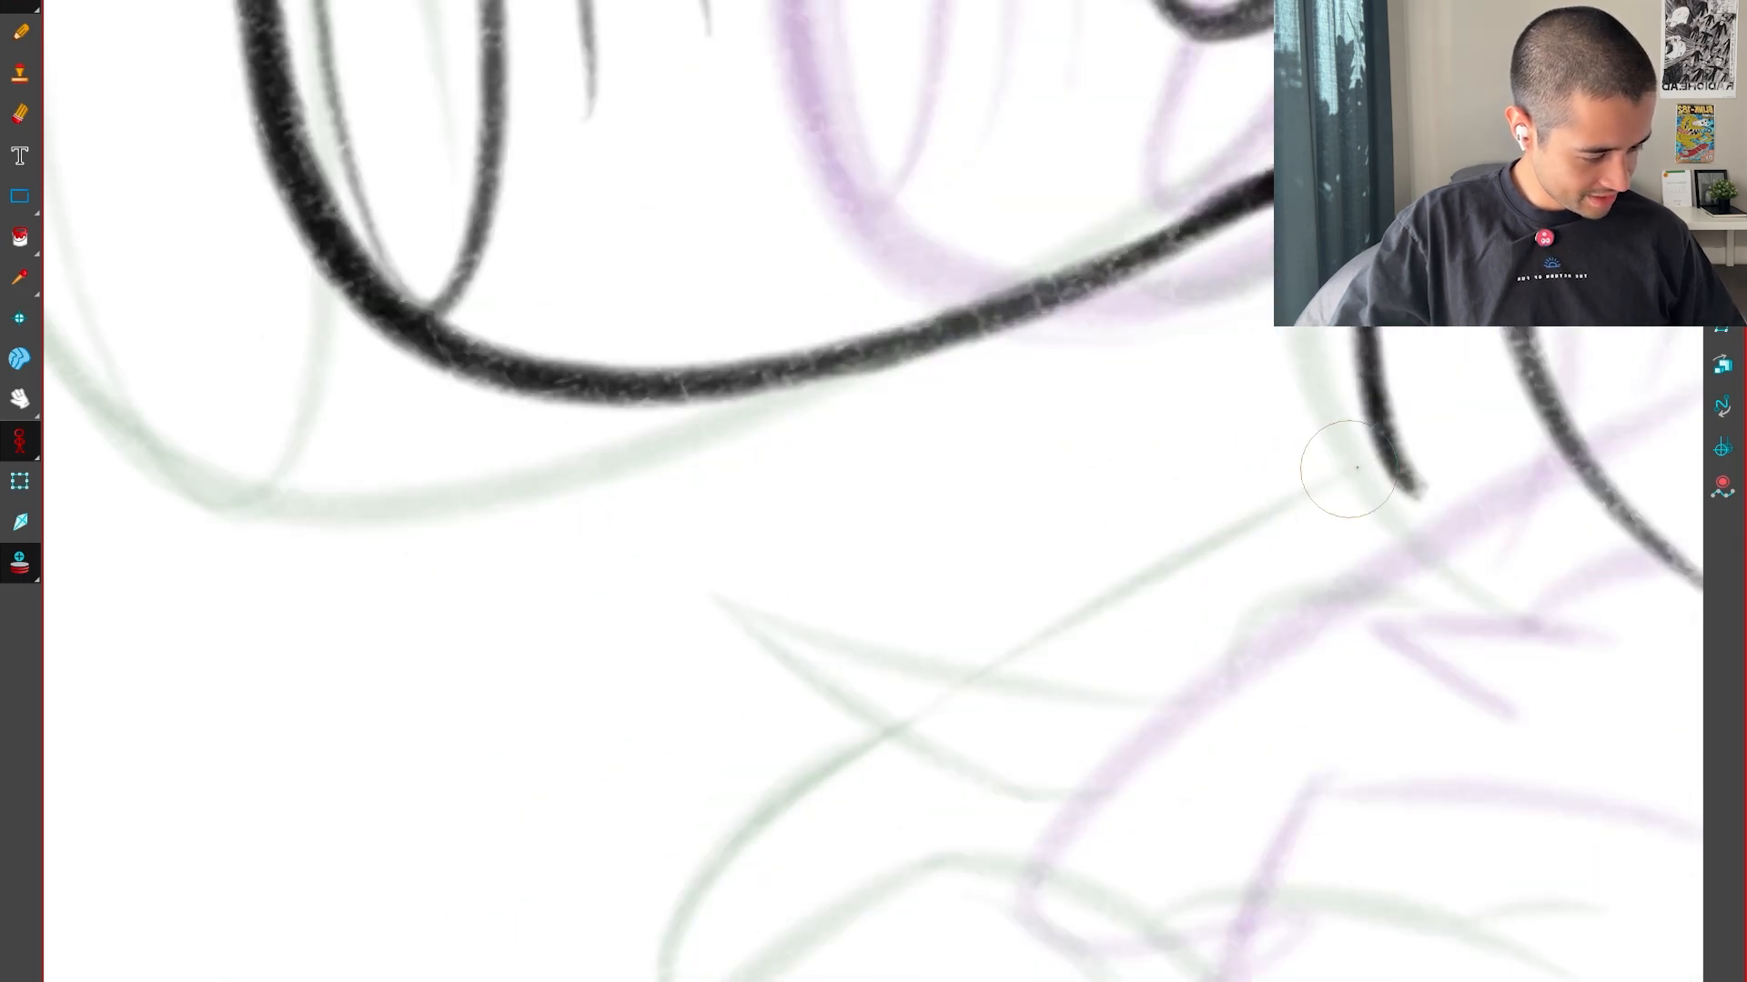
drag(865, 981, 1100, 961)
mouse_move(1351, 919)
mouse_down()
mouse_move(1413, 757)
mouse_move(1314, 754)
mouse_up()
key(comma)
key(period)
key(1)
key(comma)
key(period)
Draw the large front toe's outline from the upper contour around its rounded tip and back along the underside
key(period)
key(comma)
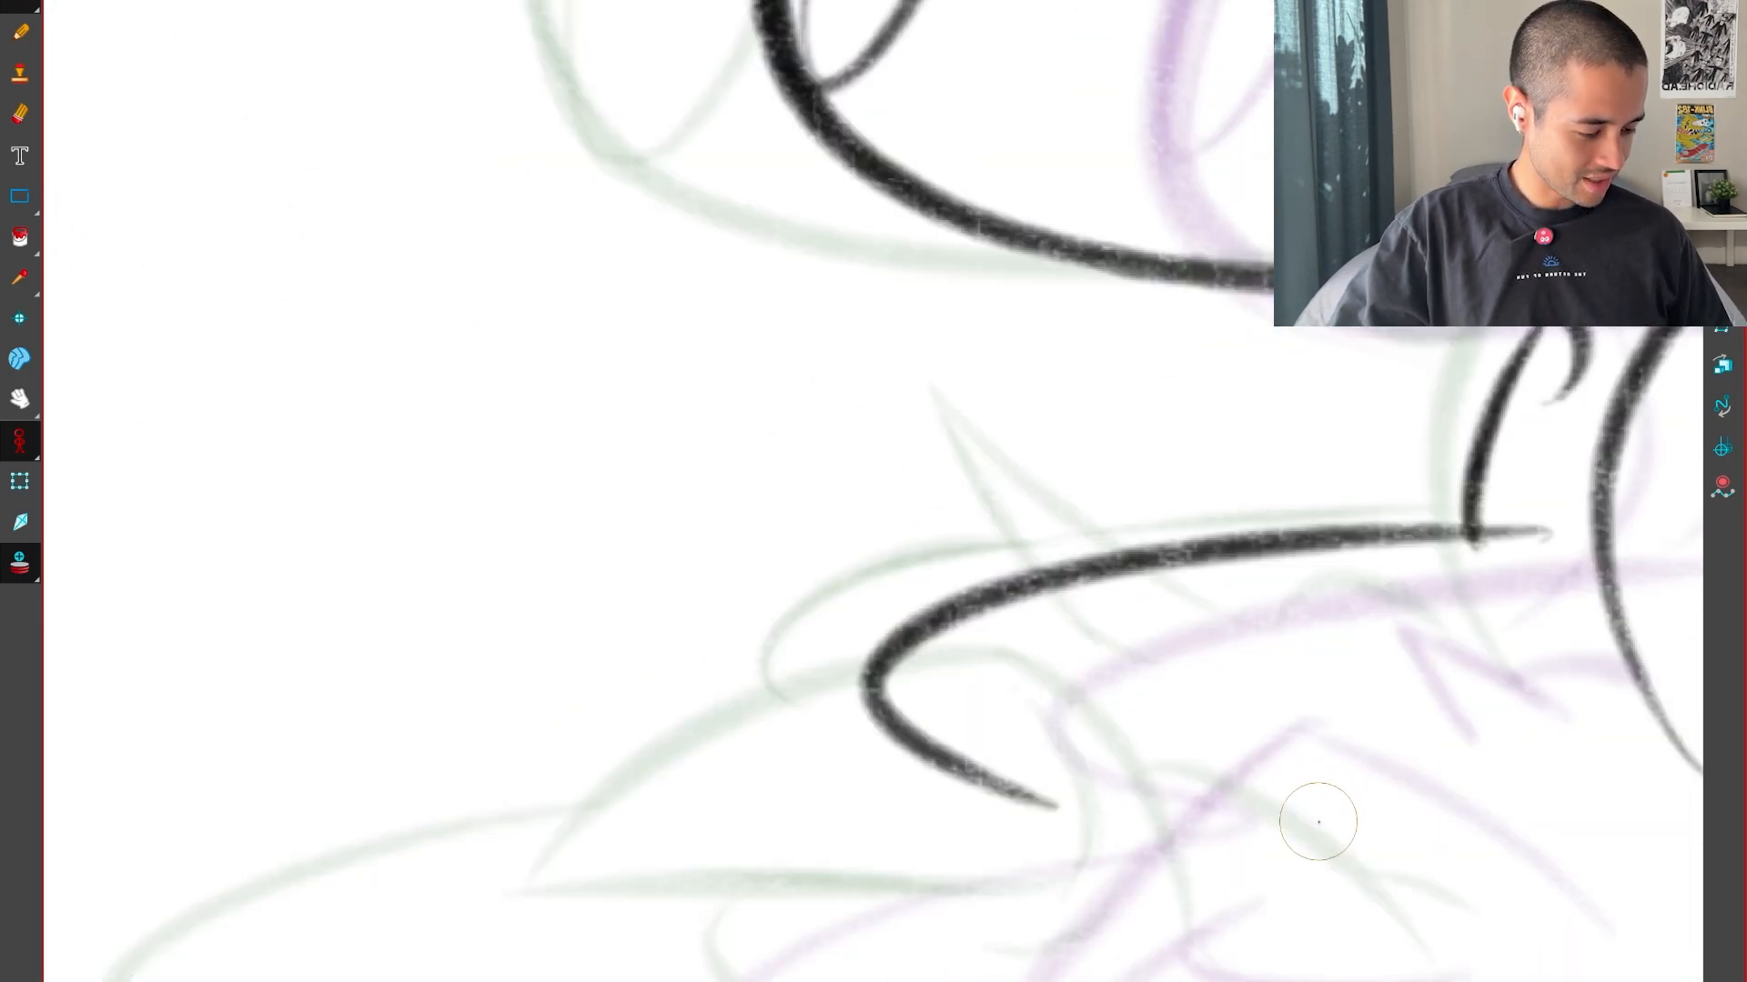
key(comma)
key(period)
key(1)
key(comma)
mouse_move(1246, 901)
mouse_down()
mouse_move(1337, 814)
mouse_move(1435, 760)
mouse_up()
key(period)
mouse_move(1436, 761)
mouse_down()
mouse_move(1582, 541)
mouse_move(1530, 667)
mouse_up()
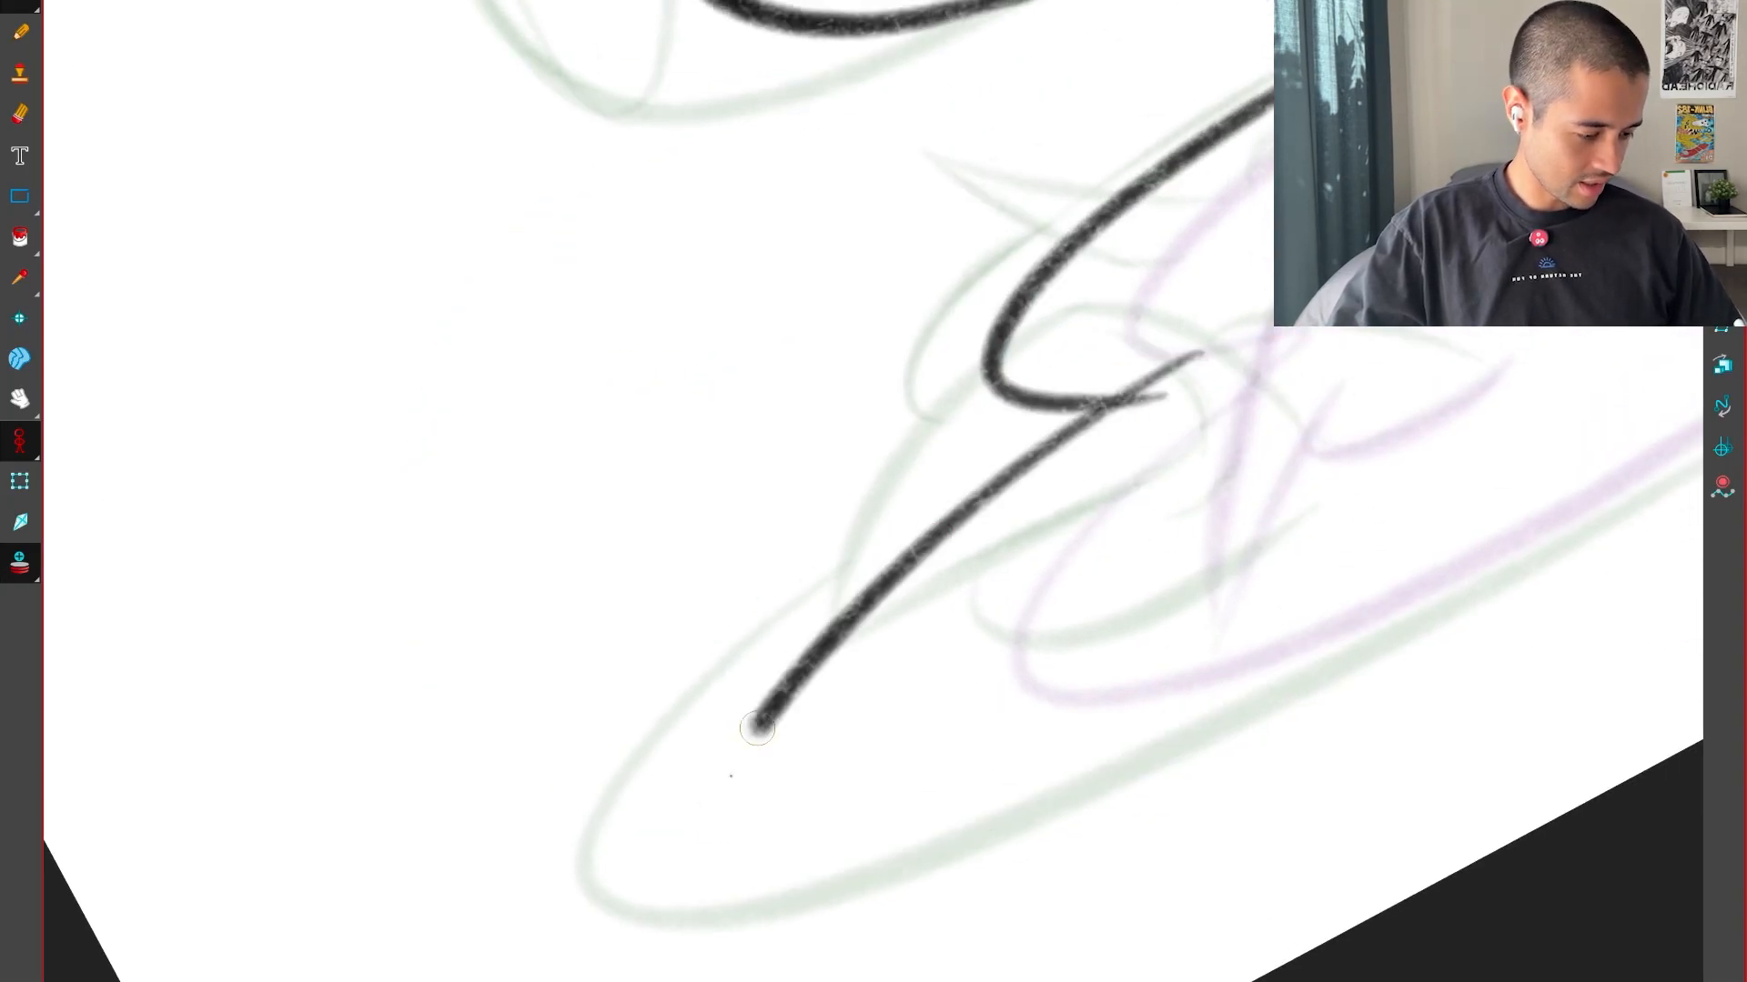
key(1)
key(1)
mouse_move(757, 729)
mouse_down()
mouse_move(1431, 579)
mouse_move(1231, 776)
mouse_up()
key(comma)
key(period)
key(period)
key(comma)
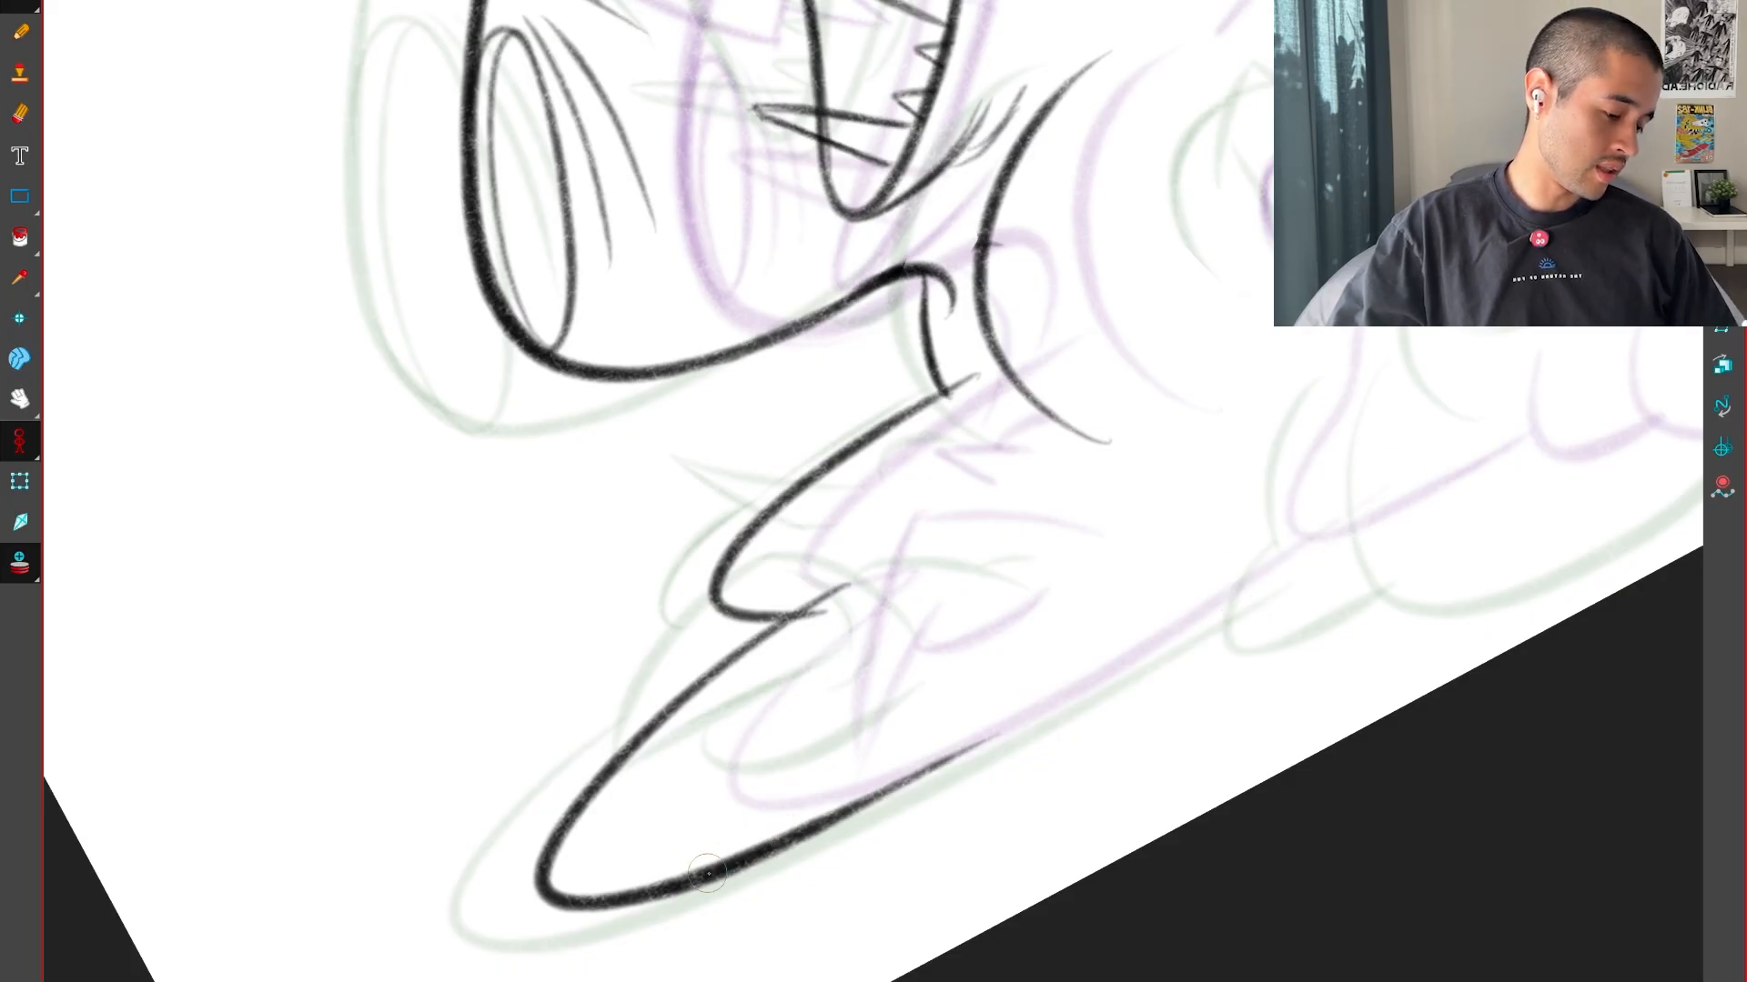
Extend and thicken the foot's bottom edge toward the body, using the neighbouring drawings as a guide
key(period)
key(comma)
key(comma)
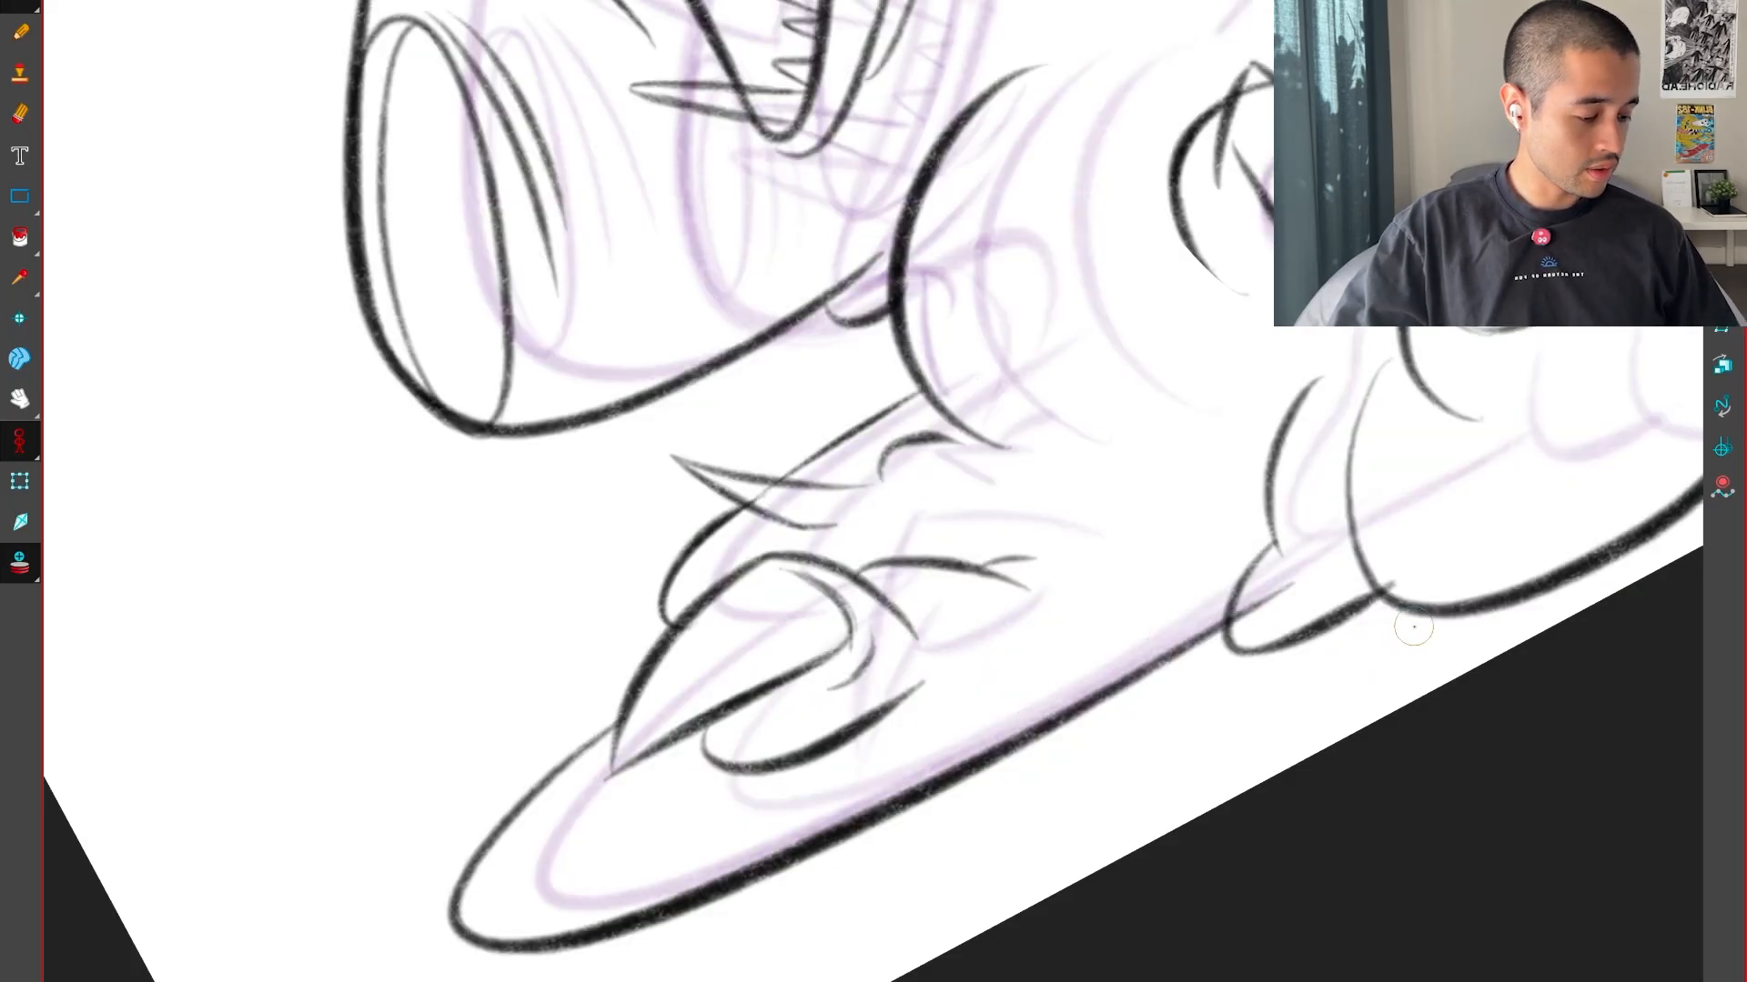
key(period)
key(period)
key(comma)
mouse_move(1079, 728)
mouse_down()
mouse_move(485, 430)
mouse_move(543, 303)
mouse_up()
key(2)
drag(928, 490, 1096, 772)
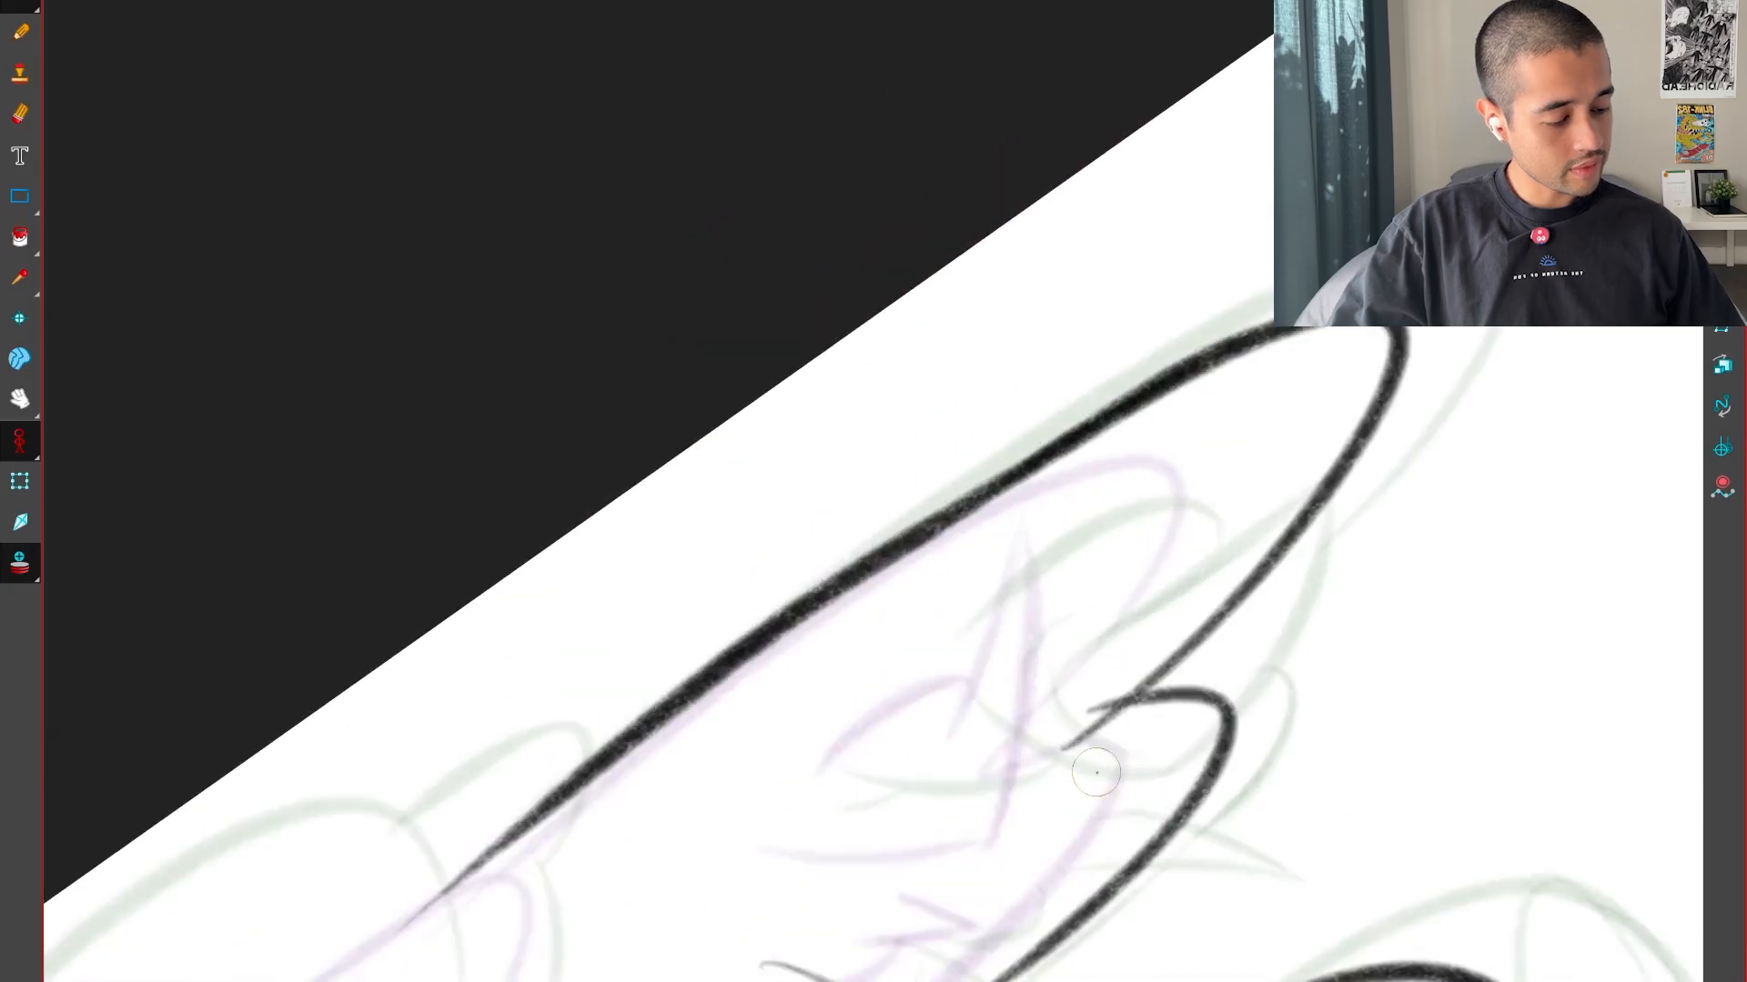
drag(941, 519, 1273, 330)
key(shift+x)
key(1)
Try to draw the small rounded toe curve inside the foot, comparing it with the neighbouring drawings
mouse_move(1255, 717)
mouse_down()
mouse_move(1228, 904)
mouse_move(1254, 949)
mouse_up()
key(2)
key(2)
mouse_move(1128, 869)
mouse_down()
mouse_move(1470, 767)
mouse_move(1395, 827)
mouse_move(1277, 844)
mouse_up()
key(period)
key(comma)
key(comma)
key(period)
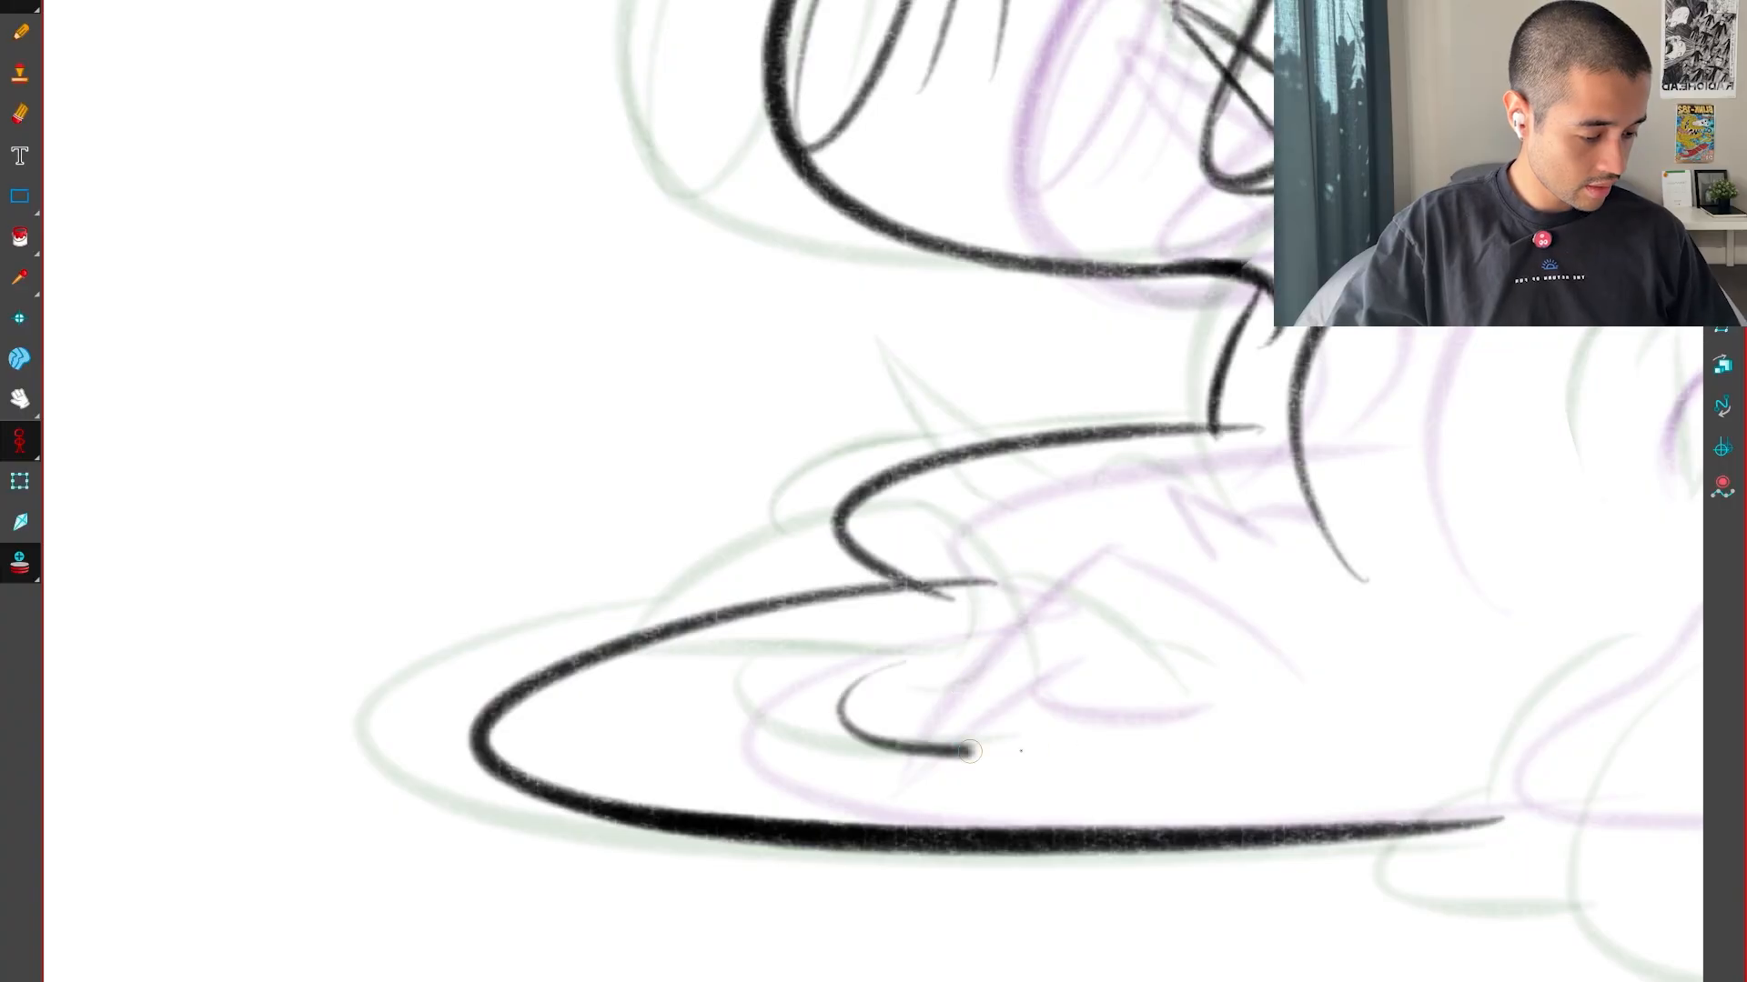
key(period)
key(comma)
key(comma)
key(period)
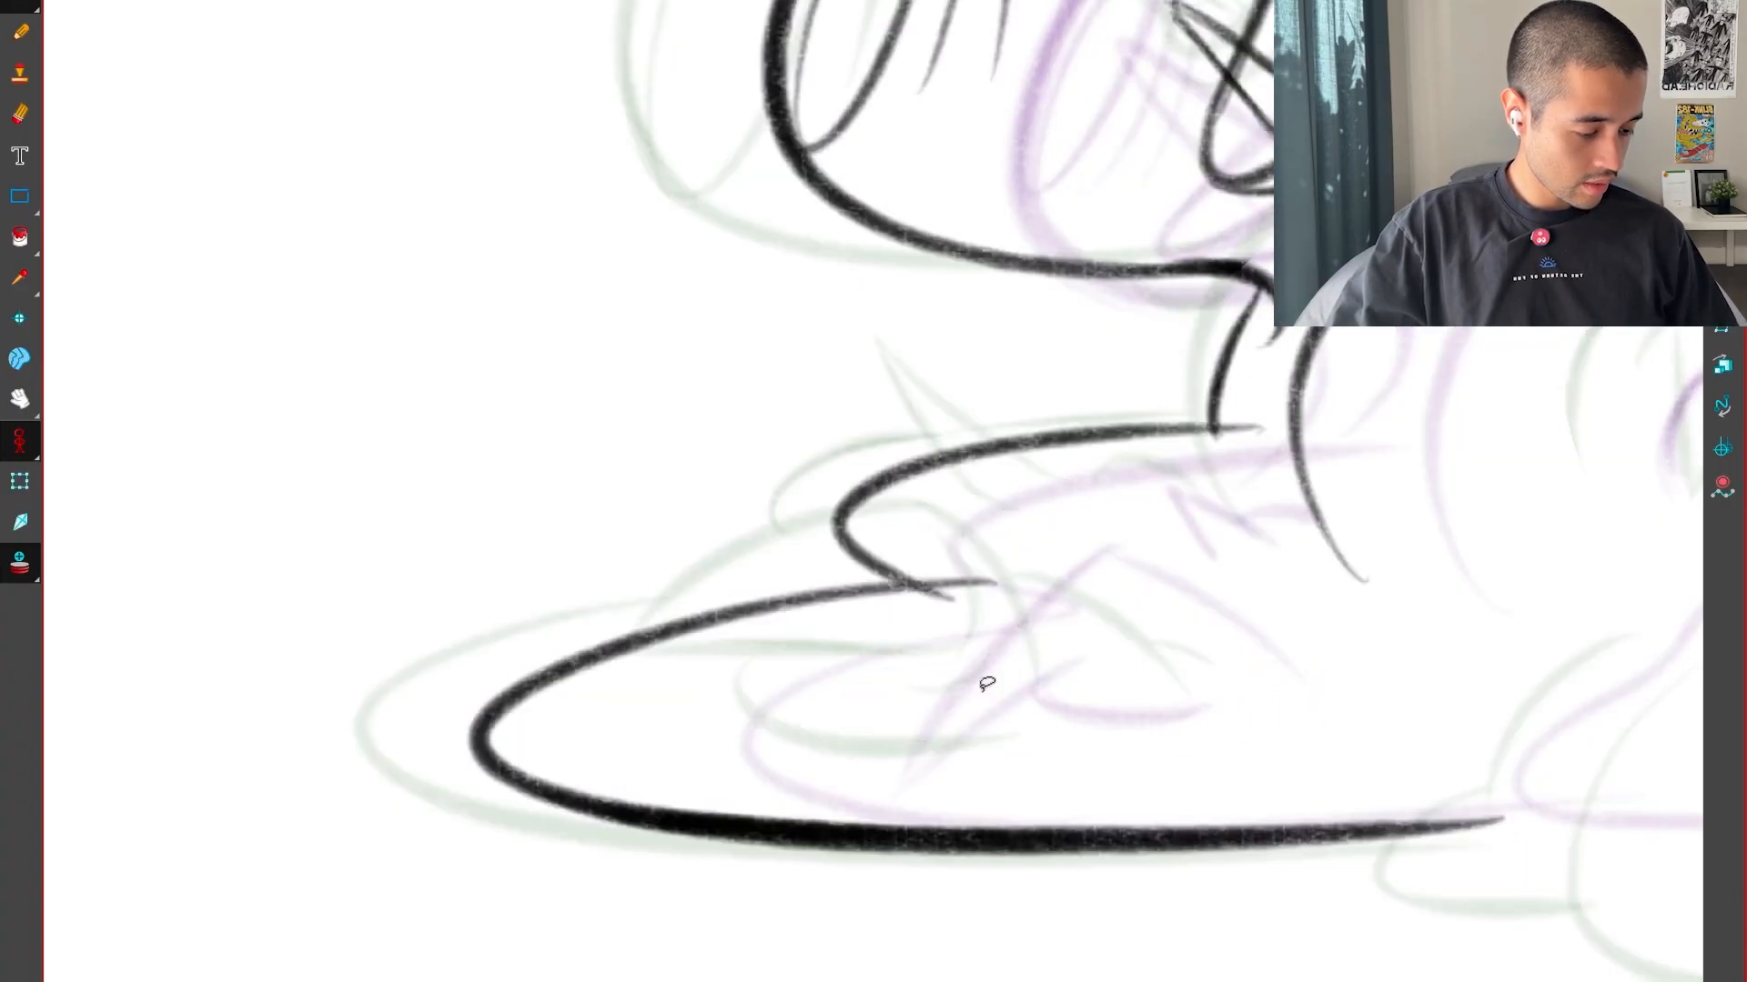
drag(1069, 741, 1131, 729)
key(period)
key(comma)
key(comma)
key(period)
key(period)
key(comma)
key(comma)
key(period)
key(ctrl+z)
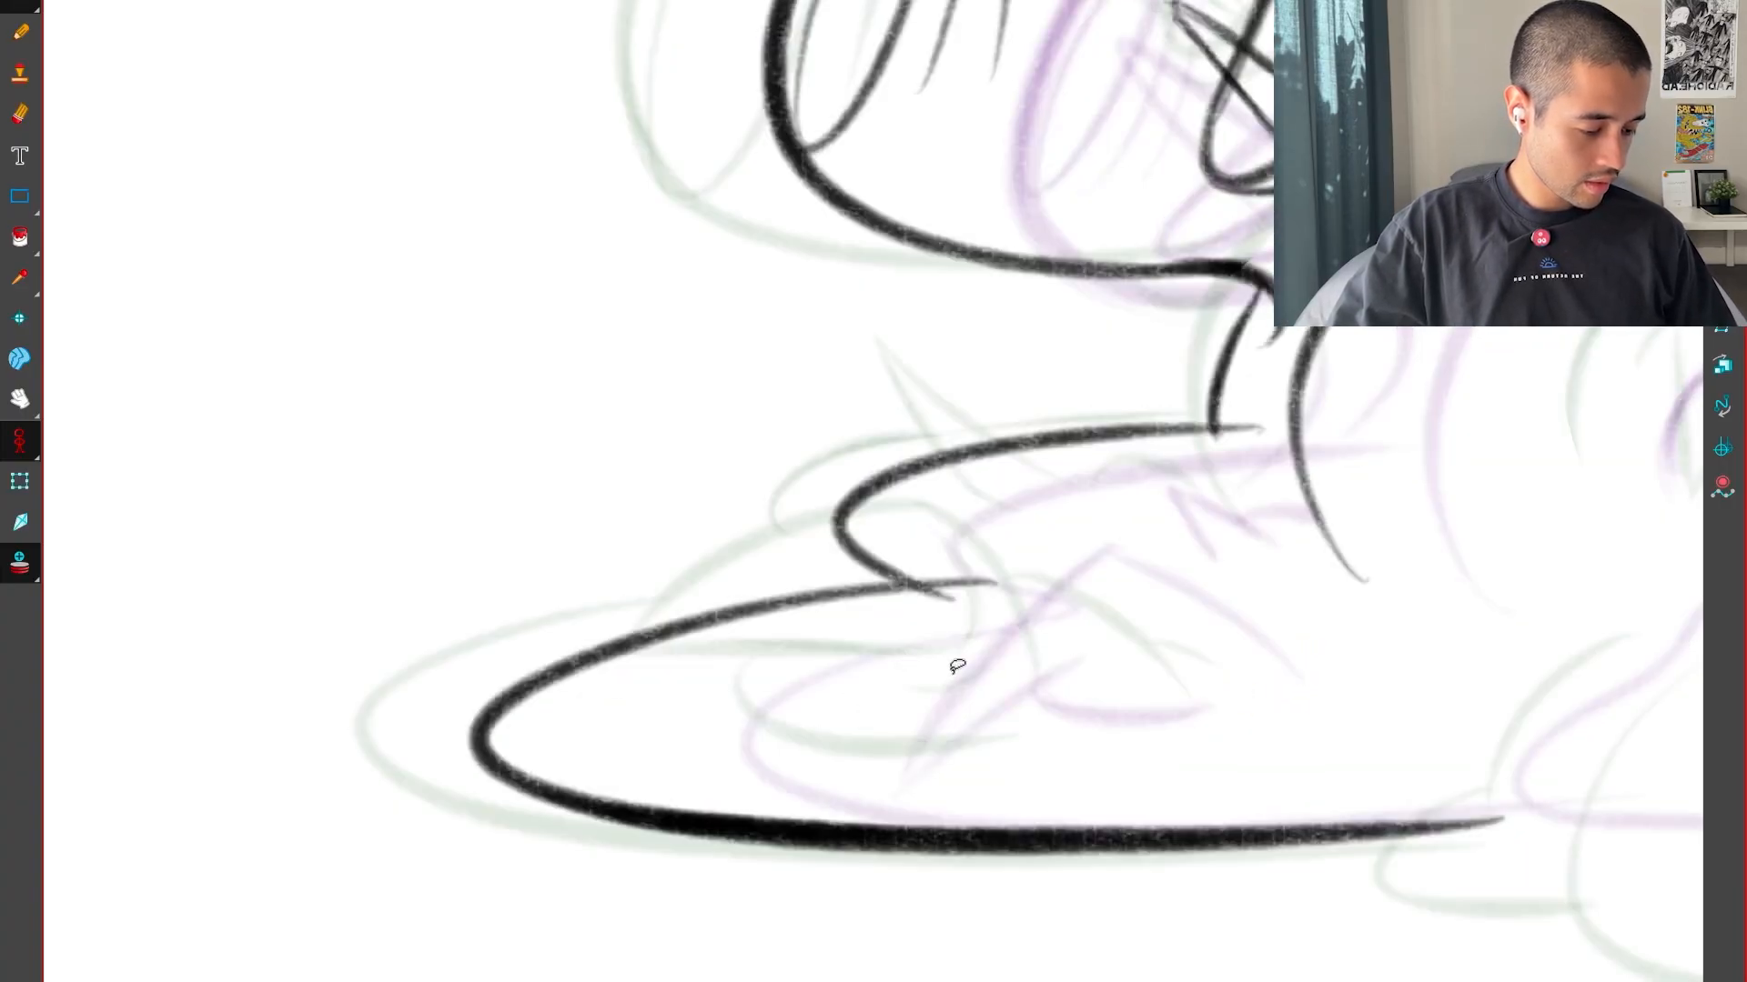
Draw the small rounded toe curve inside the foot, between its positions in the neighbouring drawings
key(comma)
key(period)
Draw the slanting back edge of the claw above the small toe curve, following the neighbouring drawings
key(period)
key(comma)
drag(1138, 682, 1170, 716)
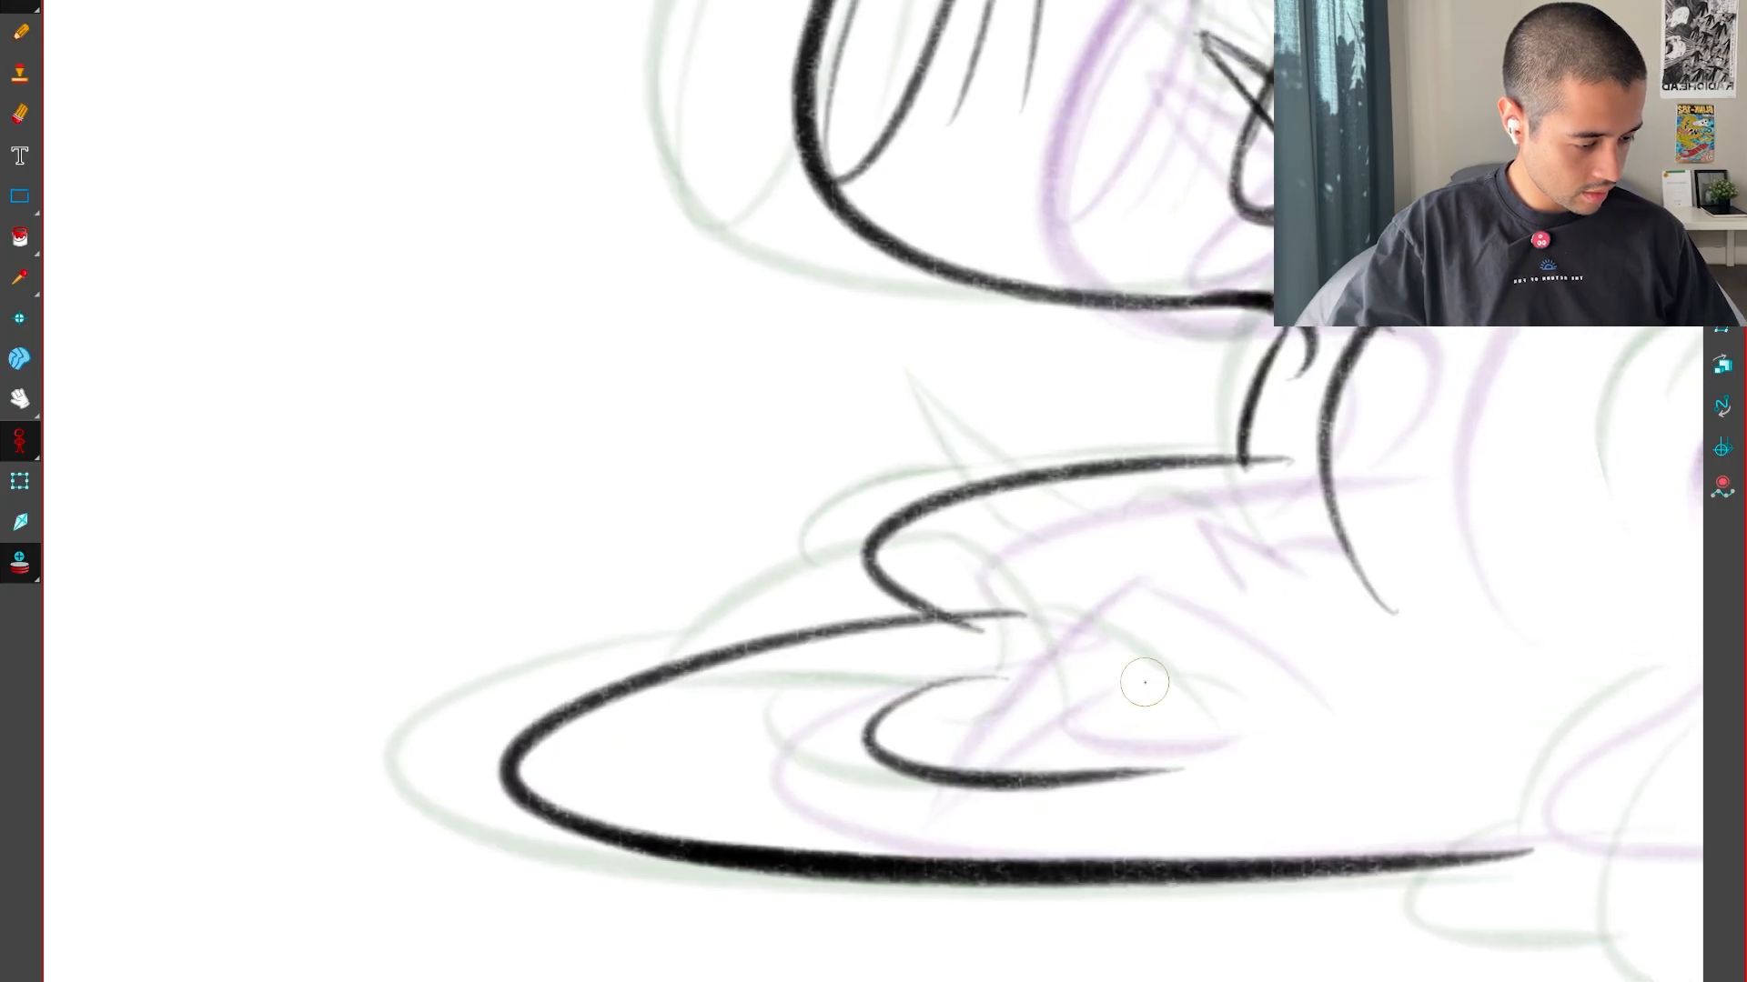
scroll(1100, 551, up, 2)
drag(1131, 566, 1258, 748)
key(comma)
key(period)
key(comma)
Draw the claw's curved front edge from its peak down across the large toe's outline
key(period)
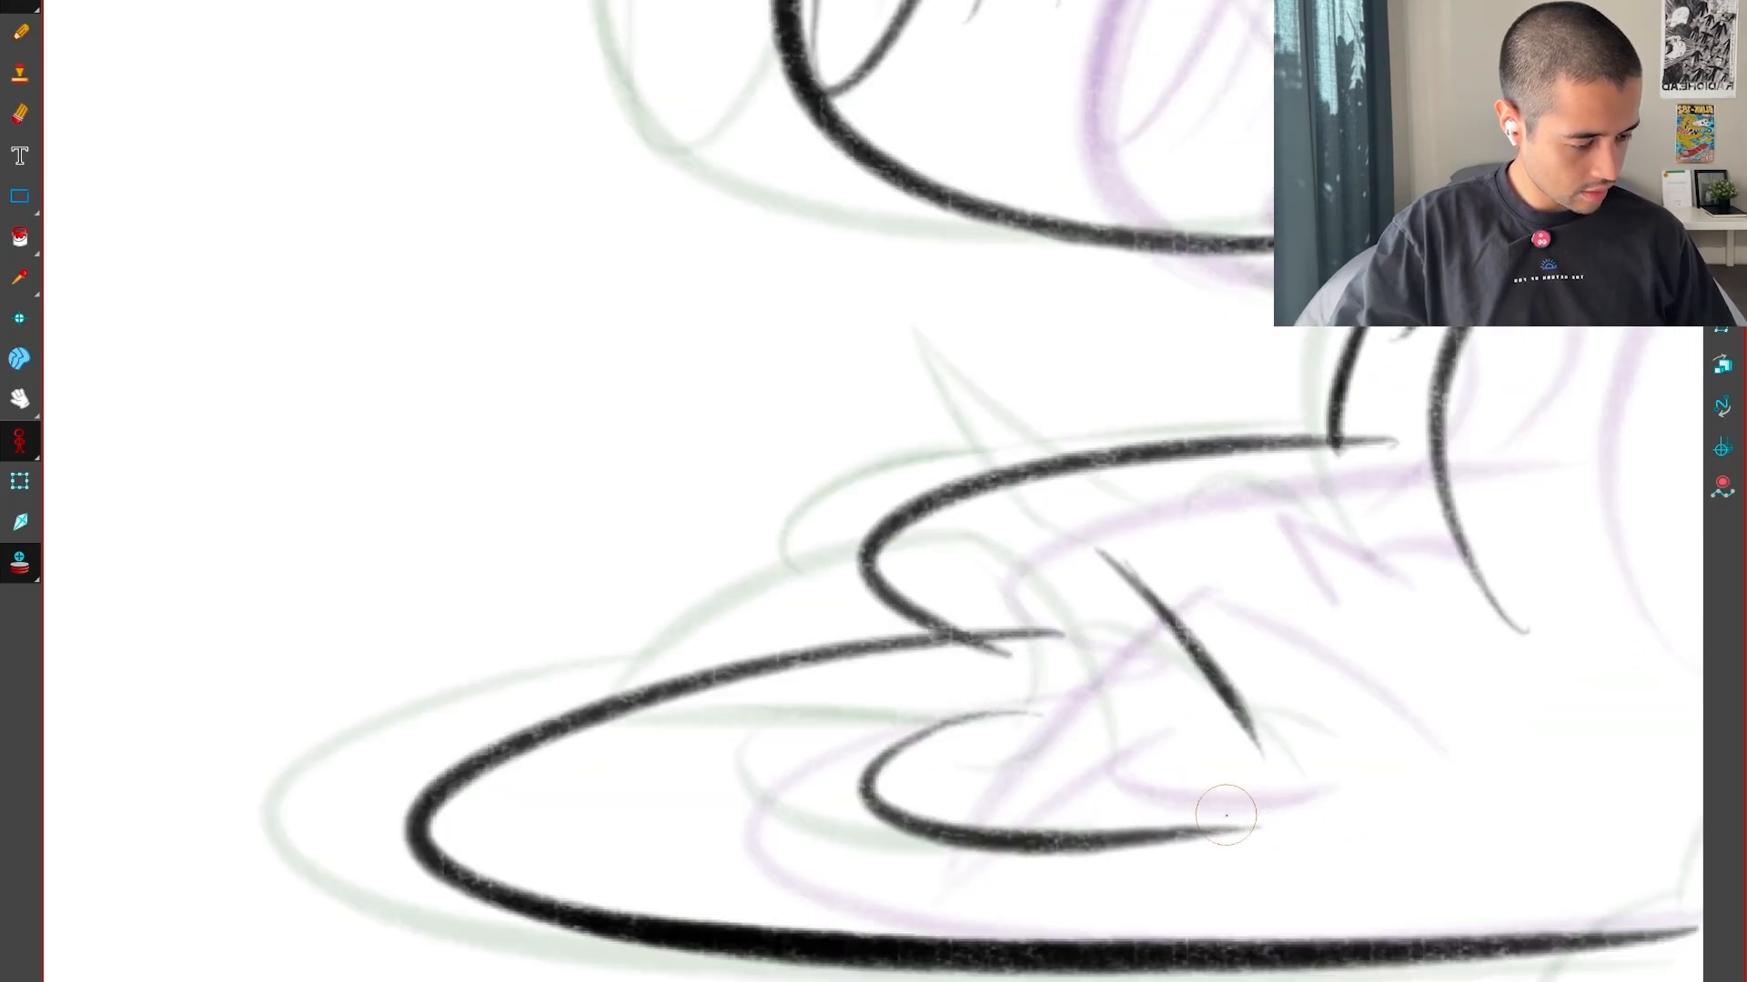
key(period)
key(comma)
drag(1216, 885, 1089, 545)
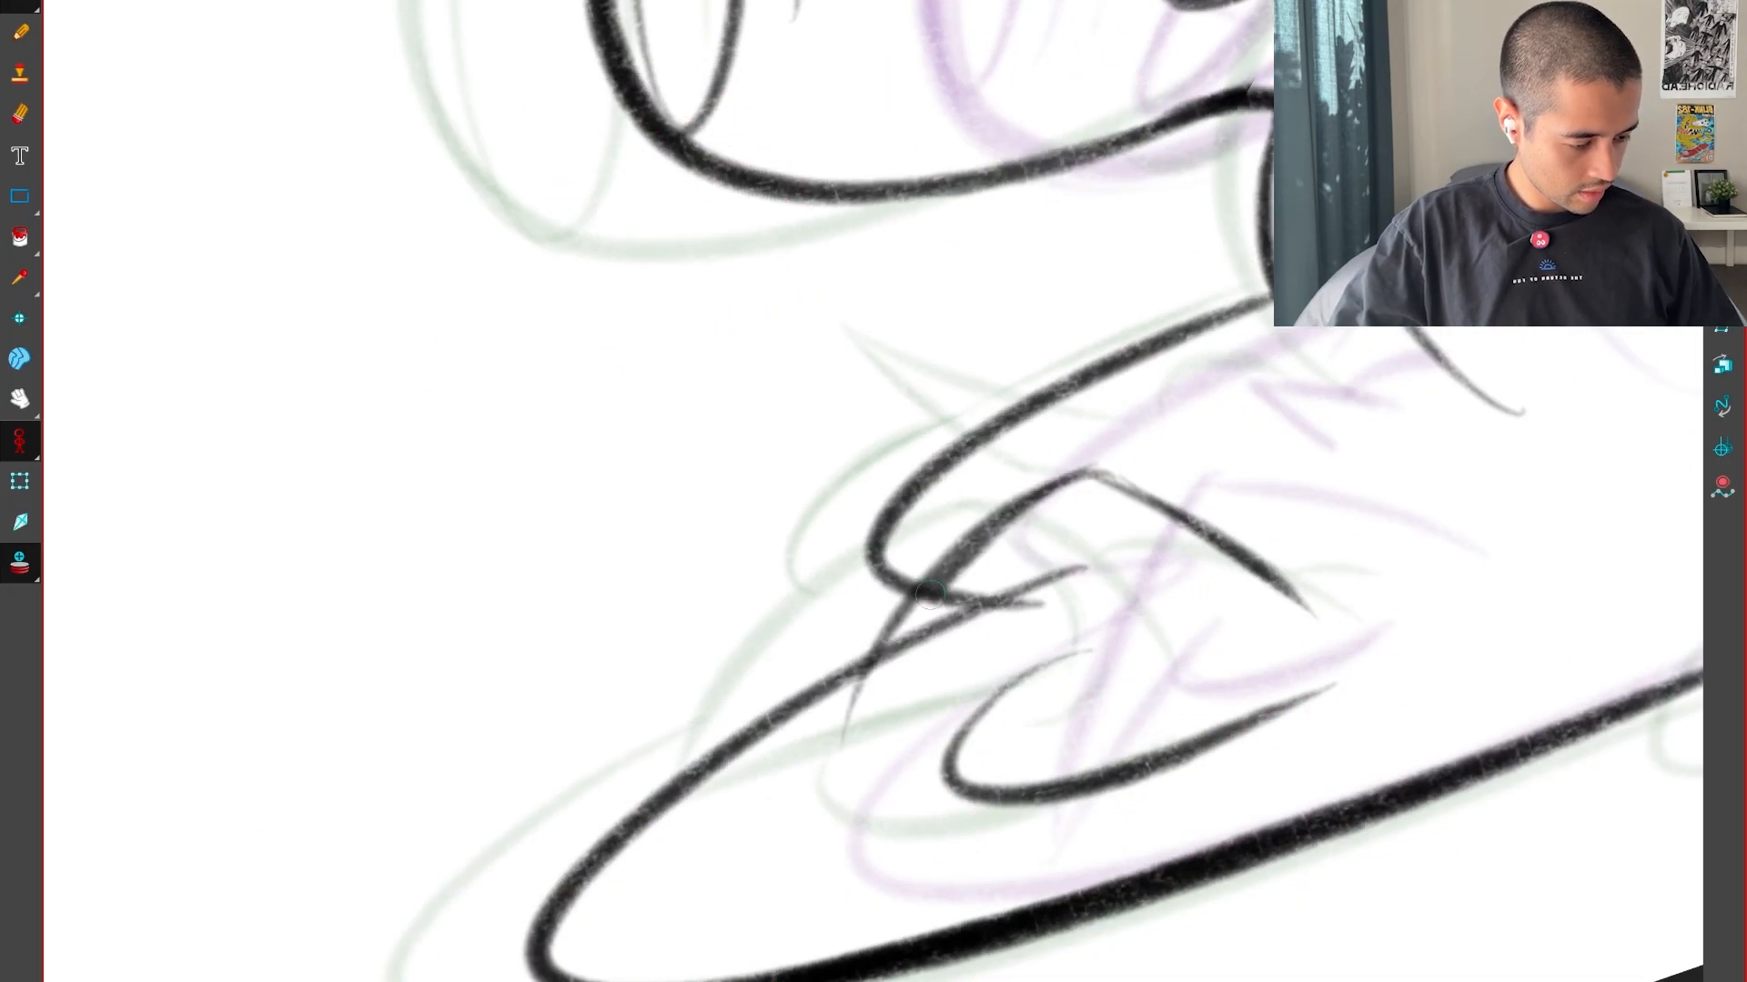
key(comma)
key(period)
key(period)
key(comma)
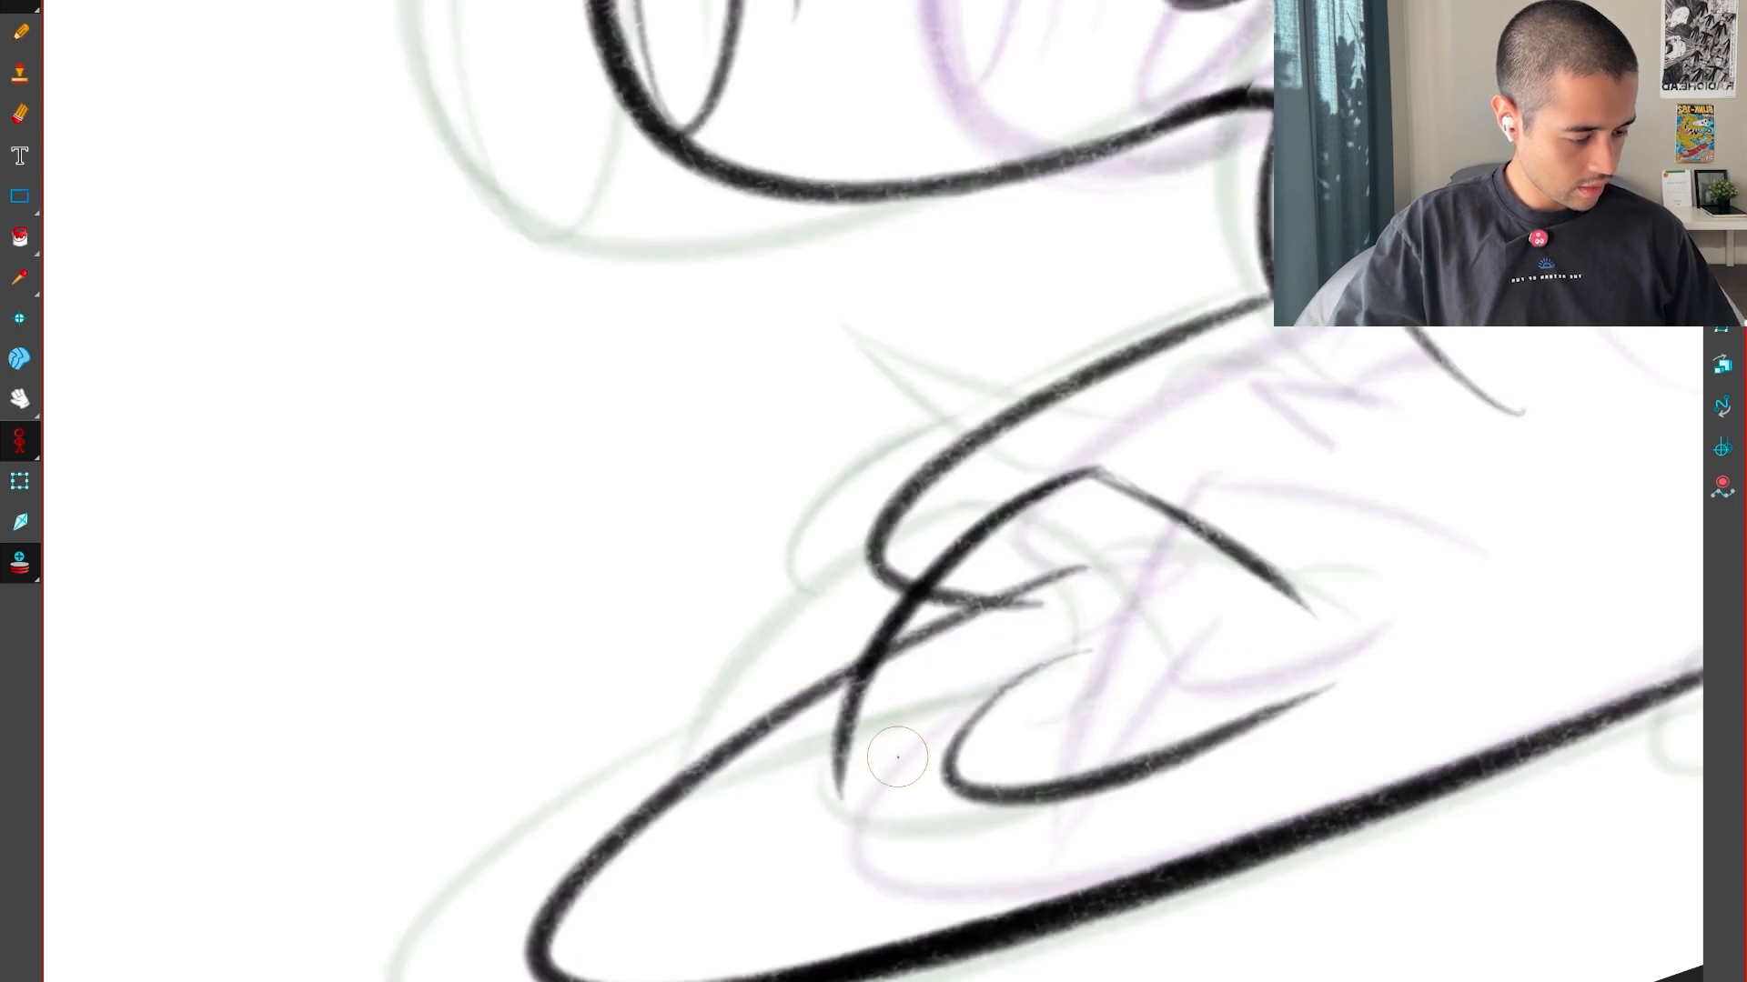
Draw the rounded end of the claw's lower edge and the short crease beneath it, between the neighbouring drawings
key(comma)
key(period)
key(period)
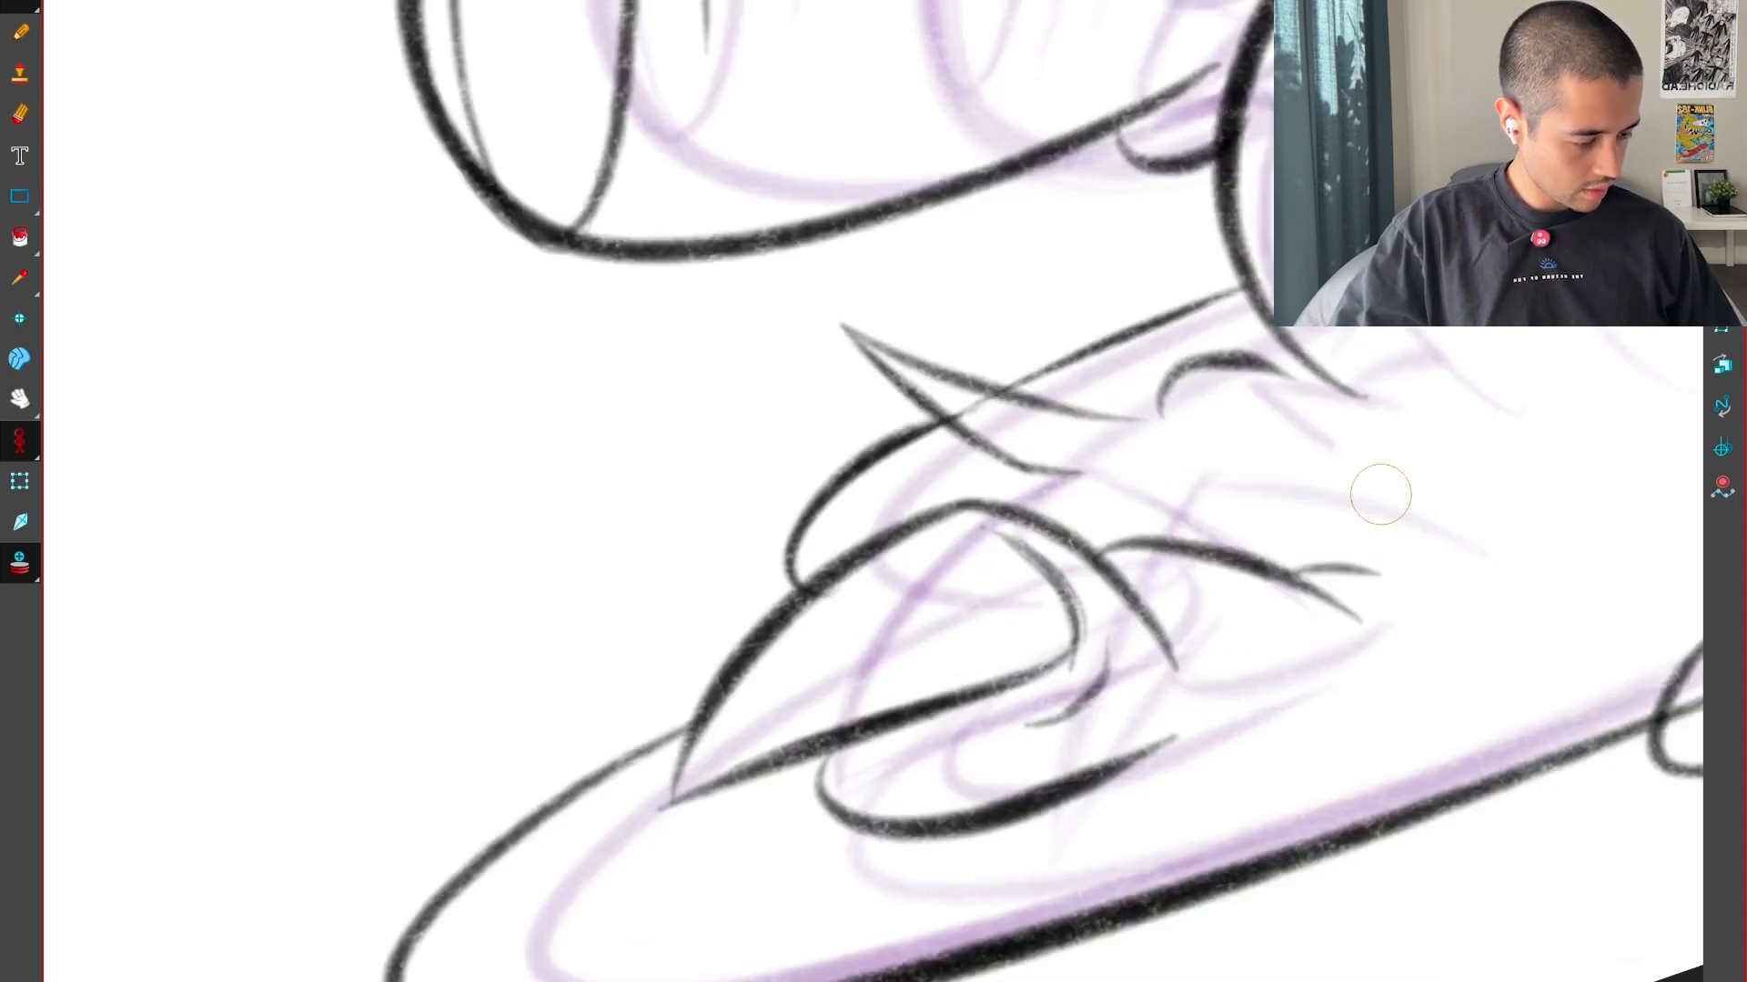
key(comma)
key(comma)
key(period)
mouse_move(1167, 557)
mouse_down()
mouse_move(1178, 662)
mouse_move(1283, 651)
mouse_up()
key(comma)
key(period)
key(period)
key(comma)
drag(1100, 706, 1290, 662)
key(comma)
key(period)
key(period)
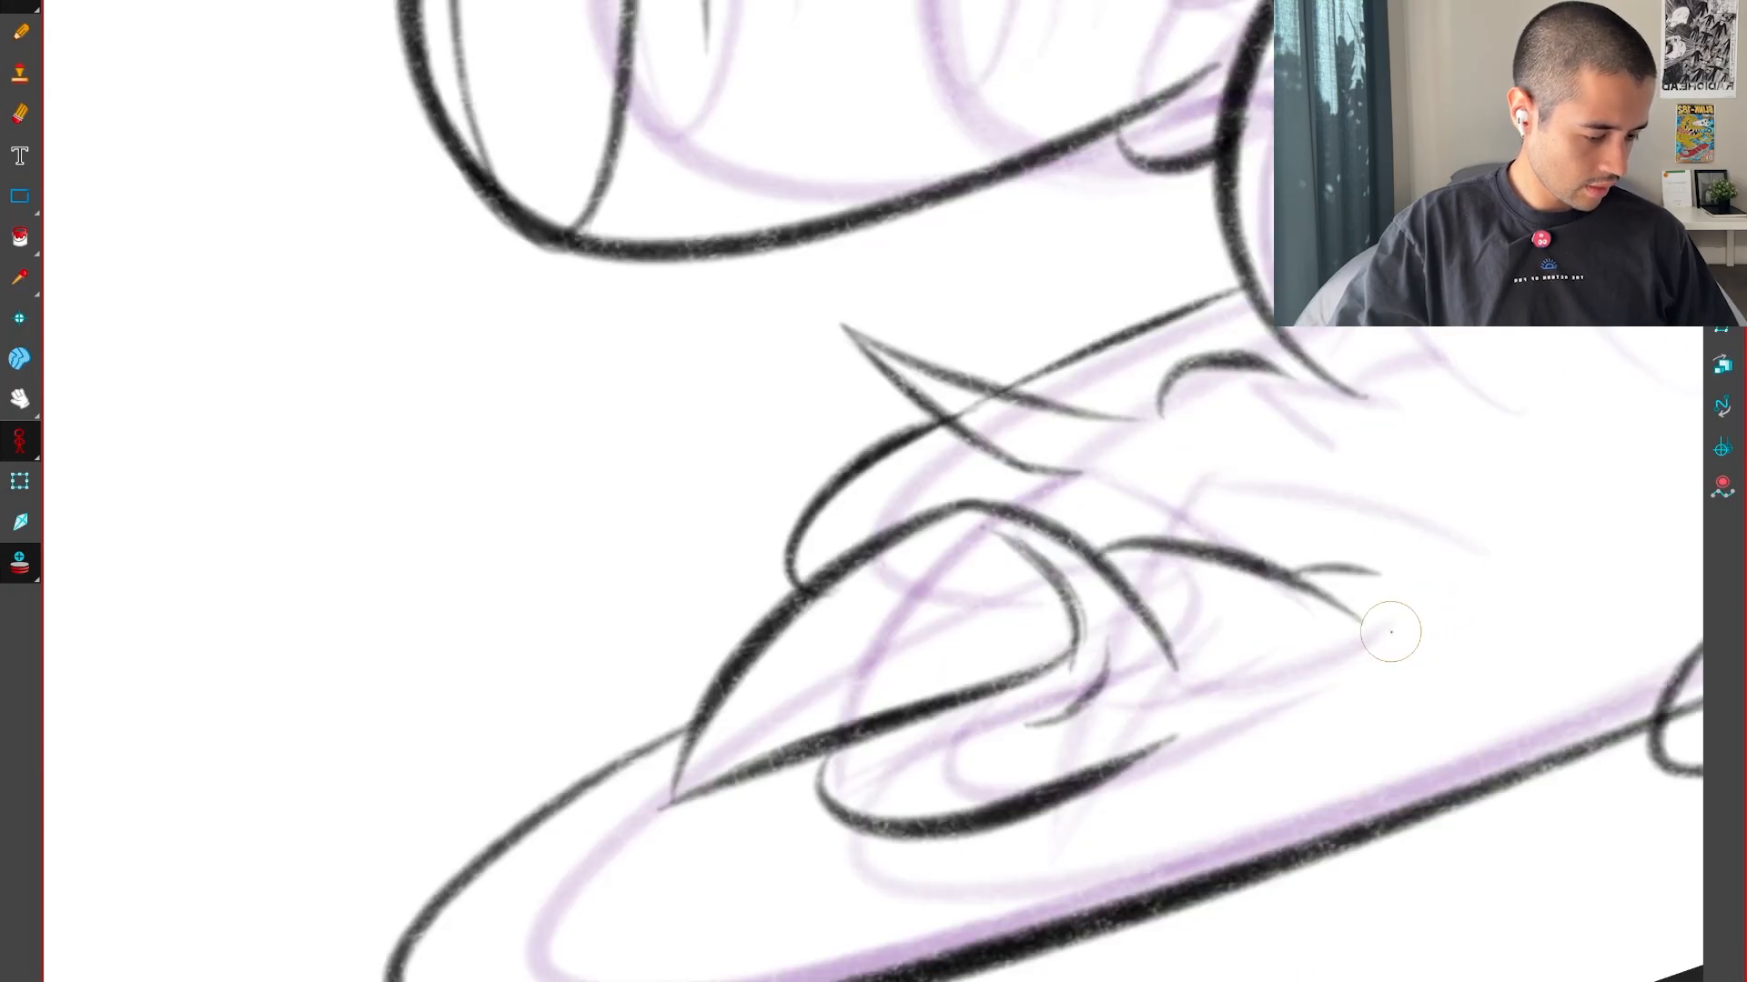
Flip between the neighbouring drawings to examine how the claw's front edge moves
key(comma)
key(comma)
key(period)
key(period)
key(comma)
key(comma)
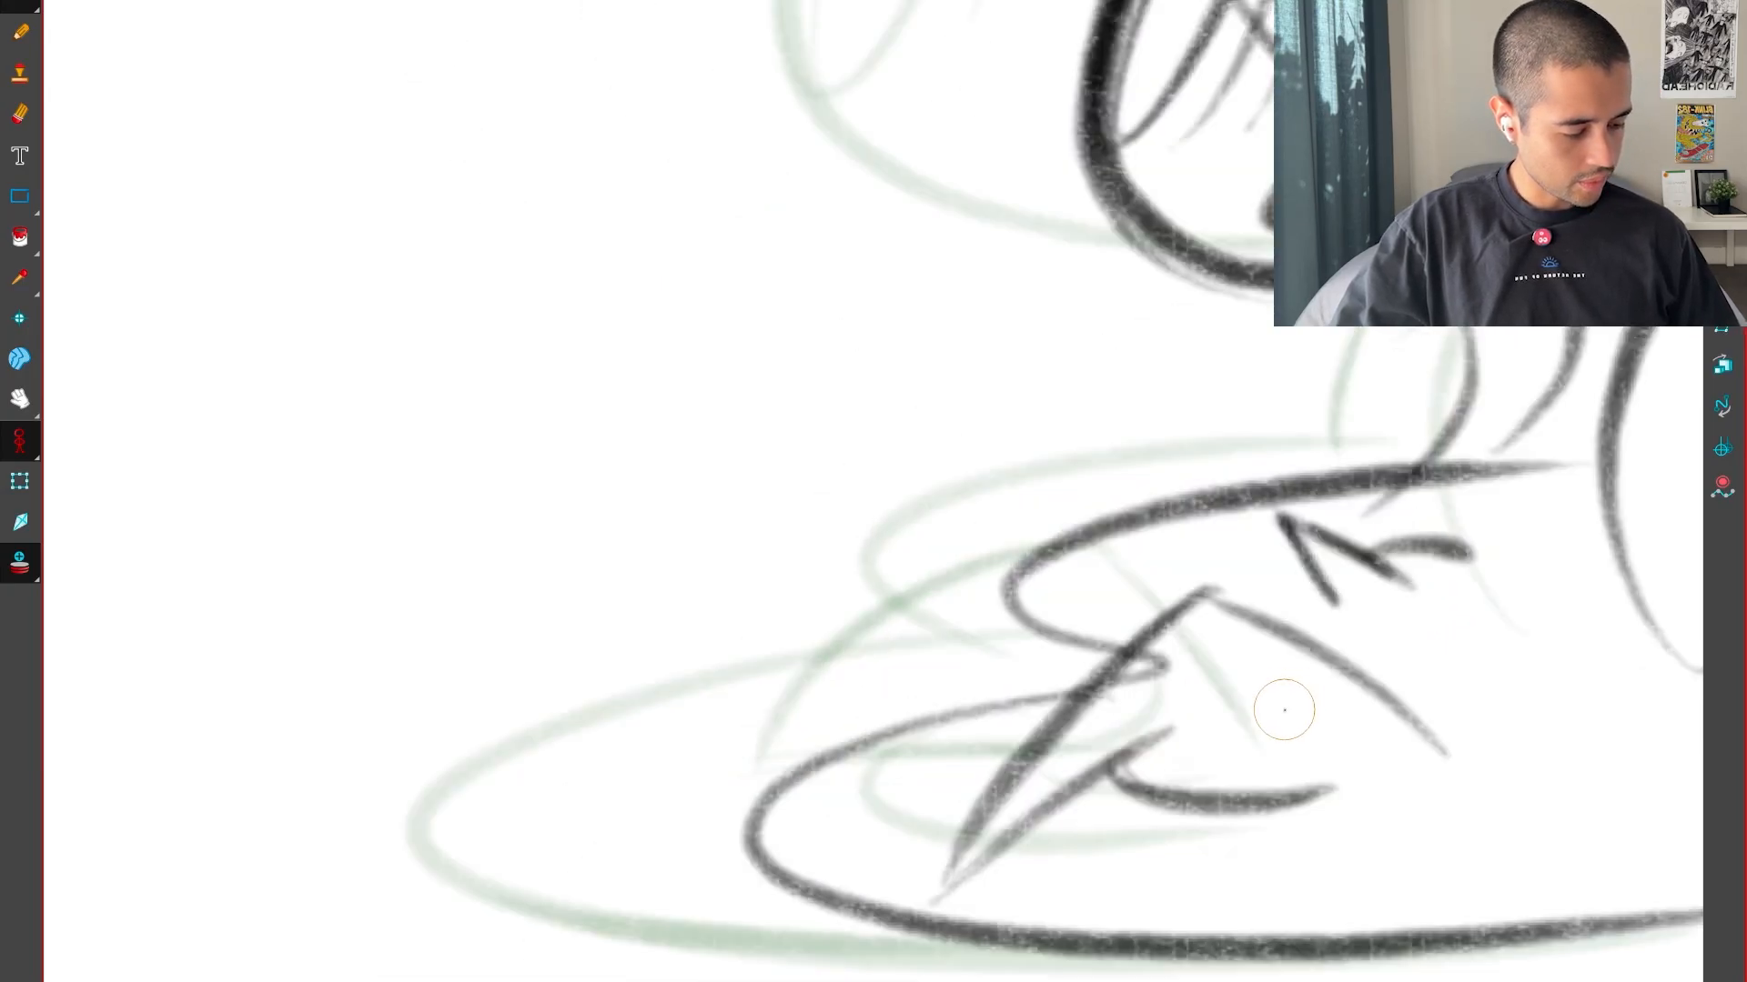
key(period)
key(period)
key(comma)
key(comma)
key(period)
key(comma)
key(period)
key(period)
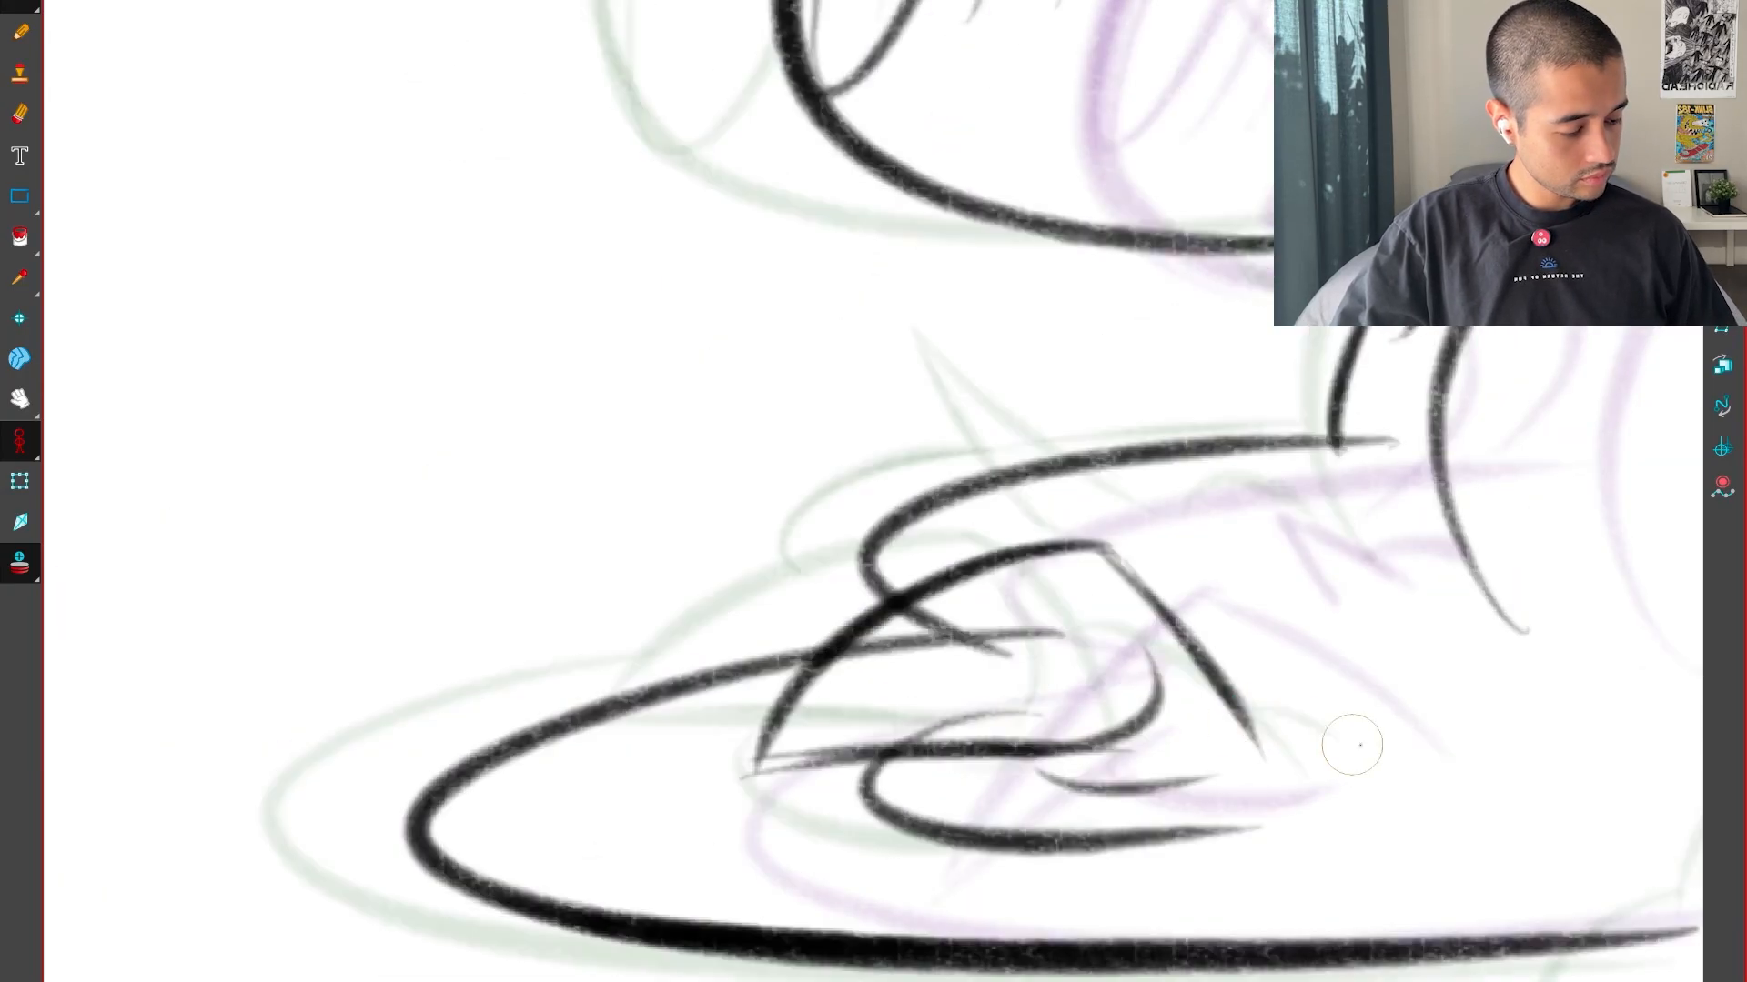
key(comma)
key(comma)
key(period)
key(period)
Remove the claw's front edge and redraw it as a smoother curve descending from the peak, between its neighbouring positions
key(comma)
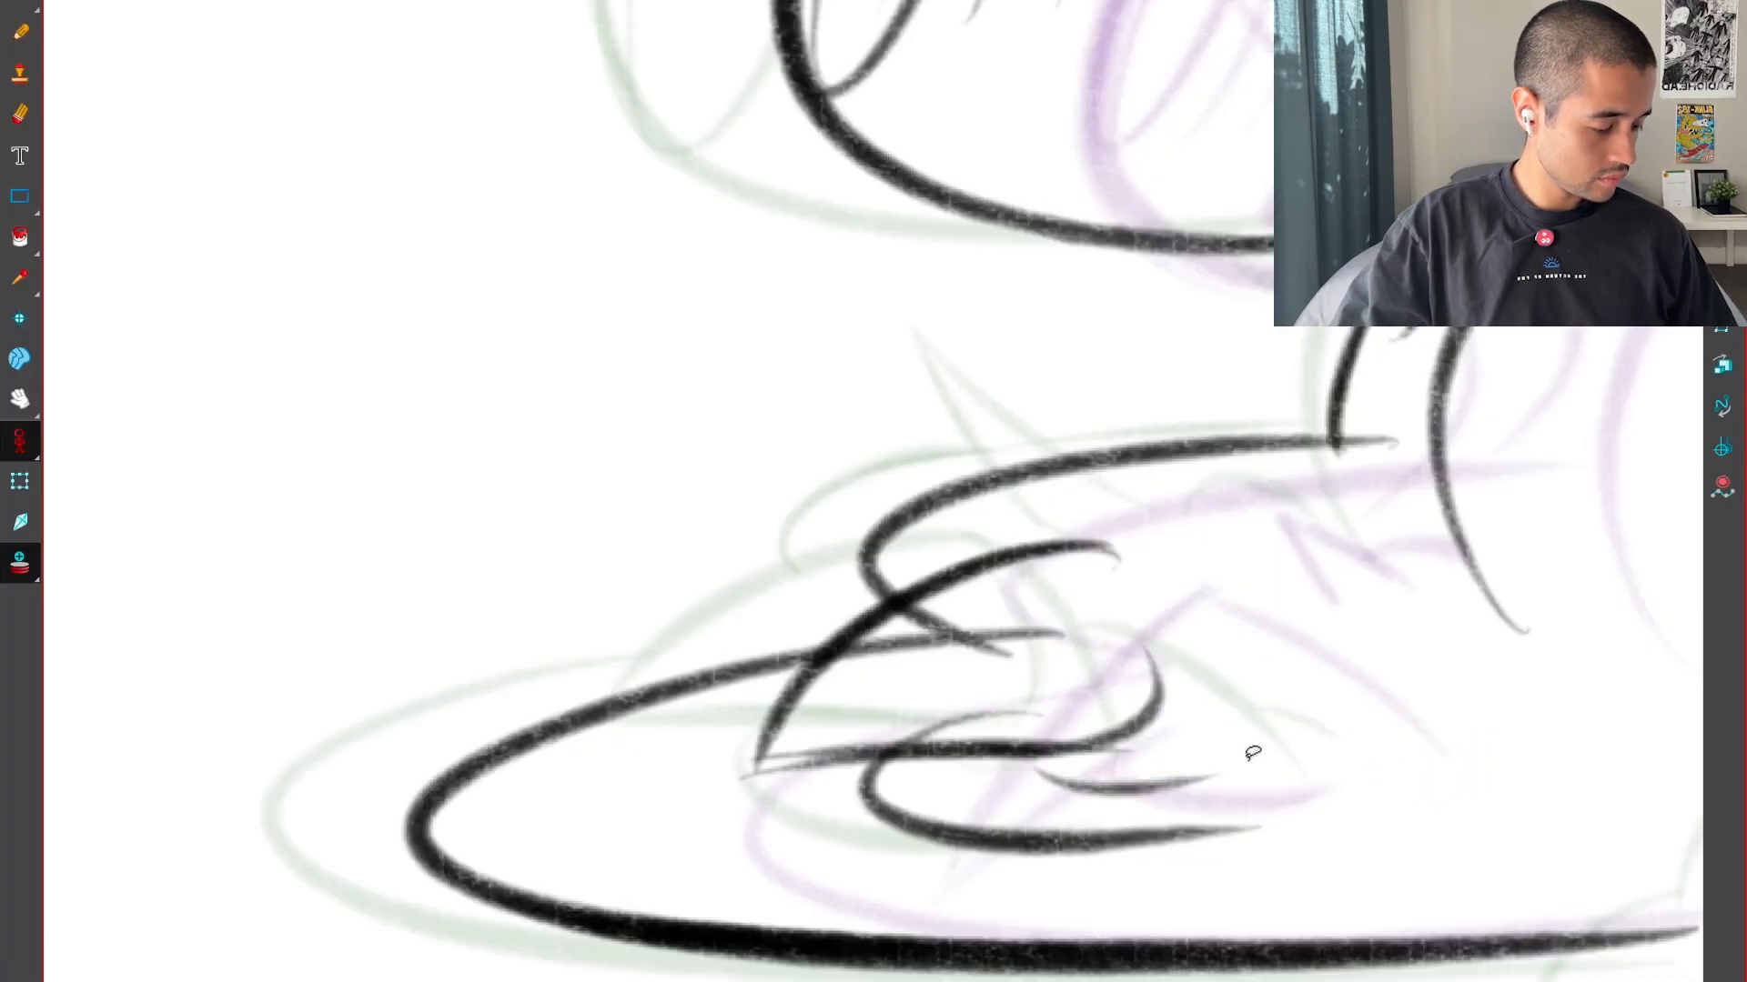
drag(1263, 875, 1337, 391)
key(2)
key(2)
key(alt+e)
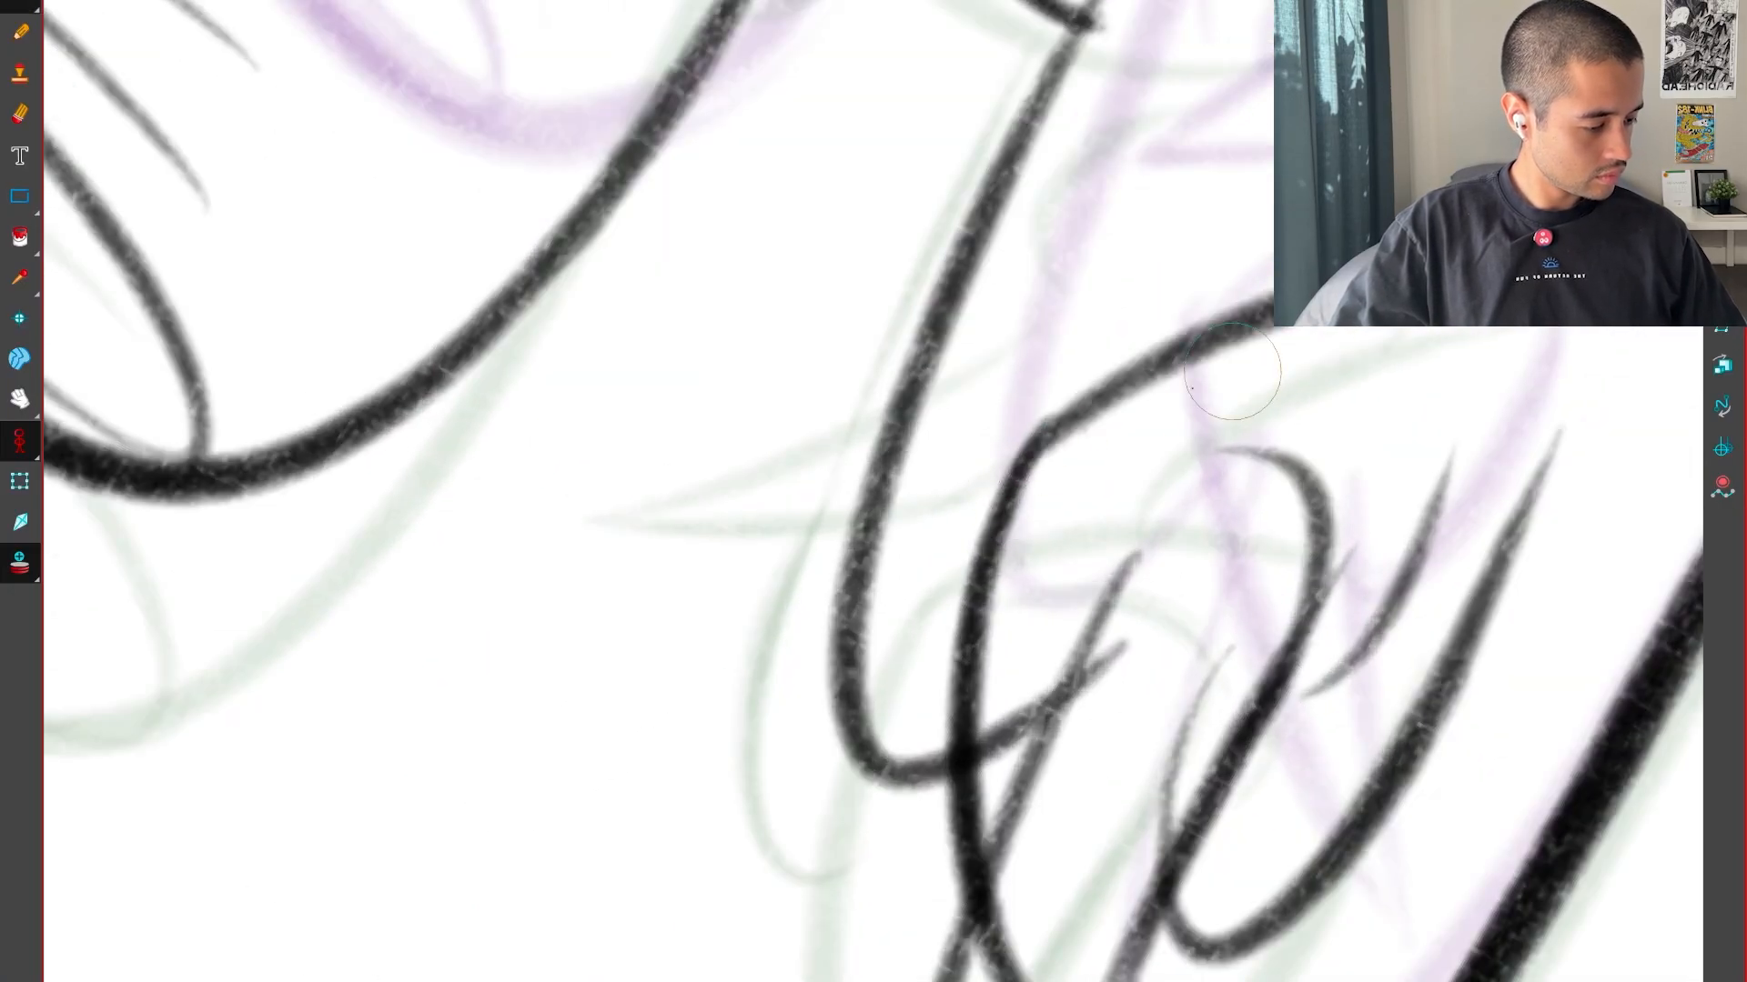
key(alt+0)
key(minus)
key(minus)
key(period)
key(comma)
key(comma)
key(period)
key(period)
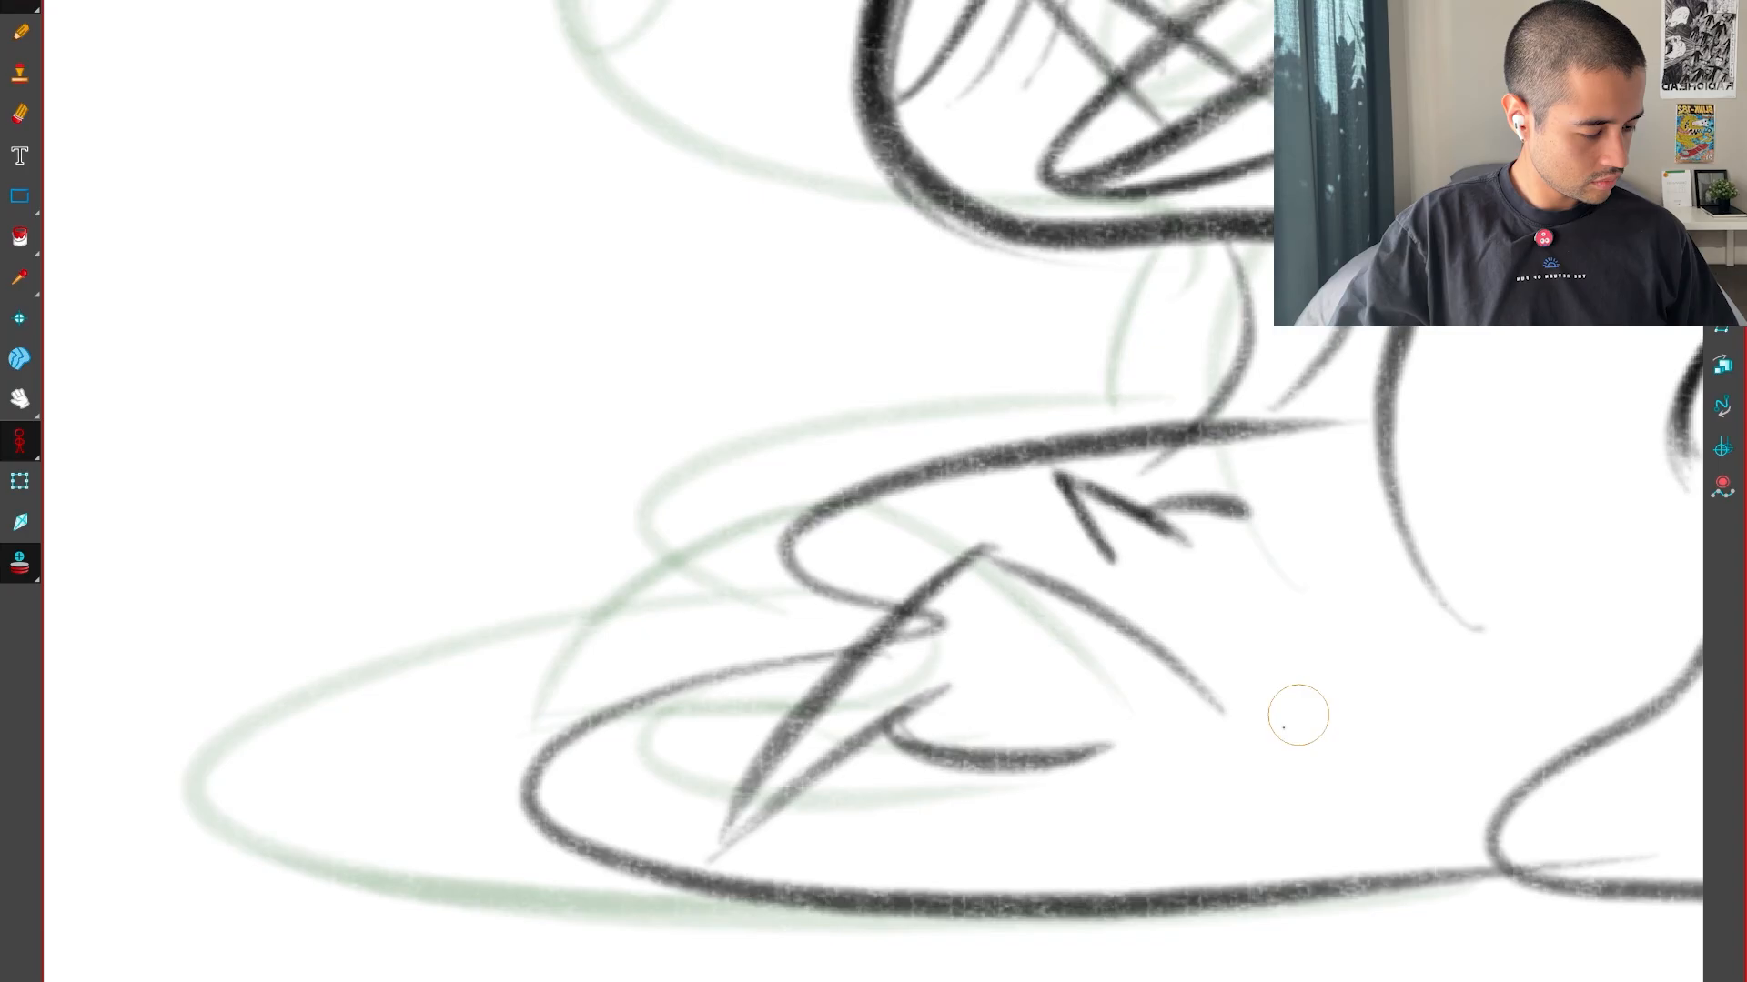
key(comma)
Draw a tapered line branching backward from the claw's front edge and select it to adjust its position
drag(1298, 715, 1492, 460)
key(2)
key(2)
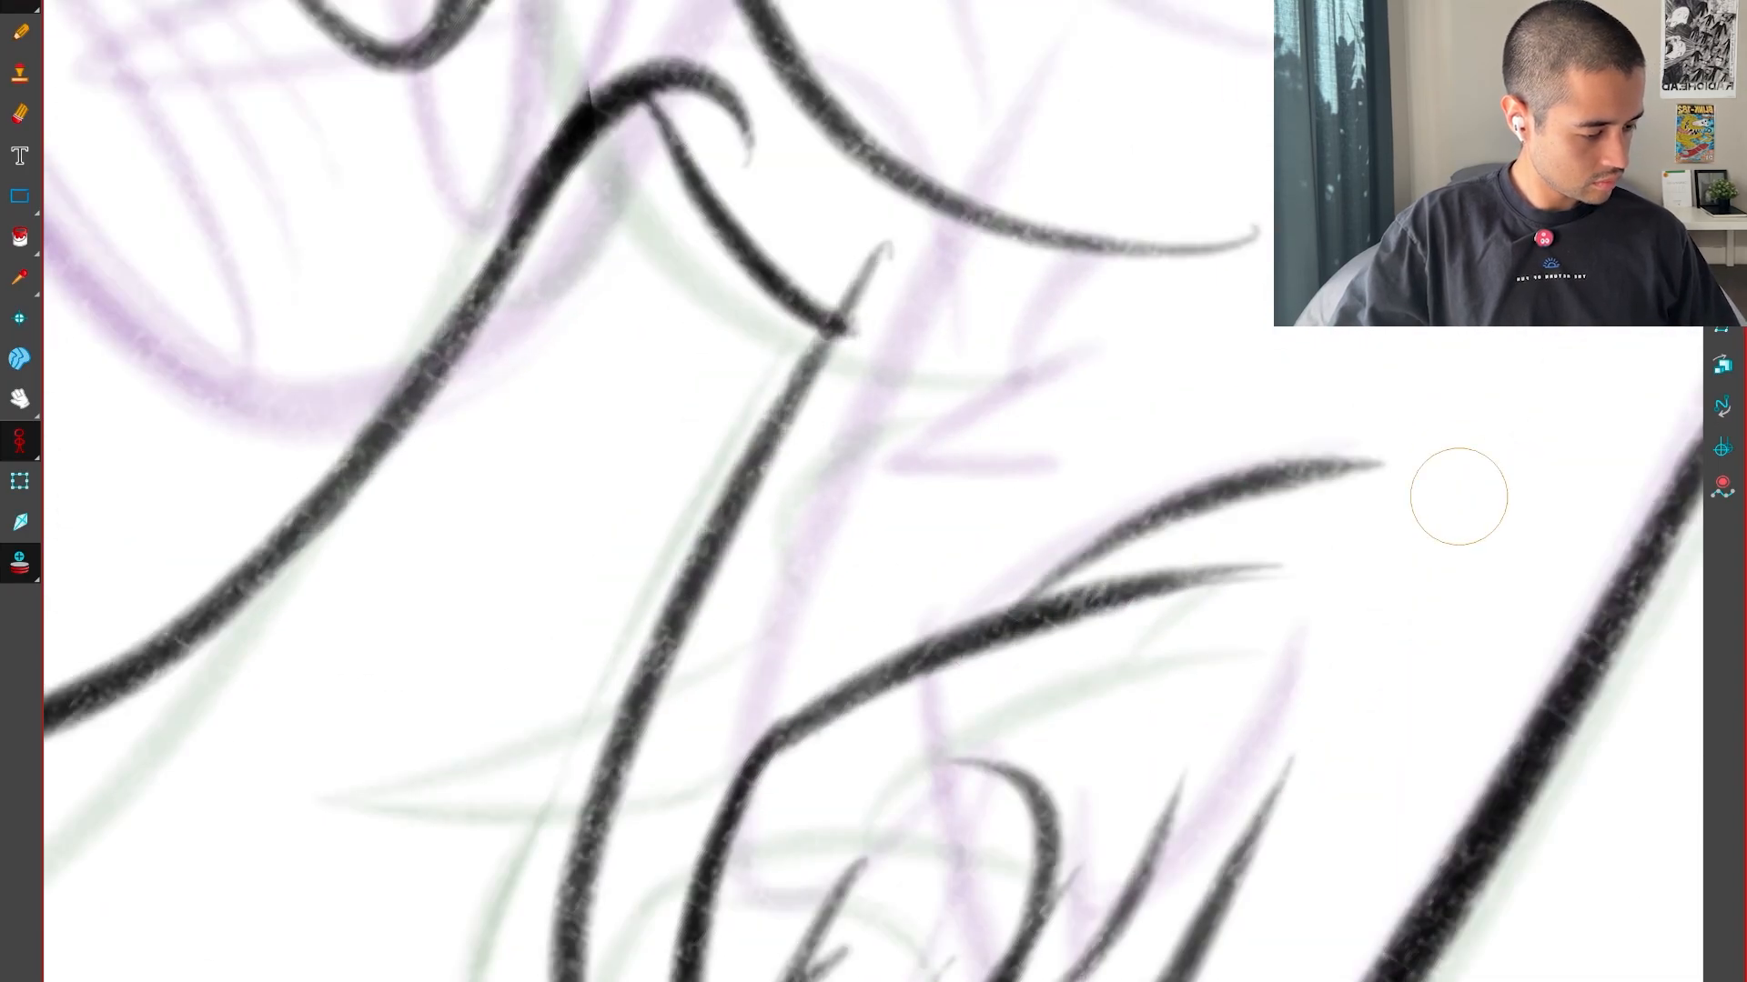
key(comma)
key(period)
key(period)
key(comma)
key(comma)
key(period)
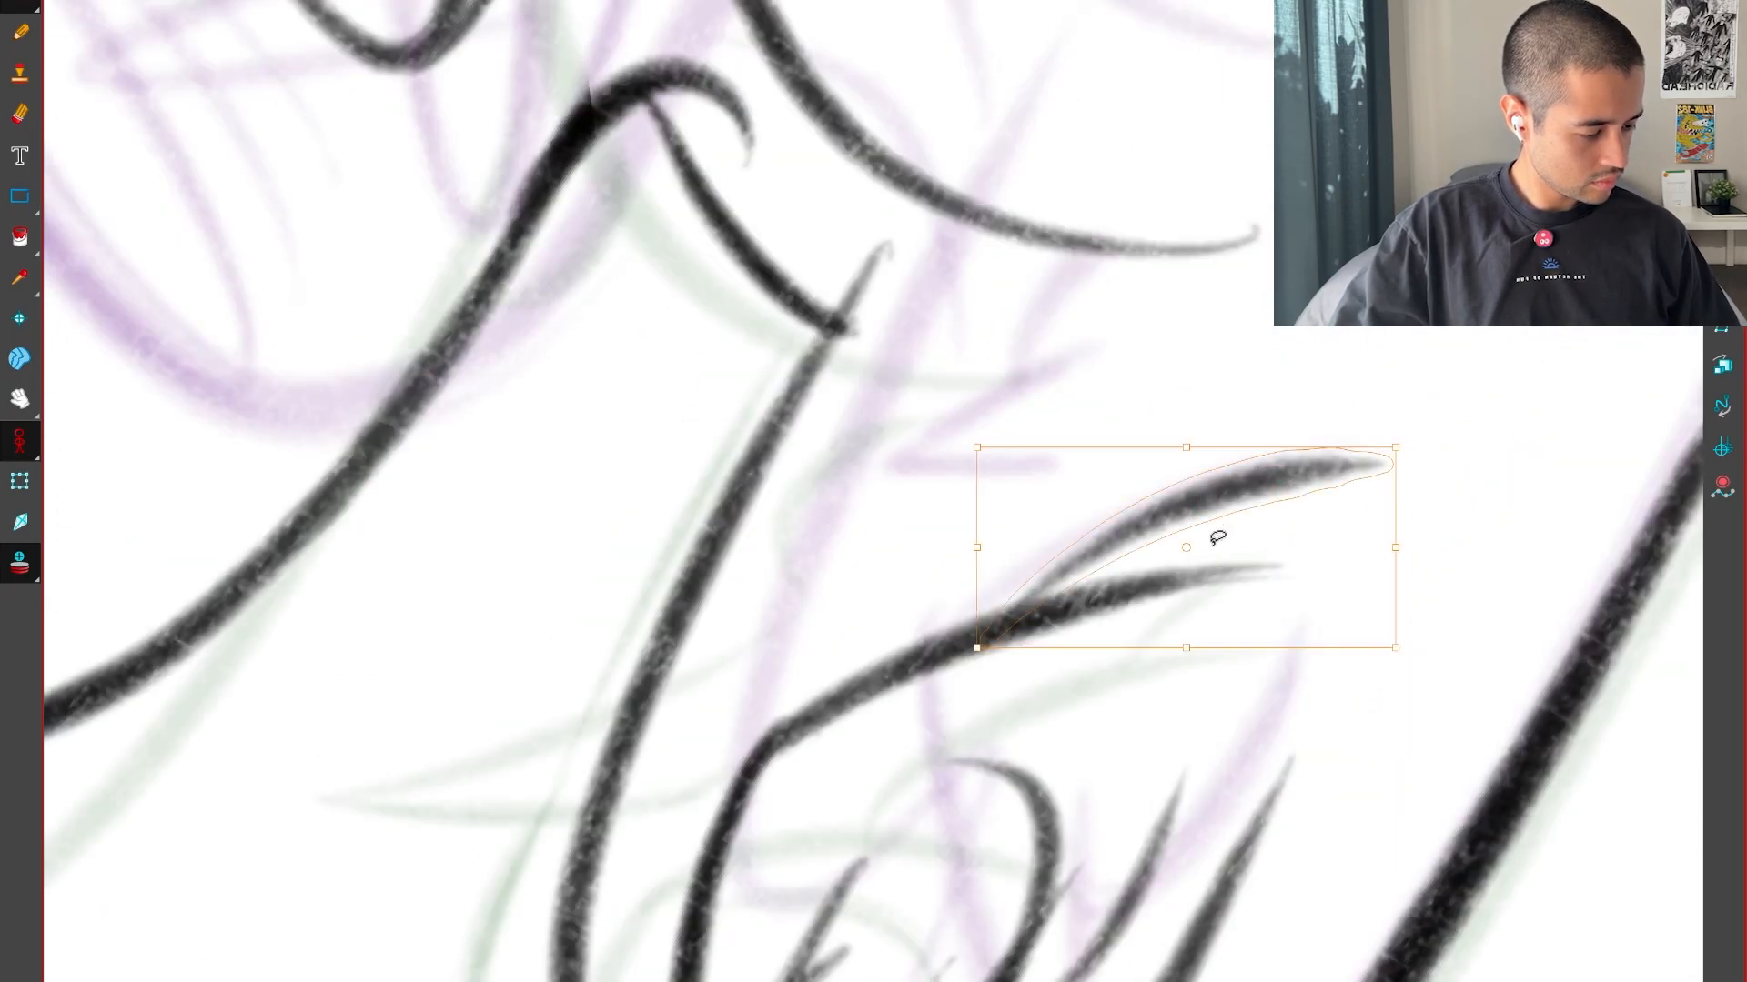
key(period)
Add the matching line branching off the claw's front edge in the preceding drawing, comparing it with the following drawings
key(f)
key(f)
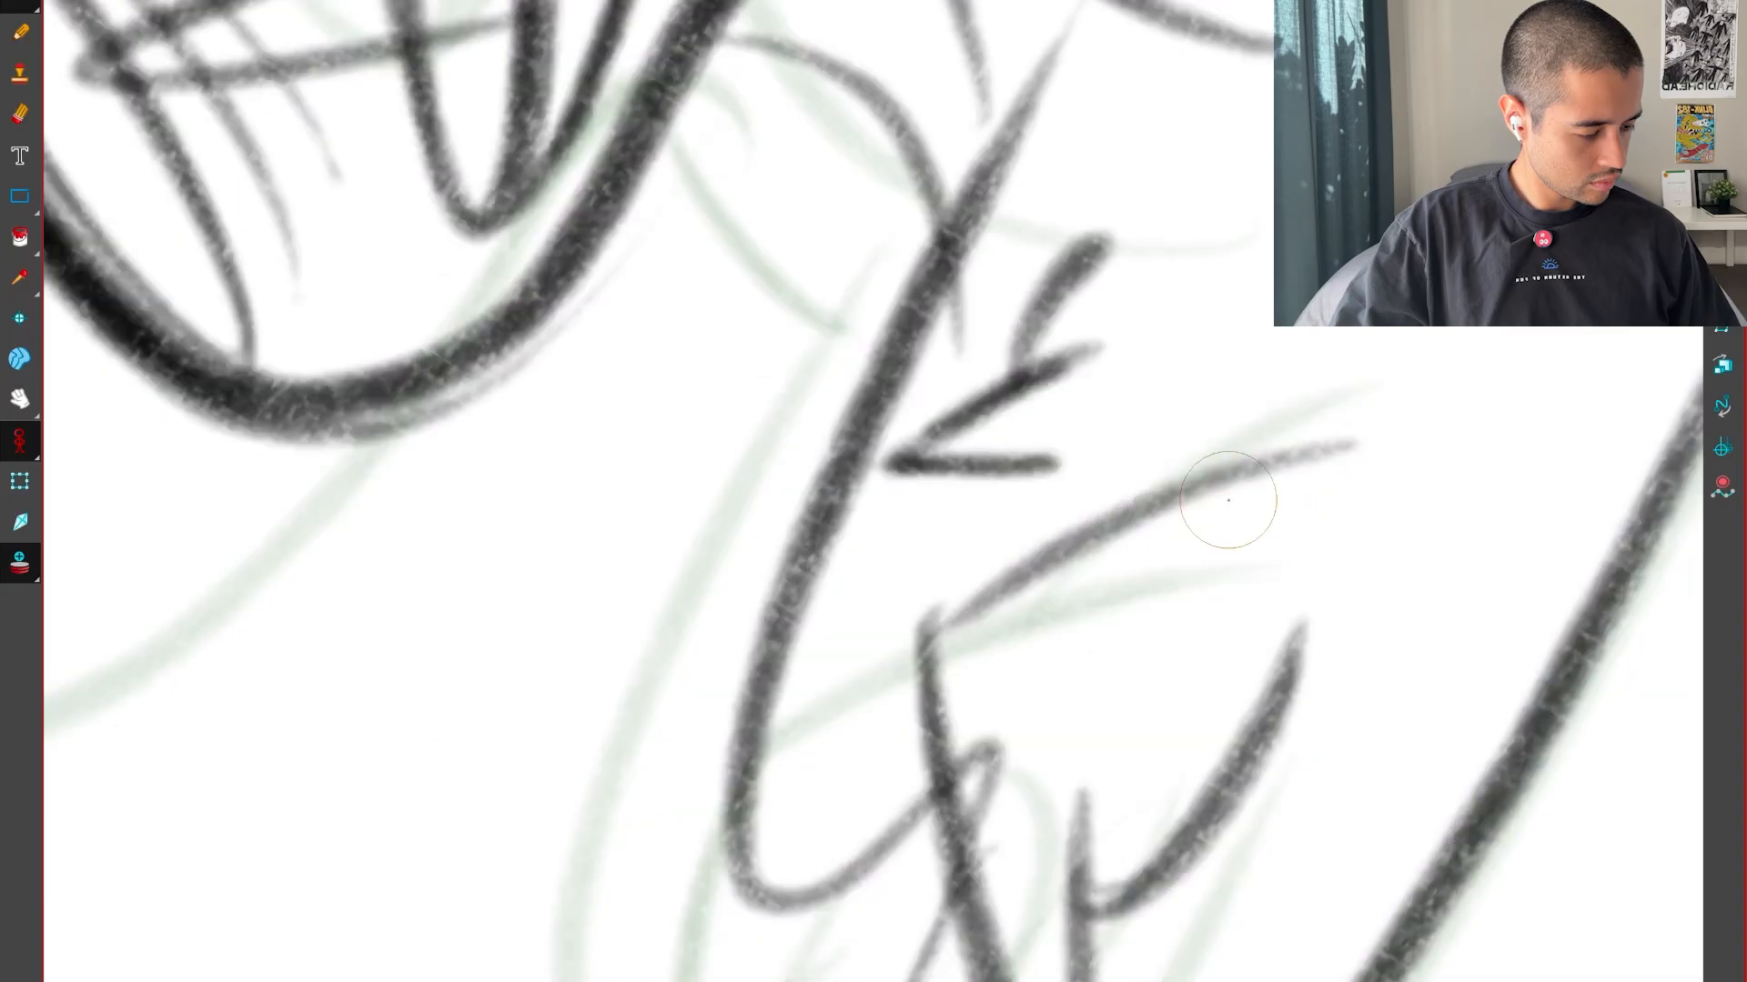
key(g)
key(f)
key(g)
key(g)
key(f)
key(f)
key(g)
key(f)
key(f)
key(g)
key(g)
key(g)
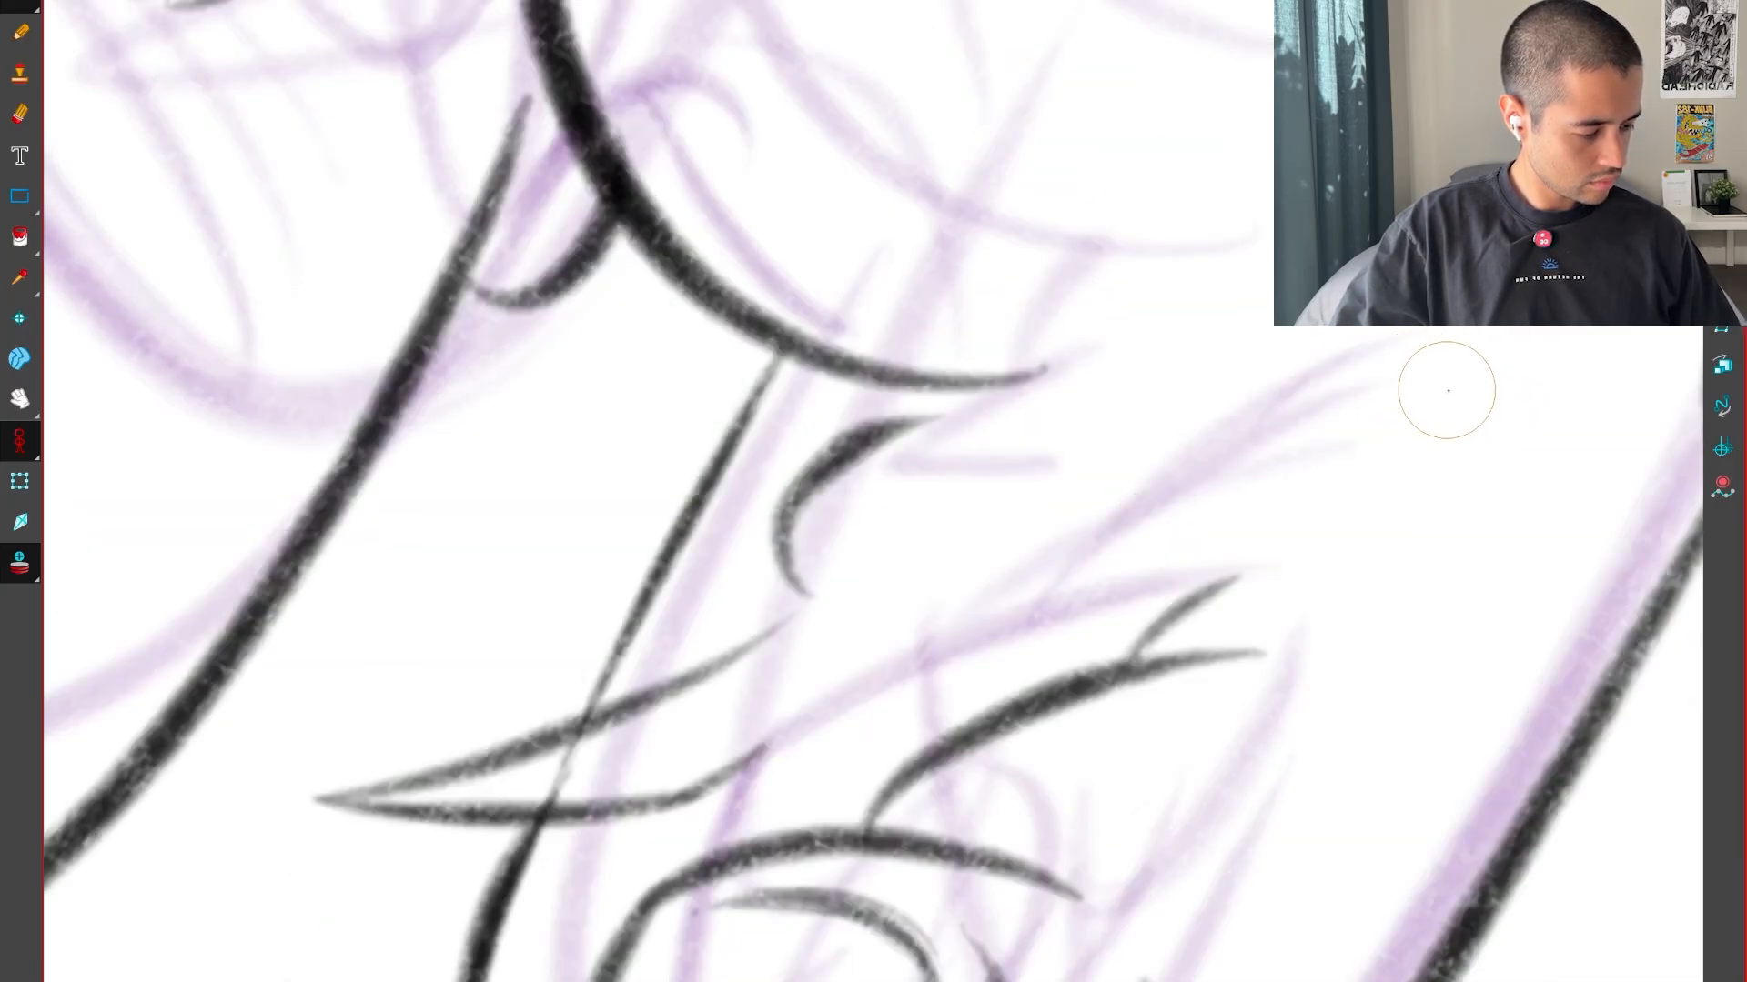
key(f)
key(f)
key(g)
Flip through the neighbouring drawings to examine the motion of the whole left foot and its claw
key(f)
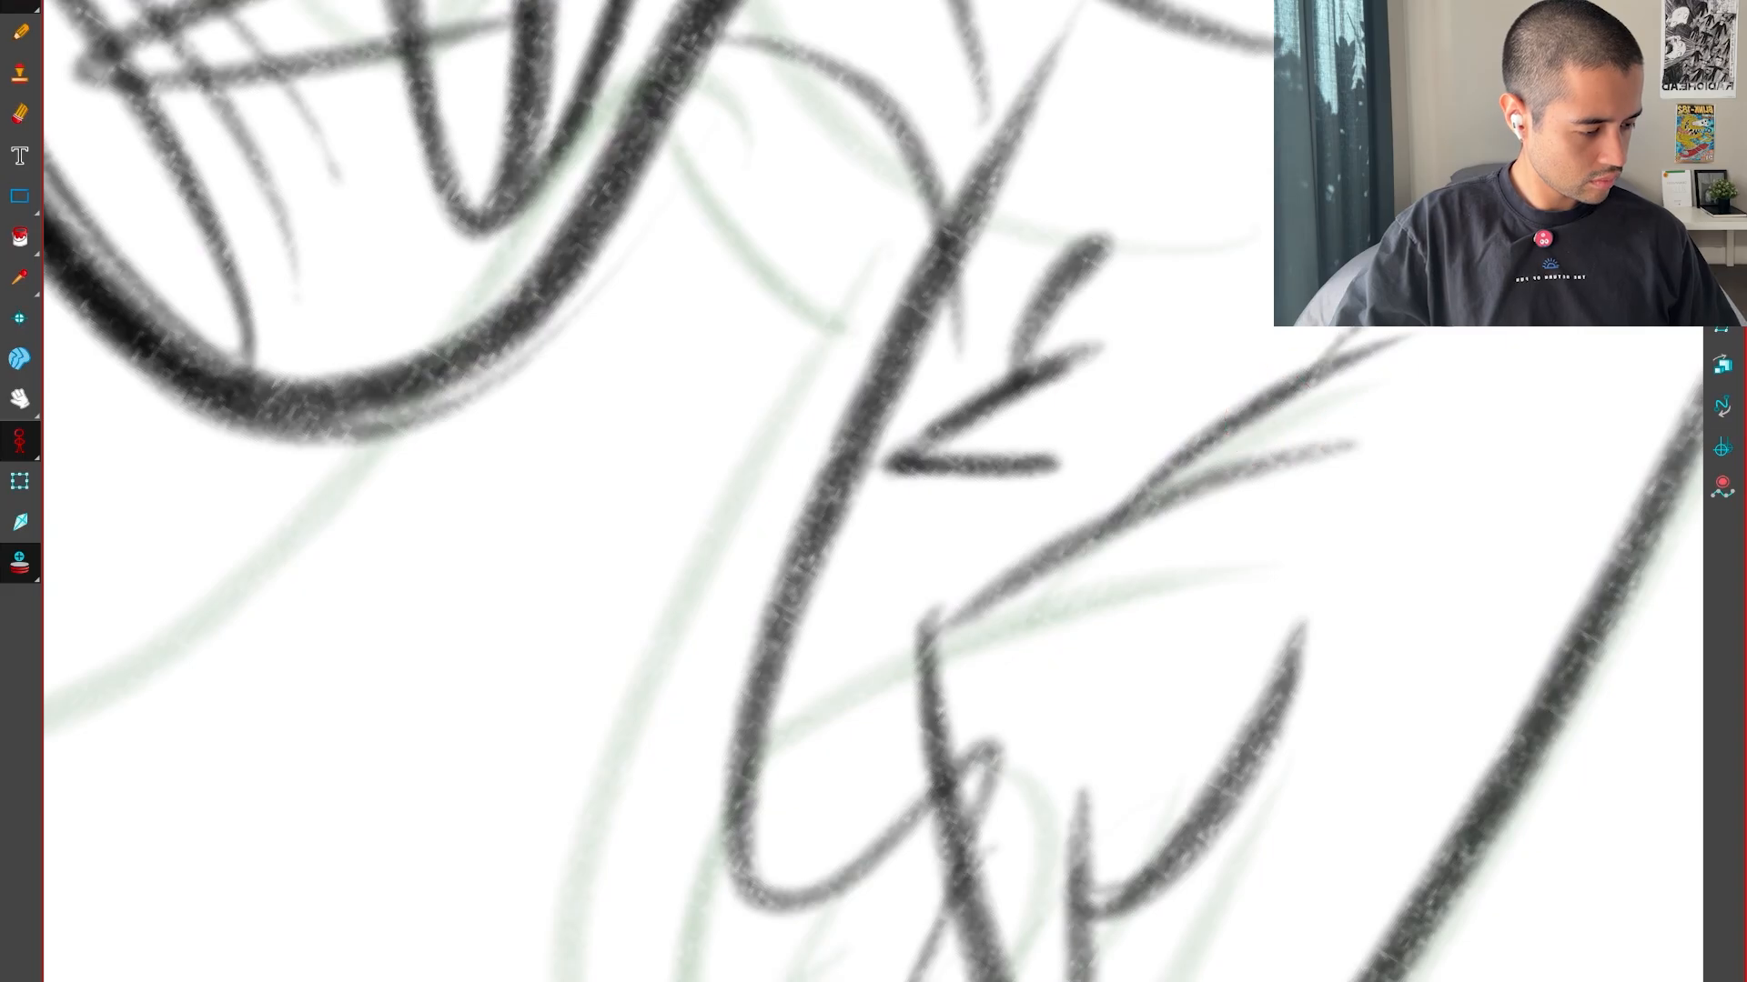
key(v)
key(v)
key(2)
key(2)
key(2)
key(g)
key(g)
key(f)
key(f)
key(g)
key(g)
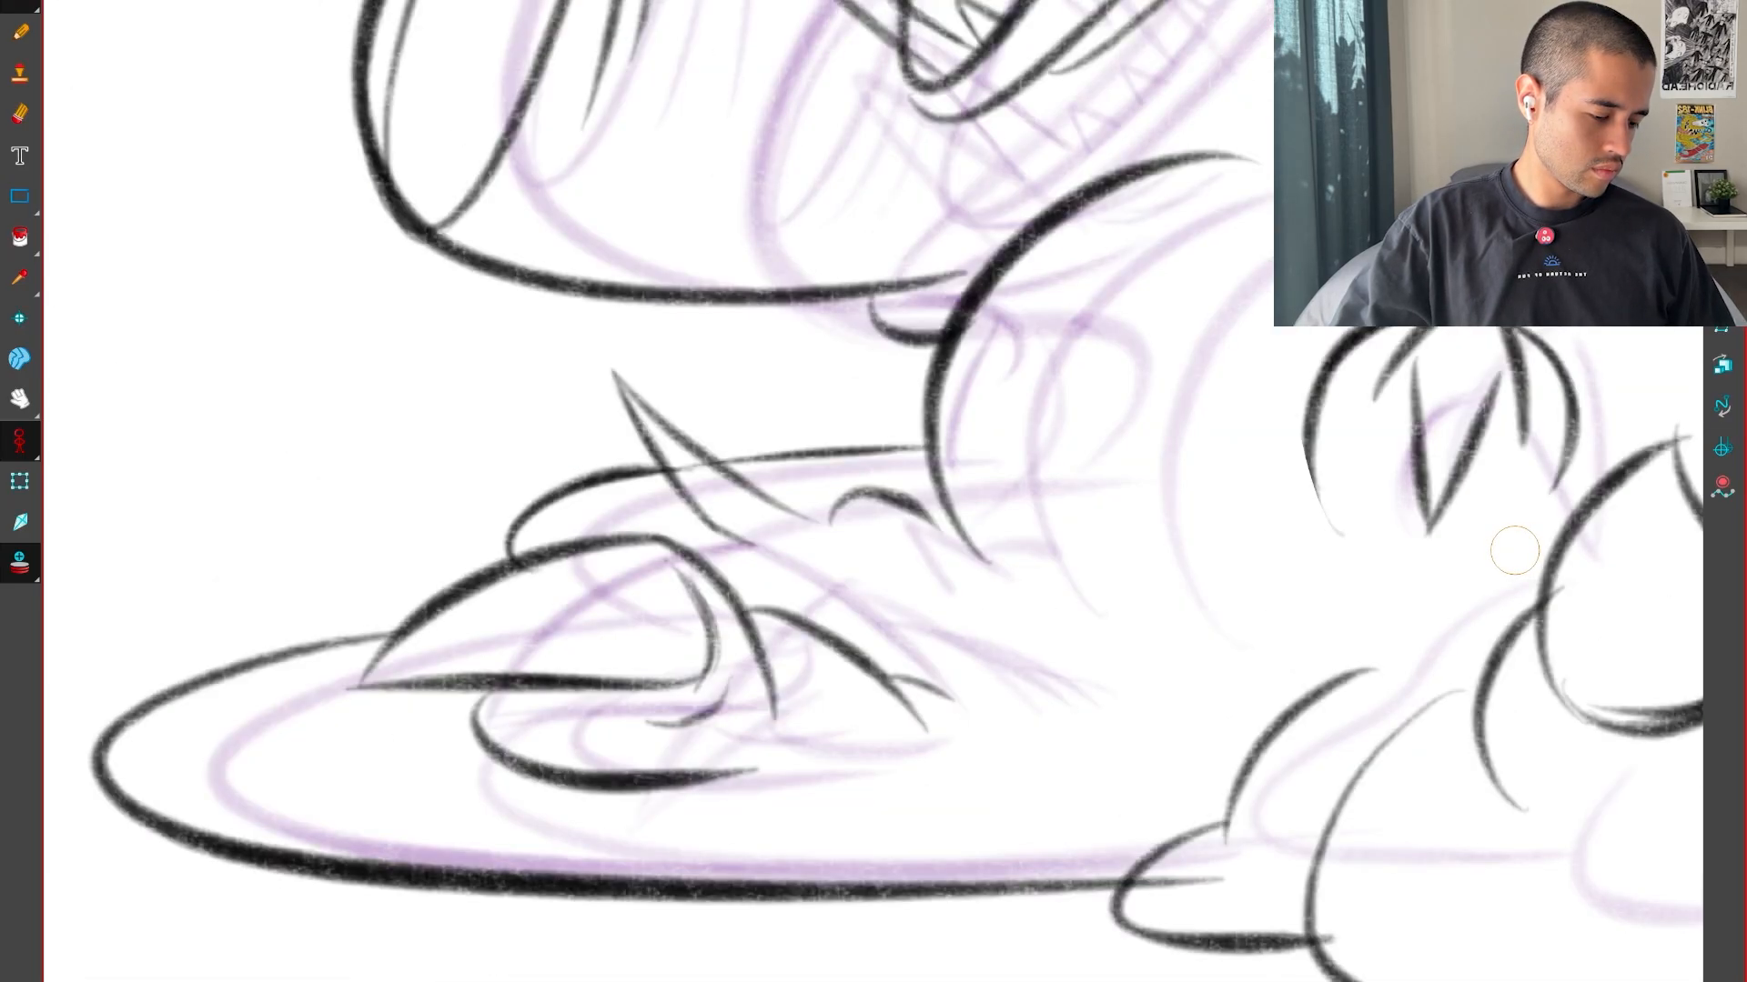
key(f)
key(f)
key(g)
Draw the rising curve at the back of the small middle toe, between its positions in the neighbouring drawings
key(1)
drag(1437, 823, 1492, 687)
key(2)
drag(1359, 547, 1183, 494)
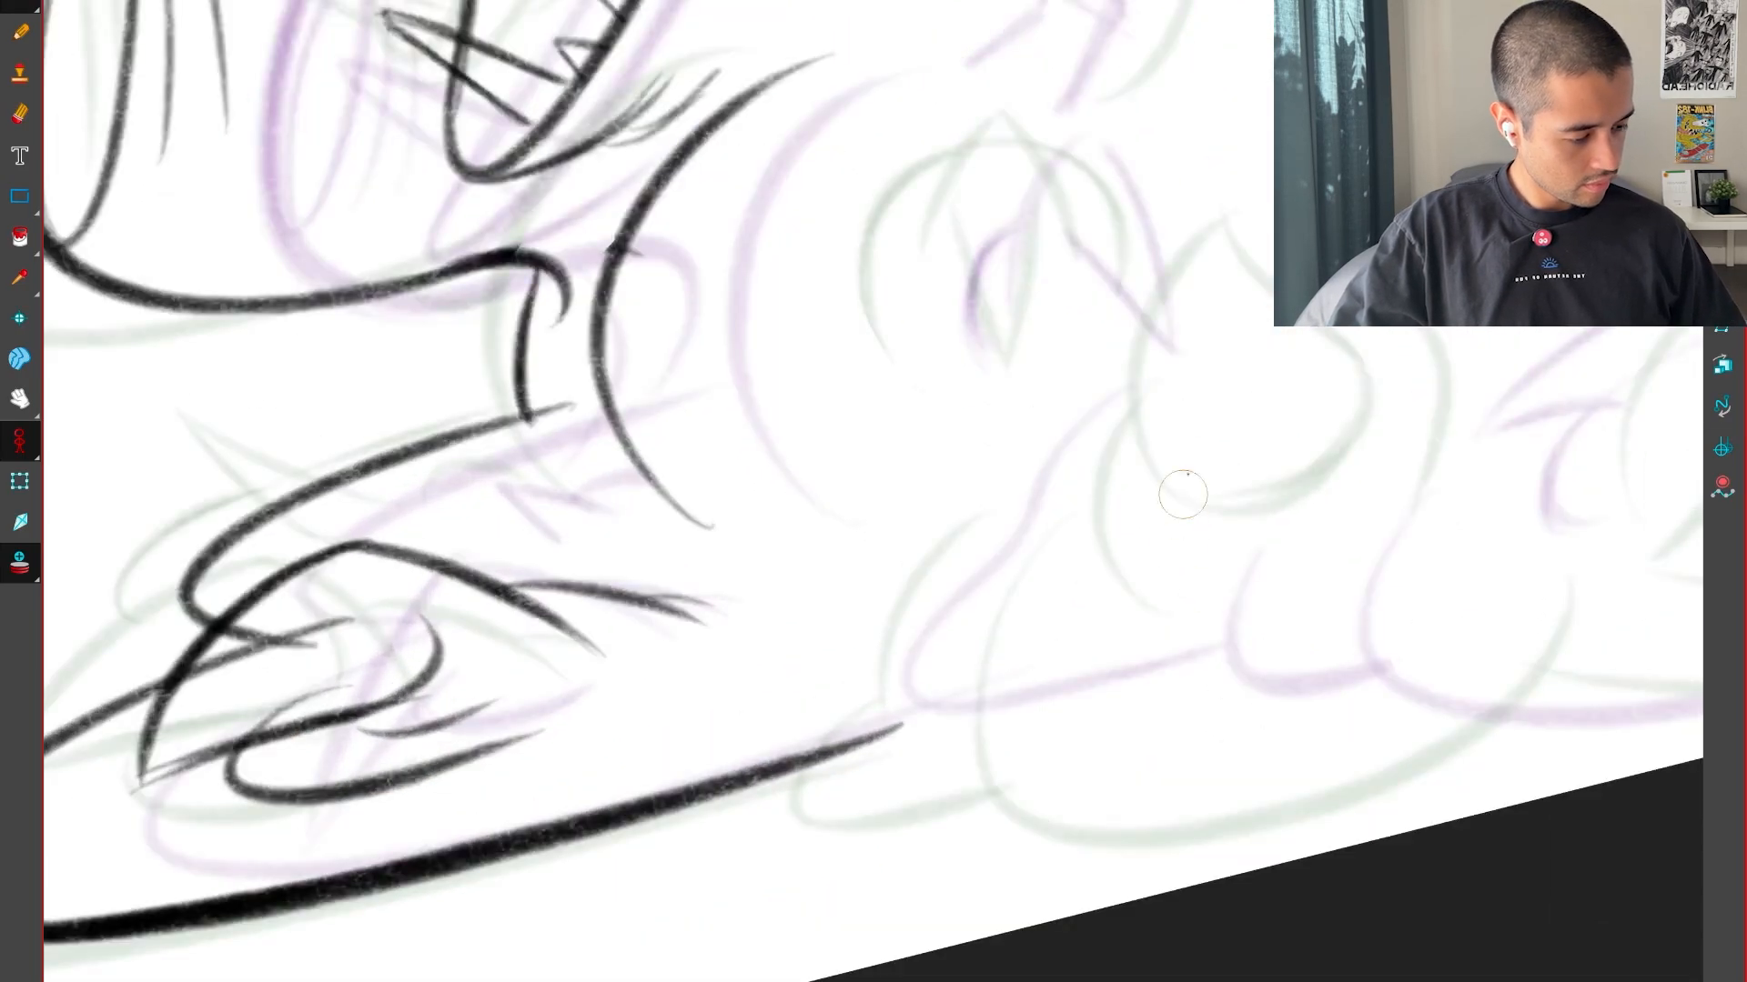
key(2)
key(v)
key(2)
key(f)
key(g)
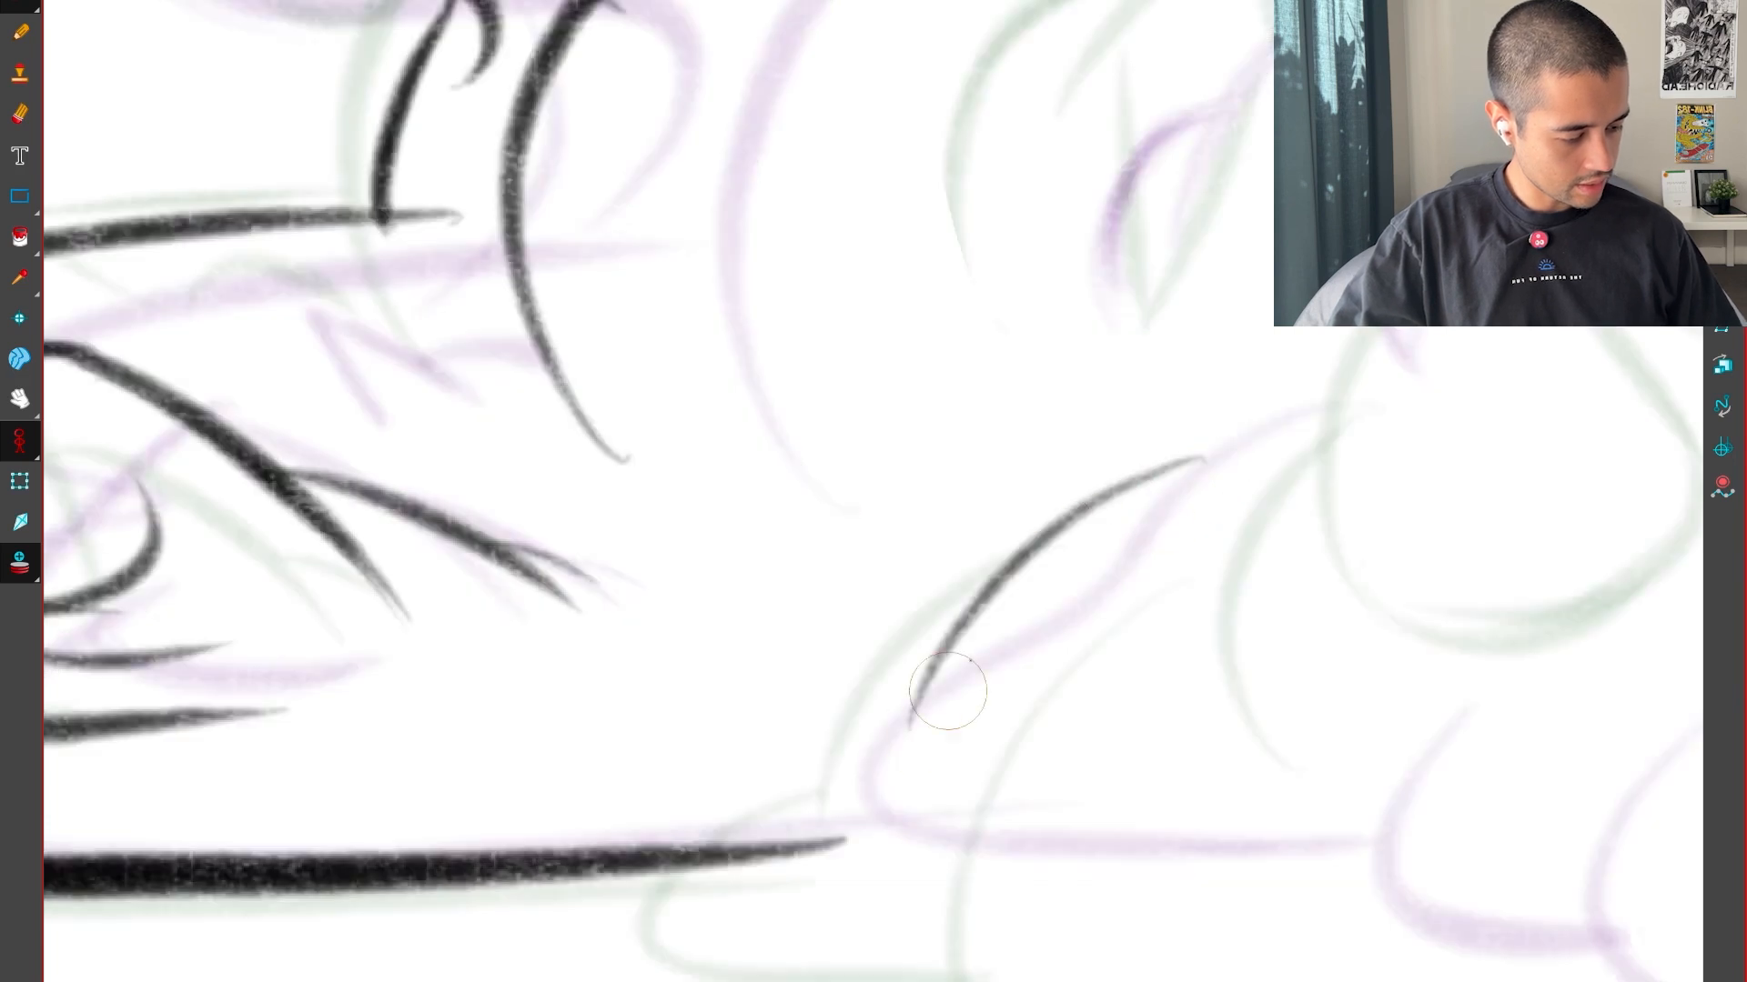
key(f)
key(g)
Draw the small middle toe's rounded outline from the rising curve down across the end of the foot's sole line
key(g)
key(f)
key(f)
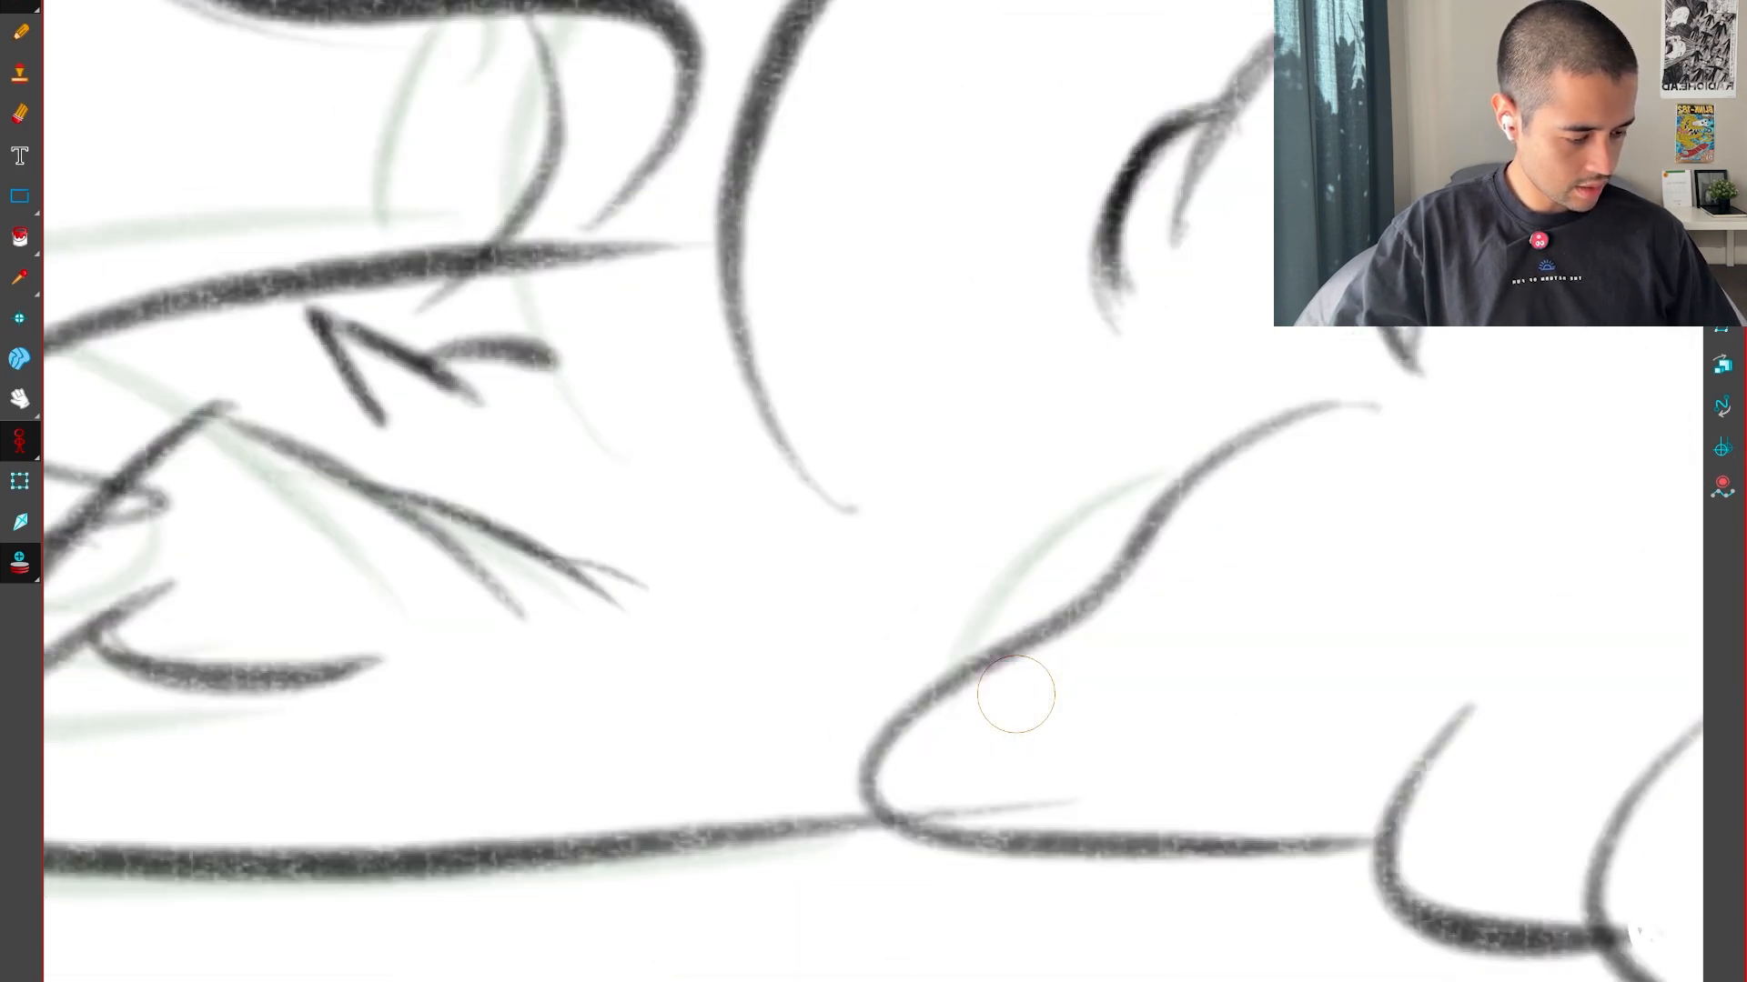
drag(1068, 869, 1209, 644)
key(g)
key(g)
key(g)
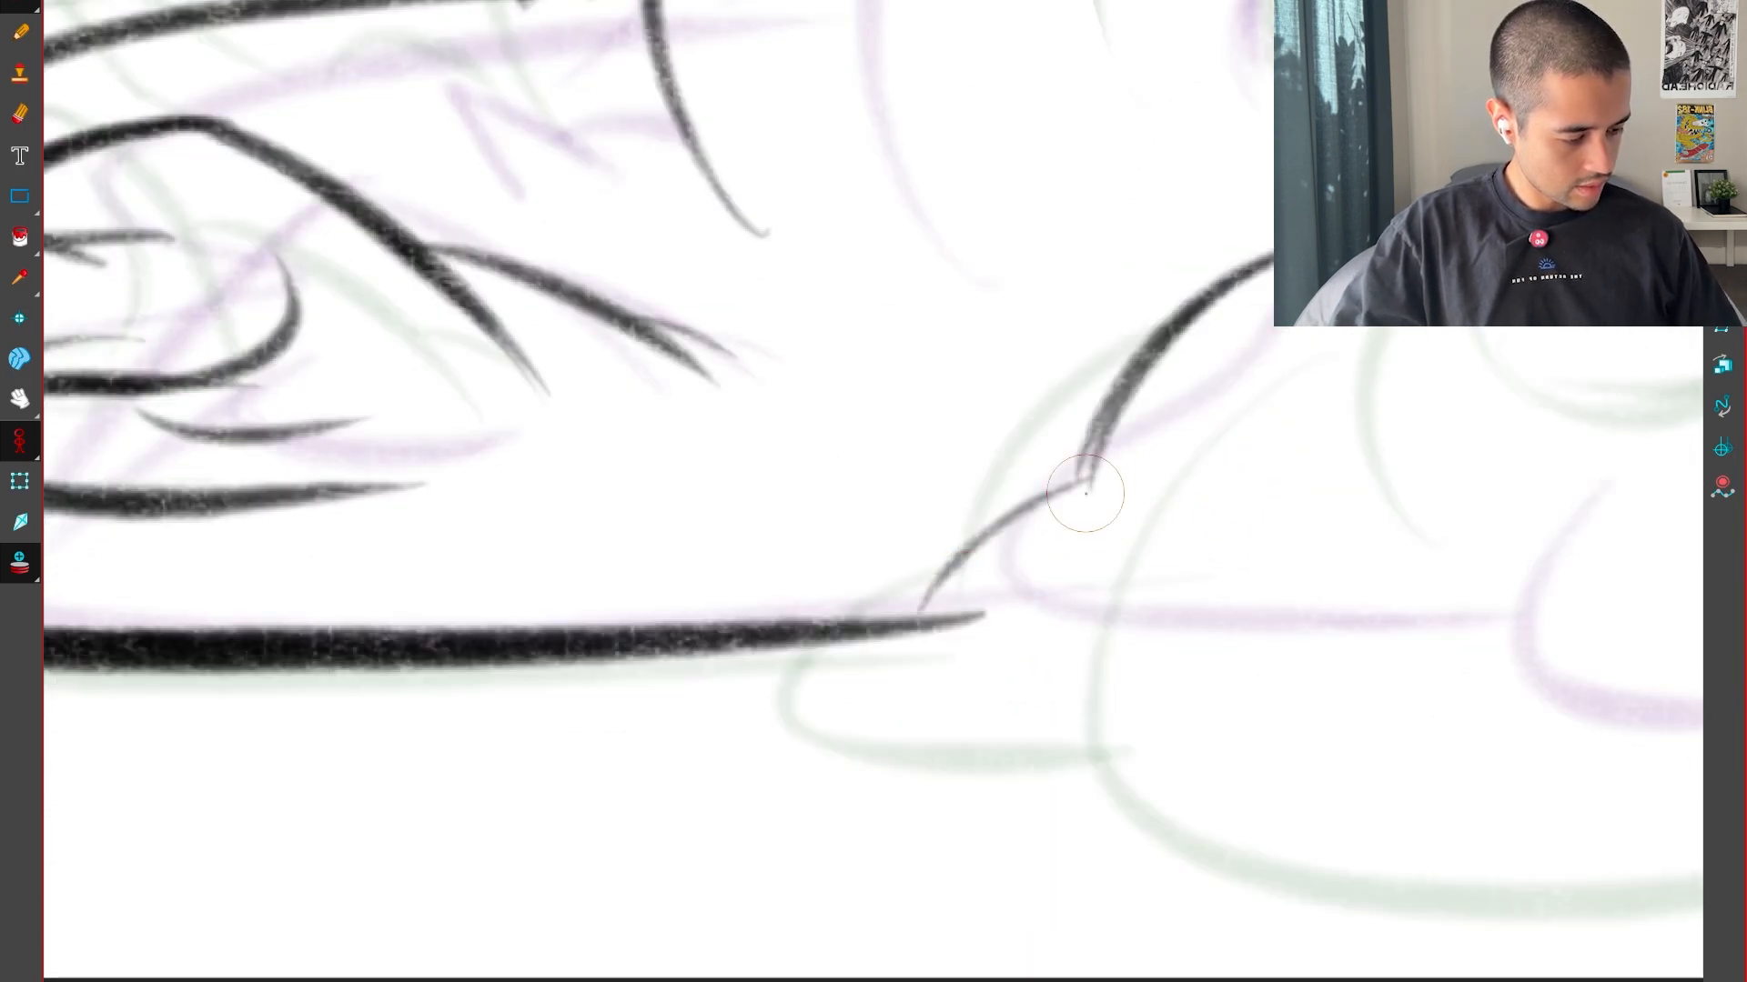
drag(881, 661, 945, 711)
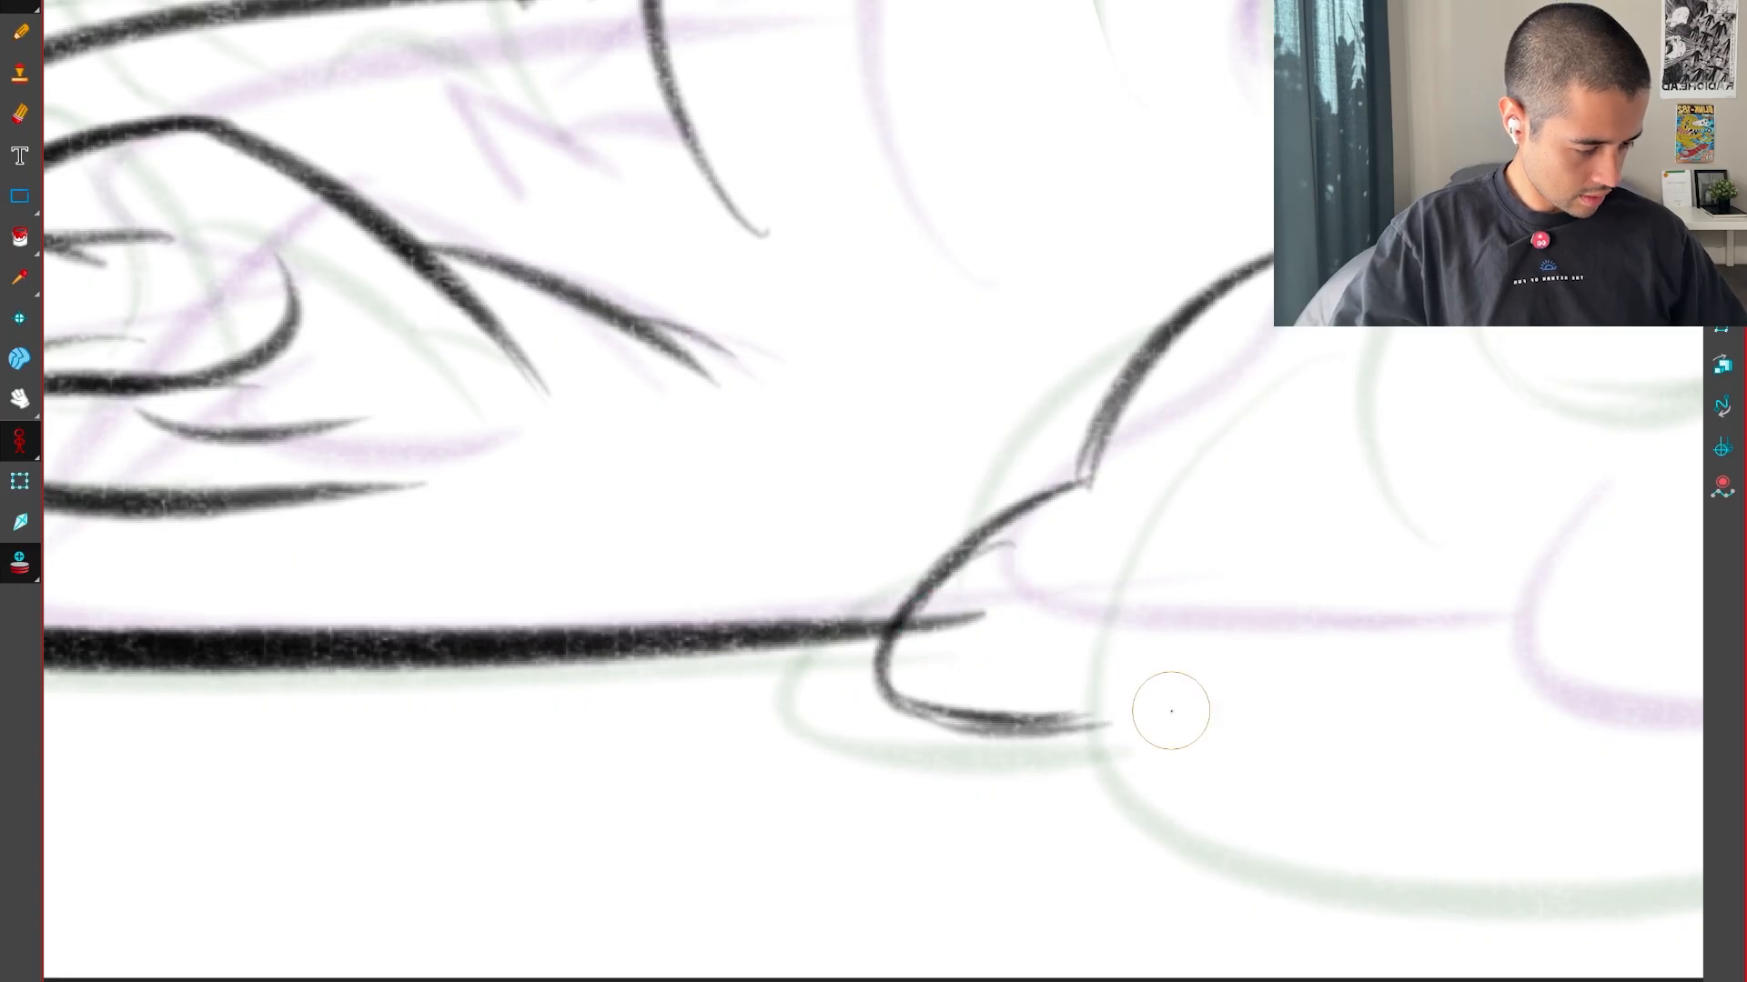
Undo the last stroke on the small middle toe and redraw its lower edge, checking it against the neighbouring drawings
key(g)
key(f)
key(f)
key(g)
key(g)
key(f)
key(plus)
key(ctrl+z)
key(l)
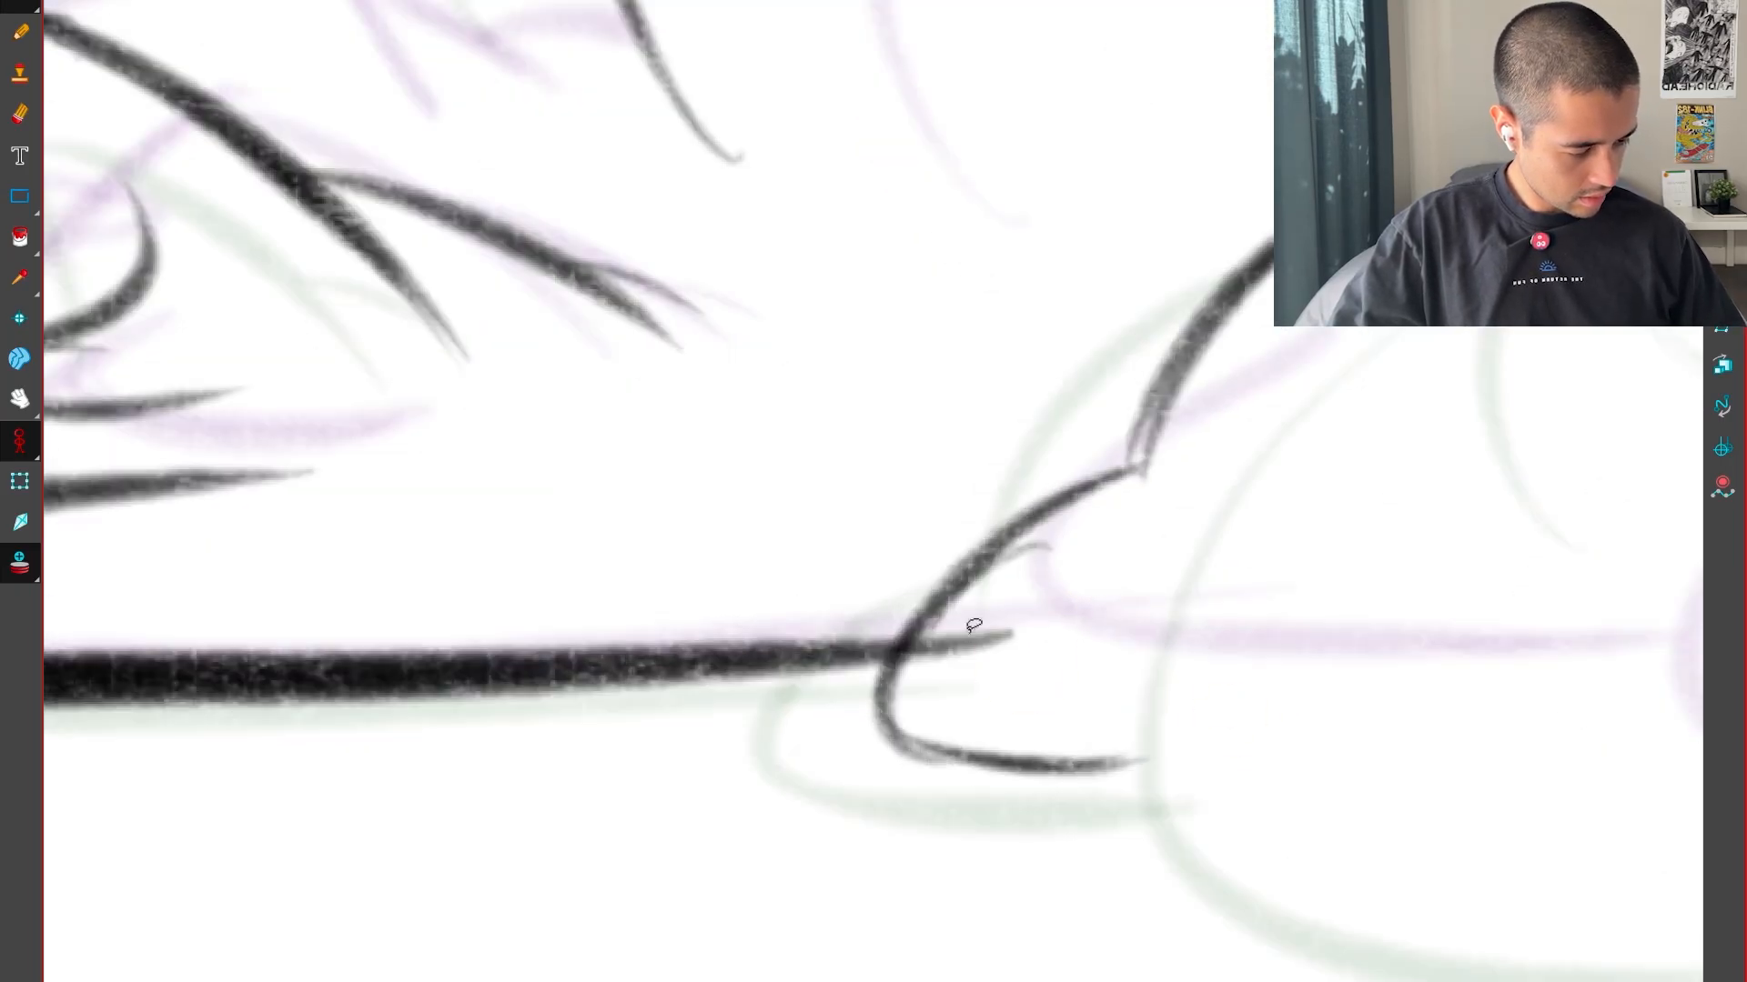
drag(1071, 759, 1176, 744)
key(f)
key(g)
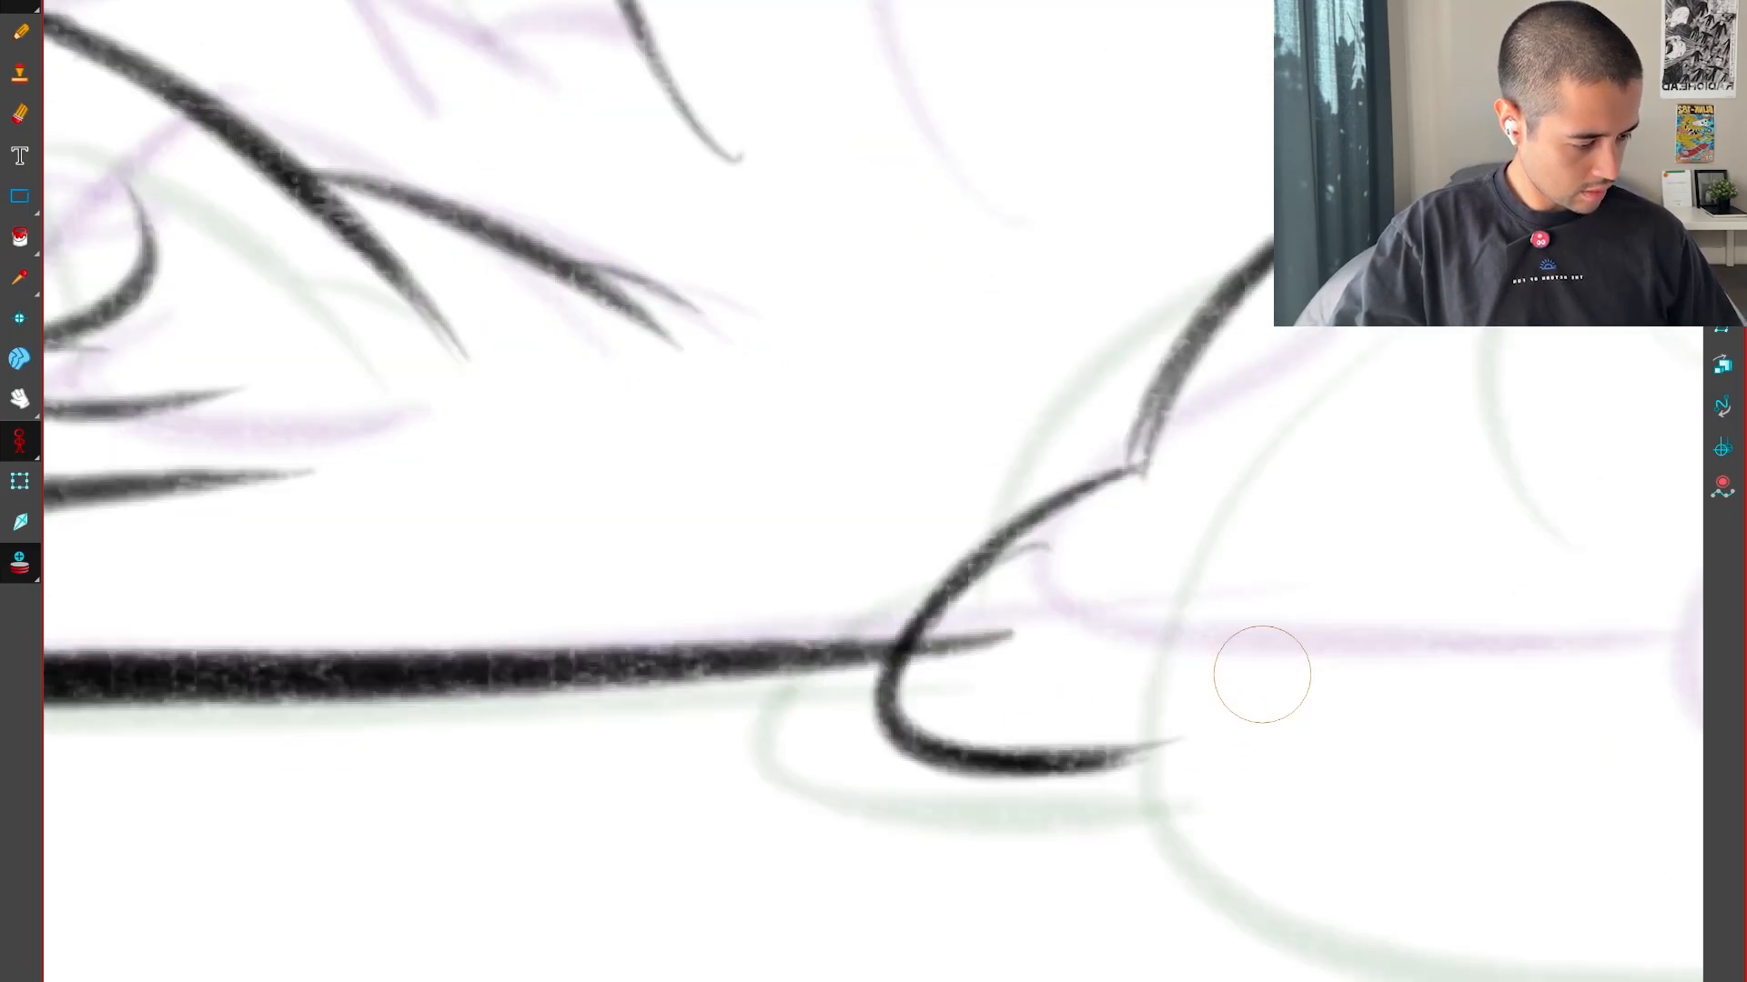
Draw the large rounded toe outline beside the small middle toe, between its positions in the neighbouring drawings
key(f)
key(1)
key(1)
key(1)
key(g)
key(2)
key(f)
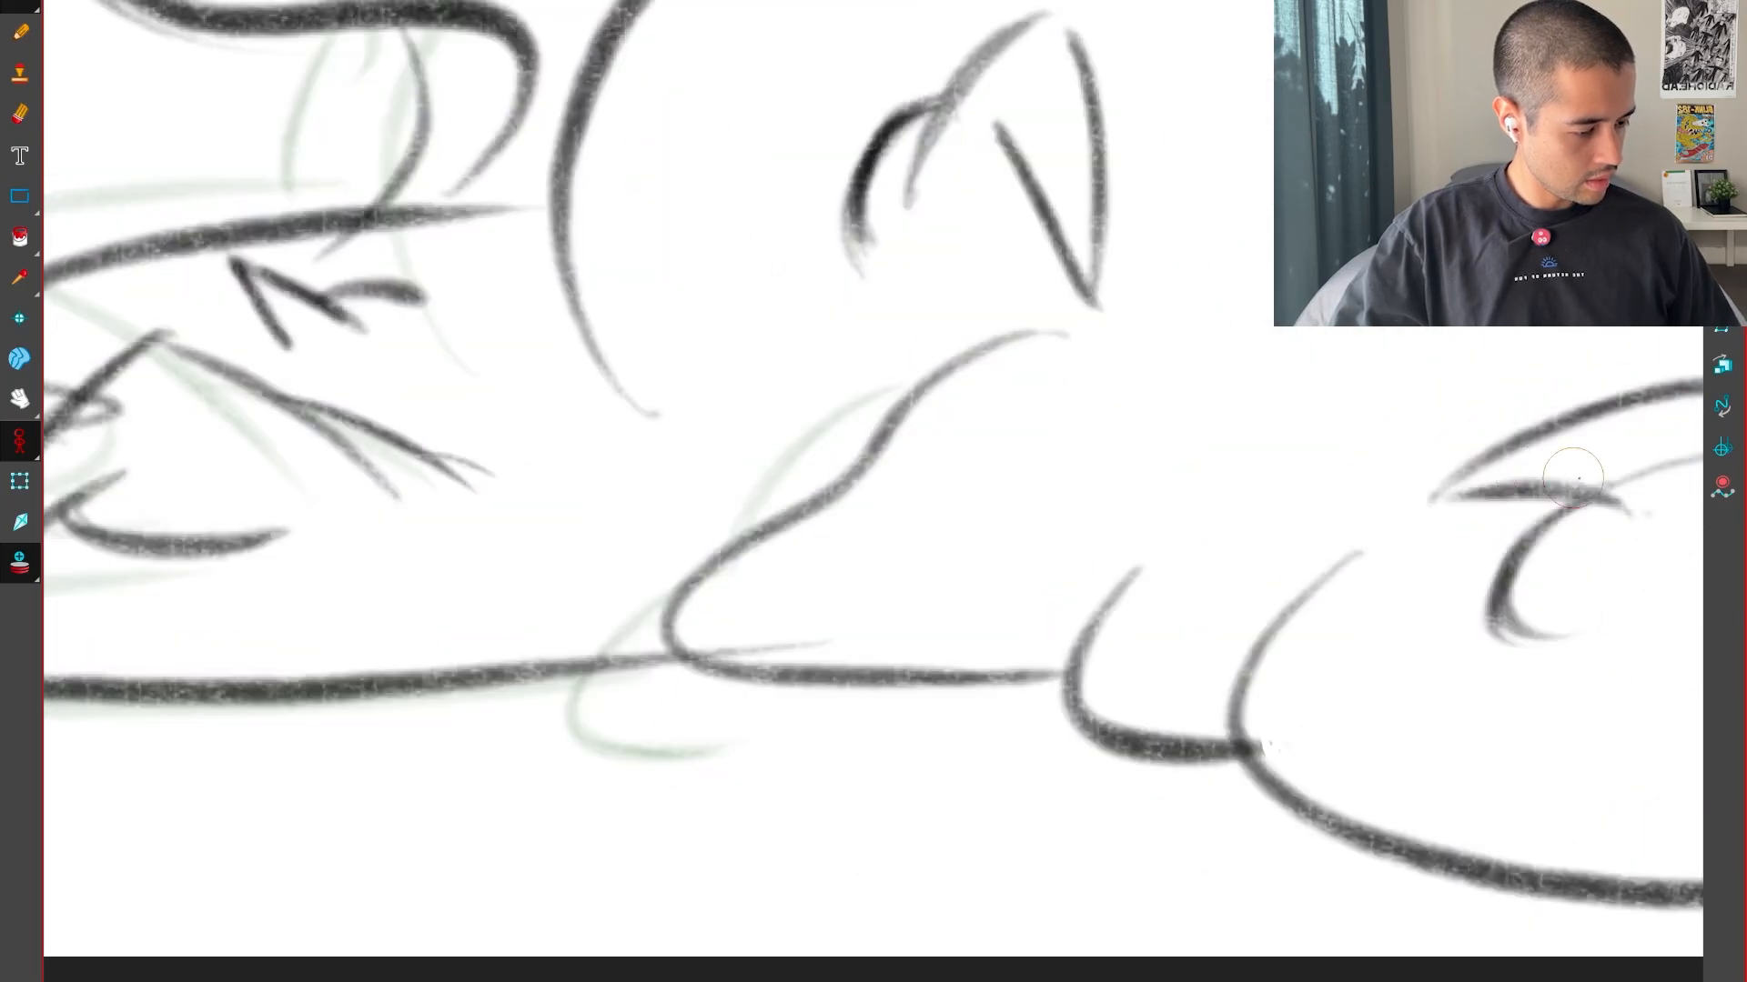
key(1)
key(1)
key(g)
key(g)
key(f)
key(2)
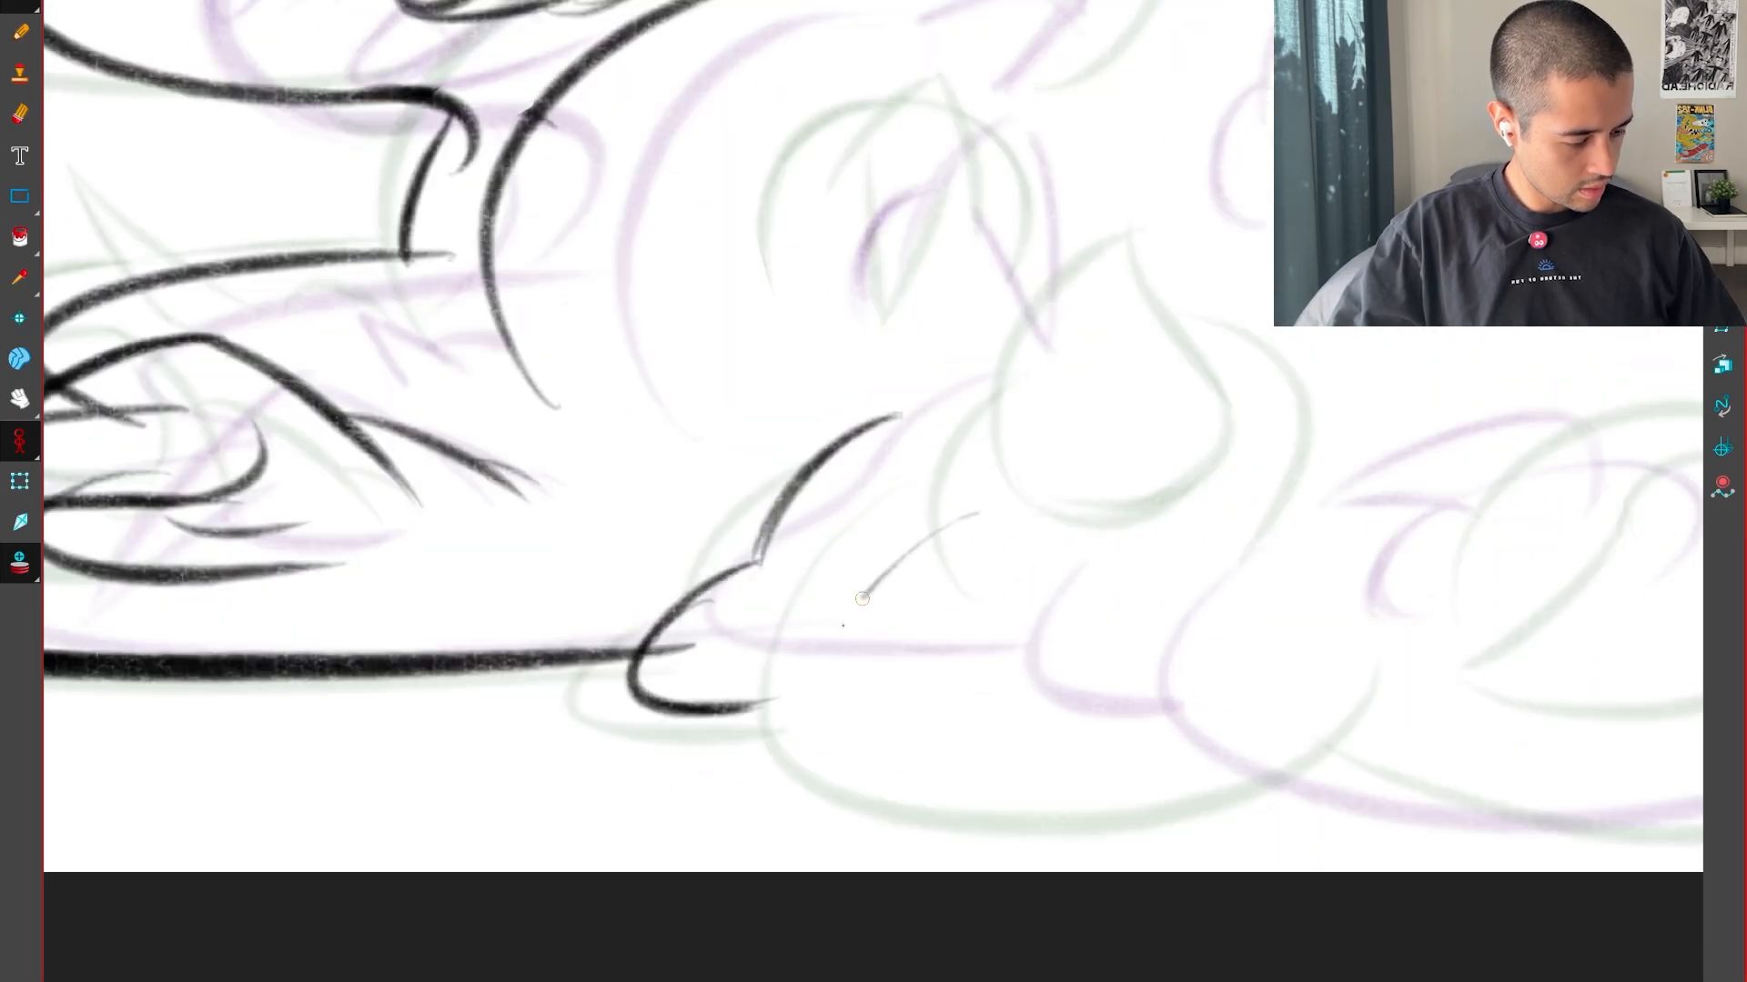
drag(862, 599, 1285, 755)
key(ctrl+z)
mouse_move(1021, 515)
mouse_down()
mouse_move(965, 535)
mouse_move(1330, 719)
mouse_up()
key(f)
key(g)
key(g)
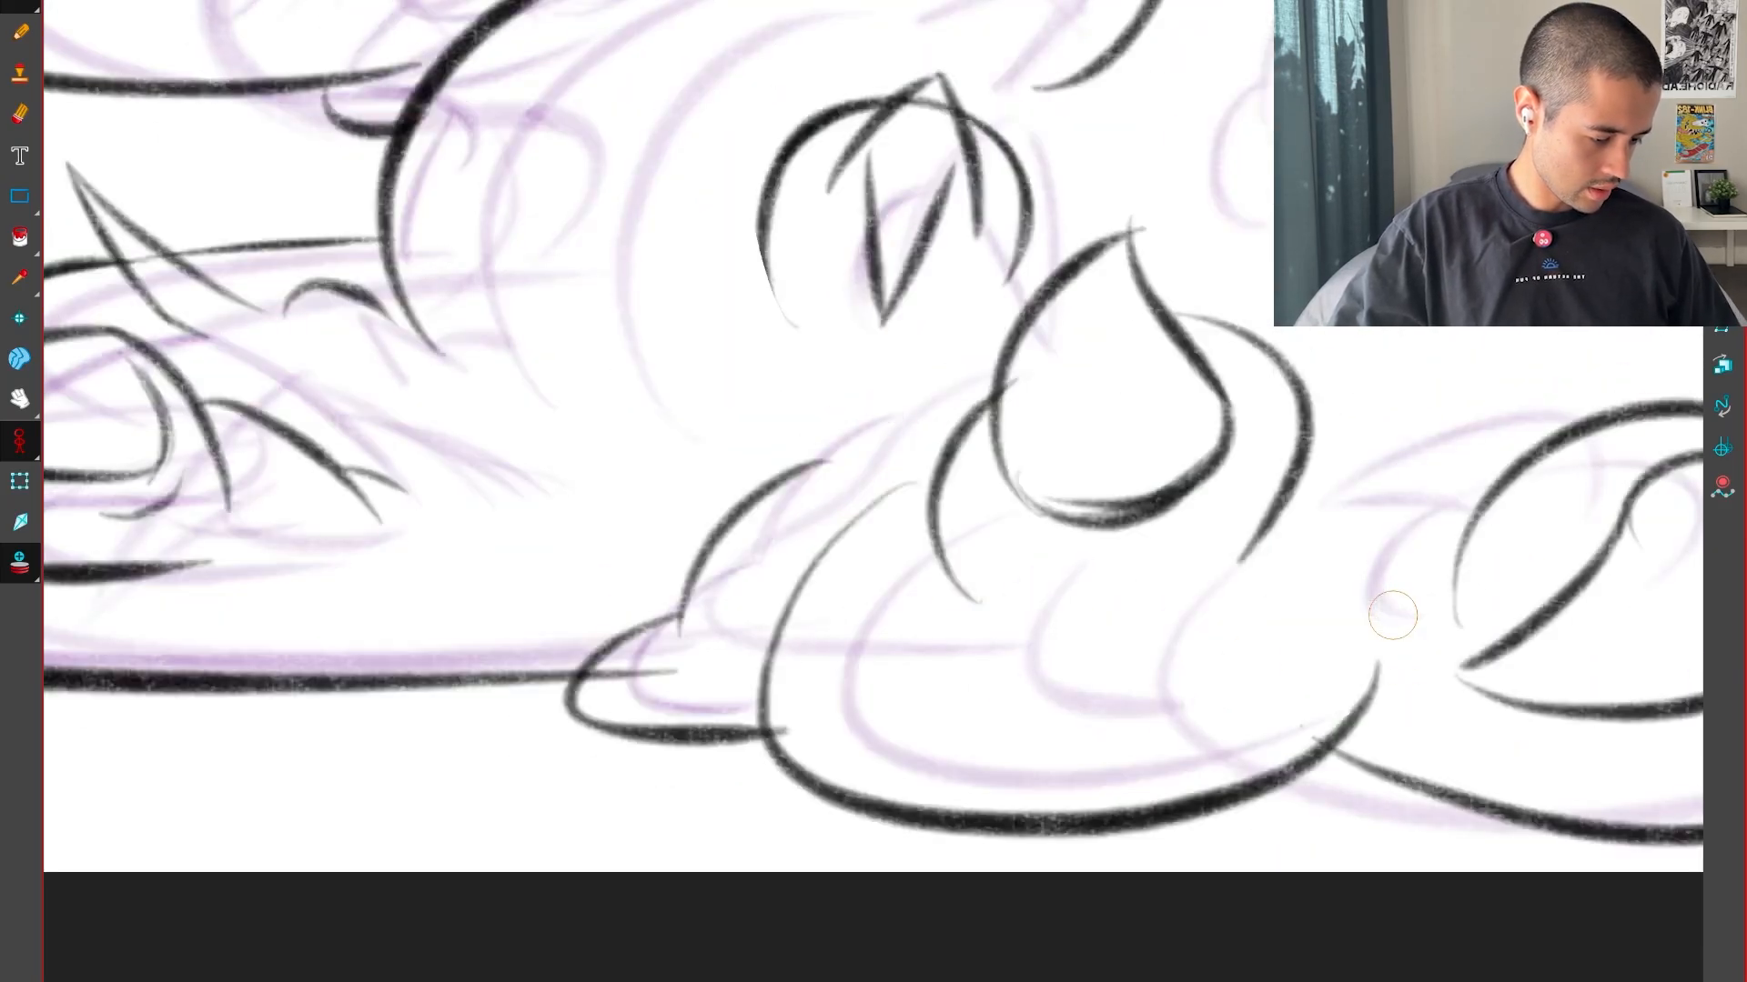
key(f)
Select the large rounded toe outline and adjust its fit between its positions in the neighbouring drawings
key(2)
mouse_move(1087, 713)
mouse_down()
mouse_move(671, 429)
mouse_move(800, 548)
mouse_up()
key(2)
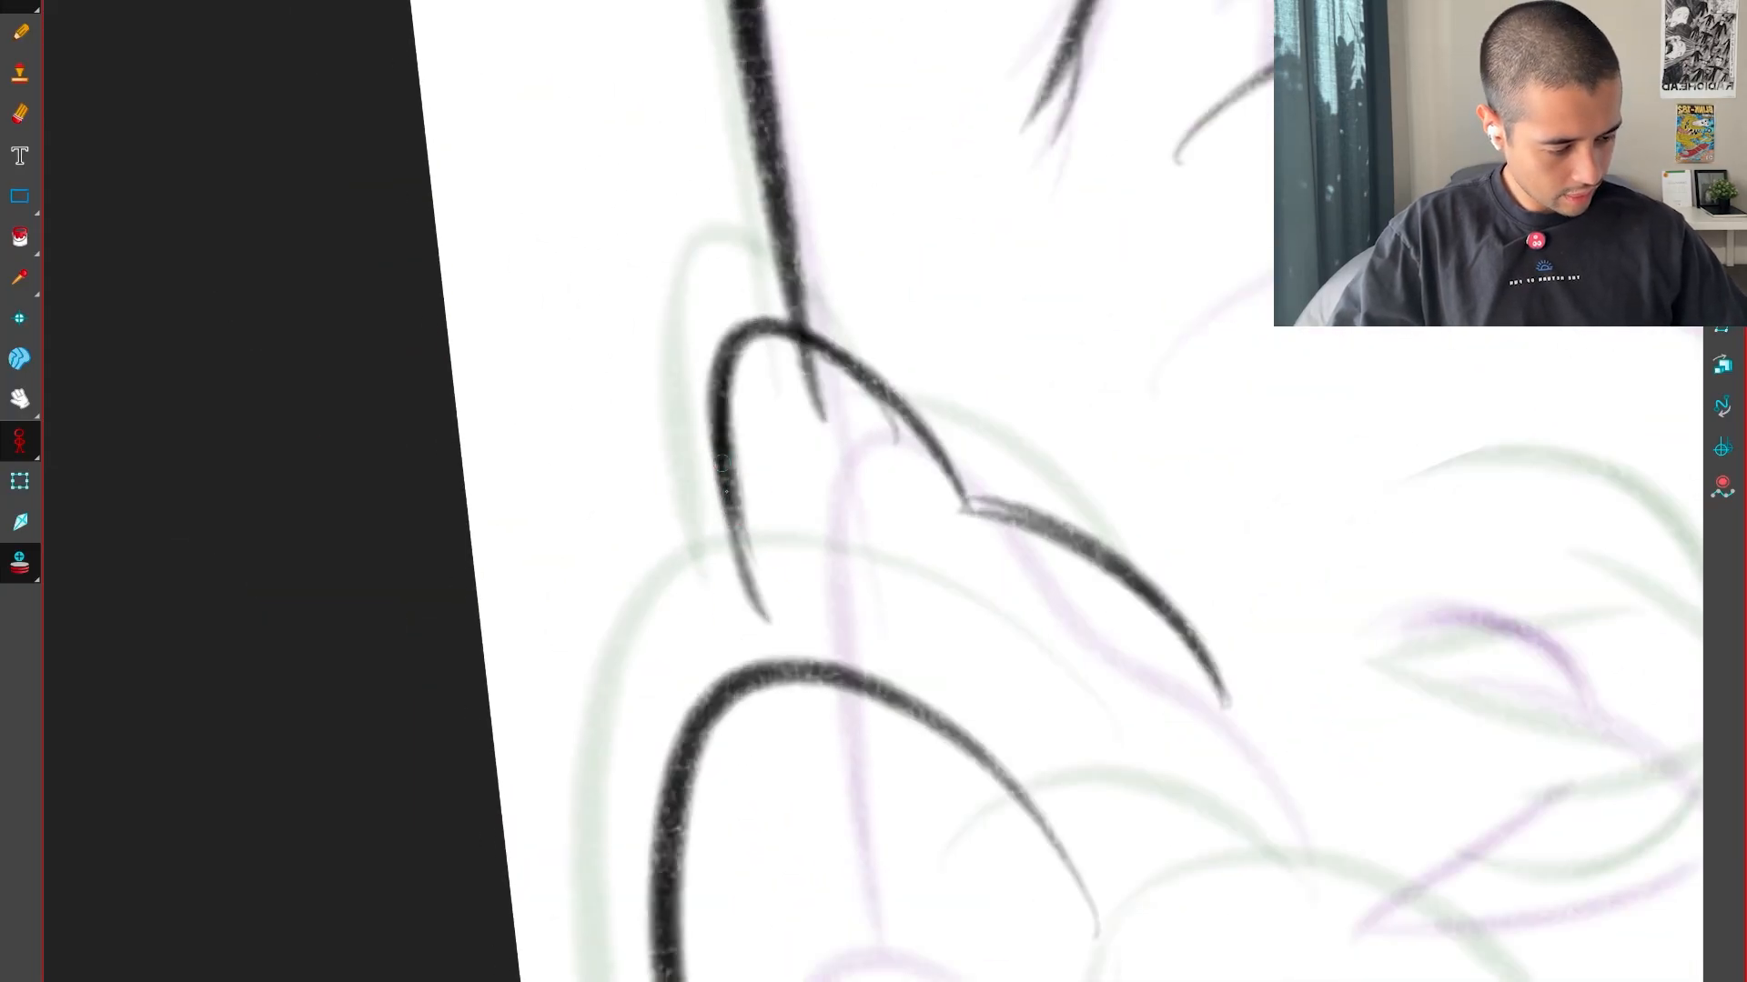
key(shift+x)
key(1)
key(alt+s)
drag(1186, 583, 1084, 792)
drag(1235, 729, 1183, 729)
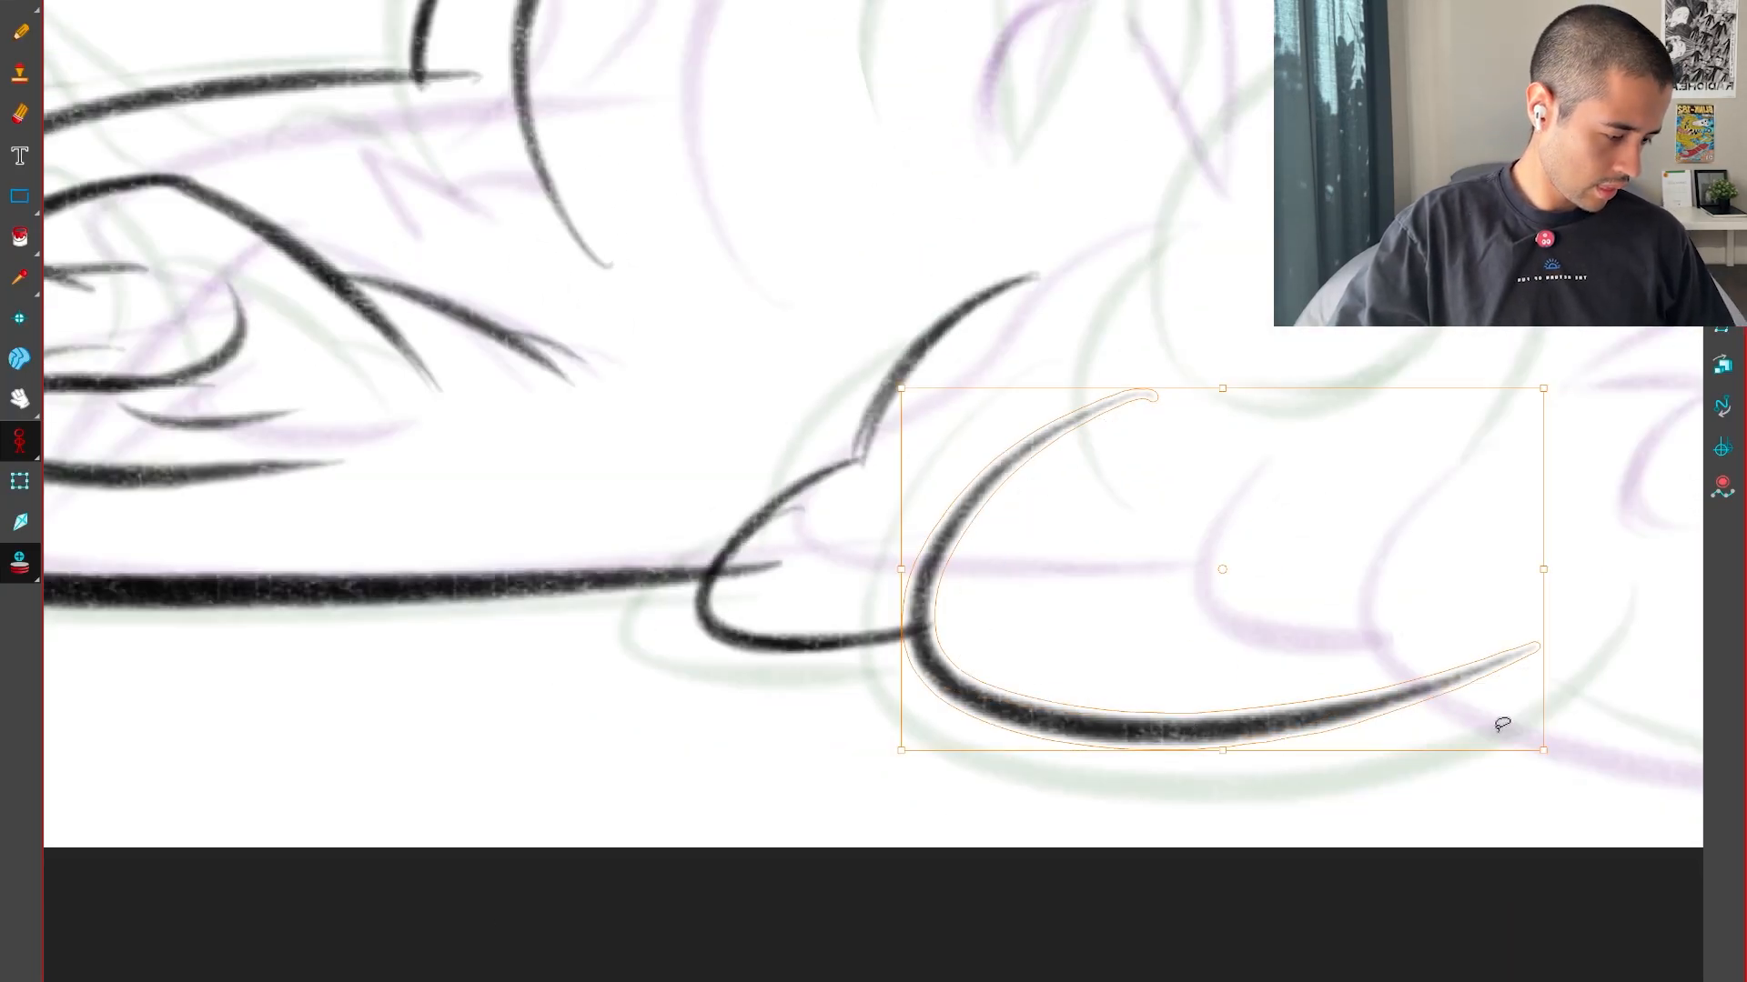
drag(1563, 763, 1556, 780)
Compare the neighbouring drawings around the toes and the pointed claws above them
key(g)
drag(1313, 689, 1279, 810)
key(f)
key(f)
key(1)
key(1)
key(g)
key(g)
key(g)
key(2)
drag(1315, 699, 1194, 854)
key(2)
key(2)
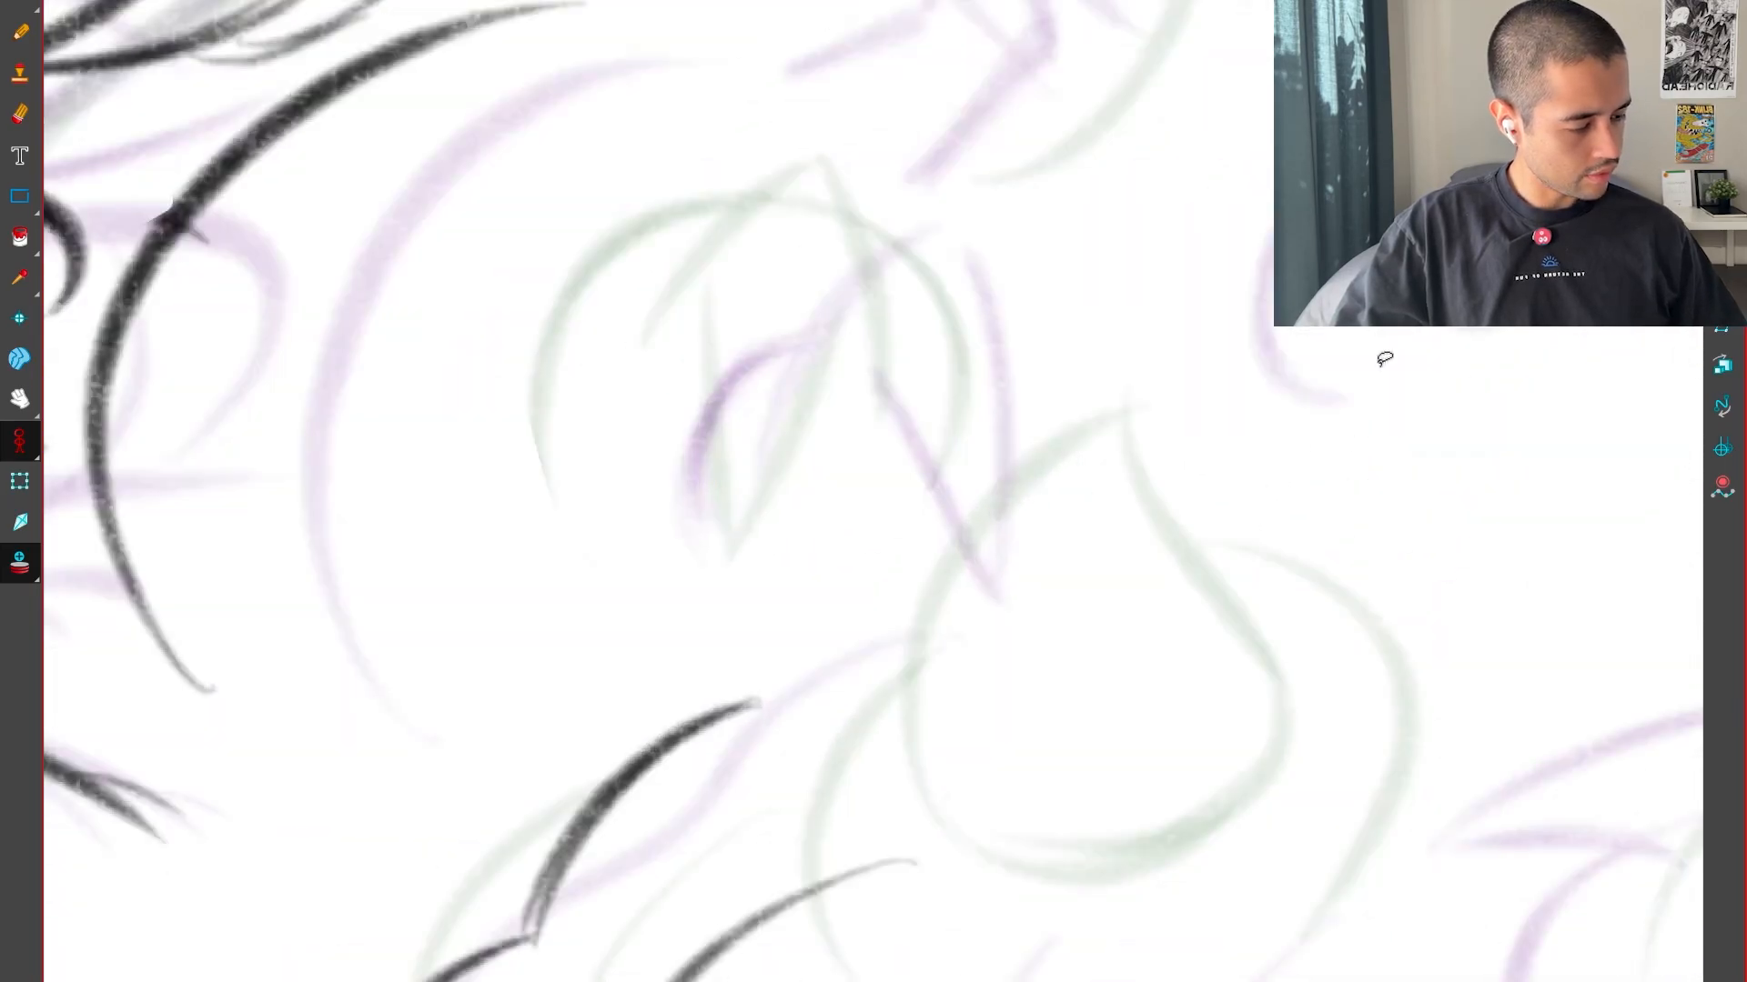
drag(1384, 359, 1156, 592)
key(f)
key(g)
key(1)
key(g)
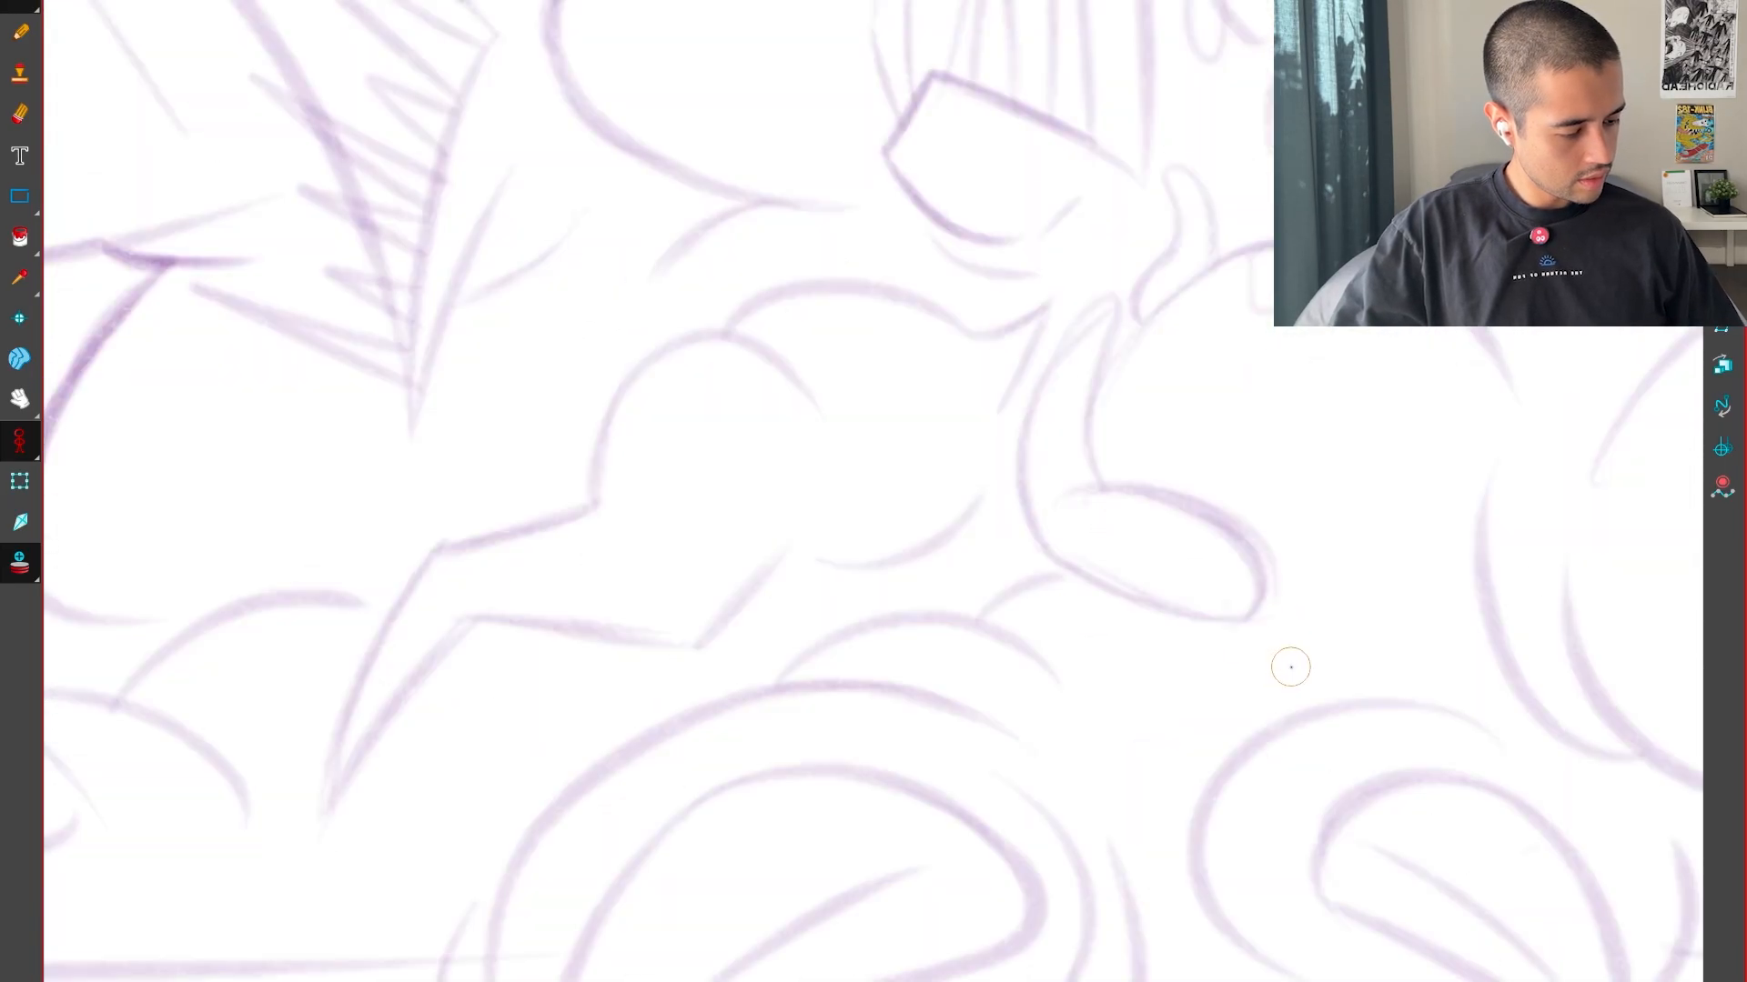
key(f)
key(g)
key(g)
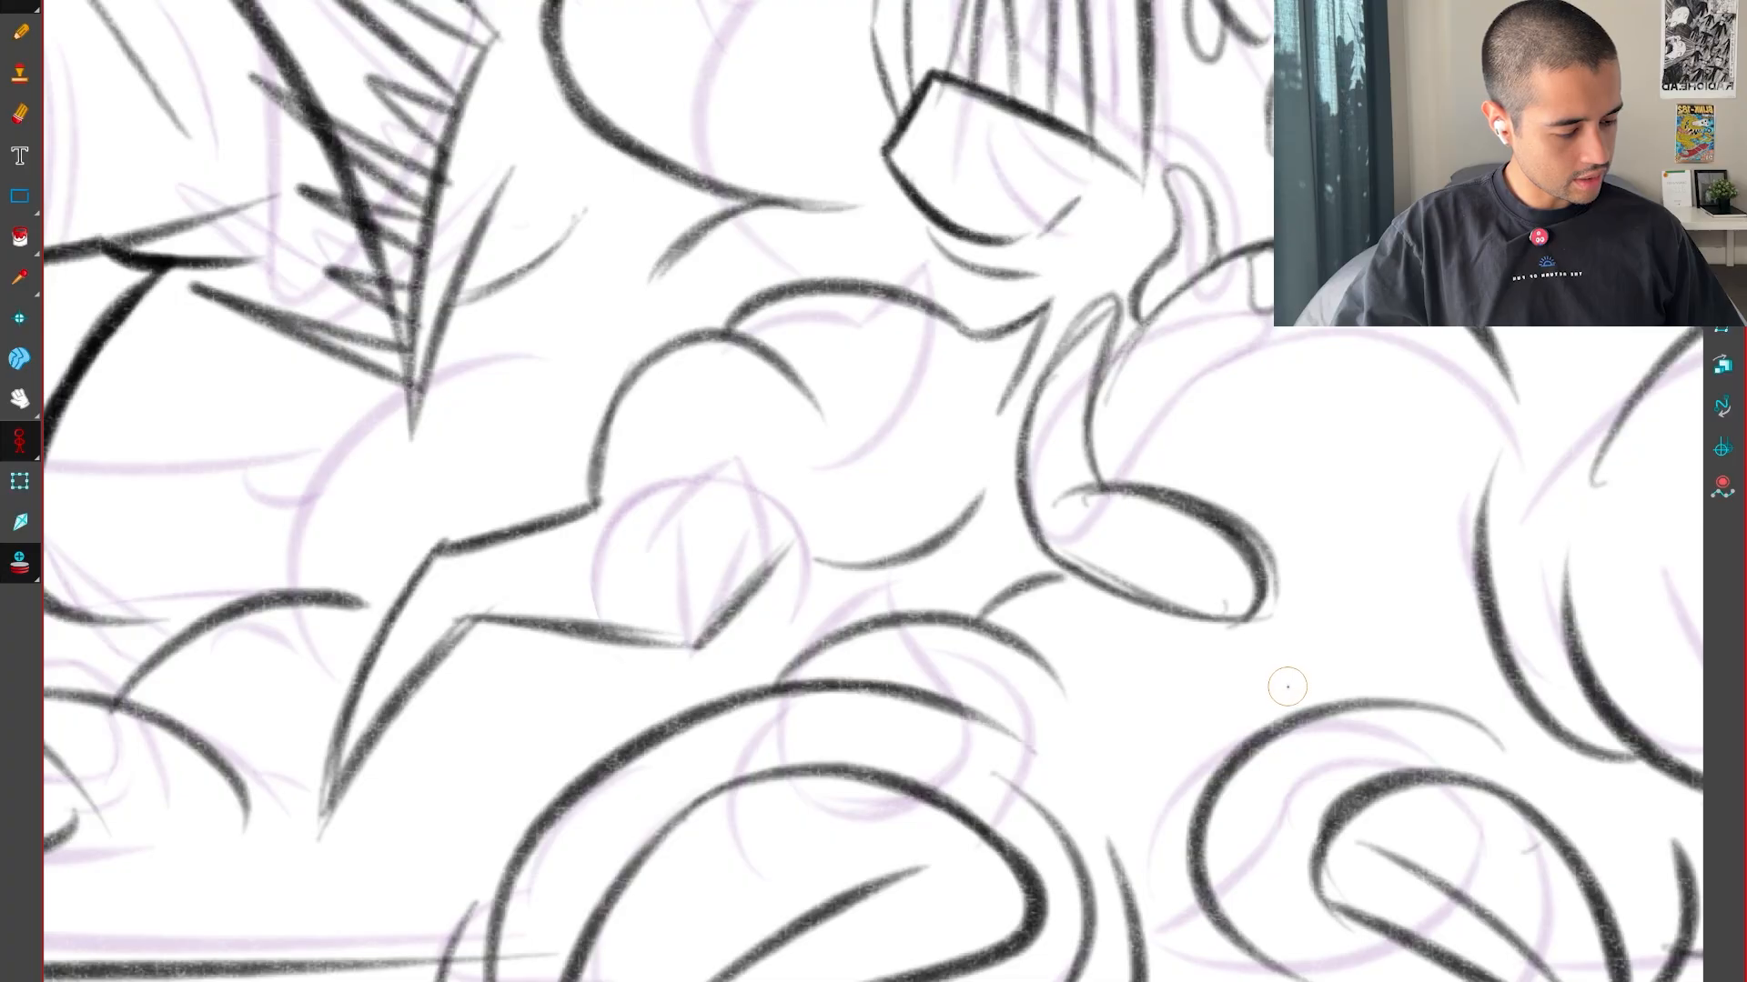
key(f)
key(f)
key(2)
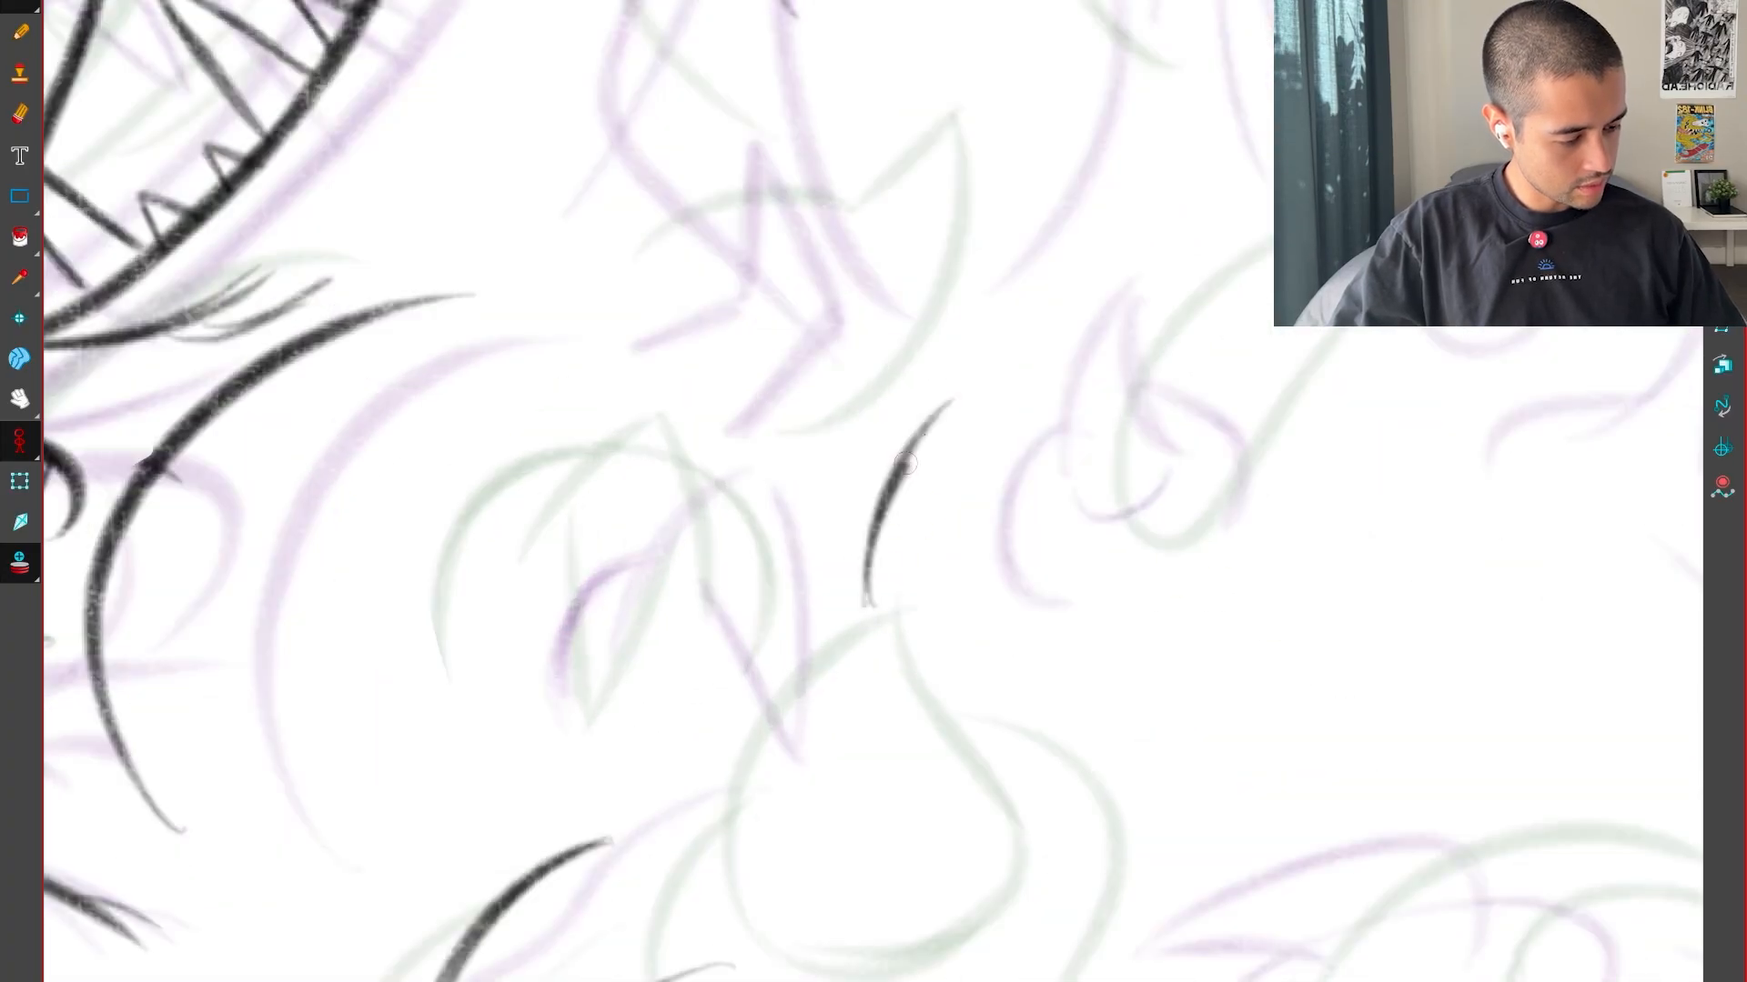
Draw the pointed claw above the toes with a curved back edge, straight front edge and short rounded base
drag(905, 464, 963, 394)
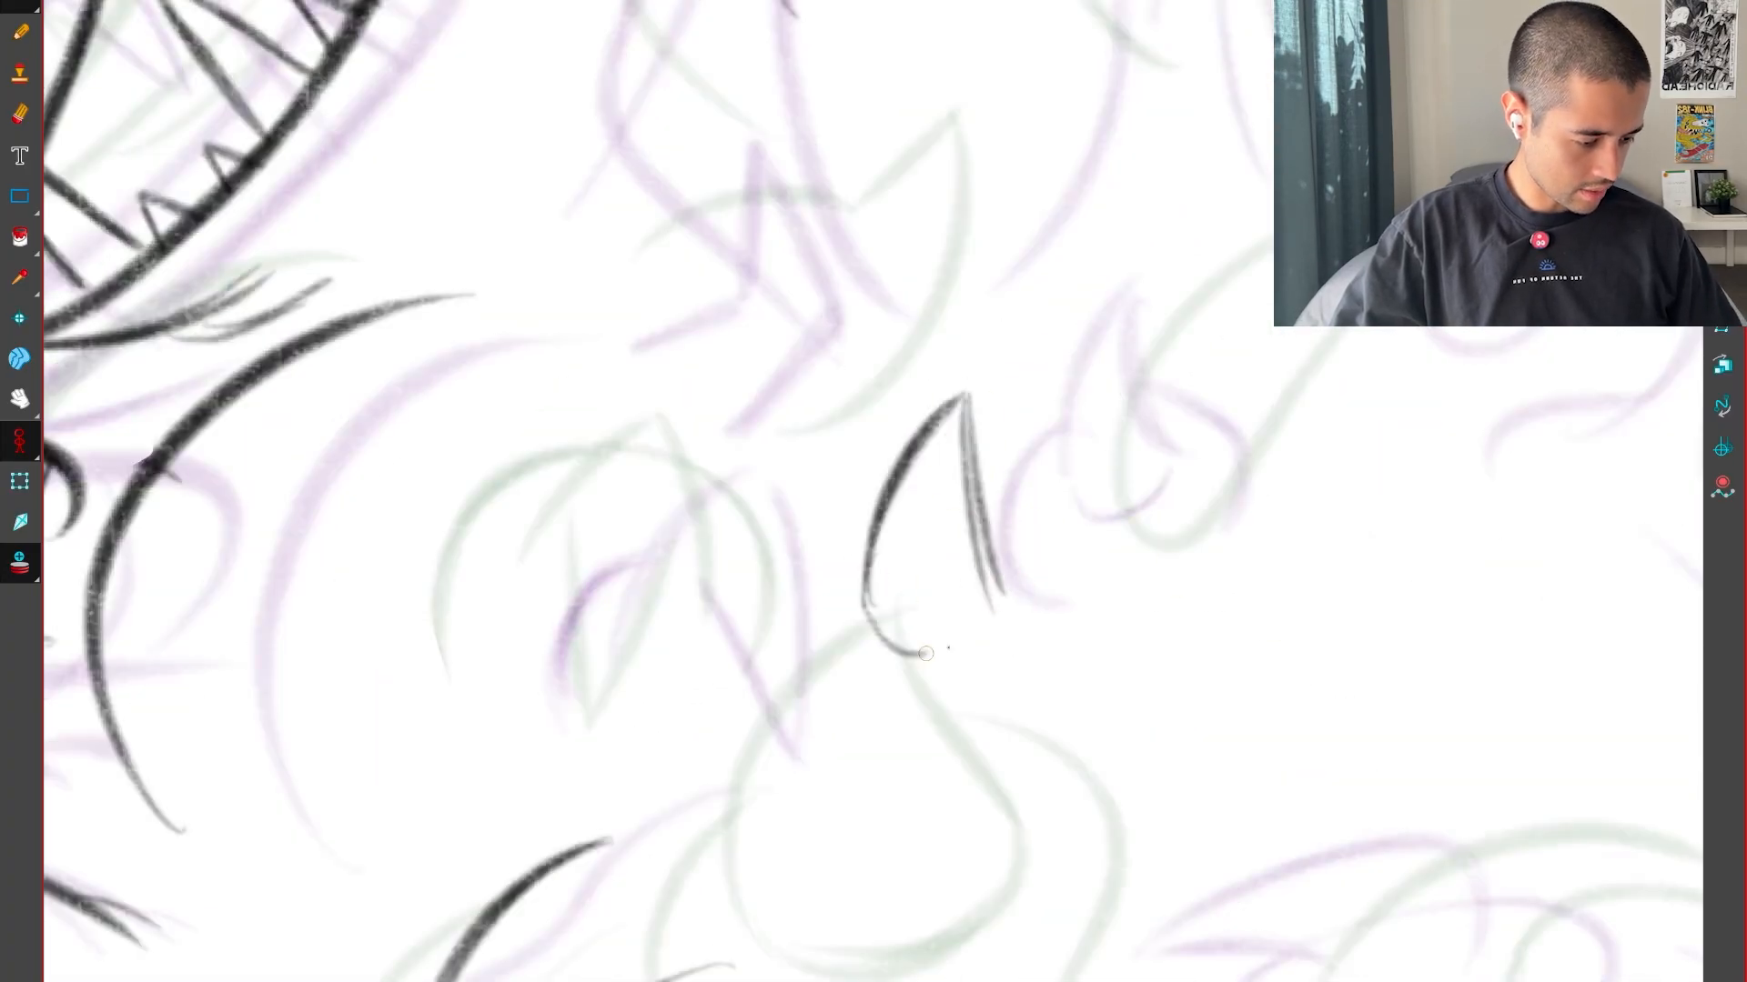
drag(925, 654, 960, 650)
key(f)
key(g)
key(g)
key(f)
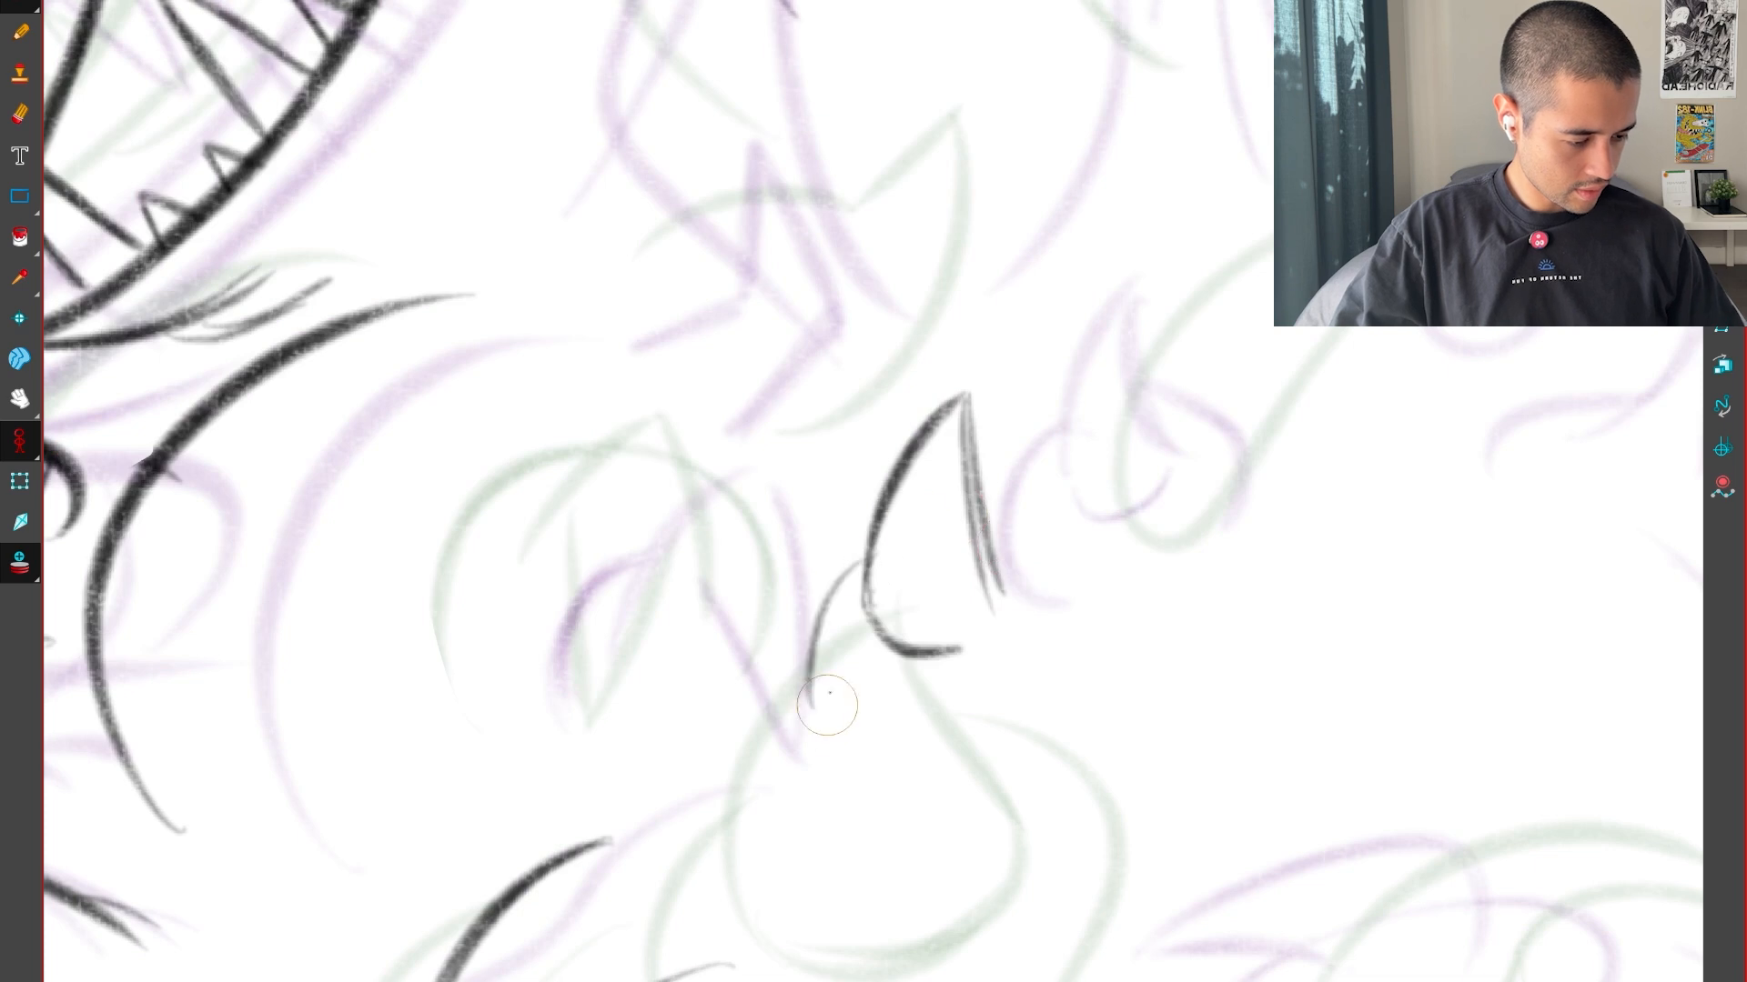
Draw the rounded outline around the pointed claw, curving from below its base up and across its front edge
drag(860, 771, 937, 805)
key(f)
key(g)
key(g)
key(f)
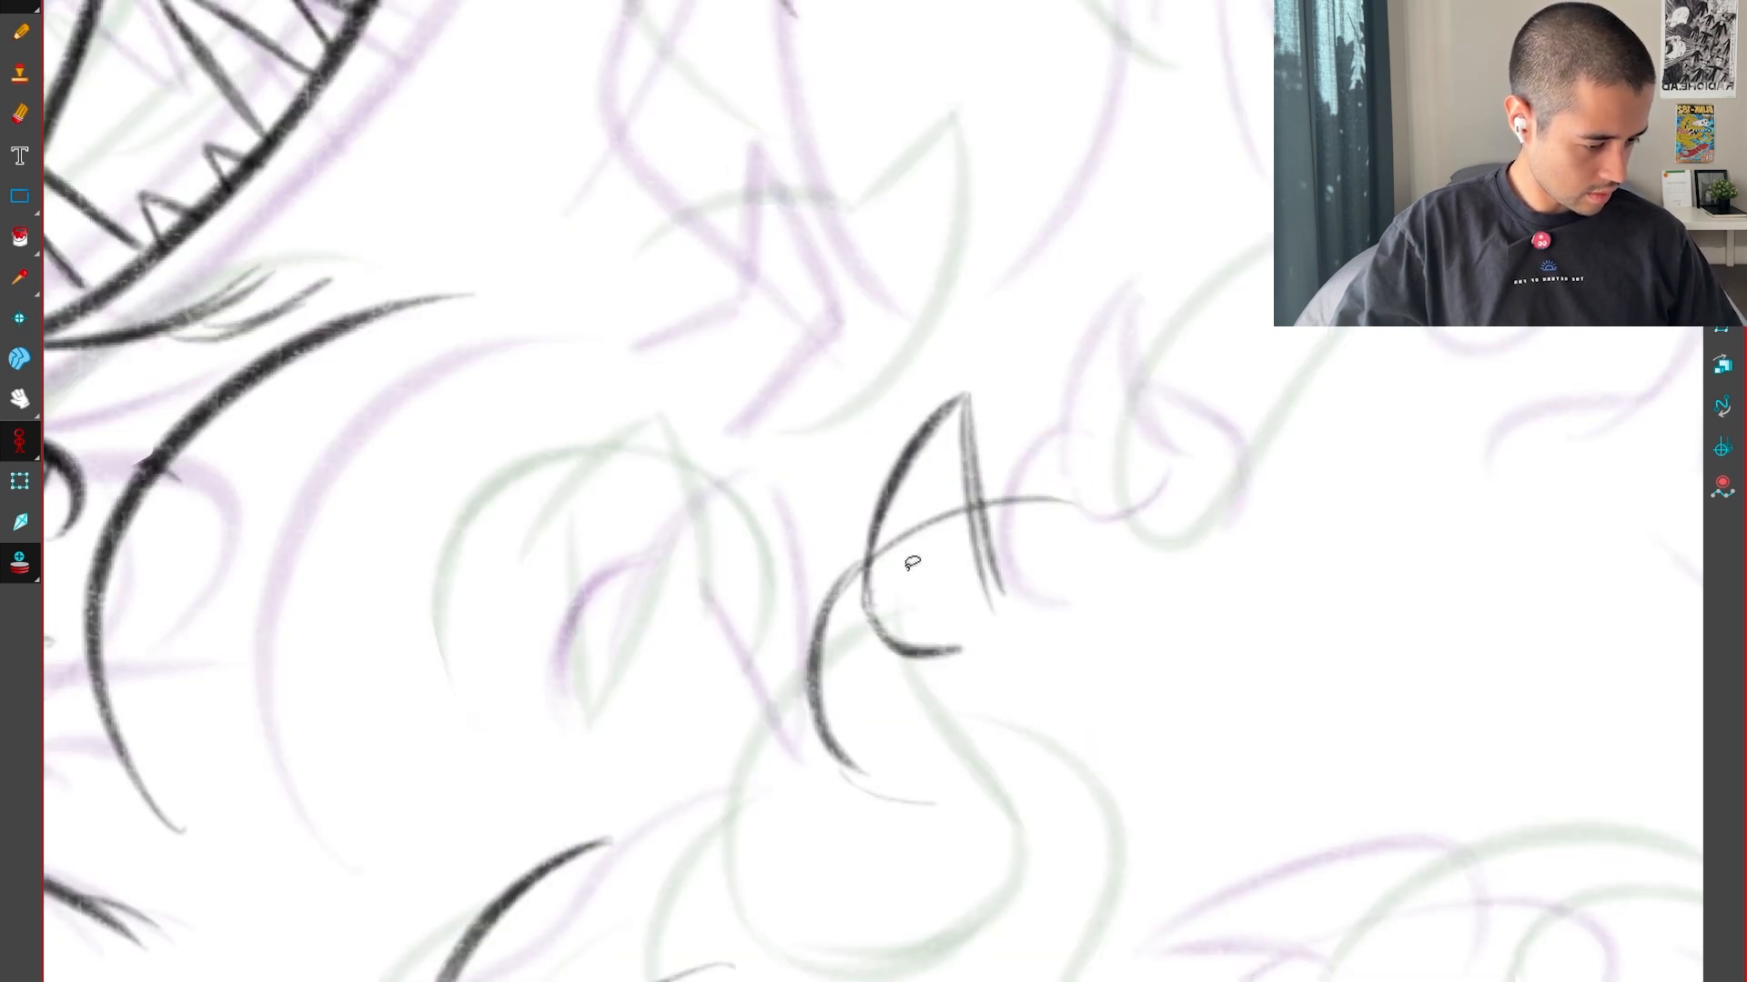
key(f)
key(g)
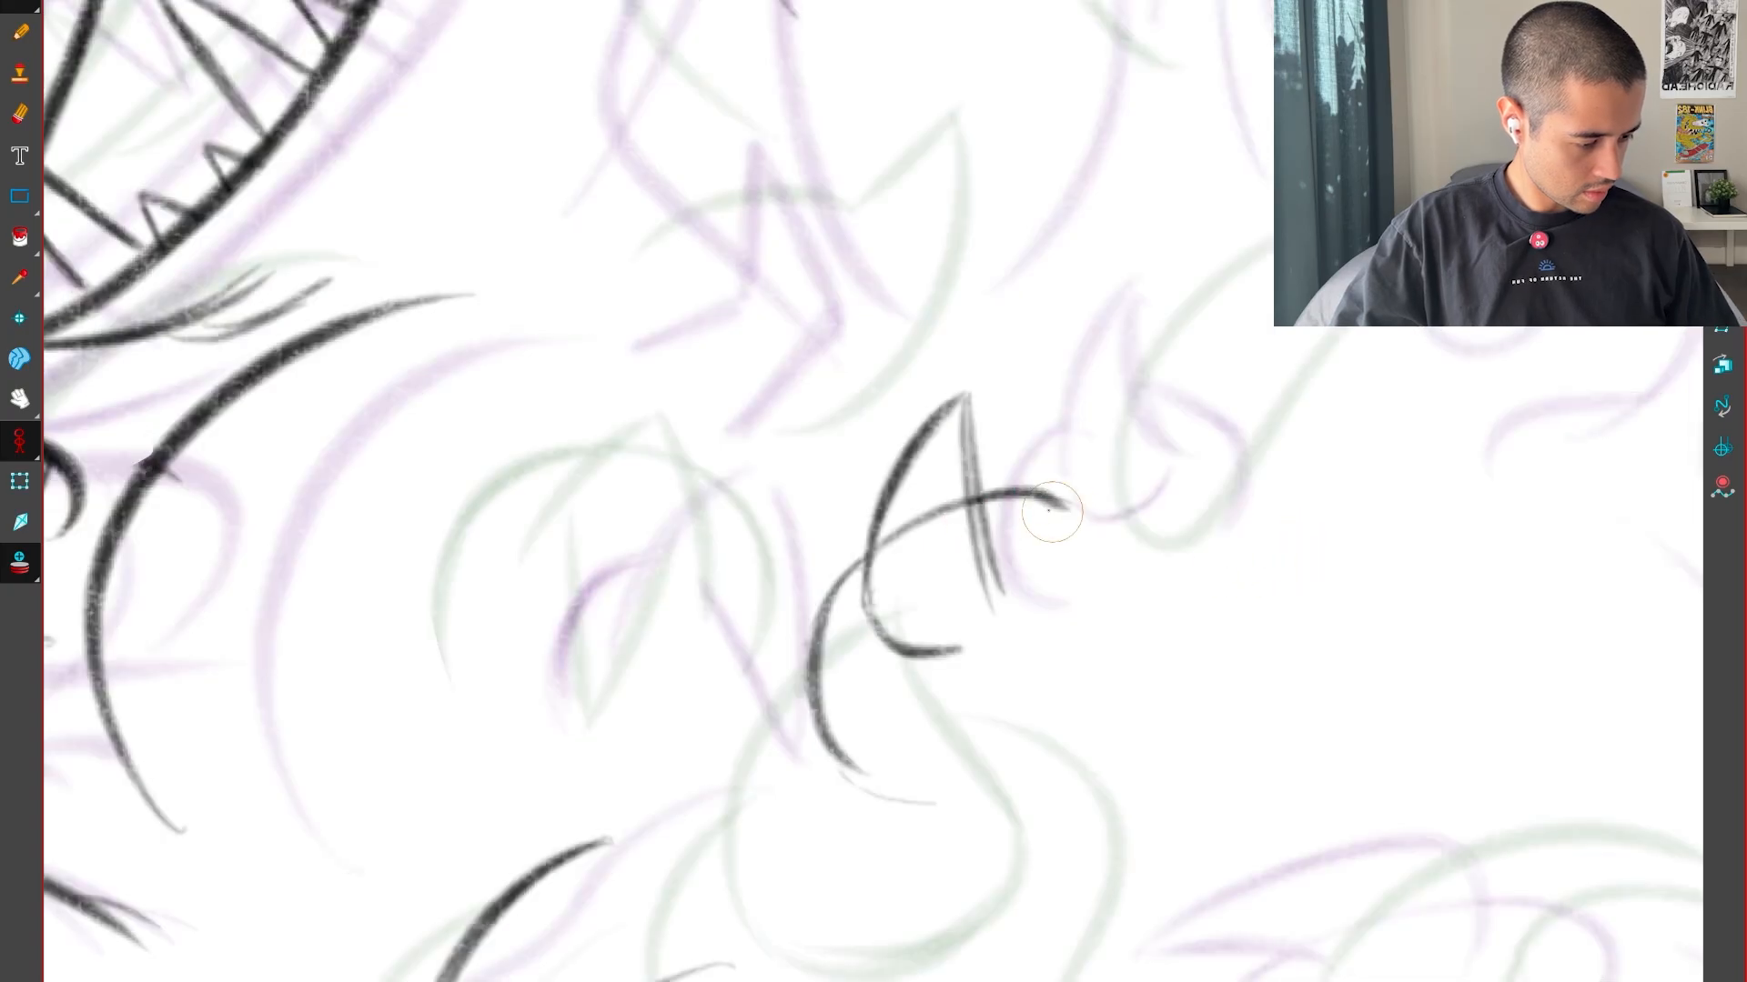
drag(1051, 512, 991, 497)
Thicken the pointed claw's back edge and base curve, checking them against the neighbouring drawings
key(2)
key(2)
key(1)
key(1)
key(1)
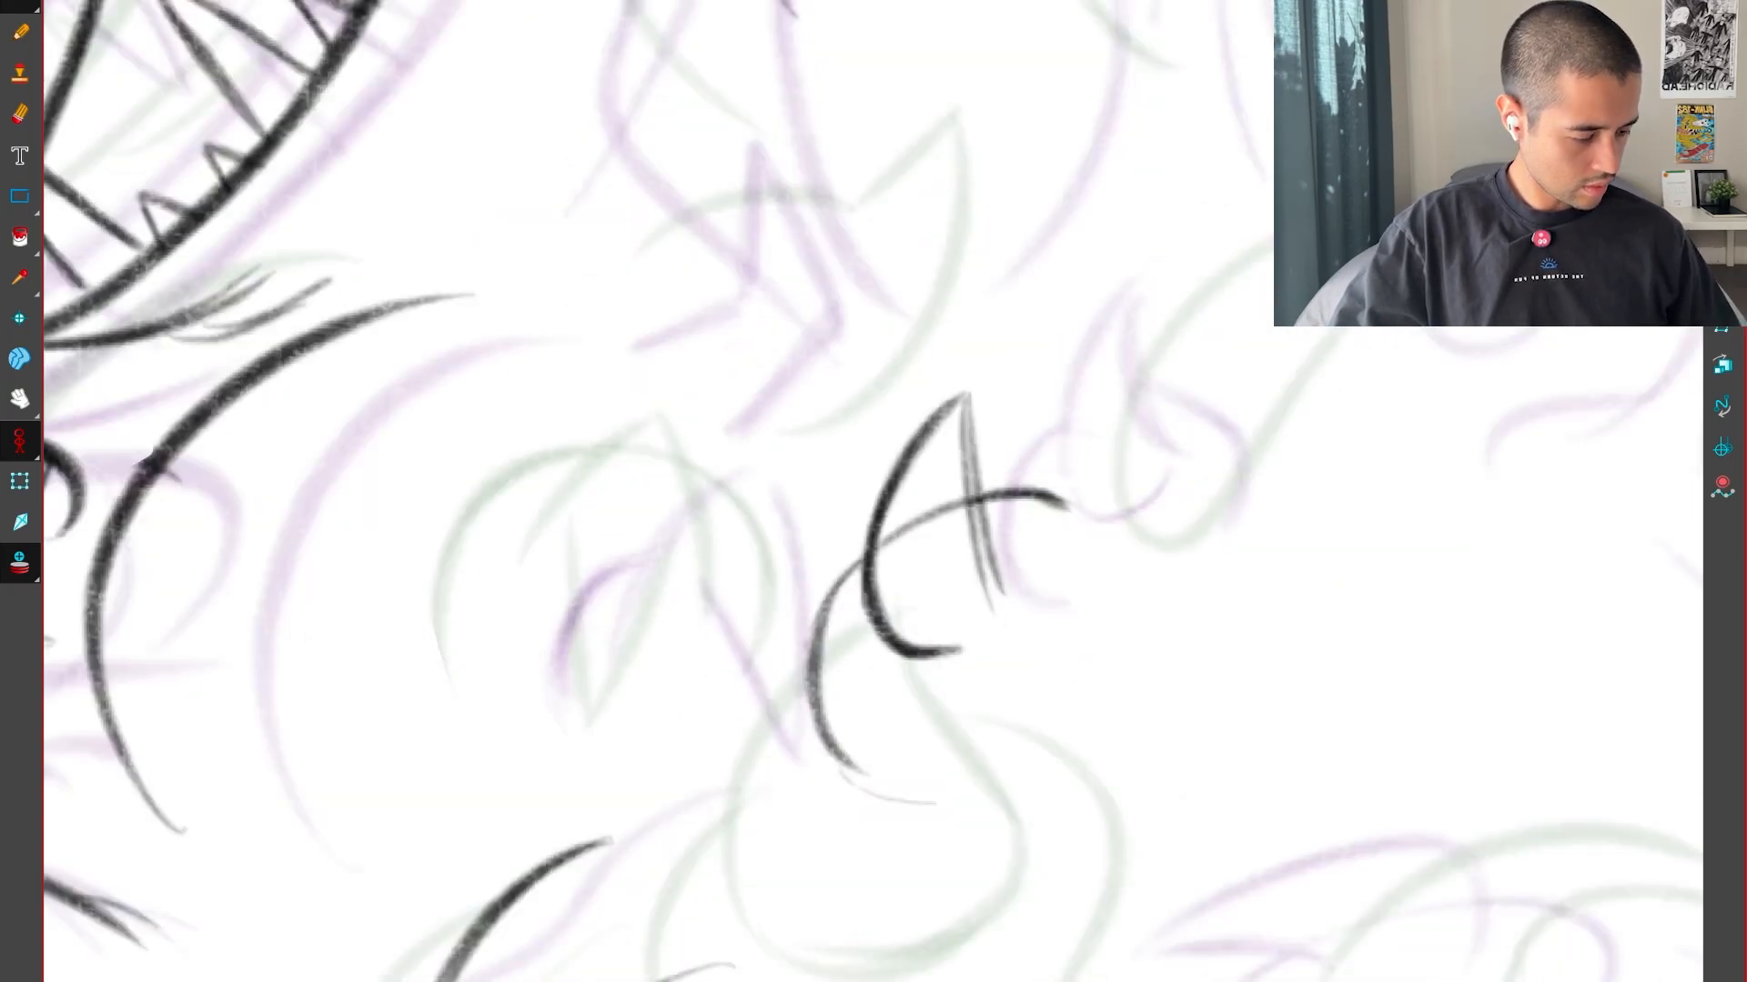
drag(1249, 808, 1244, 658)
key(f)
key(g)
key(g)
key(f)
key(2)
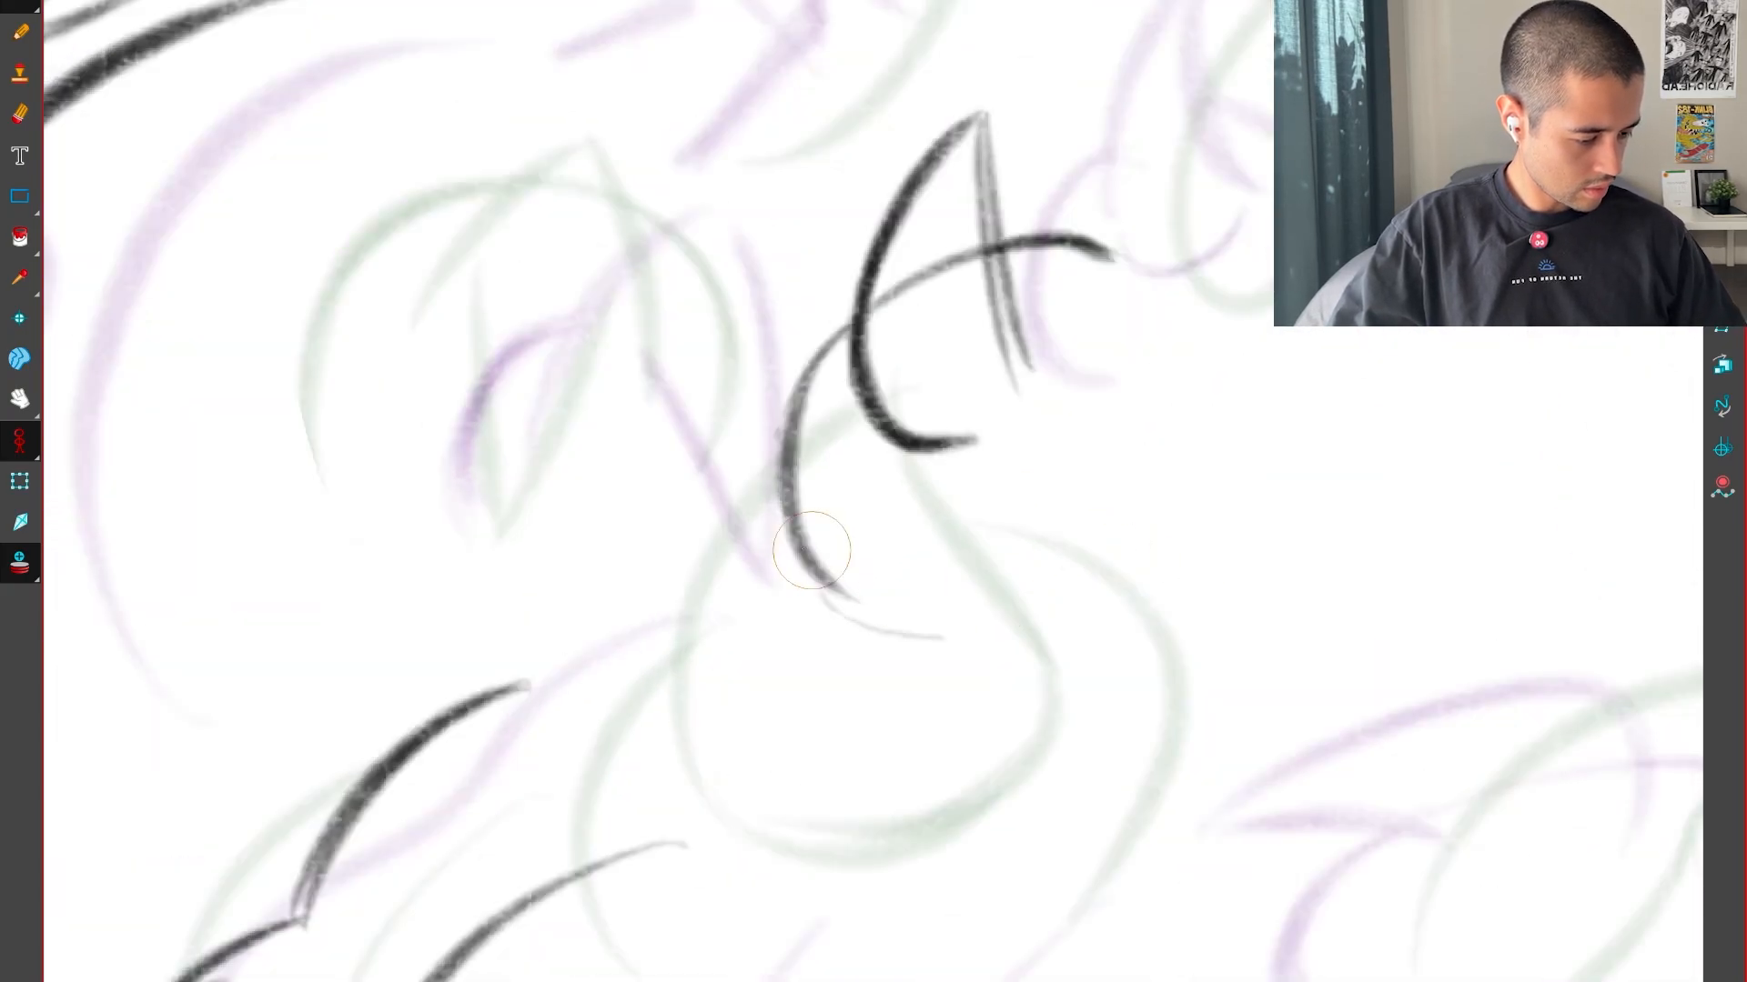
Redraw the claw's front edge with a small curve at its end and extend the rounded outline's lower curve beneath it
key(1)
key(1)
key(1)
key(f)
key(g)
key(g)
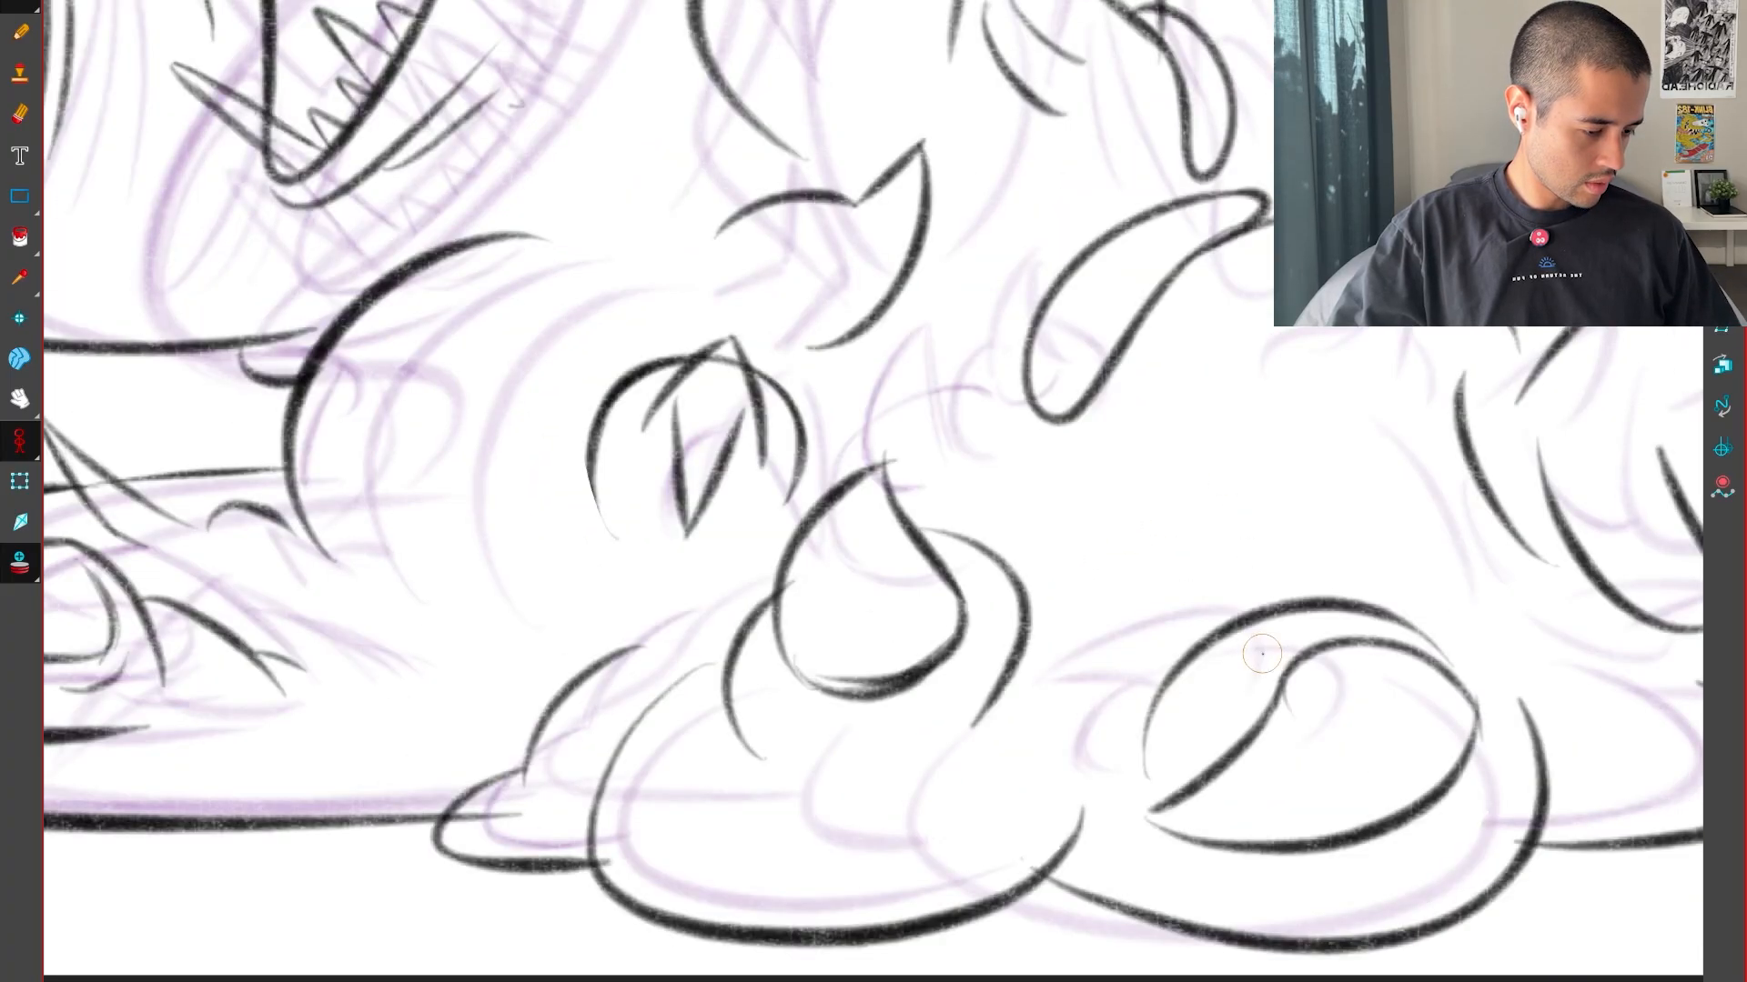
key(f)
key(f)
key(g)
drag(1206, 536, 1147, 670)
key(2)
key(2)
key(2)
key(alt+s)
mouse_move(860, 632)
mouse_down()
mouse_move(897, 630)
mouse_move(934, 699)
mouse_up()
key(1)
key(1)
key(1)
key(1)
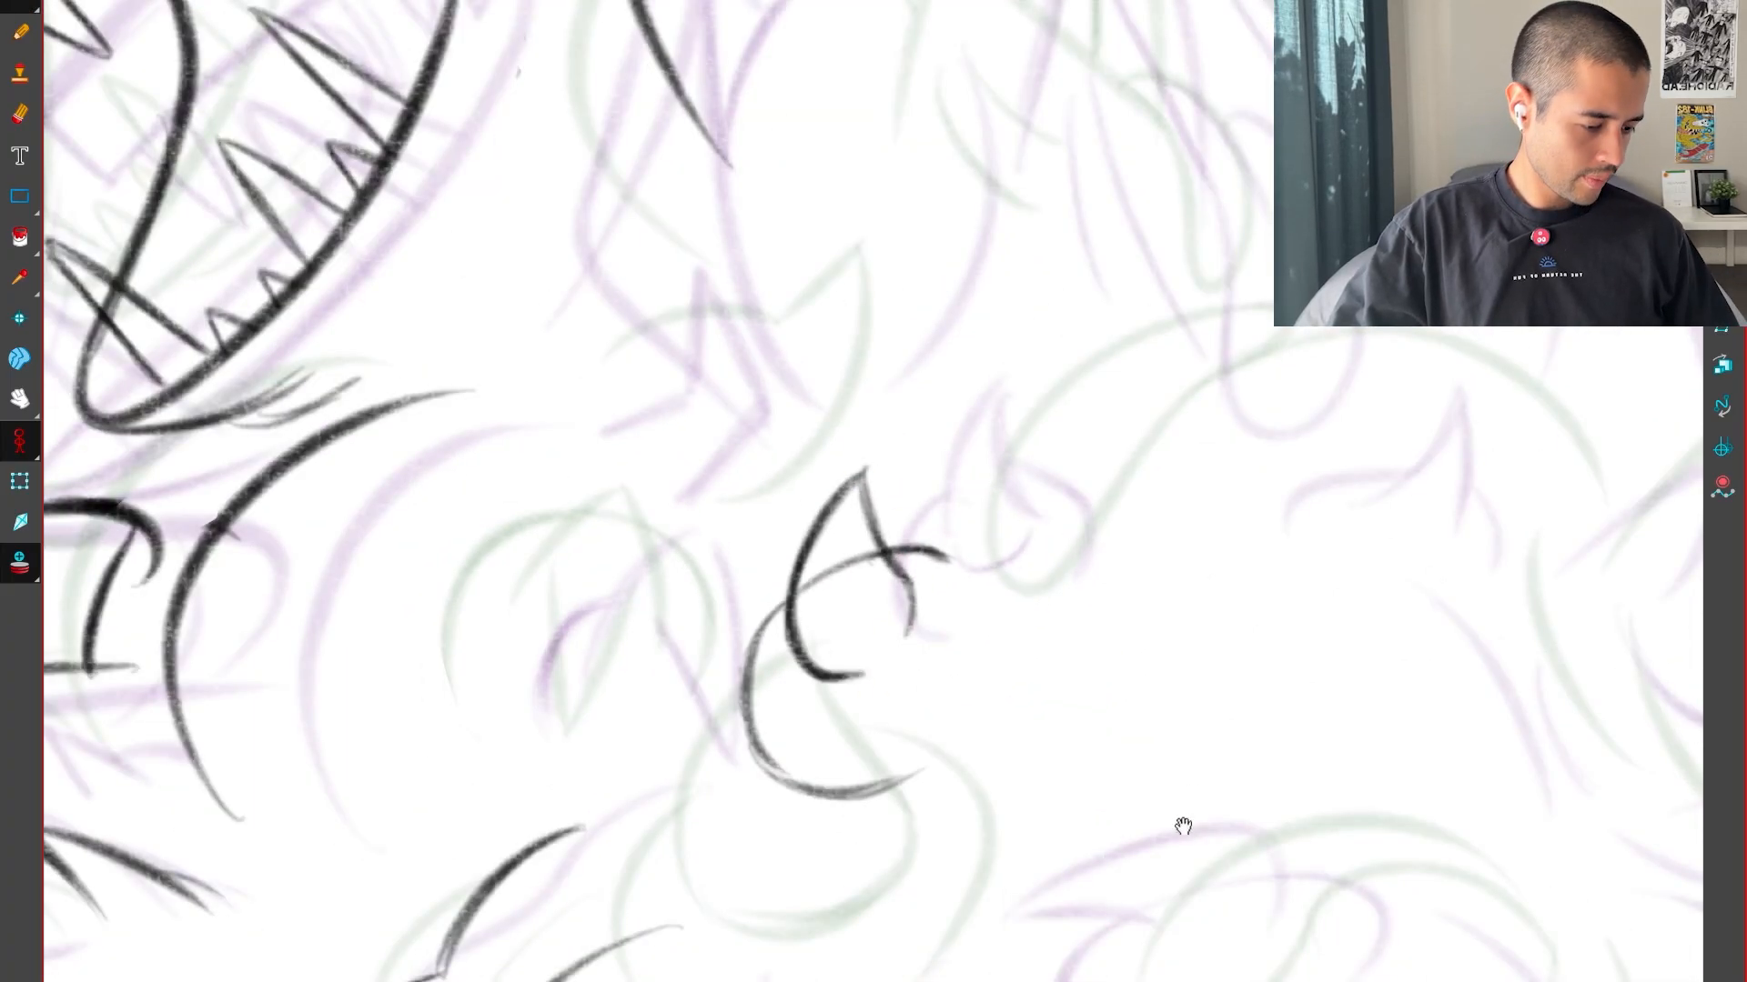
Flip through the neighbouring drawings to check the finished claw's shape and spacing
key(f)
key(g)
key(g)
key(f)
key(g)
key(f)
key(g)
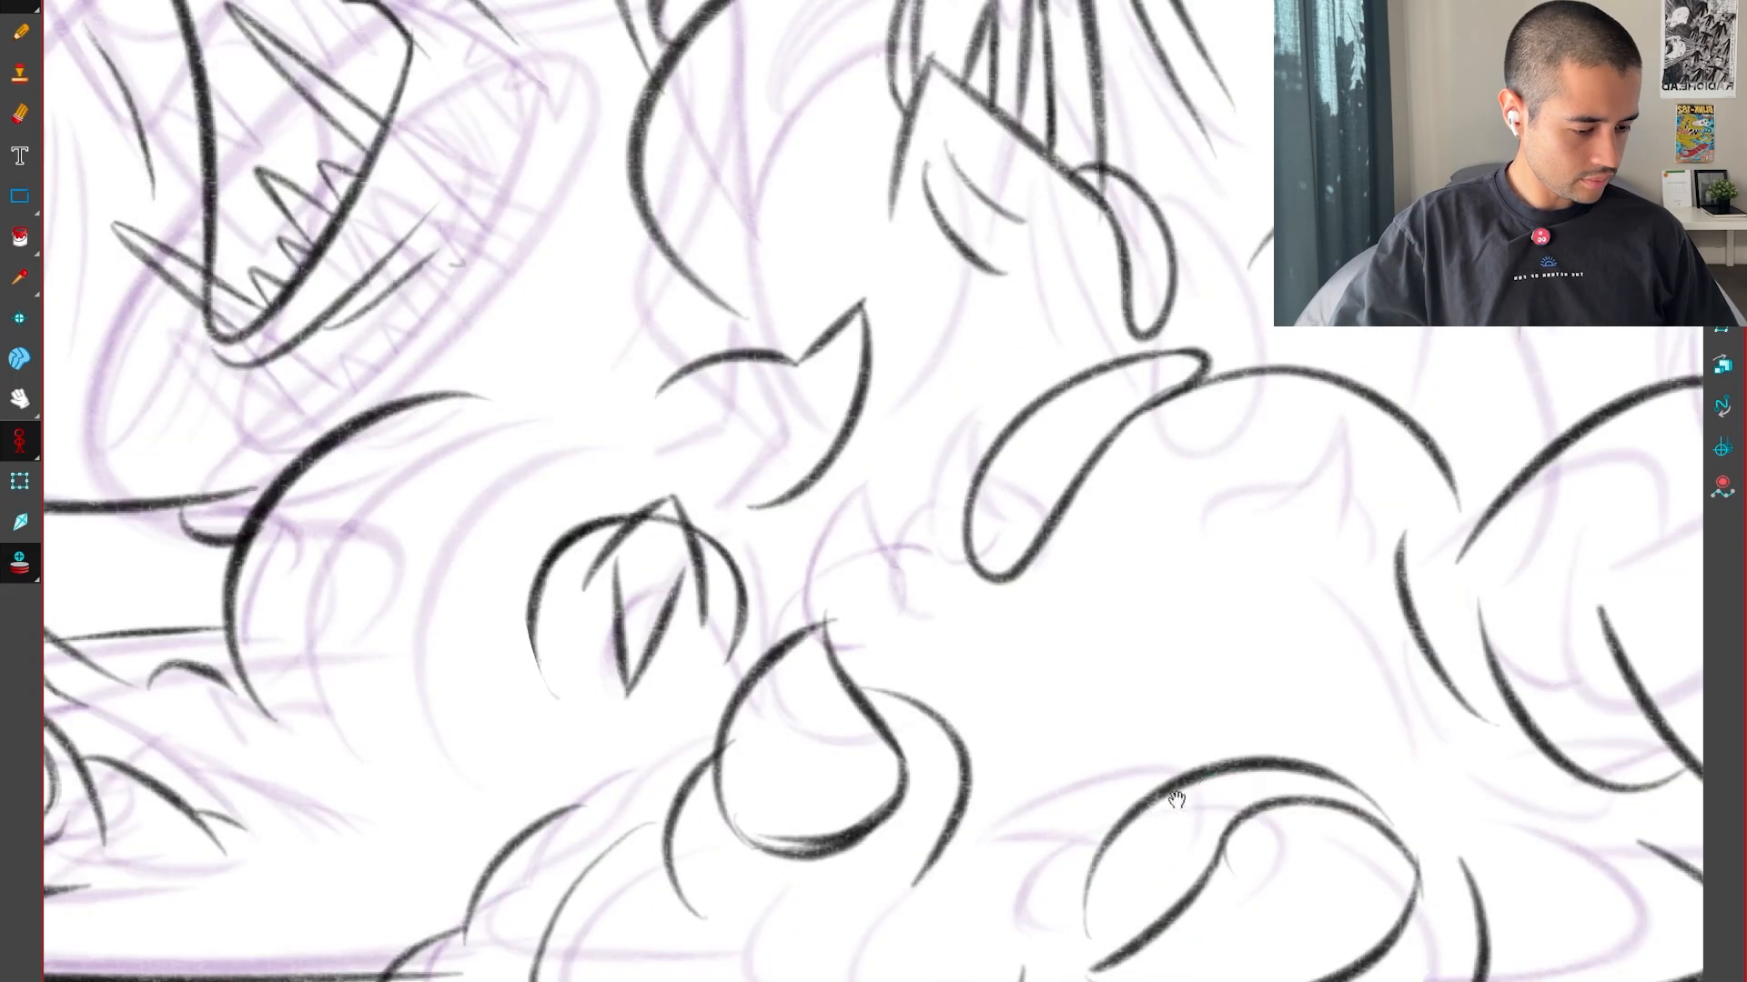
key(f)
key(f)
key(g)
key(2)
key(2)
key(2)
key(f)
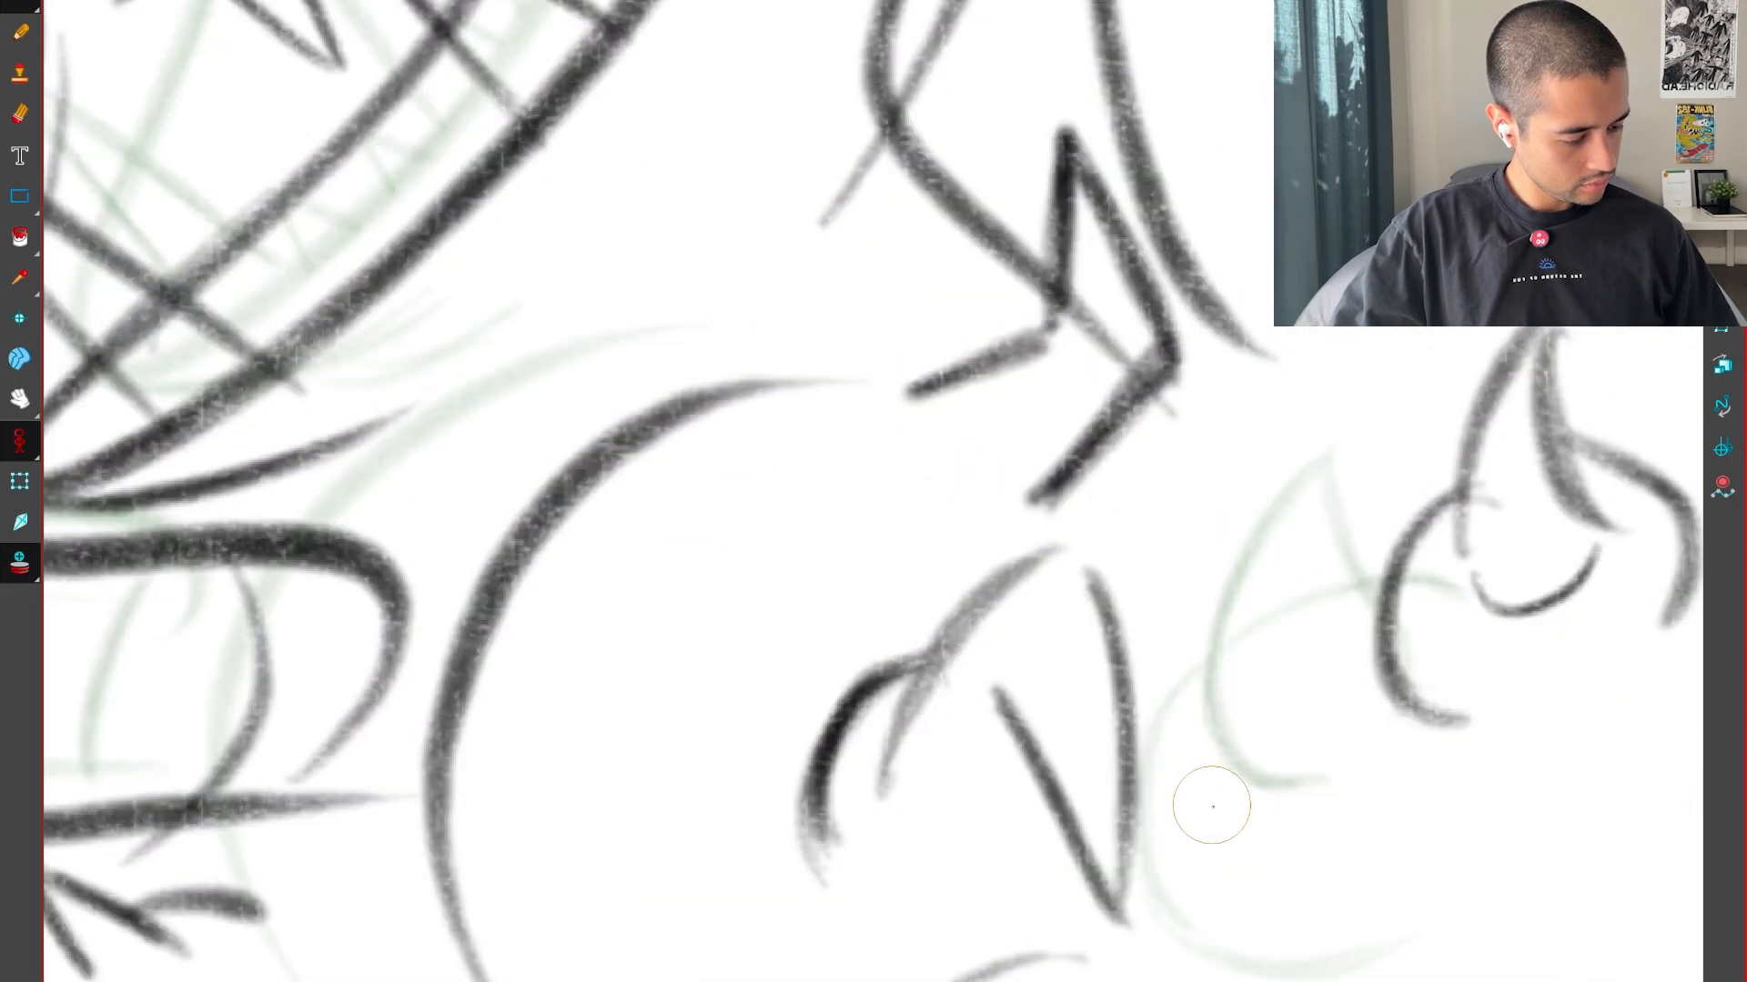
key(g)
key(g)
key(f)
key(f)
key(g)
Examine the whole lower body across the drawings to follow how the claws and feet move
key(g)
key(g)
key(1)
mouse_move(1202, 708)
mouse_down()
mouse_move(1201, 670)
mouse_move(1277, 558)
mouse_up()
key(g)
key(1)
key(1)
key(1)
key(f)
key(f)
key(f)
key(f)
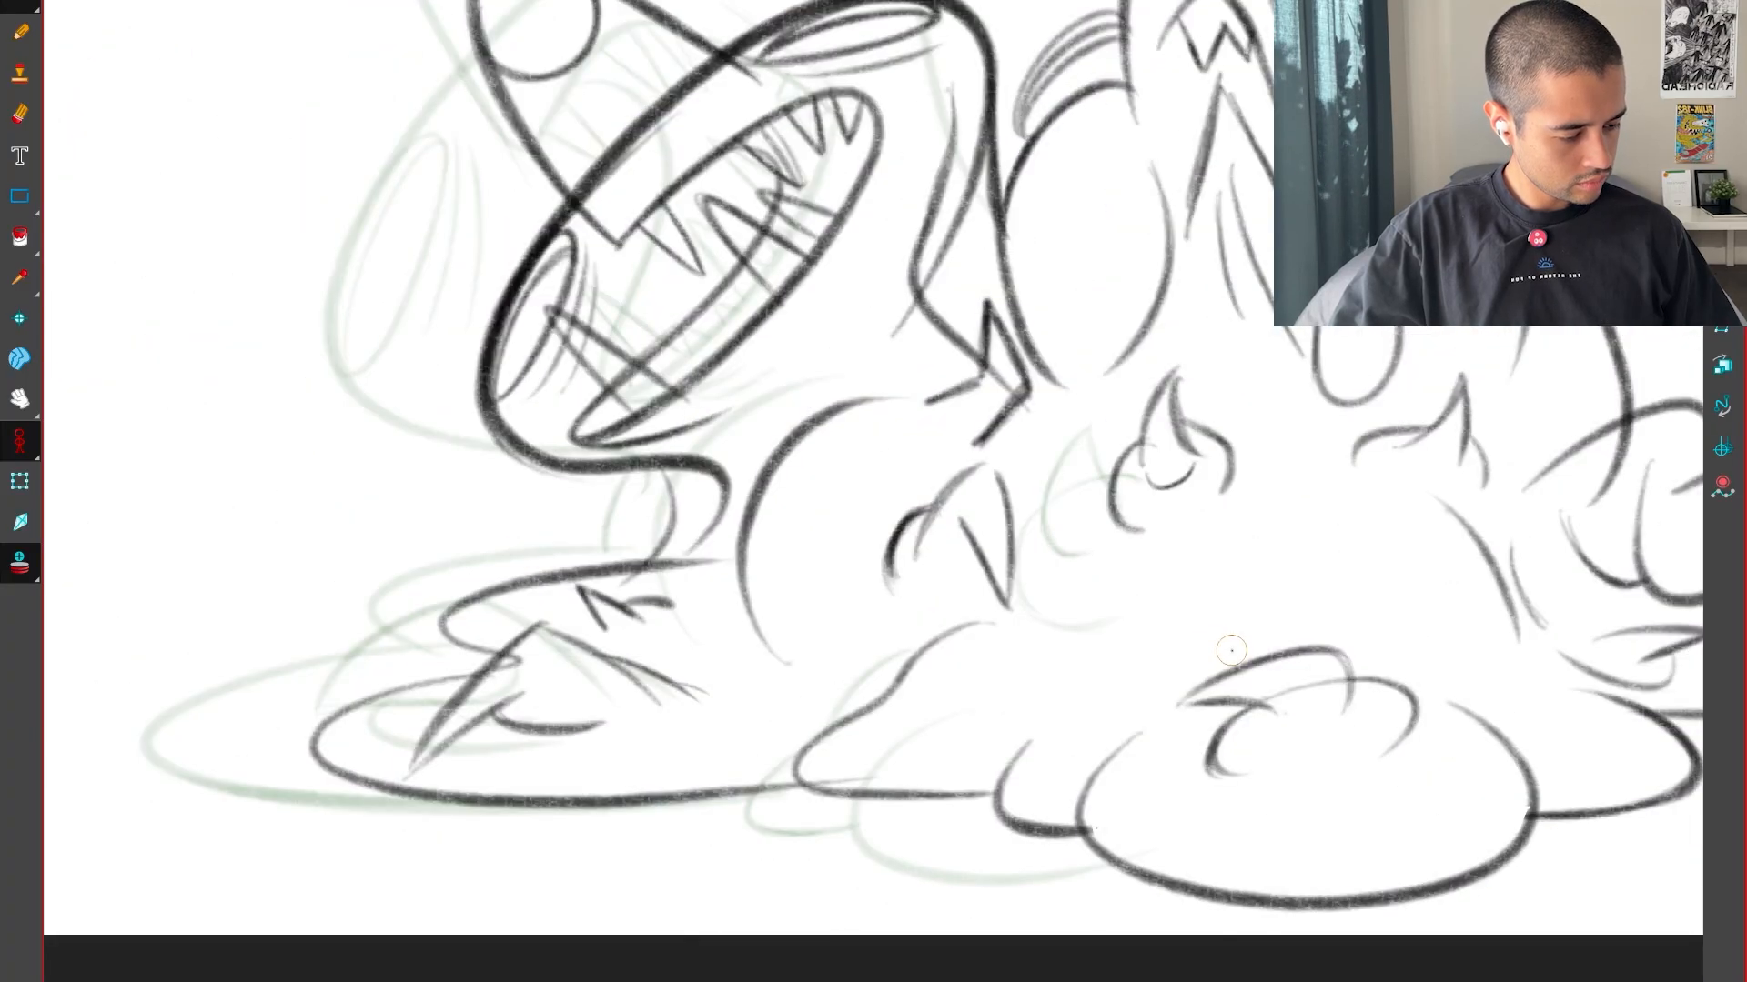
key(g)
key(g)
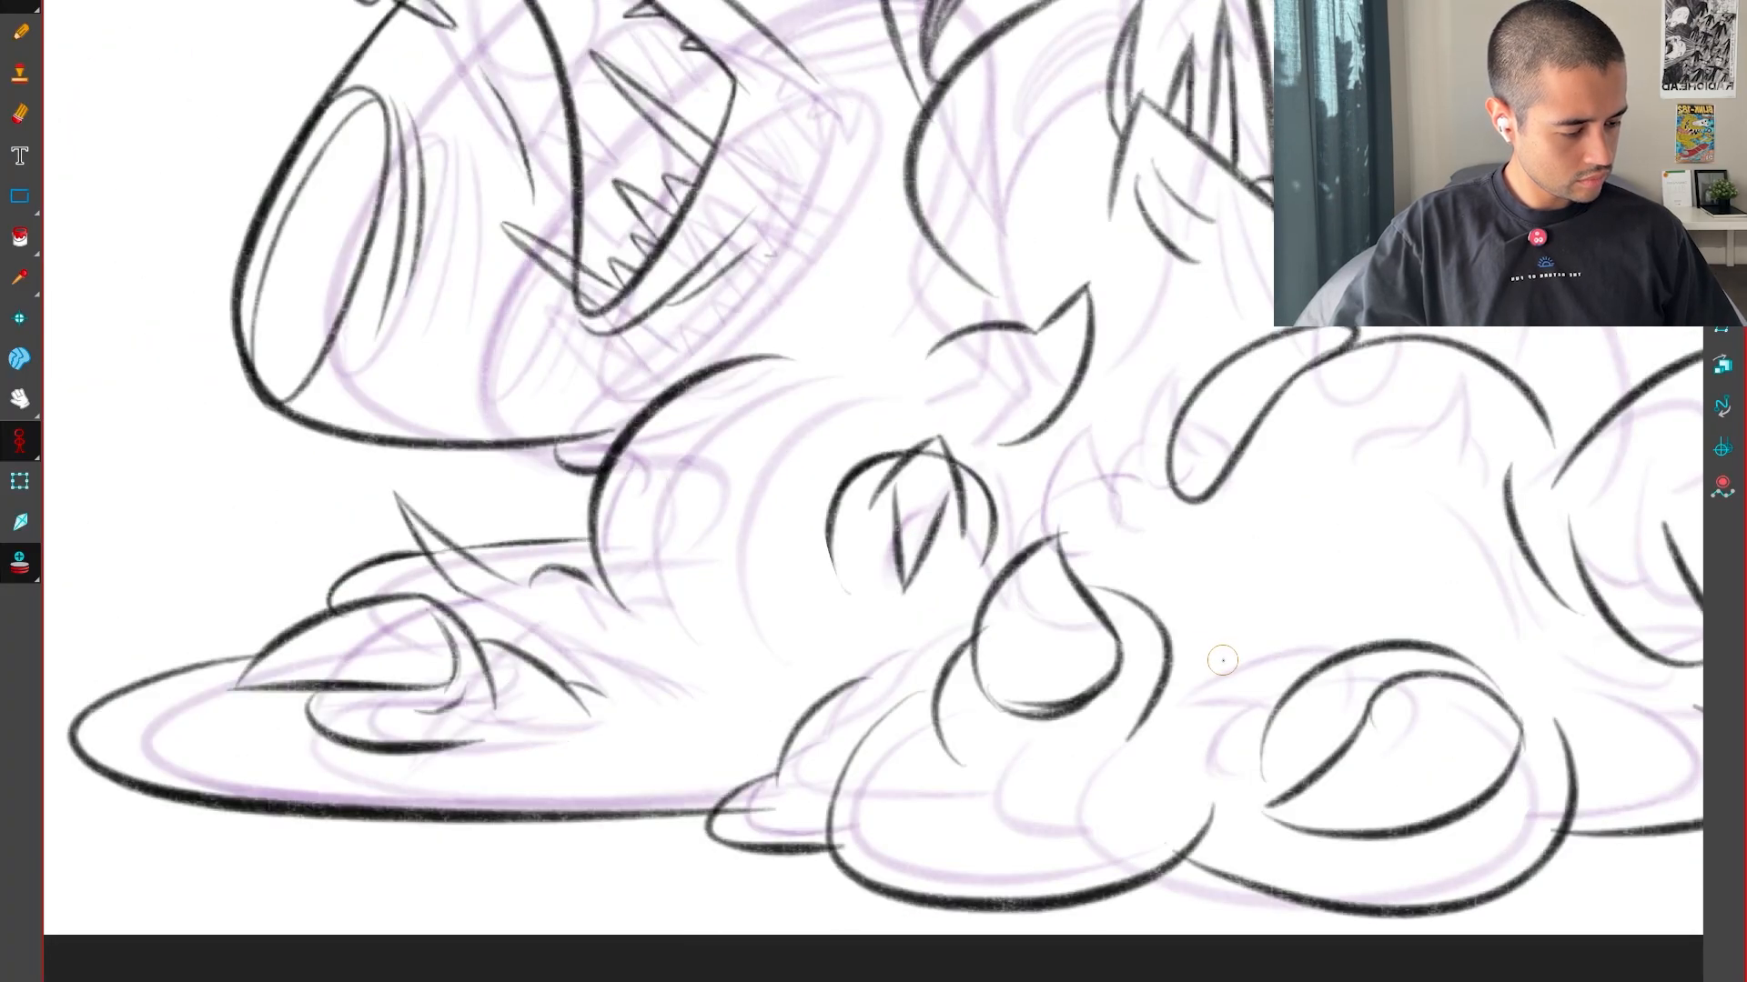
Draw the short upper edge and long curved outer edge of the claw beside the large leg arc
key(2)
key(2)
key(f)
key(2)
key(2)
mouse_move(1211, 713)
mouse_down()
mouse_move(1209, 646)
mouse_move(1169, 725)
mouse_up()
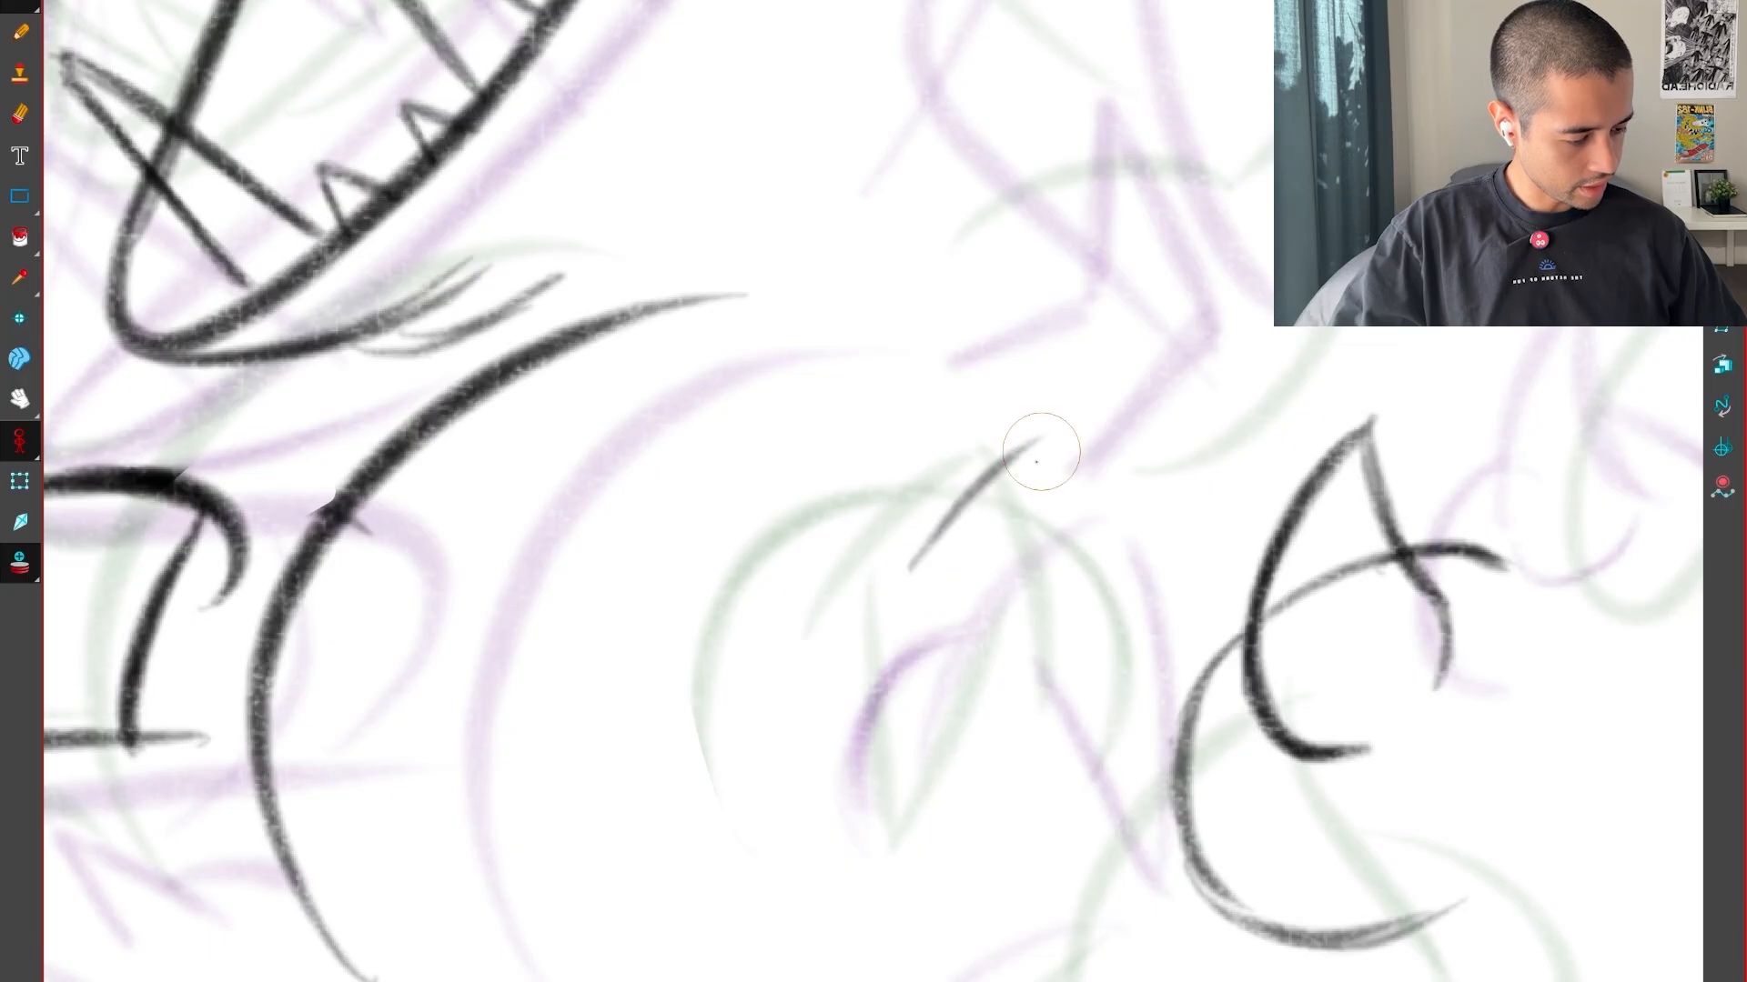
key(f)
key(g)
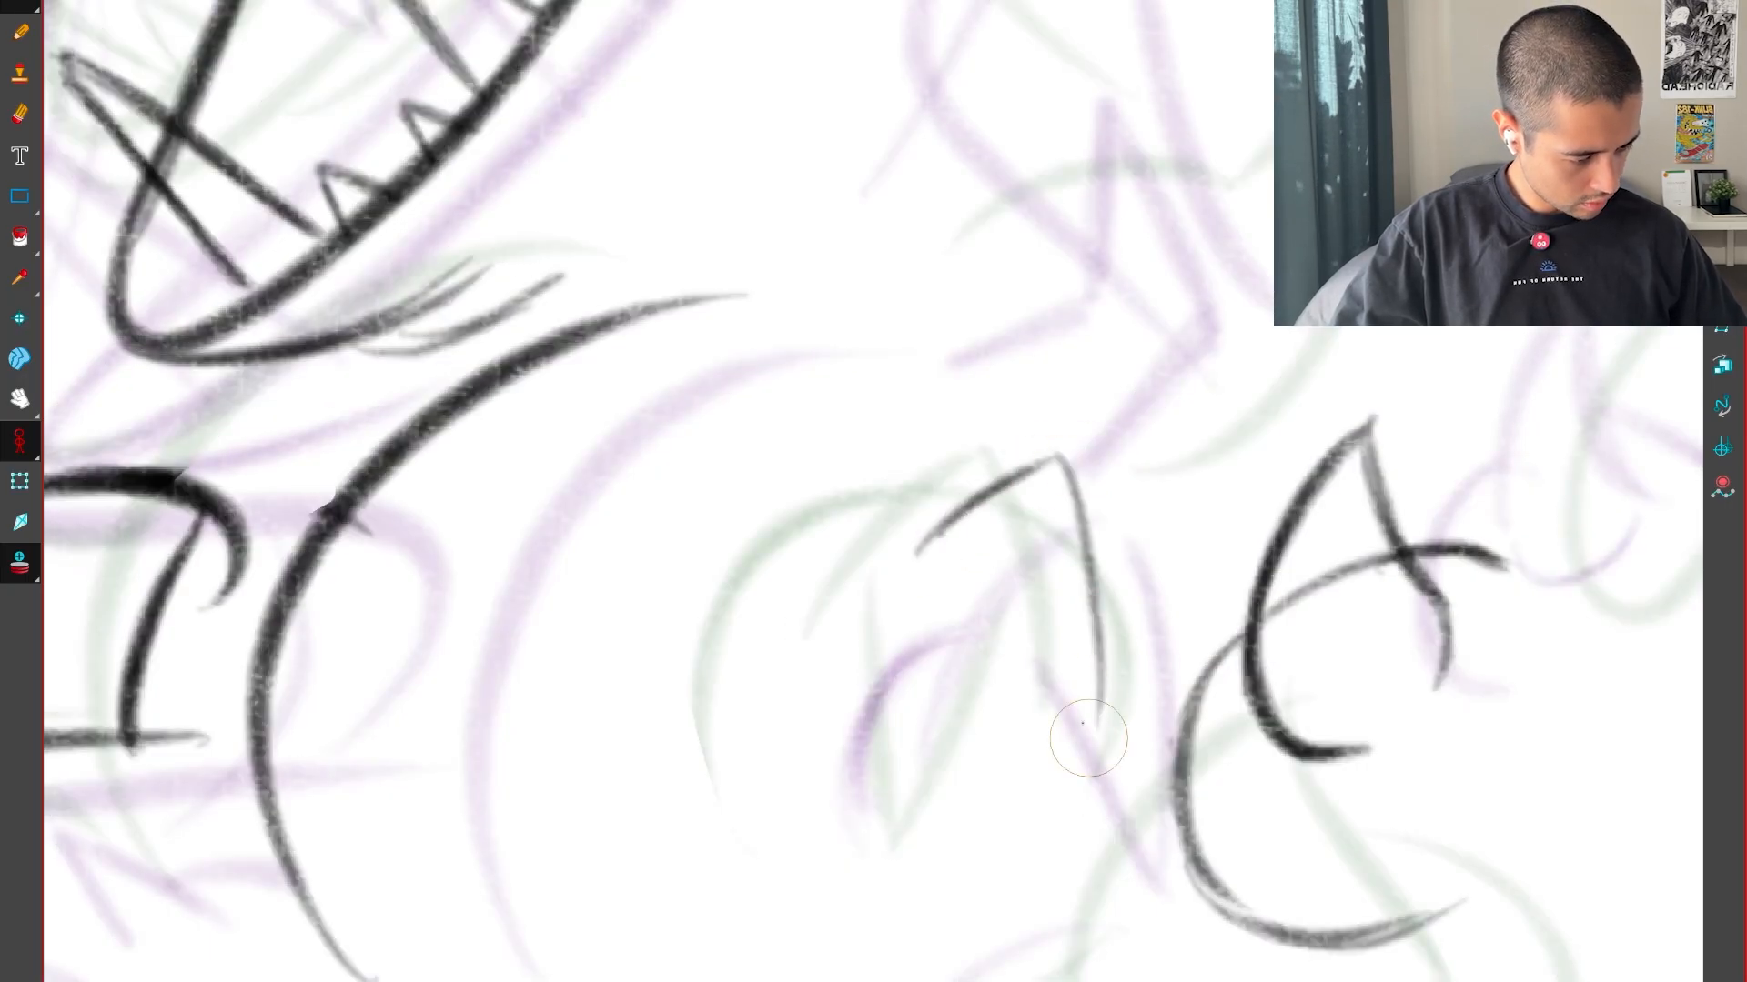
key(f)
key(g)
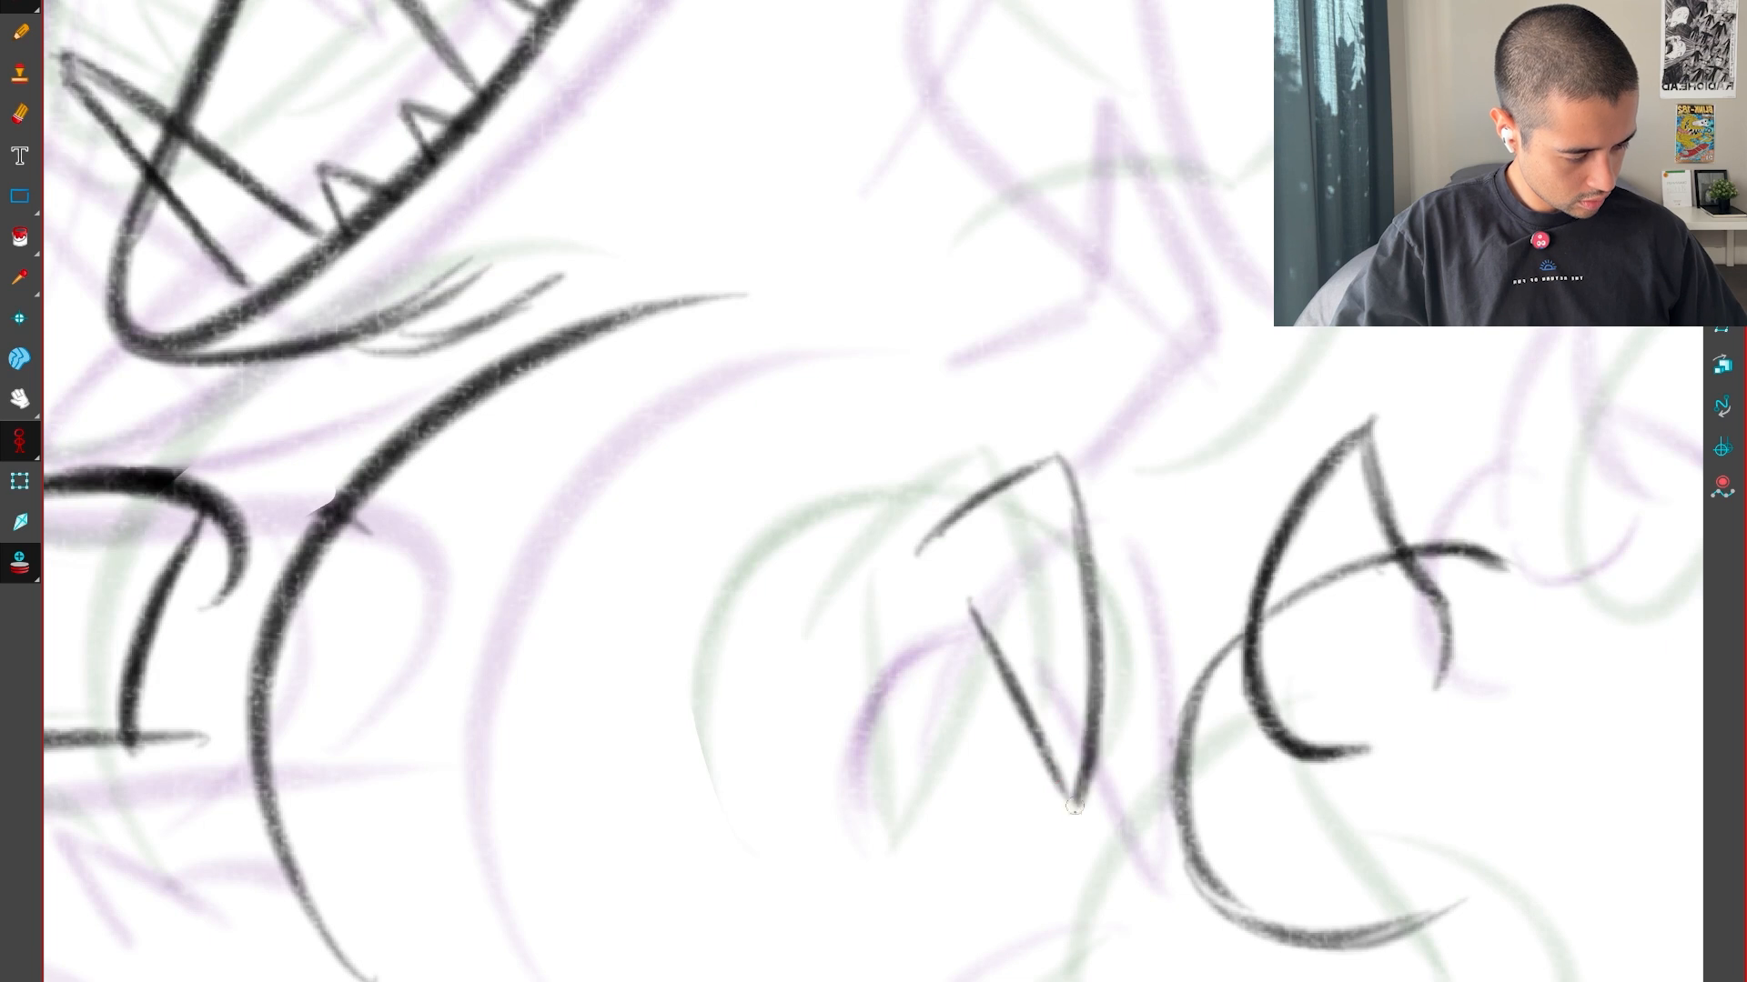
Join the second claw's diagonal inner edge to its outer edge in a lower point and check the shape
drag(1075, 806, 1081, 816)
key(f)
key(g)
key(g)
key(f)
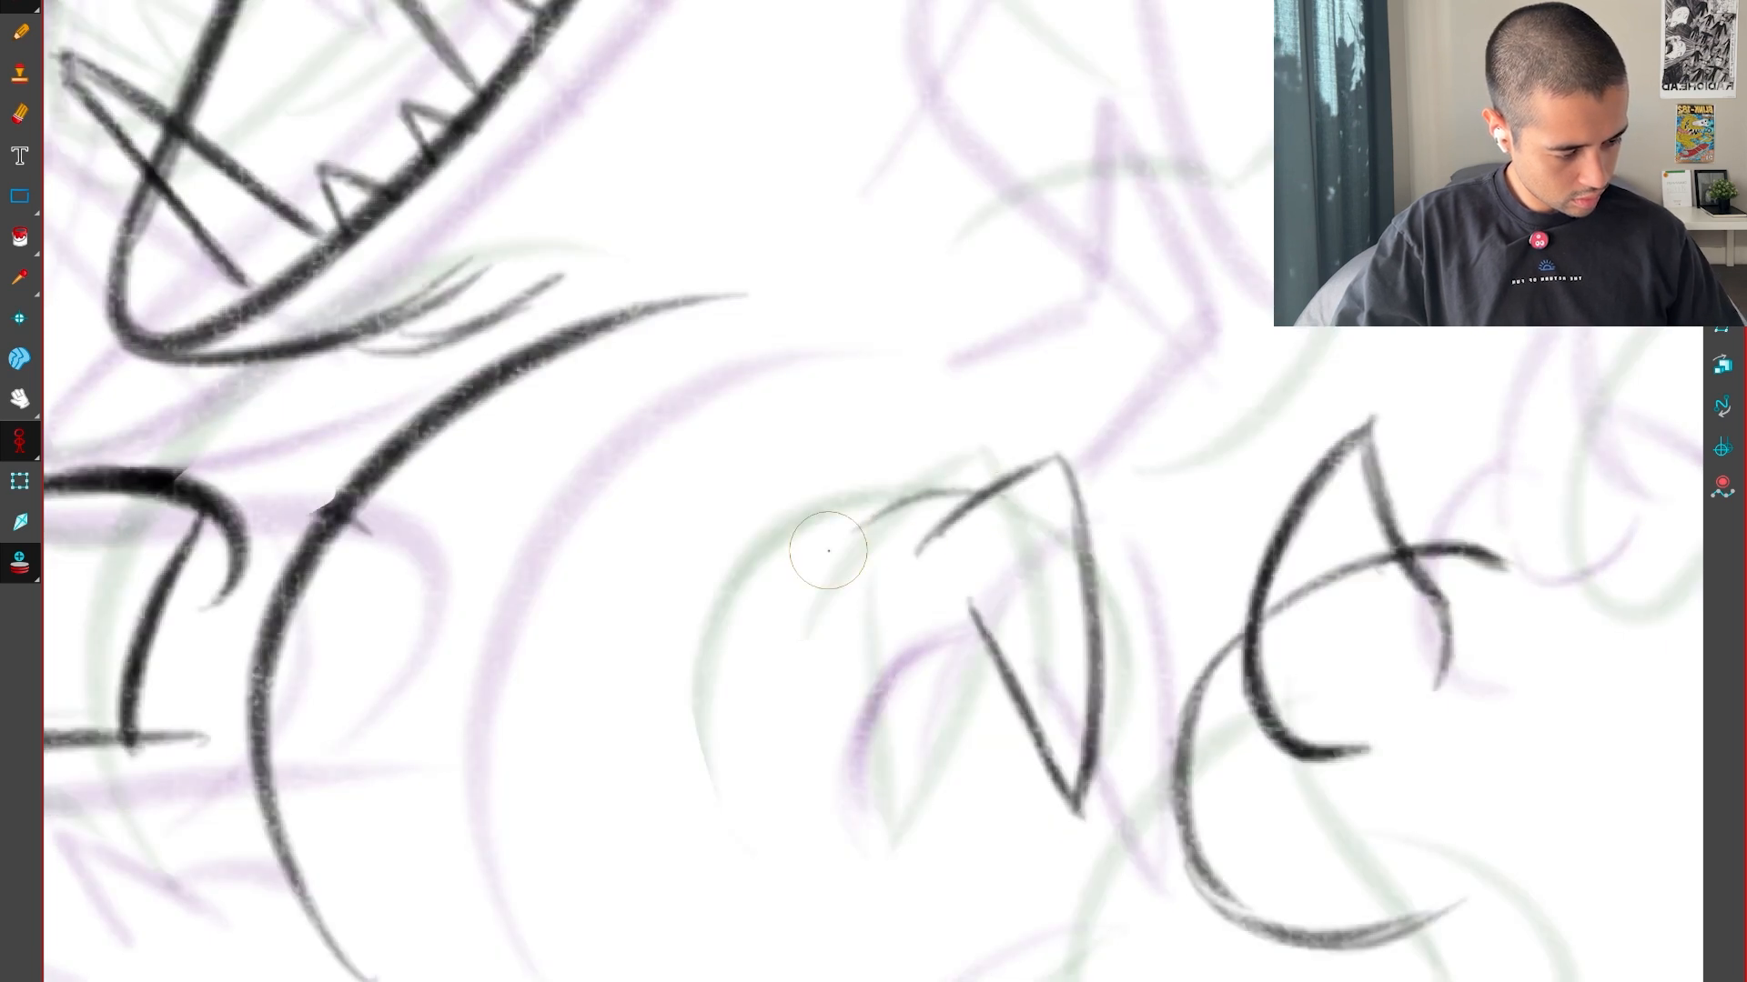
Draw the rounded outline on both sides of the second claw, between its positions in the neighbouring drawings
mouse_move(951, 517)
mouse_down()
mouse_move(790, 587)
mouse_move(810, 812)
mouse_up()
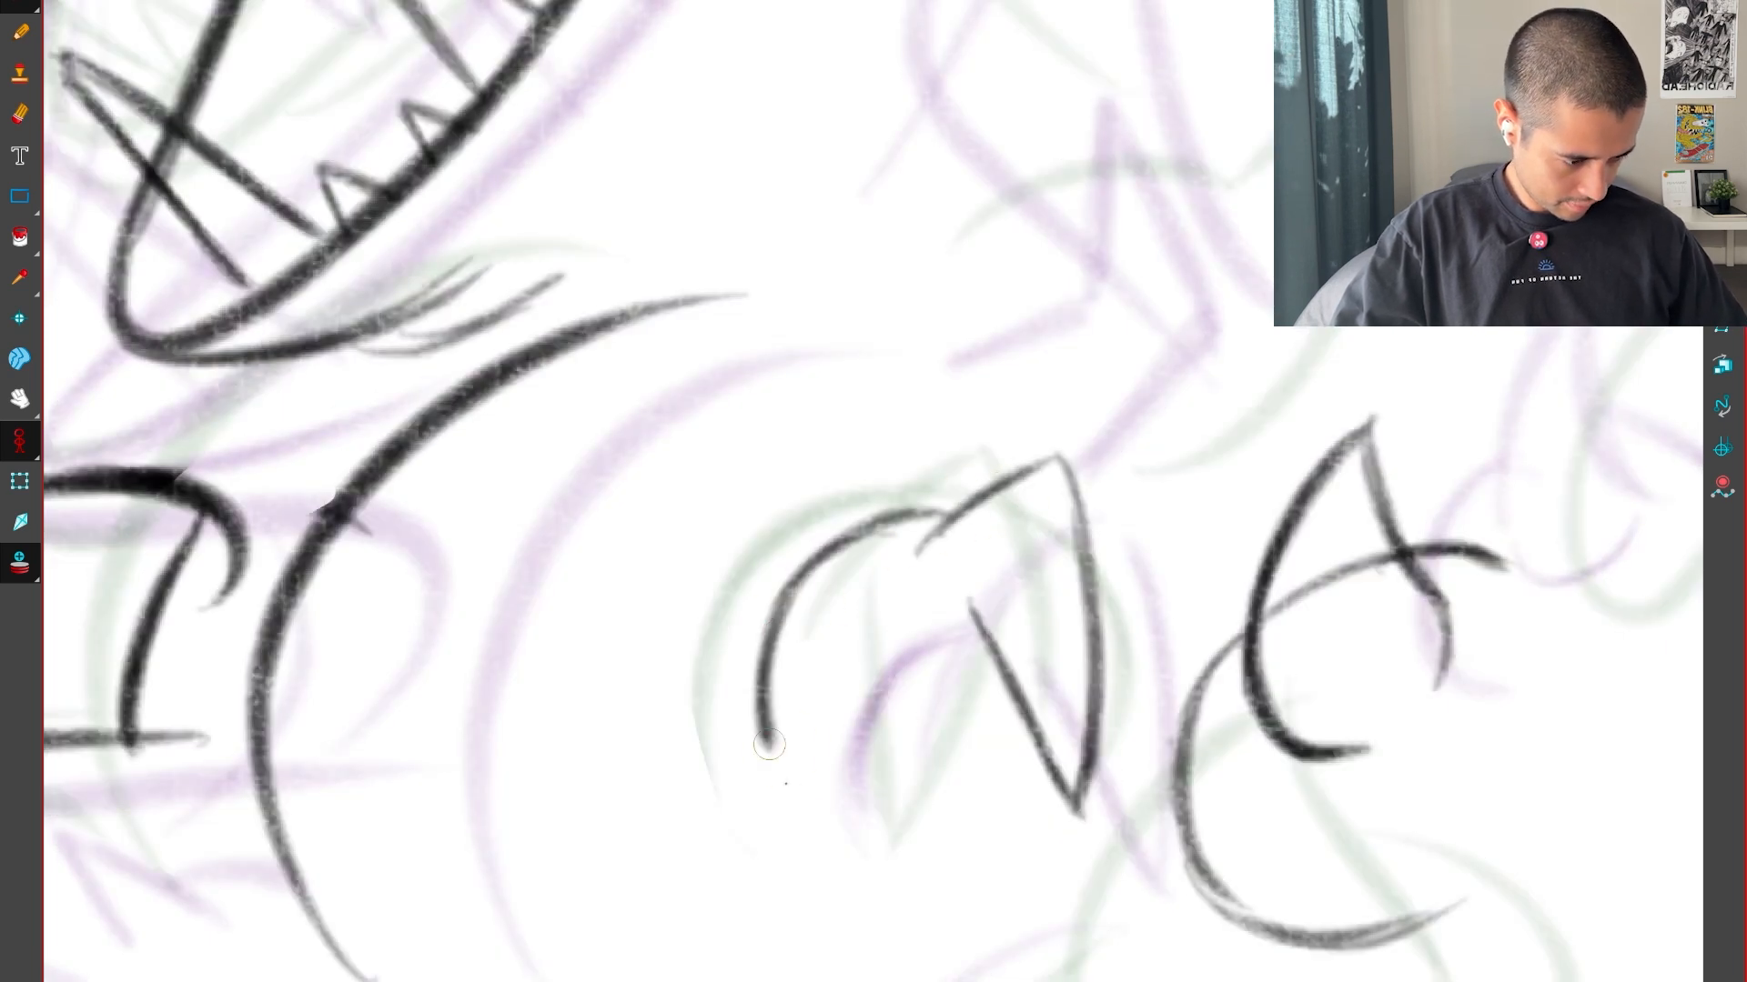
key(f)
key(g)
key(f)
key(g)
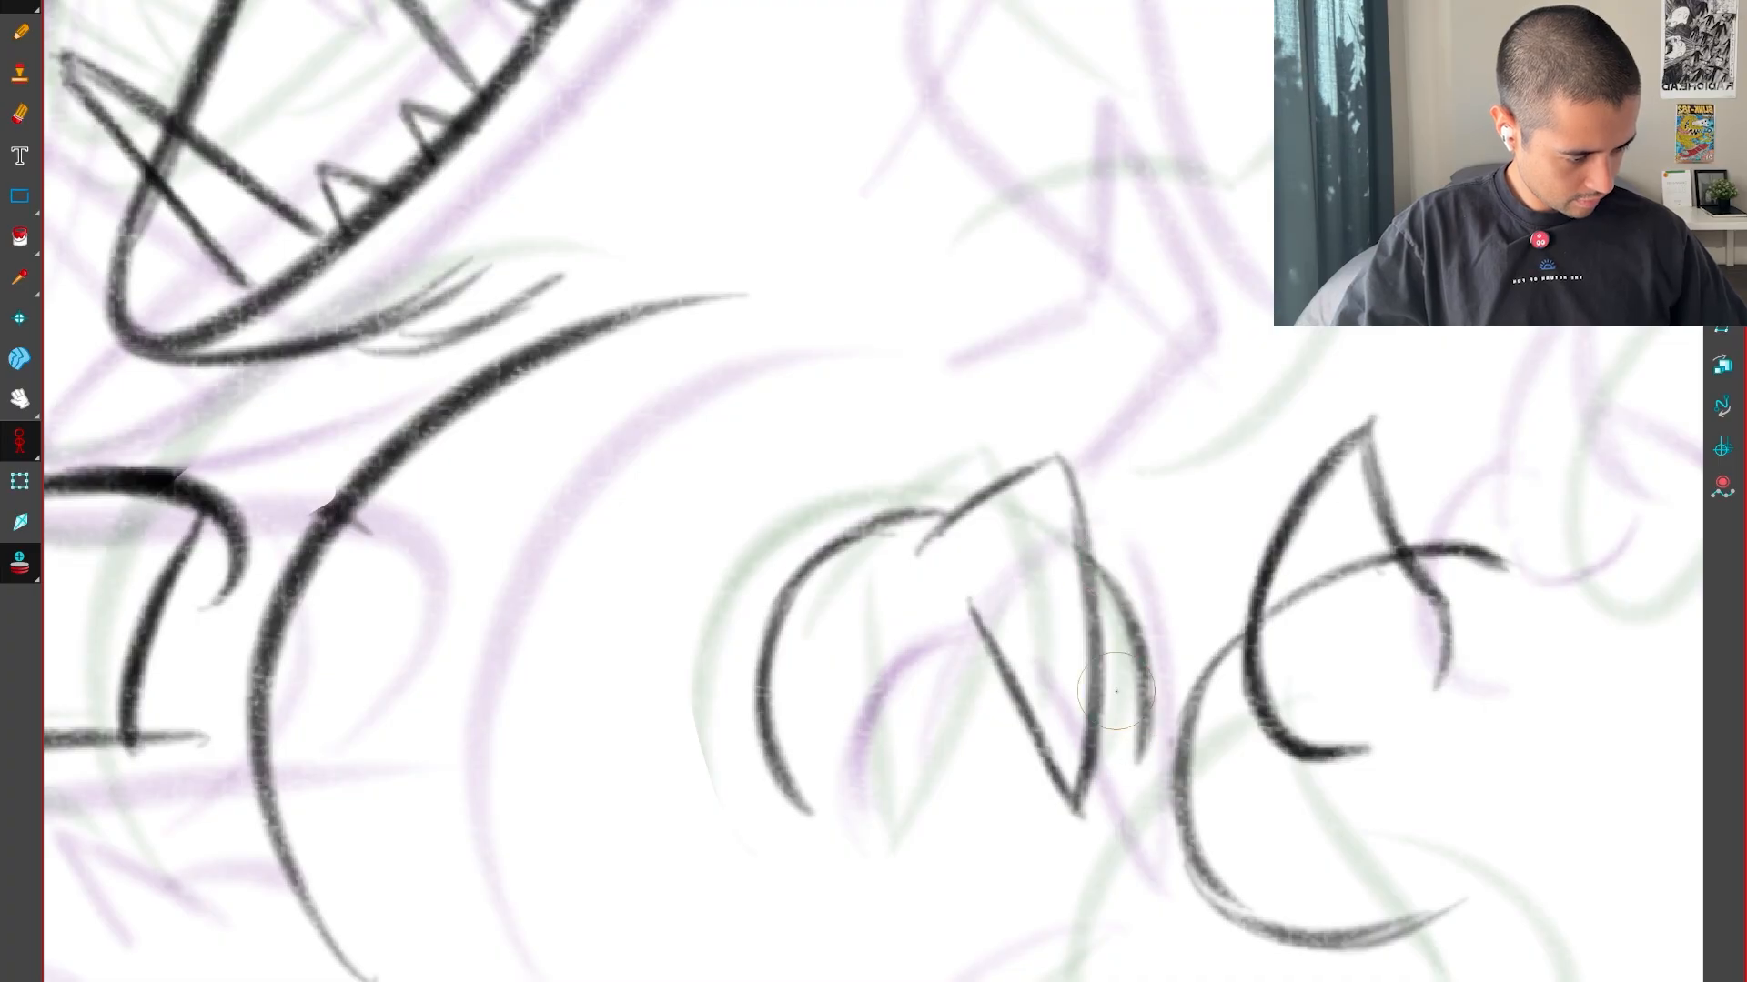
key(f)
key(g)
key(g)
Draw the spike above the two claws with its pointed tip, angled lower edge and the curve leading into it
scroll(1182, 687, down, 4)
drag(1264, 679, 1165, 799)
key(f)
scroll(1173, 600, up, 4)
drag(1152, 566, 1101, 701)
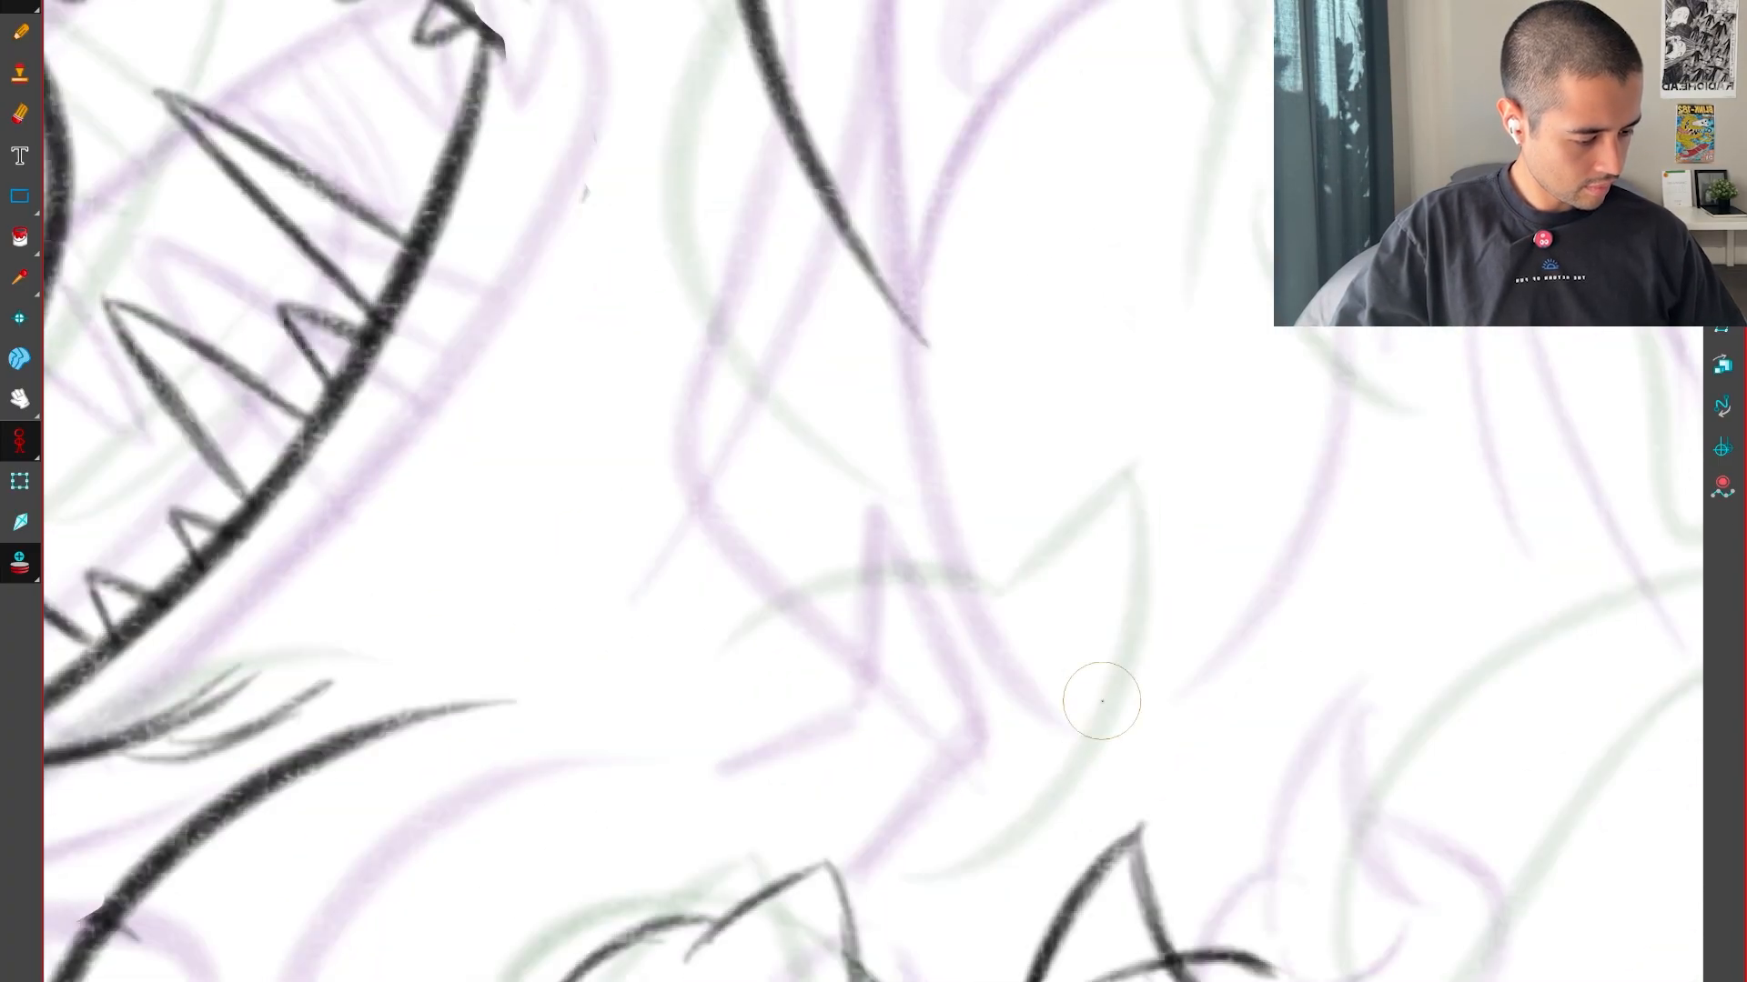
mouse_move(1002, 786)
mouse_down()
mouse_move(1057, 701)
mouse_move(1035, 492)
mouse_move(971, 607)
mouse_move(748, 678)
mouse_up()
key(f)
key(g)
key(f)
key(g)
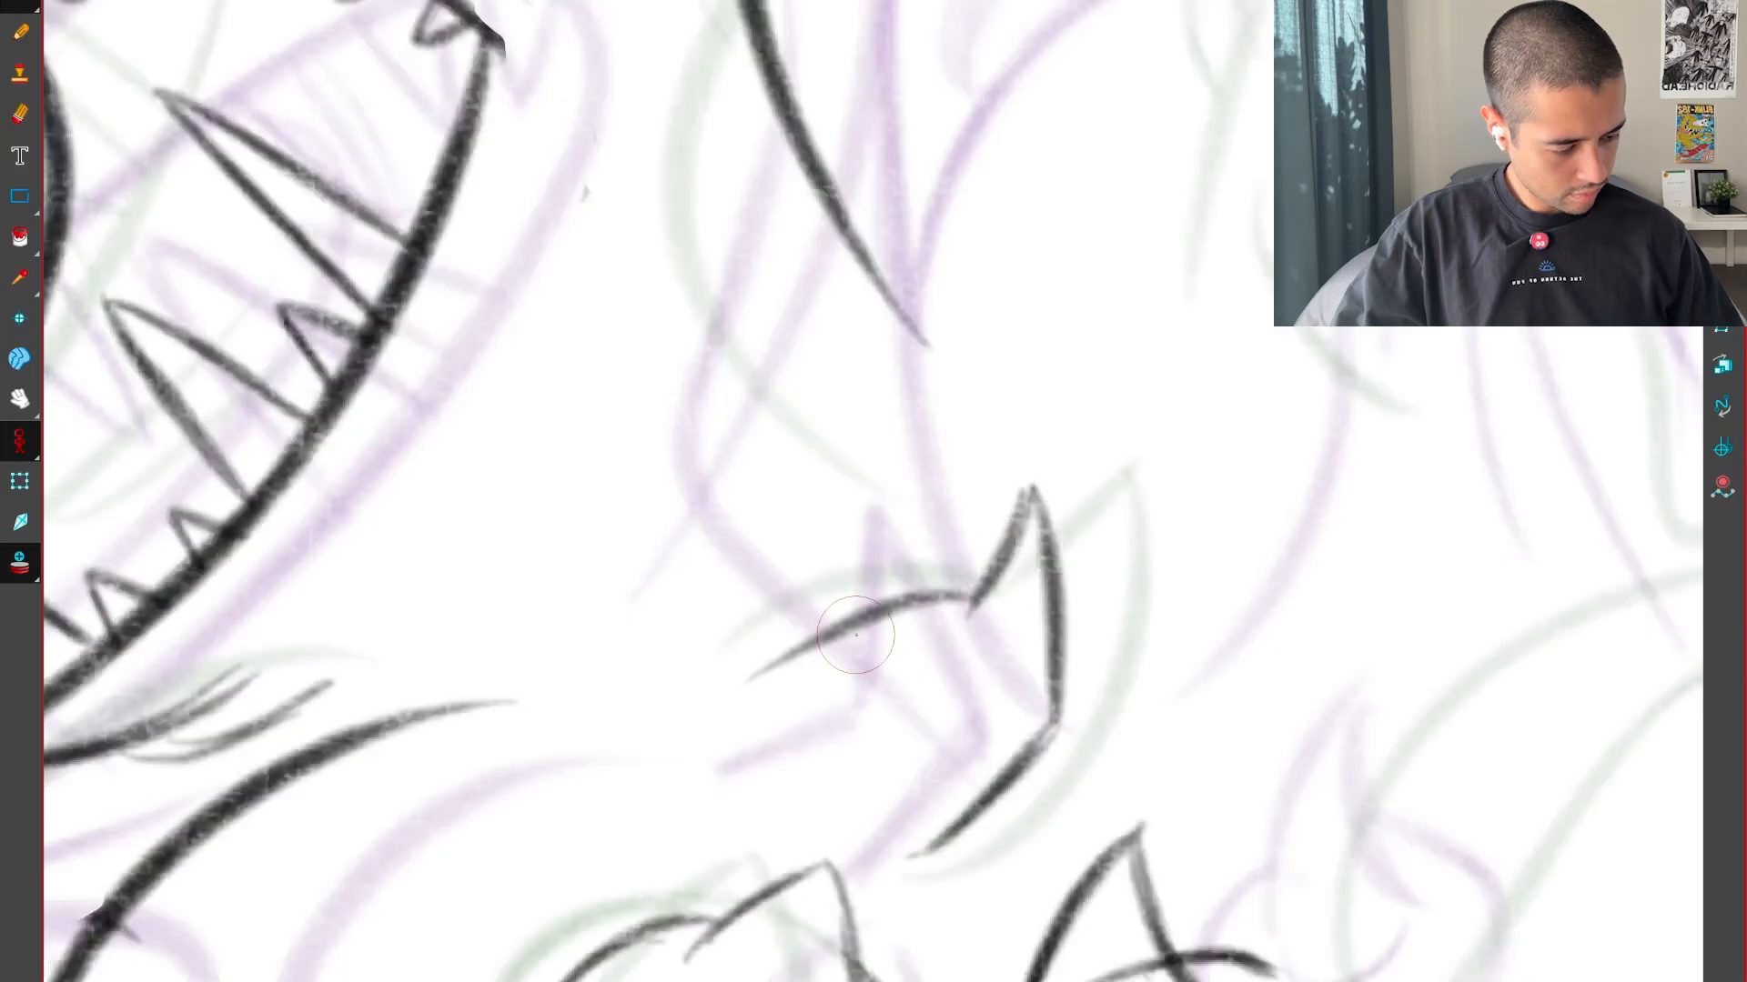
Undo the curve leading into the spike and redraw it as a longer arc
key(ctrl+z)
drag(968, 598, 695, 700)
key(f)
key(g)
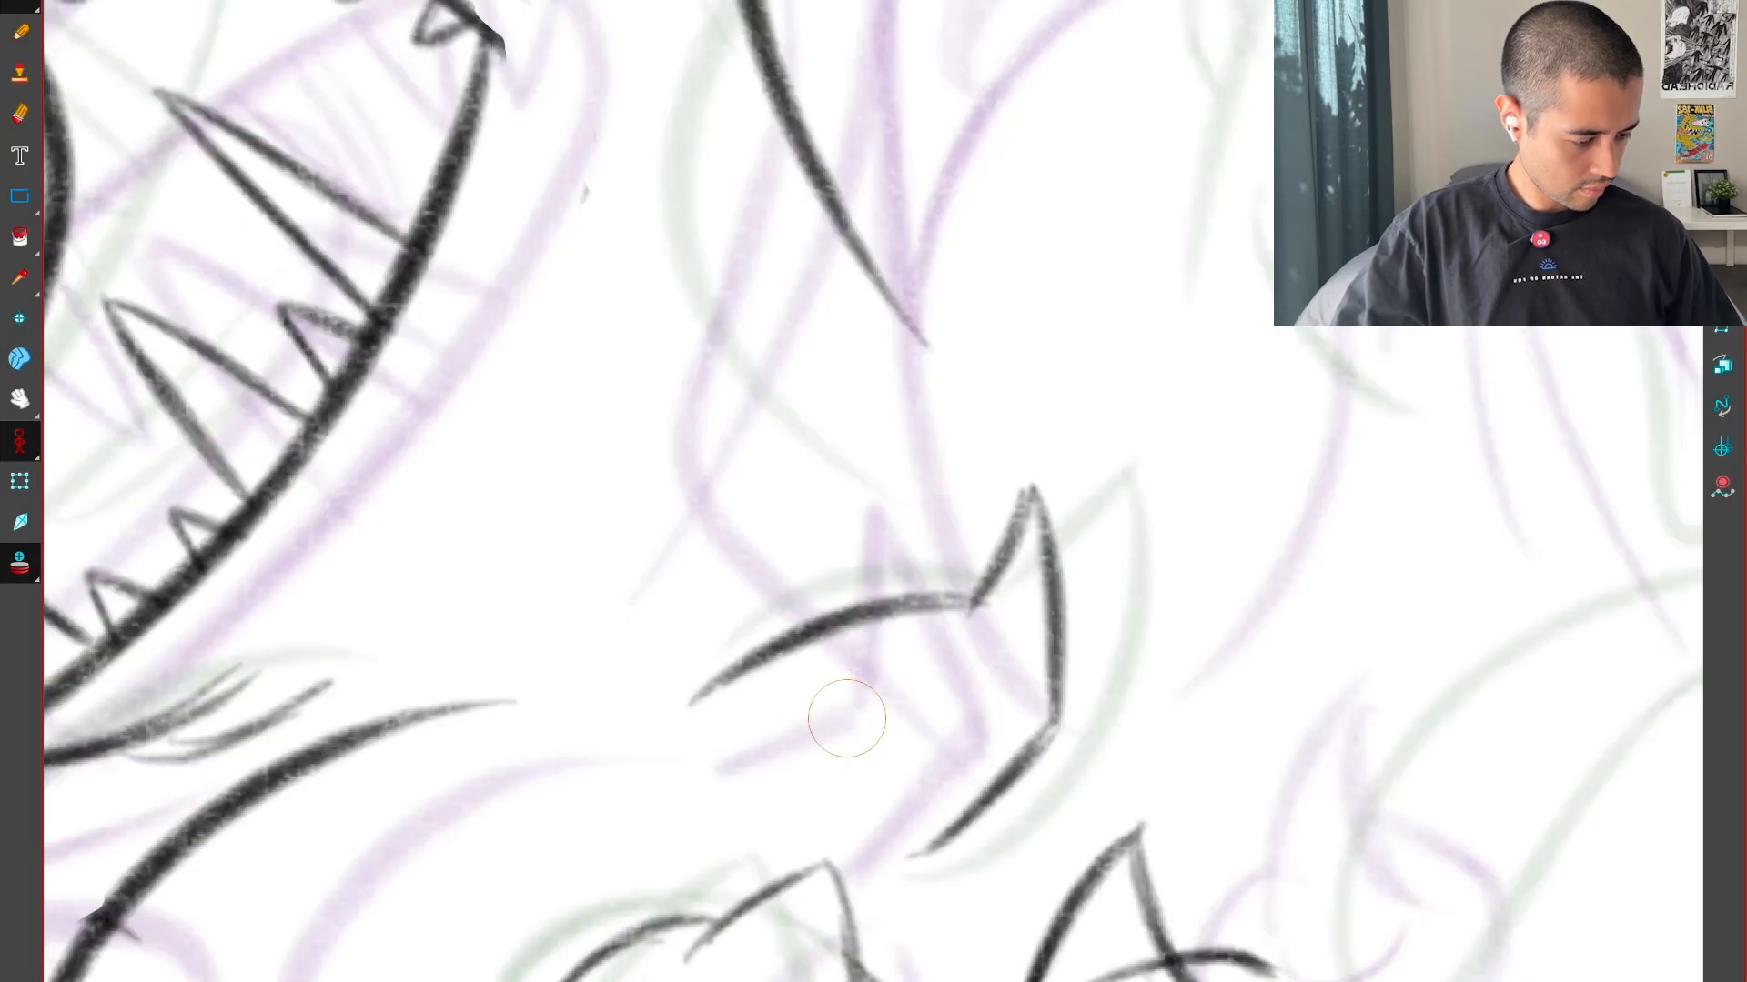
Remove the spike's angled lower edge and redraw it as a smooth curve after checking the neighbouring drawings
key(g)
key(f)
key(f)
key(g)
key(g)
key(f)
key(f)
key(g)
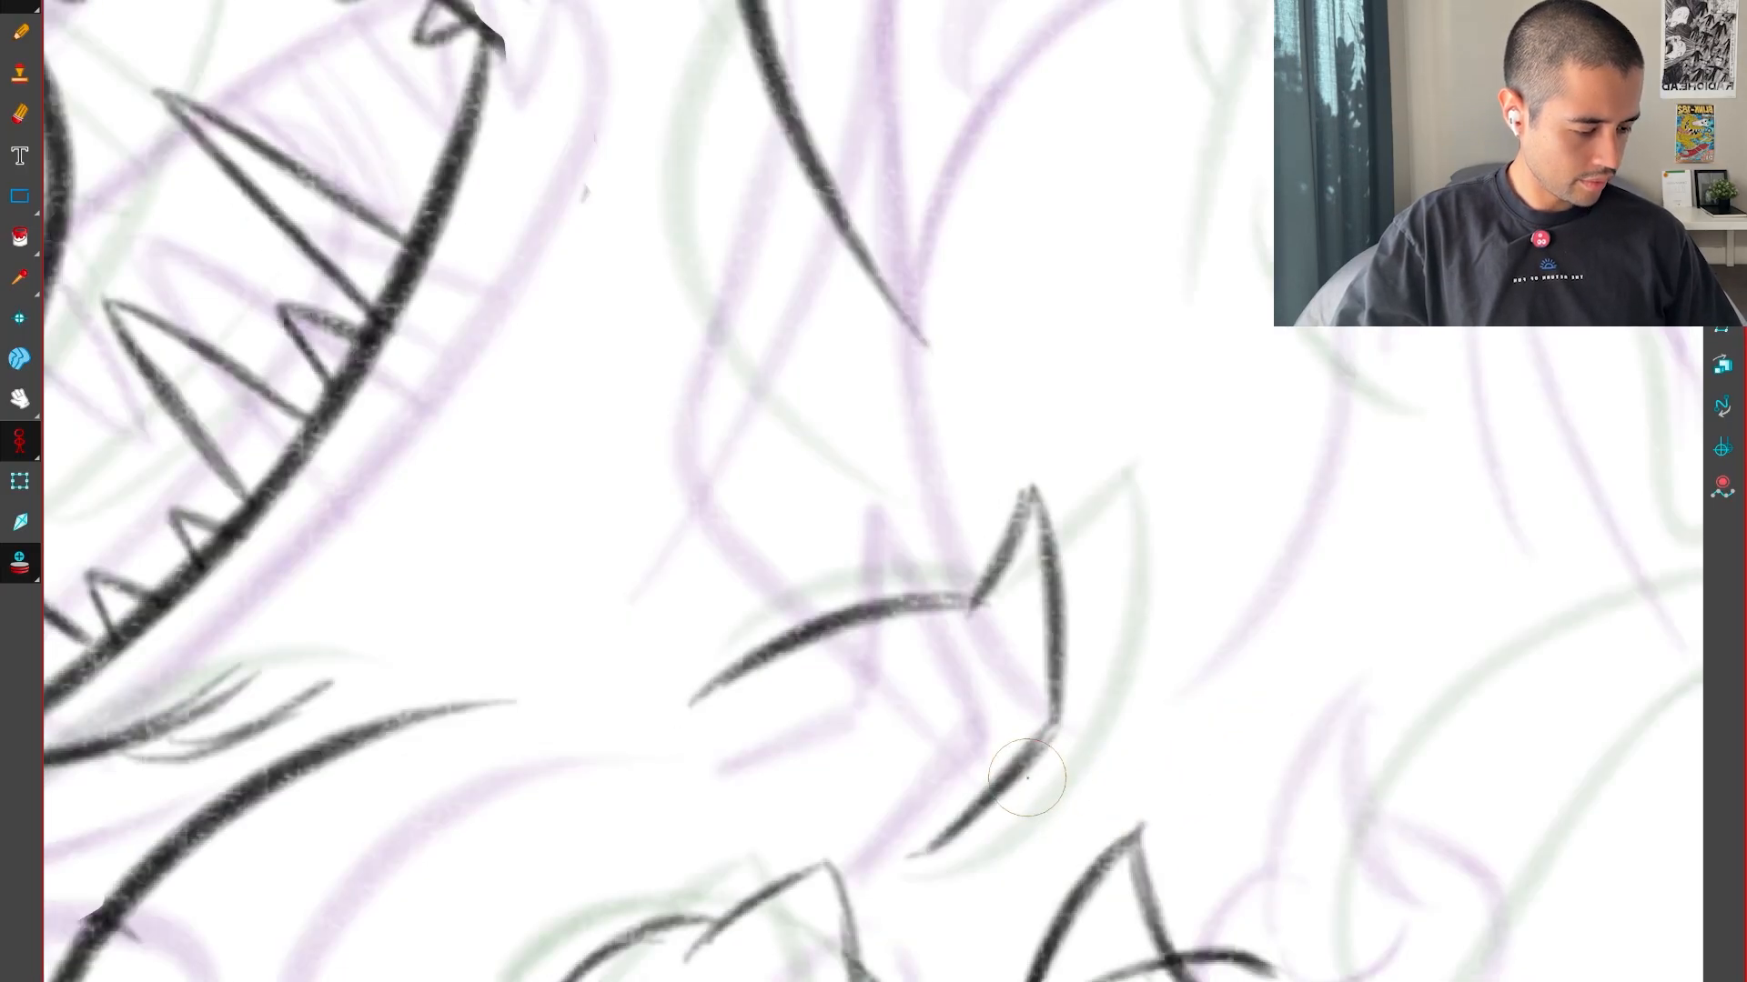
key(Delete)
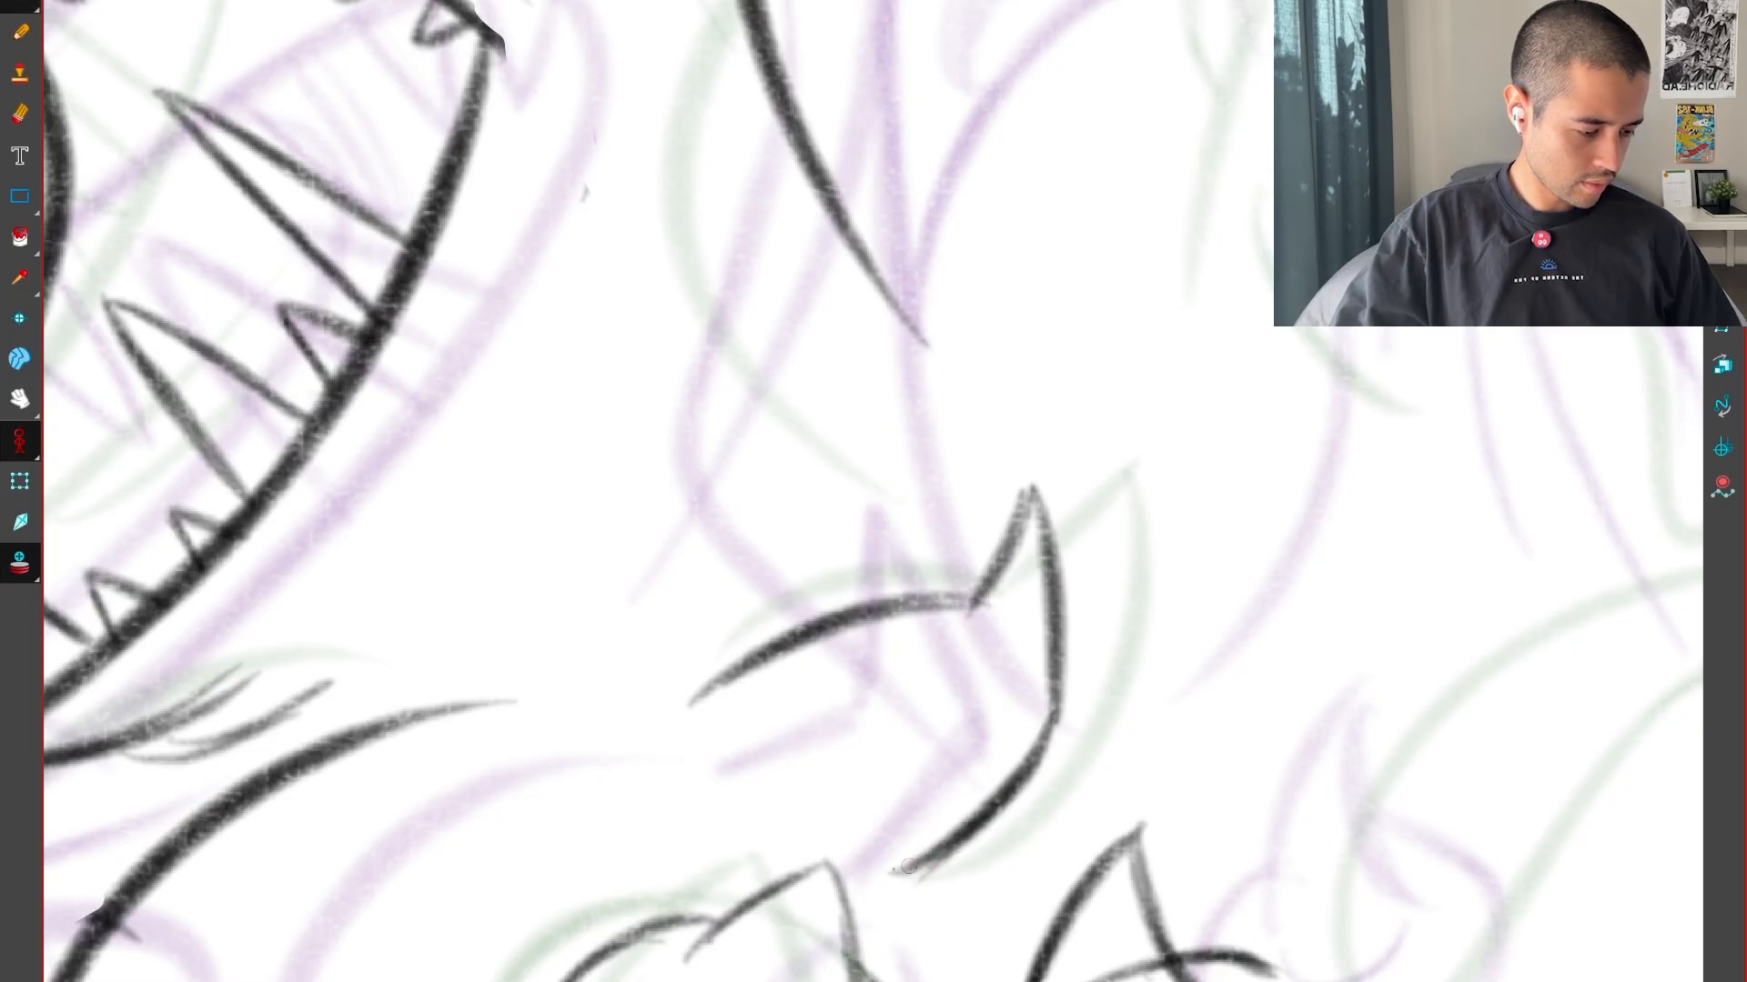
Draw the rounded back outline of the second figure beside the monster's neck, between its positions in the neighbouring drawings
scroll(908, 867, down, 2)
key(f)
key(g)
key(g)
key(f)
key(f)
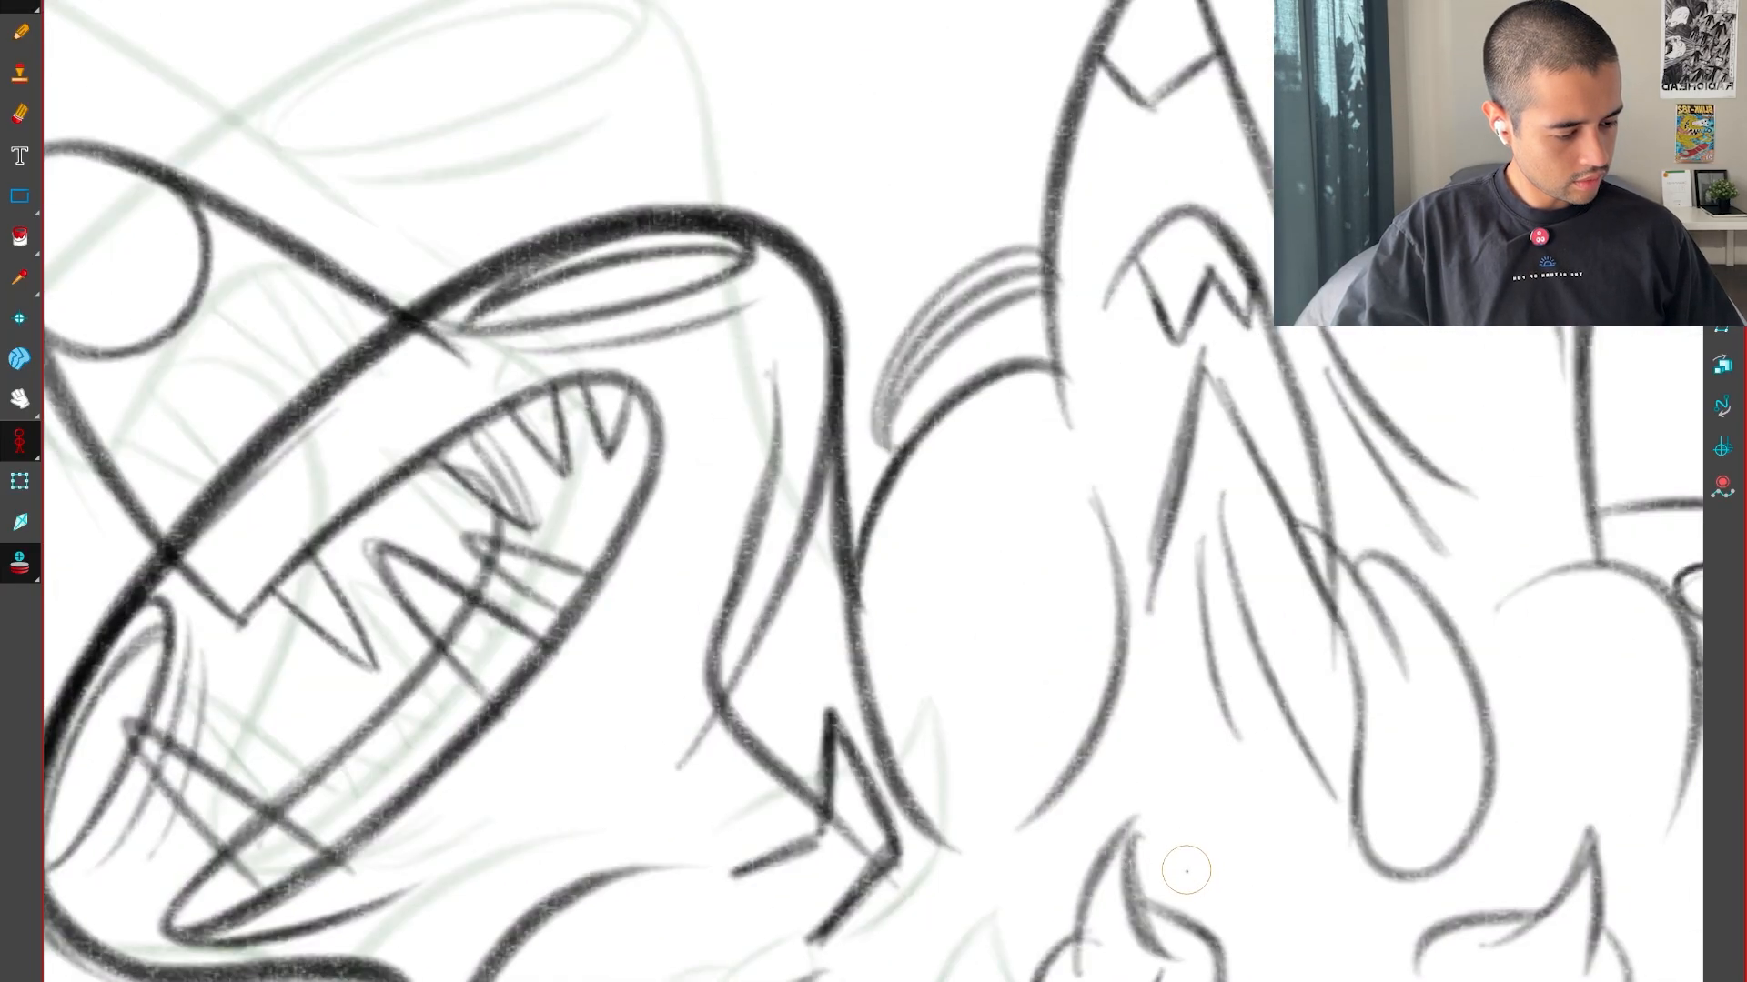
key(g)
key(f)
key(g)
key(g)
key(f)
key(f)
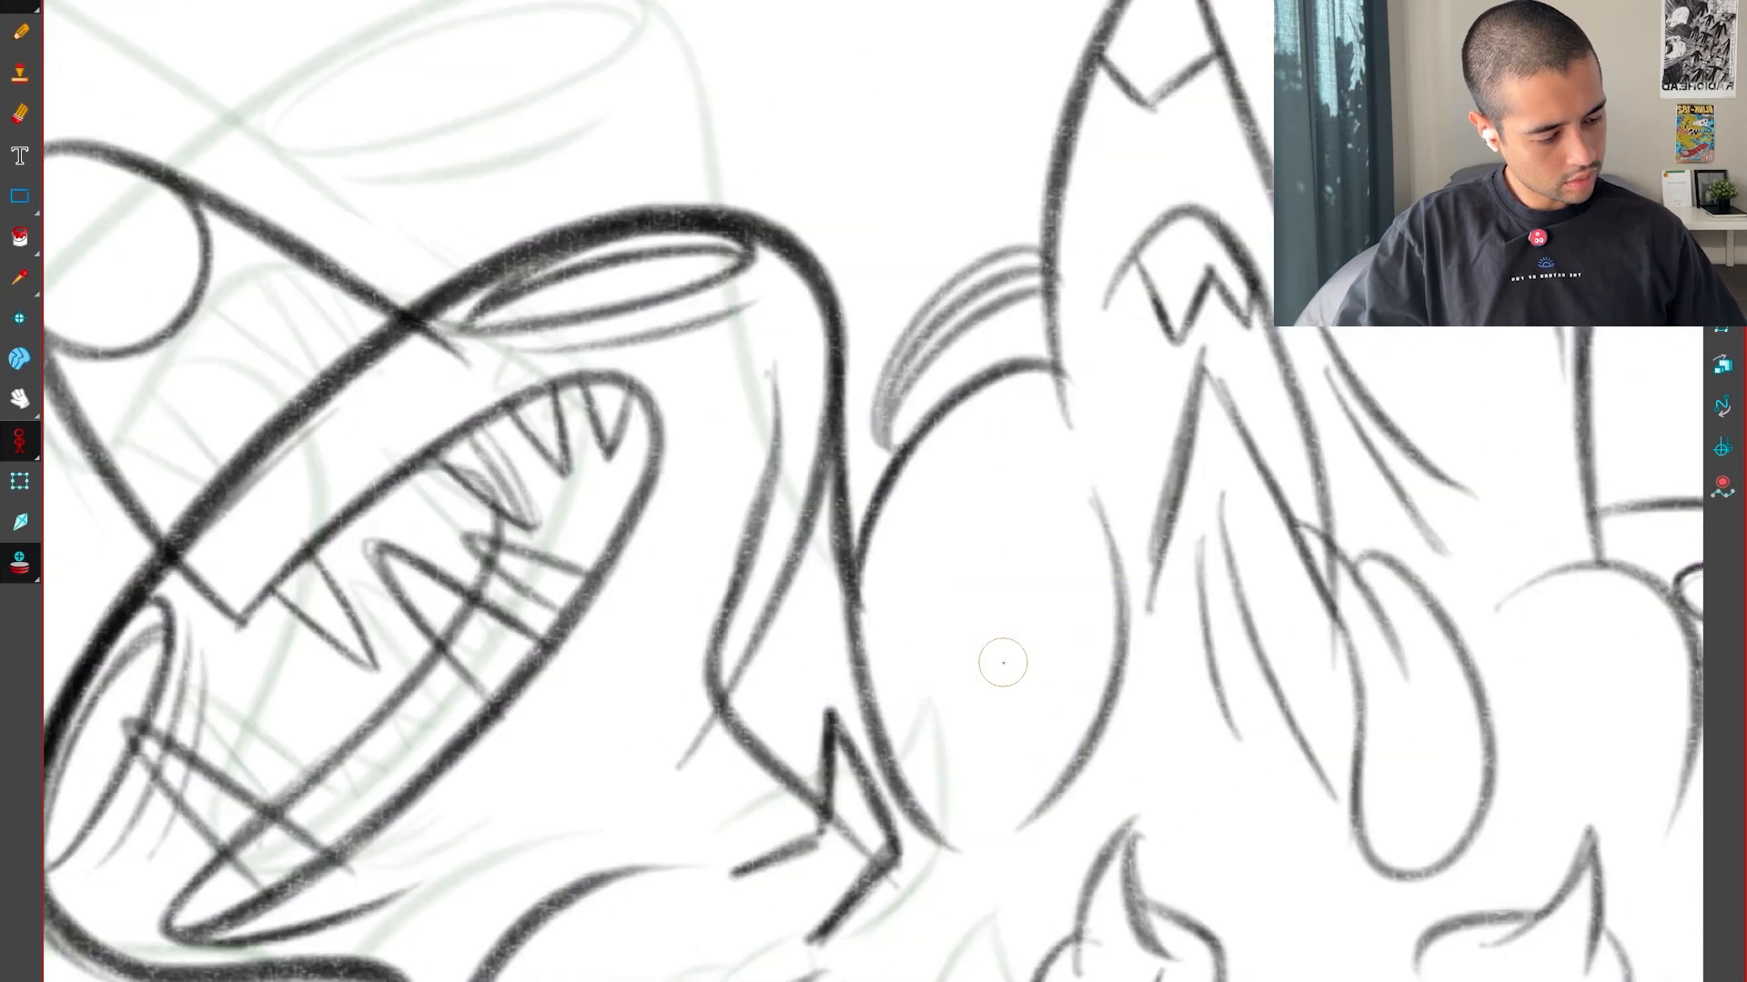
key(g)
mouse_move(864, 746)
mouse_down()
mouse_move(795, 618)
mouse_move(1049, 293)
mouse_up()
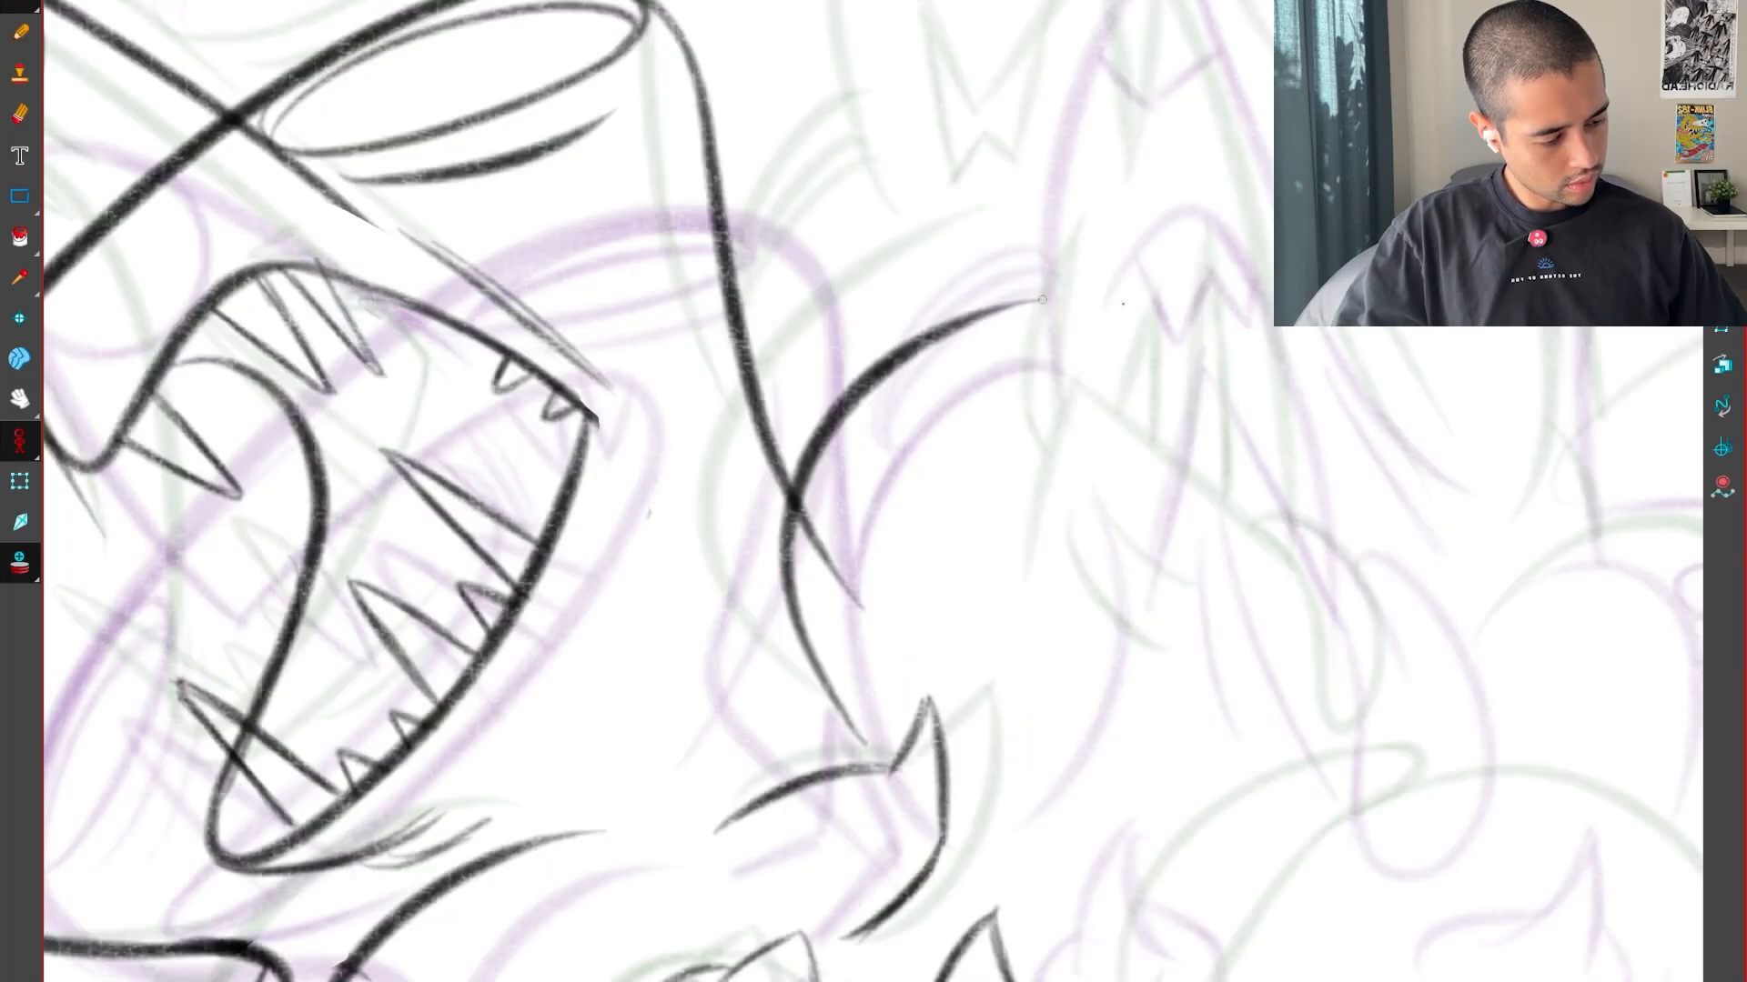
Trim the end of the neck line that overshoots the rounded back outline in the inbetween
key(f)
key(g)
key(g)
key(f)
scroll(945, 622, up, 4)
key(f)
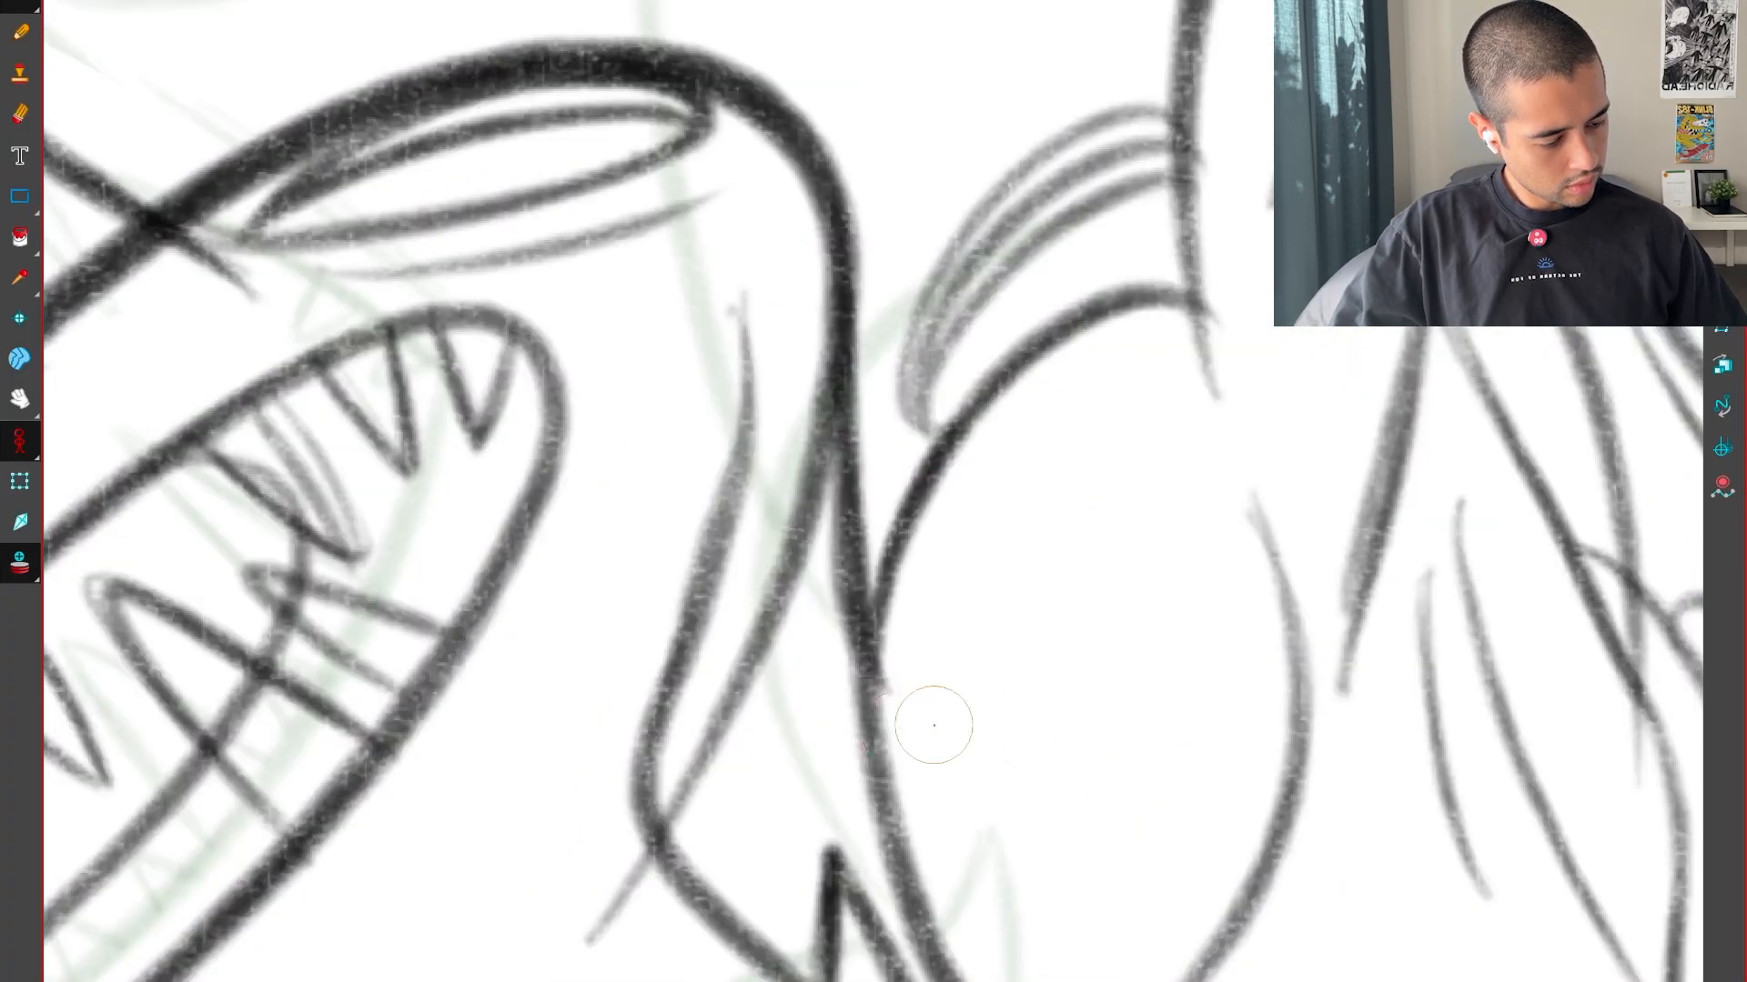
key(g)
key(Delete)
key(2)
key(2)
key(2)
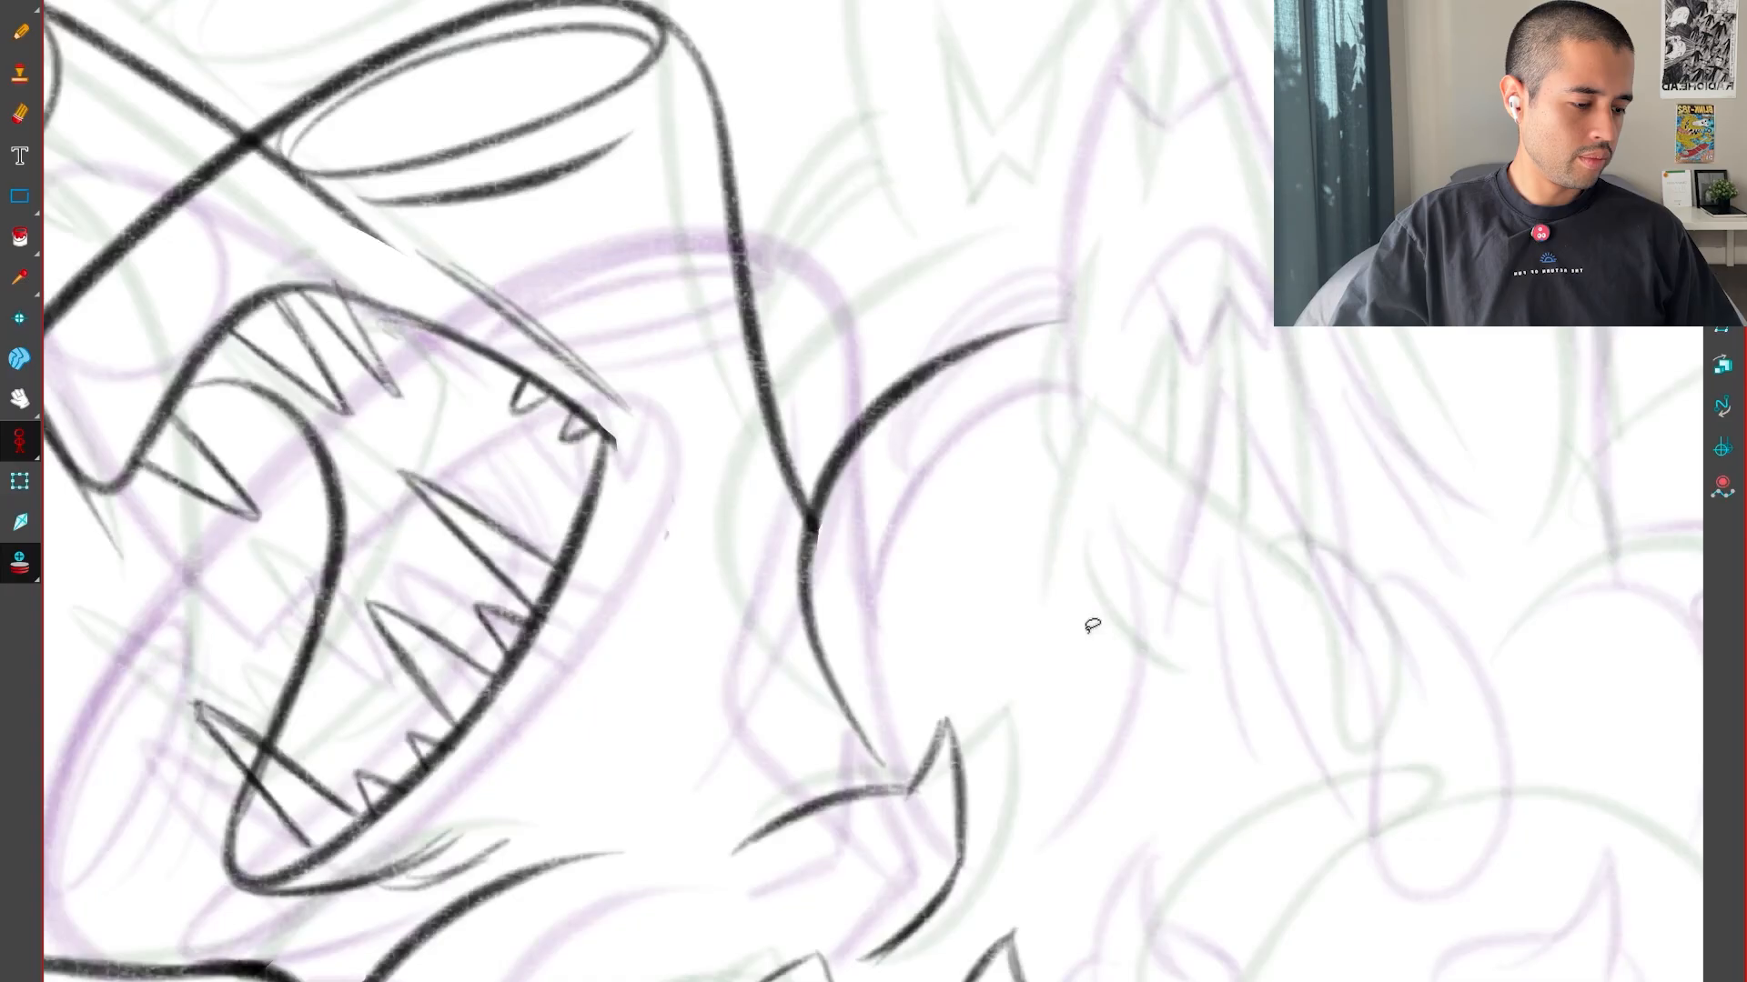
Compare the neck and rounded back outline across the inbetween and its neighbouring drawings
key(f)
key(g)
key(g)
key(f)
key(f)
key(g)
key(g)
key(f)
key(f)
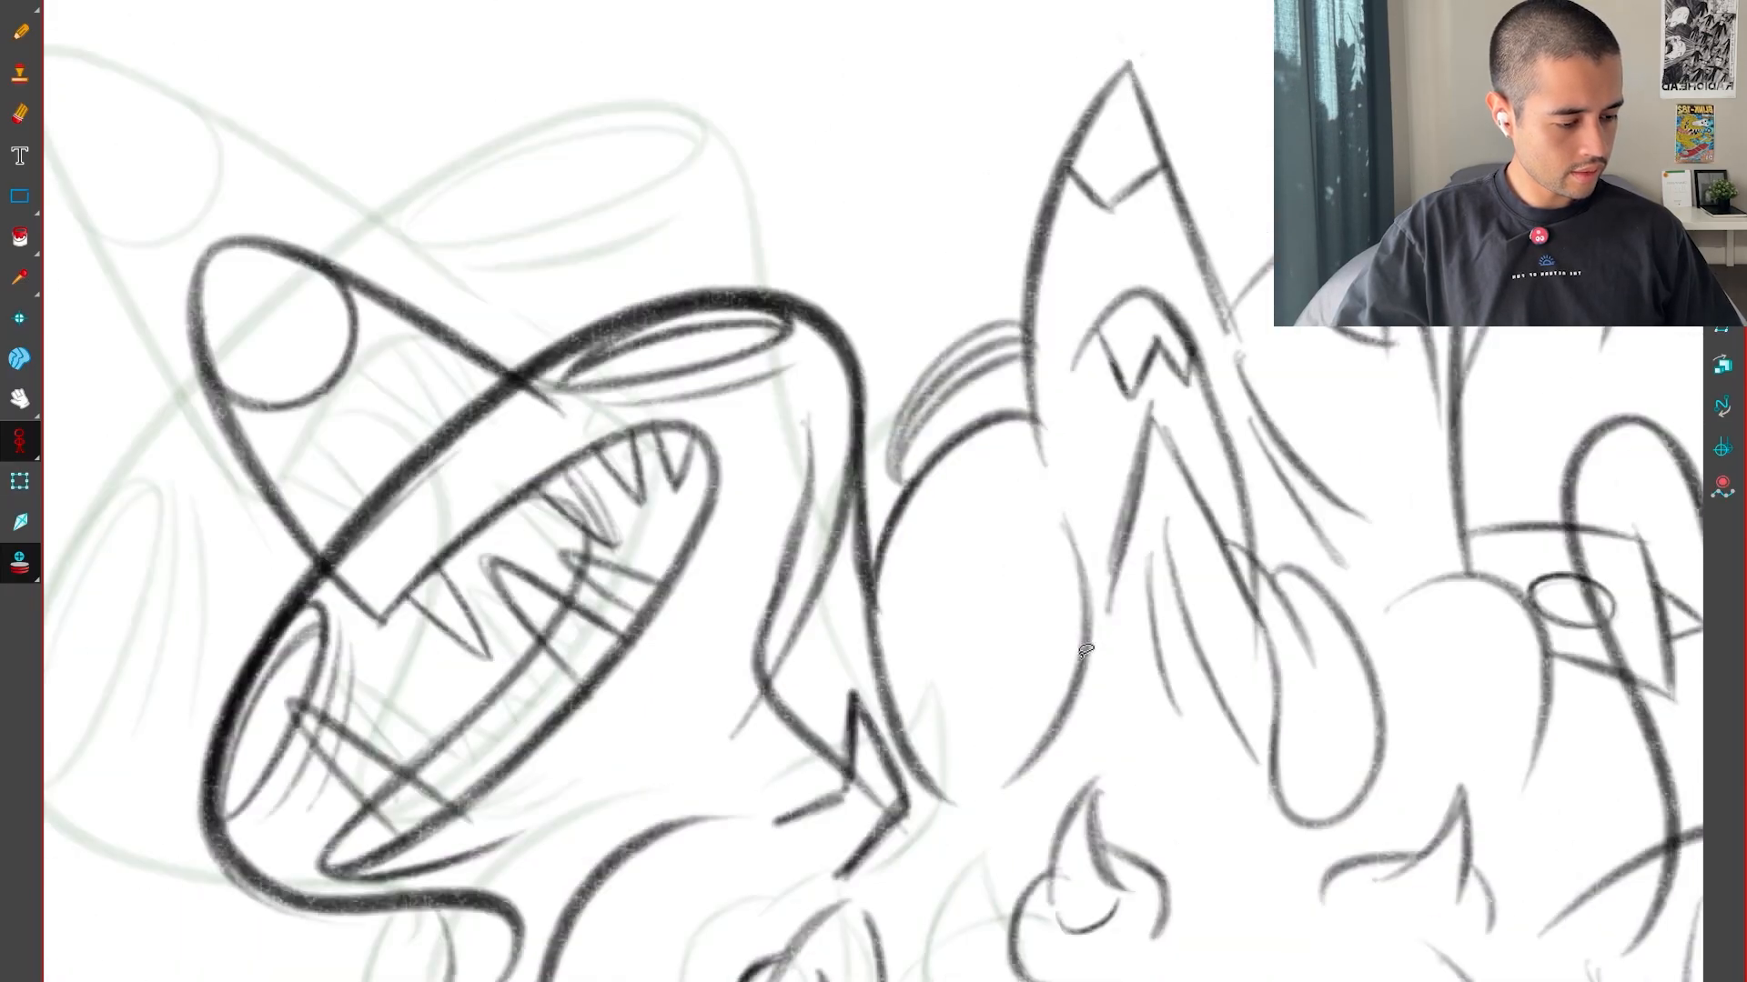
key(g)
key(g)
key(f)
key(f)
In the previous drawing, remove the neck's long inner line and redraw it as a shorter curve ending beside the spike
drag(1005, 693, 1041, 428)
key(1)
key(2)
key(2)
drag(948, 368, 928, 317)
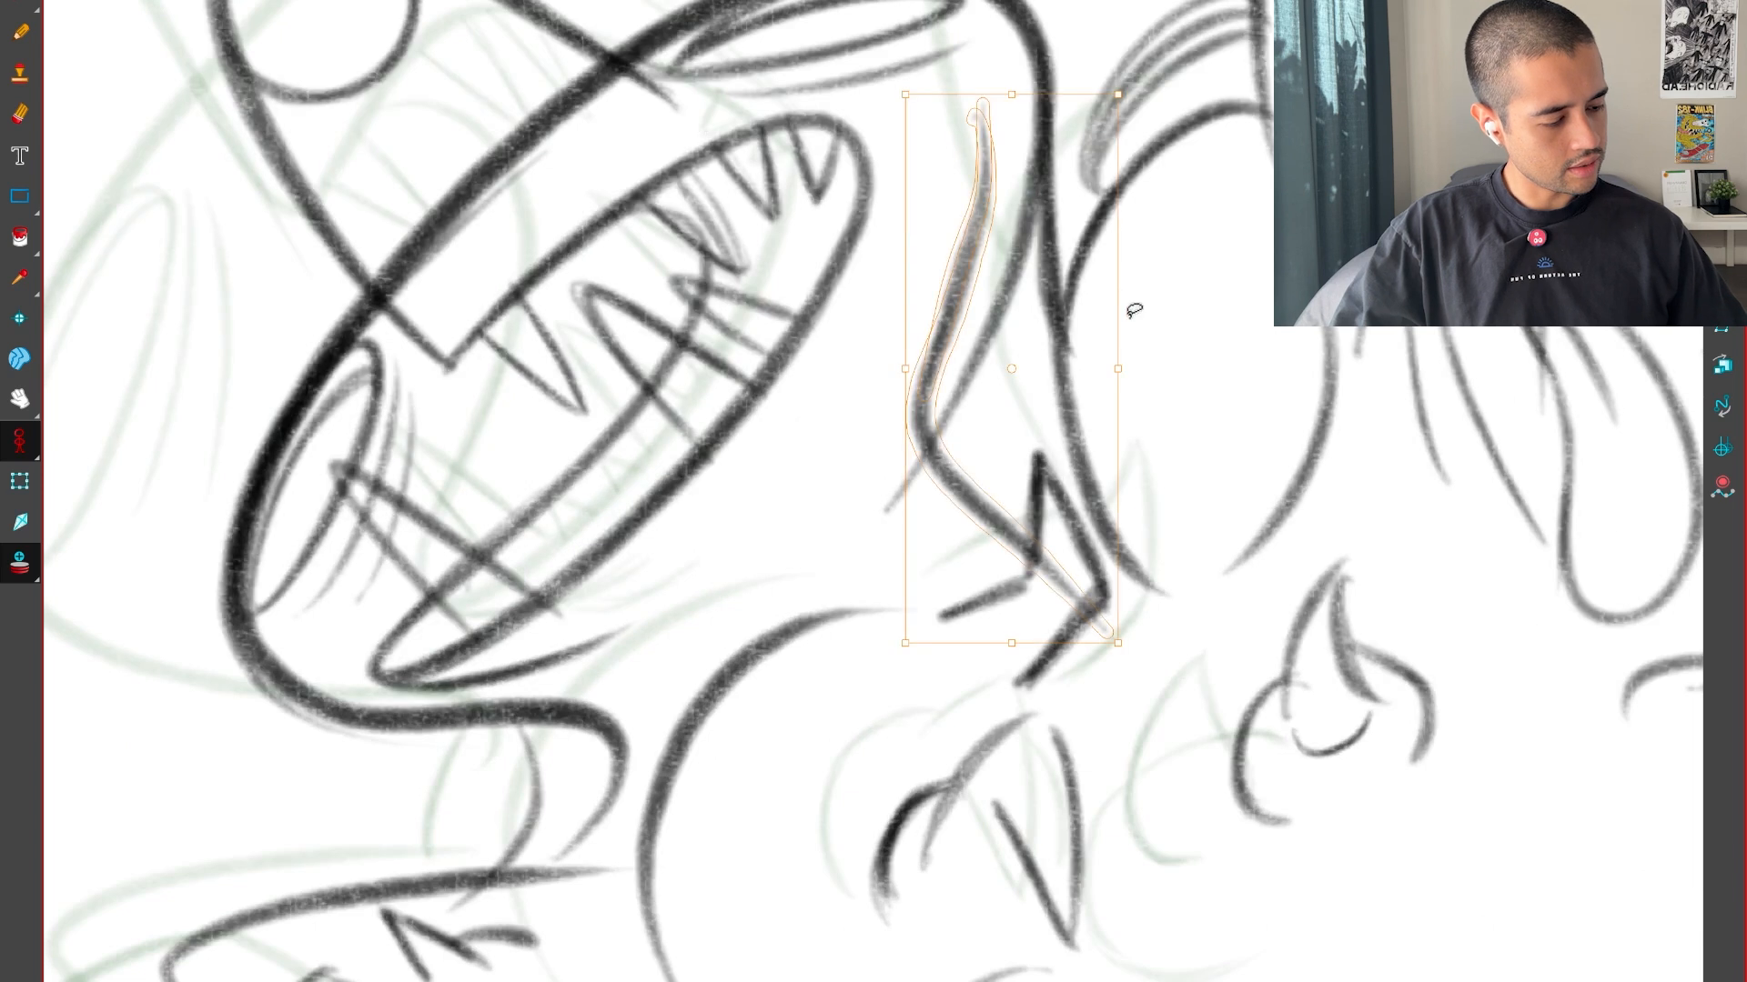
key(Delete)
drag(1142, 329, 1105, 544)
key(2)
drag(969, 546, 911, 828)
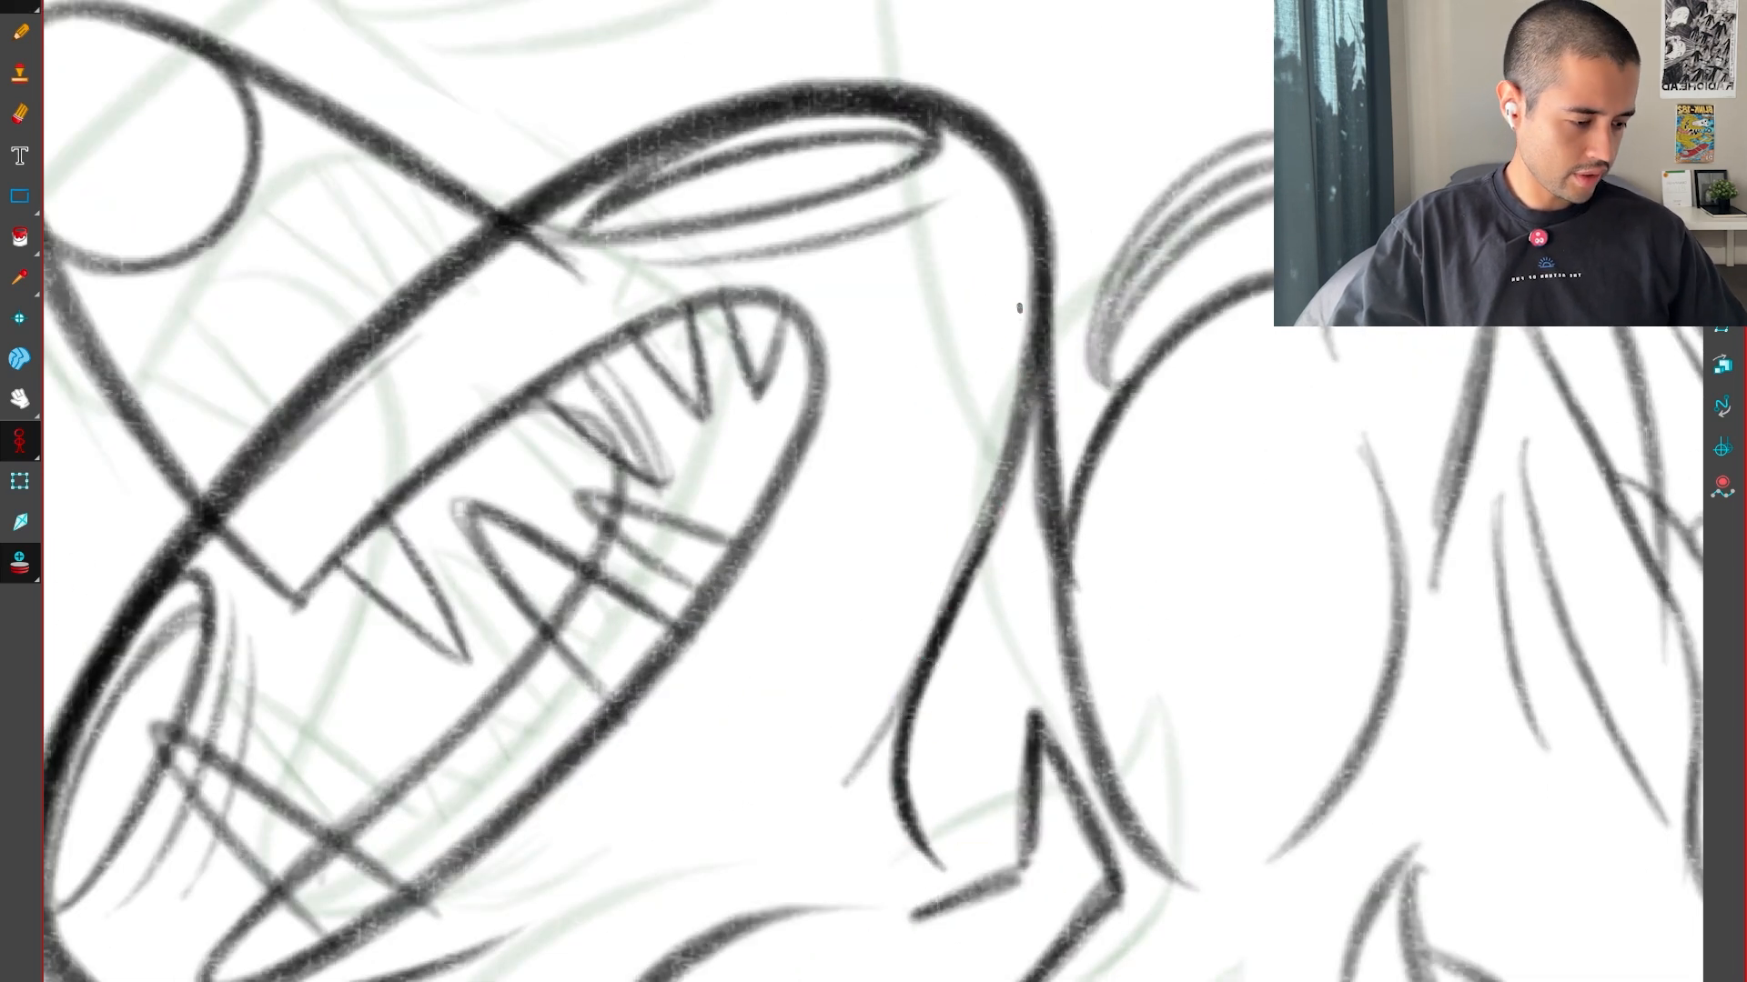
key(1)
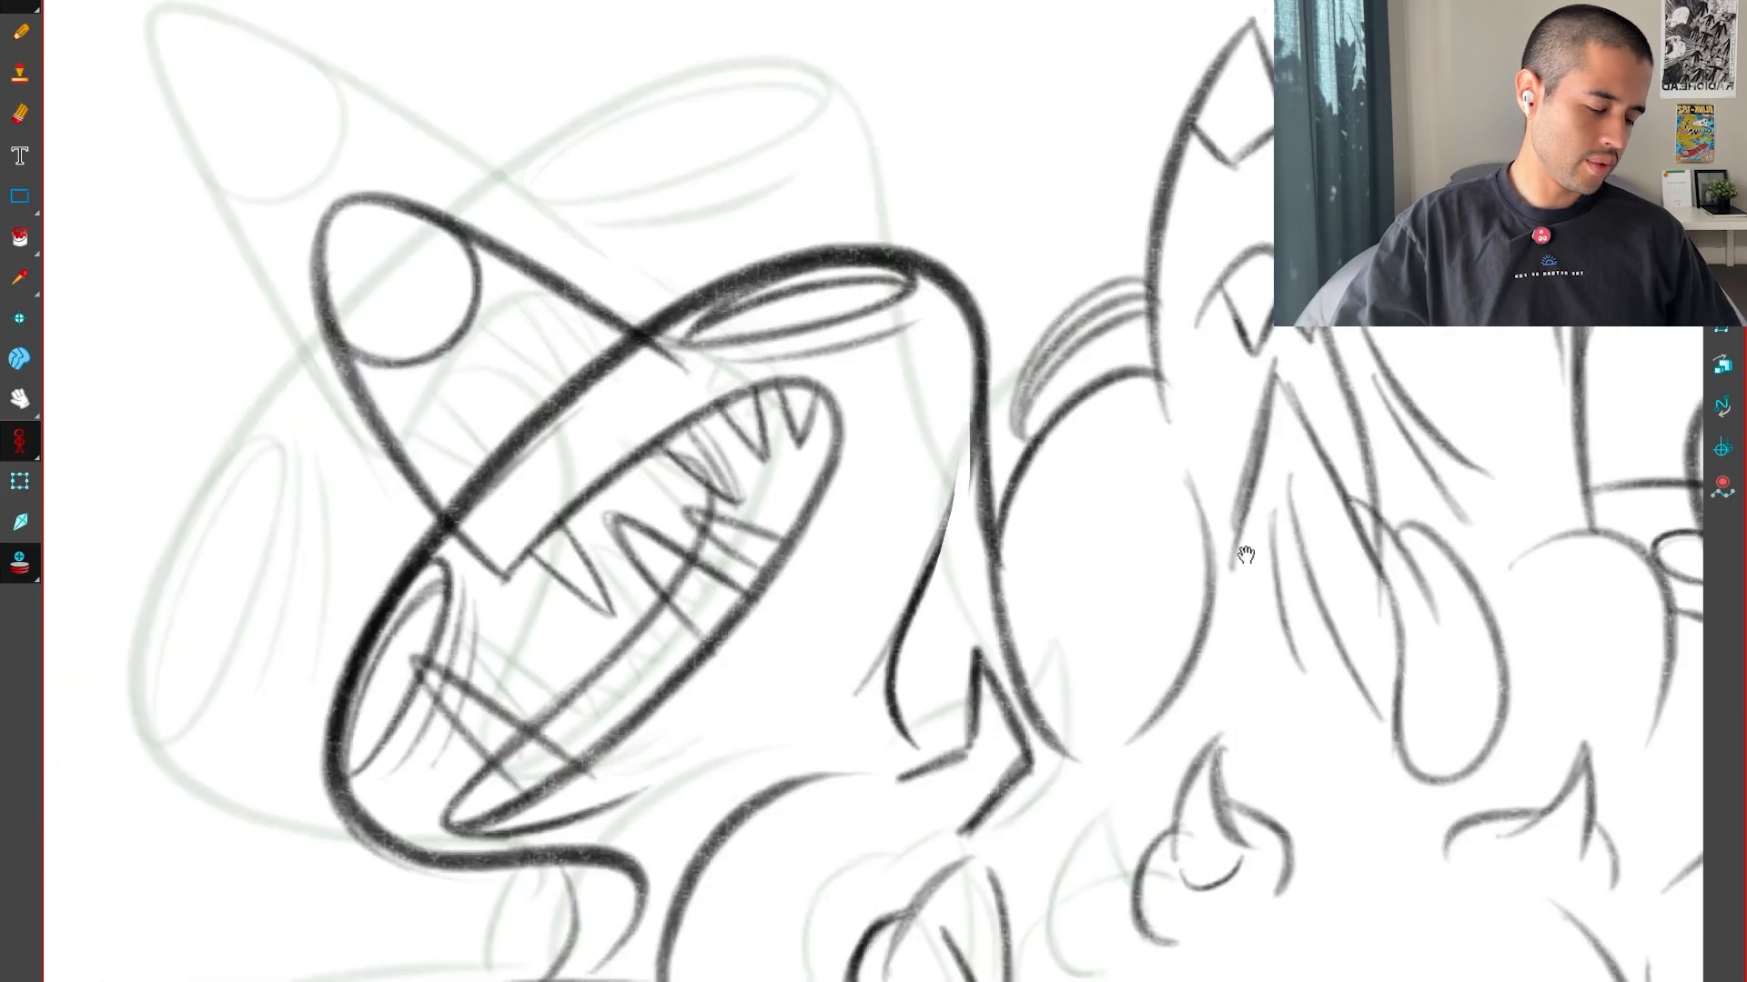
key(2)
drag(850, 745, 844, 763)
Draw the neck's inner line in the inbetween, undoing the misplaced strokes
key(g)
key(2)
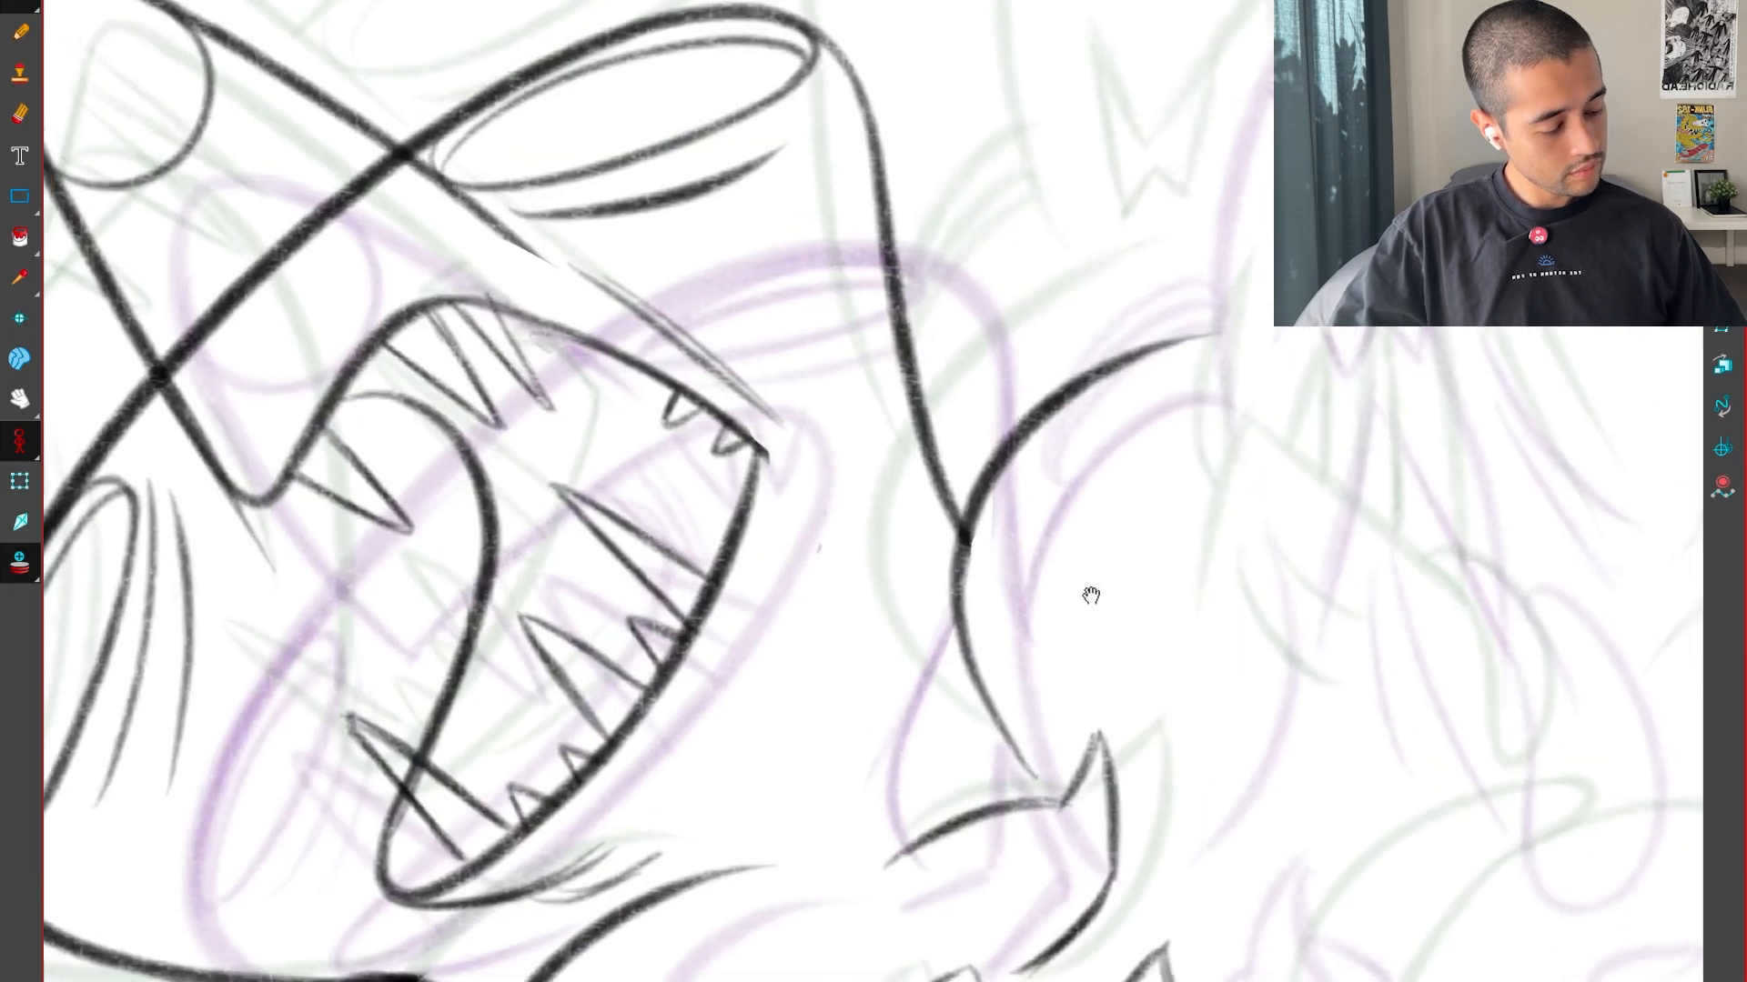
key(g)
key(f)
key(f)
key(g)
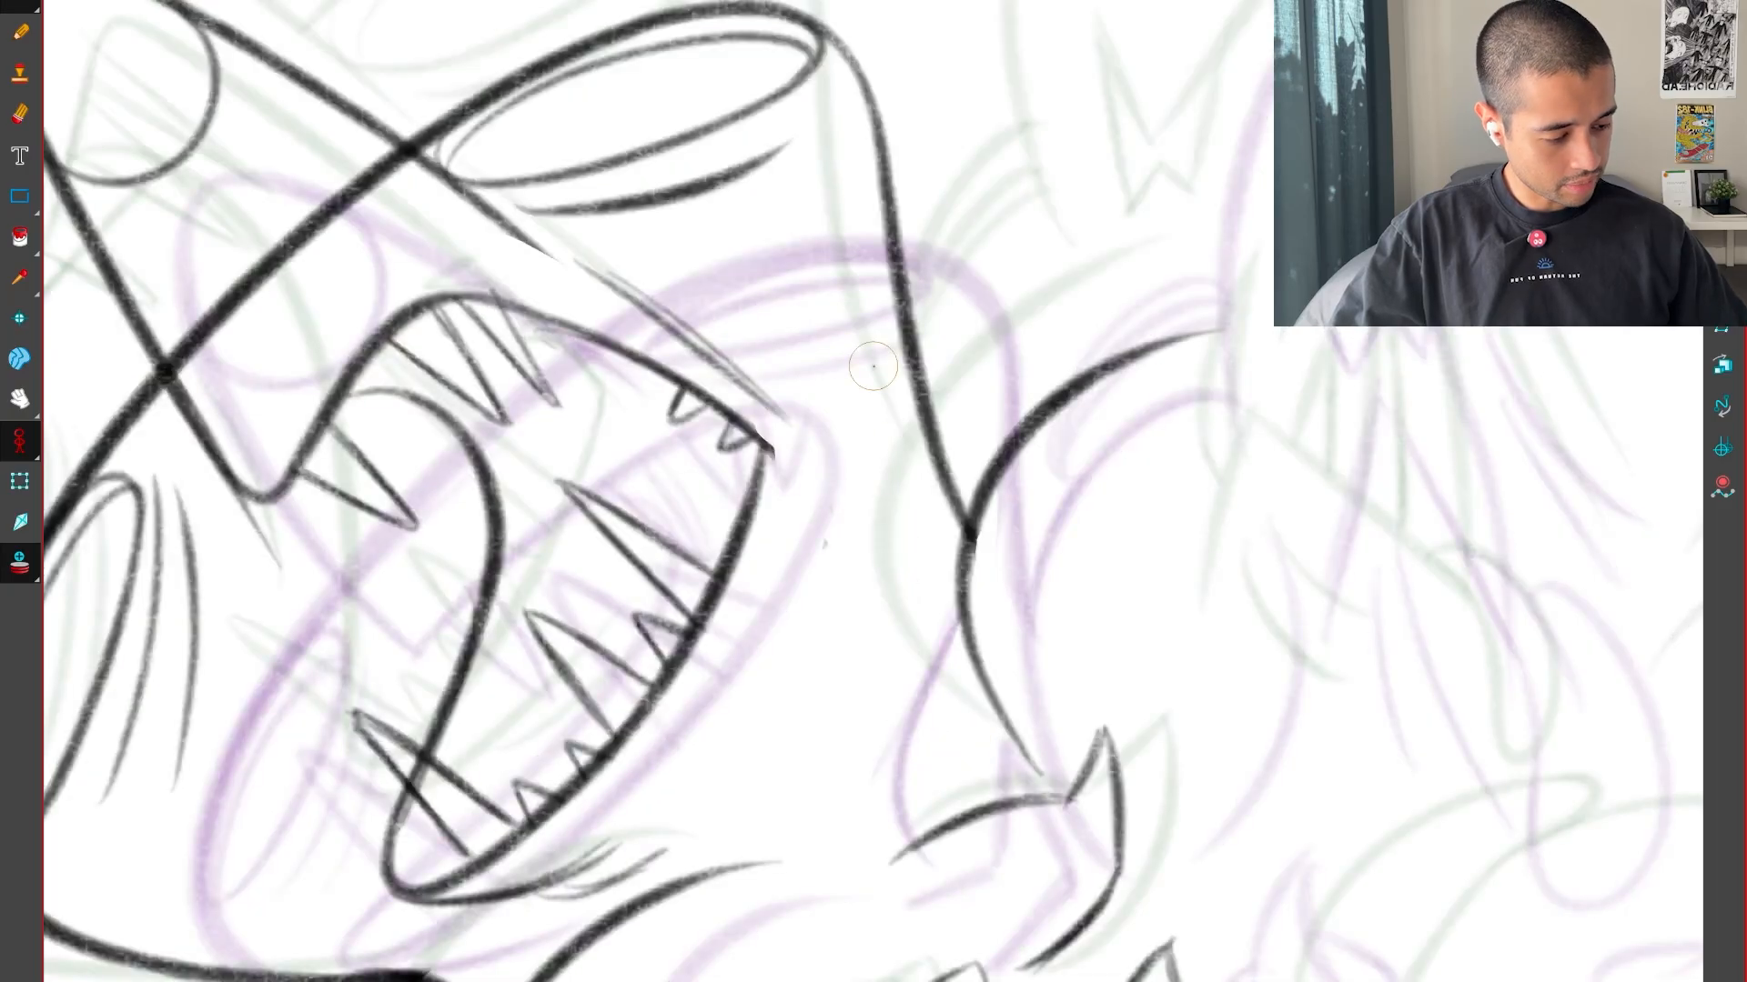
key(f)
mouse_move(882, 665)
mouse_down()
mouse_move(923, 819)
mouse_move(894, 794)
mouse_move(878, 382)
mouse_up()
key(g)
key(ctrl+z)
key(ctrl+z)
Add a short curved inner neck line in the next drawing, leading down to the spike
key(f)
key(g)
key(g)
key(f)
key(g)
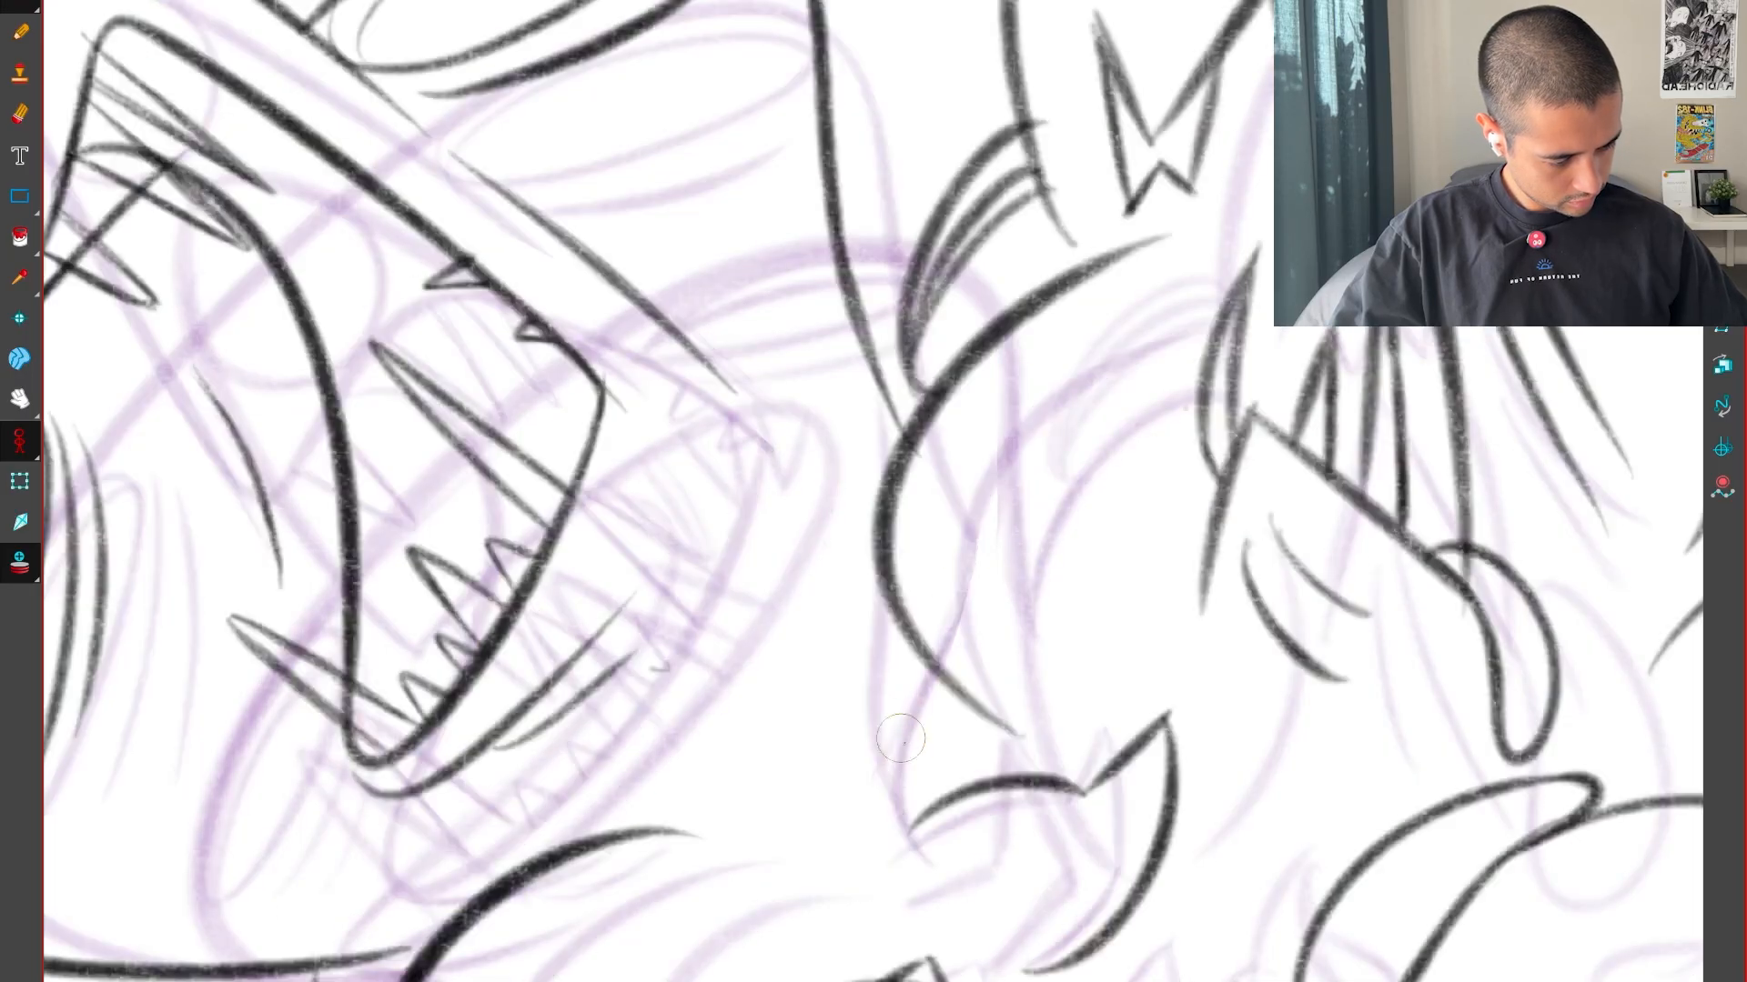
key(f)
Flip through the three drawings to examine how the neck lines and heads move
key(g)
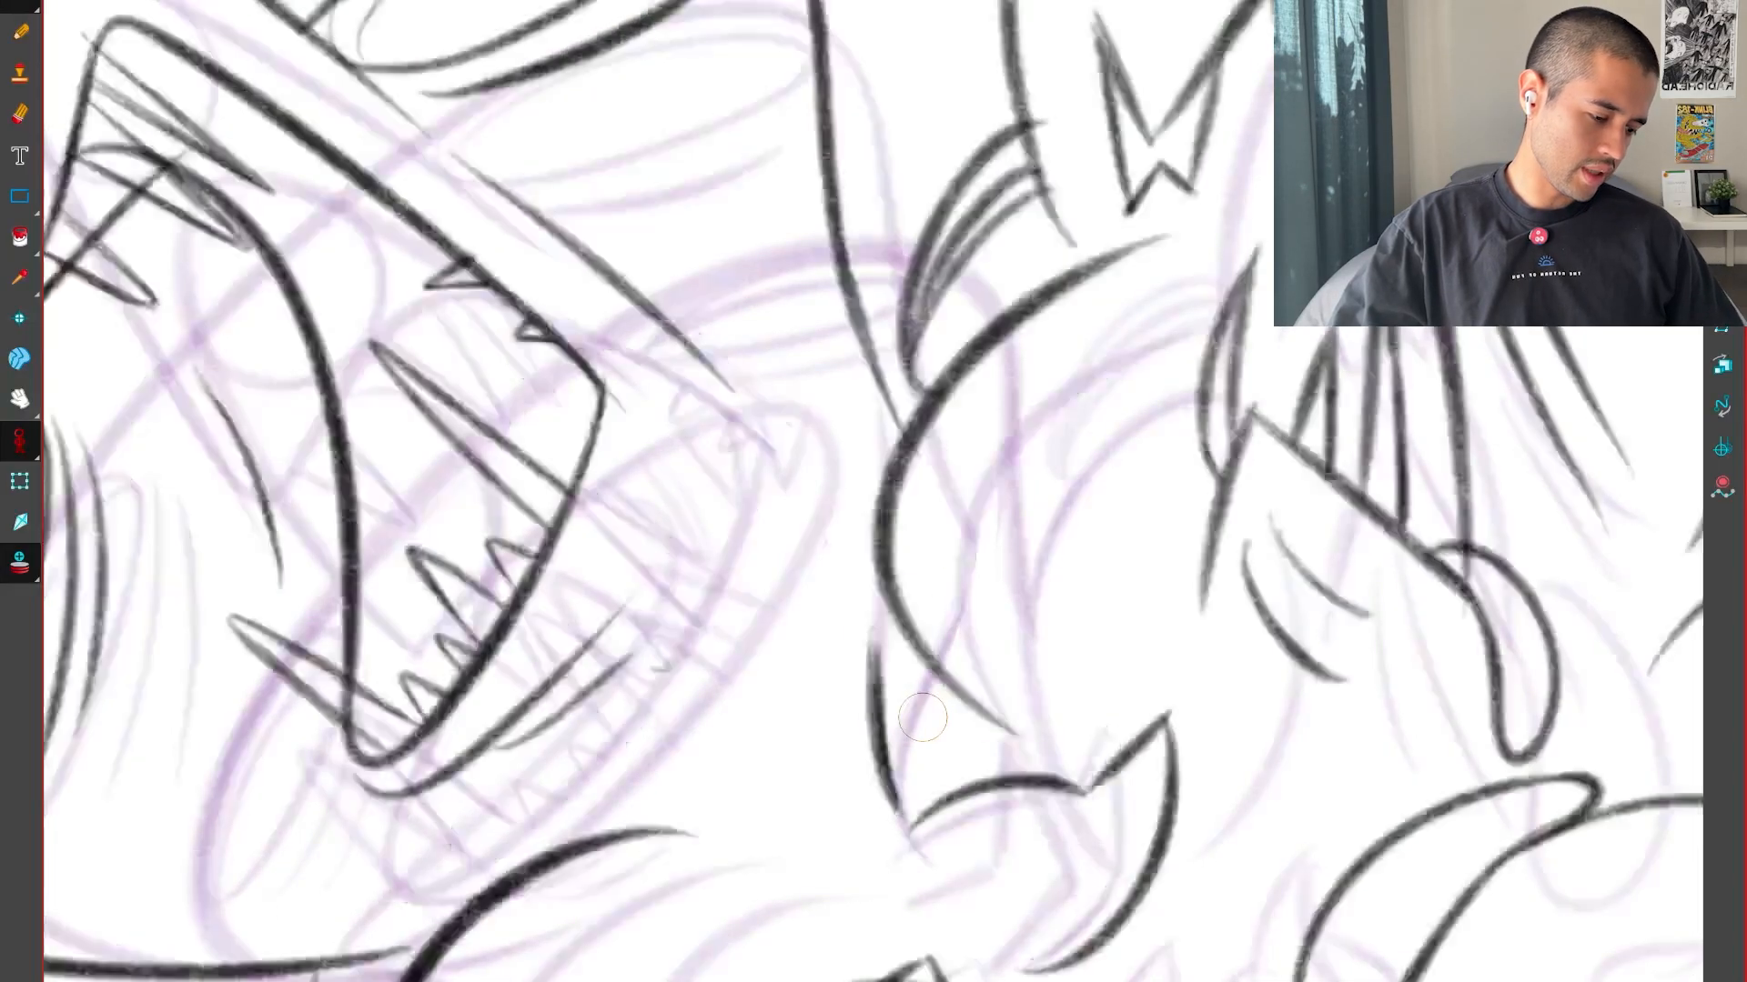
key(f)
key(f)
key(1)
key(1)
key(f)
key(f)
key(g)
key(g)
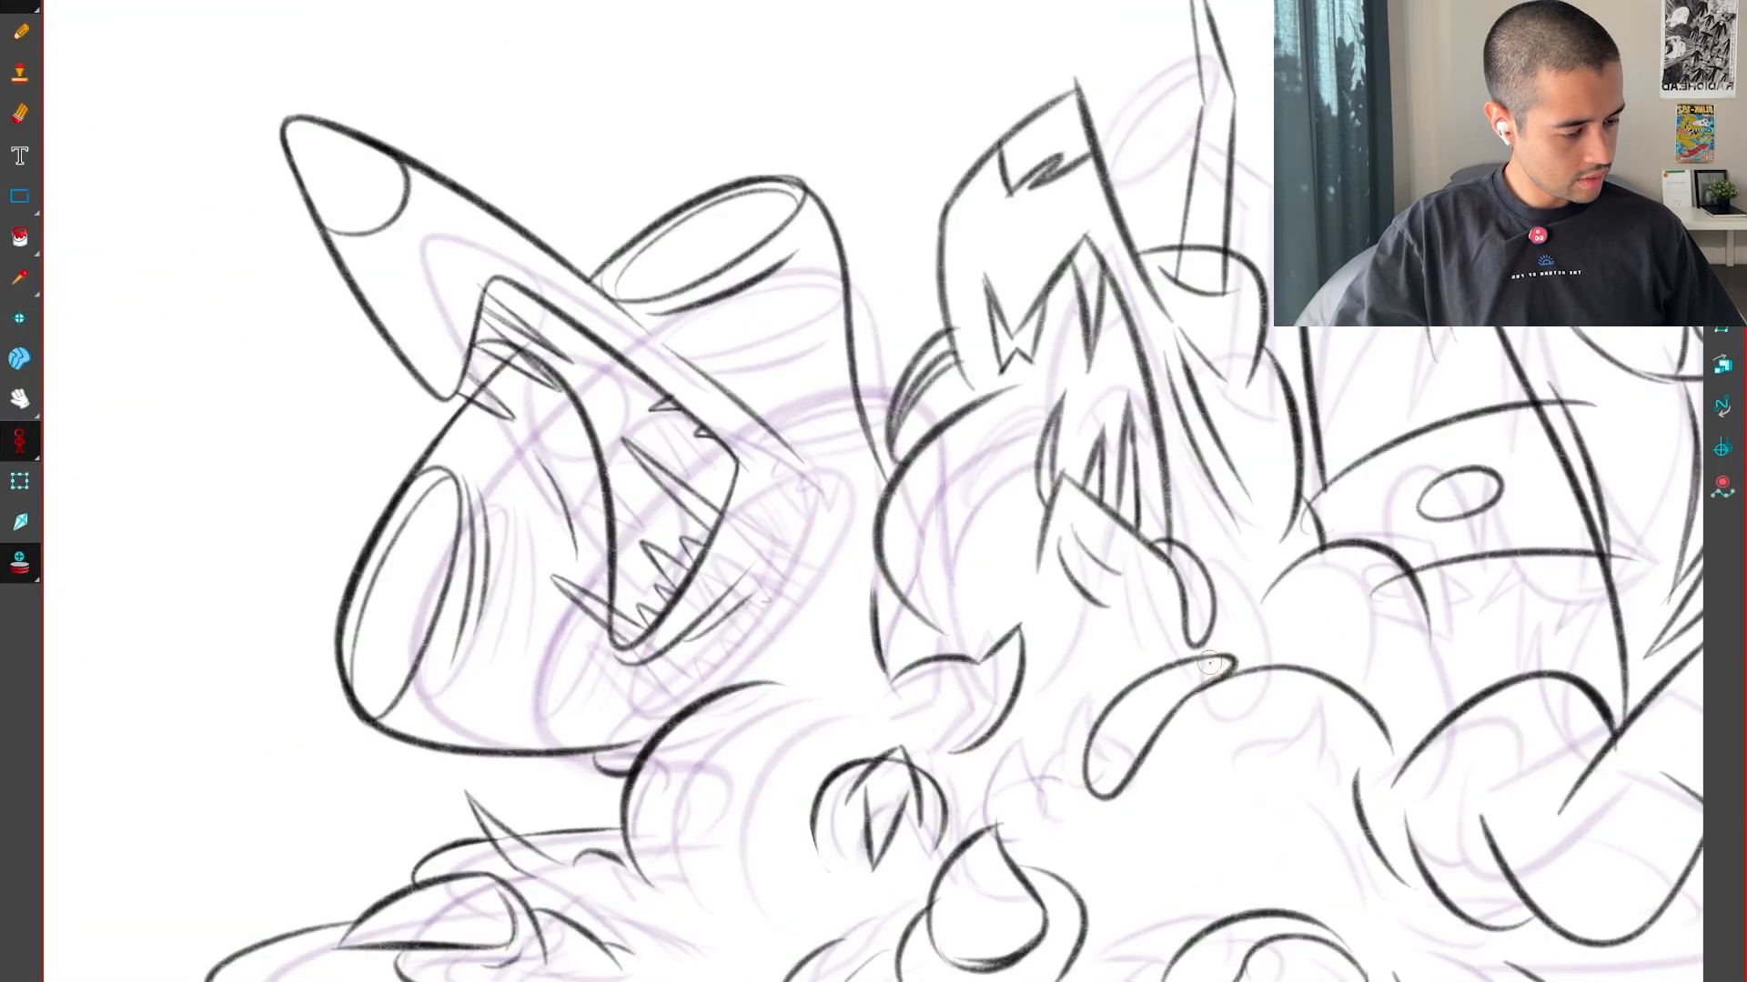
key(f)
key(f)
key(g)
key(g)
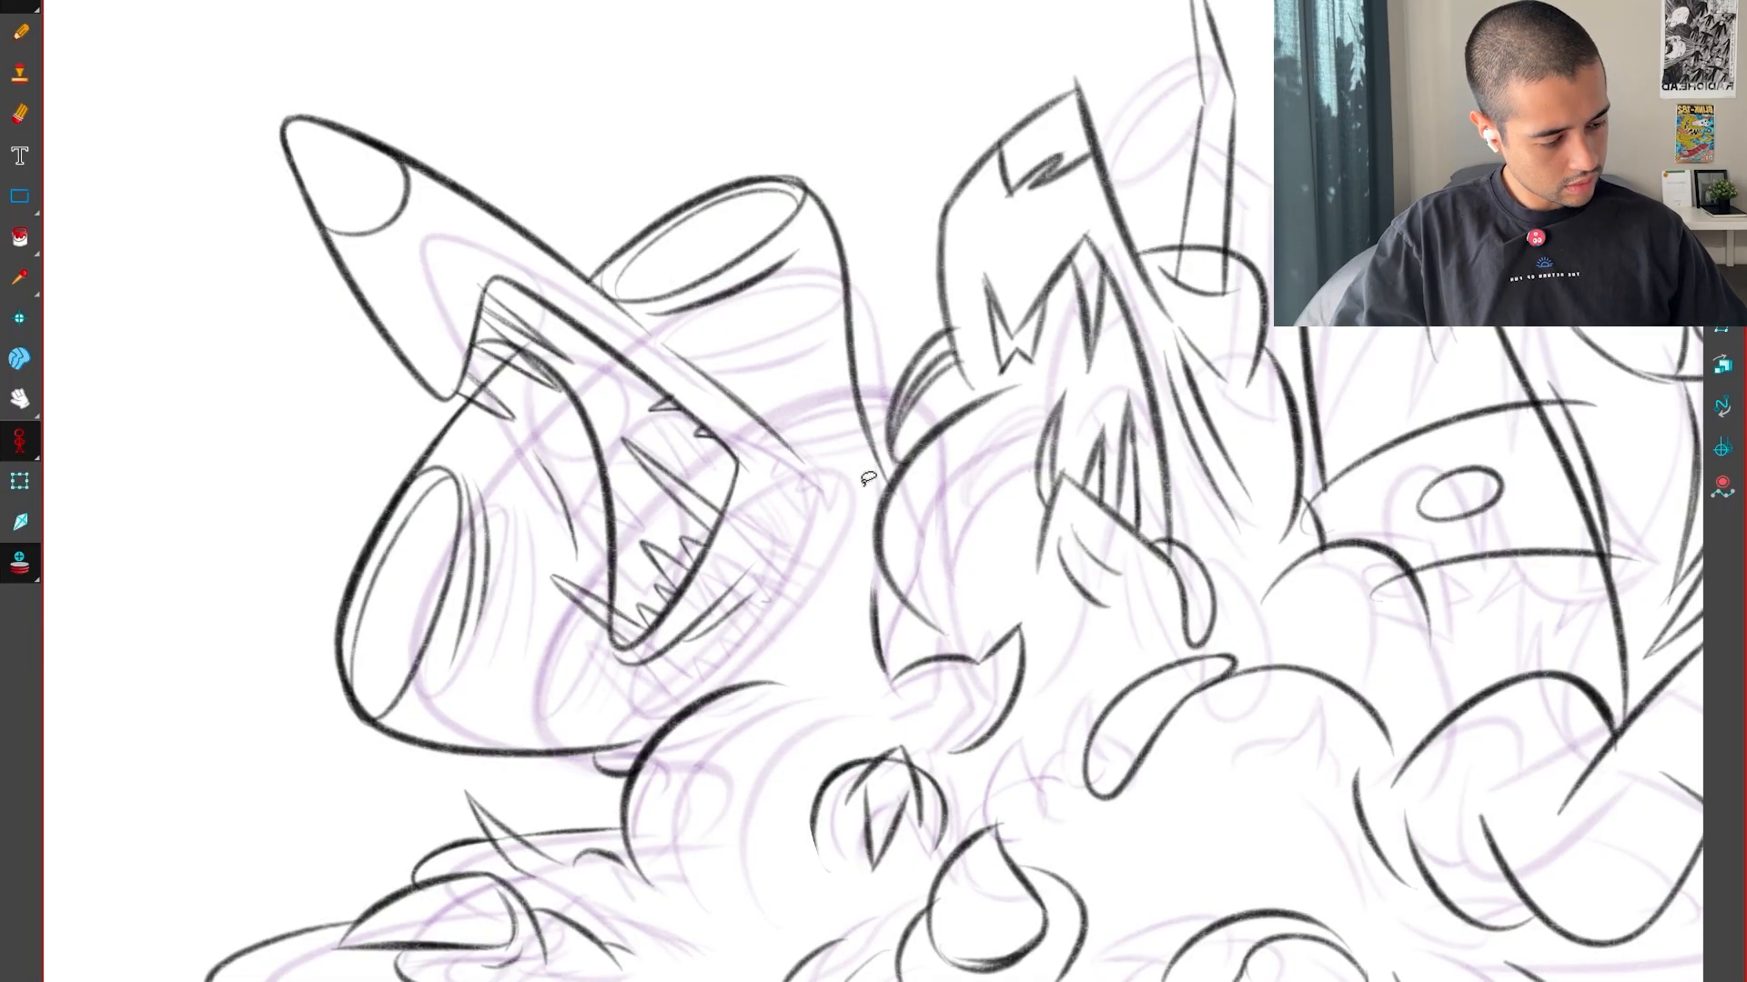
key(f)
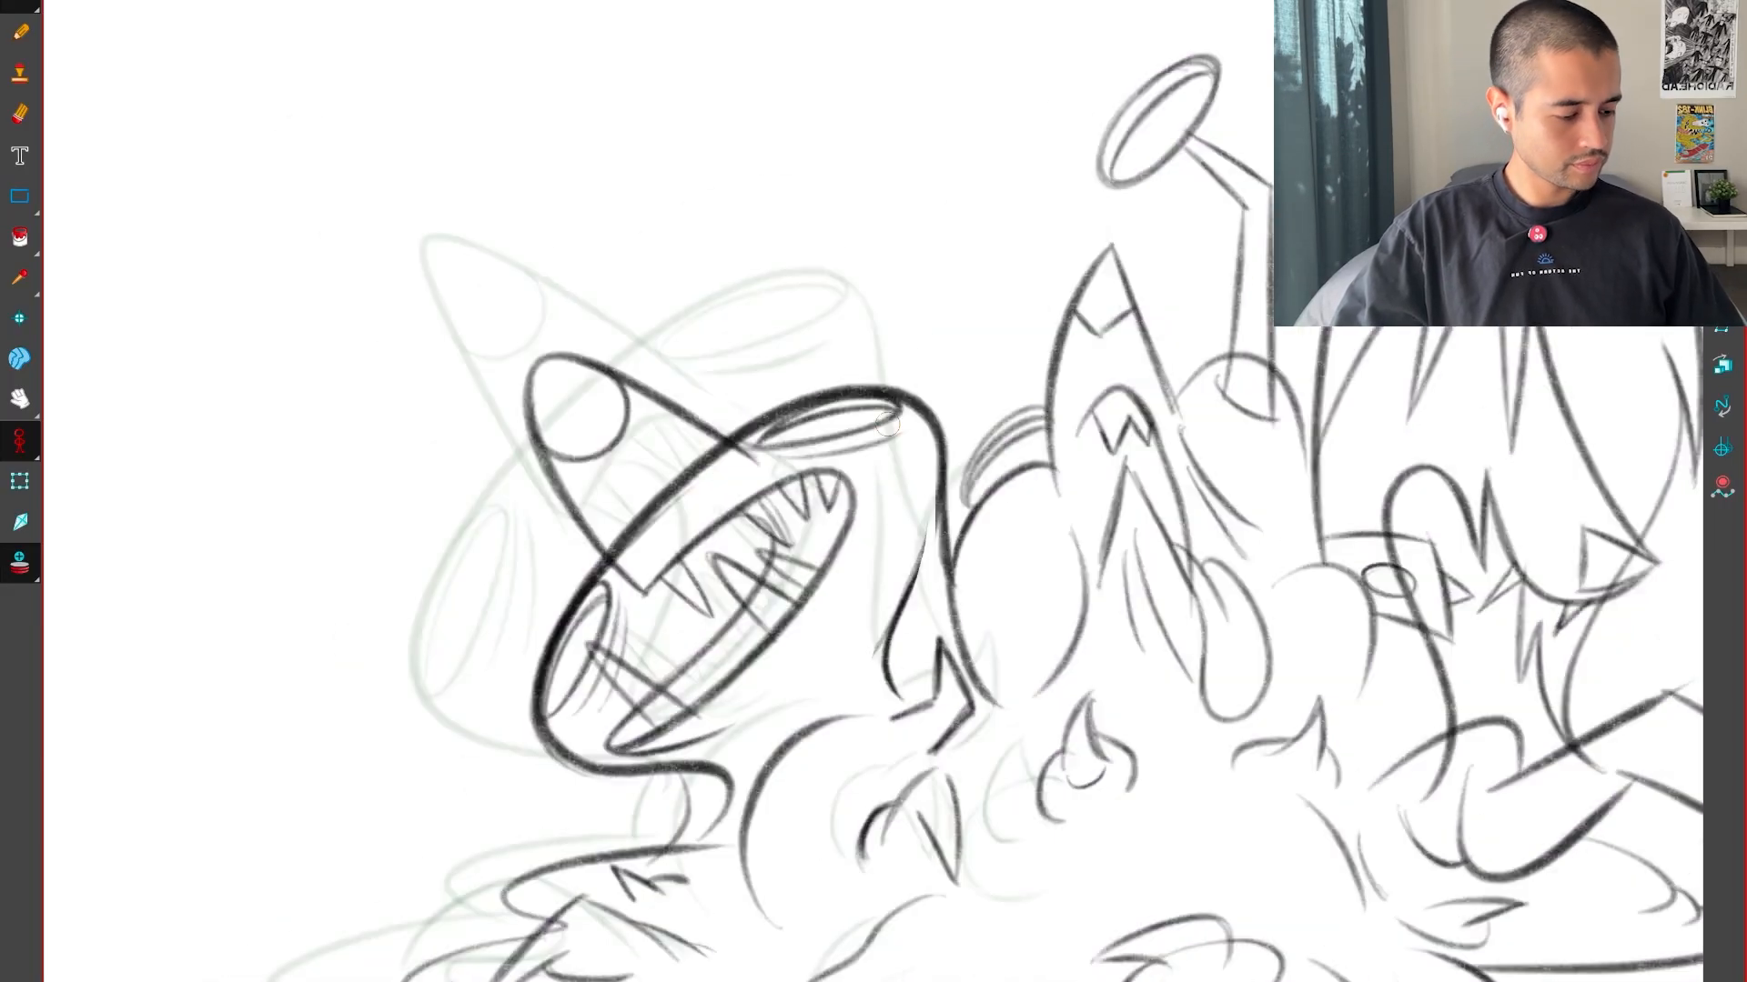
key(g)
key(f)
key(g)
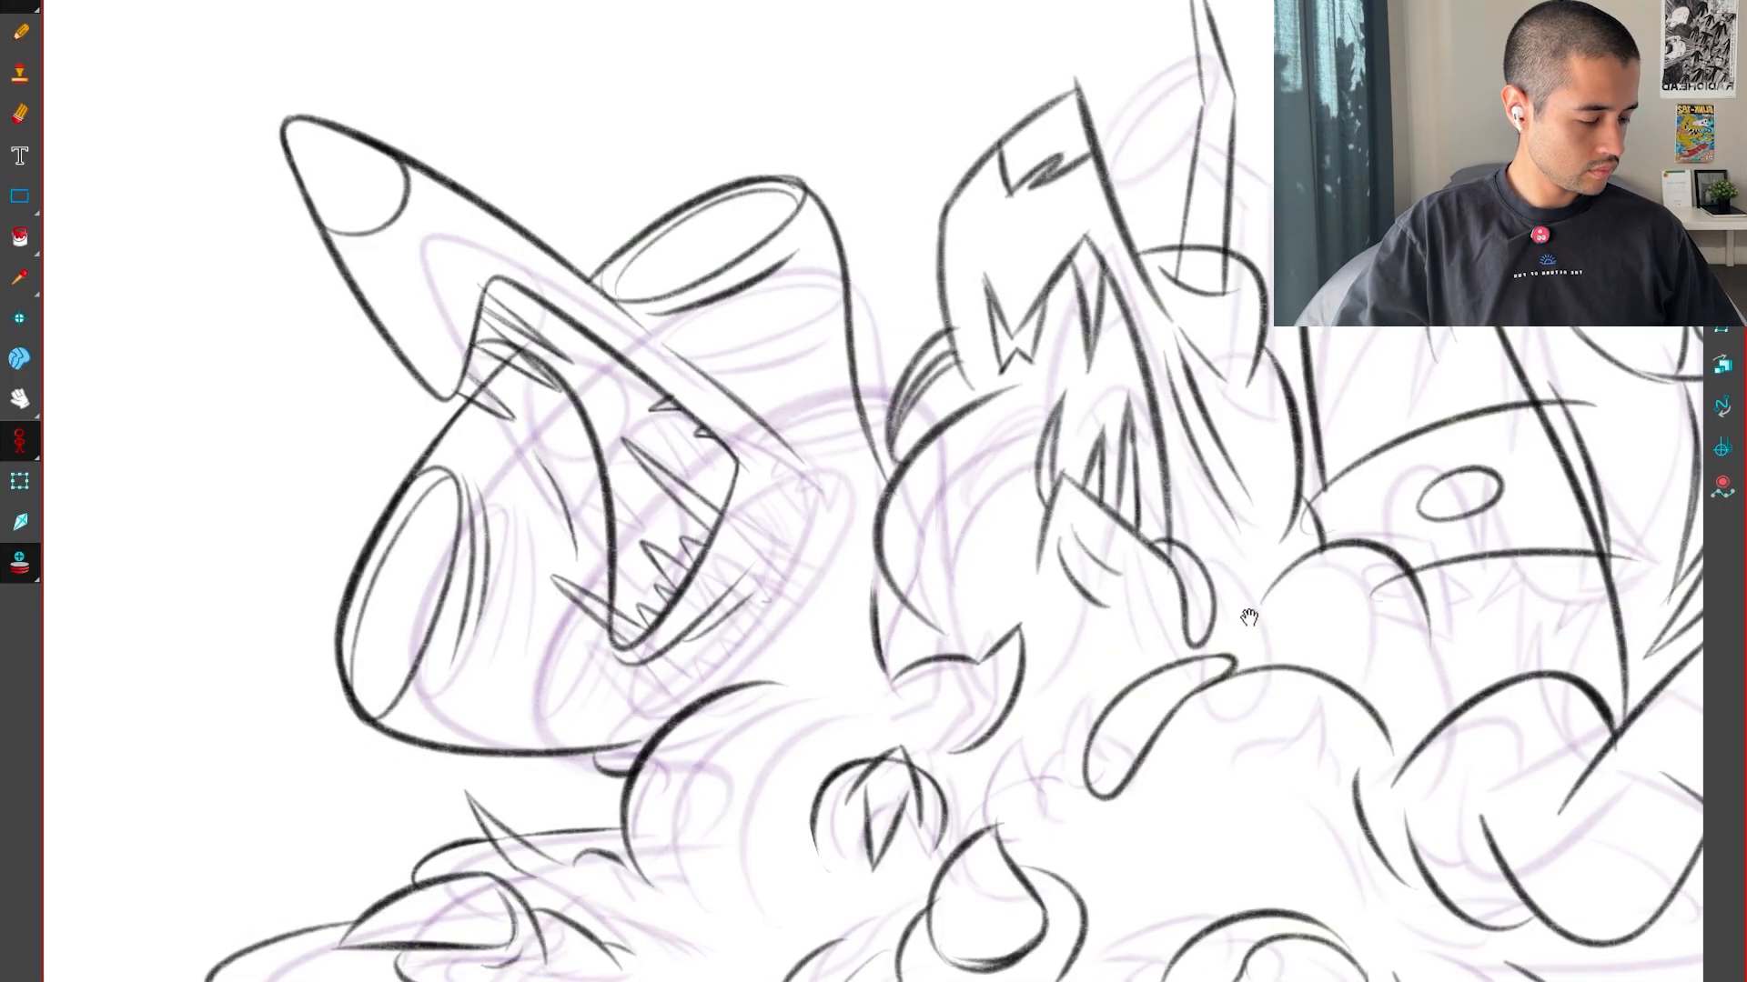
Draw the lower front edge of the second, pointed head in the inbetween as a gently curved vertical line meeting the rounded back
drag(1249, 617, 1181, 724)
key(f)
key(f)
key(g)
key(2)
key(2)
mouse_move(1259, 674)
mouse_down()
mouse_move(1235, 714)
mouse_move(1084, 797)
mouse_up()
key(f)
key(g)
key(2)
key(2)
drag(760, 841, 771, 362)
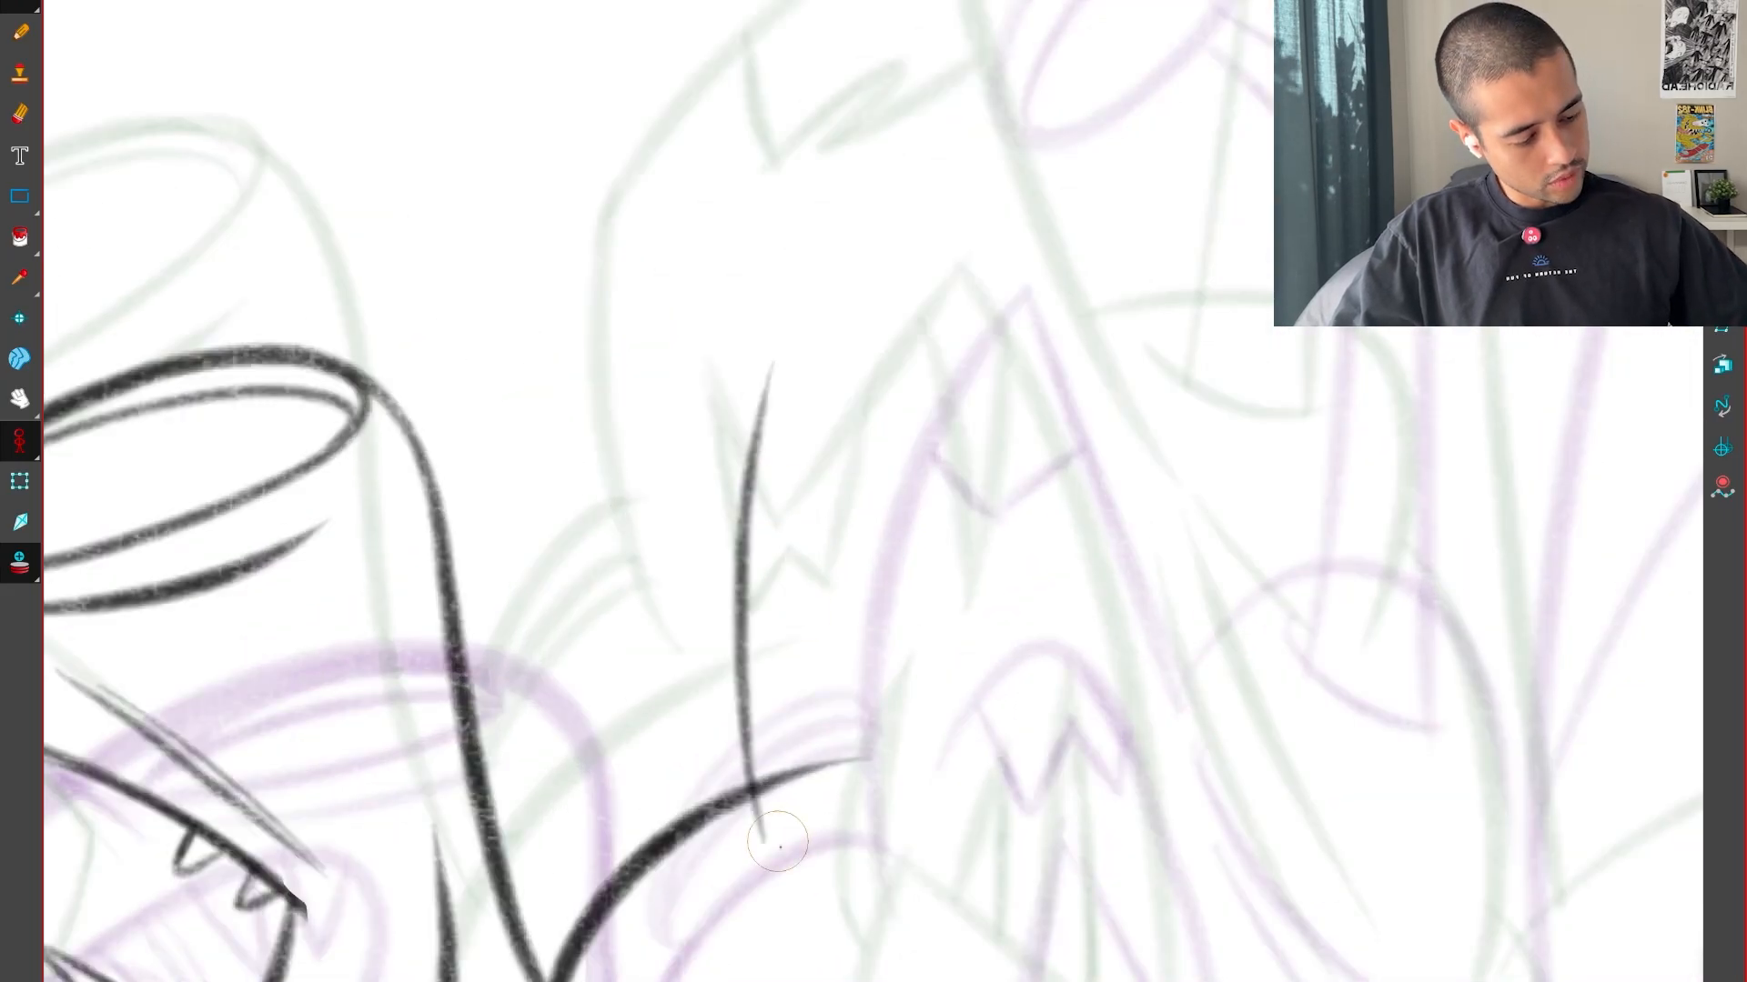
key(f)
key(g)
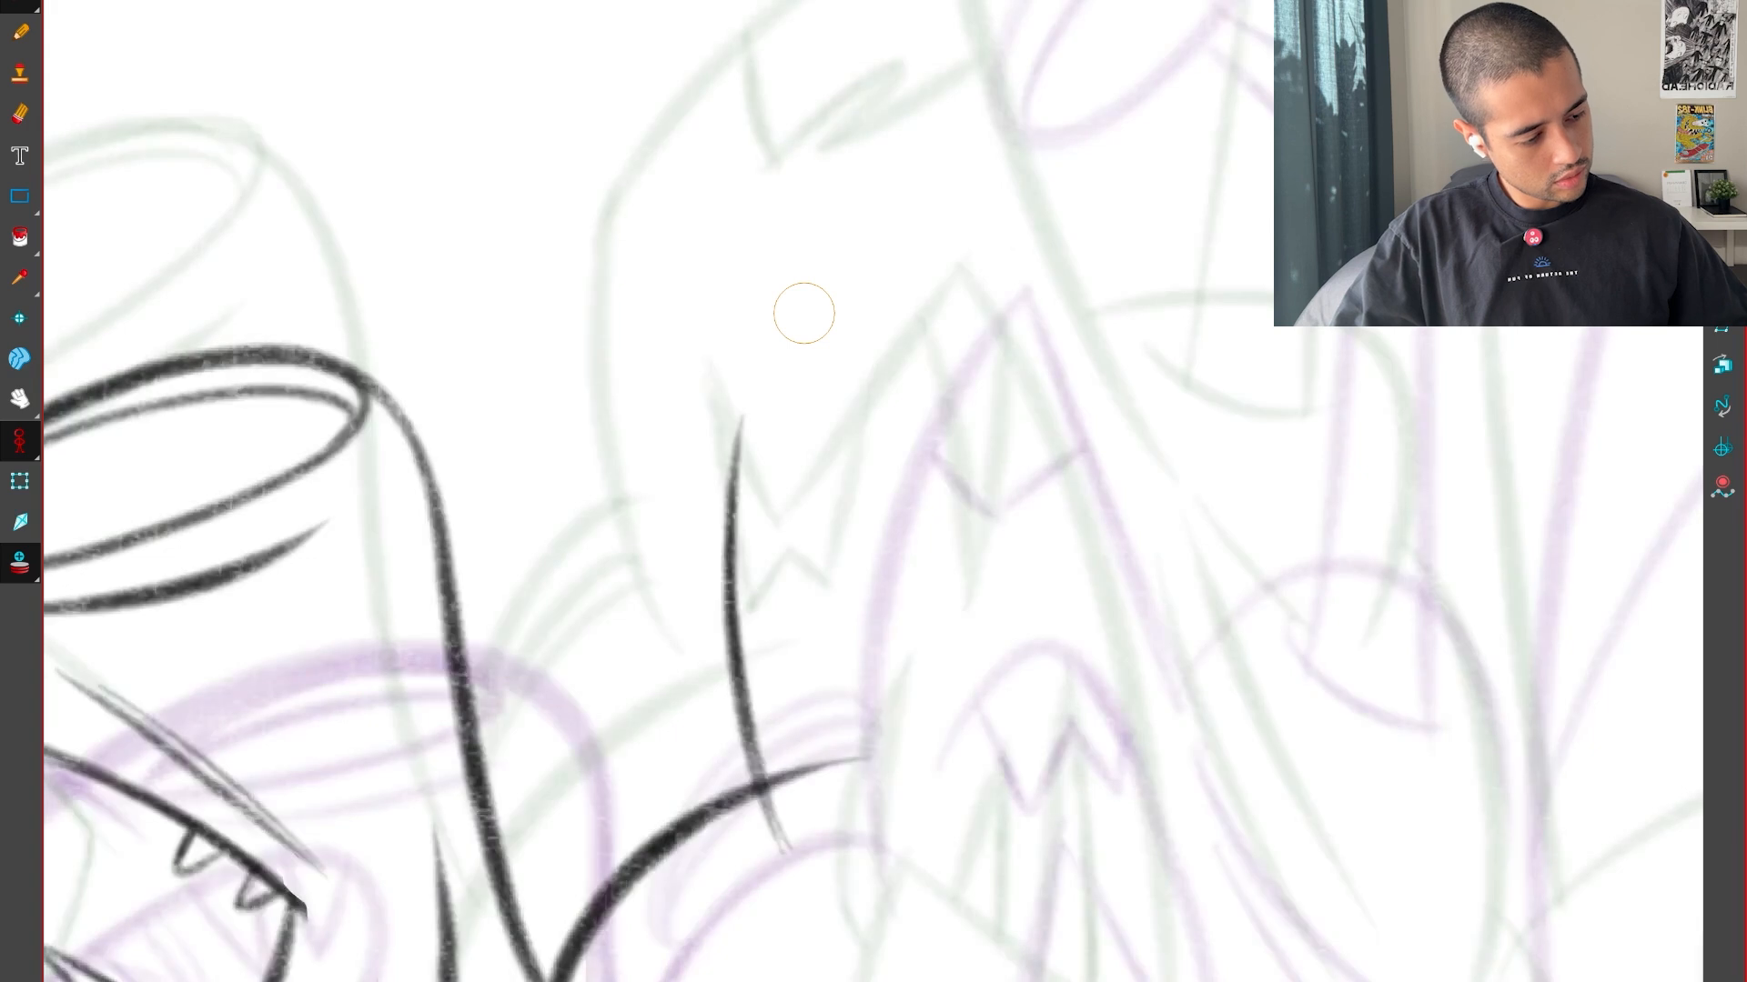
Draw the pointed head's slanted upper edge from the front edge up to its tip, checking the neighbouring drawings
key(g)
drag(964, 499, 974, 722)
key(f)
drag(841, 482, 1041, 321)
key(f)
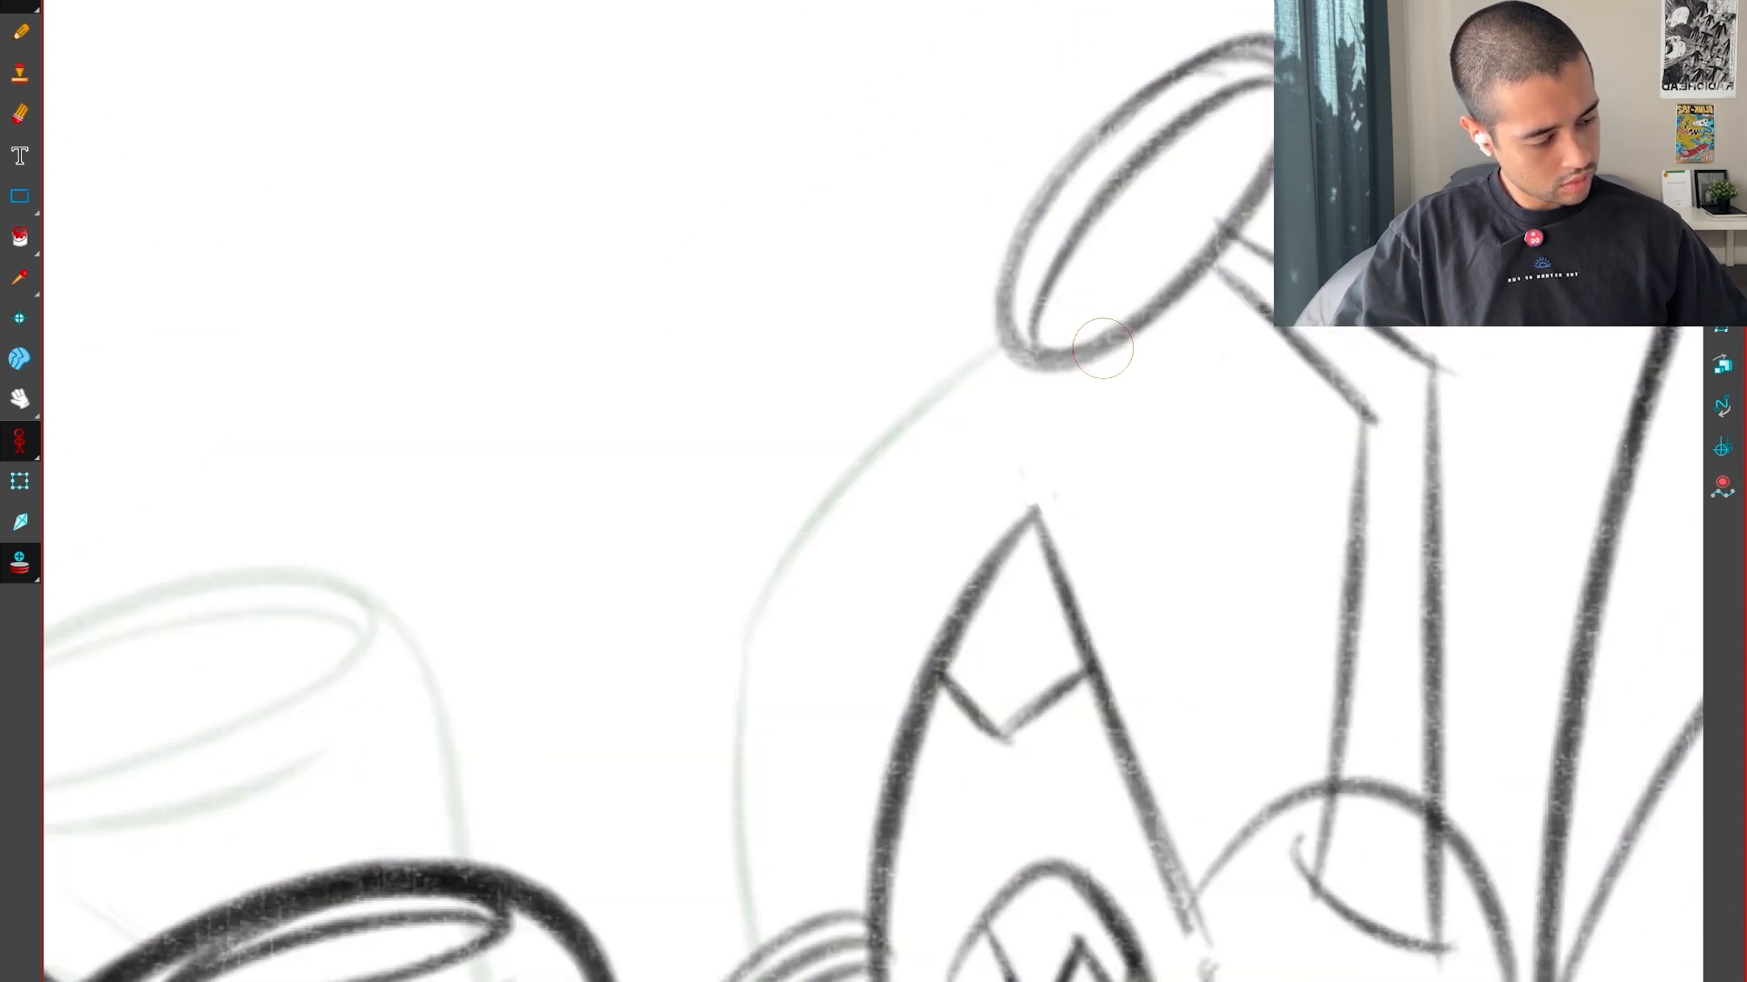
key(g)
key(g)
key(f)
key(1)
Draw the pointed head's long edge running down from its tip and refine where it meets the upper edge
drag(1116, 409, 1047, 267)
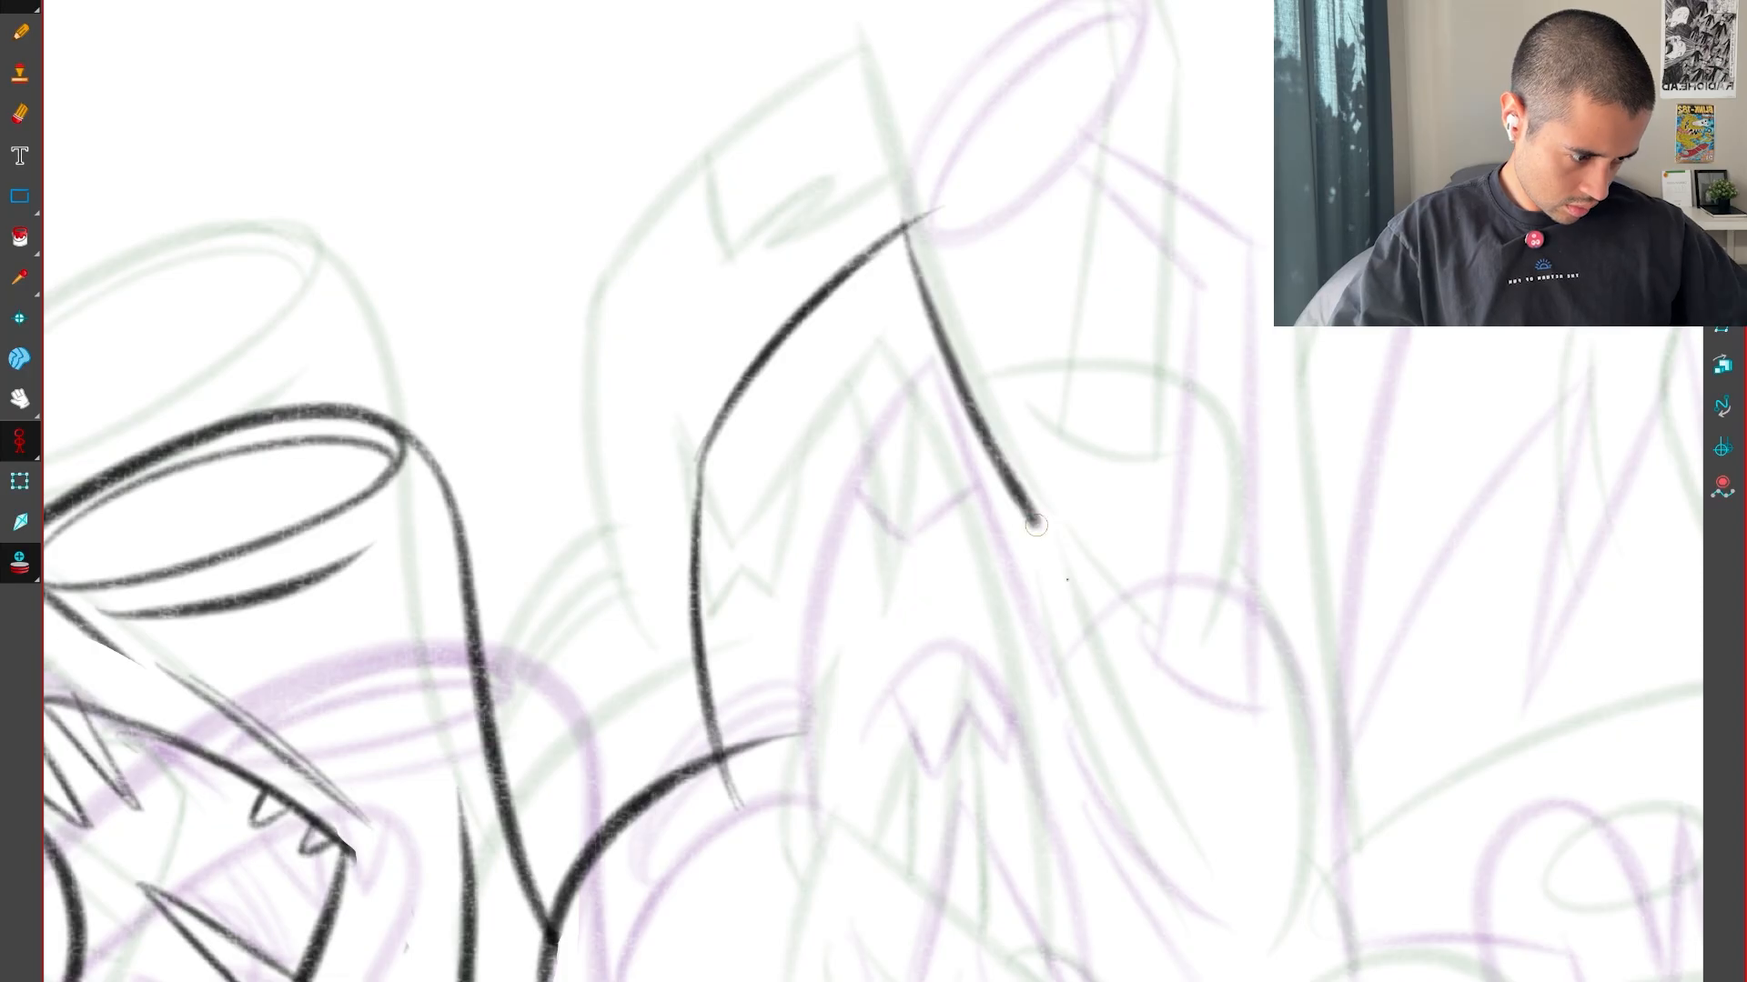
drag(1036, 525, 1123, 655)
key(f)
key(g)
mouse_move(956, 908)
mouse_down()
mouse_move(781, 906)
mouse_move(527, 694)
mouse_up()
key(2)
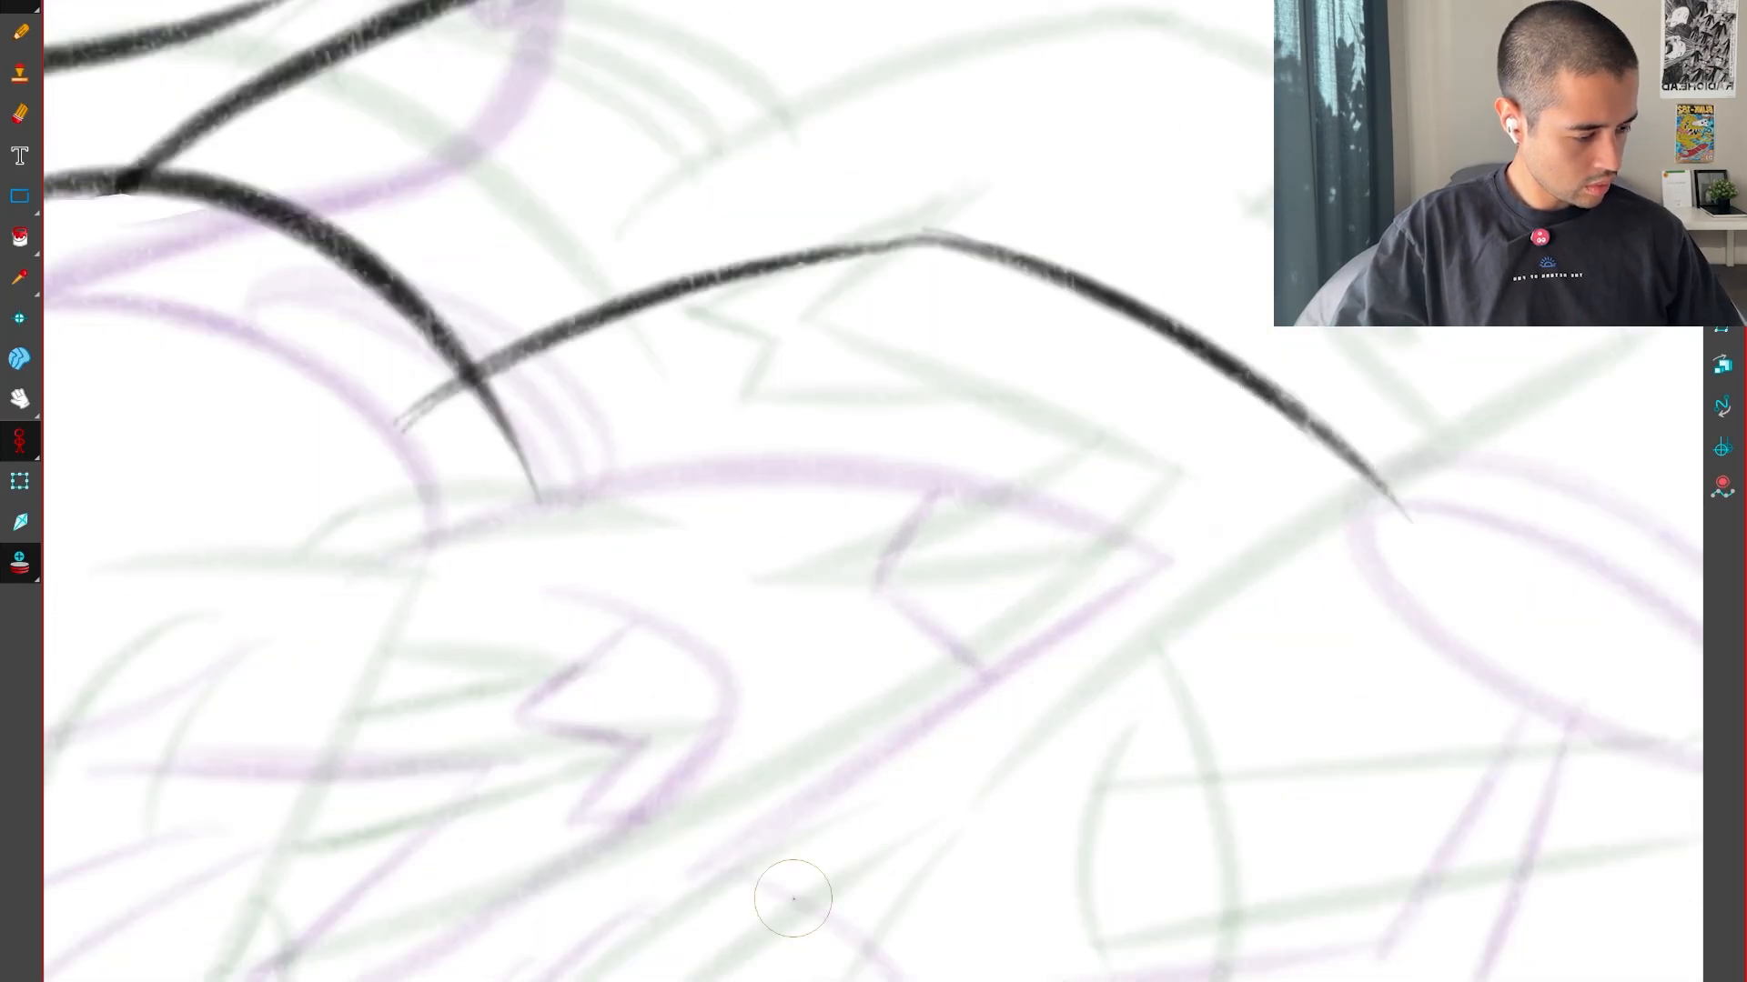
key(n)
drag(1270, 585, 1305, 973)
Remove the stroke ends that overshoot the tip of the pointed head
key(2)
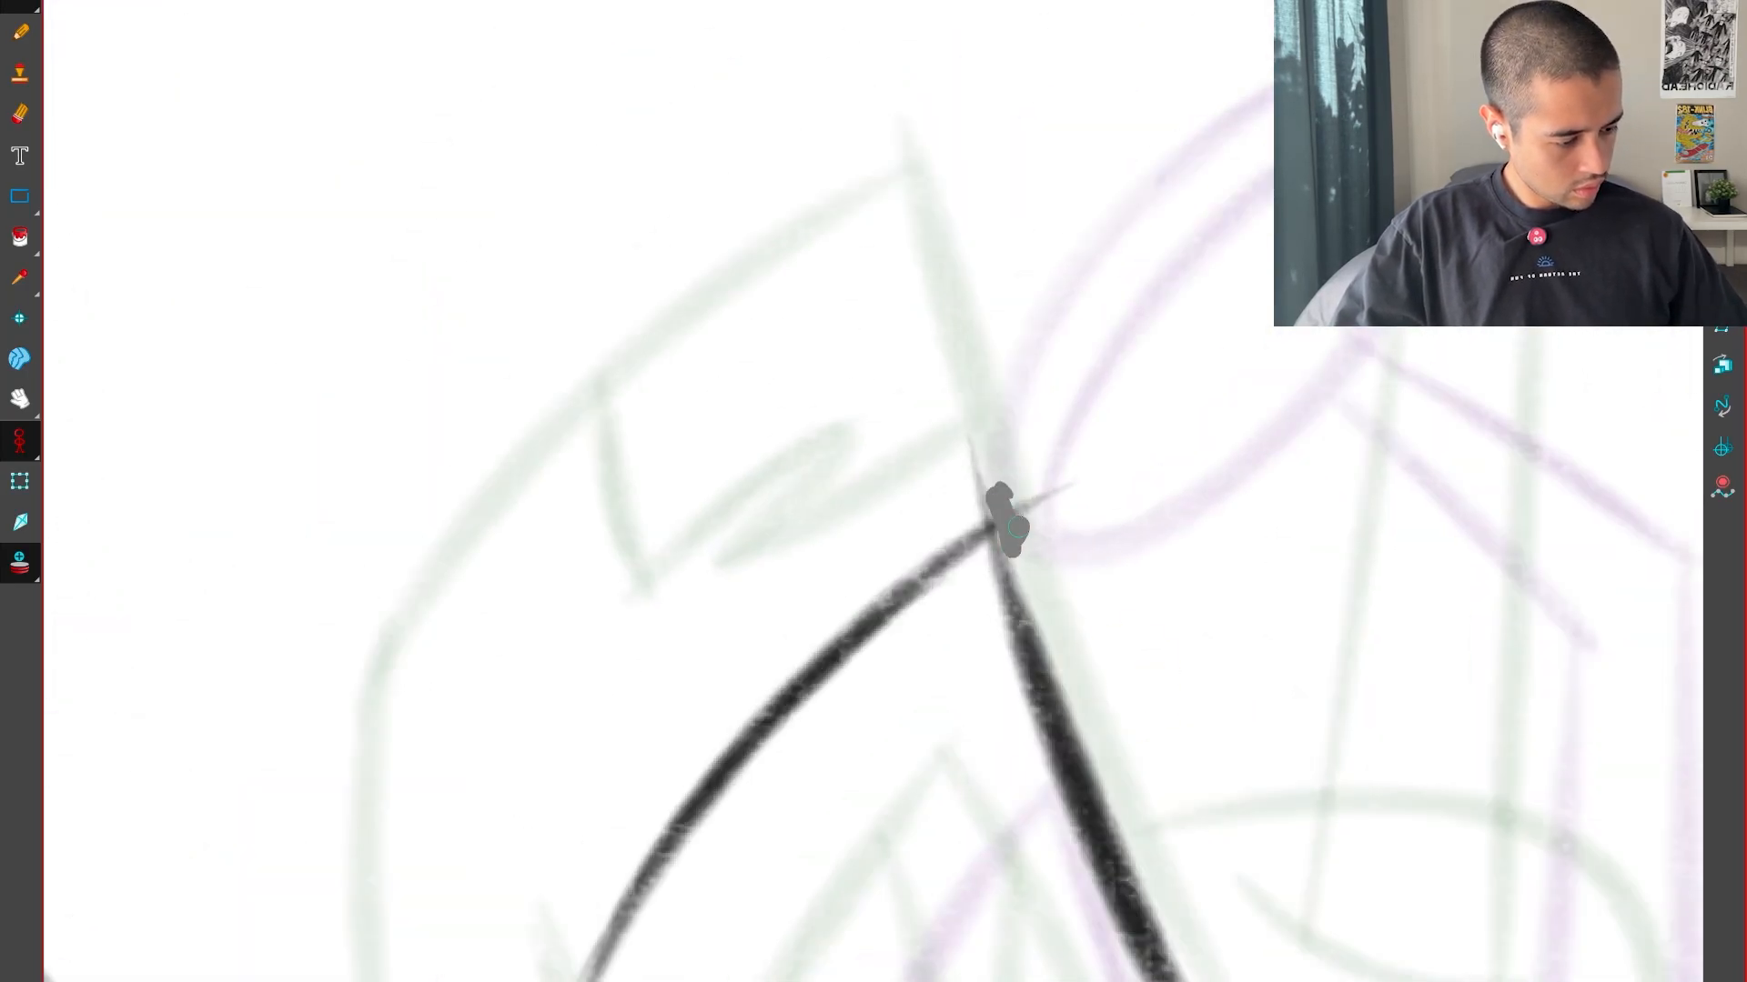
drag(986, 449, 985, 475)
key(1)
key(1)
key(1)
drag(1265, 705, 1268, 508)
Draw the angular notch marking across the upper part of the pointed head, between its positions in the neighbouring drawings
key(f)
key(g)
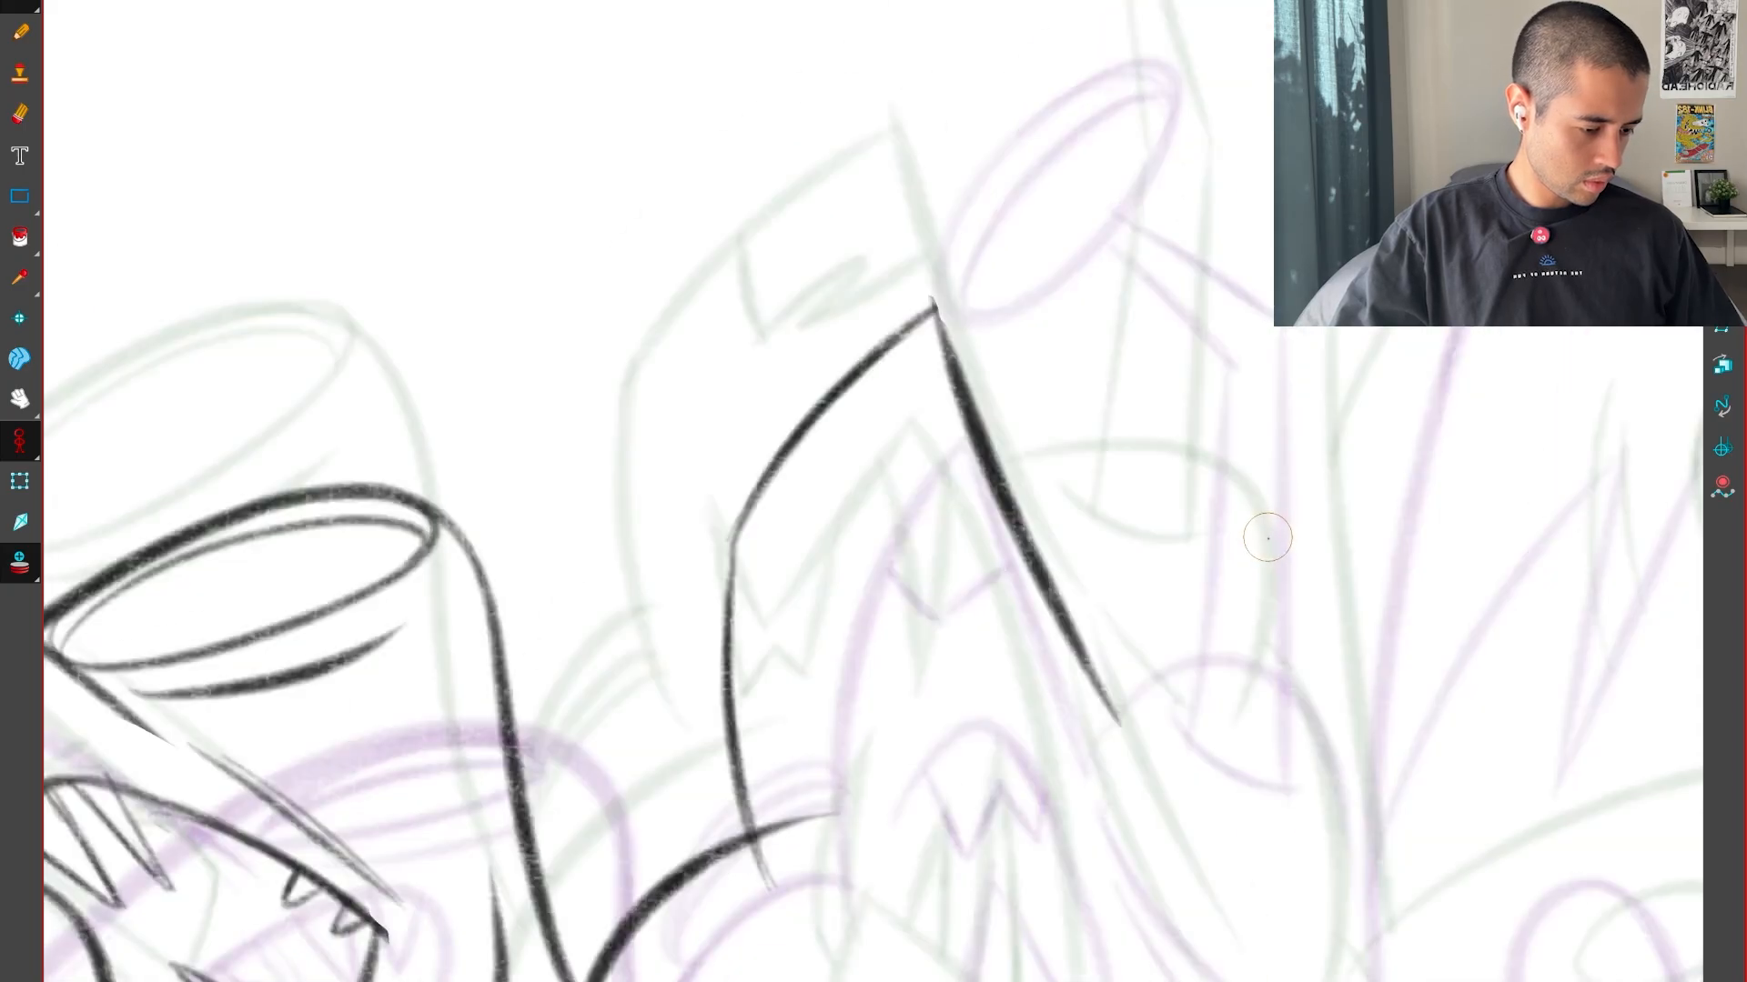
key(g)
key(f)
key(f)
key(g)
key(g)
key(f)
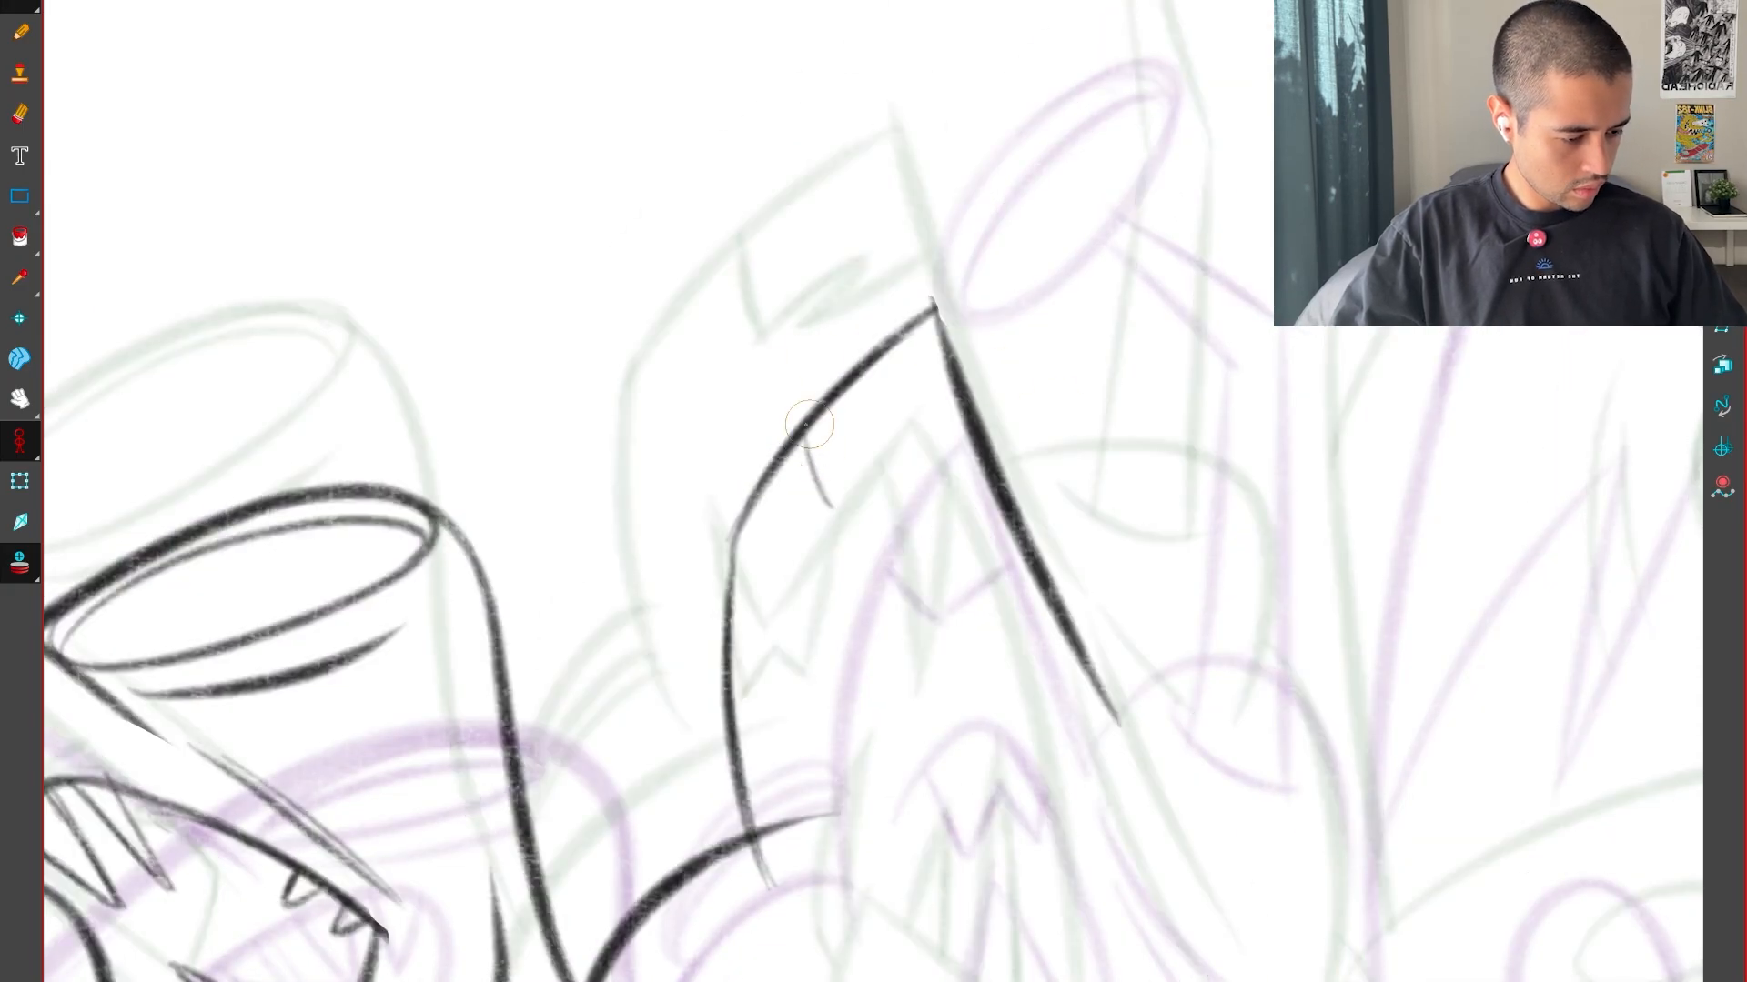
drag(804, 440, 844, 520)
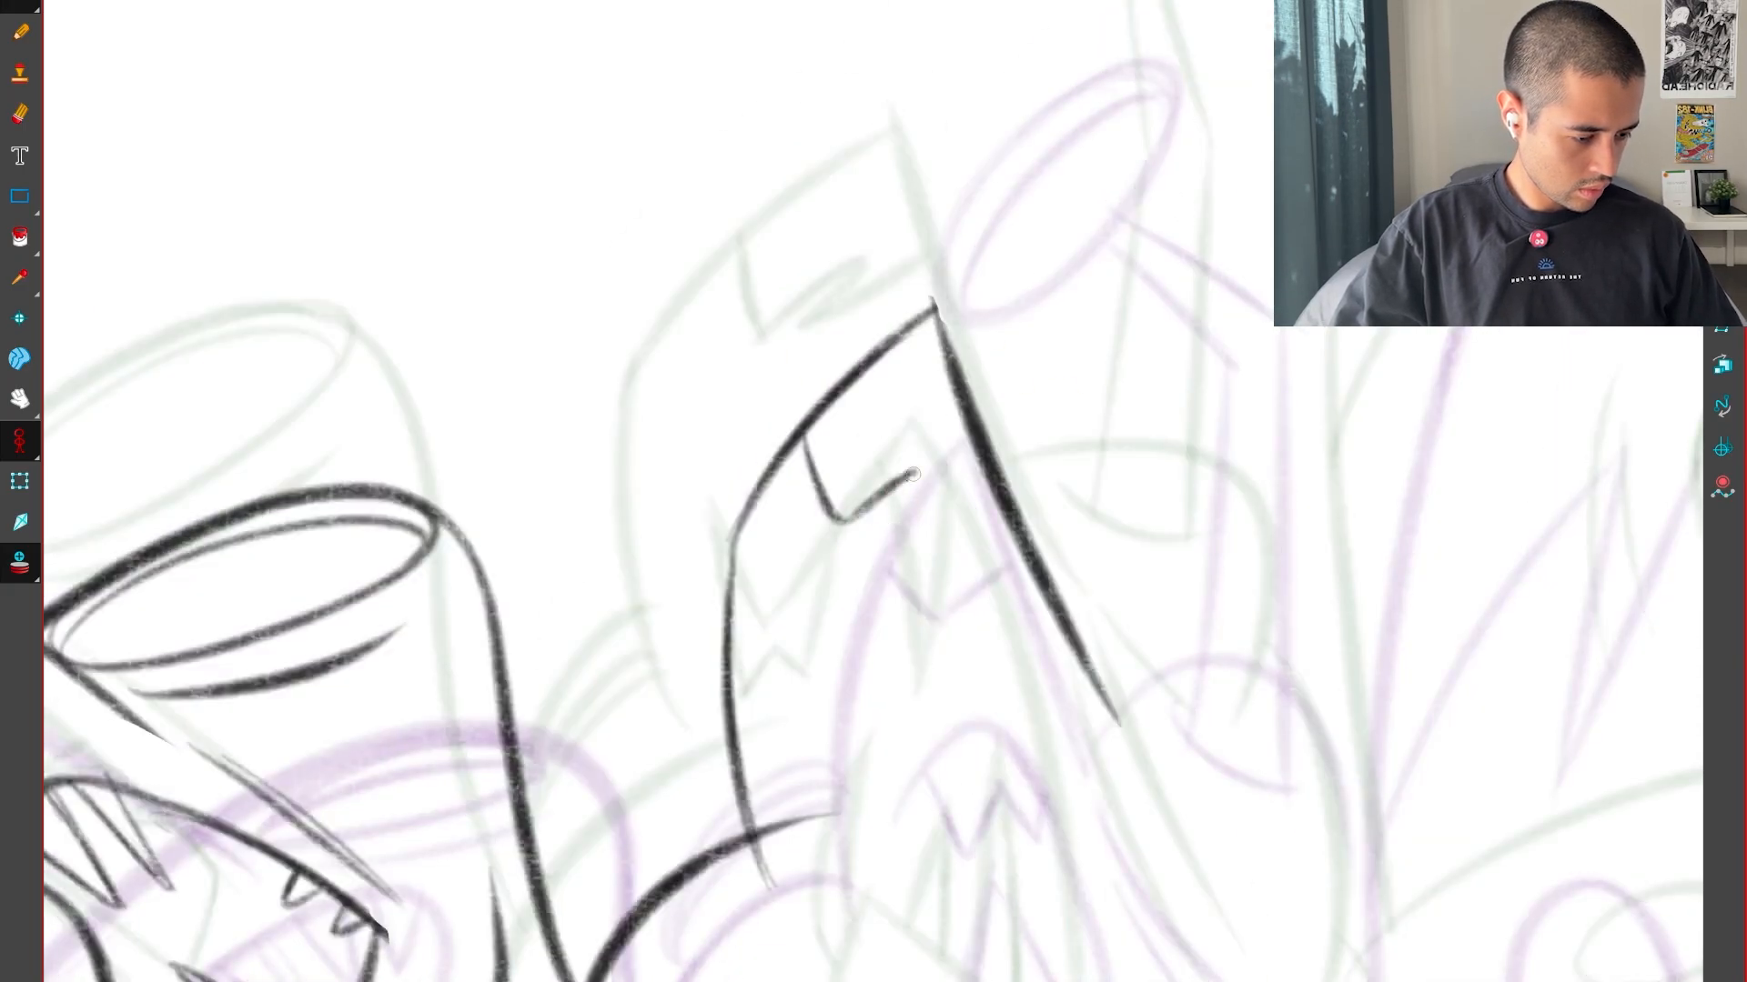
mouse_move(913, 474)
mouse_down()
mouse_move(875, 515)
mouse_move(978, 459)
mouse_up()
Compare the pointed head's tip and notch marking with the neighbouring drawings
key(f)
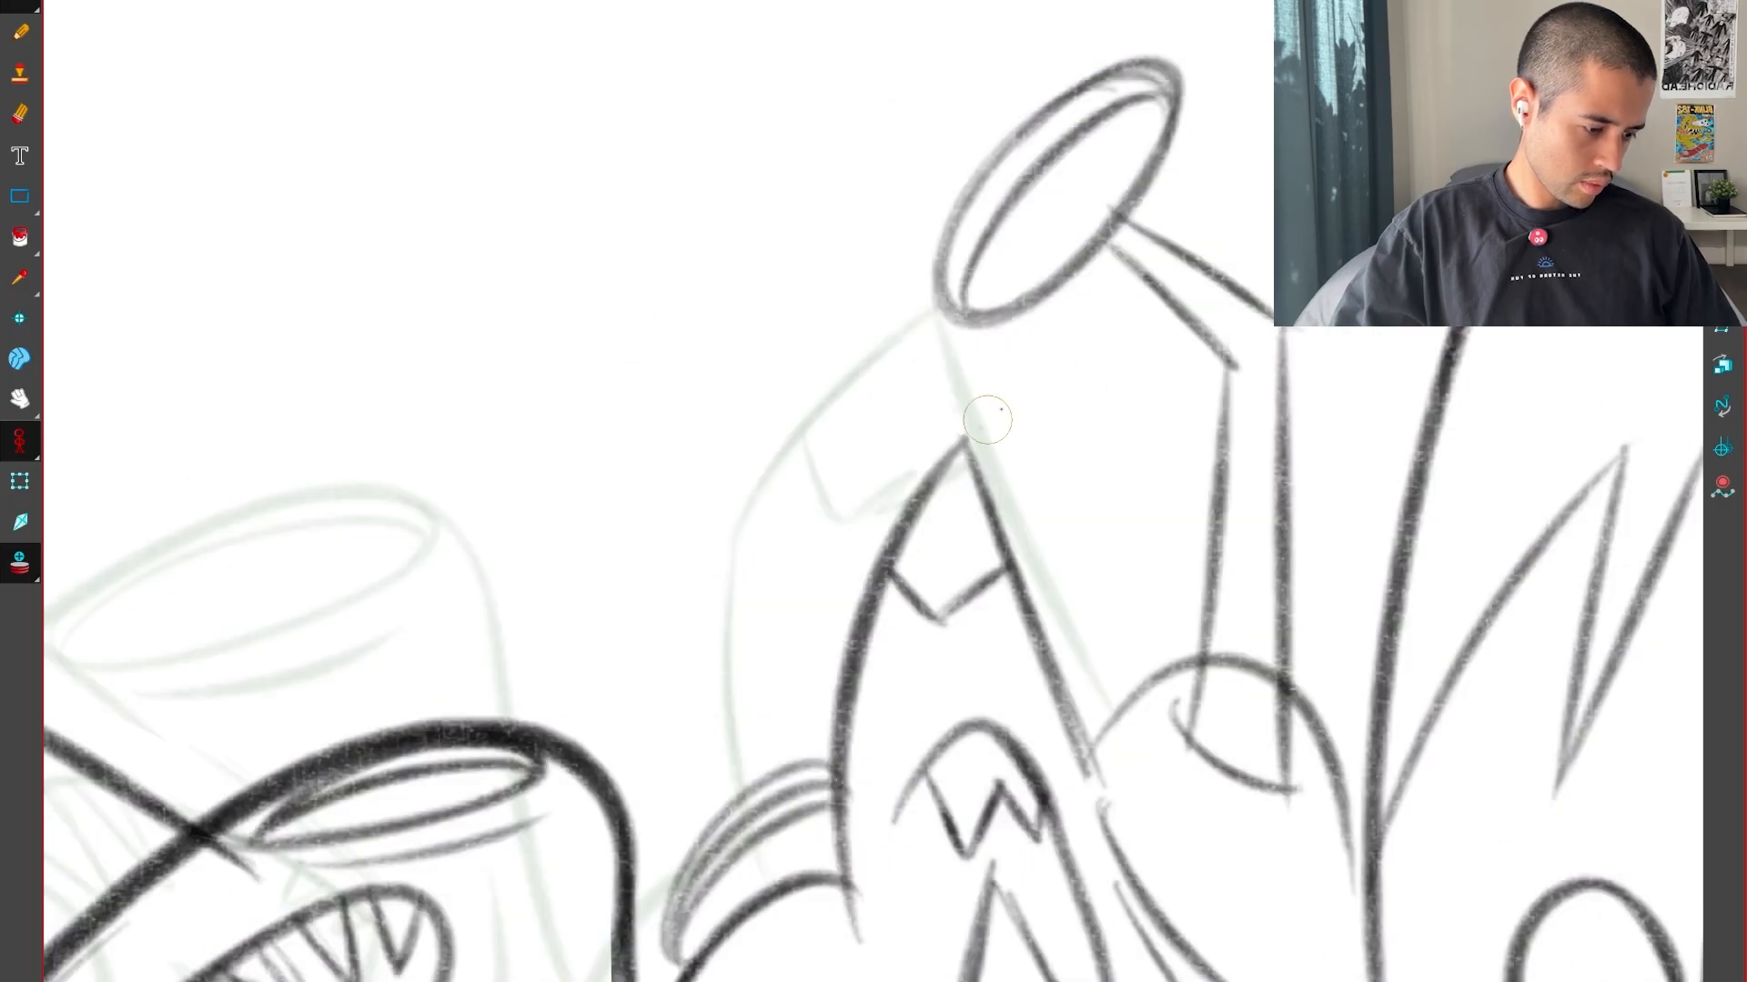
key(g)
key(g)
key(f)
key(g)
key(f)
key(g)
key(f)
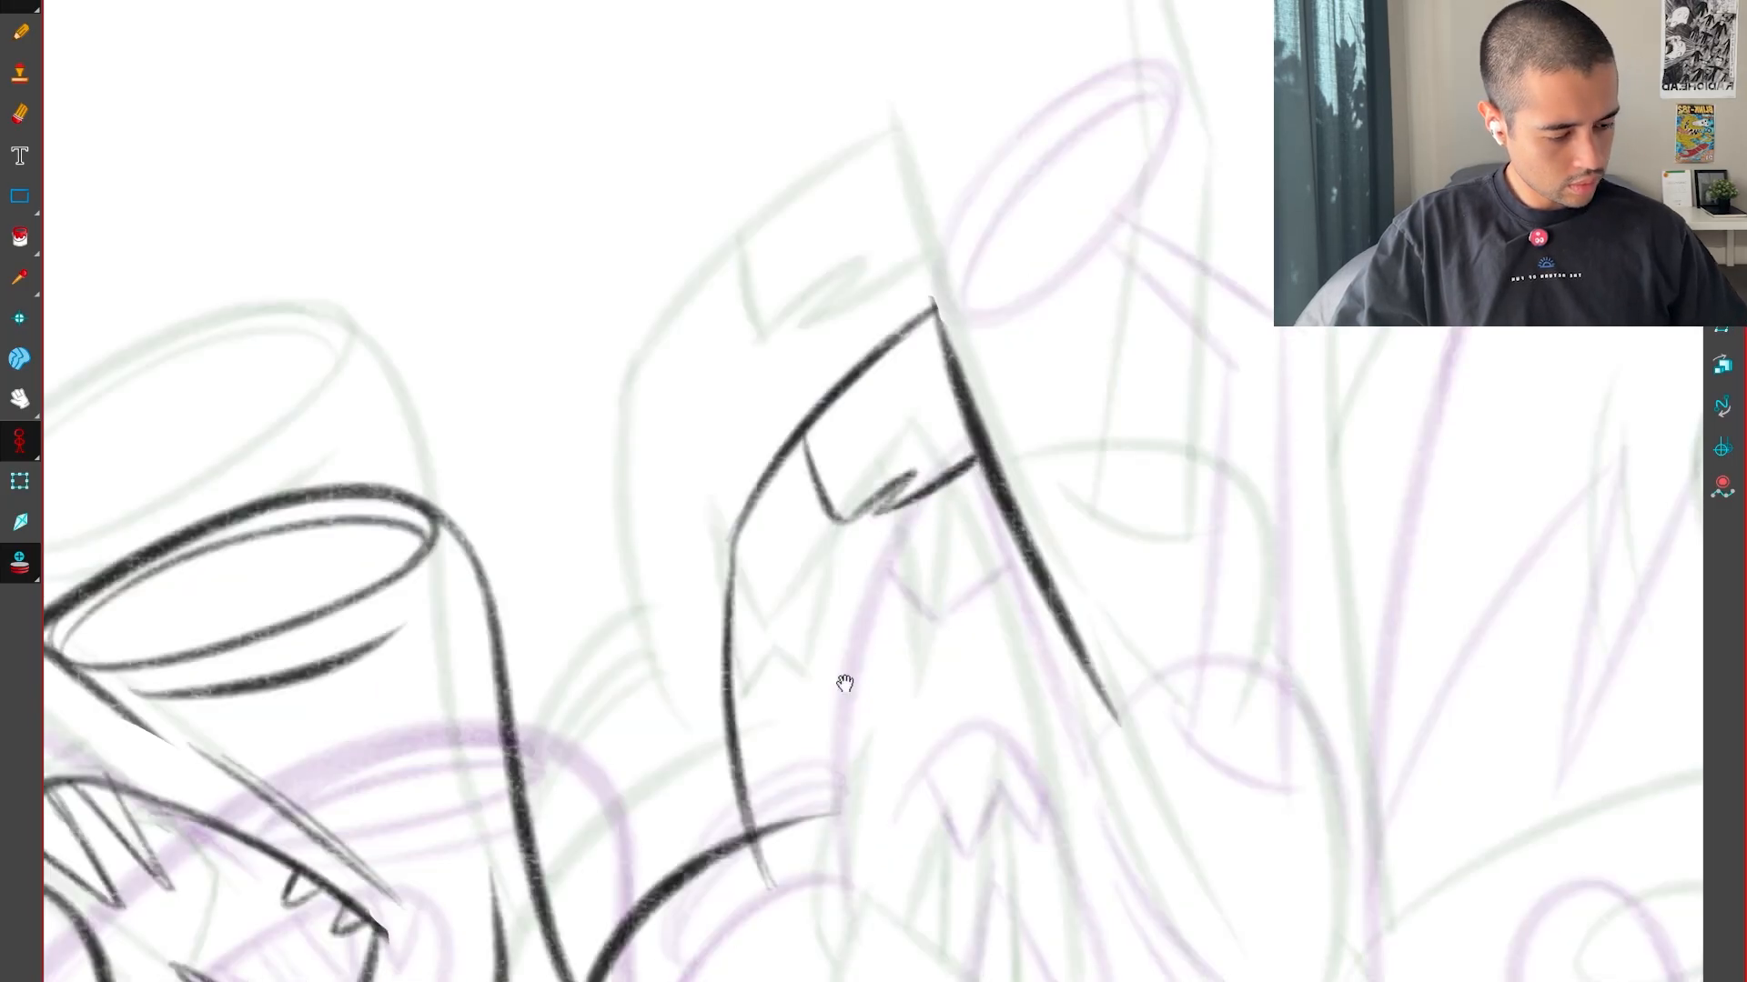
Delete the pointed head's lower front edge and redraw it as a smoother curve crossing the rounded back
drag(842, 686, 1019, 564)
key(2)
key(2)
ctrl+alt+drag(509, 947, 261, 947)
key(alt+s)
key(2)
click(875, 534)
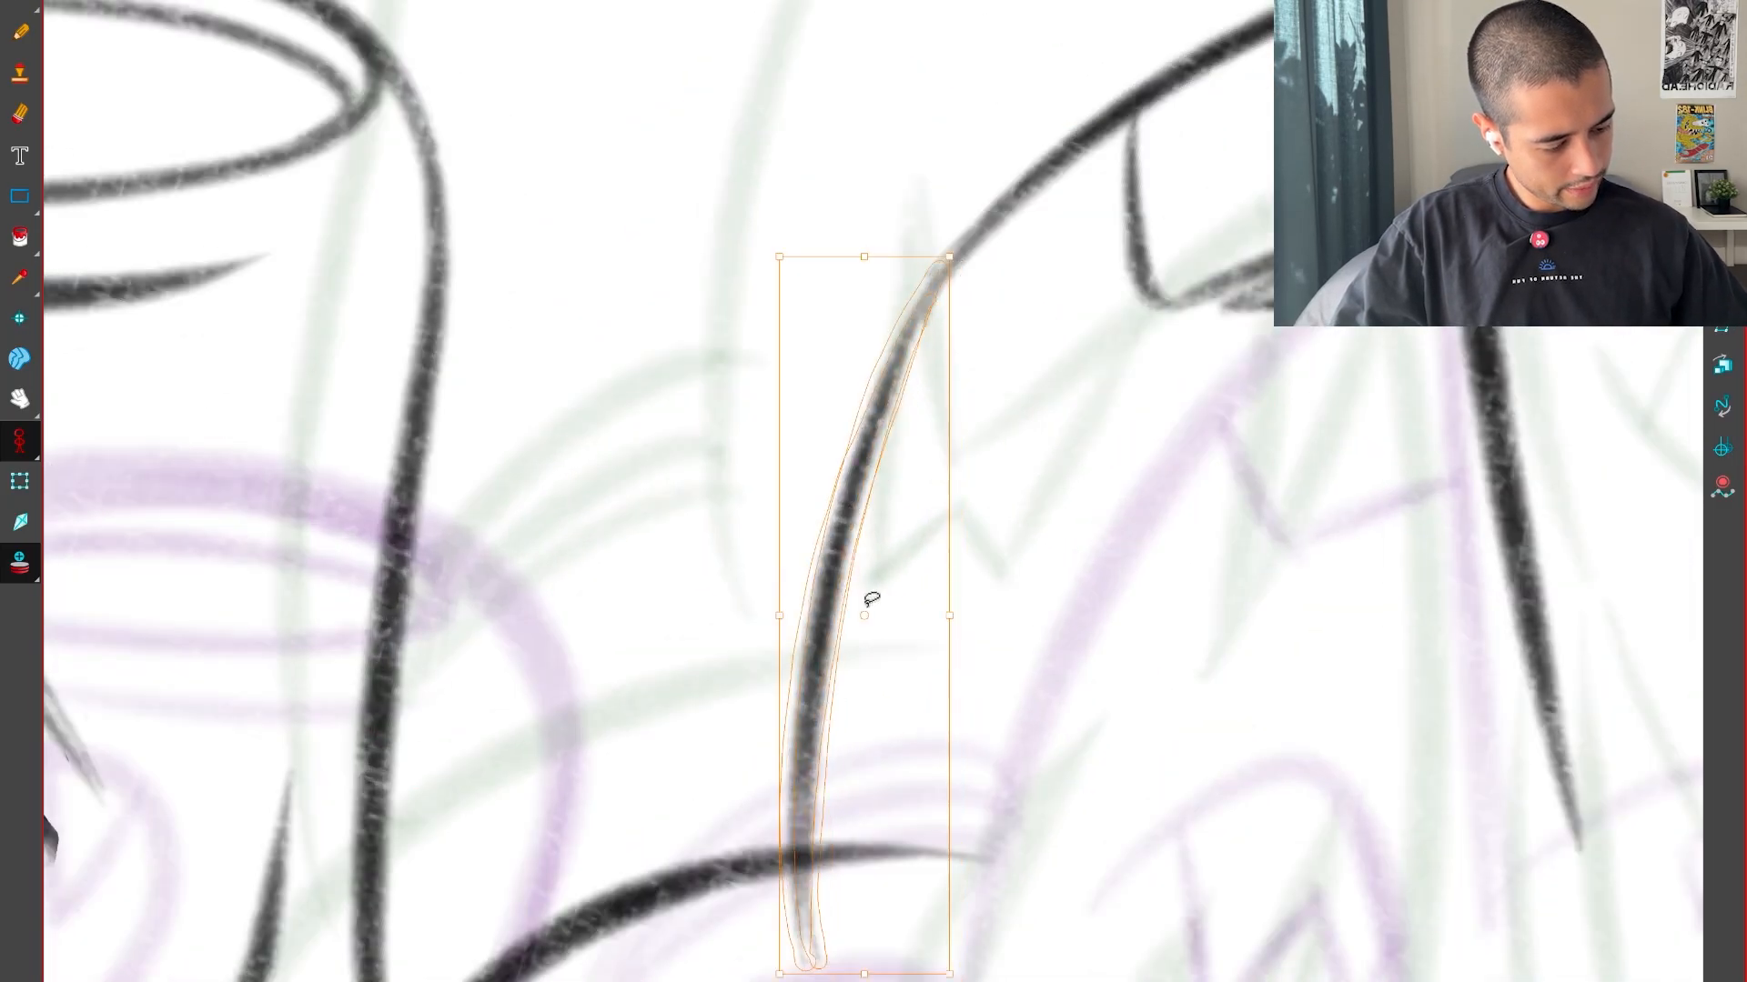
key(Delete)
drag(846, 530, 1190, 58)
key(1)
ctrl+alt+drag(1078, 647, 1104, 569)
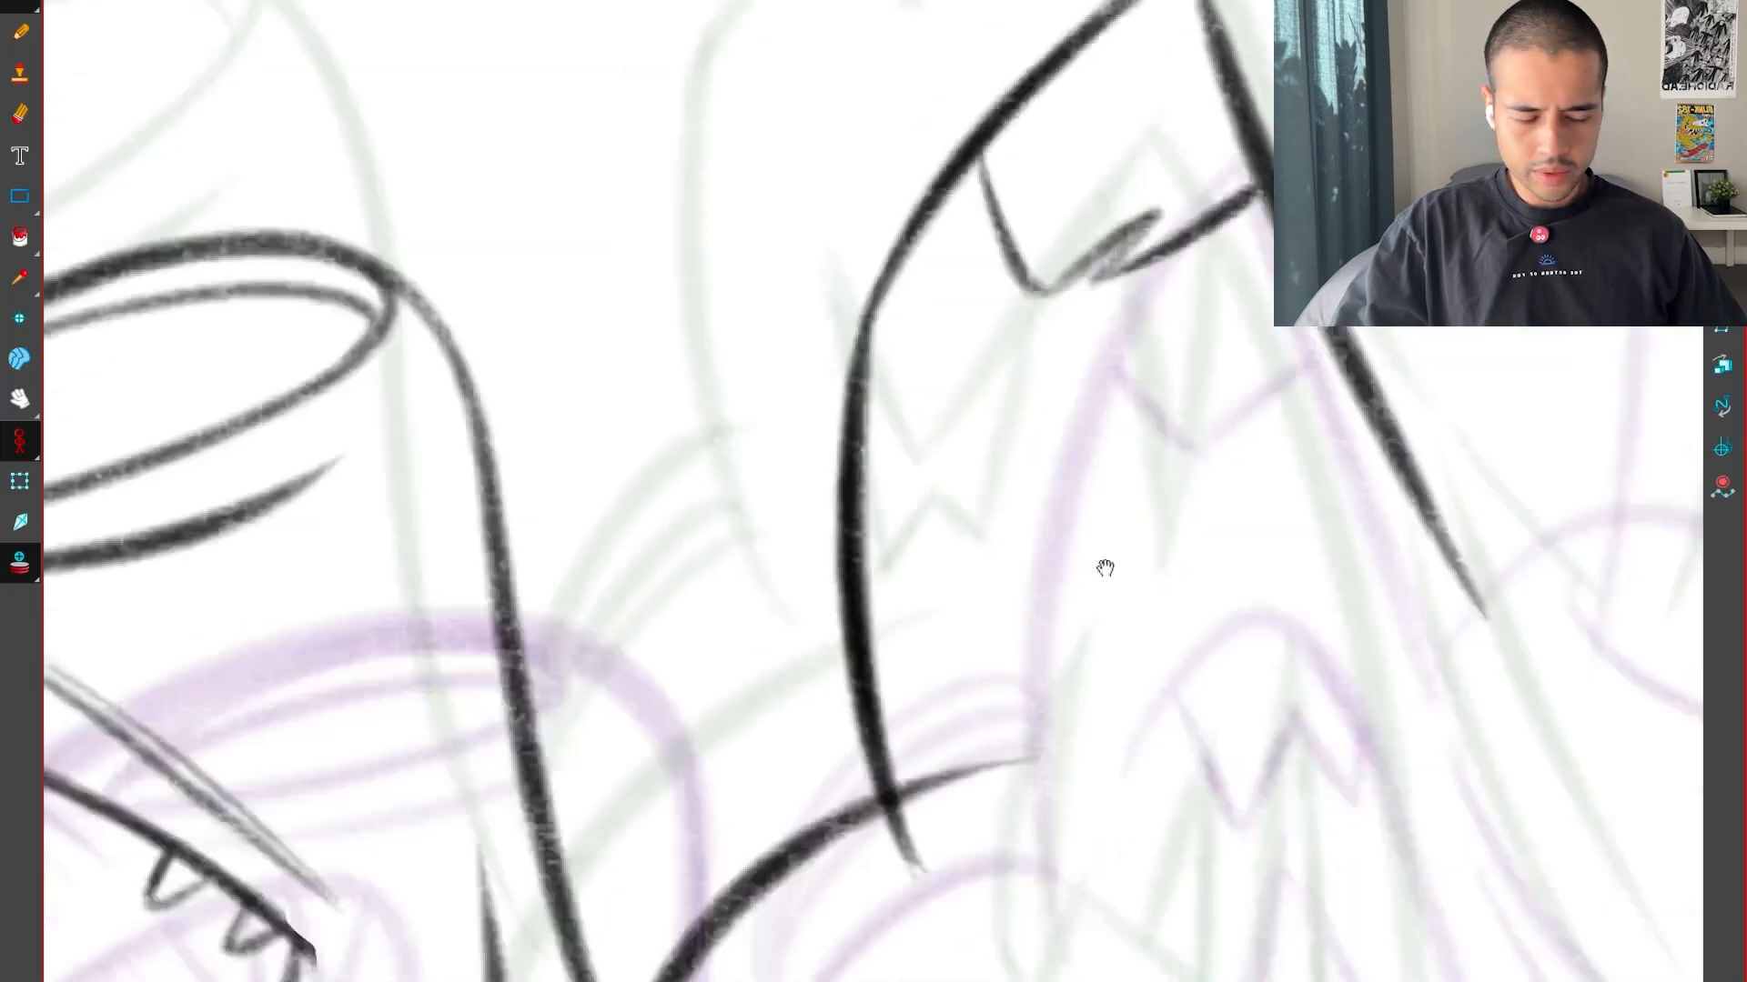
Draw the layered crescent lines above the rounded back in front of the pointed head, and check them against the neighbouring drawings
key(1)
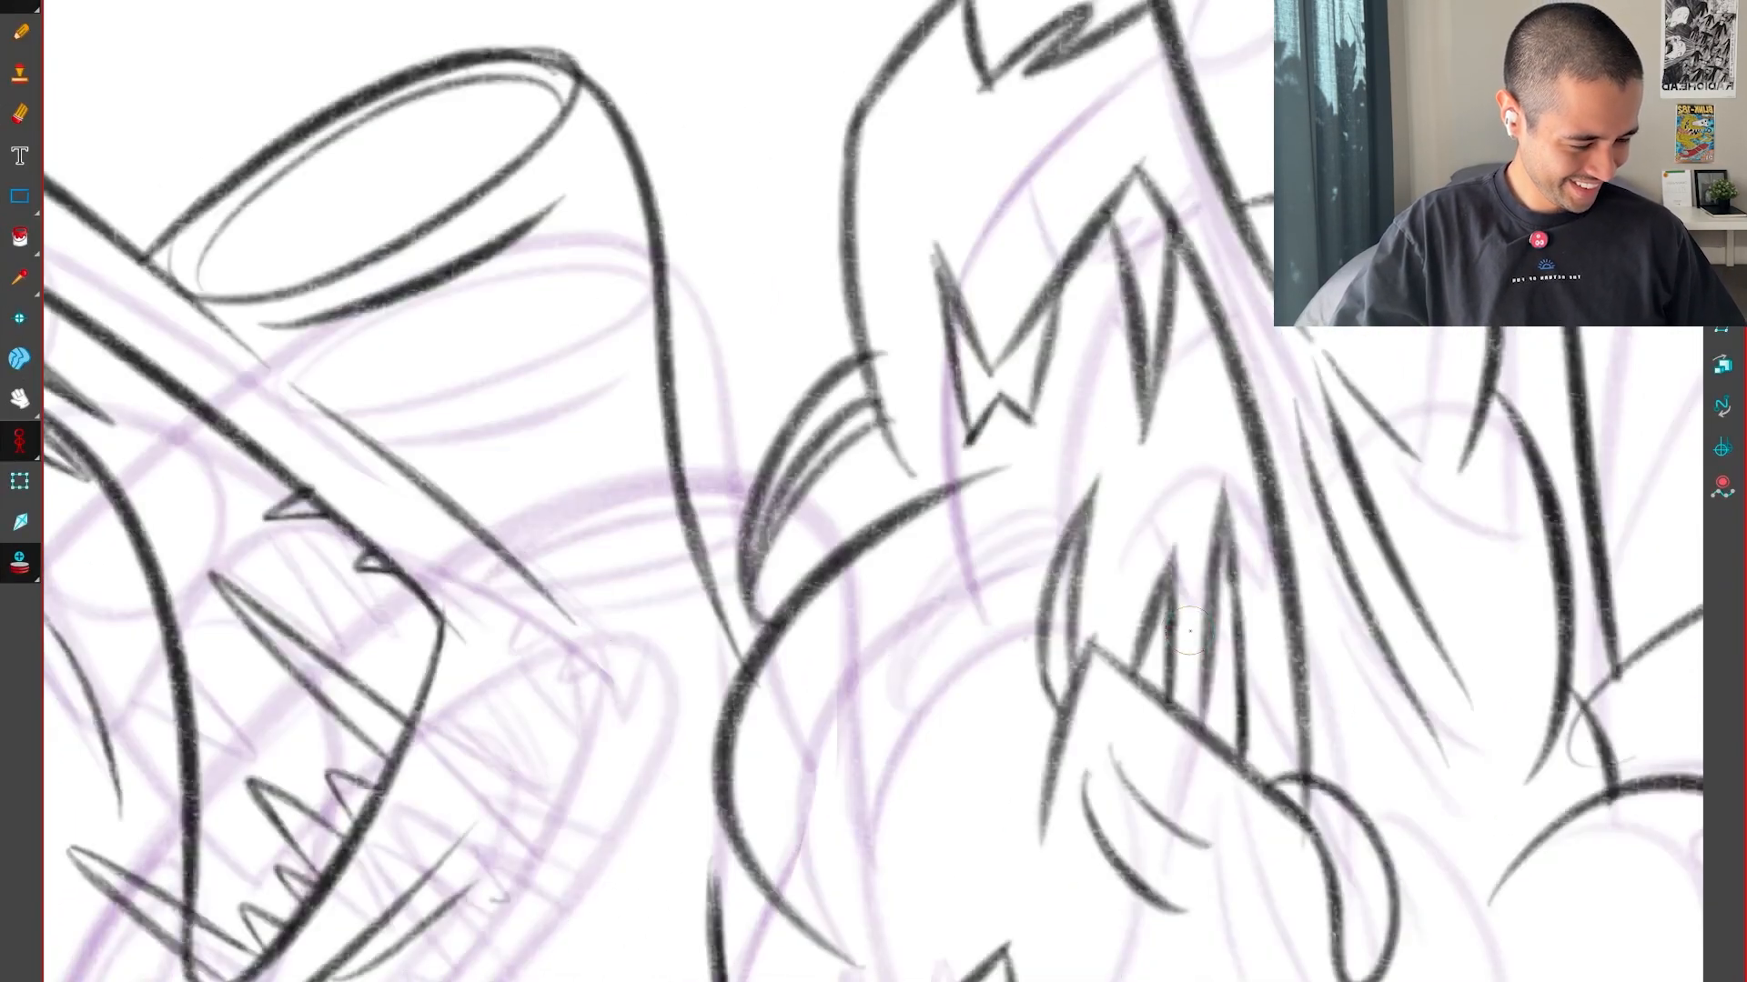
key(2)
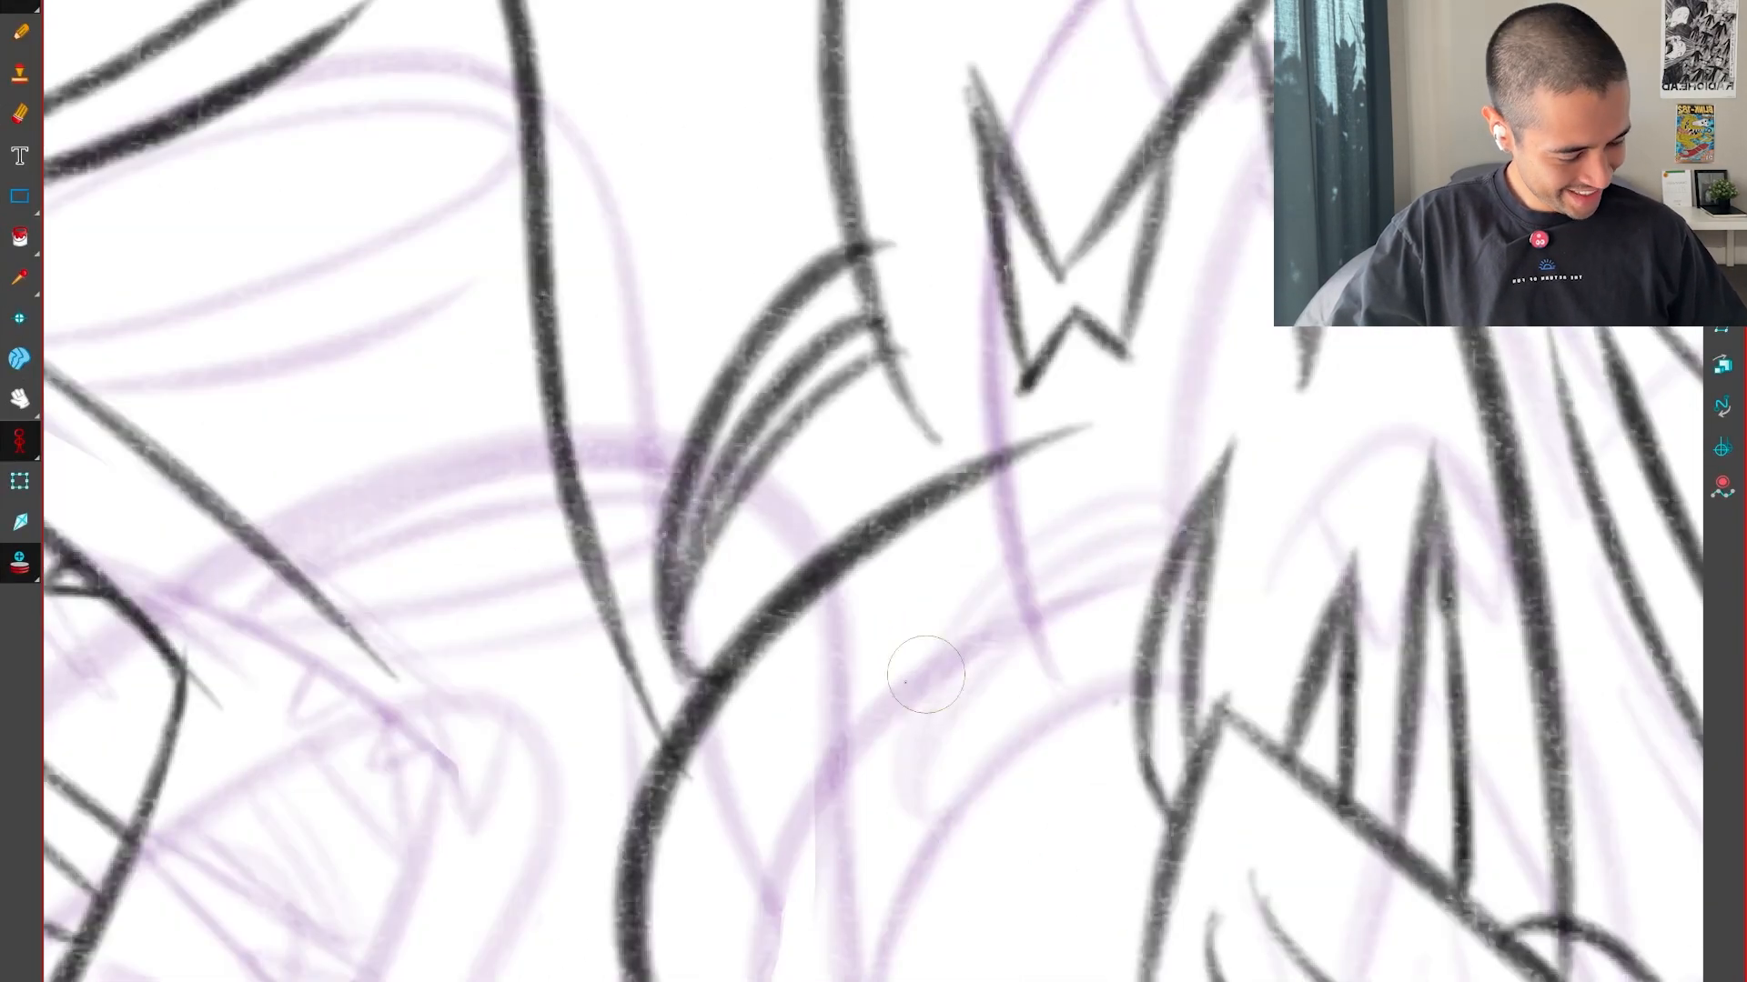
key(2)
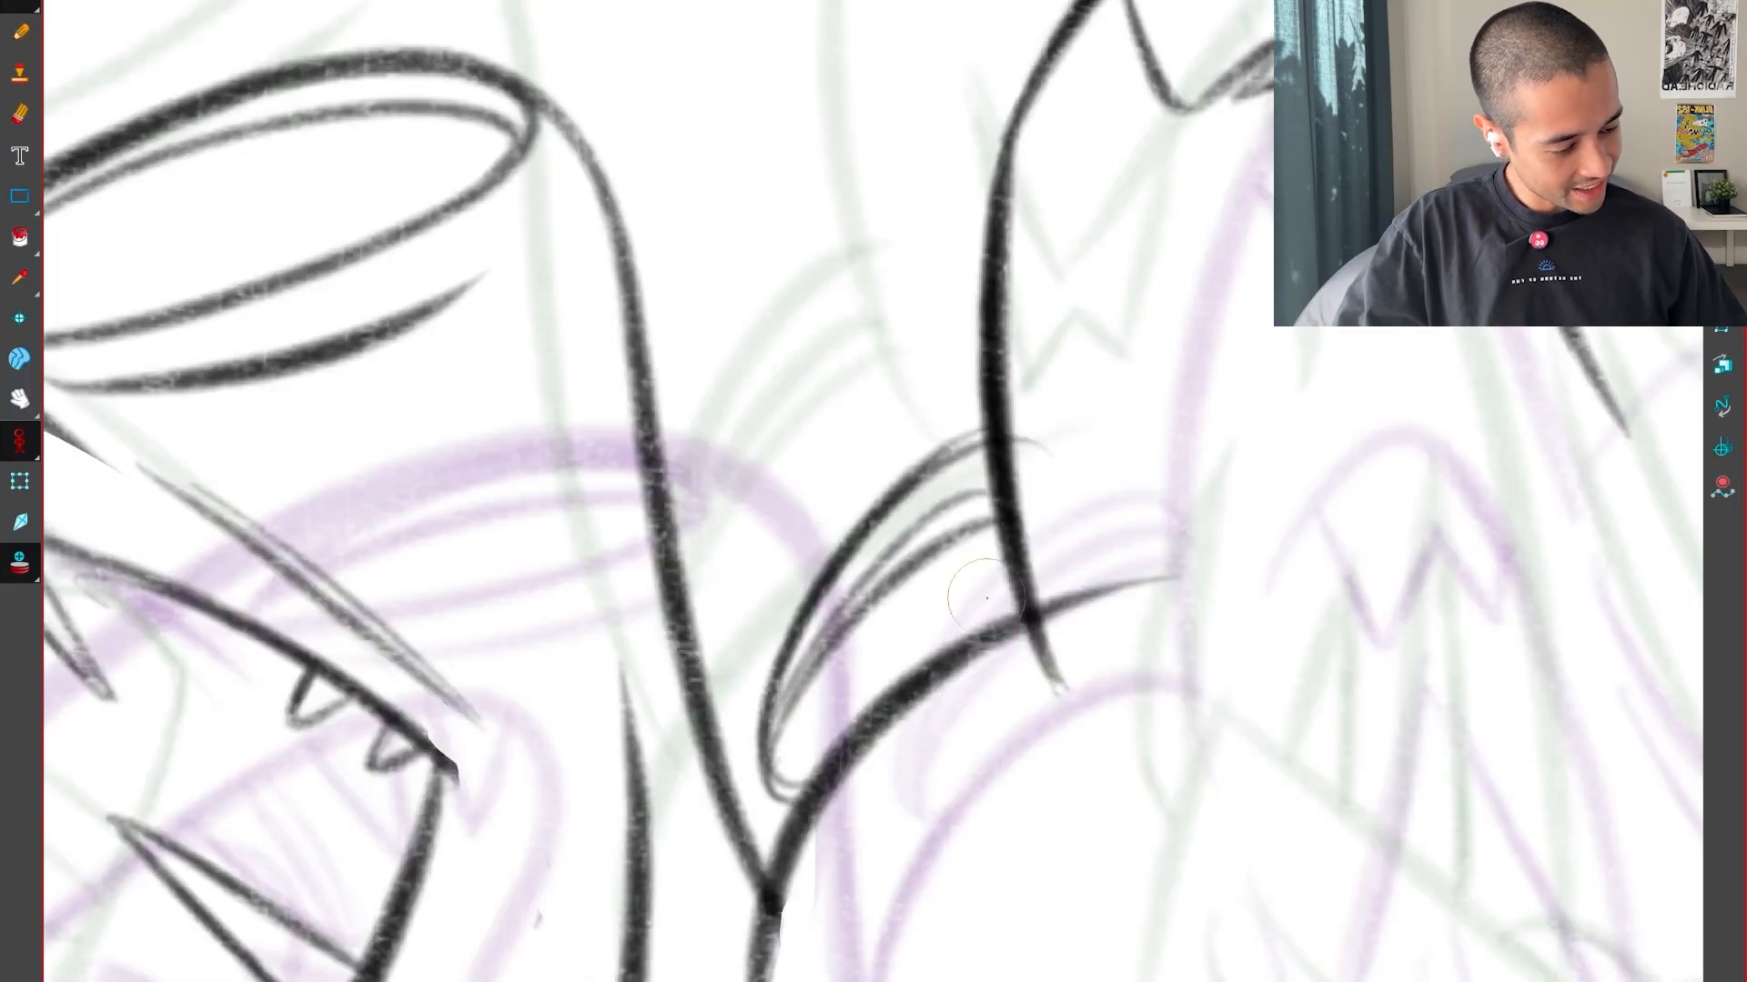
key(g)
key(f)
key(1)
key(1)
key(1)
key(f)
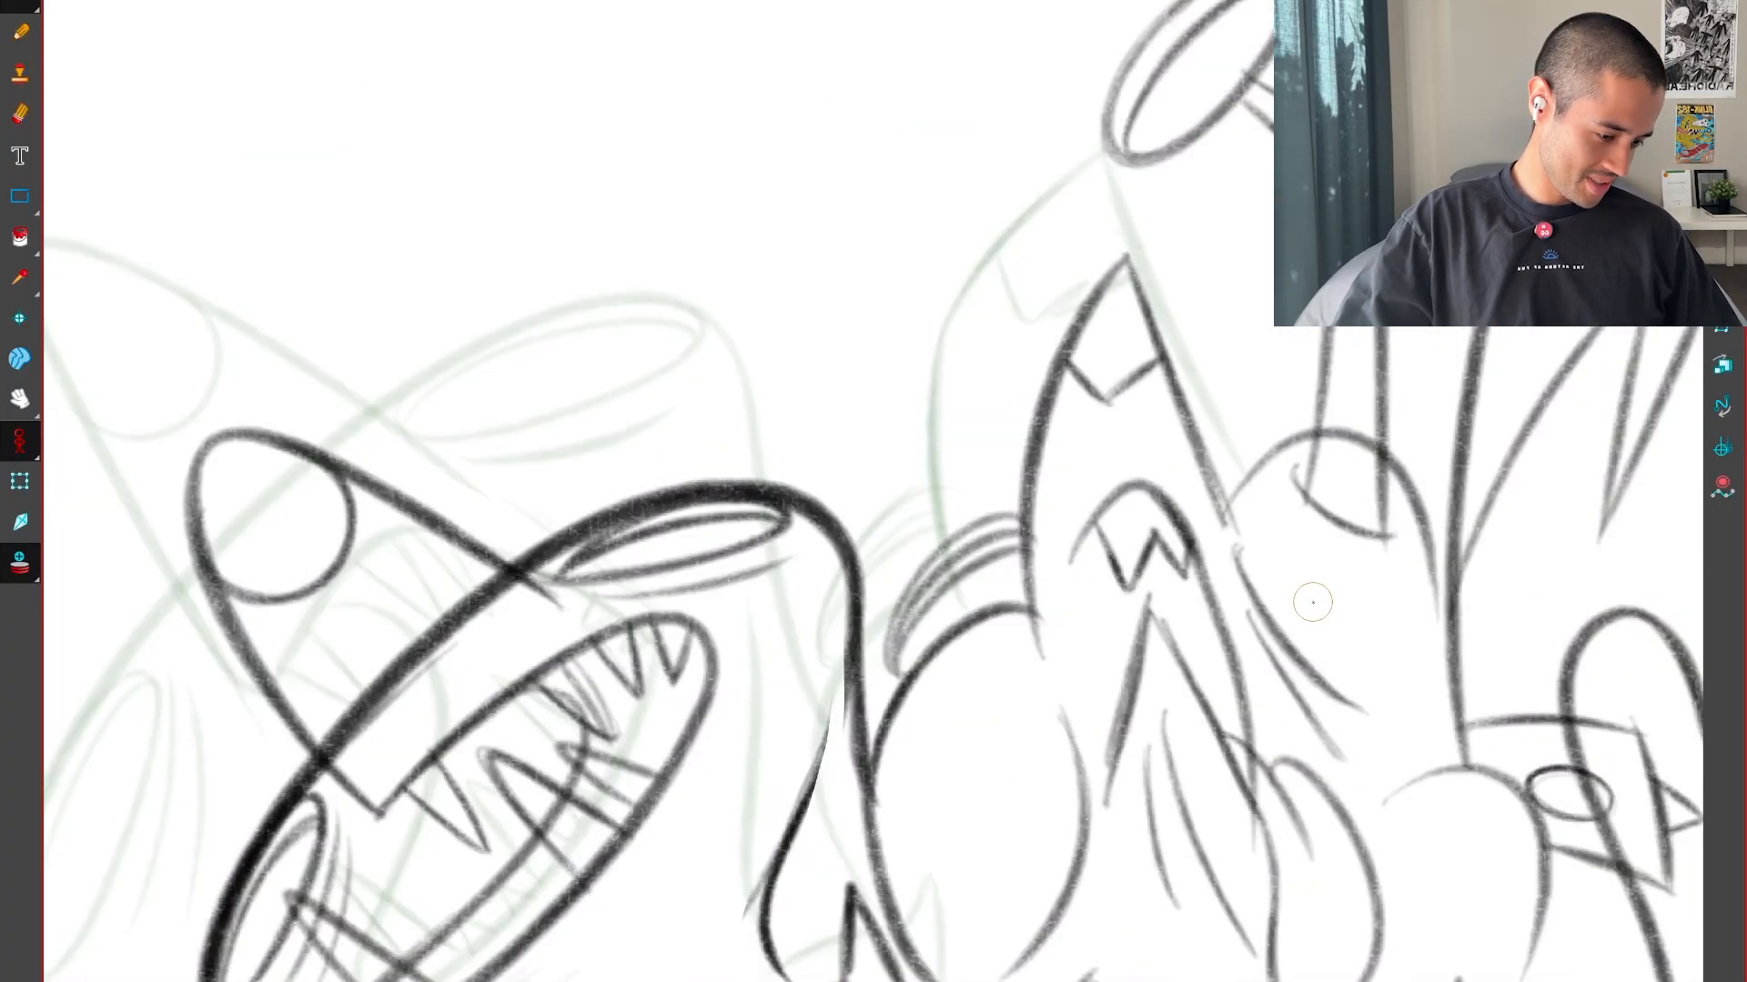
Examine how the pointed head and its toothed mouth change position between the current and neighbouring drawings
key(g)
key(2)
key(2)
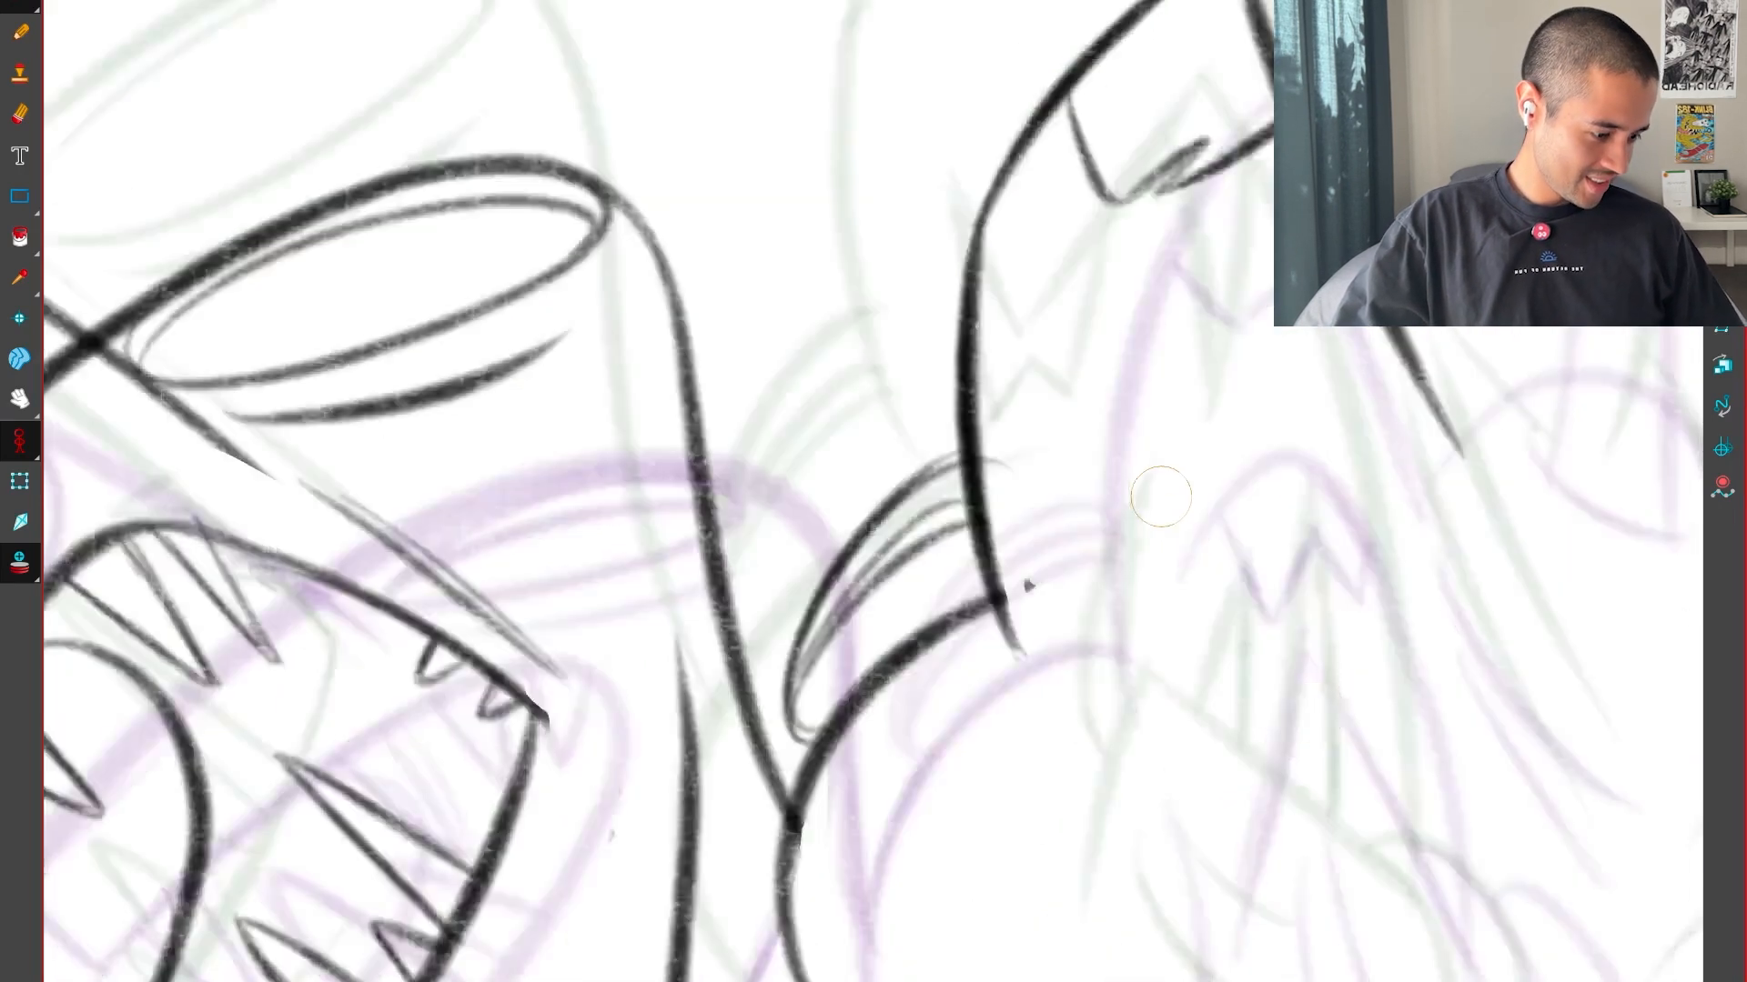
key(1)
key(1)
key(f)
key(g)
key(g)
key(f)
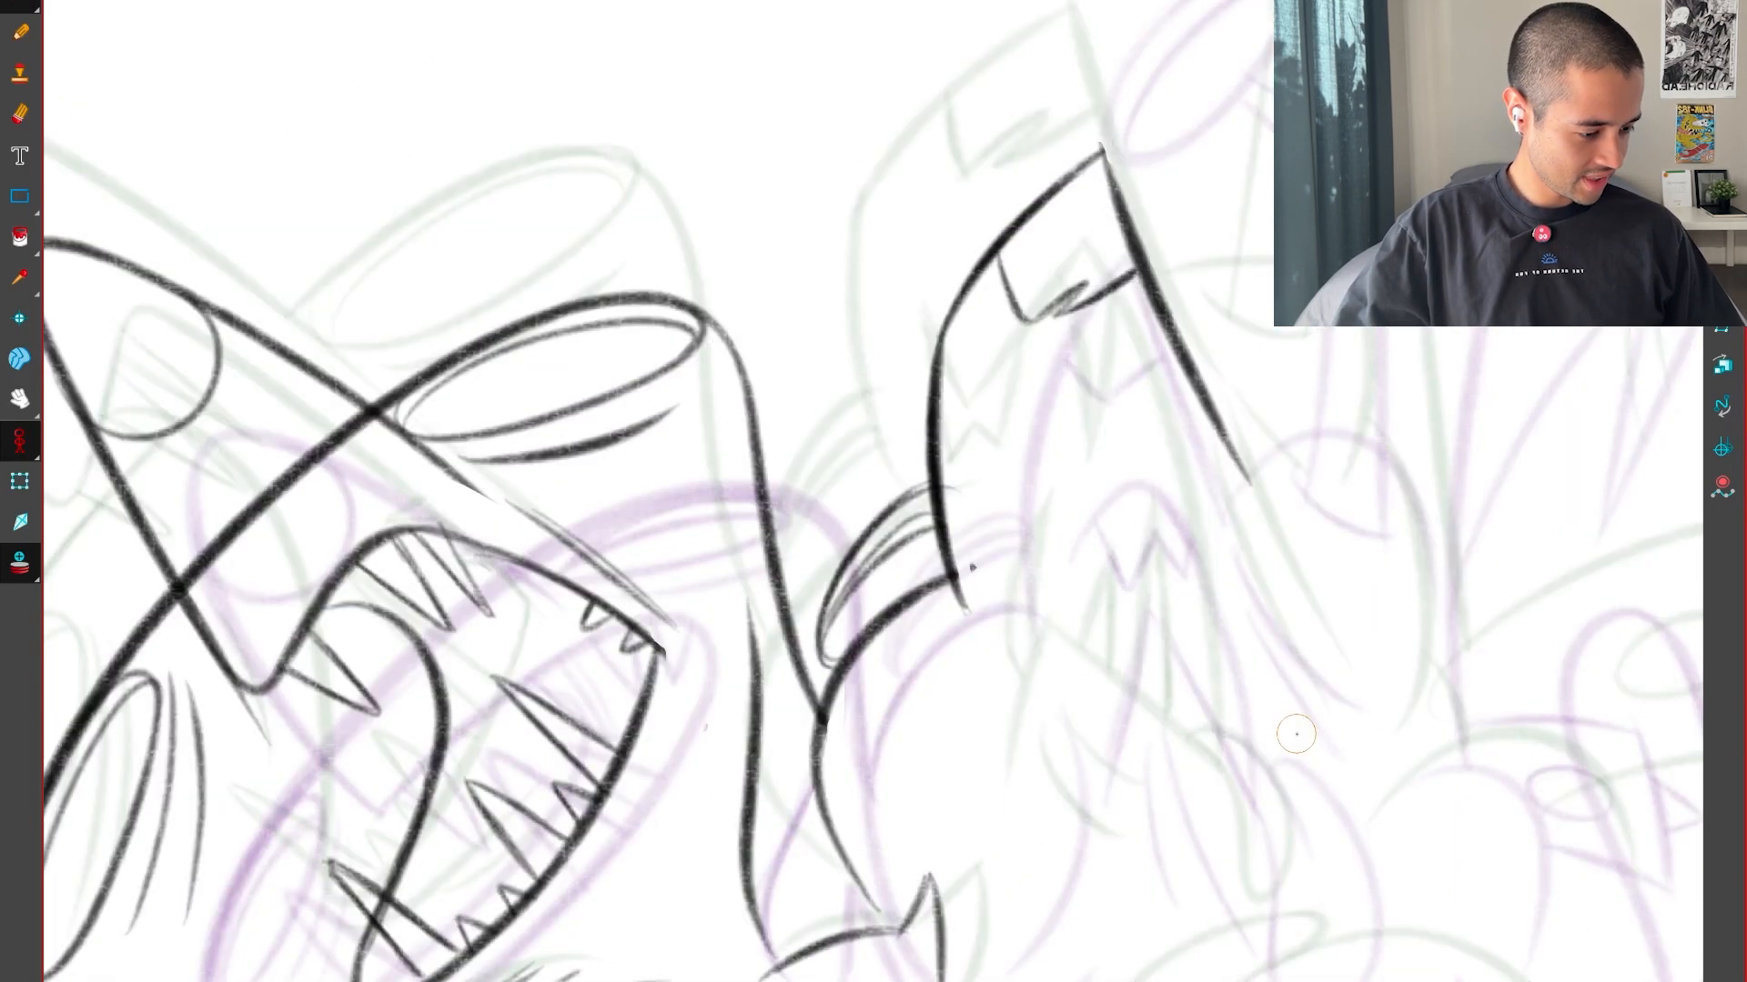
key(2)
drag(1249, 708, 1158, 782)
key(f)
key(g)
key(g)
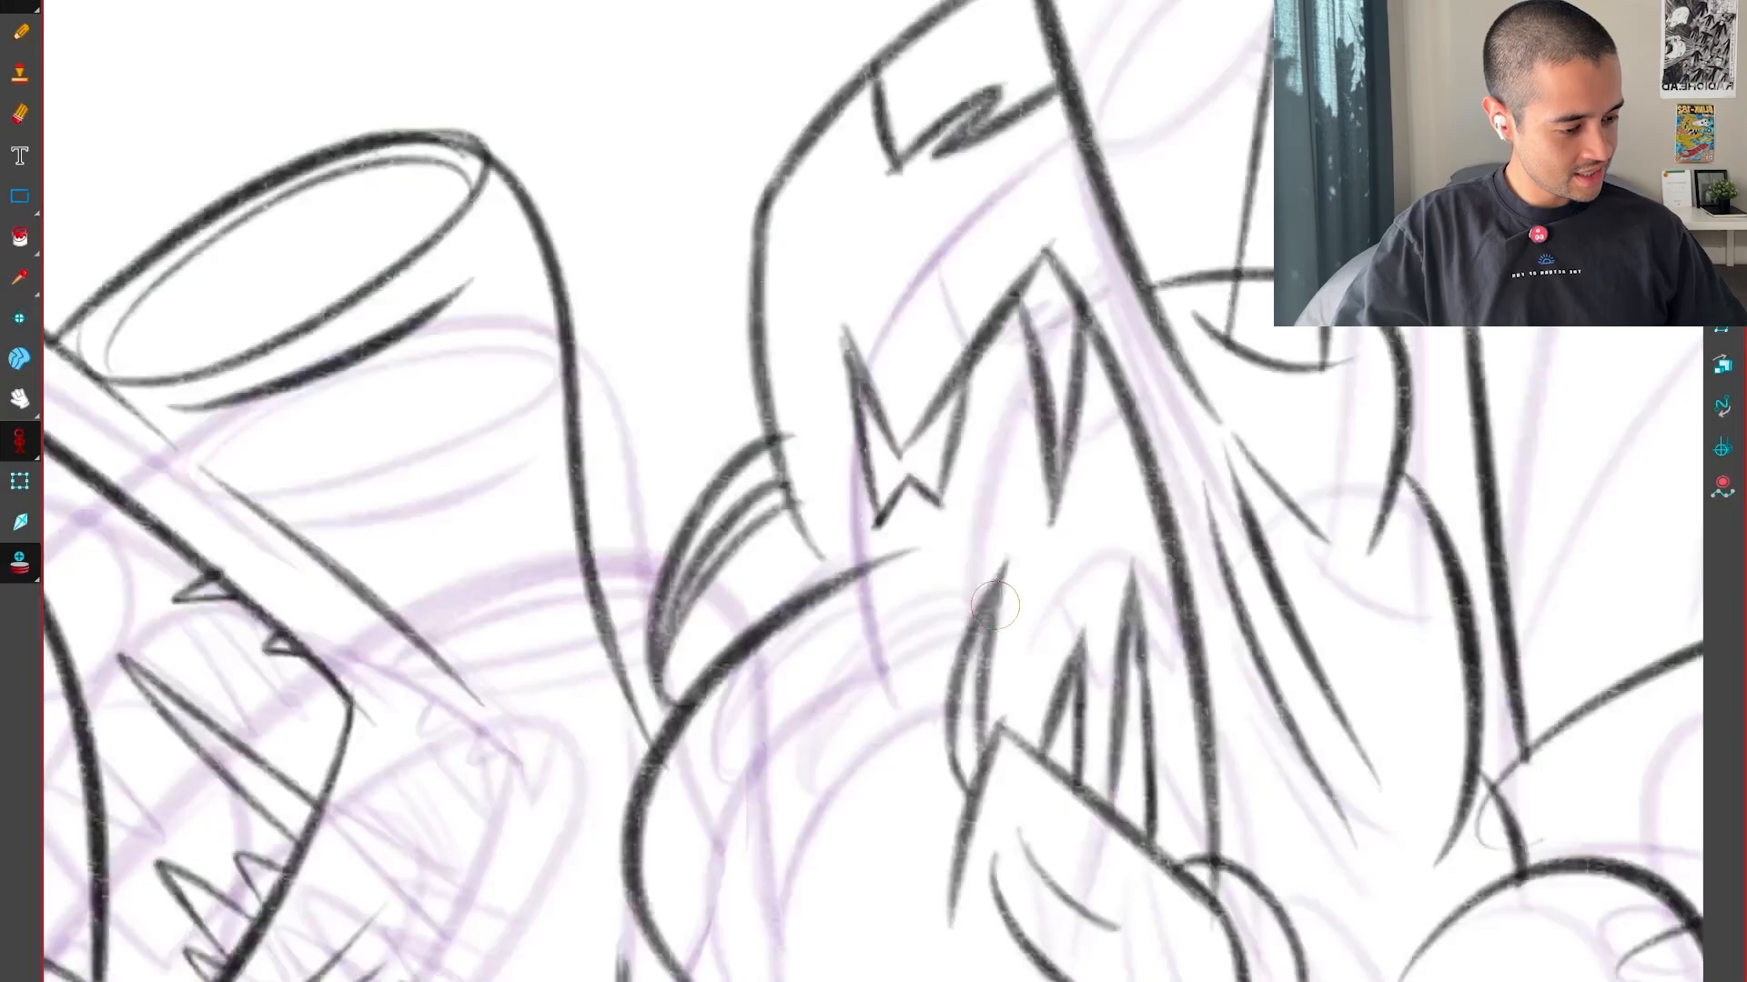
key(f)
key(f)
key(g)
key(g)
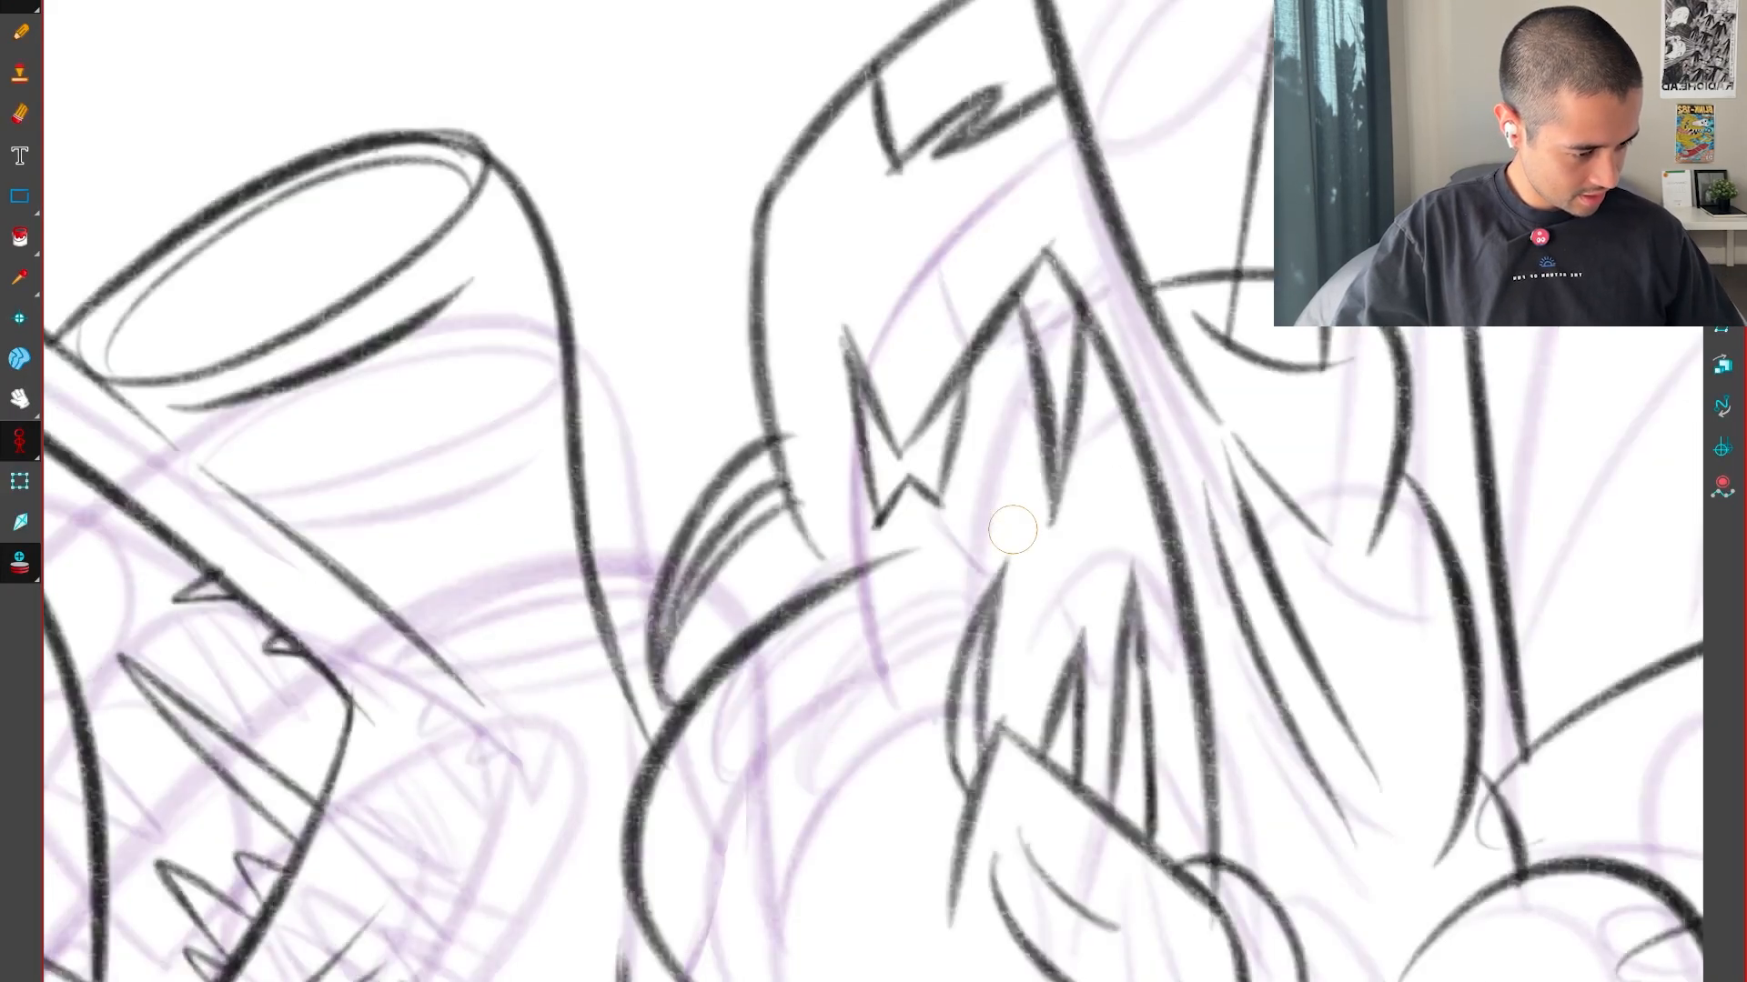
key(f)
Draw the V-shaped upper lip line inside the pointed head below the notch marking, and check it against the neighbouring drawings
drag(1314, 659, 1157, 671)
key(2)
key(2)
key(2)
drag(806, 681, 1073, 472)
key(1)
key(1)
key(1)
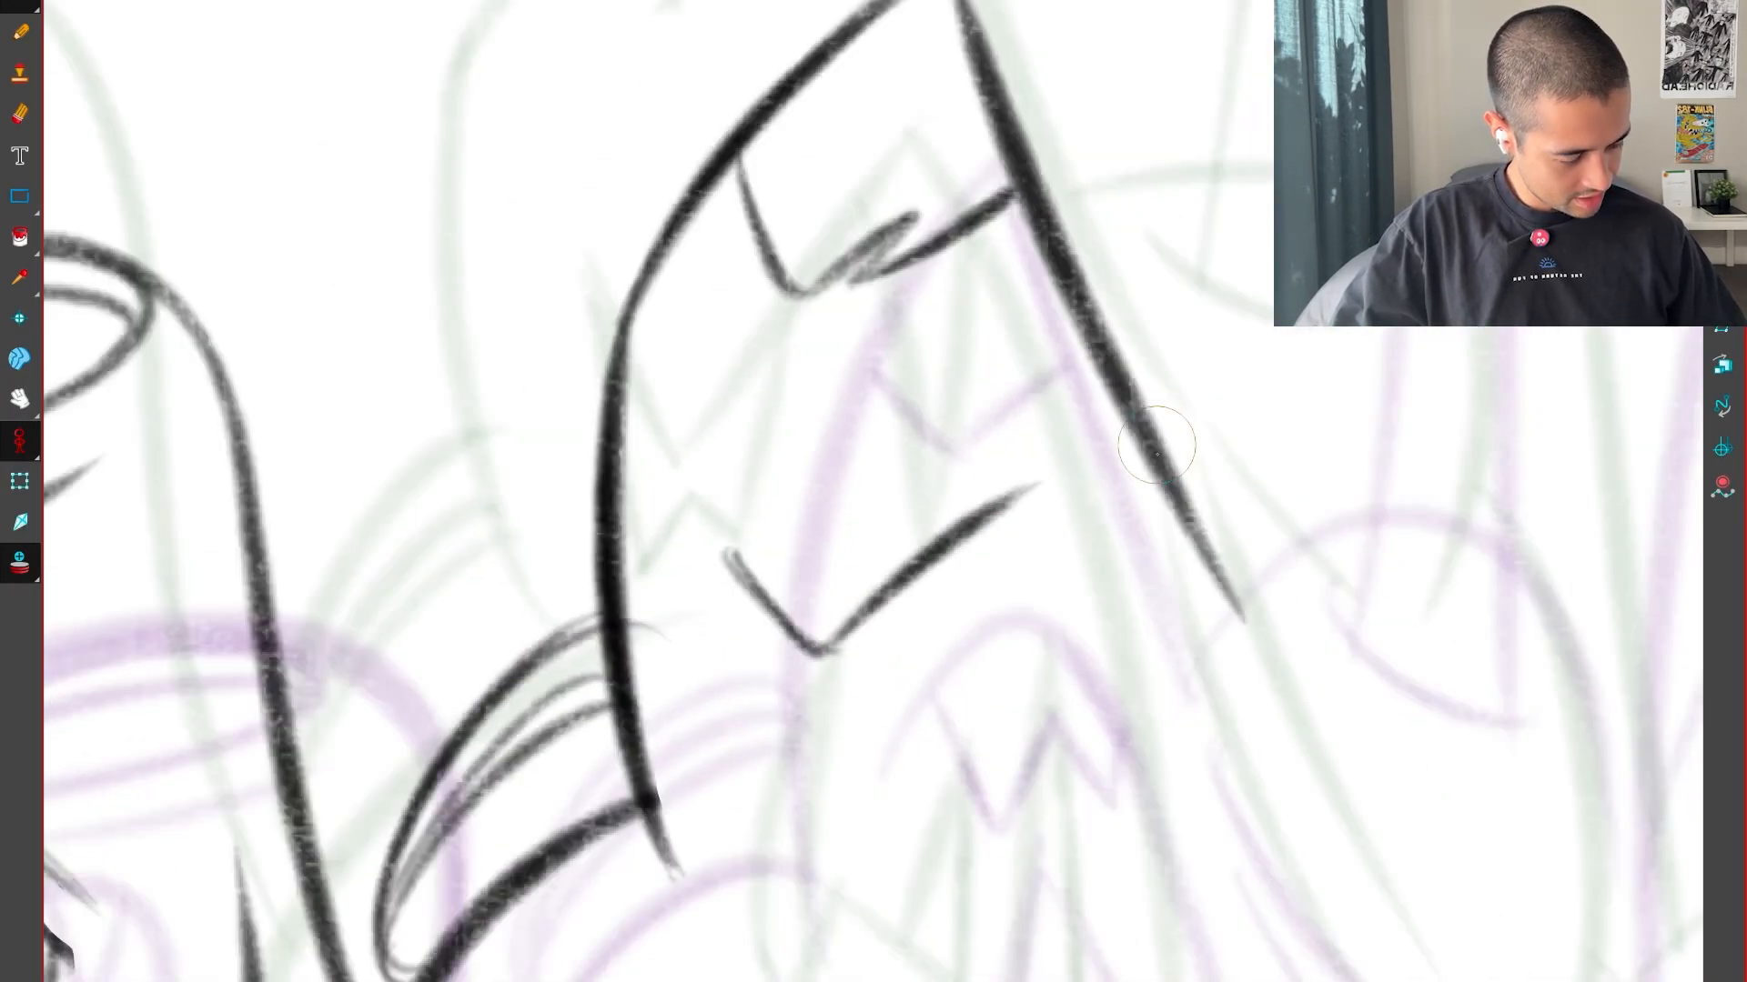
key(f)
key(g)
key(g)
key(f)
Draw the long curved edge running down from the upper lip's peak, and compare it with the neighbouring drawings
key(ctrl+alt)
drag(1109, 918, 1210, 305)
key(2)
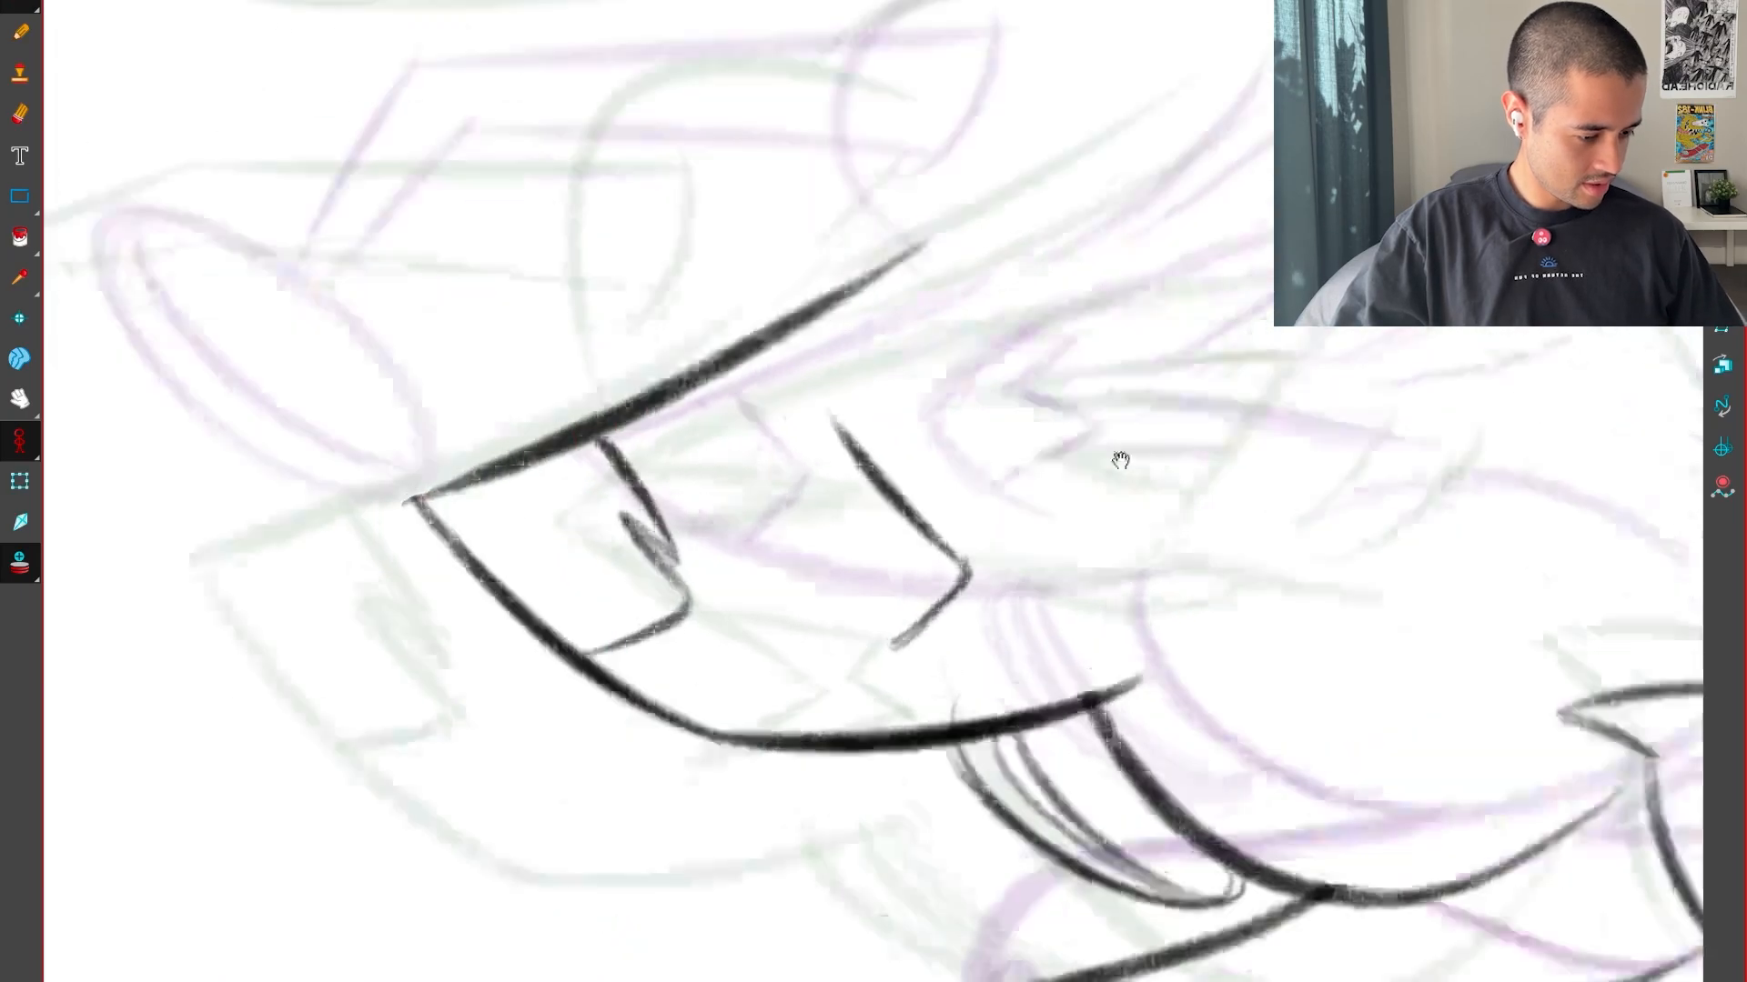
drag(1119, 461, 1121, 601)
key(2)
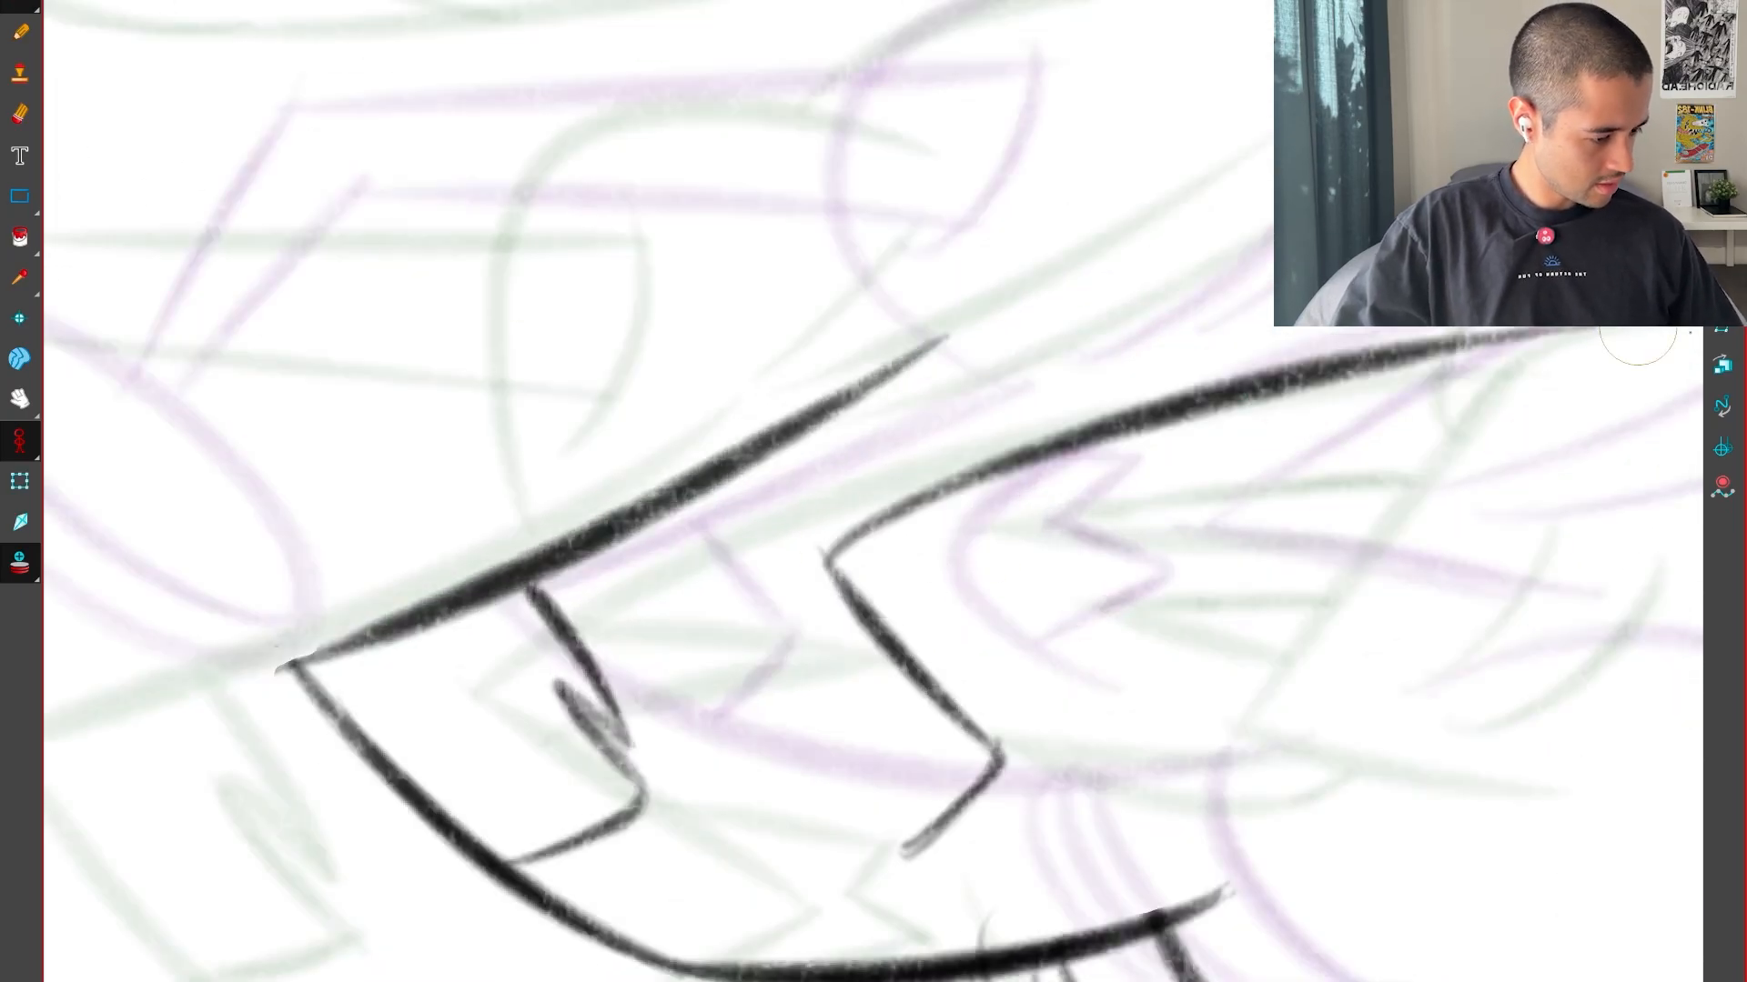
key(alt+0)
key(1)
drag(1158, 768, 1282, 586)
key(1)
key(f)
key(g)
key(g)
key(f)
key(f)
key(g)
key(g)
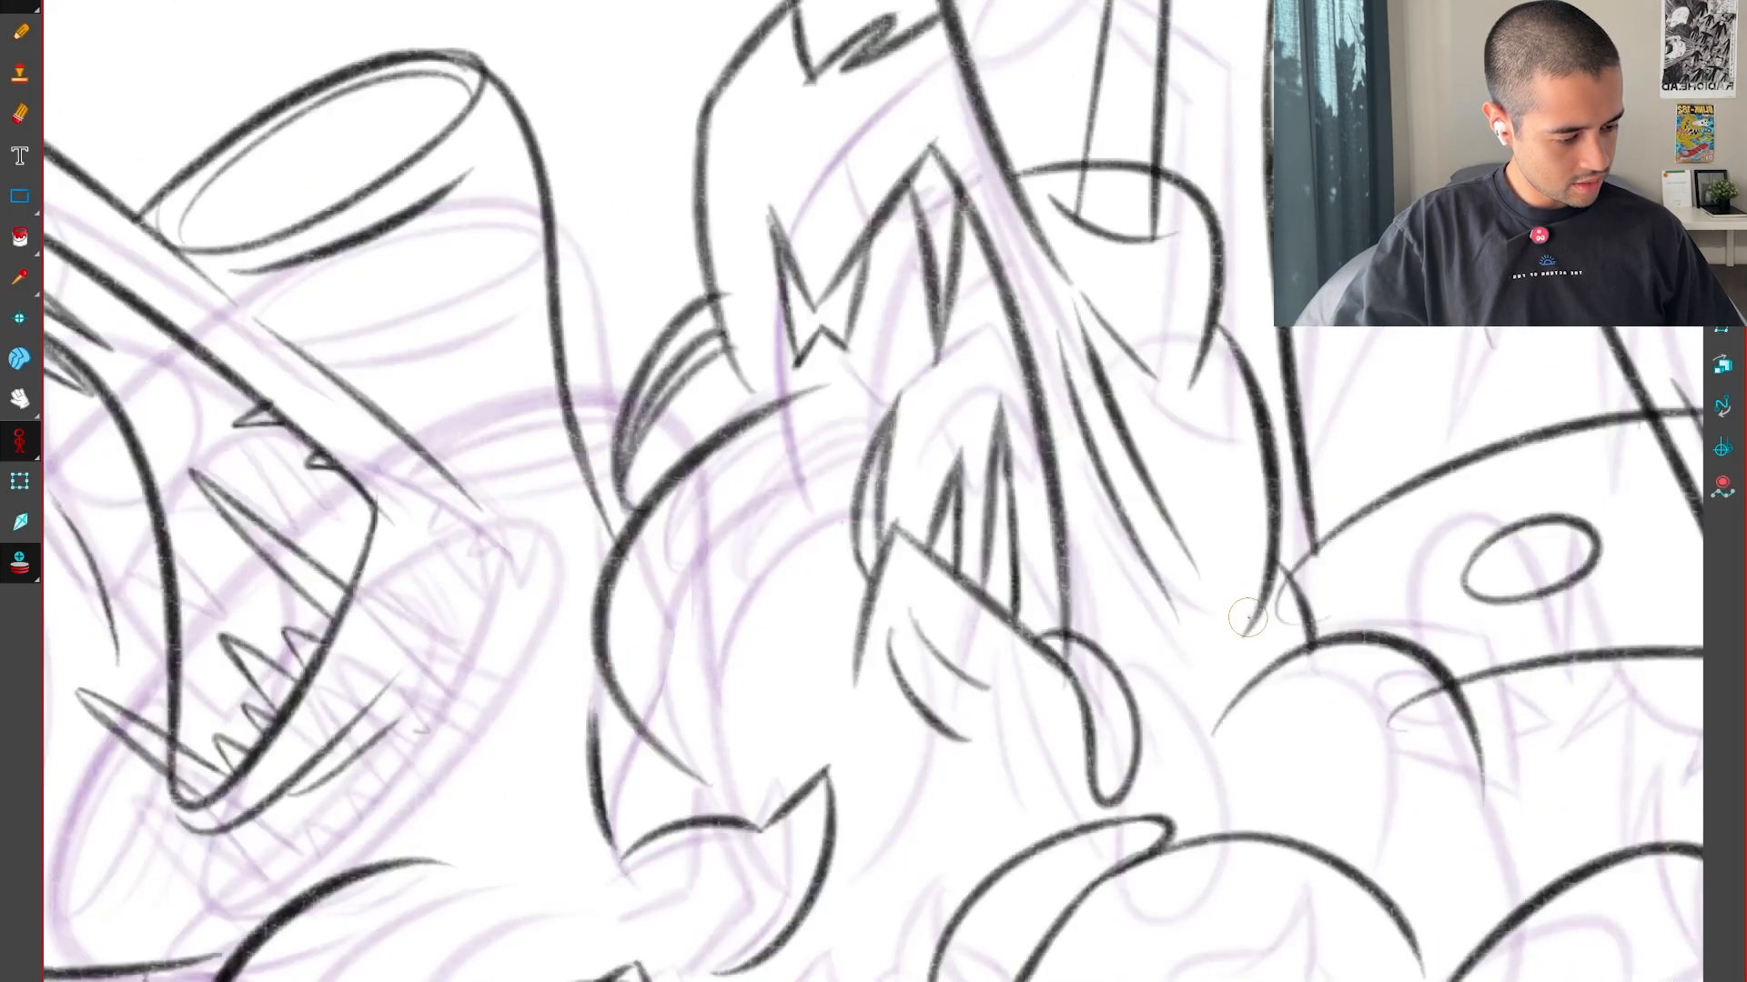
key(f)
key(f)
Draw the inverted-V lower jaw below the lip, with its long side meeting the end of the mouth's curved edge
key(2)
key(g)
drag(1025, 744, 901, 795)
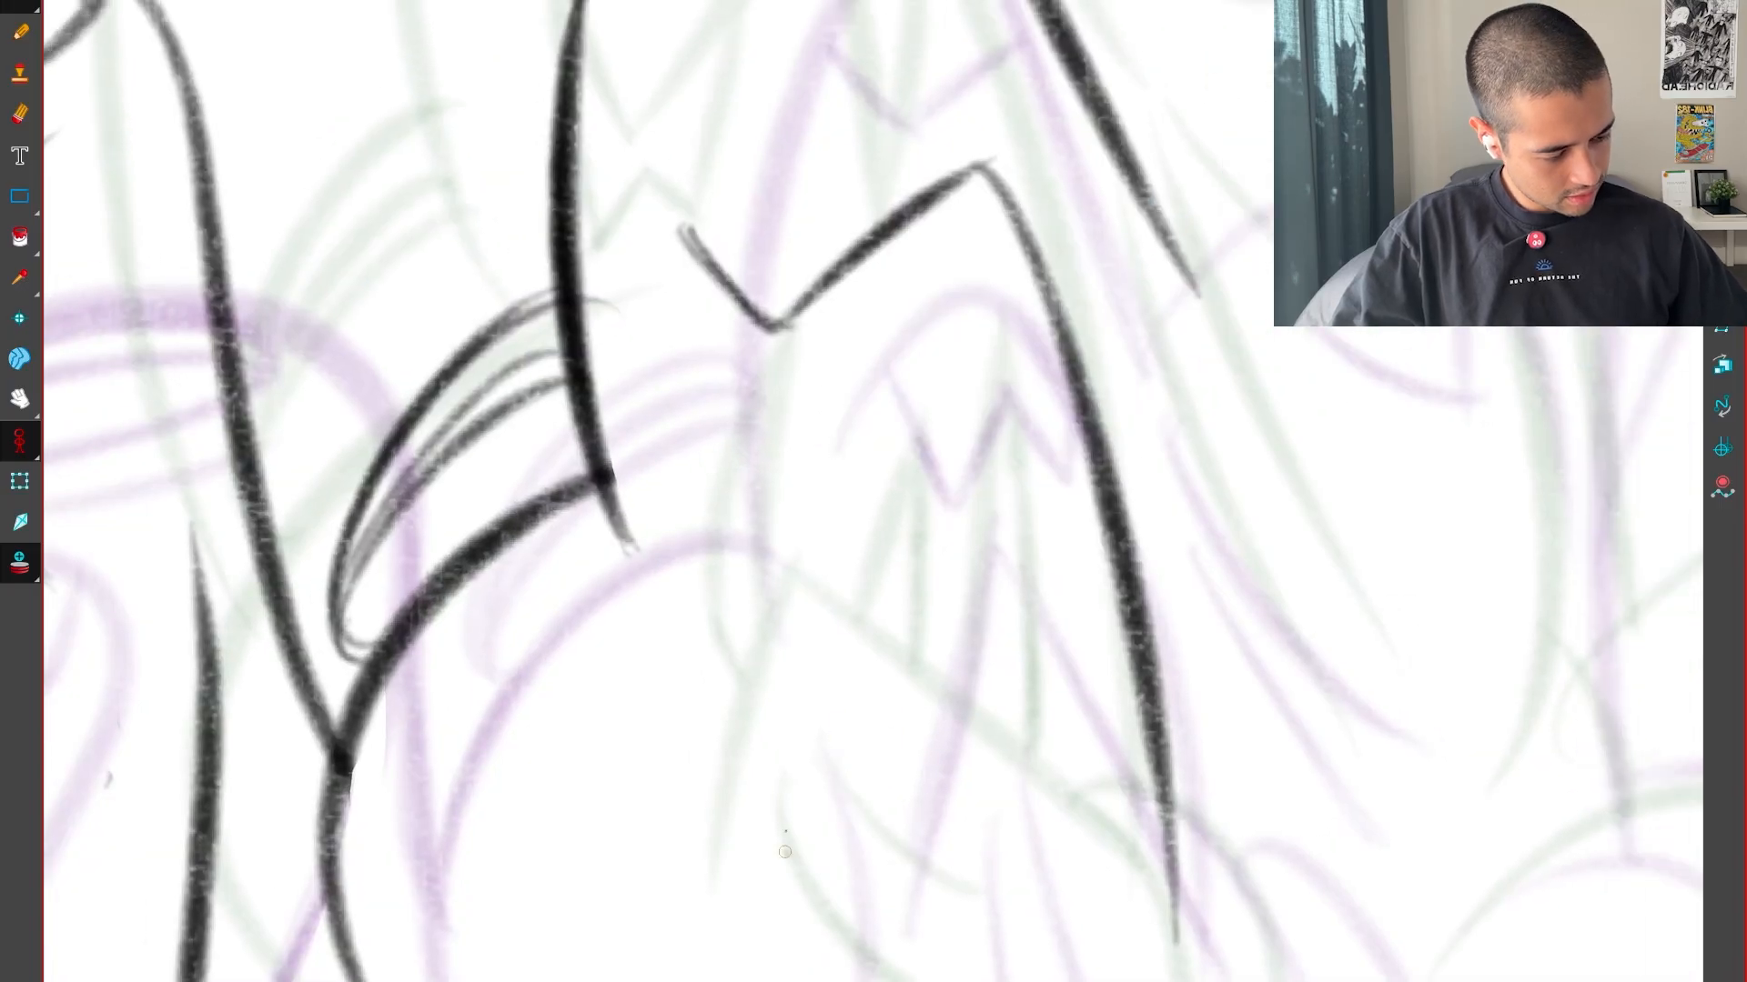
mouse_move(905, 558)
mouse_down()
mouse_move(921, 531)
mouse_move(1178, 912)
mouse_up()
key(f)
key(g)
key(g)
key(f)
Select the lower jaw strokes and shift them slightly towards the rounded back, checking against the neighbouring drawings
key(alt+s)
drag(1019, 548, 976, 649)
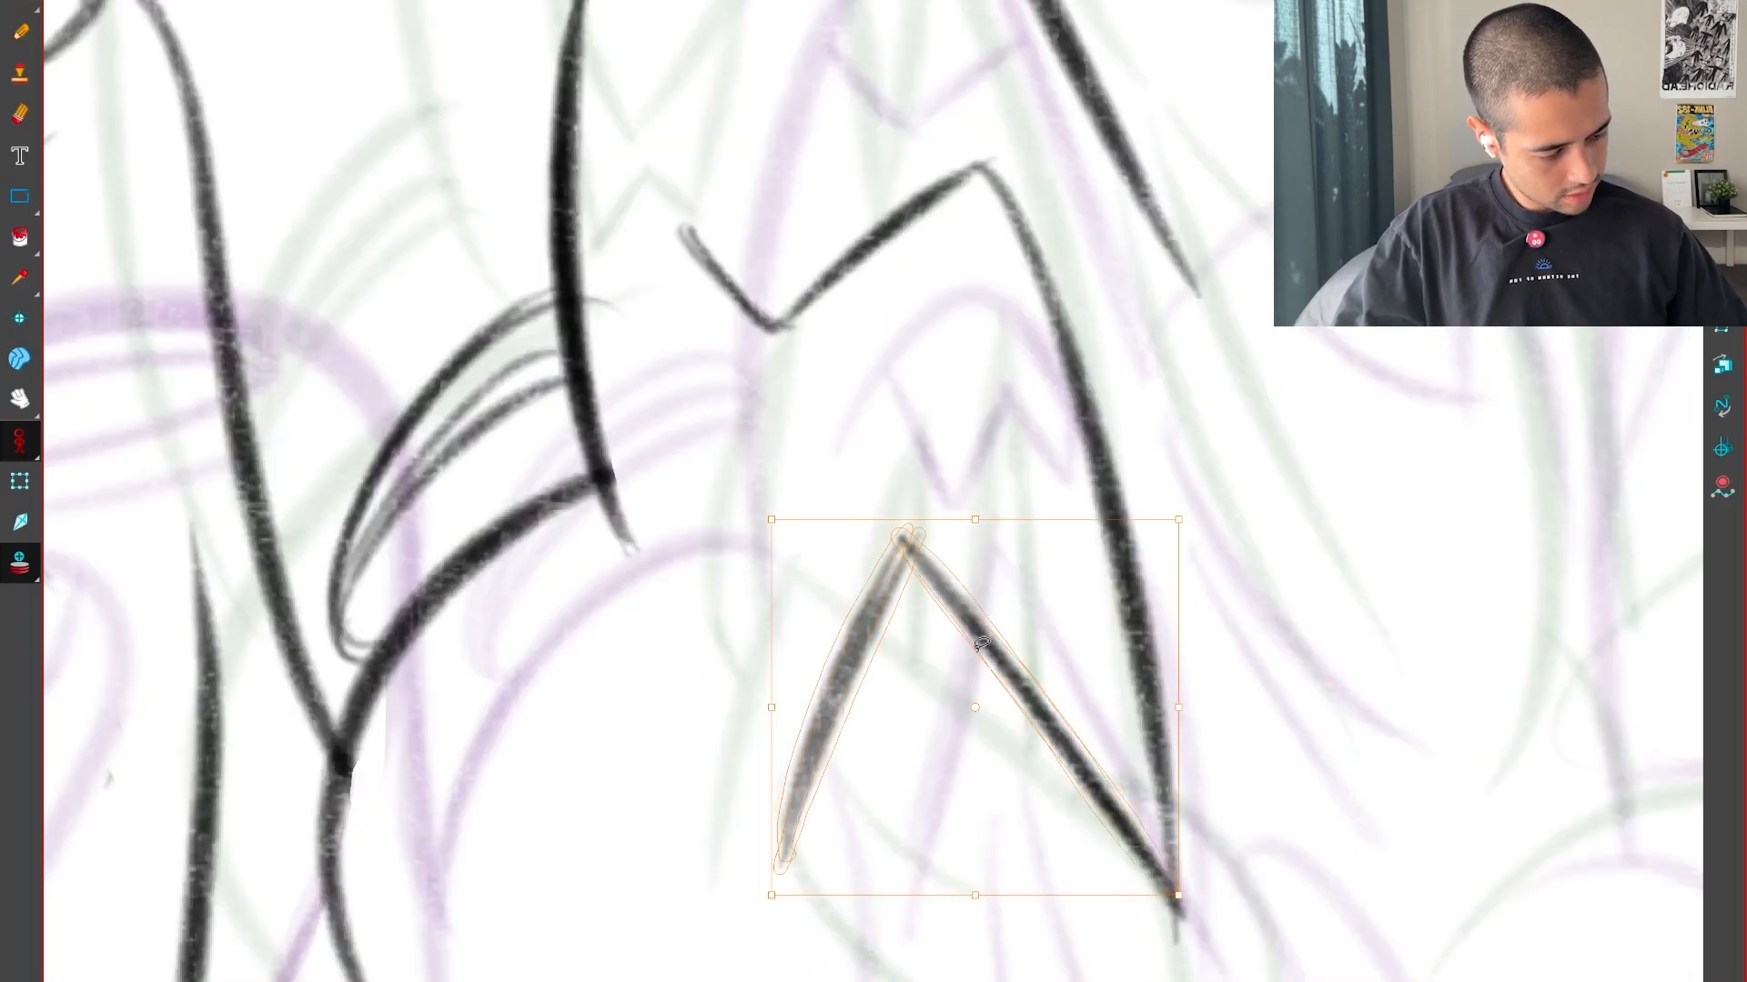
drag(989, 521, 962, 525)
key(g)
key(f)
key(f)
key(g)
Draw two short curved crease lines beneath the lower jaw, matching them to the neighbouring drawings
drag(1127, 904, 1015, 582)
key(2)
key(g)
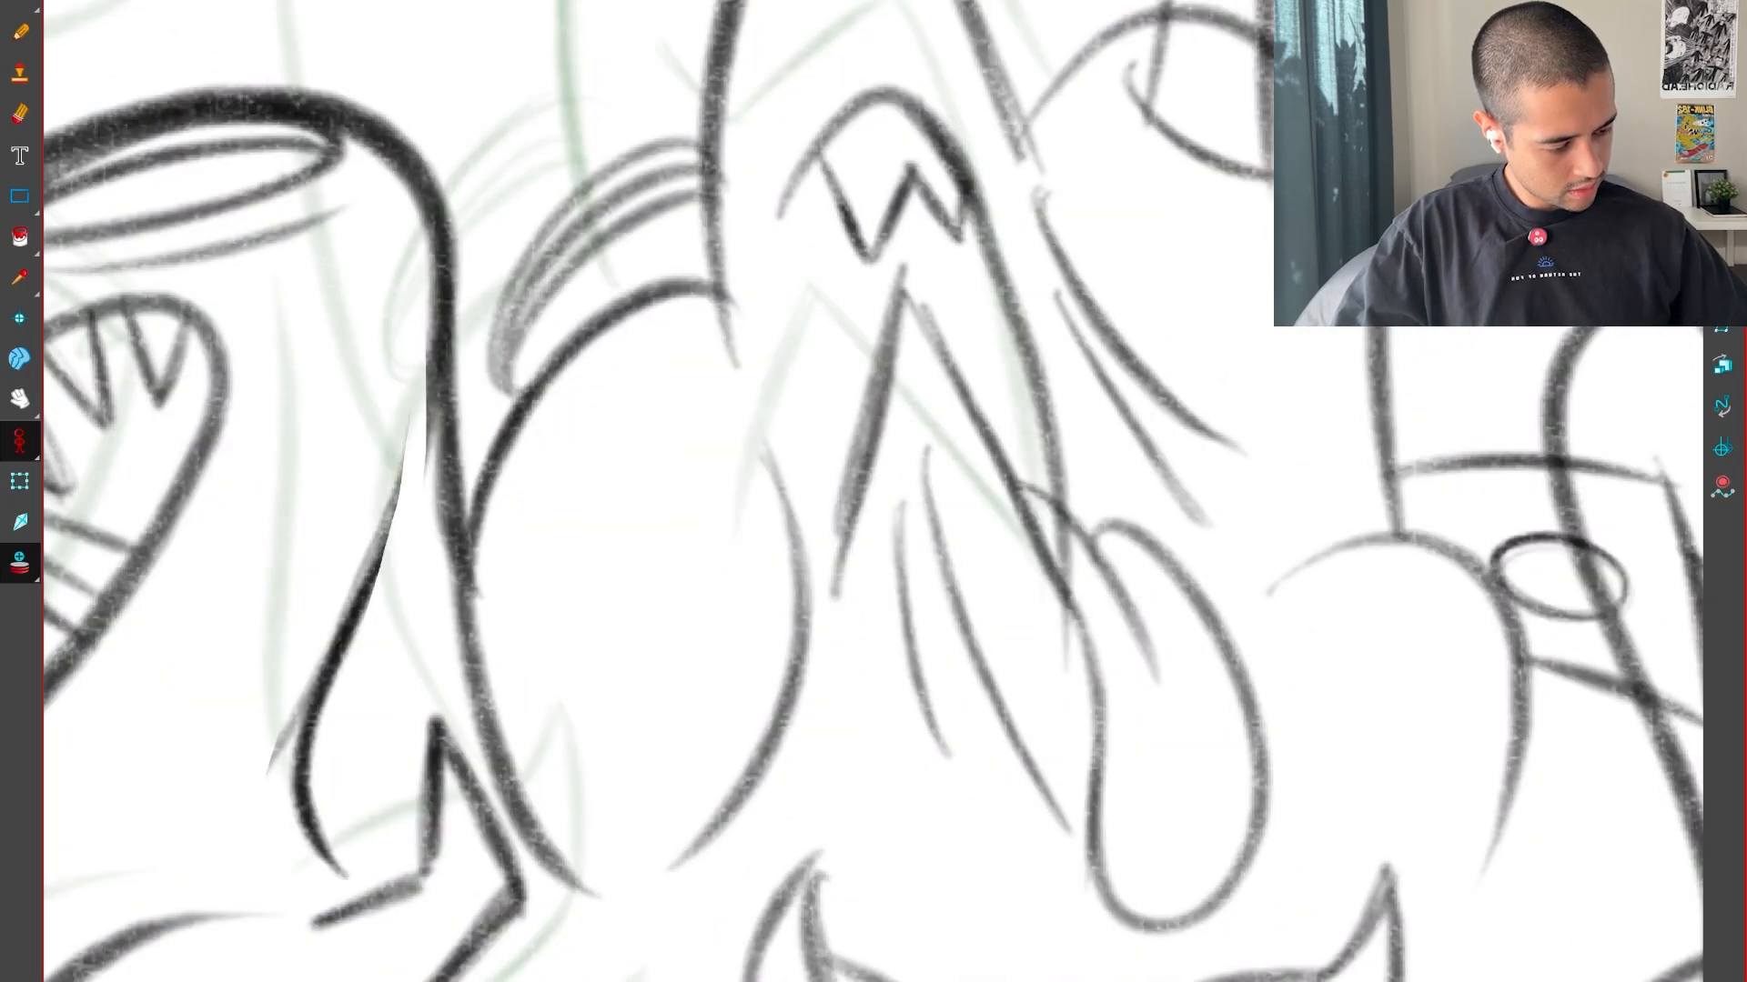
key(f)
mouse_move(867, 466)
mouse_down()
mouse_move(962, 666)
mouse_move(1001, 708)
mouse_up()
key(g)
key(f)
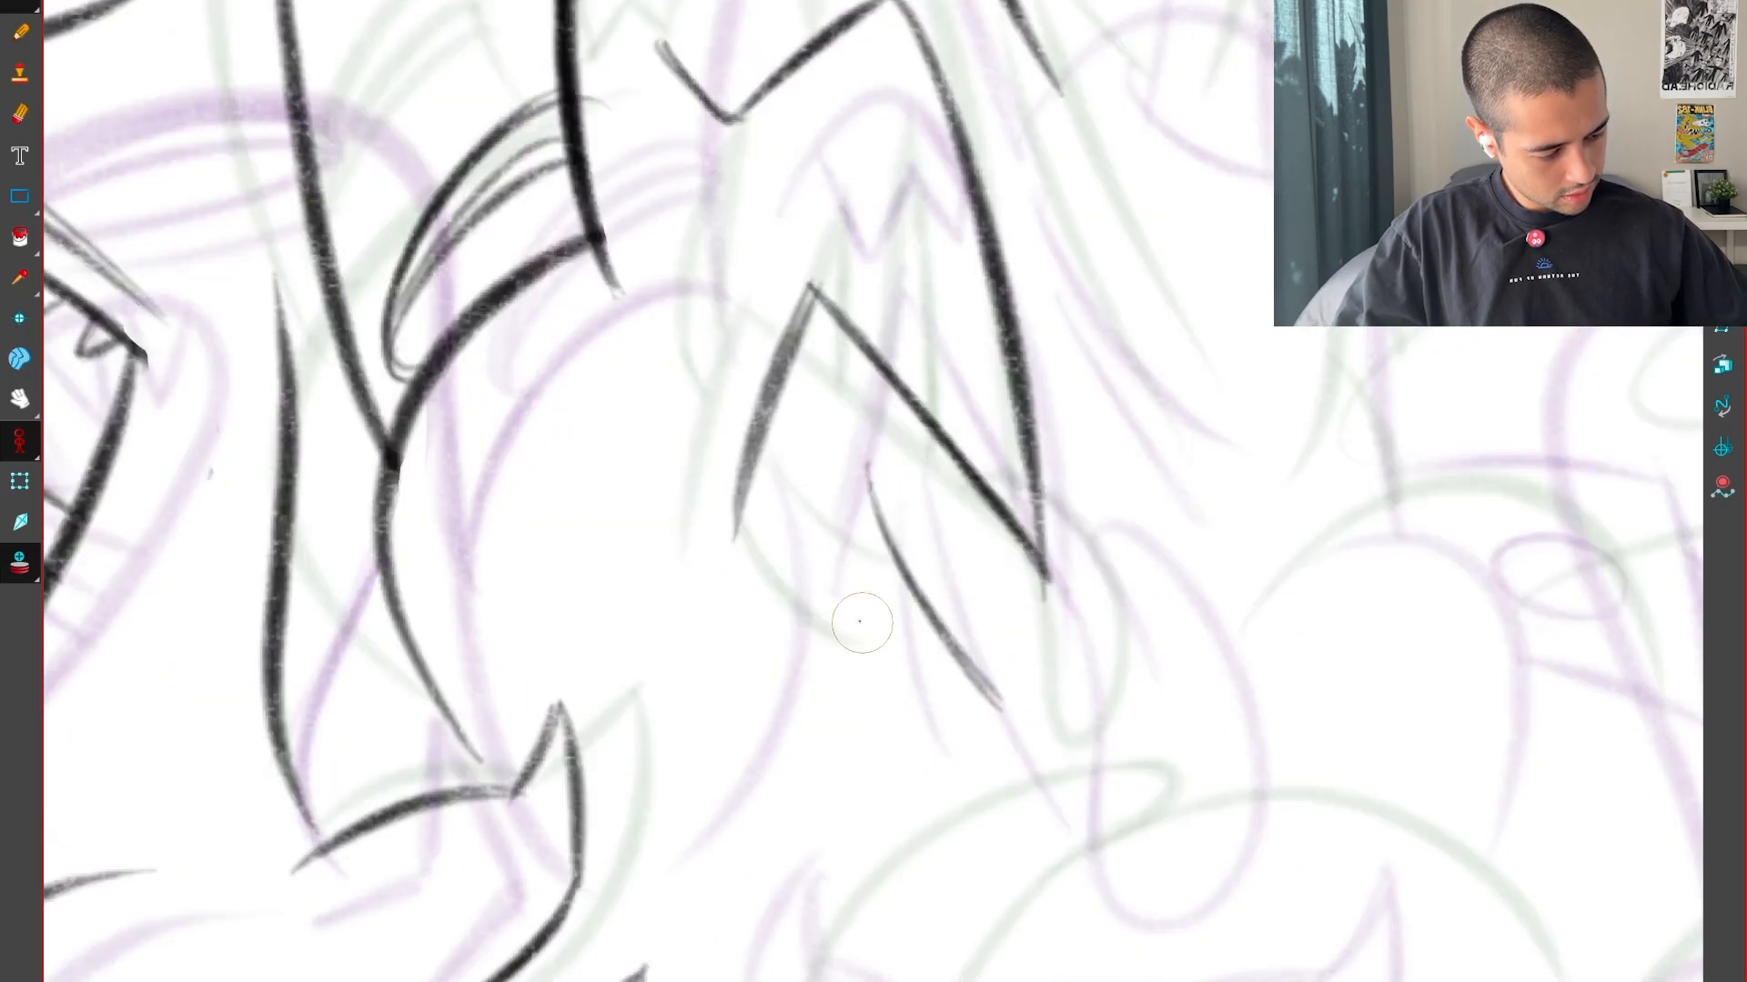
drag(813, 533, 889, 685)
key(f)
key(g)
key(g)
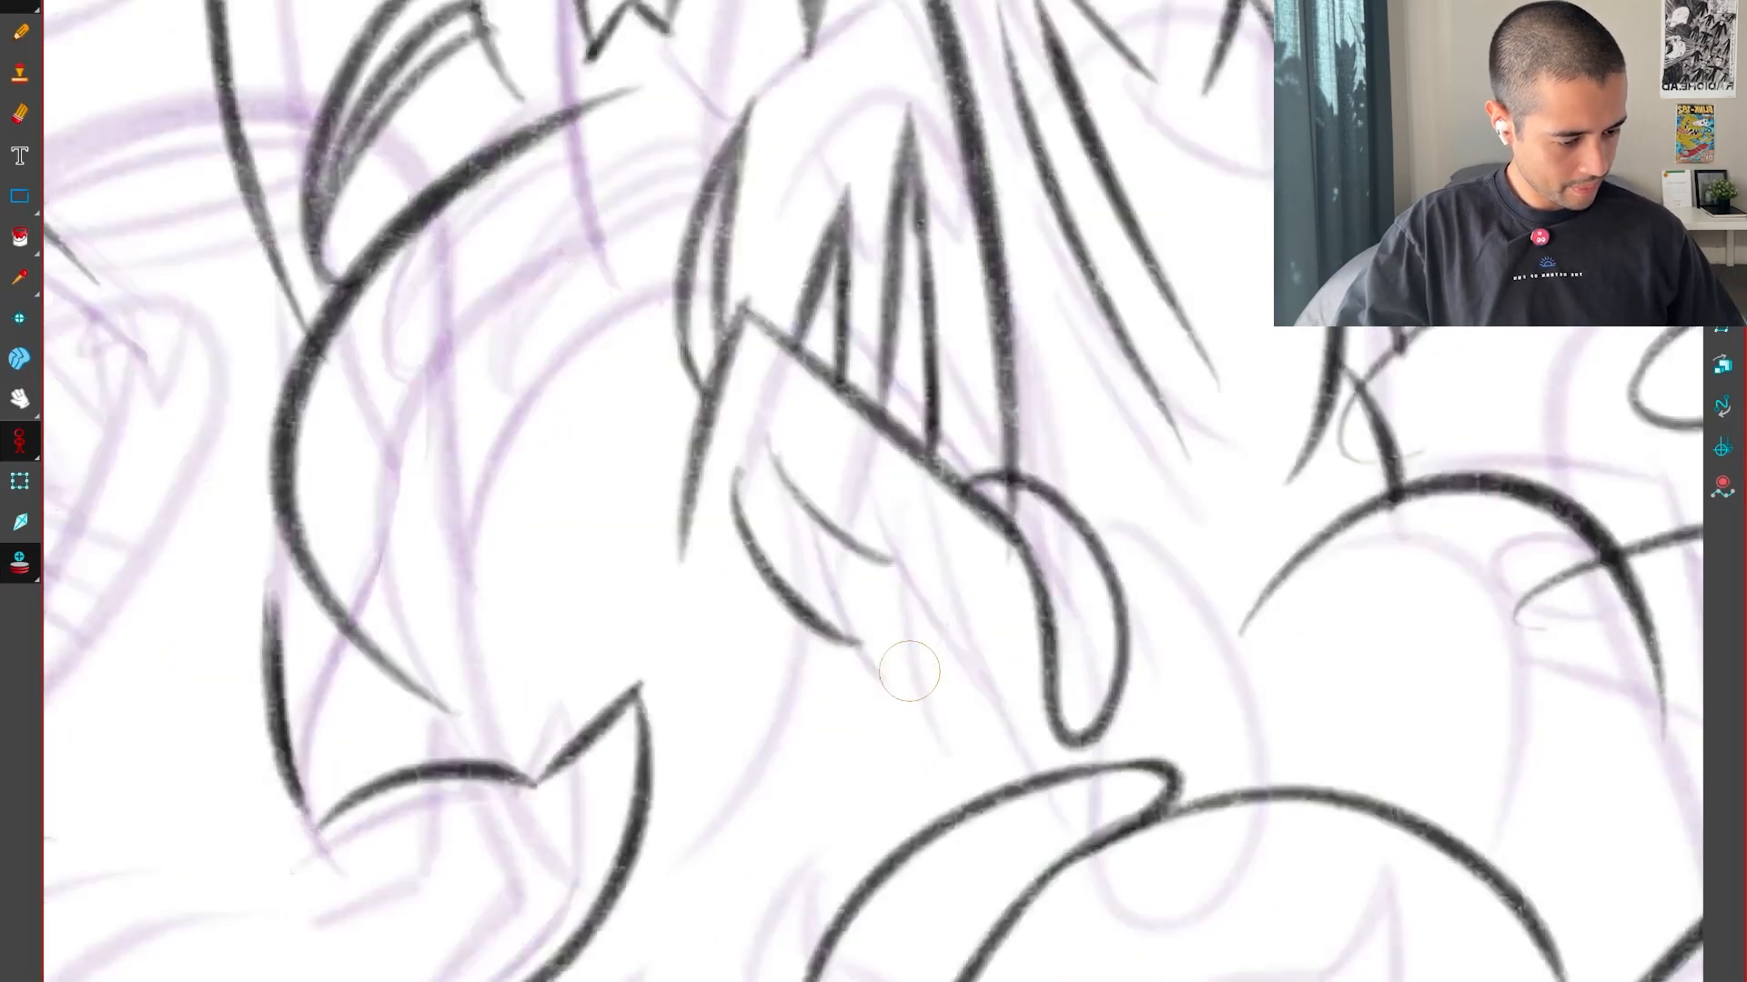
key(f)
key(f)
key(g)
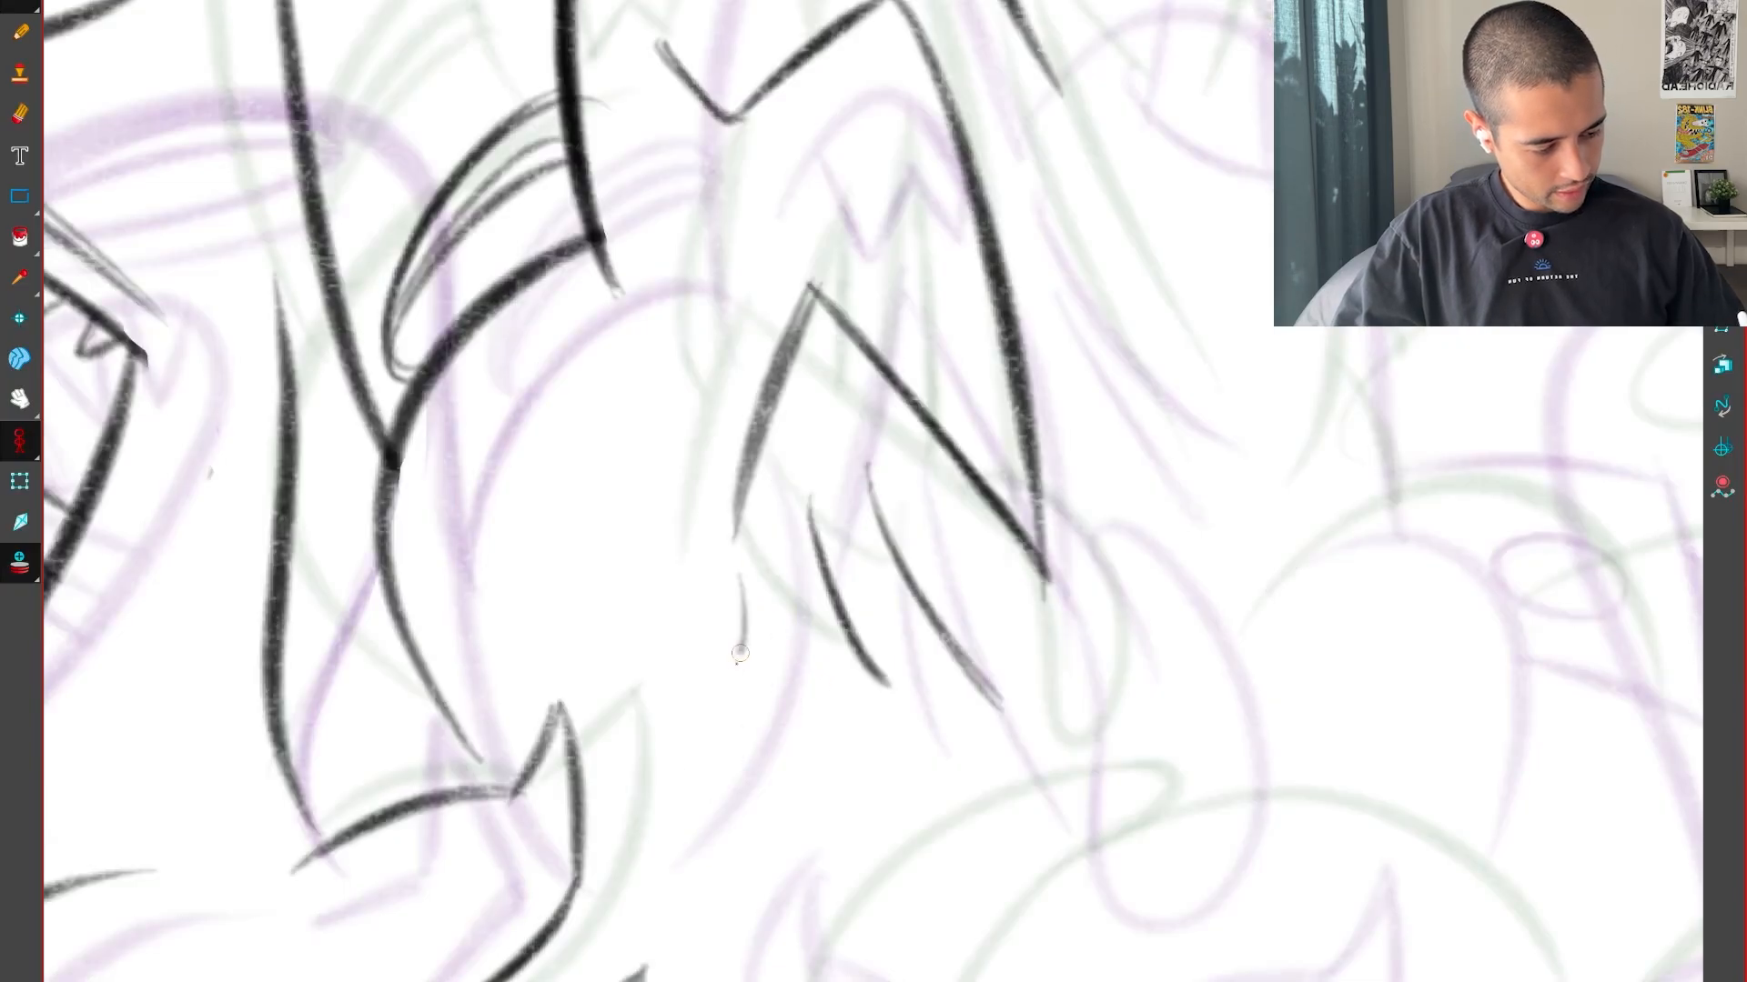
Draw the rounded back's lower edge curving down from the lower jaw, and compare it with the neighbouring drawing
drag(746, 631, 654, 806)
key(f)
key(g)
key(g)
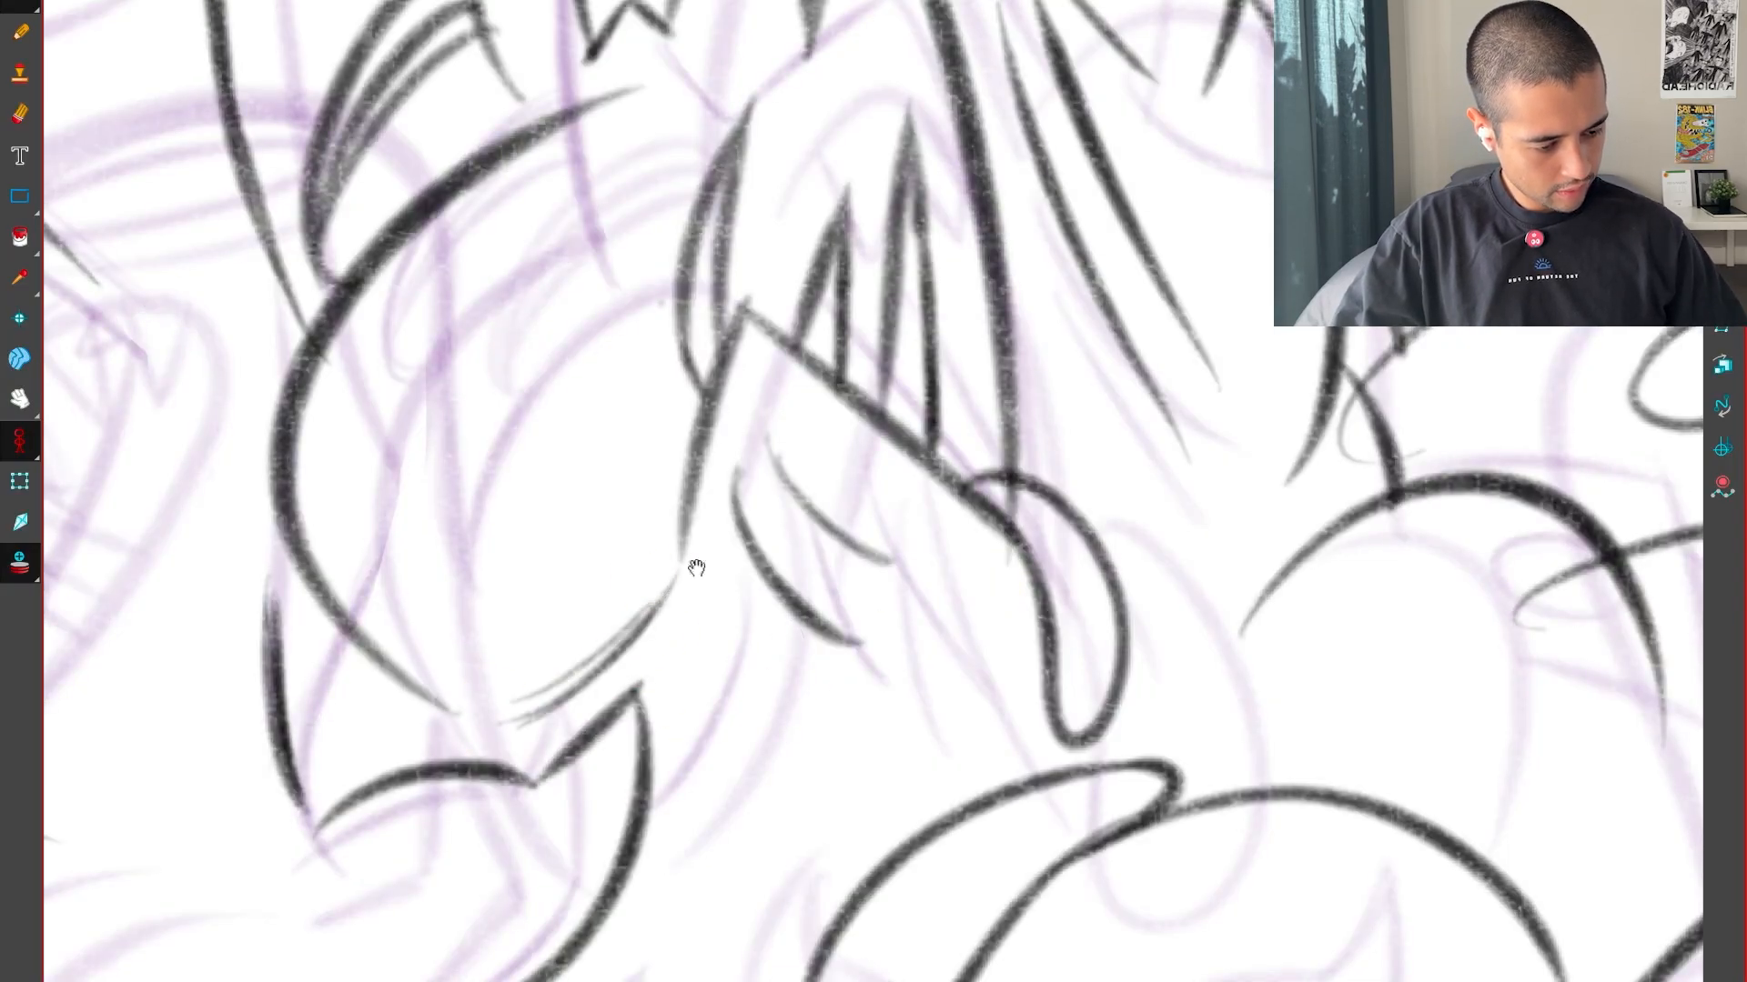
Complete the rounded back's lower edge in the neighbouring drawing and sketch contour lines across its round surface
drag(696, 568, 1165, 570)
key(2)
key(ctrl+z)
key(2)
drag(1345, 647, 1299, 727)
key(1)
key(1)
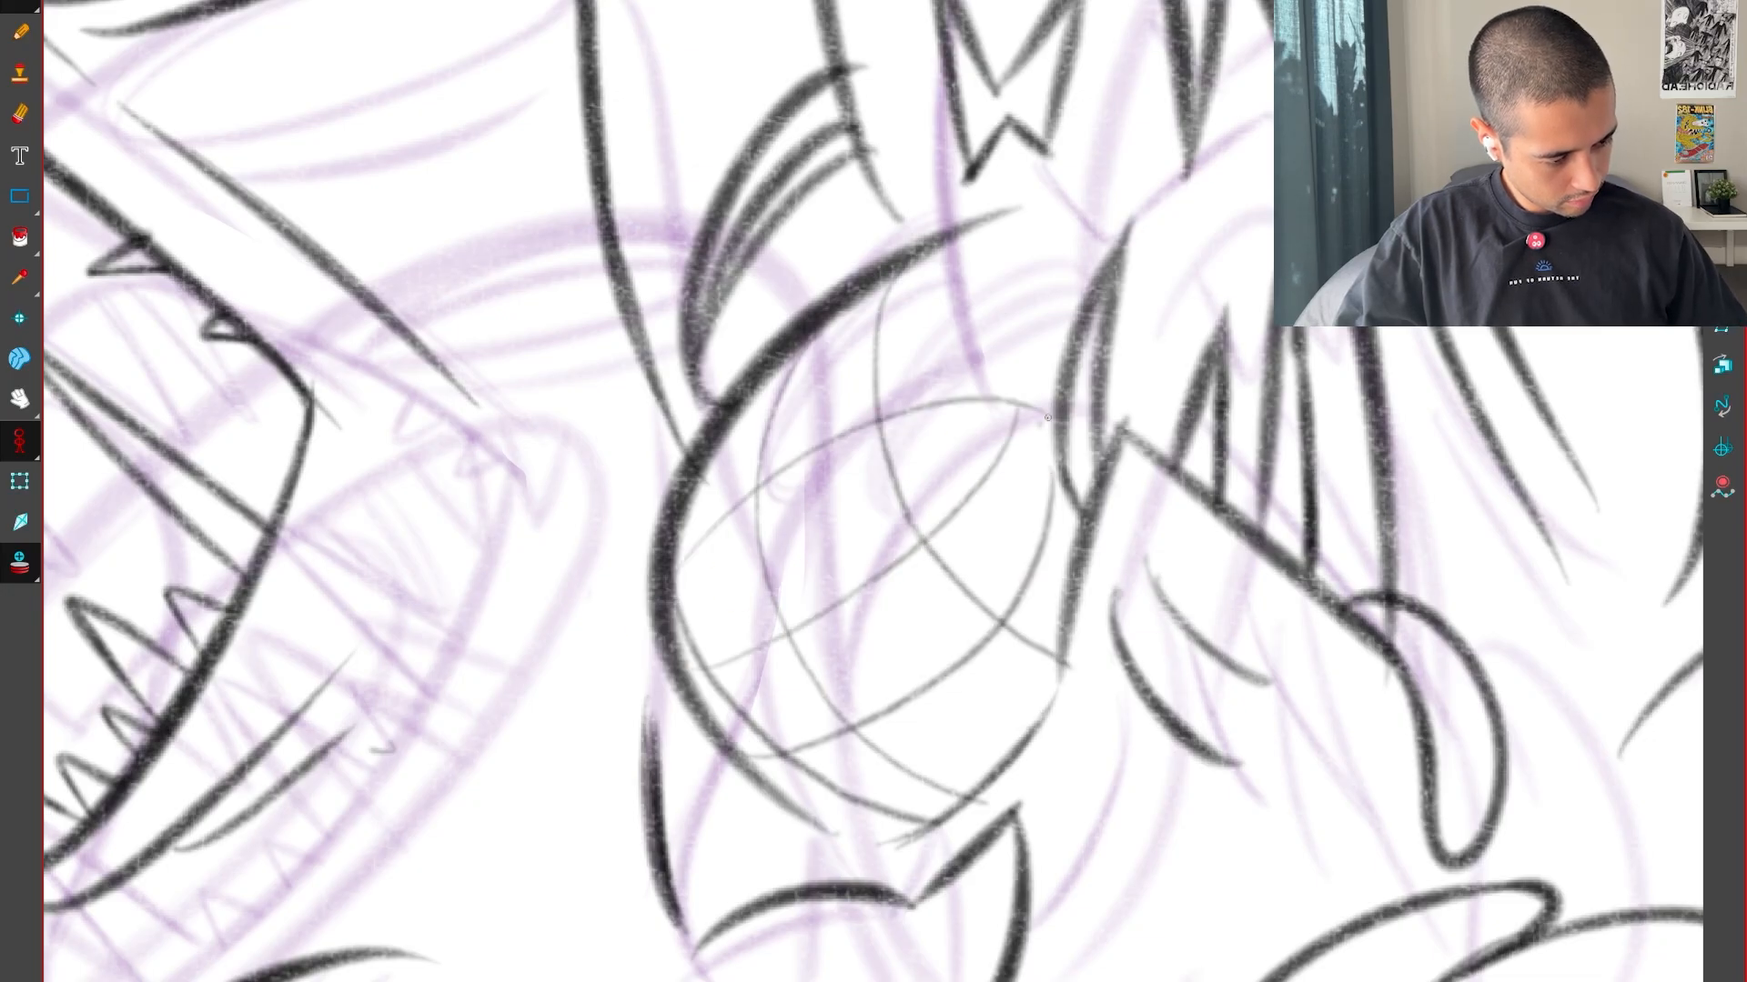
key(2)
key(2)
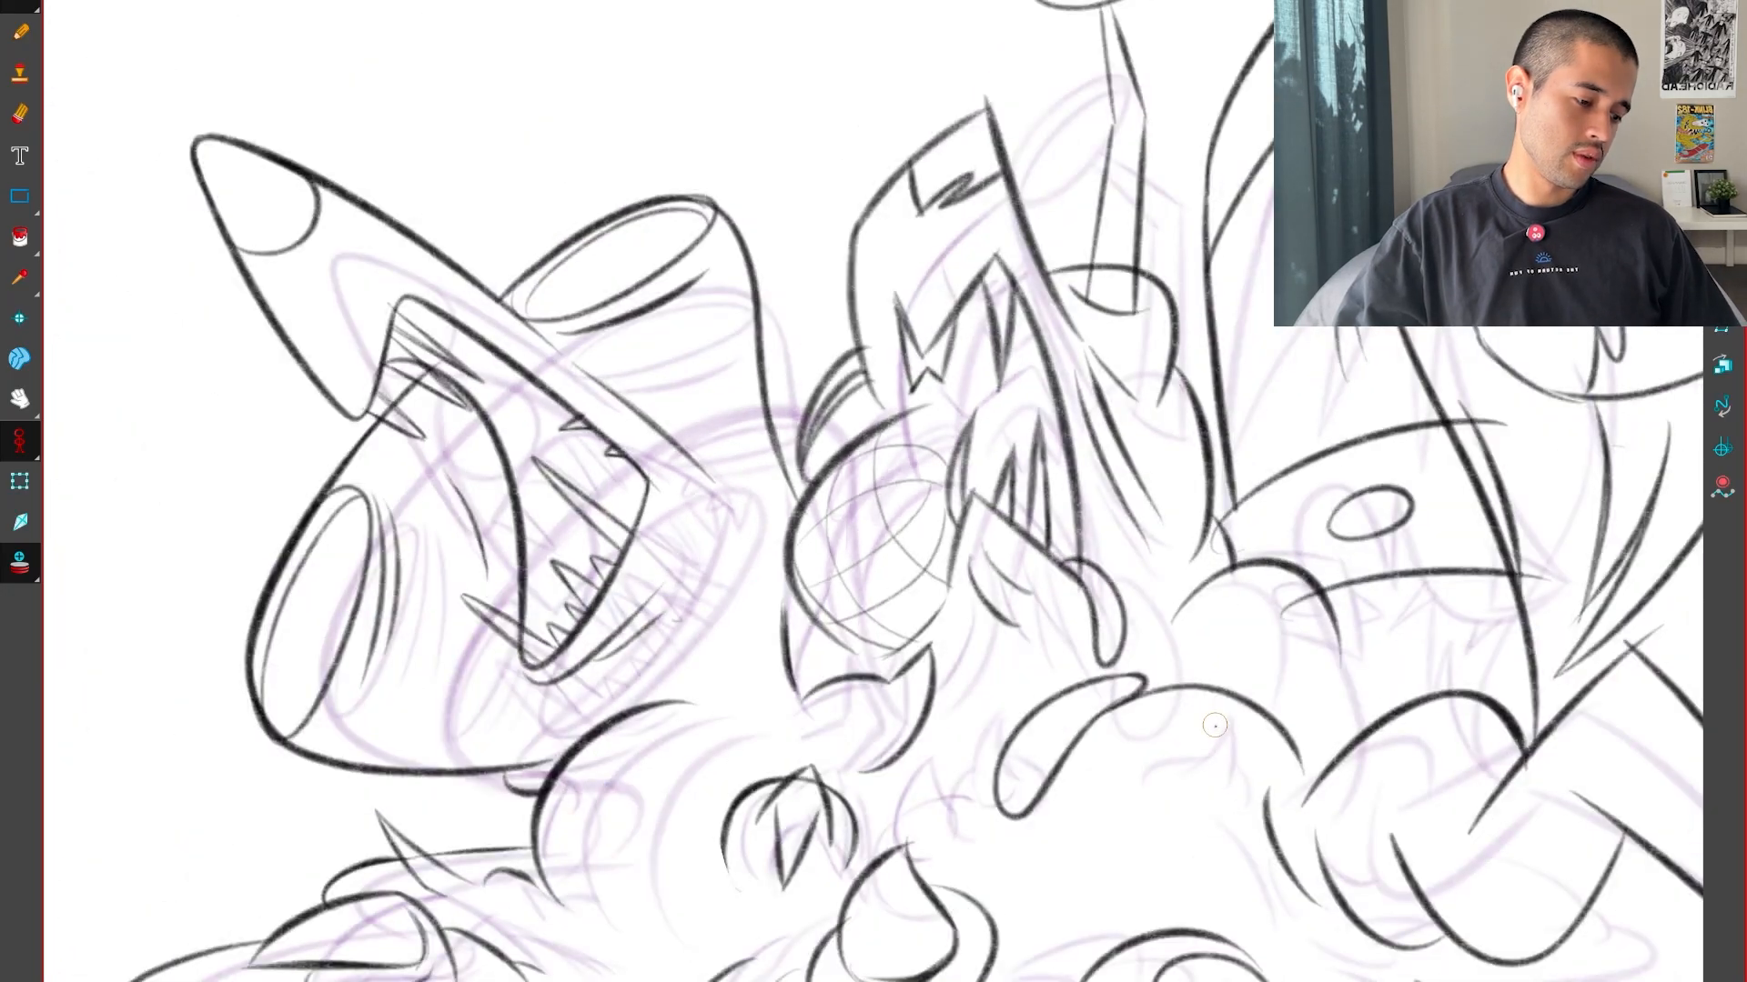
Flip through the sequence to examine how both heads and the rounded back move between the drawings
key(f)
key(f)
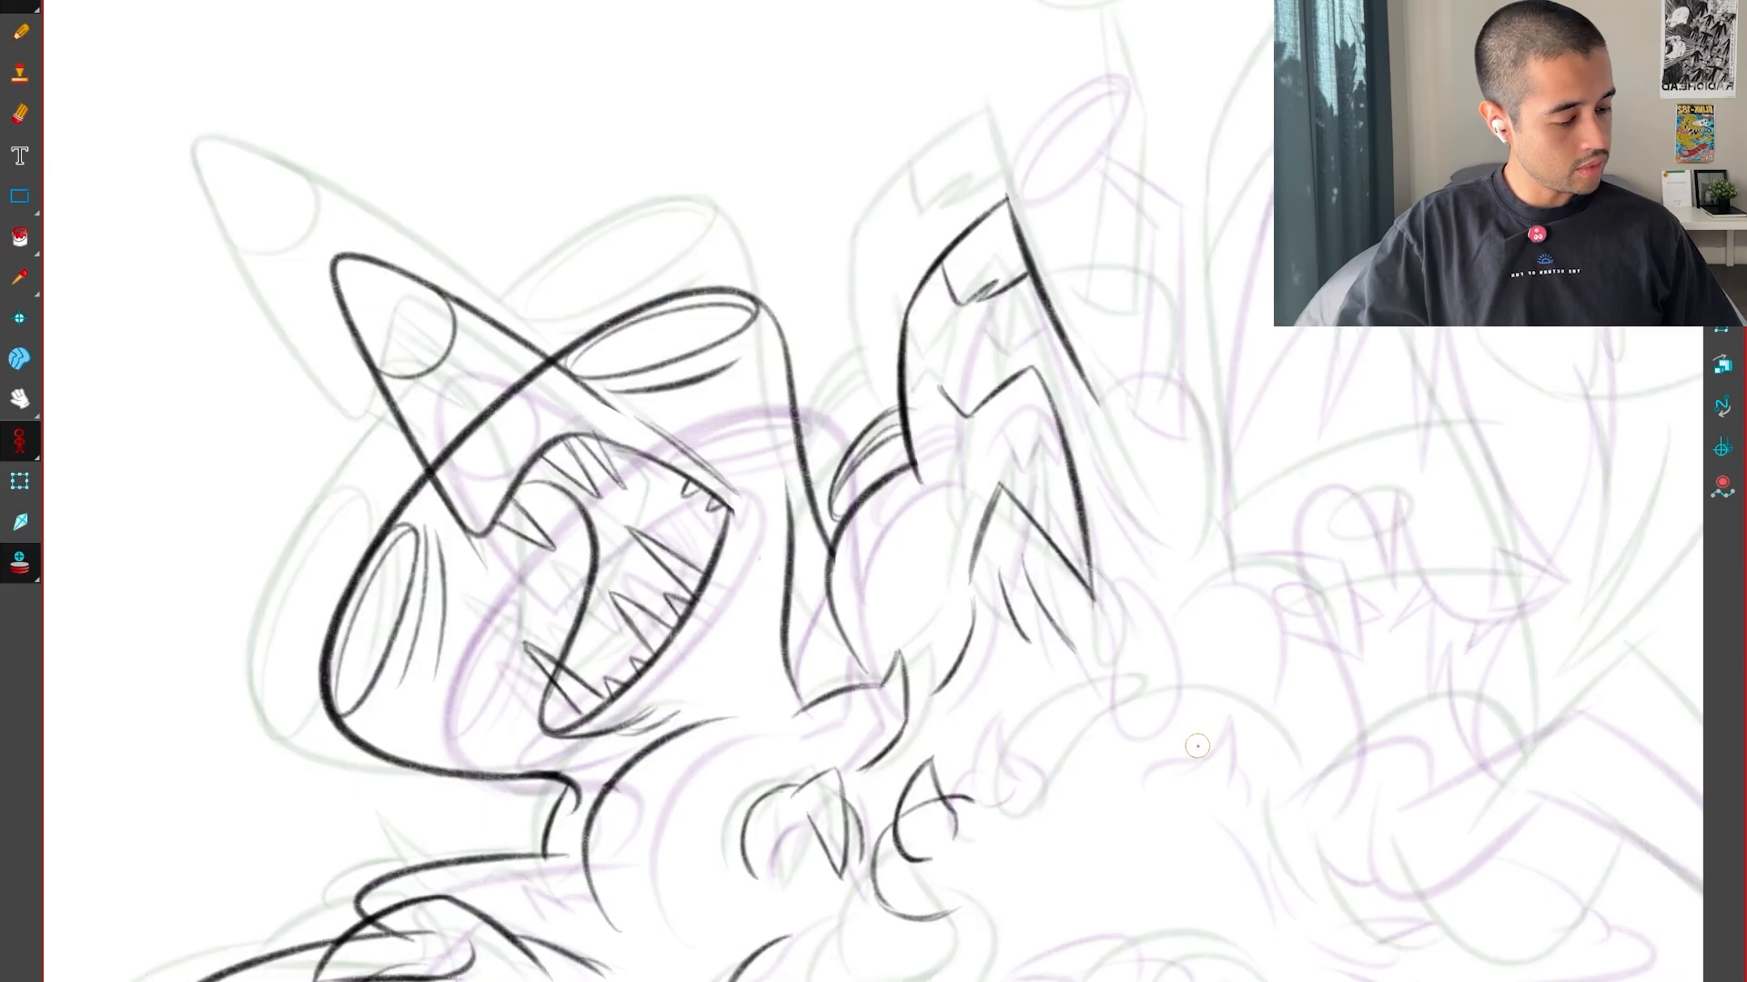
key(g)
key(g)
key(g)
key(f)
drag(1305, 709, 1214, 728)
key(f)
key(f)
key(g)
key(g)
key(f)
key(f)
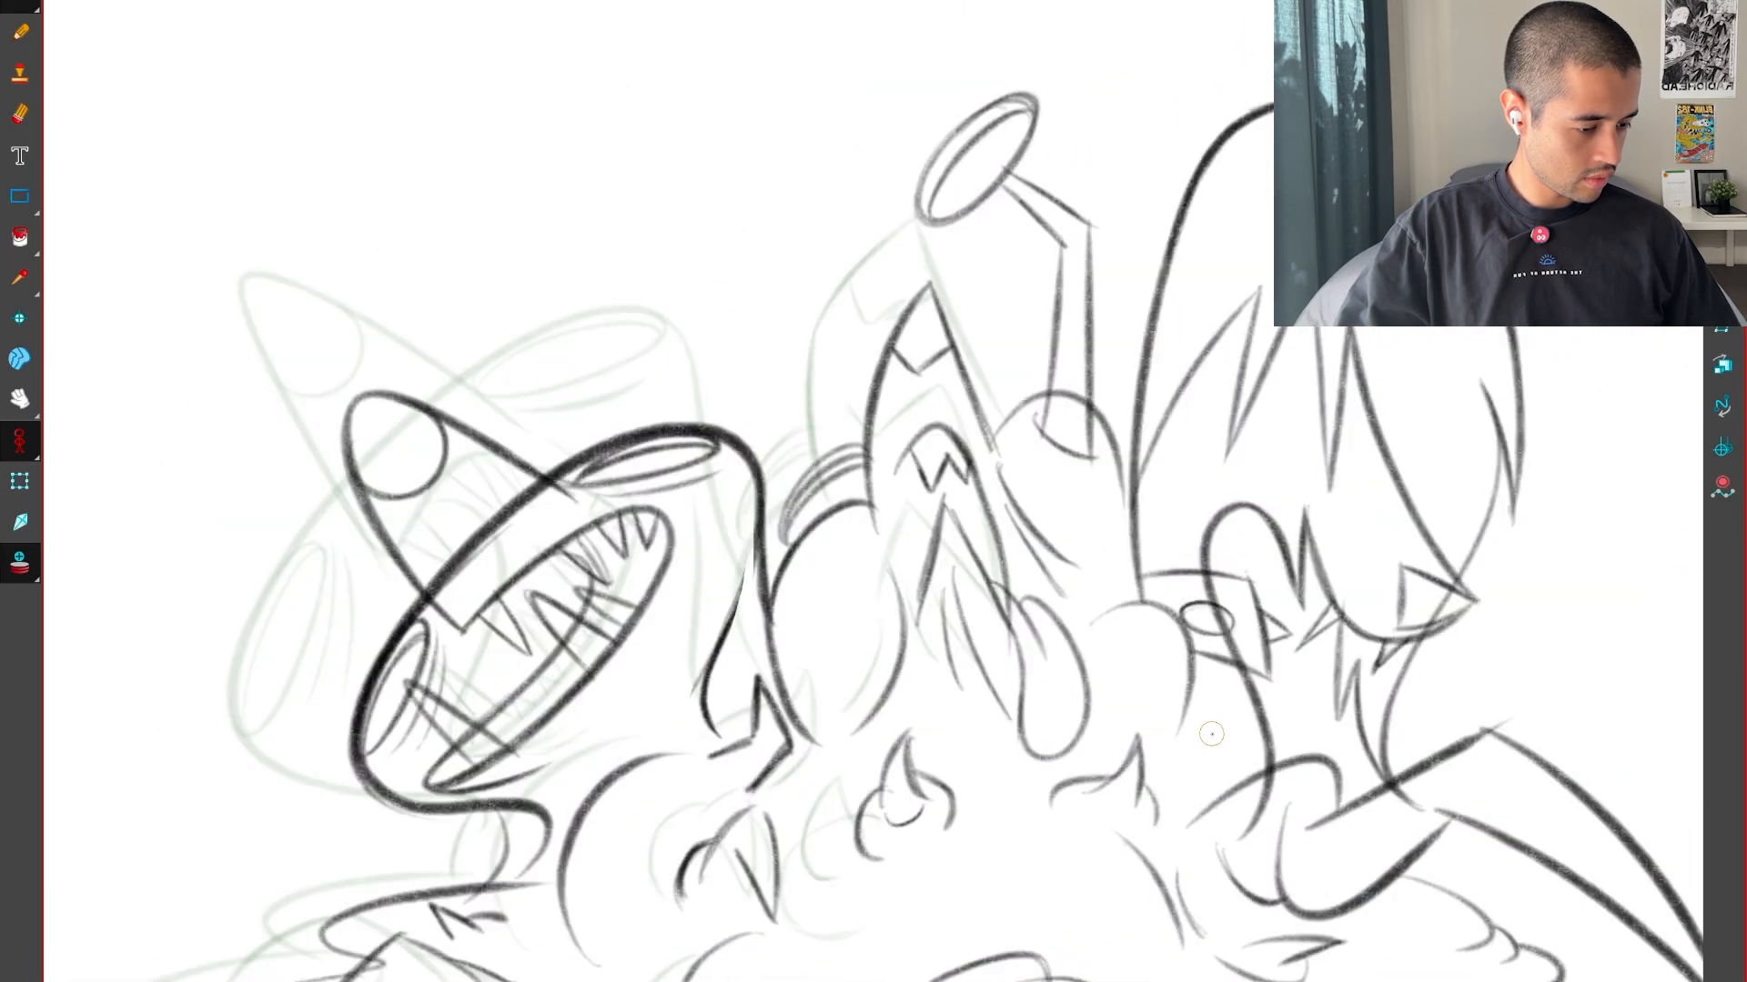
key(g)
key(g)
key(f)
key(f)
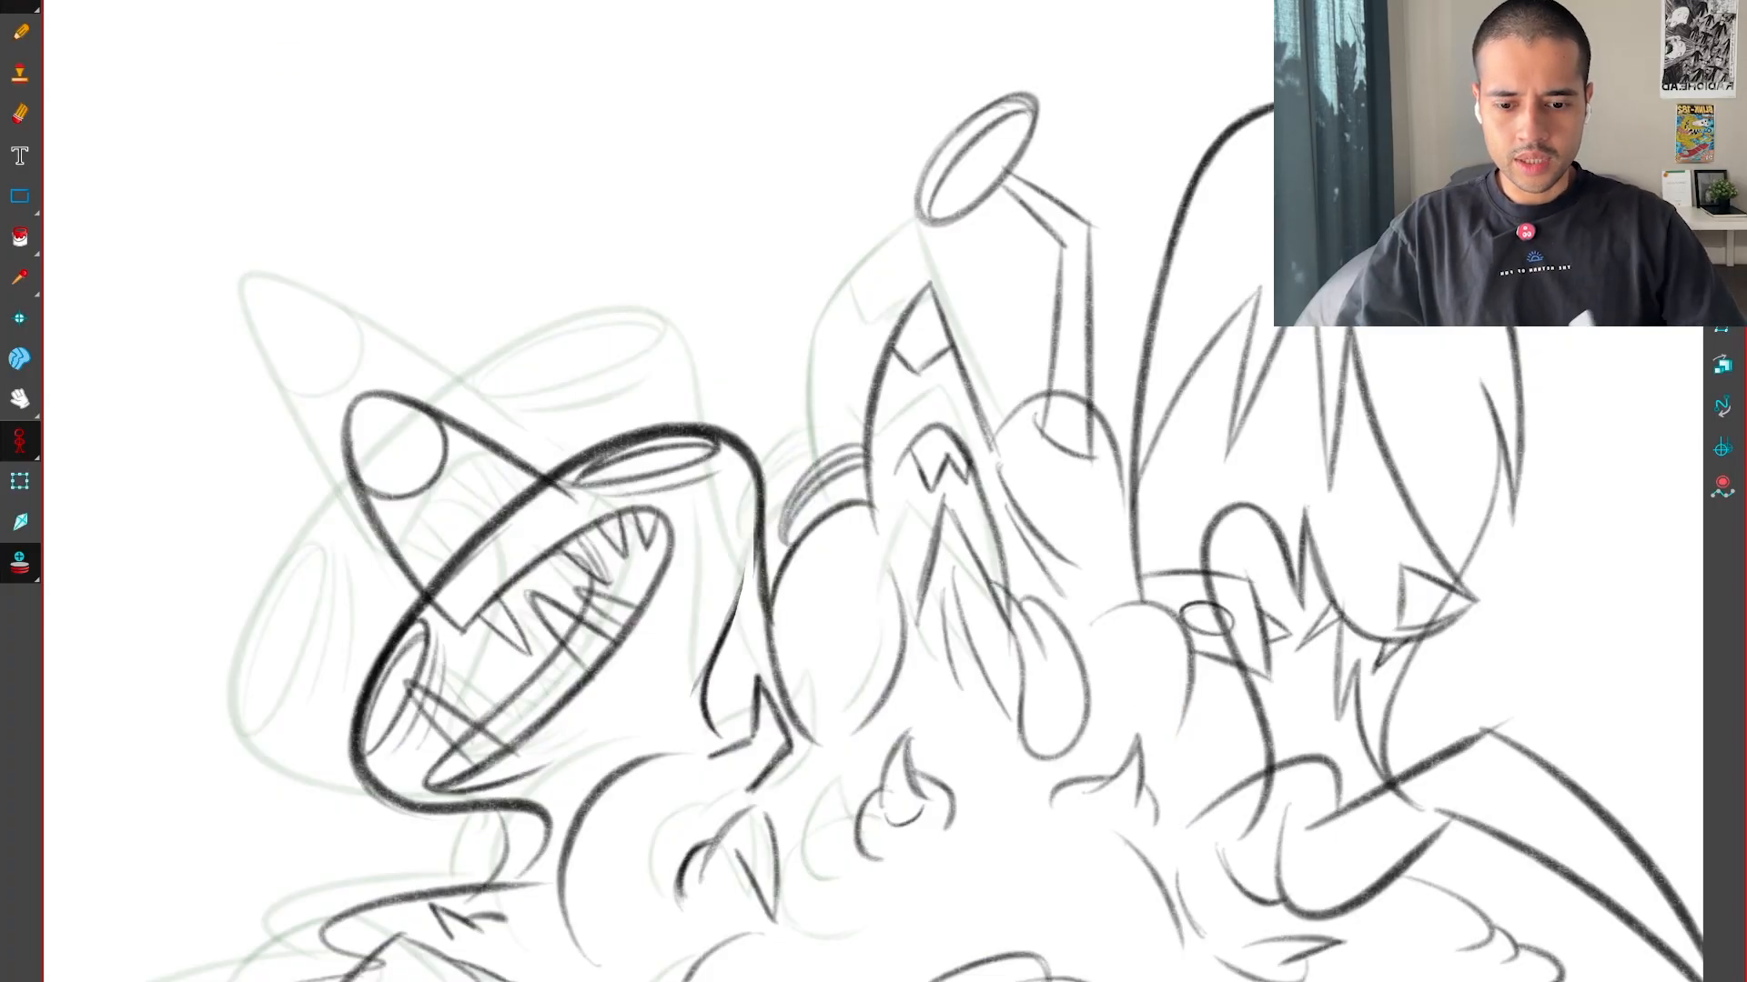
key(f)
key(g)
key(g)
key(g)
key(f)
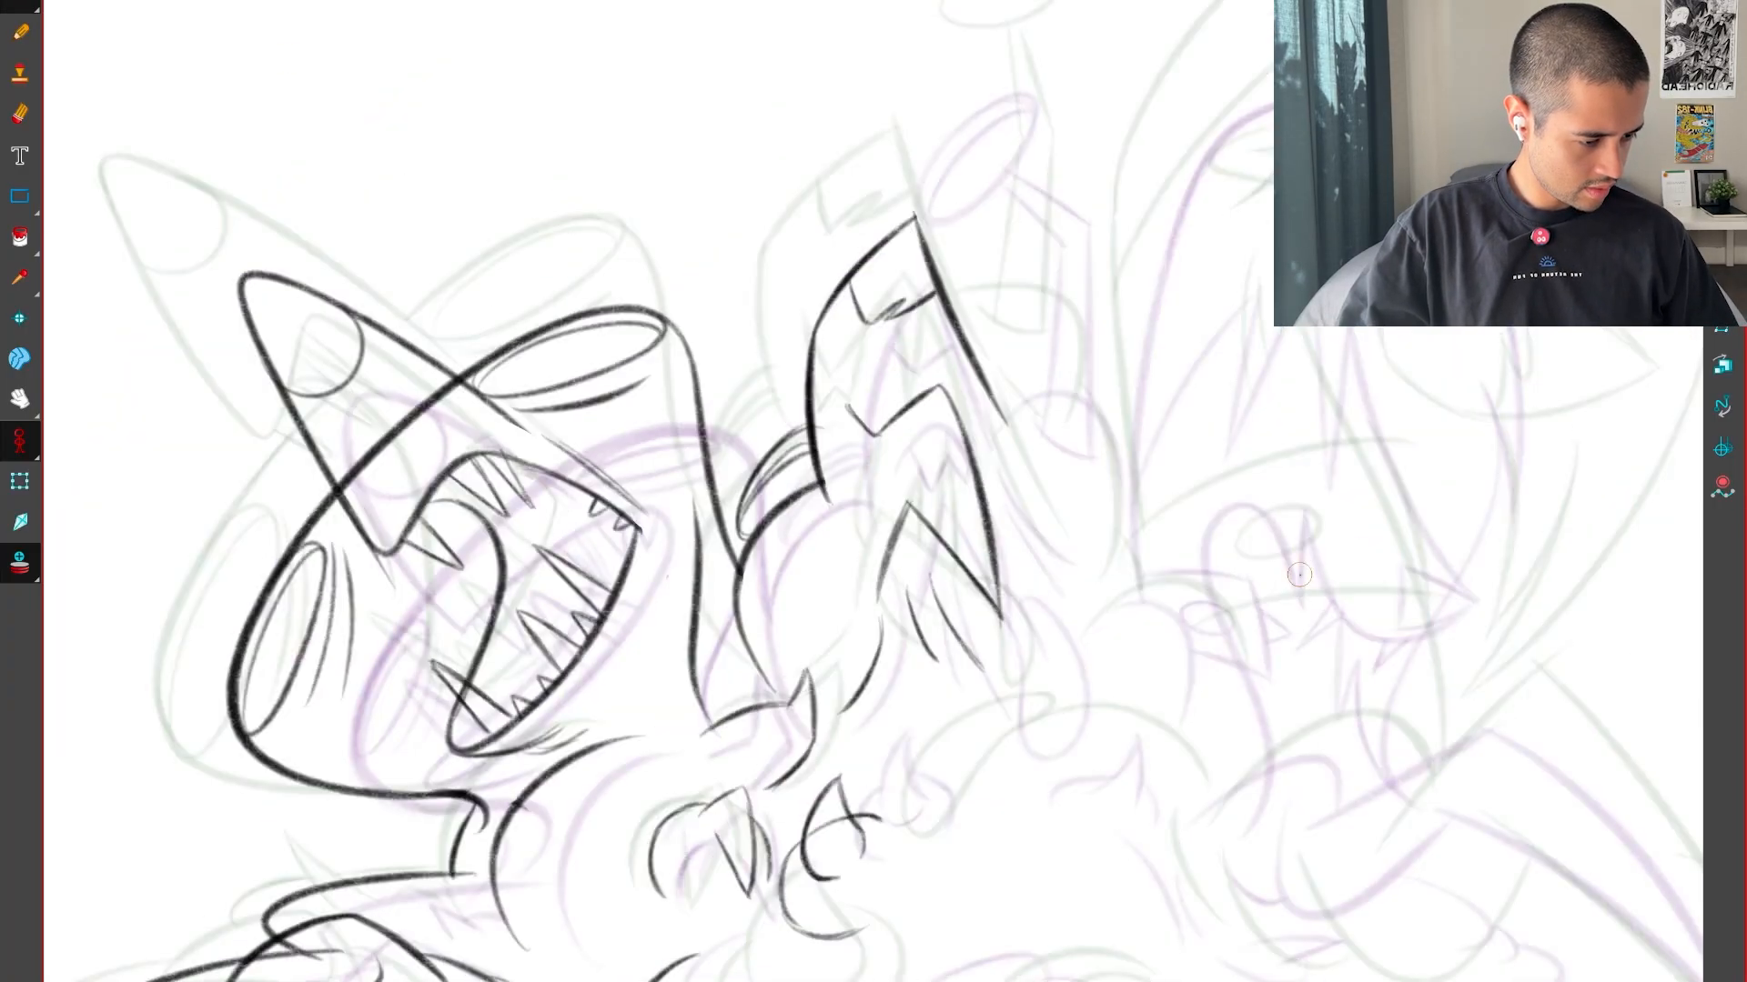
key(f)
key(f)
key(g)
key(f)
Try drawing a rounded hump behind the pointed head, starting at its rear edge, and compare it with the neighbouring drawings
key(2)
drag(1214, 647, 1083, 758)
drag(1082, 757, 1345, 612)
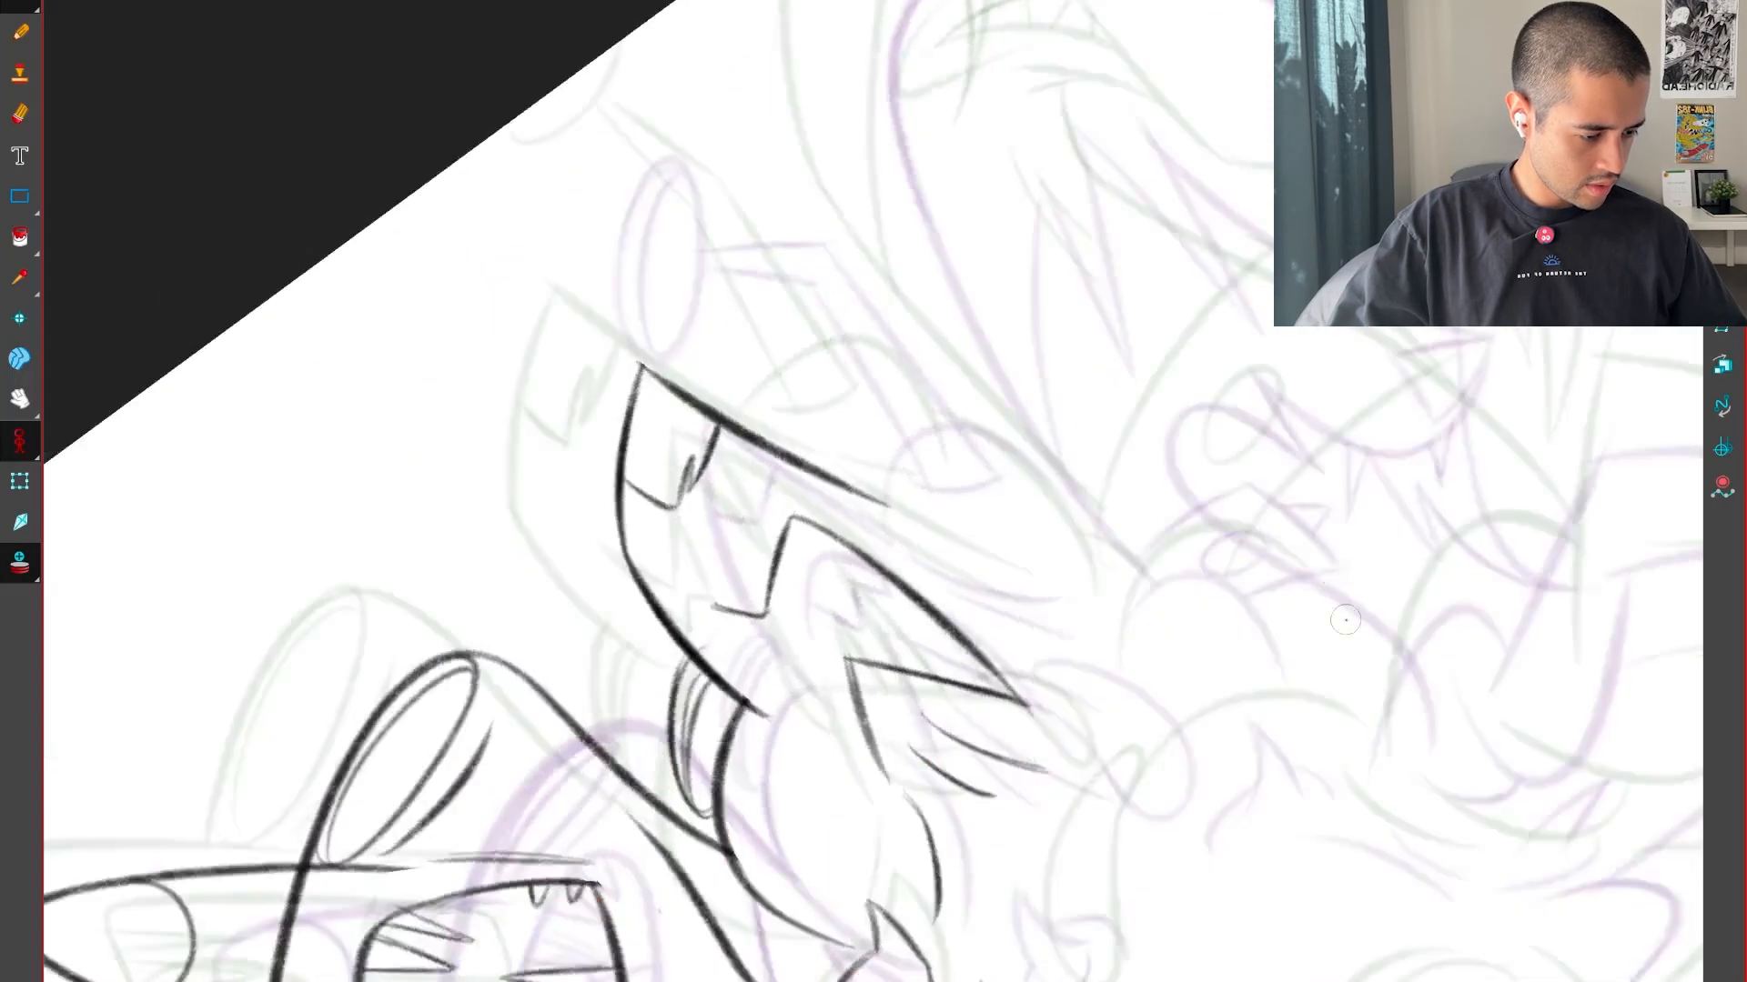
key(2)
key(2)
drag(1146, 336, 1178, 603)
key(2)
key(2)
key(2)
drag(869, 846, 881, 648)
mouse_move(810, 697)
mouse_down()
mouse_move(1037, 570)
mouse_move(1478, 778)
mouse_up()
key(shift+x)
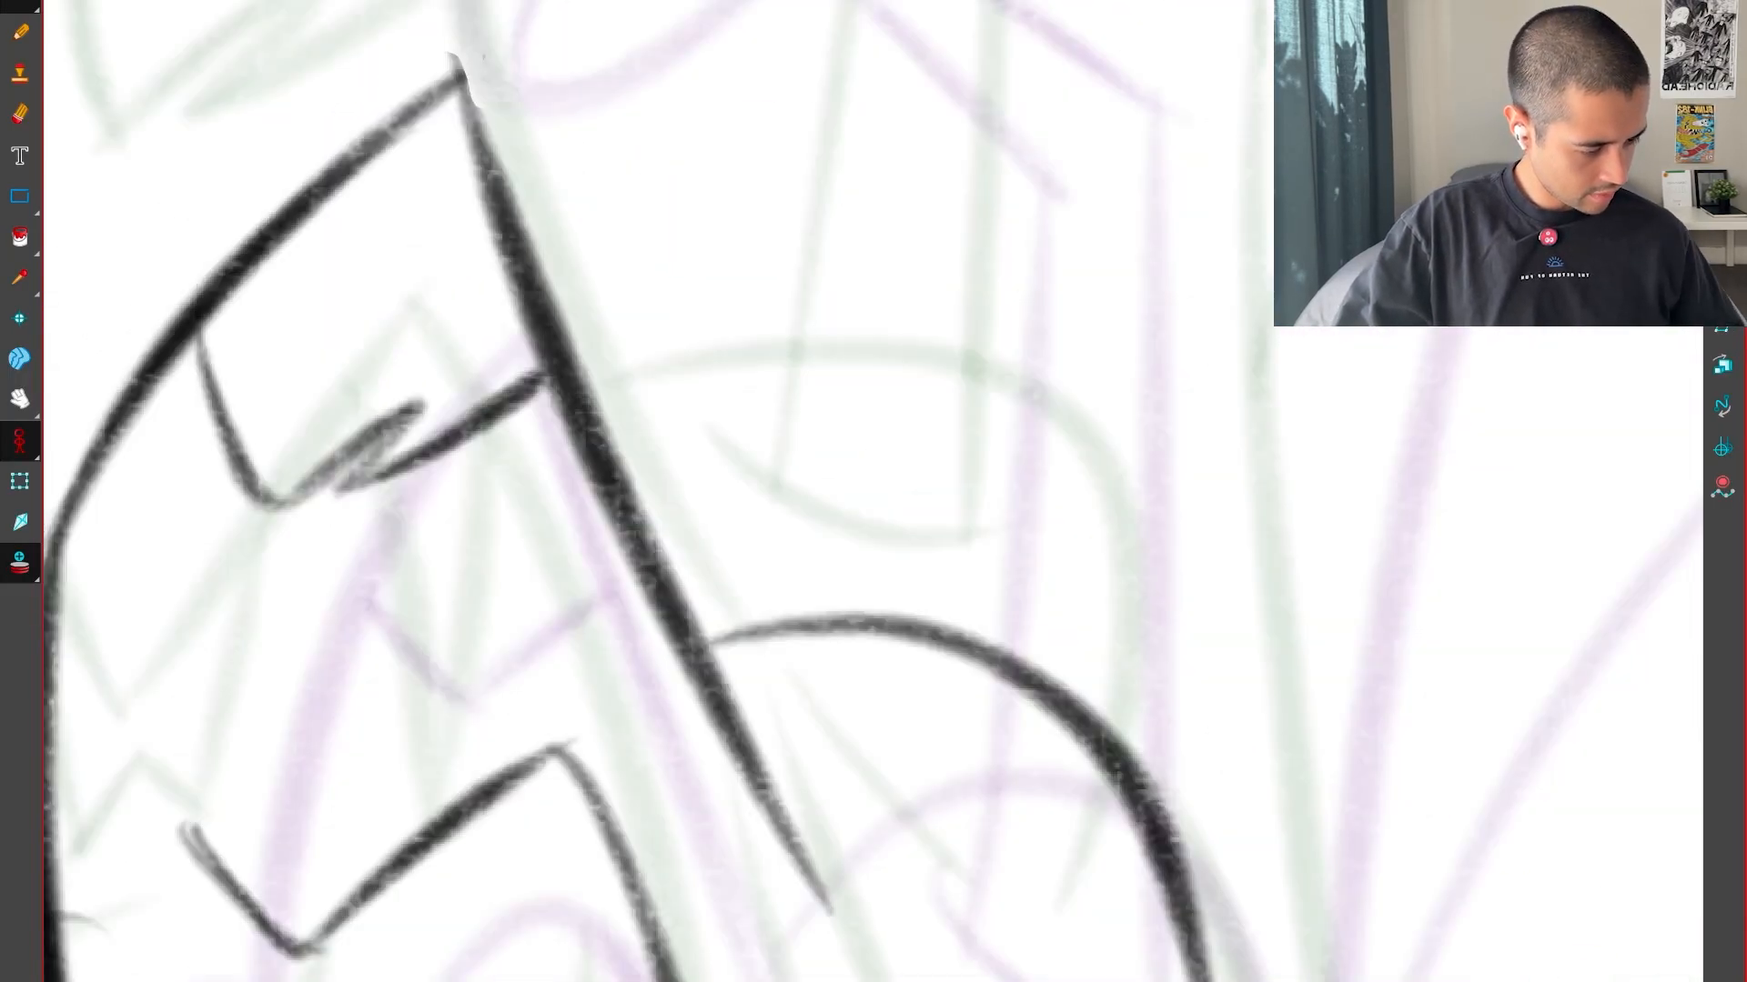
key(1)
key(1)
key(g)
key(g)
key(g)
key(f)
key(f)
key(g)
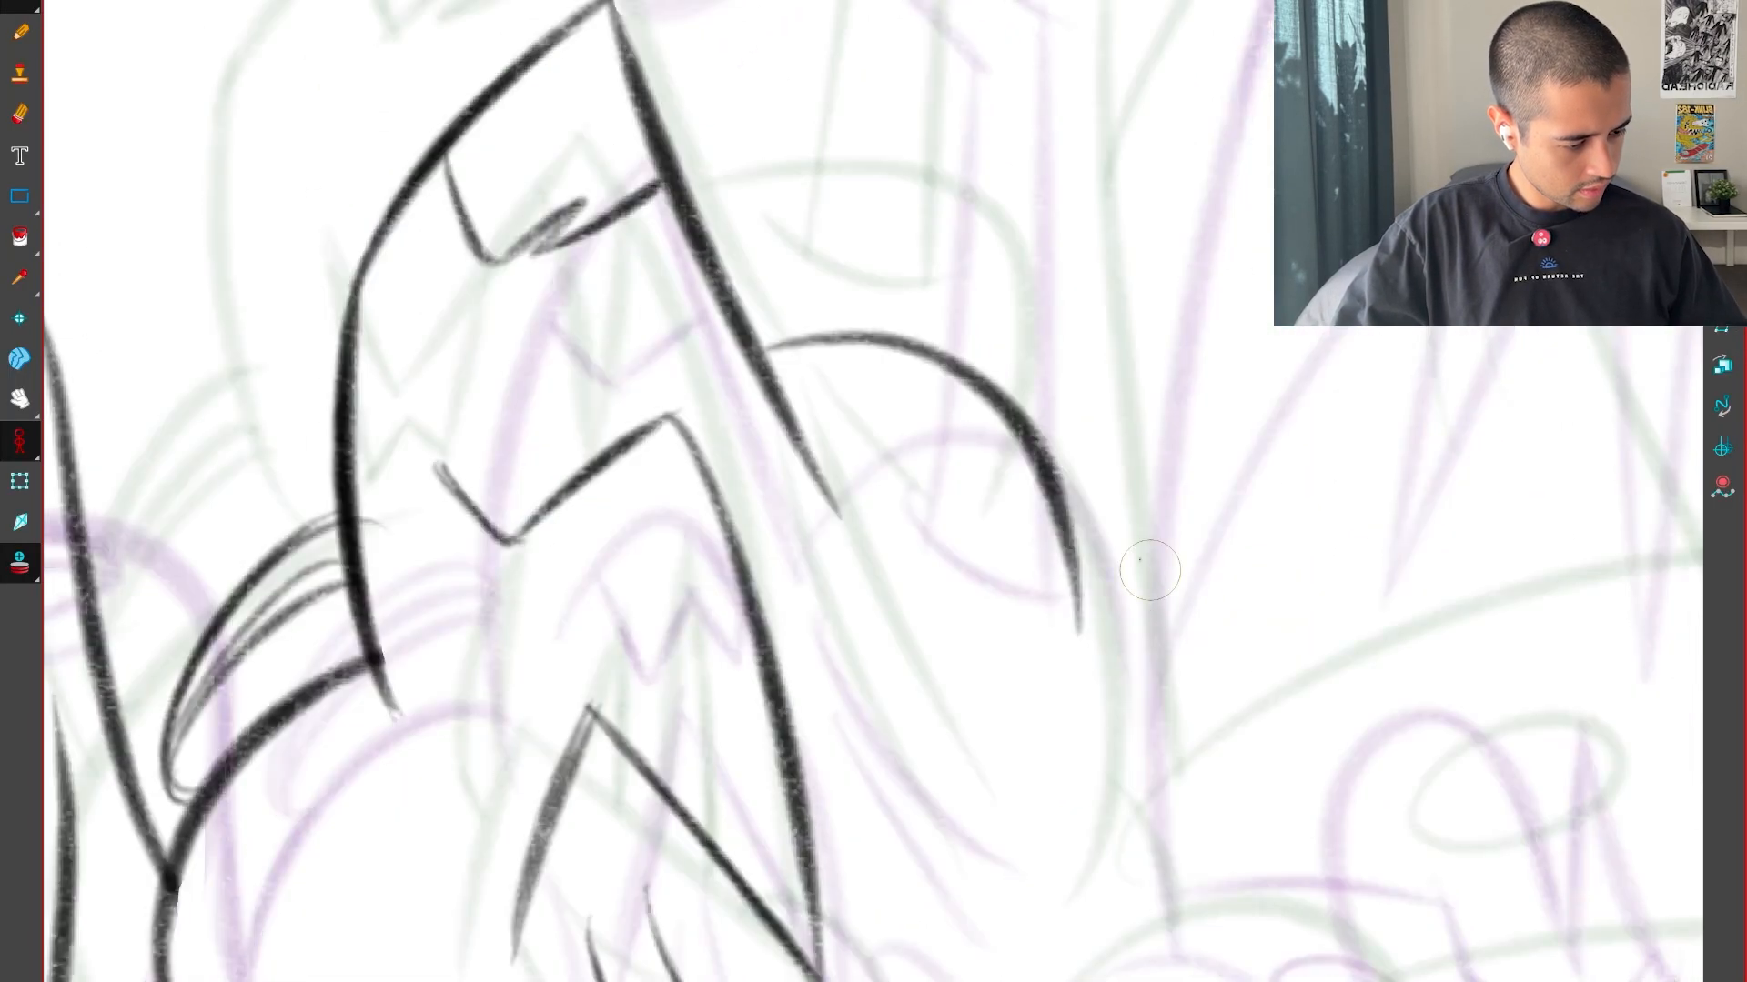
key(f)
Try continuing the hump's curve farther down, check it against the neighbouring drawings, and undo the stroke
key(g)
key(g)
key(f)
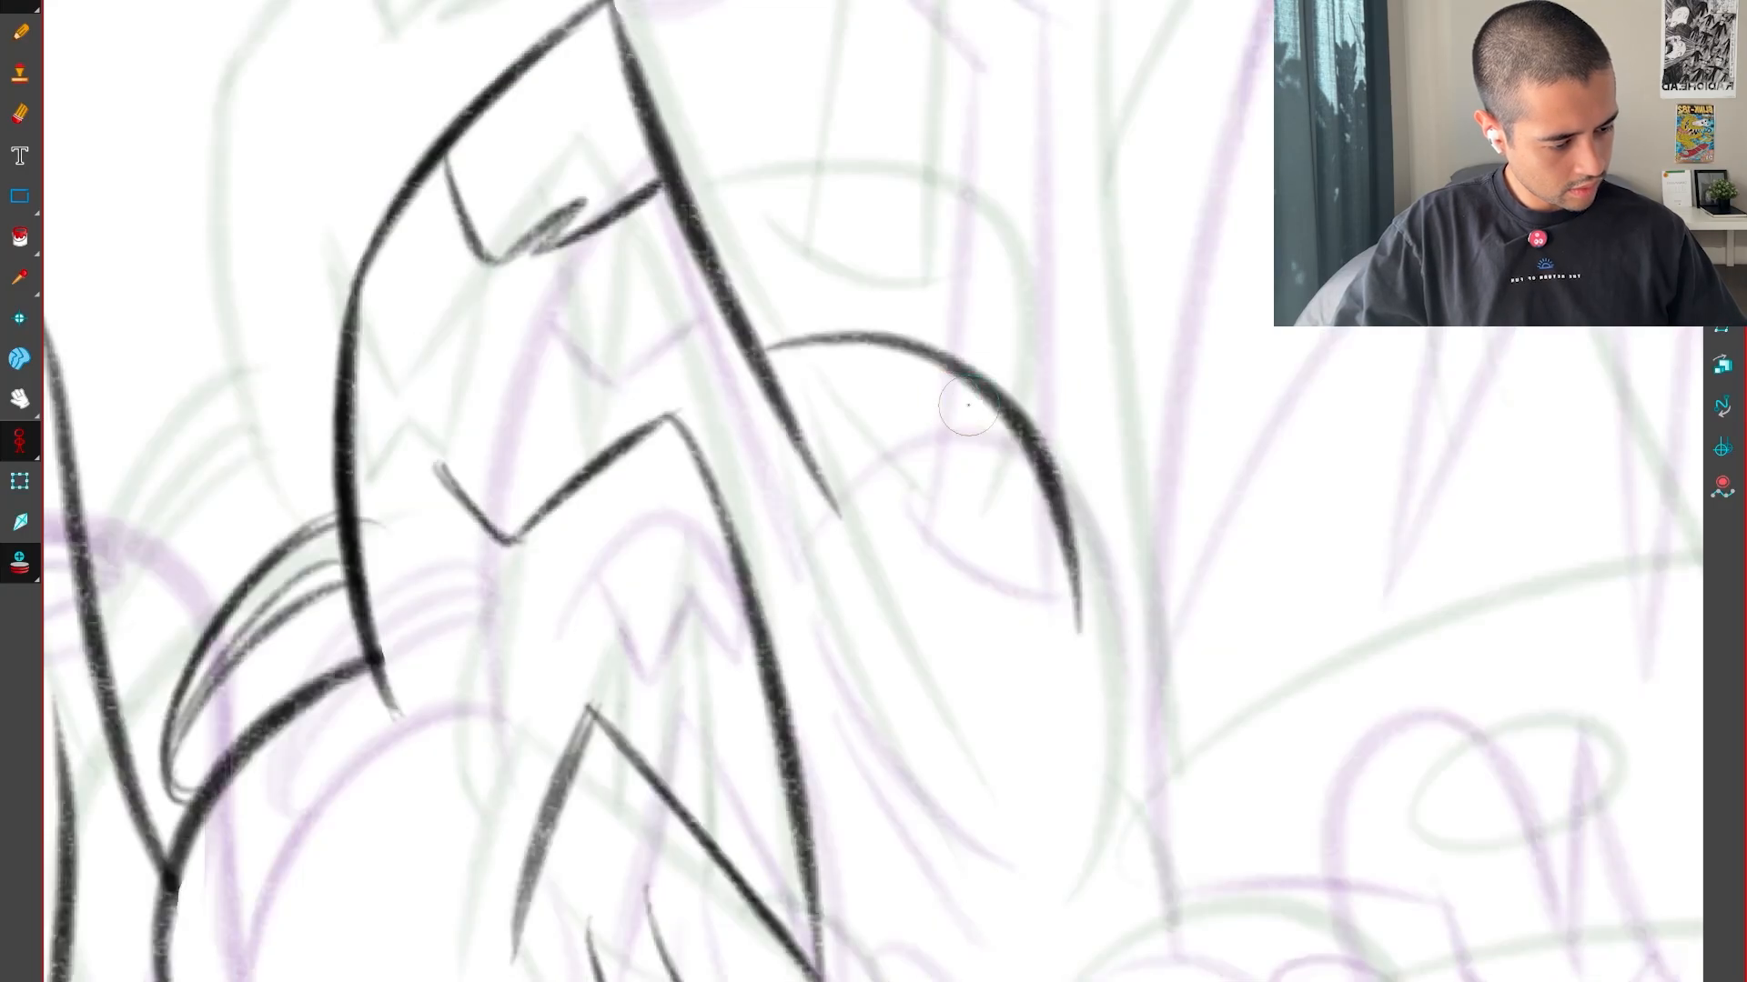
drag(1118, 621, 1104, 735)
key(f)
key(g)
key(g)
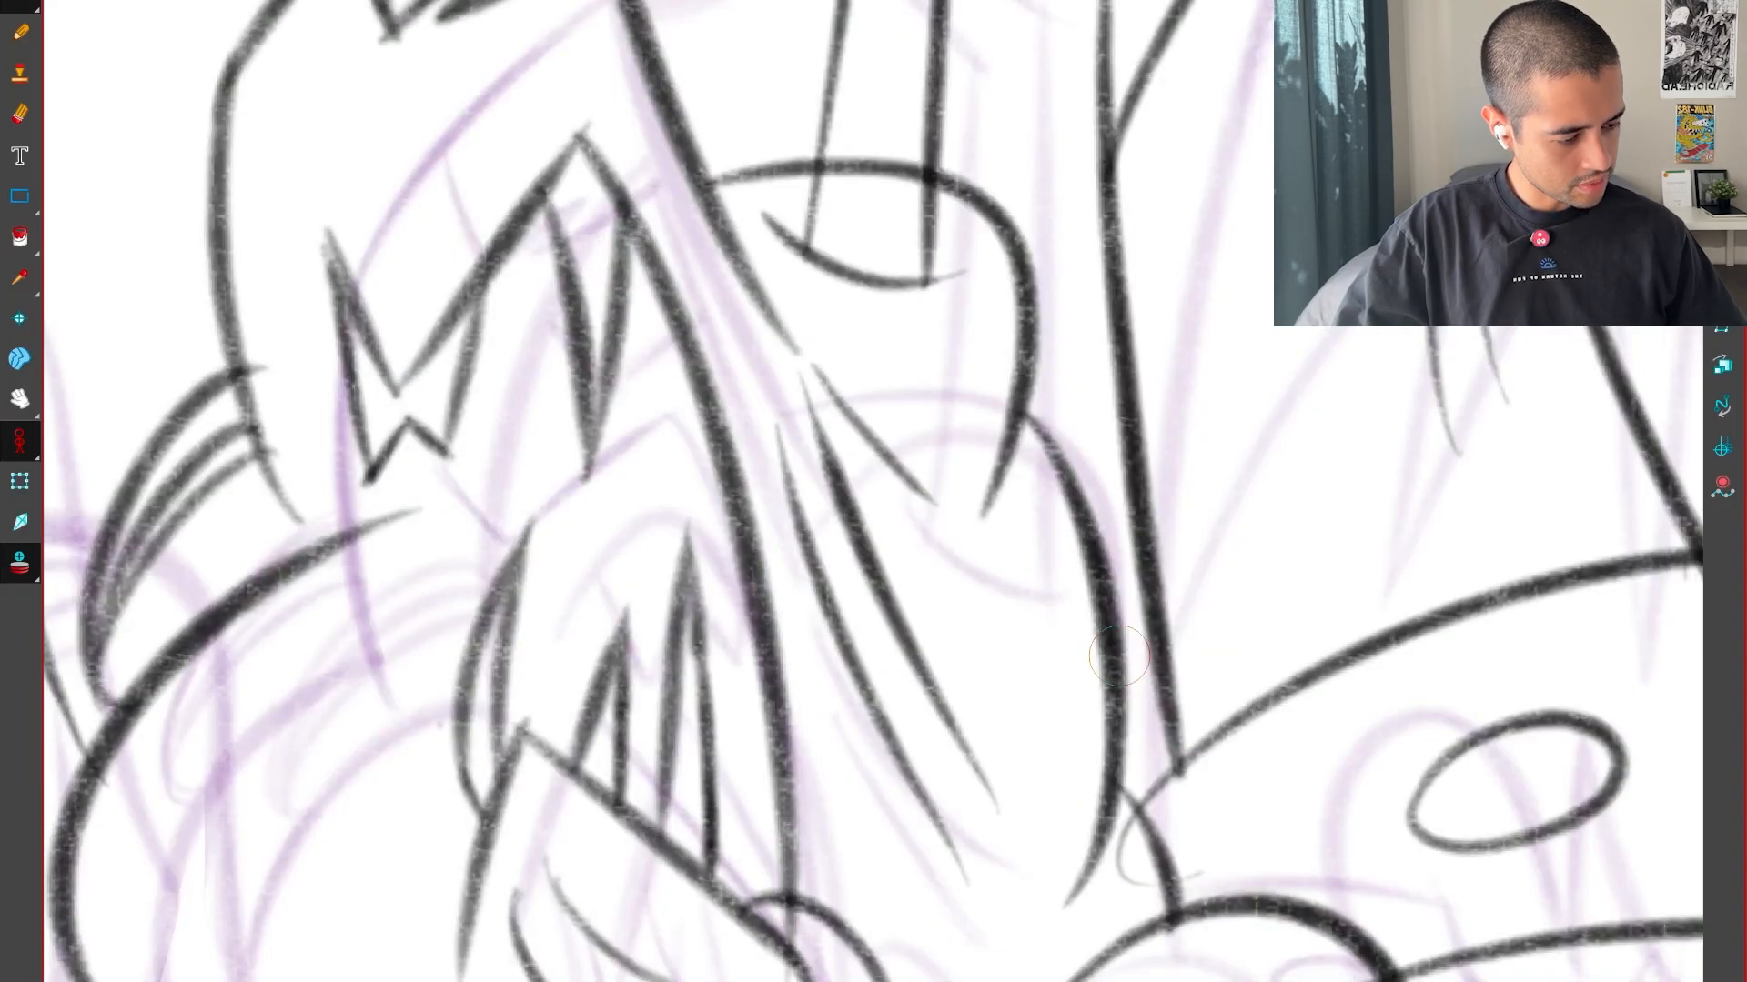
key(f)
key(f)
key(g)
key(ctrl+z)
Redraw the hump behind the pointed head as a fuller arc placed between its positions in the neighbouring drawings
drag(1114, 671, 1112, 751)
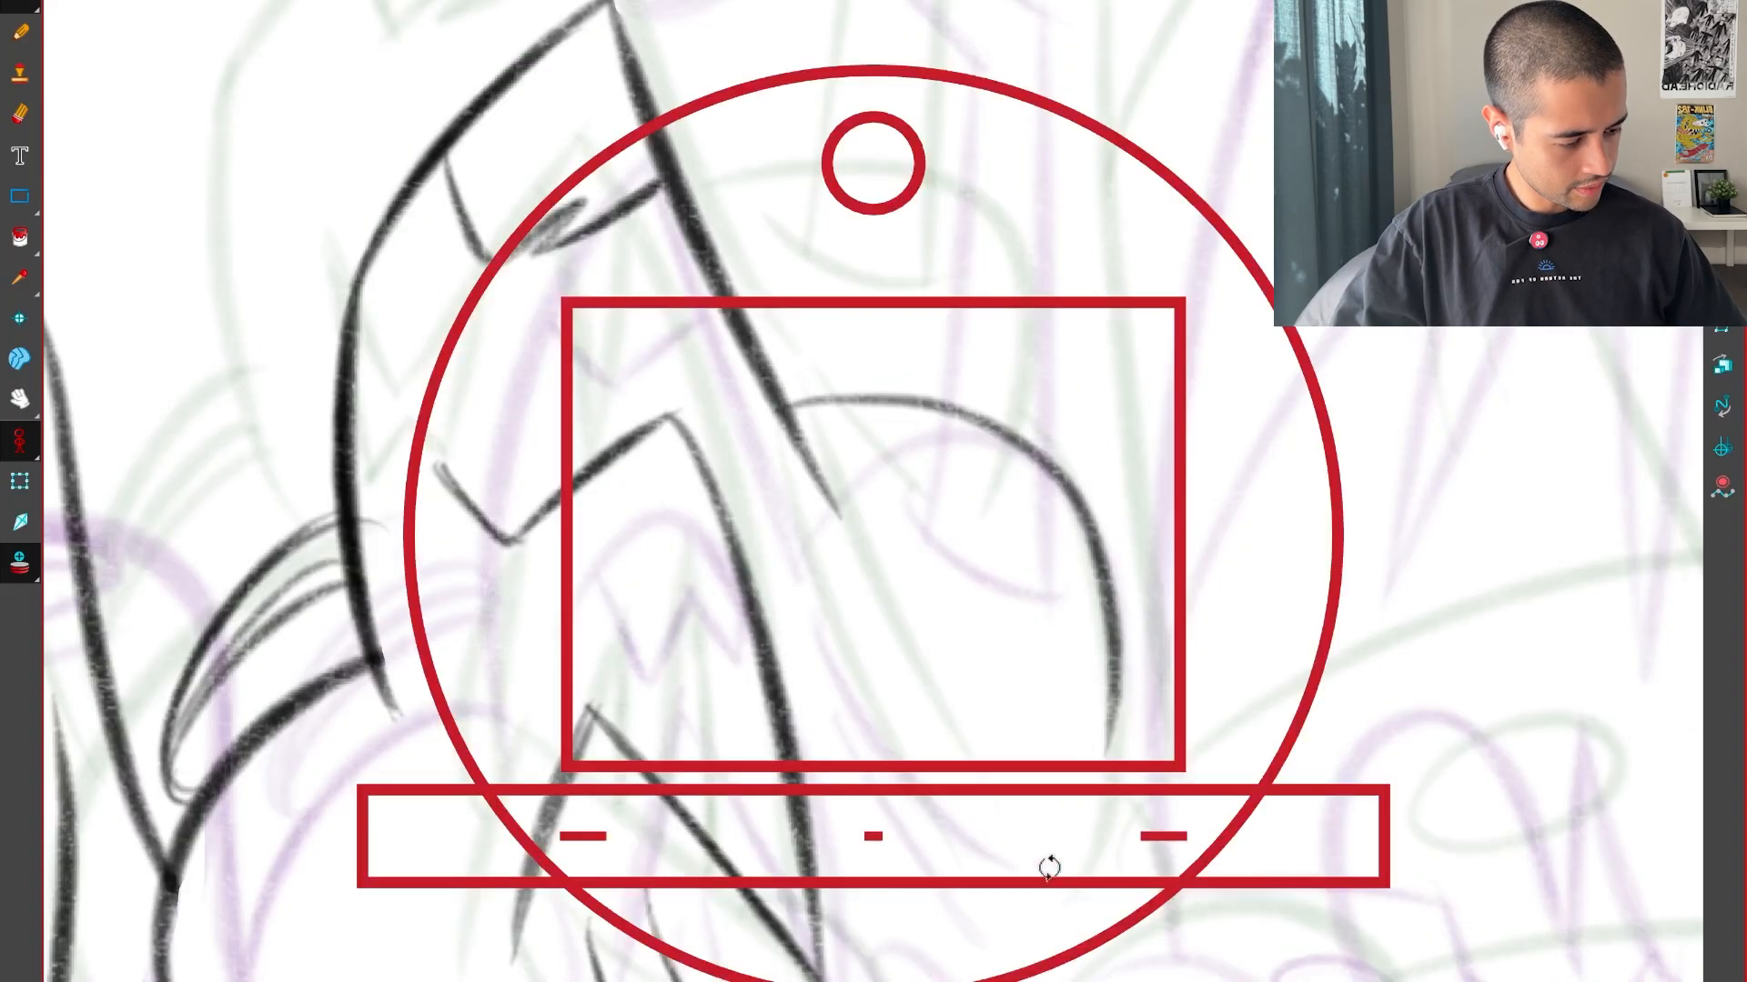
drag(1045, 865, 1243, 583)
key(2)
key(2)
drag(1037, 740, 1128, 828)
key(ctrl+z)
mouse_move(790, 747)
mouse_down()
mouse_move(1417, 550)
mouse_move(1556, 654)
mouse_up()
key(1)
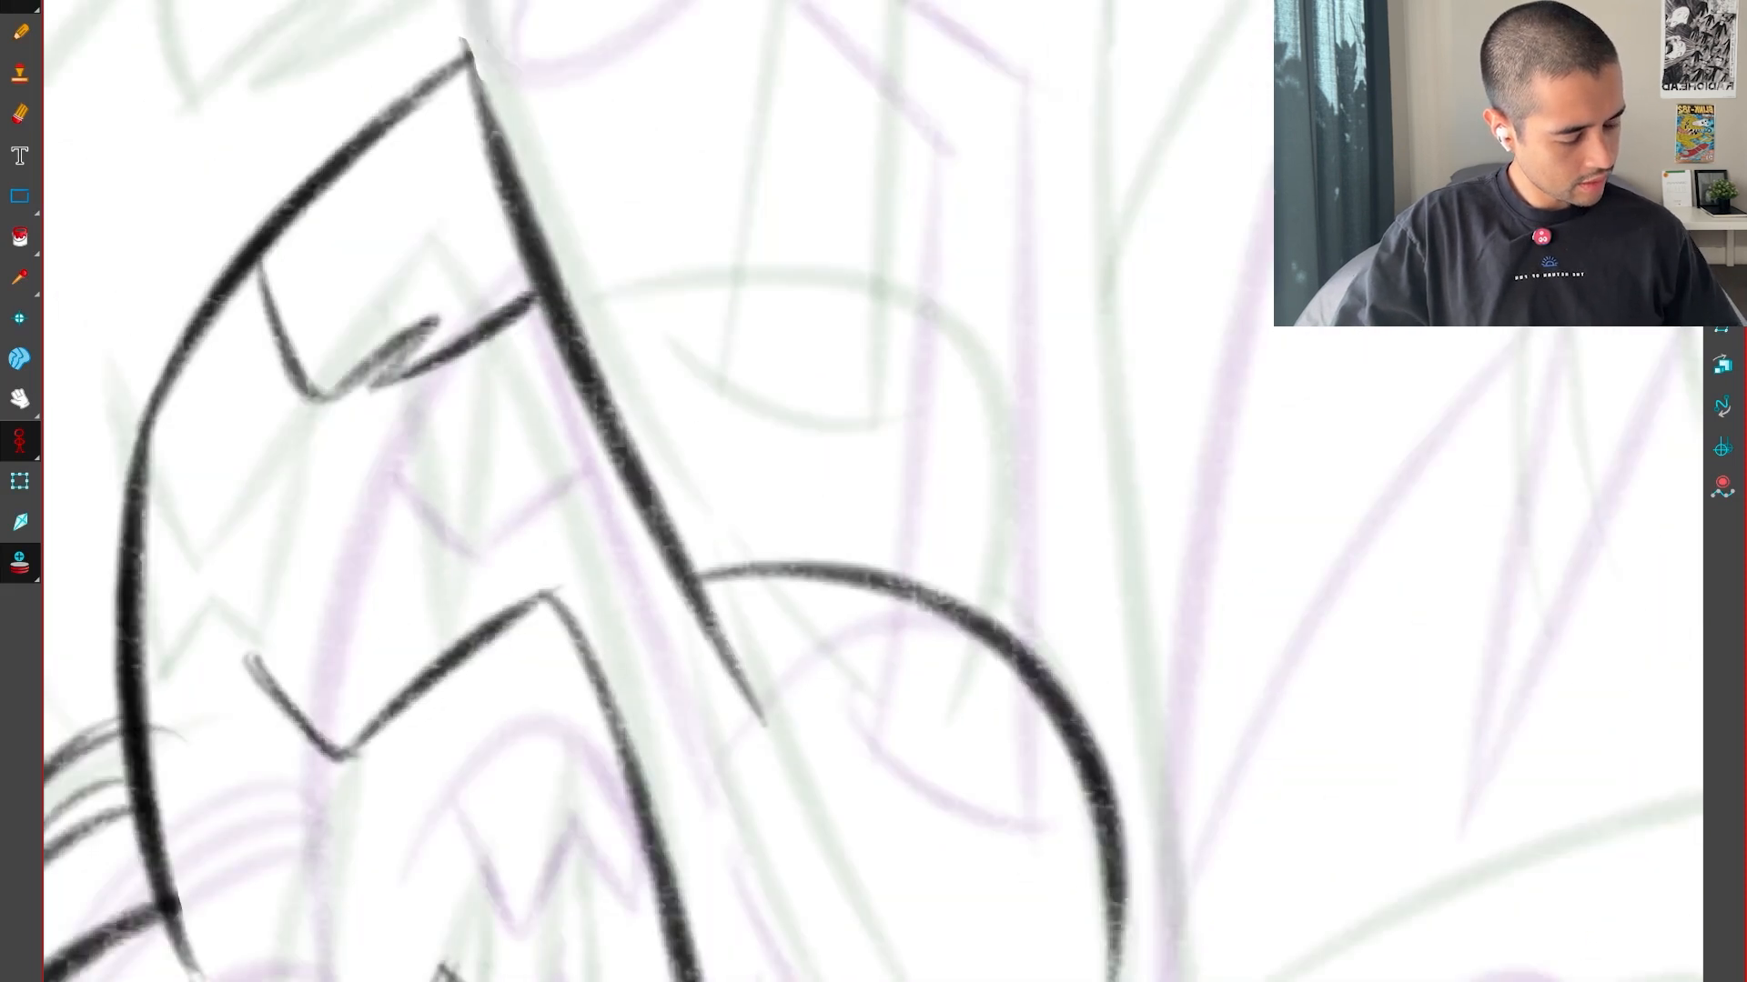
key(1)
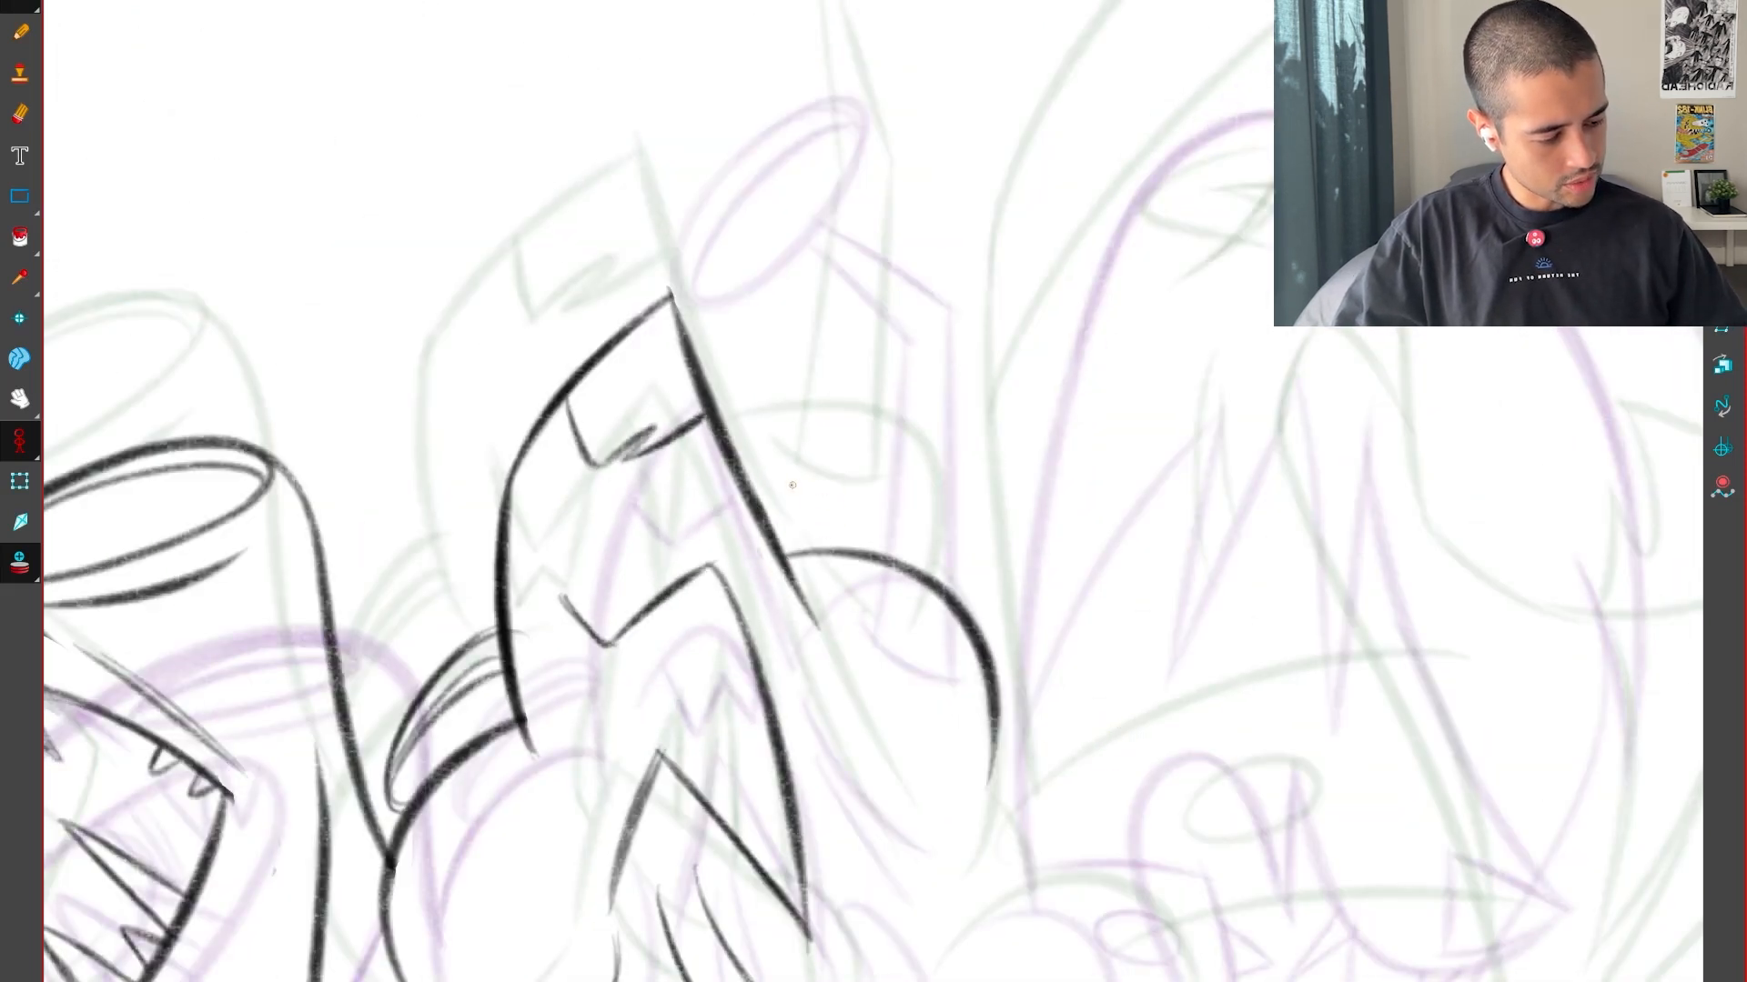
Draw the curved base of the jointed stalk on the hump, placed between its positions in the neighbouring drawings
key(f)
key(g)
key(2)
key(2)
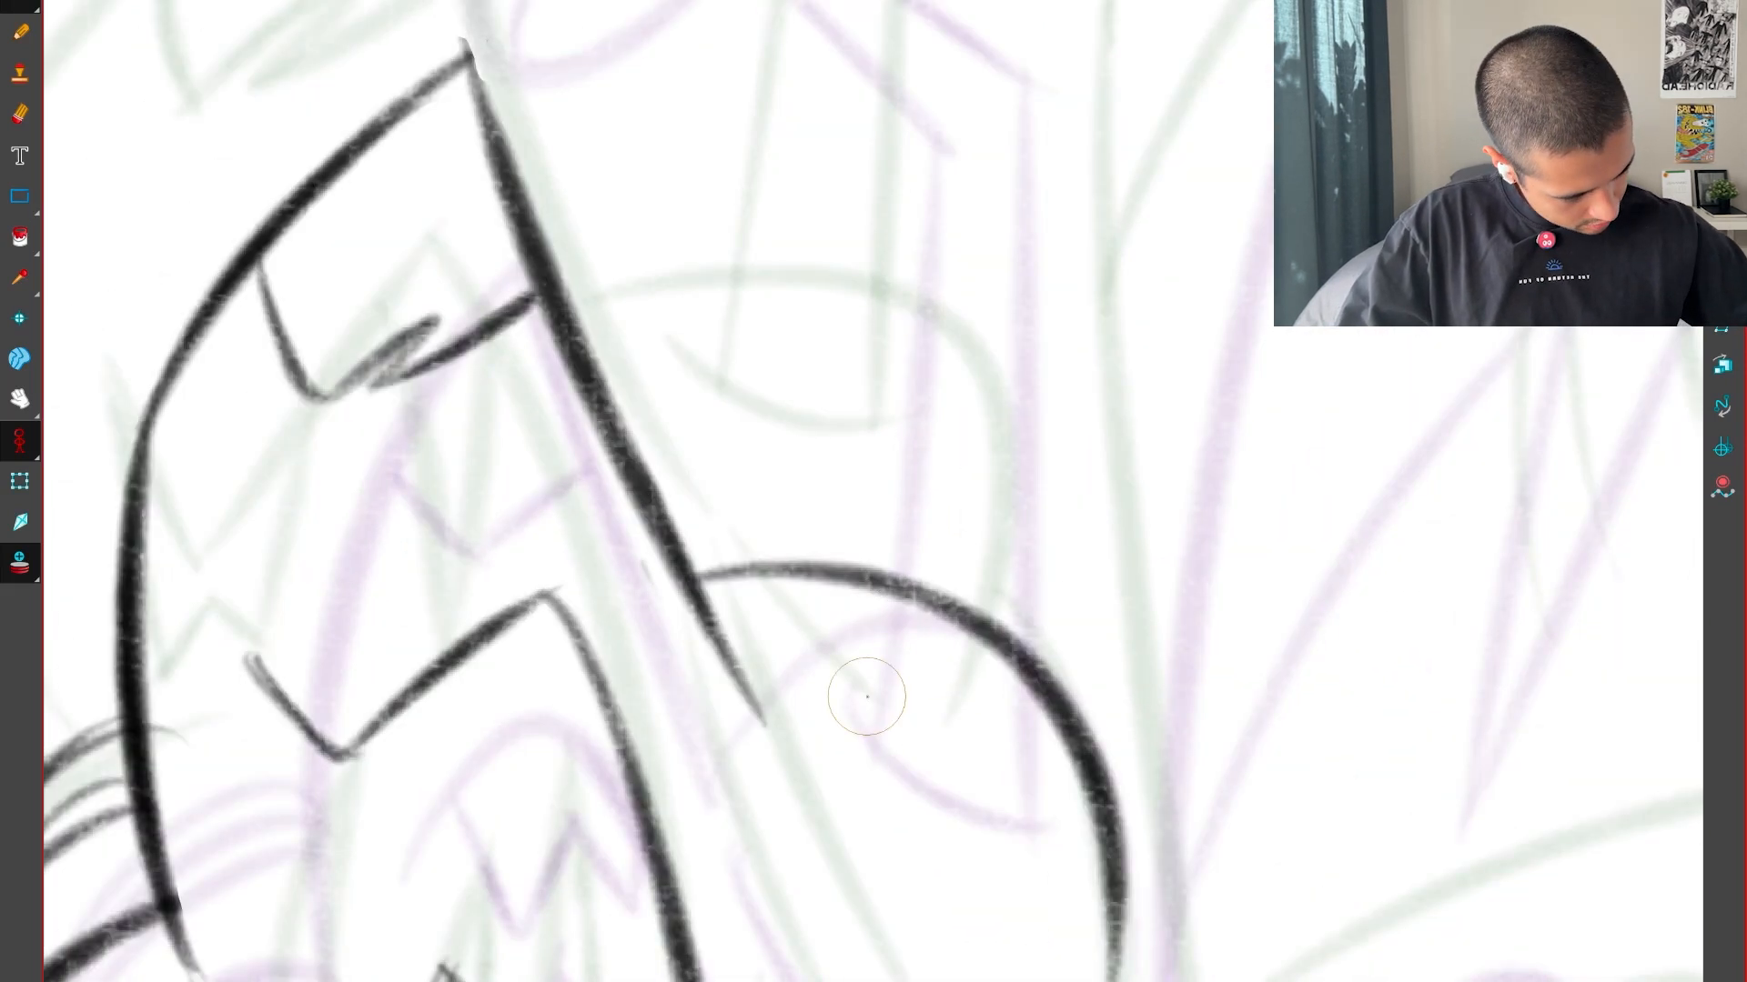
drag(809, 630, 1008, 820)
drag(832, 679, 1006, 821)
key(f)
key(g)
Draw the stalk's two near-vertical lower lines rising from its curved base, between their positions in the neighbouring drawings
key(1)
drag(1128, 624, 1145, 856)
drag(868, 874, 937, 441)
key(f)
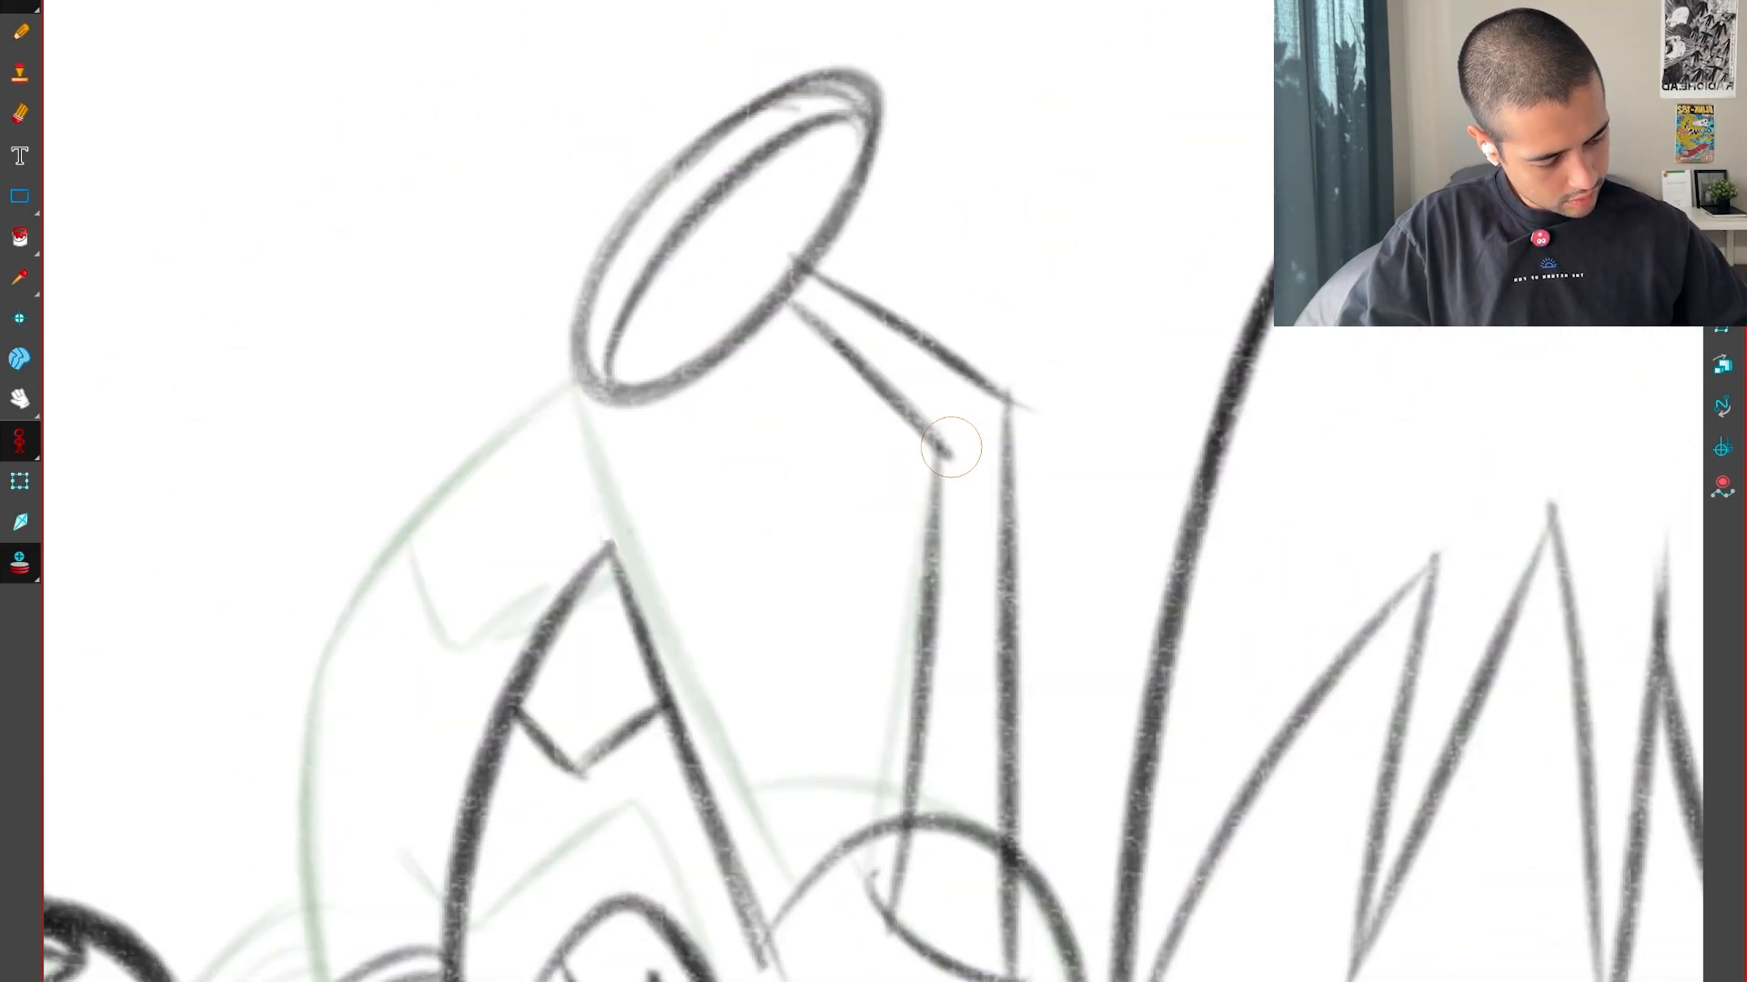
key(g)
mouse_move(967, 965)
mouse_down()
mouse_move(1012, 365)
mouse_move(916, 511)
mouse_move(1020, 382)
mouse_up()
key(f)
key(g)
key(alt+s)
key(f)
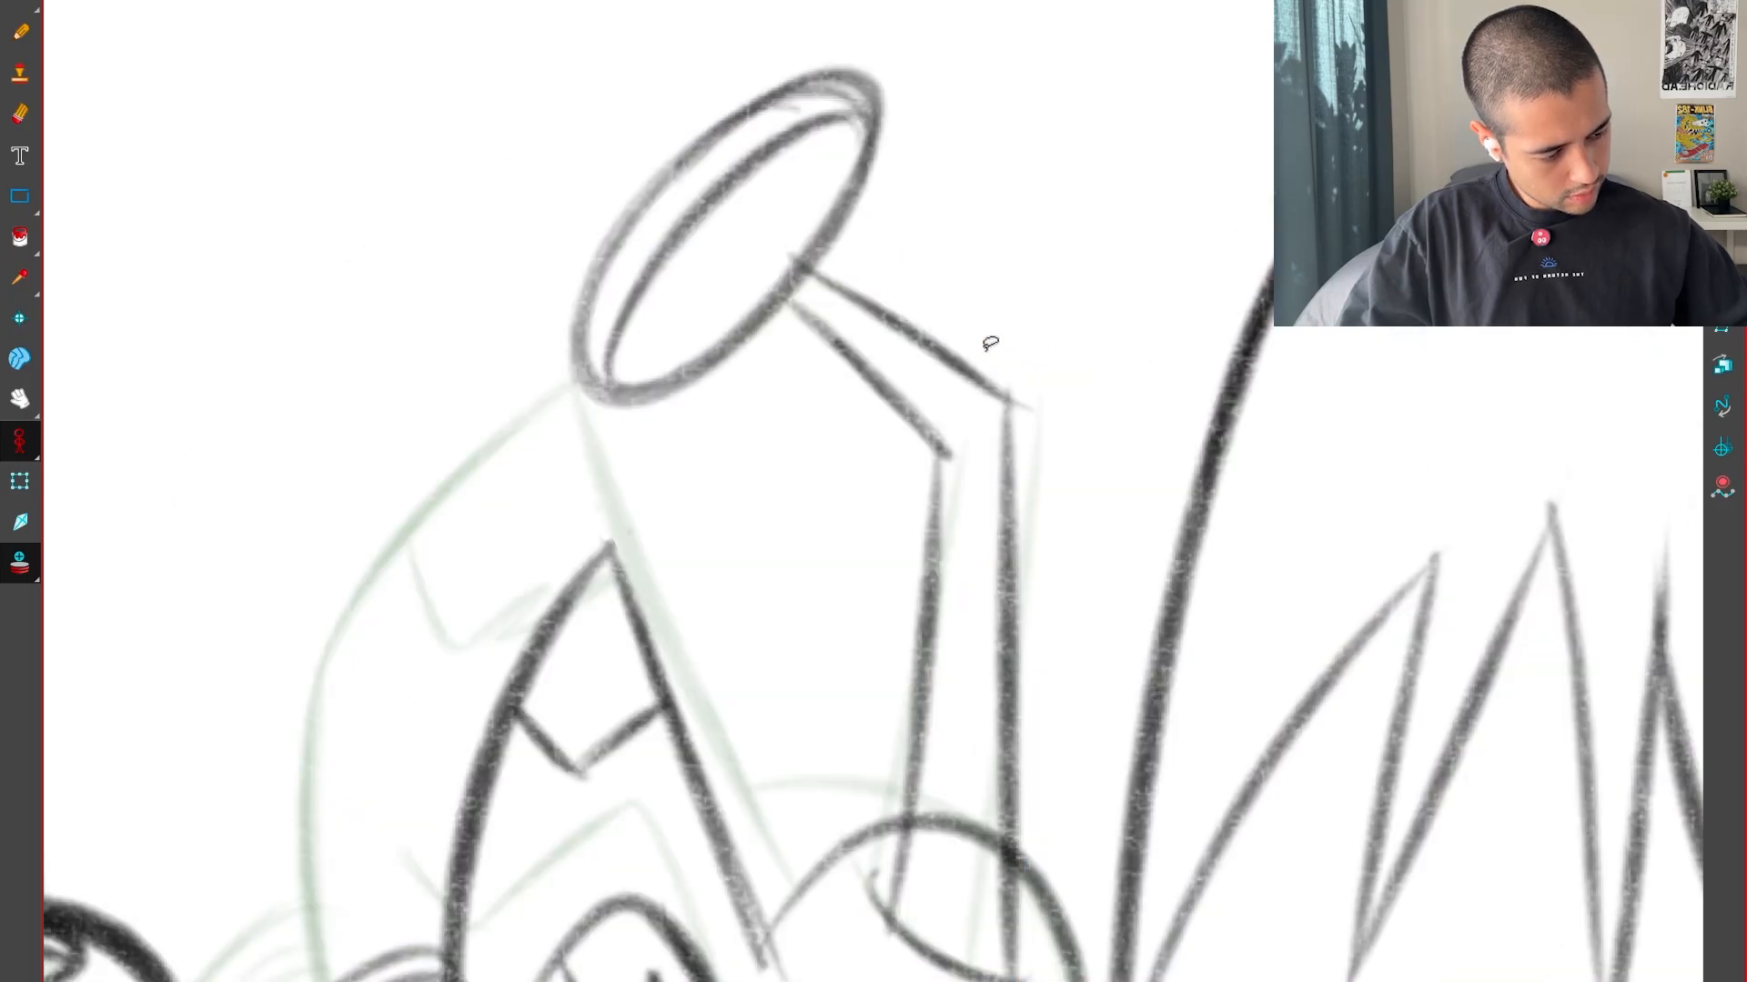
key(g)
key(alt+b)
key(f)
key(g)
Draw the stalk's two upper lines slanting up from the bend and check them against the neighbouring drawings
drag(867, 231, 1013, 360)
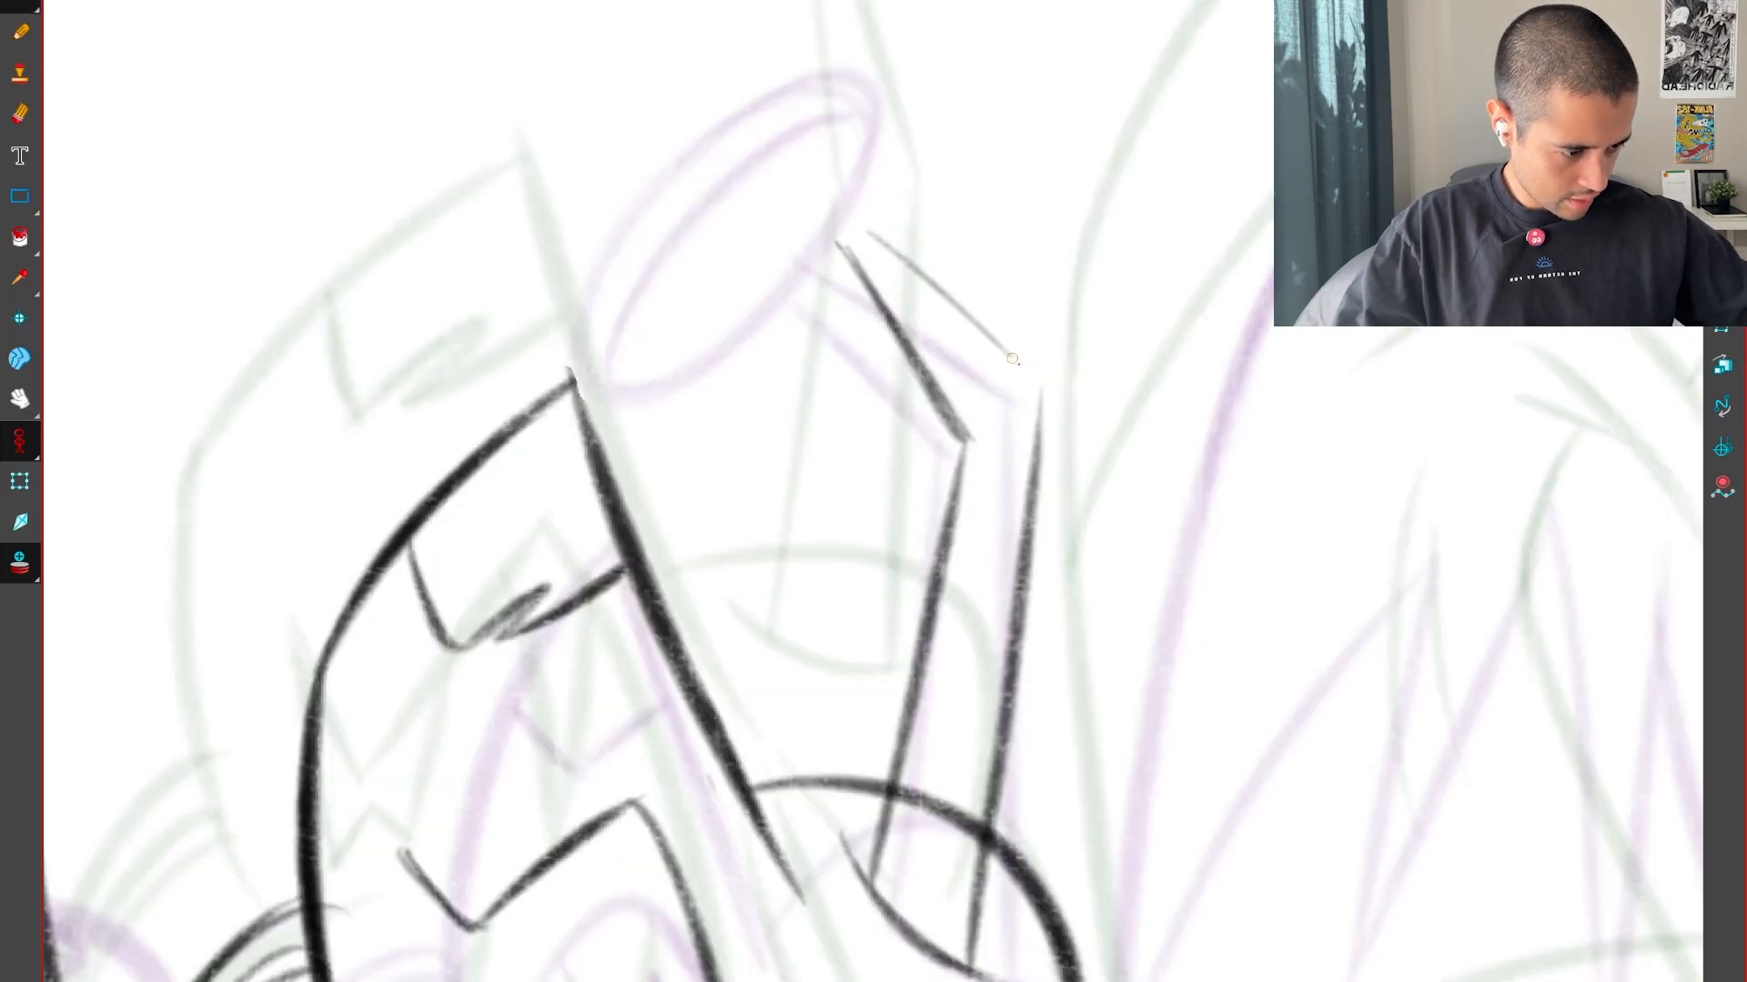
drag(861, 209, 1054, 391)
key(f)
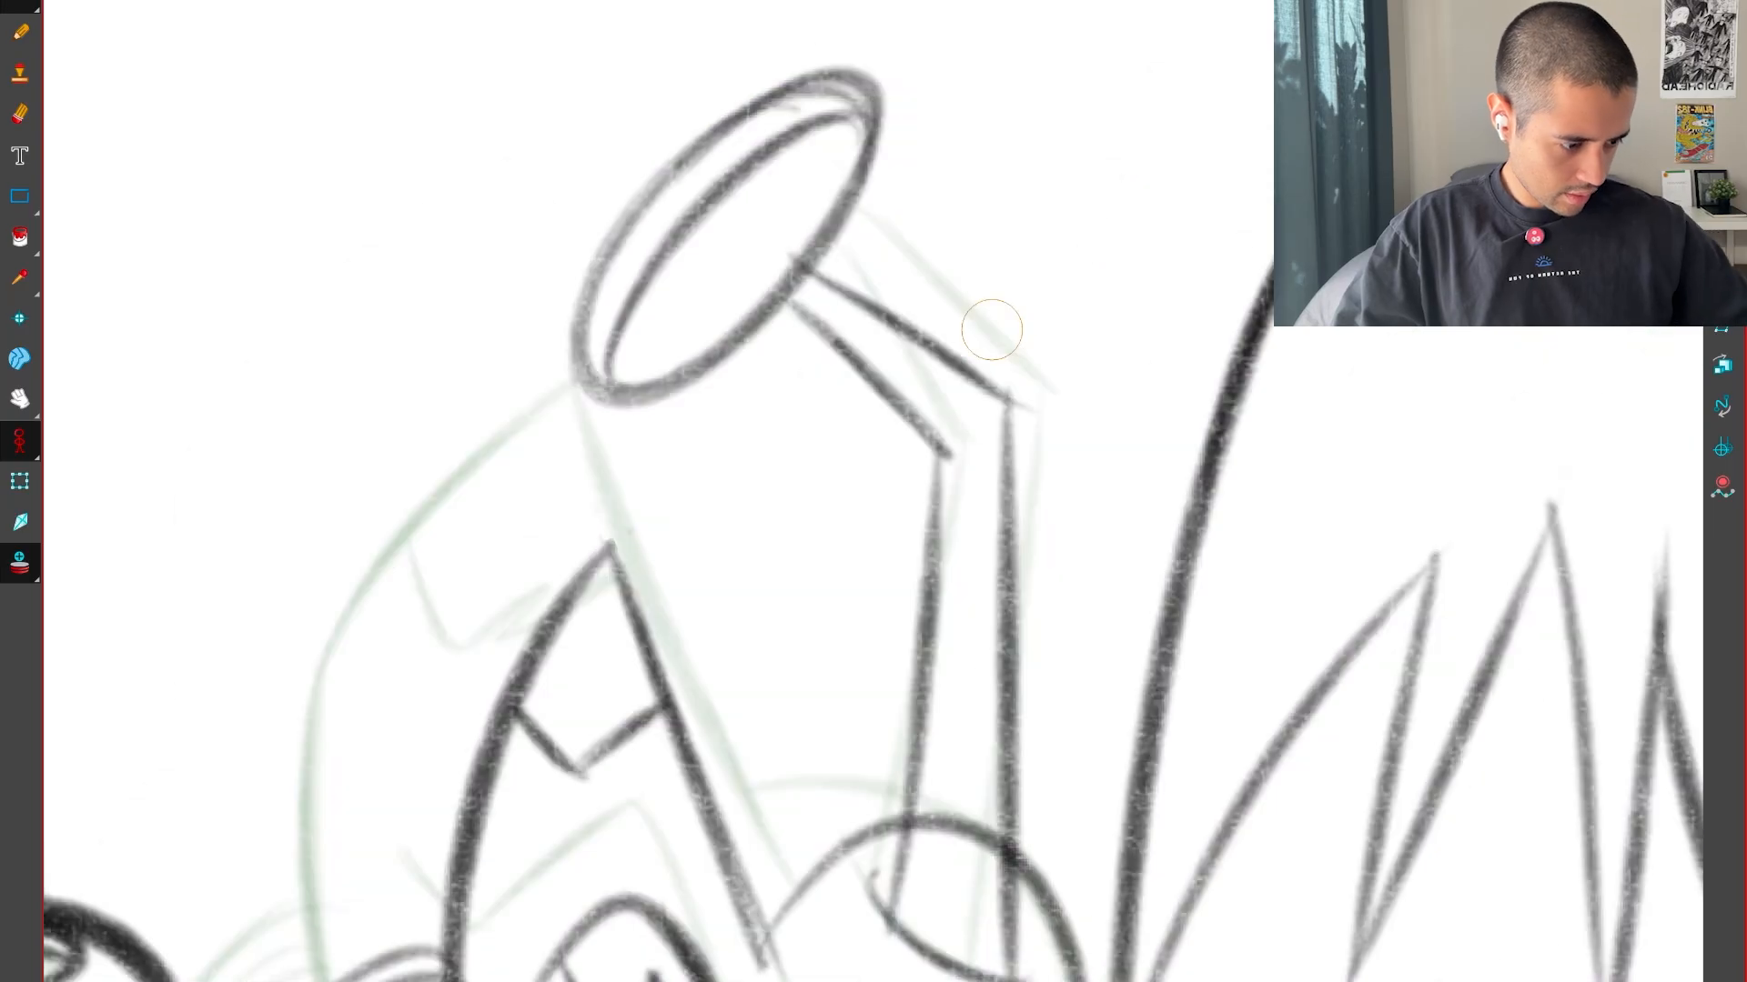
key(g)
Draw a tilted ellipse at the upper end of the stalk, following the previous drawing's disc shape
drag(857, 136, 964, 482)
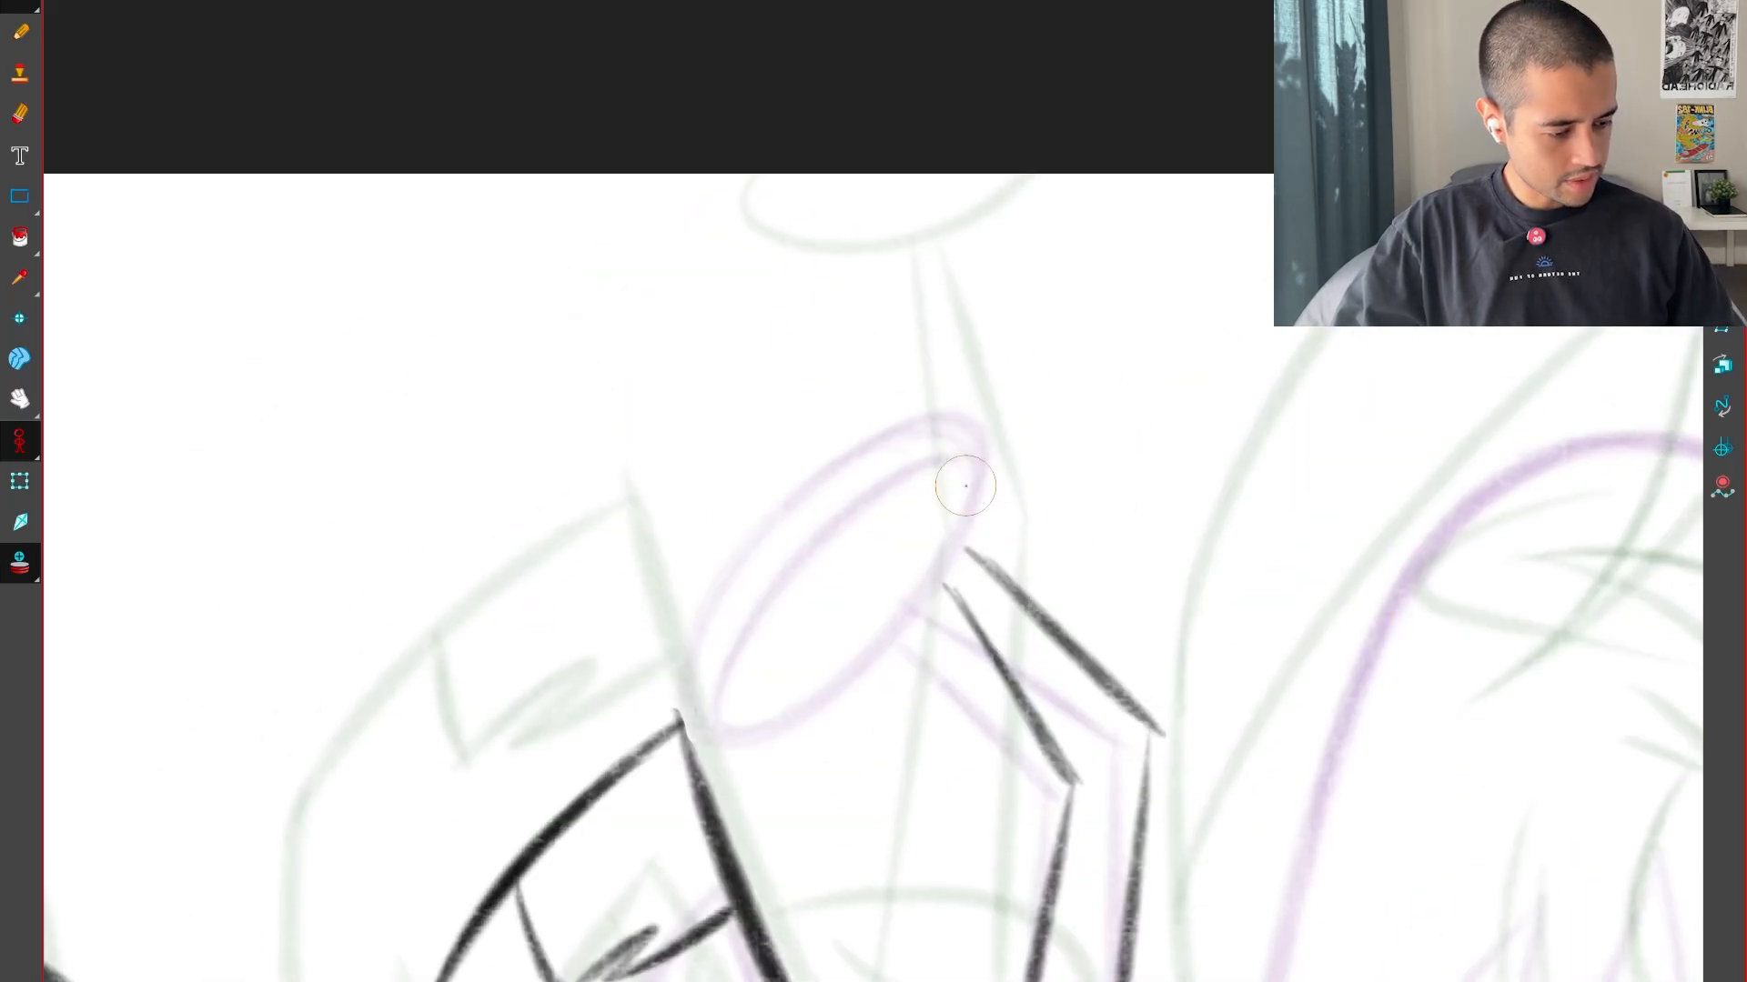
key(2)
key(2)
key(2)
mouse_move(784, 858)
mouse_down()
mouse_move(851, 802)
mouse_move(622, 572)
mouse_move(784, 857)
mouse_up()
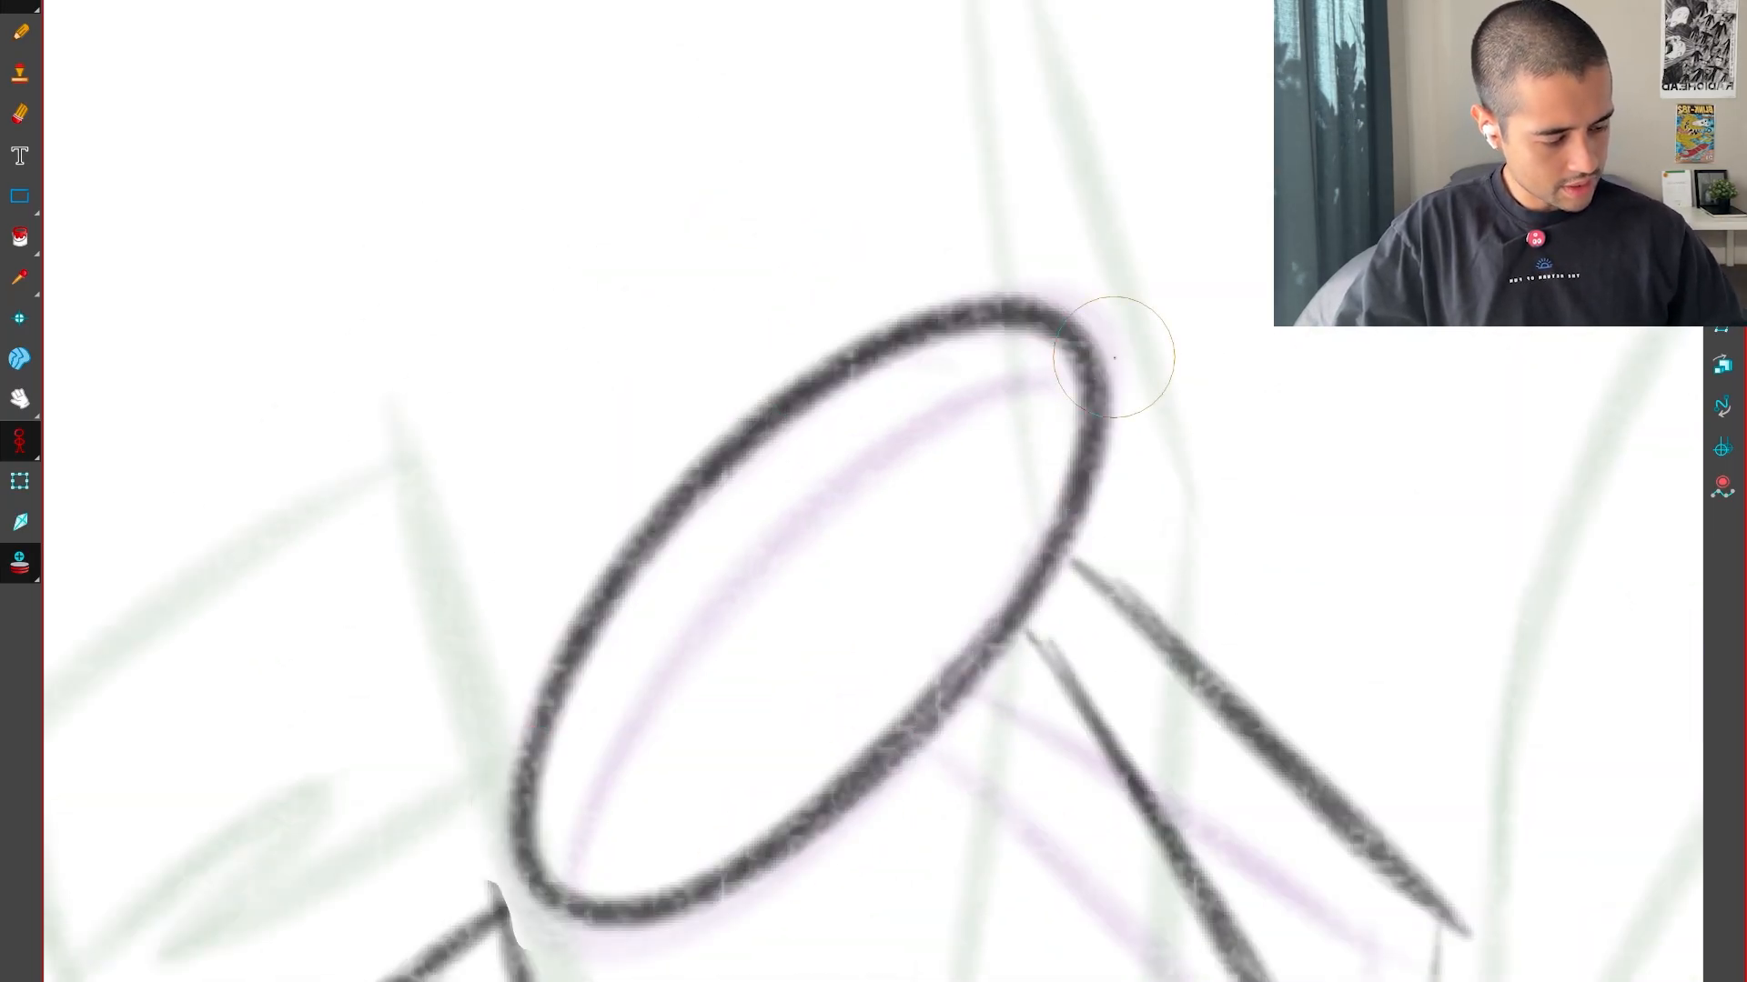
Lasso the ellipse, move it up onto the stalk's end, and reshape it slightly wider and flatter
key(alt+s)
drag(1091, 385, 1161, 333)
drag(1214, 233, 1208, 266)
drag(1208, 202, 1146, 355)
drag(1141, 366, 1222, 272)
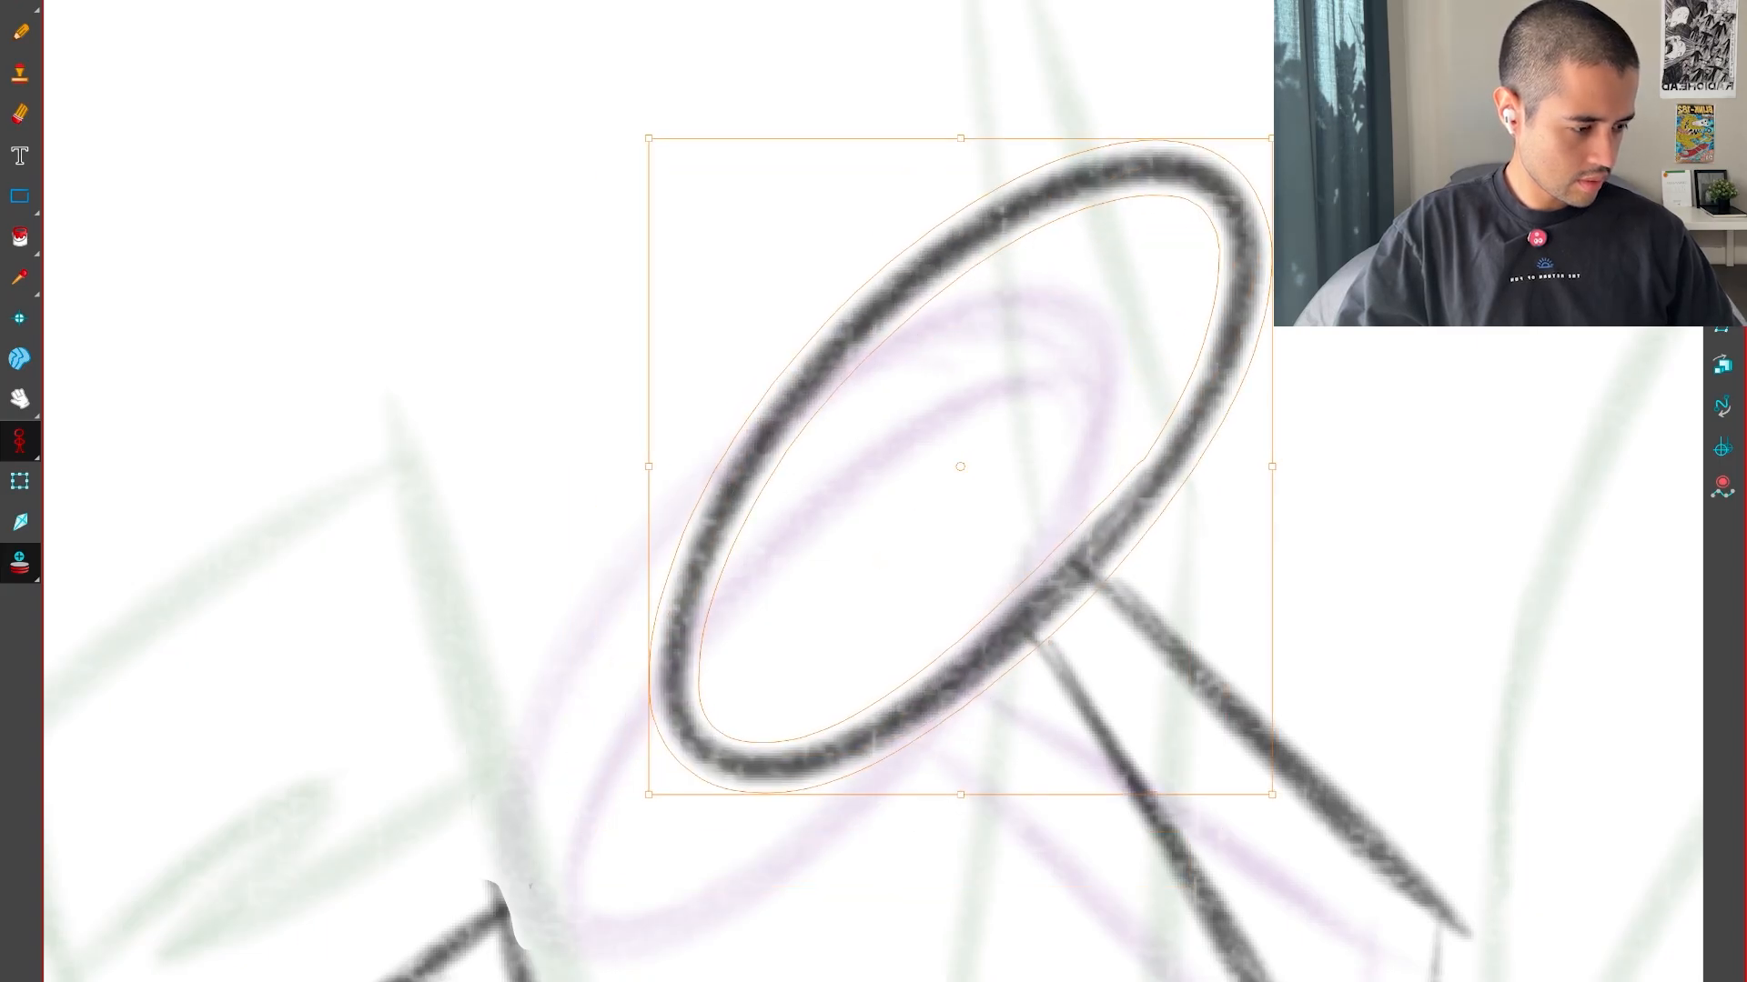
mouse_move(1296, 136)
mouse_down()
mouse_move(1254, 187)
mouse_move(1322, 155)
mouse_up()
drag(1221, 340, 1236, 335)
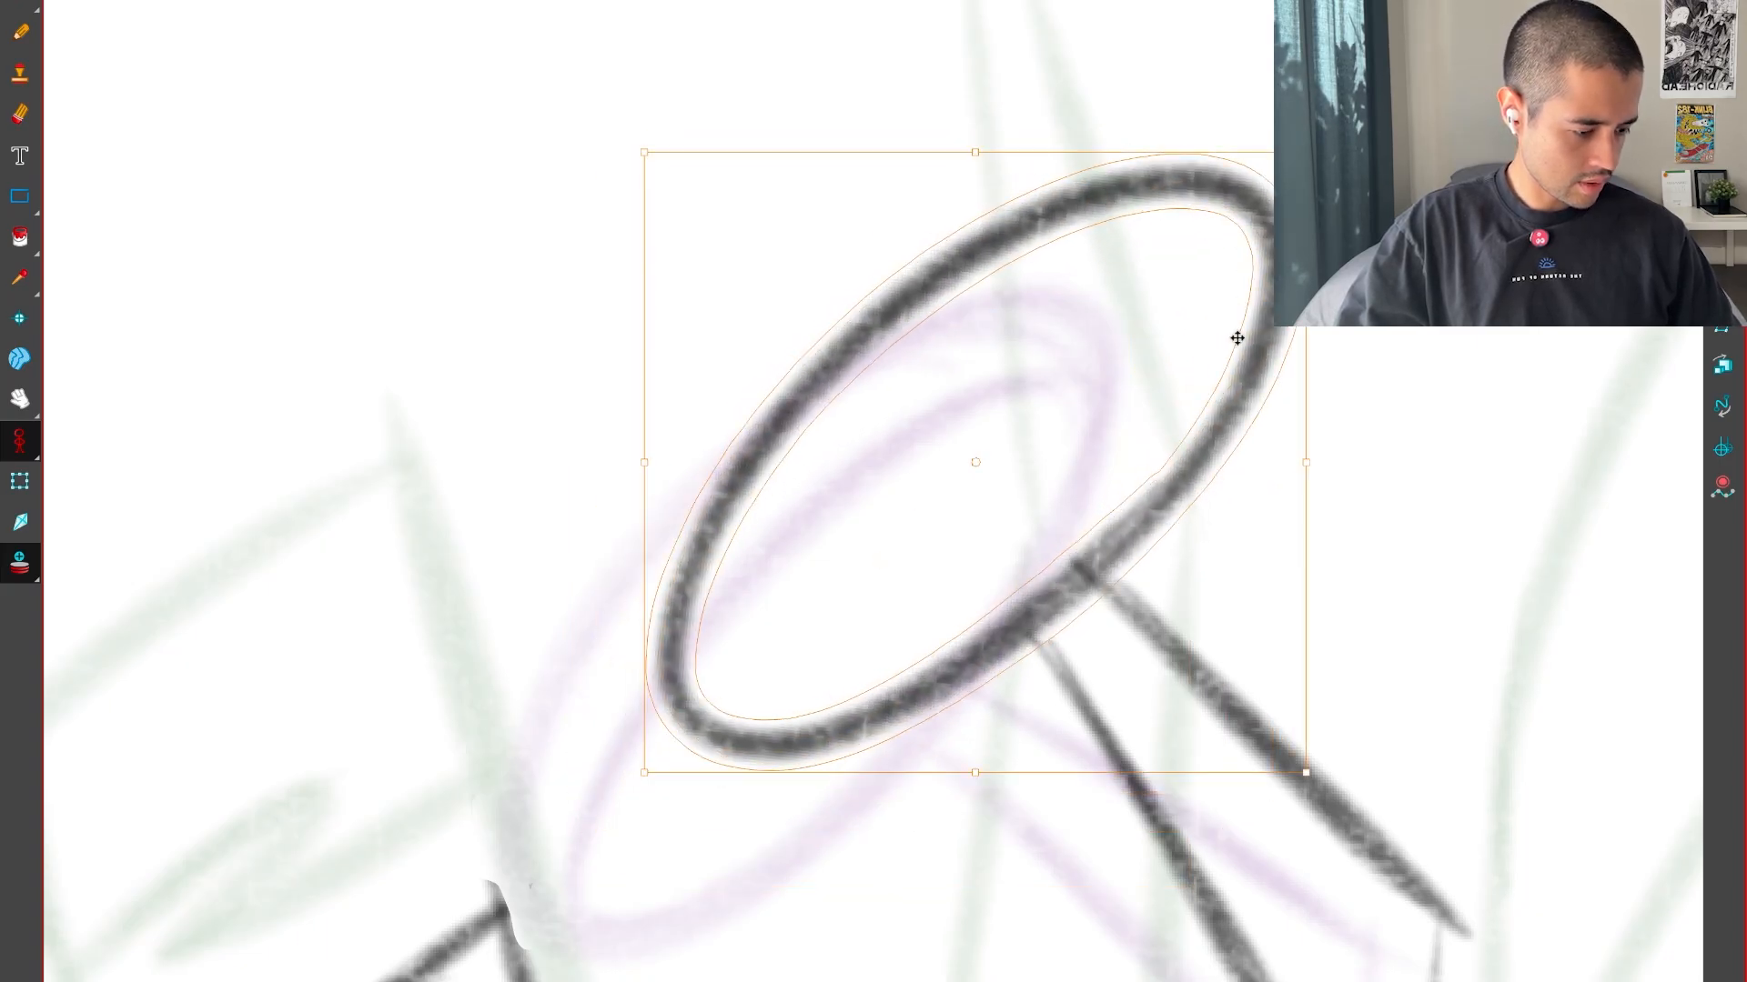
Draw the inner rim curve inside the ellipse at the end of the stalk
key(alt+b)
mouse_move(720, 720)
mouse_down()
mouse_move(1145, 244)
mouse_move(1266, 233)
mouse_up()
key(2)
mouse_move(1256, 720)
mouse_down()
mouse_move(1259, 741)
mouse_move(1276, 616)
mouse_up()
key(2)
Flip through the sequence to examine how the stalk and its disc move between the neighbouring drawings
key(f)
key(g)
key(f)
key(g)
key(g)
key(g)
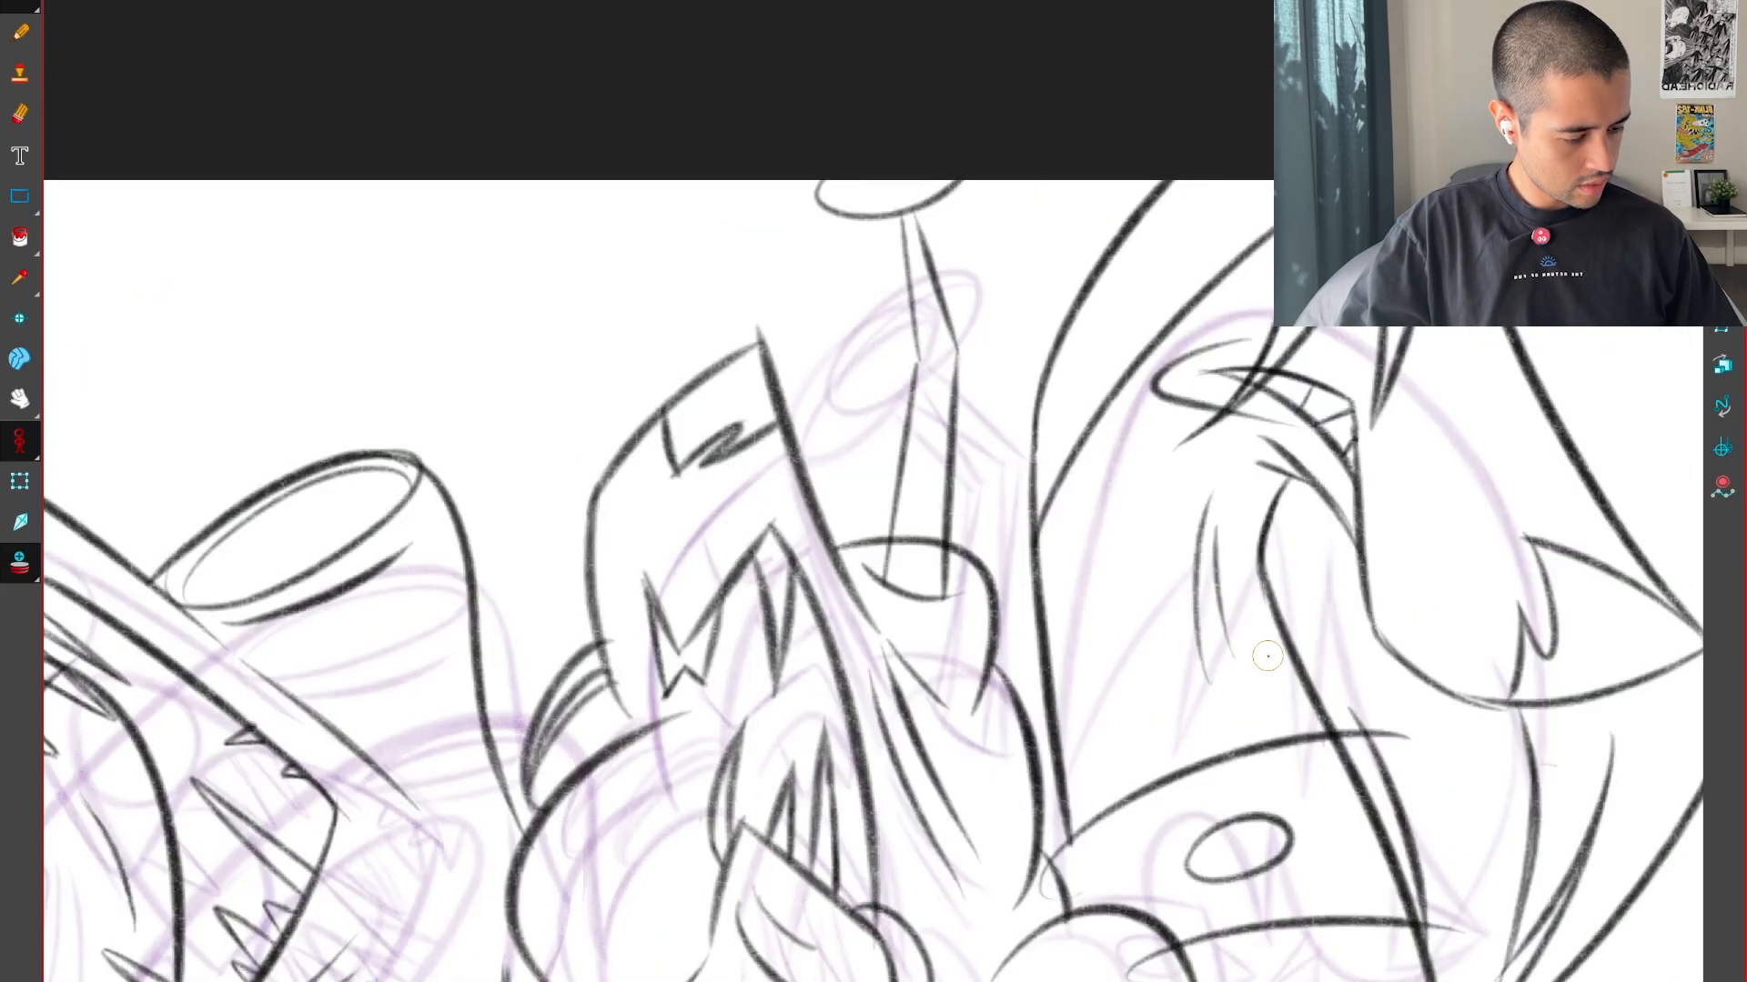
key(f)
key(f)
key(f)
key(g)
key(f)
key(g)
key(f)
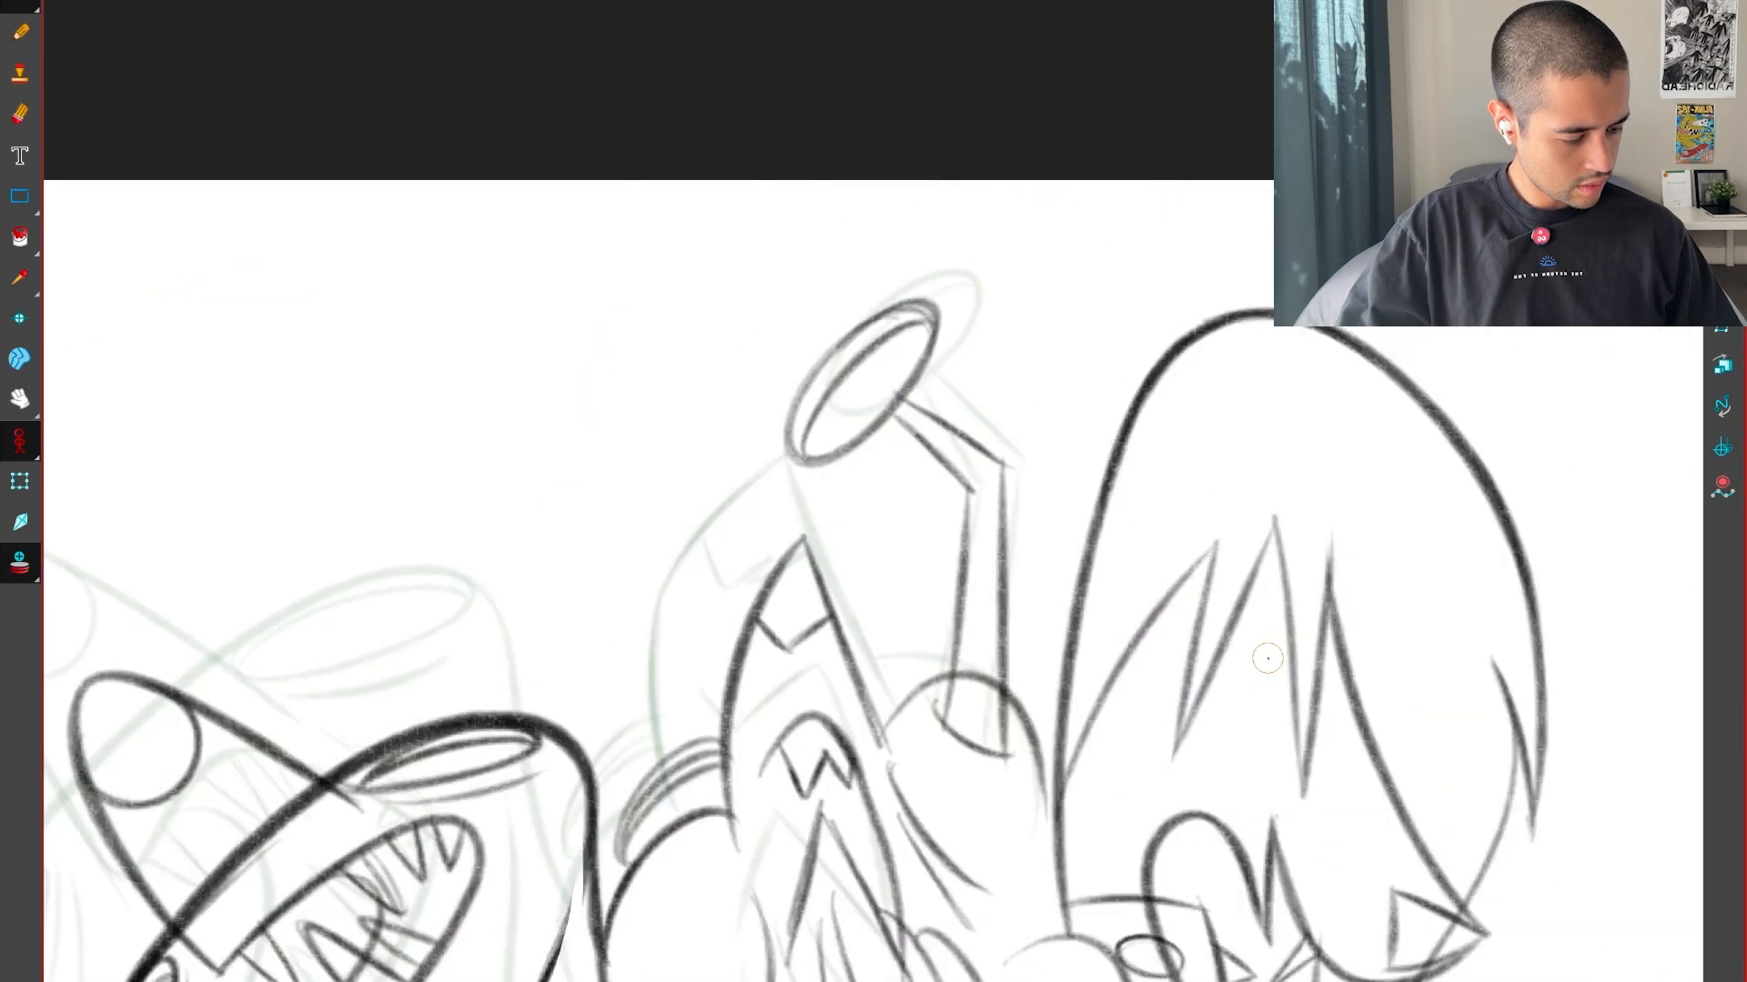
key(g)
key(f)
key(g)
Try drawing a slanting crease line just below the pointed head's rear edge and compare it with the neighbouring drawings
key(2)
key(2)
drag(1102, 901, 1081, 545)
key(f)
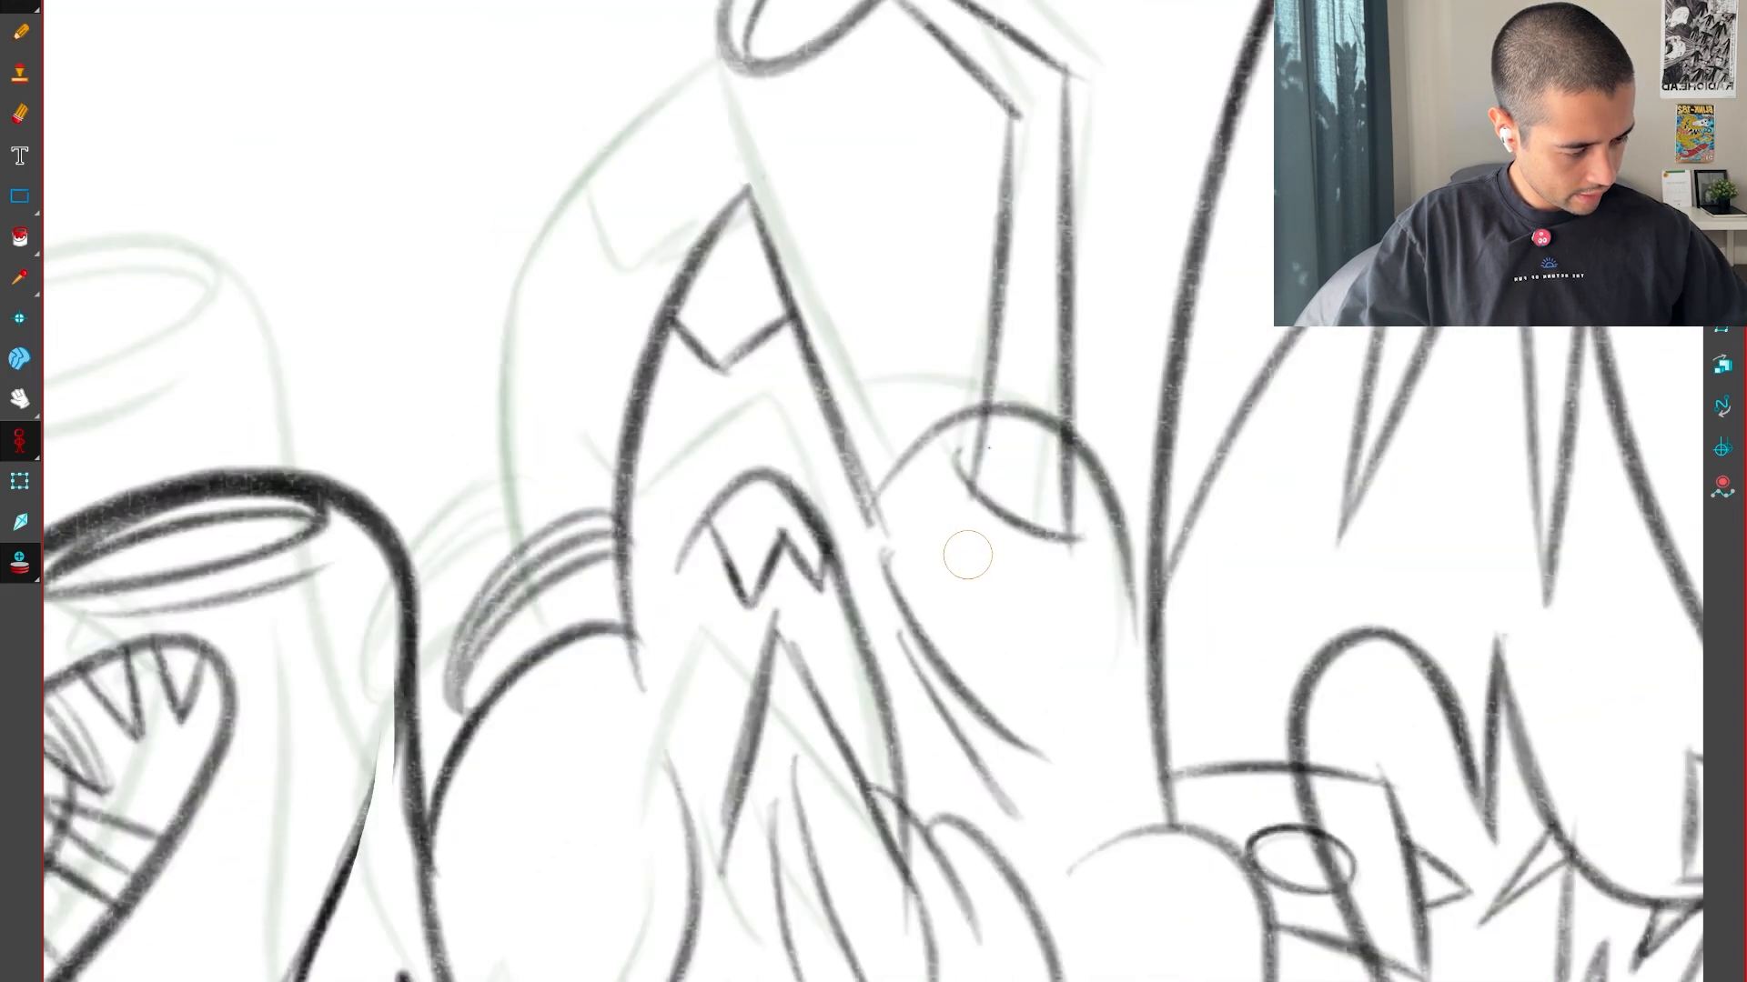
key(g)
key(f)
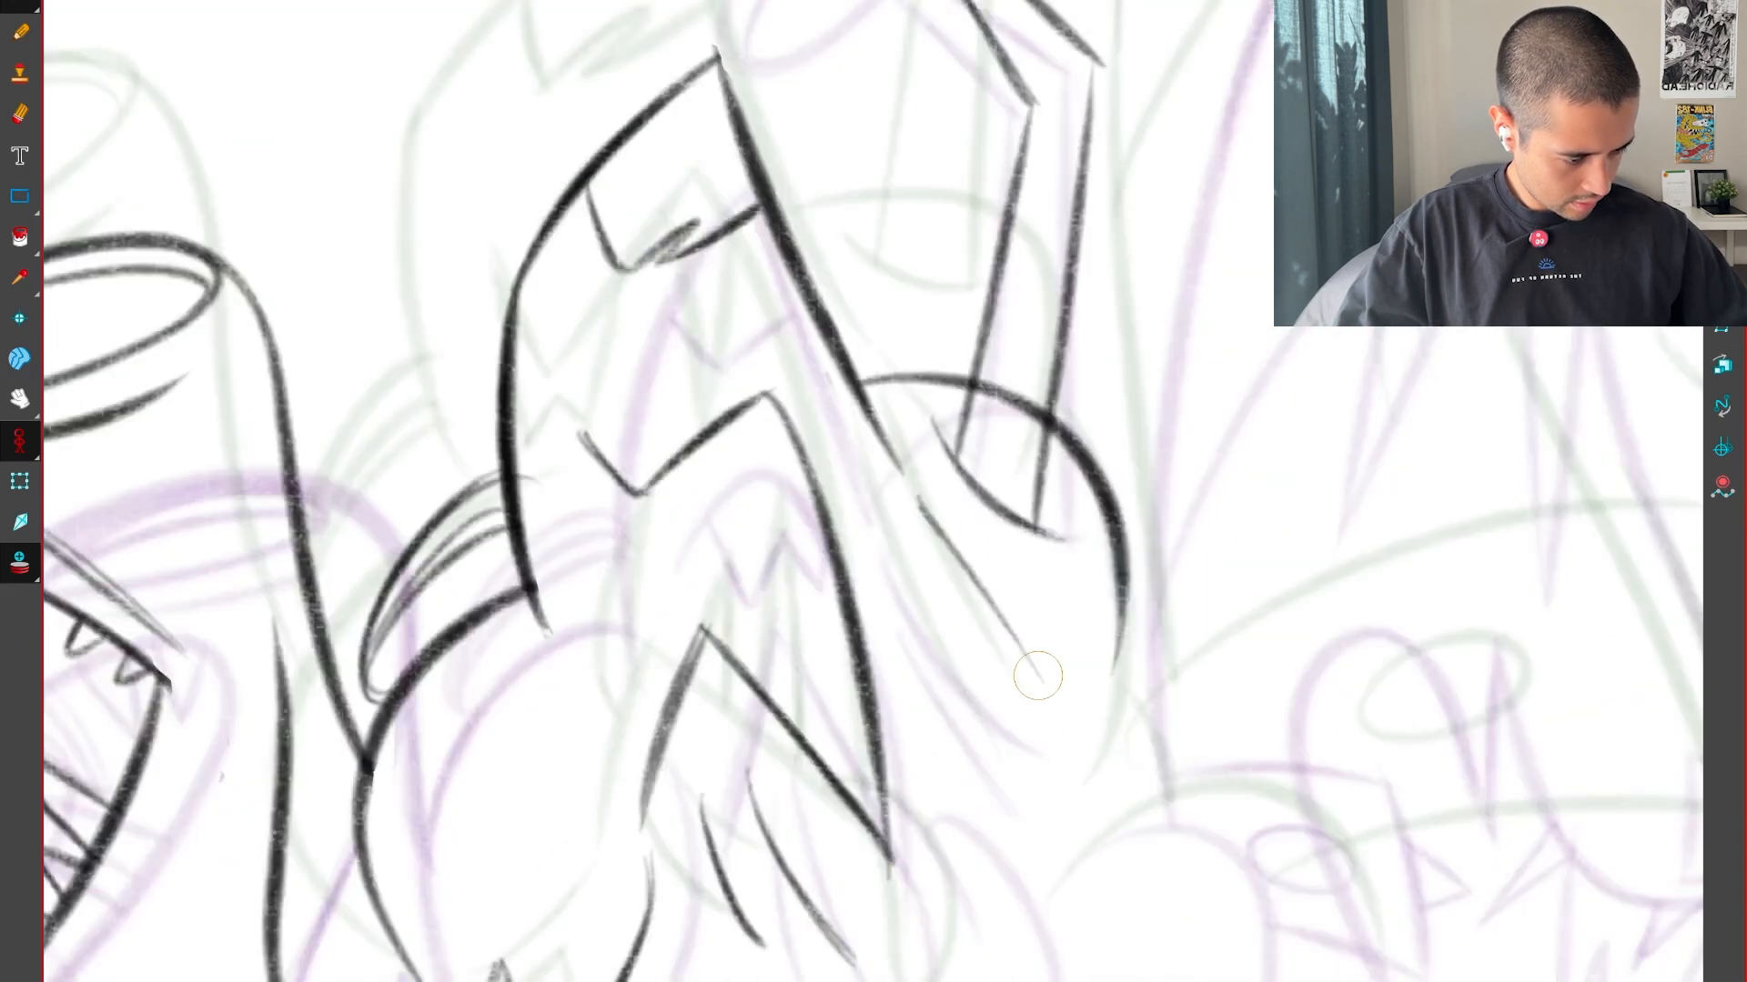
key(g)
key(g)
Lasso the lower end of the pointed head's rear edge and nudge it into a steeper line
key(f)
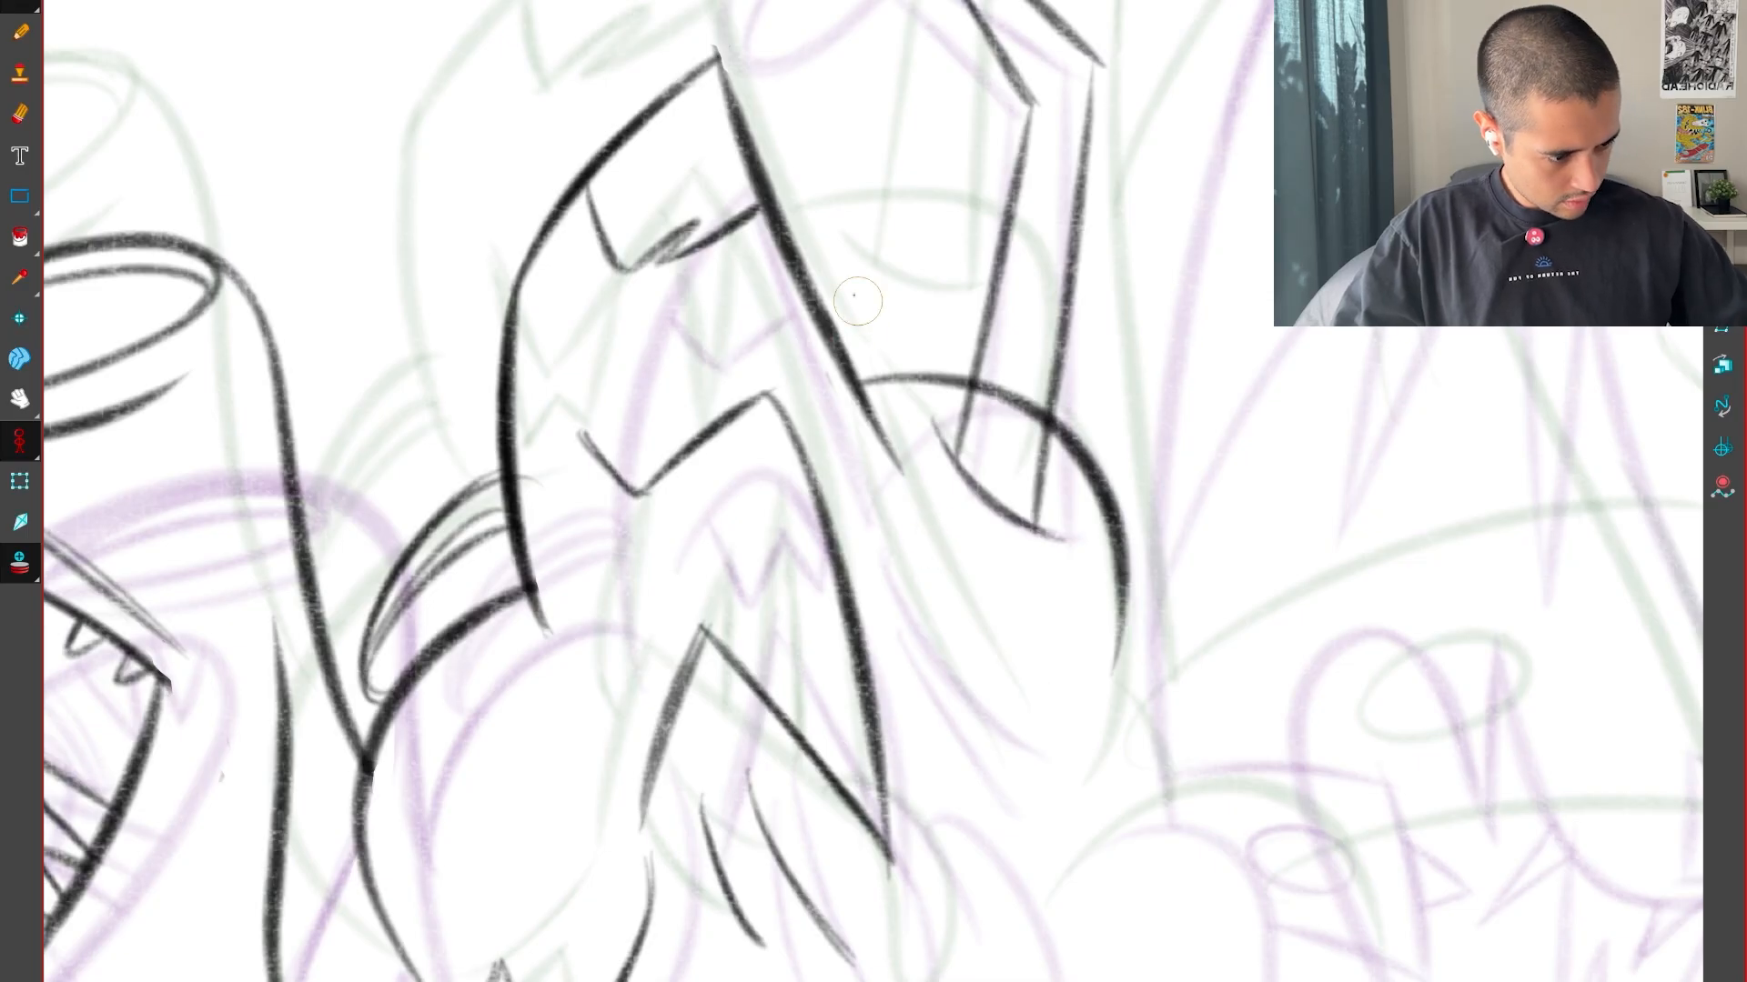
mouse_move(906, 478)
mouse_down()
mouse_move(885, 465)
mouse_move(897, 497)
mouse_up()
click(915, 419)
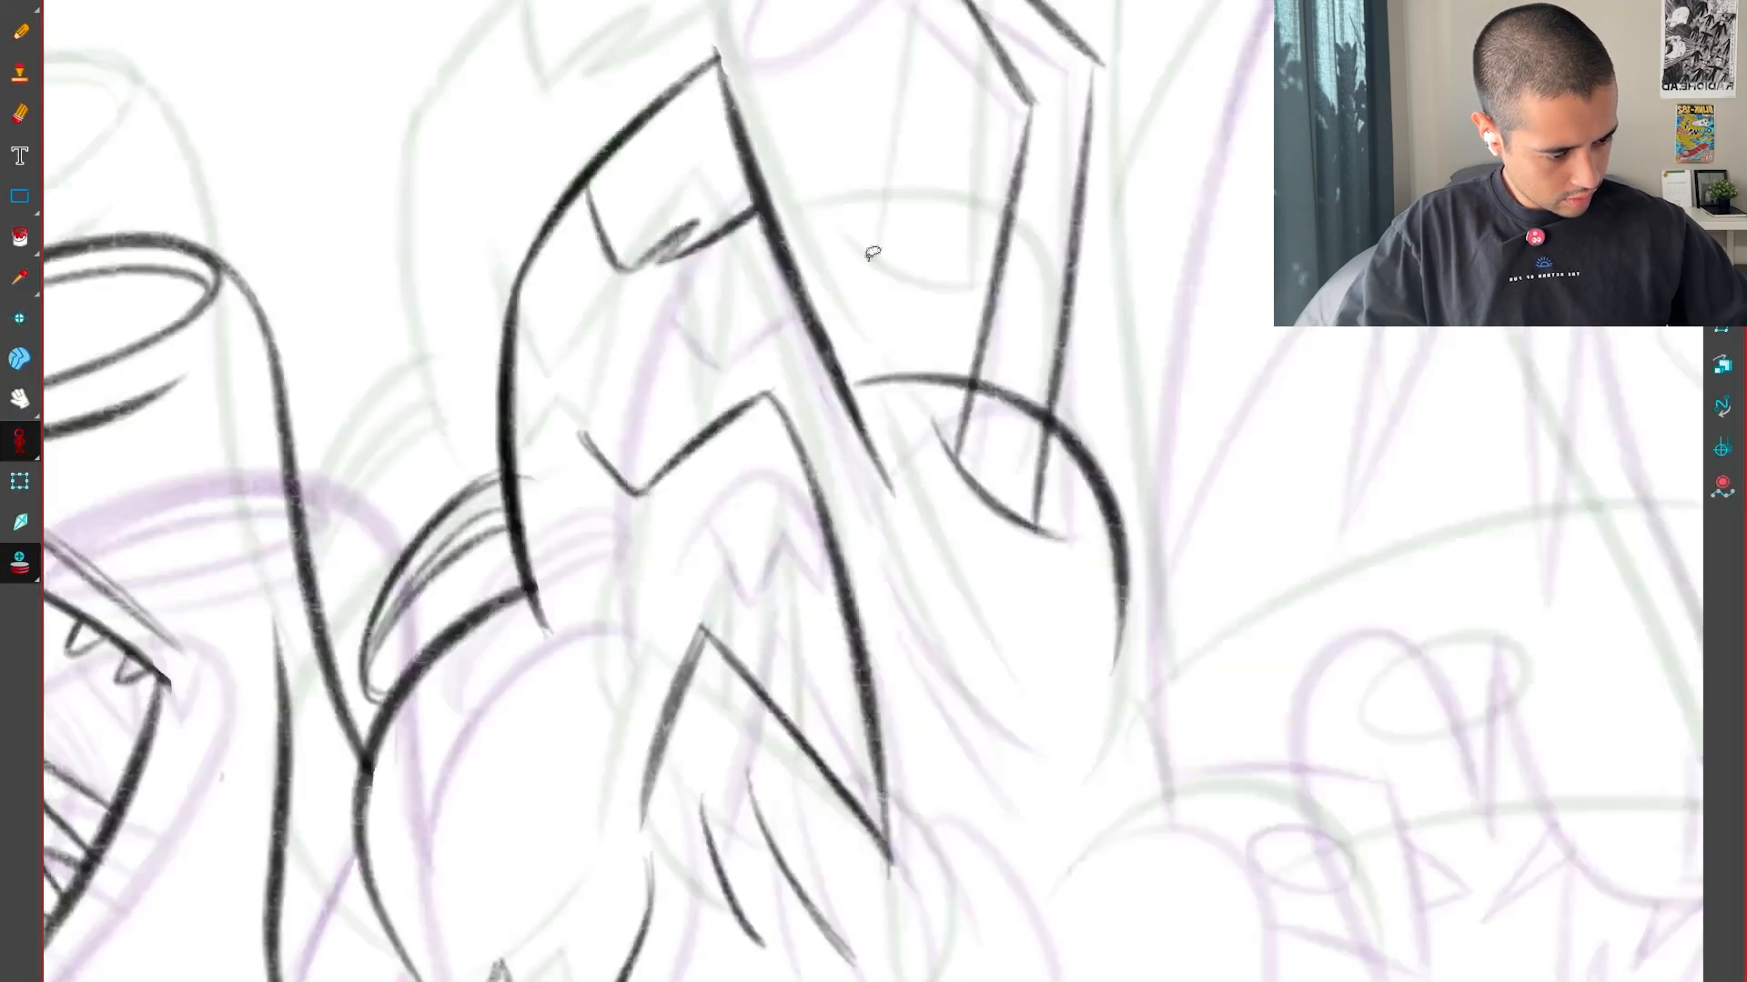
key(alt+b)
Try redrawing the crease below the pointed head's rear edge, check it against the neighbouring drawings, and undo it
key(g)
key(f)
key(f)
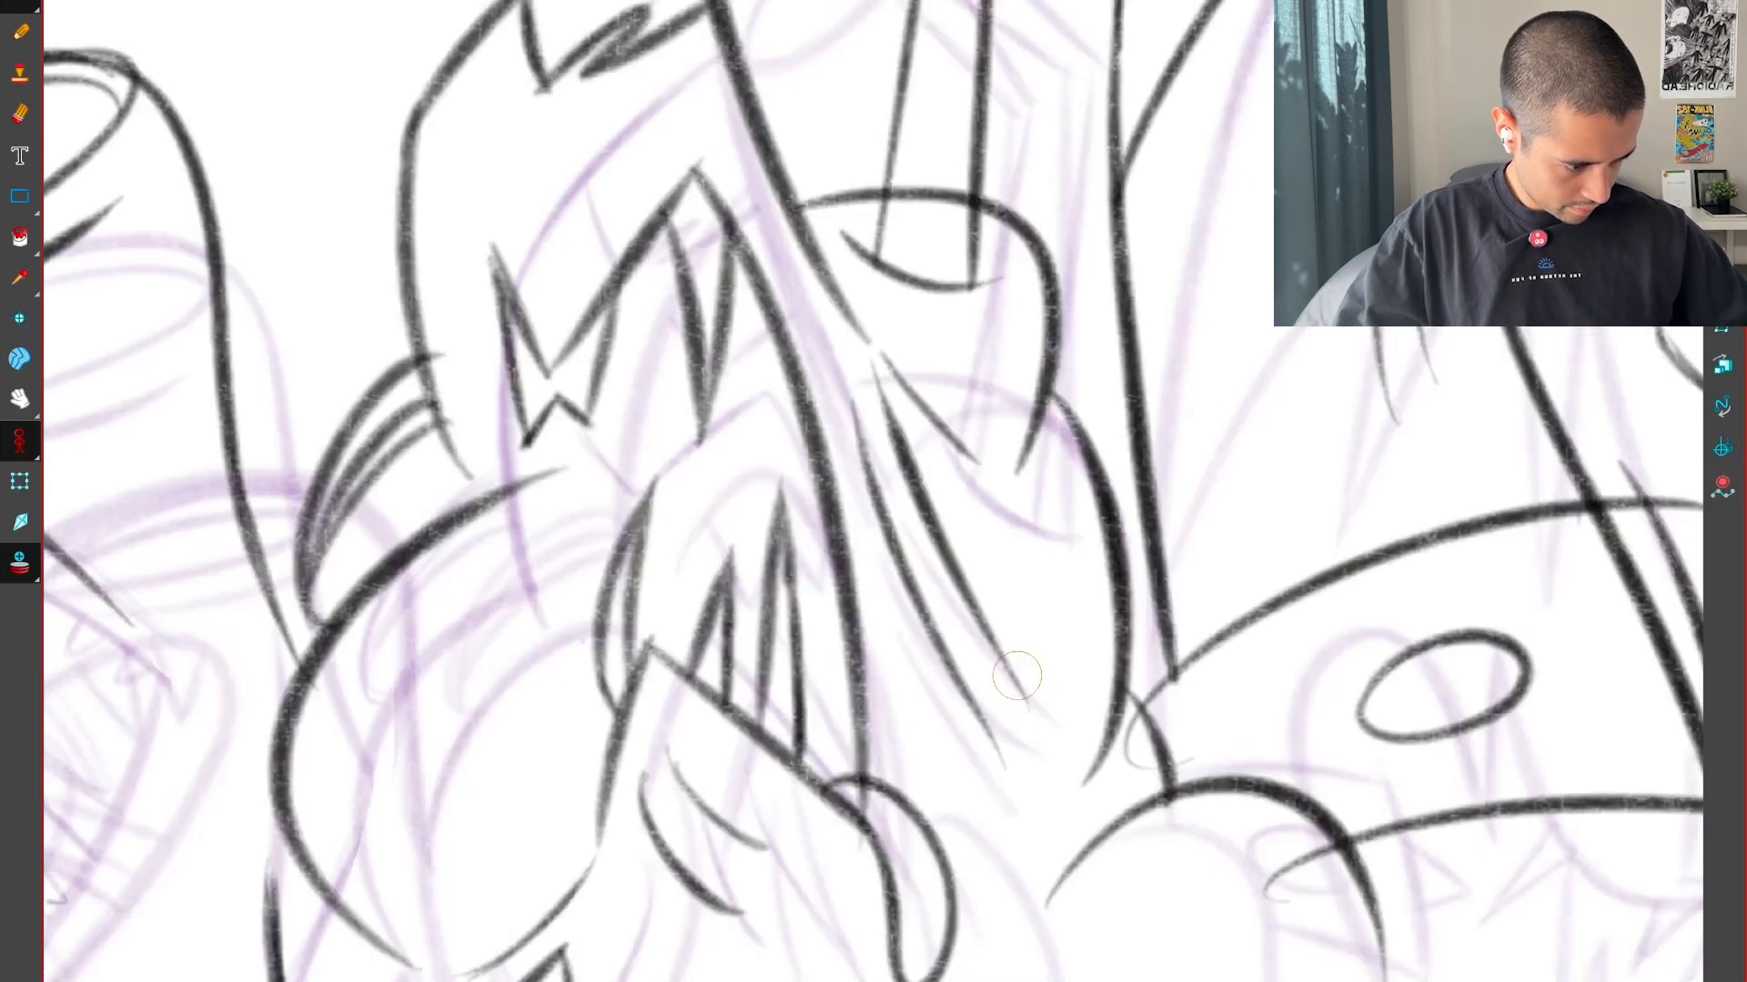
key(g)
drag(1060, 728, 902, 520)
key(g)
key(g)
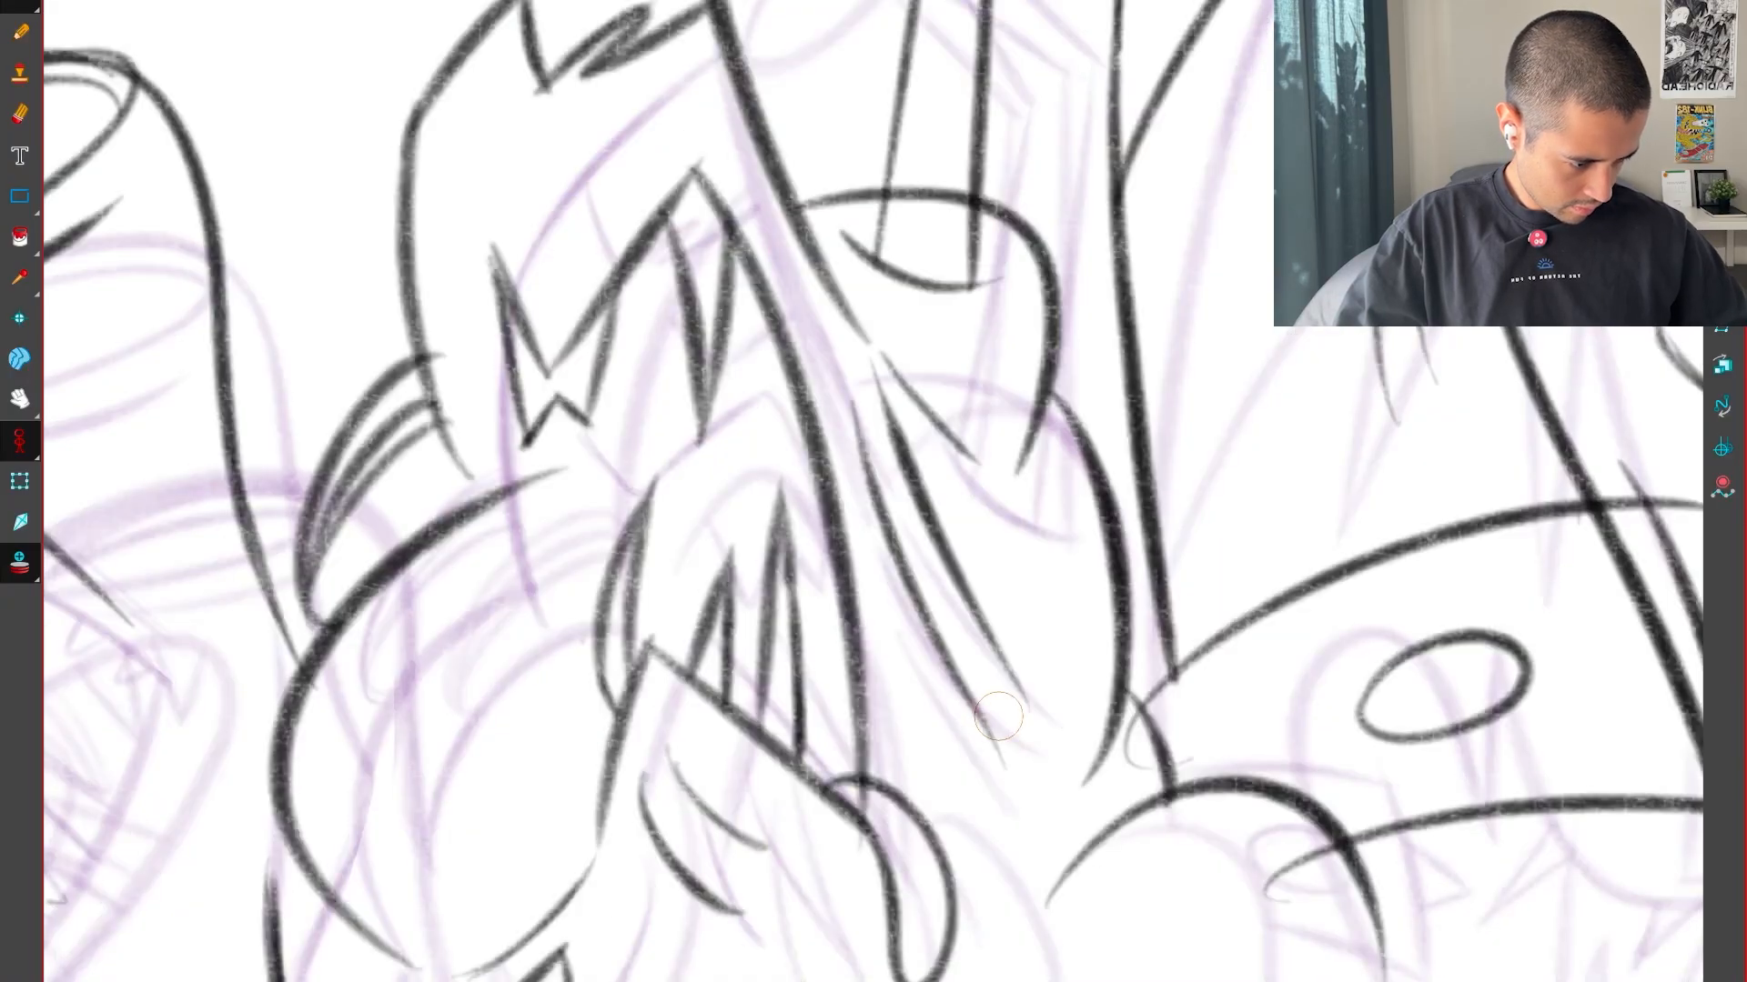
key(f)
key(g)
key(f)
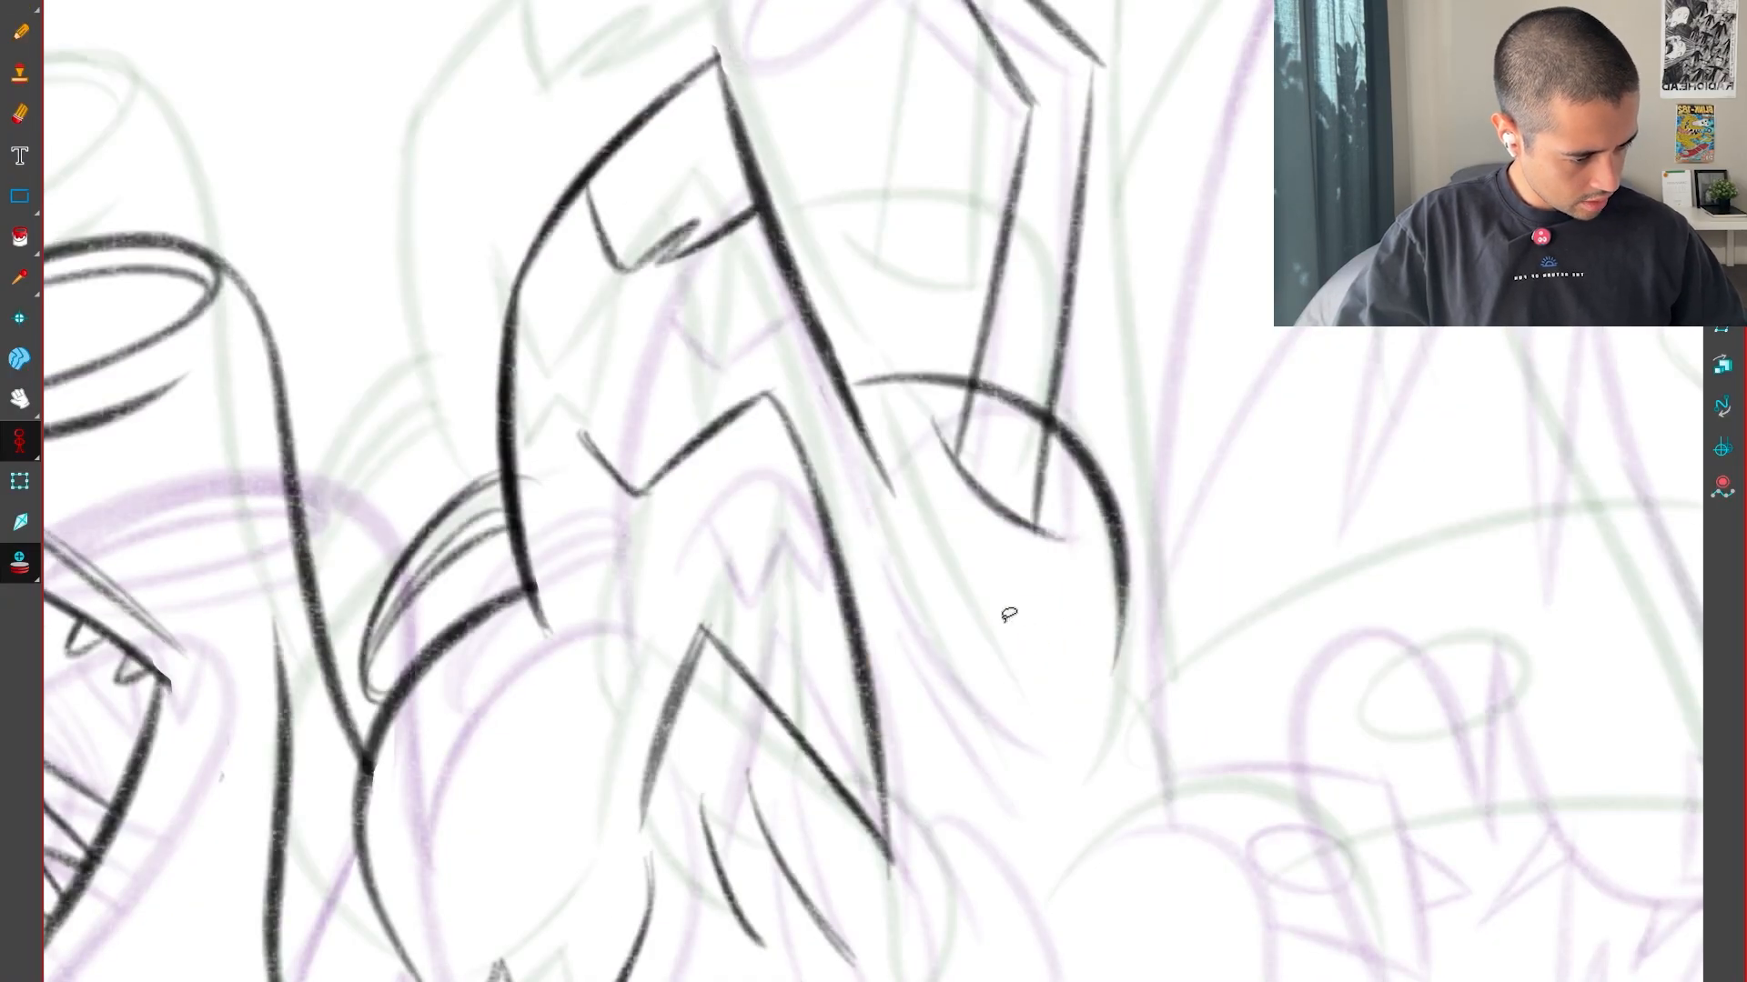
key(f)
Draw two slanting crease lines below the pointed head's rear edge, placed between those in the neighbouring drawings
key(g)
key(g)
key(f)
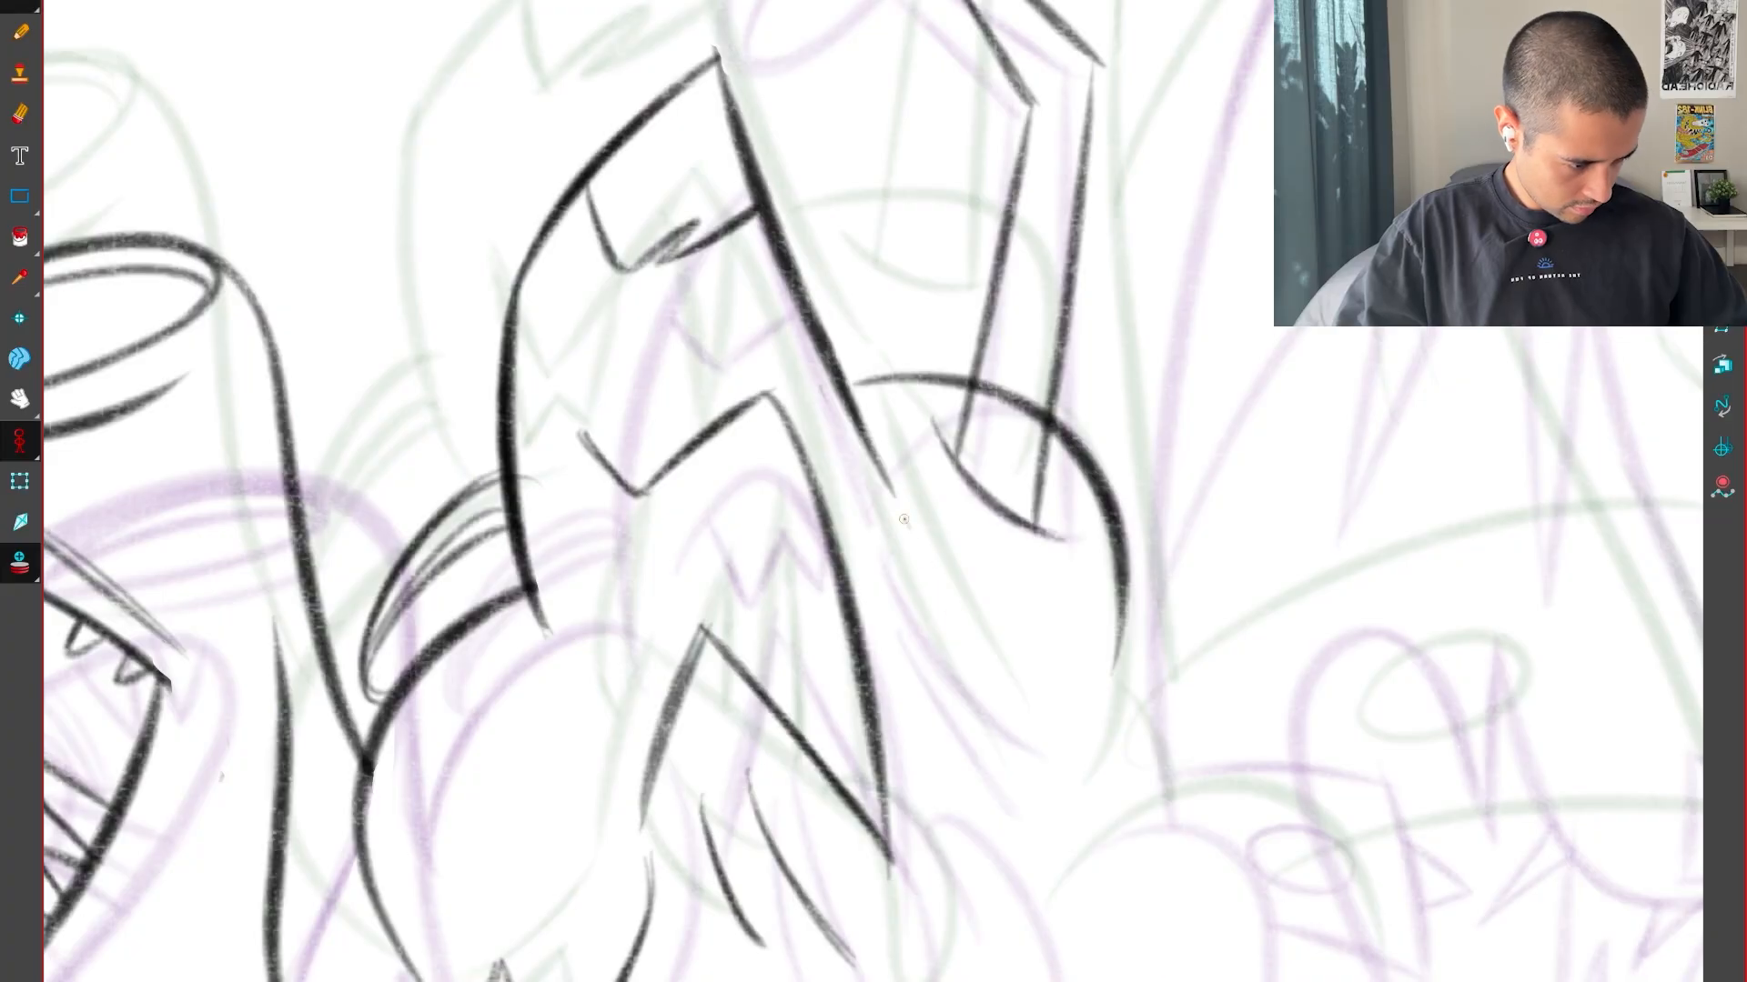
drag(988, 671, 1046, 735)
key(f)
key(g)
key(g)
key(f)
key(f)
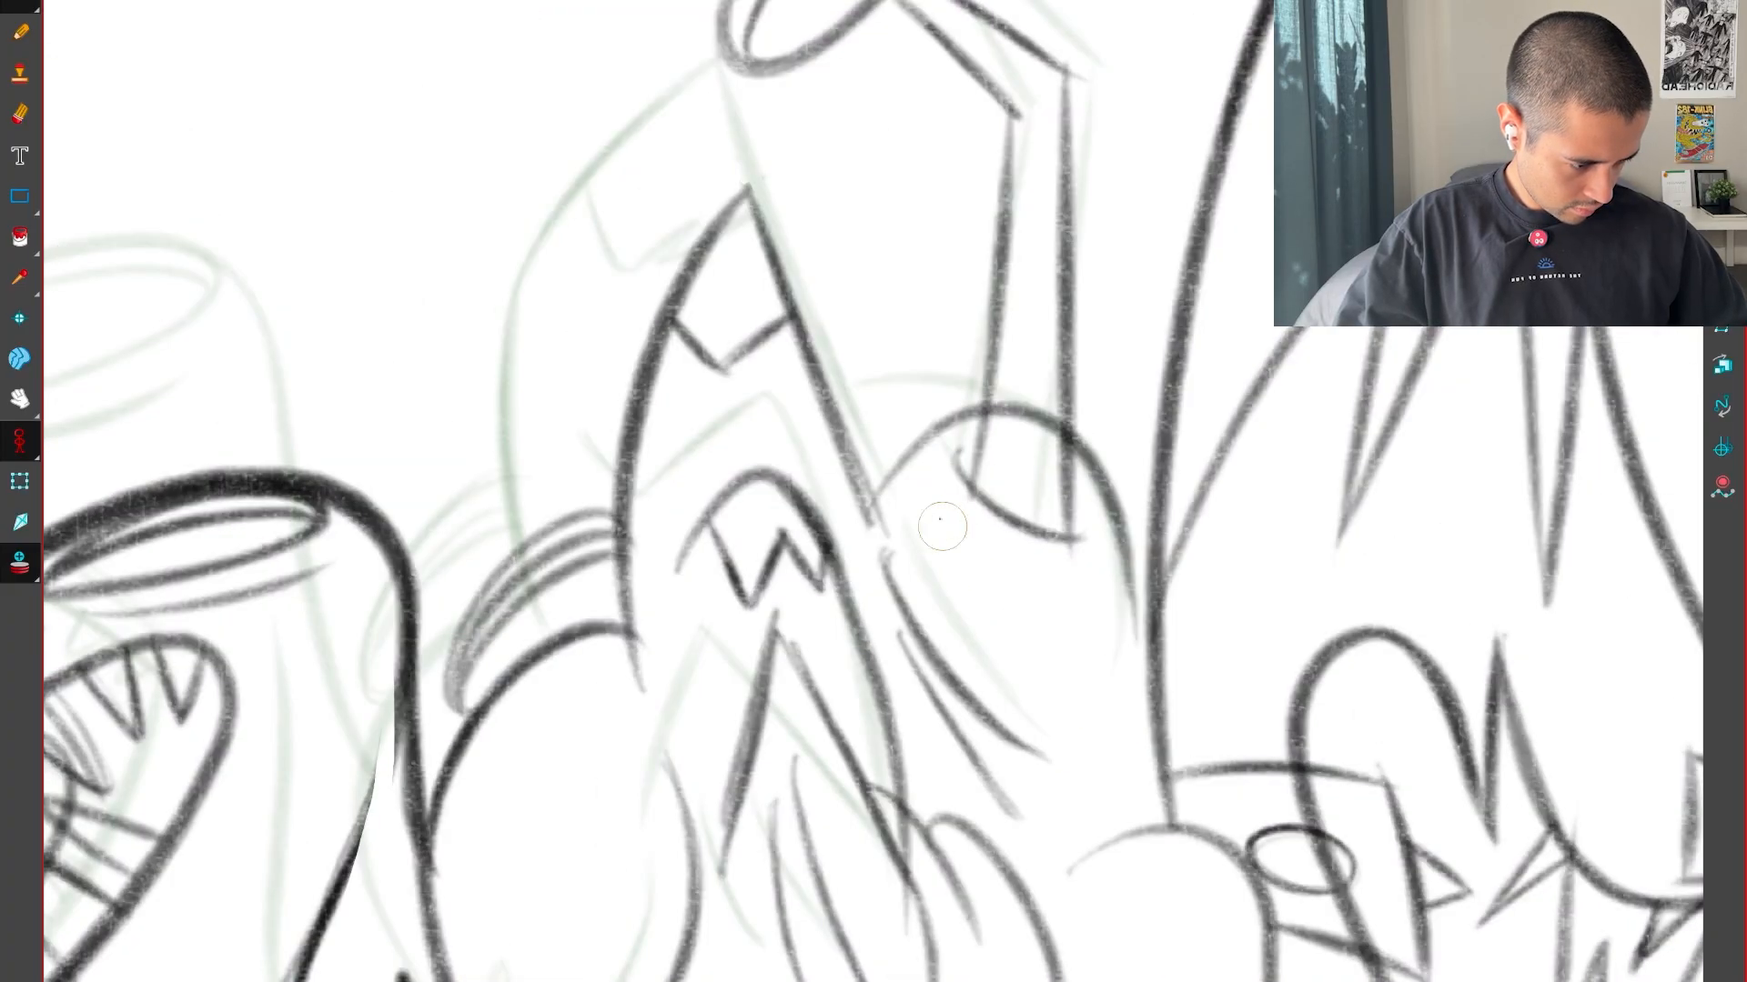
key(g)
key(f)
key(g)
key(g)
key(f)
key(f)
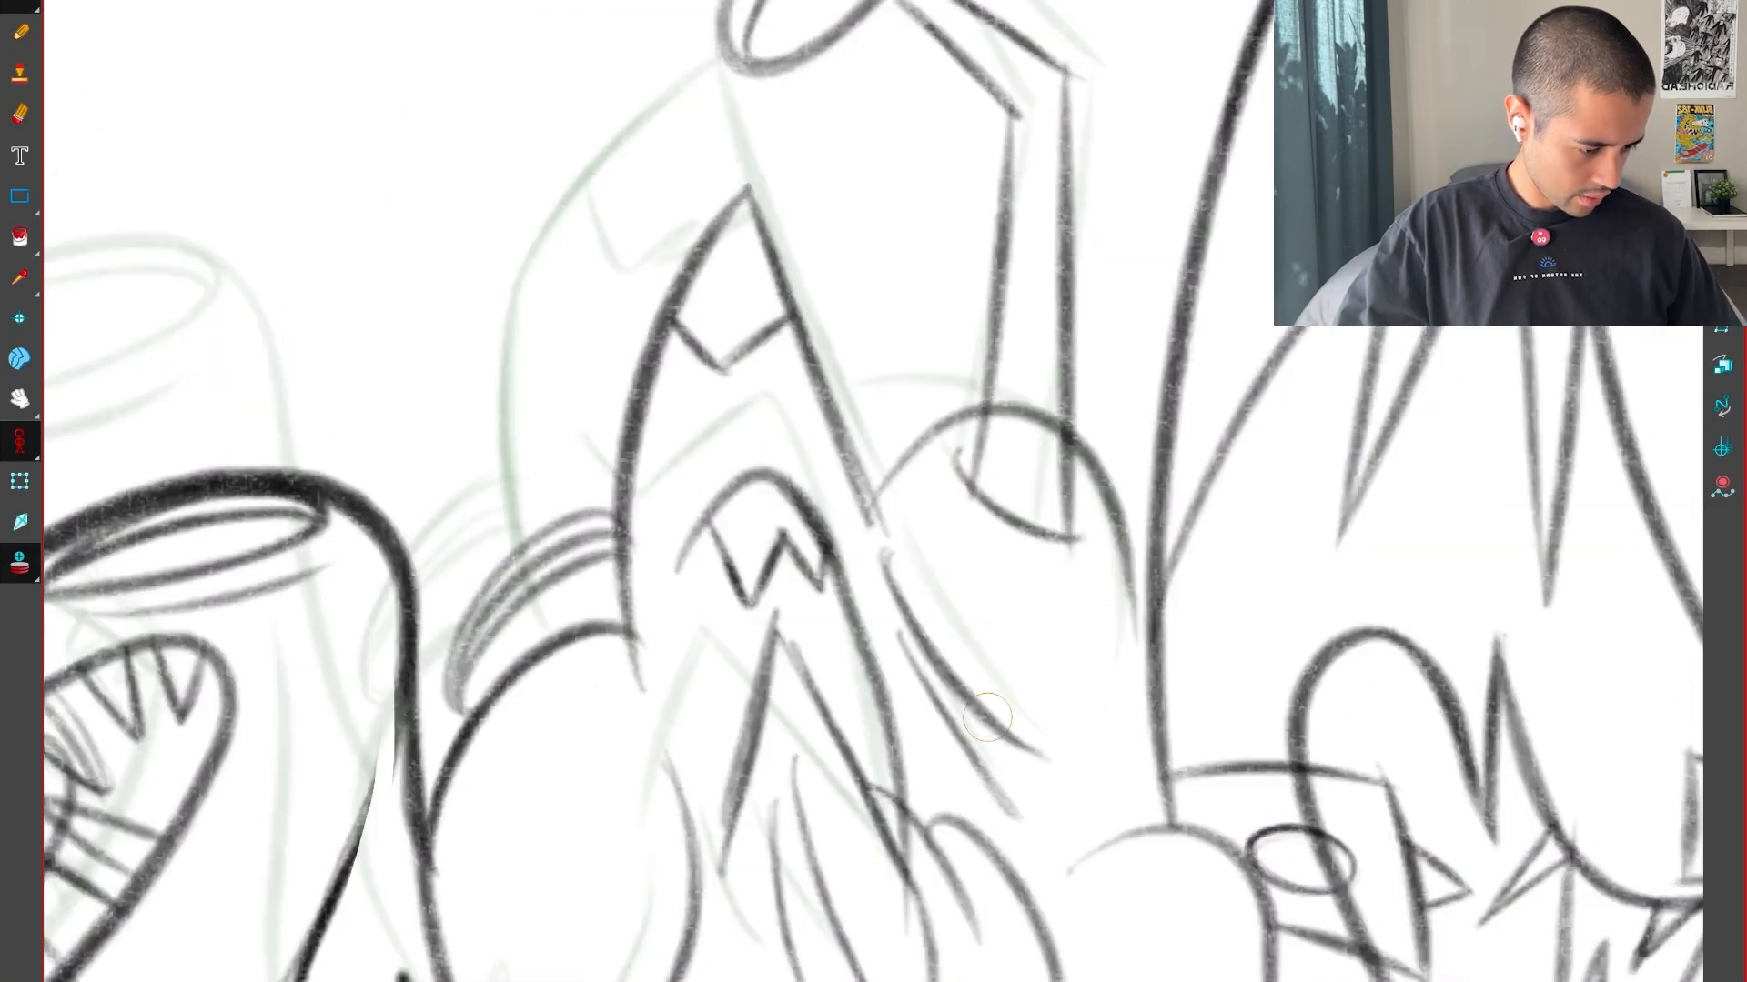
key(g)
drag(1251, 925, 1167, 683)
key(g)
key(f)
key(f)
key(g)
key(g)
key(f)
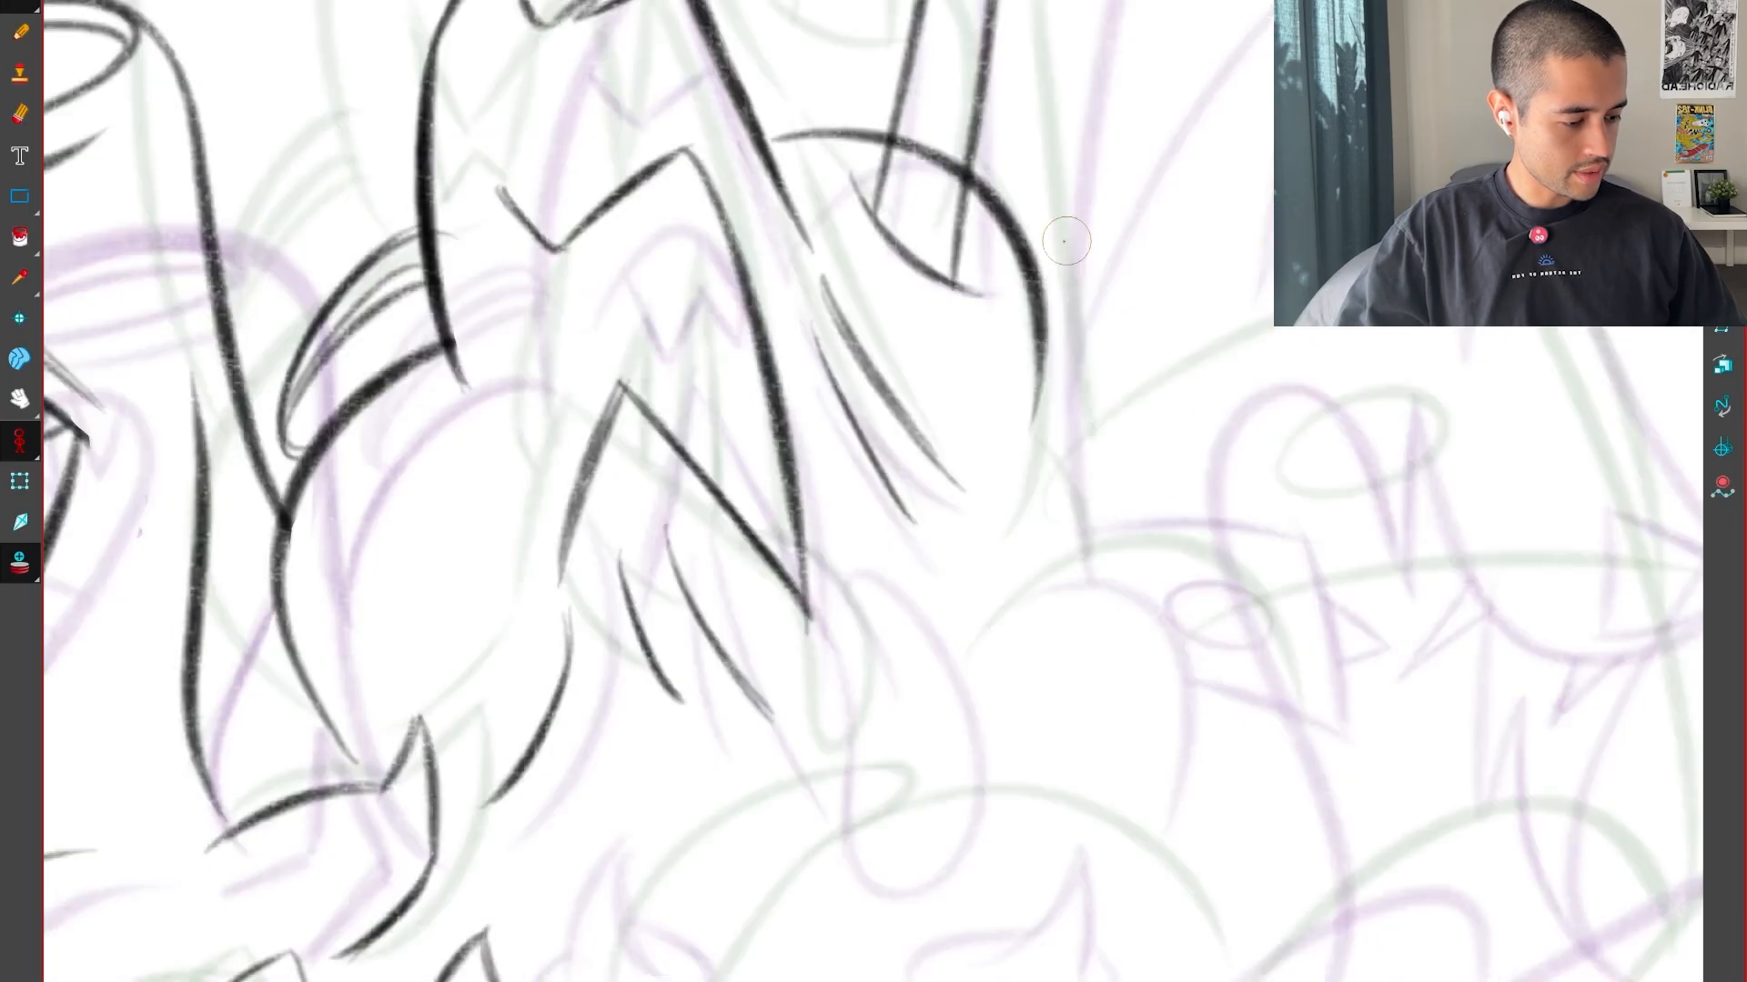
In the neighbouring drawing, darken the hump's lower end and add a short line joining it to the large shape beside it
key(f)
drag(1043, 300, 1049, 431)
key(2)
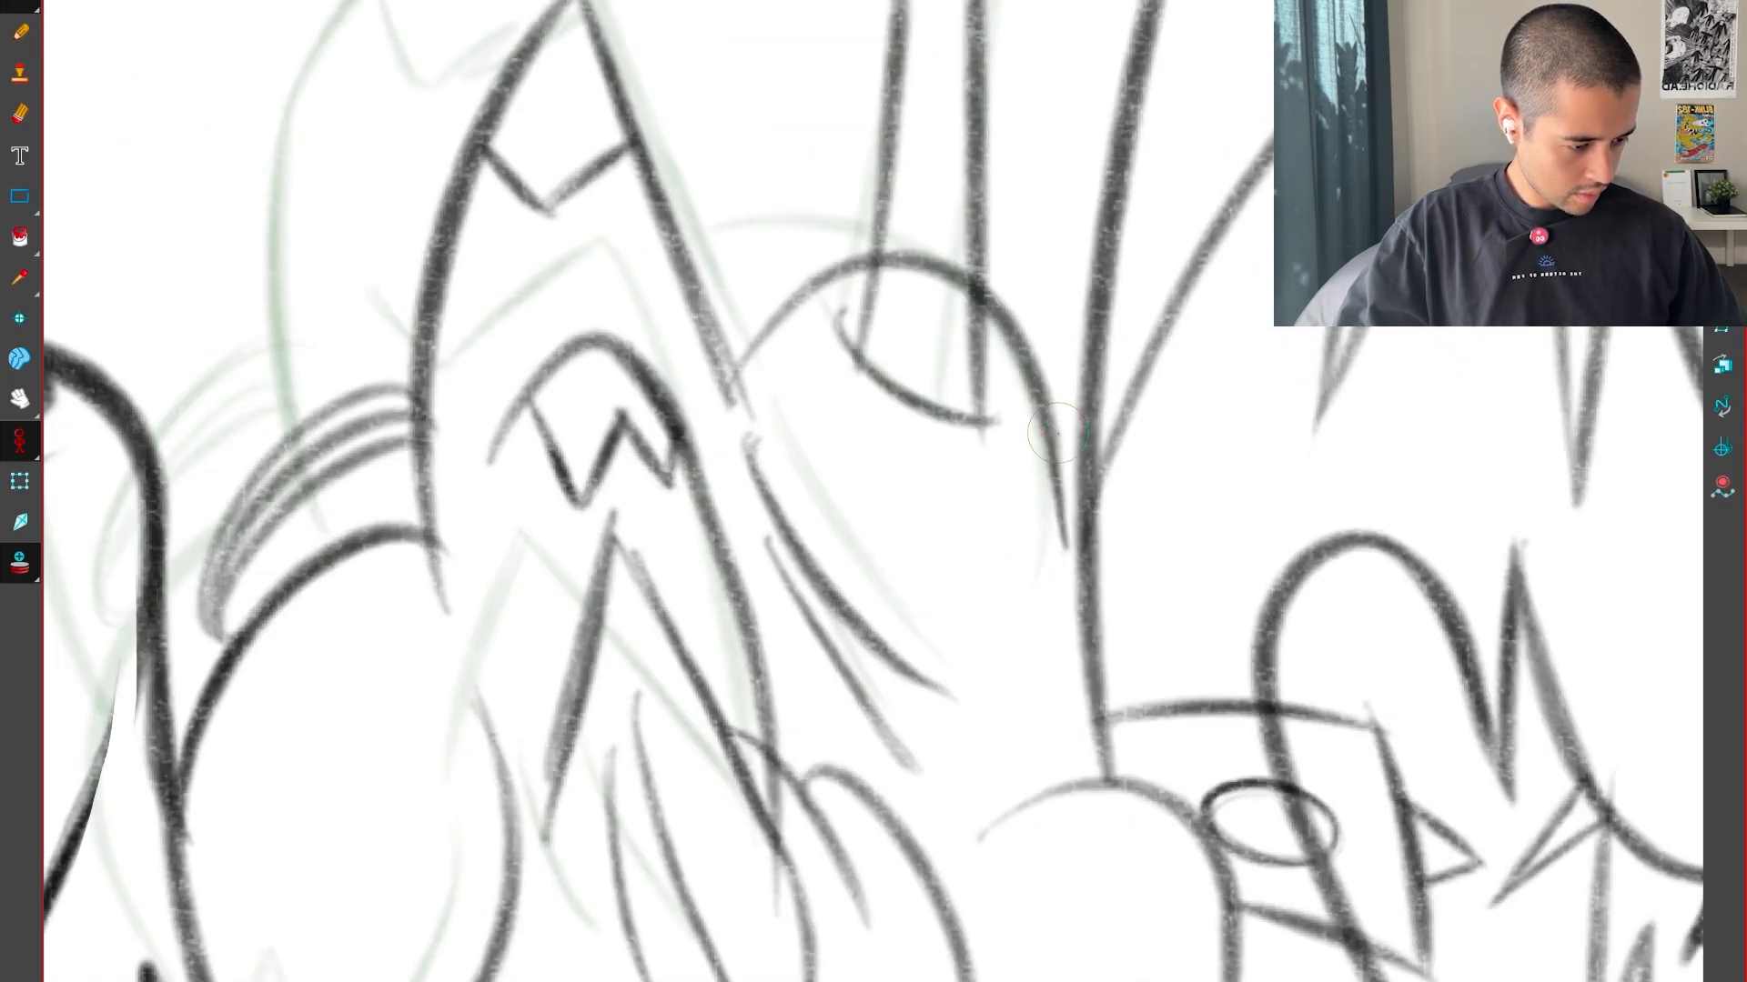
drag(1025, 900, 1165, 213)
drag(928, 478, 1082, 655)
key(2)
key(2)
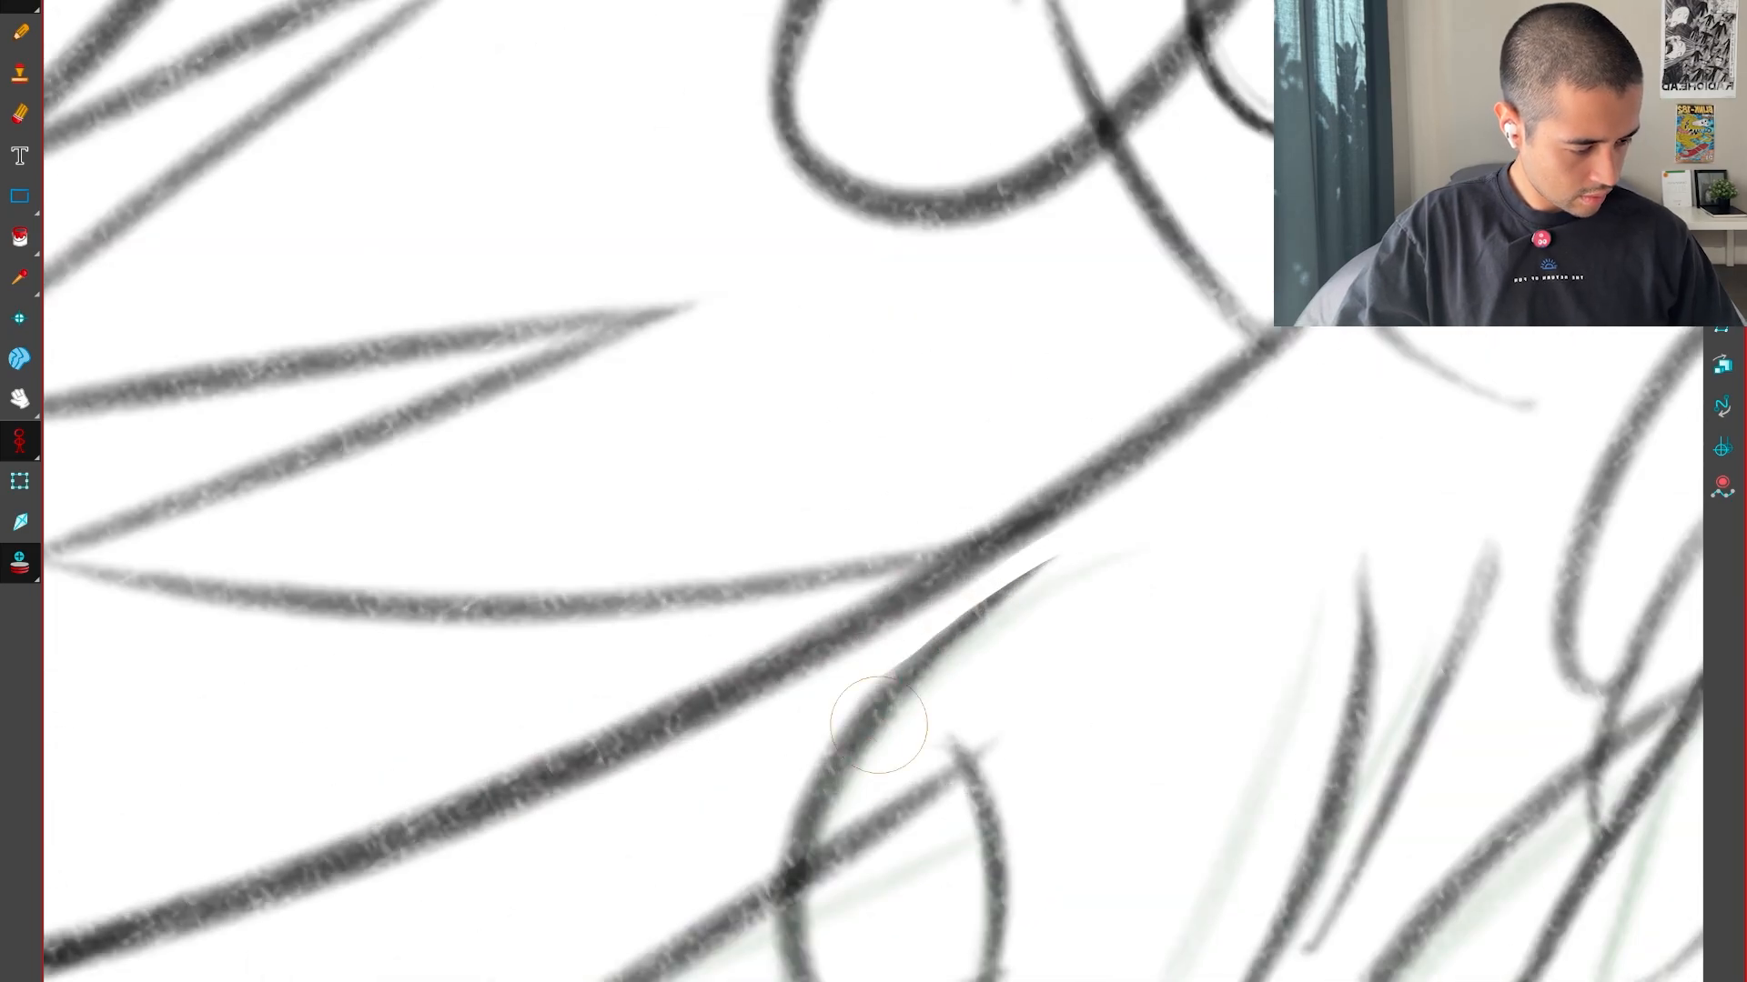
key(alt+0)
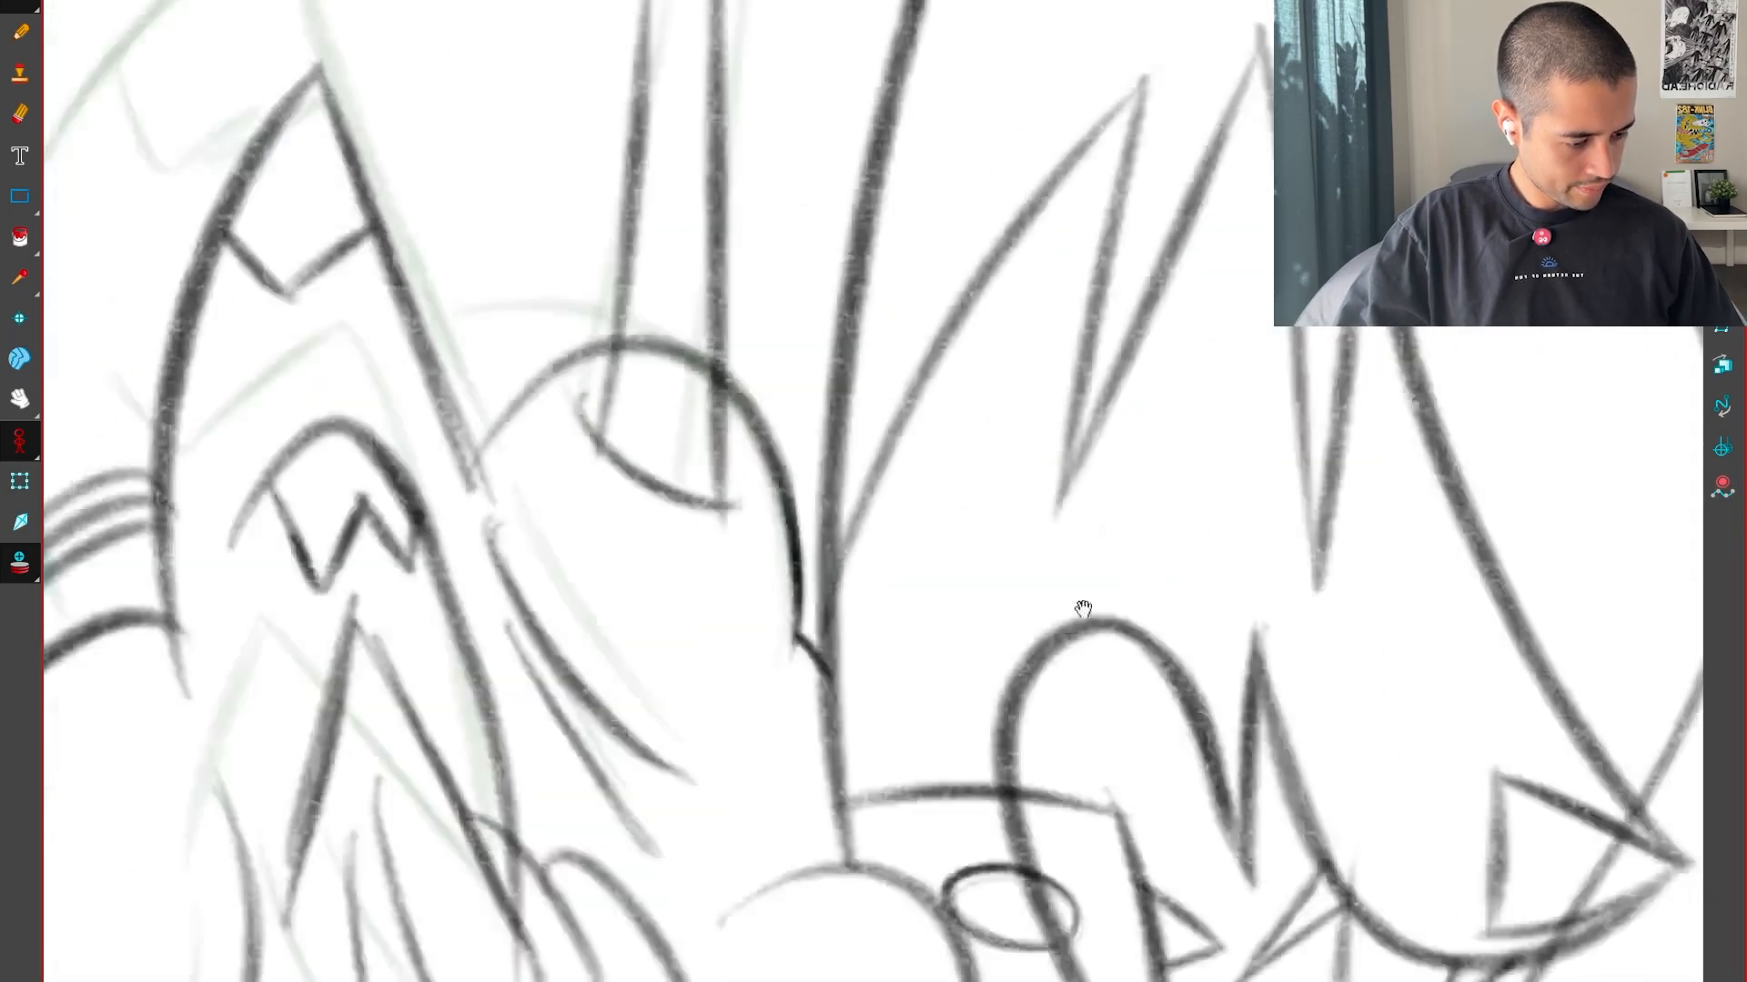
key(1)
In the inbetween, extend the hump's lower end downward and add the short line branching off beside it
key(g)
key(2)
key(2)
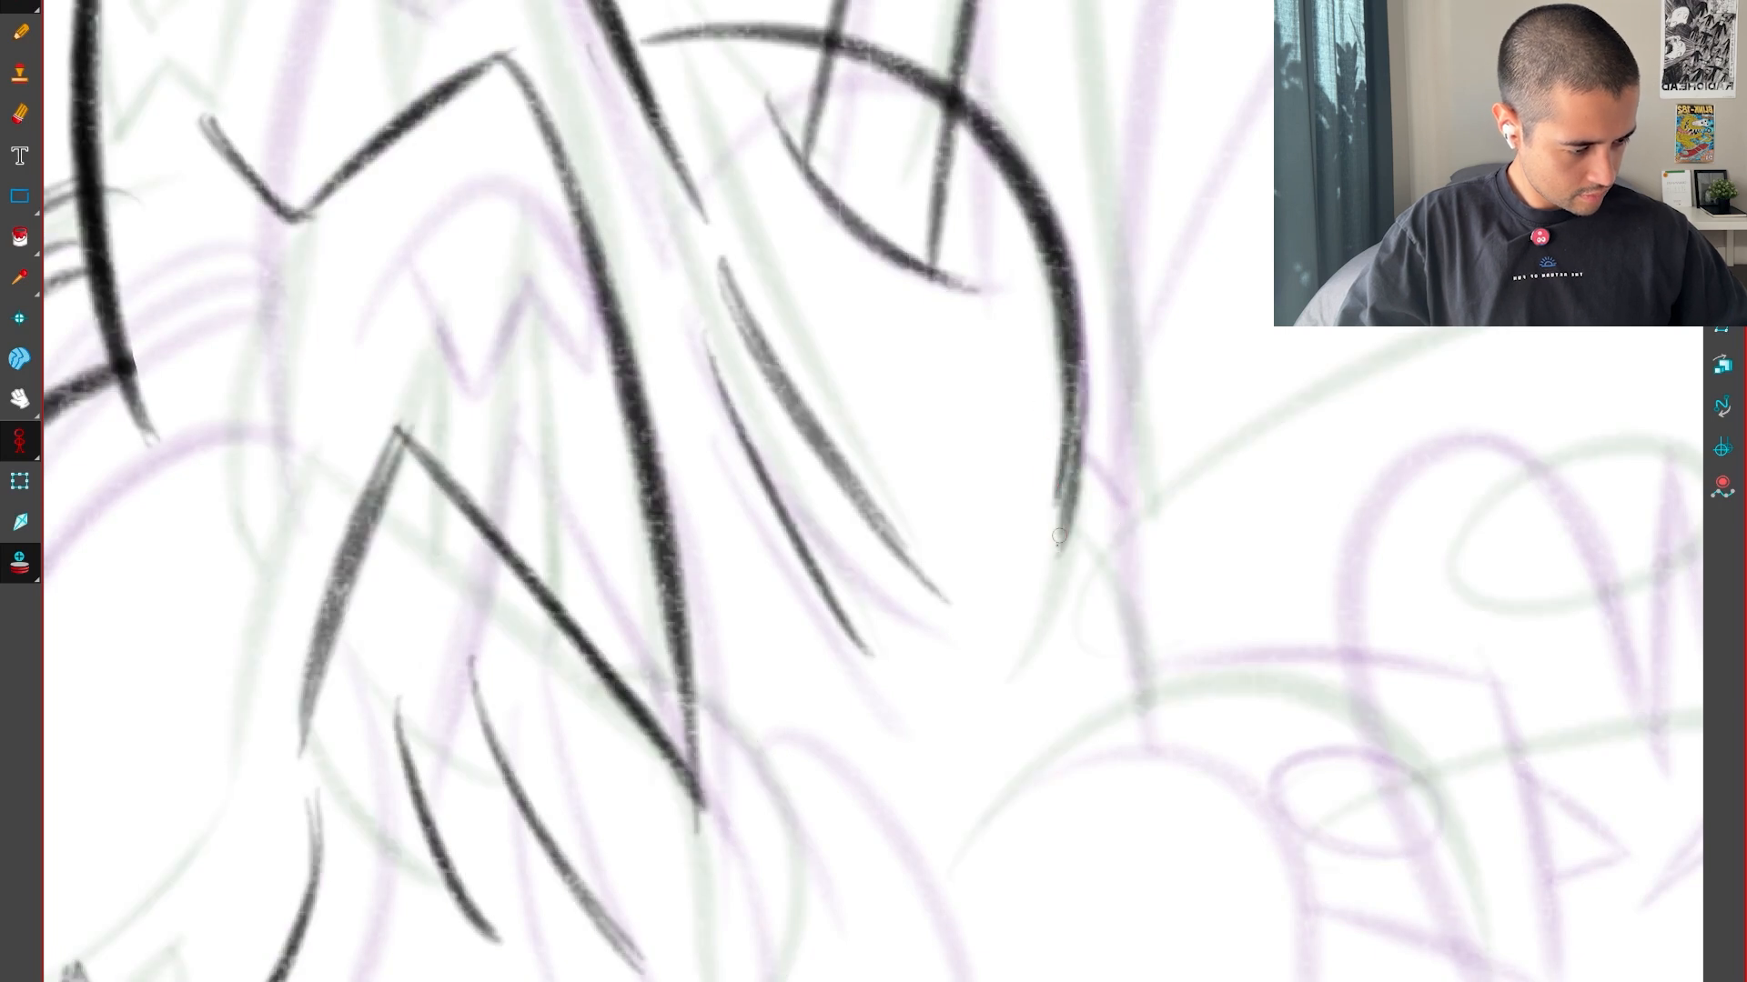
key(f)
key(g)
key(g)
key(f)
drag(1045, 575, 1074, 488)
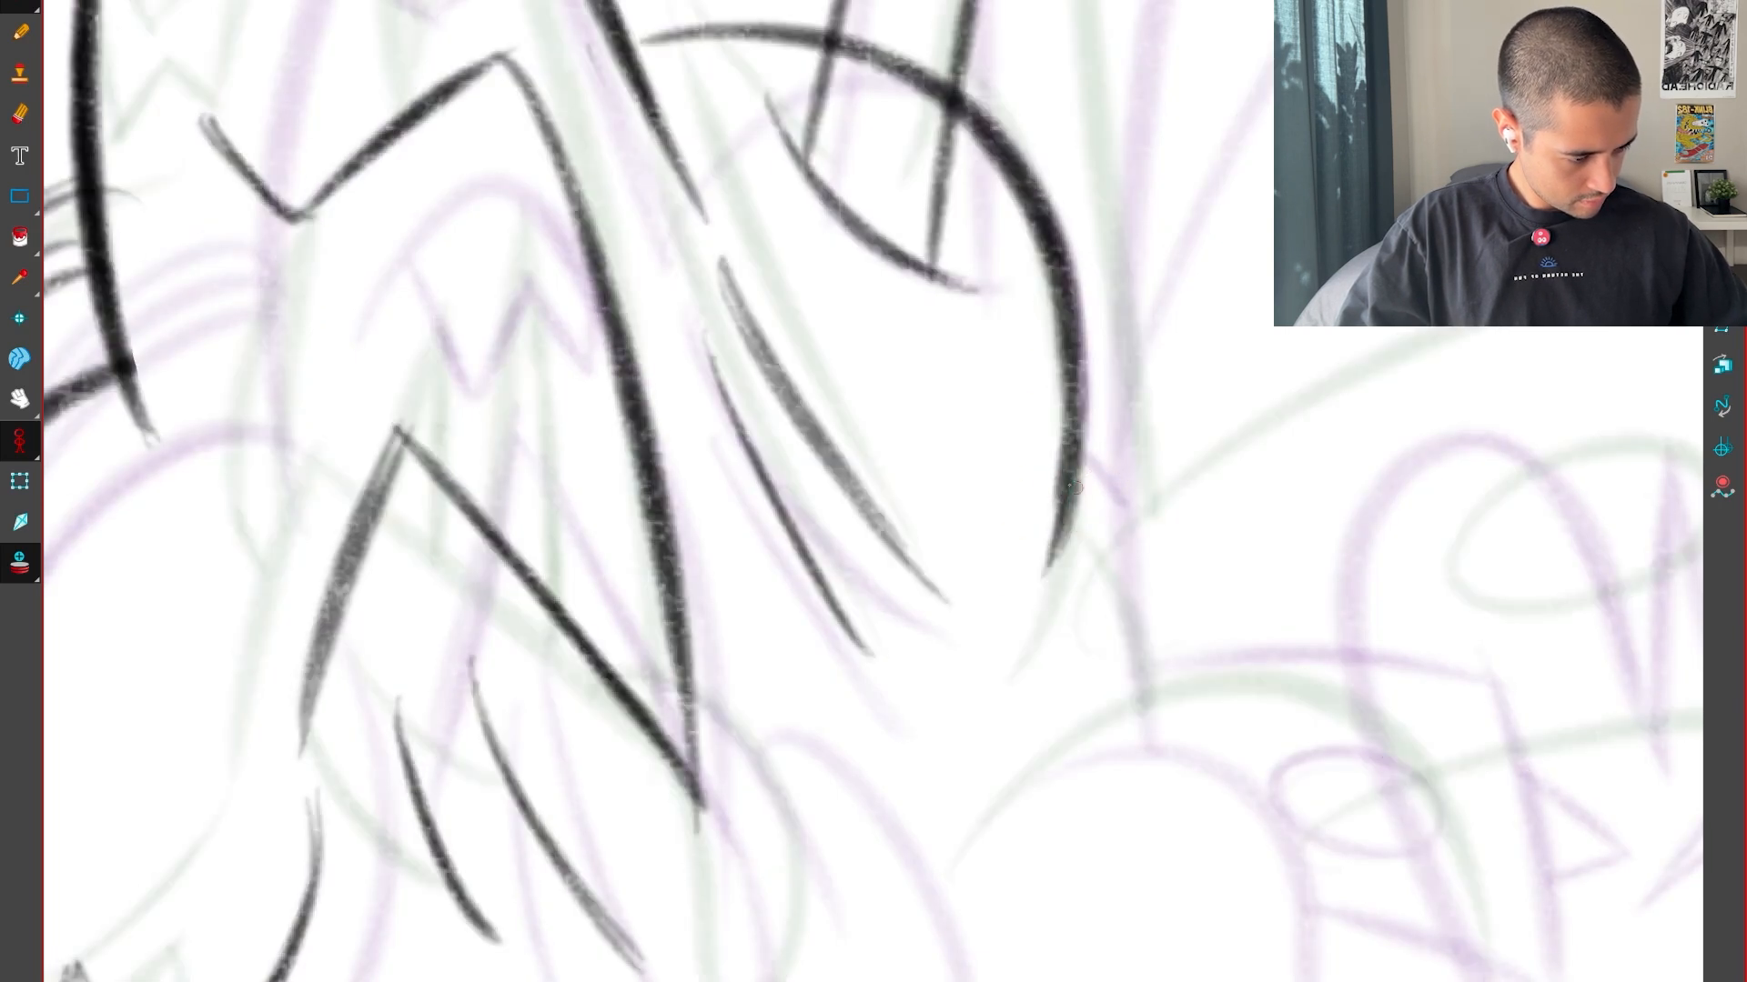
drag(1133, 571, 1139, 578)
key(1)
key(1)
key(1)
key(1)
Flip through the sequence to examine how the hump, creases and stalk move between the drawings
key(f)
key(g)
key(g)
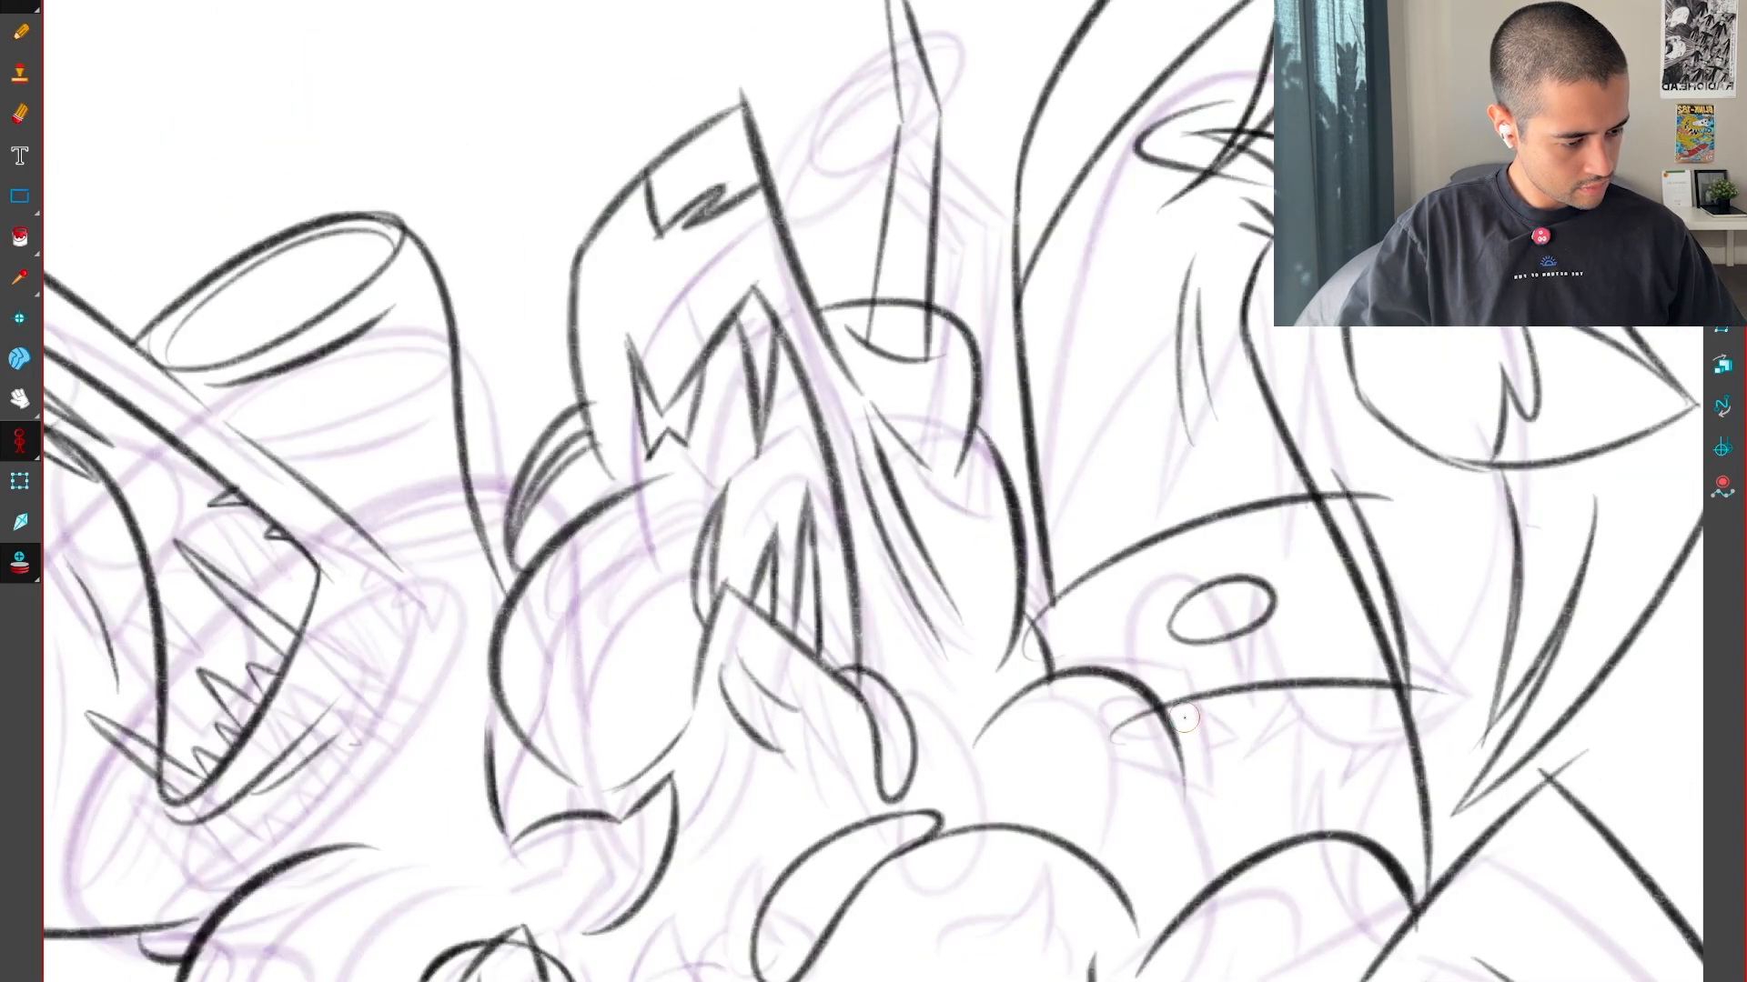
key(f)
key(f)
key(g)
key(g)
key(f)
key(f)
key(g)
key(g)
key(f)
key(f)
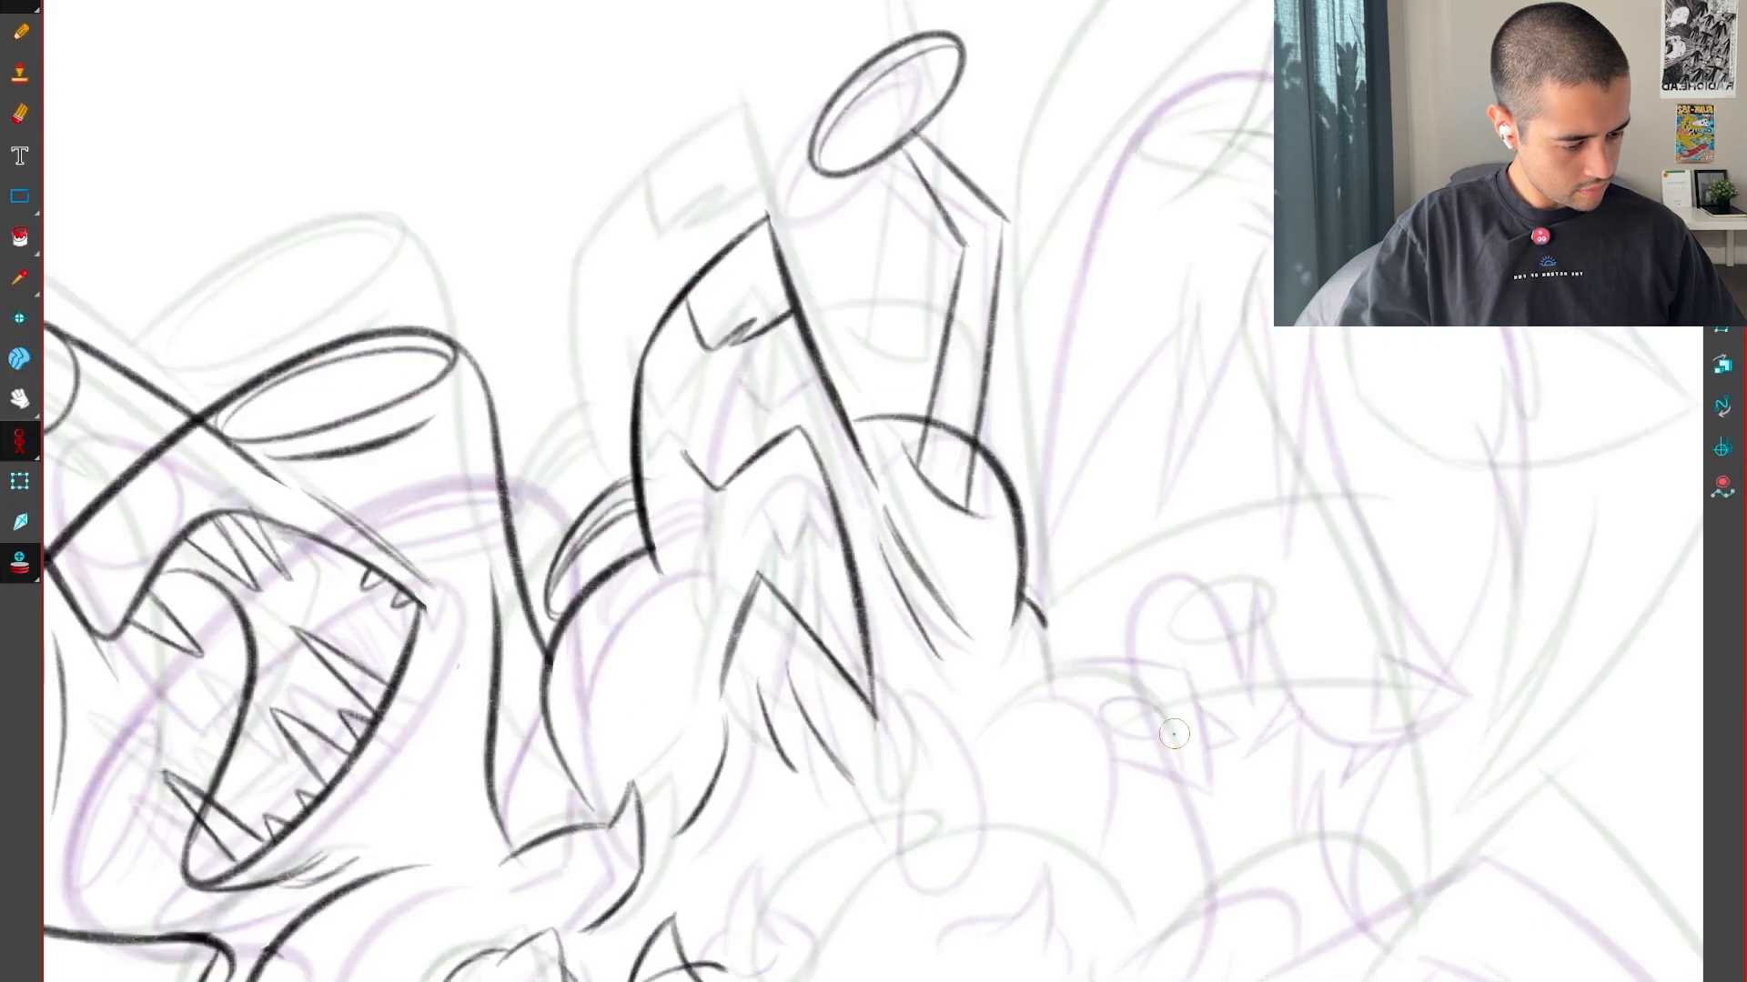
Flip between neighbouring drawings to examine the shape of the pointed head's open mouth
key(g)
key(2)
key(2)
key(2)
drag(876, 726, 1087, 728)
Clear the angular upper lip of the pointed head's mouth and try a rounded curve in its place
key(2)
key(f)
key(g)
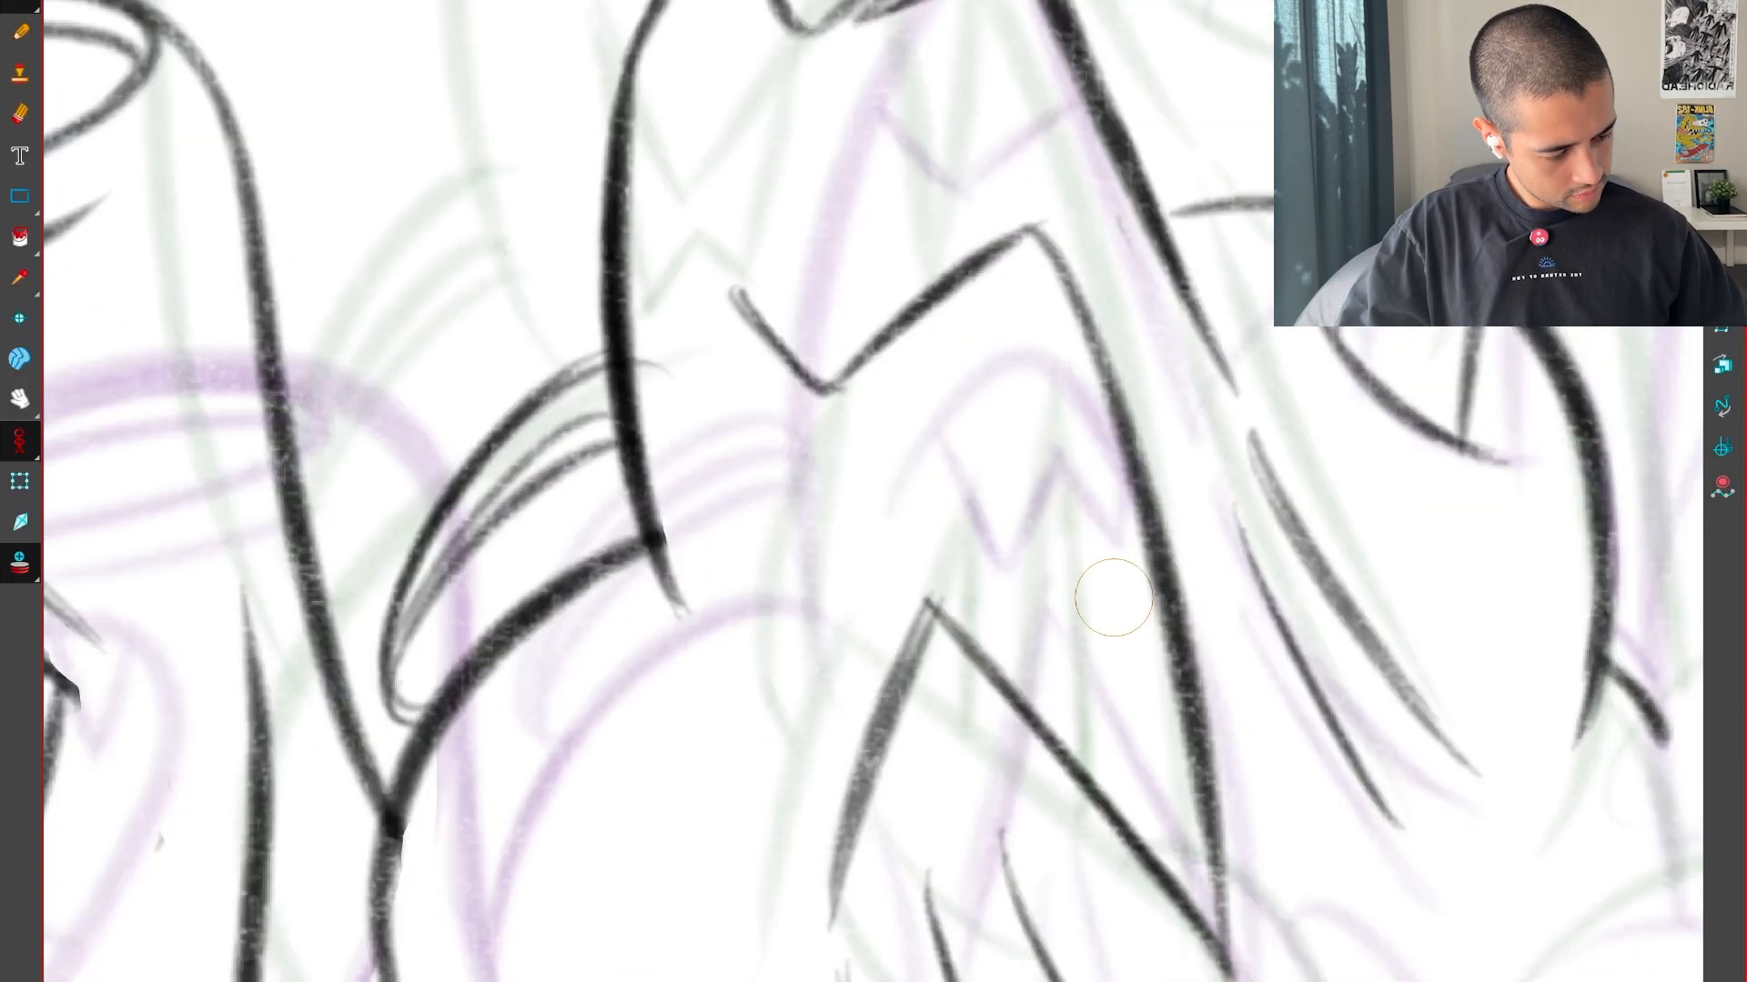
key(g)
key(f)
key(f)
key(g)
key(g)
key(f)
mouse_move(879, 446)
mouse_down()
mouse_move(923, 602)
mouse_move(1065, 662)
mouse_up()
key(f)
key(g)
key(g)
key(f)
key(f)
key(g)
key(2)
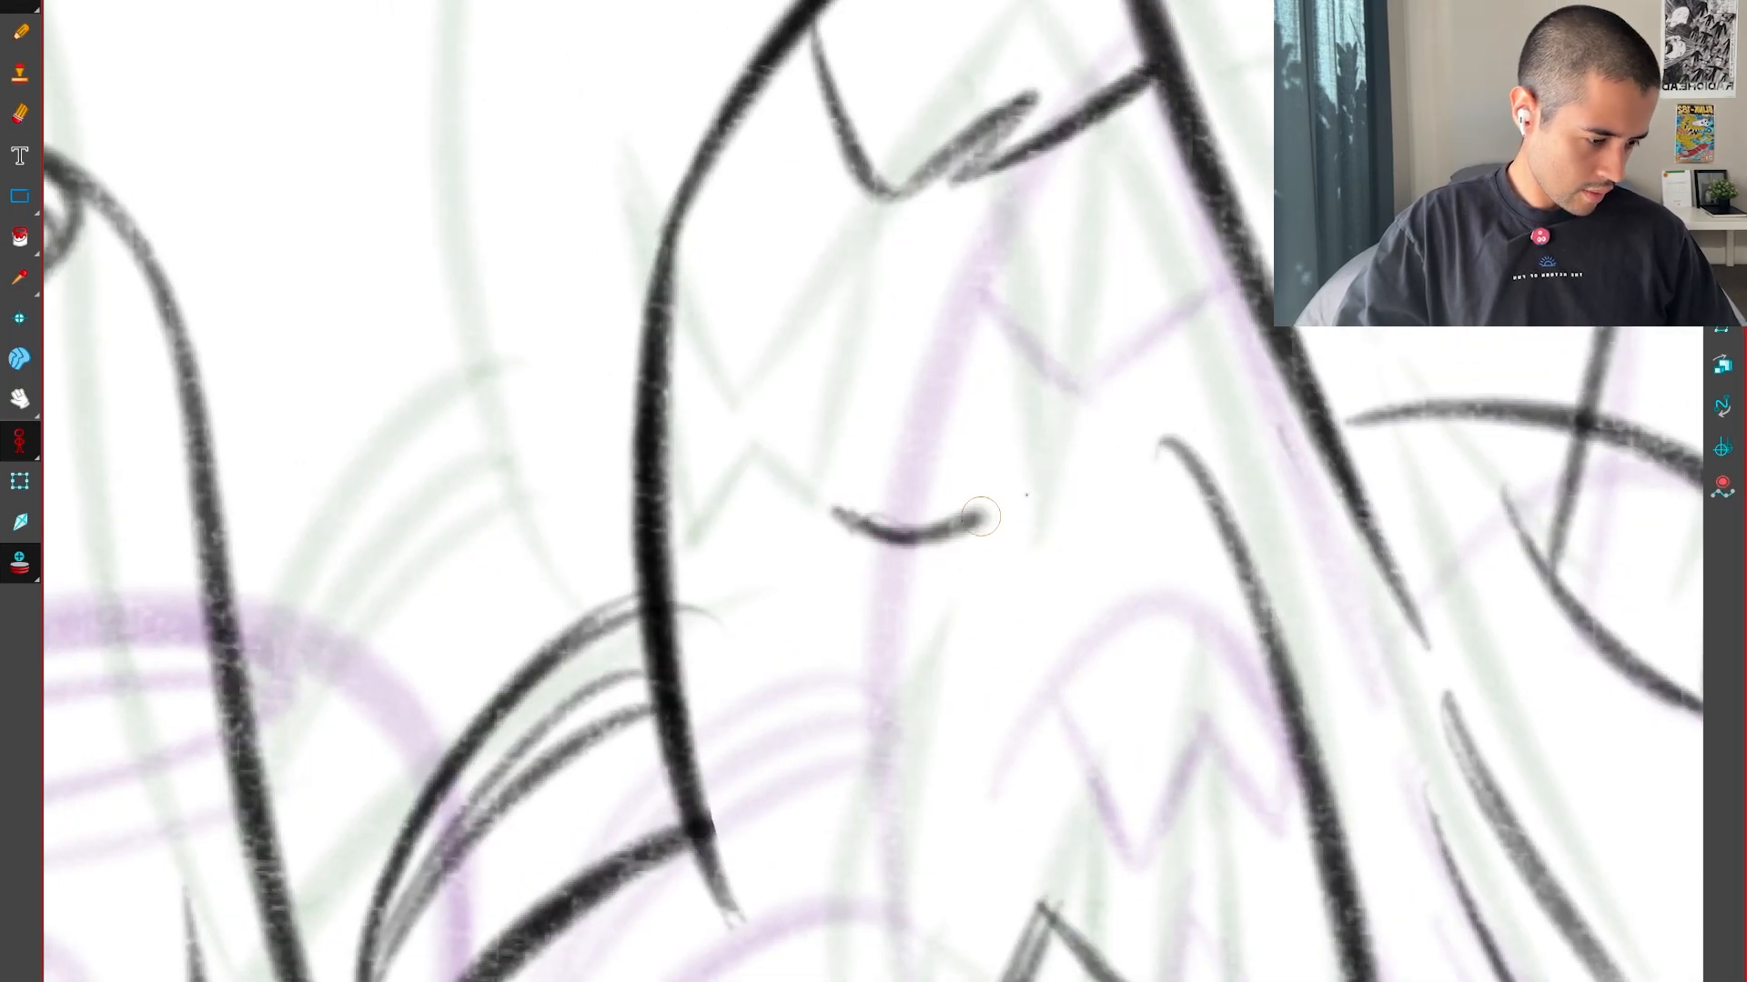
drag(1166, 450, 1221, 478)
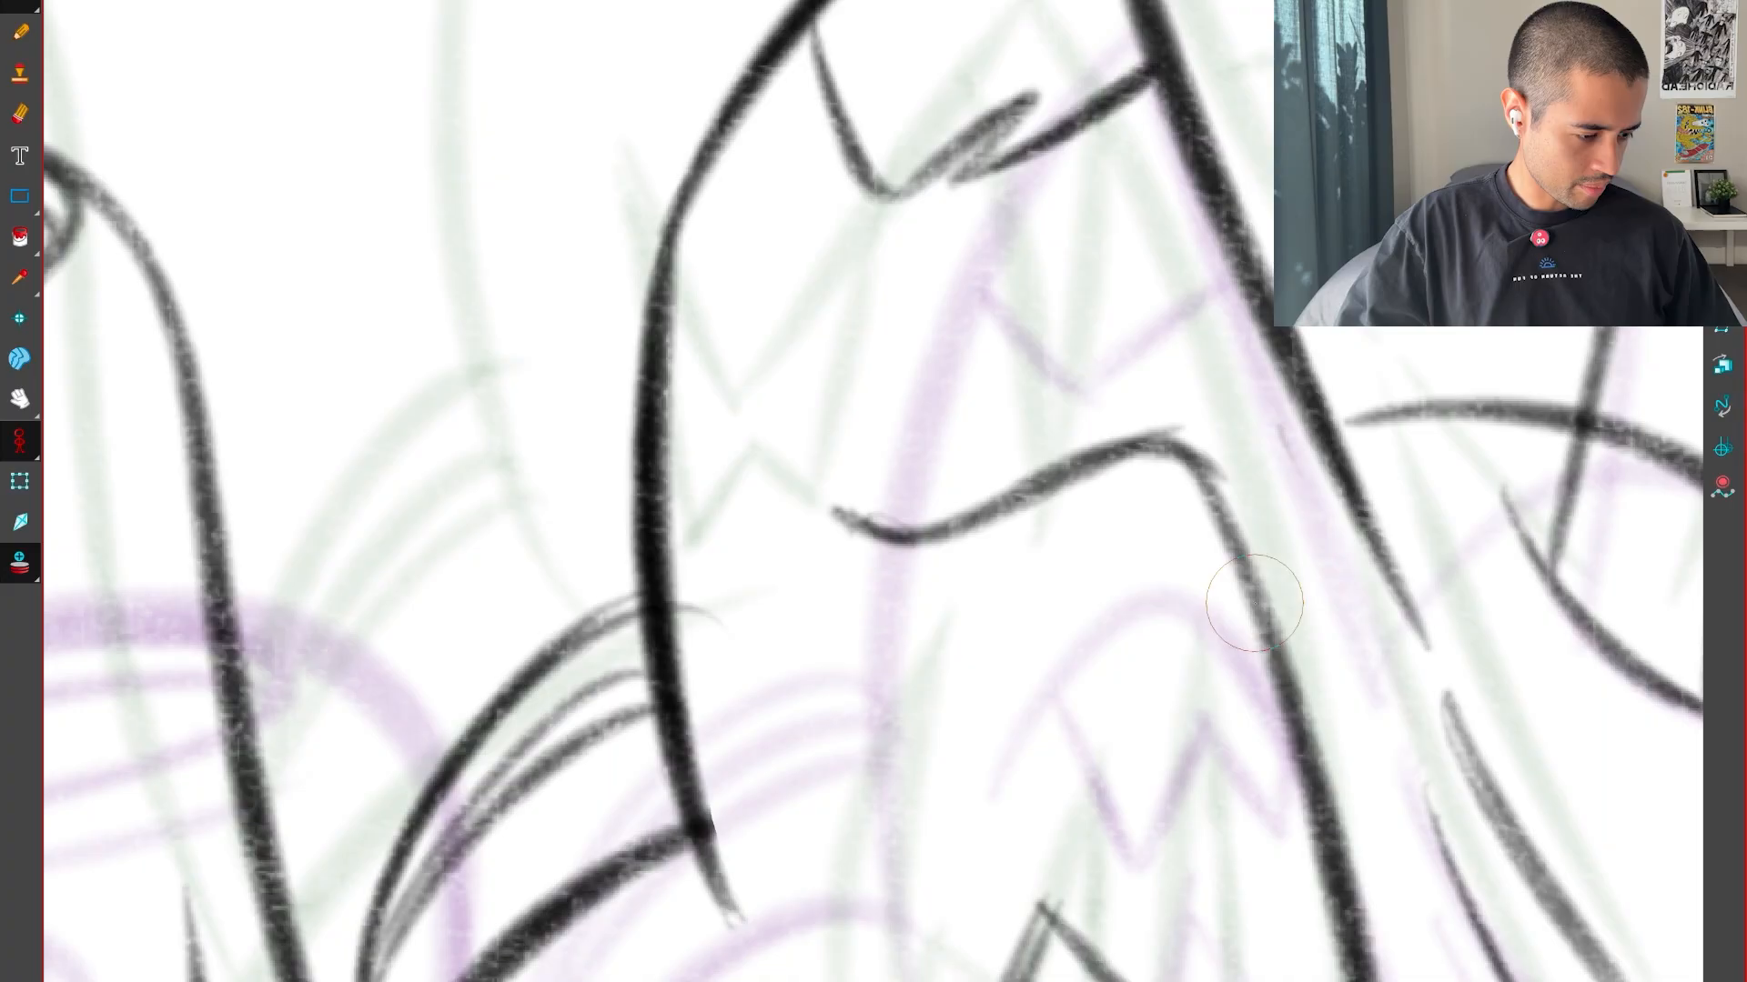
key(Delete)
key(alt+b)
Redraw the pointed head's upper lip as a shallow dip rising to the mouth's front edge, checked against the neighbouring drawings
key(f)
key(g)
key(g)
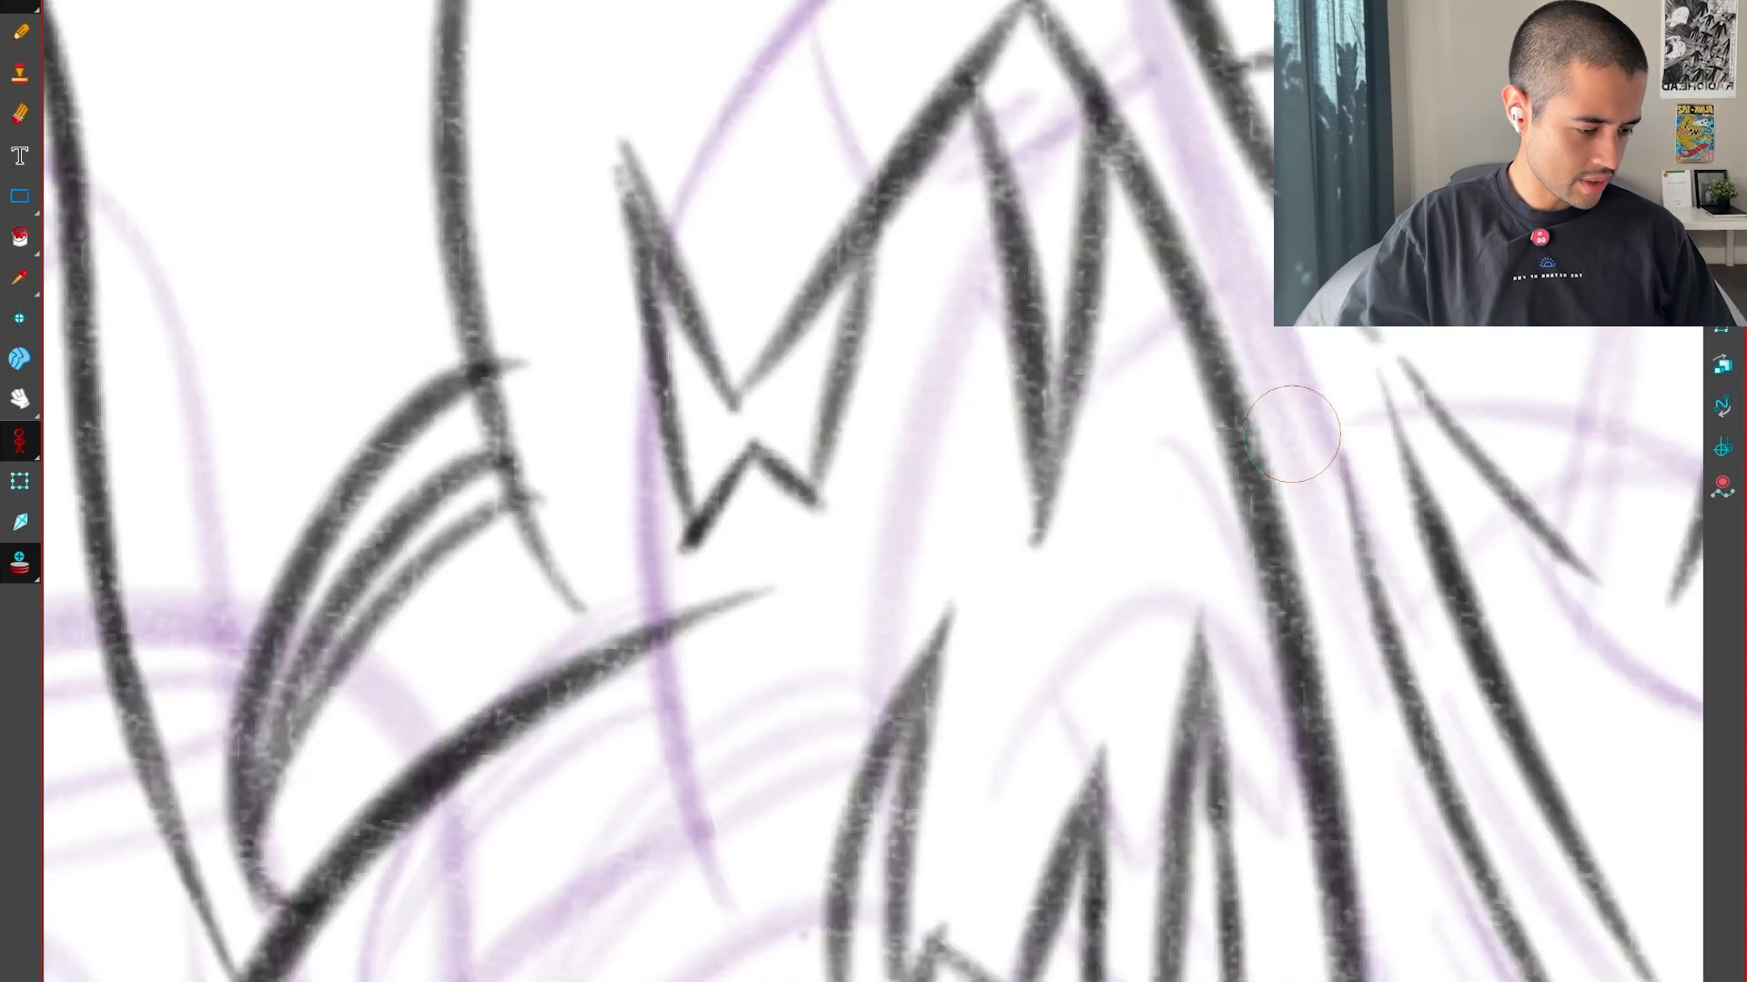
key(f)
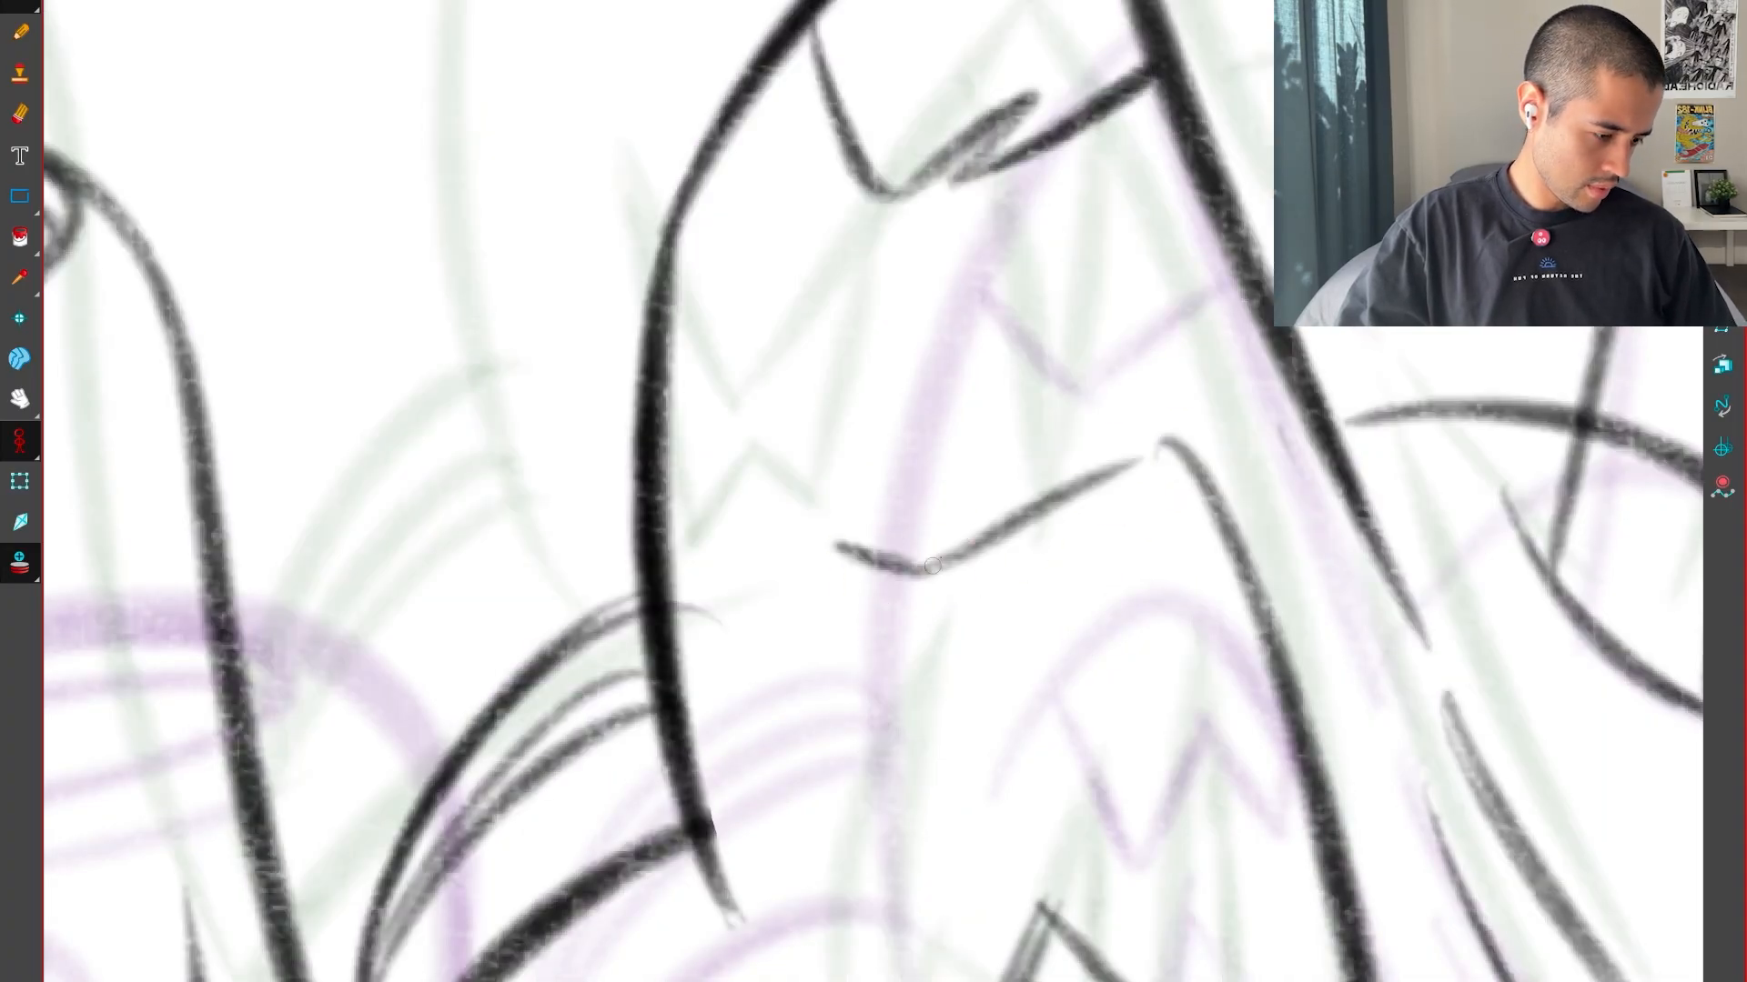
drag(931, 566, 1188, 461)
key(f)
key(g)
key(g)
key(f)
key(f)
key(g)
Sketch a zigzag of pointed teeth hanging from the pointed head's upper lip, placed between those in the neighbouring drawings
key(g)
key(f)
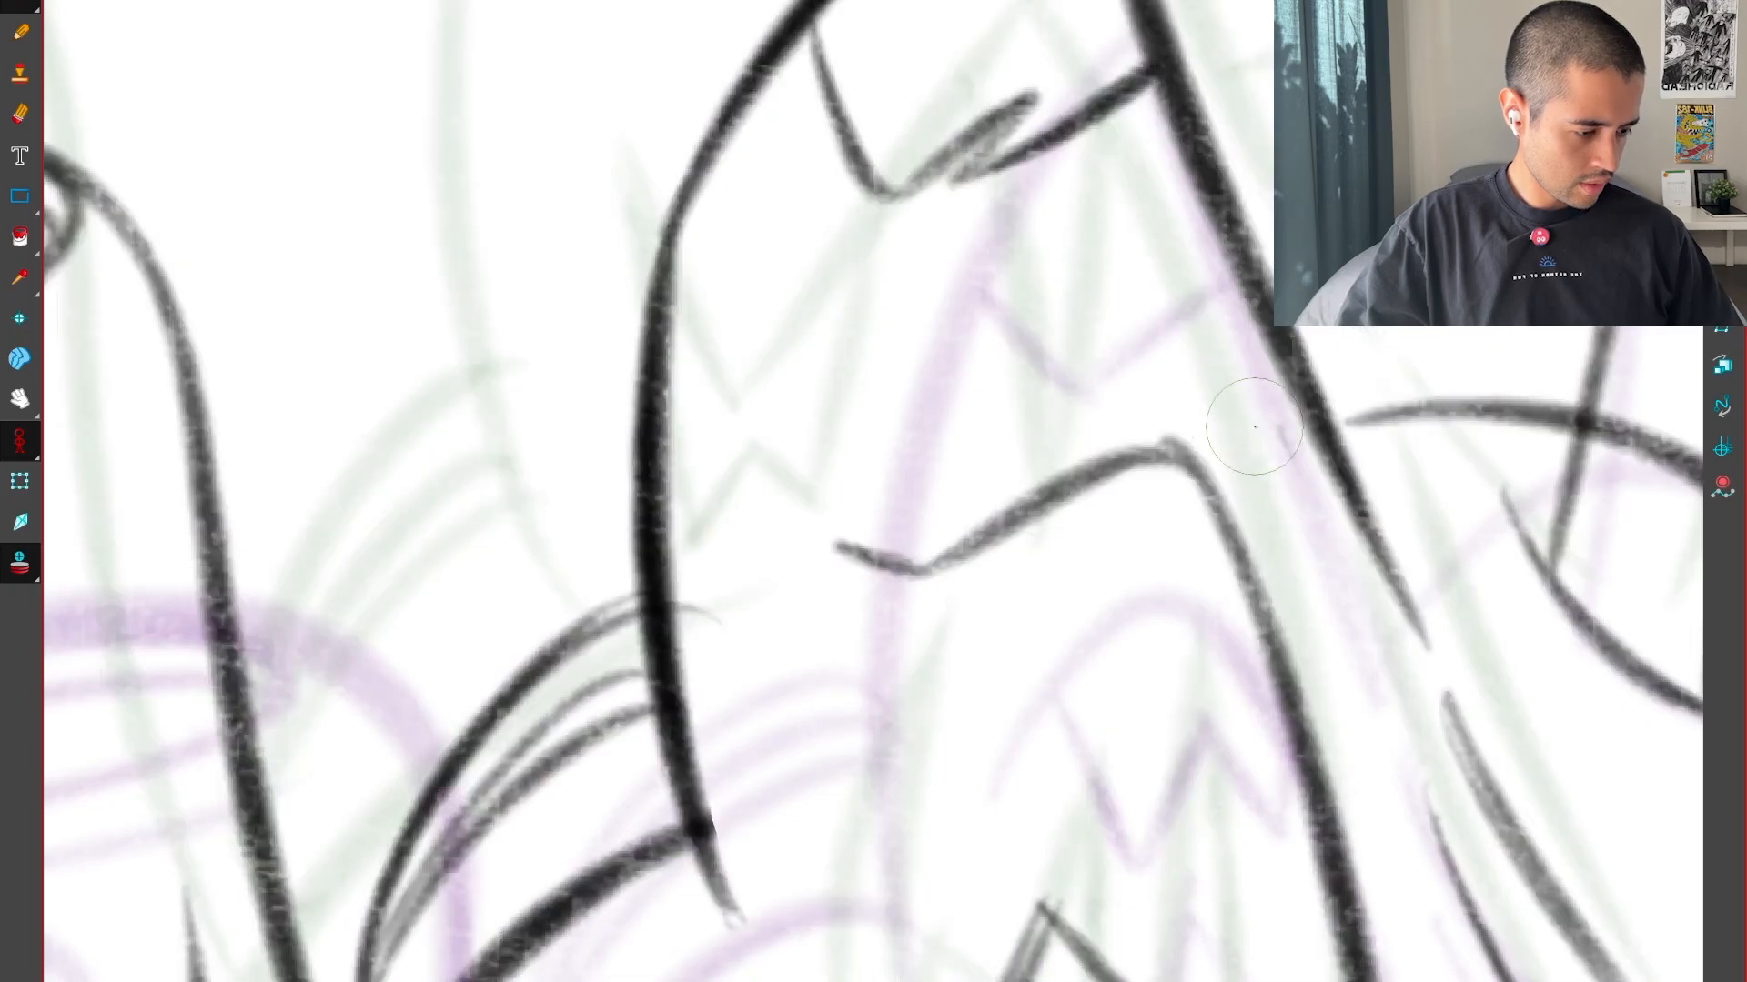
key(1)
key(f)
key(g)
key(g)
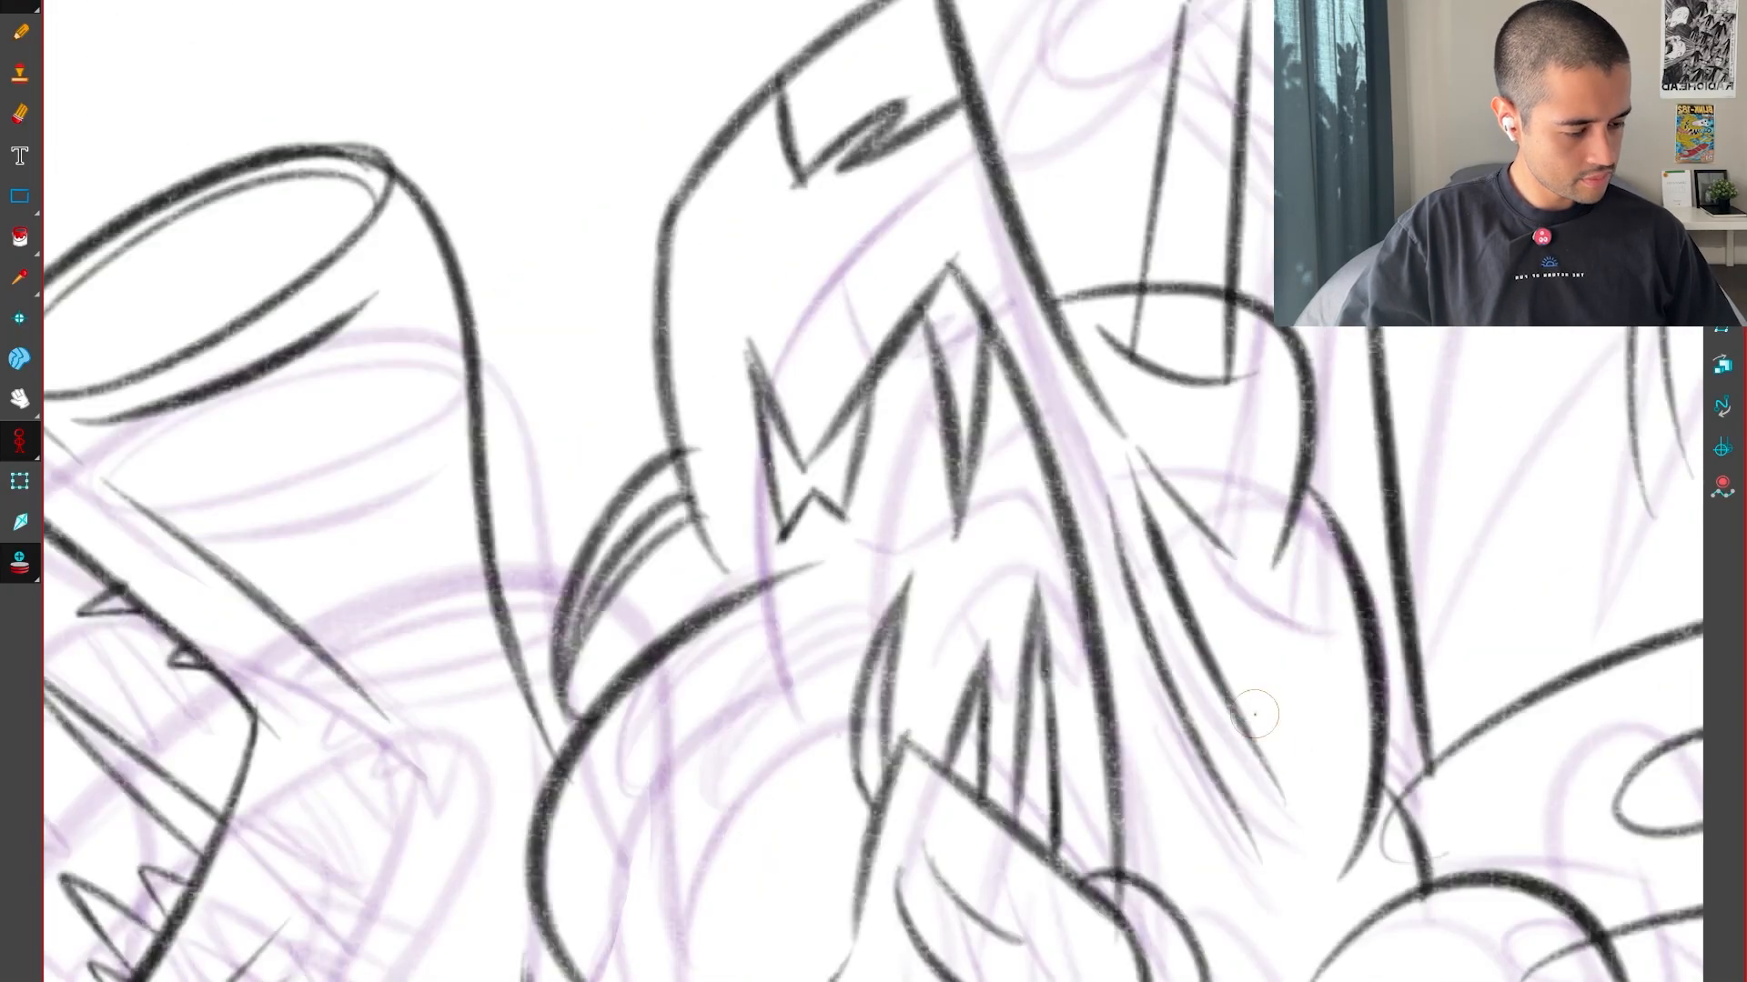
key(f)
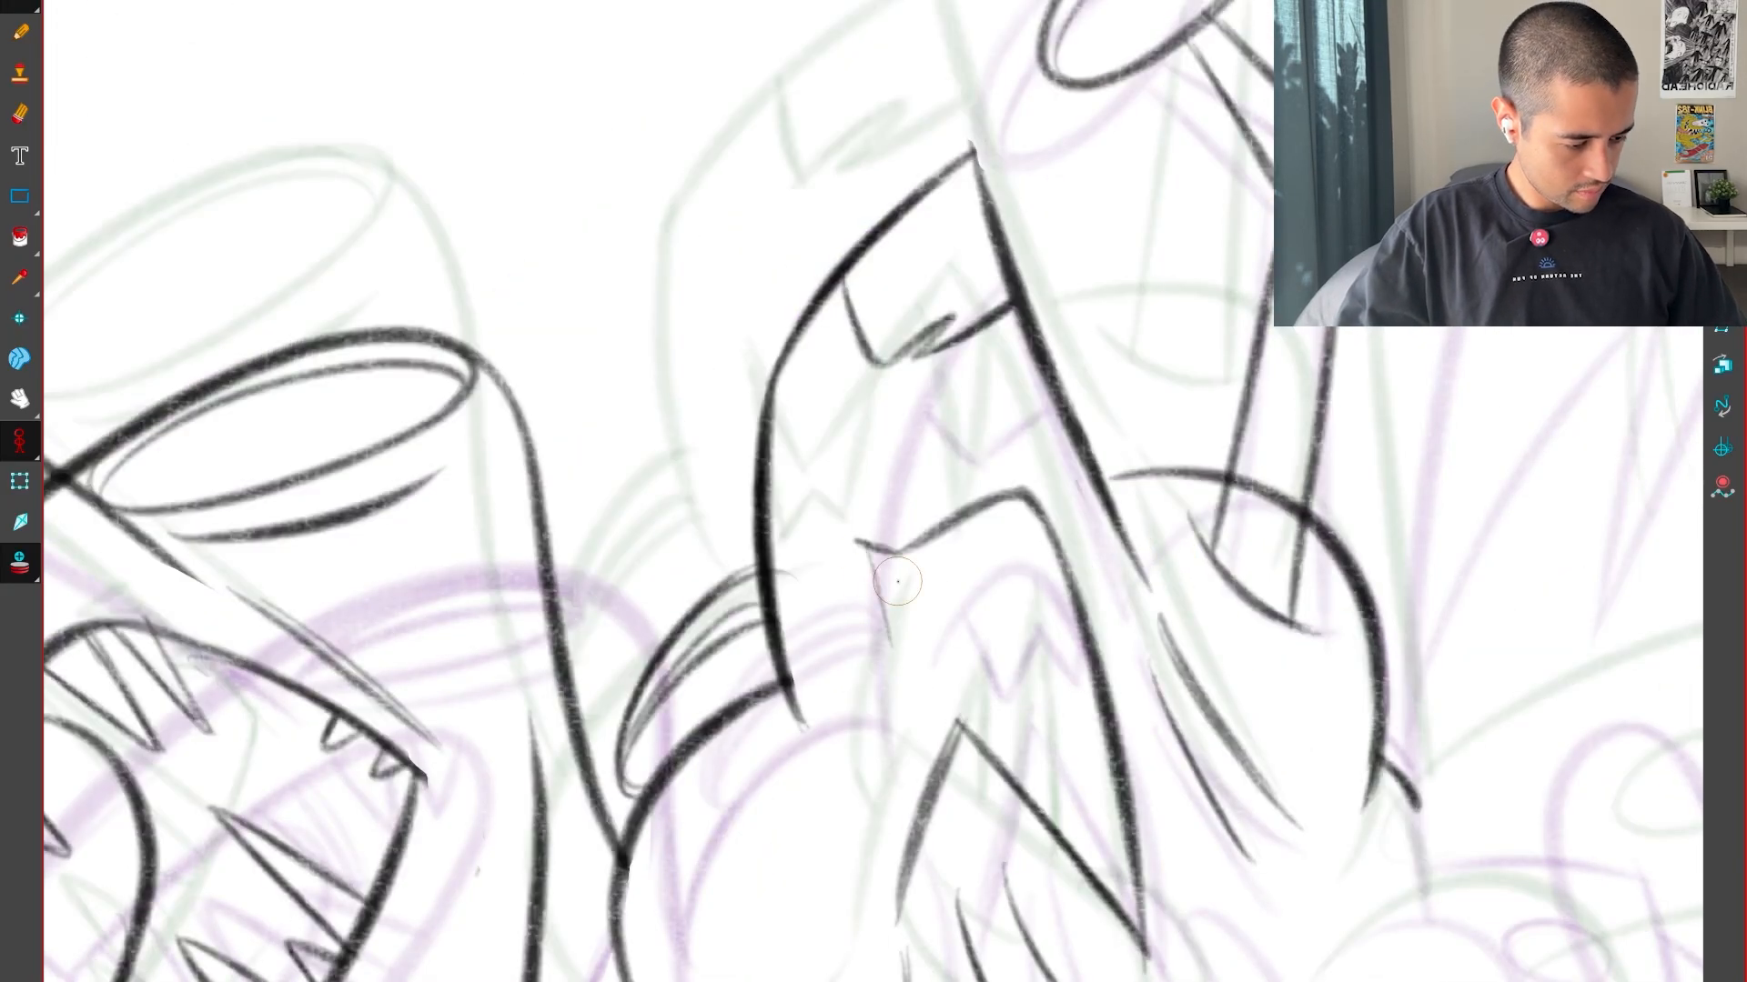
key(f)
key(g)
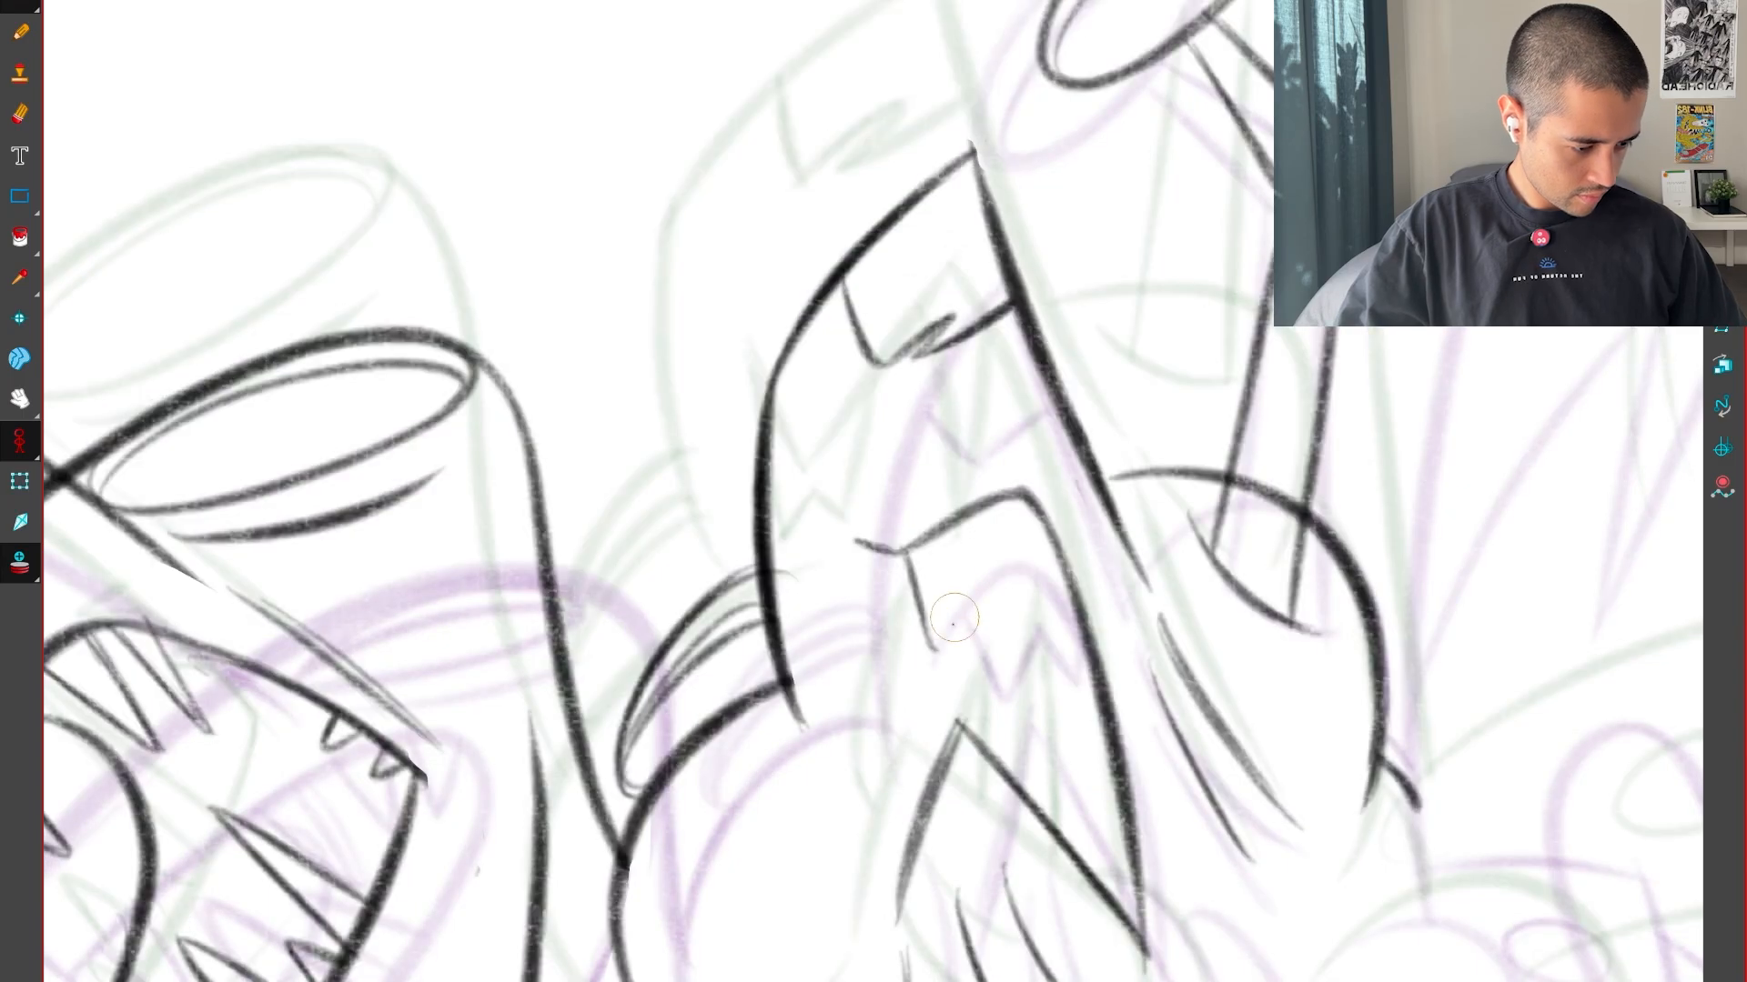
key(f)
mouse_move(935, 651)
mouse_down()
mouse_move(975, 582)
mouse_move(1019, 618)
mouse_up()
key(g)
key(f)
key(g)
key(f)
key(g)
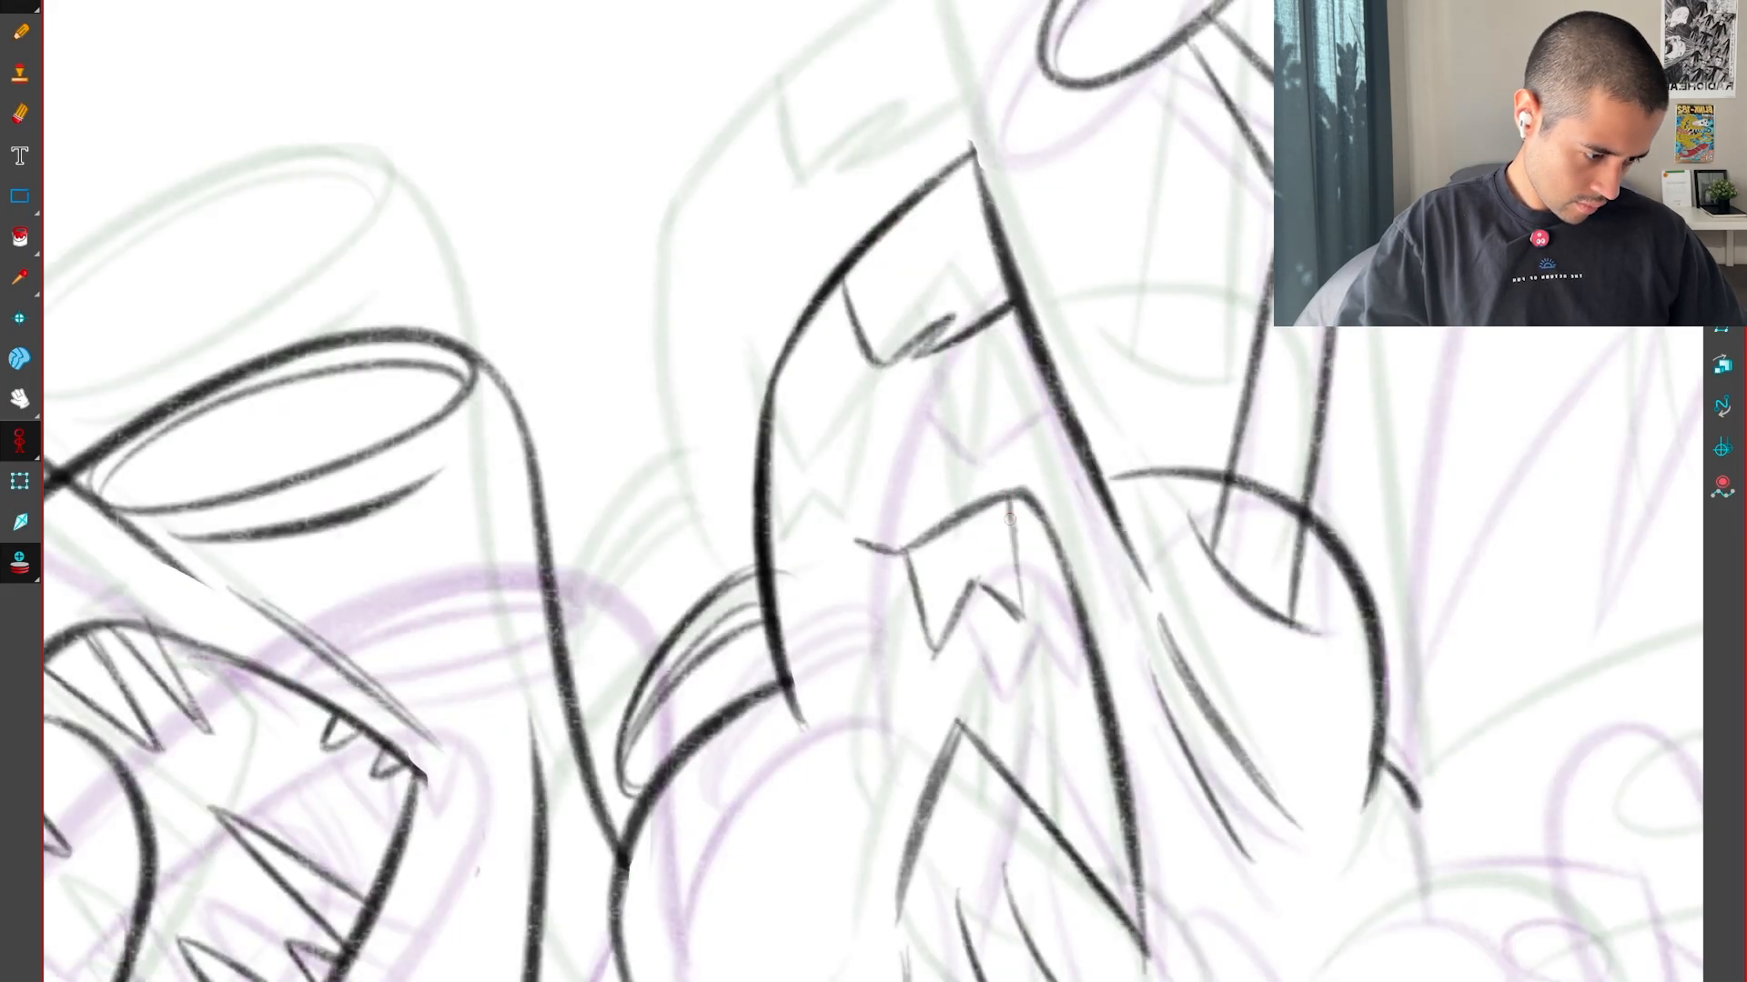
Close the second upper tooth and add a narrow third tooth against the front edge of the mouth
drag(1010, 506, 1023, 619)
key(f)
key(g)
key(g)
key(f)
key(f)
key(g)
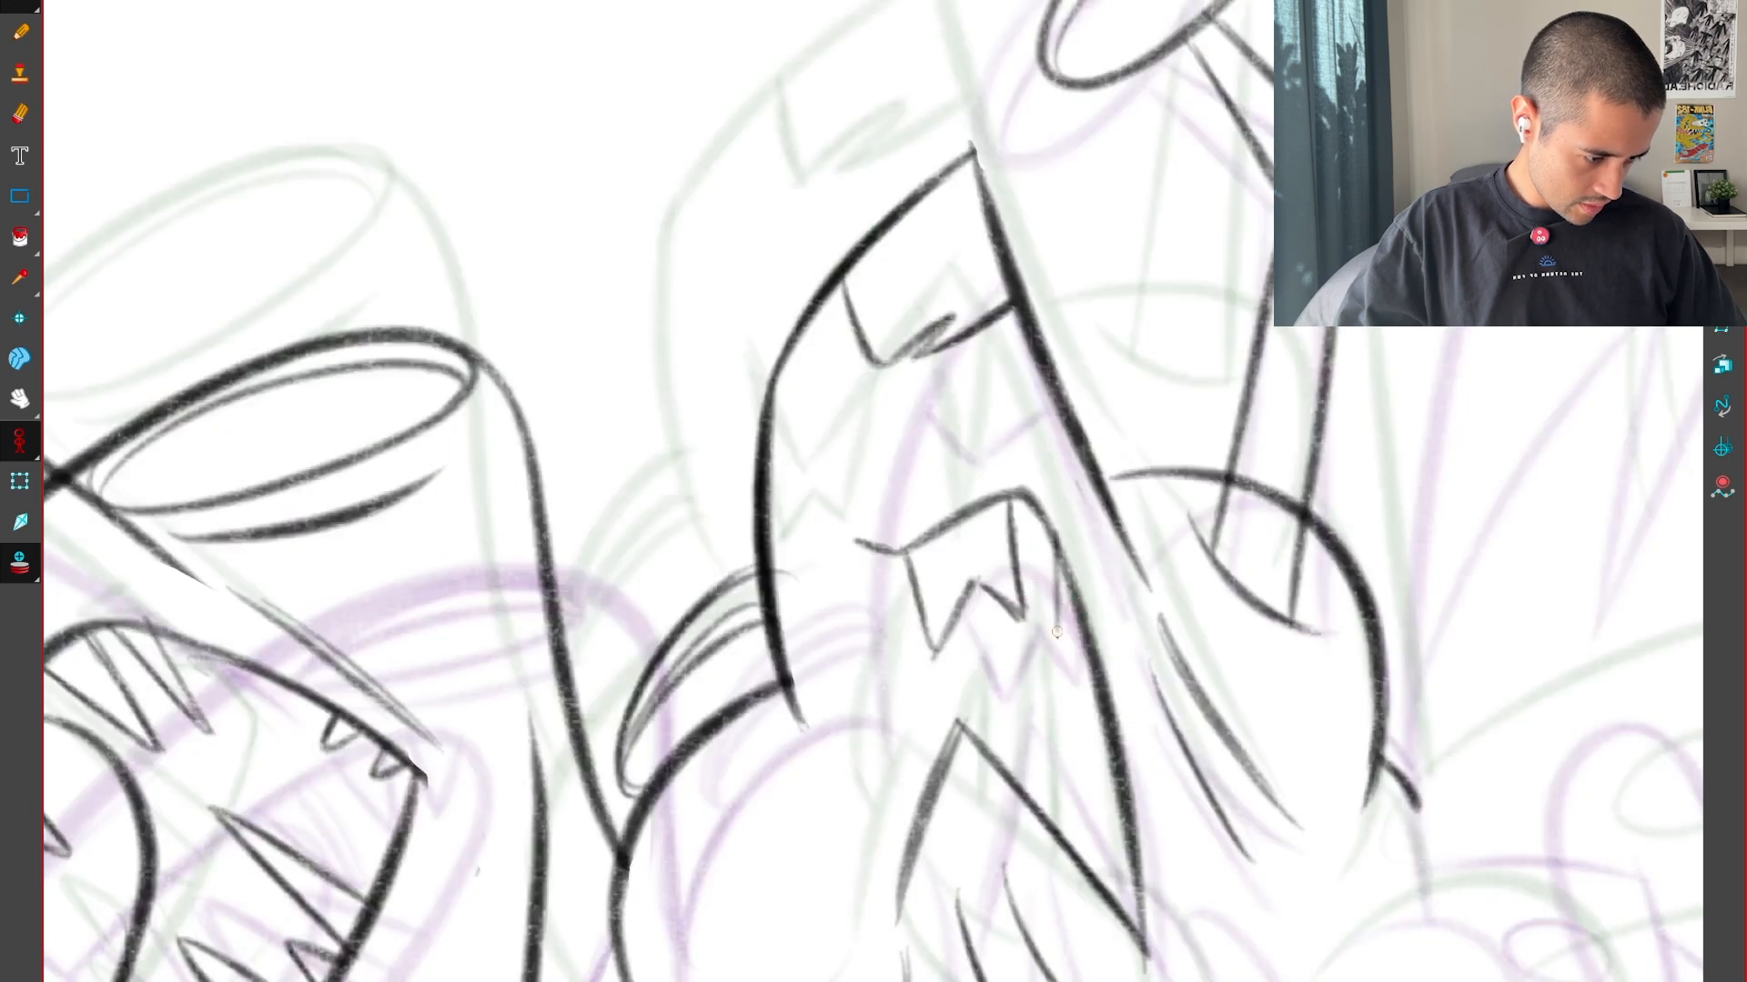
key(f)
key(g)
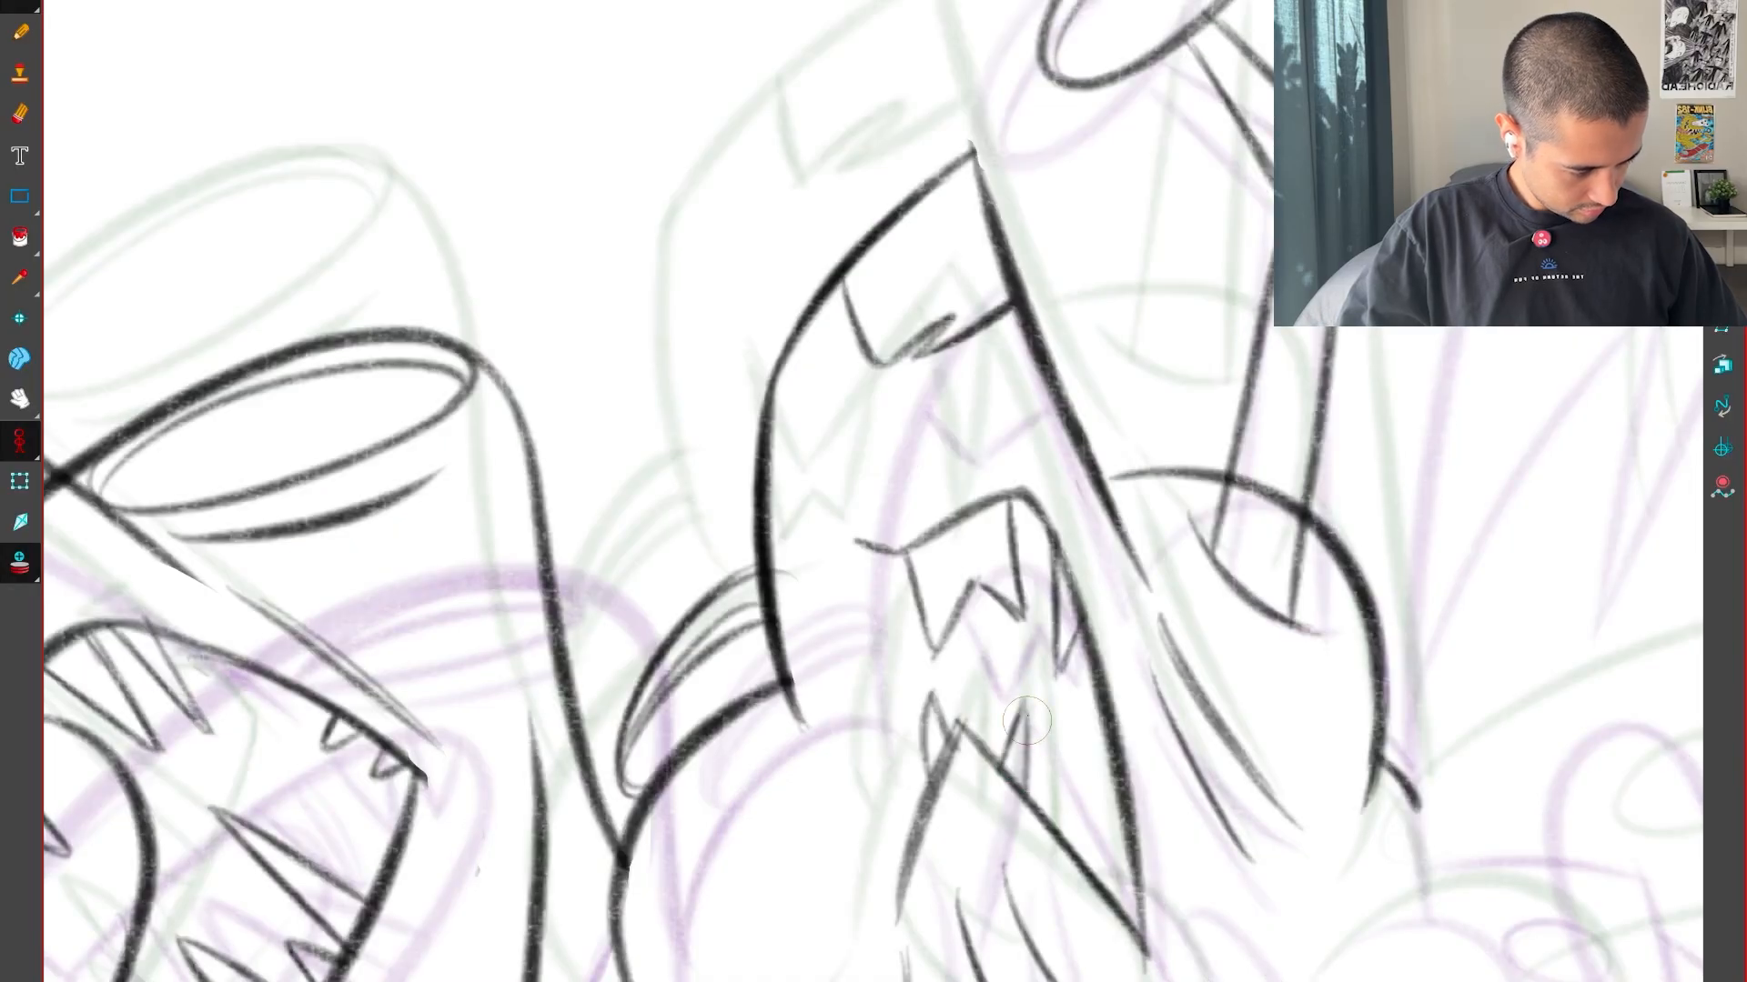
Fill in the row of narrow pointed lower teeth rising behind the pointed head's lower lip
key(f)
key(g)
key(g)
key(f)
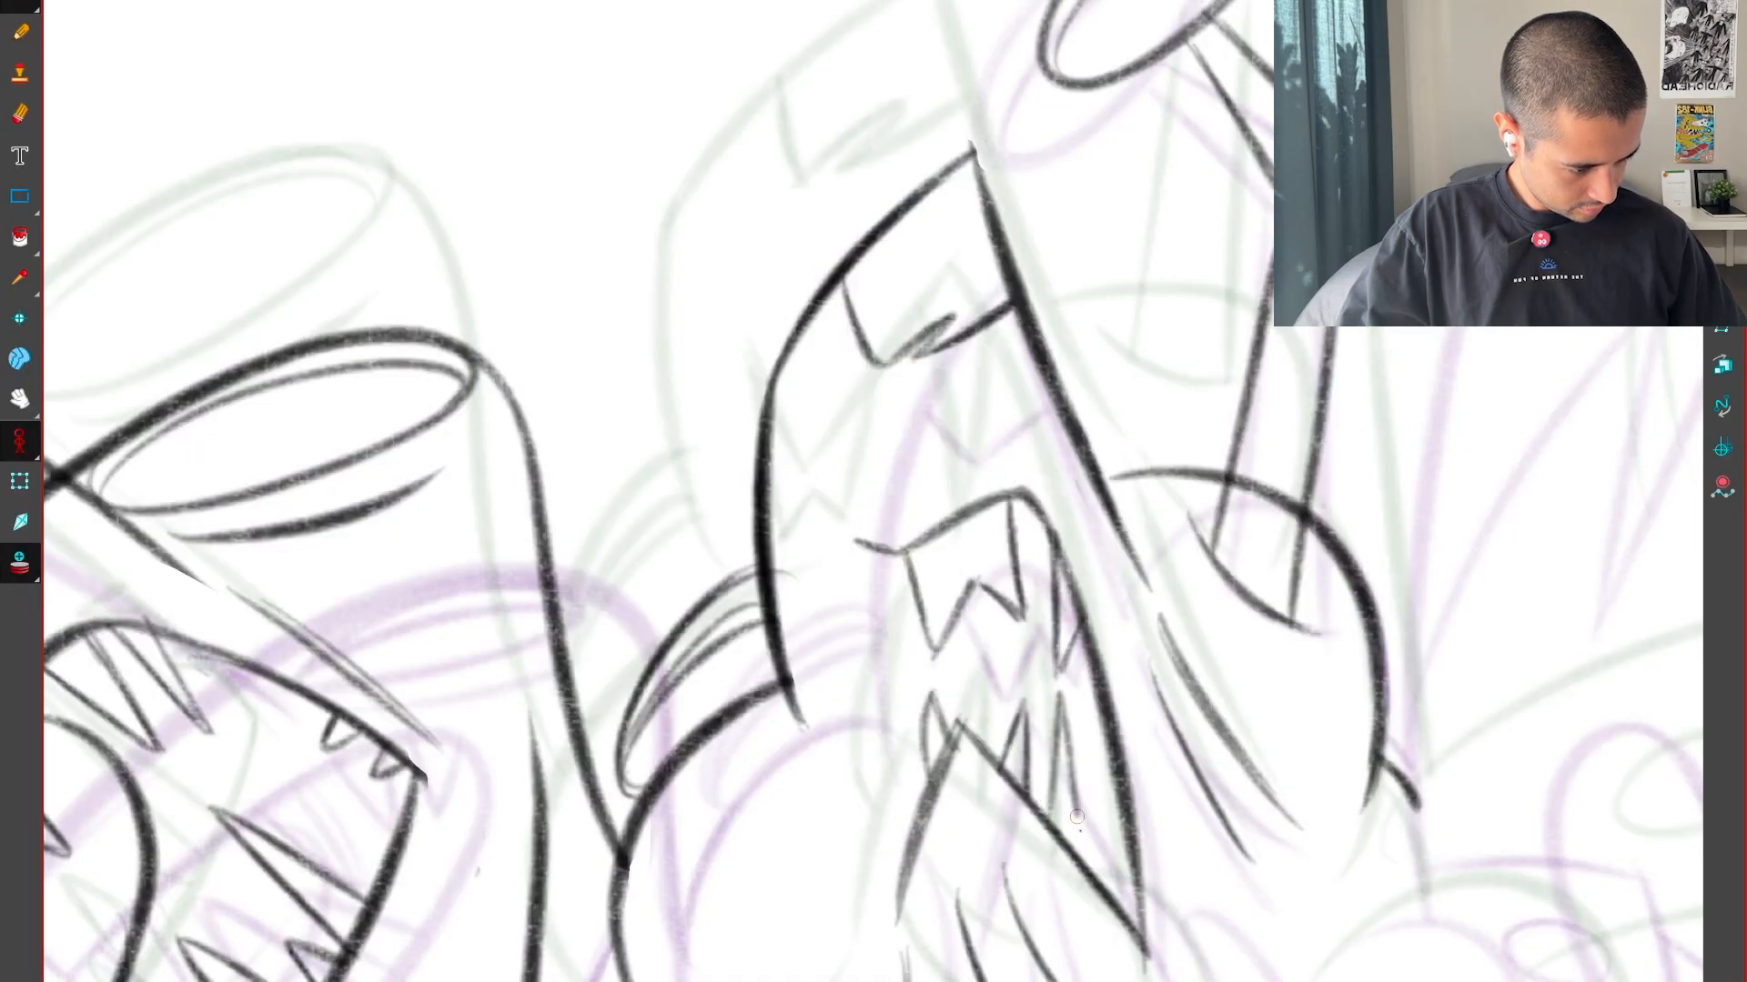
key(f)
key(g)
key(g)
Flip through the sequence to examine how the pointed head's mouth and teeth move within the whole pose
scroll(1255, 702, down, 2)
key(f)
key(f)
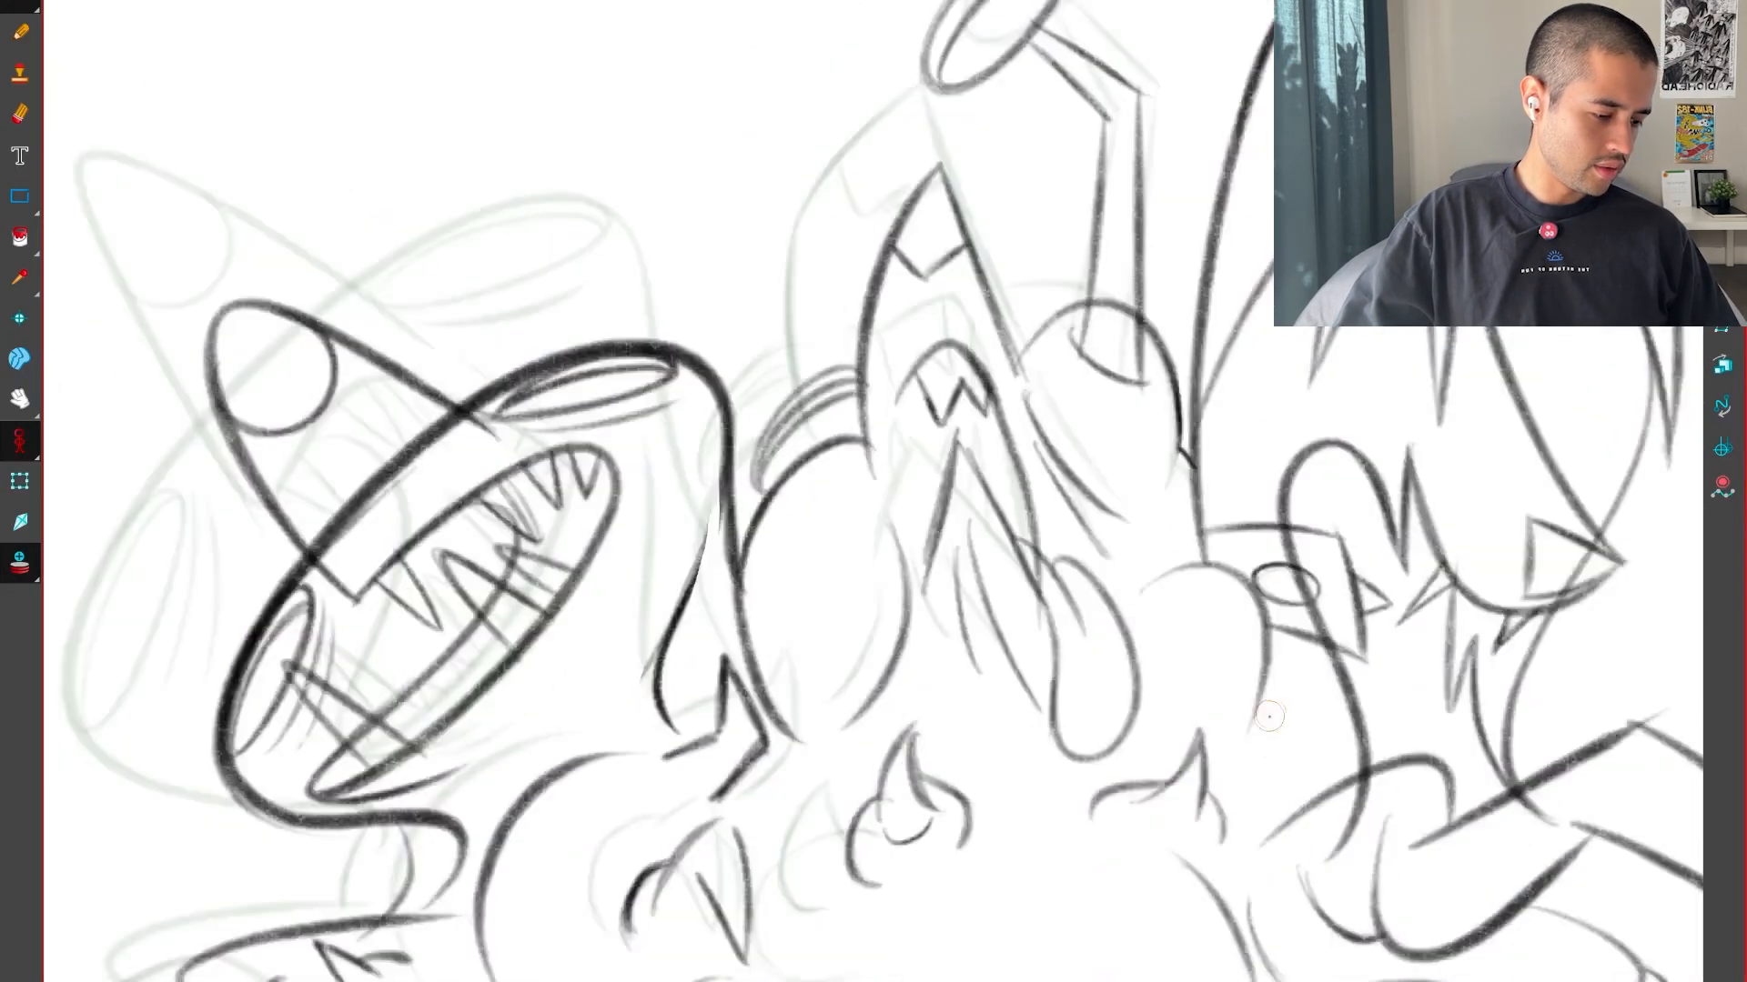
key(g)
key(g)
key(f)
key(f)
key(g)
key(g)
key(g)
key(g)
key(f)
key(f)
key(f)
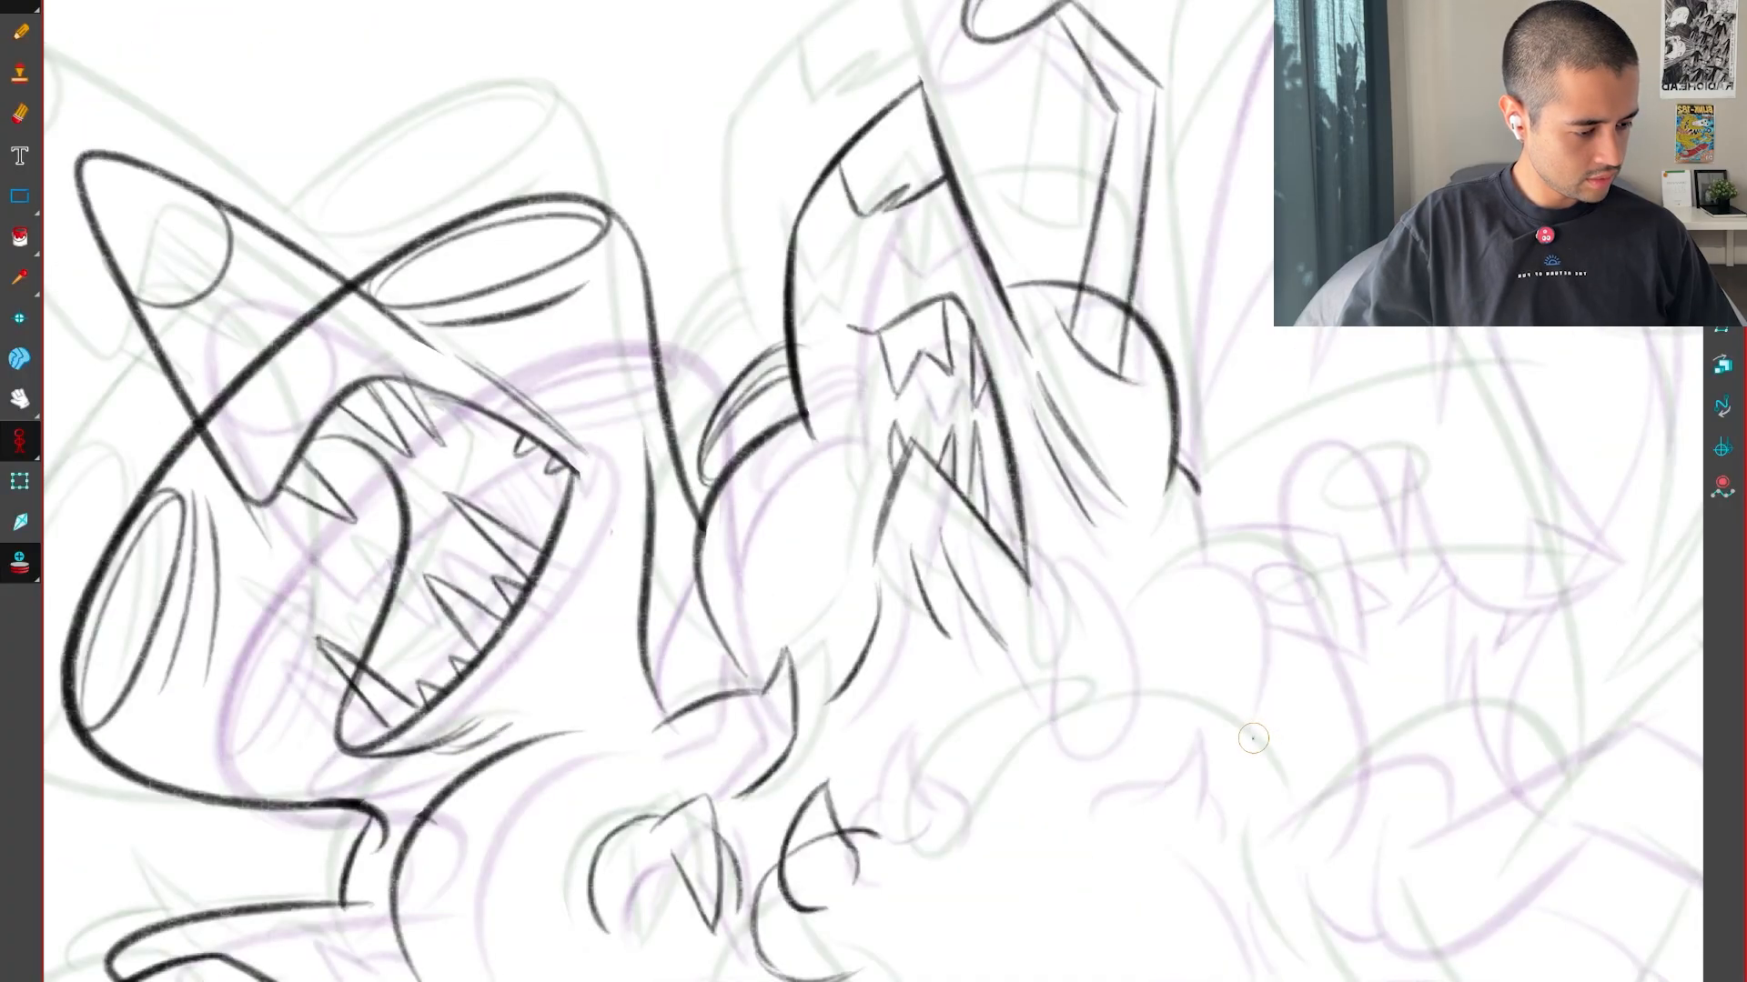
key(g)
key(f)
key(f)
key(g)
key(g)
key(f)
key(f)
key(g)
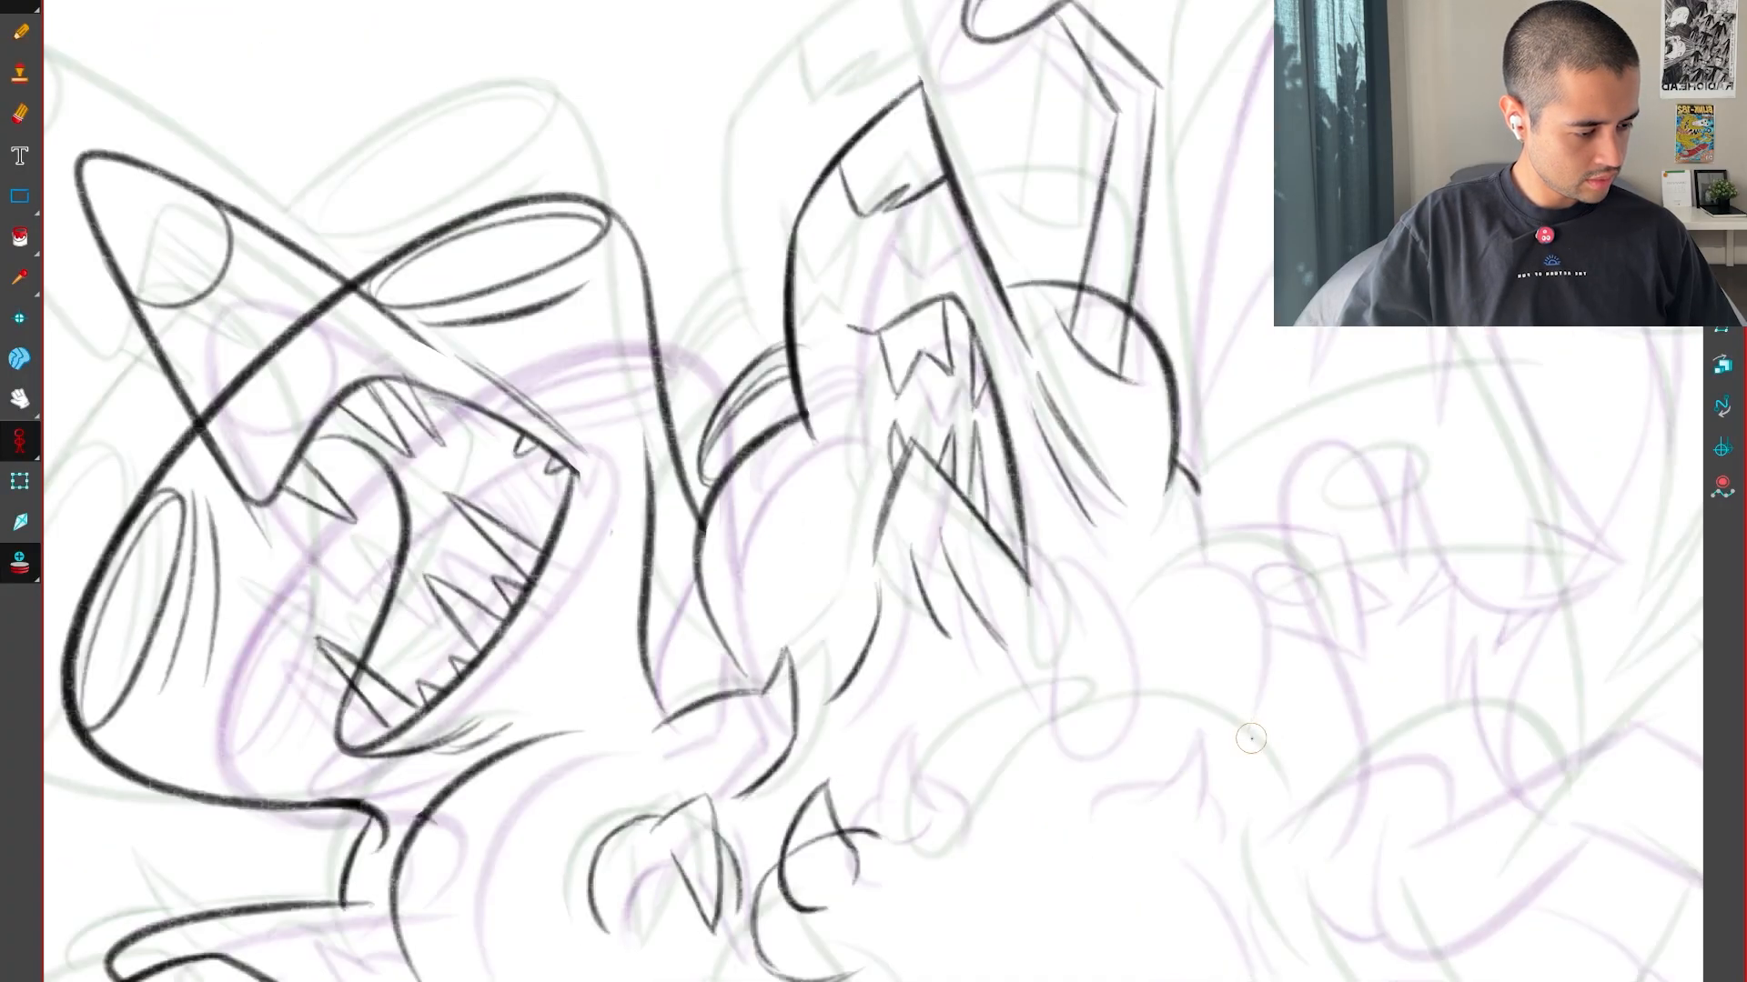
key(g)
key(f)
key(g)
key(f)
key(g)
key(f)
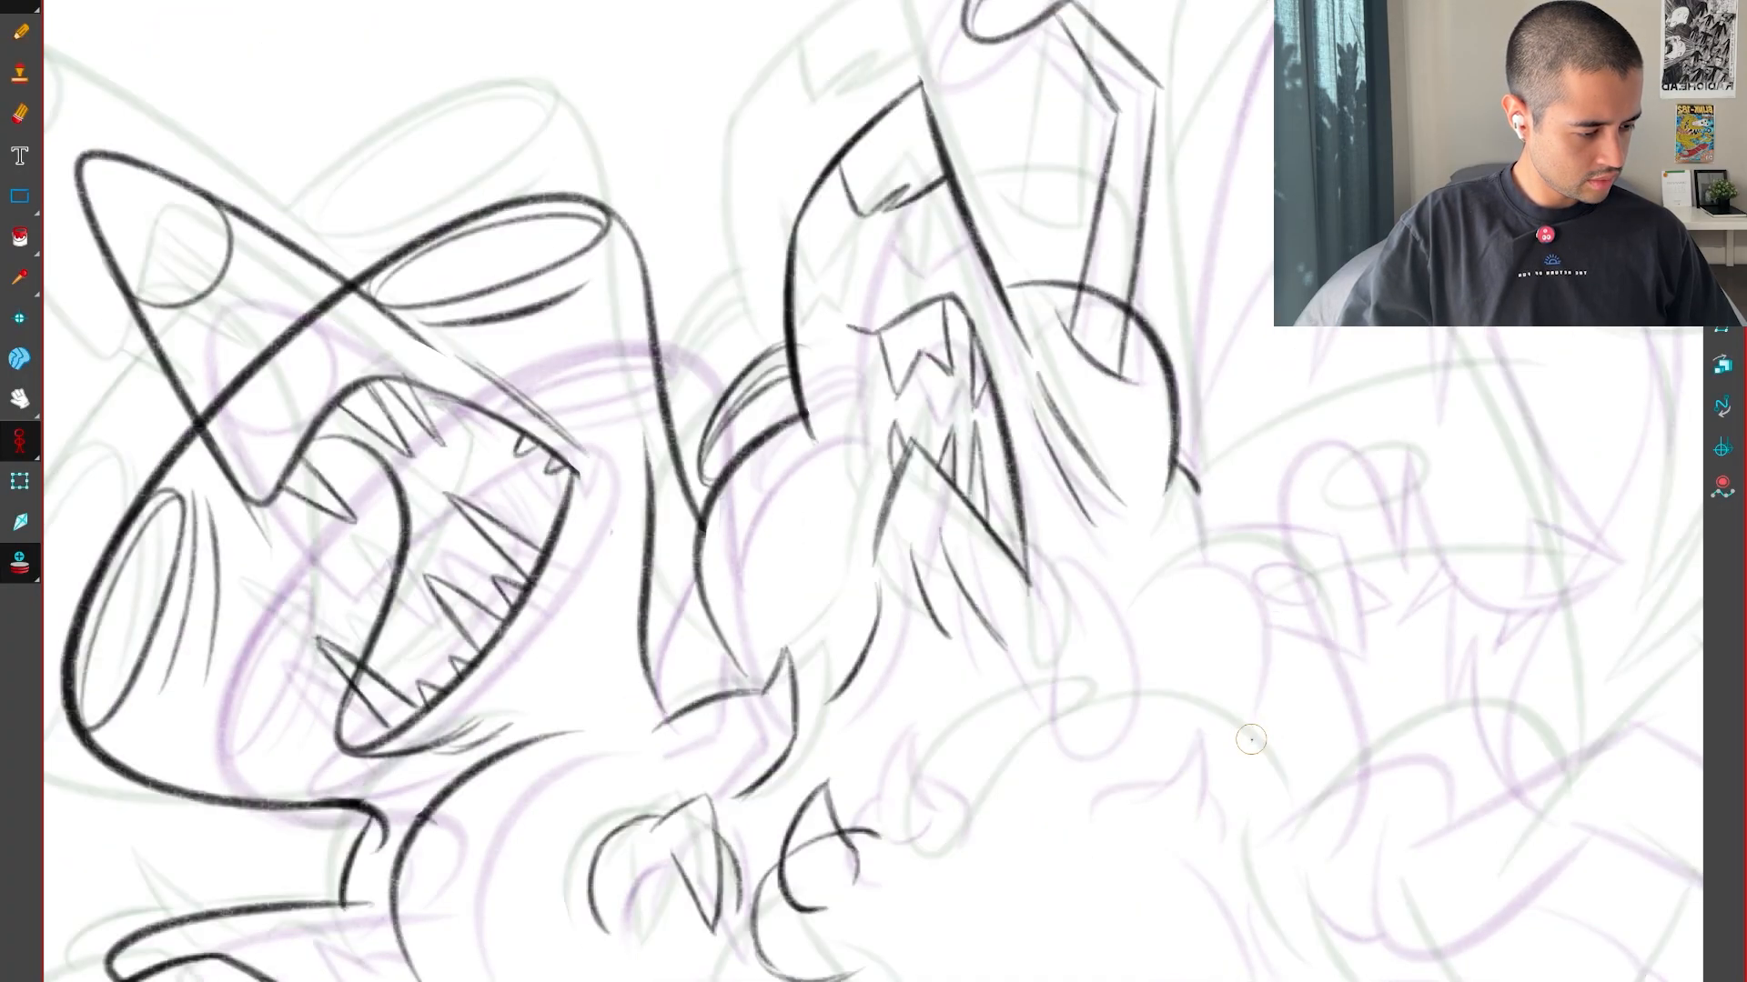
key(g)
key(f)
key(1)
key(1)
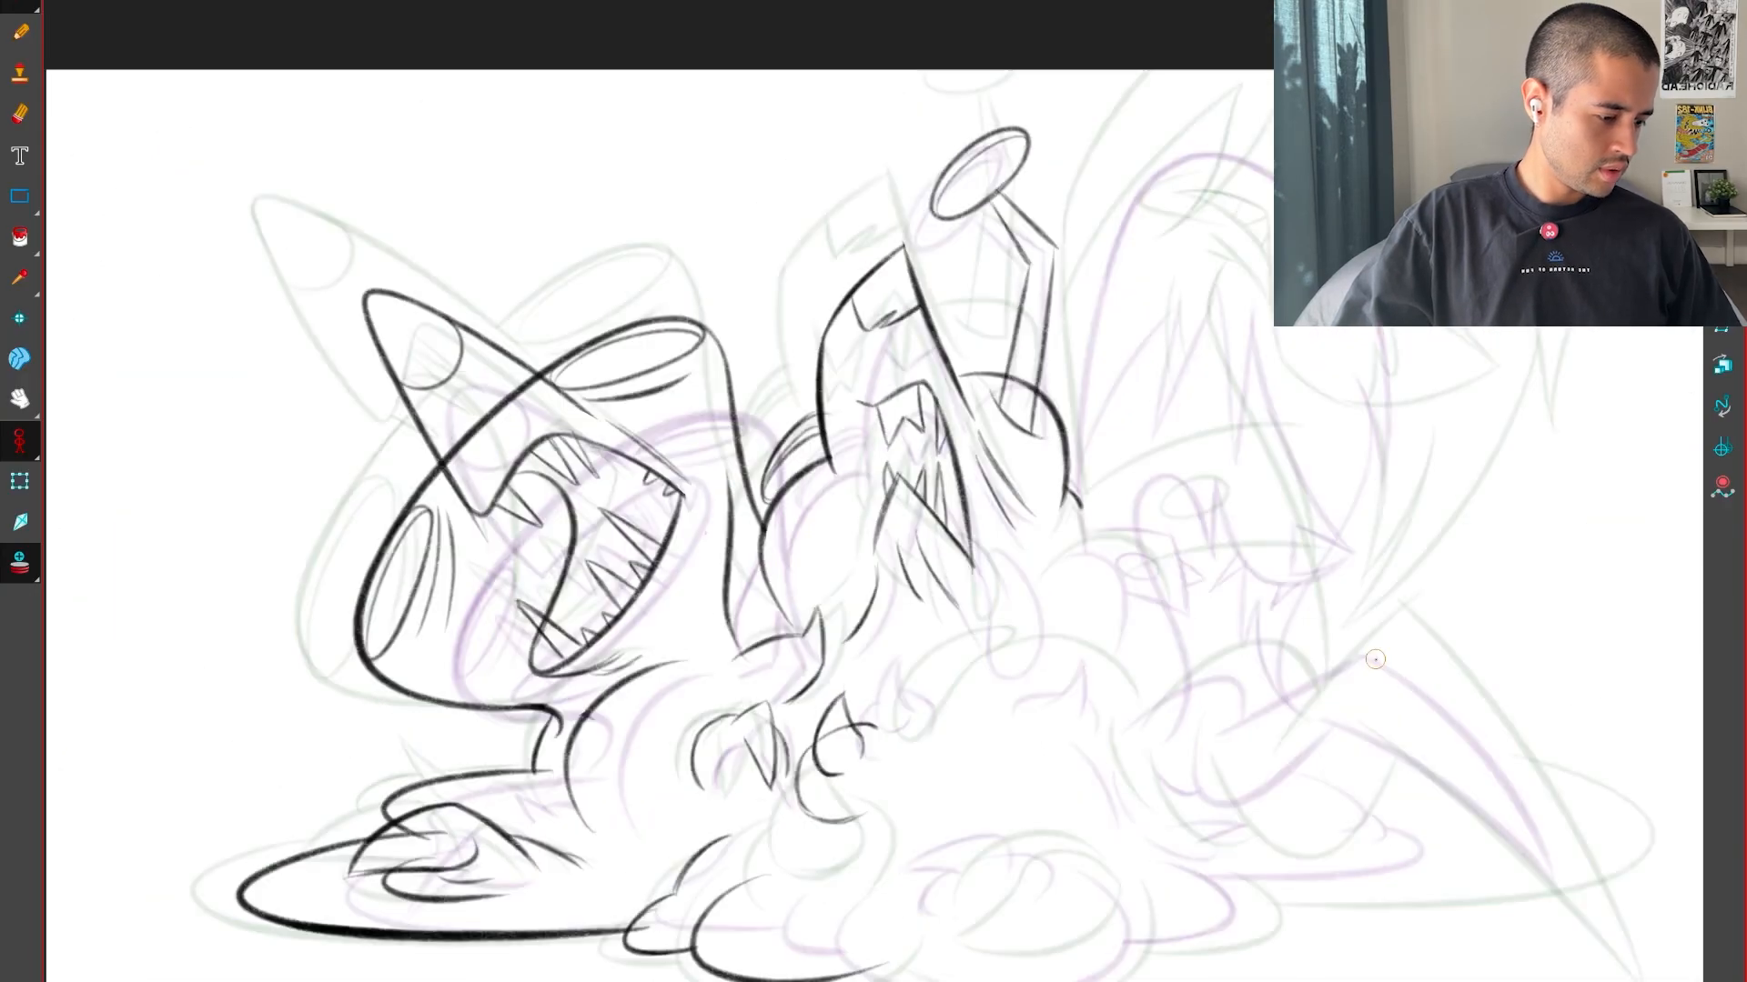
Draw the tall domed outline of the large creature behind the hump, from its base up over the top
drag(1376, 659, 1224, 756)
key(2)
key(2)
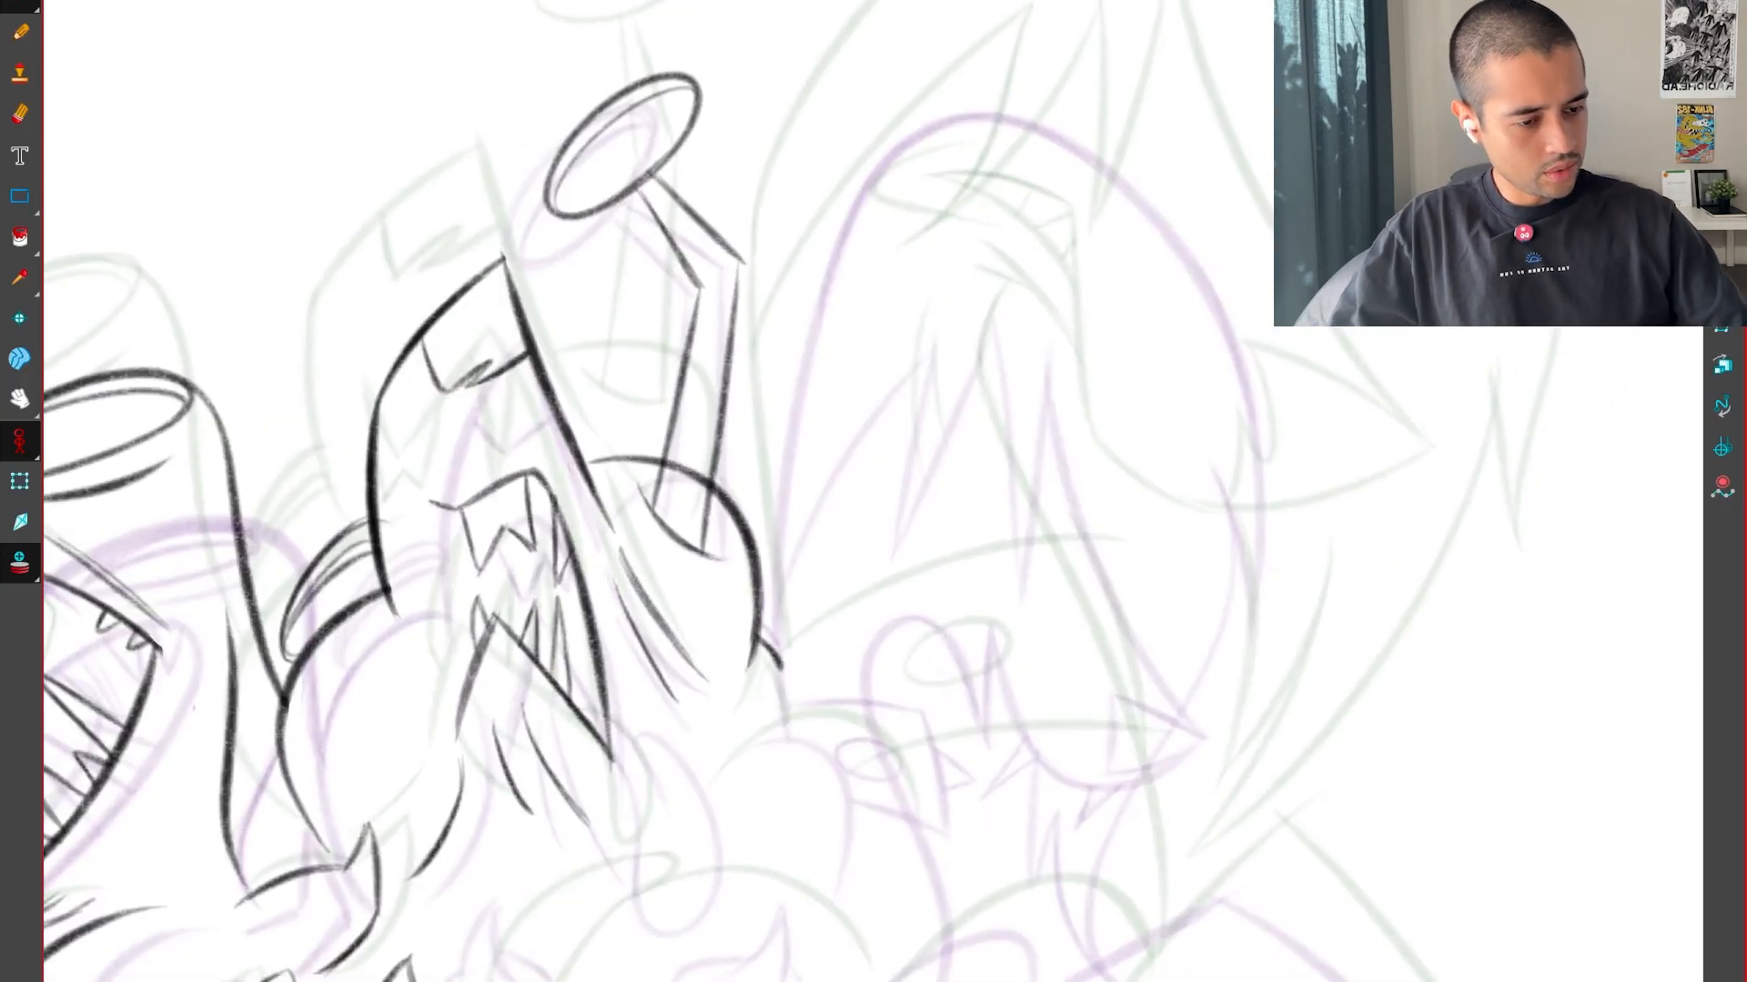
key(2)
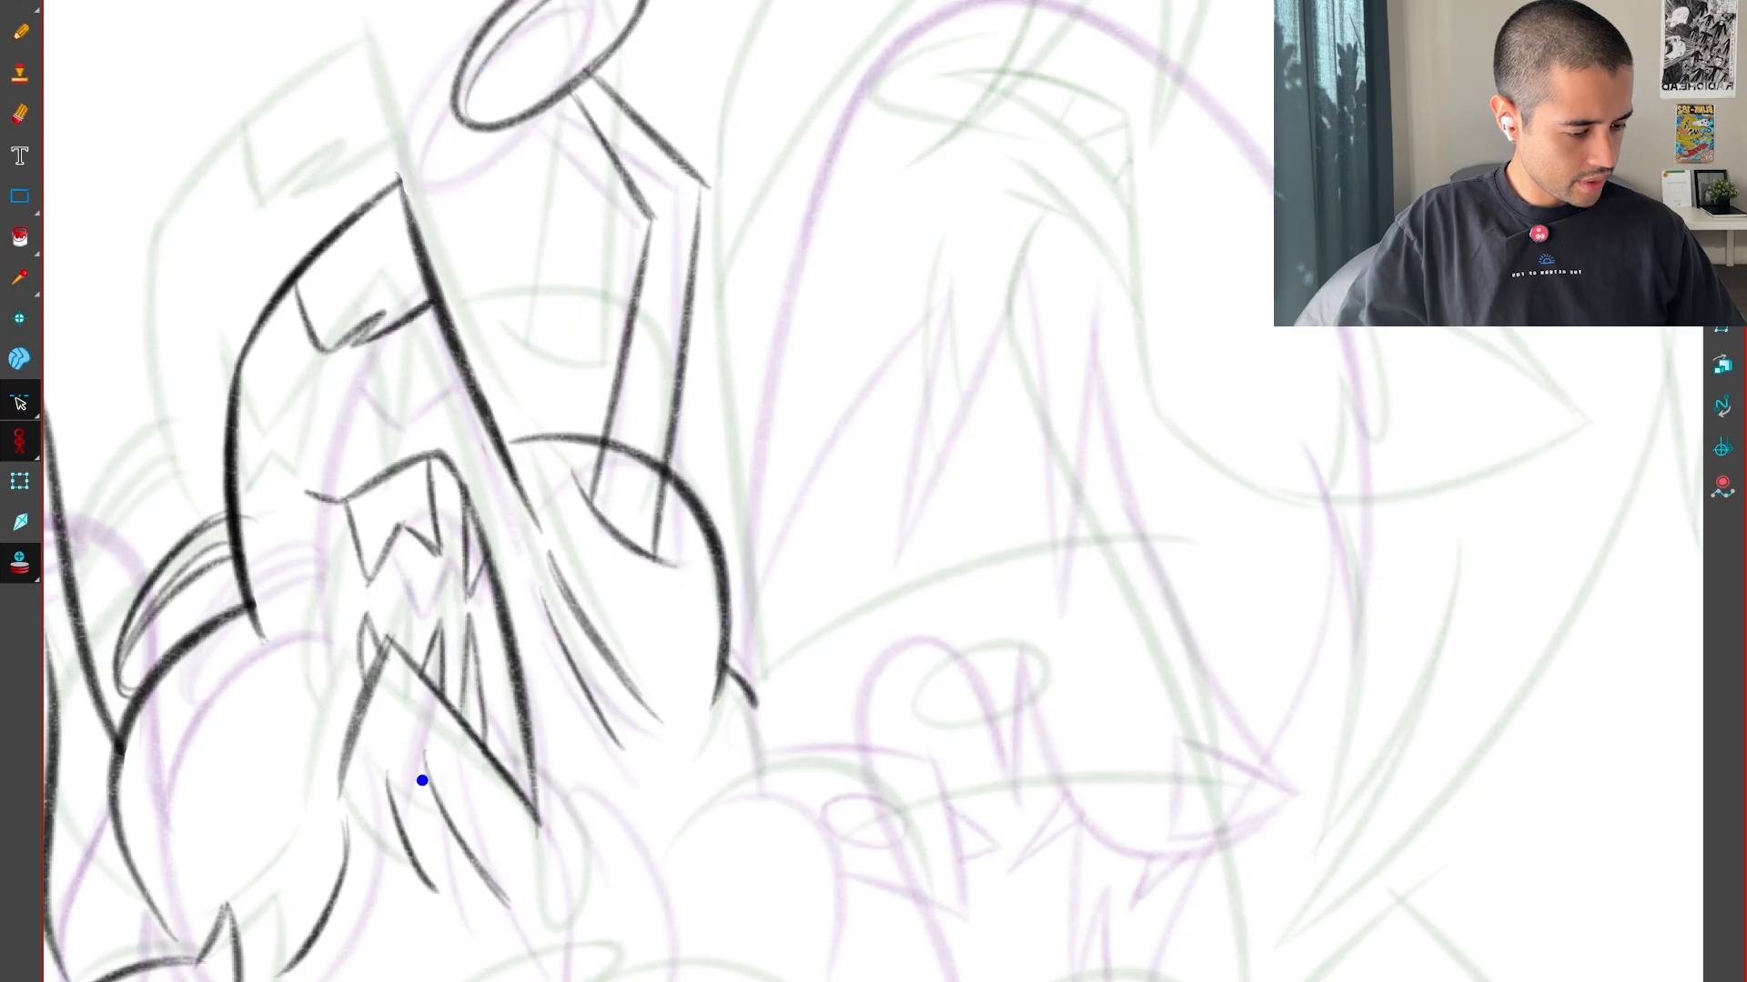
drag(423, 782, 434, 745)
key(alt+b)
key(2)
drag(1202, 570, 1164, 818)
key(2)
drag(812, 974, 691, 928)
drag(671, 837, 772, 823)
drag(1036, 91, 1151, 25)
mouse_move(1179, 832)
mouse_down()
mouse_move(1291, 659)
mouse_move(1209, 264)
mouse_up()
mouse_move(887, 446)
mouse_down()
mouse_move(1143, 916)
mouse_move(1210, 960)
mouse_up()
key(2)
drag(1006, 153, 1269, 16)
Continue the domed outline down its far side, placed between the neighbouring drawings
key(1)
key(alt+s)
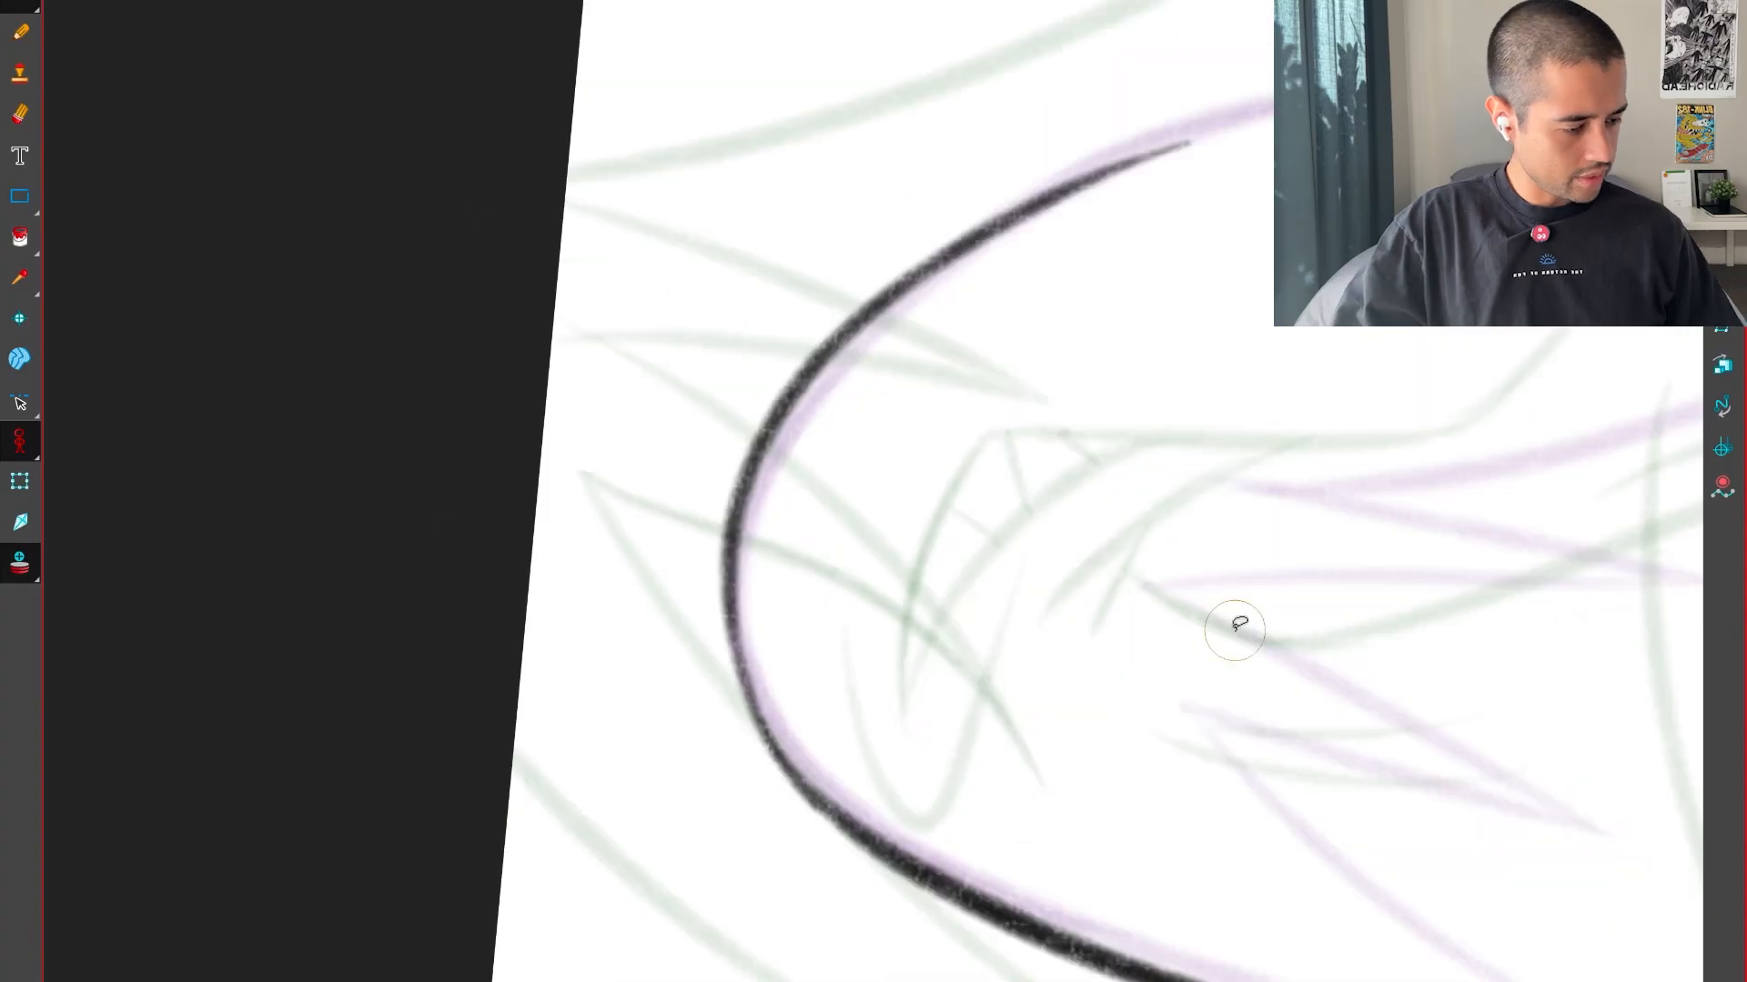
key(super+f)
key(super+f)
key(alt+b)
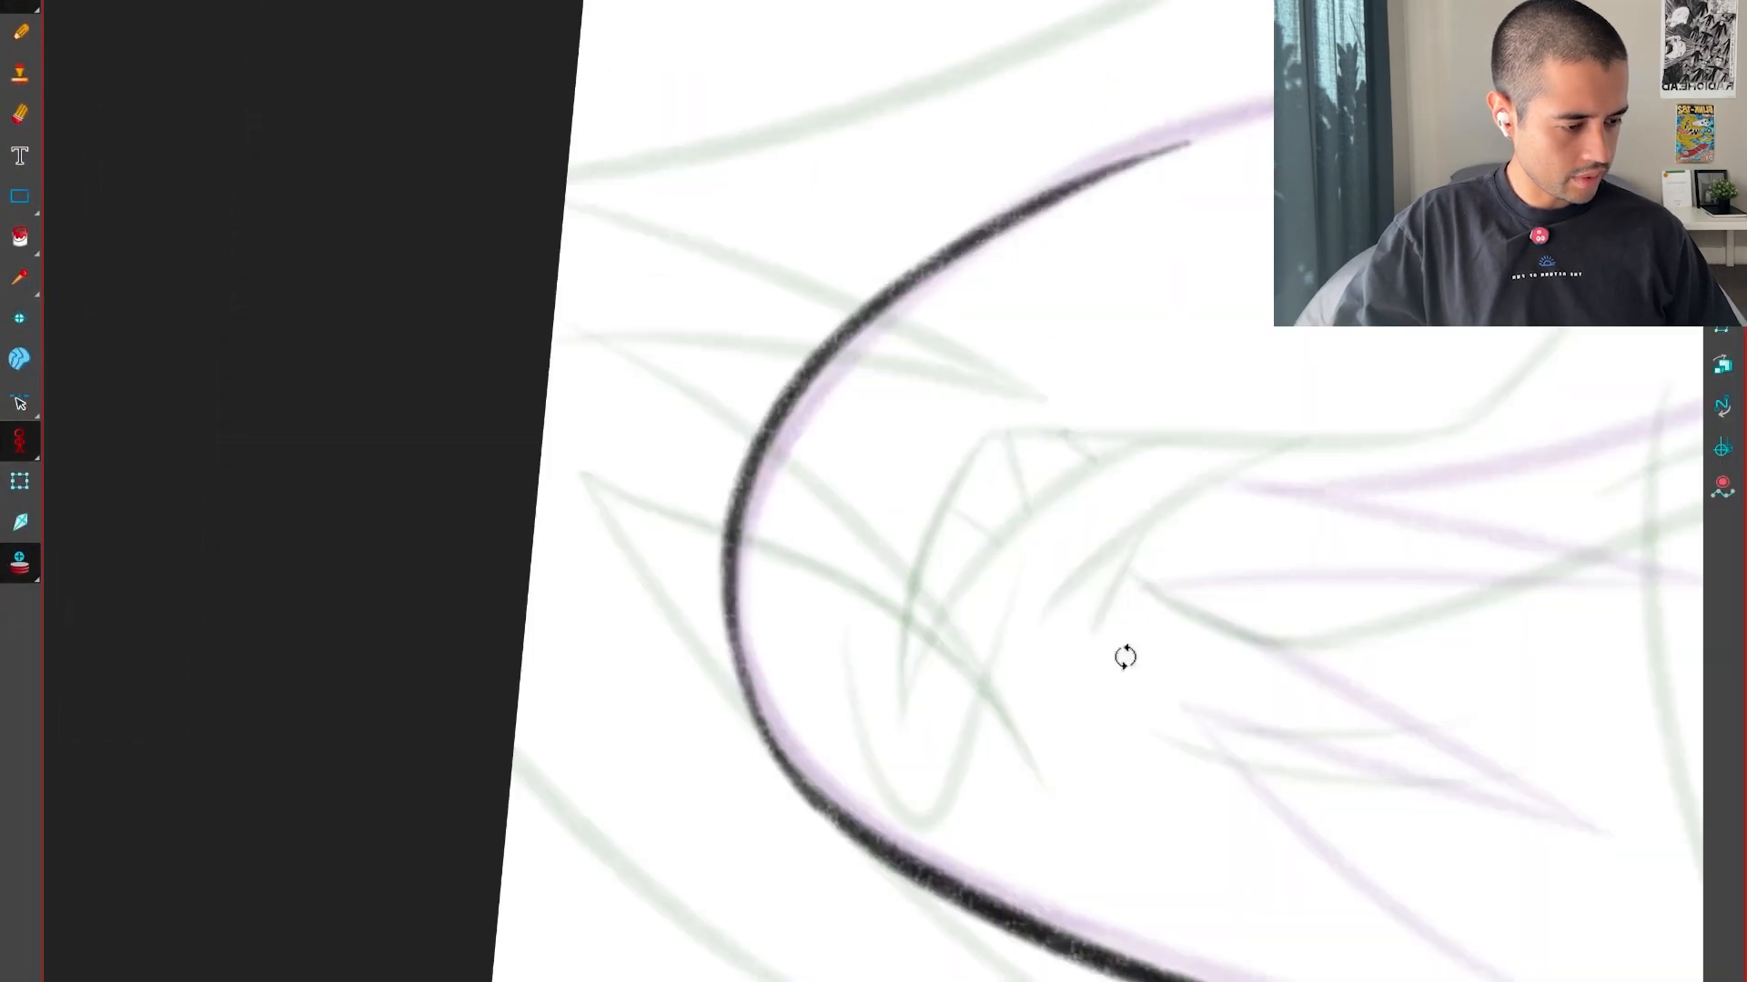
drag(1126, 655, 1228, 557)
drag(1228, 557, 1192, 979)
key(2)
mouse_move(789, 896)
mouse_down()
mouse_move(1601, 355)
mouse_move(1655, 342)
mouse_up()
key(1)
drag(1208, 610, 980, 747)
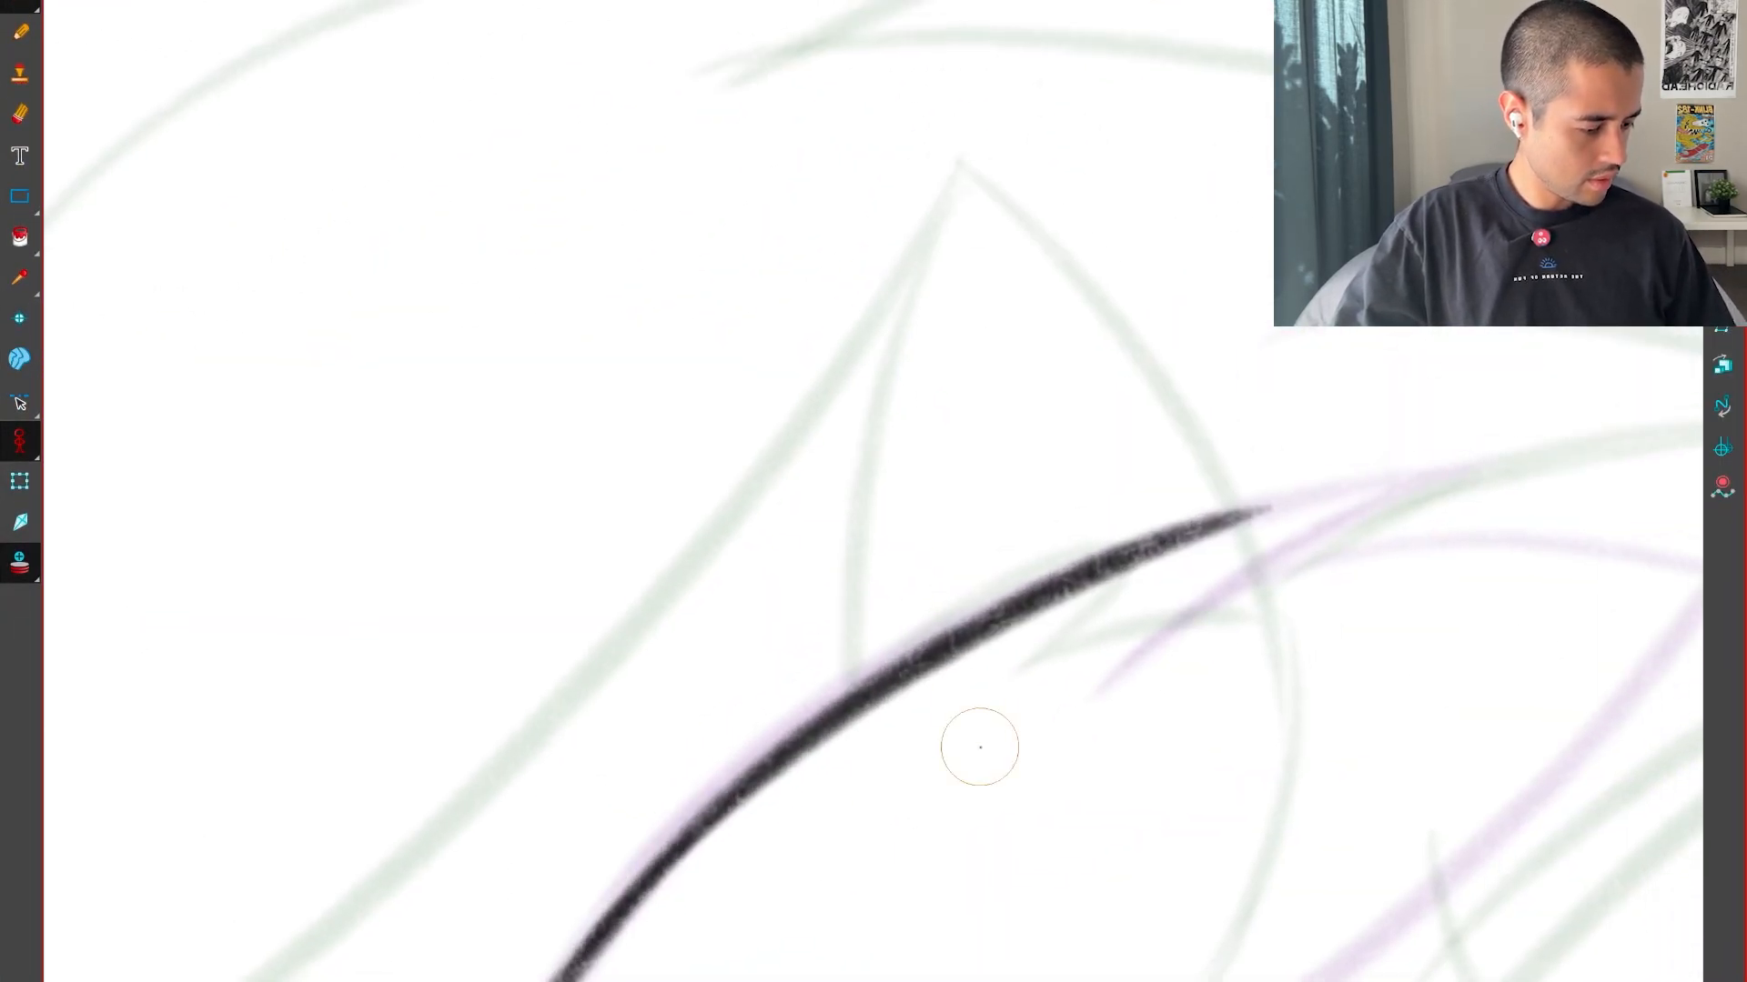
End the dome's far side in a sharp spike with a short line returning from its tip
drag(1184, 543, 1510, 491)
drag(1528, 623, 1522, 482)
drag(1355, 386, 1010, 613)
drag(1091, 533, 852, 730)
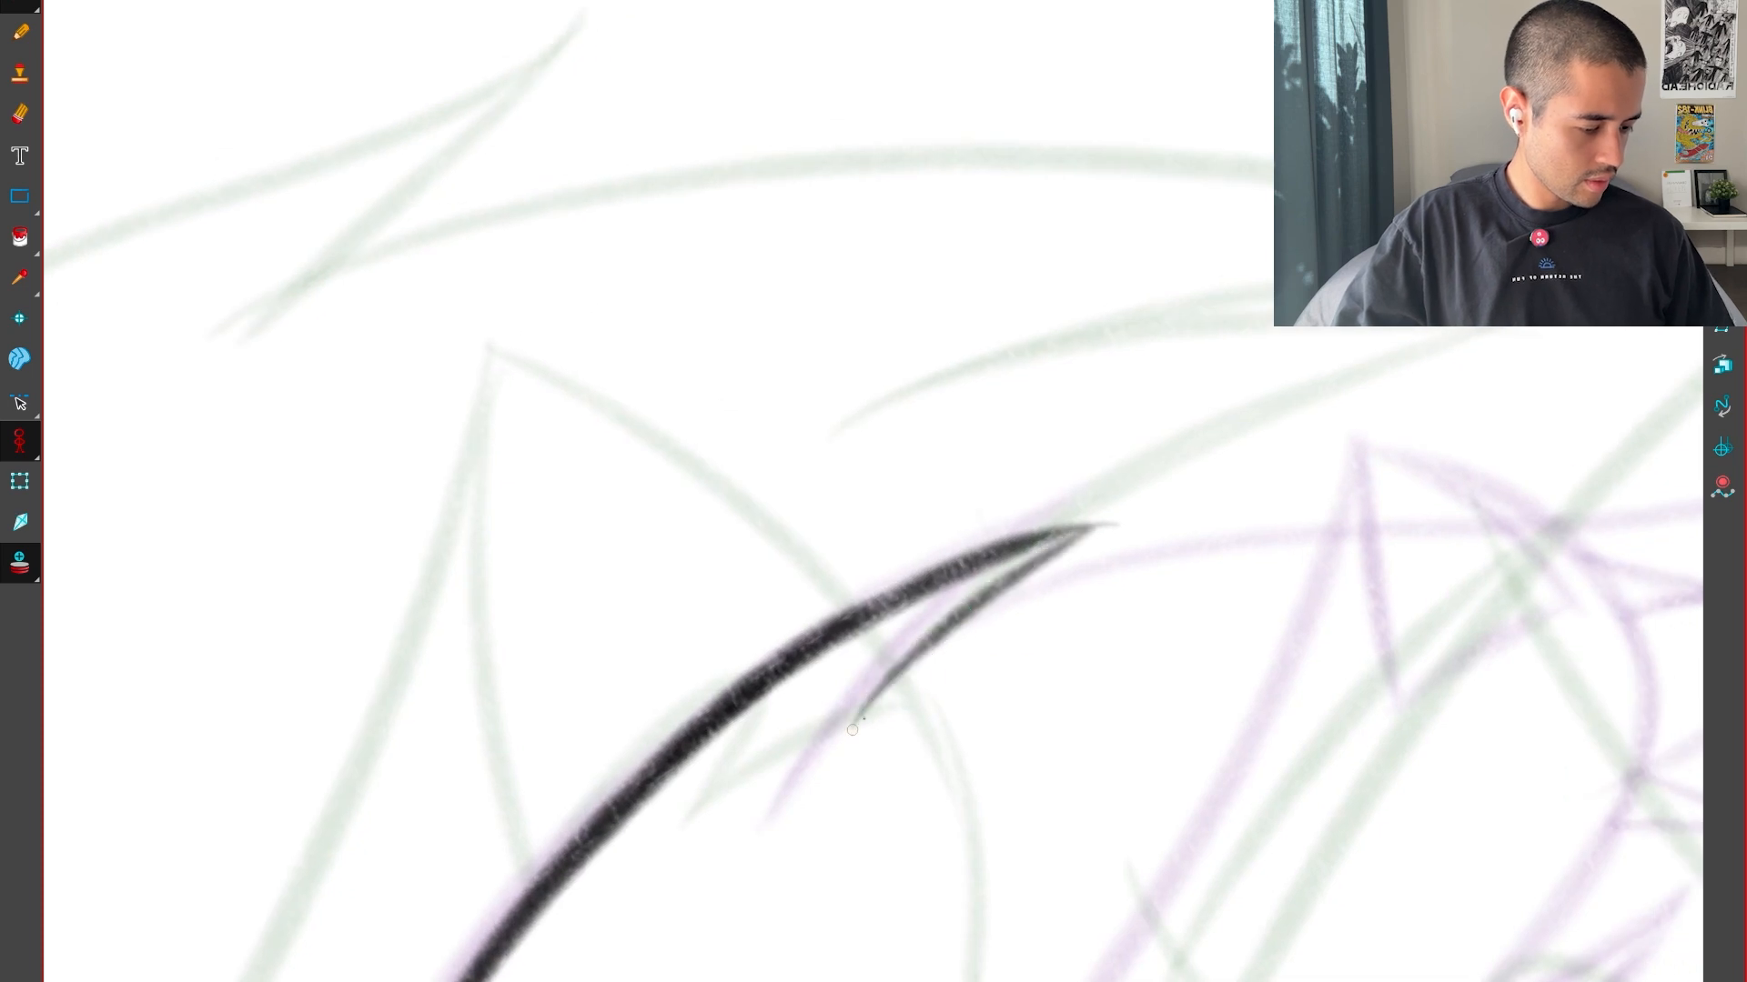
drag(1047, 554, 808, 772)
Draw the long curved edge running from the spike down to a low point, with a shorter line rising from that point
drag(919, 309, 1032, 697)
key(1)
key(1)
drag(1292, 765, 1470, 740)
drag(815, 675, 1001, 530)
key(2)
drag(880, 763, 802, 923)
mouse_move(699, 875)
mouse_down()
mouse_move(1083, 265)
mouse_move(1079, 150)
mouse_up()
key(ctrl+z)
mouse_move(674, 973)
mouse_down()
mouse_move(919, 534)
mouse_move(1048, 123)
mouse_up()
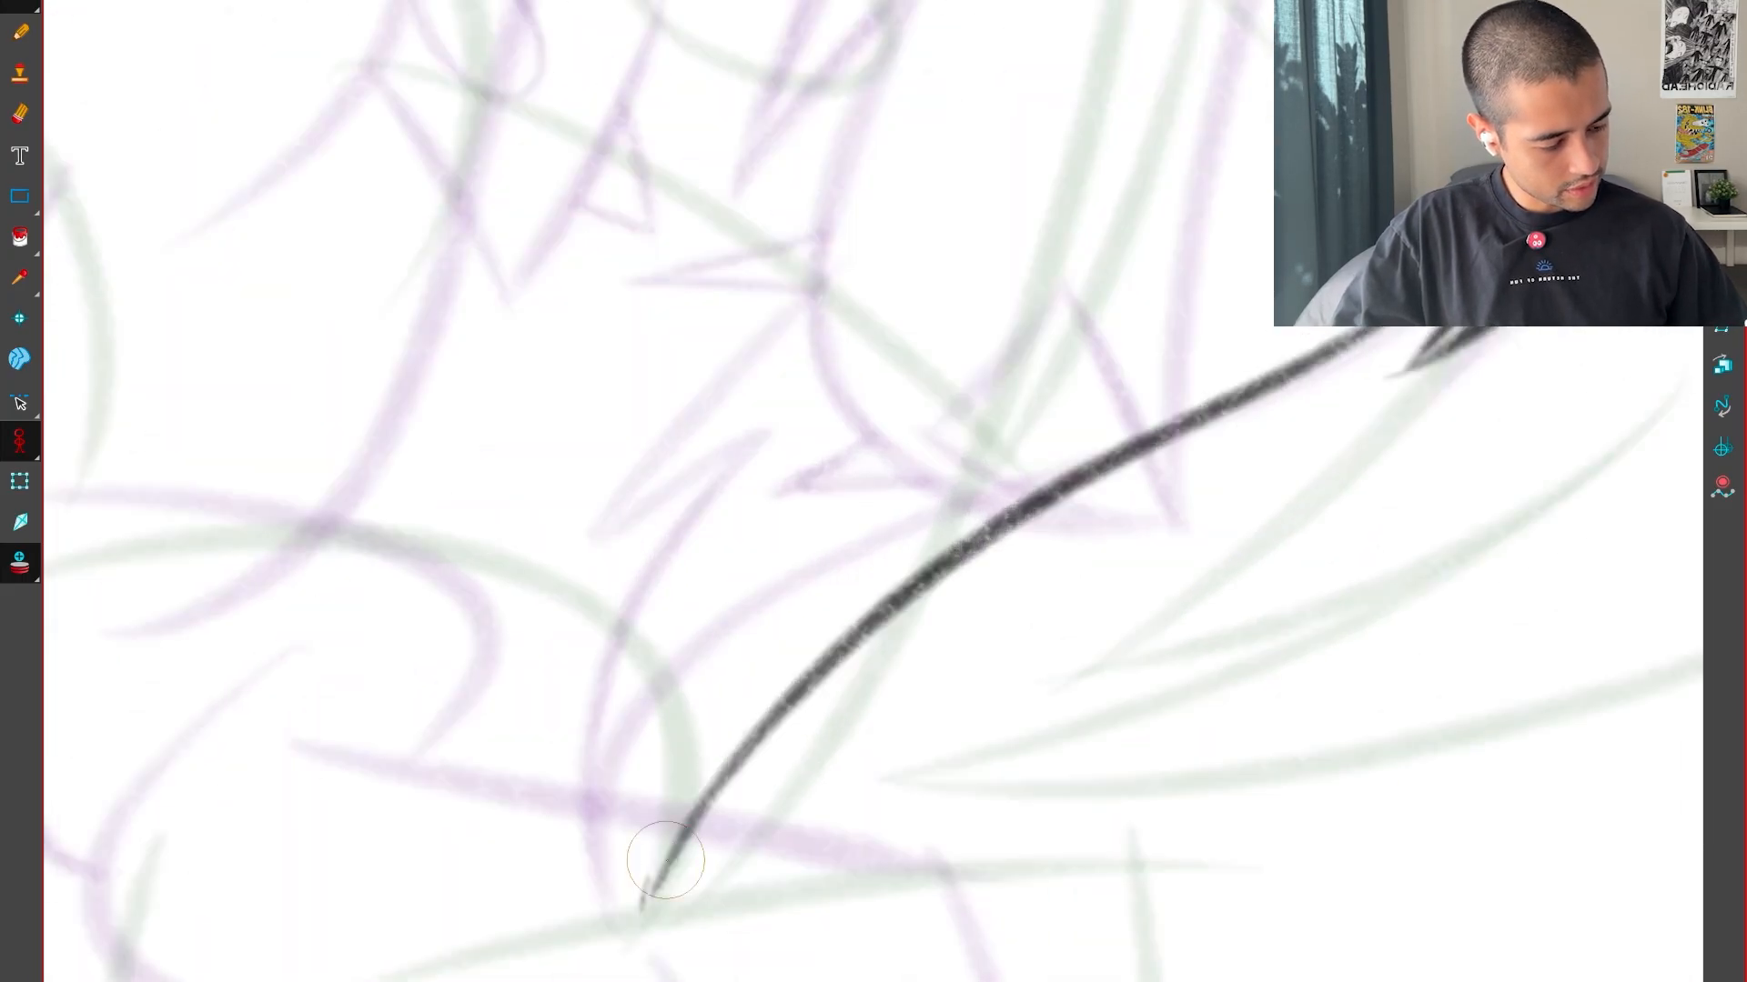
drag(665, 859, 1045, 401)
key(ctrl+z)
Compare with the neighbouring drawing and add a small V-shaped point beside the low end of the curved edge
key(shift+m)
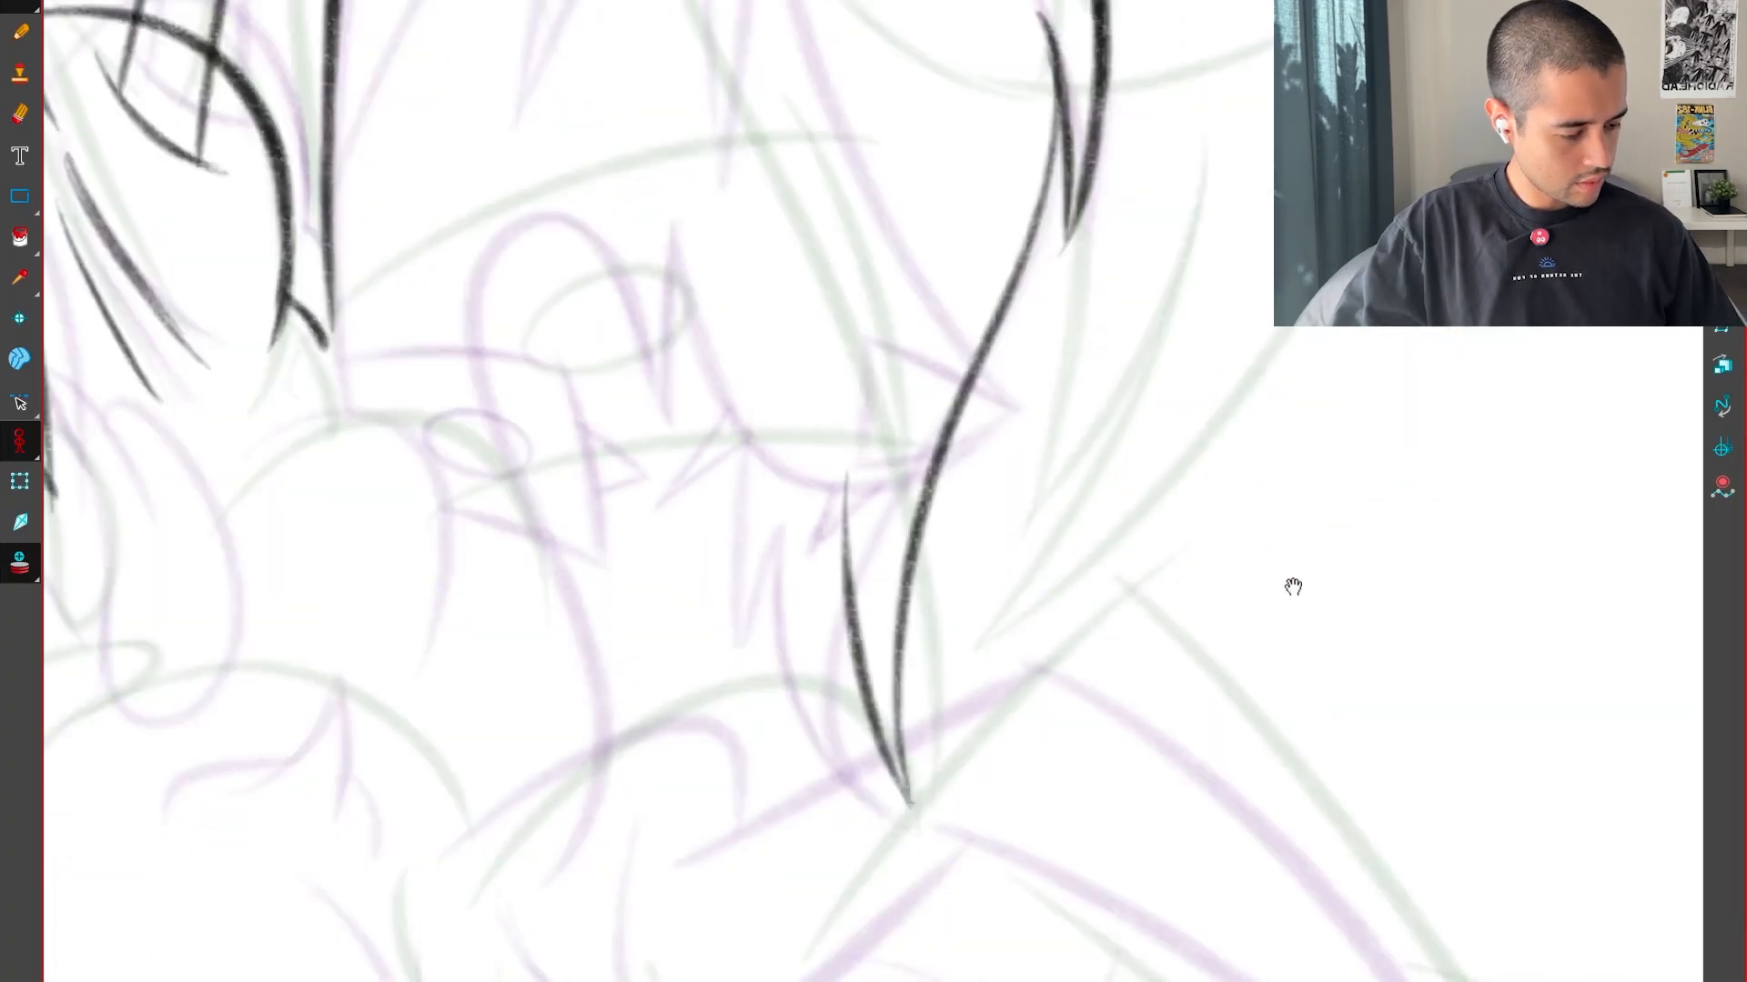
key(.)
drag(831, 599, 826, 632)
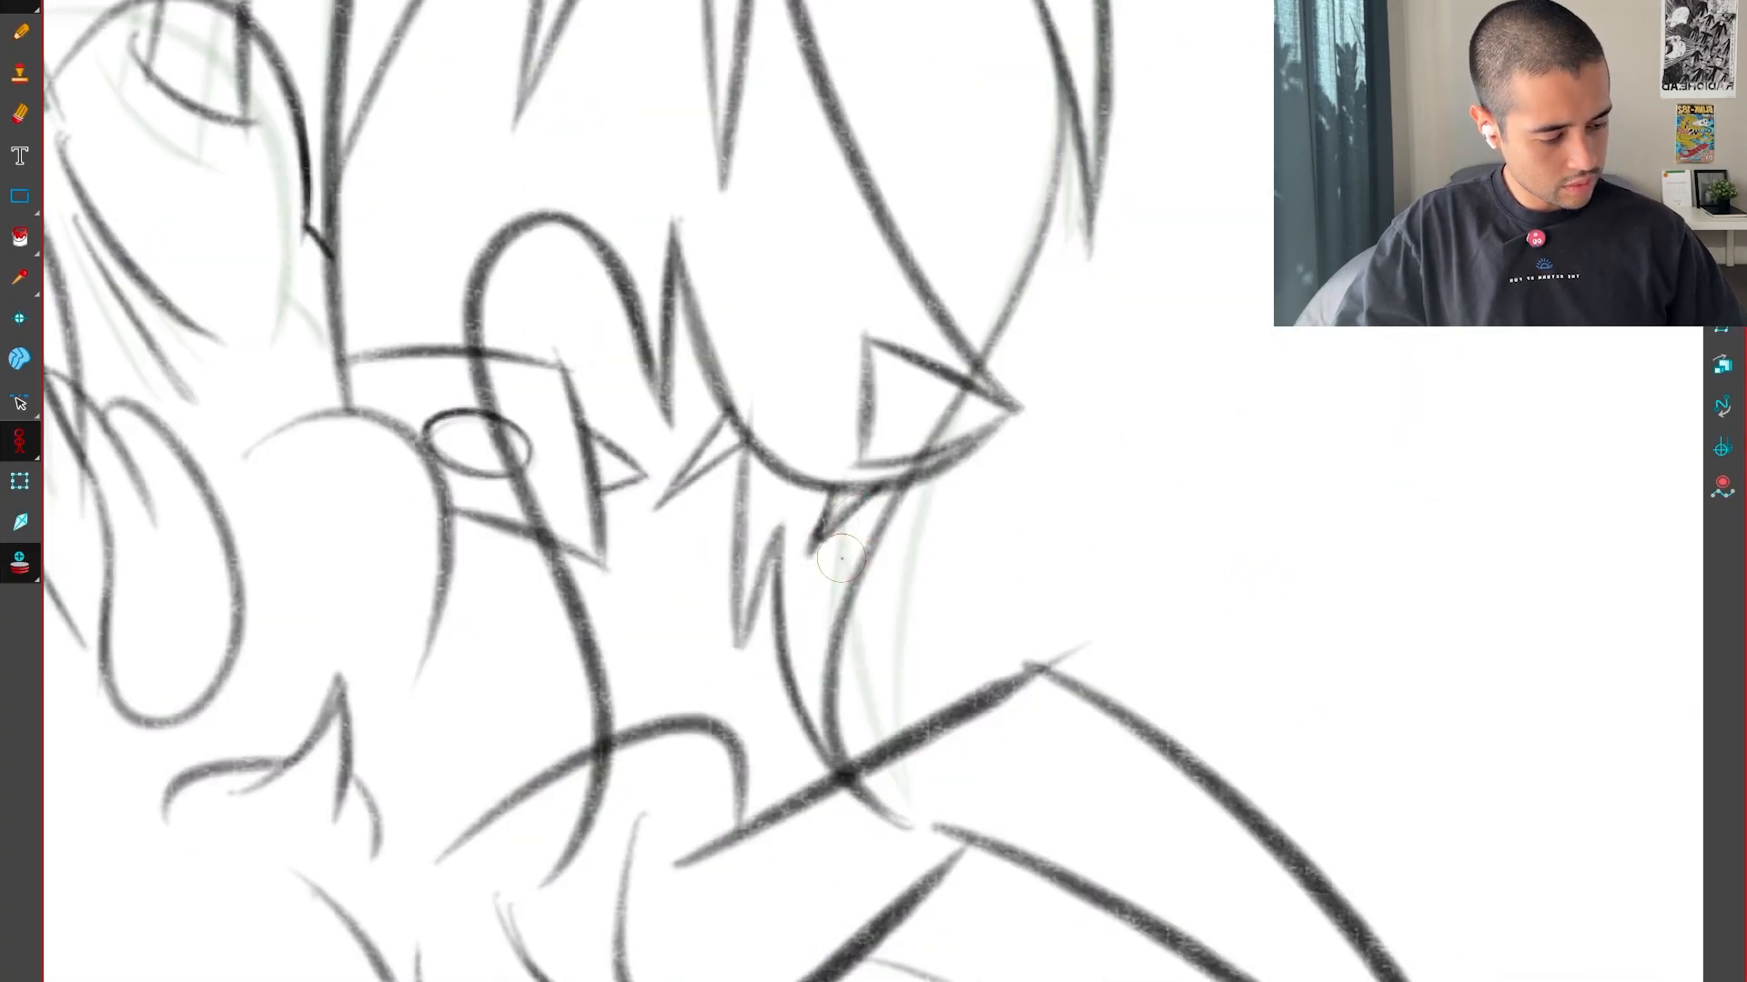
key(.)
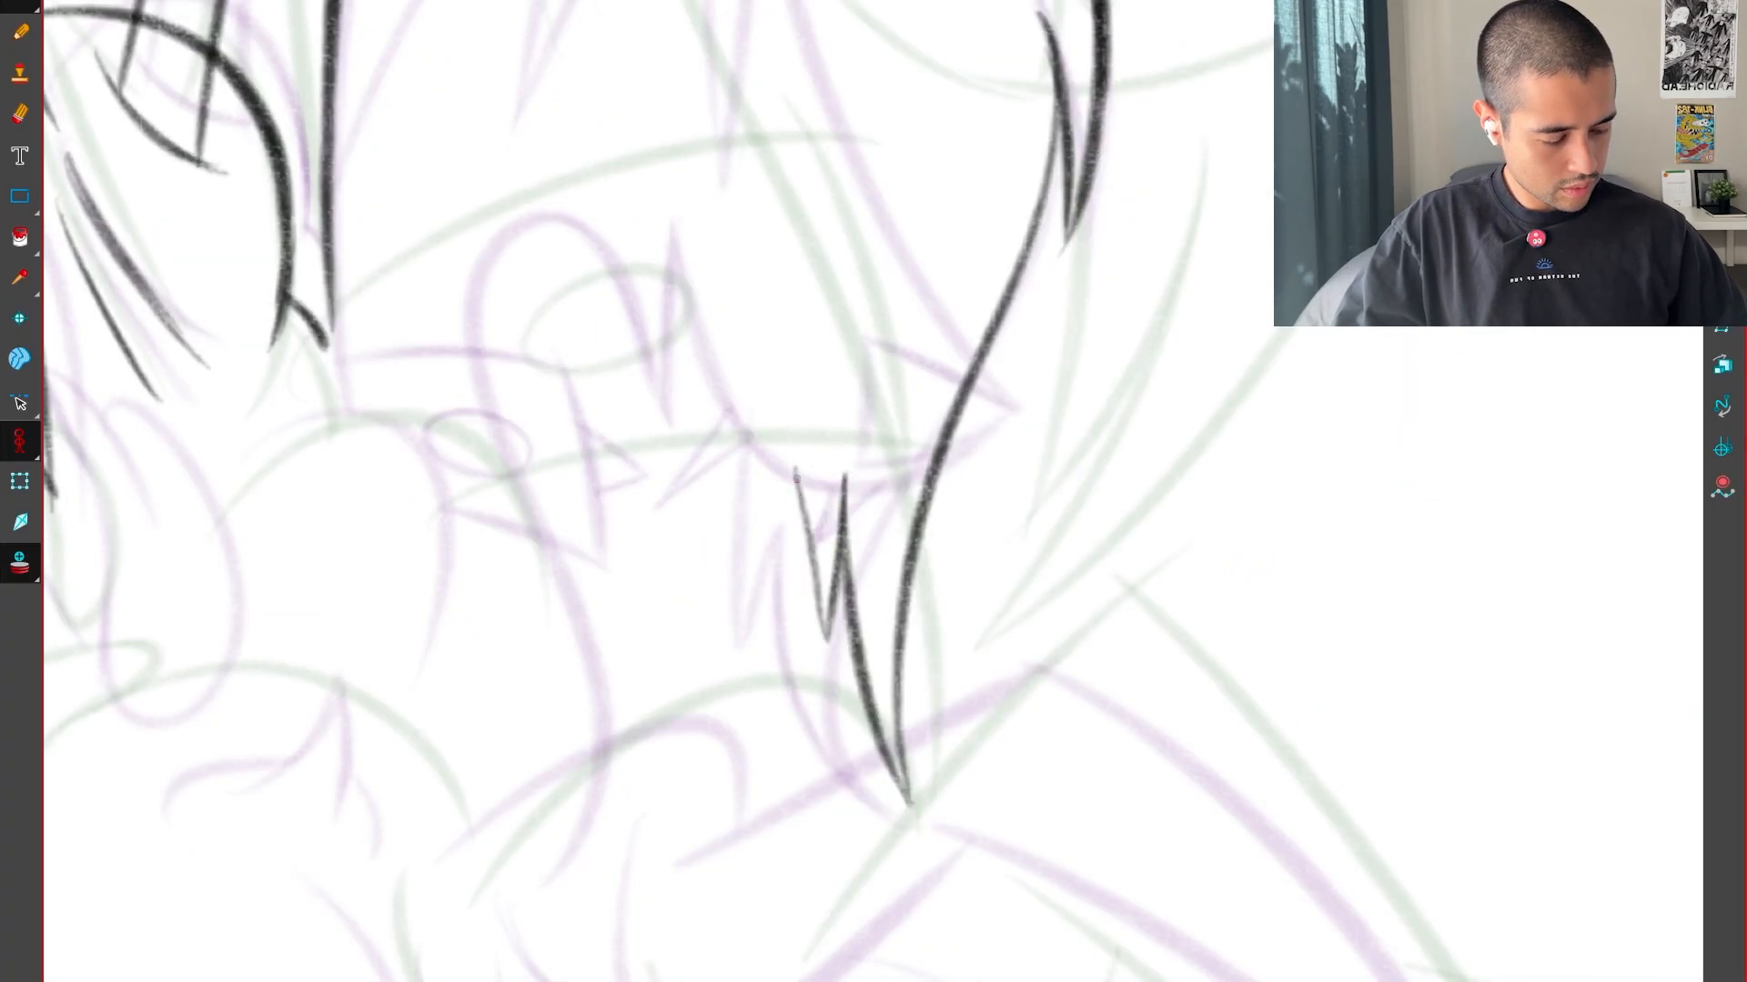
drag(797, 475, 826, 637)
key(.)
Draw a narrow V-shaped tuft, a second spike above it and a jaw curve descending to the small V-shaped point
key(1)
drag(1042, 667, 1219, 797)
key(2)
key(.)
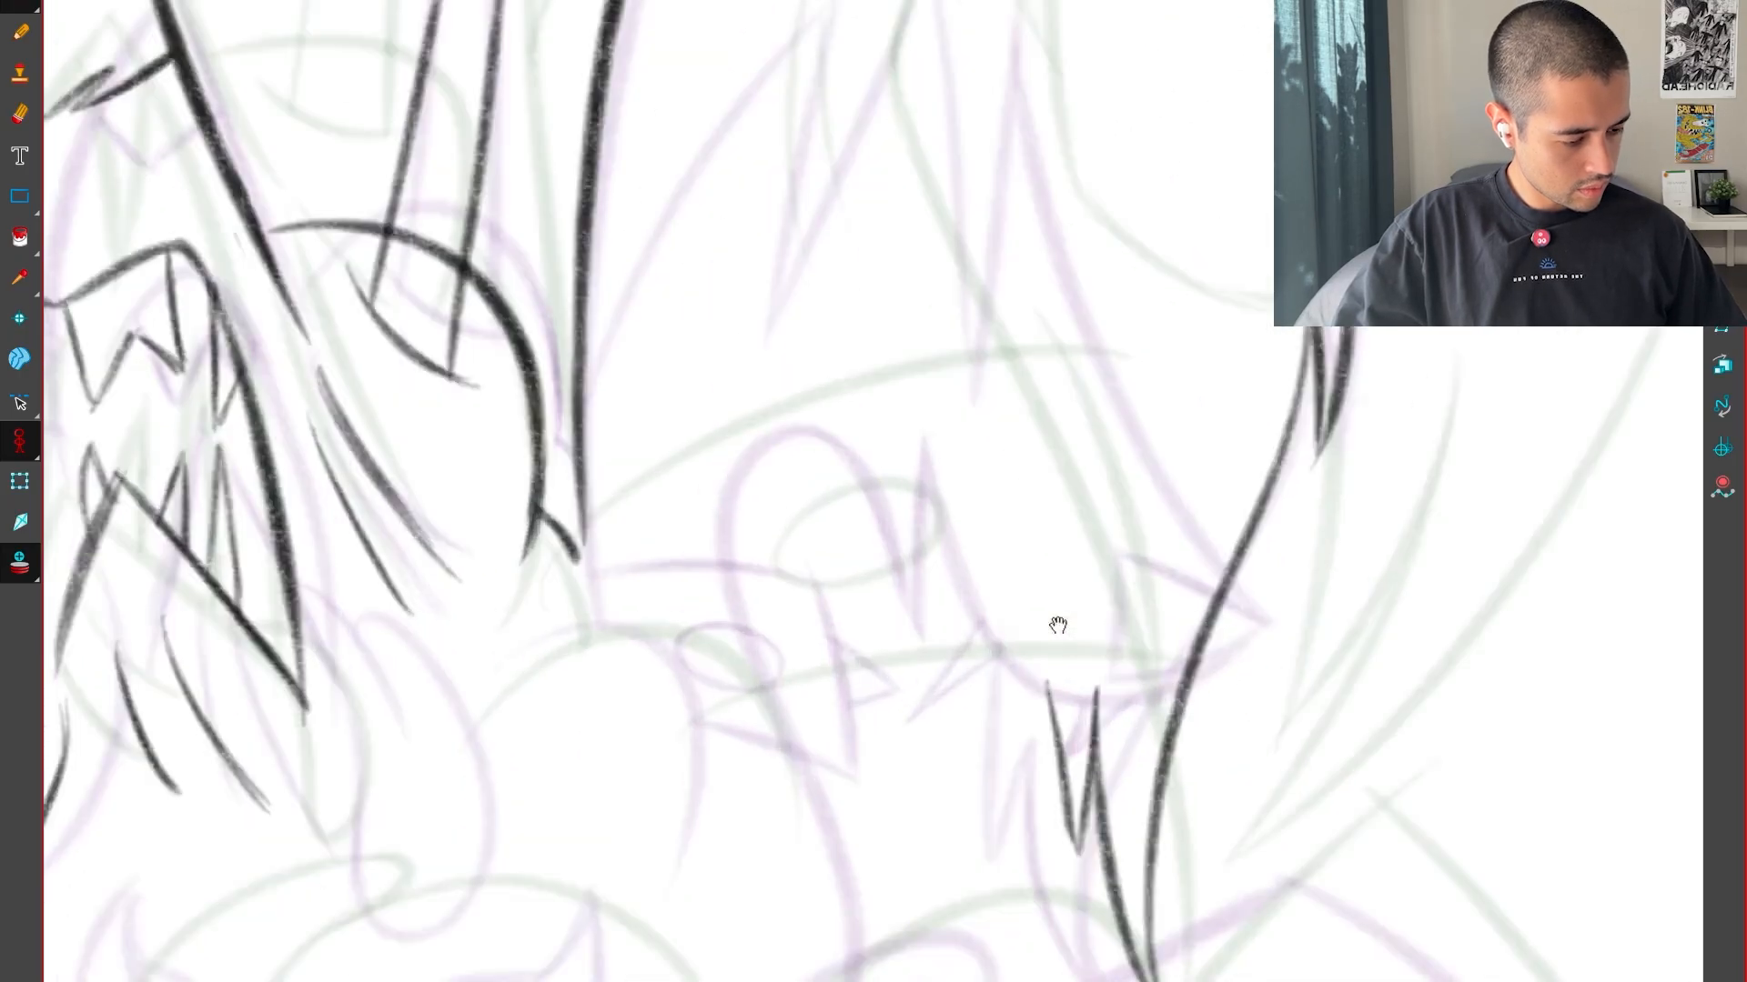
key(2)
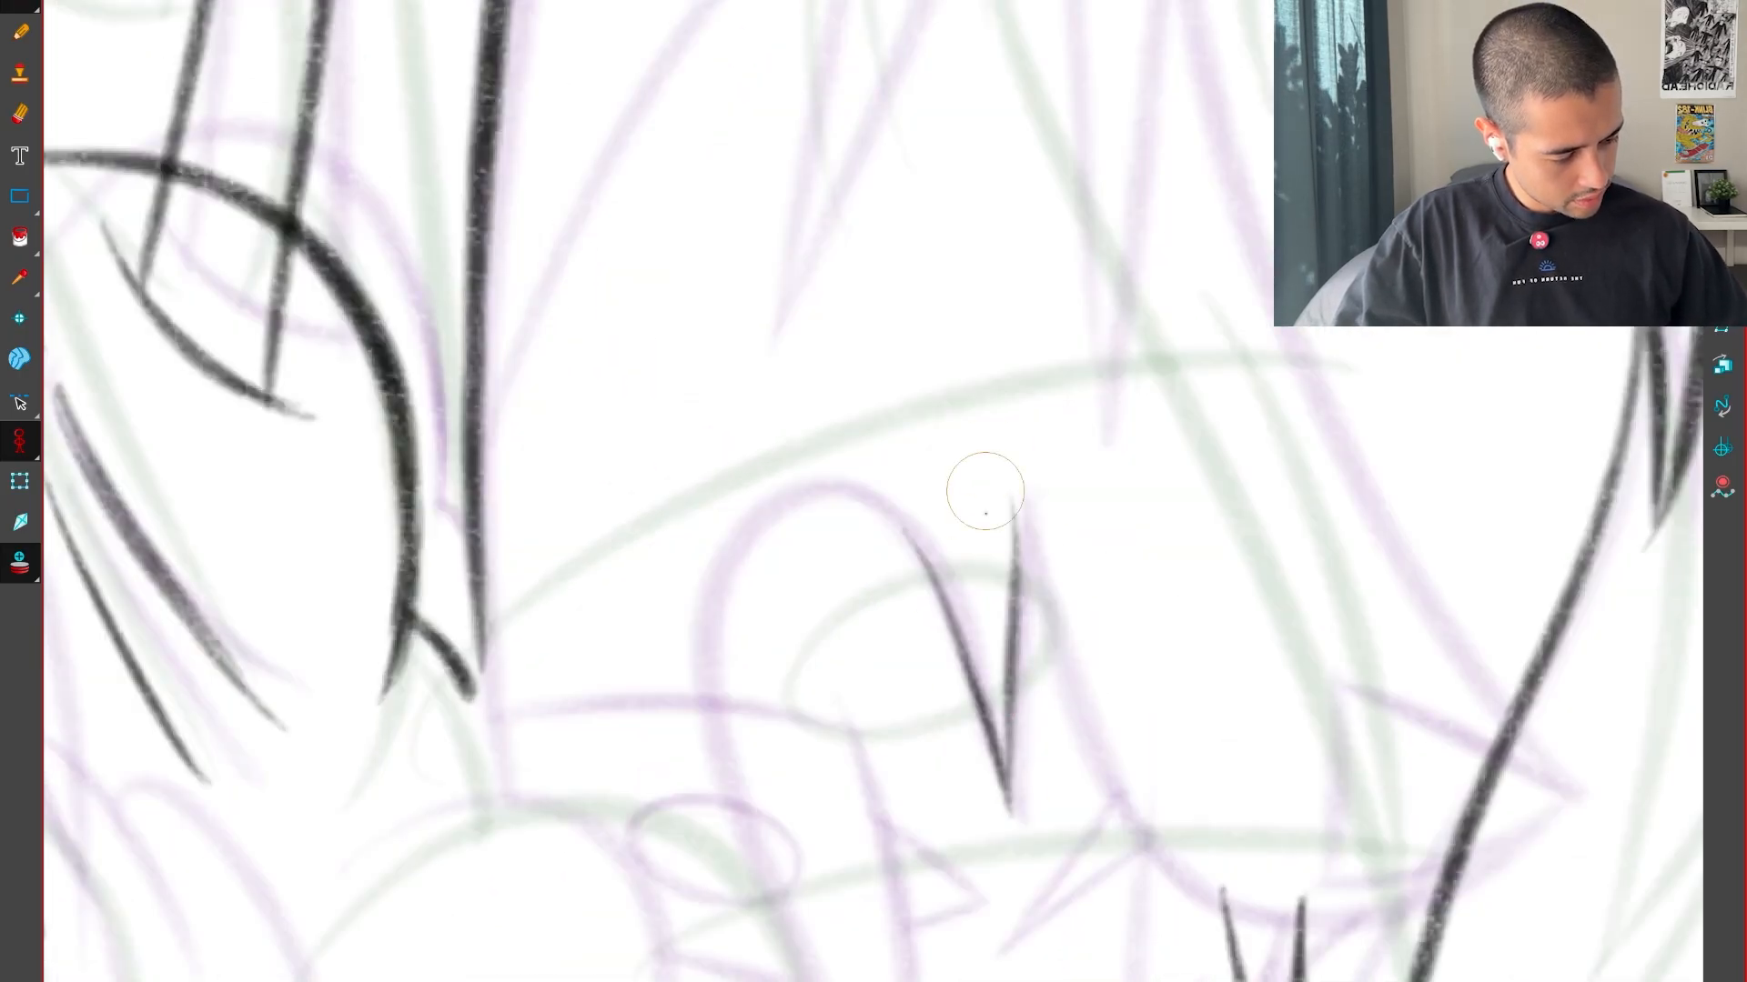
drag(1014, 592, 946, 373)
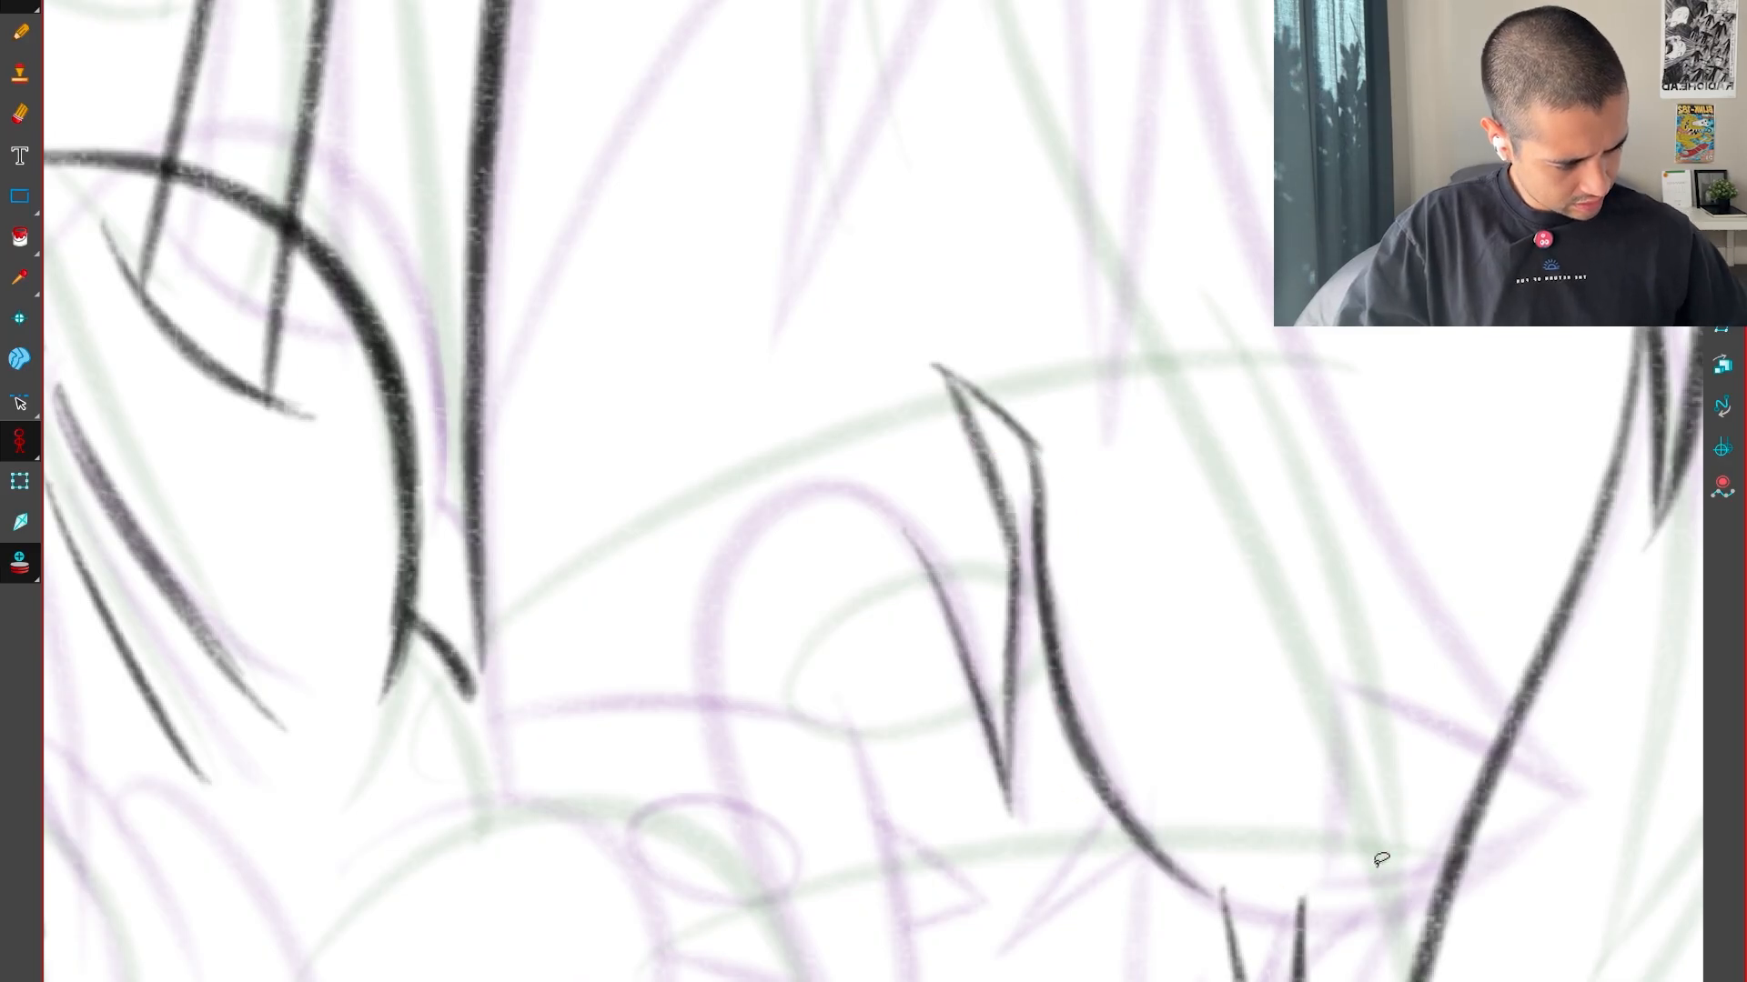
Extend the jaw curve in a rounded sweep beneath the head, past the V-shaped point and across the long edge, redoing the stroke once
drag(1381, 860, 826, 870)
mouse_move(826, 871)
mouse_down()
mouse_move(865, 889)
mouse_move(1147, 488)
mouse_up()
drag(1039, 491, 1129, 793)
key(ctrl+z)
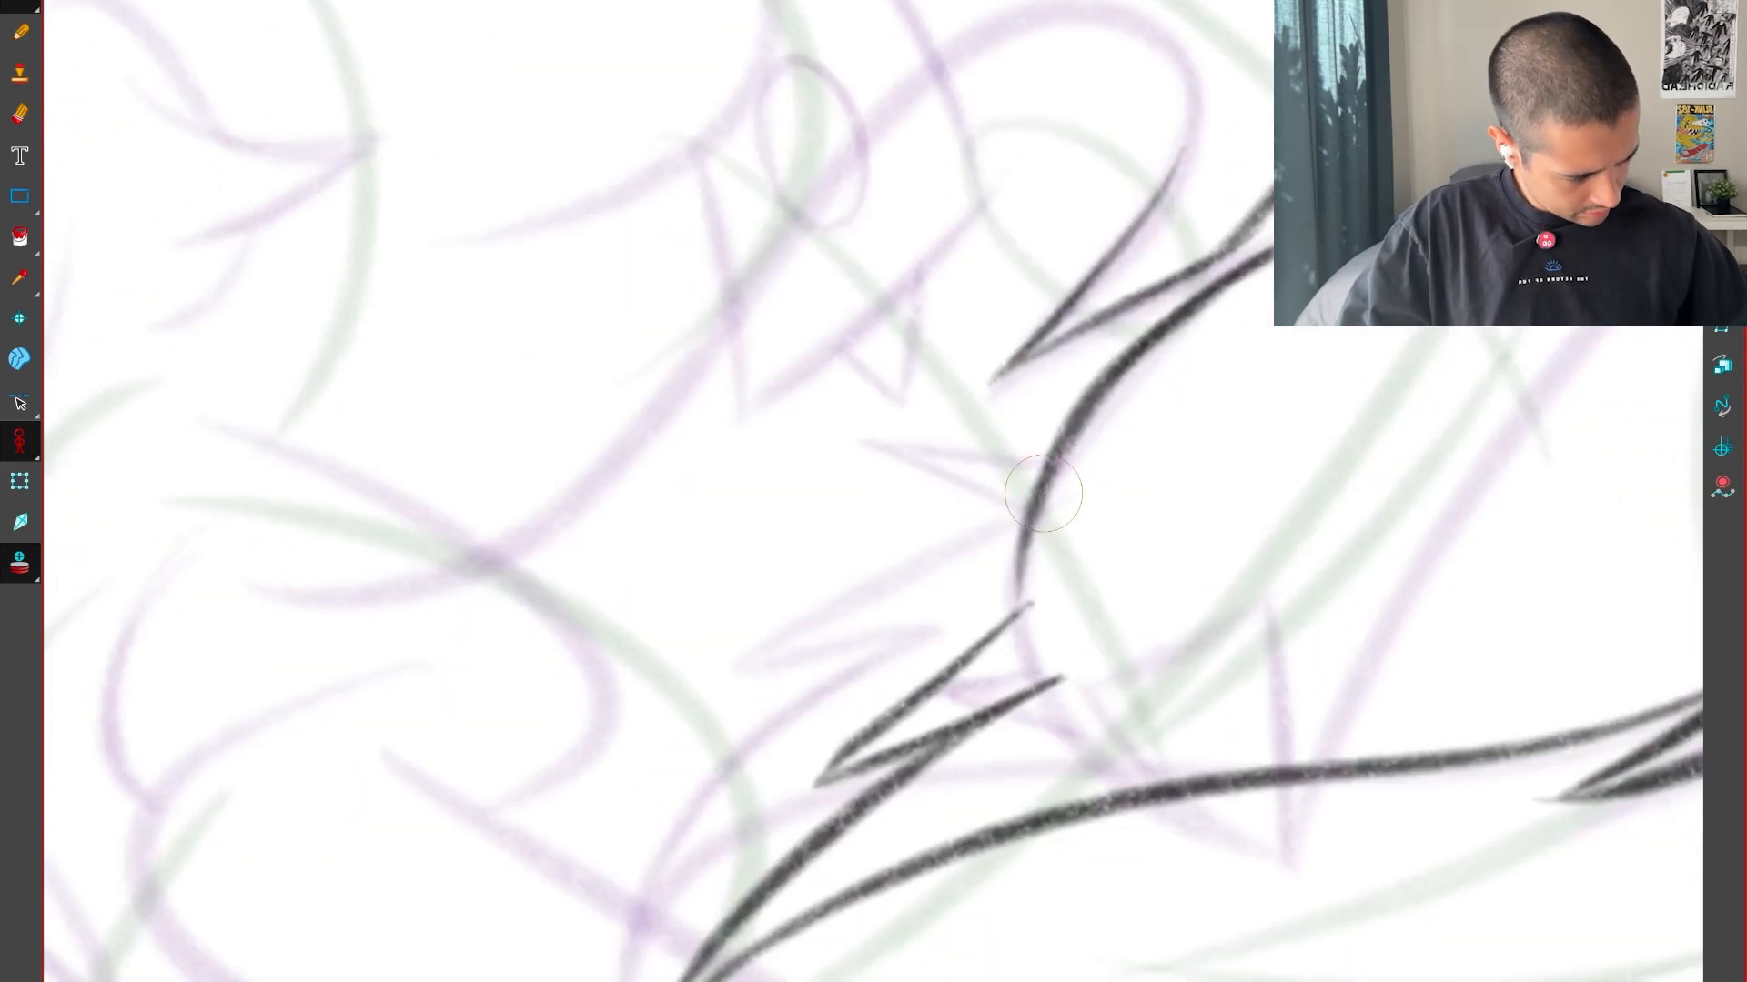
drag(1043, 493, 1220, 844)
drag(1026, 636, 1314, 859)
key(shift+x)
key(1)
key(1)
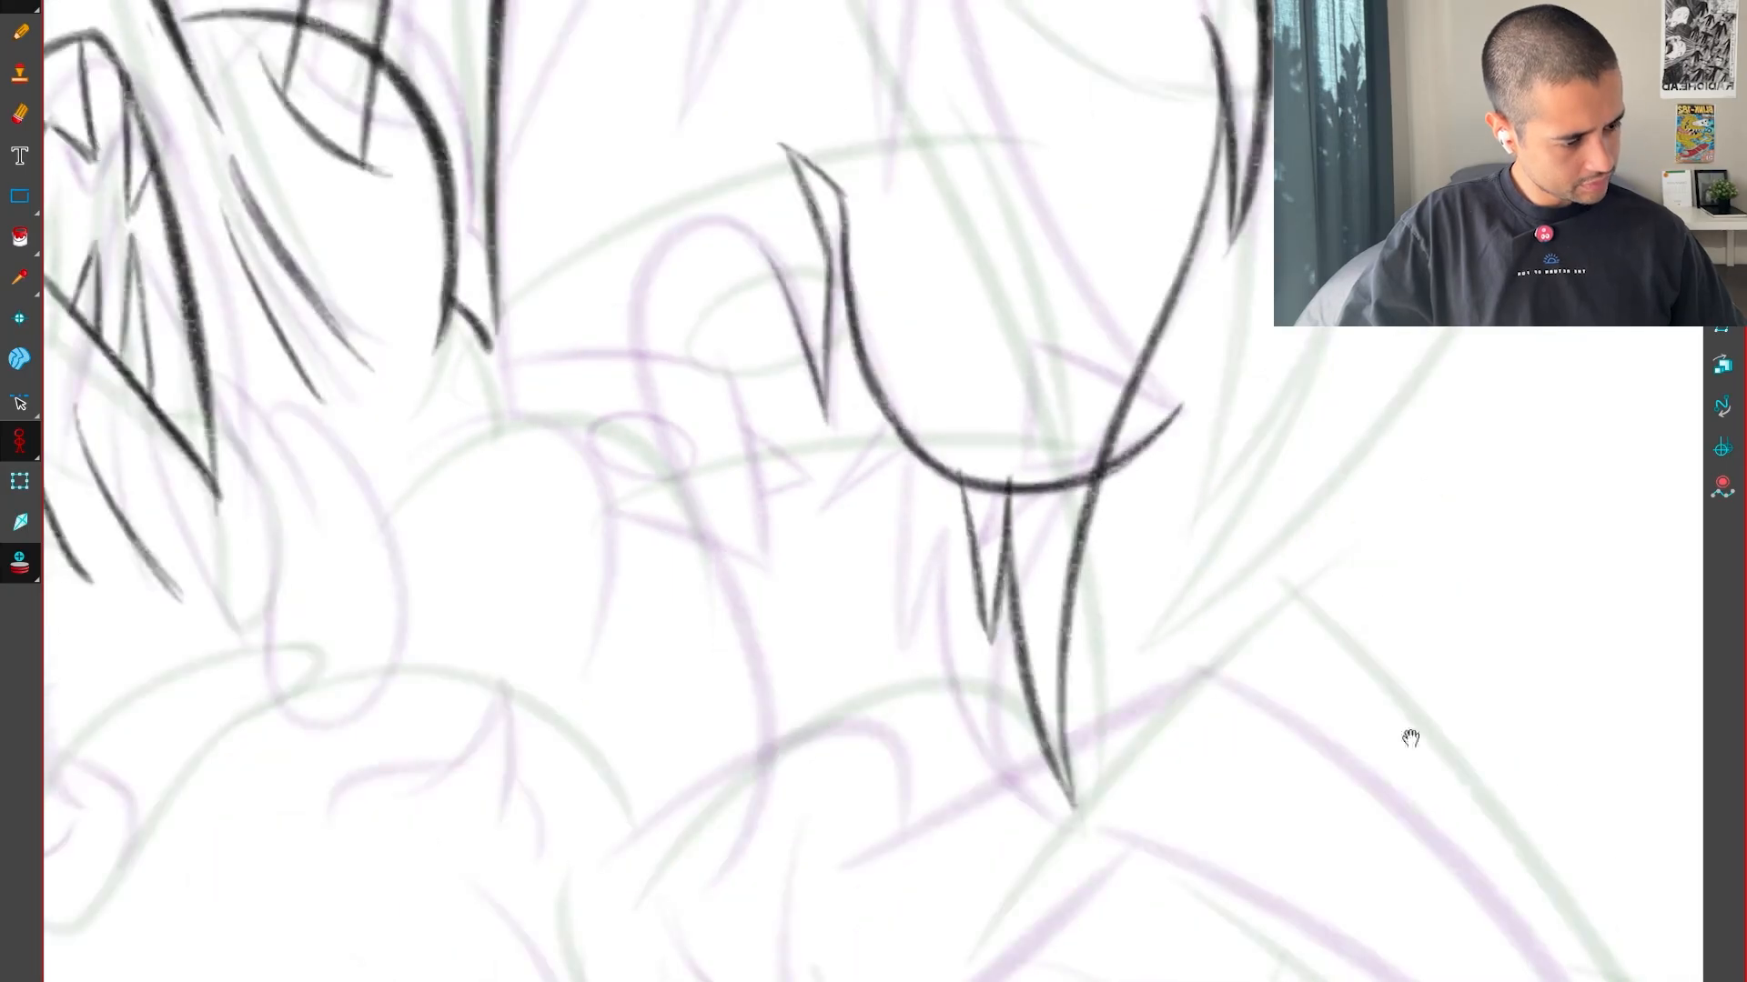
Add short cross lines inside the narrow spike at the top of the jaw curve
key(1)
drag(1396, 772, 1018, 977)
drag(1267, 638, 1100, 745)
key(2)
key(2)
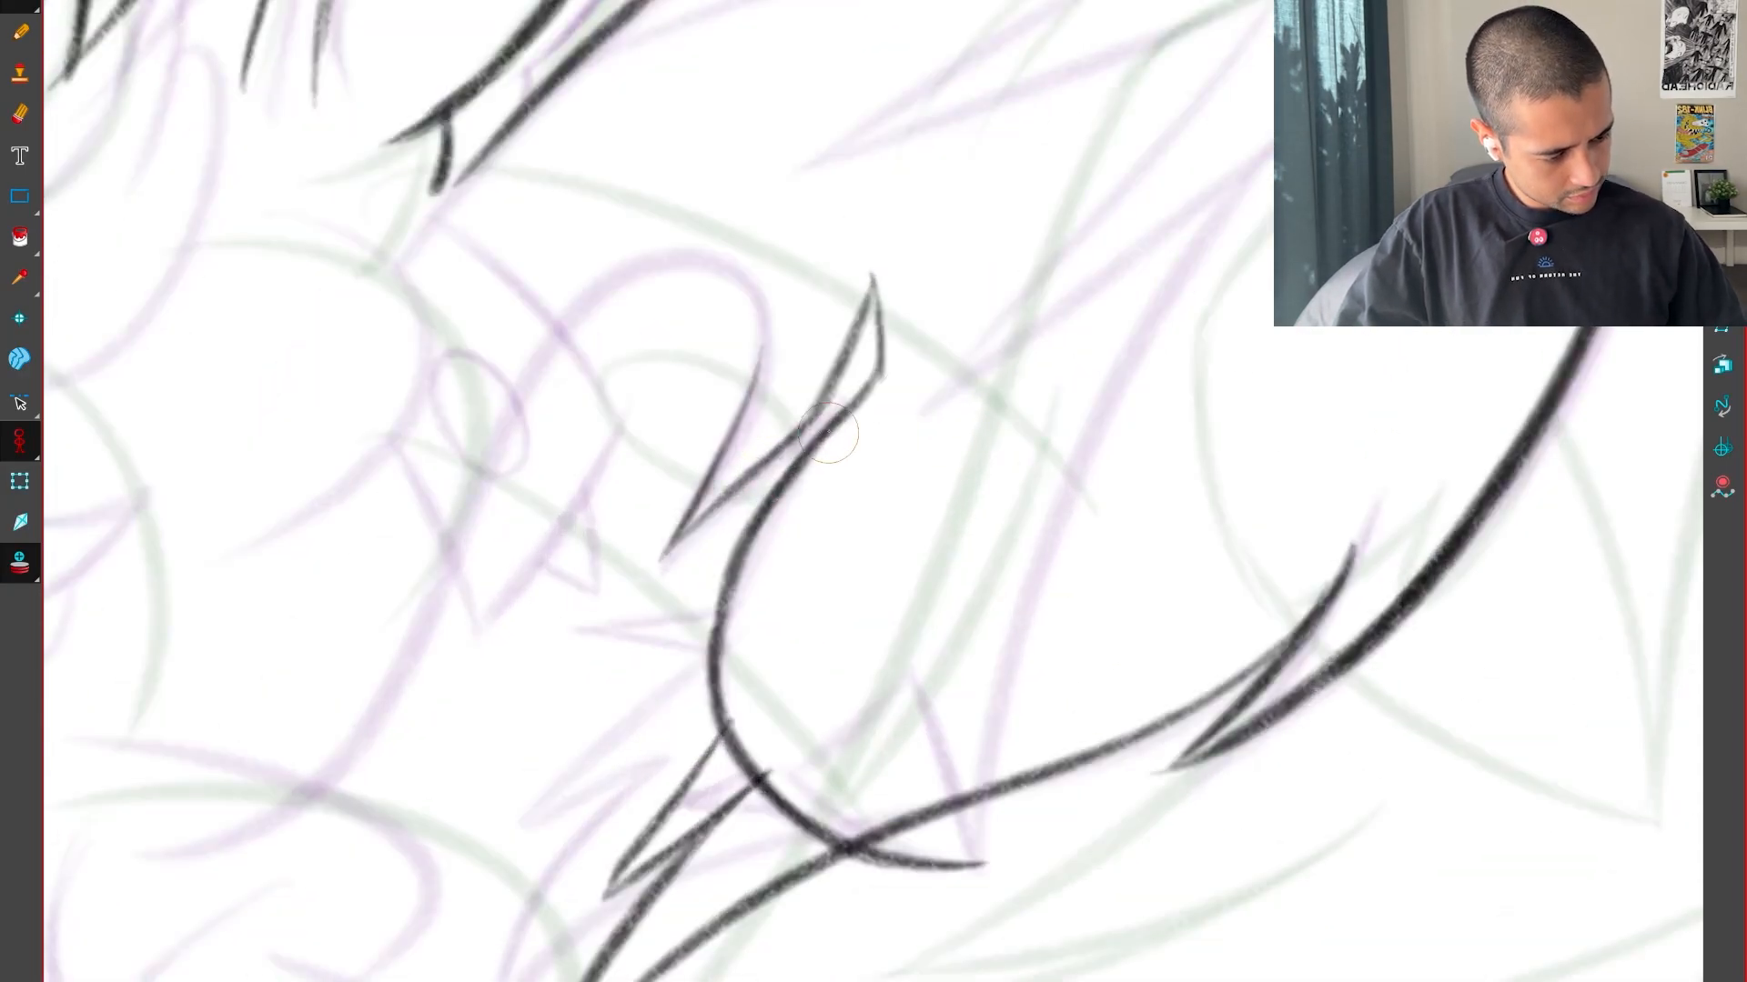
key(1)
key(1)
key(1)
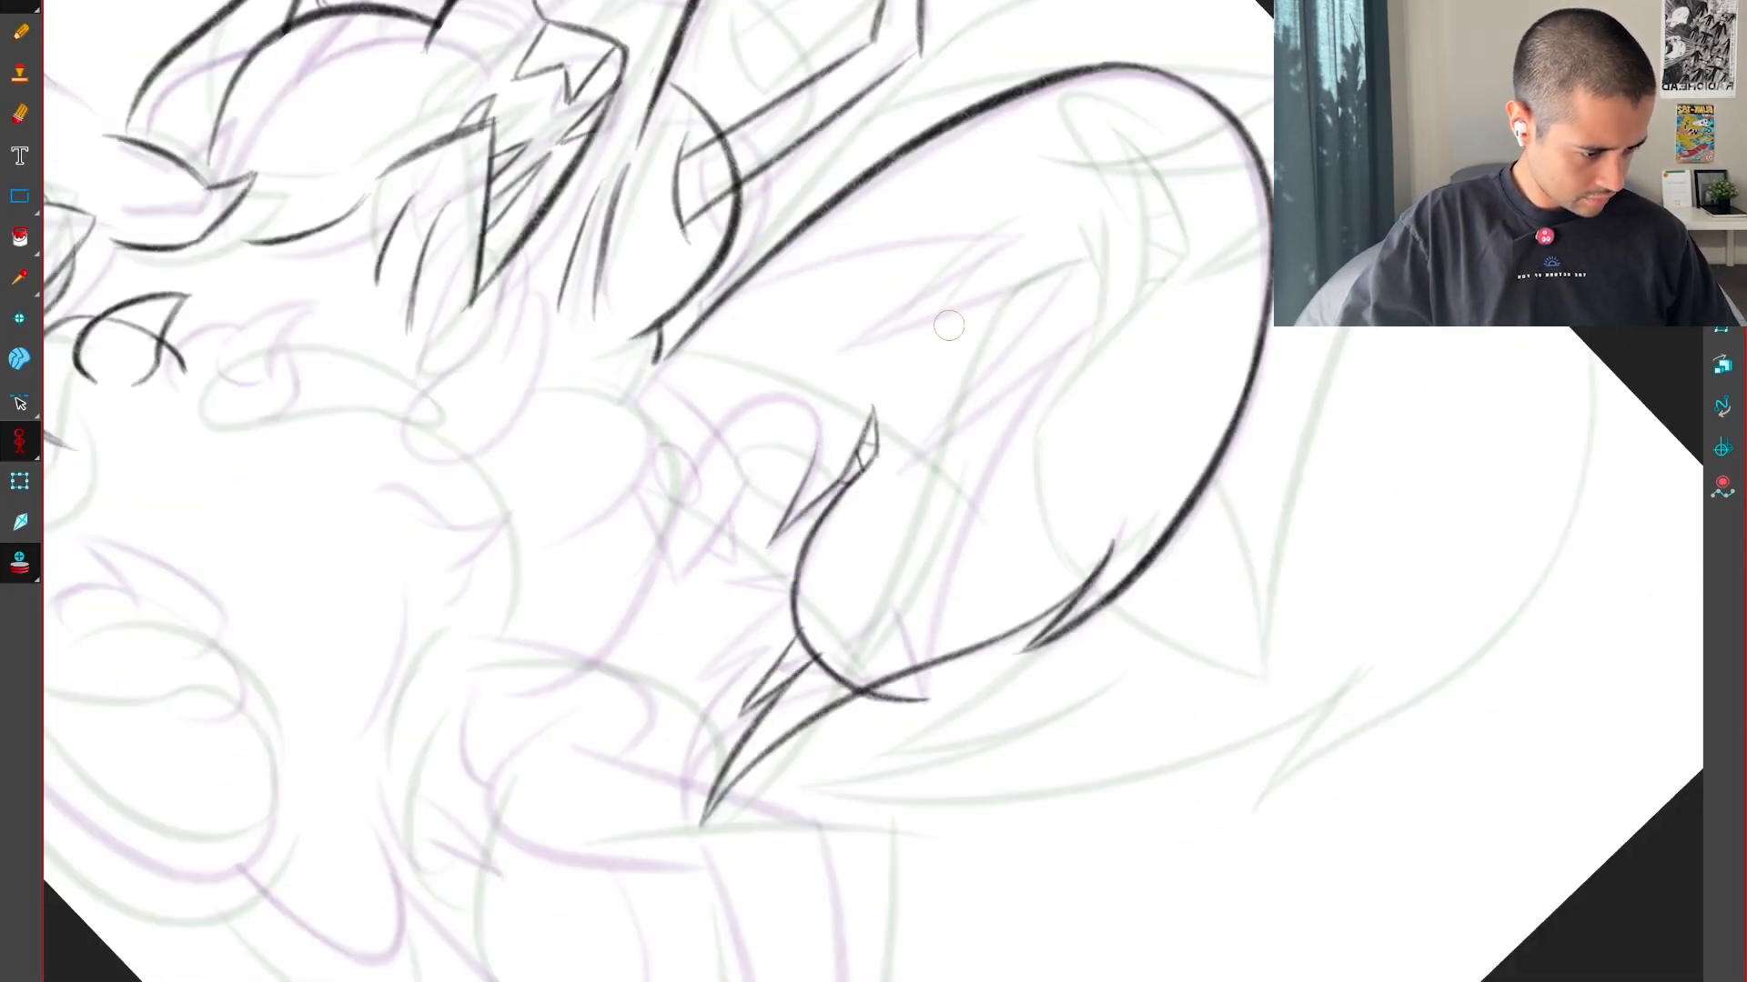
Draw a long curved line rising from the far end of the jaw sweep into the dome, redoing the stroke once
key(2)
key(2)
key(2)
key(2)
mouse_move(1010, 967)
mouse_down()
mouse_move(1208, 234)
mouse_move(1355, 44)
mouse_up()
key(1)
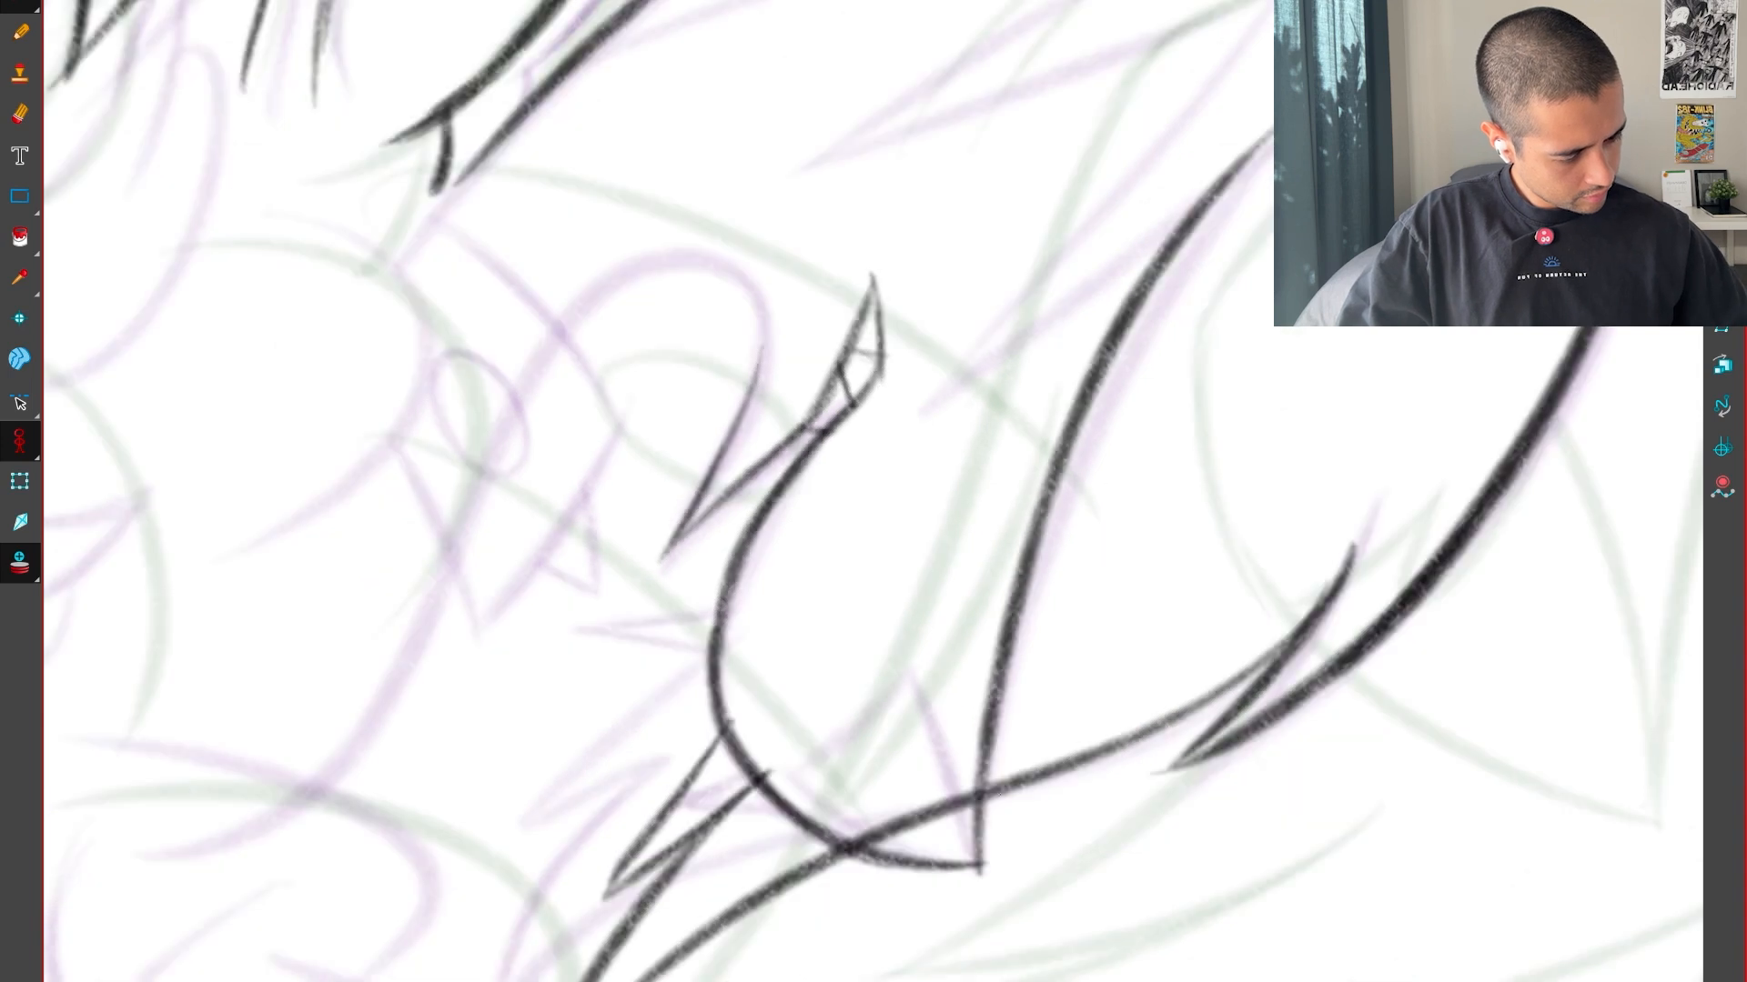
key(ctrl+z)
mouse_move(979, 871)
mouse_down()
mouse_move(999, 761)
mouse_move(1330, 102)
mouse_up()
key(shift+x)
key(1)
mouse_move(1051, 762)
mouse_down()
mouse_move(1279, 909)
mouse_move(1299, 944)
mouse_up()
key(2)
key(1)
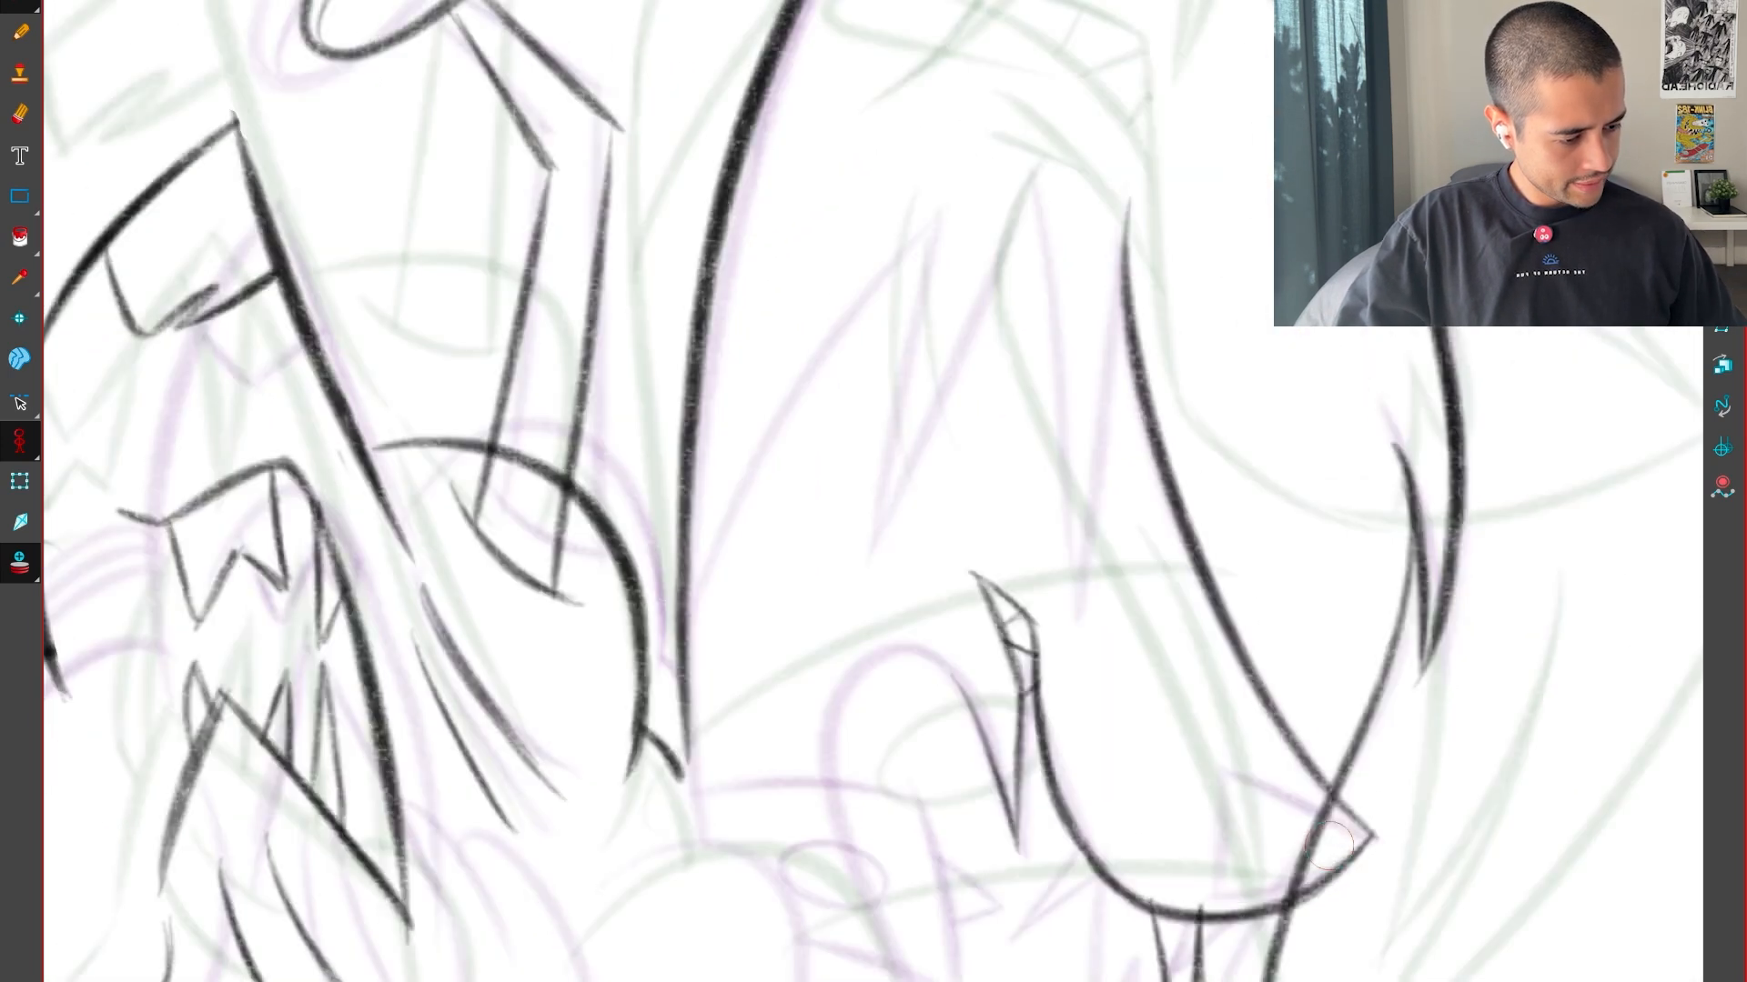
Draw a zigzag of tall pointed spikes across the dome, from its near edge to the top of the long inner curve
drag(1160, 585, 1183, 714)
key(2)
key(2)
key(1)
key(2)
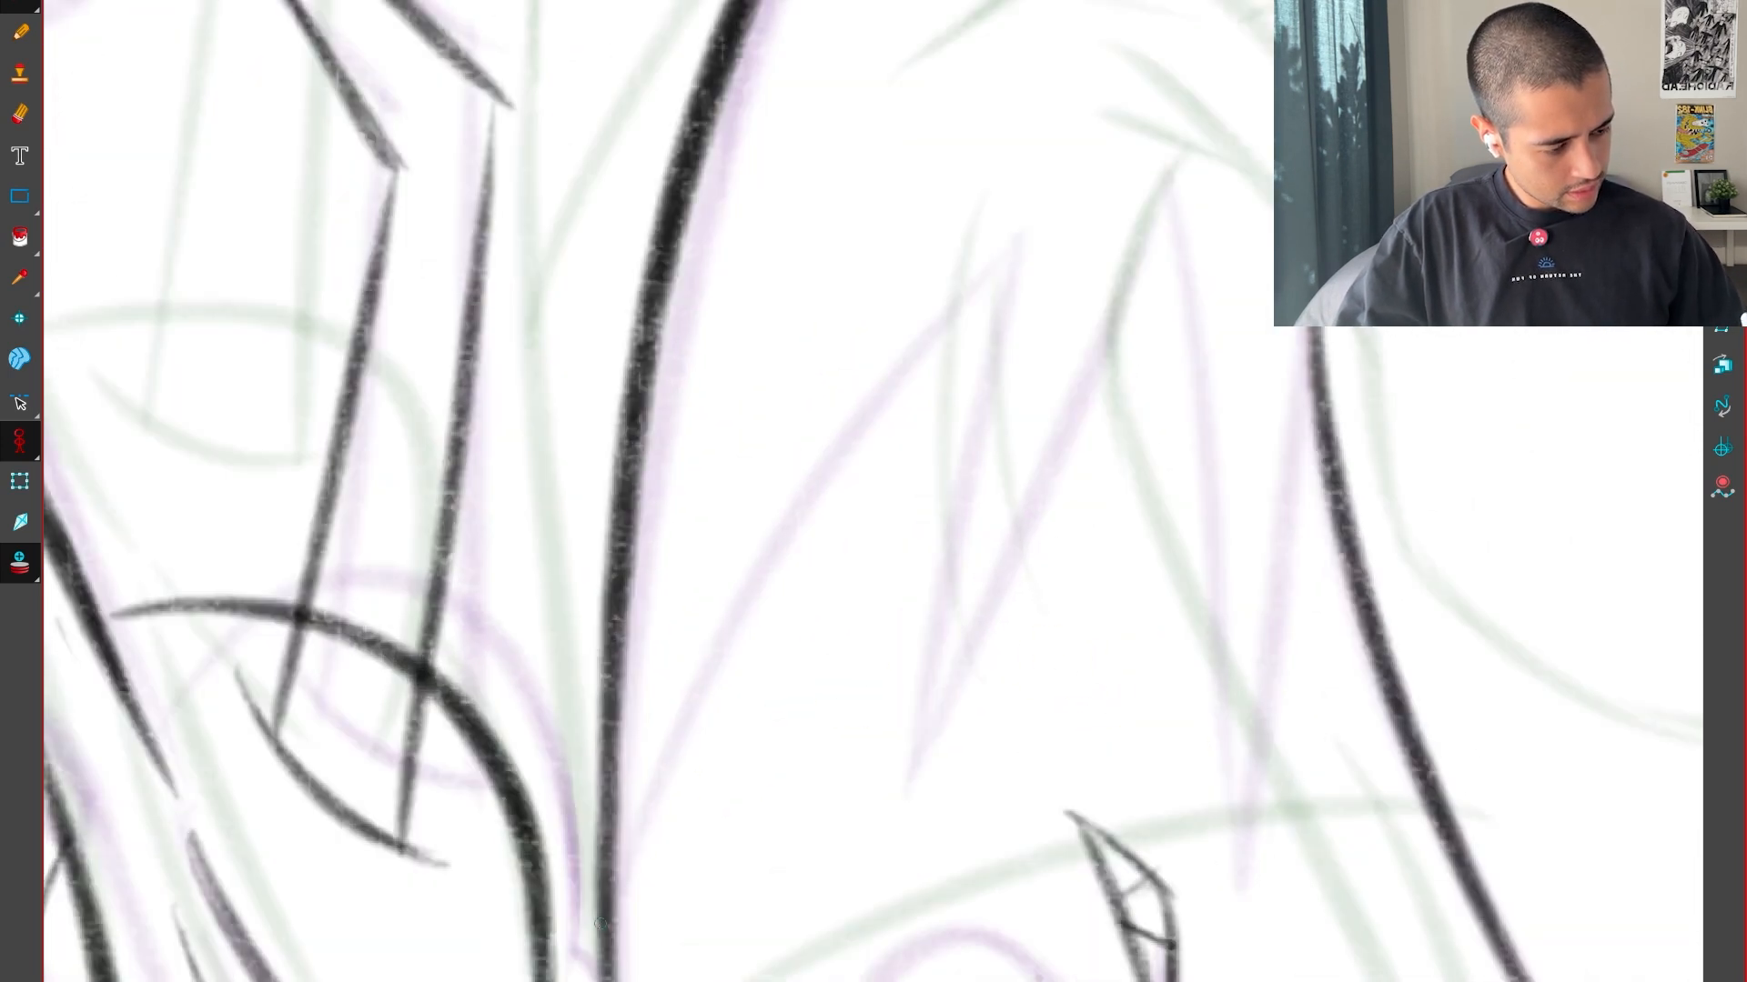
mouse_move(601, 923)
mouse_down()
mouse_move(837, 469)
mouse_move(1021, 265)
mouse_move(897, 754)
mouse_up()
mouse_move(961, 623)
mouse_down()
mouse_move(1171, 159)
mouse_move(1115, 762)
mouse_up()
key(ctrl+z)
mouse_move(1157, 139)
mouse_down()
mouse_move(1184, 793)
mouse_move(1291, 371)
mouse_up()
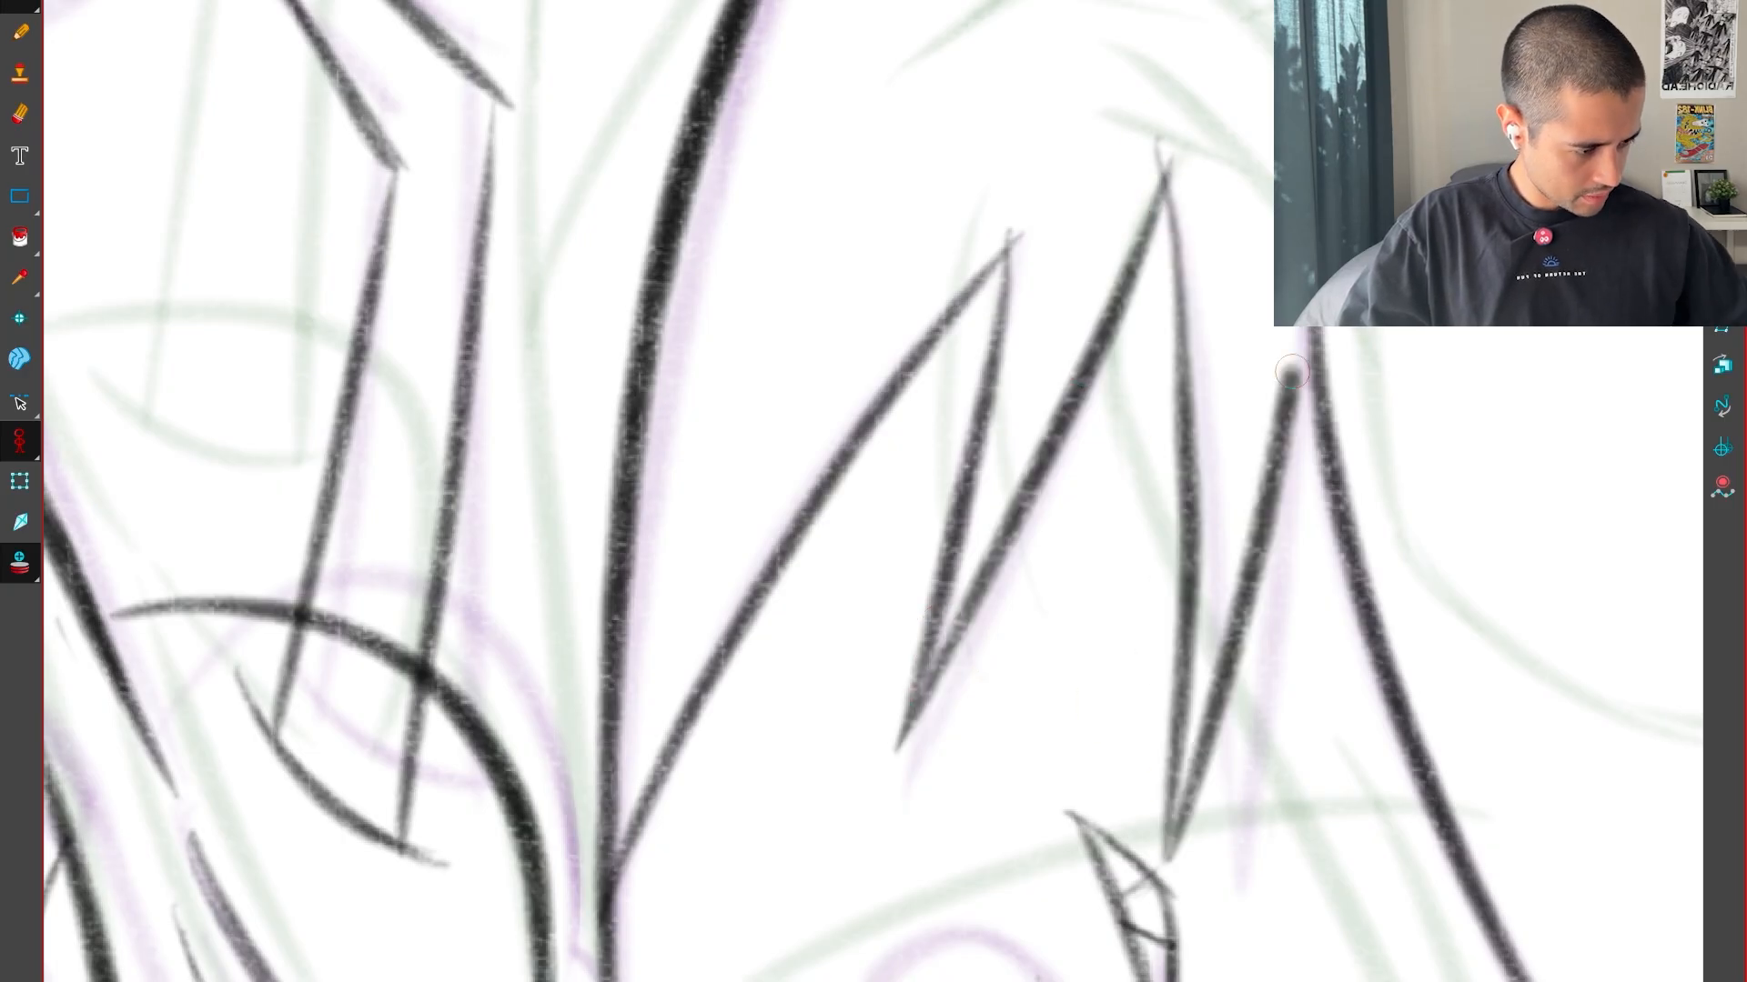
scroll(1310, 686, down, 5)
drag(1310, 686, 1319, 589)
scroll(1022, 597, up, 5)
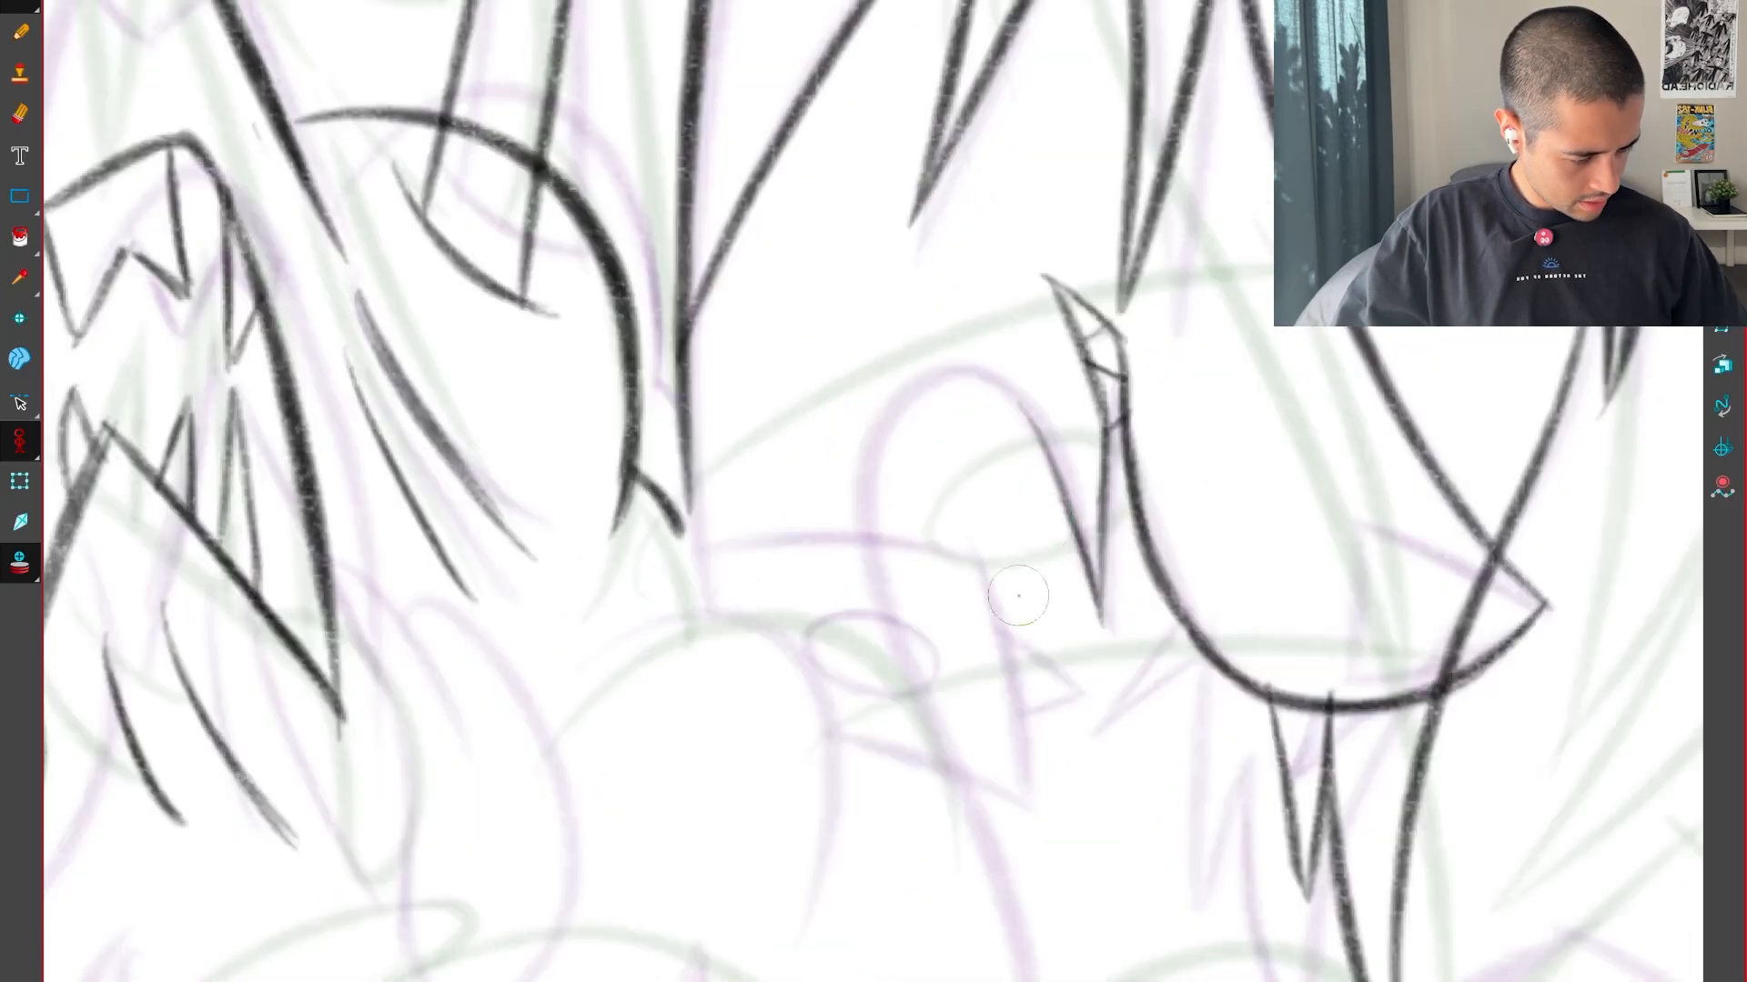
Draw a rounded arch beside the jaw that descends to the tip of the narrow V-shaped tuft
drag(1022, 597, 956, 663)
key(2)
key(2)
mouse_move(1174, 821)
mouse_down()
mouse_move(1255, 409)
mouse_move(846, 533)
mouse_up()
key(1)
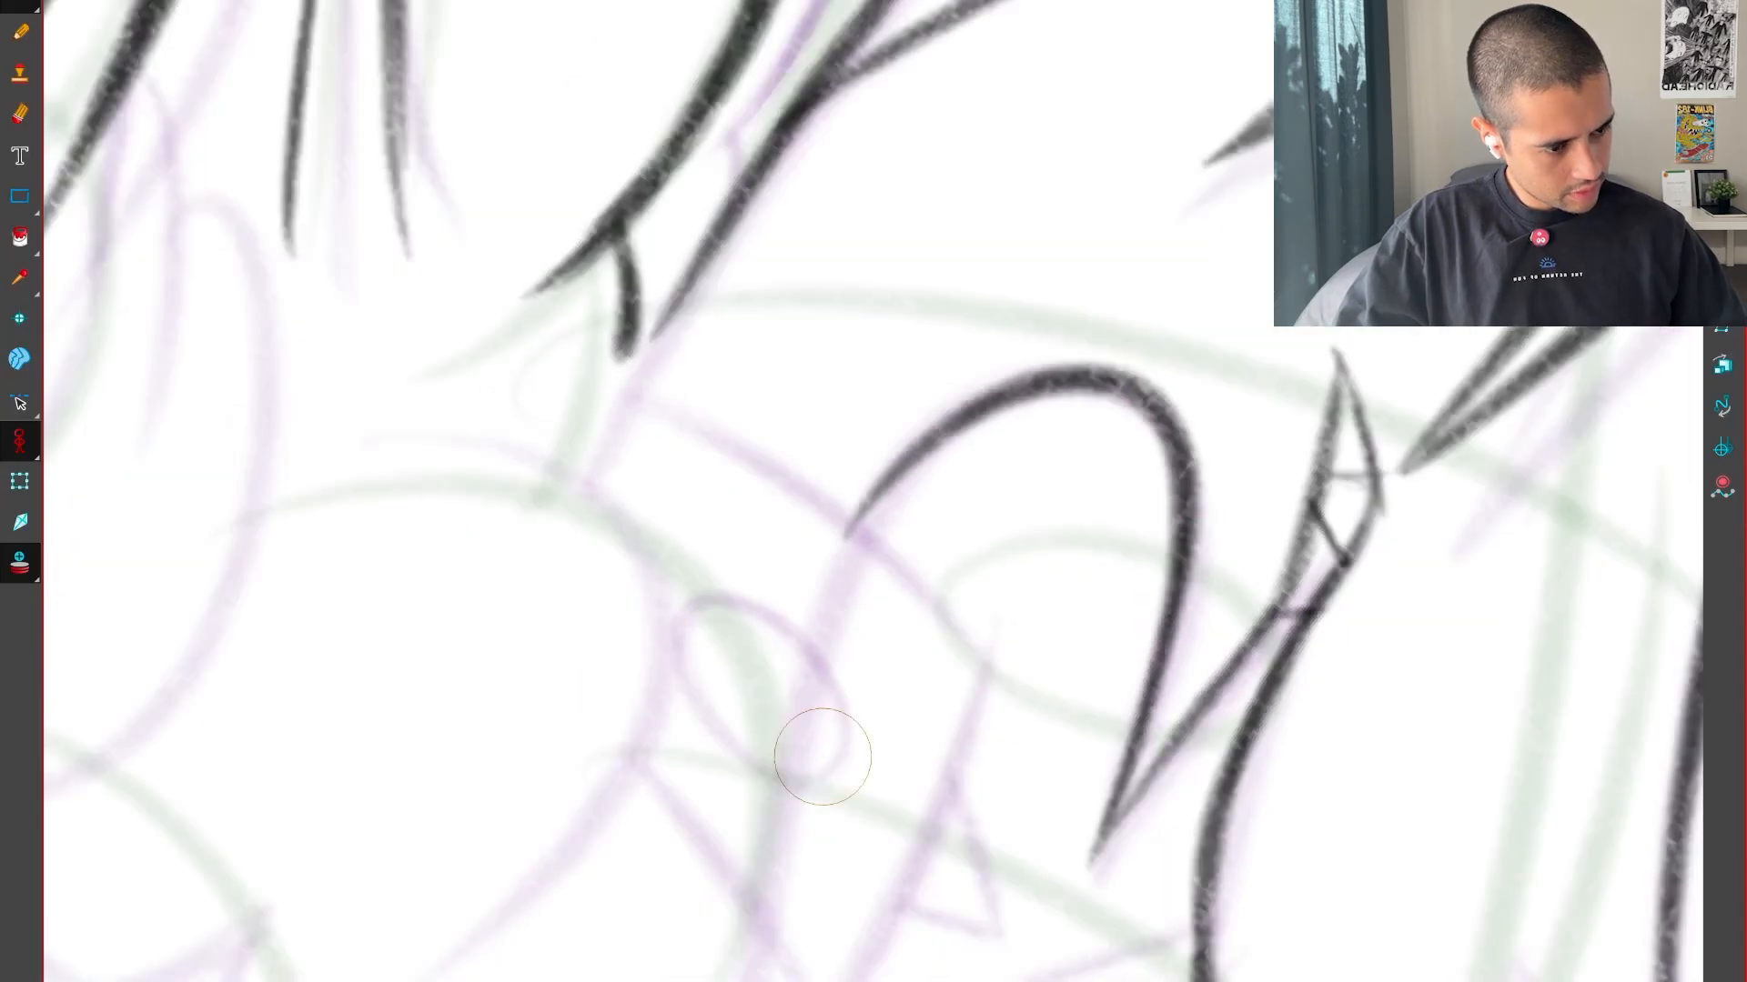
key(1)
key(1)
key(1)
key(shift+x)
key(1)
key(1)
Compare the domed head with the neighbouring drawings, then select the whole head and shift it slightly up
key(comma)
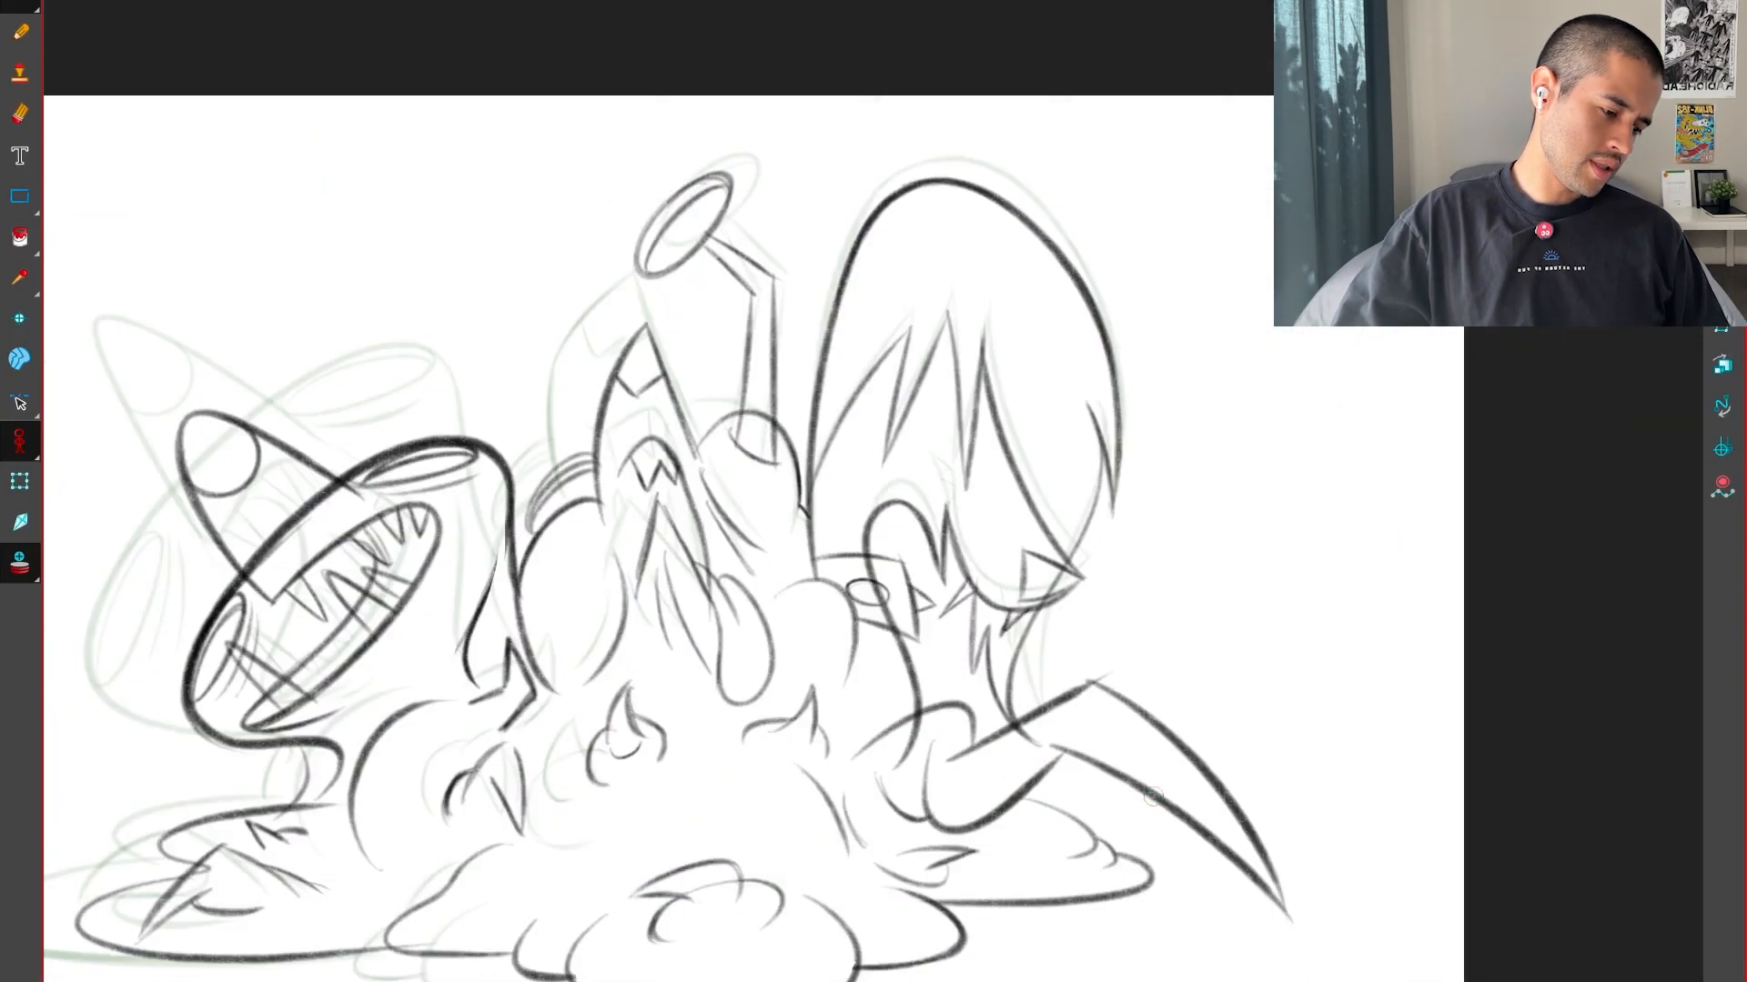
key(period)
key(period)
key(comma)
key(comma)
key(period)
key(comma)
key(period)
key(period)
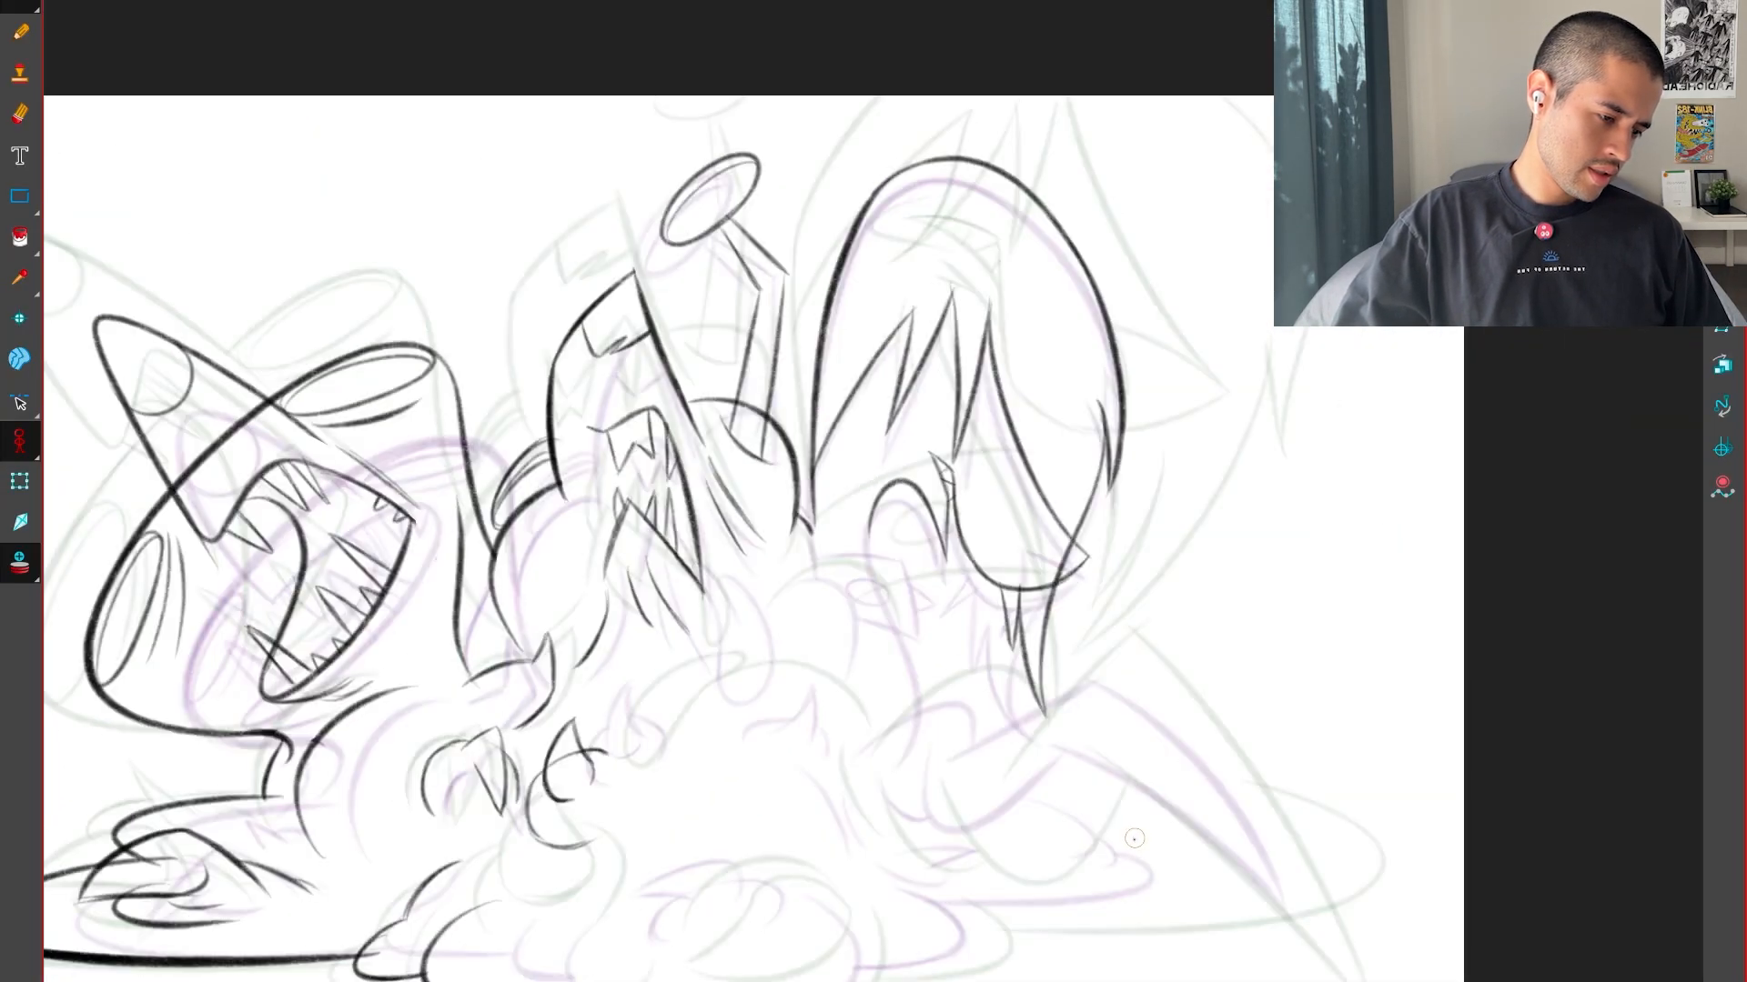
key(comma)
key(period)
key(comma)
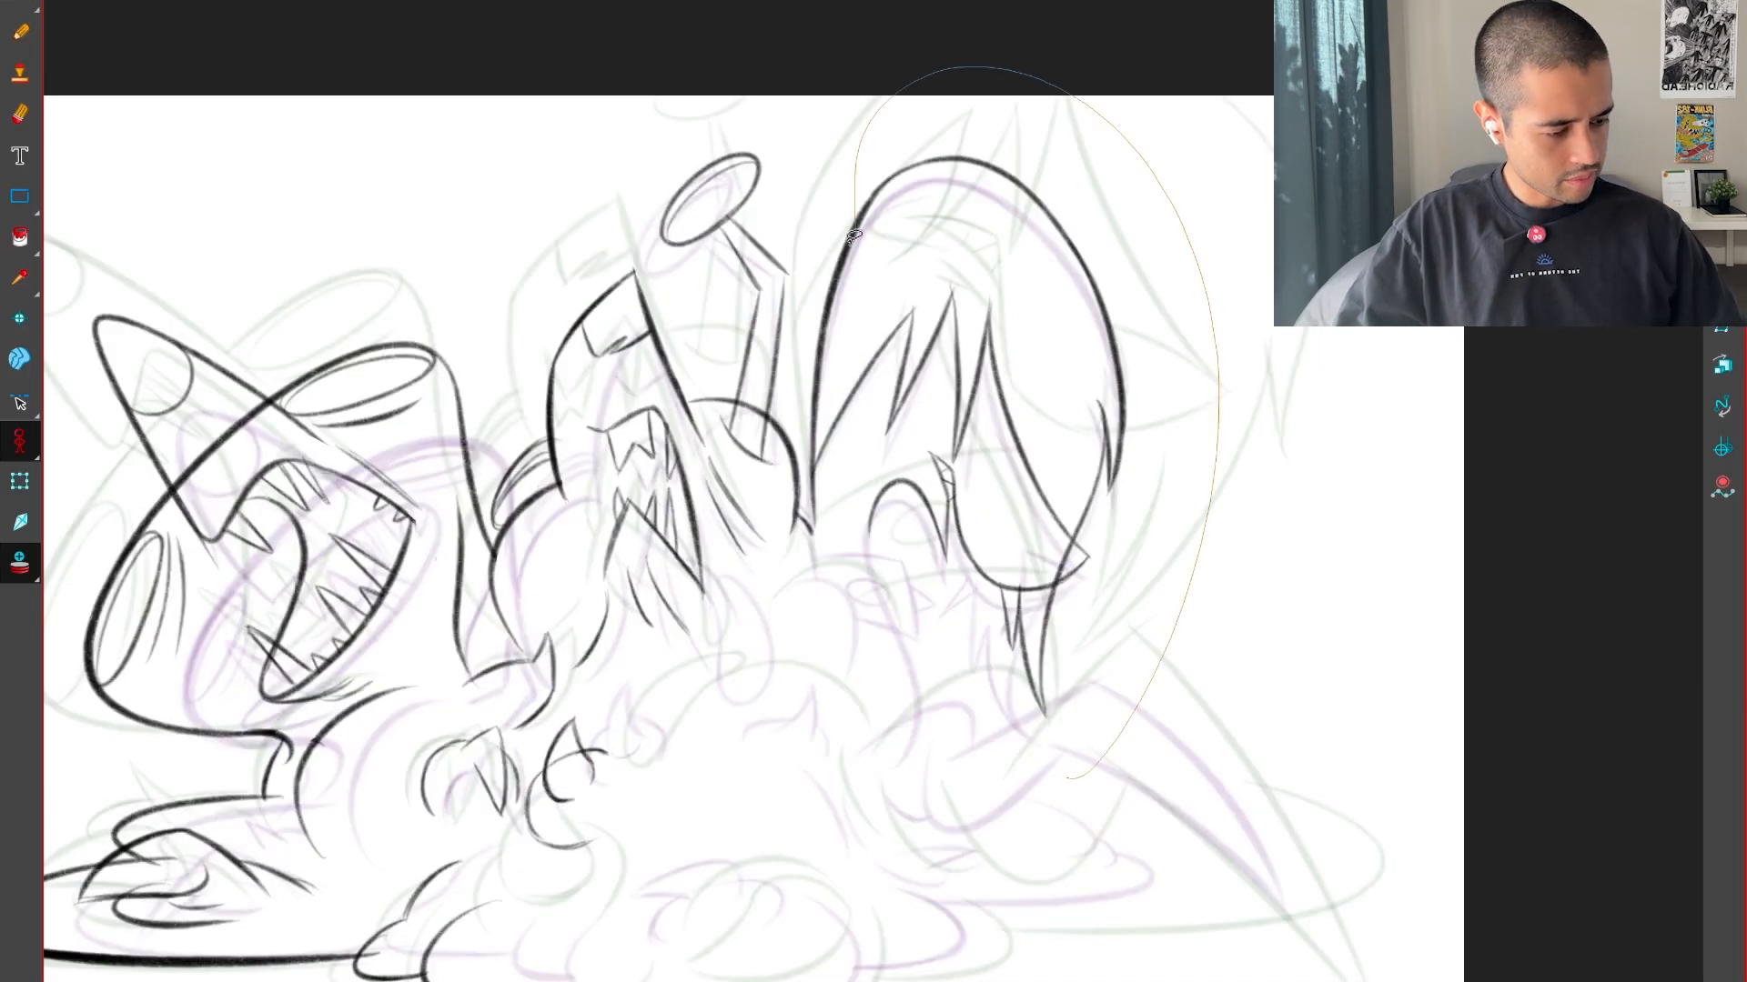
drag(1062, 744, 1041, 741)
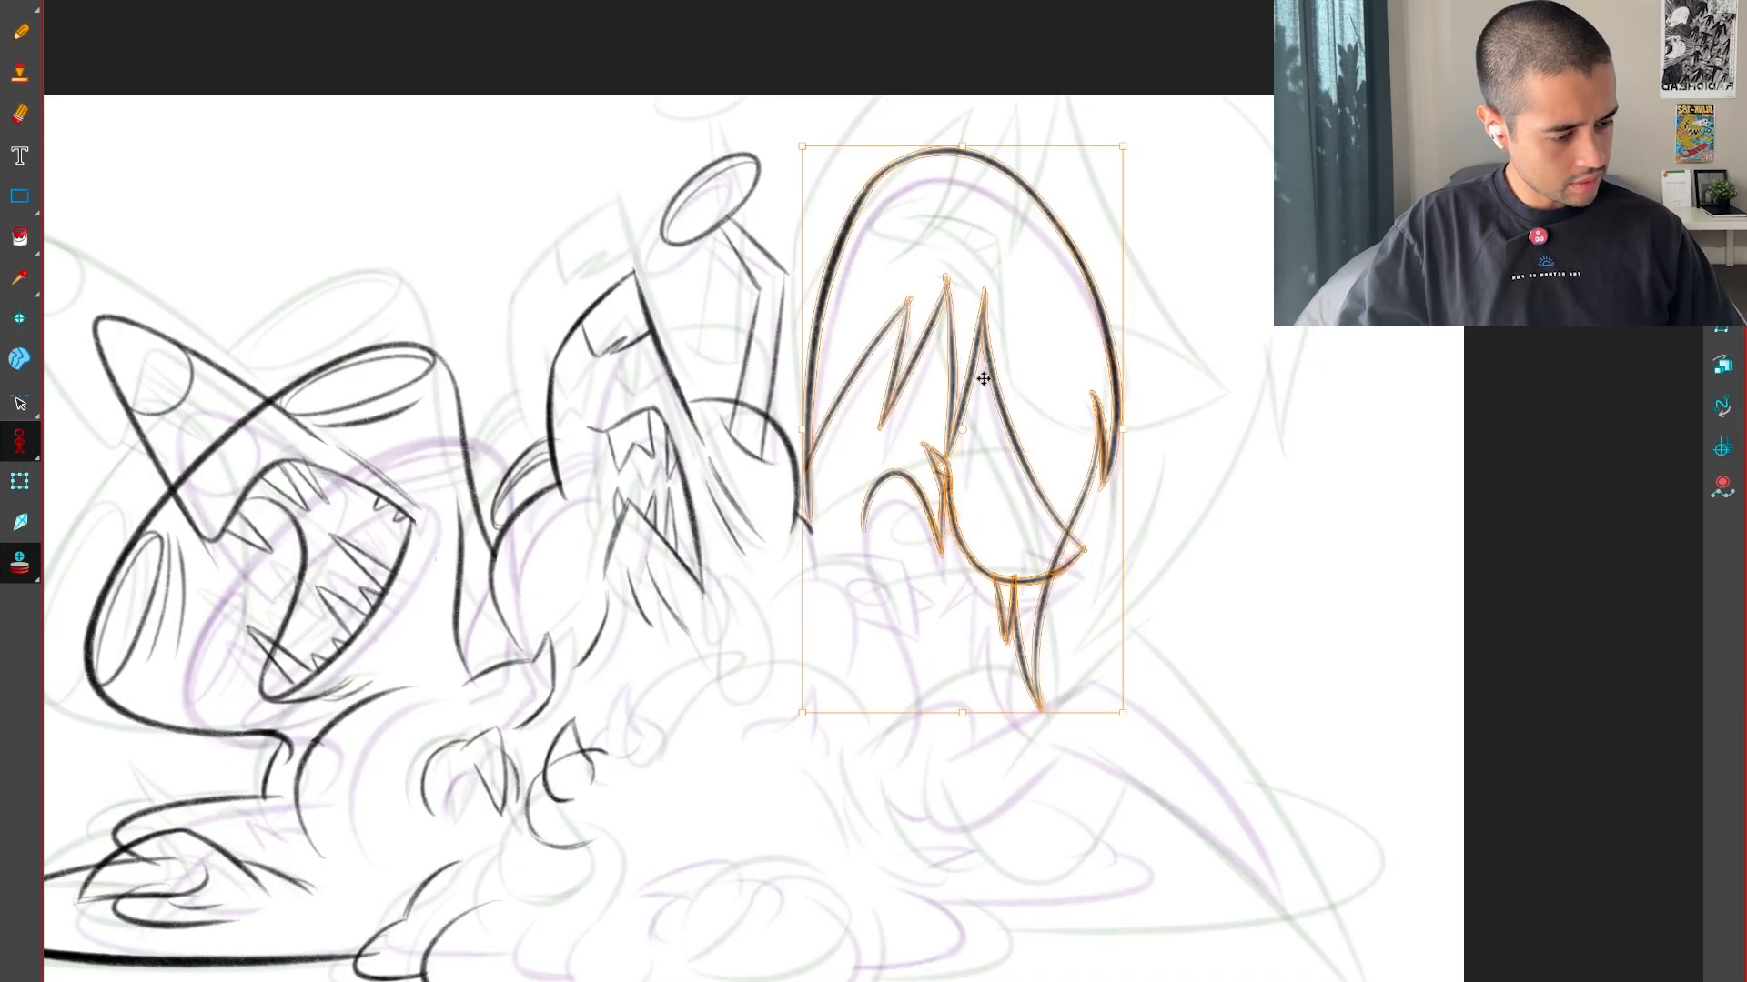
Examine how the domed creature's head and neck change between the neighbouring drawings
key(period)
key(period)
key(period)
key(comma)
key(period)
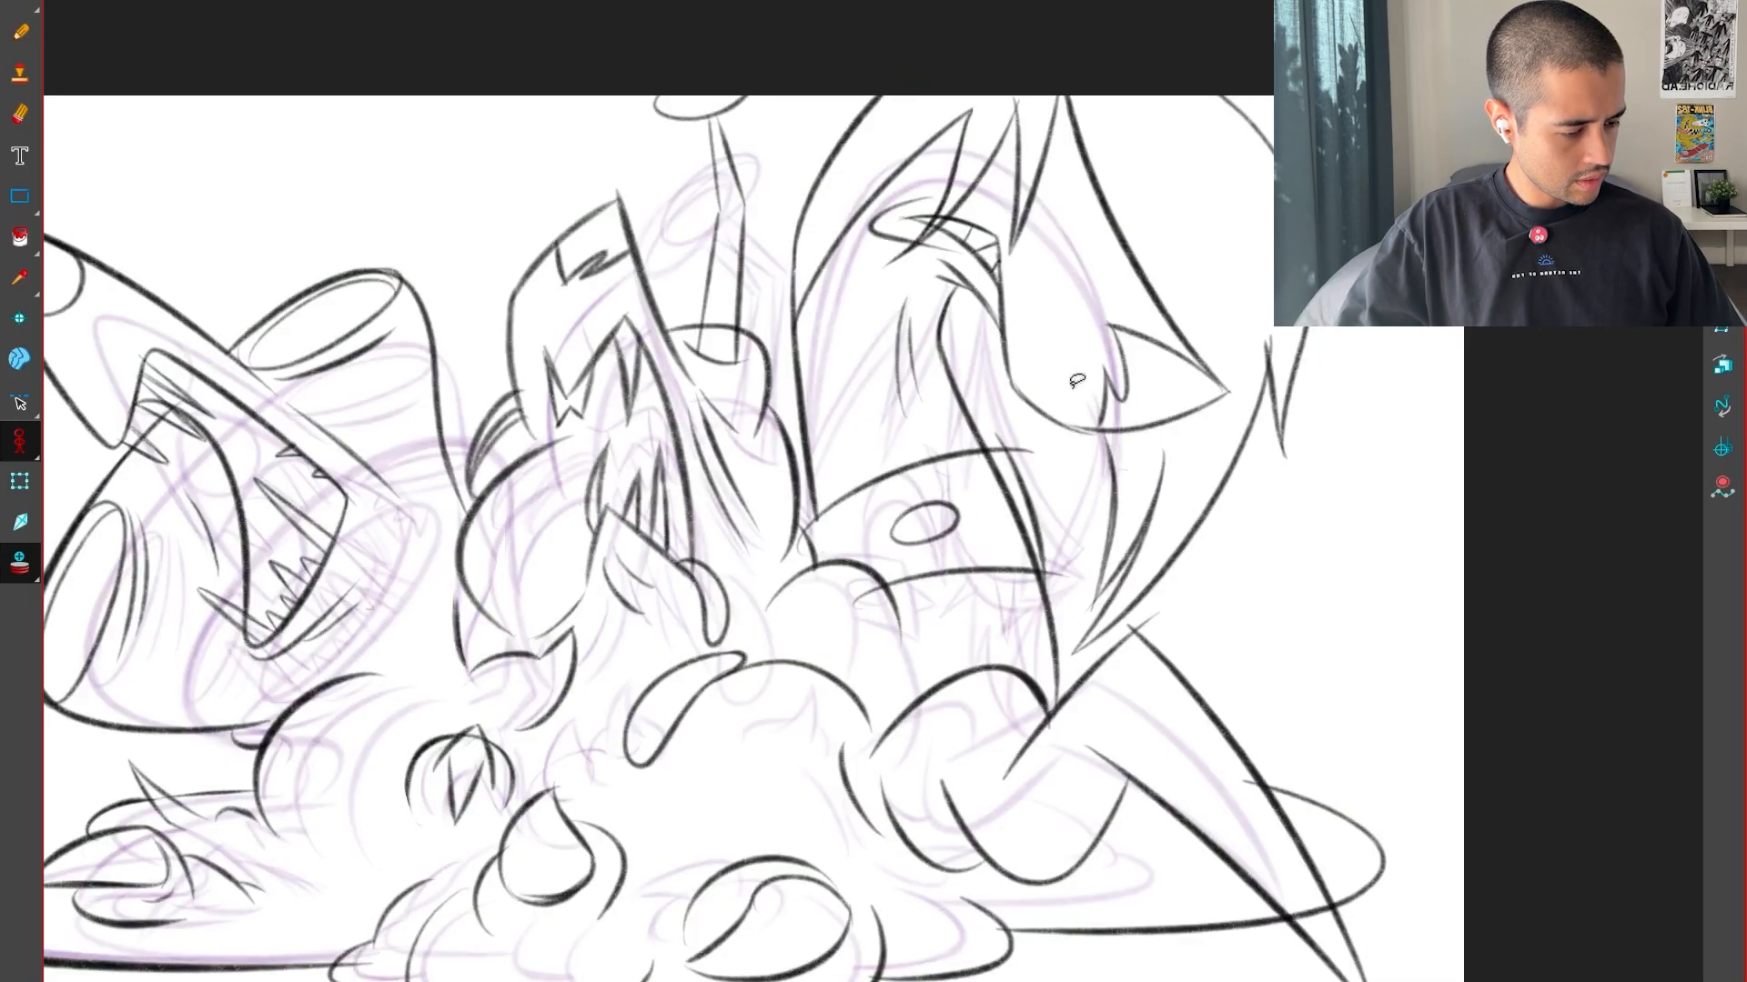
key(comma)
key(plus)
drag(1008, 483, 1025, 386)
key(plus)
key(plus)
key(comma)
key(period)
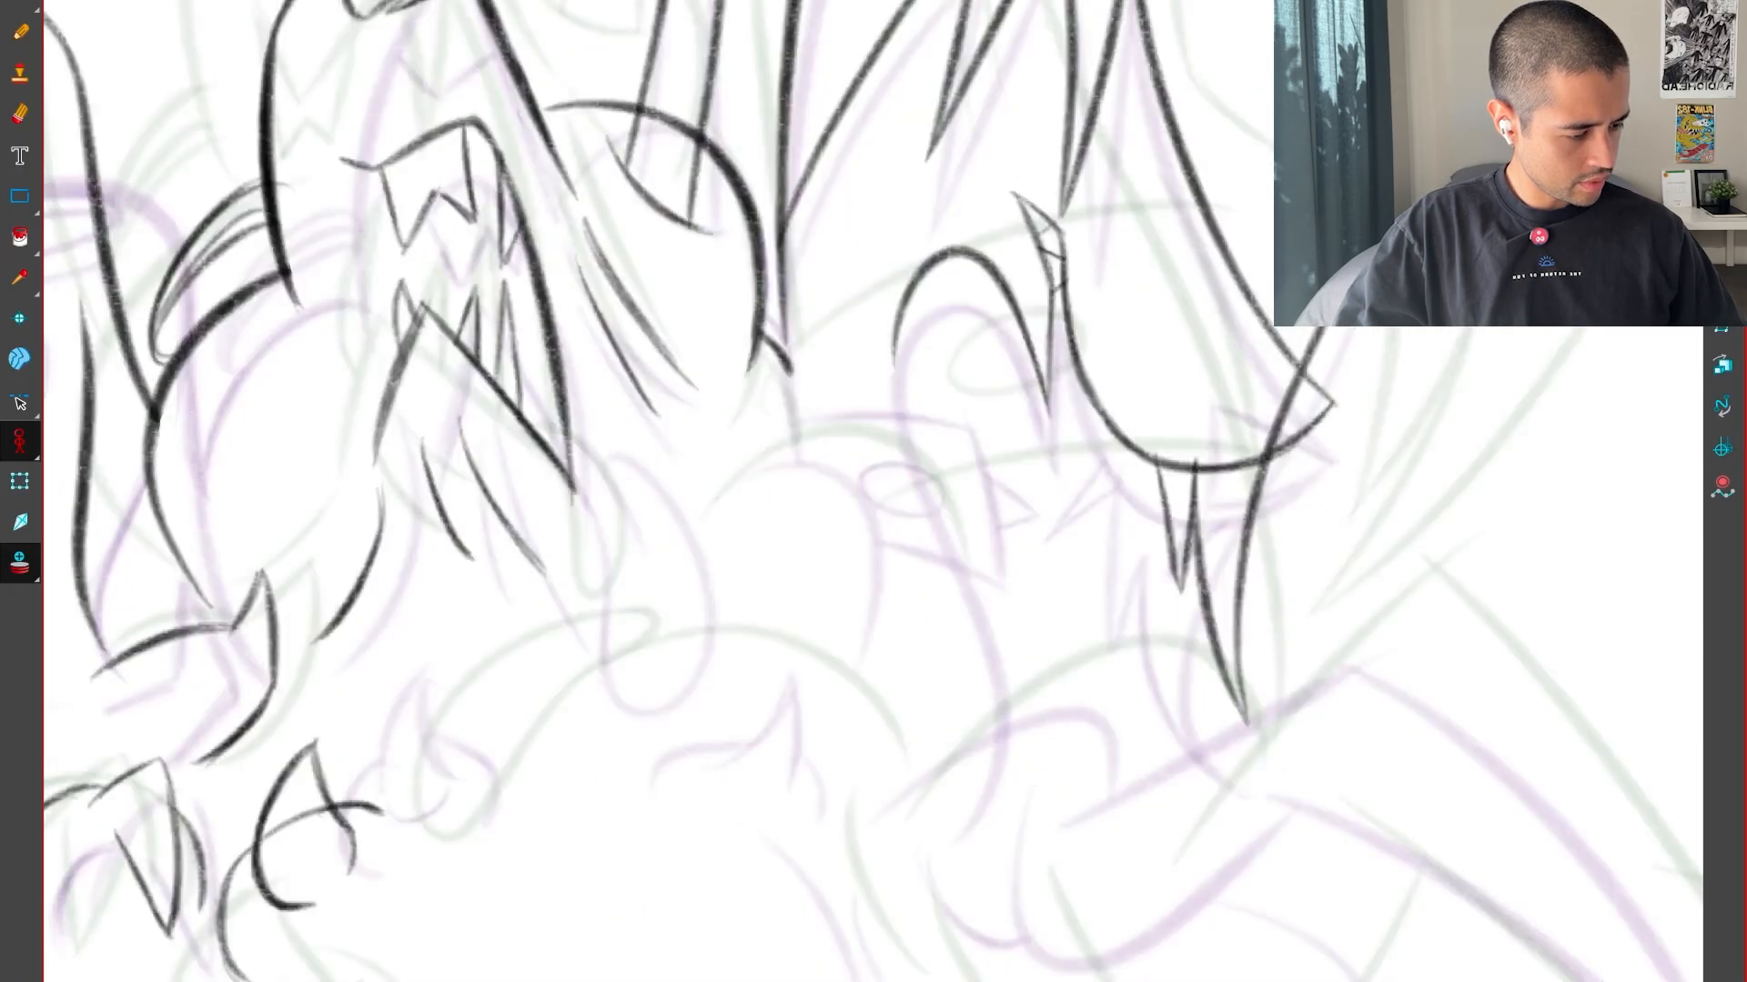
key(period)
key(comma)
key(period)
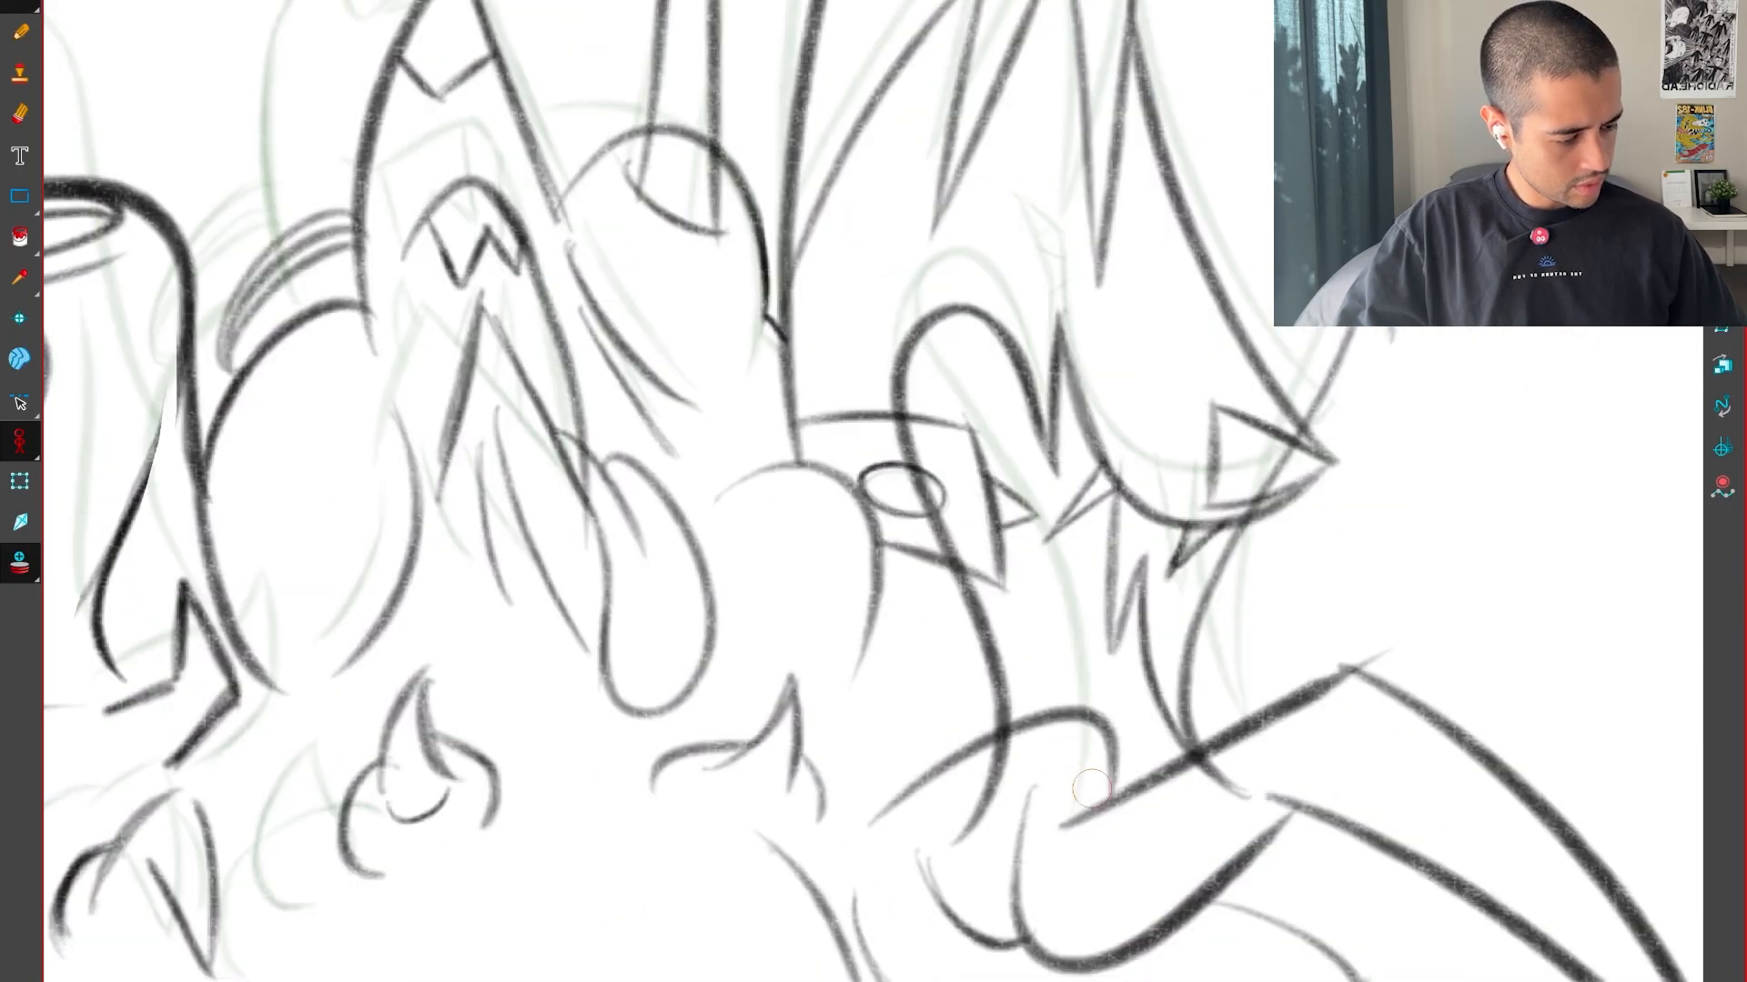
key(comma)
Try to draw the neck as a long S-shaped curve running down from the arch
drag(928, 345, 1069, 826)
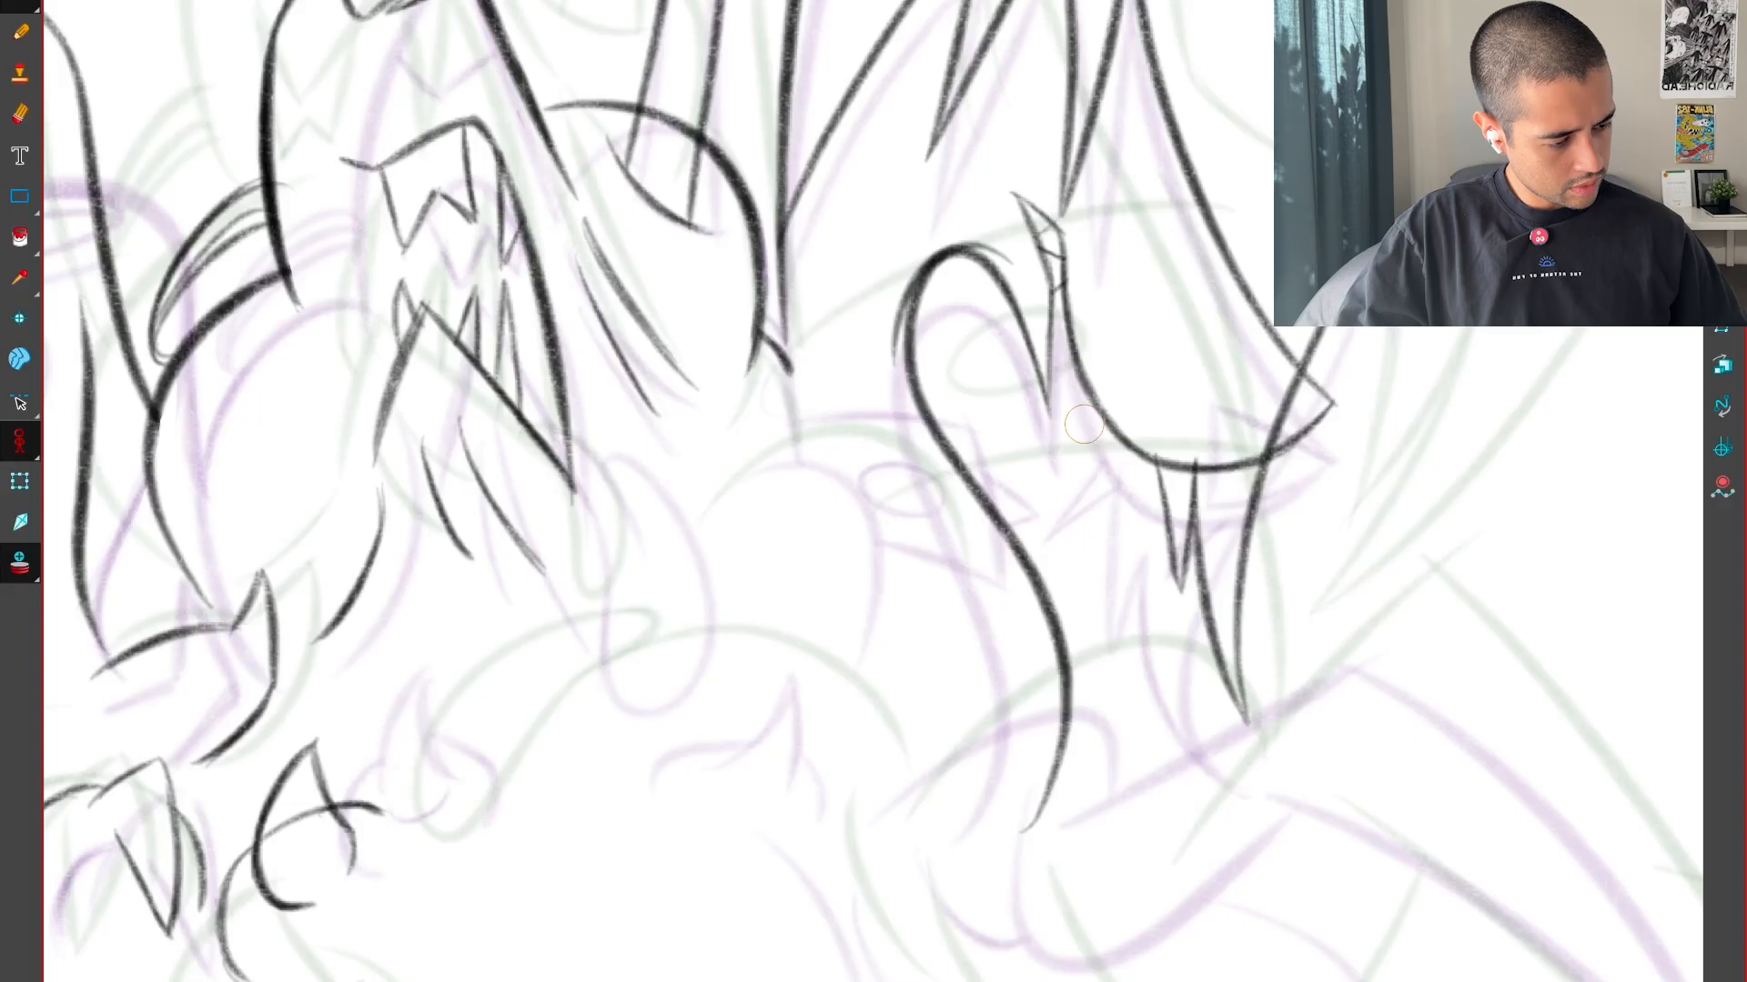
key(comma)
key(period)
key(period)
key(comma)
drag(1274, 810, 924, 966)
key(plus)
key(plus)
key(ctrl+z)
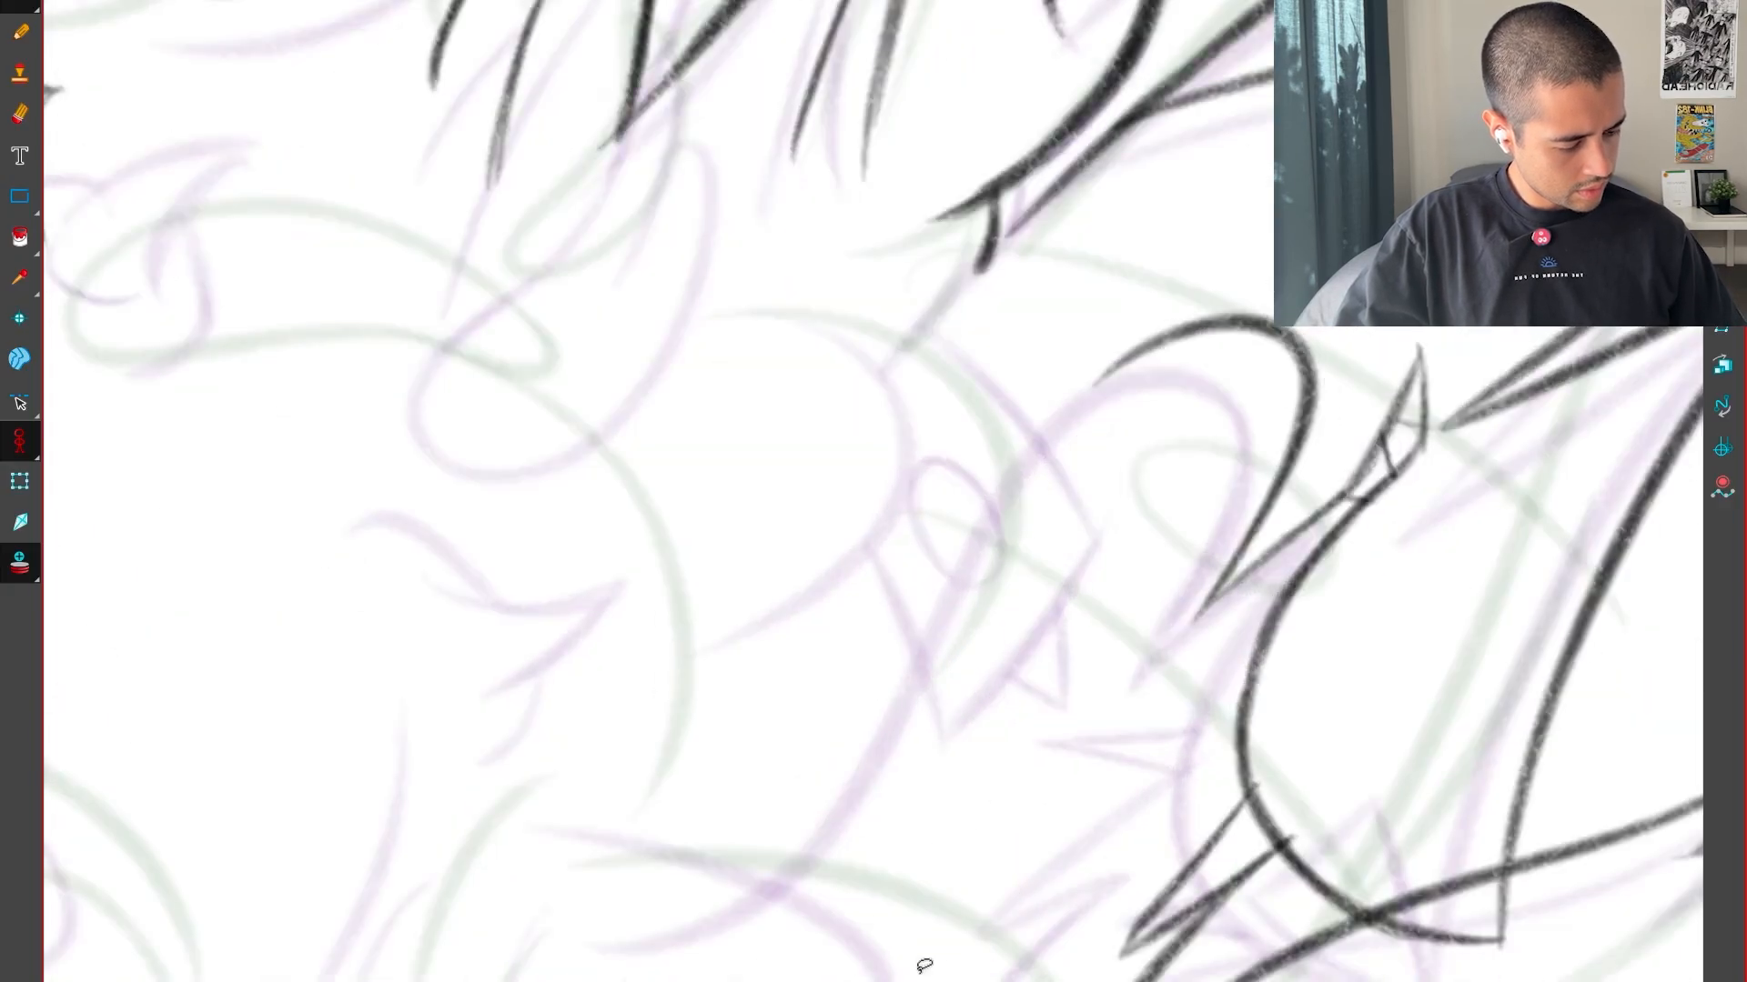
Draw the neck's long S-shaped curve from the near side of the arch down towards the body
key(shift+x)
key(comma)
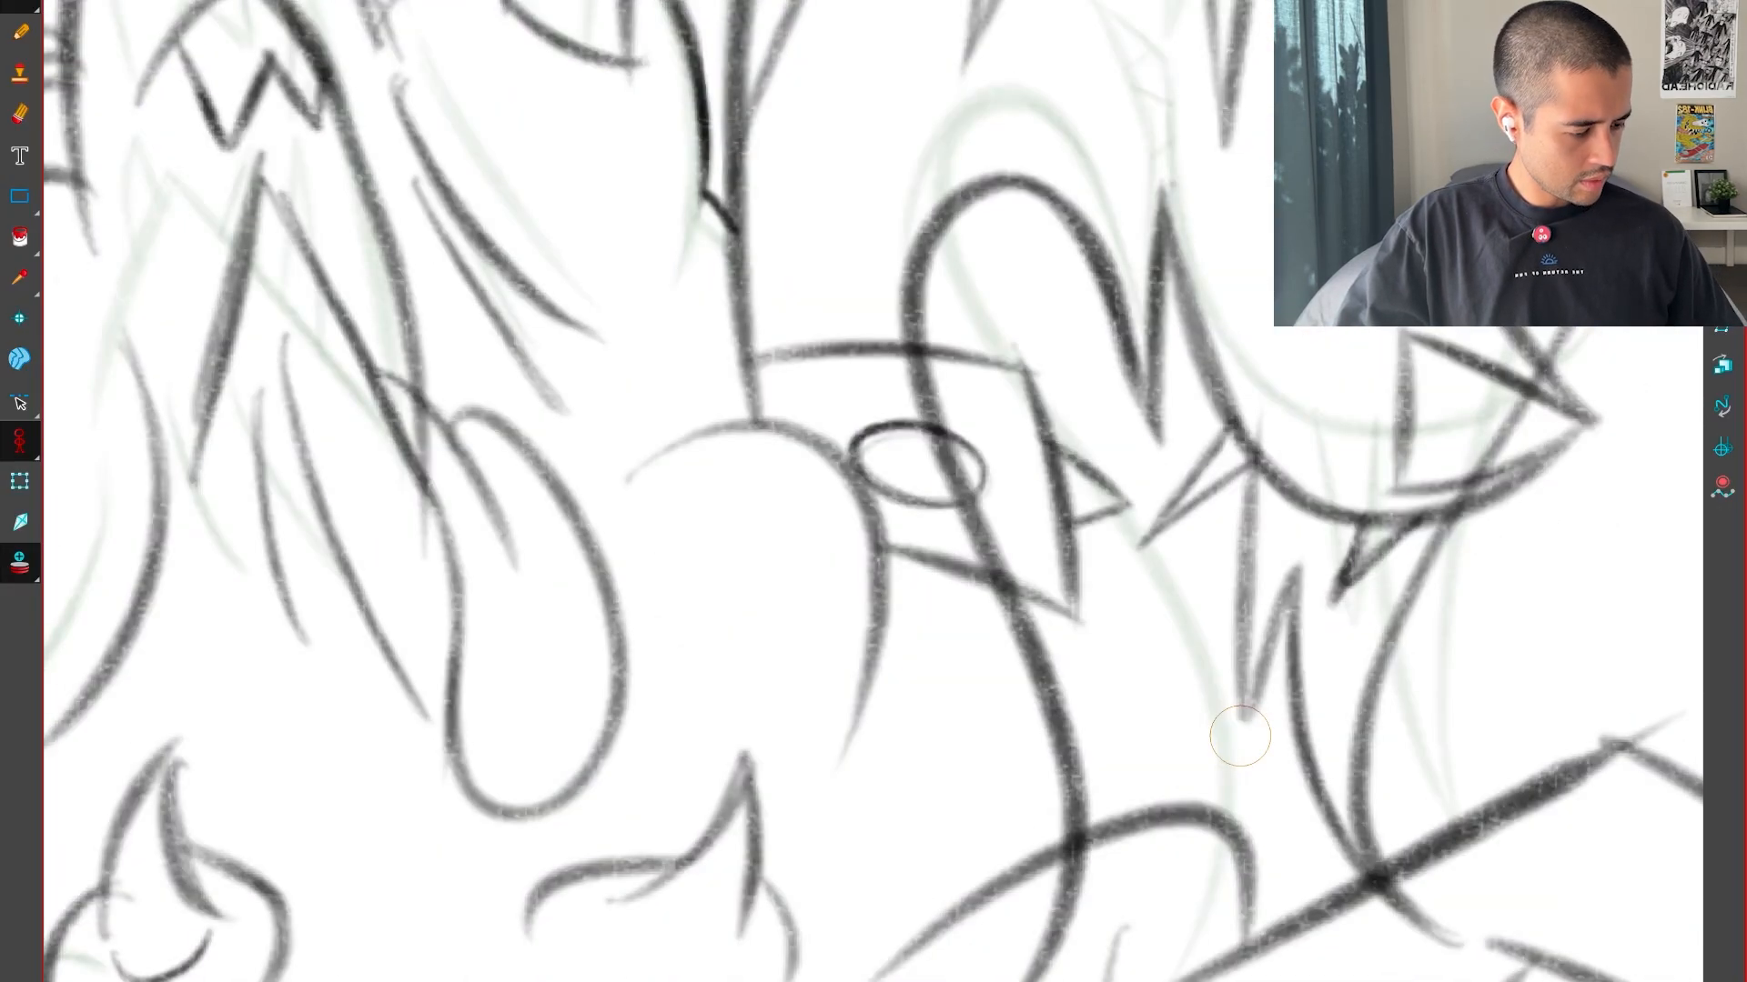
key(period)
key(period)
key(comma)
drag(1081, 335, 1099, 682)
key(plus)
key(plus)
mouse_move(954, 724)
mouse_down()
mouse_move(991, 400)
mouse_move(979, 537)
mouse_up()
key(1)
key(1)
key(1)
key(1)
key(1)
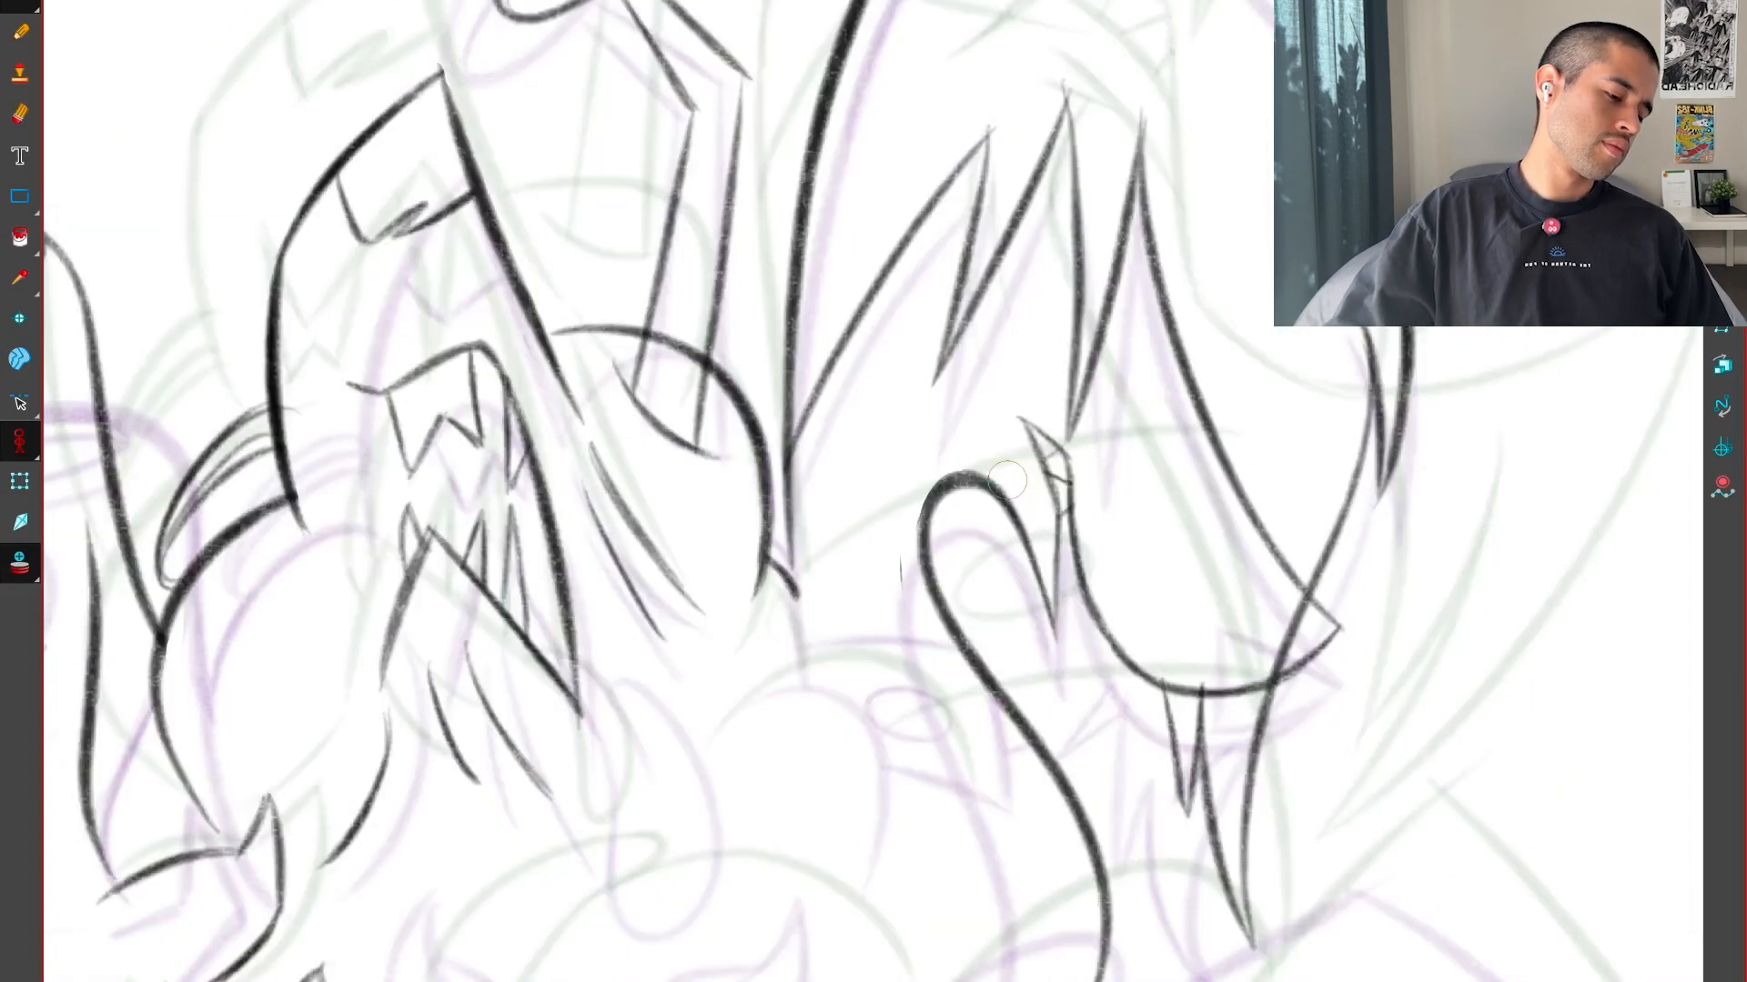
Check the neighbouring drawings and draw the slightly arched upper line of the box-like form across the neck
key(comma)
key(period)
key(period)
key(comma)
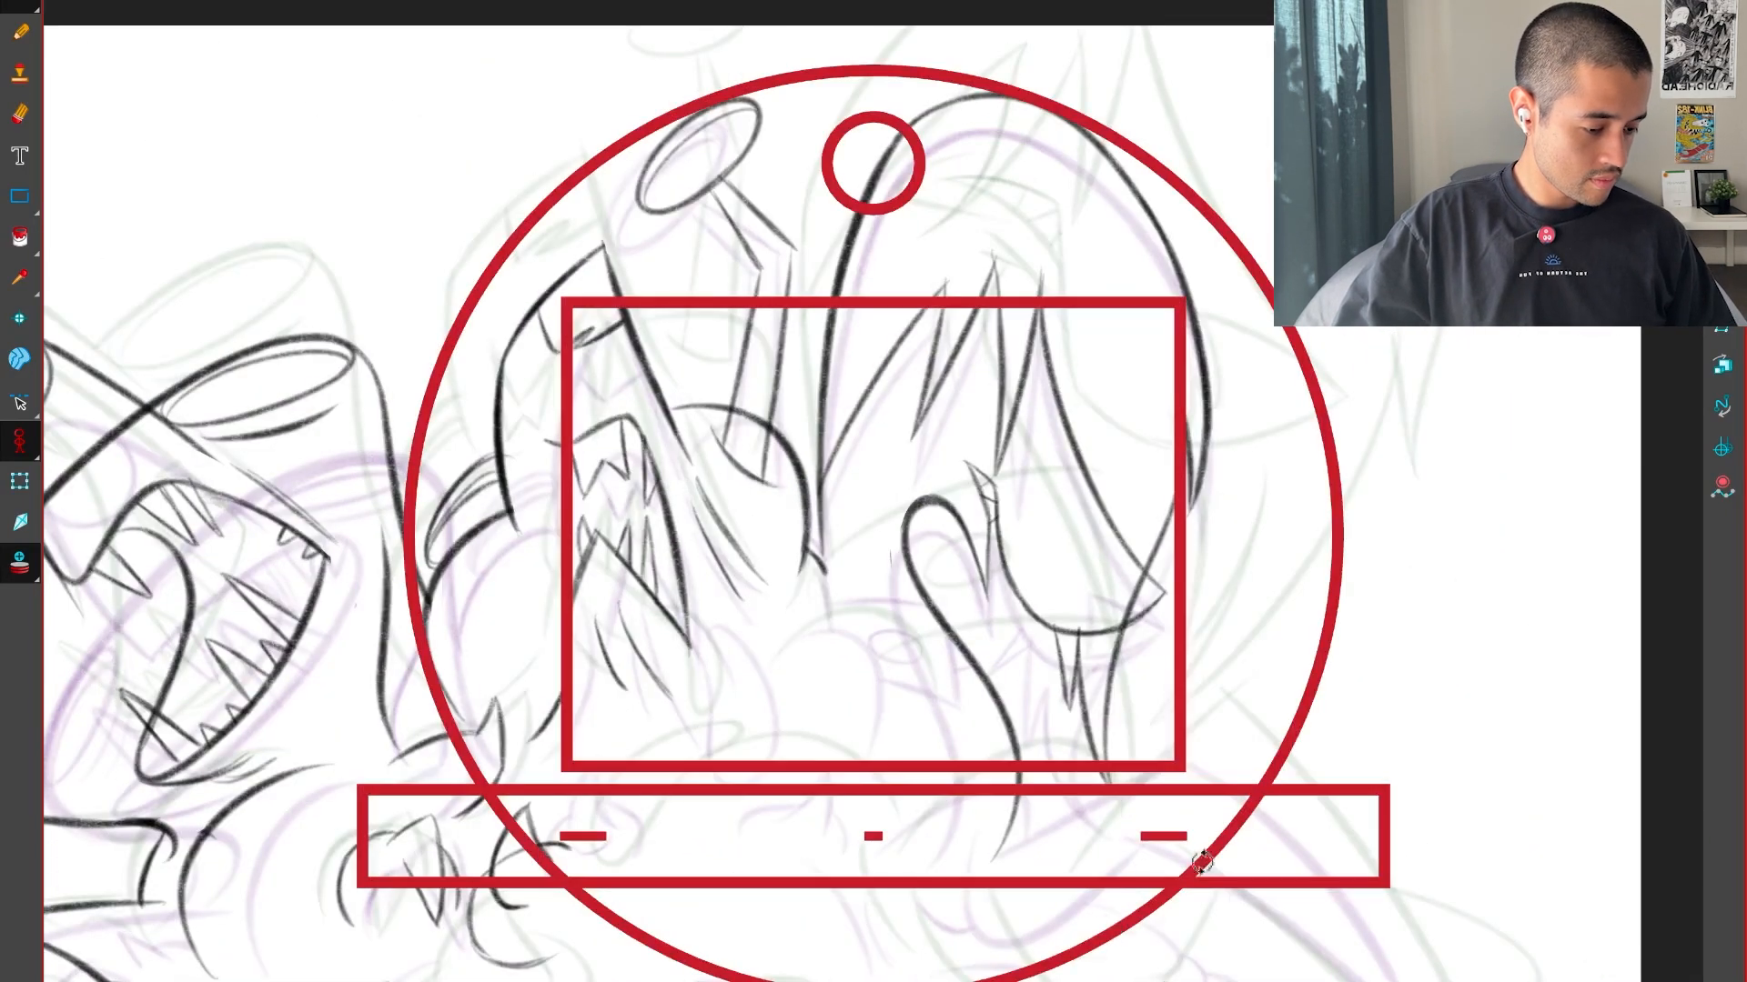
drag(1200, 854, 1315, 646)
key(2)
key(2)
key(2)
key(2)
key(2)
drag(883, 742, 1083, 513)
key(shift+x)
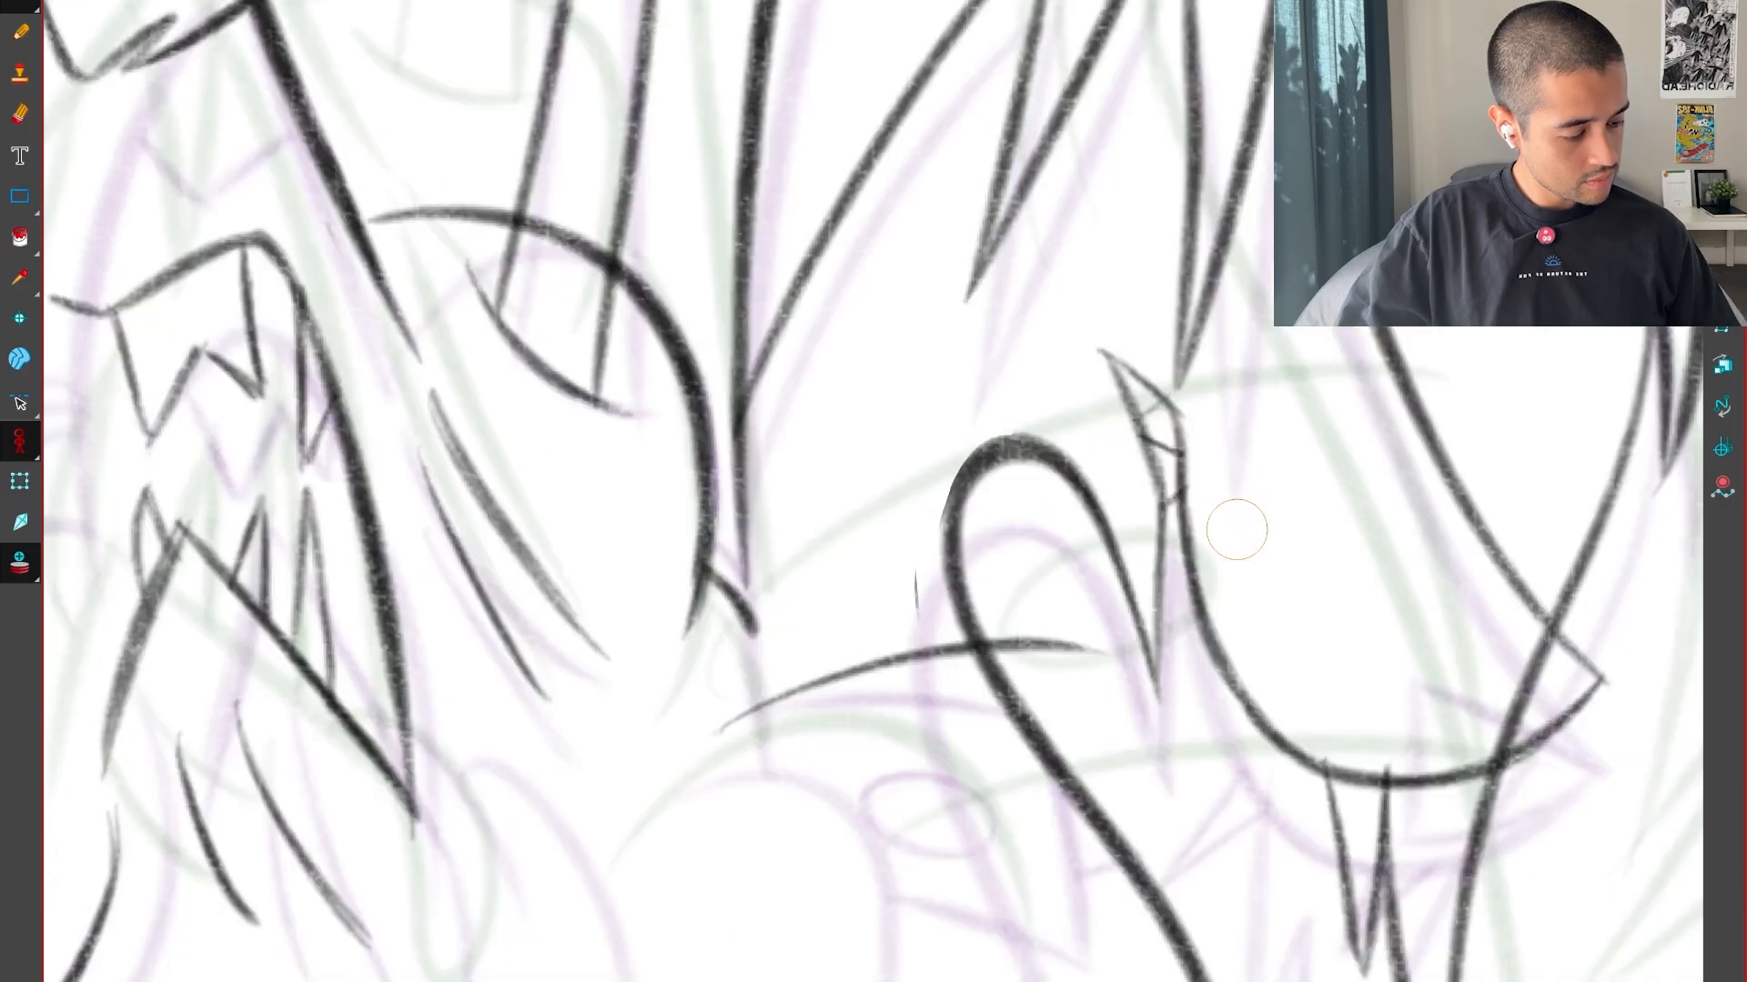
Draw the box-like form's slanted end edge and a lower line running back from its far corner
key(comma)
key(period)
key(period)
key(comma)
key(comma)
key(period)
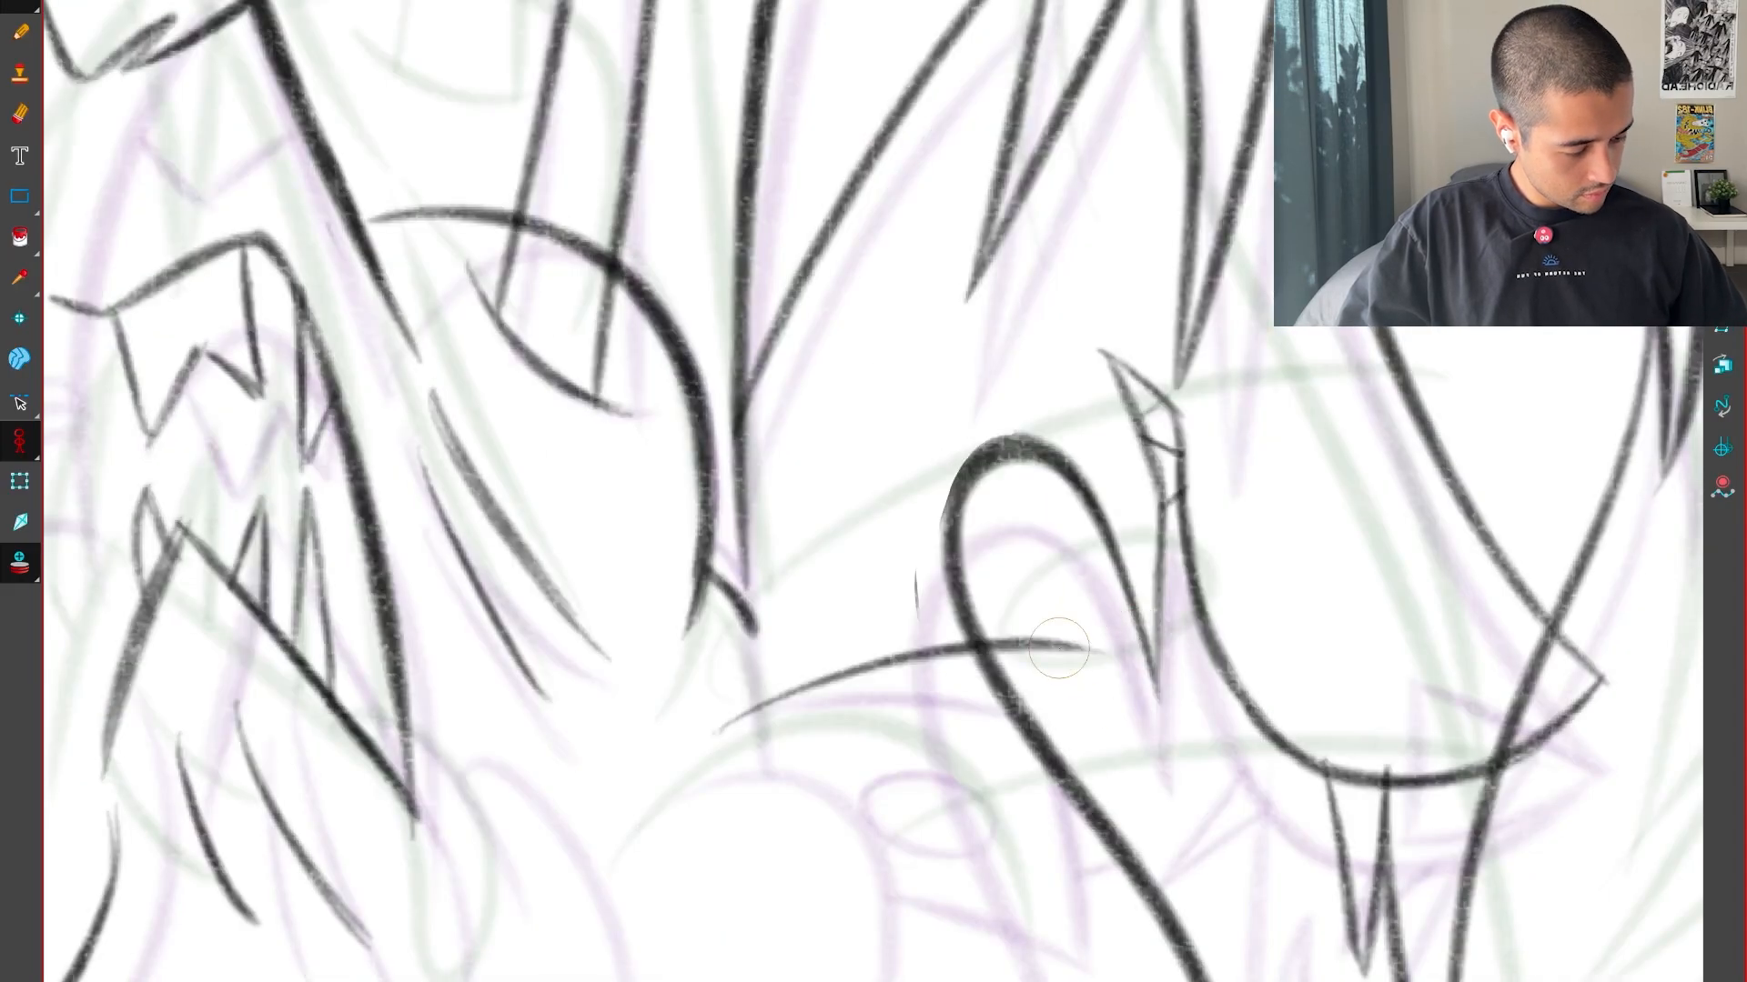
key(period)
key(comma)
key(comma)
key(period)
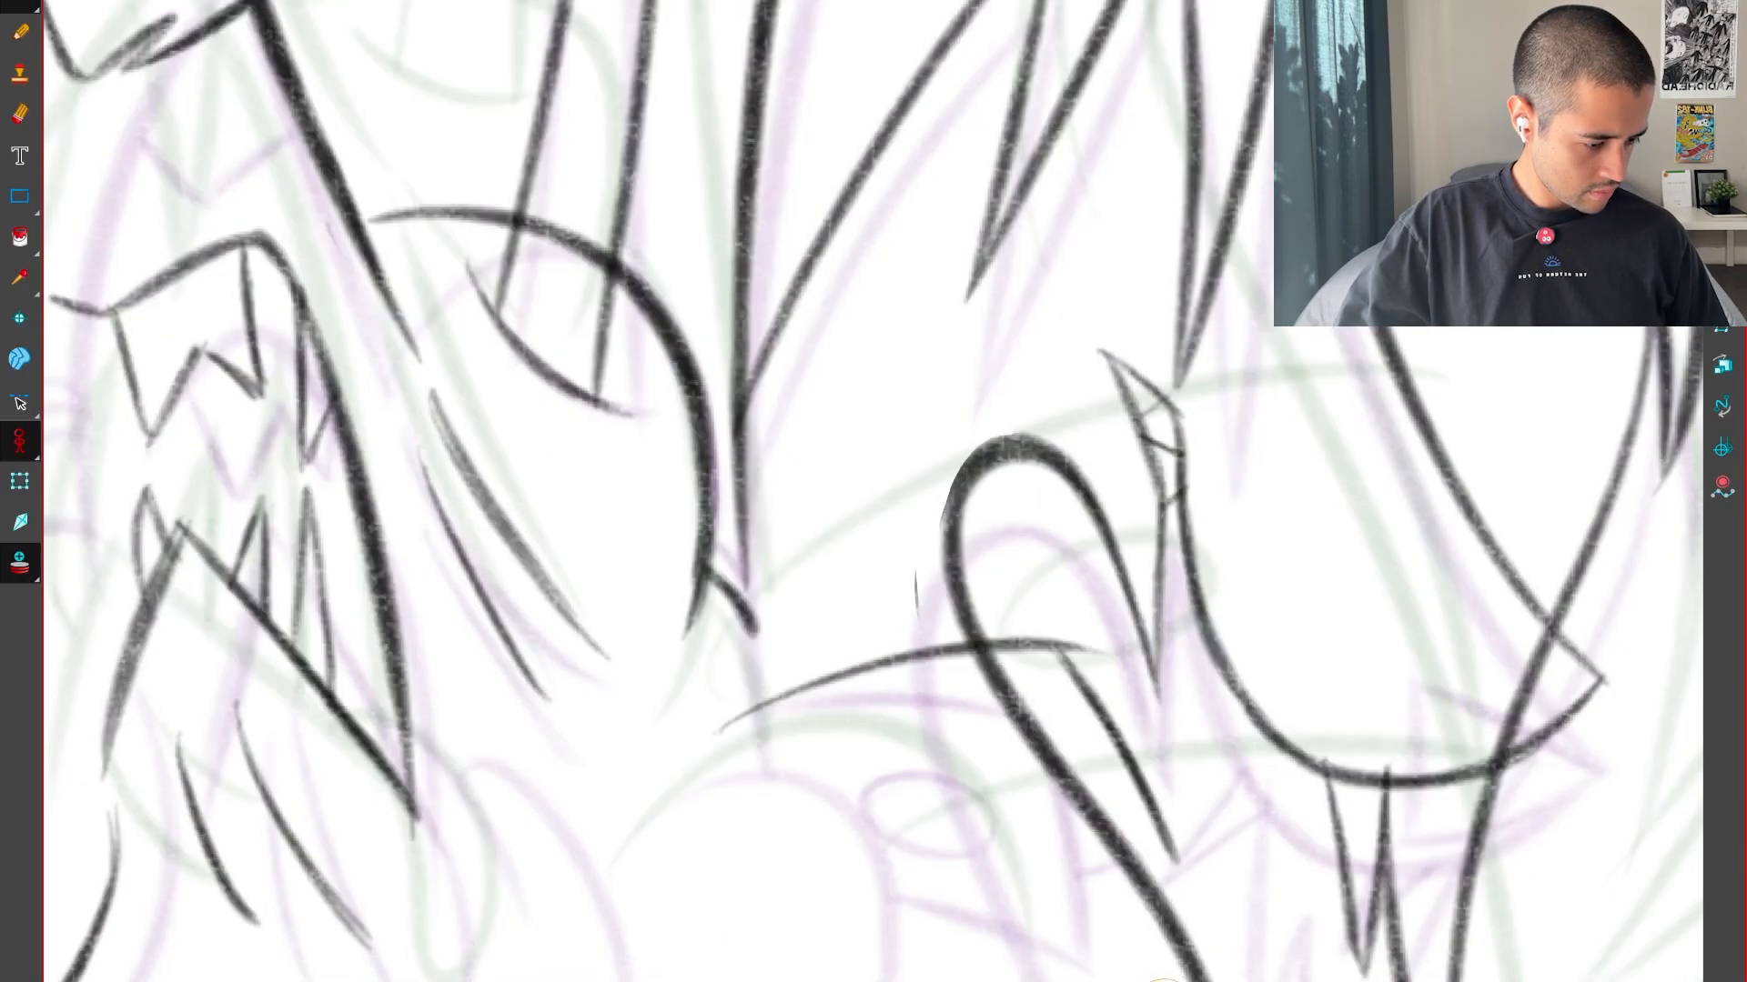
drag(1178, 883, 1329, 625)
drag(1392, 772, 1237, 706)
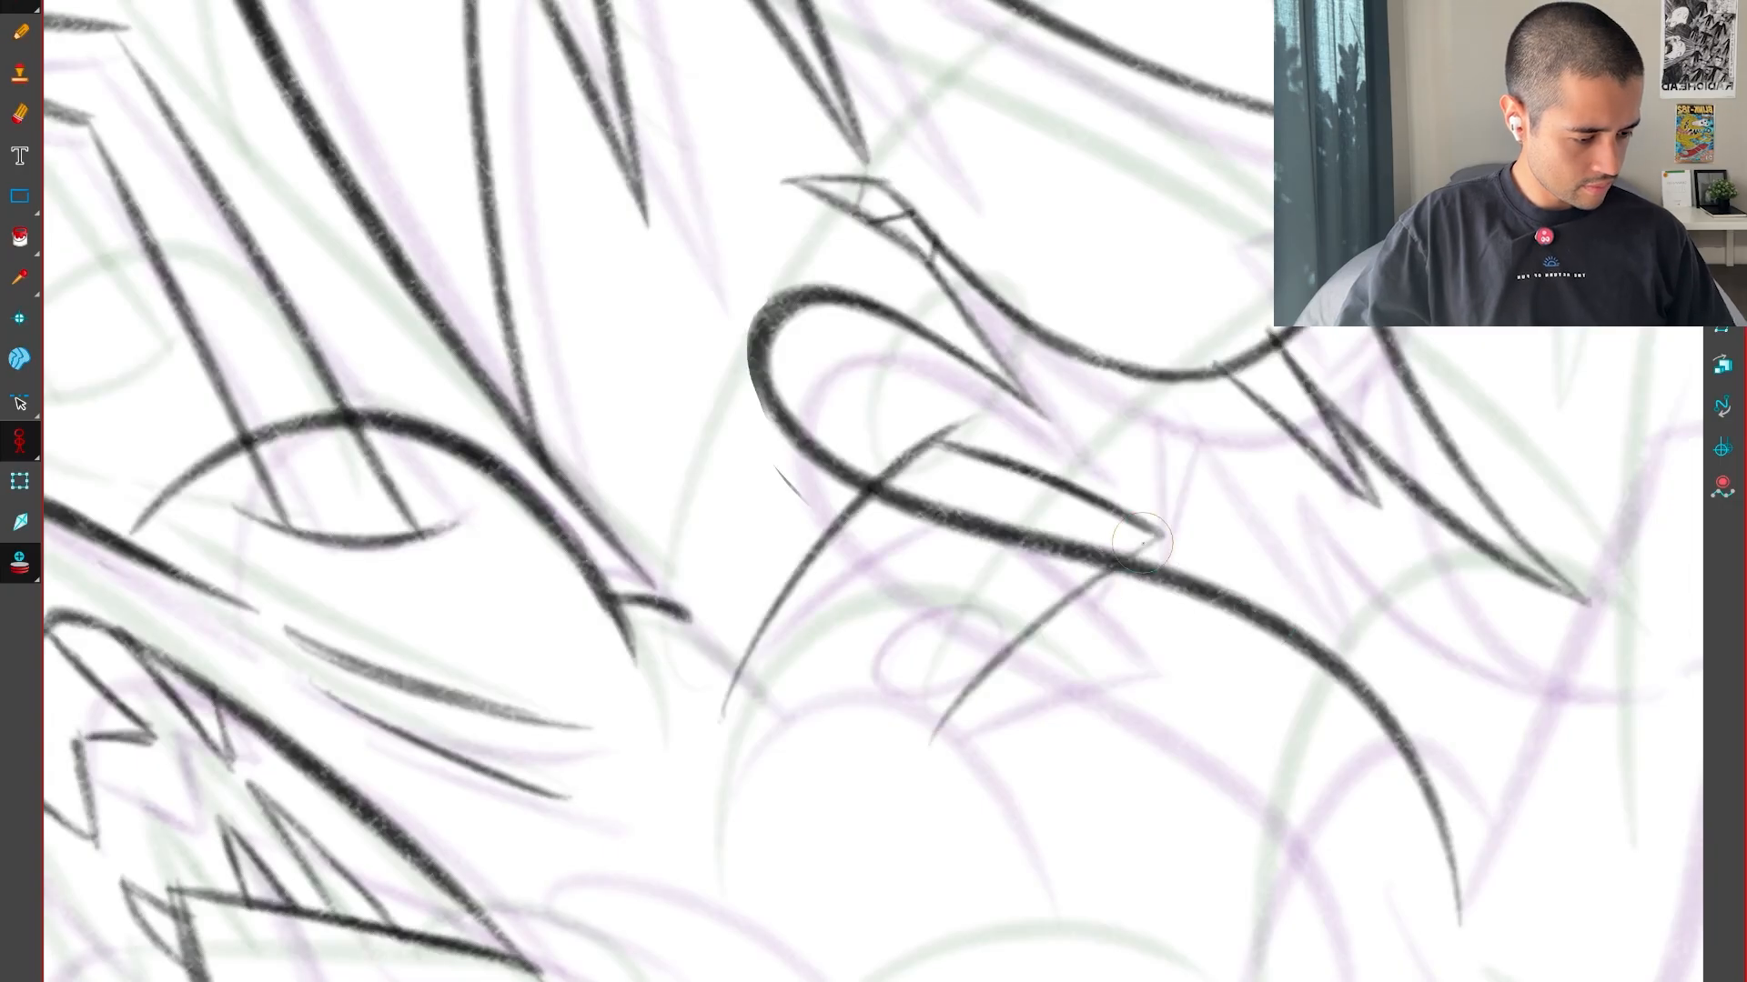
Erase the neck curve where it passes through the box-like form and check against the neighbouring drawings
key(2)
key(2)
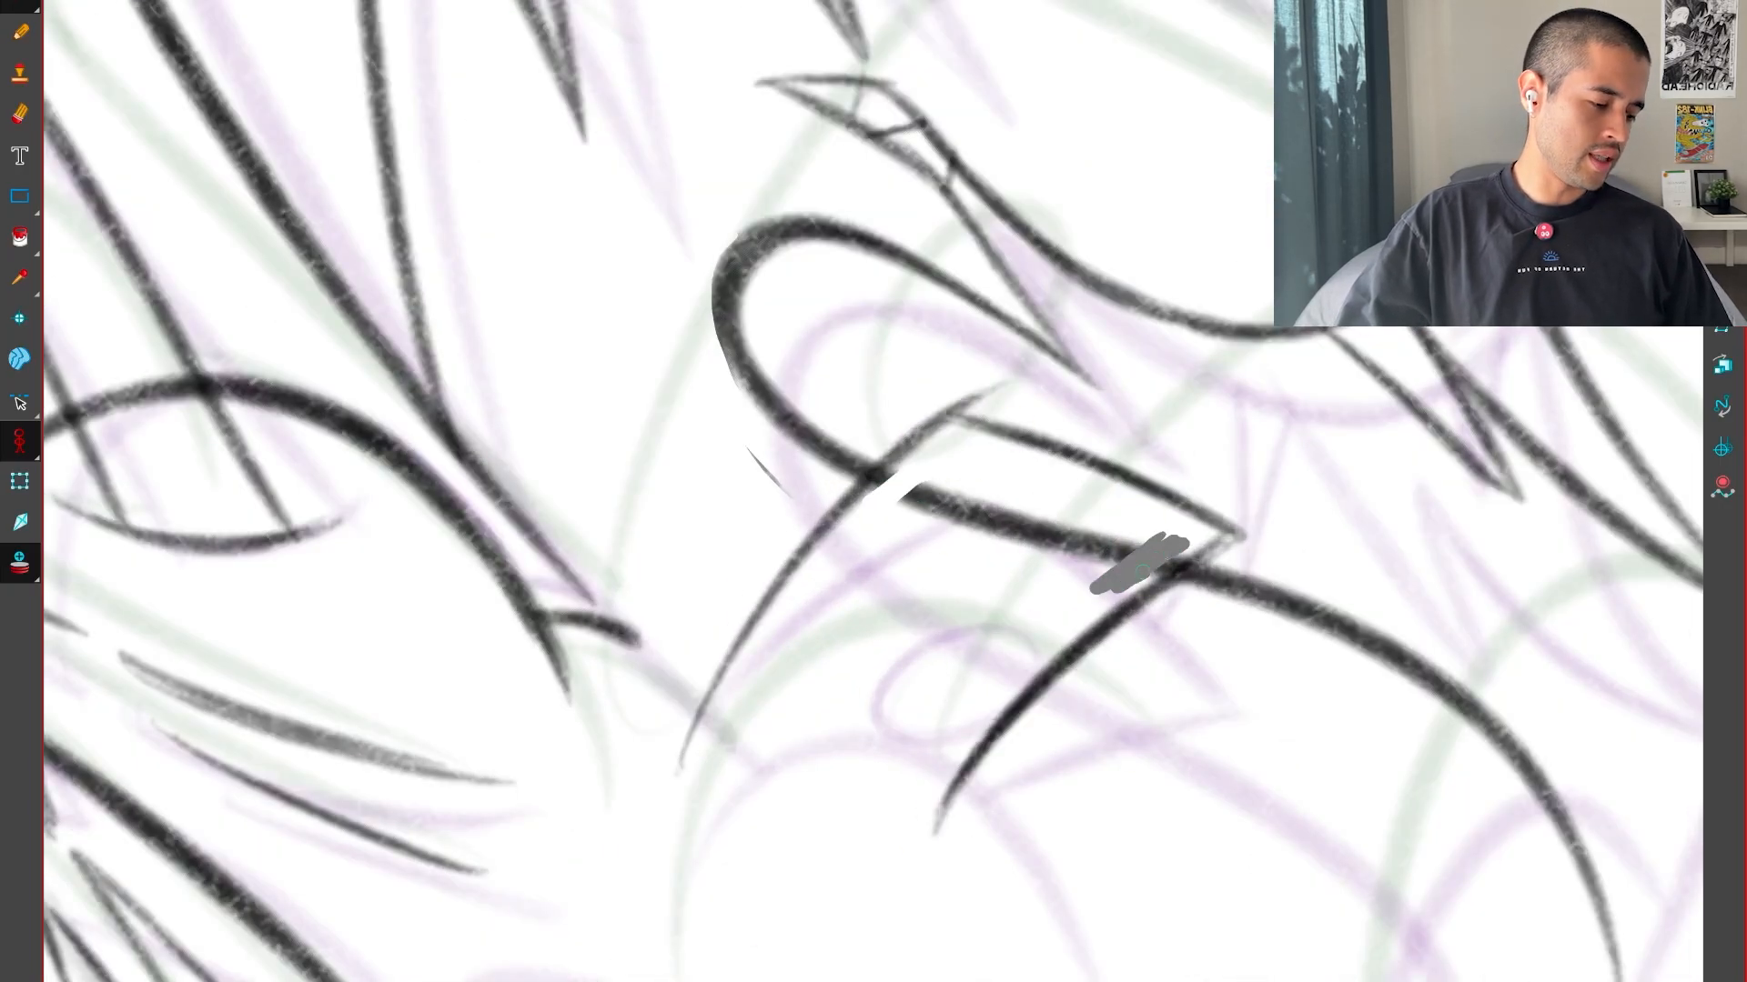
key(shift+x)
key(1)
key(1)
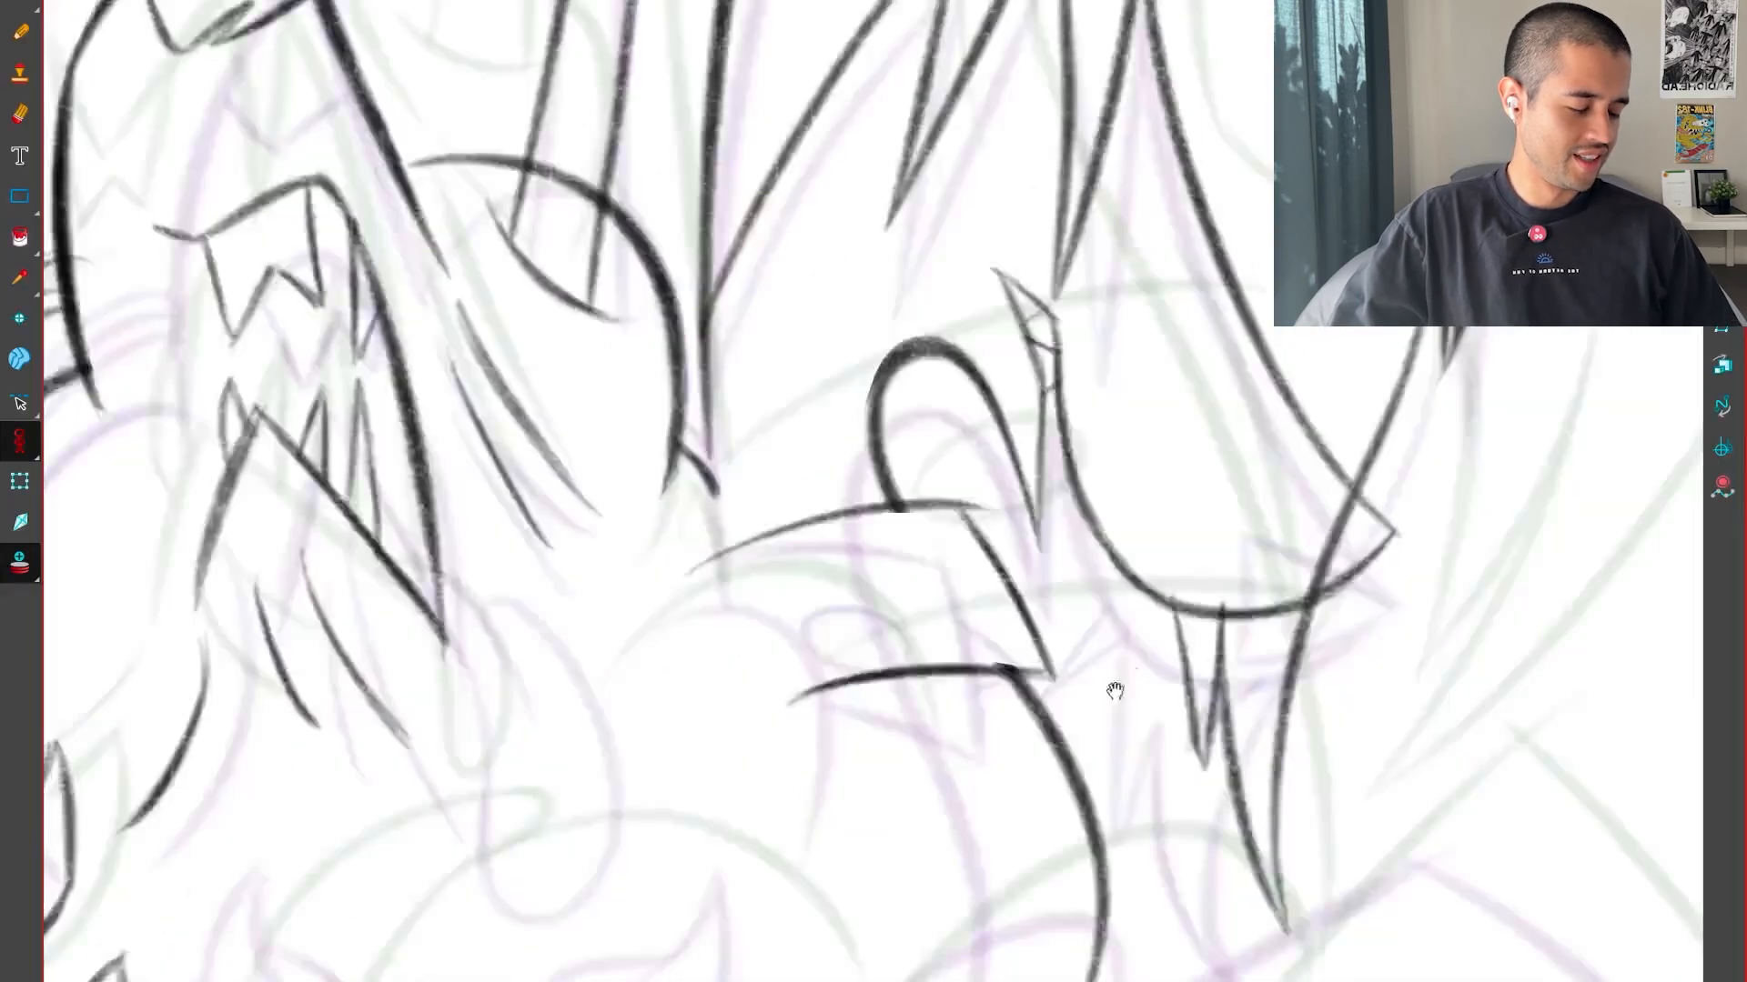
key(f)
key(g)
key(g)
key(f)
Trim the overshooting line at the upper corner of the box-like form
key(2)
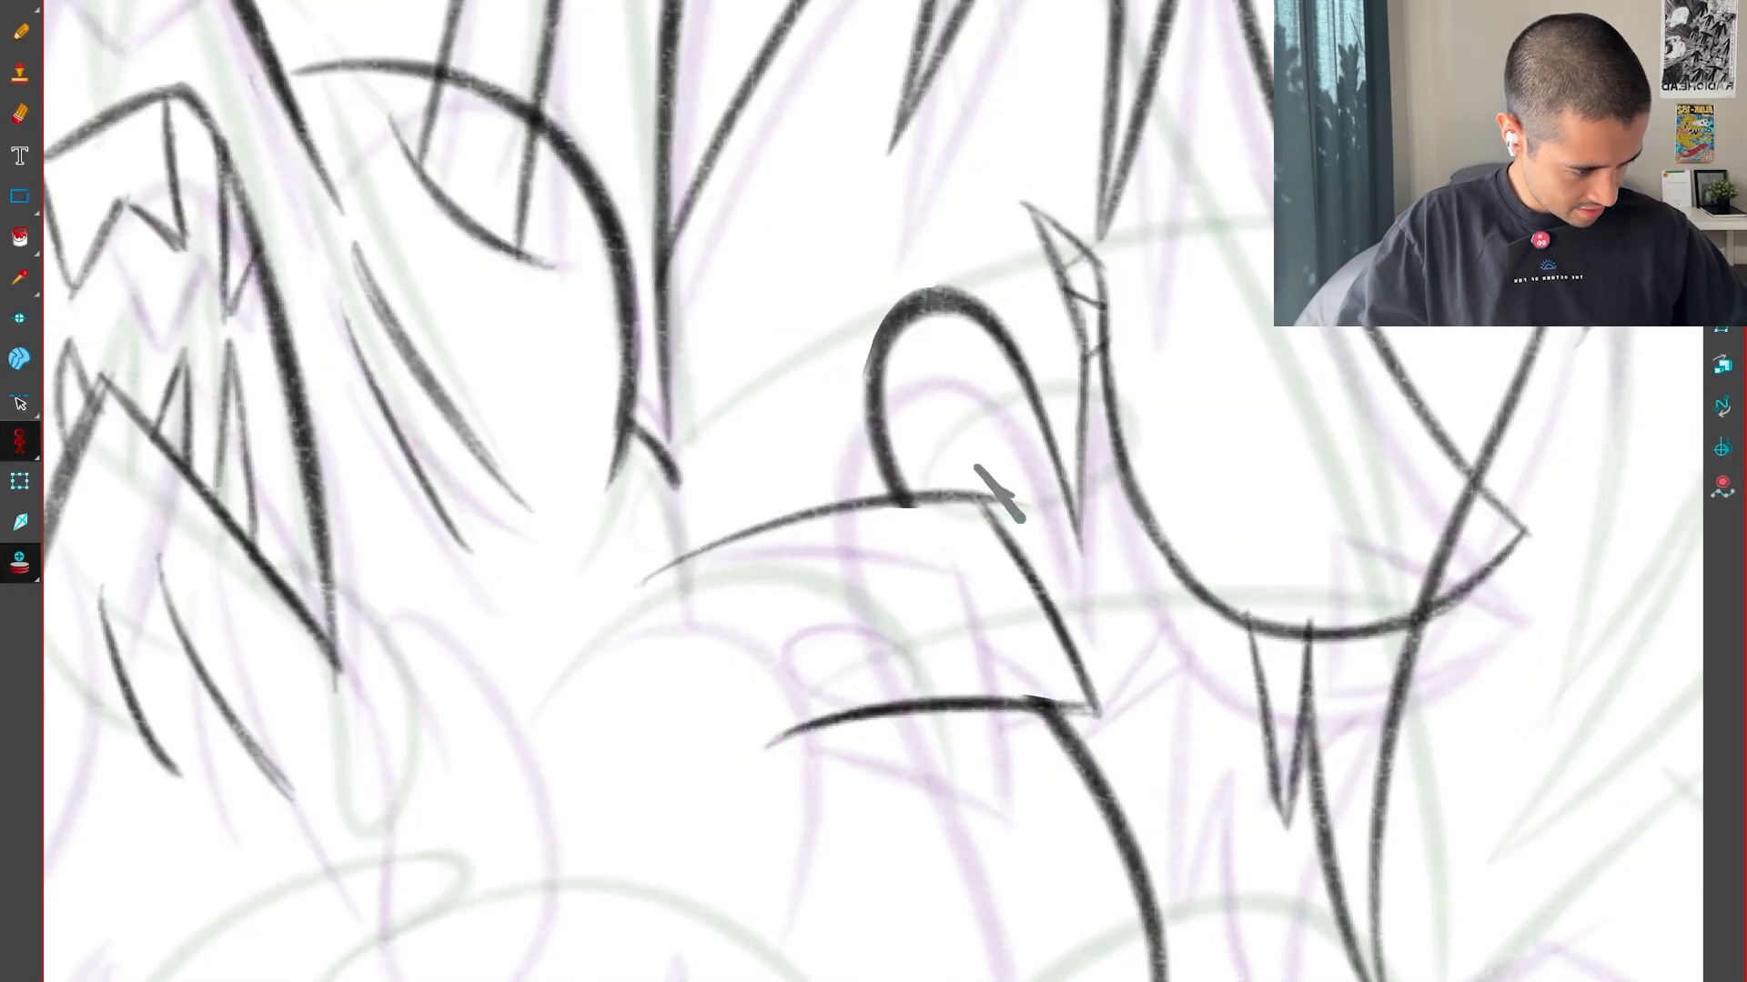
key(f)
key(g)
key(g)
key(f)
Draw a flat oval inside the box-like form and compare it with the neighbouring drawings
drag(1204, 858, 1419, 632)
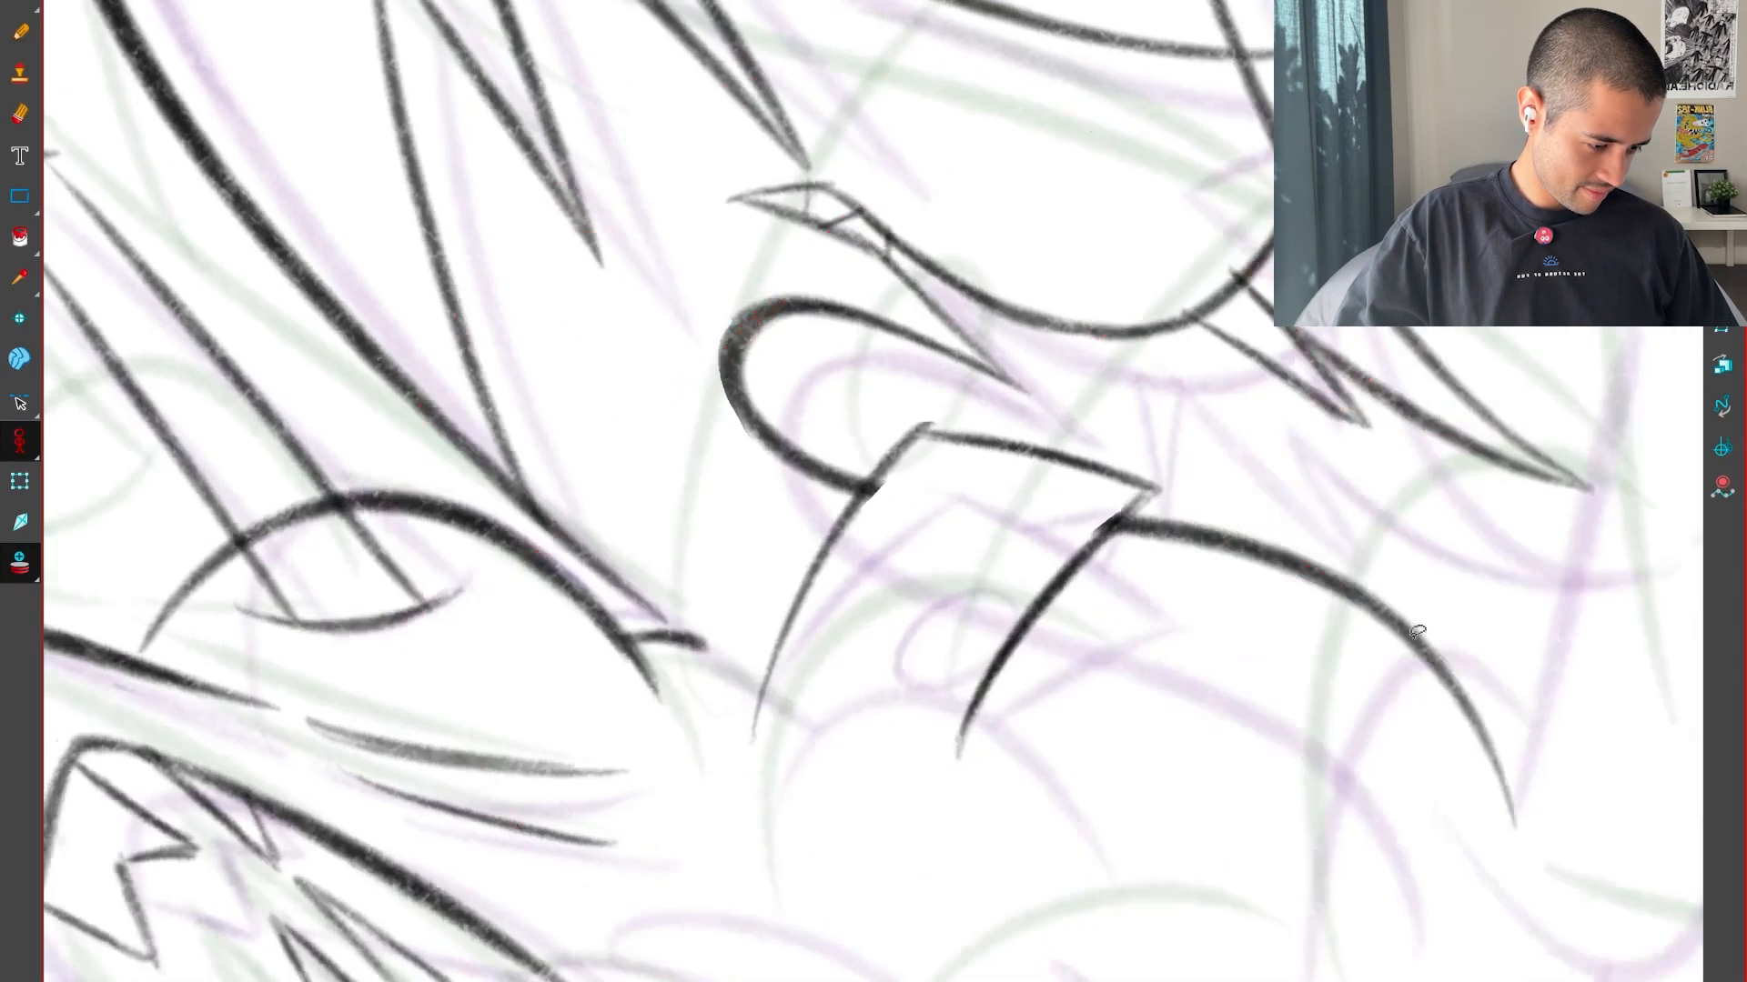
key(2)
key(2)
mouse_move(1089, 499)
mouse_down()
mouse_move(947, 686)
mouse_move(1083, 528)
mouse_move(1078, 551)
mouse_up()
key(shift+x)
key(1)
key(1)
key(1)
key(f)
key(g)
key(g)
key(f)
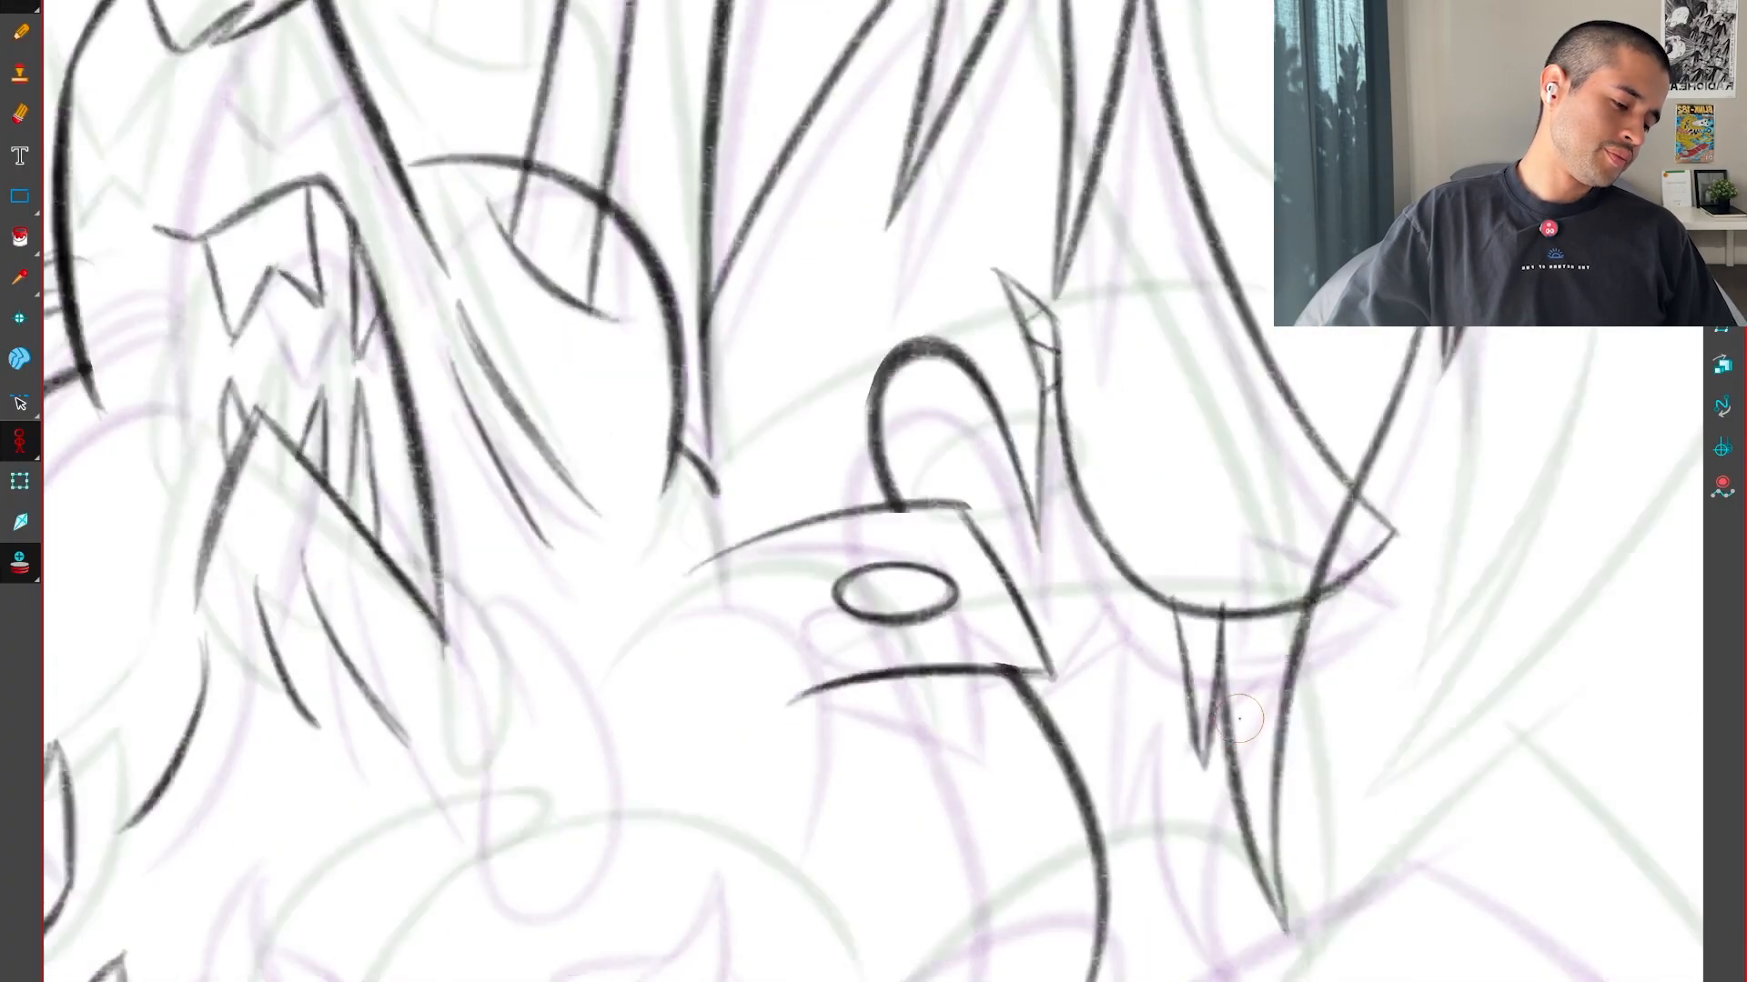
Select the oval, nudge it slightly up and check its position against the neighbouring drawings
key(f)
key(g)
drag(898, 557, 897, 552)
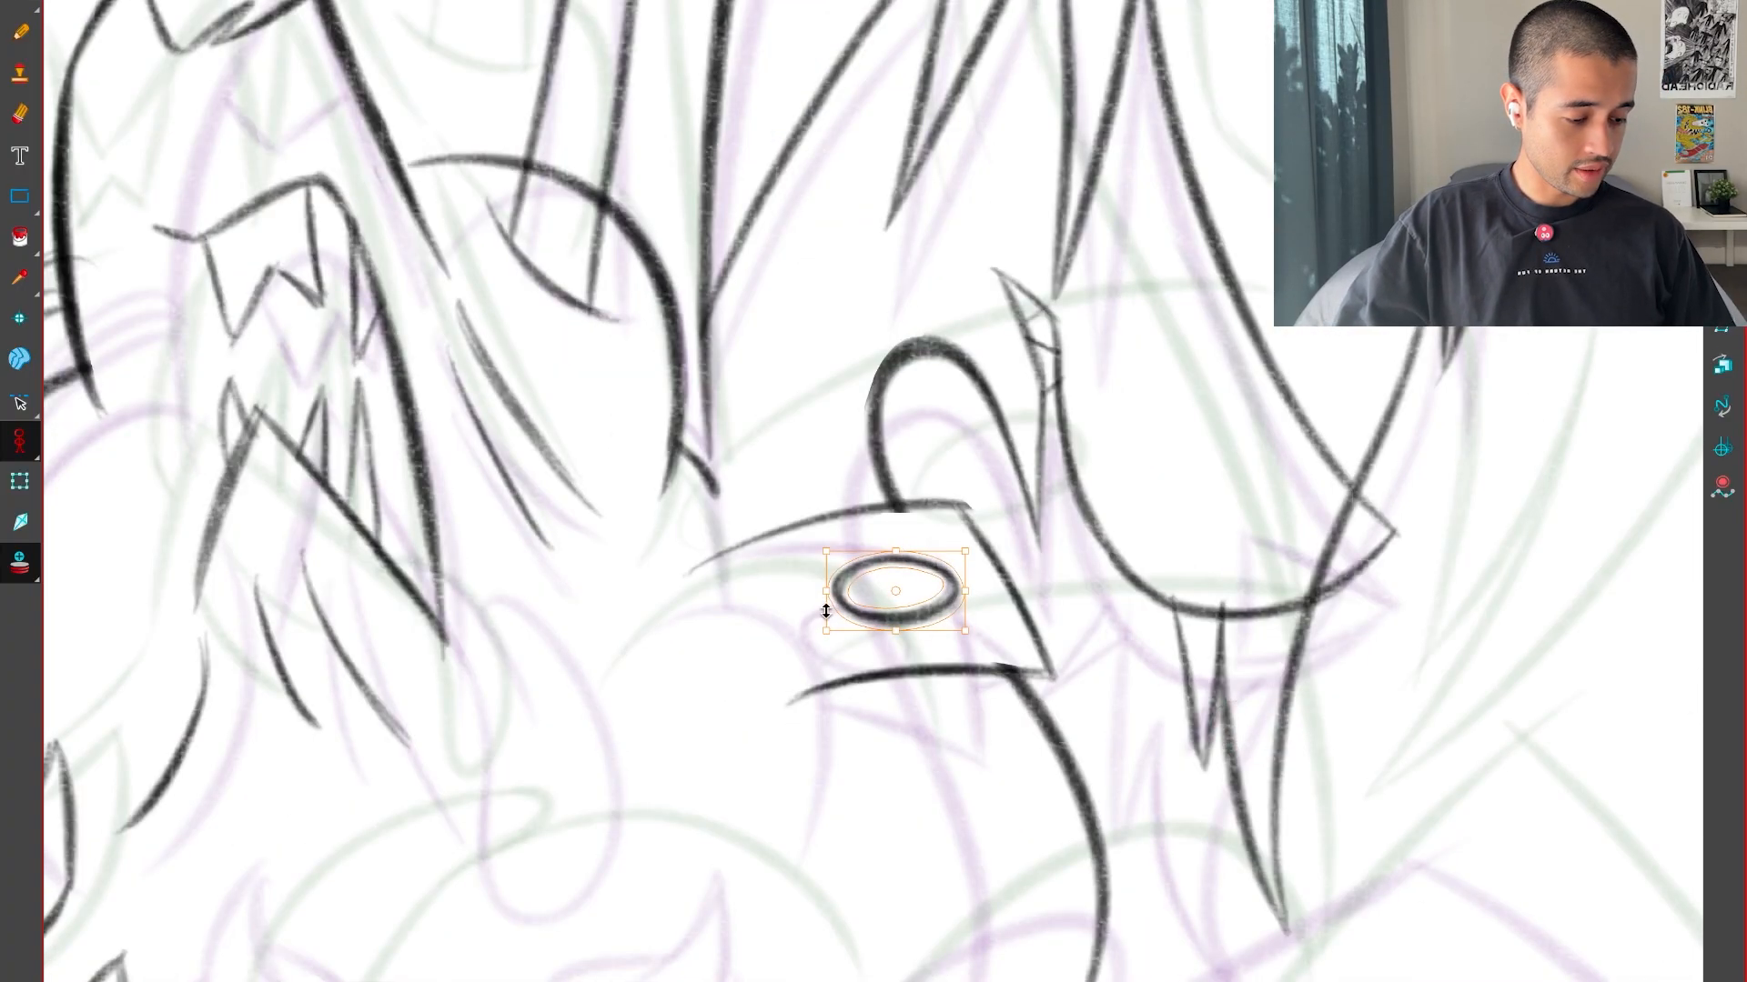
key(f)
key(g)
key(g)
key(f)
key(f)
key(g)
key(g)
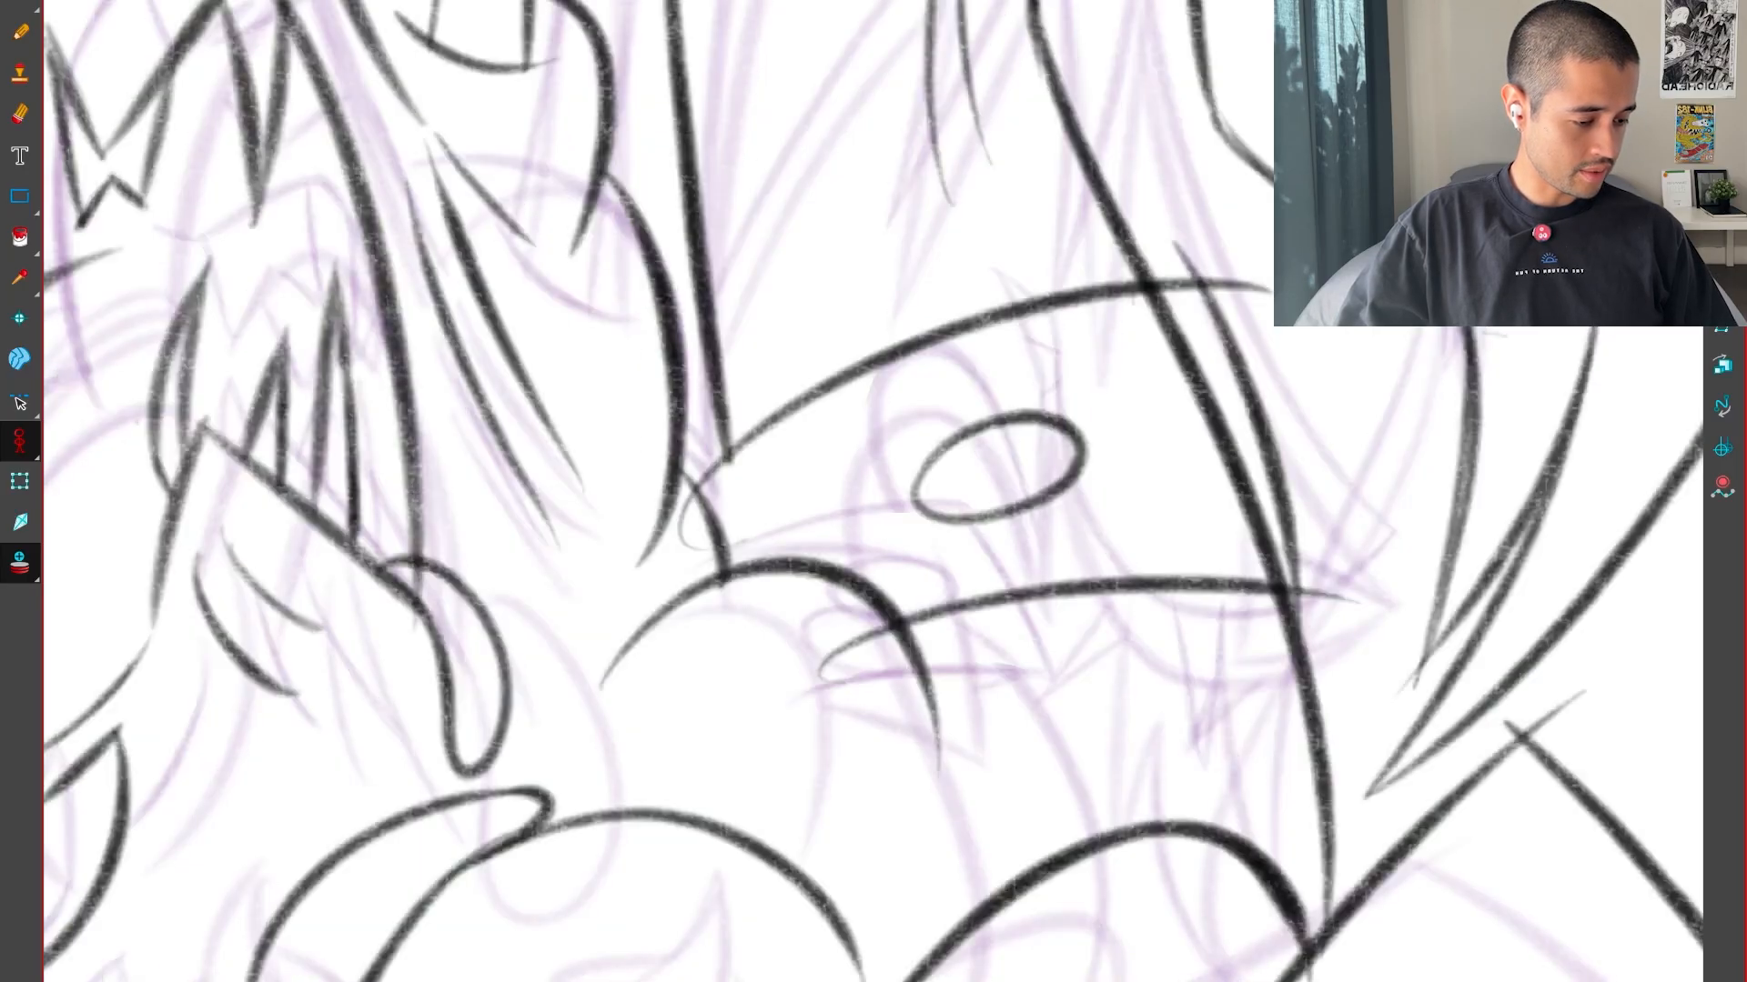
Trim the overshooting line ends at the outer corners of the box-like form after comparing it with the neighbouring drawings
key(f)
key(f)
key(g)
key(g)
drag(1209, 880, 1254, 510)
drag(1240, 514, 1152, 874)
drag(1156, 662, 1182, 611)
click(881, 403)
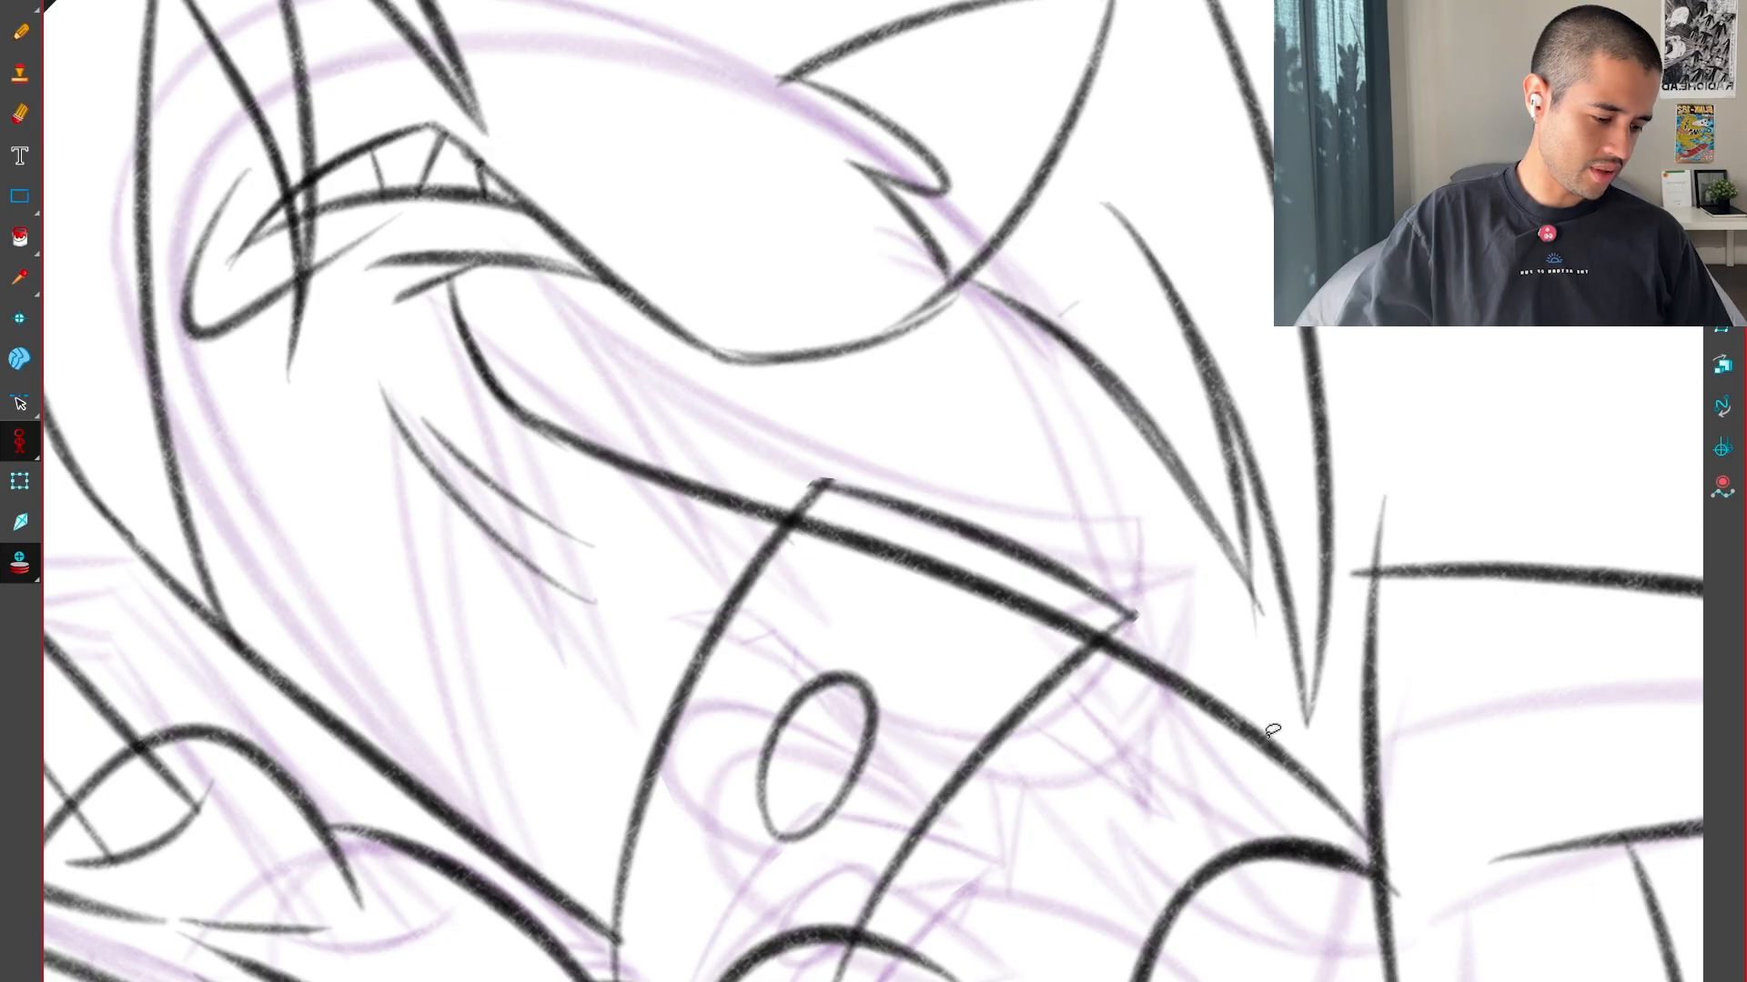
Draw a small triangular spike on the outer edge of the box-like form in the neighbouring drawing
key(f)
key(g)
key(f)
key(g)
drag(1171, 861, 1208, 689)
key(f)
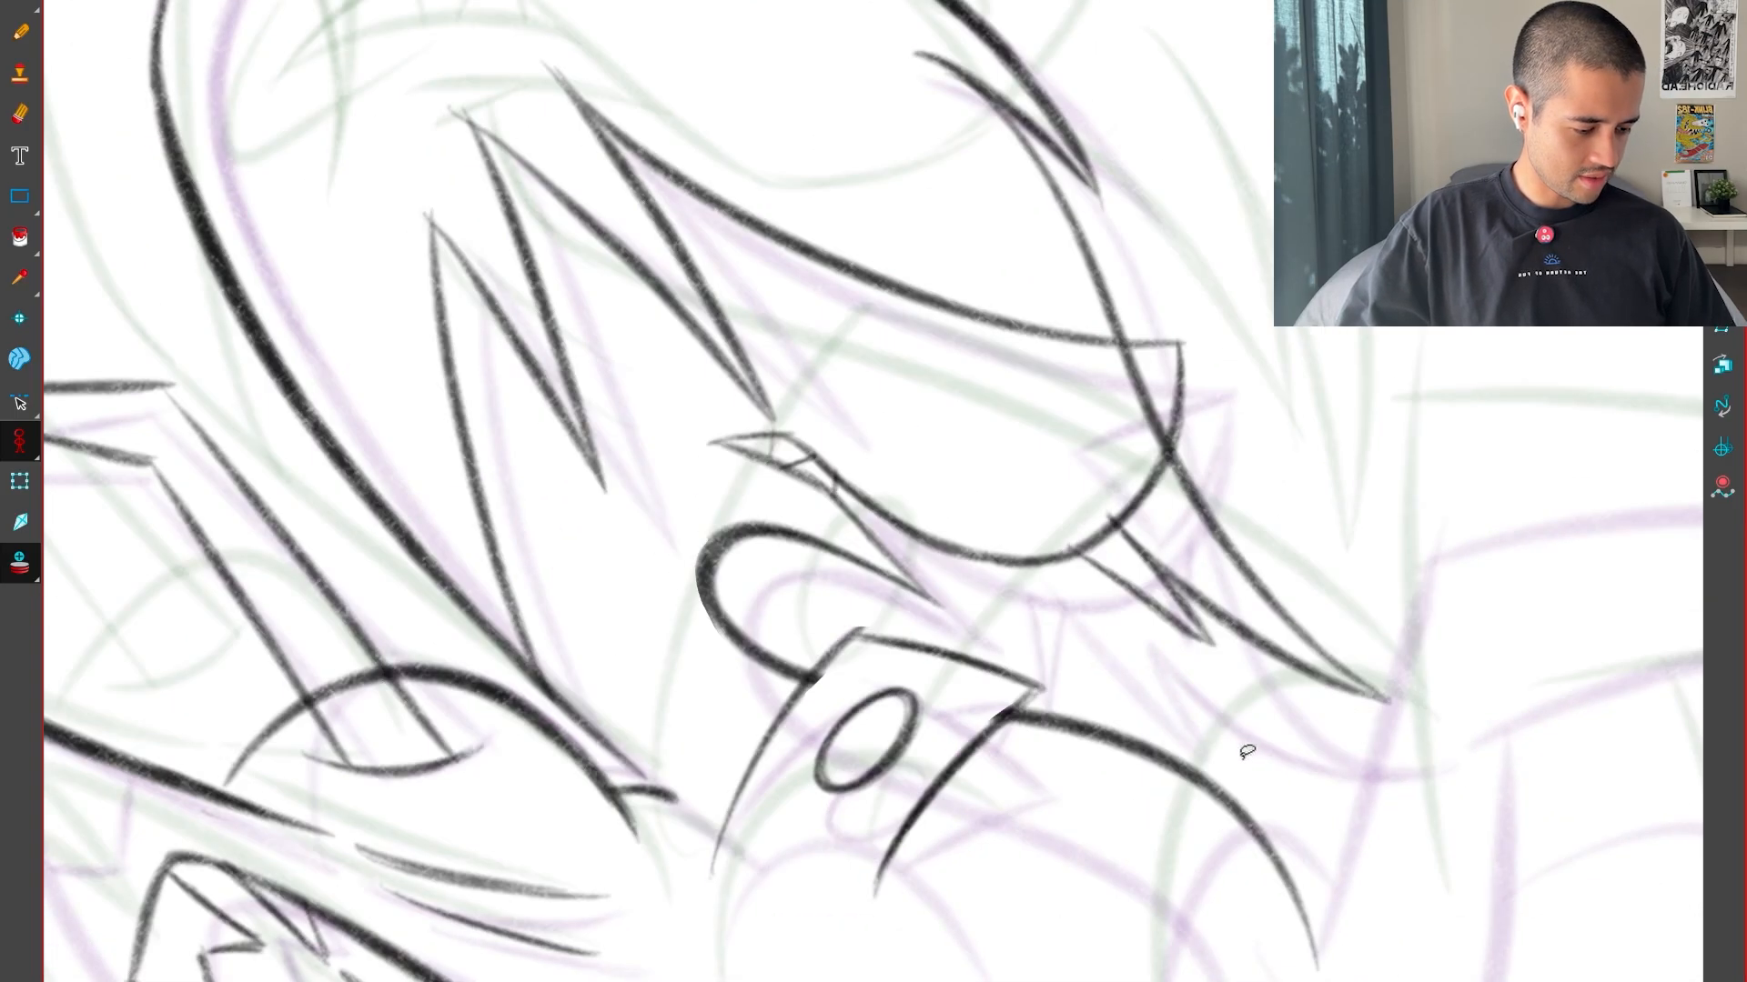
drag(1213, 783, 1244, 718)
key(2)
key(2)
key(2)
key(alt+b)
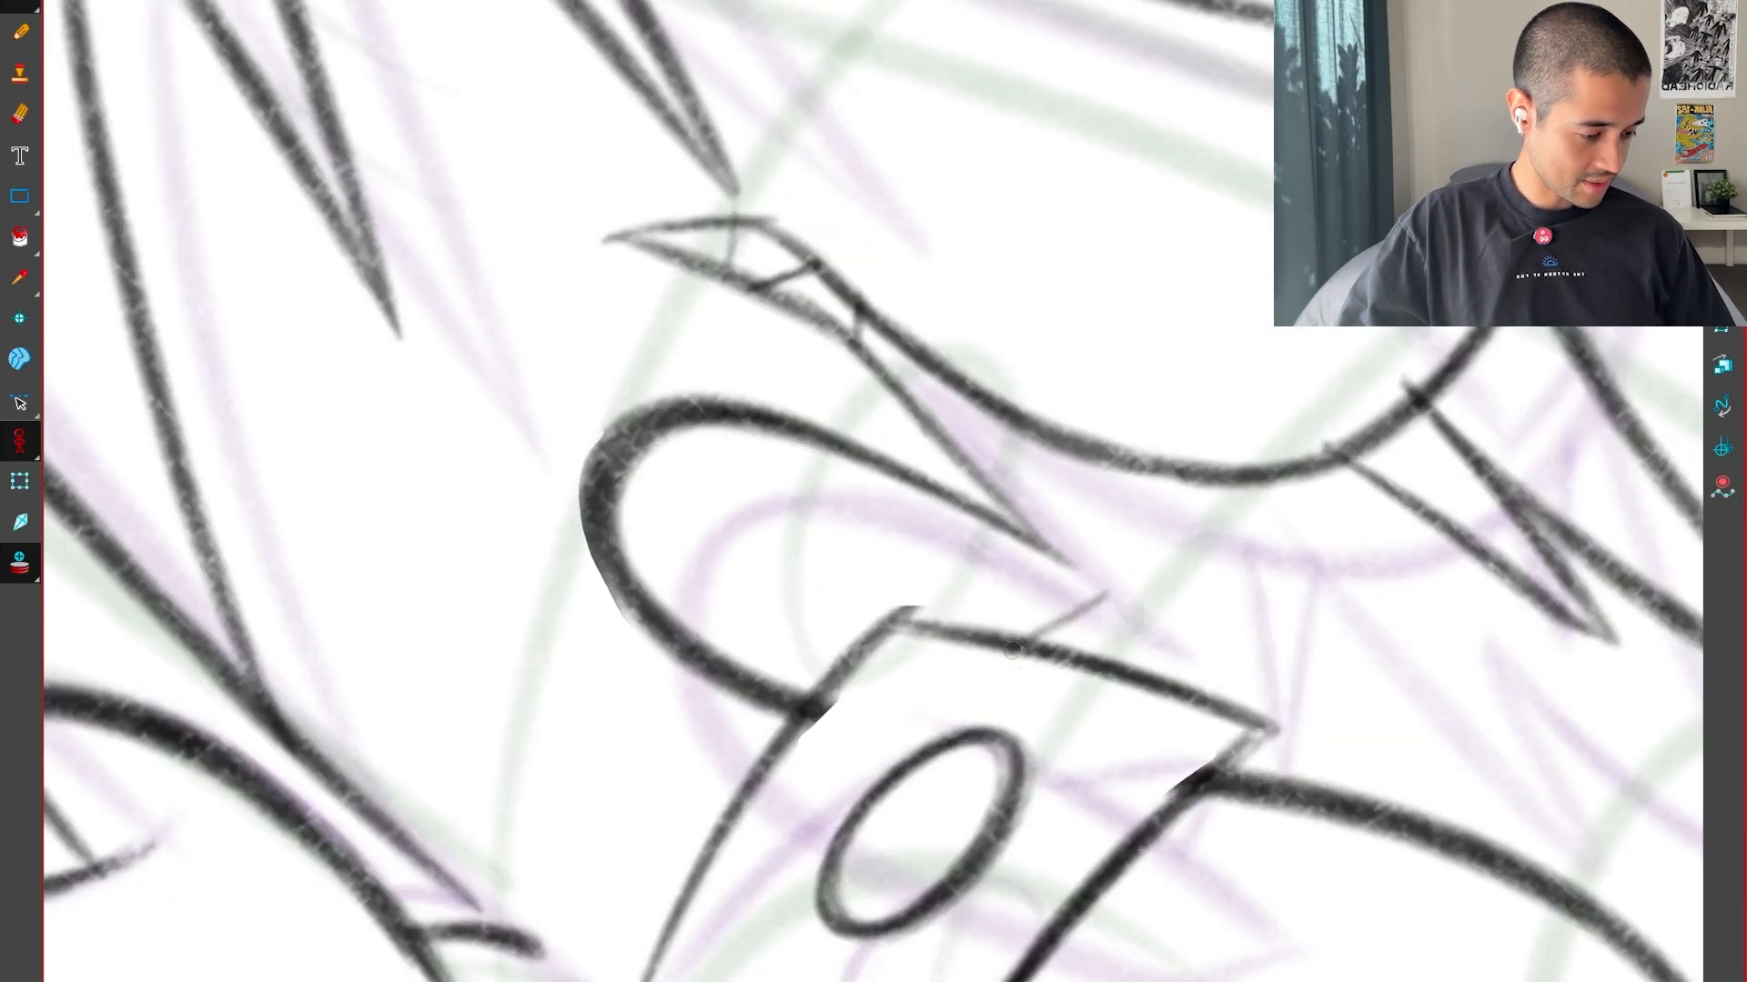
key(1)
key(1)
key(1)
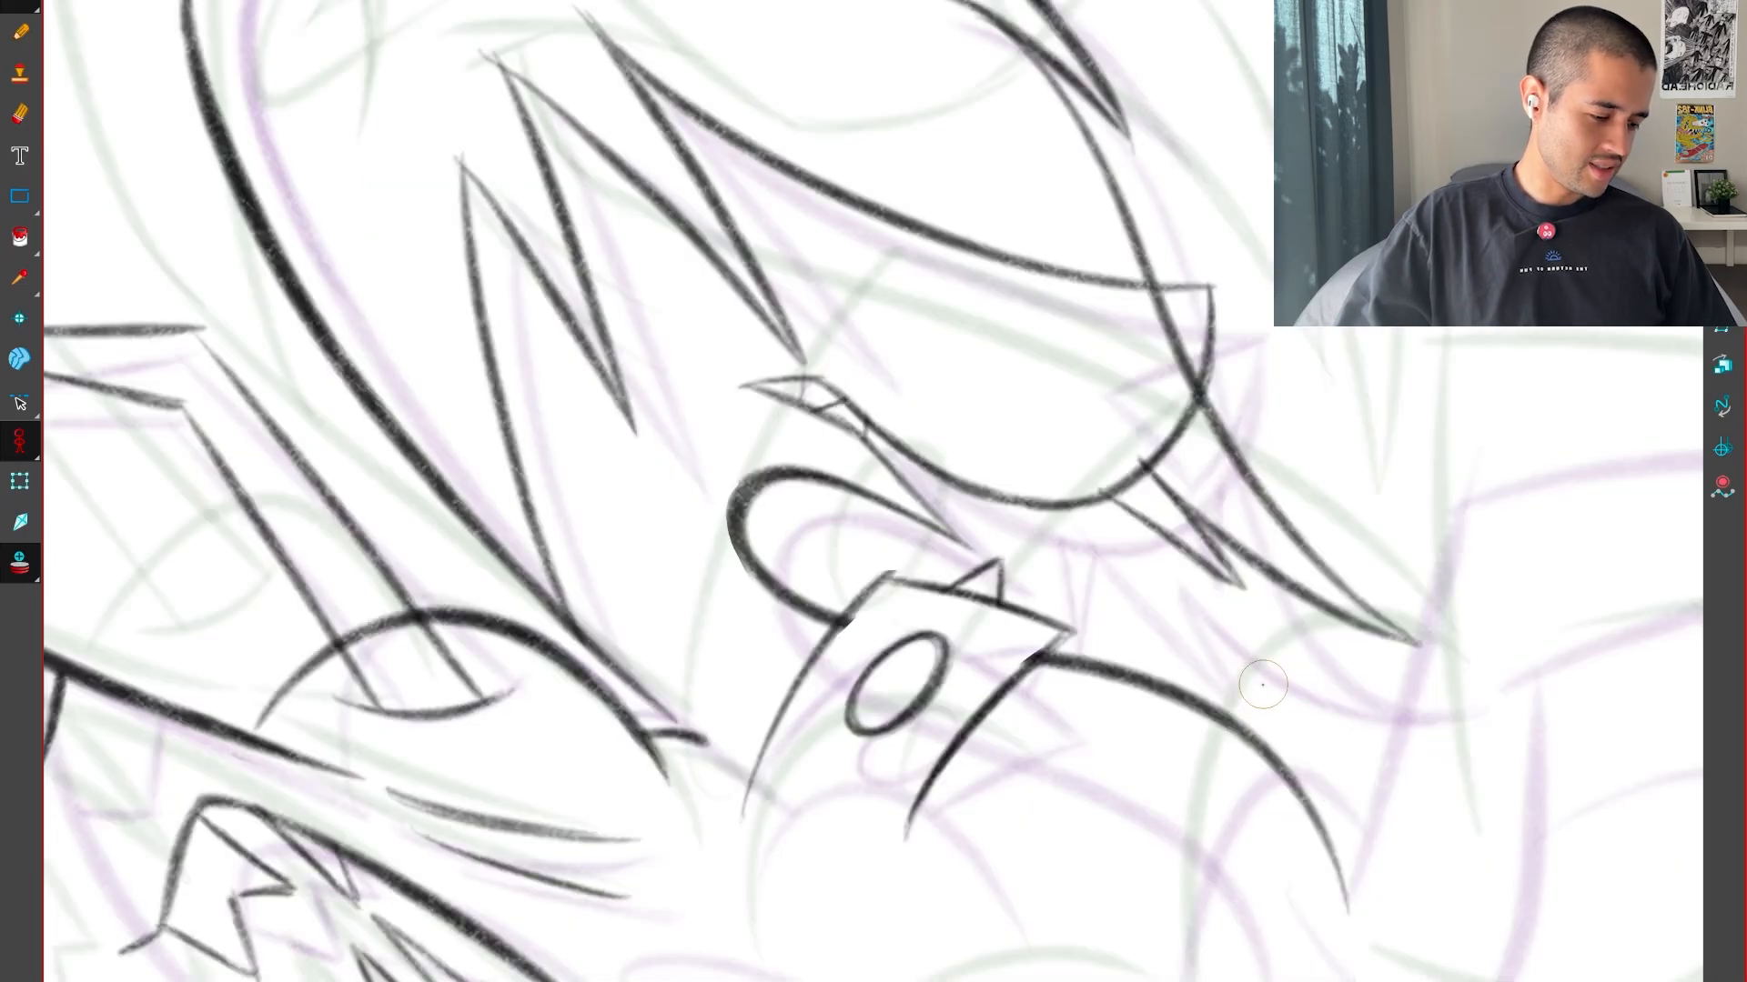
Draw a matching triangular spike on the outer edge of the box-like form in the inbetween drawing
key(f)
key(g)
key(g)
drag(1248, 651, 1105, 882)
key(2)
key(2)
key(Return)
key(2)
key(2)
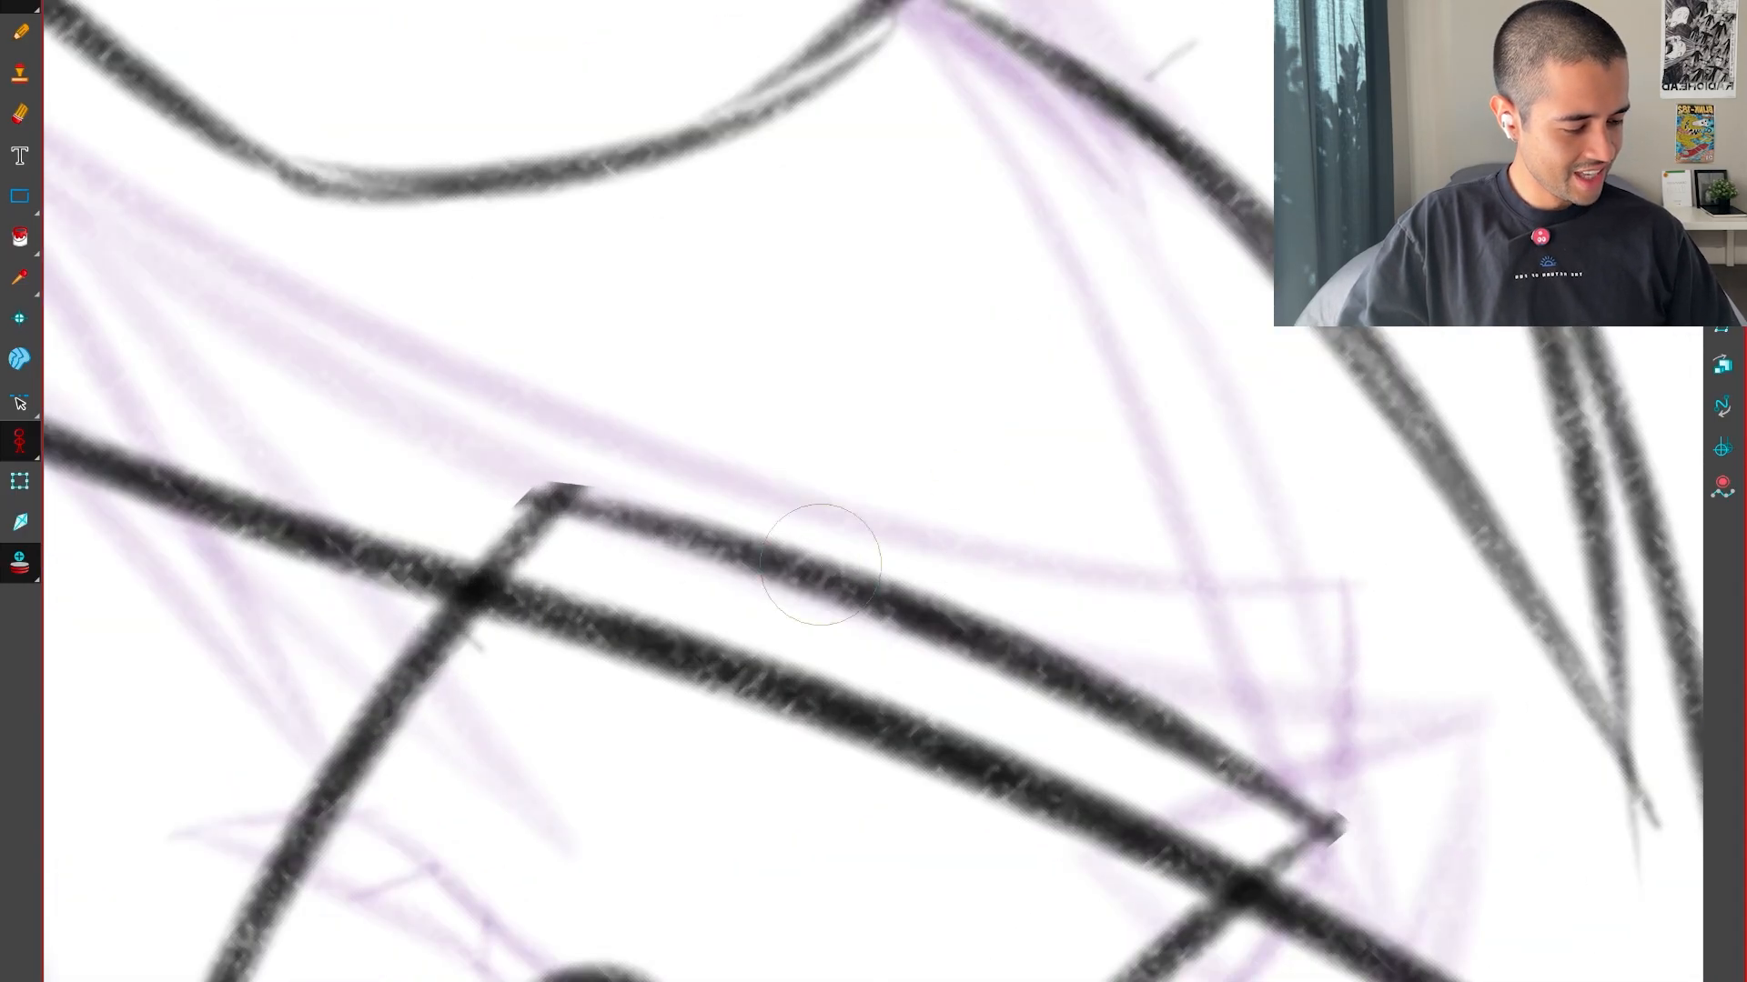
mouse_move(812, 565)
mouse_down()
mouse_move(1170, 331)
mouse_move(1077, 670)
mouse_up()
key(ctrl+z)
drag(1150, 335, 1081, 661)
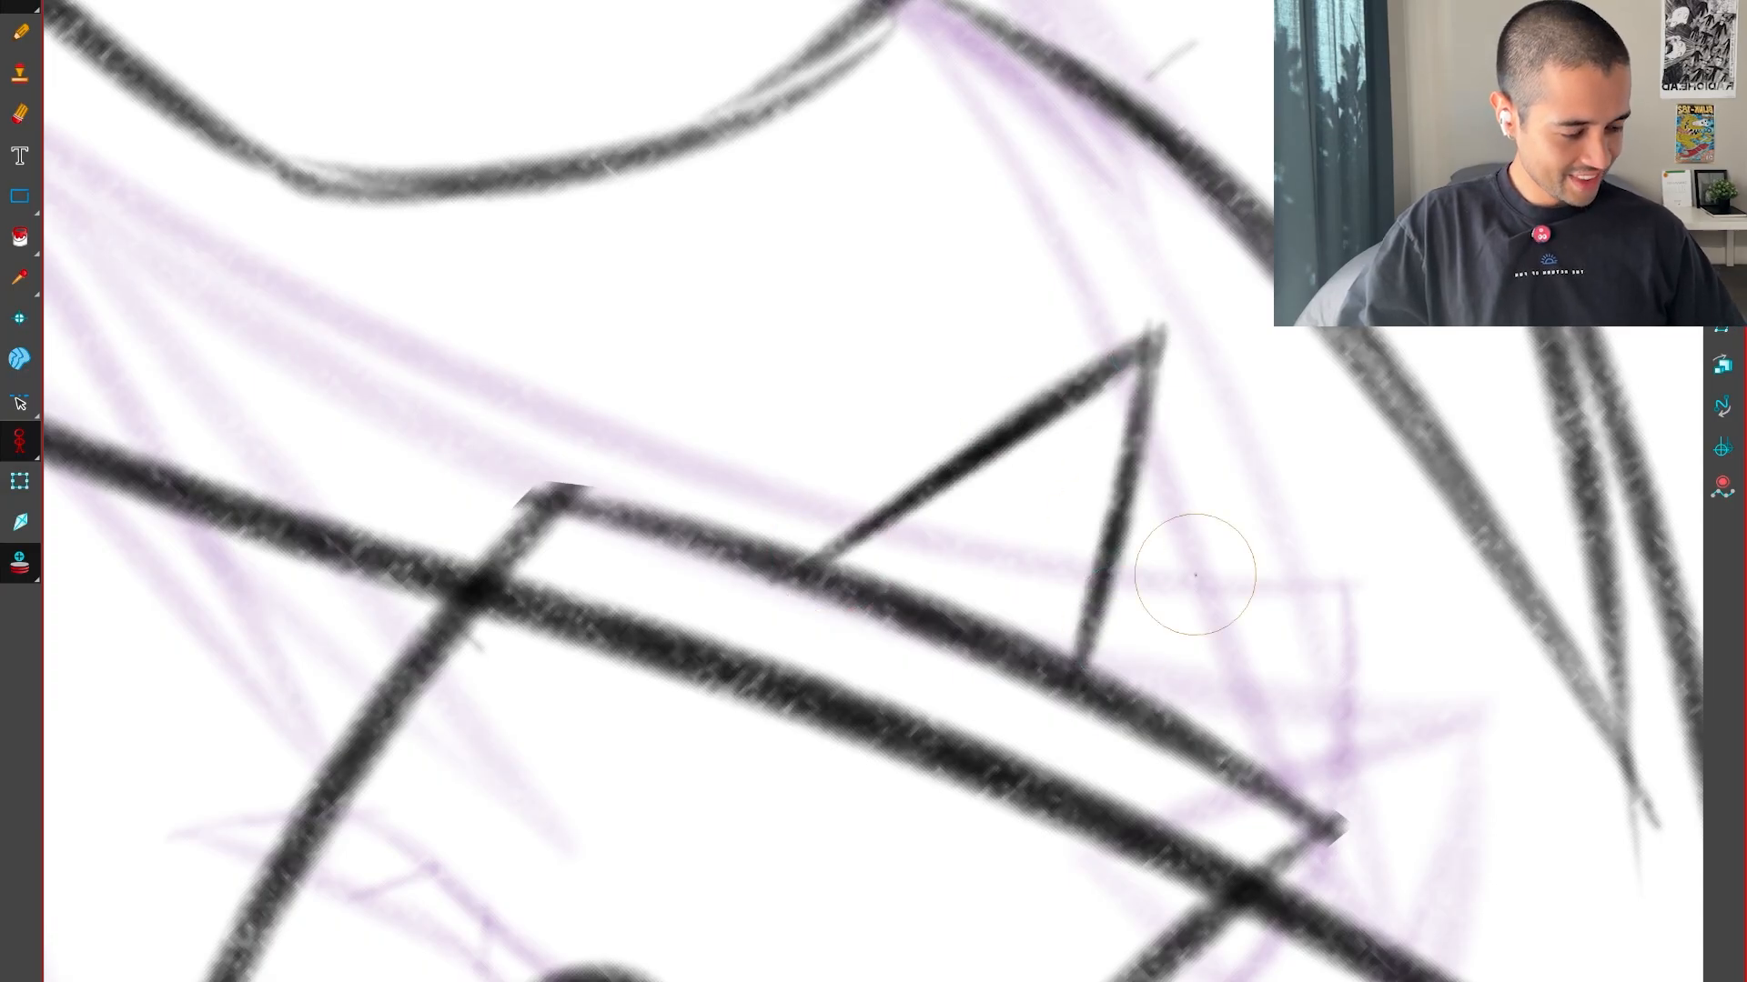
key(1)
key(1)
key(v)
key(v)
key(v)
key(1)
key(1)
key(1)
Flip through the neighbouring drawings to examine how the box-like form, its spike and the head move
key(f)
key(f)
key(g)
key(g)
key(g)
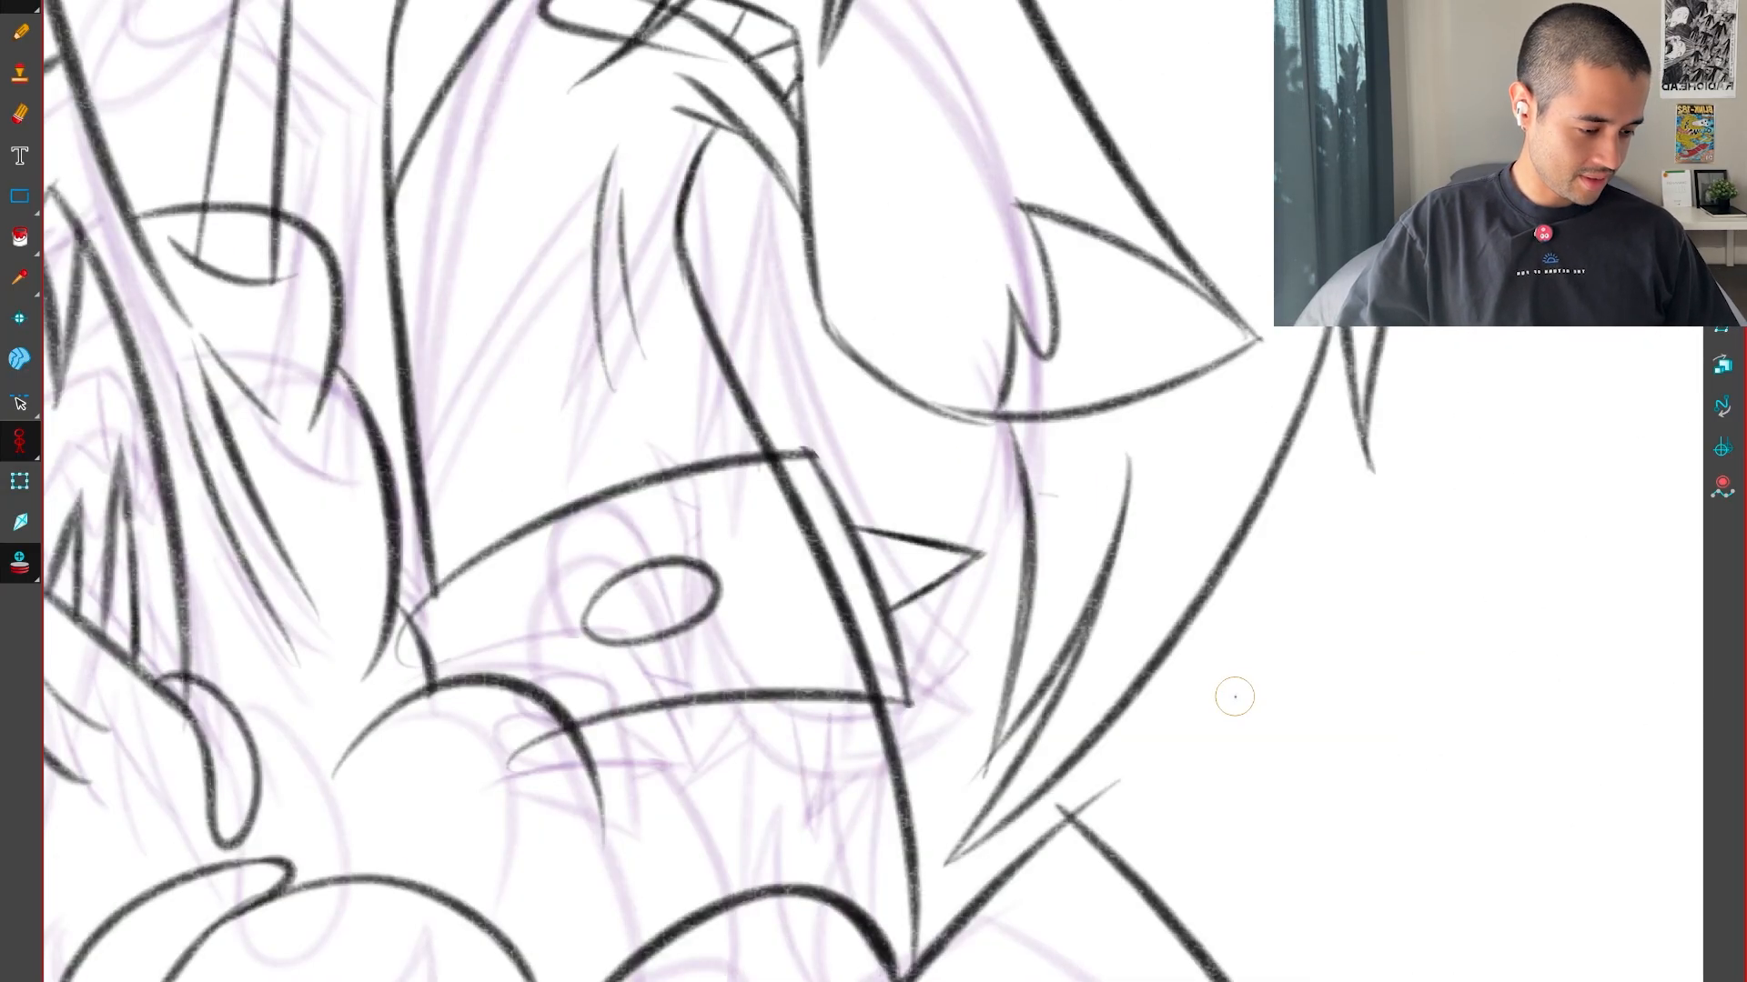
key(f)
key(f)
key(g)
key(g)
key(1)
key(1)
key(g)
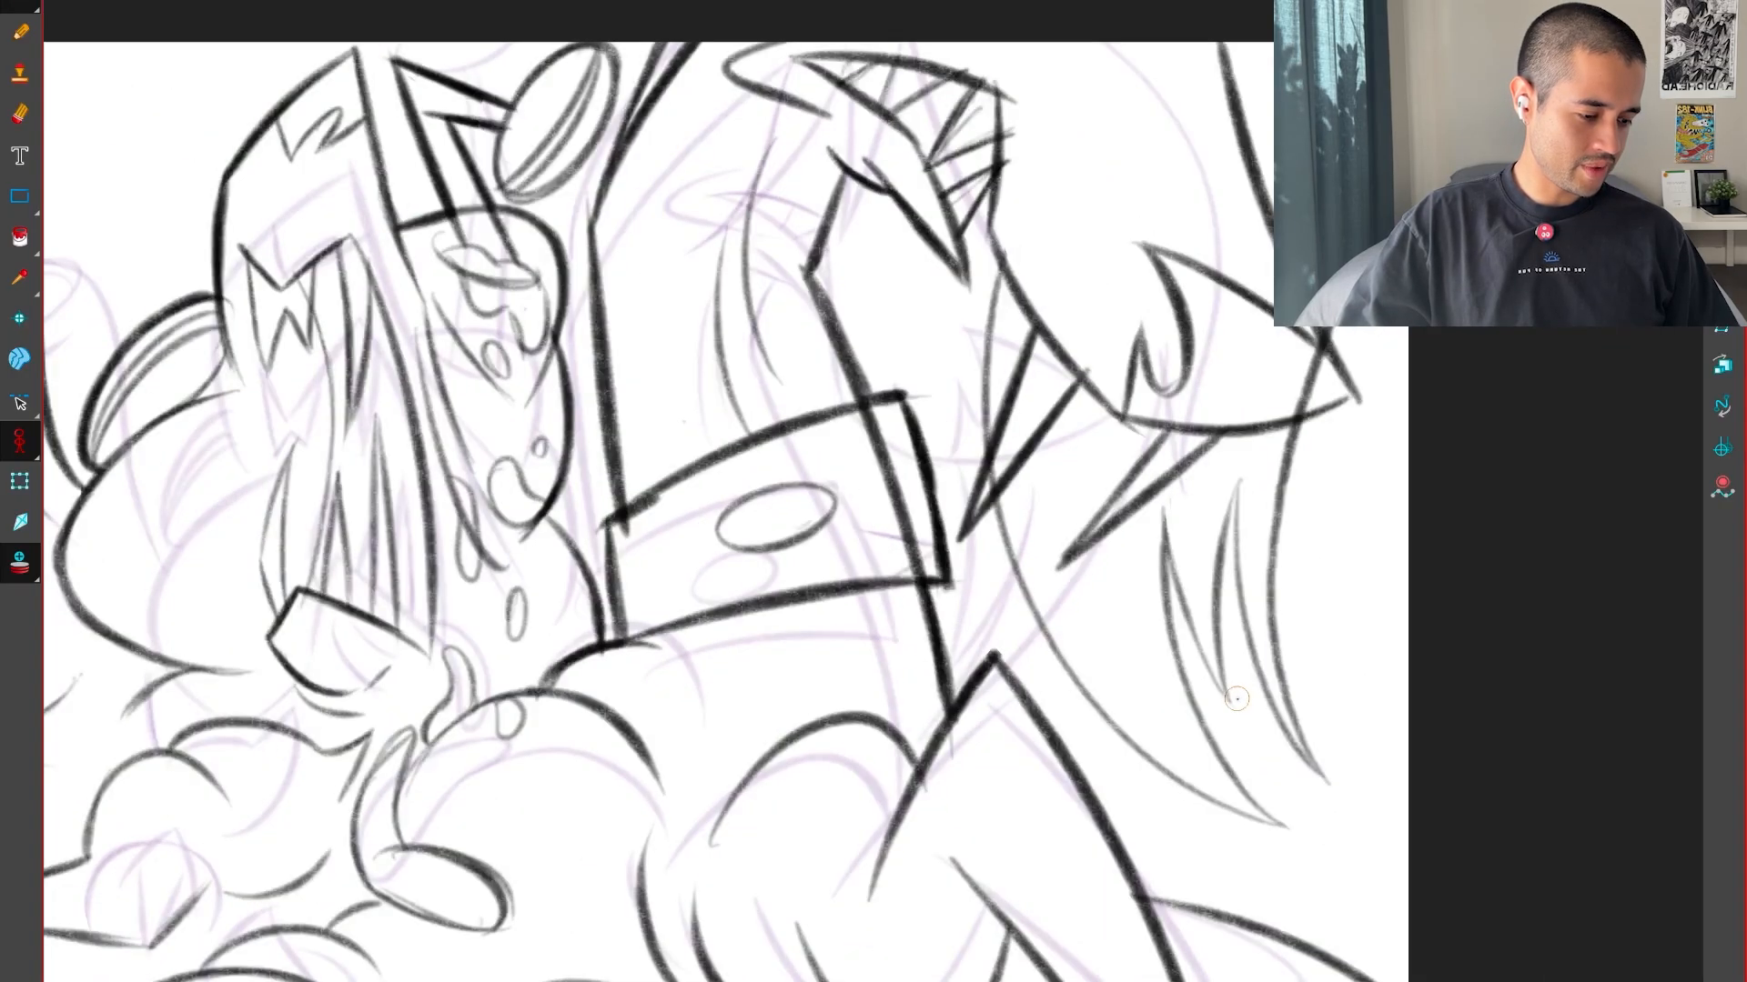
key(f)
key(f)
key(f)
key(g)
key(g)
key(f)
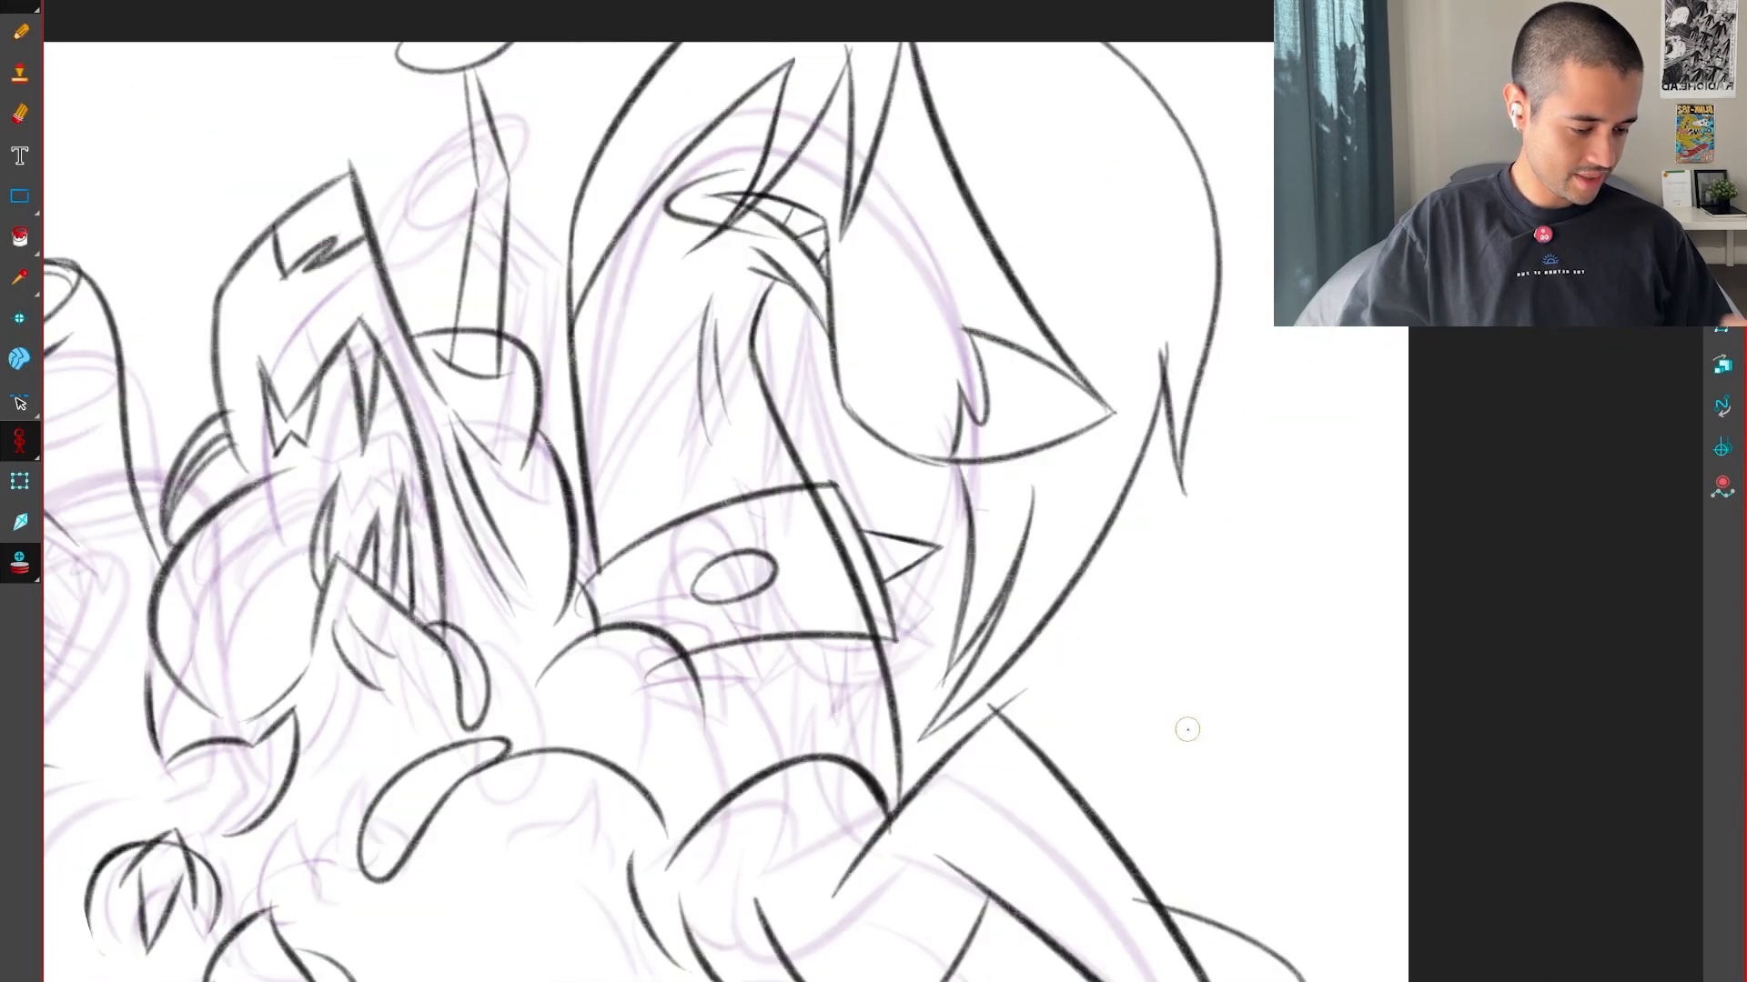
key(f)
Delete the curve running from the creature's outer head outline up to the tip of the spike above its mouth
key(f)
key(g)
key(g)
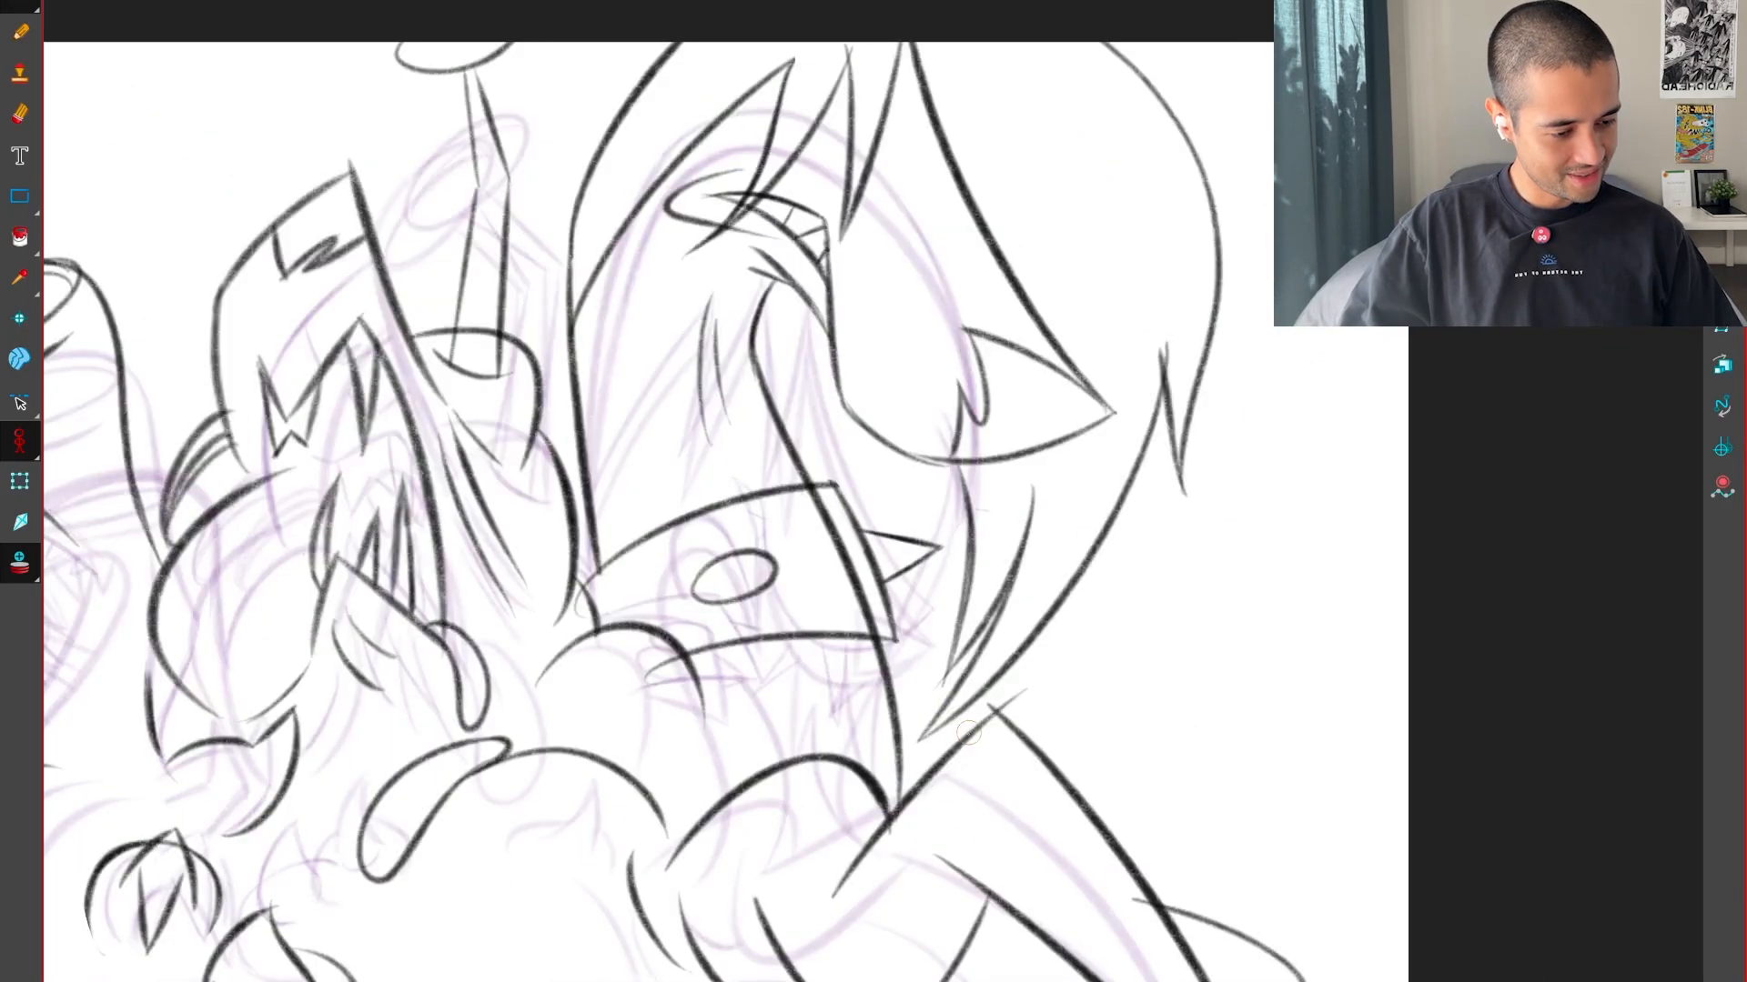
drag(922, 684, 950, 797)
key(f)
key(g)
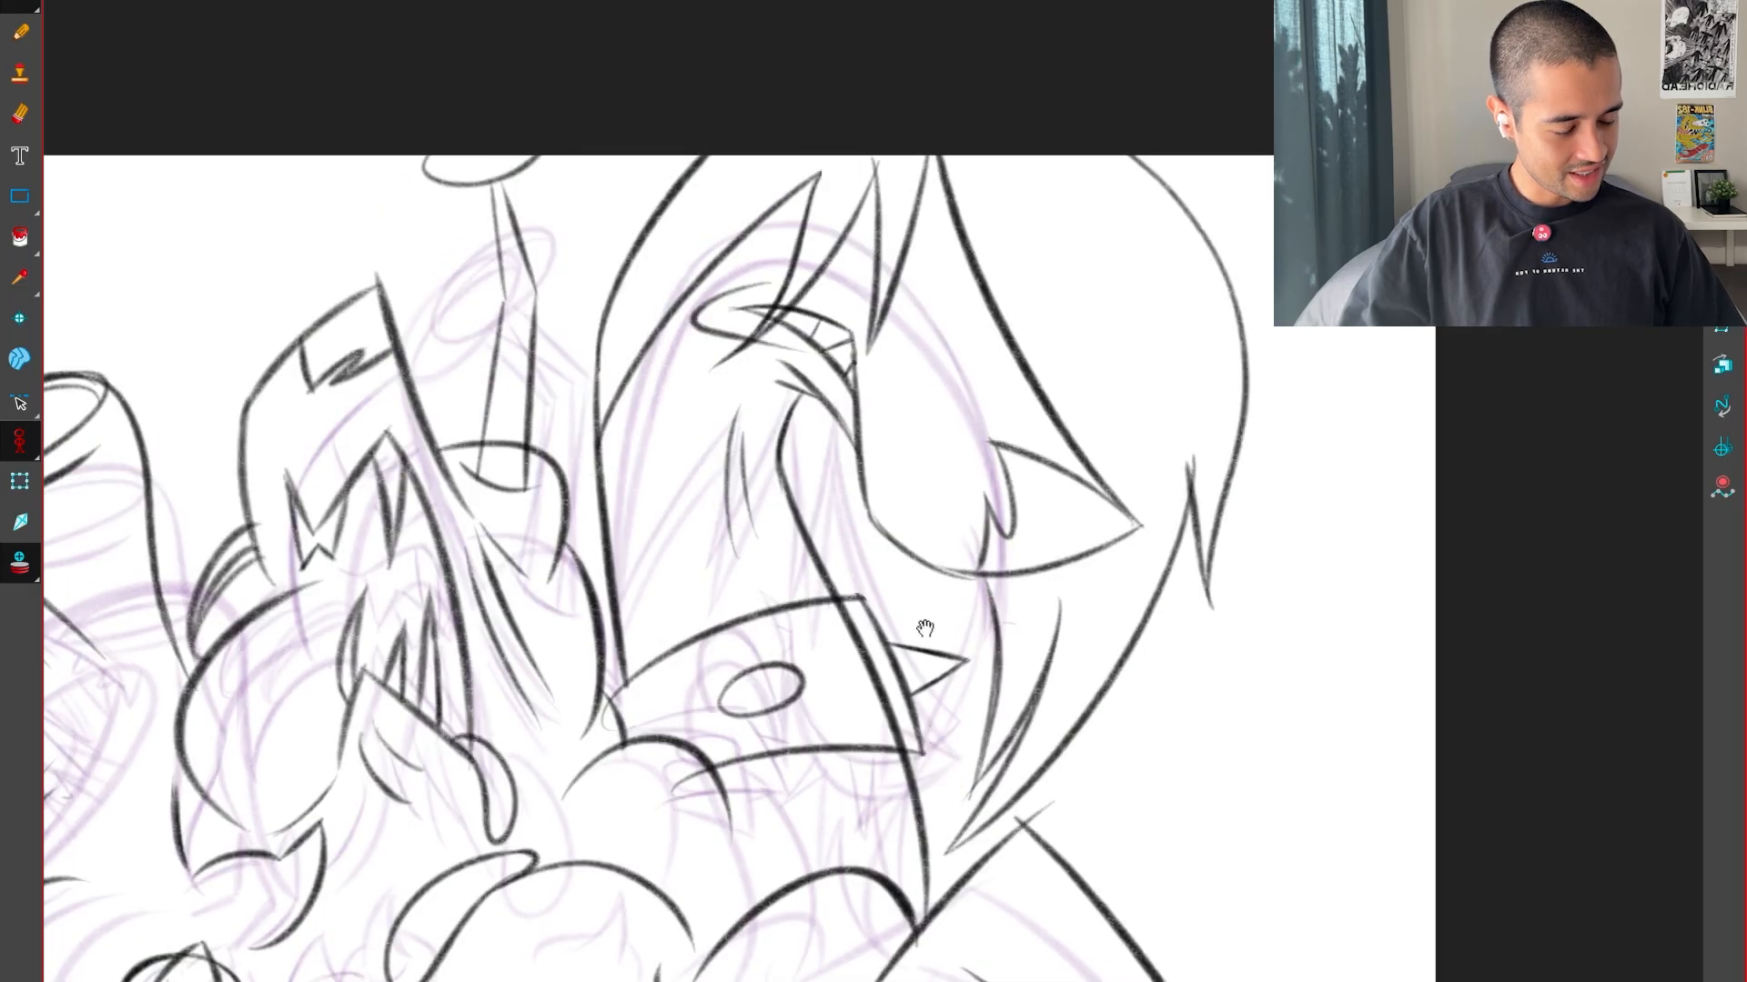
drag(925, 628, 1001, 889)
key(2)
key(2)
key(alt+s)
click(812, 497)
key(Delete)
key(2)
drag(841, 788, 1054, 766)
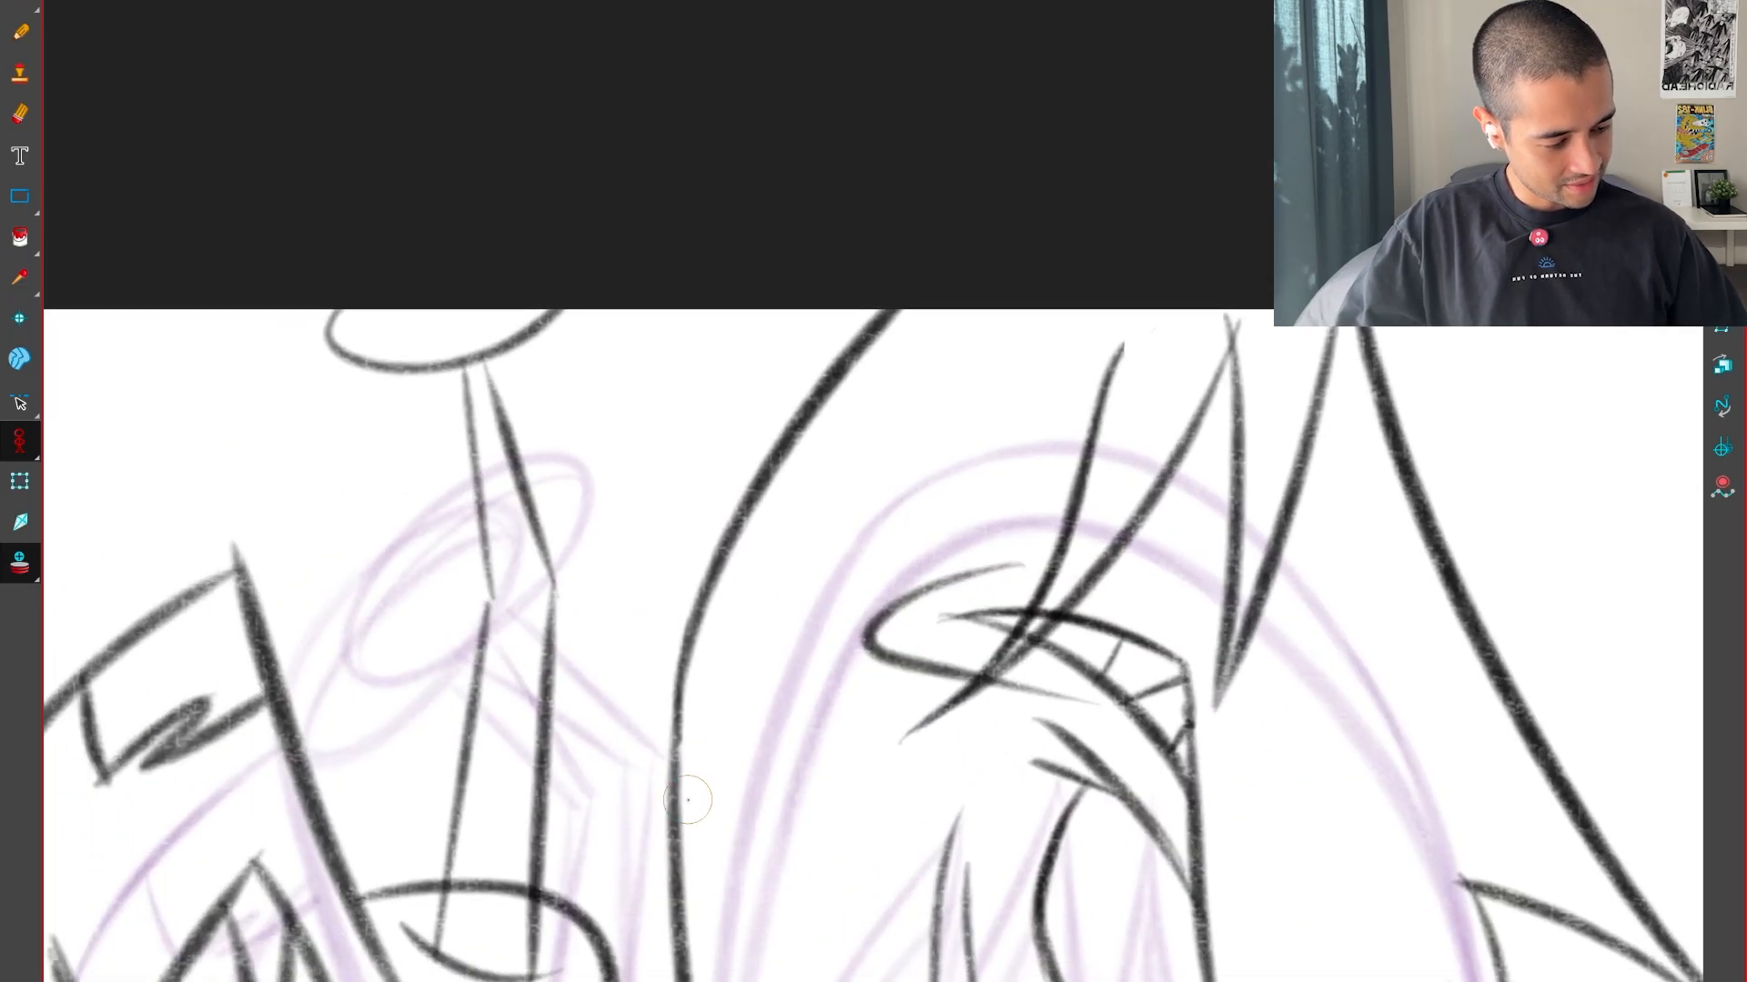
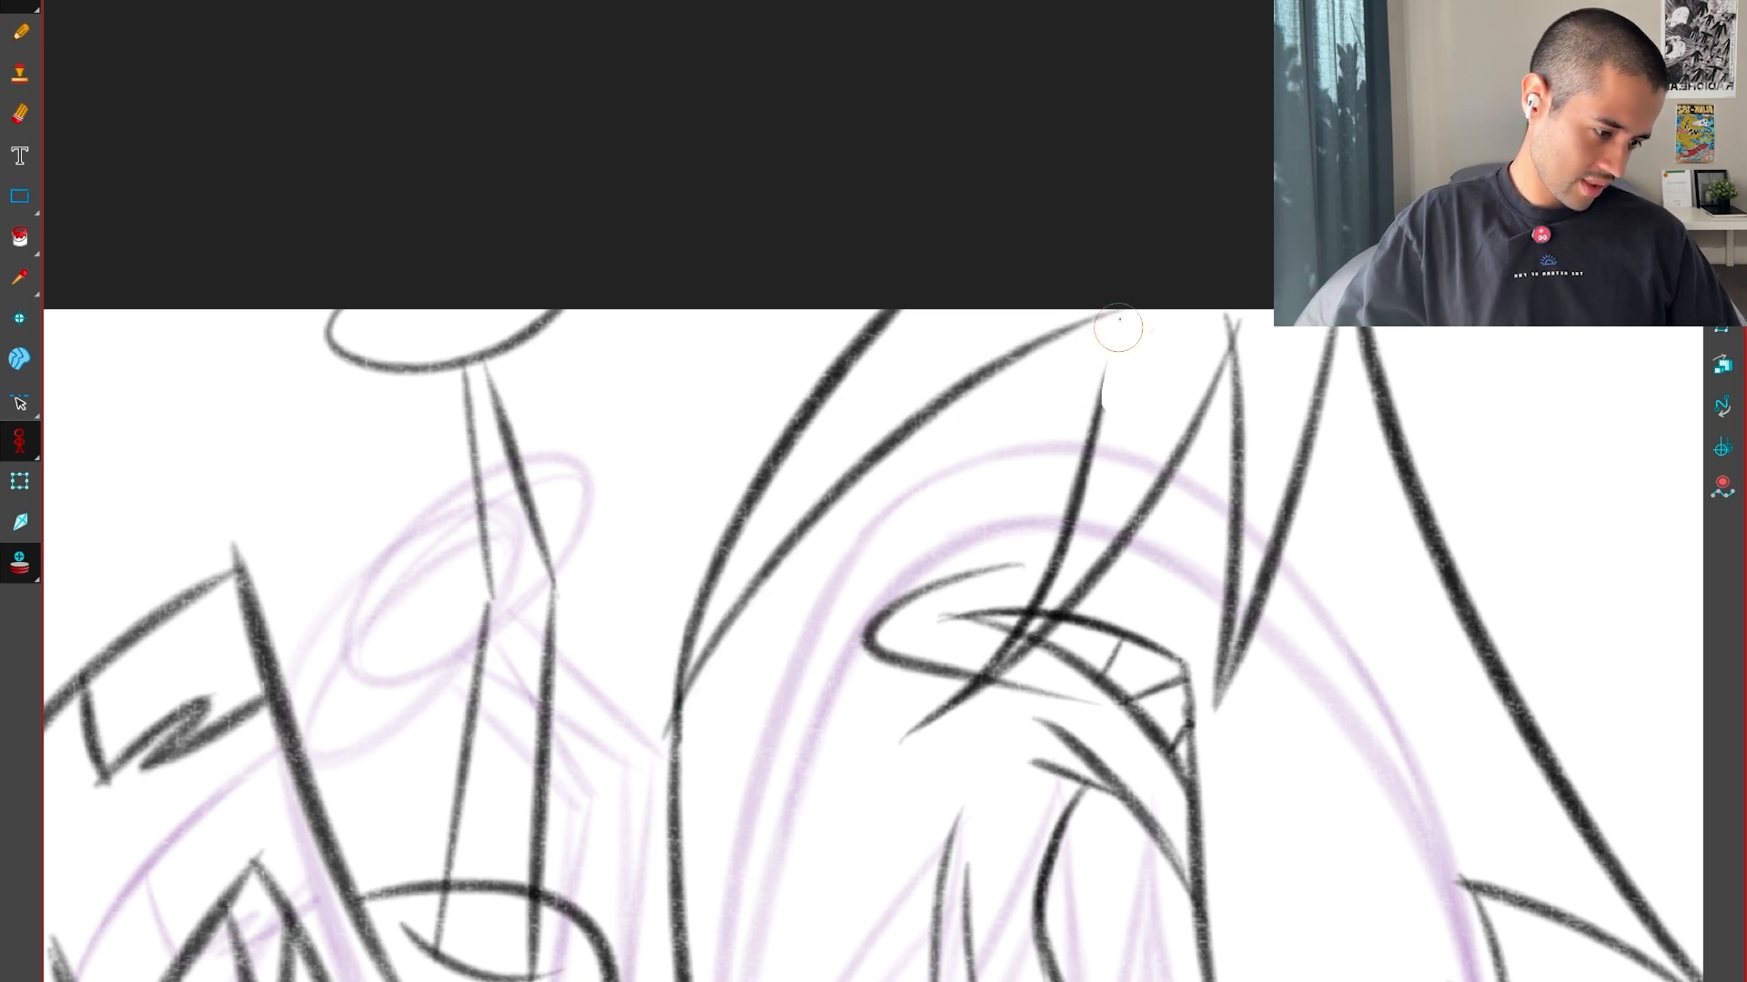
Step through the neighbouring animation frames to compare the creature's rough poses
key(1)
key(1)
drag(1253, 834, 1298, 624)
key(comma)
key(period)
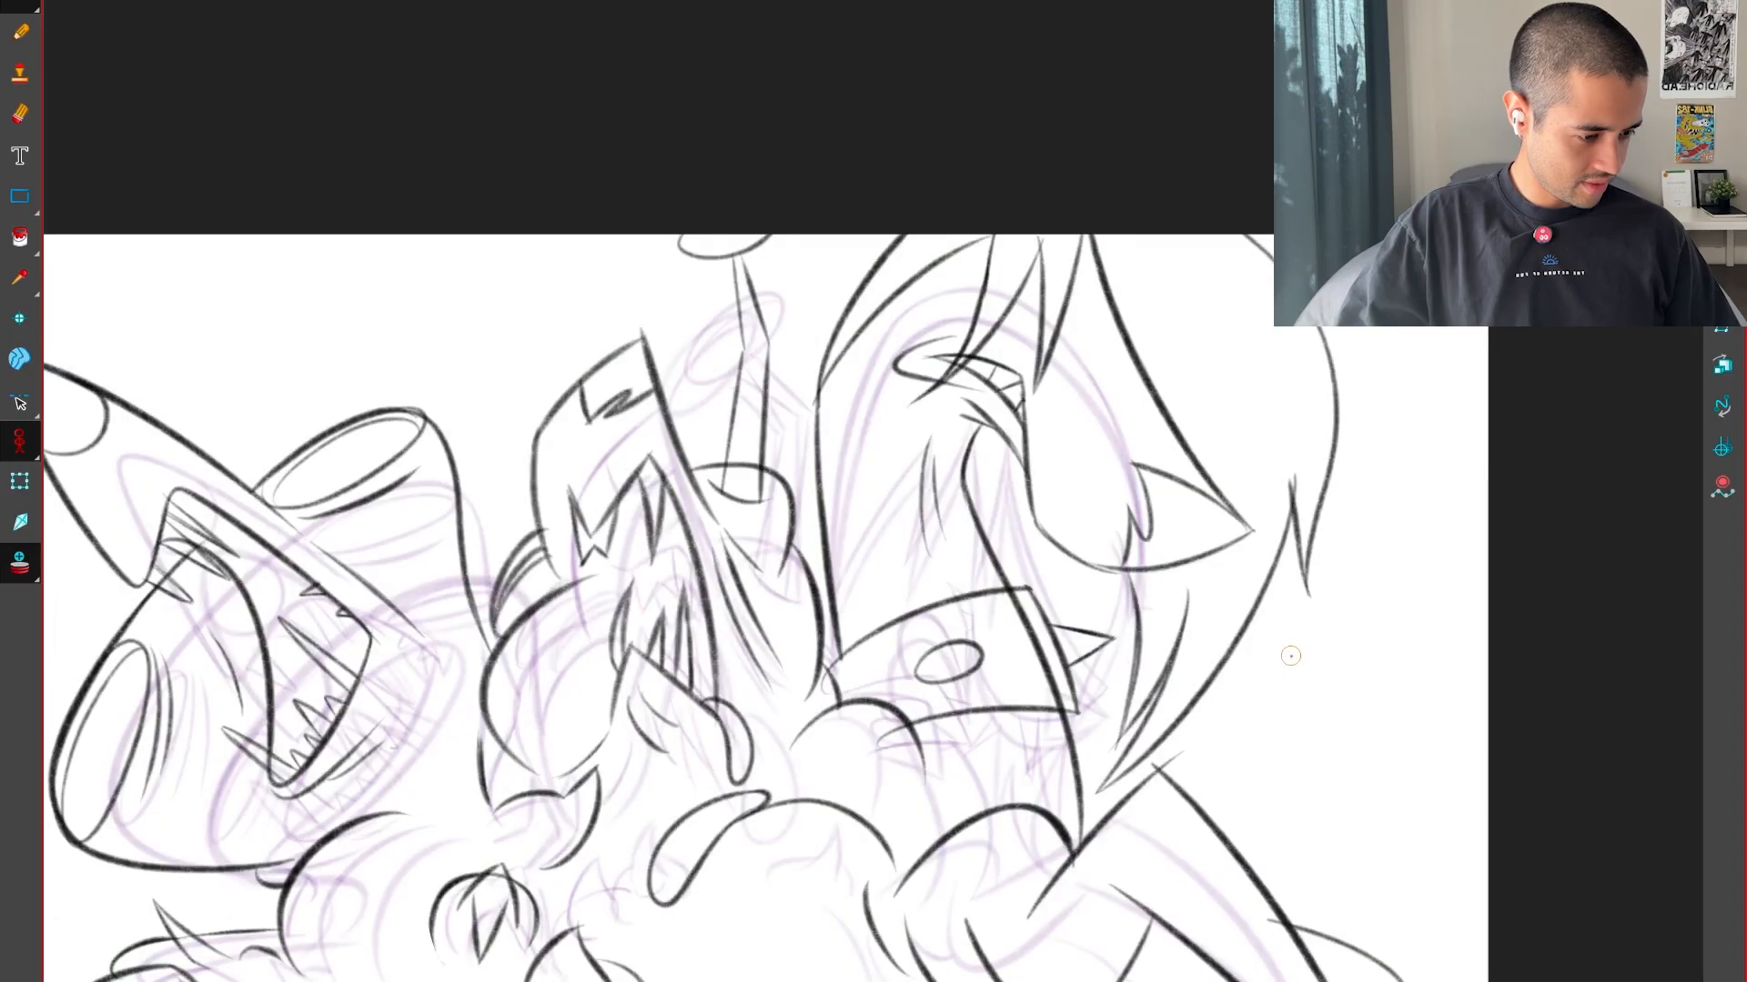
key(comma)
key(period)
drag(1201, 861, 1178, 621)
key(comma)
key(comma)
key(period)
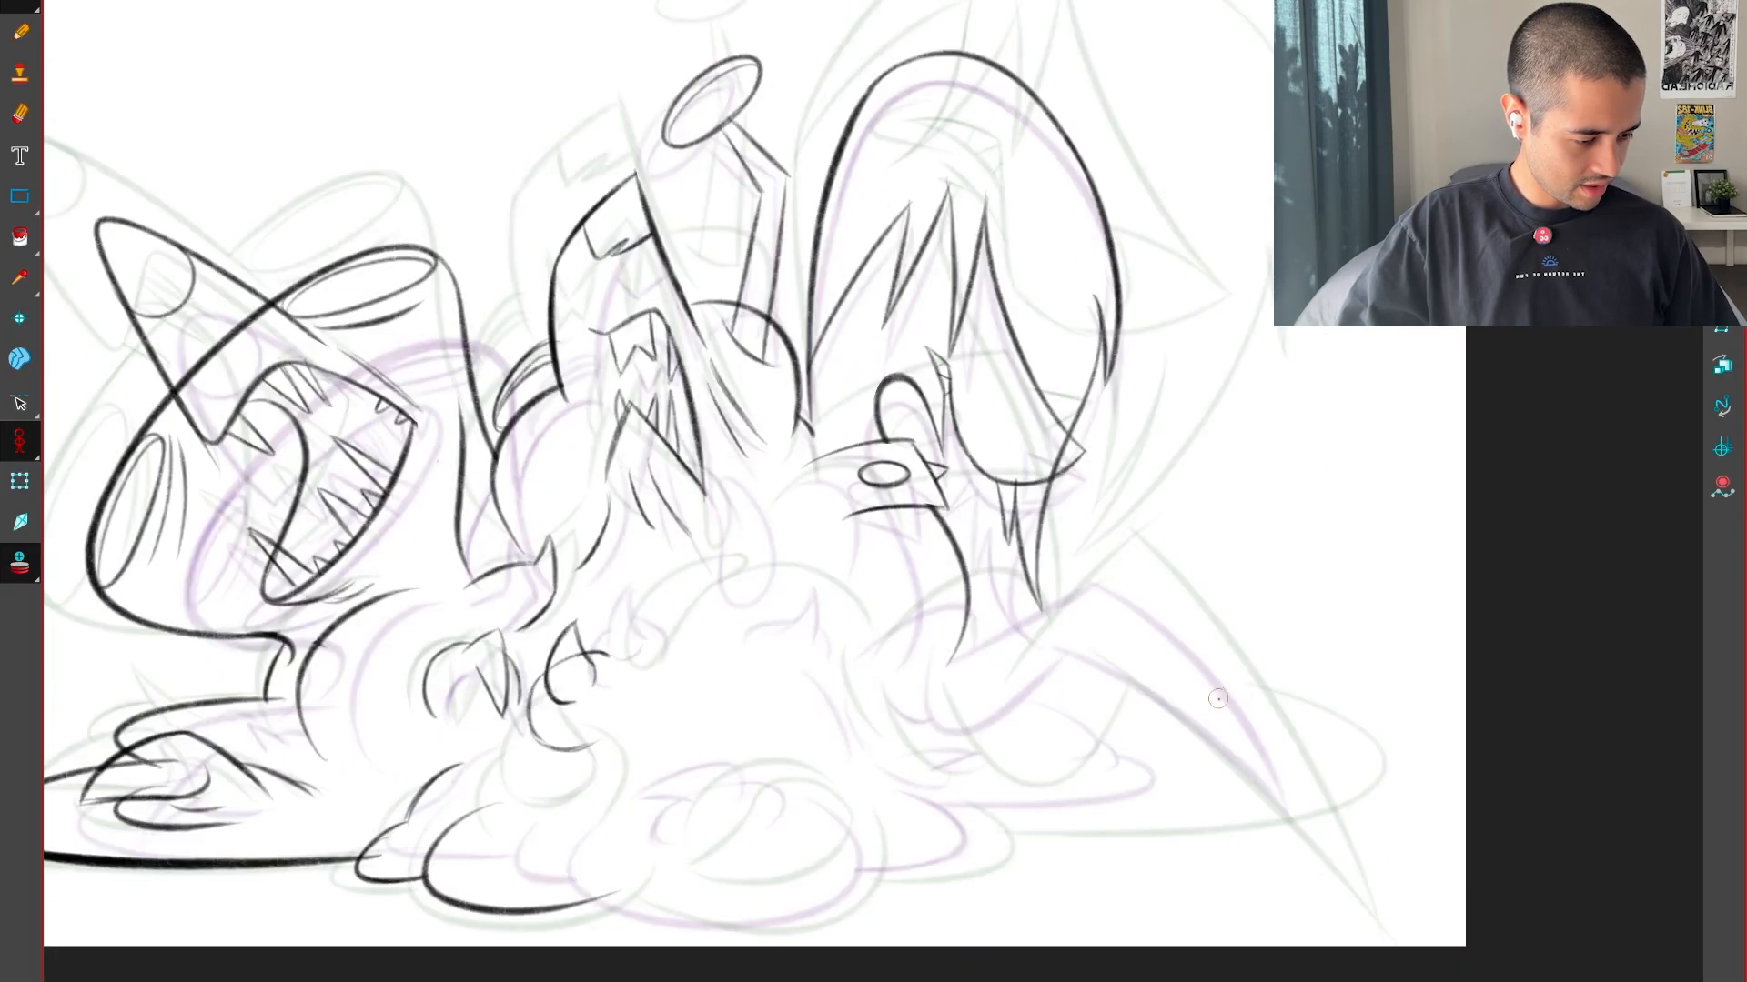
key(comma)
key(comma)
key(comma)
key(comma)
key(period)
key(comma)
key(comma)
key(period)
Try drawing an arched curve across the lower end of the cuffed forearm
key(period)
key(comma)
key(2)
drag(1383, 737, 1298, 614)
key(comma)
key(period)
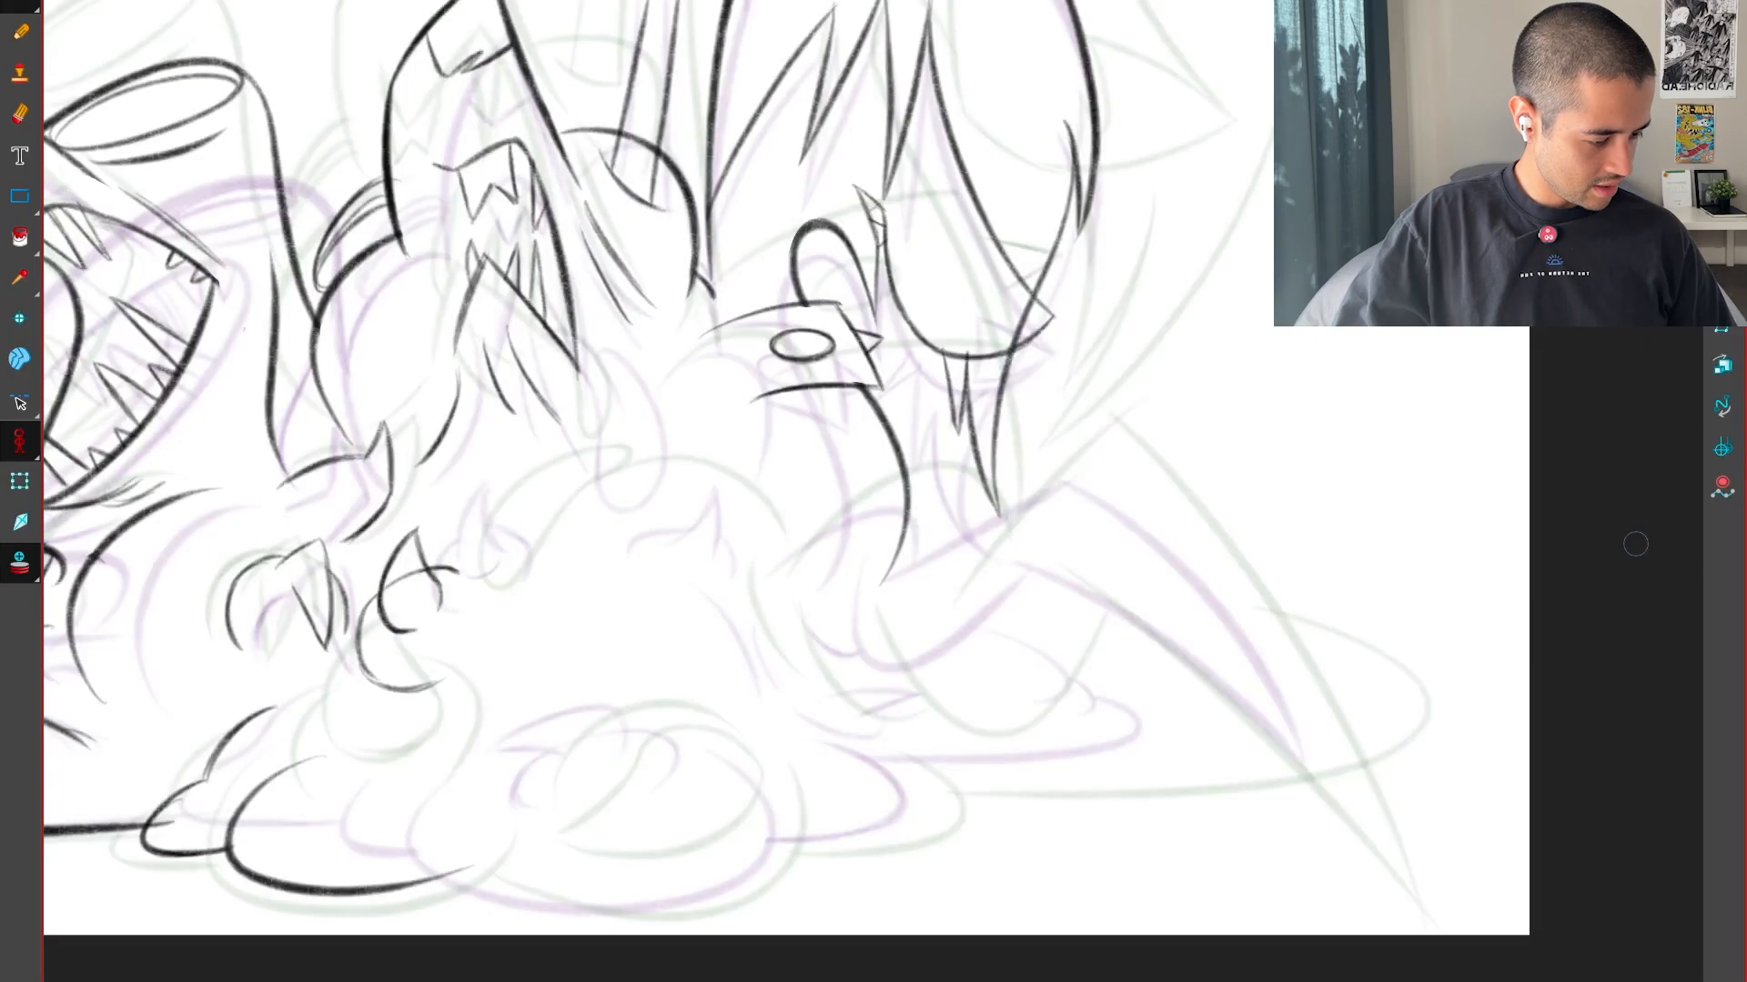
key(2)
drag(1501, 819, 1356, 746)
key(c)
key(v)
key(2)
drag(1257, 720, 1302, 883)
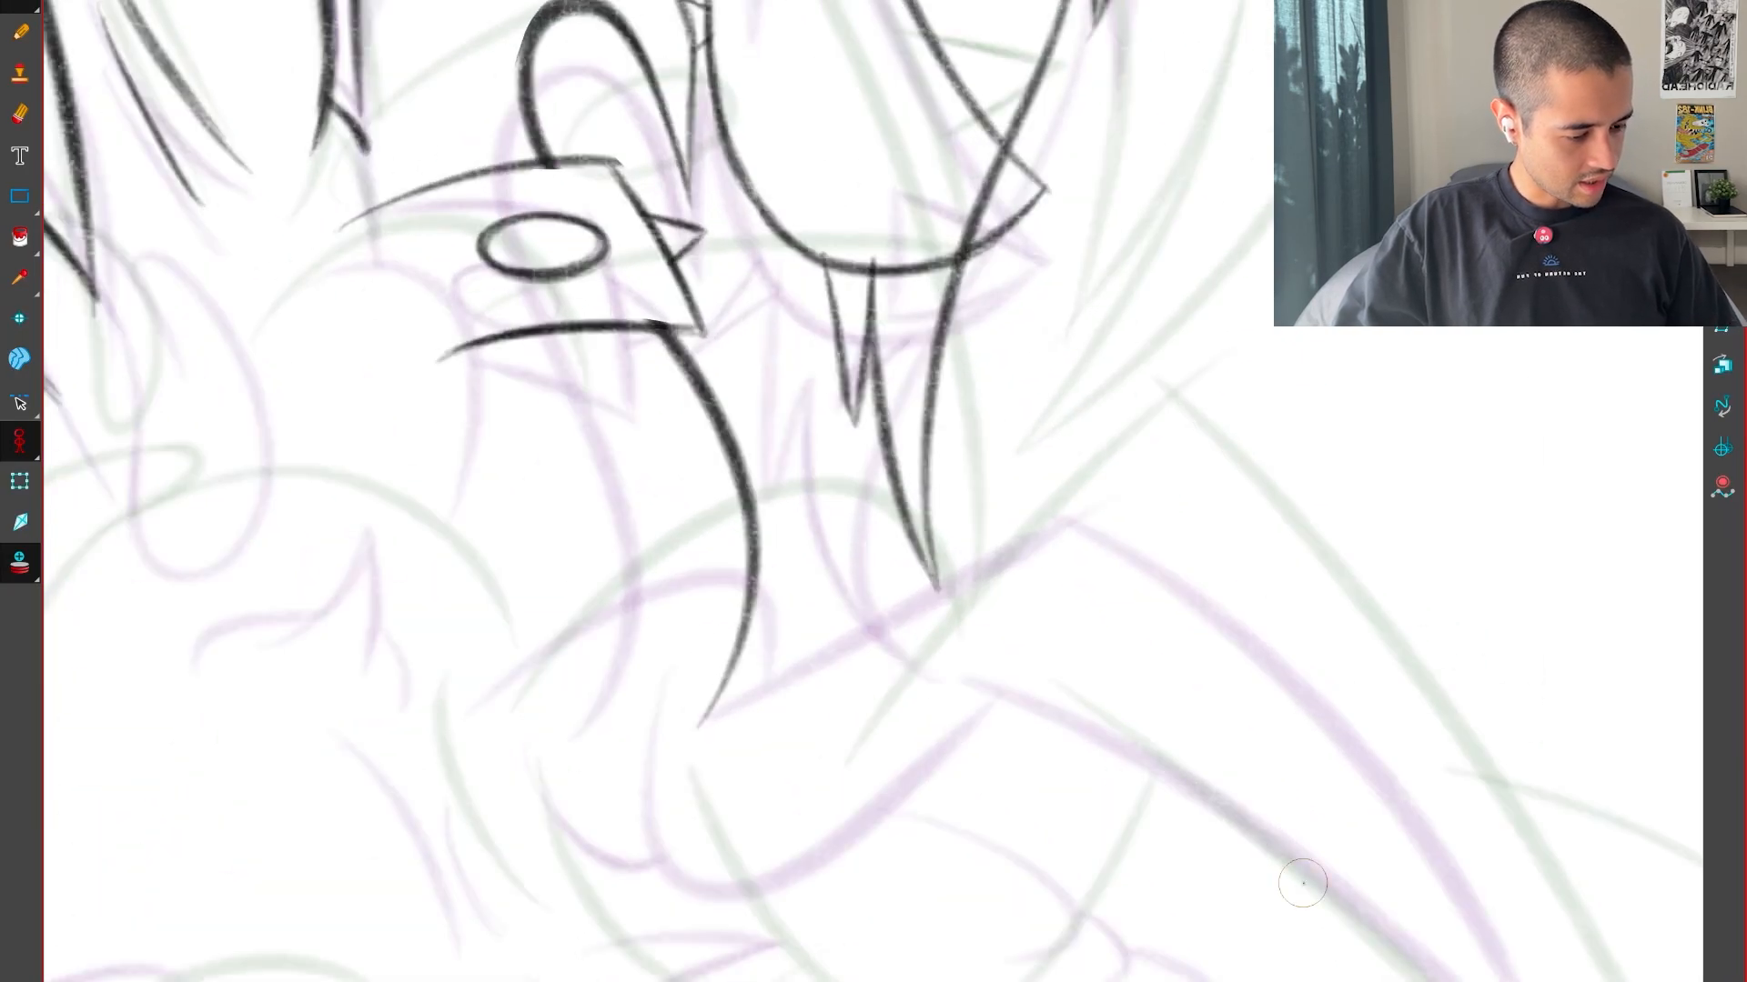
key(2)
drag(671, 679, 862, 738)
drag(558, 829, 1065, 704)
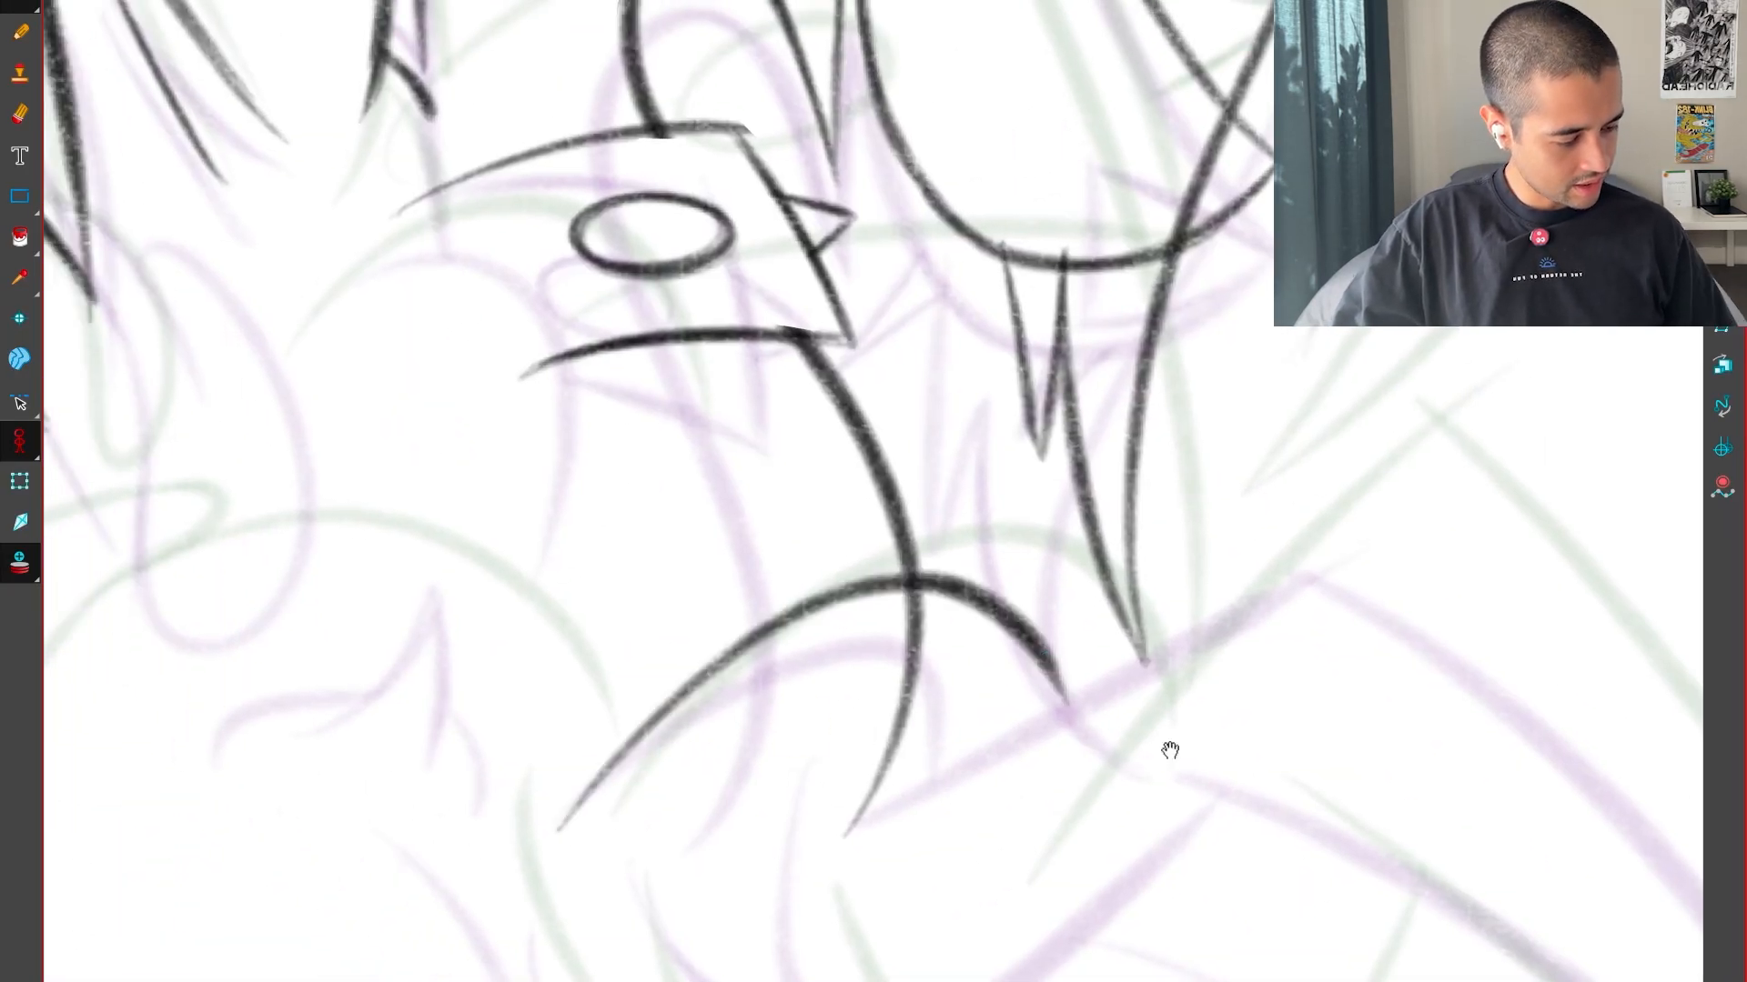
key(1)
key(ctrl+z)
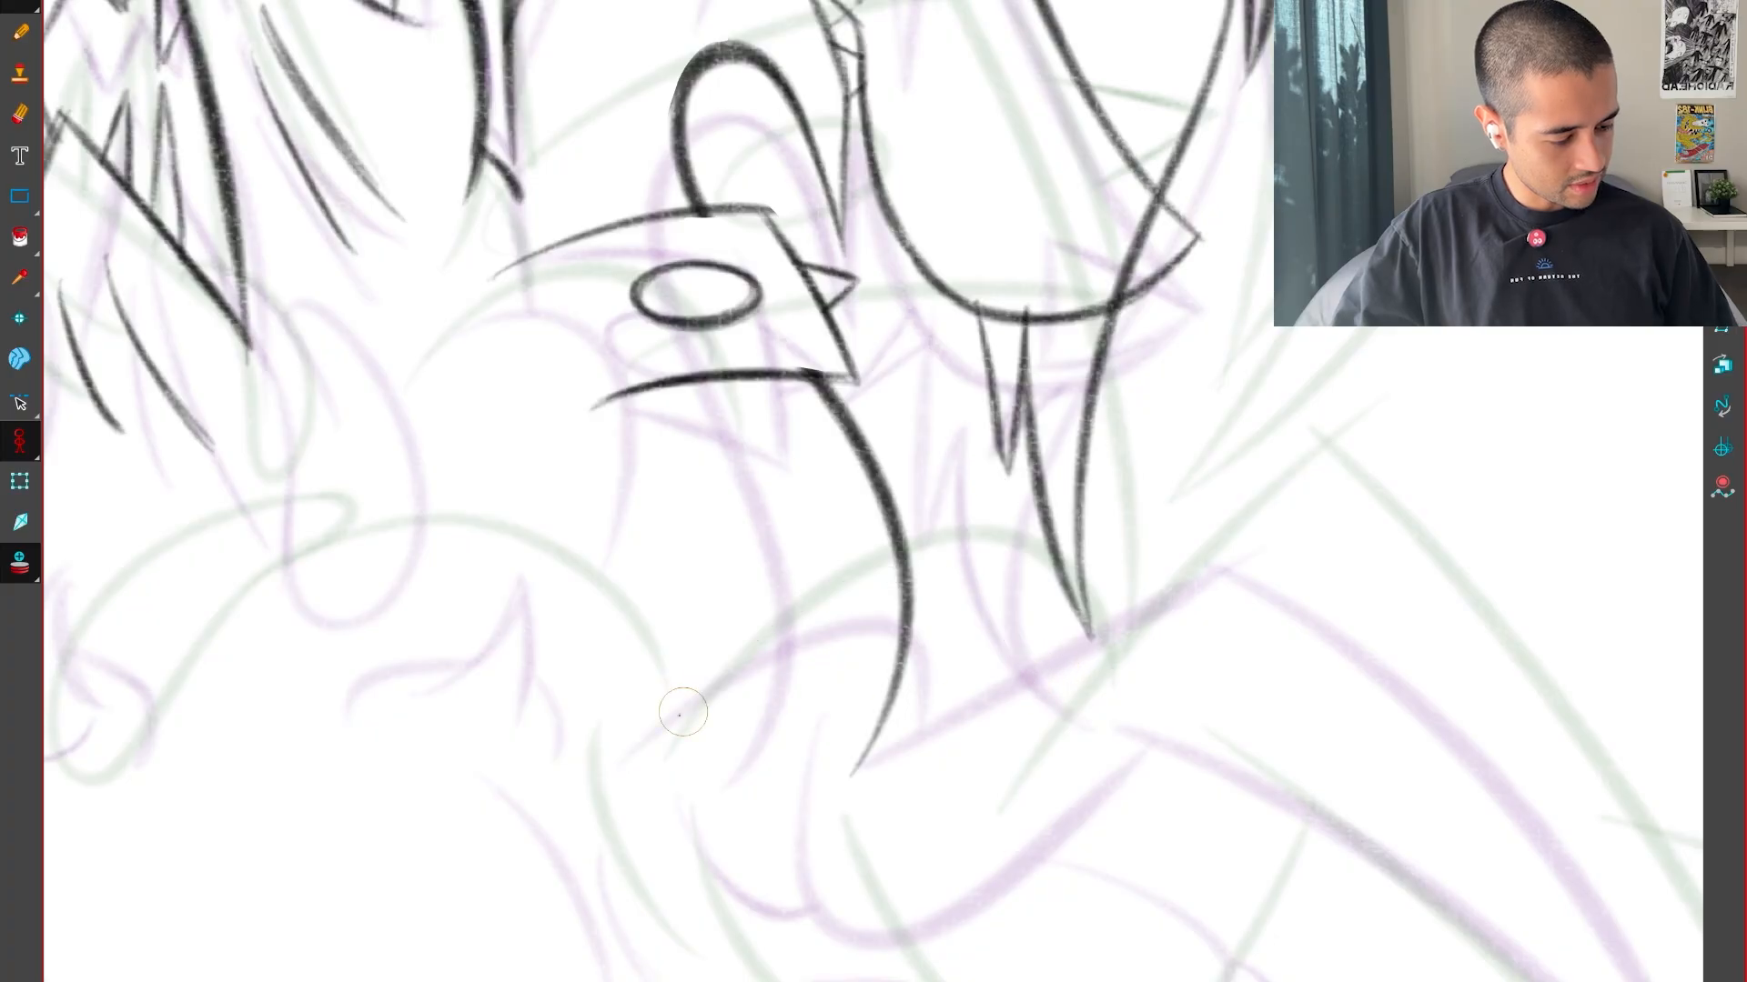
mouse_move(637, 759)
mouse_down()
mouse_move(850, 597)
mouse_move(957, 684)
mouse_up()
key(f)
key(g)
key(ctrl+z)
Draw the arch across the cuffed forearm's lower end and a straight diagonal line rising outward from its foot
mouse_move(628, 762)
mouse_down()
mouse_move(781, 612)
mouse_move(966, 692)
mouse_move(921, 717)
mouse_move(1190, 492)
mouse_up()
key(f)
key(g)
key(f)
key(g)
key(ctrl+z)
key(f)
key(g)
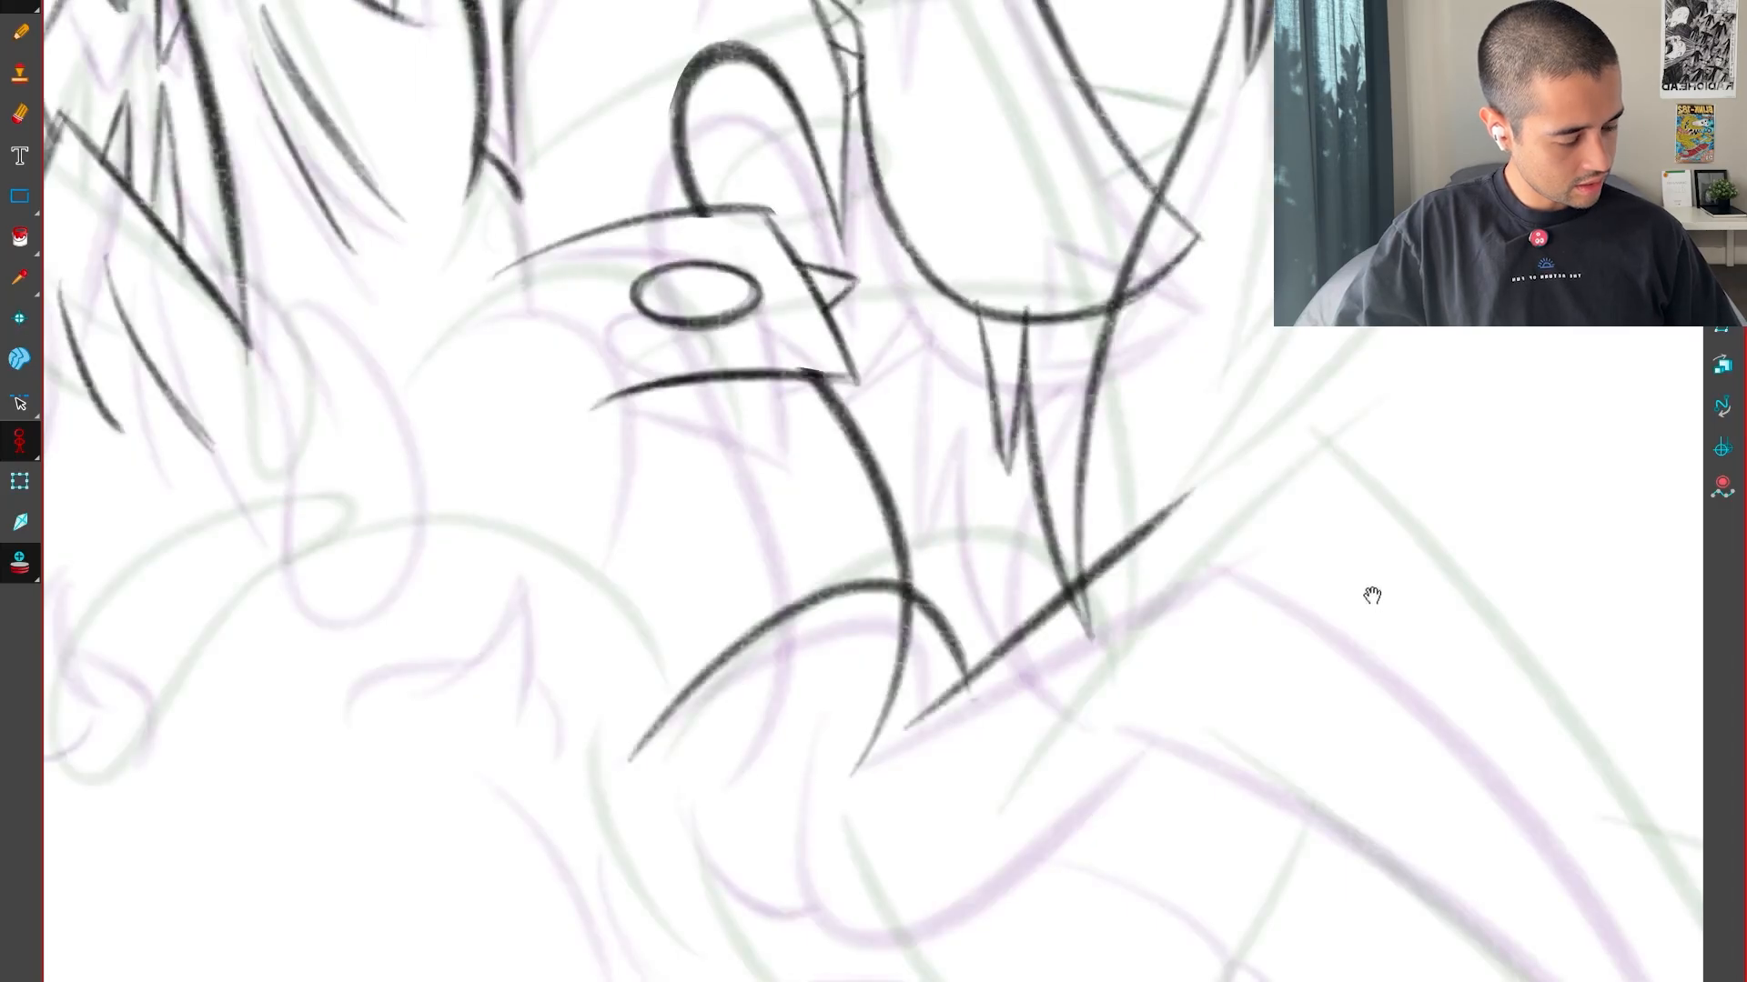
Draw the upper and lower edges of a long pointed spike extending outward from the diagonal line
drag(1372, 596, 1188, 504)
drag(1419, 798, 1340, 766)
drag(901, 585, 1369, 887)
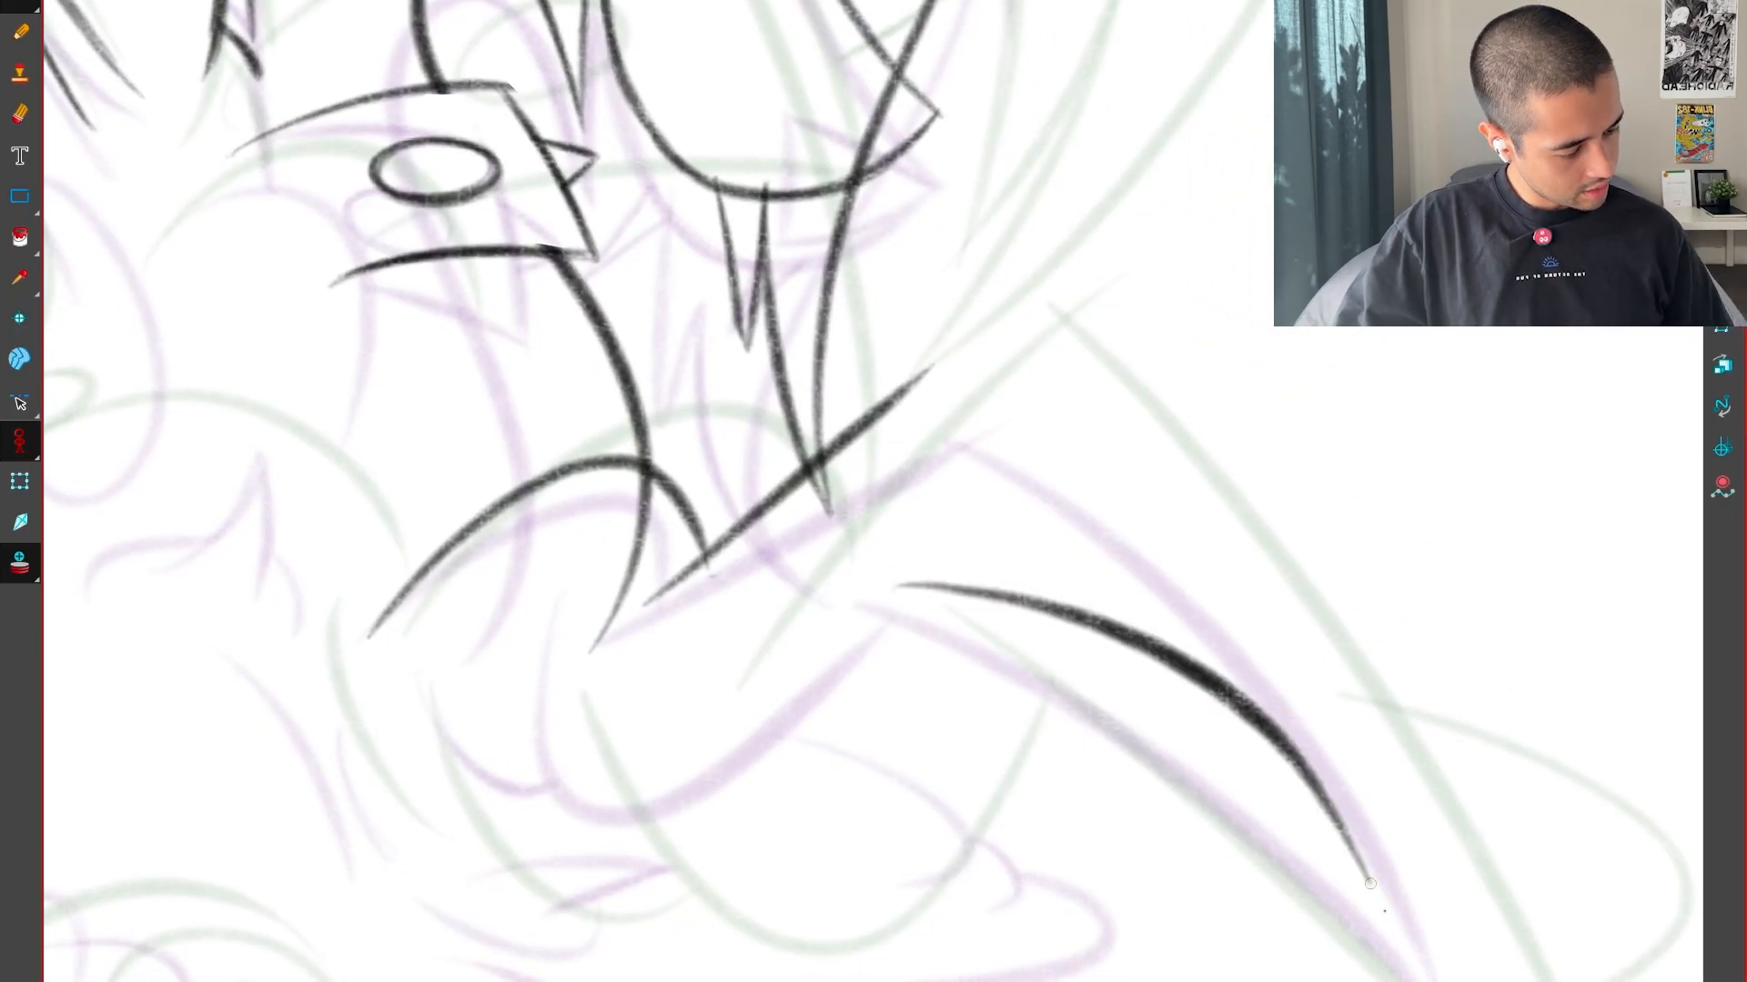
key(f)
key(g)
key(ctrl+z)
mouse_move(921, 581)
mouse_down()
mouse_move(1433, 828)
mouse_move(938, 362)
mouse_up()
key(f)
key(g)
key(f)
key(g)
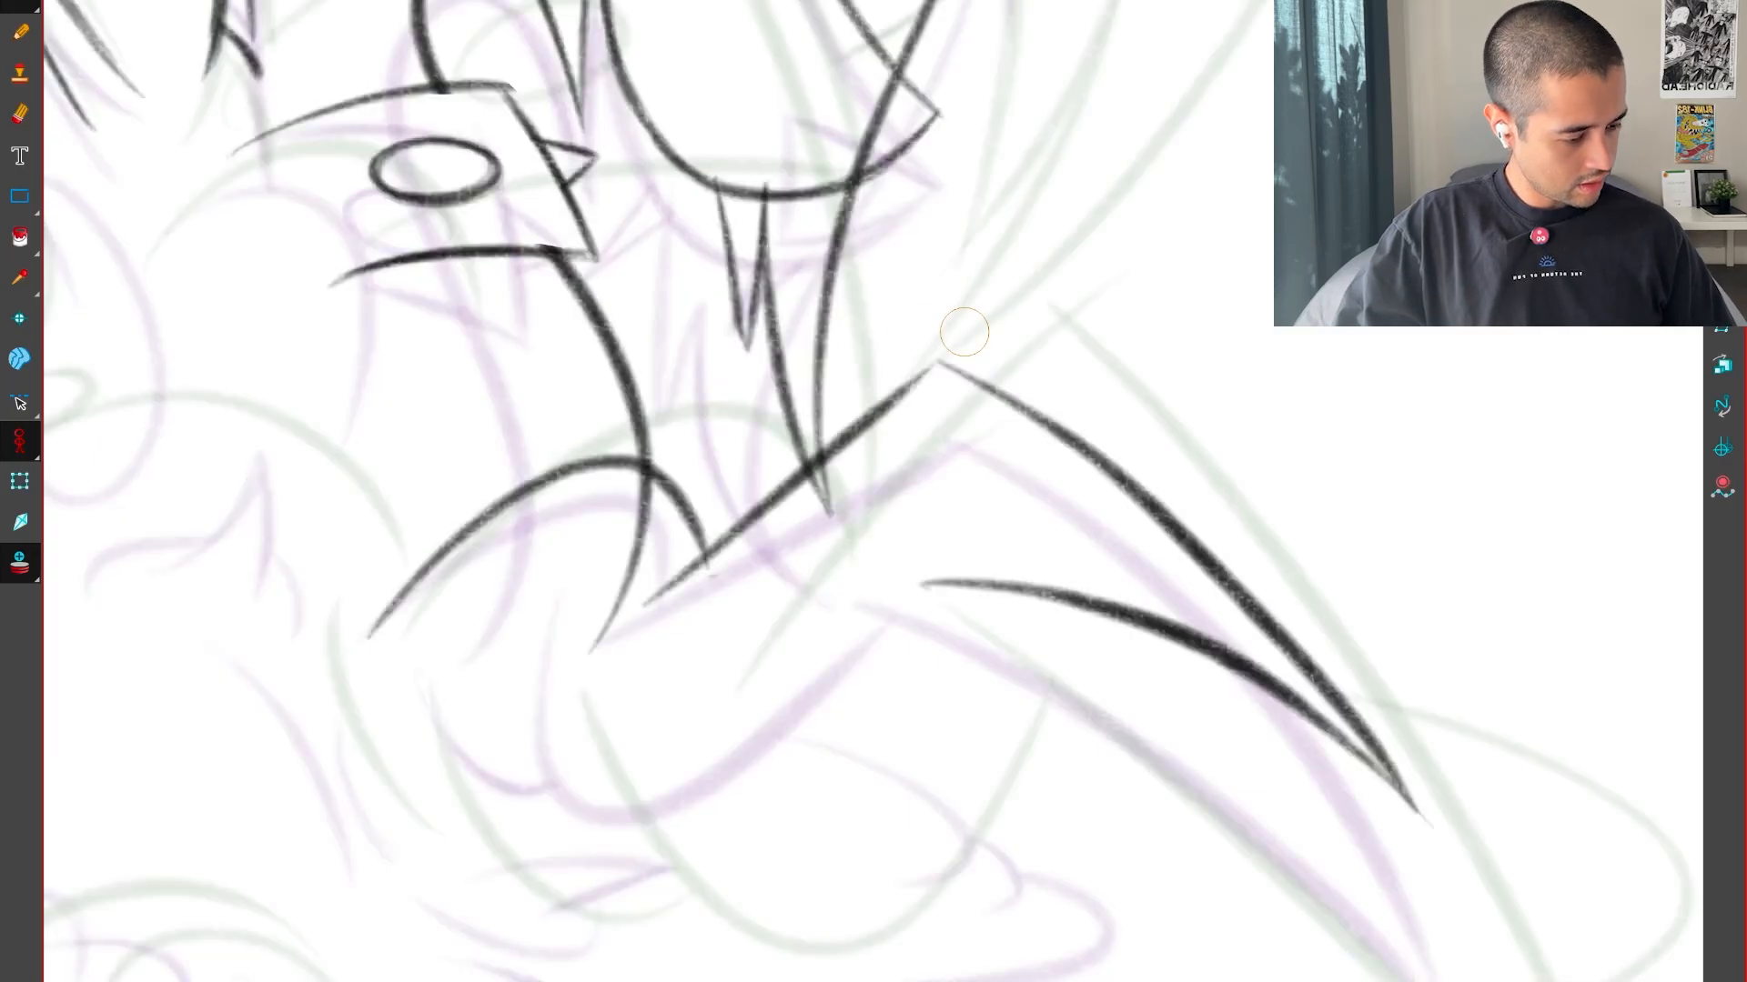
Redraw the spike's upper edge as a rounder curve from the diagonal line's end to the tip
mouse_move(1338, 658)
mouse_down()
mouse_move(1489, 461)
mouse_move(1274, 218)
mouse_up()
drag(989, 230, 1022, 643)
key(ctrl+z)
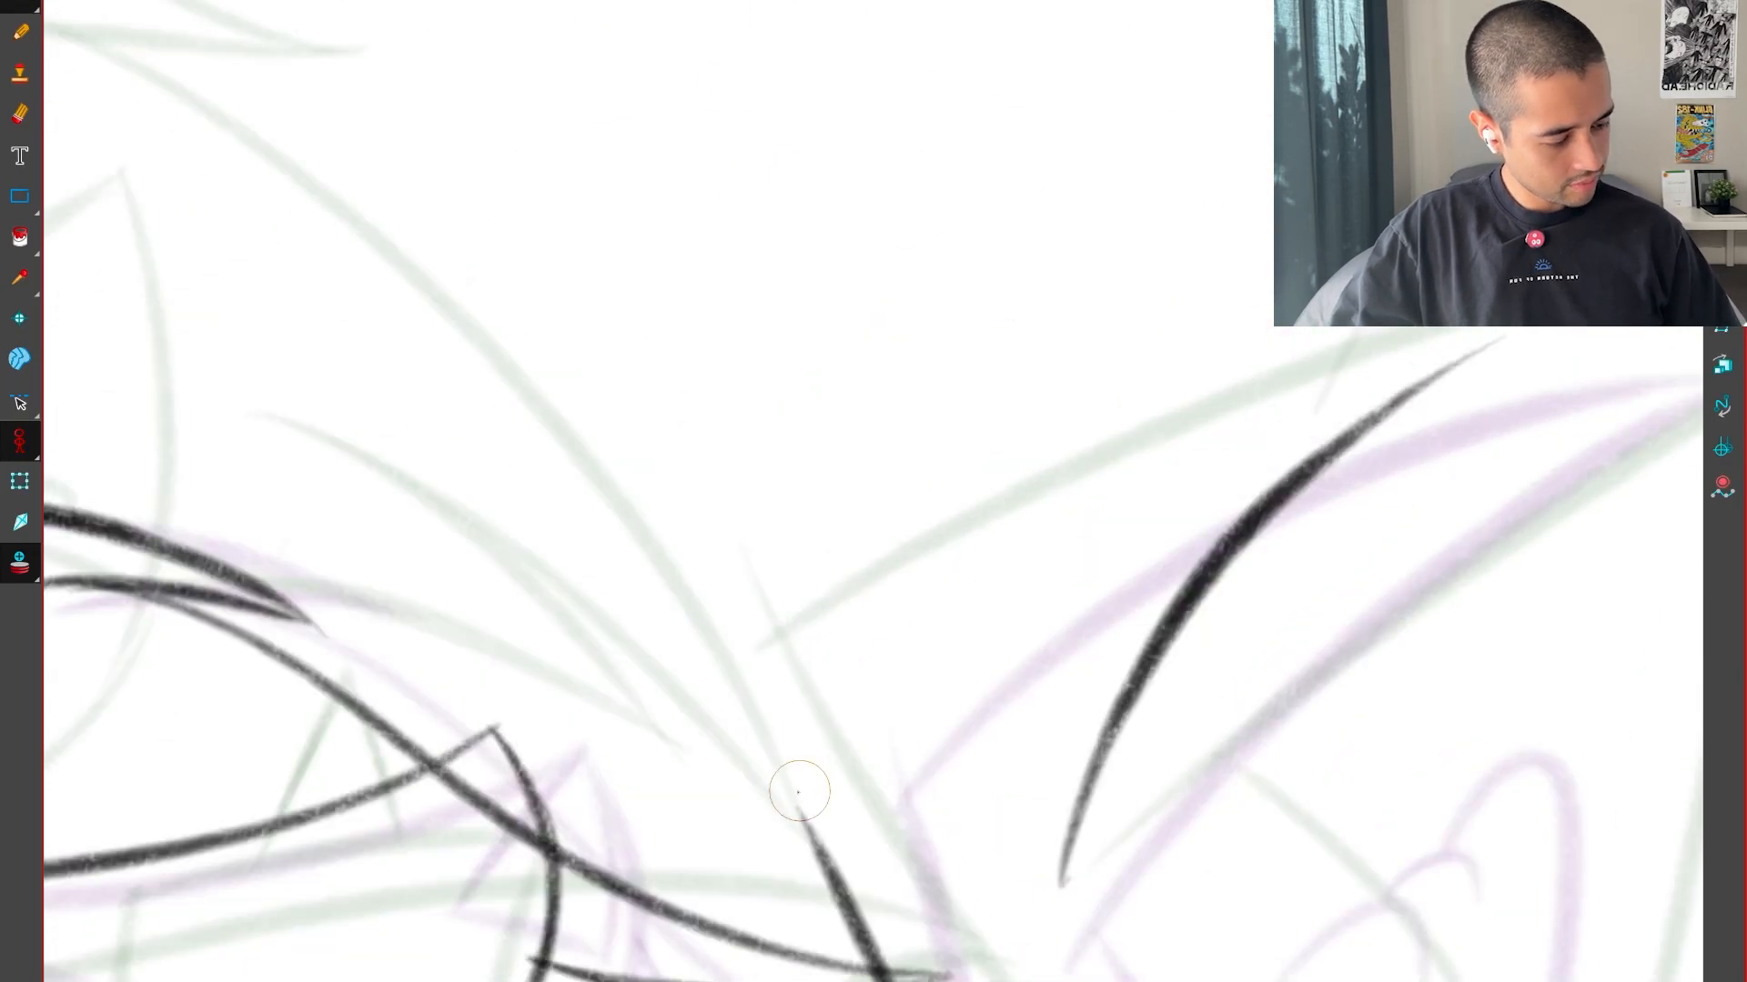
drag(797, 808, 1534, 331)
key(shift+x)
key(1)
key(1)
drag(1314, 756, 1337, 598)
key(f)
key(g)
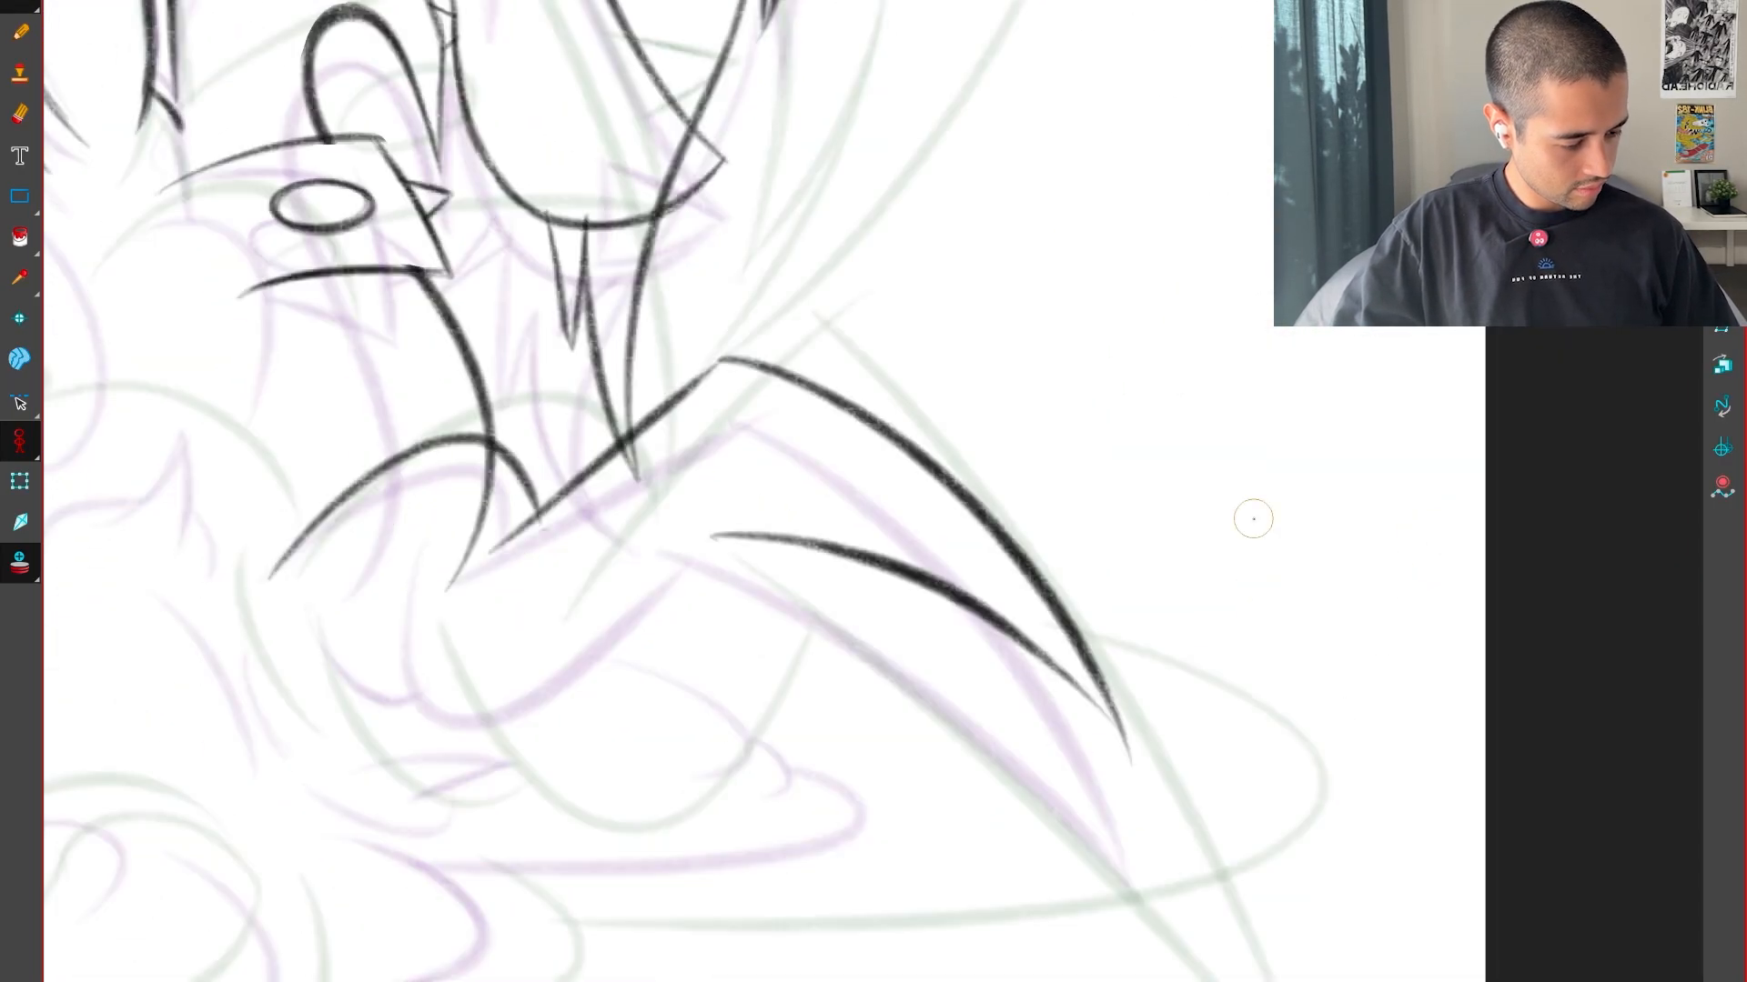
key(f)
key(g)
Raise the spike's tip slightly and delete its lower edge
key(alt+s)
key(ctrl+a)
drag(1136, 688, 1139, 644)
click(1219, 582)
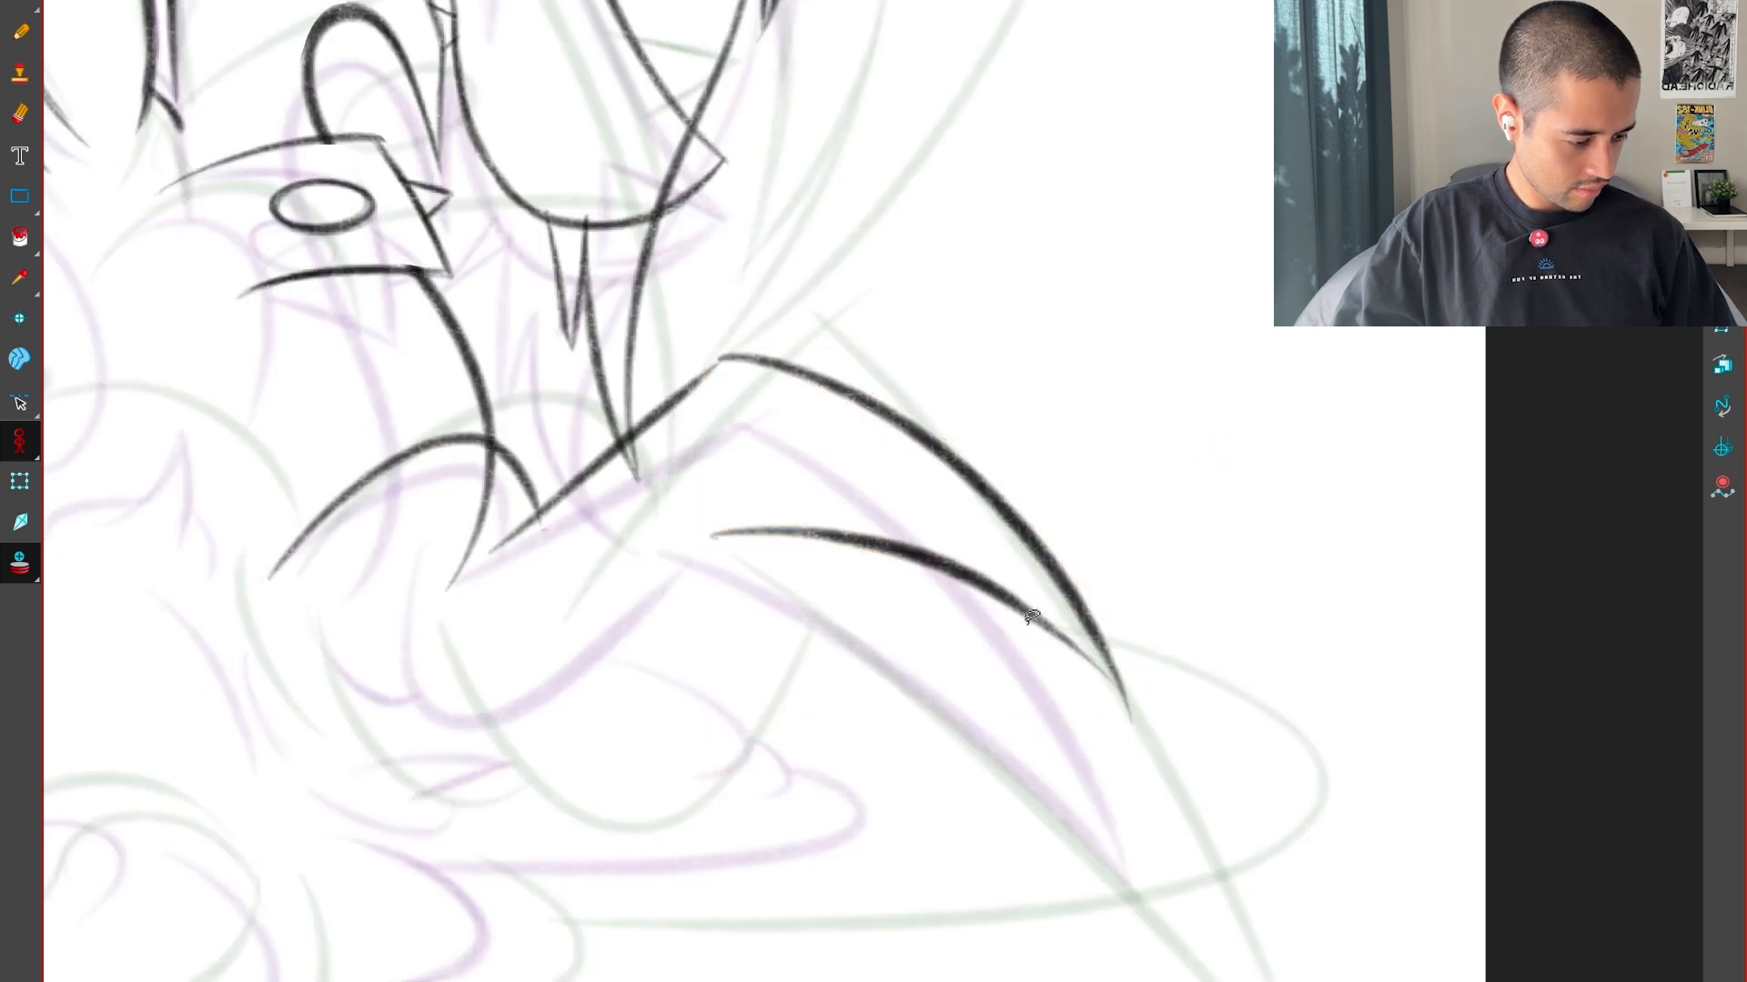
click(1034, 614)
mouse_move(1073, 860)
mouse_down()
mouse_move(1431, 557)
mouse_move(1429, 496)
mouse_up()
key(2)
key(Delete)
Redraw the spike's lower edge as a straighter line reaching the tip, leaving no arrow mark beside it
key(alt+b)
drag(752, 724, 1050, 434)
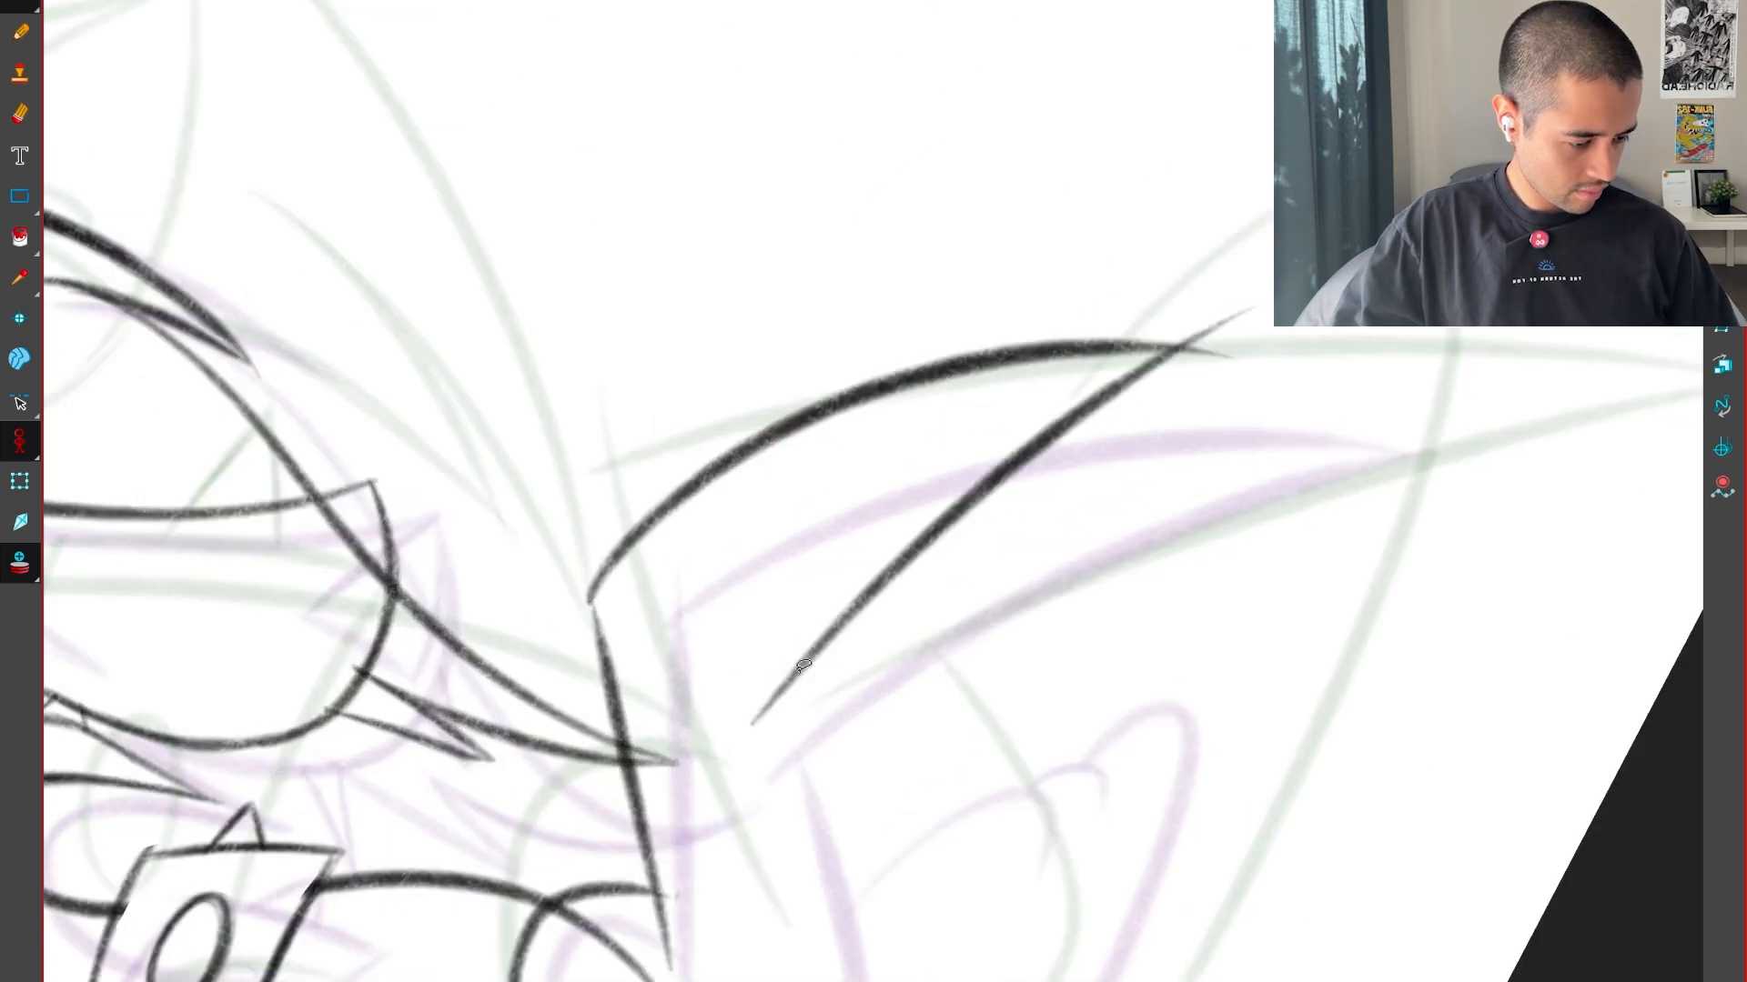
key(ctrl+z)
drag(753, 724, 1312, 289)
key(shift+x)
key(1)
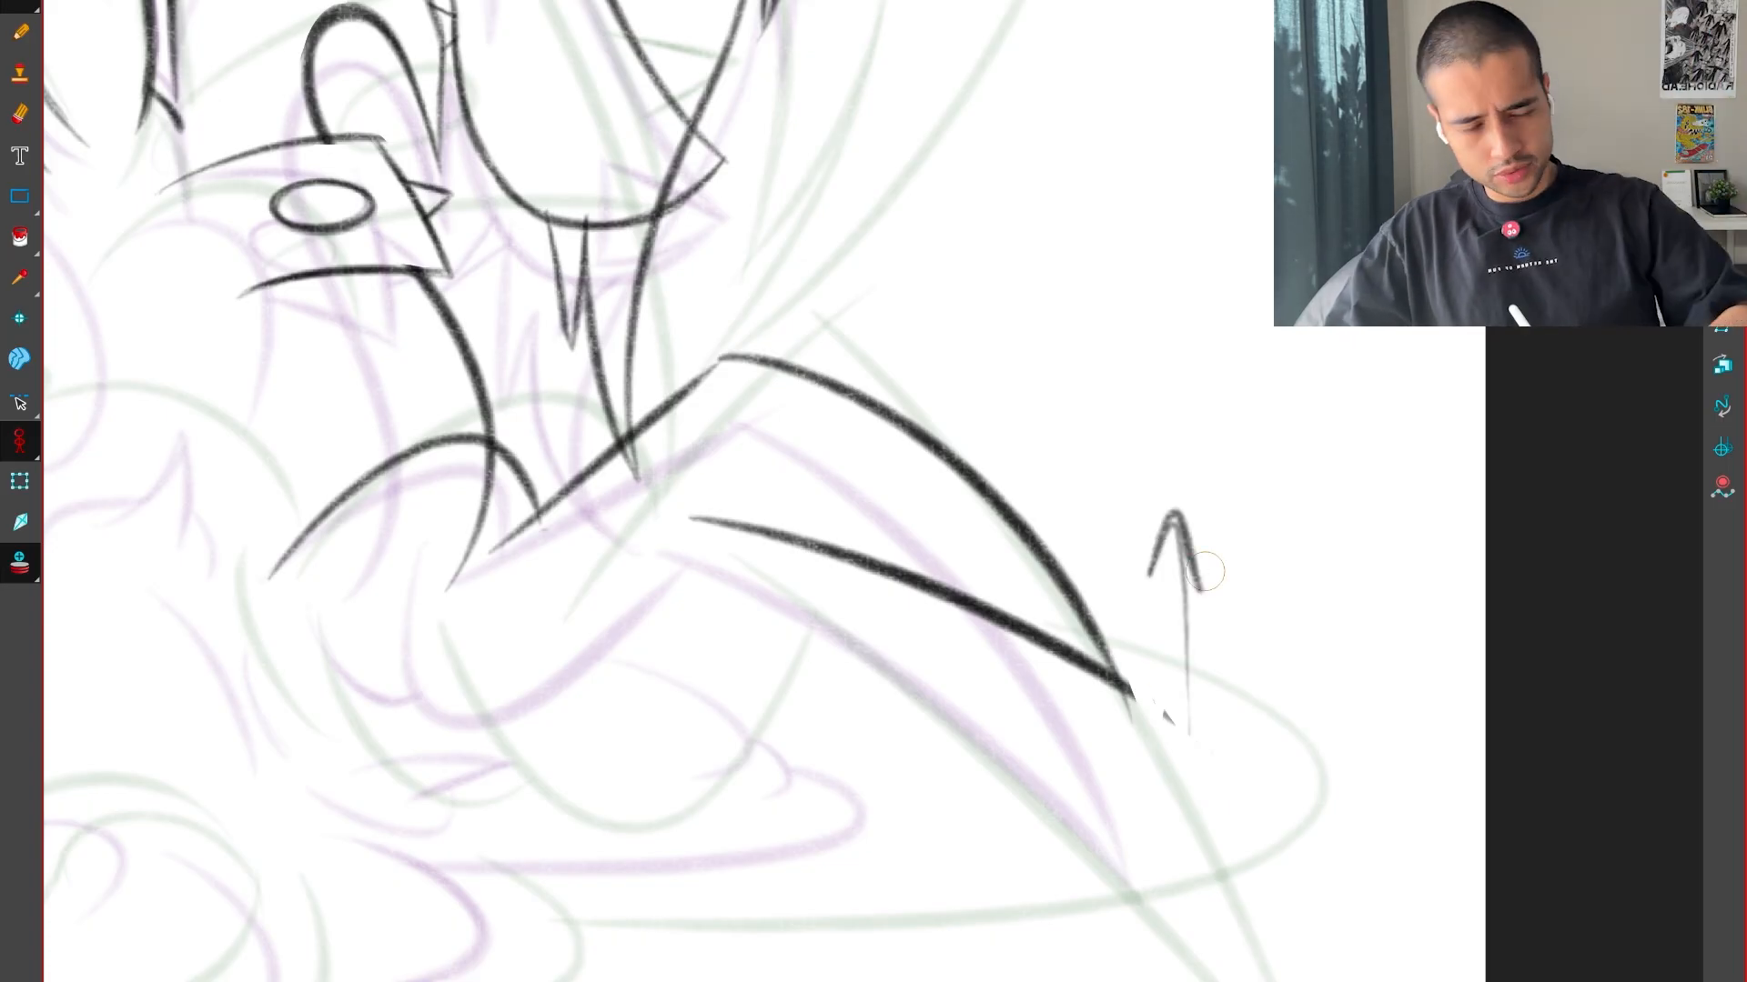
key(ctrl+z)
key(ctrl+z)
Compare the redrawn spike with its shape in the neighbouring drawings
key(f)
key(g)
key(g)
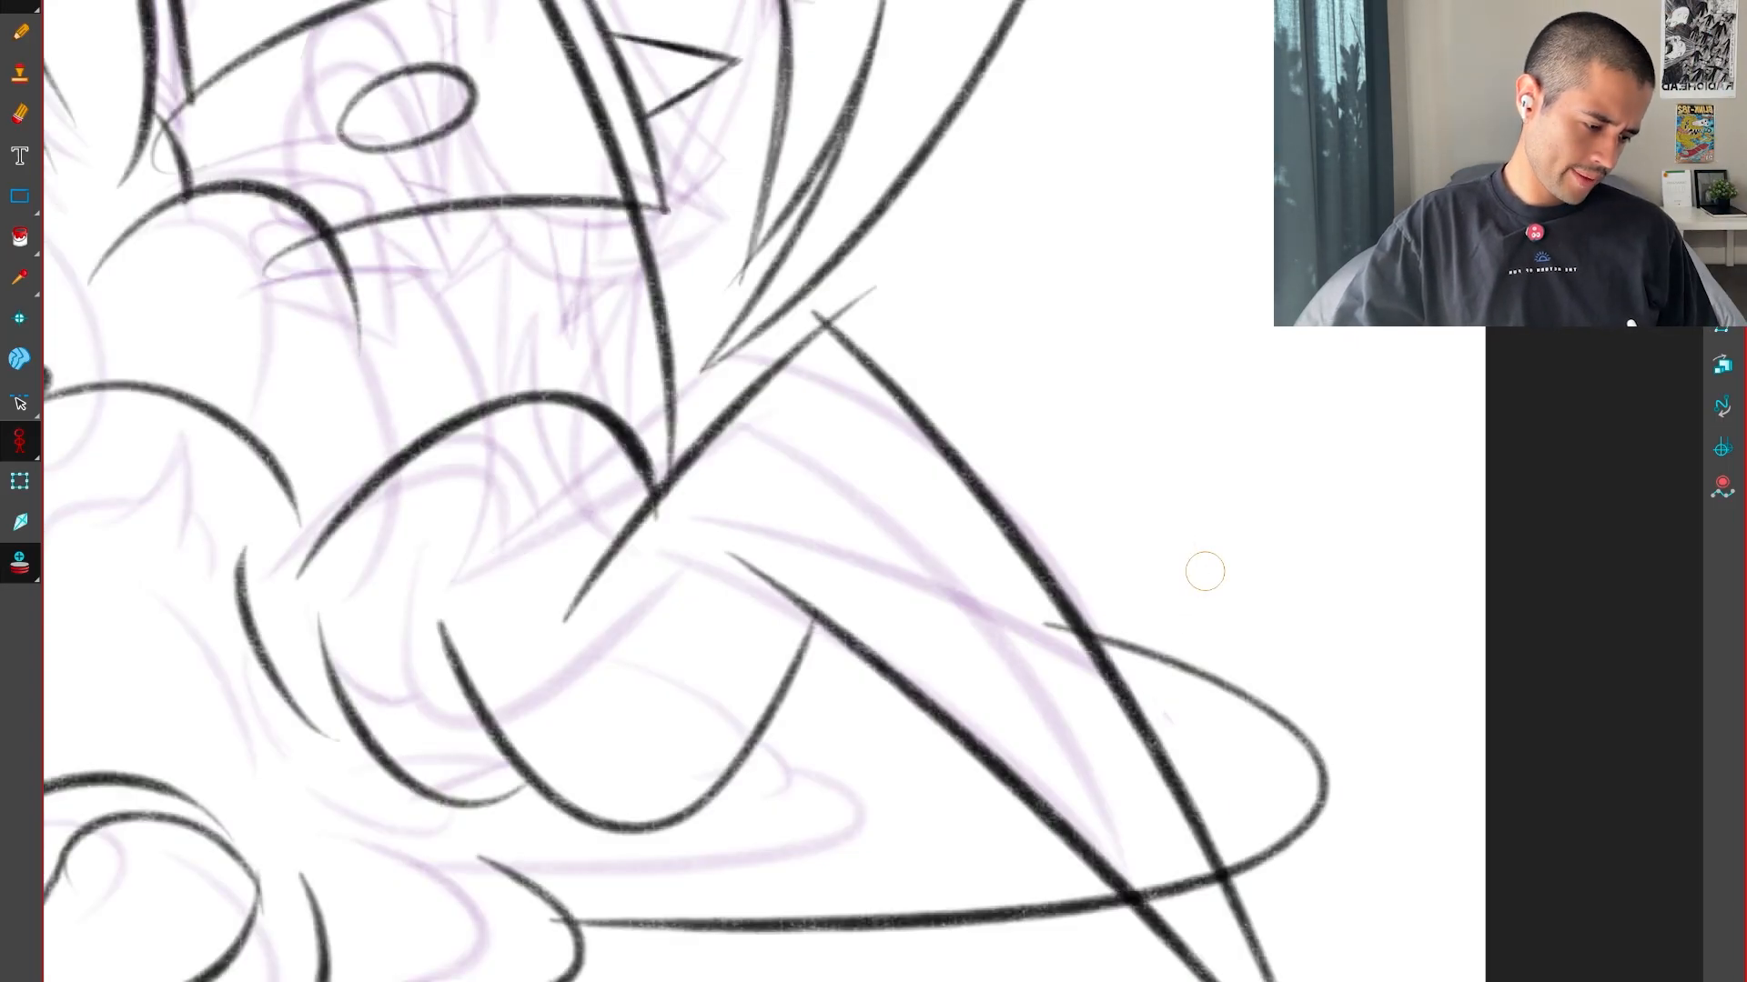
key(f)
drag(1118, 473, 1171, 801)
drag(1183, 729, 1234, 769)
key(f)
key(g)
drag(1116, 875, 1392, 832)
key(f)
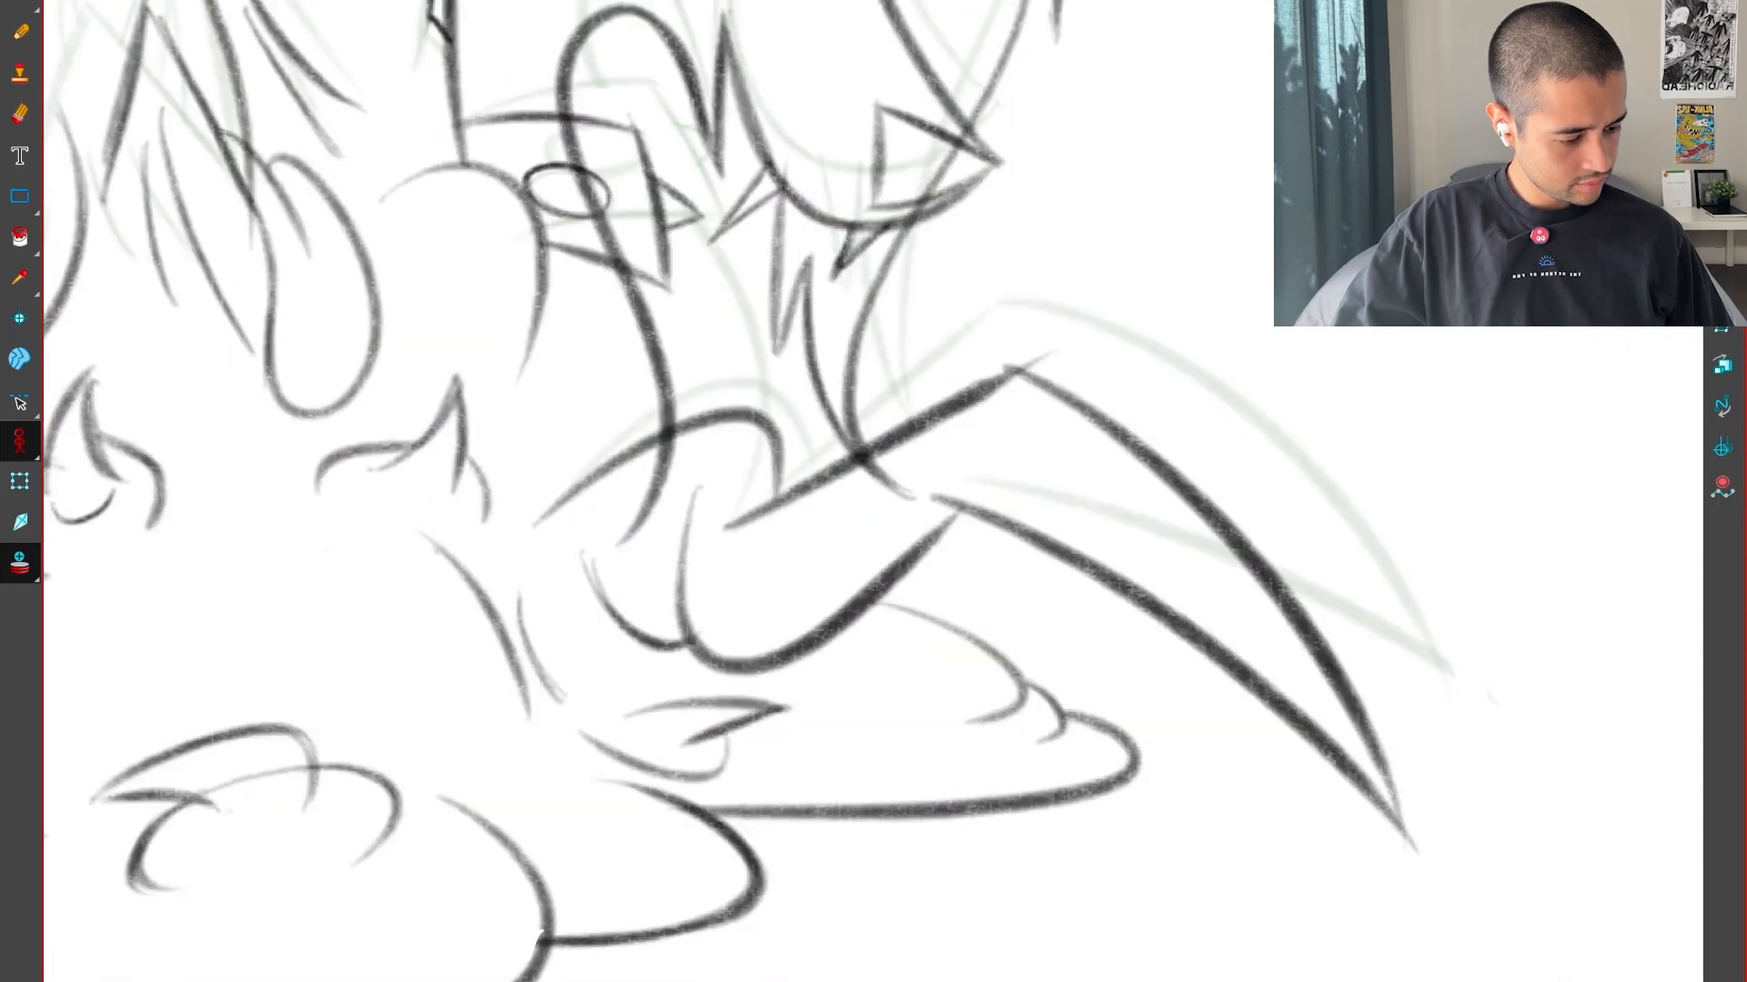
key(g)
Try drawing a U-shaped curve beneath the arch, rising to the spike's base
key(2)
drag(1001, 605, 1078, 674)
drag(708, 591, 1075, 532)
key(f)
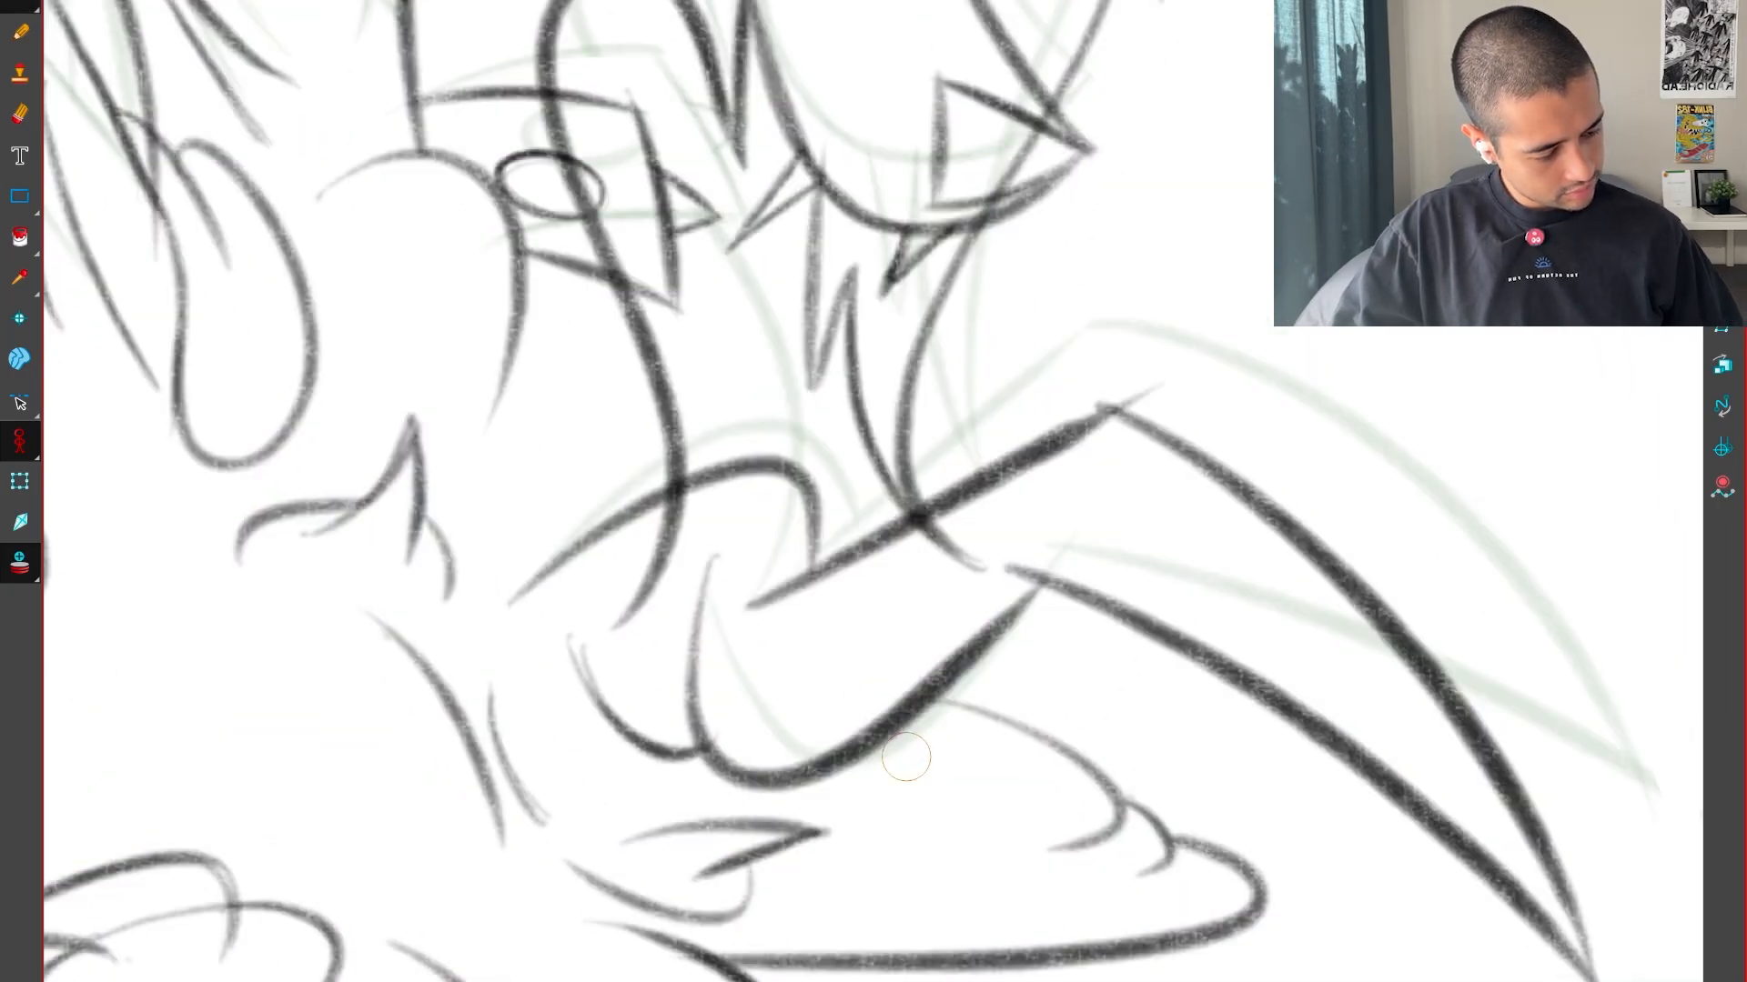
key(g)
key(ctrl+z)
mouse_move(709, 550)
mouse_down()
mouse_move(741, 755)
mouse_move(1024, 587)
mouse_up()
key(f)
key(g)
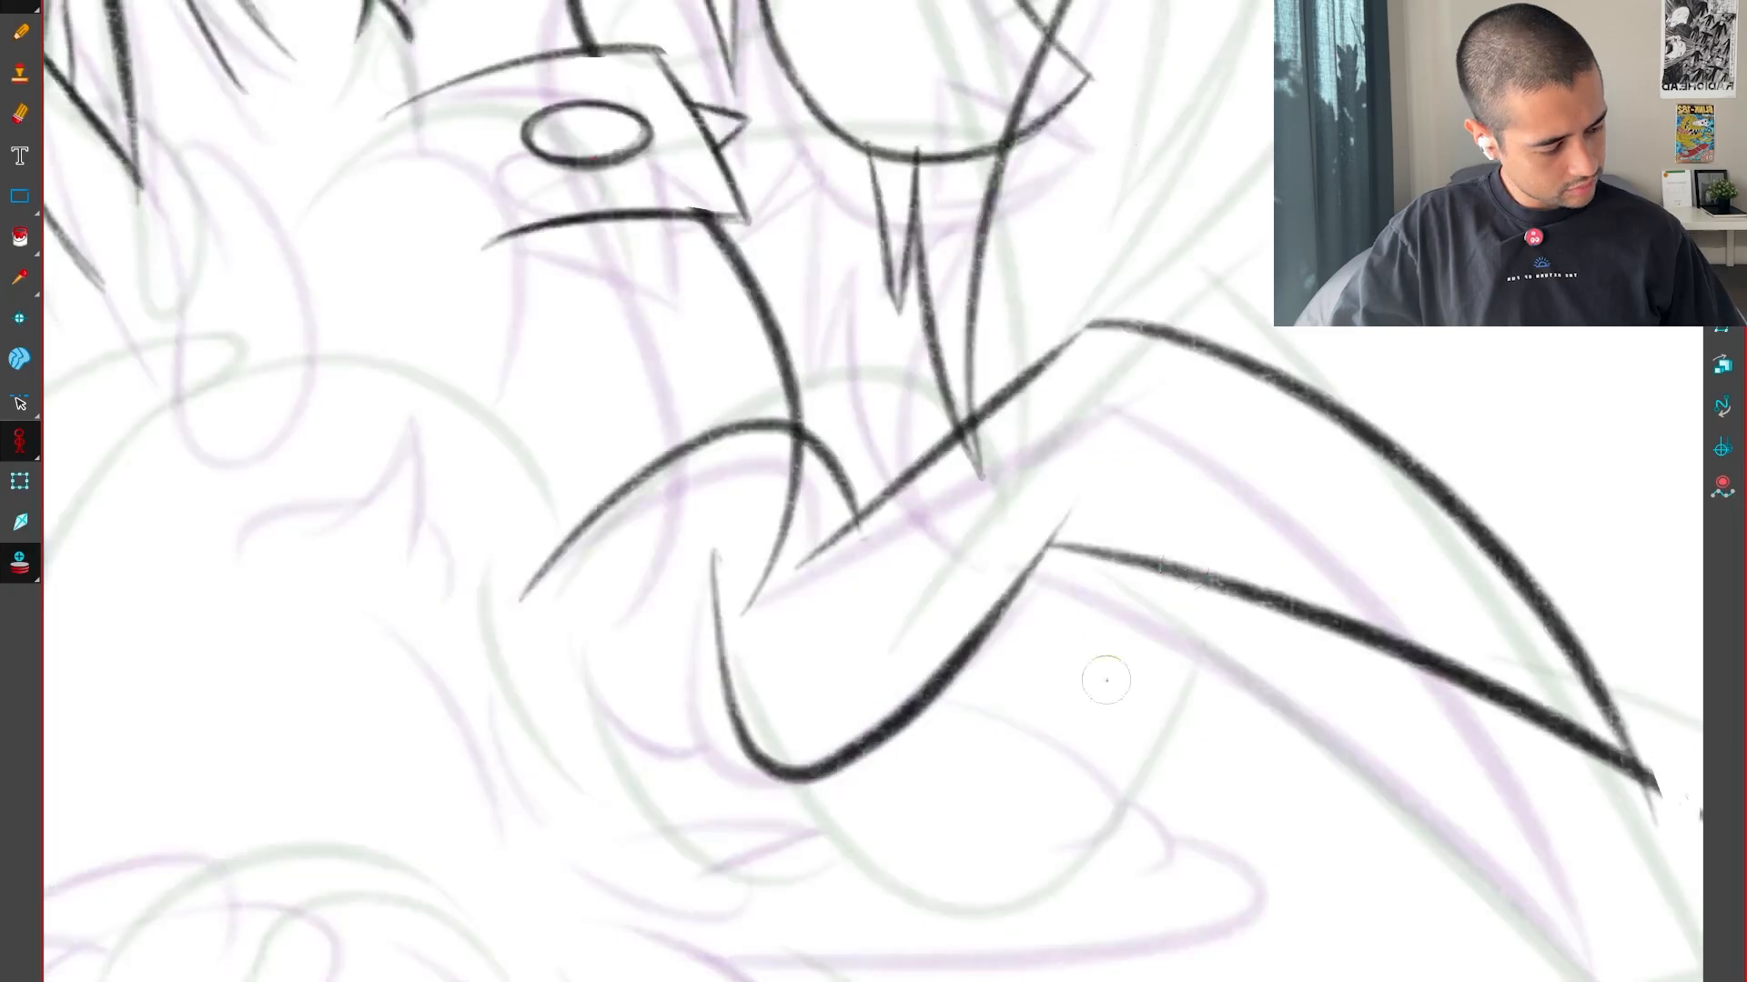
drag(1107, 682, 980, 355)
drag(932, 424, 1029, 284)
key(r)
key(1)
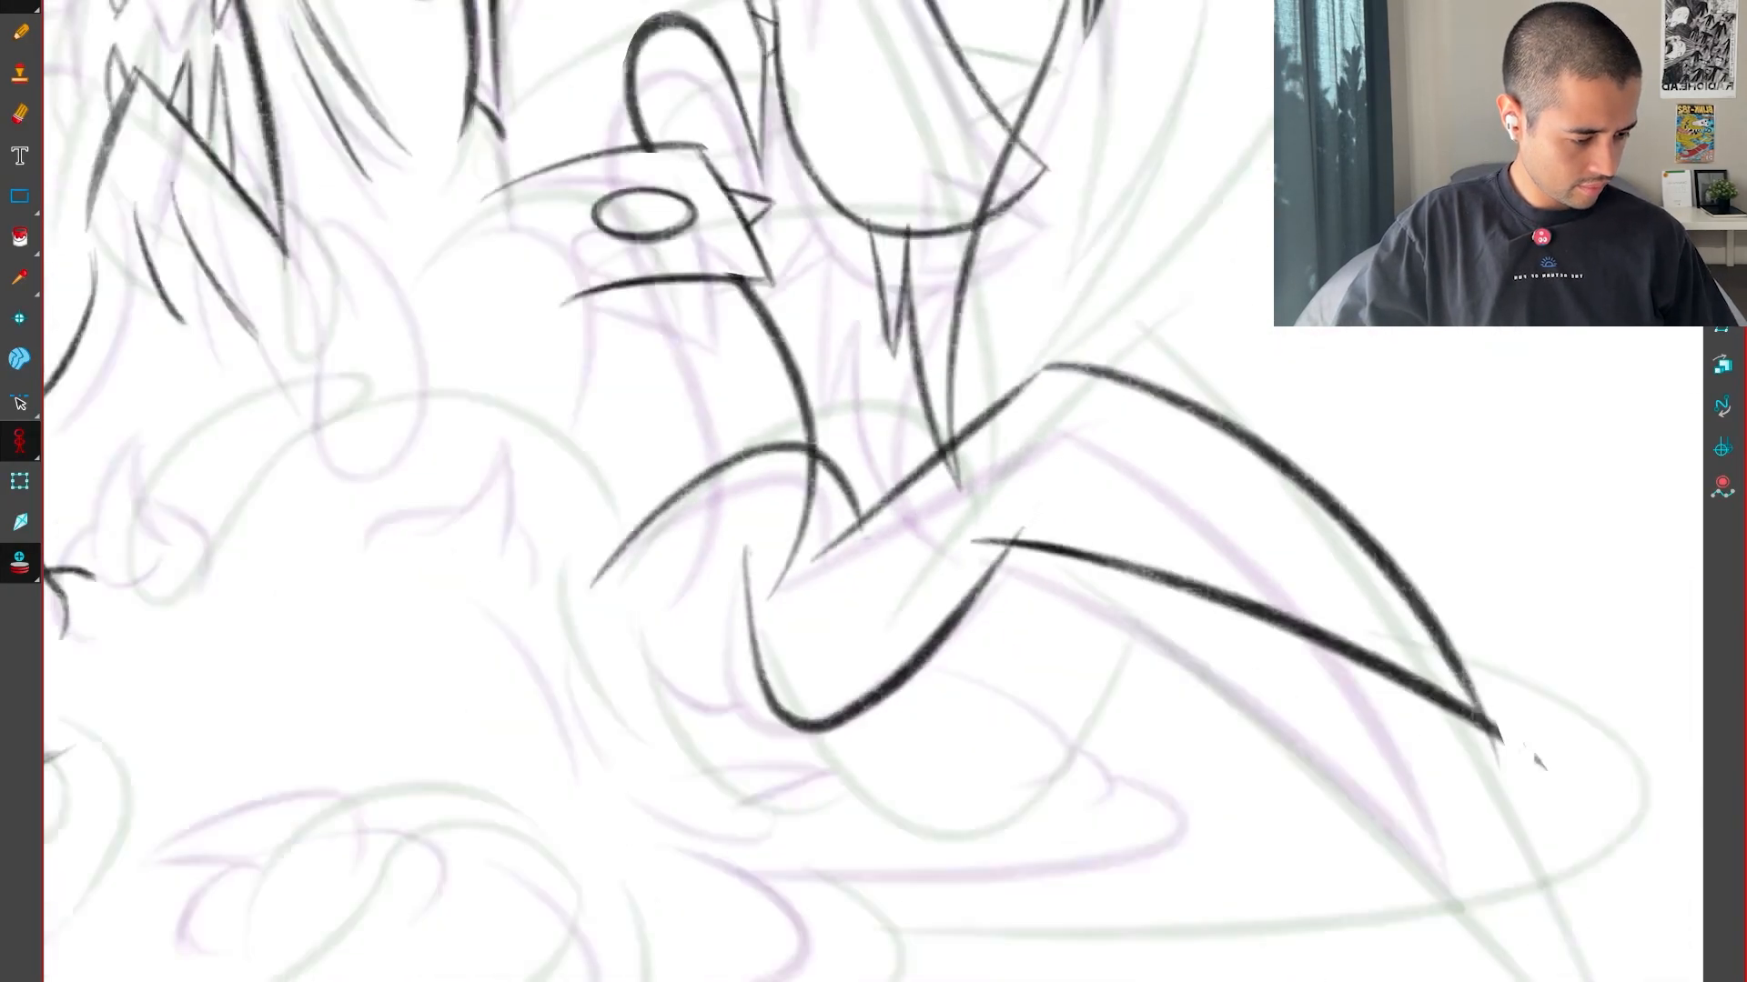
key(1)
key(f)
key(g)
key(ctrl+z)
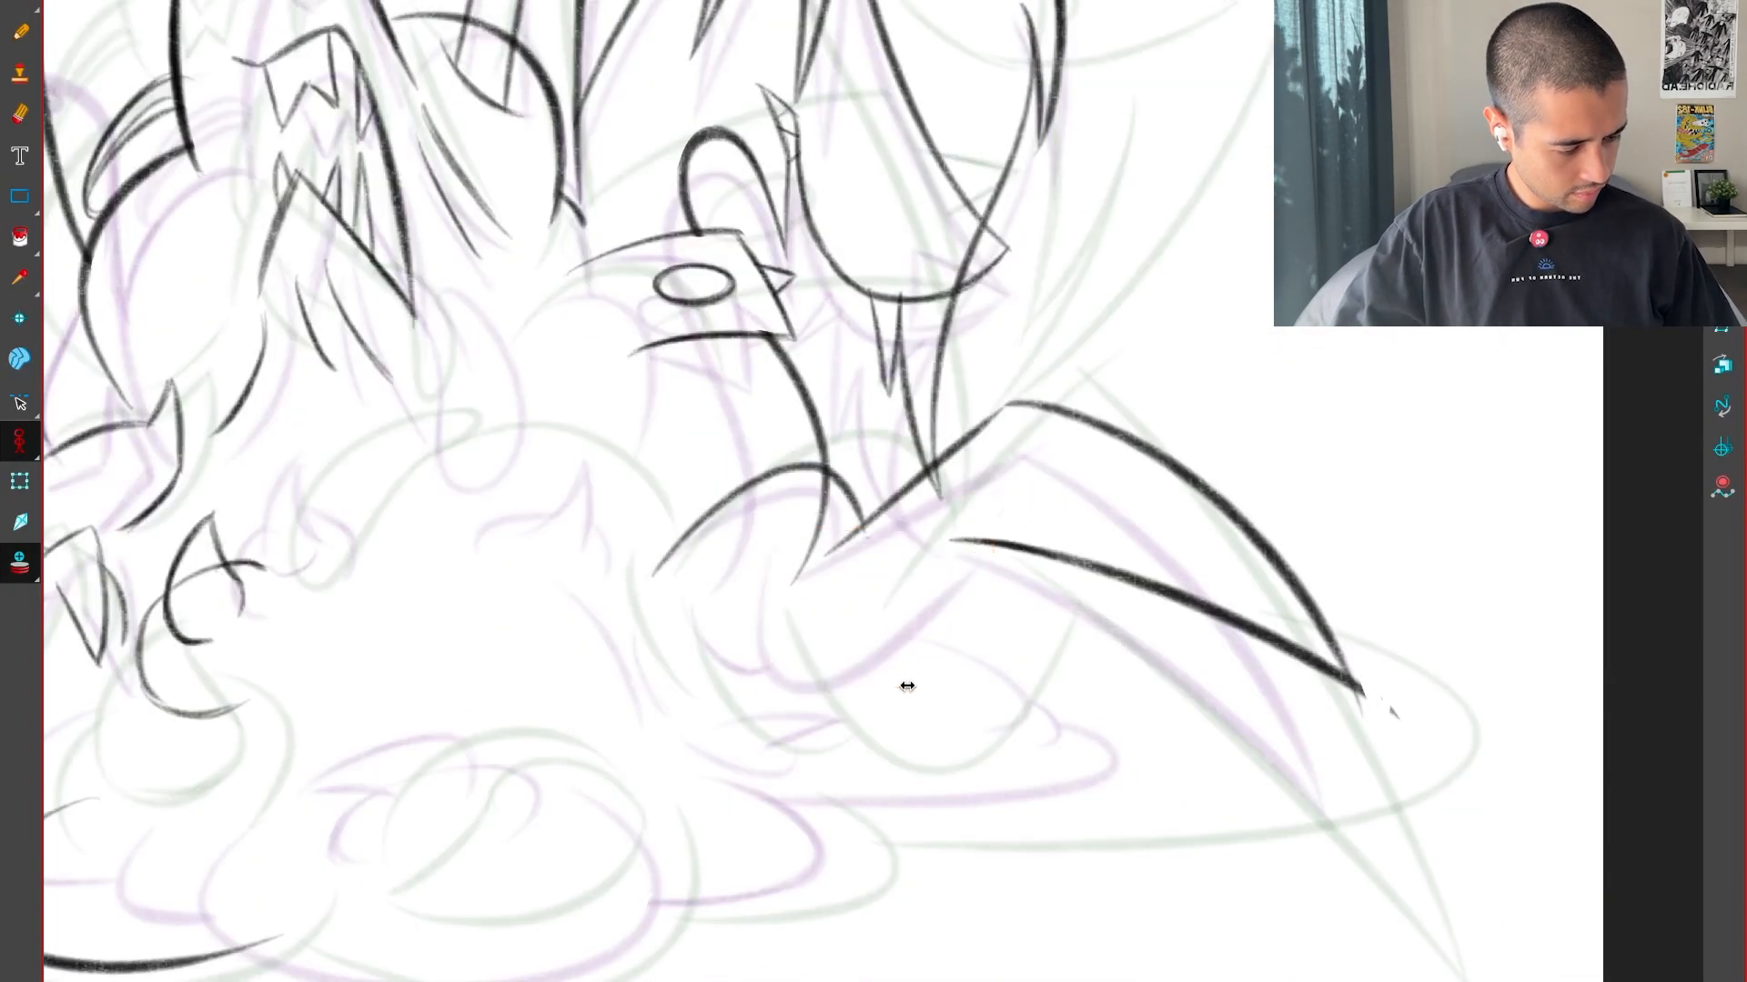
Draw the U-shaped curve from under the arch up to the base of the spike's lower edge
key(2)
key(2)
drag(695, 724, 1061, 565)
key(ctrl+z)
mouse_move(670, 592)
mouse_down()
mouse_move(702, 741)
mouse_move(1107, 559)
mouse_up()
key(f)
key(g)
key(ctrl+z)
mouse_move(664, 546)
mouse_down()
mouse_move(819, 822)
mouse_move(1105, 559)
mouse_move(657, 584)
mouse_move(1061, 522)
mouse_up()
key(ctrl+z)
key(f)
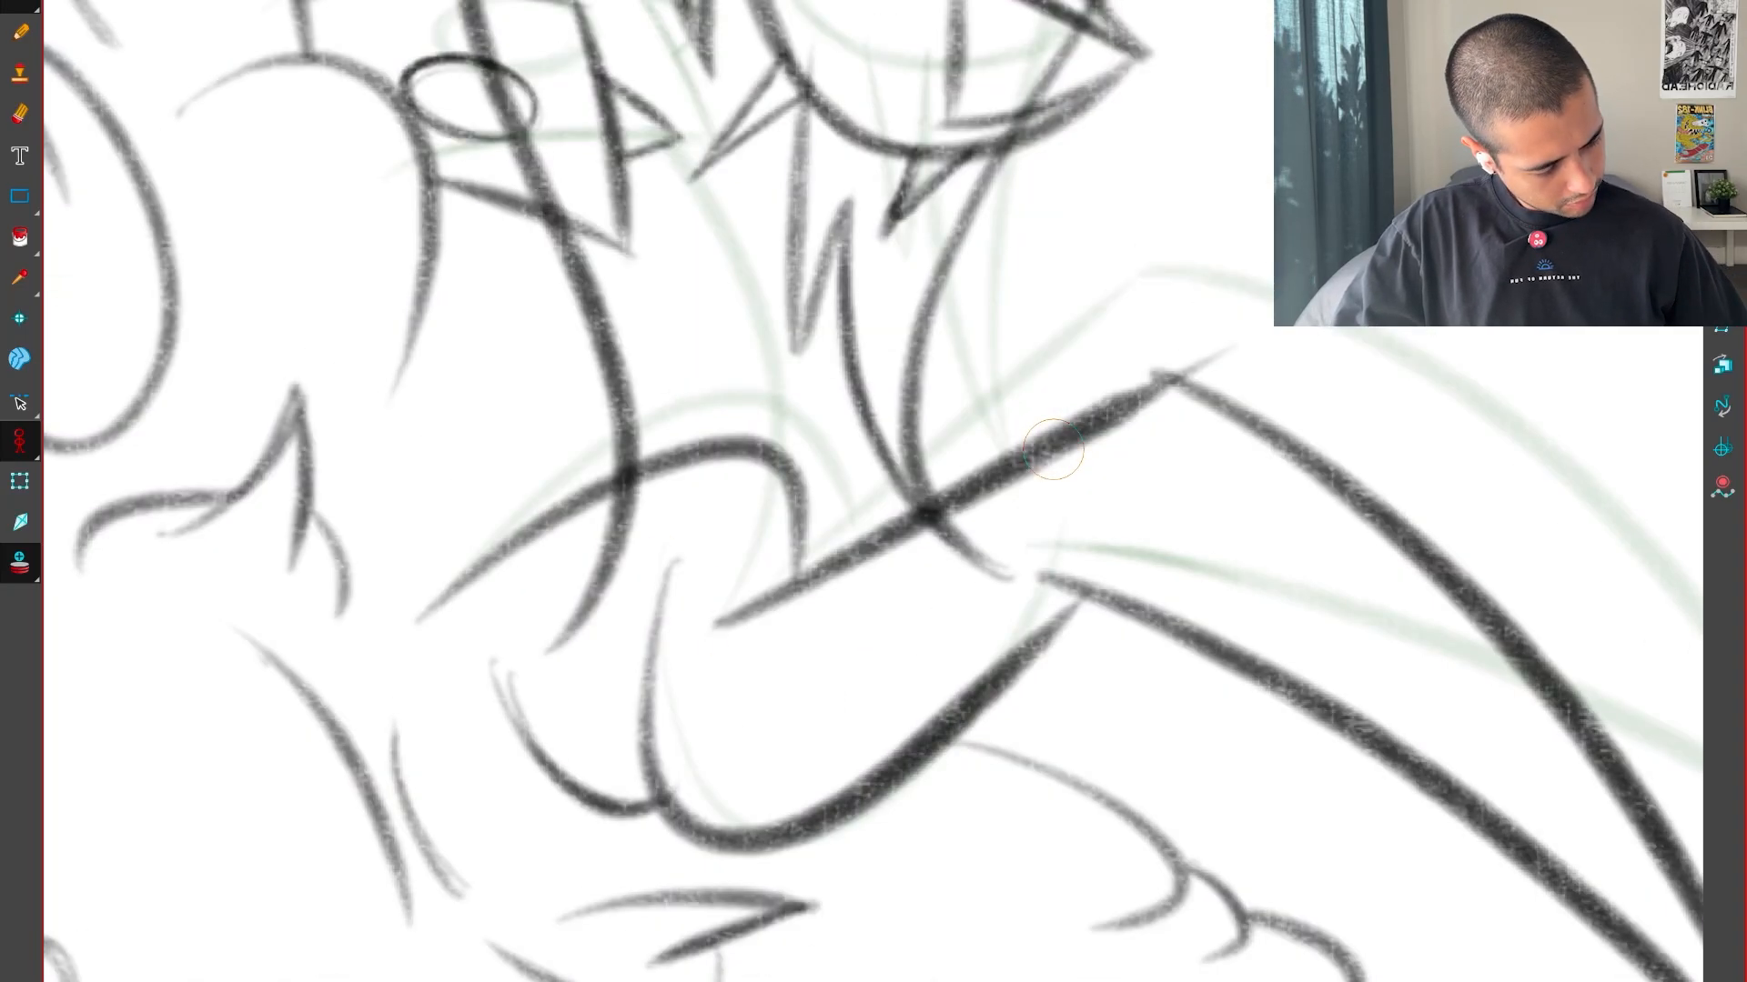
key(g)
Select both edges of the spike and transform them so the tip sits higher
key(1)
key(1)
drag(1376, 670, 1190, 710)
key(alt+t)
mouse_move(1193, 850)
mouse_down()
mouse_move(1288, 784)
mouse_move(909, 589)
mouse_up()
drag(1327, 661, 1330, 561)
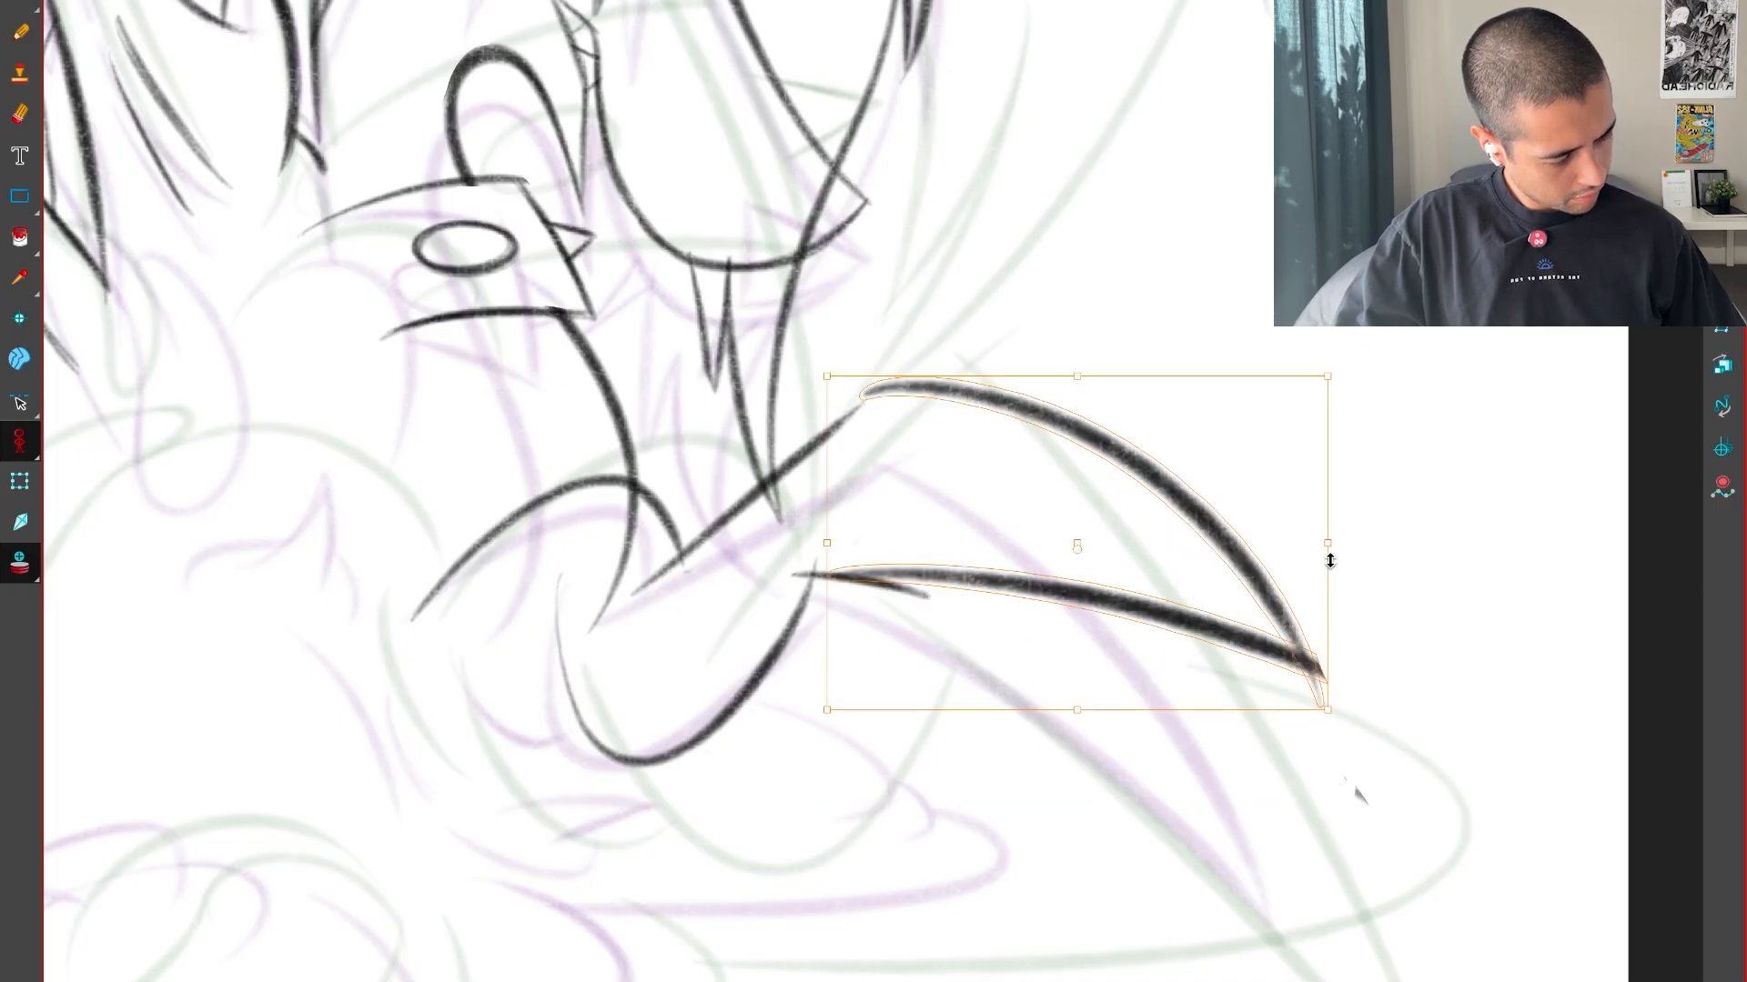
key(f)
key(g)
Select the straight diagonal line and adjust it to meet the start of the spike's upper edge
drag(972, 566, 1025, 589)
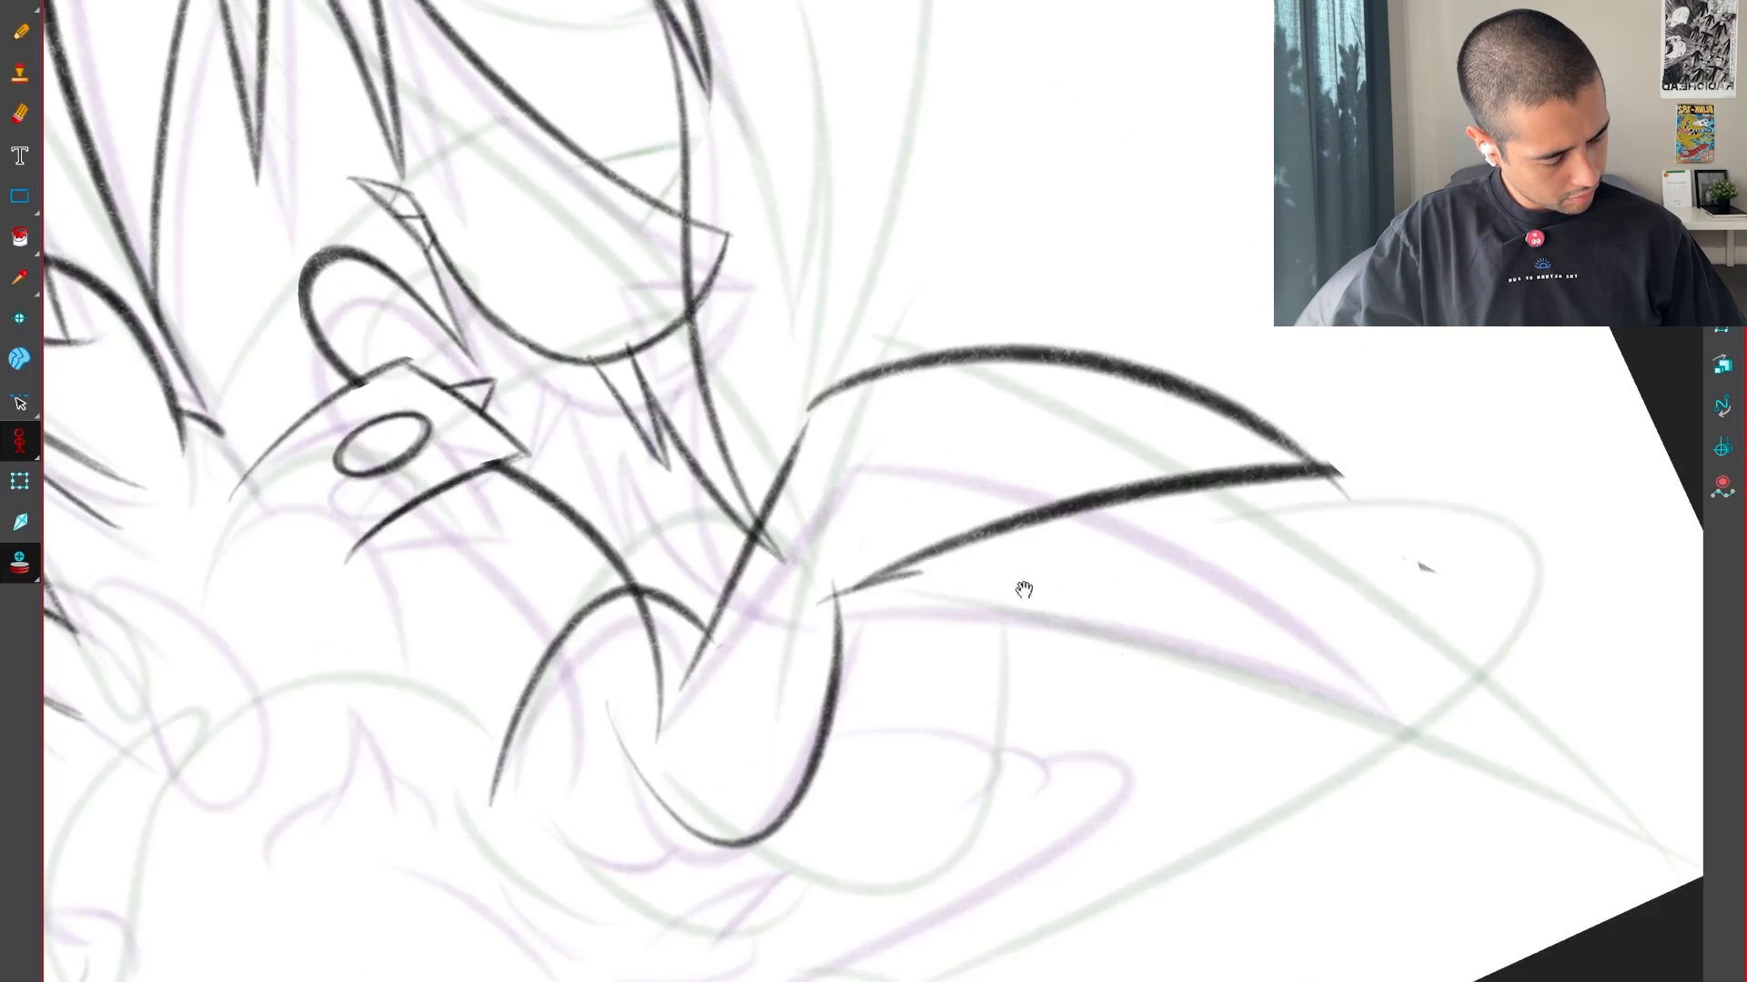
key(2)
mouse_move(761, 431)
mouse_down()
mouse_move(889, 534)
mouse_move(966, 535)
mouse_up()
click(938, 562)
drag(824, 868, 837, 842)
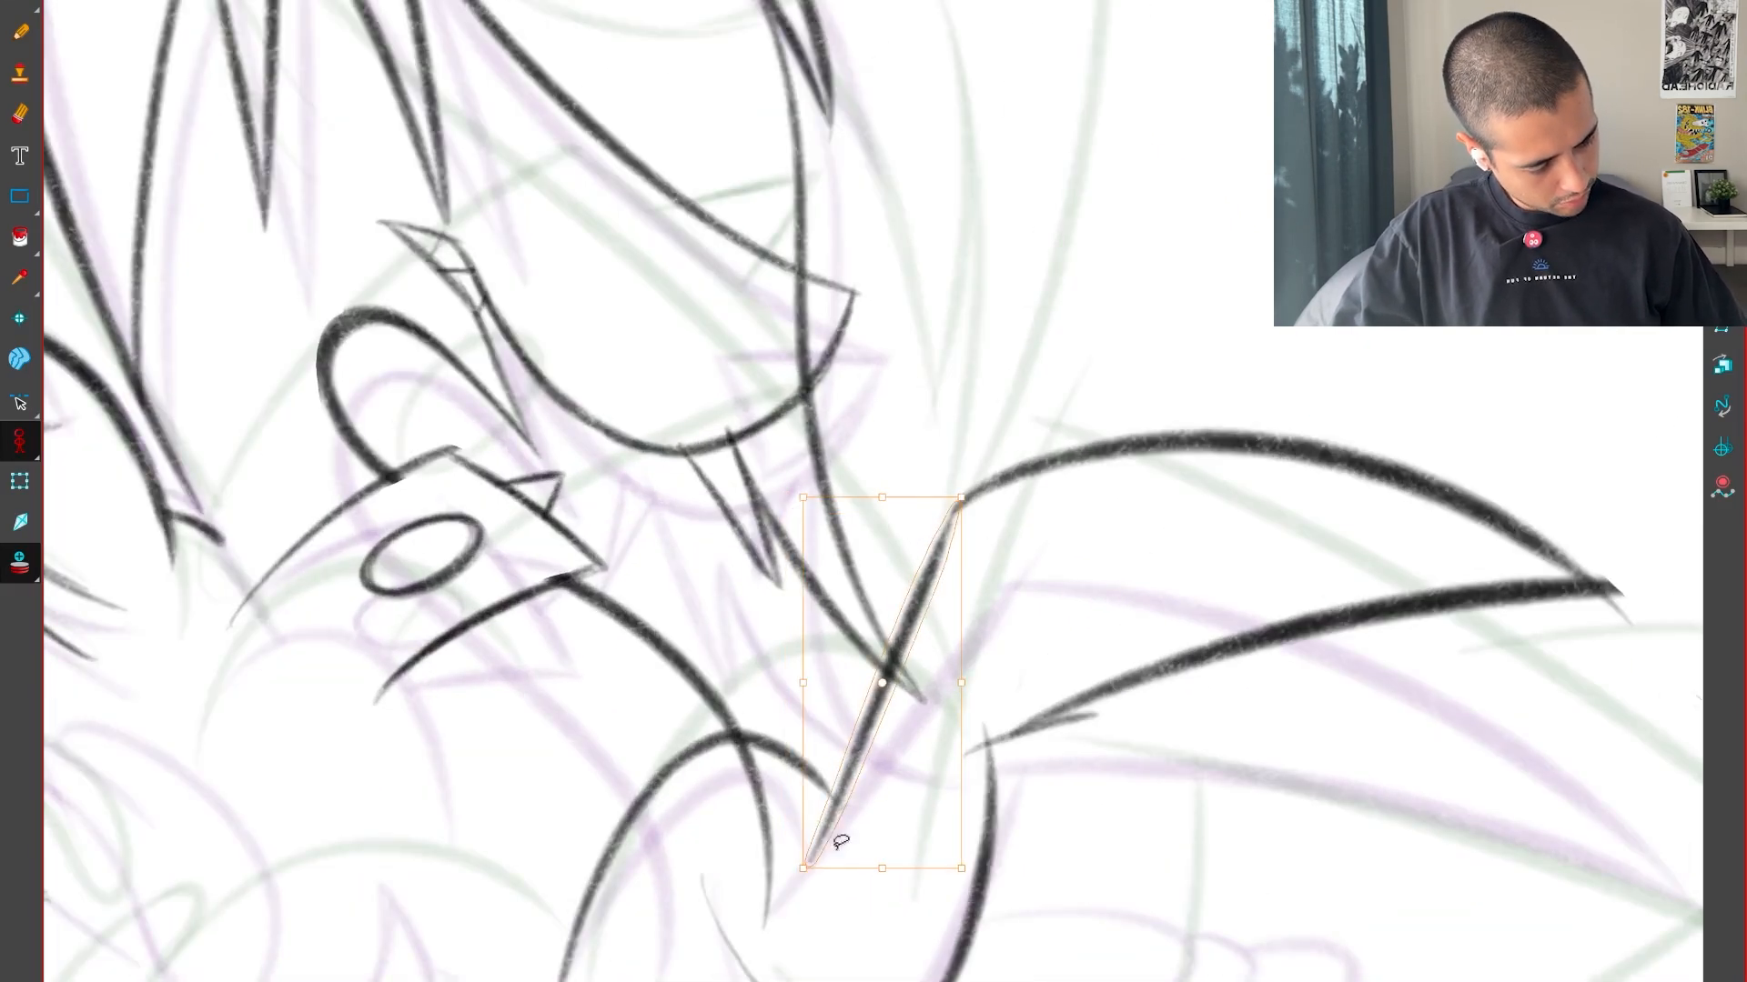
key(shift+x)
key(1)
key(1)
Compare the spike with the neighbouring drawings and shorten its outline horizontally by pulling the tip inward
key(f)
key(g)
key(f)
key(g)
key(f)
key(g)
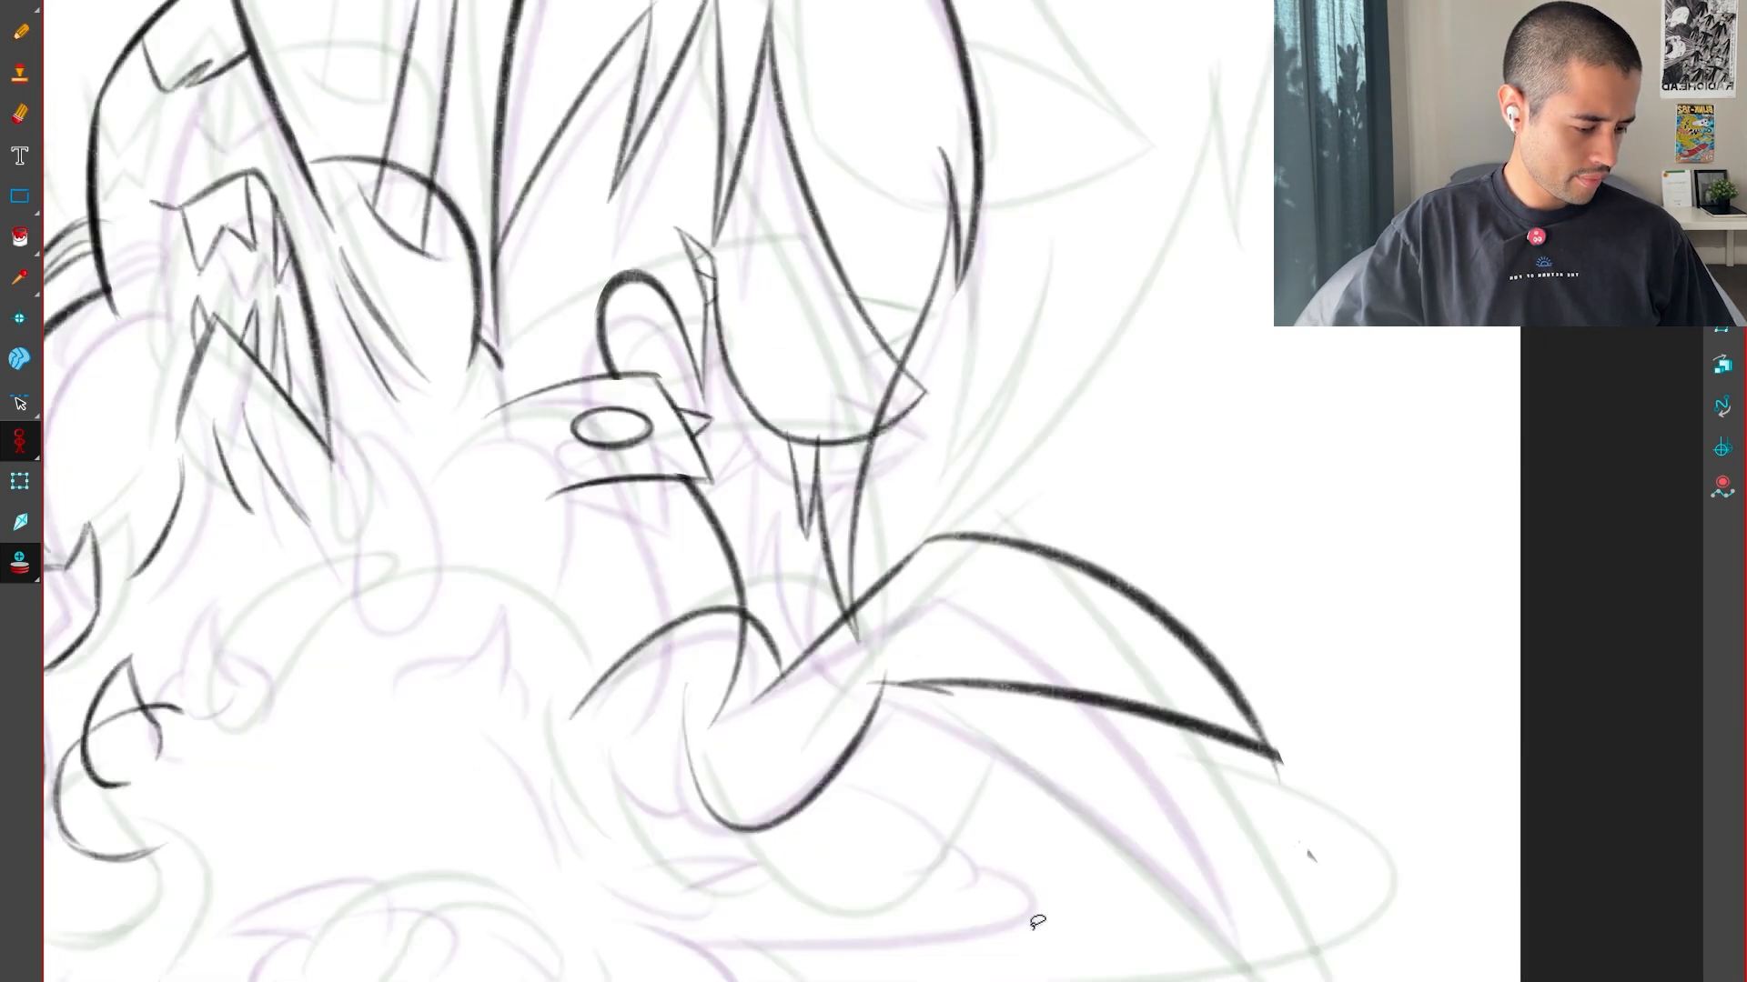
key(f)
key(g)
drag(1269, 566, 941, 669)
drag(1285, 648, 1203, 648)
key(Escape)
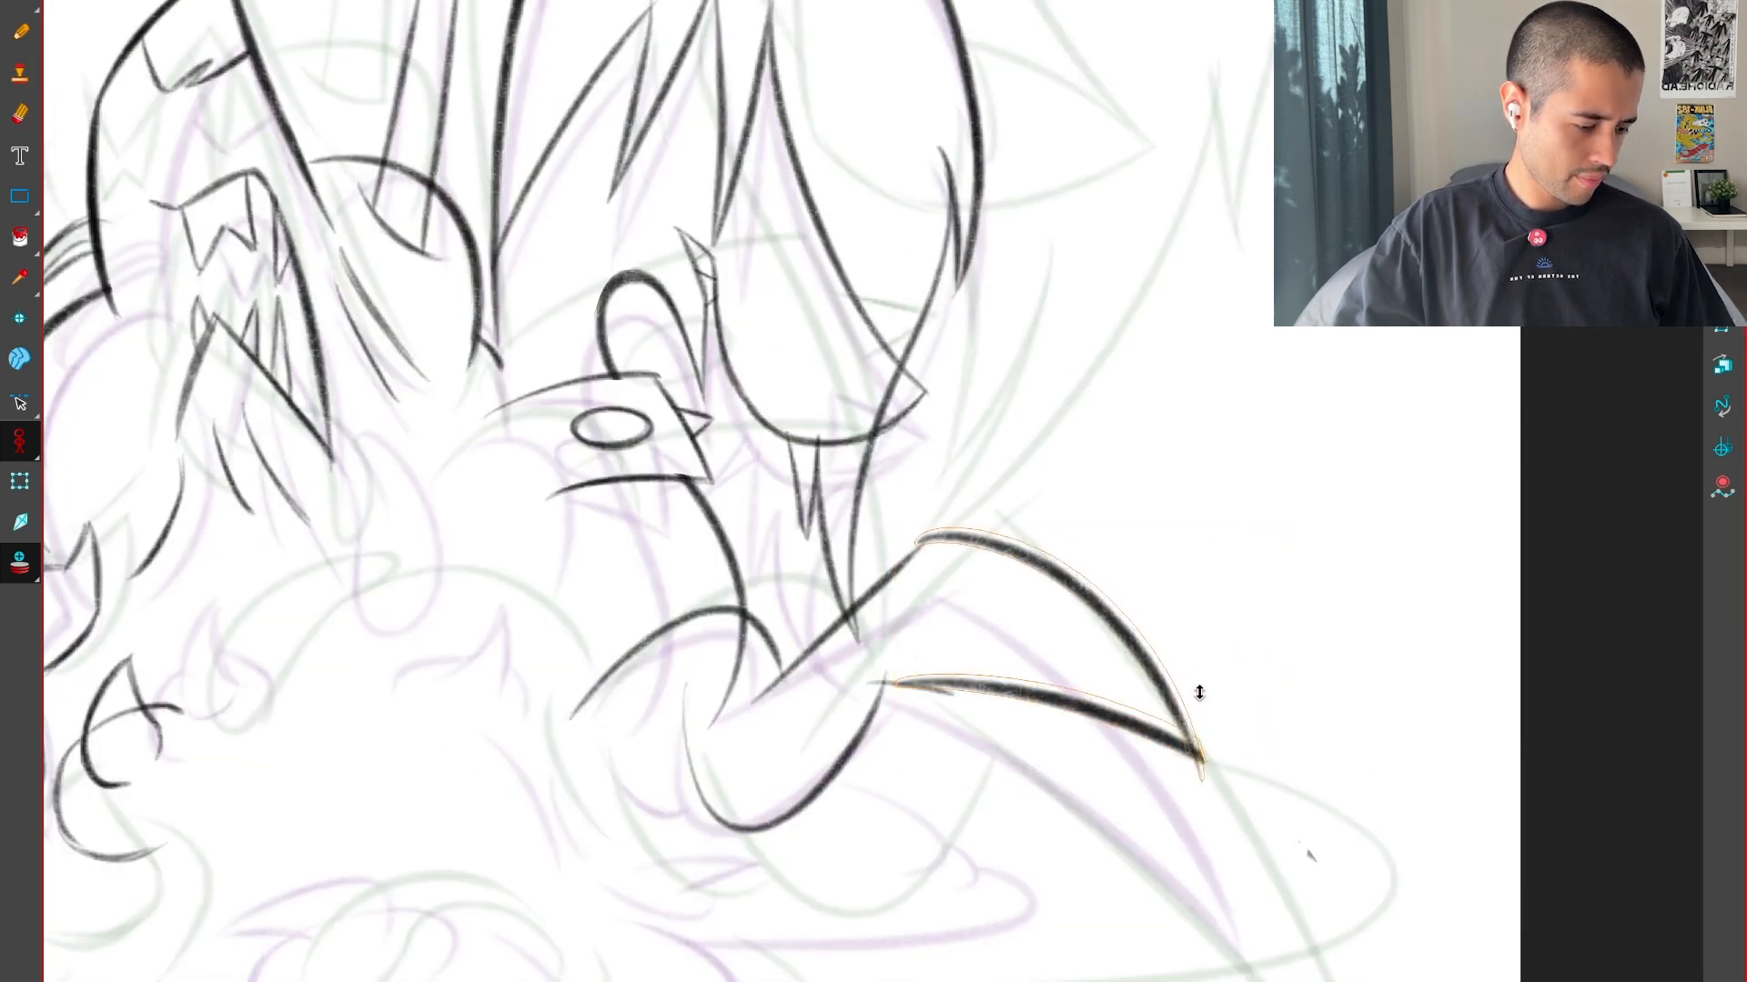
key(f)
key(g)
Select the U-shaped curve, widen it toward the spike's base and compare it with the previous drawing
key(2)
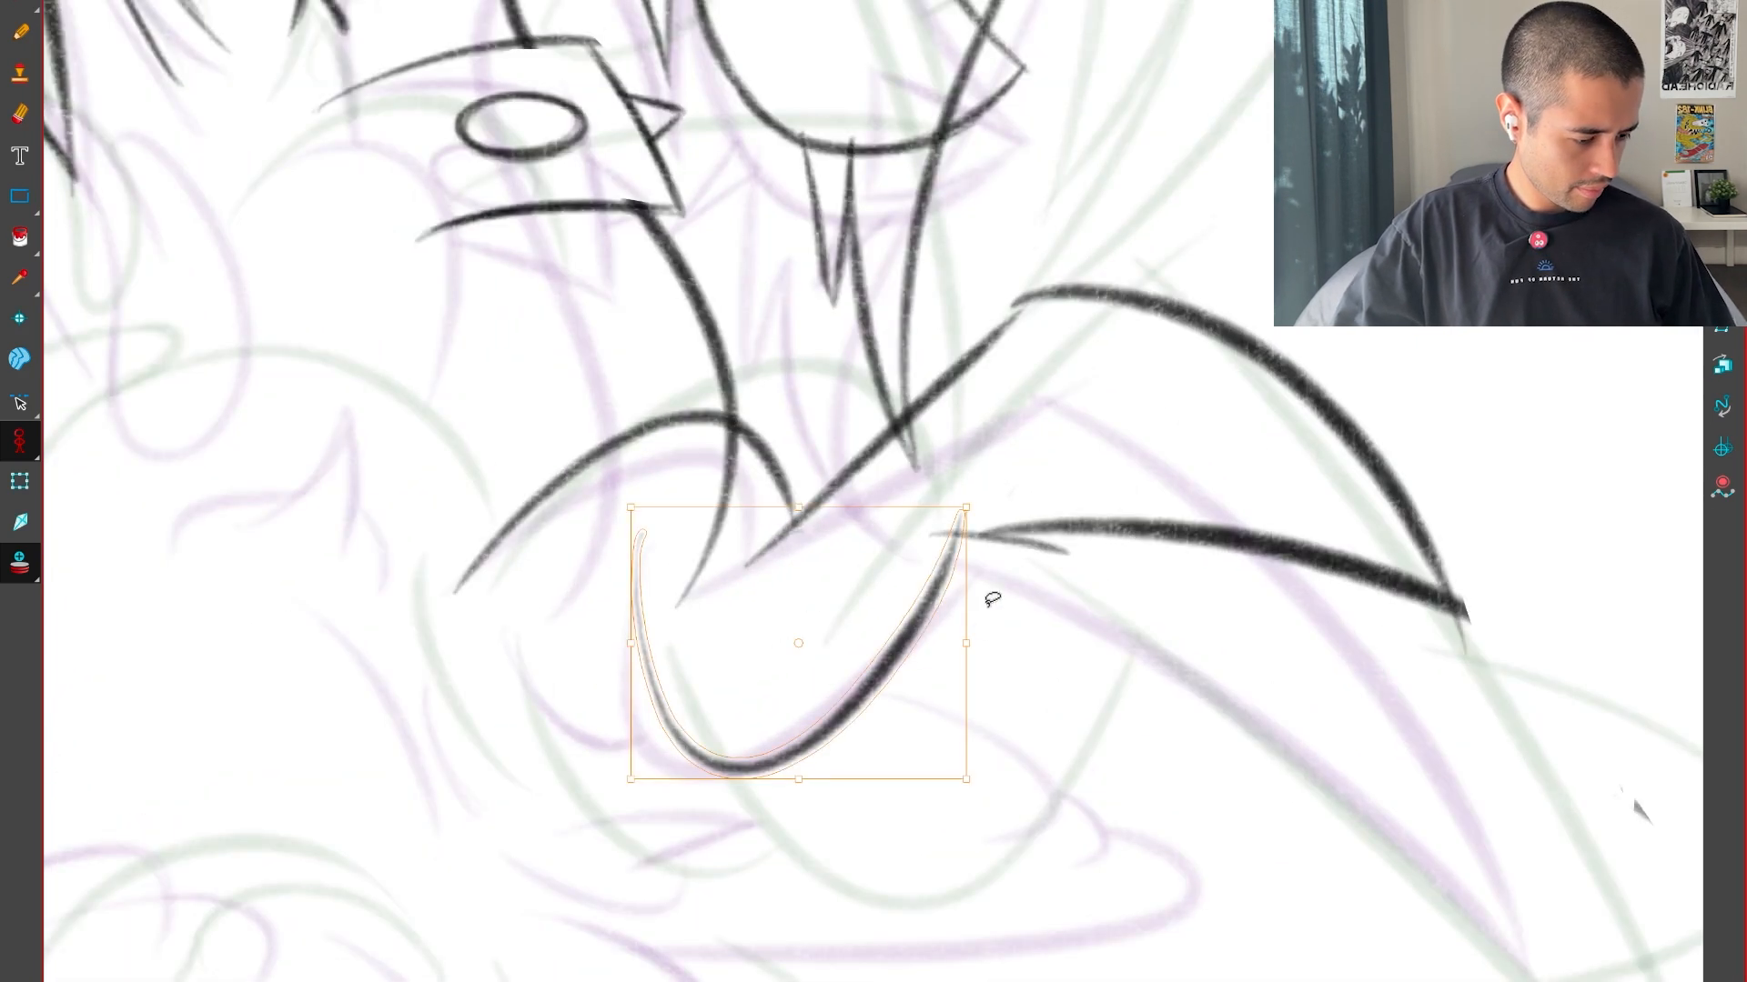
drag(992, 599, 1062, 596)
key(g)
key(f)
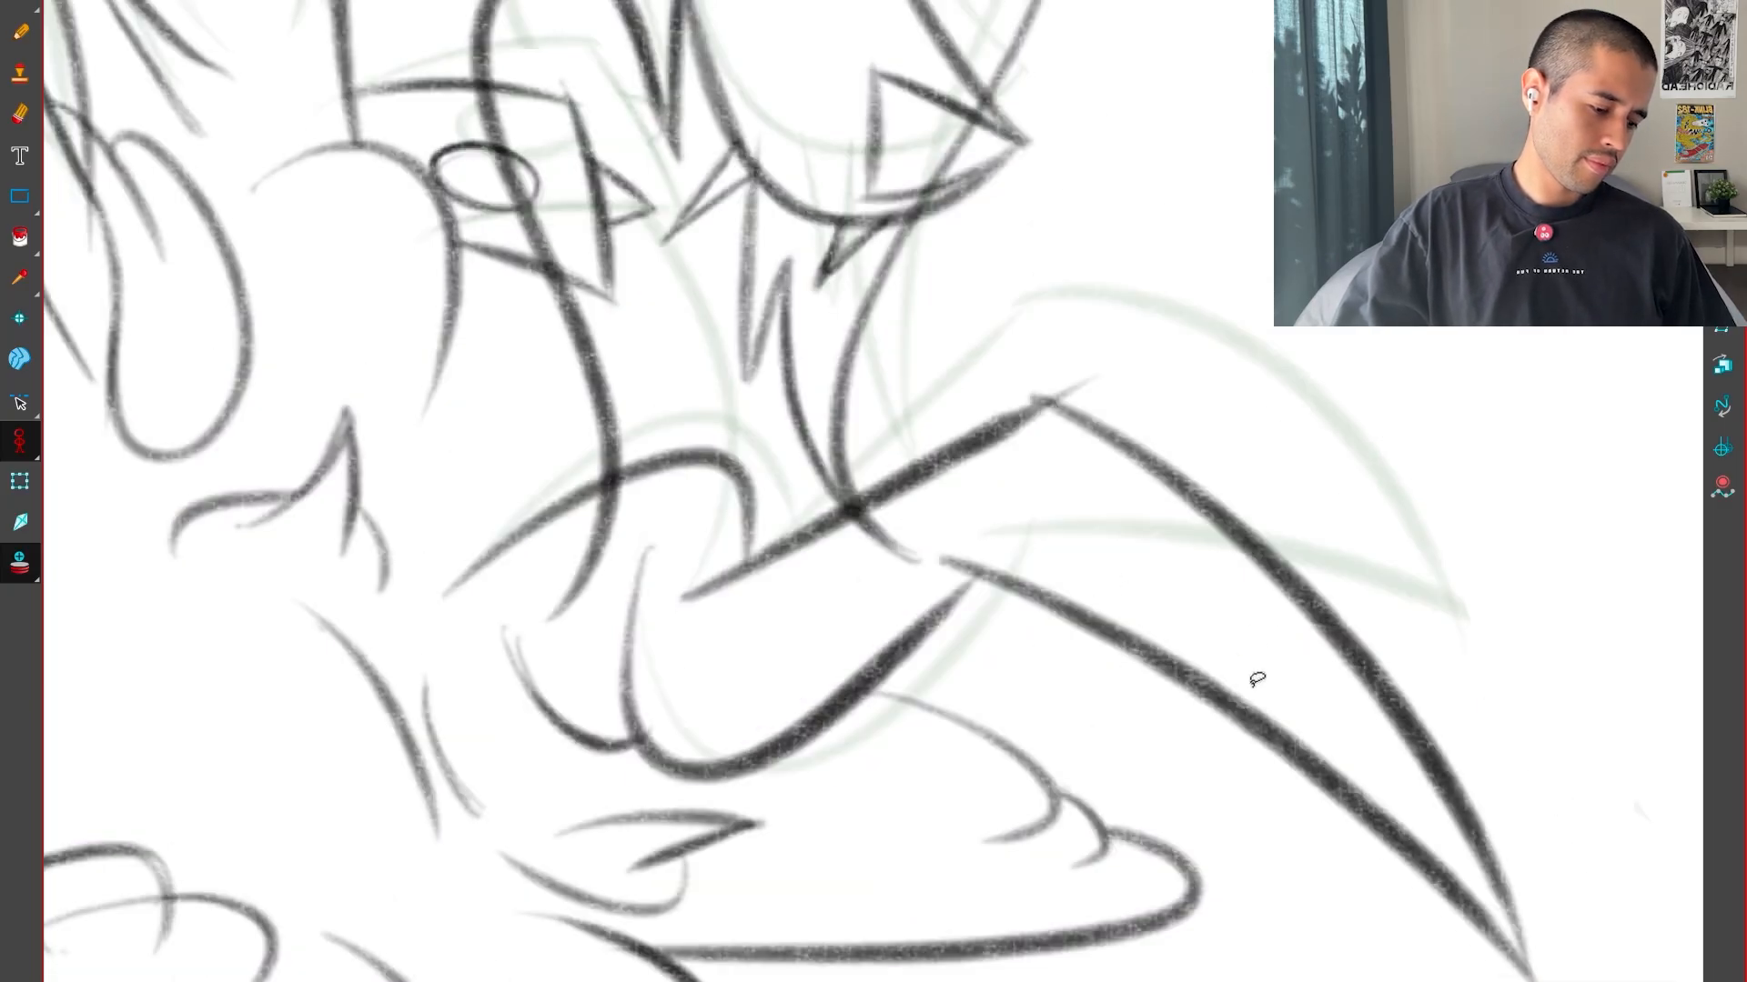
Delete the U-shaped curve at the spike's base and compare the drawing with its neighbours
key(g)
drag(987, 687, 846, 658)
key(Delete)
key(1)
key(2)
drag(1285, 570, 1262, 647)
key(f)
key(g)
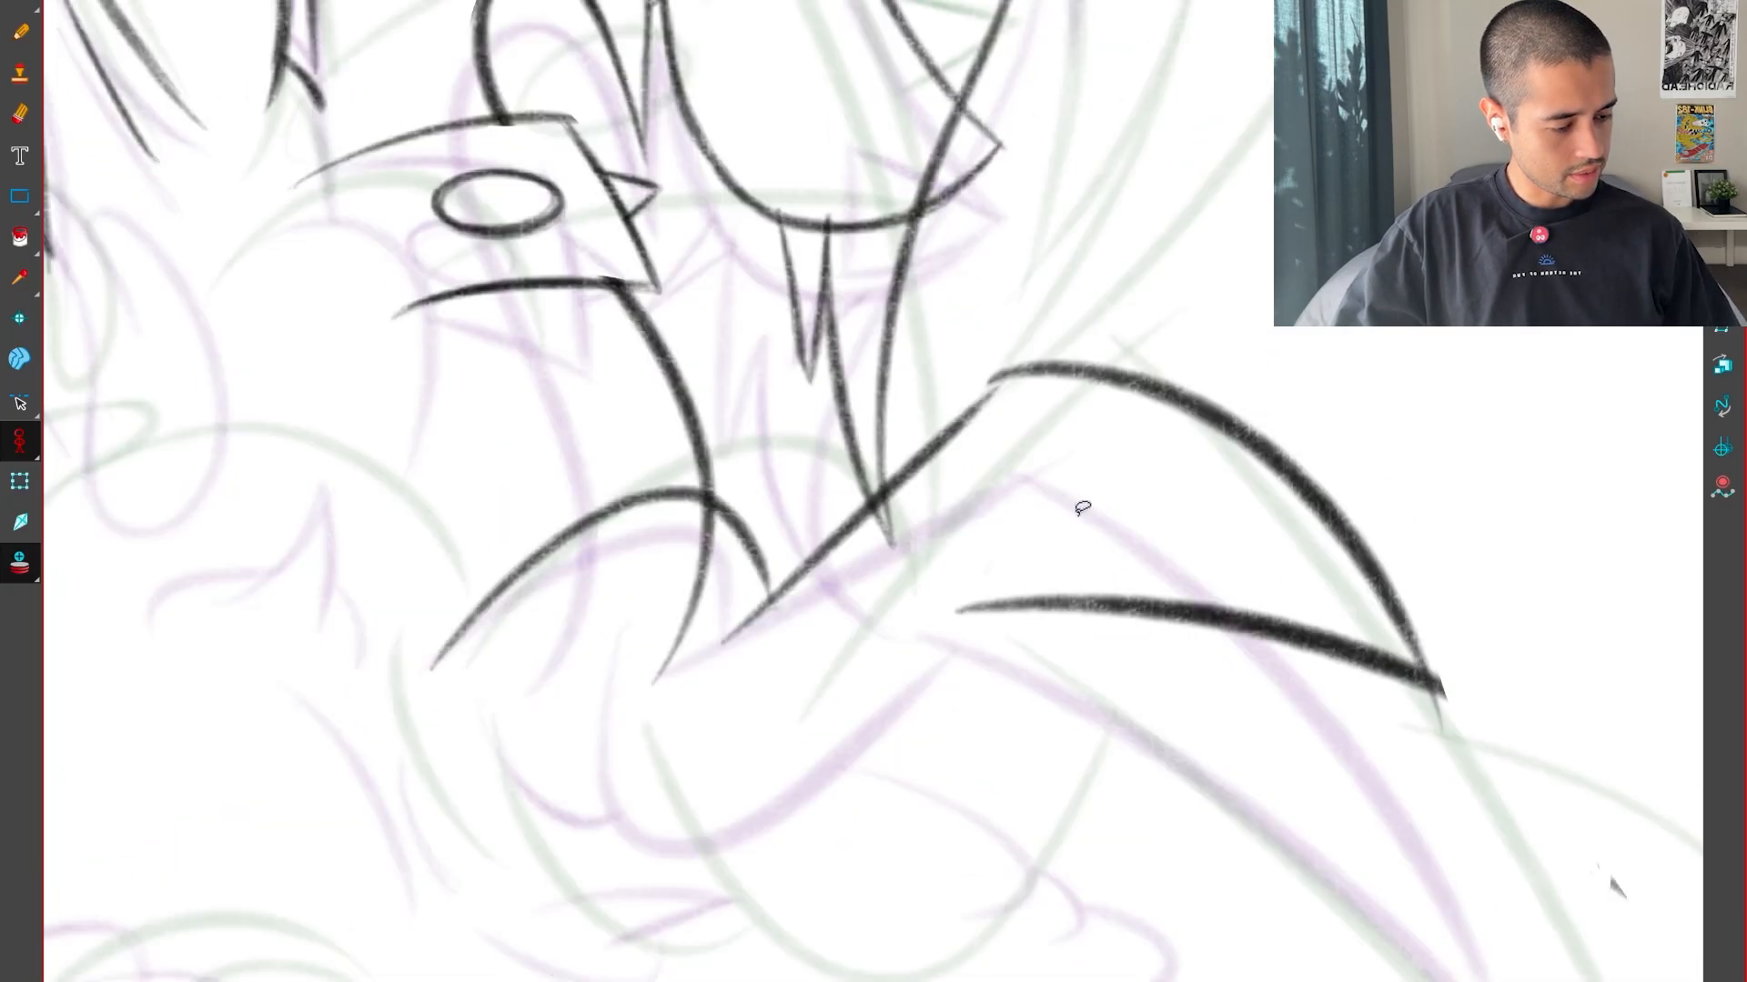
Extend the diagonal line's upper end to join the spike's upper edge and compare it with the adjacent drawing
click(964, 421)
drag(1010, 373, 999, 382)
key(f)
key(g)
key(f)
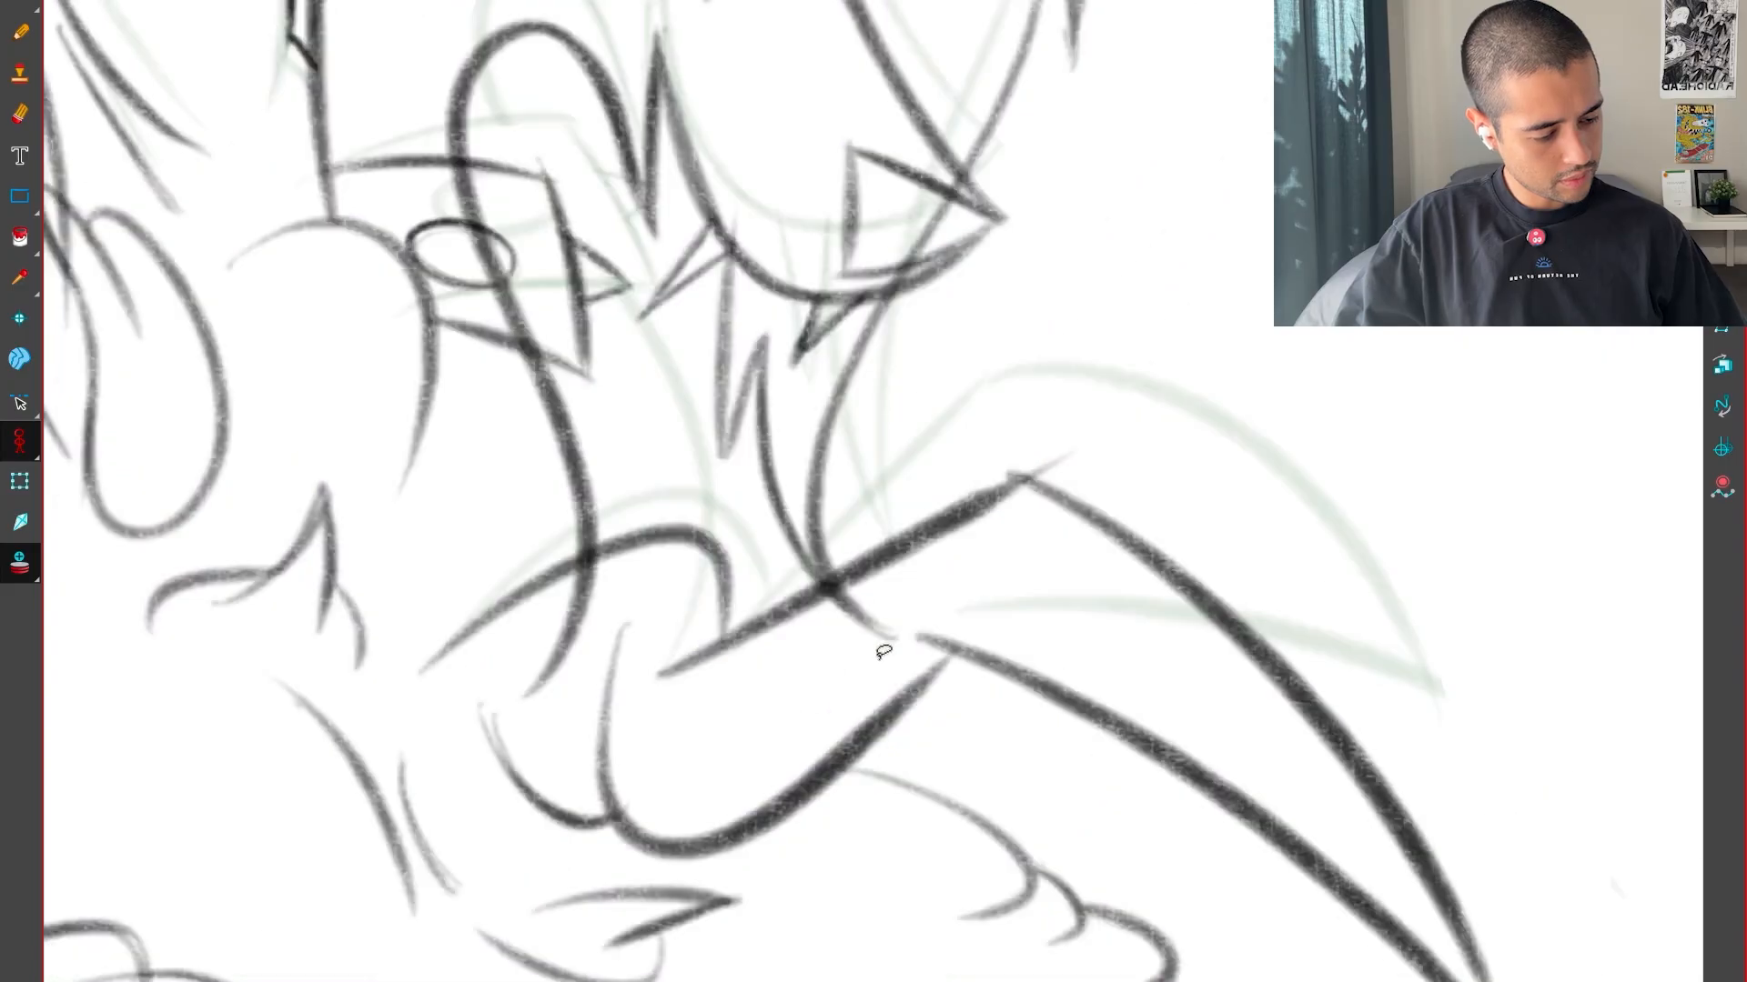
Draw a new U-shaped curve ending at the spike's base and extend the spike's lower edge past it
key(g)
mouse_move(626, 682)
mouse_down()
mouse_move(826, 838)
mouse_move(934, 608)
mouse_move(695, 811)
mouse_move(1082, 543)
mouse_up()
key(ctrl+z)
key(ctrl+z)
key(ctrl+z)
mouse_move(622, 678)
mouse_down()
mouse_move(755, 846)
mouse_move(967, 593)
mouse_up()
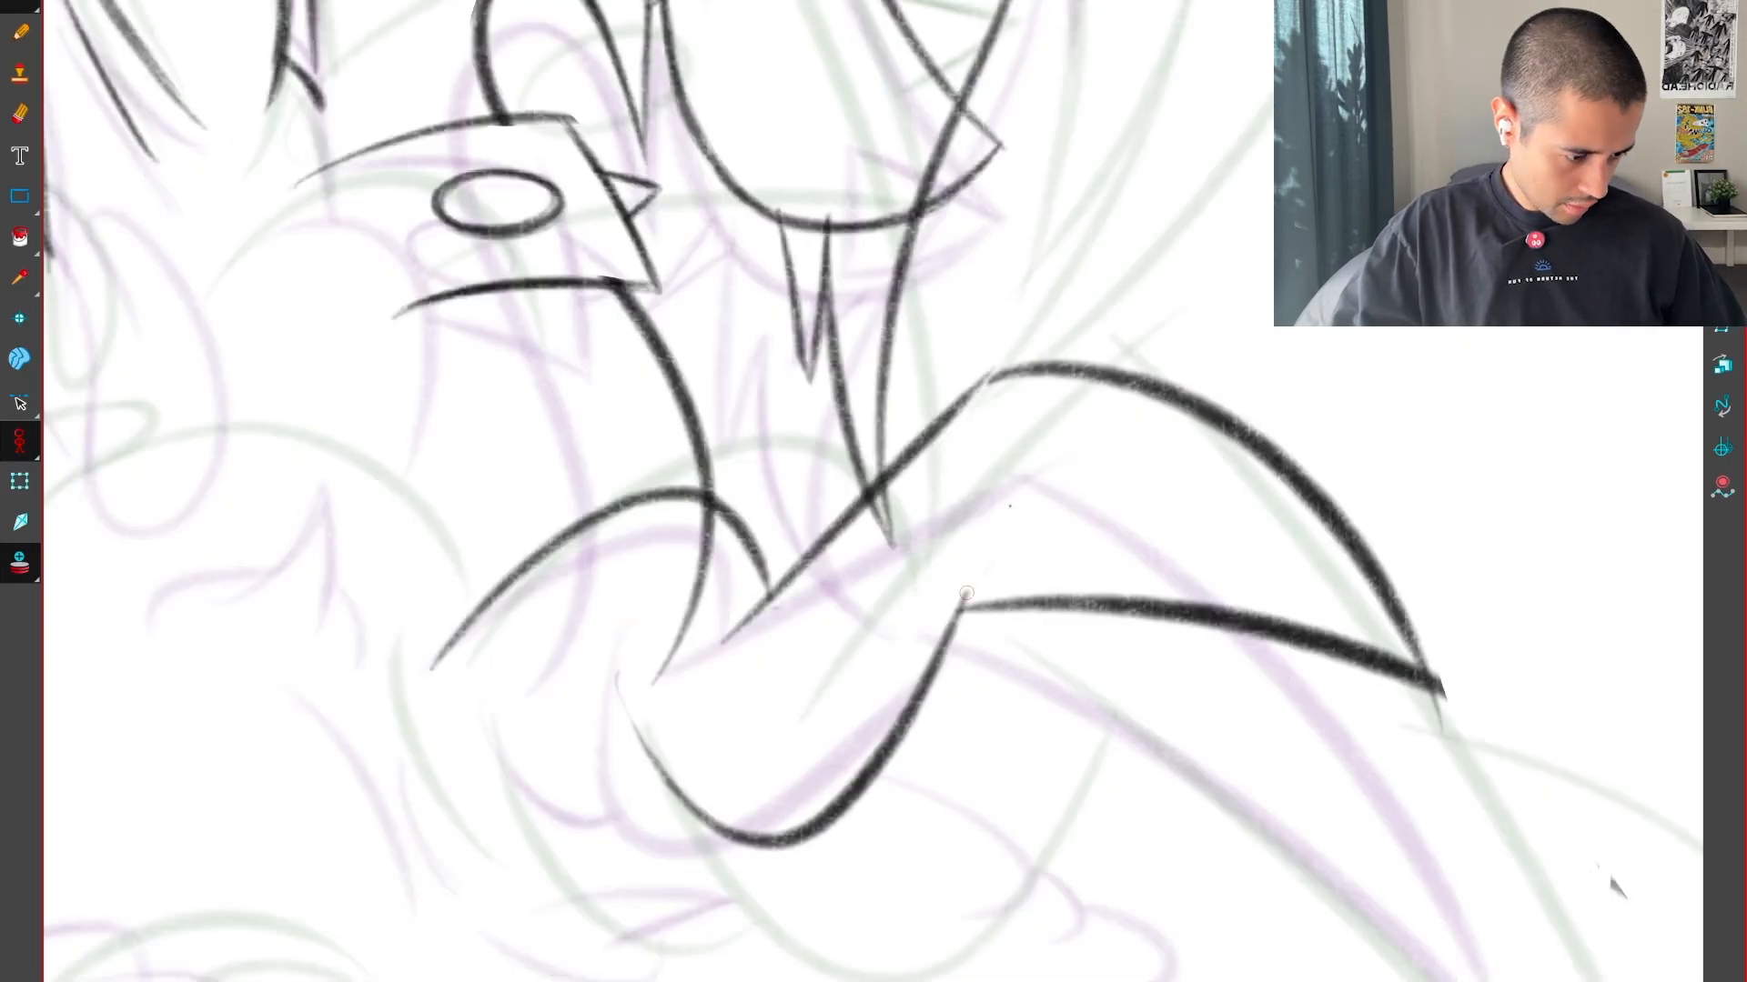
drag(994, 490, 1101, 373)
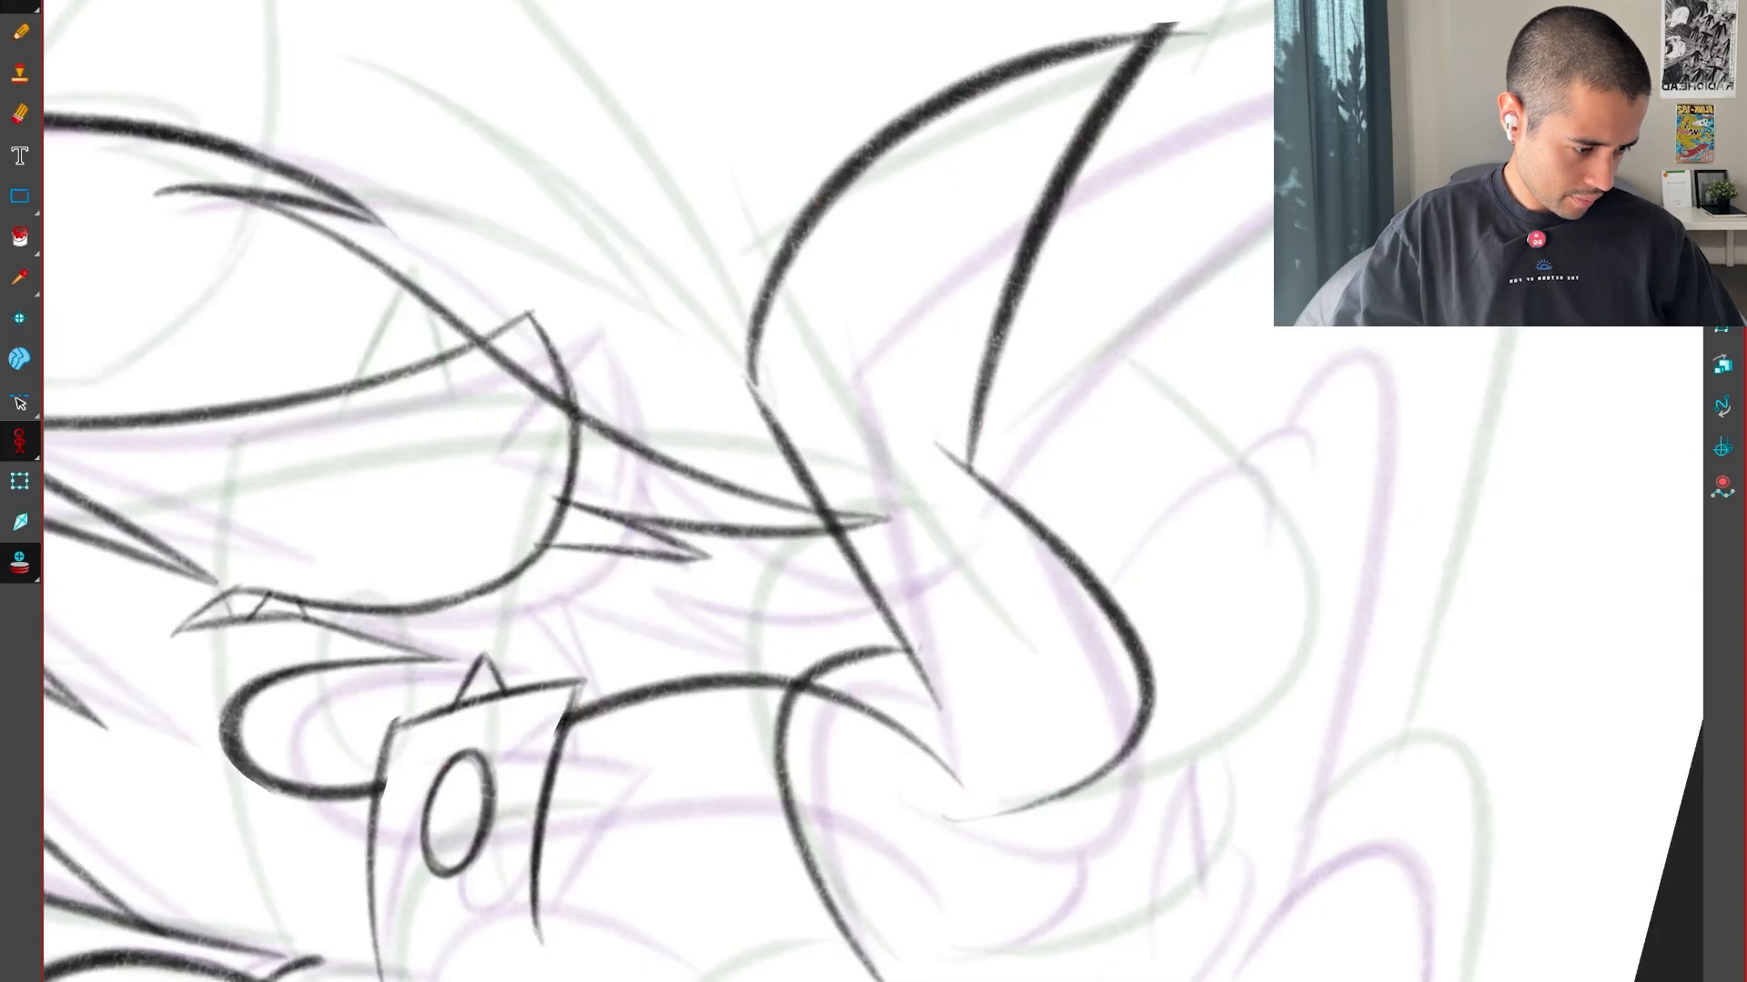
key(shift+x)
key(1)
key(1)
key(1)
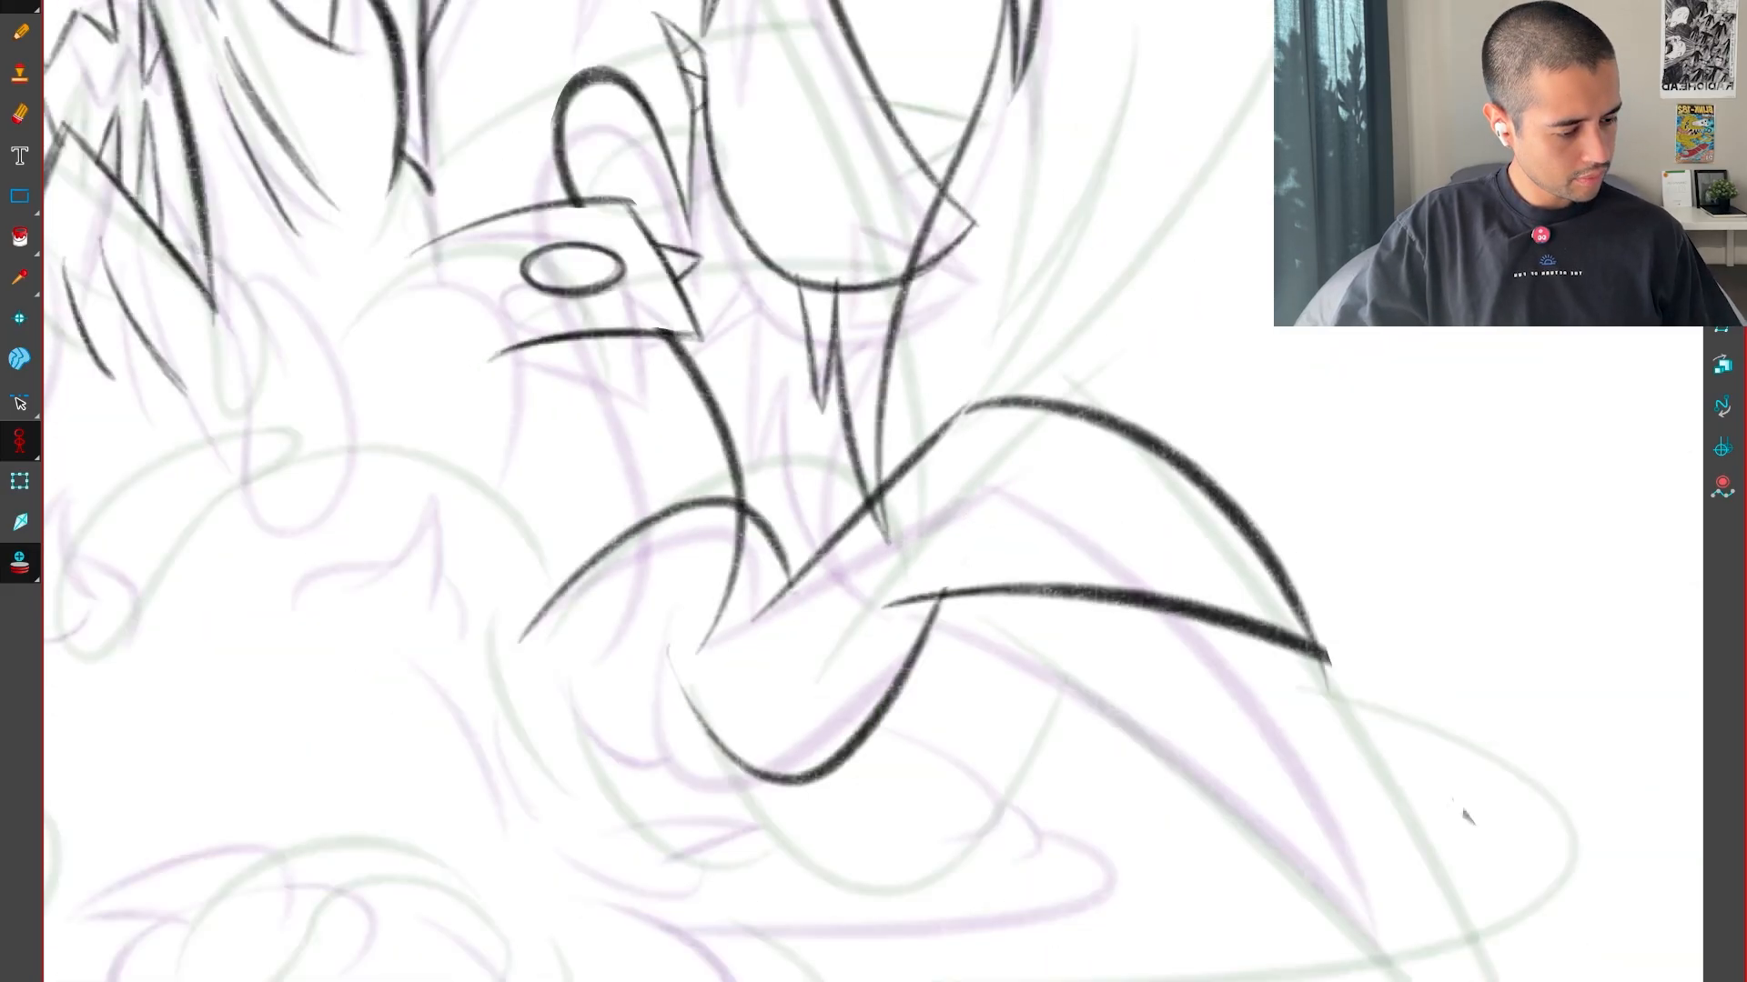
Compare the neighbouring drawings and delete the spike outline, diagonal line and U-shaped curve
key(comma)
key(period)
key(comma)
key(period)
key(alt+s)
drag(1108, 684, 940, 679)
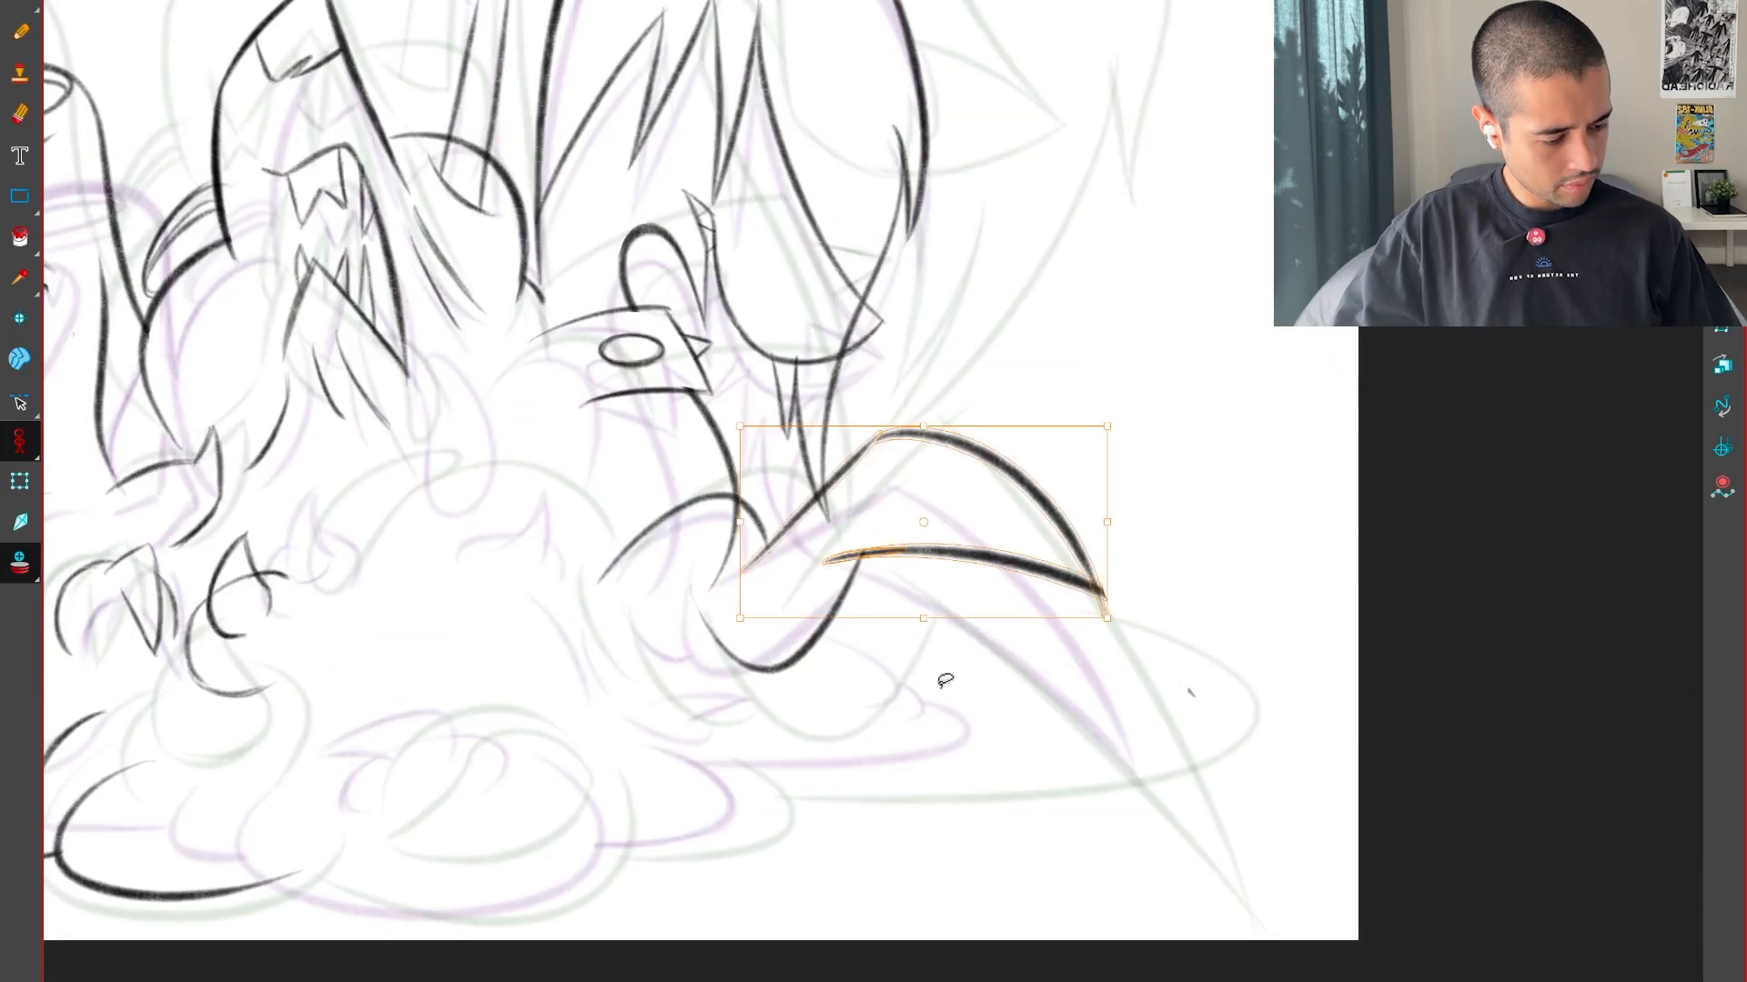
key(Delete)
drag(833, 736, 826, 558)
key(Delete)
Compare the neighbouring drawings and draw a new steep diagonal line with a curved upper spike edge descending from its end
key(comma)
key(period)
key(comma)
key(period)
key(2)
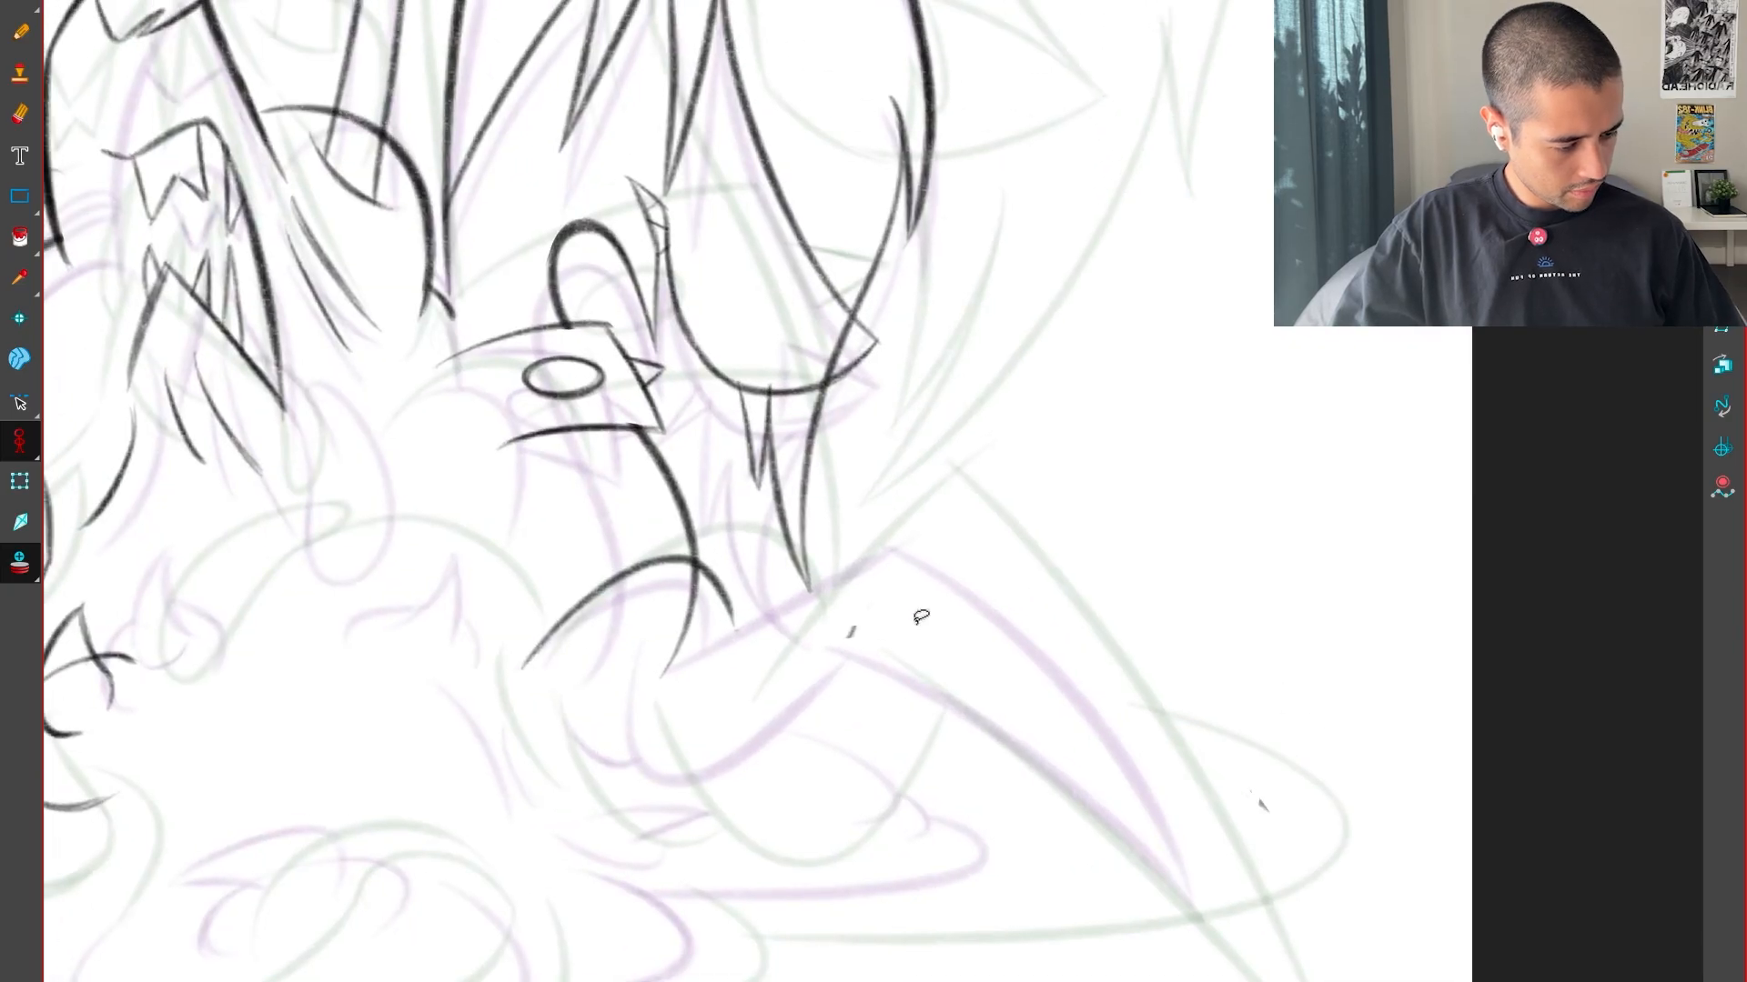
drag(745, 588, 850, 442)
key(comma)
key(period)
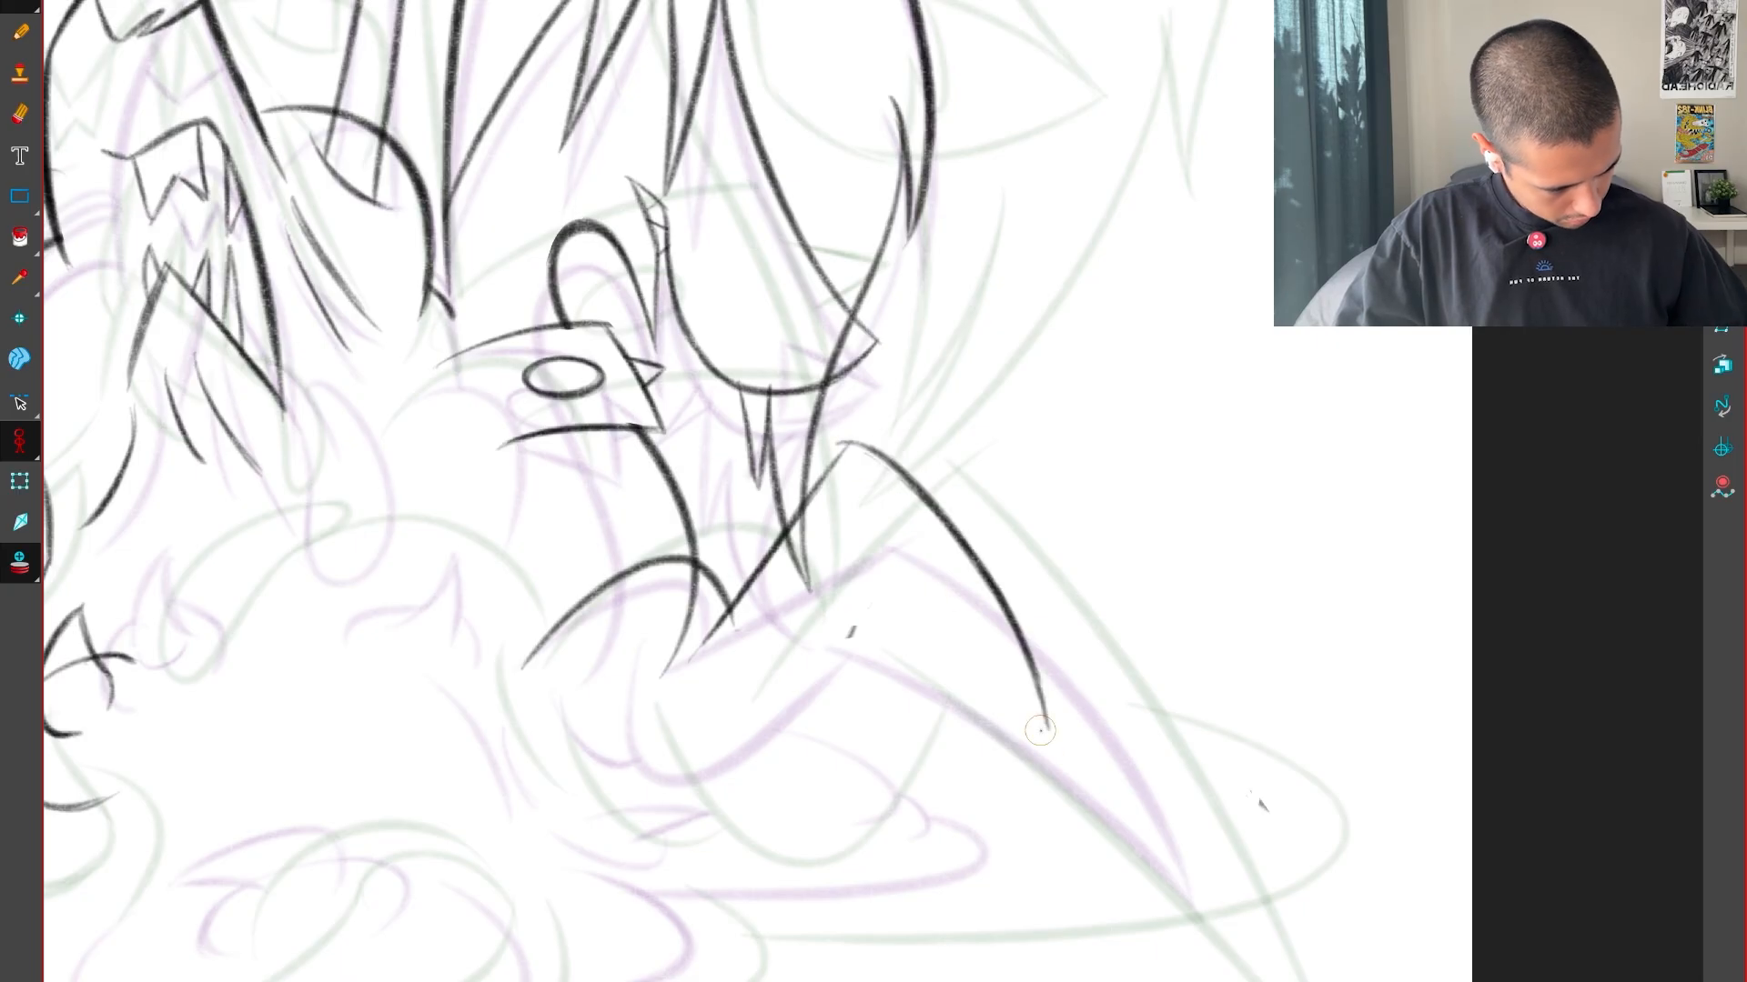
drag(1135, 816, 1062, 728)
Sketch an oval guide at the spike's base and draw the lower edge toward the tip
key(2)
drag(755, 307, 704, 401)
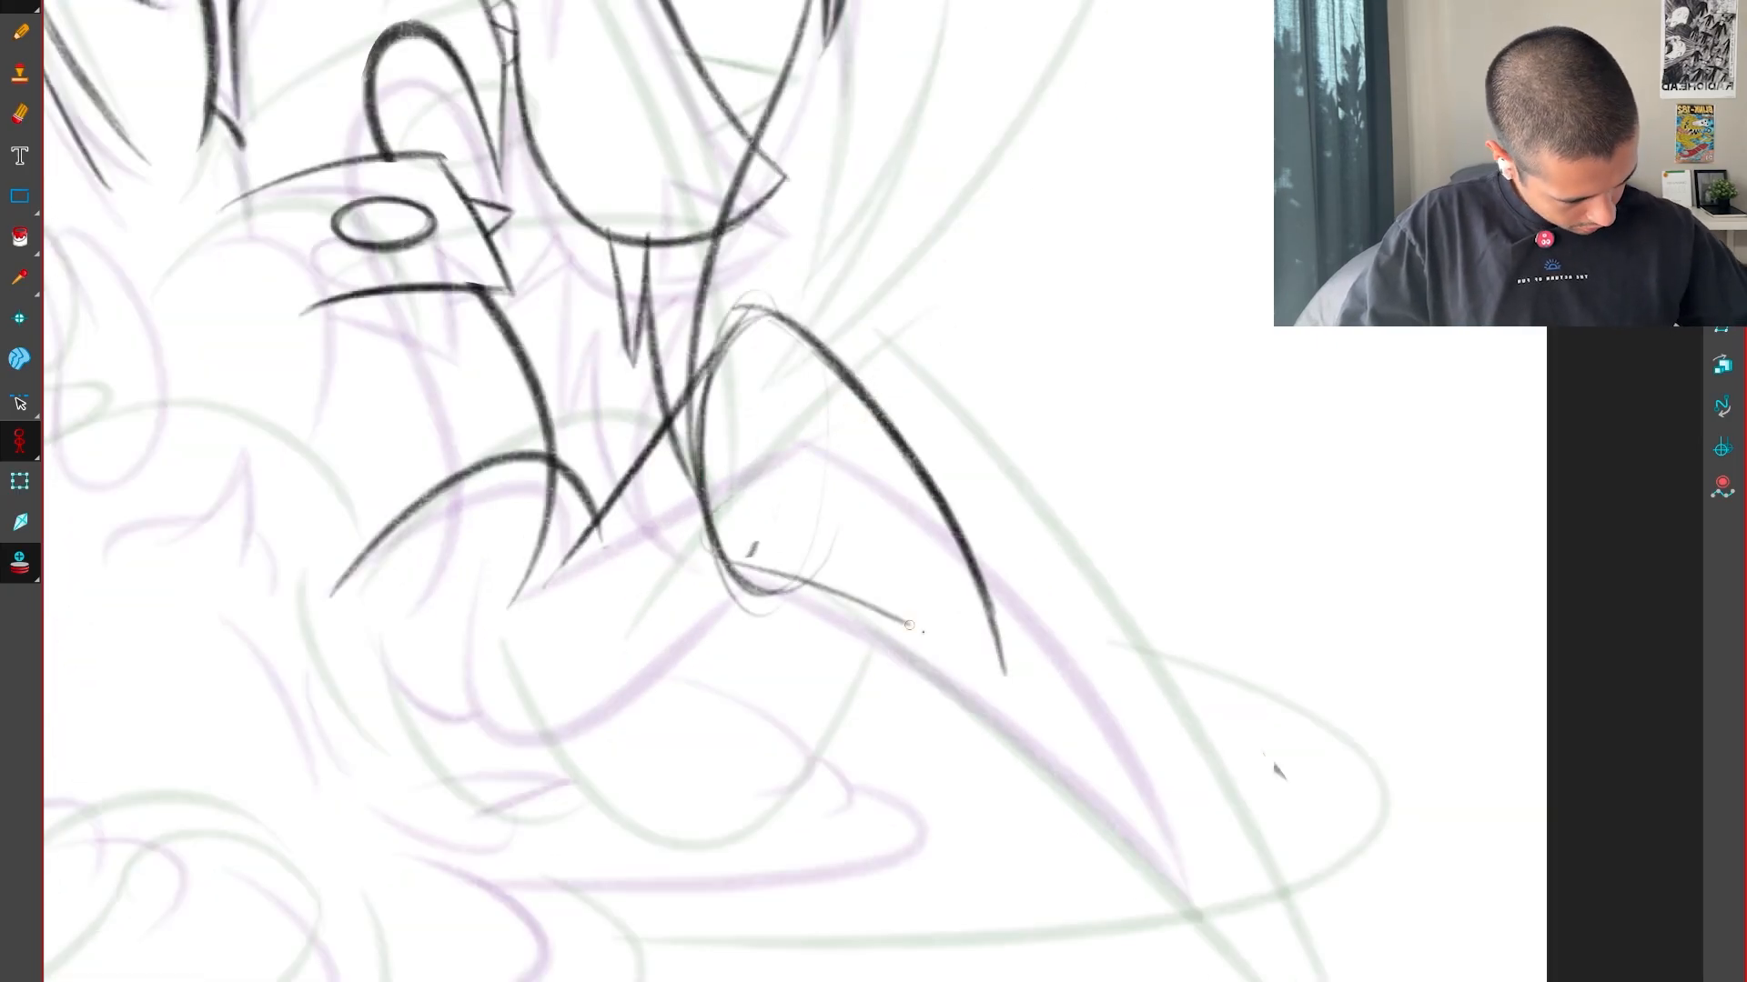
drag(909, 625, 923, 632)
drag(735, 575, 958, 706)
drag(735, 590, 822, 617)
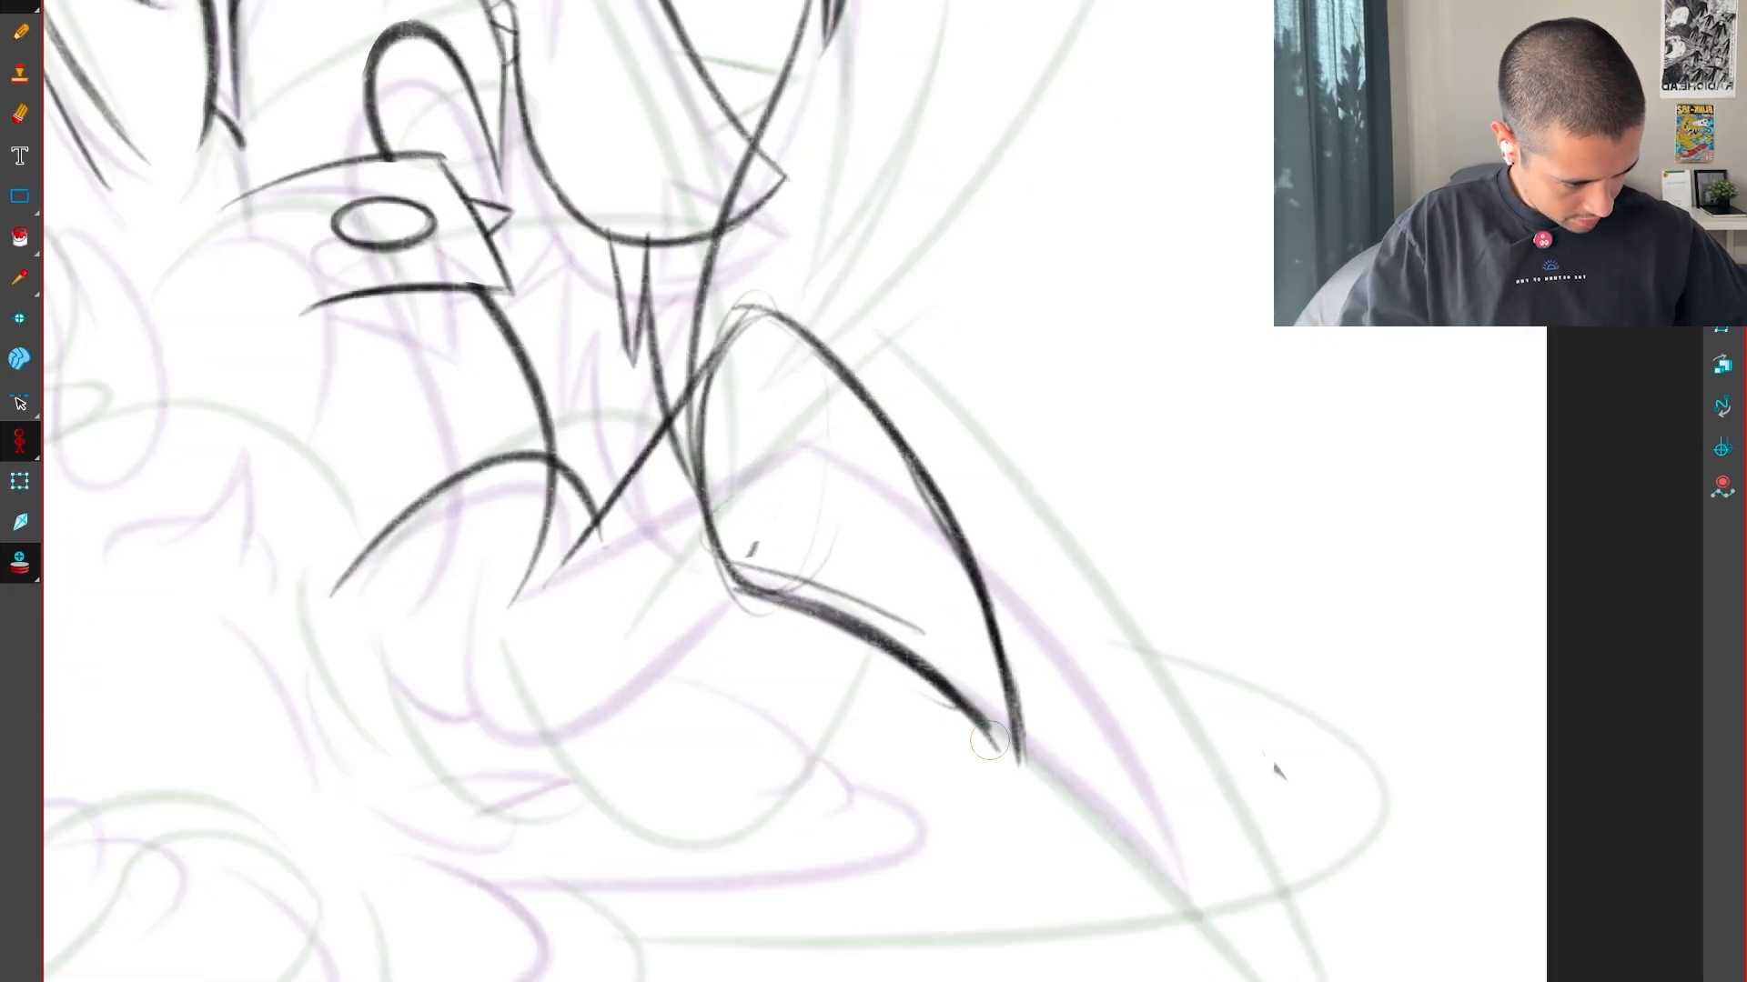
Compare the spike with the adjacent drawing and sketch longer lower and upper edges beyond the first tip
key(f)
key(g)
key(f)
key(g)
key(f)
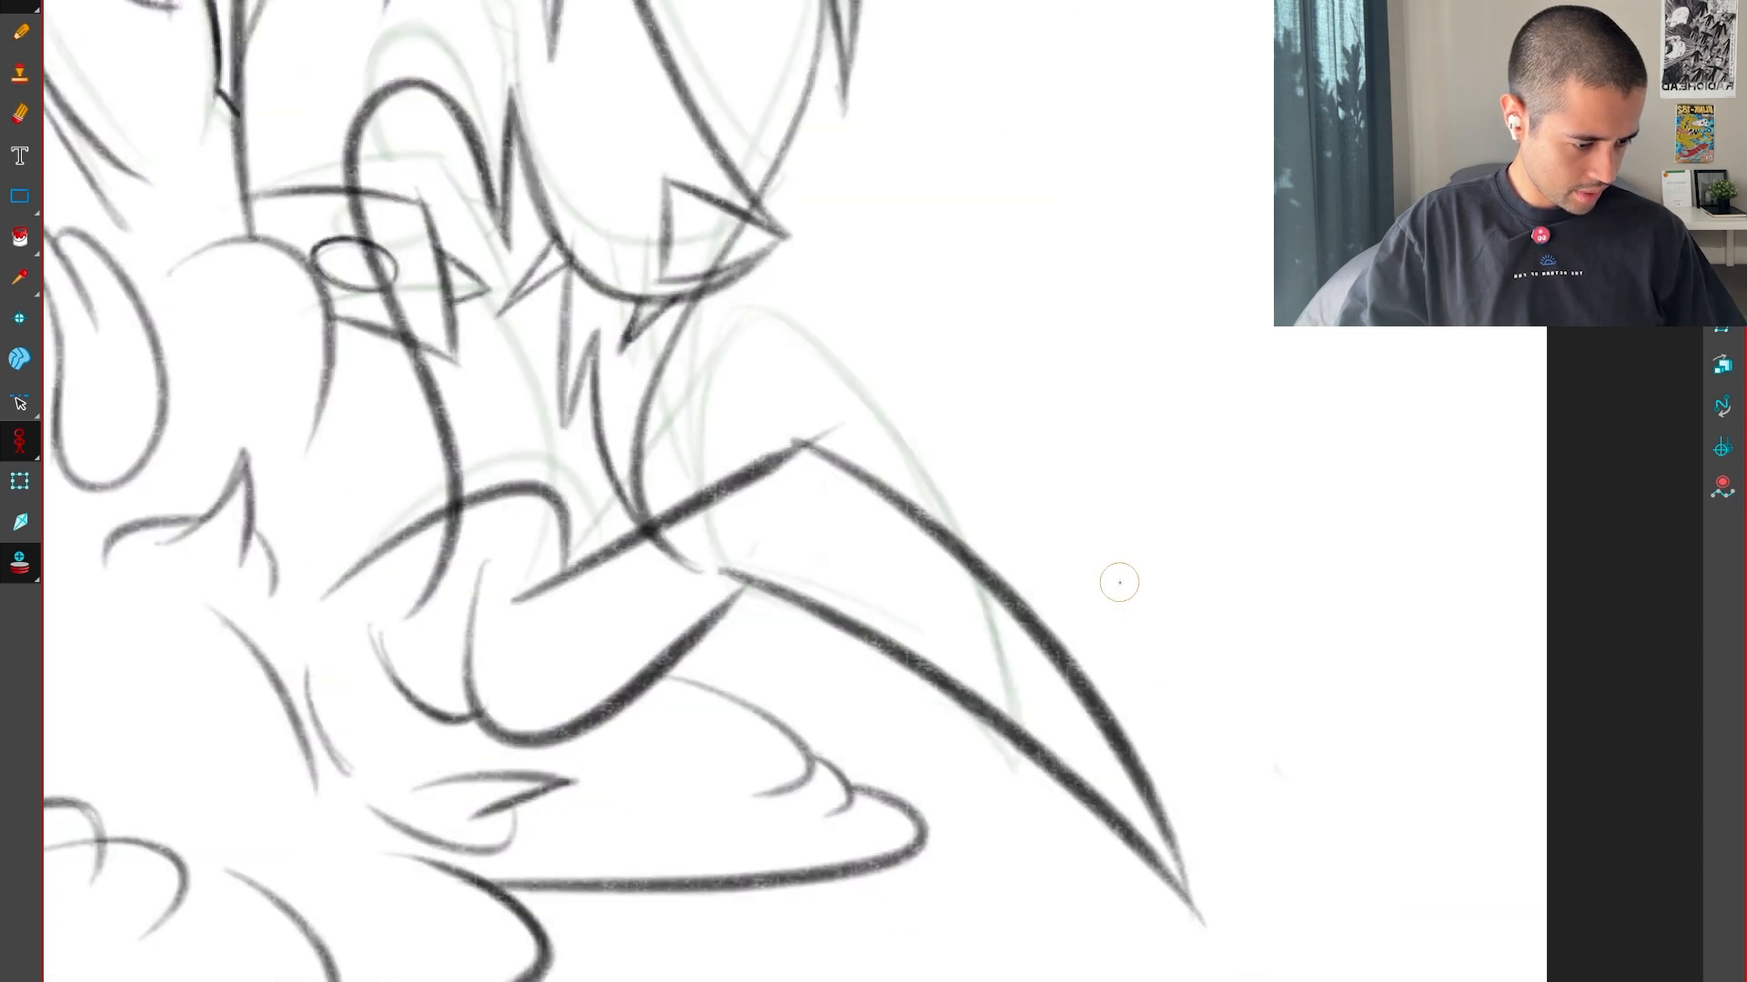
key(g)
key(g)
key(f)
drag(744, 589, 1131, 834)
key(alt+b)
drag(728, 353, 1054, 640)
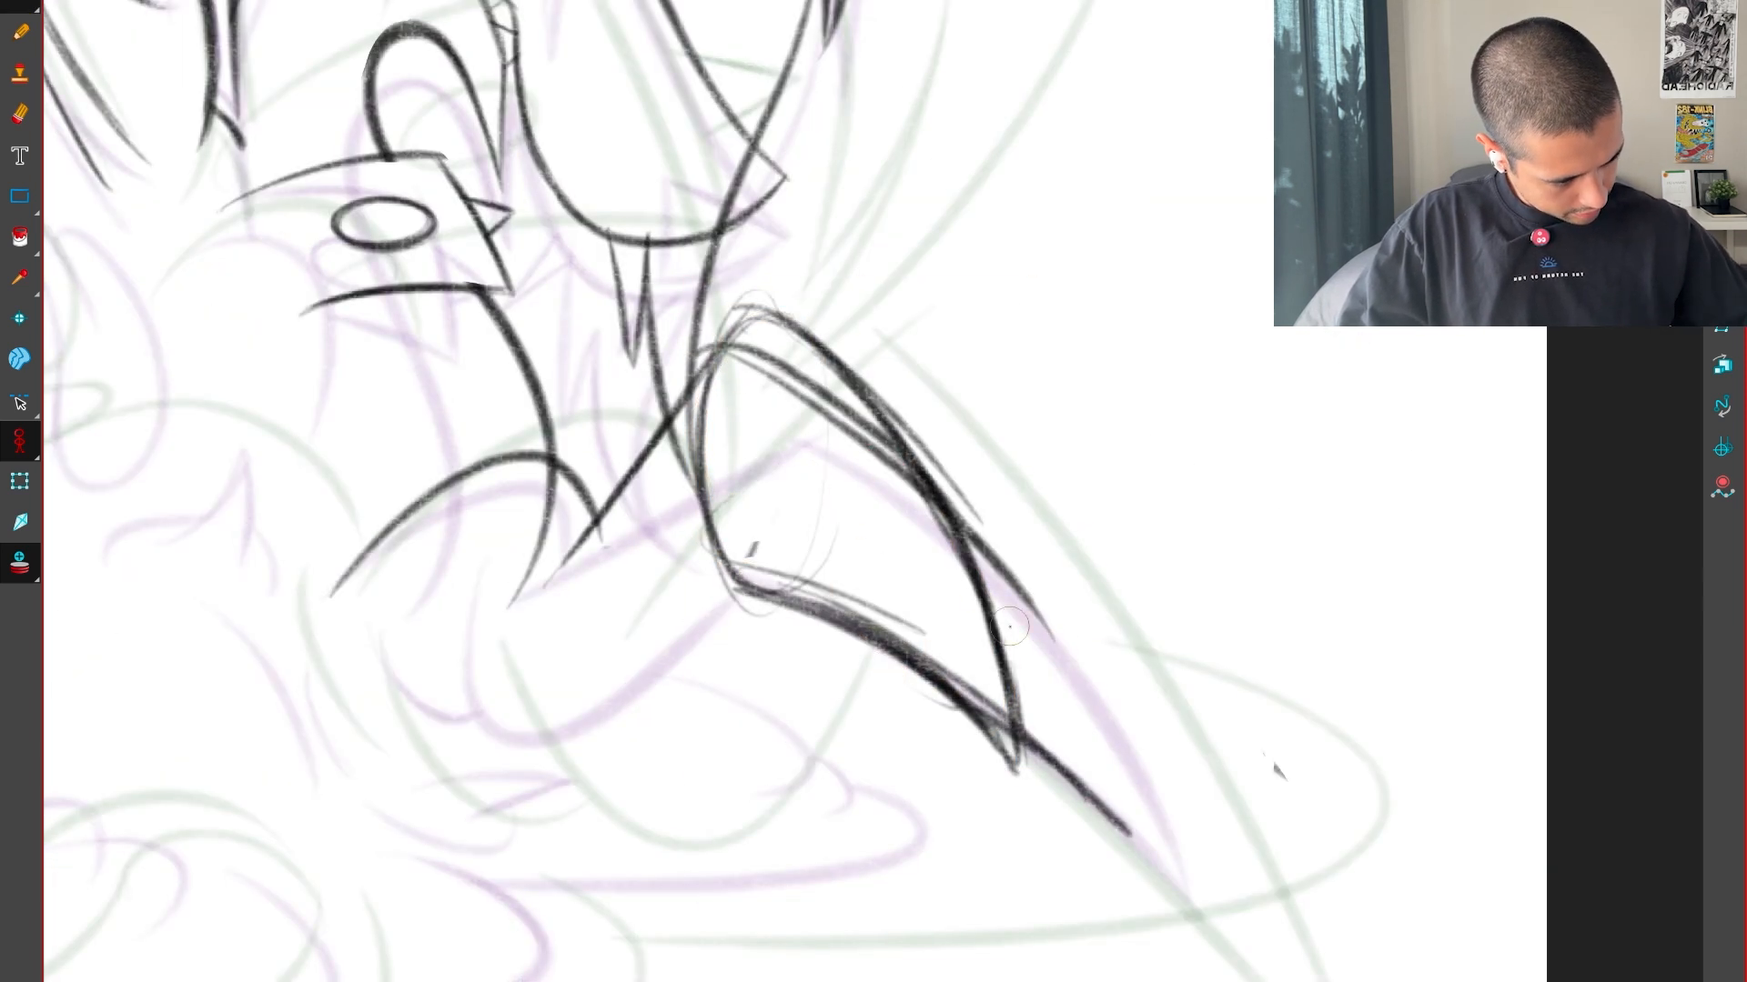
Delete the oval guide and the leftover strokes of the shorter spike, comparing with the adjacent drawing
drag(852, 376, 865, 382)
key(Delete)
key(f)
key(g)
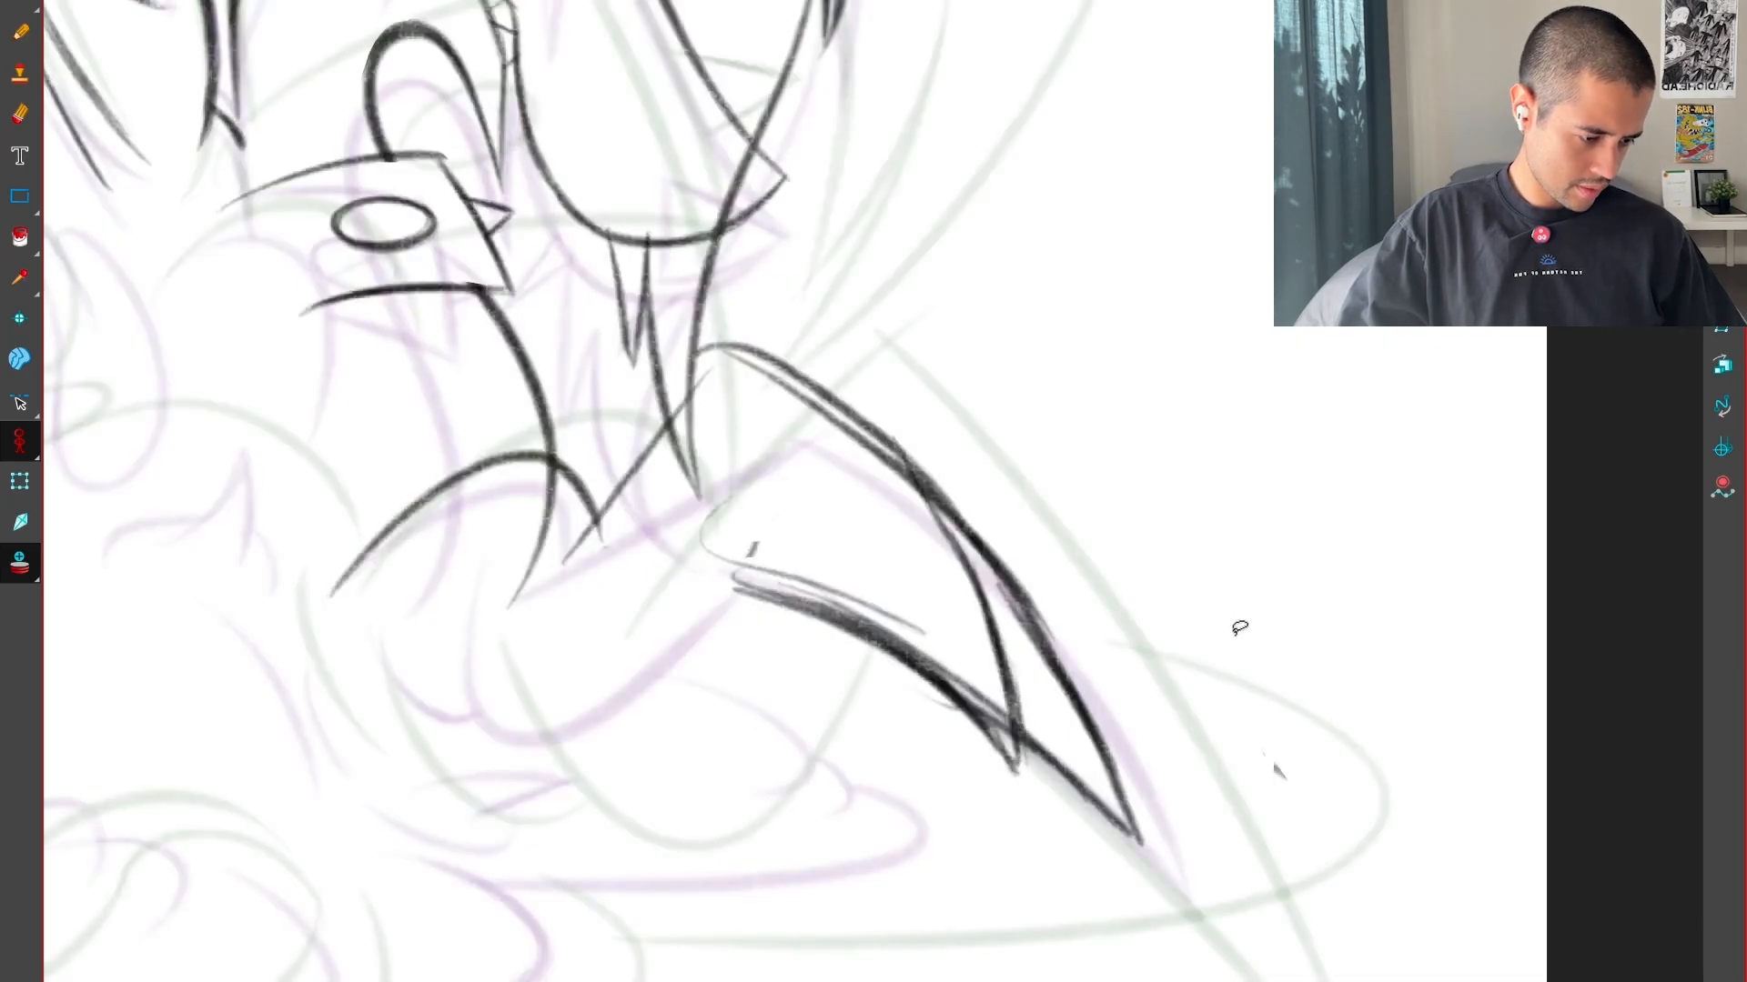
key(f)
key(g)
mouse_move(1154, 642)
mouse_down()
mouse_move(1022, 673)
mouse_move(993, 733)
mouse_up()
key(Delete)
Transform the selected spike so its tip sits higher and compare it with the adjacent drawing
drag(1151, 741, 1149, 626)
key(f)
key(g)
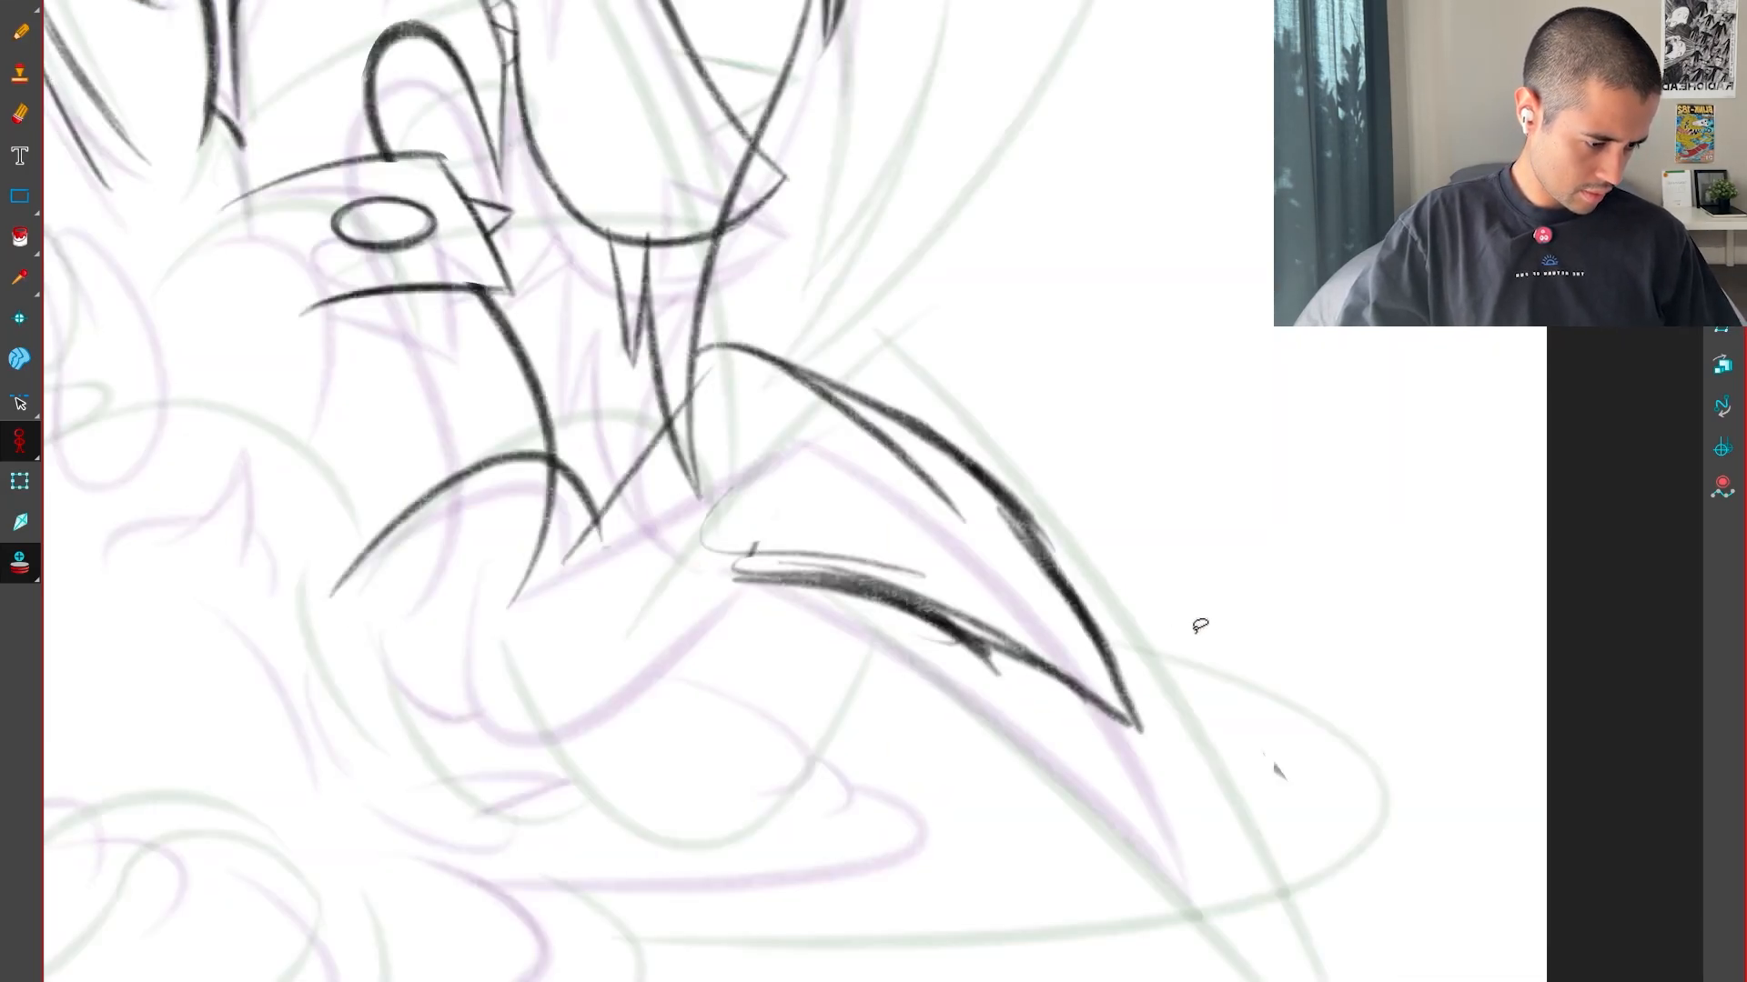
key(f)
key(g)
key(f)
key(g)
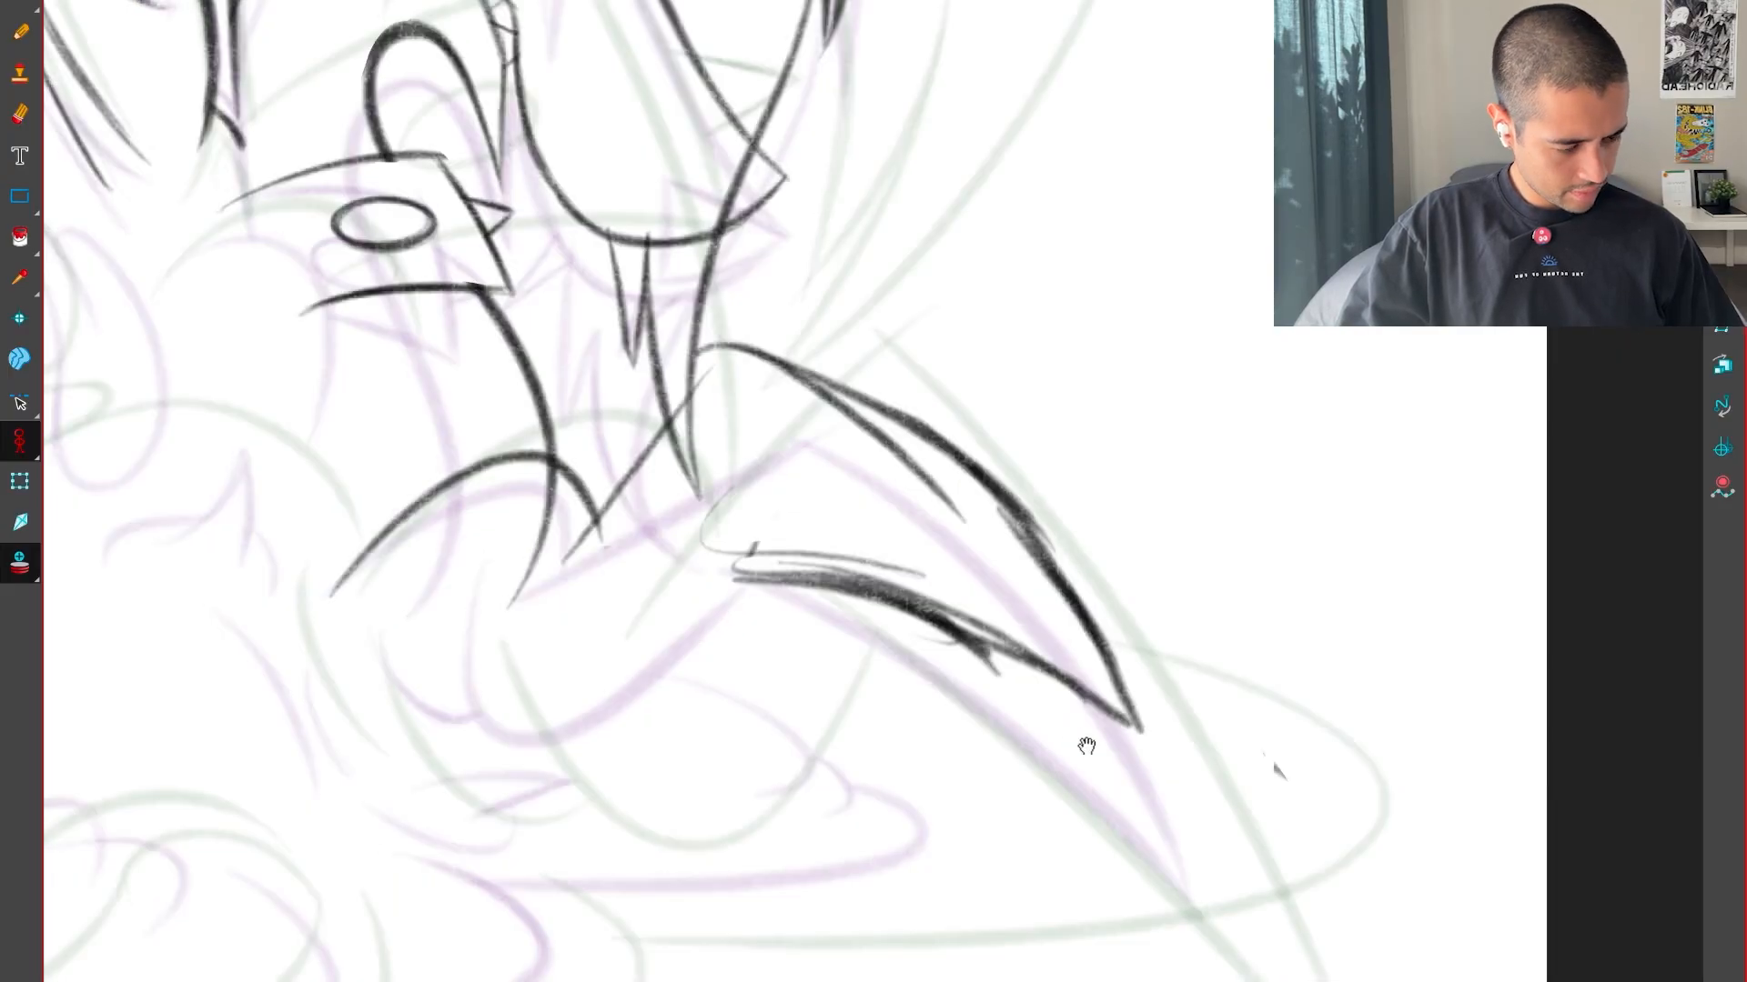
Select the spike, diagonal line and arched arm curve, move them upward and compare with the adjacent drawing
drag(1086, 746, 1212, 869)
drag(779, 557, 785, 541)
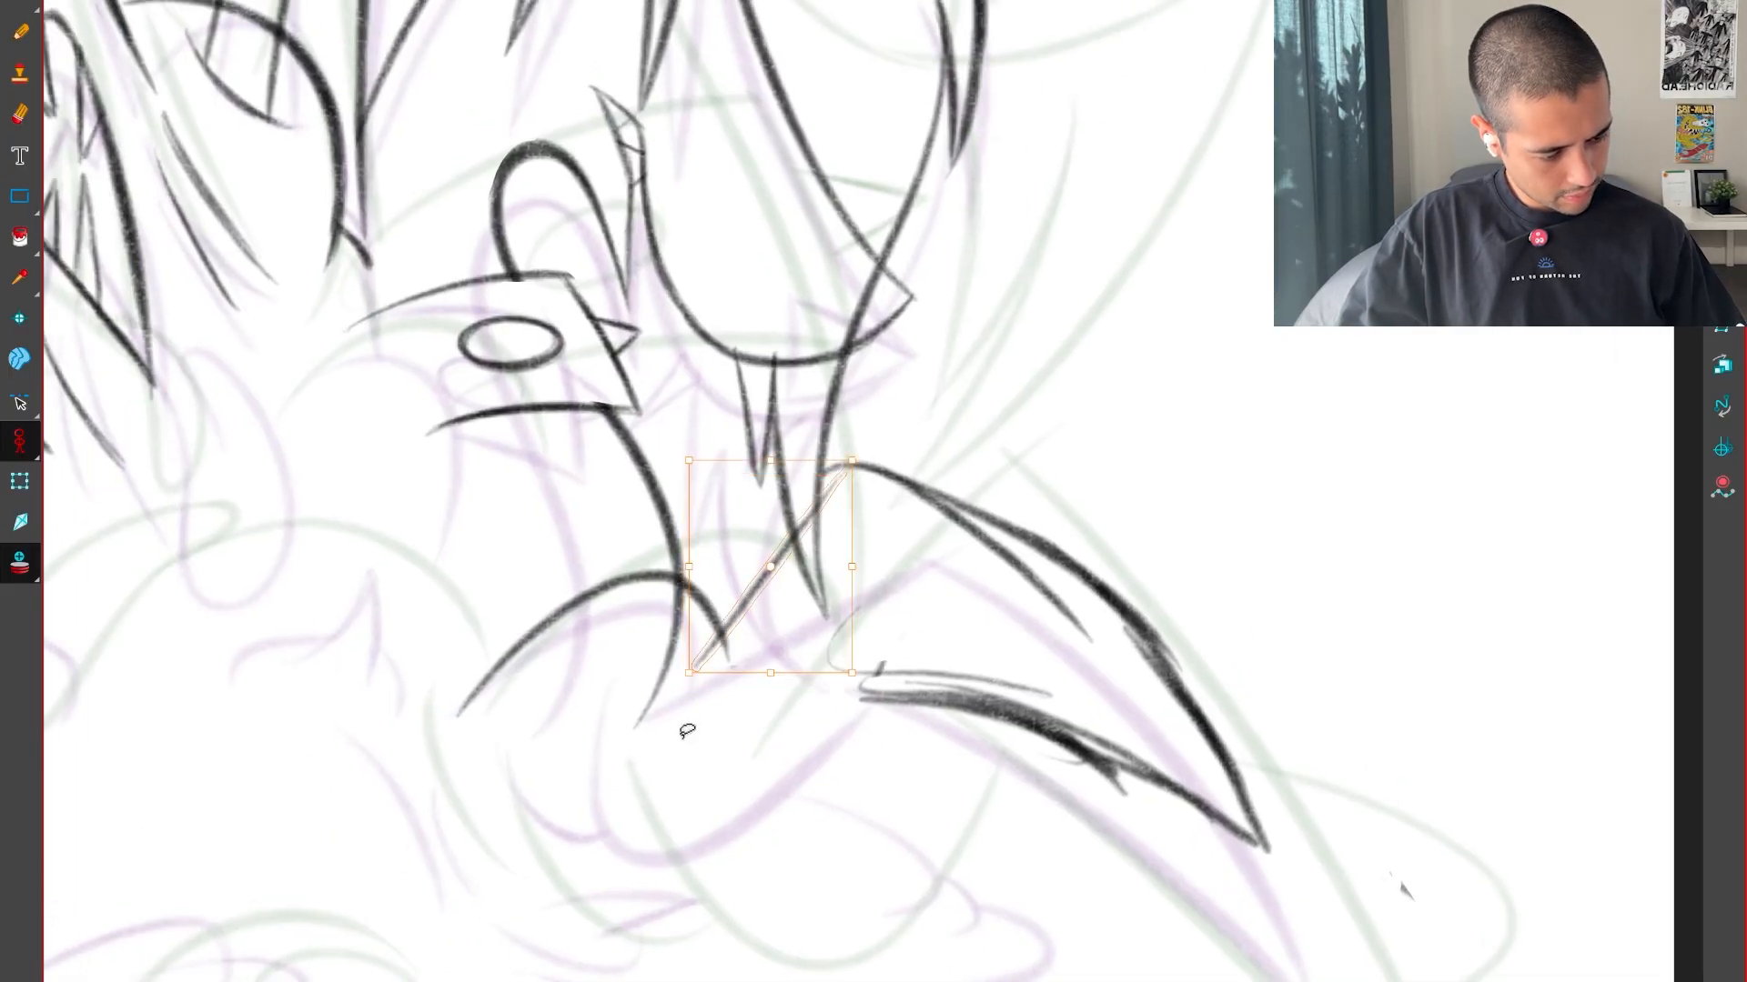
shift+click(534, 632)
drag(1125, 403, 1151, 828)
drag(1169, 664, 1175, 602)
key(f)
key(g)
key(f)
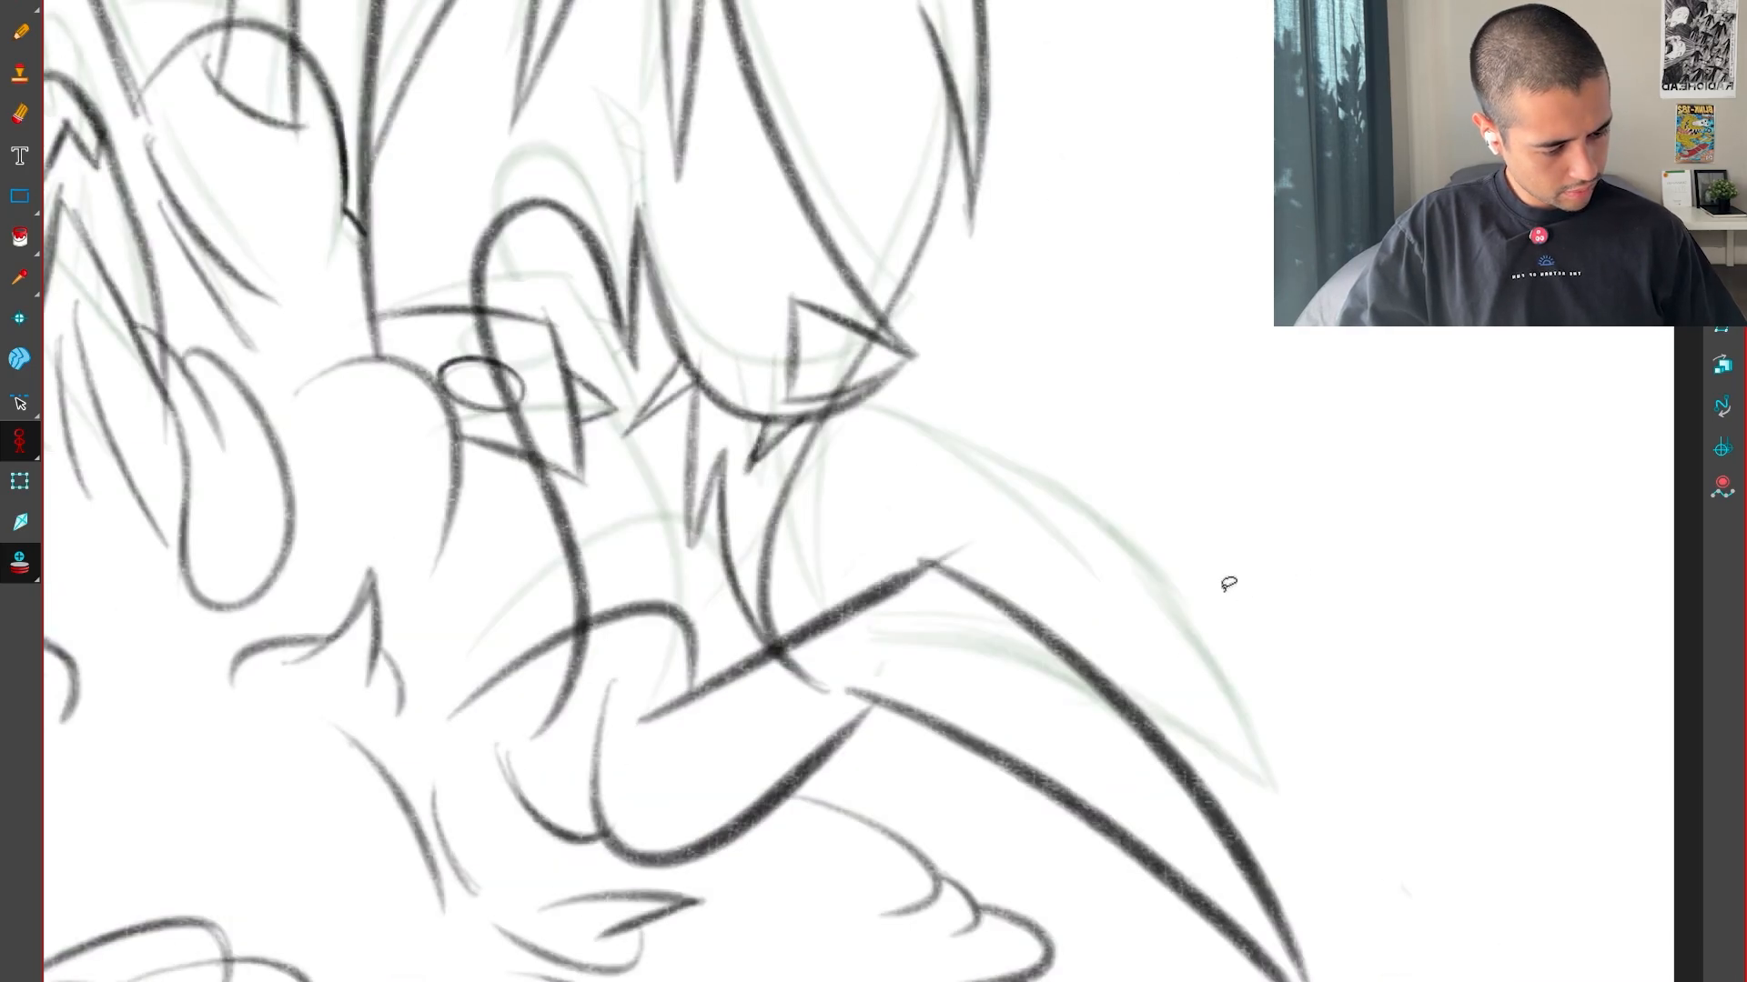
key(g)
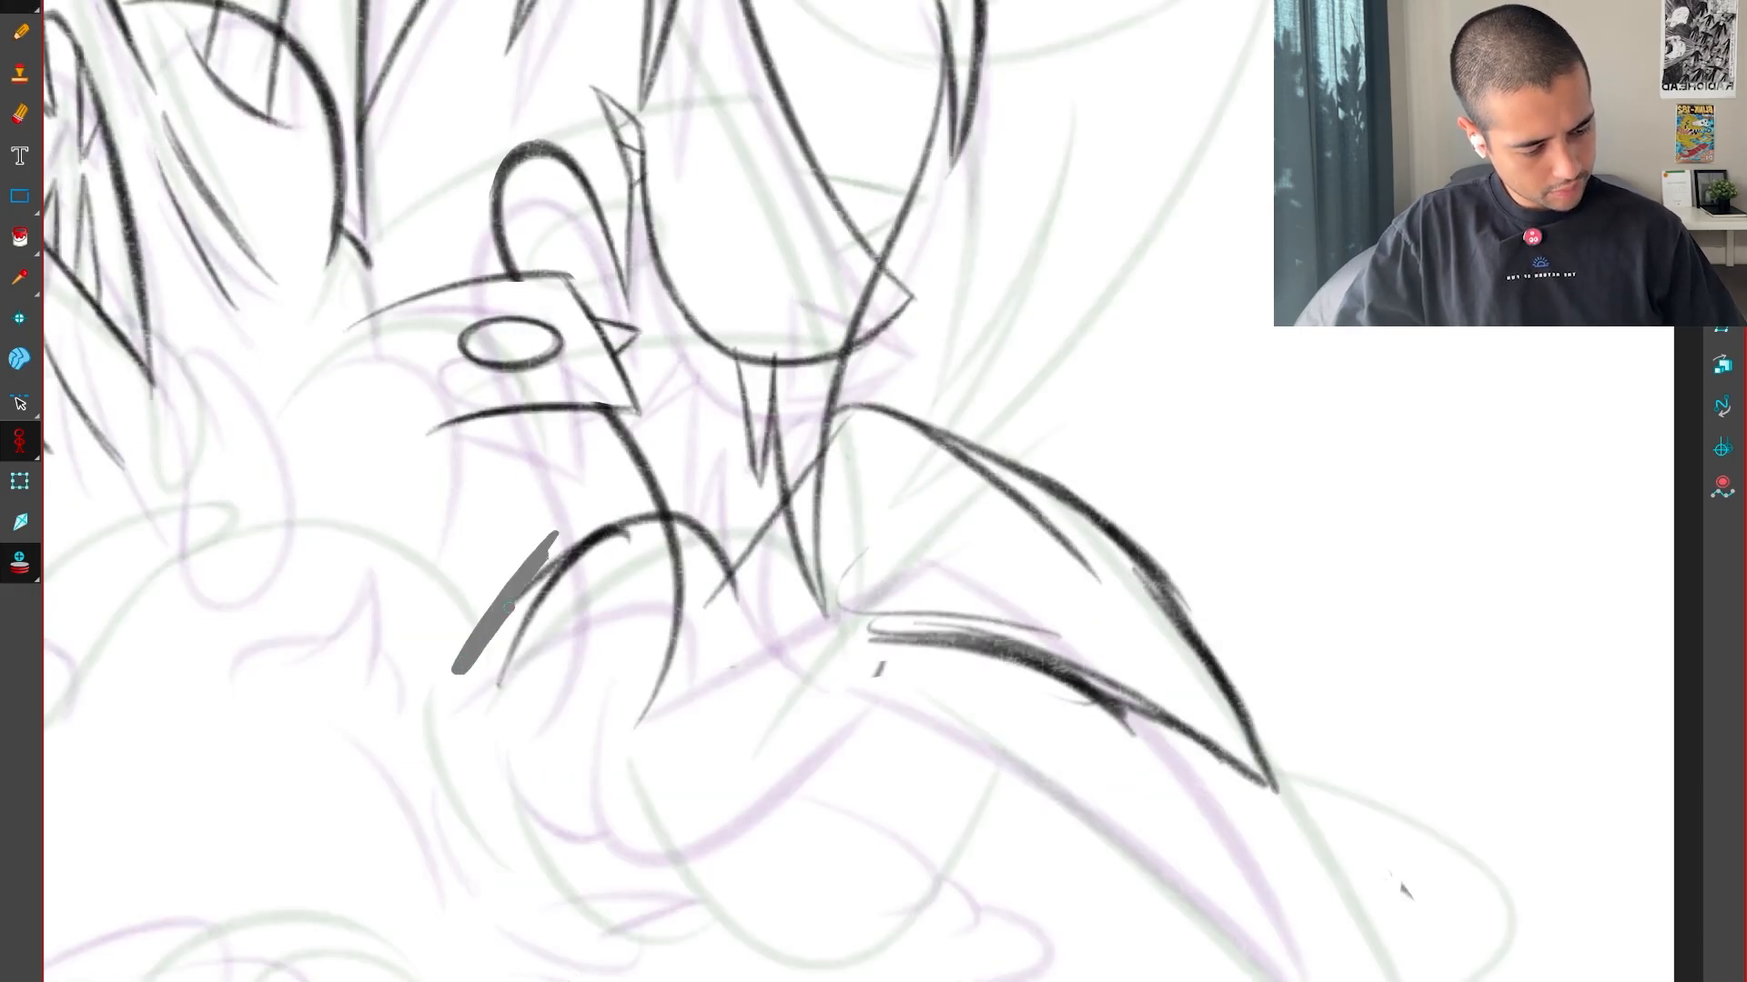
Sketch a U-shaped curve up to the spike's base and restate the spike's lower edge
key(f)
key(g)
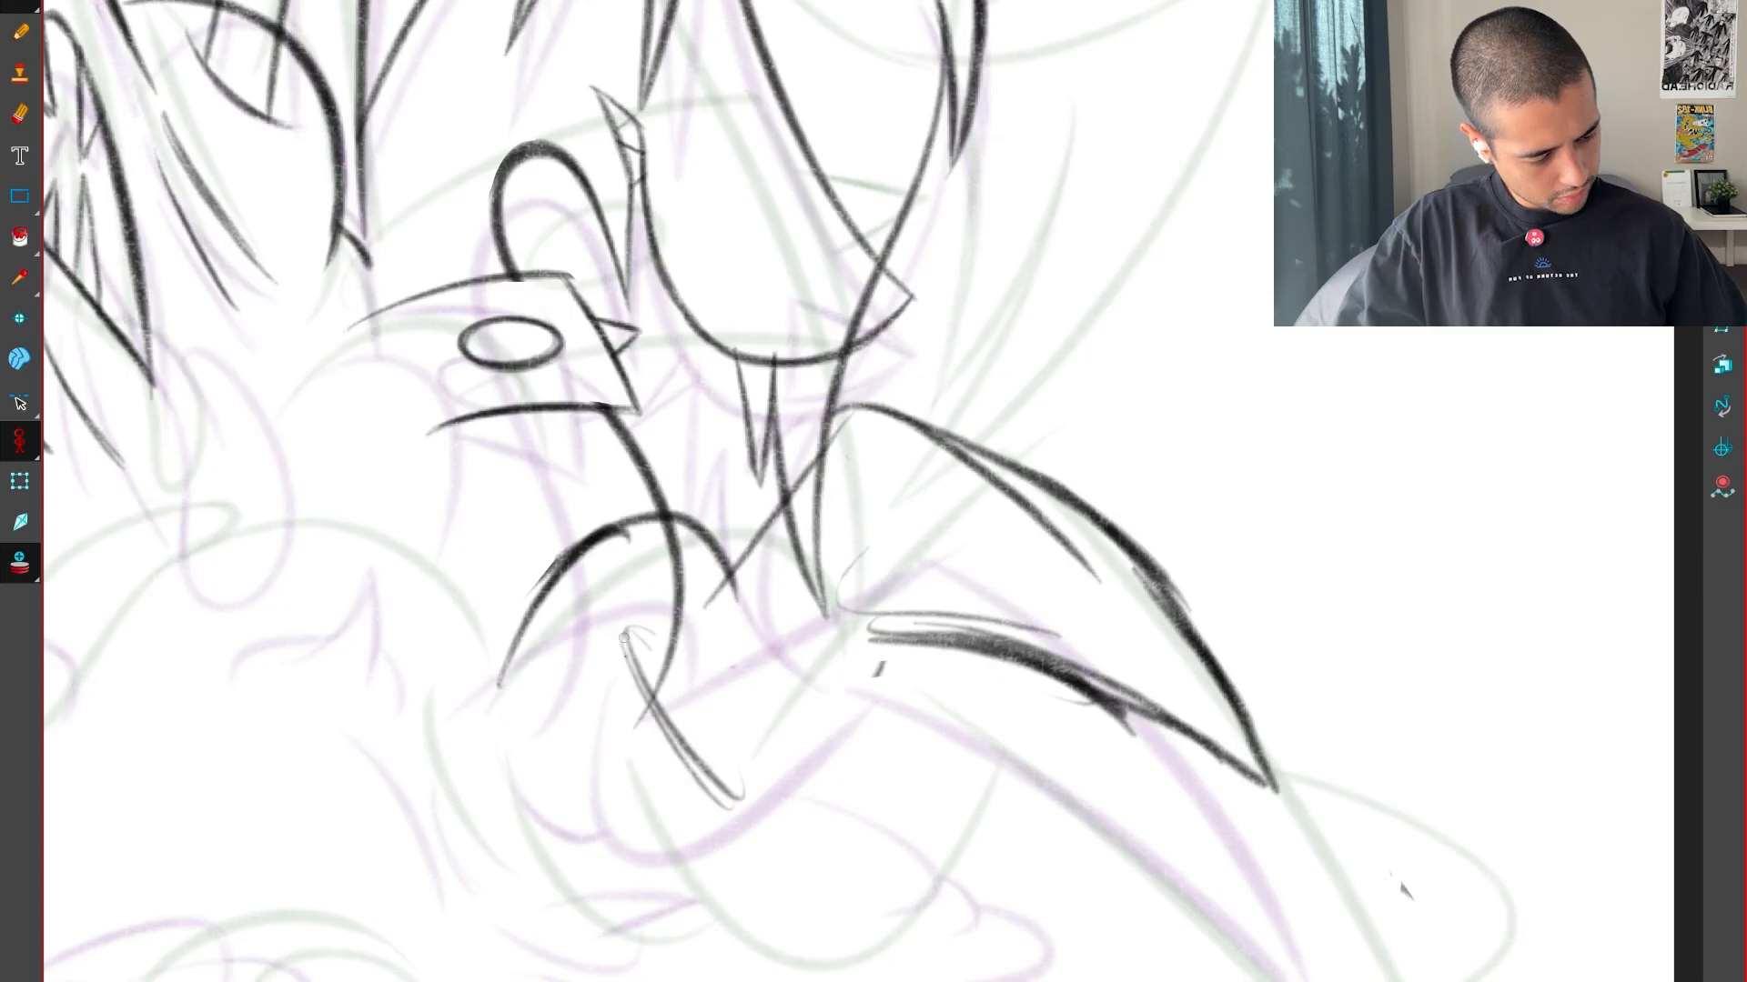
mouse_move(624, 637)
mouse_down()
mouse_move(756, 744)
mouse_move(838, 653)
mouse_up()
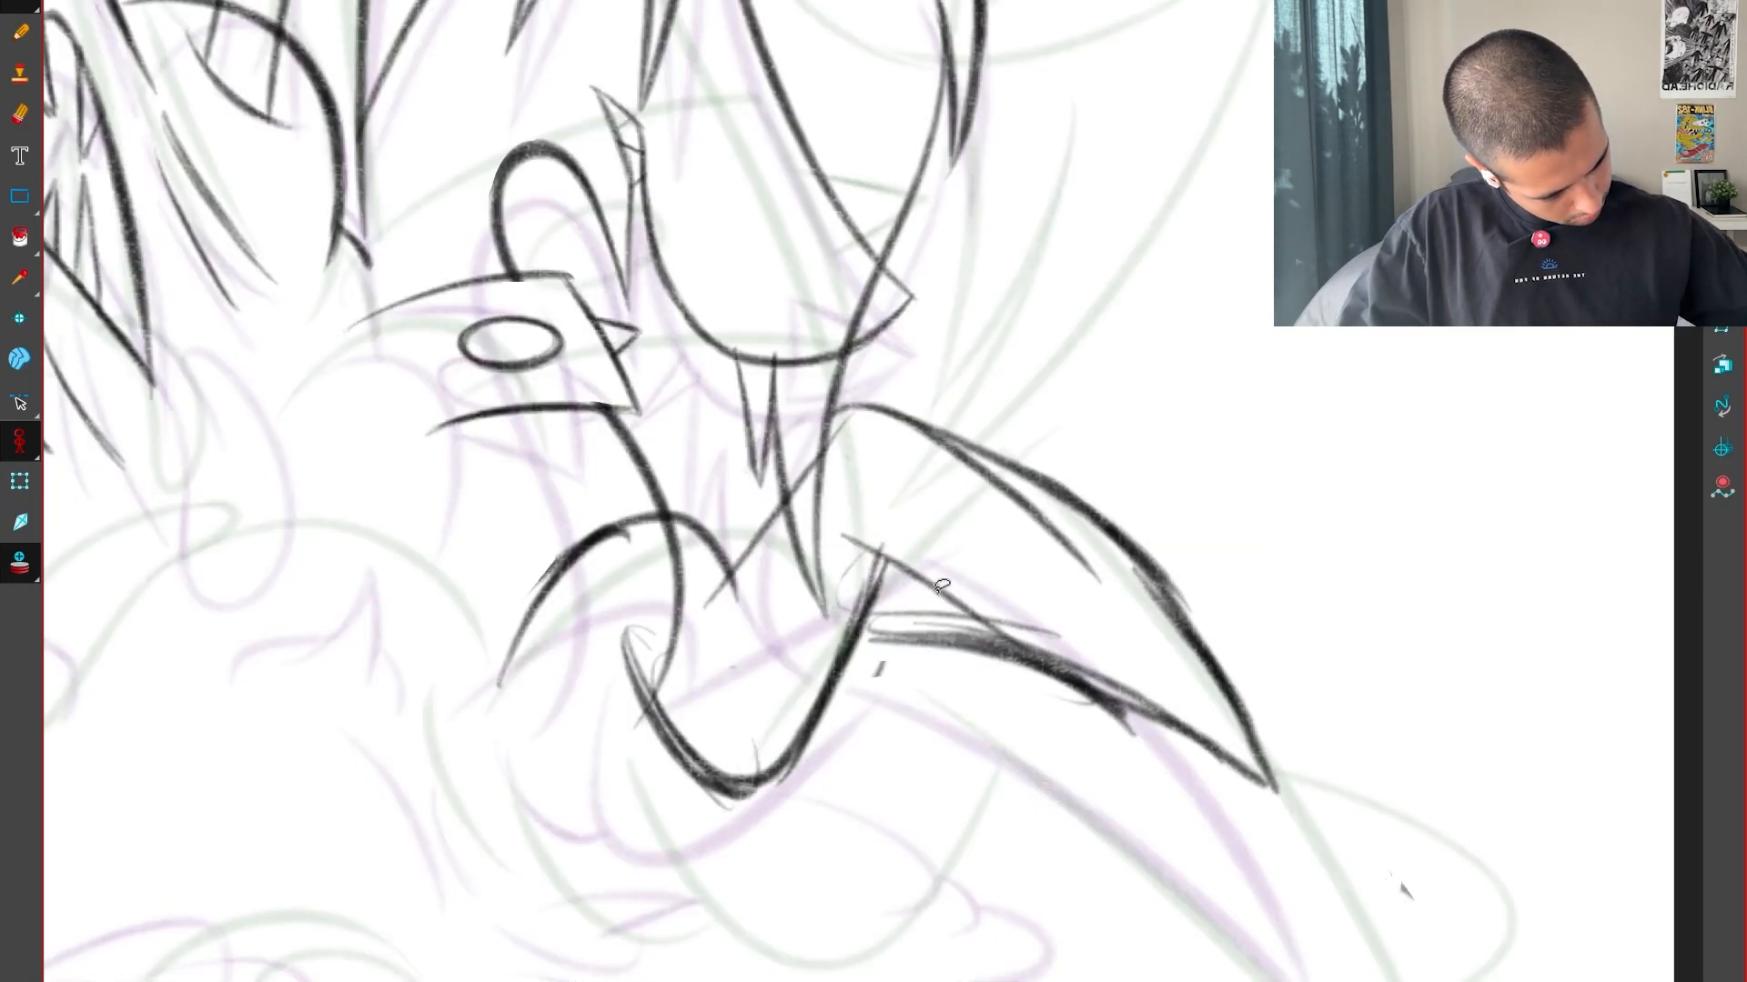
key(f)
key(g)
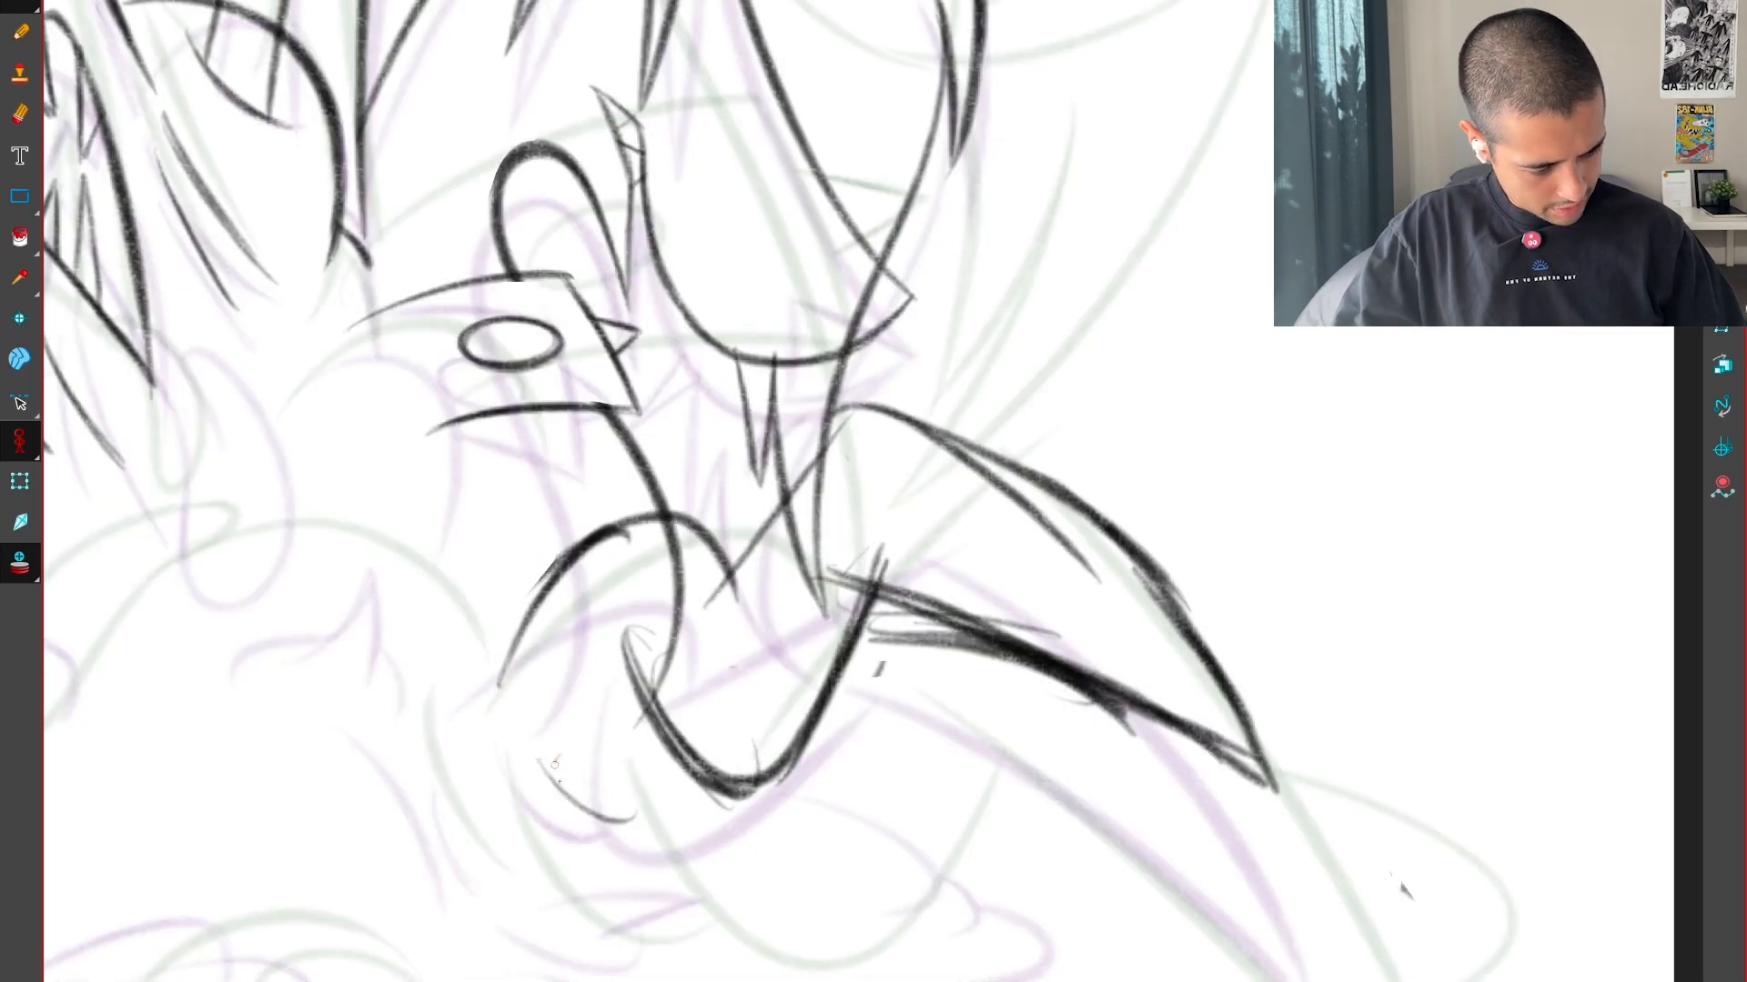
Select all the rough arm and spike strokes and recolour them Blue
key(alt+s)
drag(1223, 660, 1003, 760)
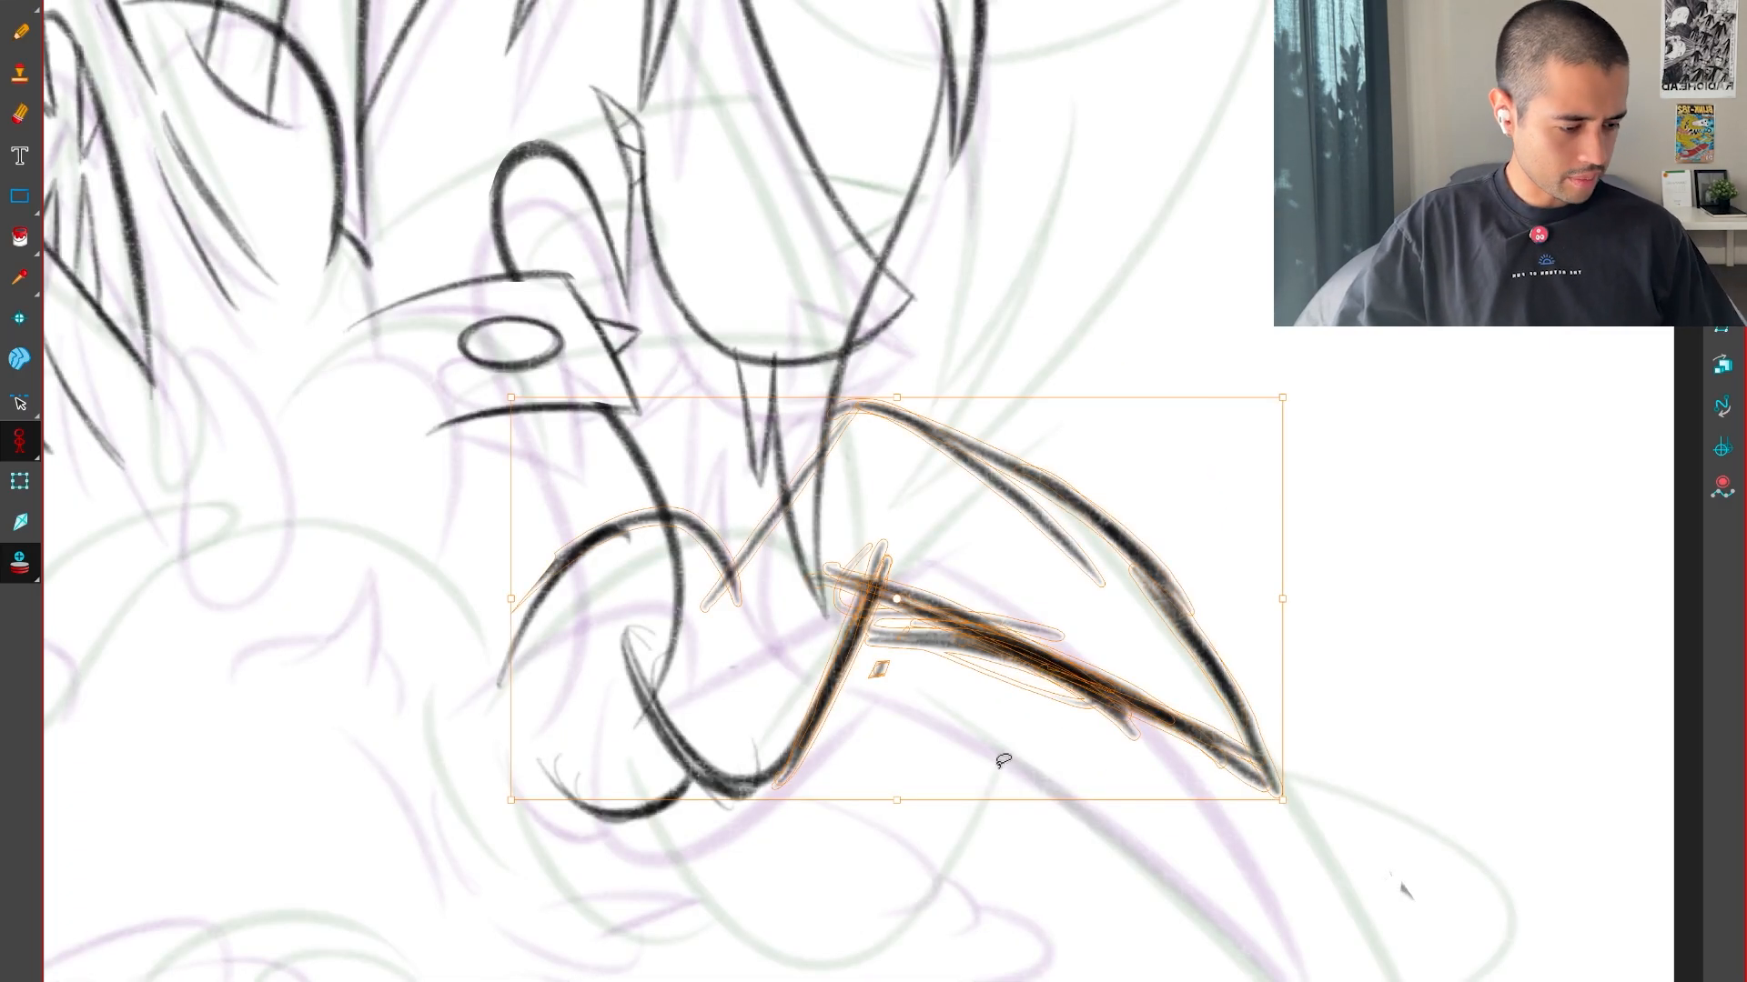
drag(702, 939, 987, 719)
key(Delete)
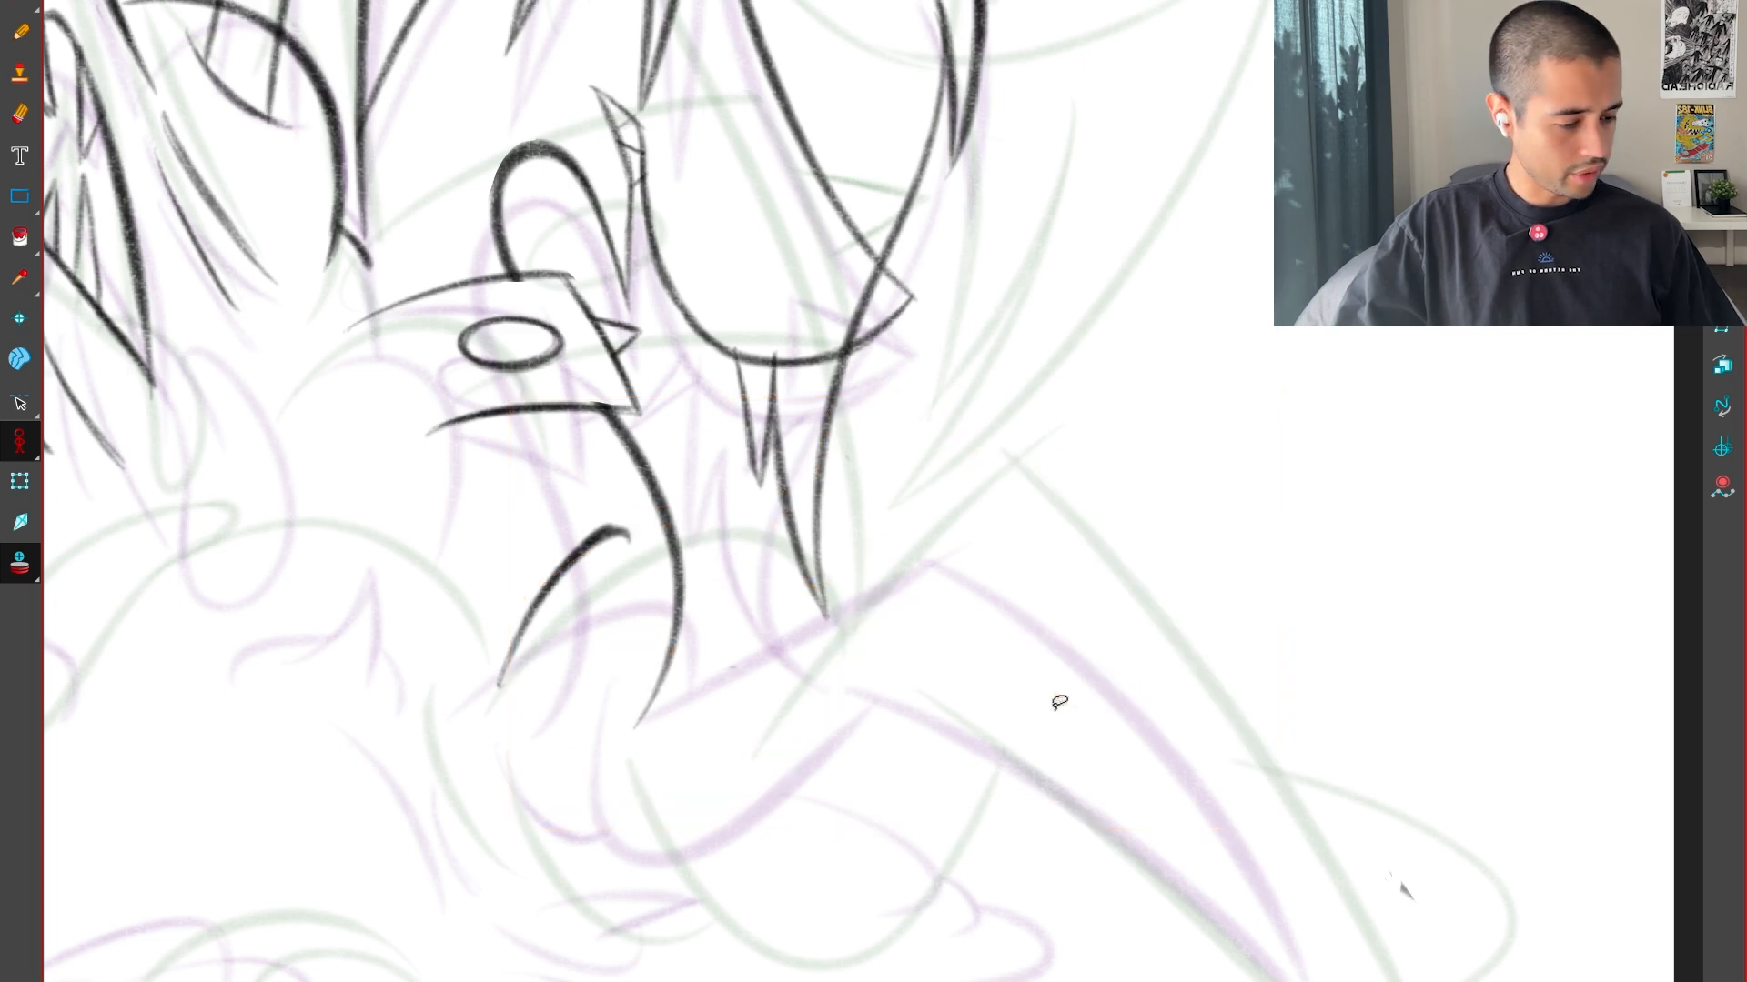
key(ctrl+z)
key(Delete)
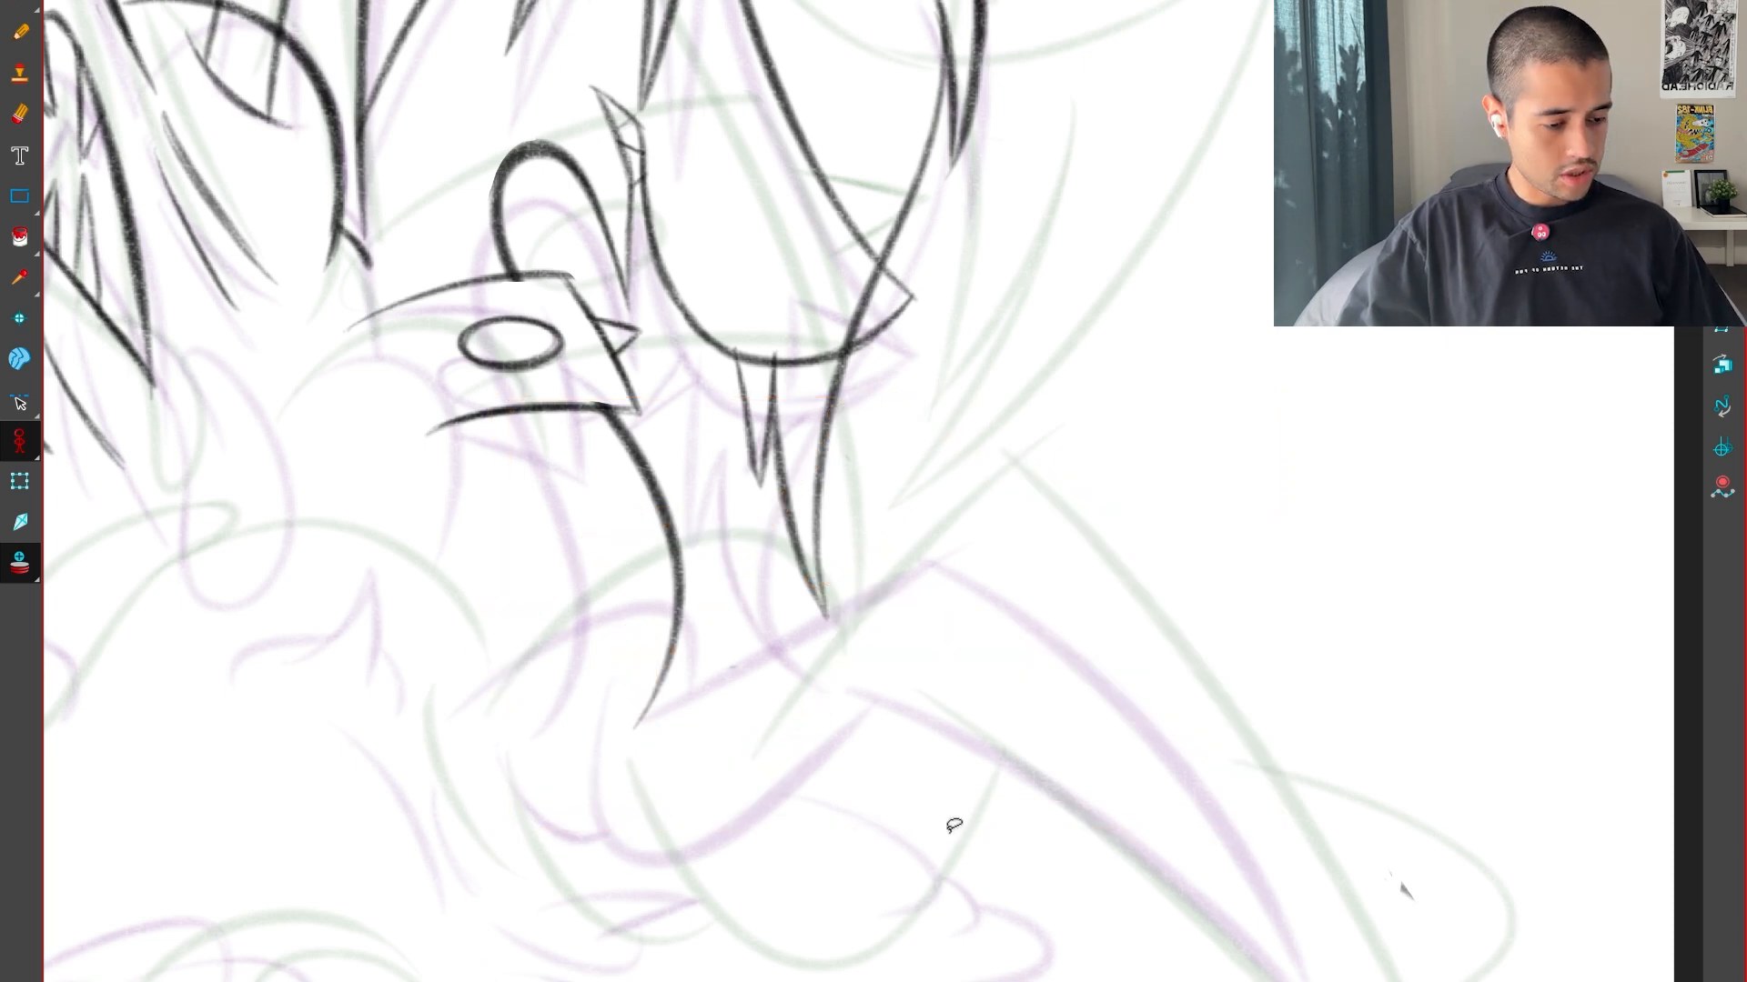
key(super+f)
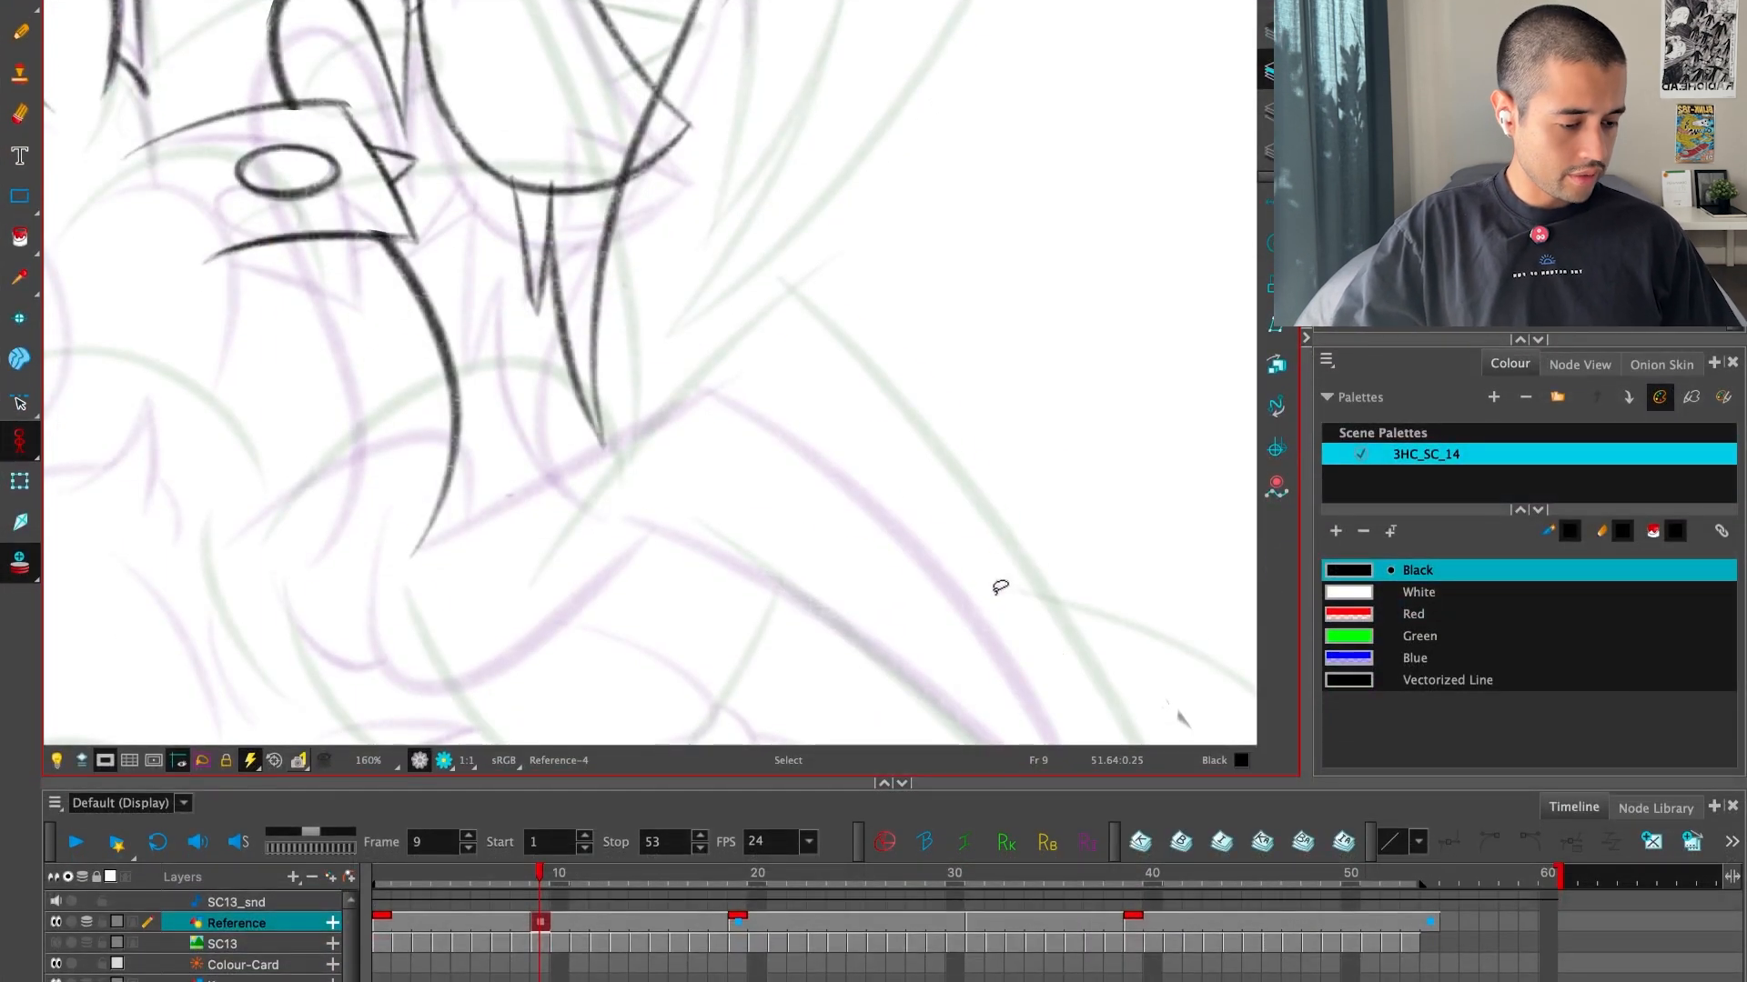
key(ctrl+z)
click(1415, 658)
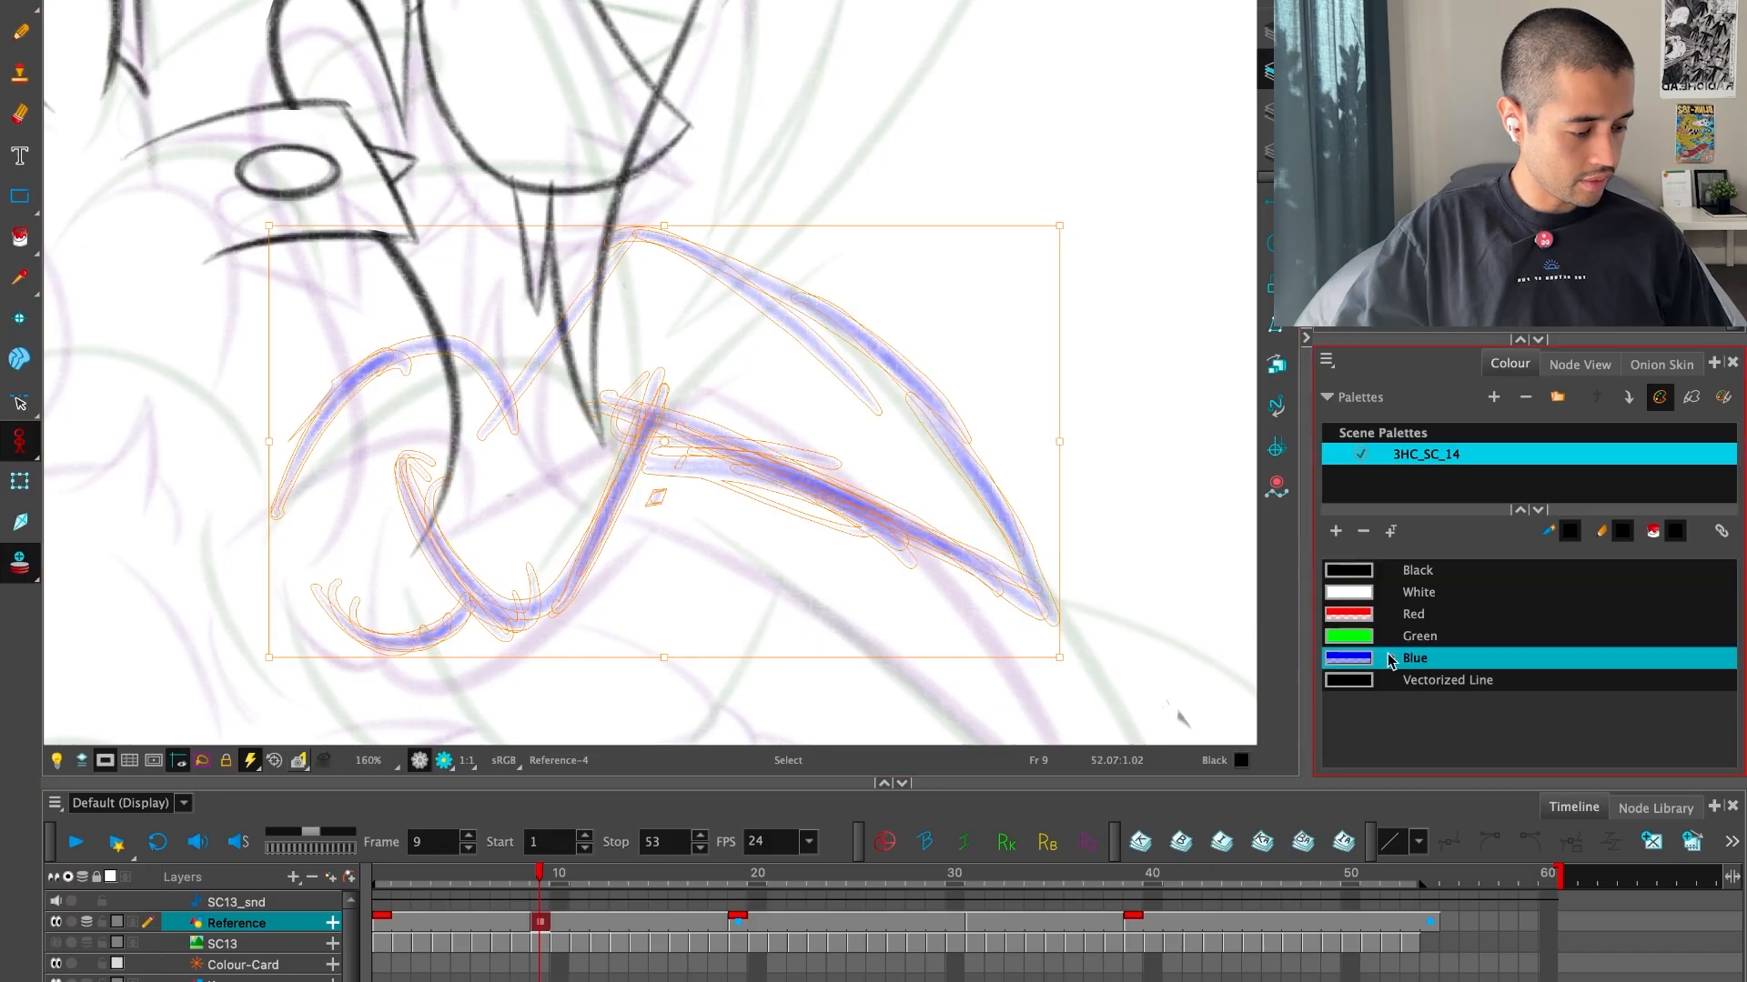
Deselect the blue rough, set the drawing colour to Black and return to the full-screen canvas
click(1148, 334)
click(1419, 571)
key(super+f)
key(super+f)
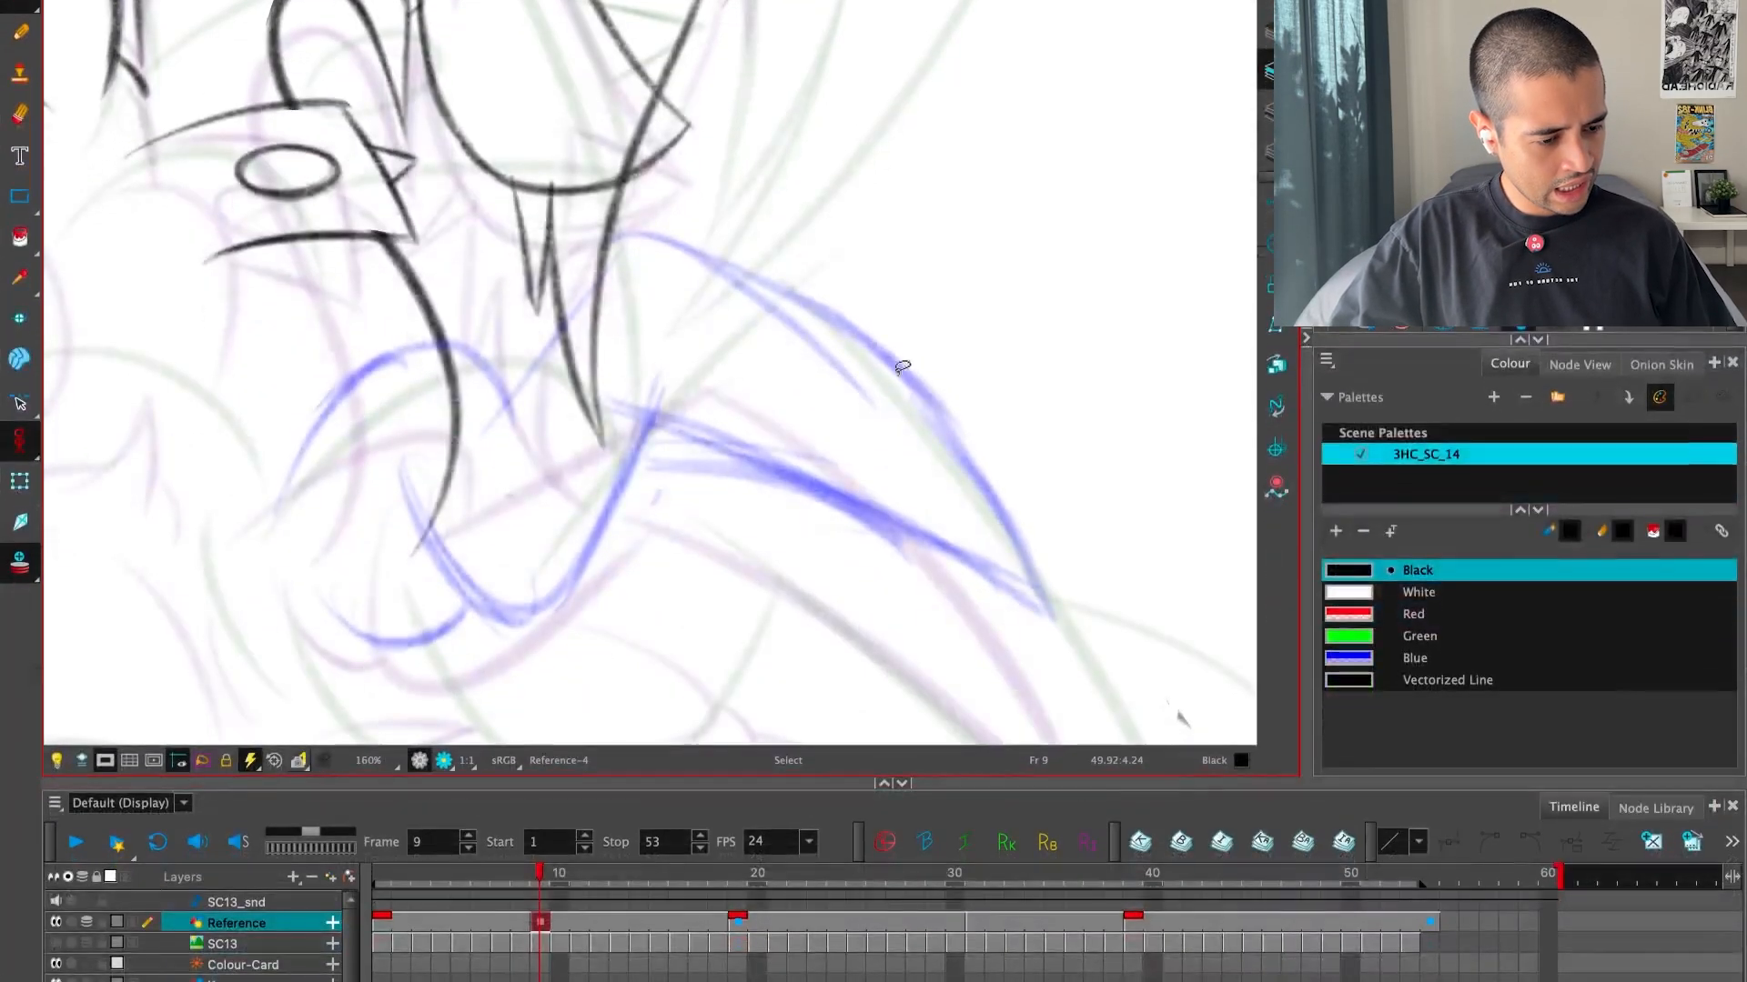
key(super+f)
Draw the arched arm curve and the diagonal line cleanly in black over the blue rough
key(2)
drag(870, 612, 1096, 622)
key(2)
key(2)
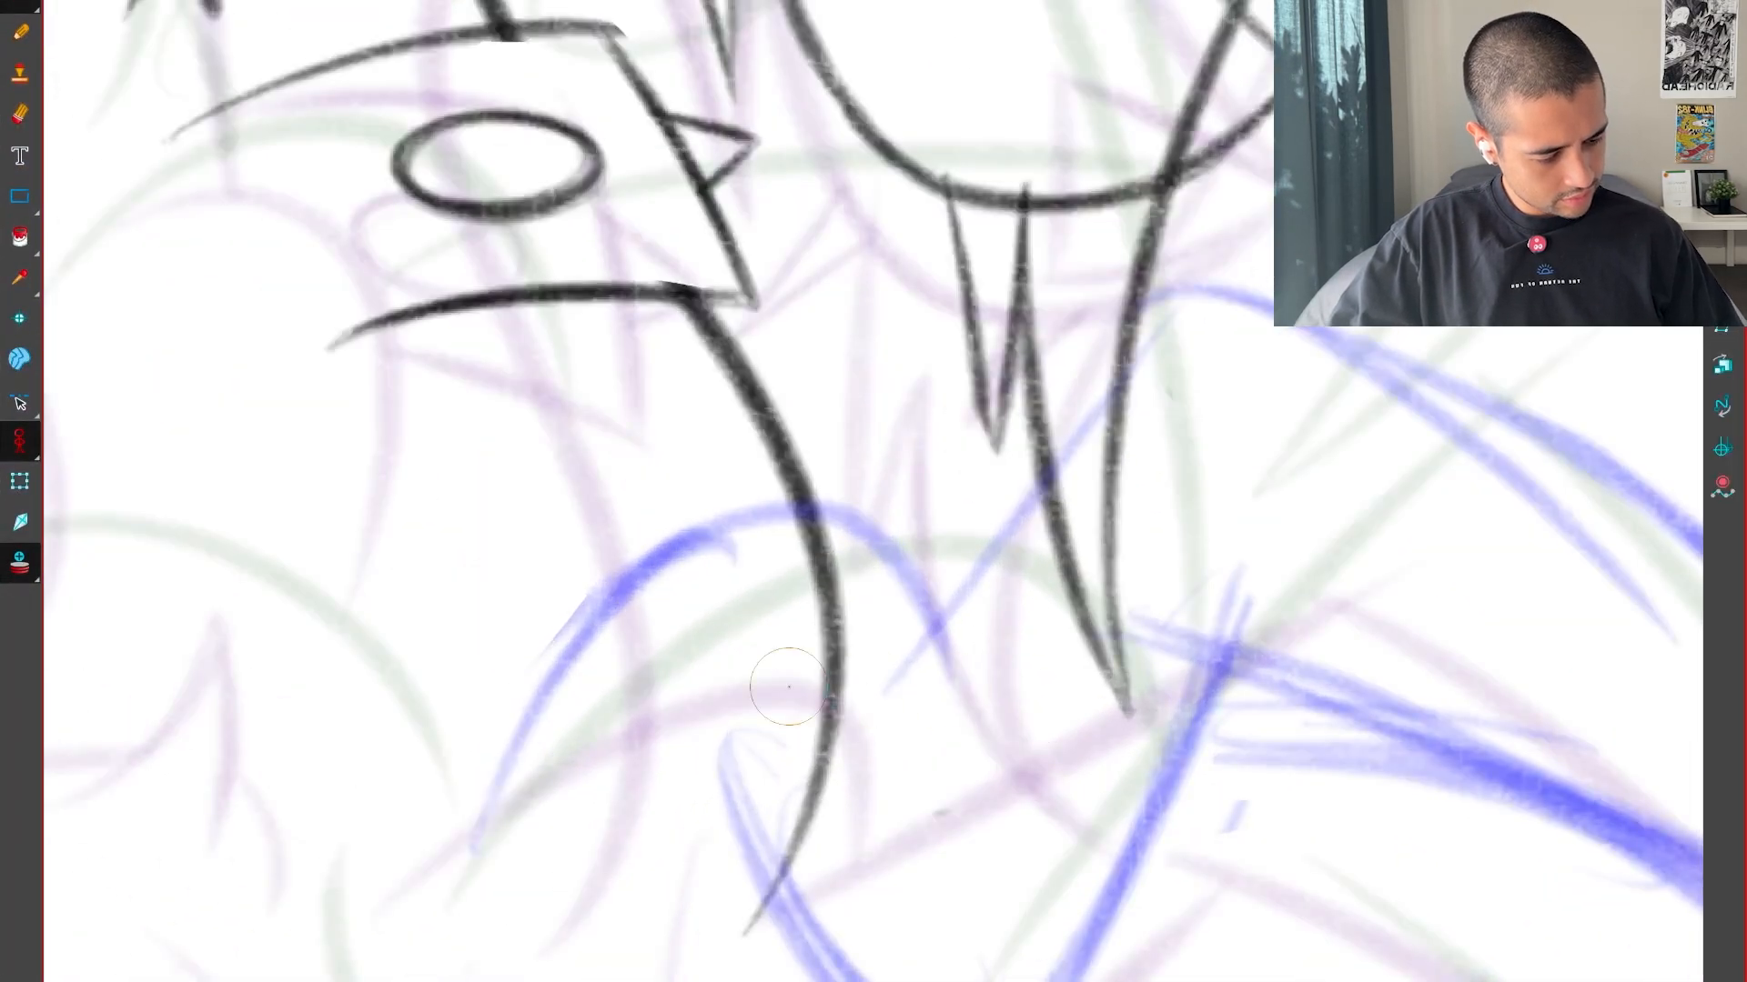
key(2)
mouse_move(372, 936)
mouse_down()
mouse_move(988, 700)
mouse_move(919, 706)
mouse_up()
key(1)
drag(789, 760, 1168, 299)
Draw the spike's upper and lower edges cleanly in black over the blue rough
drag(1128, 943, 1210, 351)
mouse_move(1087, 478)
mouse_down()
mouse_move(1100, 858)
mouse_move(1158, 981)
mouse_up()
drag(767, 850, 1278, 218)
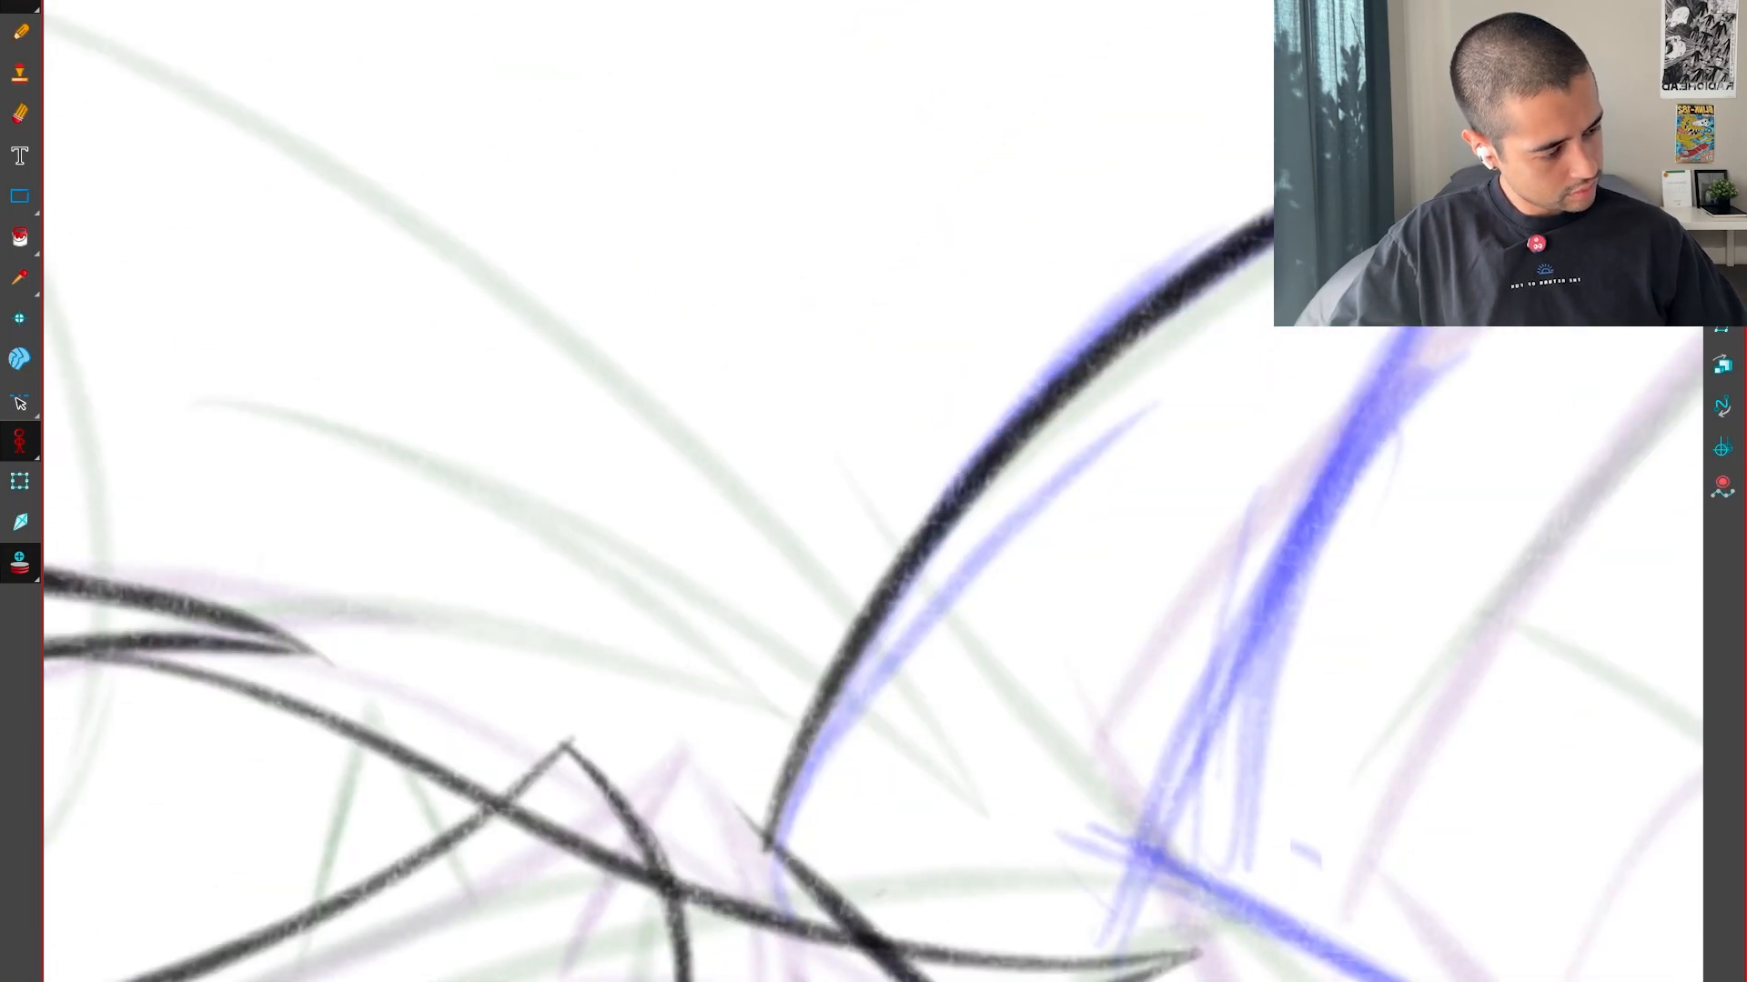
drag(1301, 720, 1007, 729)
mouse_move(835, 928)
mouse_down()
mouse_move(1018, 522)
mouse_move(1274, 91)
mouse_up()
key(shift+x)
key(1)
key(1)
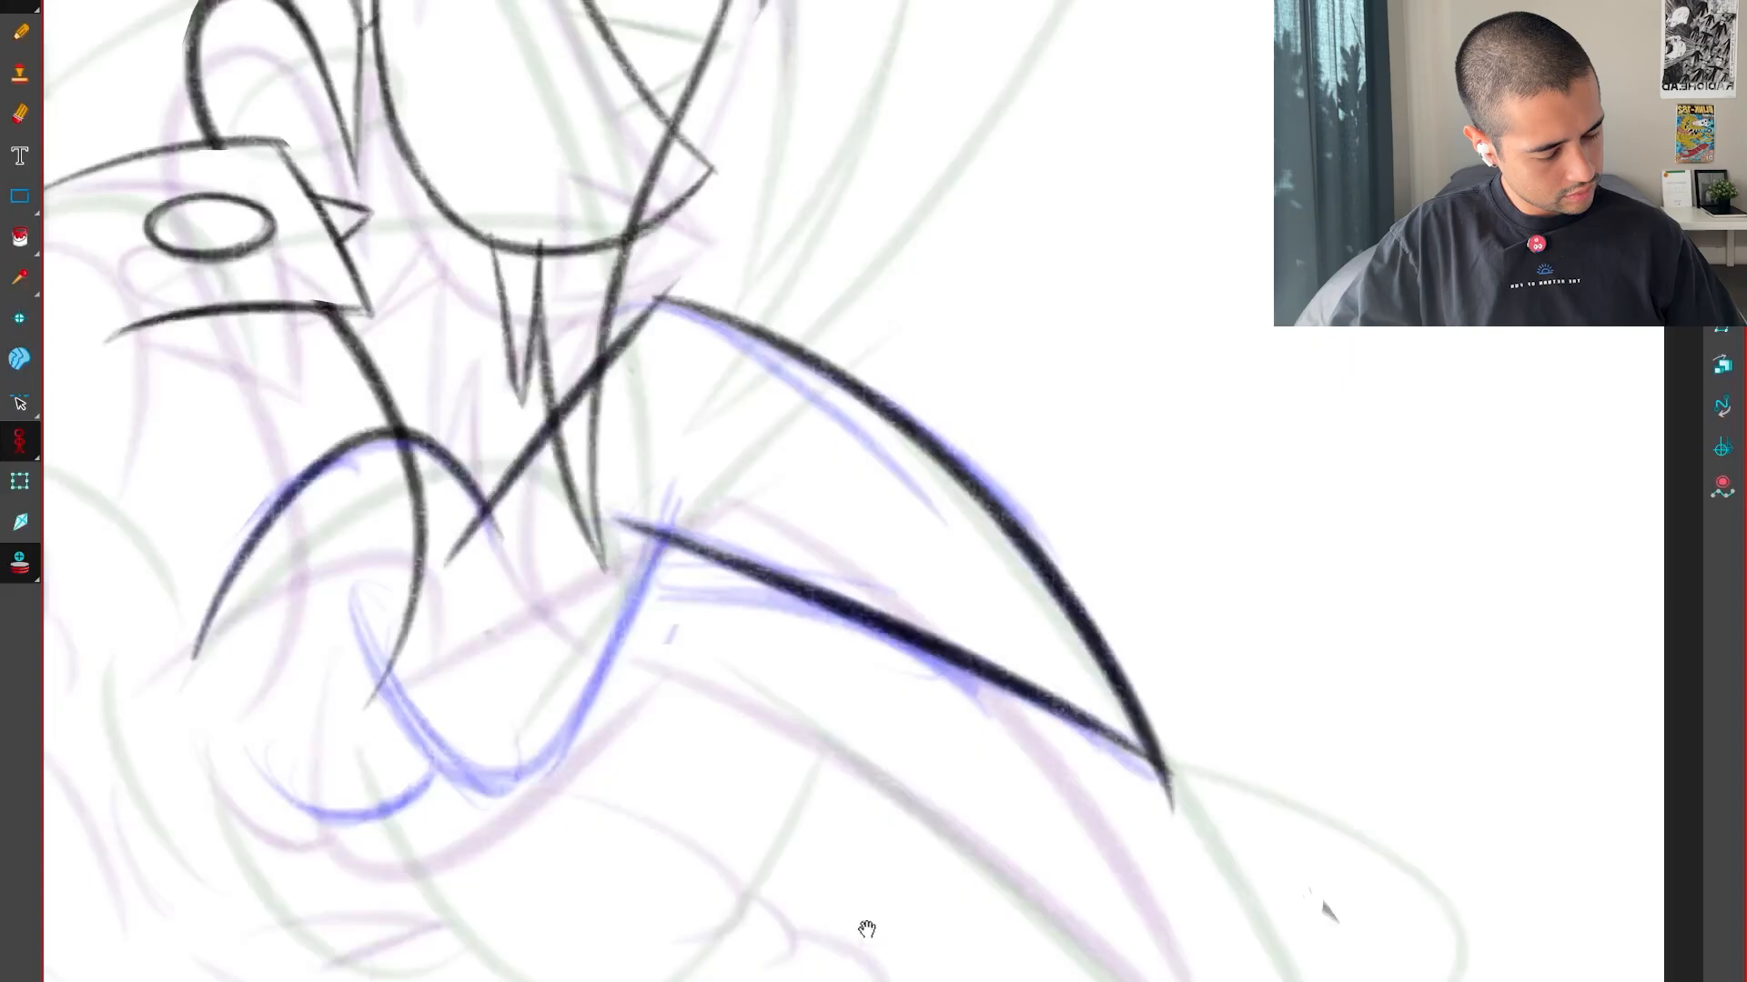
Draw the U-shaped curve in black, slightly wider than the blue rough, up to the spike's base
drag(865, 928, 1243, 928)
key(2)
key(2)
key(2)
drag(568, 647, 728, 981)
drag(996, 981, 1199, 503)
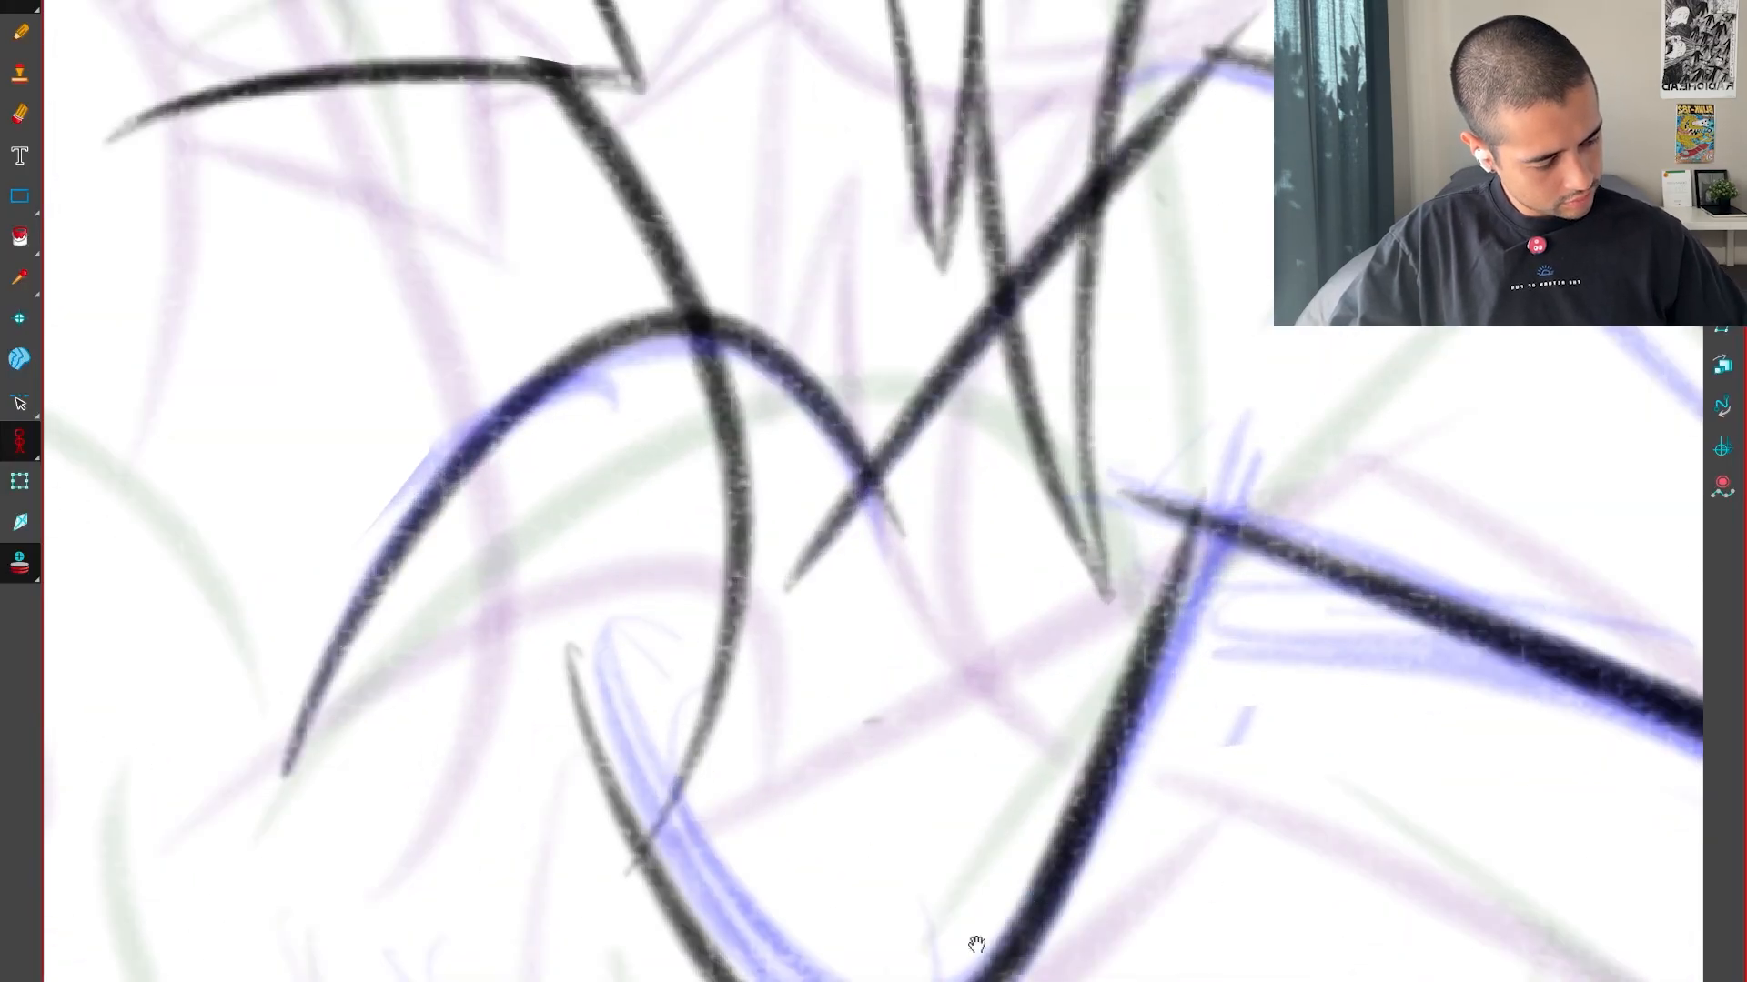
Draw the small cupped curve joining the bottom of the U-shaped curve in black
drag(977, 945, 1112, 591)
drag(645, 740, 851, 687)
key(ctrl+z)
drag(510, 597, 892, 655)
key(1)
key(1)
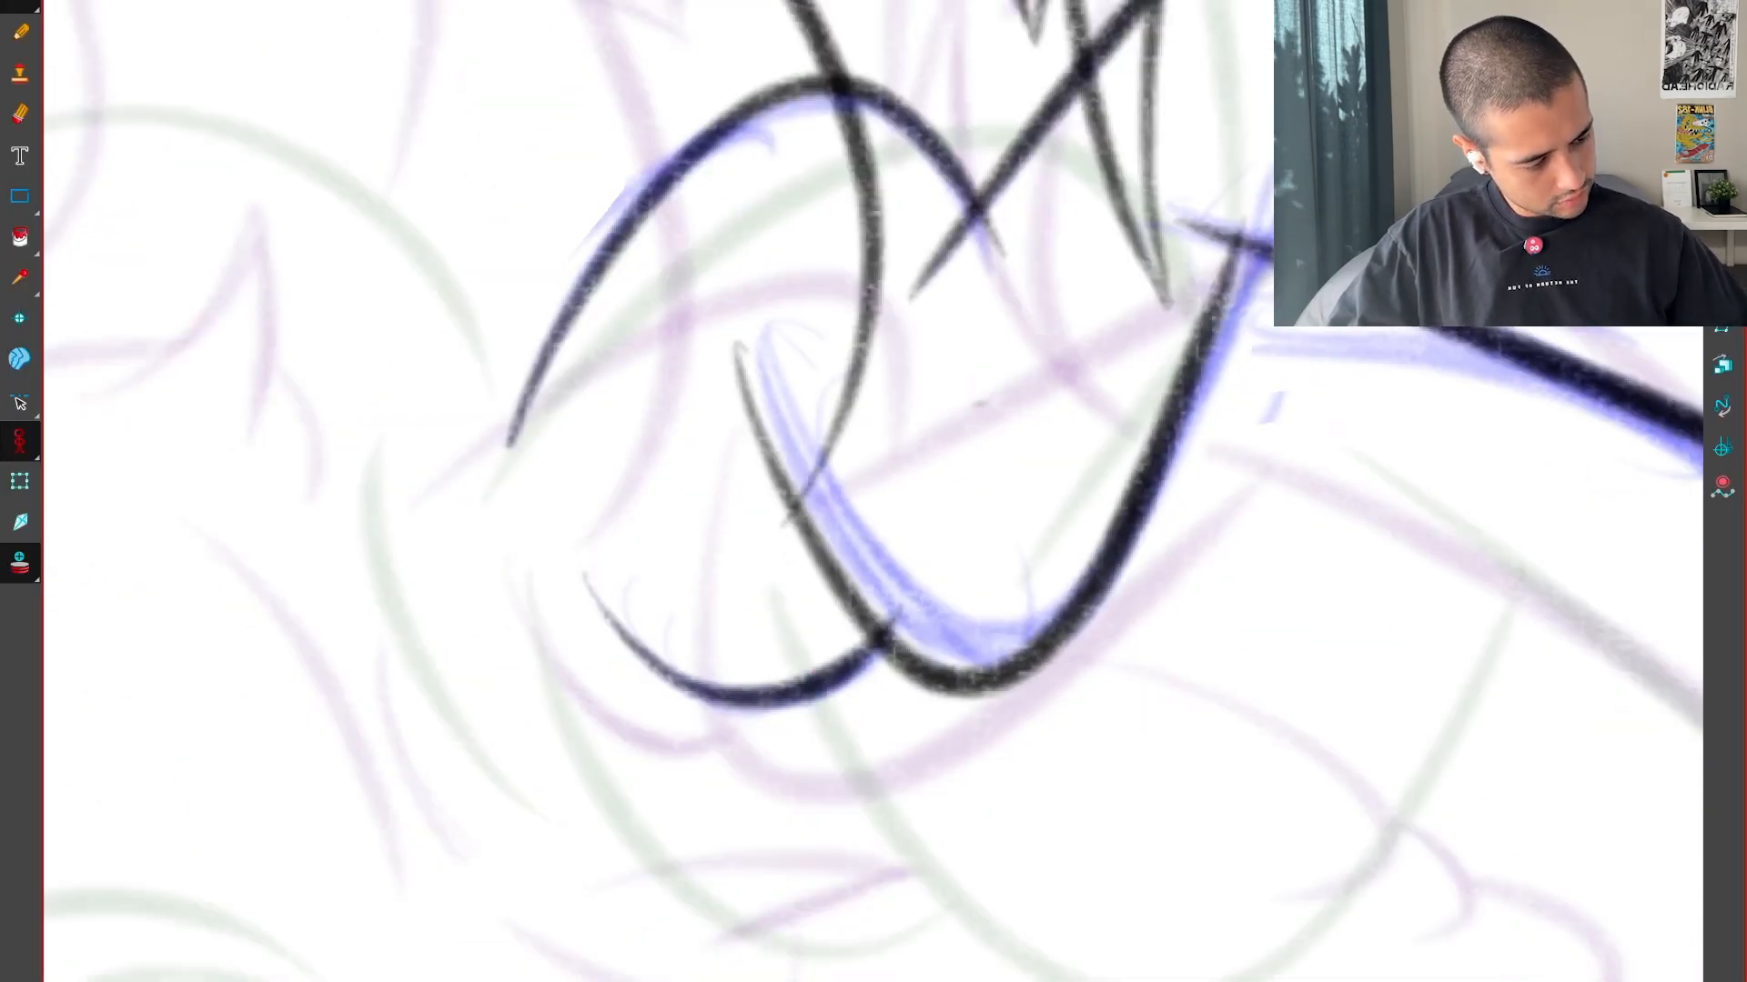
Select the blue rough strokes and delete them, leaving the black linework
drag(1092, 408, 1049, 604)
key(alt+s)
click(1304, 353)
key(Delete)
key(1)
key(1)
key(1)
drag(1367, 605, 1337, 689)
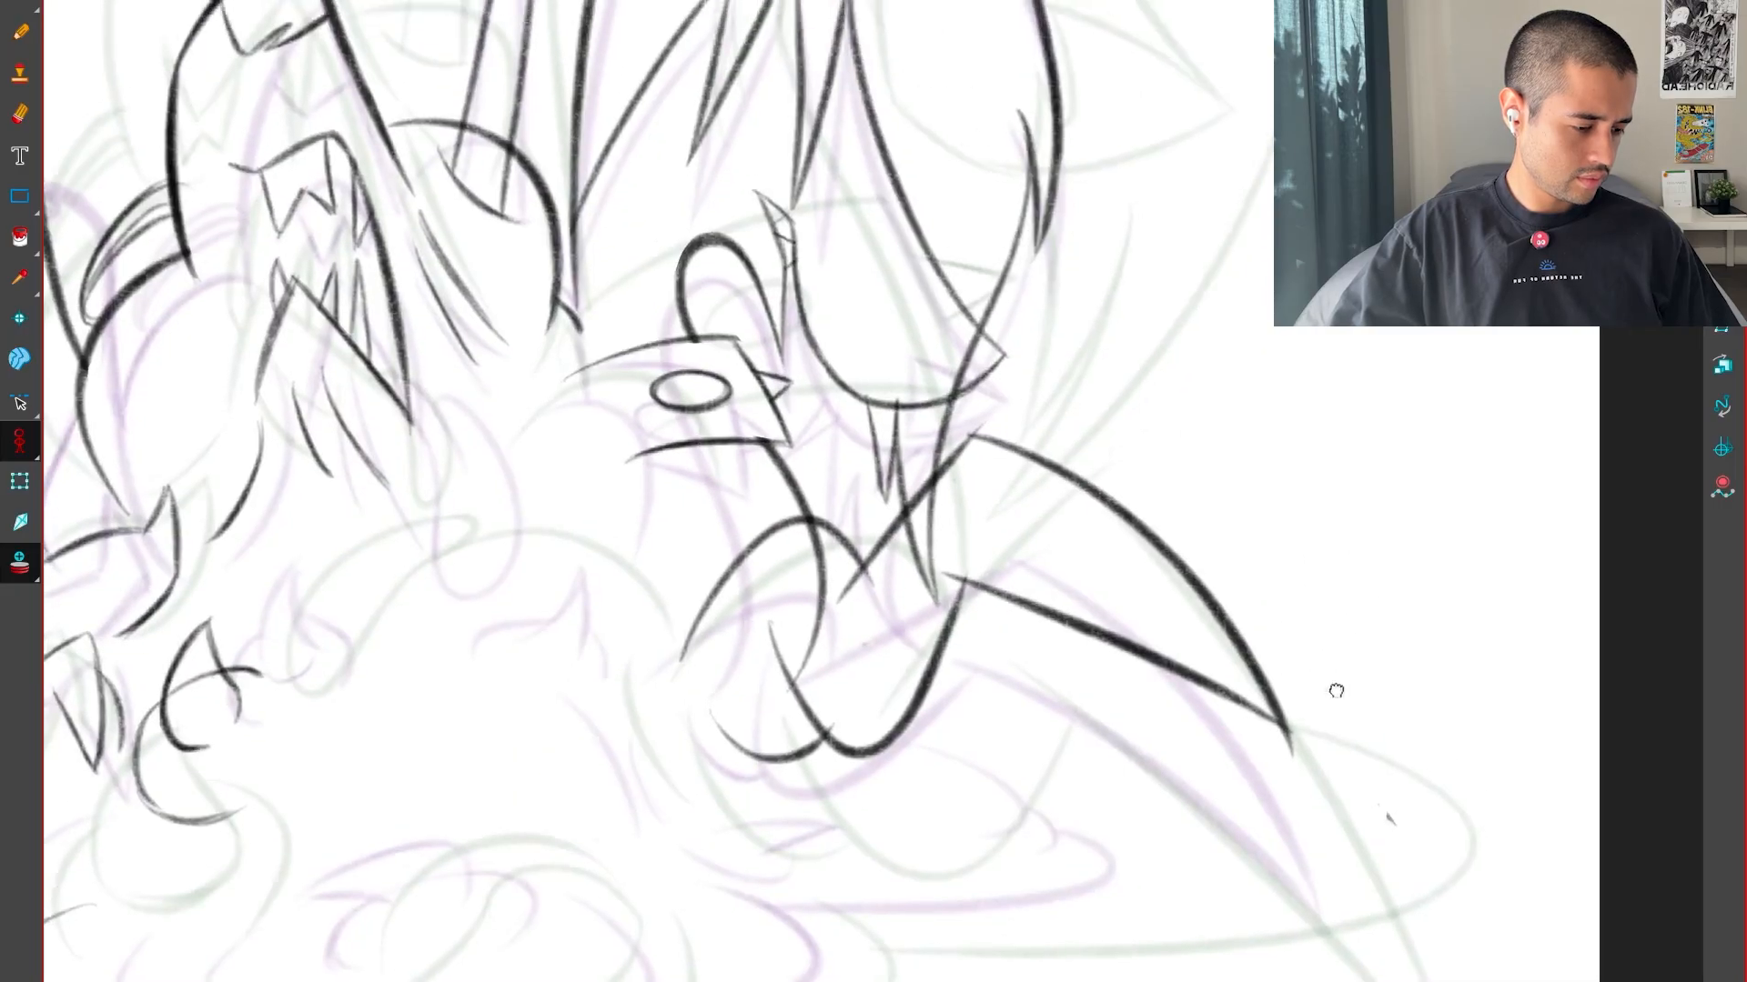
Flip between the neighbouring drawings to examine the motion of the cleaned-up arm and spike
key(f)
key(g)
key(f)
key(g)
key(f)
key(g)
key(f)
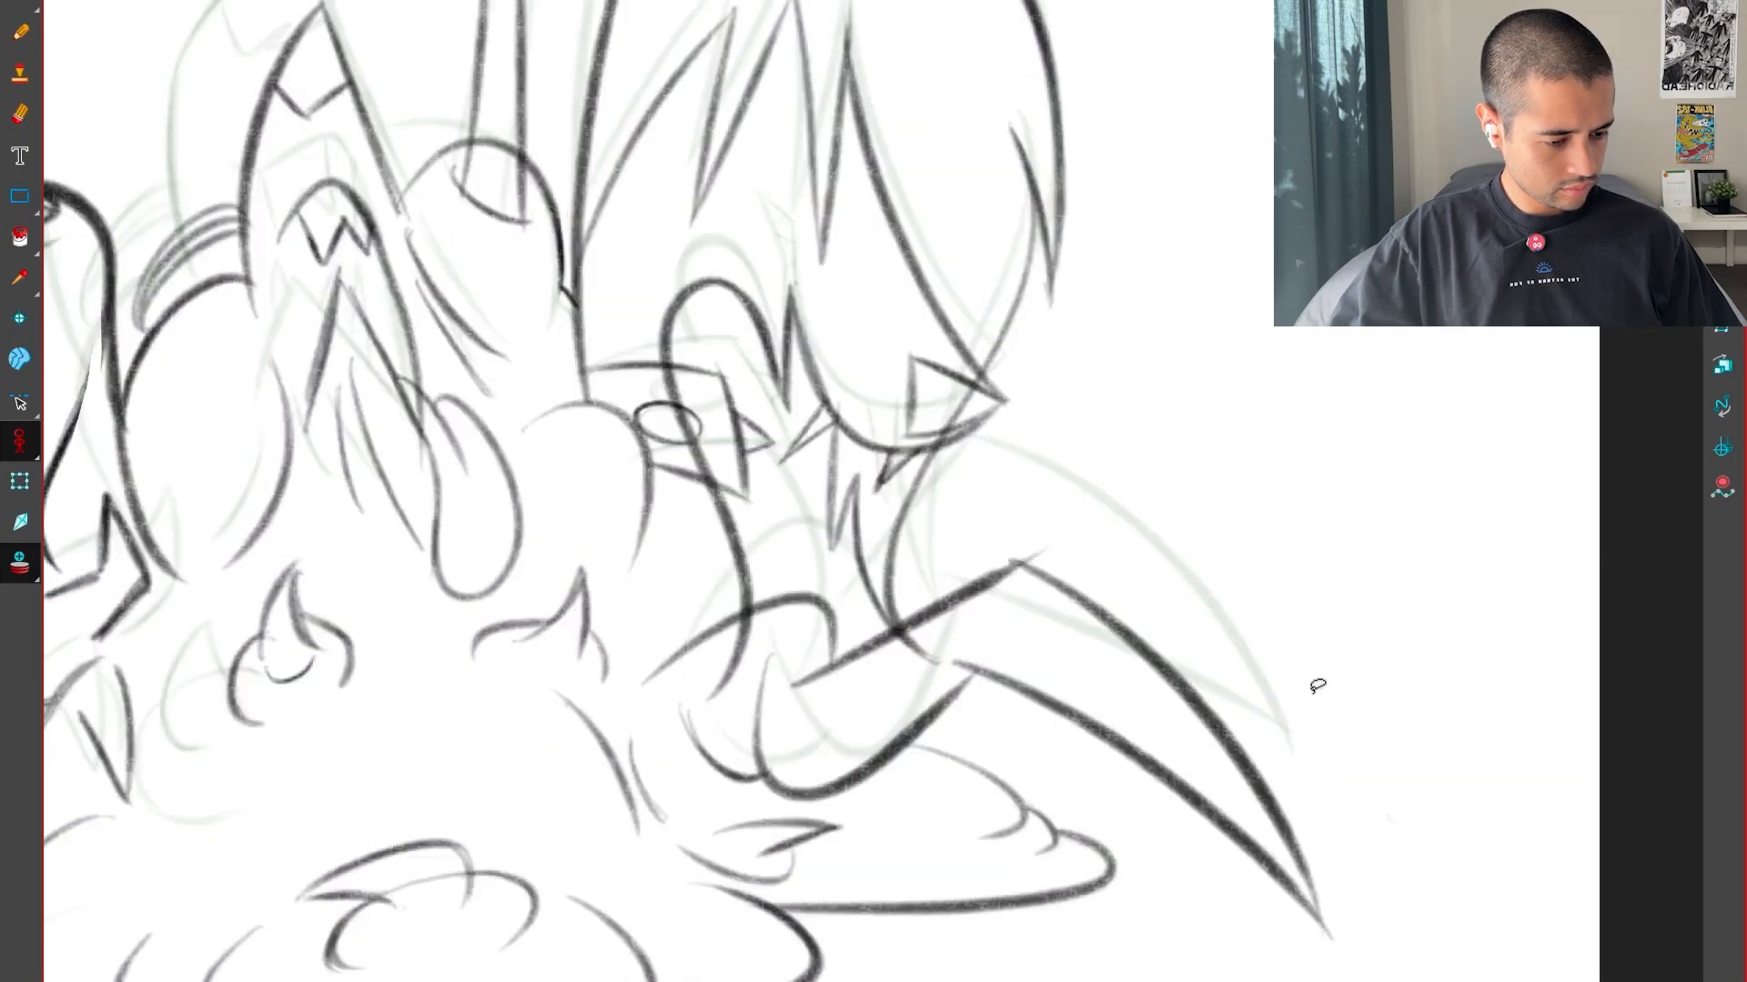
key(g)
key(f)
drag(1191, 793, 1275, 621)
key(g)
key(g)
key(f)
mouse_move(1251, 846)
mouse_down()
mouse_move(1361, 725)
mouse_move(1347, 516)
mouse_up()
drag(1307, 430, 1165, 604)
key(2)
key(2)
key(alt+b)
drag(737, 579, 1066, 557)
key(ctrl+z)
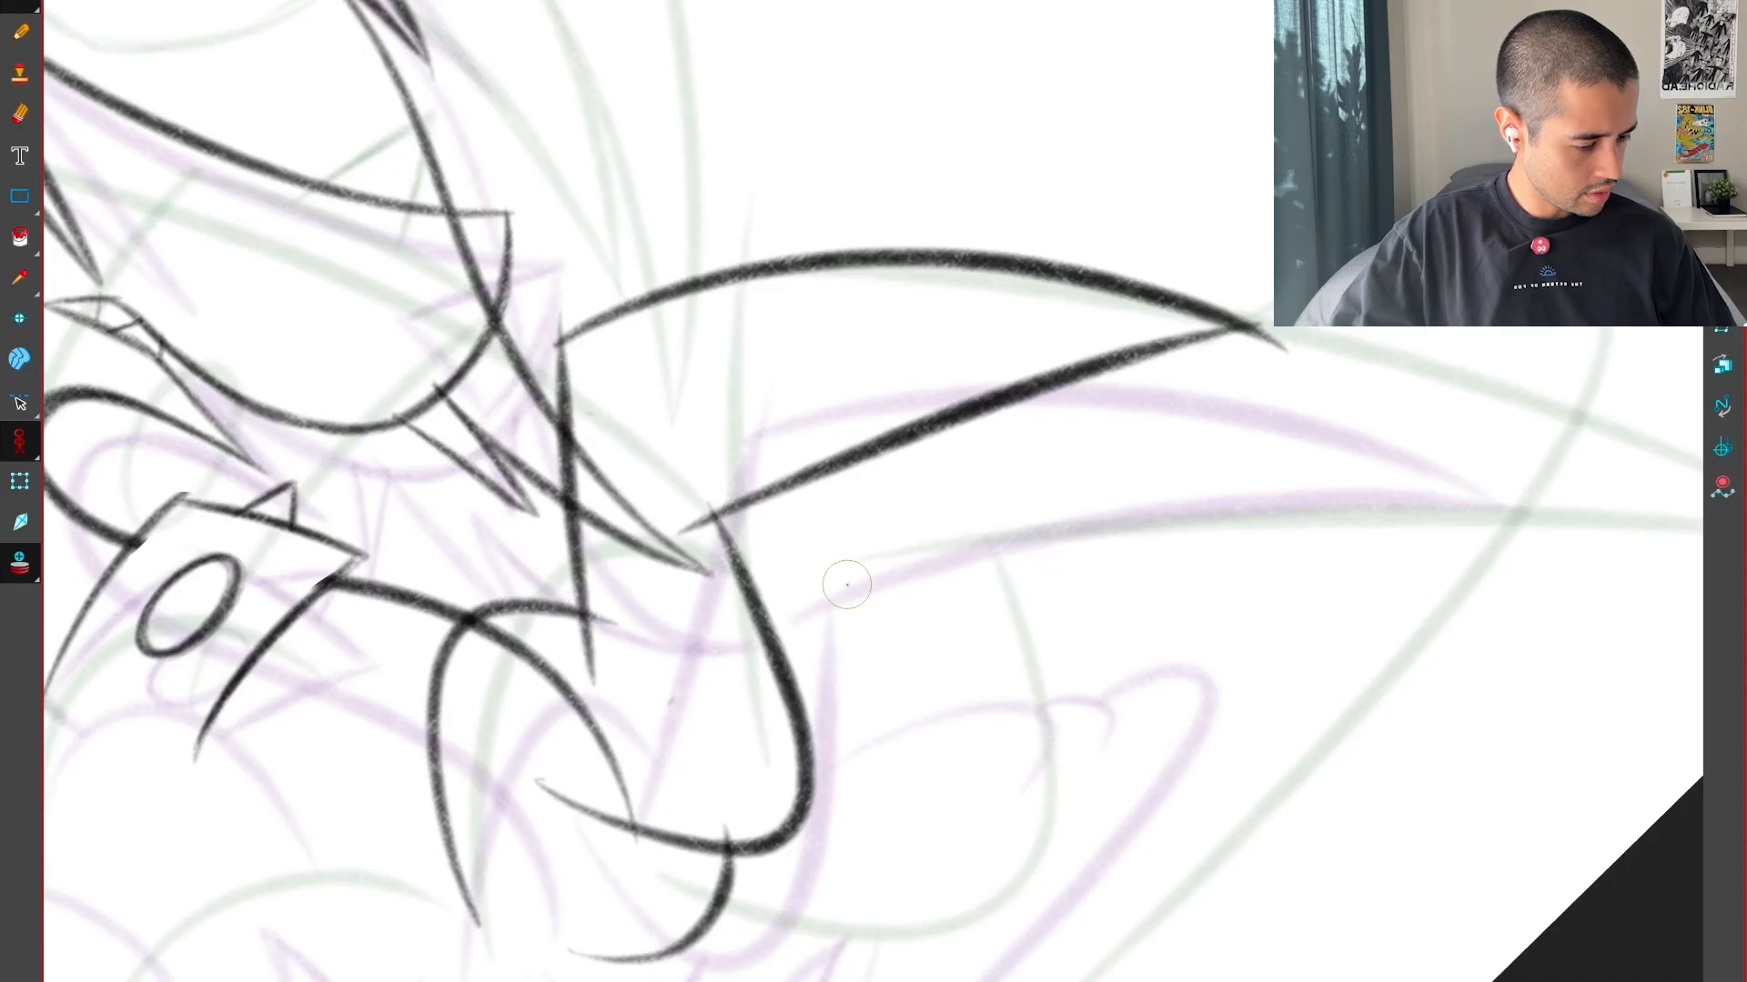
Draw in black the arched curve below the spike with its small hooked end and a second bump, undoing the stroke that follows
mouse_move(765, 608)
mouse_down()
mouse_move(1174, 534)
mouse_move(1265, 498)
mouse_up()
key(f)
key(g)
key(g)
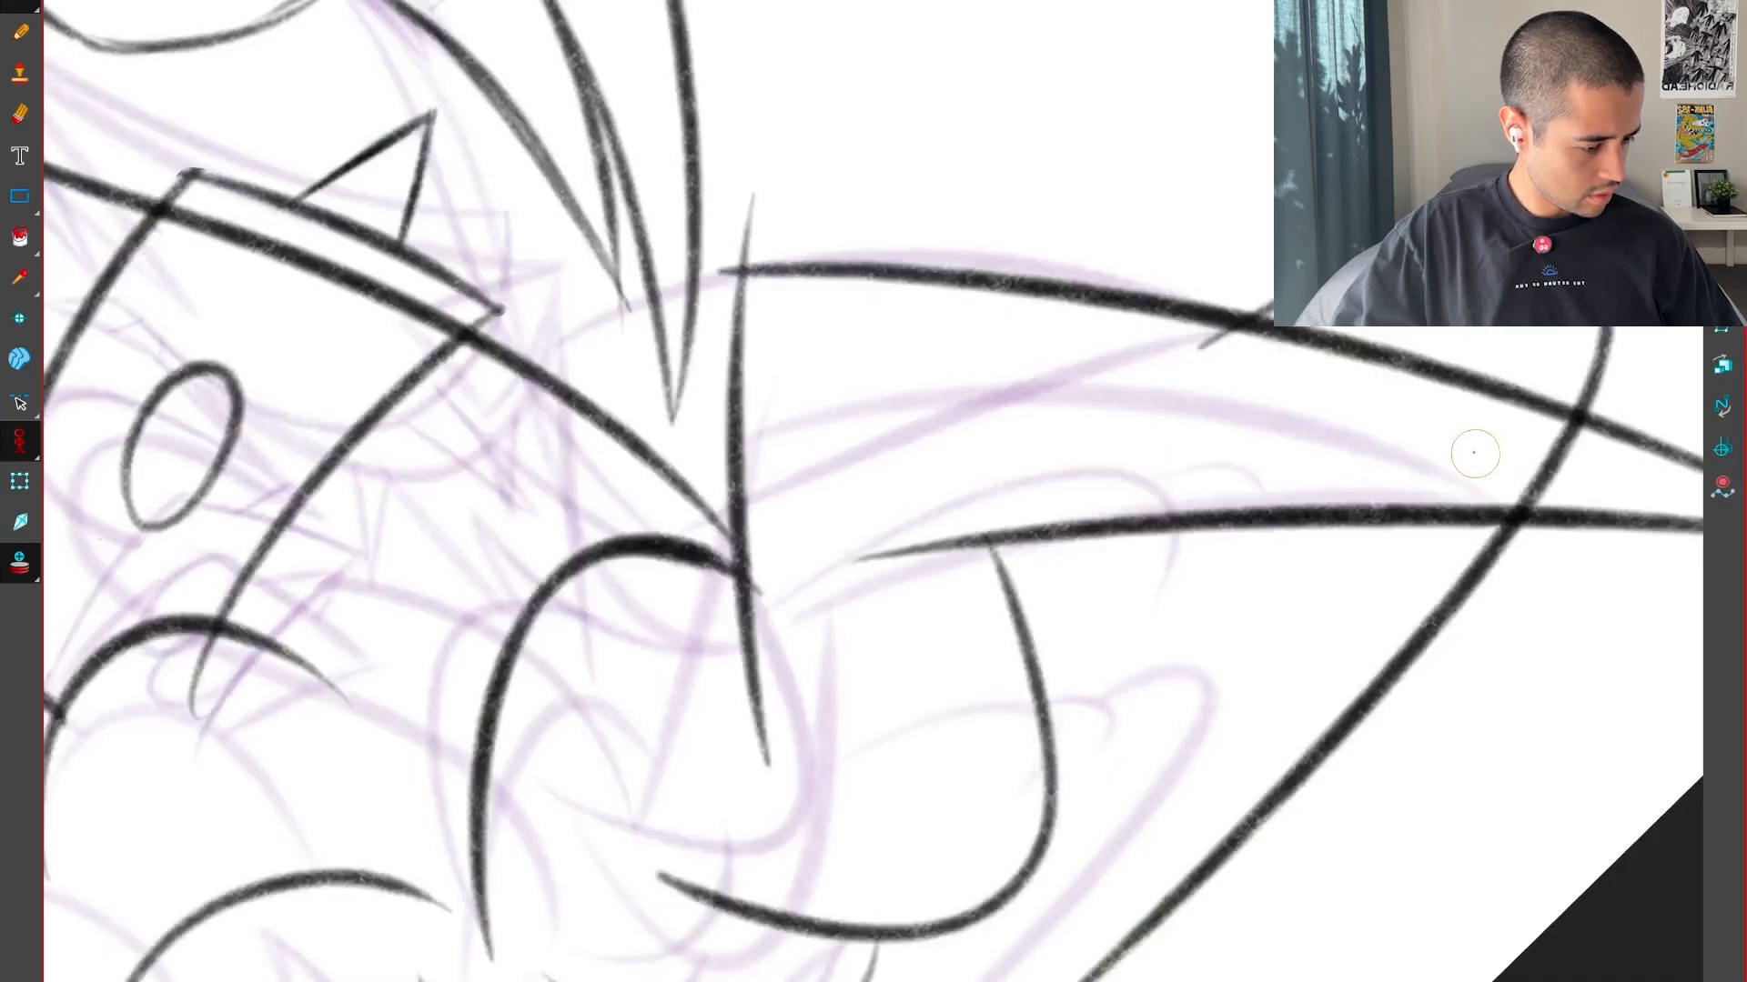
key(f)
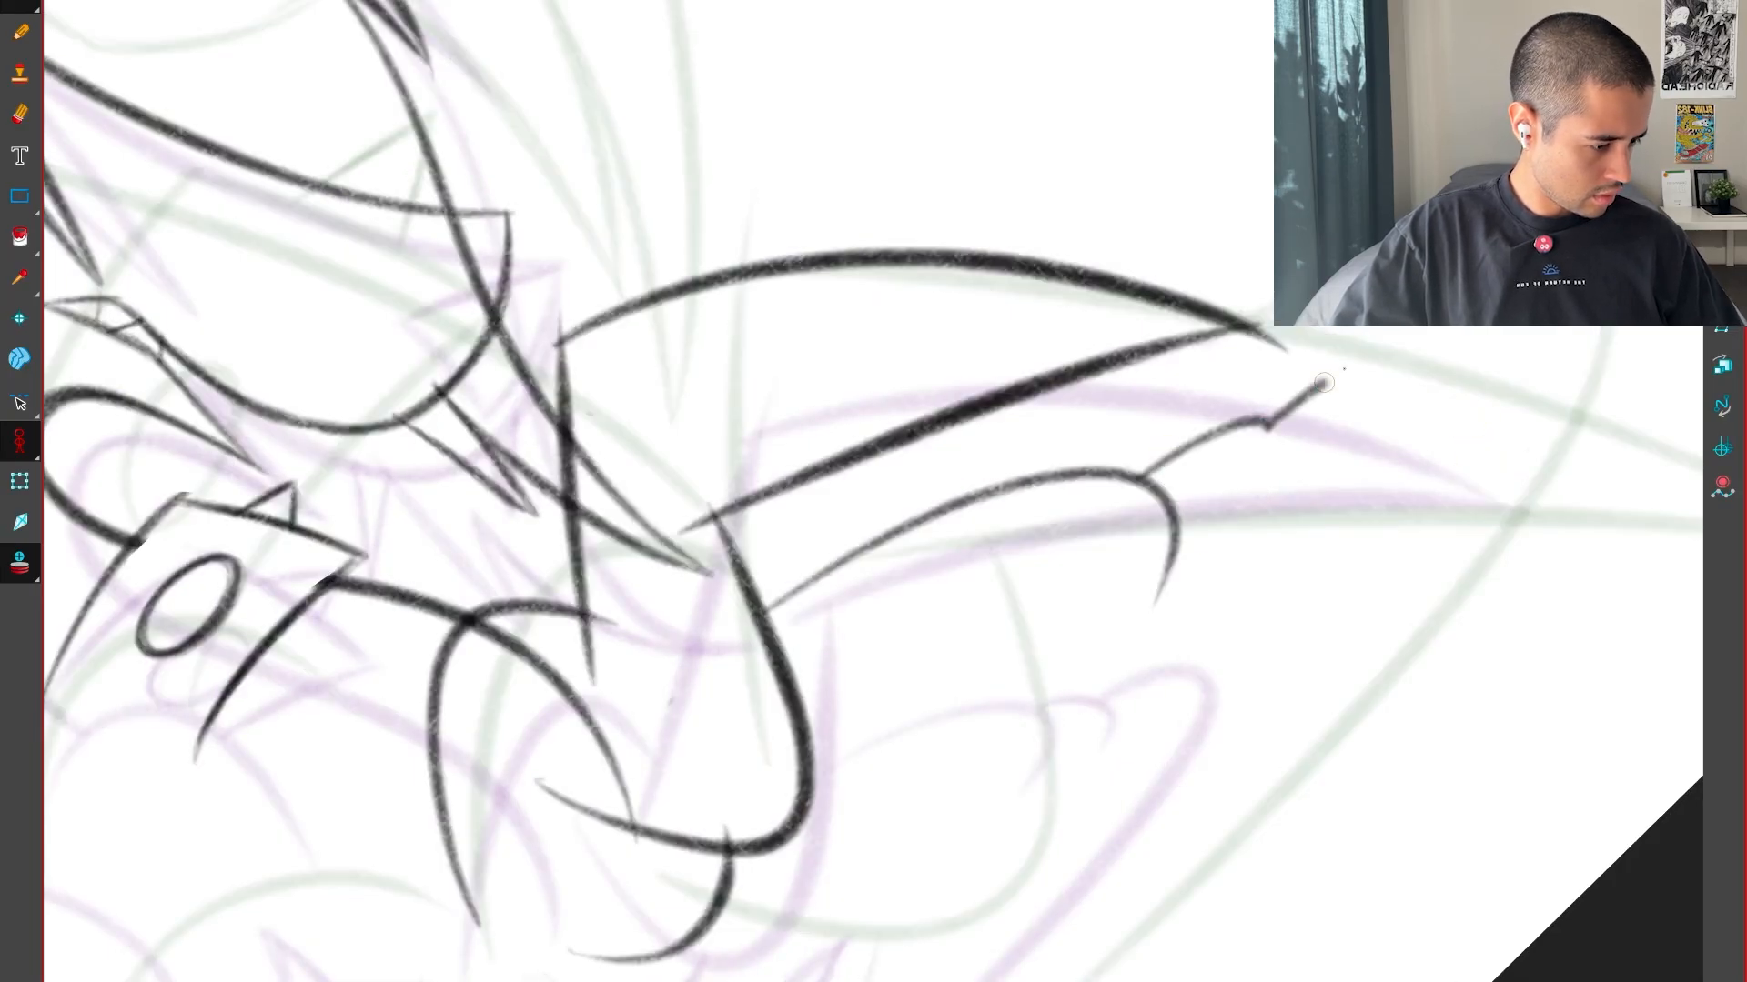
key(ctrl+z)
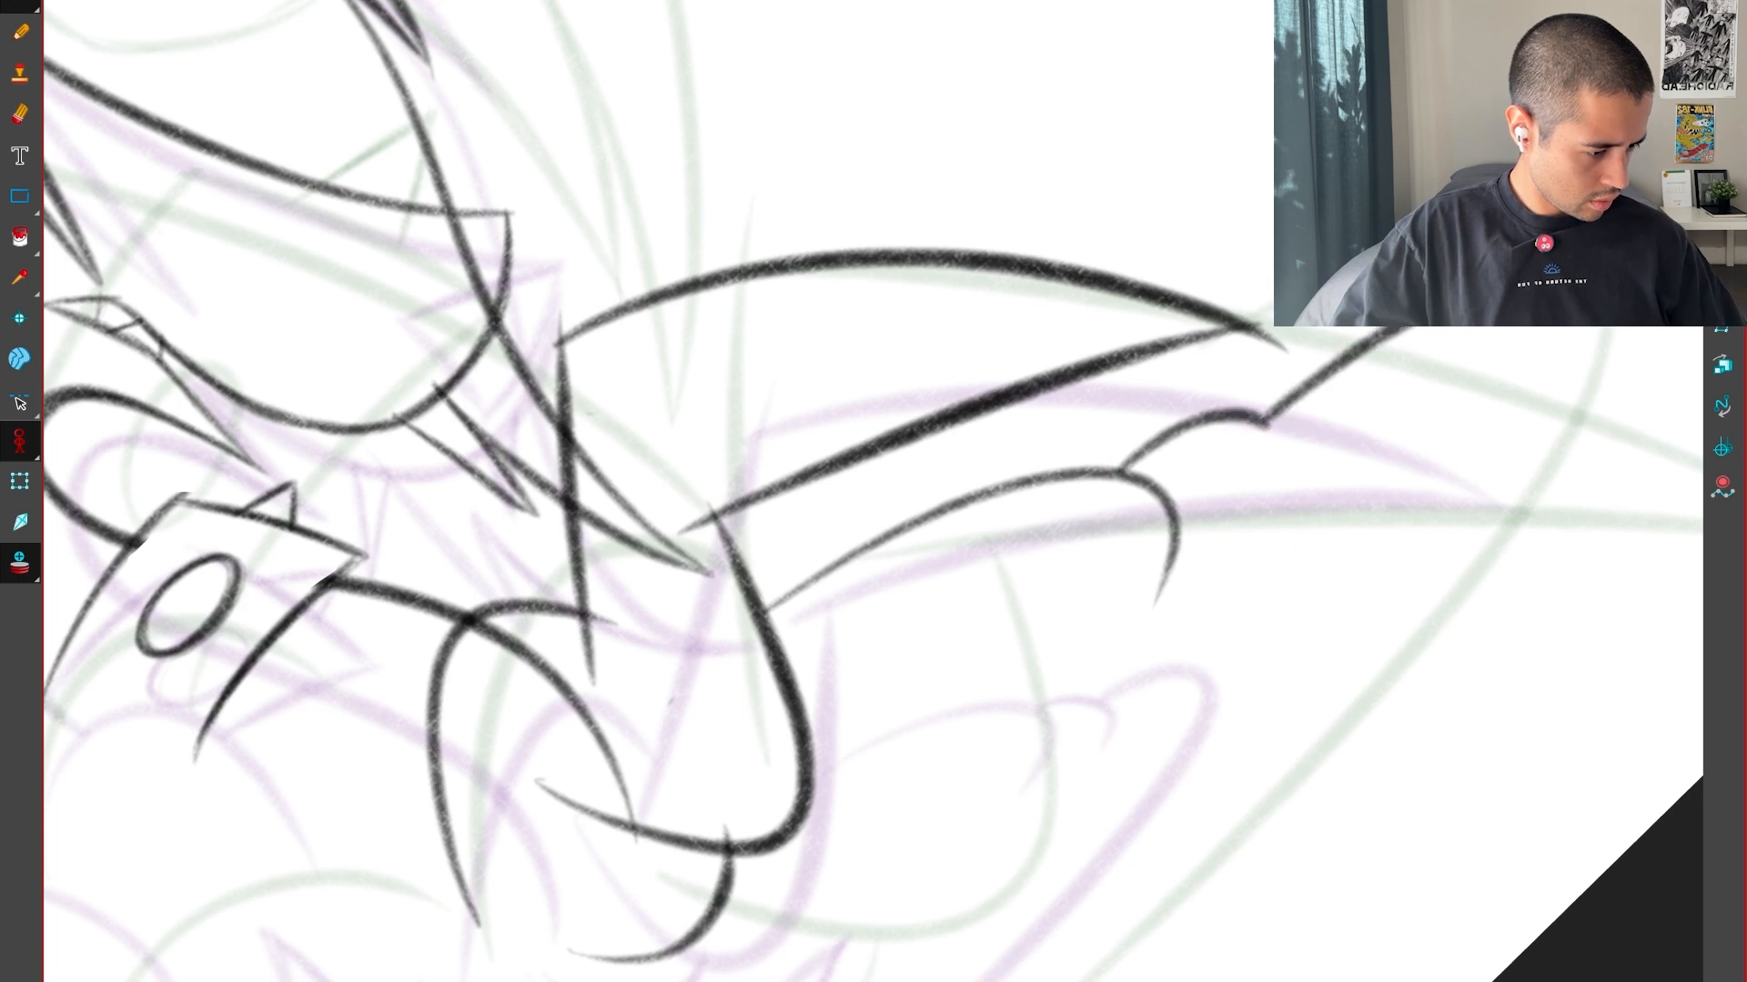
Draw the rounded outer tip beyond the two bumps in black, curving back toward the body
drag(1492, 293, 1351, 714)
key(shift+x)
key(1)
key(1)
key(1)
key(f)
key(g)
mouse_move(1082, 862)
mouse_down()
mouse_move(1142, 838)
mouse_move(1366, 555)
mouse_up()
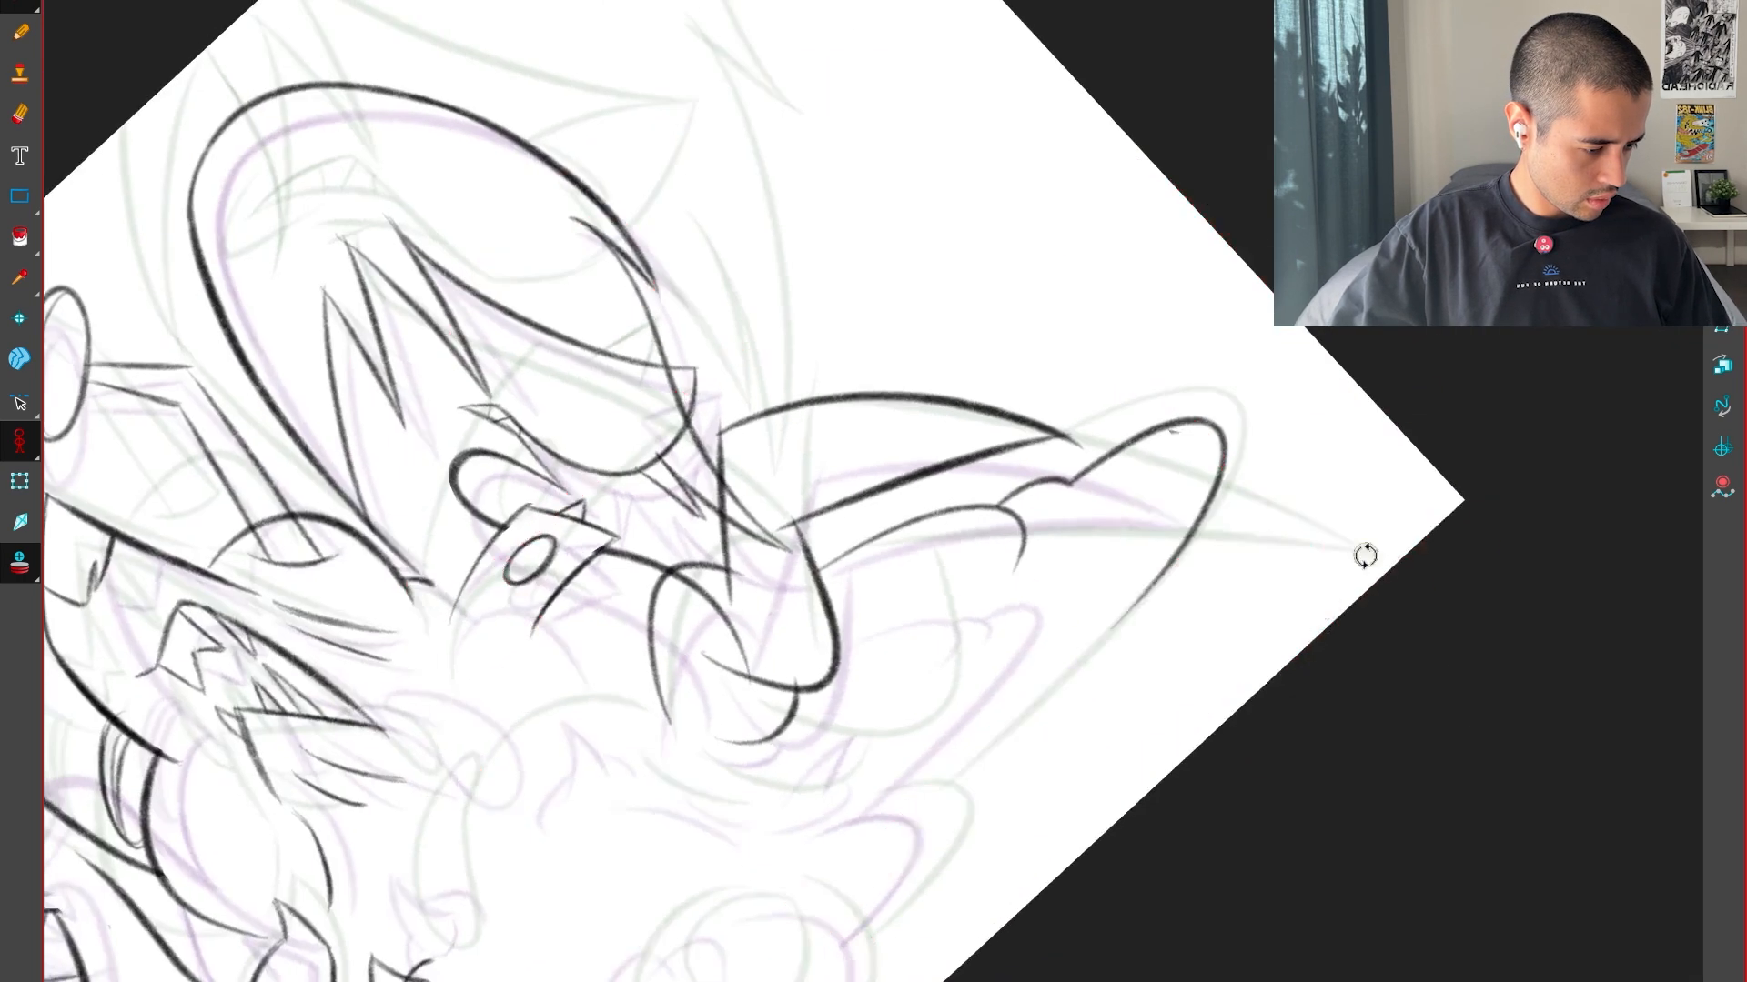
key(2)
key(2)
Undo the last stroke and redraw the rounded tip's long lower edge running back toward the body
key(ctrl+z)
drag(1094, 517, 973, 935)
key(shift+x)
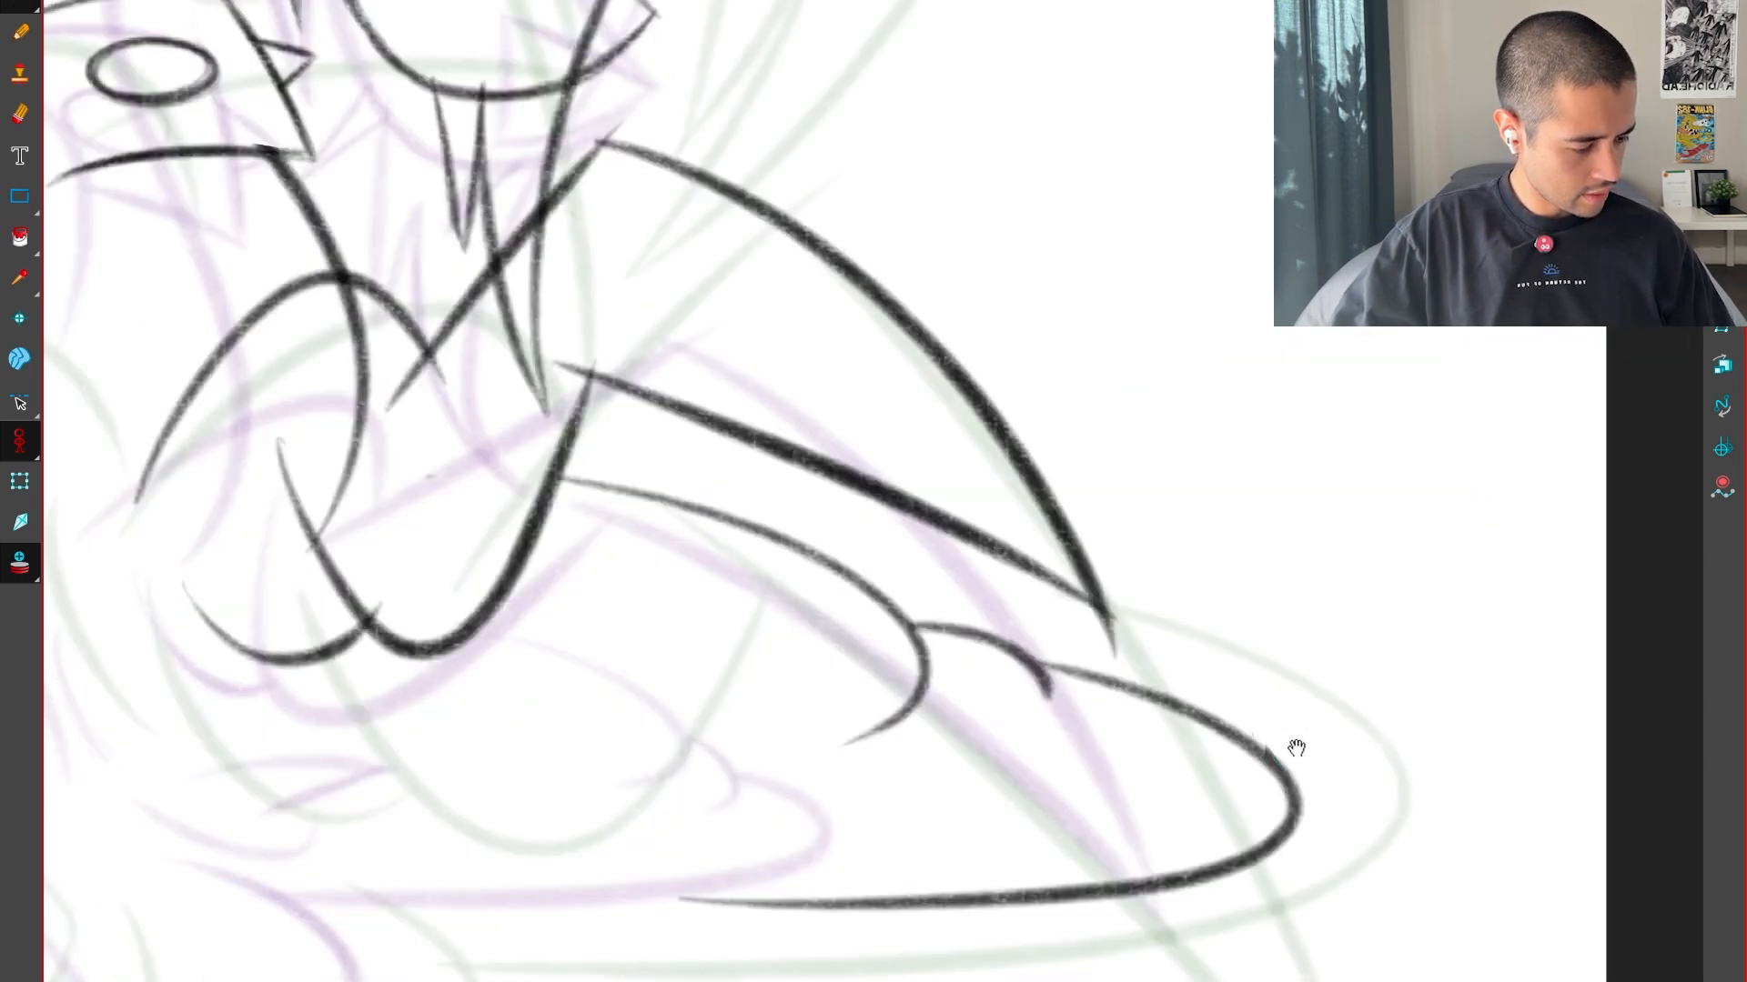
Select the long rounded tip stroke and adjust it slightly, comparing it with the neighbouring drawings
key(1)
key(1)
key(f)
key(g)
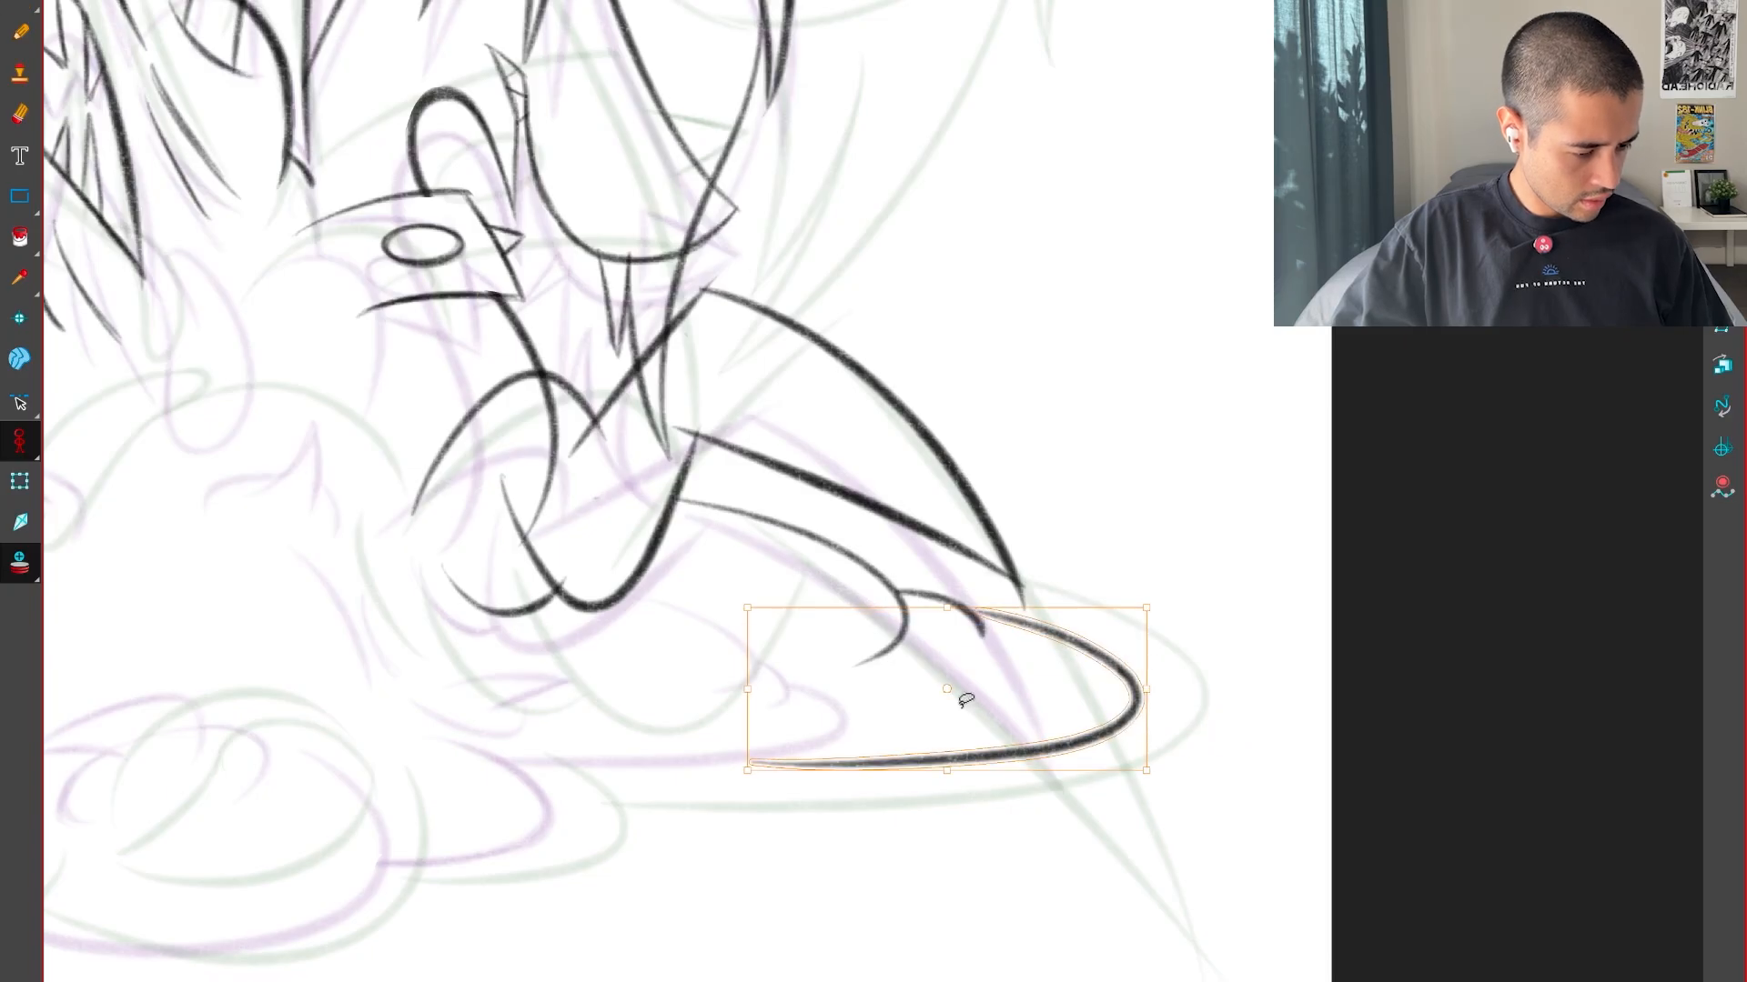
drag(746, 730, 749, 743)
key(f)
key(g)
key(g)
key(f)
Draw the rounded fold at the inner end of the long lower edge in black, between the two onion-skinned positions
mouse_move(1093, 891)
mouse_down()
mouse_move(1261, 709)
mouse_move(1274, 531)
mouse_up()
key(2)
key(2)
drag(958, 851, 1033, 597)
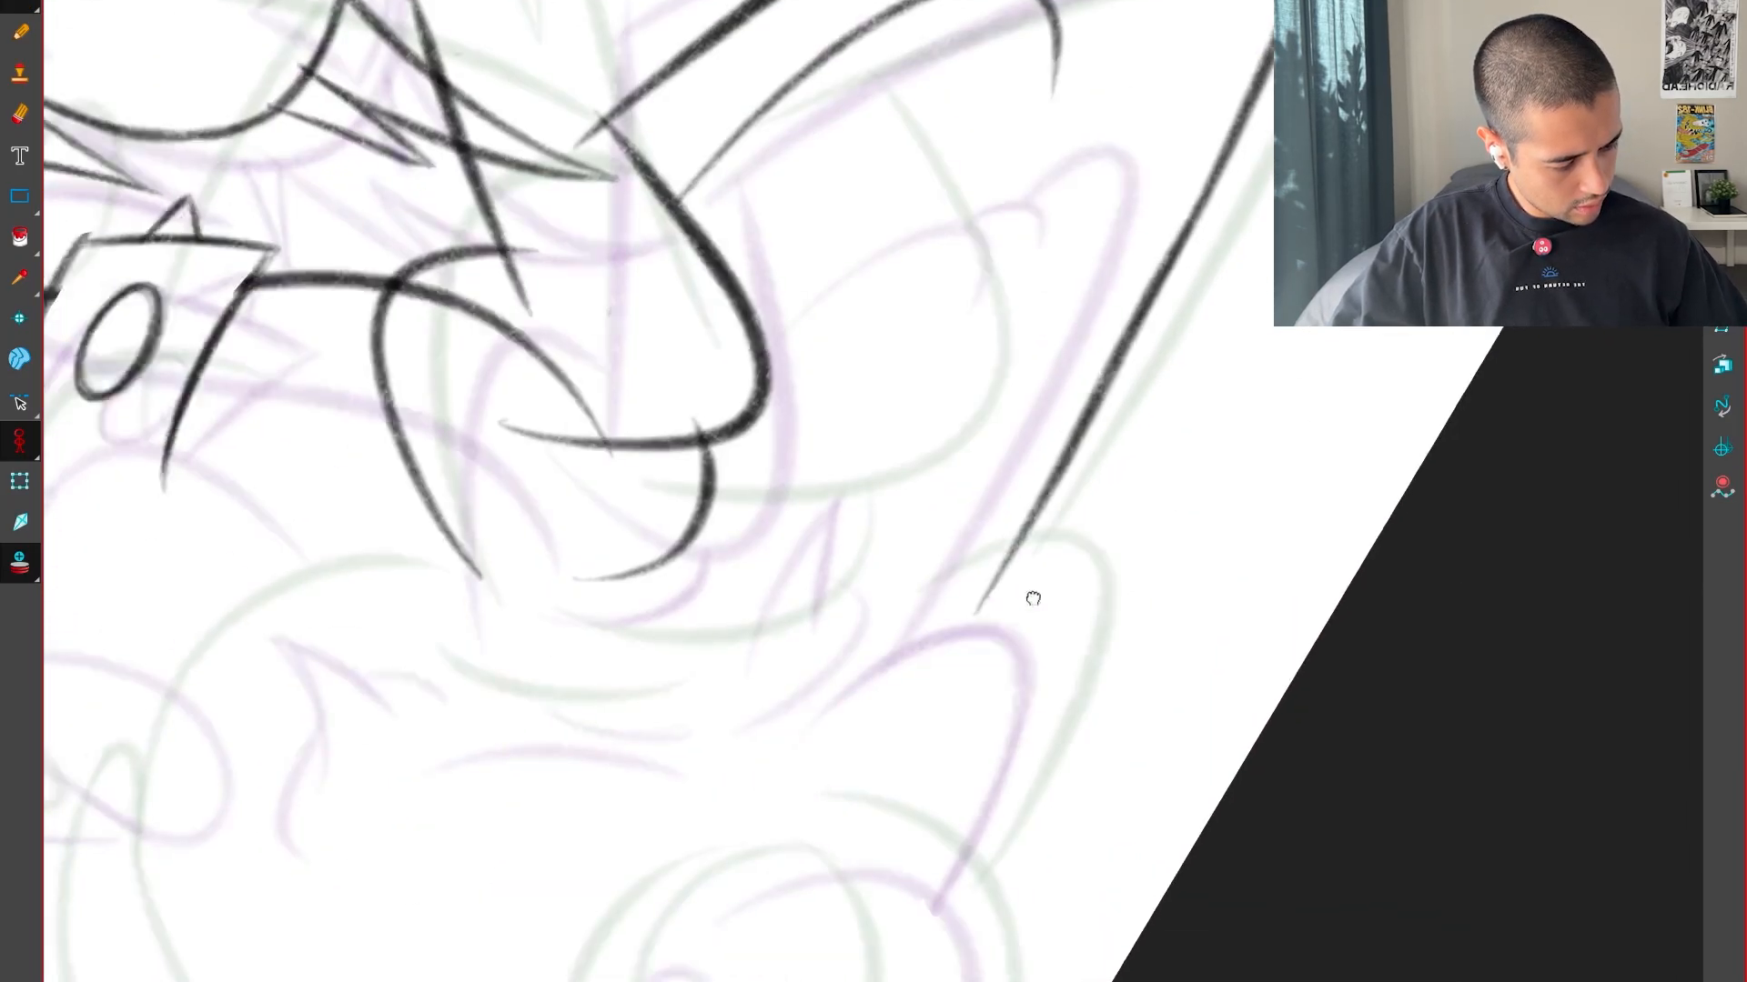
key(2)
key(2)
drag(1104, 927, 1062, 664)
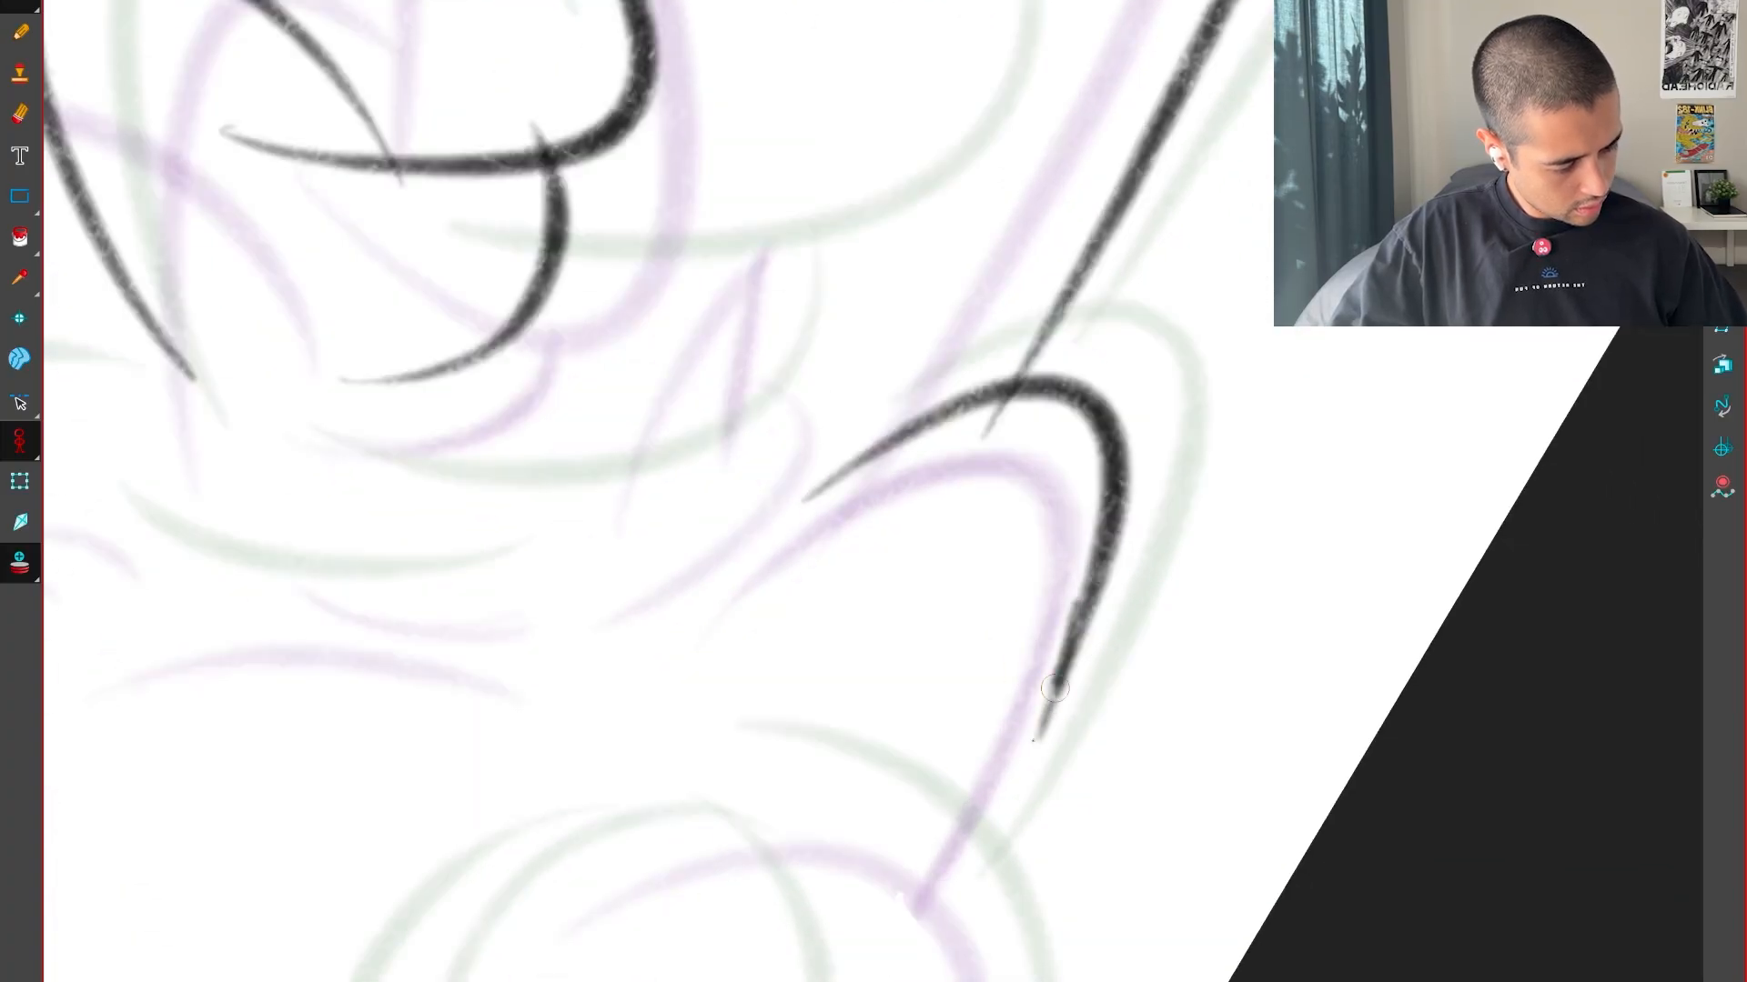
key(shift+x)
key(1)
key(1)
key(1)
mouse_move(1178, 634)
mouse_down()
mouse_move(1142, 791)
mouse_move(1239, 882)
mouse_up()
Draw the short slanted body curve beside the cupped curve in black, judging its position from the neighbouring drawings
key(g)
key(f)
key(f)
key(g)
key(2)
key(2)
key(f)
key(g)
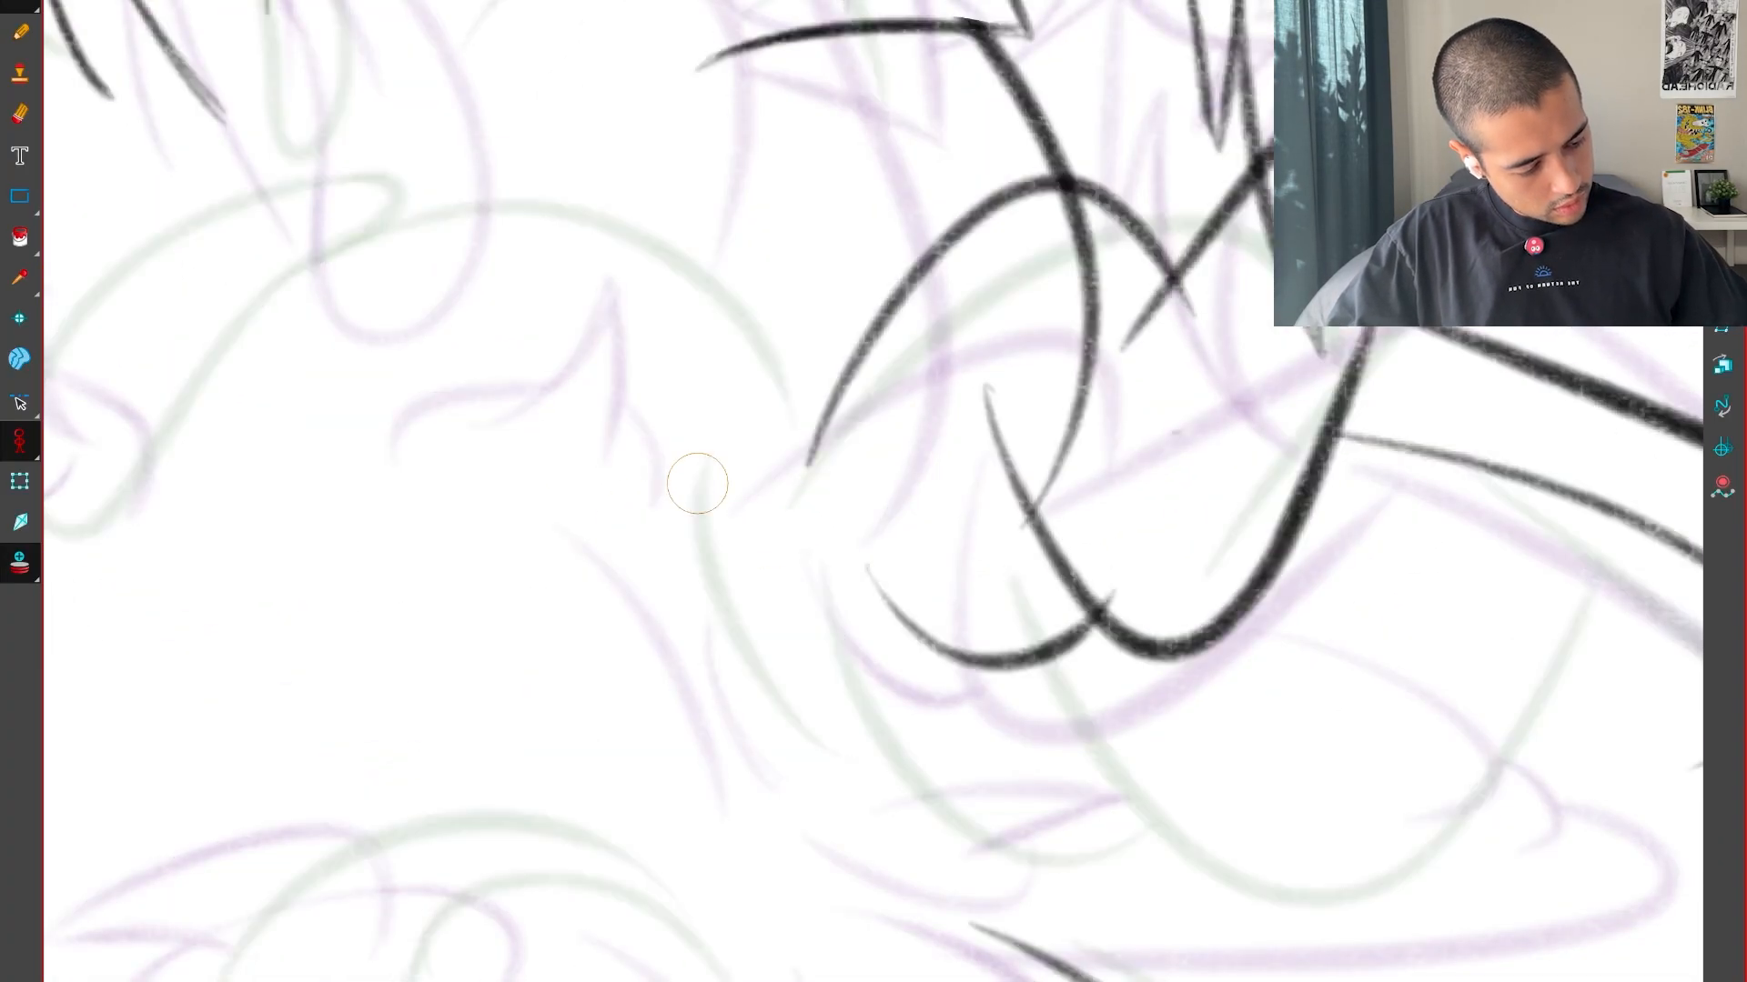
key(f)
key(g)
key(g)
key(f)
key(f)
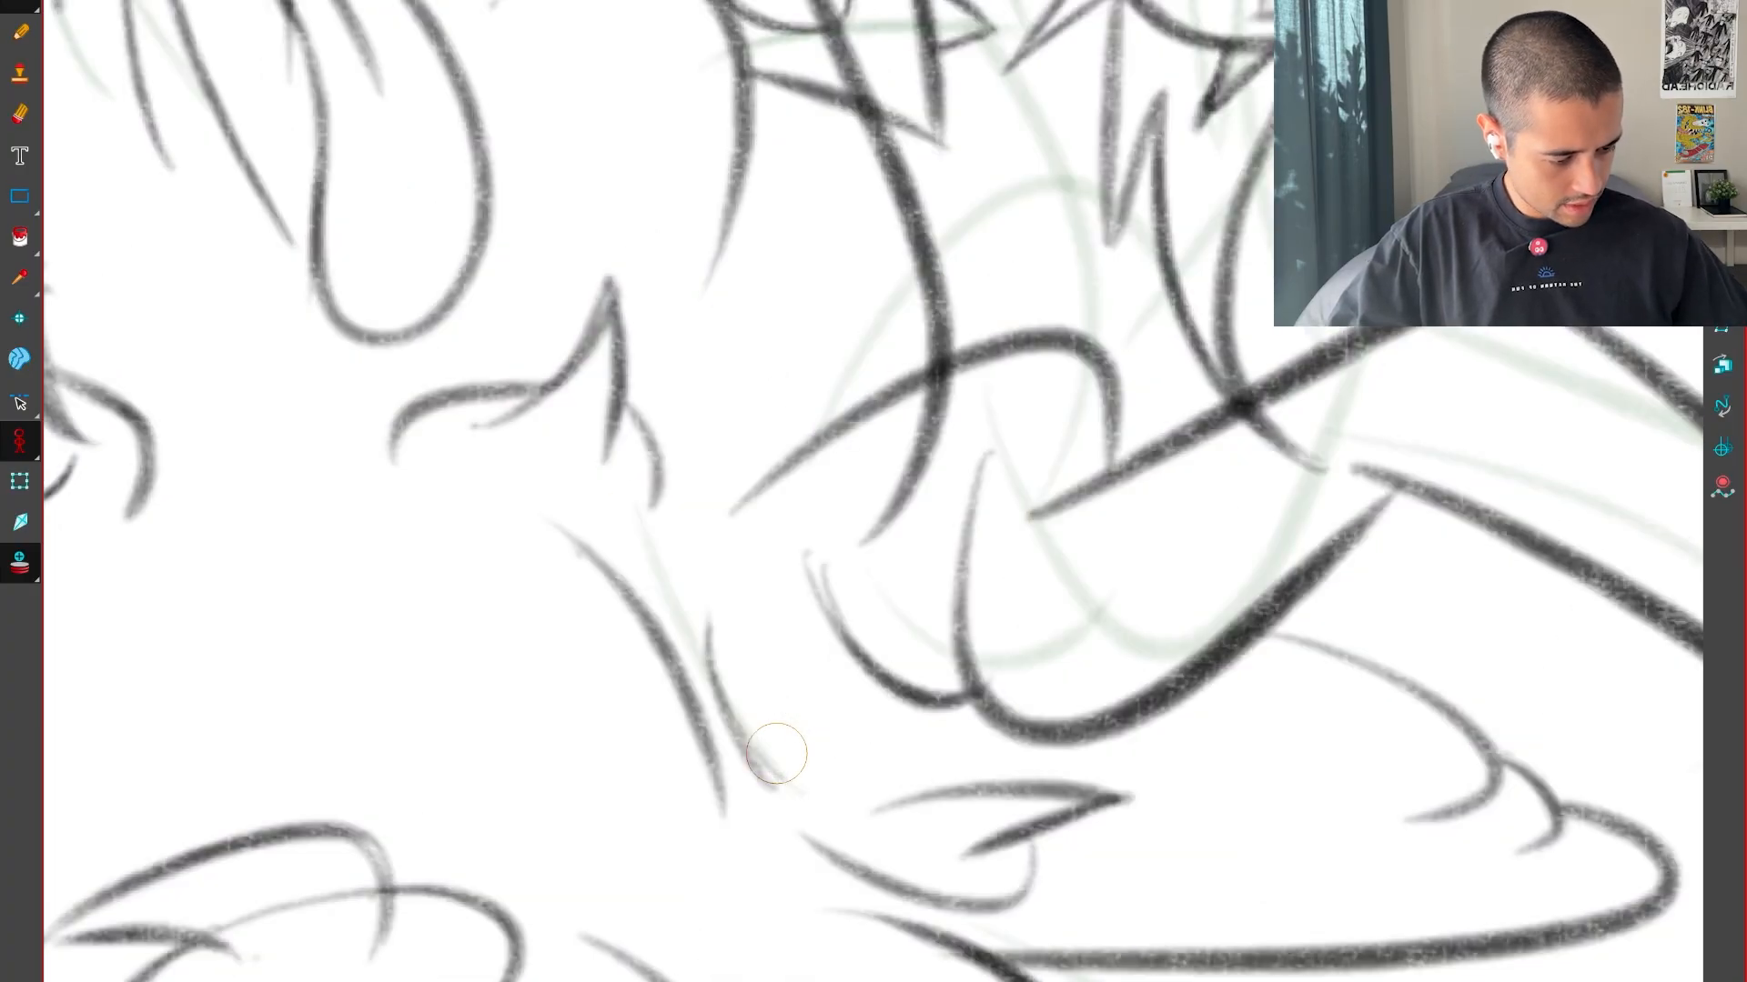
key(g)
Flip between the neighbouring drawings to examine the motion of the lower body shapes
drag(847, 692, 1267, 947)
key(f)
key(g)
key(1)
key(1)
key(g)
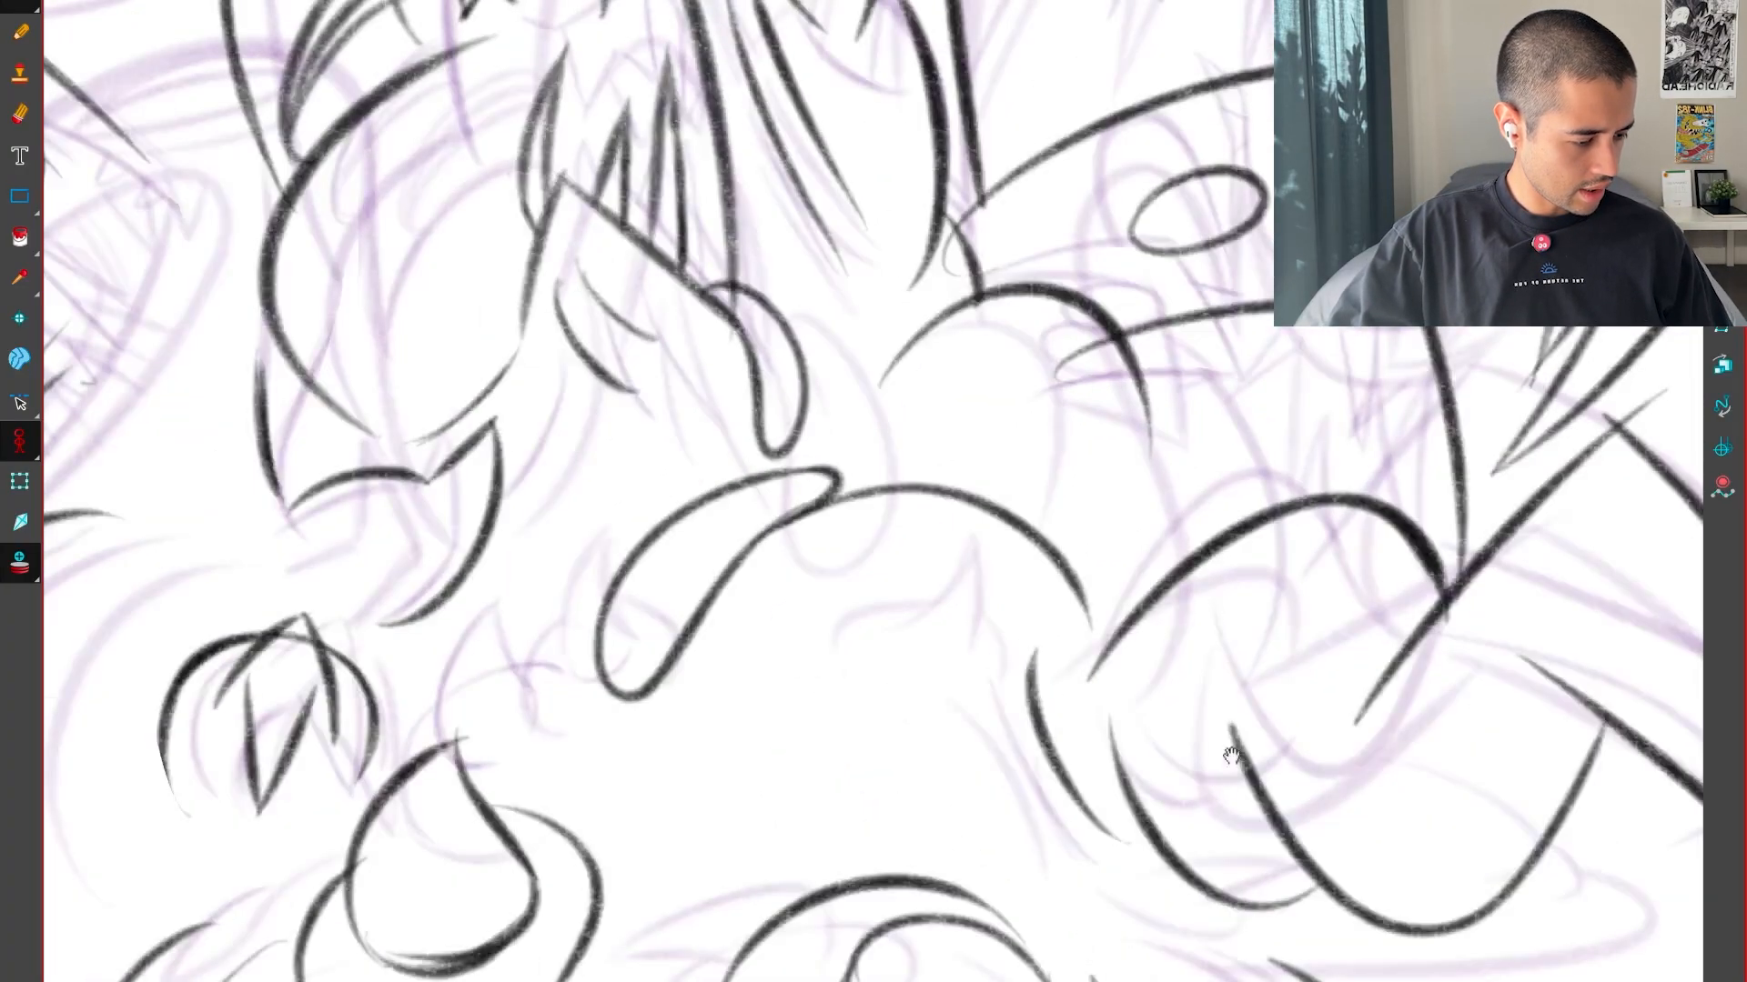
key(1)
key(f)
key(f)
key(g)
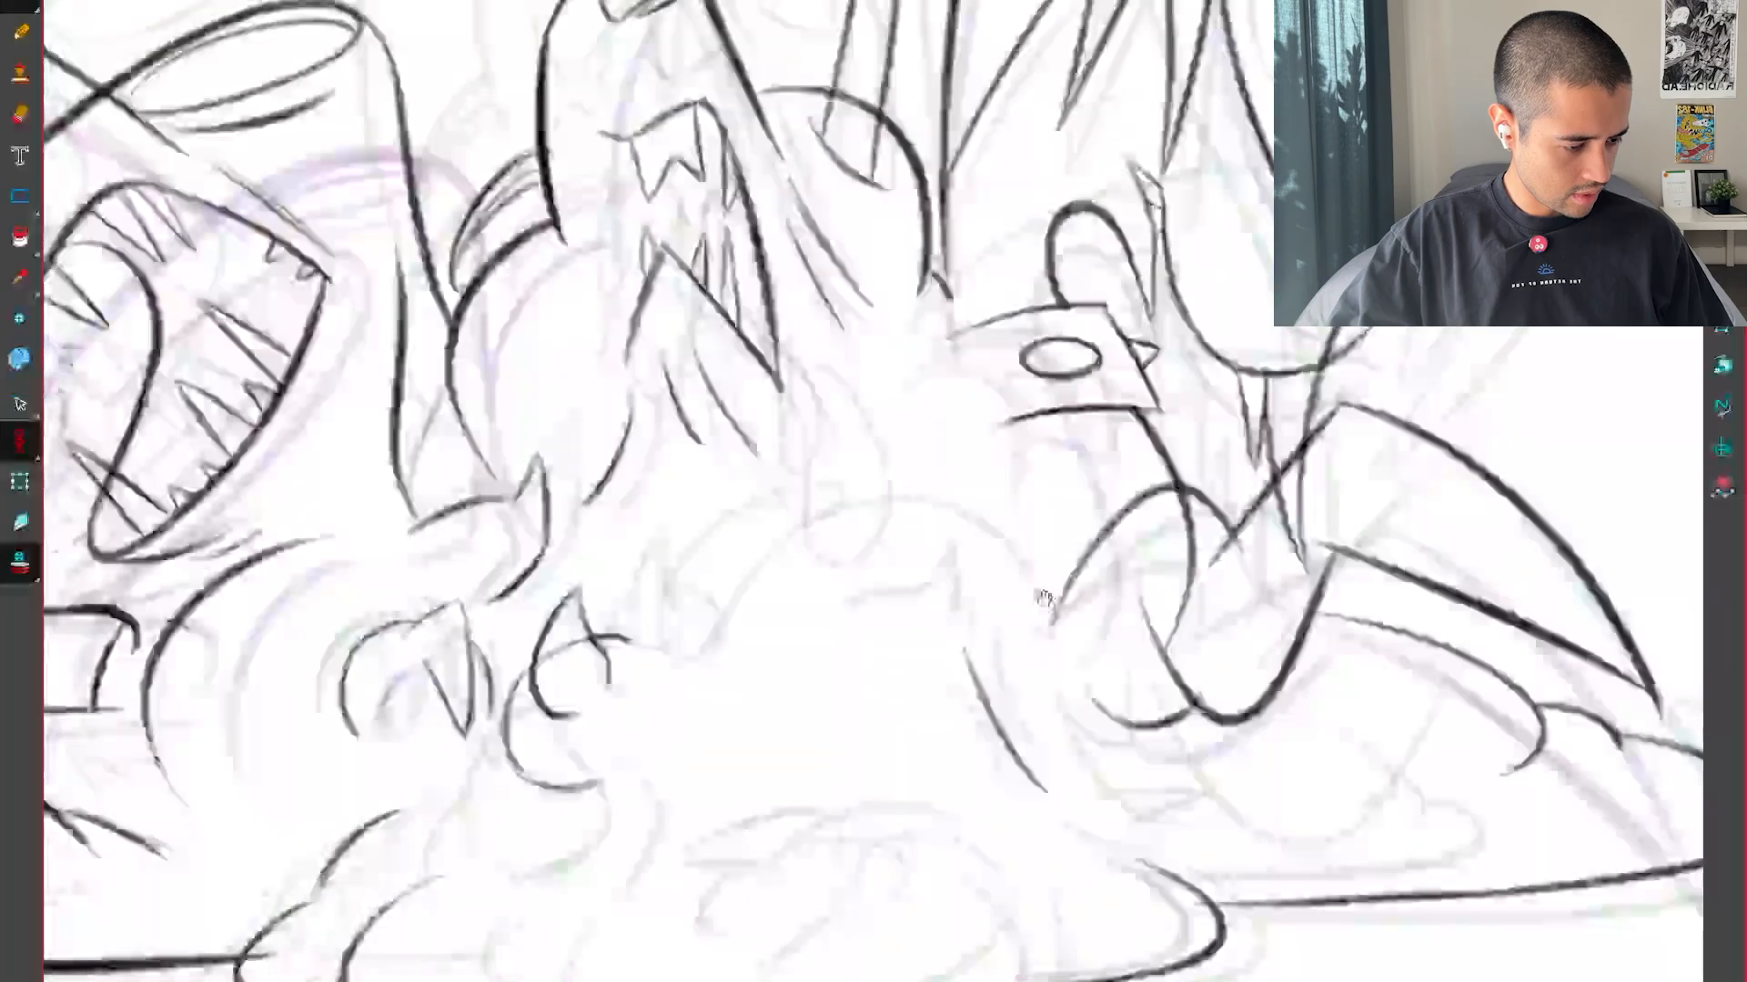
Draw the small pointed peak on the body in black, with a rounded bump on each side
key(2)
key(2)
drag(987, 600, 951, 649)
drag(990, 594, 994, 656)
key(2)
key(2)
mouse_move(1233, 847)
mouse_down()
mouse_move(1286, 773)
mouse_move(1347, 476)
mouse_up()
key(2)
key(2)
drag(1242, 485, 1167, 595)
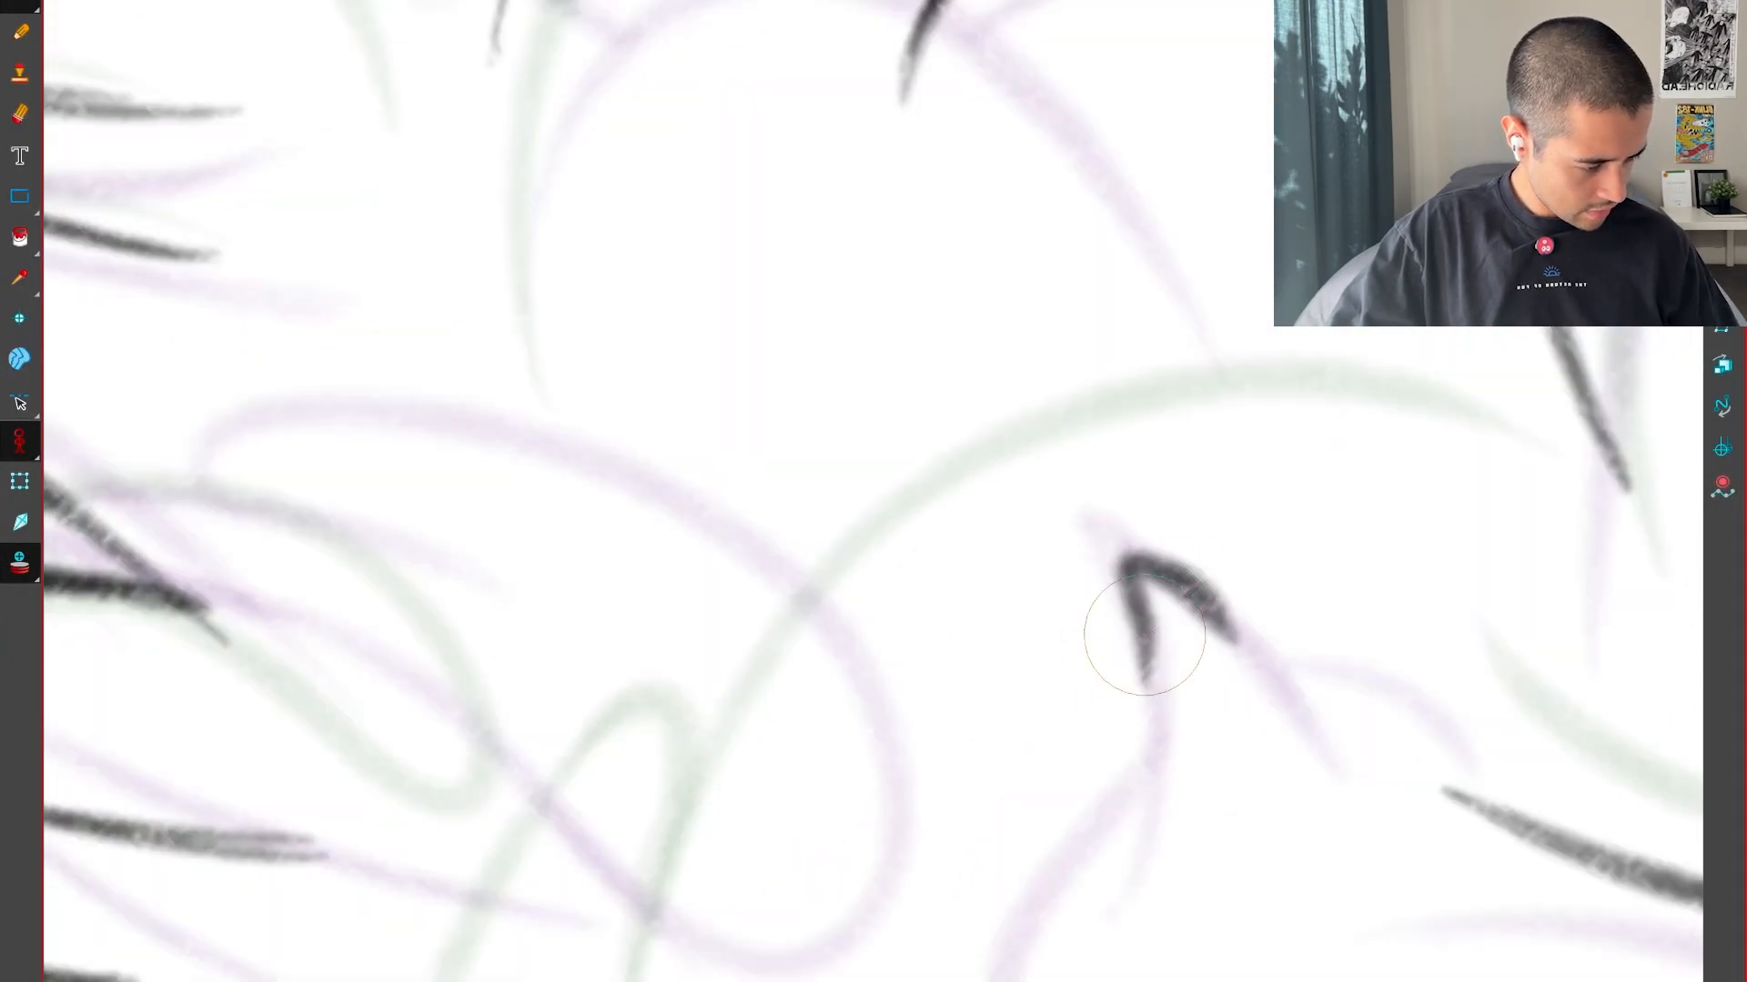
key(shift+x)
key(1)
key(1)
drag(1037, 870, 1293, 716)
Flip between the neighbouring drawings to compare the small peak and the body's rounded upper contour
key(g)
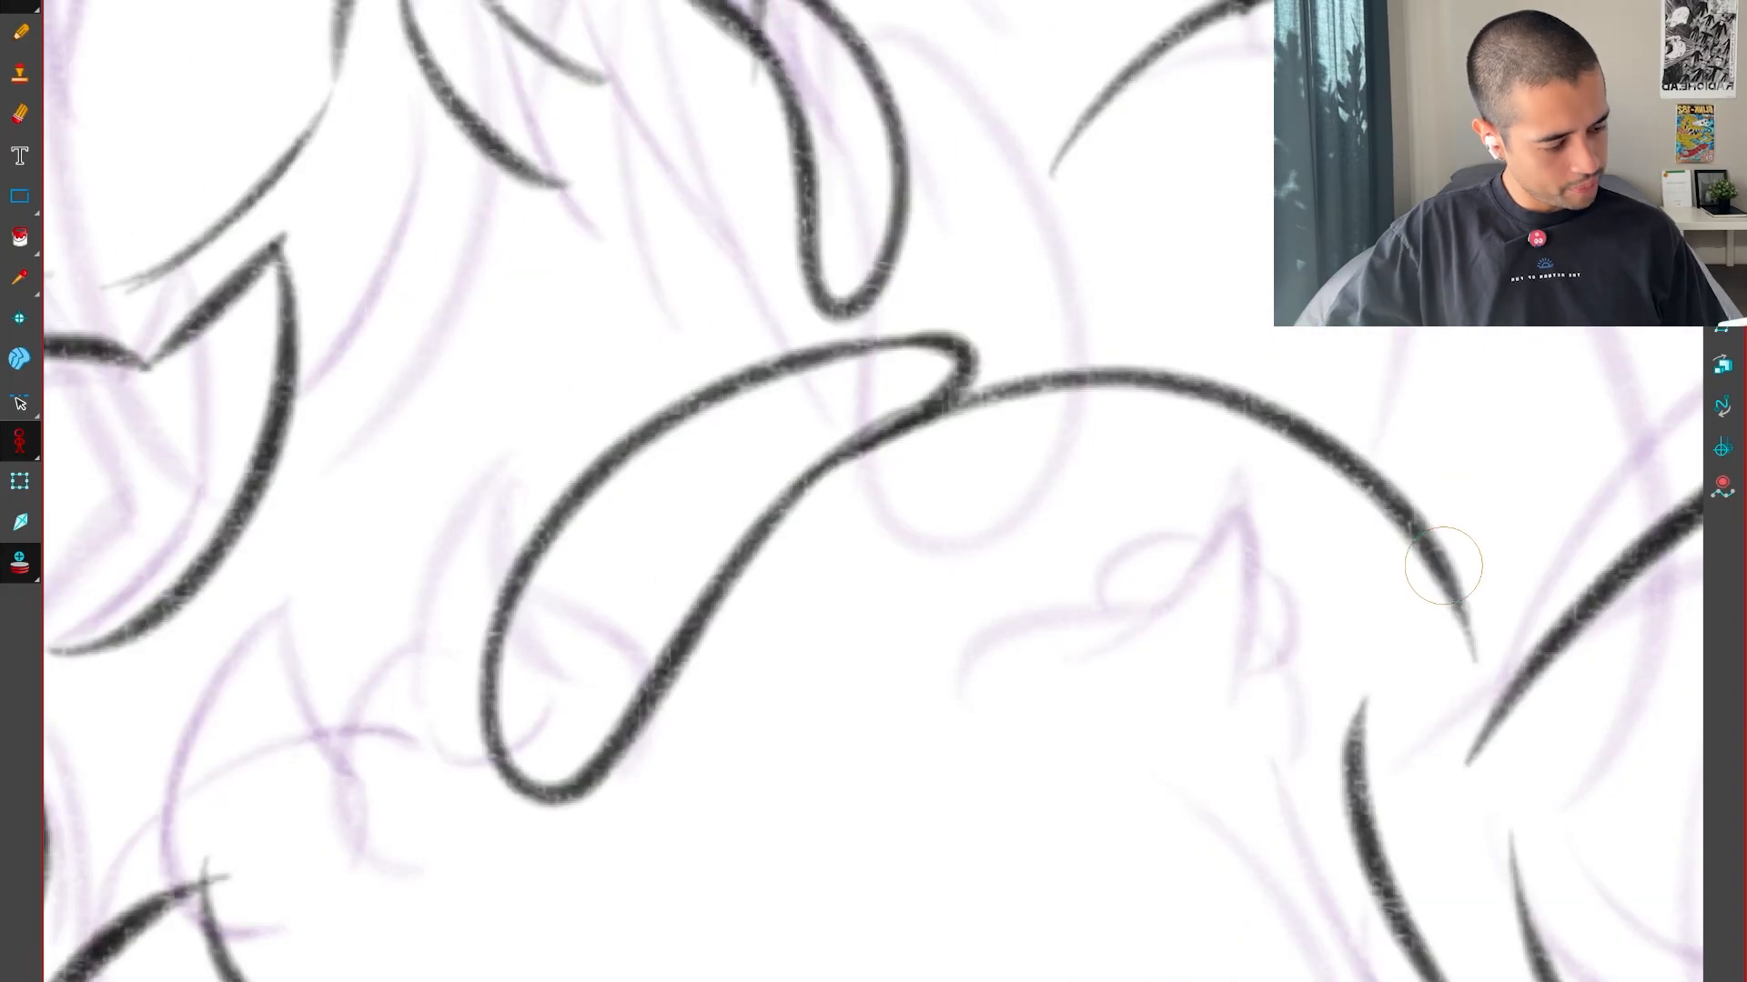
key(f)
key(f)
key(g)
key(1)
drag(1002, 845, 1259, 666)
key(1)
key(1)
key(g)
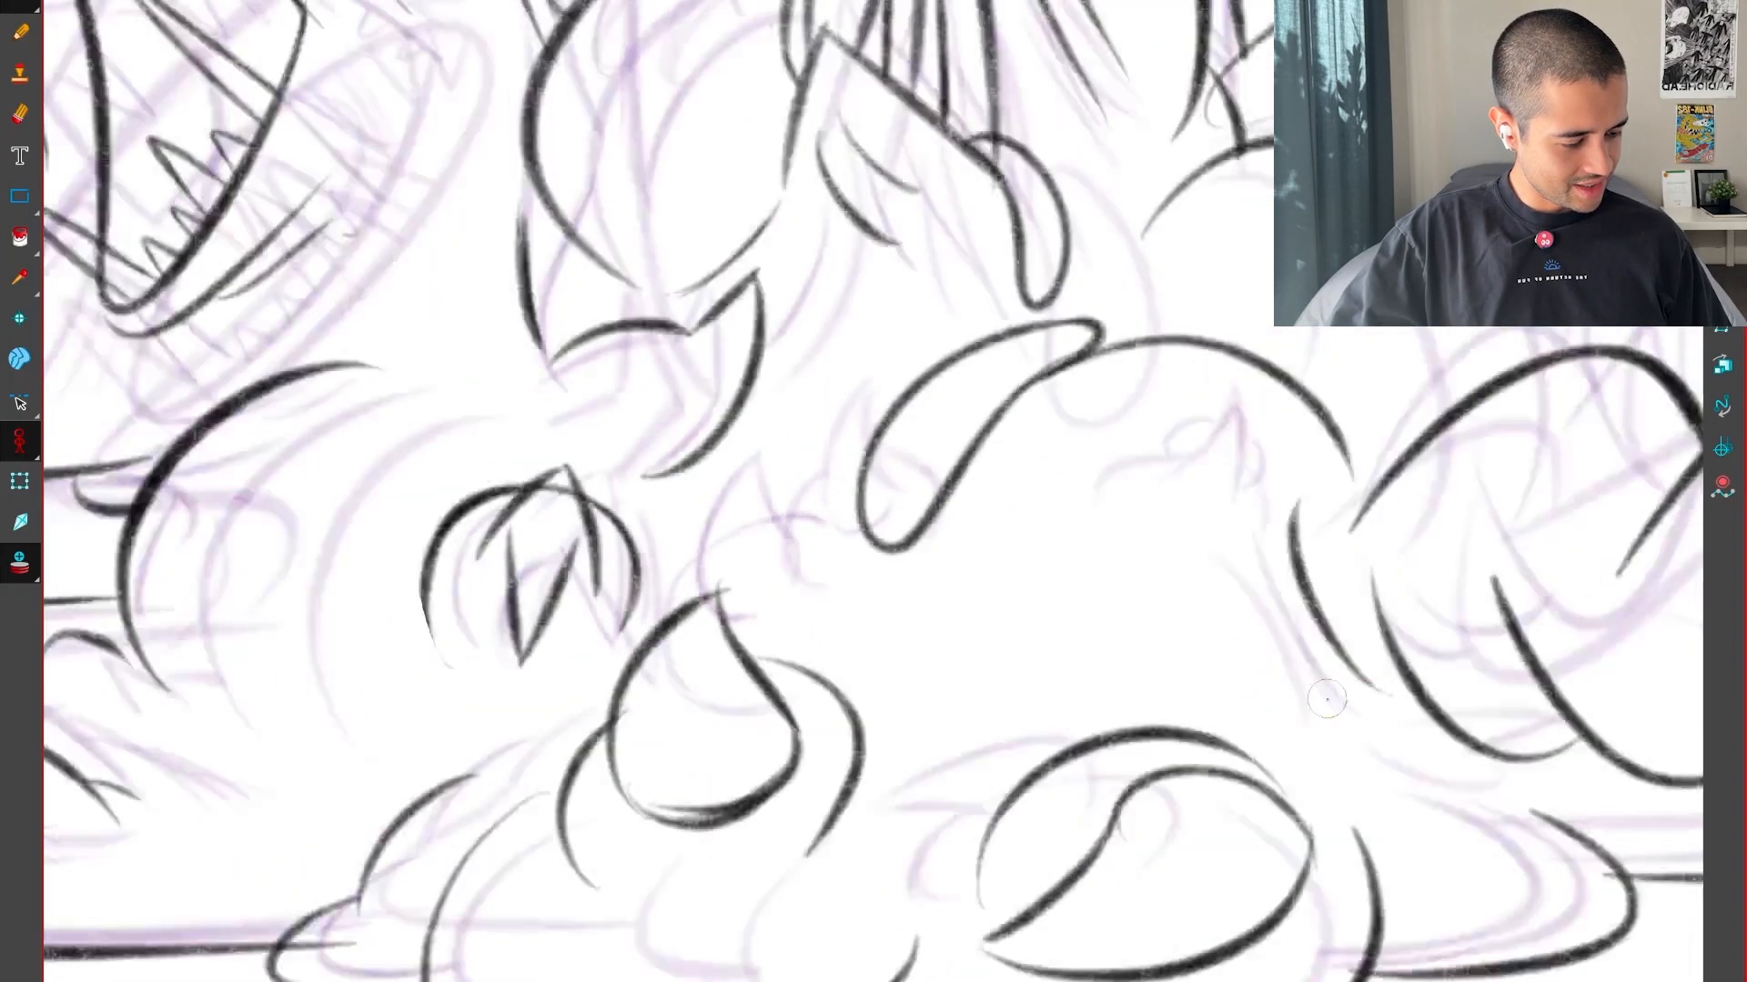
key(1)
key(f)
key(f)
key(g)
key(g)
Draw the body's rounded upper contour in black as two arcs, one on each side of the small peak
key(f)
key(f)
key(g)
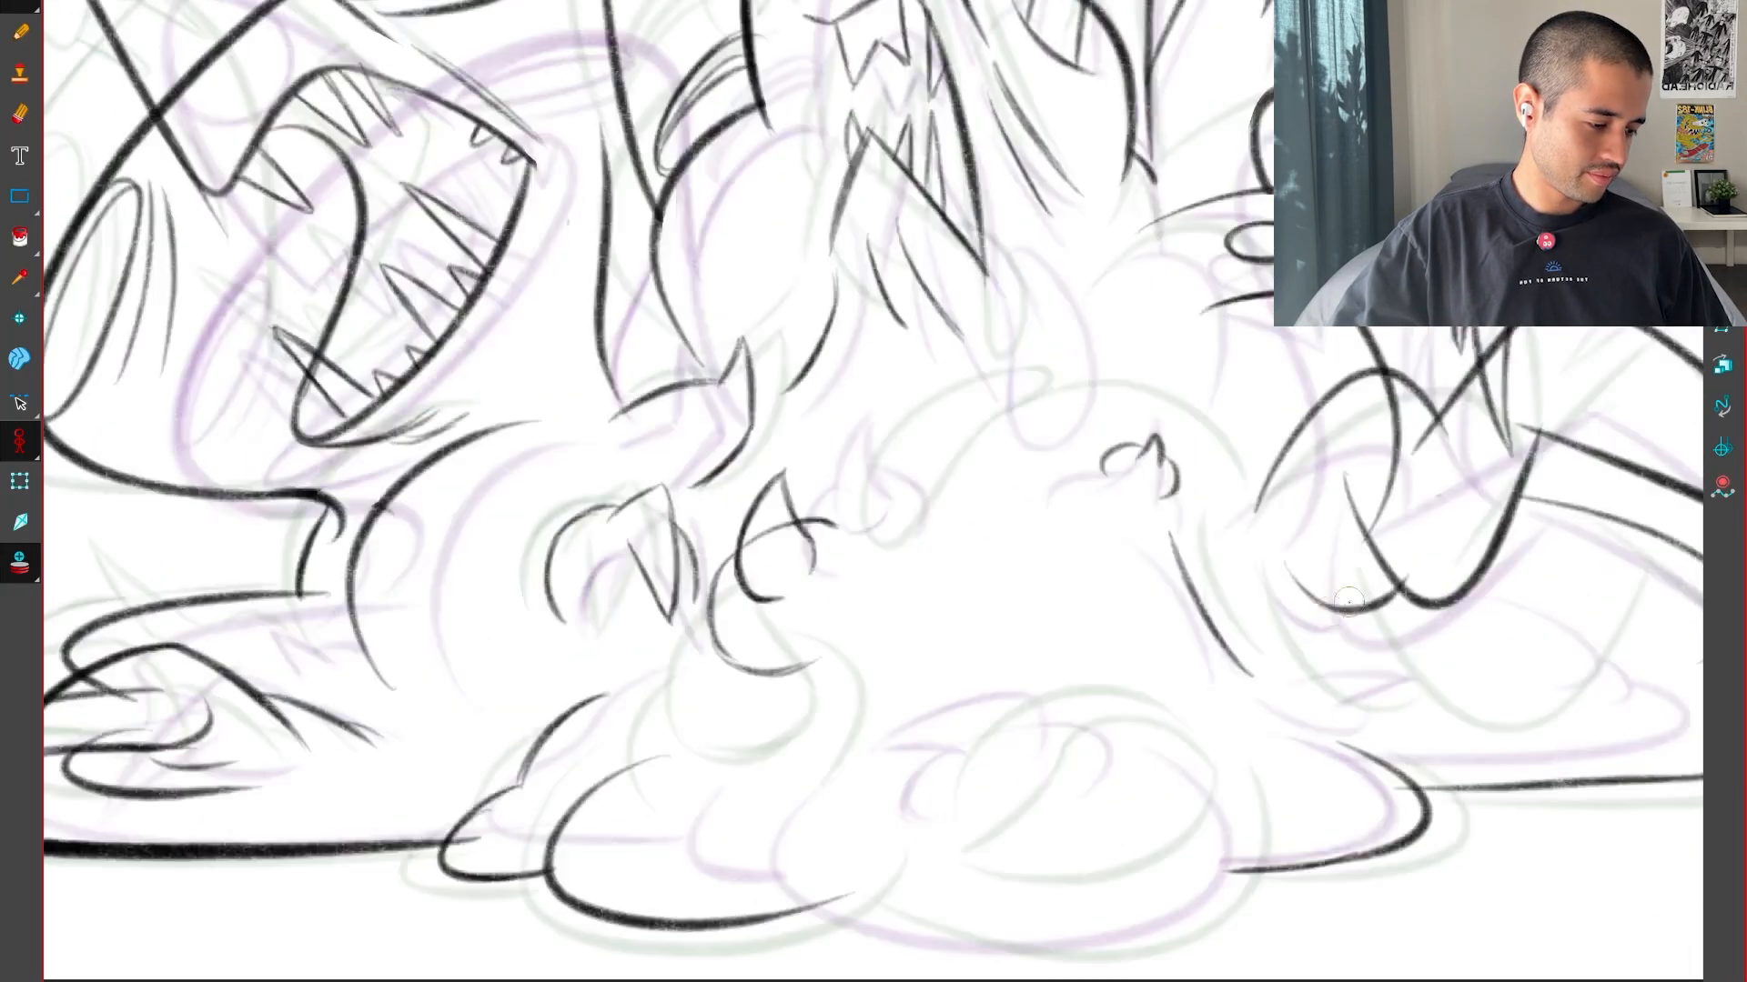
mouse_move(1346, 705)
mouse_down()
mouse_move(1364, 409)
mouse_move(1271, 669)
mouse_up()
key(f)
key(g)
key(g)
key(f)
key(f)
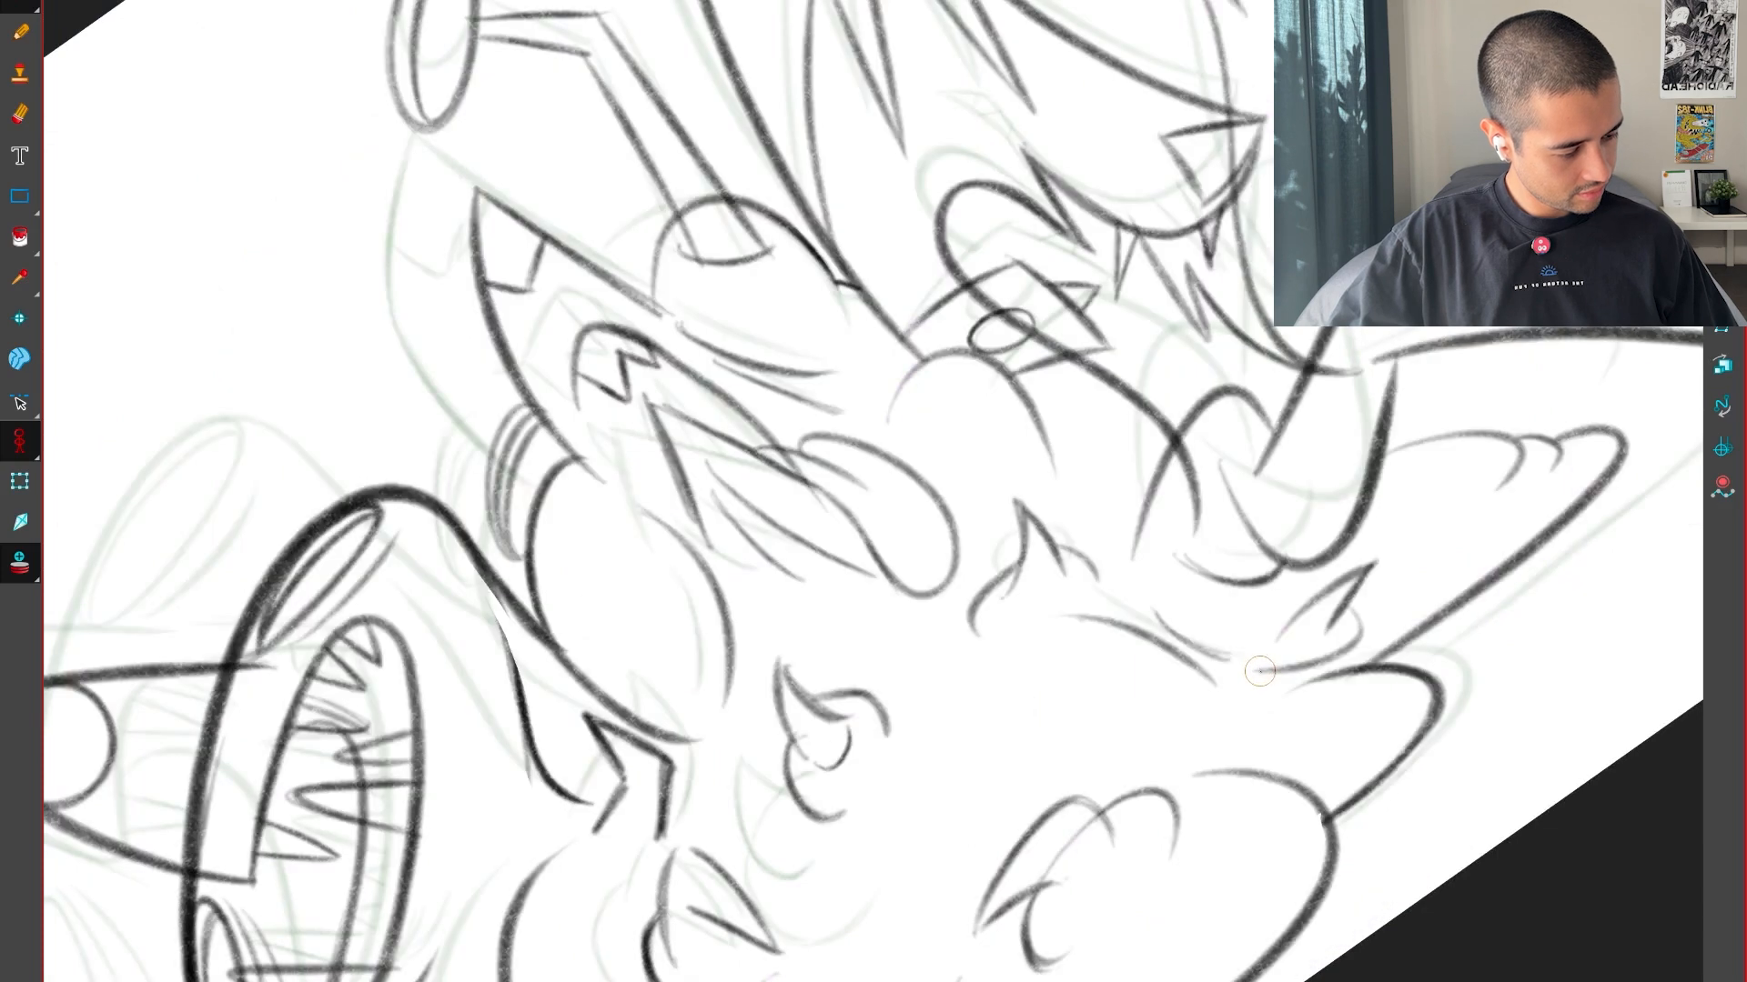
key(g)
key(2)
key(2)
key(g)
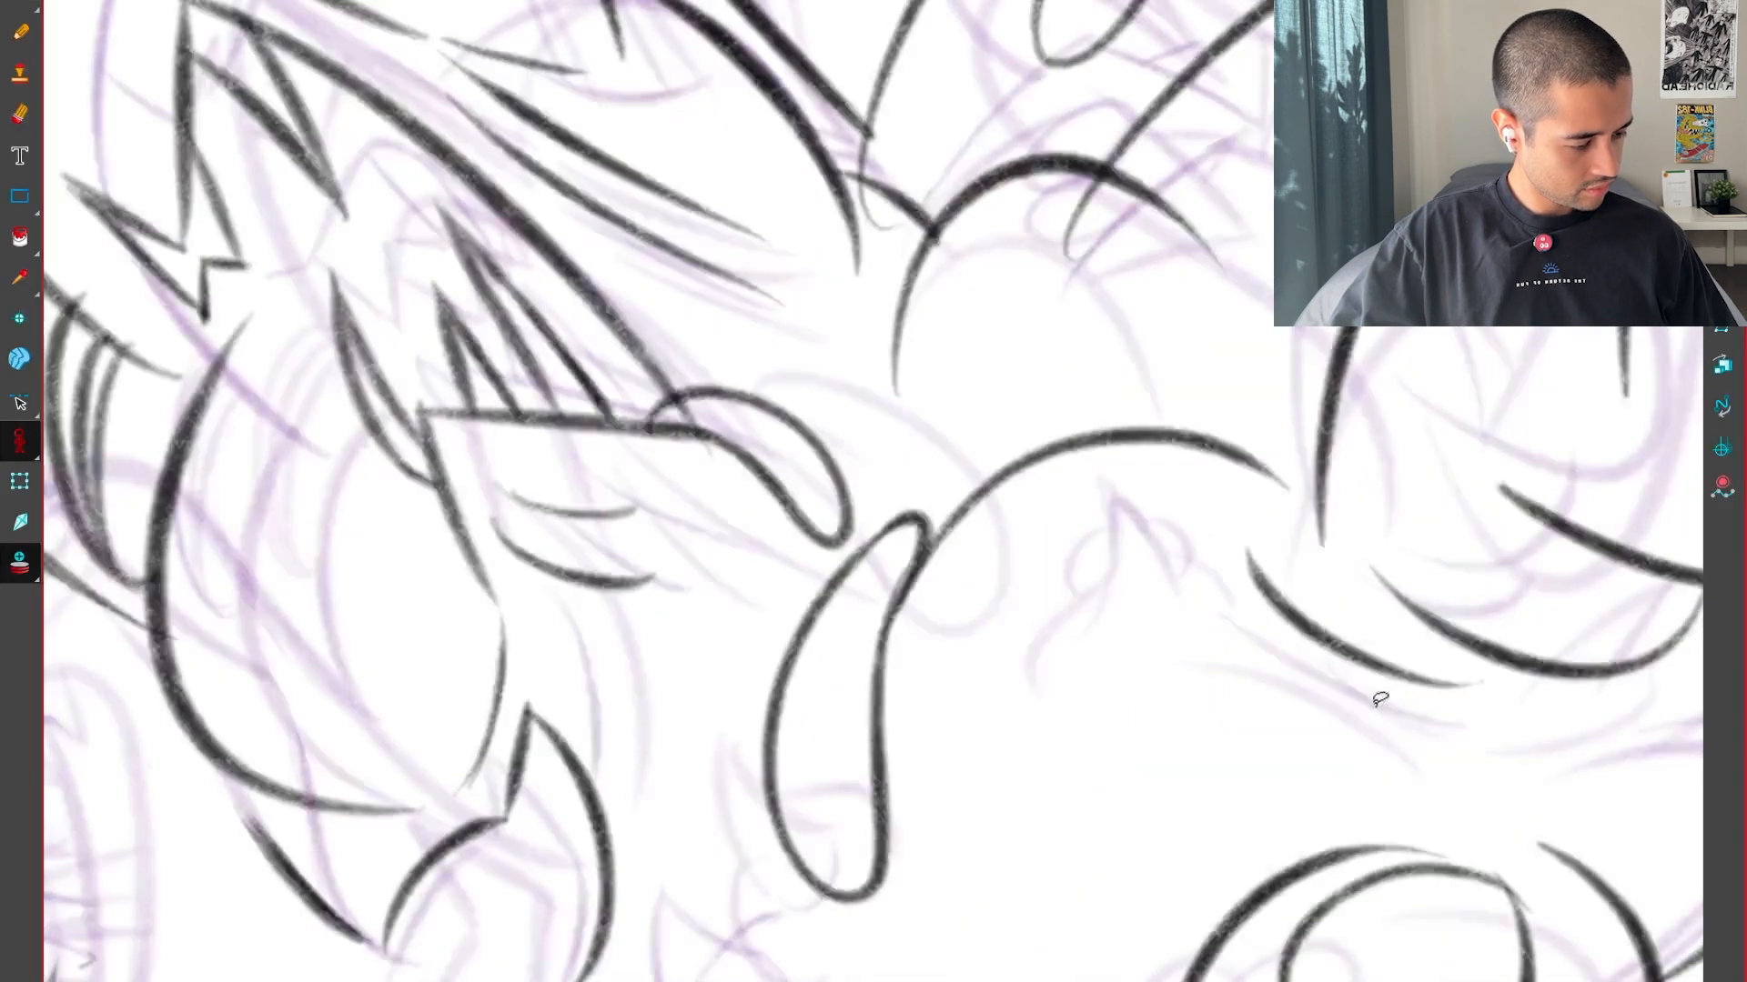
key(f)
key(f)
key(g)
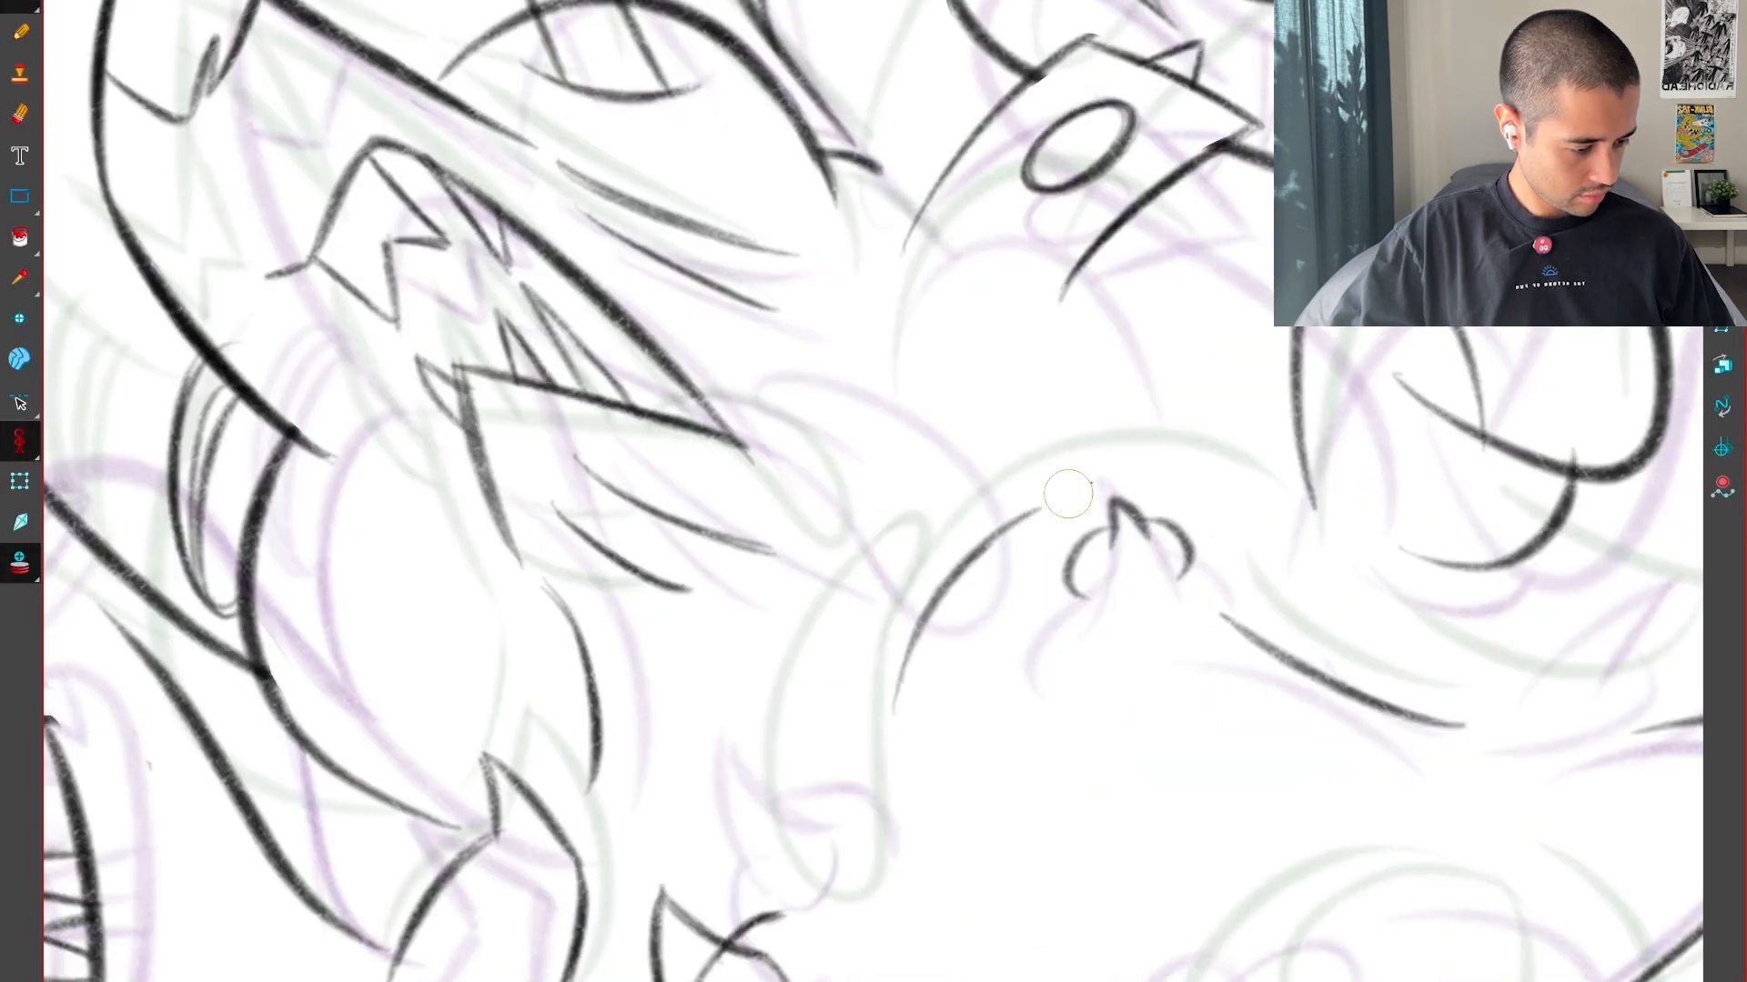
drag(1068, 494, 1003, 263)
key(shift+x)
key(1)
key(1)
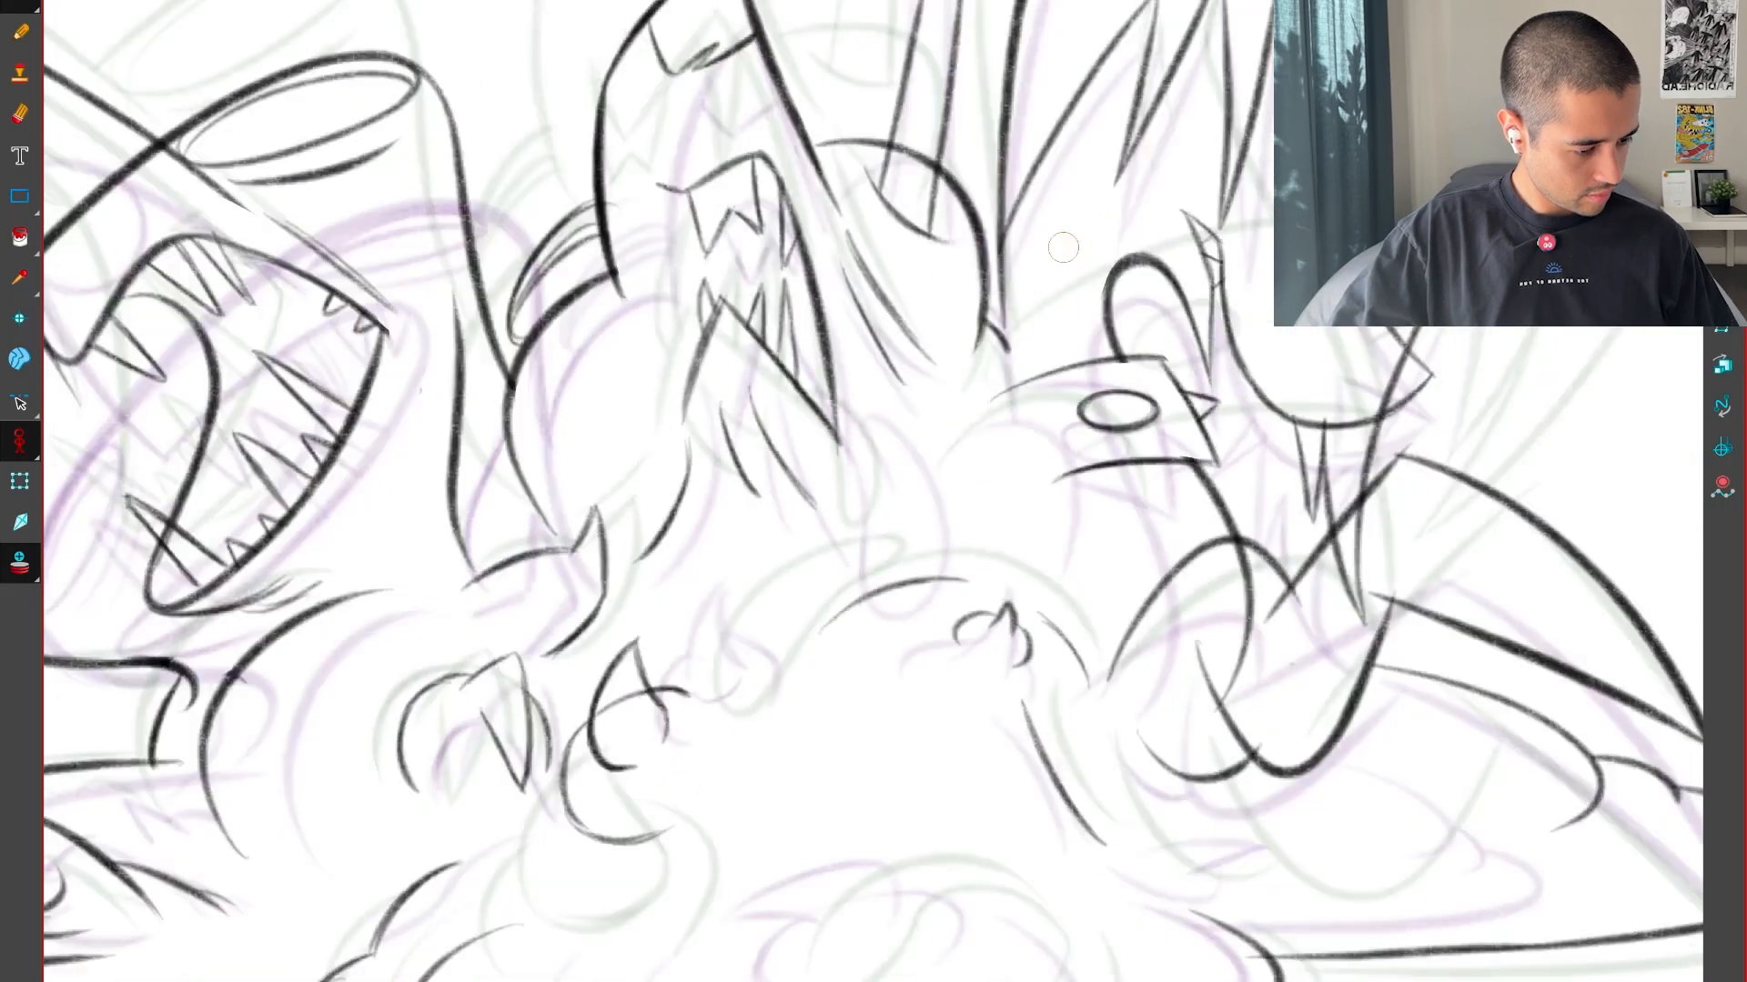
Flip between the neighbouring drawings to examine how the hanging drip and the body contour move
key(g)
key(f)
key(f)
key(g)
key(g)
key(f)
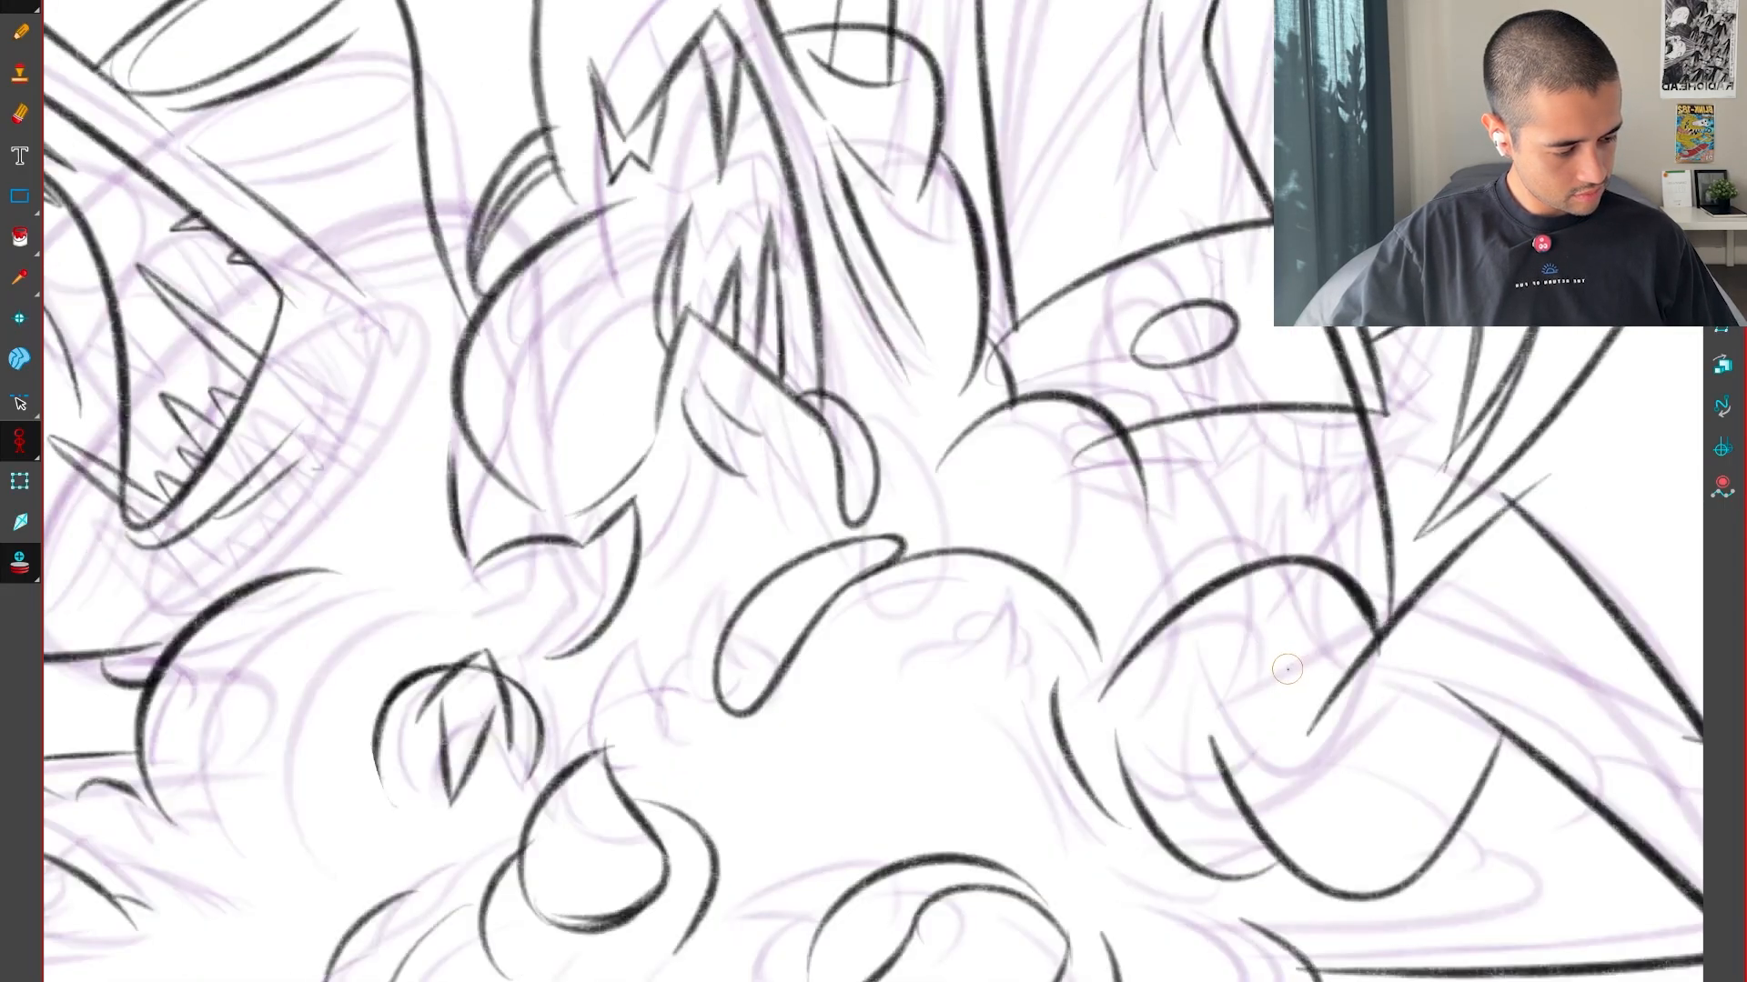
key(f)
key(g)
key(g)
key(f)
key(2)
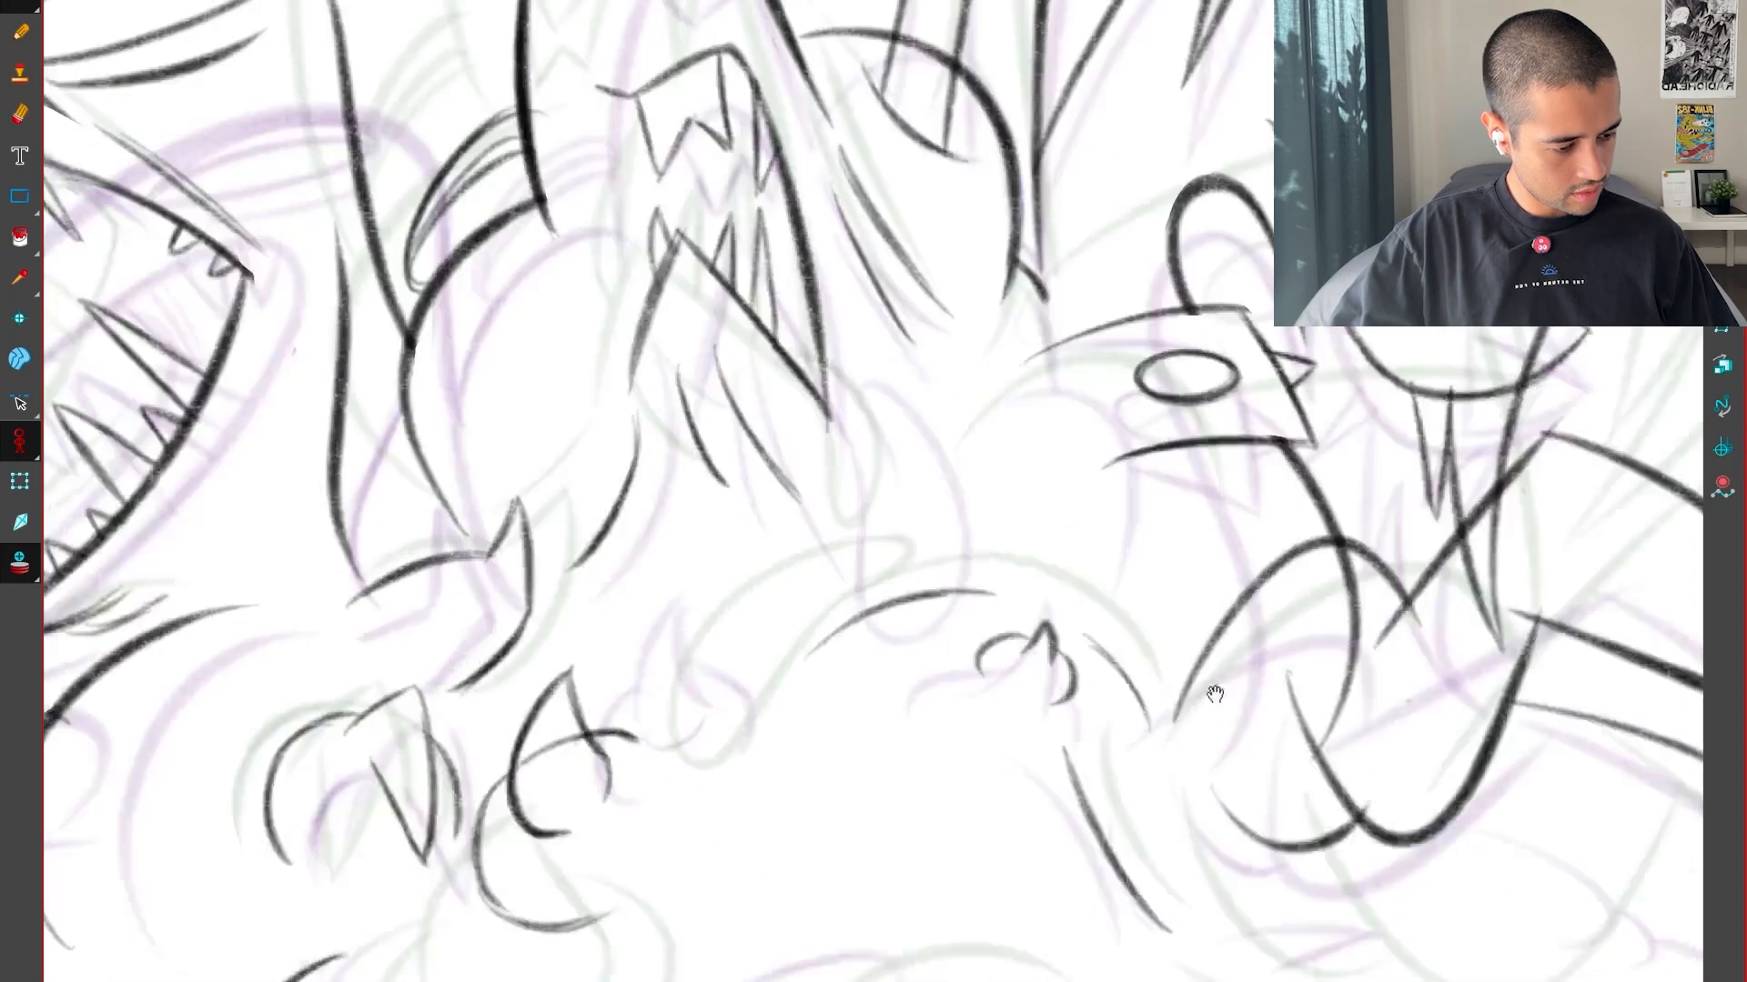
Draw the narrow U-shaped drip in black, continuing down from the jaw's lower corner
drag(1216, 694, 1262, 744)
key(2)
key(2)
key(g)
key(f)
key(f)
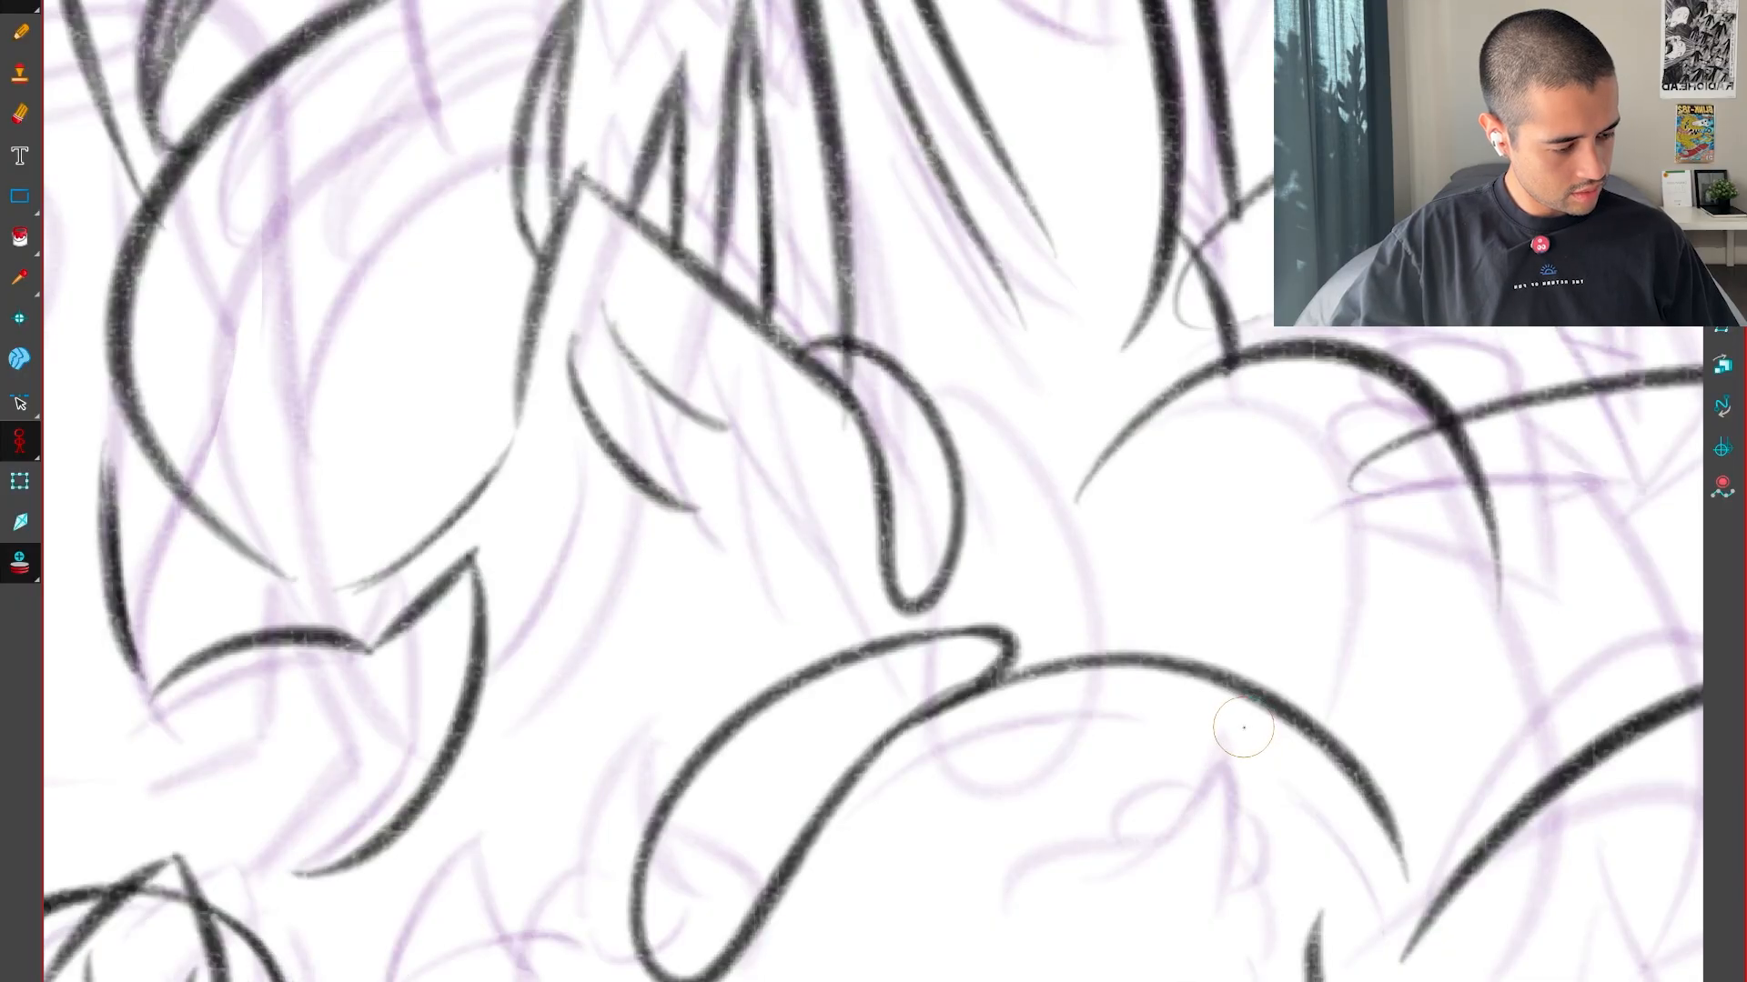
key(g)
key(2)
key(g)
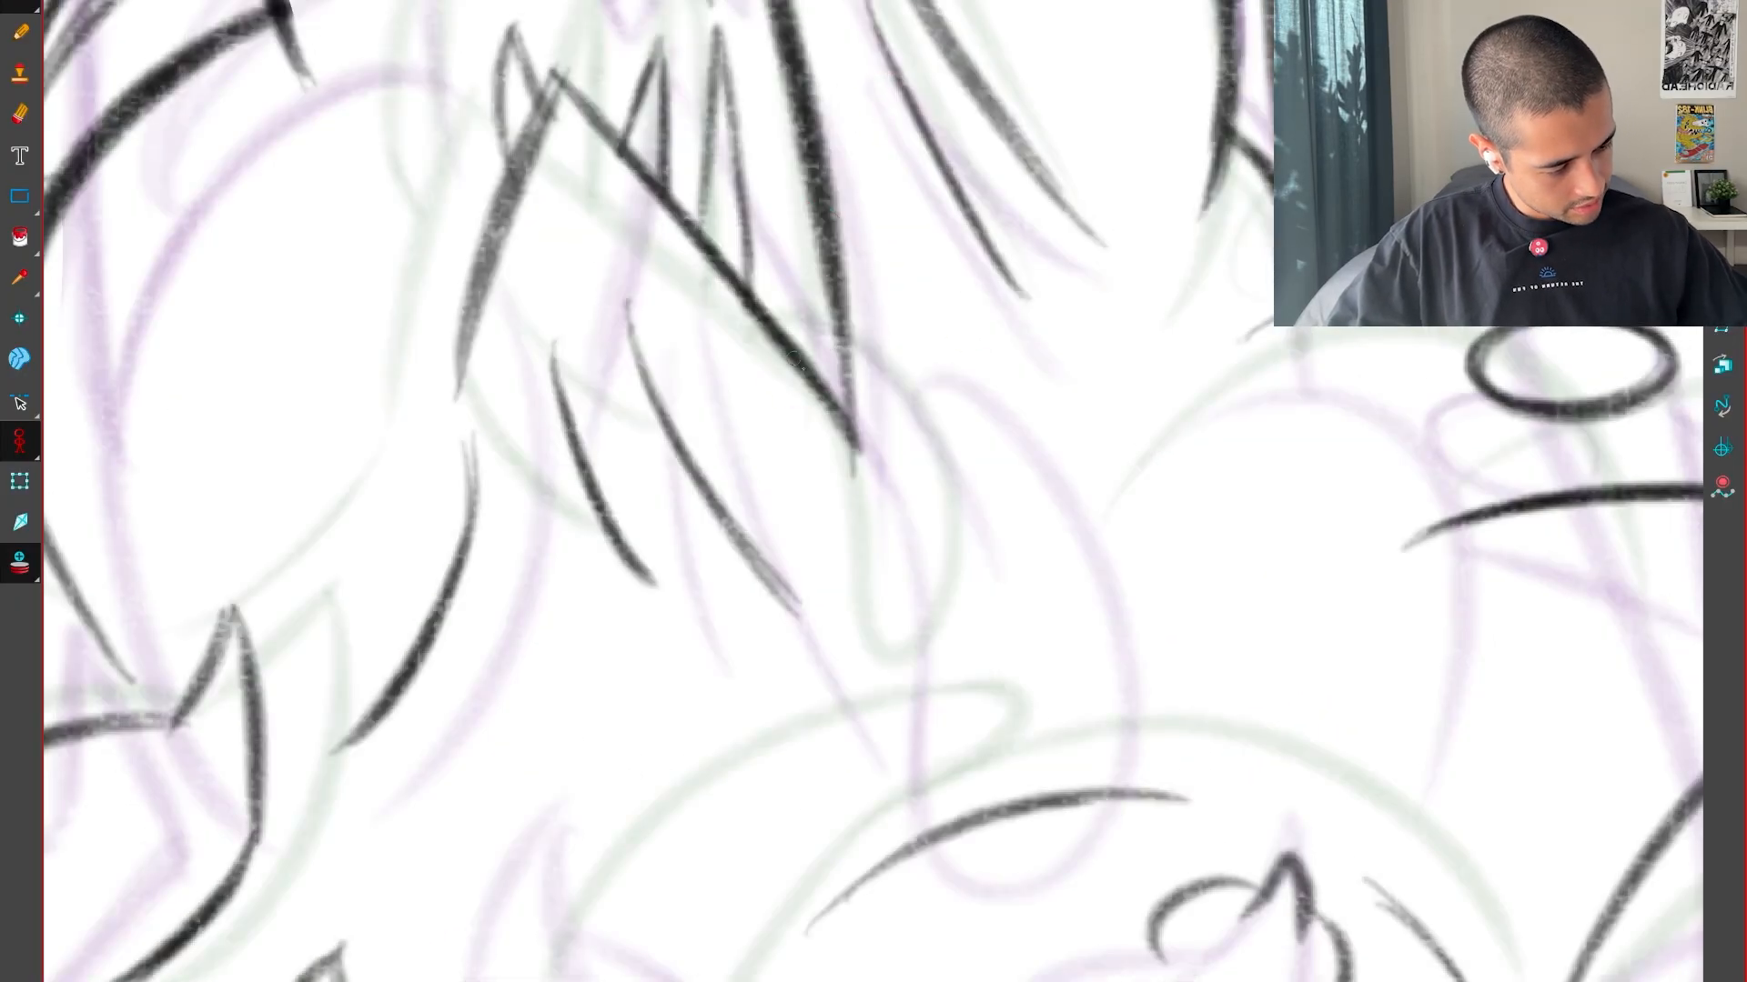
key(g)
key(f)
drag(919, 541, 985, 552)
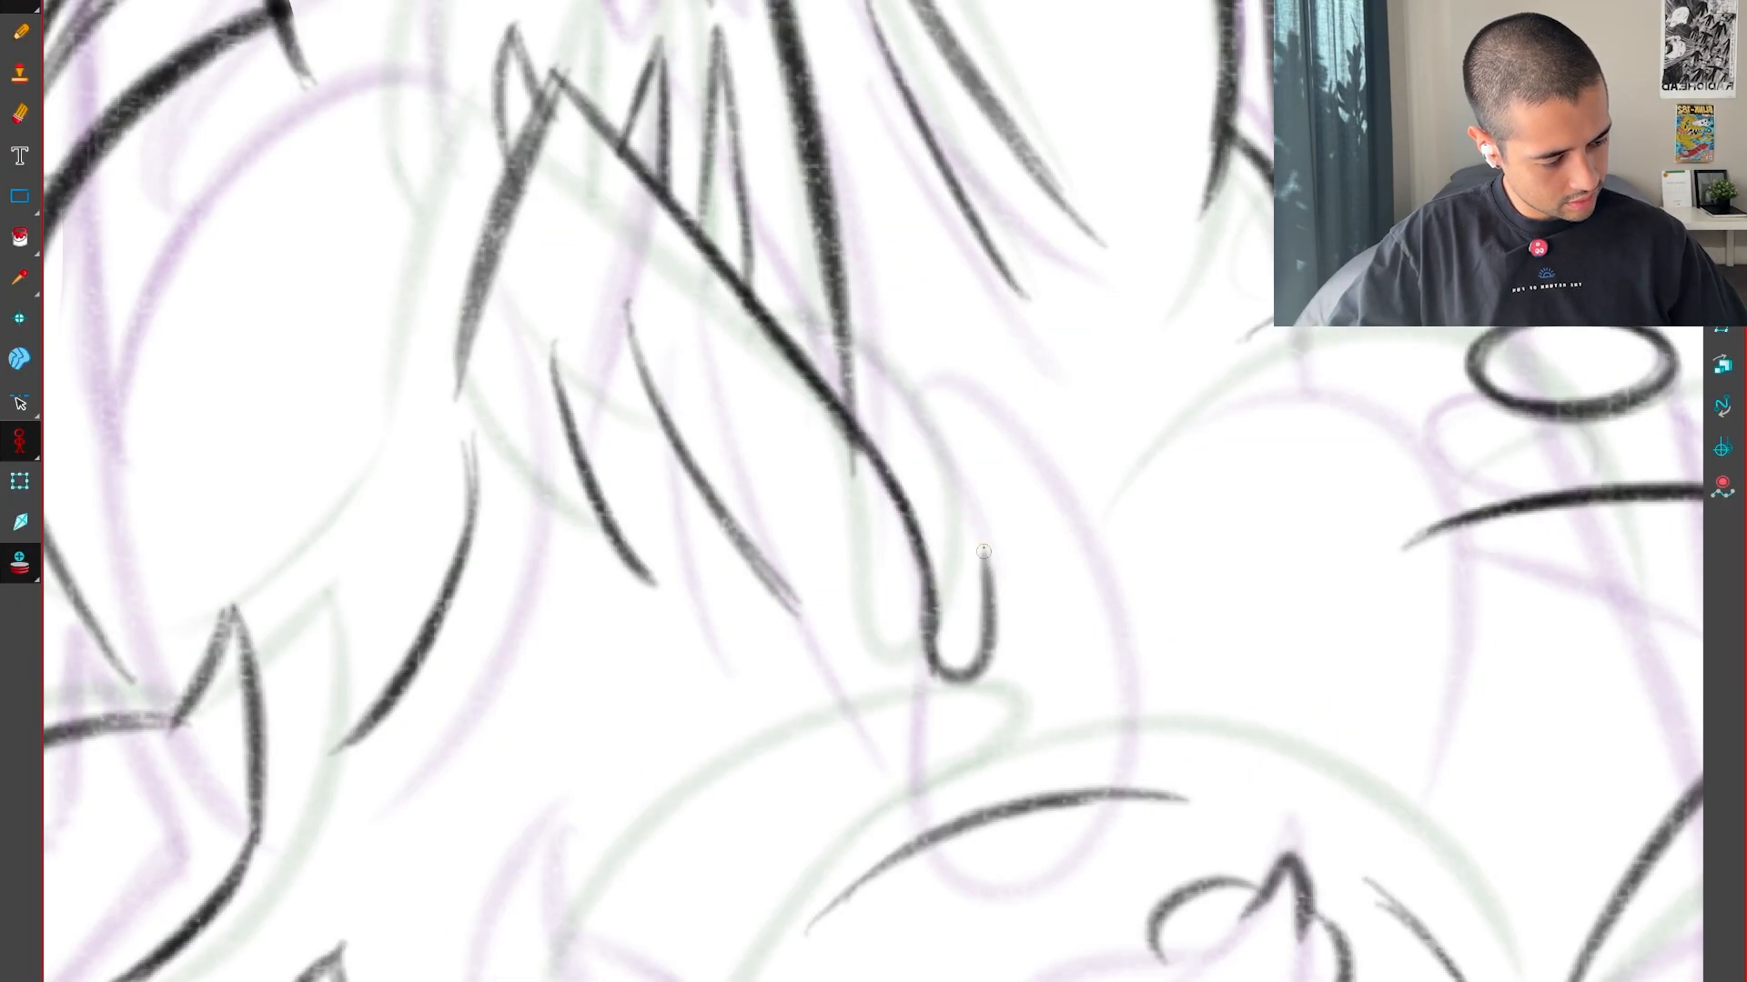
Try to draw a short curve descending from the top of the U-shaped drip, and undo the last two strokes
mouse_move(964, 724)
ctrl+alt+mouse_down()
mouse_move(1170, 464)
mouse_move(1192, 579)
ctrl+alt+mouse_up()
key(2)
key(2)
mouse_move(963, 544)
mouse_down()
mouse_move(1213, 500)
mouse_move(1243, 637)
mouse_up()
key(alt+e)
drag(1222, 506, 1260, 618)
ctrl+alt+drag(1210, 200, 1164, 818)
drag(1251, 756, 1157, 573)
key(1)
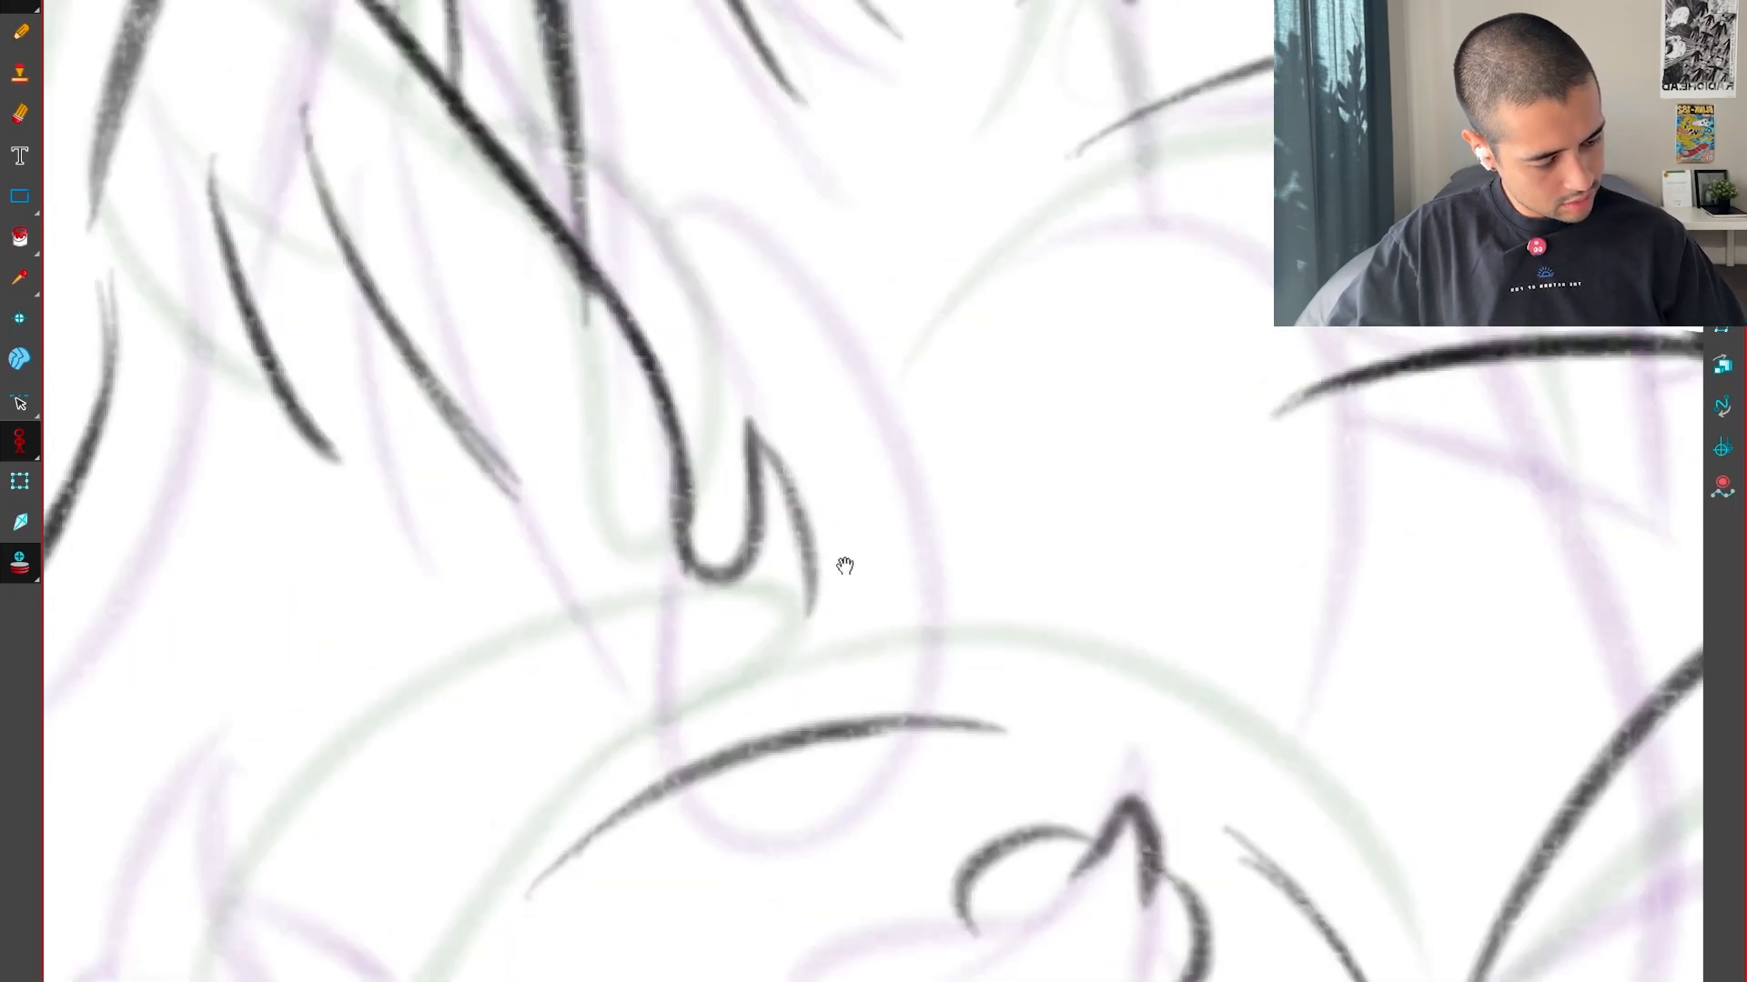
drag(843, 566, 1071, 555)
key(ctrl+z)
key(ctrl+z)
Draw a bending line from the top of the U-shaped drip down into a closed oval end over the body contour
mouse_move(992, 444)
mouse_down()
mouse_move(1006, 537)
mouse_move(841, 793)
mouse_up()
drag(875, 706, 979, 852)
drag(850, 835, 1096, 787)
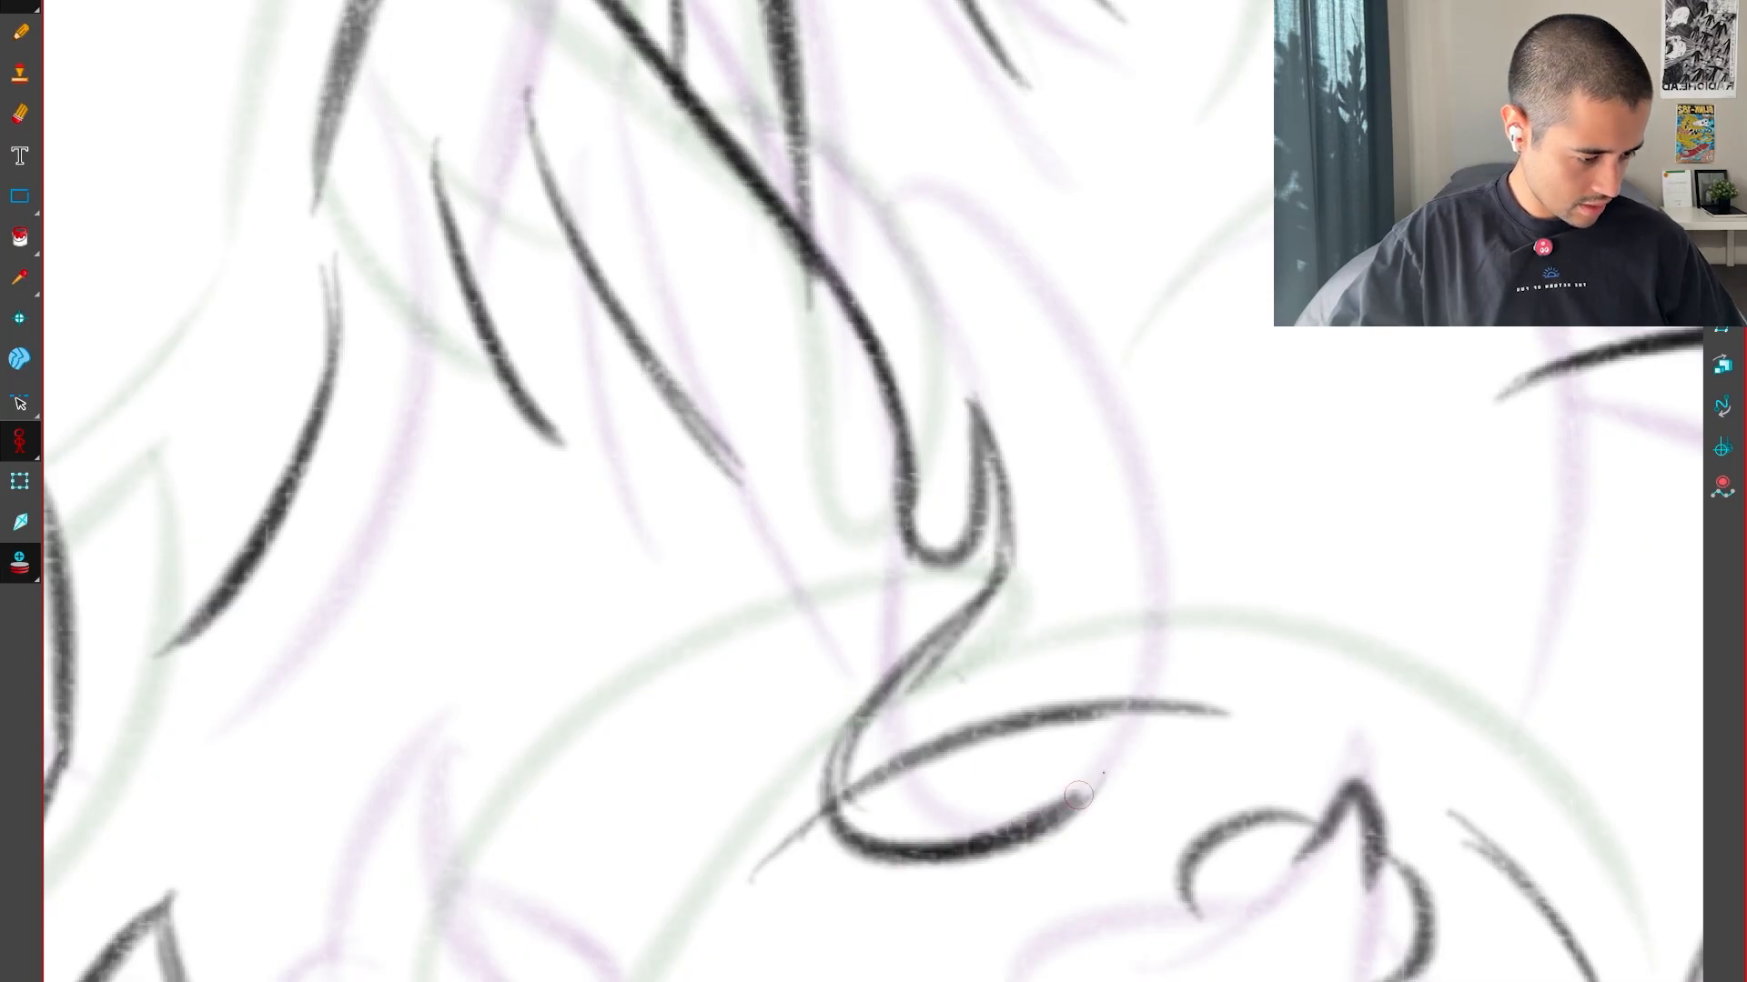
key(comma)
key(period)
drag(841, 770, 1100, 804)
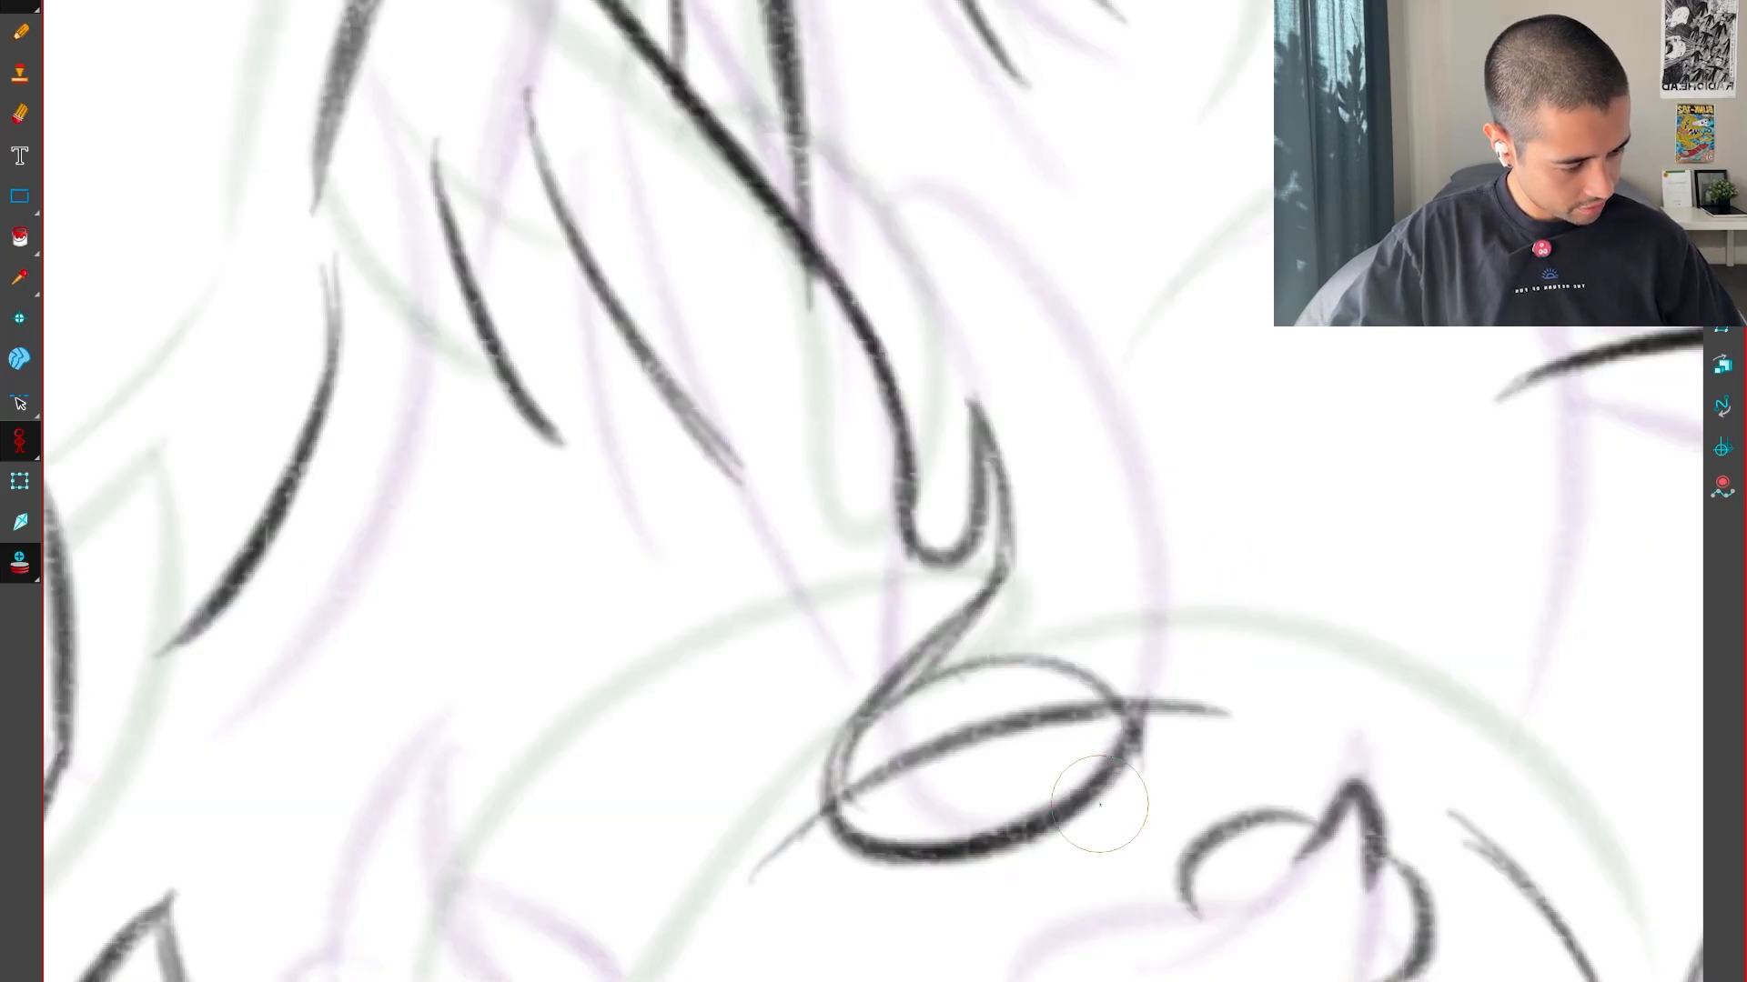
Sketch curved guide lines along and across the drip and its outer edge, and compare them with the adjacent drawing
drag(1068, 447, 923, 837)
drag(1132, 464, 1042, 806)
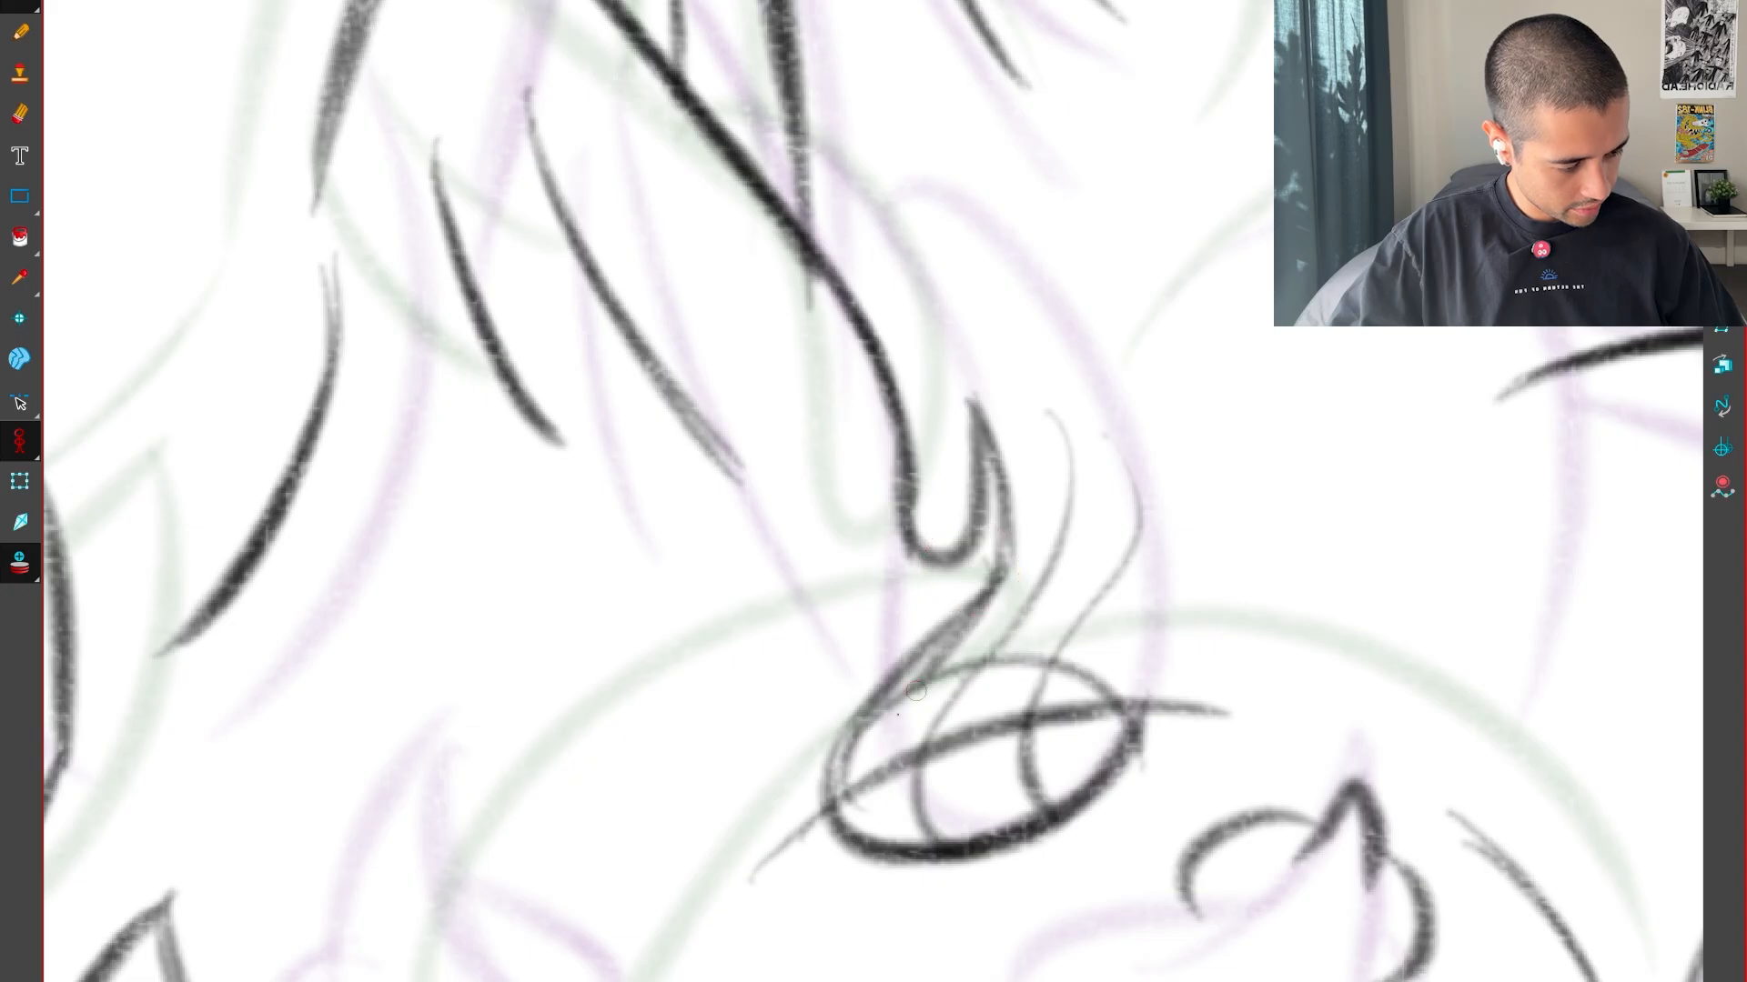
drag(916, 691, 884, 839)
mouse_move(991, 595)
mouse_down()
mouse_move(1075, 585)
mouse_move(1147, 655)
mouse_up()
drag(1004, 500, 1147, 555)
drag(1132, 705, 1031, 315)
key(comma)
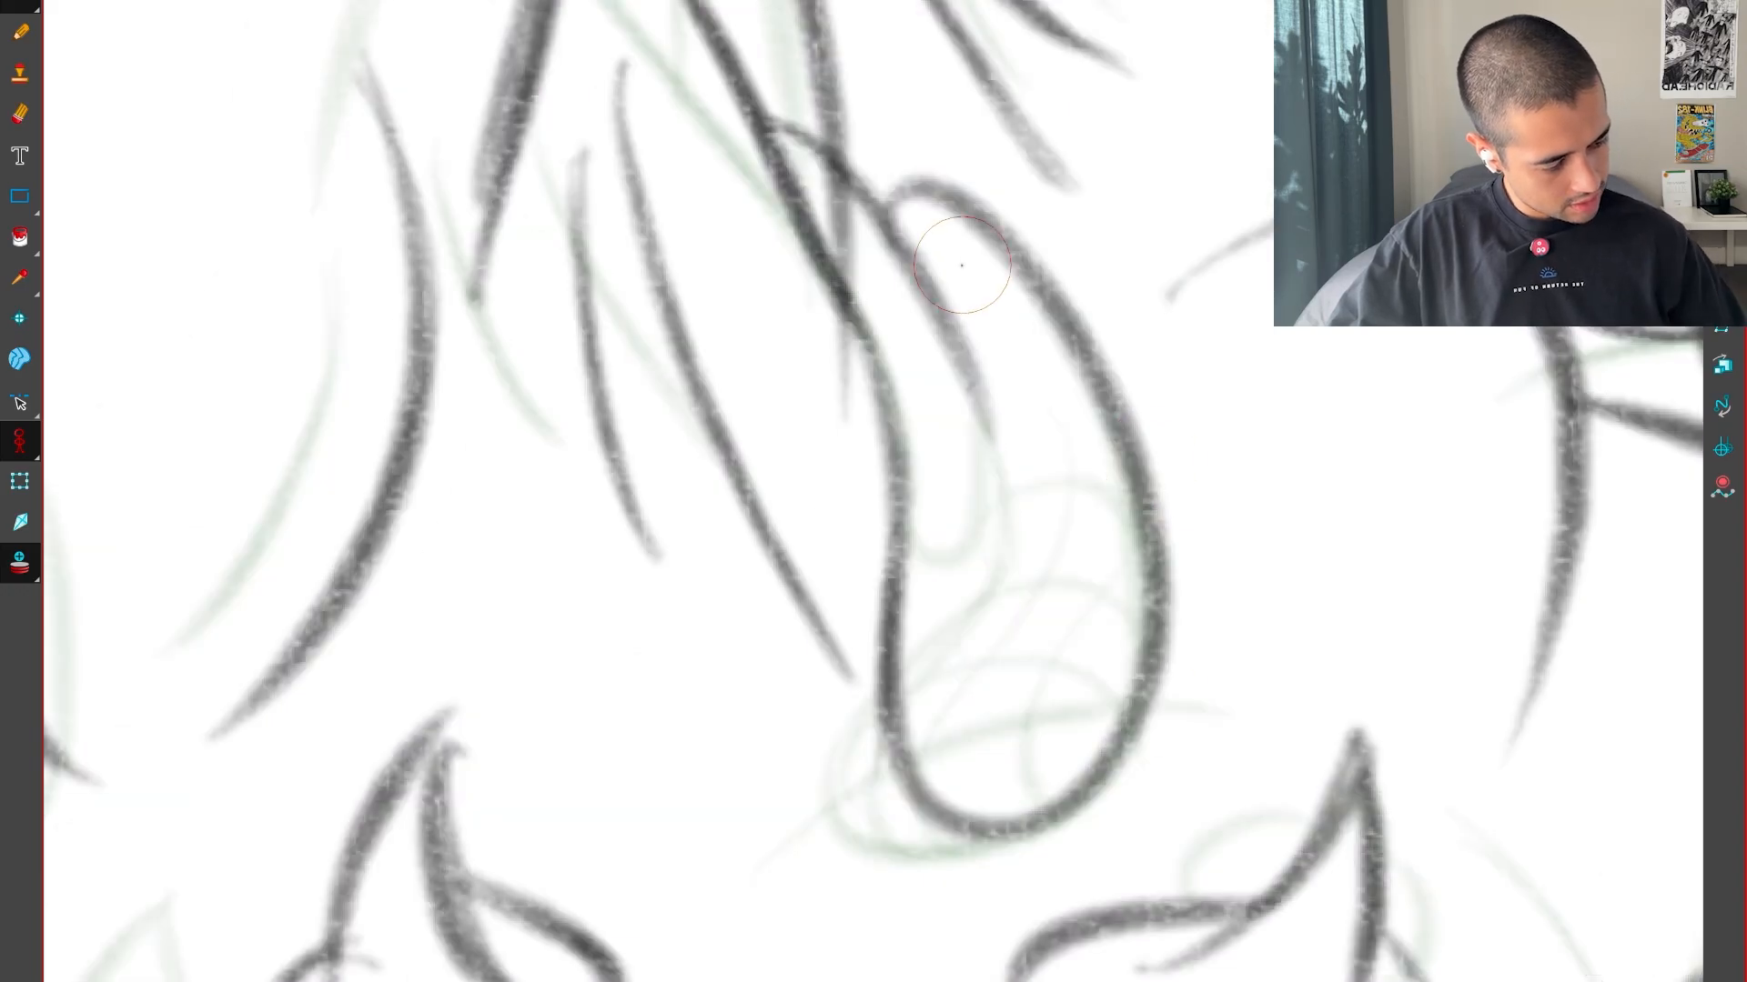
Draw the drip's outer edge as one bold curve, checking its position against the adjacent drawings
key(period)
key(ctrl+z)
drag(1099, 781, 1014, 304)
key(comma)
key(period)
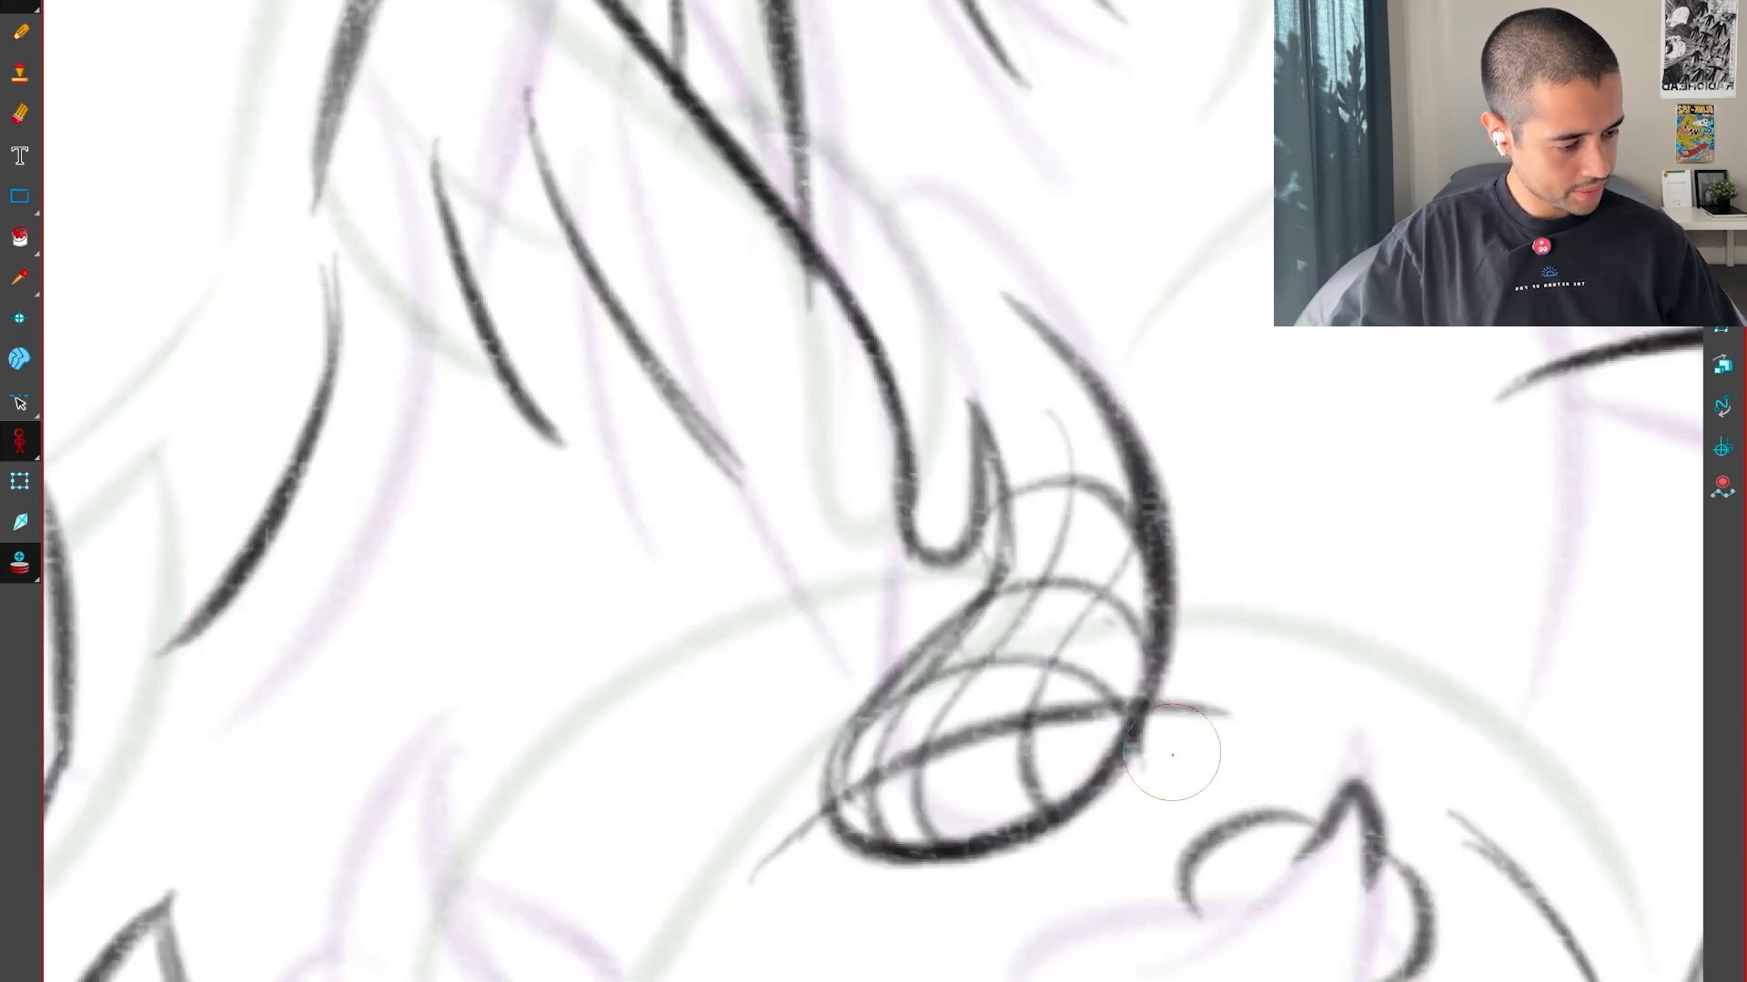
Draw the upper part of the drip in black, joining the outer edge's rounded tip to the jaw line
drag(786, 925, 1135, 834)
mouse_move(798, 295)
mouse_down()
mouse_move(1055, 548)
mouse_move(985, 401)
mouse_up()
key(2)
mouse_move(1000, 300)
mouse_down()
mouse_move(950, 459)
mouse_move(1015, 448)
mouse_move(877, 651)
mouse_move(868, 823)
mouse_up()
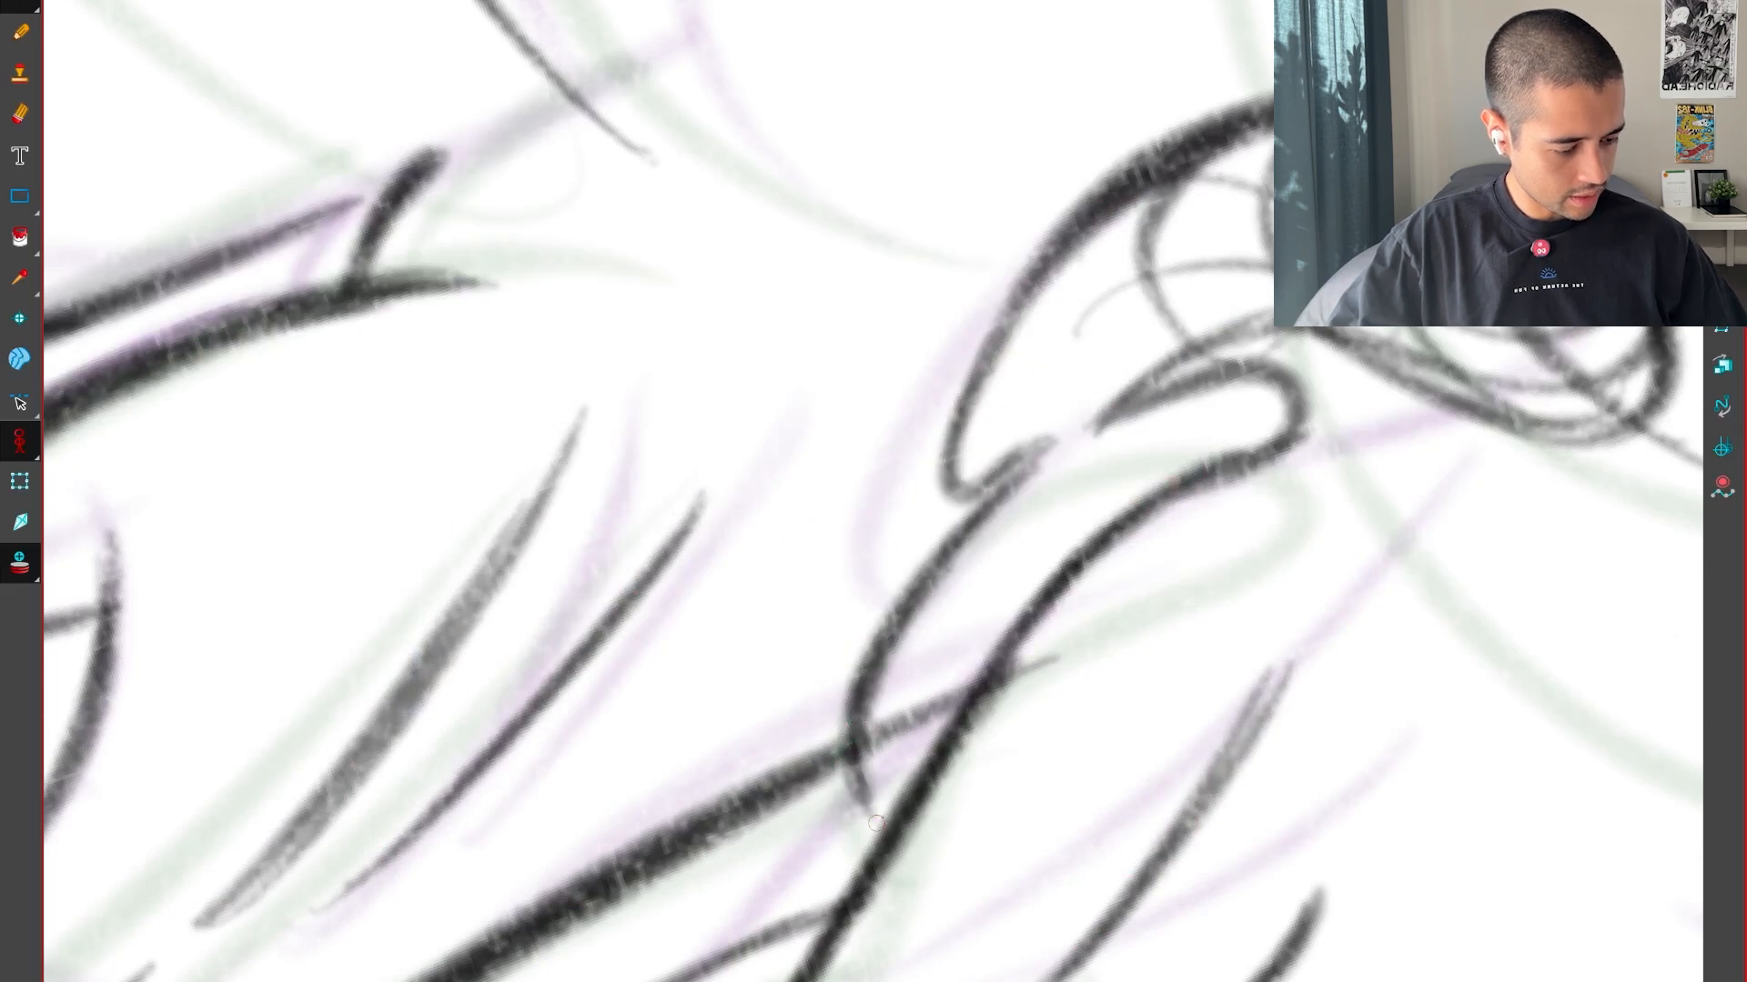
mouse_move(1001, 264)
mouse_down()
mouse_move(1255, 774)
mouse_move(1301, 575)
mouse_move(1213, 508)
mouse_up()
Remove the construction guide lines inside the drip and compare the cleaned shape with the adjacent drawing
key(1)
key(1)
key(ctrl+z)
key(ctrl+z)
key(ctrl+z)
key(ctrl+z)
key(ctrl+z)
key(ctrl+z)
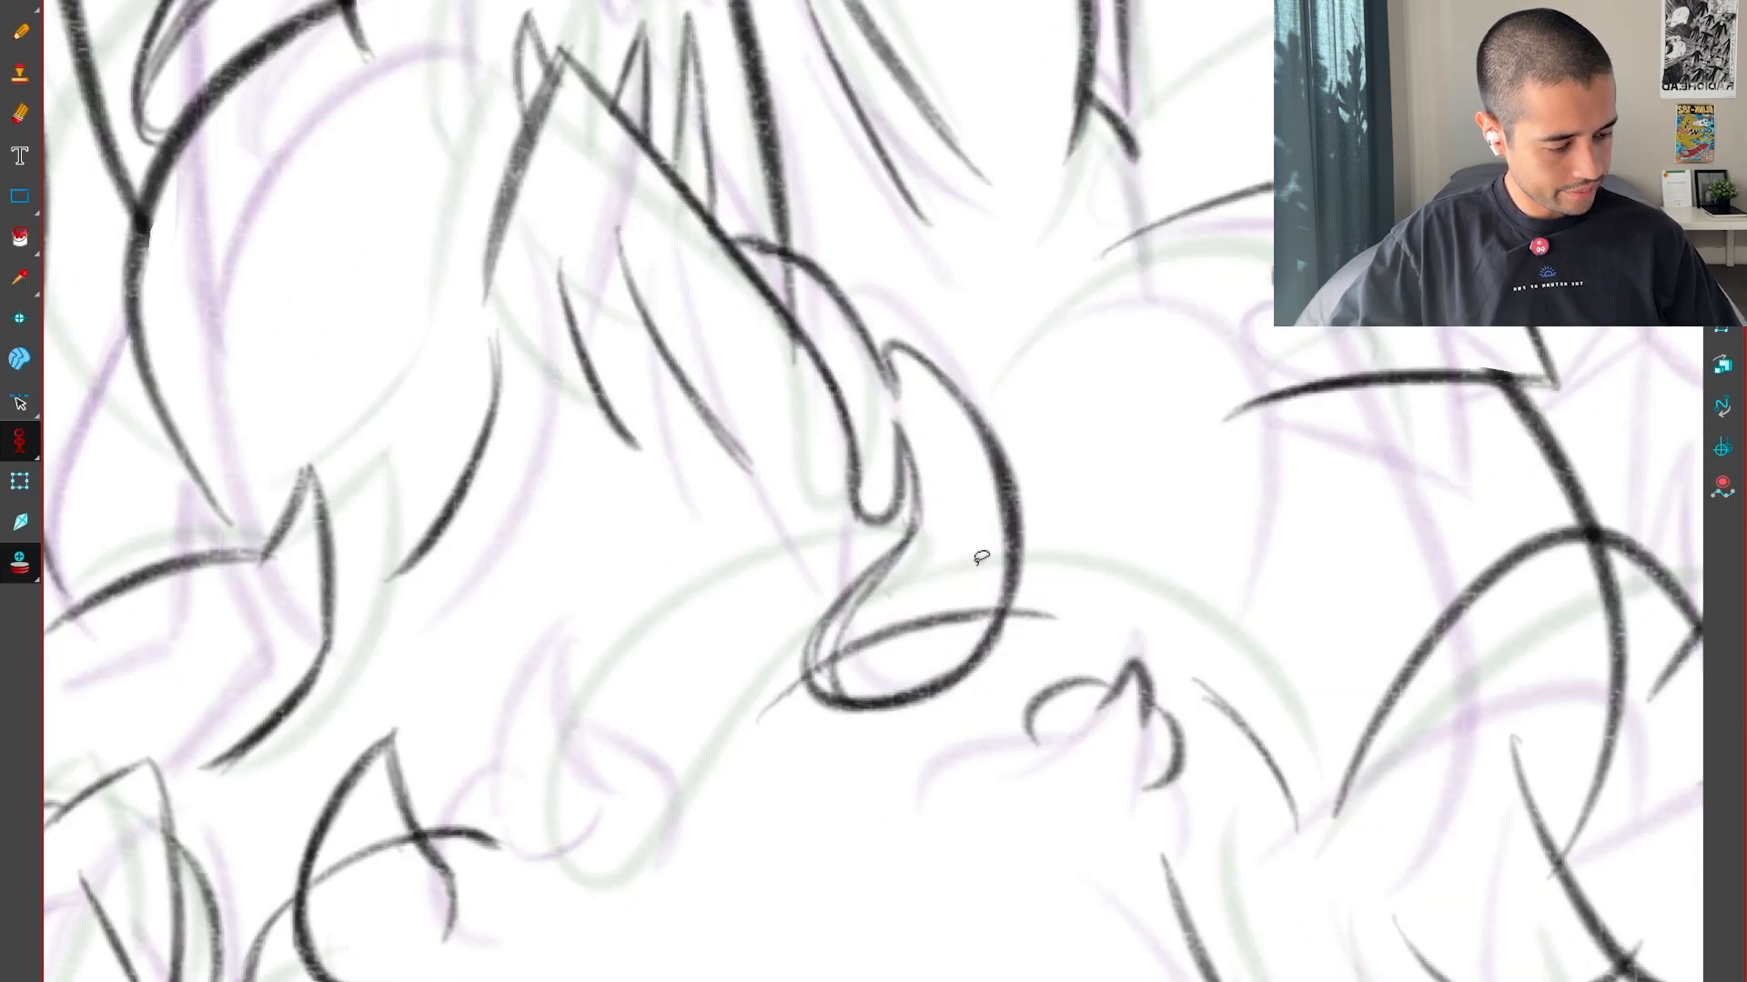
click(845, 620)
key(Delete)
key(g)
key(f)
key(1)
key(1)
key(1)
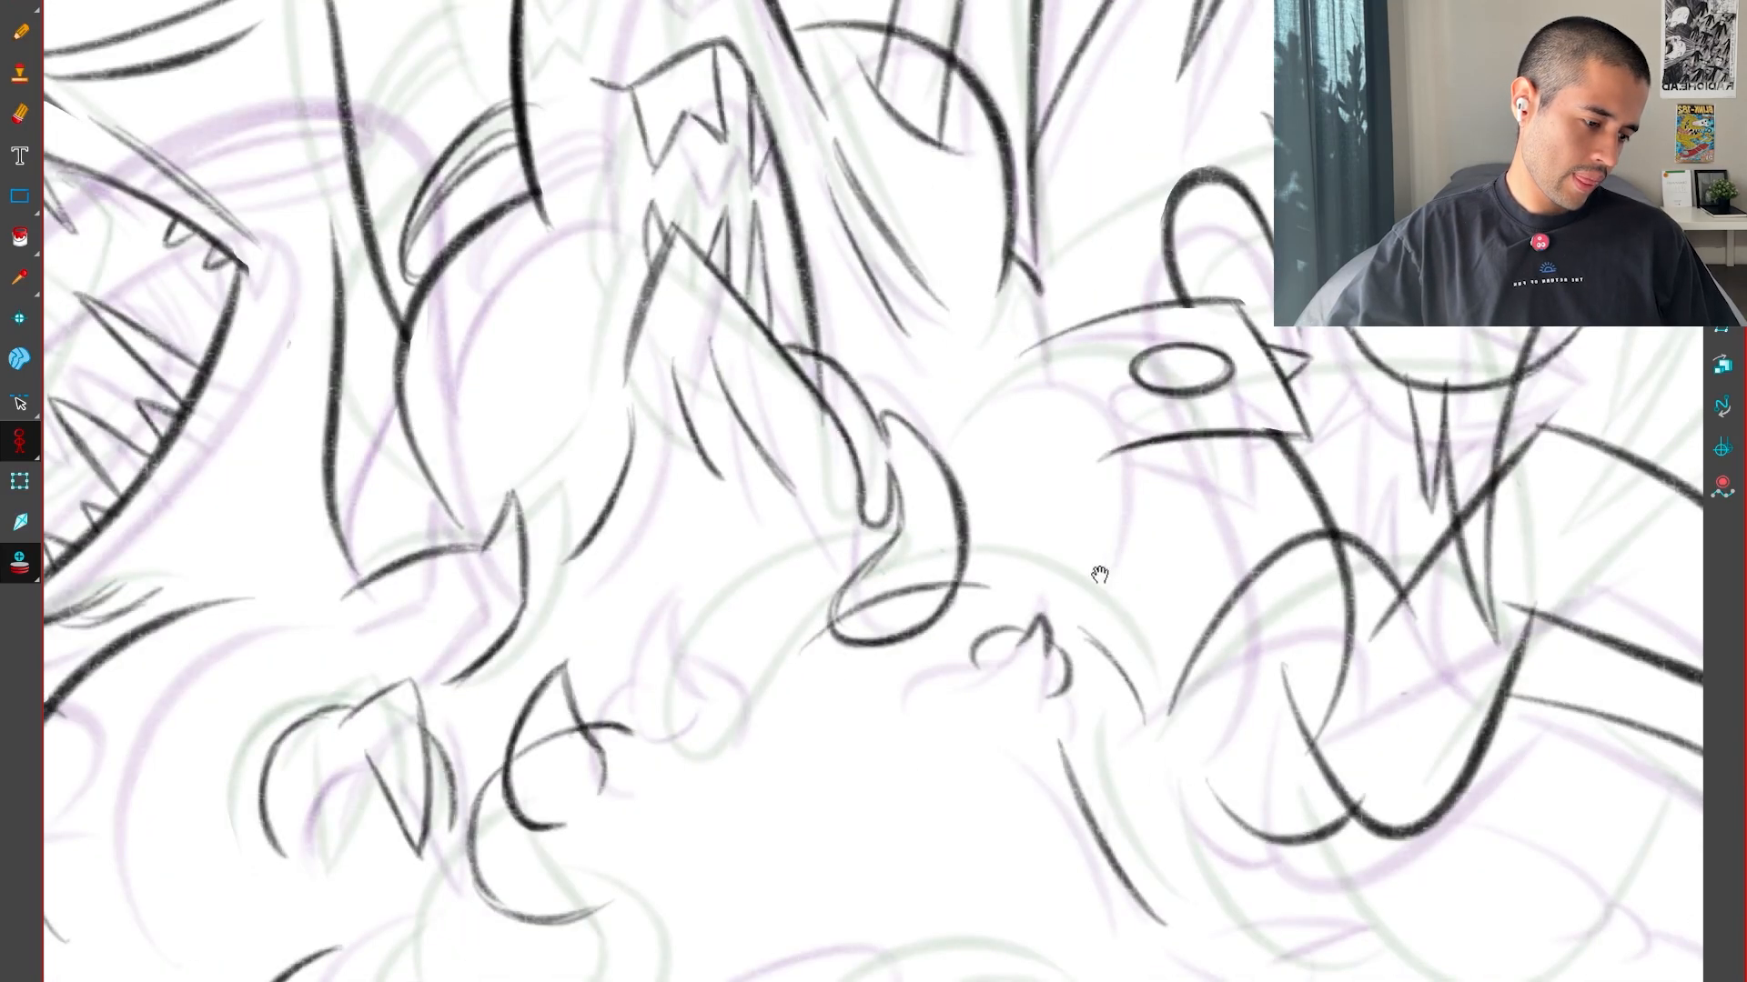
key(g)
key(f)
In the adjacent drawing, replace the drip below the jaw with a shorter one and add a small rounded stub above the closed oval
key(g)
key(2)
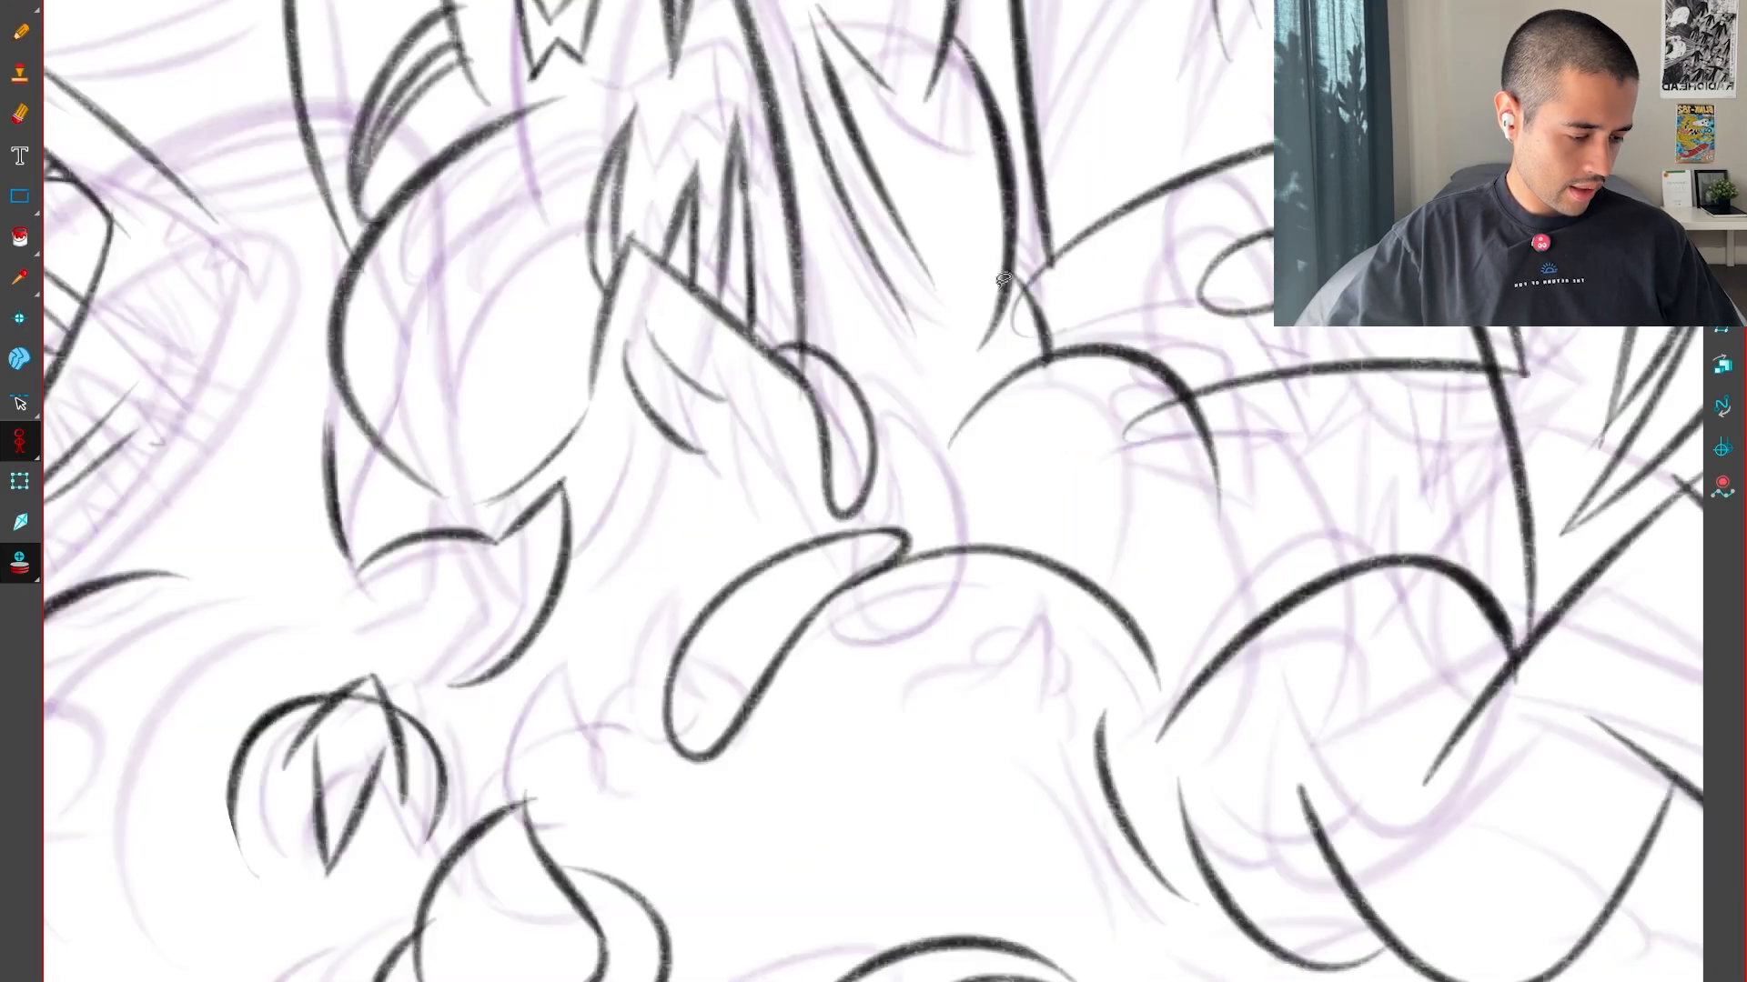
key(2)
click(826, 491)
key(Delete)
key(2)
drag(1004, 424, 1043, 518)
key(f)
key(g)
key(b)
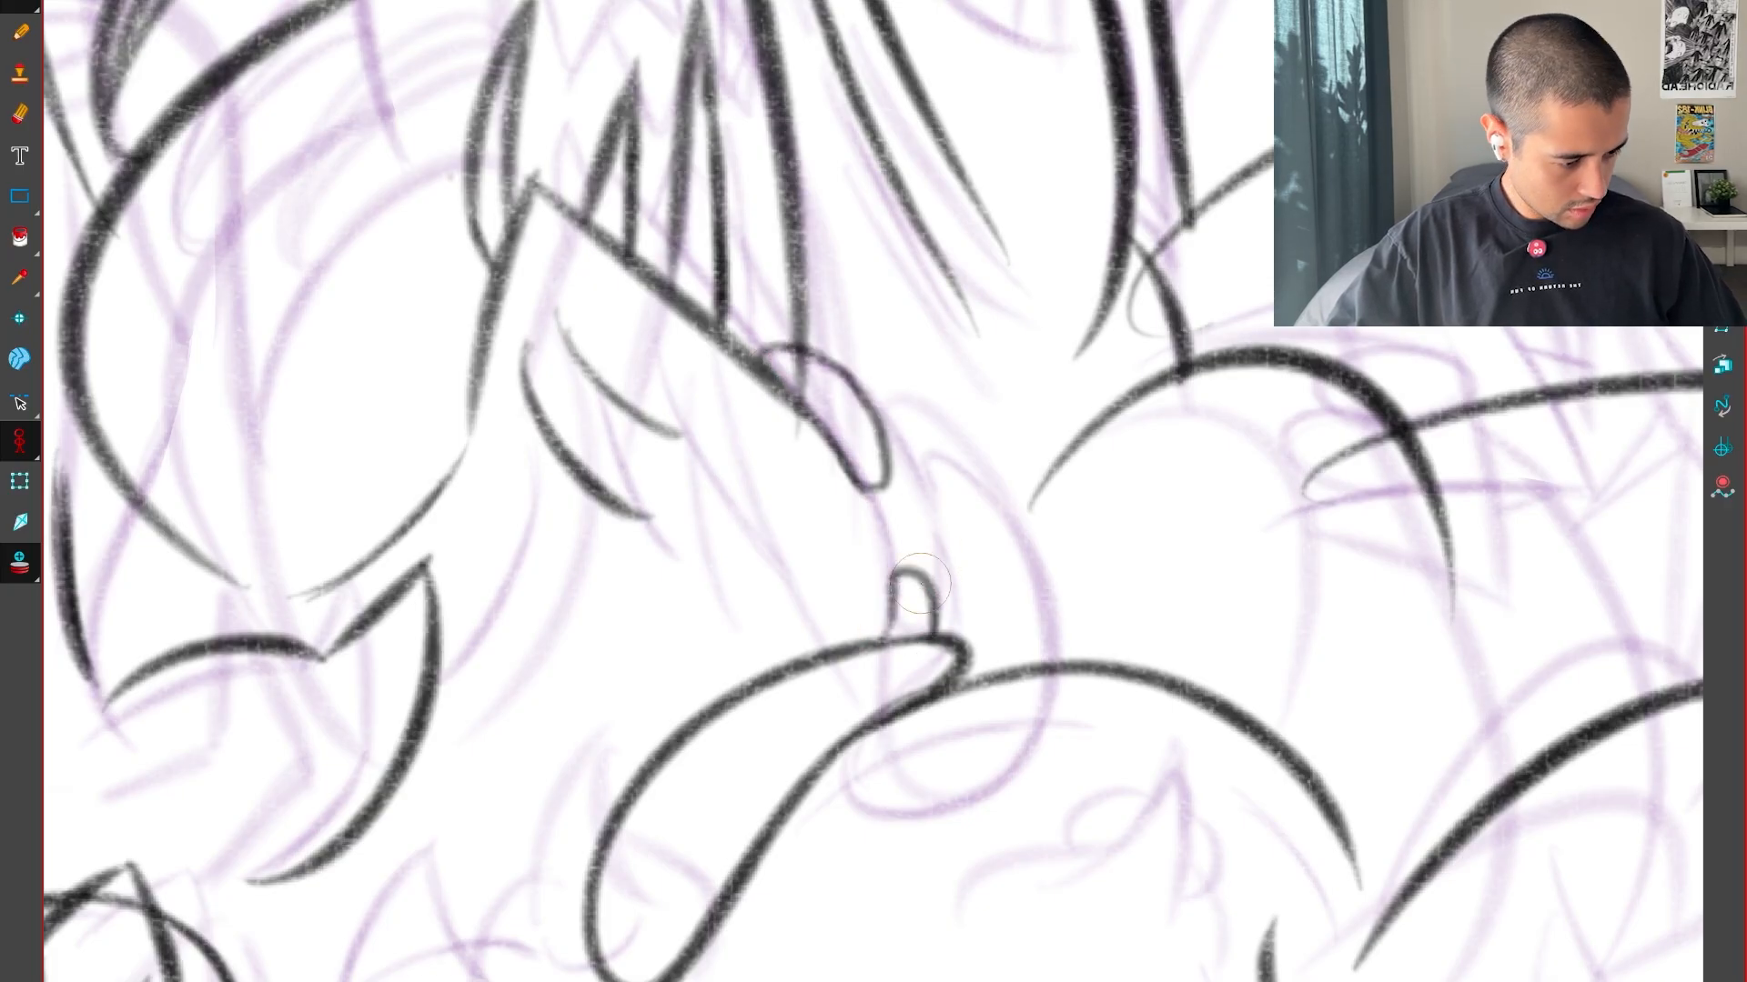
Flip through the sequence of drawings to examine how the drip moves from one to the other
key(f)
key(g)
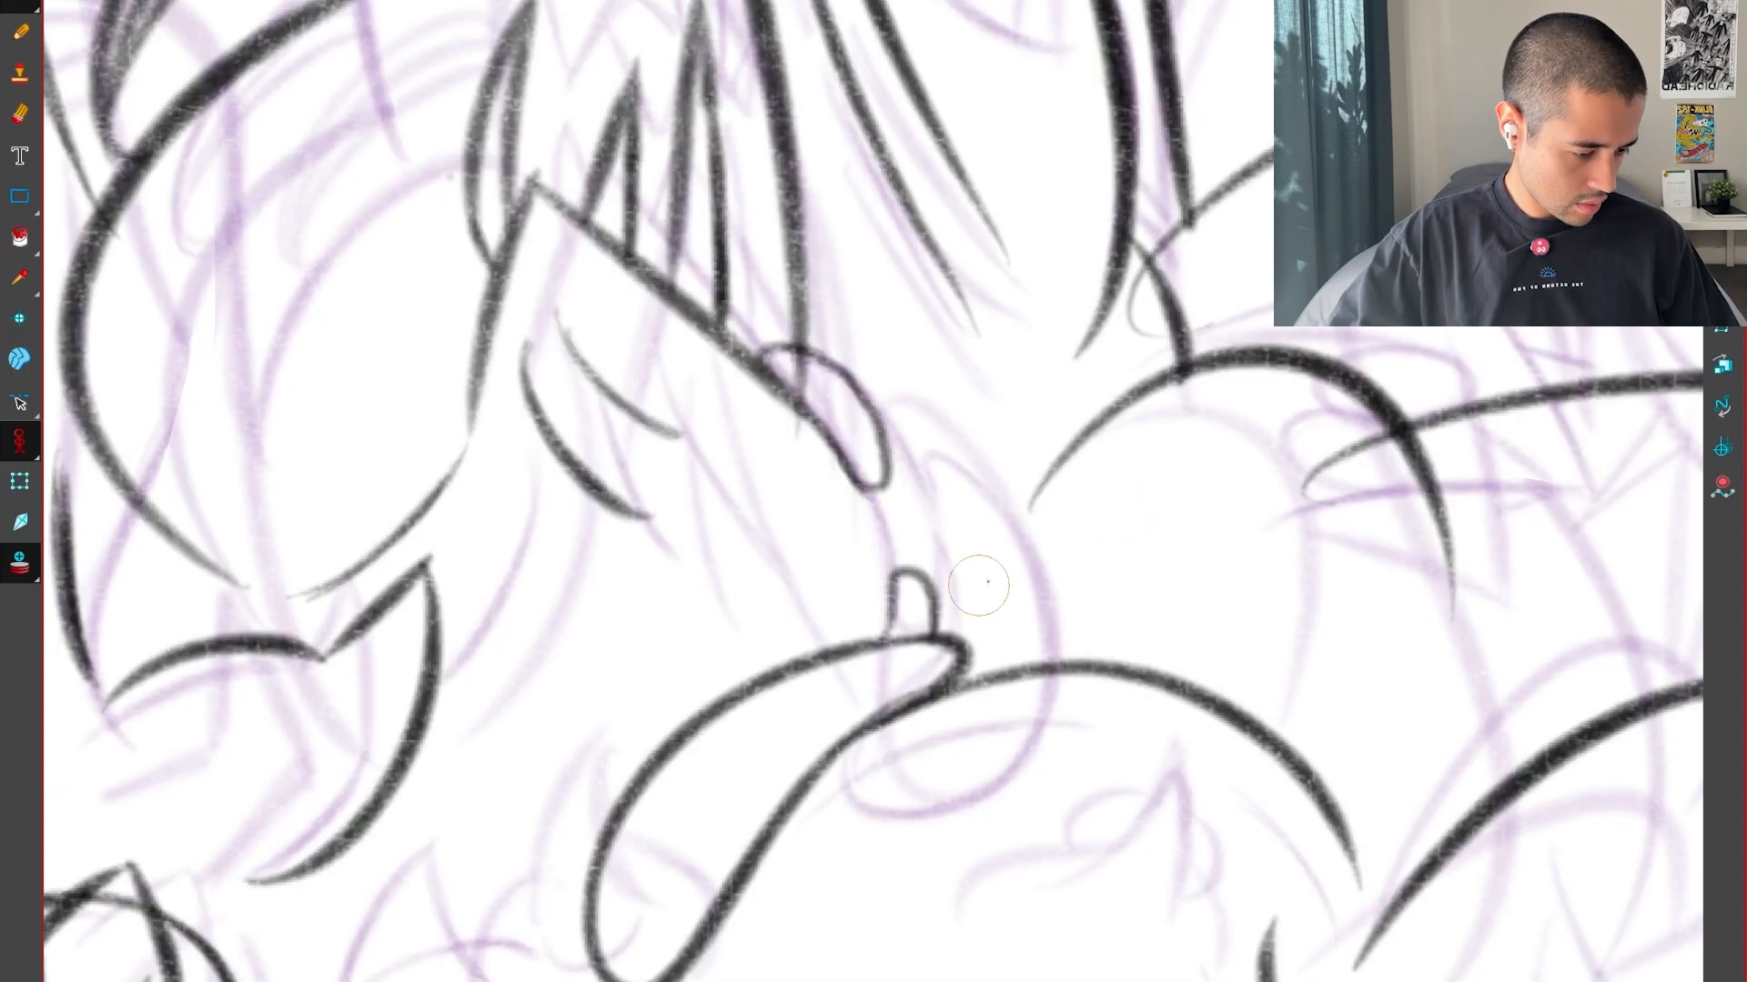
key(g)
key(g)
key(g)
key(g)
key(g)
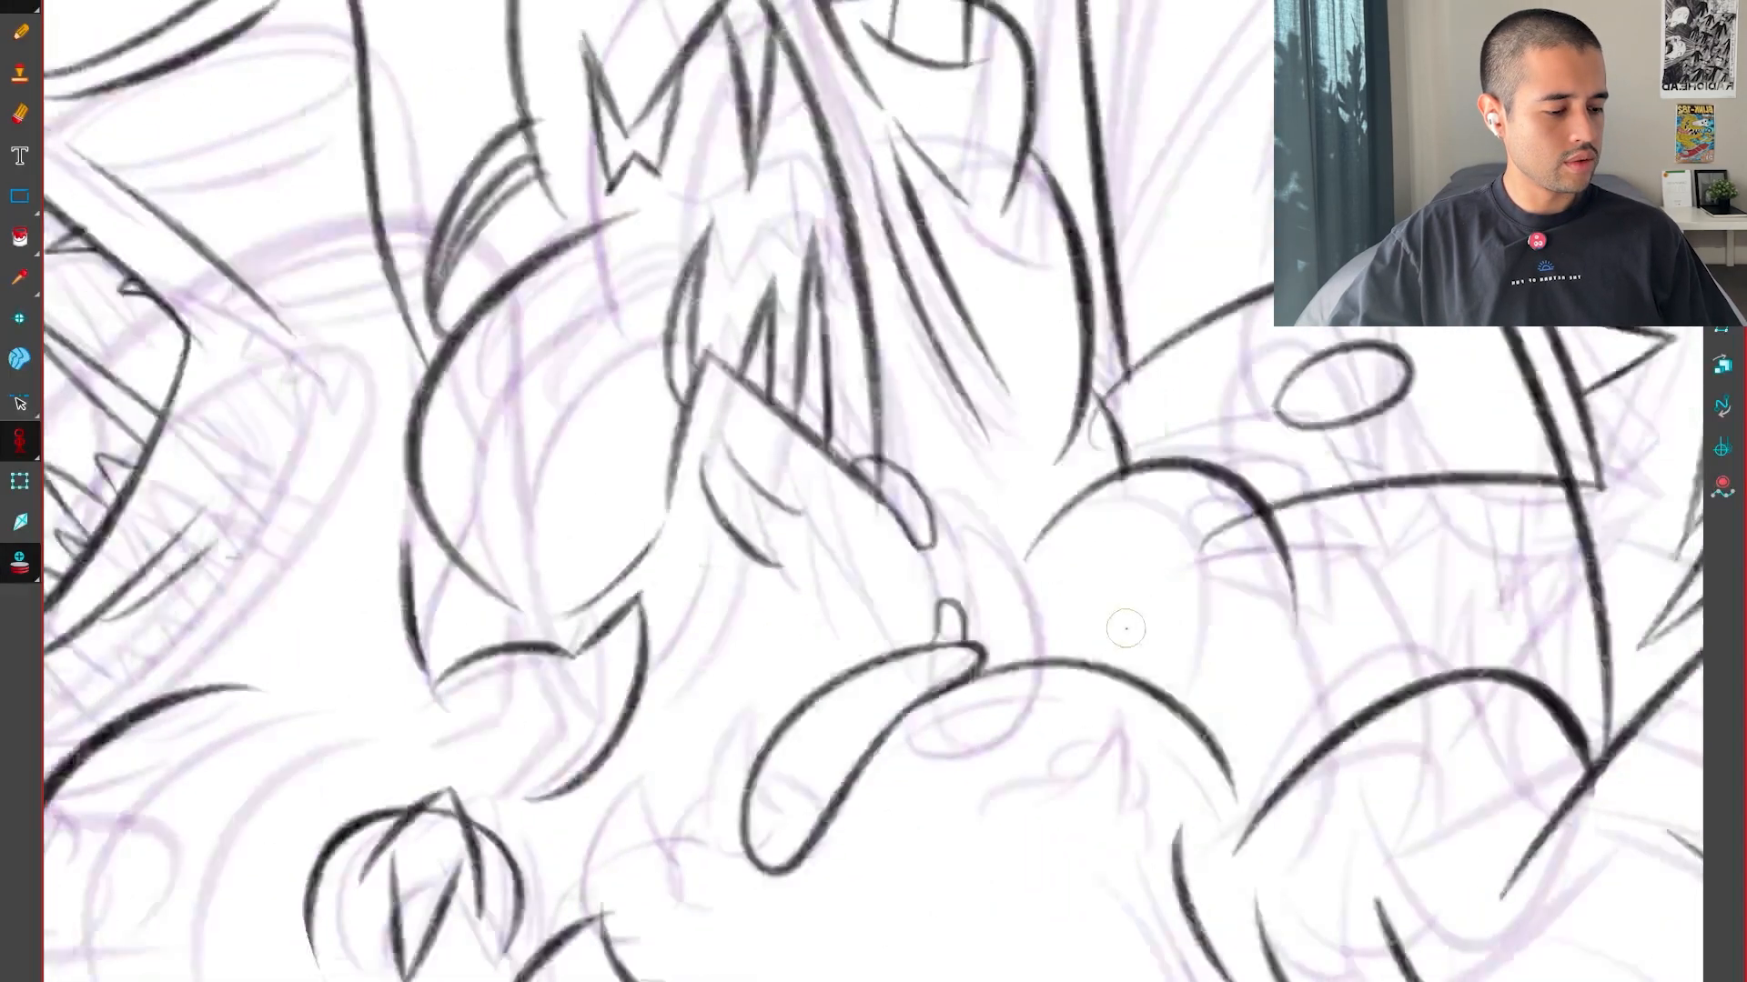
key(g)
key(g)
key(g)
key(g)
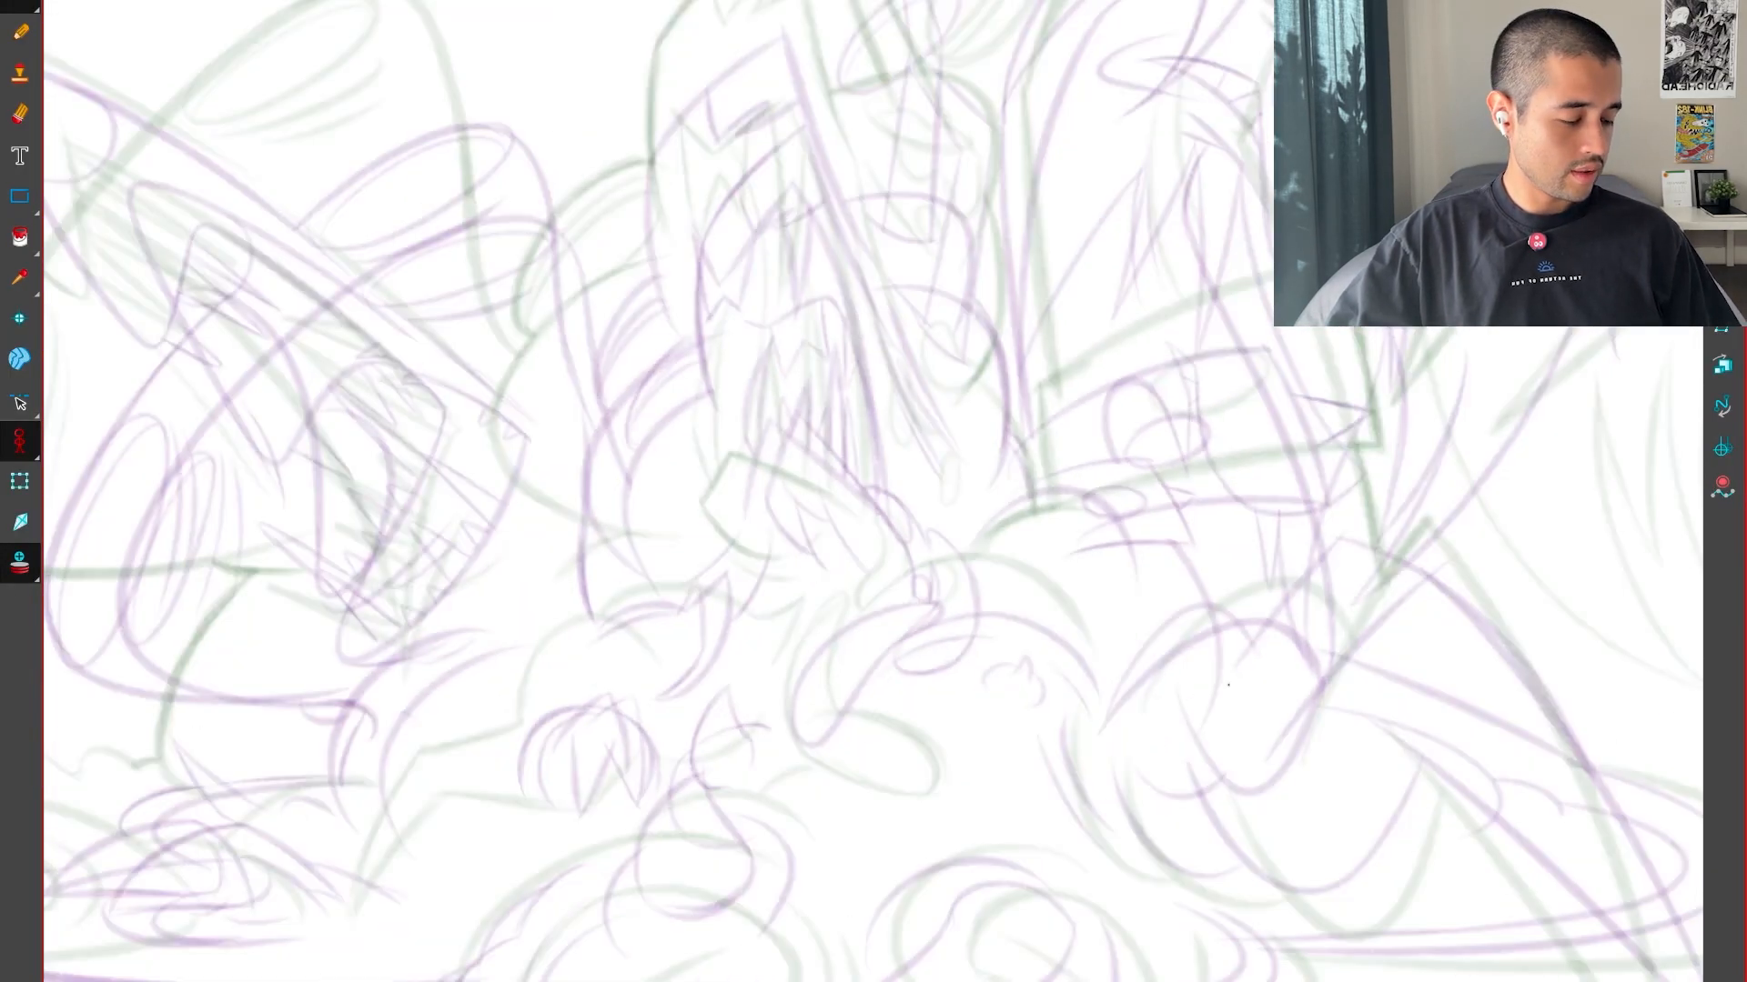
key(g)
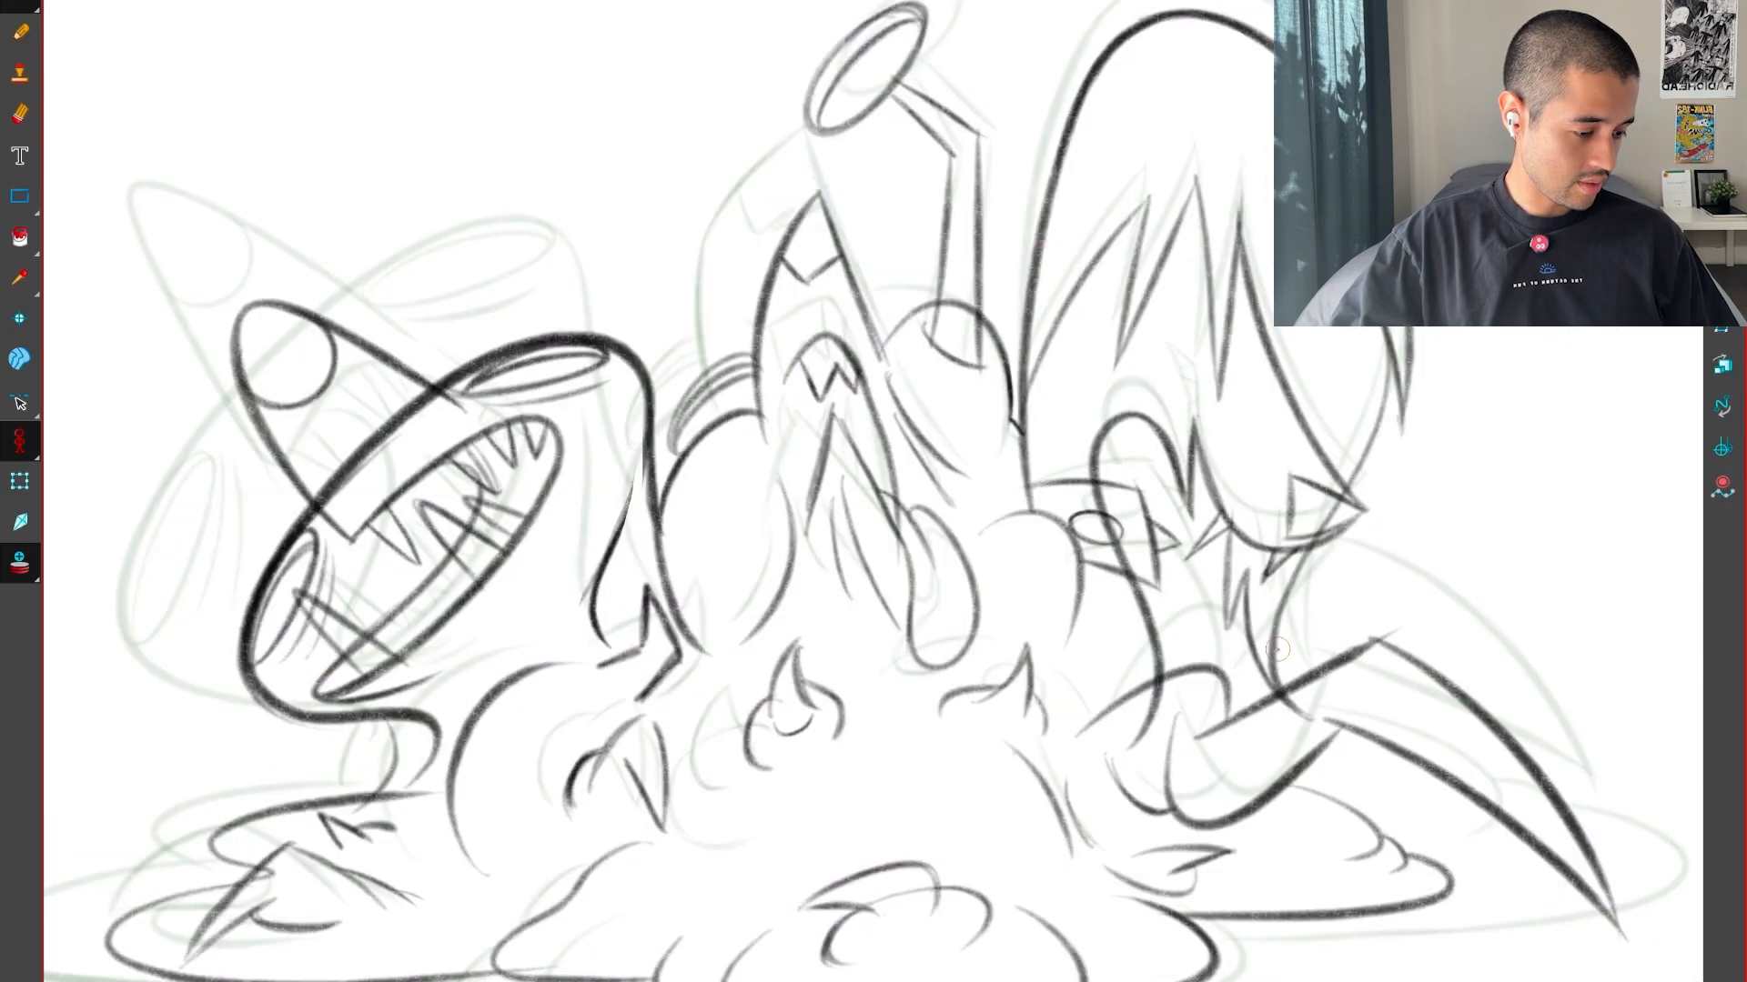
Draw the rounded mound contour over the inner end of the box shape with the oval, and trim the box edge overlapping it
key(g)
mouse_move(1185, 766)
mouse_down()
mouse_move(1189, 530)
mouse_move(1178, 566)
mouse_up()
key(g)
drag(1189, 740, 1117, 544)
scroll(1117, 544, up, 4)
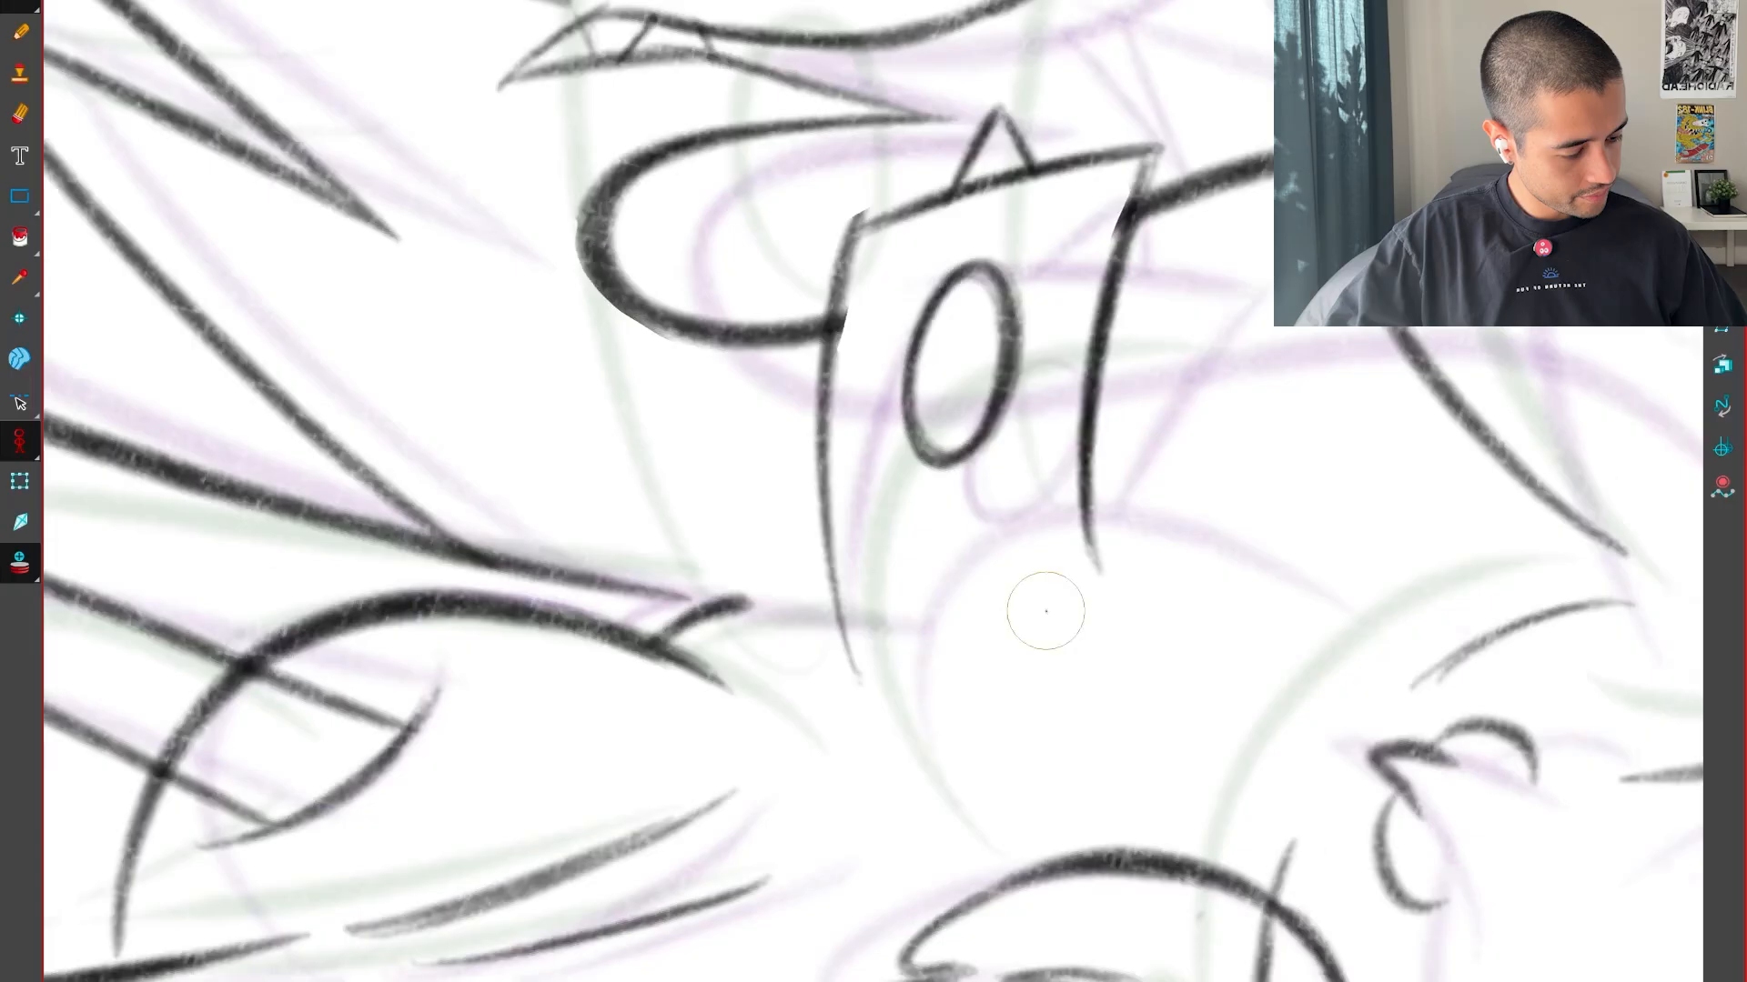
drag(1006, 904, 1315, 353)
drag(1422, 398, 1148, 655)
key(1)
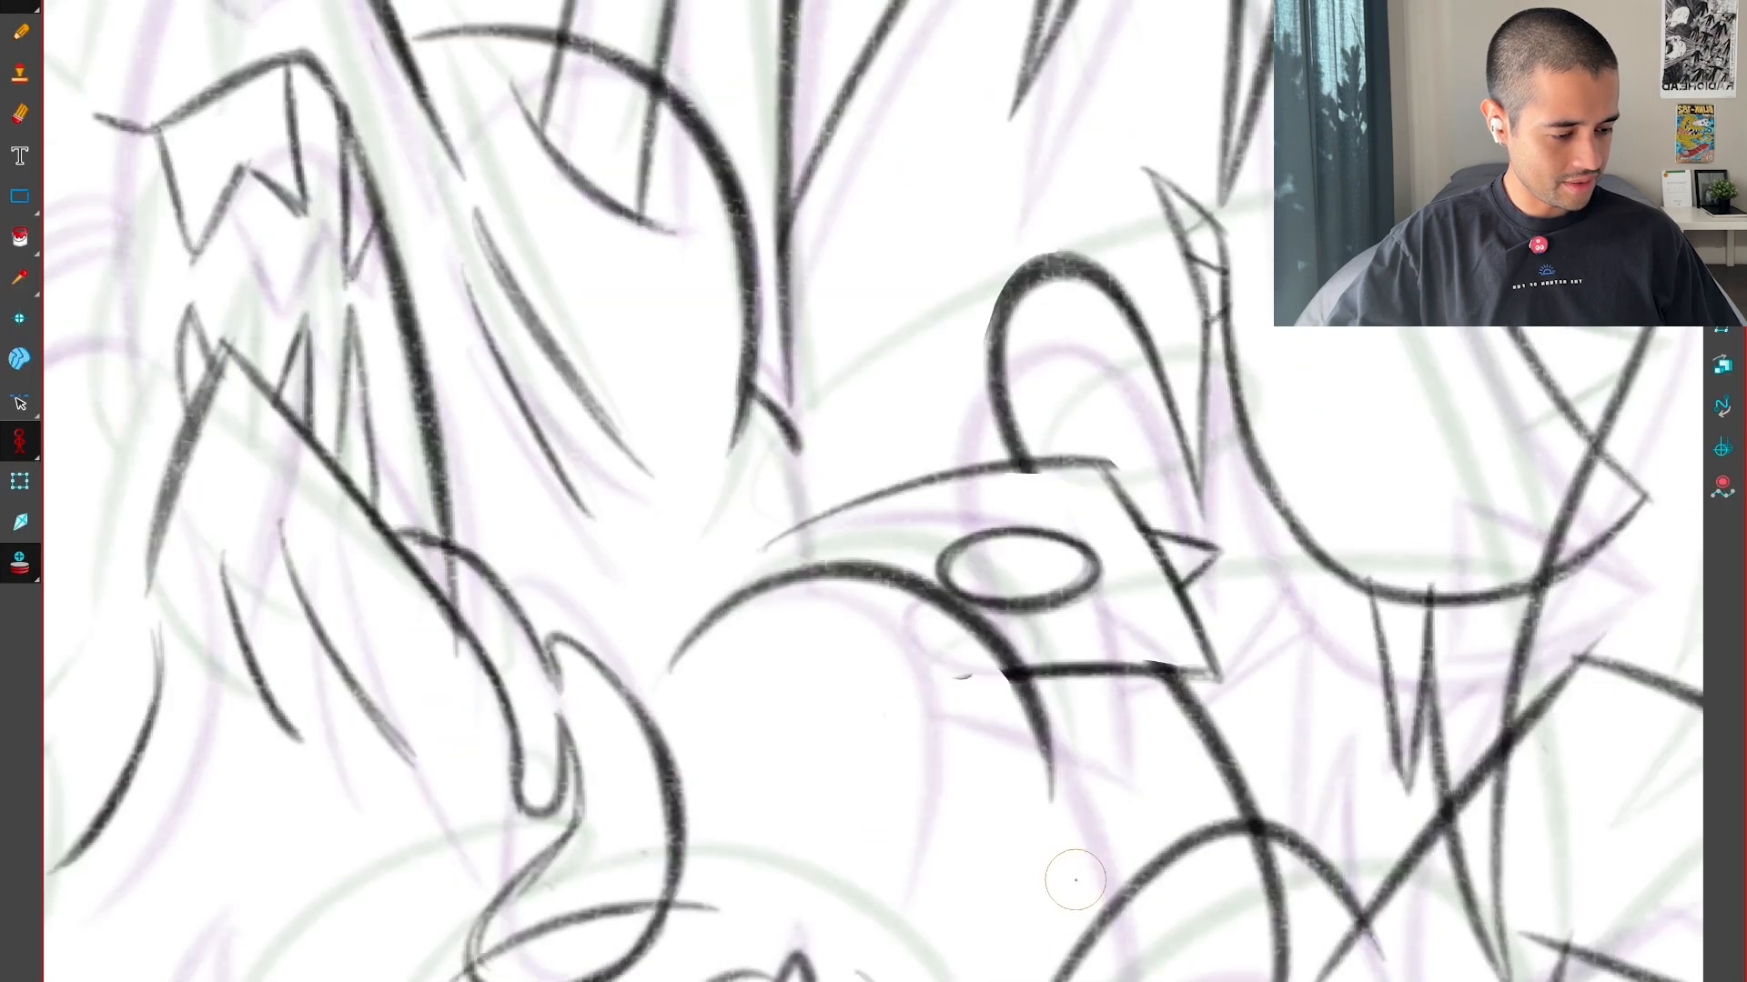
Extend the tall body's long side line down to the rounded mound and compare it with the neighbouring drawings
key(.)
drag(1071, 883, 982, 636)
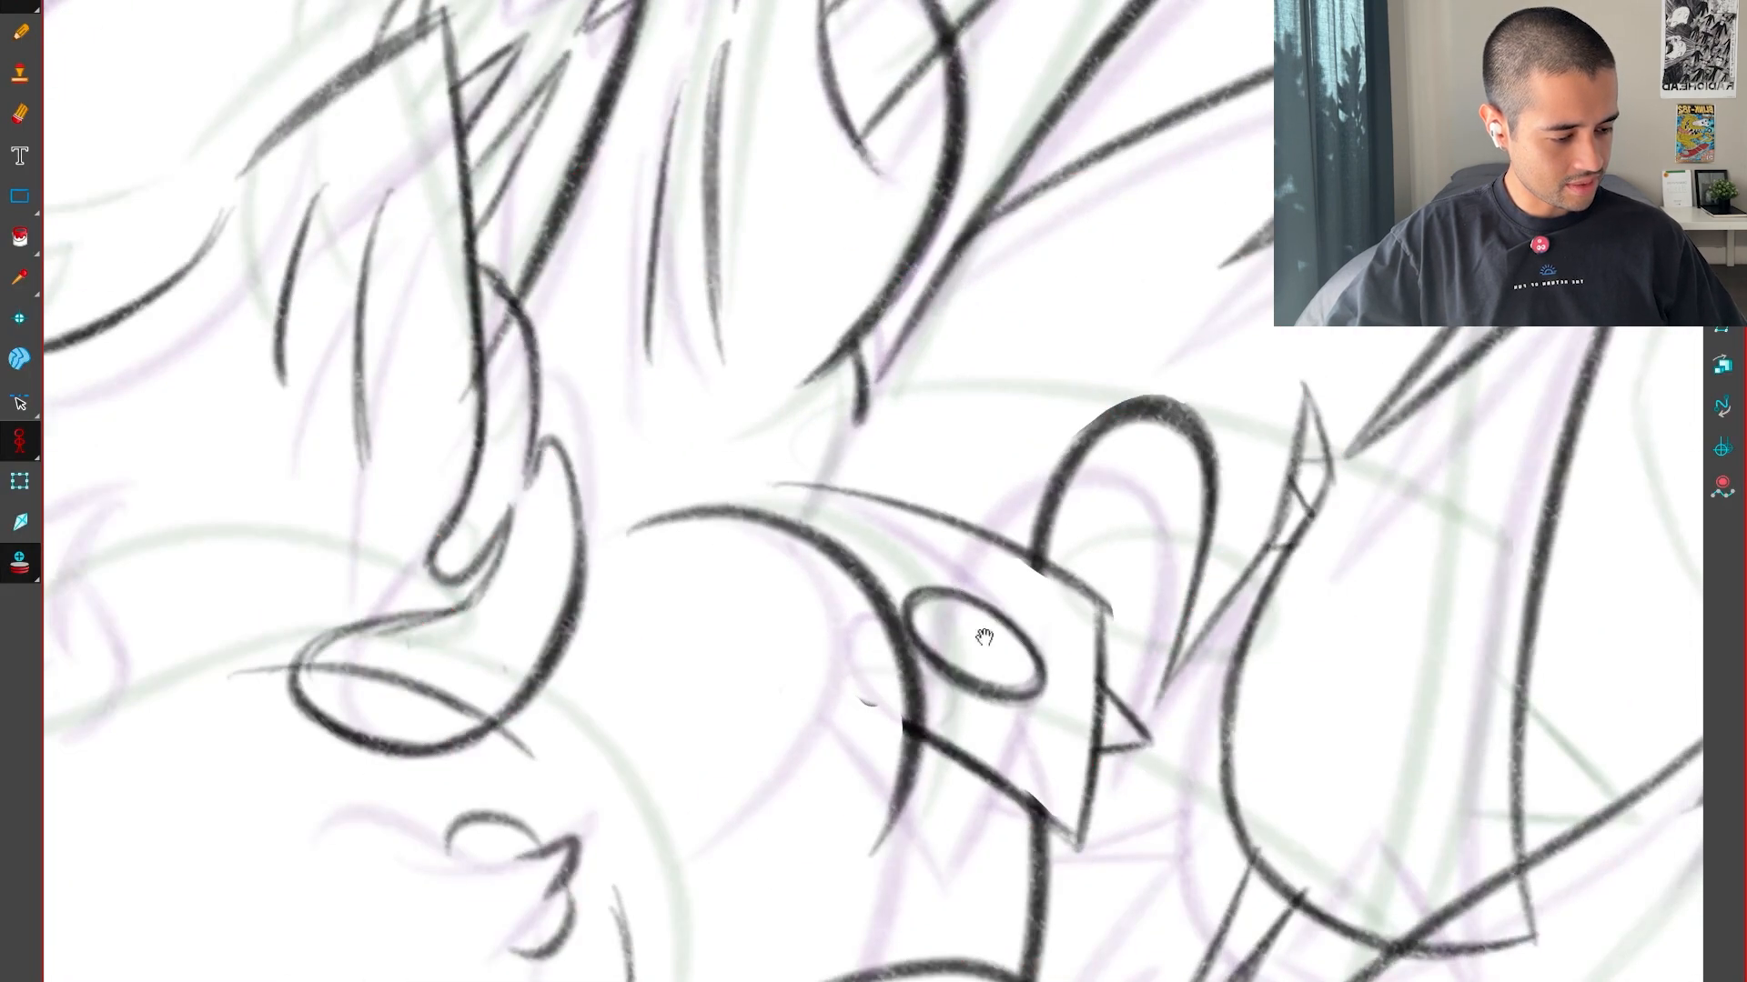
scroll(946, 619, up, 4)
drag(806, 673, 1107, 717)
scroll(1020, 617, down, 4)
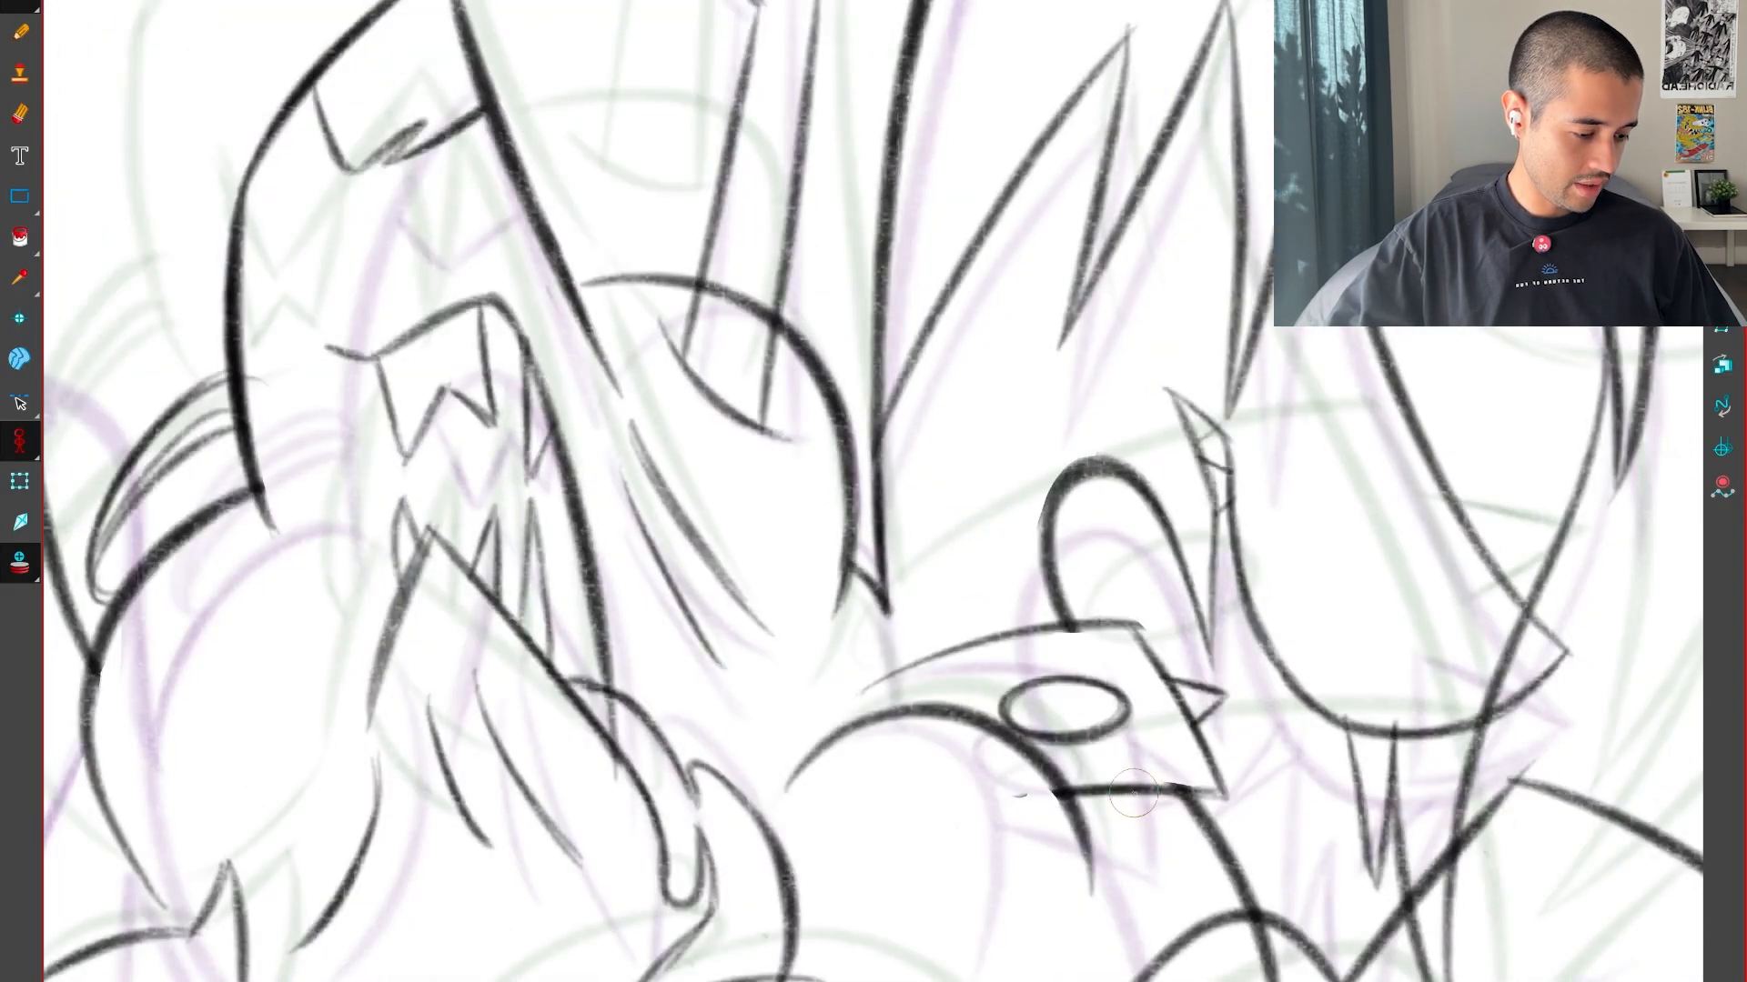
key(period)
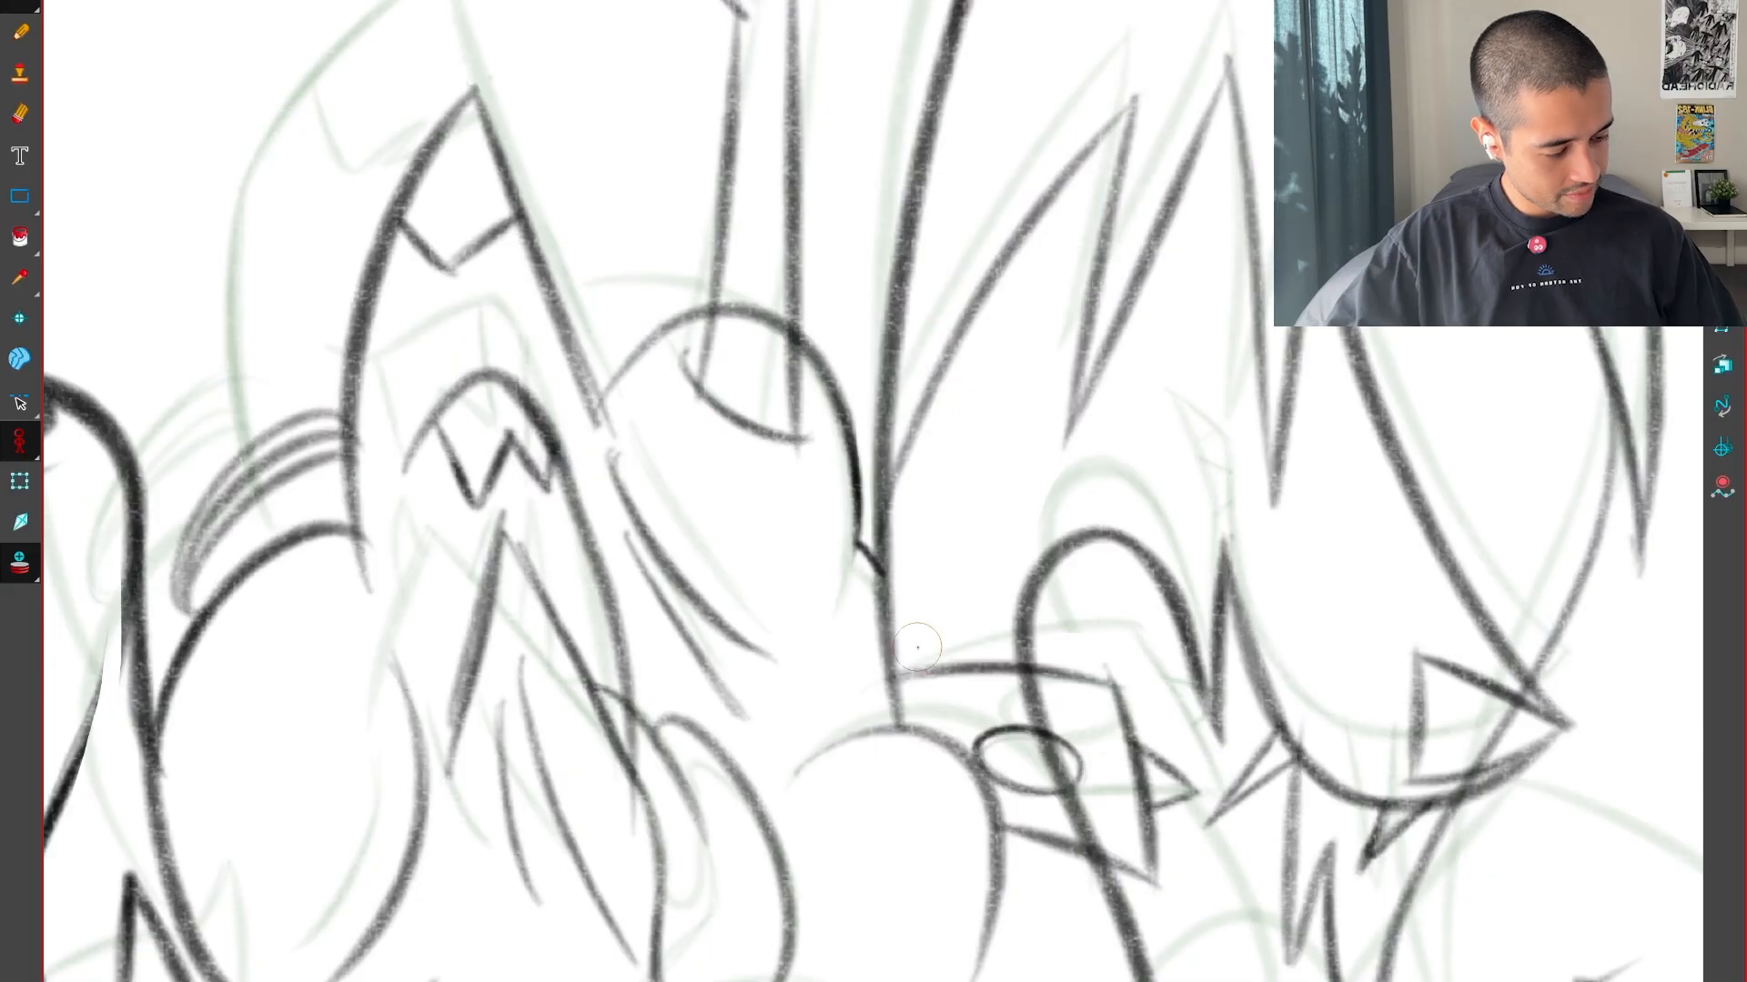
key(comma)
drag(891, 614, 910, 716)
key(period)
key(comma)
key(comma)
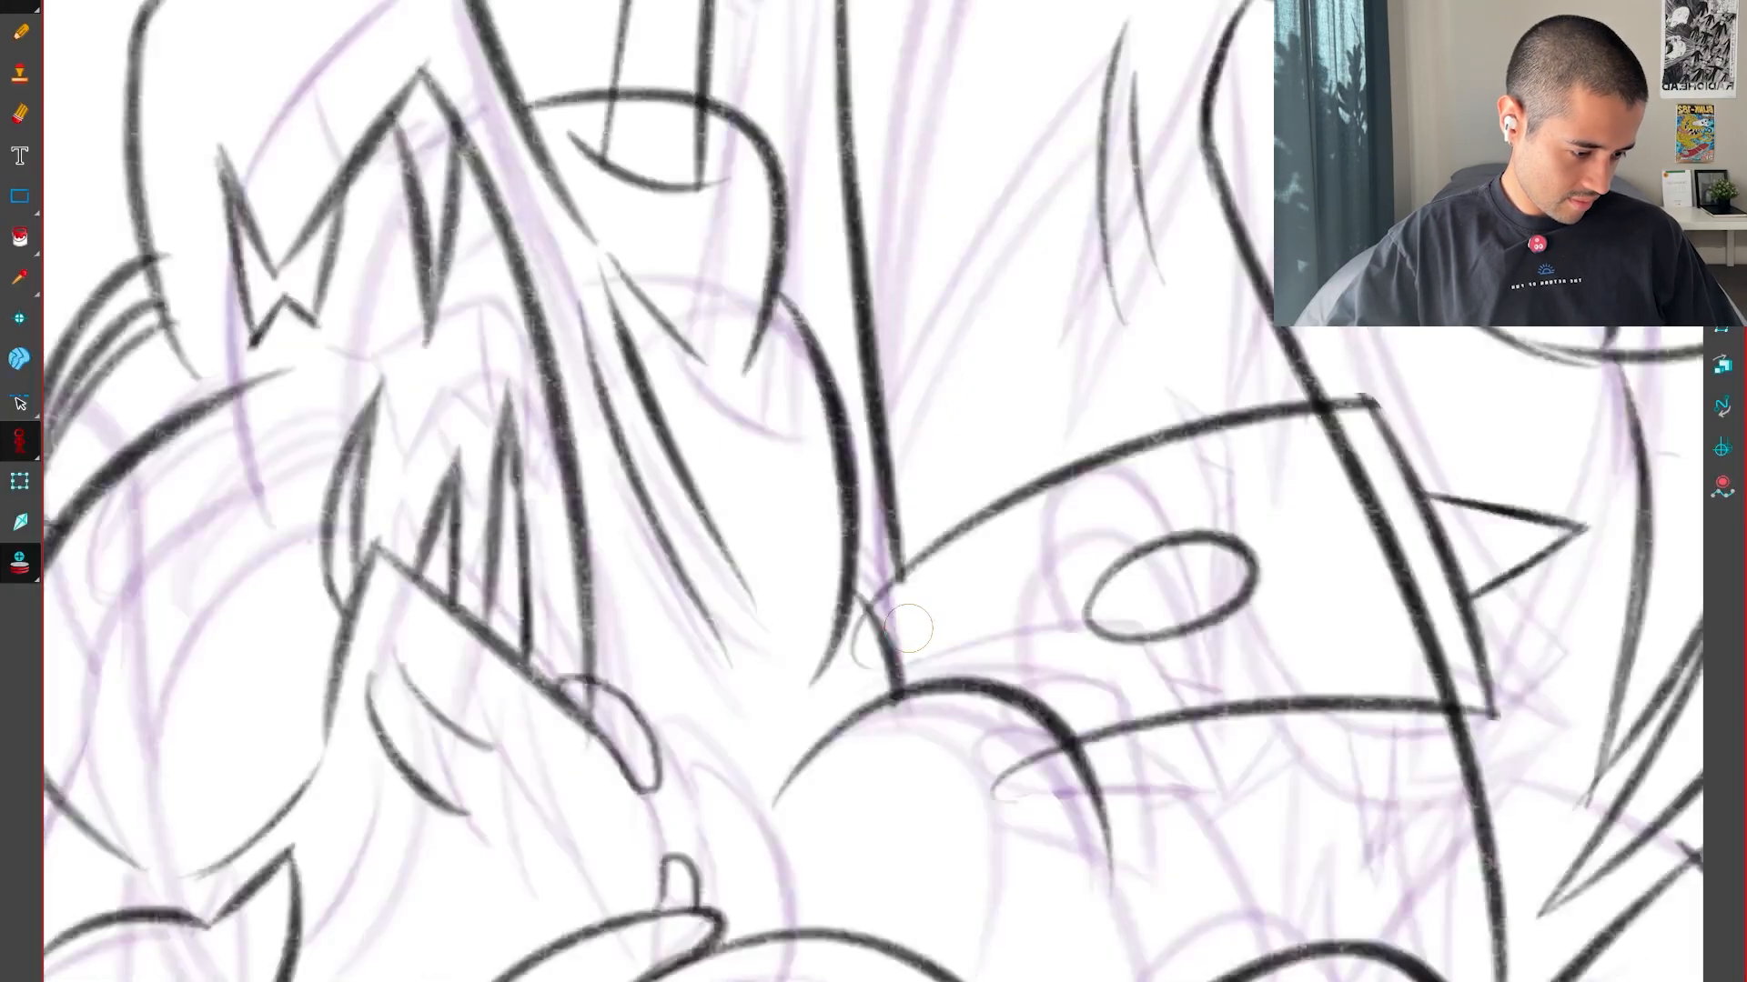
Flip back and forth between neighbouring drawings to examine the motion of the whole creature and its lower body
key(period)
key(period)
key(comma)
key(comma)
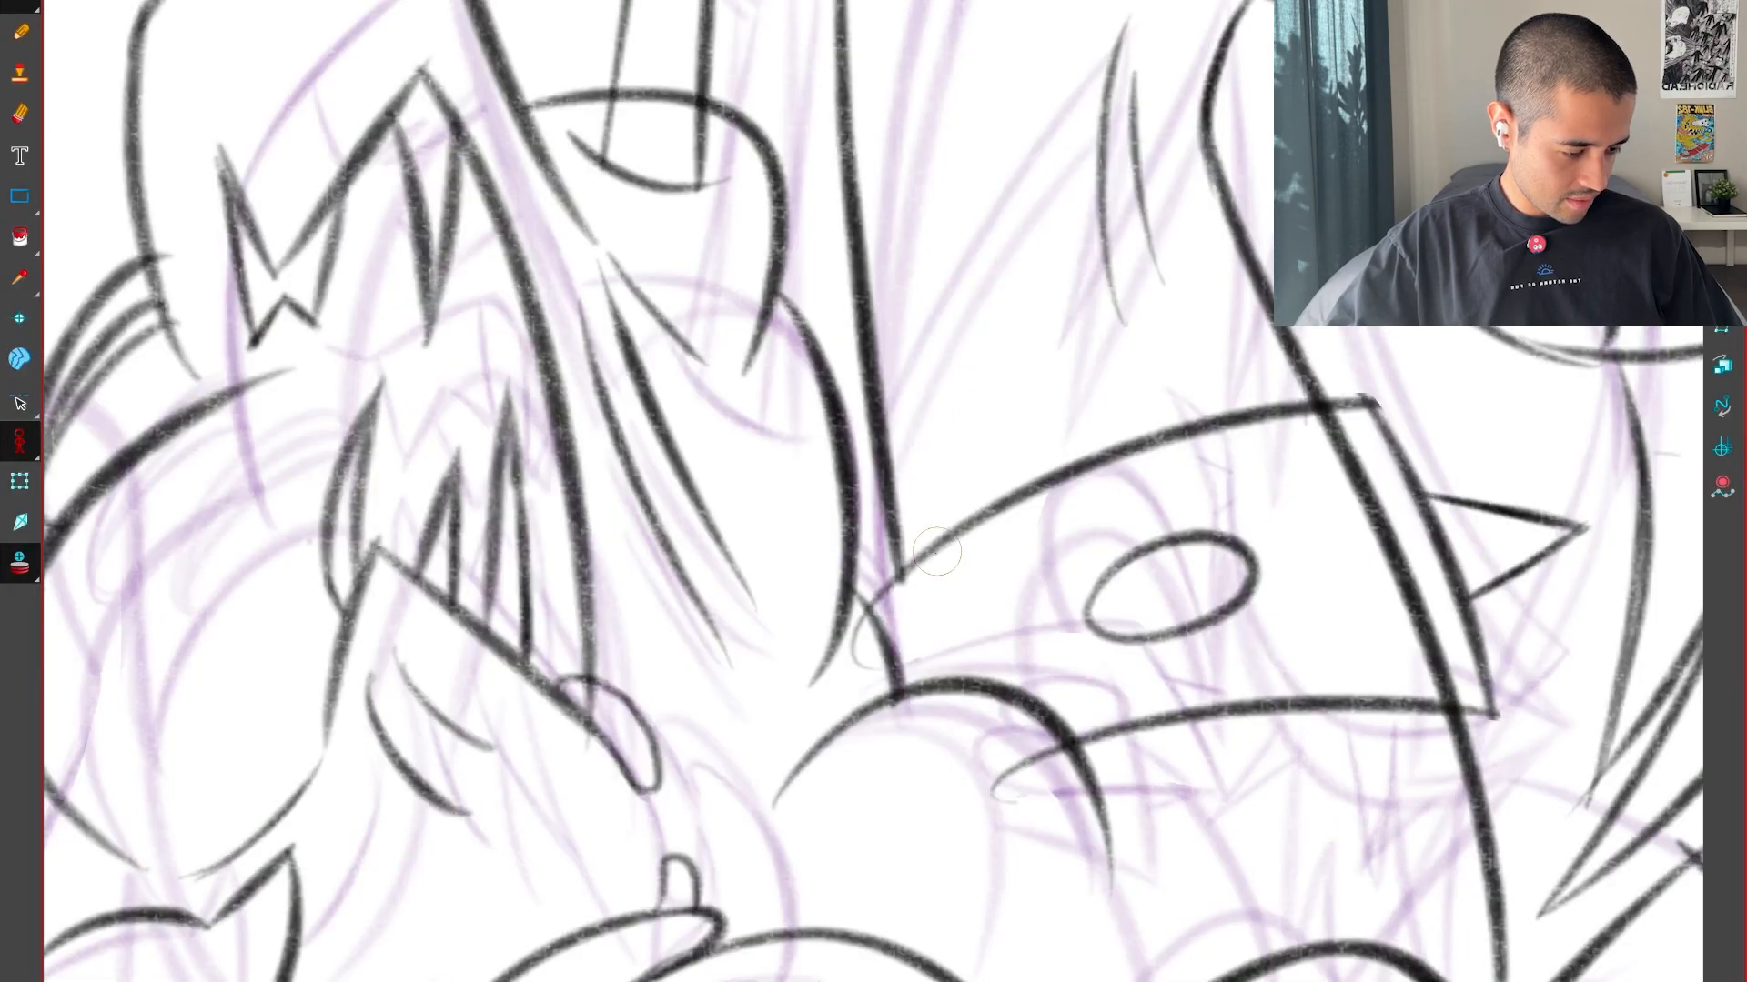
key(period)
key(period)
key(period)
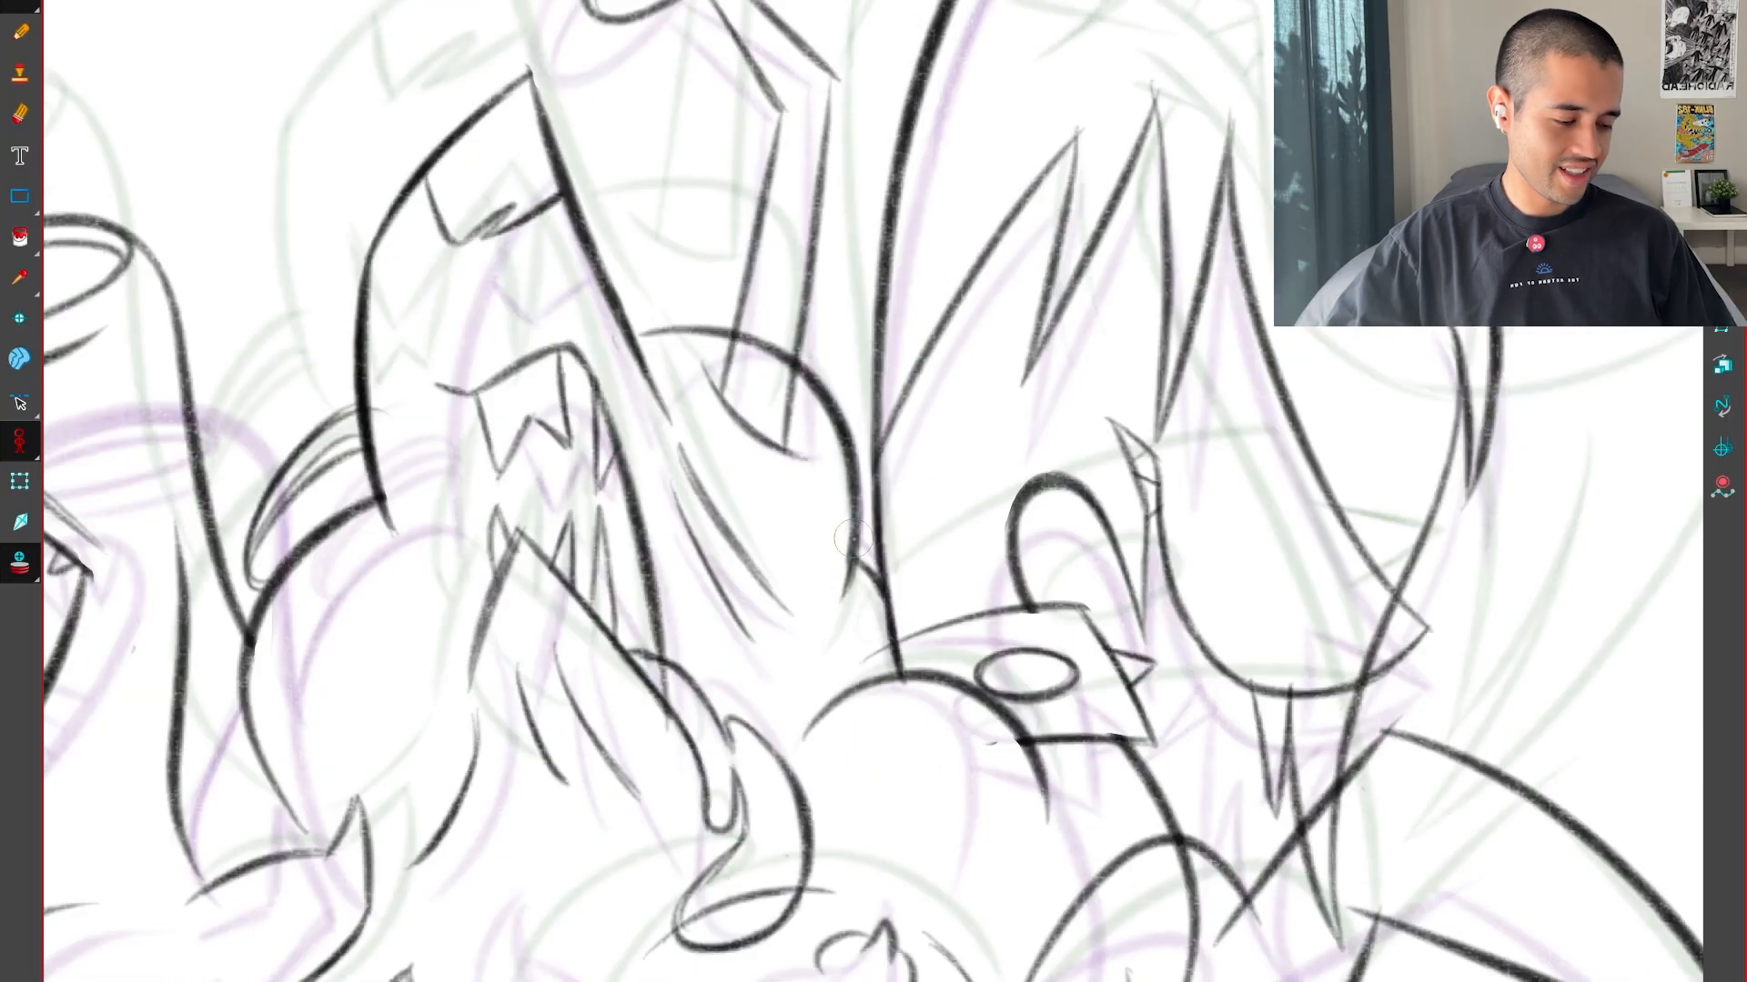
scroll(998, 737, down, 10)
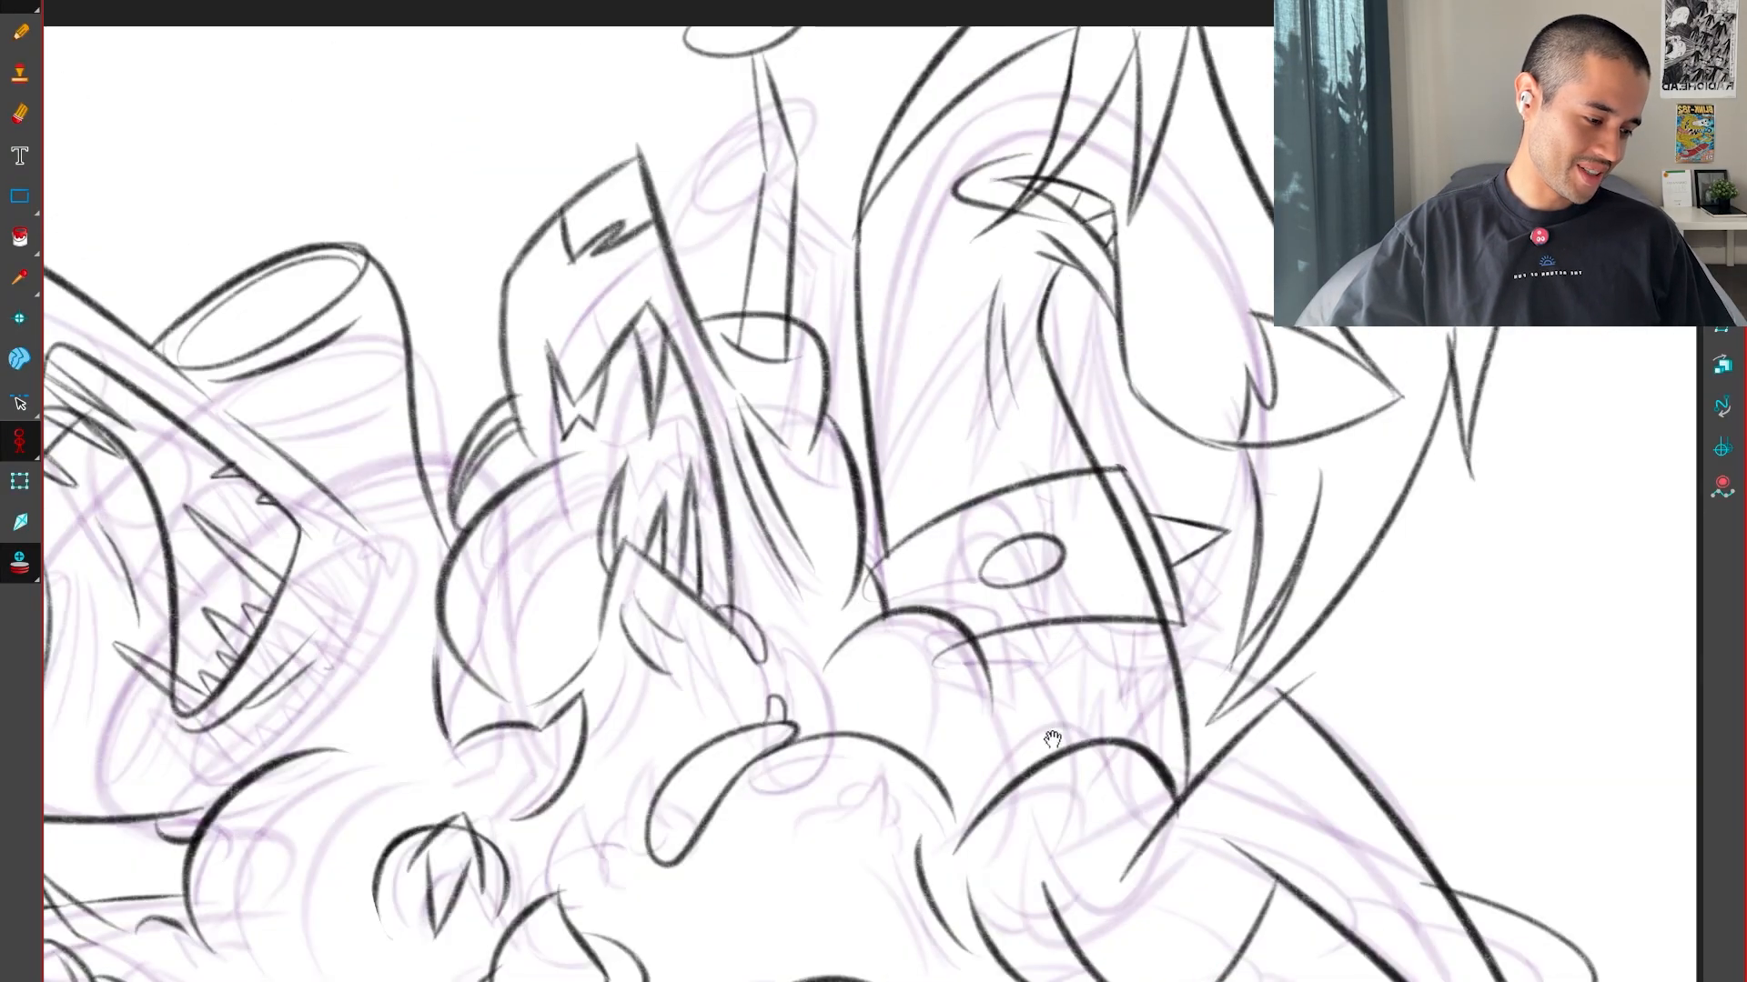
key(period)
key(period)
key(comma)
key(comma)
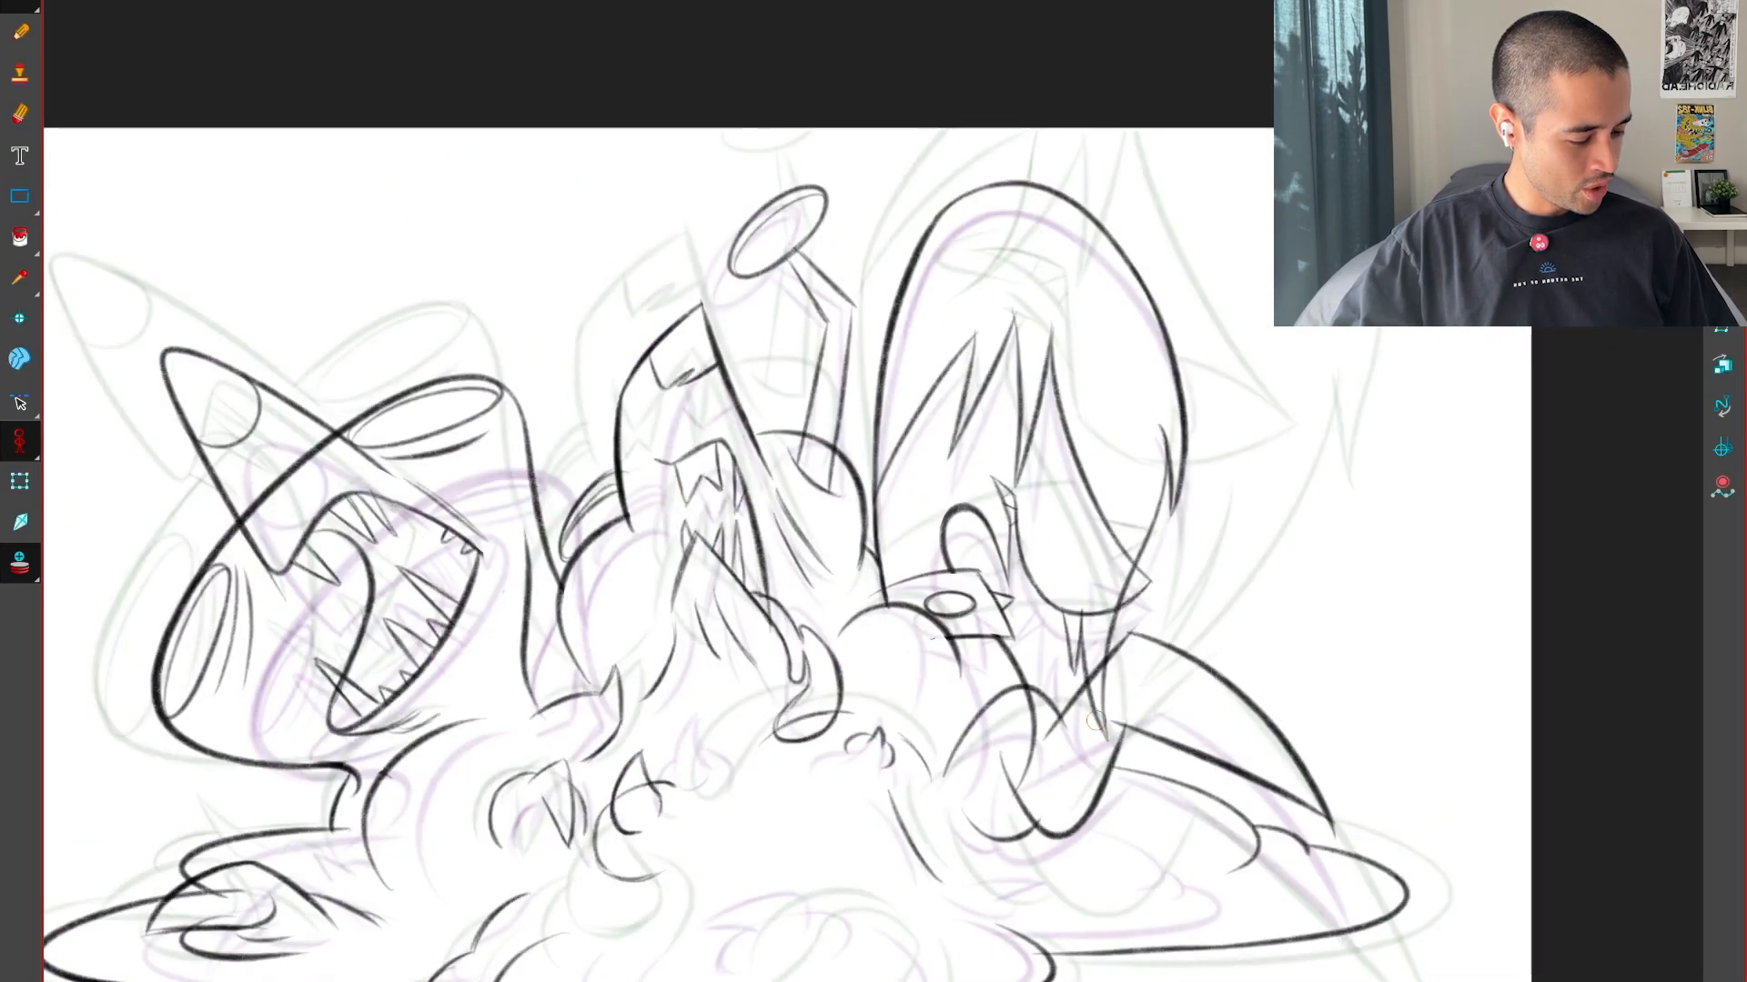
key(period)
key(period)
key(comma)
key(comma)
key(period)
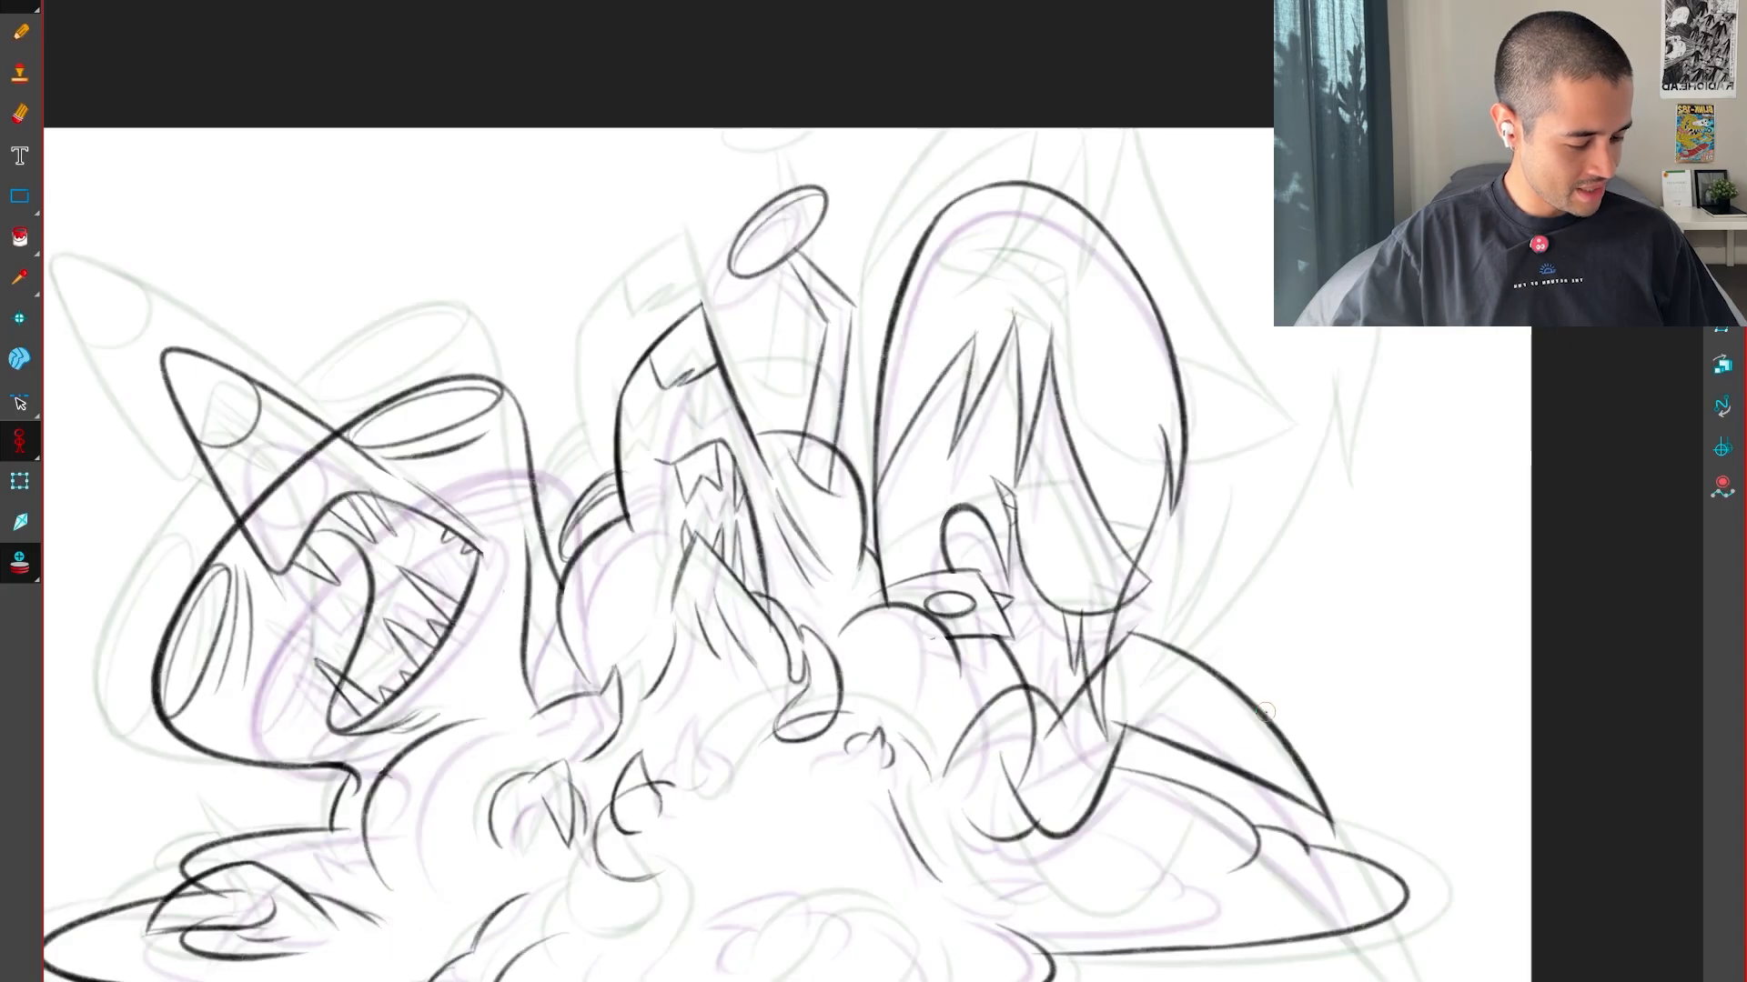
scroll(1096, 728, up, 5)
key(comma)
key(period)
key(period)
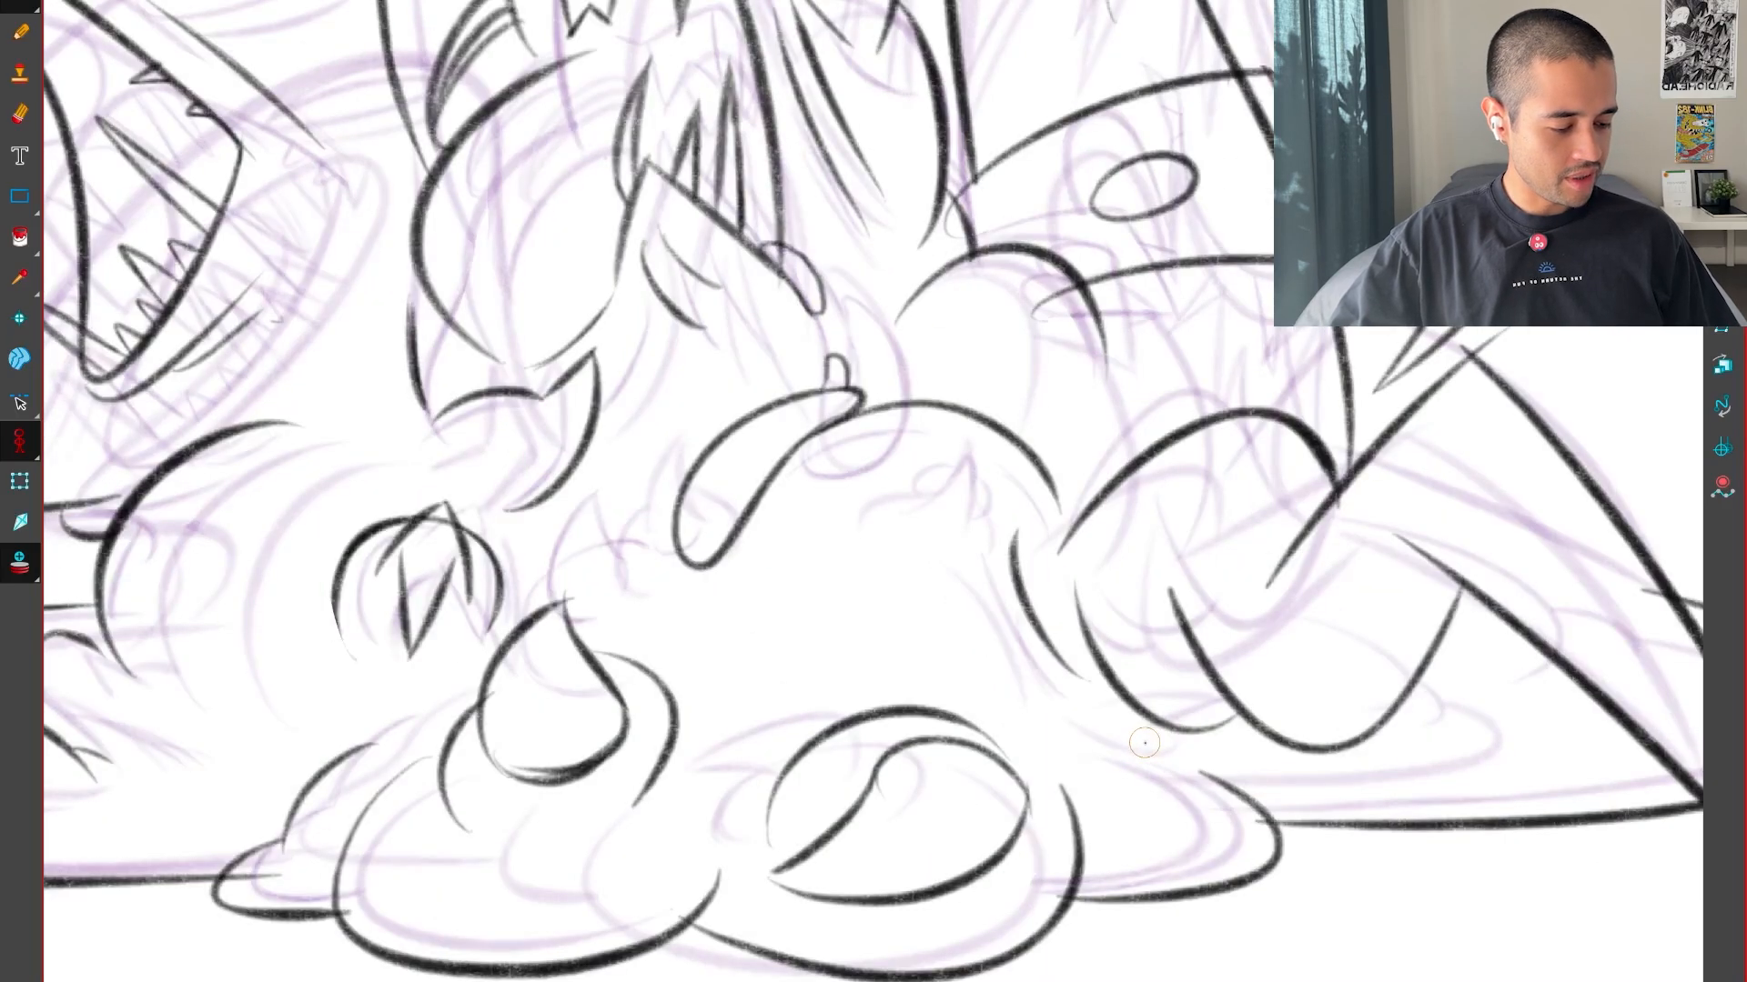
key(comma)
key(comma)
key(comma)
key(period)
Try to draw a hooked curve between the guides of the lower central mound, and undo the stroke
scroll(1103, 740, up, 5)
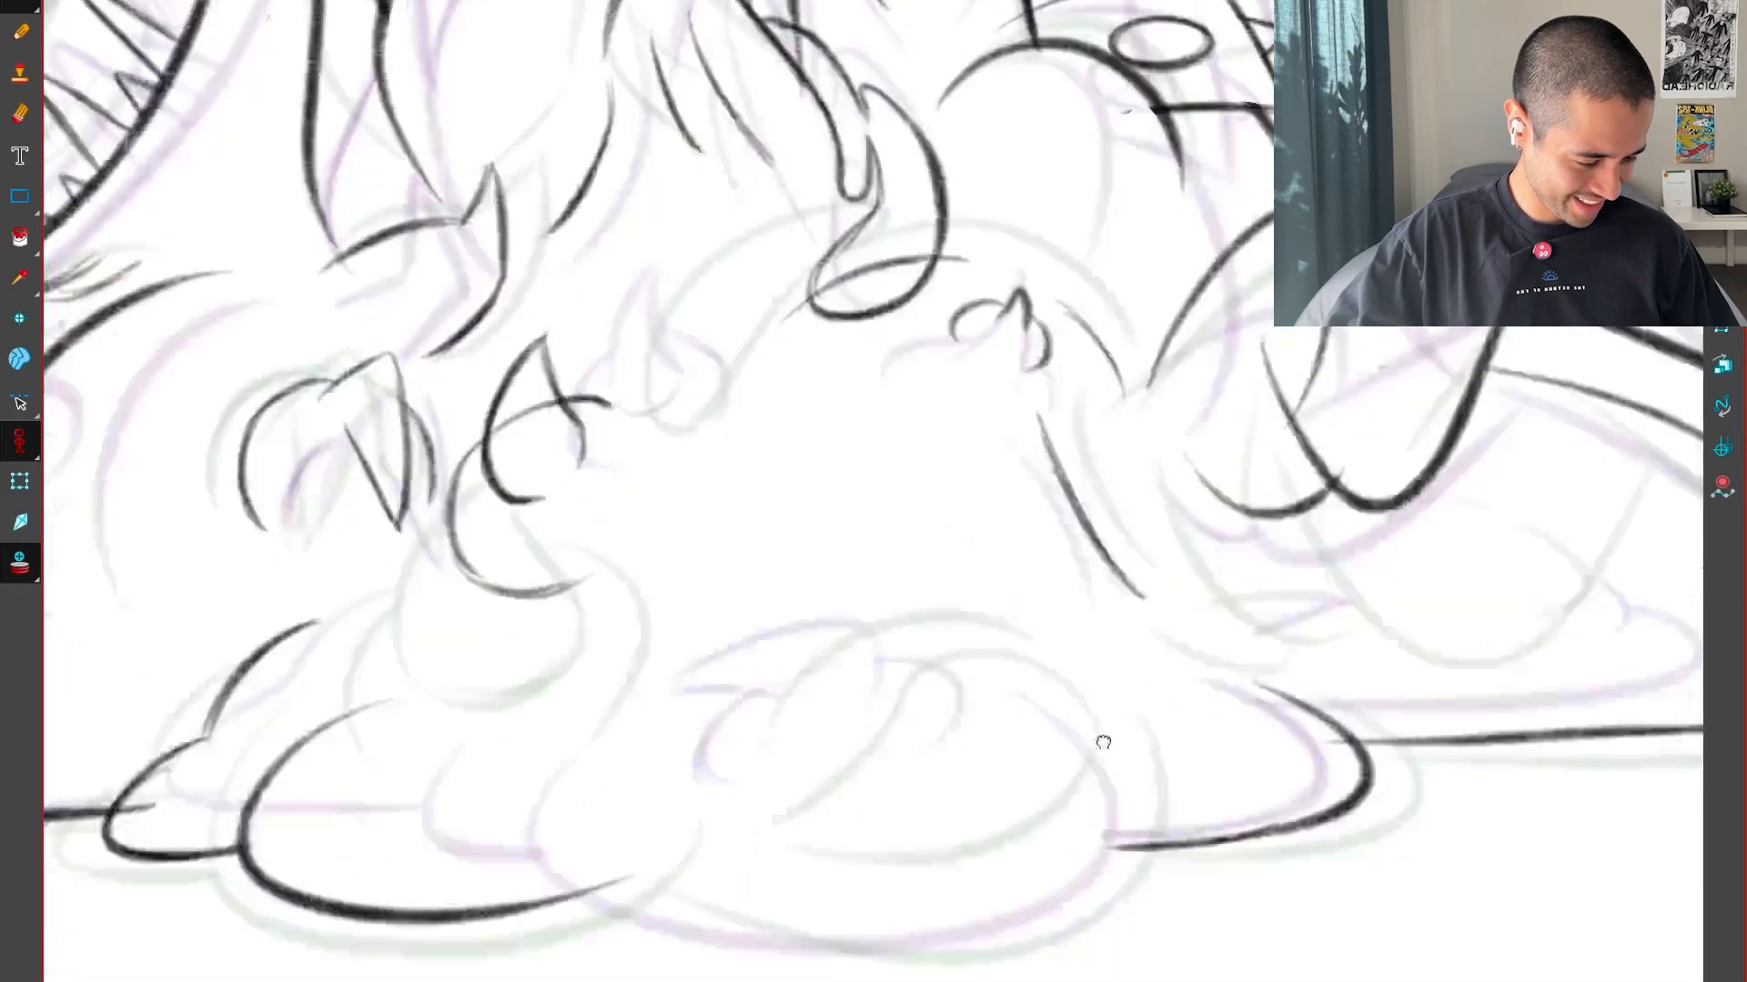
mouse_move(914, 725)
mouse_down()
mouse_move(898, 702)
mouse_move(1160, 706)
mouse_up()
drag(1151, 808, 1164, 655)
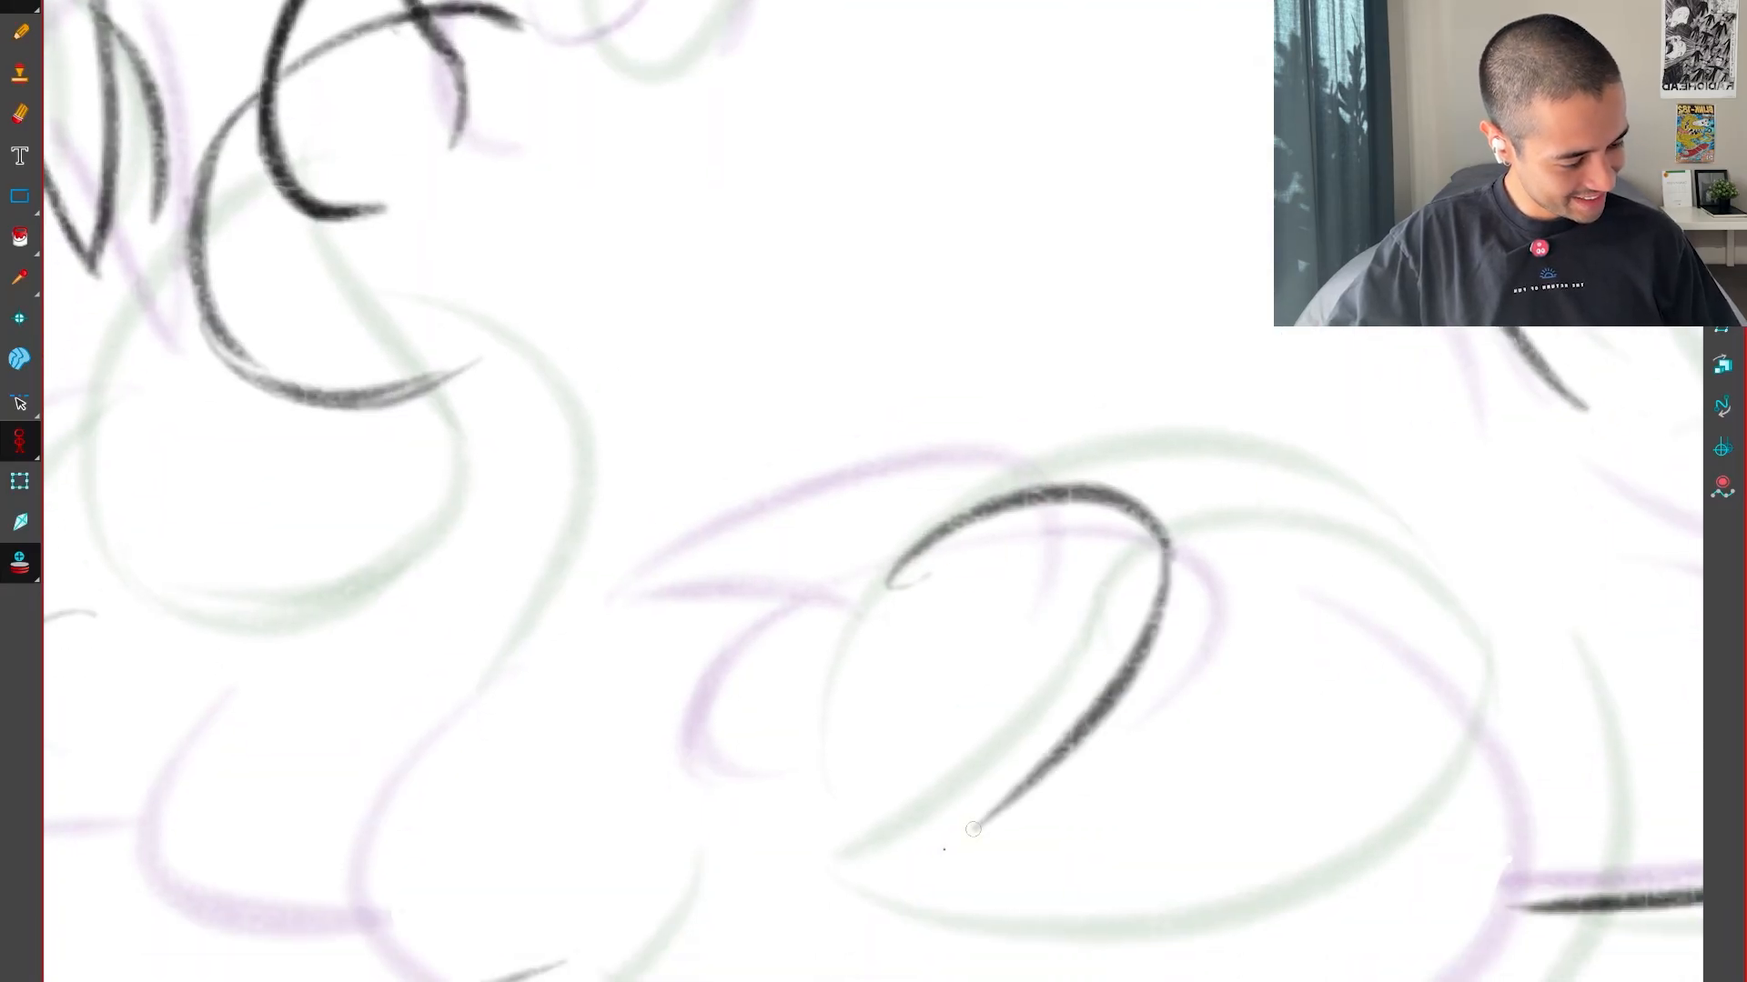
key(comma)
key(period)
key(period)
key(comma)
key(comma)
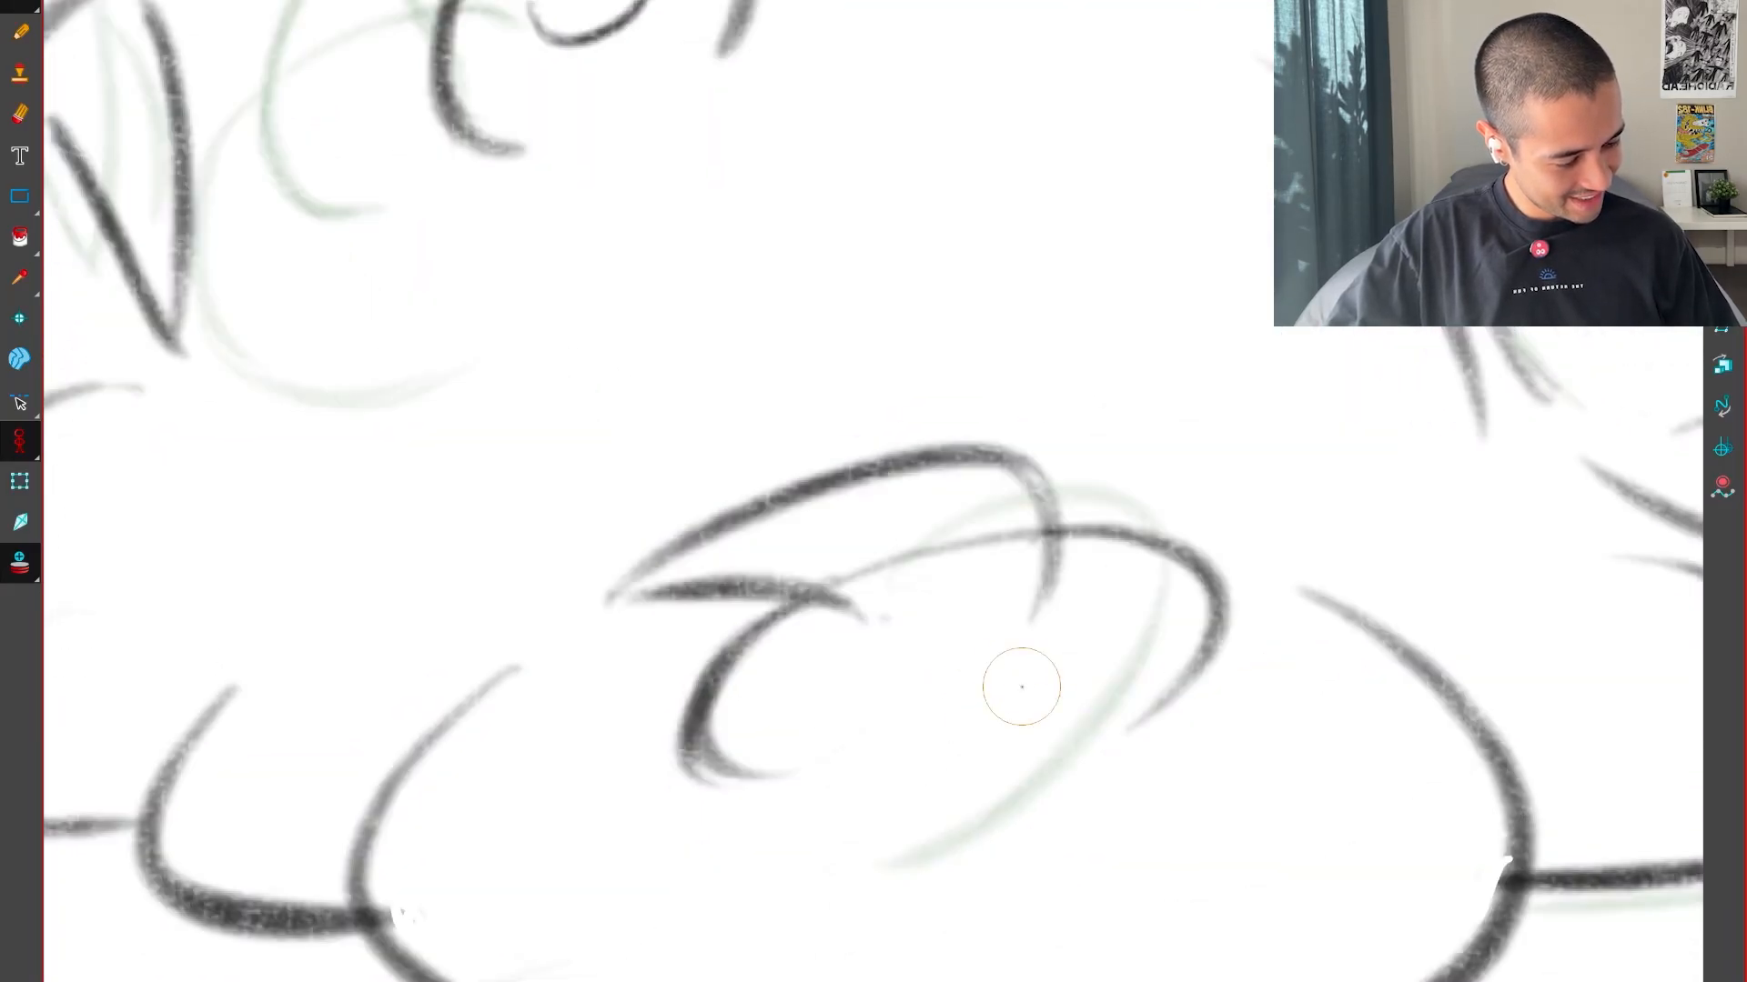
key(period)
key(ctrl+z)
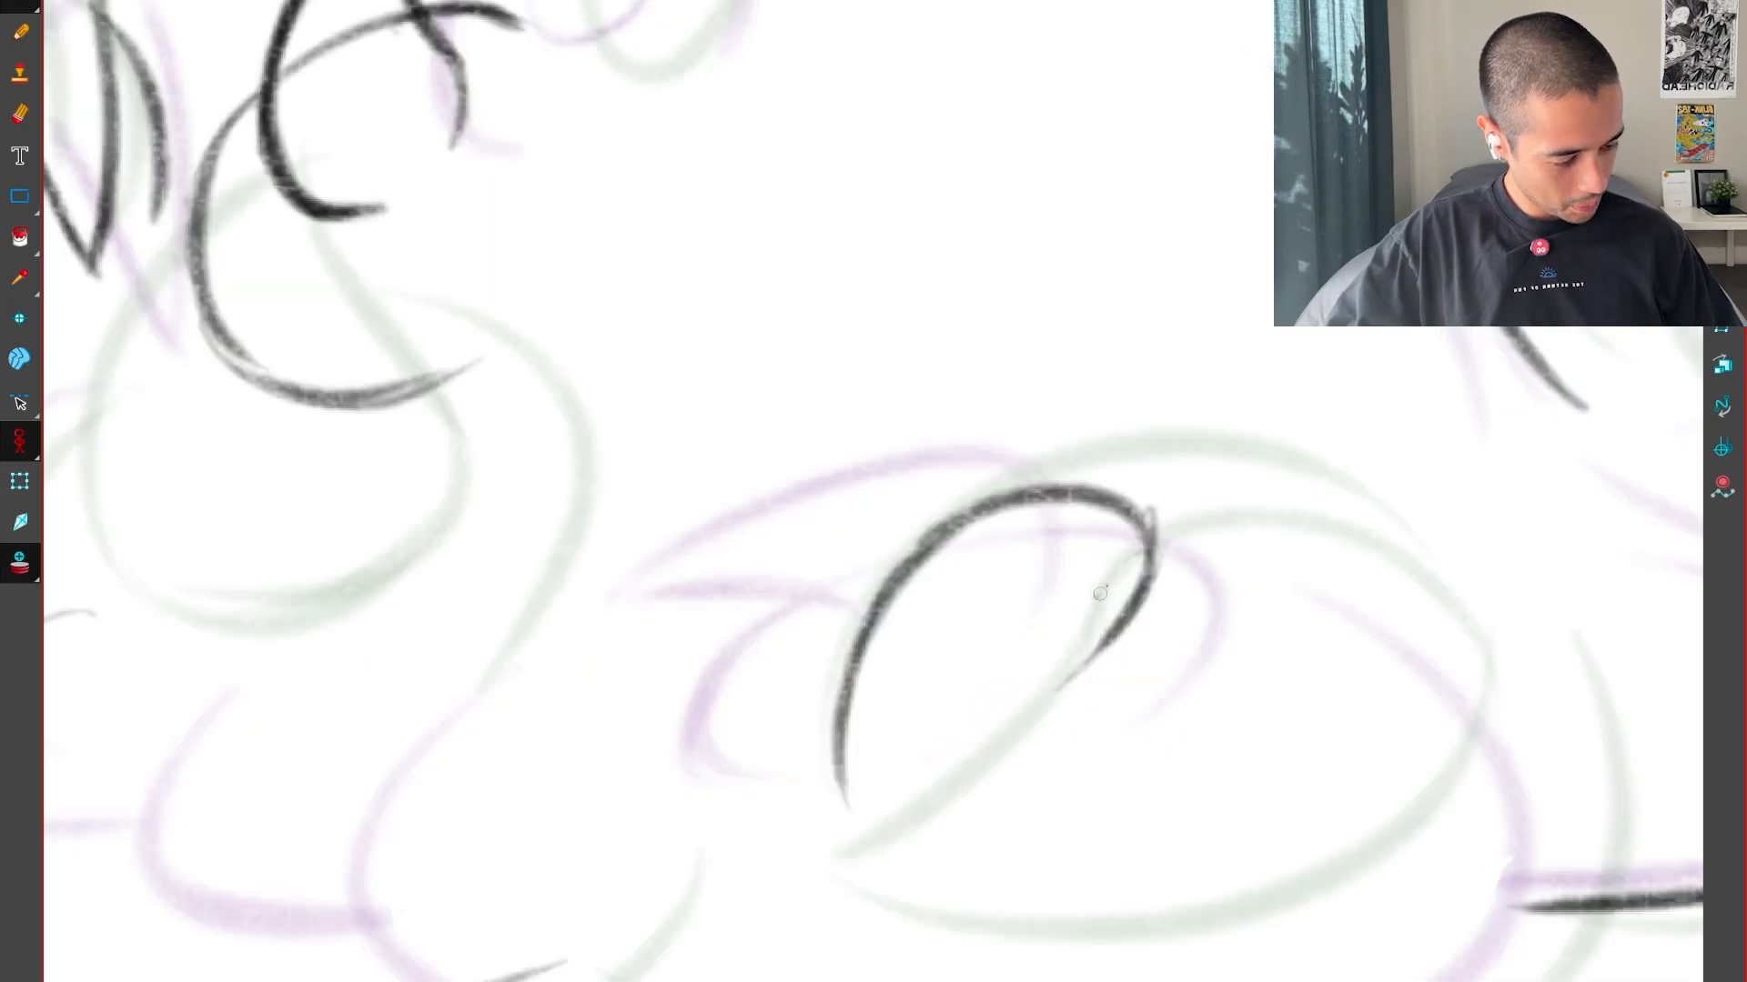
Draw a diagonal line under the arch on the lower central mound and a small curve along the arch's outer side
key(comma)
mouse_move(1082, 607)
mouse_down()
mouse_move(857, 826)
mouse_move(868, 604)
mouse_up()
key(period)
key(period)
key(comma)
key(comma)
key(period)
key(comma)
key(period)
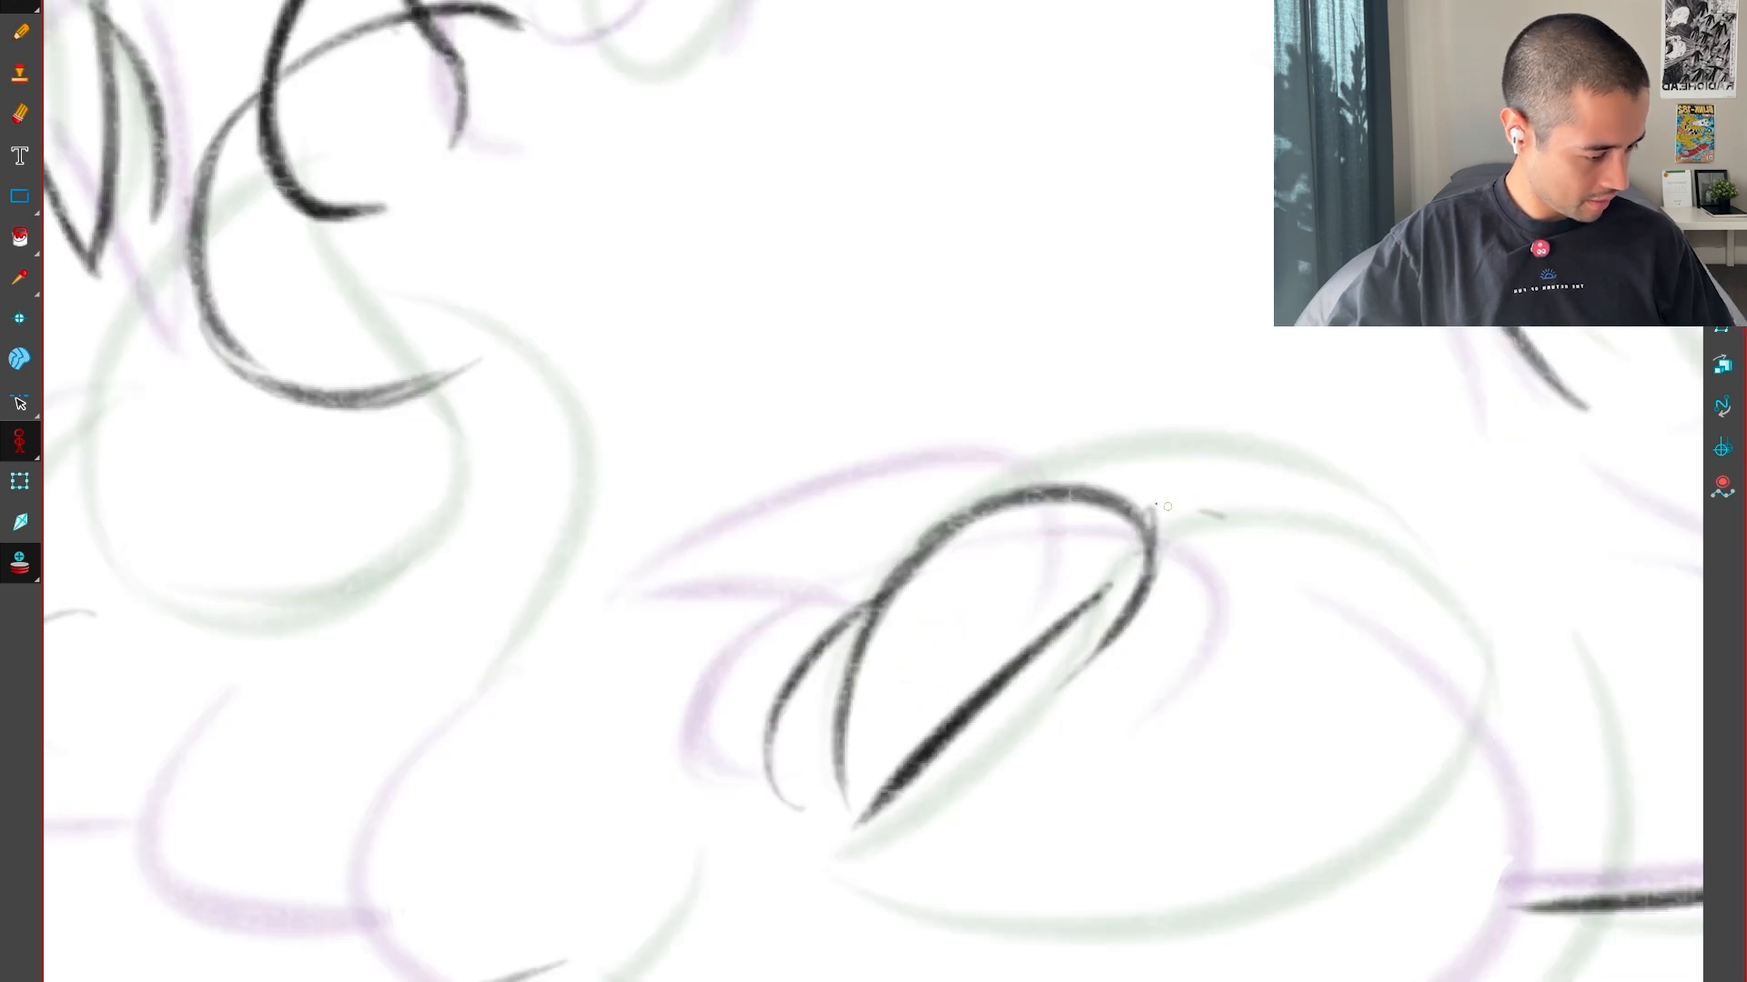
Draw a short arc from the top of the arch curving down its other side on the lower central mound
drag(1119, 507, 1346, 666)
key(comma)
key(period)
key(1)
drag(1419, 873, 1353, 770)
key(period)
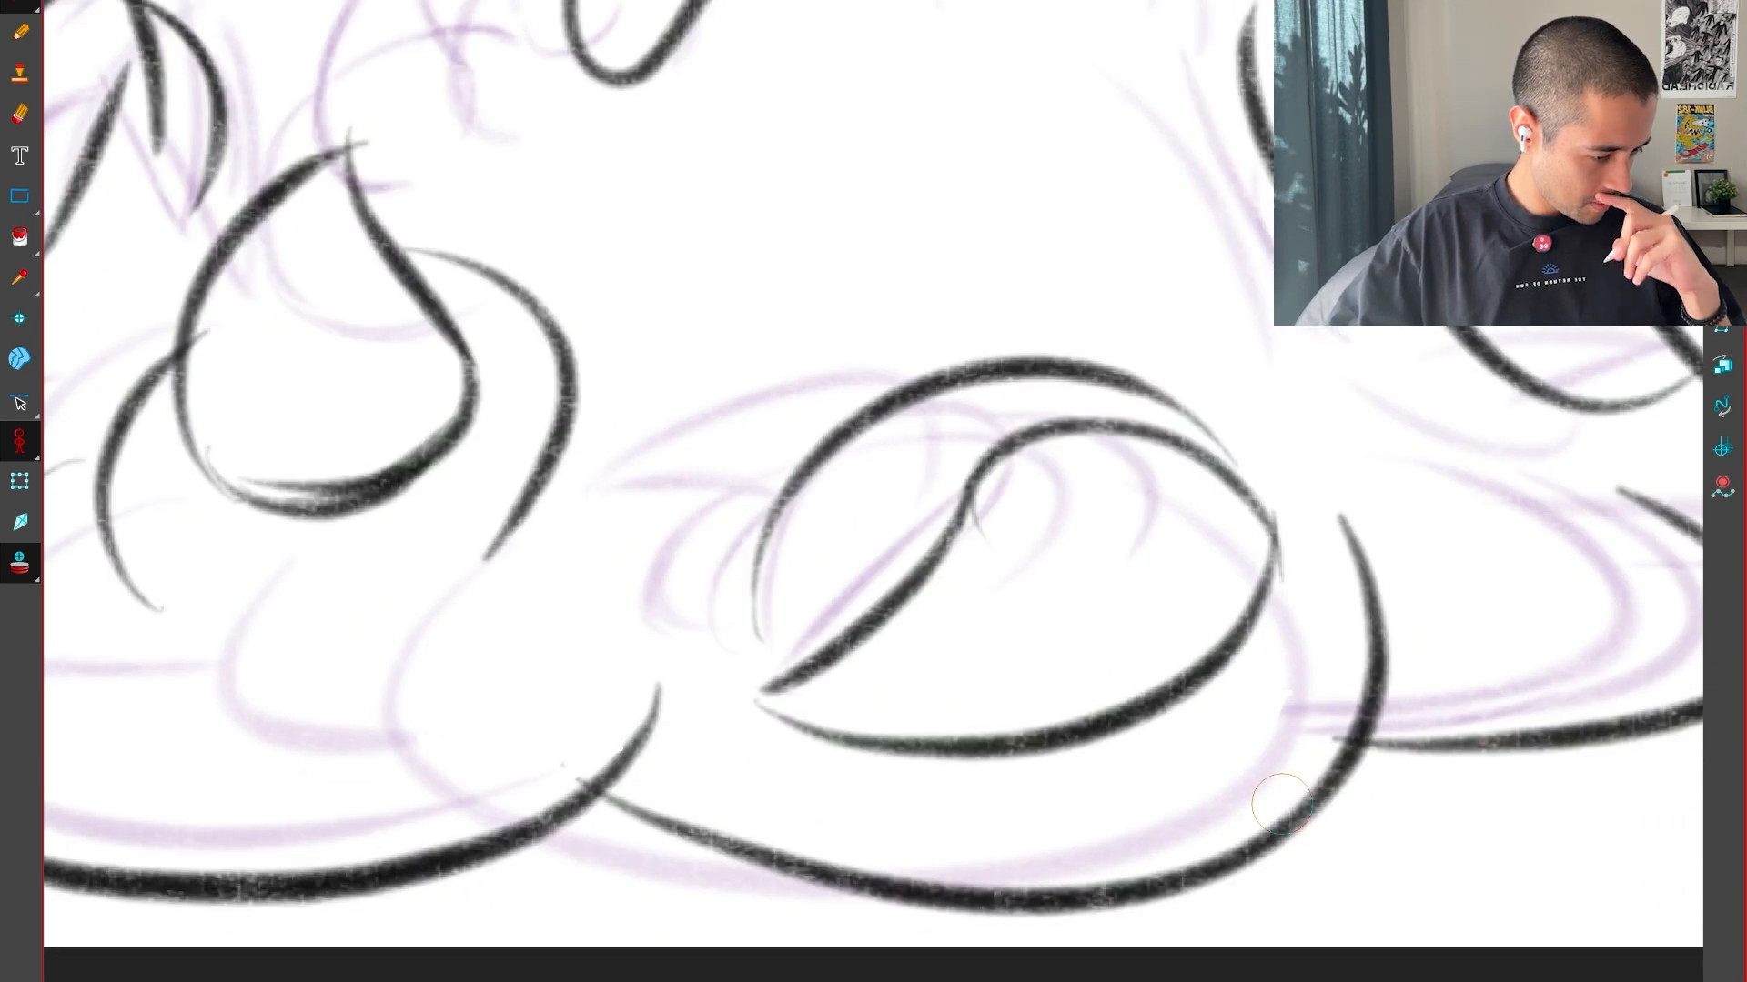
Flip between the neighbouring drawings to examine the new shapes on the lower central mound
key(period)
key(comma)
key(comma)
key(comma)
key(period)
key(period)
key(comma)
key(comma)
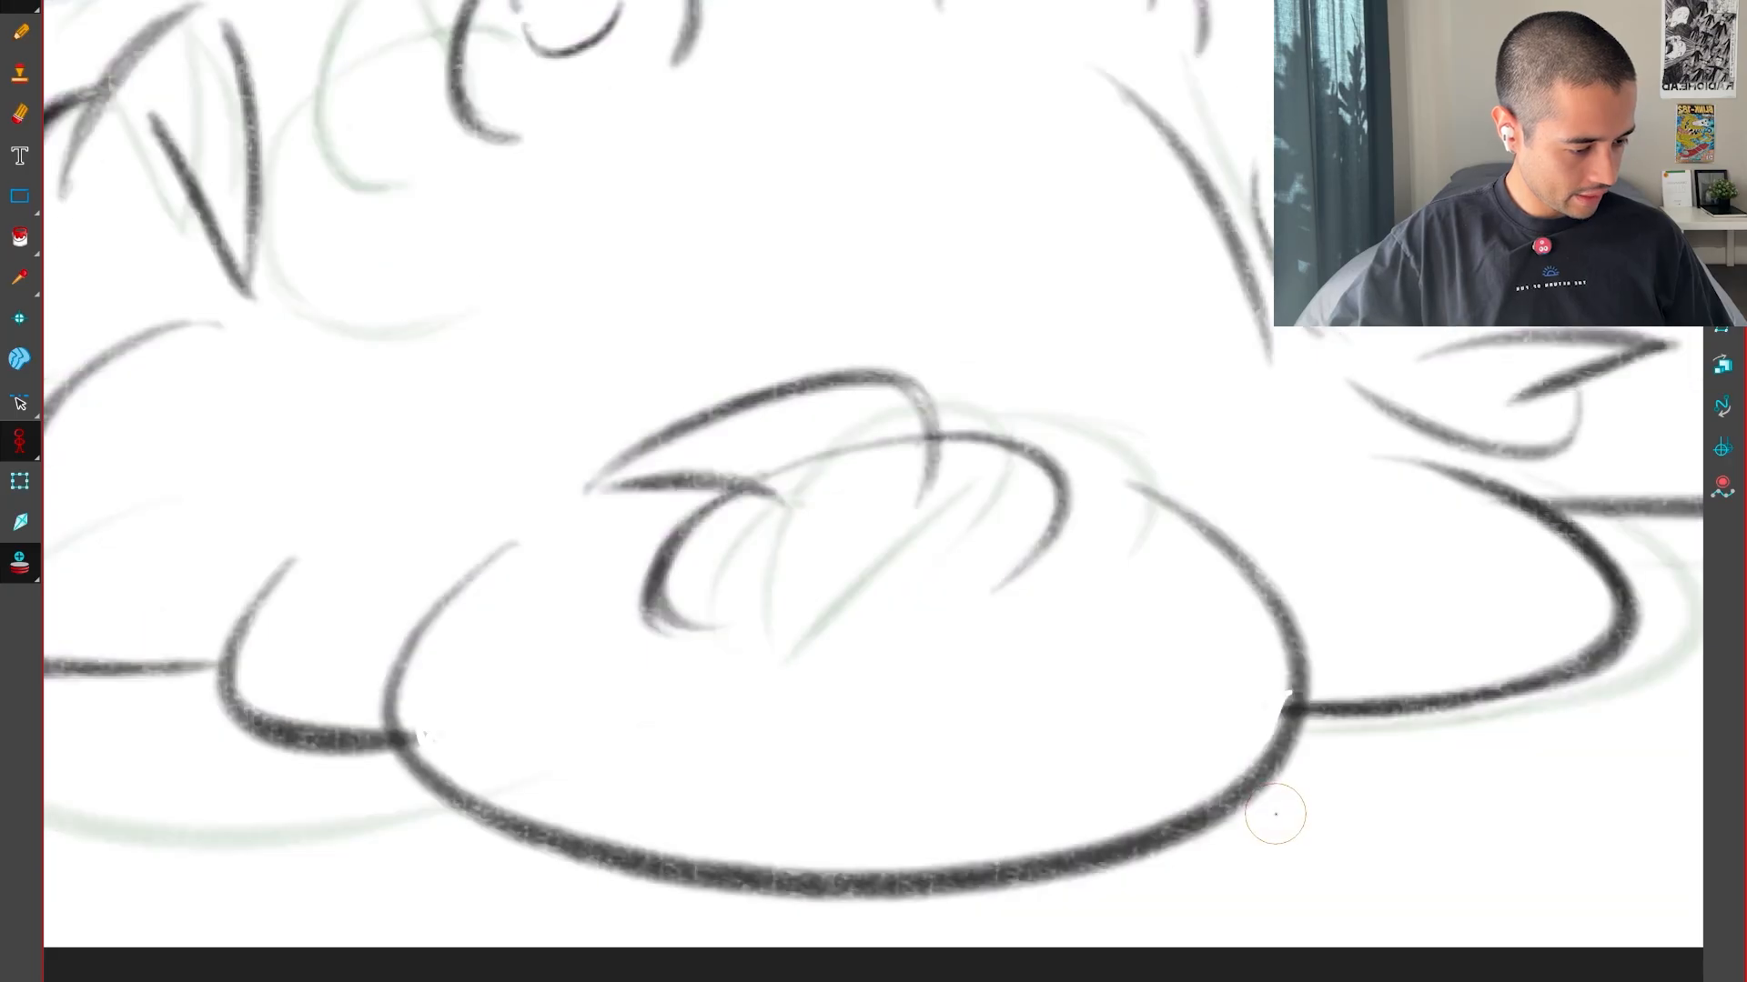
key(period)
key(period)
key(comma)
key(comma)
key(period)
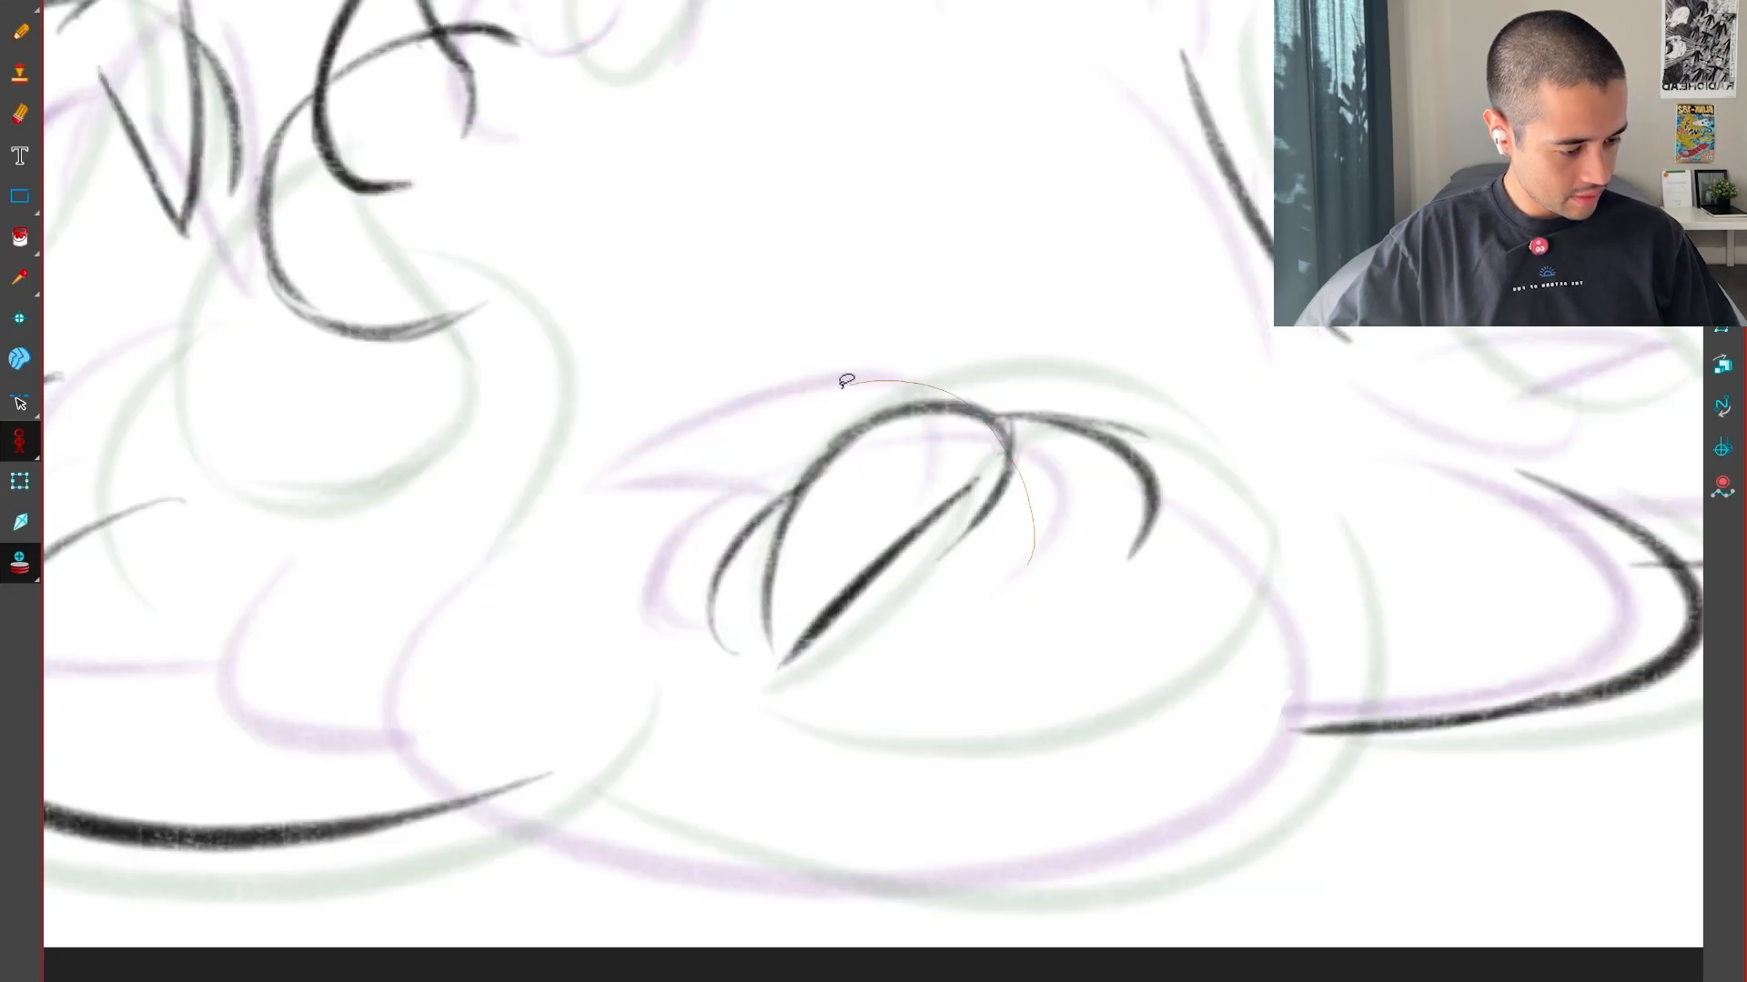
Lasso the arch, diagonal and side curves on the lower mound, spread them wider, and check them against the adjacent drawings
mouse_move(846, 380)
mouse_down()
mouse_move(1189, 388)
mouse_move(1205, 371)
mouse_up()
key(comma)
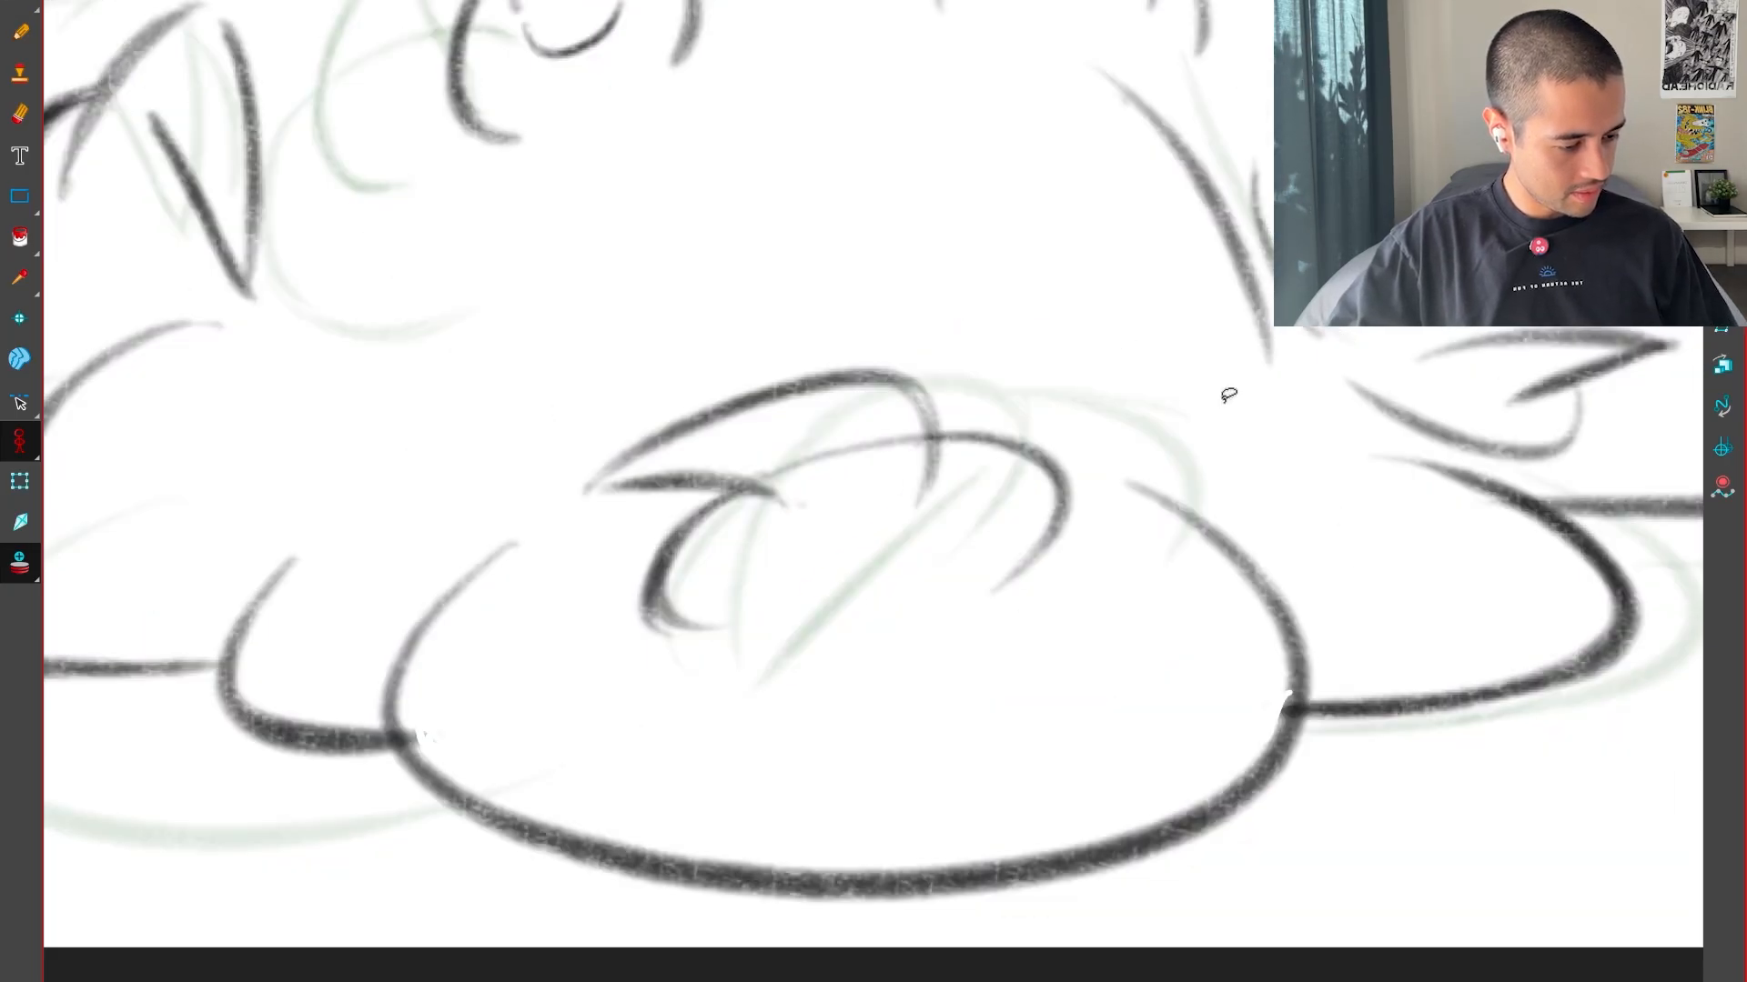
key(period)
key(period)
key(comma)
key(comma)
key(period)
scroll(1310, 637, down, 3)
key(comma)
key(period)
key(period)
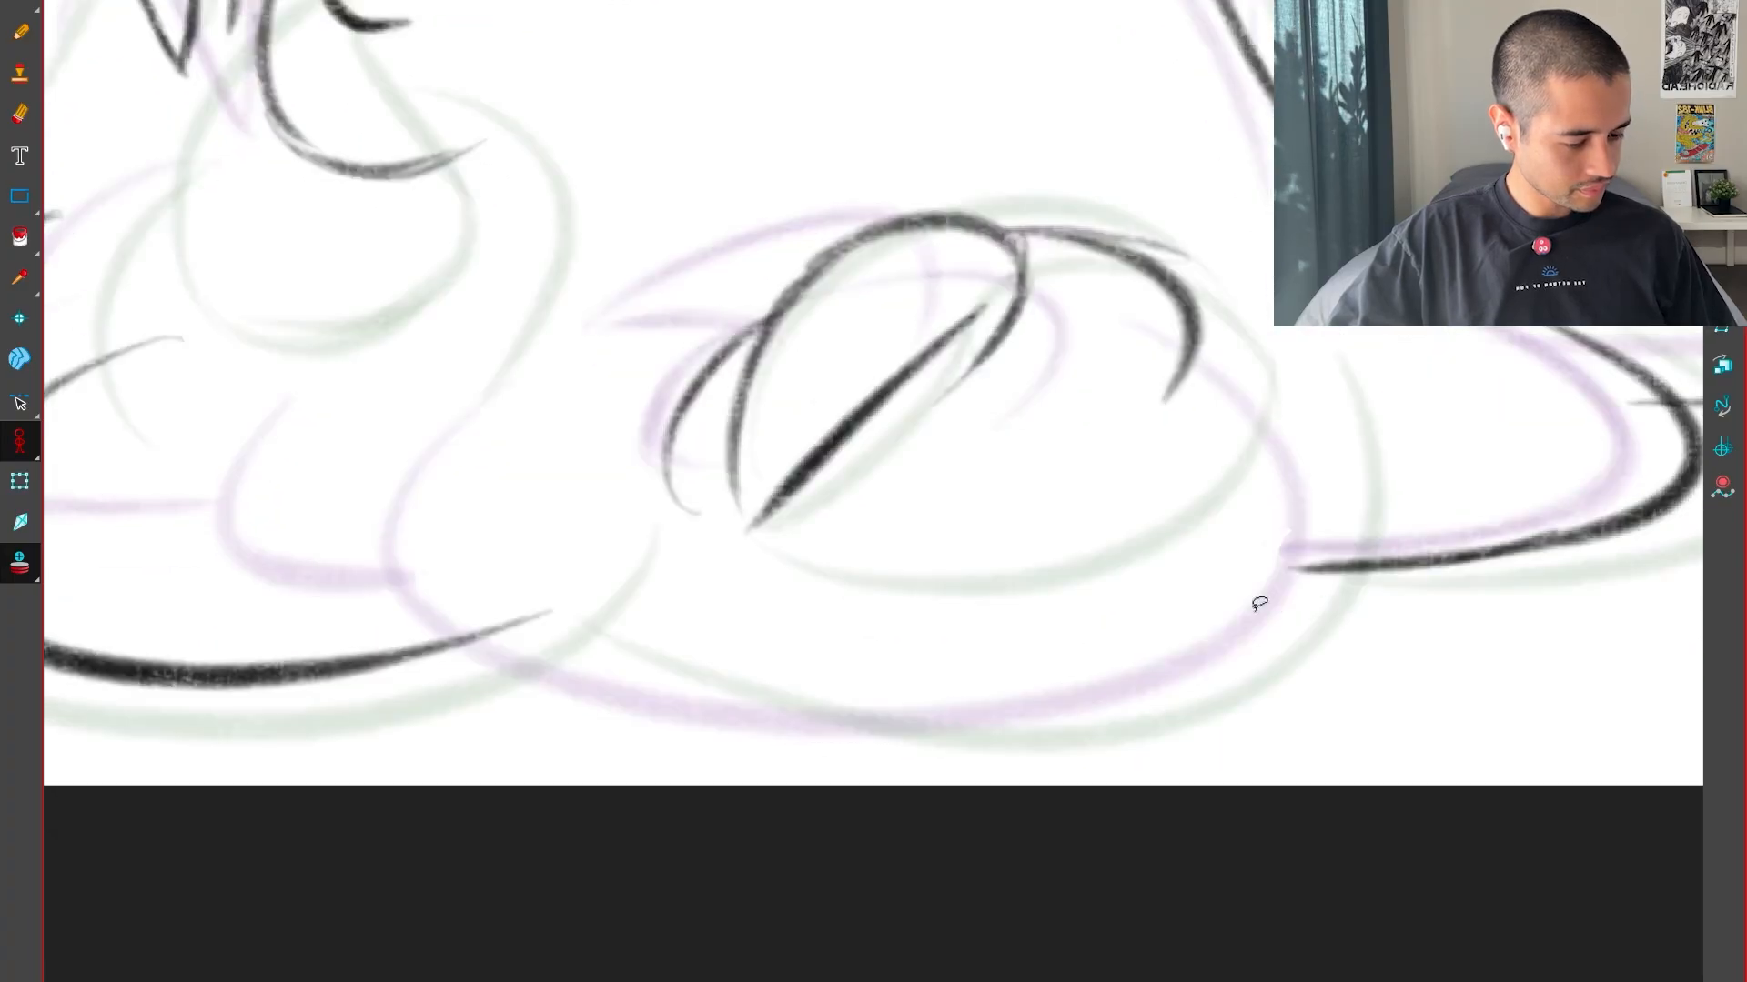
Draw the lower central mound's left contour curving down into its base between the guides, undoing a first attempt
key(comma)
drag(470, 582, 778, 733)
key(ctrl+z)
mouse_move(481, 506)
mouse_down()
mouse_move(487, 582)
mouse_move(737, 726)
mouse_move(760, 717)
mouse_up()
key(ctrl+z)
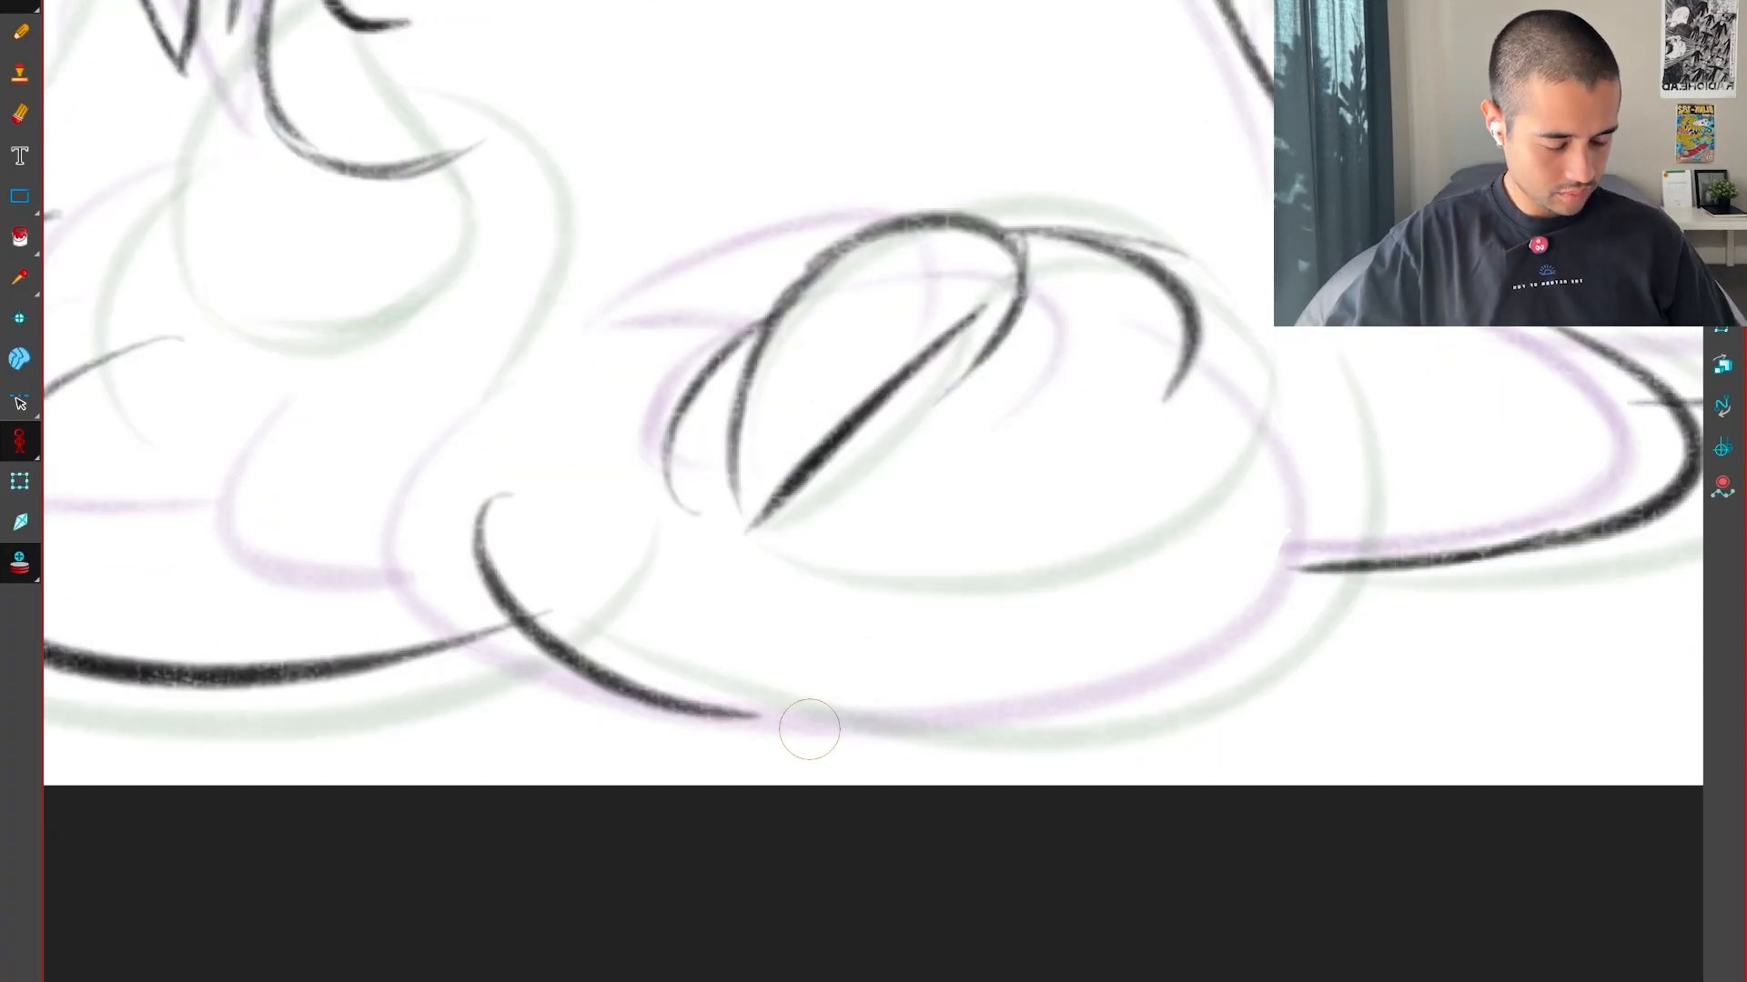
In the adjacent drawing, select the central mound's large base curve and stretch its left end outward and lower
key(period)
key(alt+s)
click(662, 675)
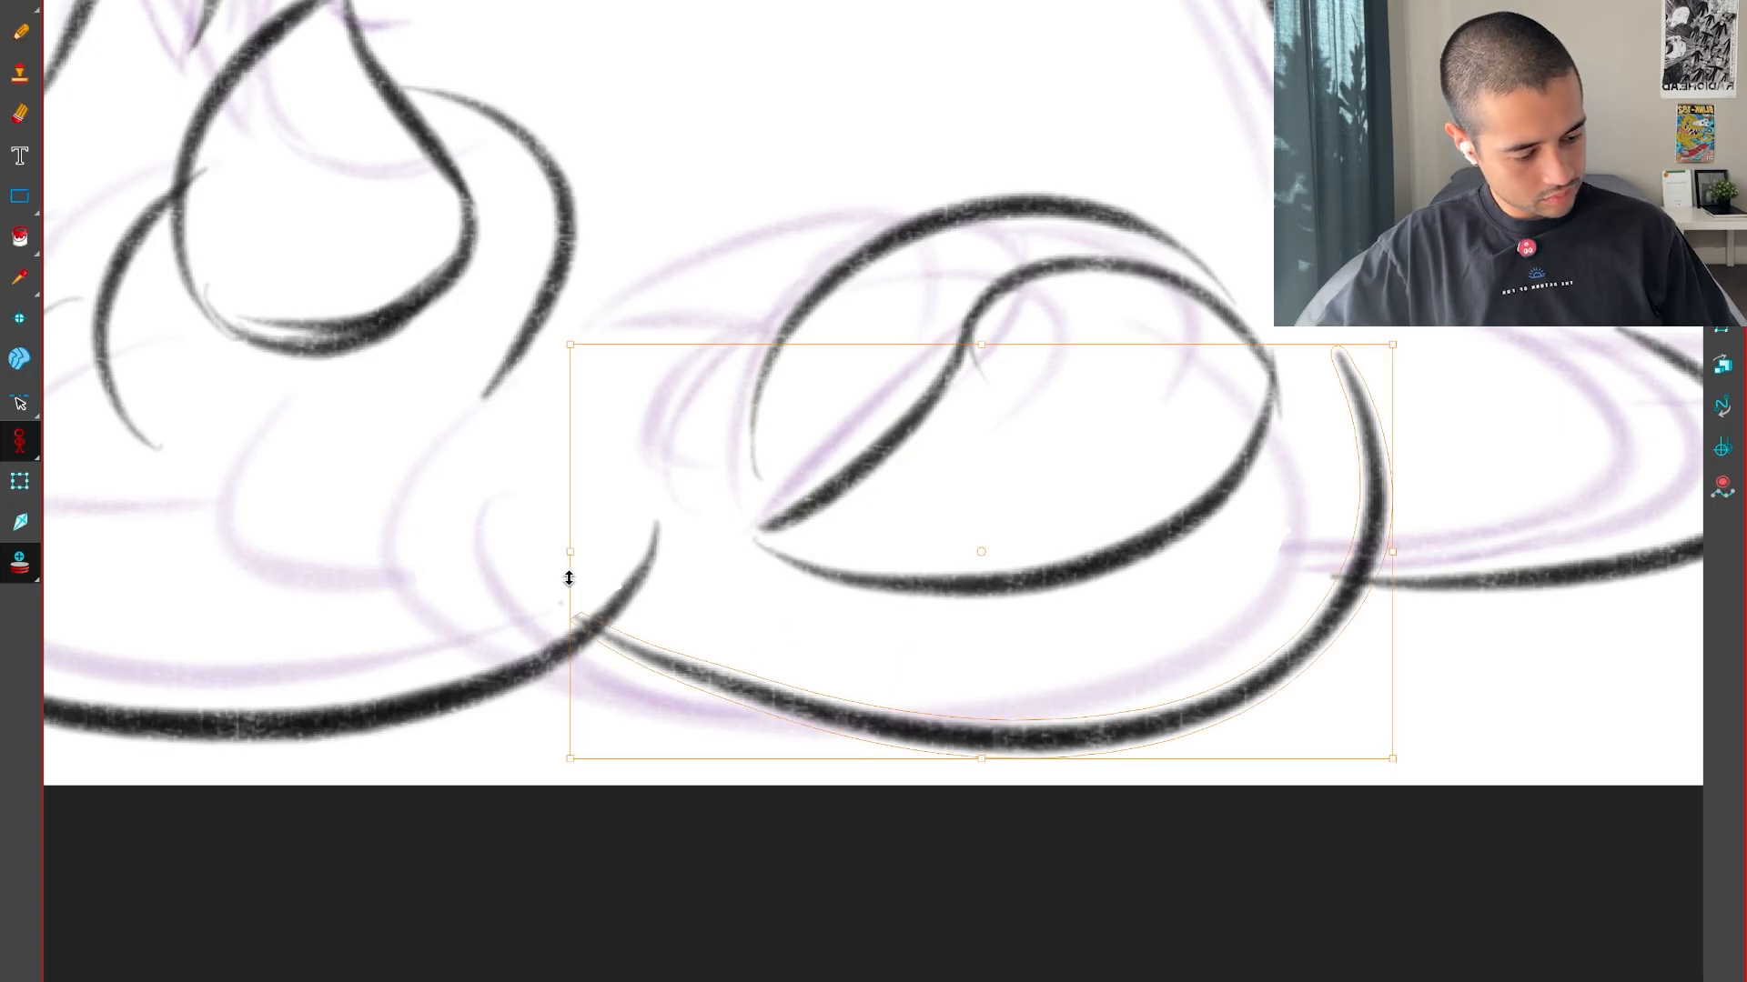
mouse_move(571, 553)
mouse_down()
mouse_move(530, 556)
mouse_move(521, 649)
mouse_up()
drag(532, 574, 473, 574)
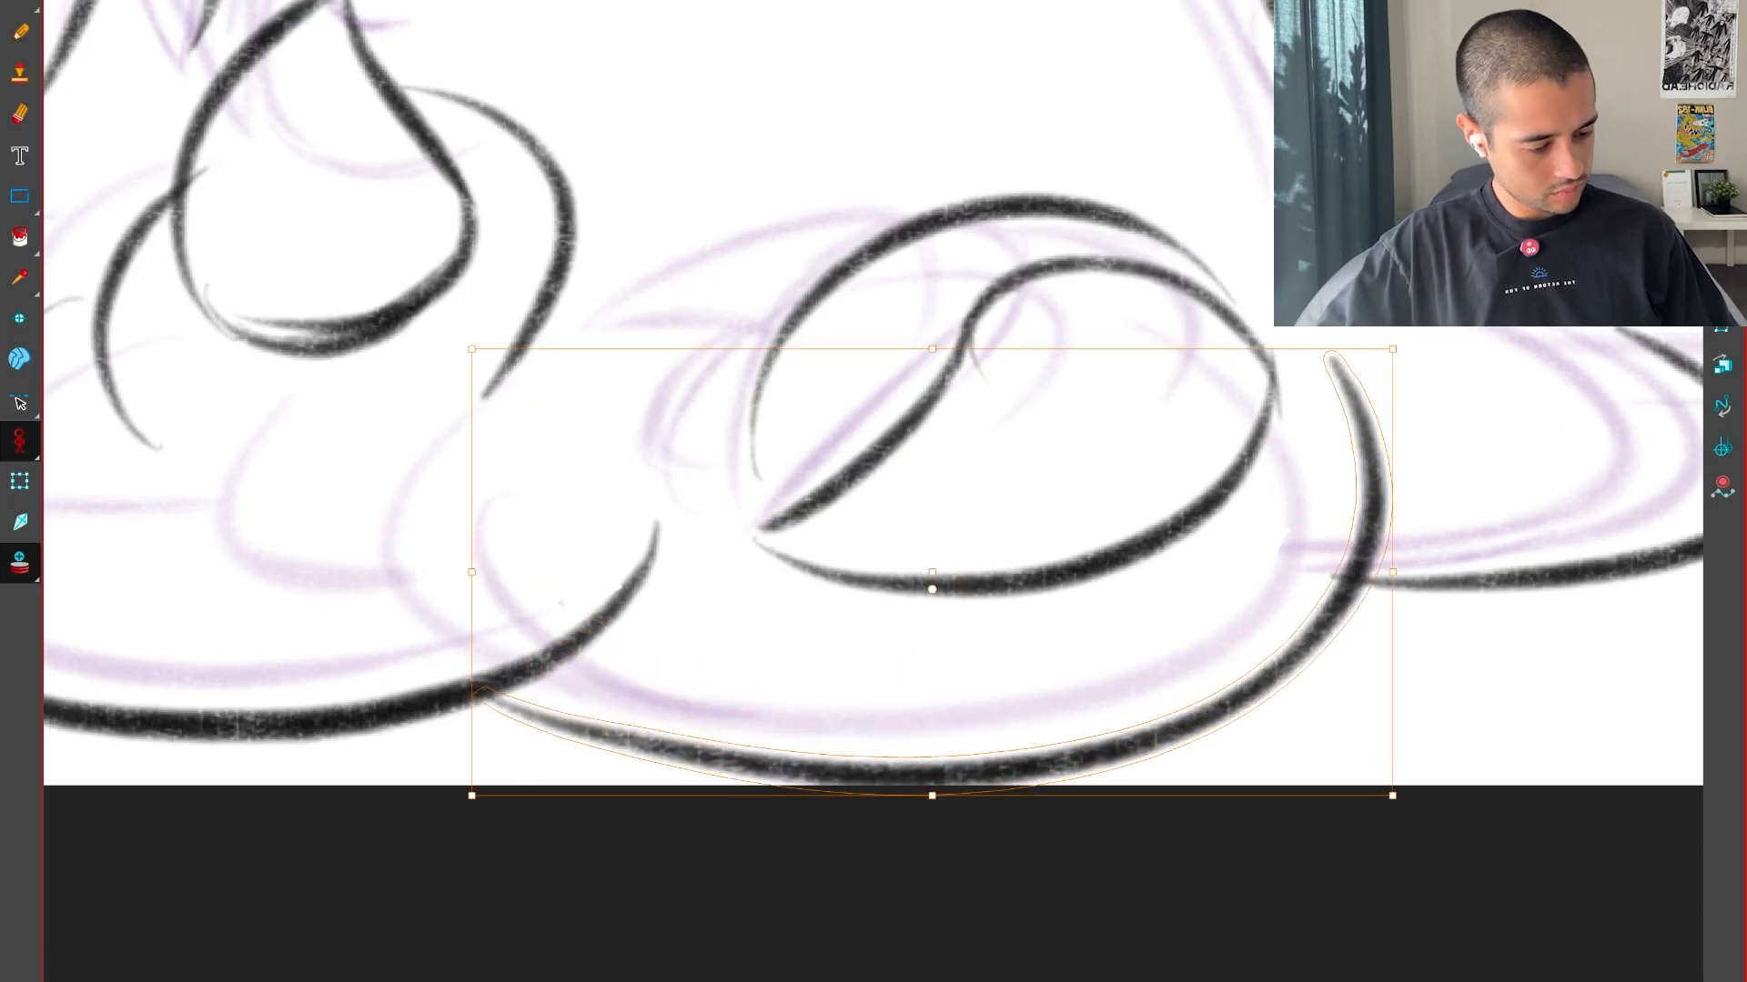
Draw the lower central mound's large base curve in the in-between, following between the guides and undoing a first attempt
key(comma)
click(742, 715)
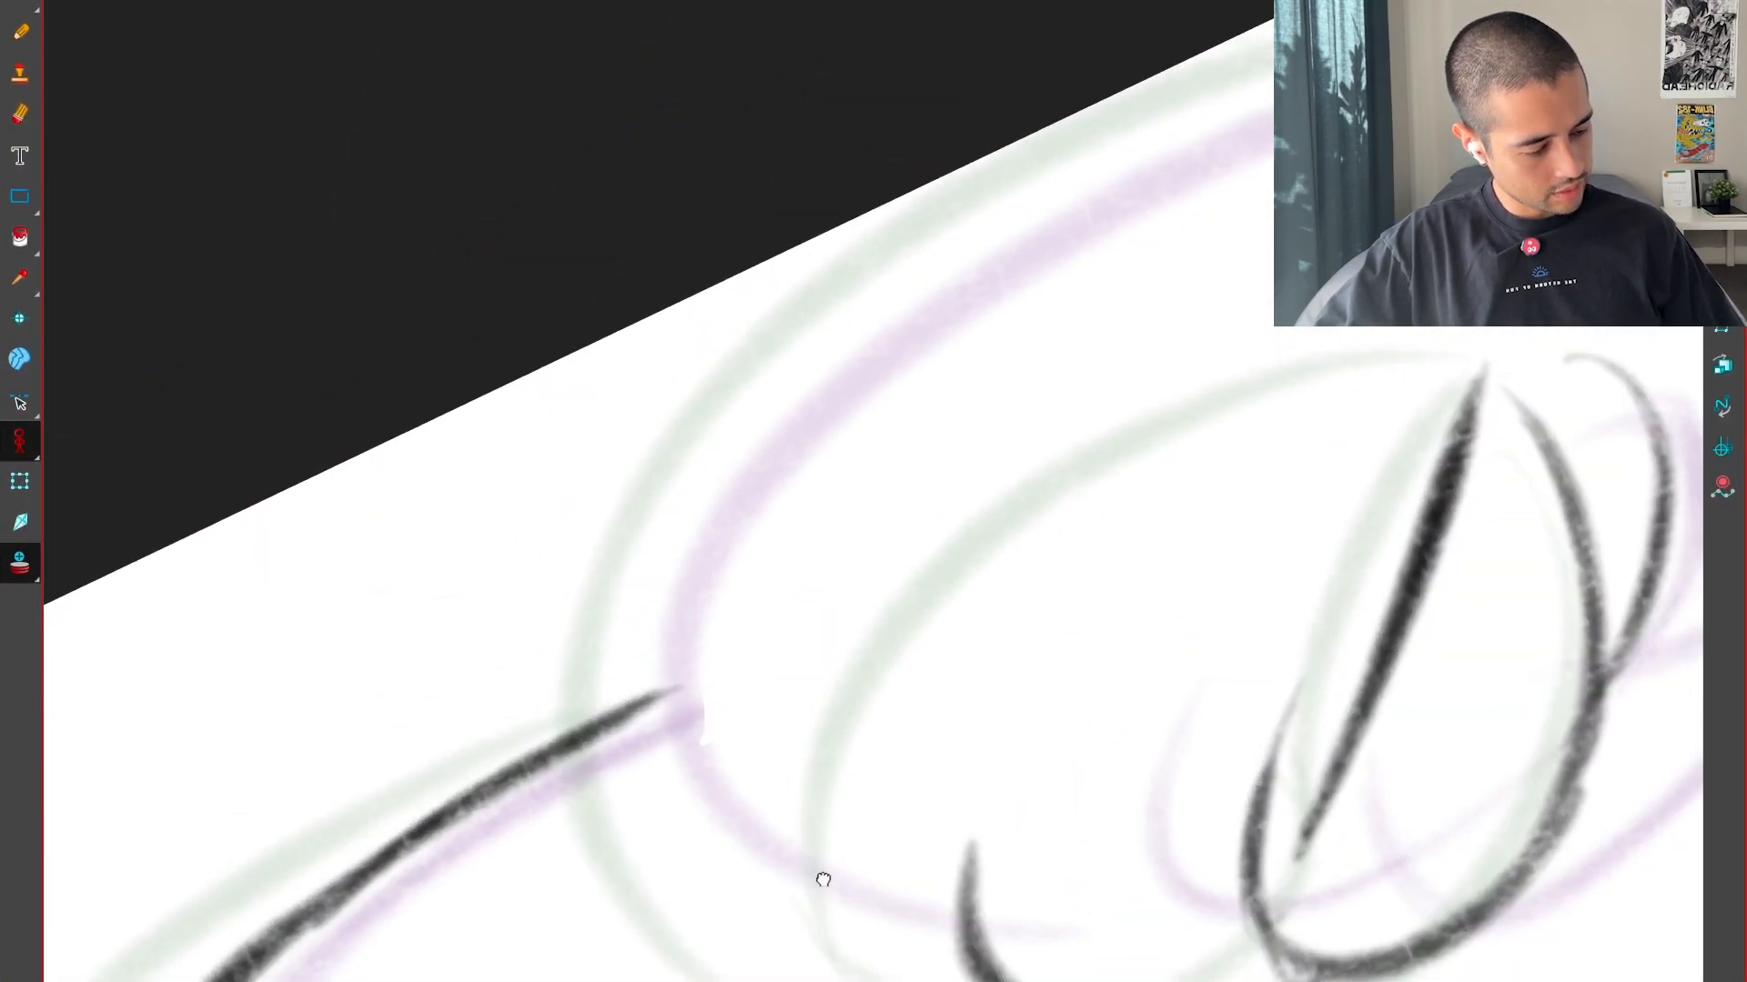
drag(823, 879, 838, 908)
scroll(837, 908, down, 2)
drag(718, 901, 1319, 228)
key(ctrl+z)
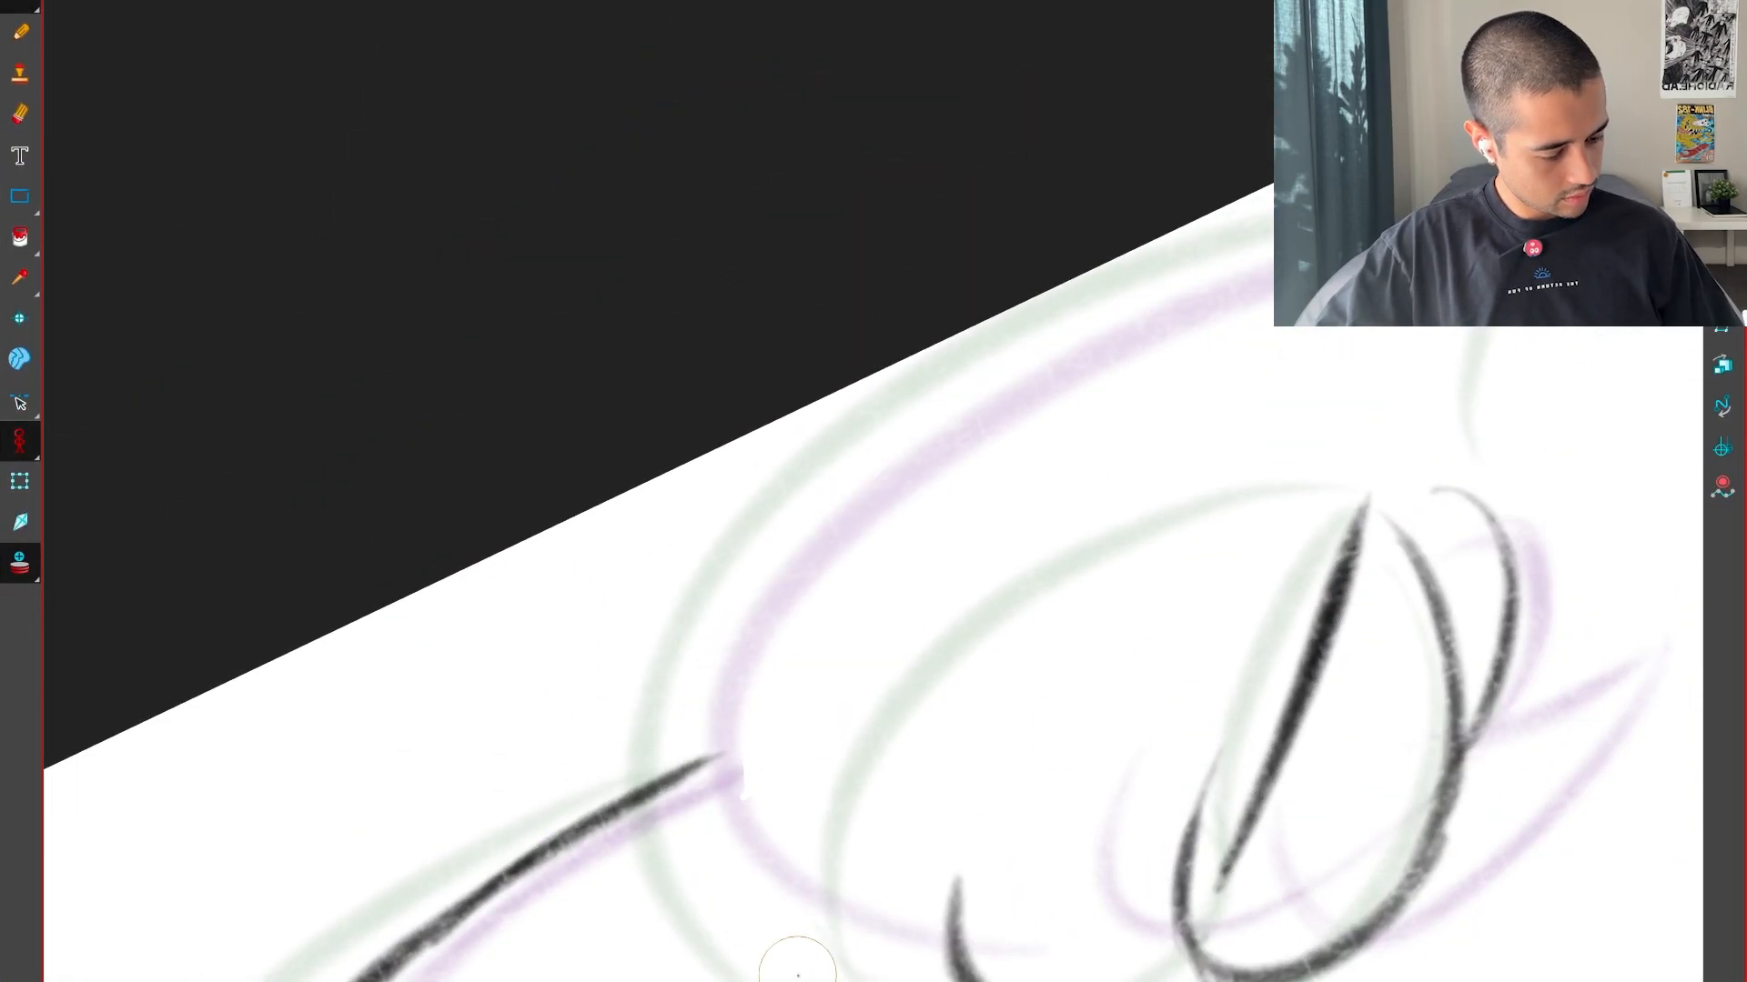
mouse_move(834, 980)
mouse_down()
mouse_move(811, 472)
mouse_move(1619, 198)
mouse_up()
Select the mound's new base curve, squash it slightly upward from its lower edge, and tidy its left end
key(shift+x)
scroll(1168, 702, down, 2)
drag(1356, 733, 1389, 775)
key(alt+s)
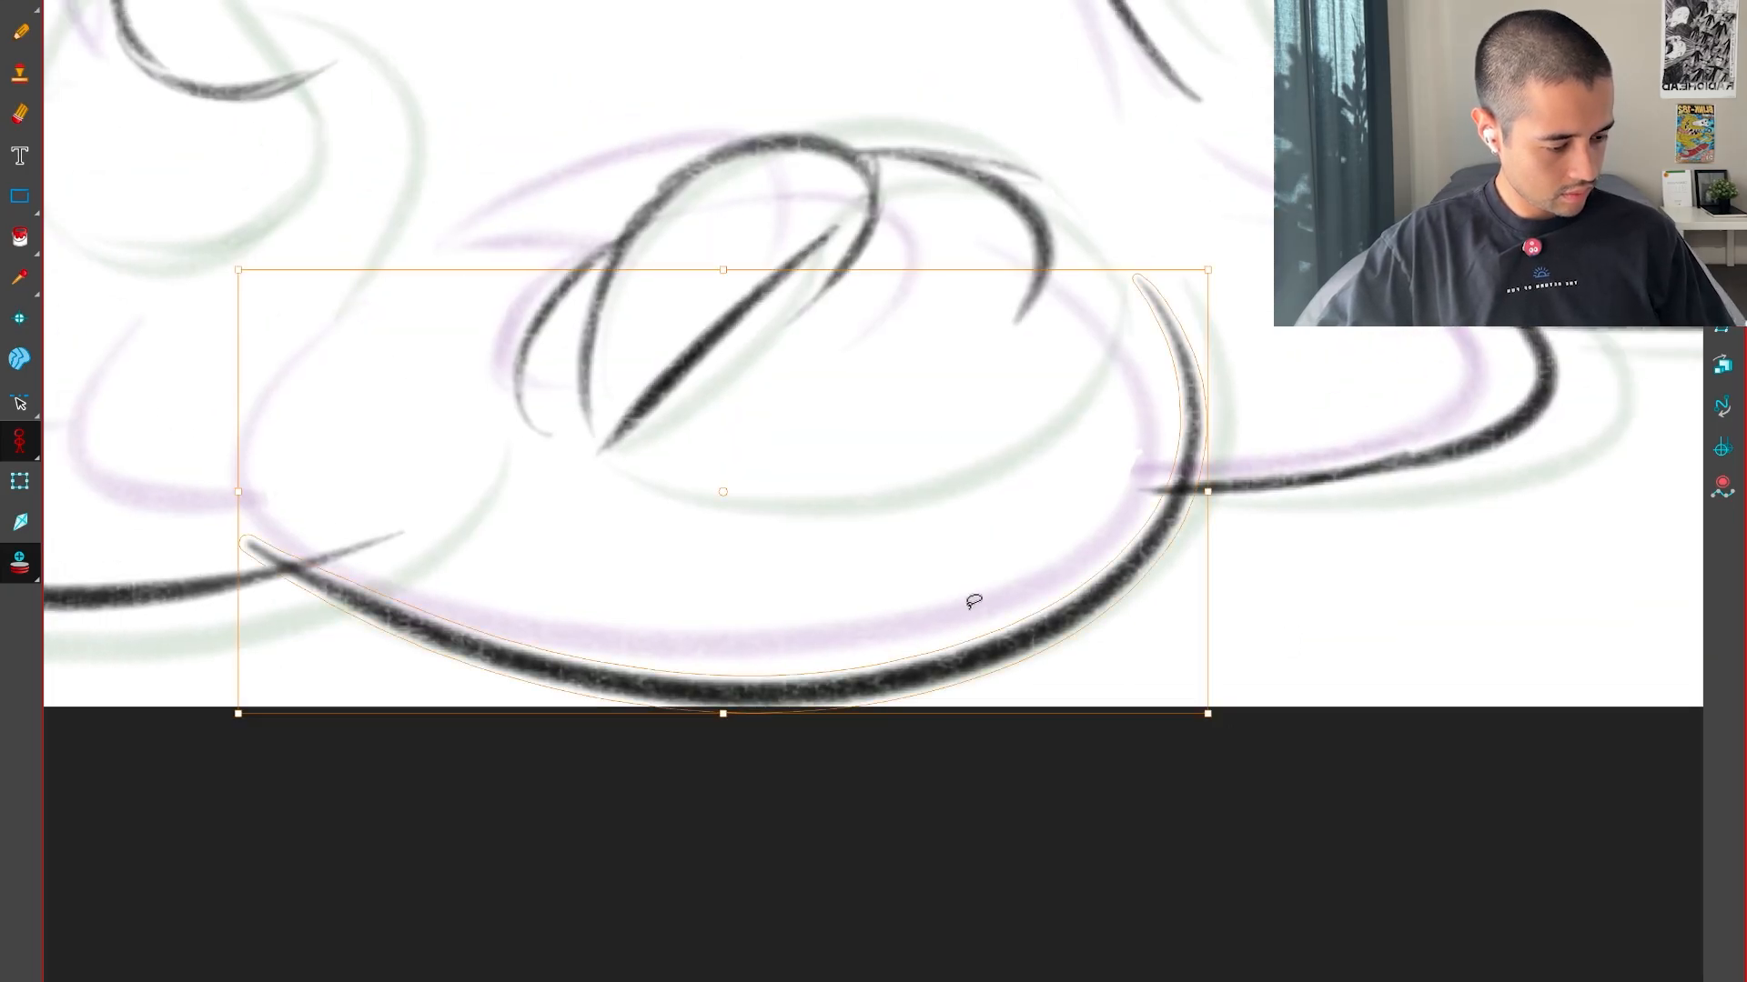
drag(727, 715, 726, 700)
click(712, 771)
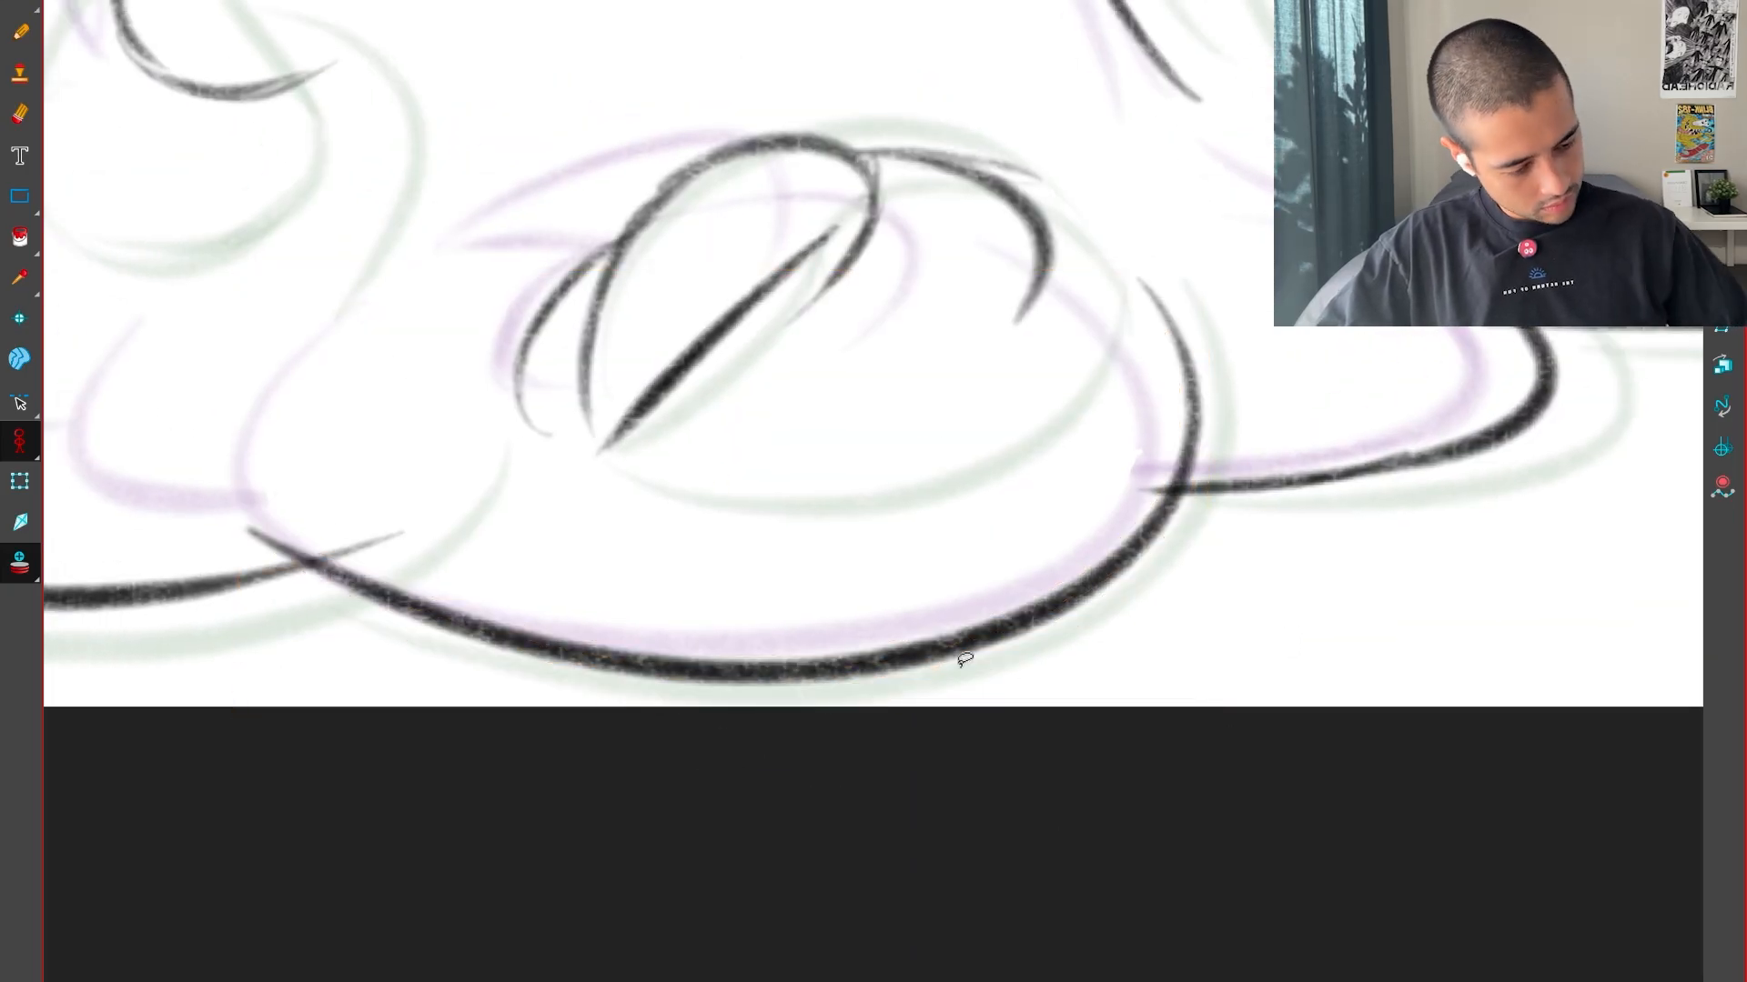
drag(230, 480, 259, 542)
drag(239, 407, 242, 421)
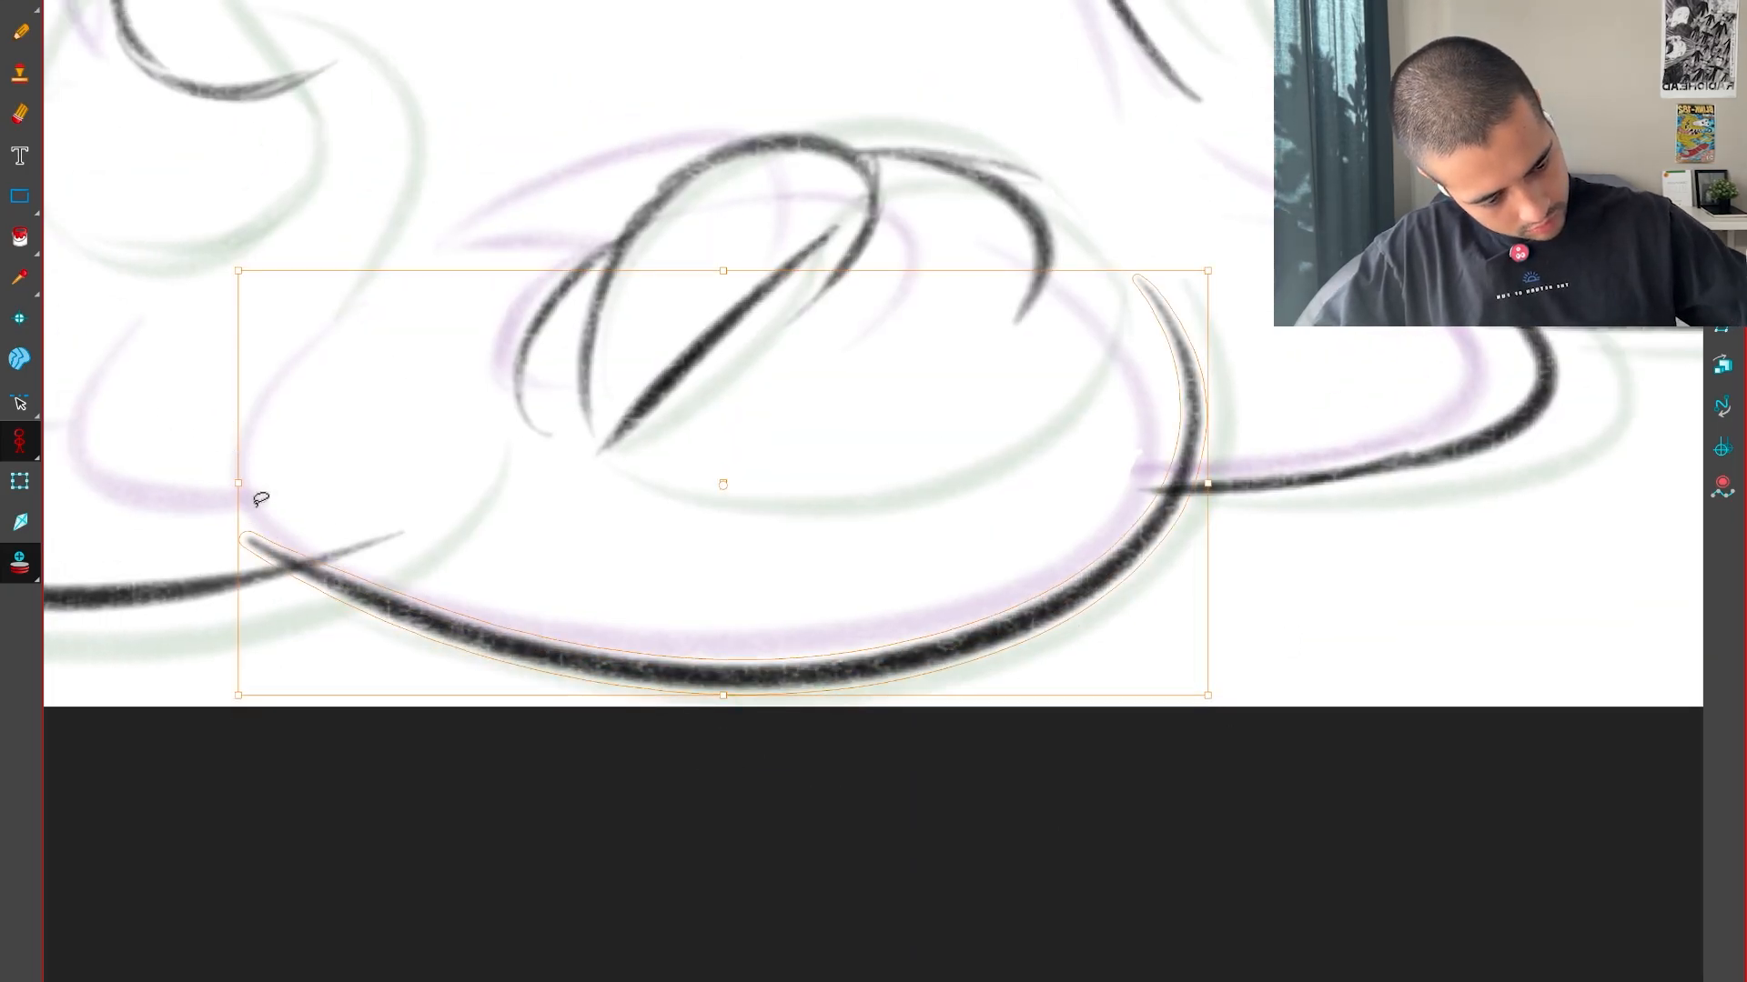
key(alt+e)
drag(289, 534, 269, 544)
Flip between the in-between and its neighbouring drawings to examine how the lower mounds move
key(1)
key(1)
drag(1369, 527, 1347, 637)
key(f)
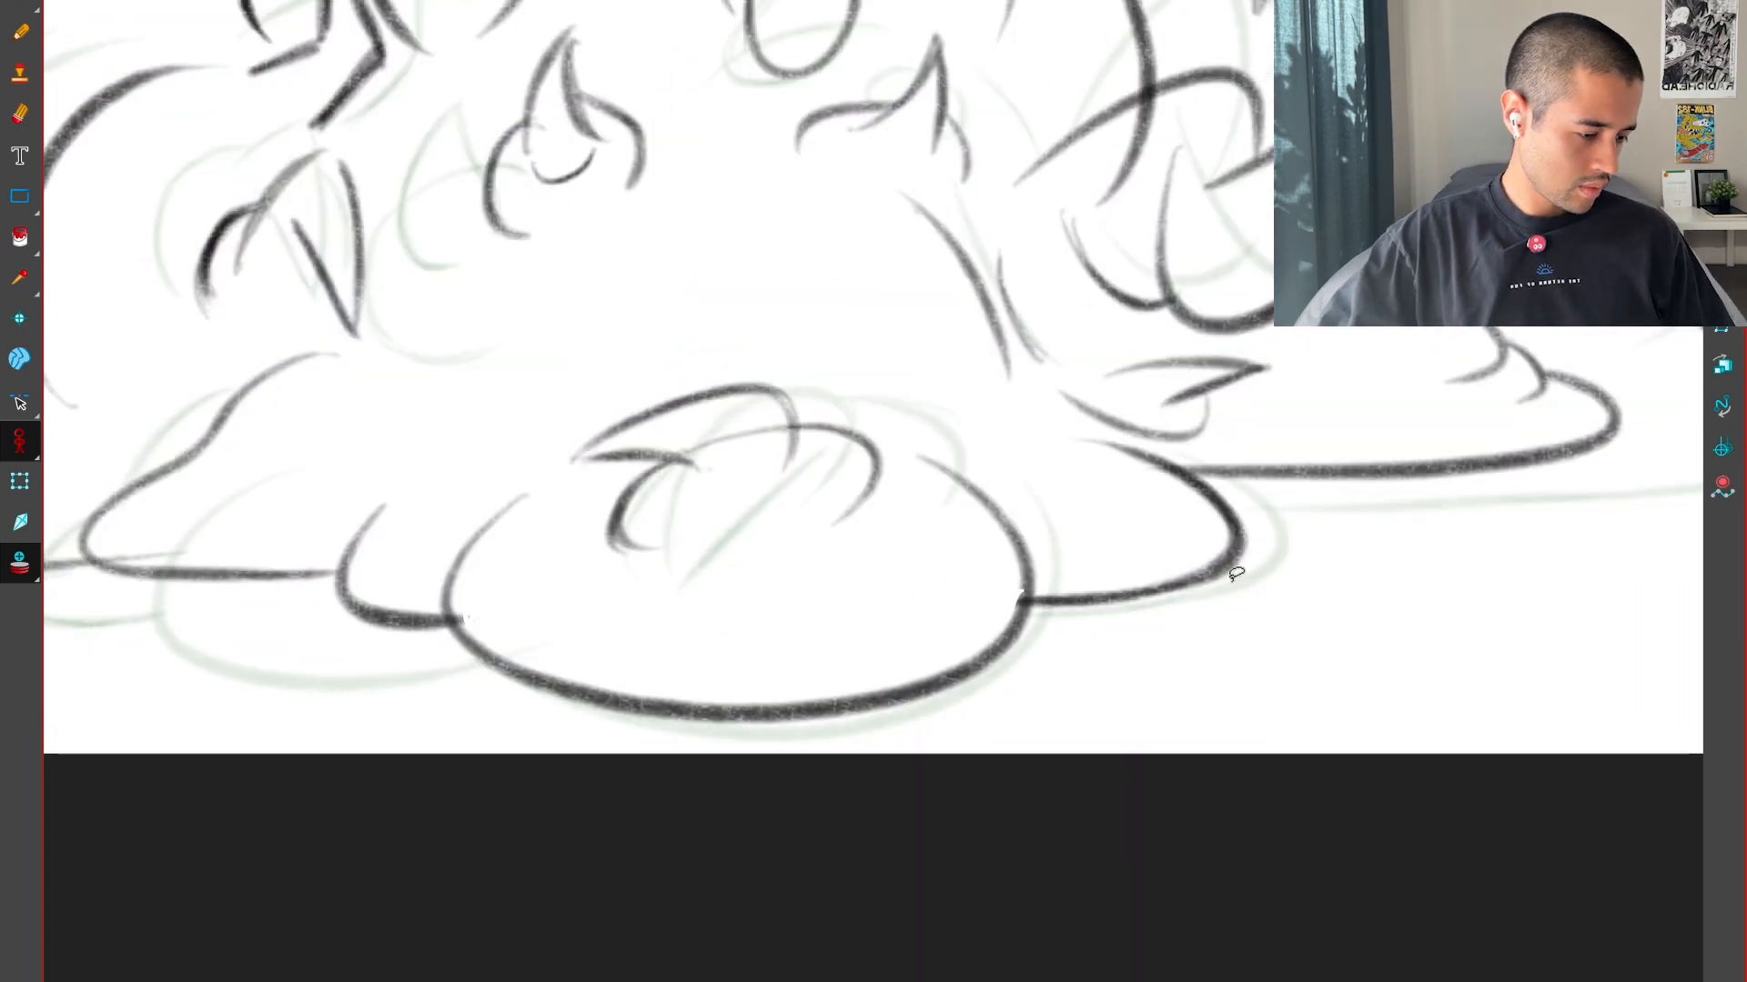
key(g)
key(g)
key(f)
key(f)
key(g)
key(g)
key(1)
mouse_move(1310, 507)
mouse_down()
mouse_move(1275, 561)
mouse_move(1272, 657)
mouse_move(1220, 679)
mouse_move(1286, 693)
mouse_move(1427, 522)
mouse_up()
key(f)
key(f)
key(g)
Draw the small pointed shape above the mound to the right of the central one: its lower curve, spike sides and upper line
key(g)
key(f)
key(f)
key(g)
key(2)
key(2)
key(f)
key(g)
key(2)
drag(1064, 482, 1077, 630)
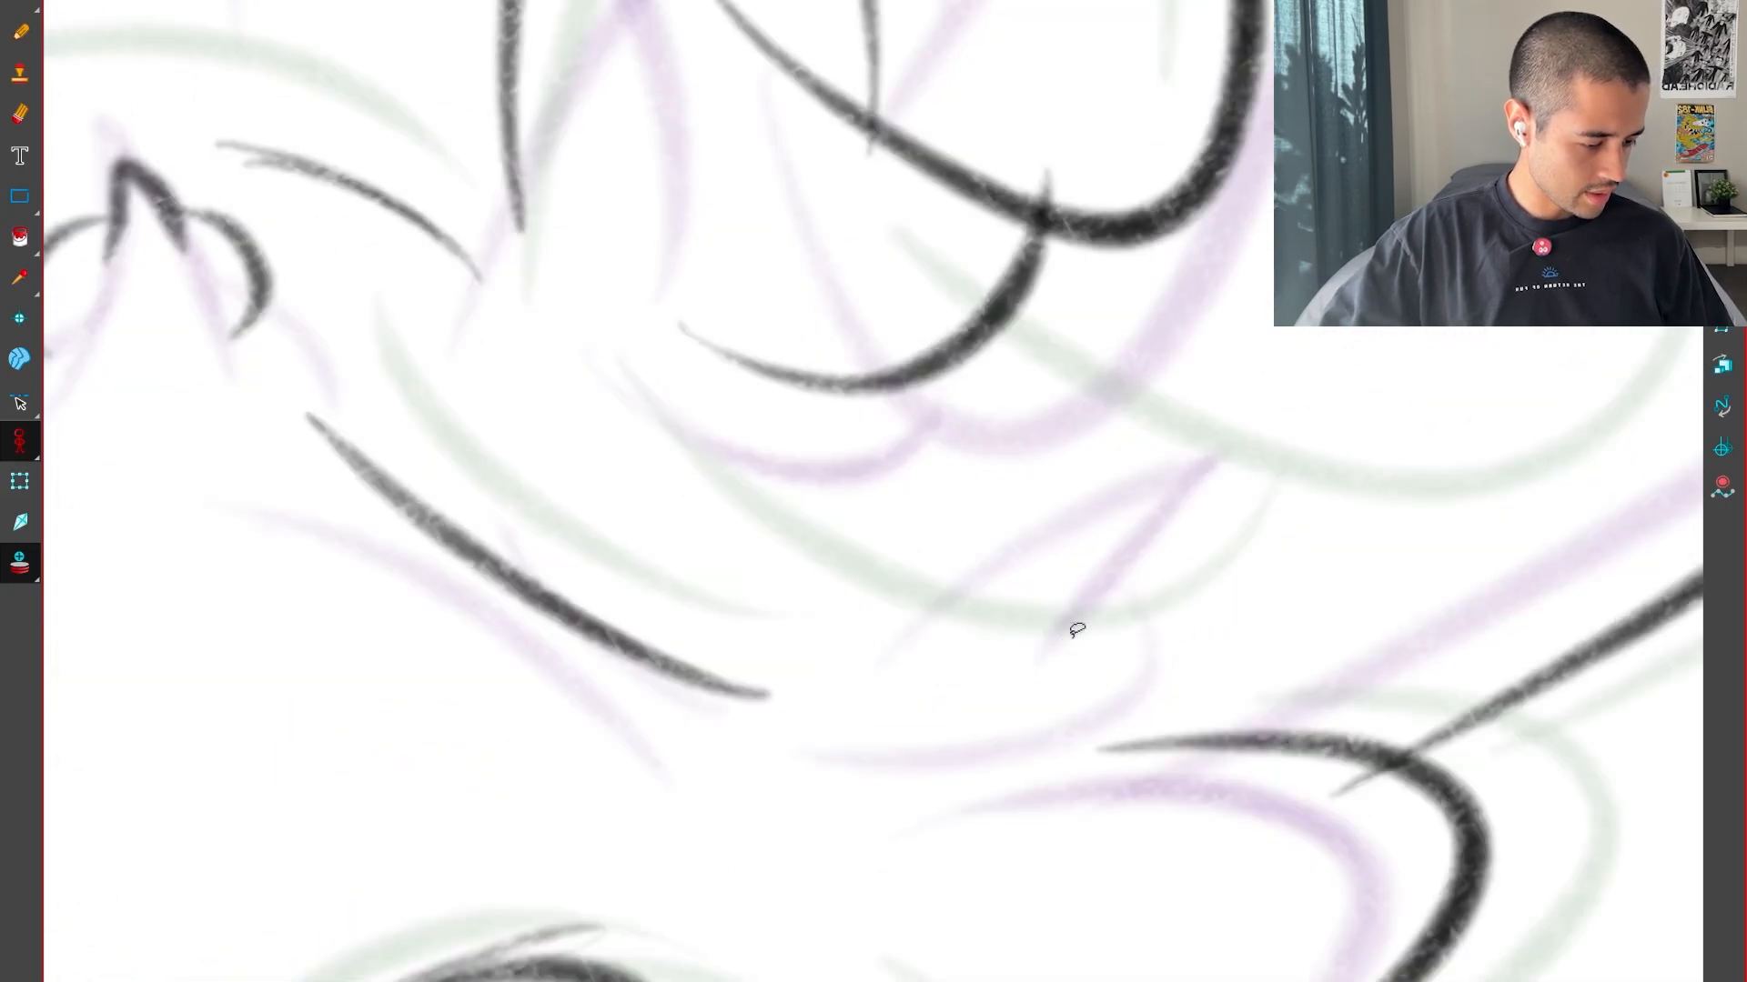
drag(946, 708, 1194, 544)
key(ctrl+z)
drag(1138, 596, 1235, 464)
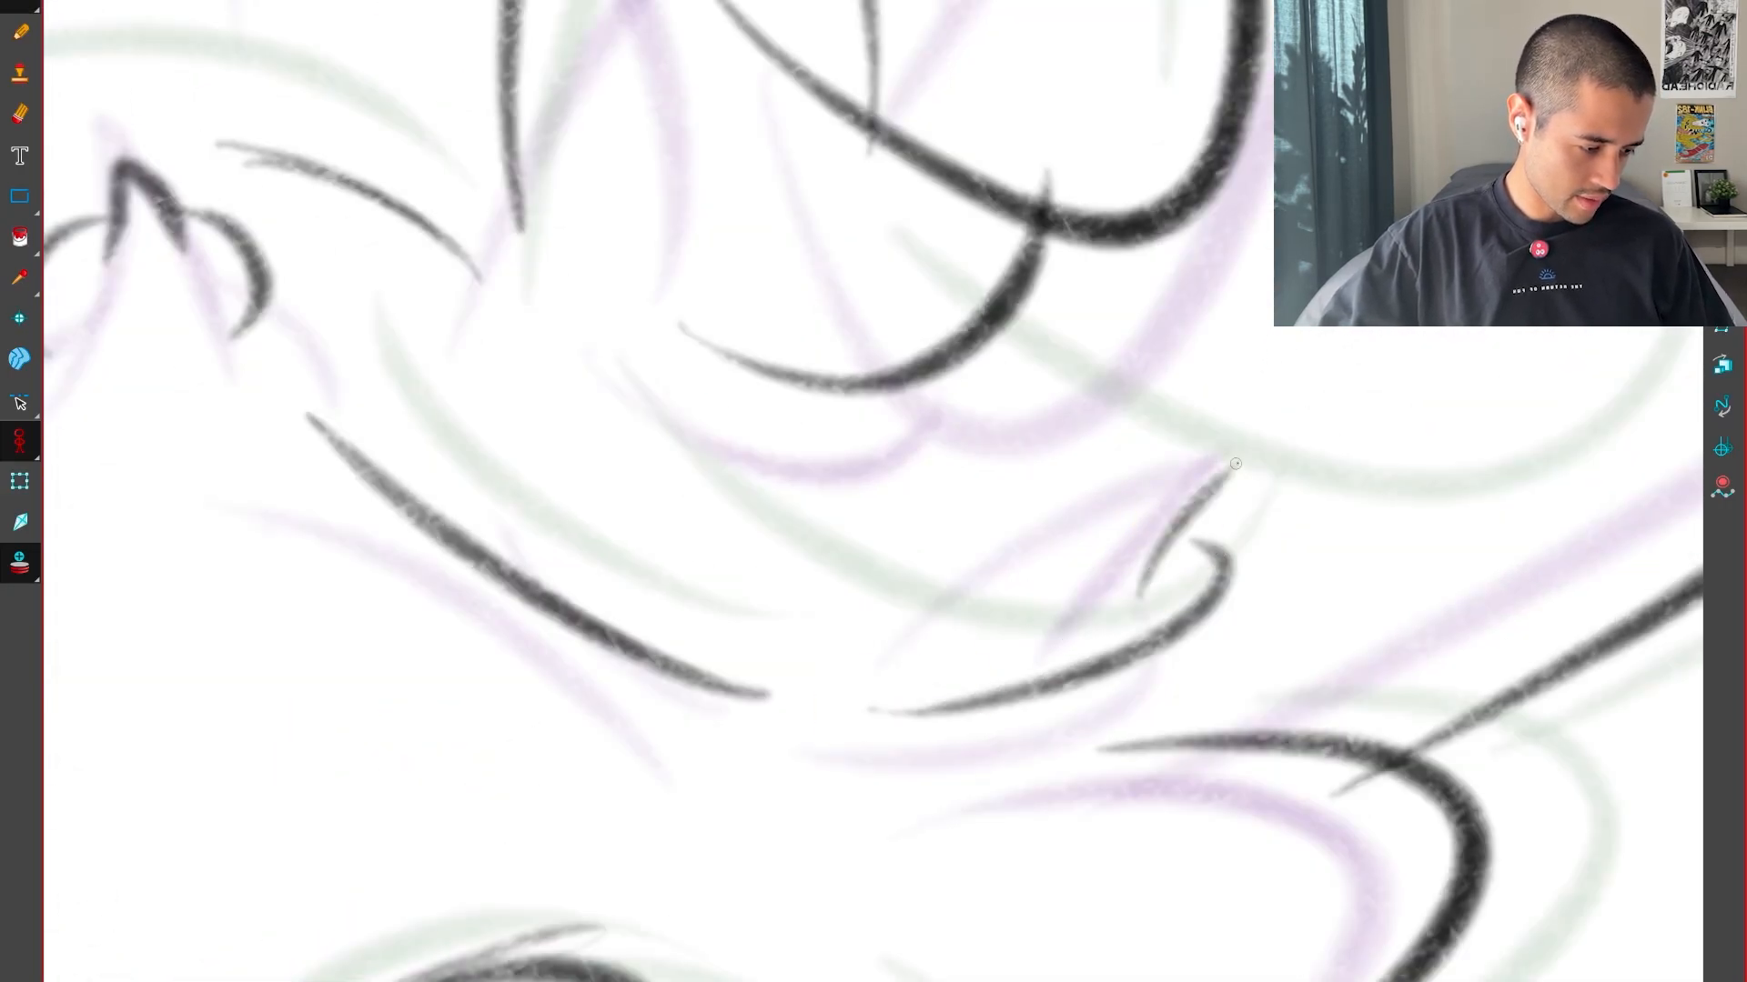
key(f)
key(g)
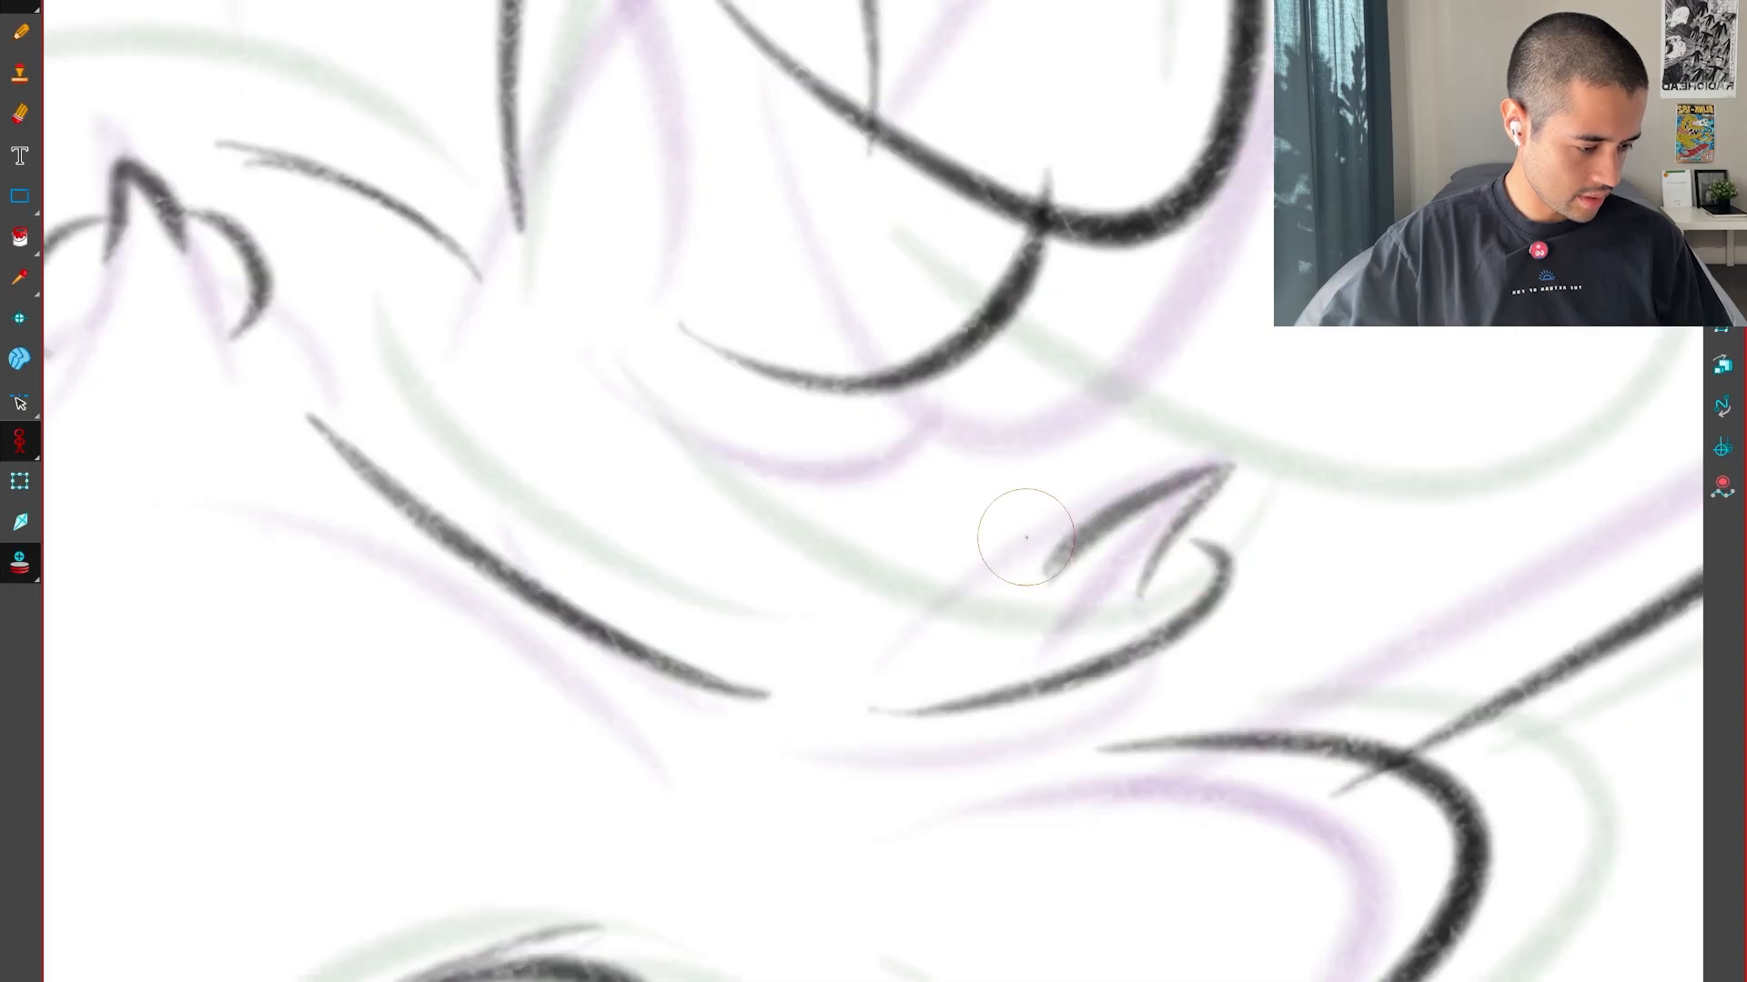
drag(970, 555, 949, 575)
key(v)
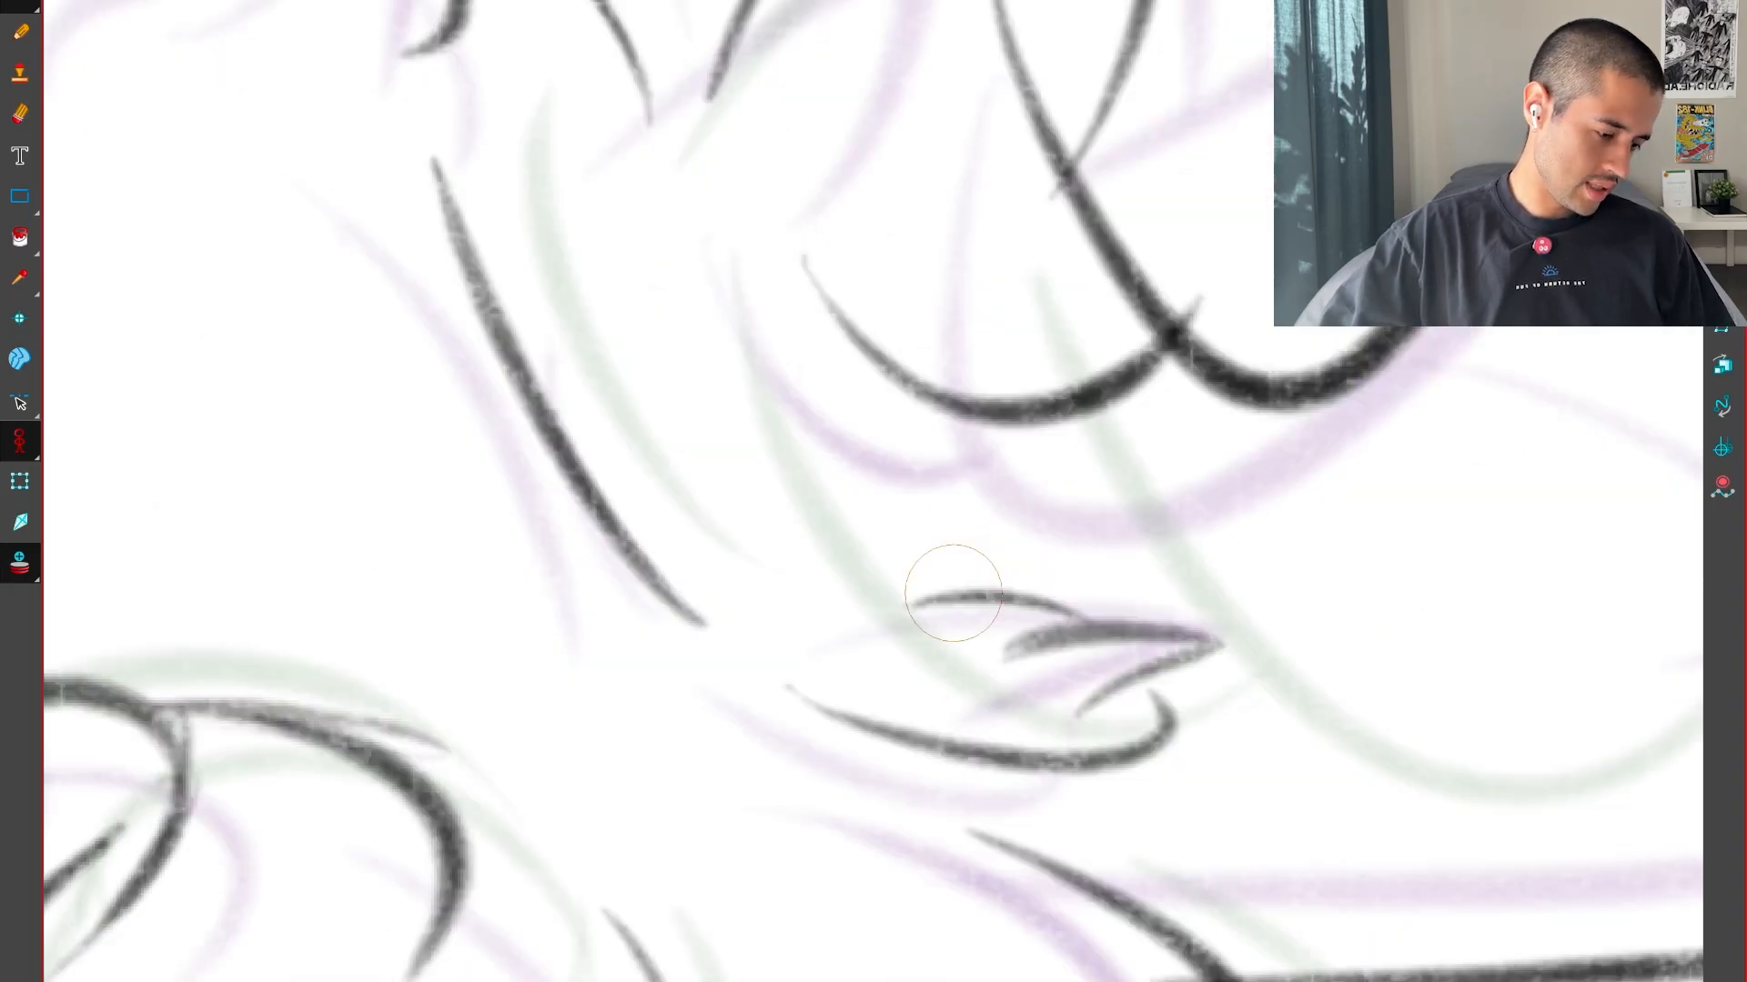
Check the small pointed shape against the neighbouring drawings and redraw its spike so it points more steeply upward
key(1)
key(1)
key(1)
key(1)
key(f)
key(g)
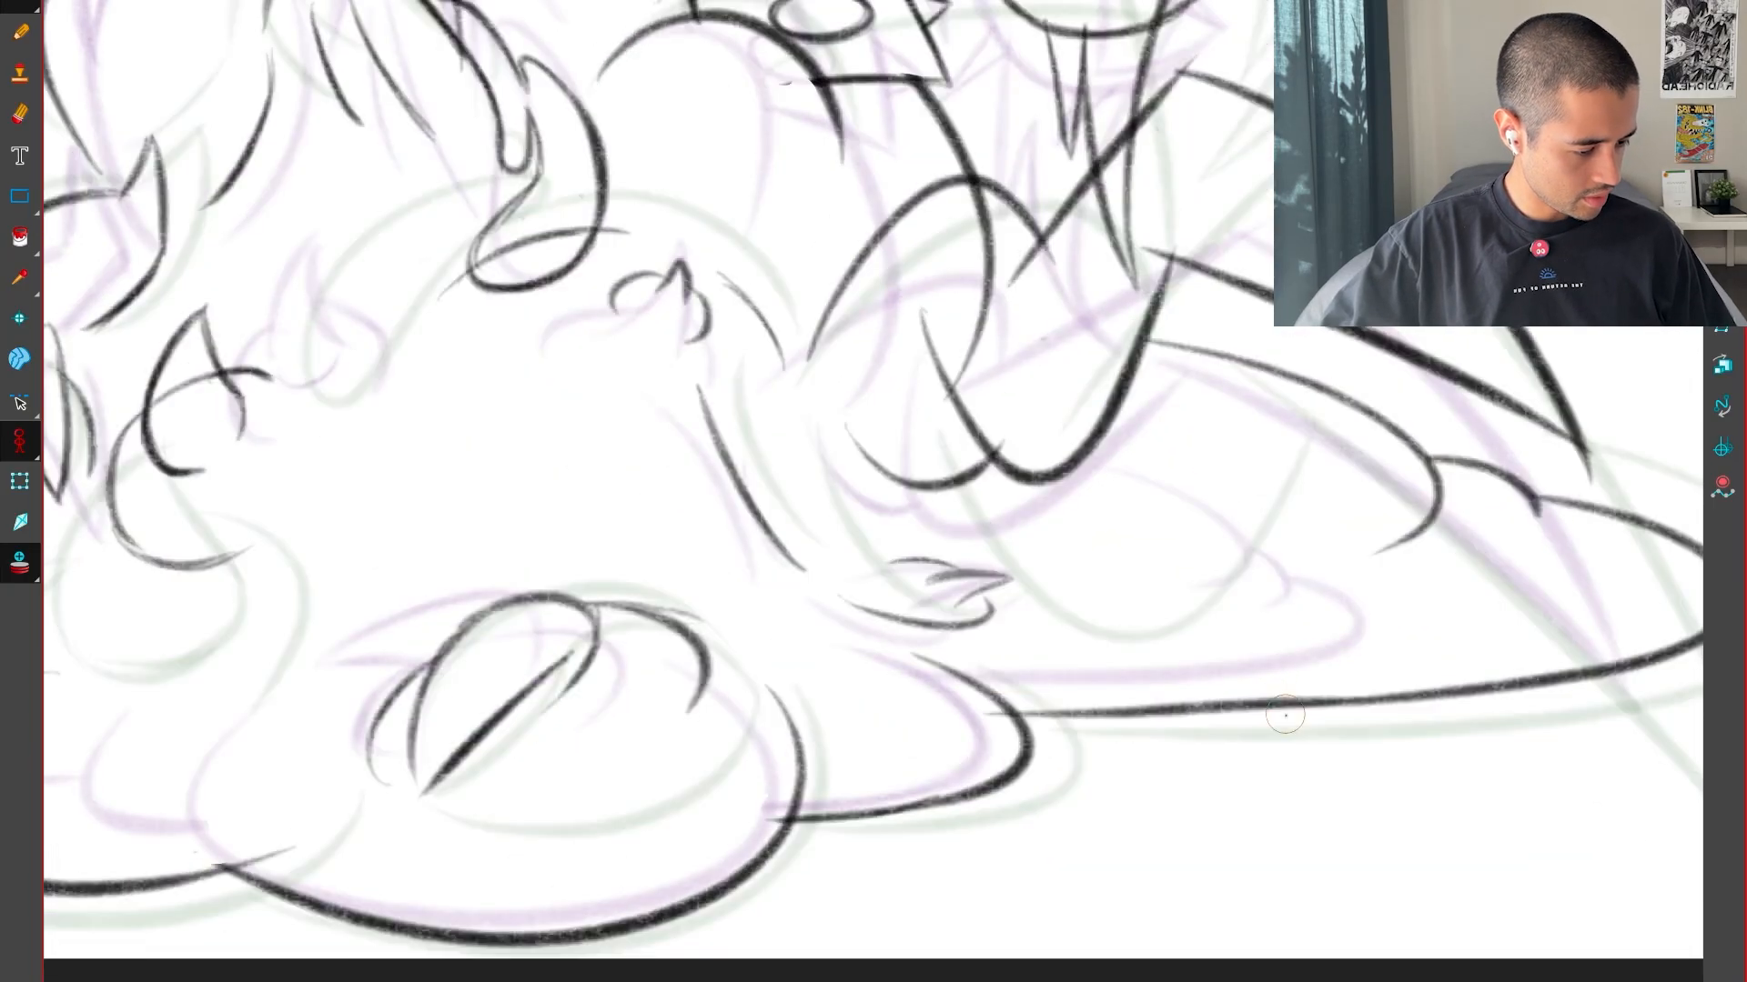
key(2)
key(2)
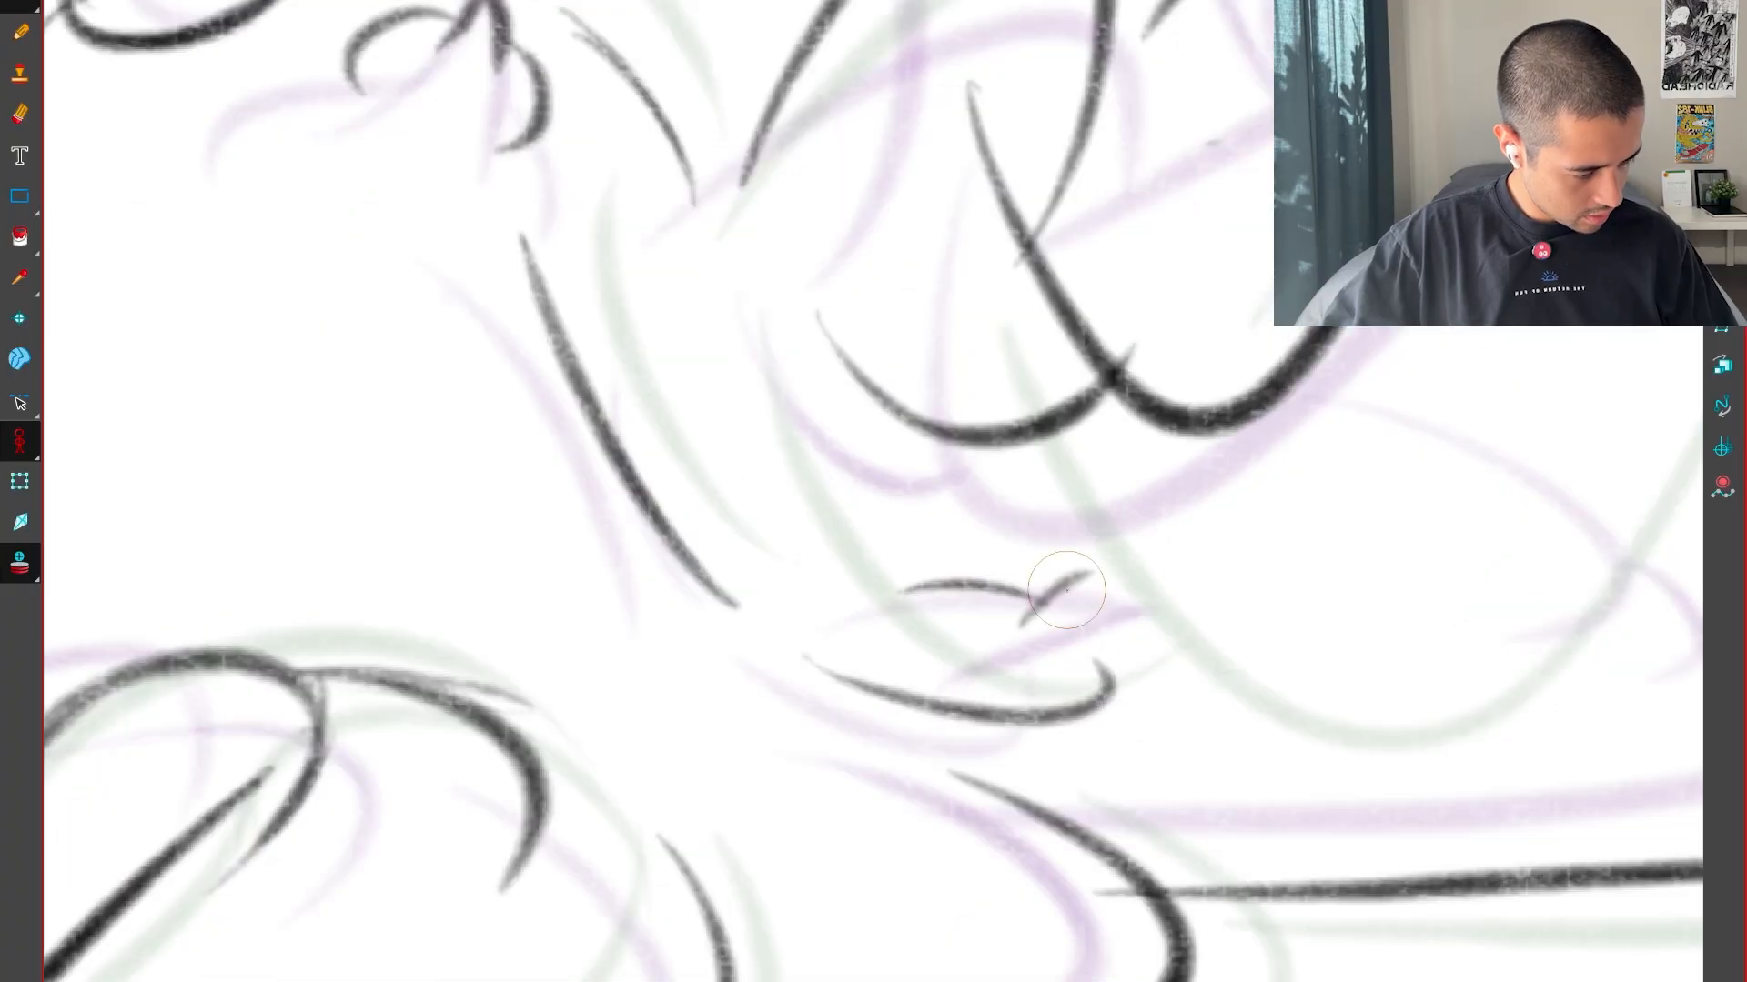
drag(1100, 571, 1076, 649)
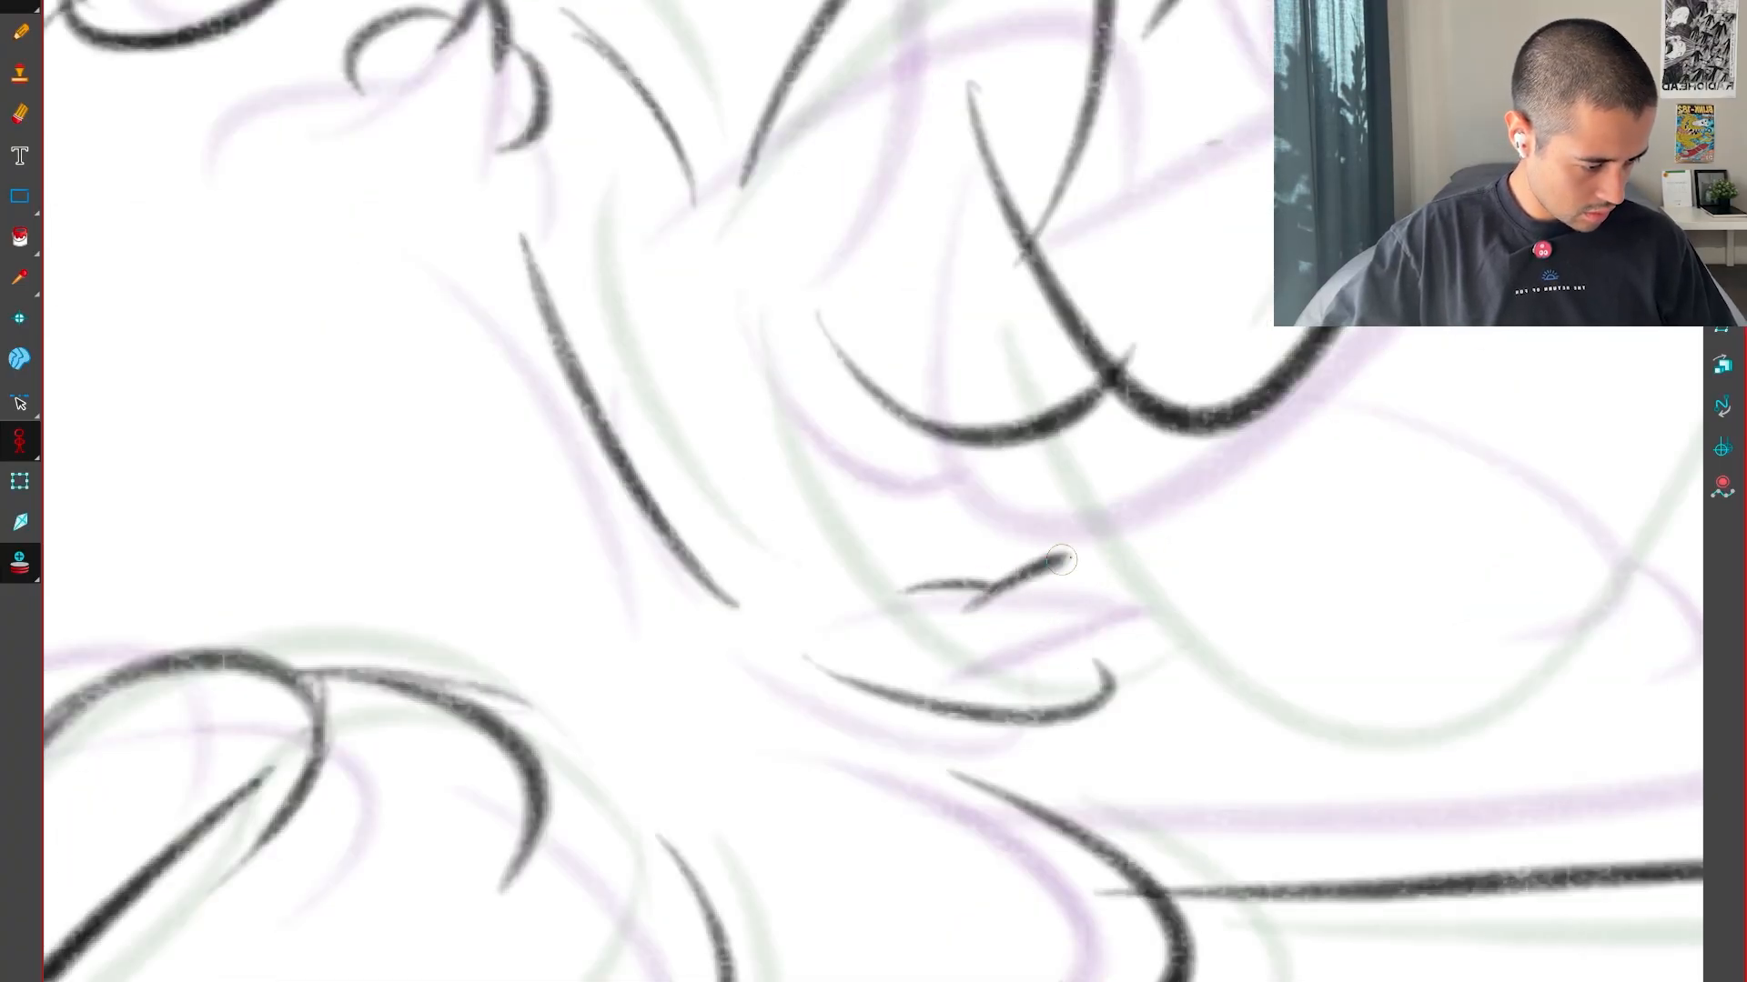
drag(1070, 556, 1079, 558)
key(1)
key(1)
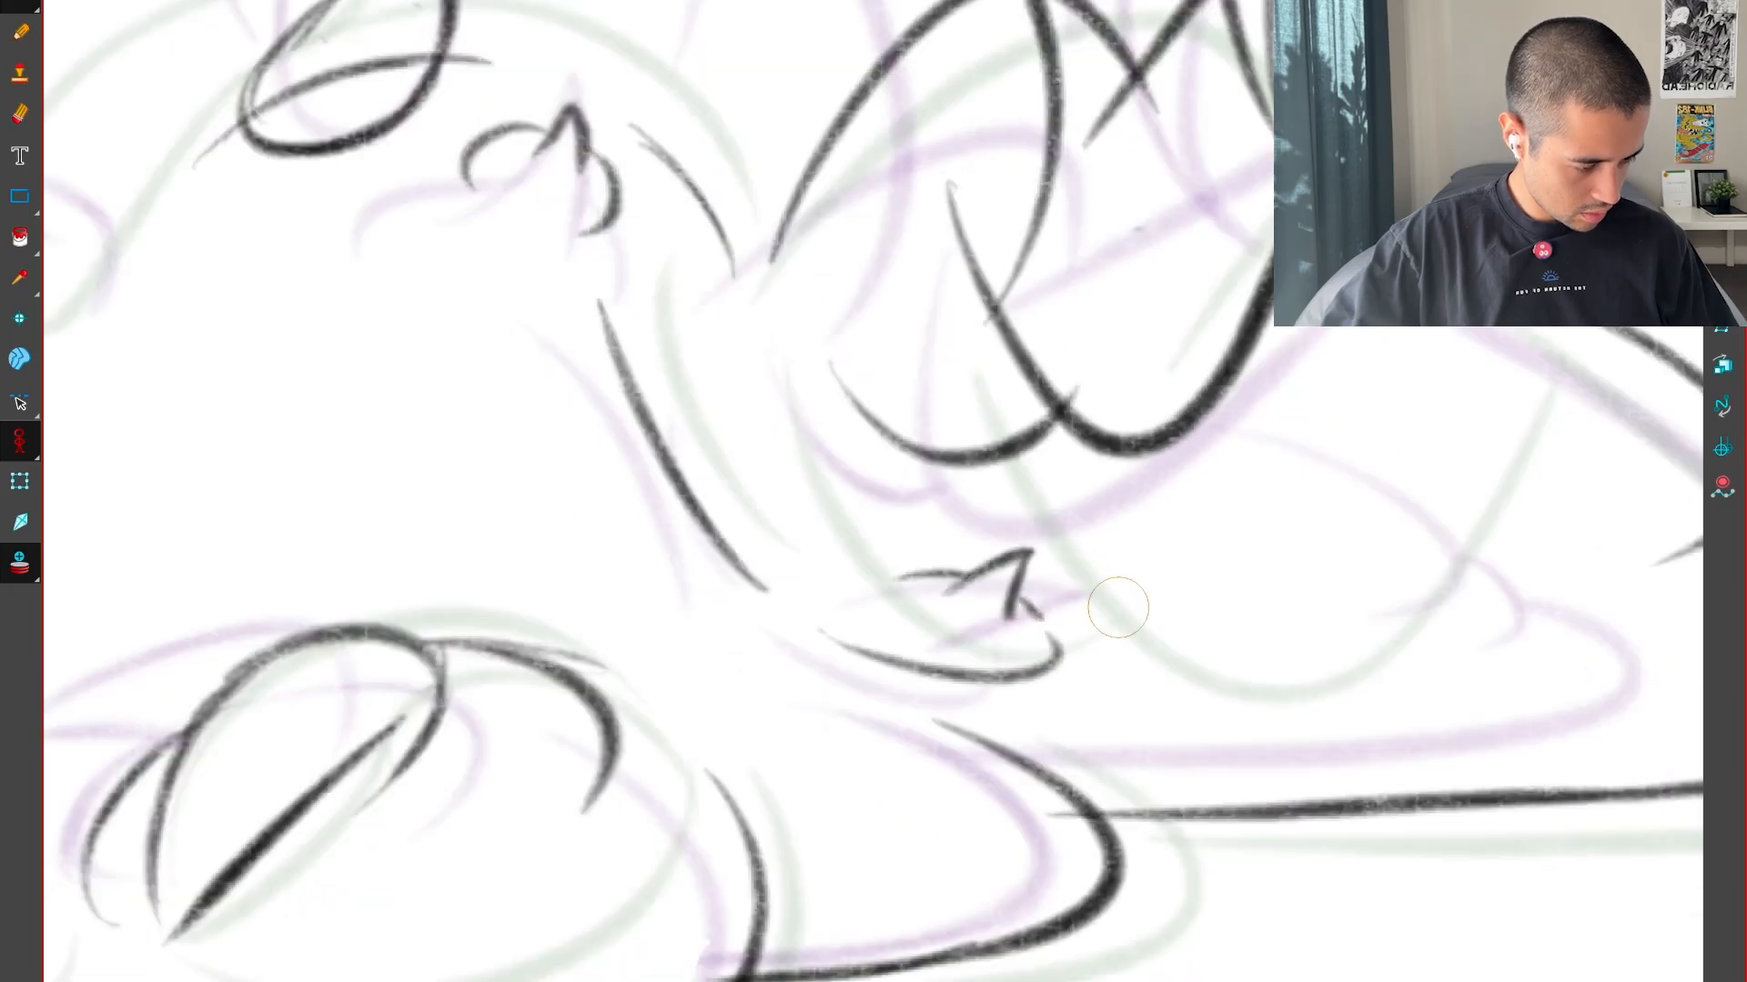
scroll(1321, 714, down, 6)
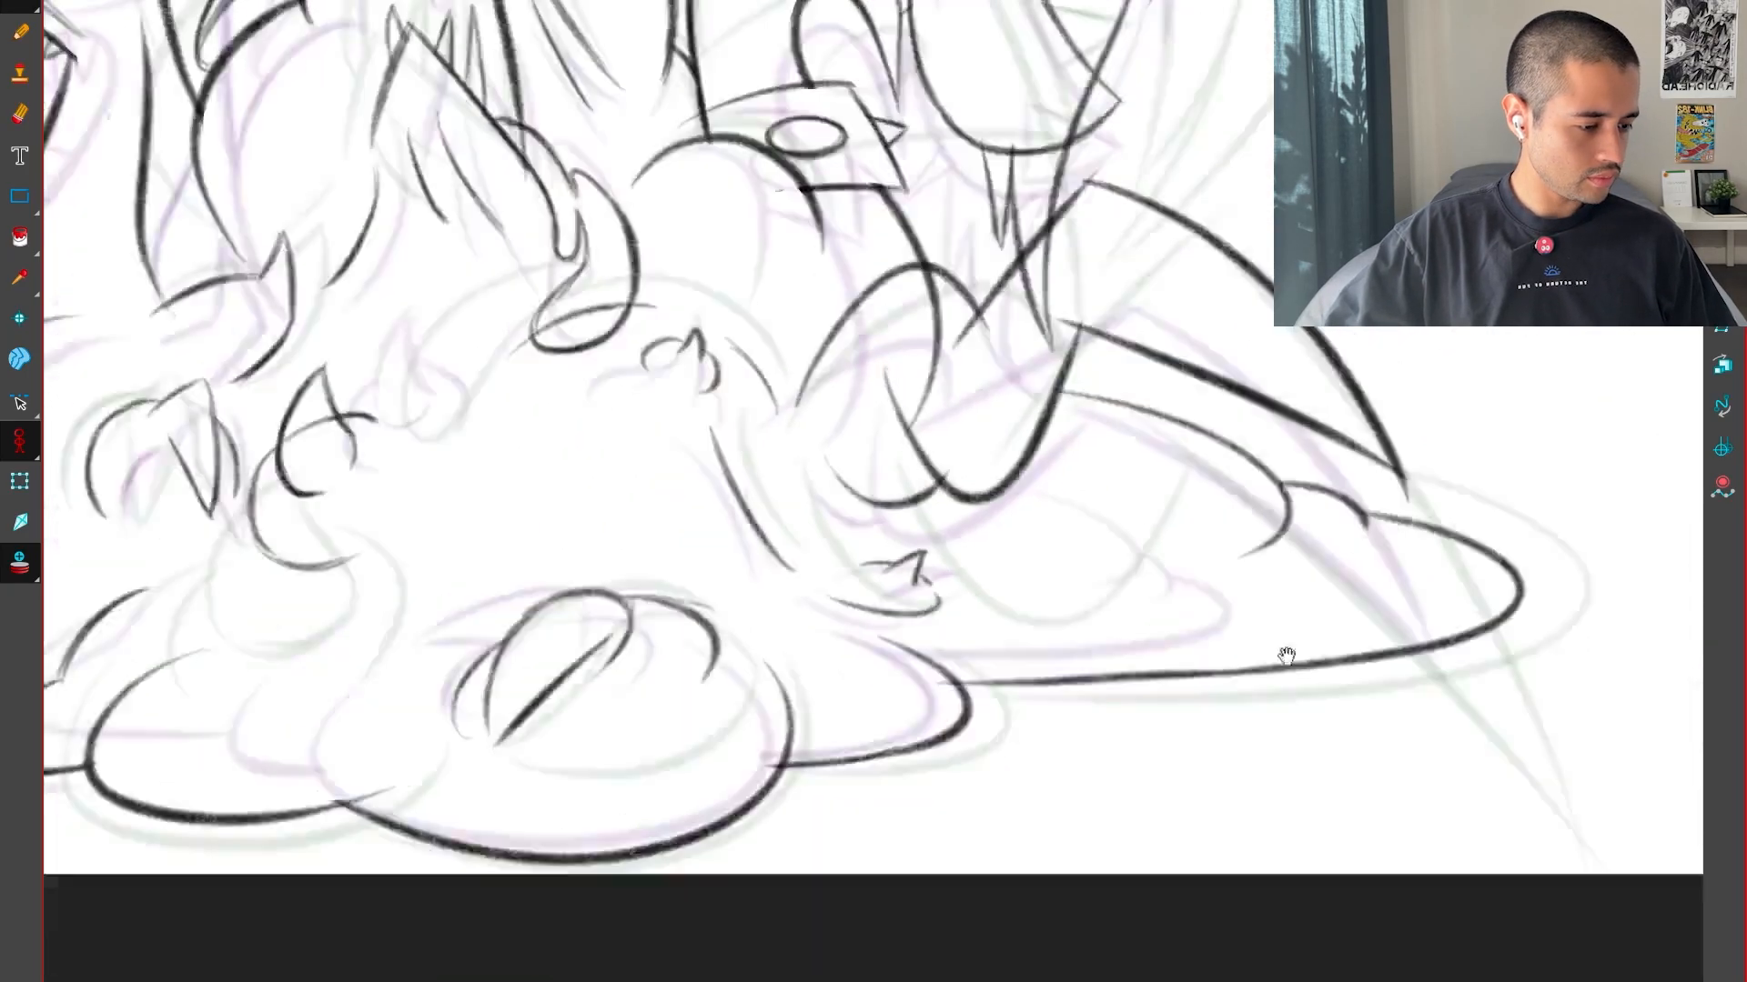
Bring the whole creature into view and turn off the onion skin
key(2)
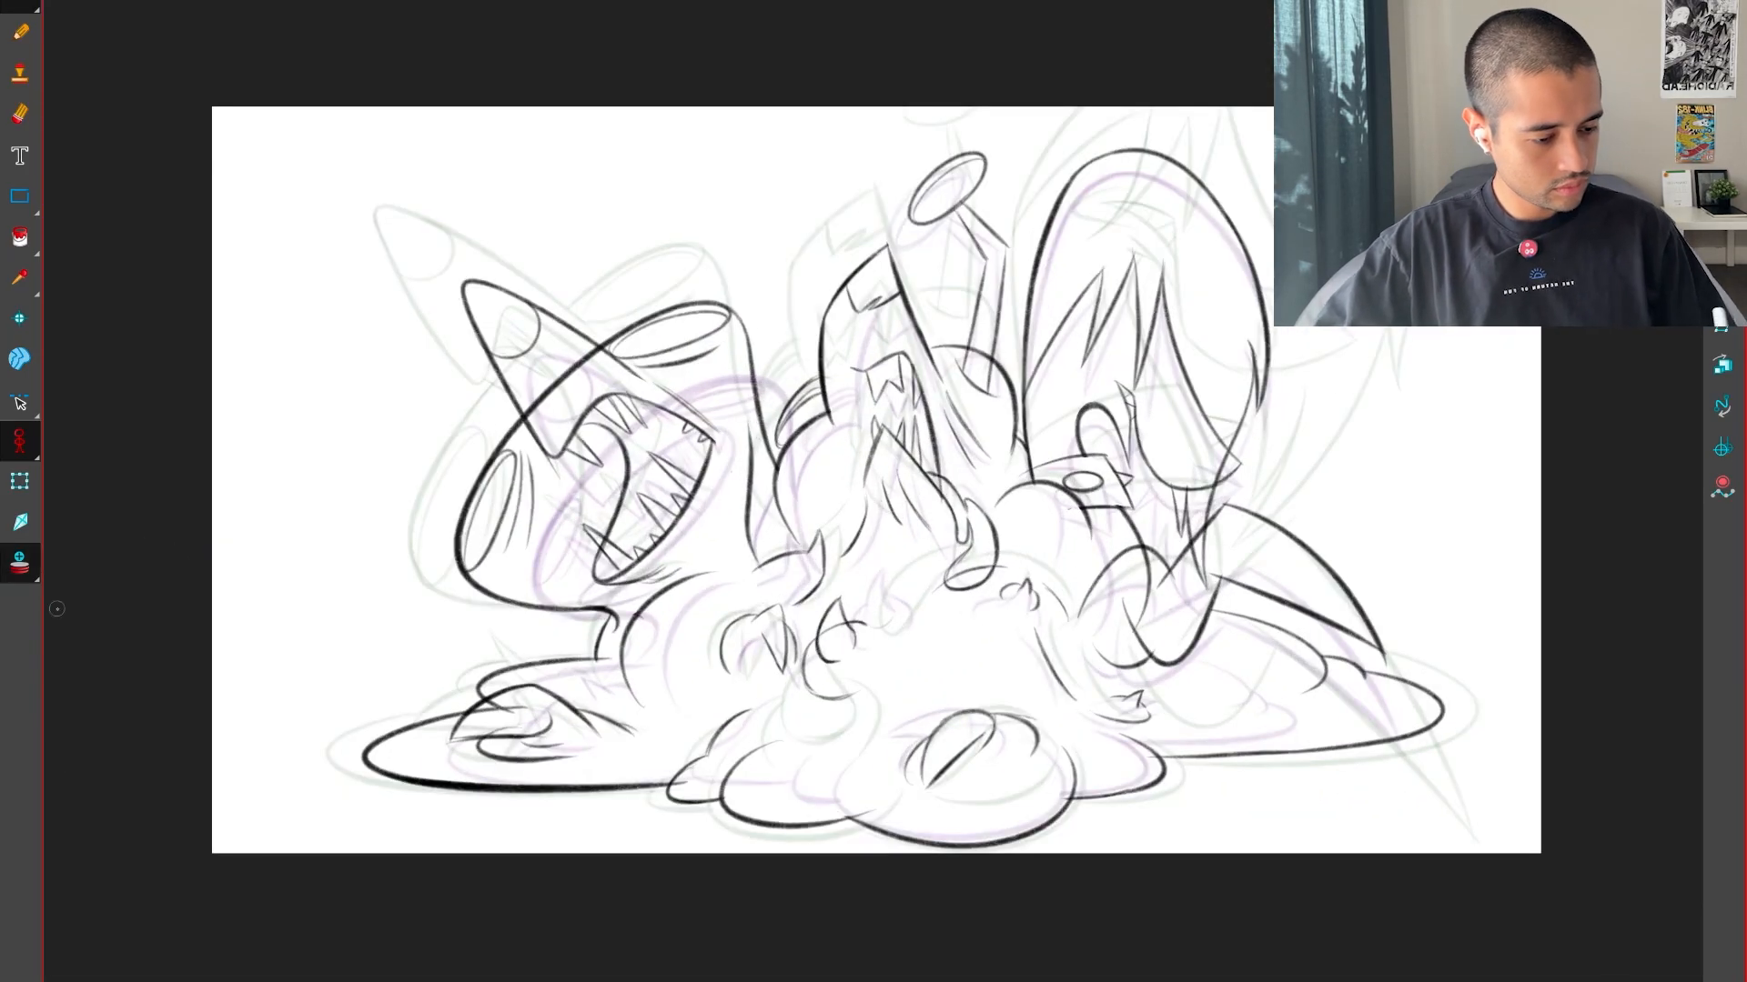
key(2)
drag(678, 604, 768, 631)
click(27, 566)
key(1)
drag(1178, 571, 1111, 631)
Flip back and forth through the in-between and its neighbouring drawings to examine the full creature's motion
key(comma)
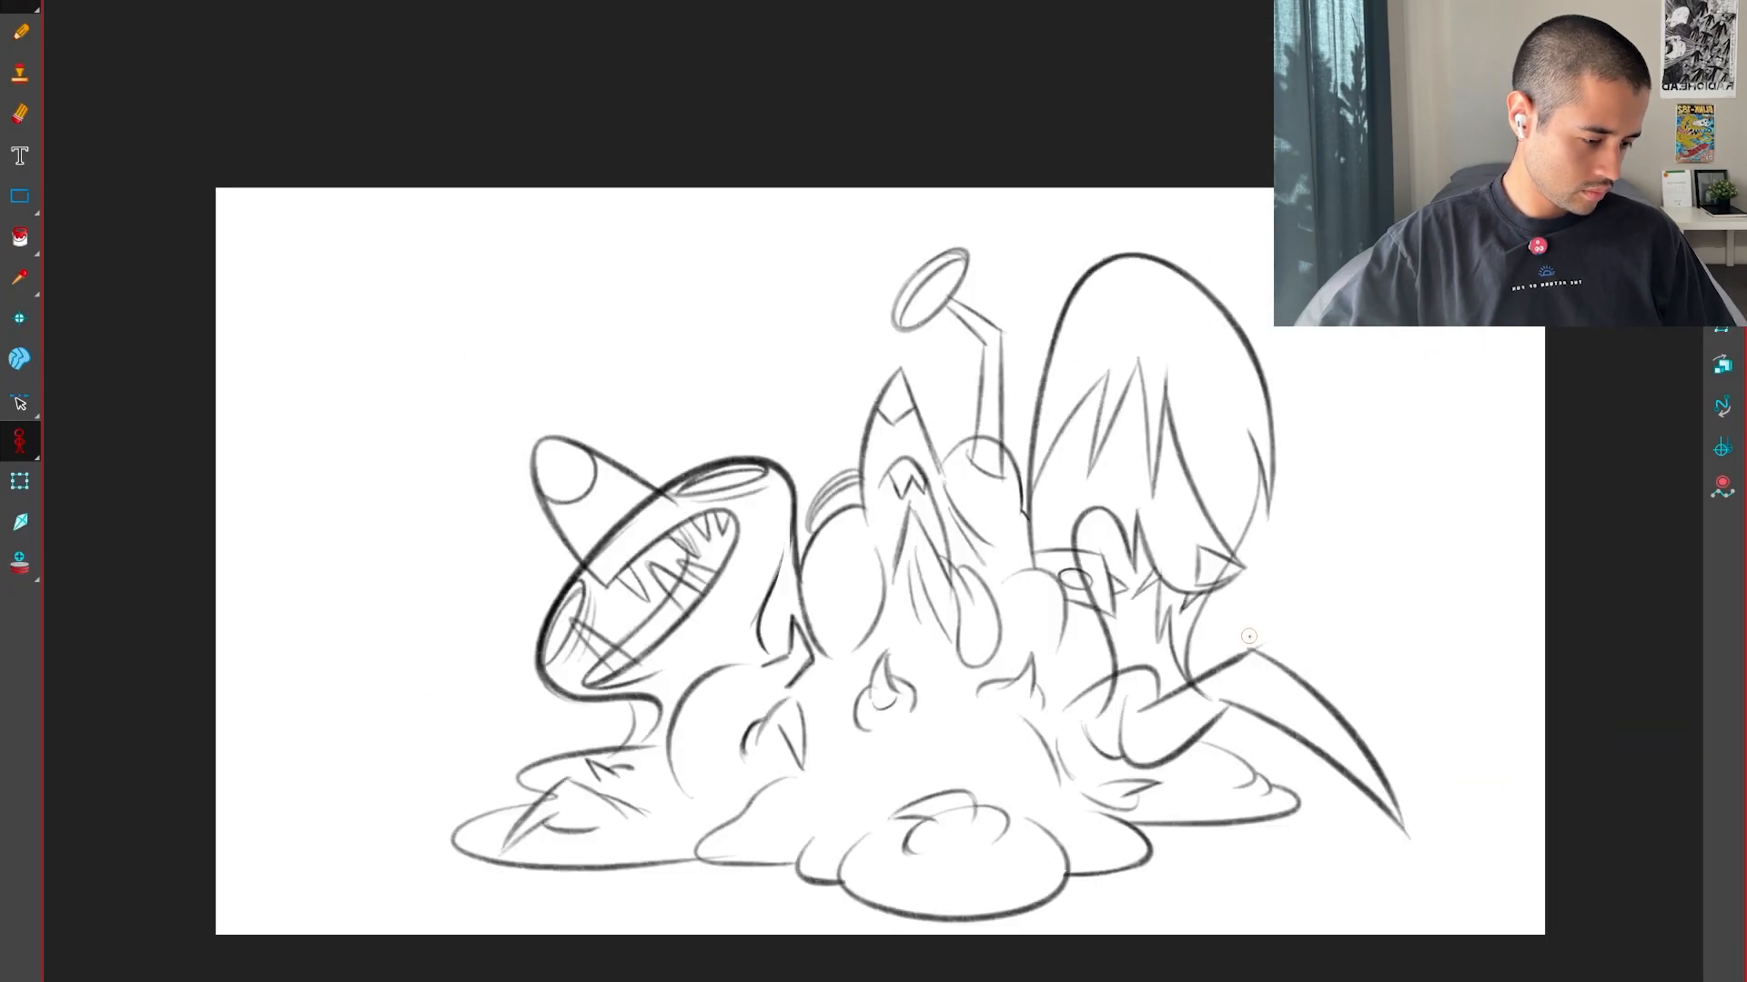
key(period)
key(period)
key(comma)
key(period)
key(comma)
key(comma)
key(comma)
key(period)
key(period)
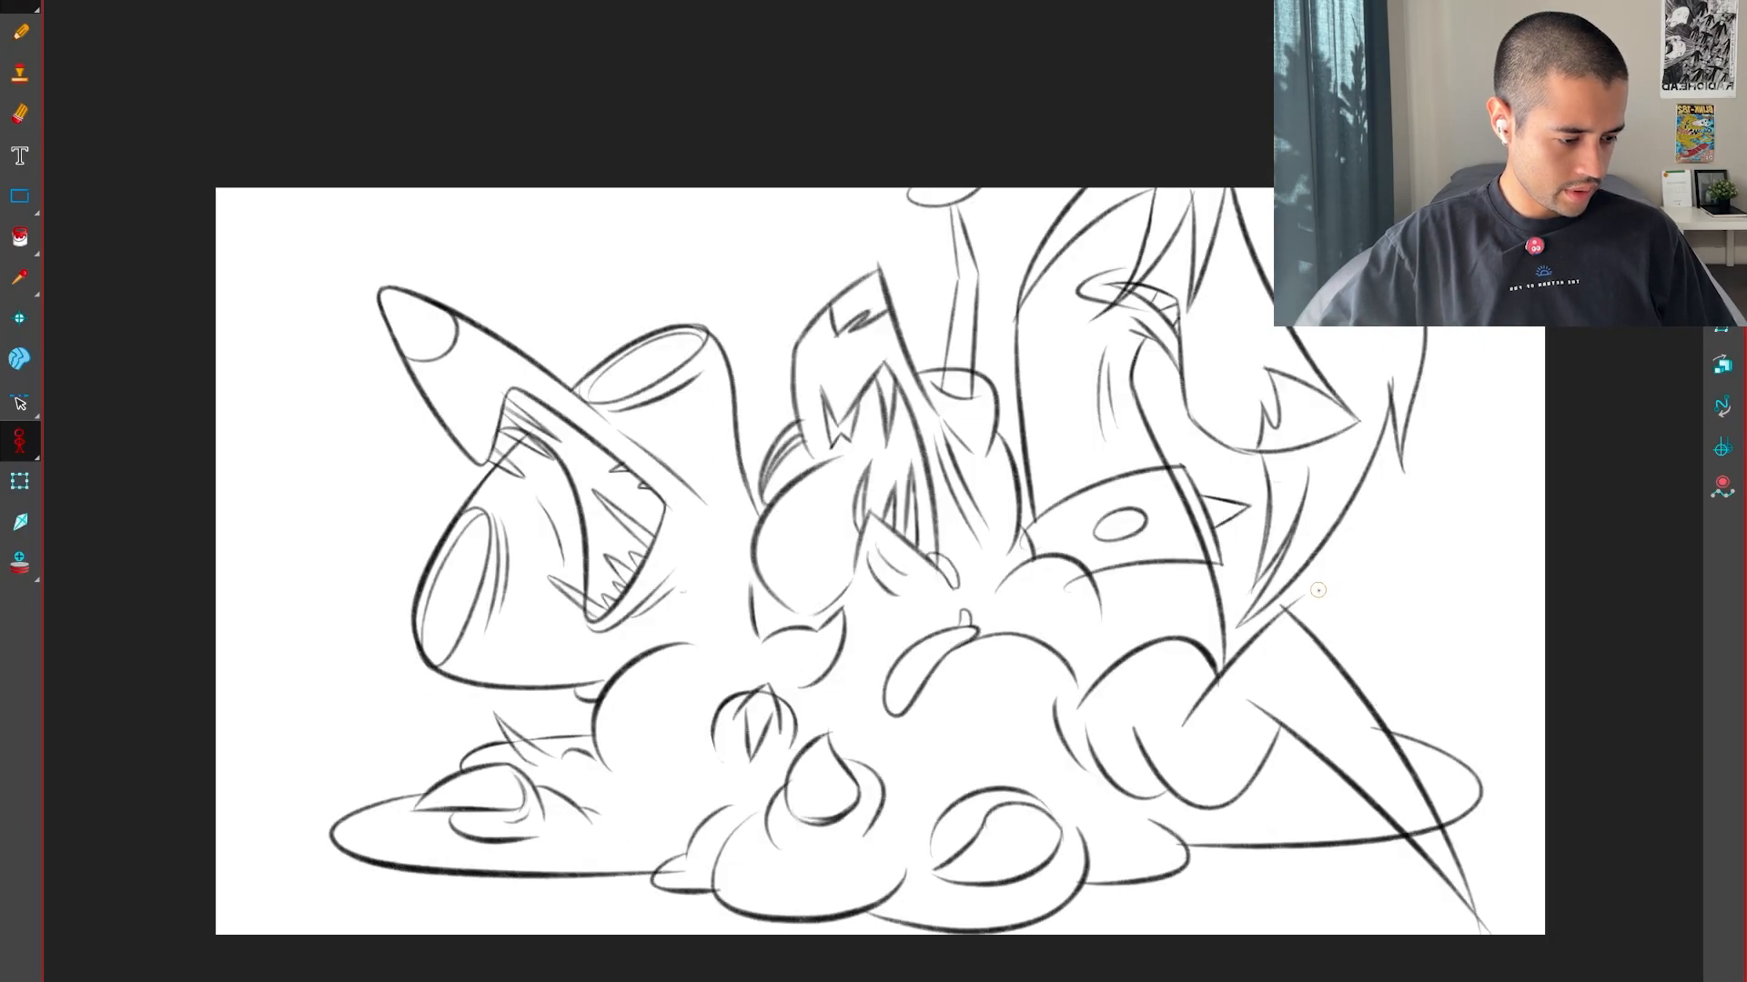
key(comma)
key(period)
key(comma)
key(comma)
key(period)
key(period)
key(comma)
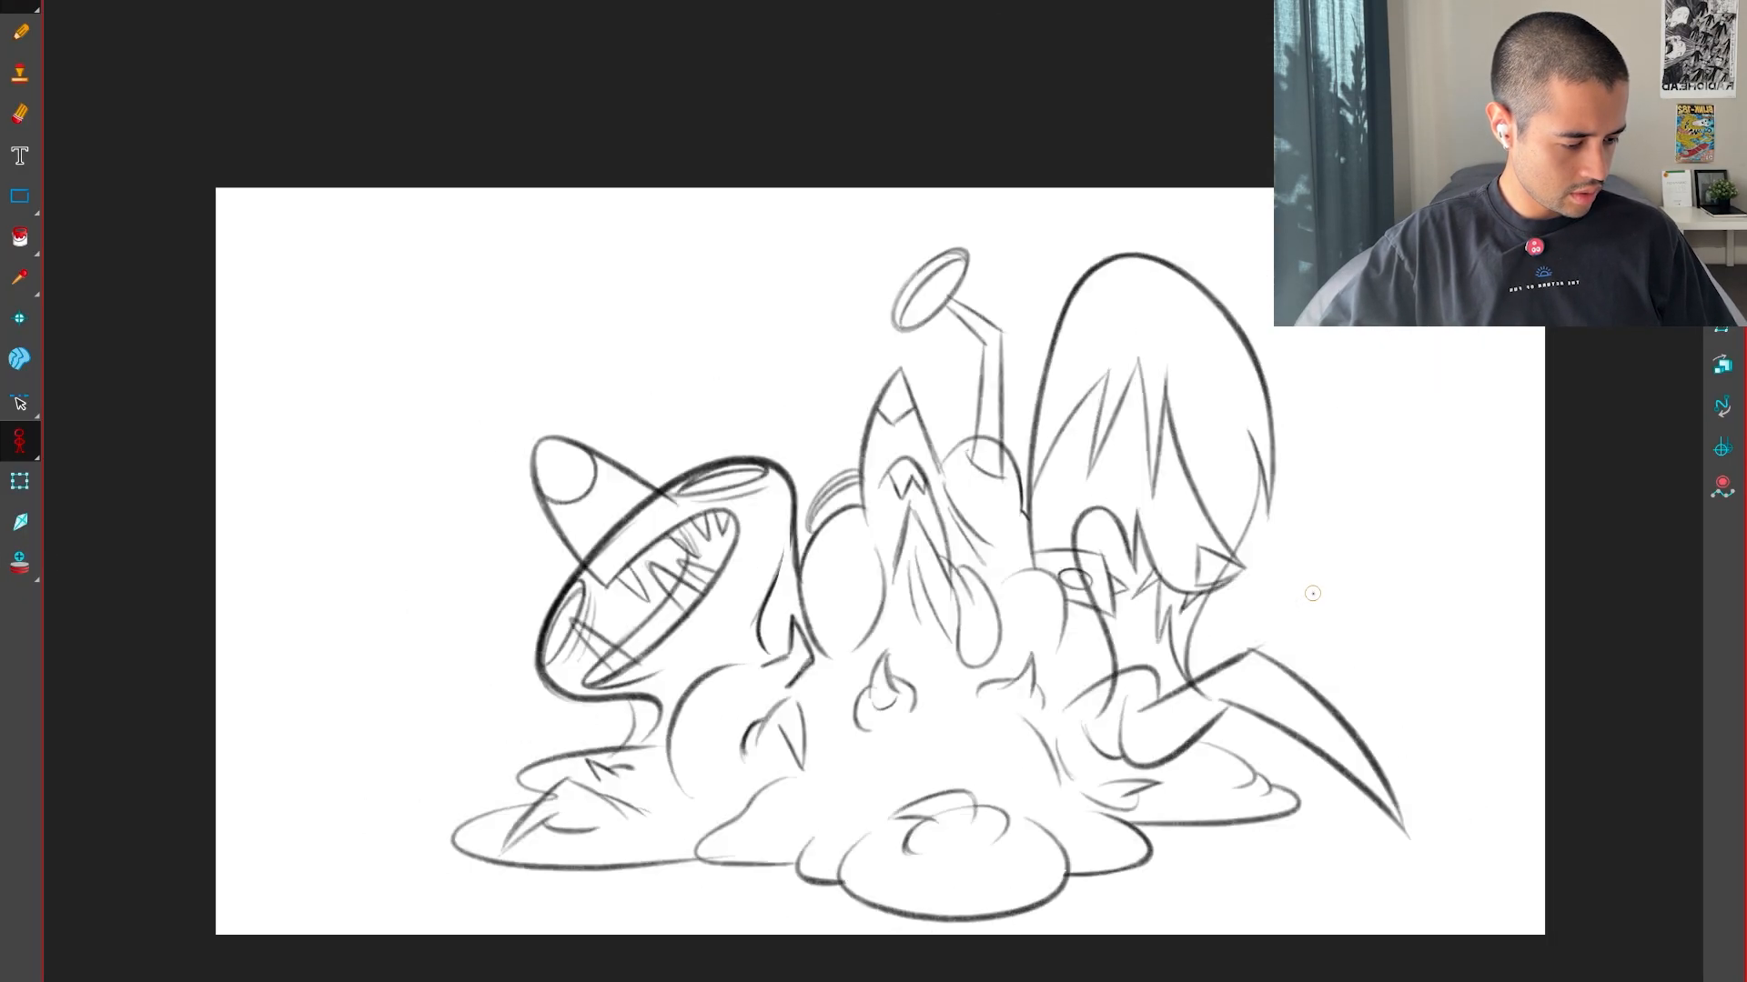
key(period)
key(comma)
key(comma)
key(period)
key(period)
key(comma)
key(period)
key(period)
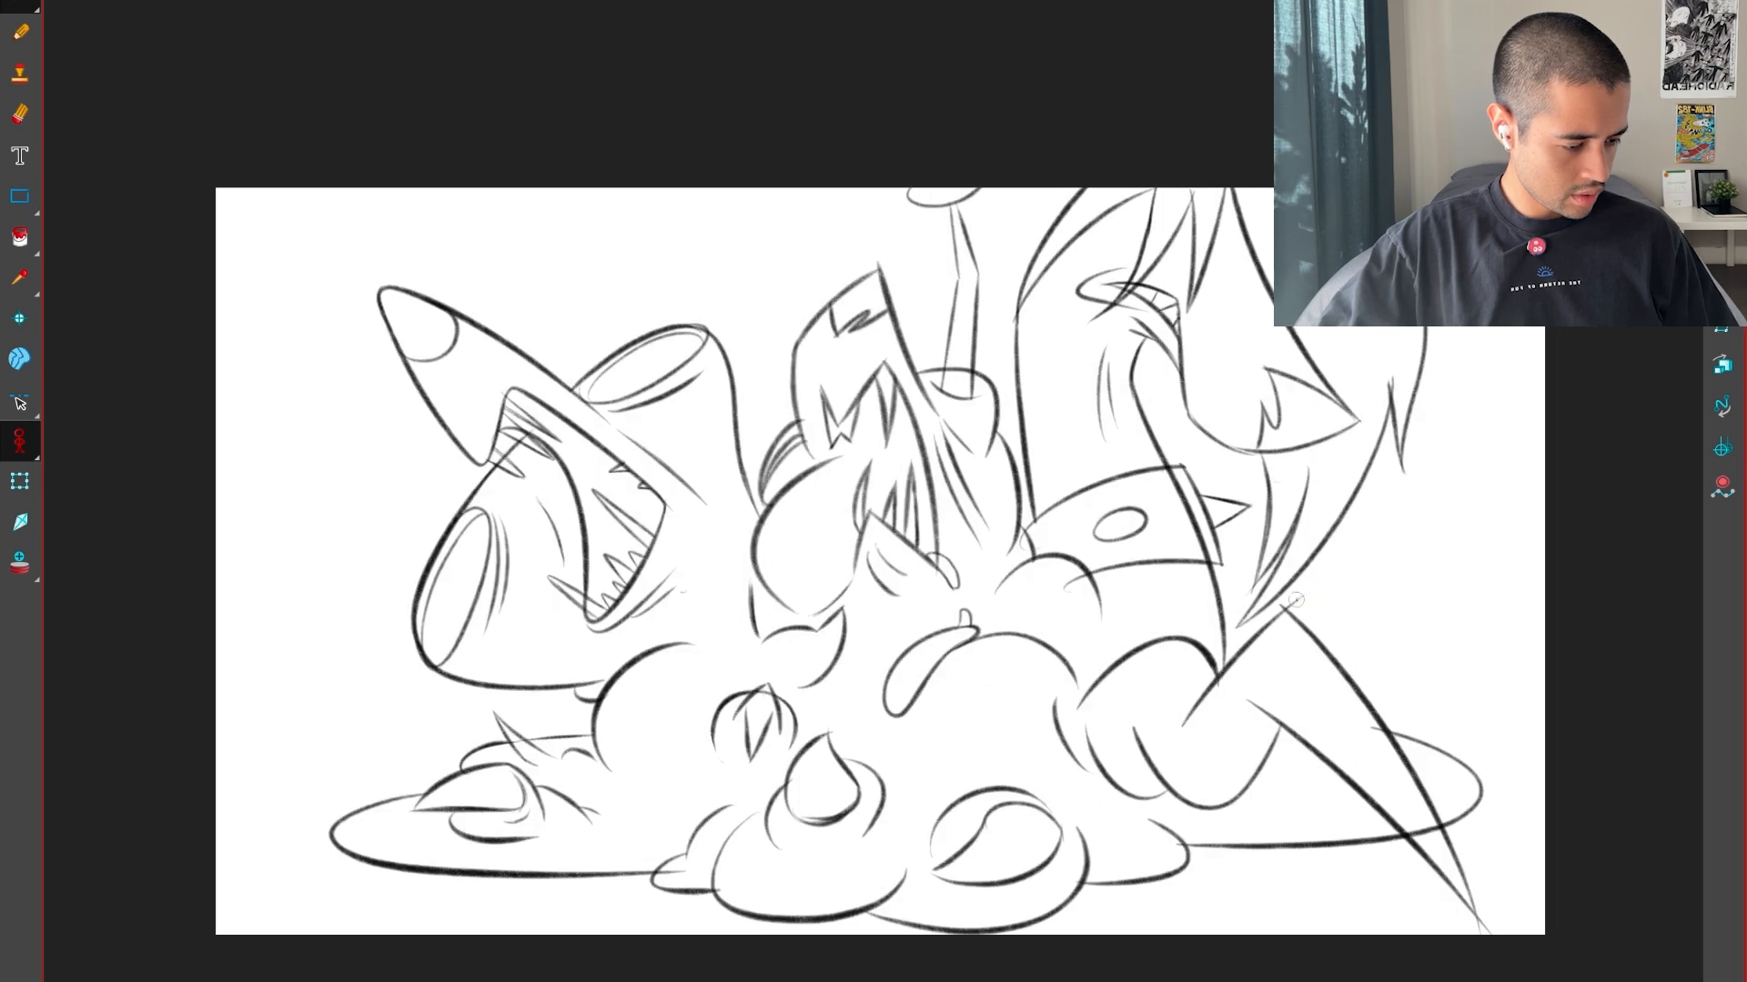
key(2)
key(comma)
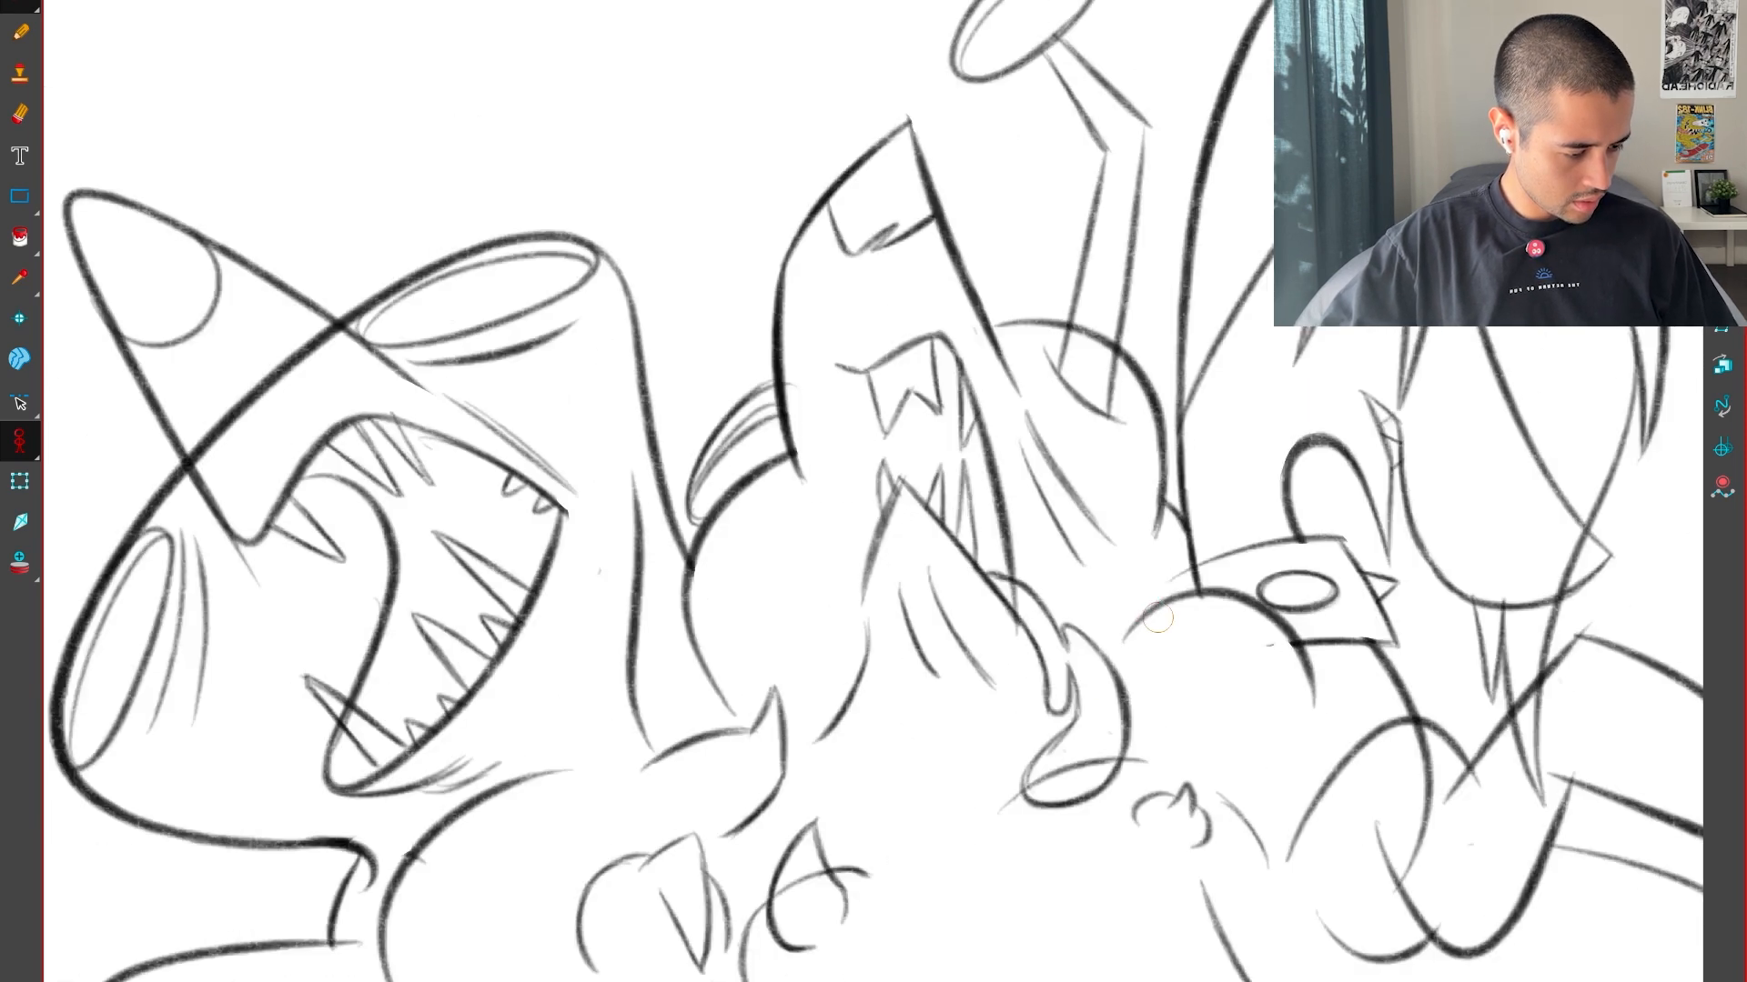
key(period)
In the adjacent drawing, close the outline of the elongated drop below the drip and erase the small nub on it
key(period)
key(comma)
key(2)
drag(1124, 730, 1068, 620)
key(2)
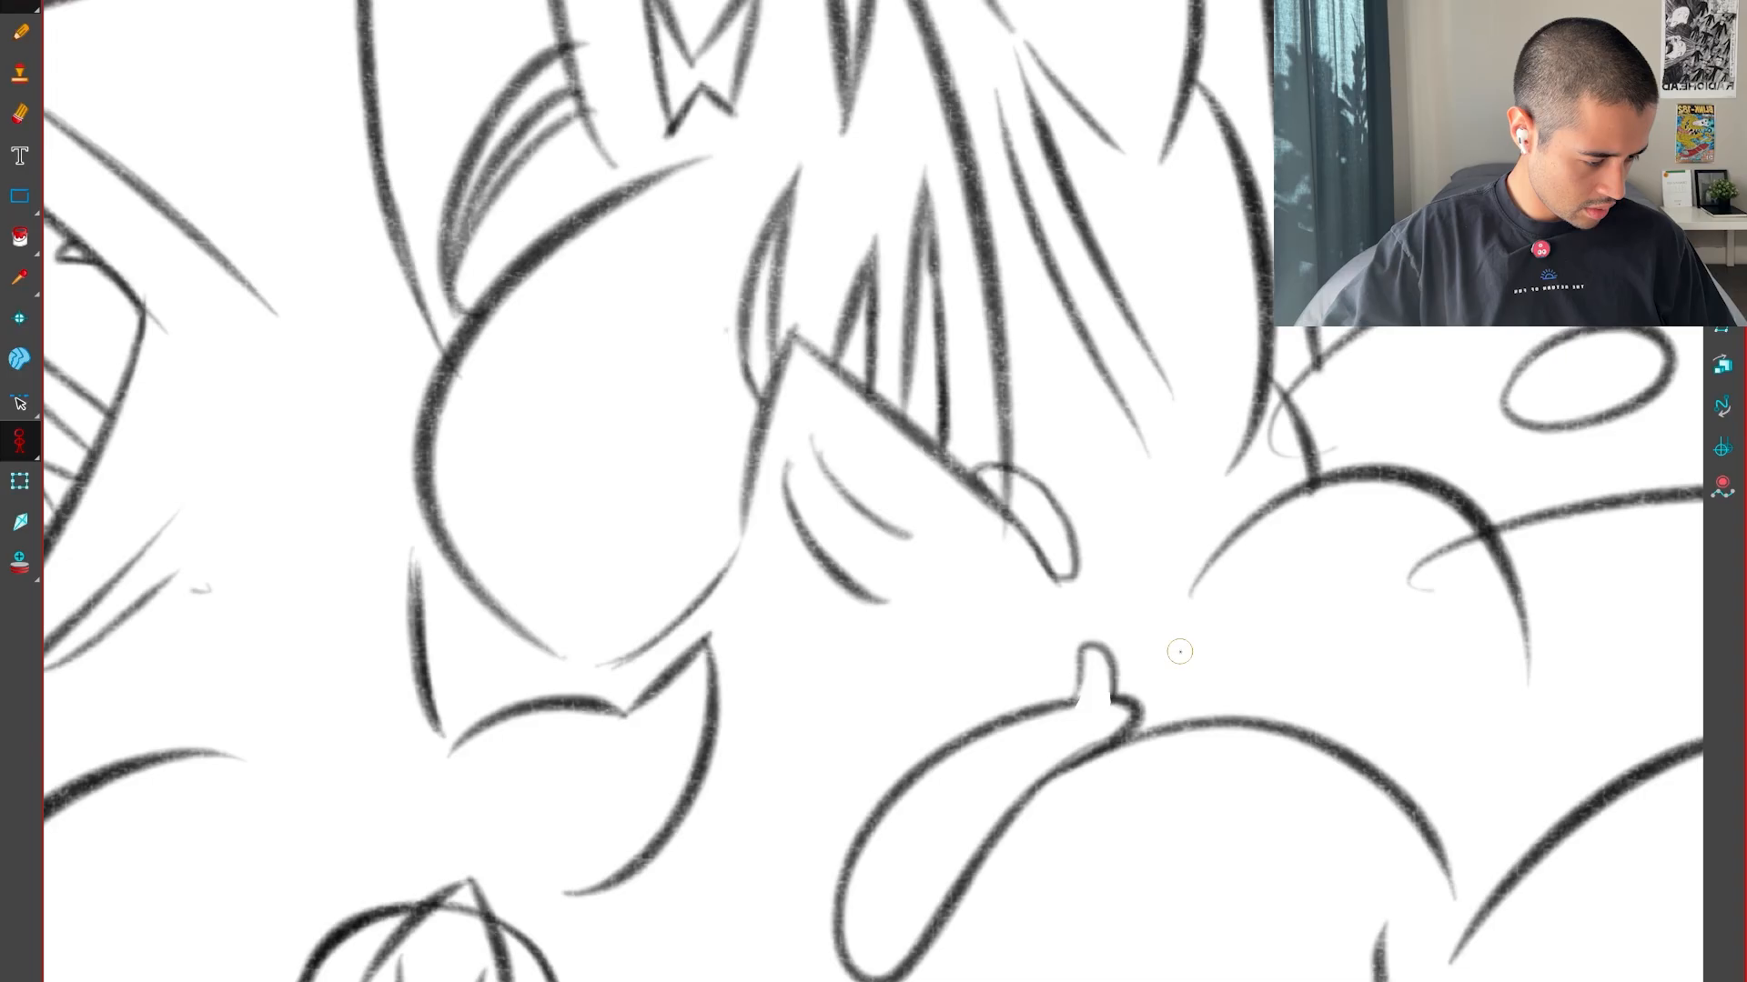
key(period)
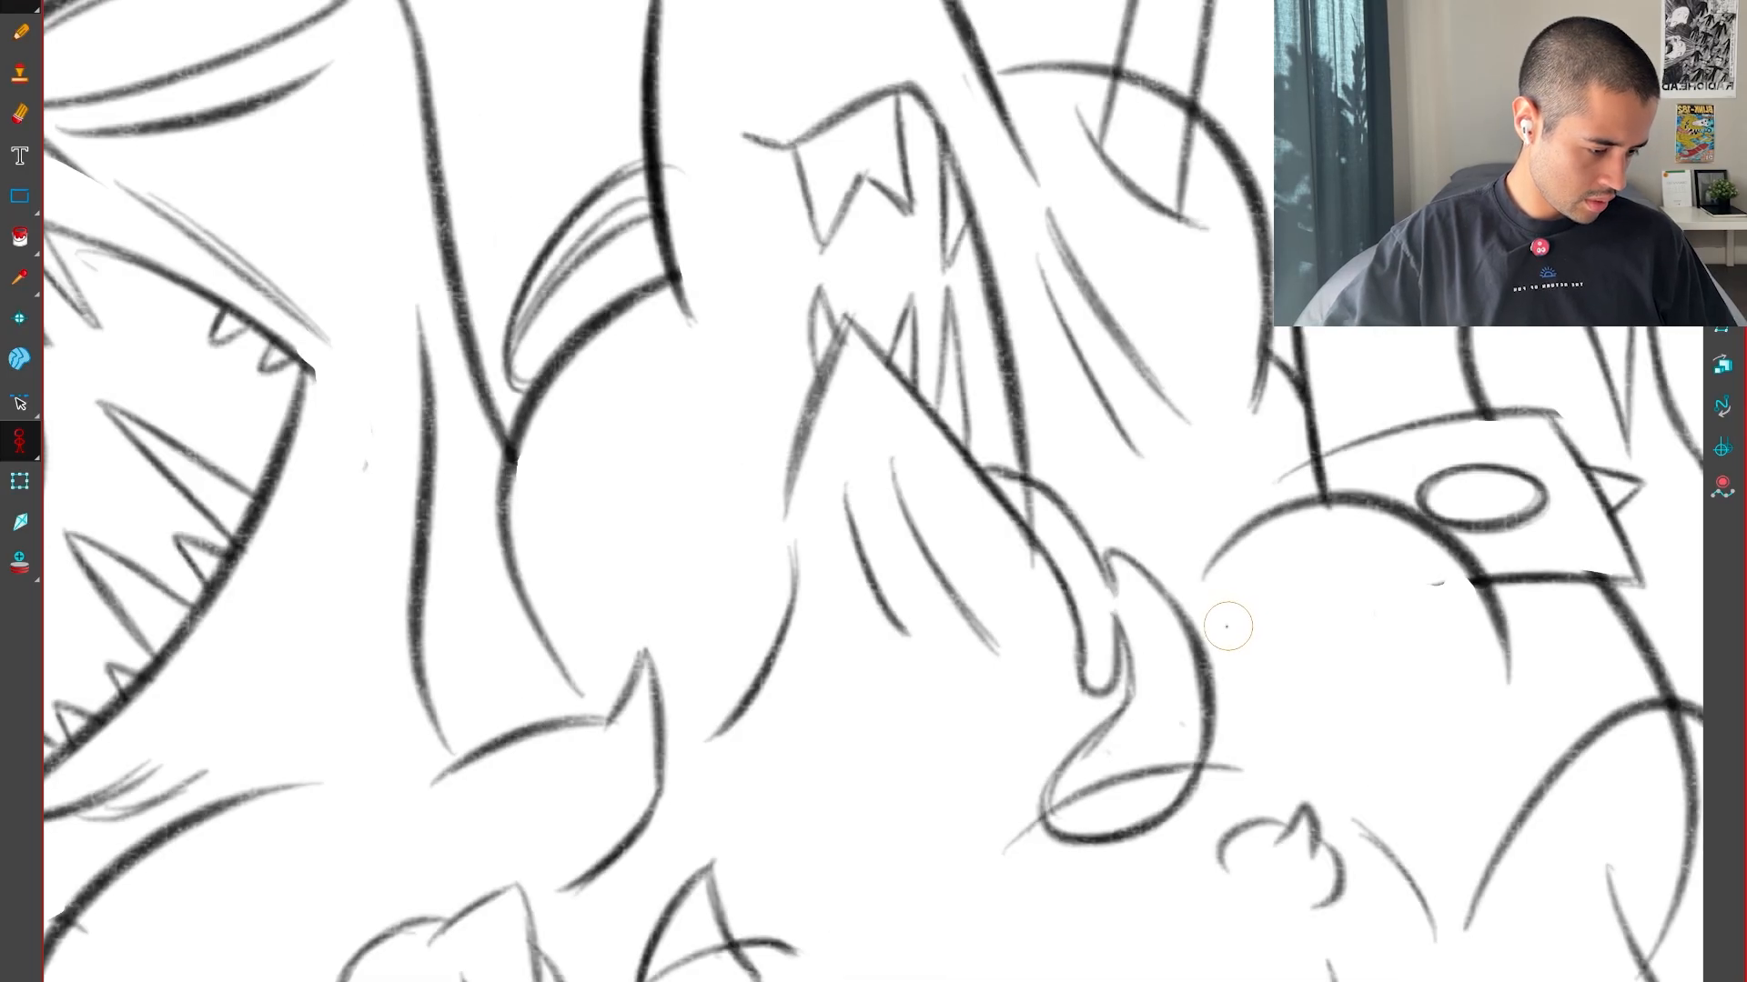
key(period)
key(period)
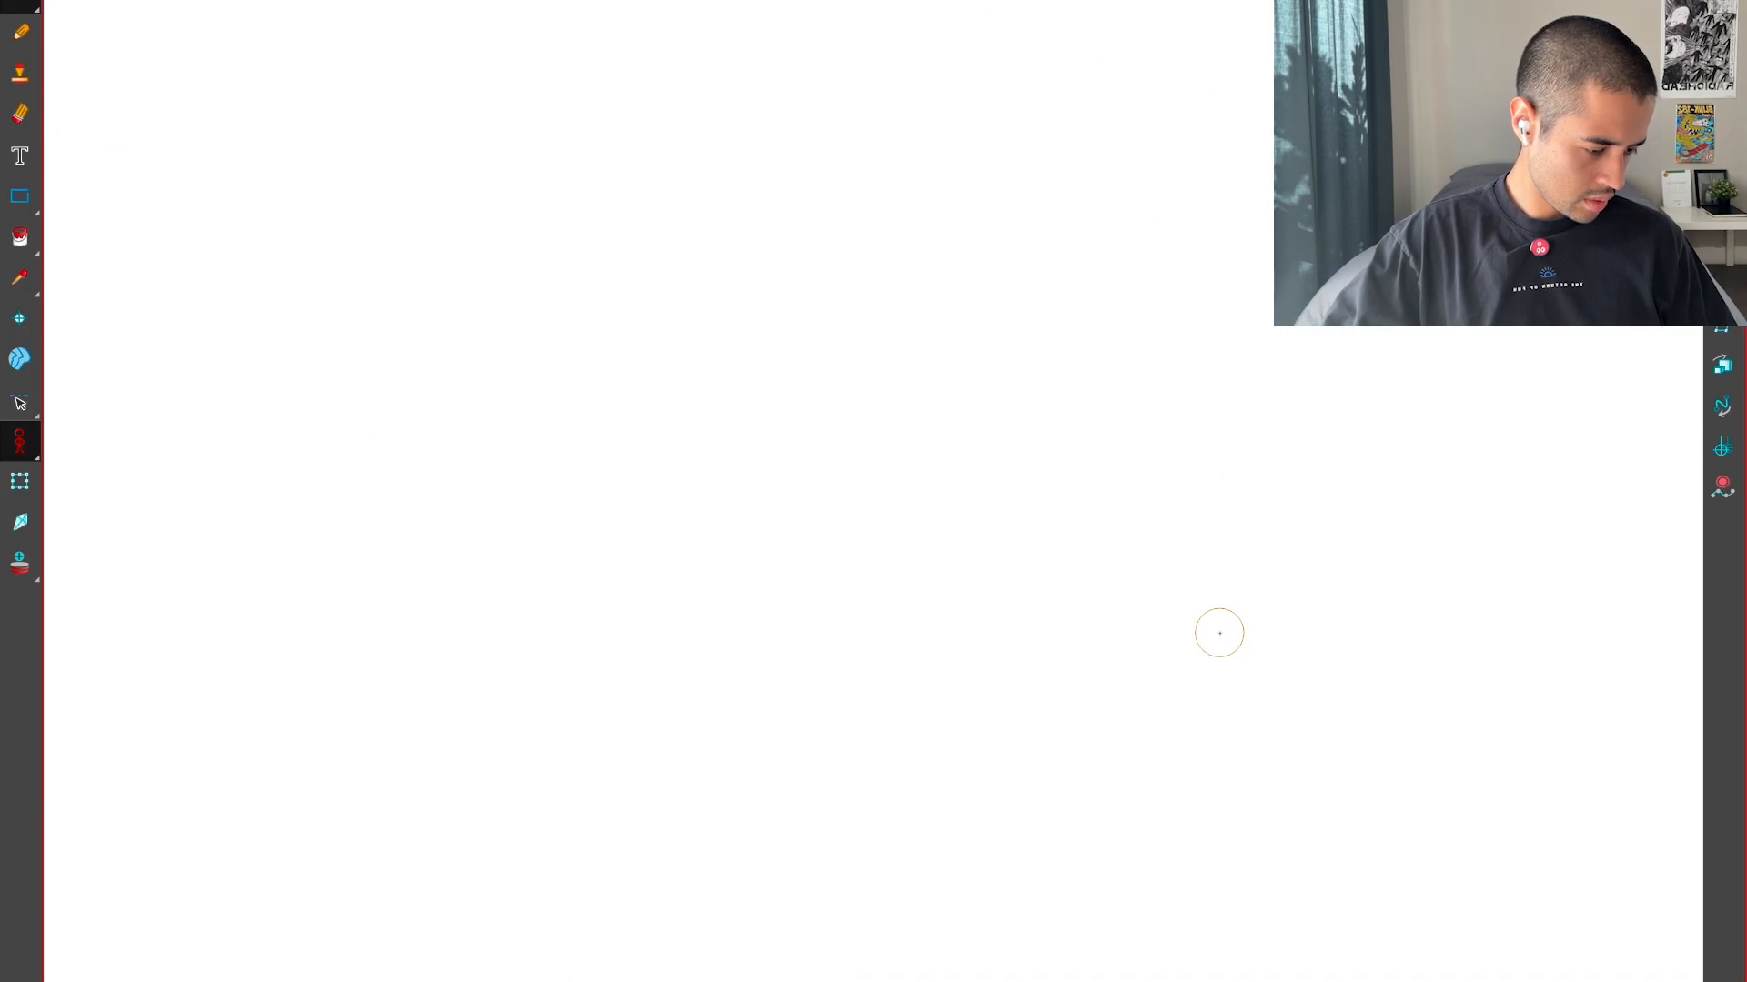
key(period)
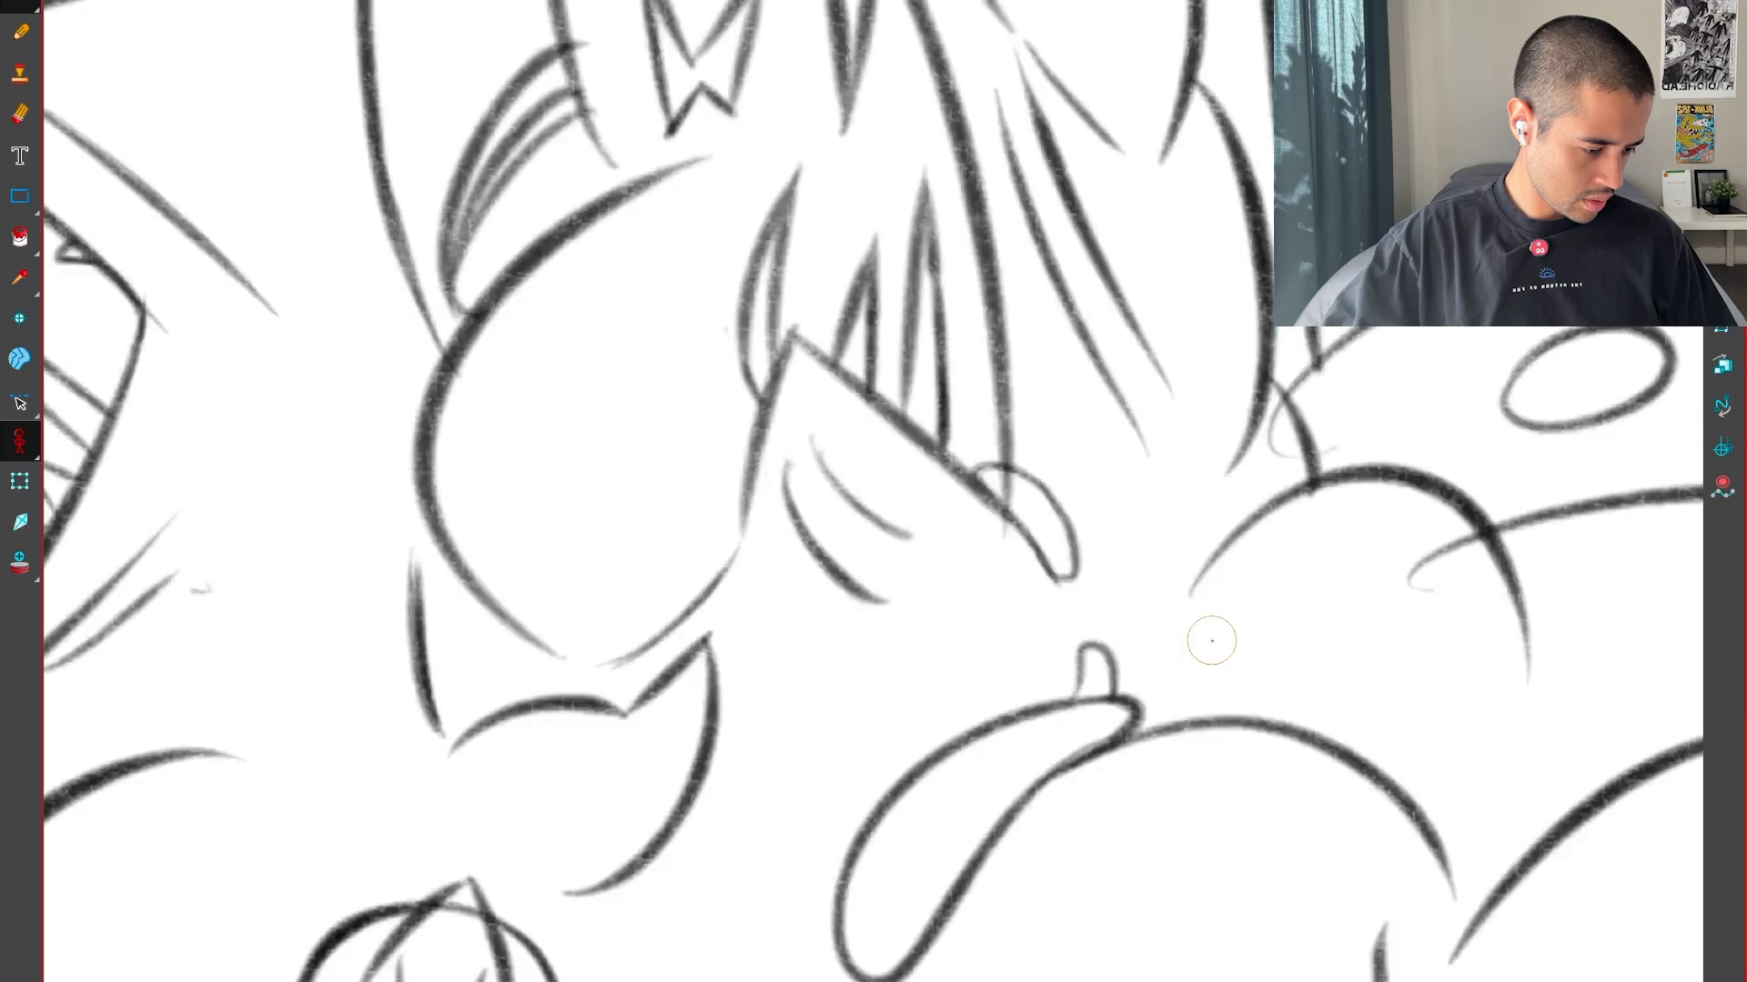
key(period)
key(comma)
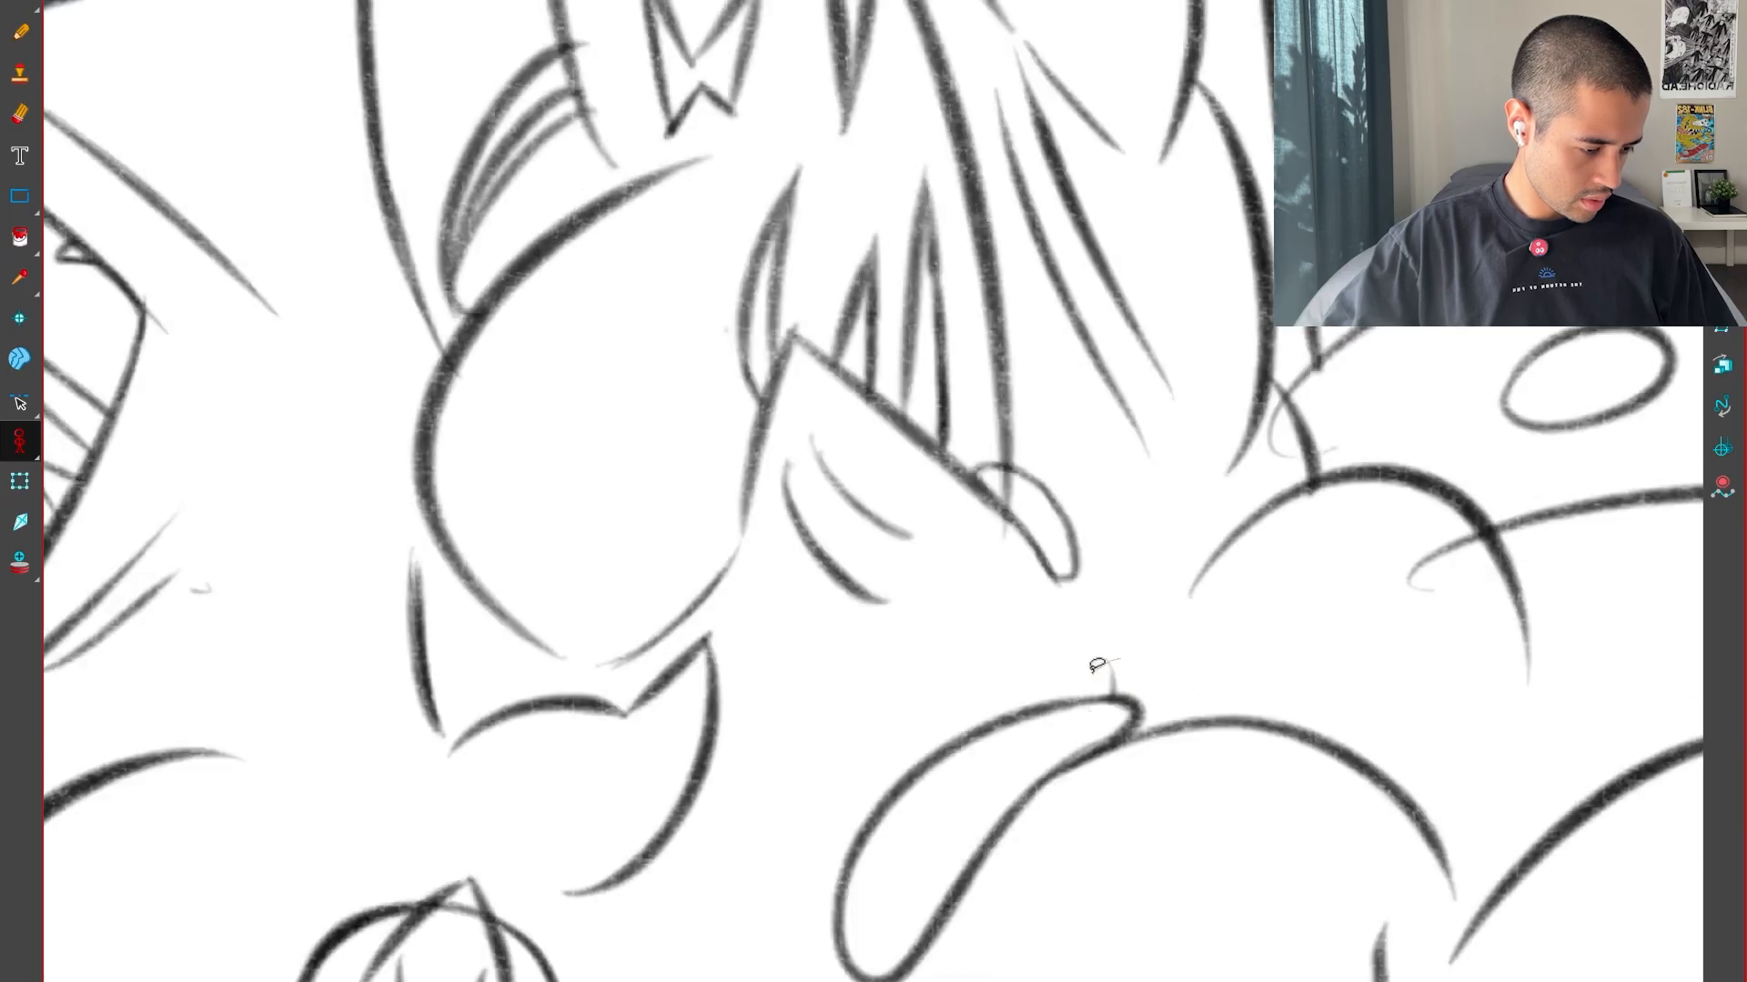
key(period)
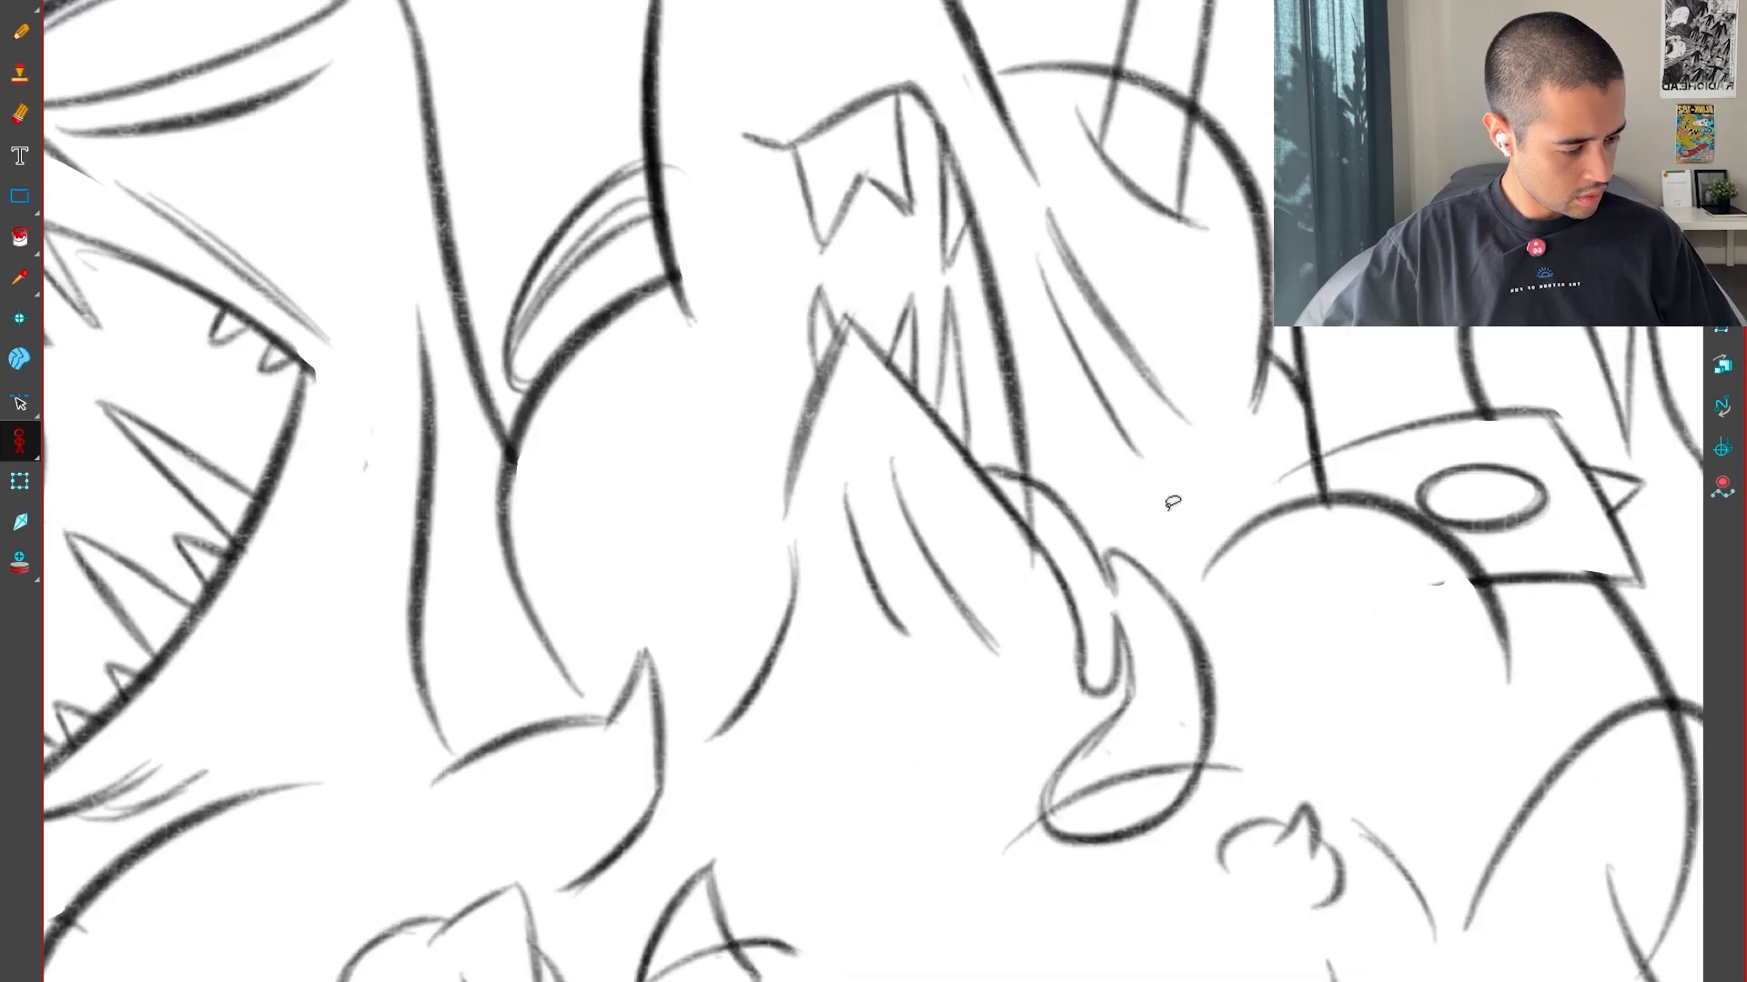
Erase the narrow rounded tip of the central drip in the in-between
scroll(1145, 630, up, 2)
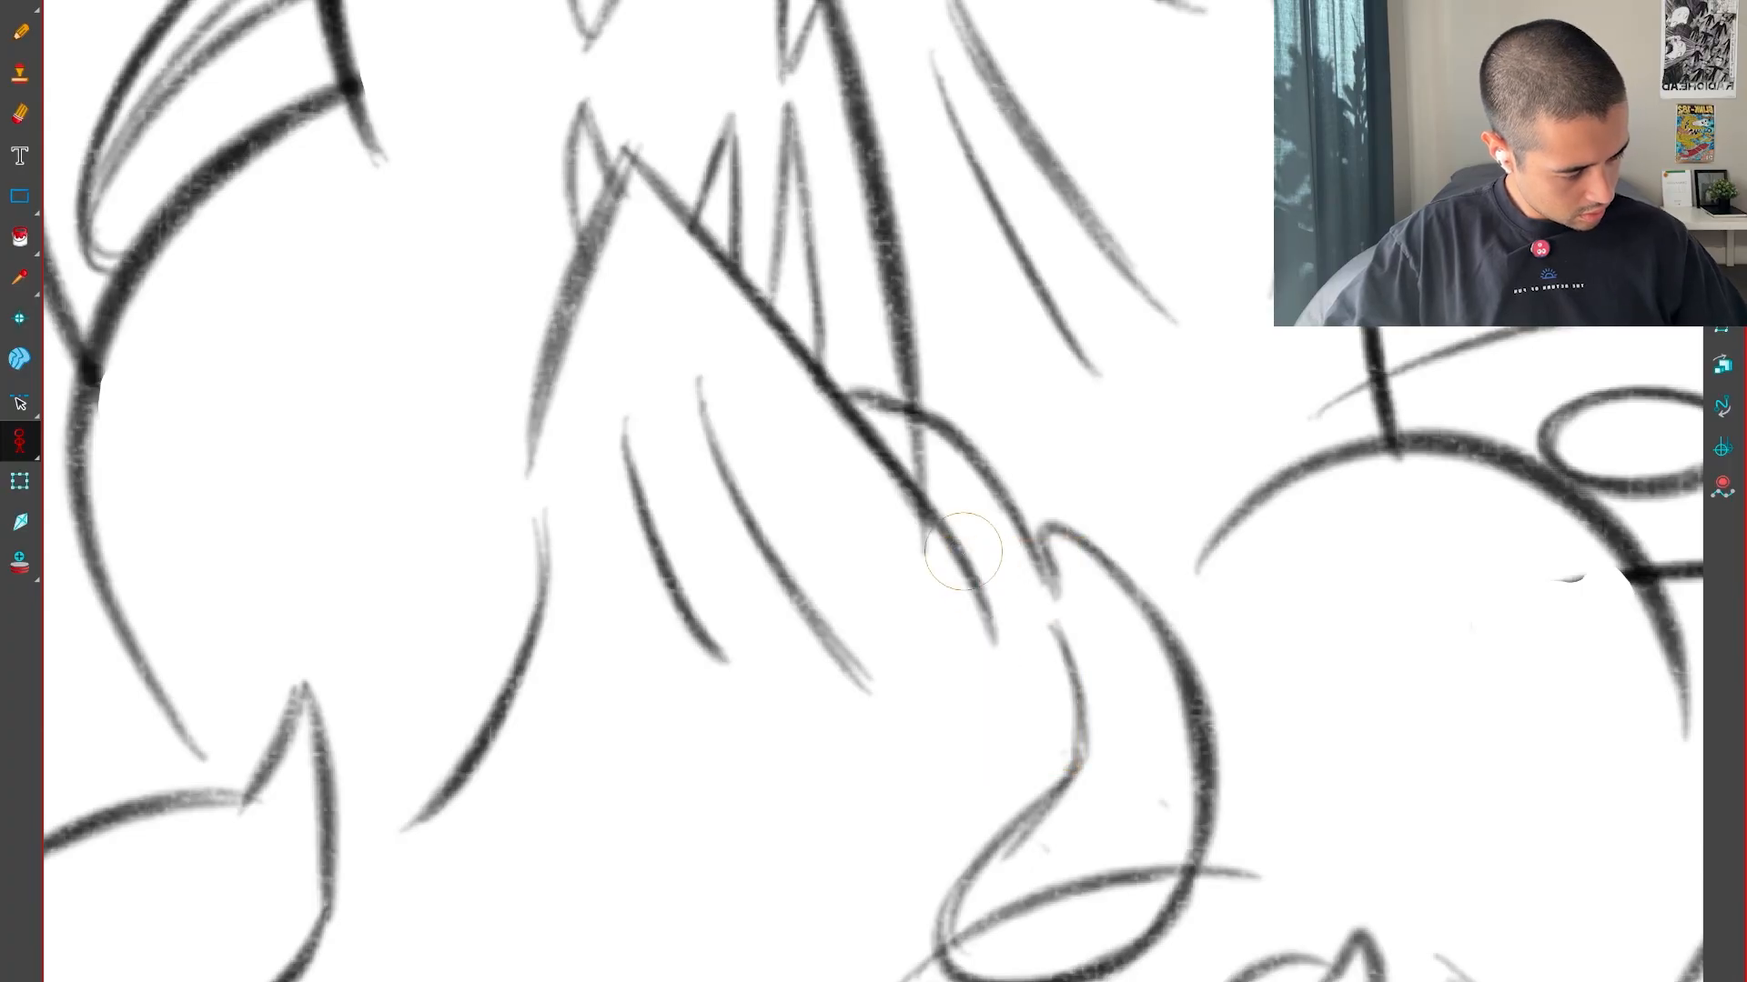
key(comma)
drag(1047, 614, 1019, 604)
In the adjacent drawing, redraw the central drip longer and fuller with a rounded hanging tip
key(period)
key(period)
ctrl+drag(1021, 609, 1229, 101)
drag(709, 478, 865, 702)
scroll(865, 701, up, 2)
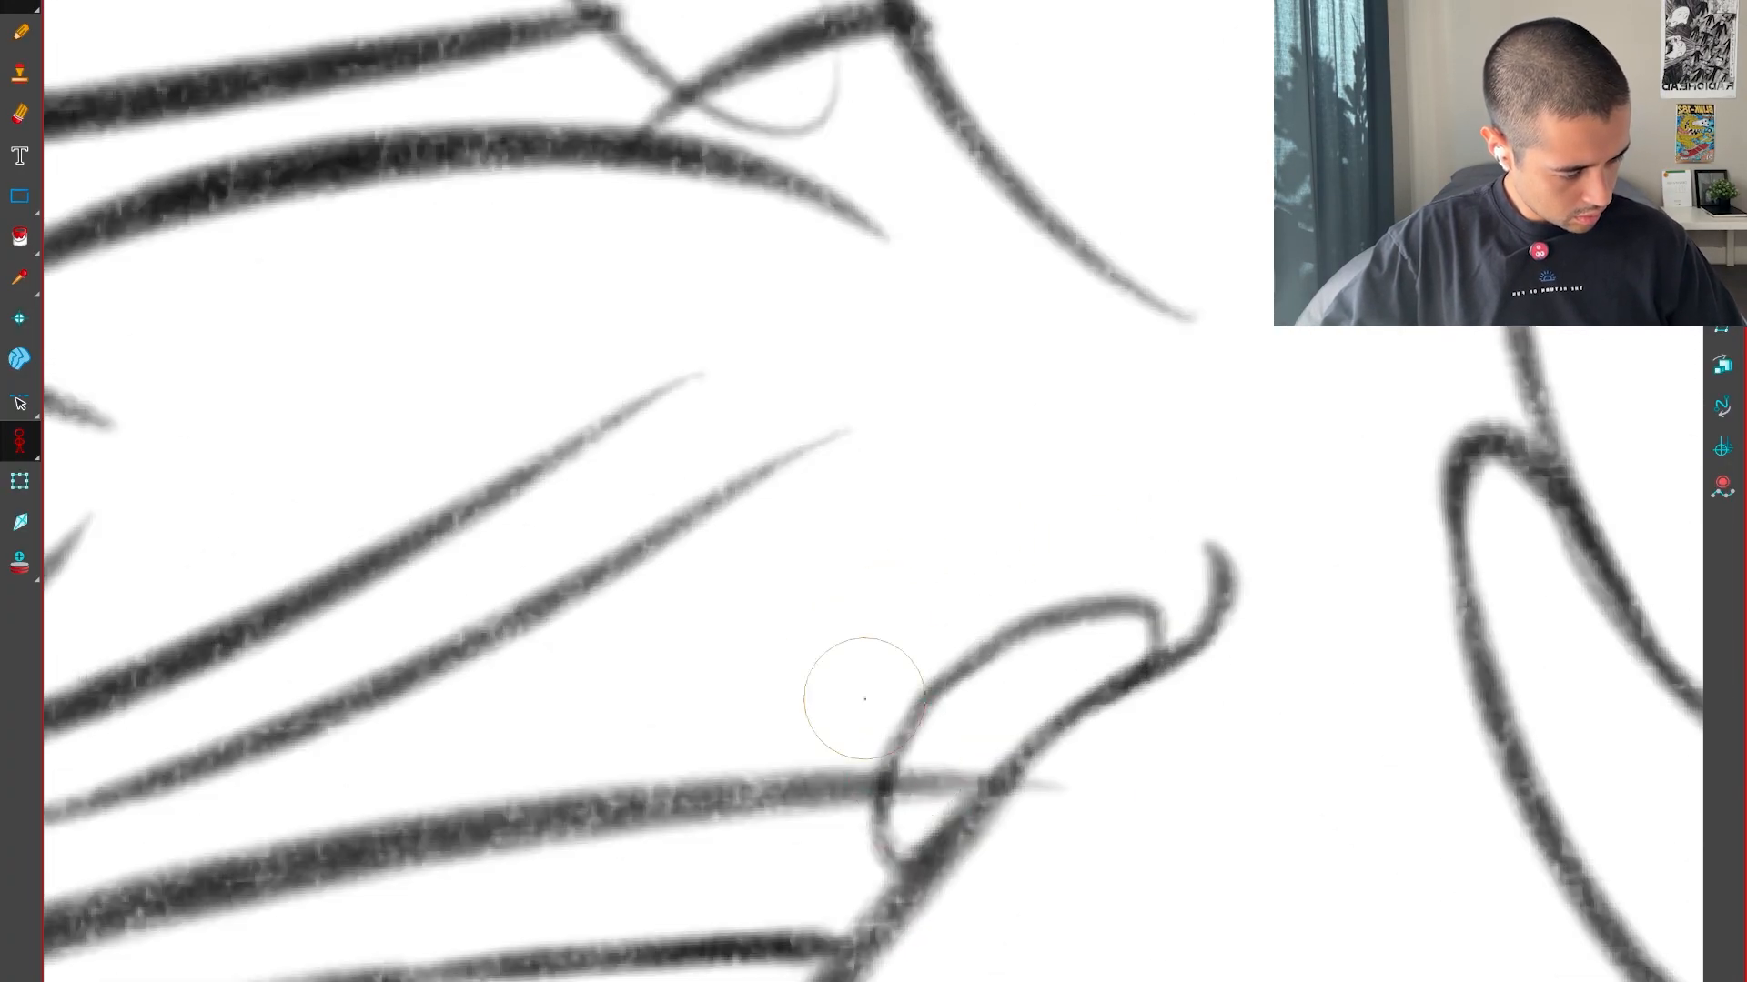
mouse_move(901, 874)
mouse_down()
mouse_move(898, 724)
mouse_move(1217, 573)
mouse_up()
key(shift+x)
key(alt+t)
drag(764, 701, 814, 719)
scroll(1049, 682, down, 4)
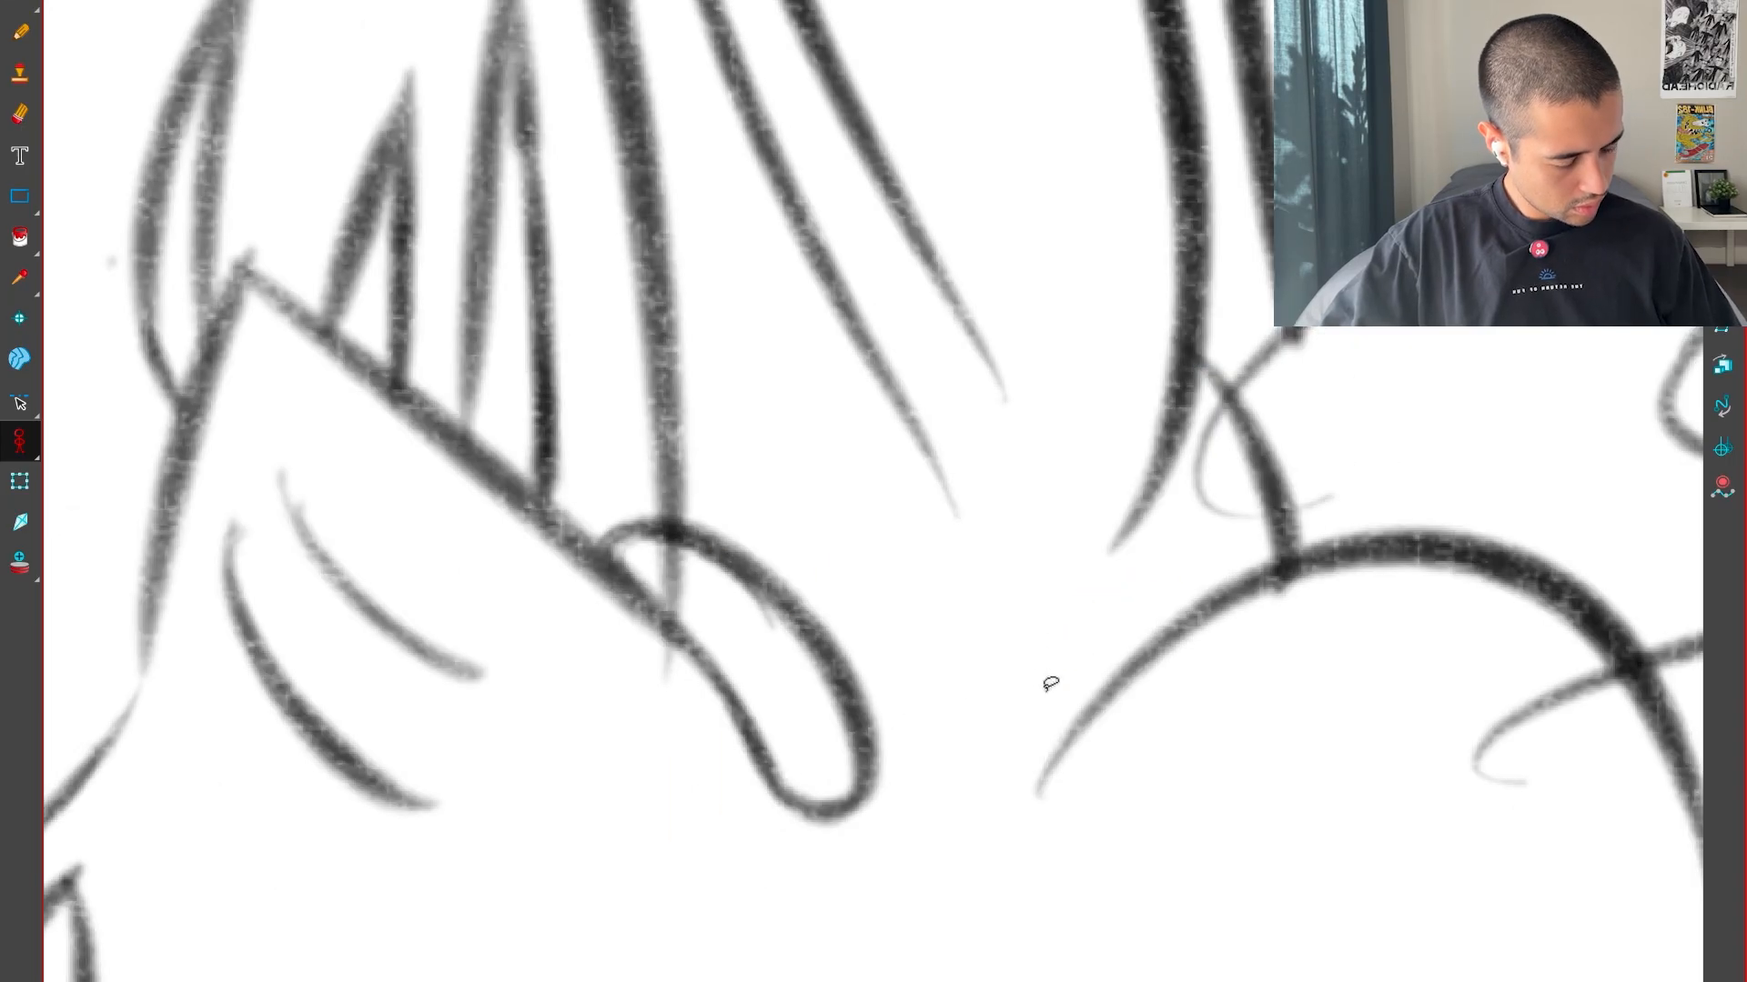
Flip through the surrounding drawings to examine the reworked drip in sequence
key(comma)
key(comma)
key(comma)
key(comma)
key(comma)
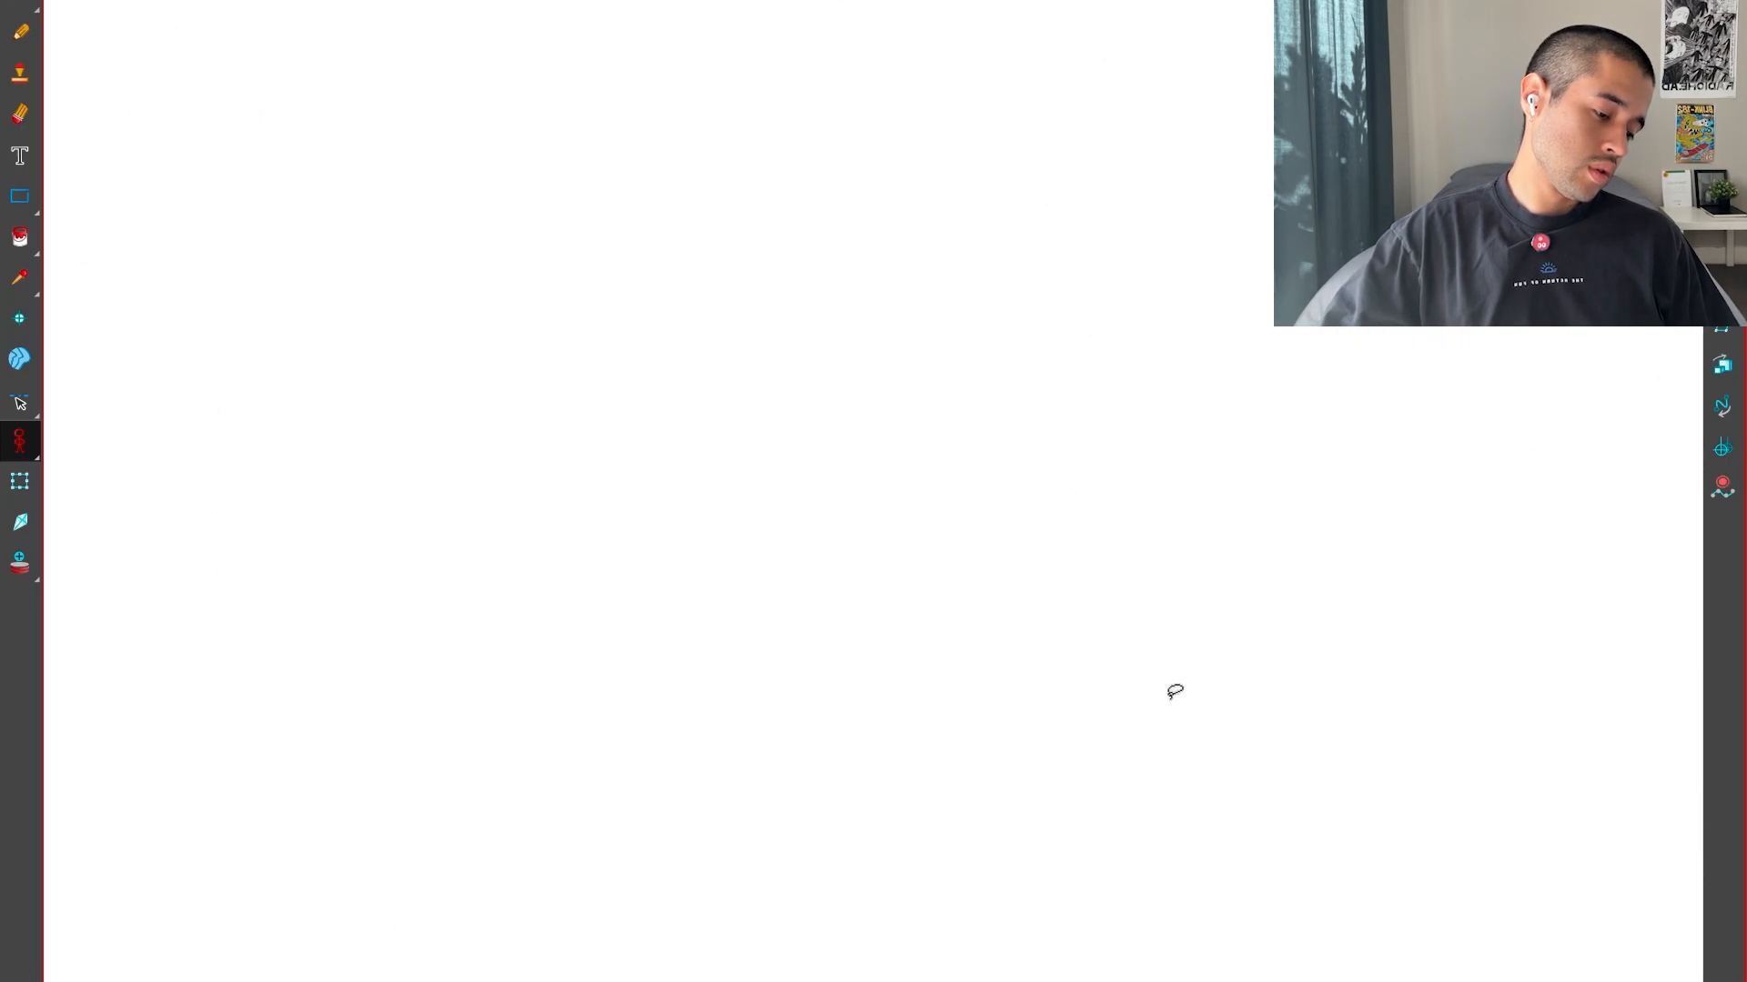
key(period)
key(period)
key(period)
key(period)
scroll(1058, 606, down, 2)
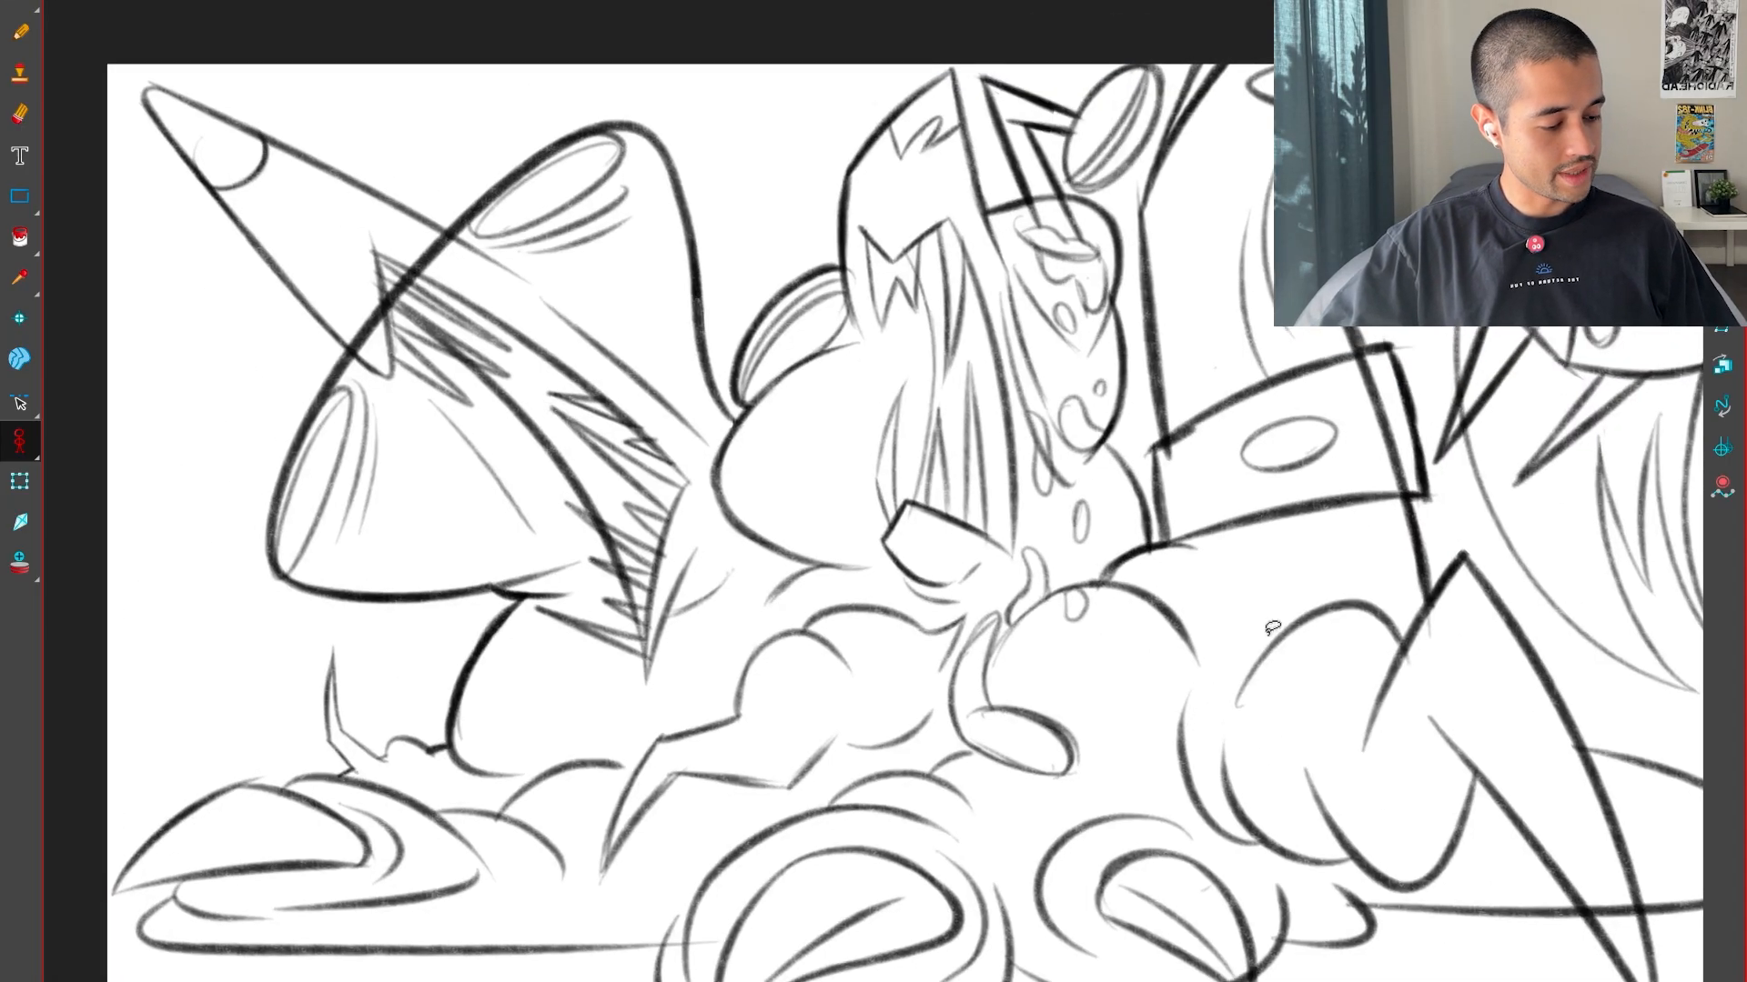
key(comma)
key(comma)
key(comma)
key(comma)
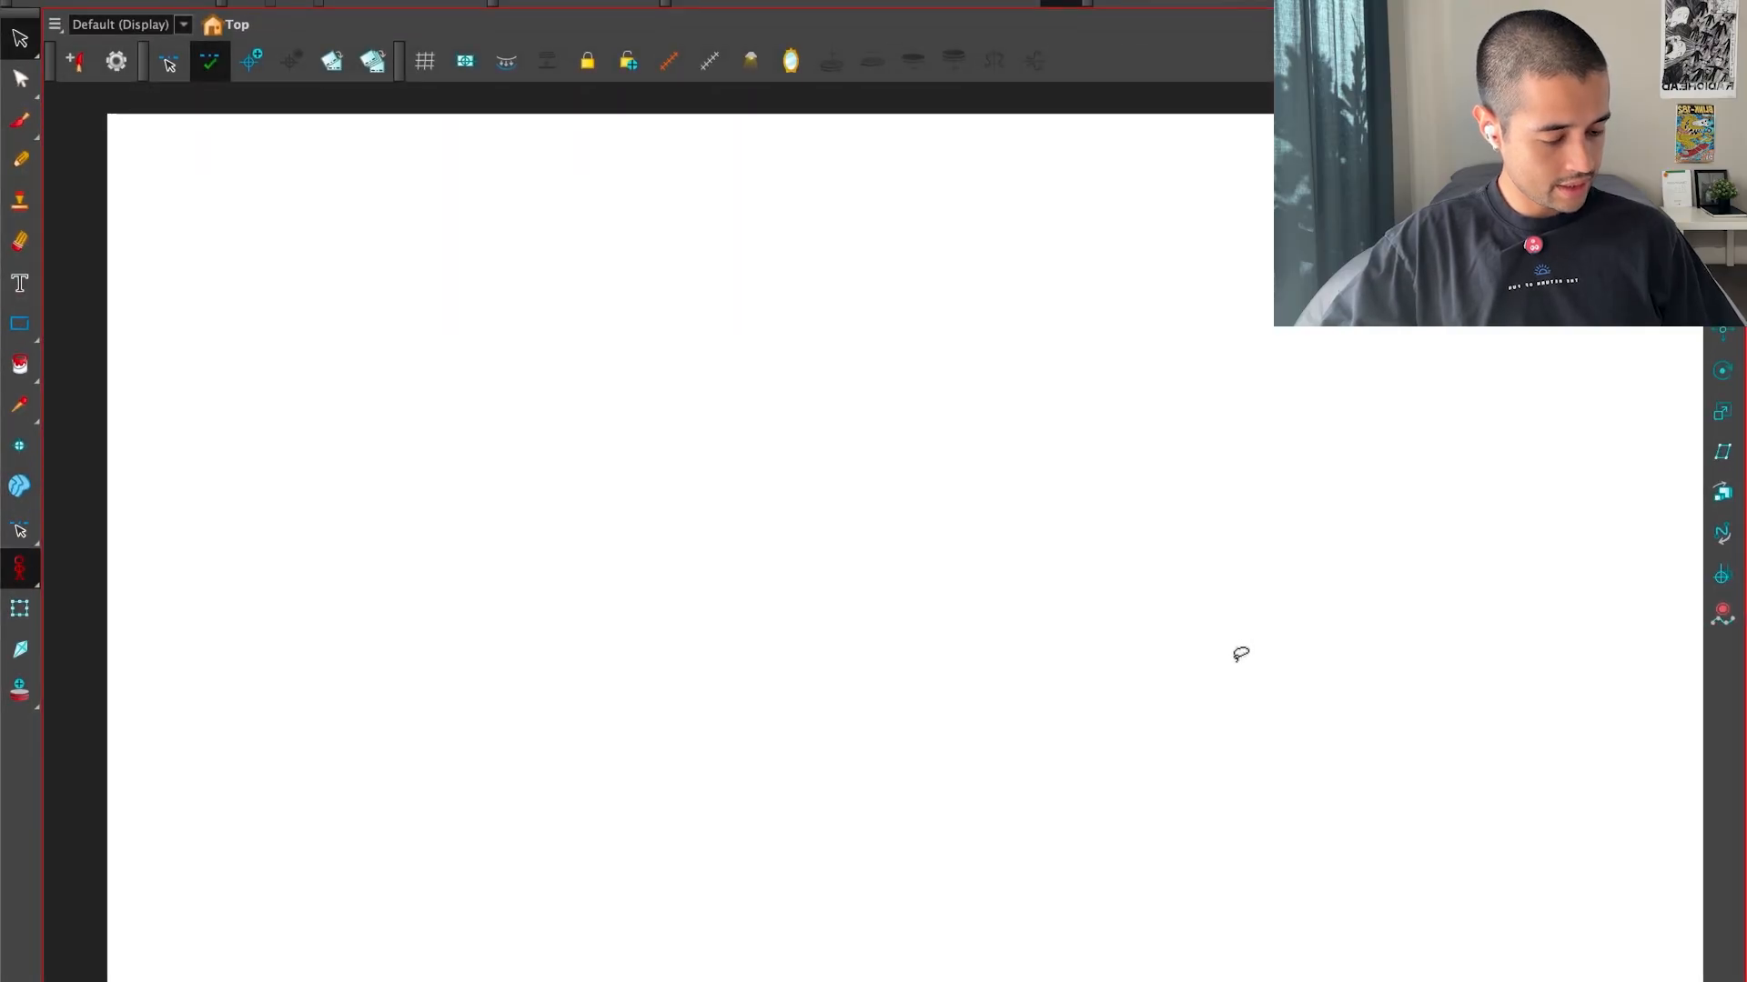
Leave the enlarged drawing view to show the timeline and palettes, and step through the drawings to the empty one at frame 31
key(super+f)
key(f)
key(g)
key(f)
key(f)
key(f)
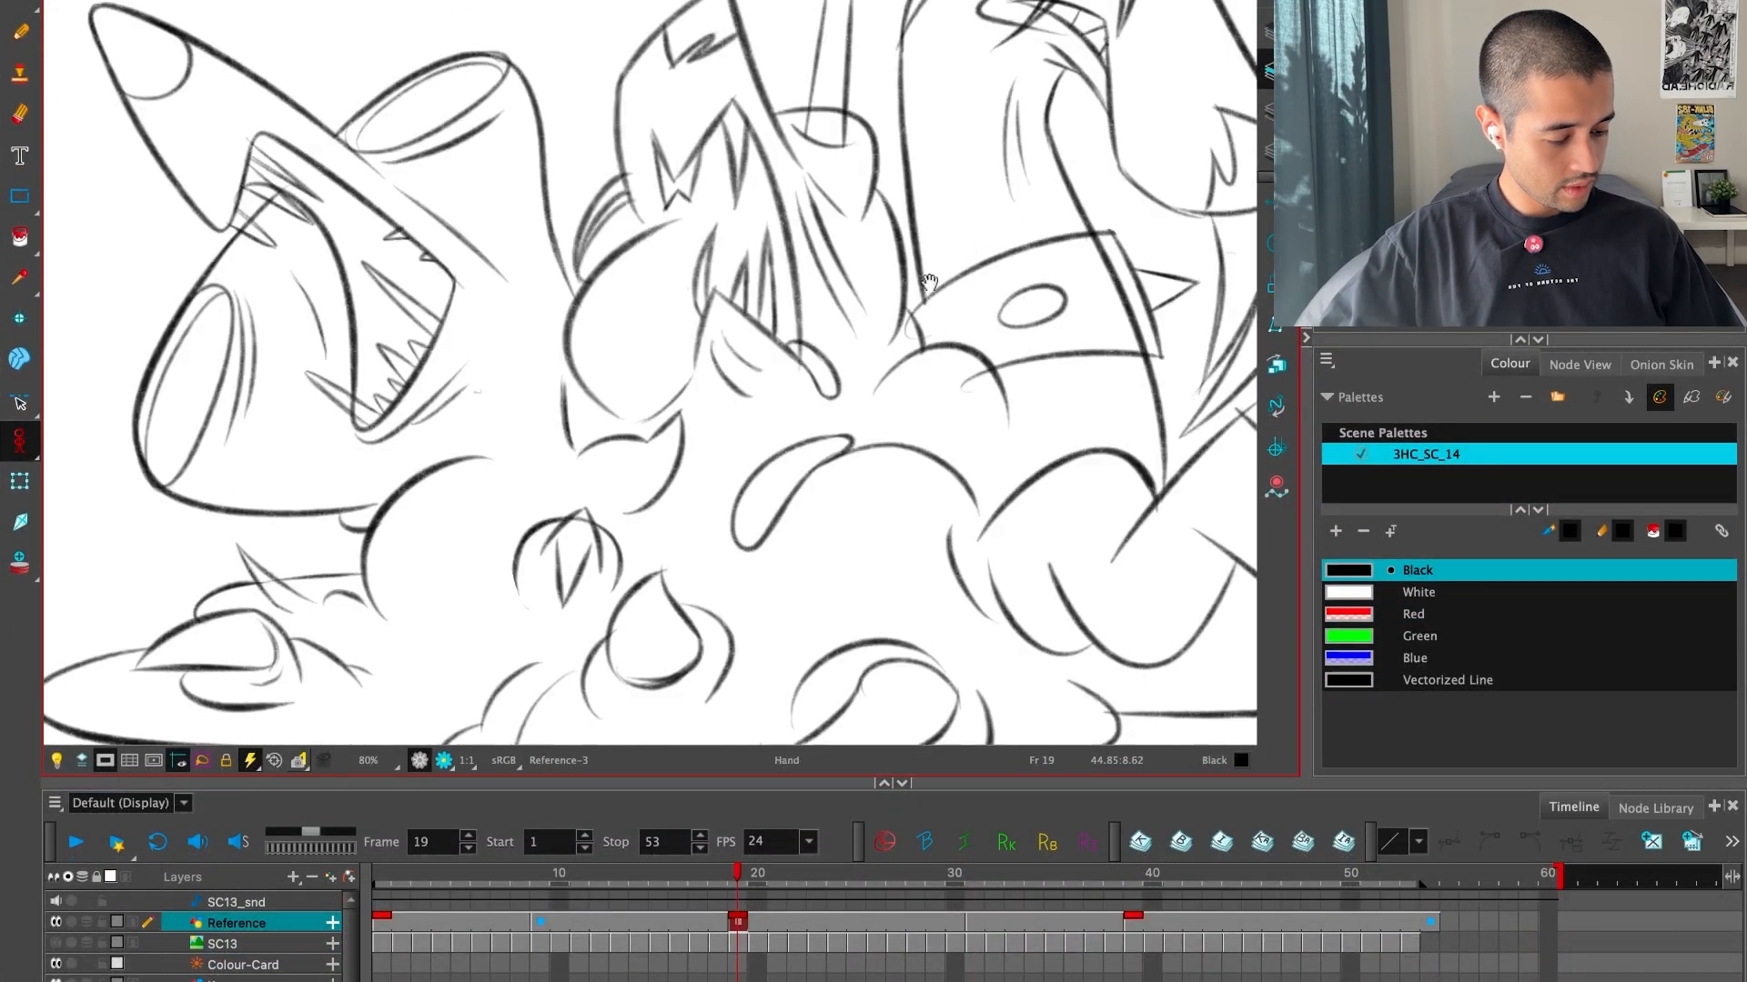
scroll(930, 283, down, 2)
drag(930, 283, 1055, 406)
key(f)
key(f)
key(g)
Step through the drawings back to frame 1 and play the scene to review the overall motion
key(g)
key(g)
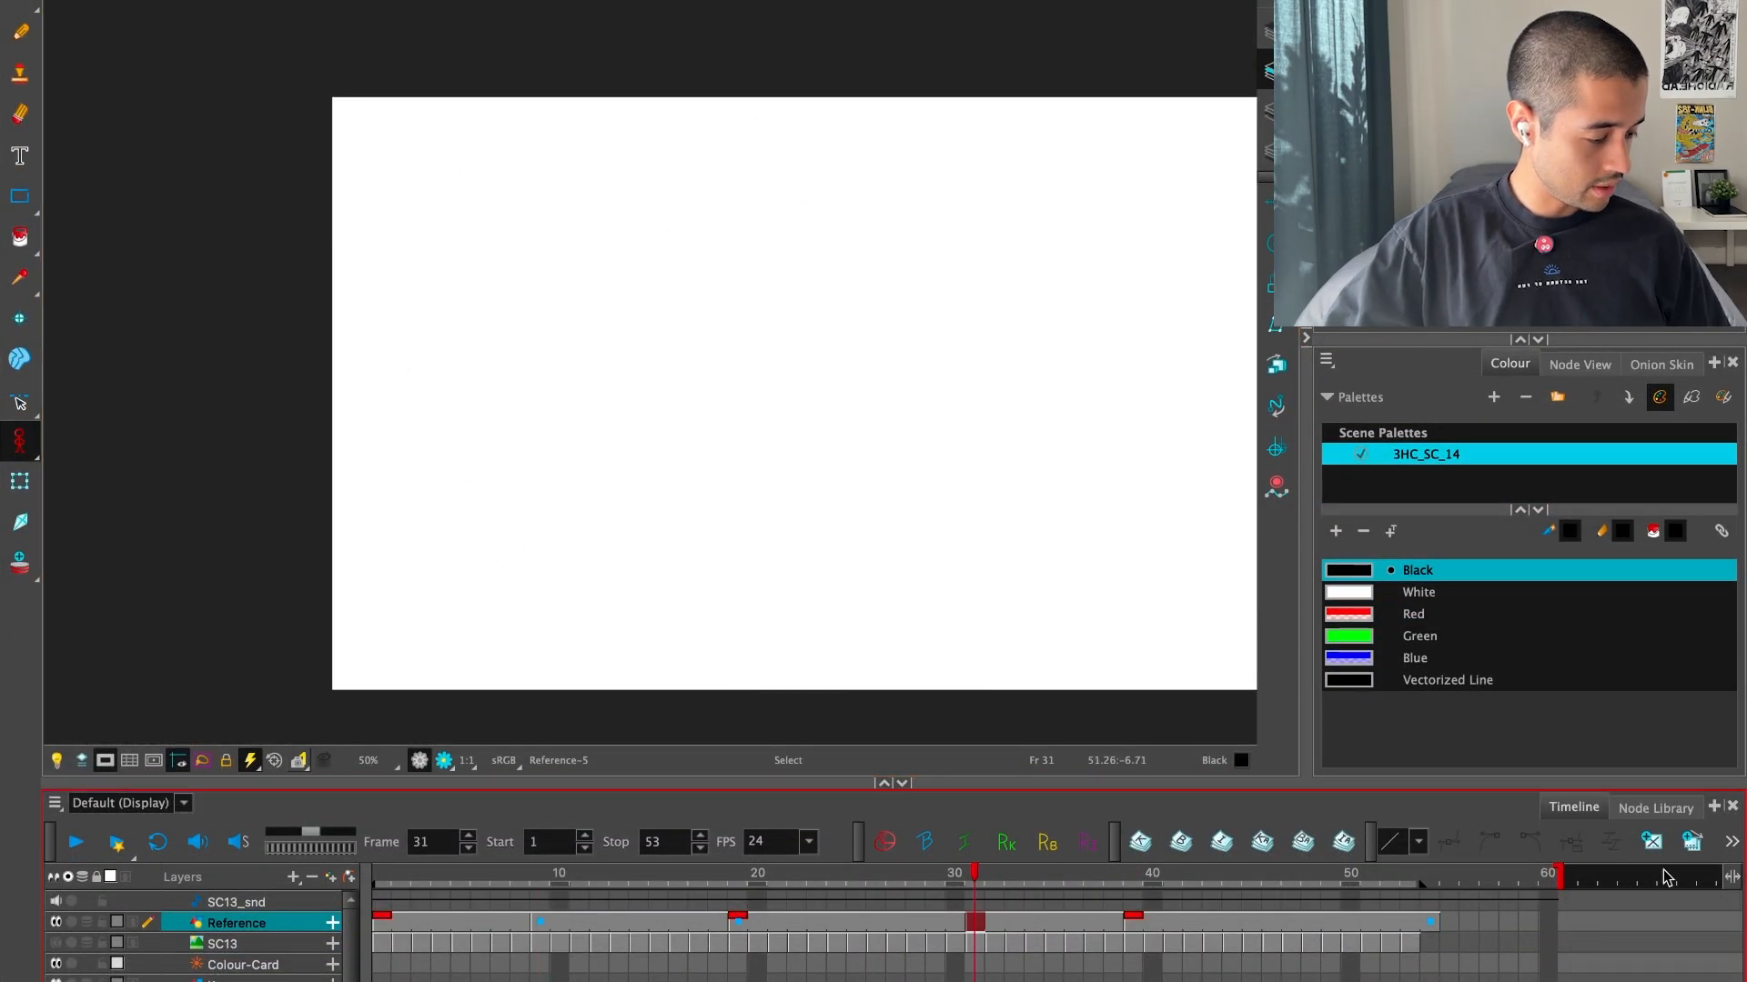
key(g)
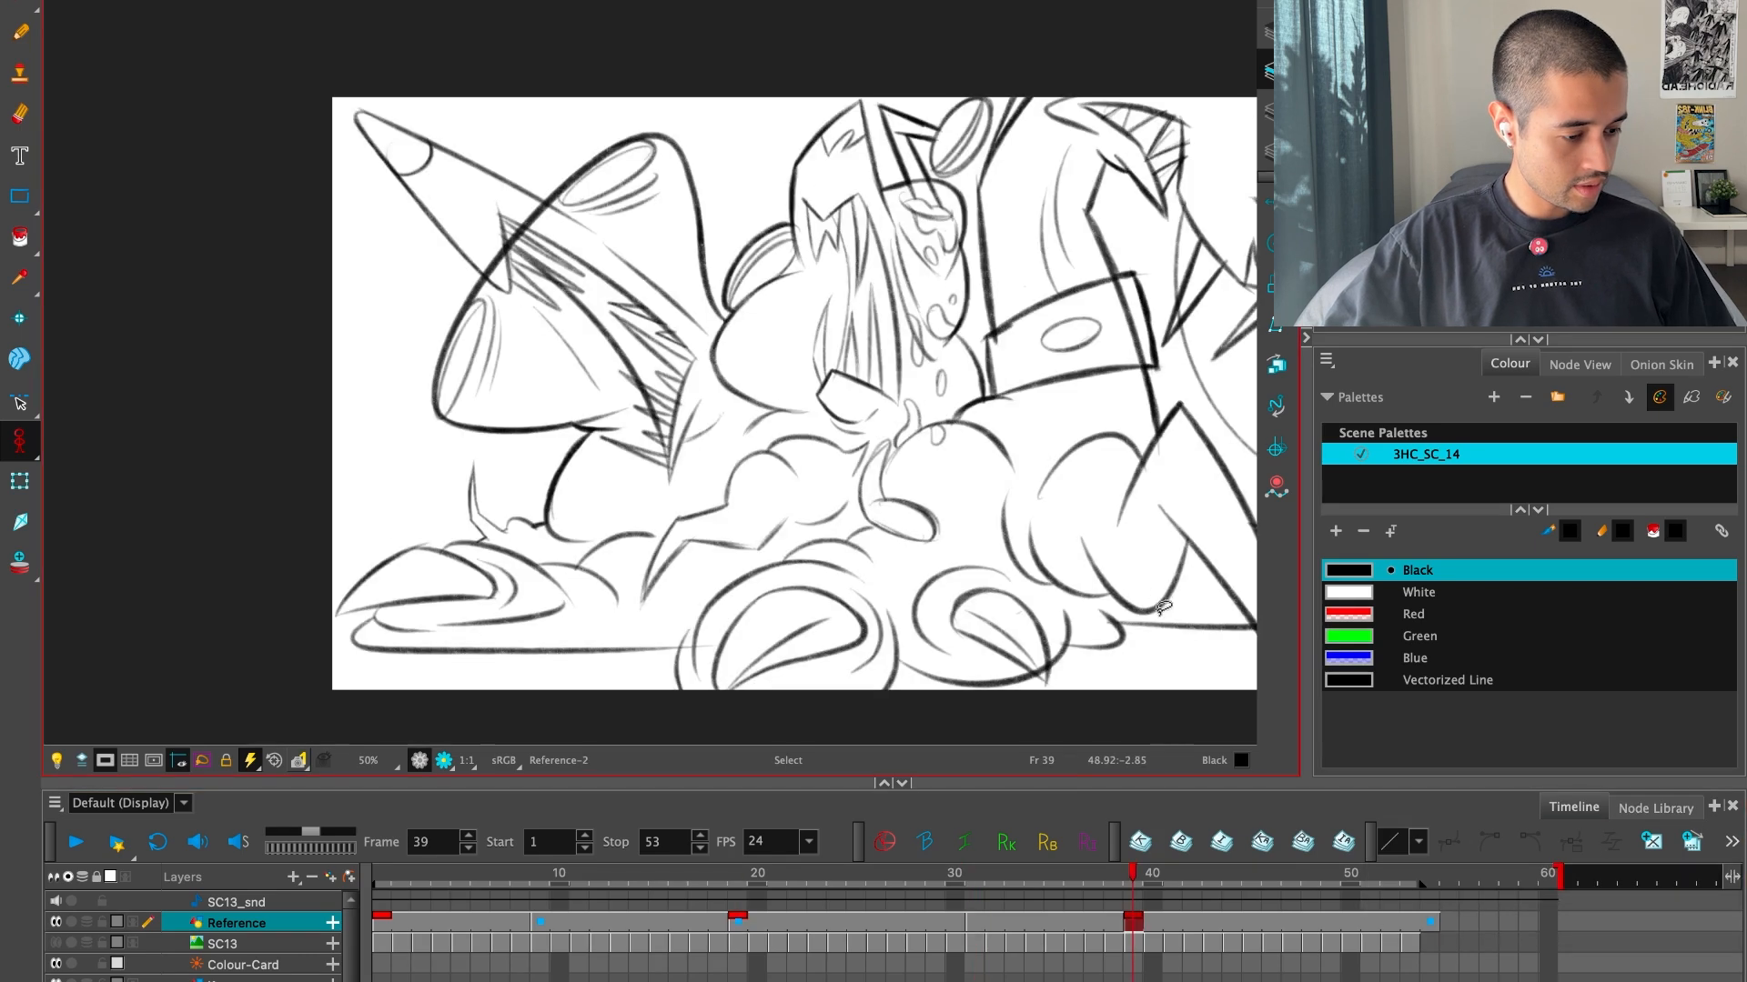
key(f)
key(f)
key(f)
key(f)
click(76, 843)
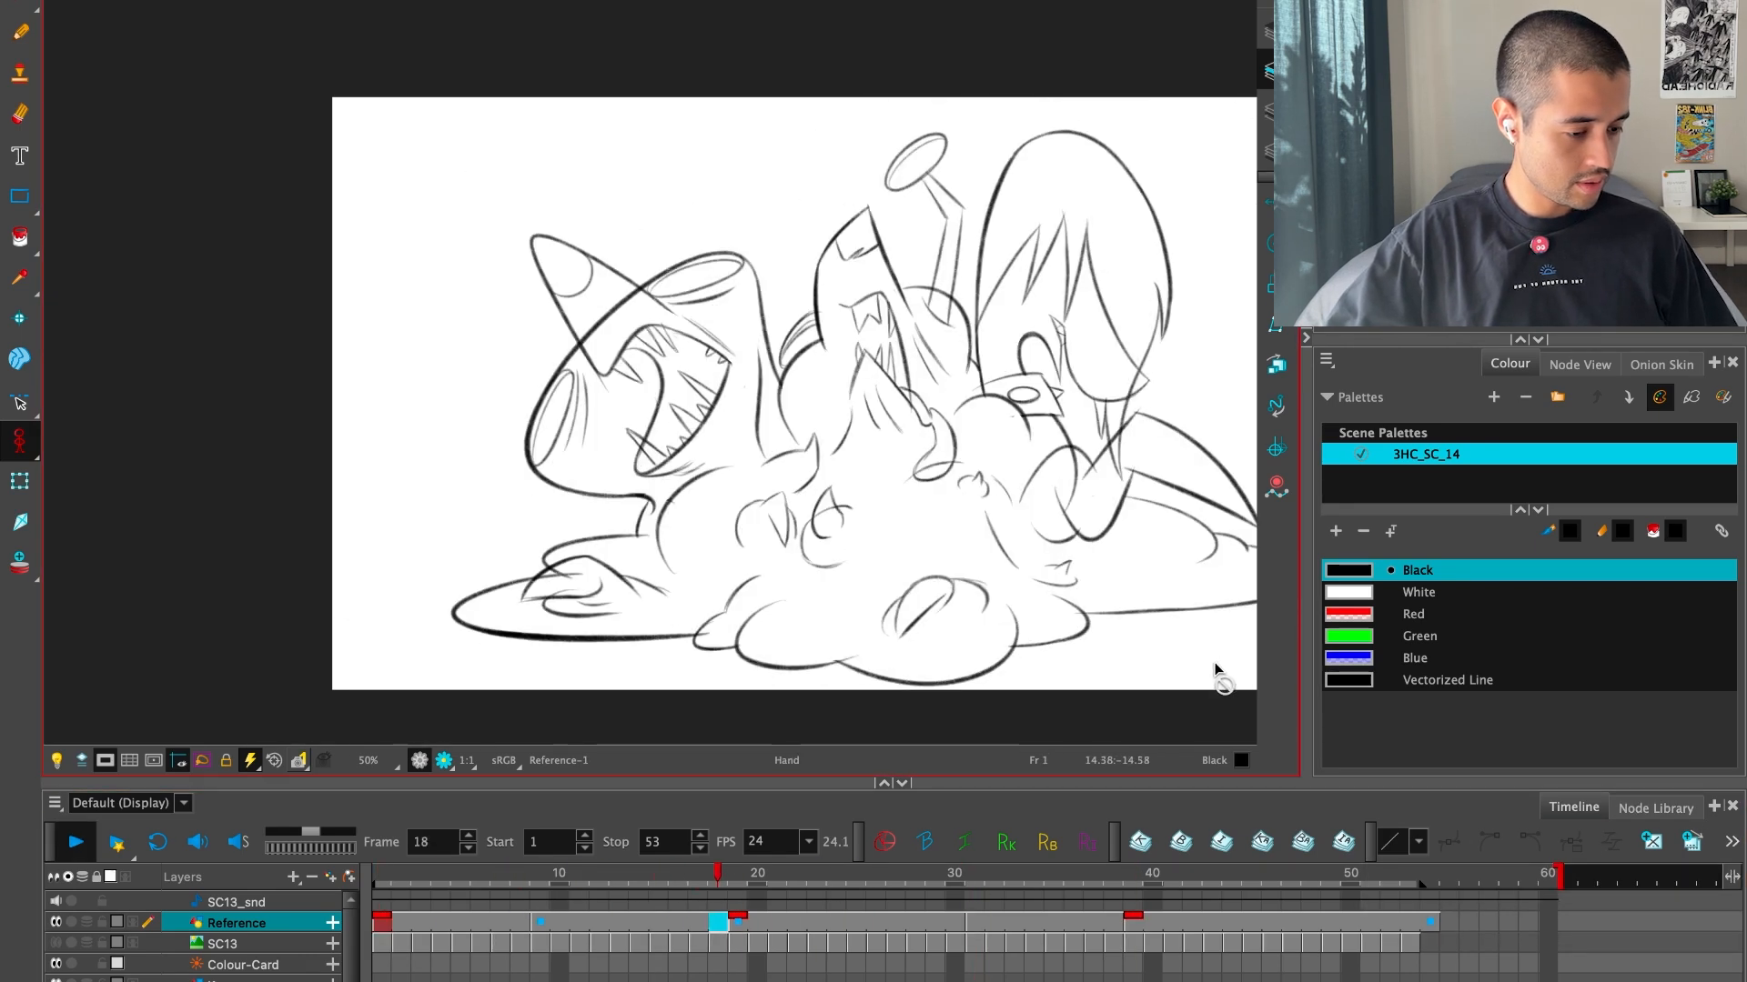
scroll(1214, 673, down, 1)
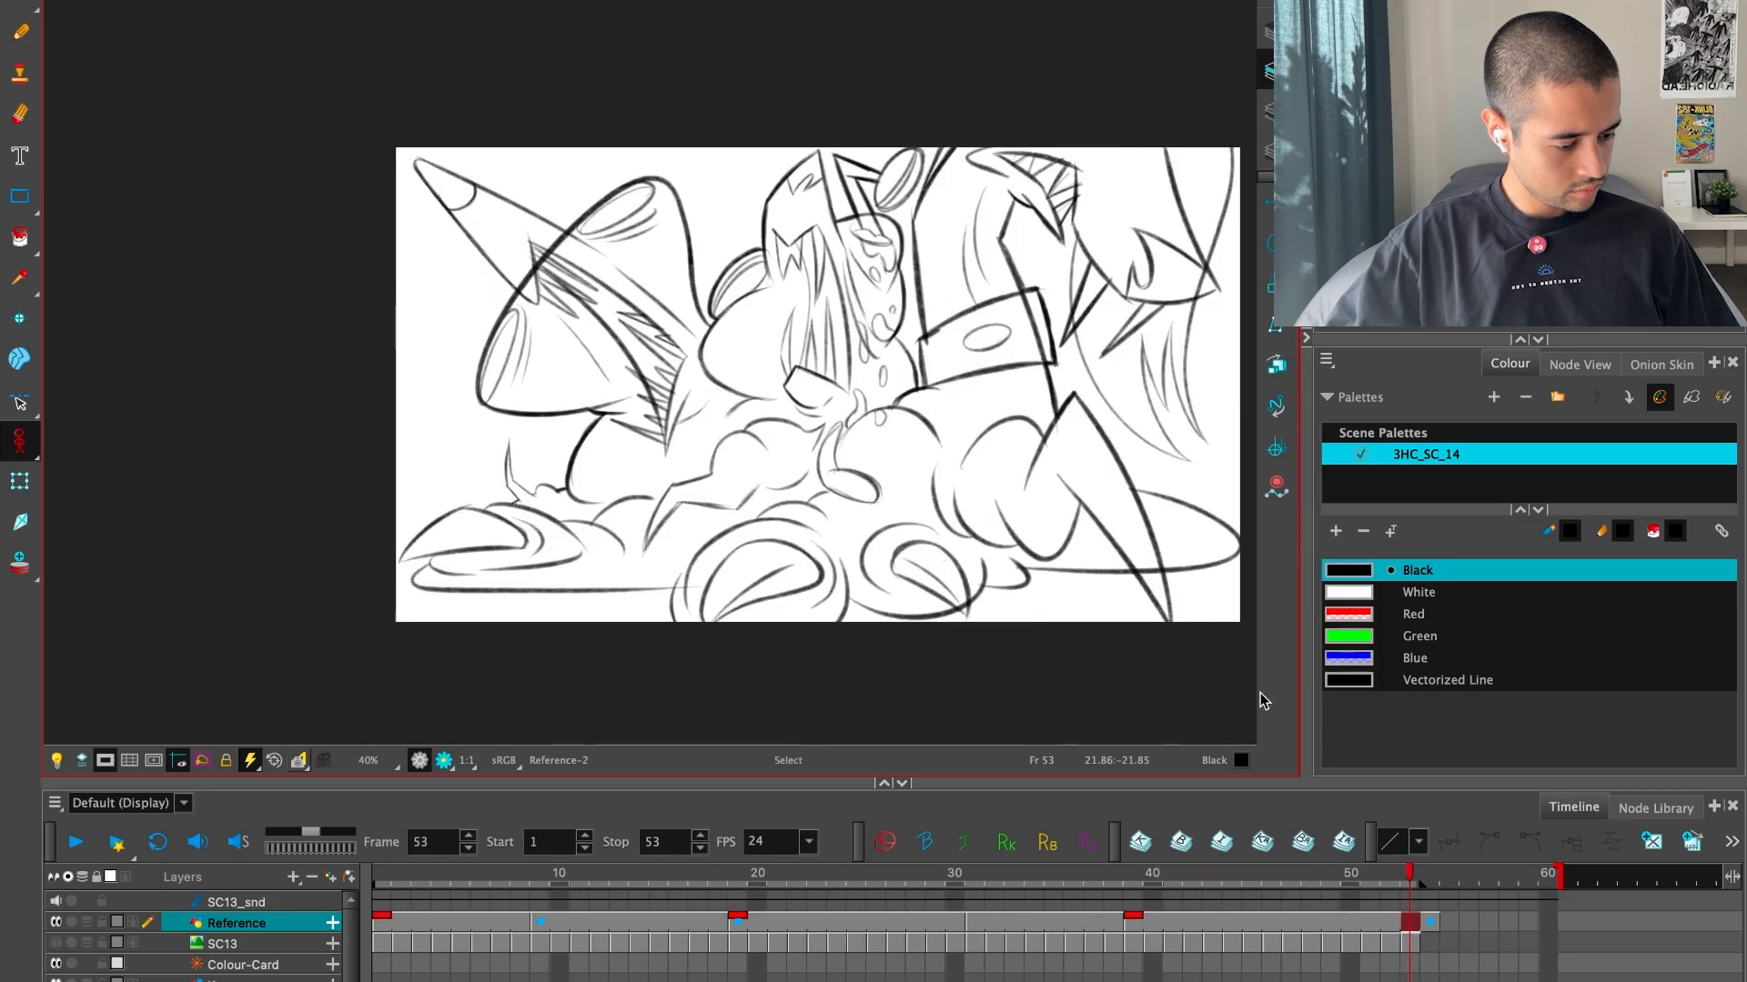
Go to the empty drawing at frame 31 and turn on onion skin to examine the neighbouring poses overlaid
mouse_move(846, 885)
mouse_down()
mouse_move(832, 912)
mouse_move(940, 935)
mouse_move(975, 907)
mouse_up()
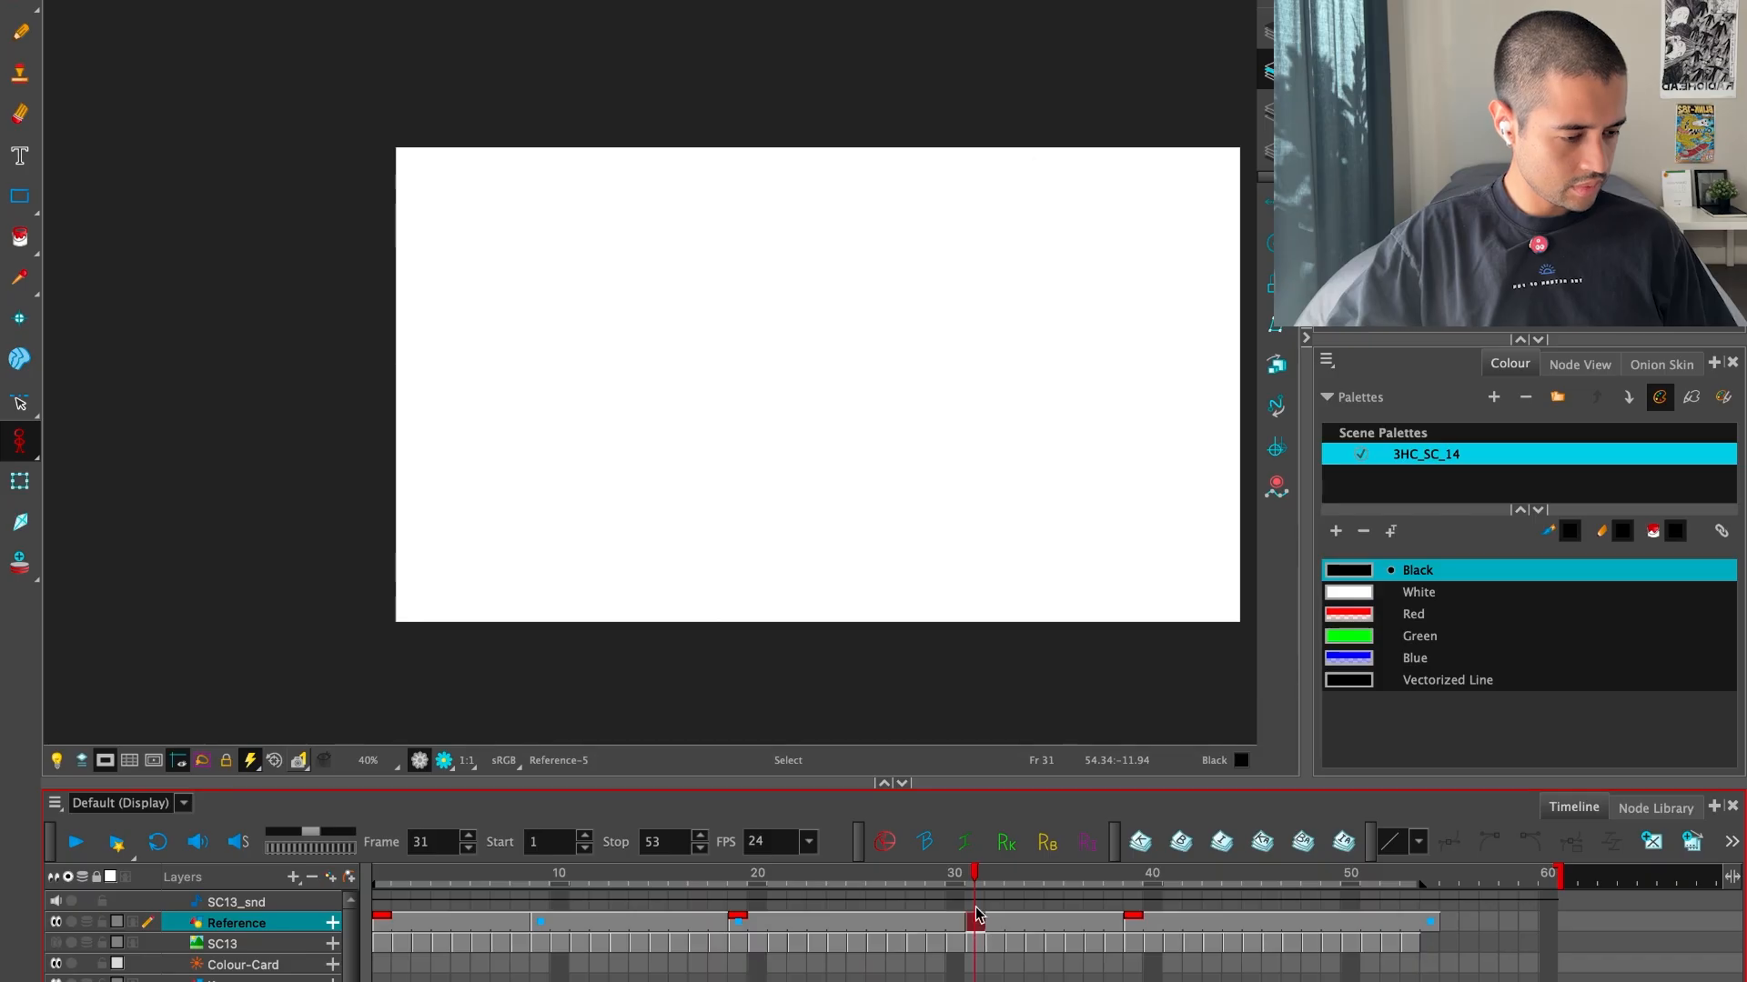
click(20, 562)
key(2)
key(2)
drag(994, 511, 815, 537)
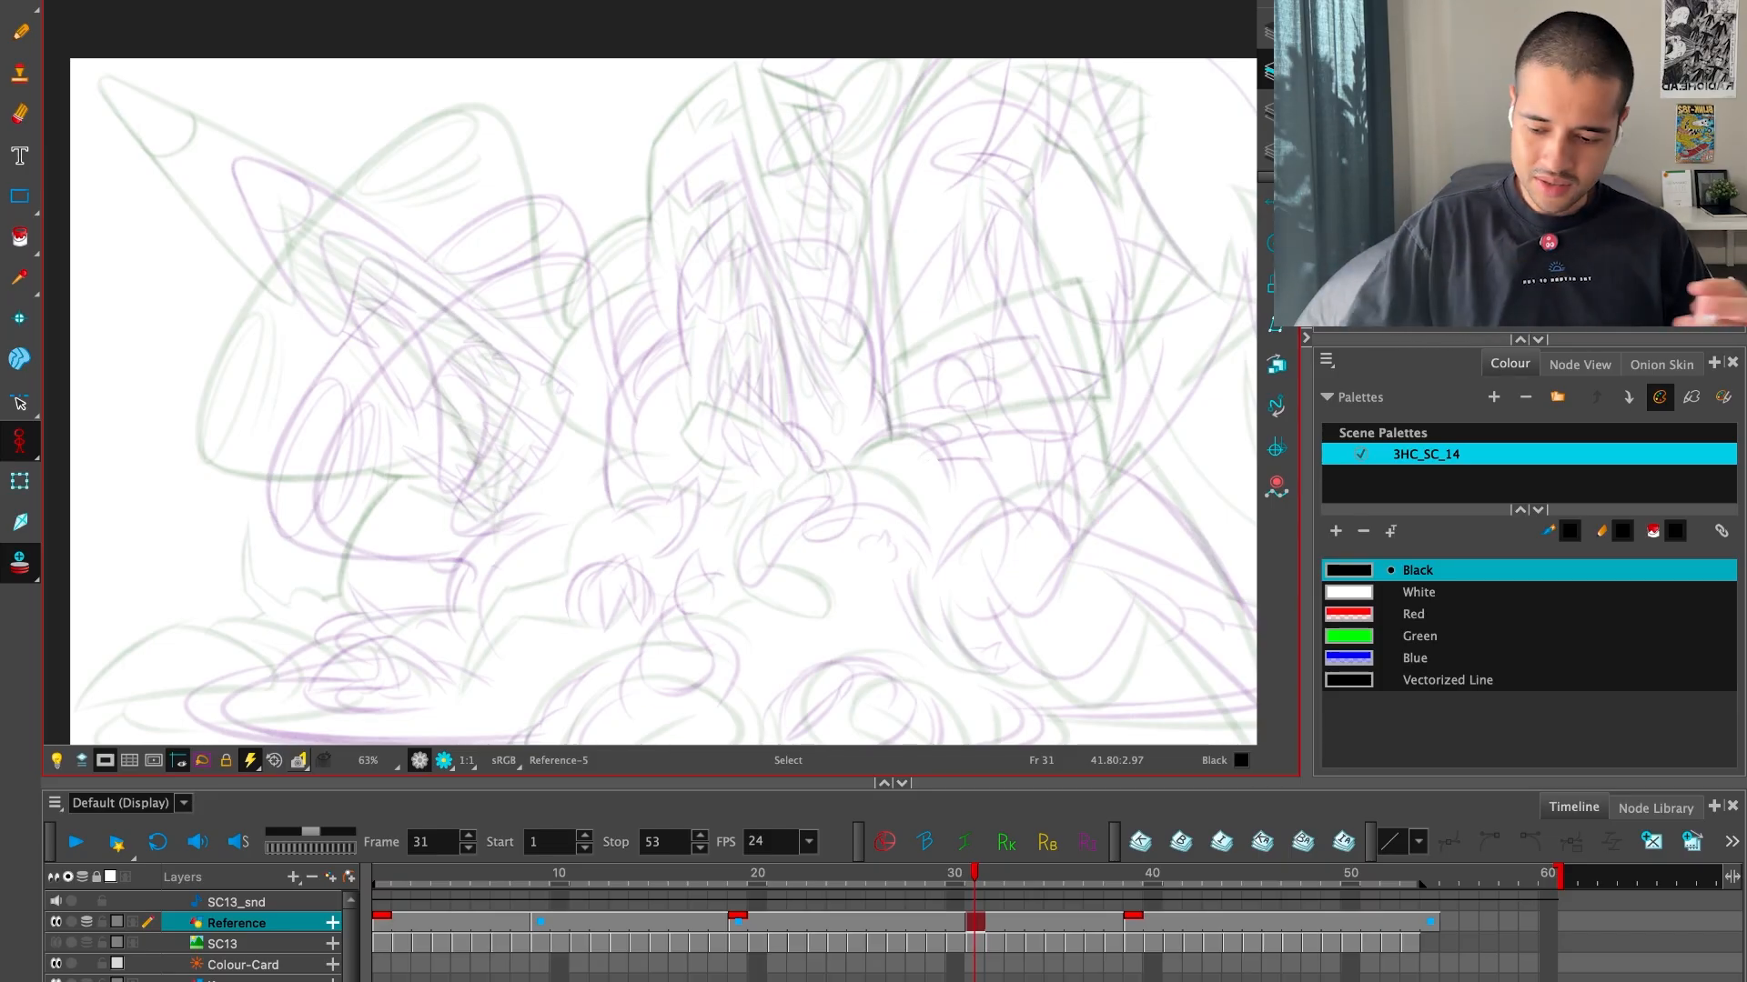
key(f)
key(g)
key(g)
key(f)
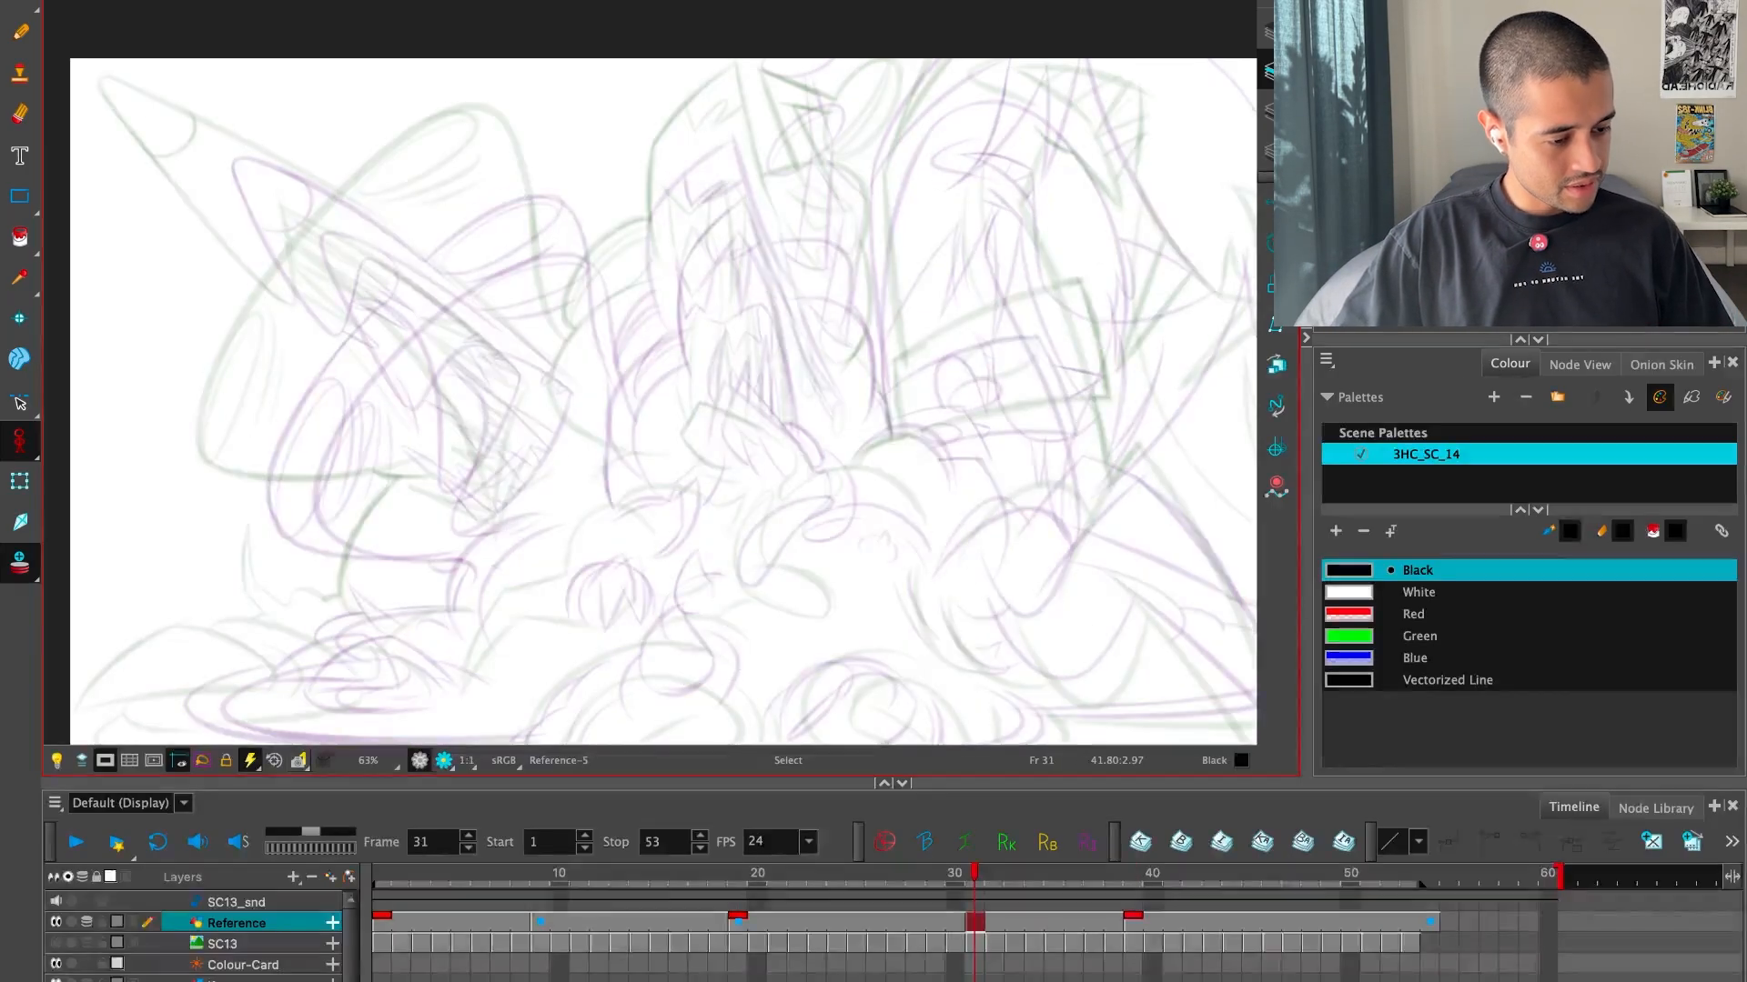
key(super+f)
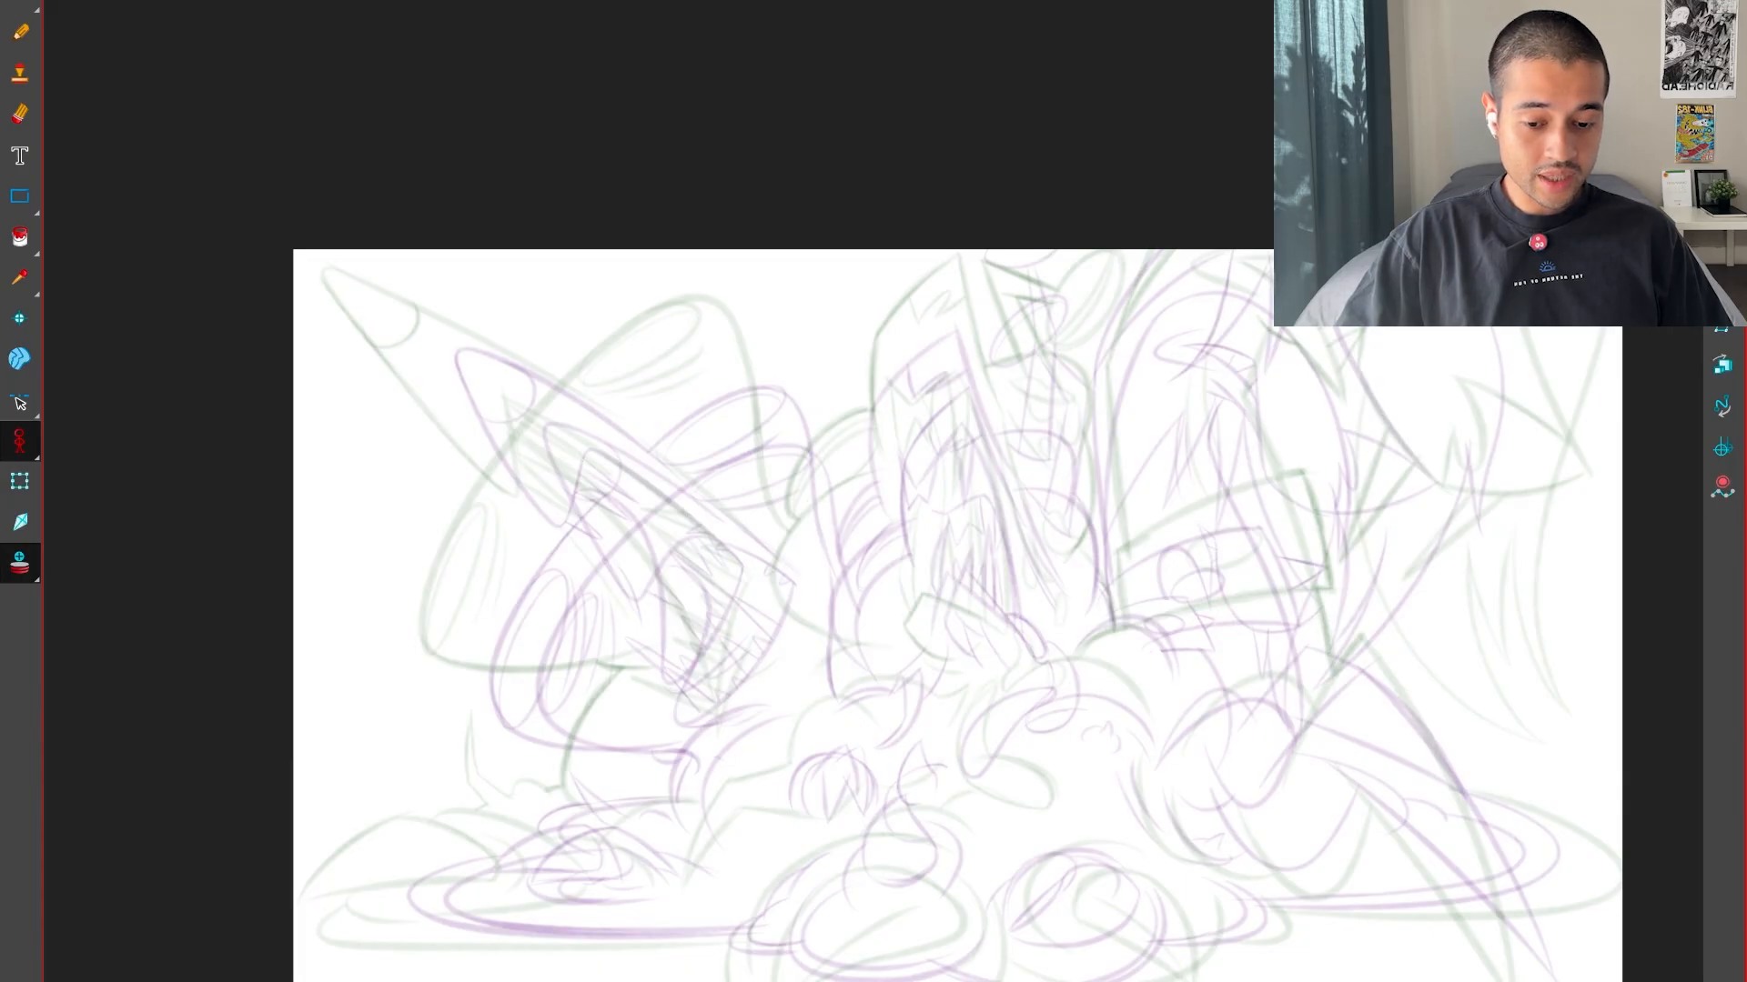
key(super+f)
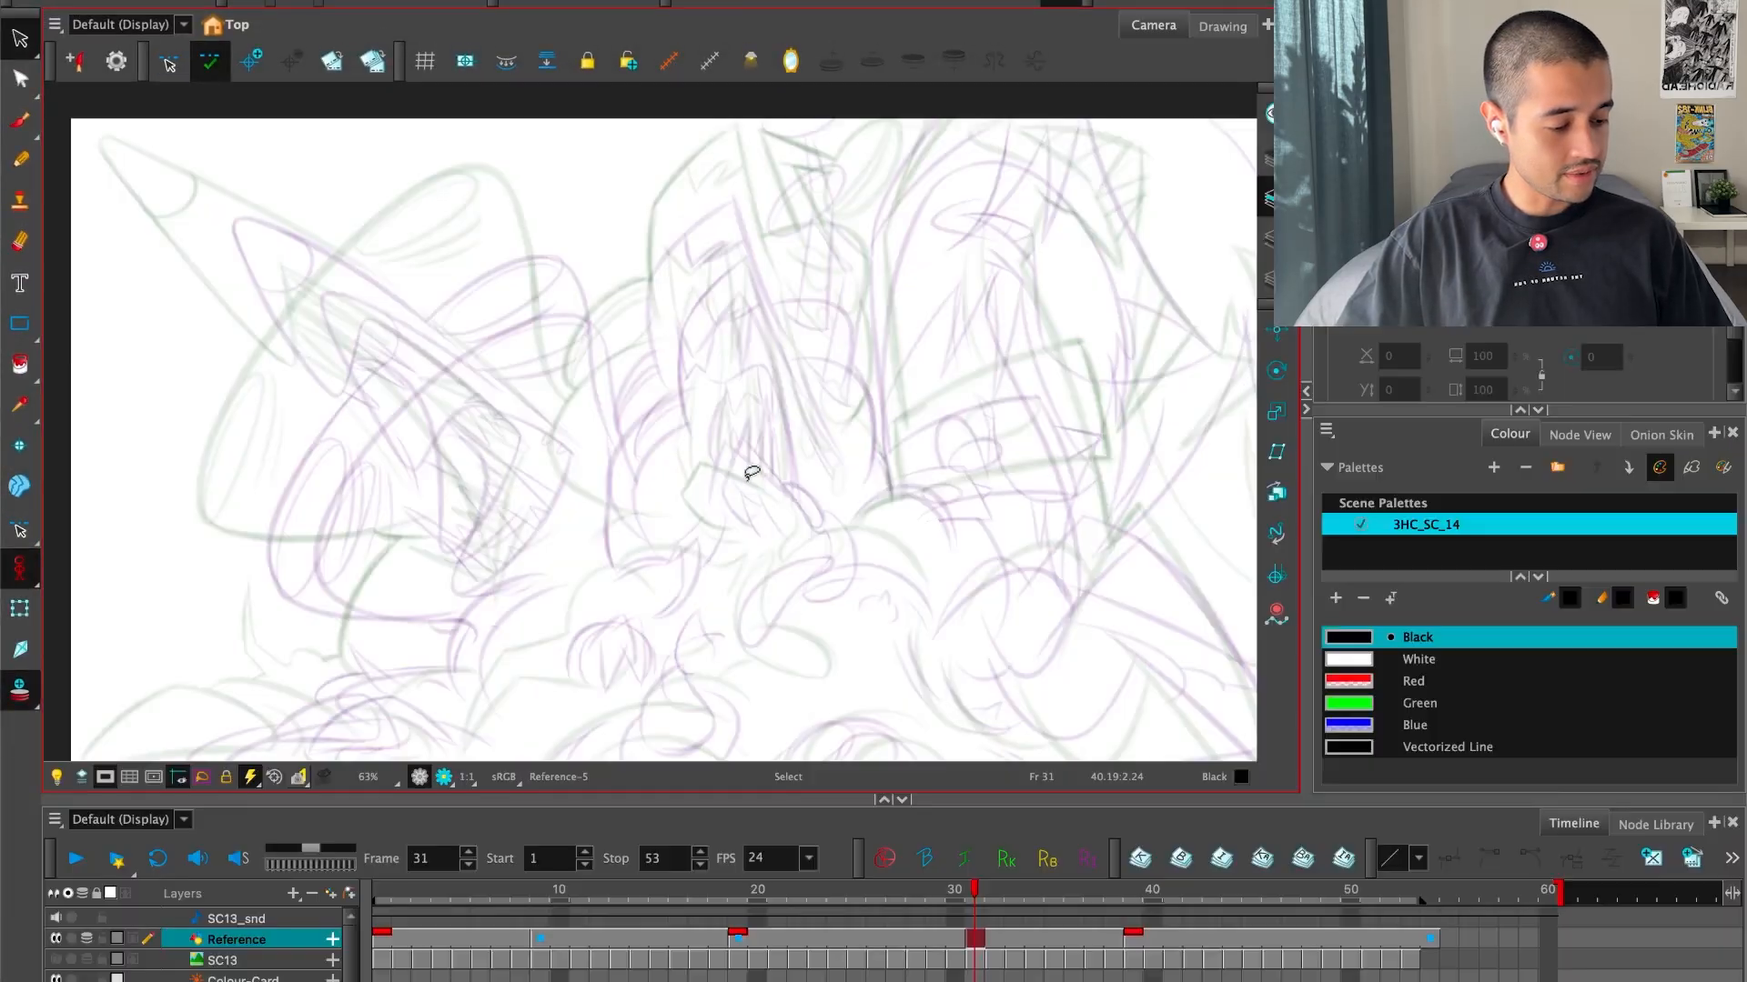
Step back to the earlier drawings and turn off onion skin to compare the poses at frames 9 and 19
key(f)
key(f)
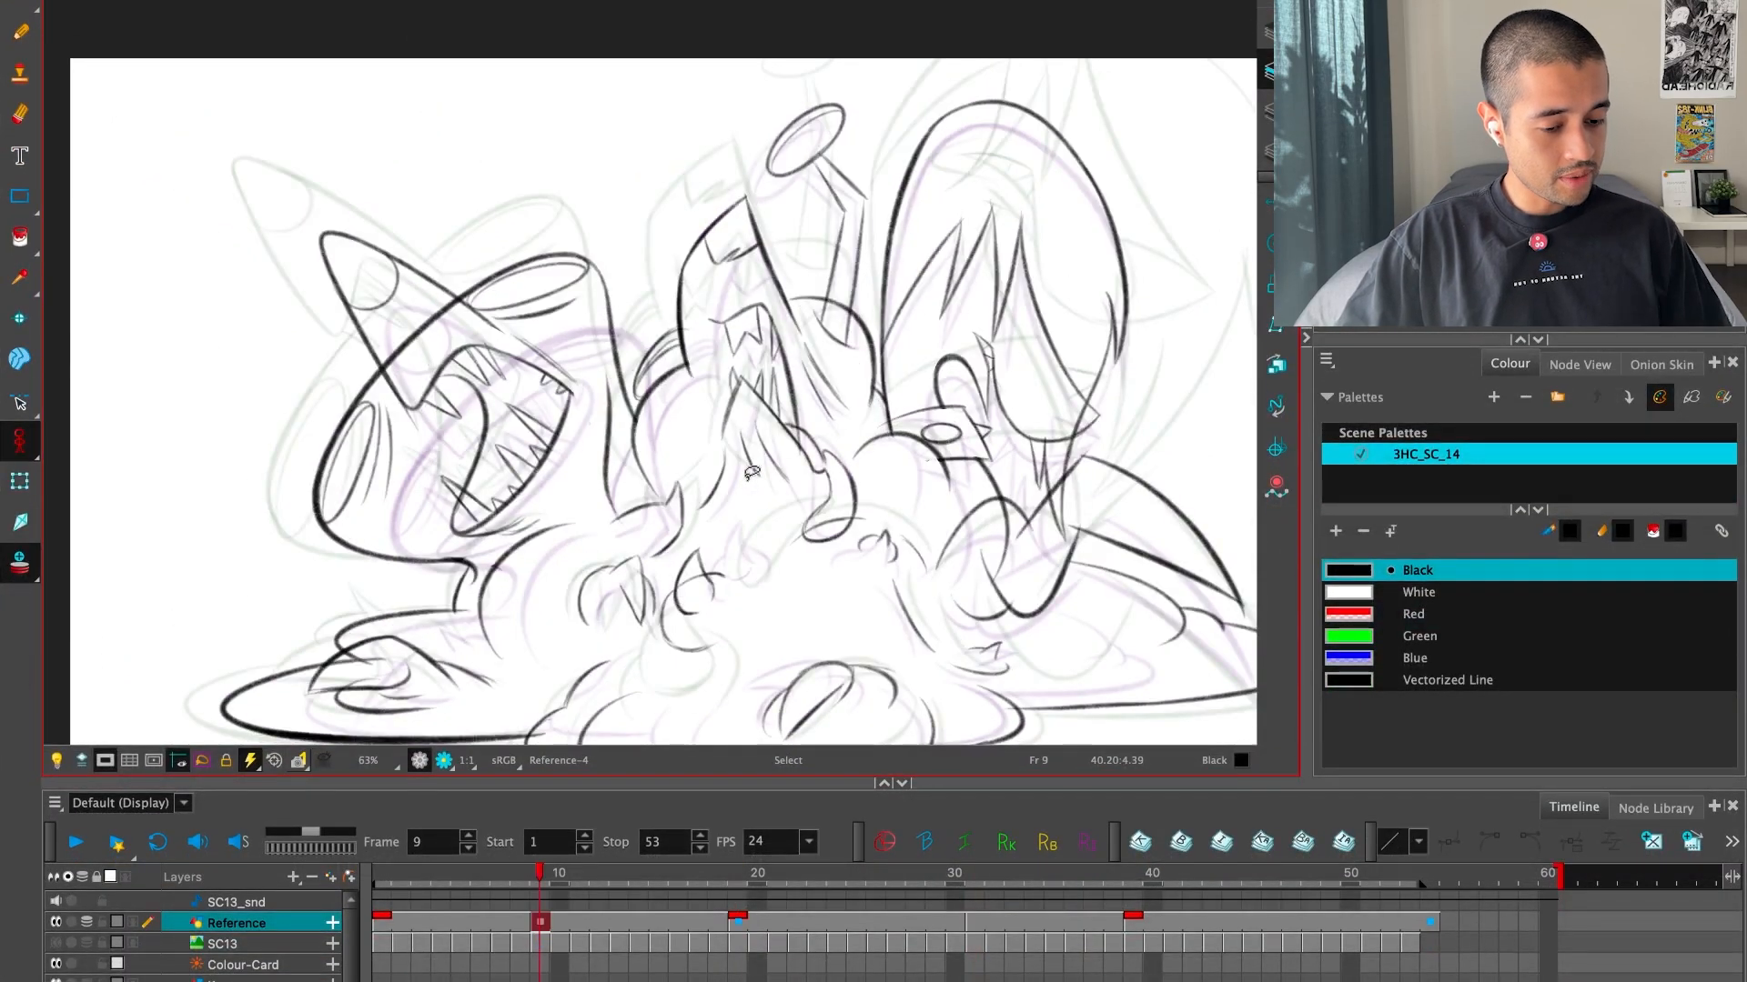
click(25, 565)
key(f)
key(g)
key(g)
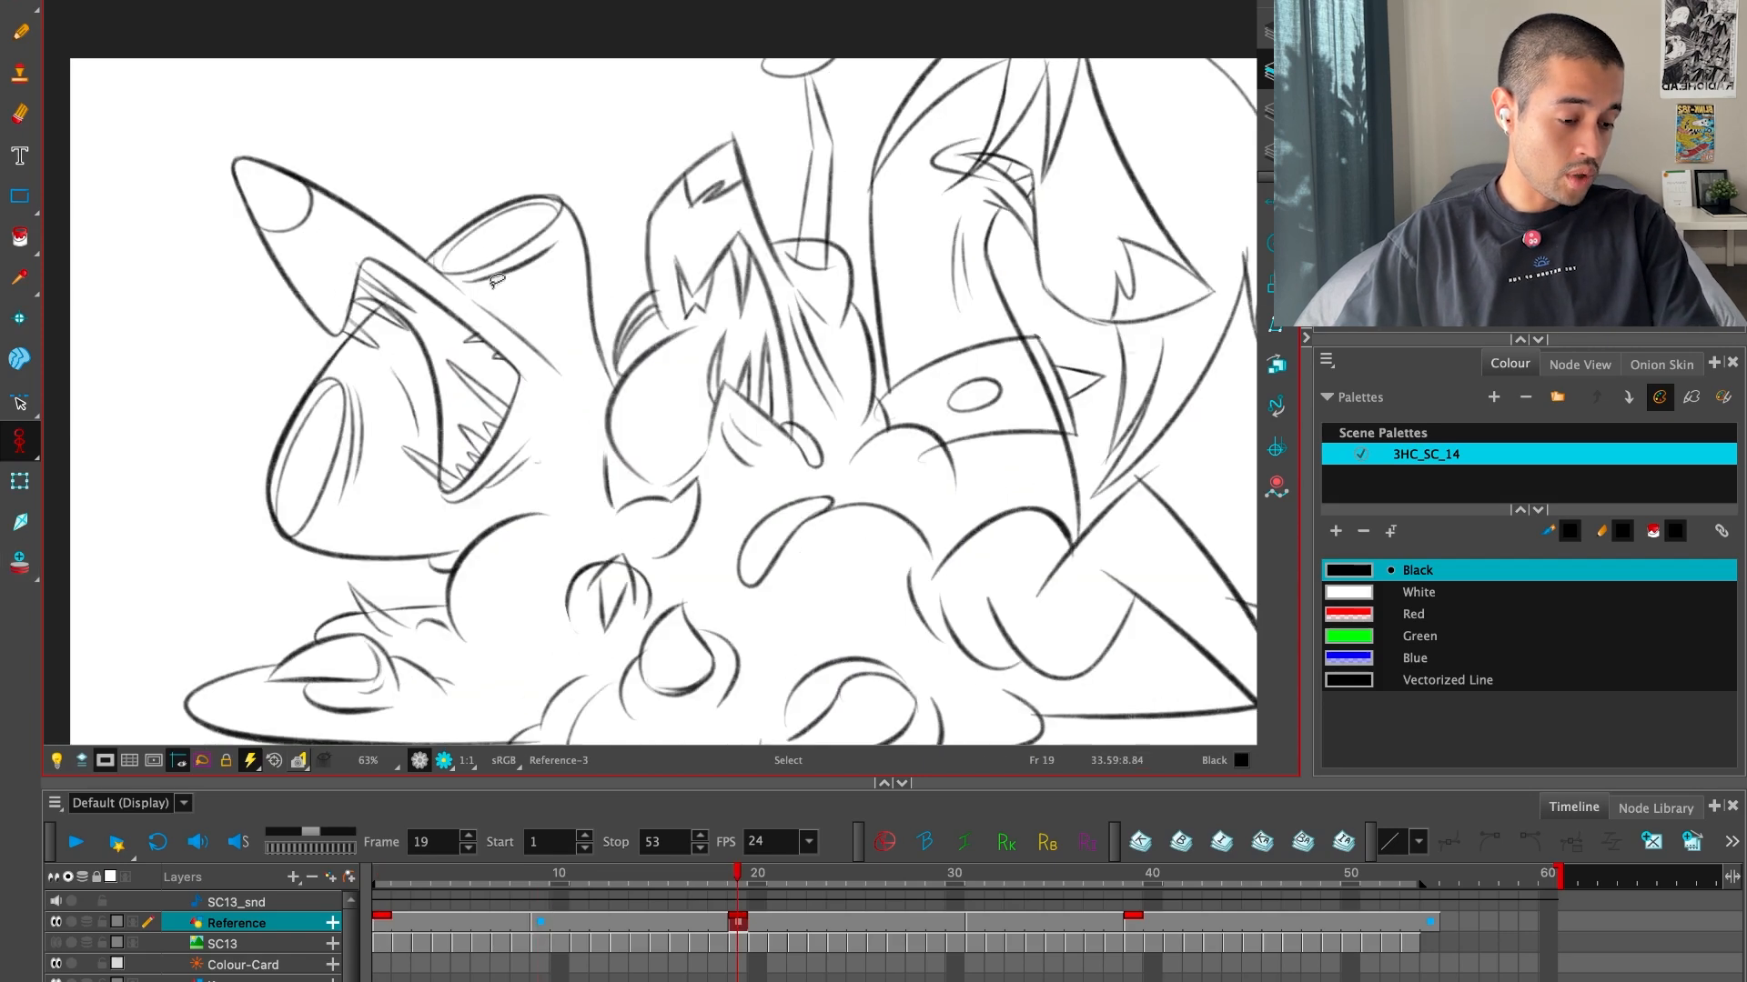
key(f)
key(2)
key(2)
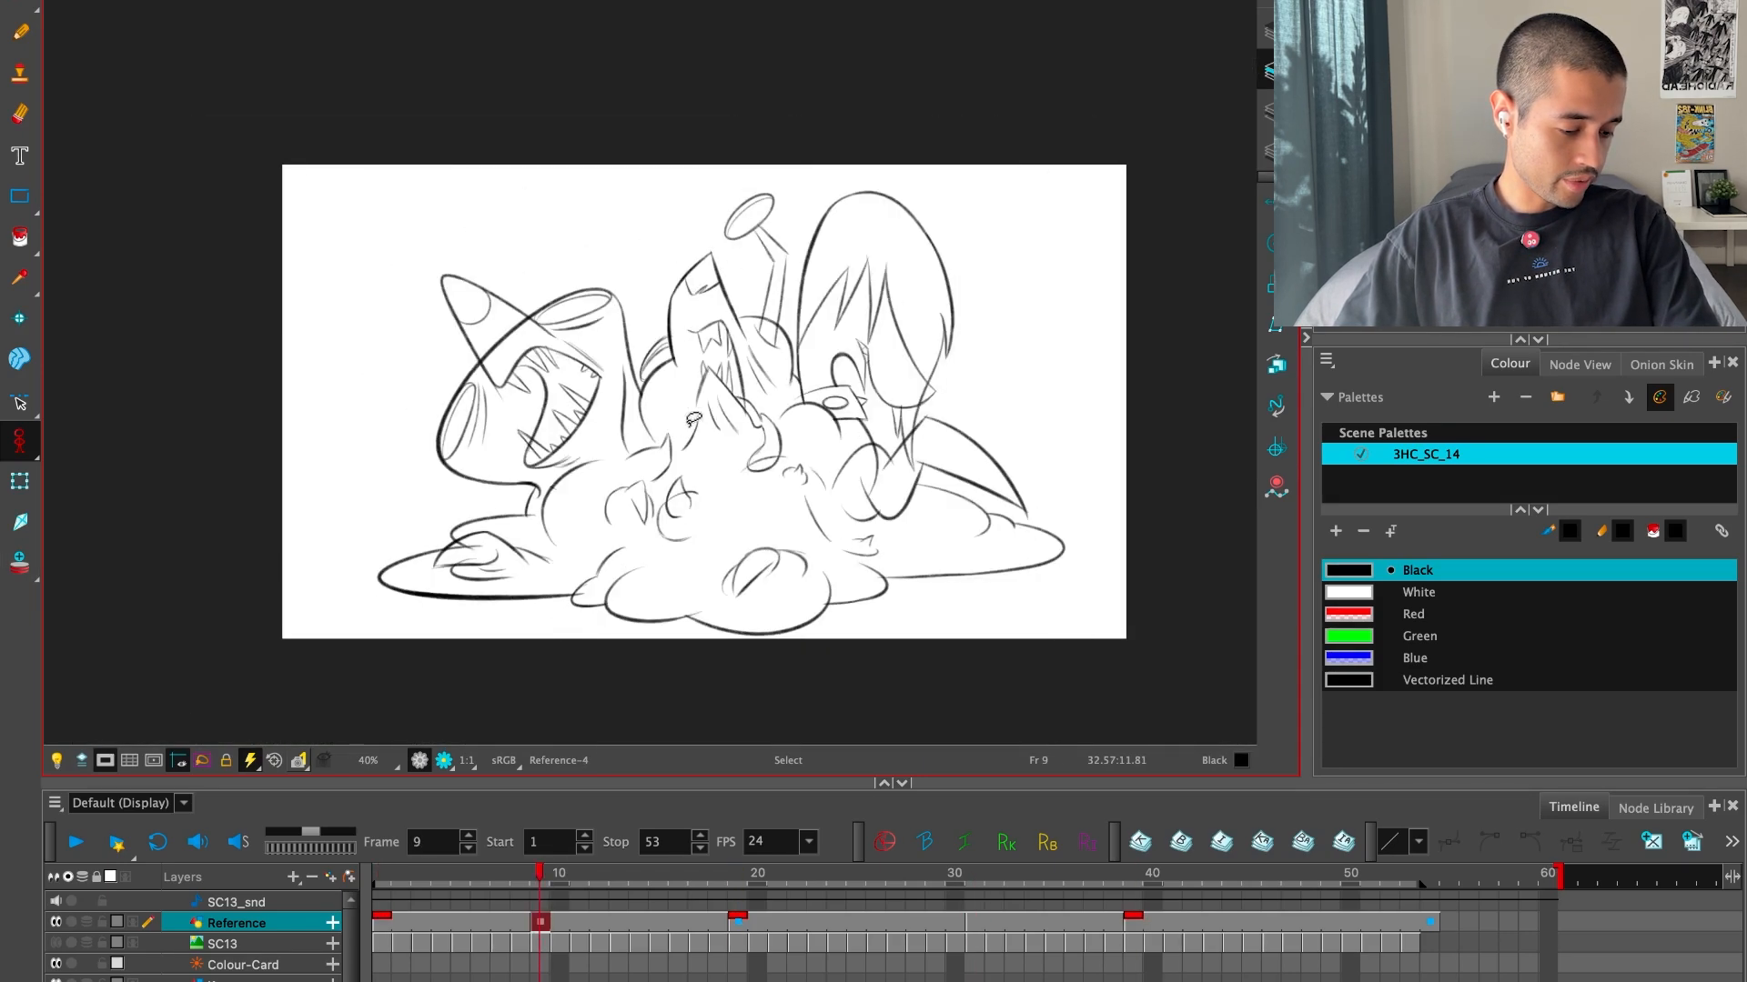
Flip forward and back through the drawings from frame 9 onward to examine the change between poses
key(g)
key(g)
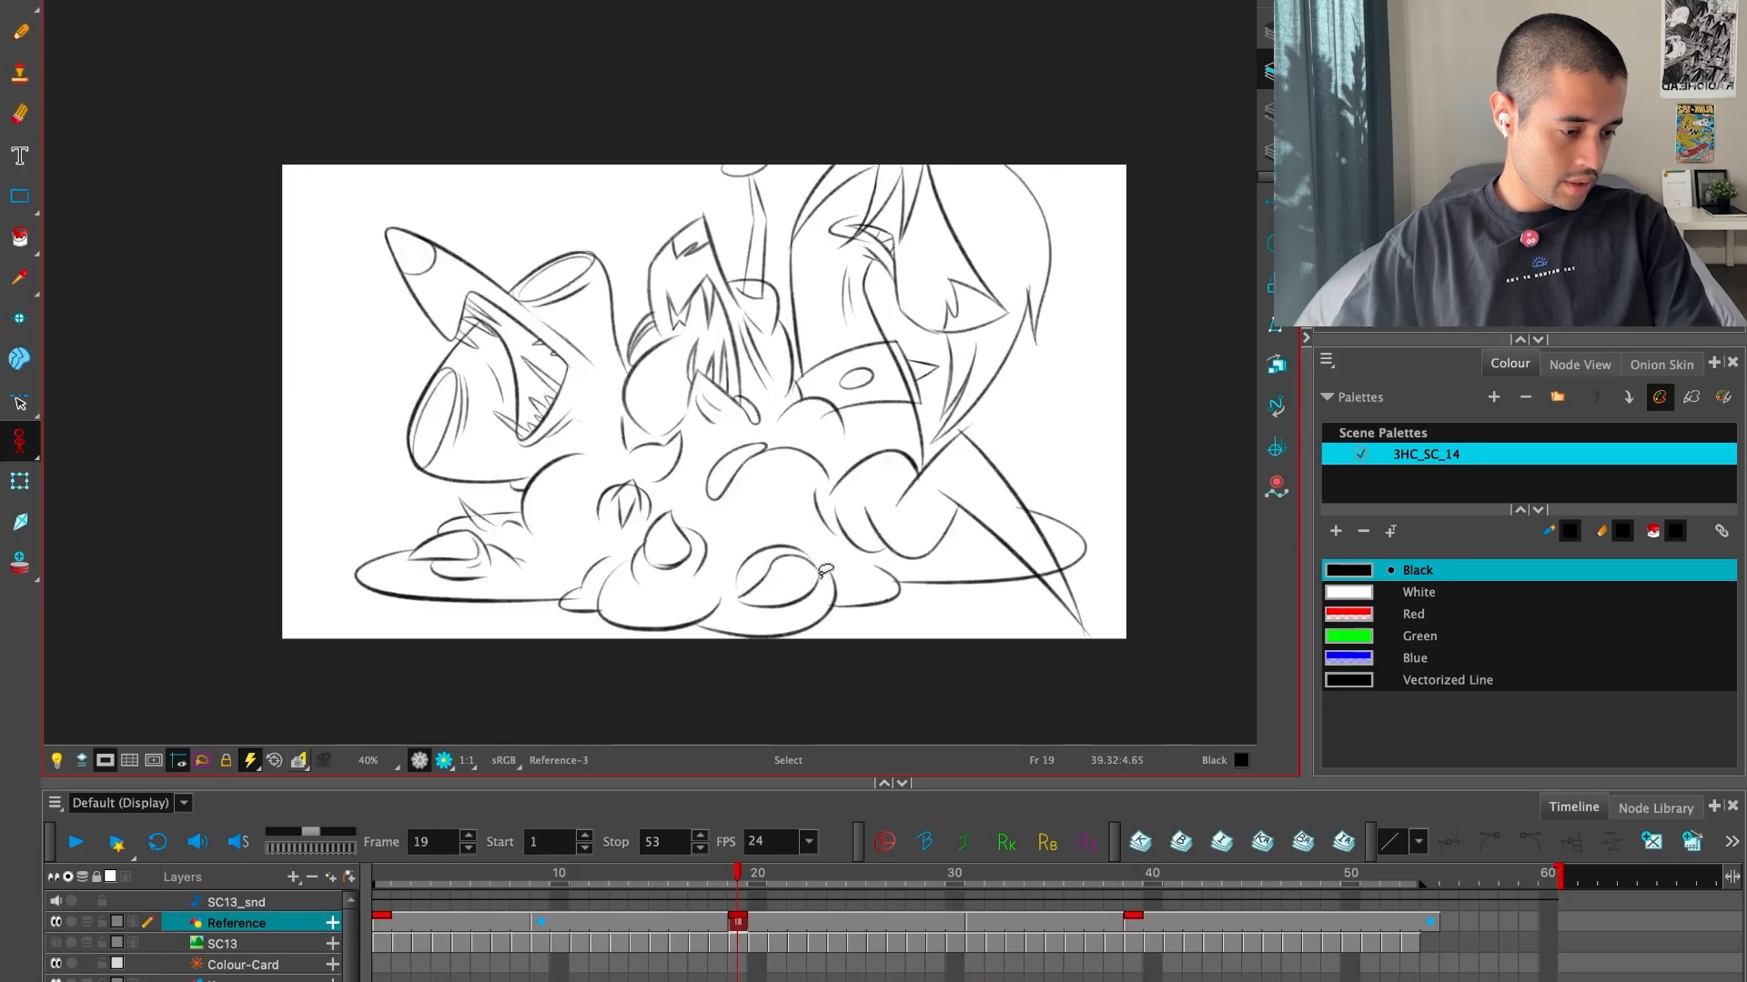
key(g)
key(g)
key(f)
key(f)
key(f)
key(f)
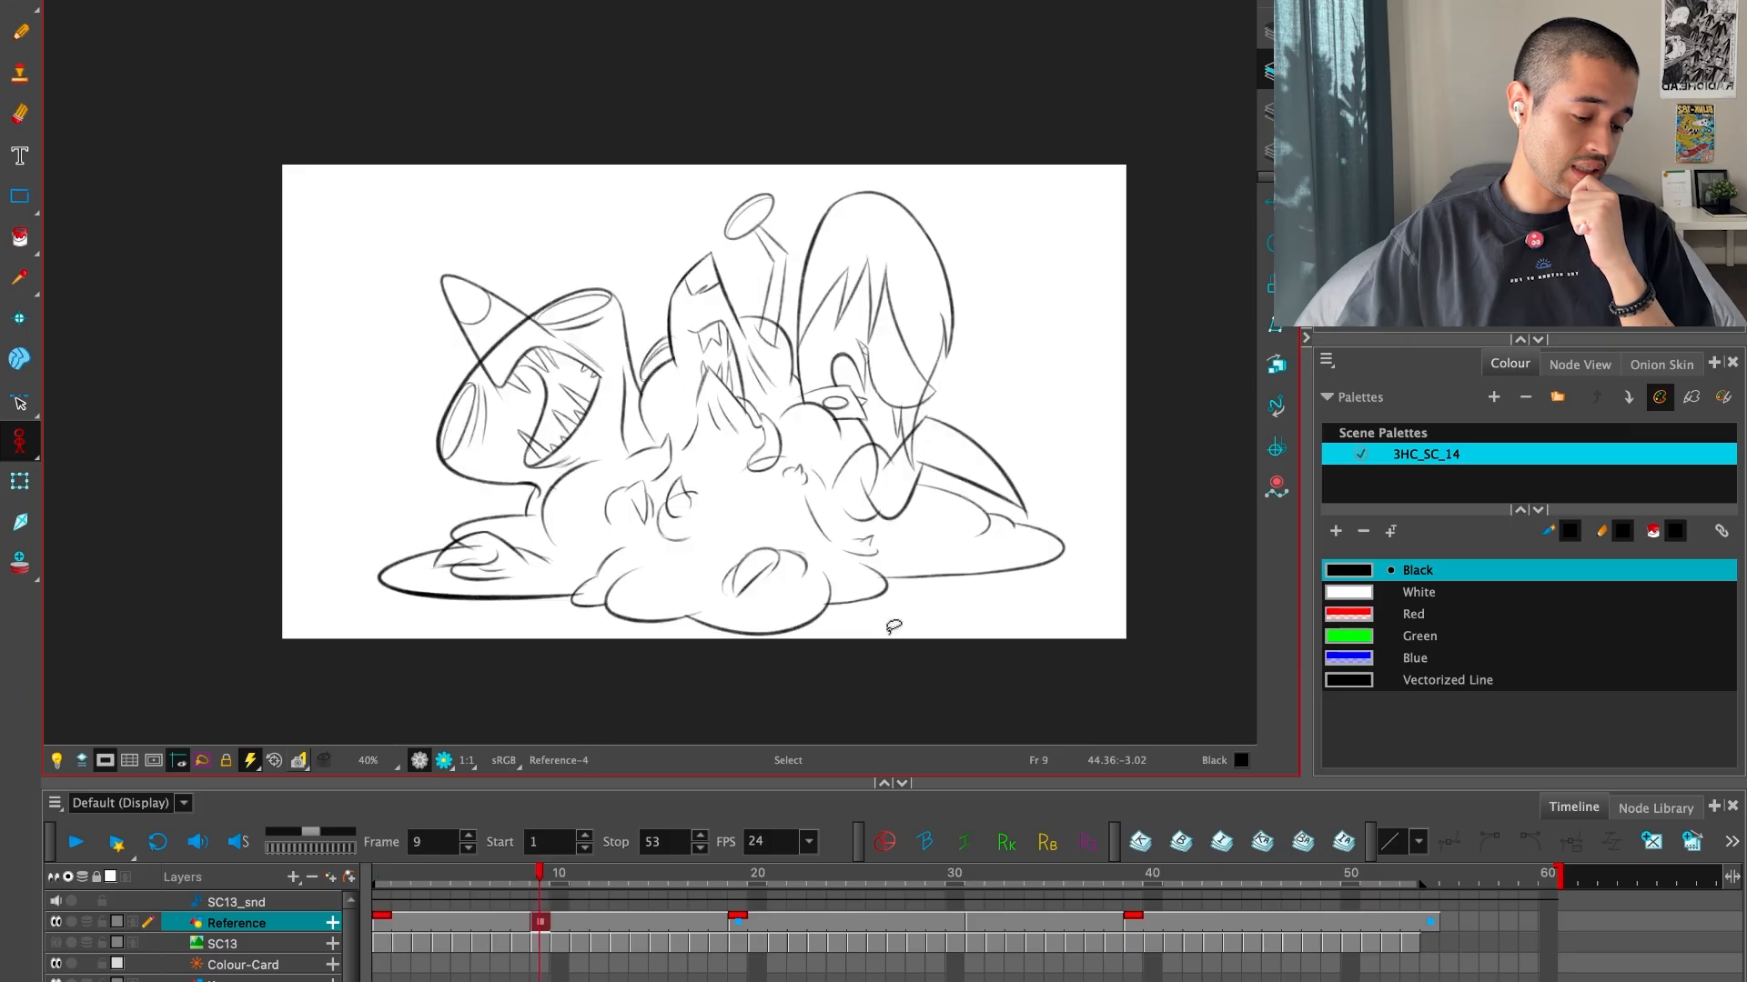
Scrub the timeline around frames 9 to 22 to examine how long each drawing is held
click(743, 889)
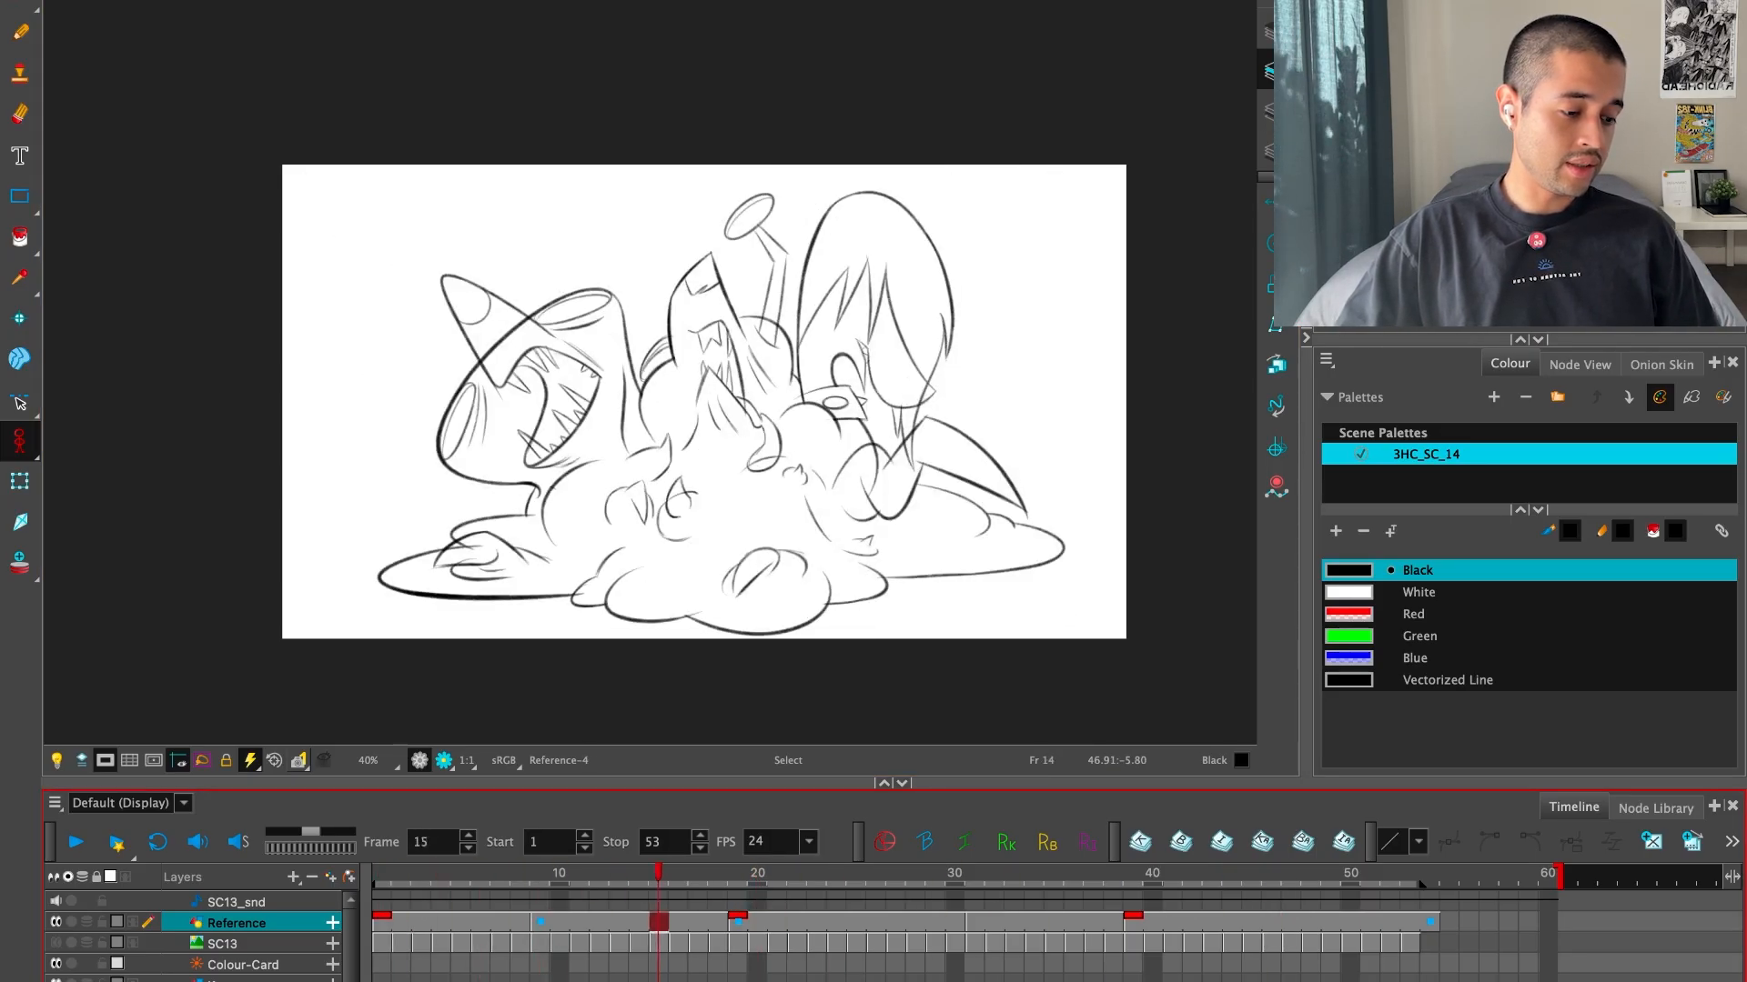
mouse_move(658, 876)
mouse_down()
mouse_move(1134, 877)
mouse_move(560, 877)
mouse_up()
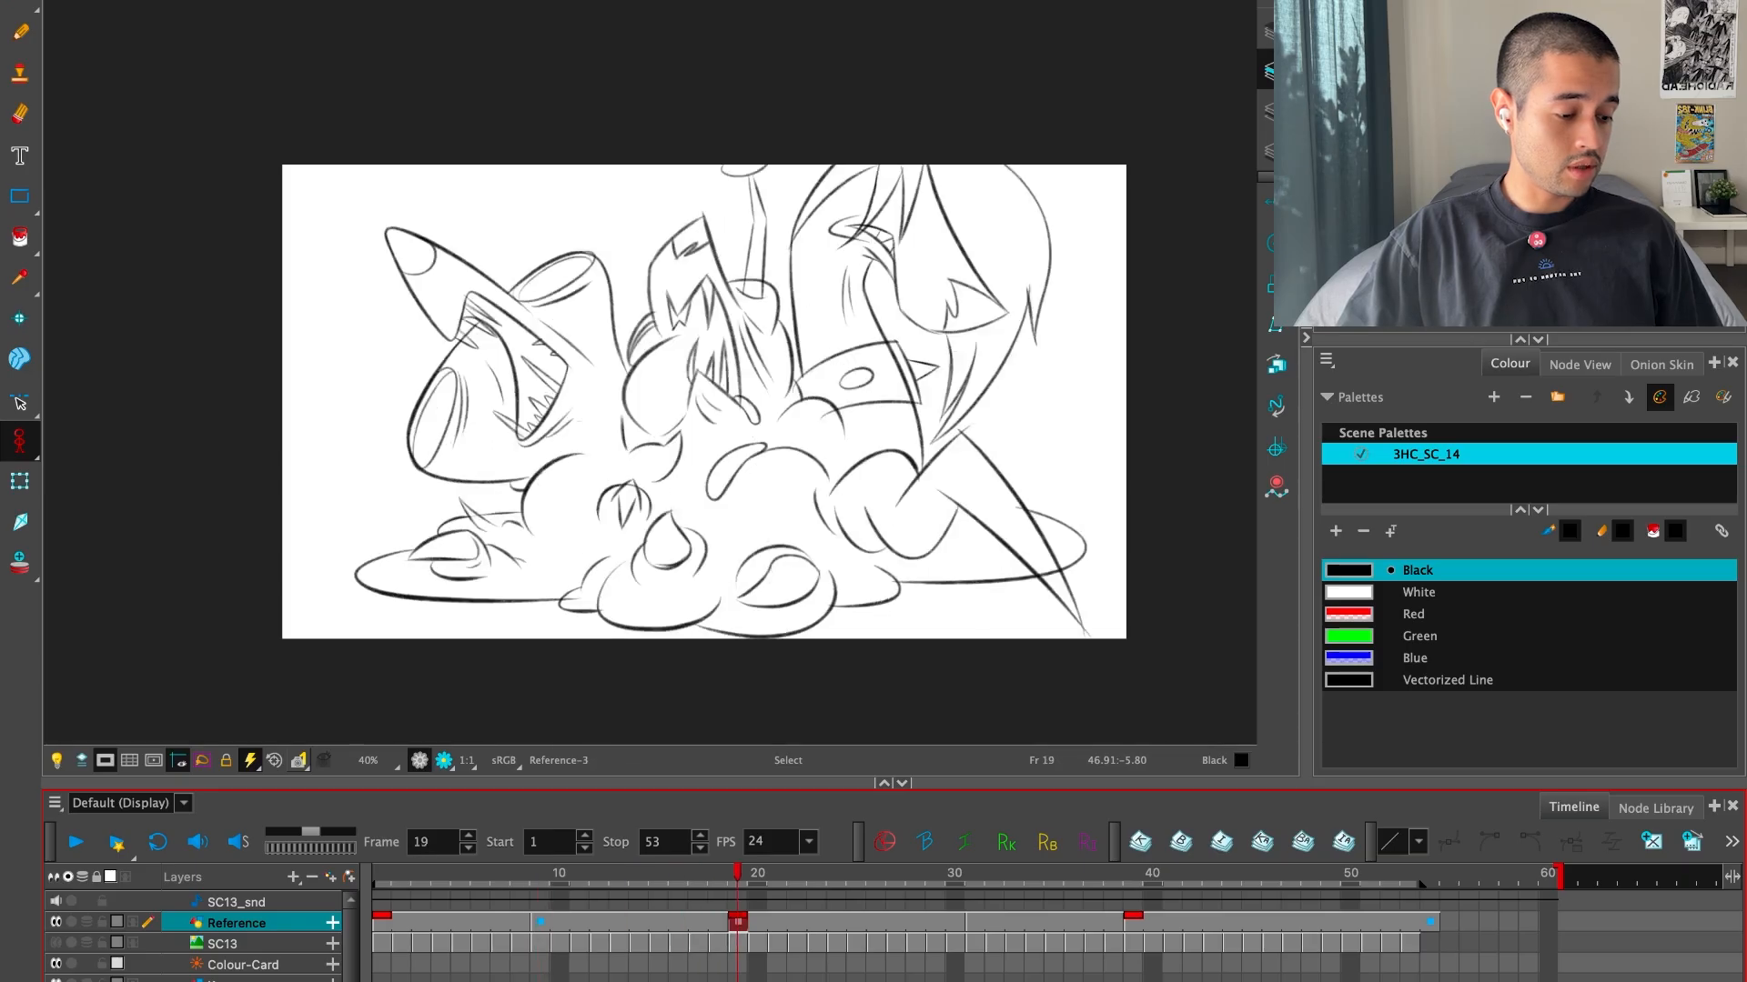
drag(862, 959, 1008, 892)
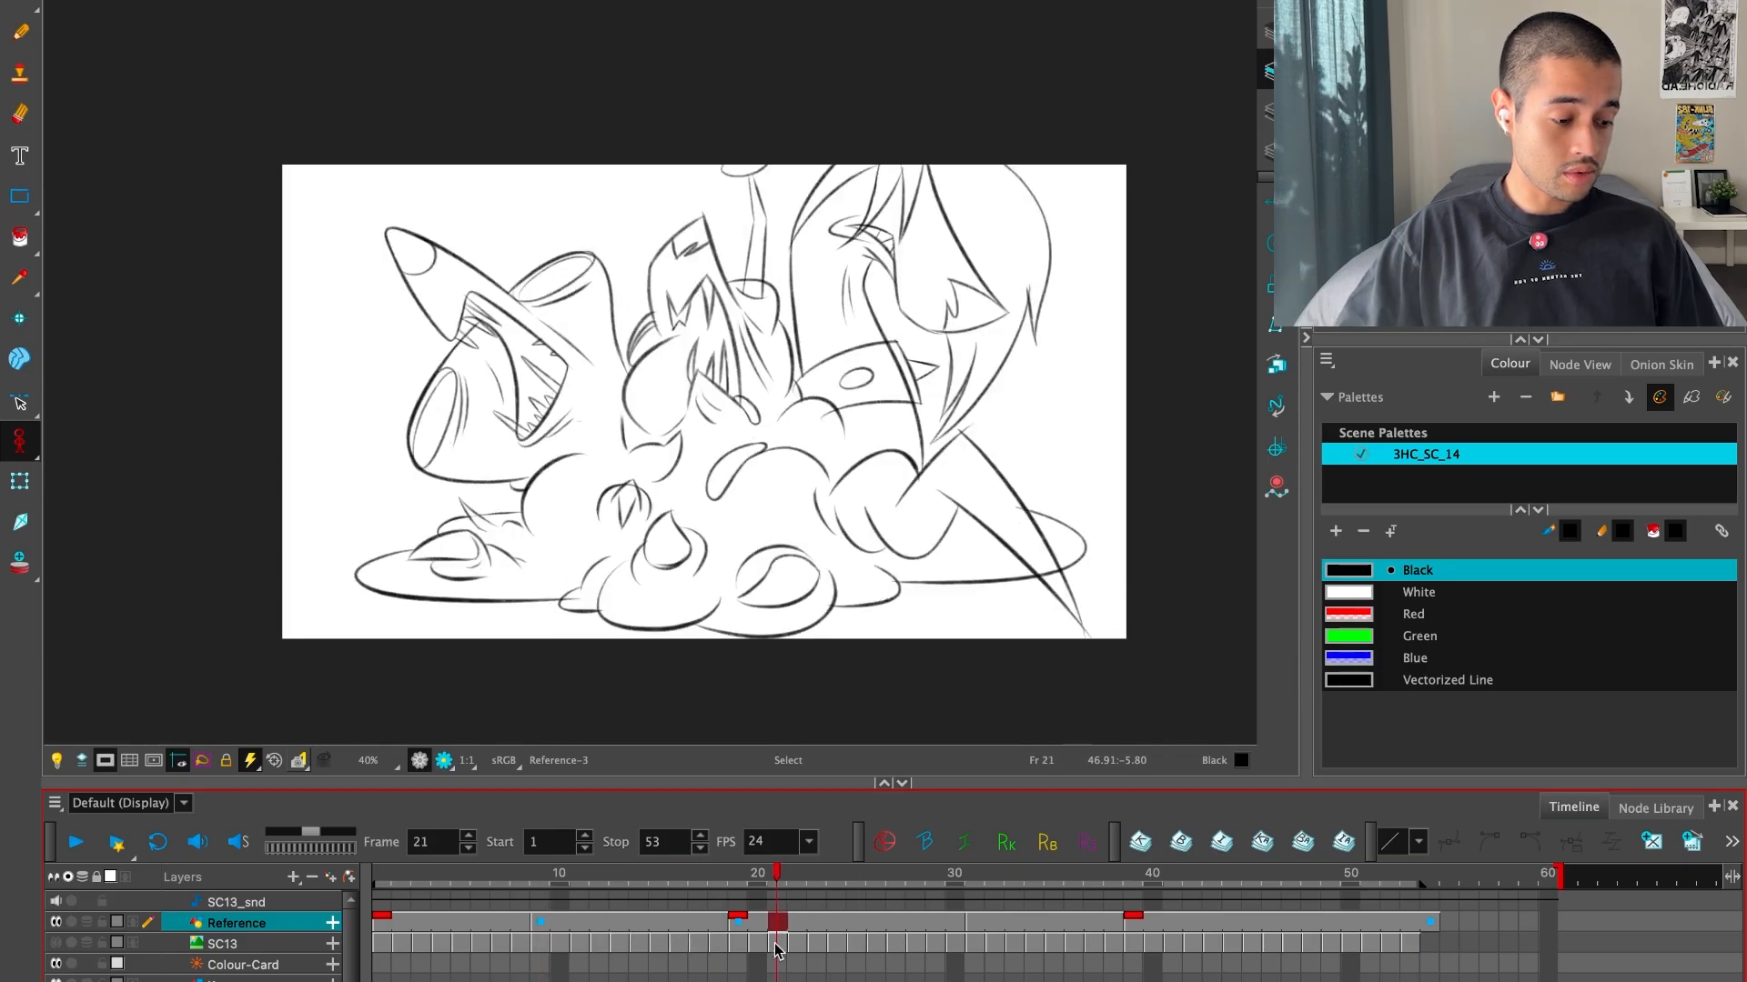
drag(776, 950, 793, 949)
Examine the creature's body close up across the first three drawings, and return to the full-frame view
scroll(794, 496, up, 4)
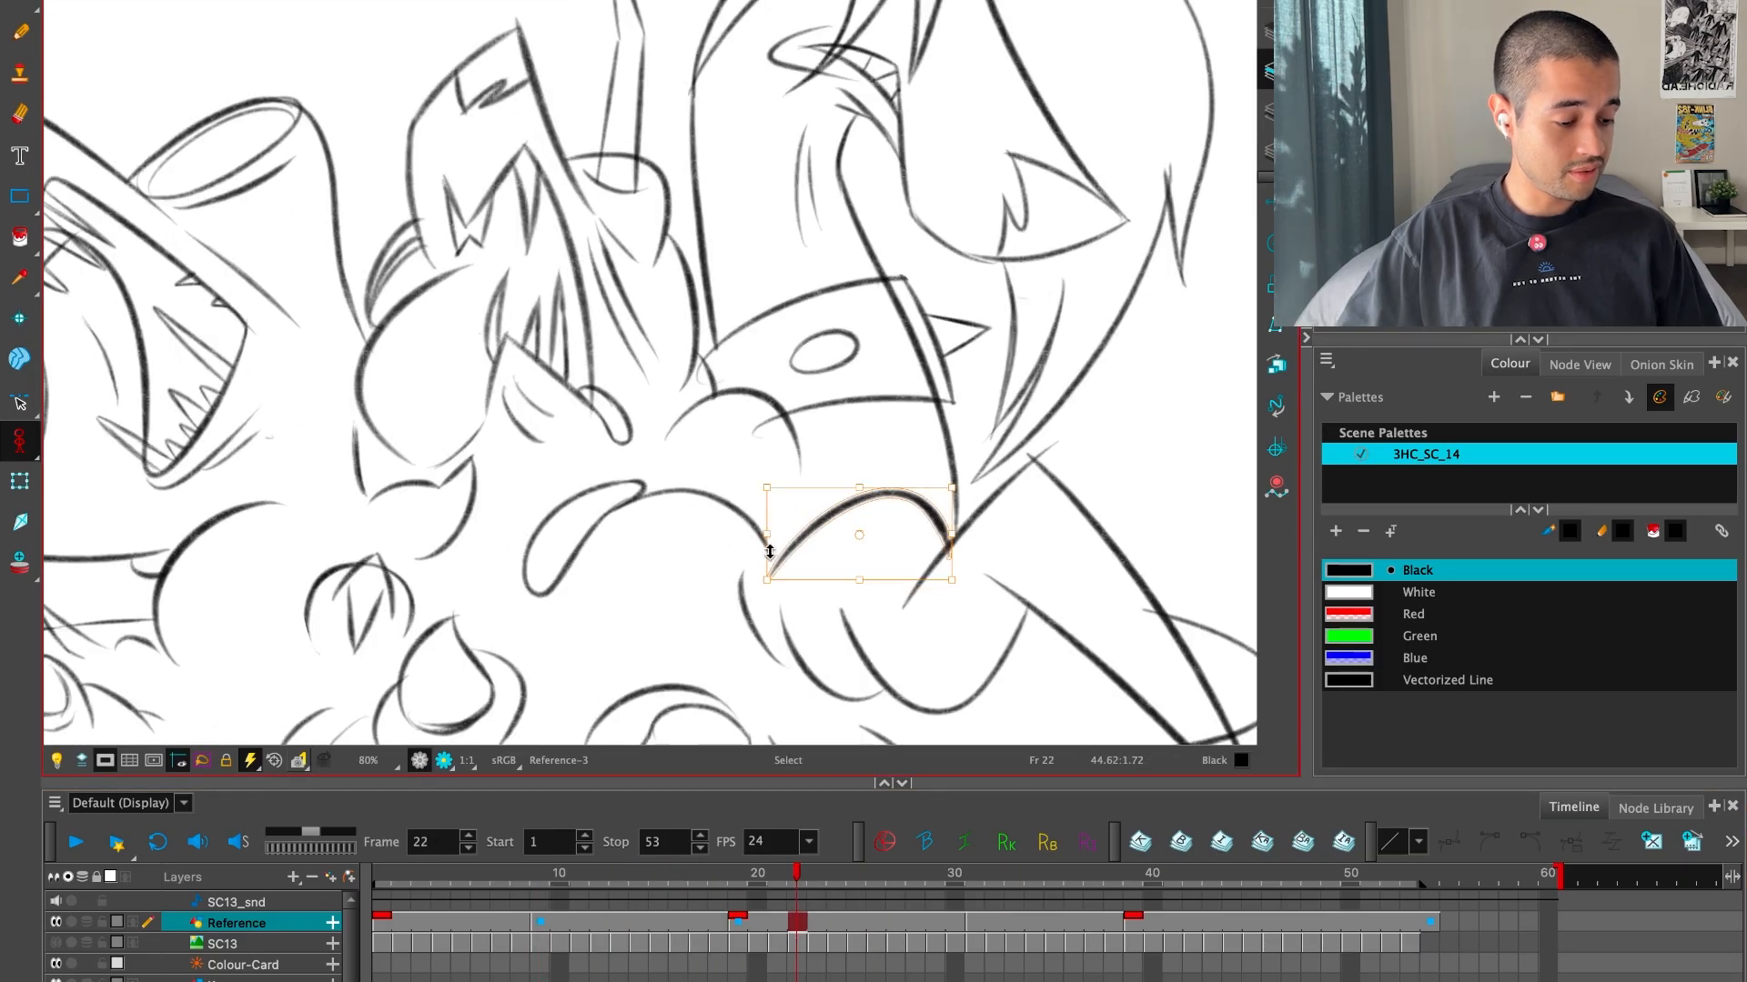
key(g)
key(f)
key(f)
key(f)
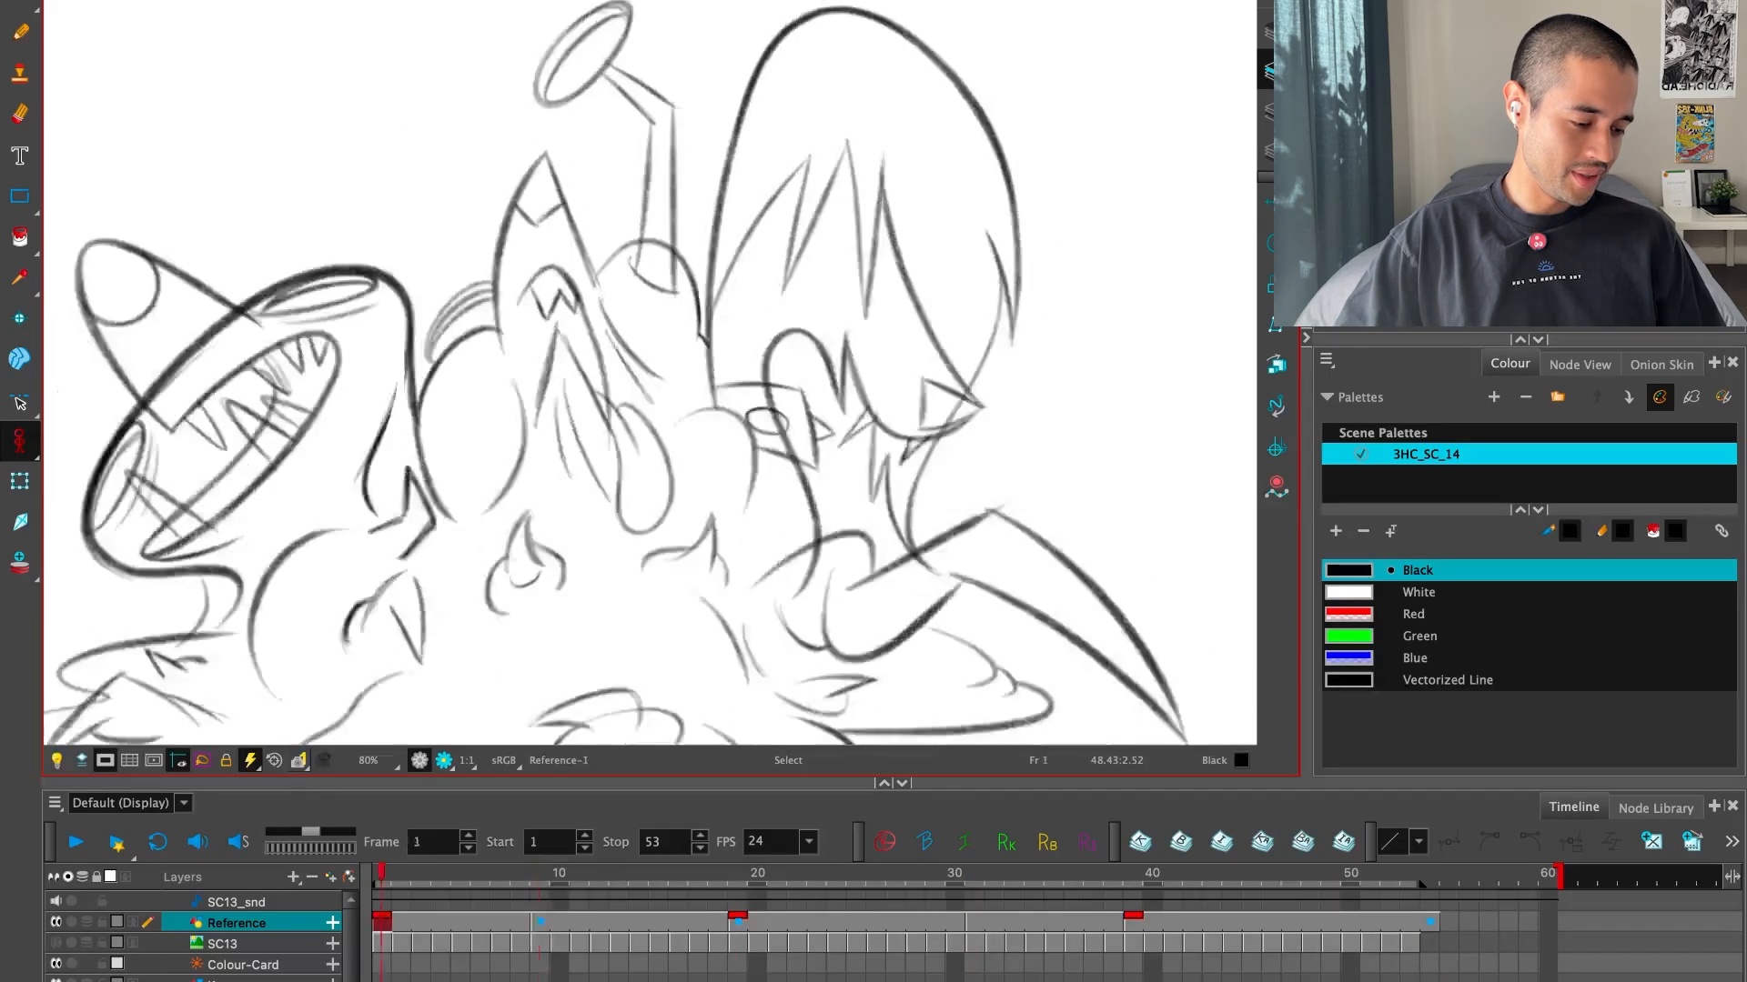
key(g)
key(g)
key(1)
drag(1144, 605, 1070, 507)
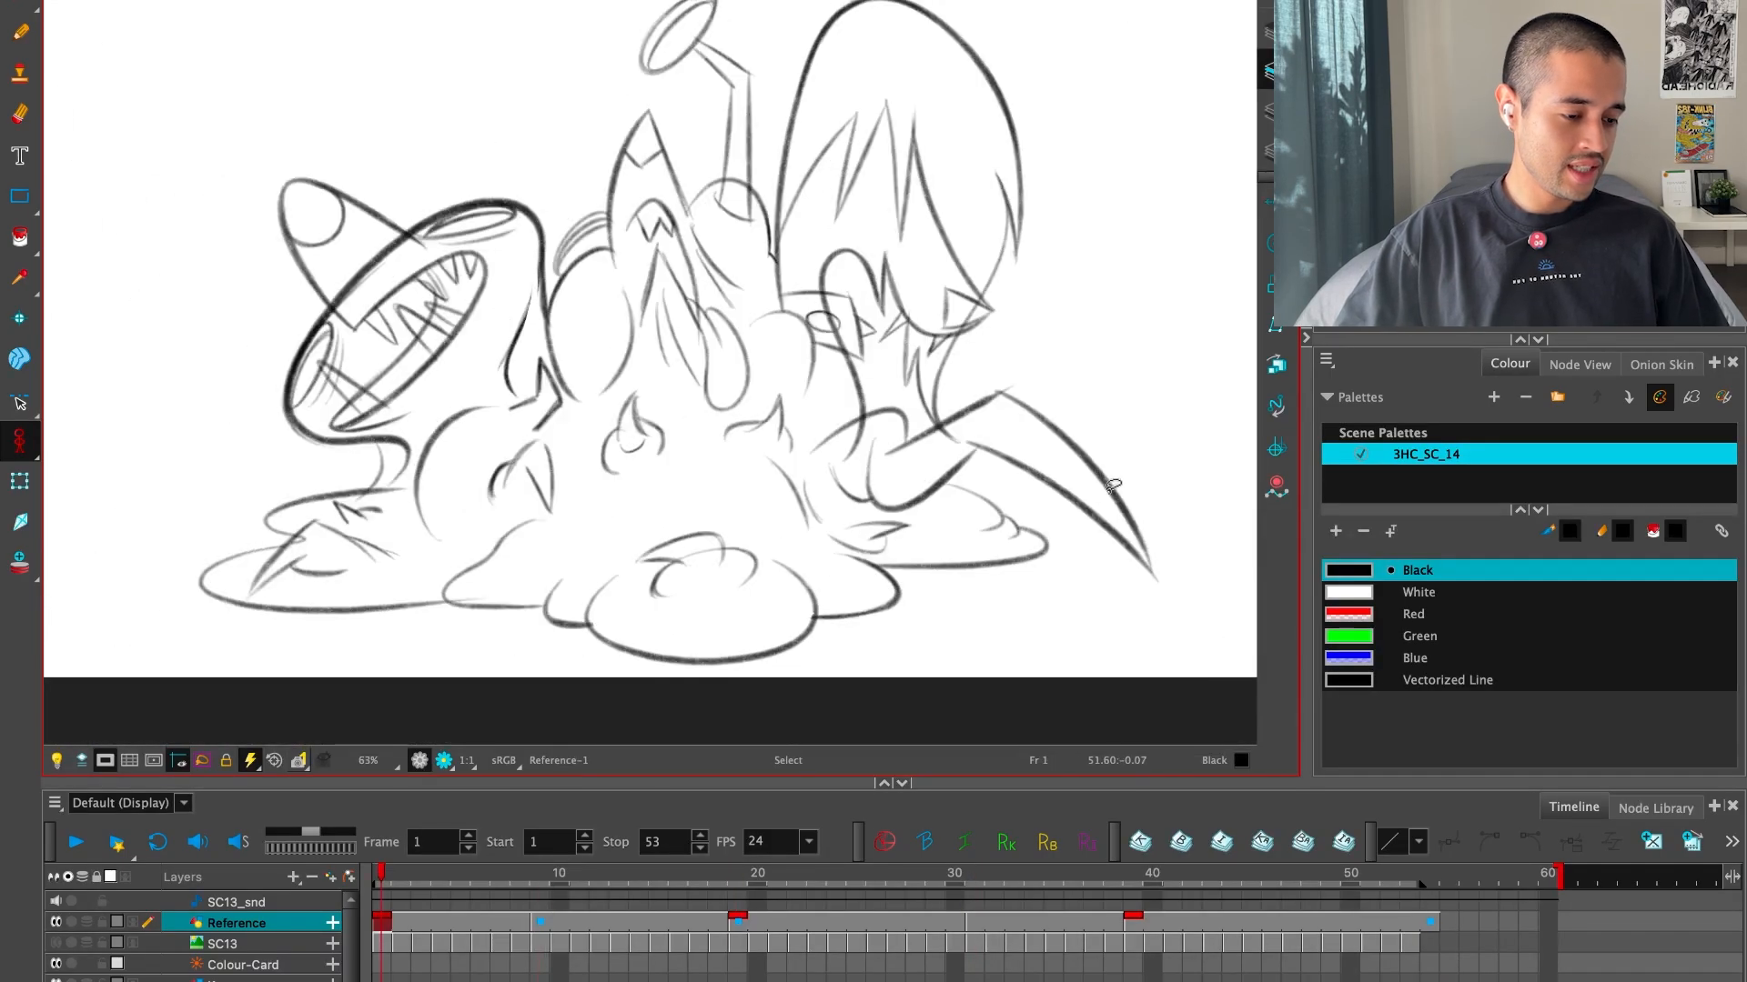
key(shift+m)
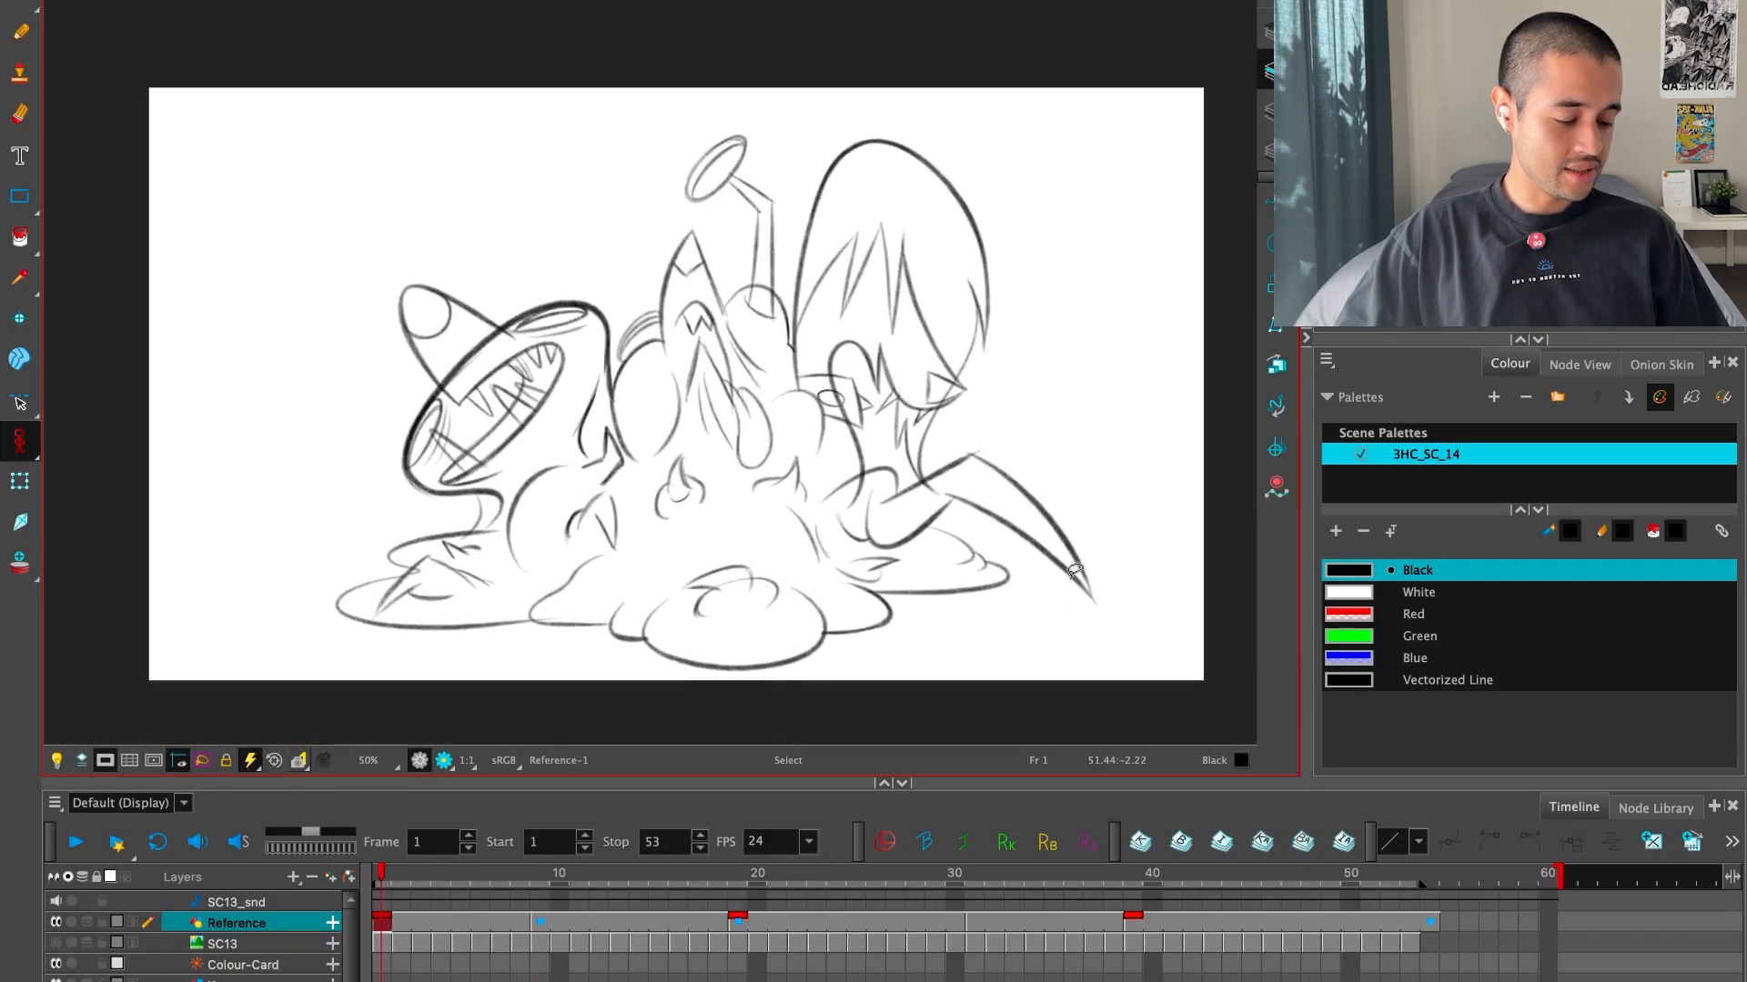
Flip repeatedly through the drawings between frames 1 and 39 to examine the creature's rise in sequence
key(g)
key(g)
key(g)
key(f)
key(f)
key(f)
key(g)
key(g)
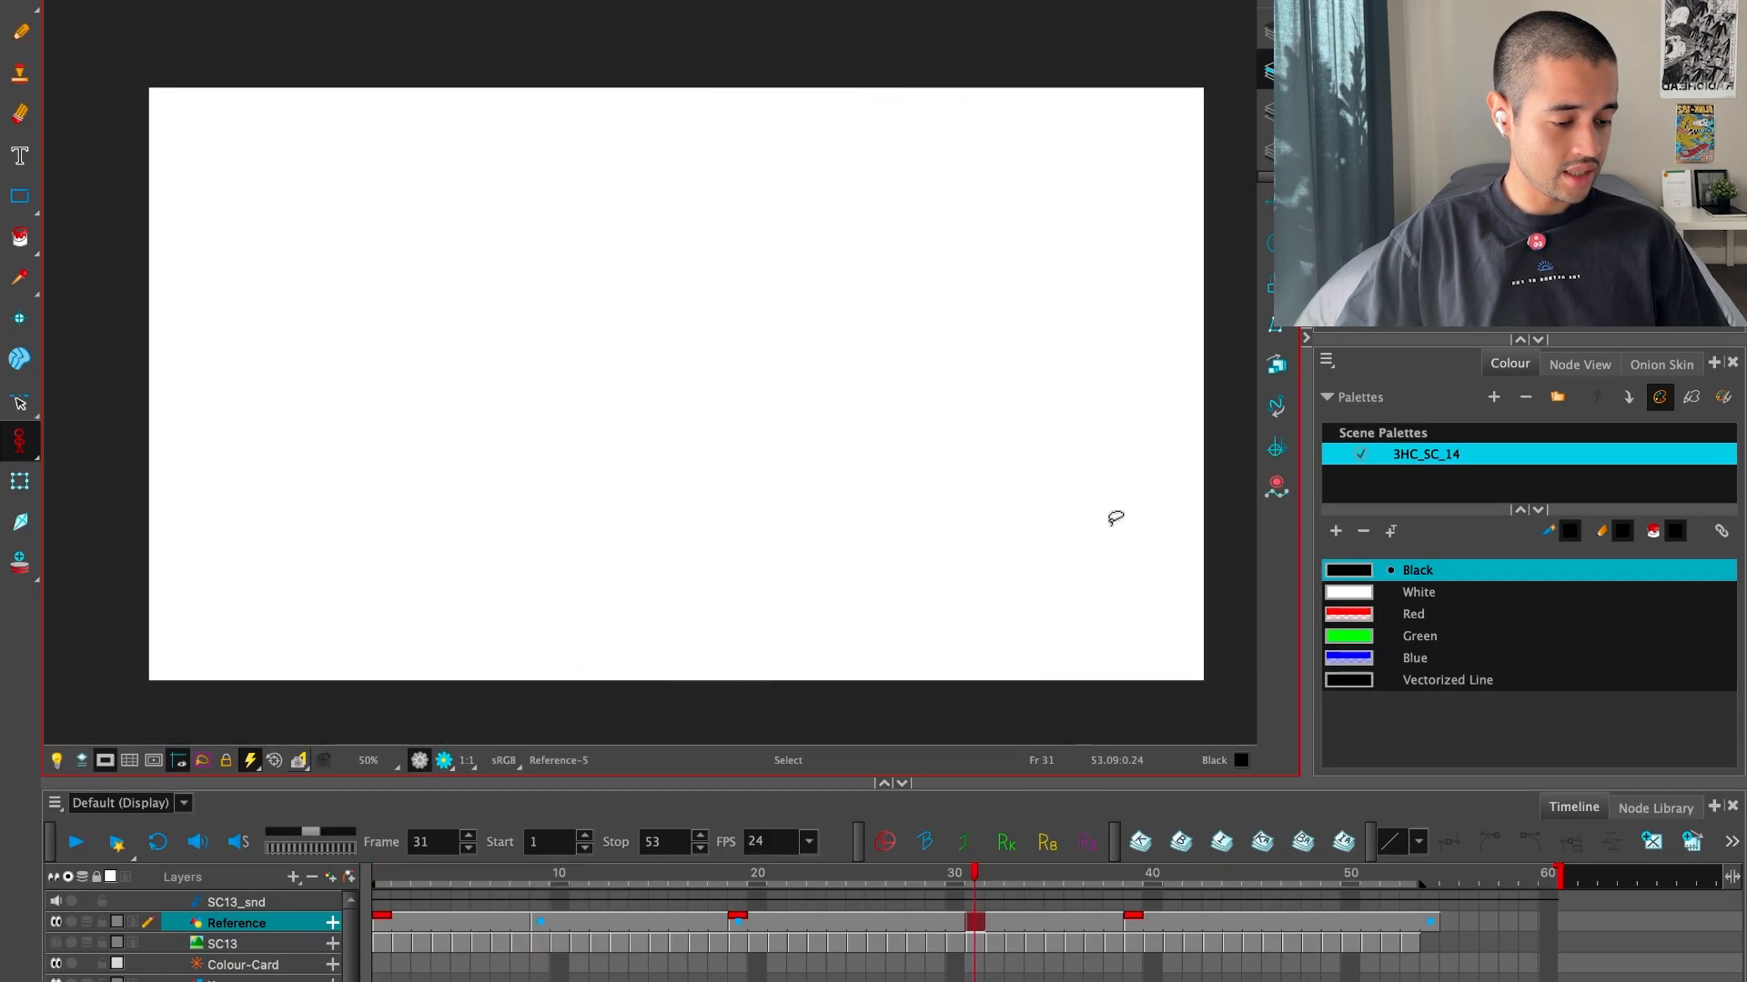
key(g)
key(g)
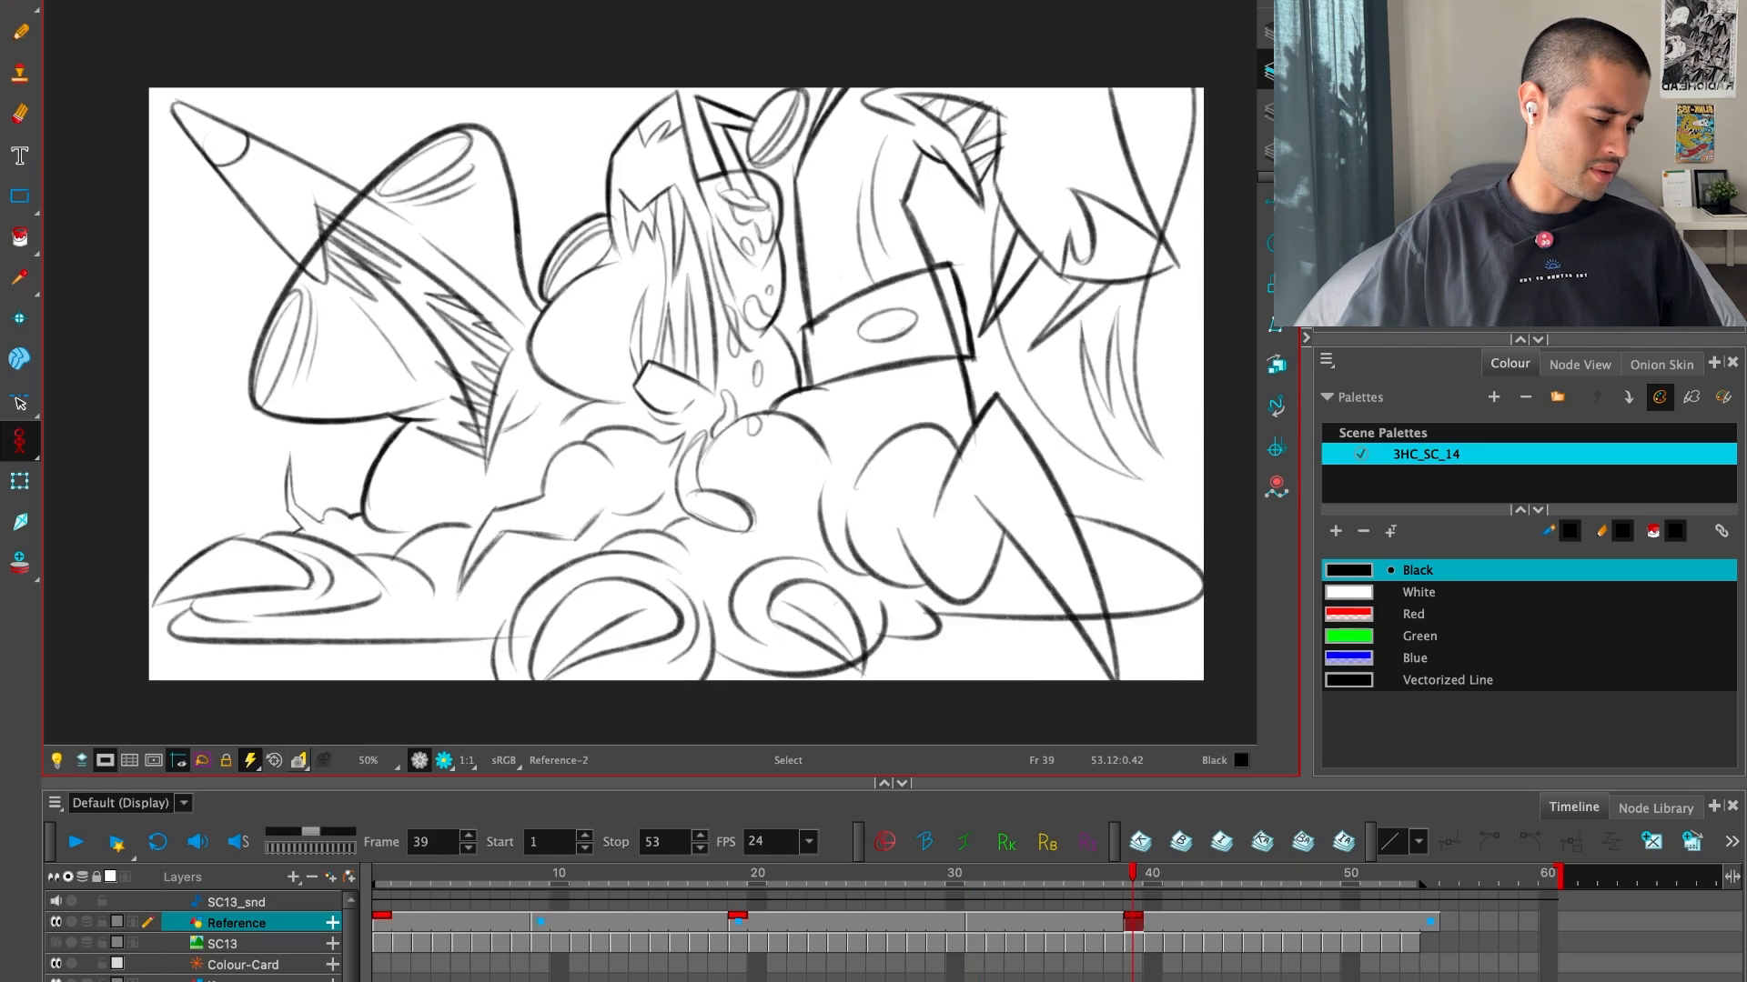
key(f)
key(f)
key(f)
key(f)
key(f)
key(g)
key(g)
key(g)
key(g)
key(g)
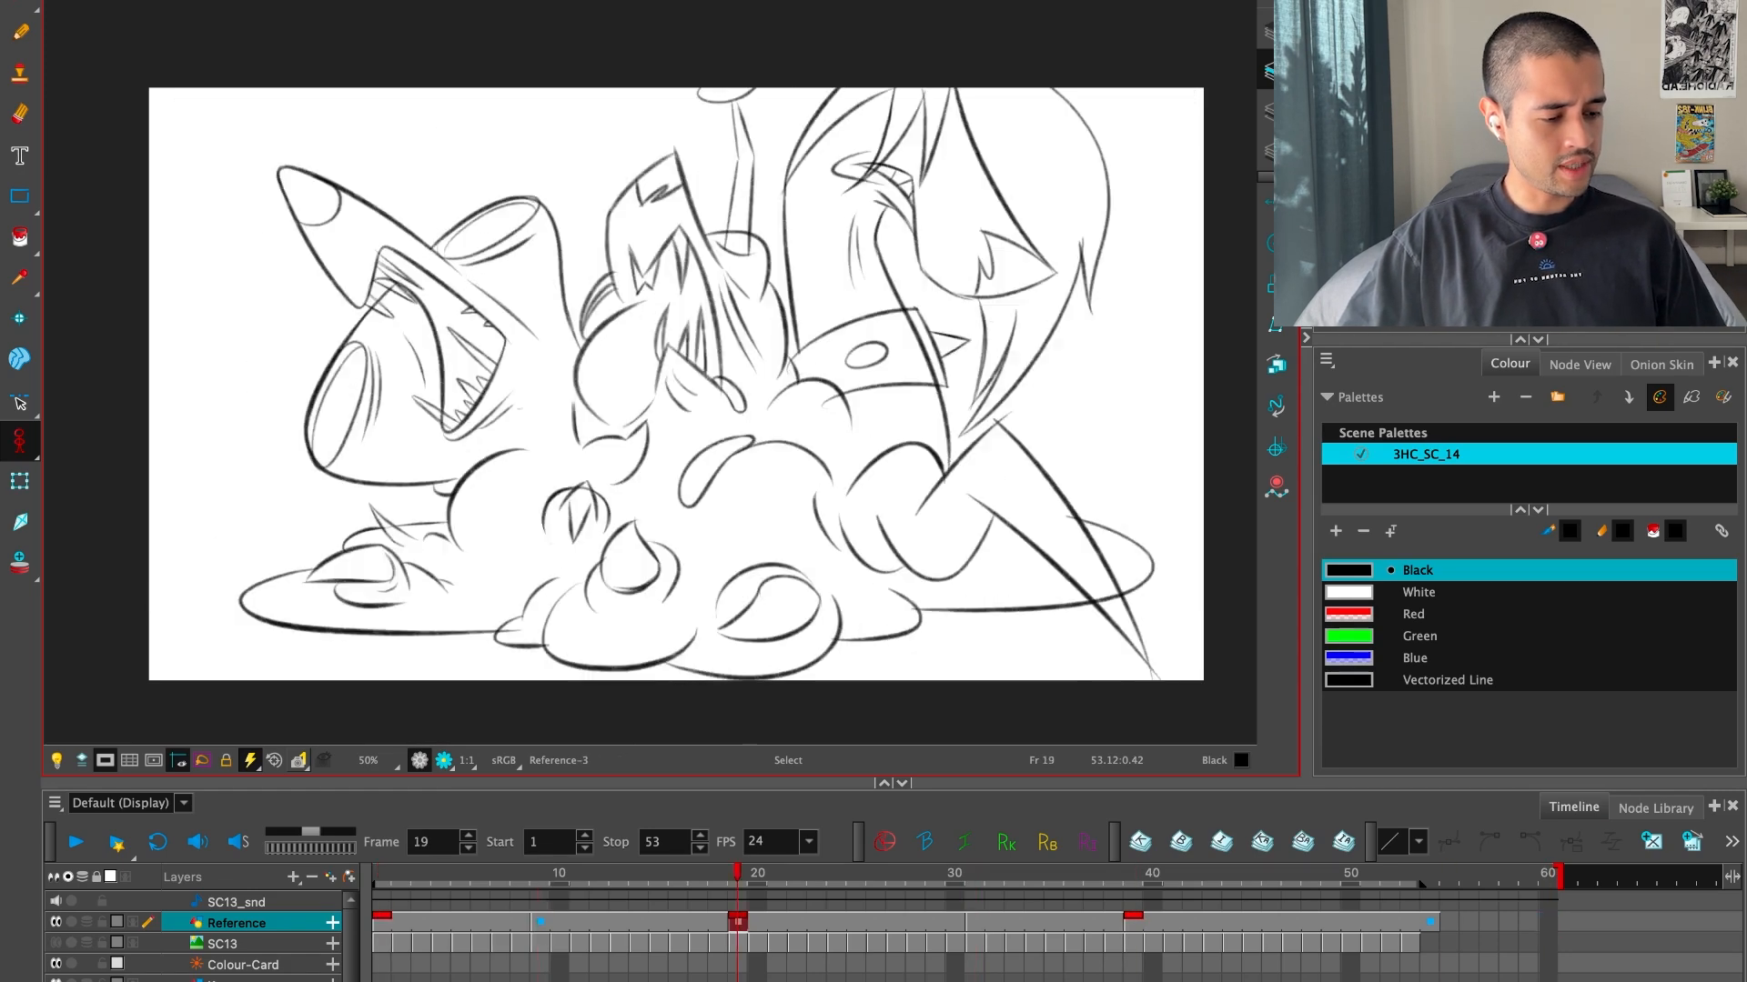
Return to the start of the timeline and play the animation to check its timing
drag(500, 970, 382, 903)
click(397, 927)
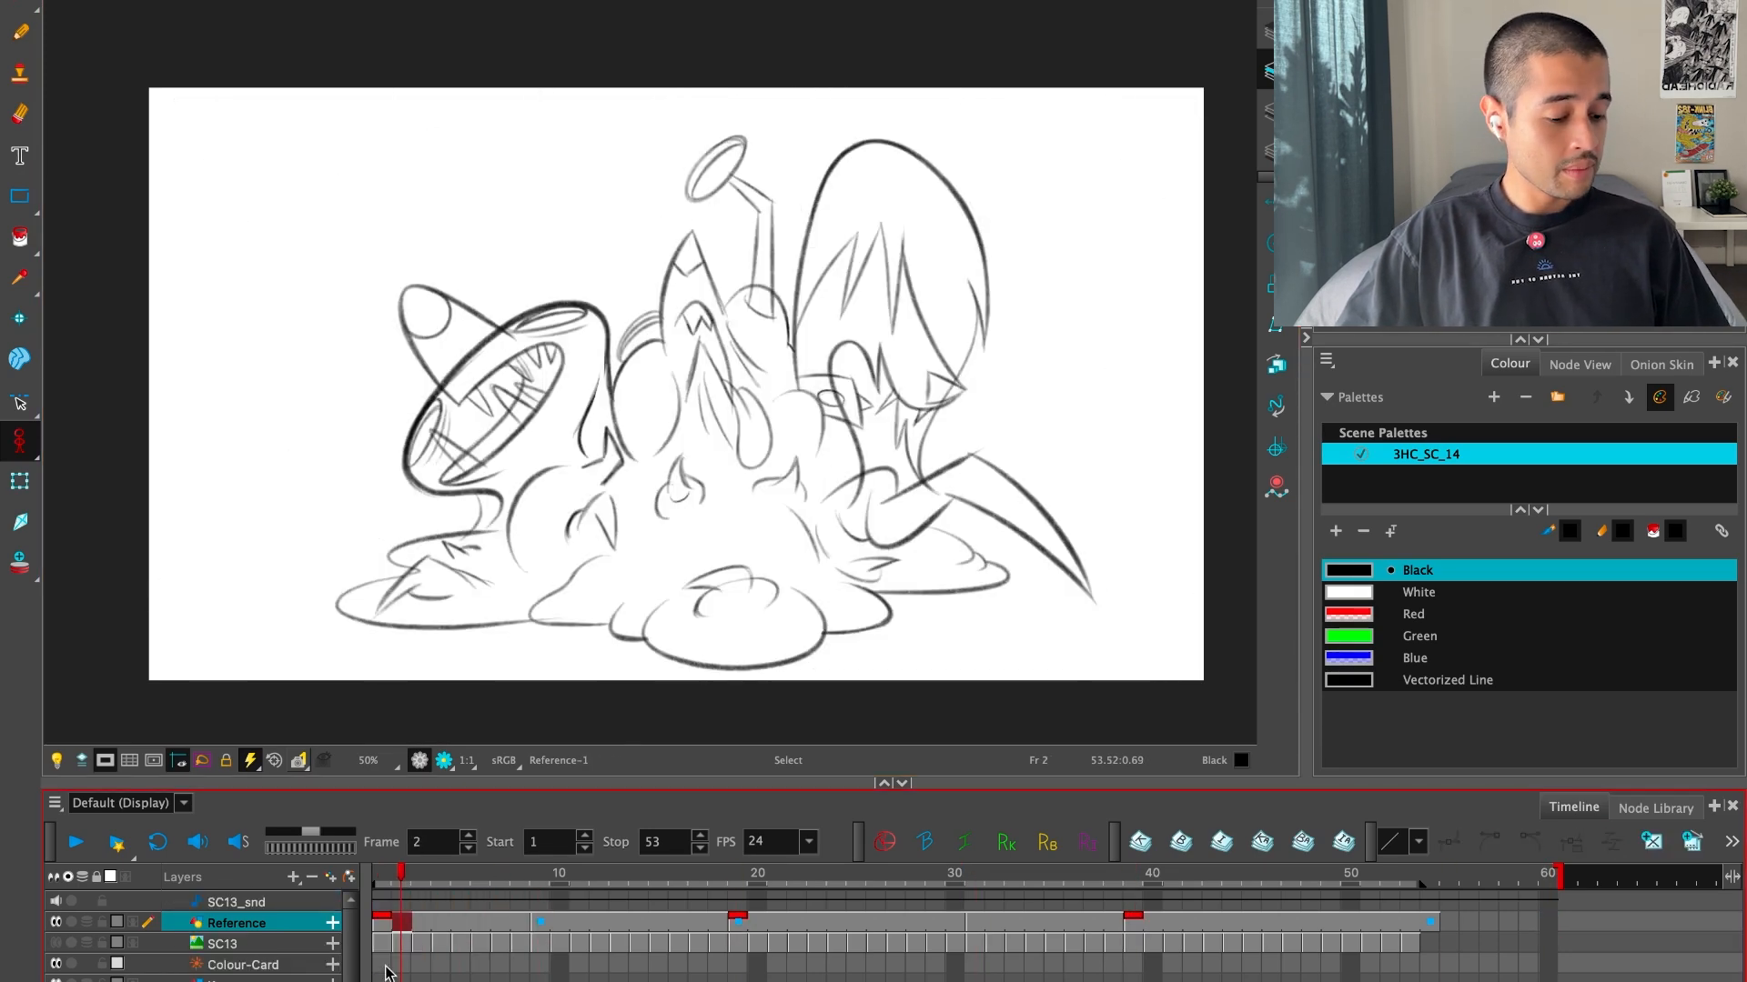
key(shift+Return)
key(shift+Return)
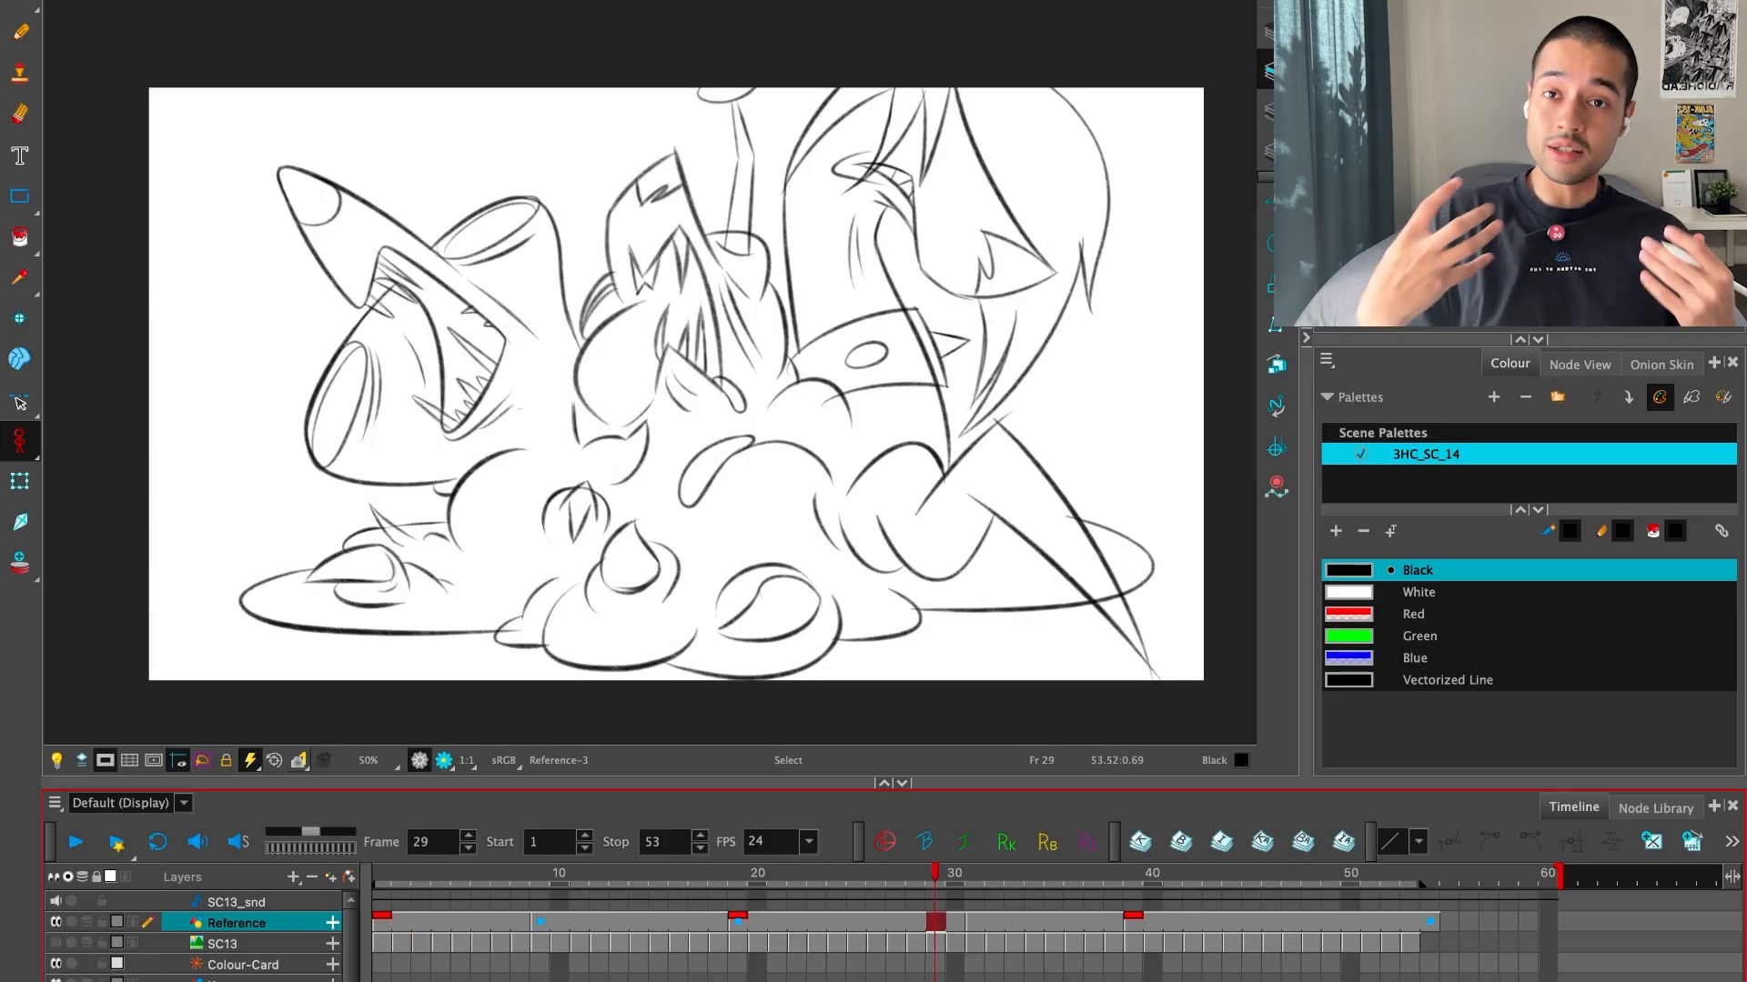